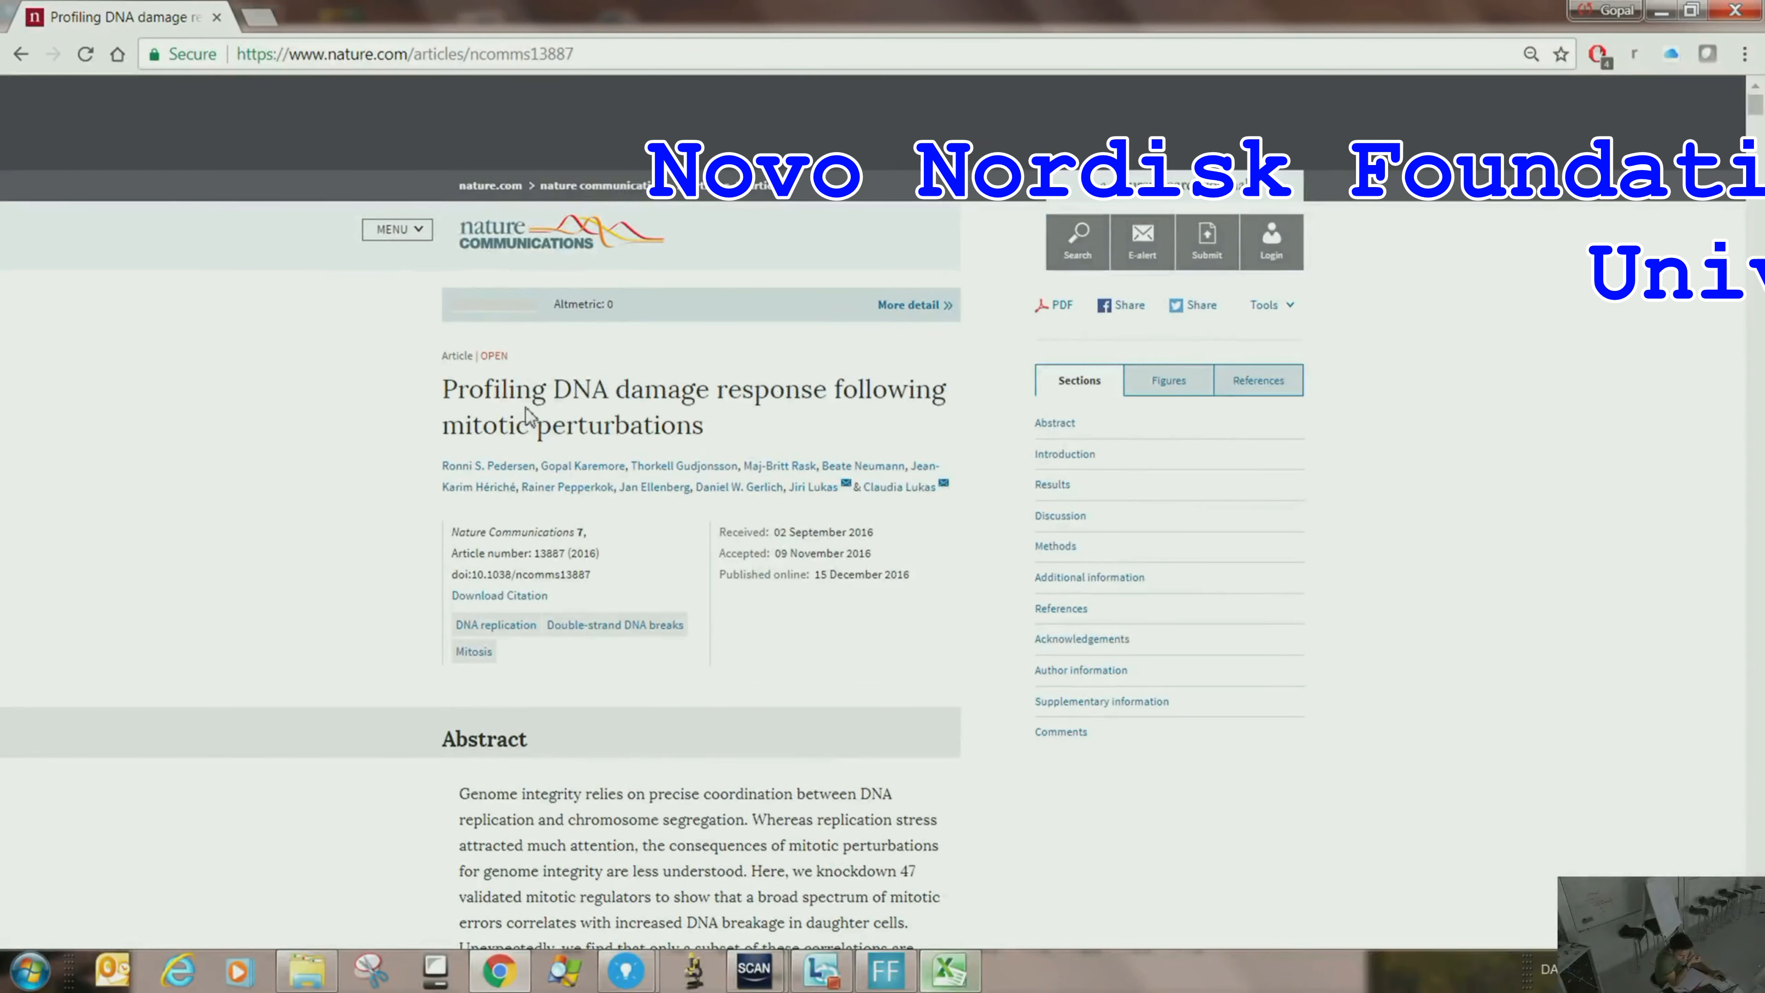
- Read through the DNA damage response article from its title to Figure 1 in the Results section
triple_click(539, 395)
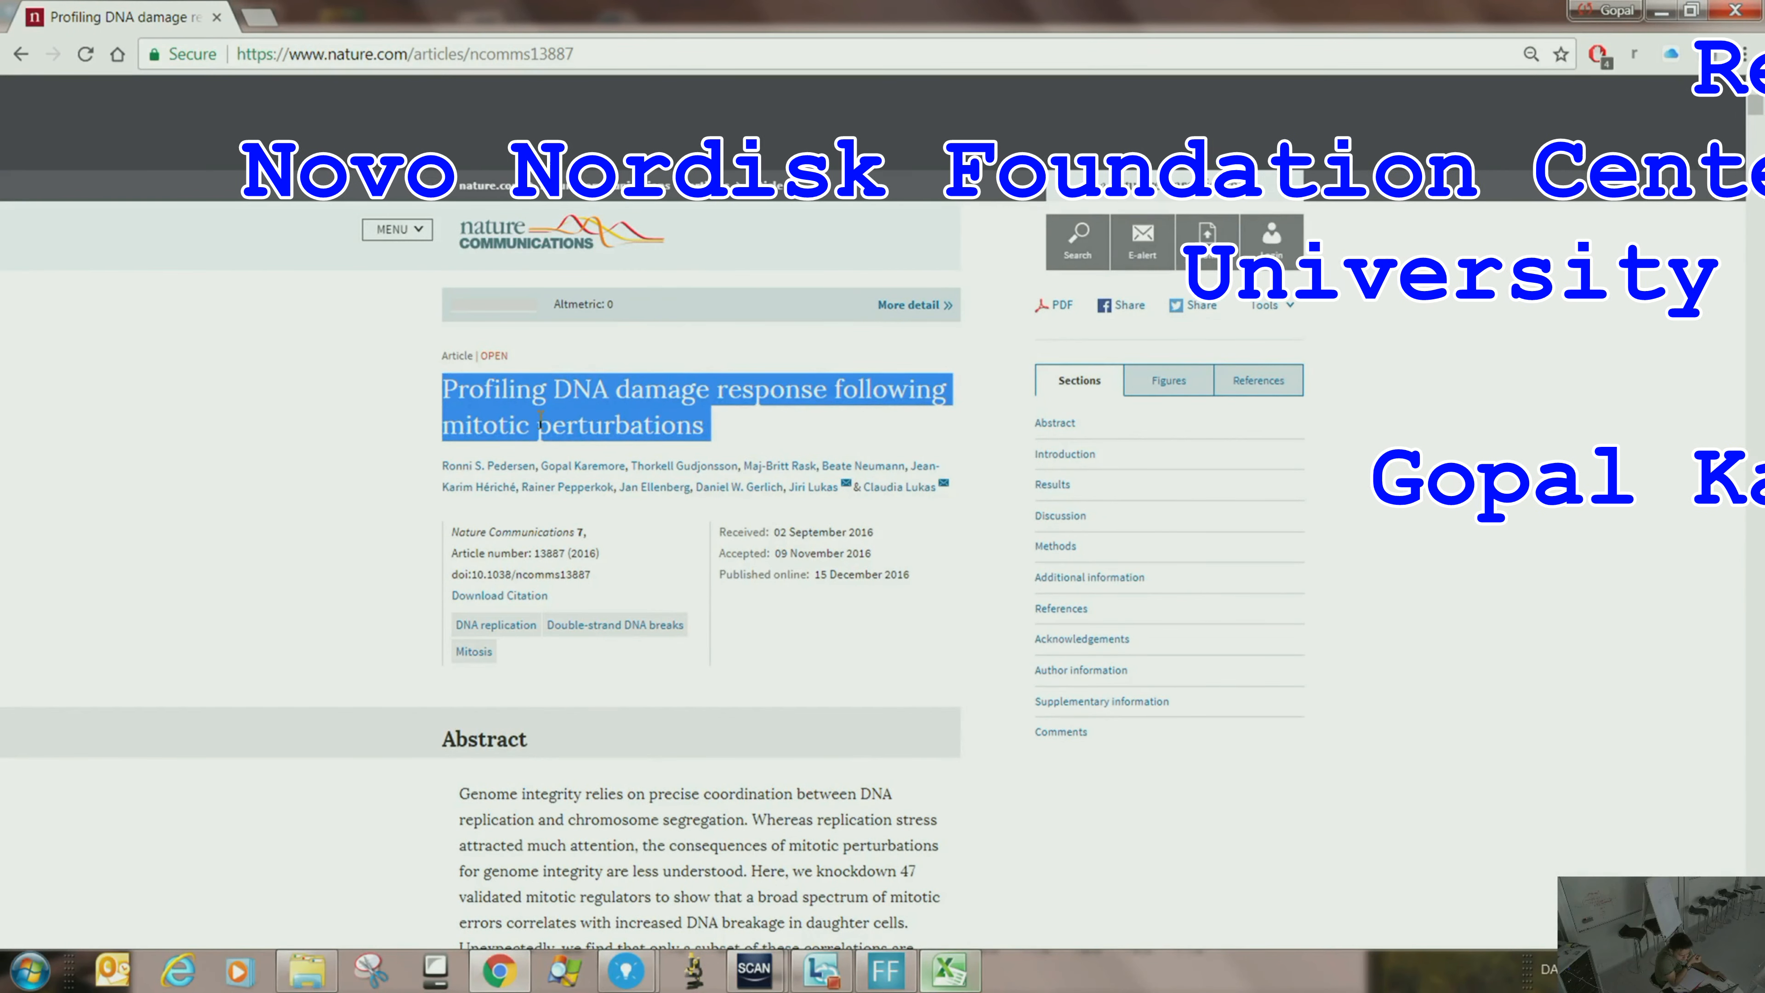
scroll(540, 421, down, 8)
scroll(556, 450, down, 10)
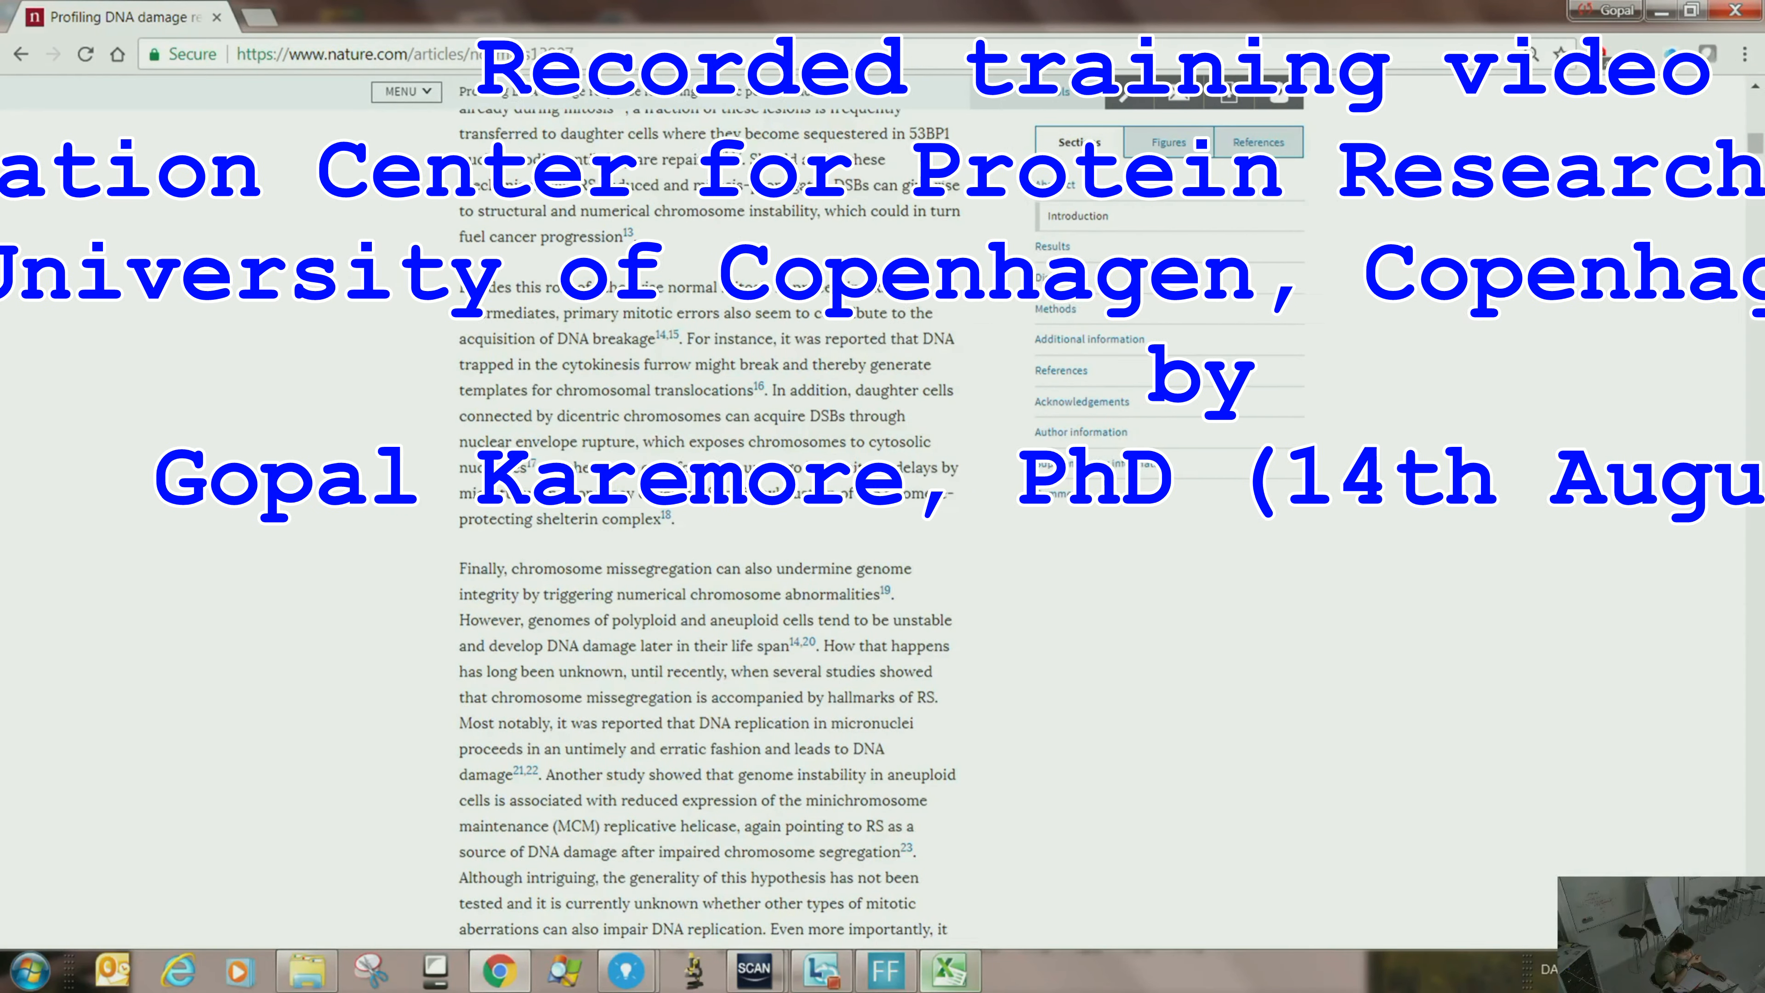
scroll(566, 476, down, 2)
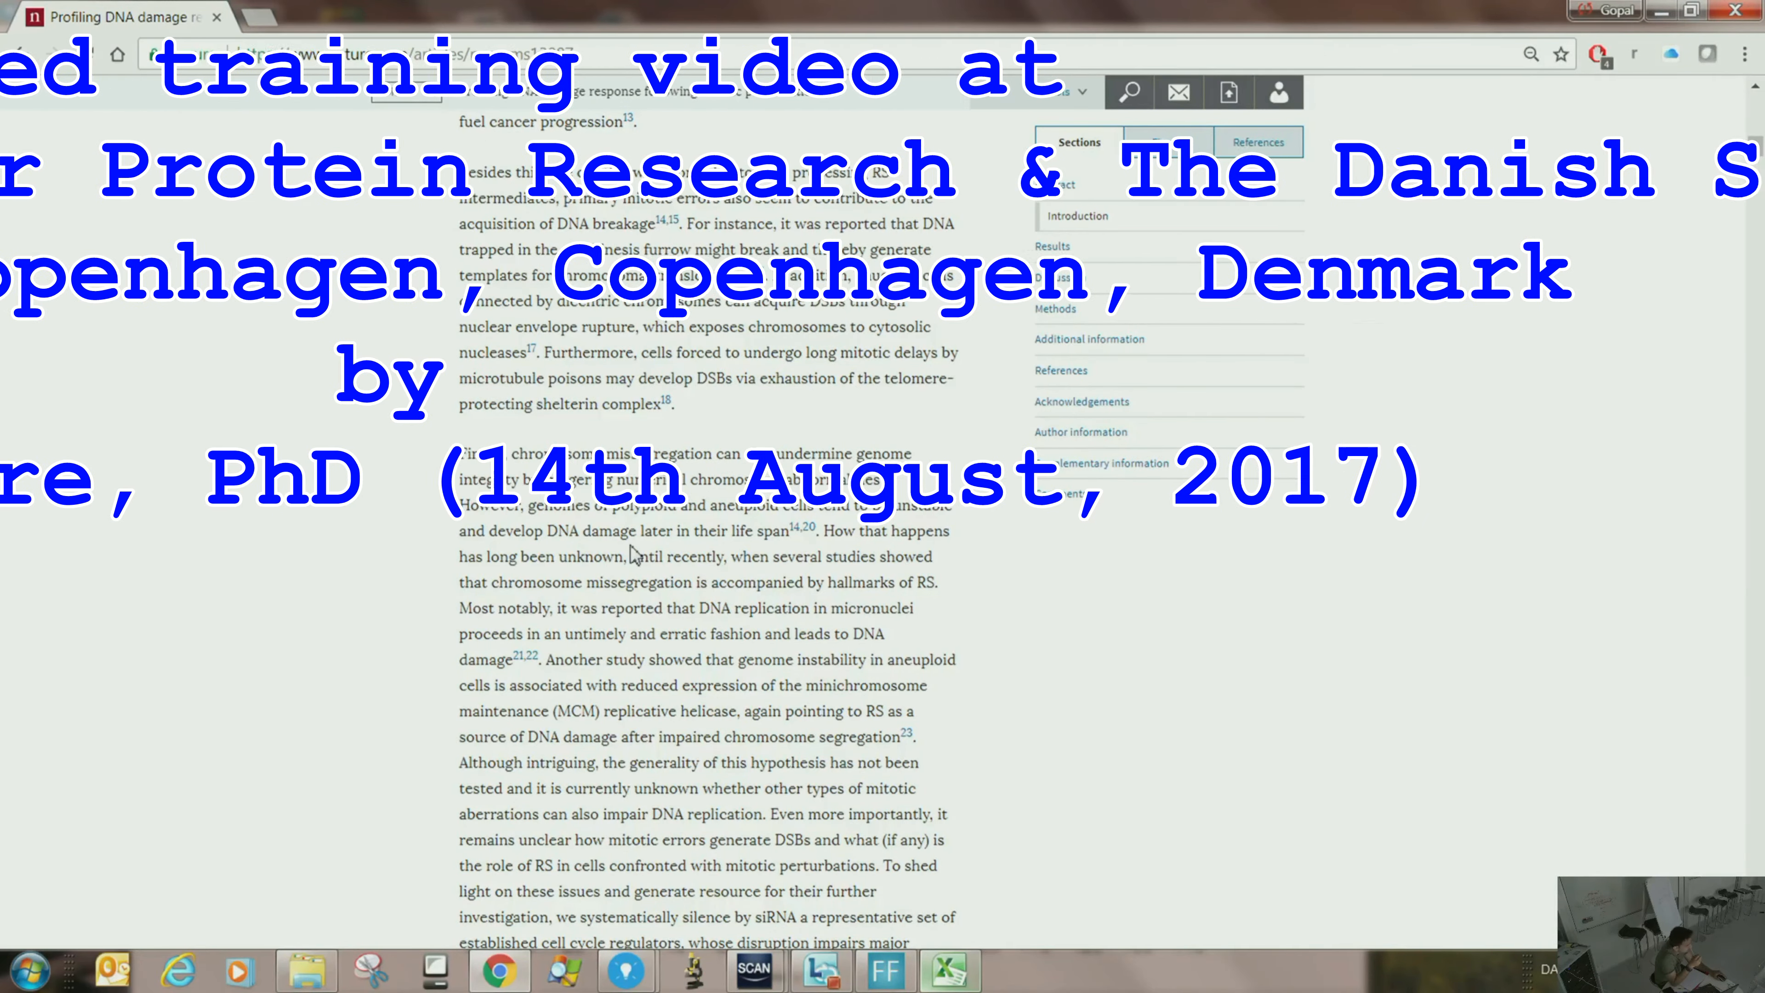
scroll(634, 555, down, 10)
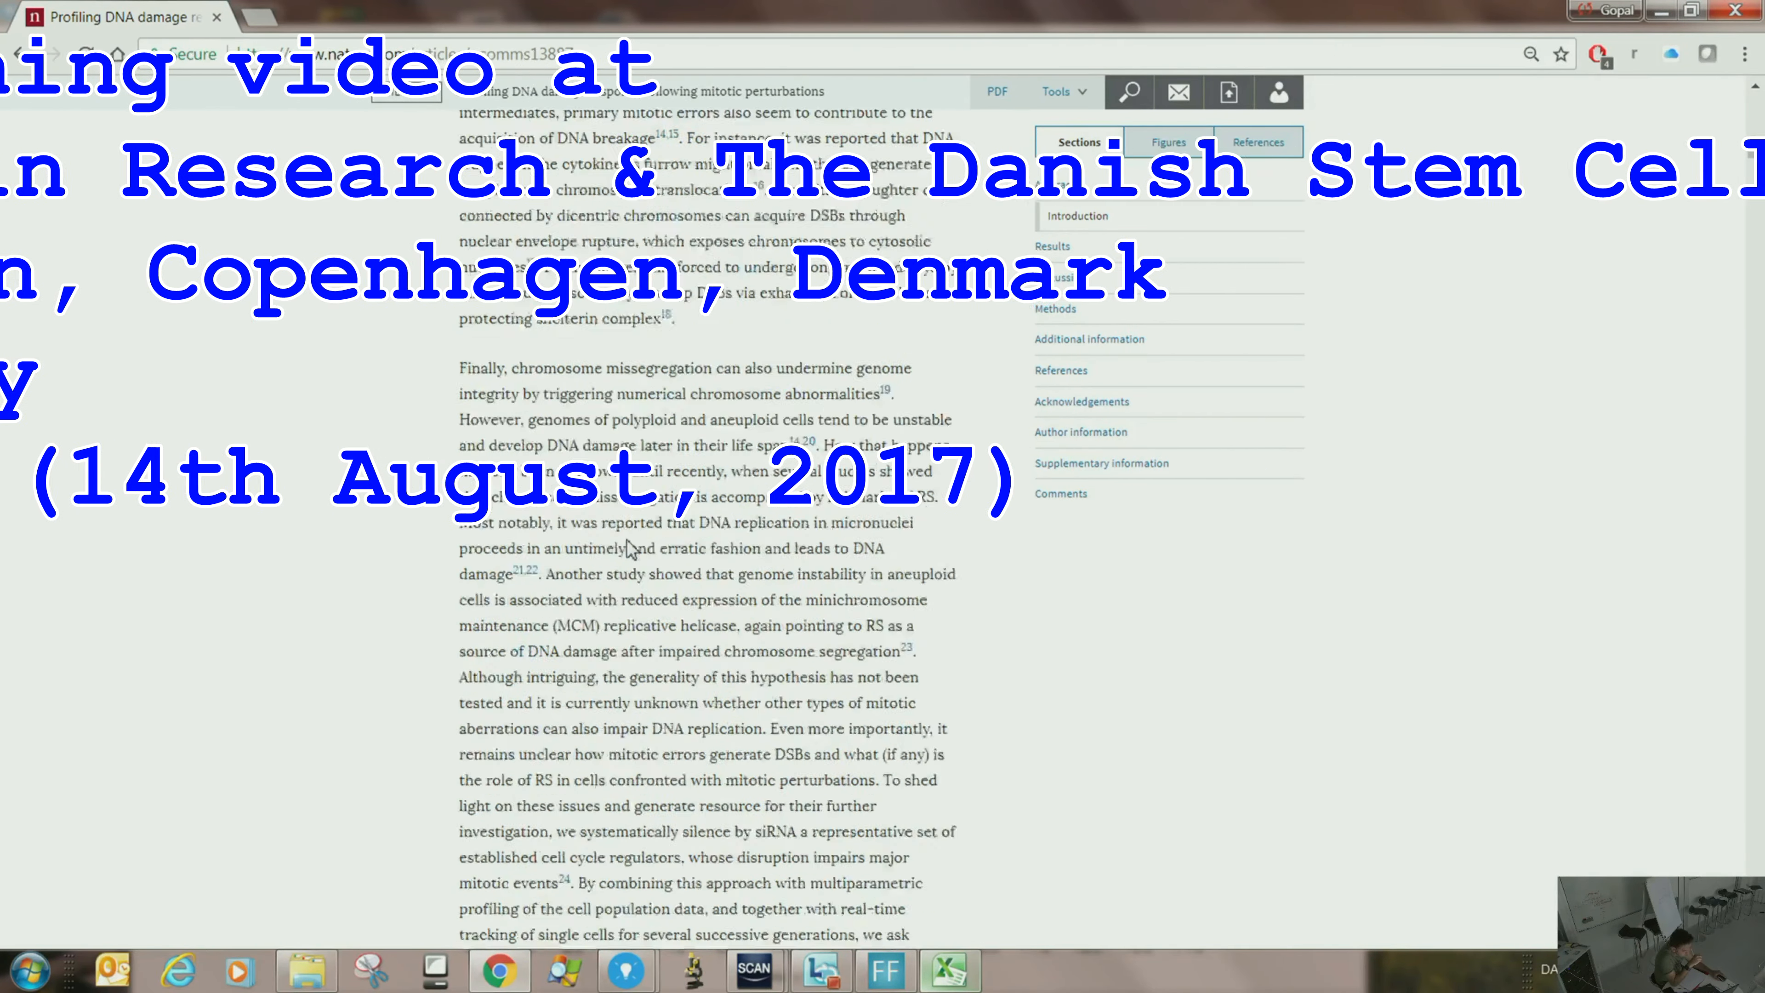
scroll(632, 535, down, 10)
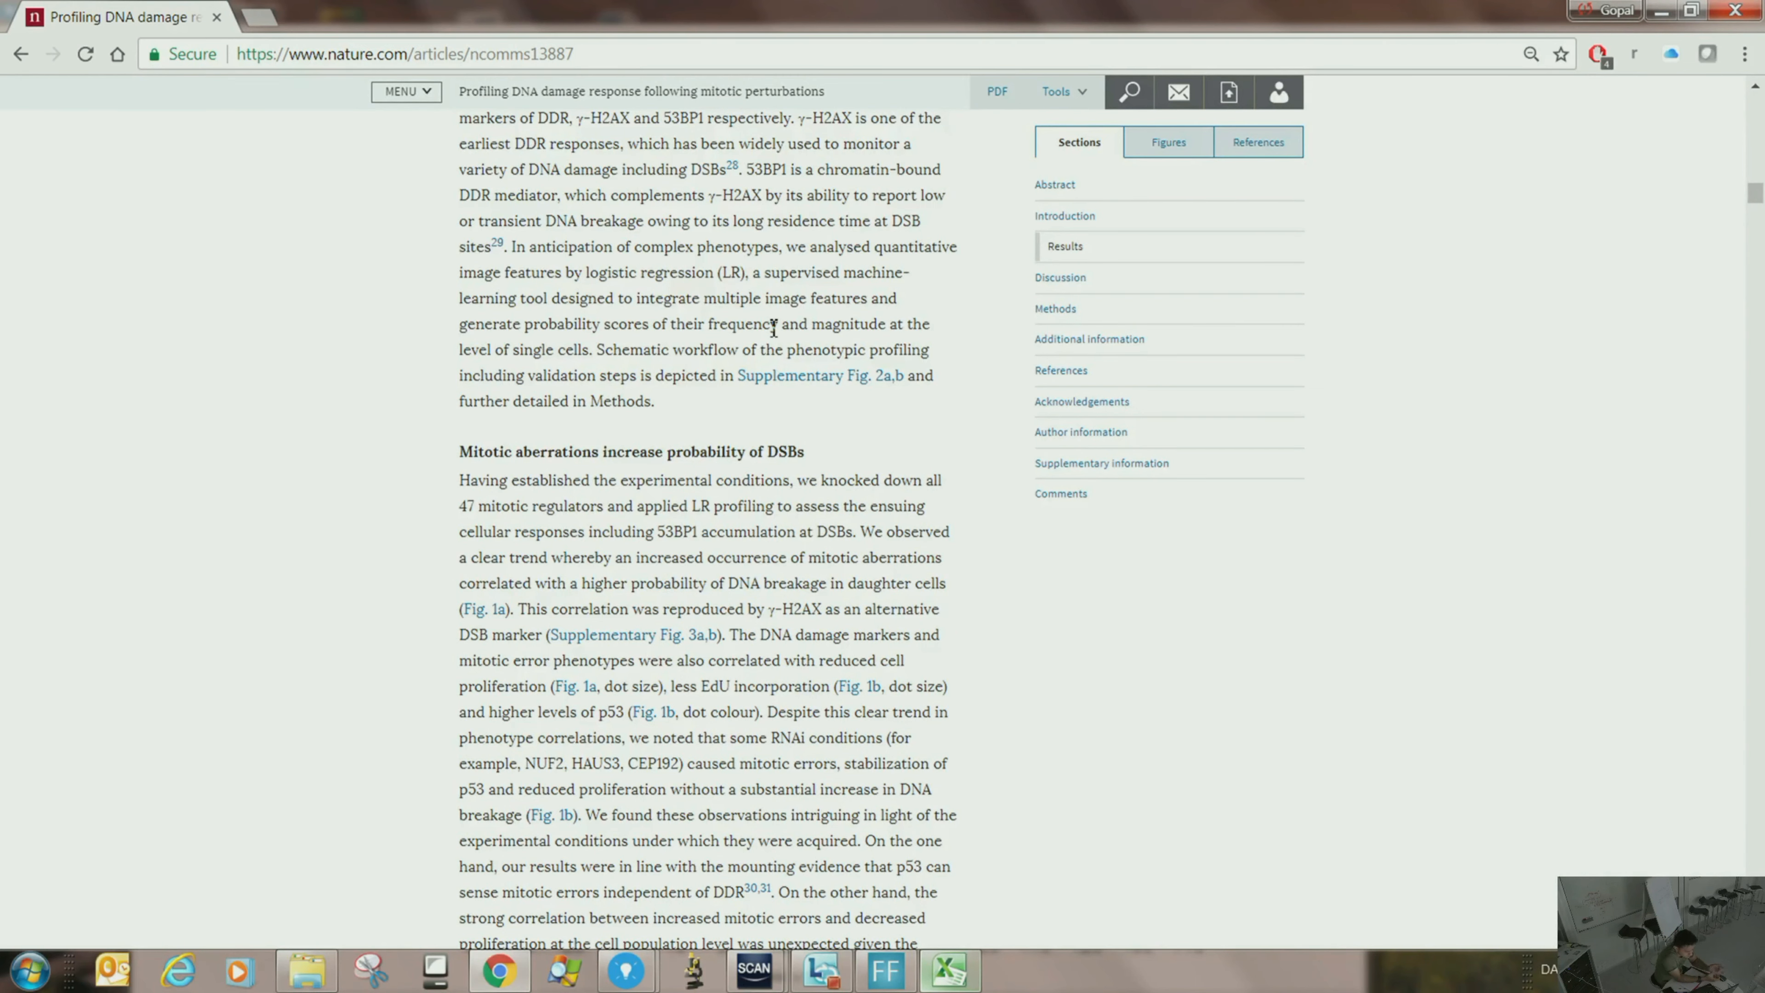
scroll(690, 387, down, 6)
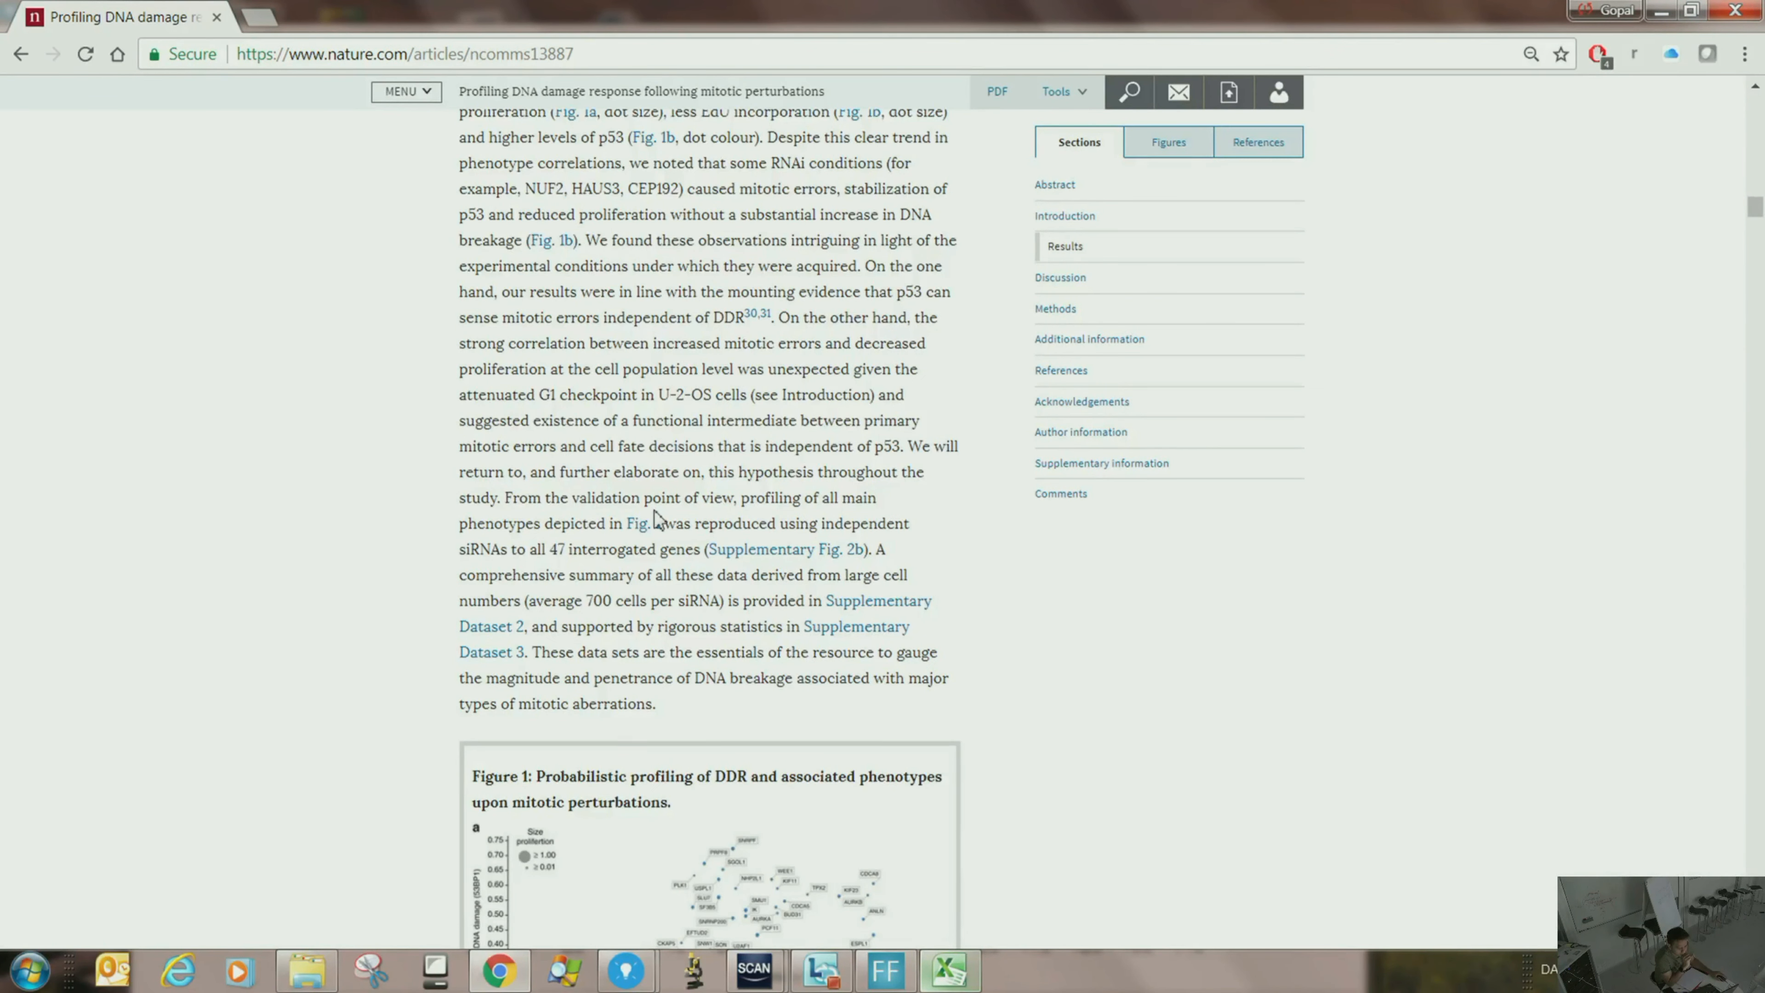
scroll(654, 510, down, 3)
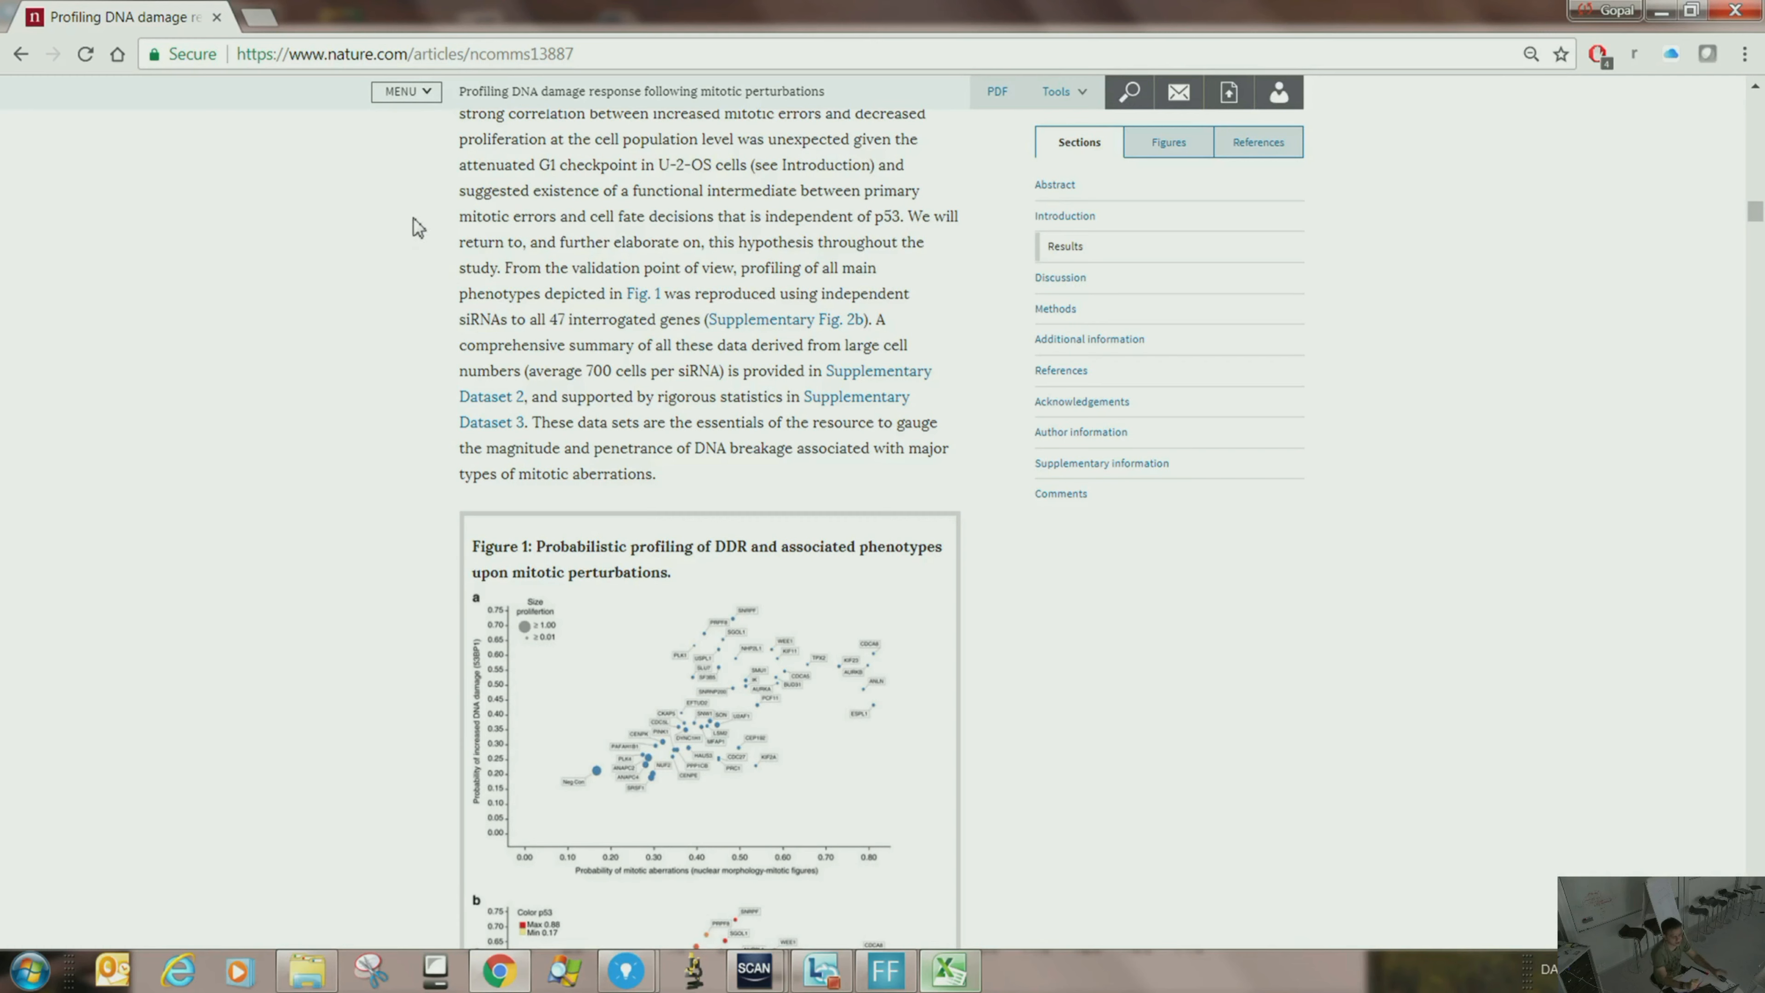
- Switch to Spotfire and add a page with a table of the siRNA screening data, plus another blank page
click(626, 970)
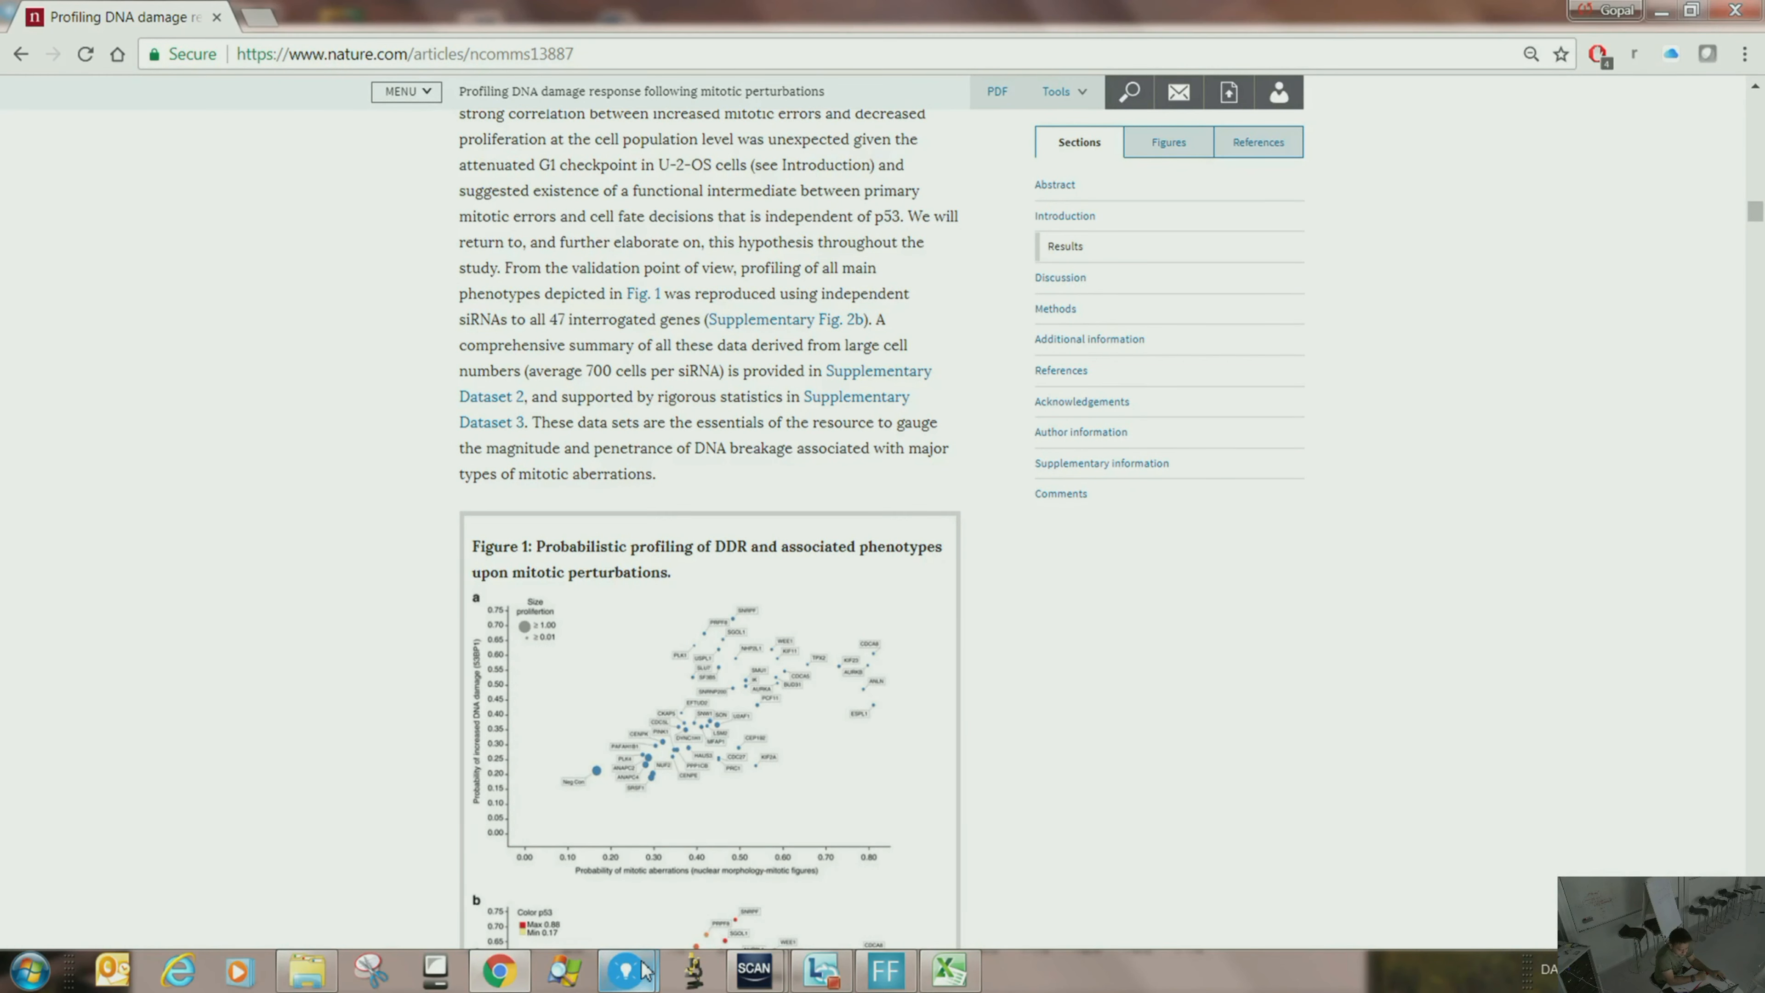
click(571, 869)
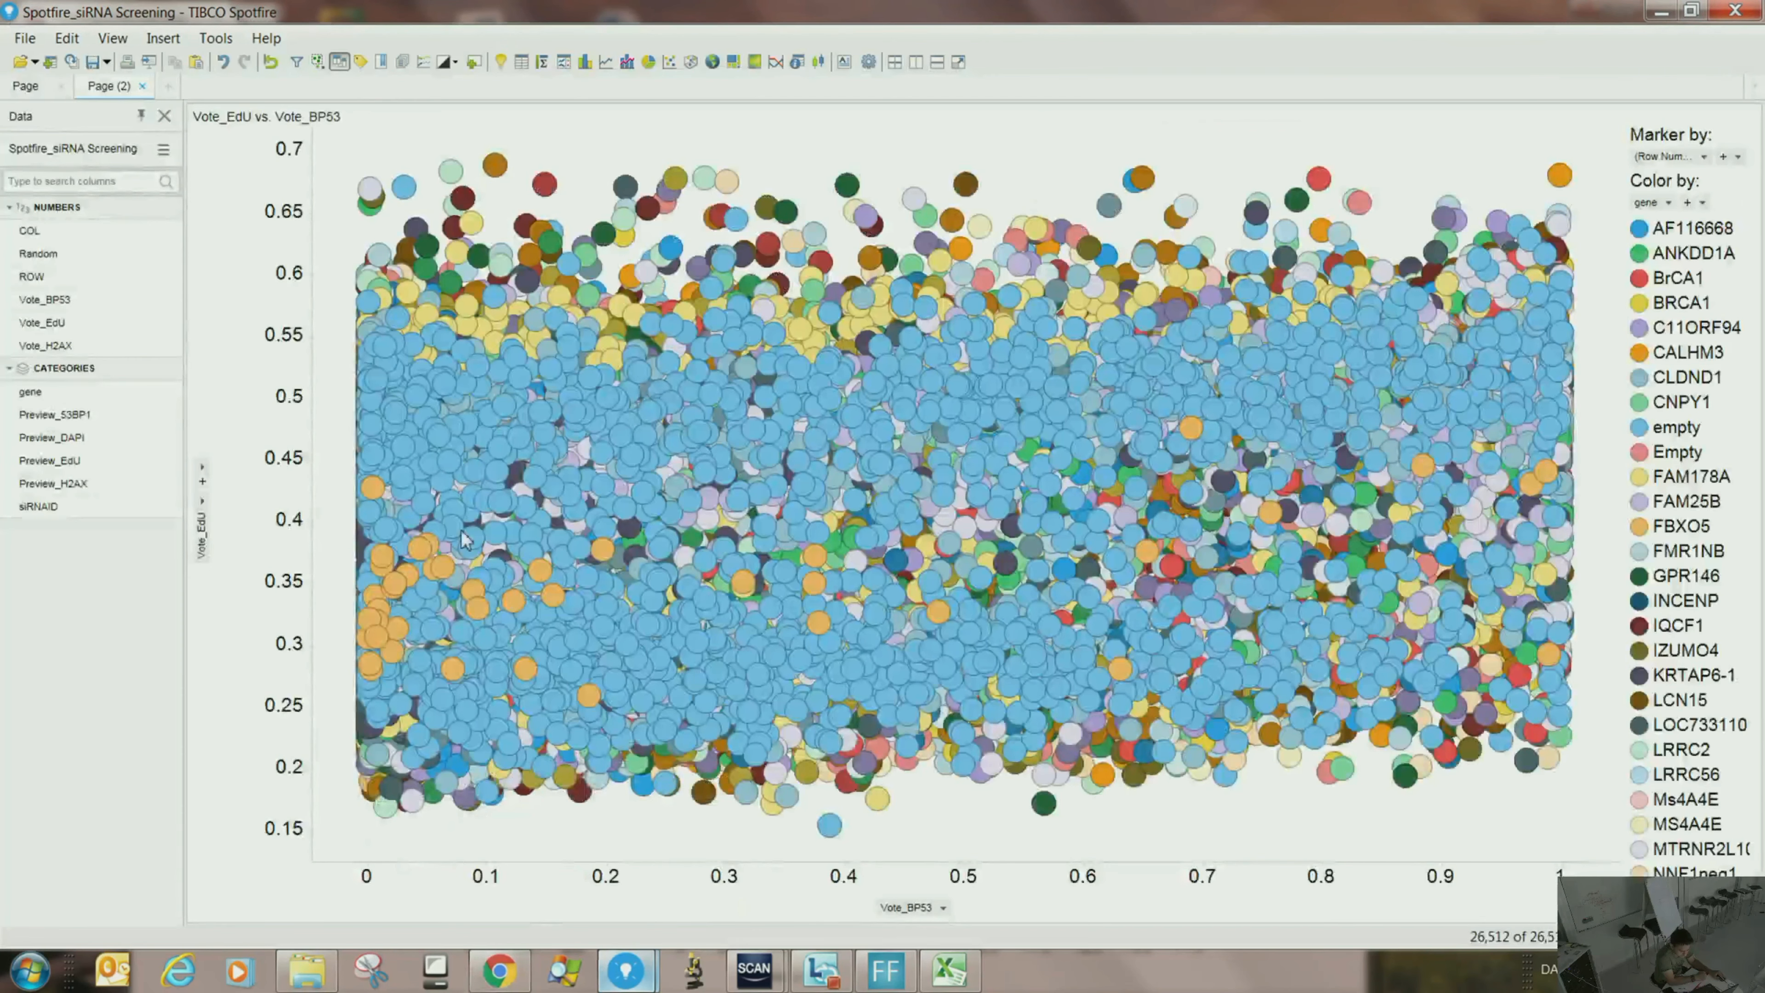
click(167, 86)
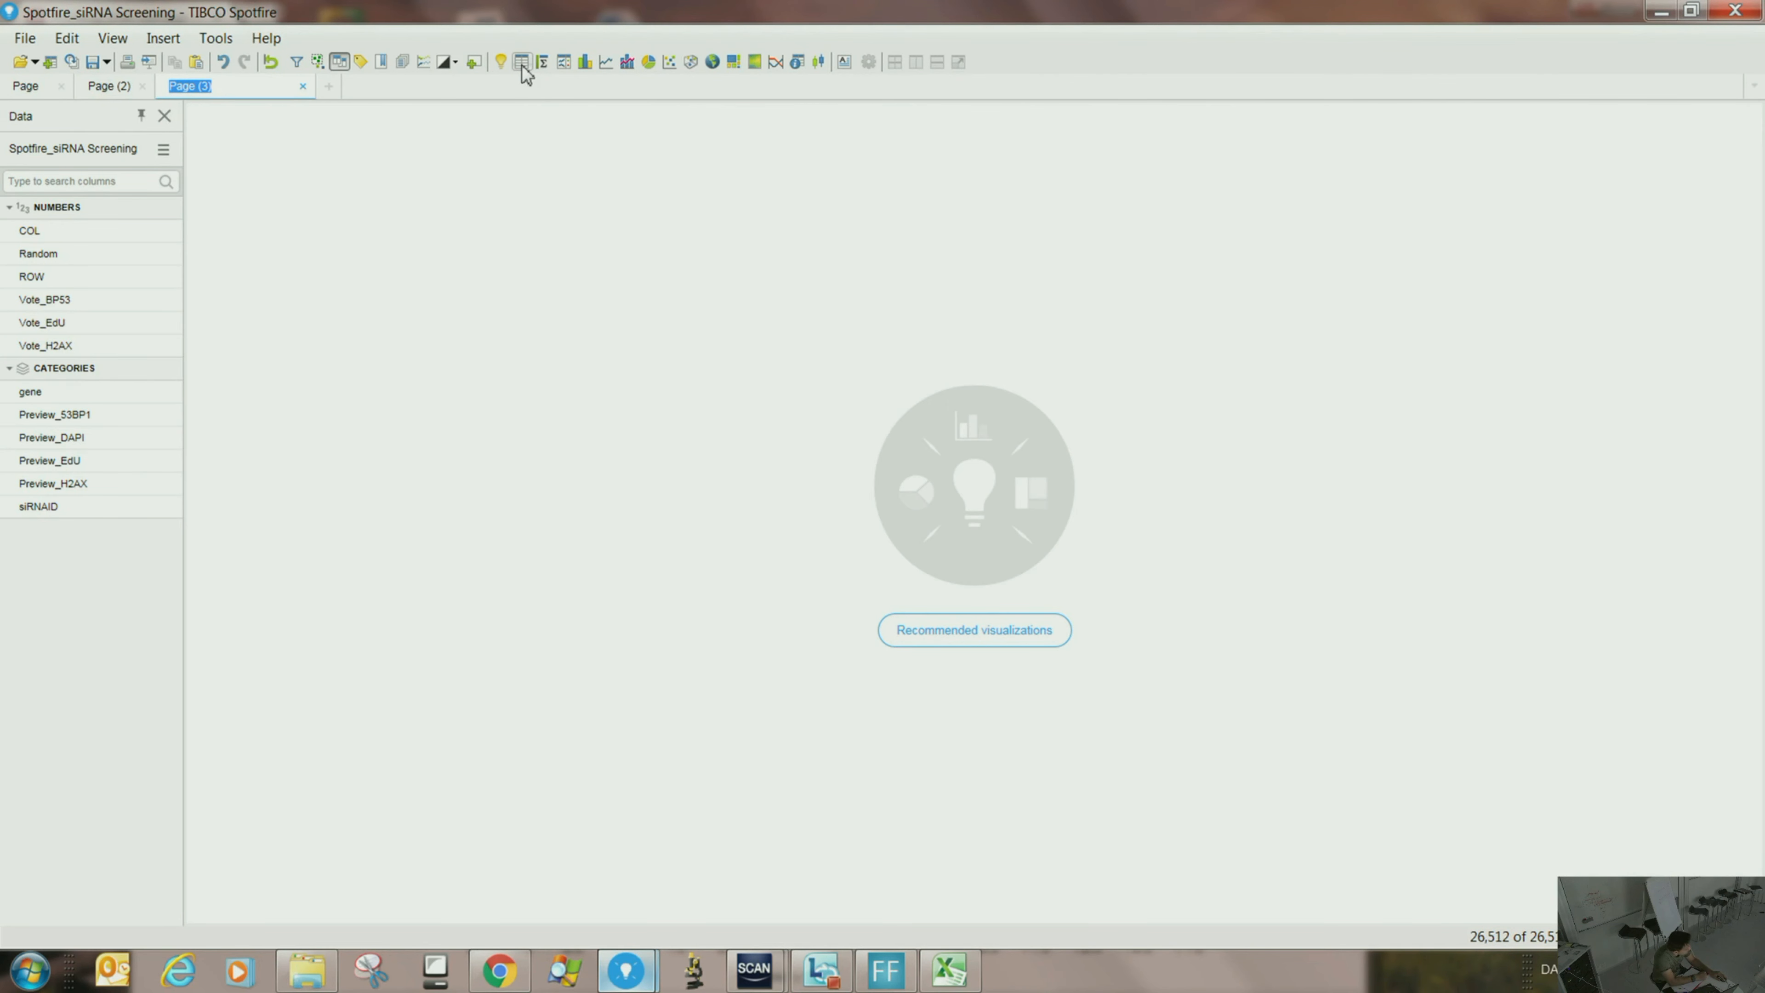
click(521, 63)
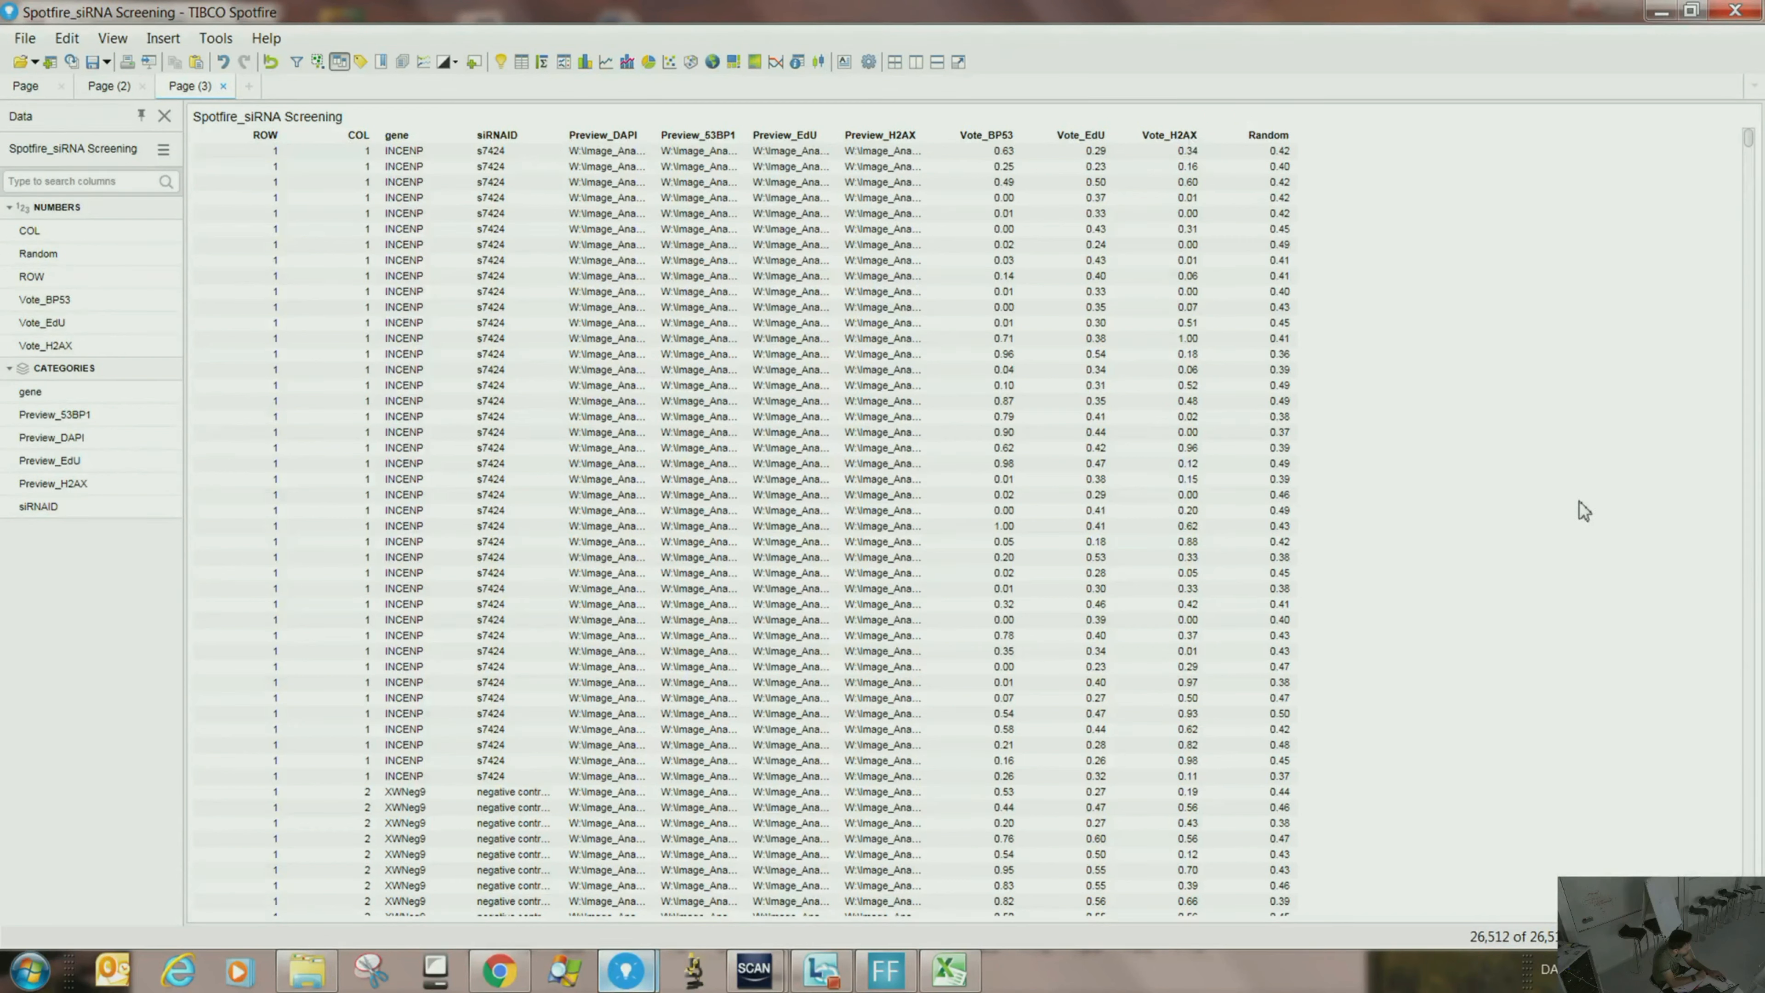
click(249, 88)
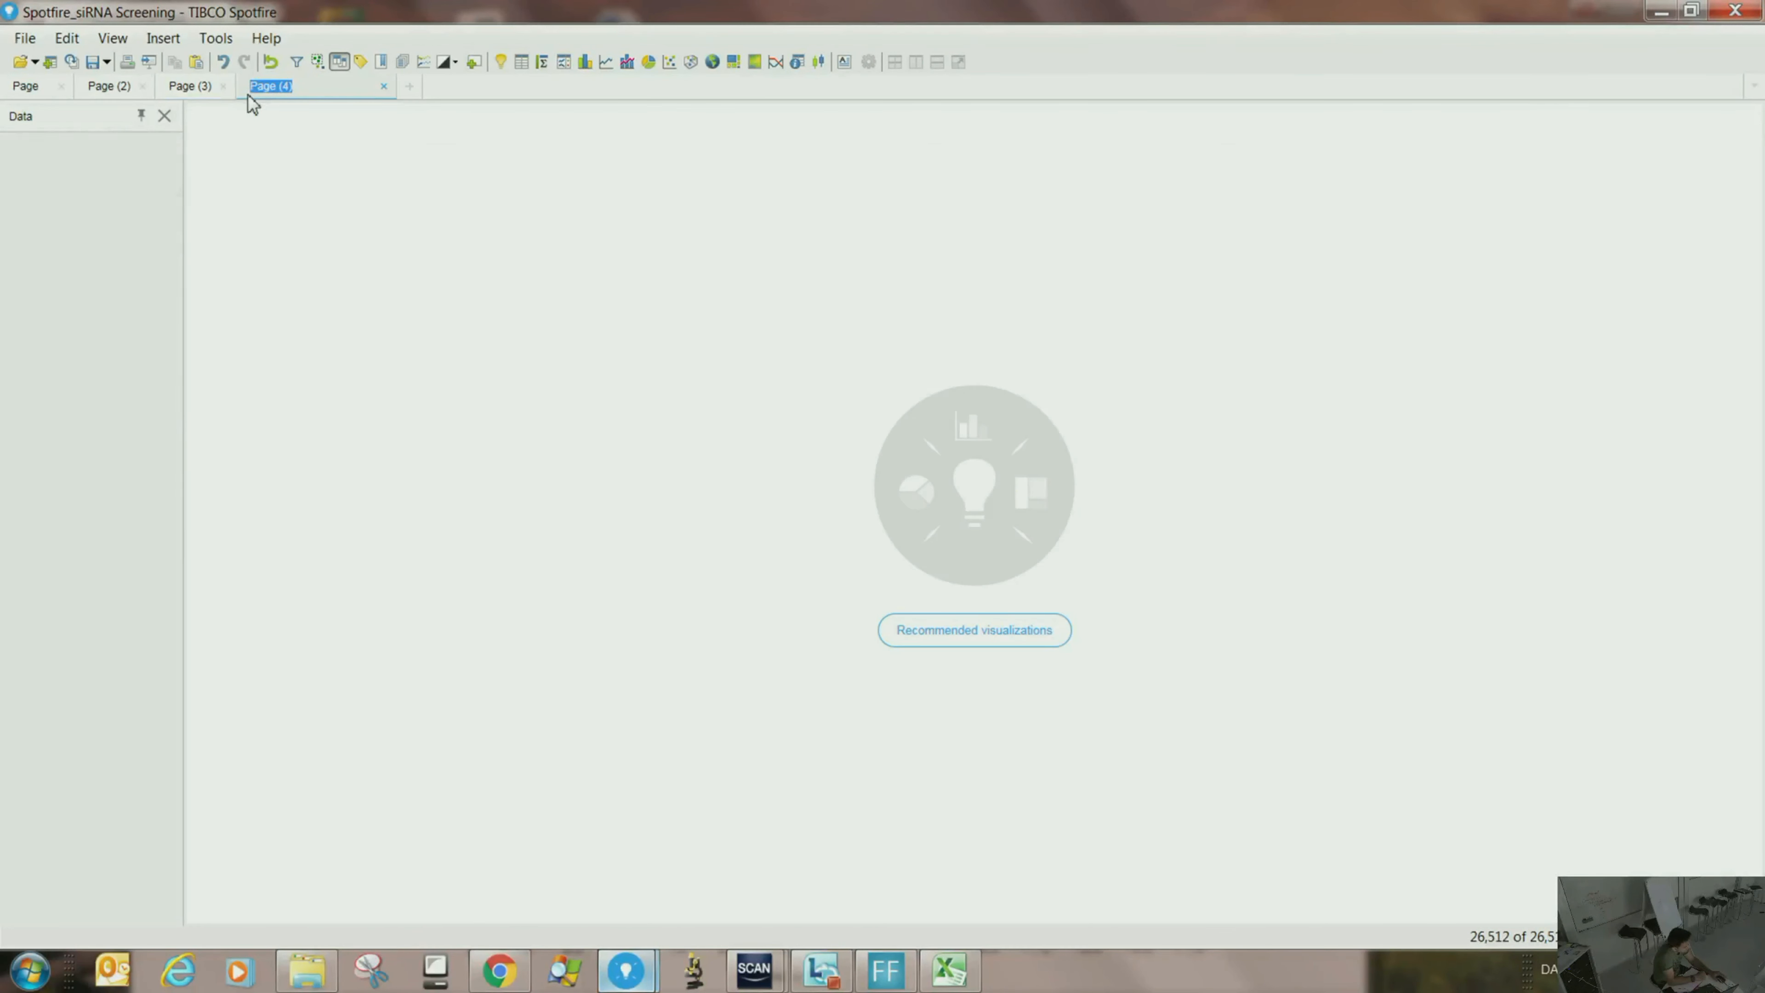
click(354, 584)
- Switch to Chrome to examine the Figure 1 scatter plots, then return to Spotfire and review the data table on Page (3)
click(495, 976)
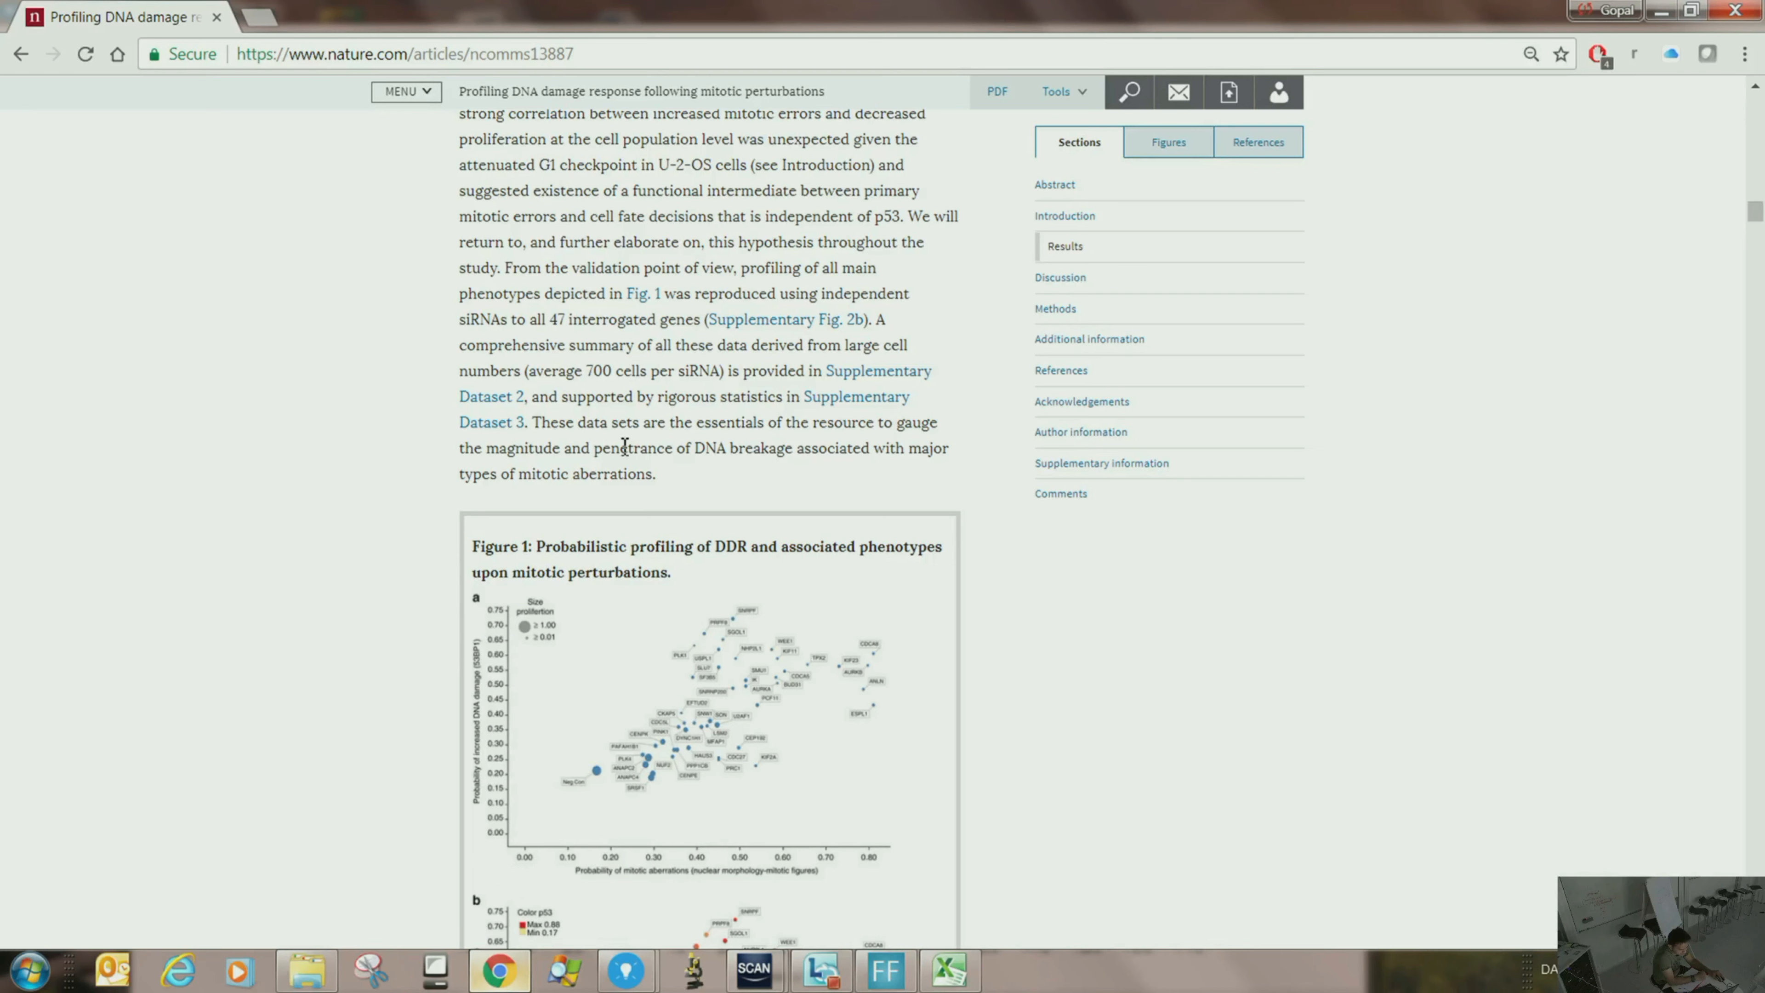
scroll(624, 443, down, 5)
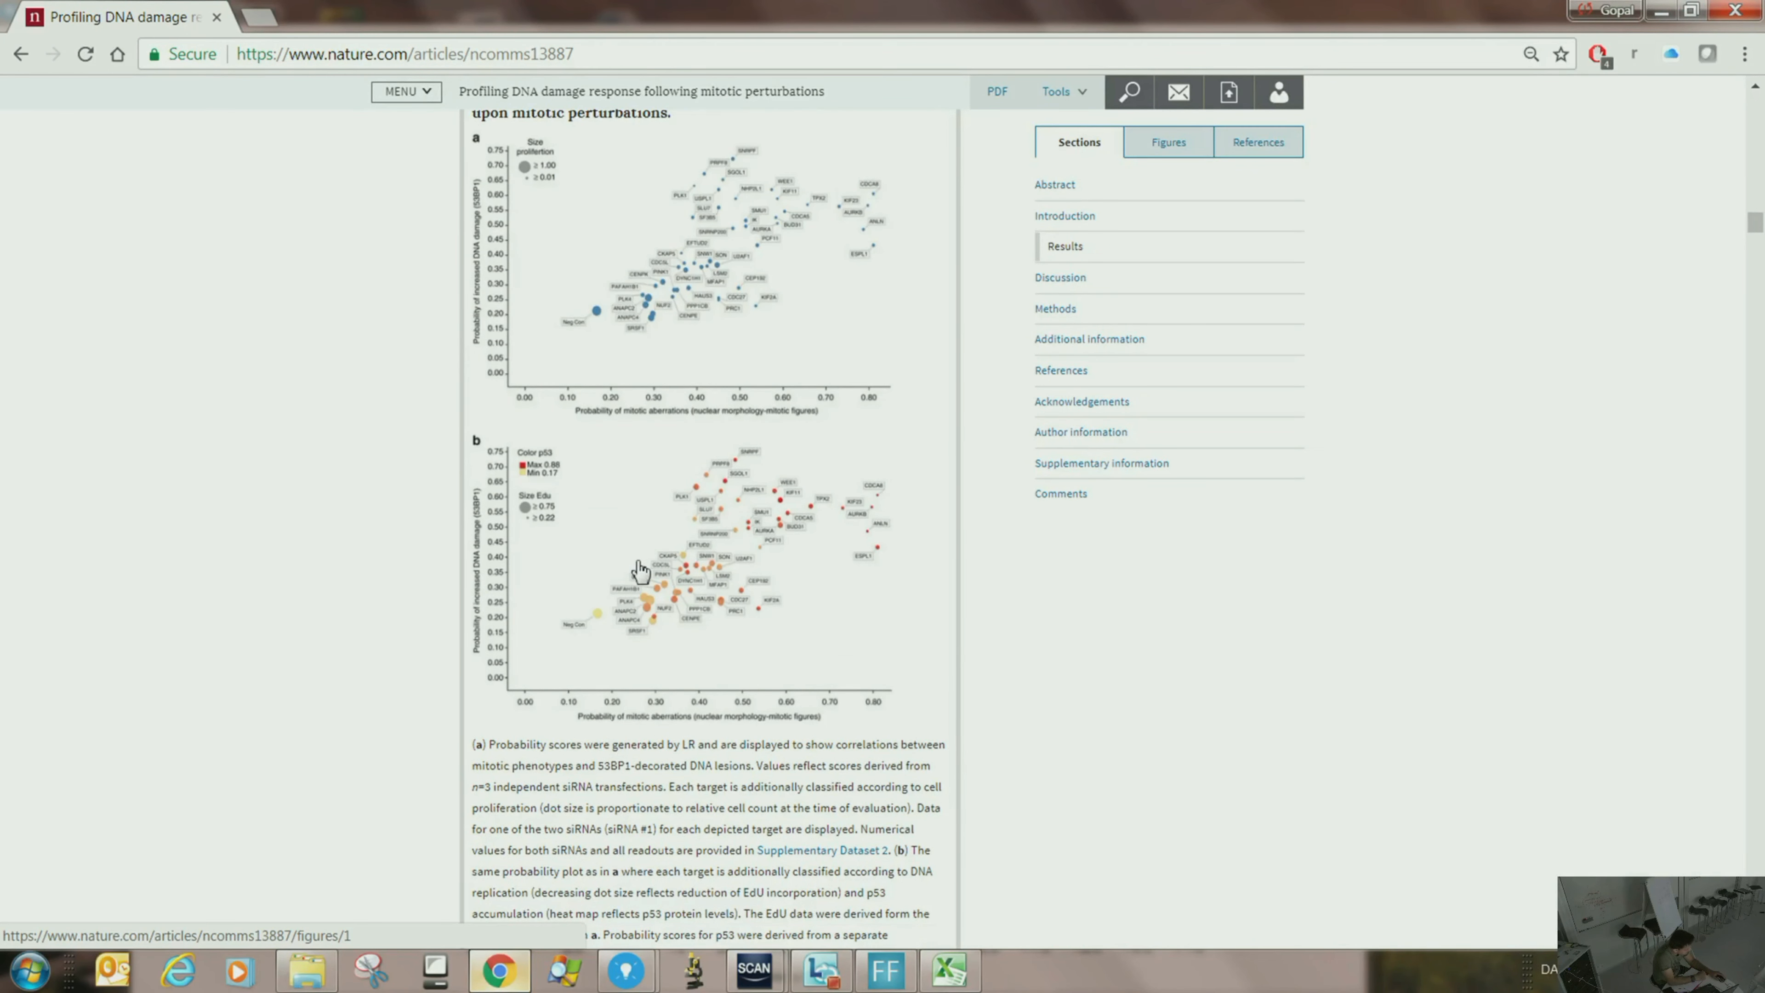
scroll(640, 571, up, 3)
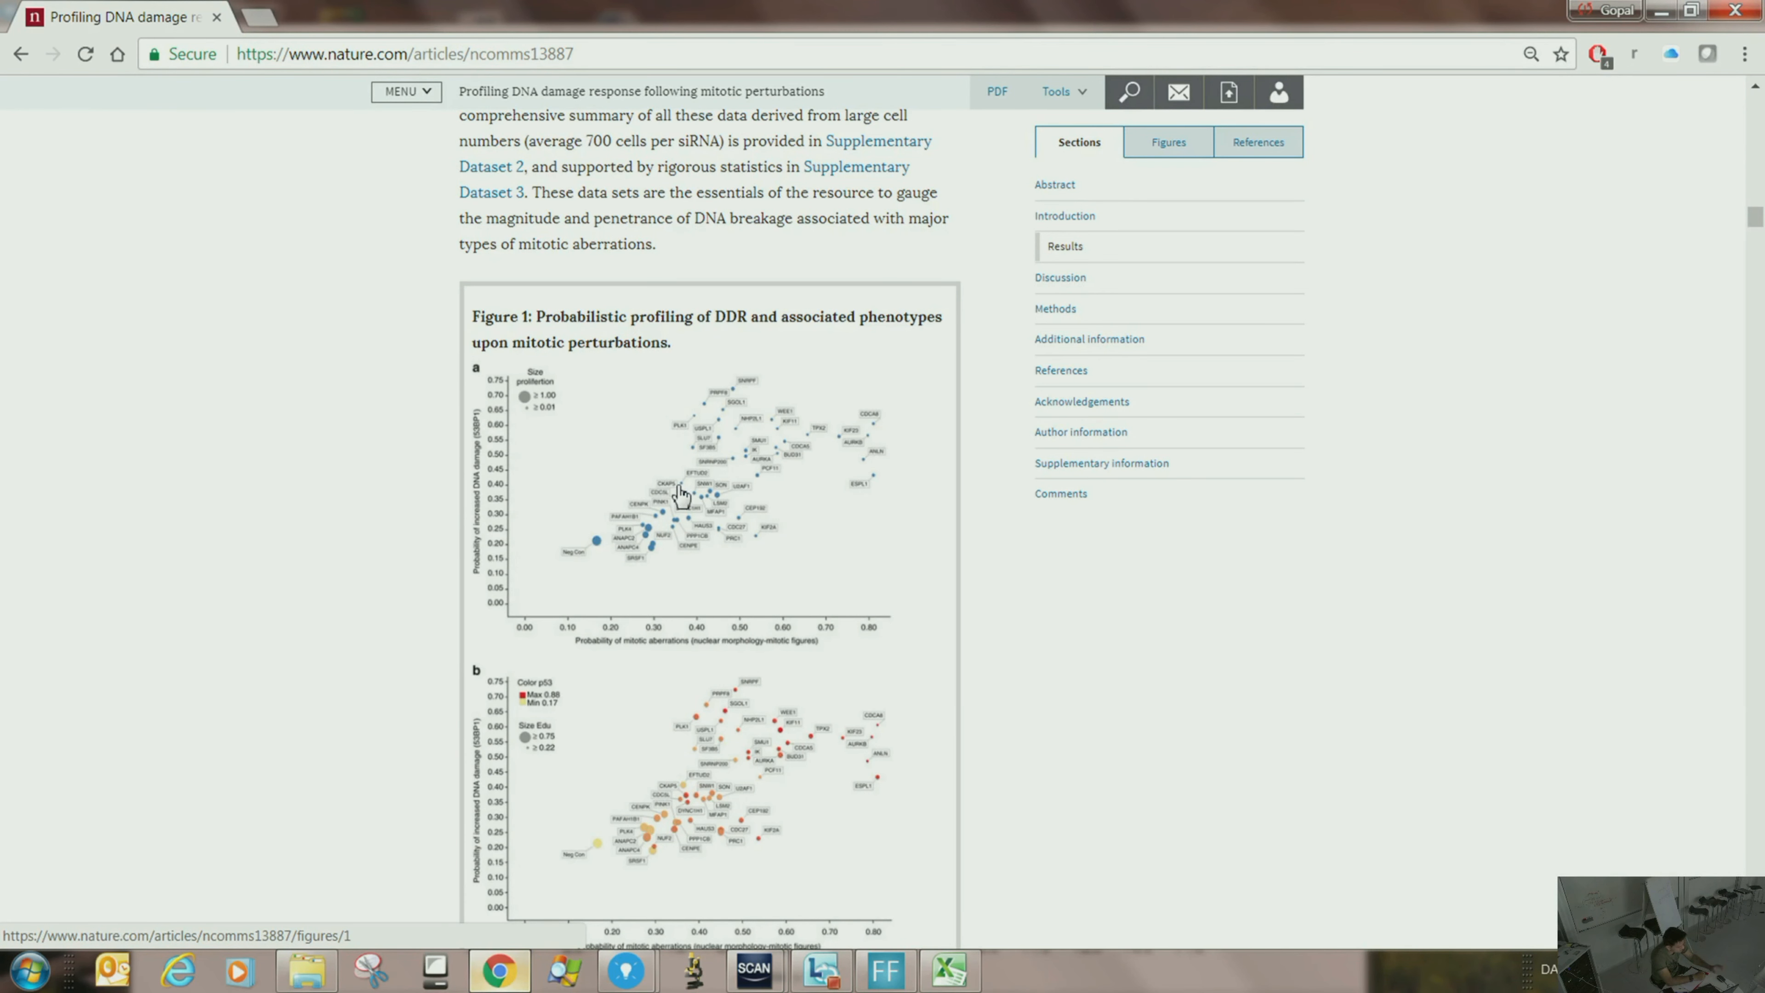
click(1660, 11)
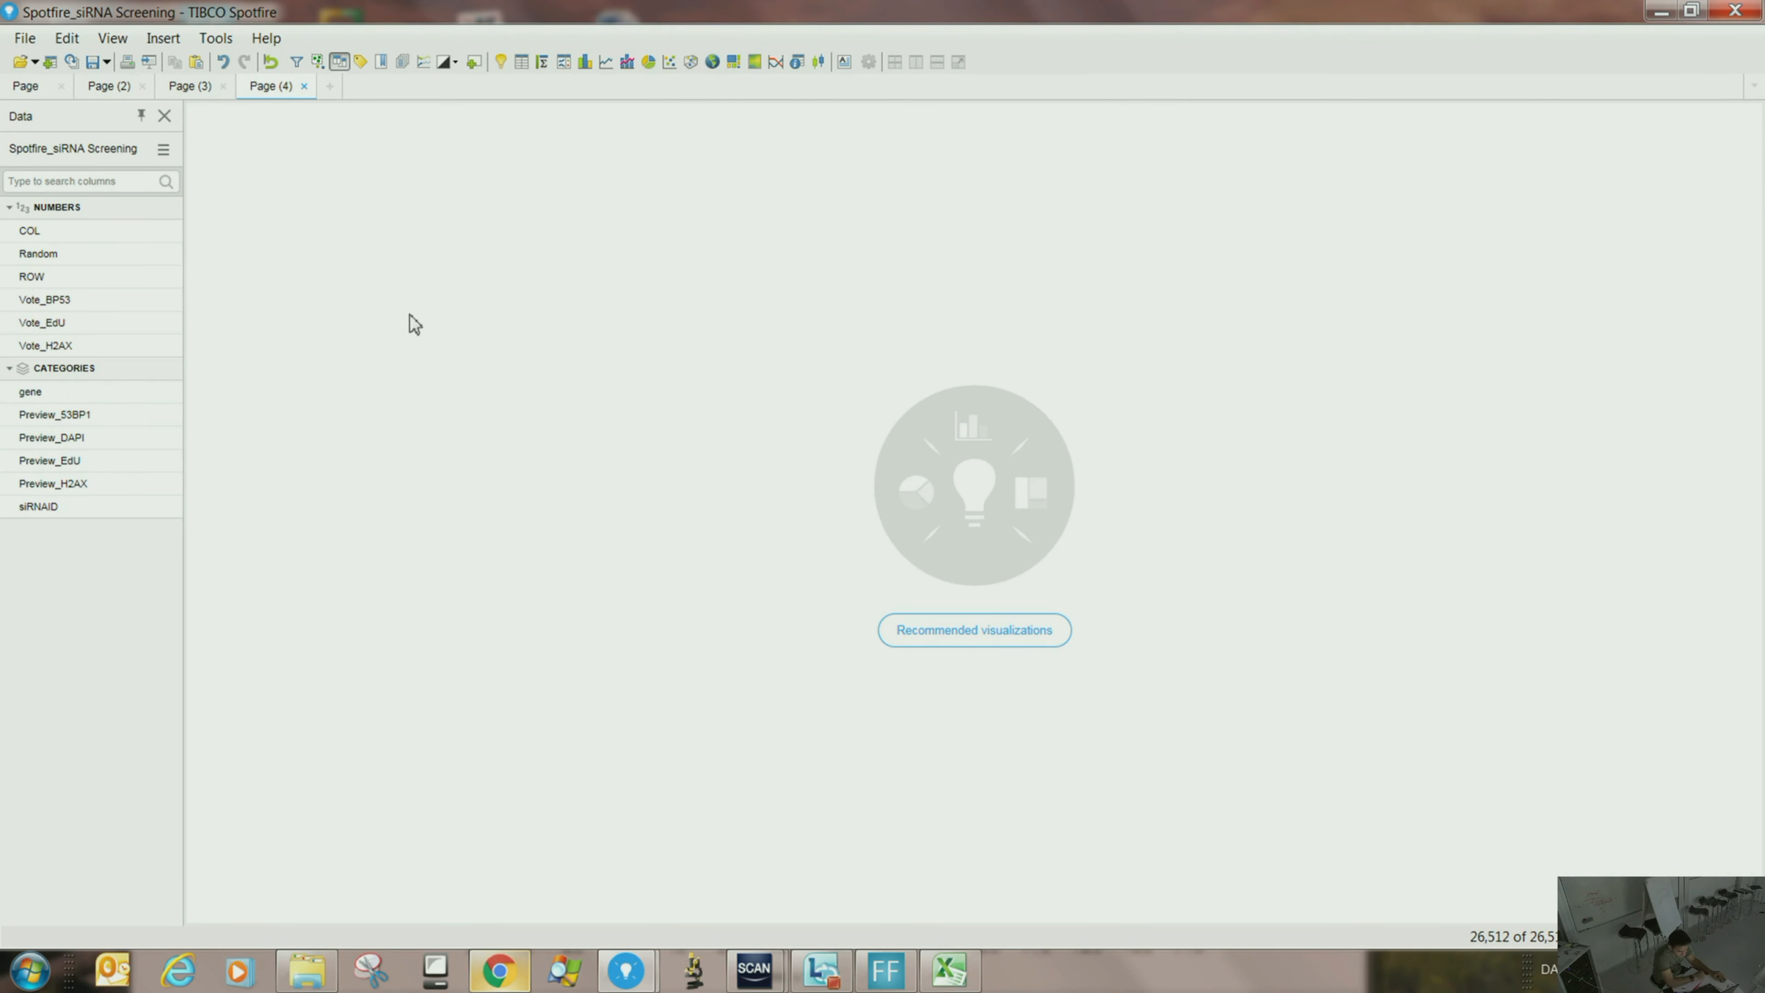
click(190, 82)
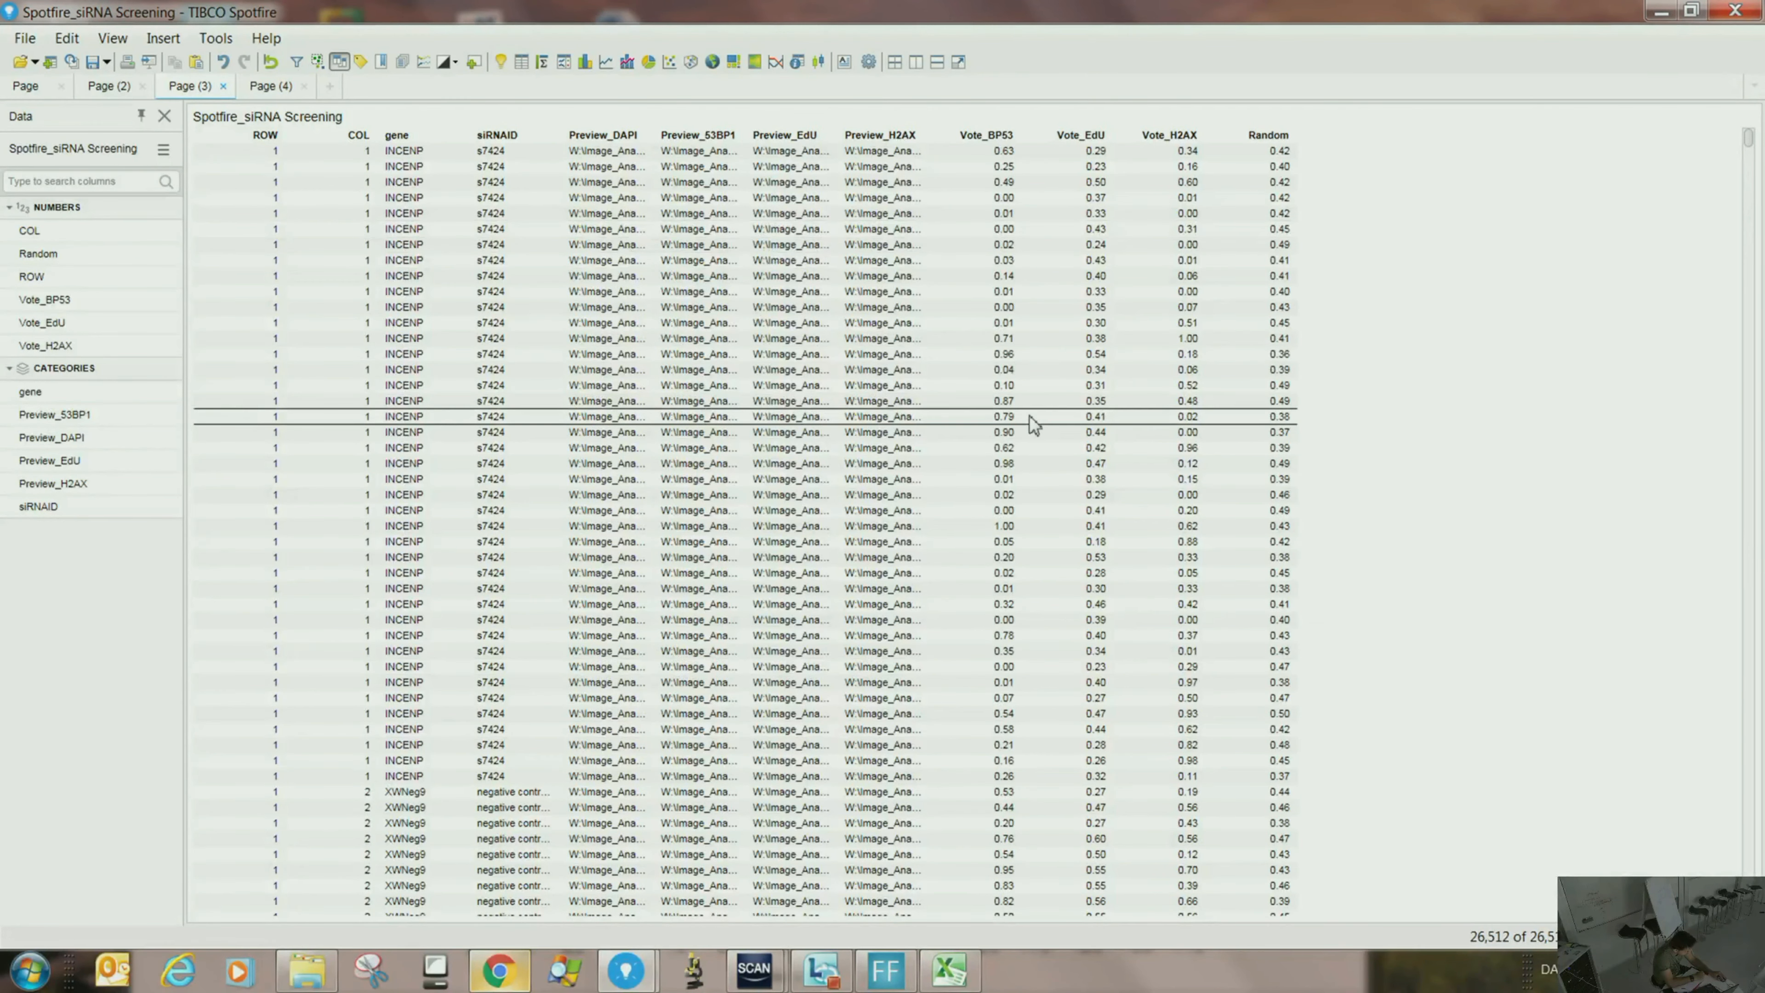
- Create a scatter plot on the blank Page (4) and remove its colouring by gene
click(272, 87)
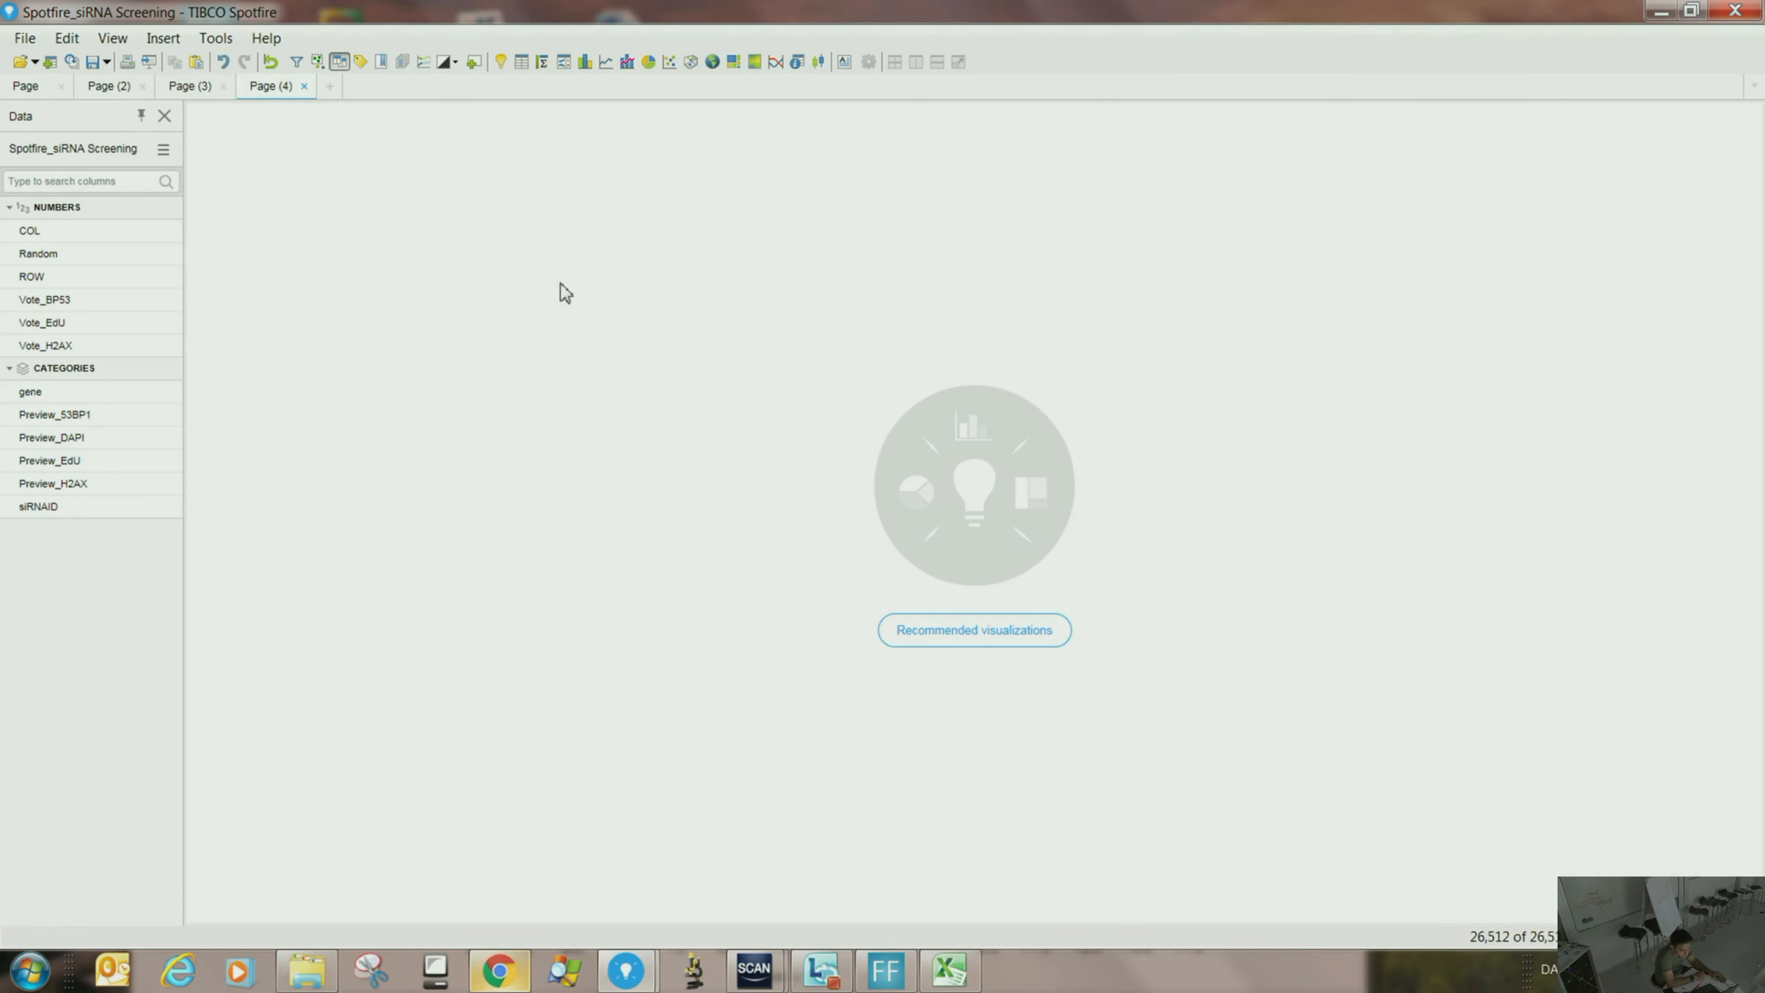
click(669, 62)
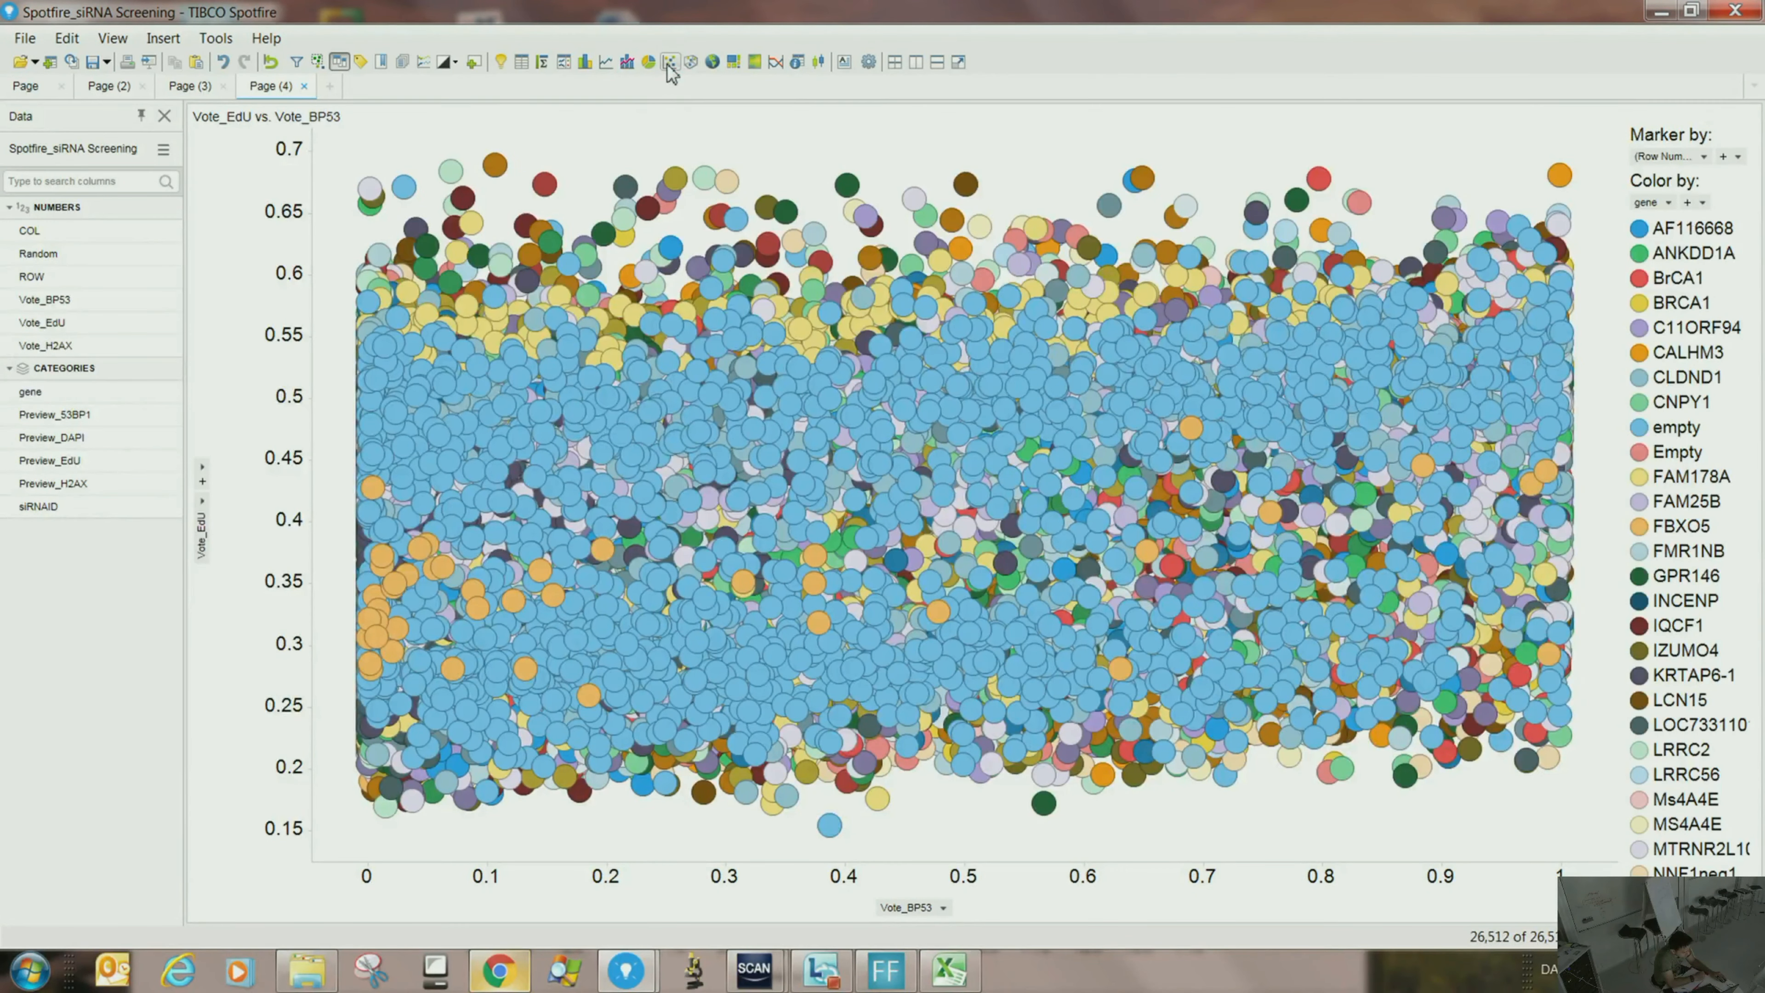
click(1671, 203)
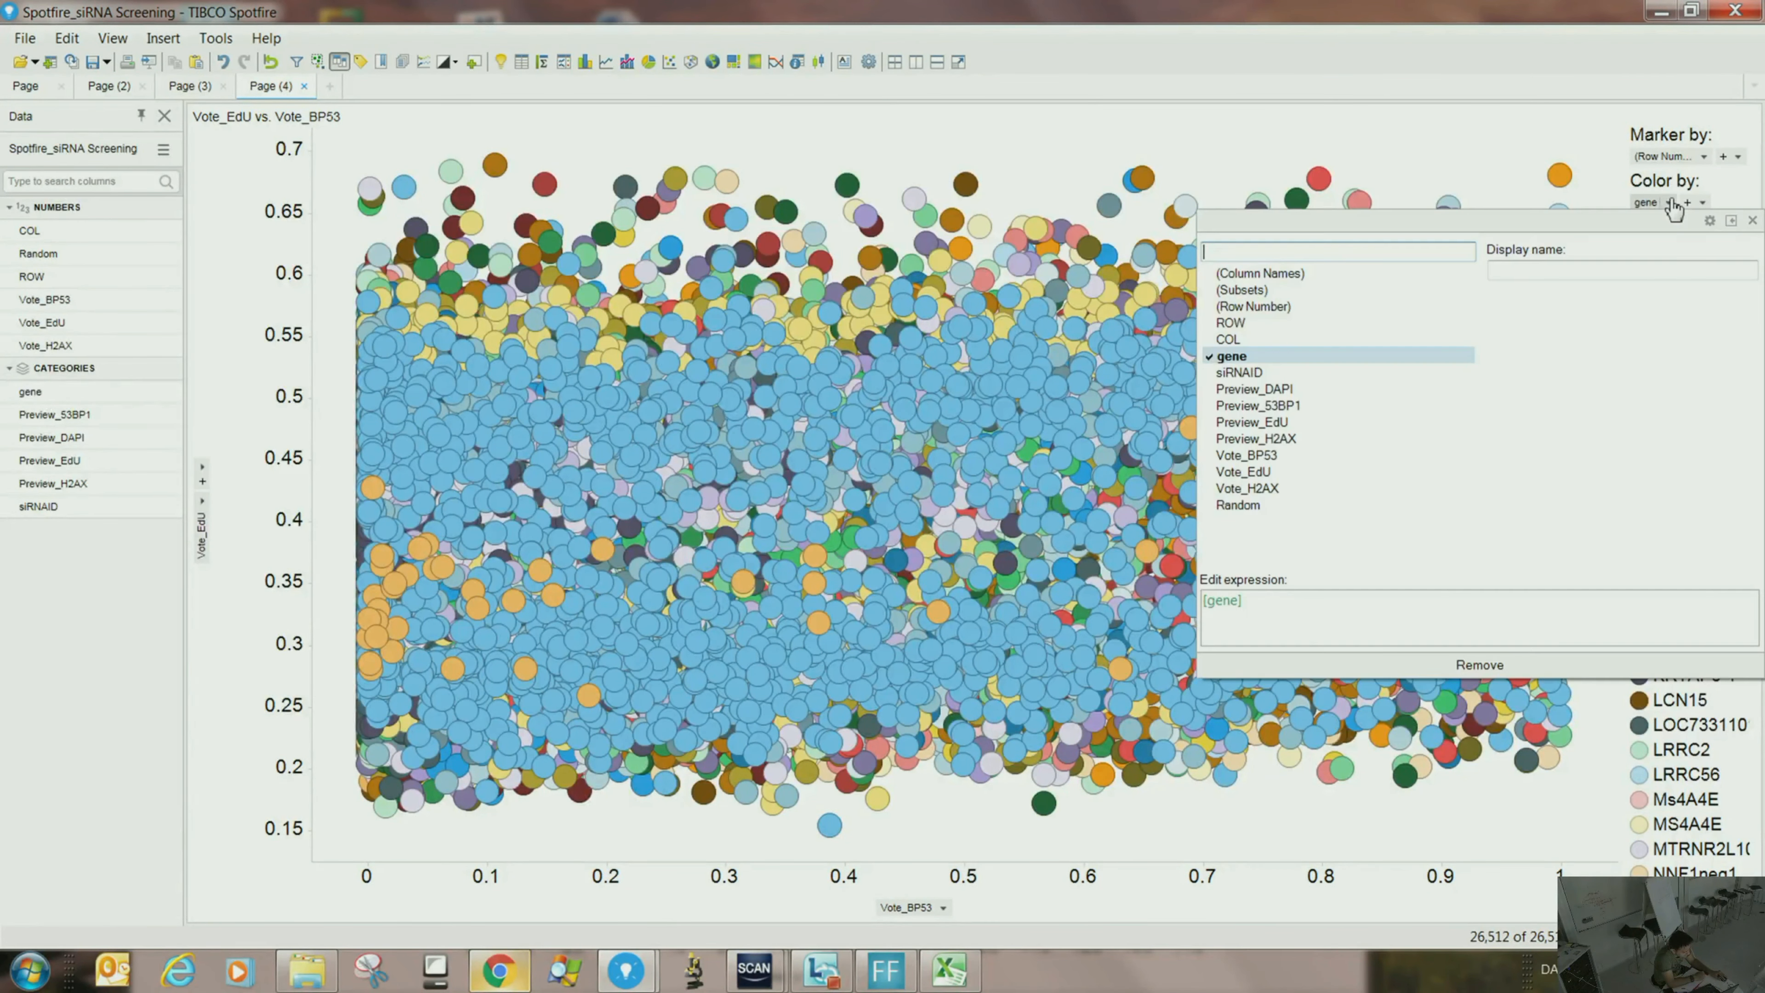
click(1503, 664)
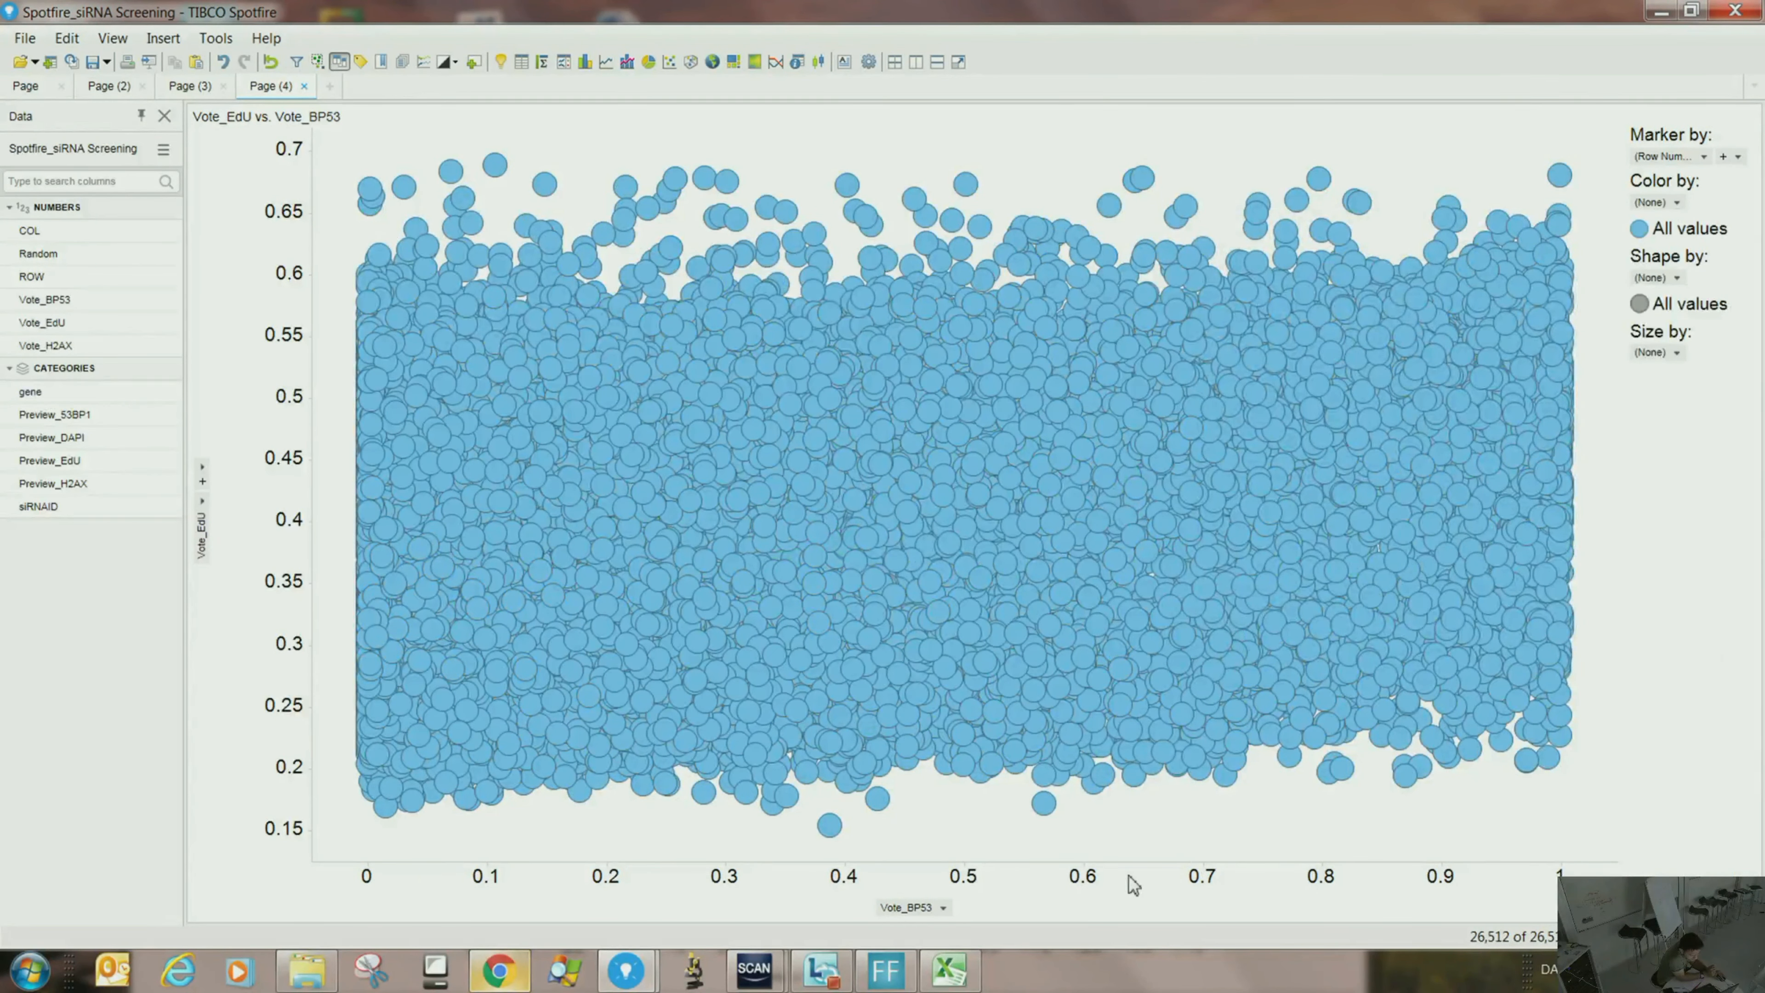
- Set the scatter plot's X-axis to Vote_H2AX and its Y-axis to Vote_BP53
click(945, 908)
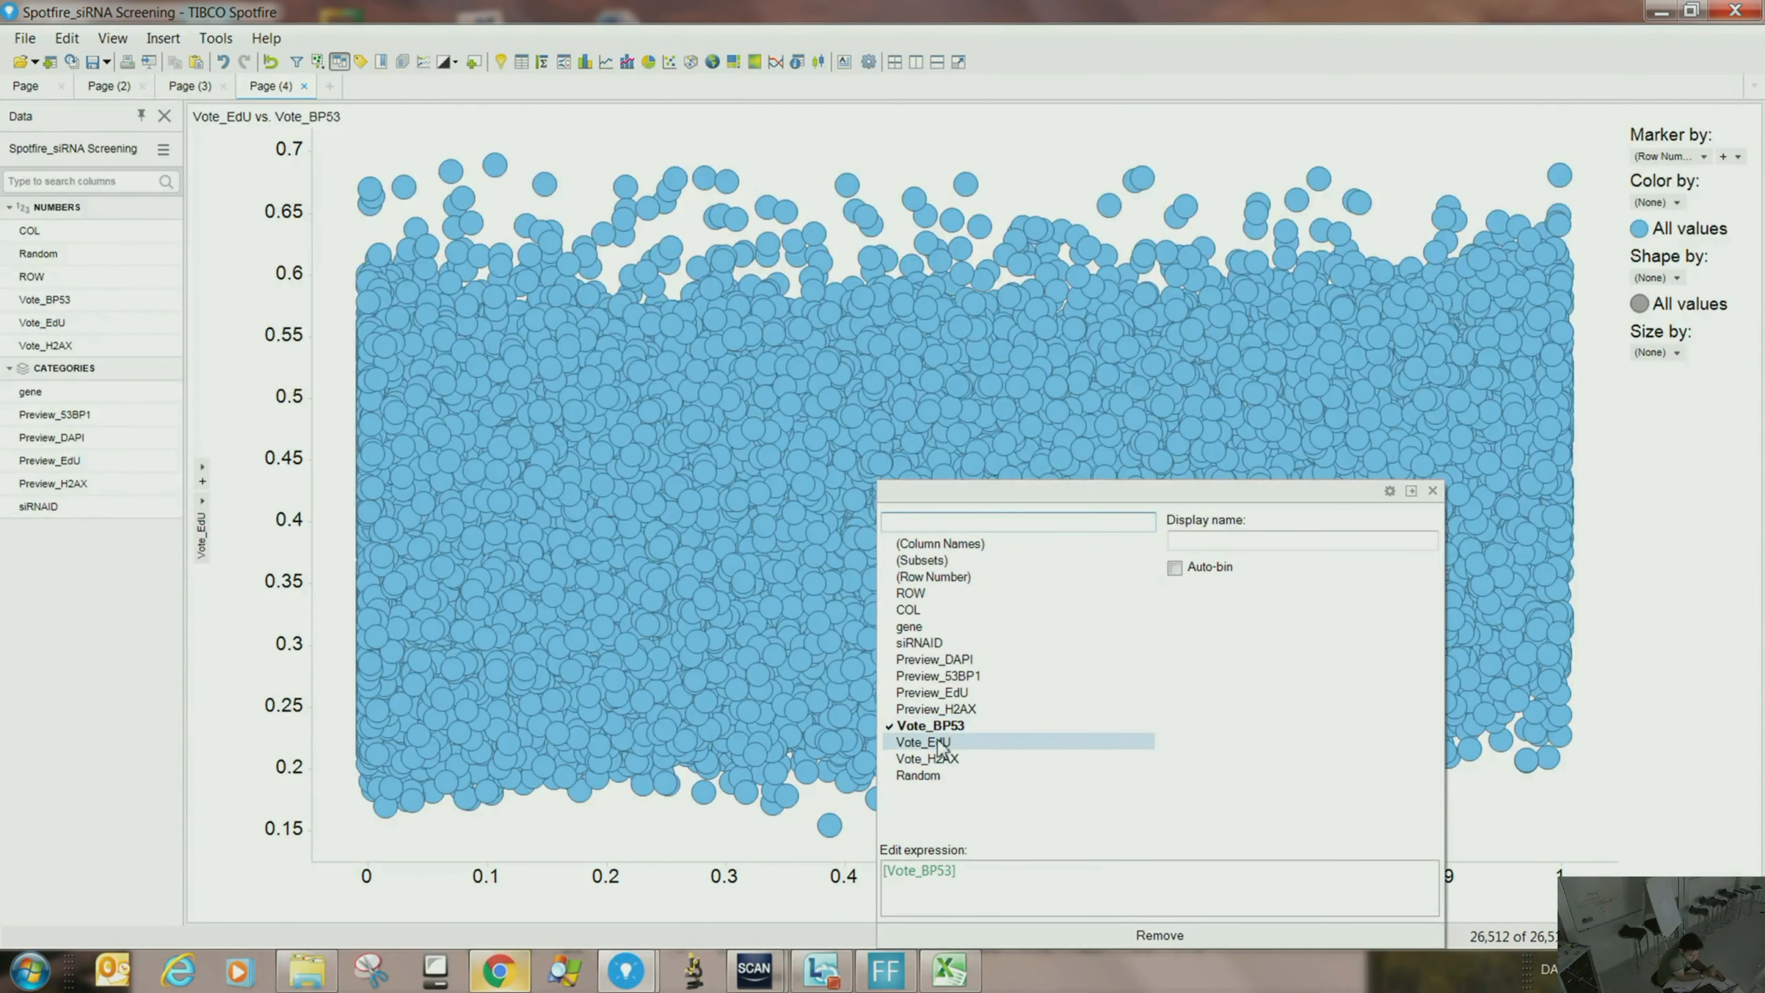
click(948, 761)
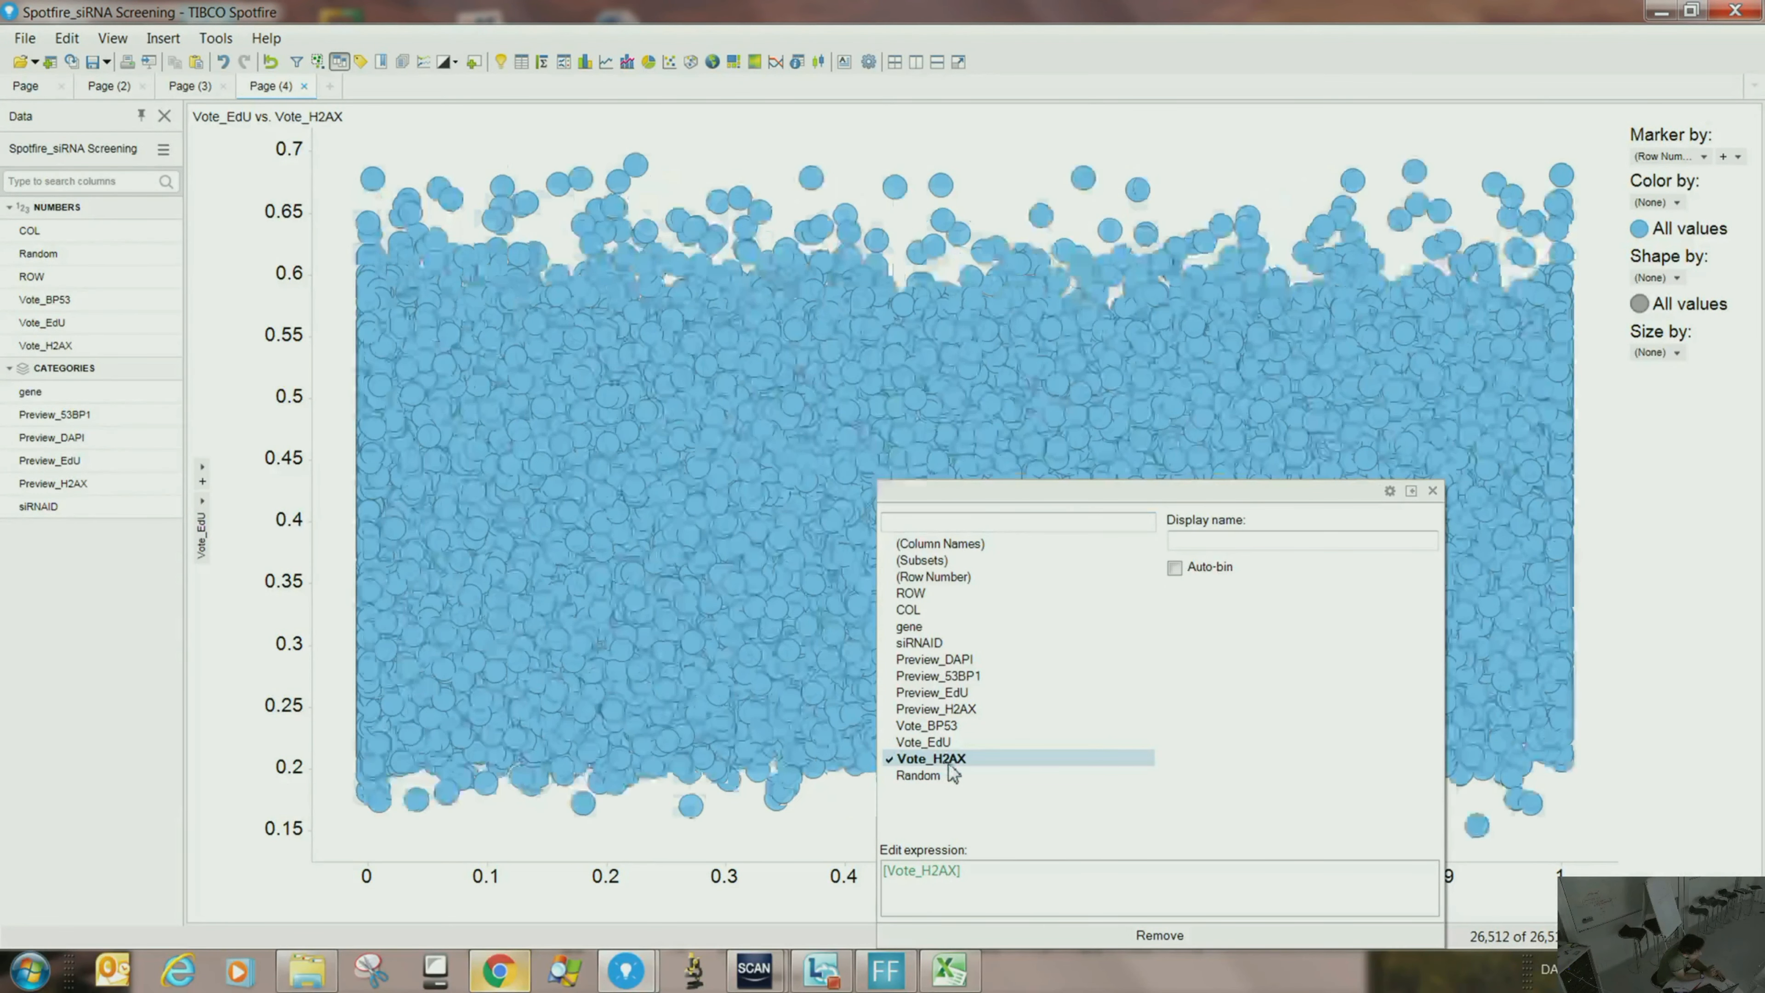
click(740, 820)
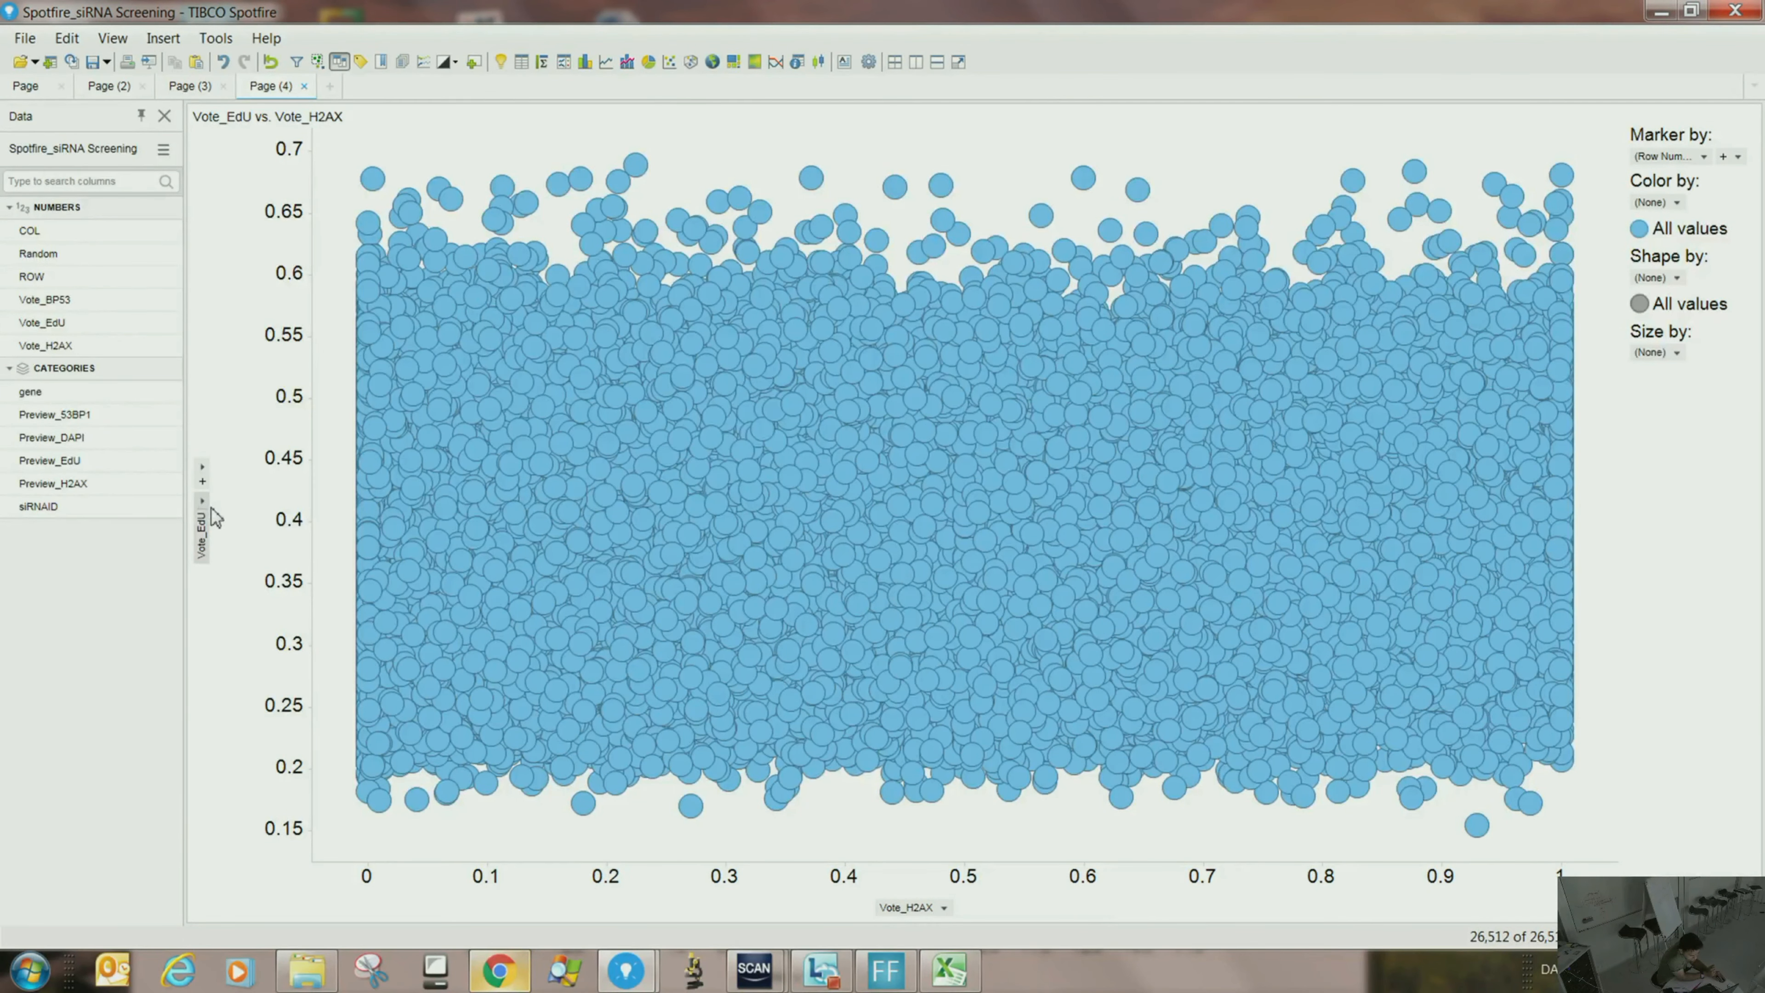
click(201, 534)
click(268, 709)
click(319, 299)
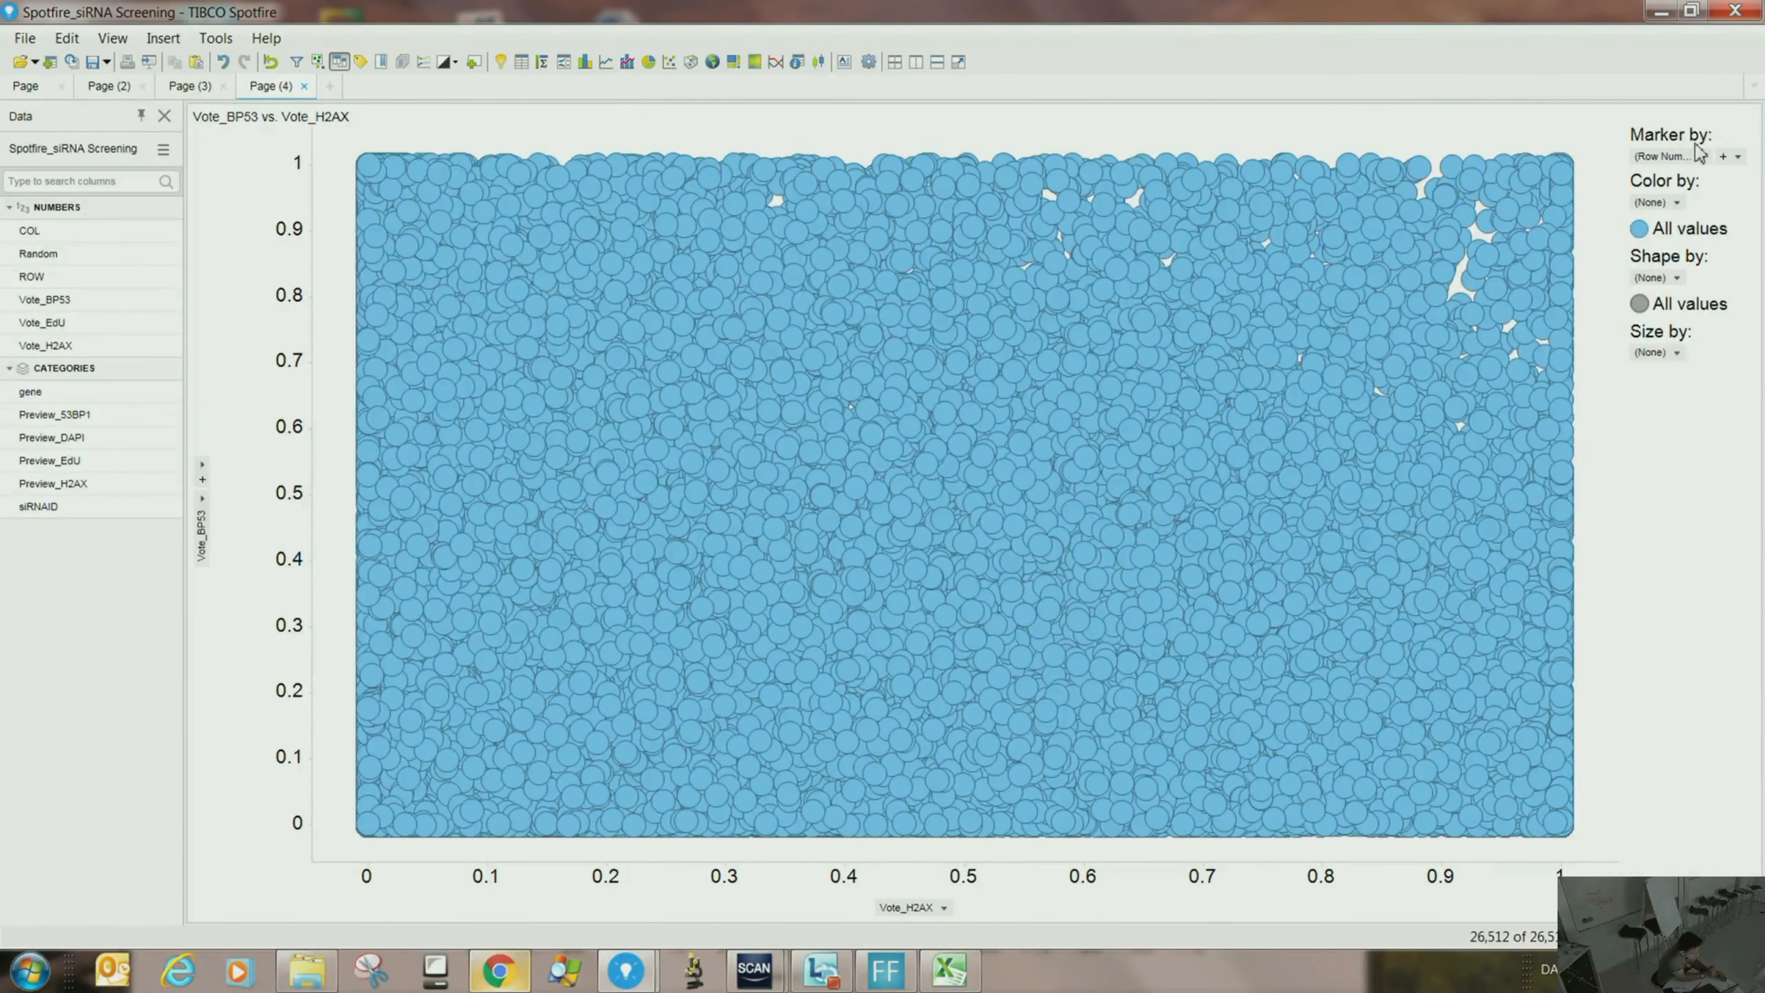
- Group the scatter plot's markers by gene instead of by row number
click(1705, 158)
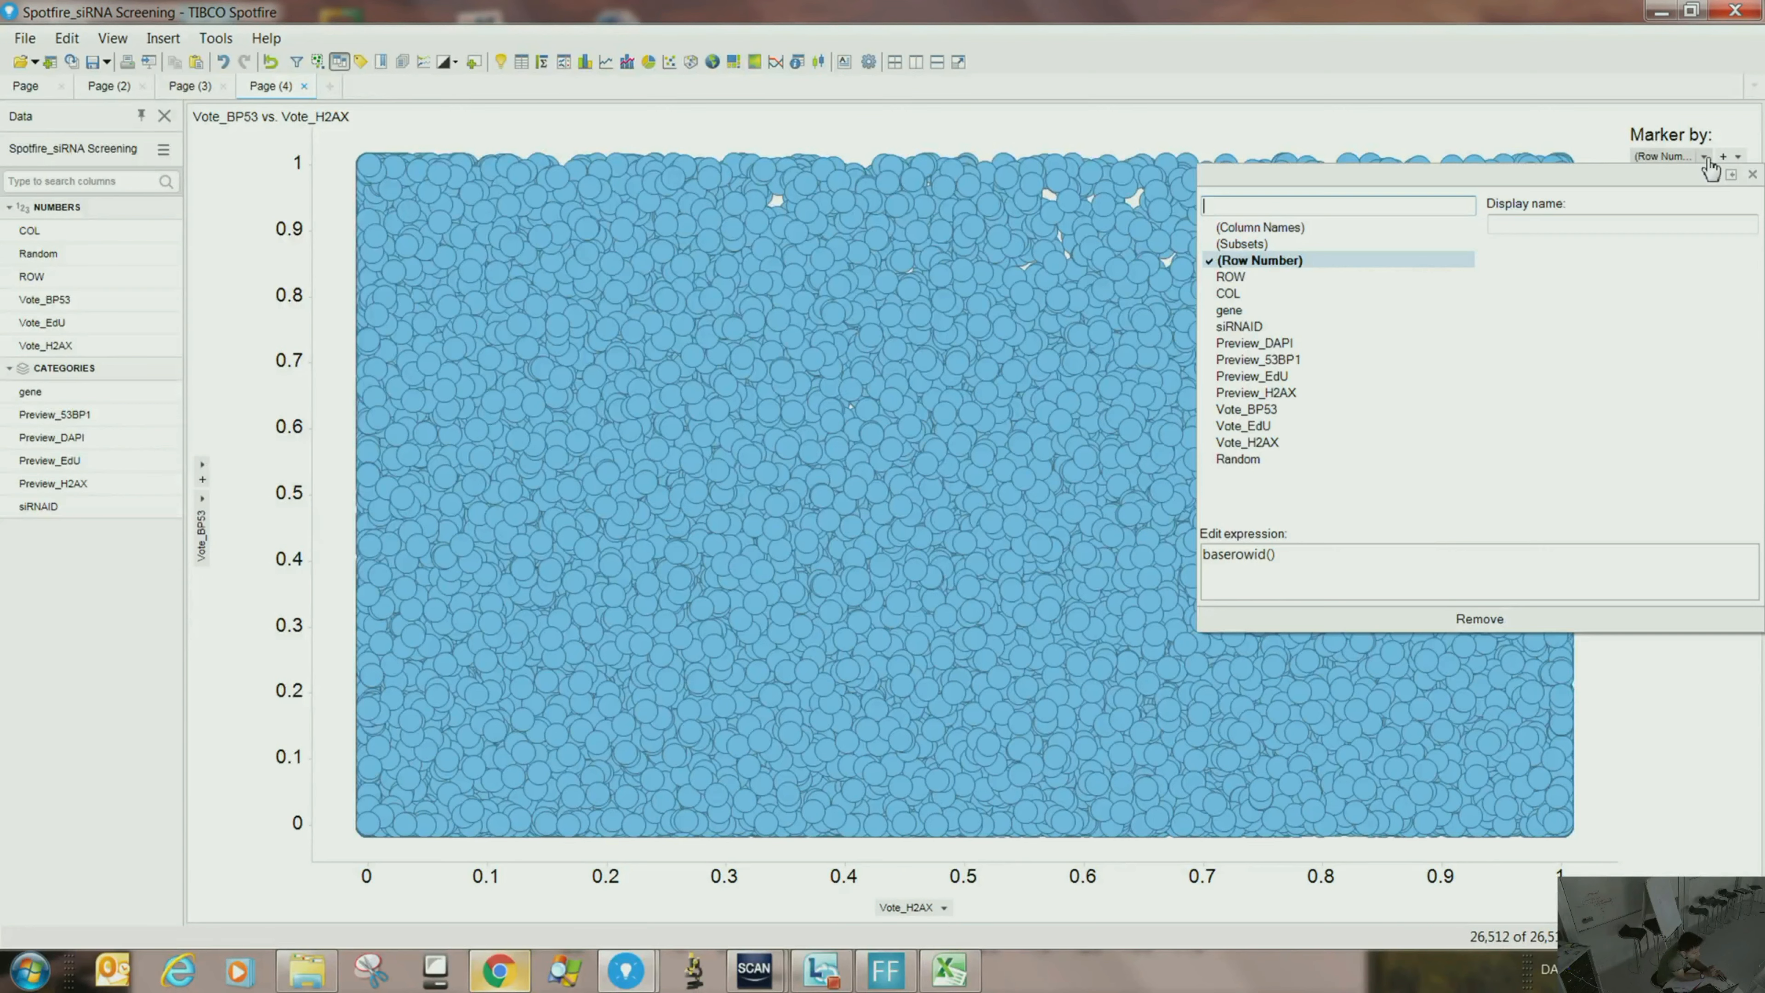
click(1705, 158)
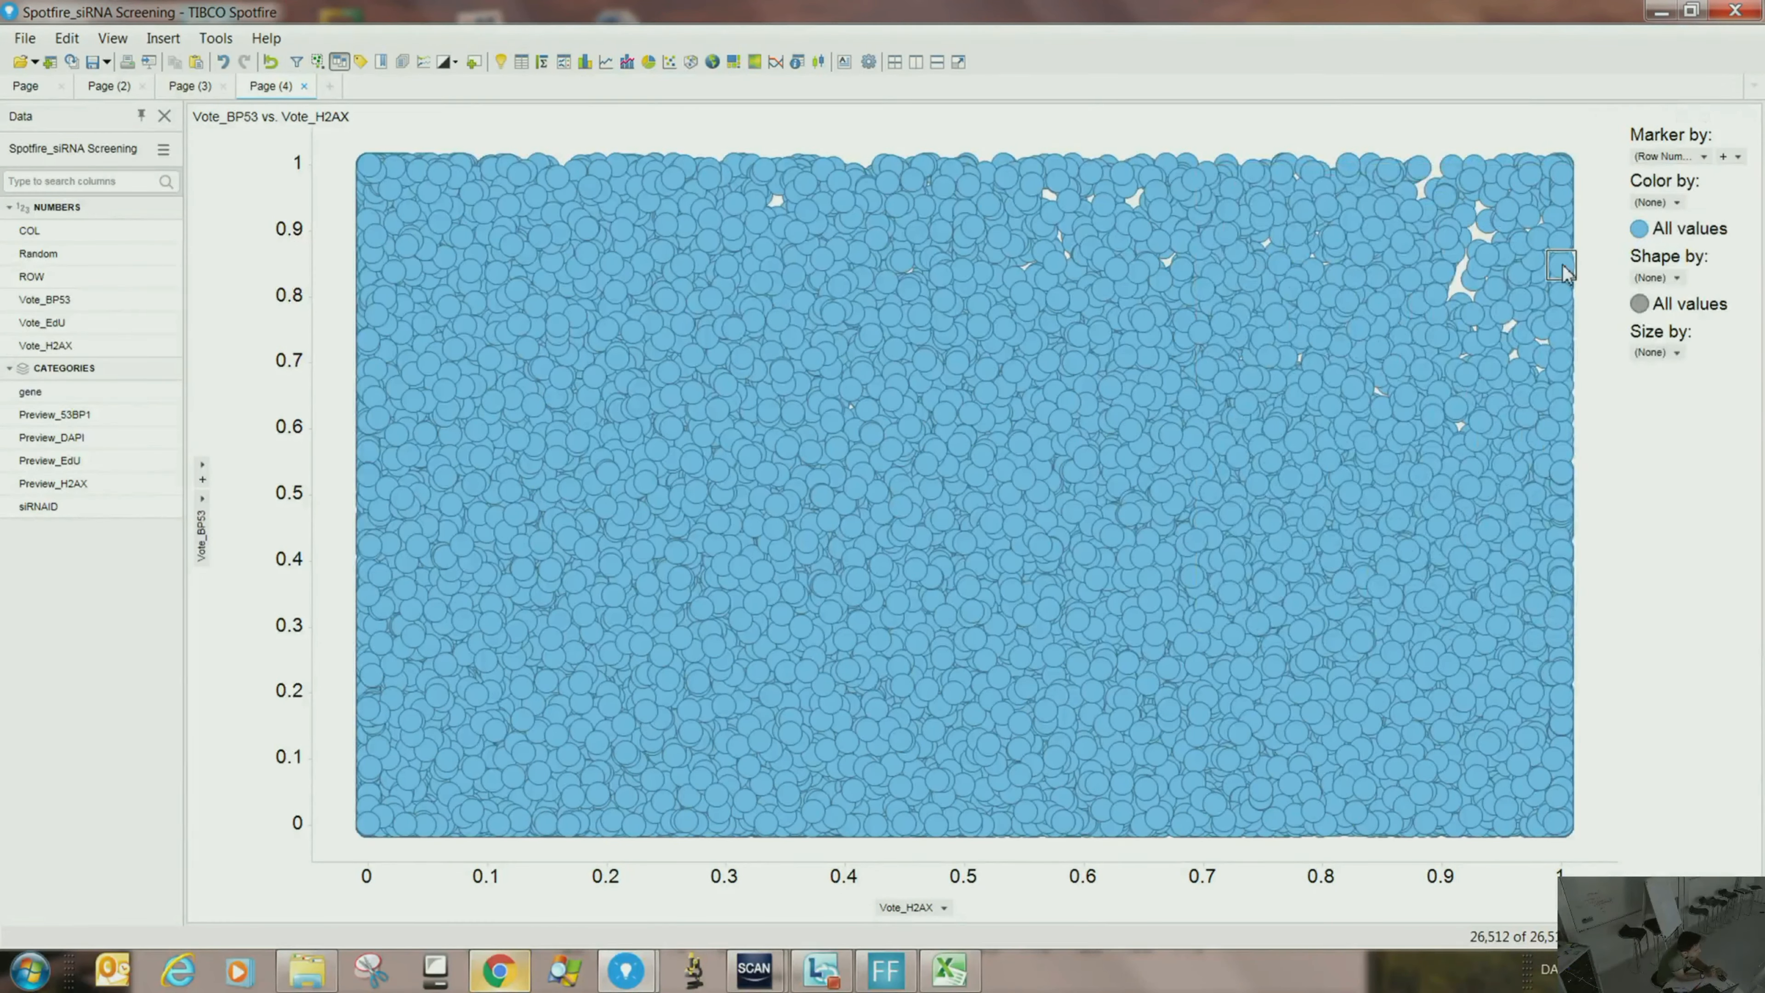
mouse_move(1562, 266)
click(1705, 159)
click(1213, 314)
click(1026, 324)
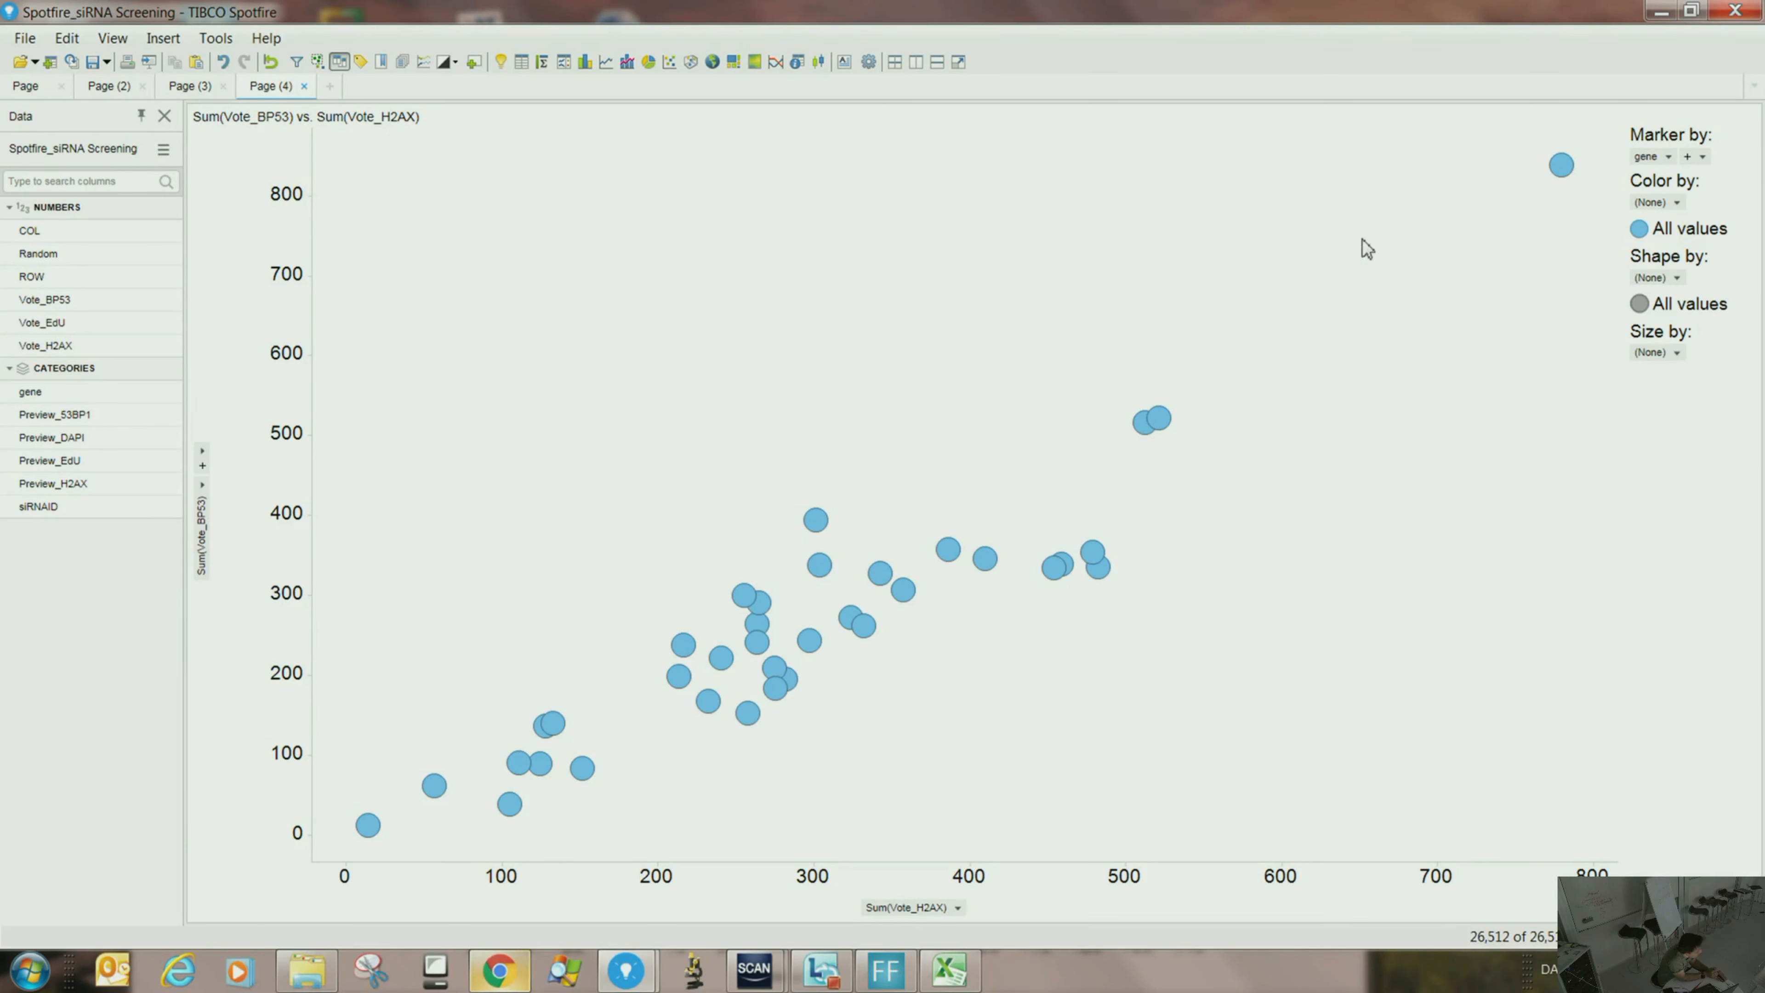
- Group the scatter plot's markers by siRNAID
click(1668, 158)
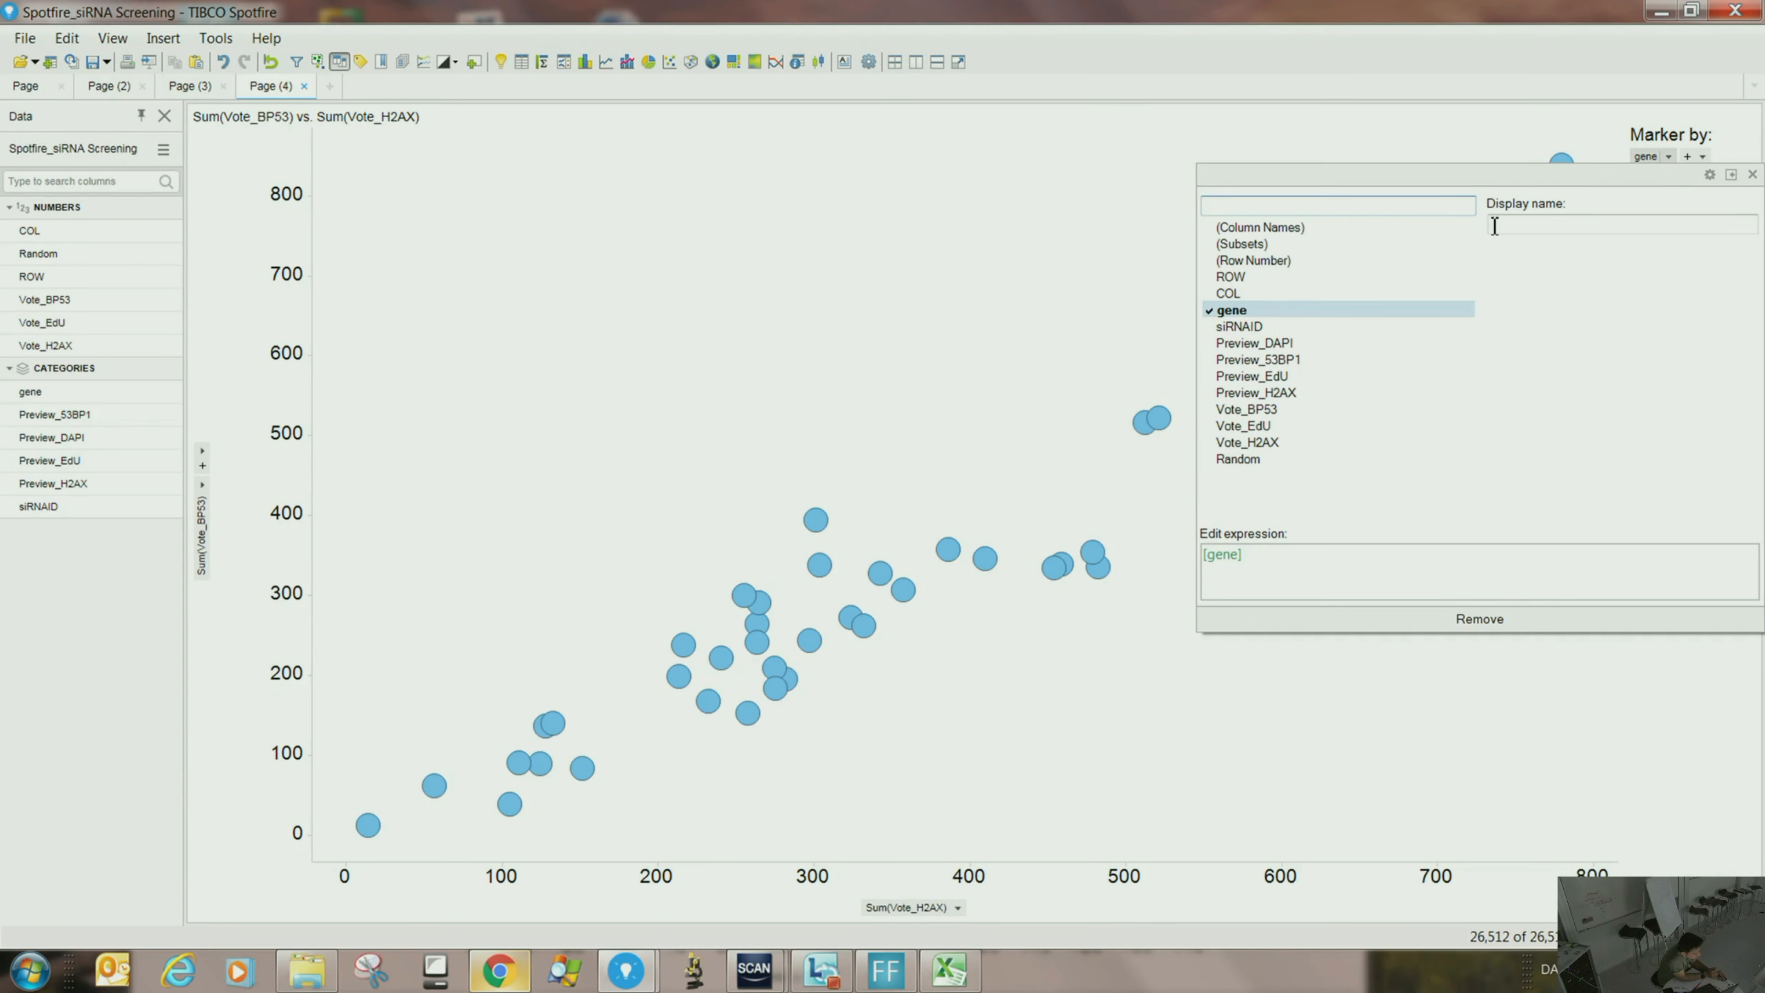
click(1311, 326)
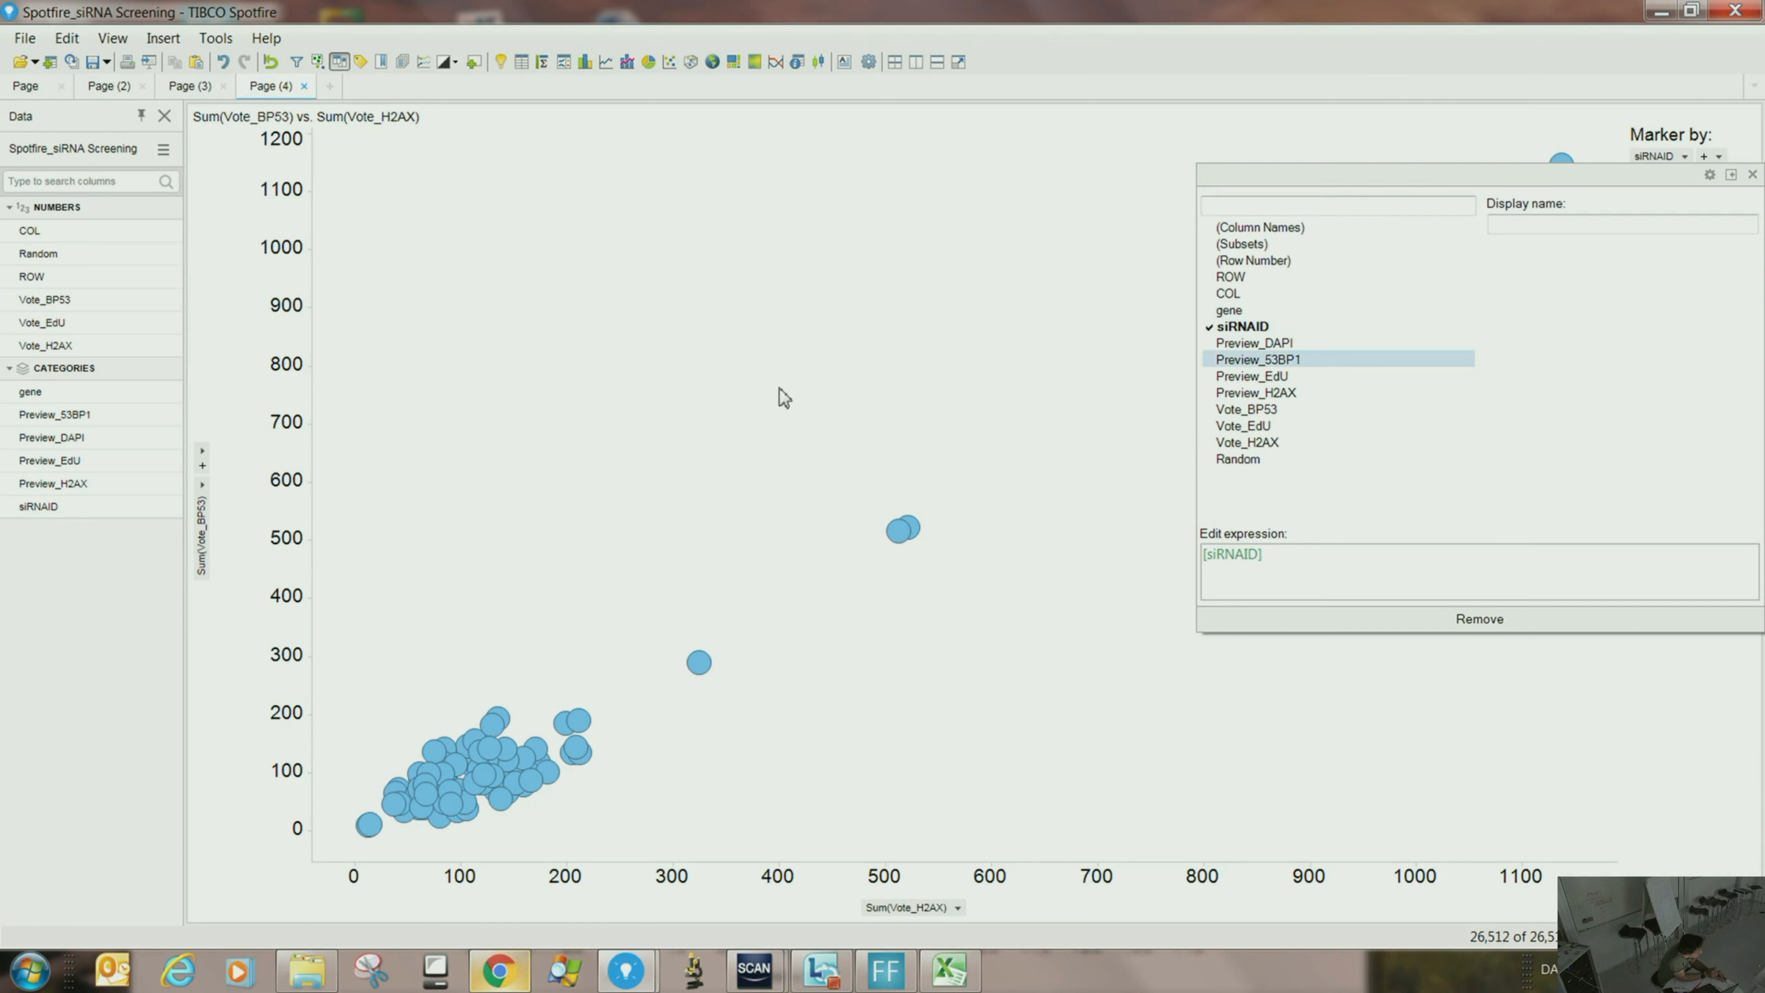
click(702, 391)
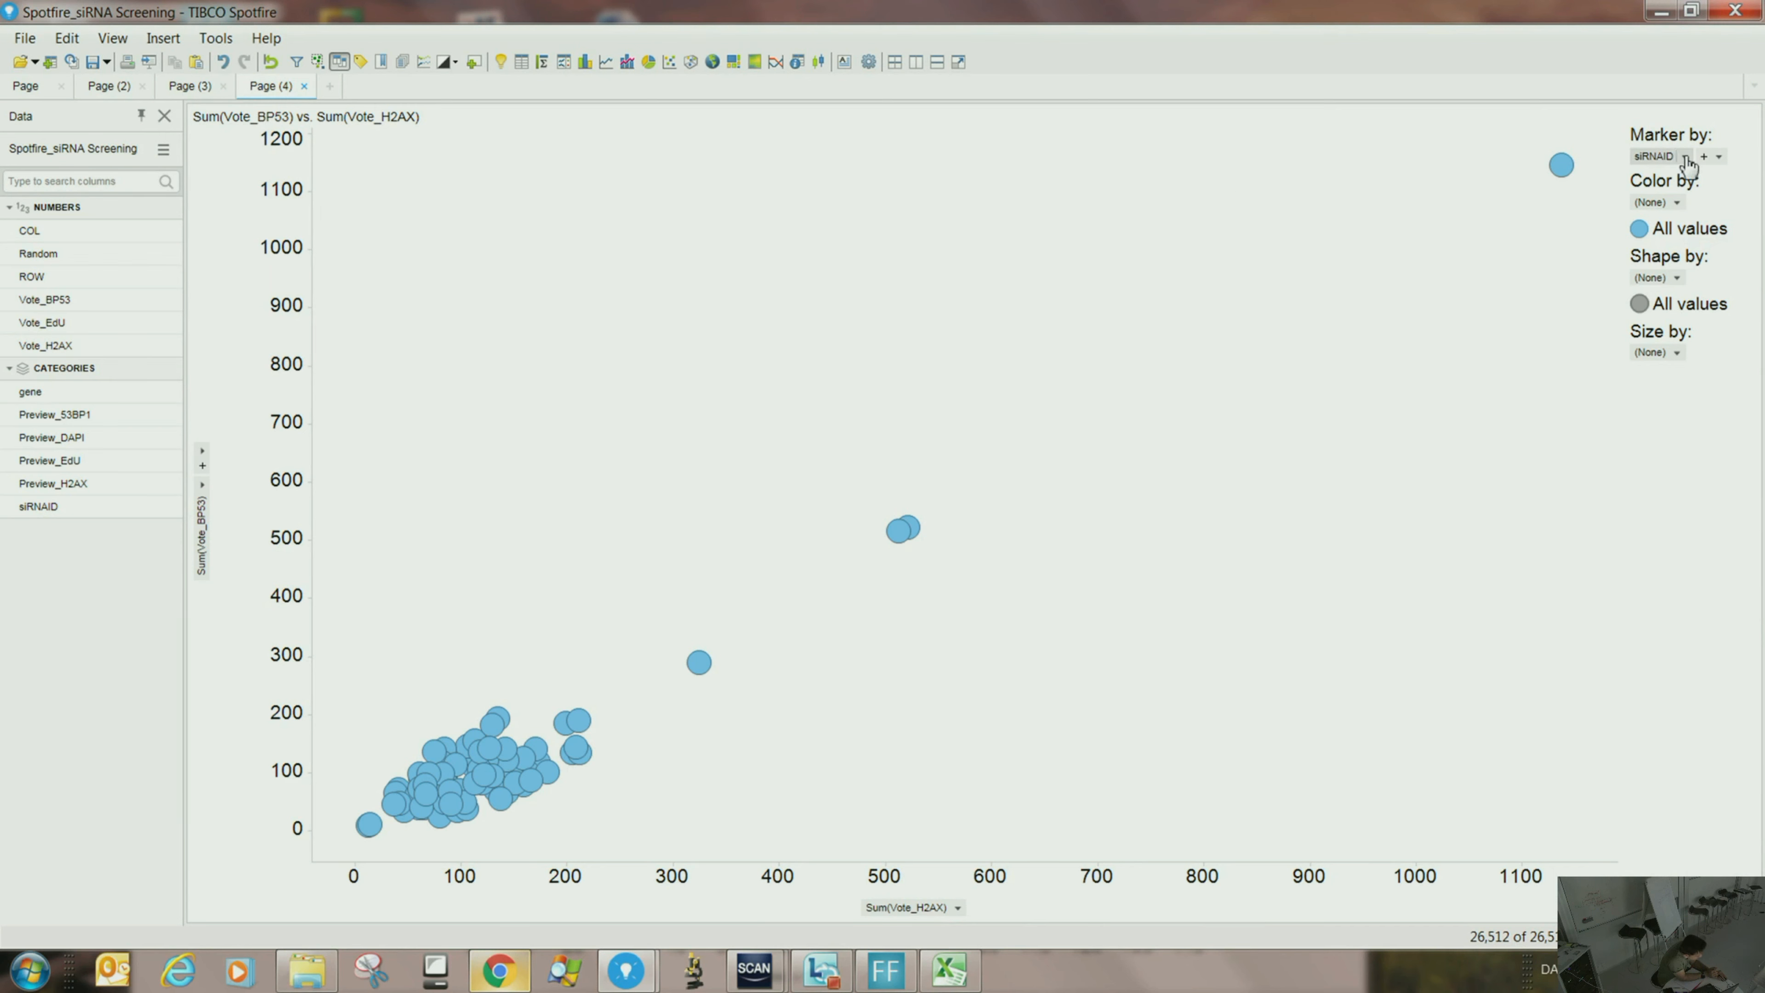
- Change the aggregation of Vote_H2AX on the X-axis to Avg (Average)
click(958, 908)
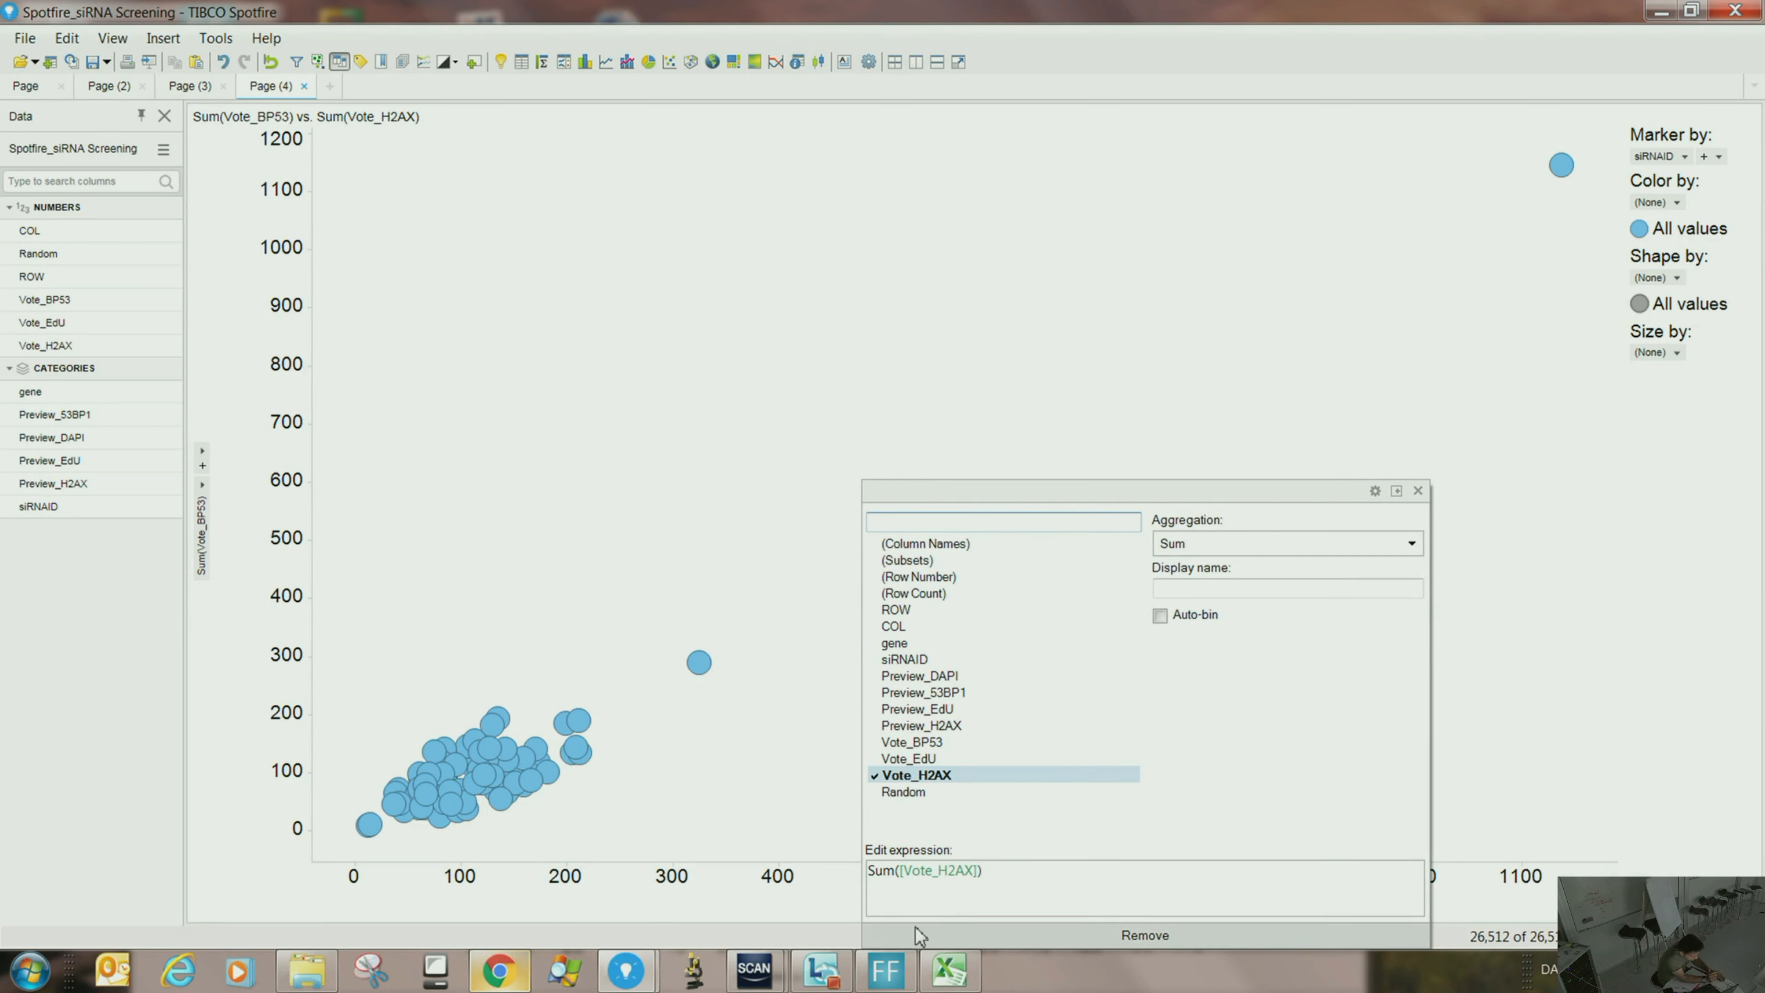
click(956, 913)
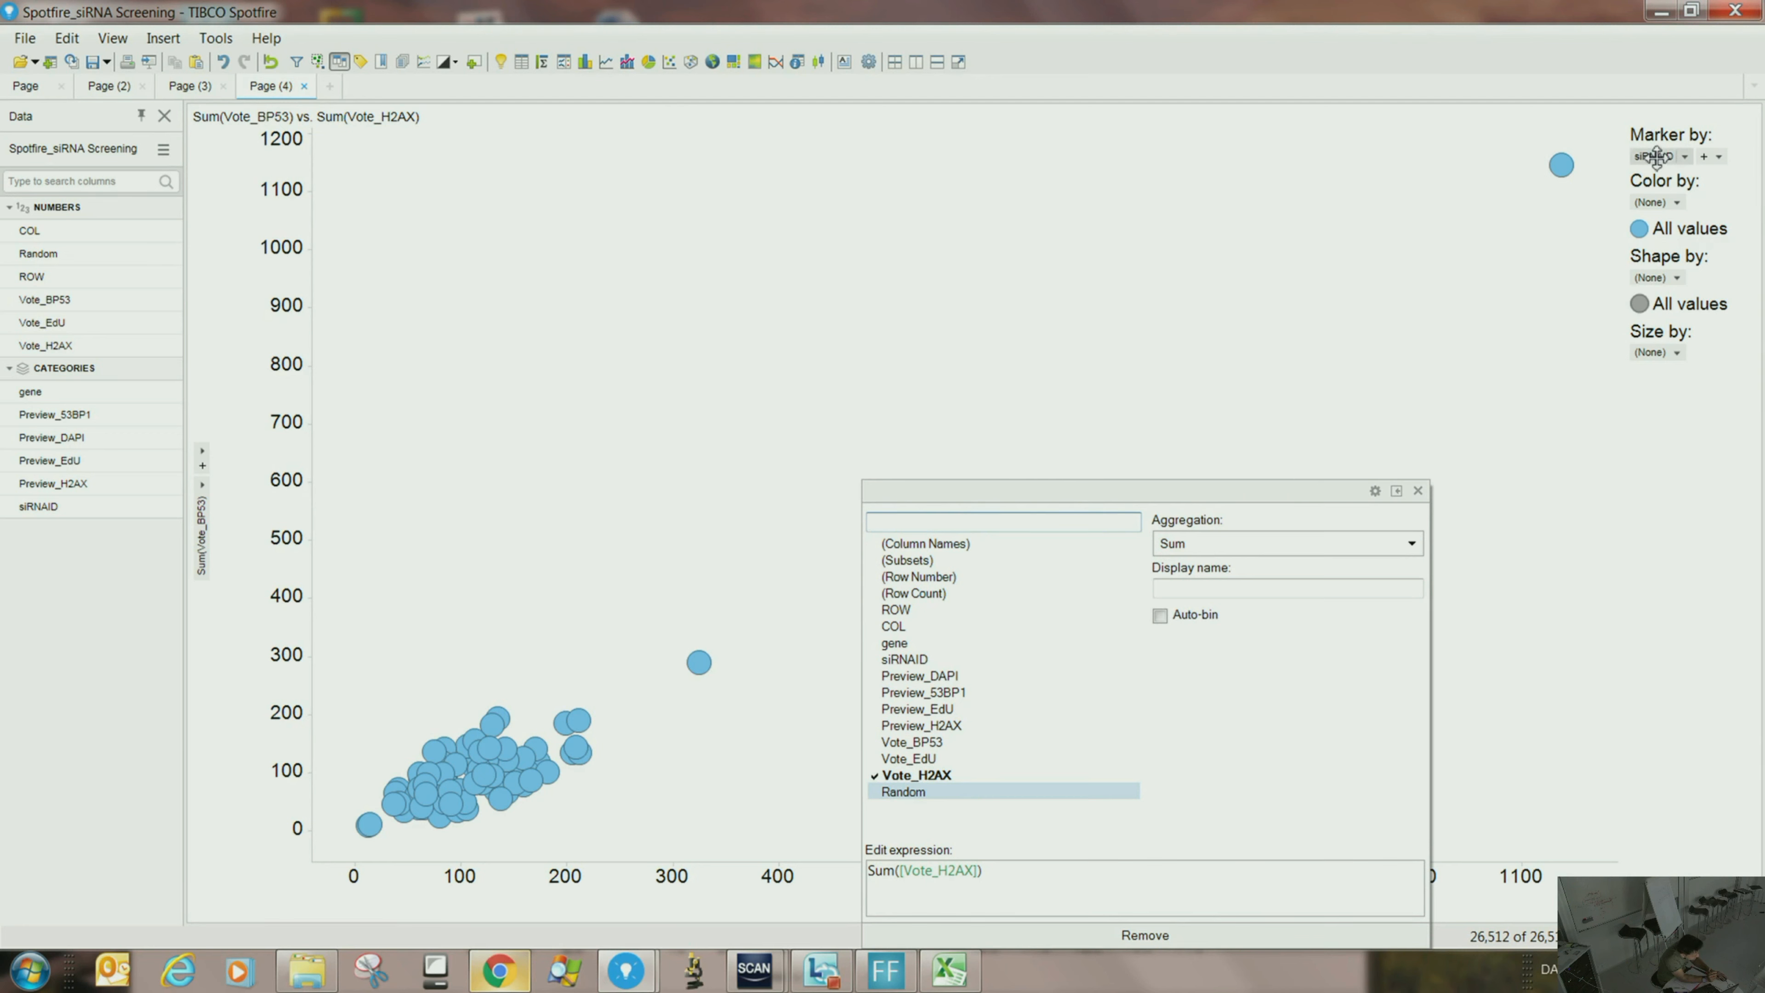
click(1270, 544)
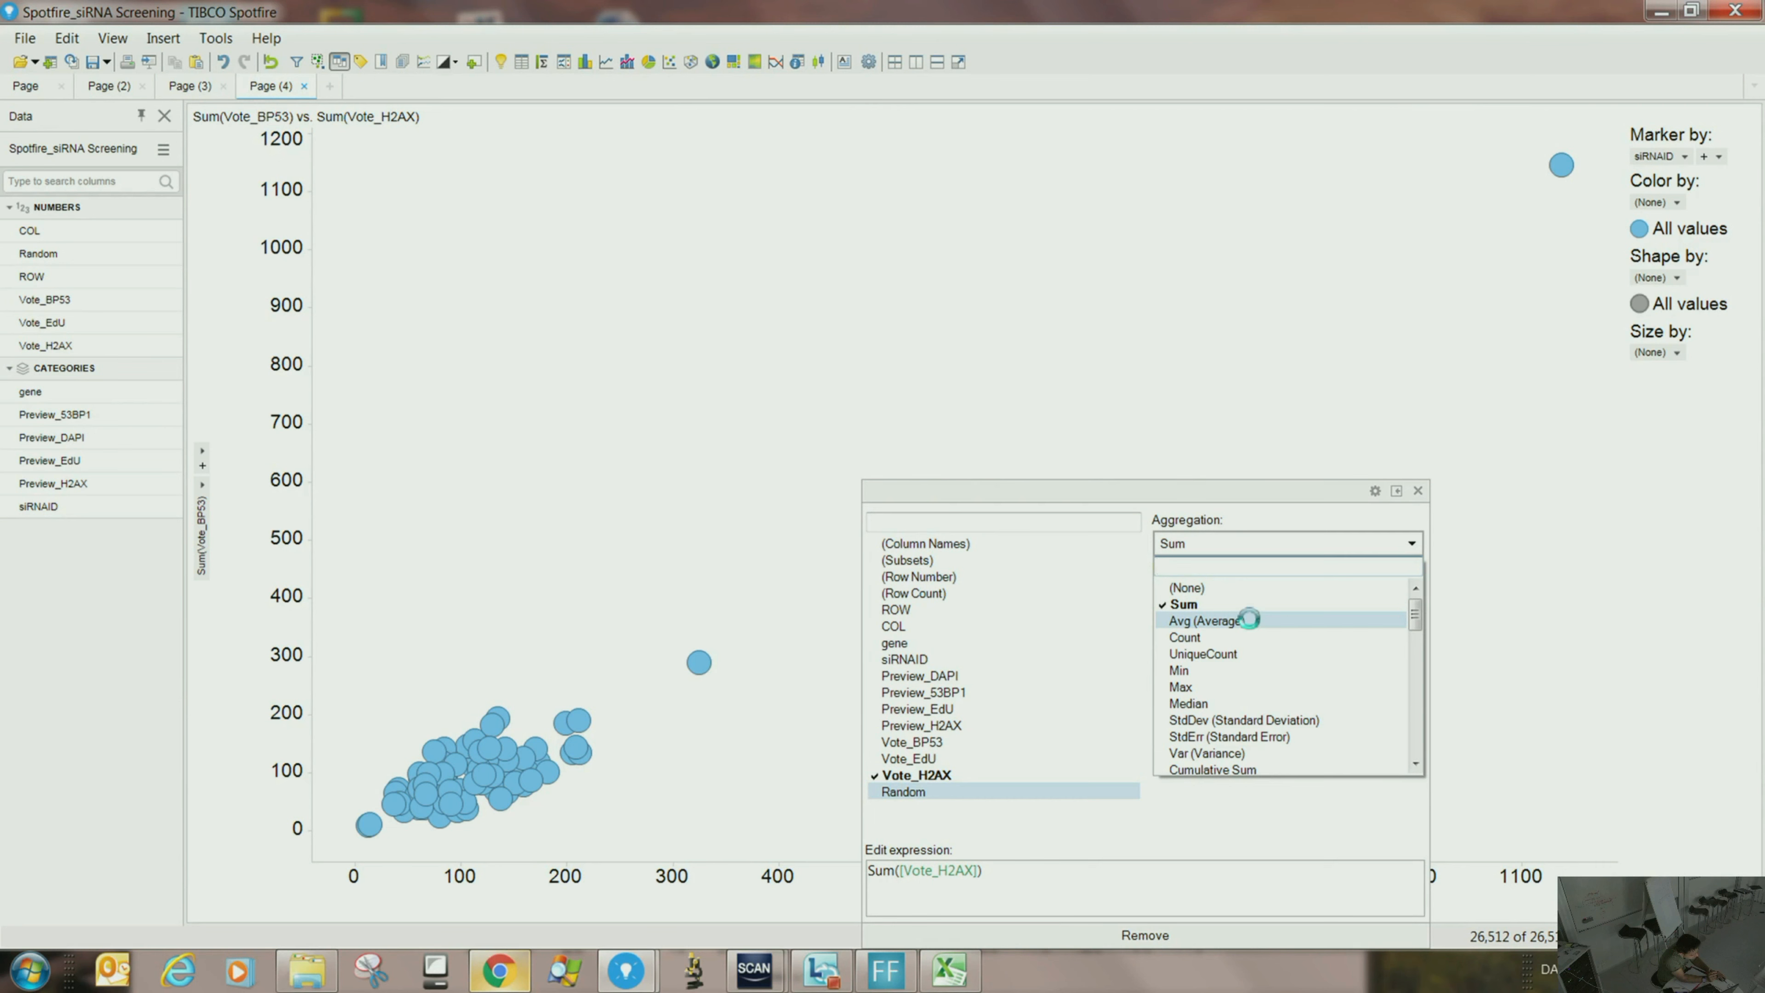
click(1223, 621)
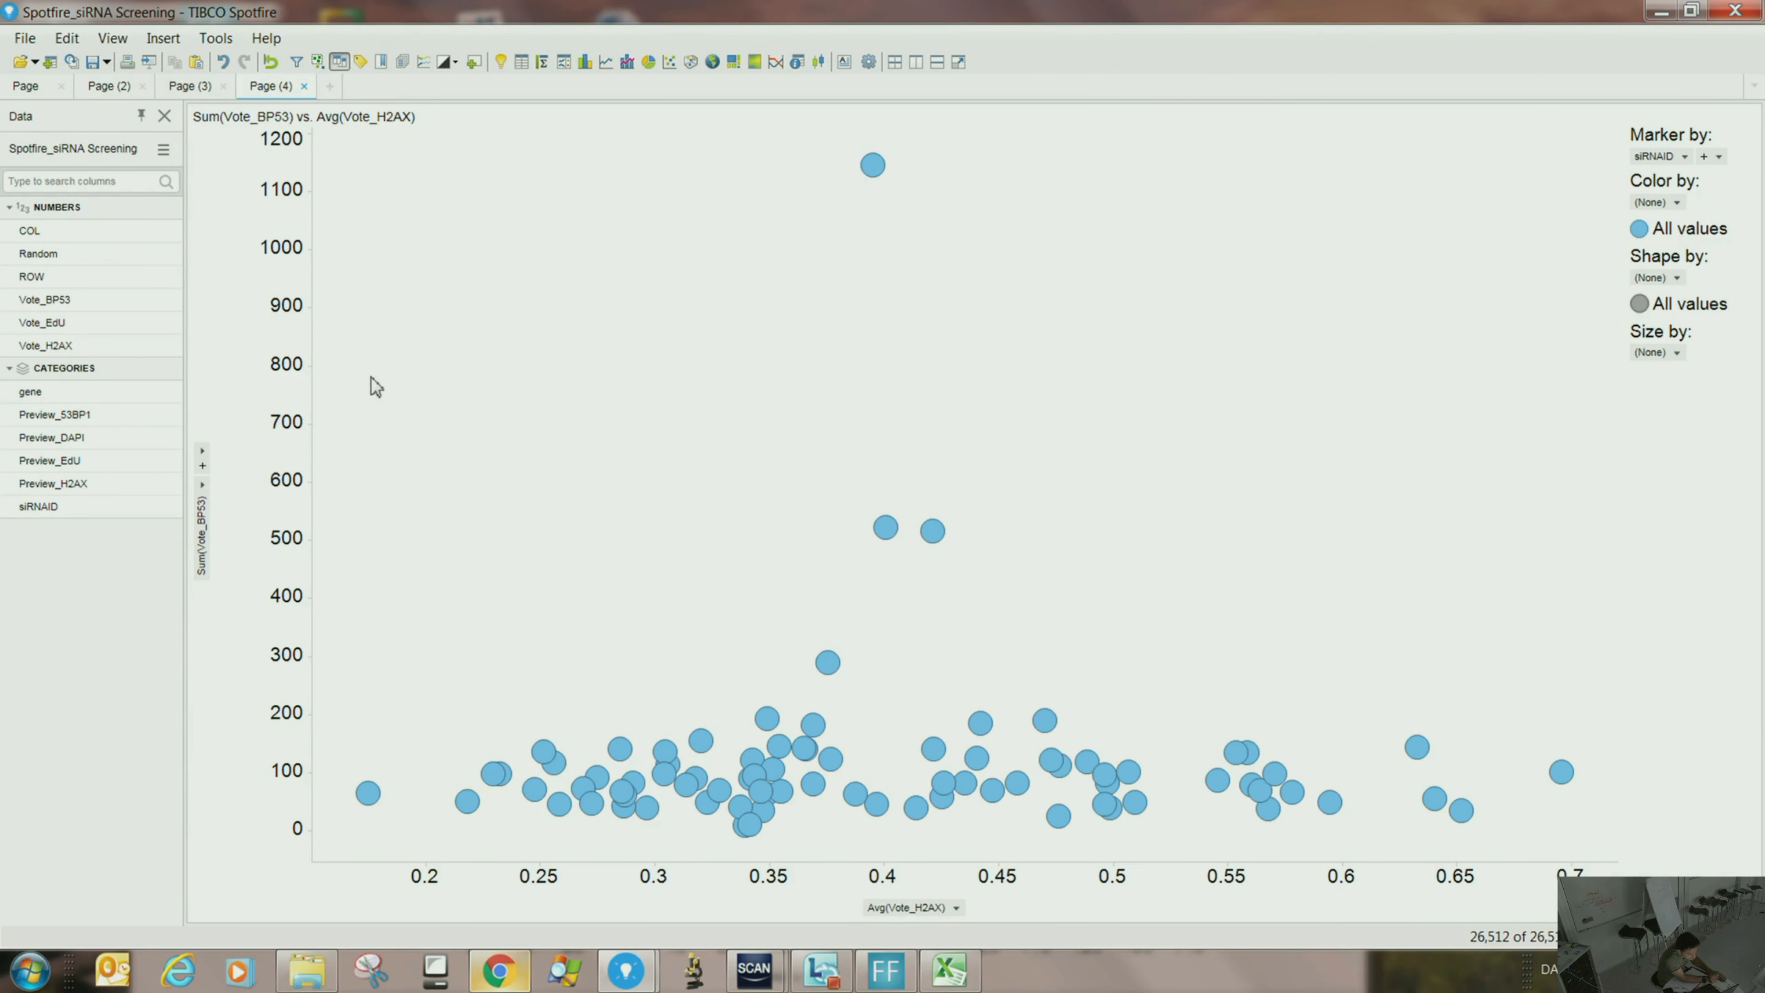
- Change the aggregation of Vote_BP53 on the scatter plot's Y-axis to Avg (Average)
click(203, 490)
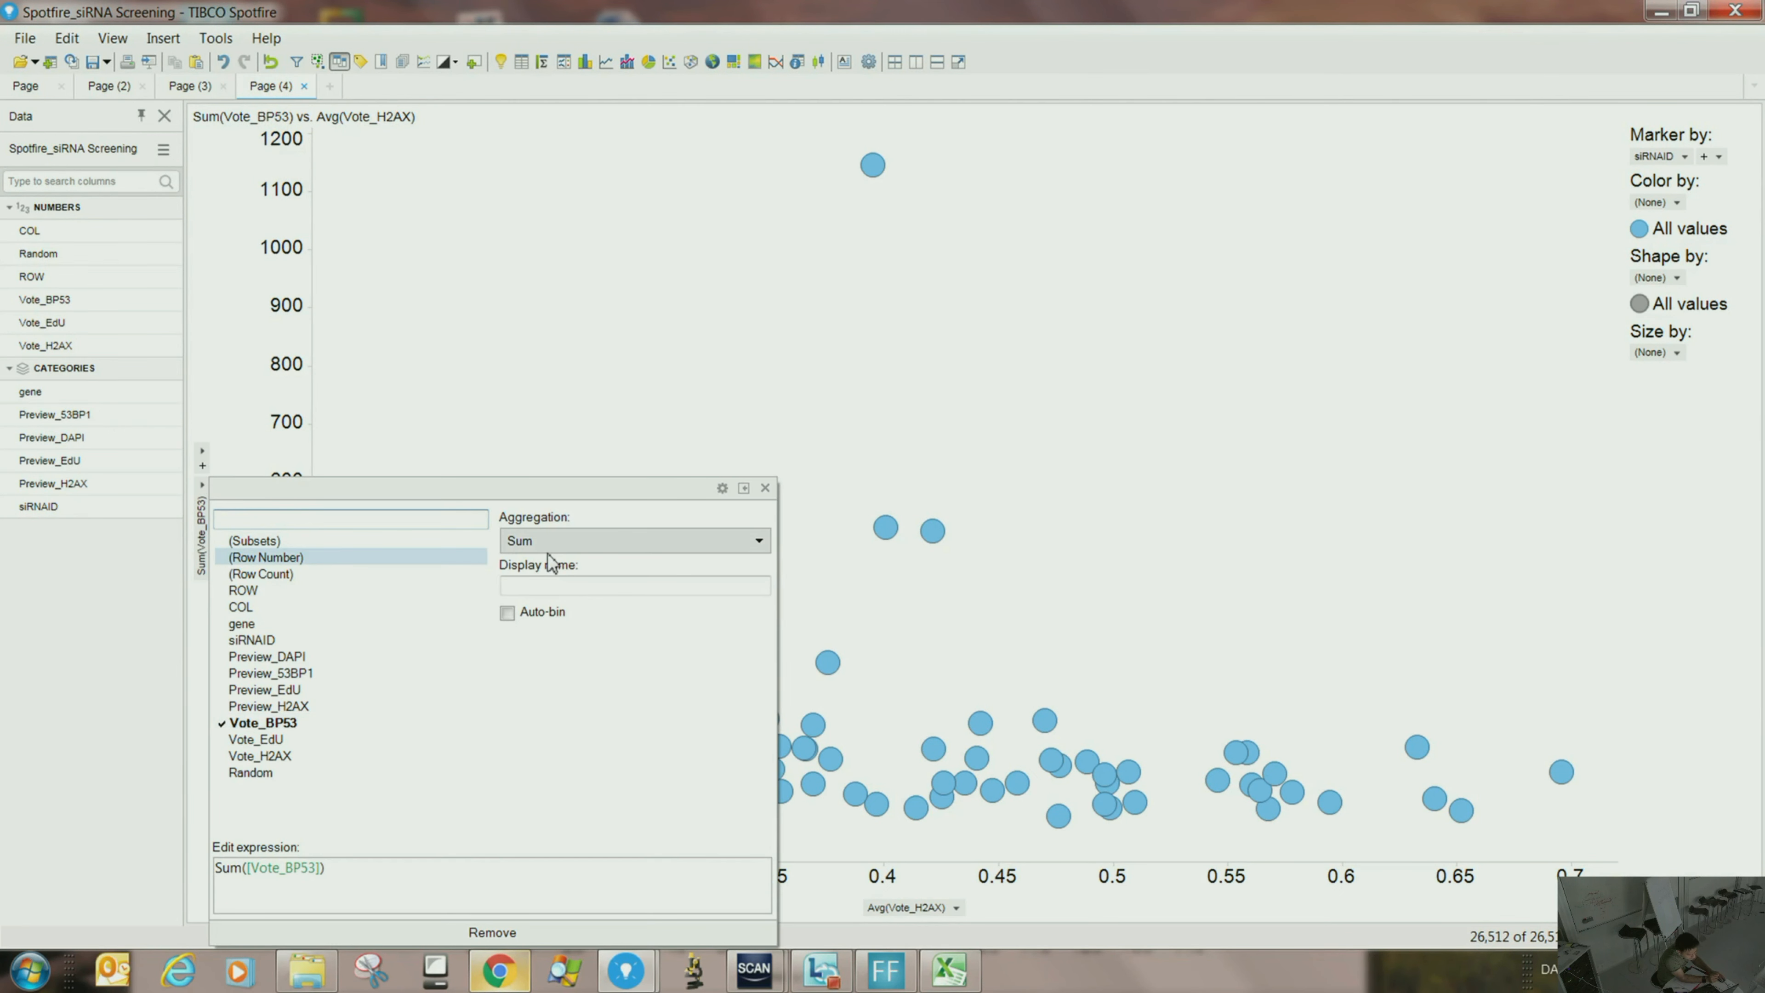
click(568, 541)
click(575, 618)
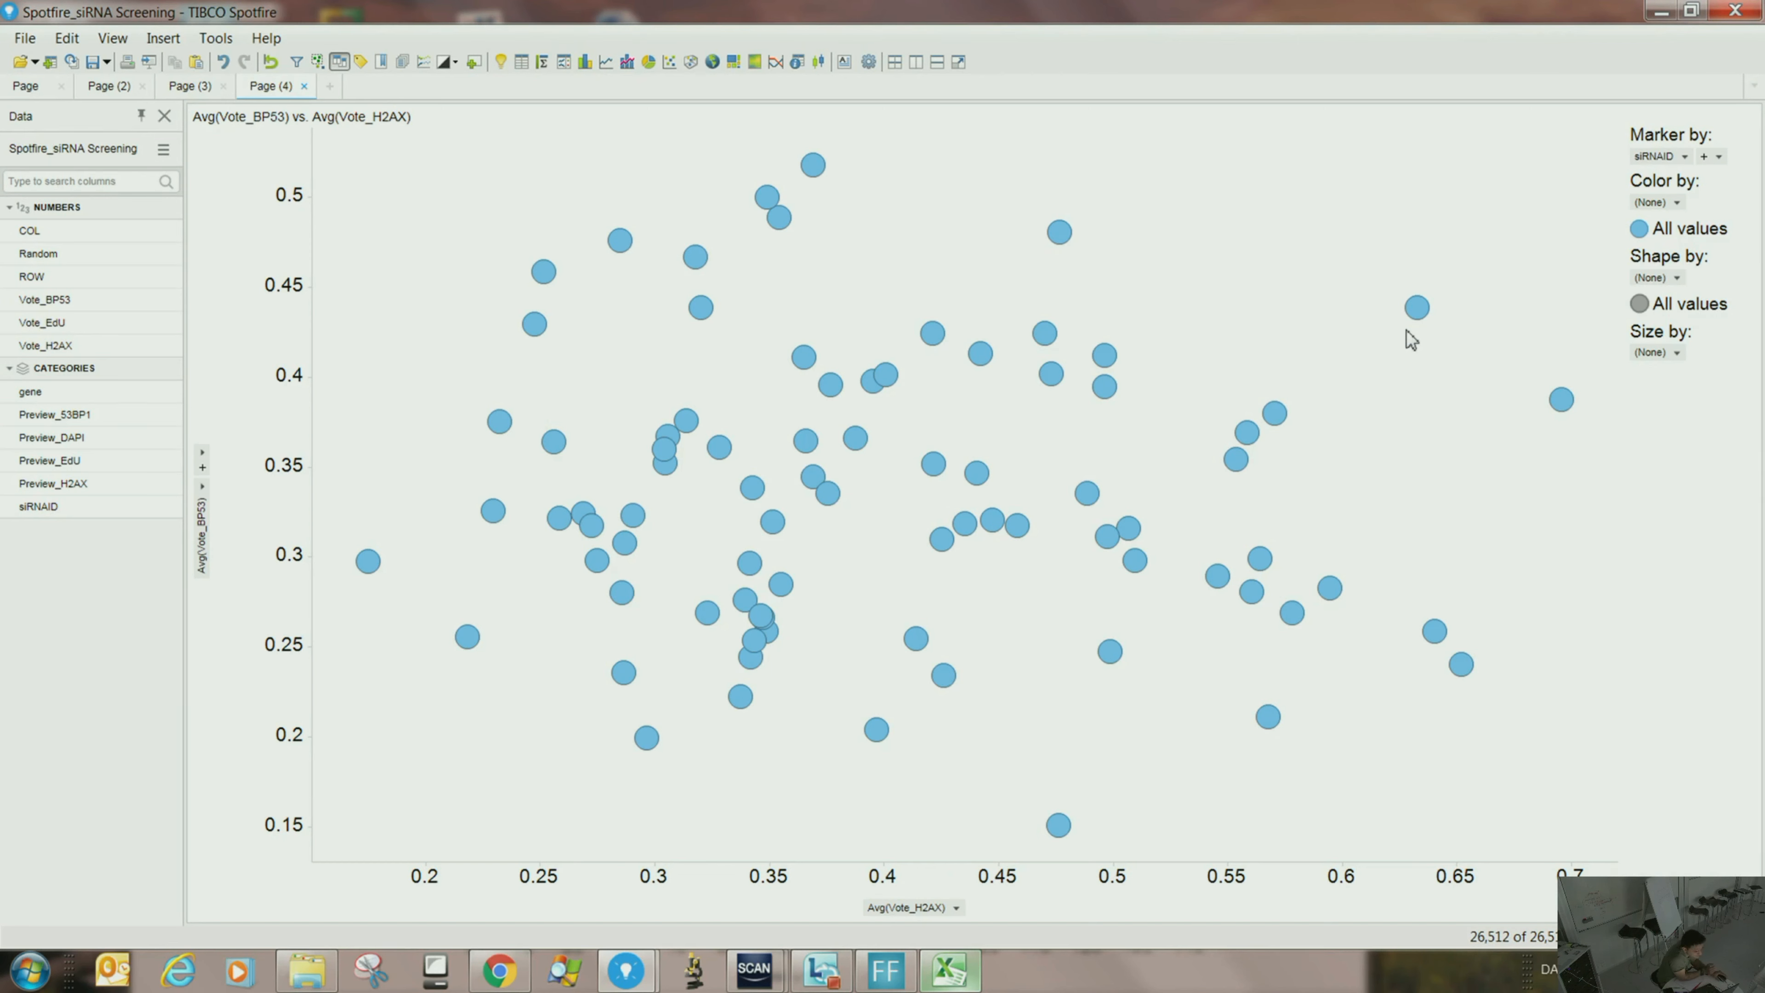
- Look at the raw siRNA screening data table on Page (3), and return to the scatter plot on Page (4)
click(191, 87)
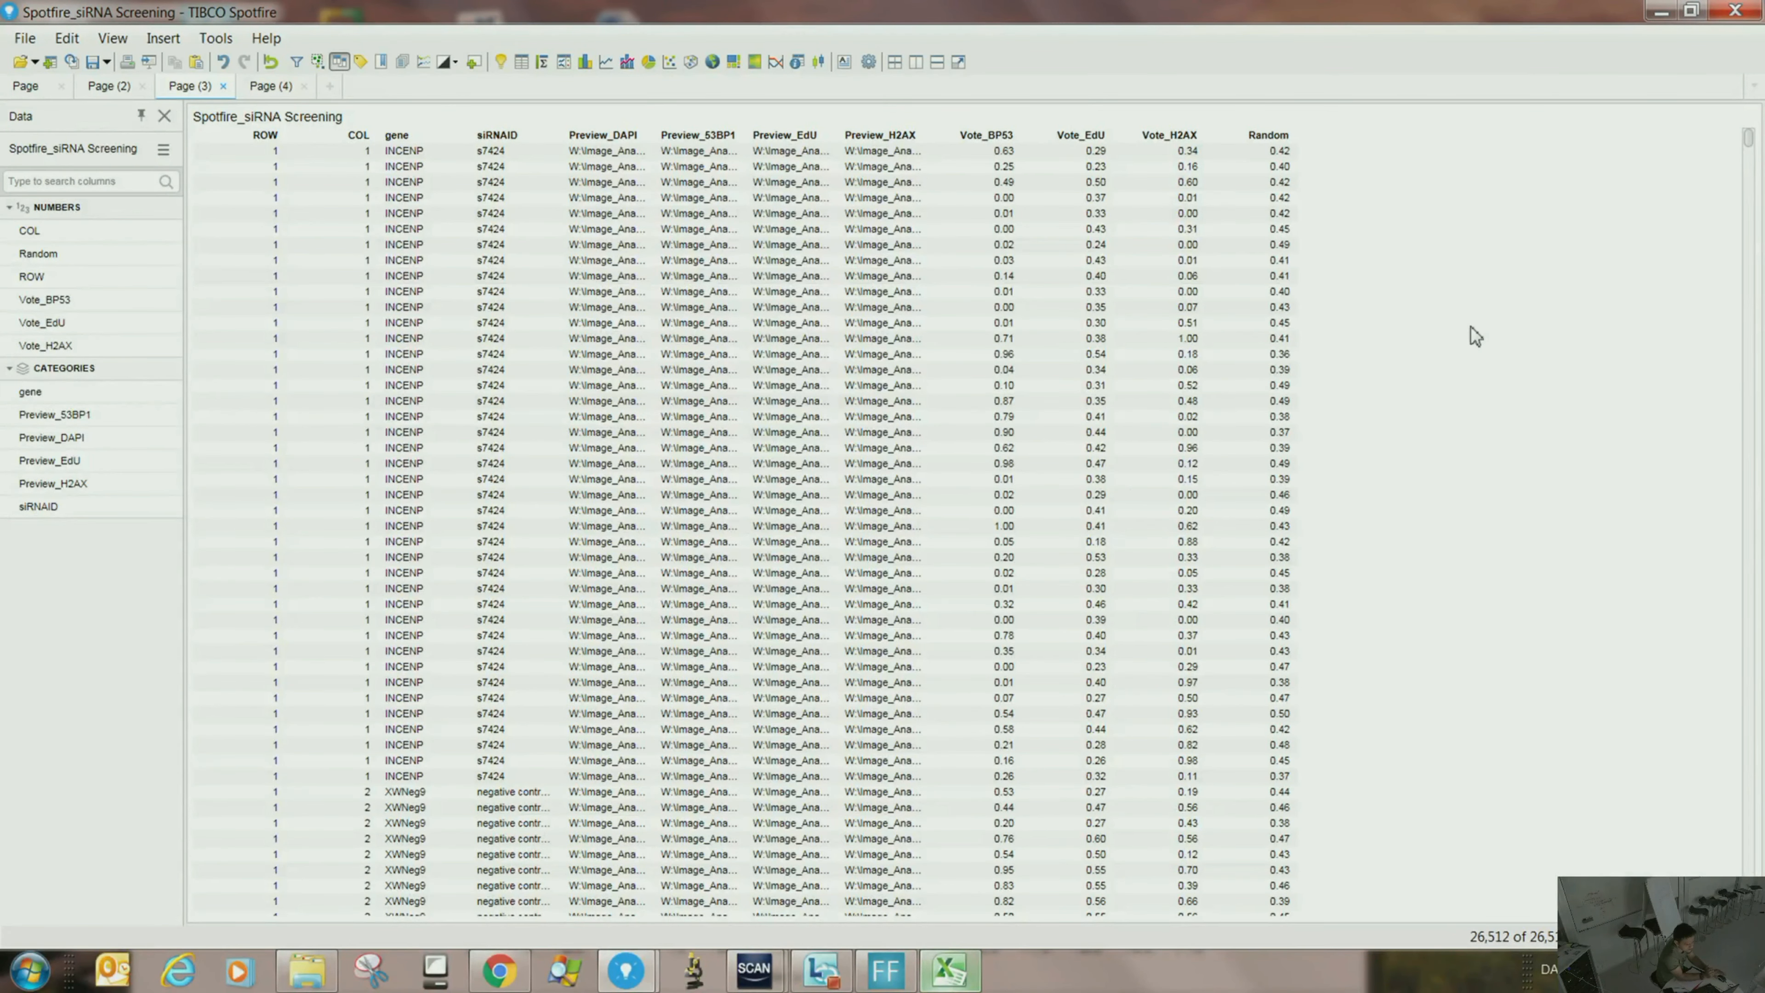
click(1658, 11)
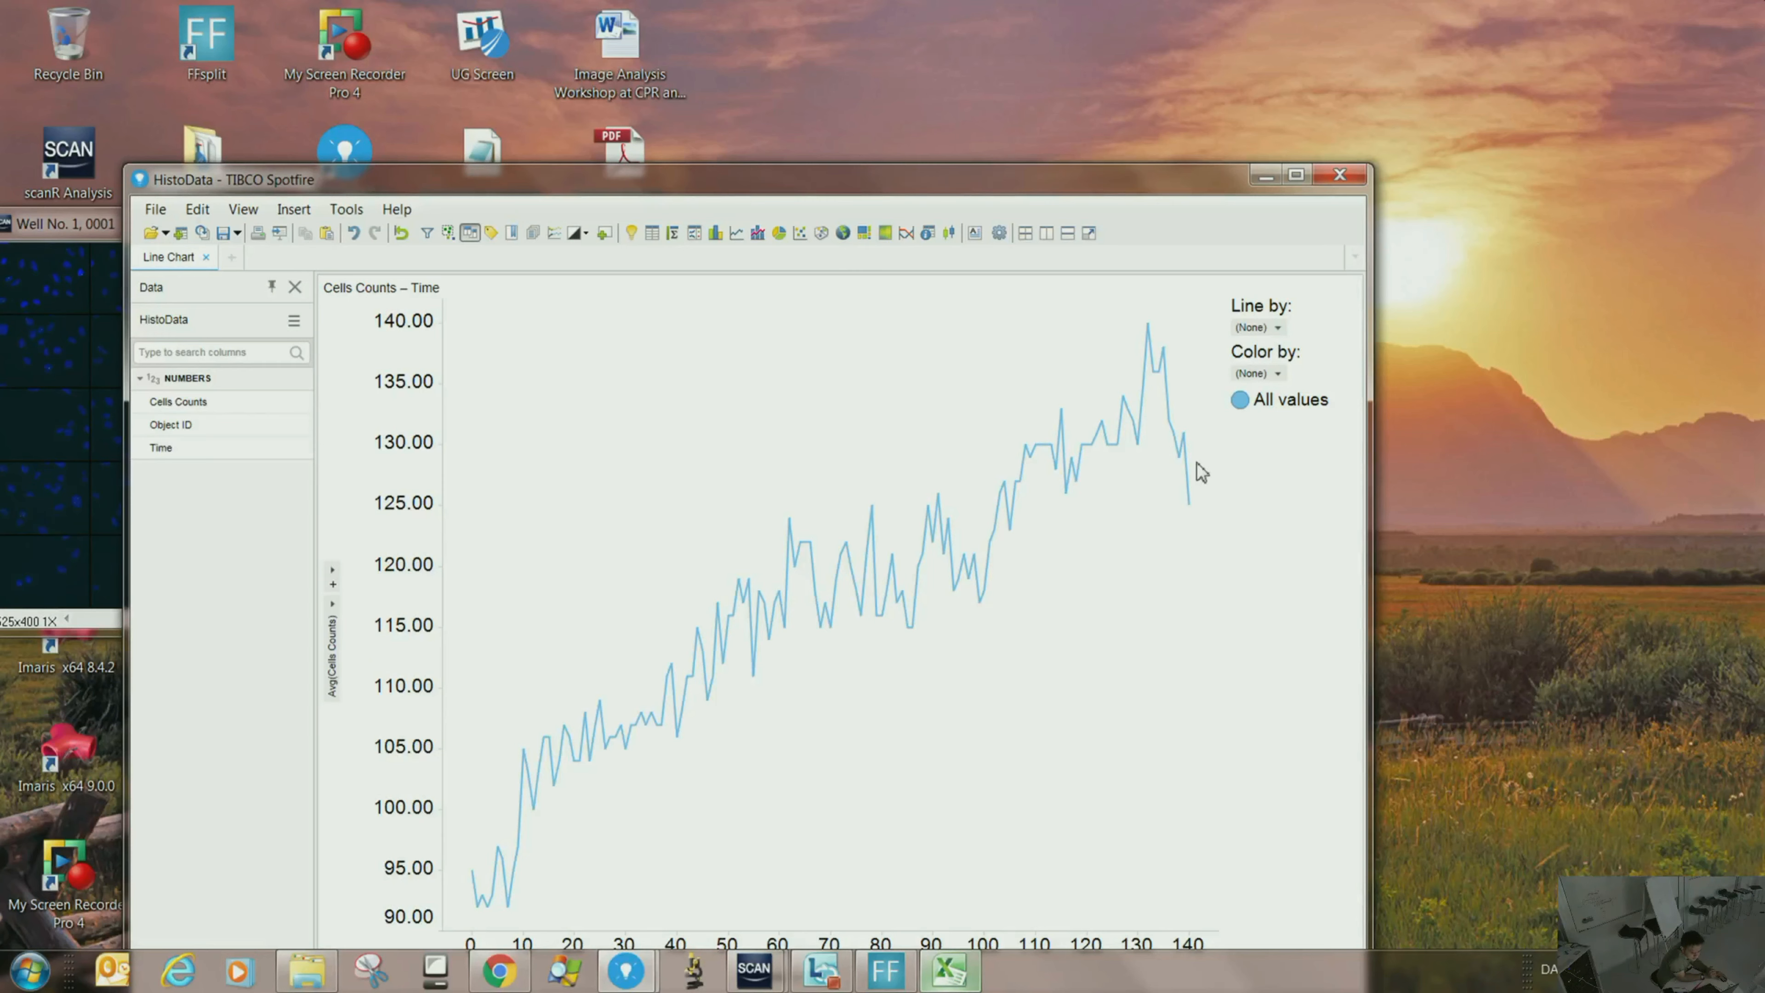
mouse_move(662, 965)
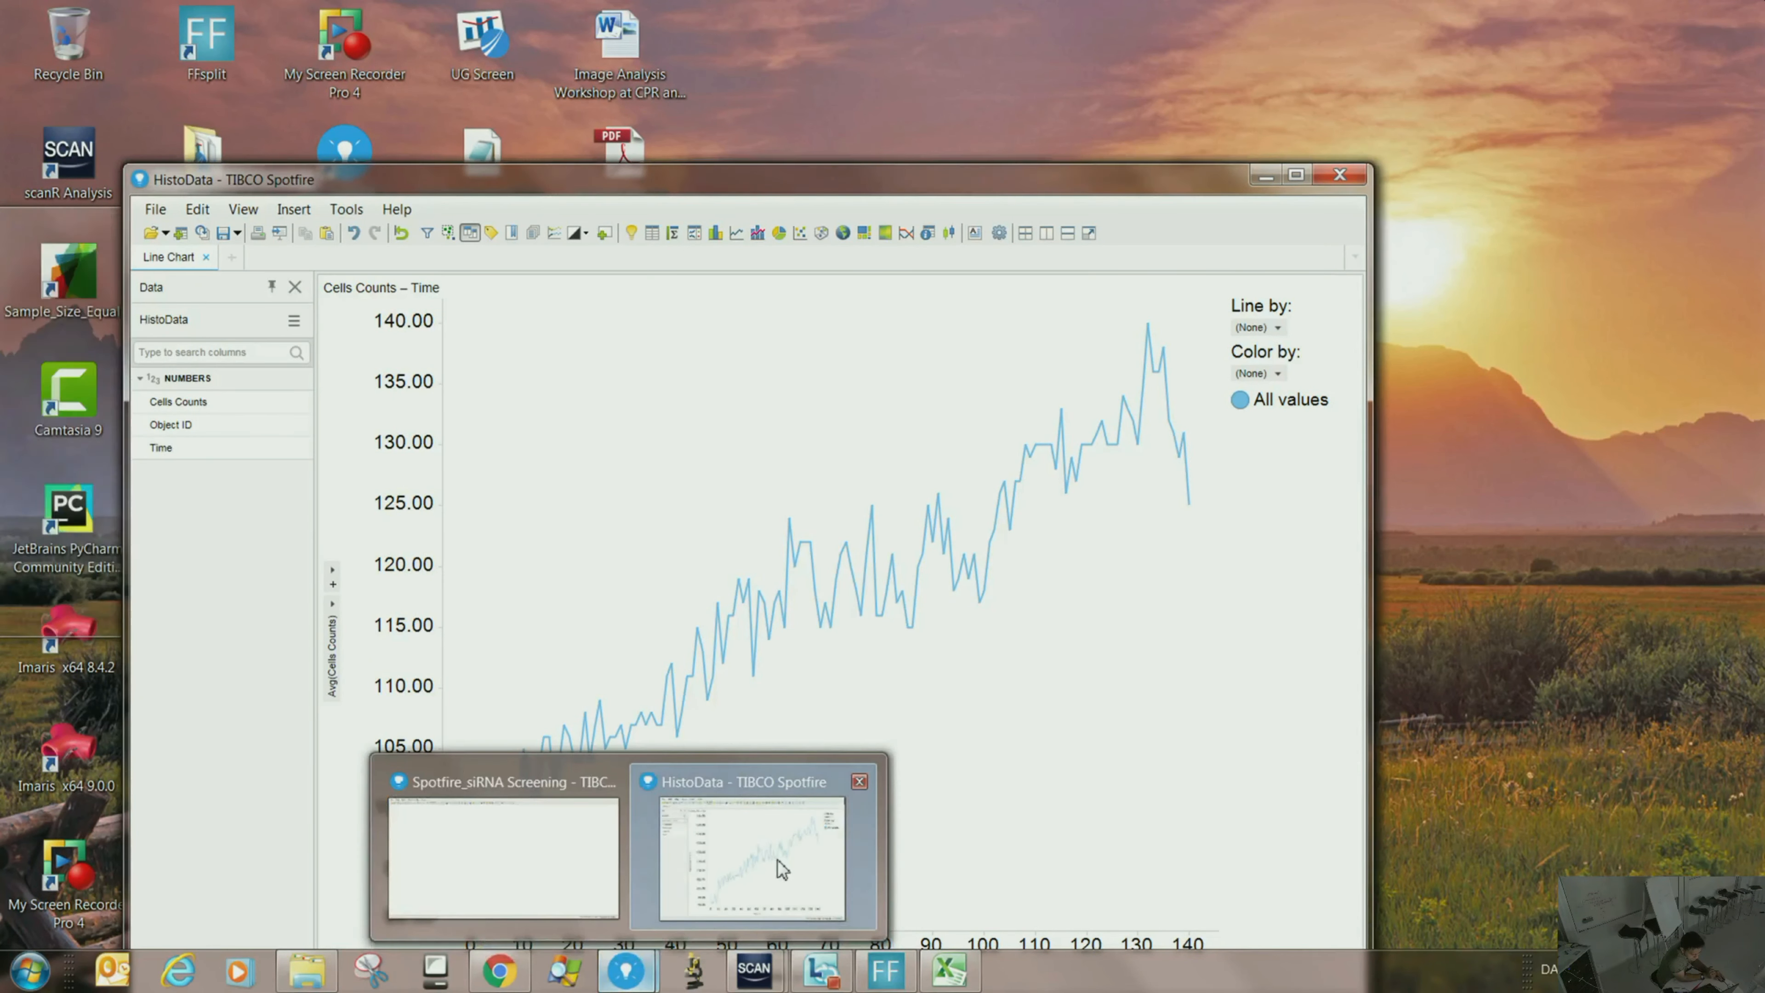
click(543, 856)
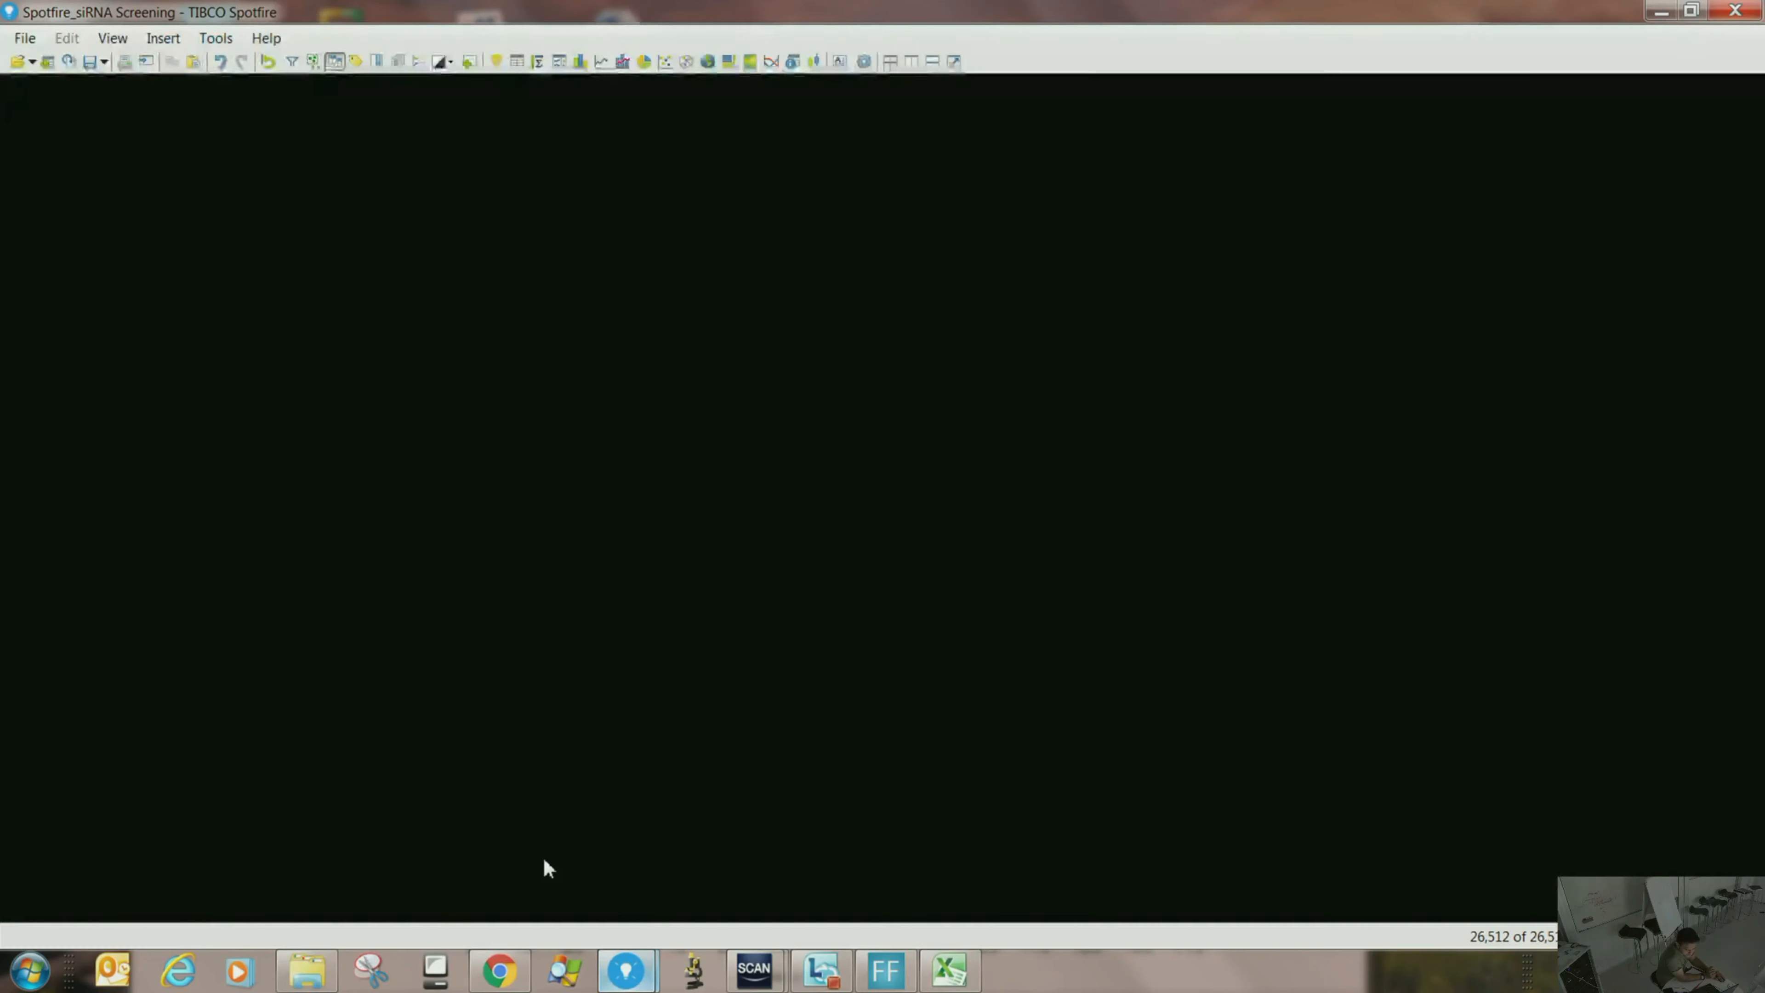
click(264, 88)
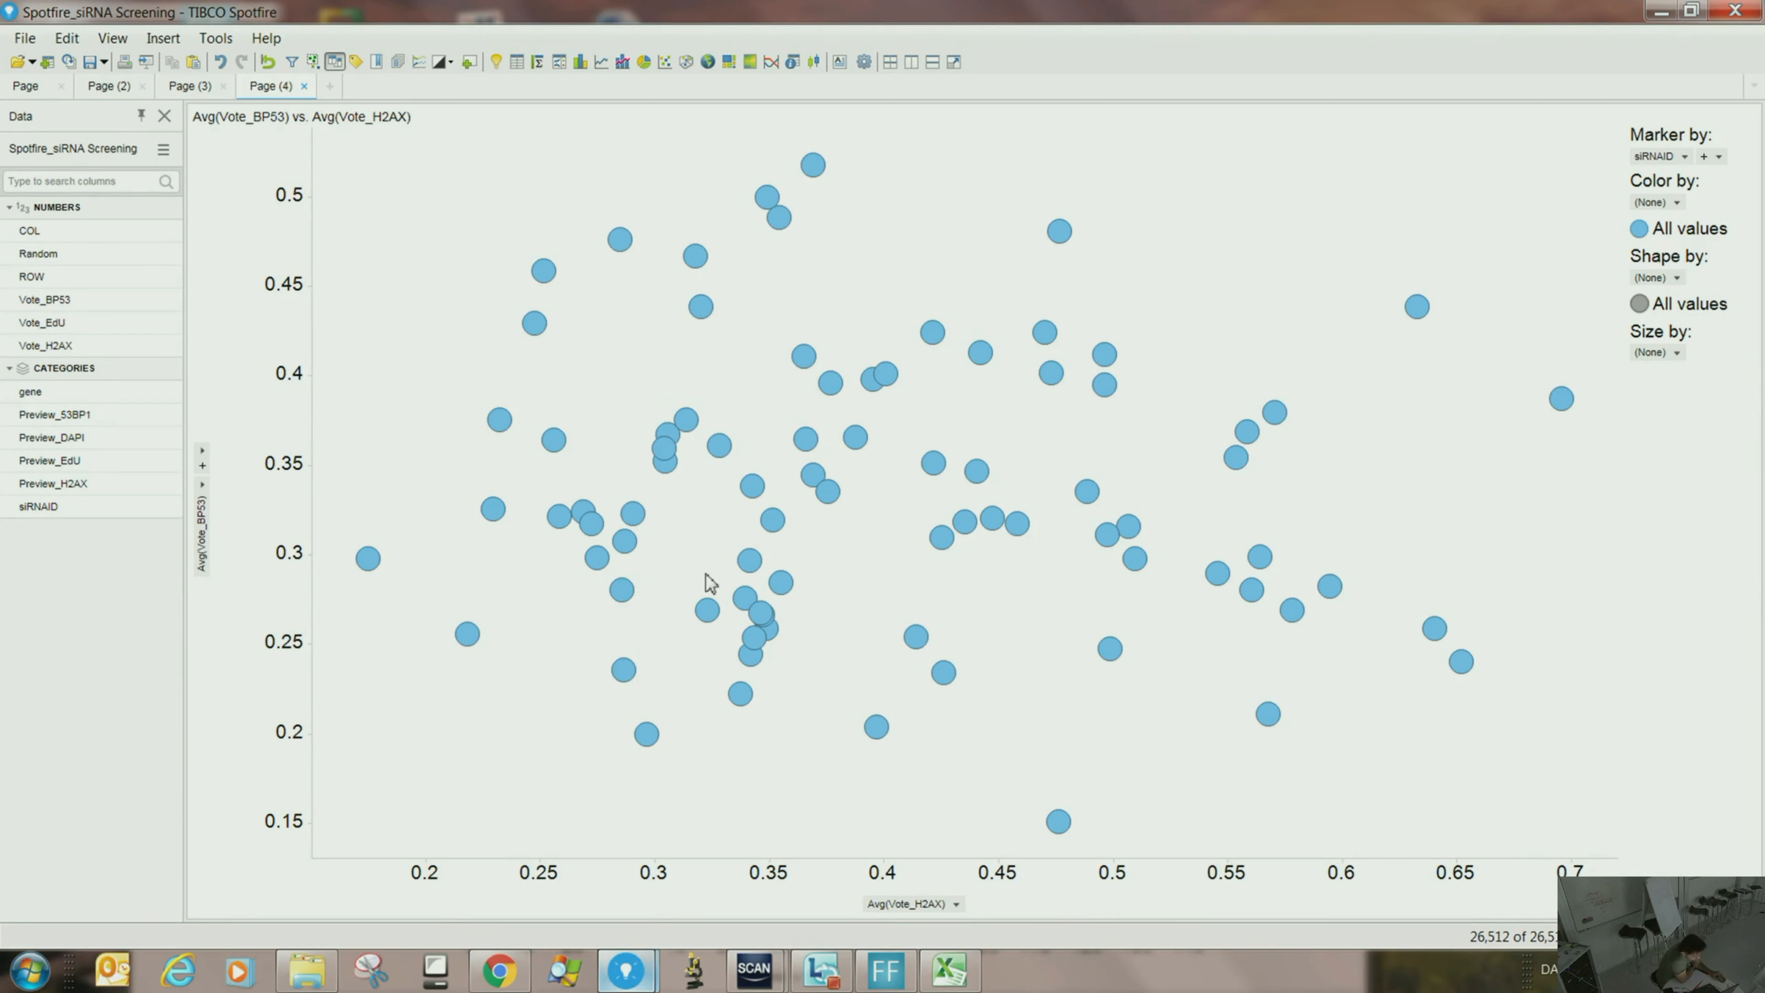
- Group the scatter plot's markers by gene instead of by siRNAID
click(1685, 157)
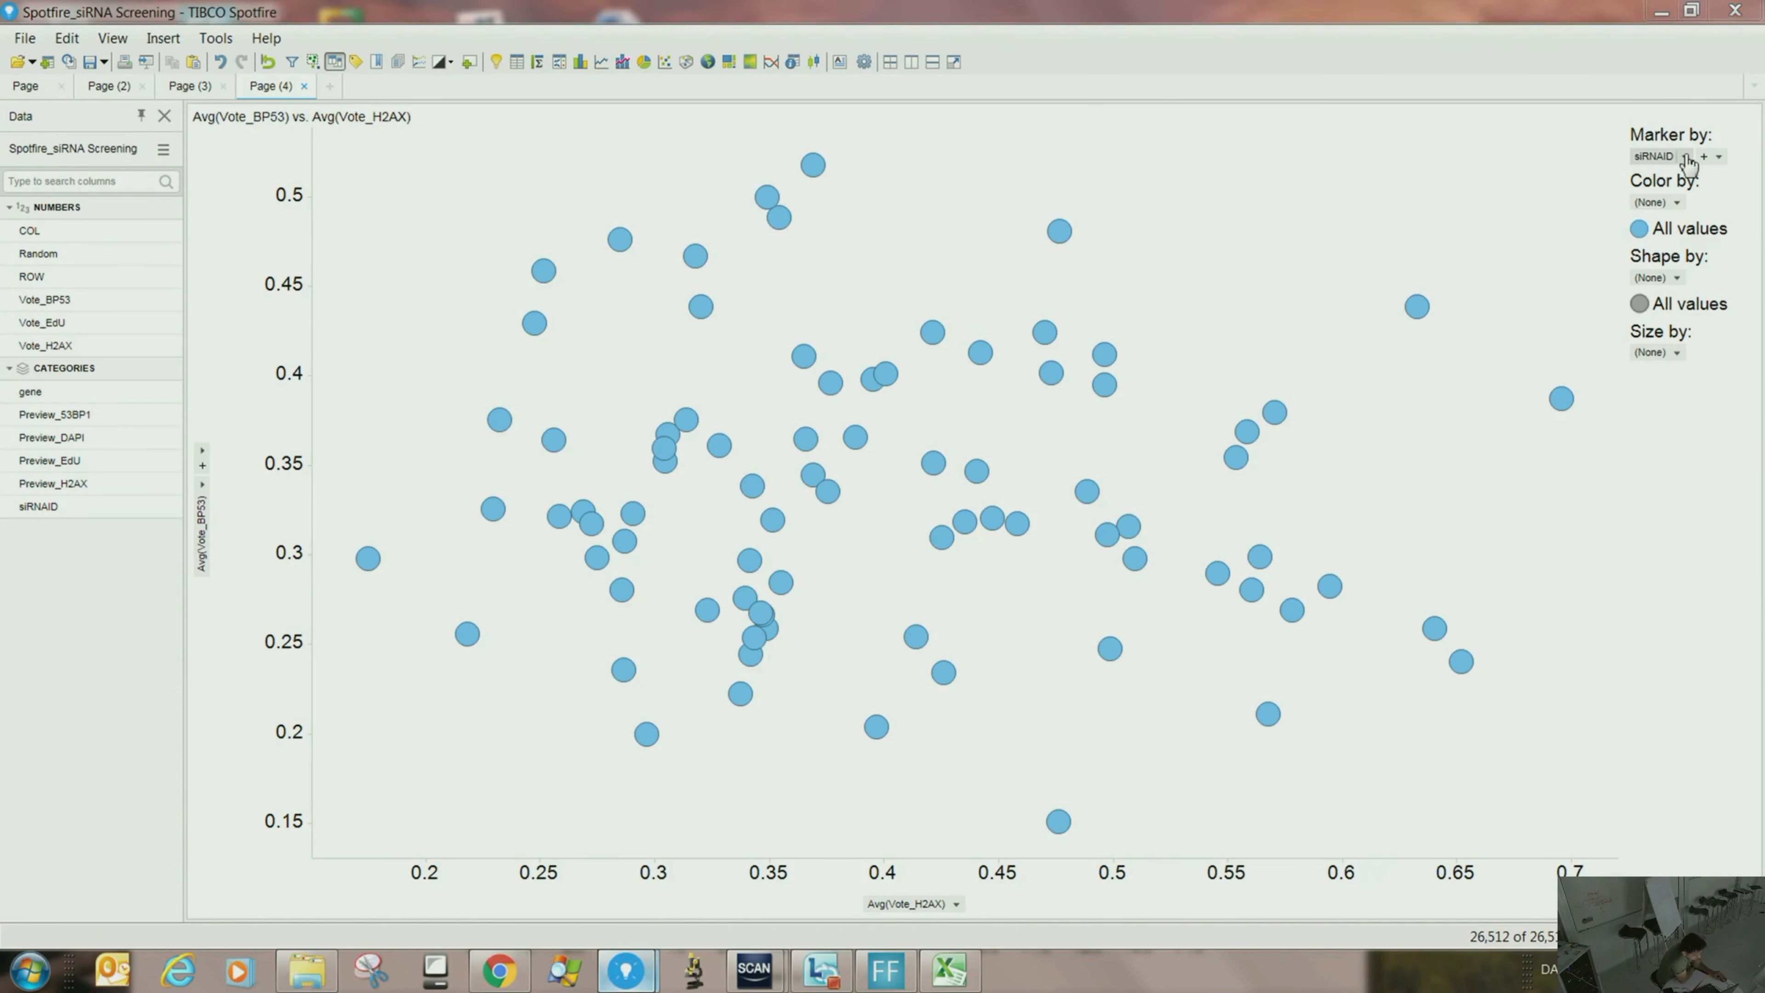
click(1278, 314)
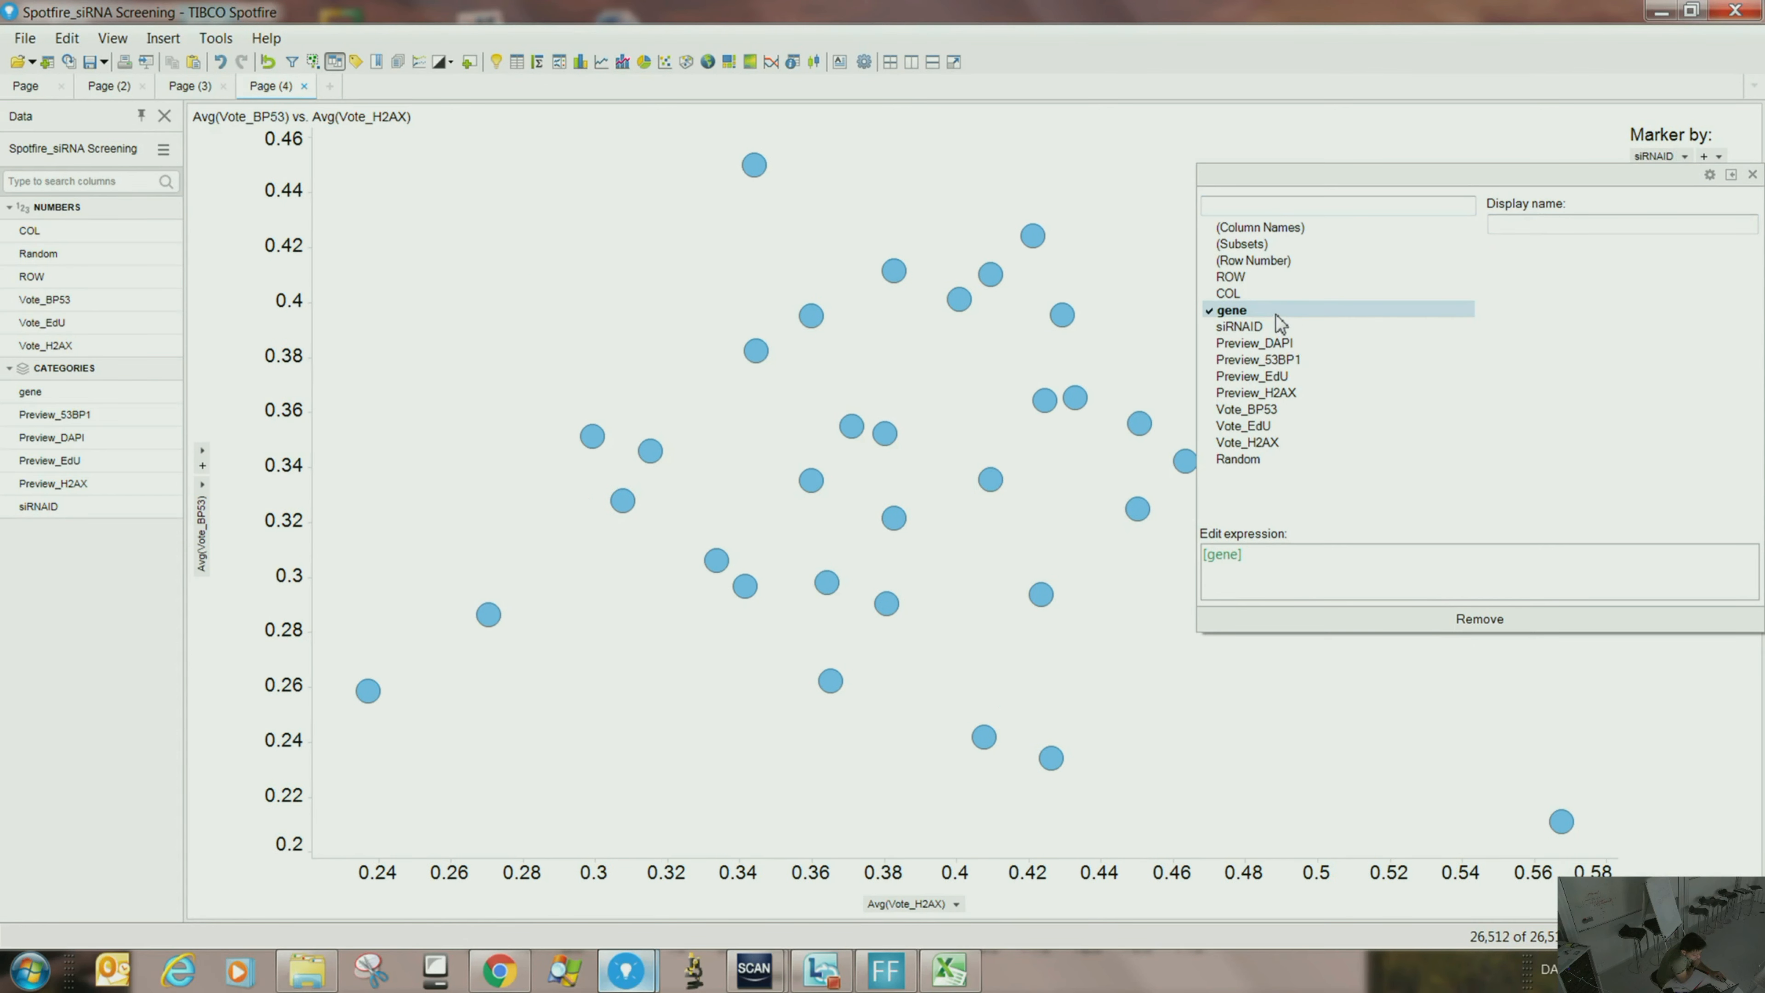
click(1193, 718)
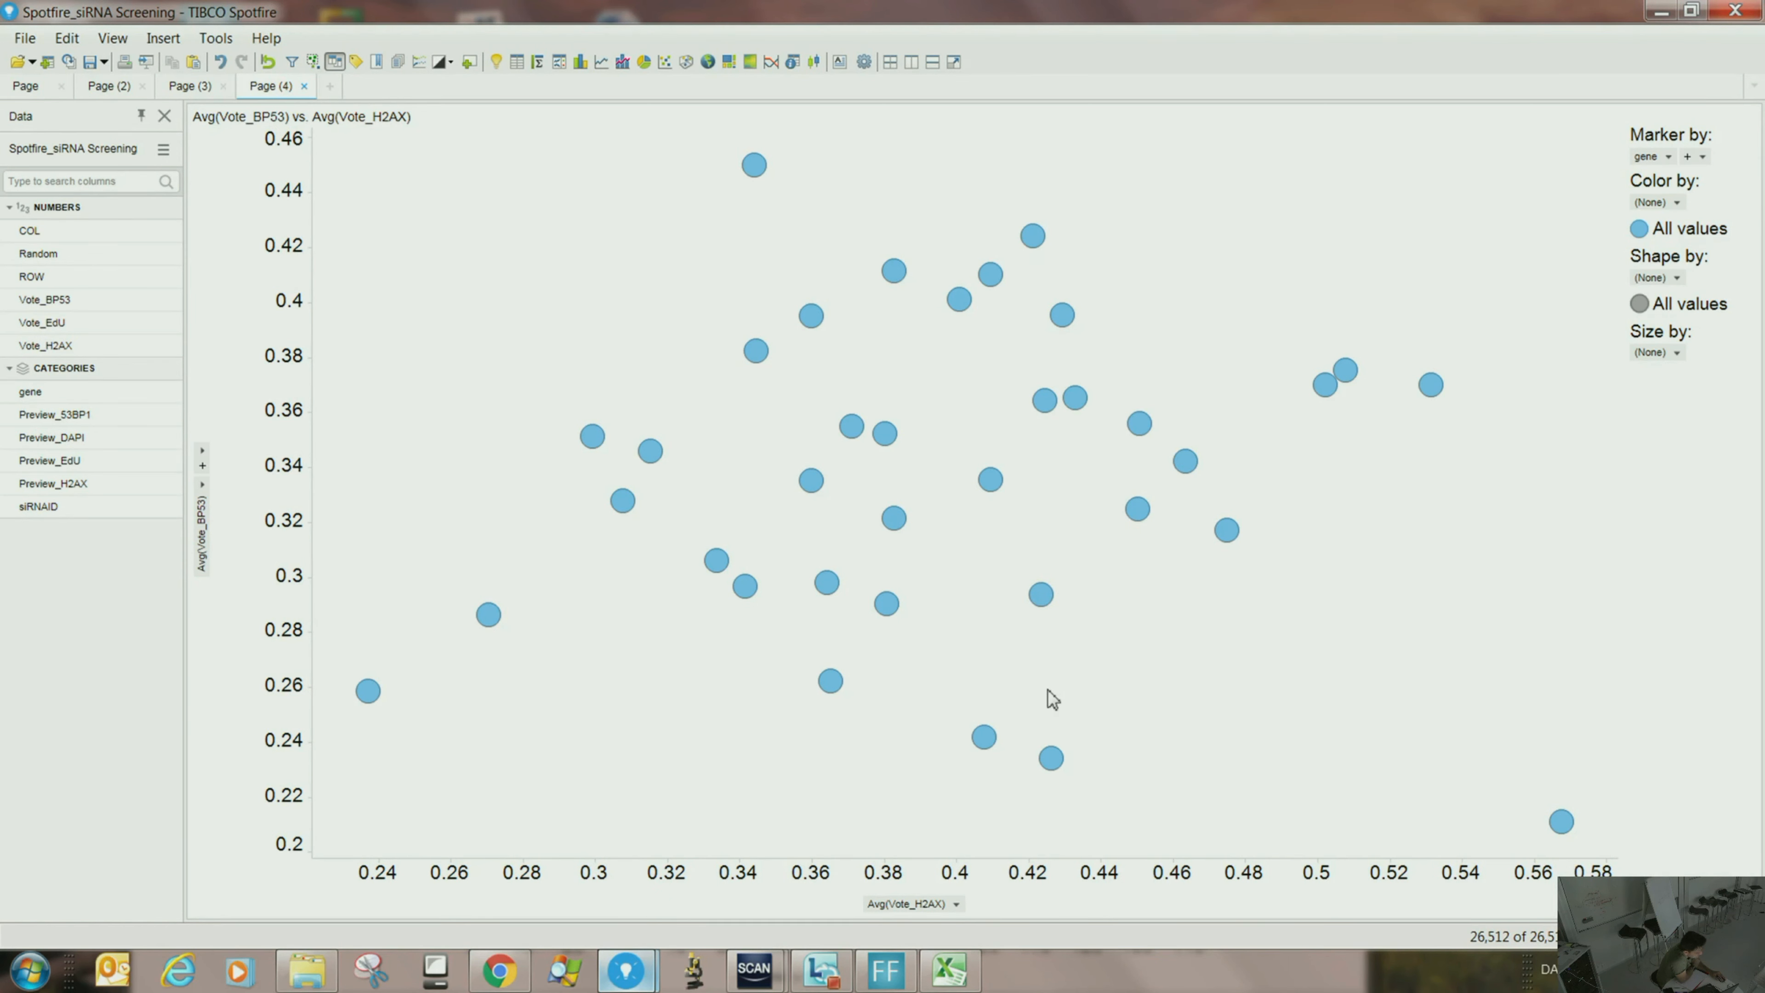
- Label the marked scatter plot points by gene with the MostCommon aggregation, and mark two clusters of points to check the labels
right_click(1154, 353)
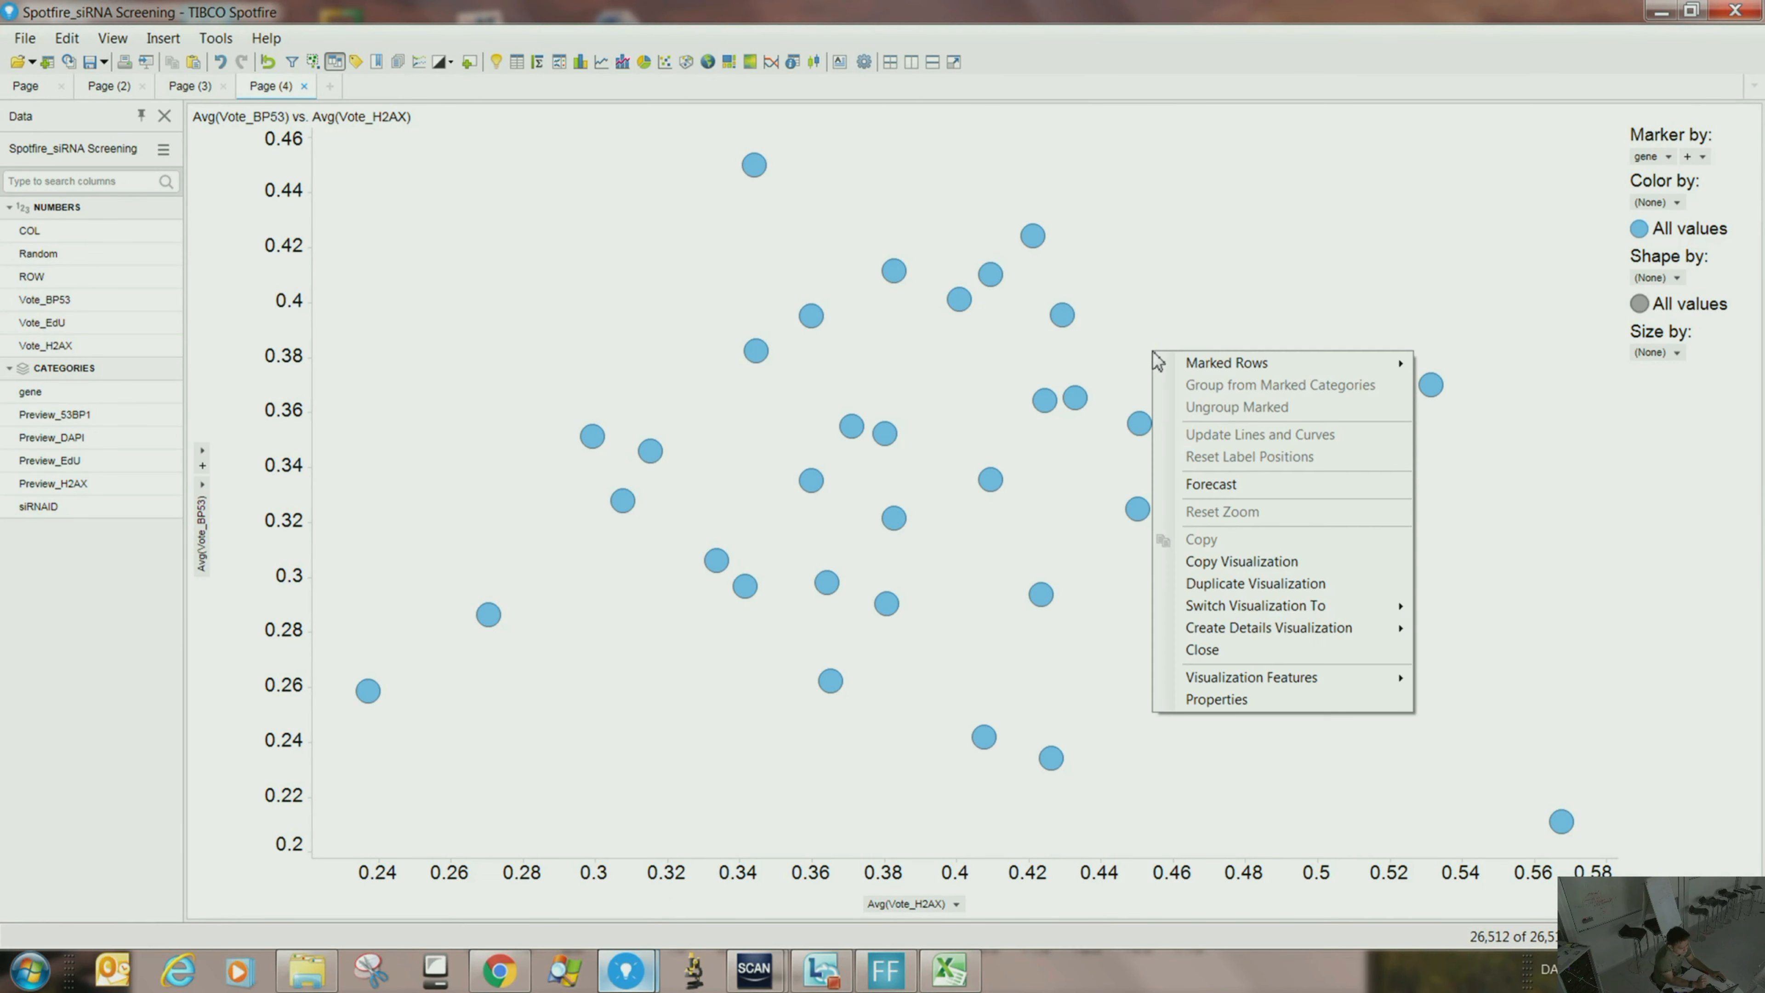
click(1216, 701)
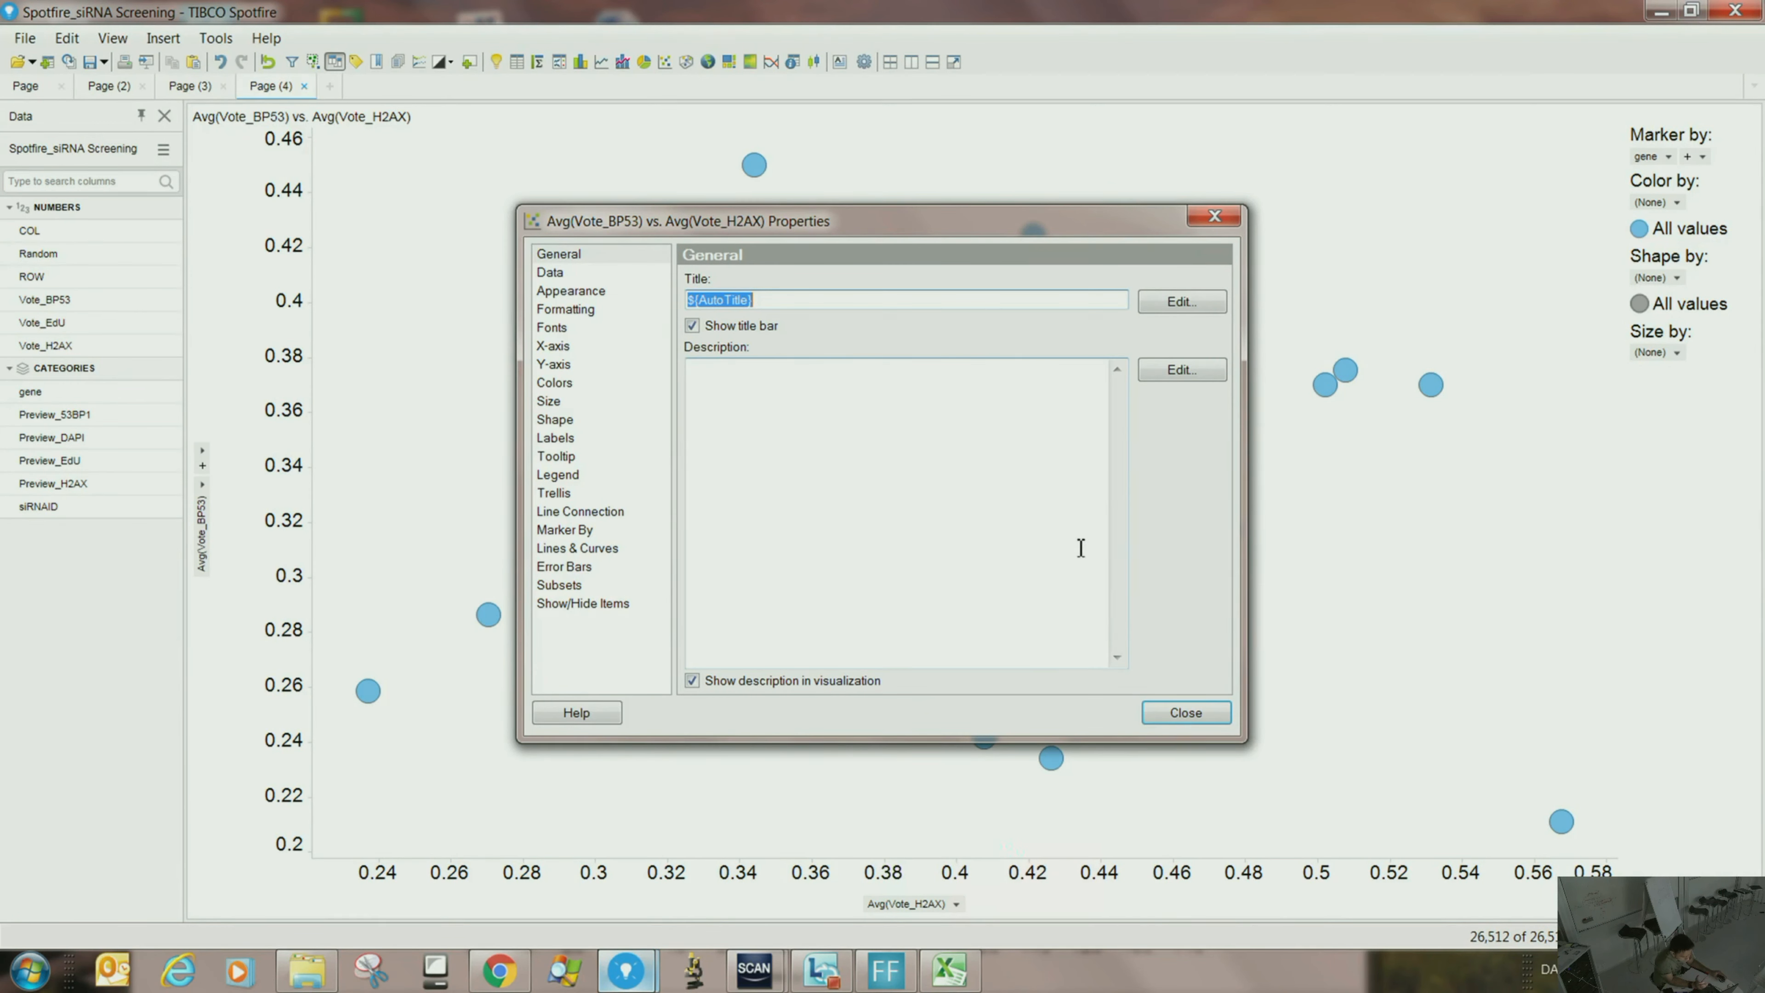
click(557, 438)
click(749, 306)
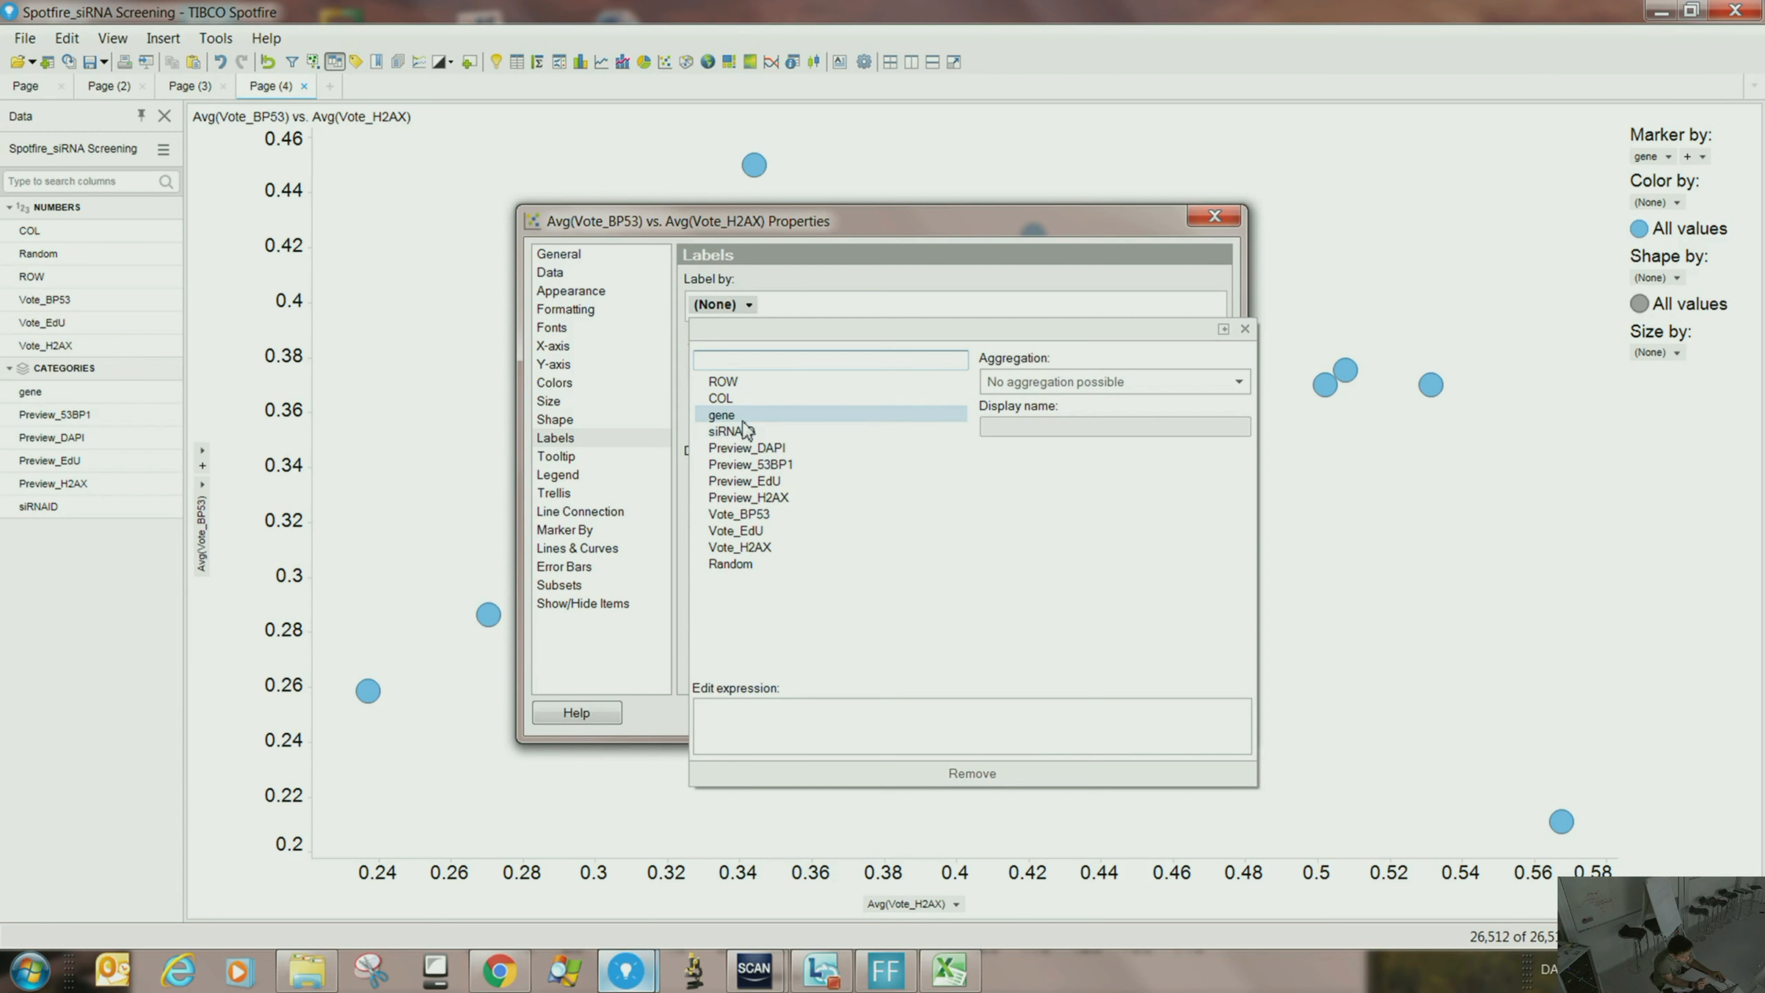
click(723, 415)
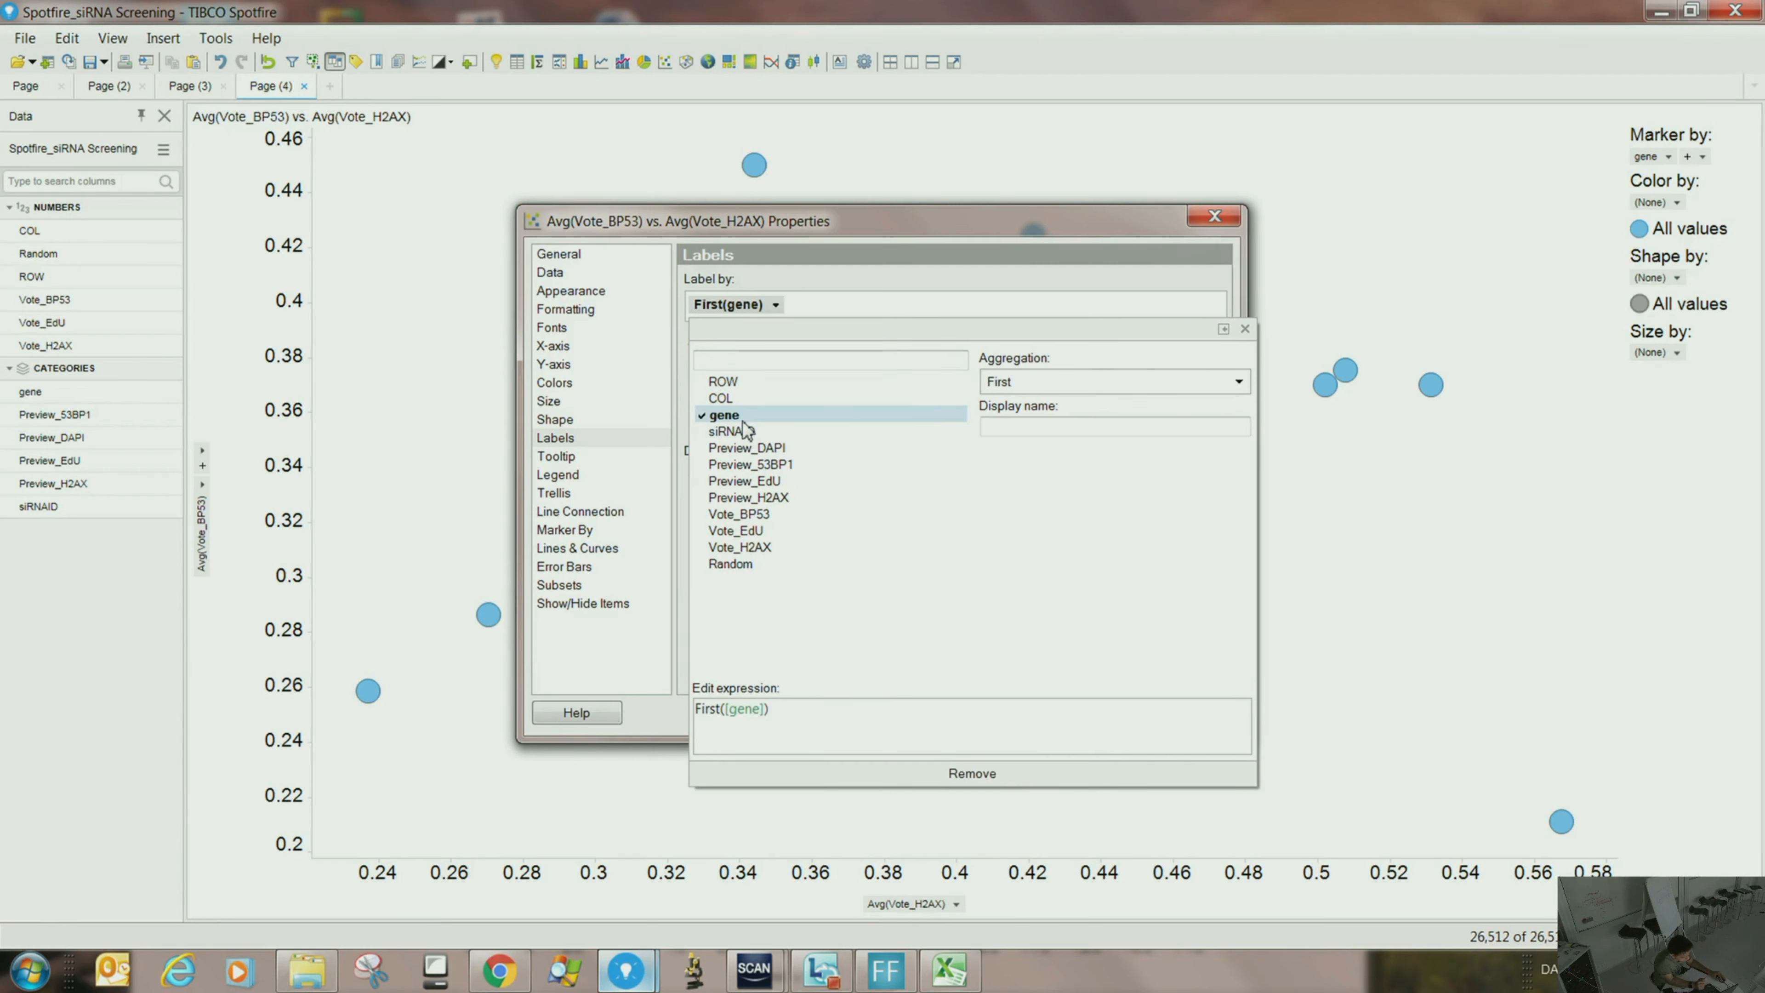
click(1140, 381)
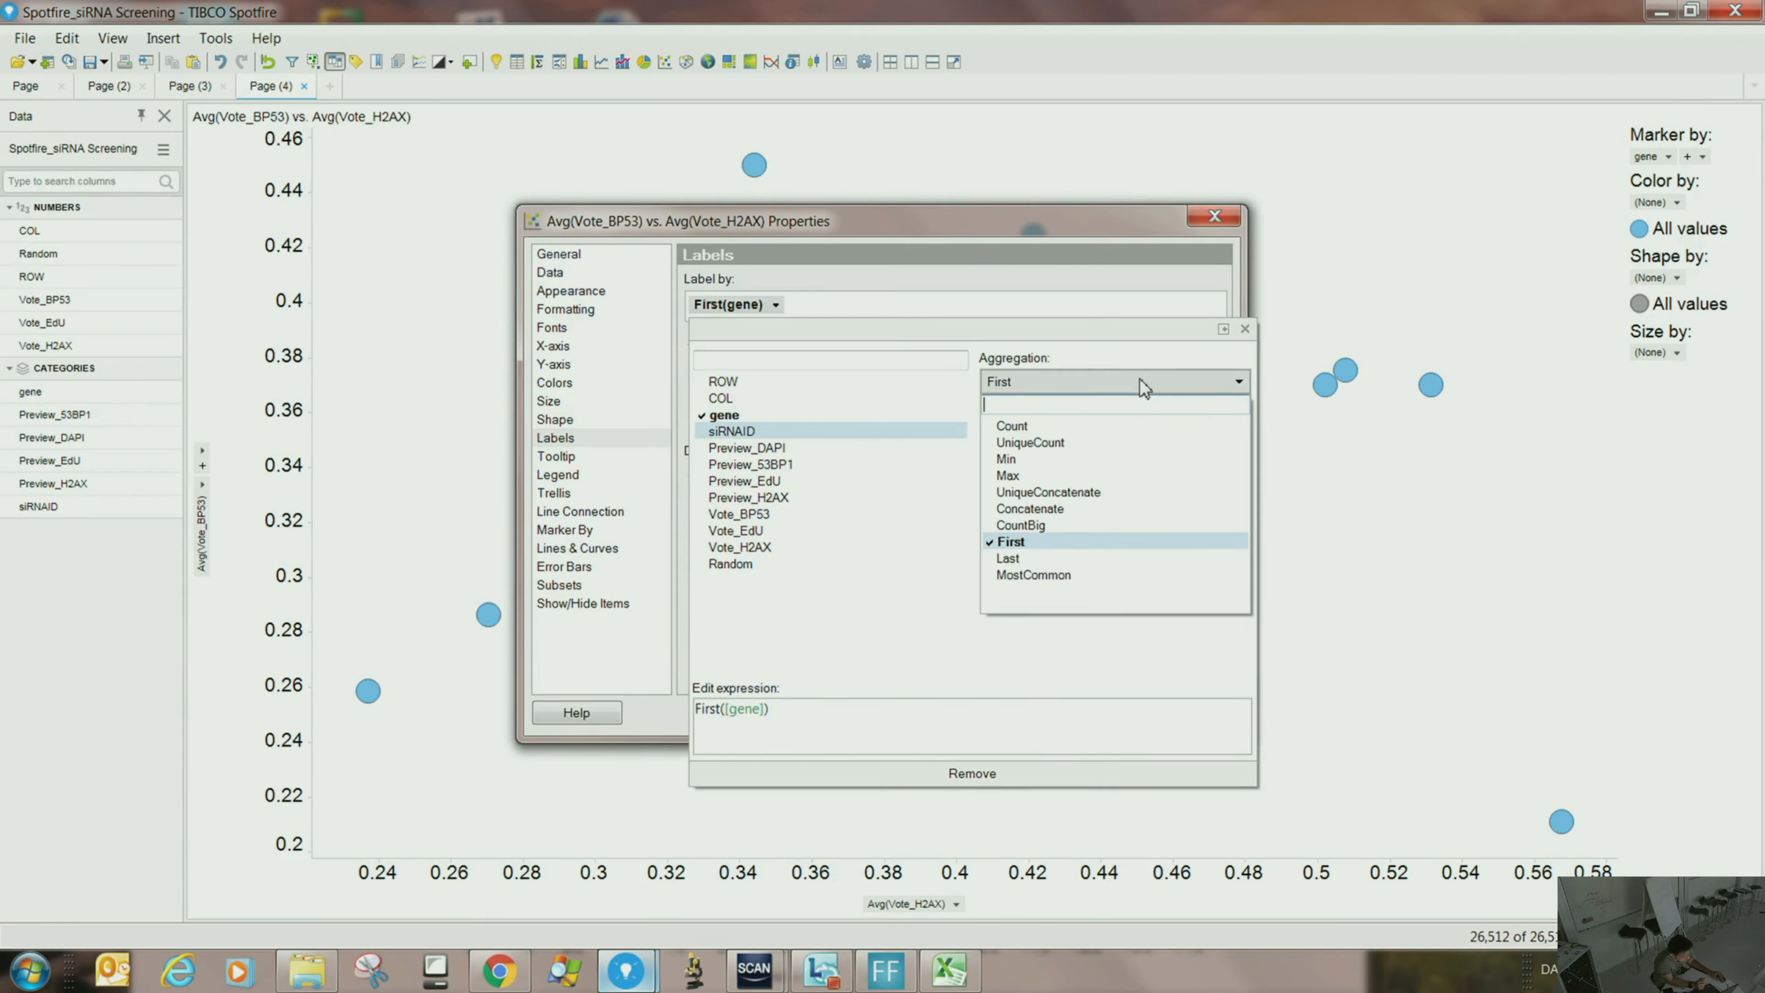
click(1050, 575)
click(1054, 284)
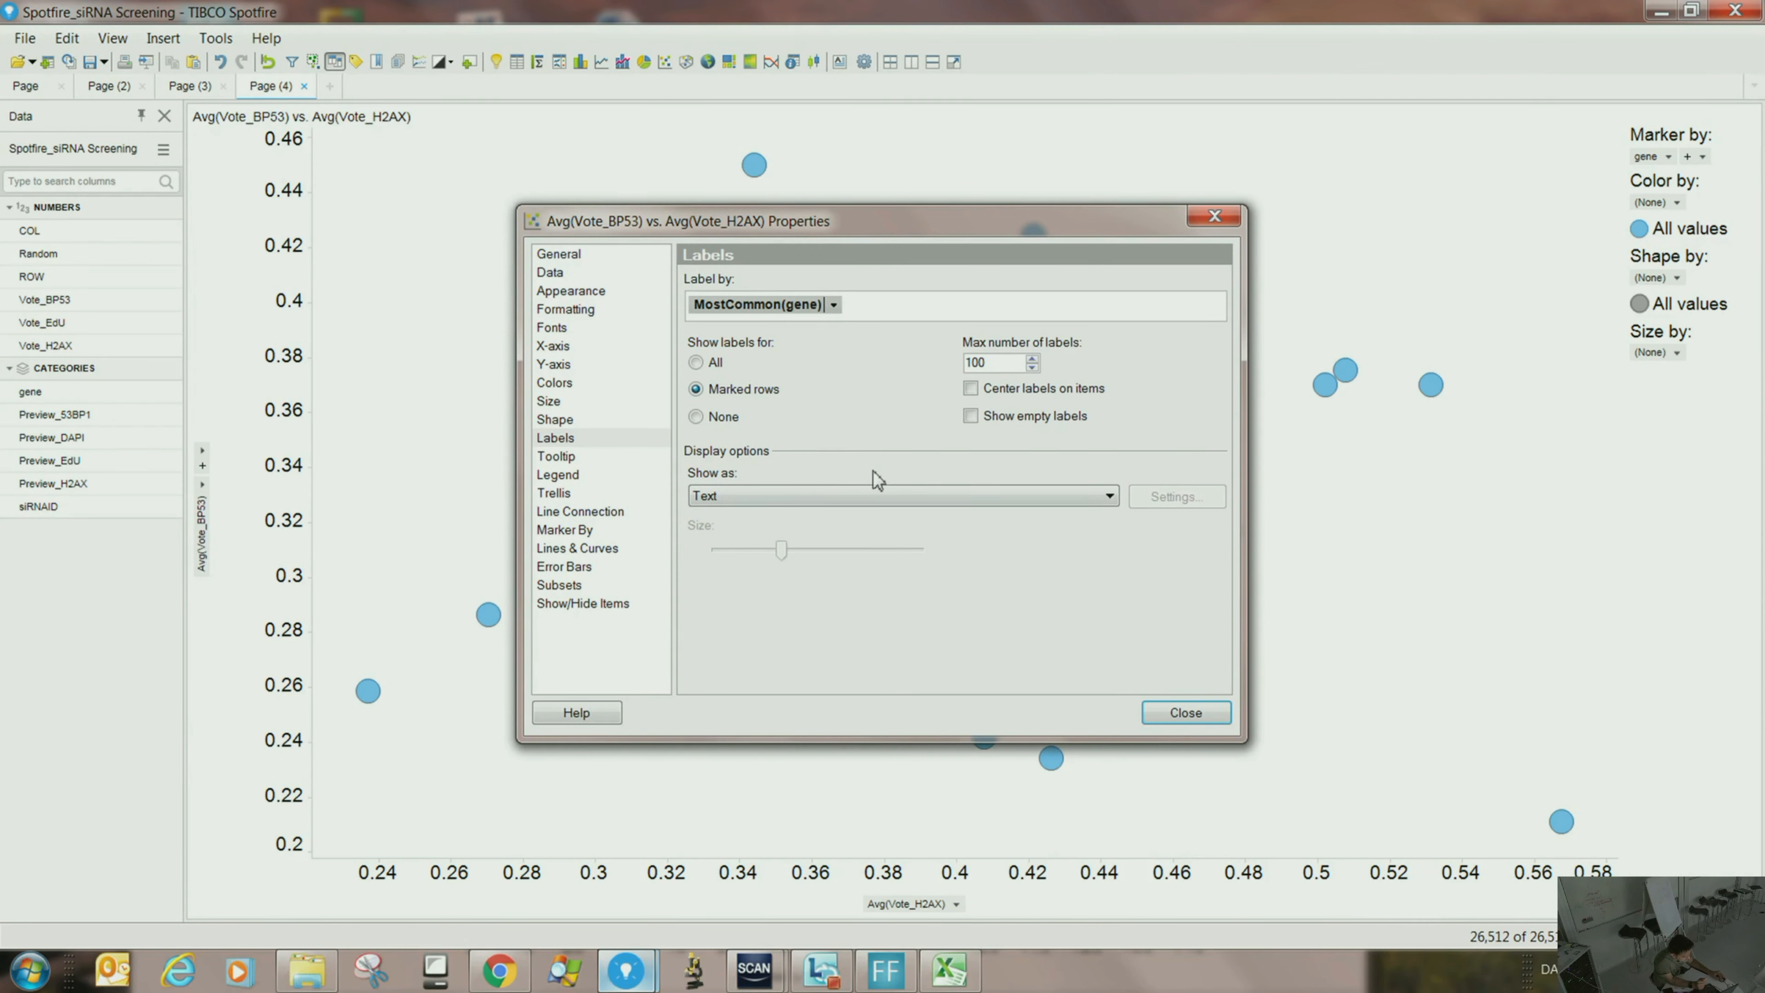
click(1155, 714)
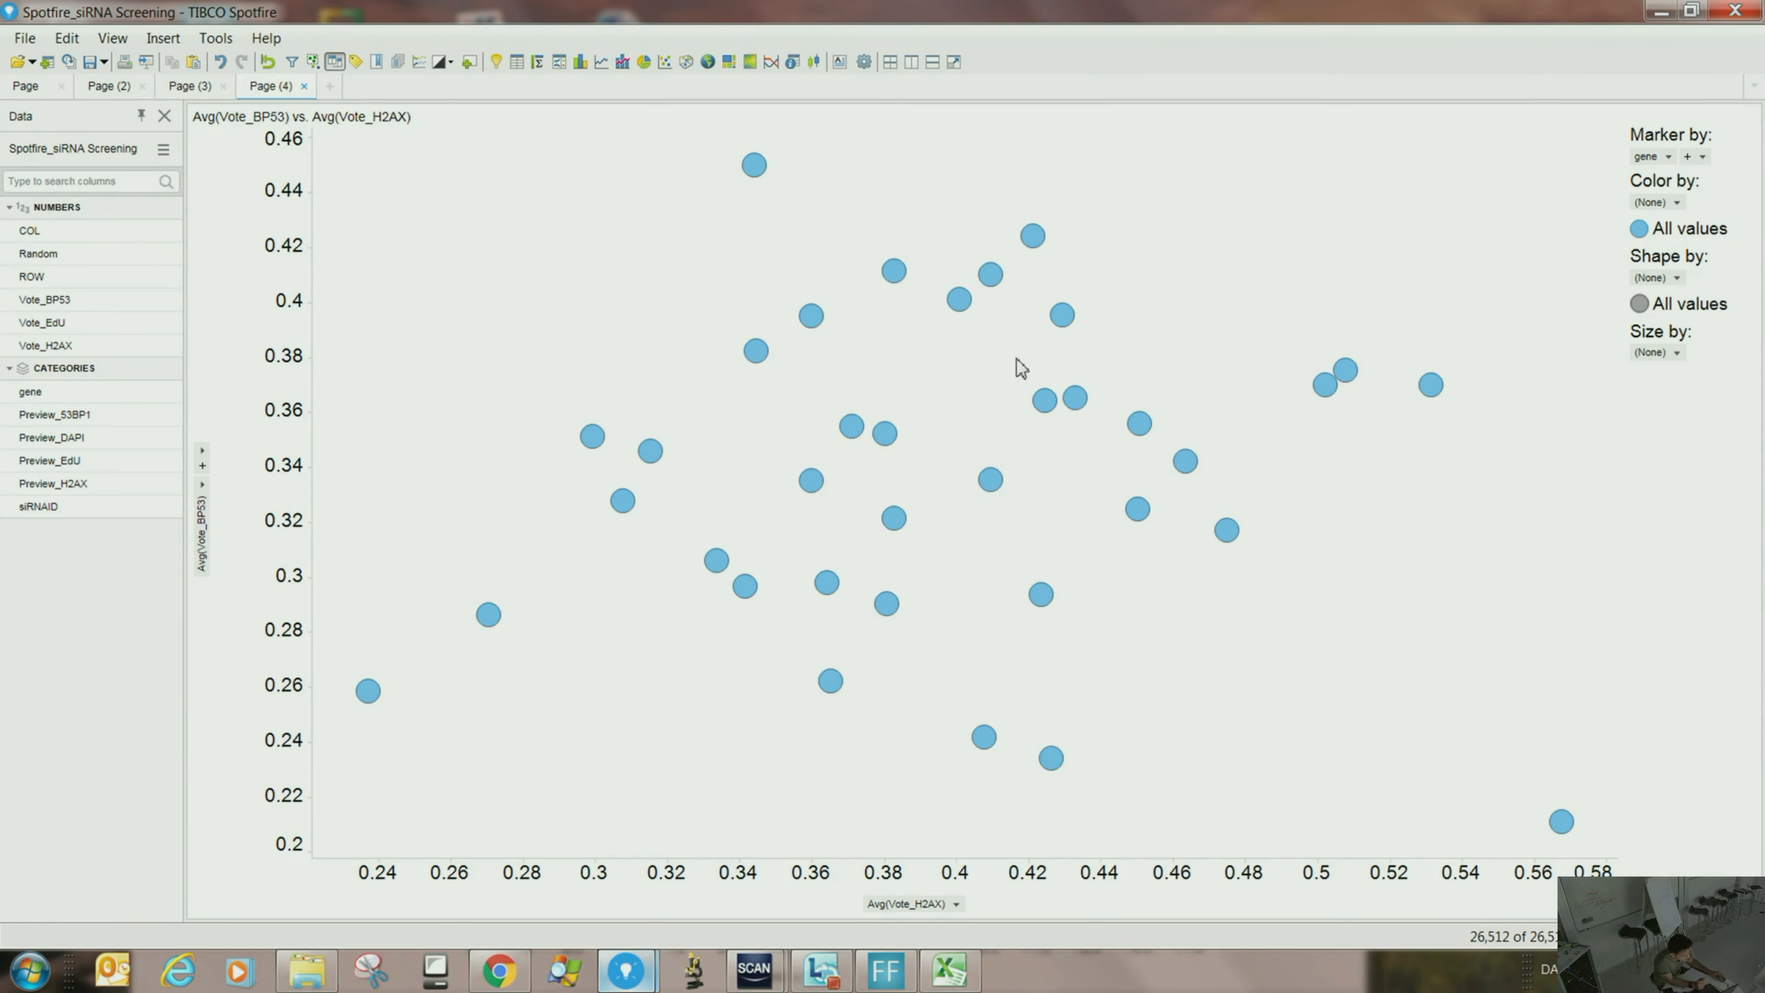
drag(1033, 393, 1370, 706)
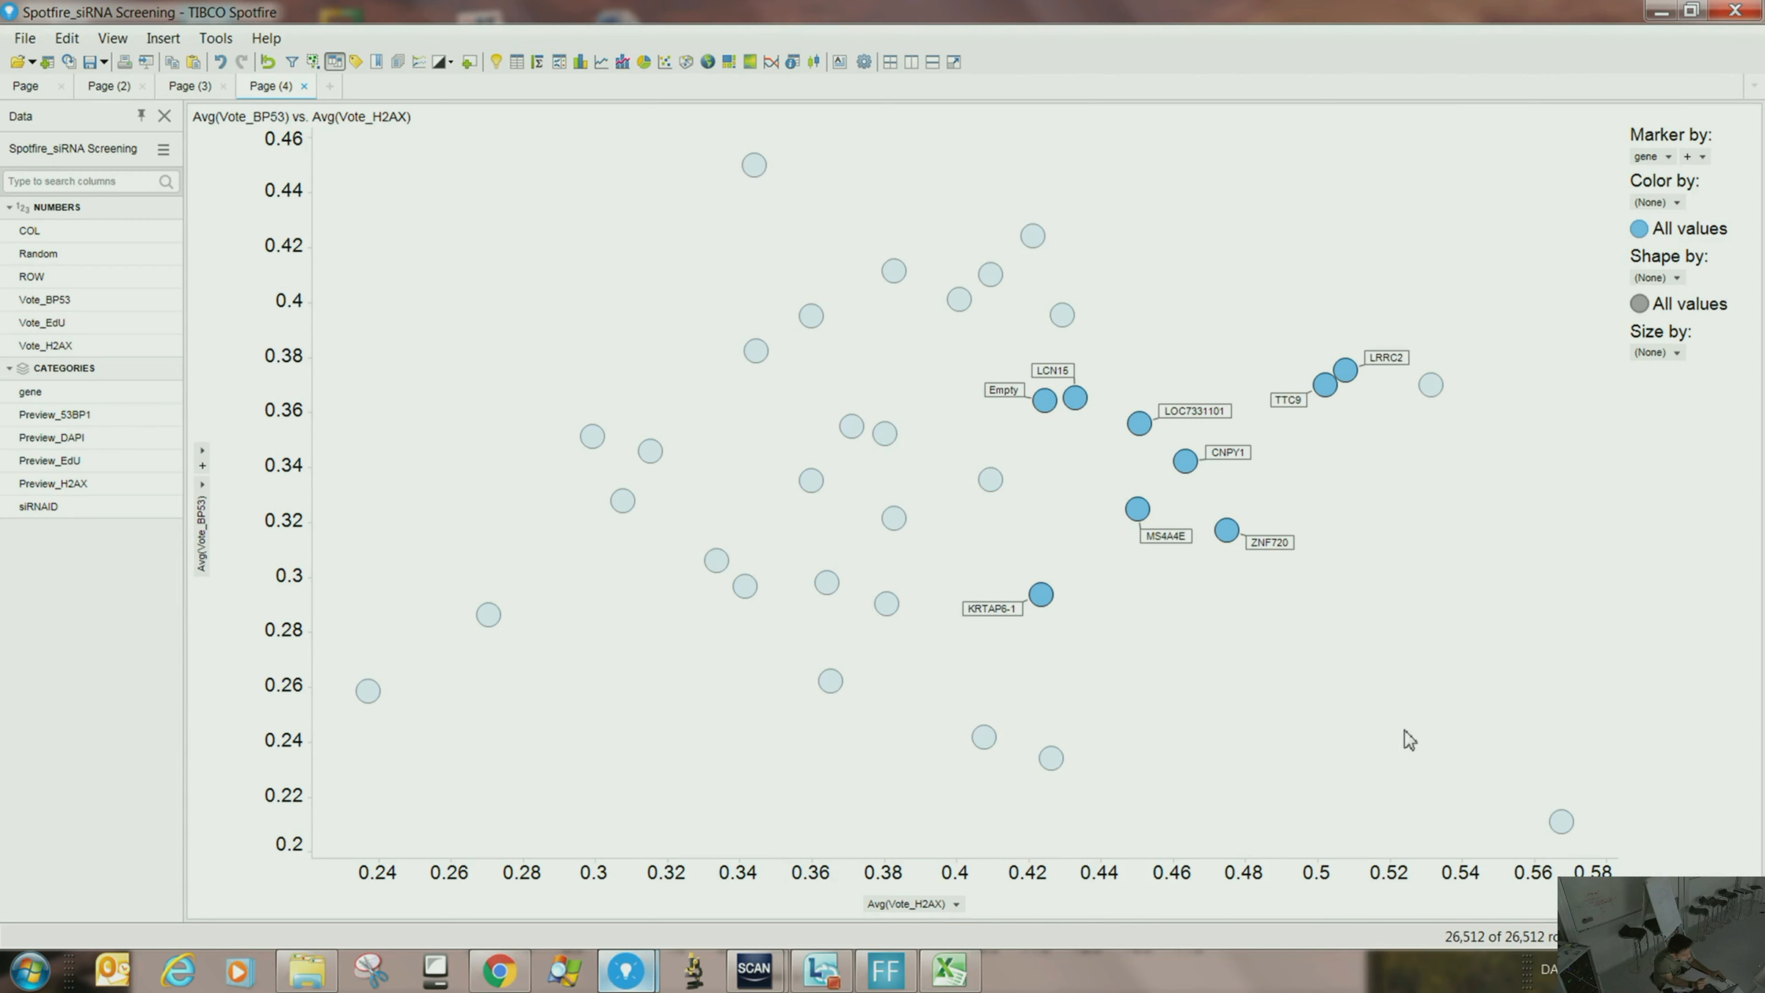
drag(601, 382, 931, 704)
- Show the gene labels for all markers in the scatter plot instead of only for marked rows
right_click(1014, 539)
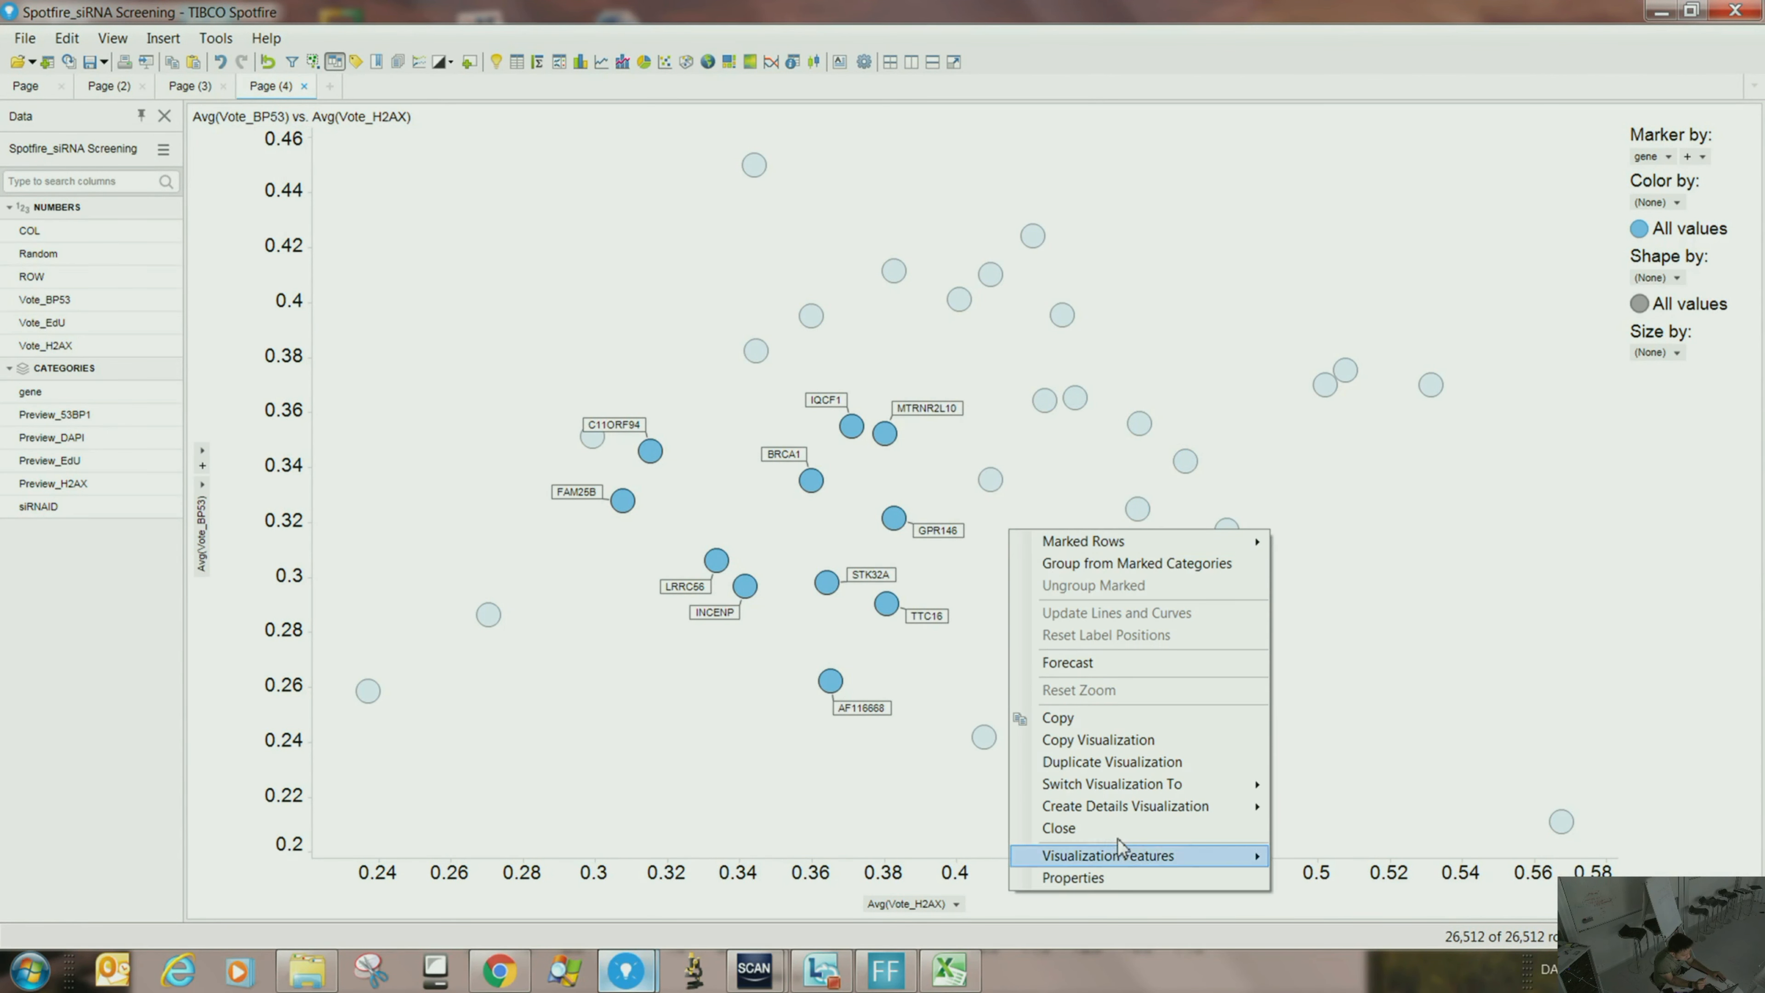
click(1063, 881)
click(570, 402)
click(552, 327)
click(545, 310)
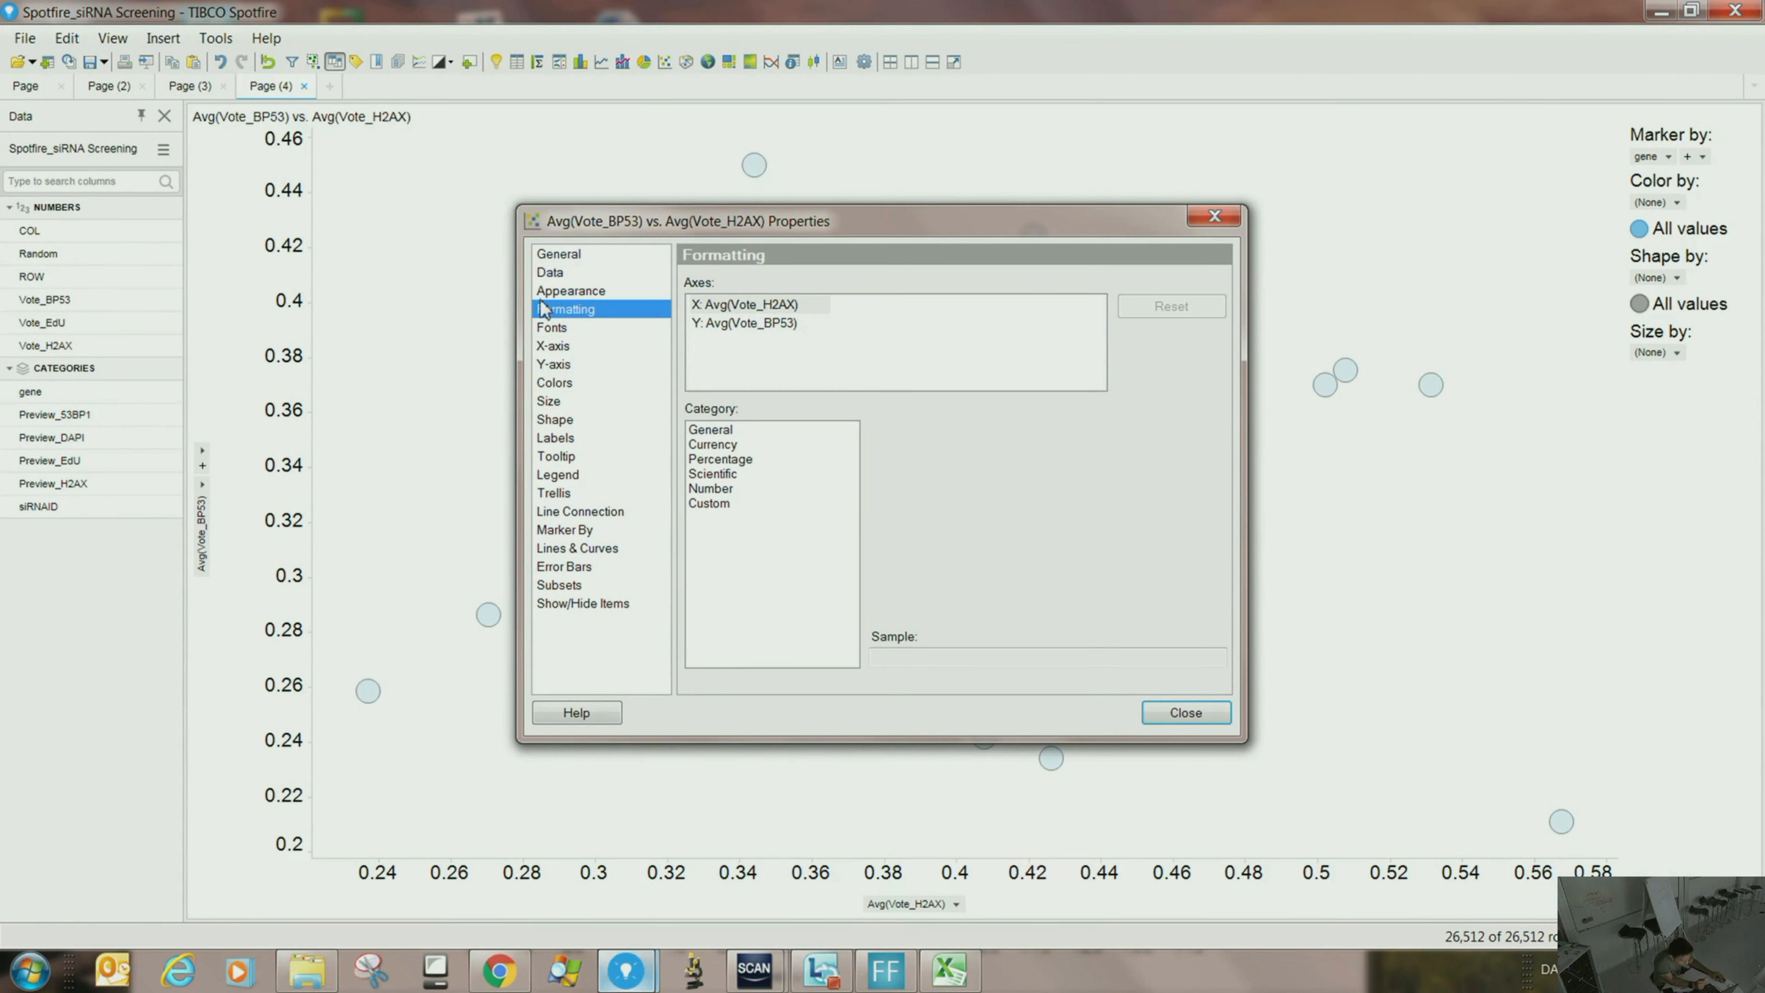
click(544, 290)
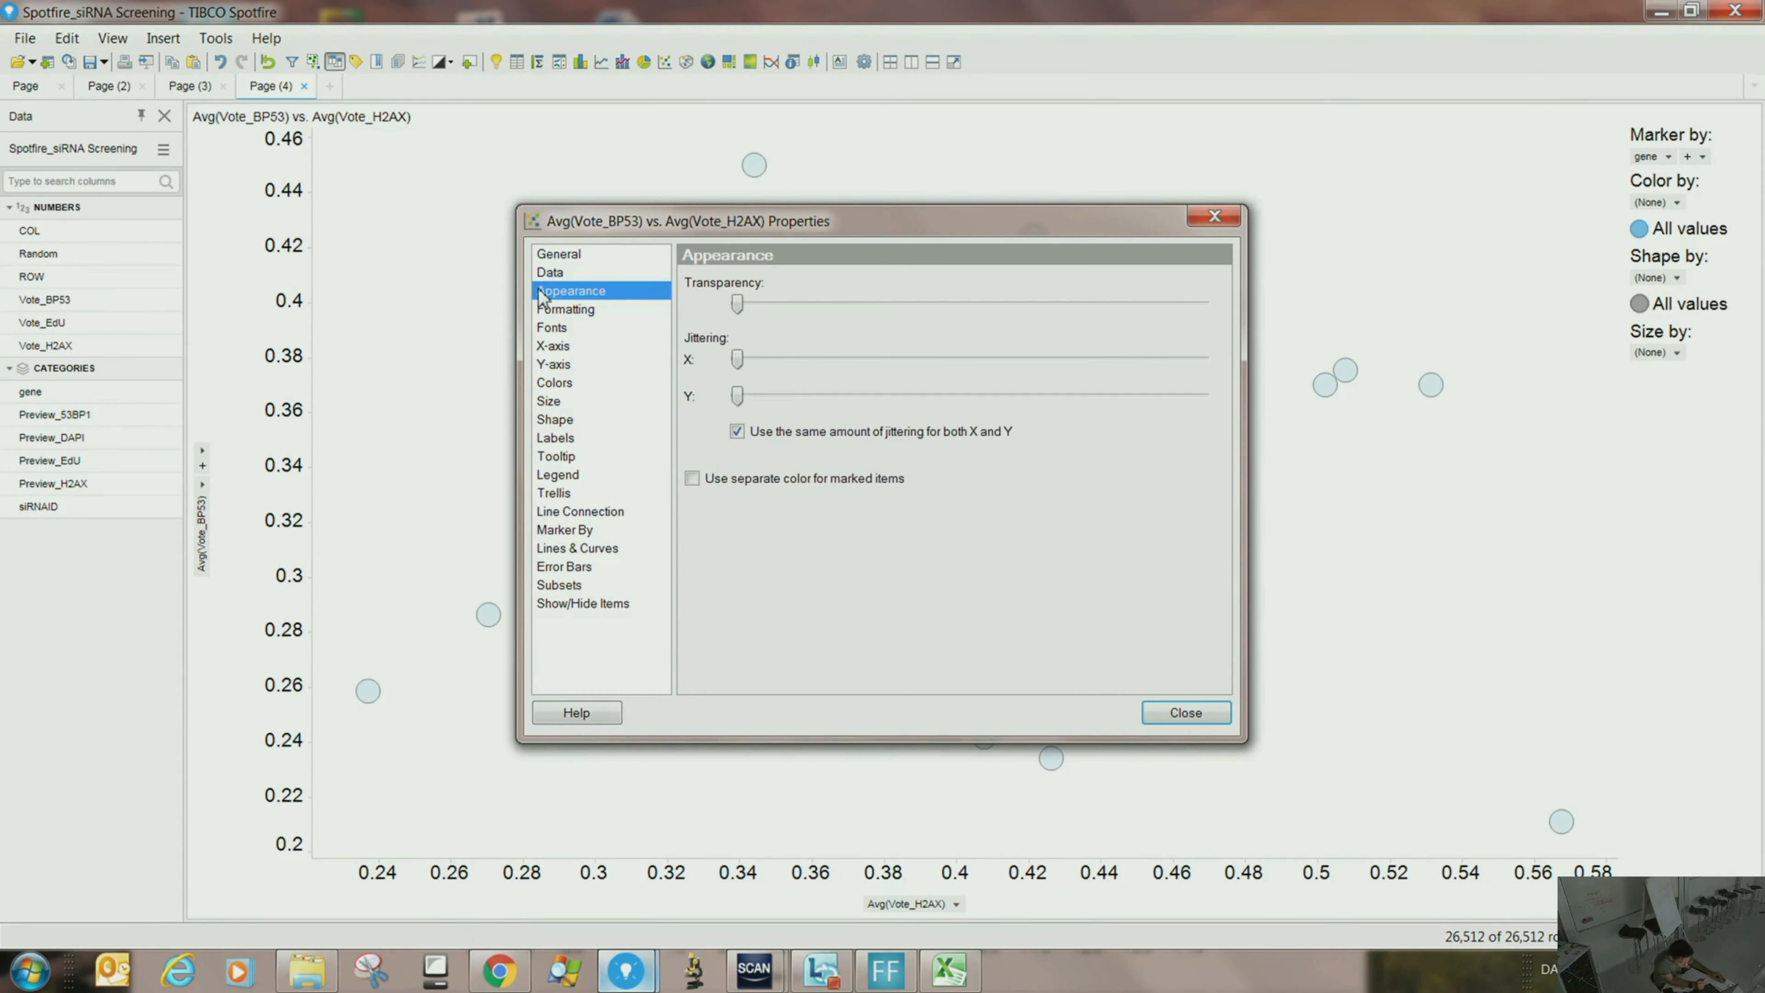
click(556, 456)
click(556, 436)
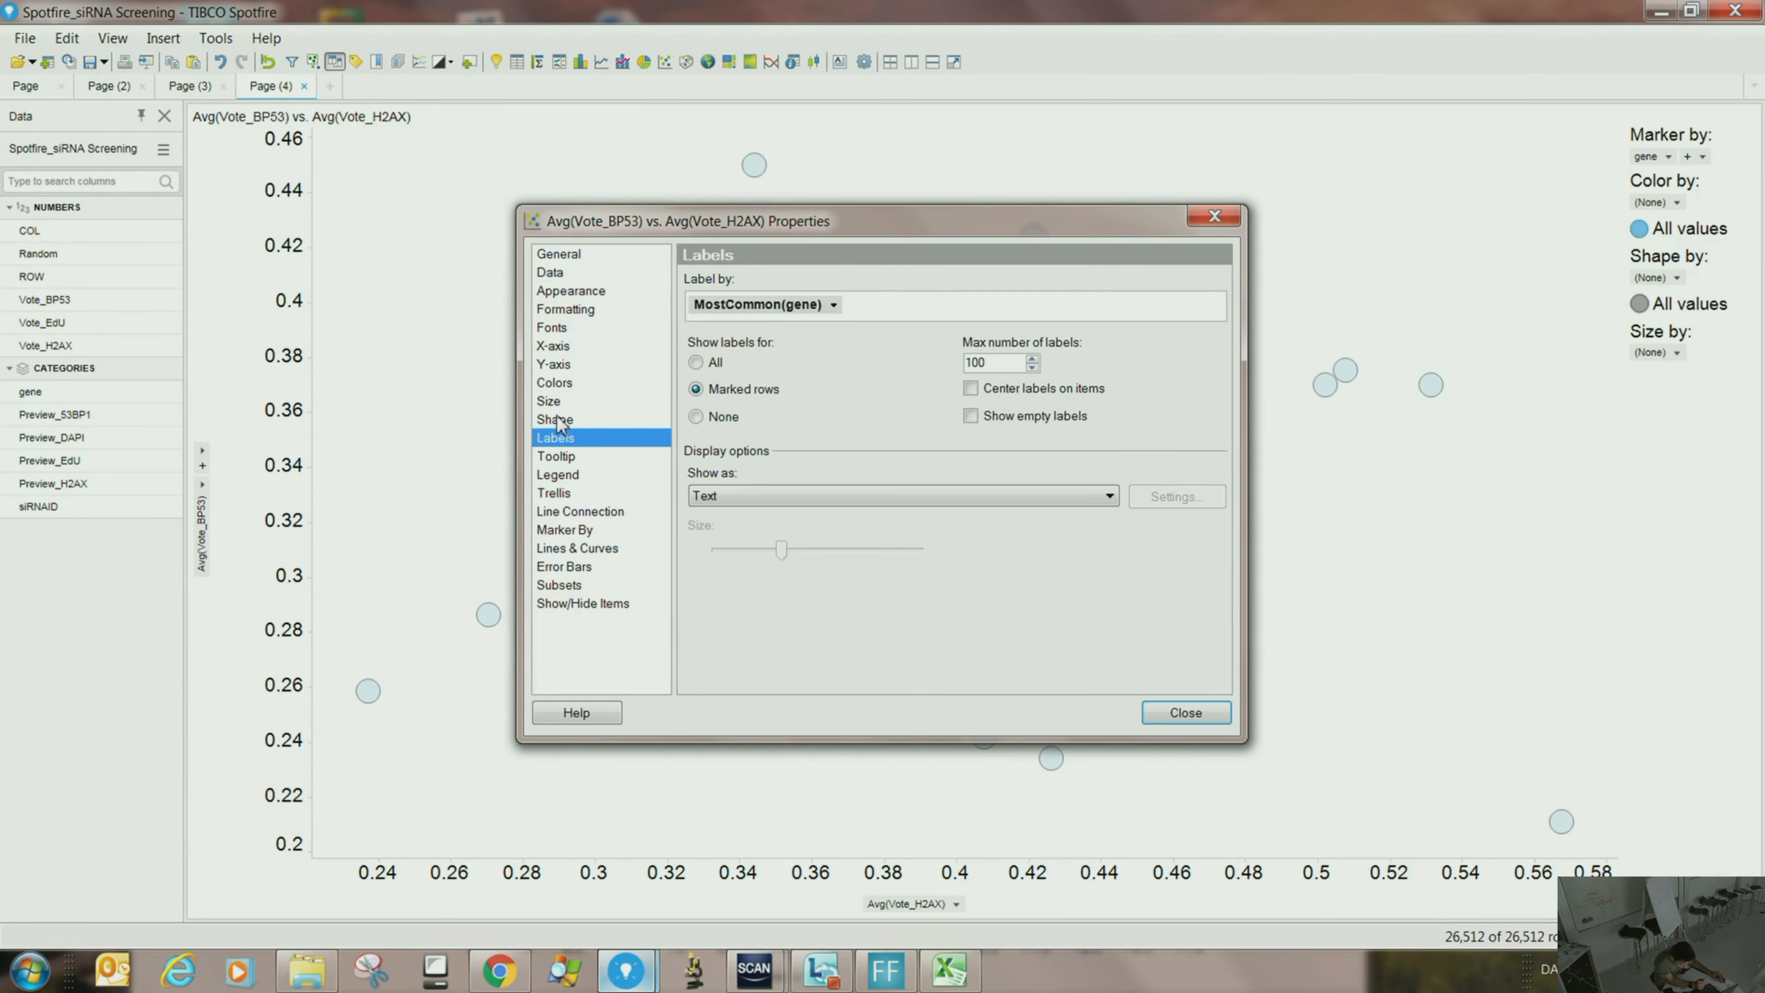
click(554, 383)
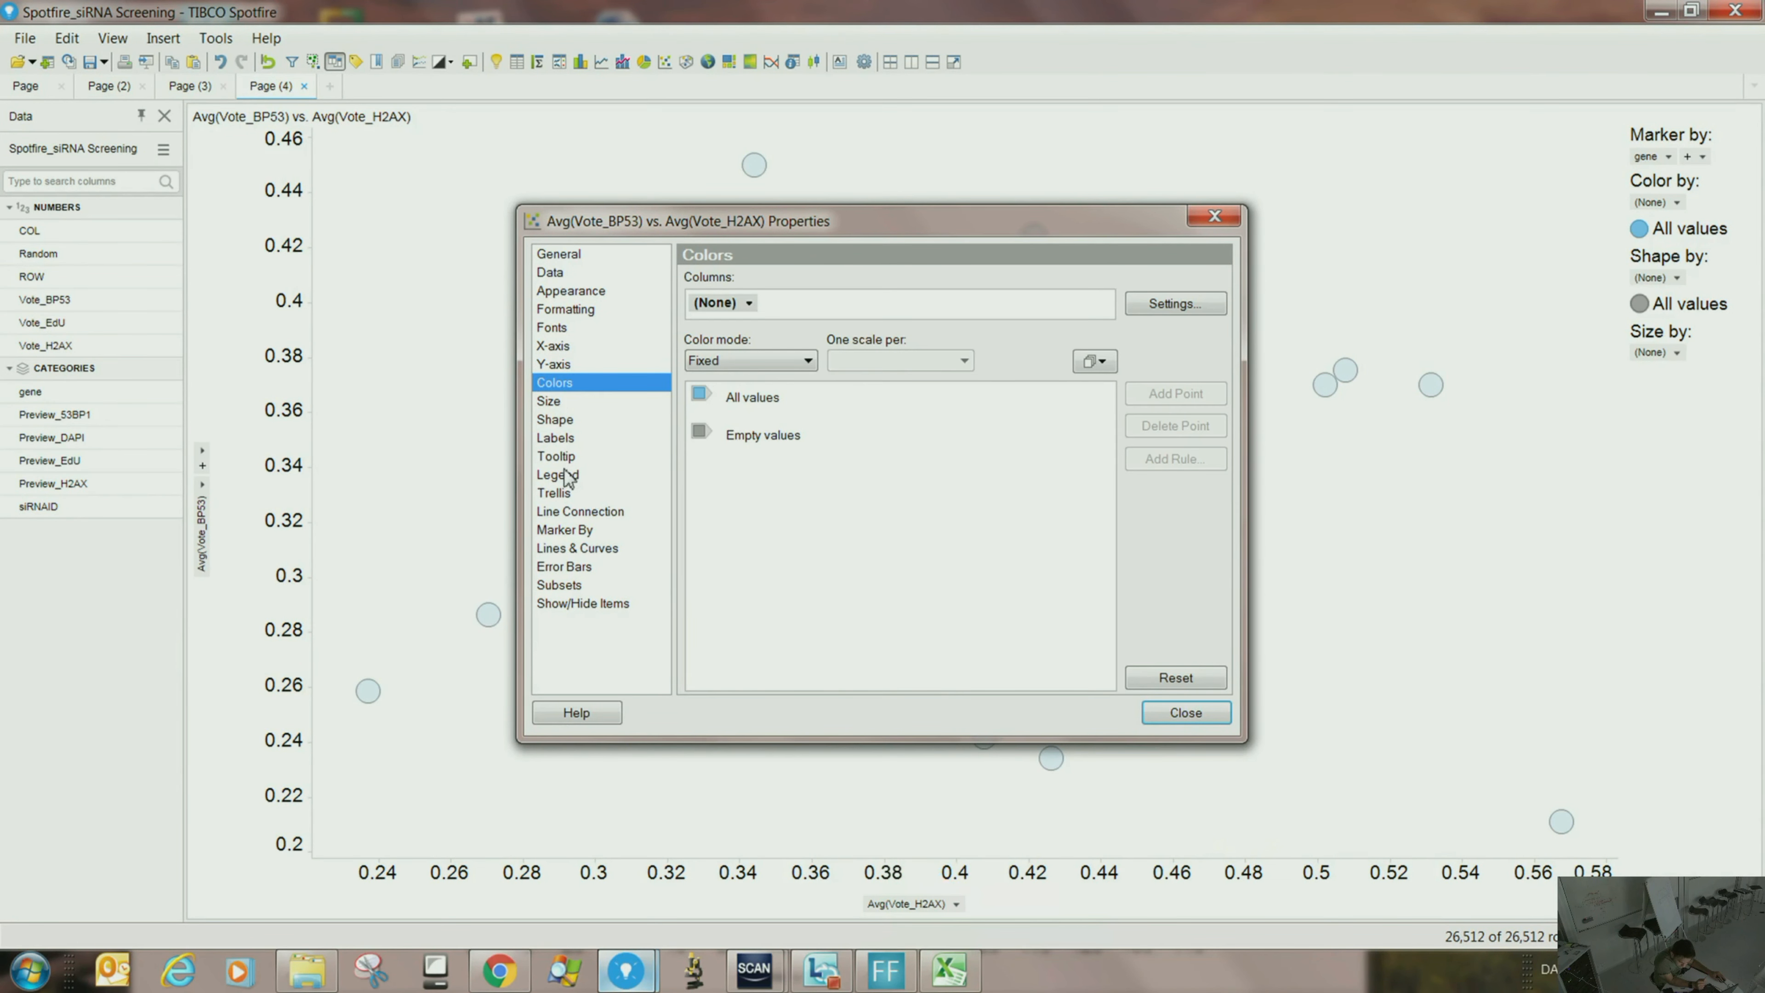
click(556, 437)
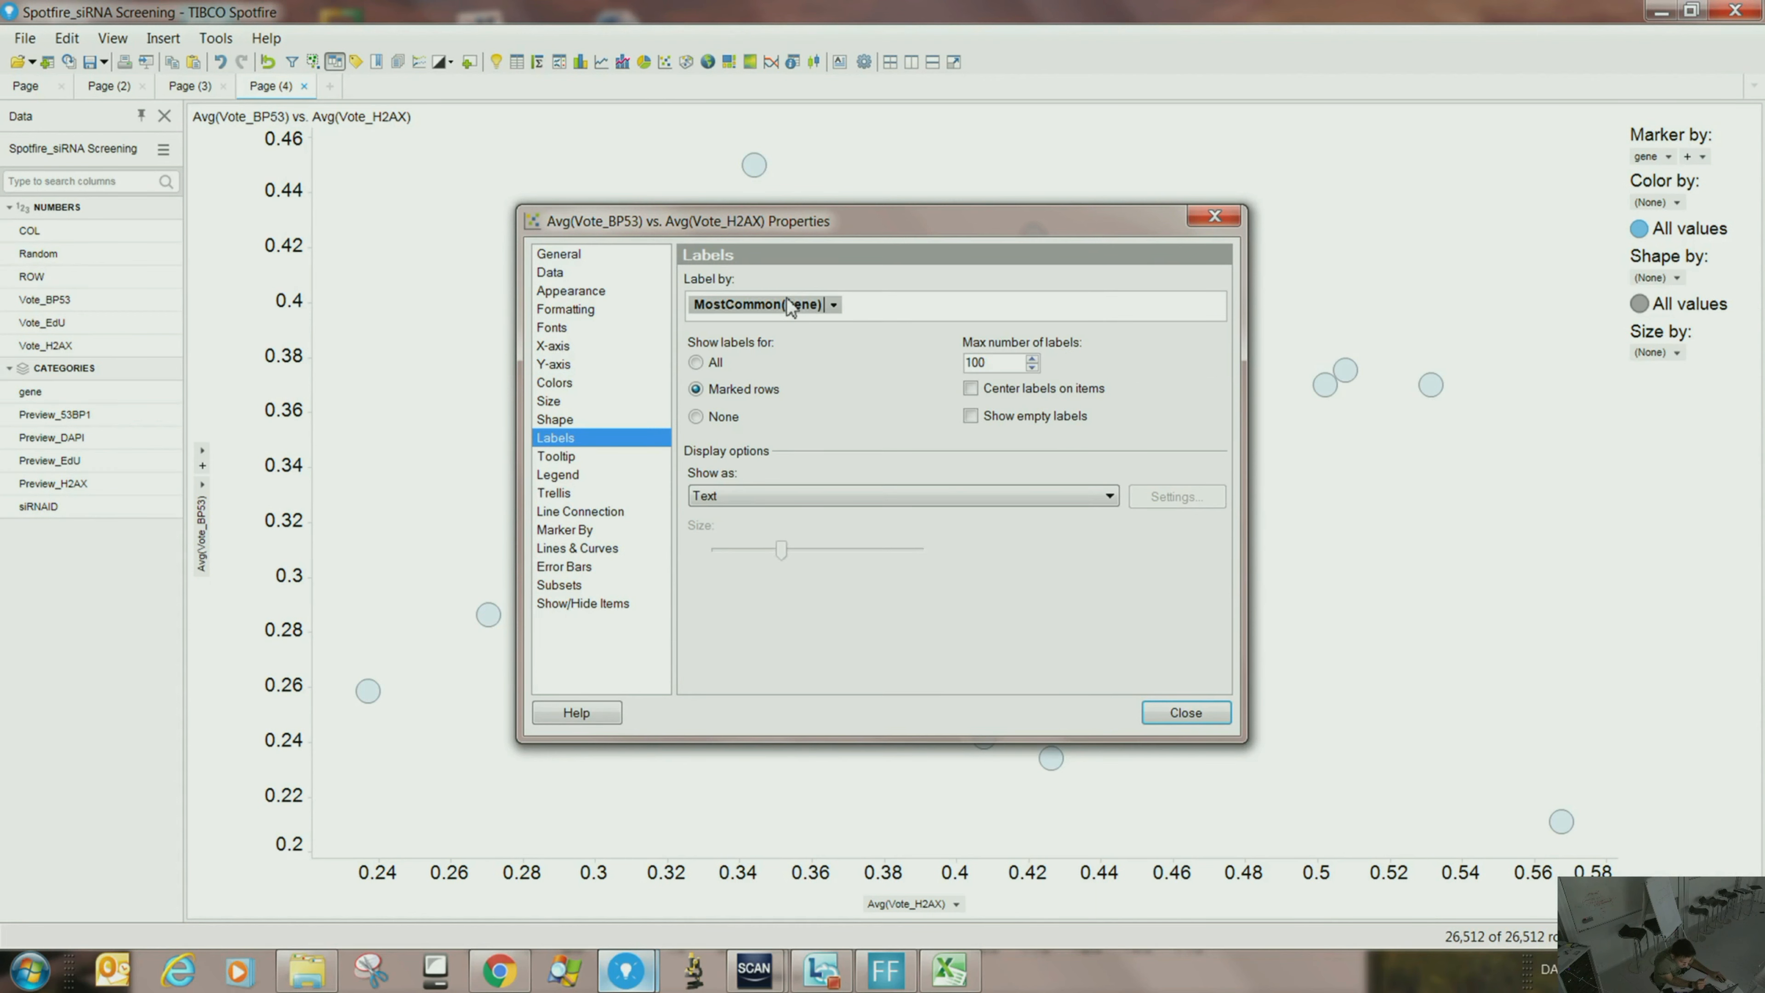
click(695, 362)
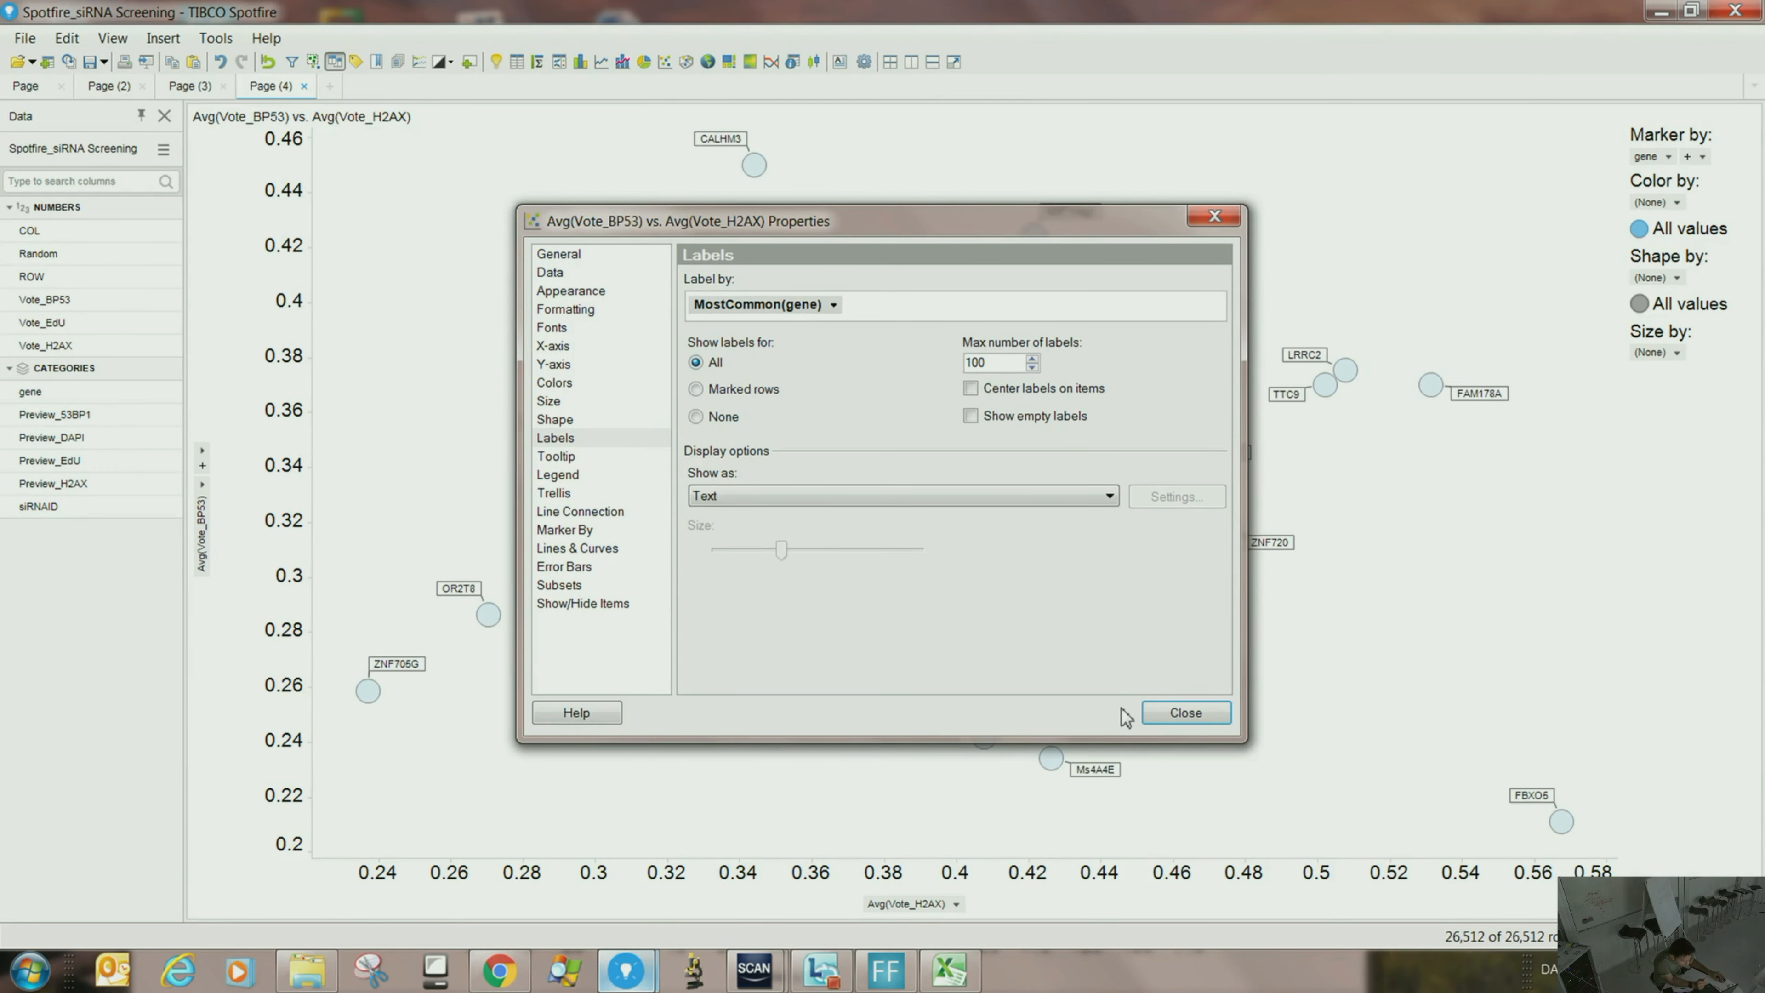
click(1185, 712)
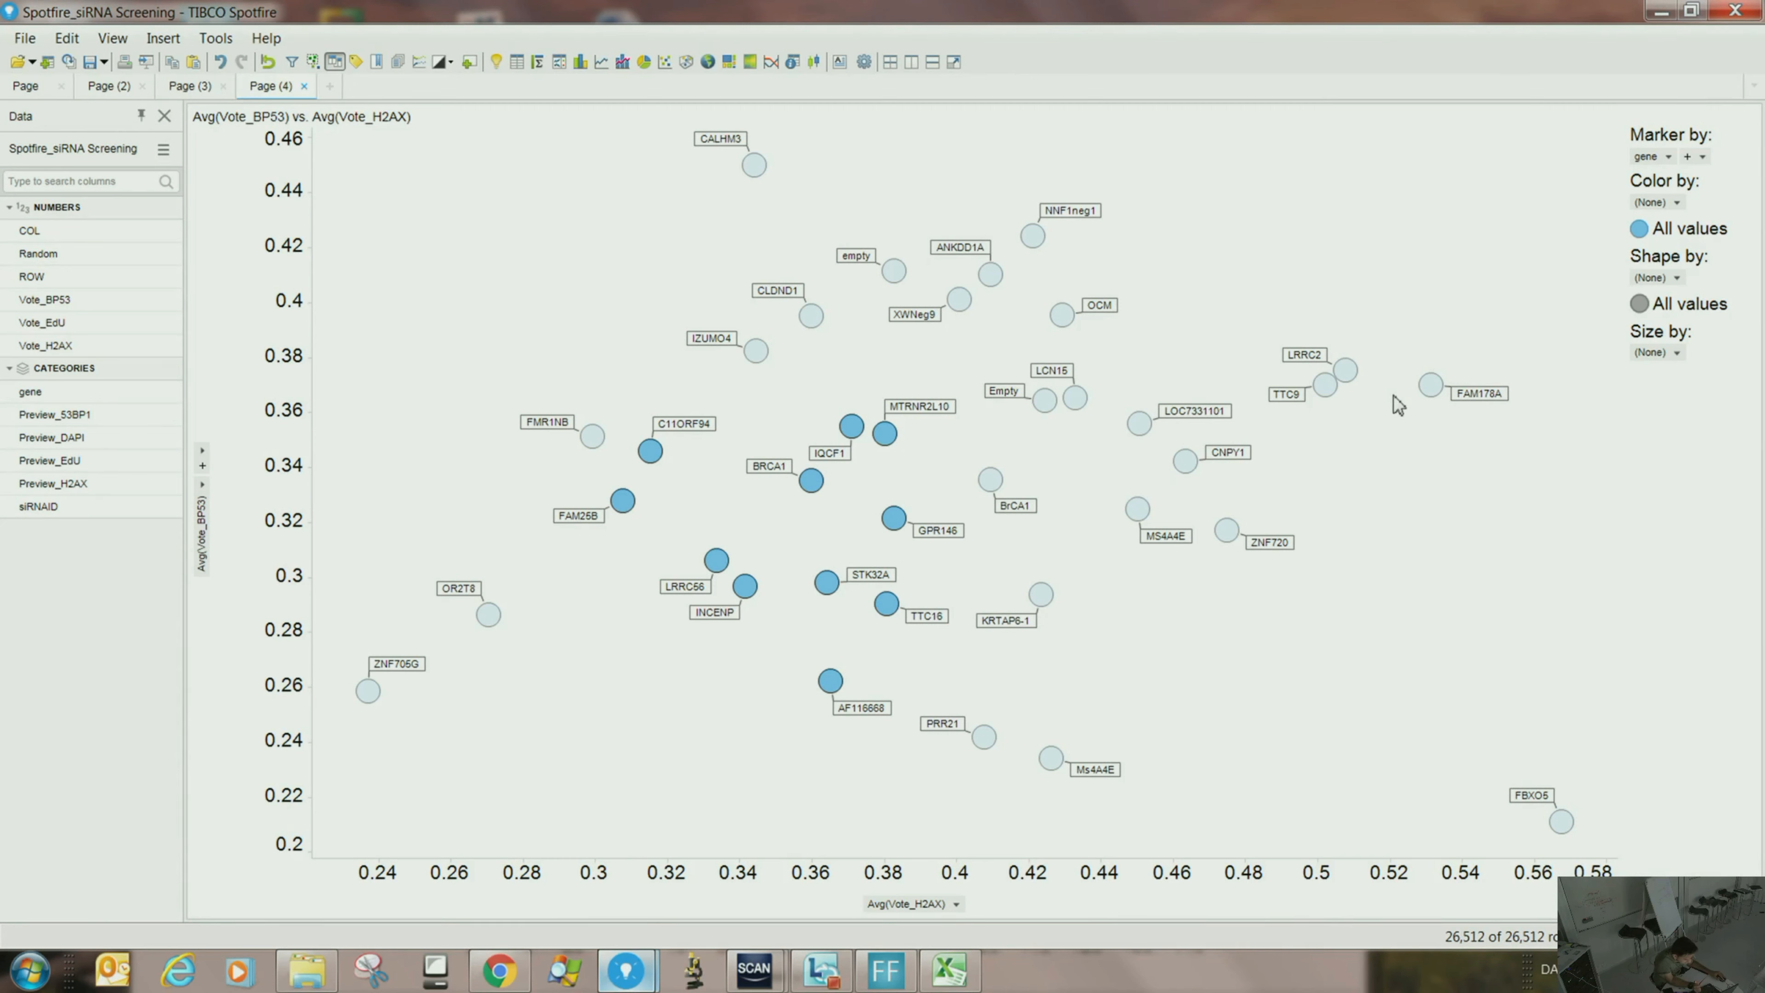
- Inspect the FBXO5, NNF1neg1 and FAM178A points by marking or pointing at them, and clear the marking
drag(1487, 741, 1624, 872)
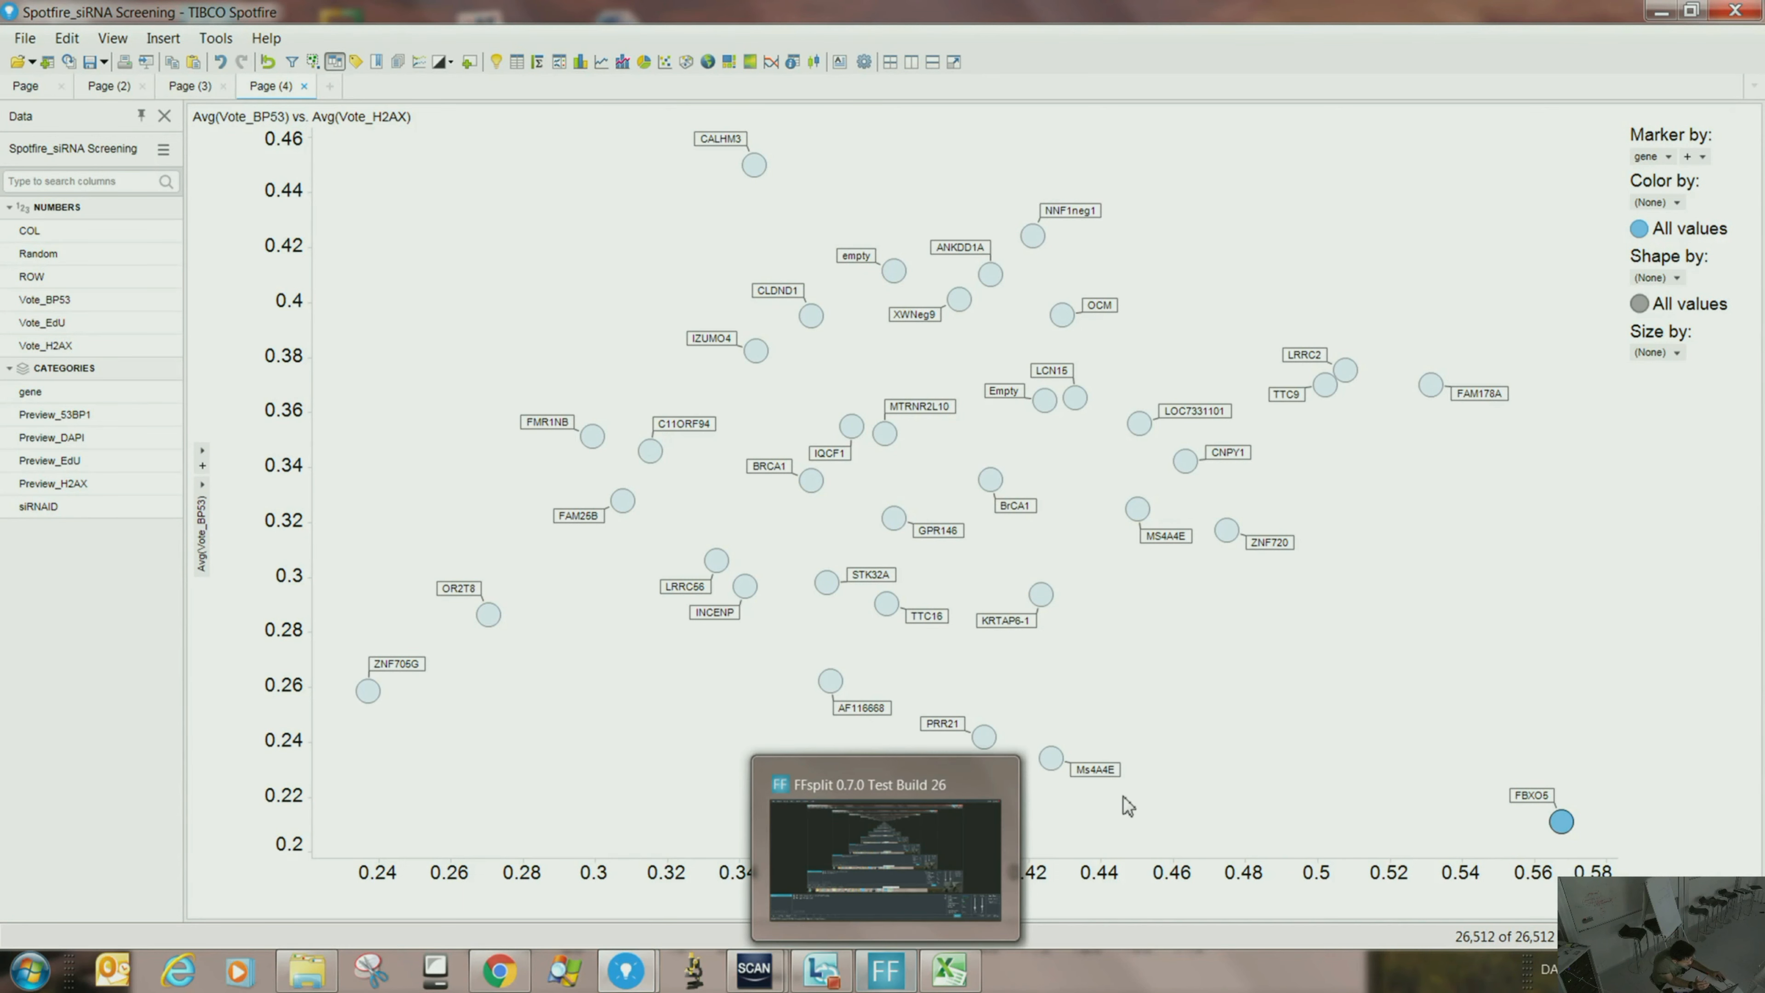
click(1231, 798)
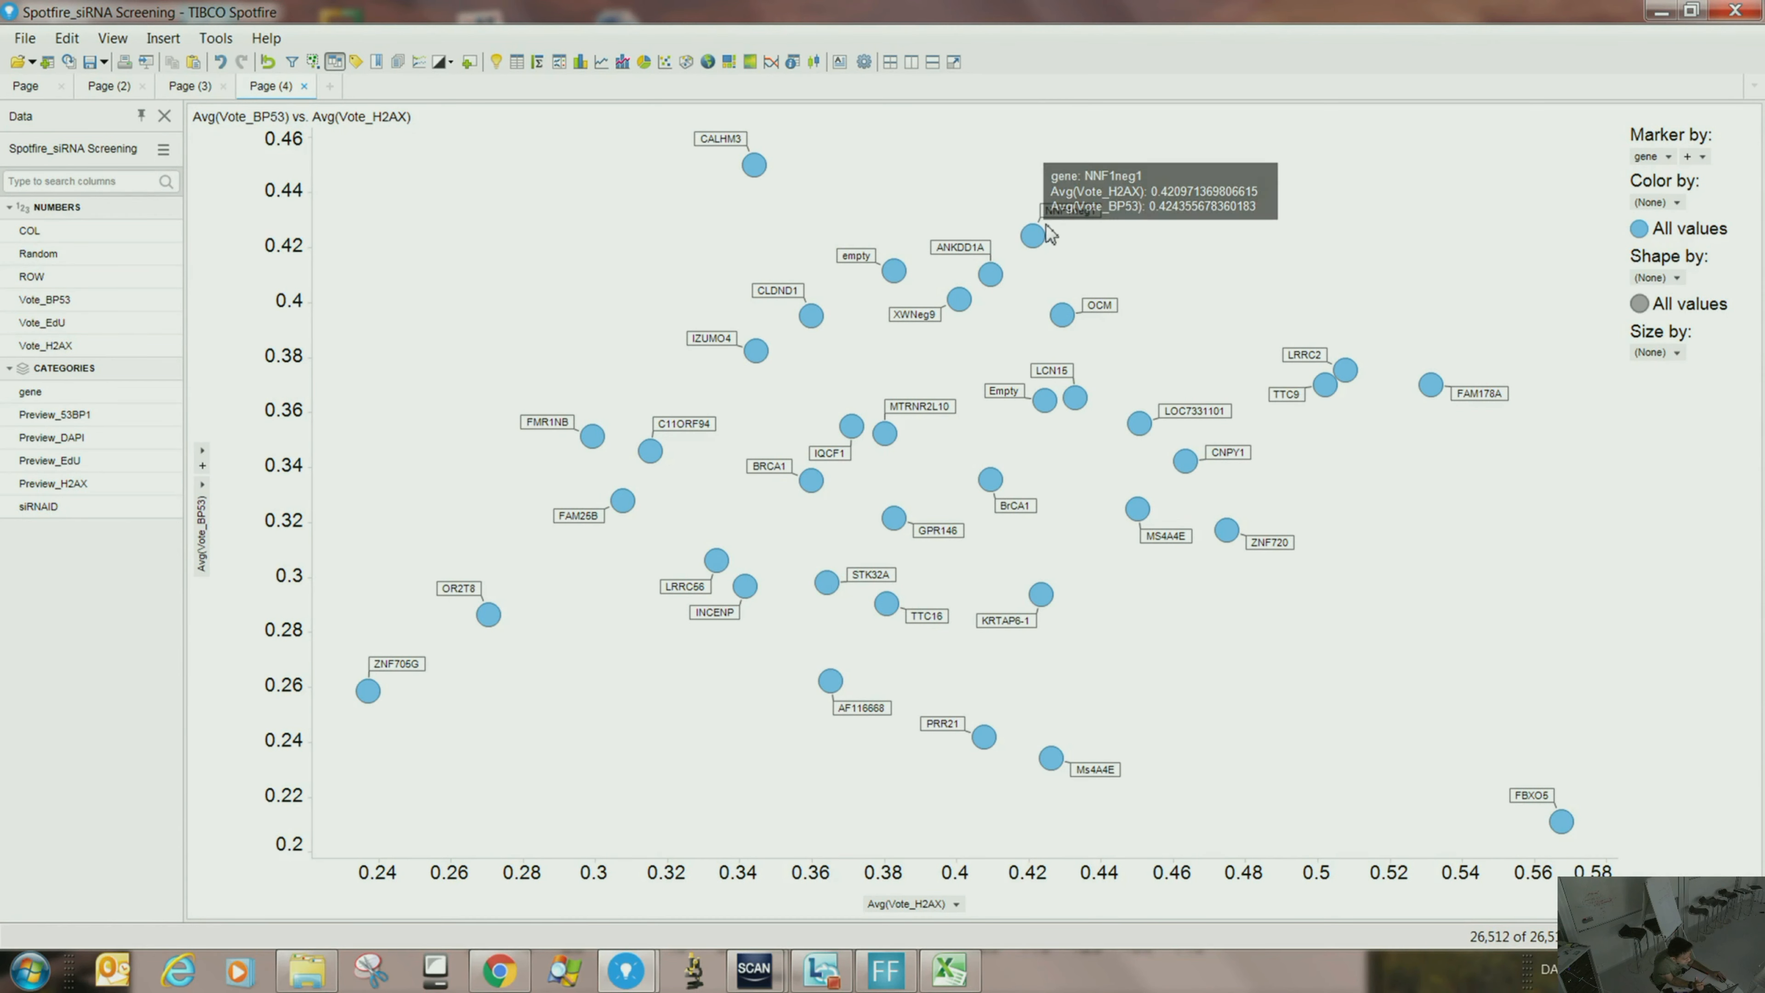
mouse_move(1038, 243)
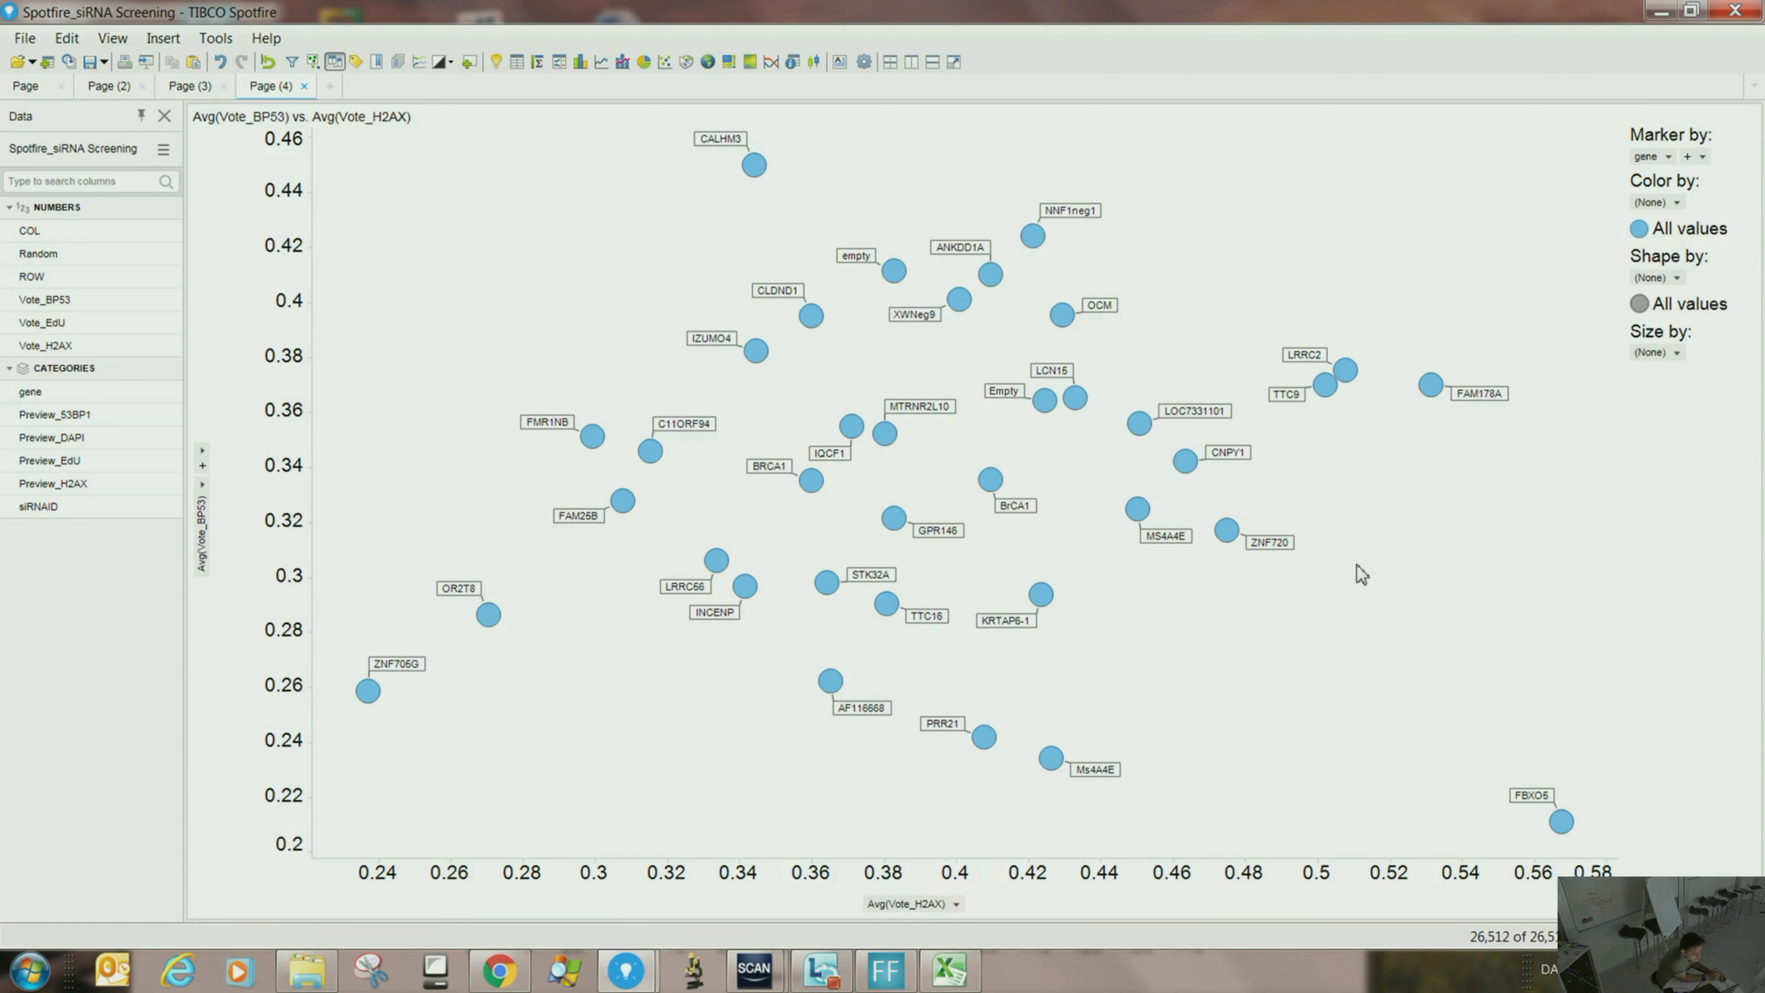
drag(1397, 344, 1544, 469)
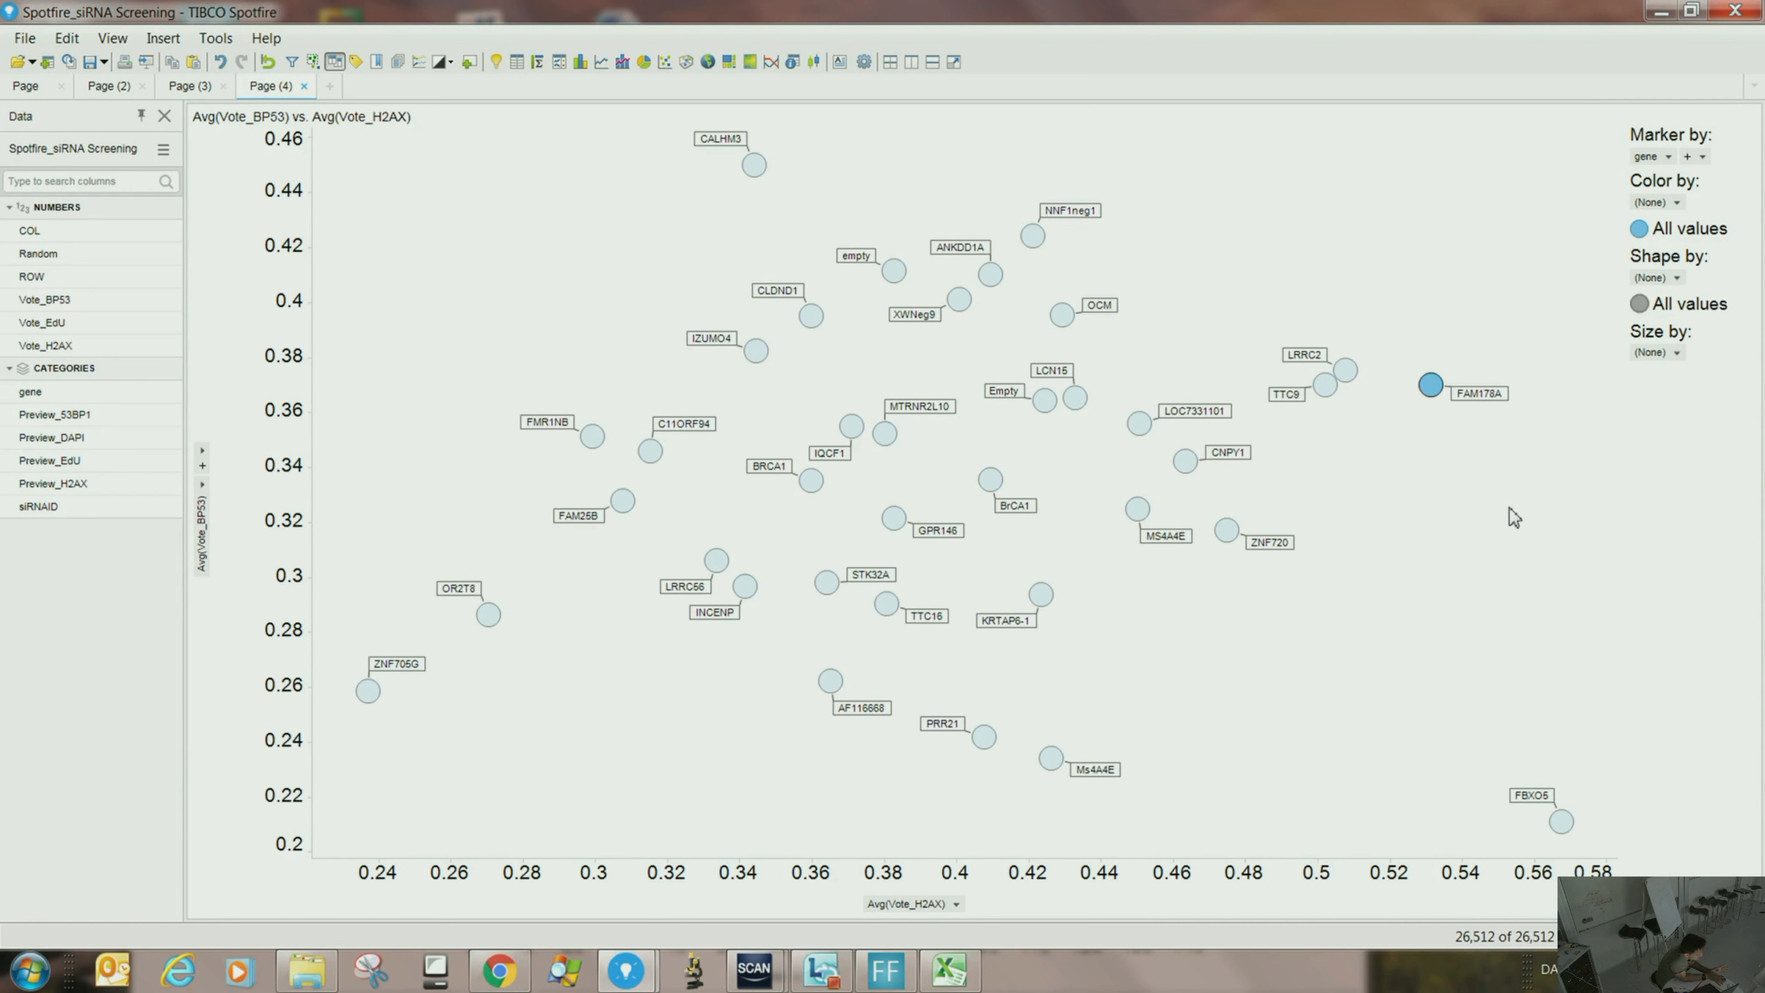
click(1372, 511)
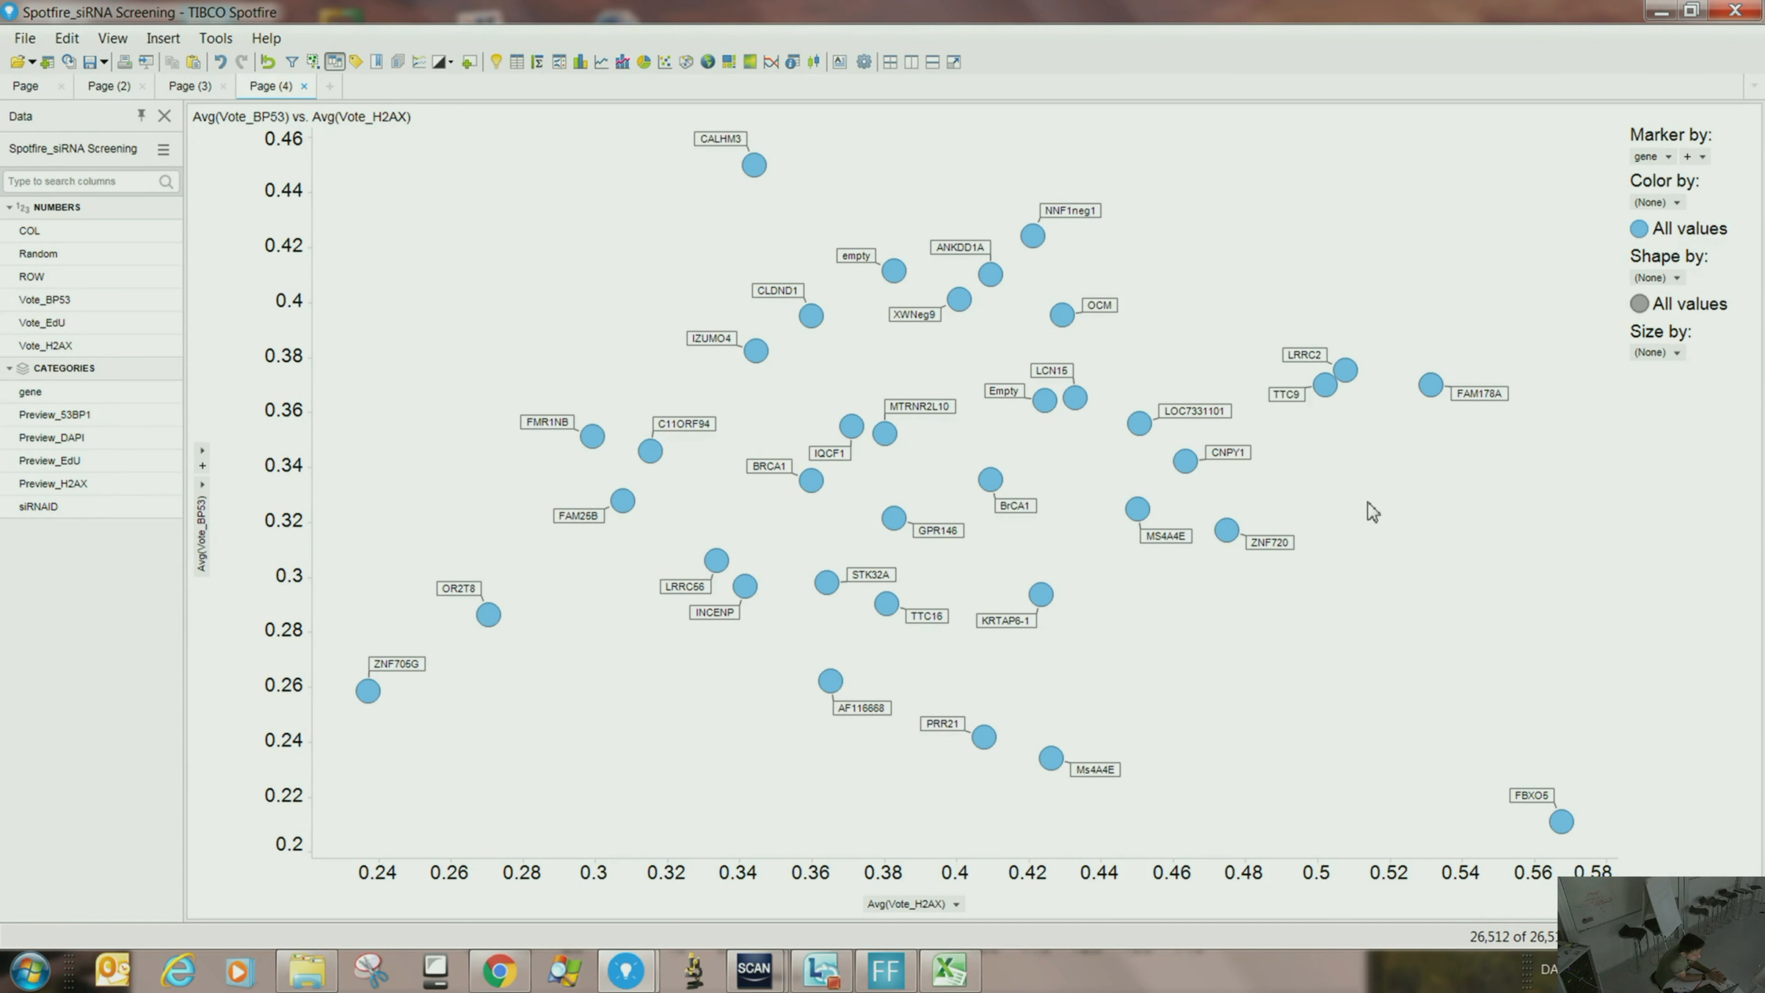
- Create a scatter plot as details visualization of the gene plot, and mark the TTC9 and LRRC2 points as its input
right_click(1355, 442)
mouse_move(1447, 715)
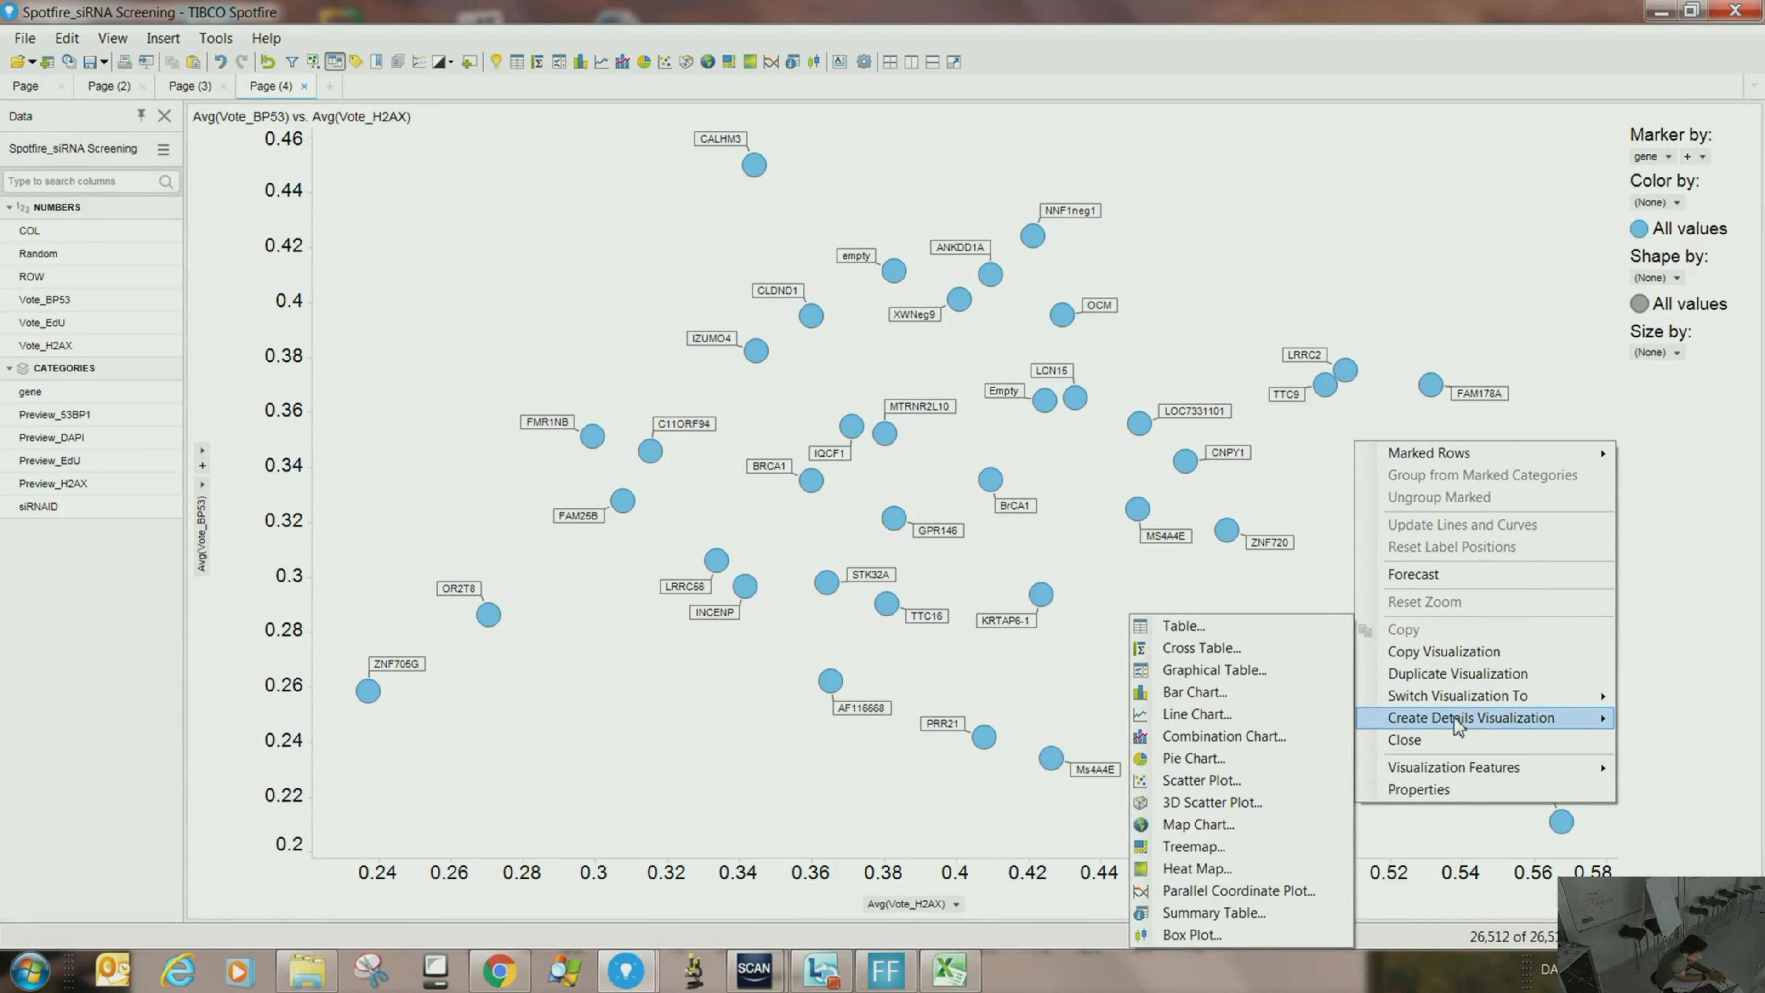
click(1227, 789)
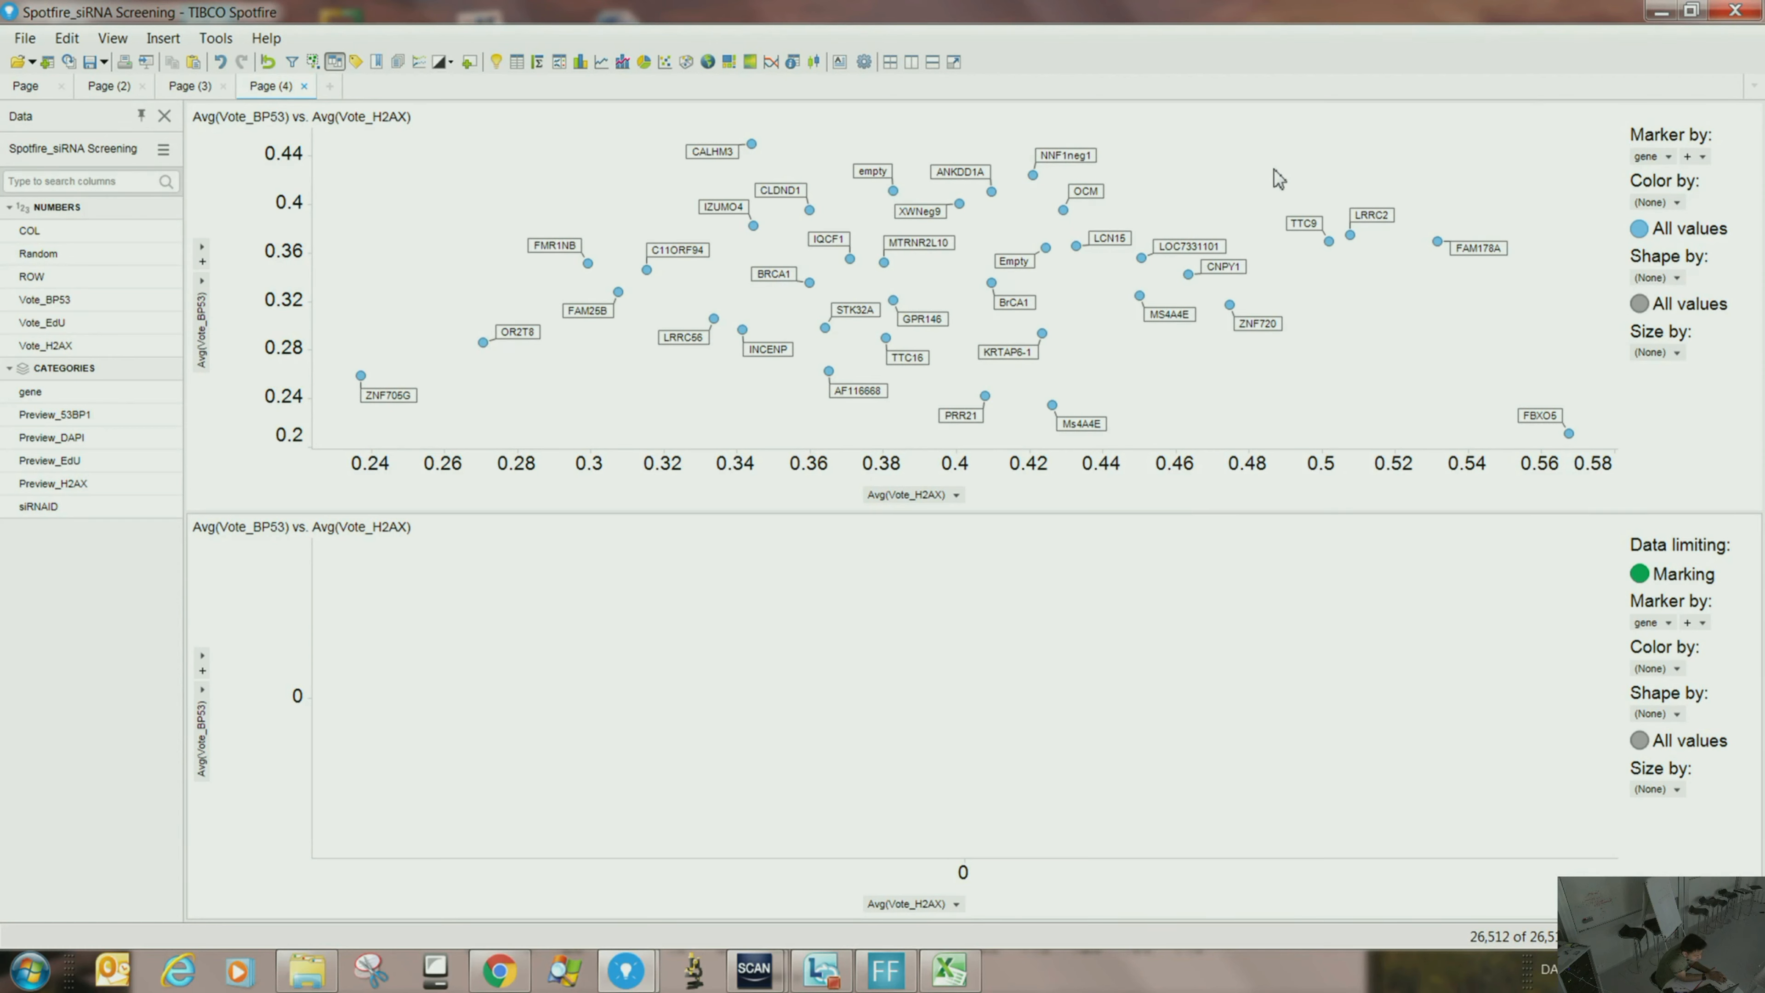
drag(1278, 173, 1427, 318)
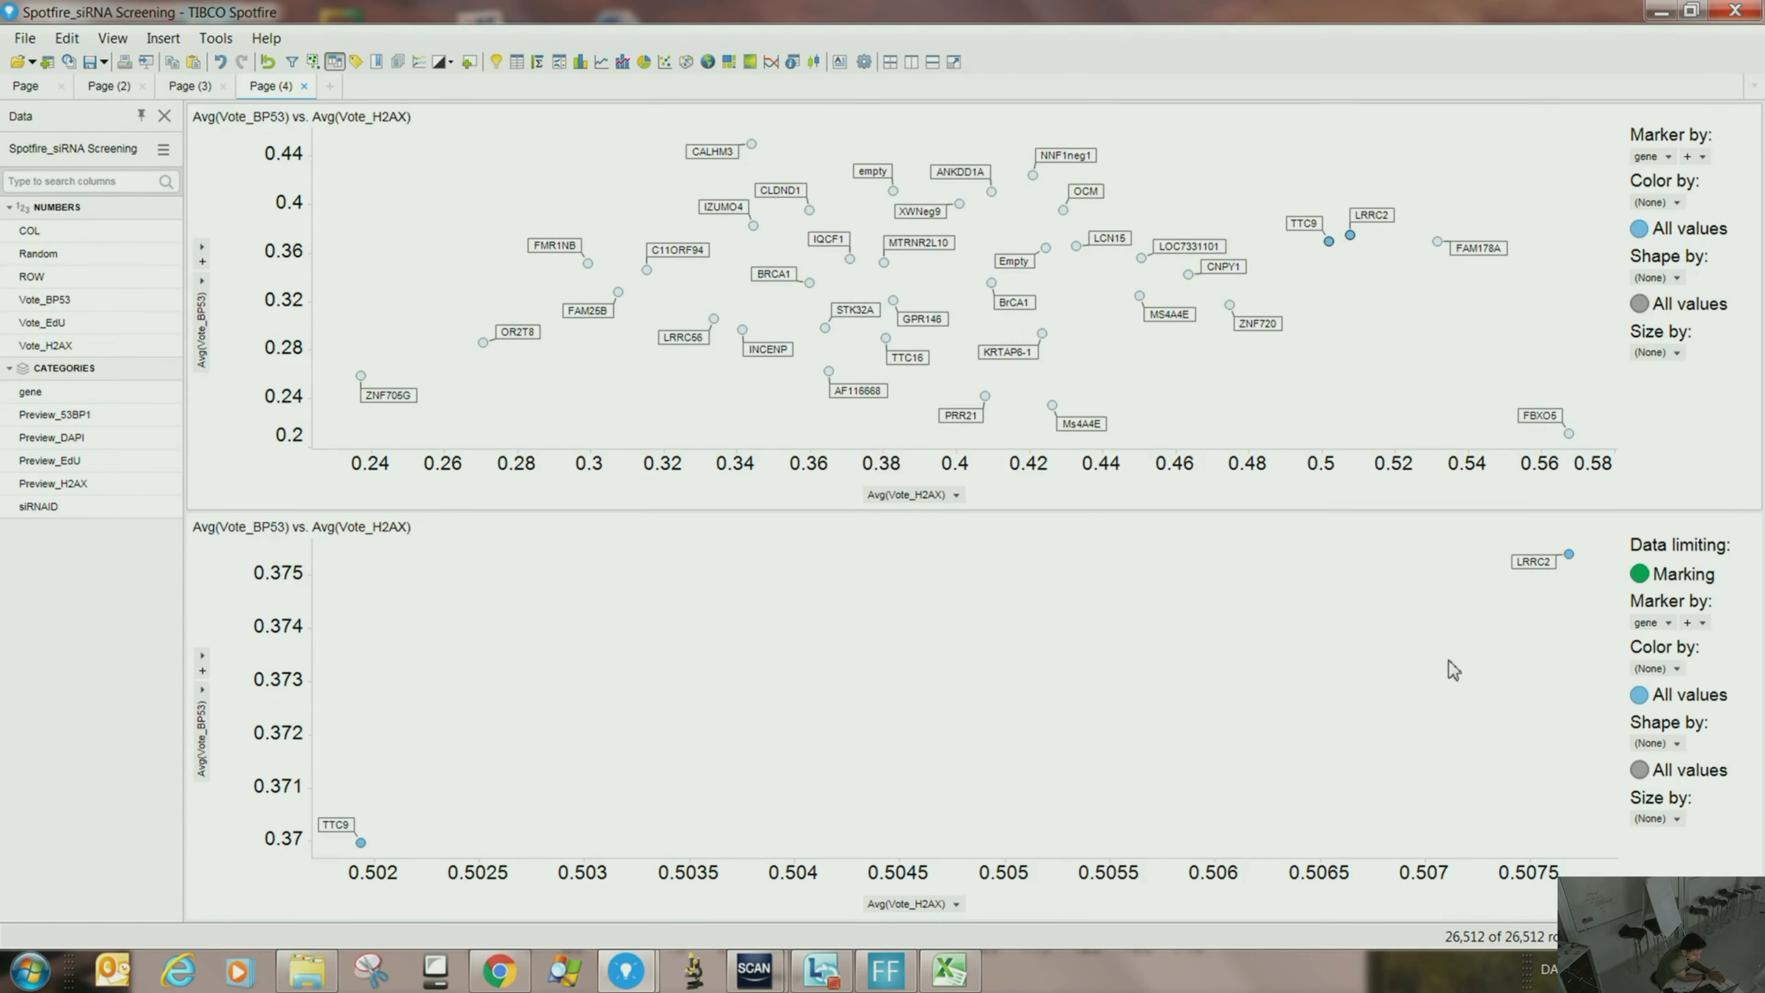
- Split the details scatter plot's markers by siRNAID instead of gene
click(1666, 623)
click(1665, 622)
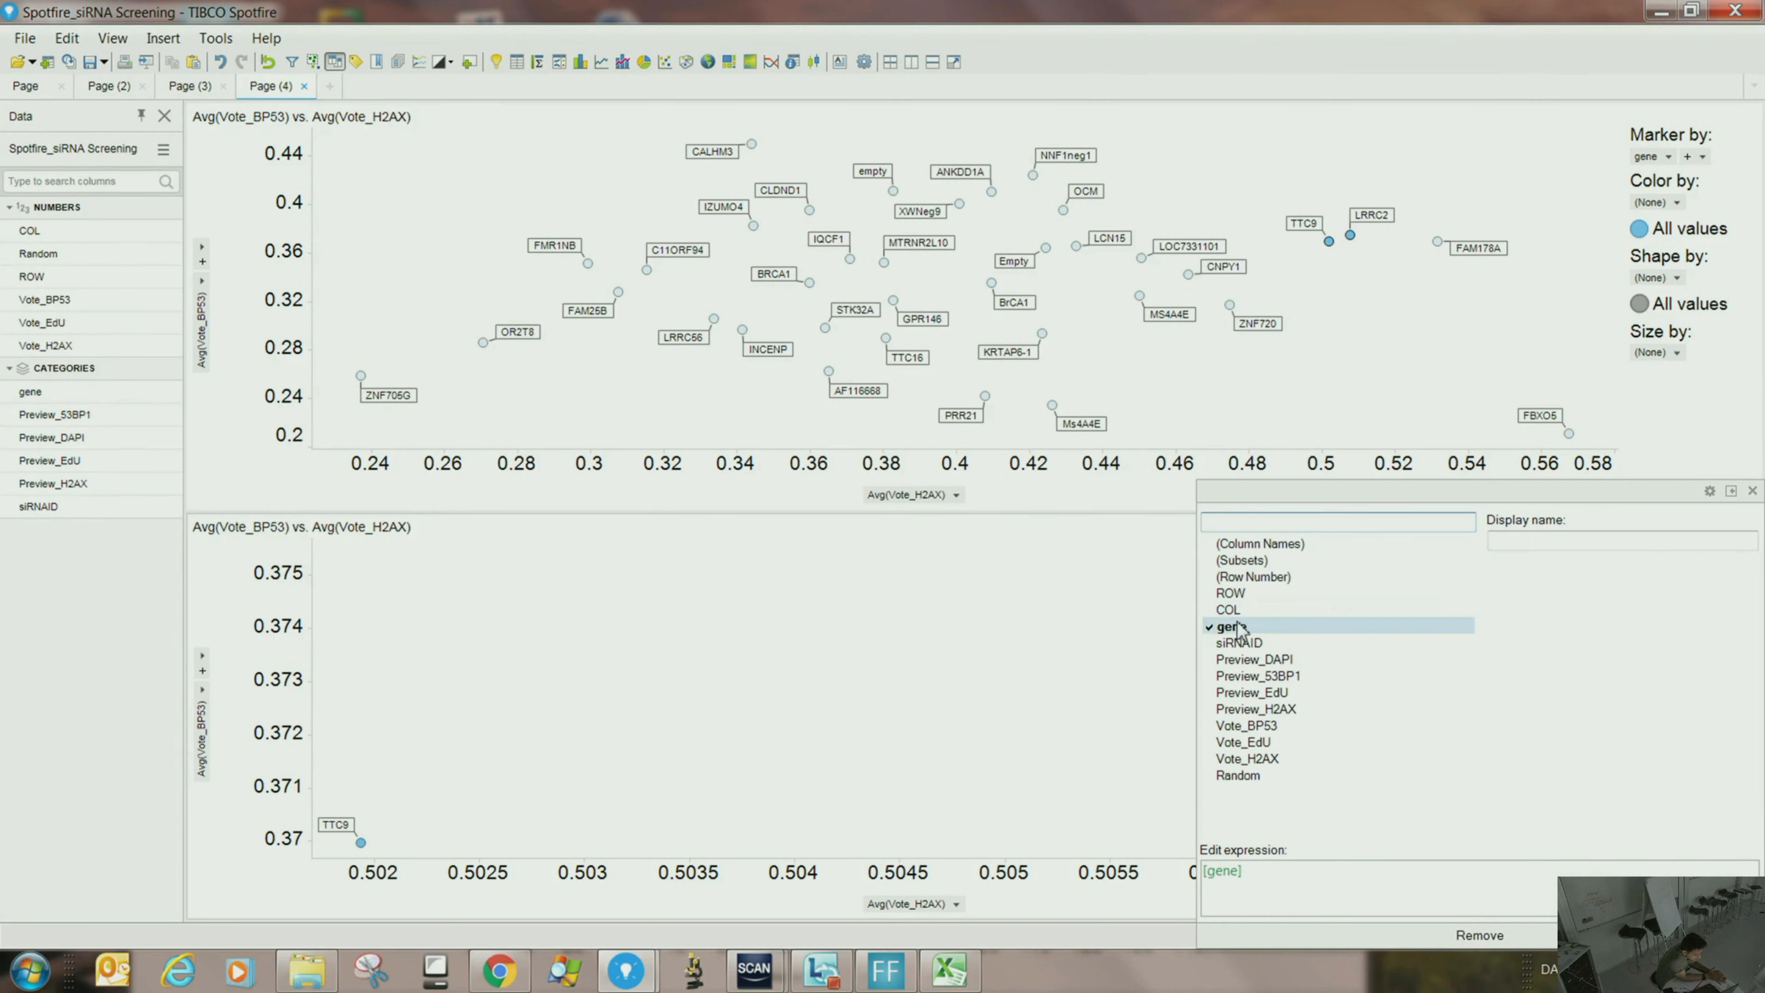
click(1241, 643)
click(998, 684)
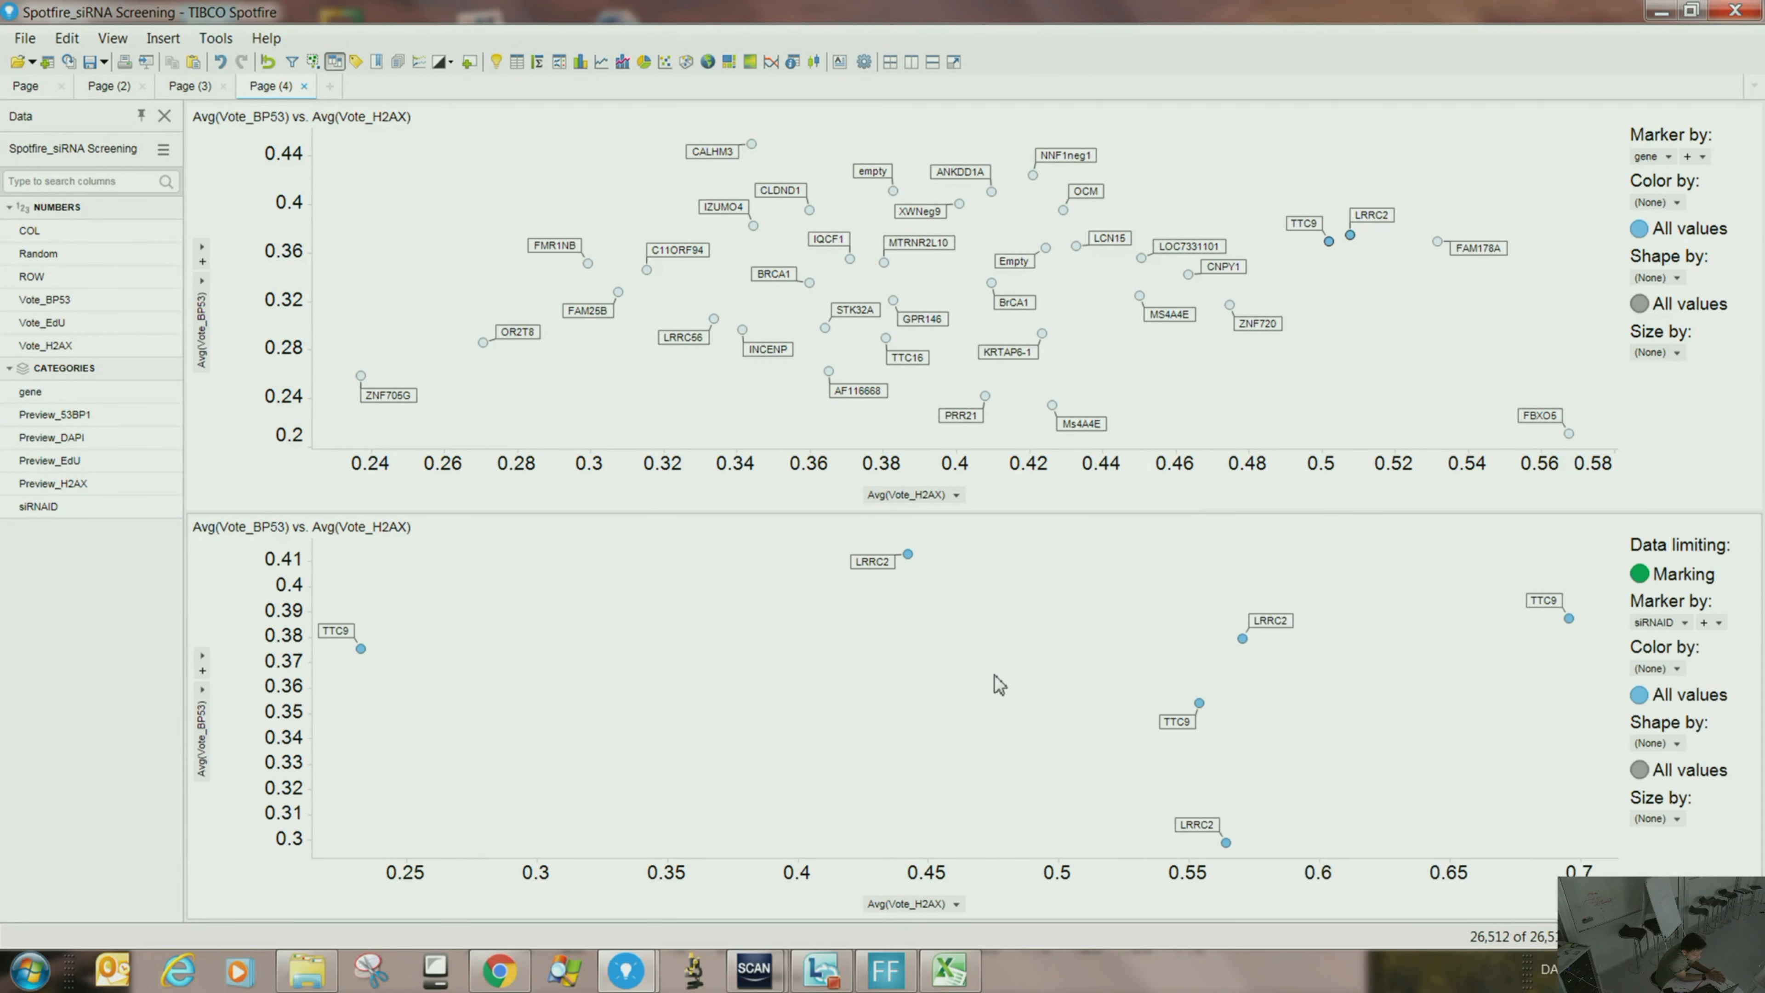
- Inspect the siRNA-level points by marking FBXO5, MS4A4E, TTC16, AF116668, the LRRC66 and INCENP pair, and two larger clusters in turn
click(1415, 394)
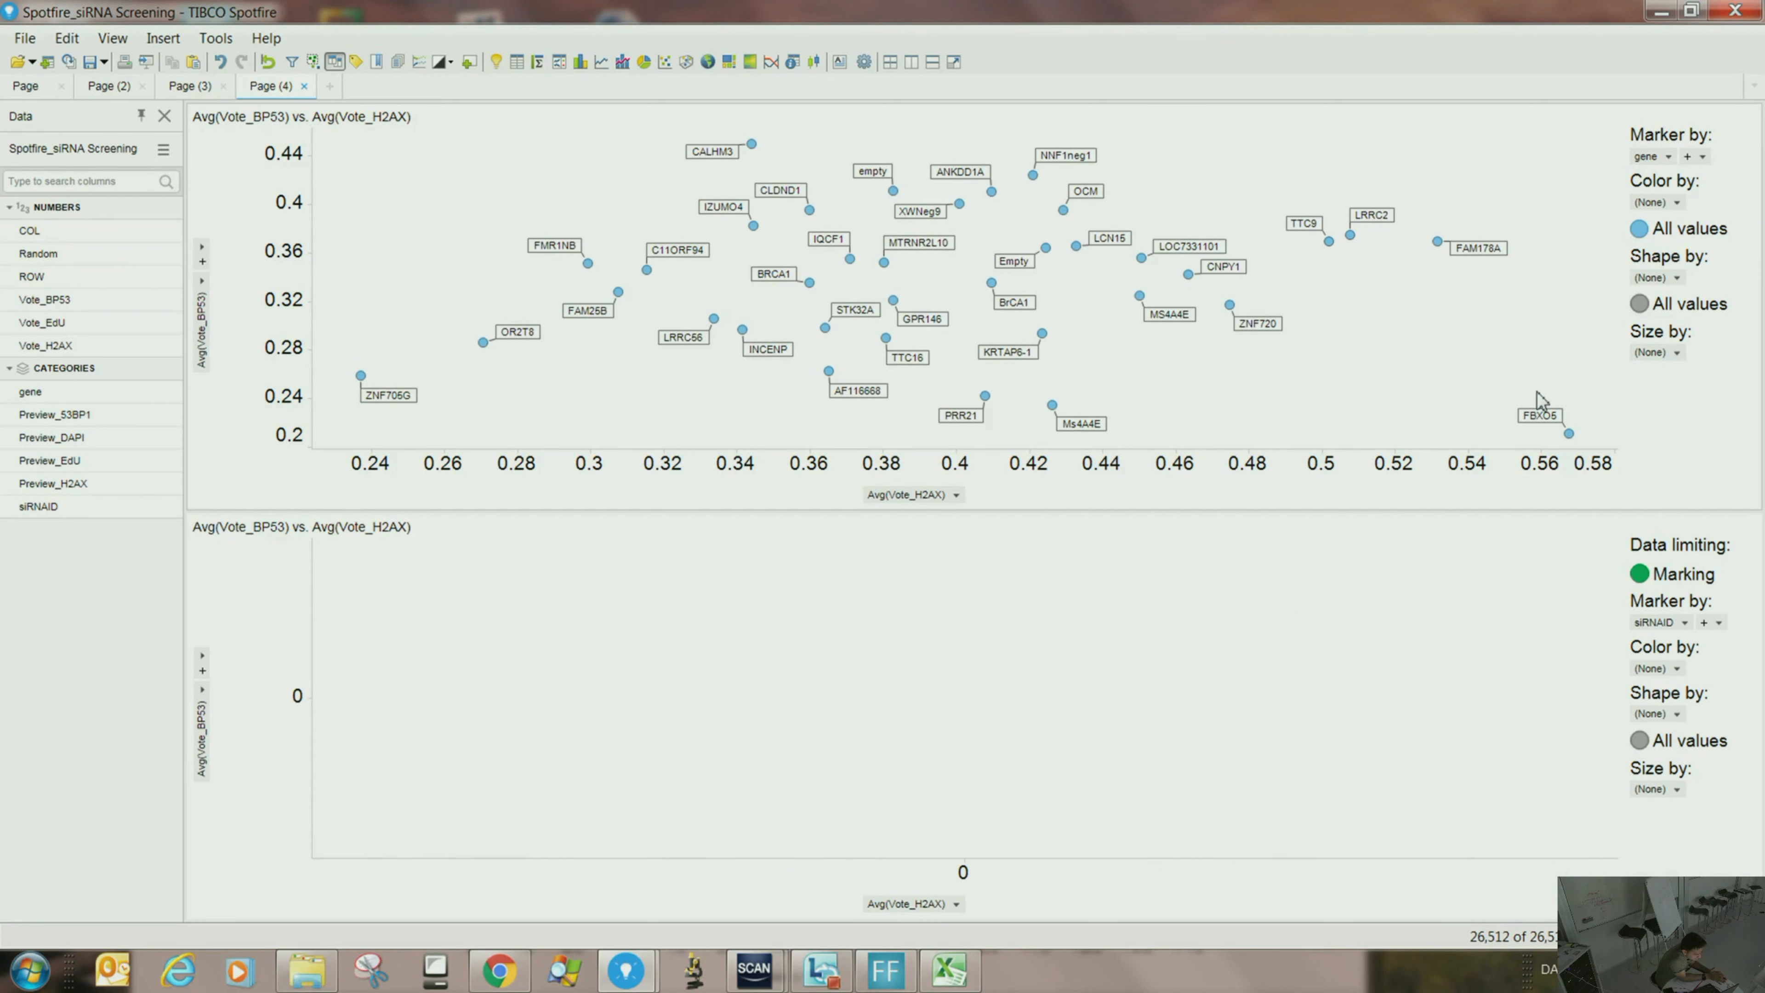
drag(1561, 444, 1606, 463)
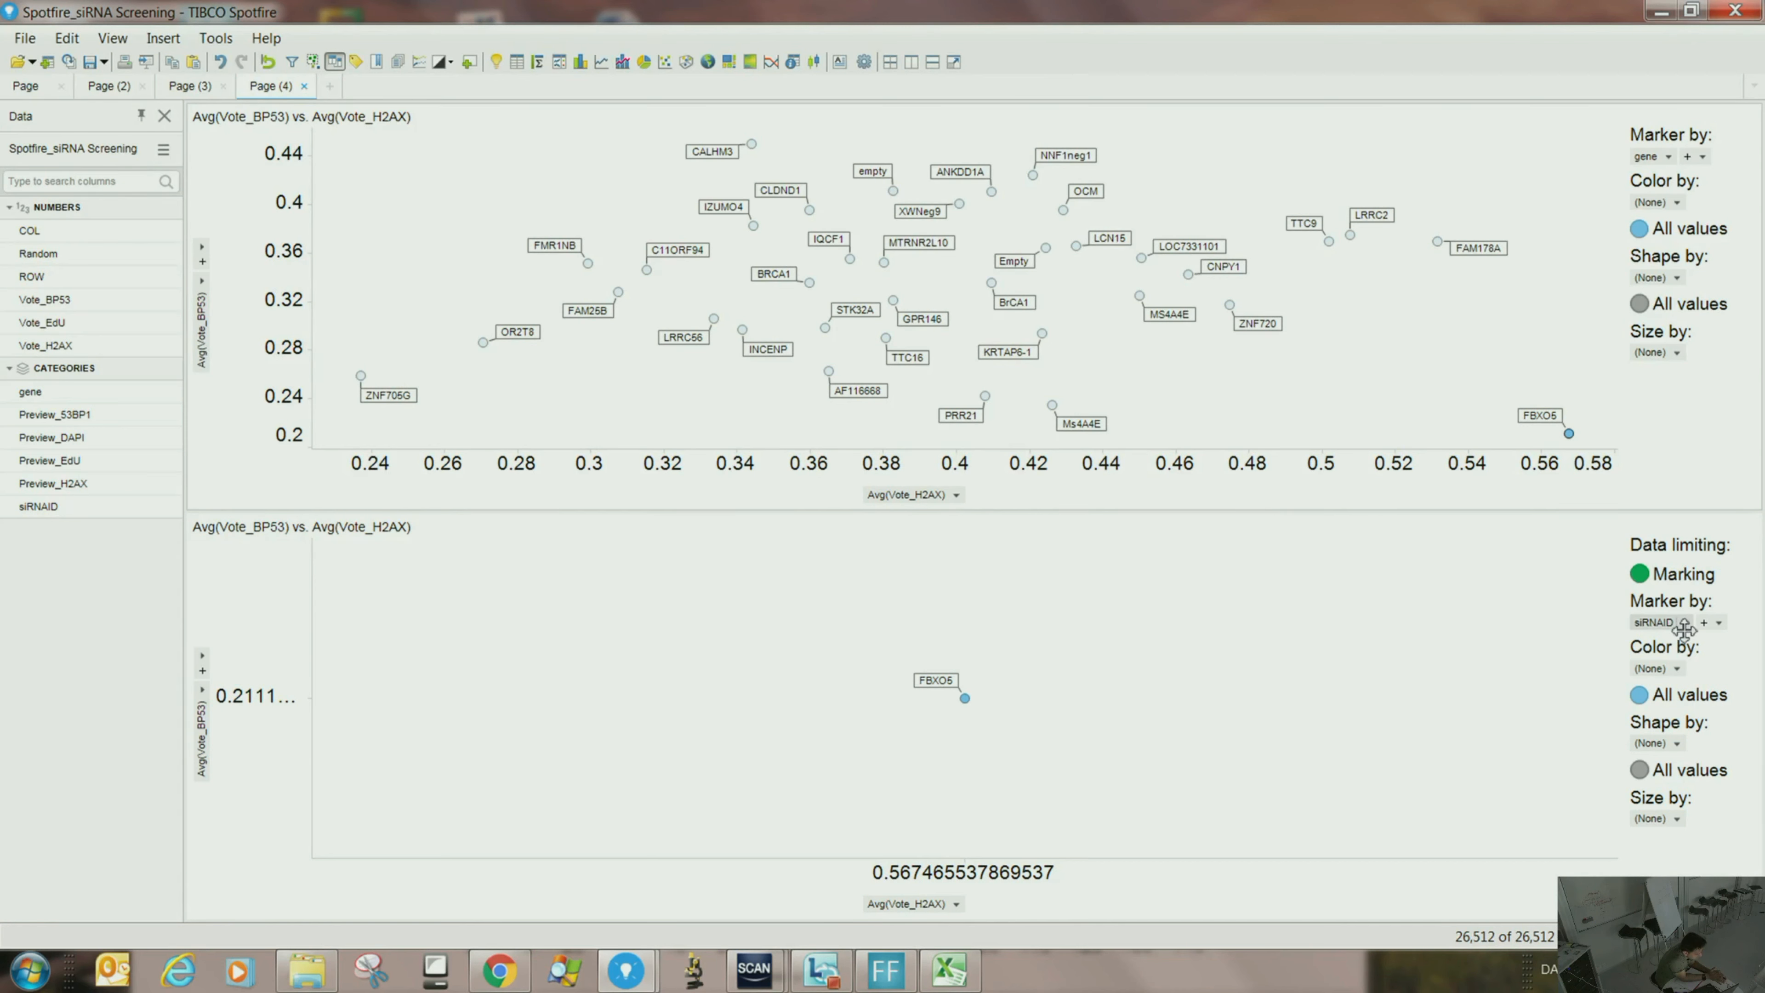
drag(1115, 283, 1167, 335)
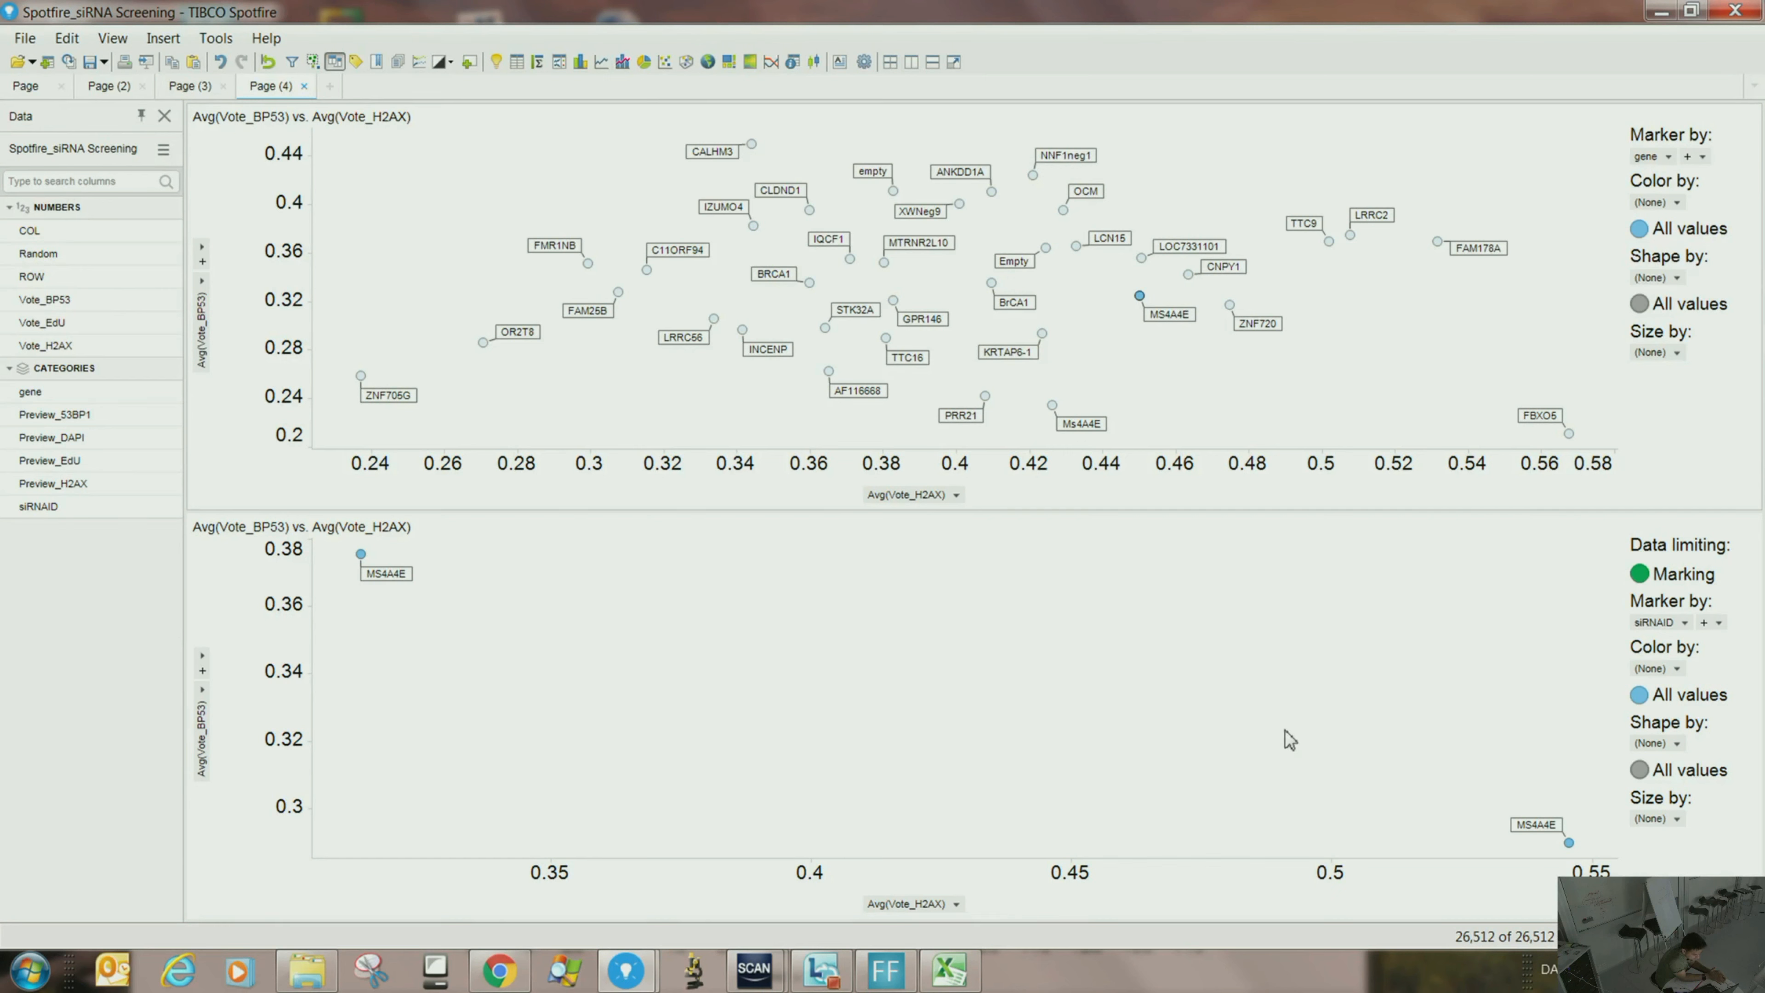
drag(862, 321, 911, 375)
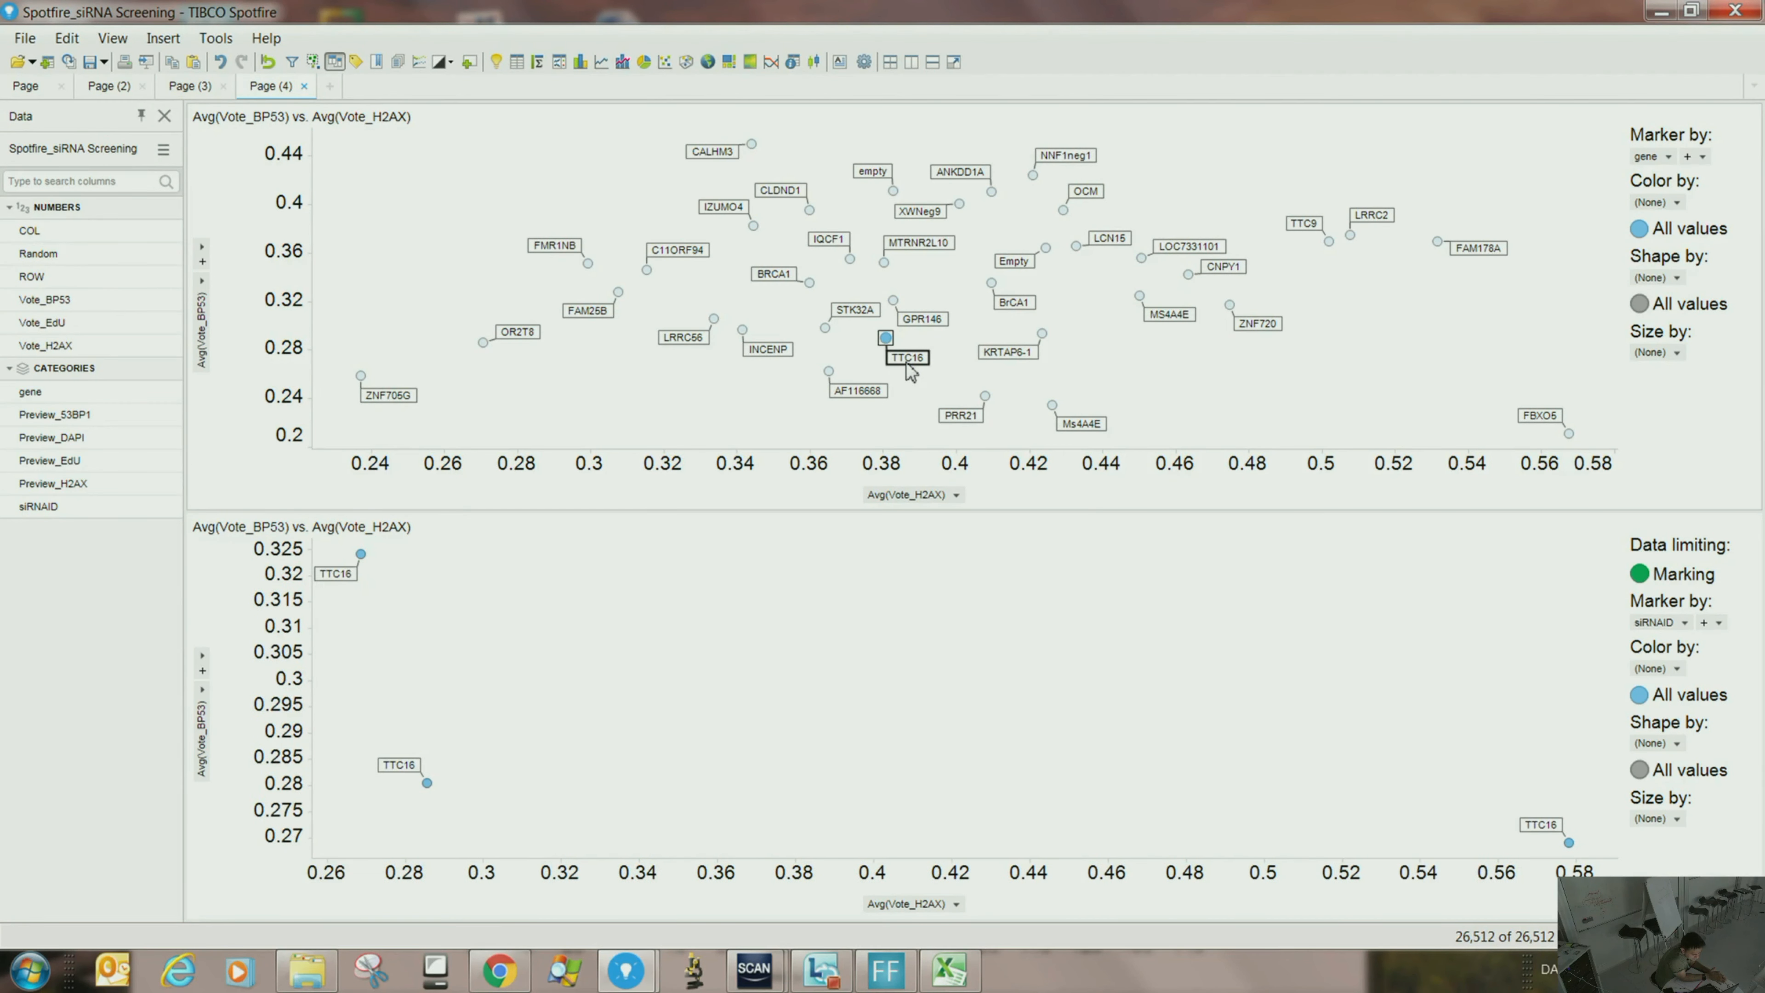
drag(809, 356, 877, 410)
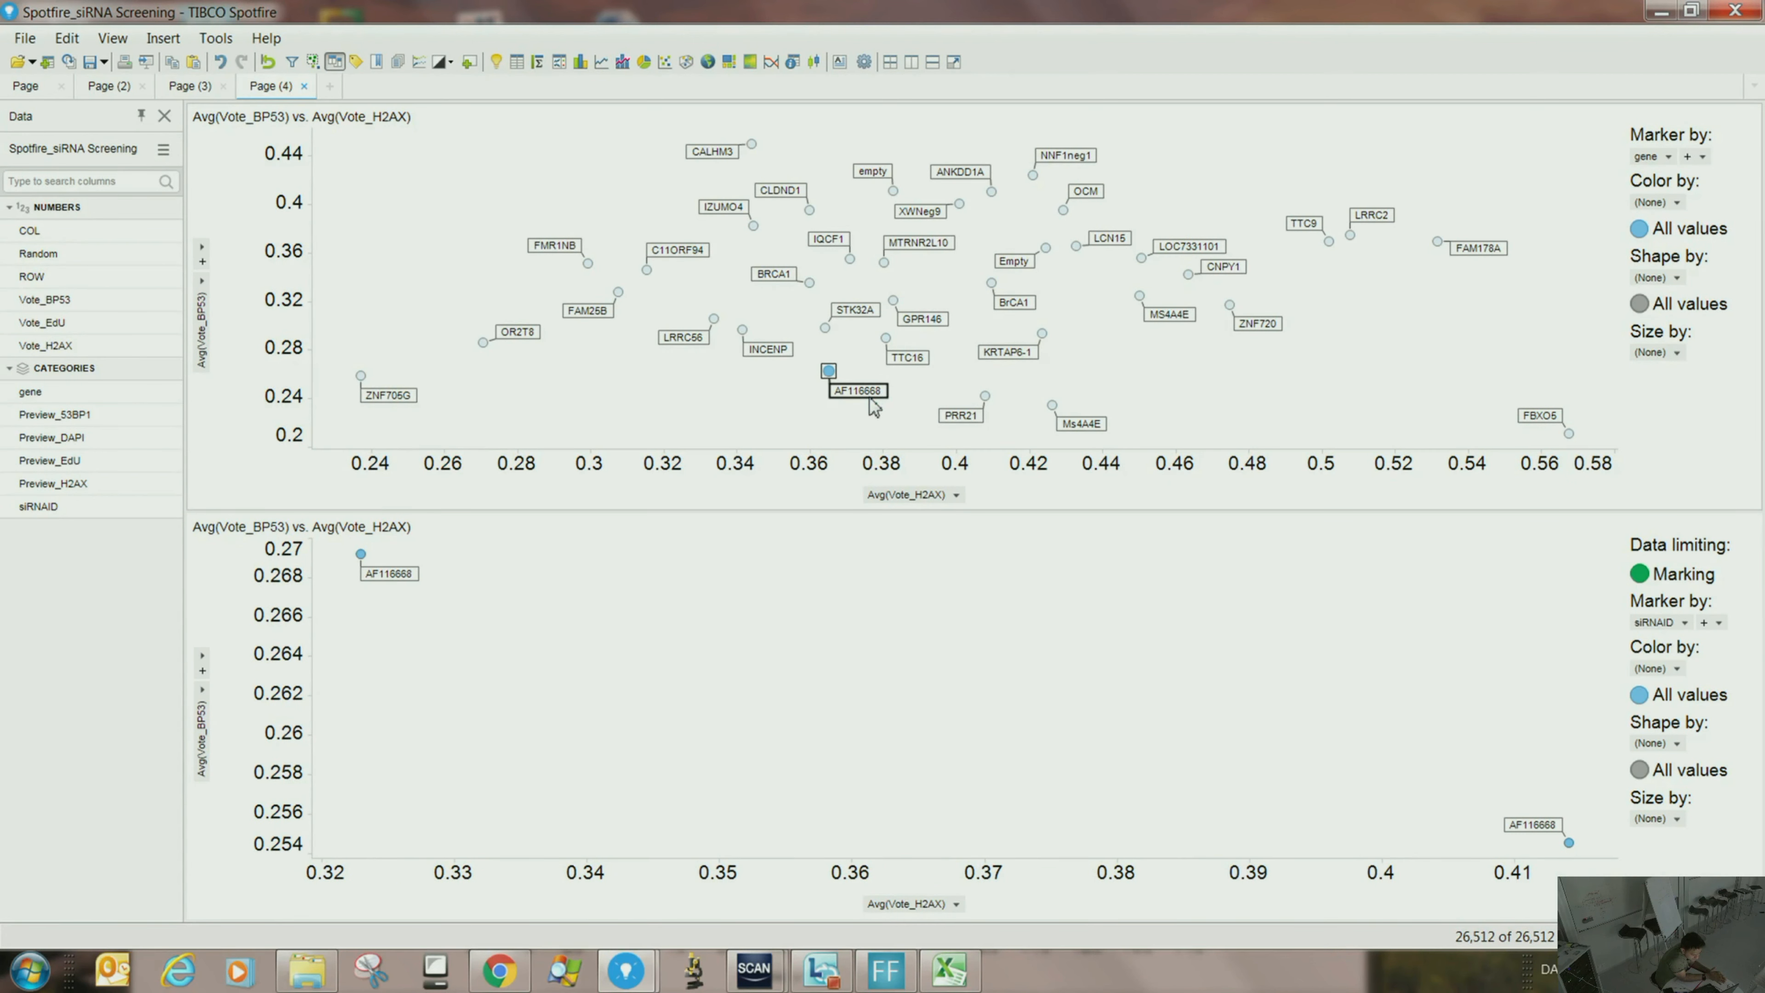
drag(686, 306, 795, 364)
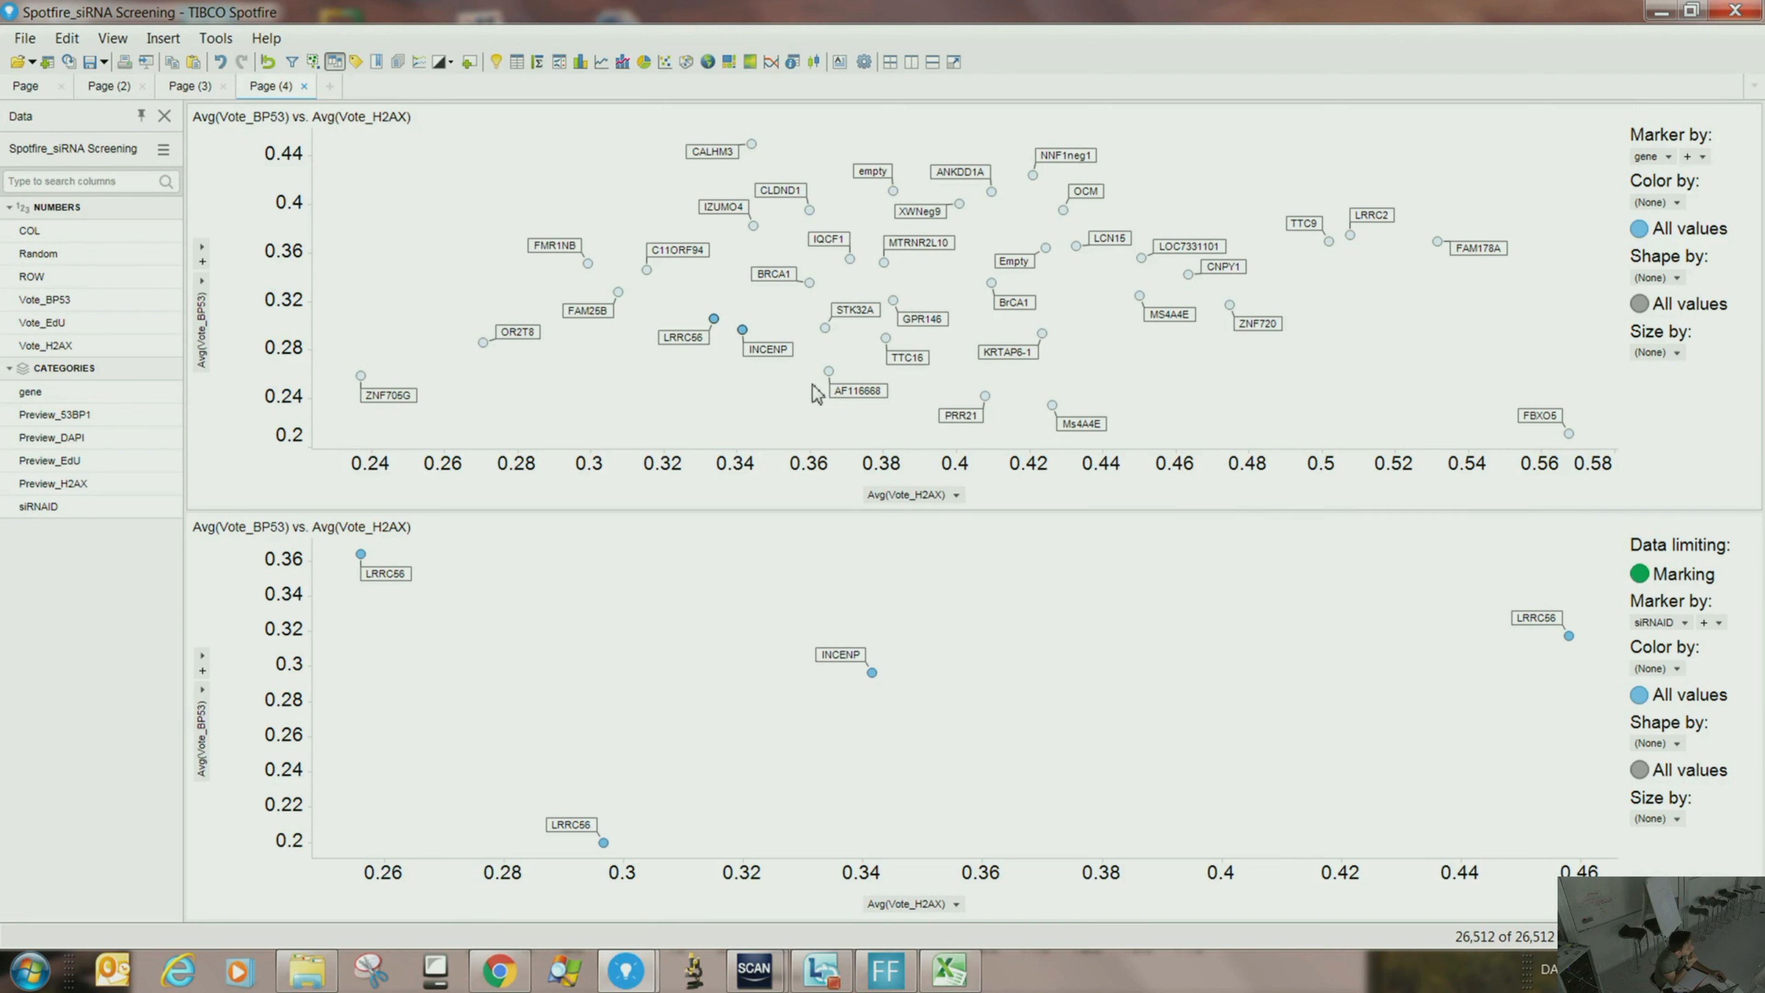
click(611, 378)
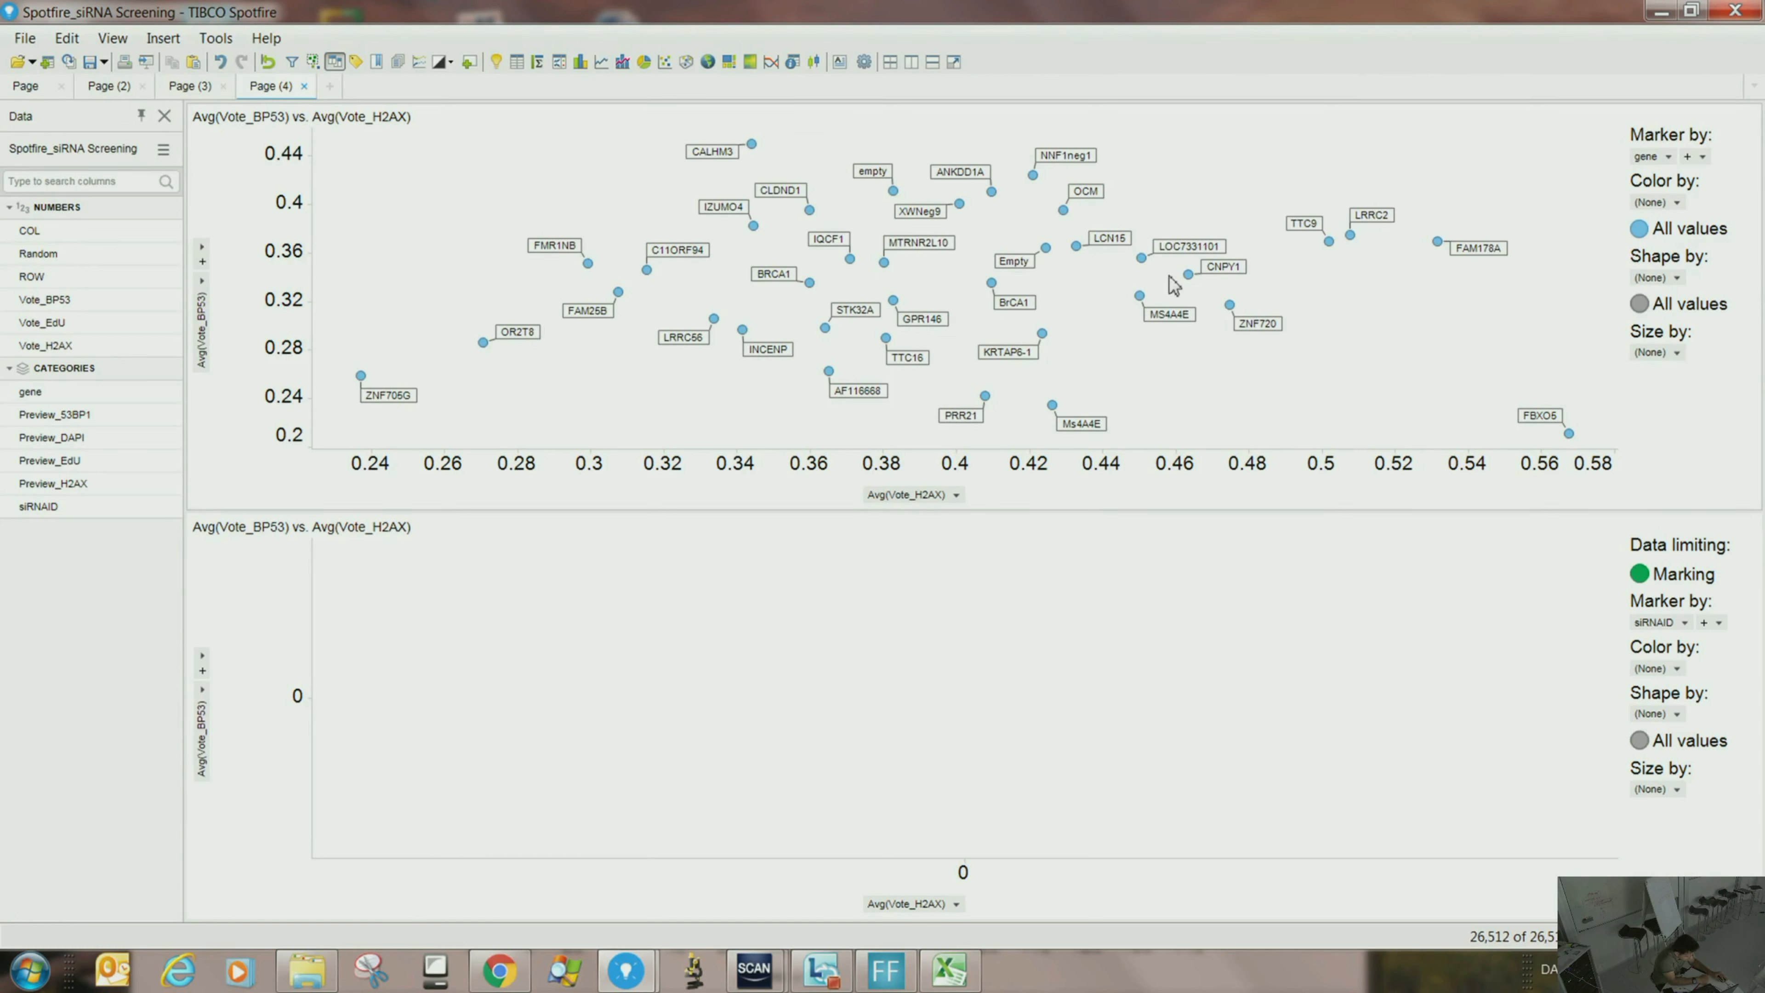
drag(454, 212, 698, 363)
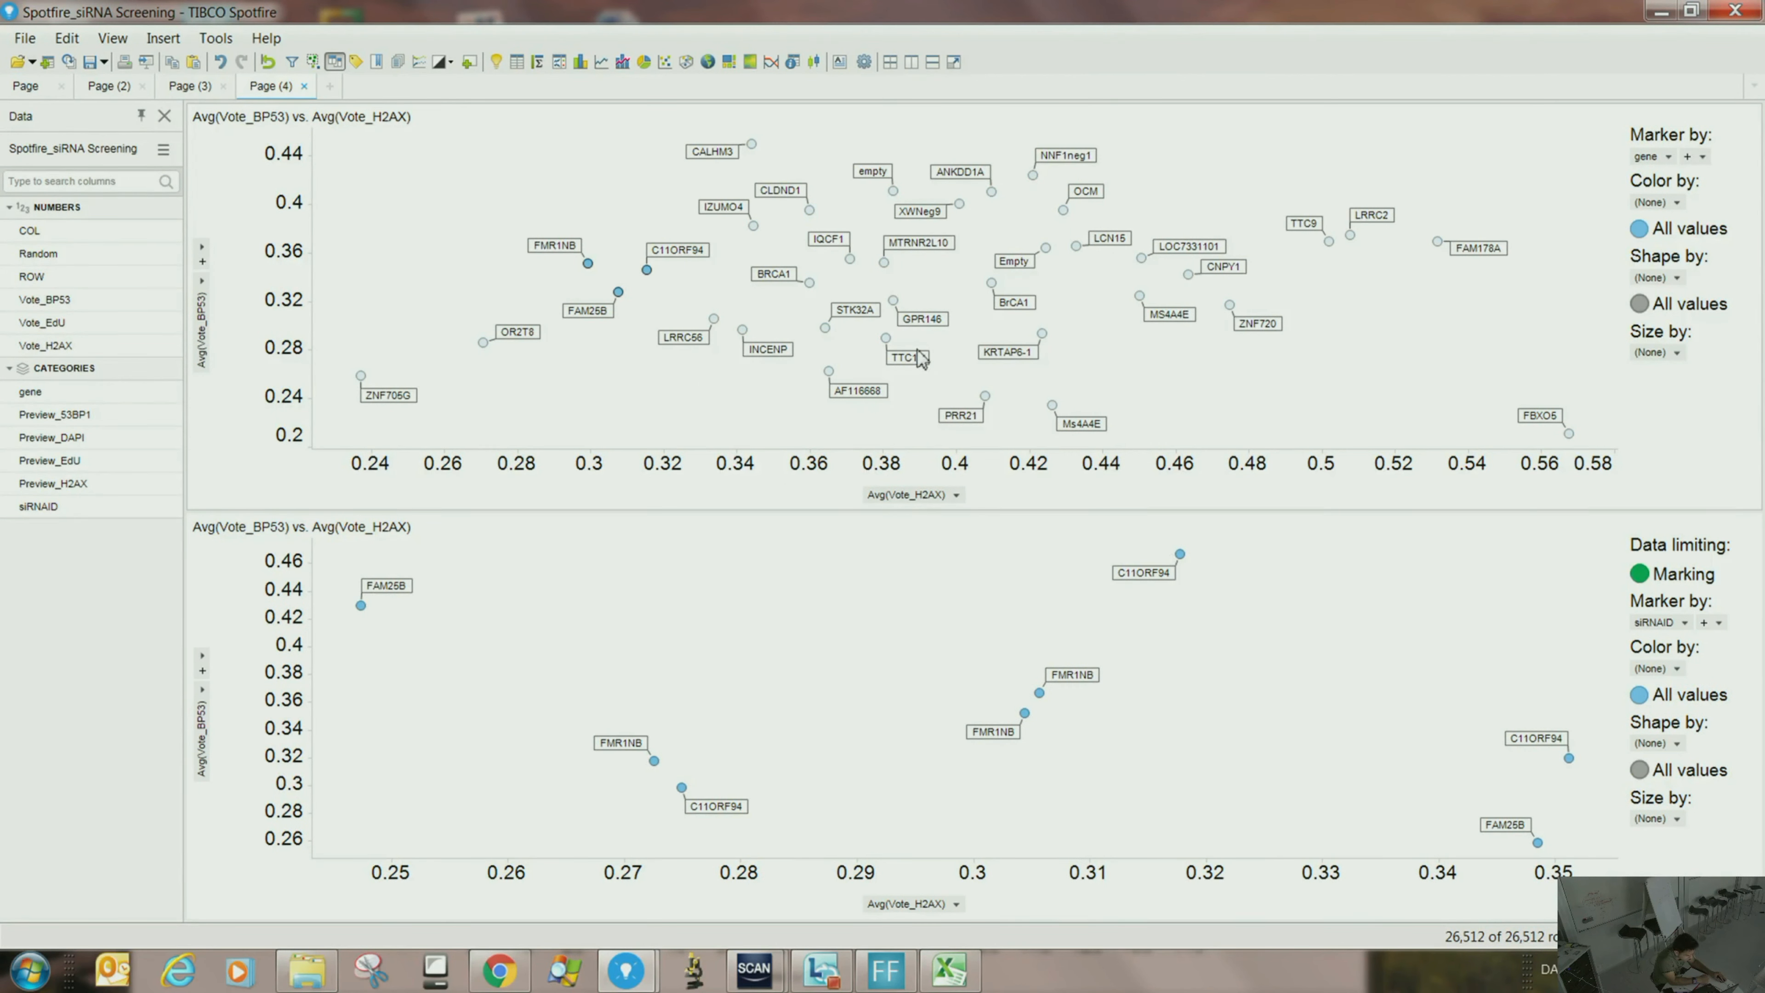
drag(938, 265, 1150, 460)
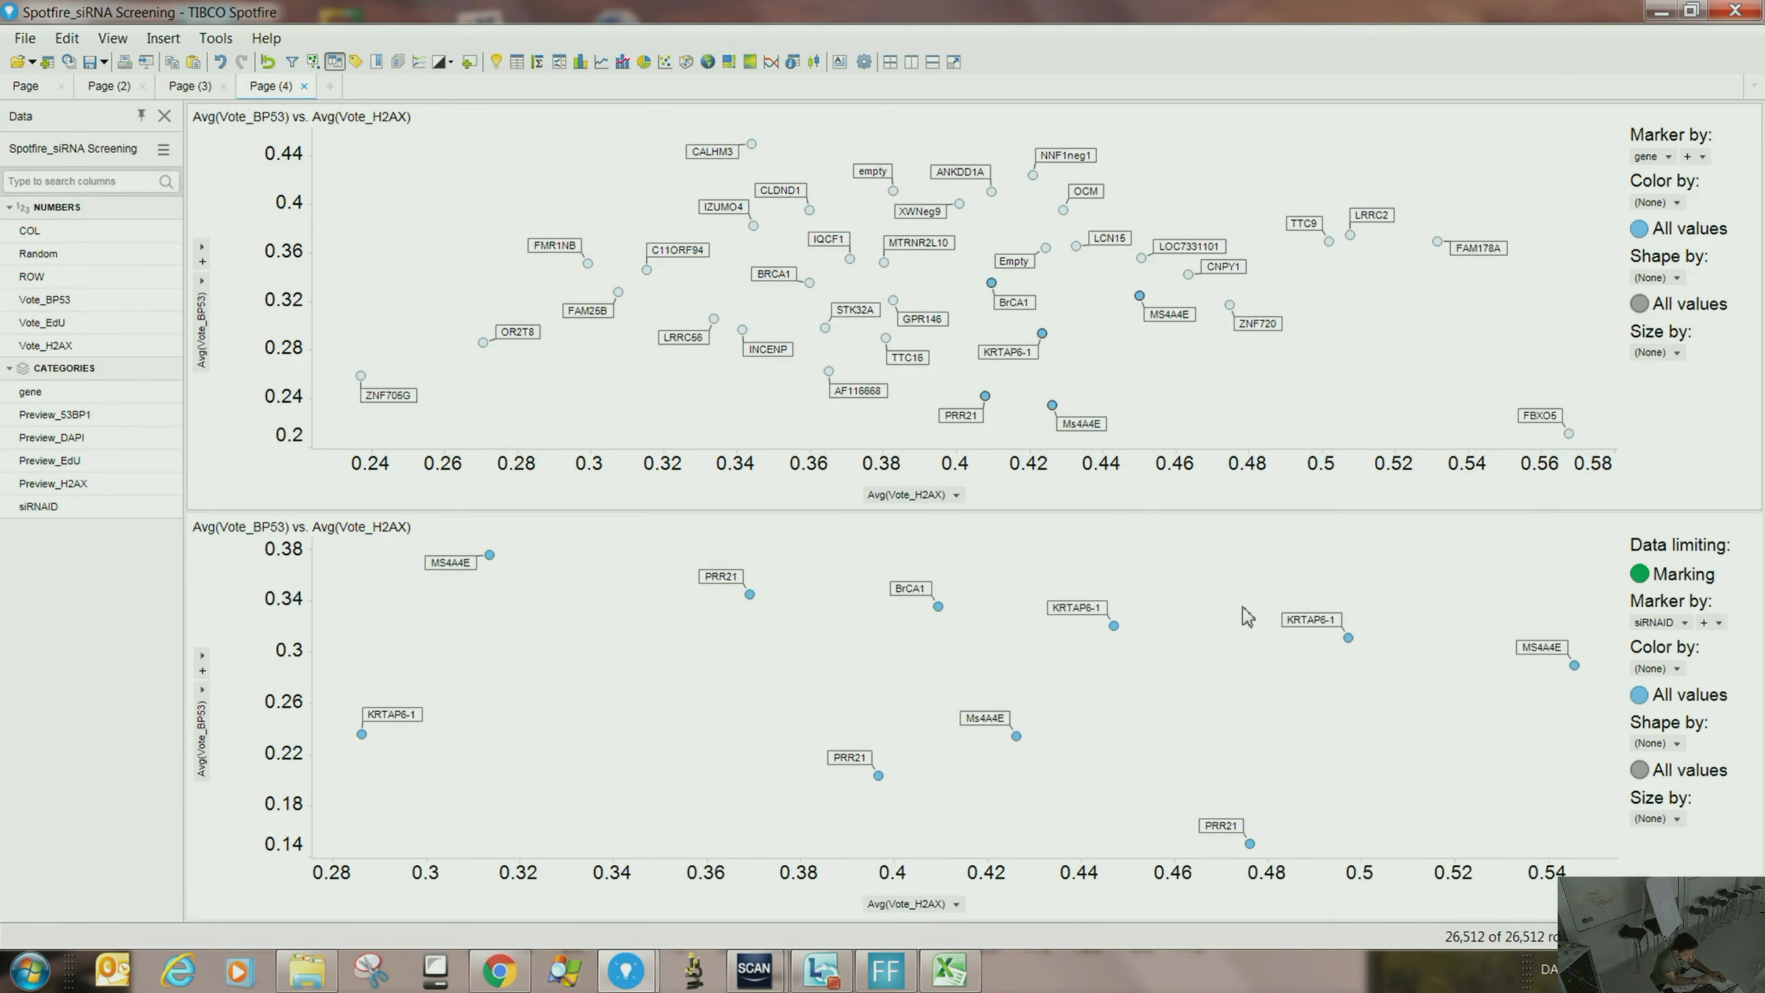
- Switch the details plot to a table, mark the Ms4A4E point to inspect its rows, and clear the marking
right_click(1159, 588)
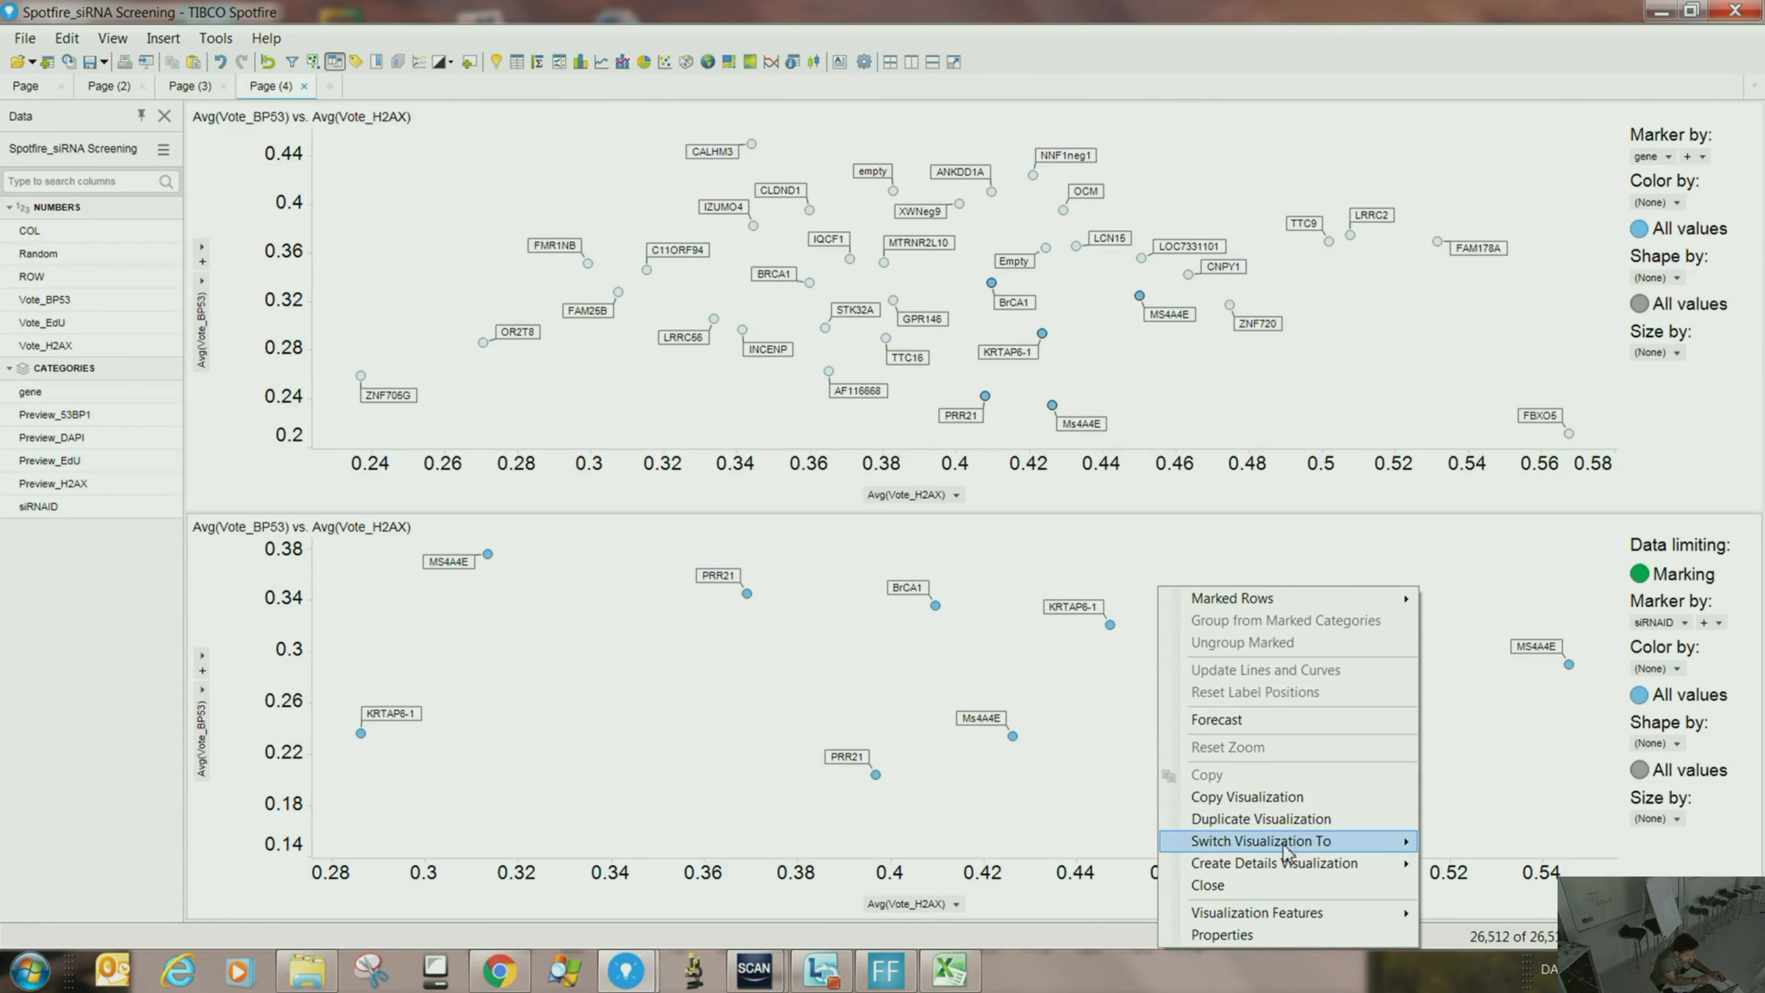
mouse_move(1292, 843)
click(1474, 655)
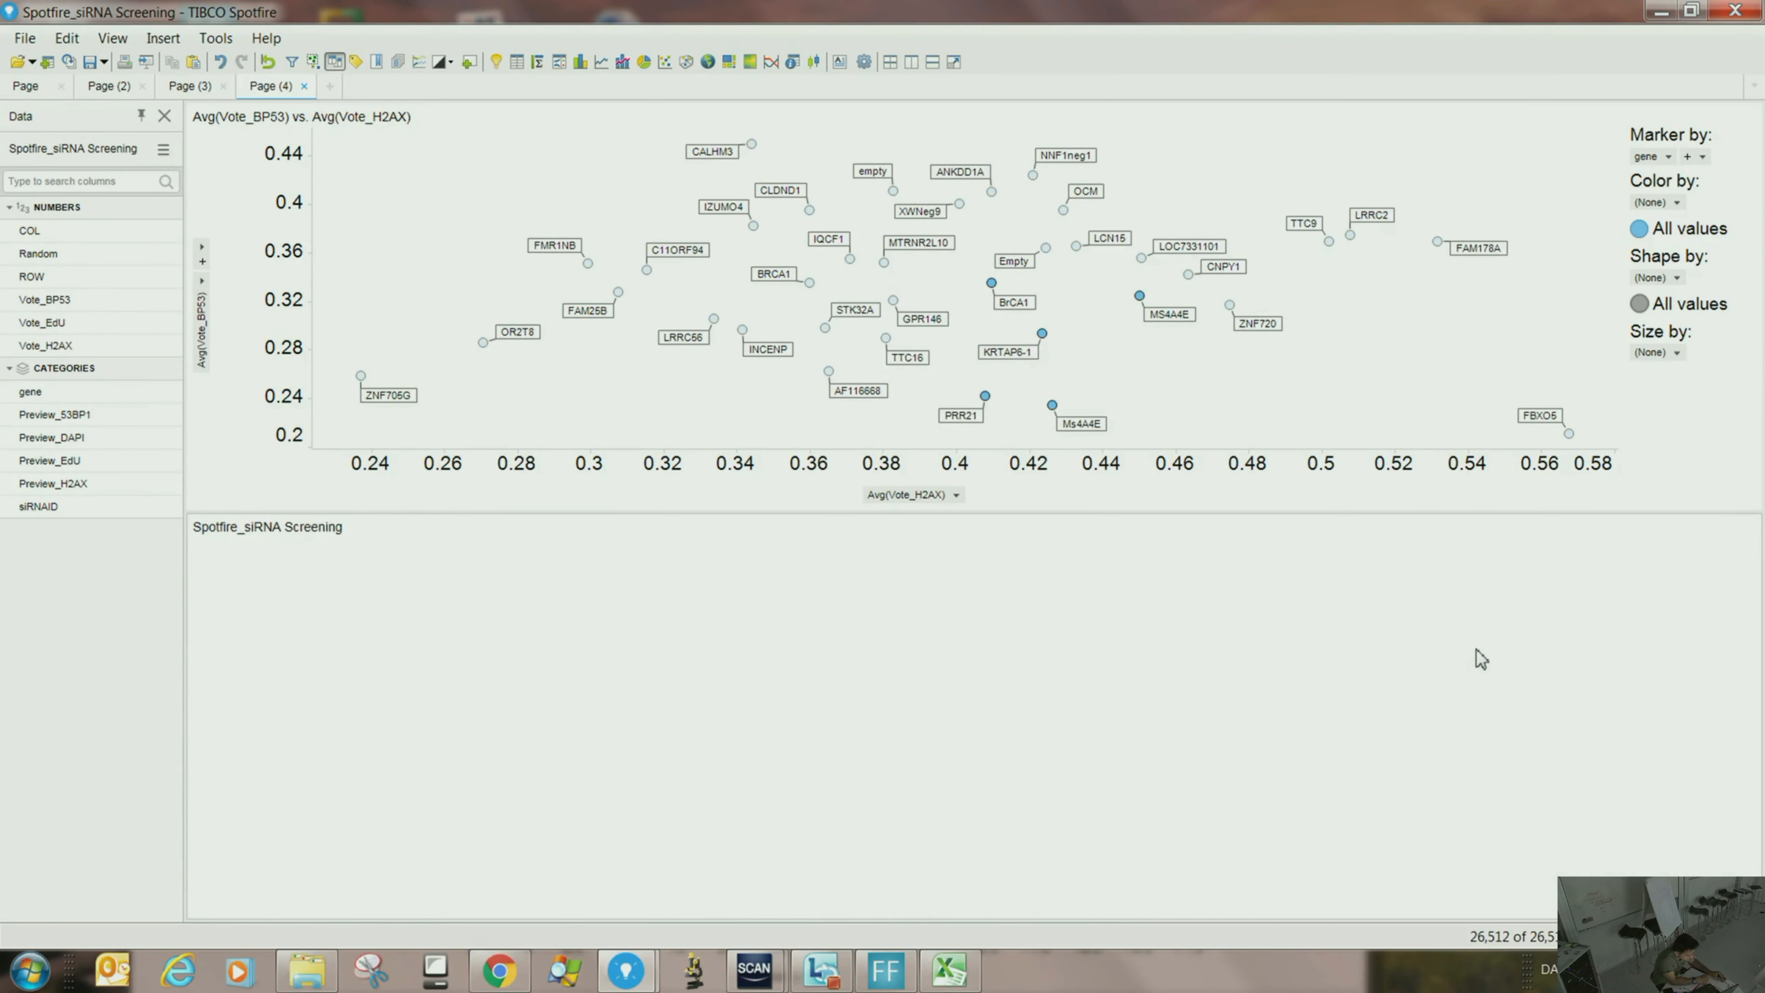
click(1051, 404)
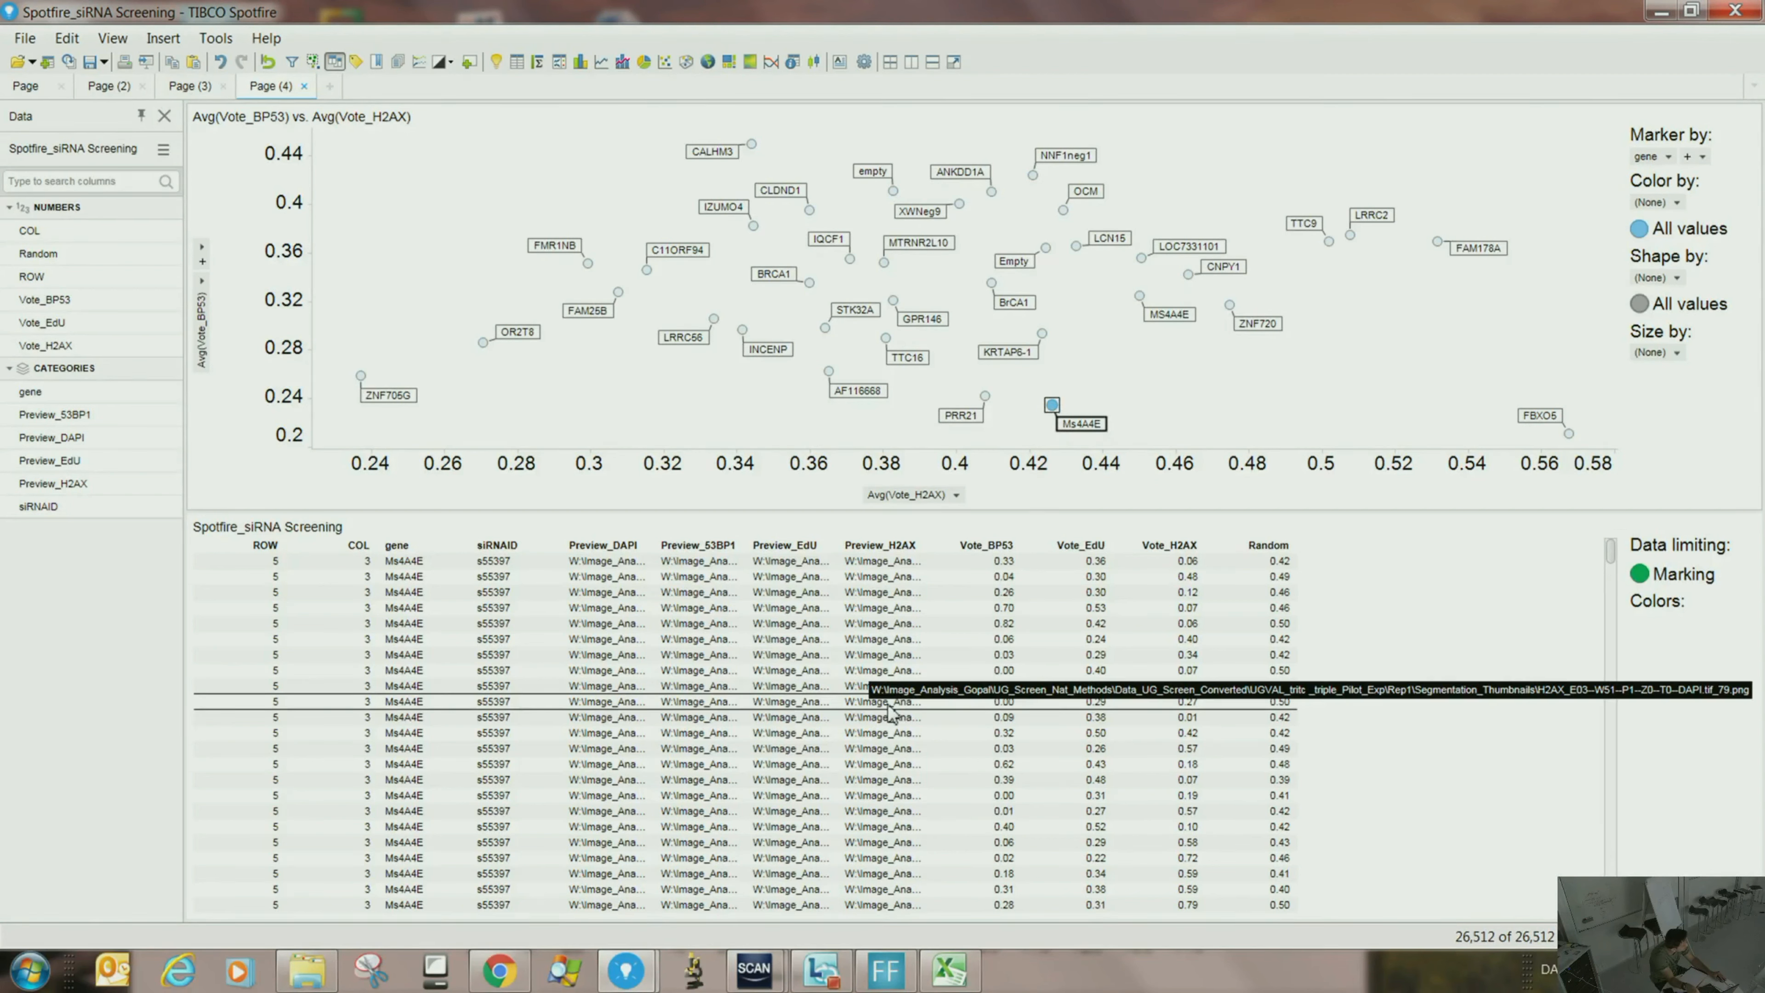
drag(1611, 553, 1560, 537)
click(1237, 418)
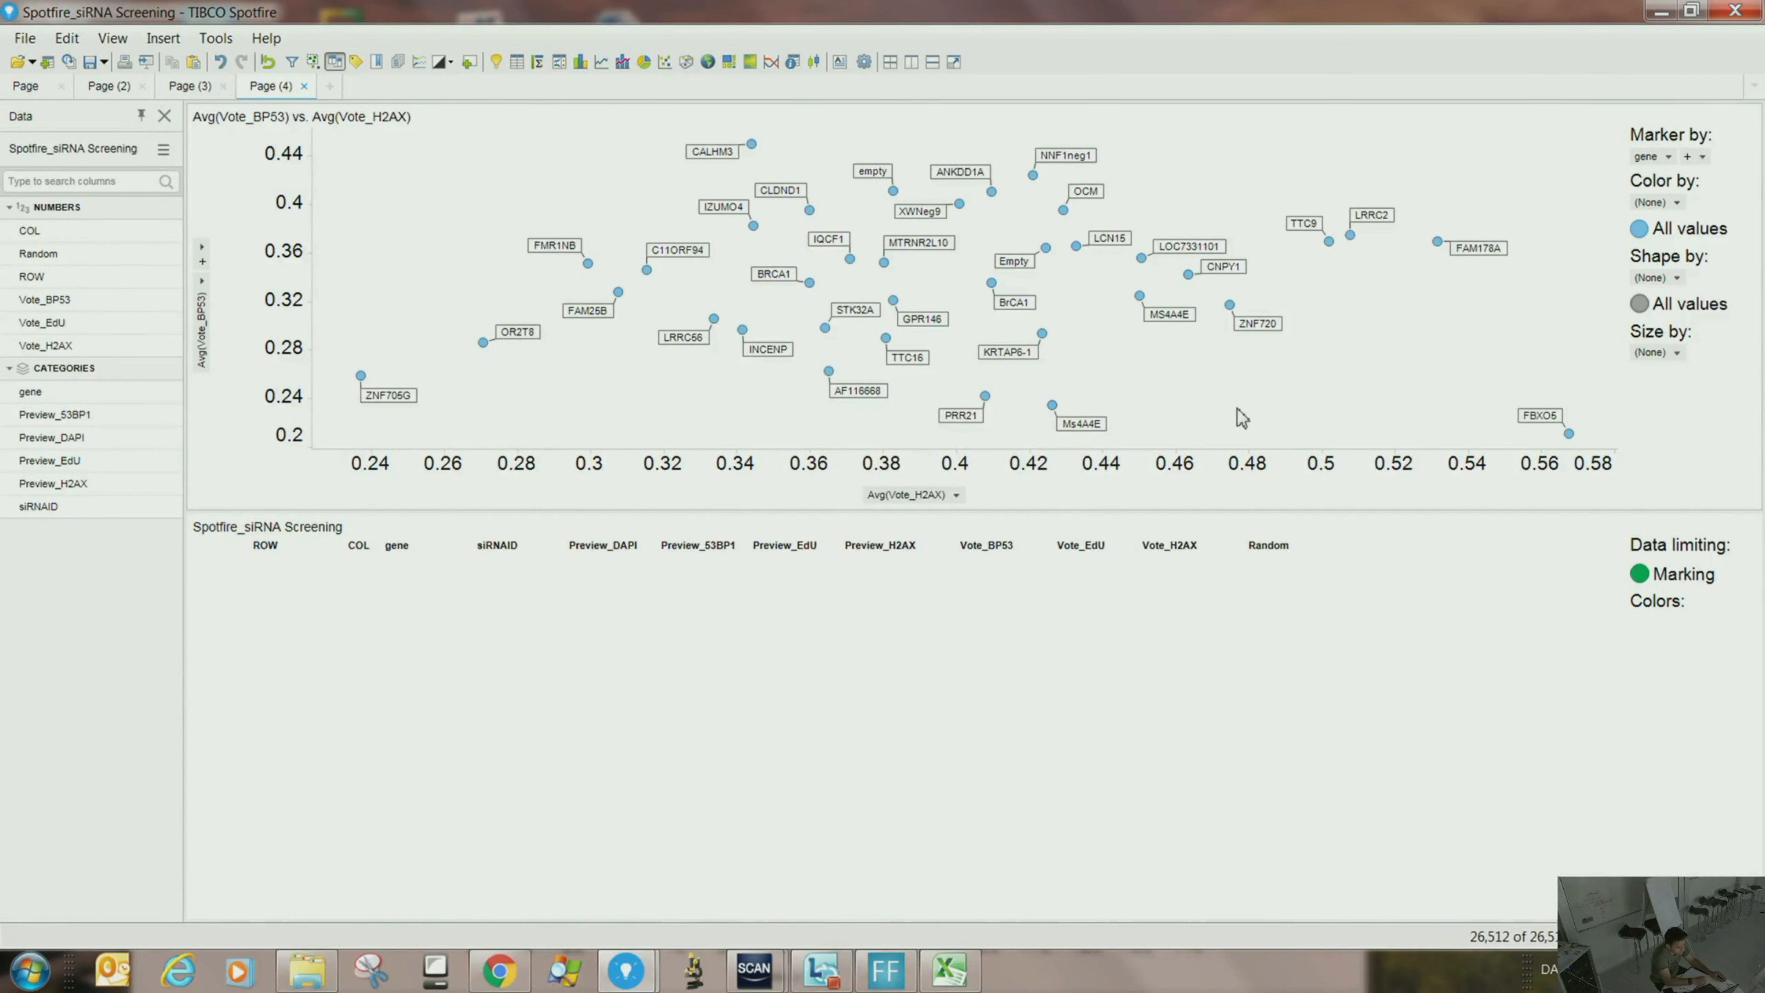
- Switch the details table to a bar chart showing the average of Vote_BP53 per gene
right_click(1084, 690)
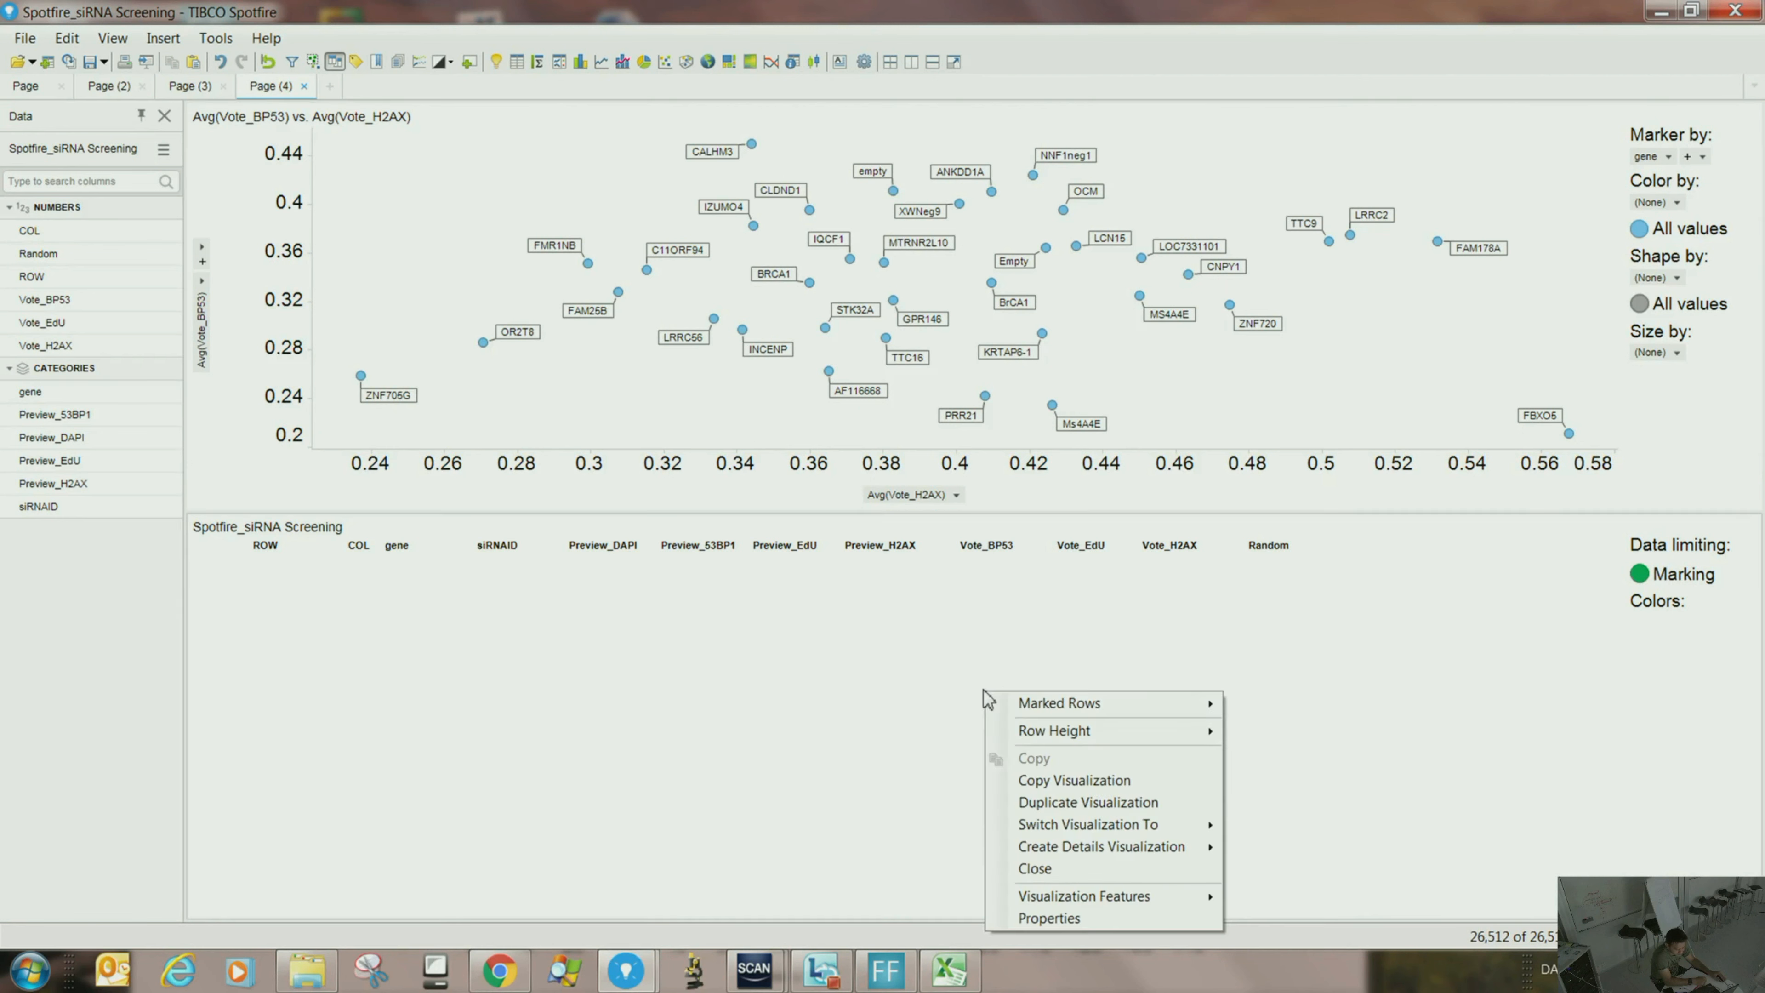
mouse_move(1132, 839)
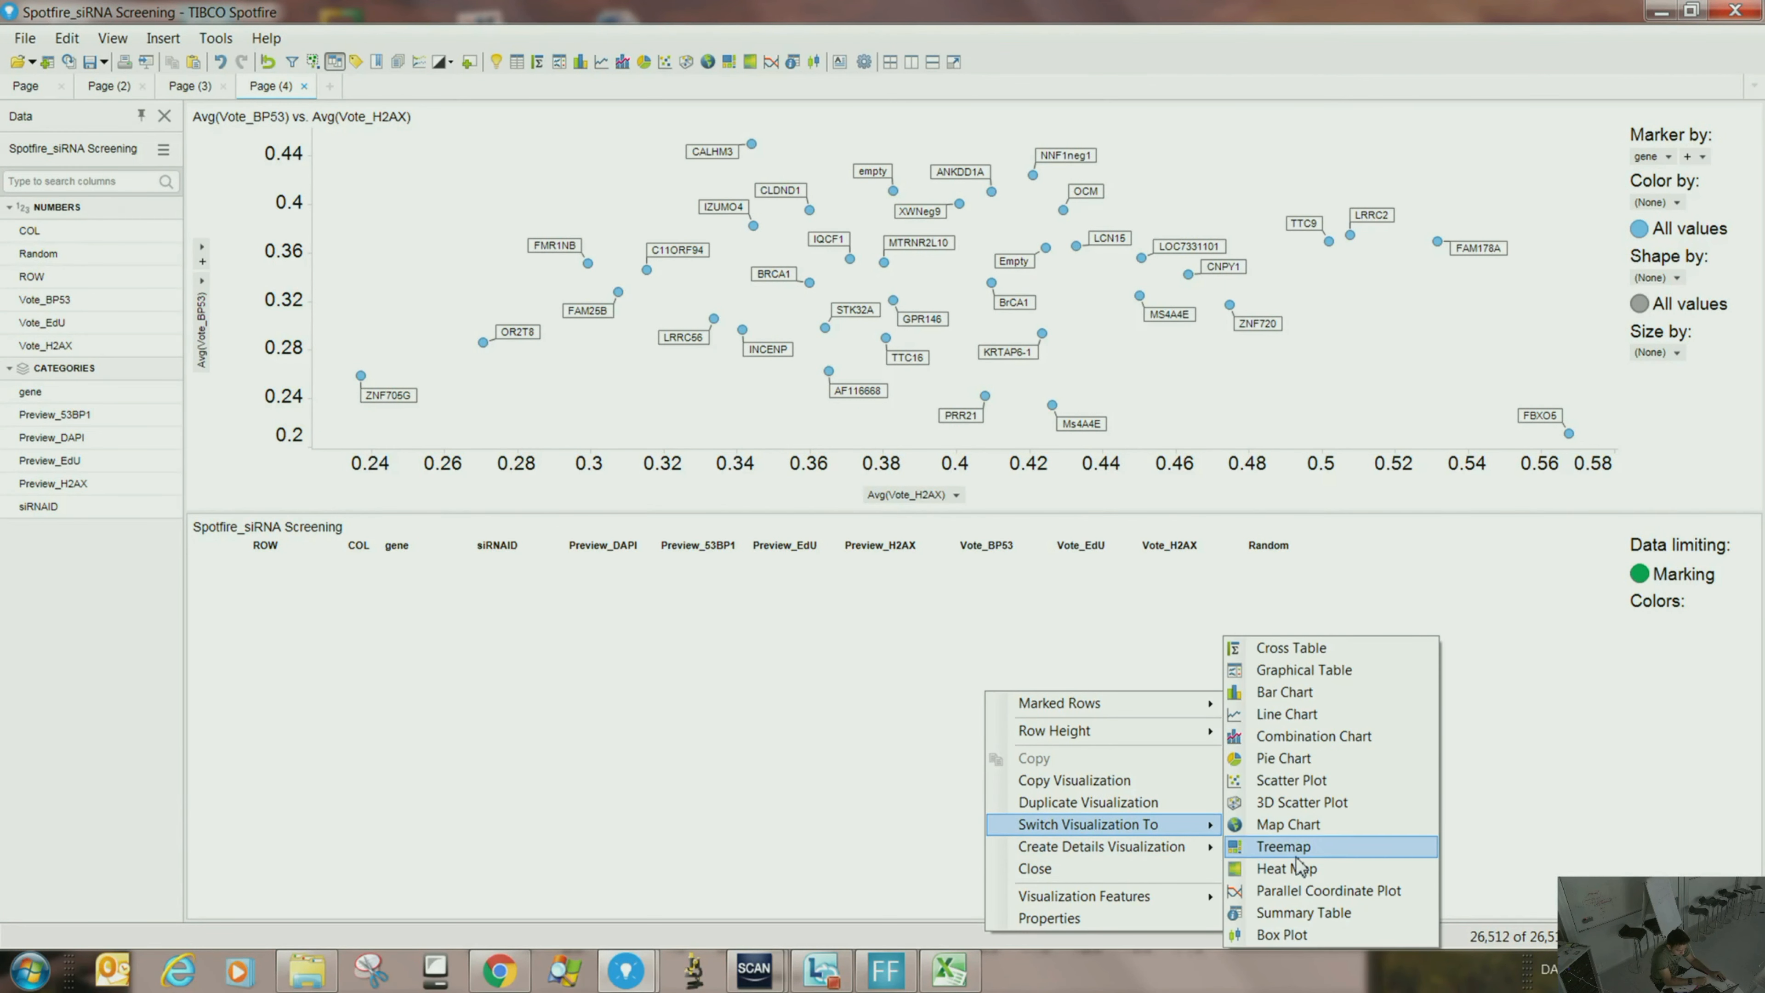
click(1282, 692)
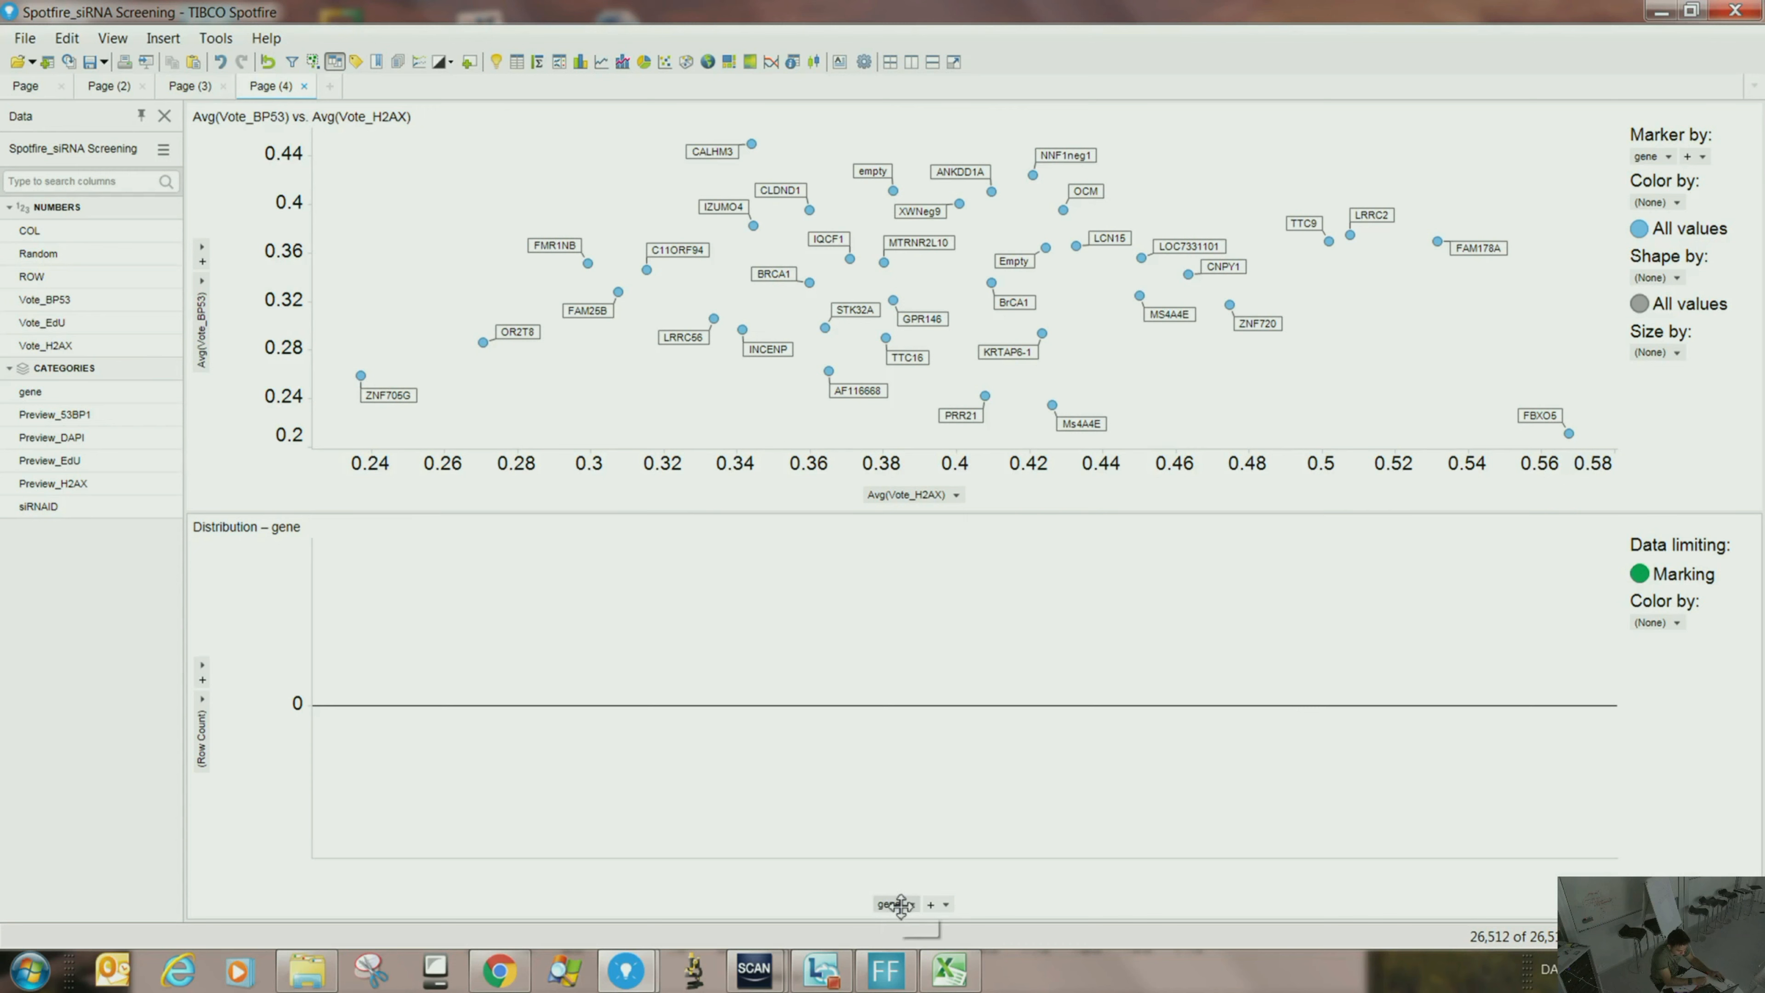
click(199, 700)
click(261, 691)
click(615, 543)
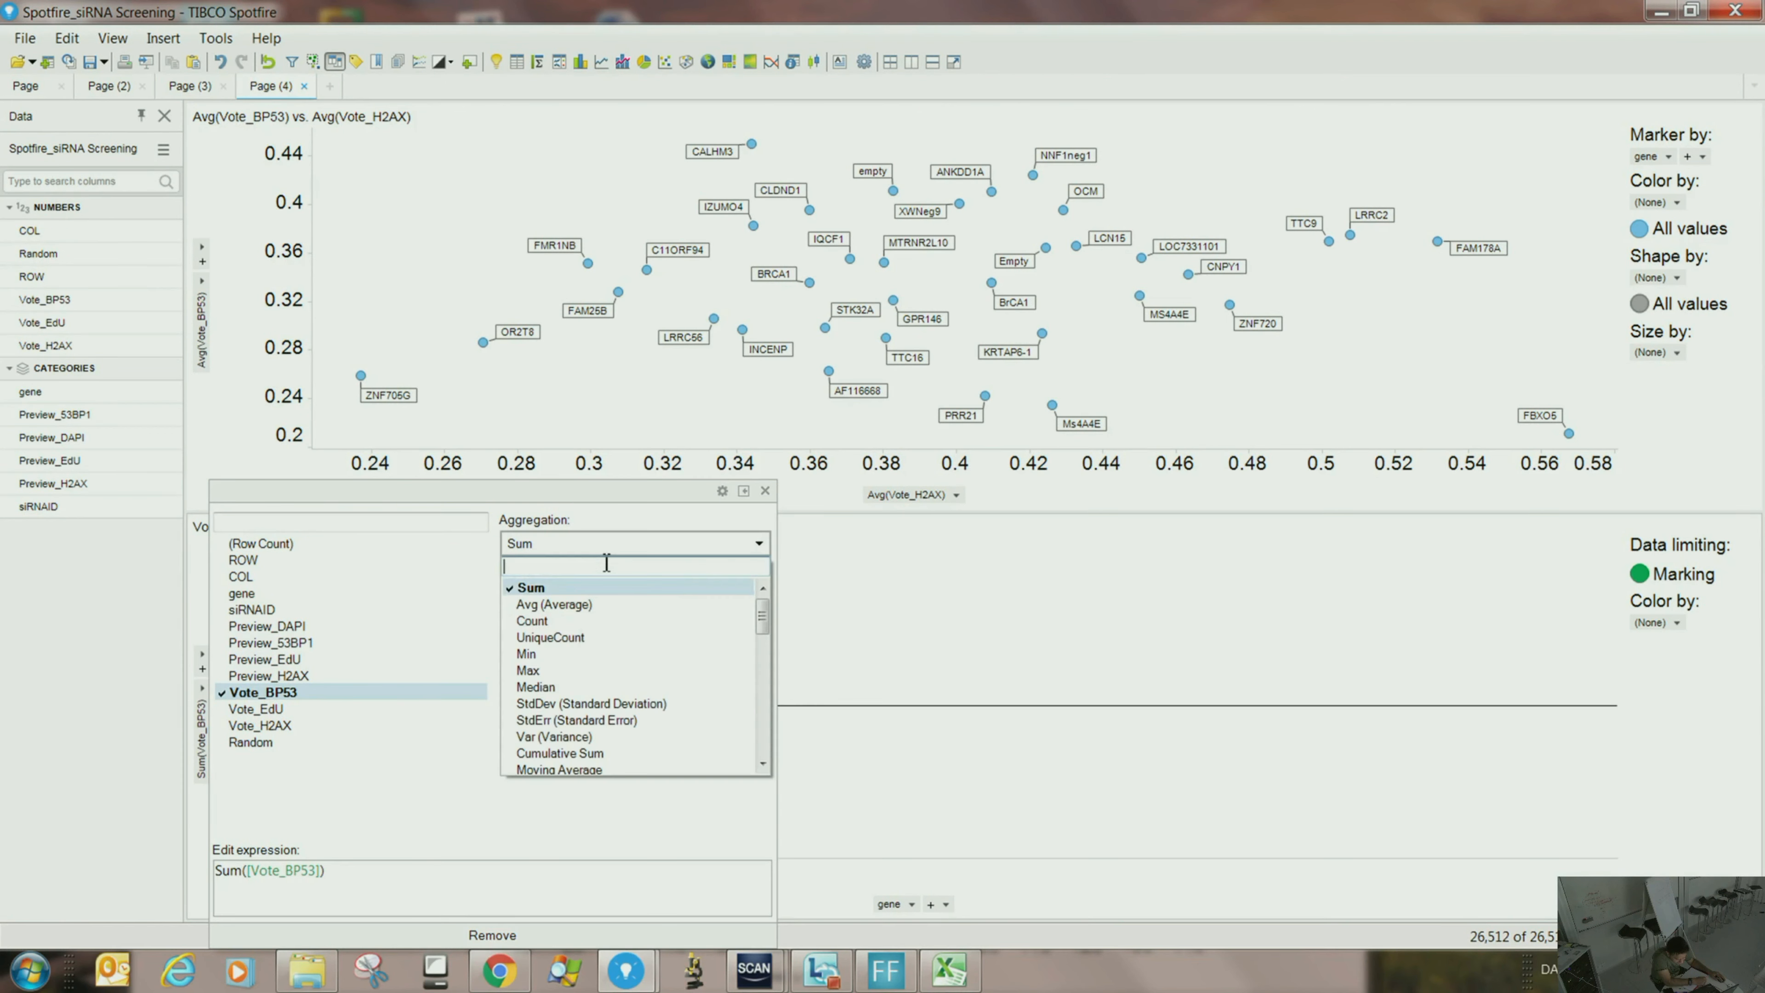
click(559, 602)
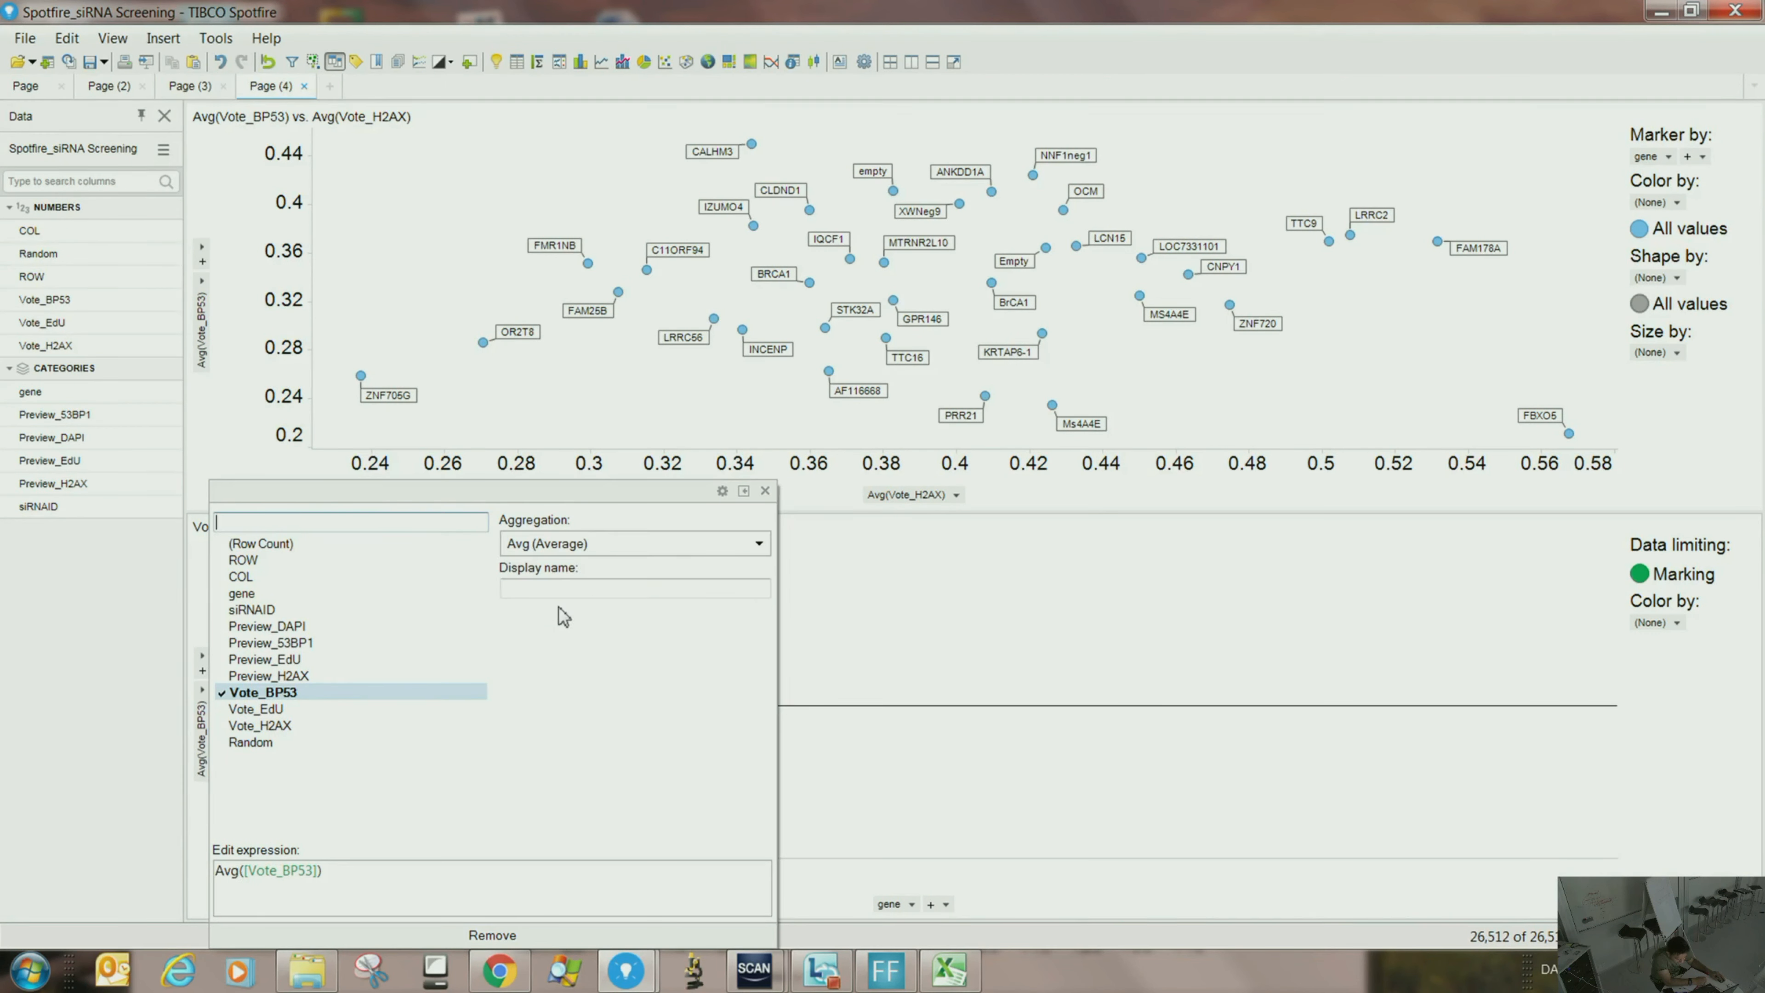
click(949, 604)
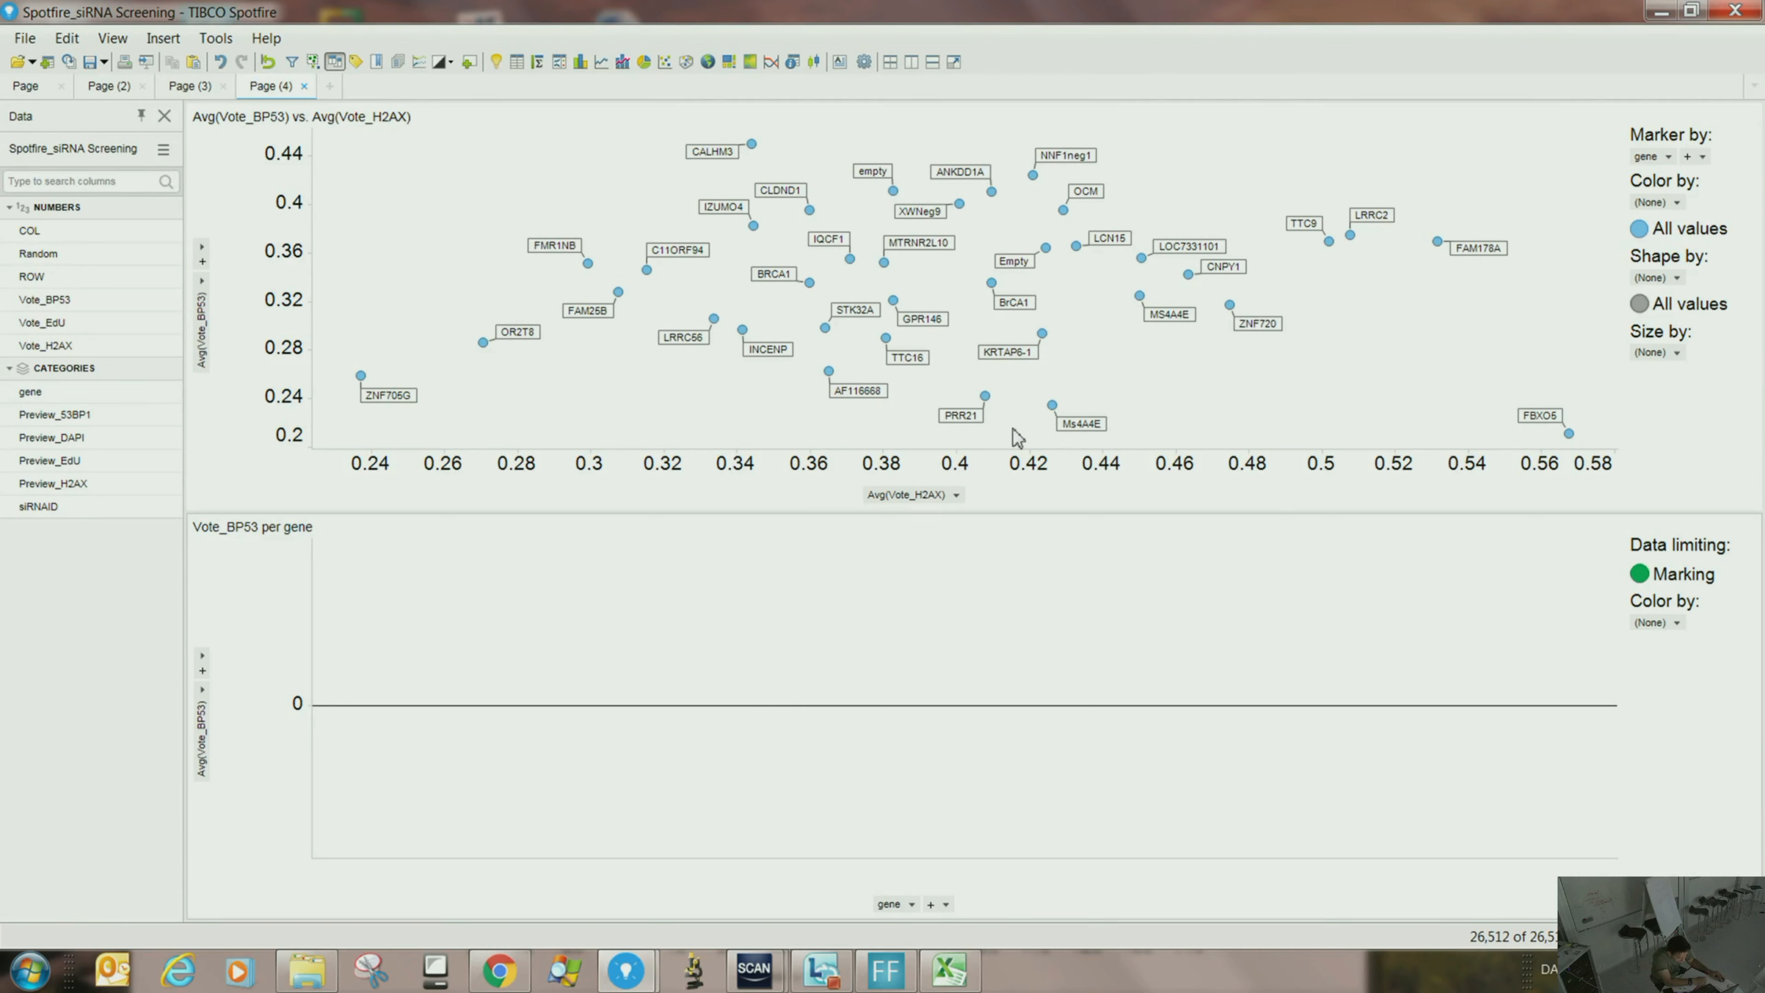
- Compare average Vote_BP53 bars by marking Ms4A4E and three different clusters of genes in the scatter plot, and clear the marking
drag(1030, 390, 1099, 456)
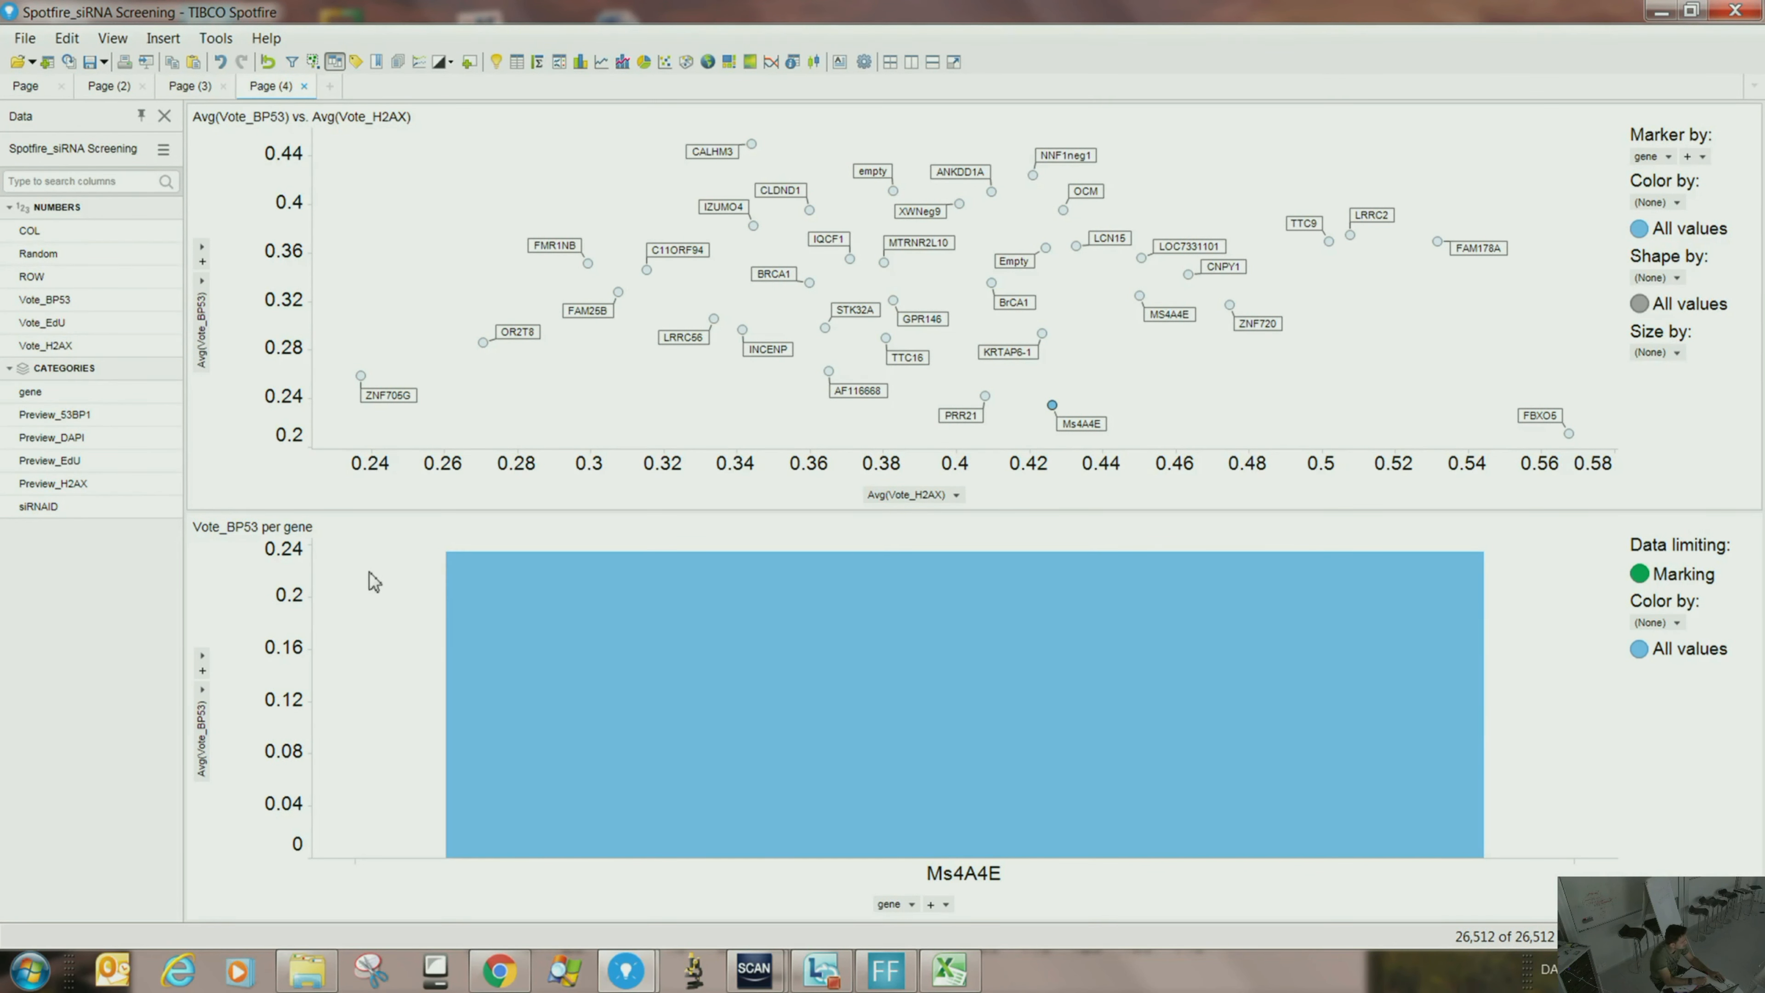
drag(851, 278, 1133, 474)
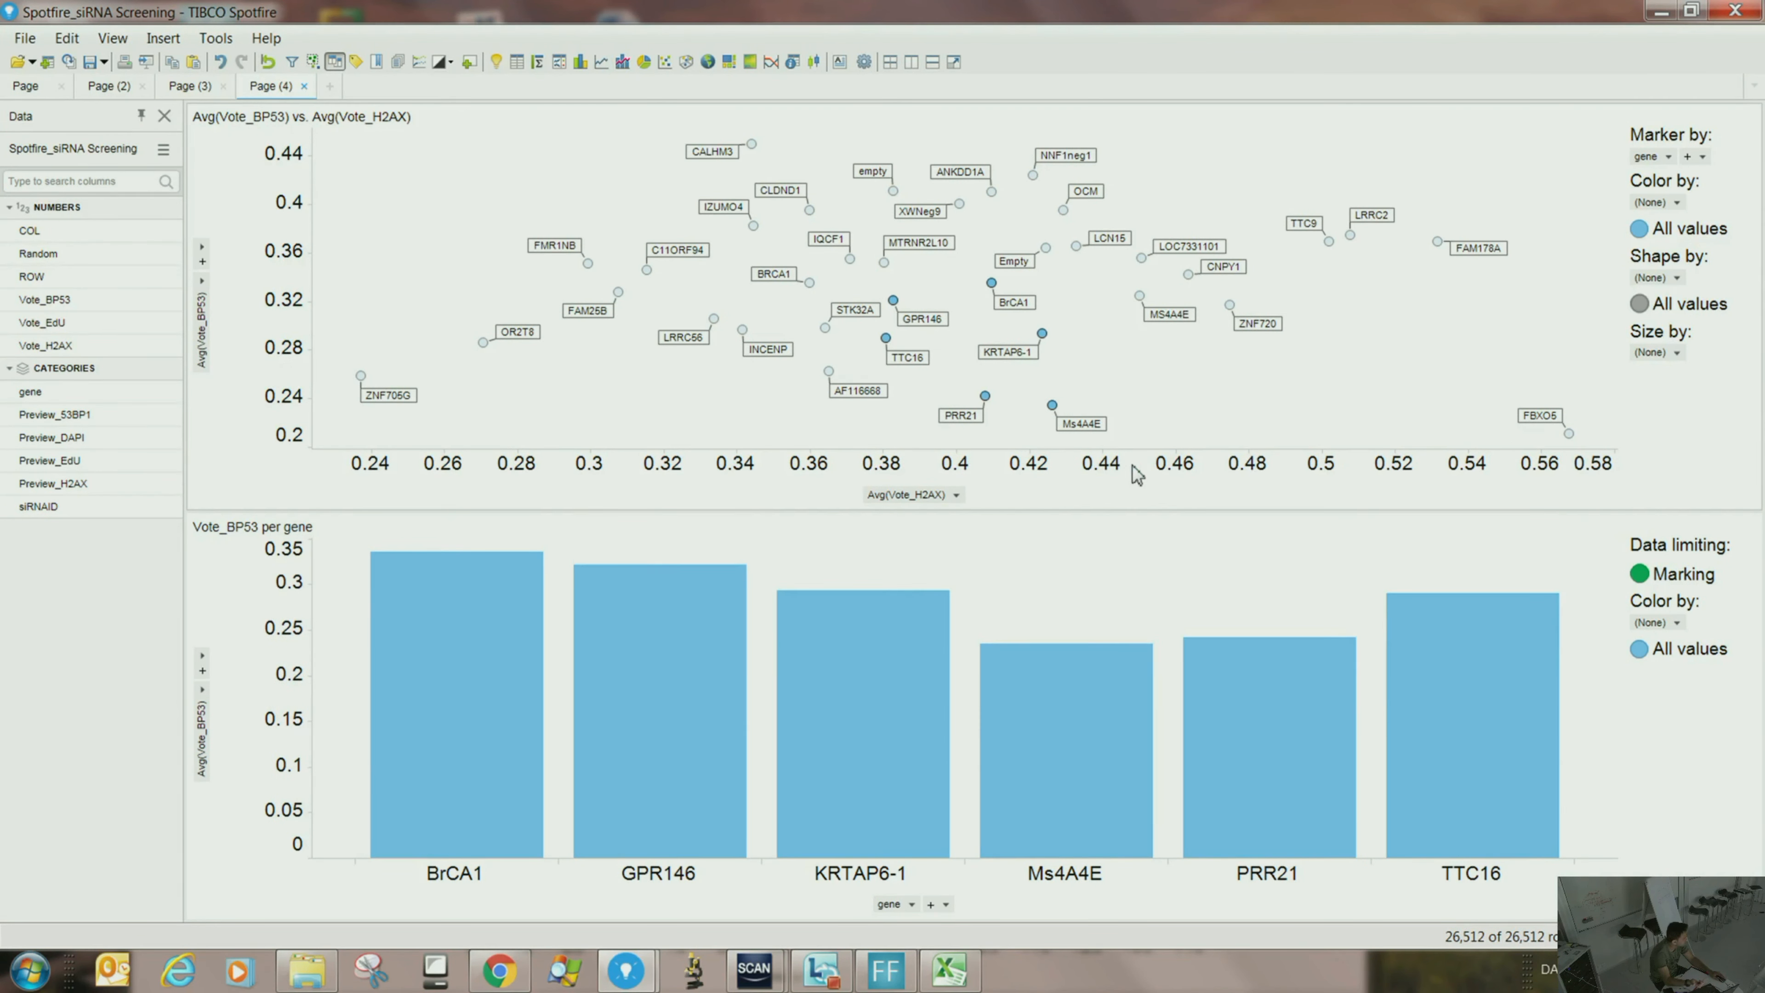
drag(550, 156, 786, 340)
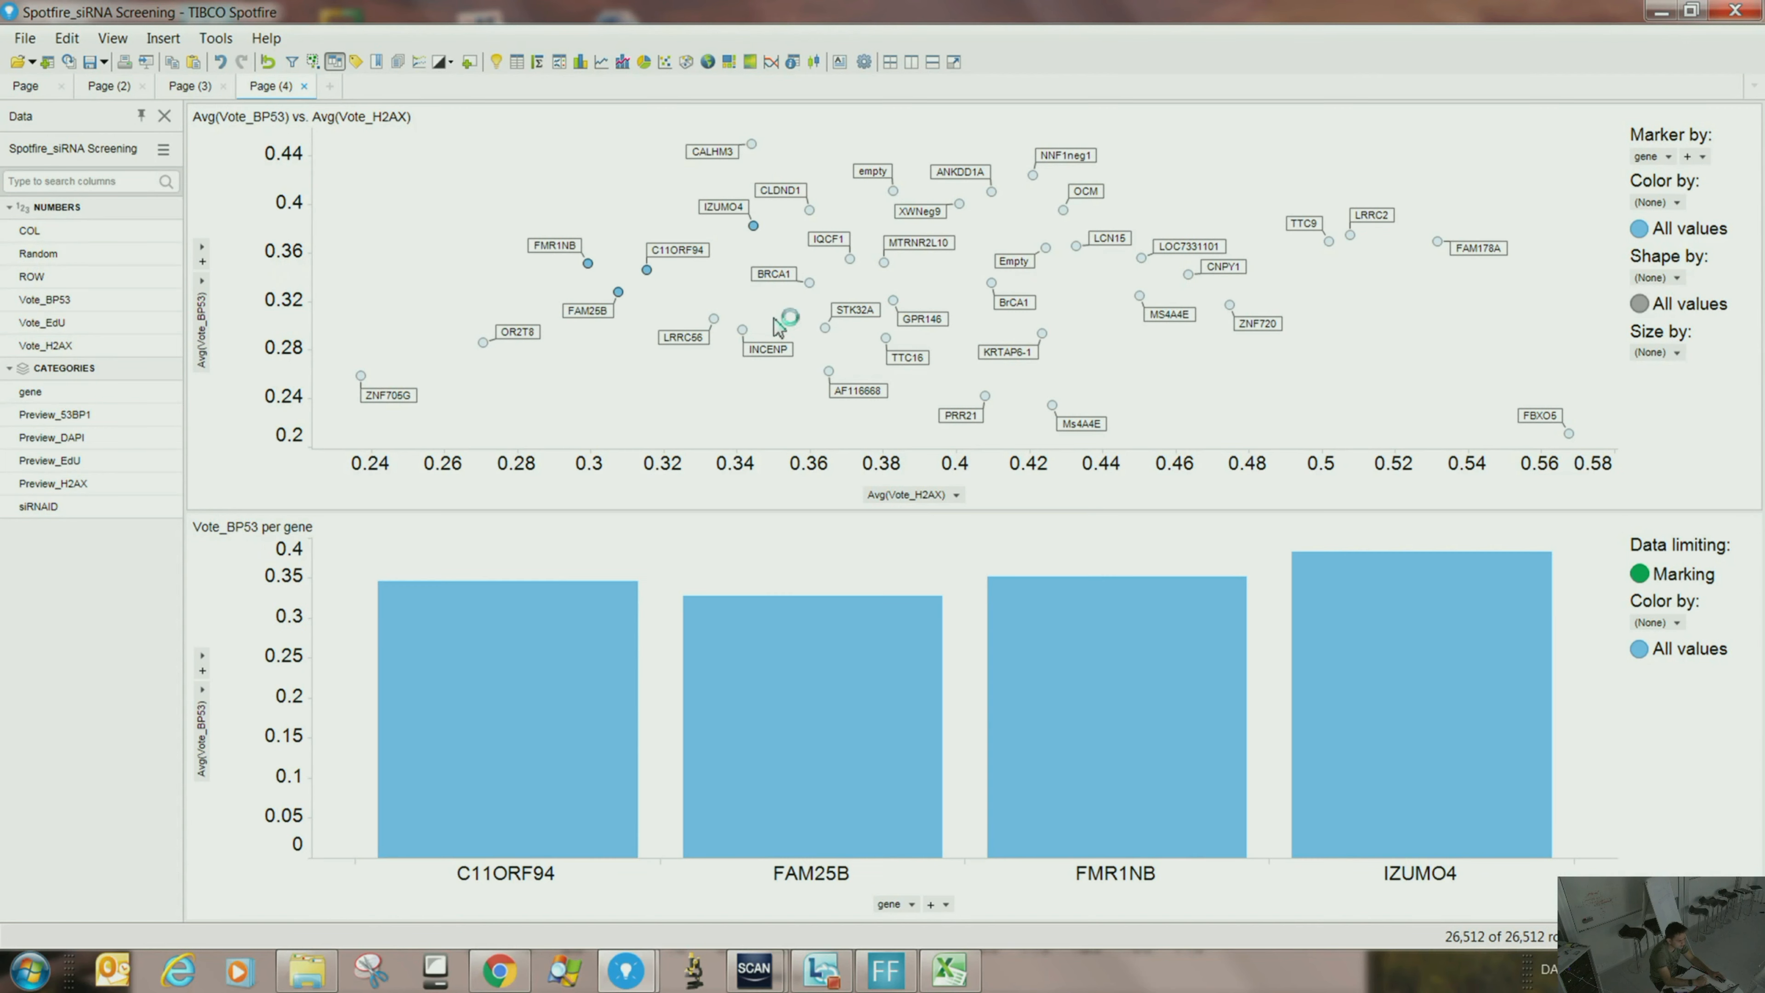
drag(1153, 156, 1462, 358)
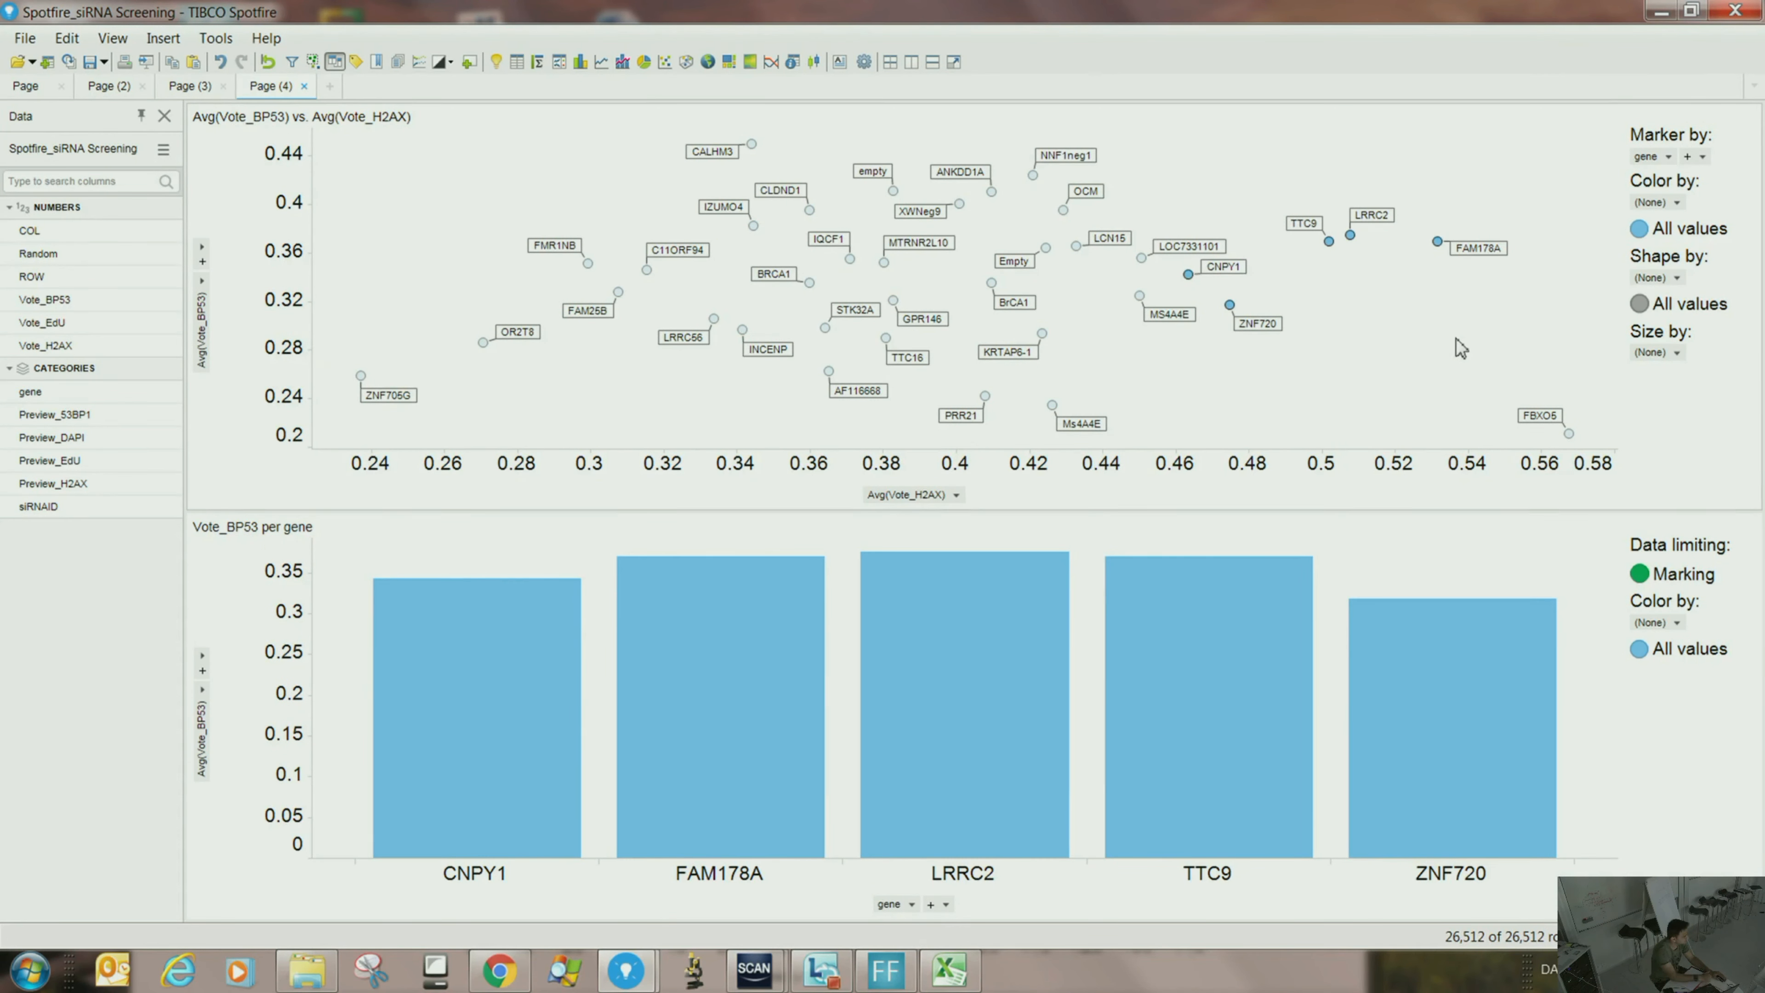
click(927, 922)
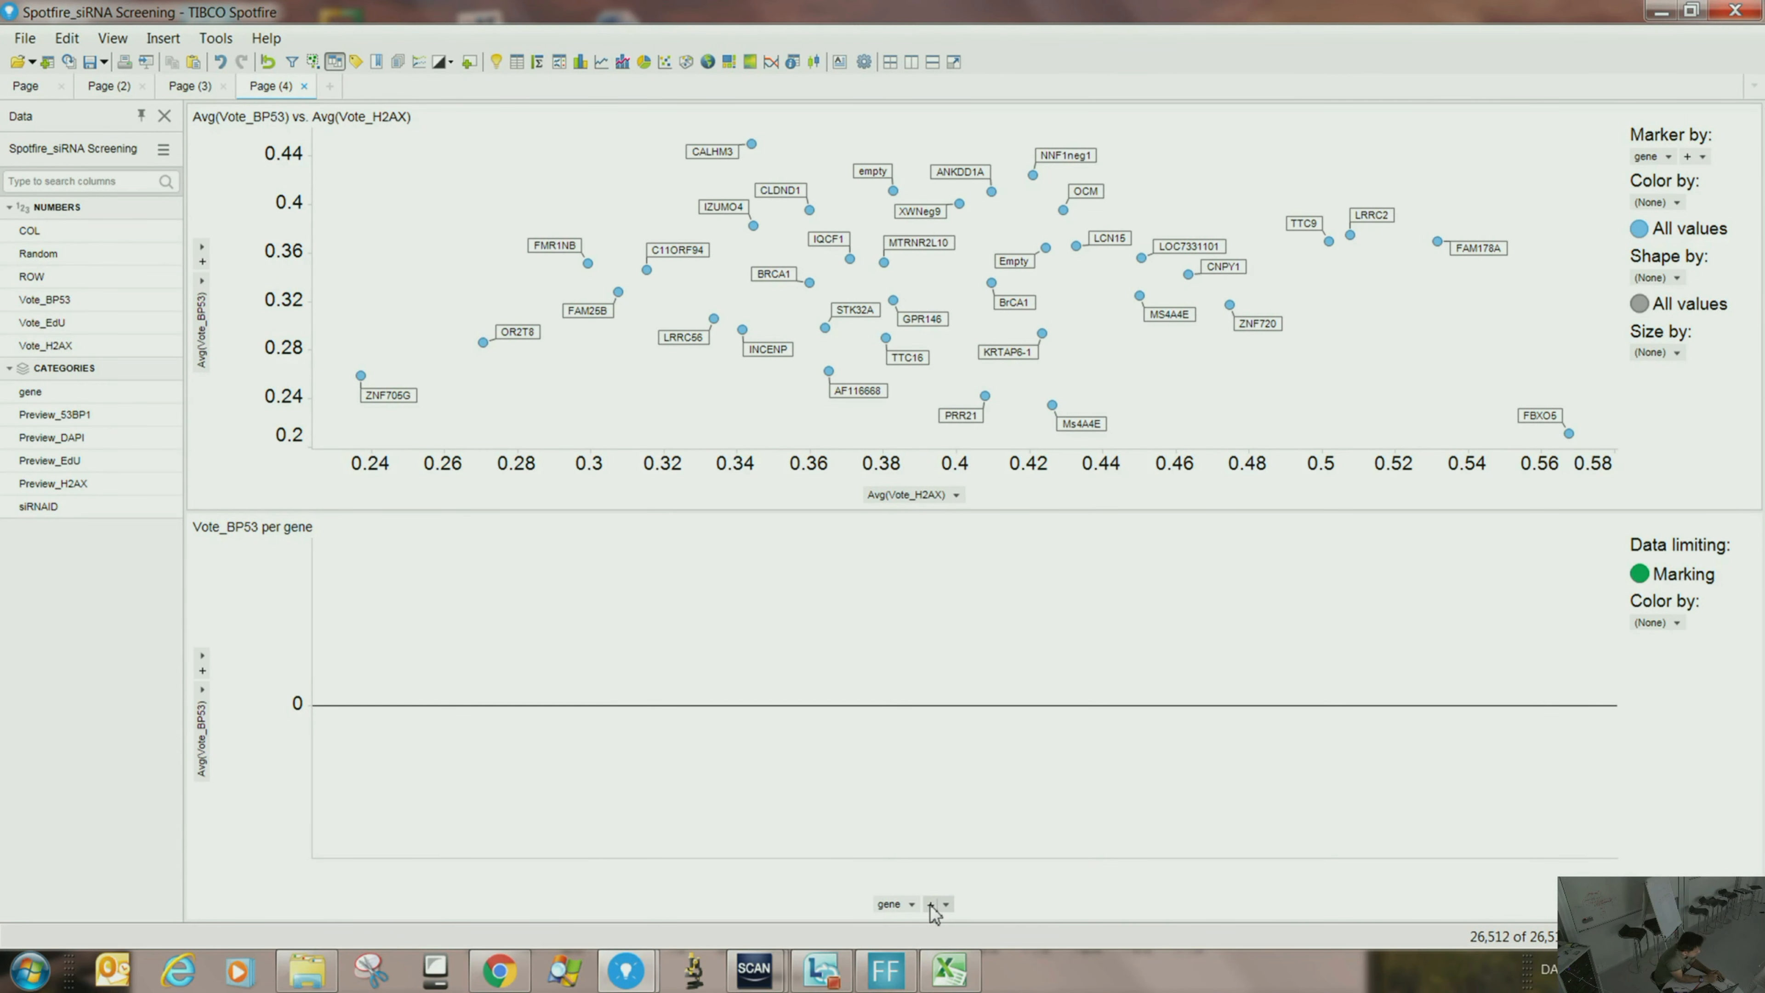
- Add siRNAID beside gene on the bar chart's category axis, and mark FAM178A to show its siRNA bars
click(930, 905)
click(977, 643)
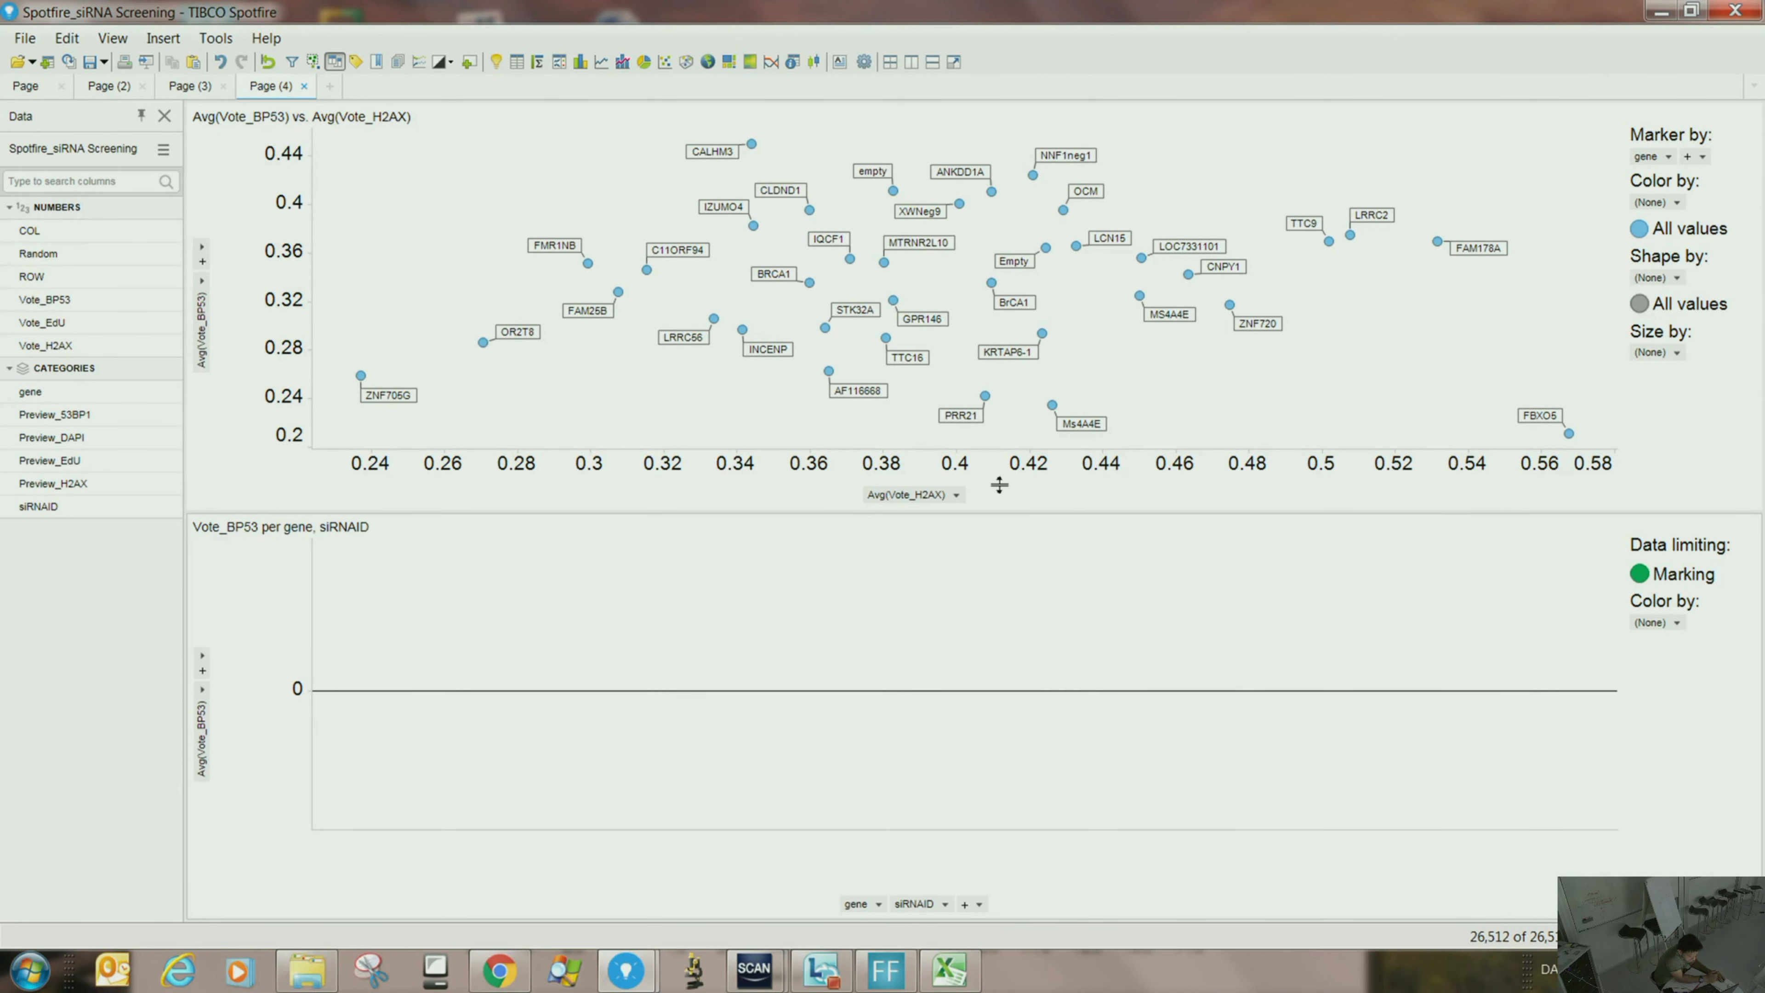
drag(1408, 172, 1480, 325)
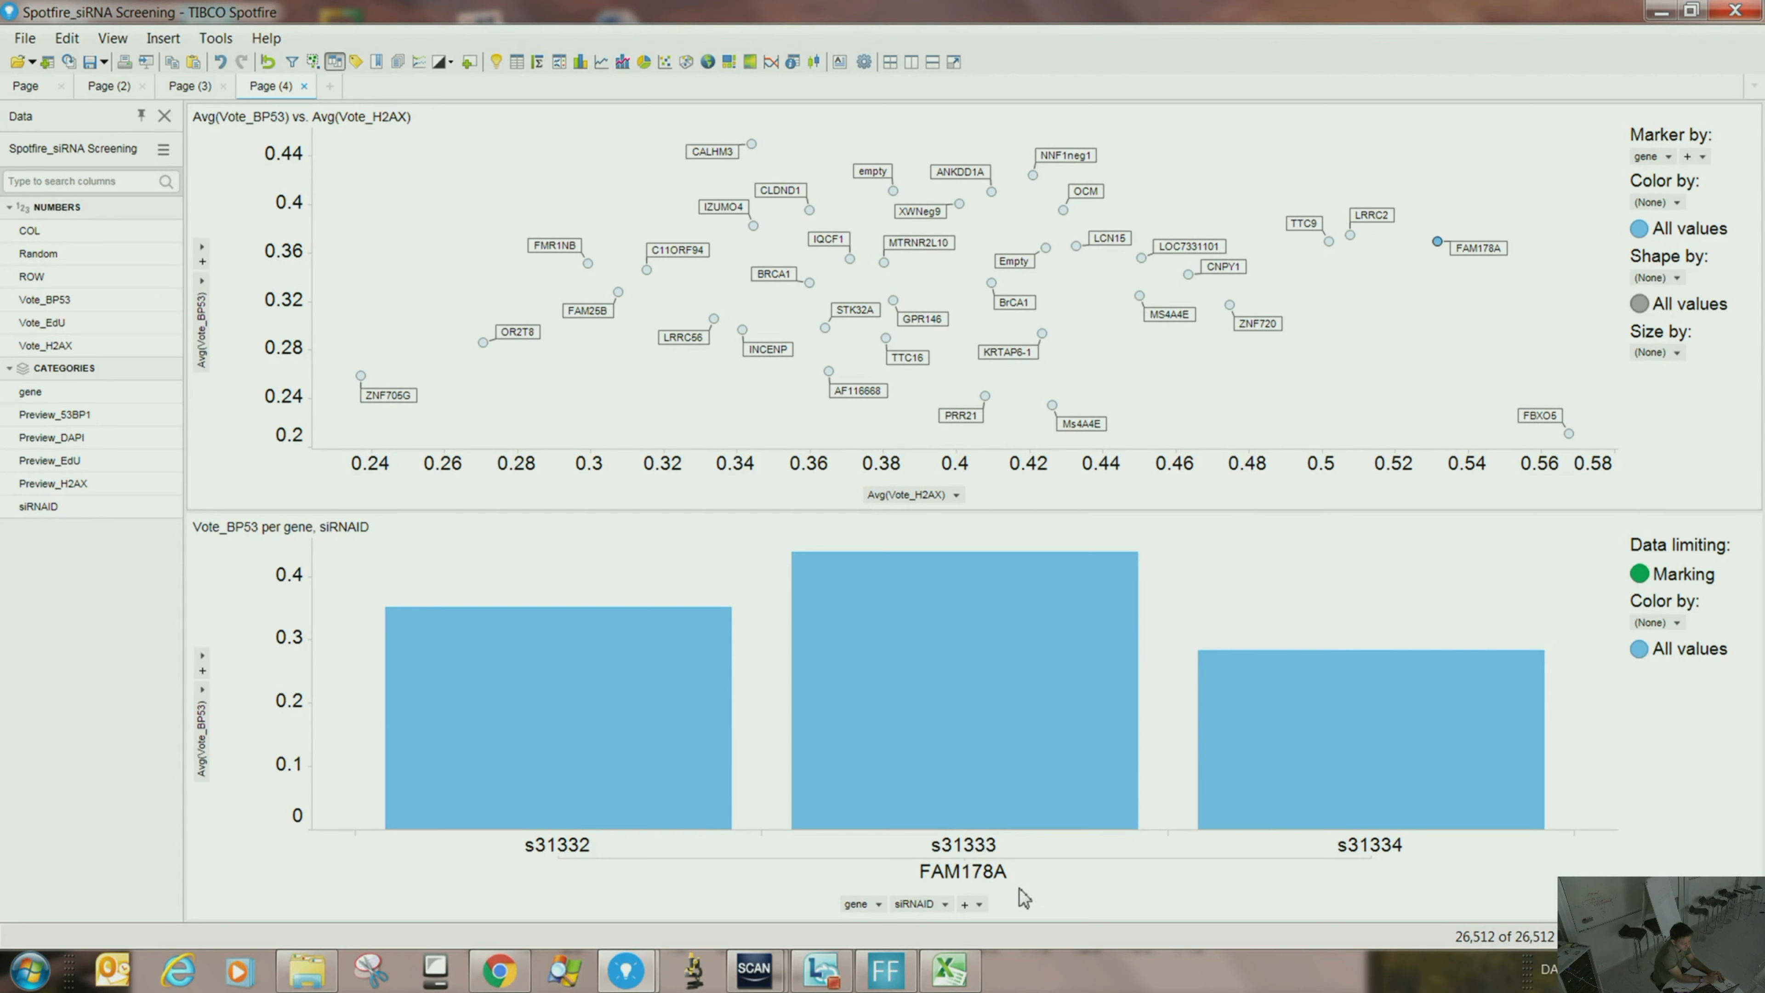
click(965, 905)
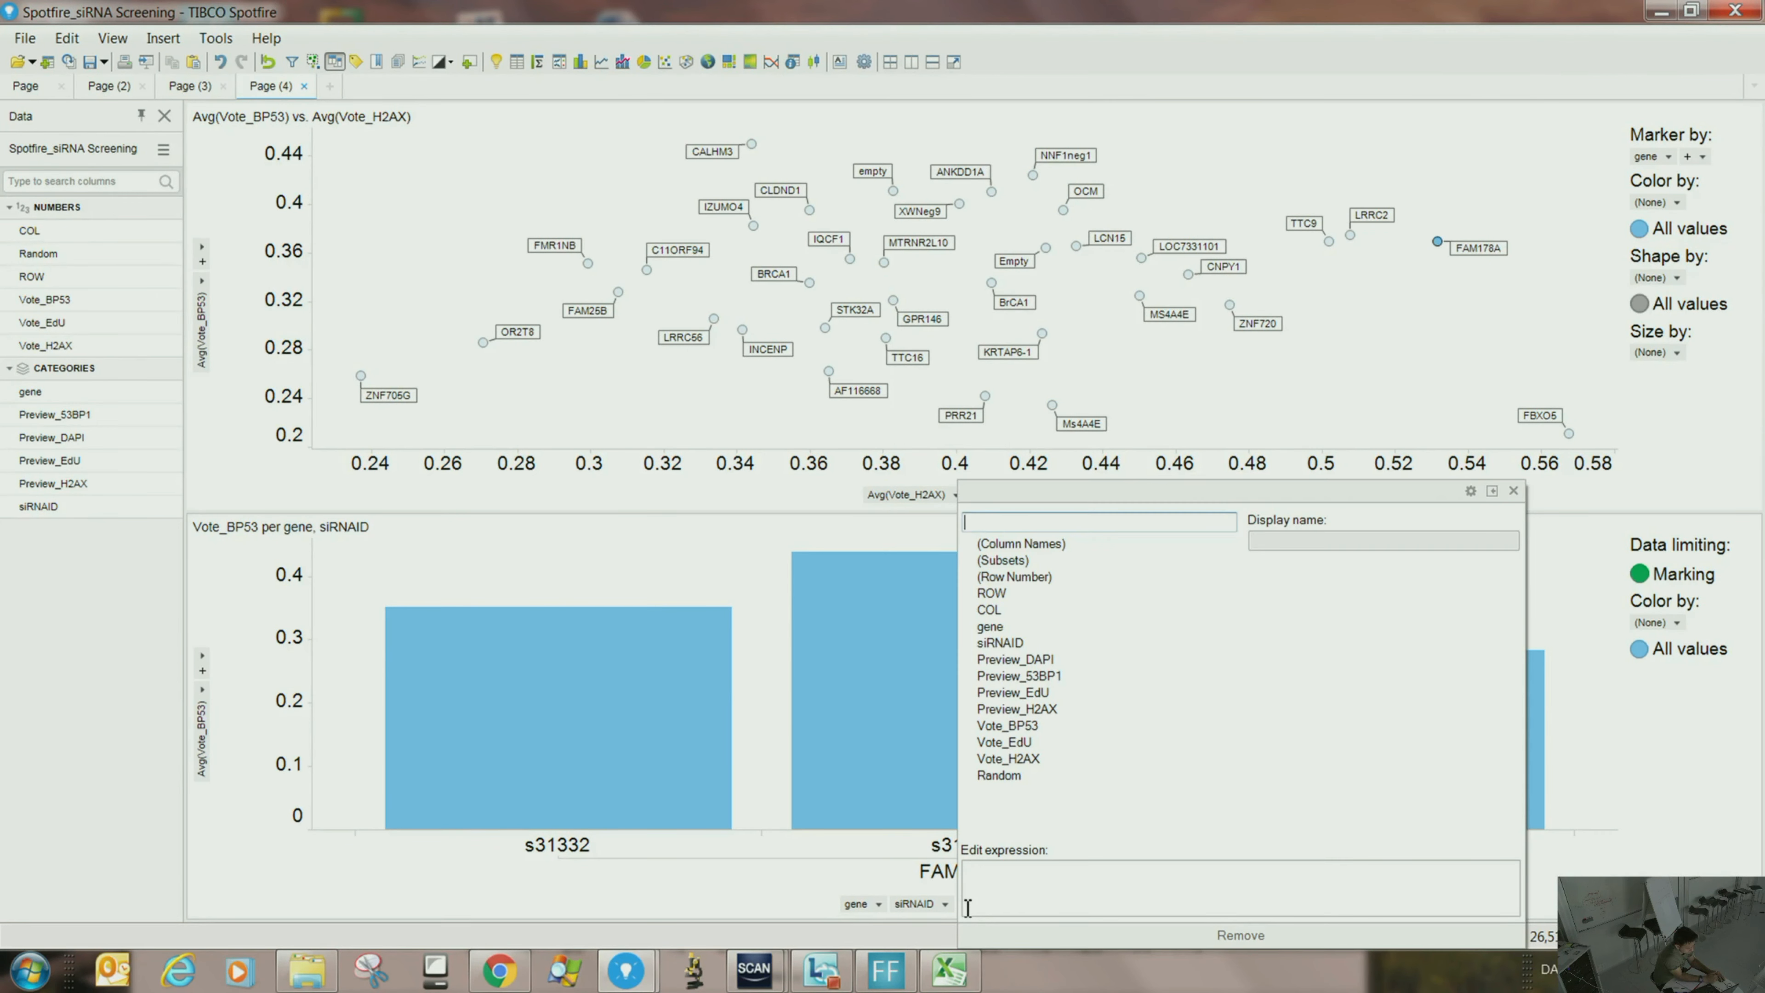
click(783, 890)
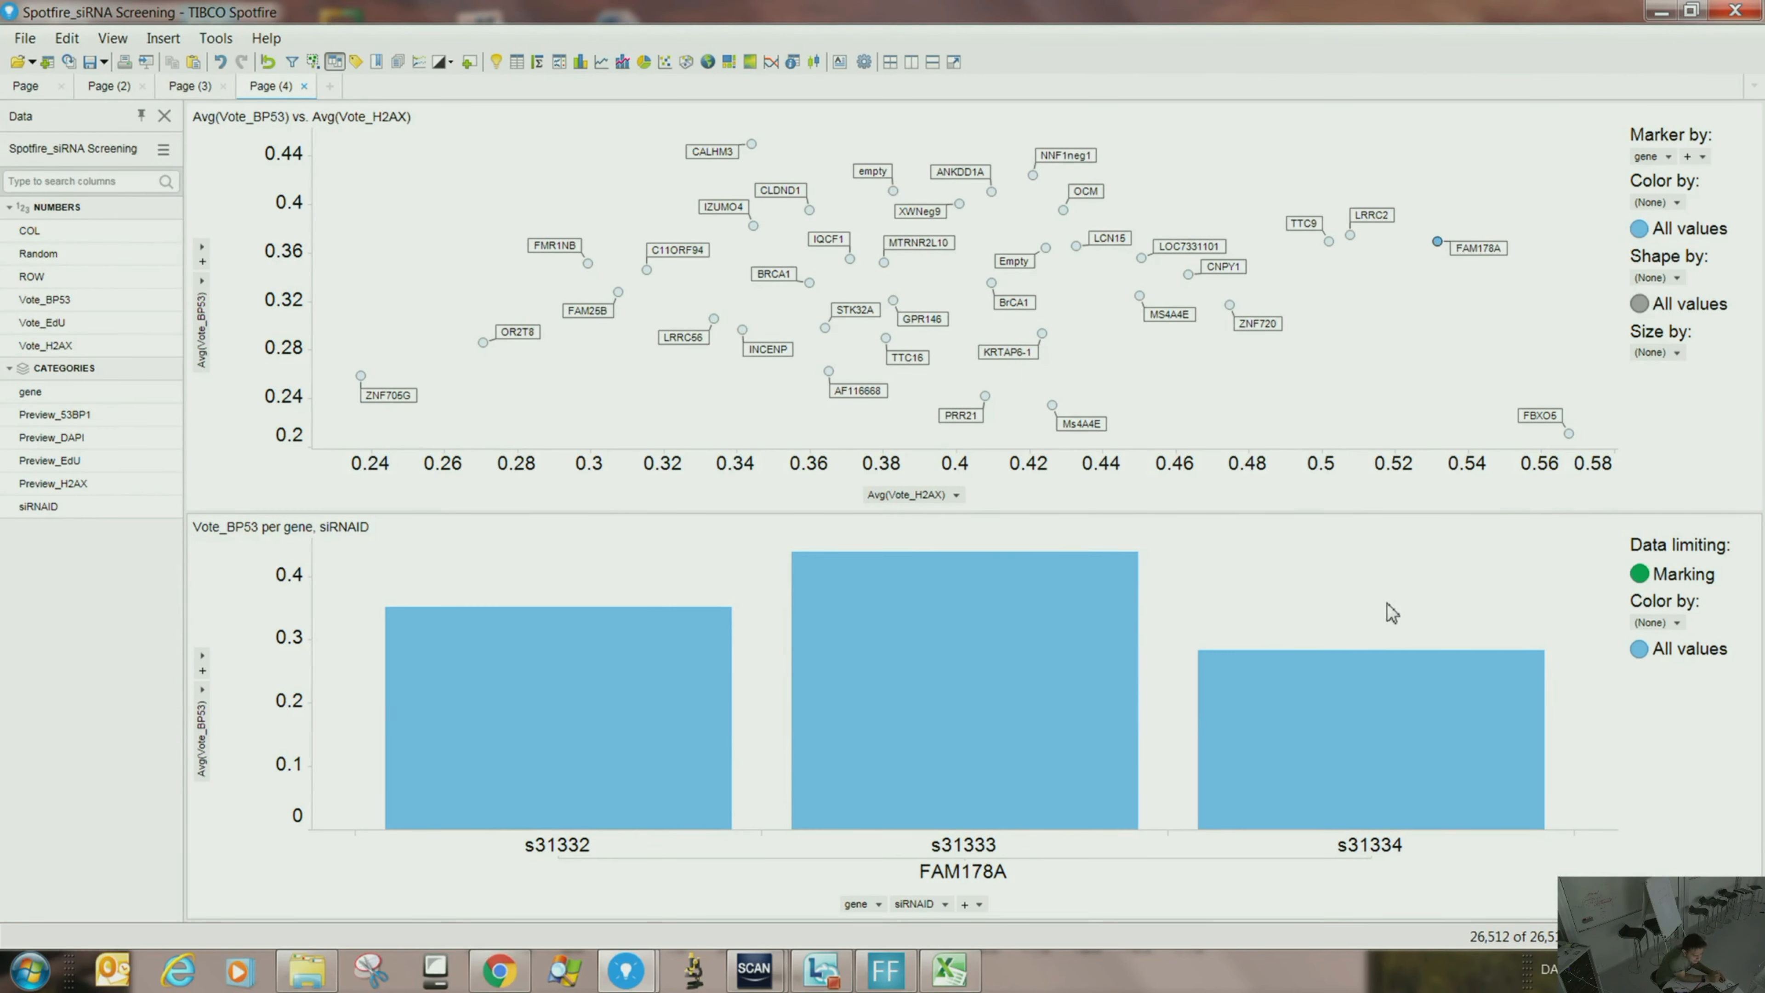
click(1680, 636)
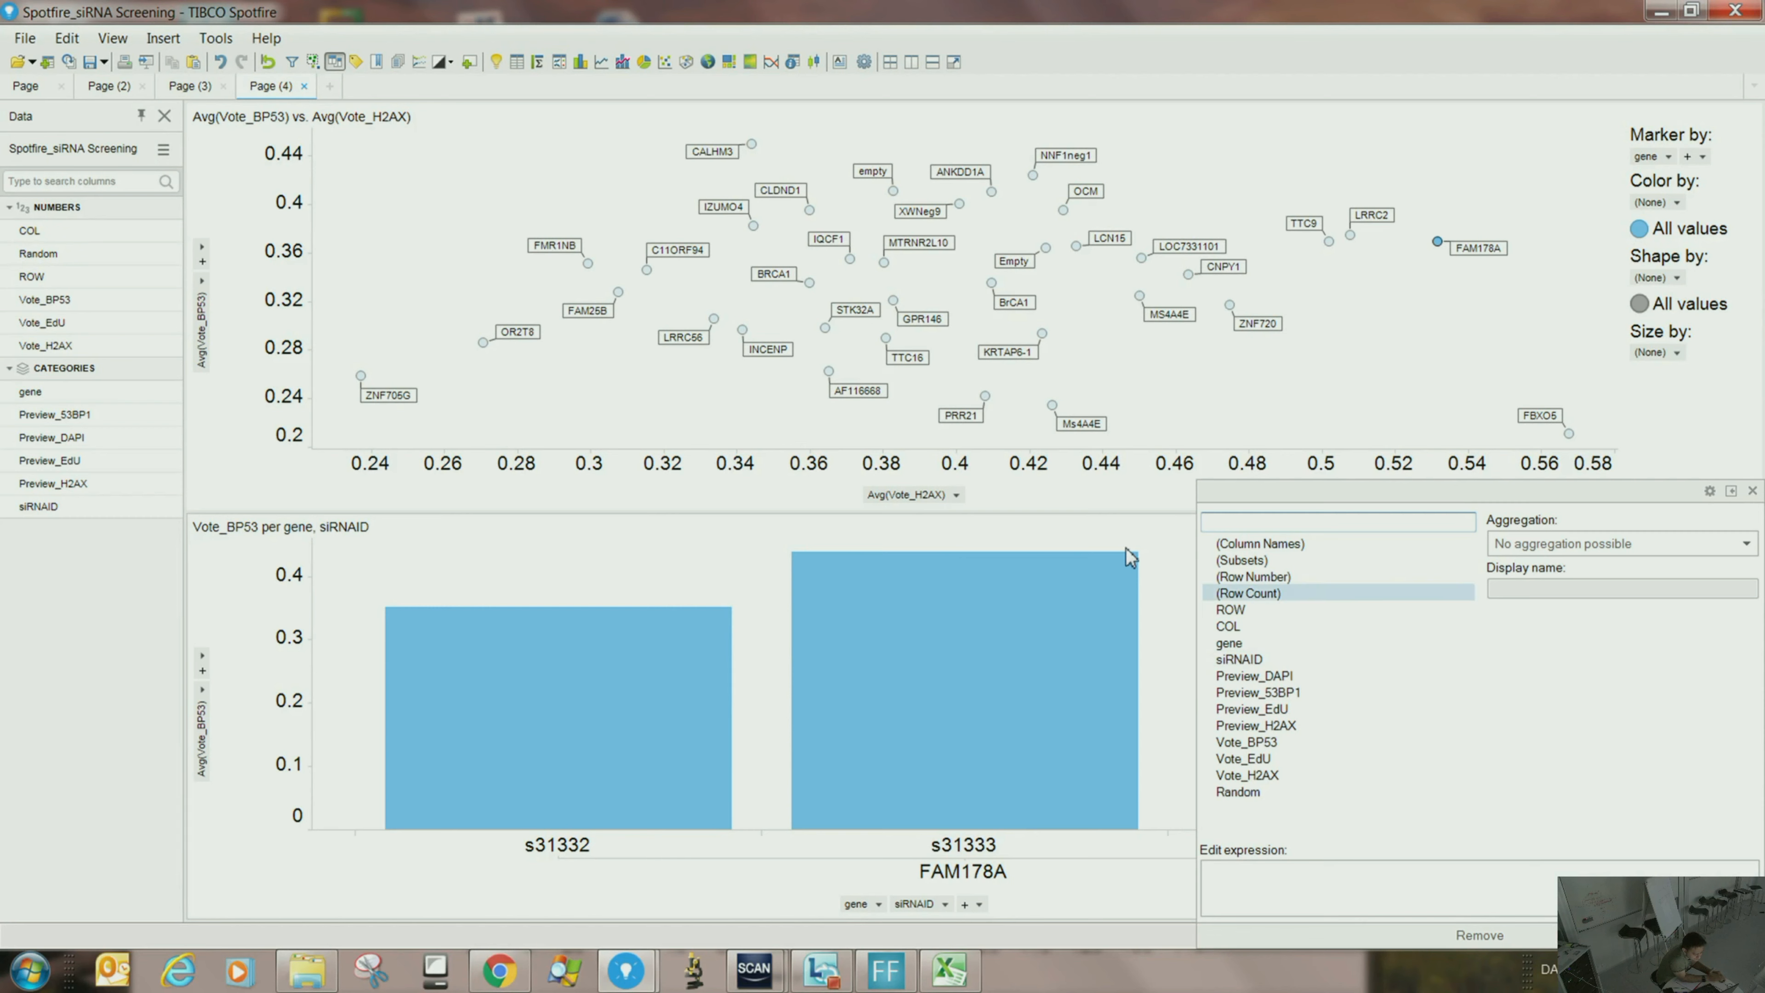
click(1110, 557)
- Clear the marking in the scatter plot and close the details bar chart
click(1233, 379)
click(1229, 387)
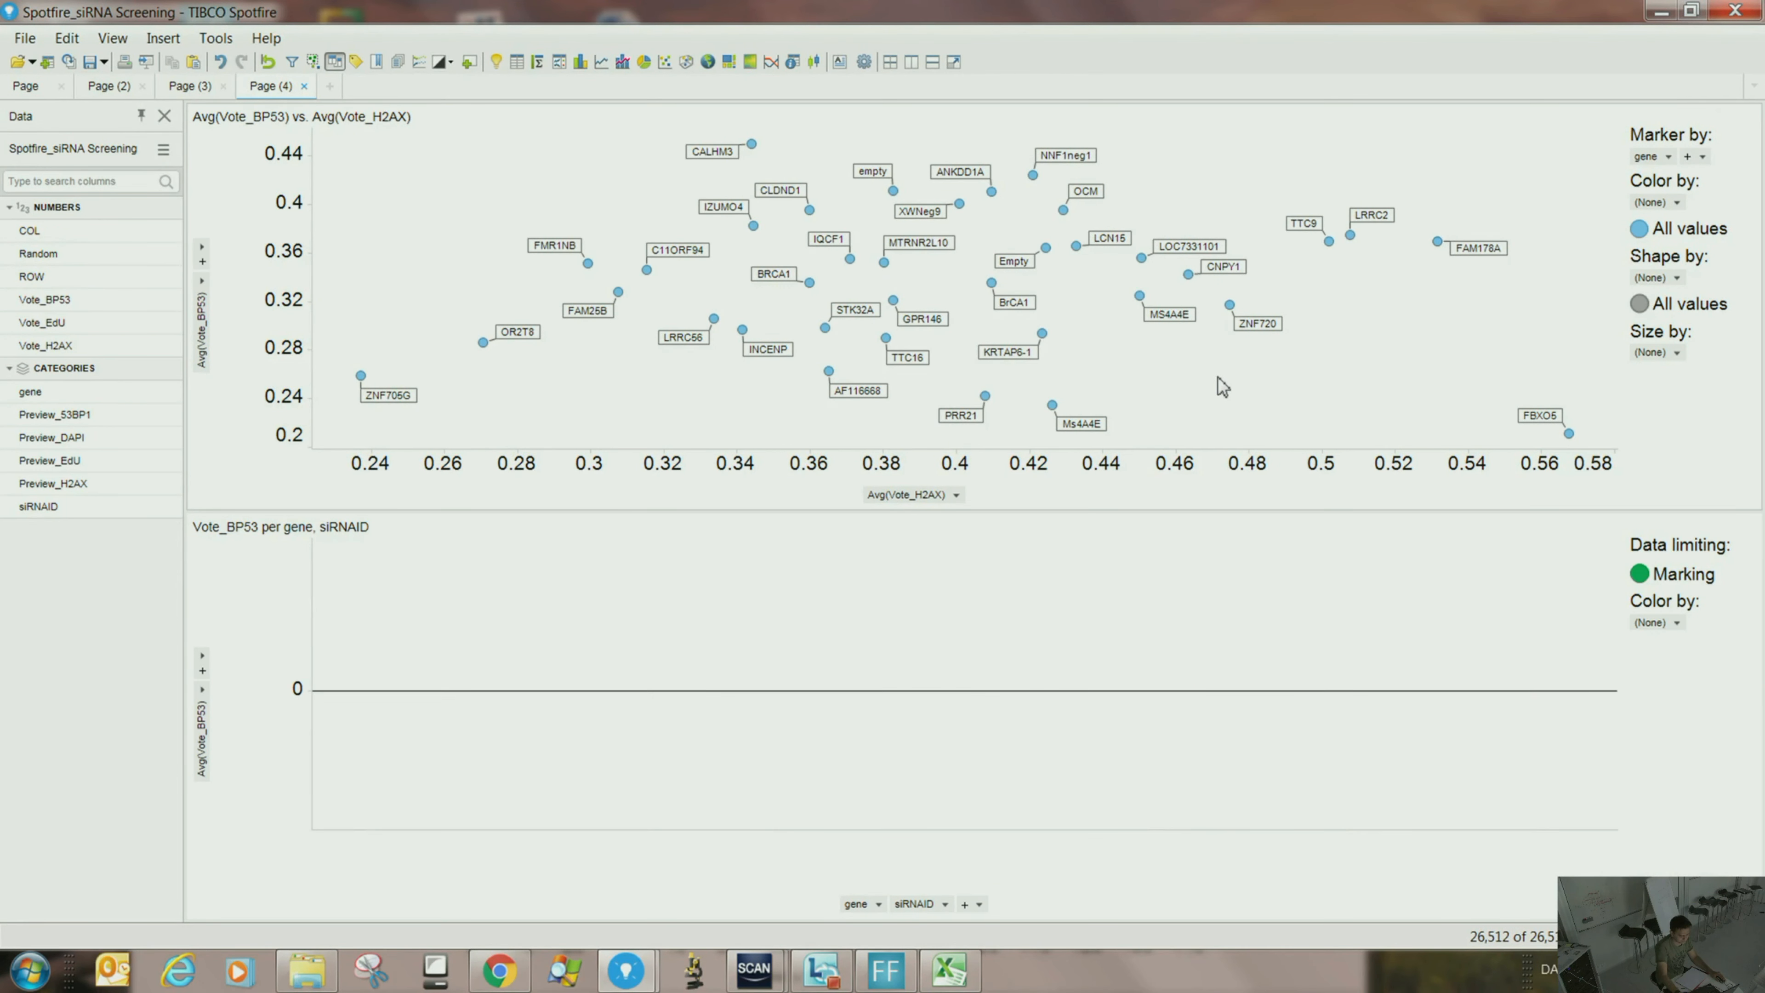
click(1746, 530)
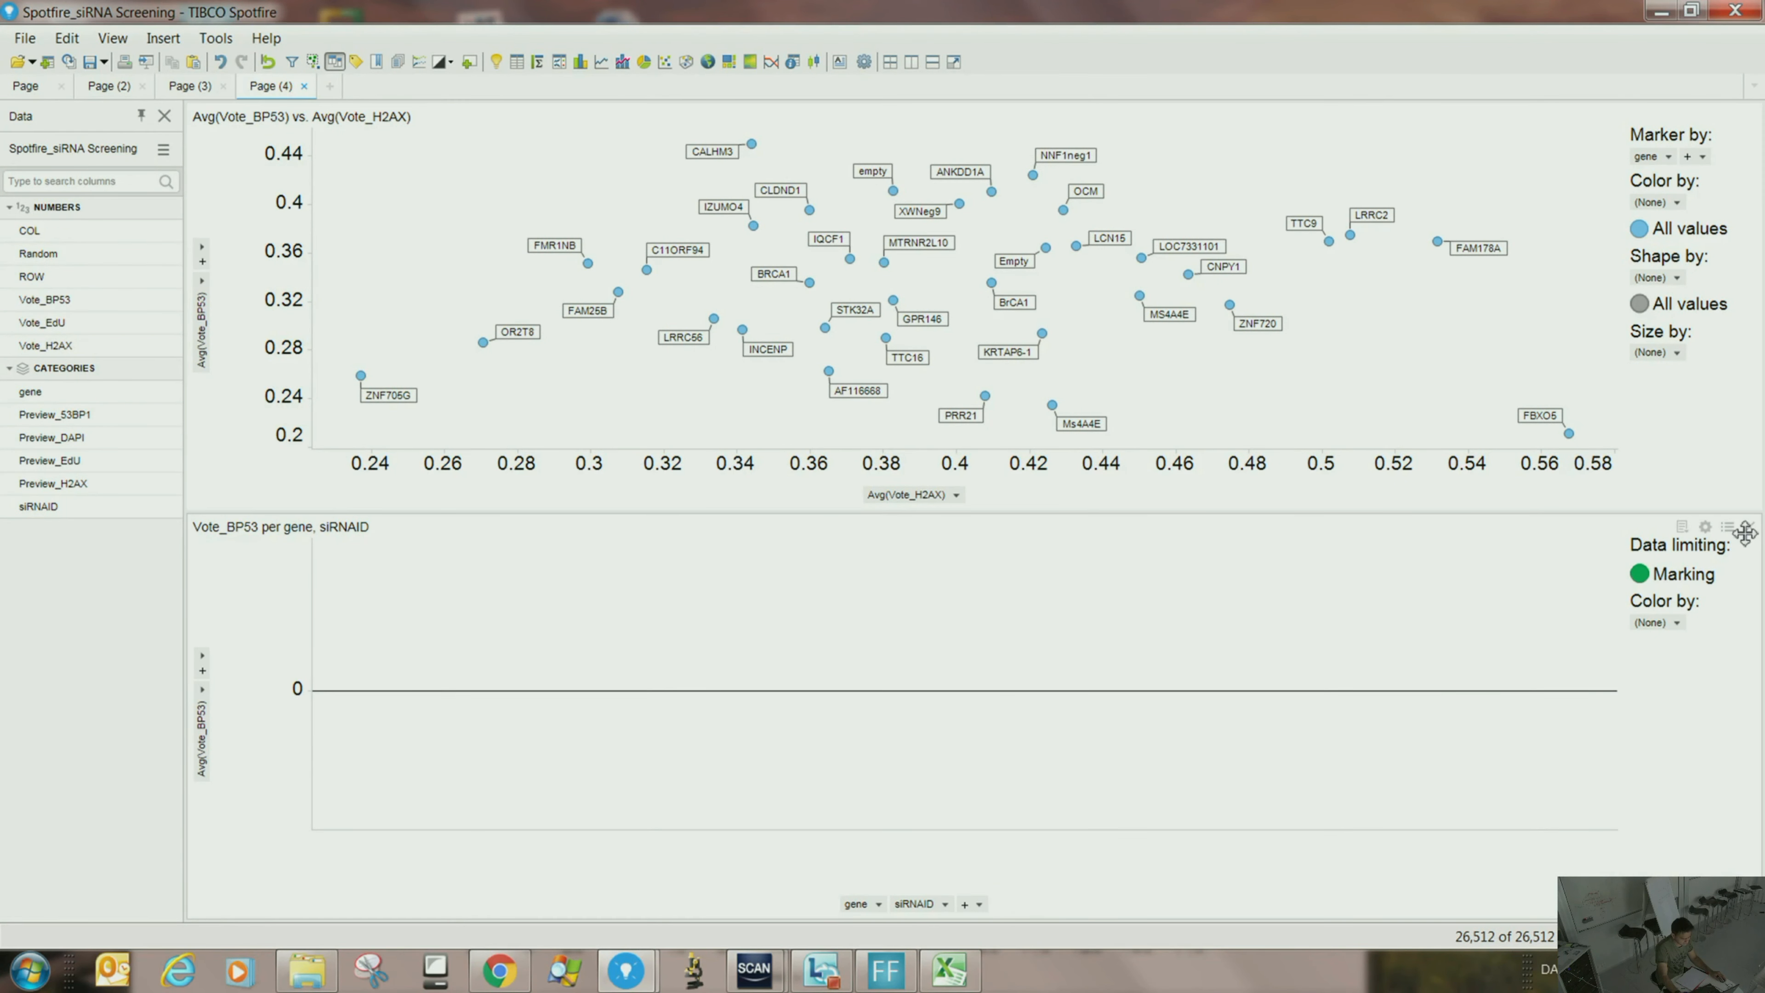
click(1748, 526)
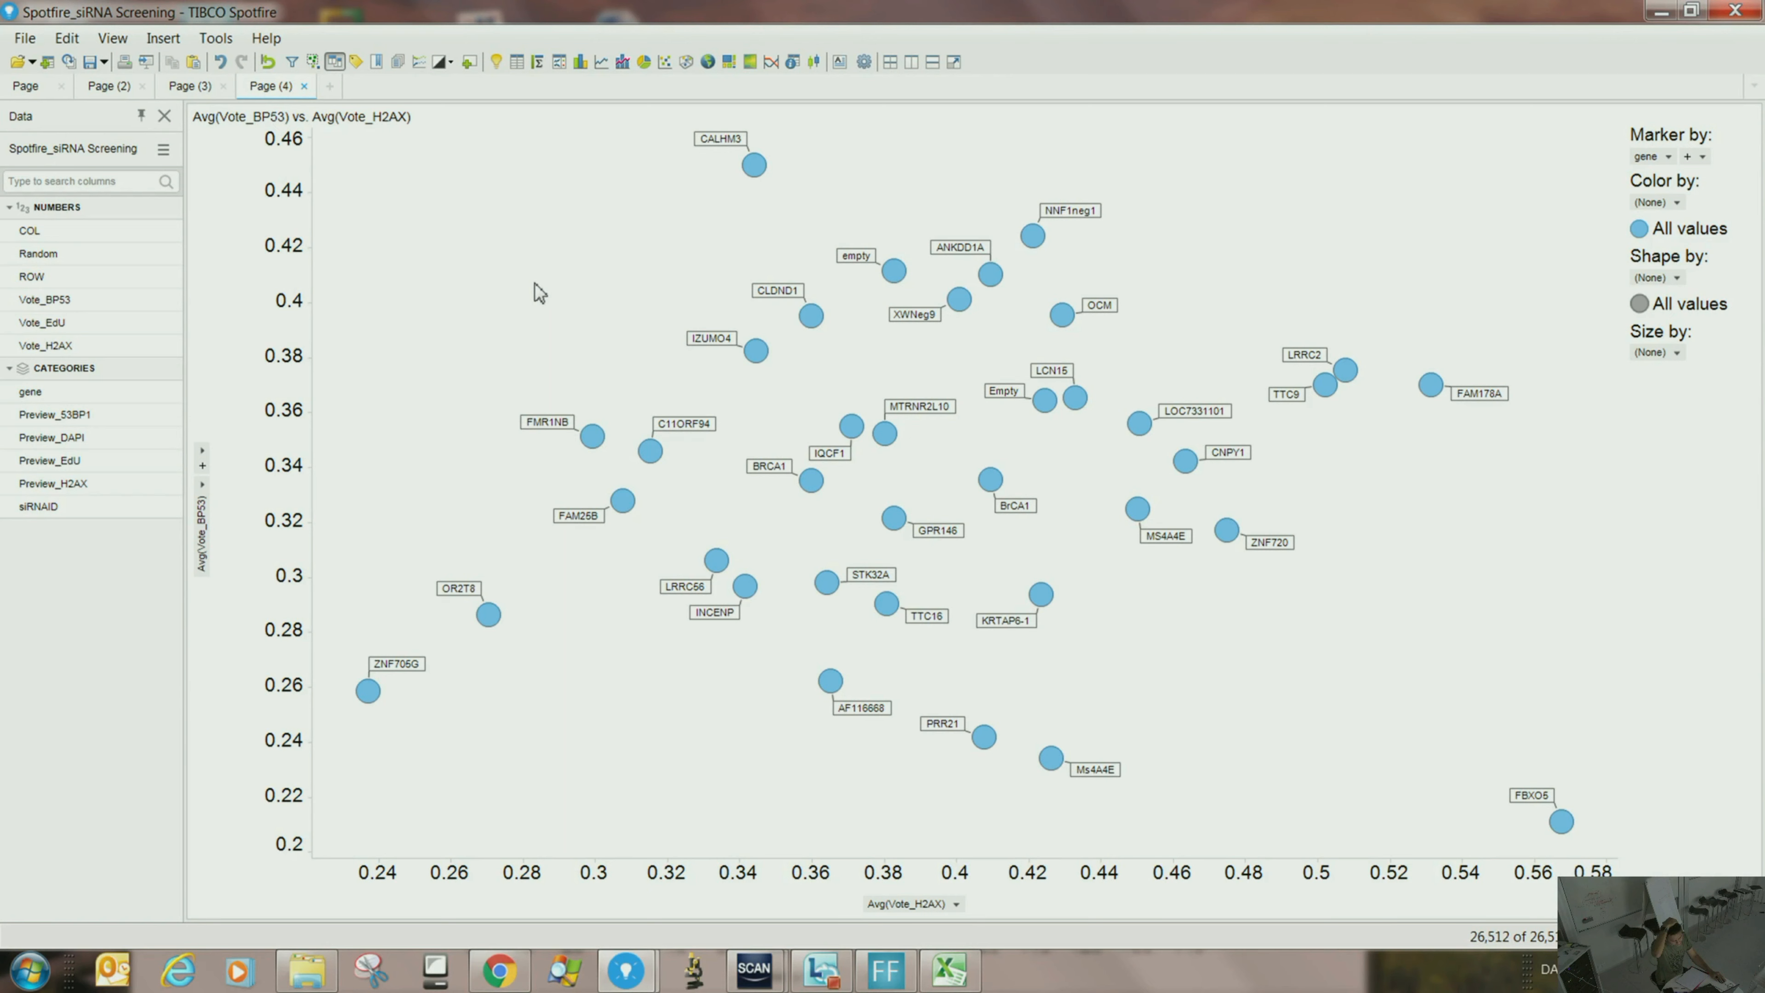
- Set the scatter plot's labels to the Preview_DAPI column with MostCommon aggregation
right_click(1162, 368)
click(1236, 704)
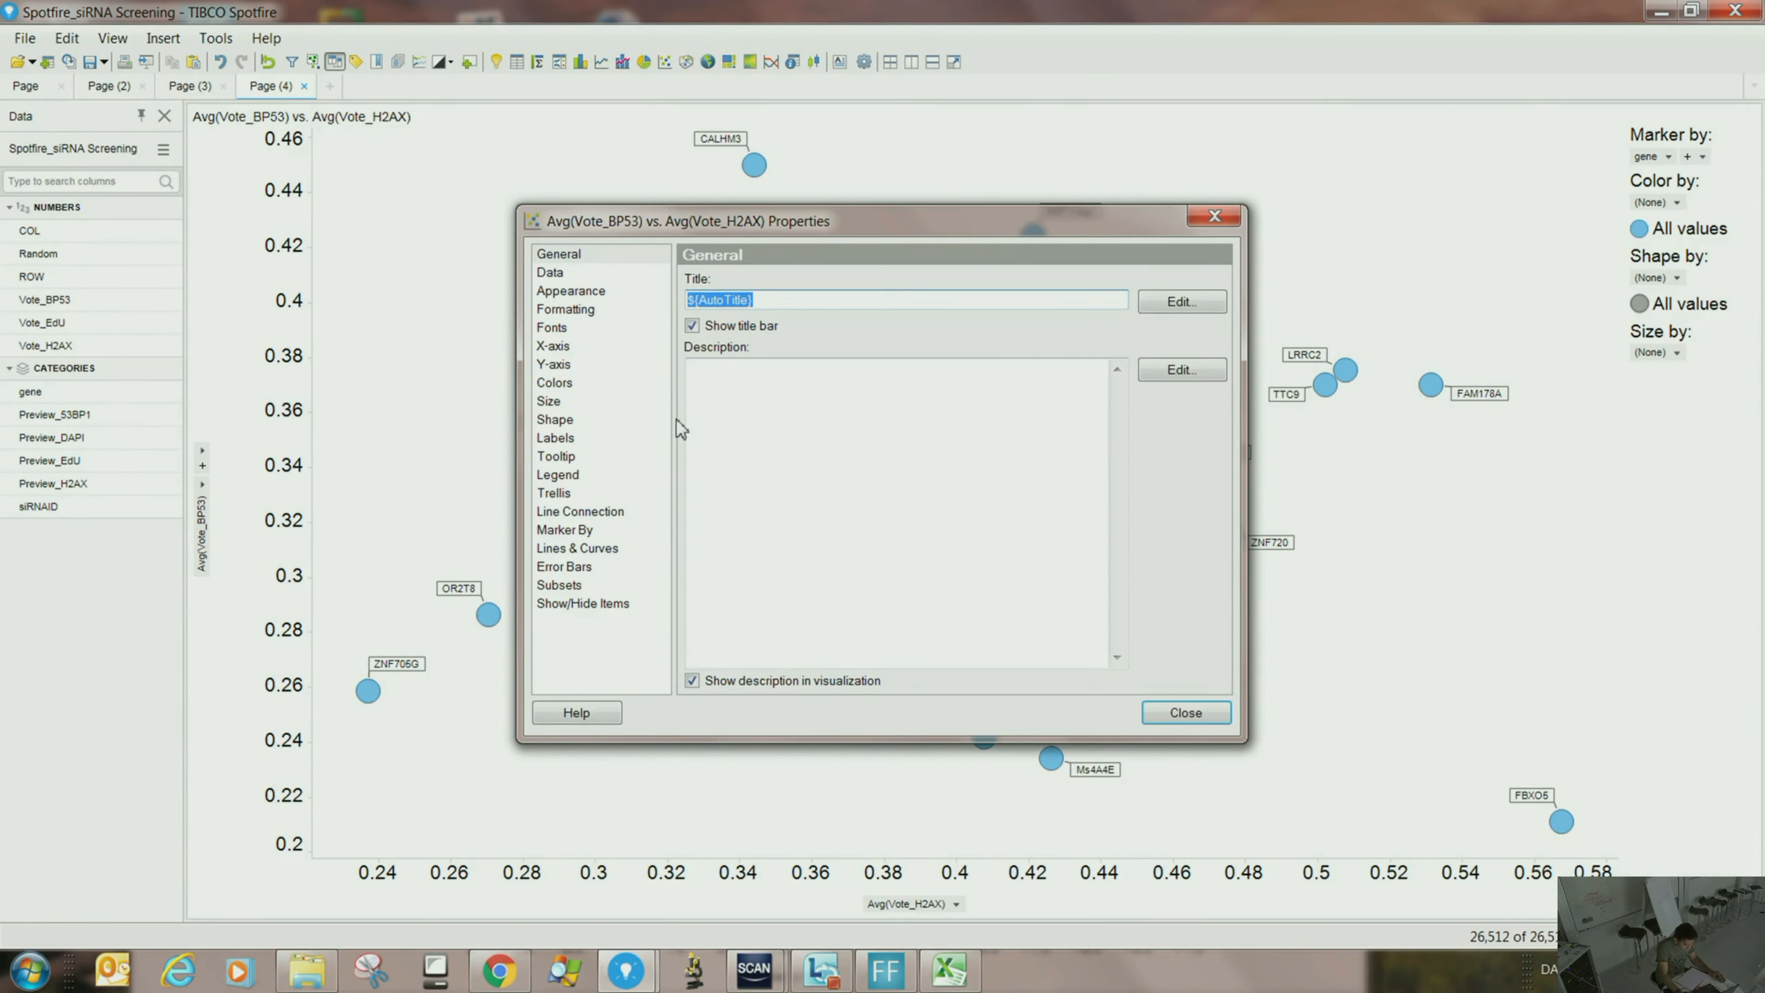
click(555, 437)
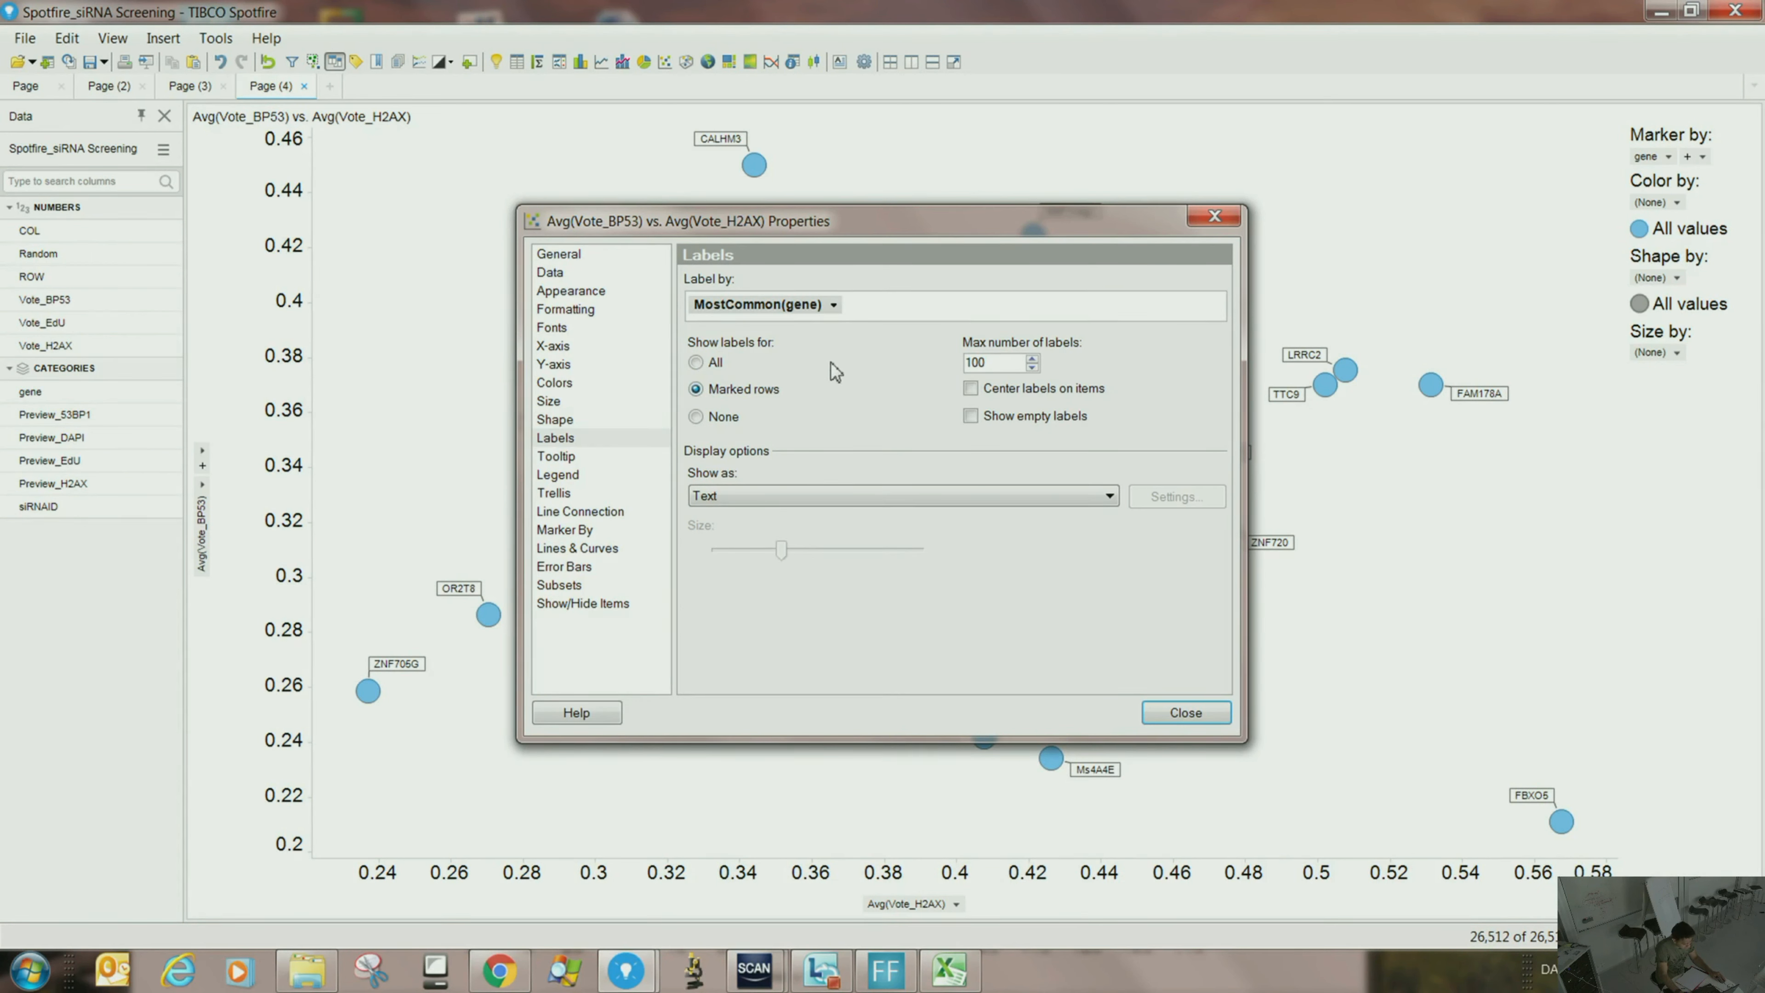
click(833, 305)
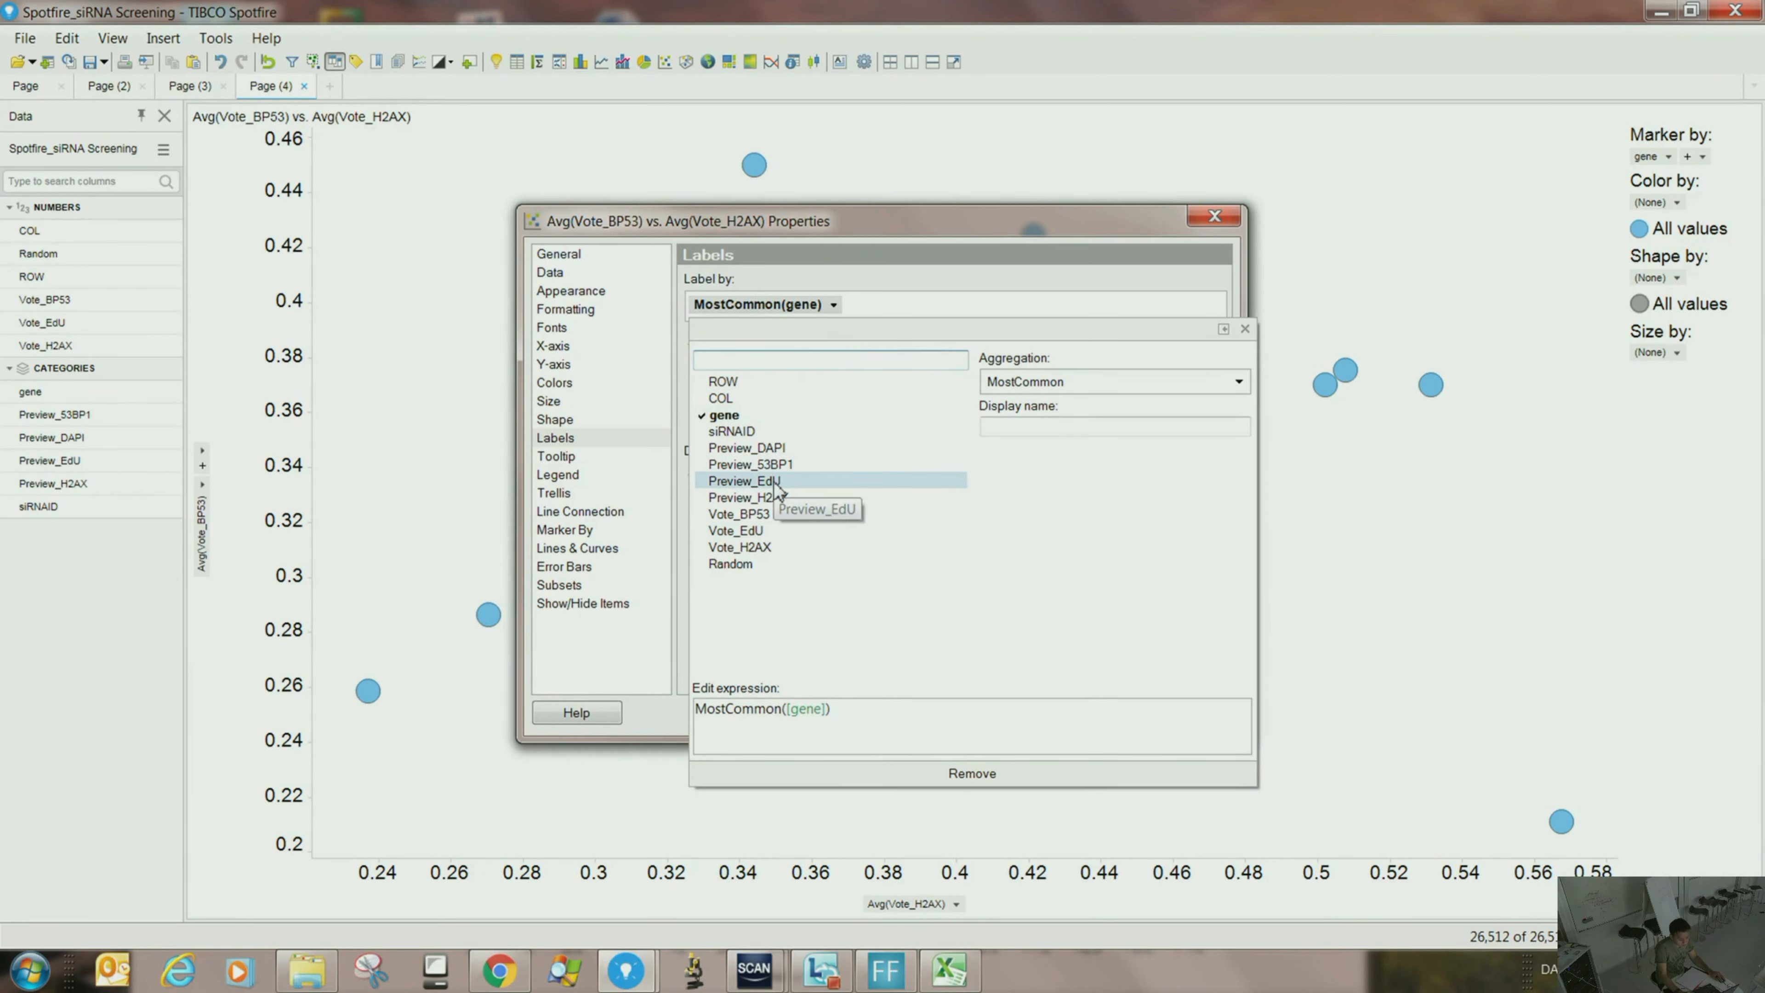
click(772, 449)
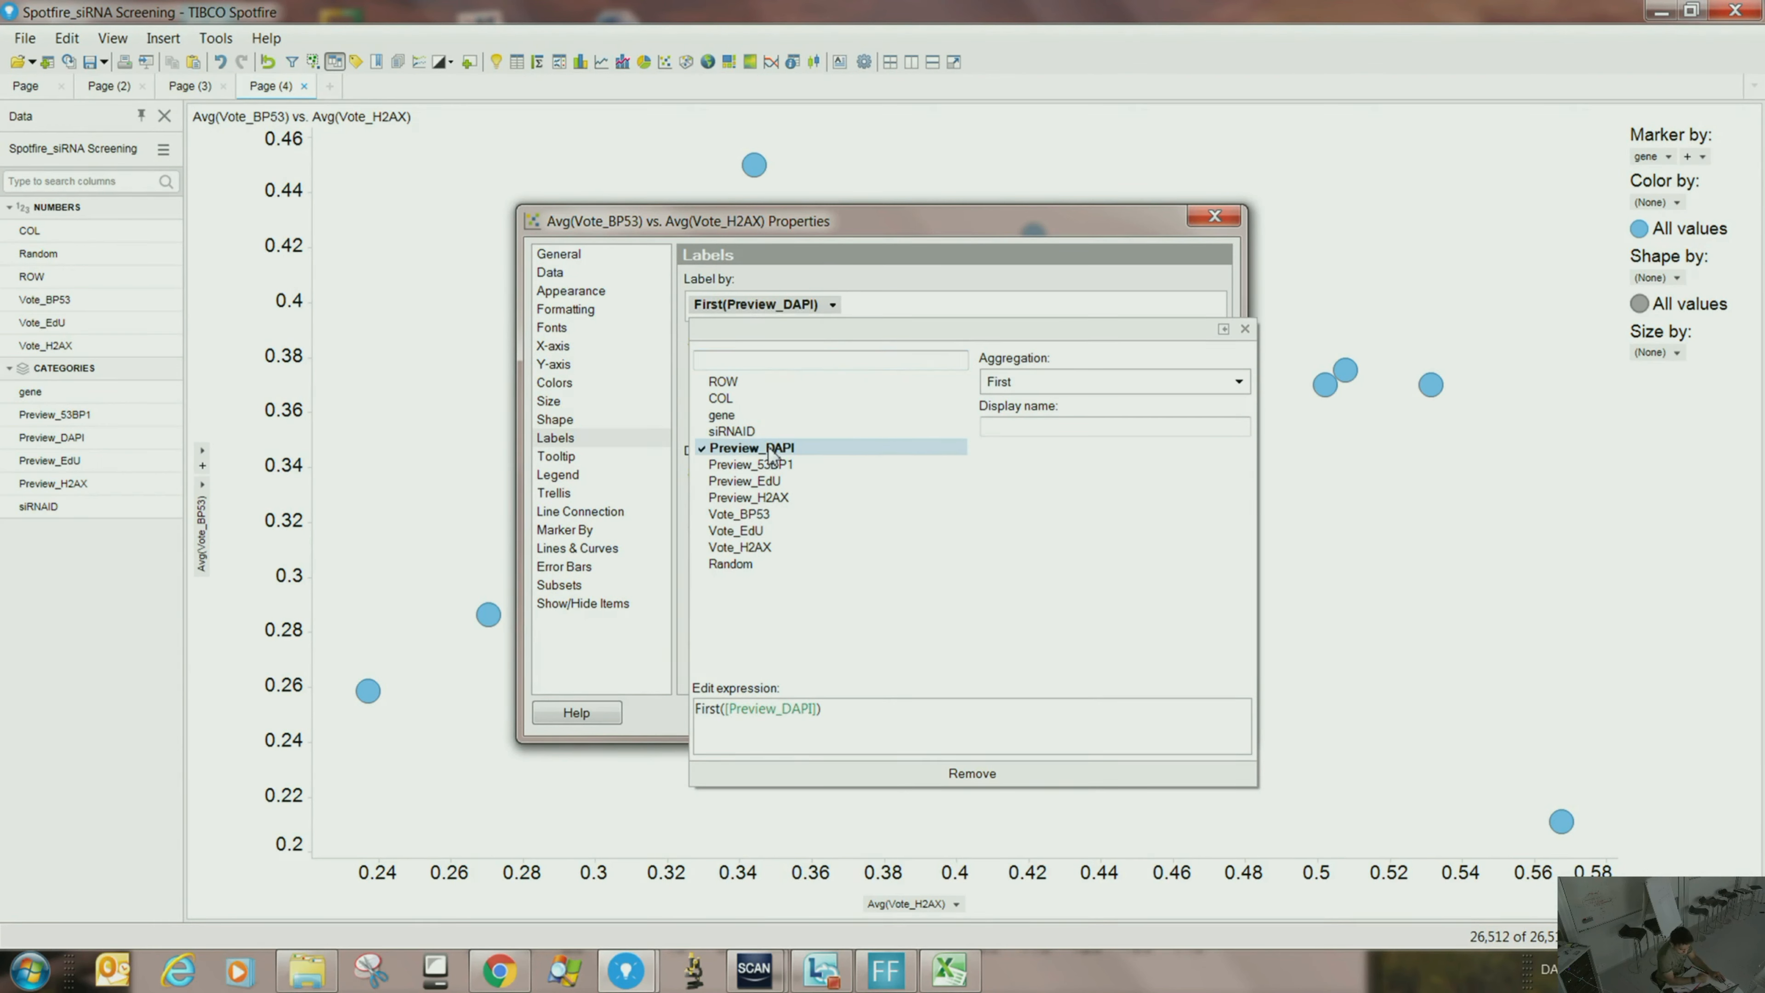
click(1067, 381)
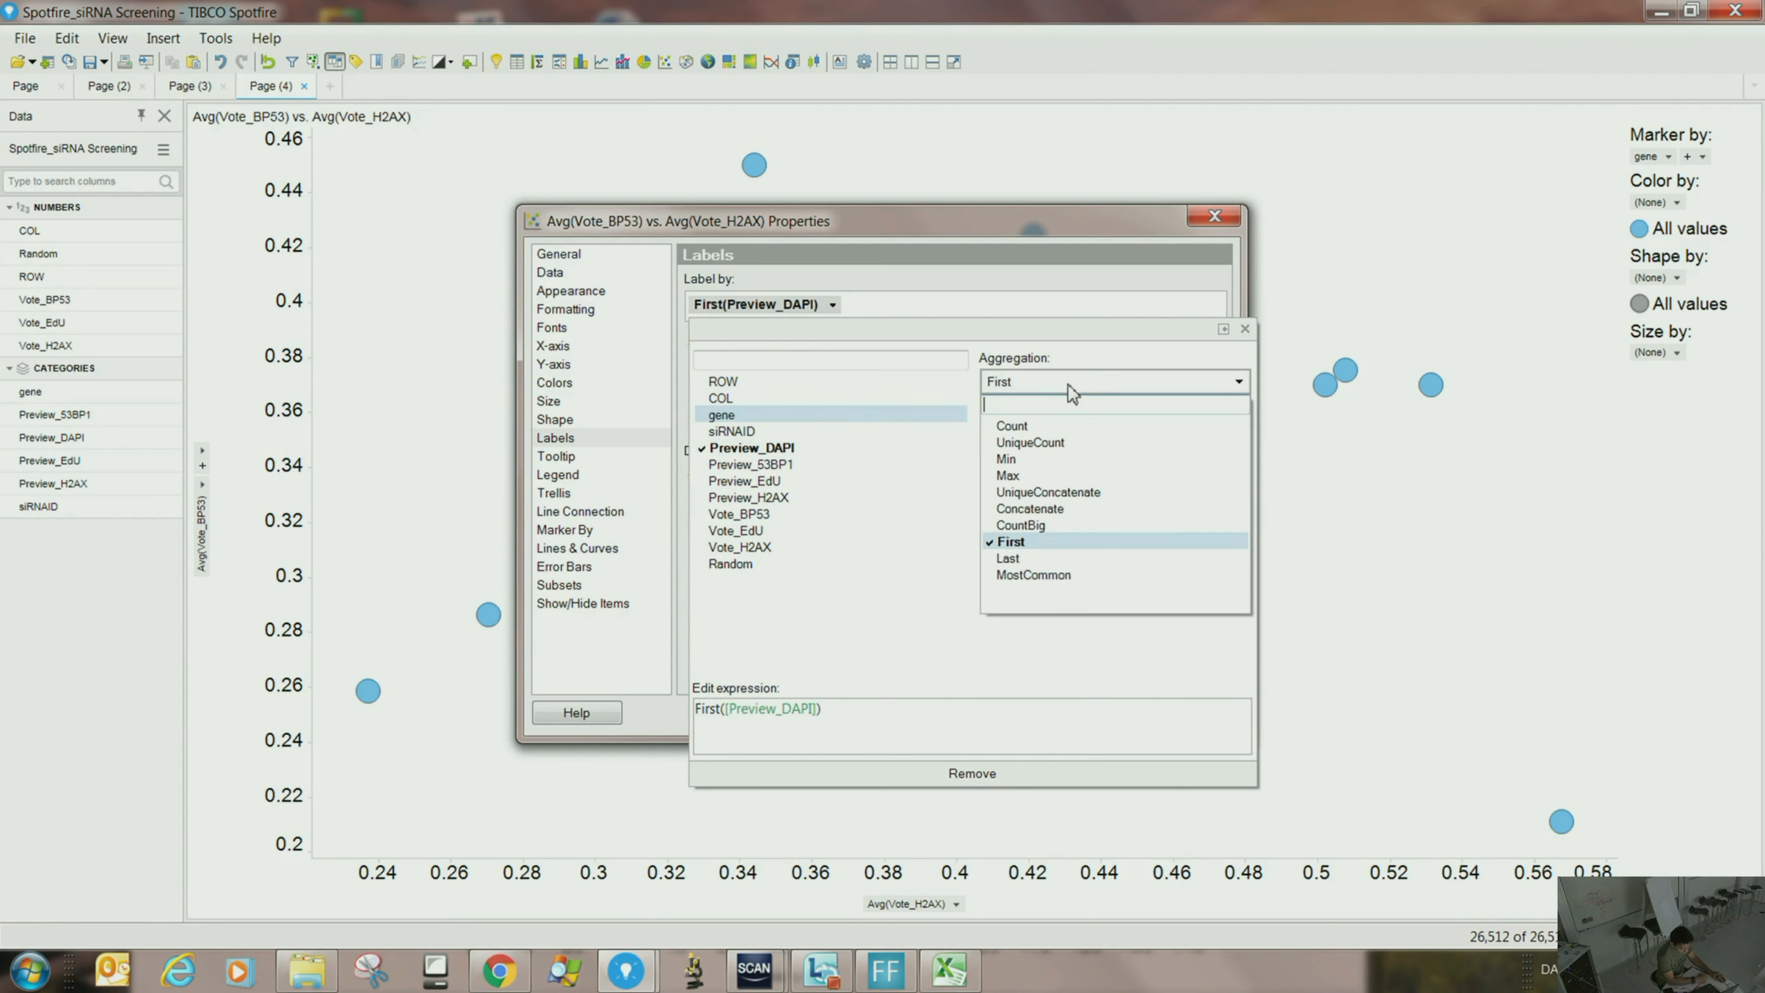
click(1052, 574)
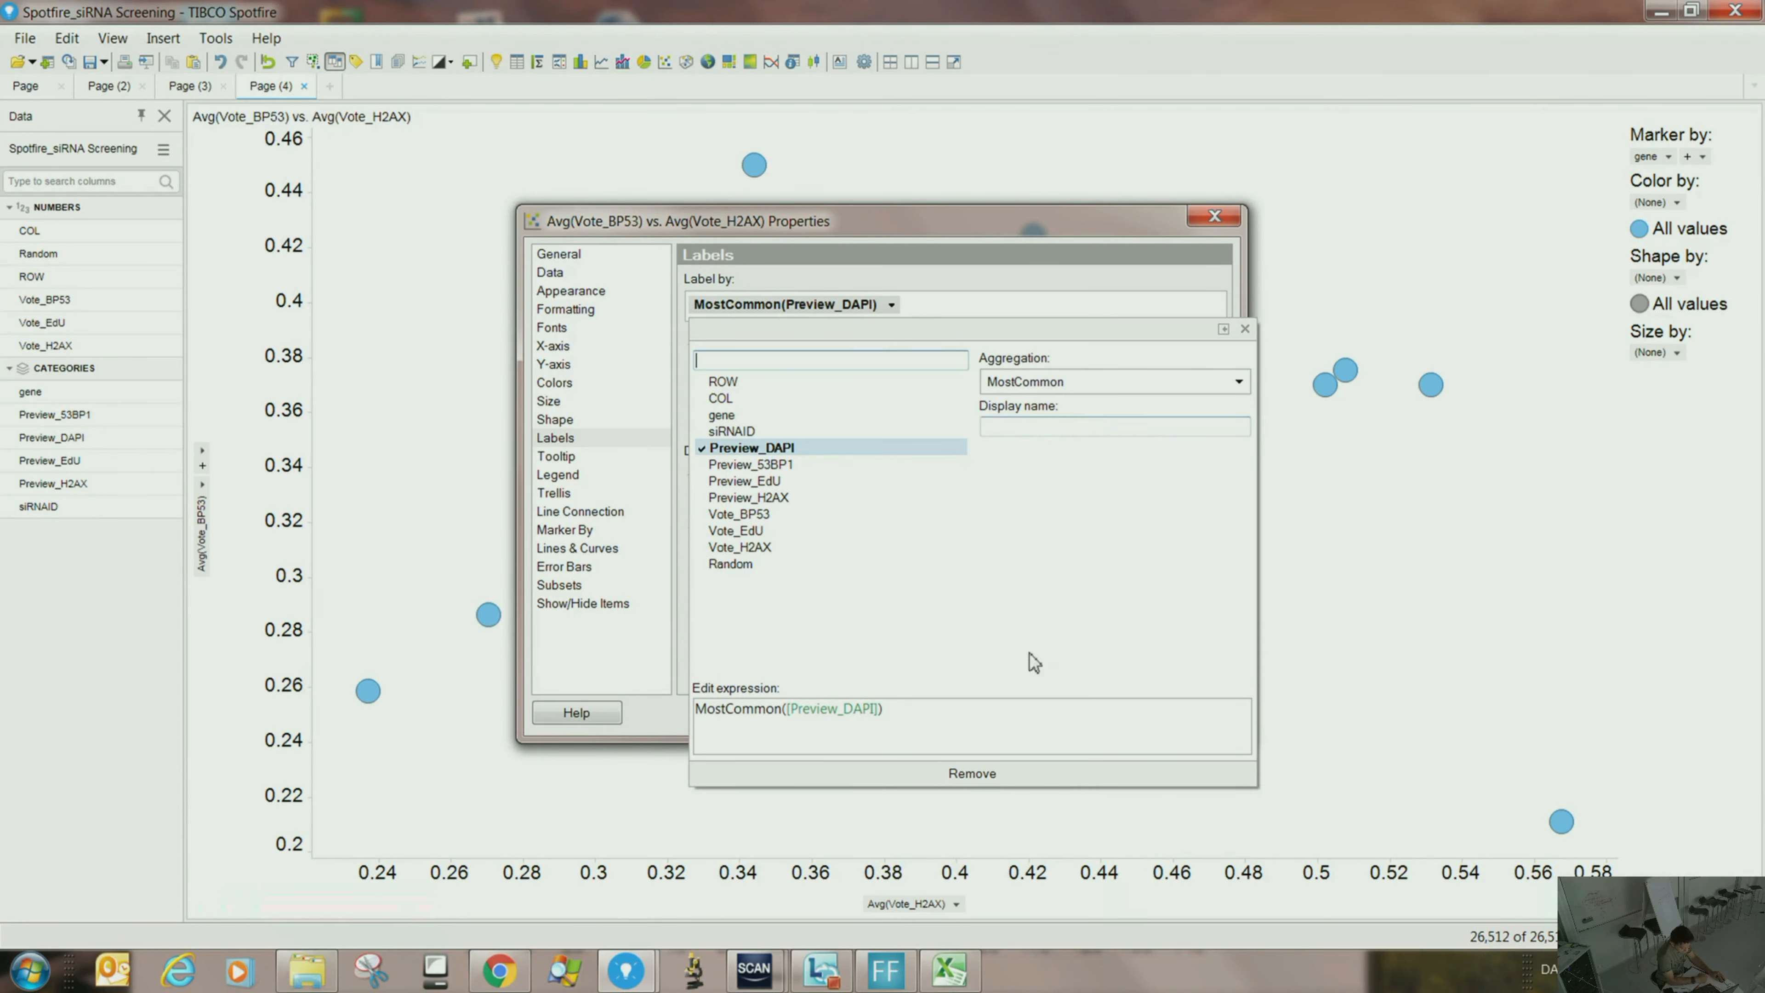
click(1076, 273)
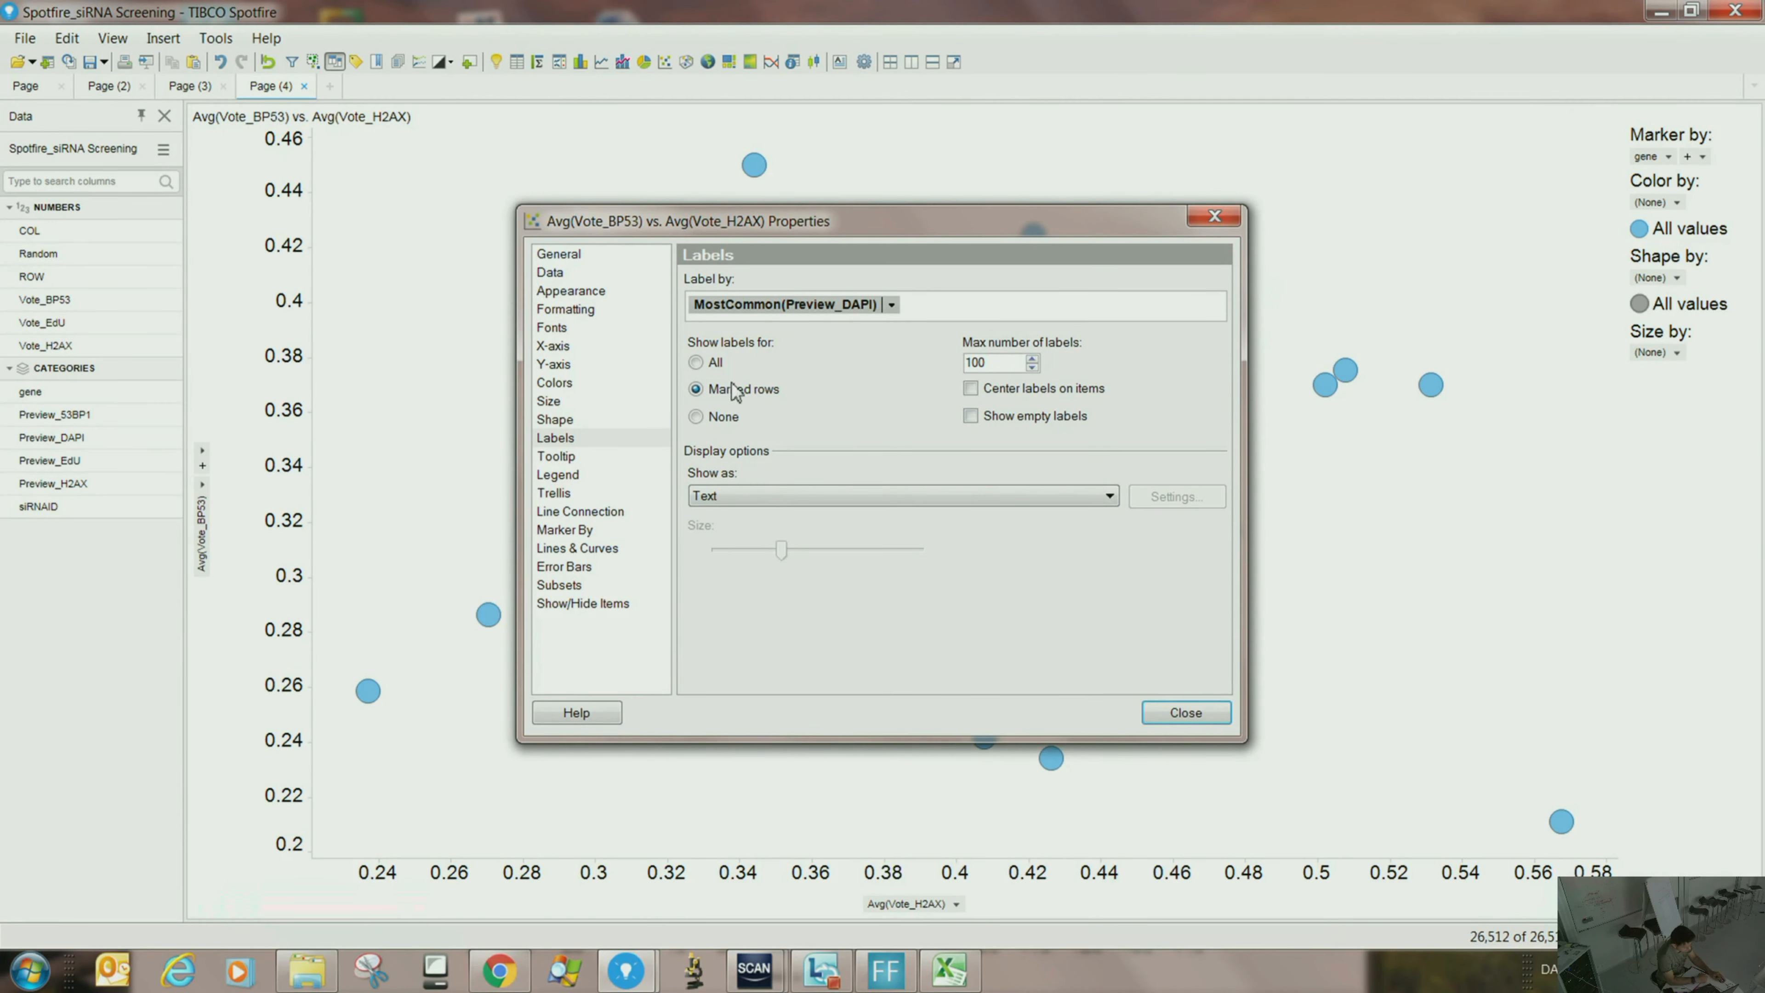
- Show the marked-row labels as Image from URL, slightly increase the image size, and close the properties
click(741, 497)
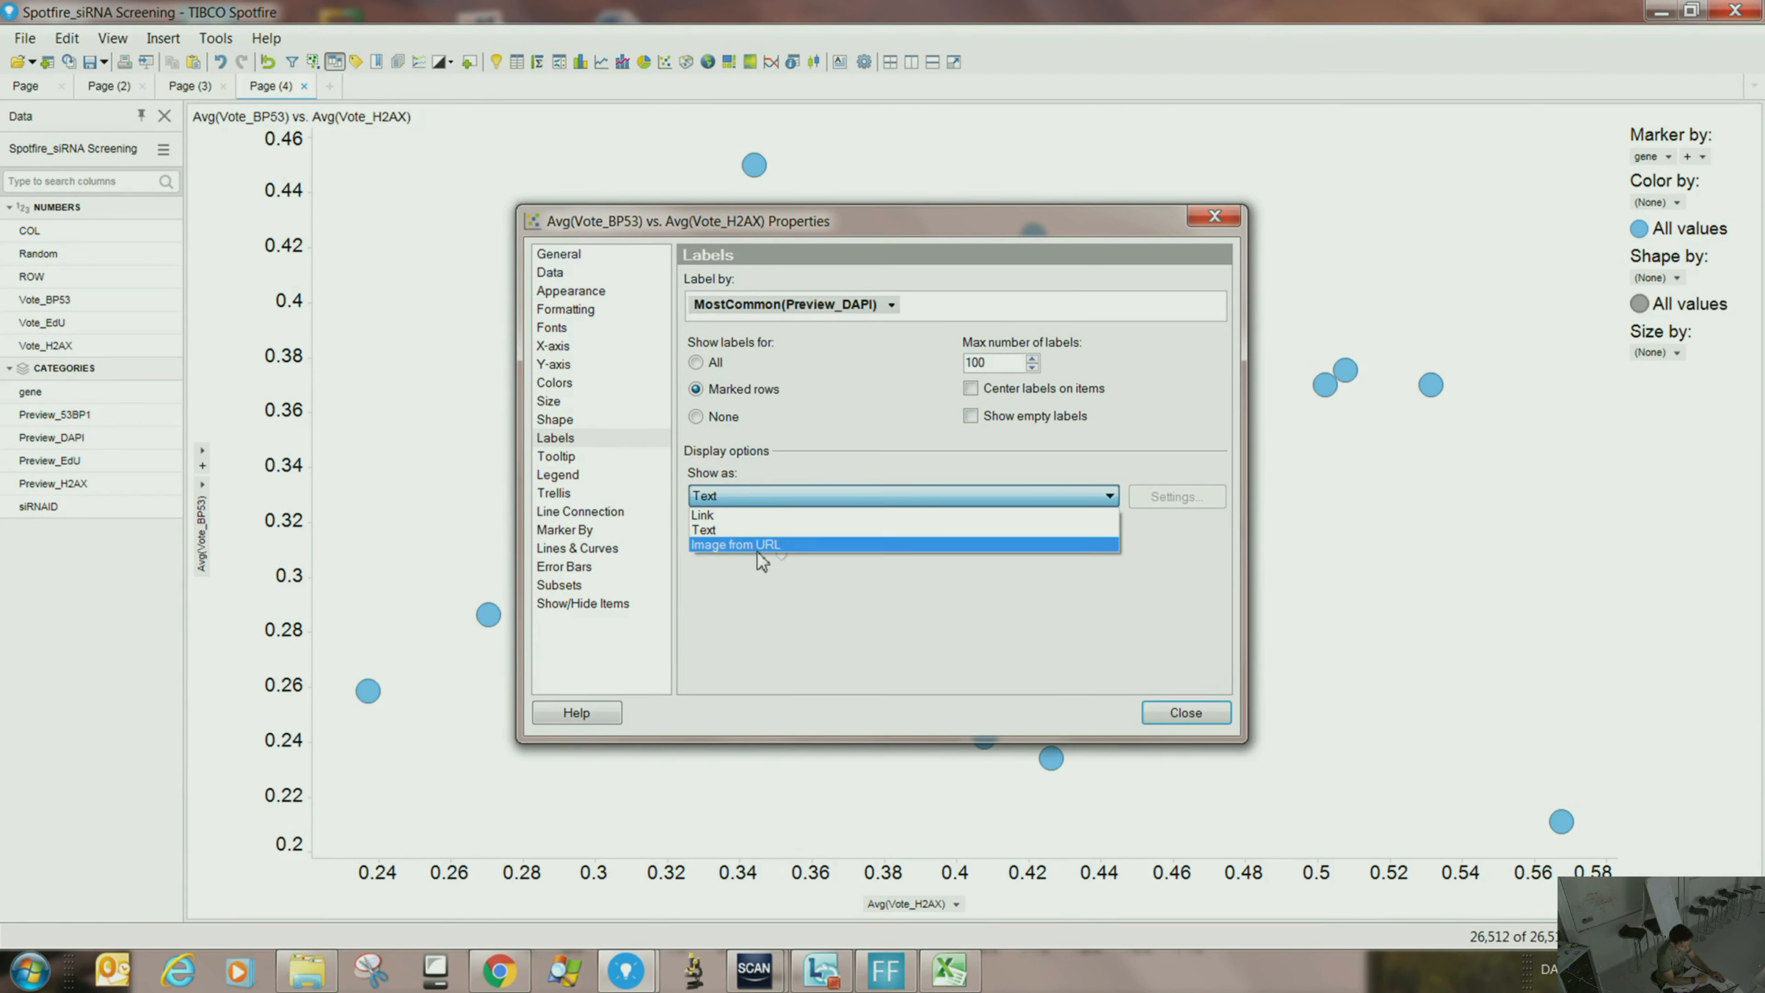
click(761, 549)
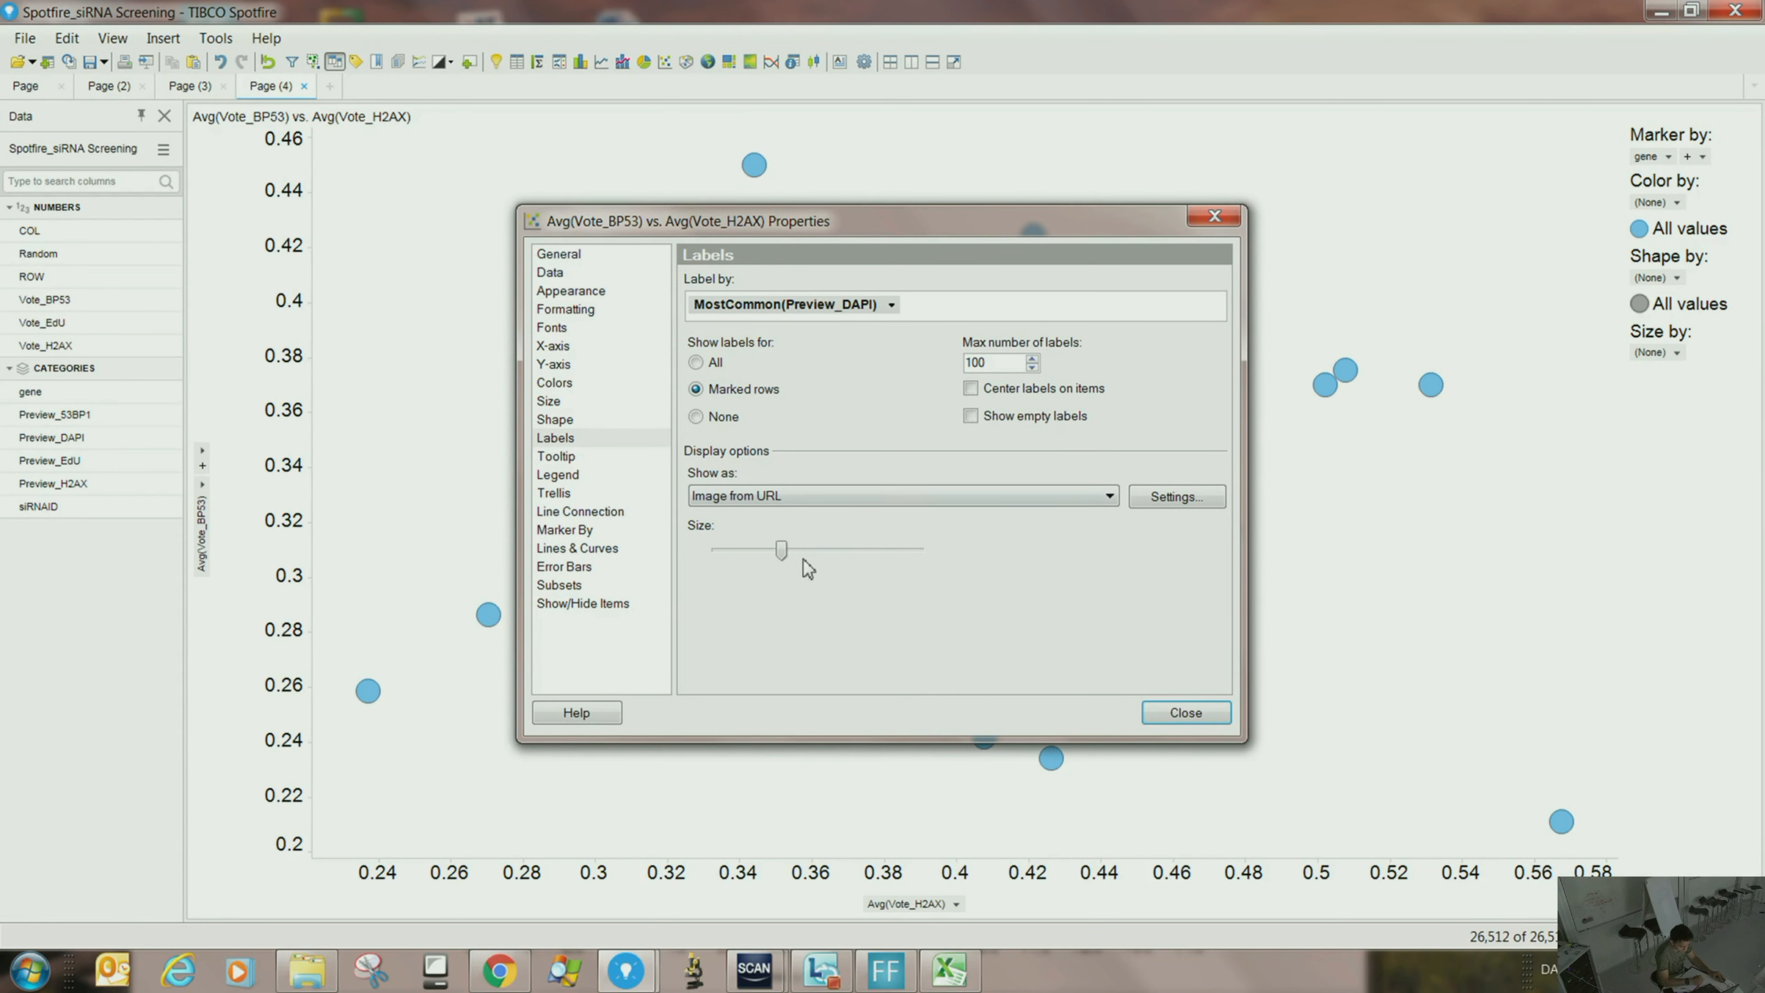
drag(782, 555, 788, 553)
click(1207, 716)
- Mark a cluster of genes in the plot's centre and another at lower Vote_H2AX to view their nucleus images, and clear the marking
drag(1012, 360, 1138, 477)
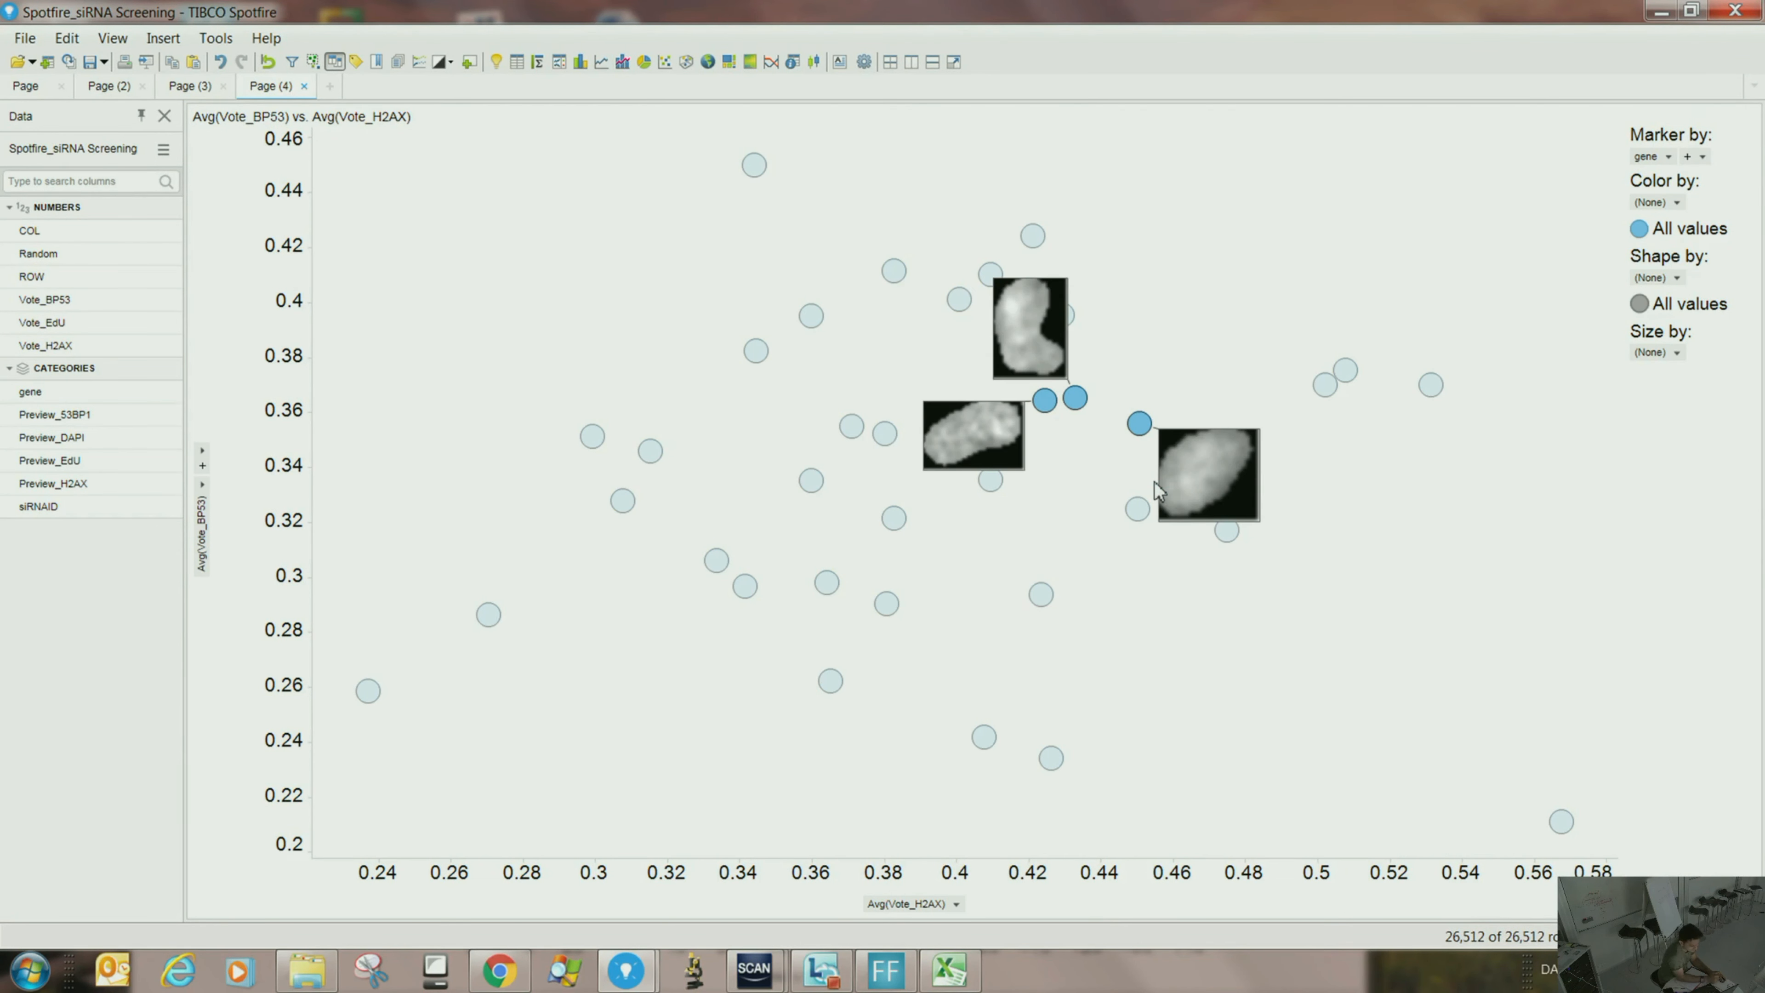
drag(518, 398, 744, 587)
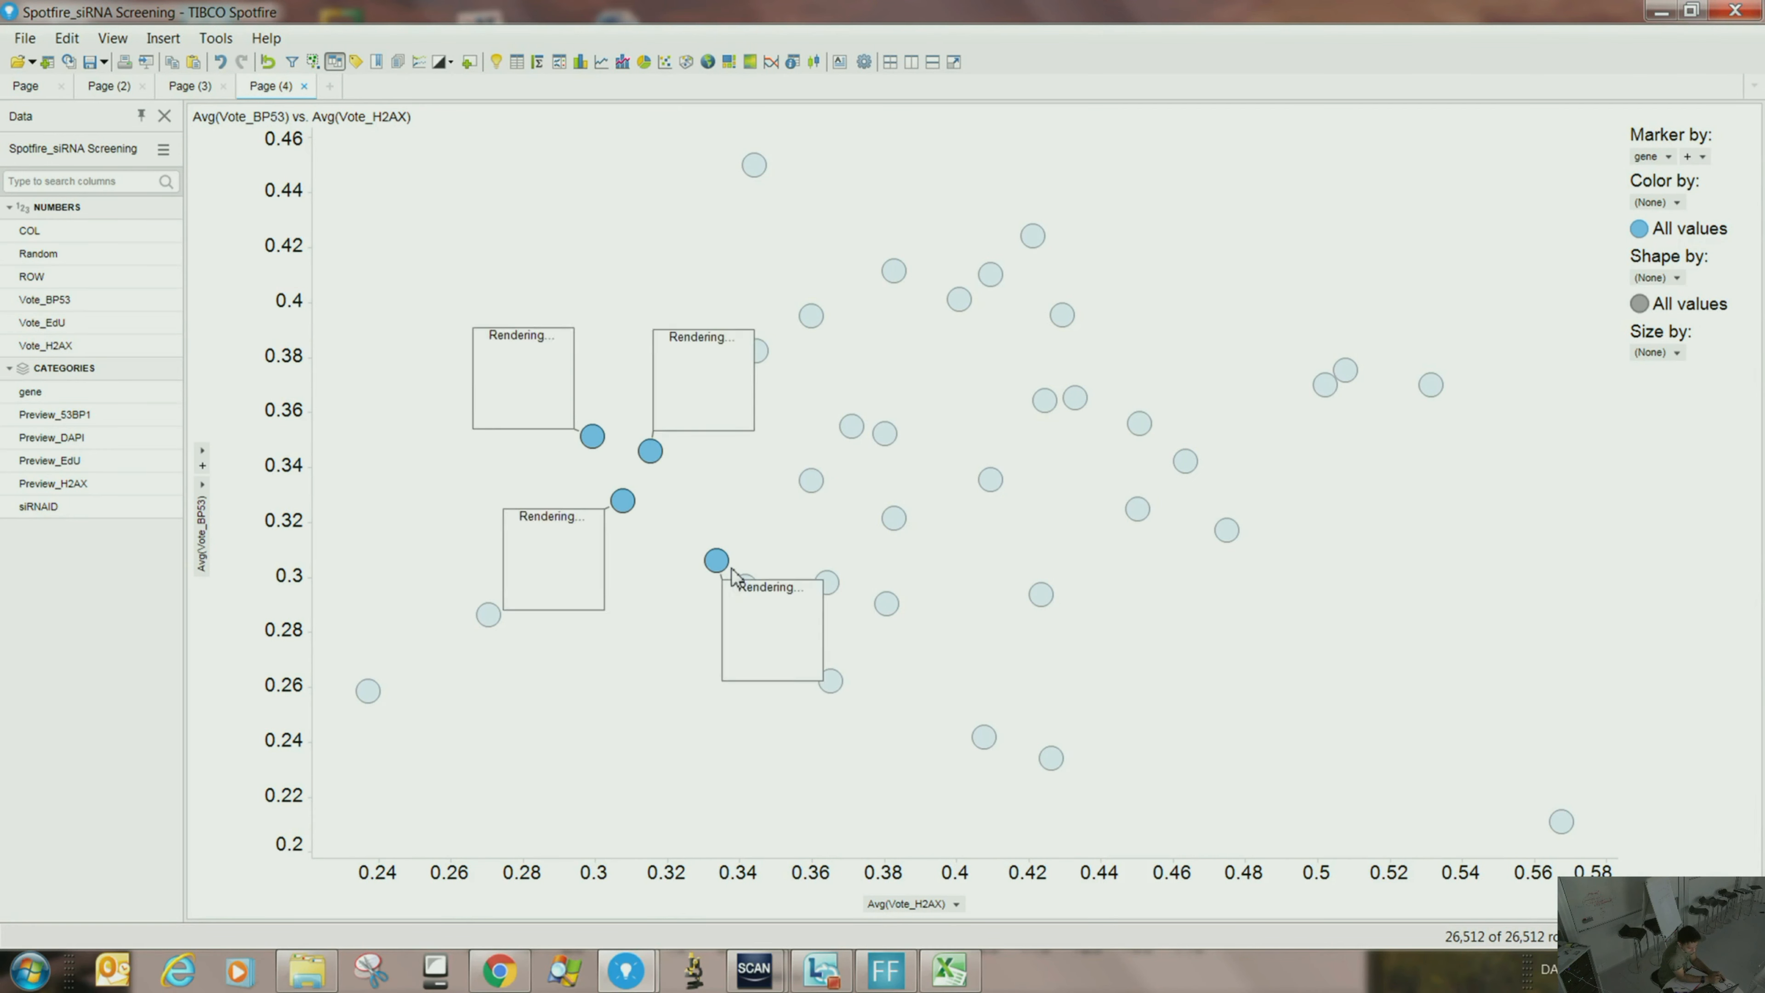
drag(1222, 282, 1538, 487)
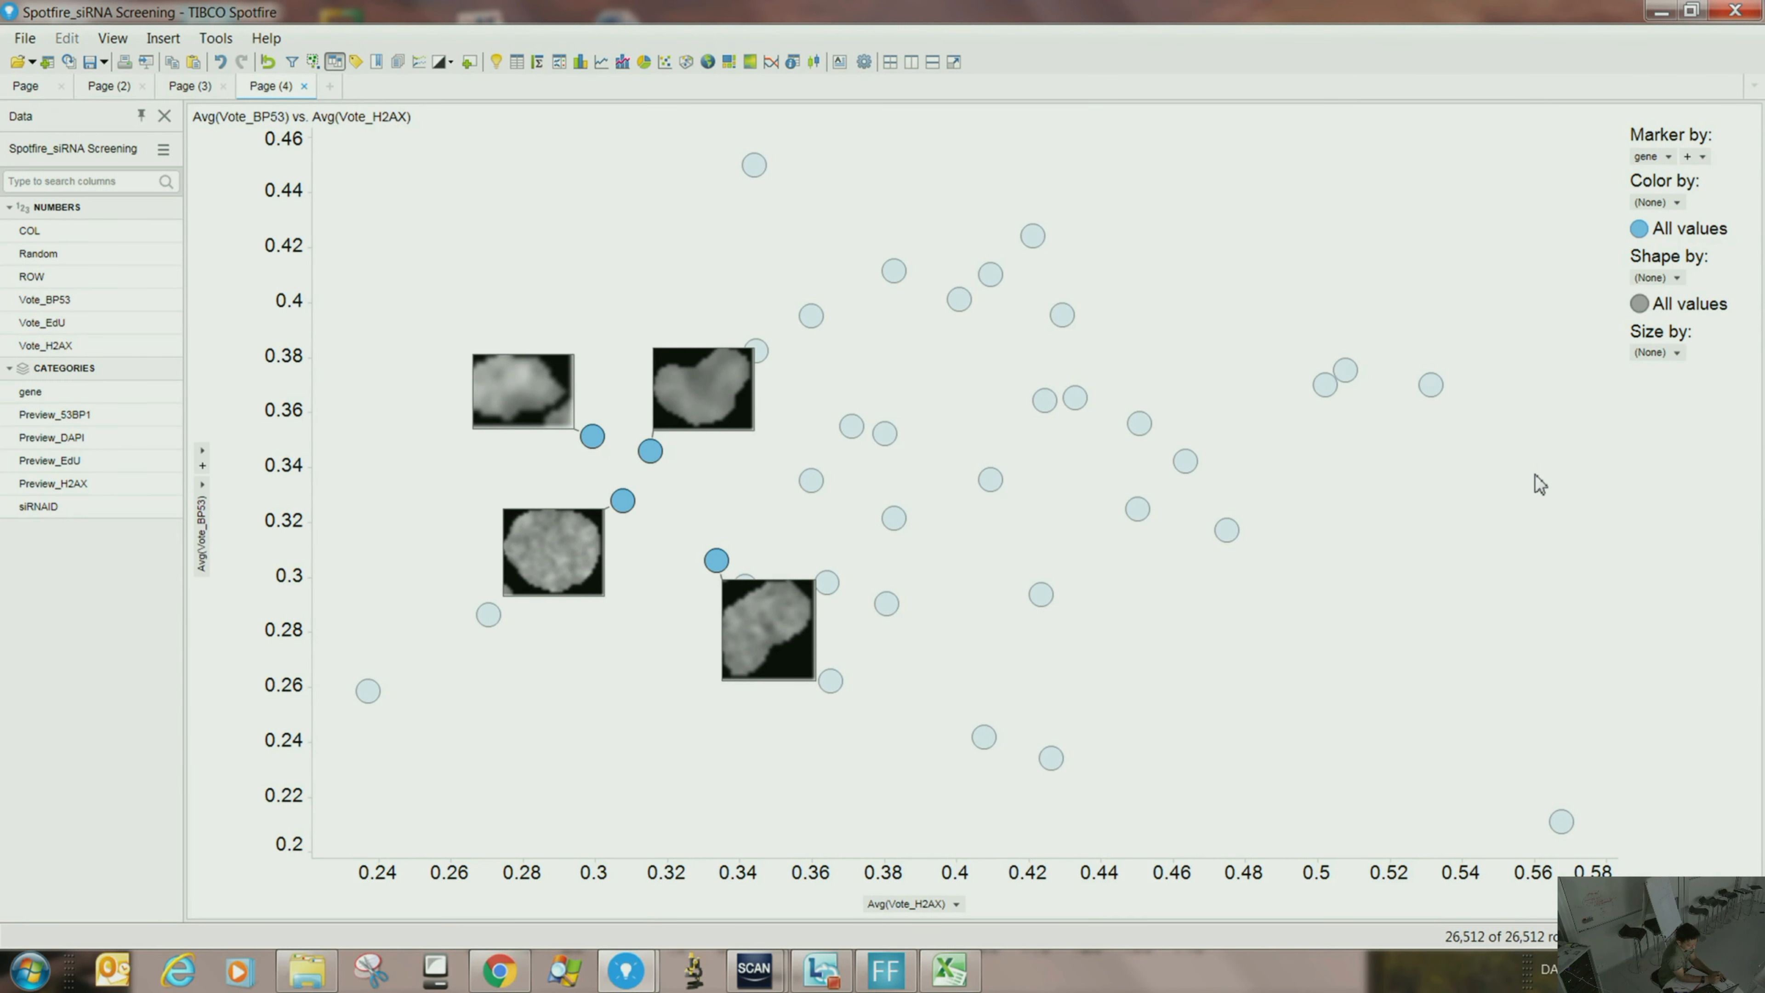
click(1340, 550)
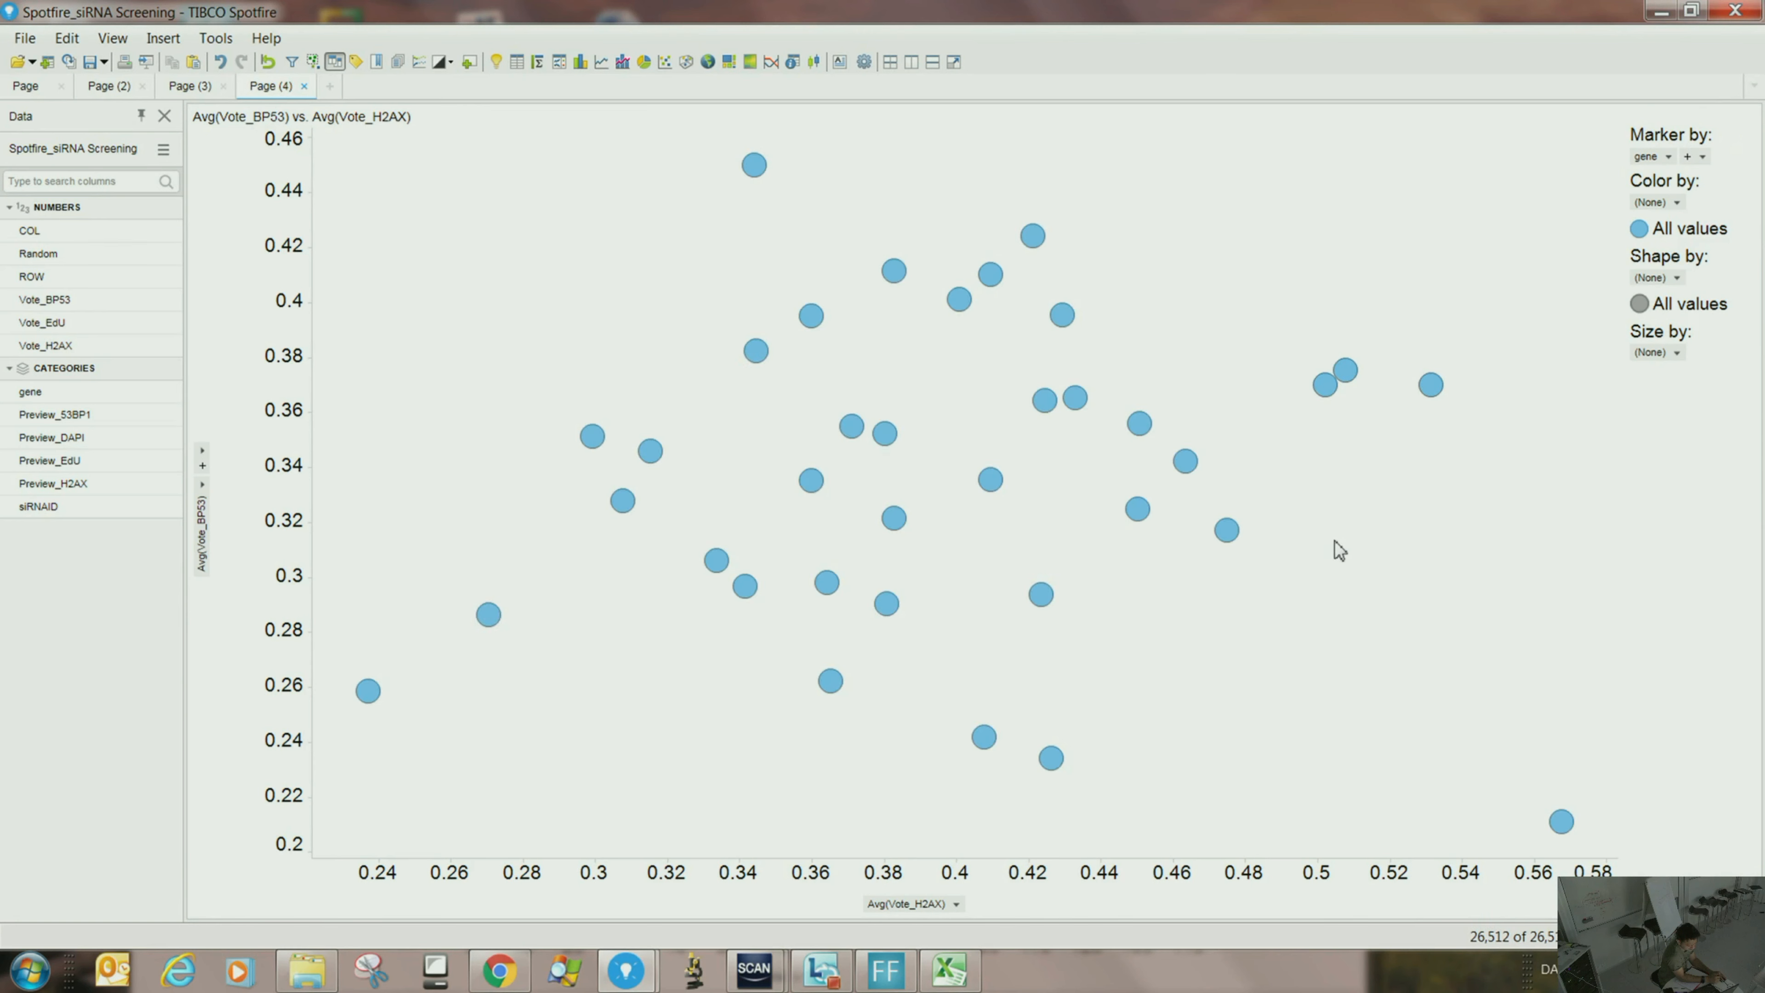
- Add First(gene) as a text value to the scatter plot's tooltip
right_click(1310, 519)
click(1344, 860)
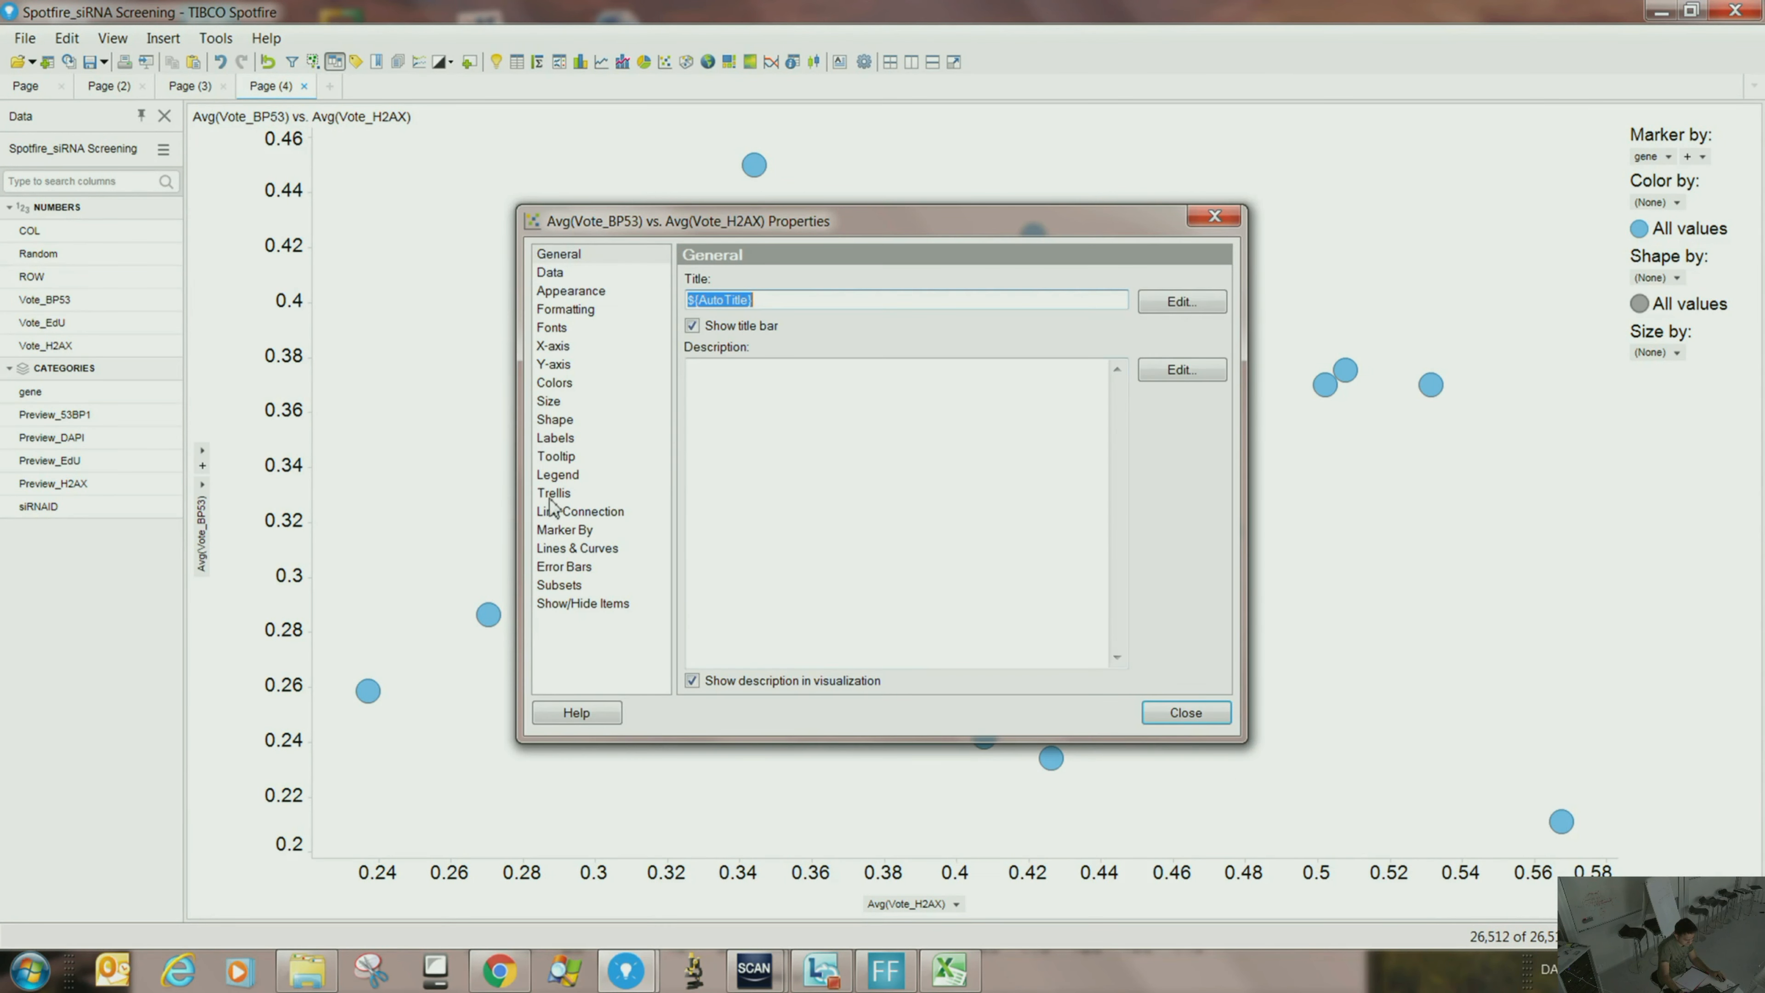
click(570, 458)
click(566, 442)
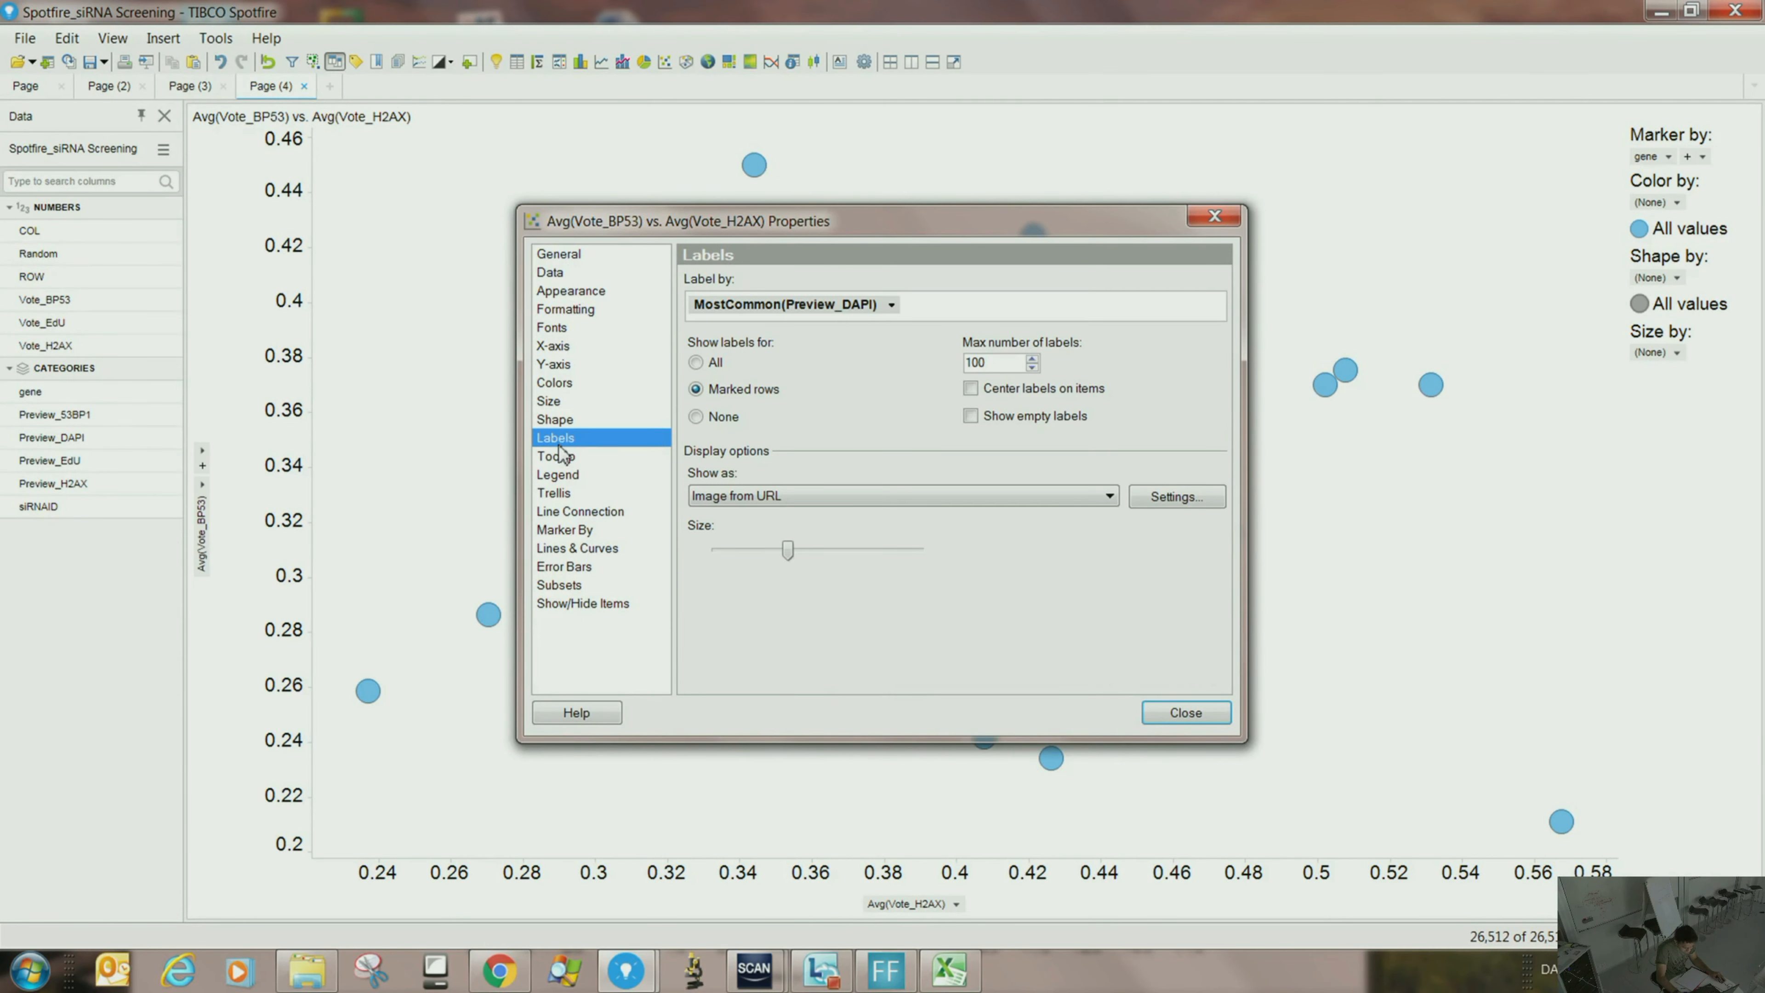
click(570, 476)
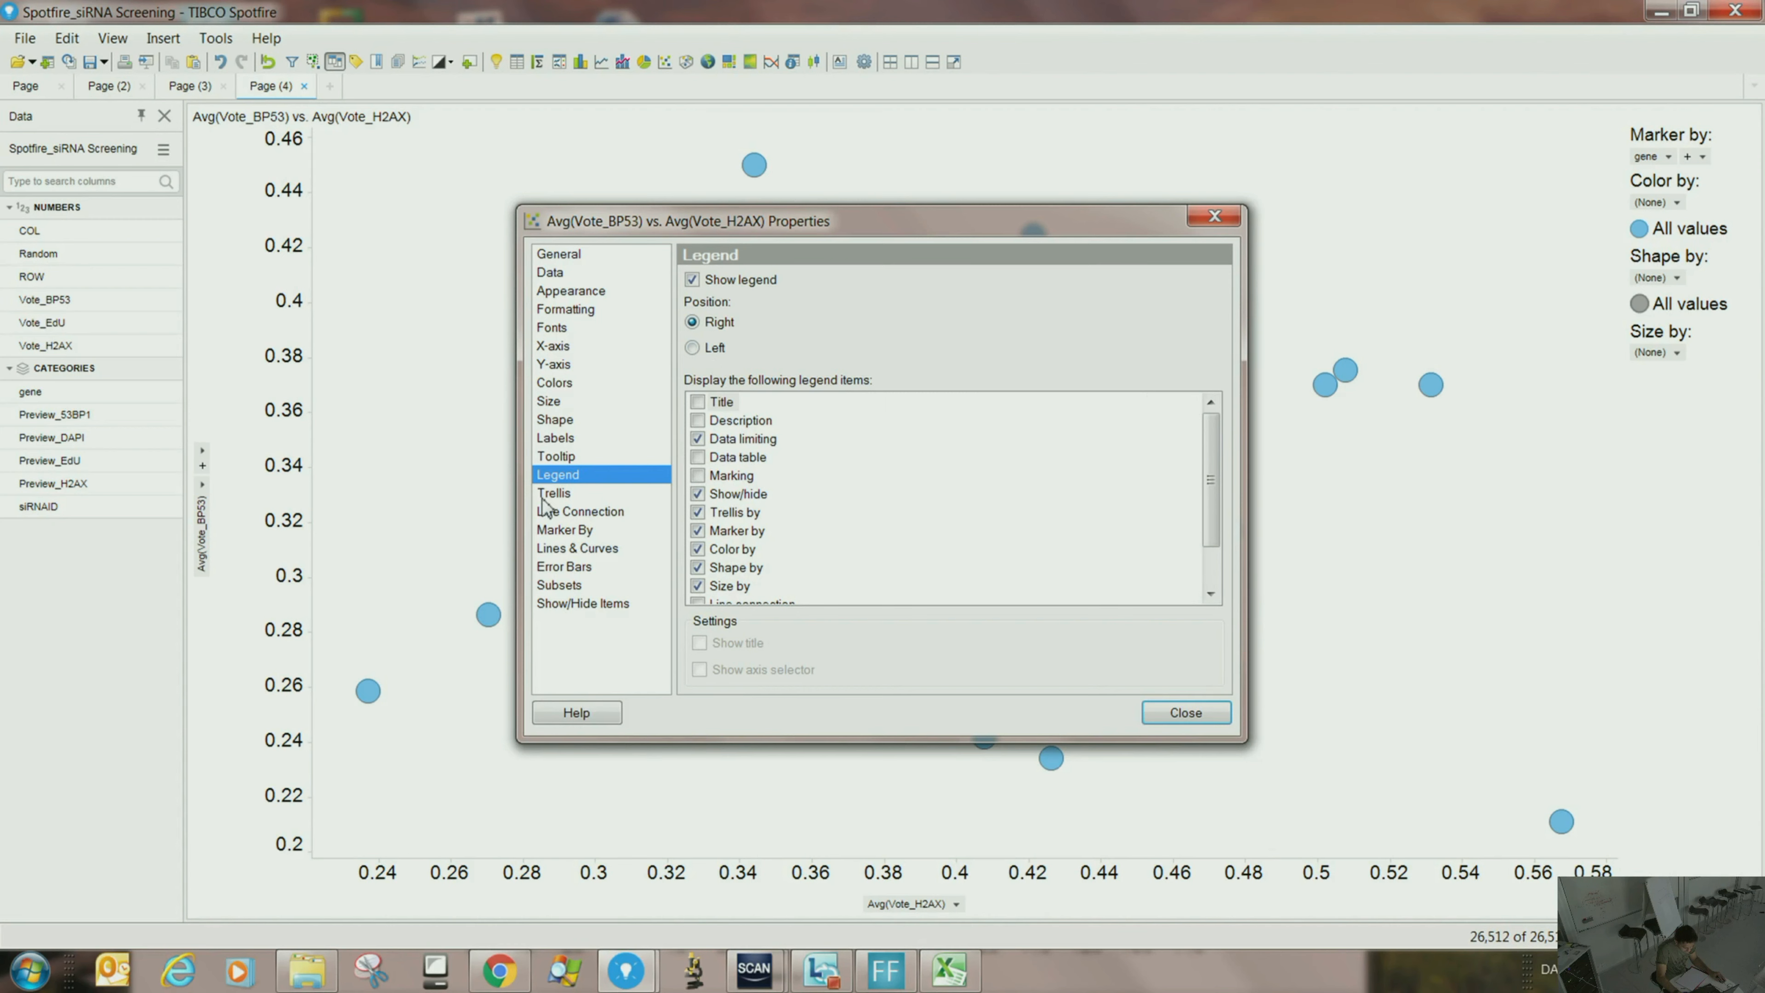
click(565, 458)
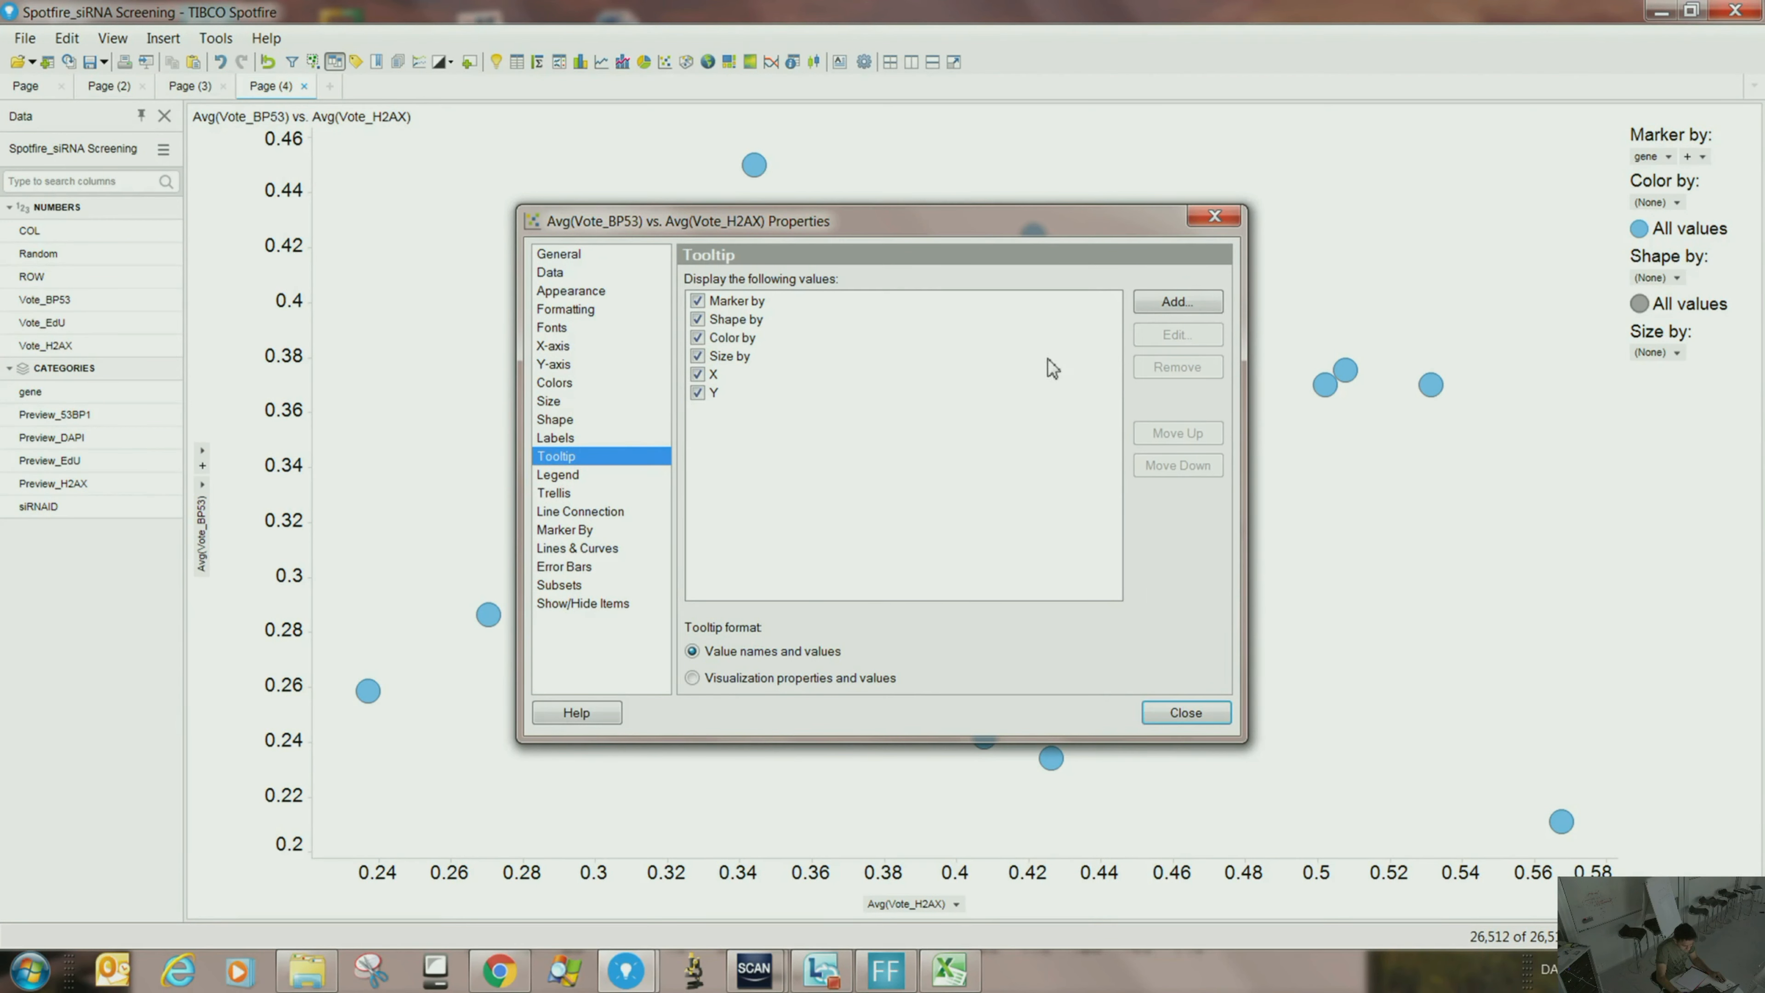
click(1177, 301)
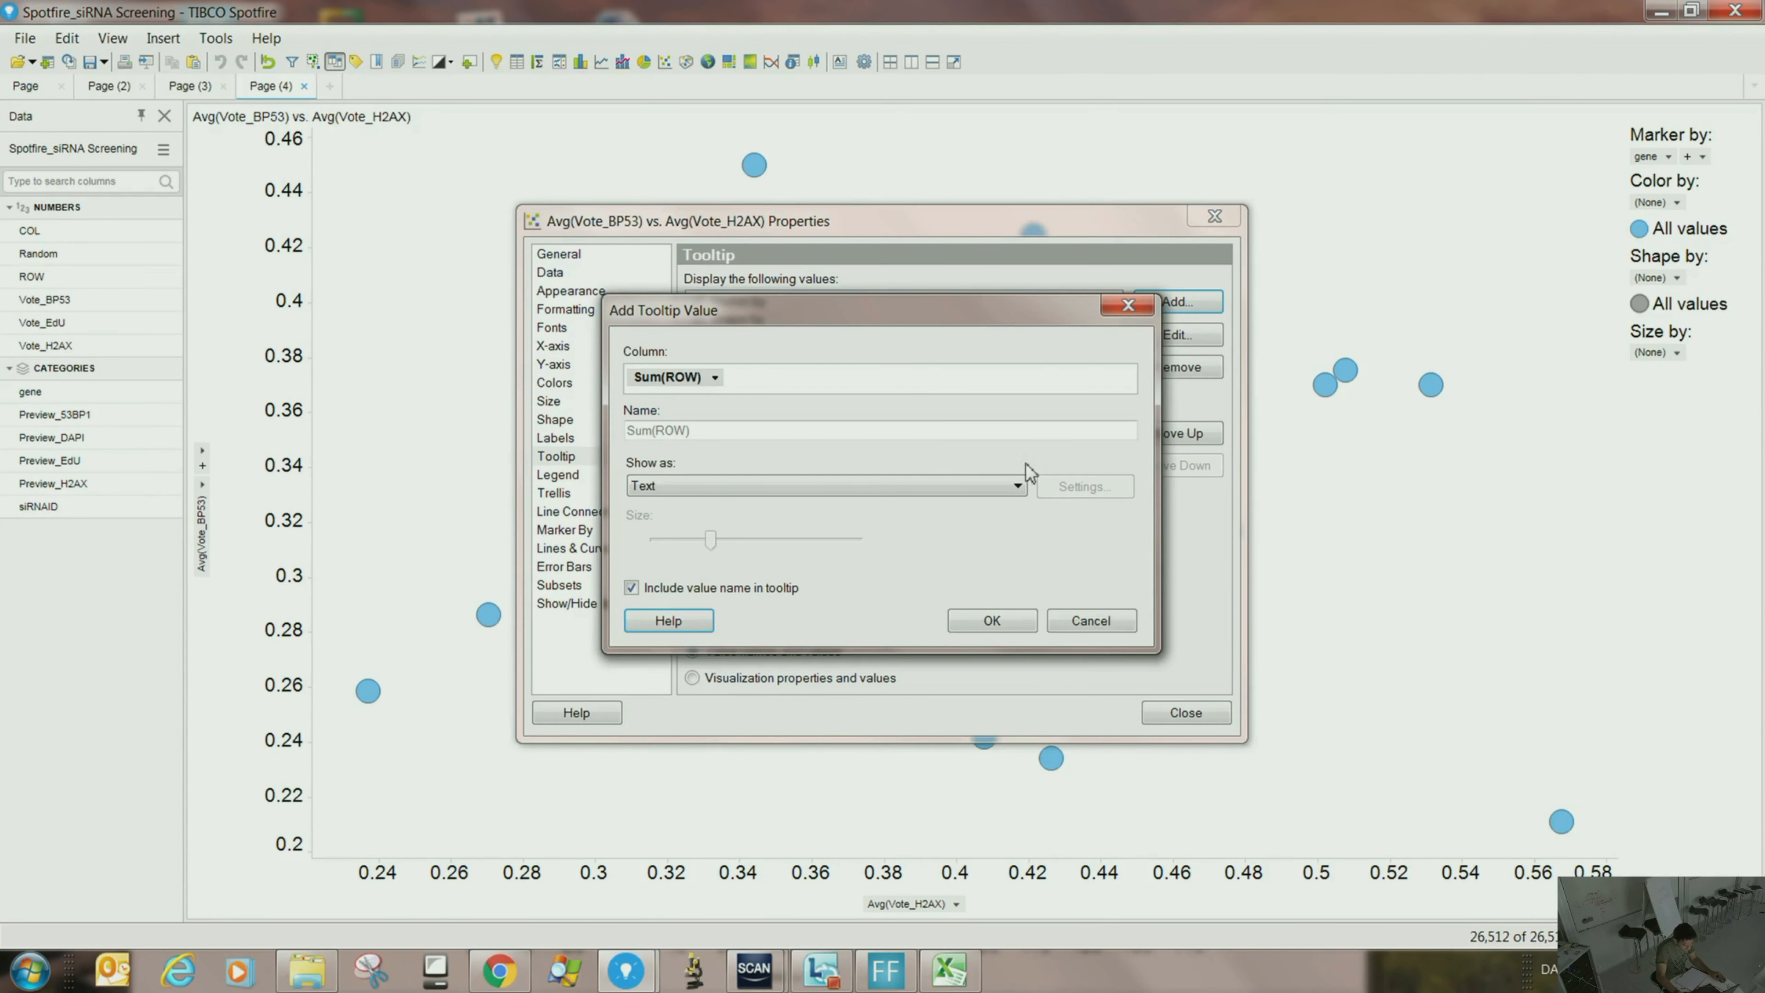
click(714, 377)
click(714, 489)
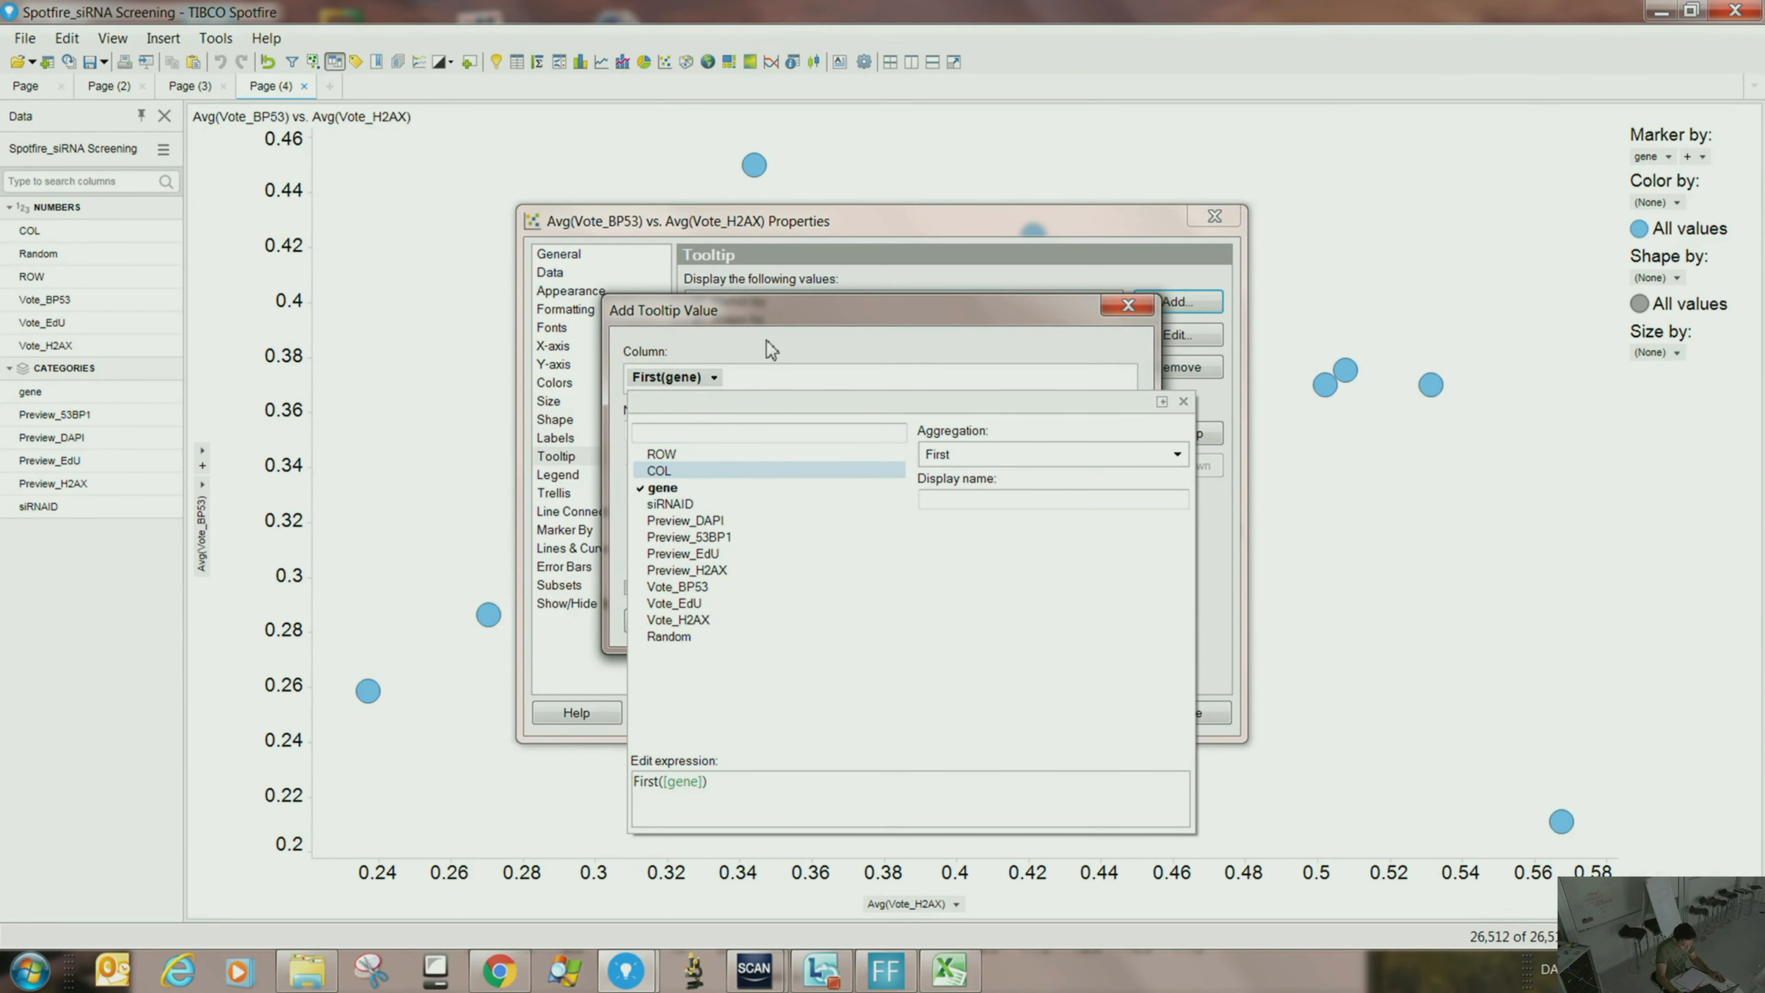
click(992, 620)
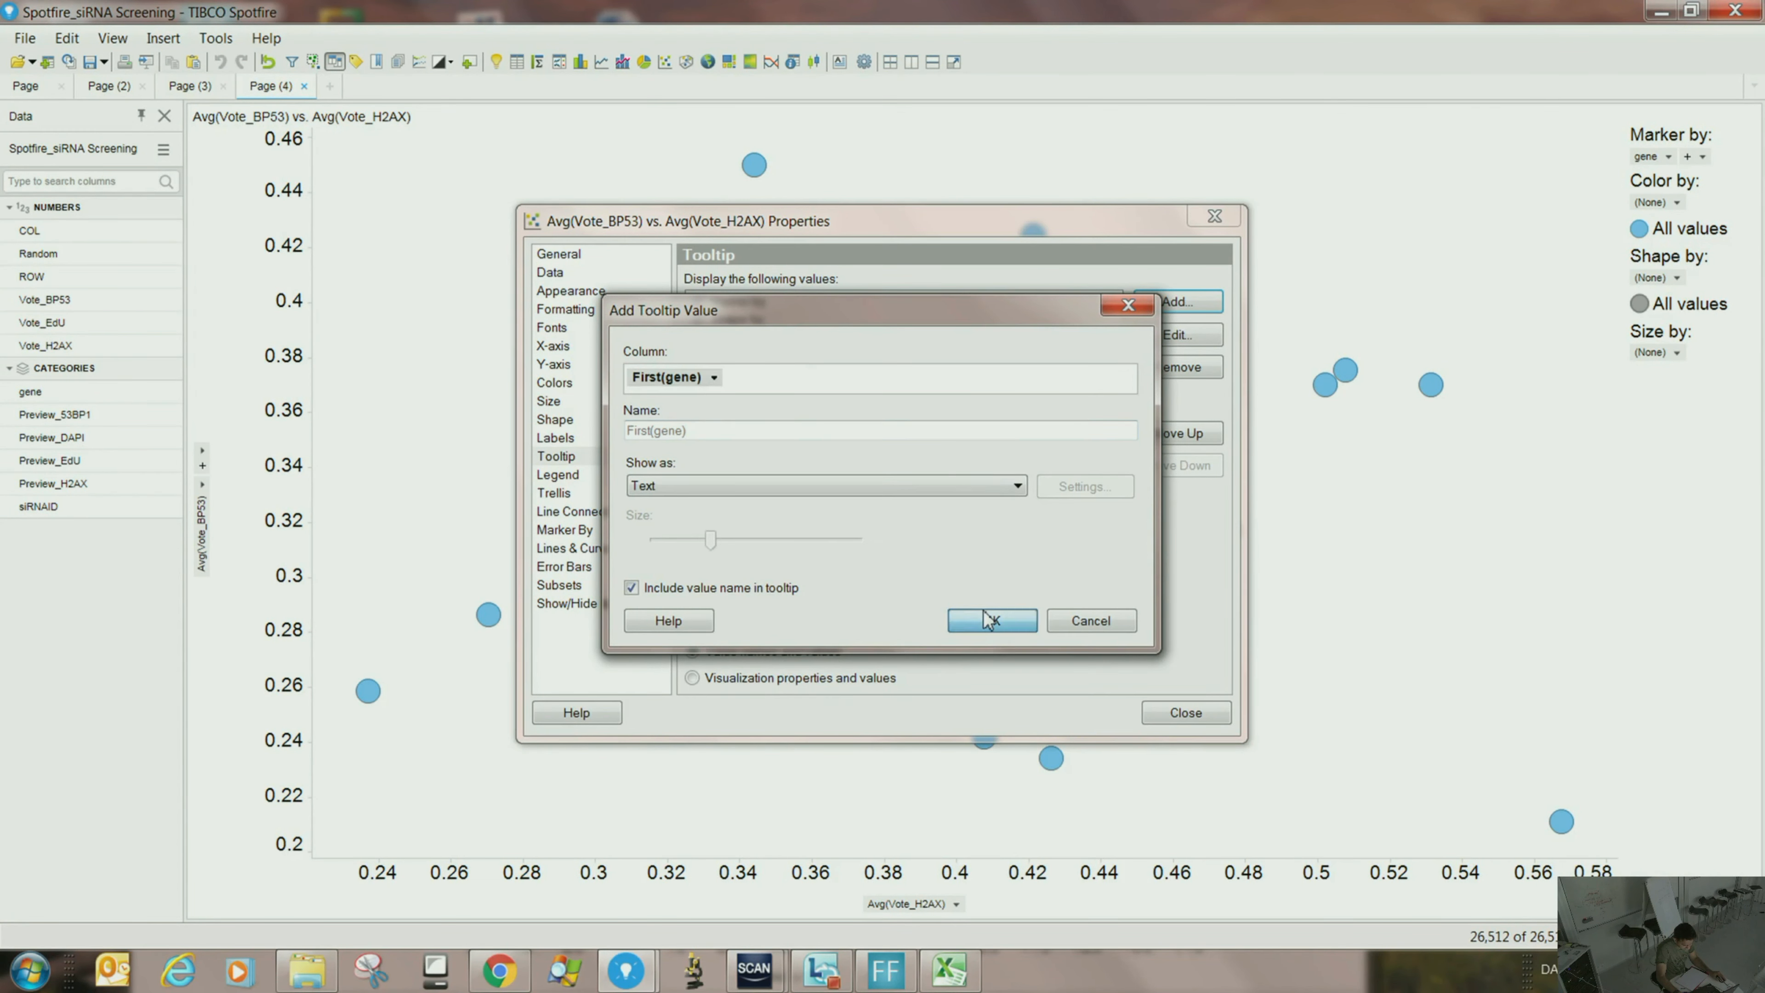
- Add First(siRNAID) as a text value to the scatter plot's tooltip
click(1178, 301)
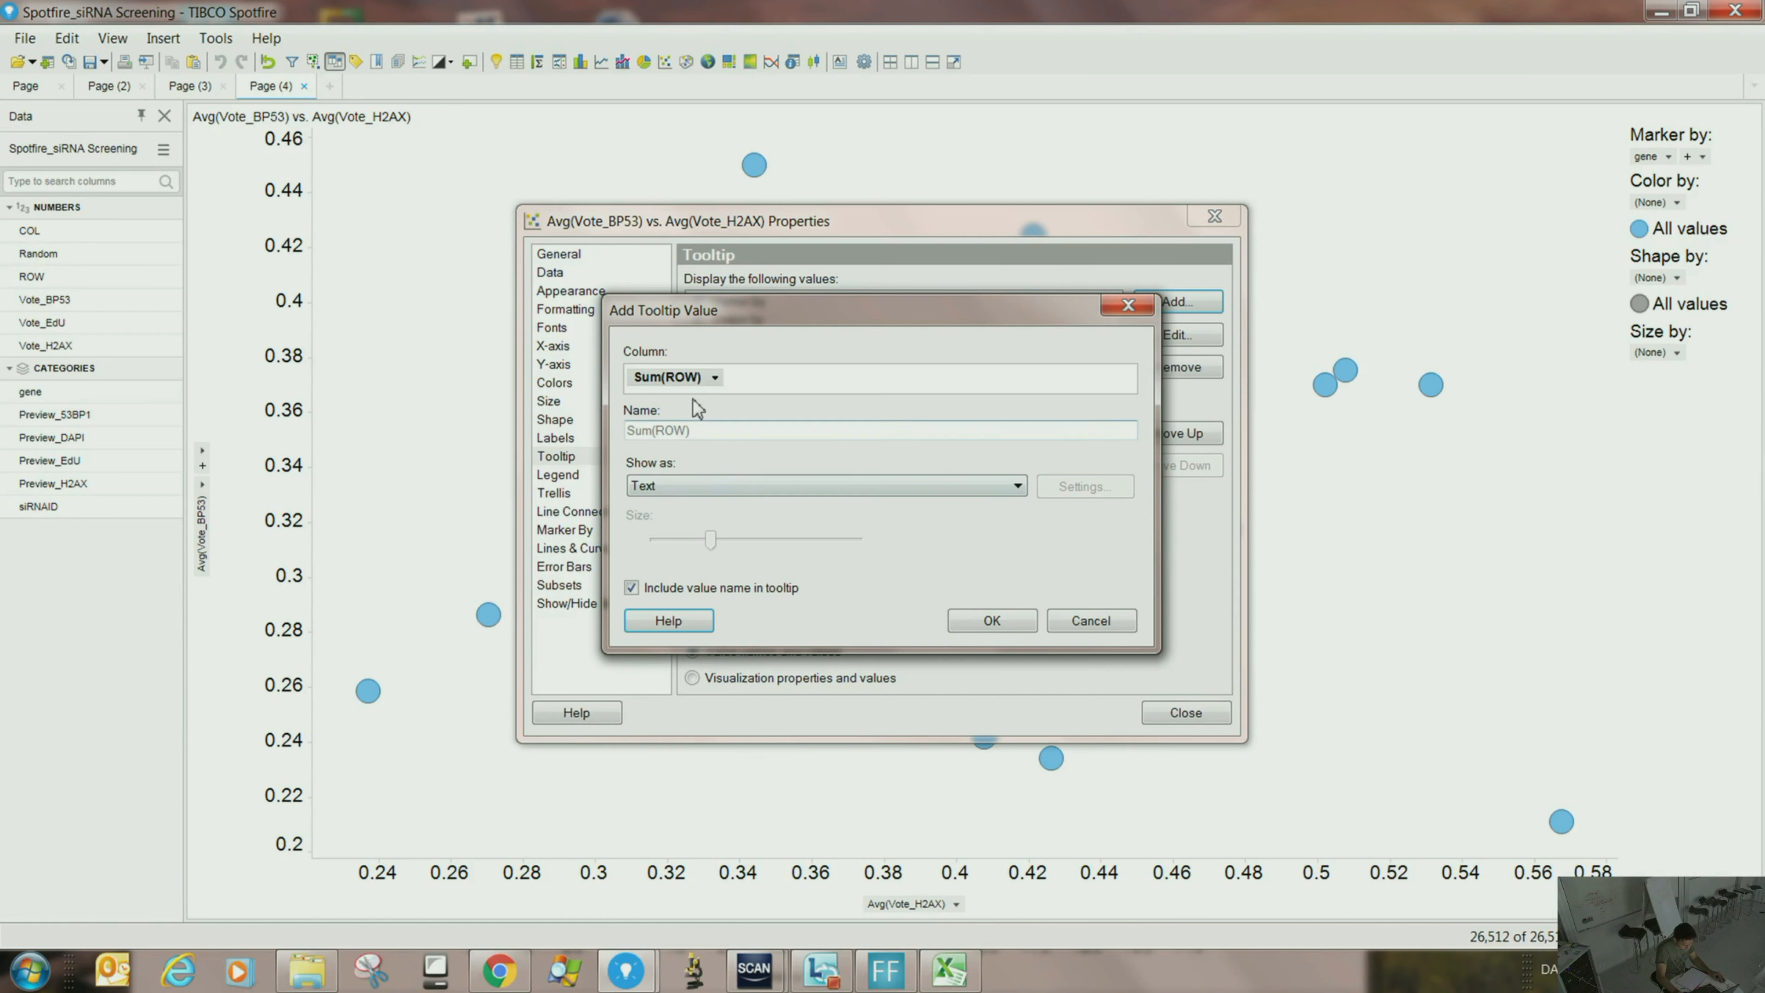
click(717, 379)
click(699, 503)
click(1075, 362)
click(994, 620)
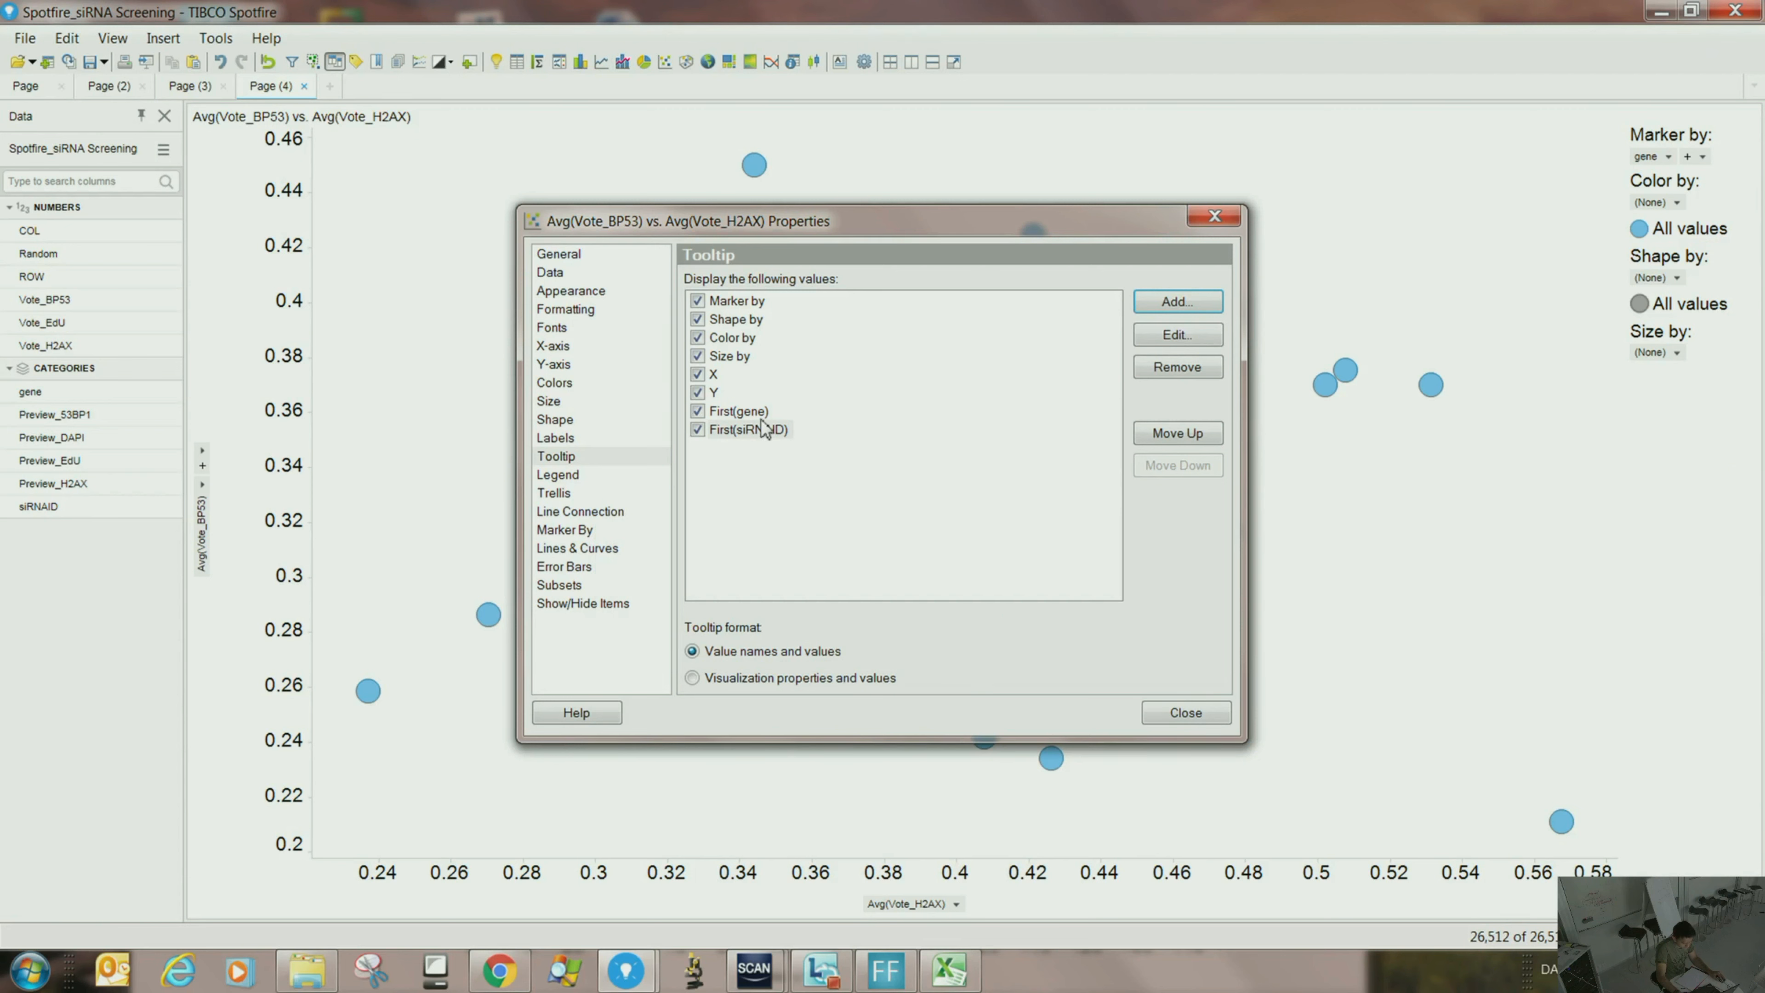
- Exclude Marker by, Shape by, Color by, Size by, X and Y from the tooltip and close the properties
click(697, 300)
click(697, 318)
click(697, 337)
click(697, 355)
click(703, 390)
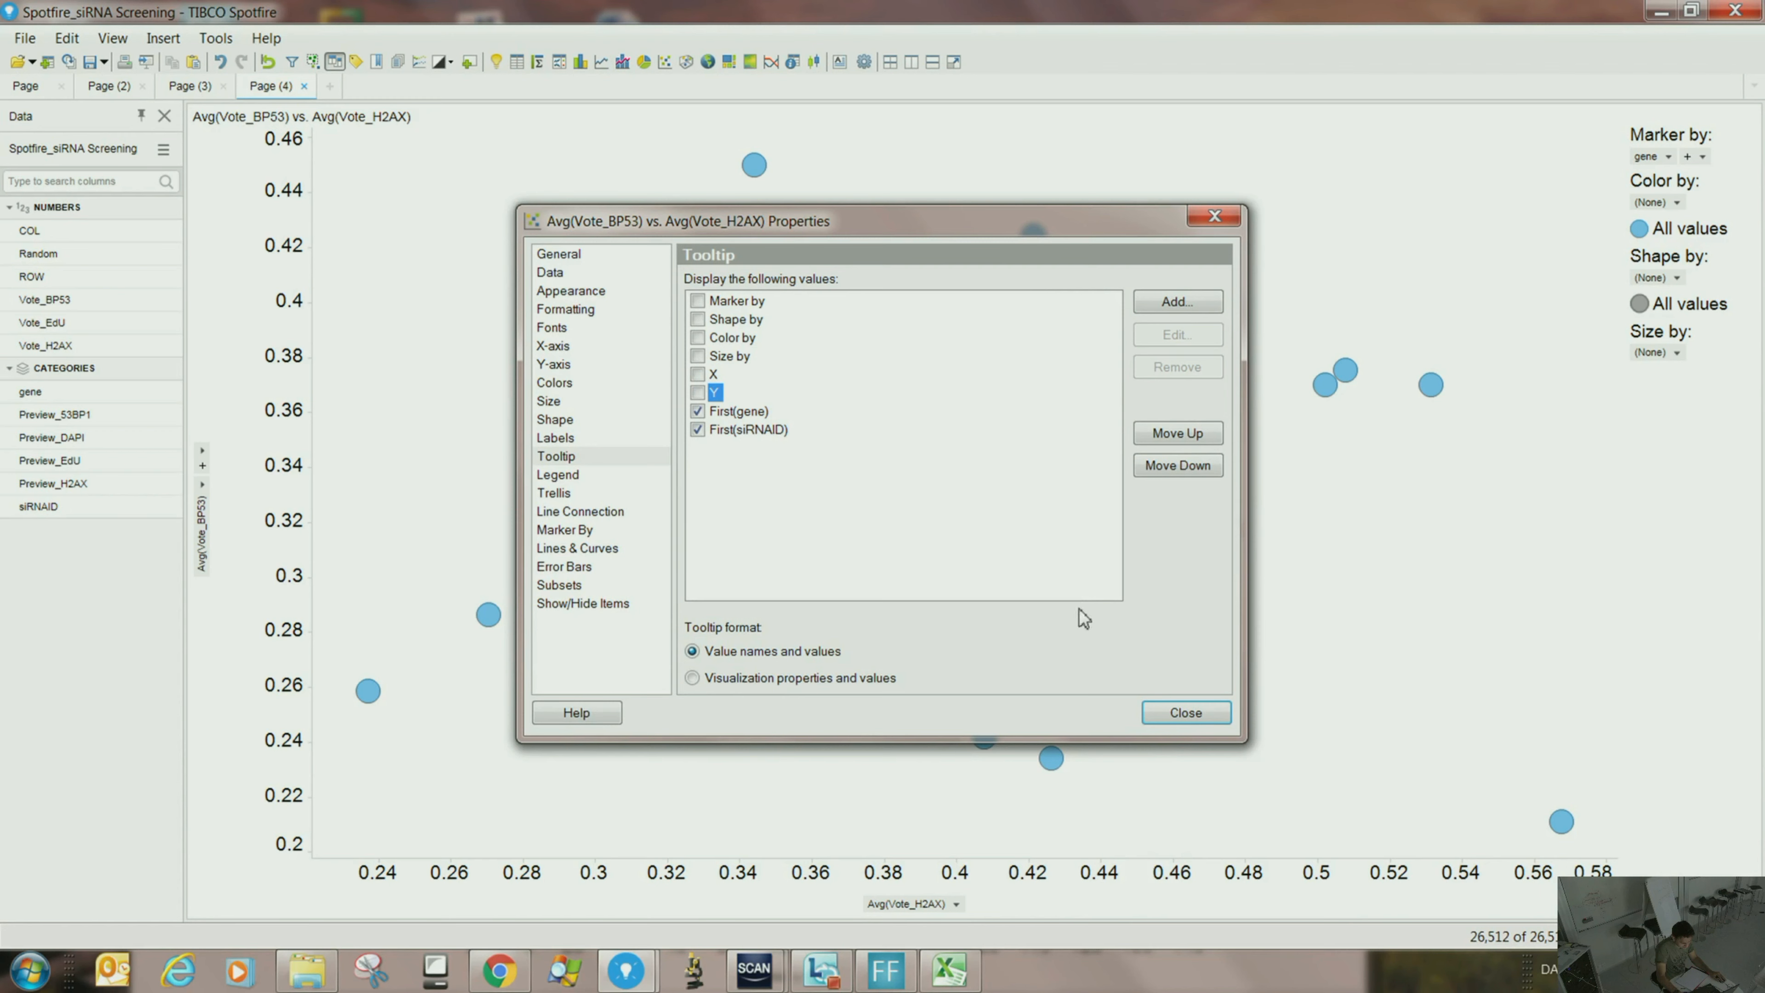
click(1185, 712)
- Mark two clusters of genes to view their images, check the gene and siRNAID tooltips of several markers, and clear the marking
drag(994, 381, 1242, 552)
mouse_move(1140, 426)
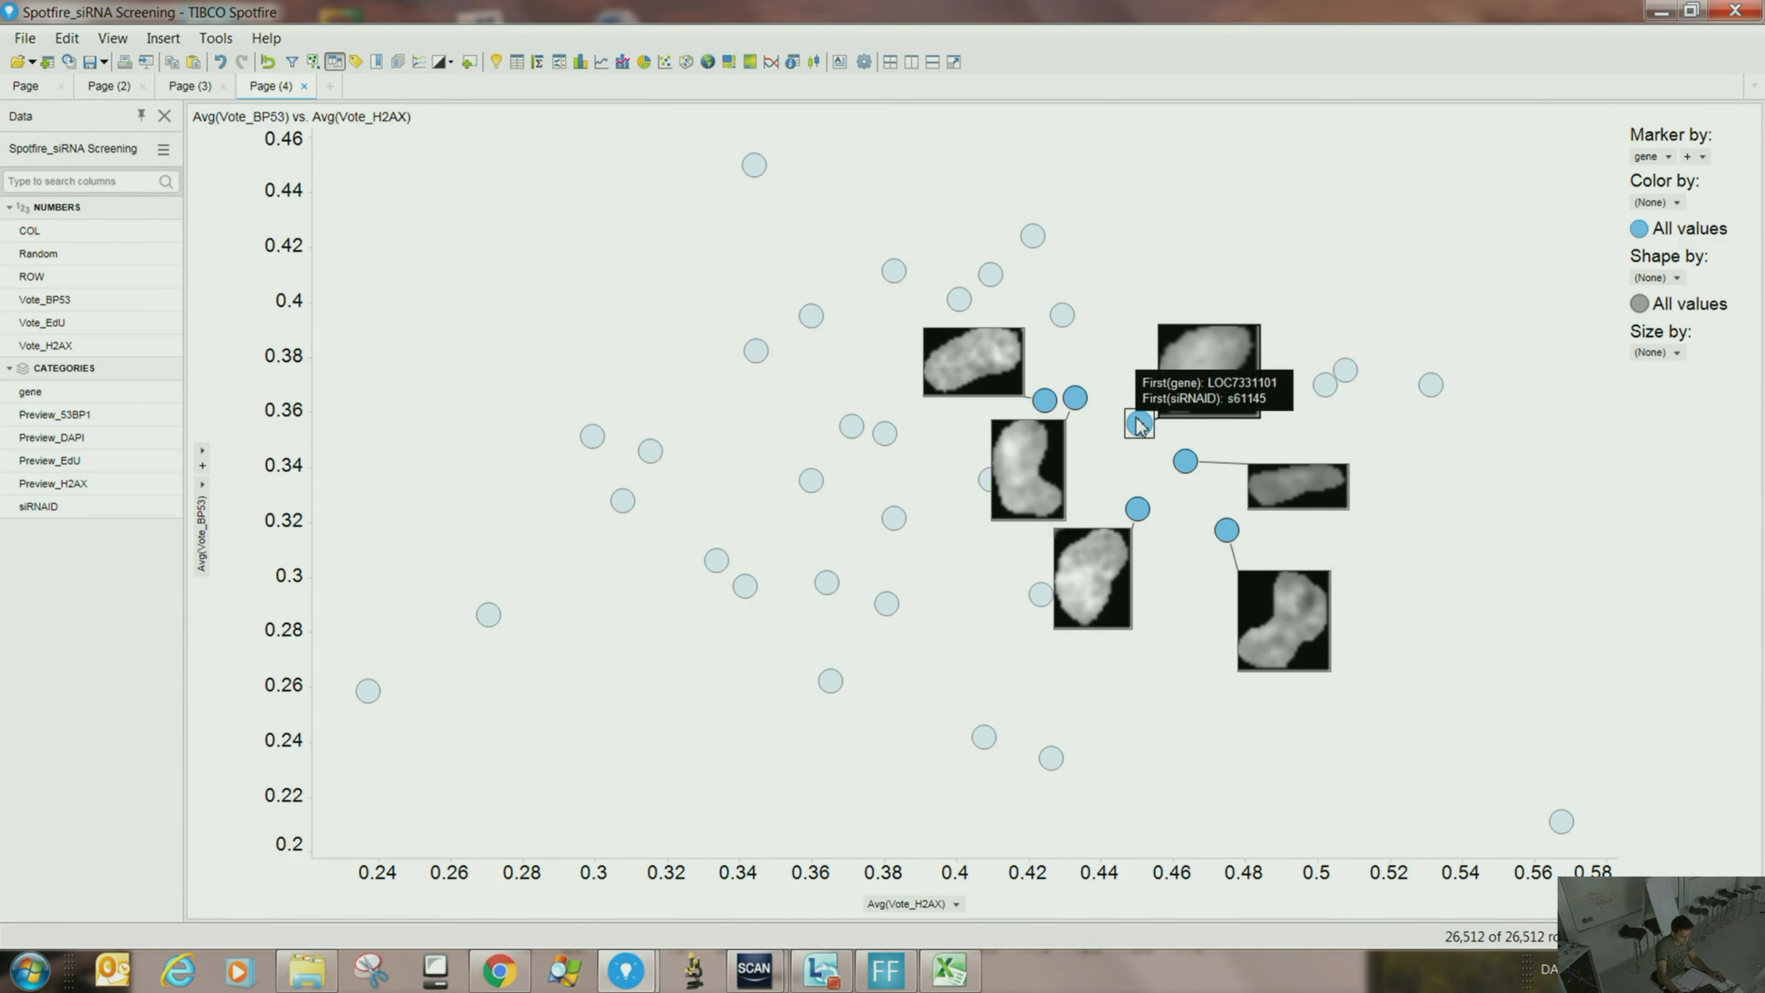
mouse_move(1184, 464)
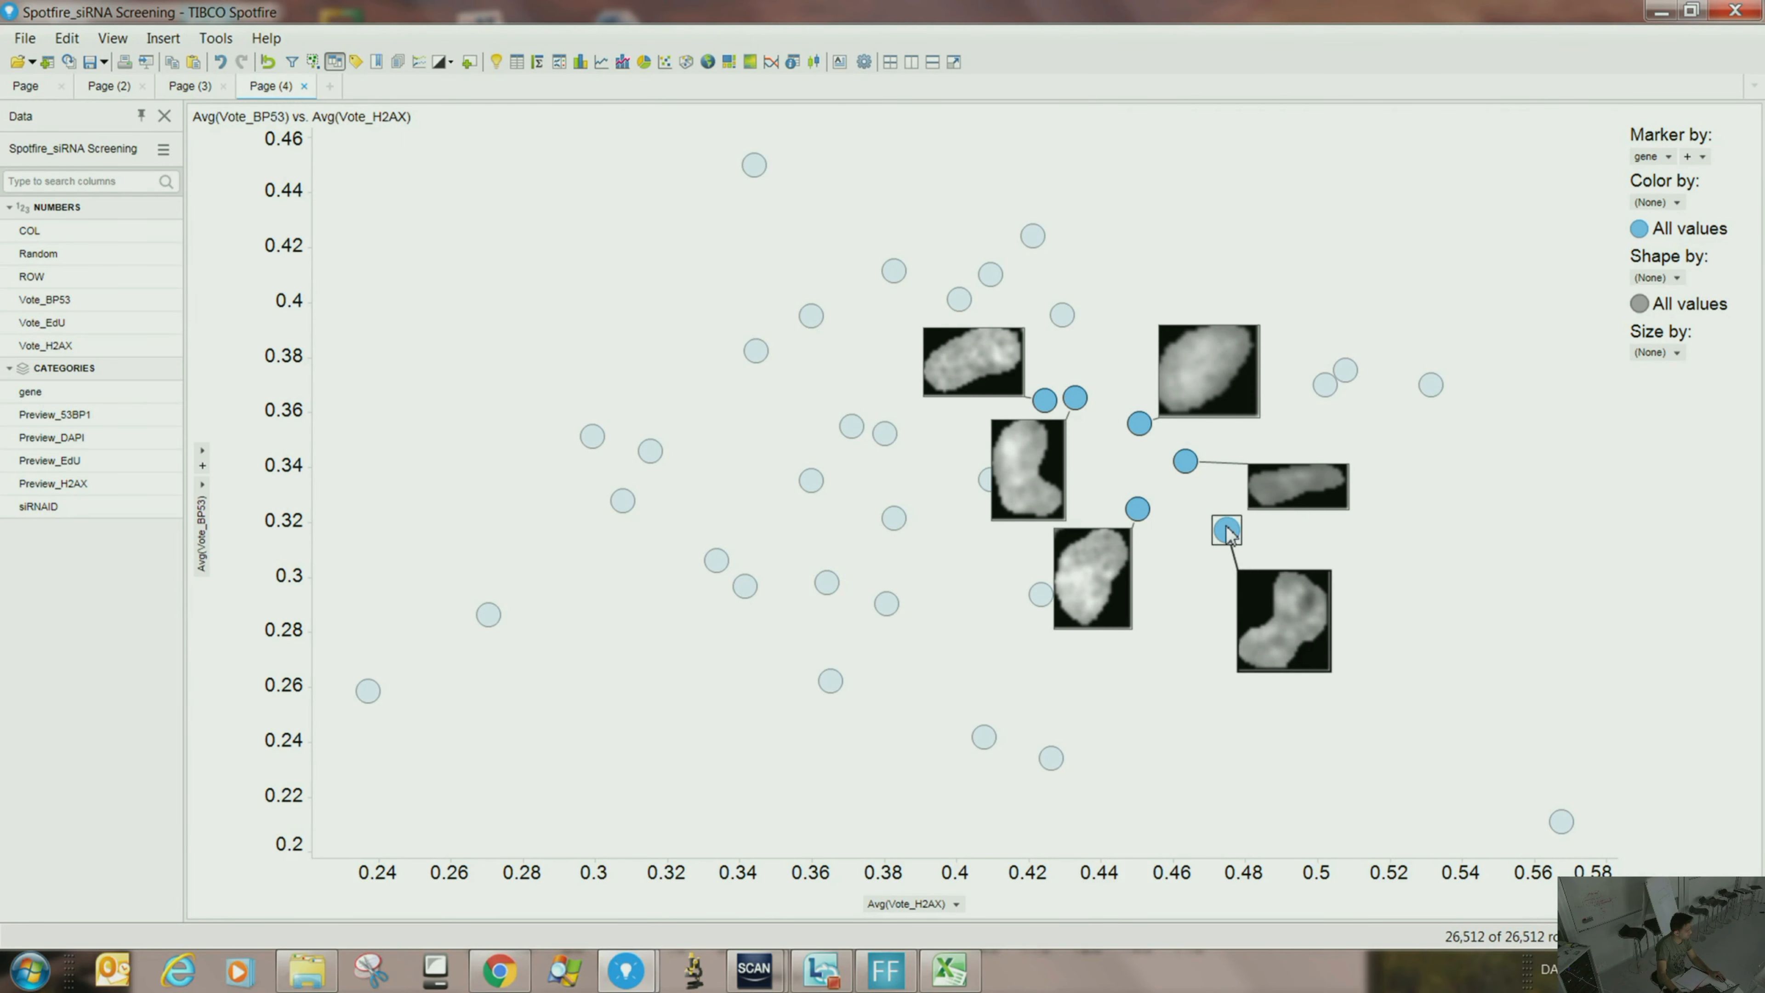
mouse_move(1228, 533)
mouse_move(883, 438)
drag(355, 244, 827, 651)
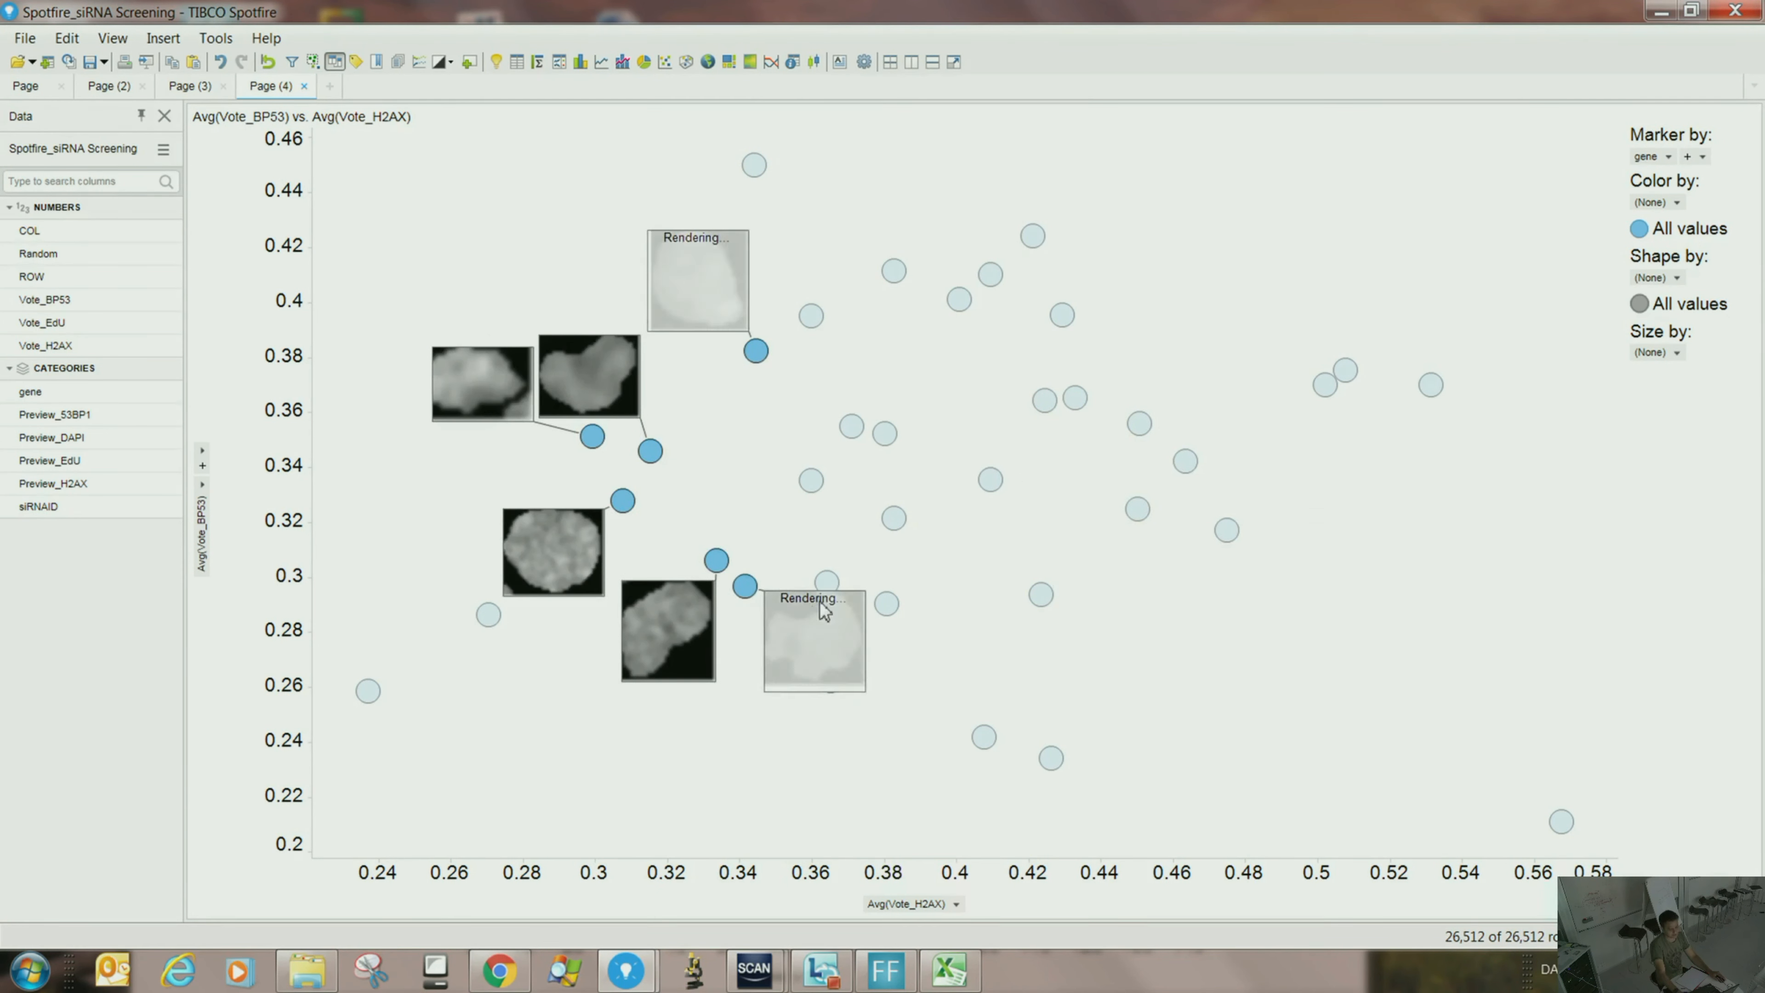
click(1275, 643)
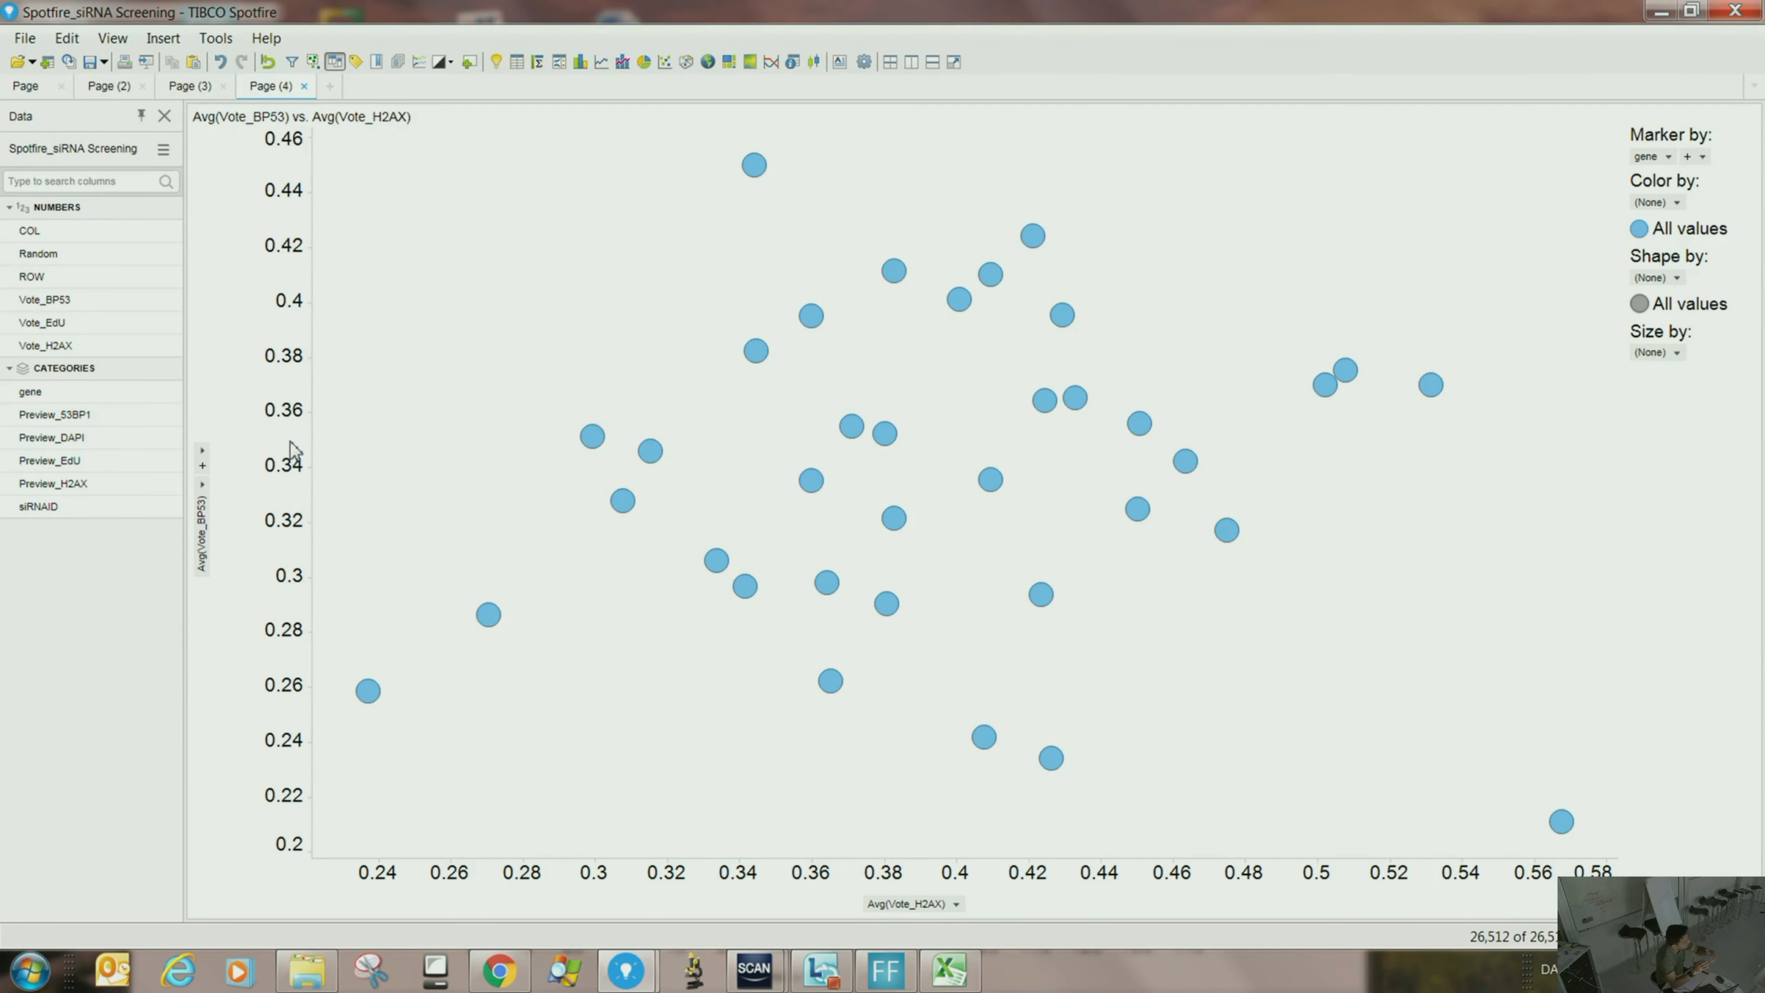
- Add First(Preview_DAPI) to the scatter plot's tooltip, shown as Image from URL
right_click(698, 357)
click(782, 696)
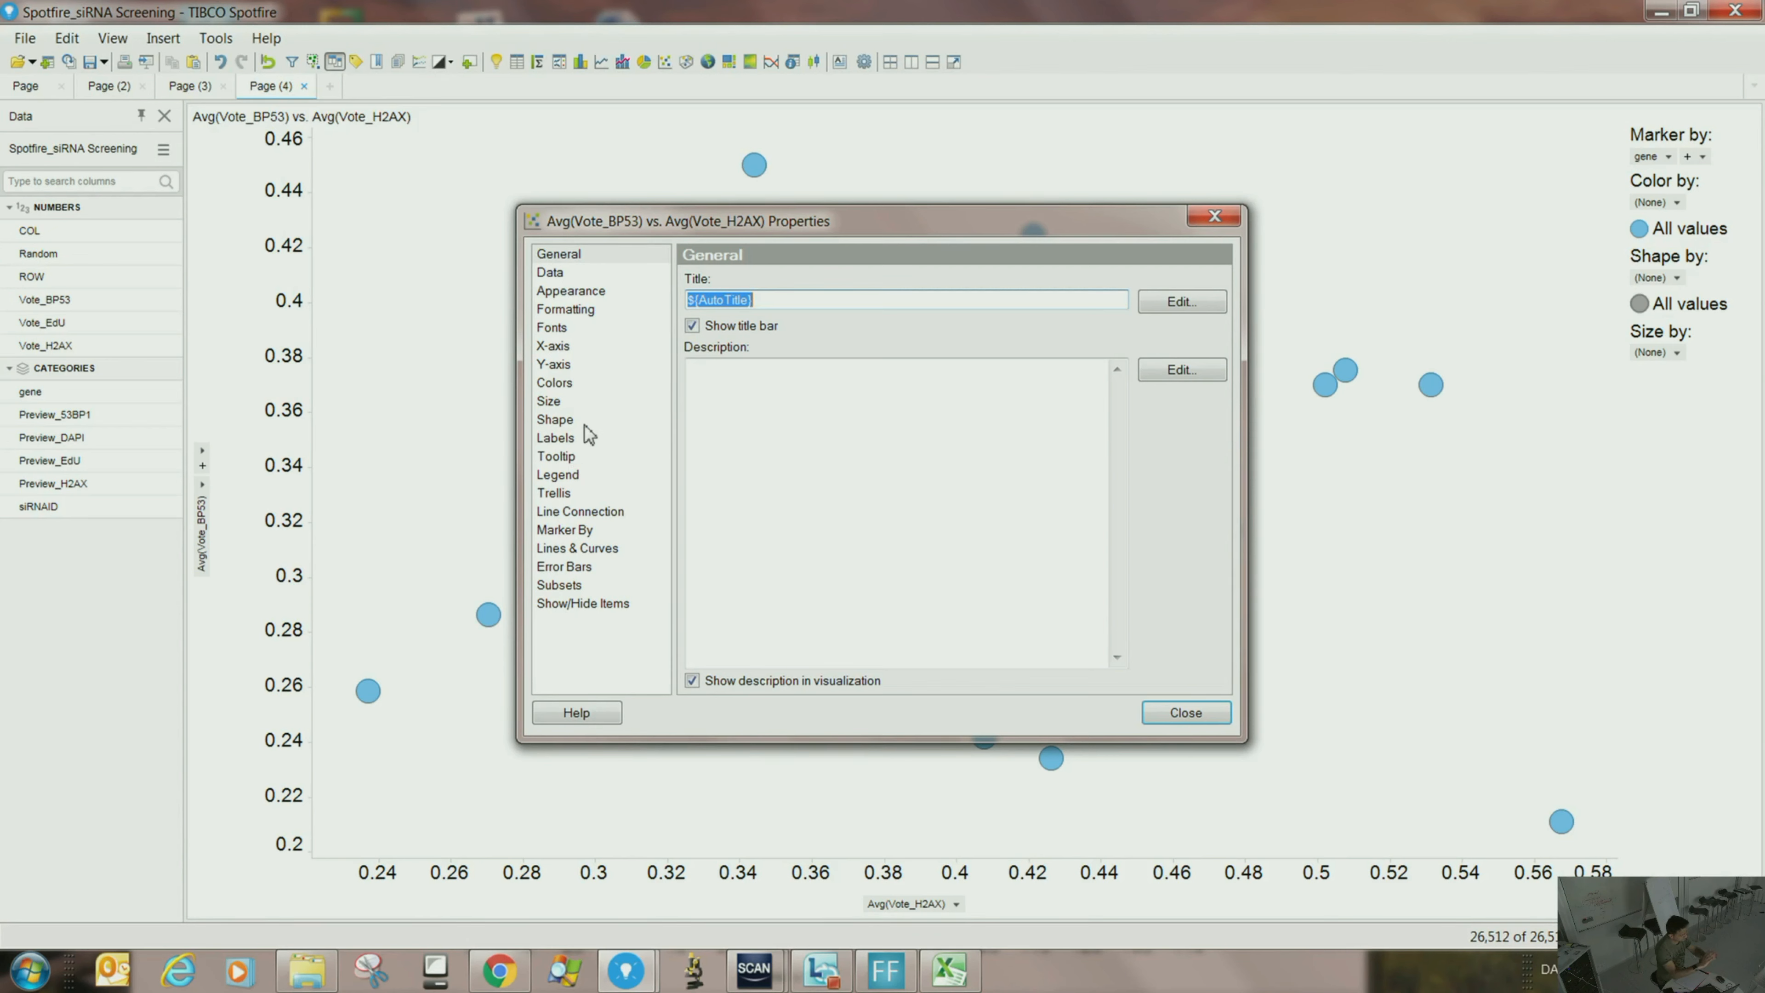
click(560, 439)
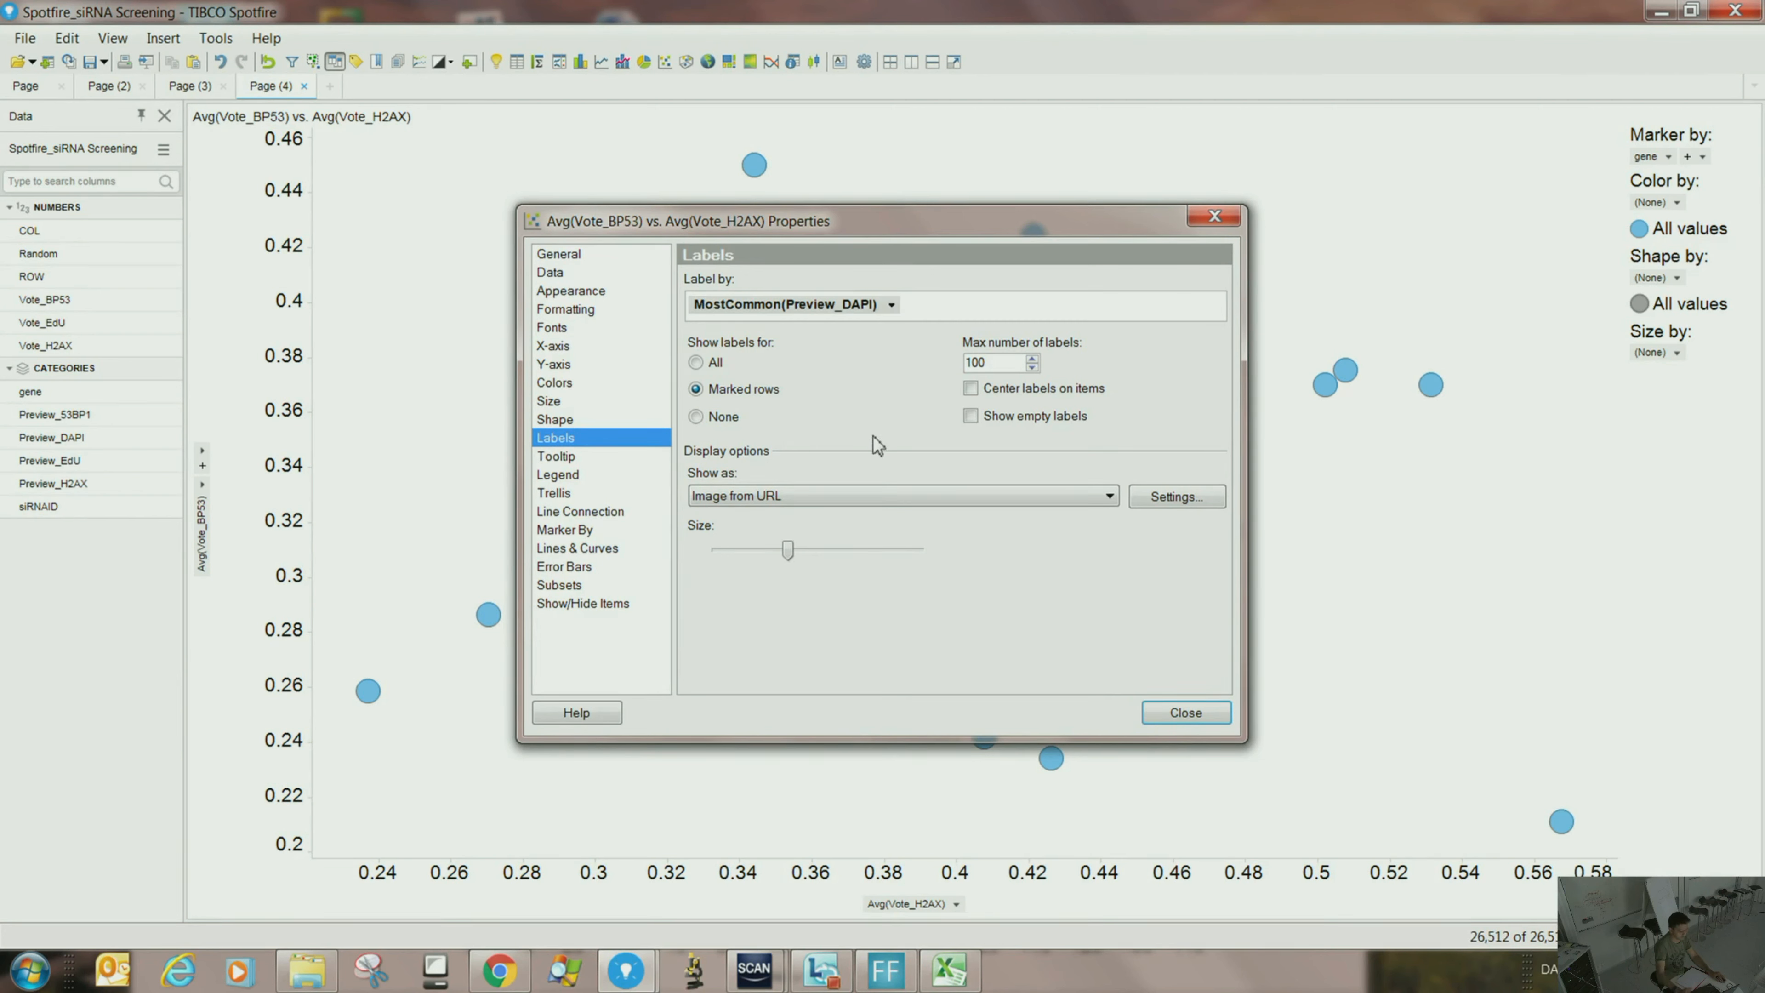
click(556, 461)
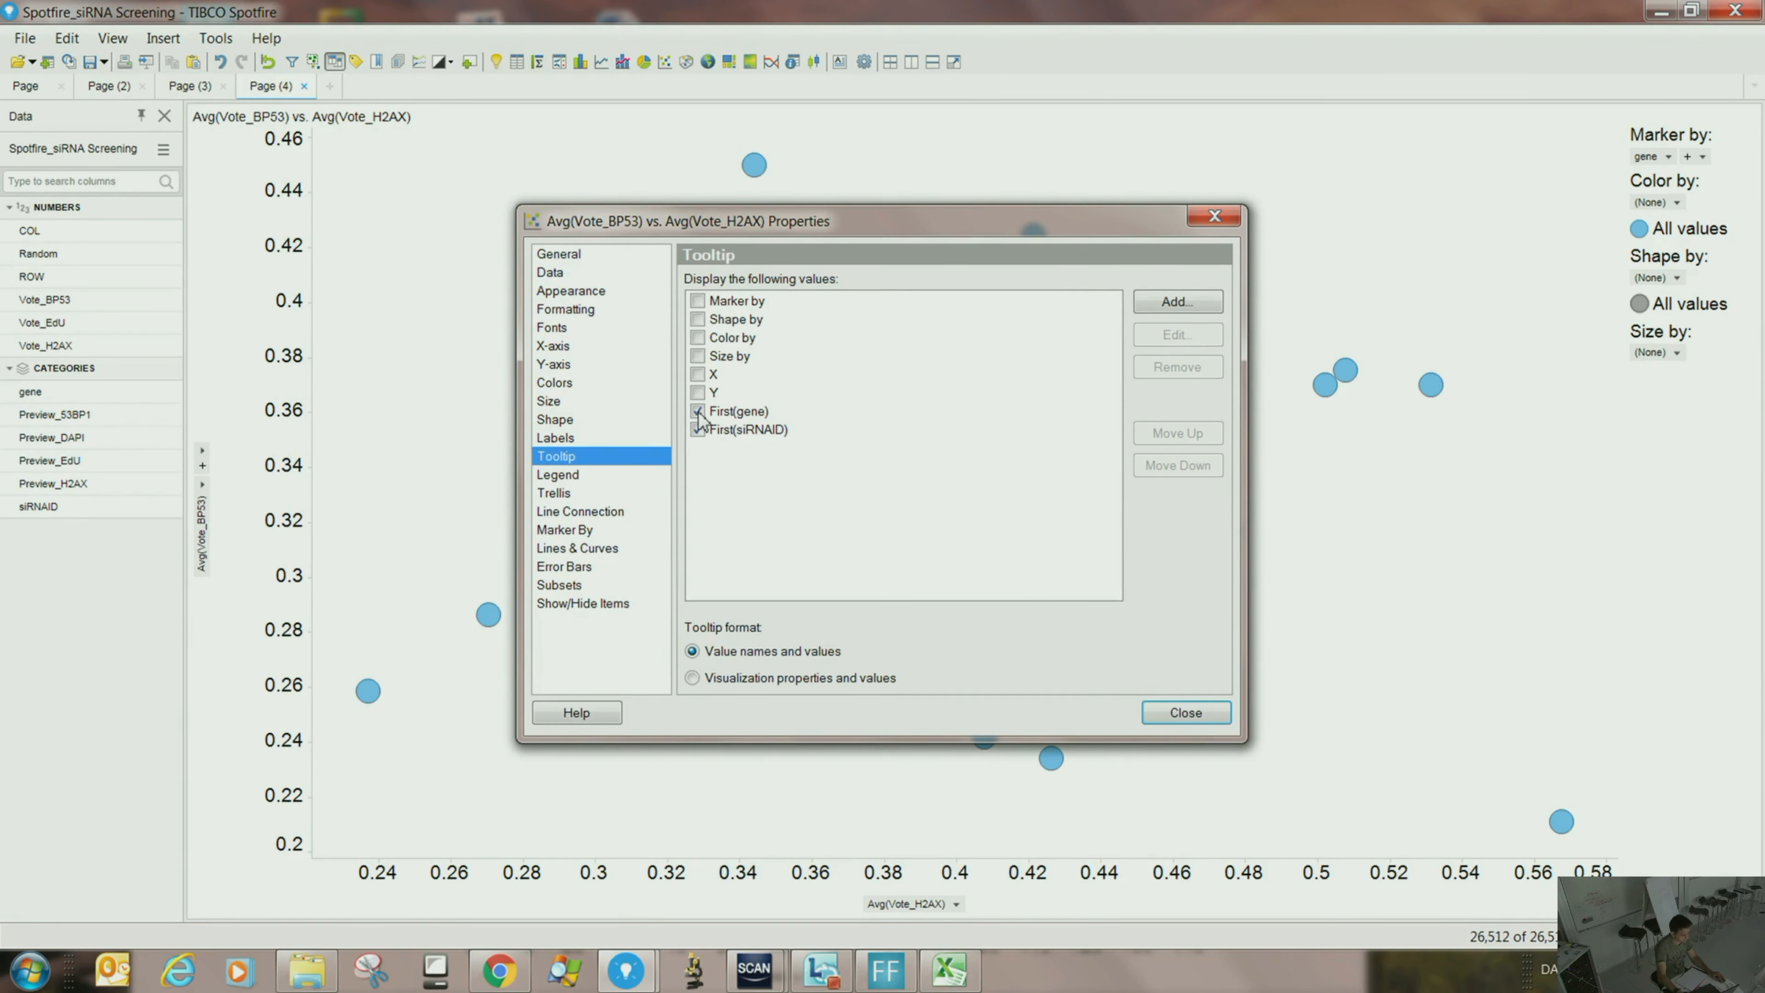
click(1177, 301)
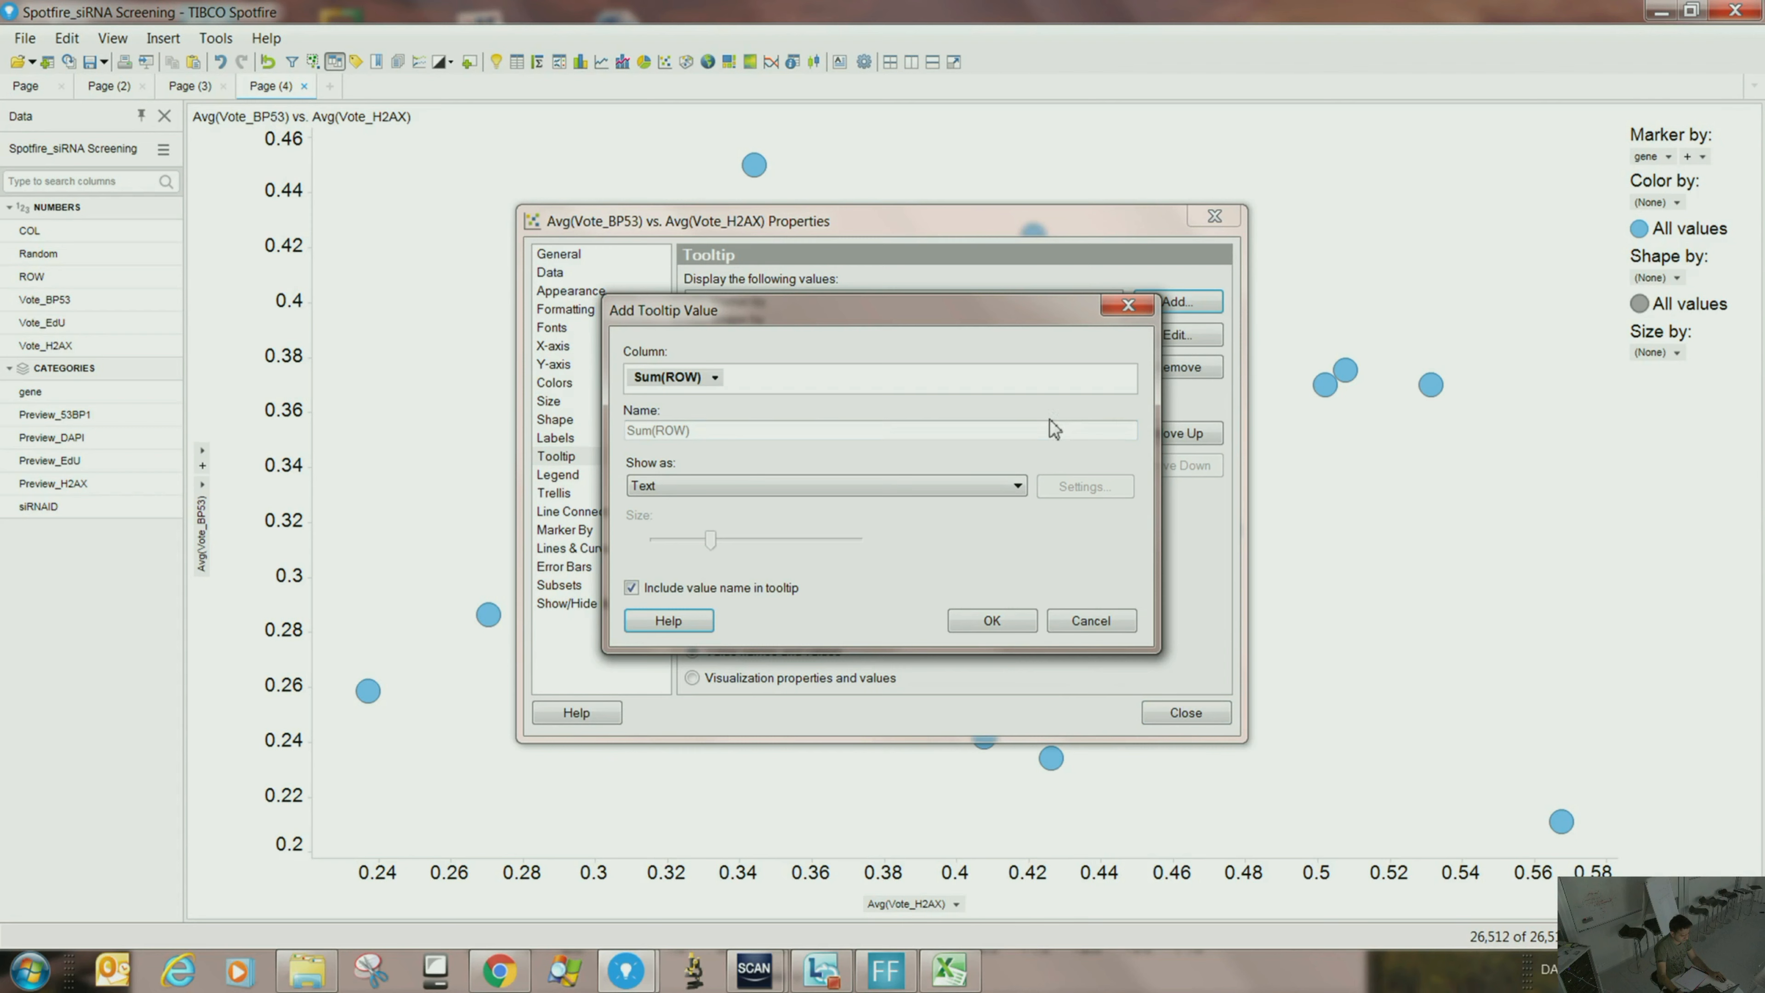
click(714, 377)
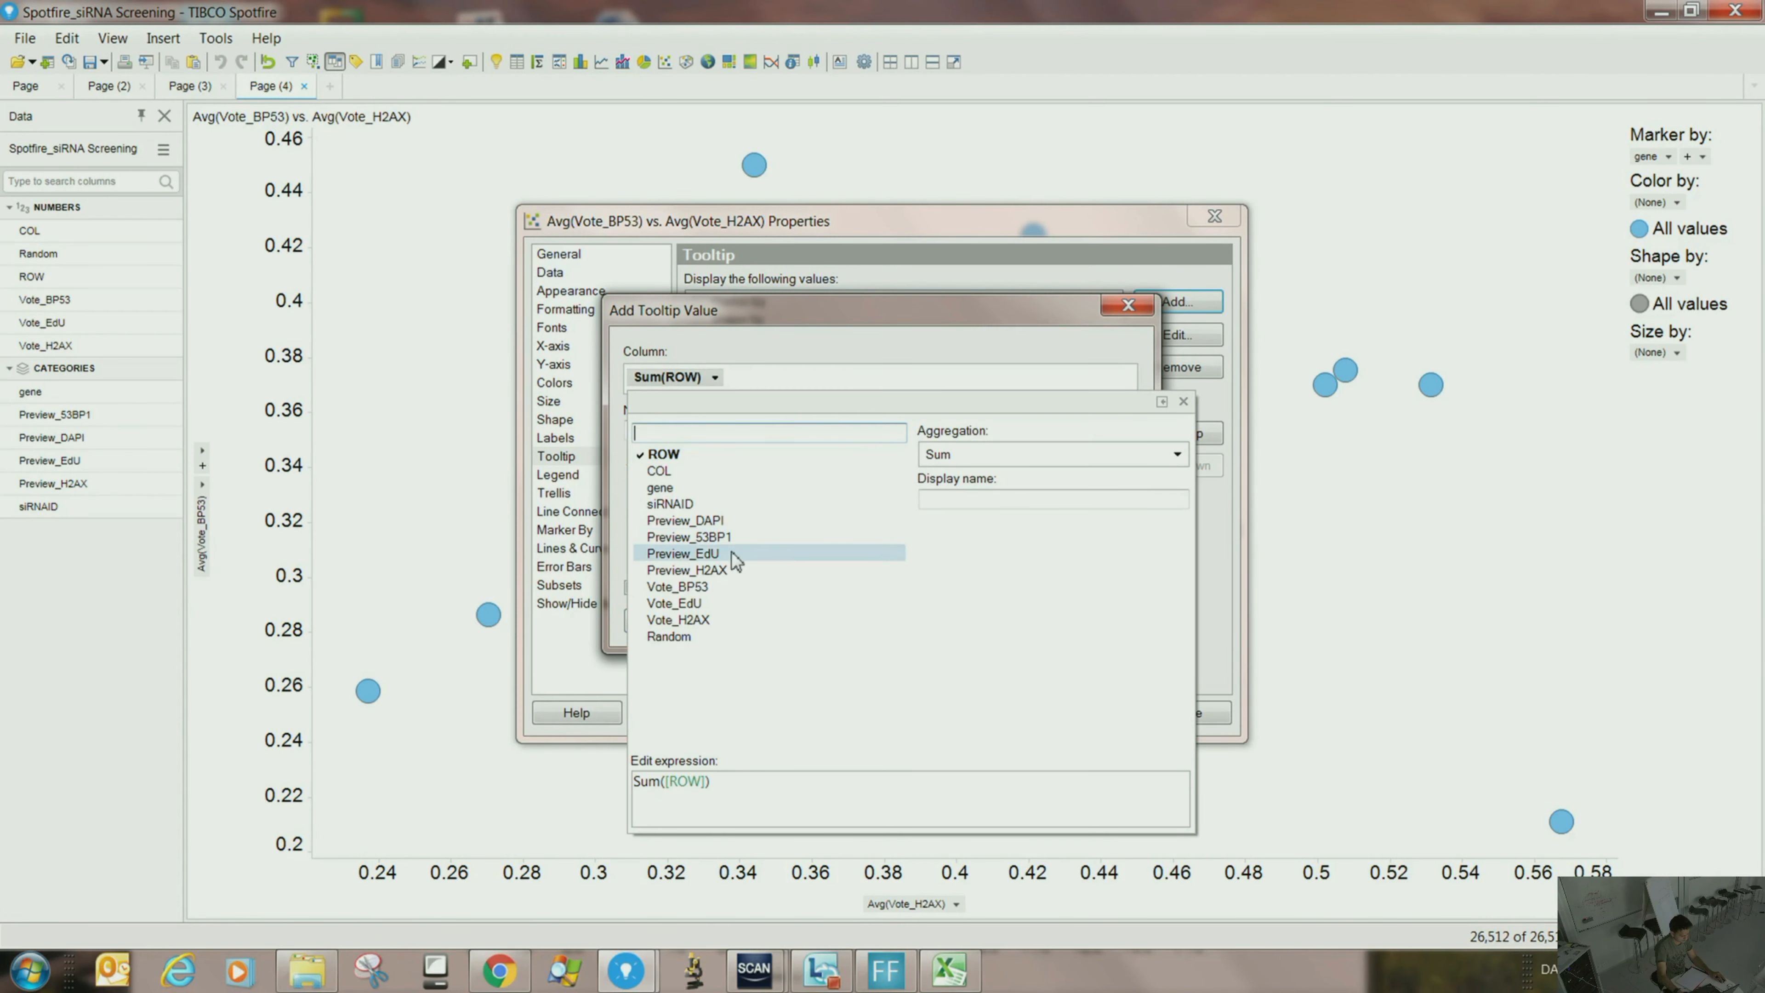
click(698, 520)
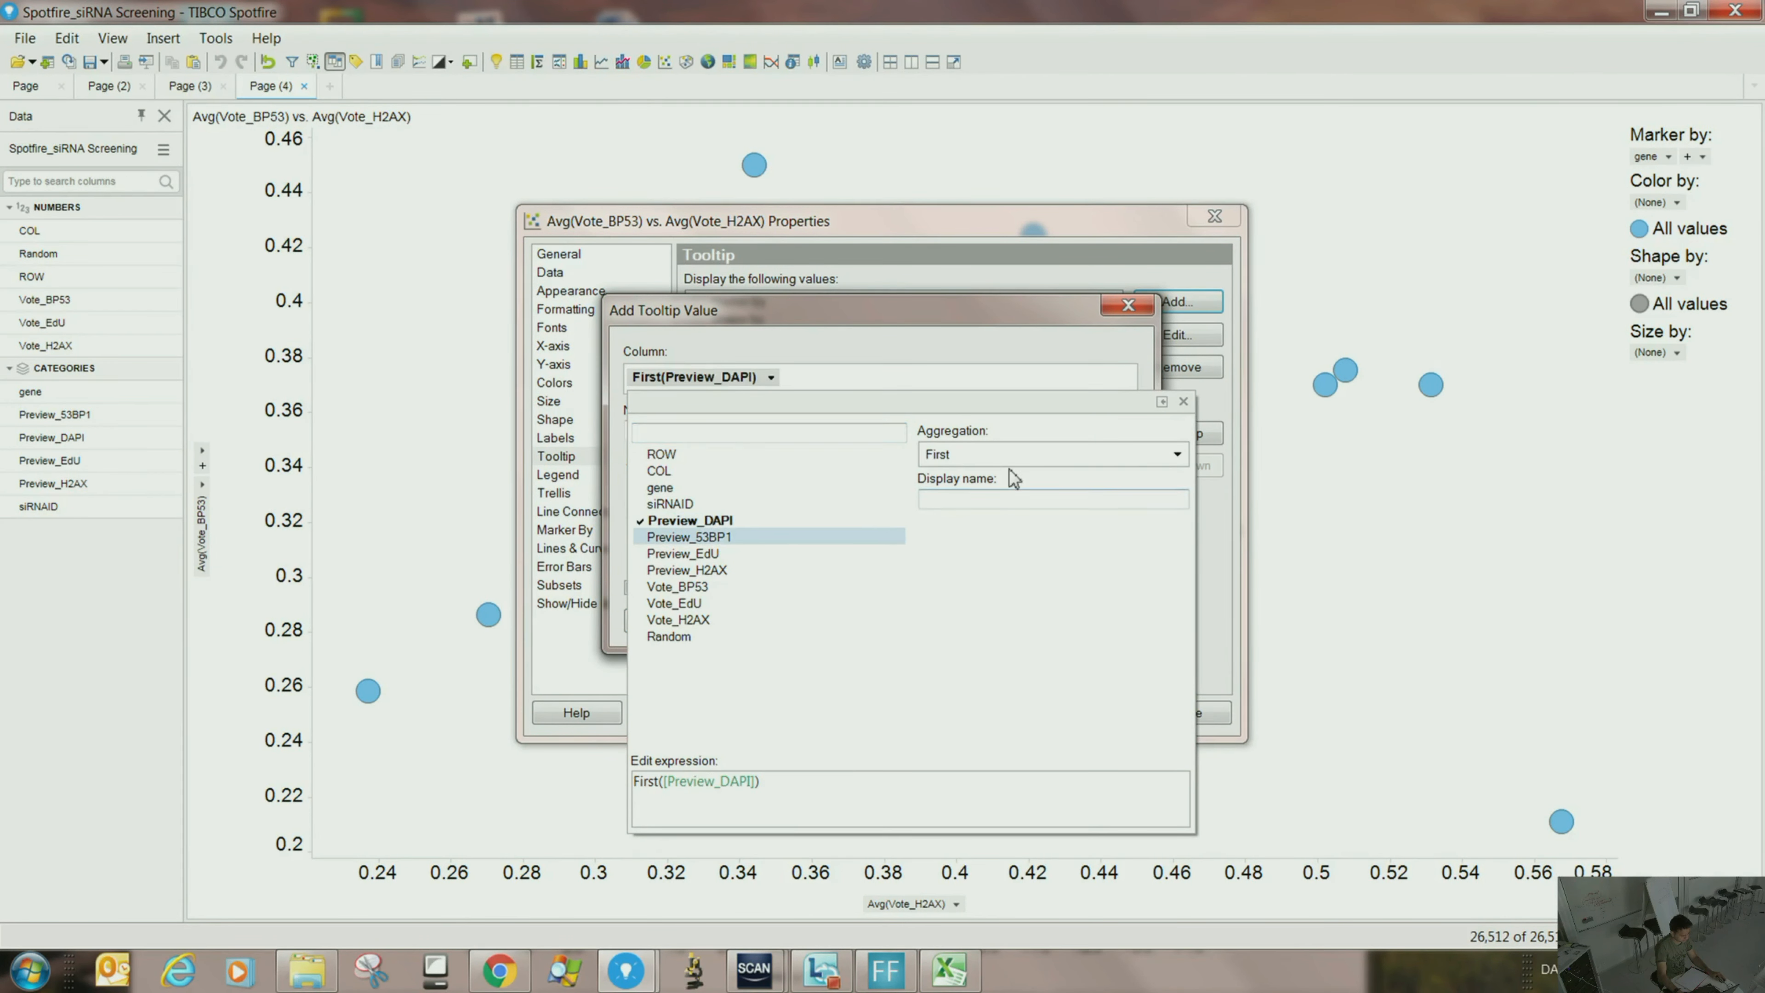
click(990, 379)
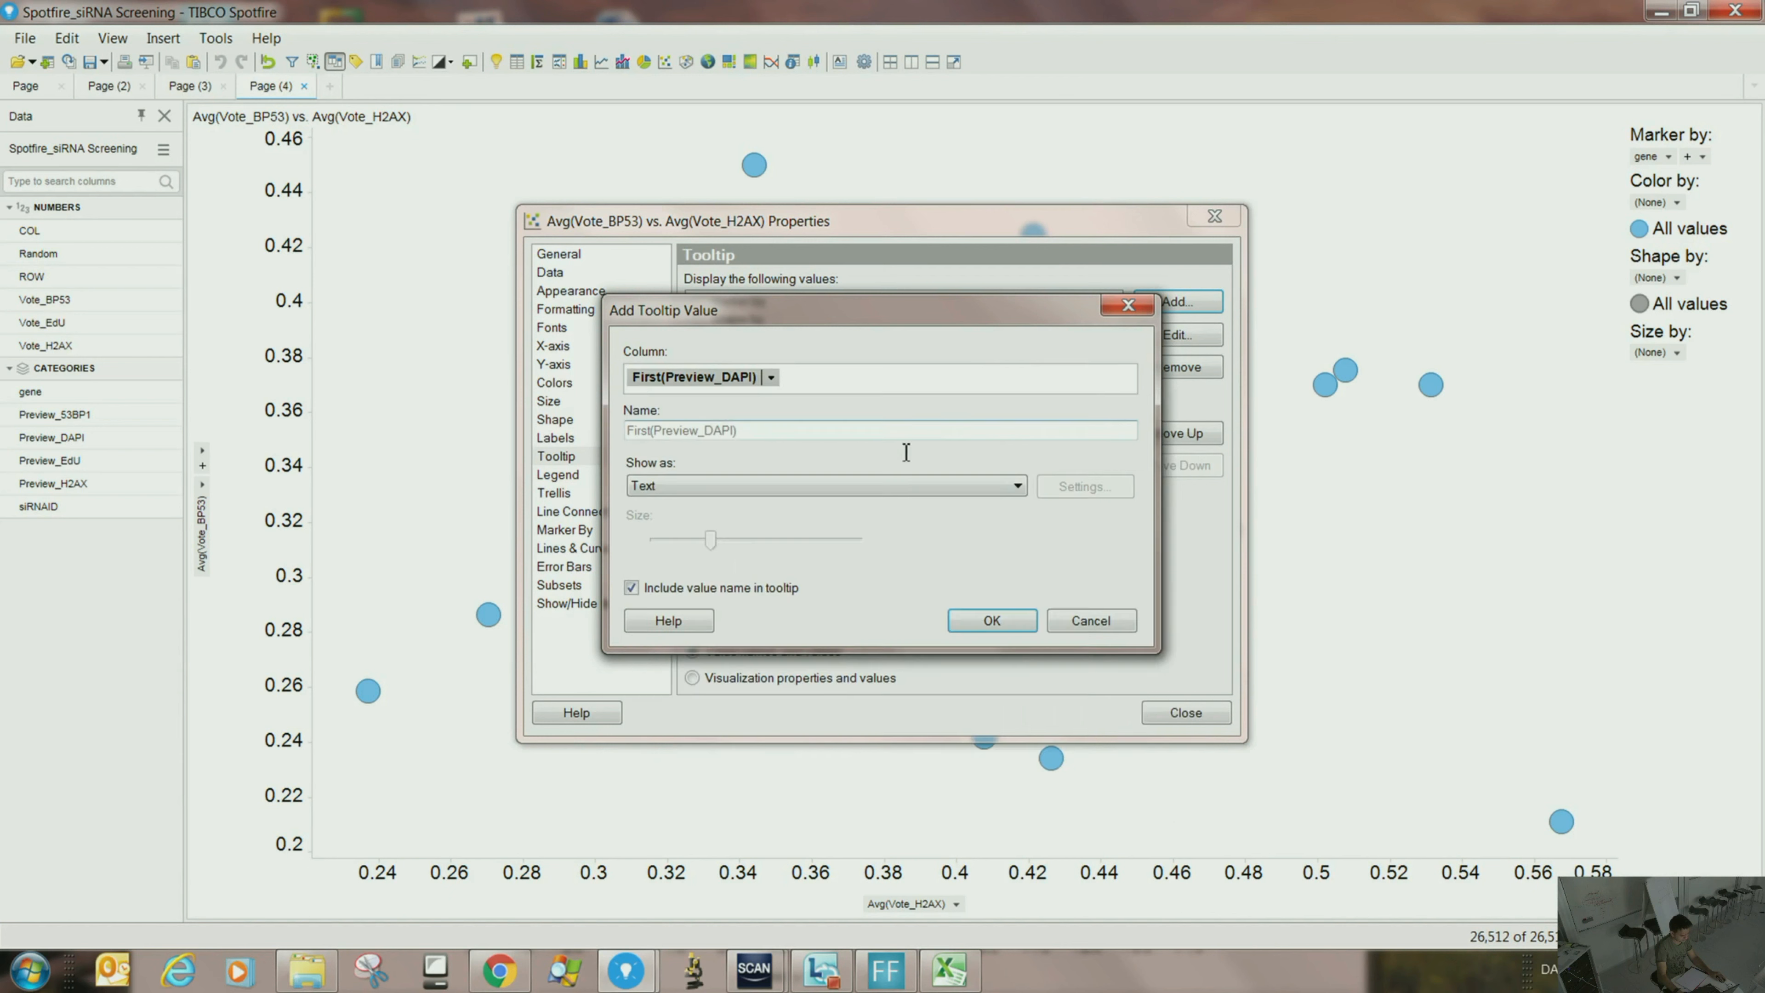
click(732, 492)
click(738, 520)
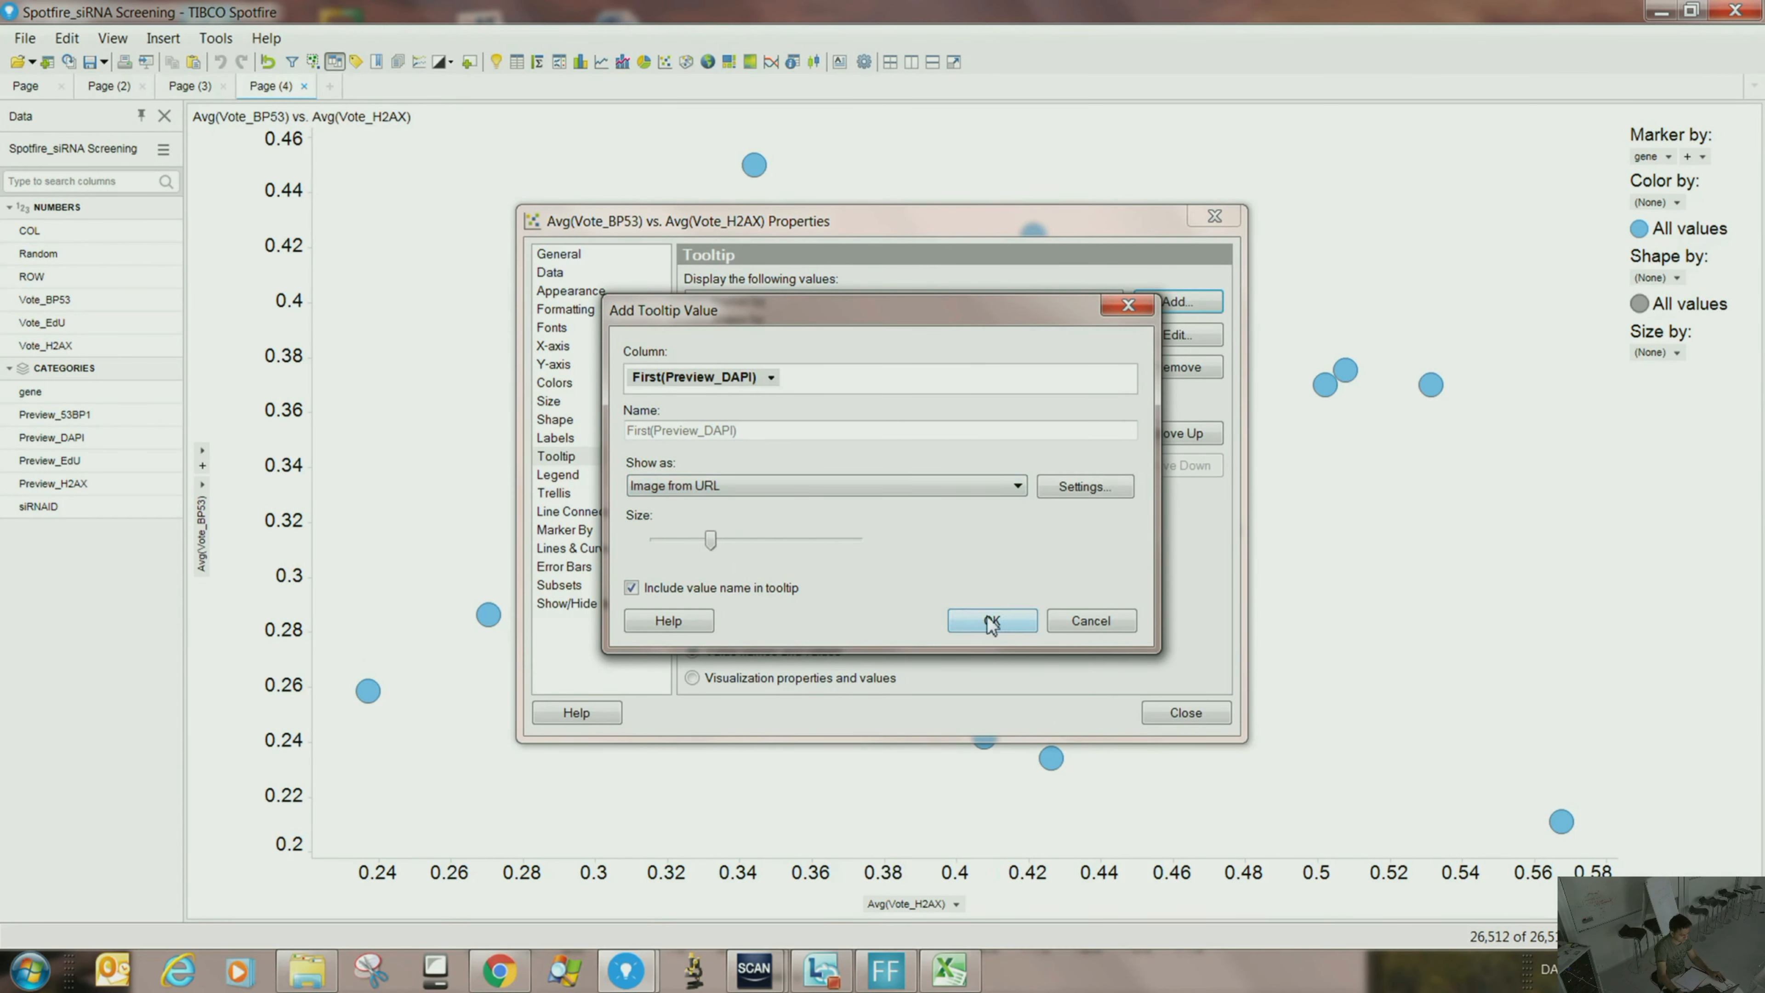
click(990, 620)
- Add First(Preview_53BP1) to the scatter plot's tooltip, shown as Image from URL
click(1178, 301)
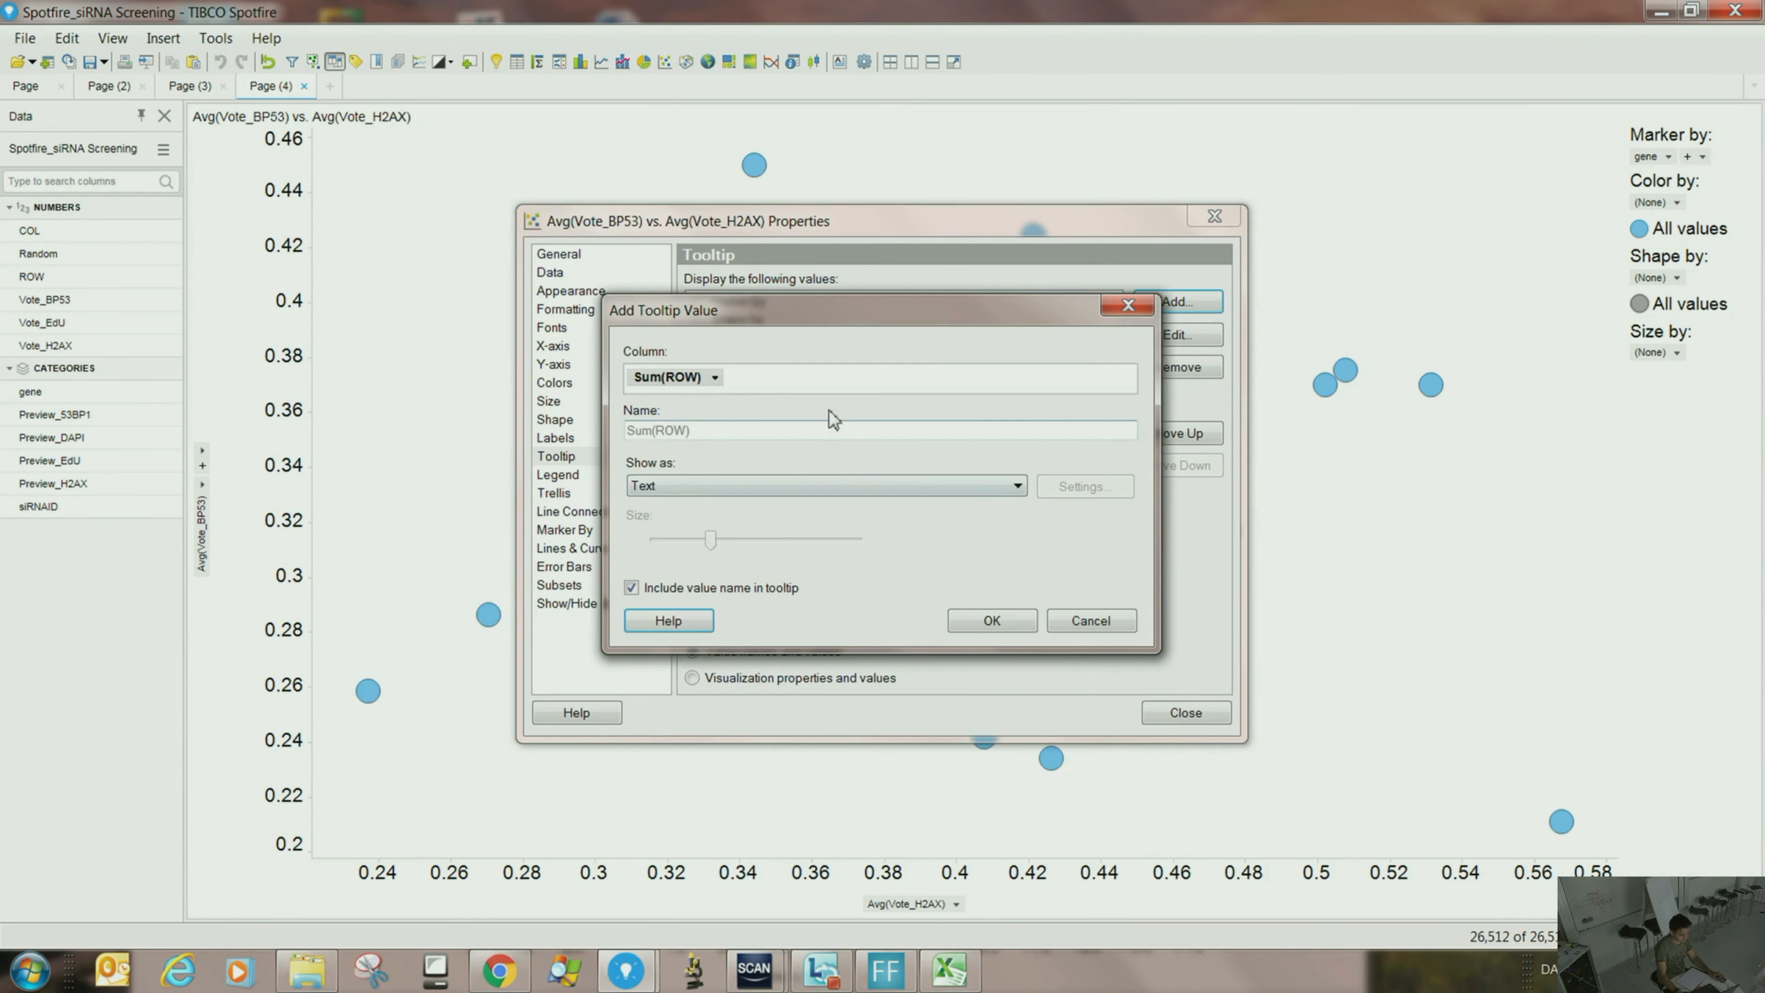
click(716, 378)
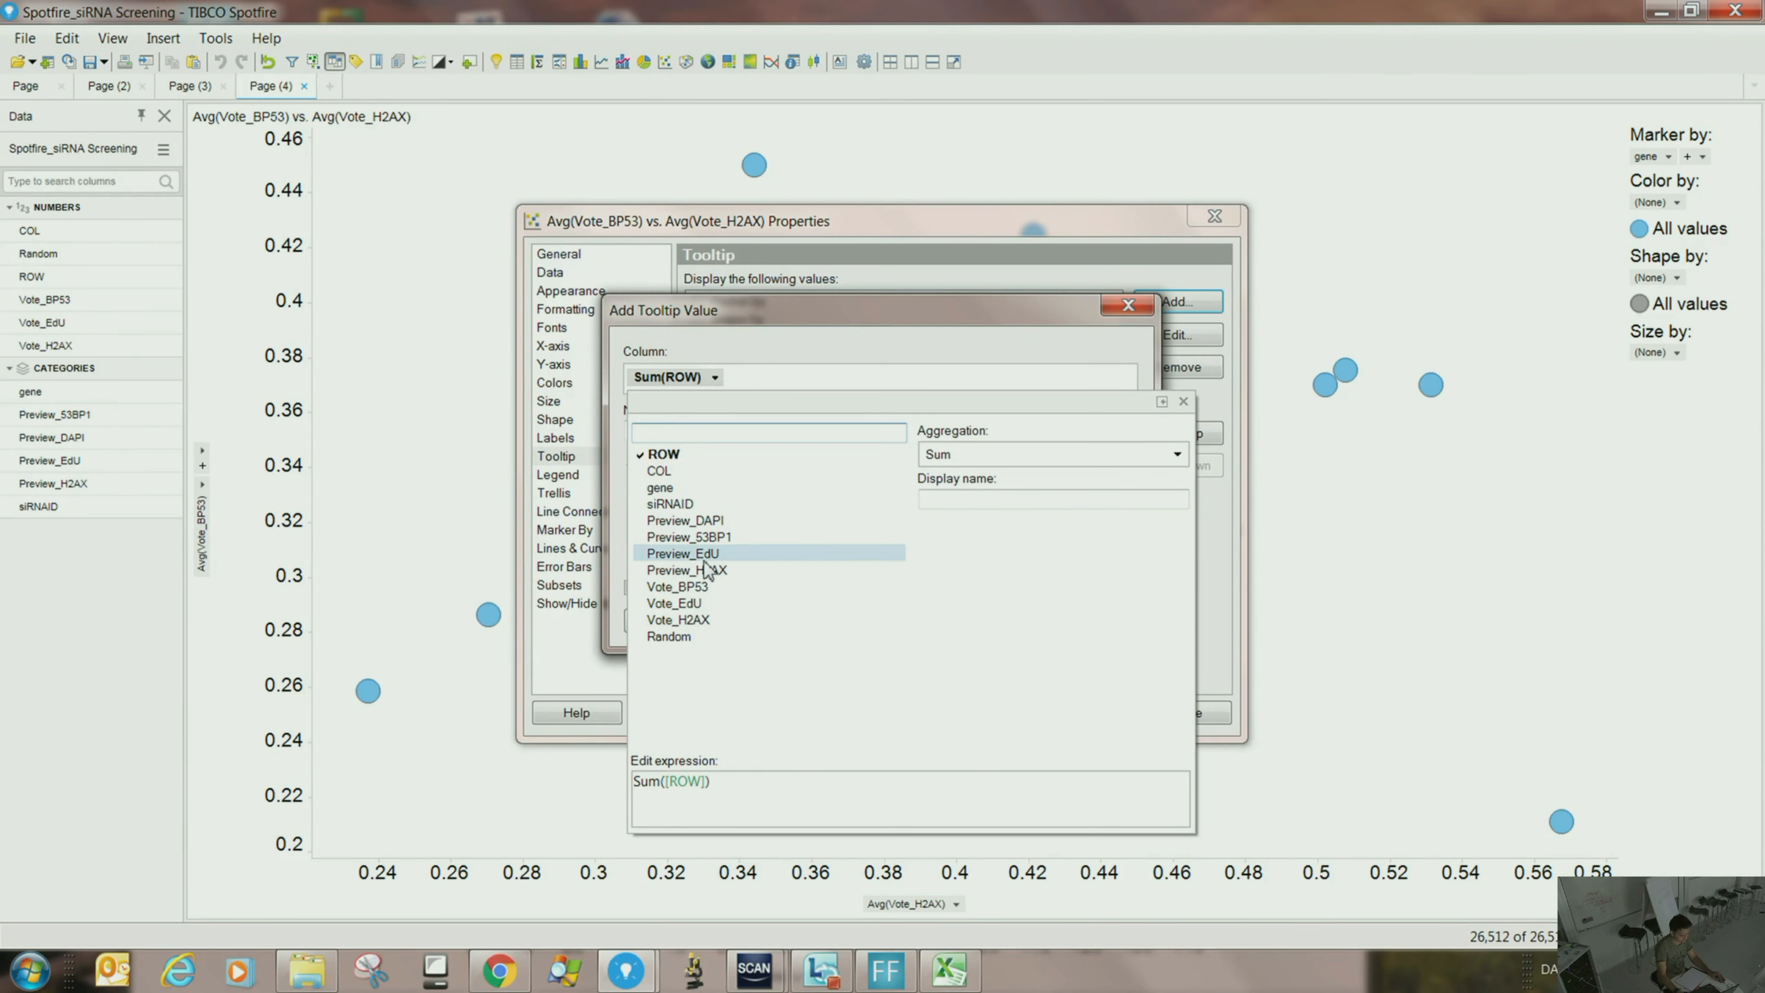
click(707, 537)
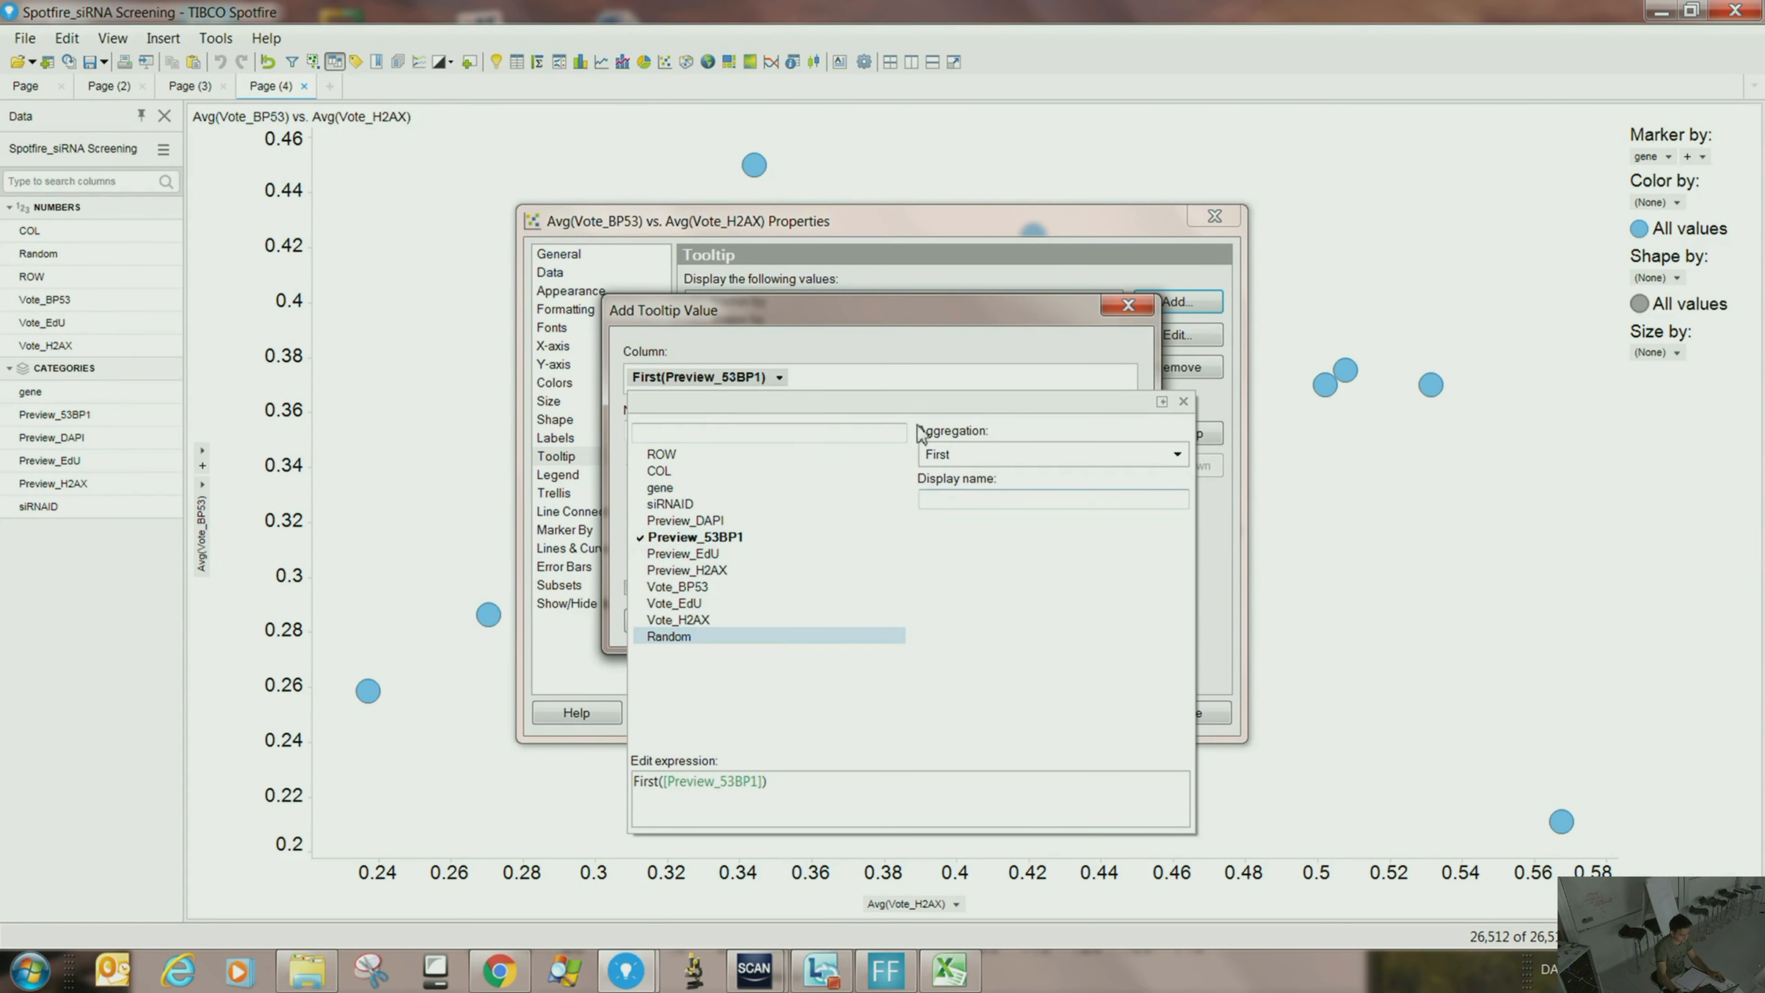
click(675, 487)
click(688, 520)
click(992, 619)
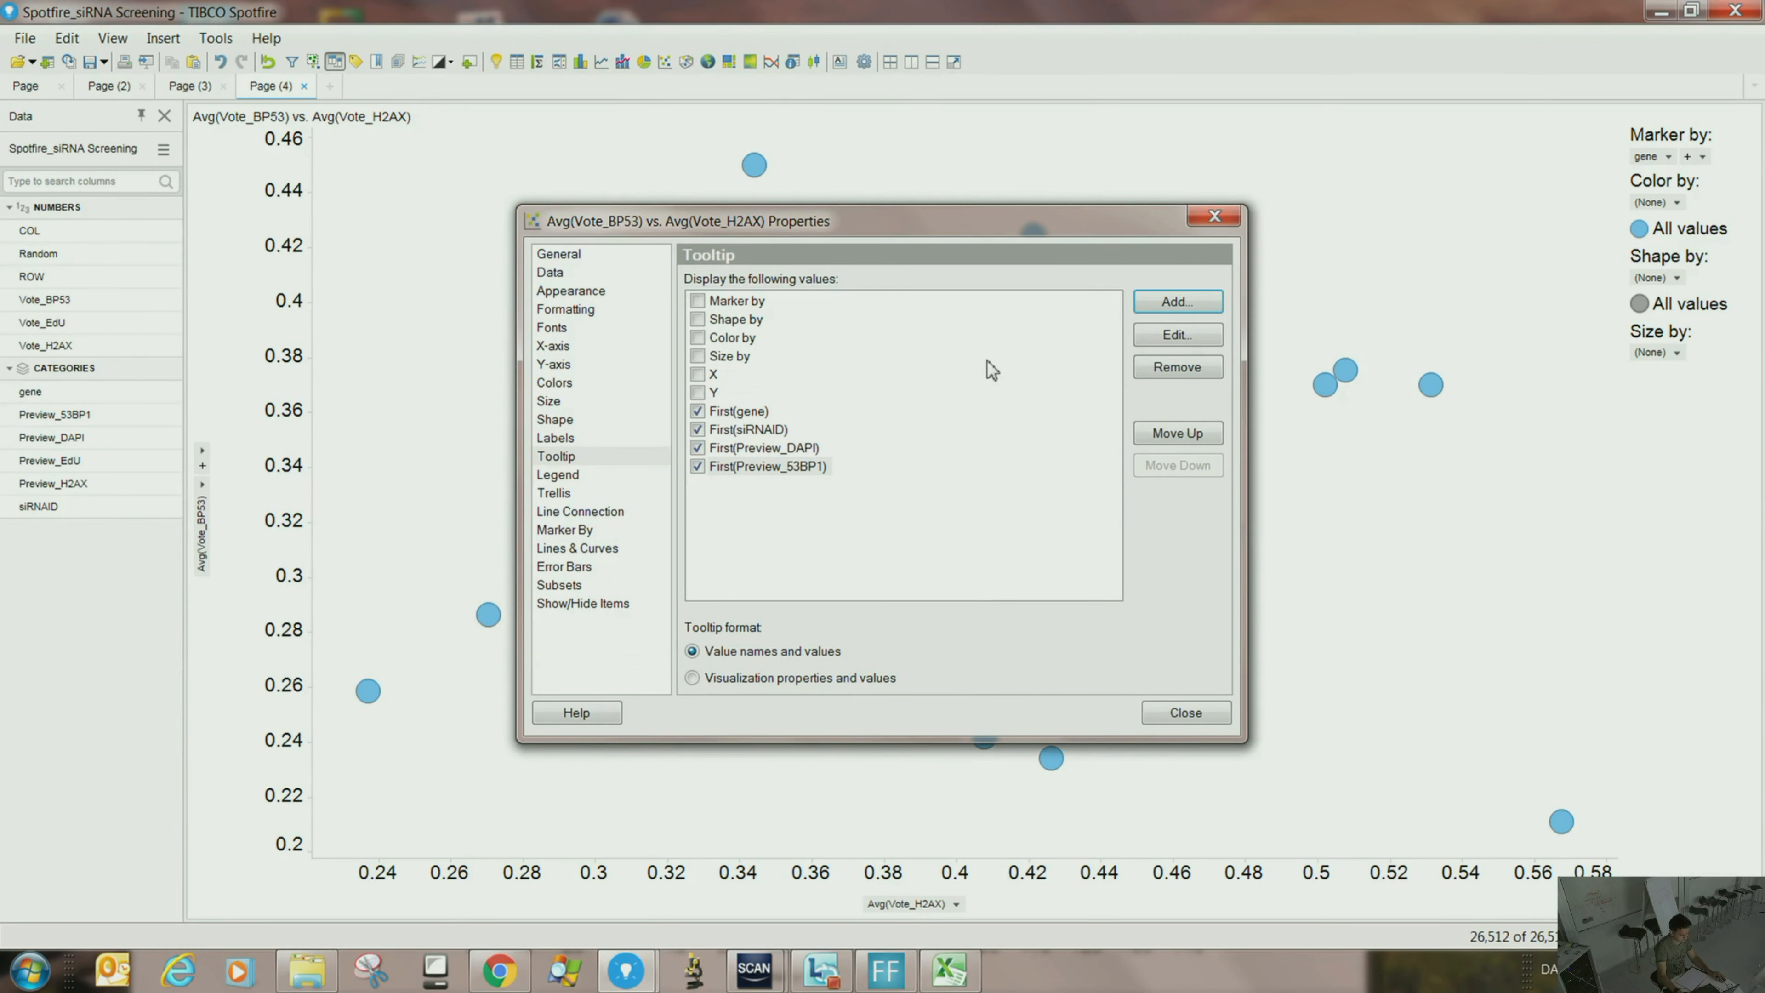
- Add First(Preview_H2AX) to the tooltip, shown as Image from URL, and close the scatter plot's properties
click(1155, 304)
click(713, 377)
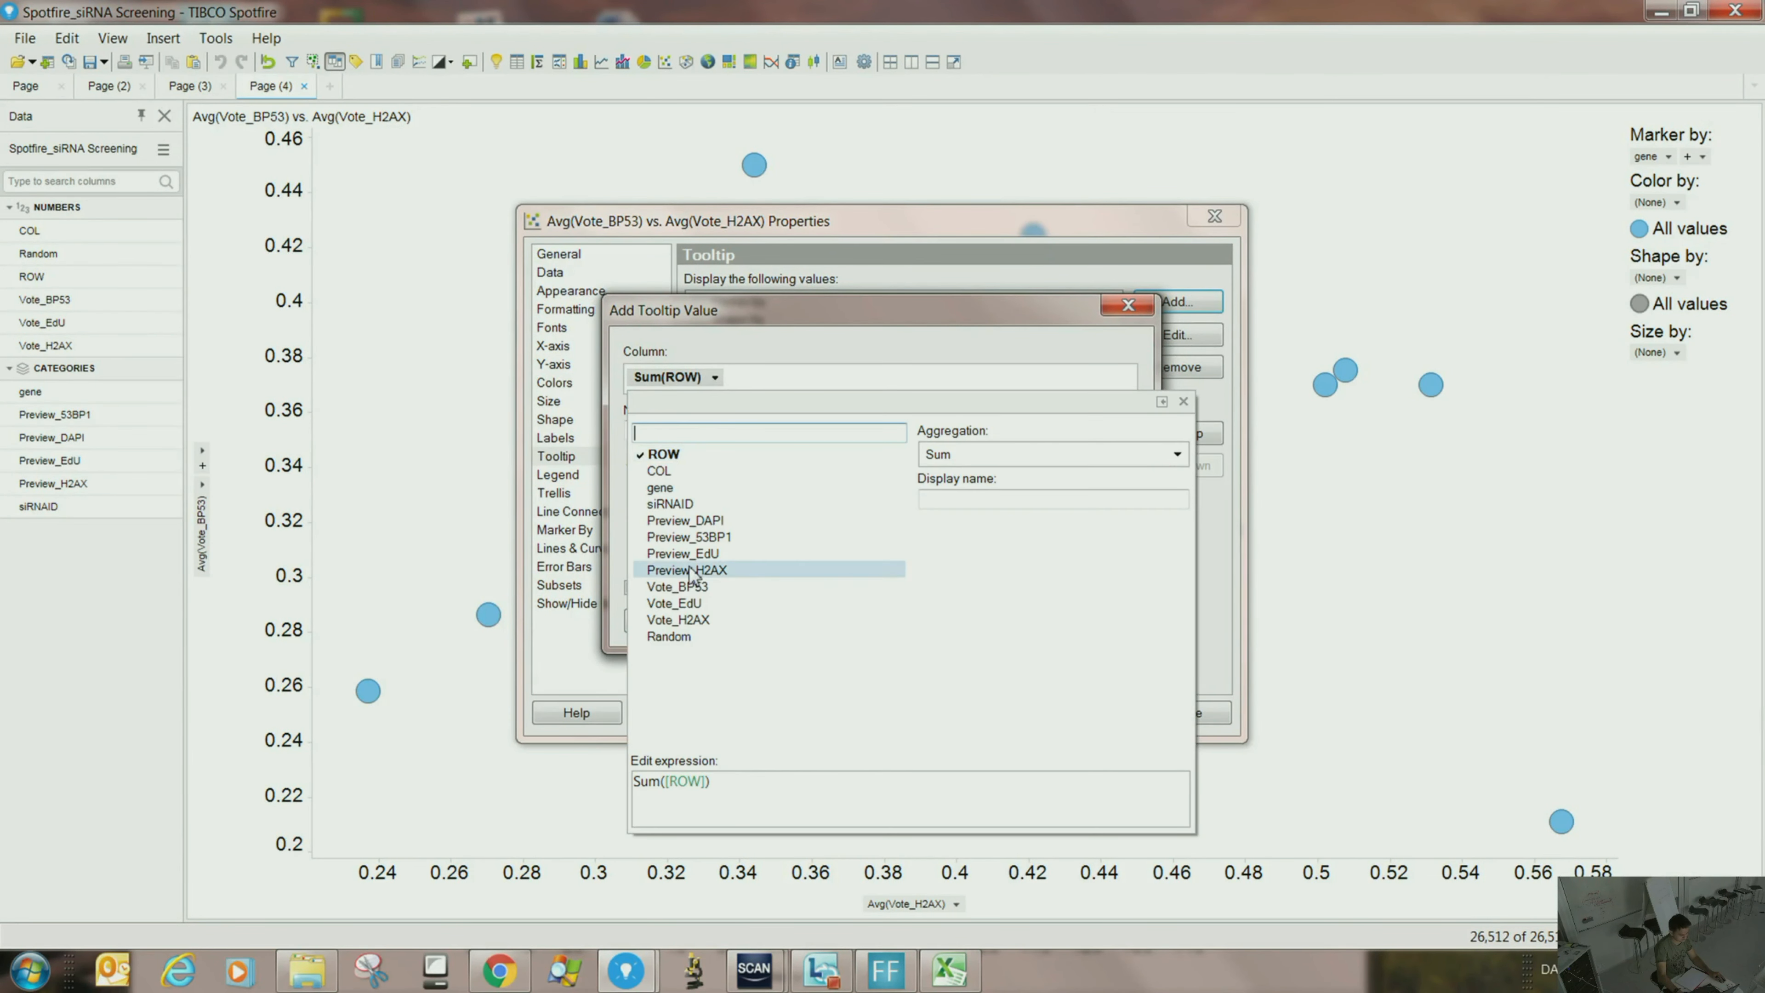
click(702, 570)
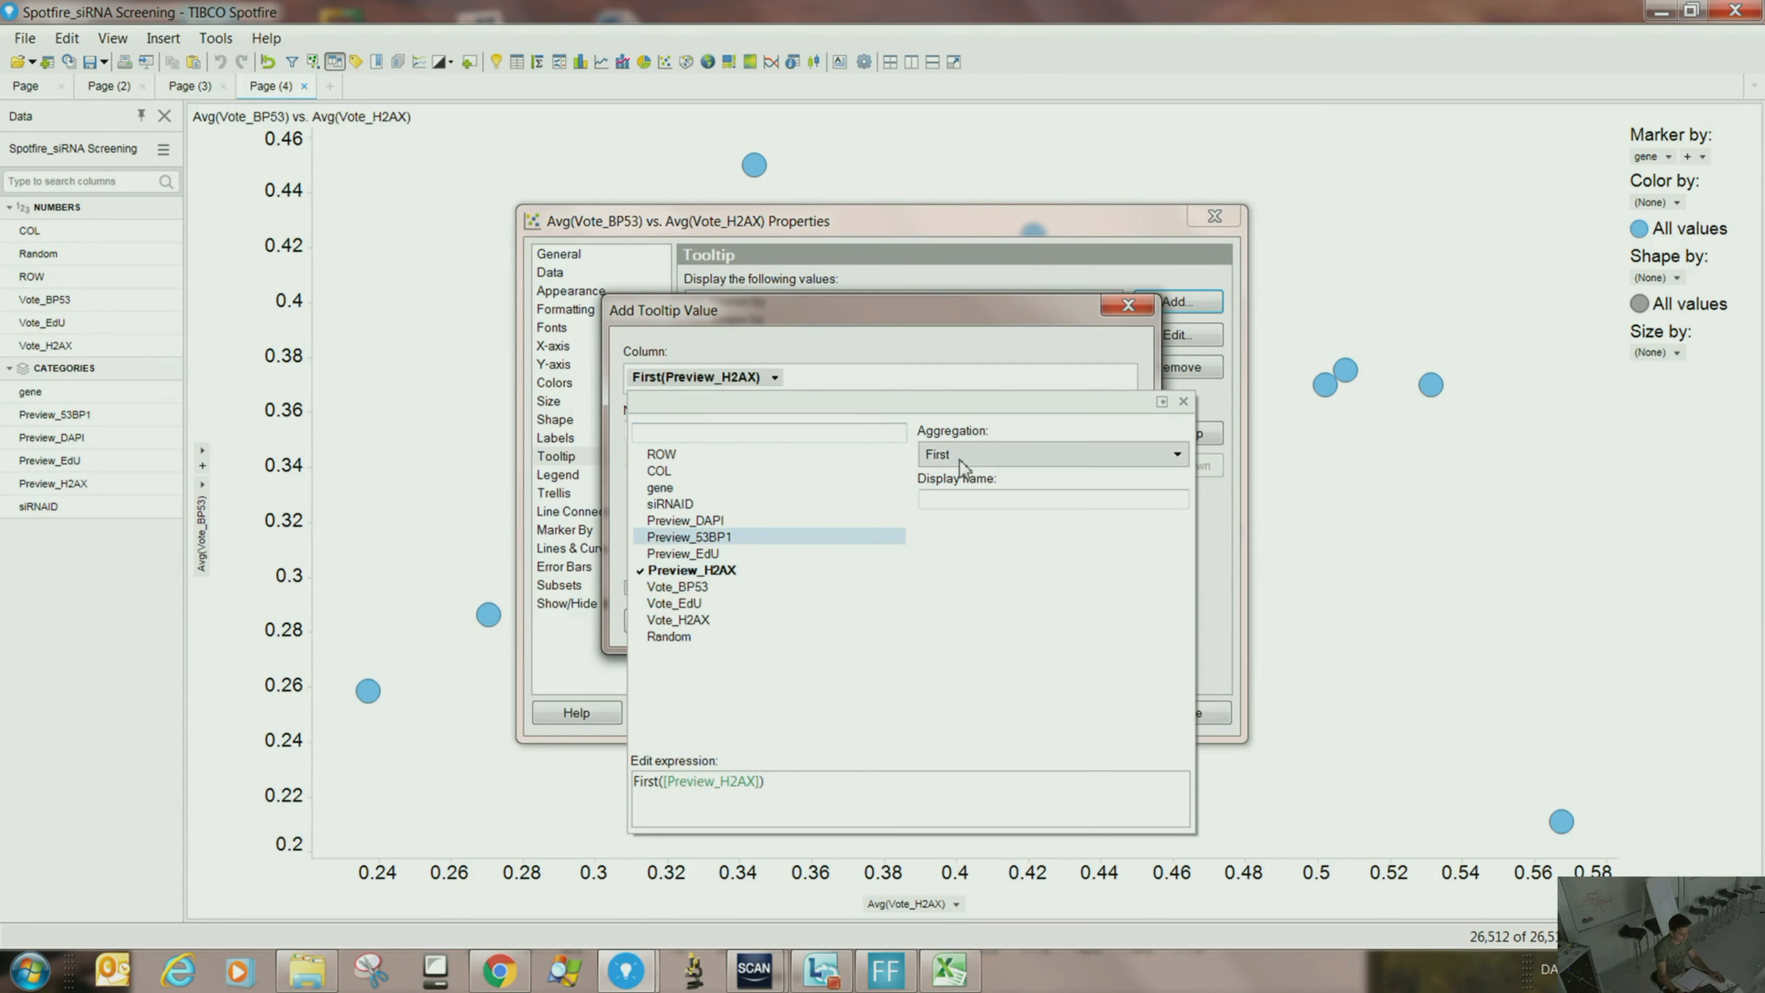
click(1061, 370)
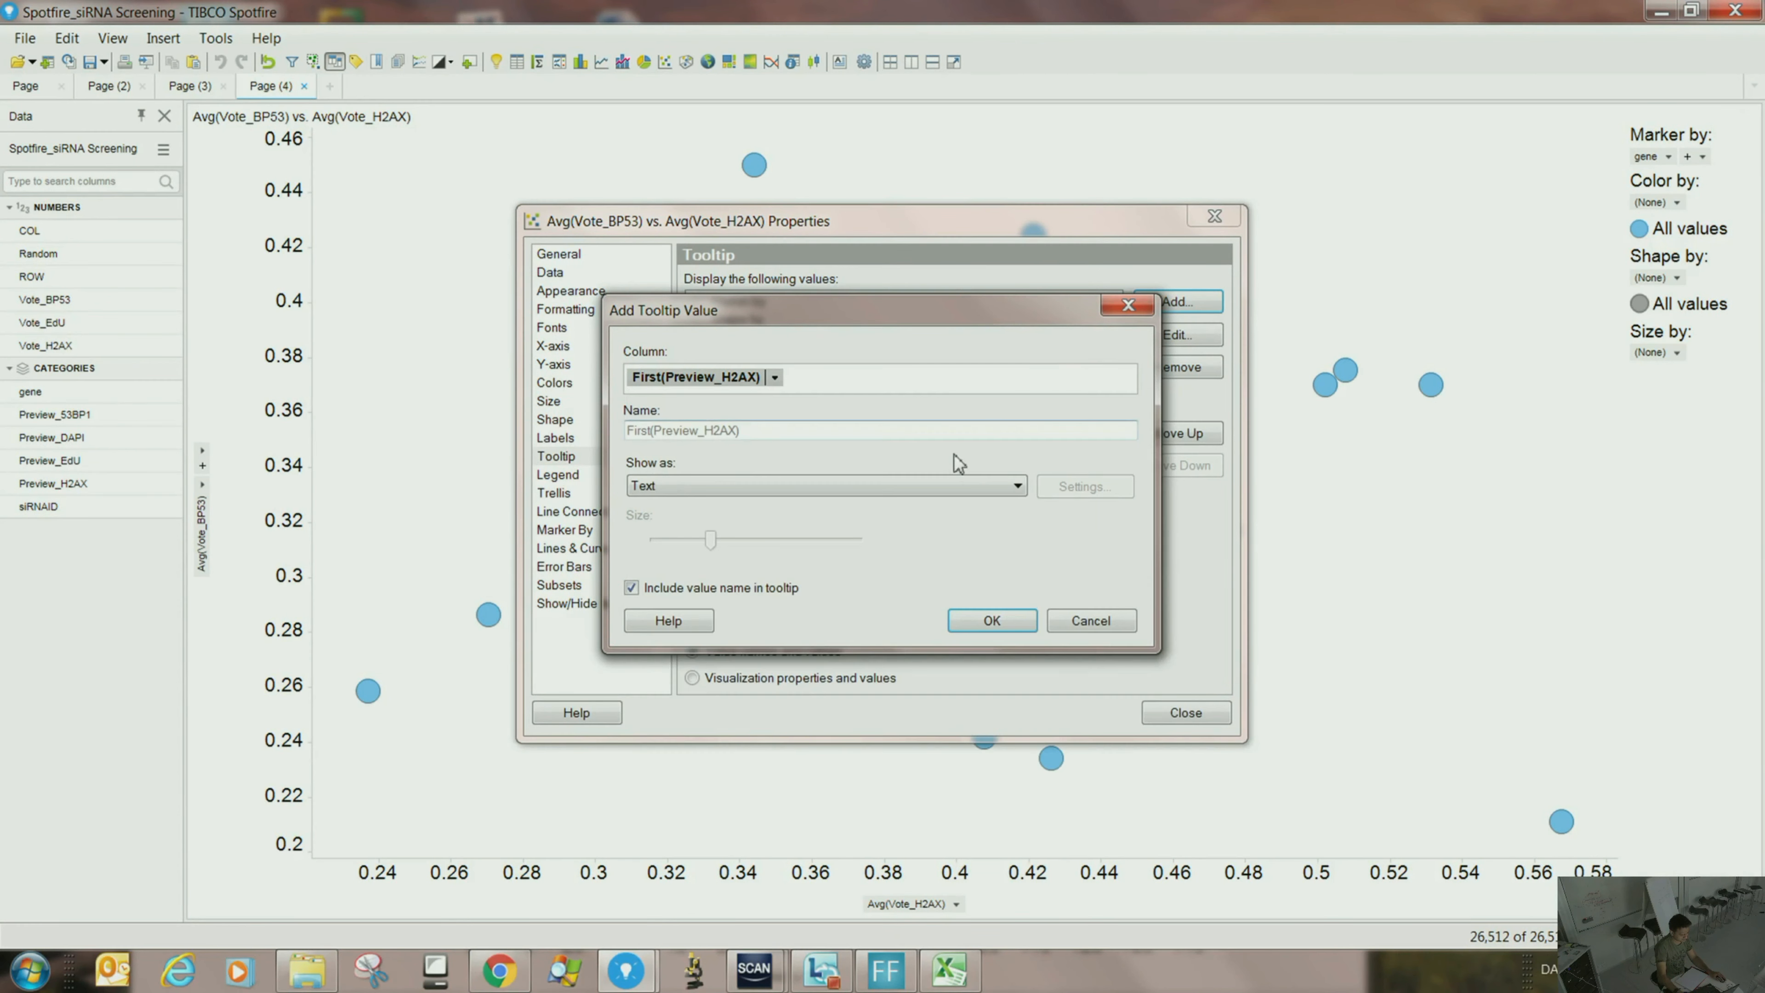
click(702, 486)
click(692, 521)
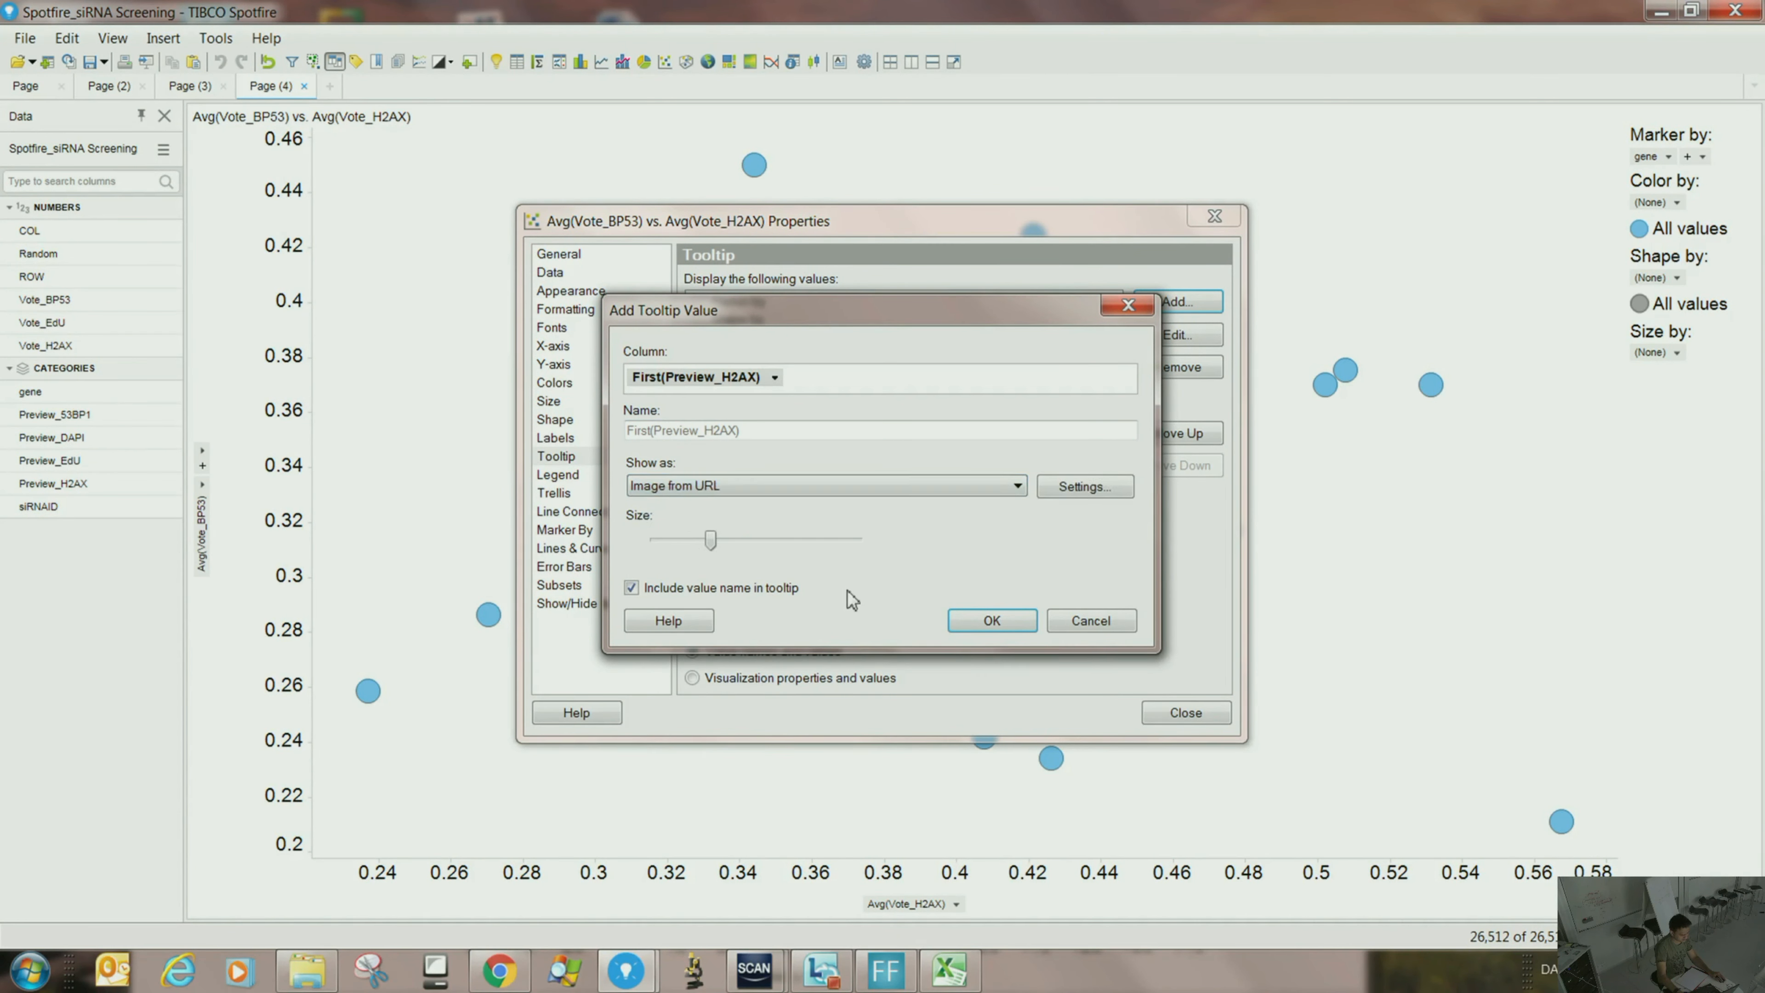
click(992, 620)
click(1184, 713)
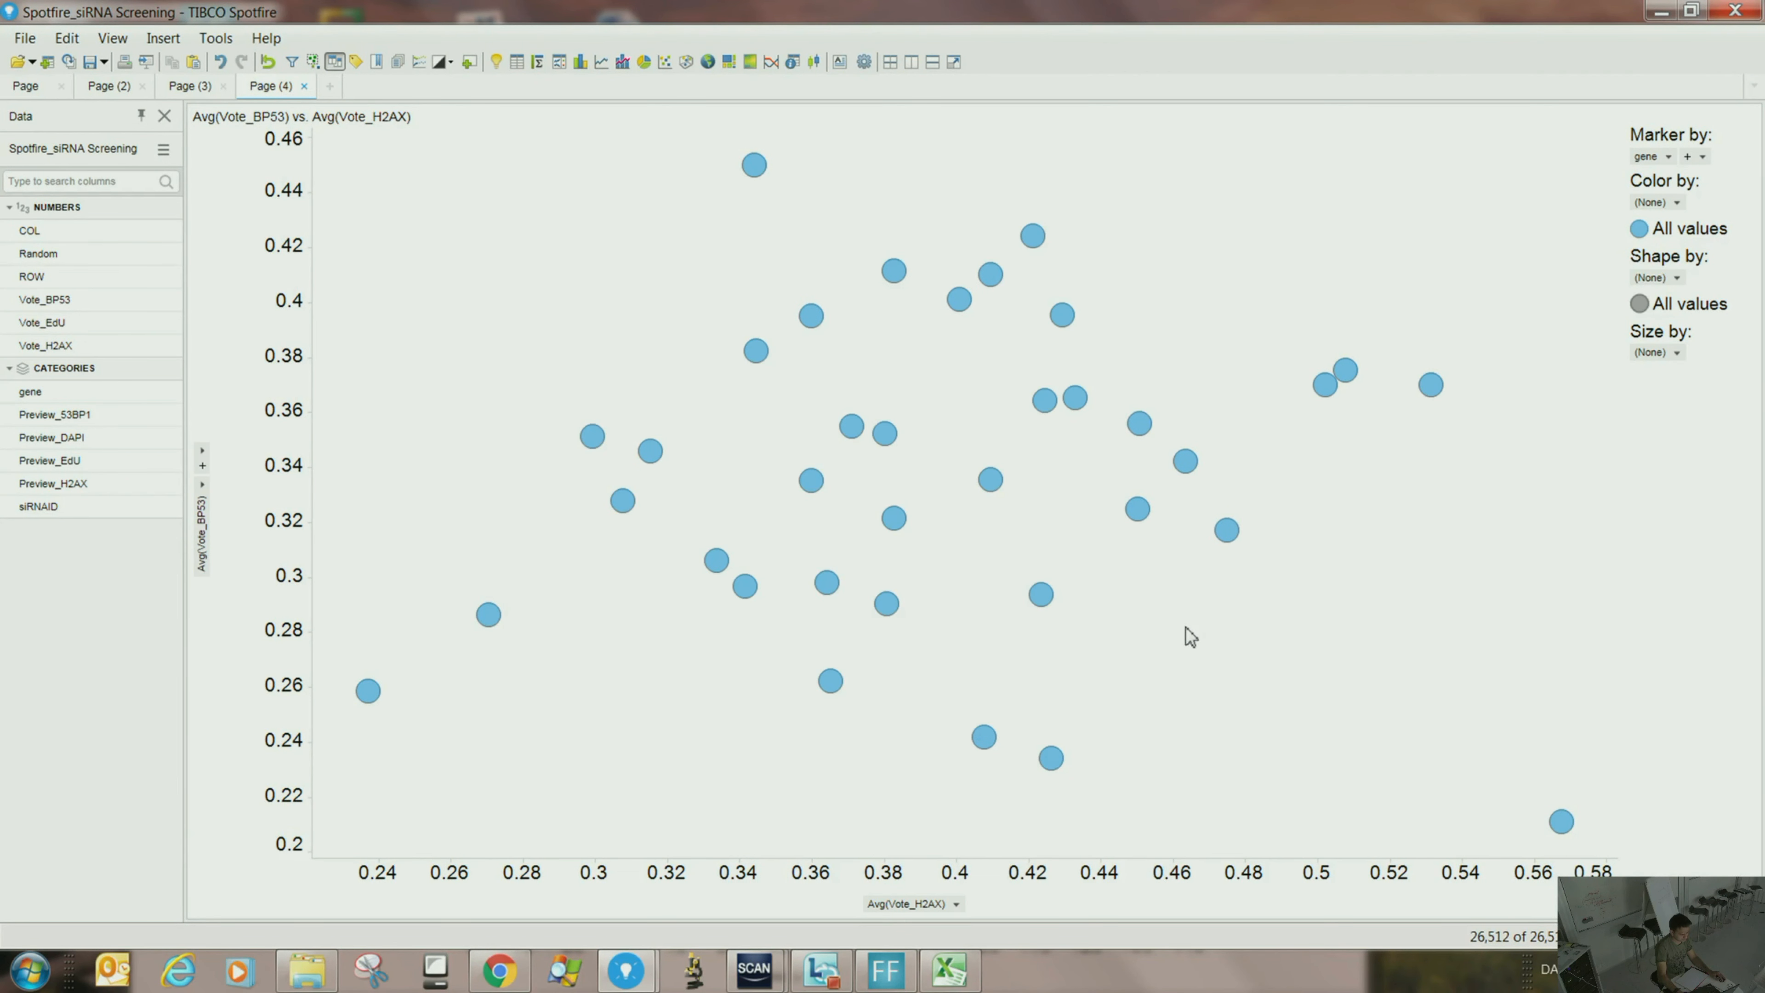
- Check the gene, siRNAID and DAPI, 53BP1 and H2AX image tooltips of several central and outlying markers
mouse_move(1071, 404)
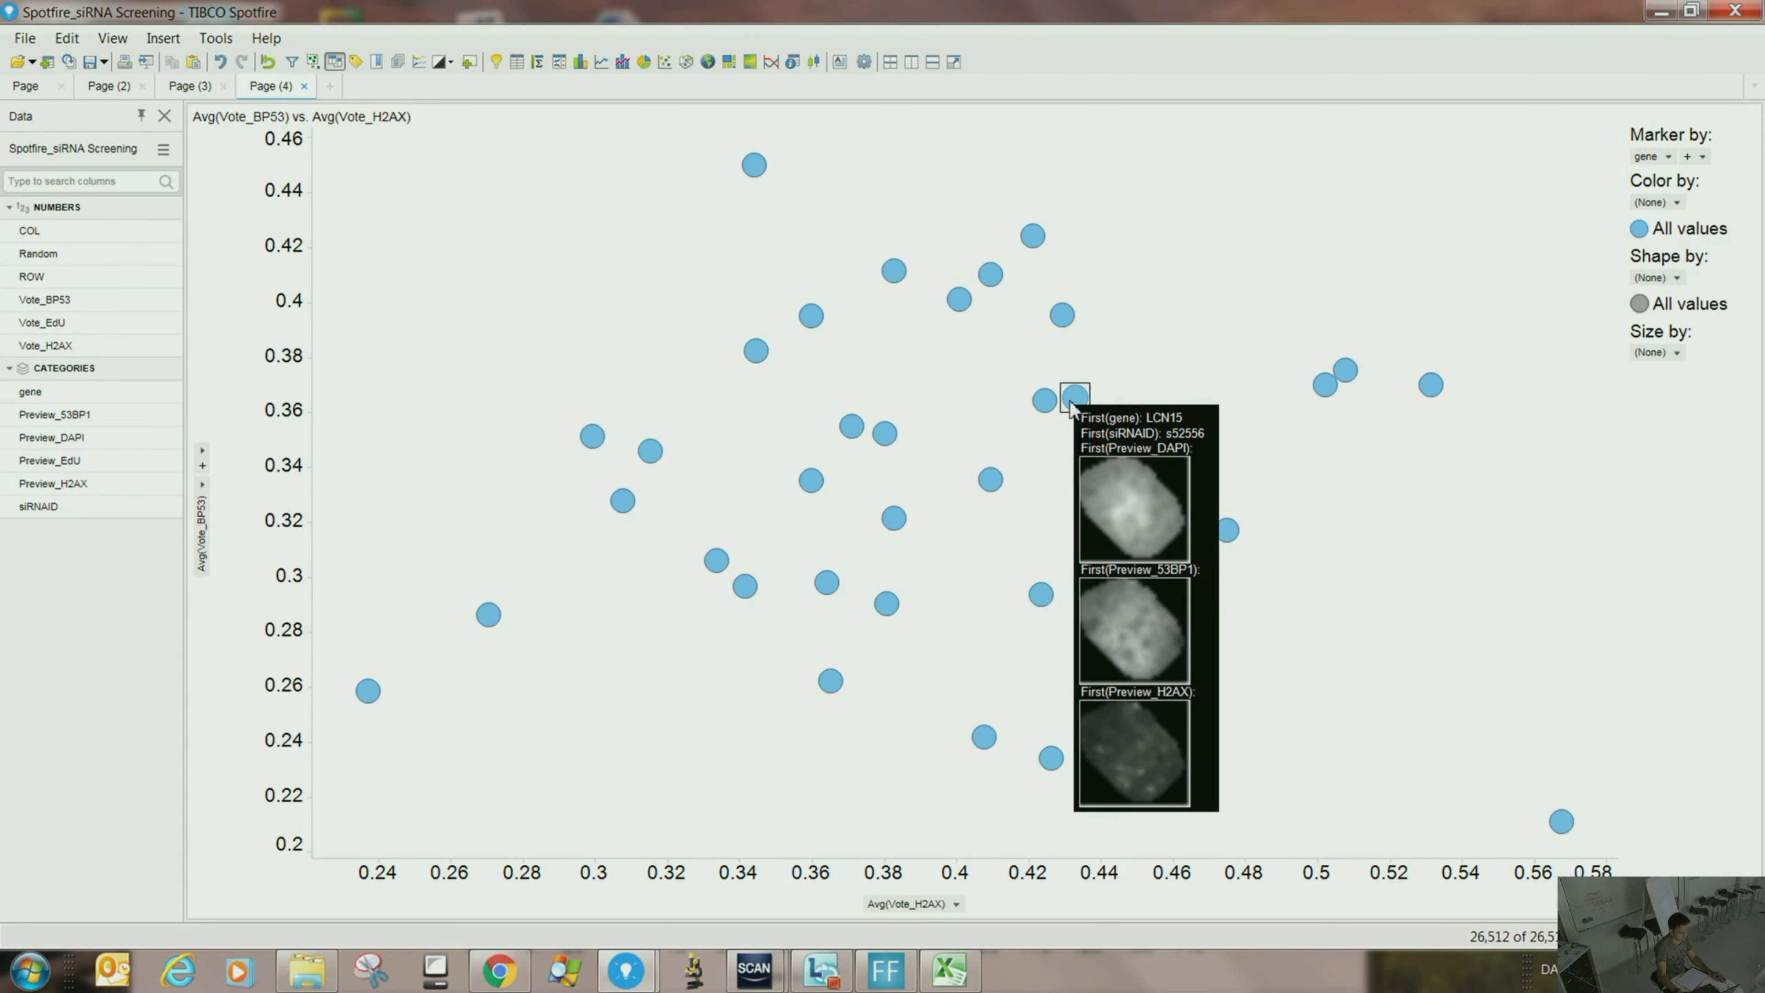
mouse_move(755, 360)
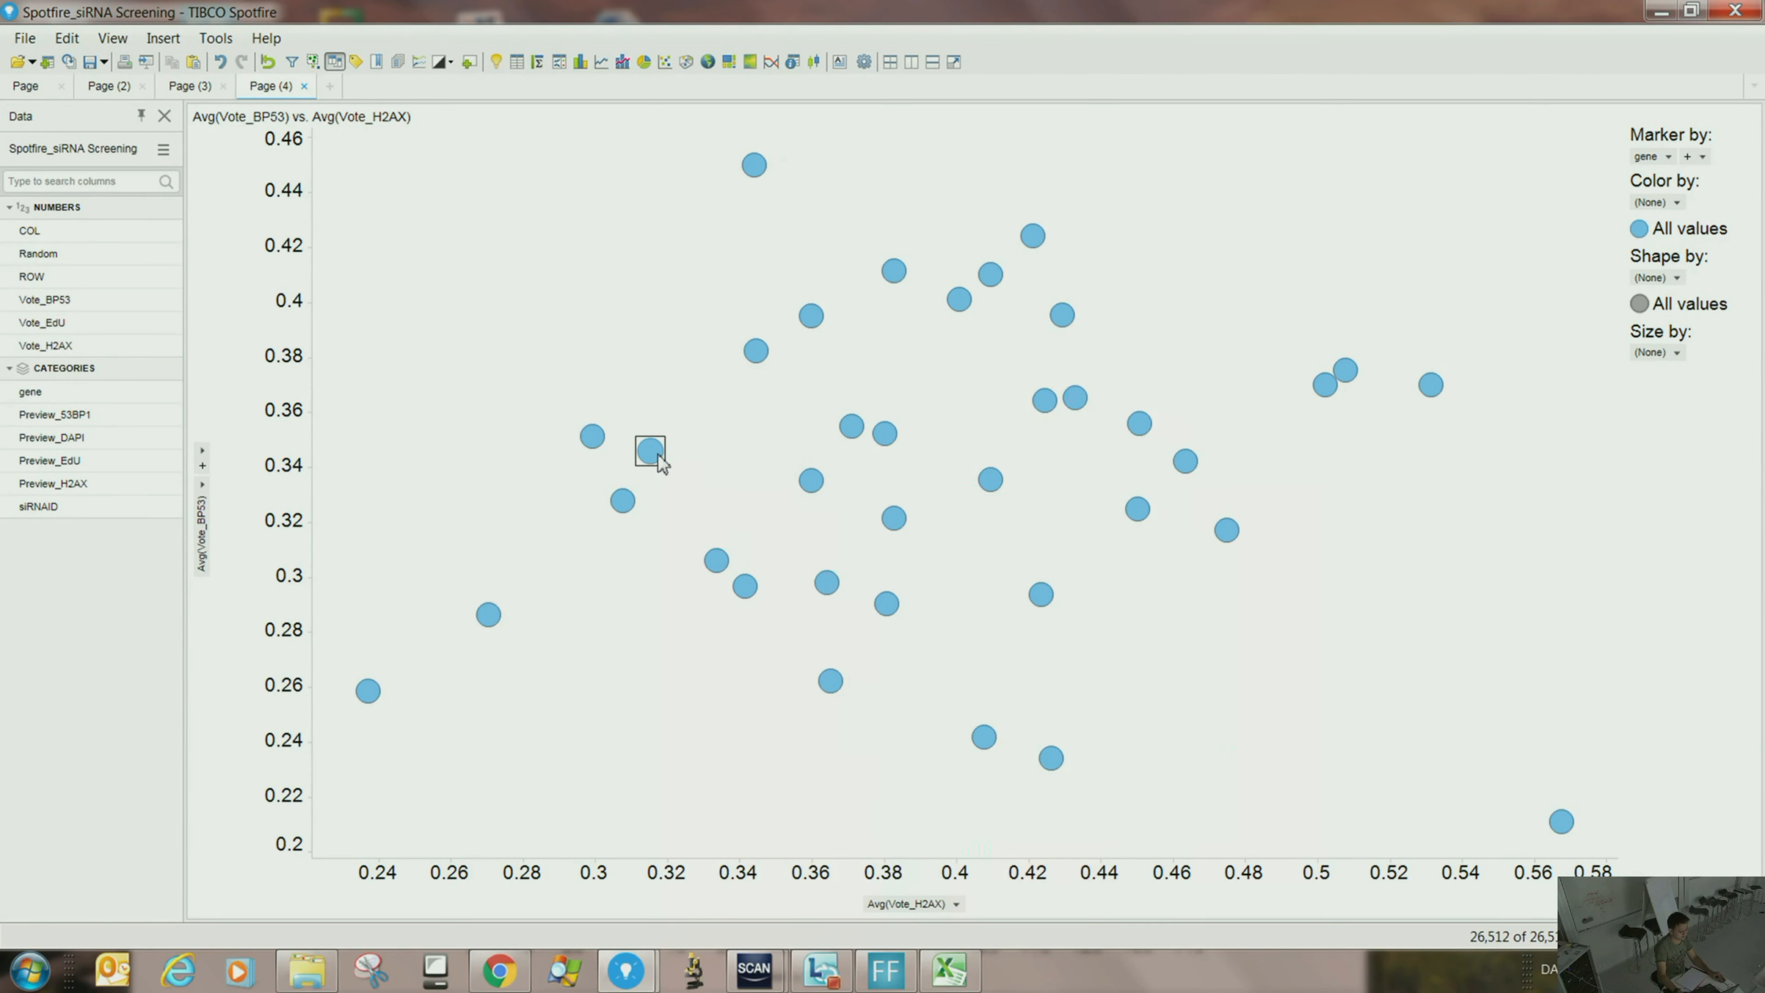
mouse_move(659, 460)
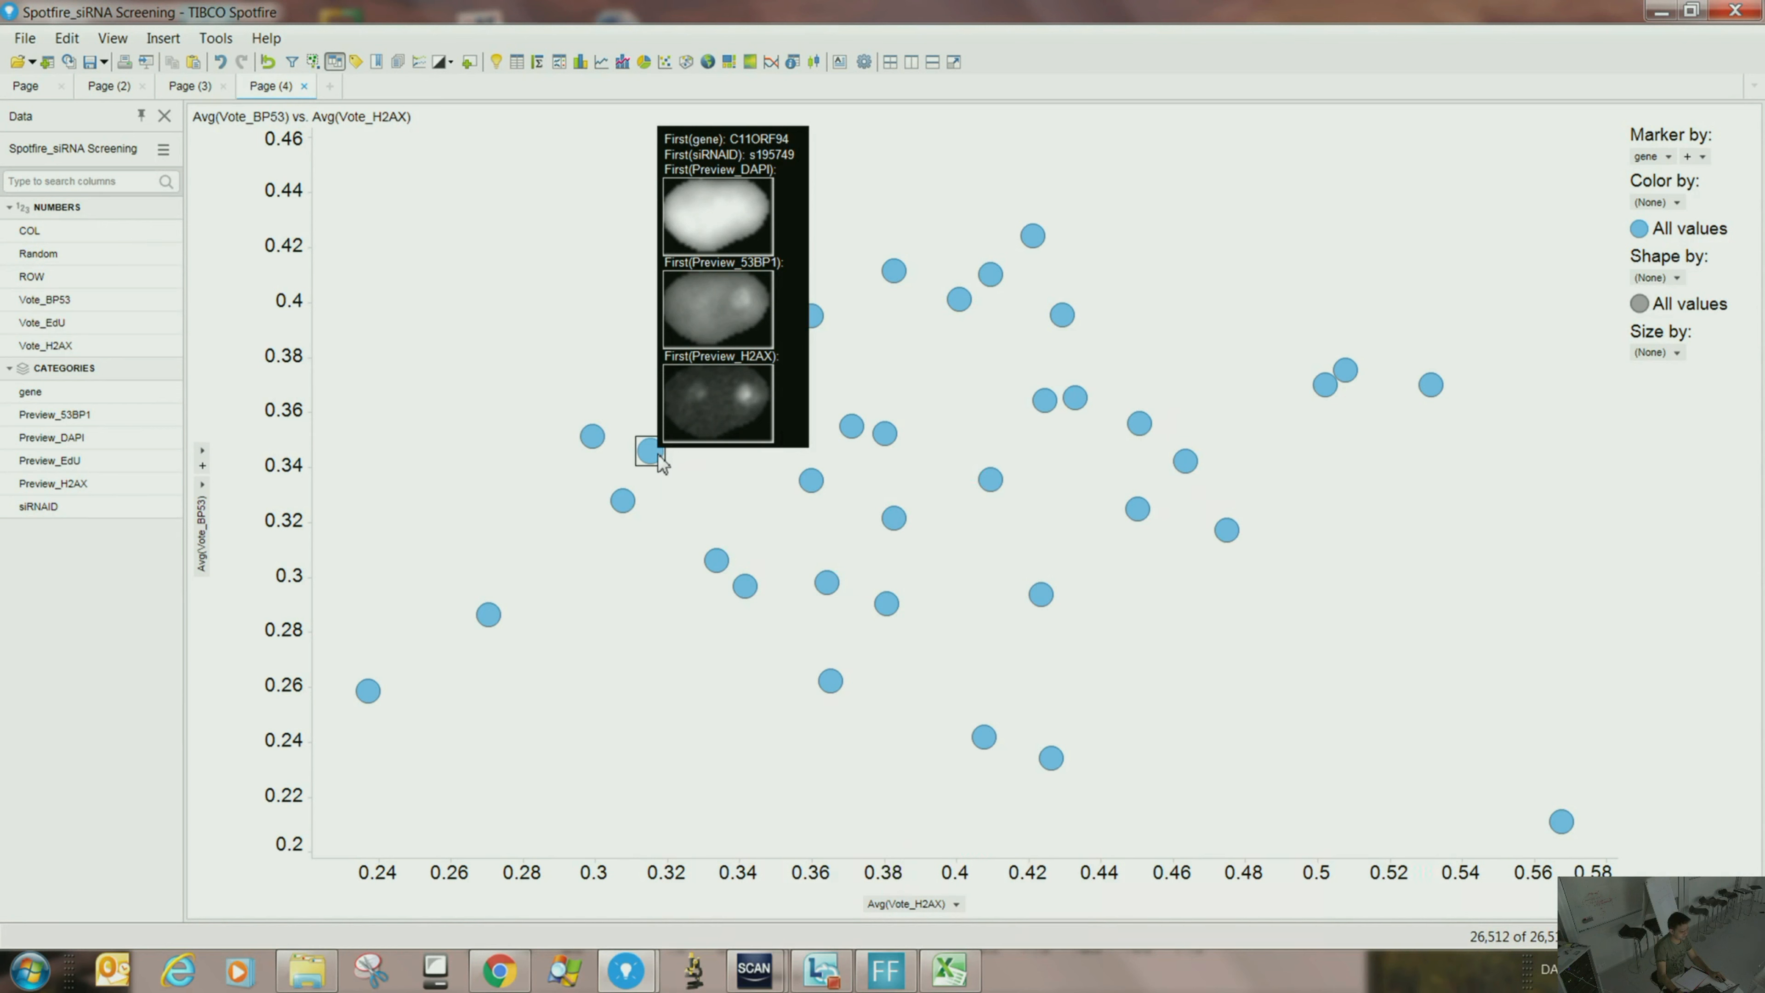
mouse_move(1428, 390)
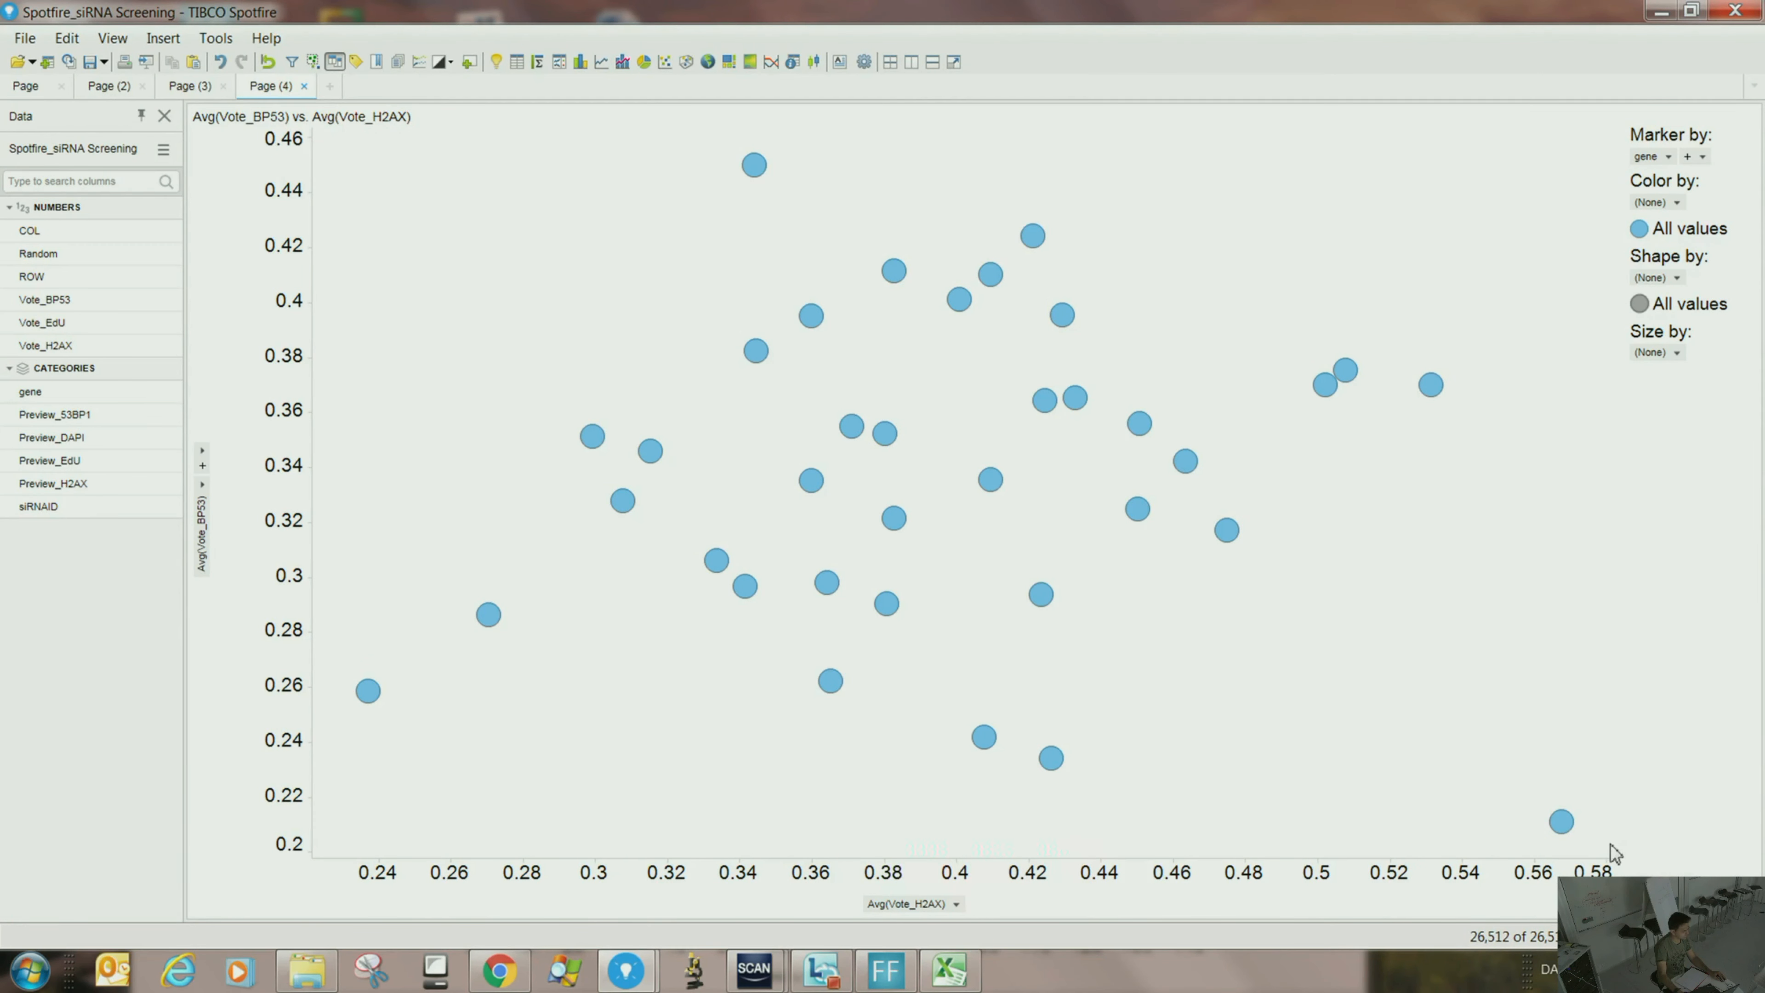
mouse_move(1562, 826)
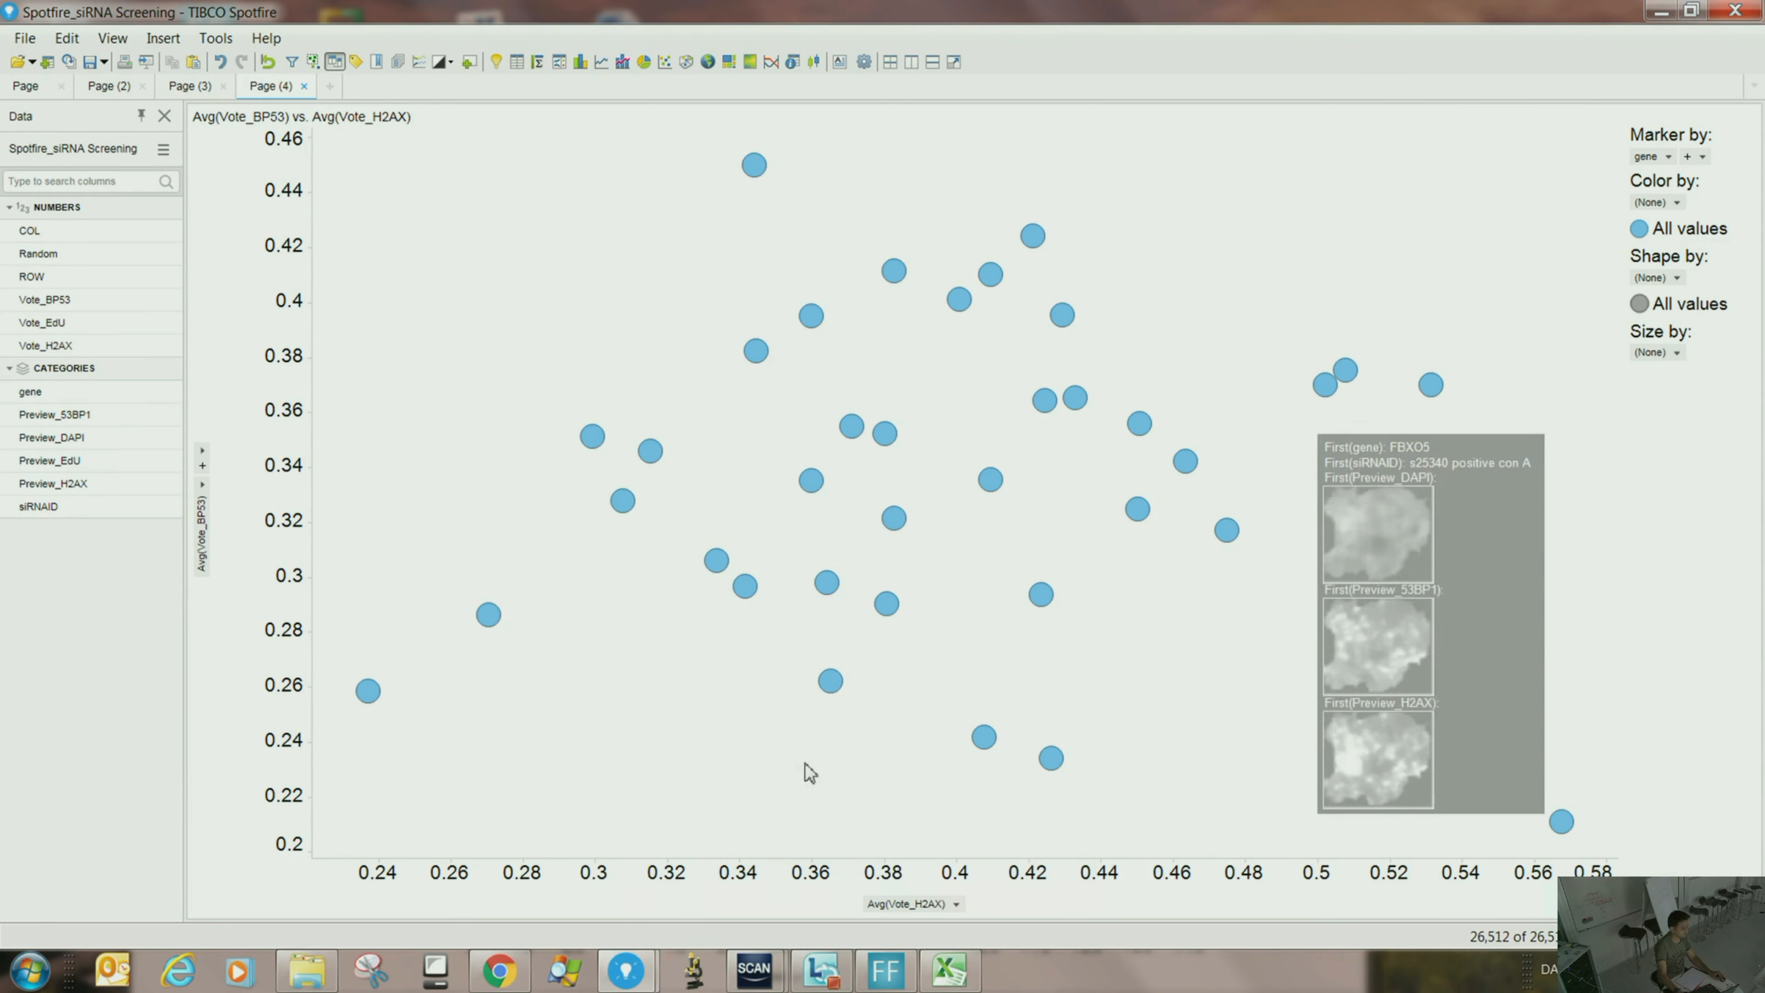
mouse_move(495, 618)
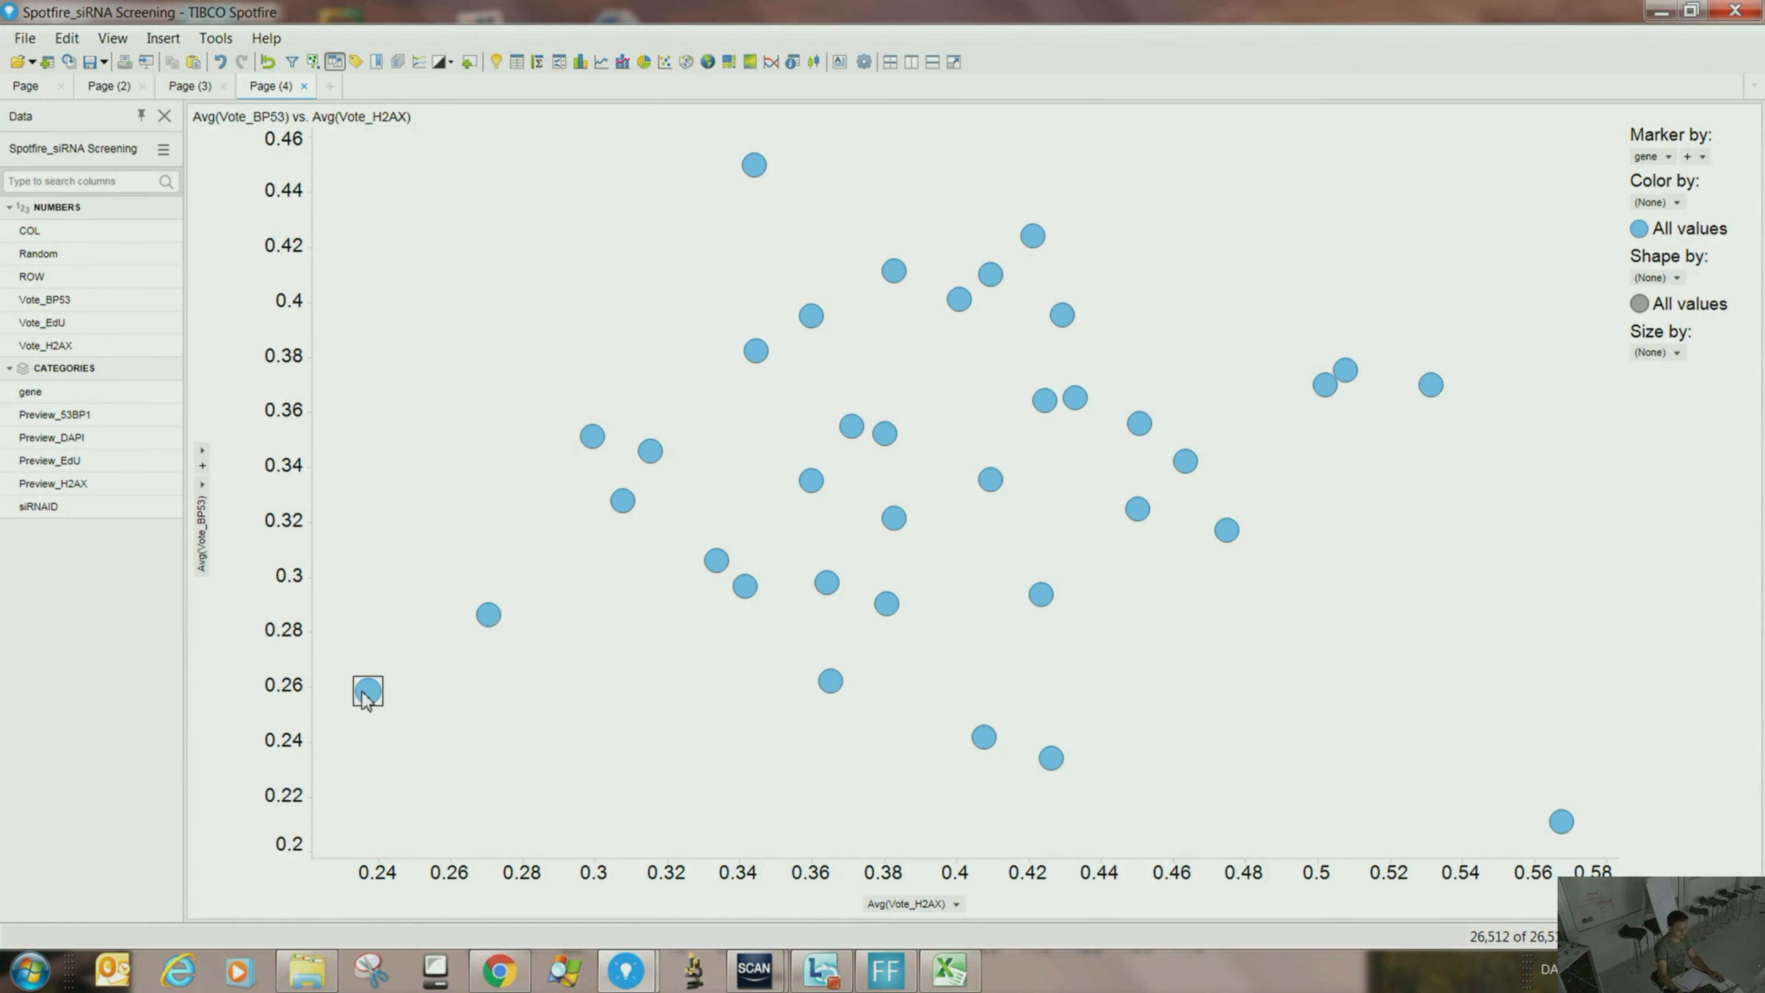
mouse_move(366, 699)
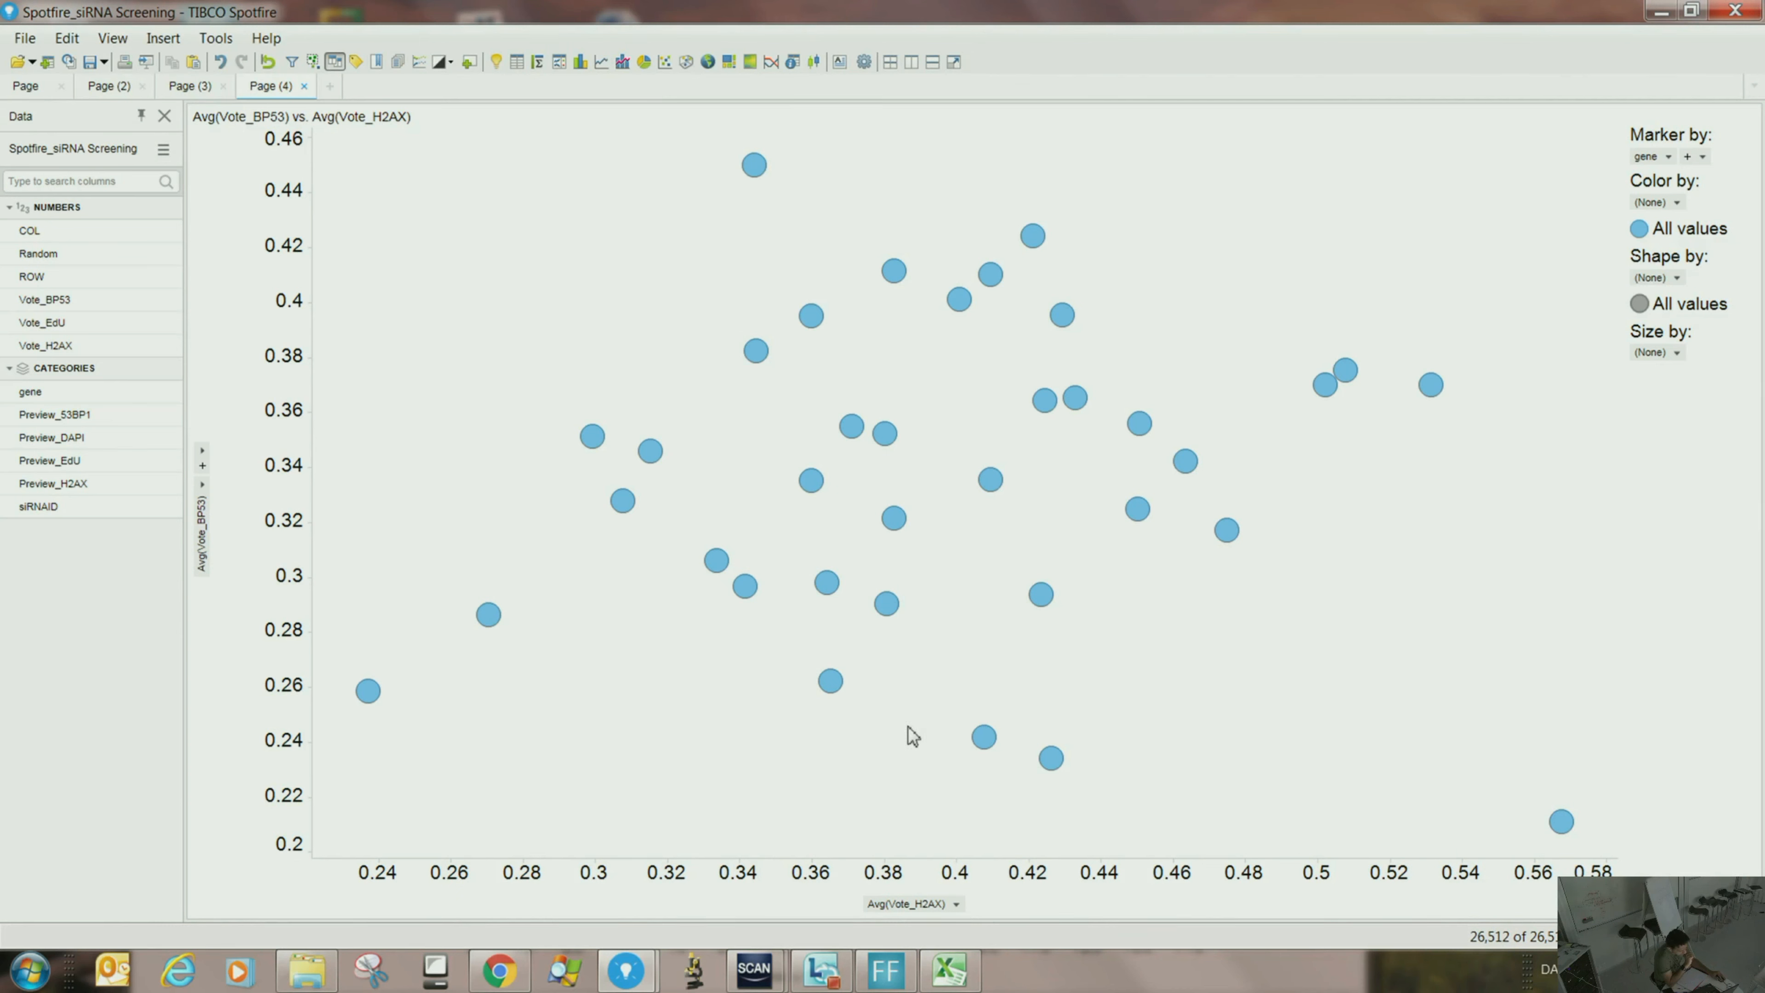
- Size the scatter plot's markers by the average of Vote_EdU
click(1678, 353)
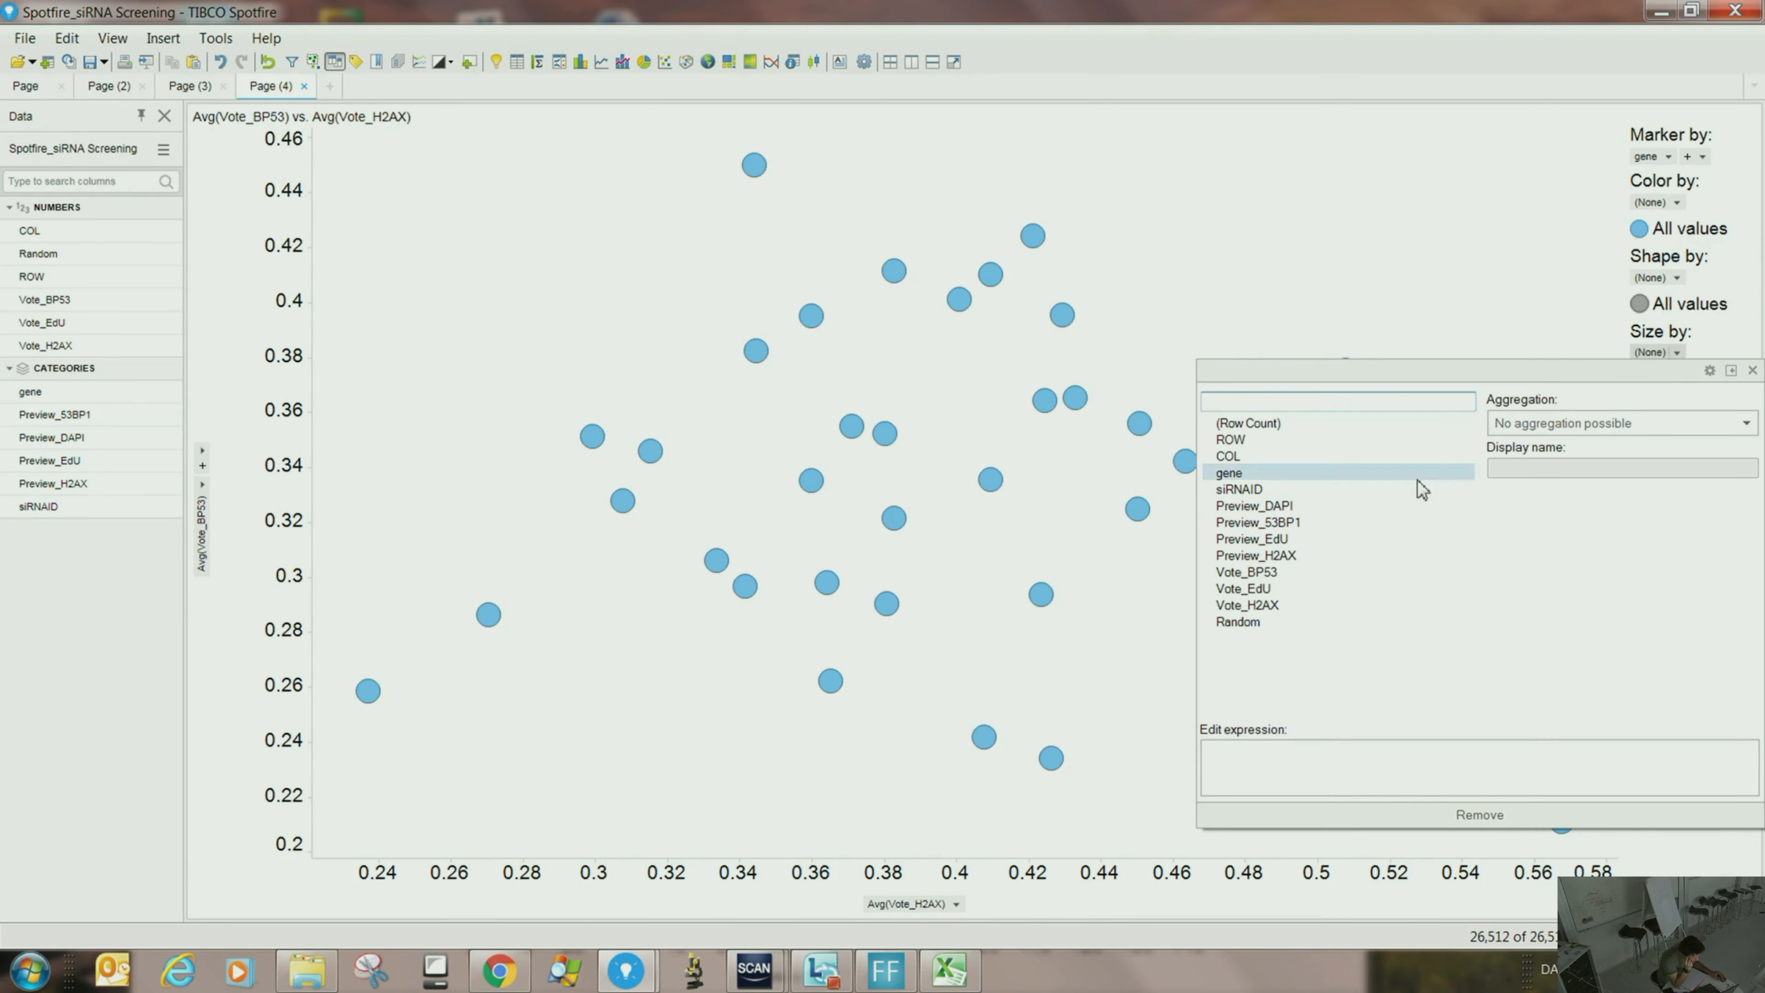
click(1272, 590)
click(1542, 423)
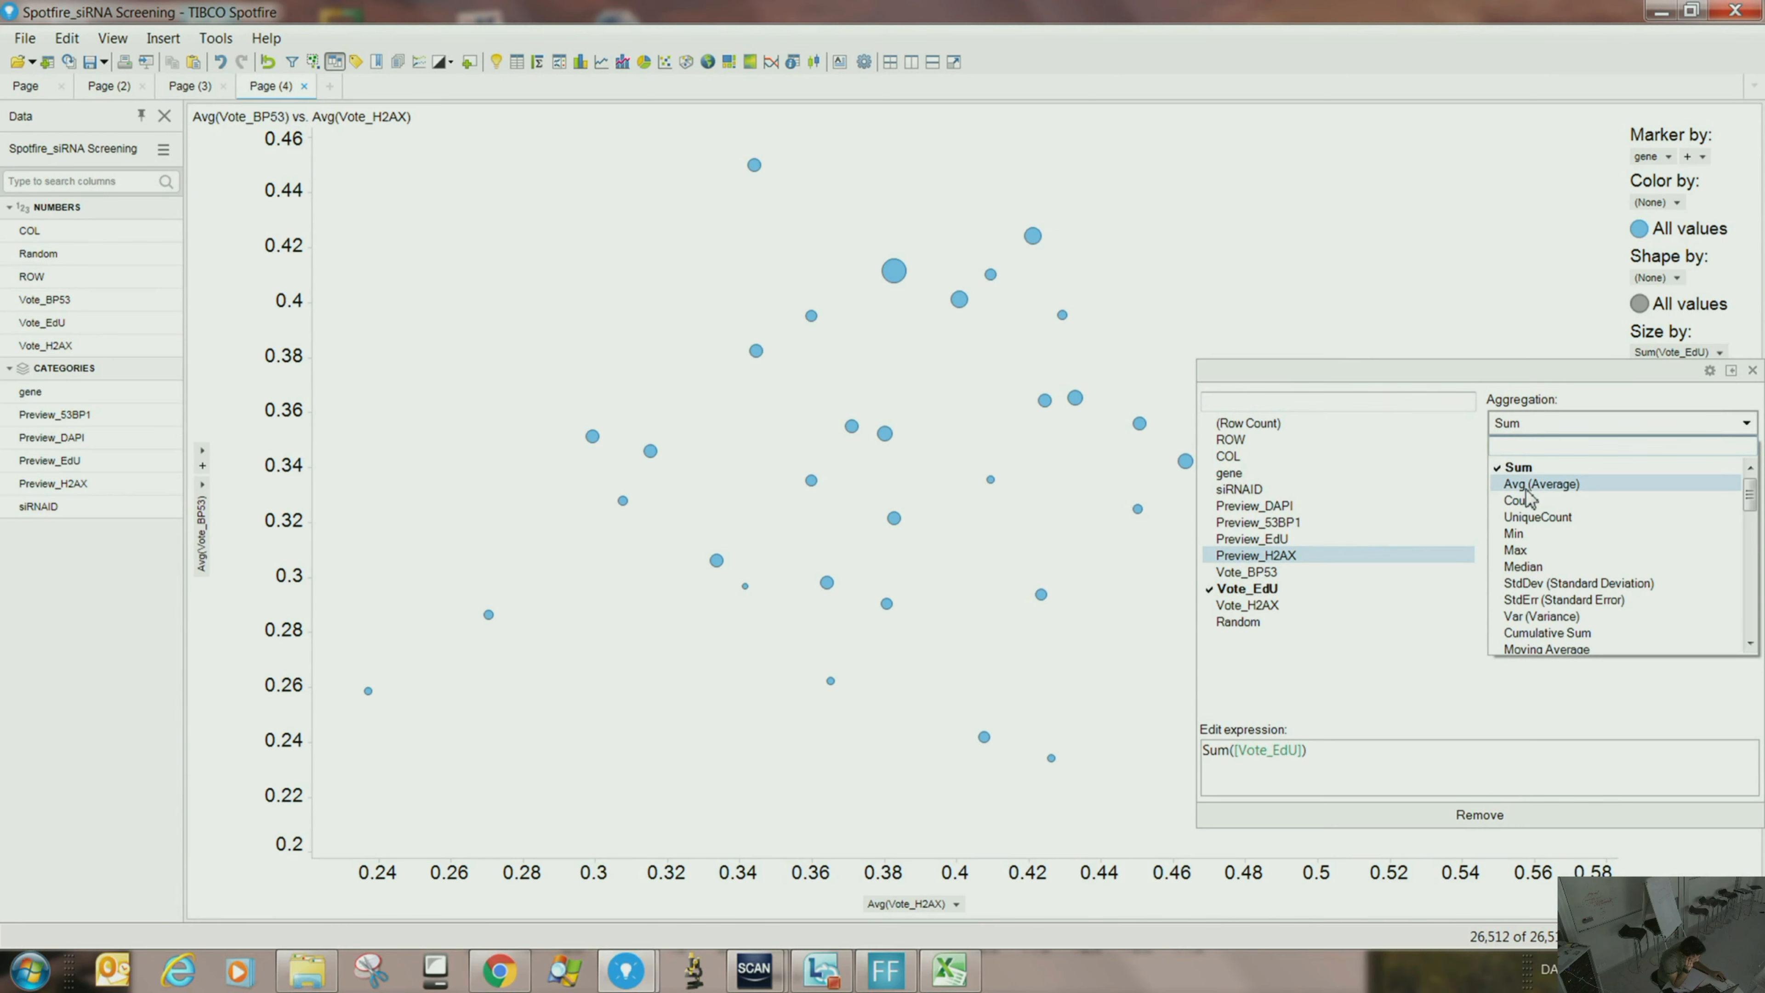
click(1531, 486)
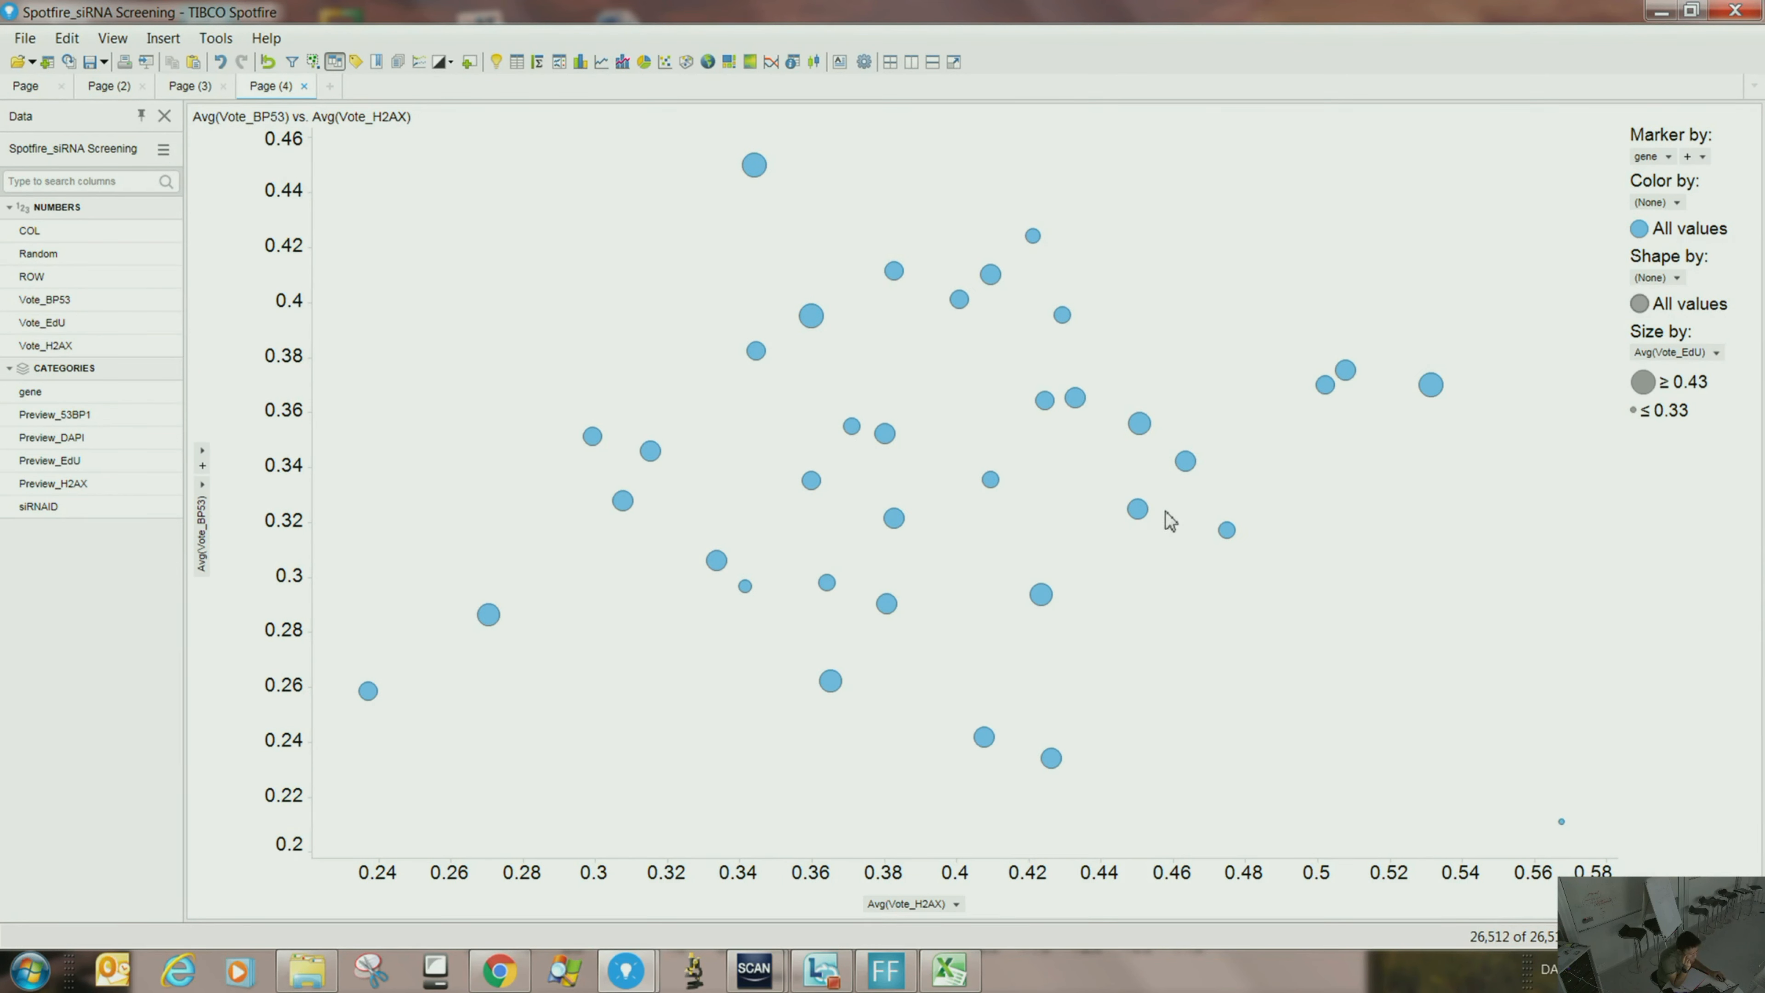
- Change the scatter plot's marker labels to First(gene) and close the properties
right_click(1044, 479)
click(1090, 824)
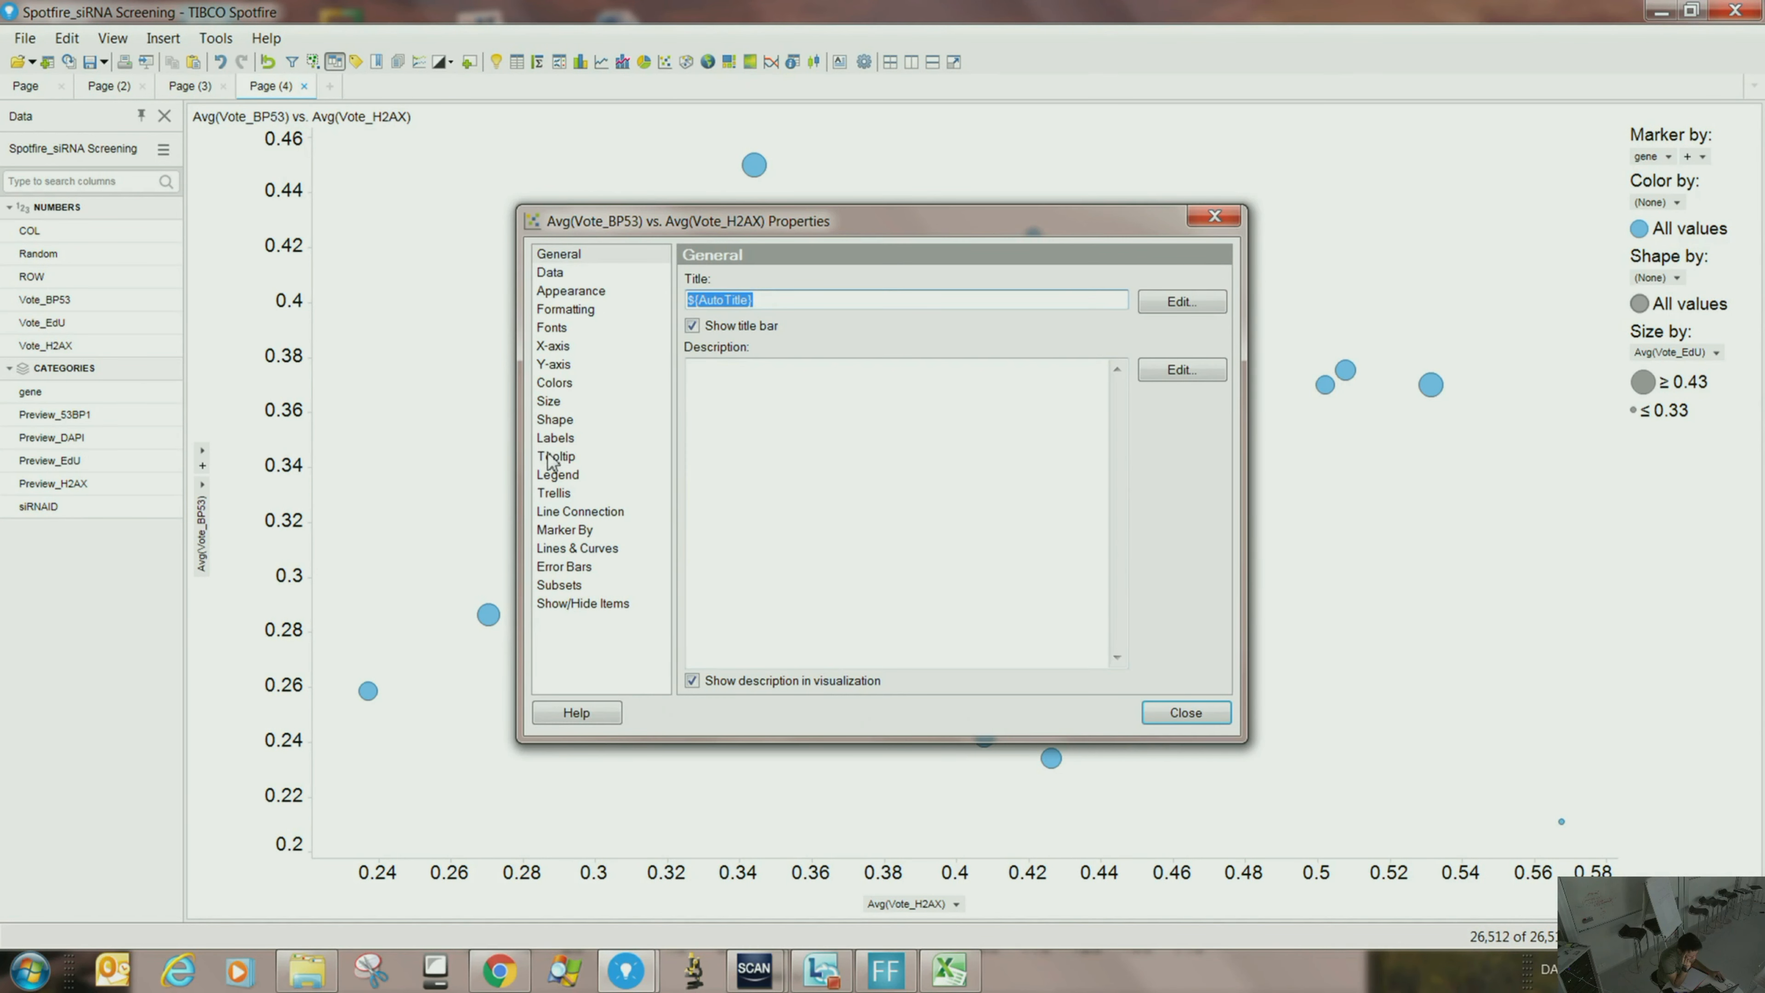
click(592, 255)
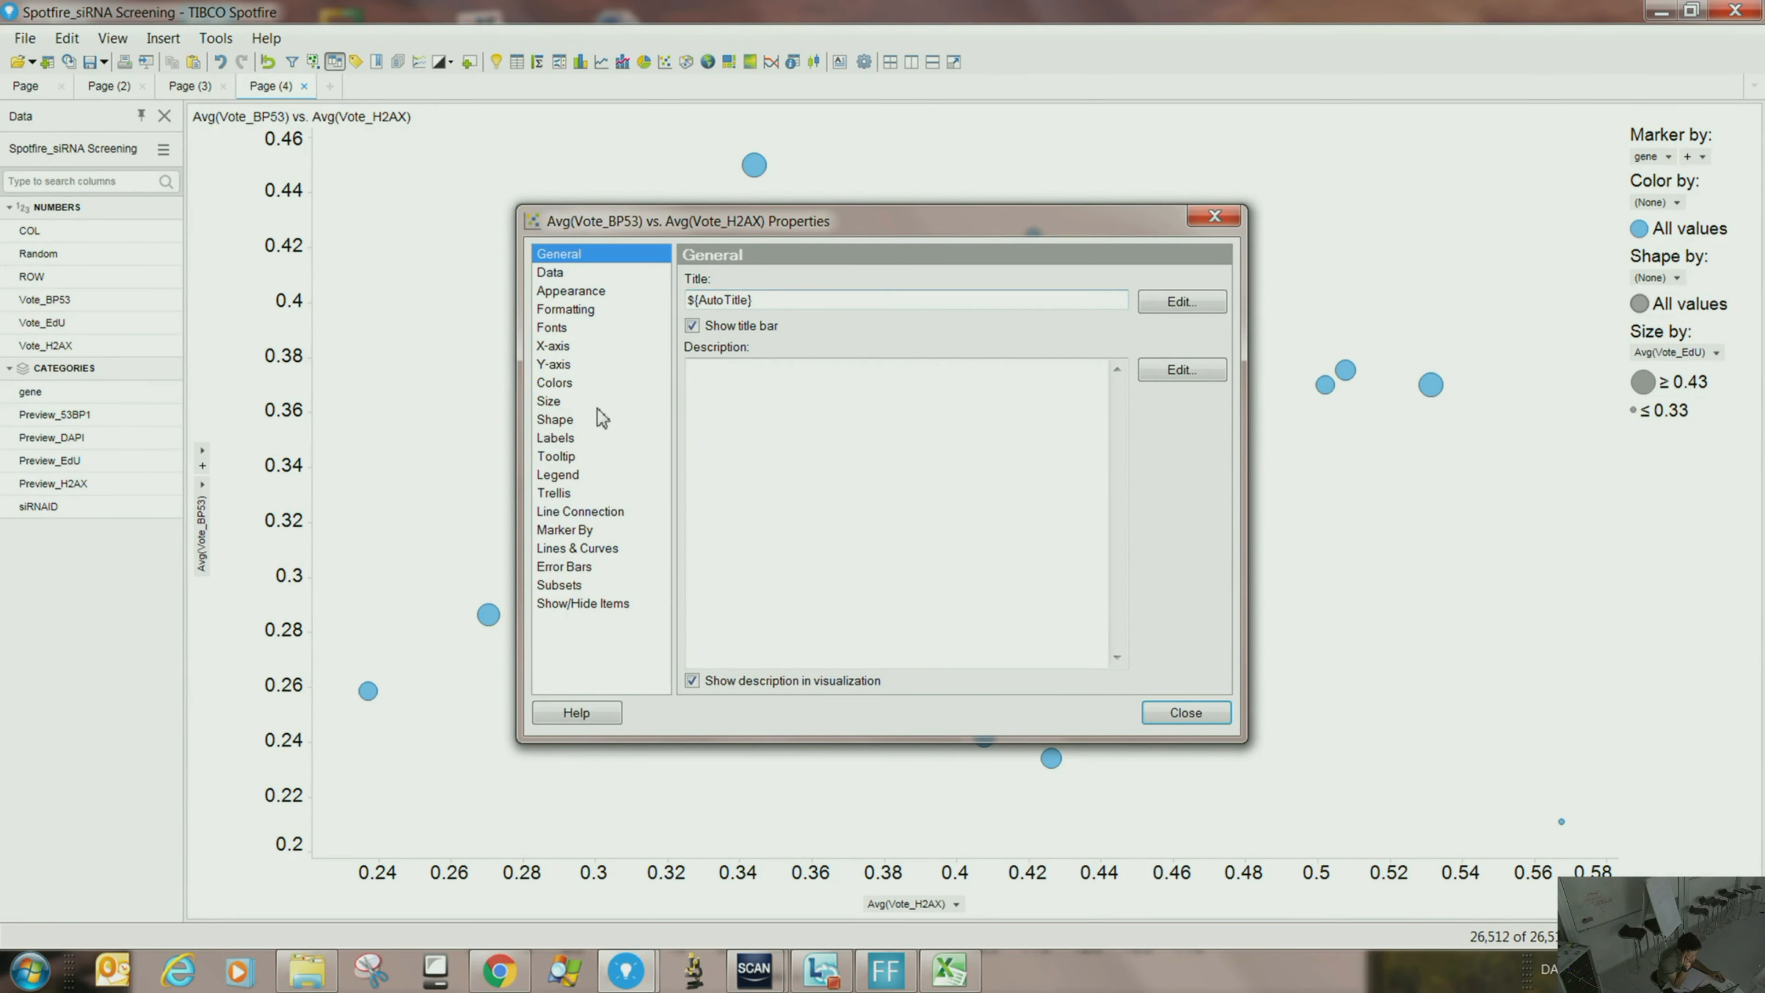
click(584, 437)
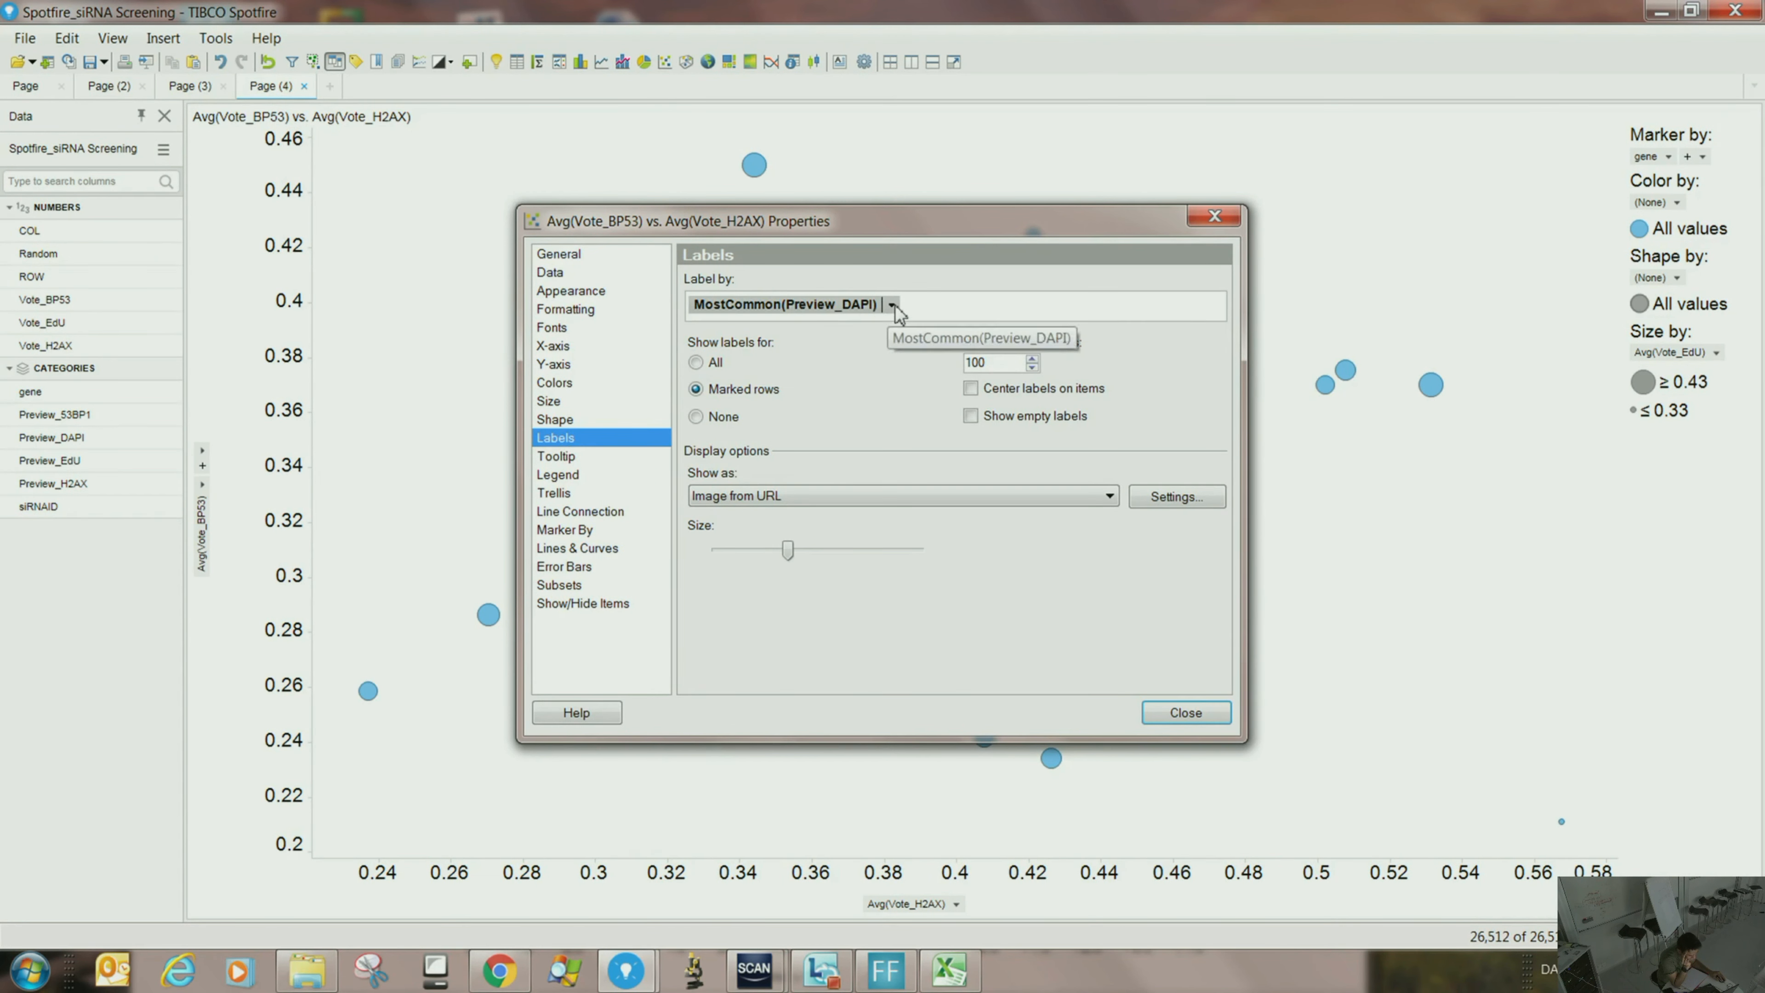
click(891, 305)
click(724, 415)
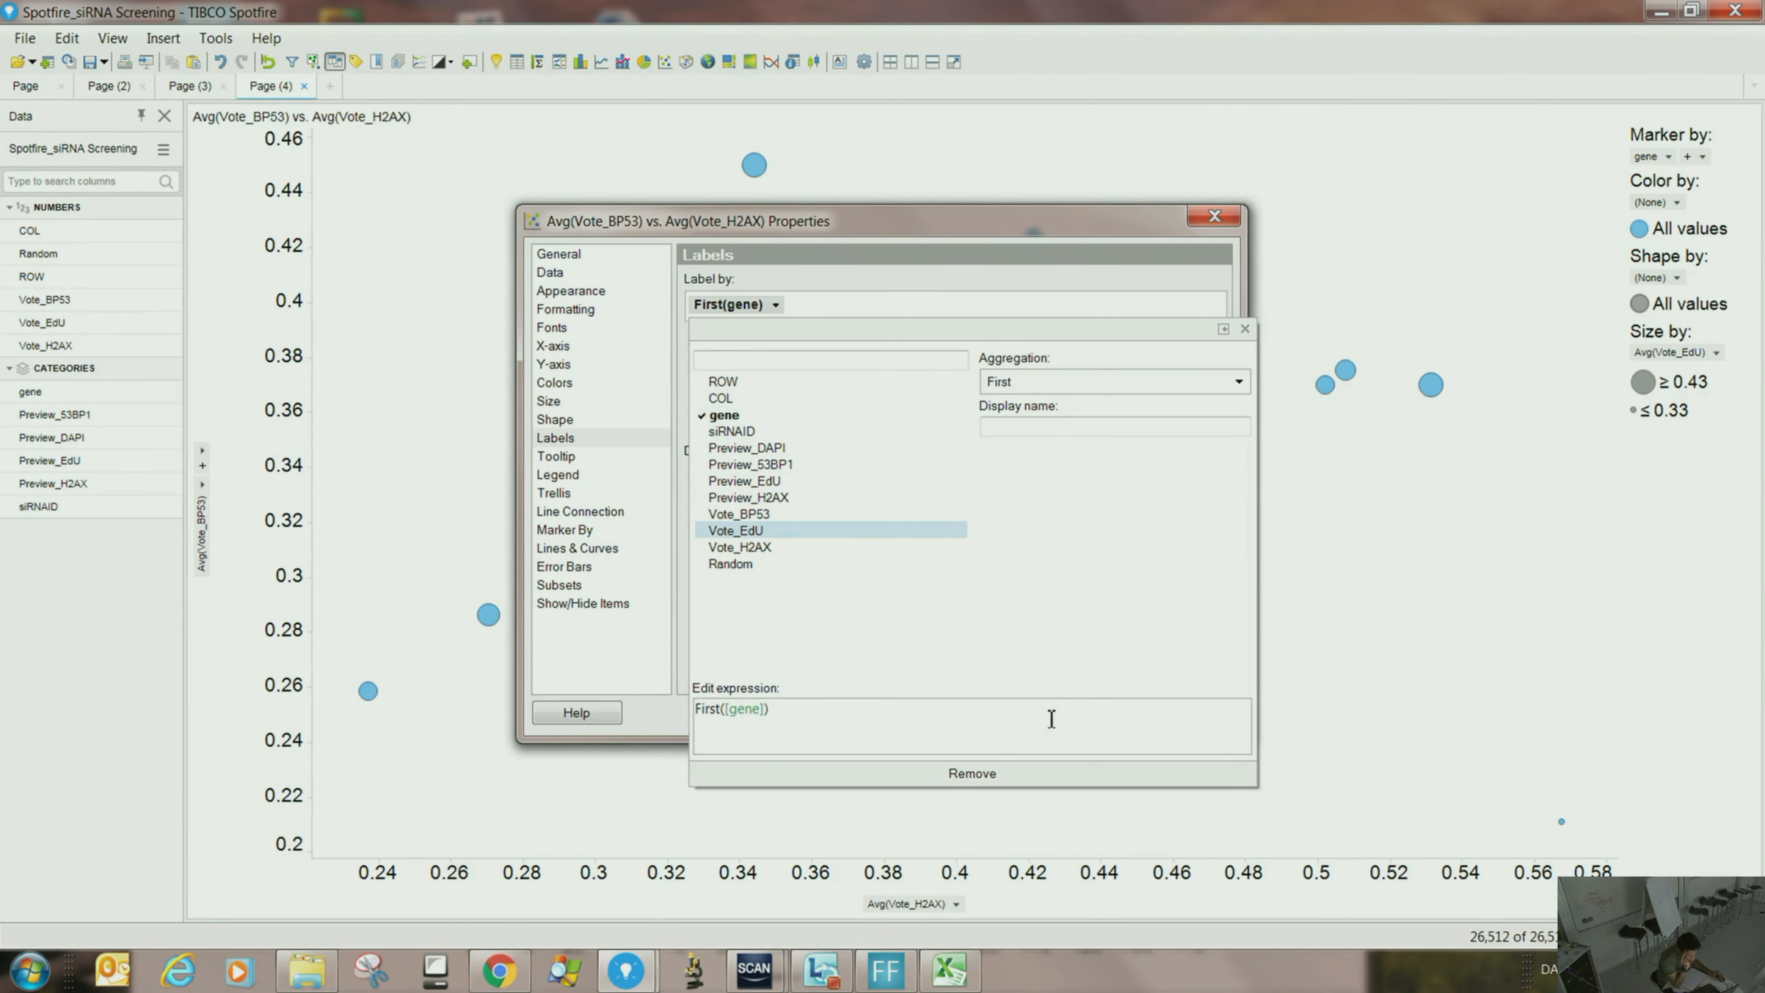
click(1090, 301)
click(1170, 710)
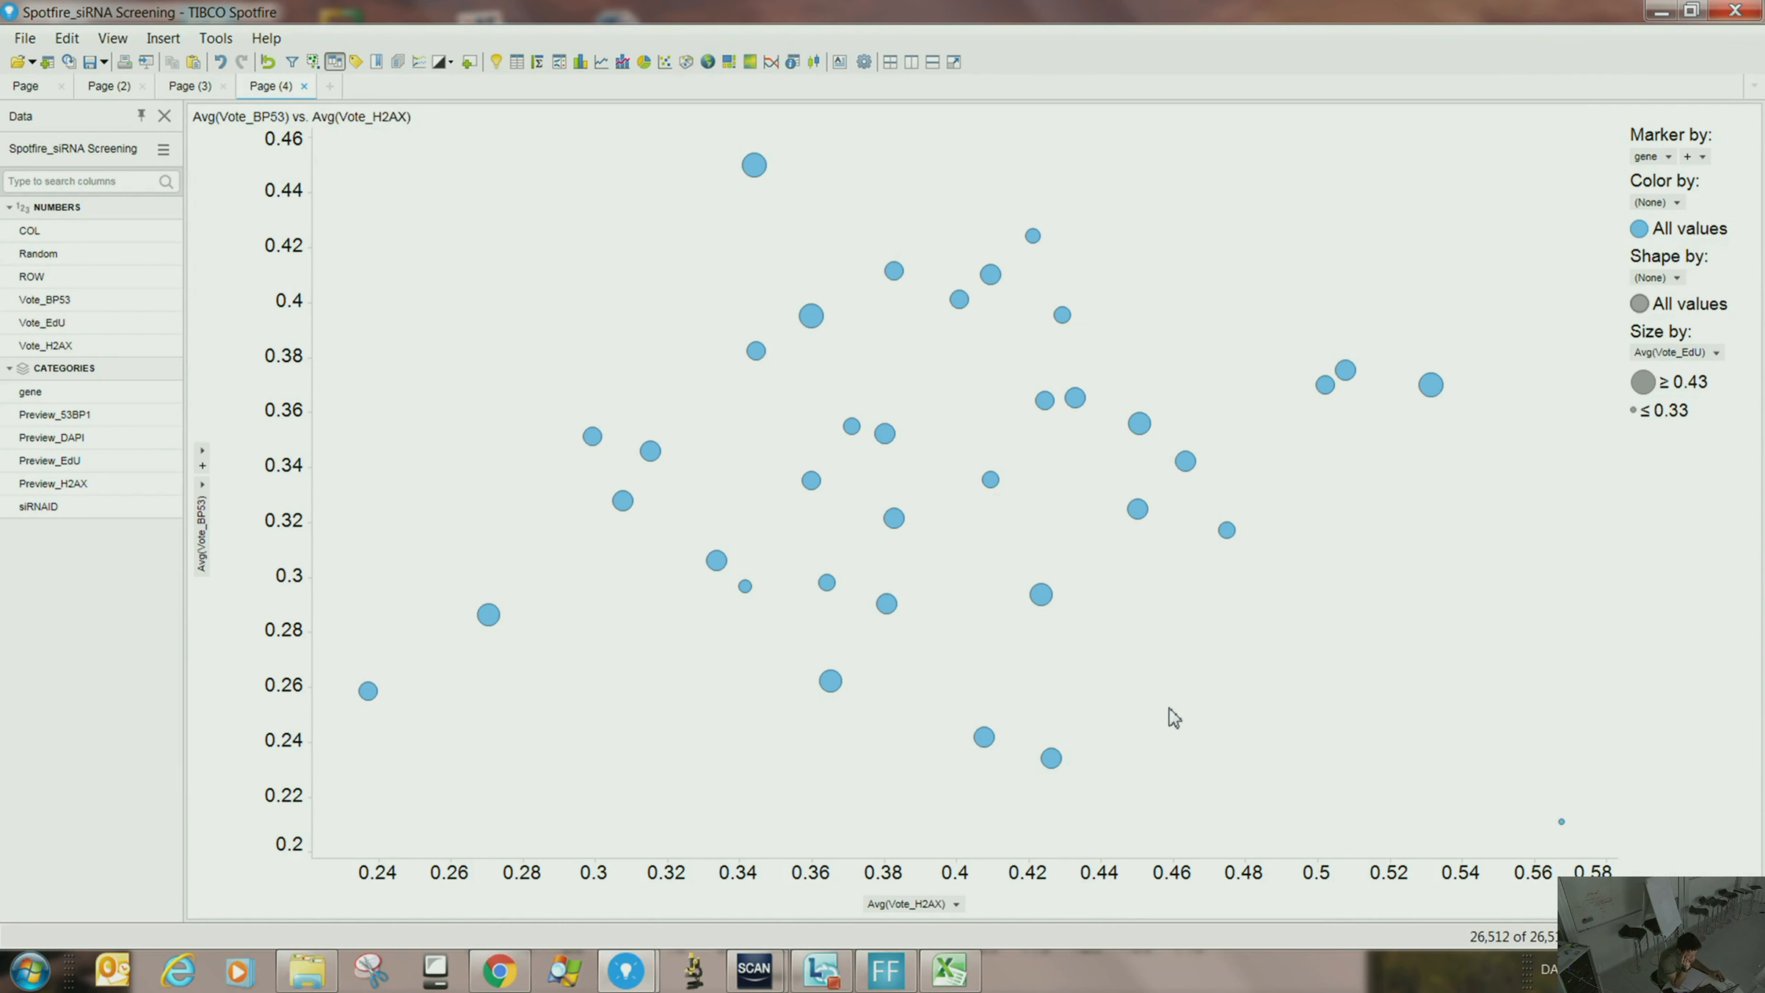
- Show the gene labels for all markers in the scatter plot
right_click(1070, 511)
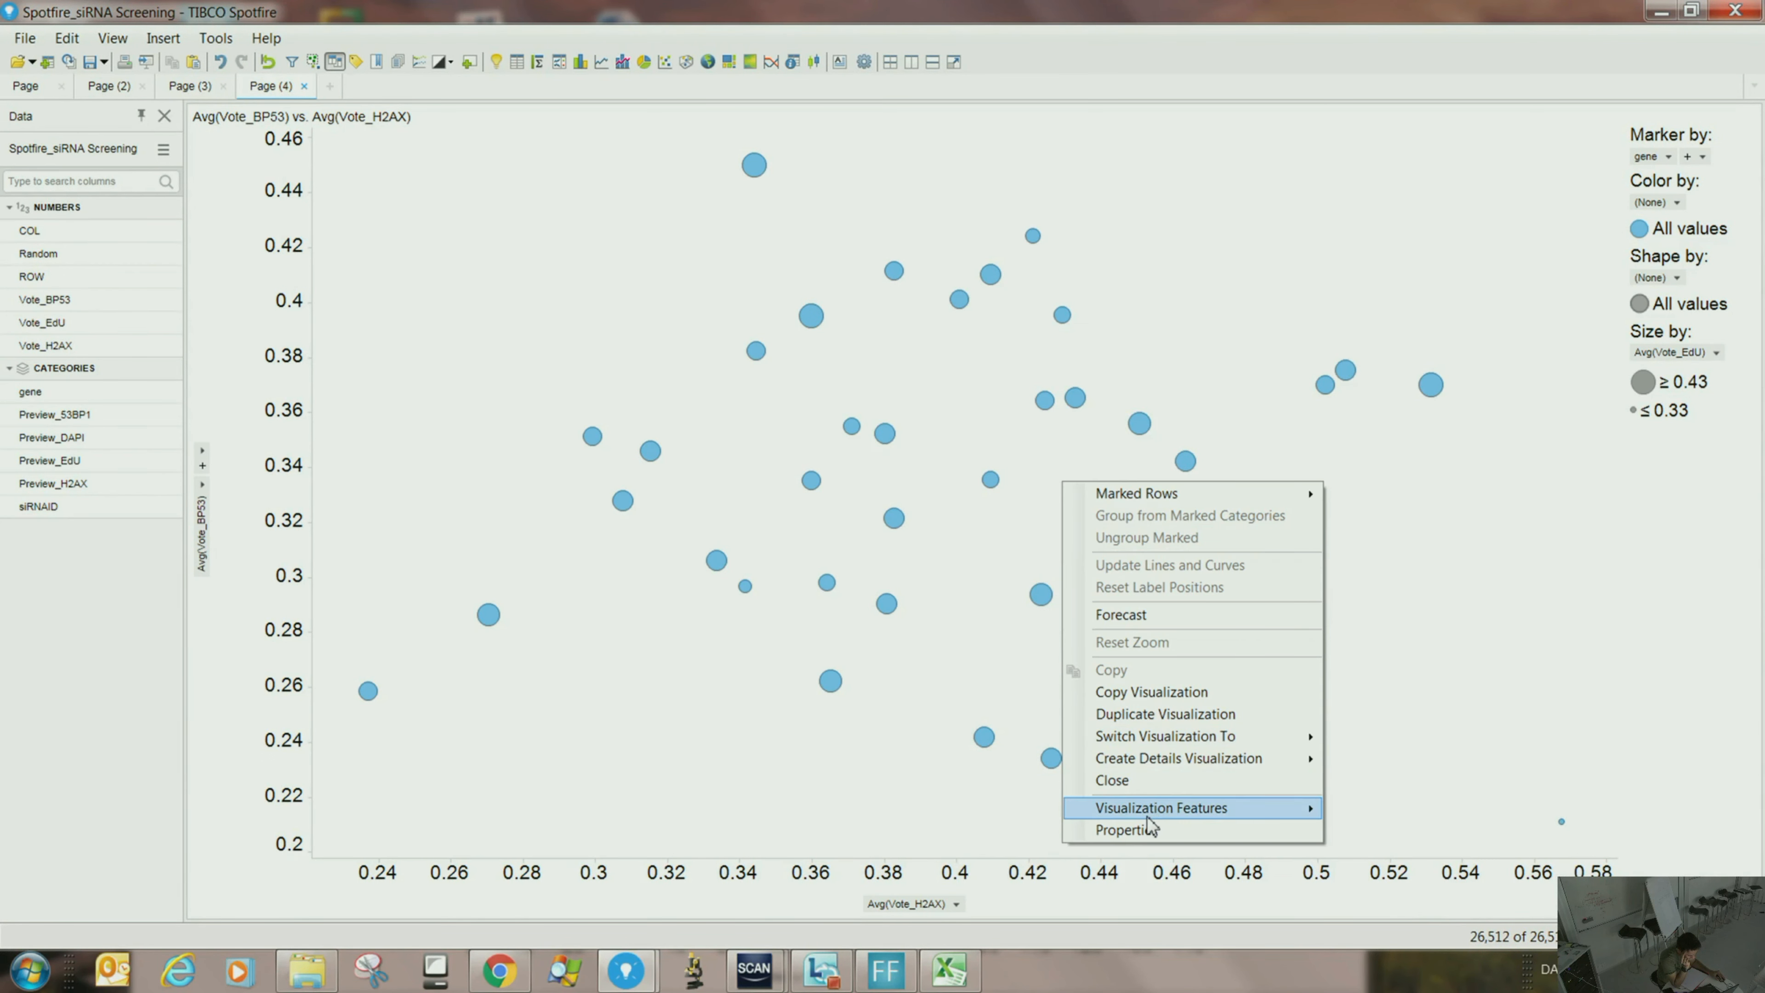
click(1098, 828)
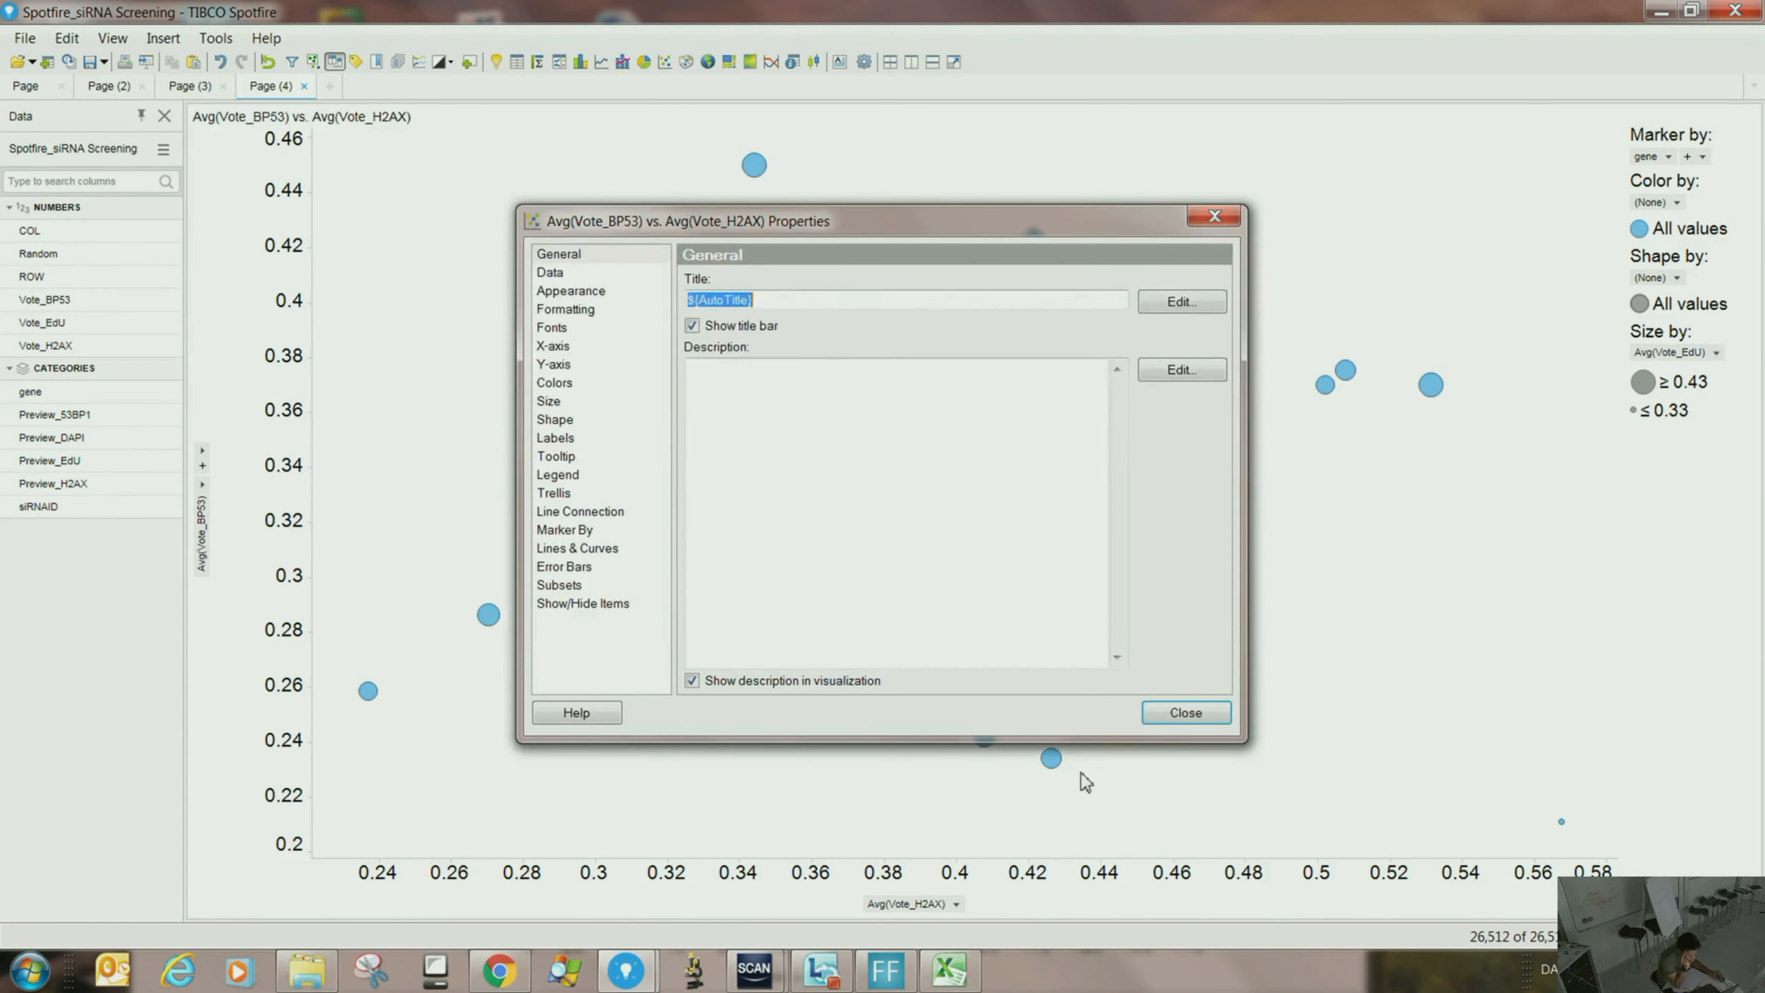
click(555, 437)
click(696, 362)
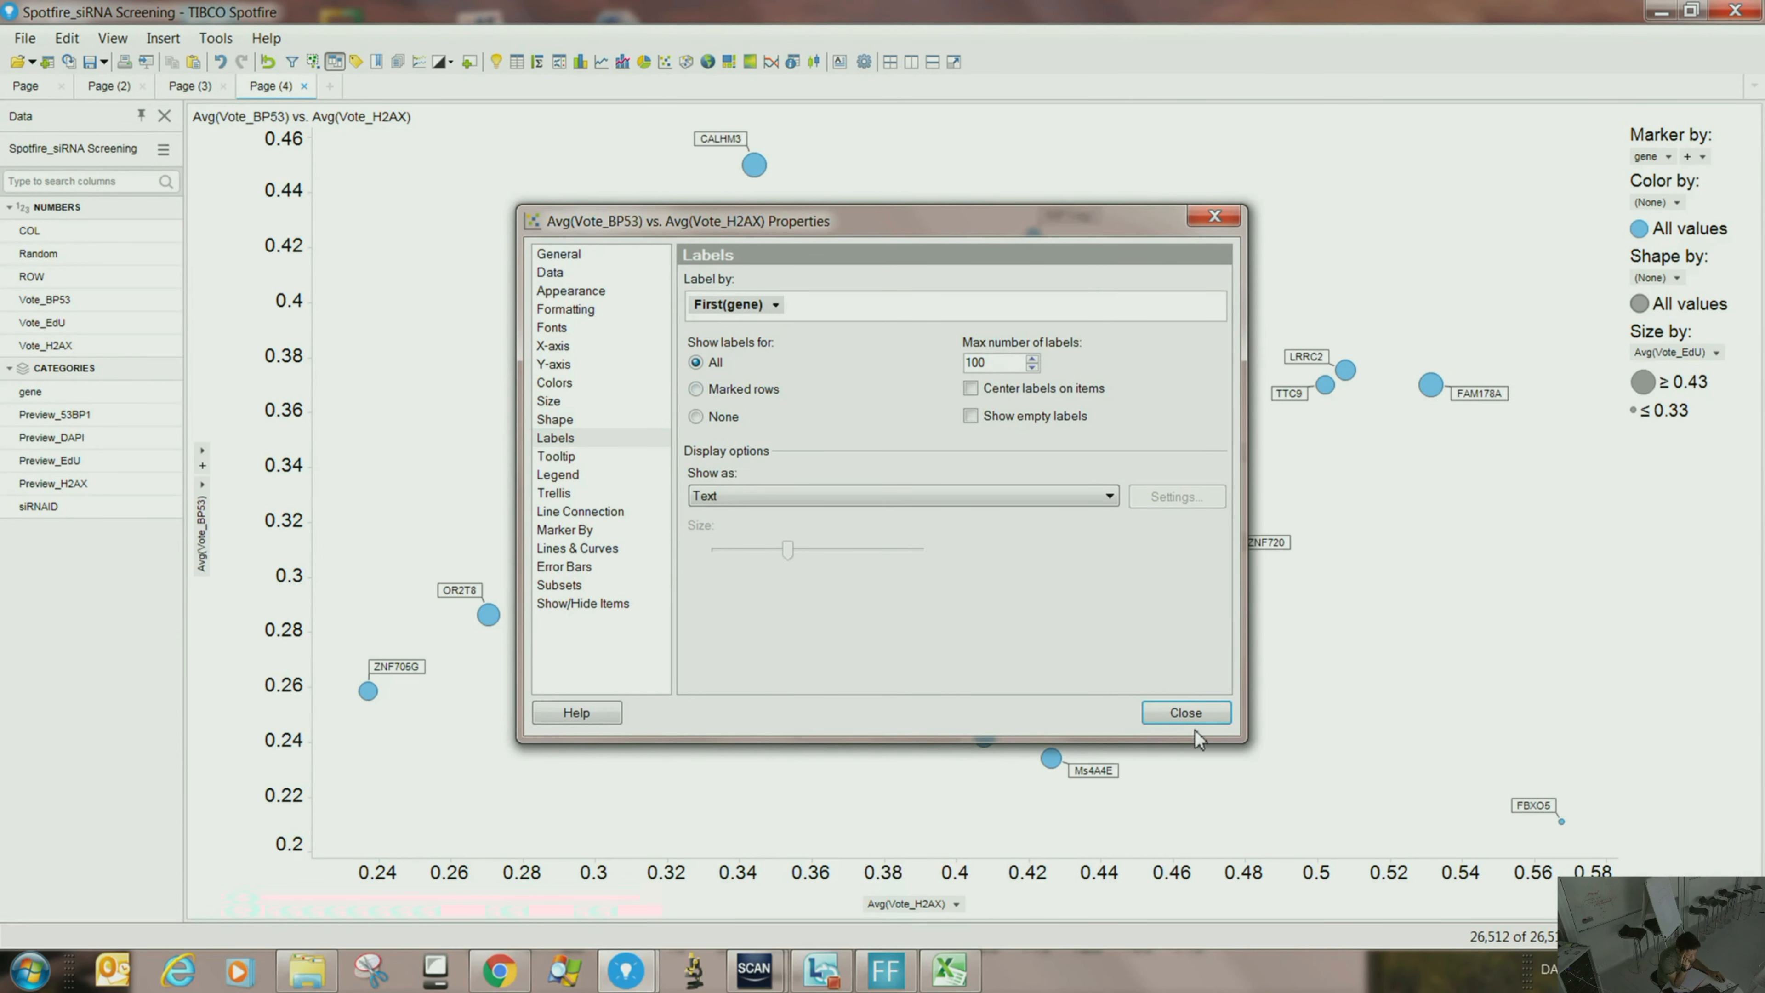
- Close the label properties and compare the sizes of the CALHM3, NNF1neg1 and CLDND1 markers
click(1186, 712)
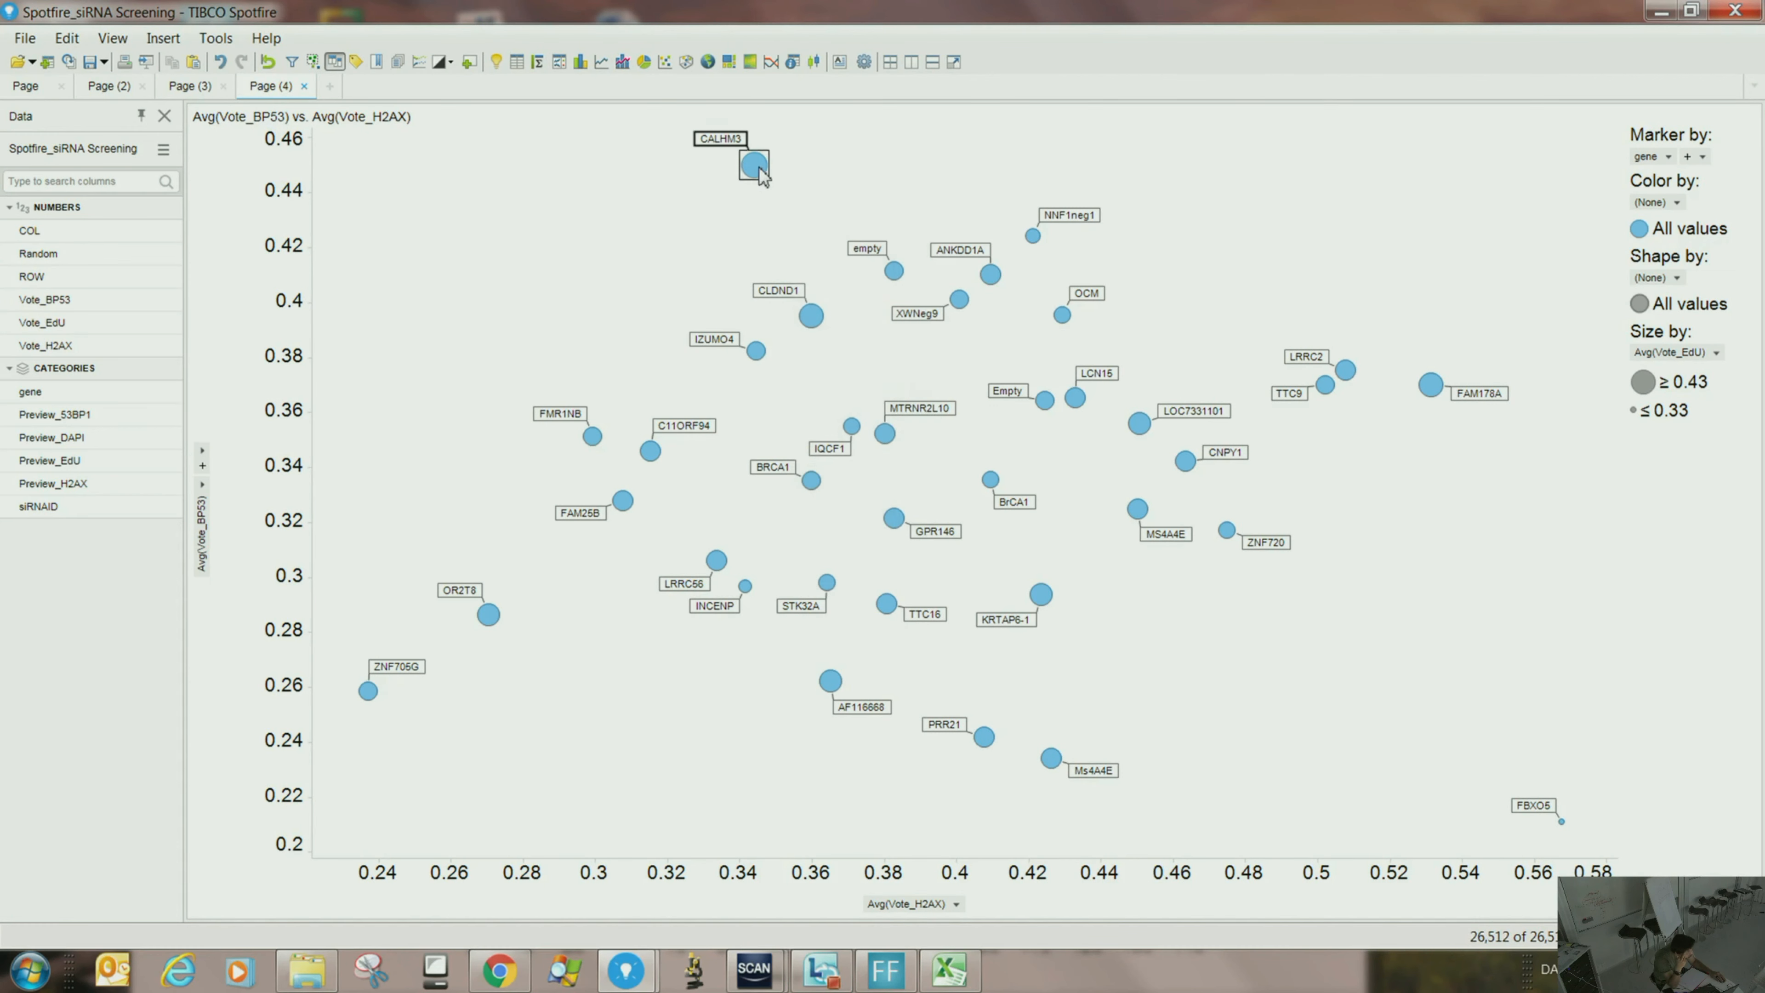
mouse_move(752, 164)
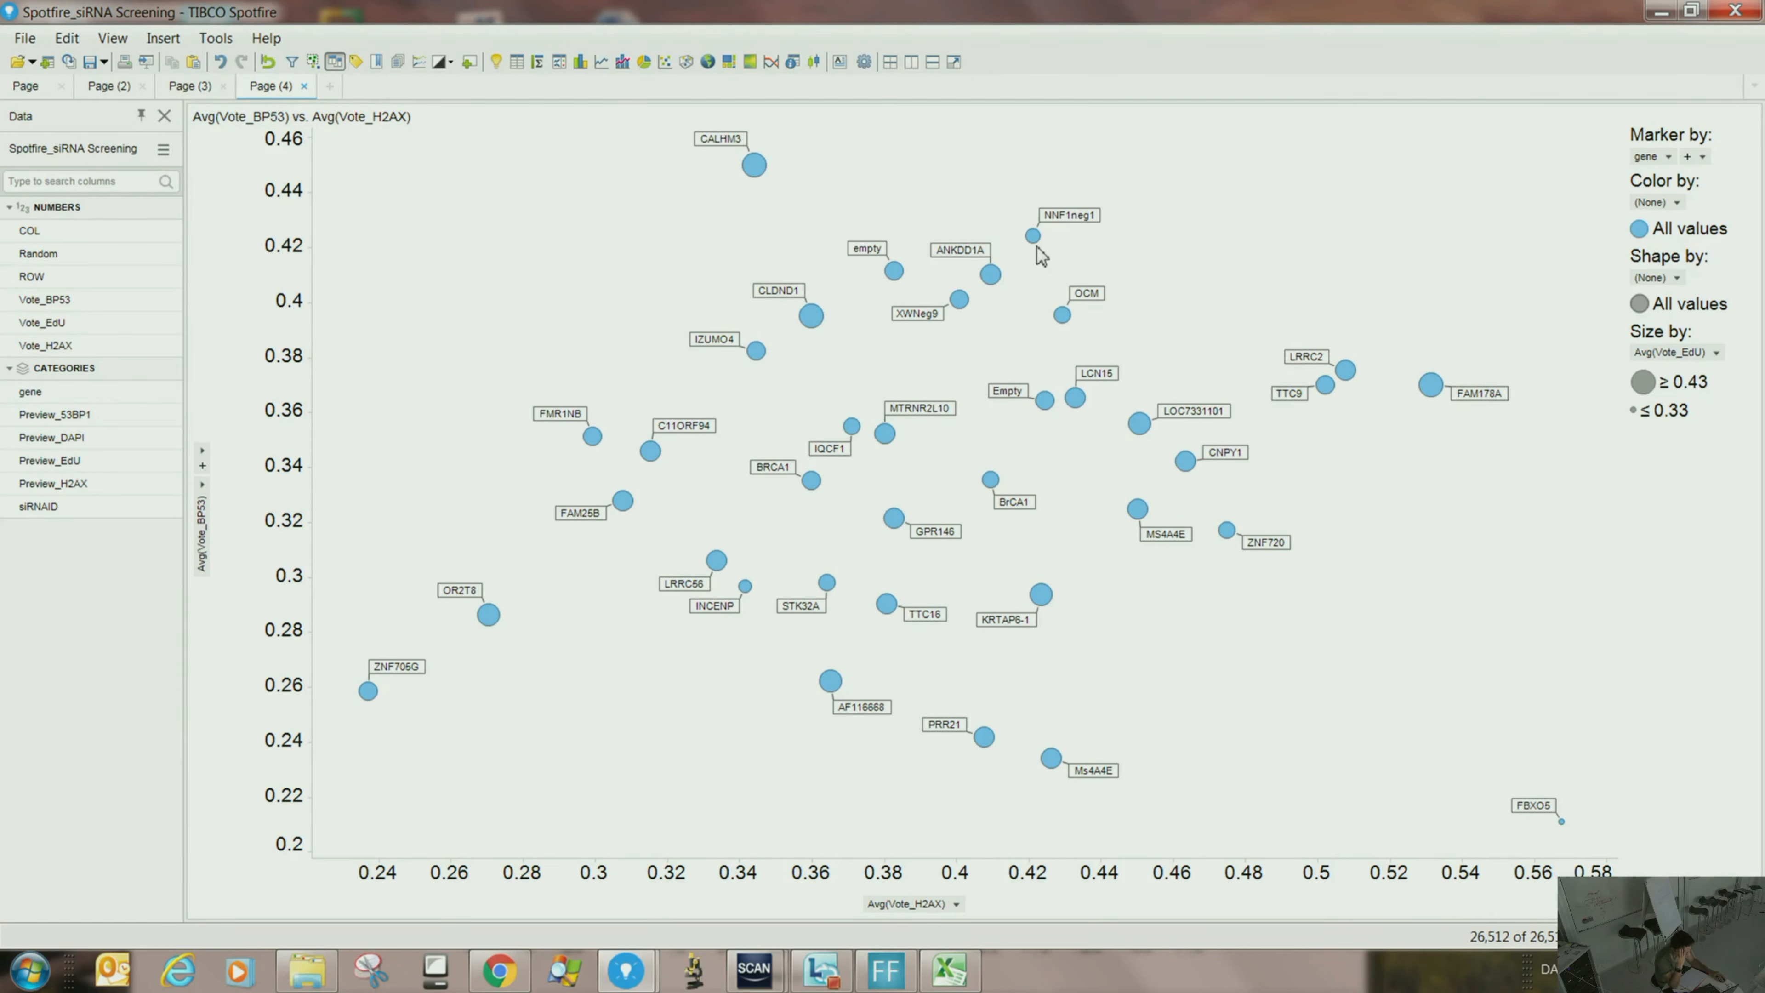
mouse_move(1030, 242)
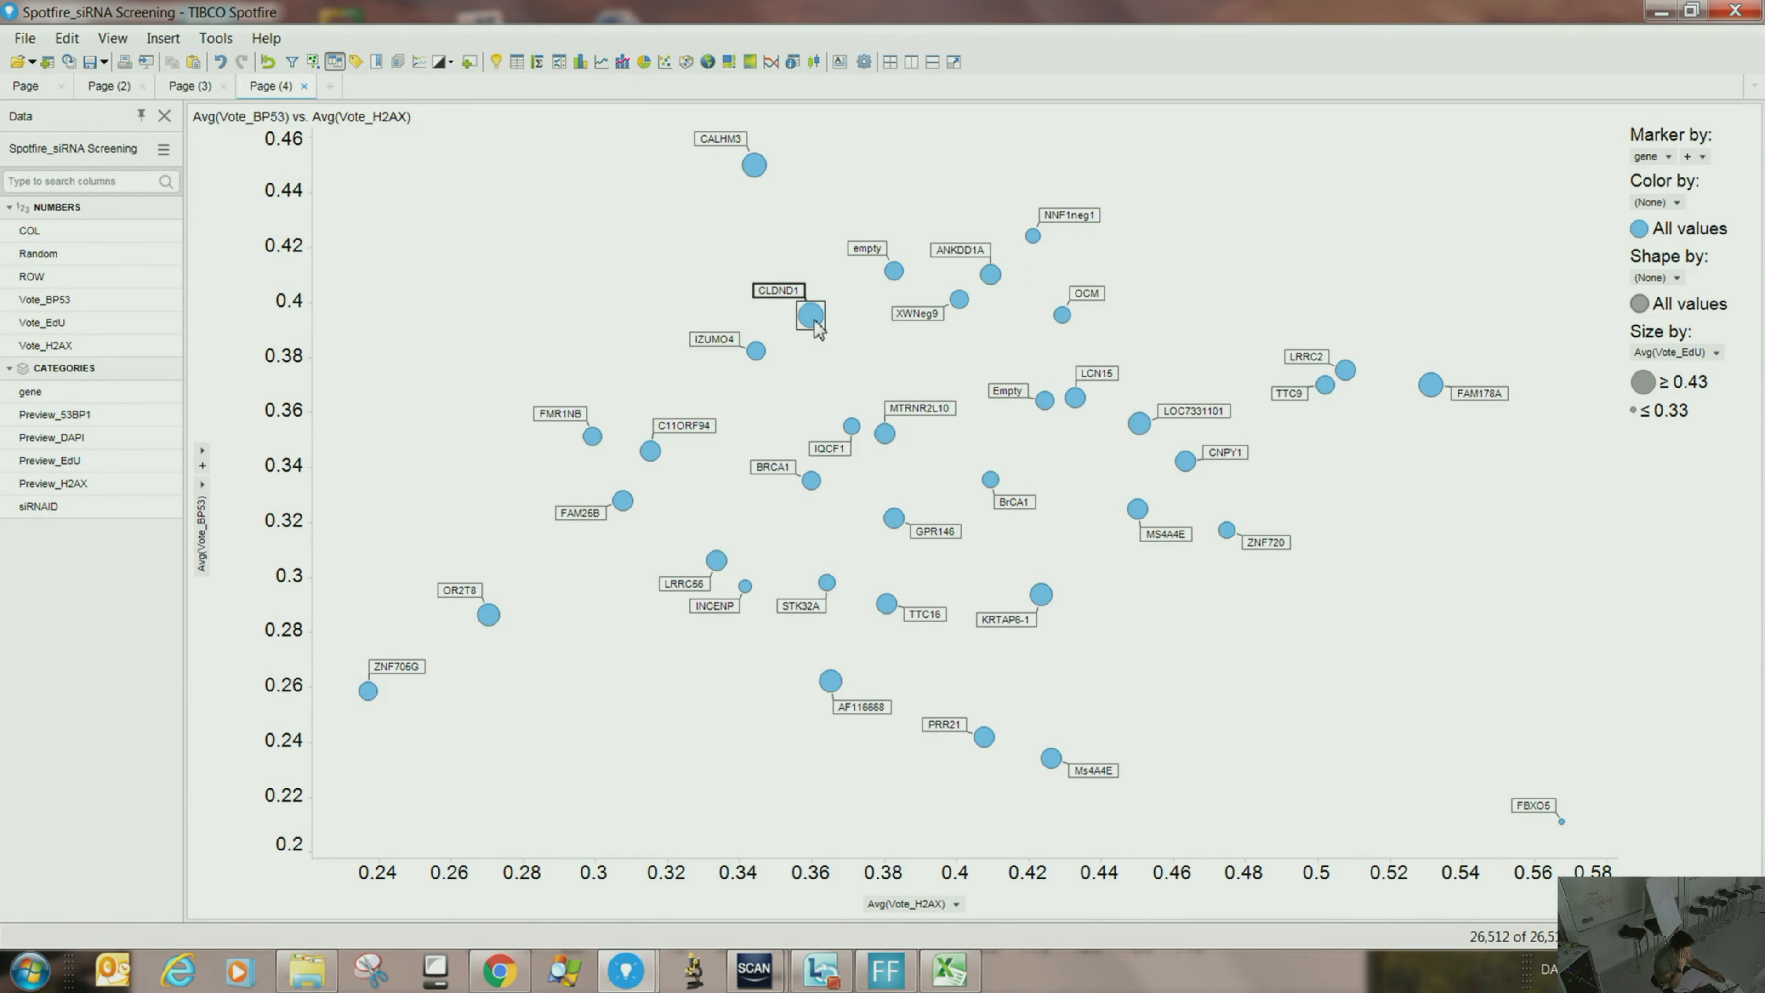
mouse_move(817, 329)
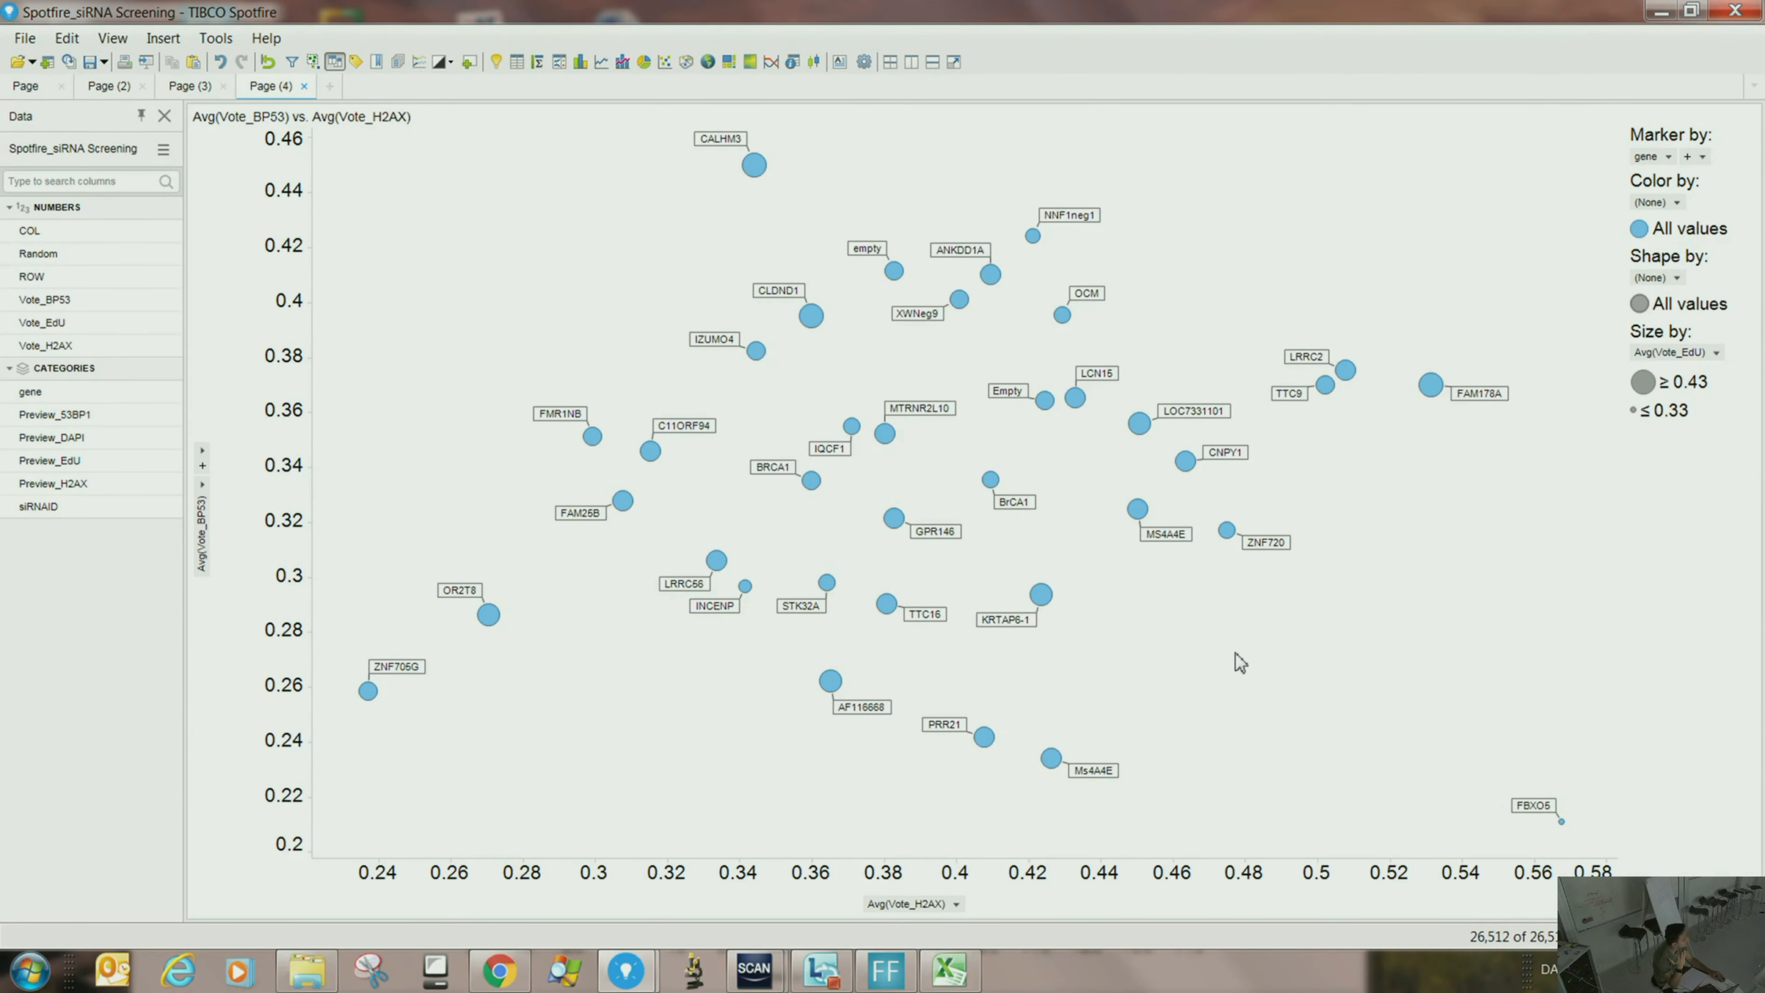
- Switch to the Nature article in Chrome and review Figure 1b with its size and color legend and caption
mouse_move(623, 979)
click(502, 973)
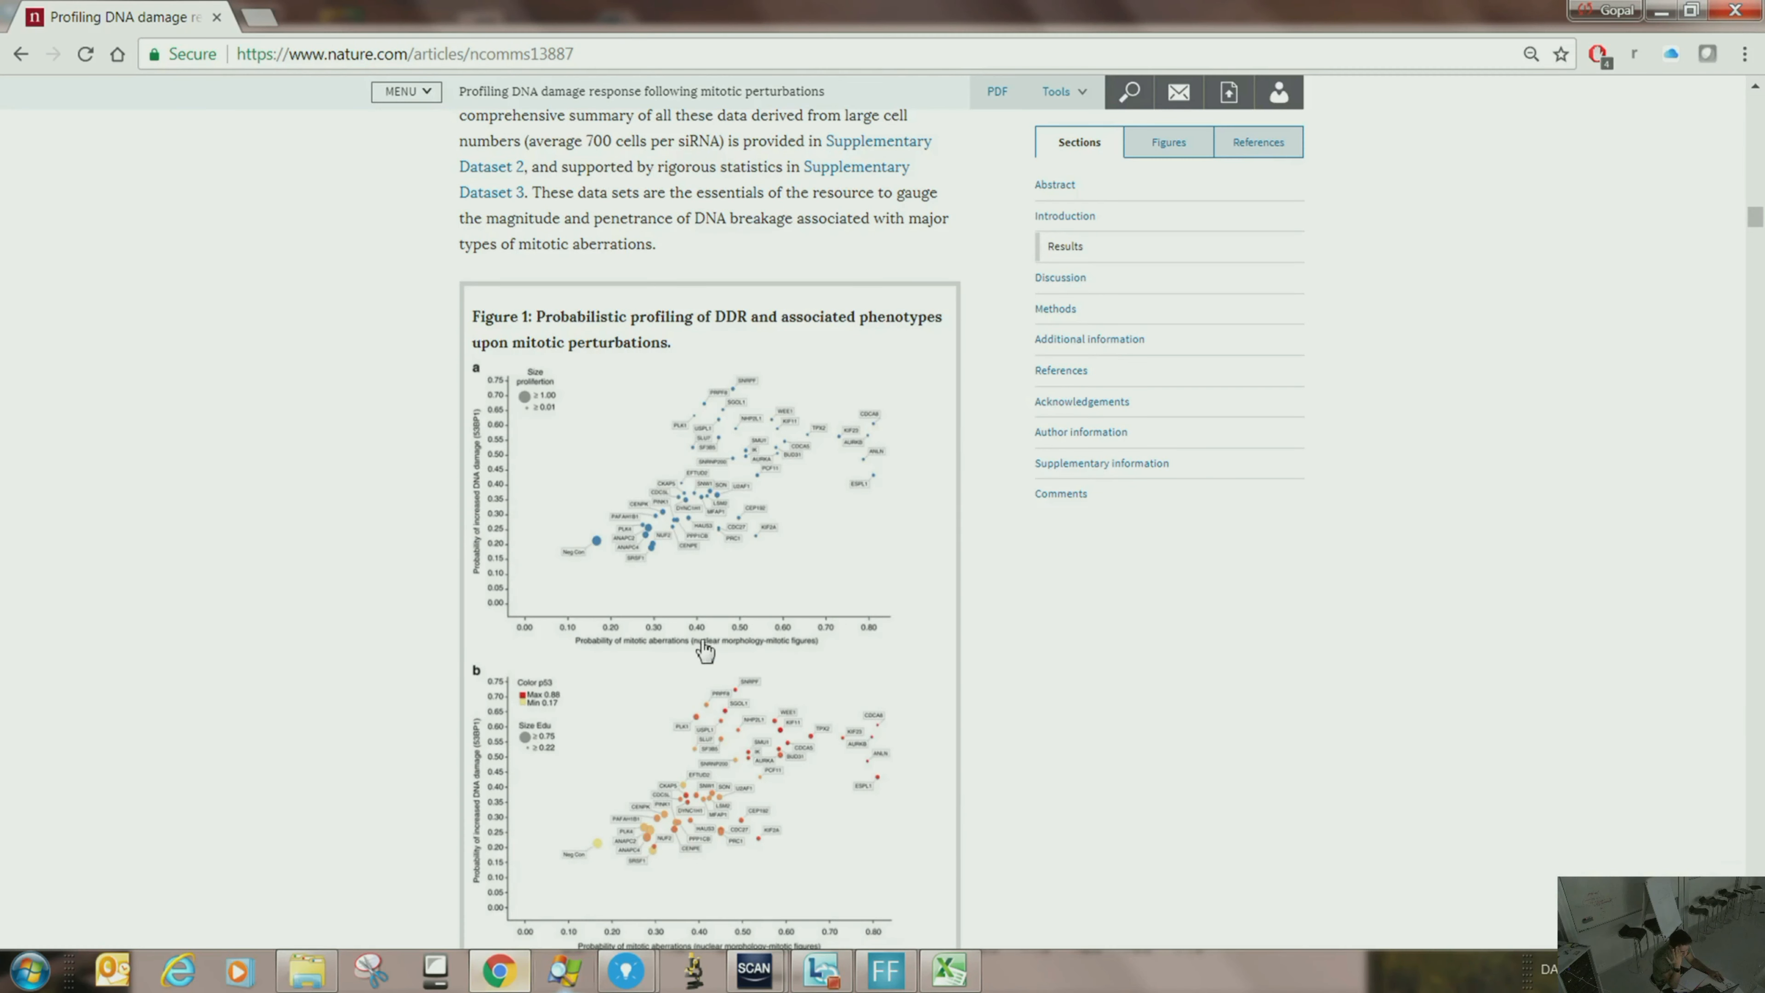
scroll(693, 544, down, 3)
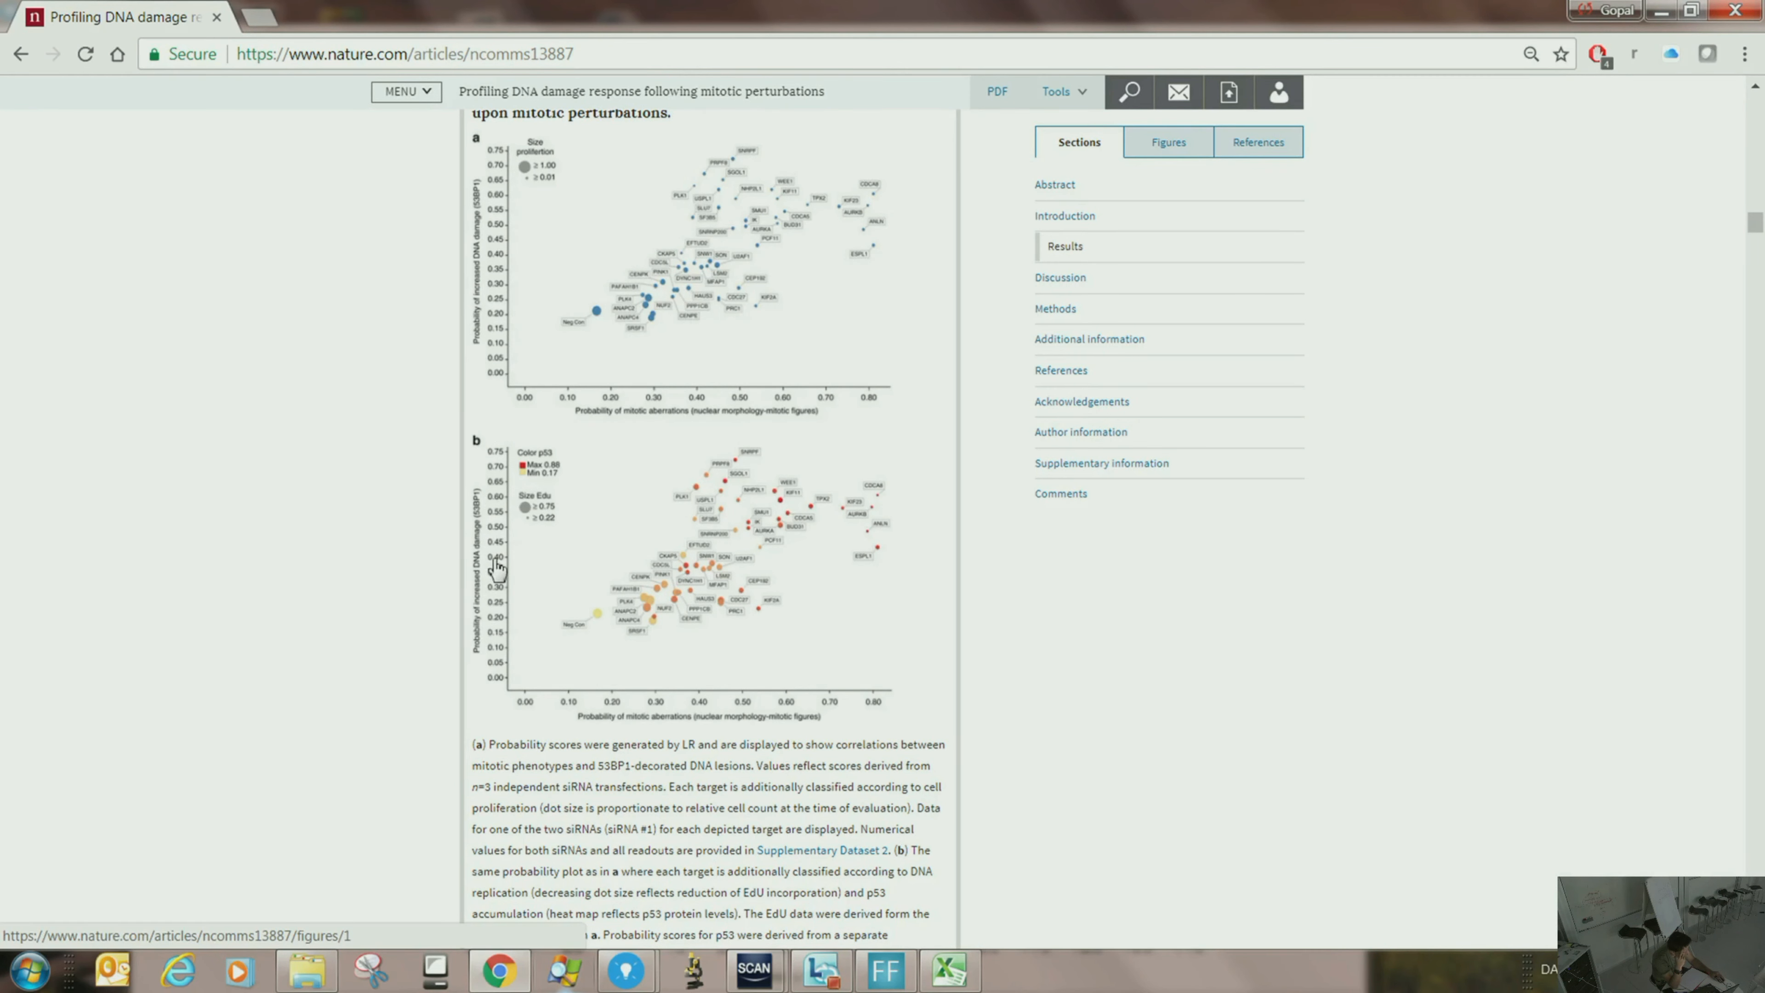
scroll(757, 626, down, 3)
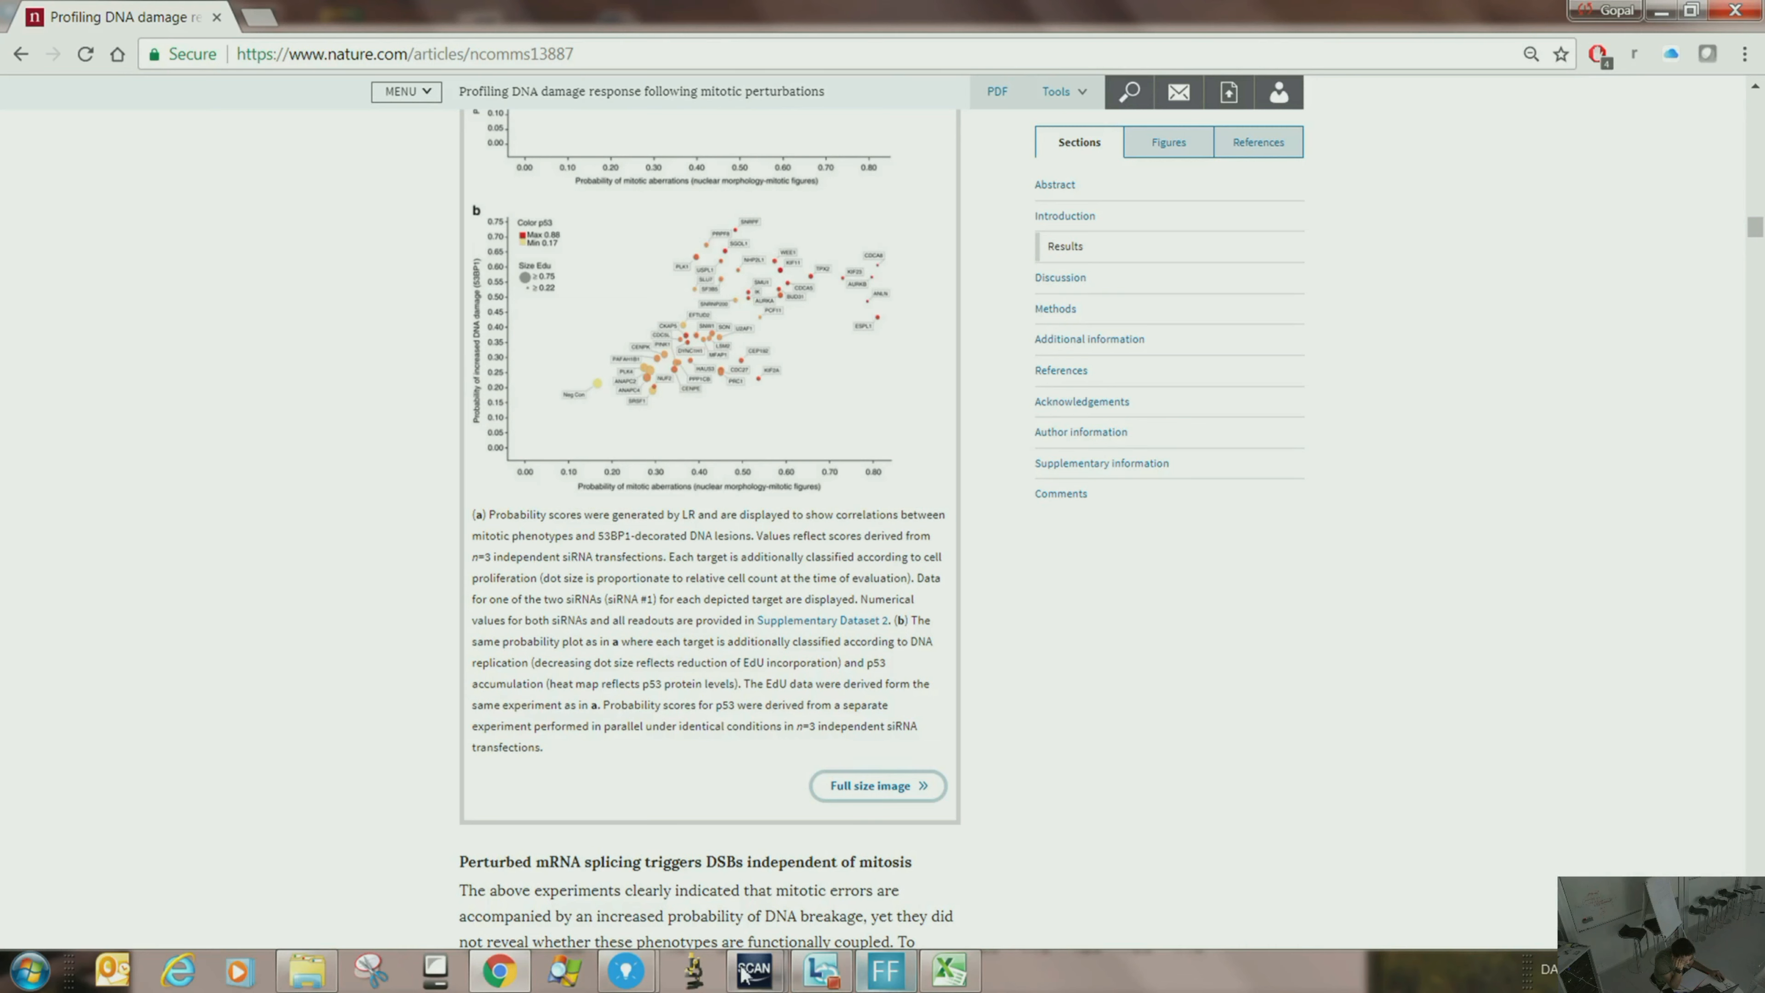
- Switch back to the Spotfire_siRNA Screening analysis and fix the marker size scale's minimum limit at the value 0.33
mouse_move(627, 971)
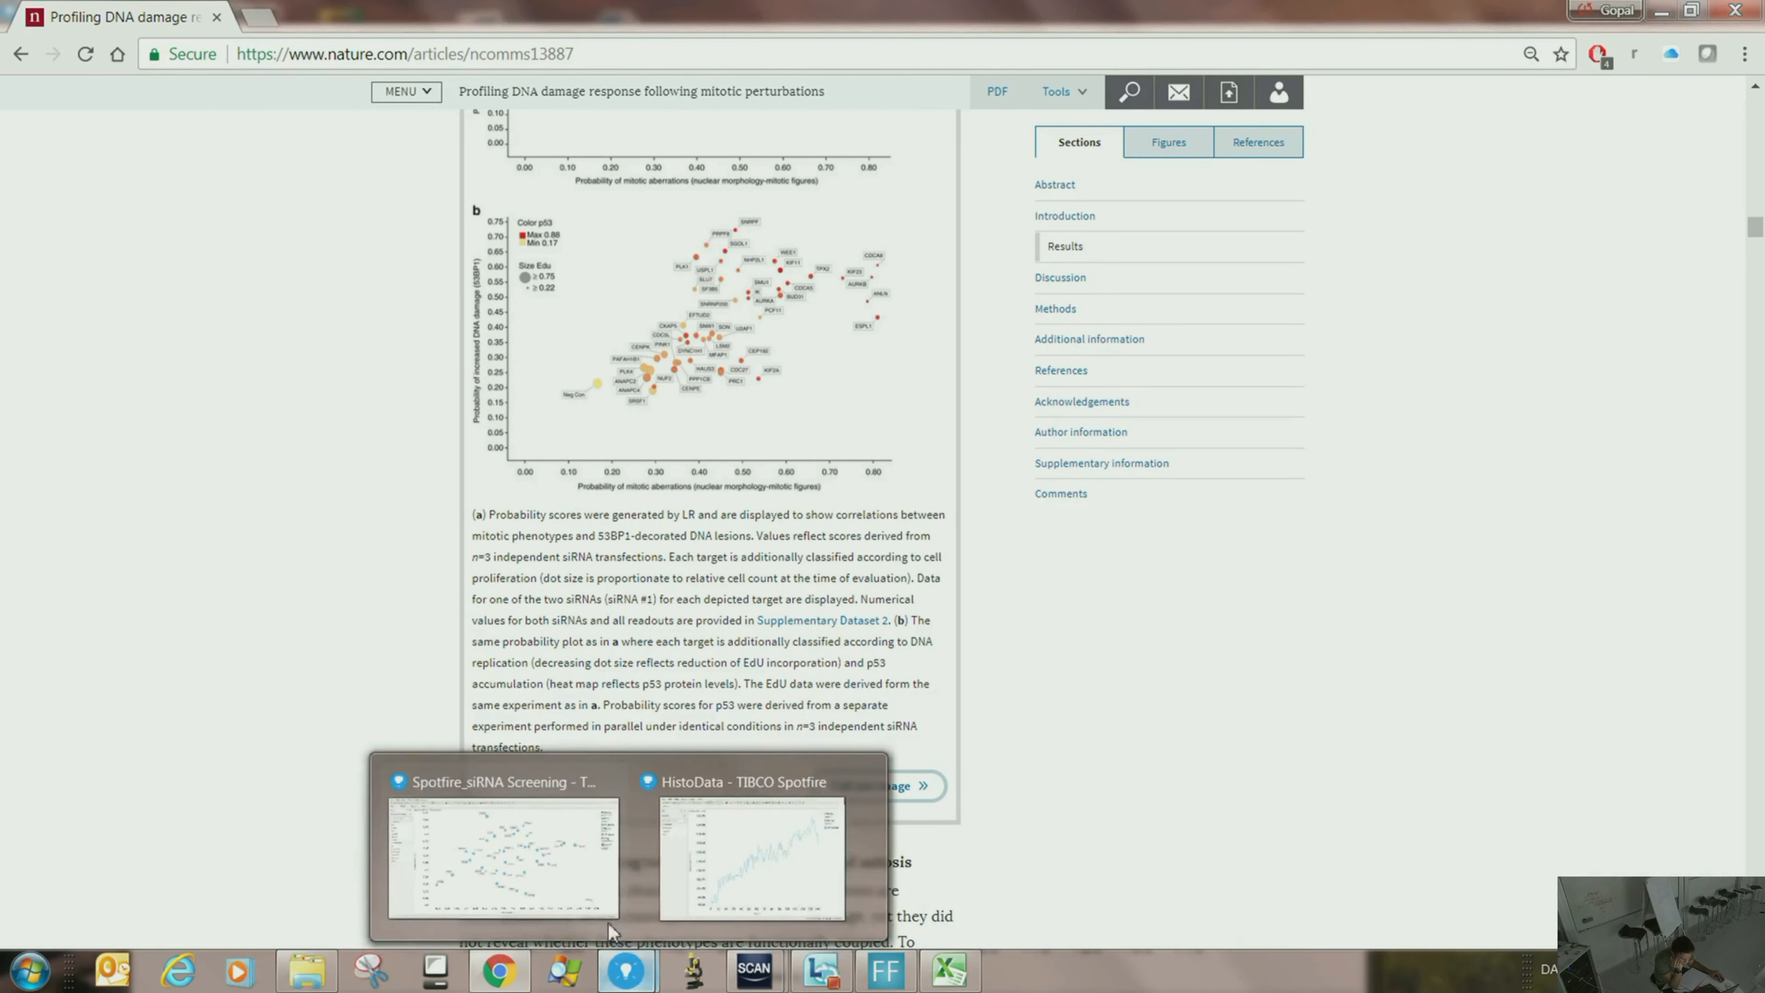
click(549, 884)
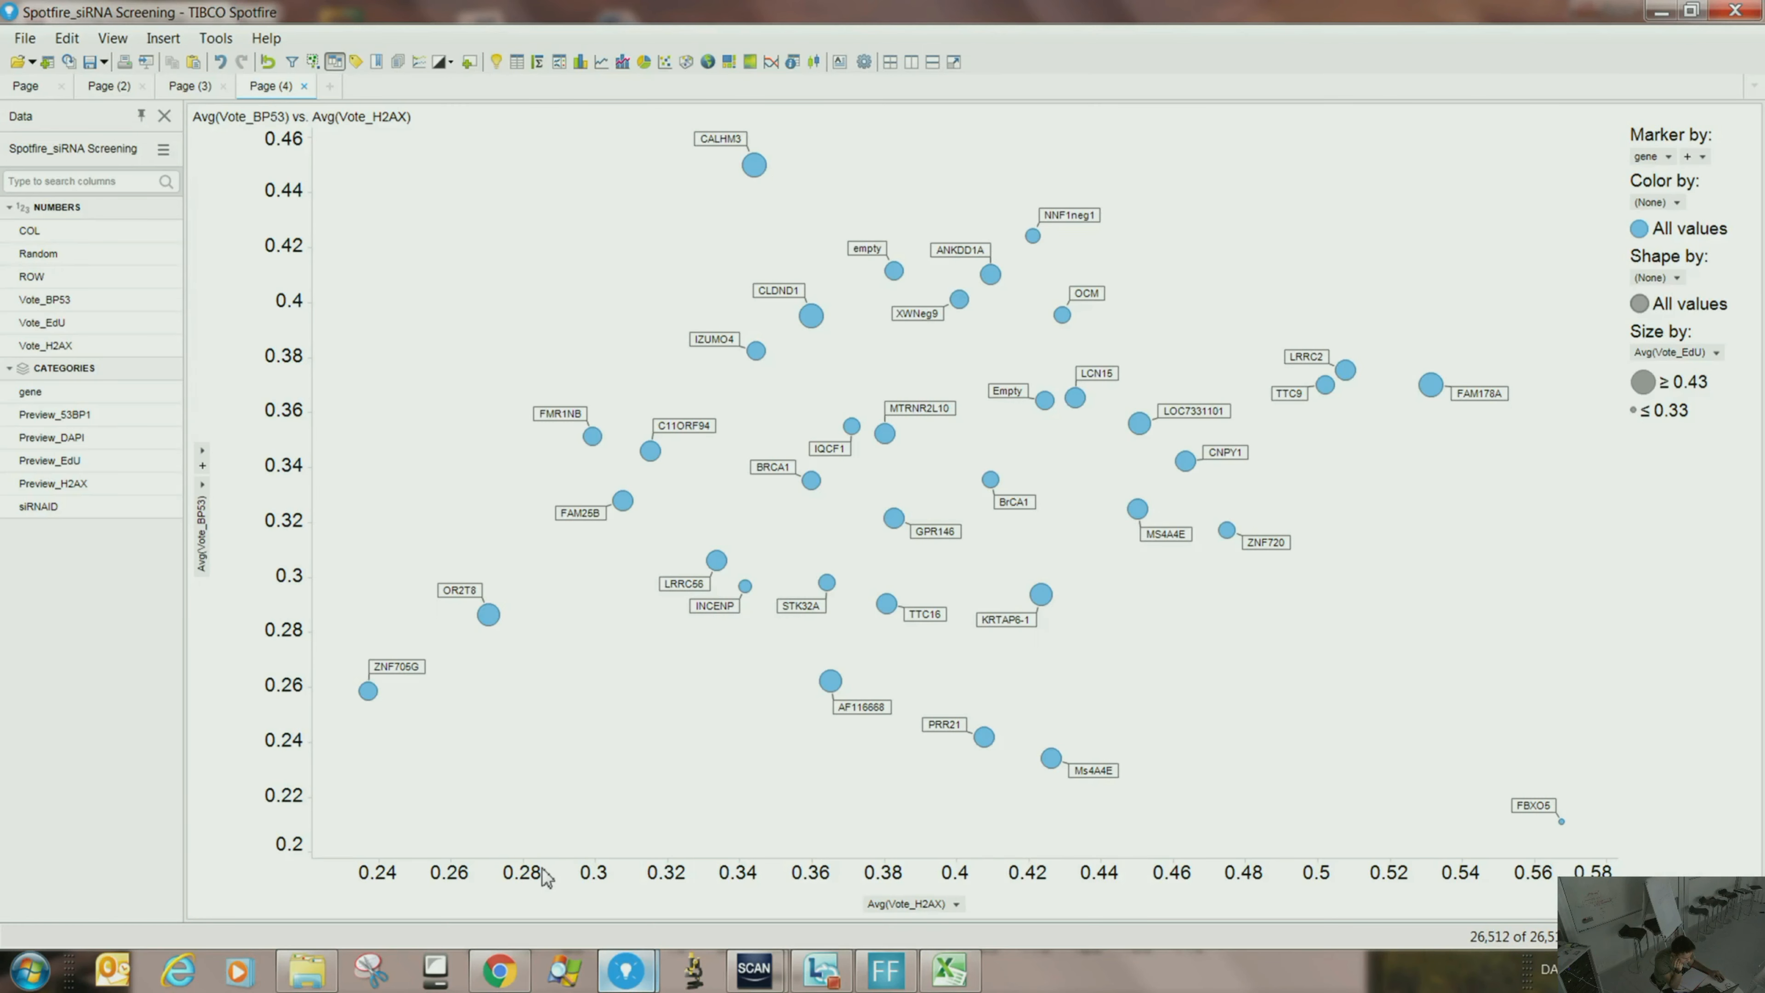
right_click(1704, 361)
click(1595, 559)
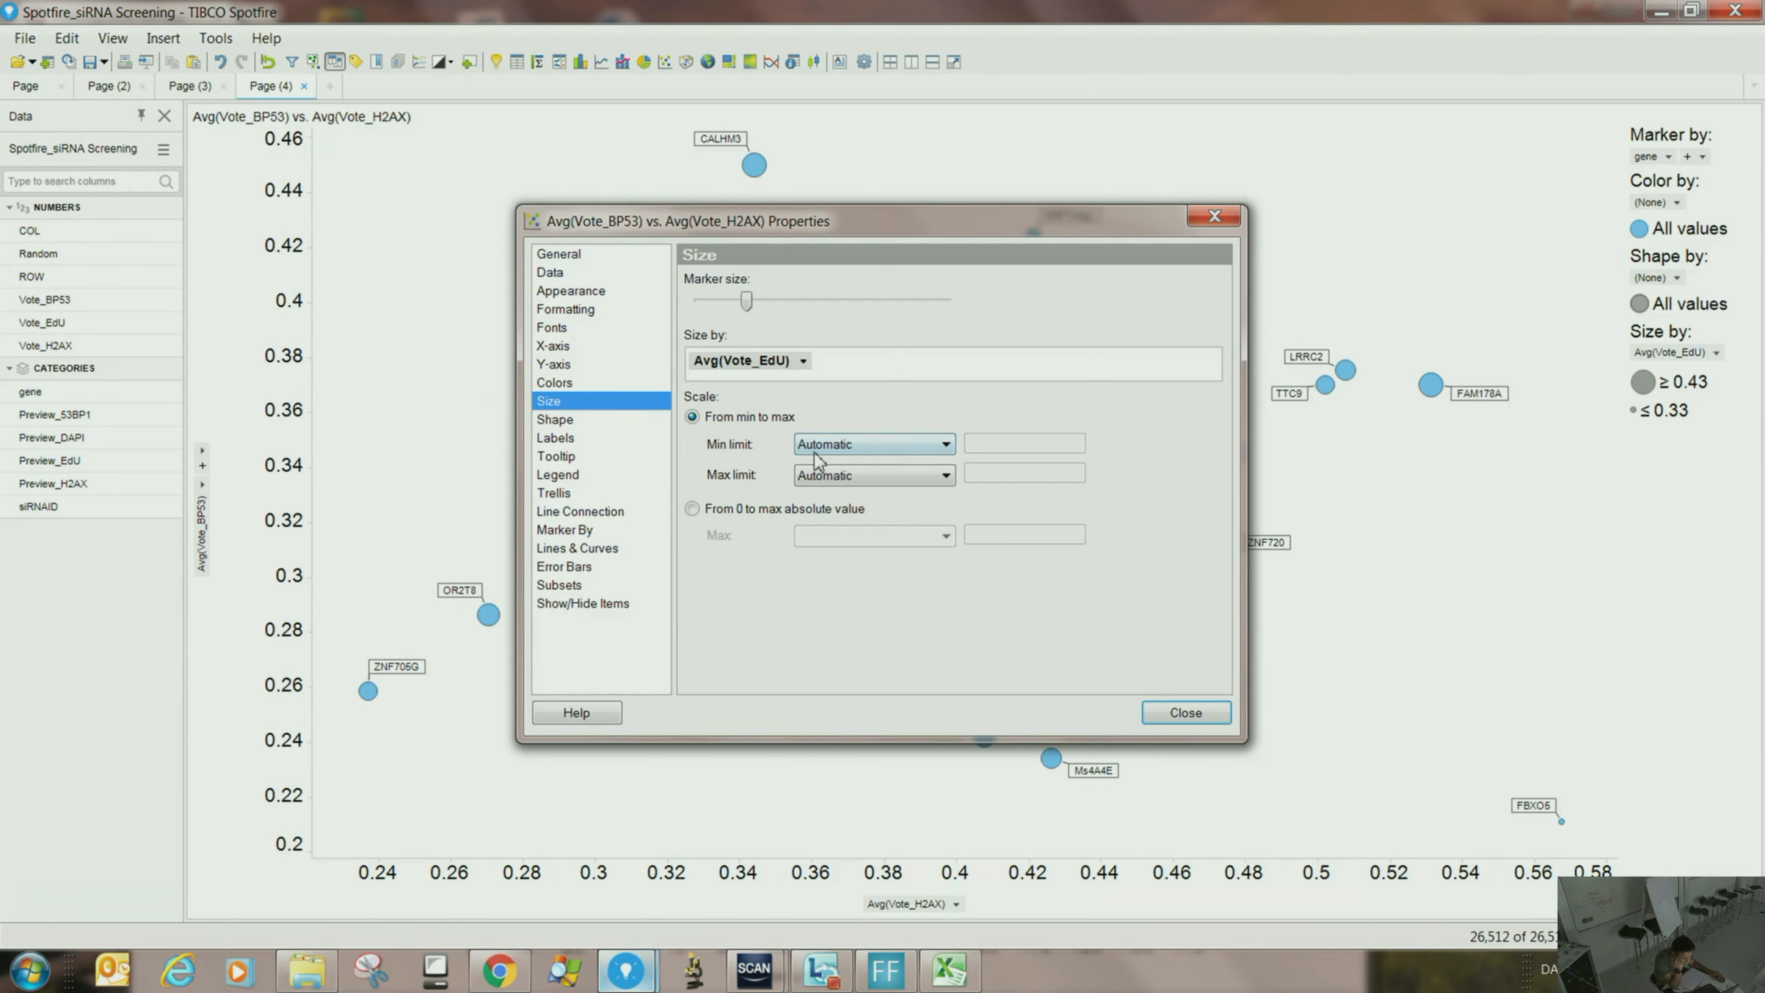
click(834, 452)
click(834, 478)
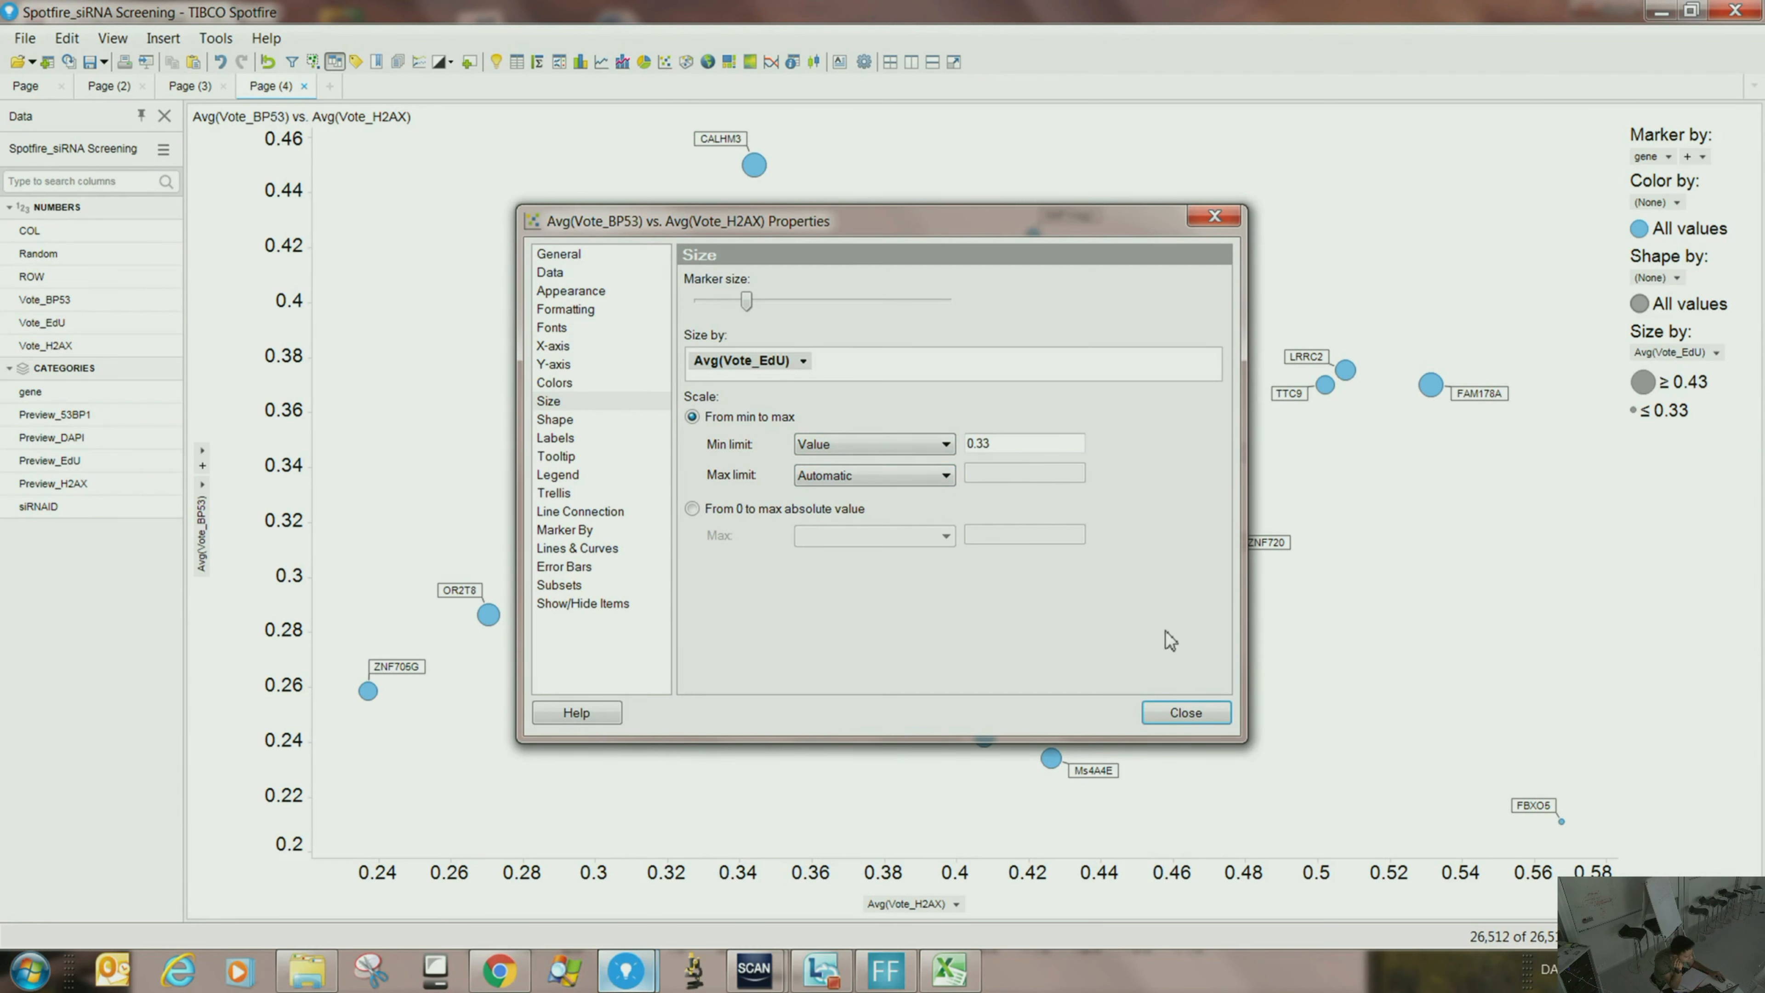
click(1212, 718)
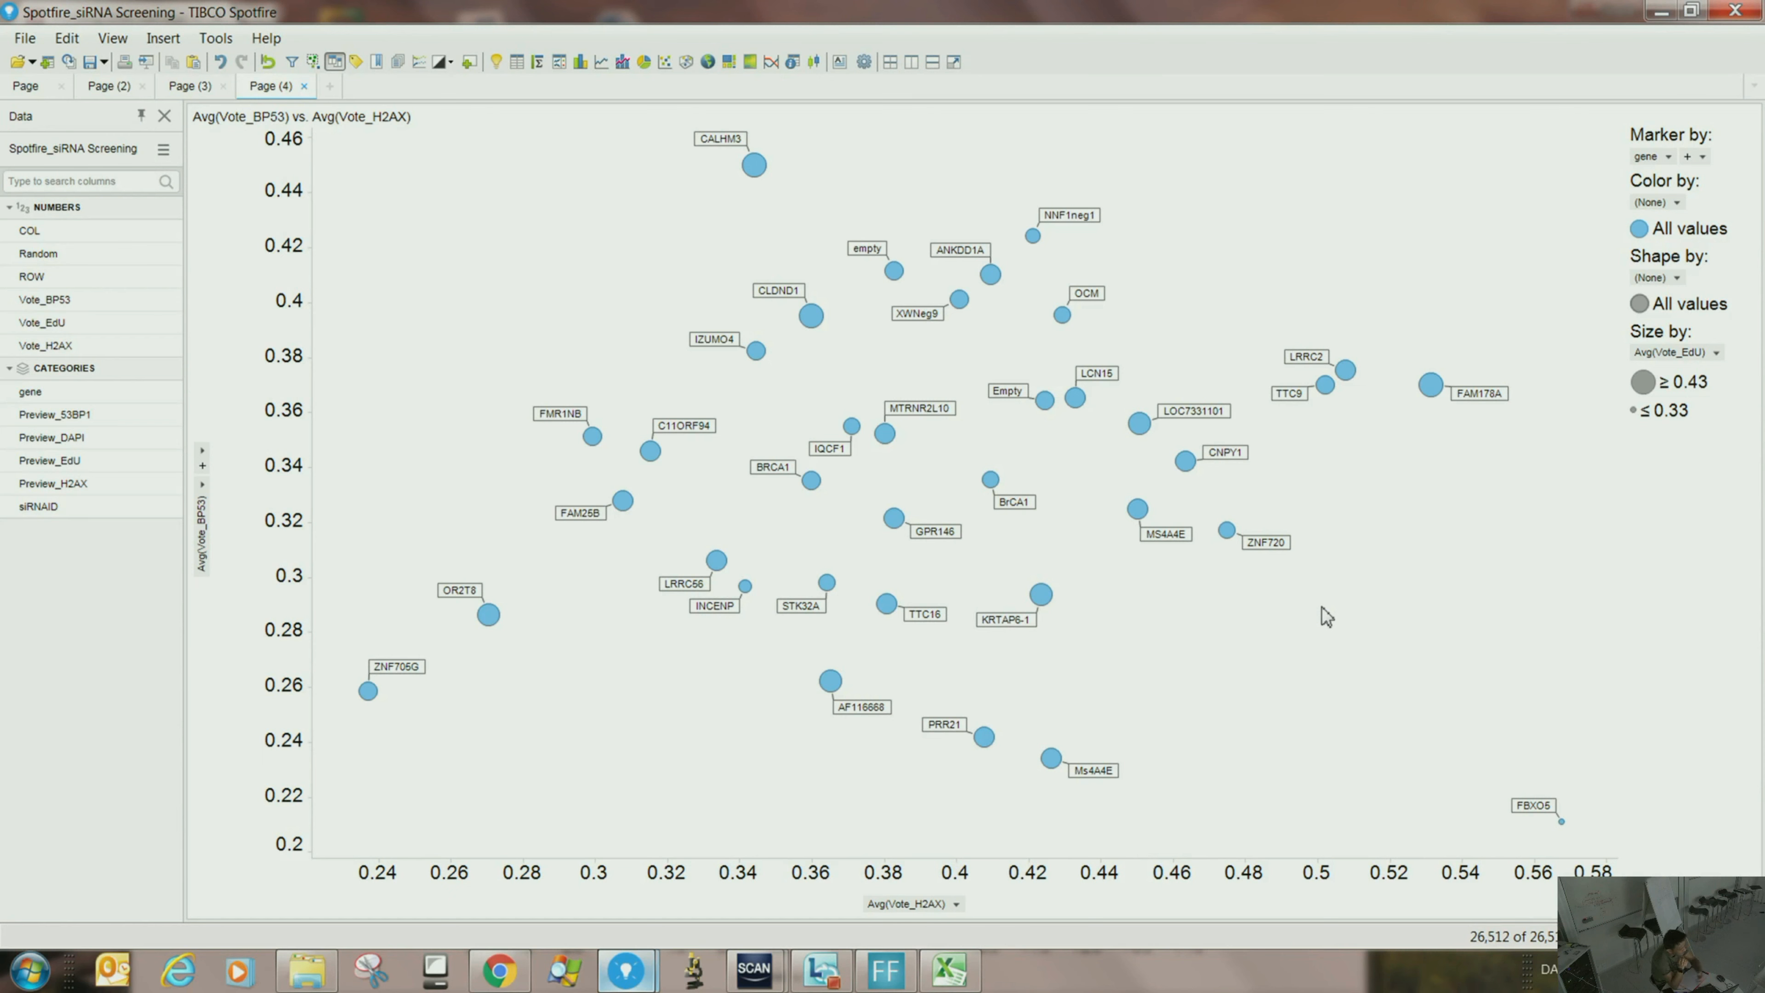
click(1716, 352)
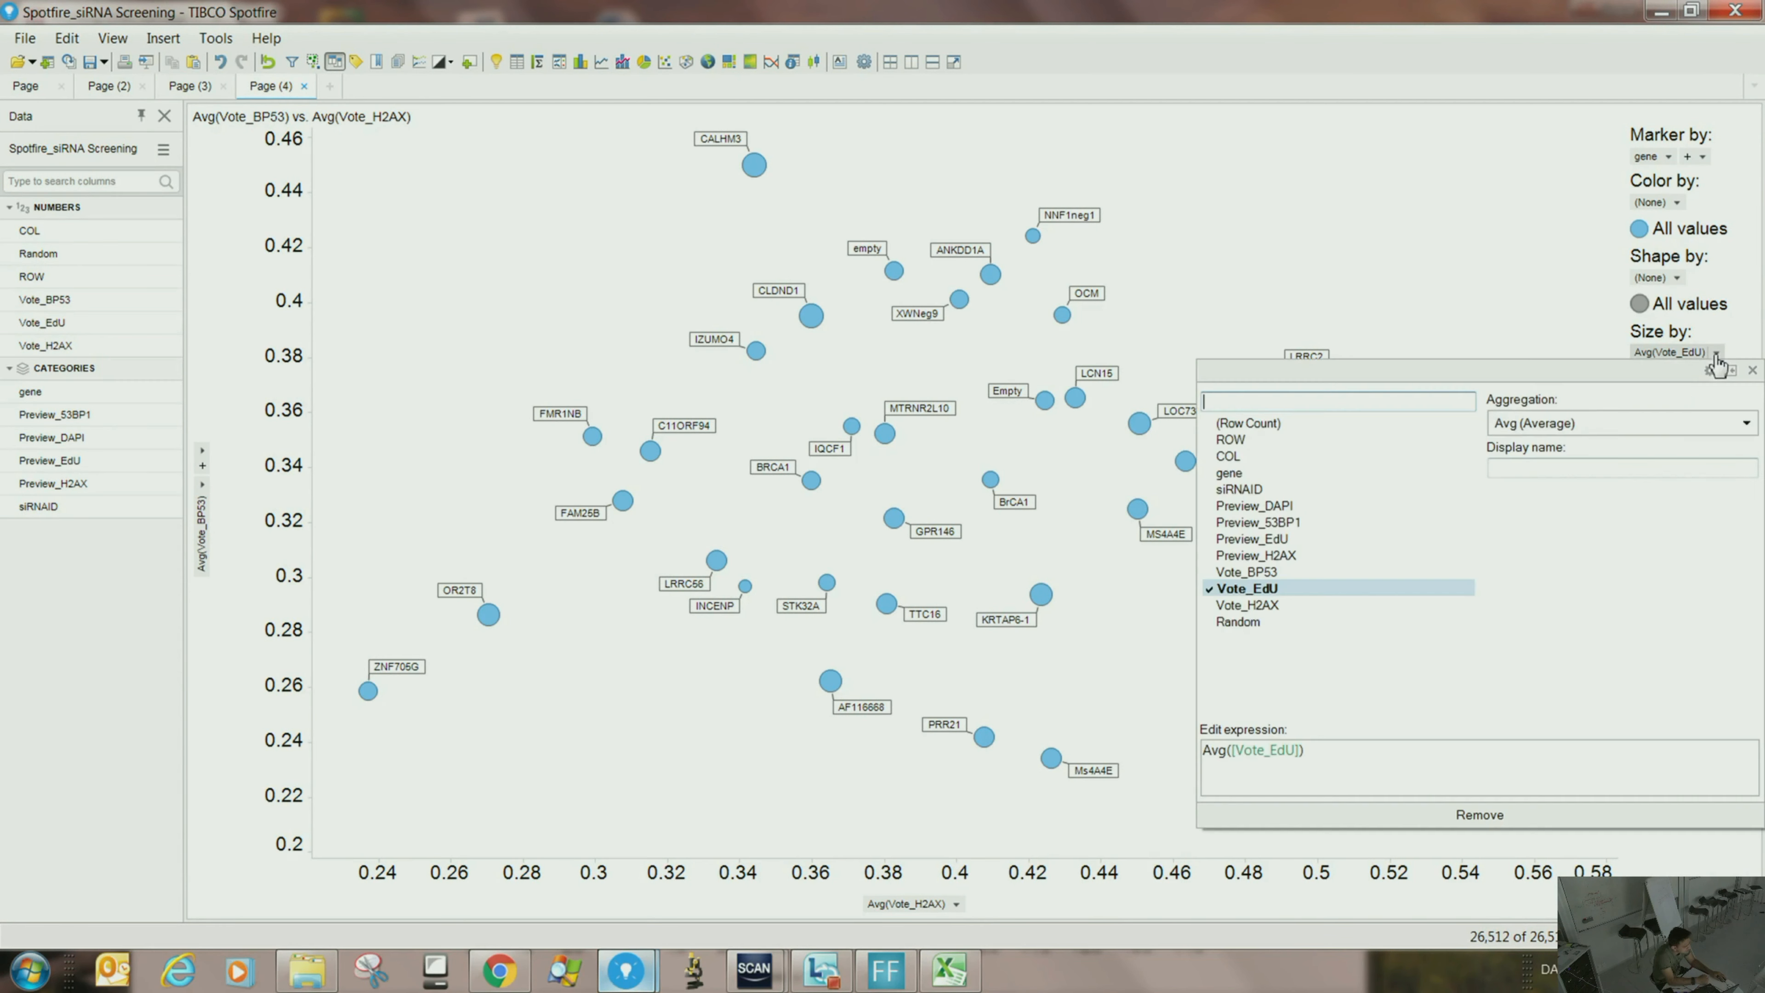
click(1143, 706)
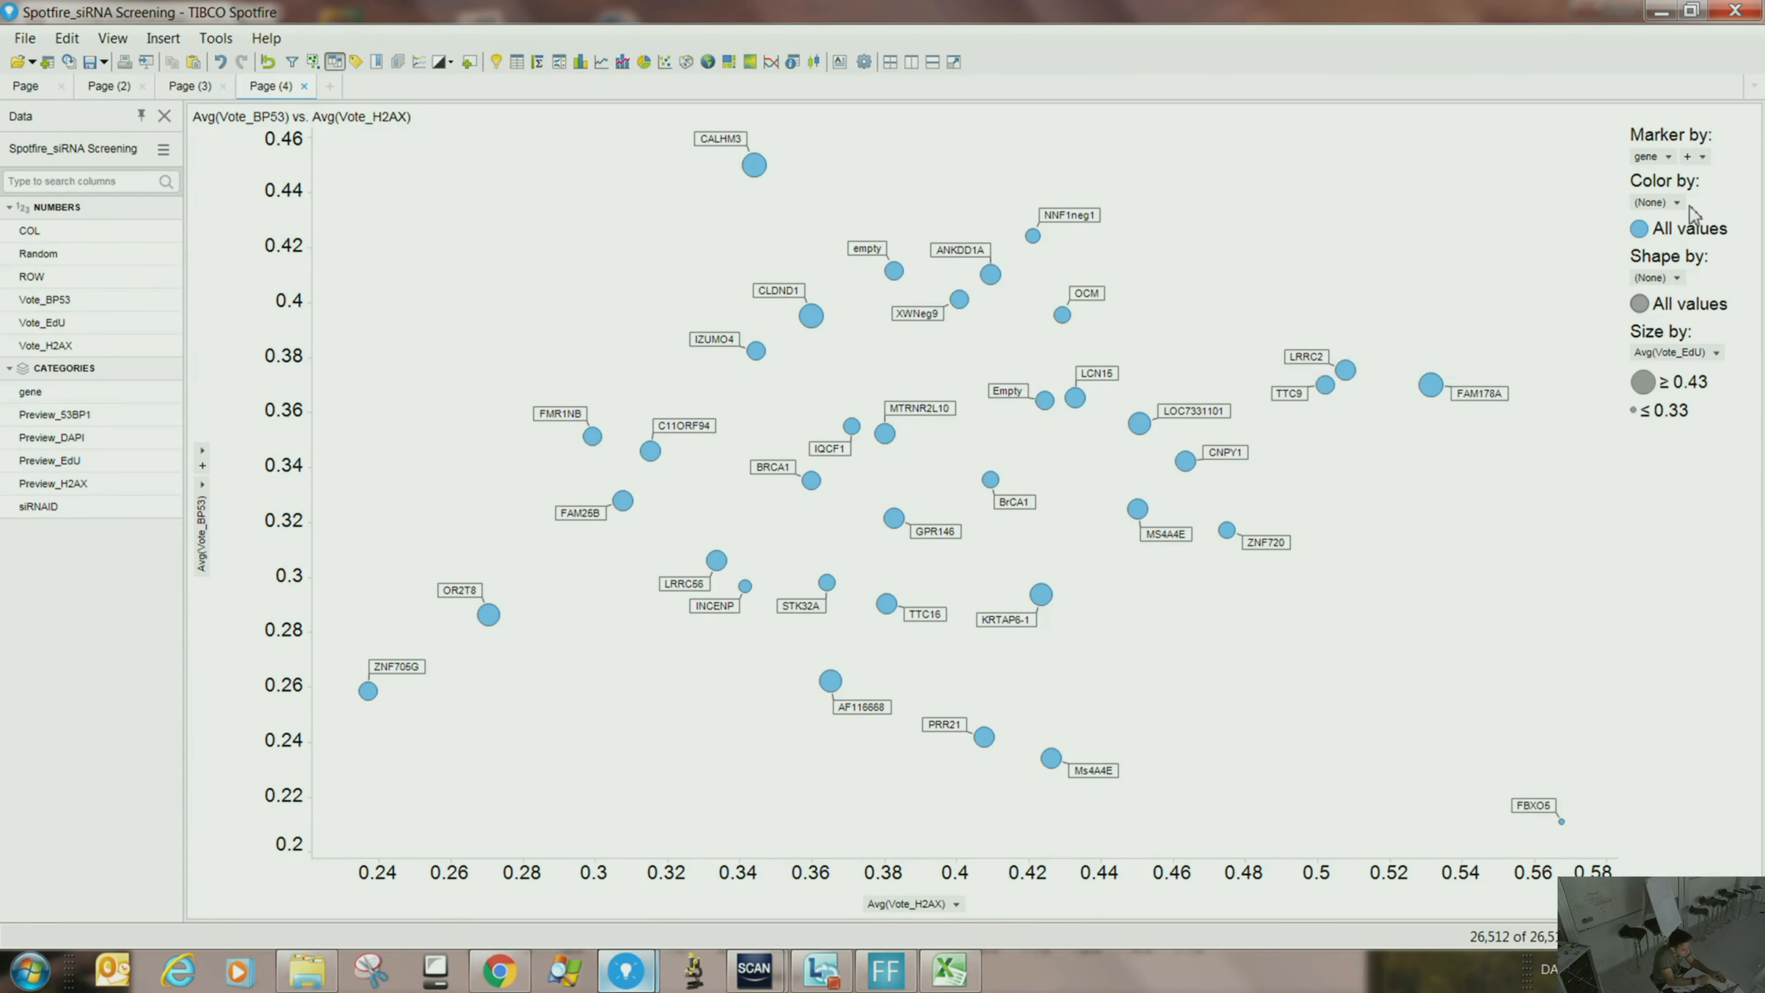
- Color the scatter plot's markers by Vote_EdU, auto-binned into five even intervals
click(1676, 202)
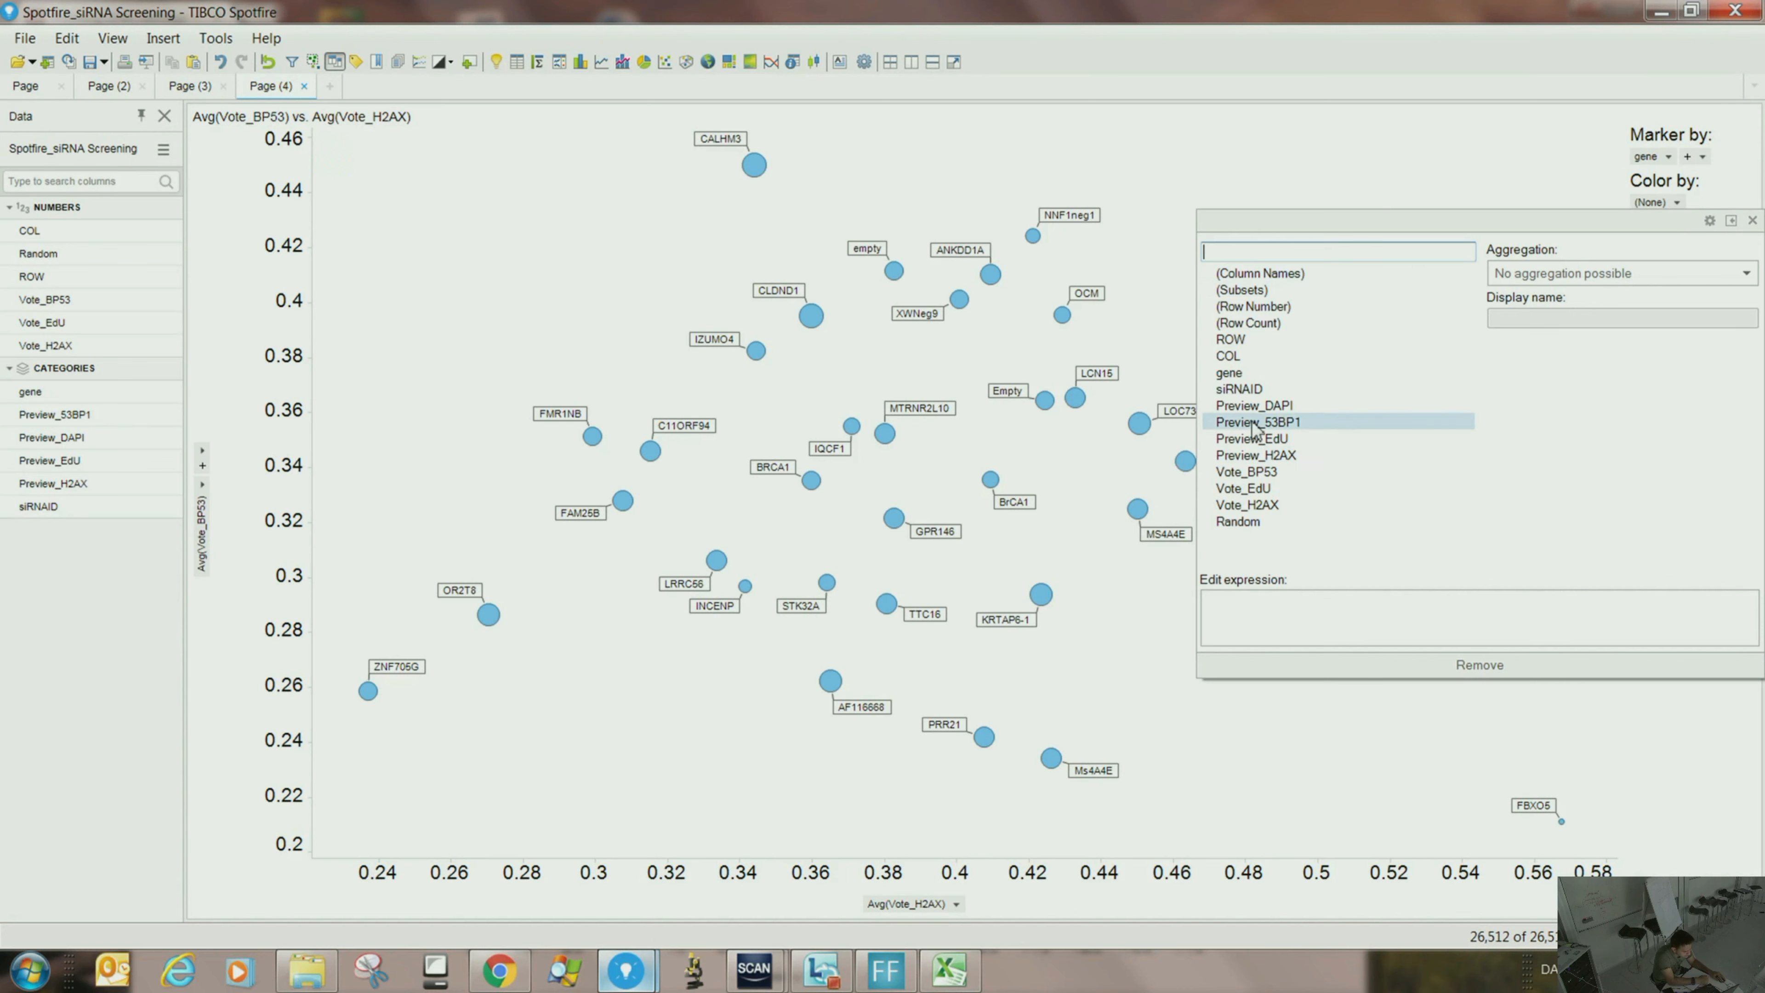
click(1272, 488)
click(1701, 272)
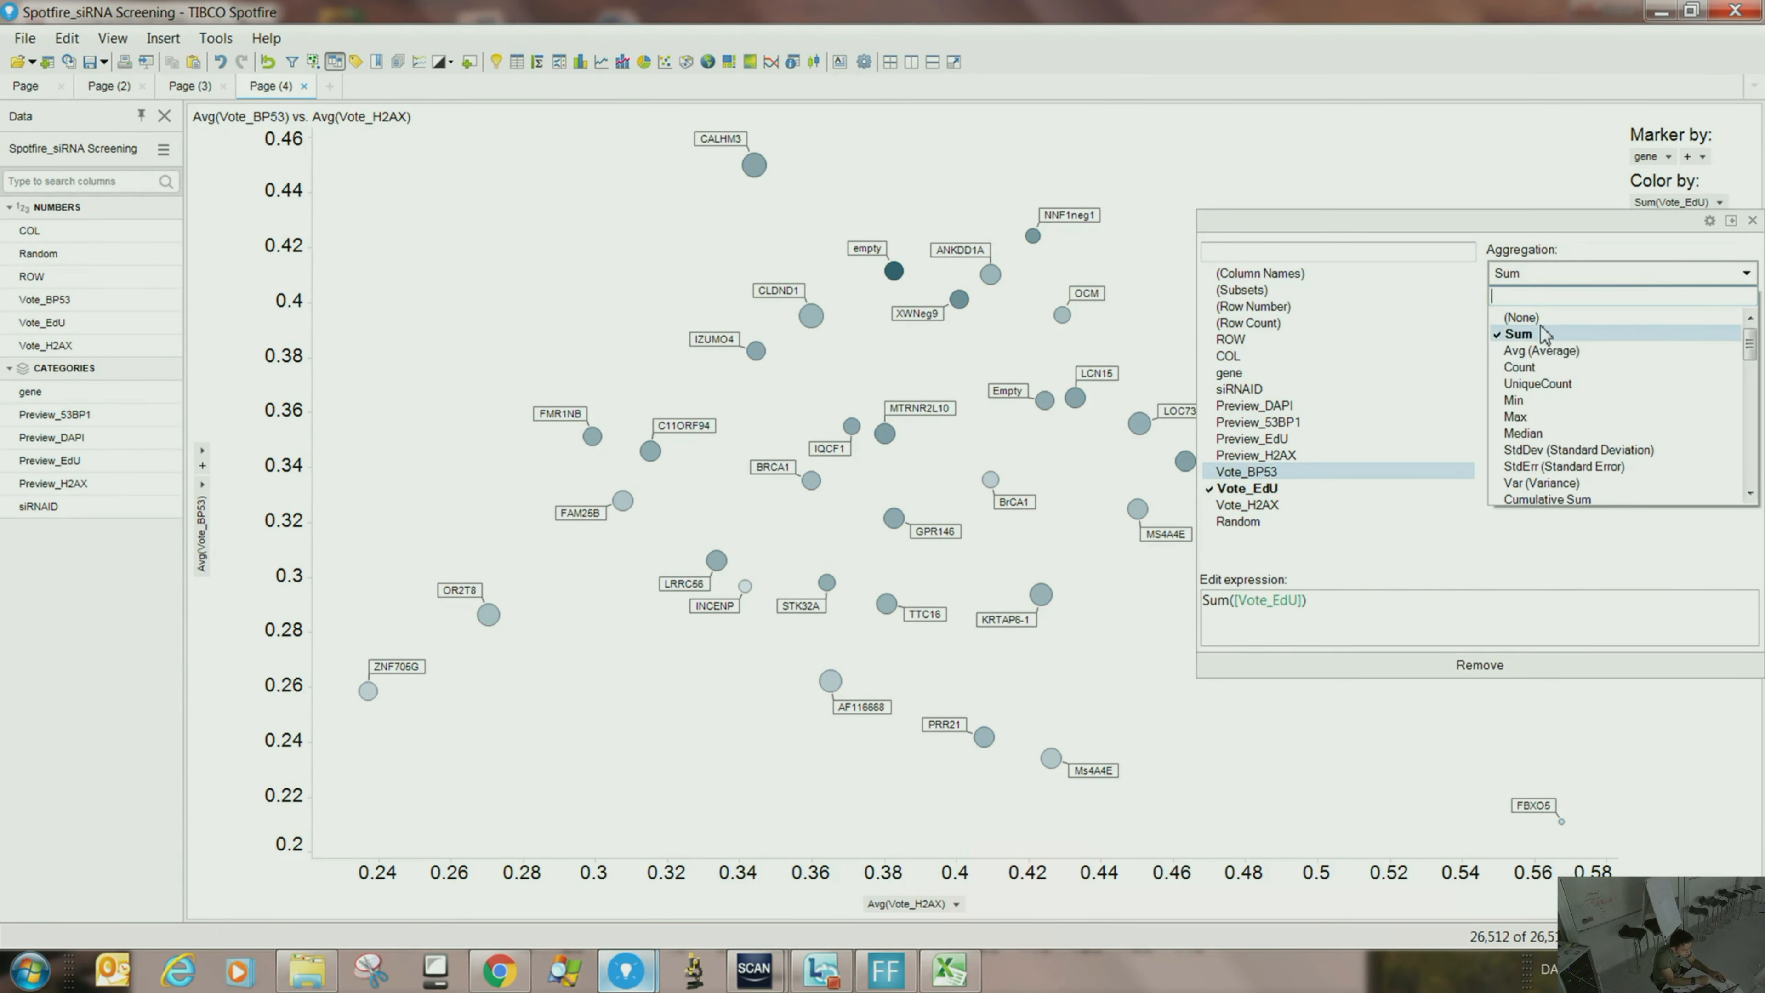
click(1537, 366)
click(1542, 273)
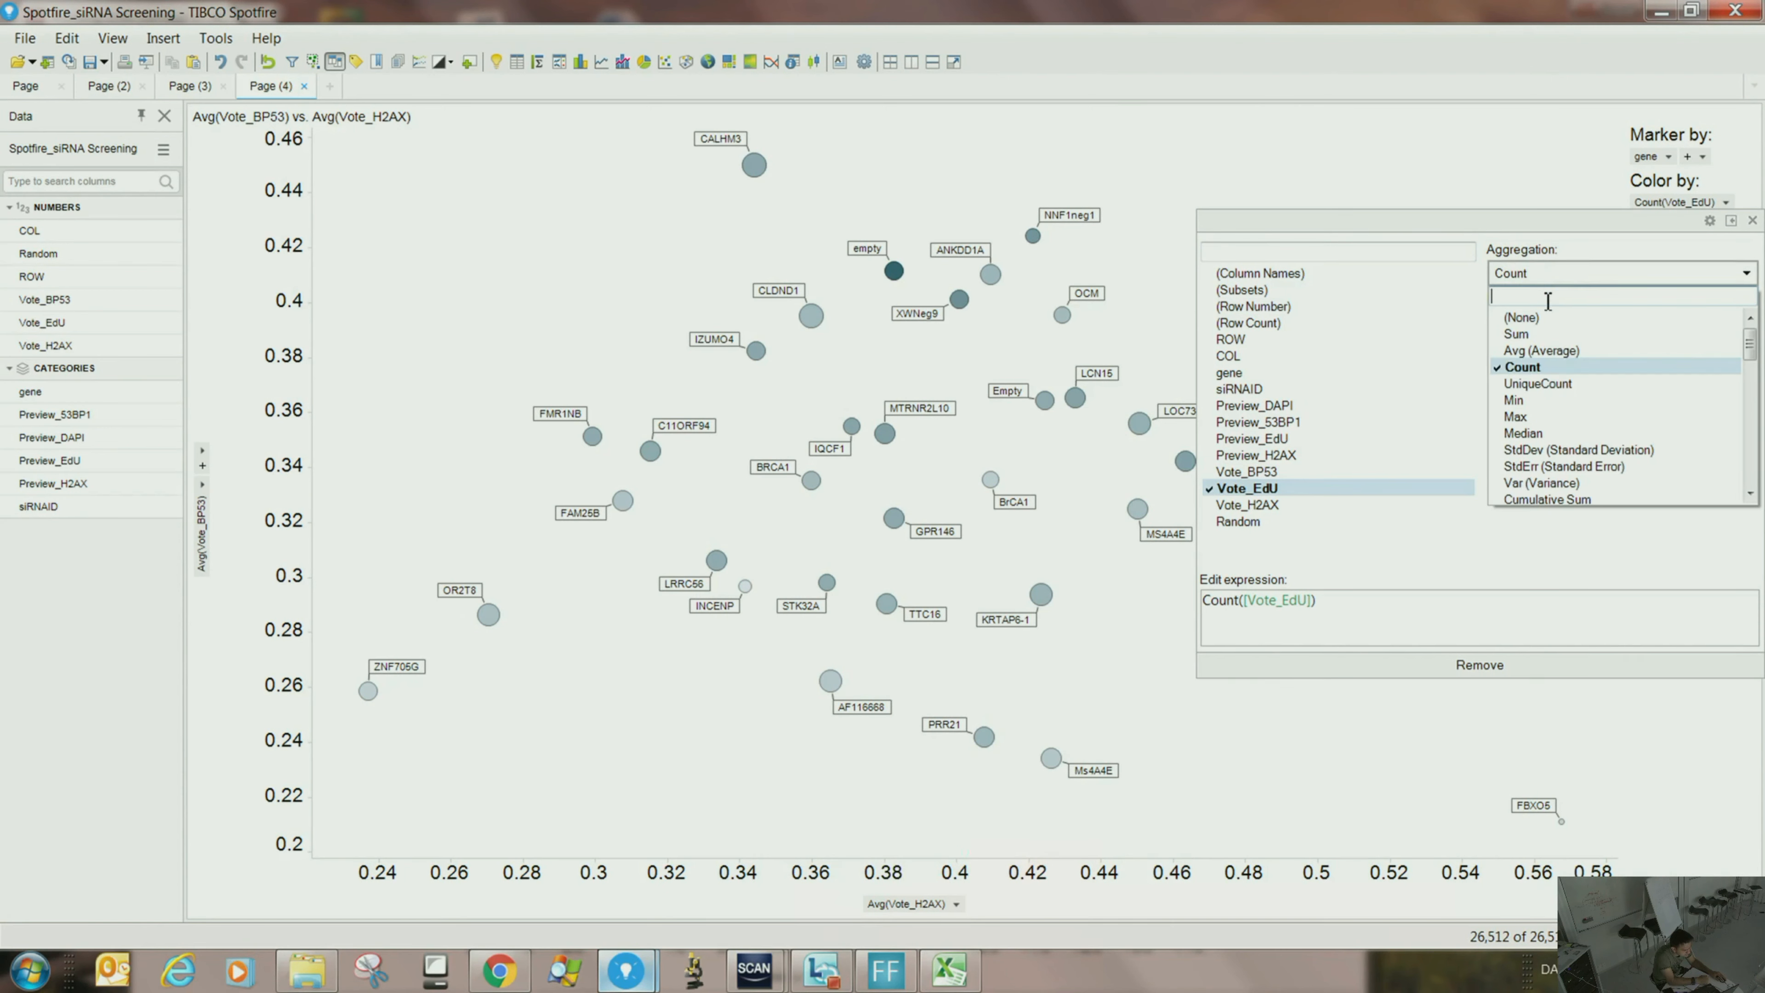
click(1541, 350)
click(1494, 344)
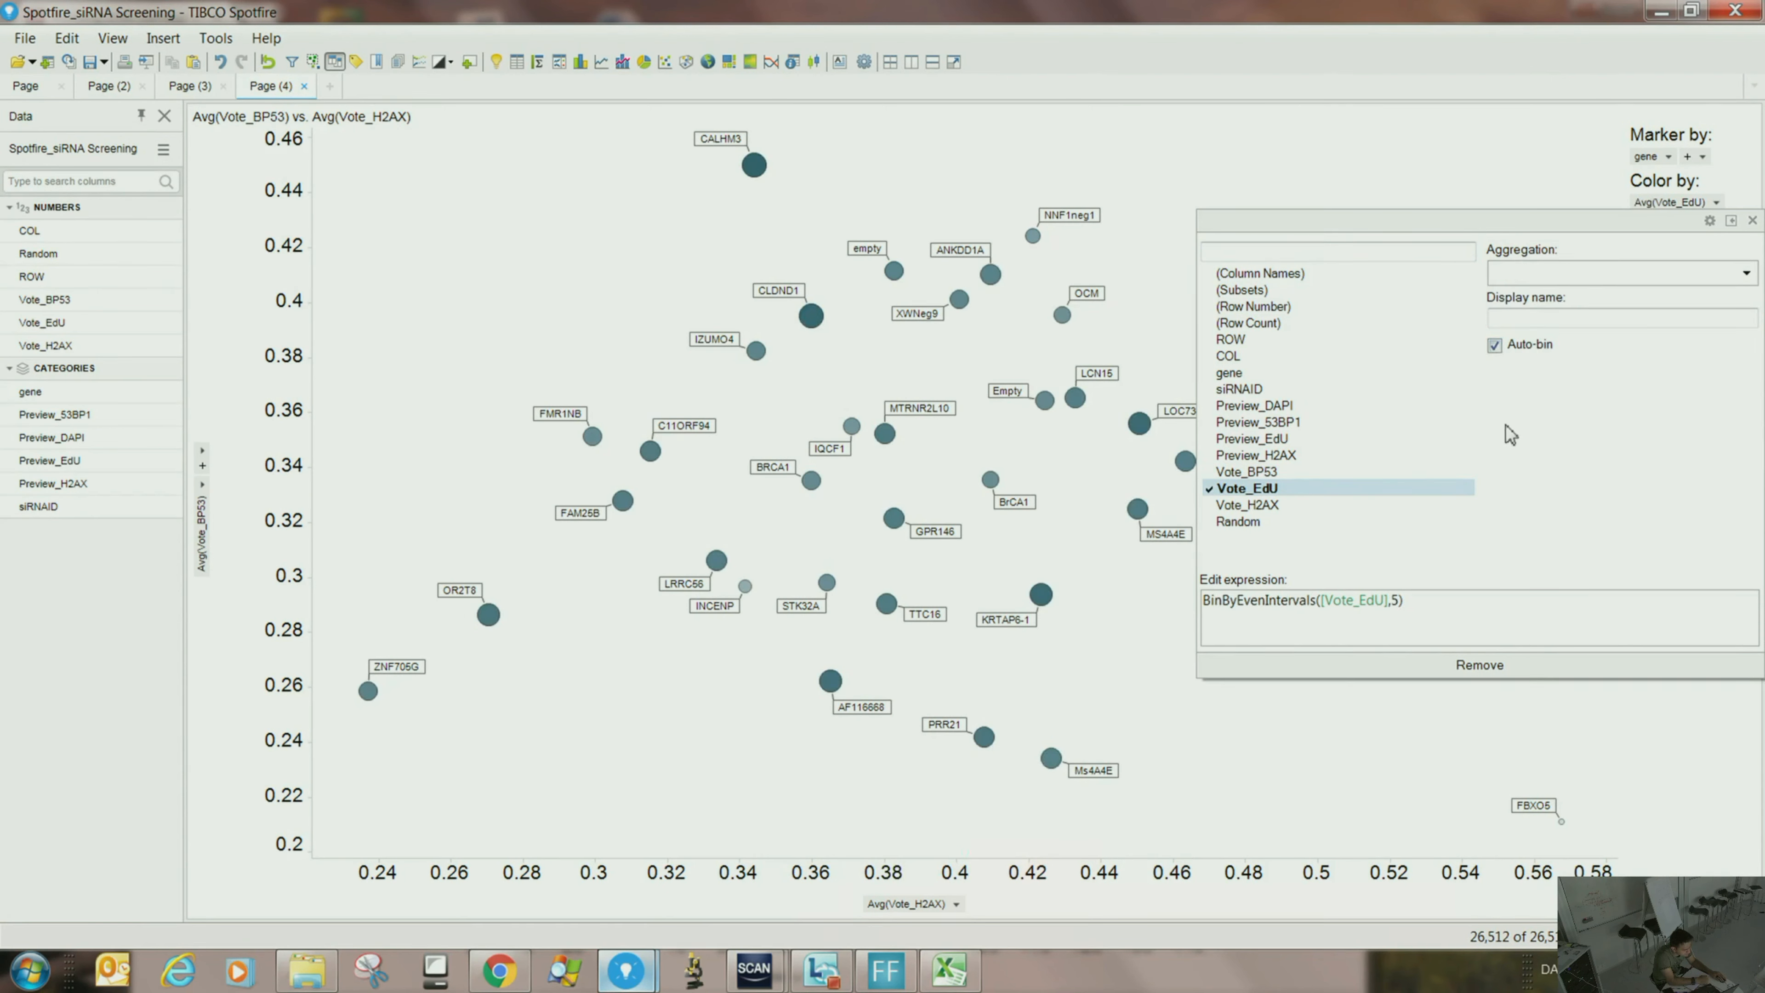
click(1164, 274)
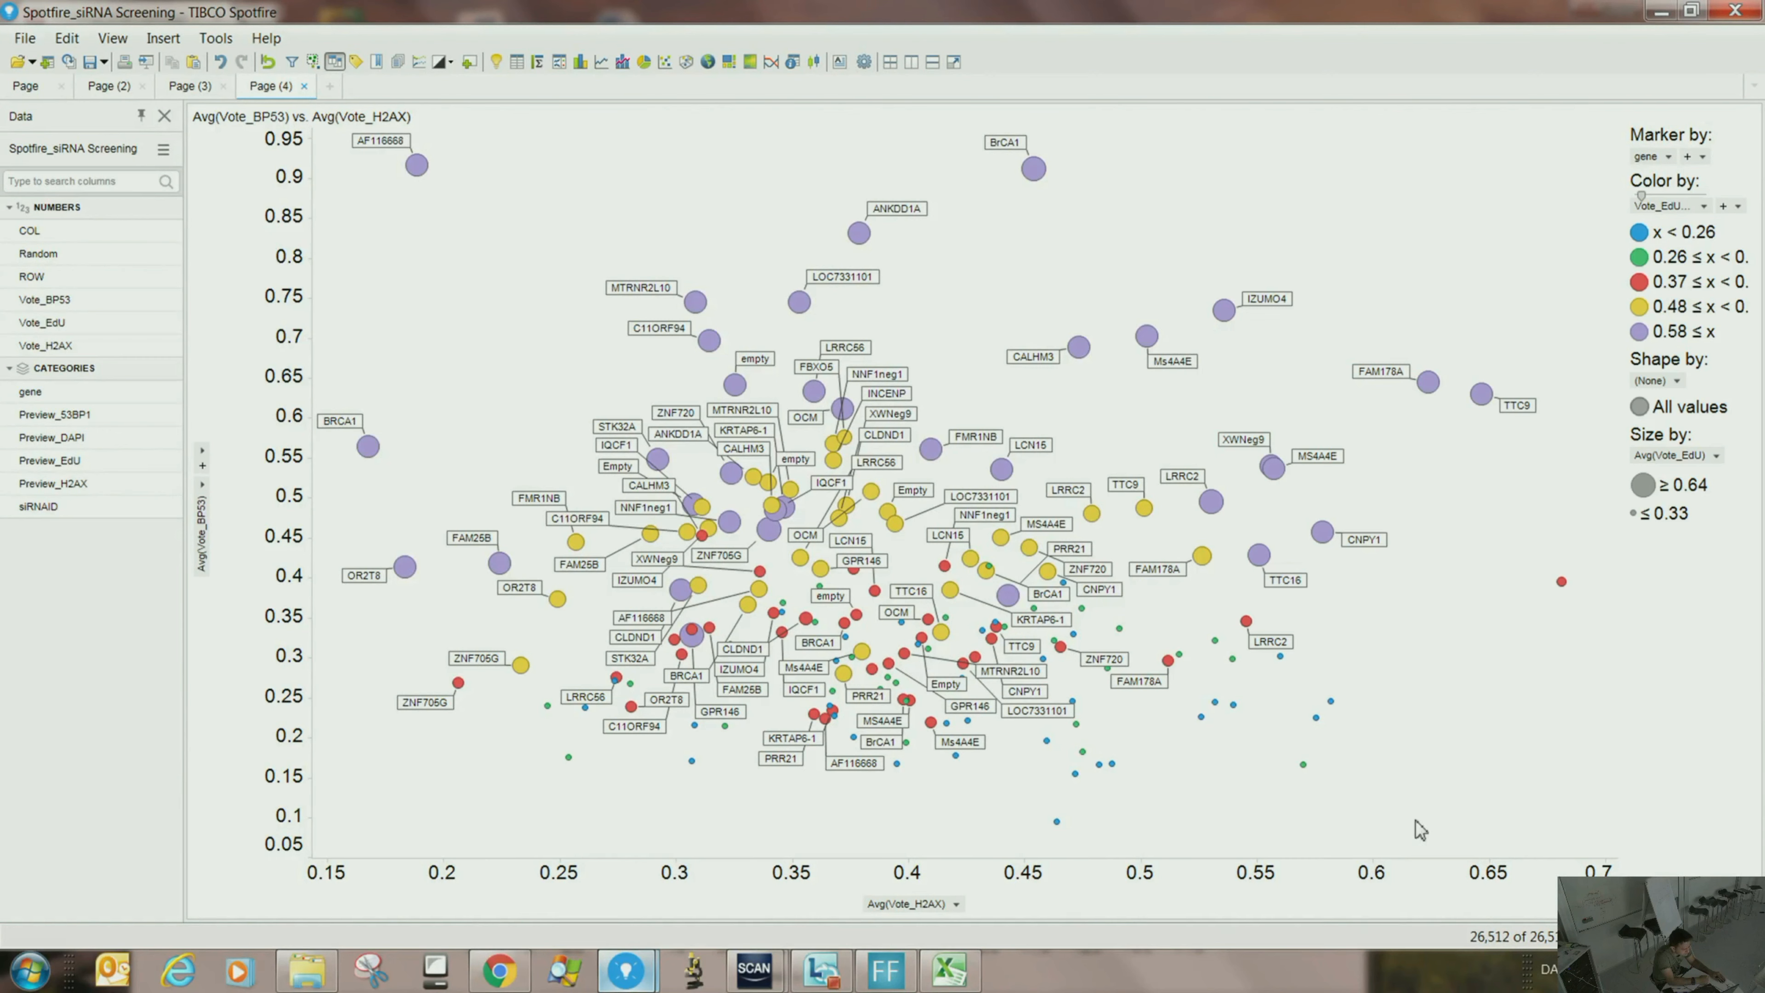
- Remove Vote_EdU from the marker sizing and reduce the Vote_EdU color binning to two bins
click(1716, 455)
click(1511, 921)
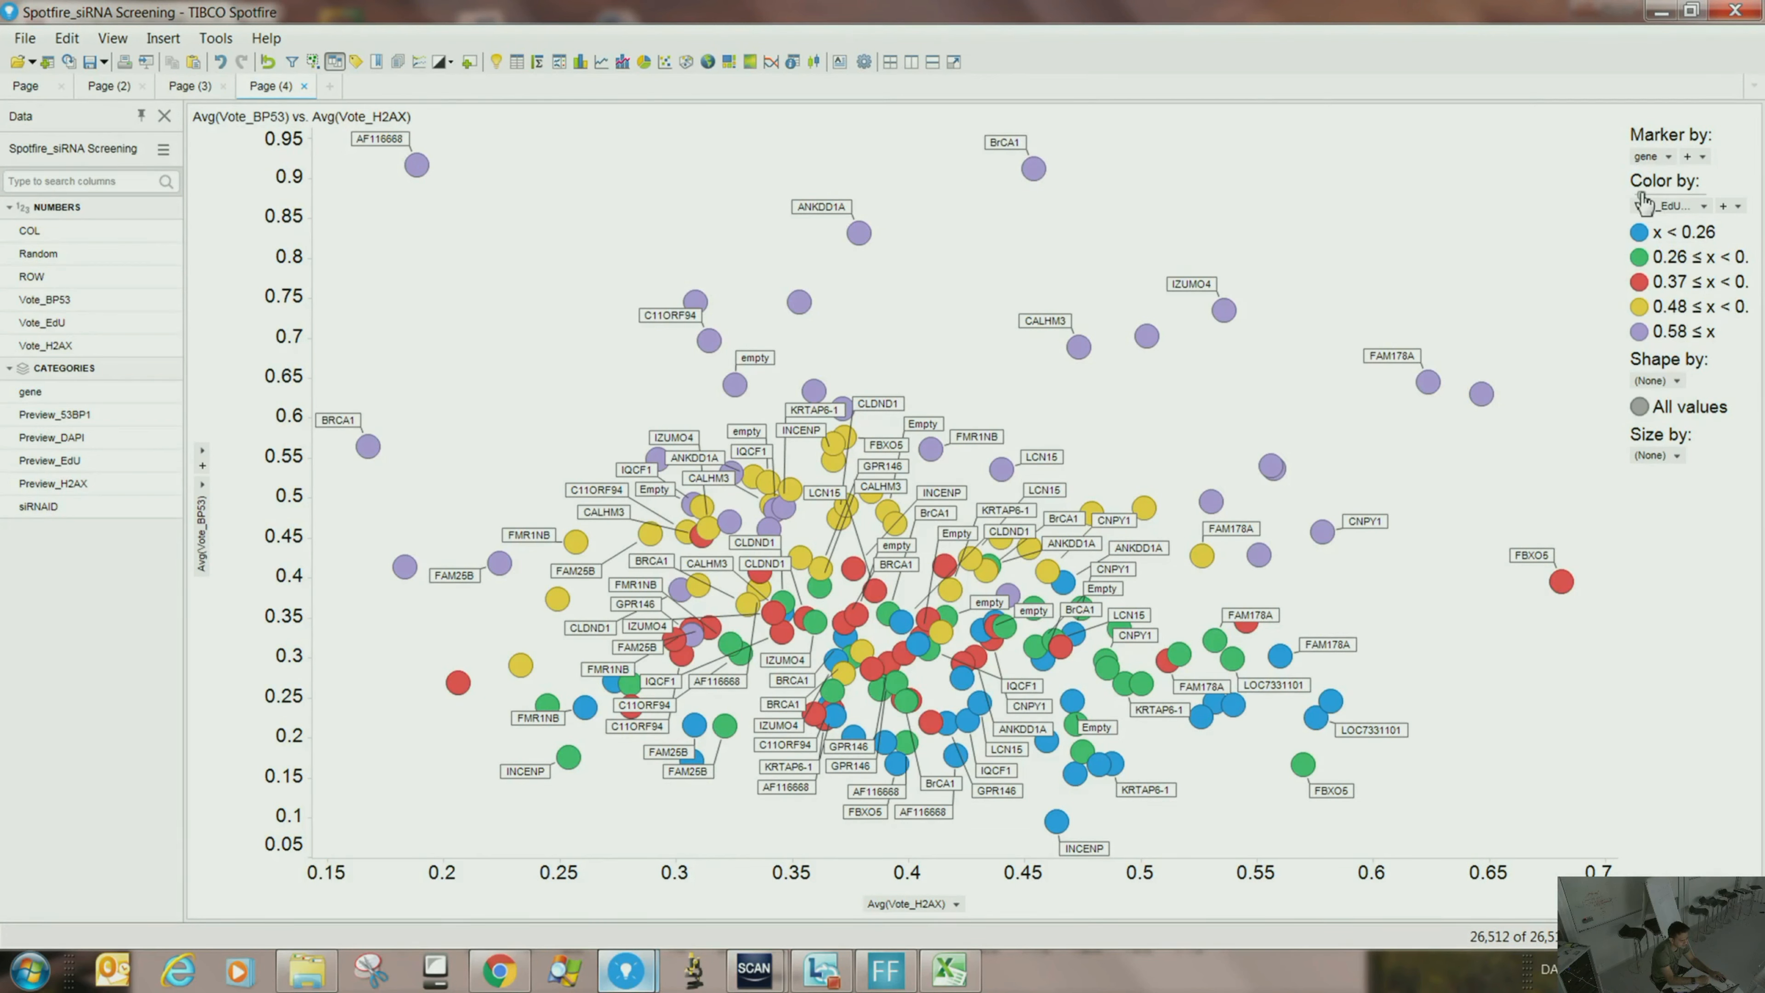
drag(1641, 195, 1639, 197)
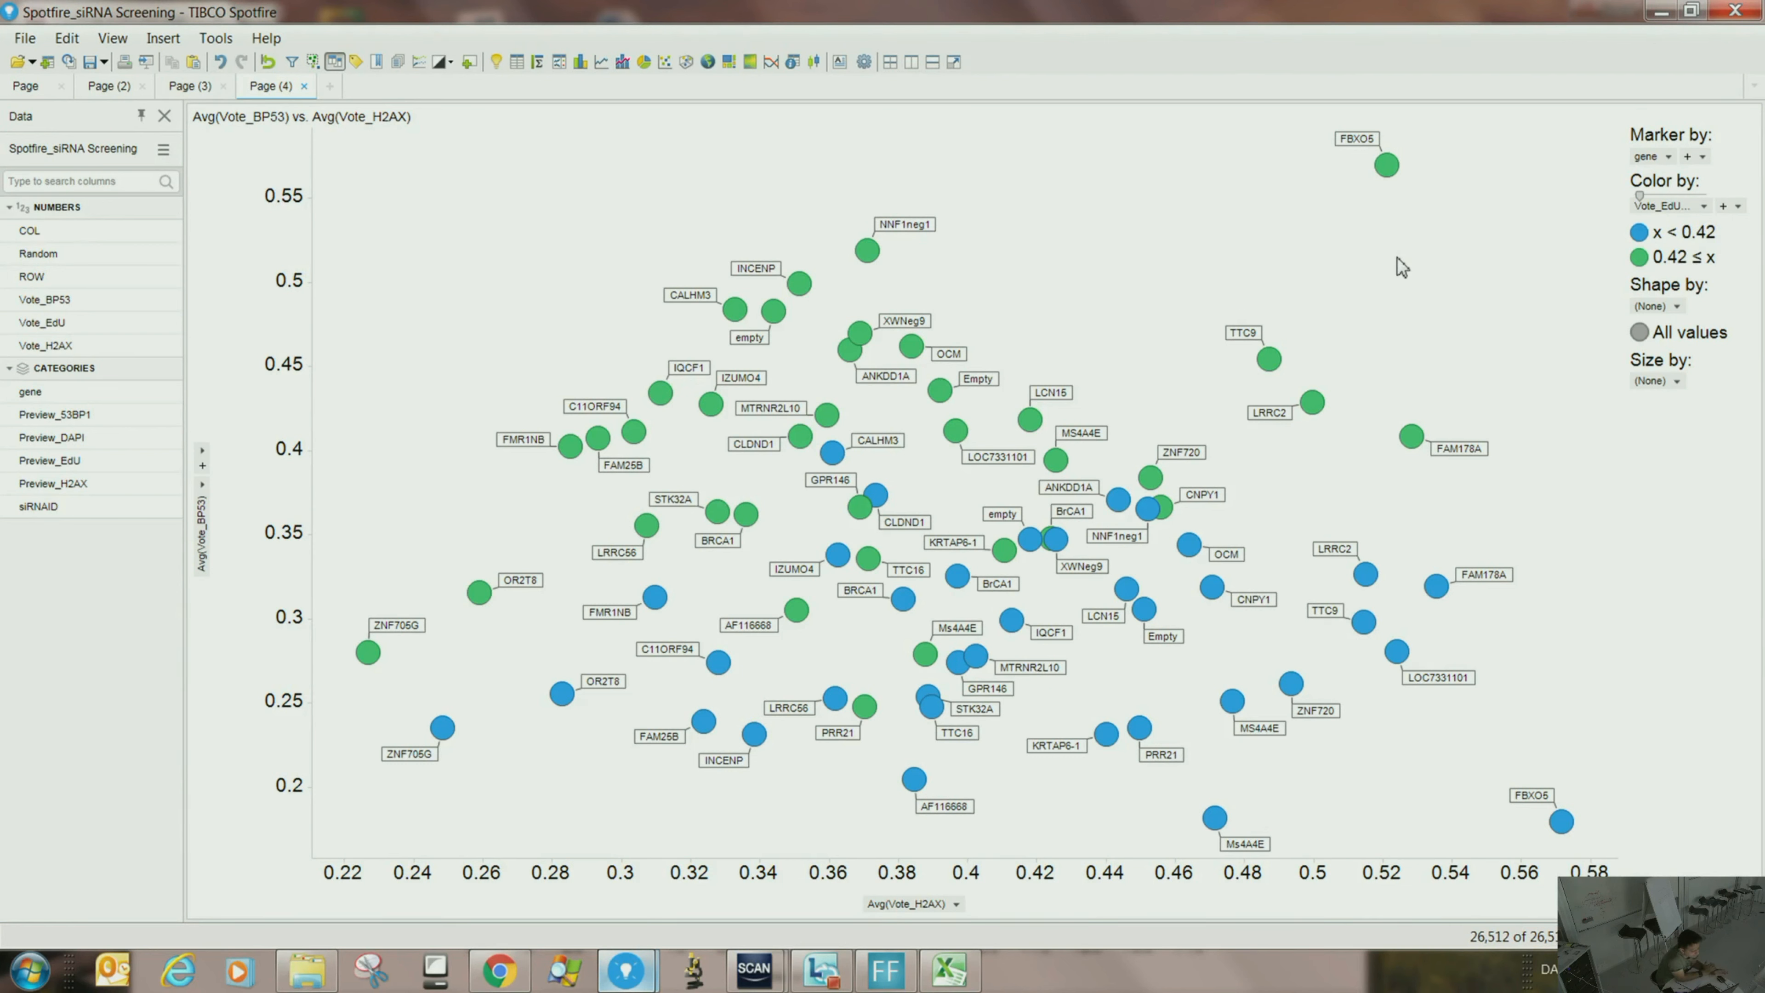
- Check the image tooltip of the FBXO5 marker with high 53BP1 votes and open the data table on Page (3)
click(1658, 304)
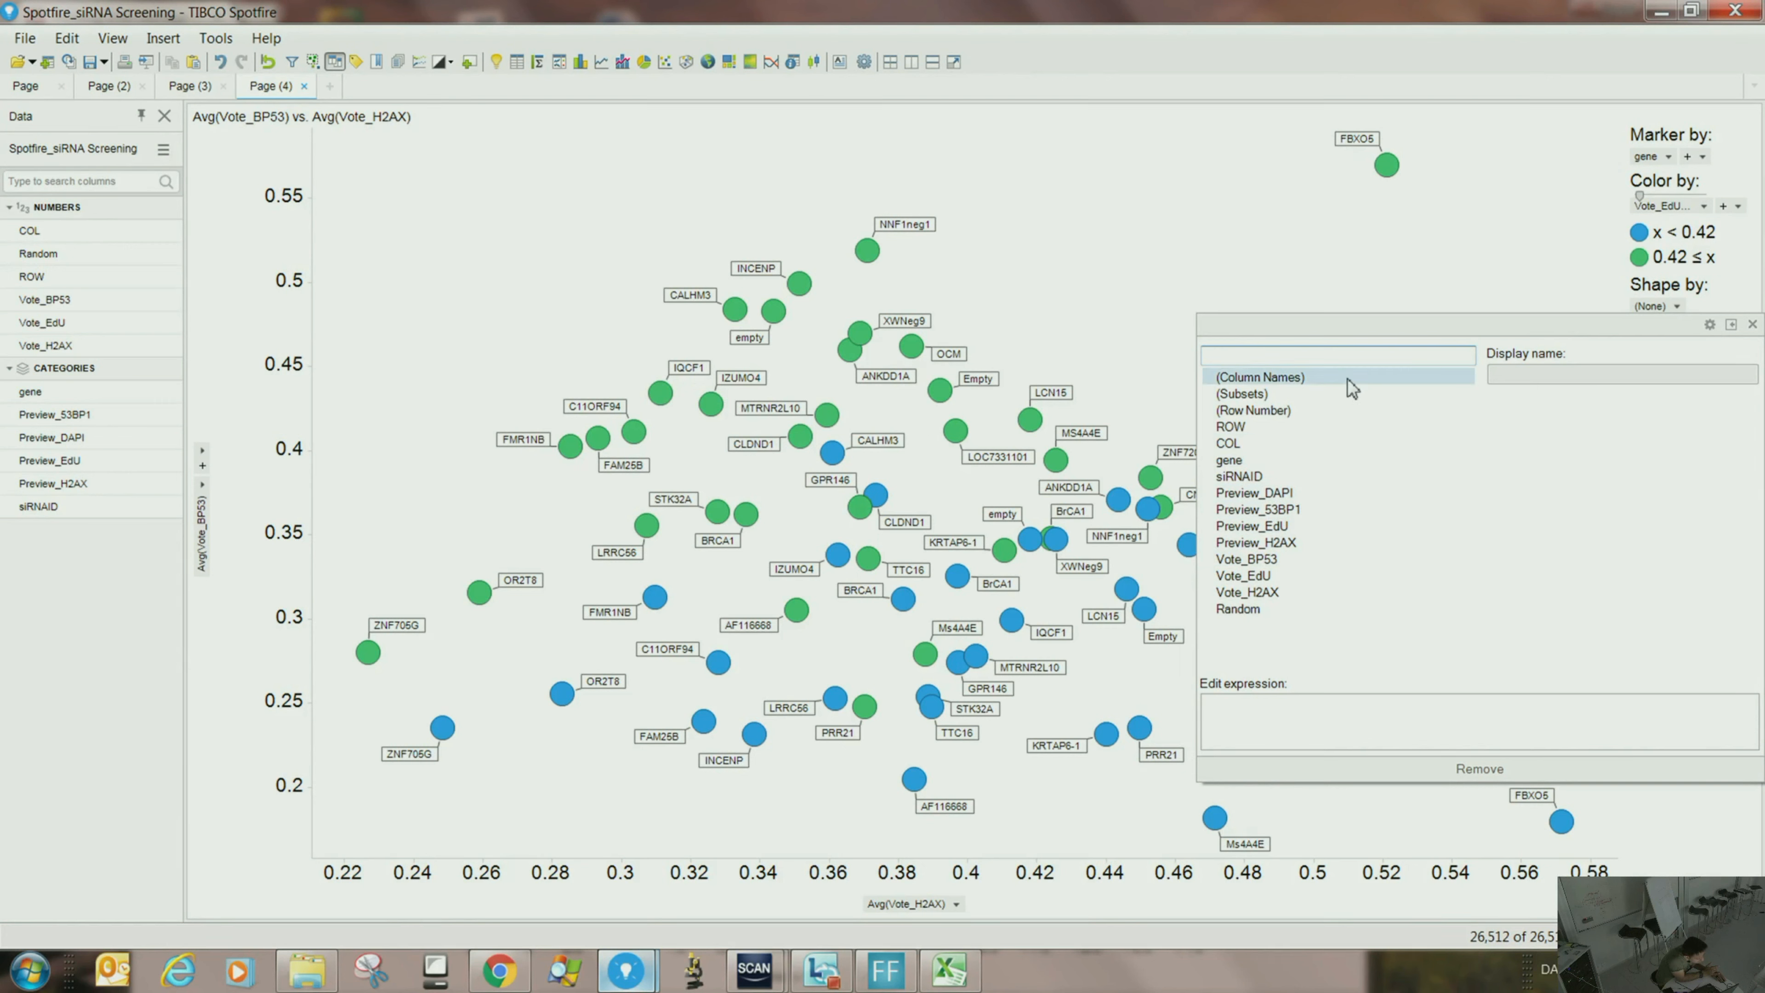
mouse_move(1392, 174)
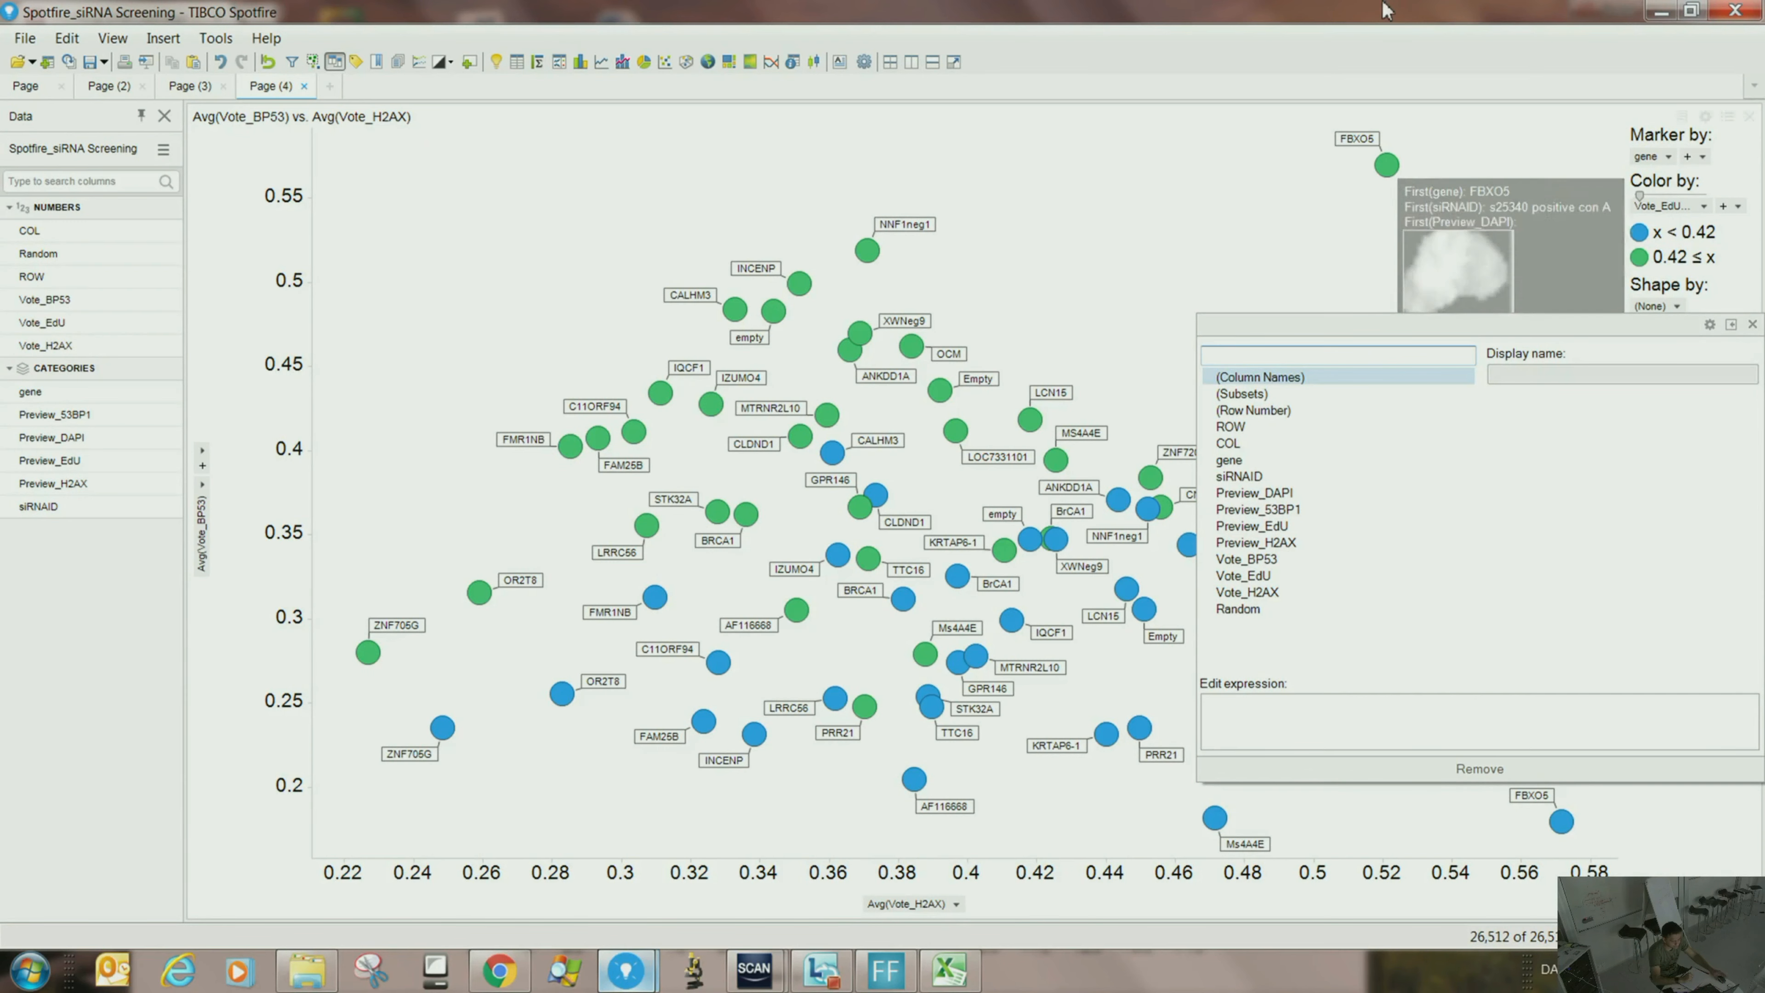
click(185, 89)
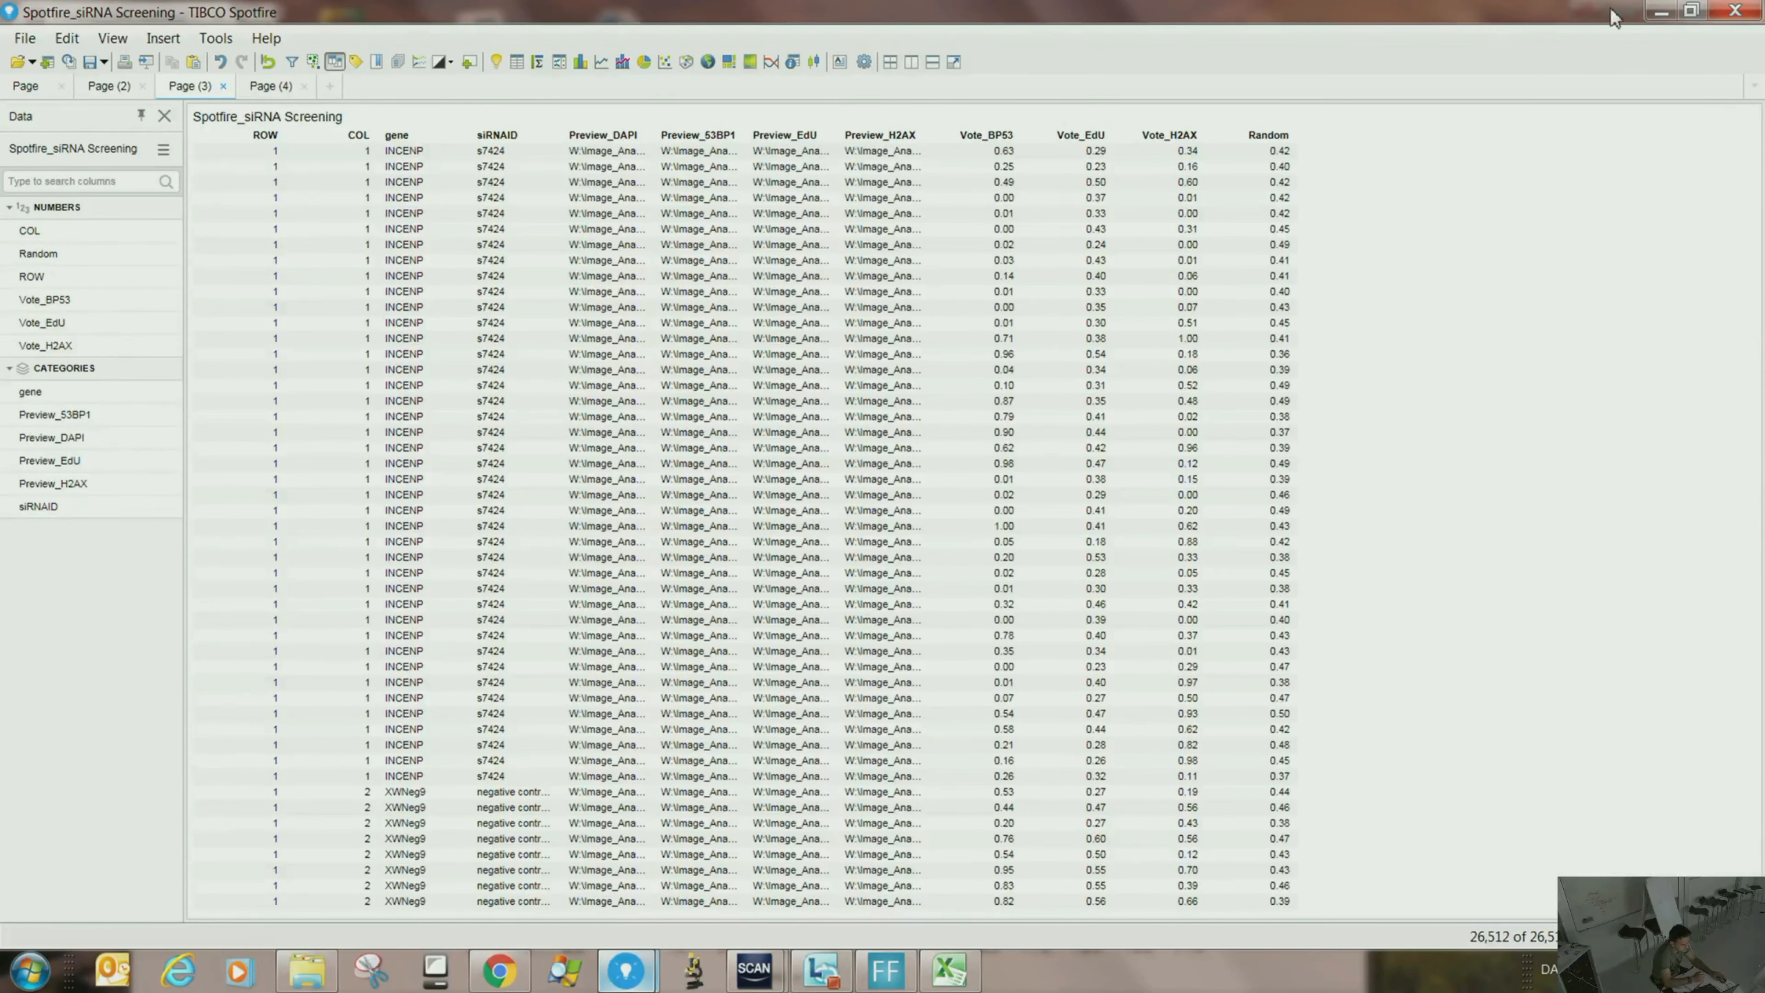
- Bring up the HistoData analysis with the cell counts line chart and maximize its window
click(500, 971)
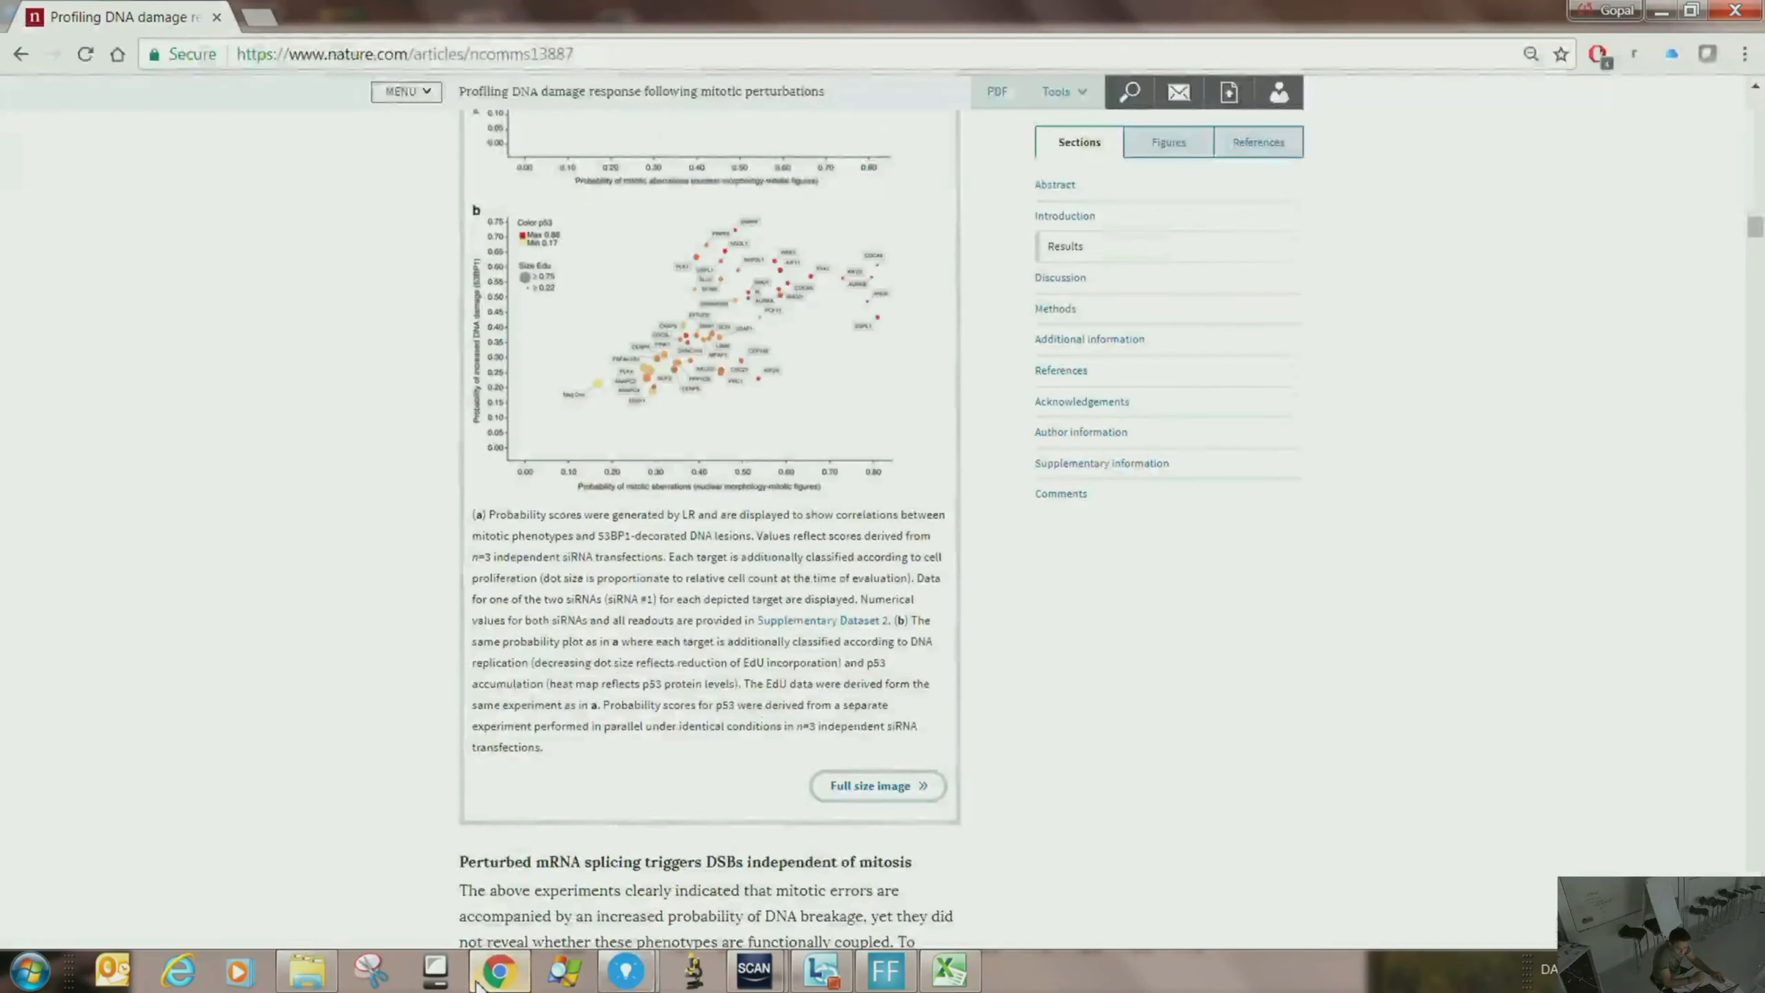
click(499, 971)
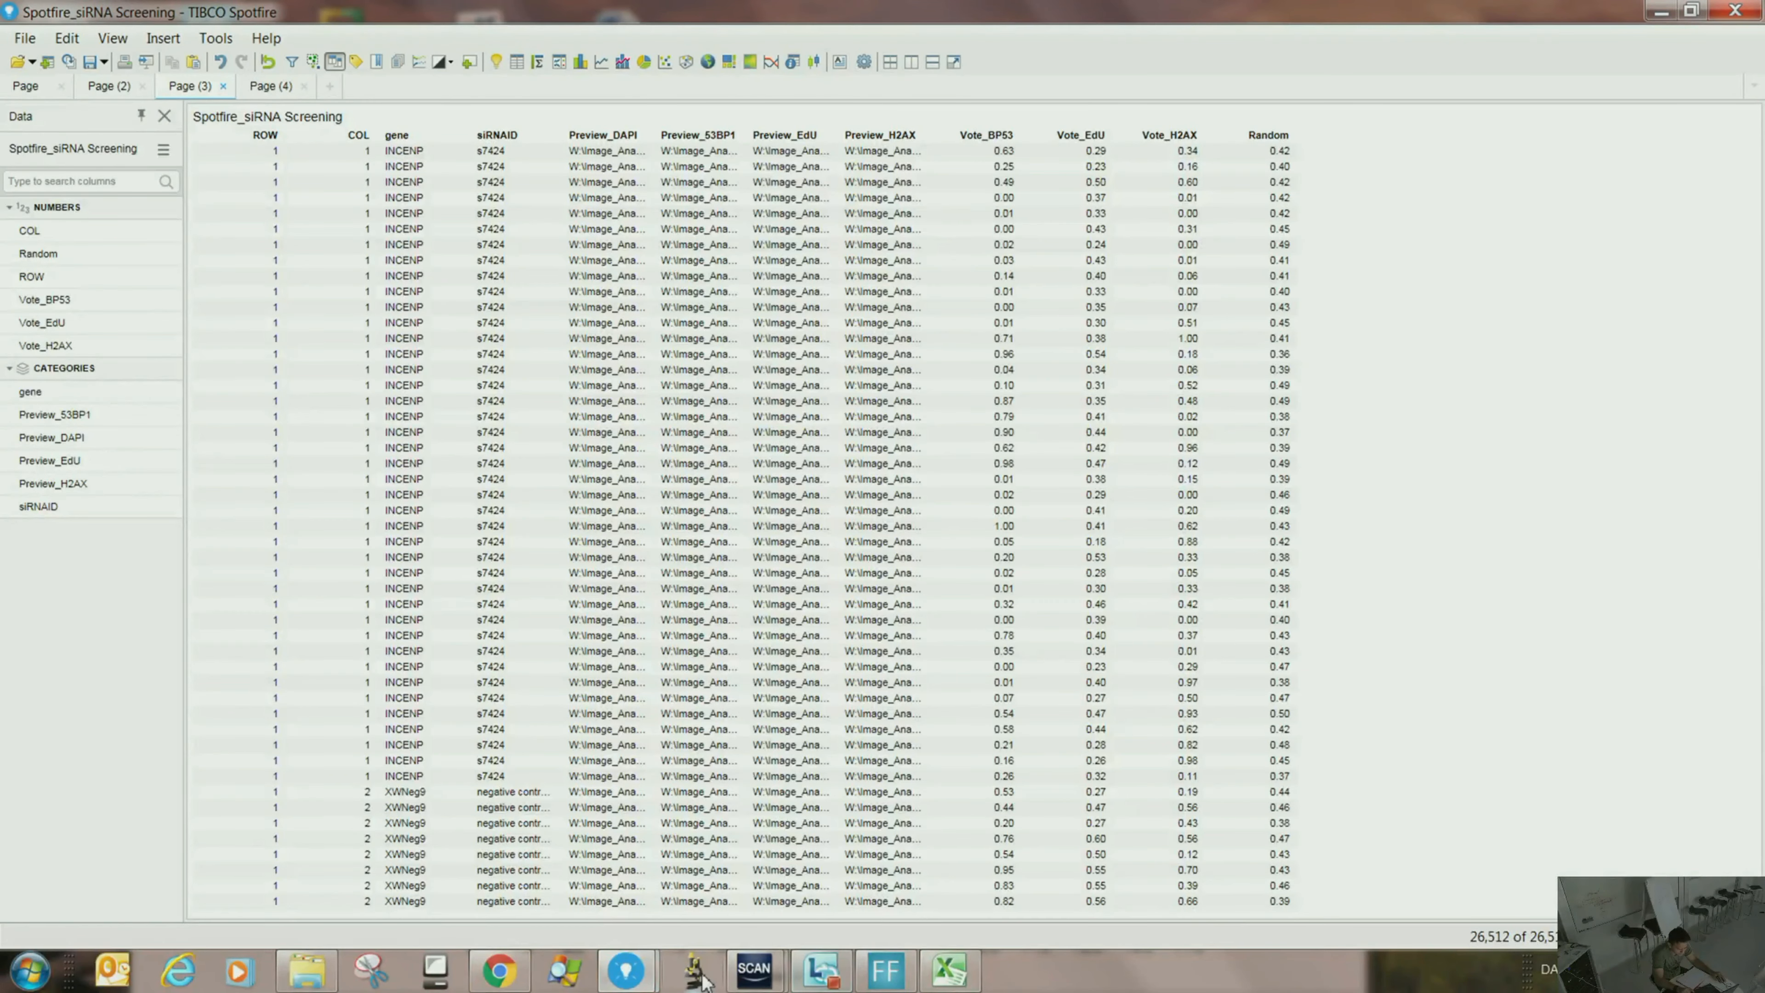
mouse_move(626, 971)
click(690, 854)
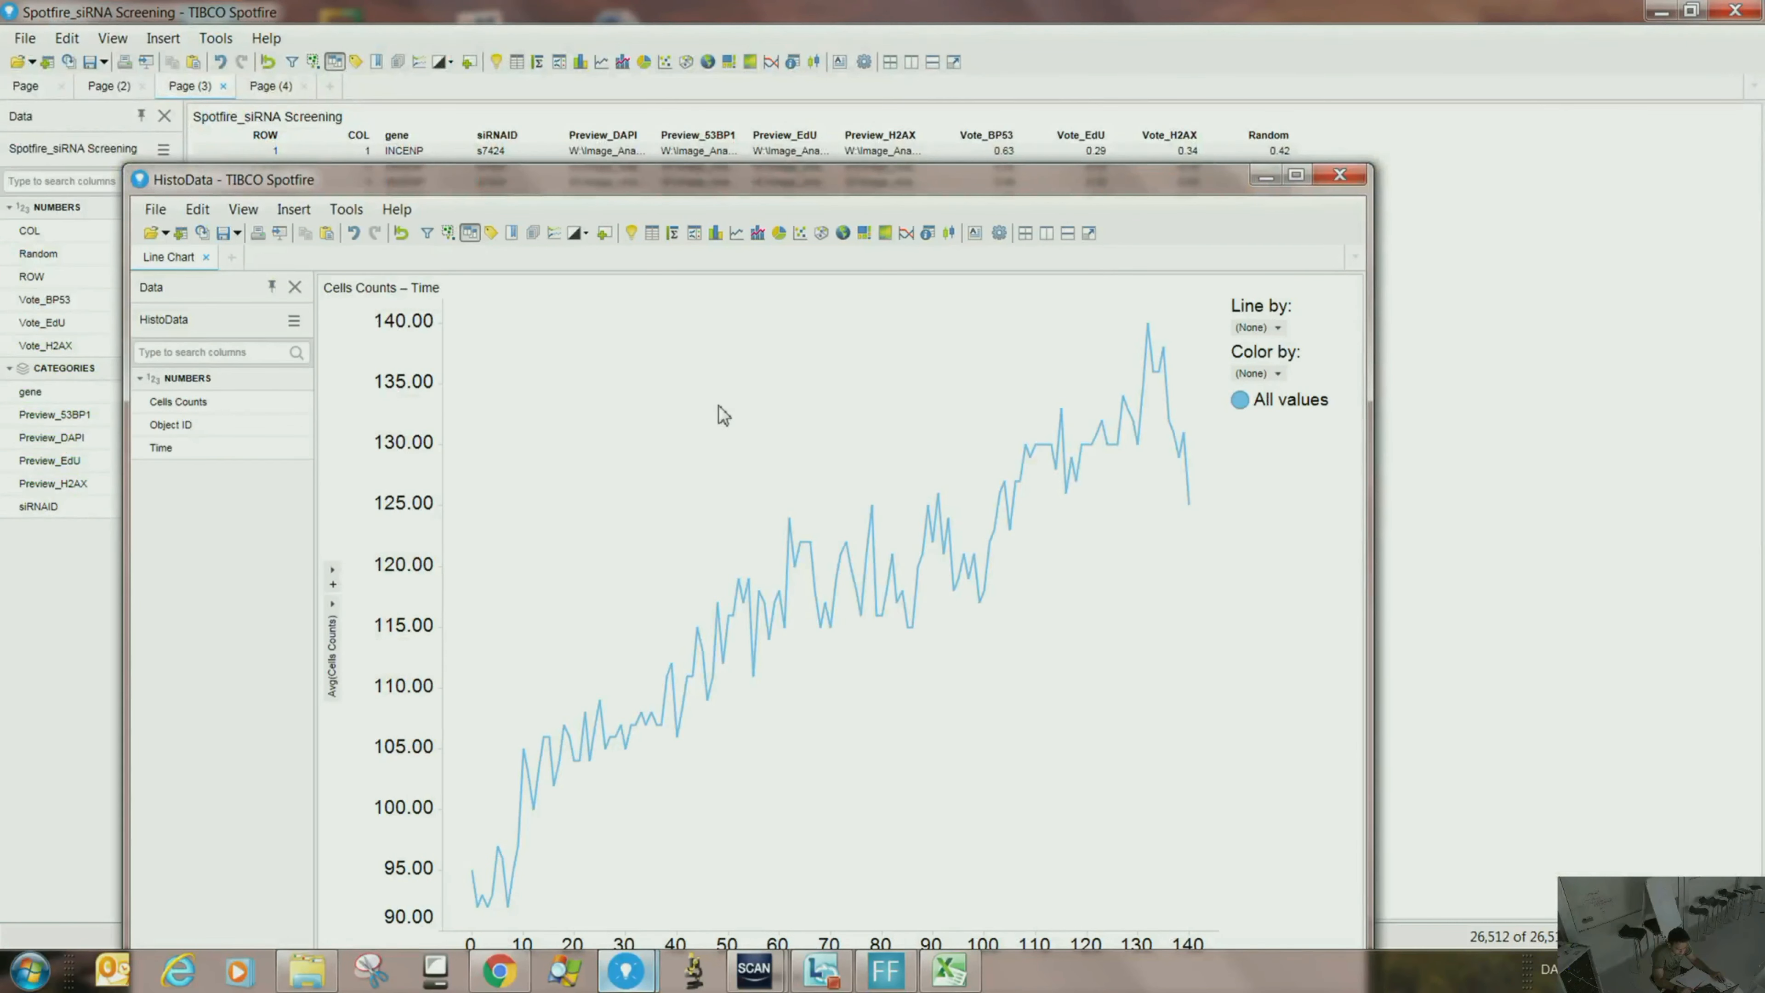
drag(736, 198, 948, 190)
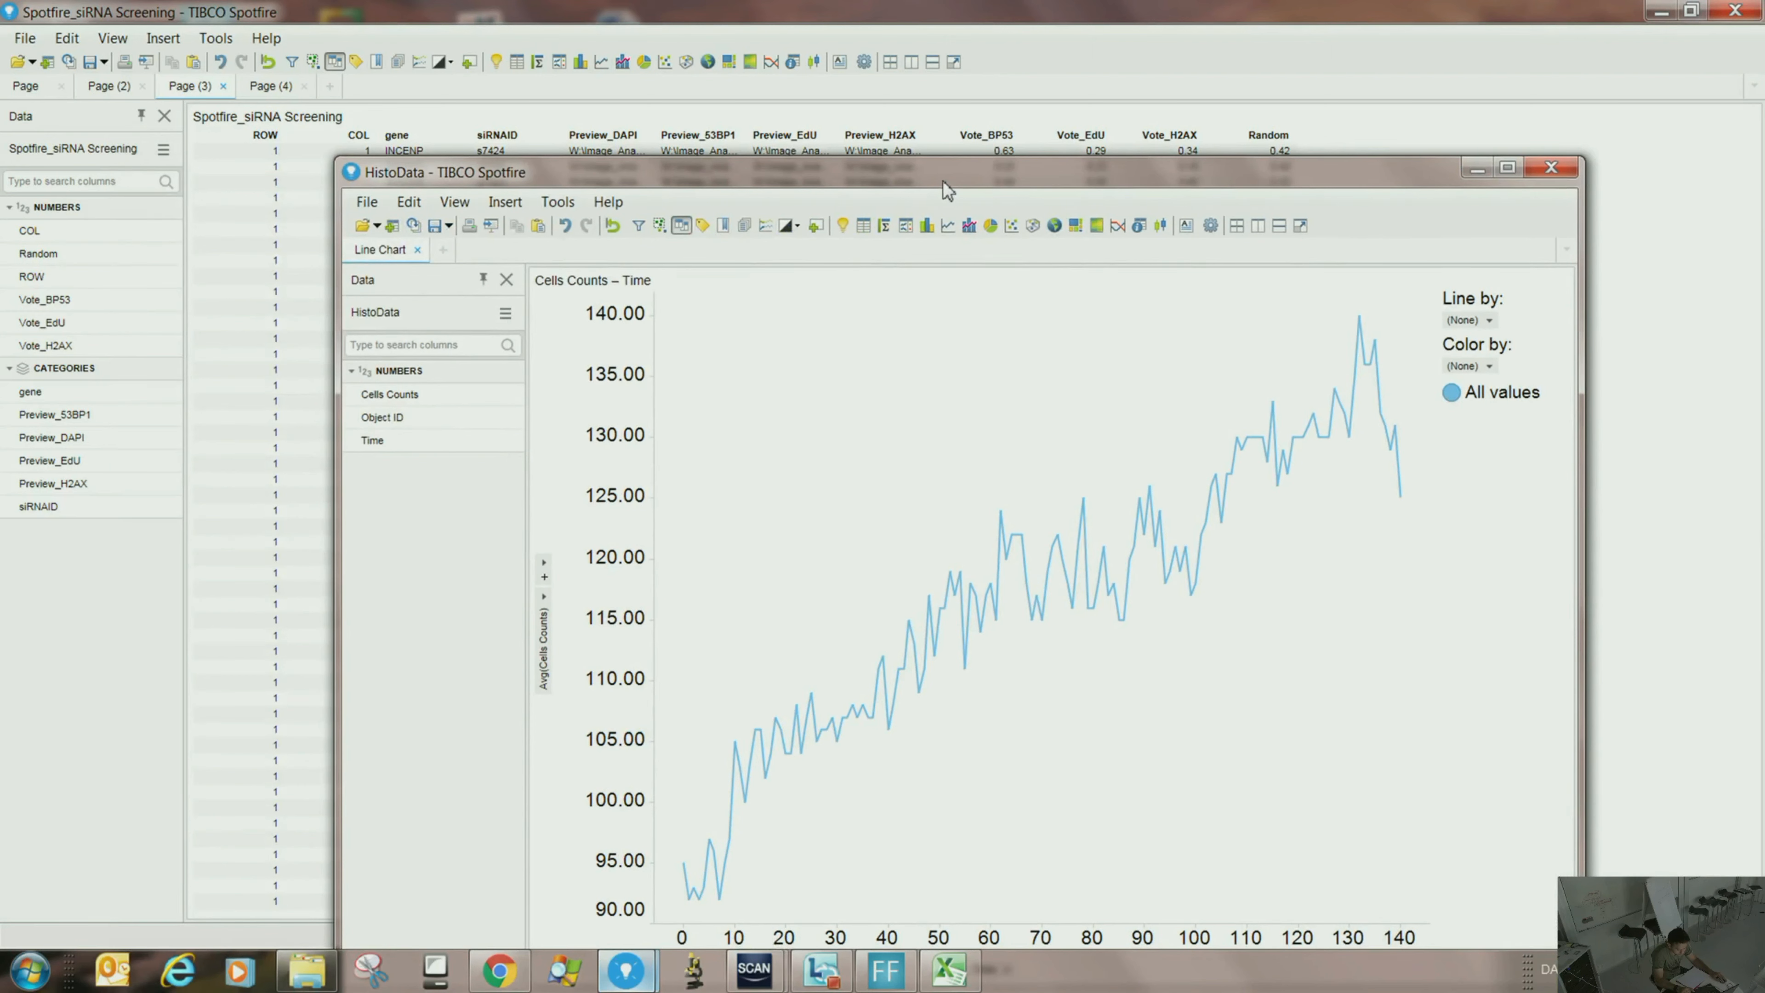
double_click(948, 190)
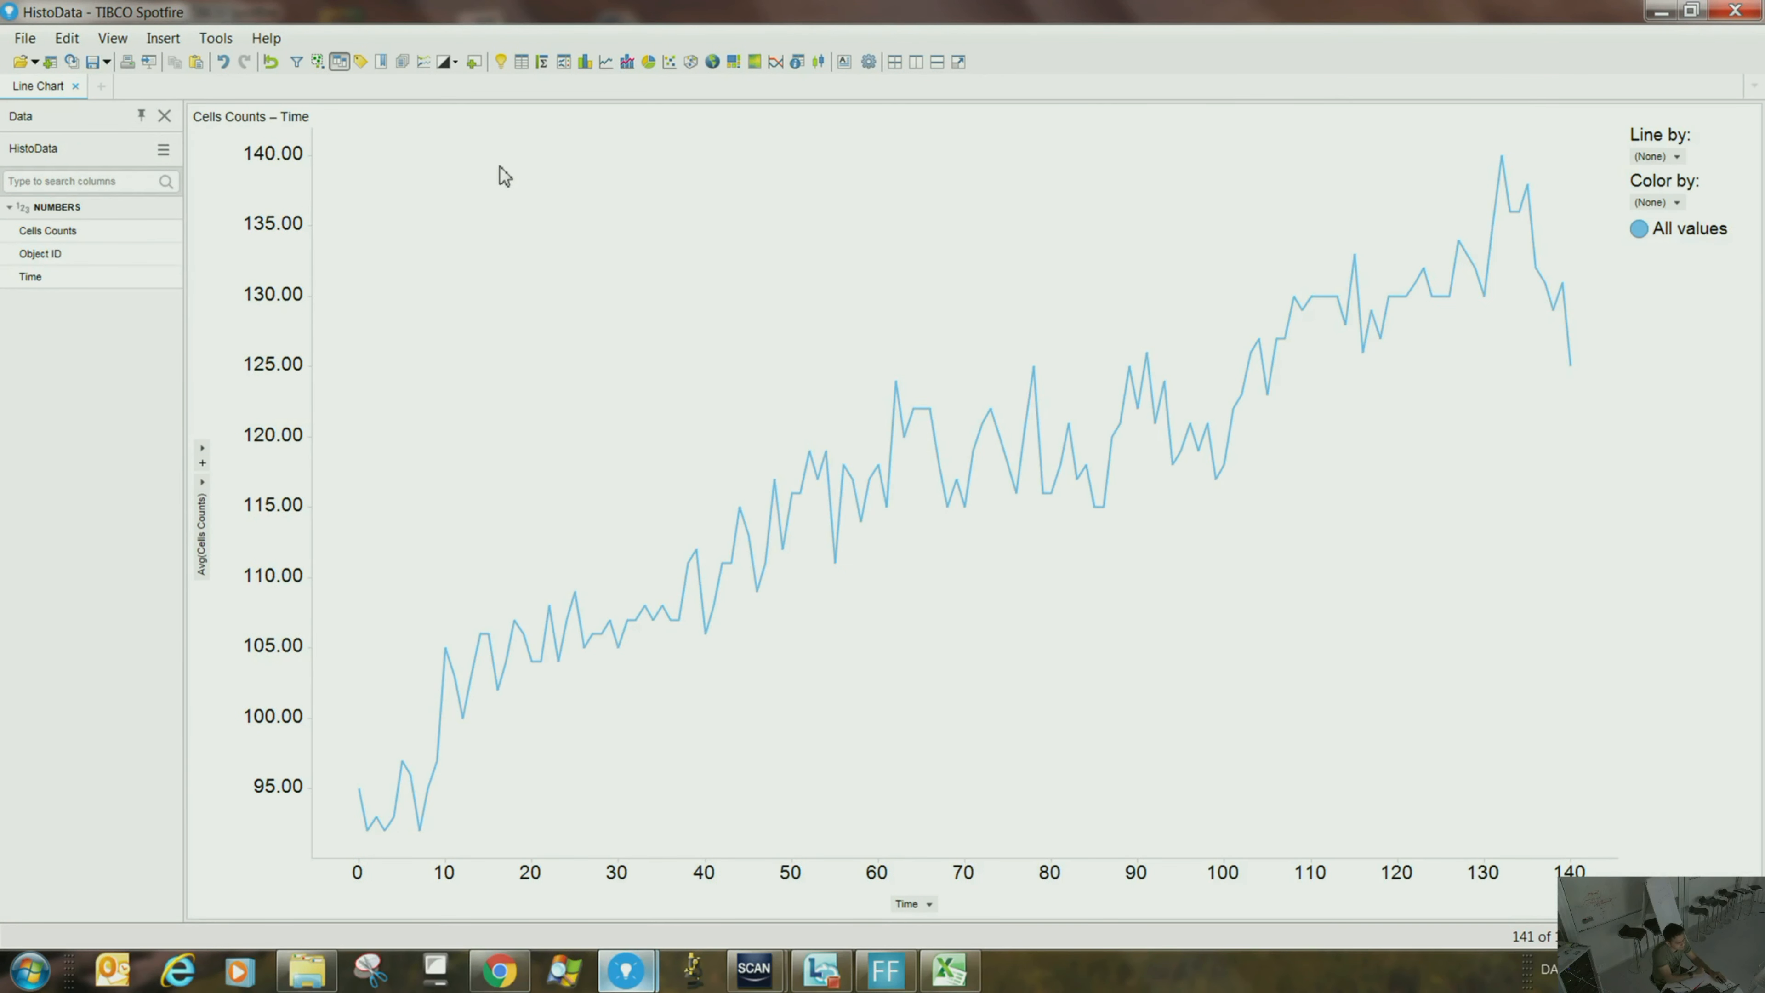
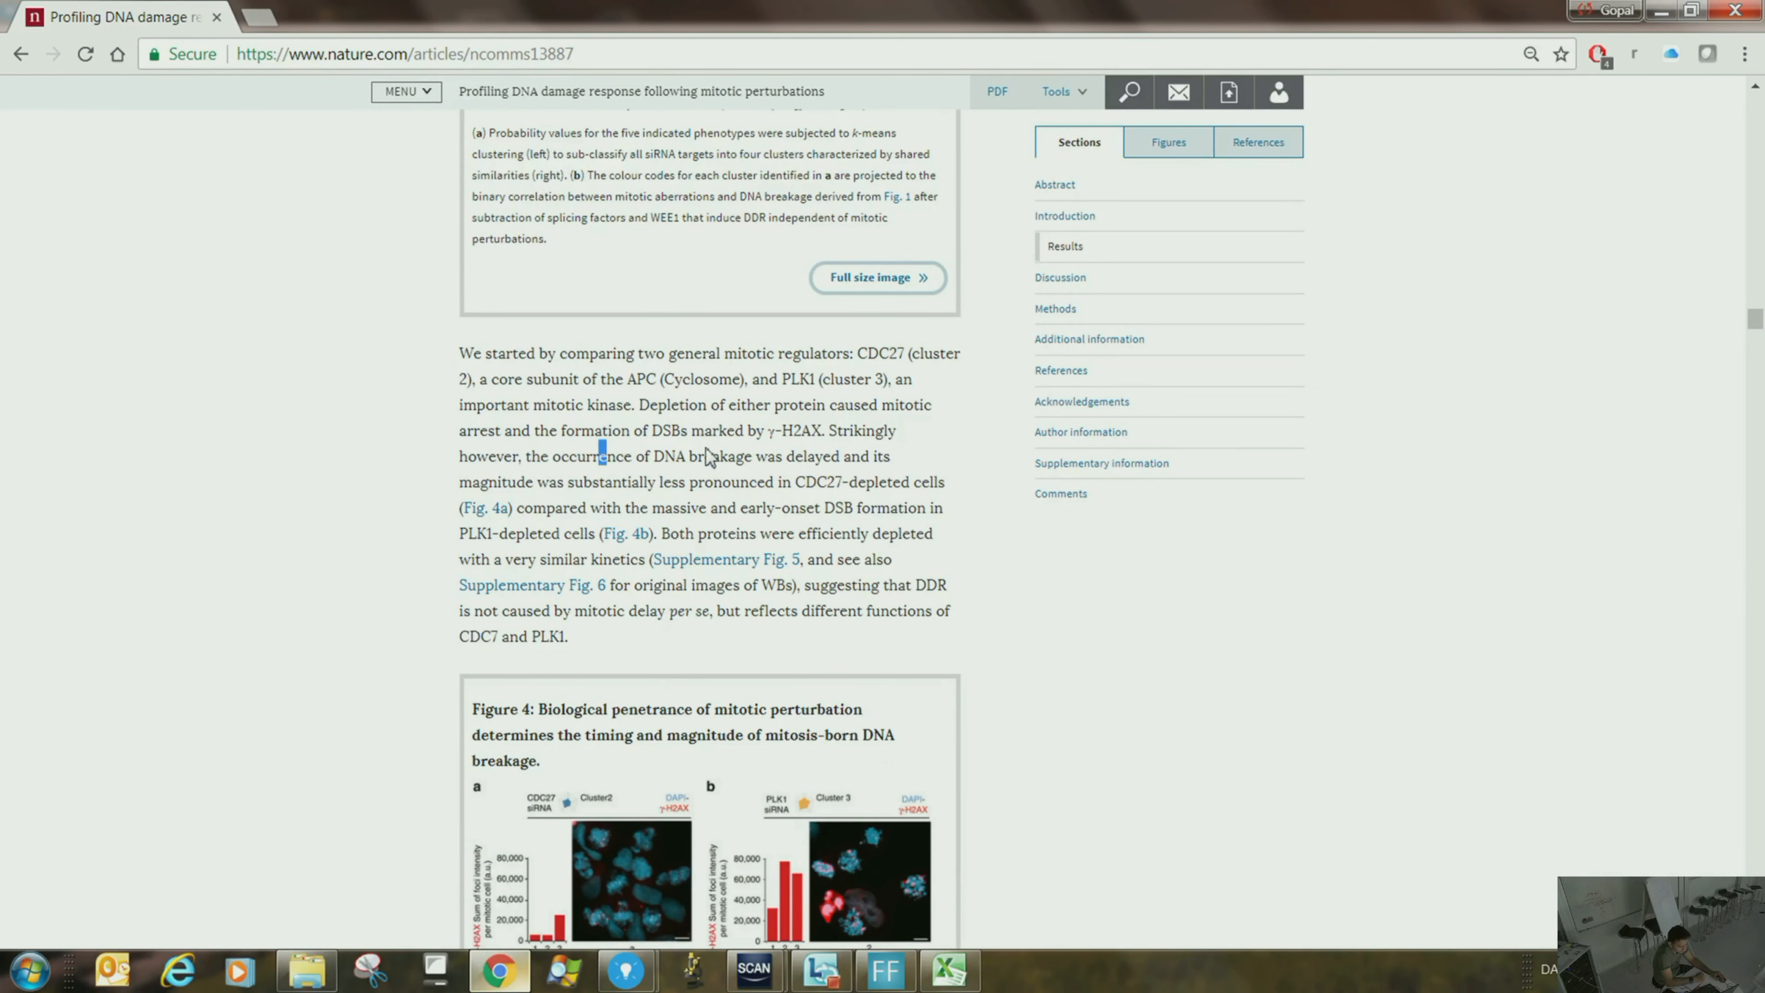
- Review the article's Figure 3 on phenotypic similarity clustering, and switch back to the Spotfire_siRNA Screening analysis
scroll(840, 867, up, 5)
scroll(694, 350, up, 3)
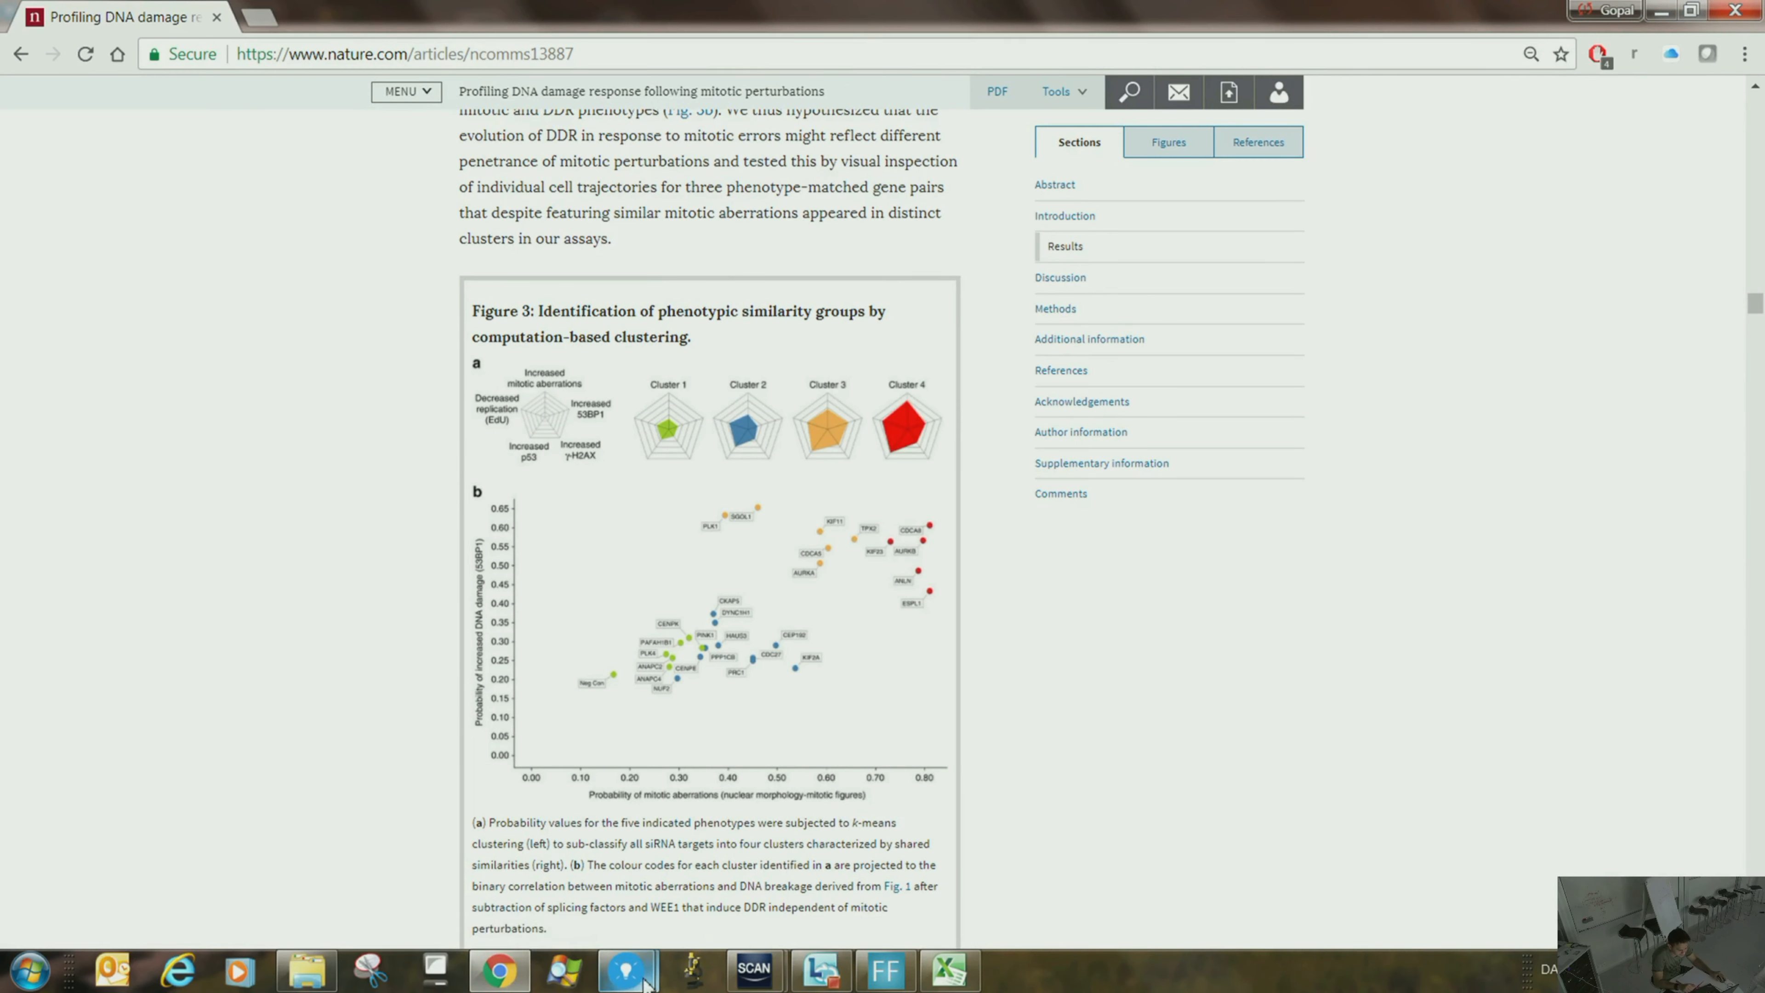
mouse_move(645, 981)
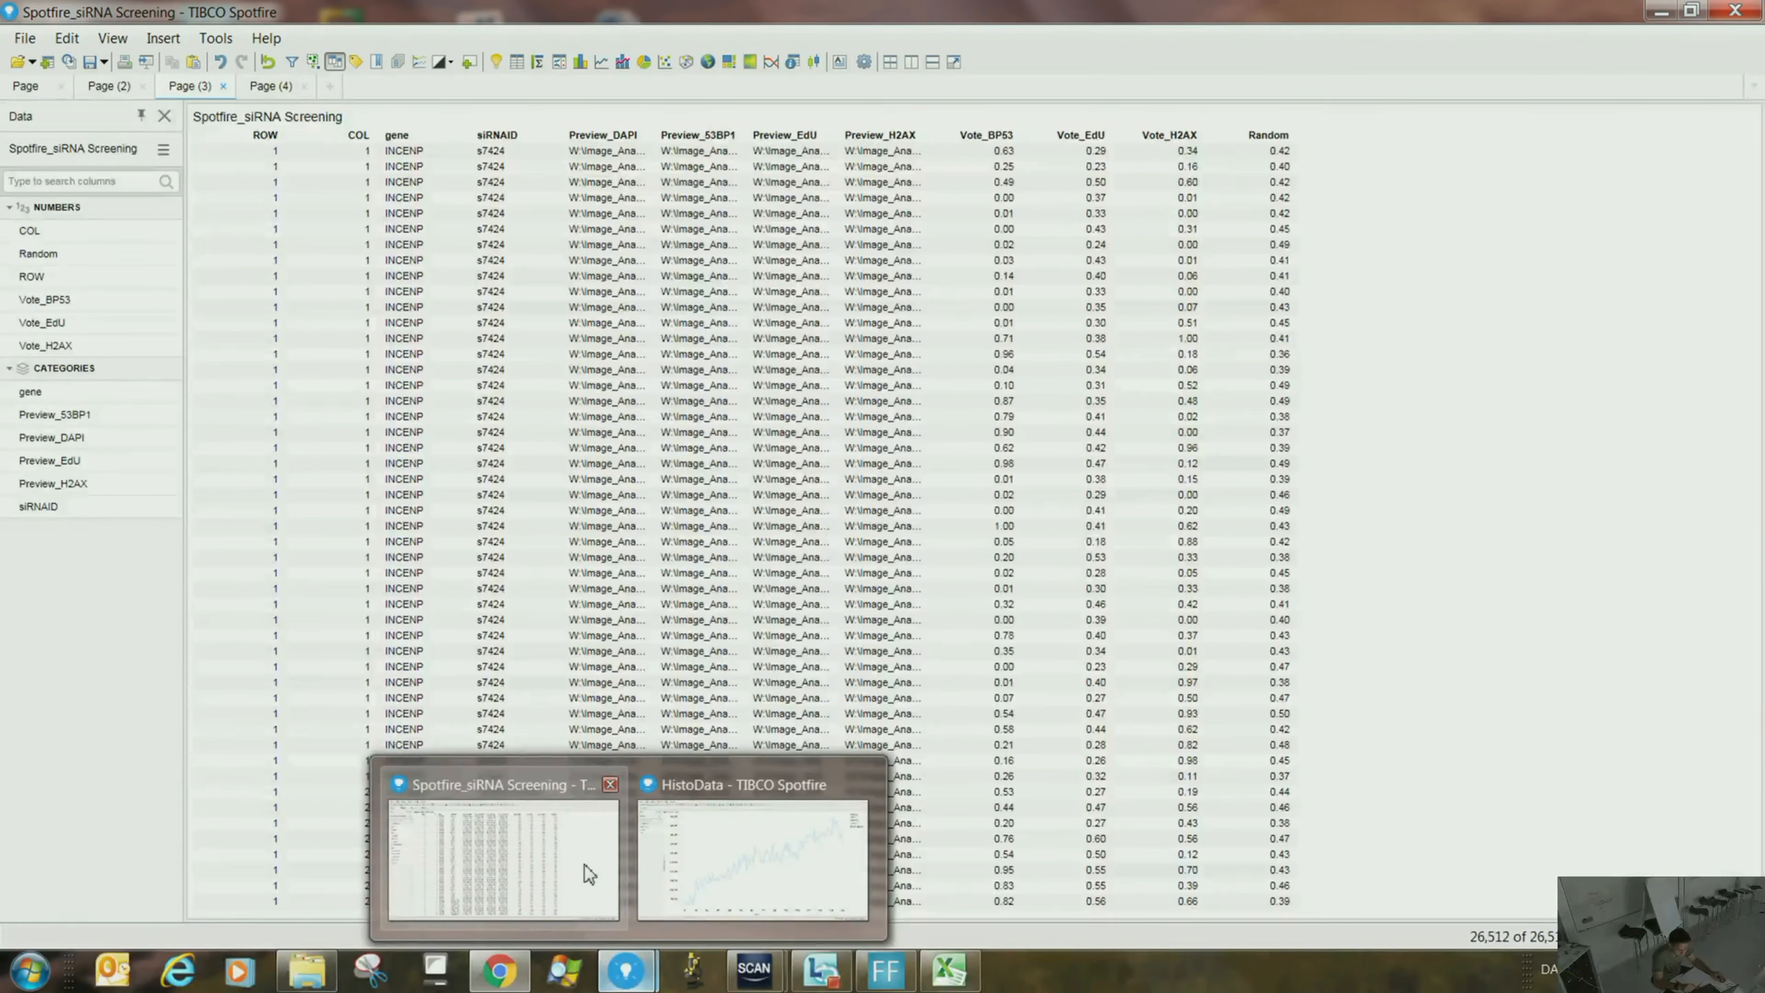
click(587, 873)
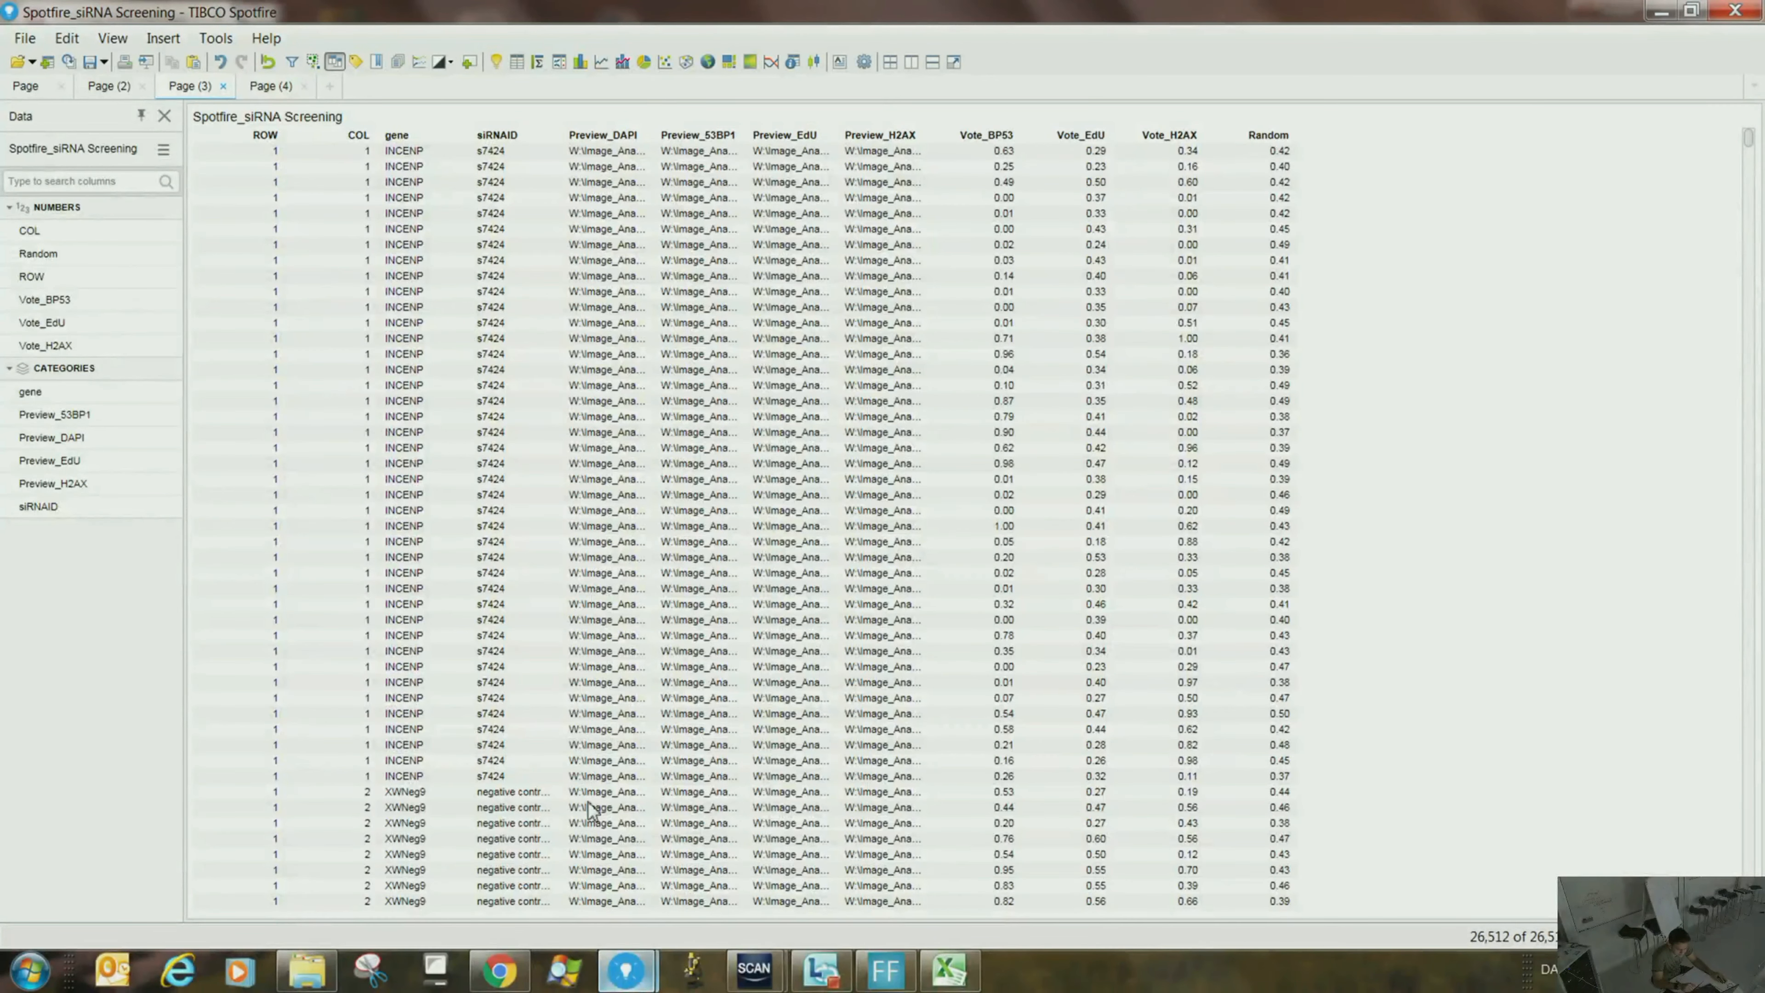
- Switch to the HistoData analysis and start opening another file, discarding the unsaved changes to HistoData
mouse_move(629, 973)
click(753, 848)
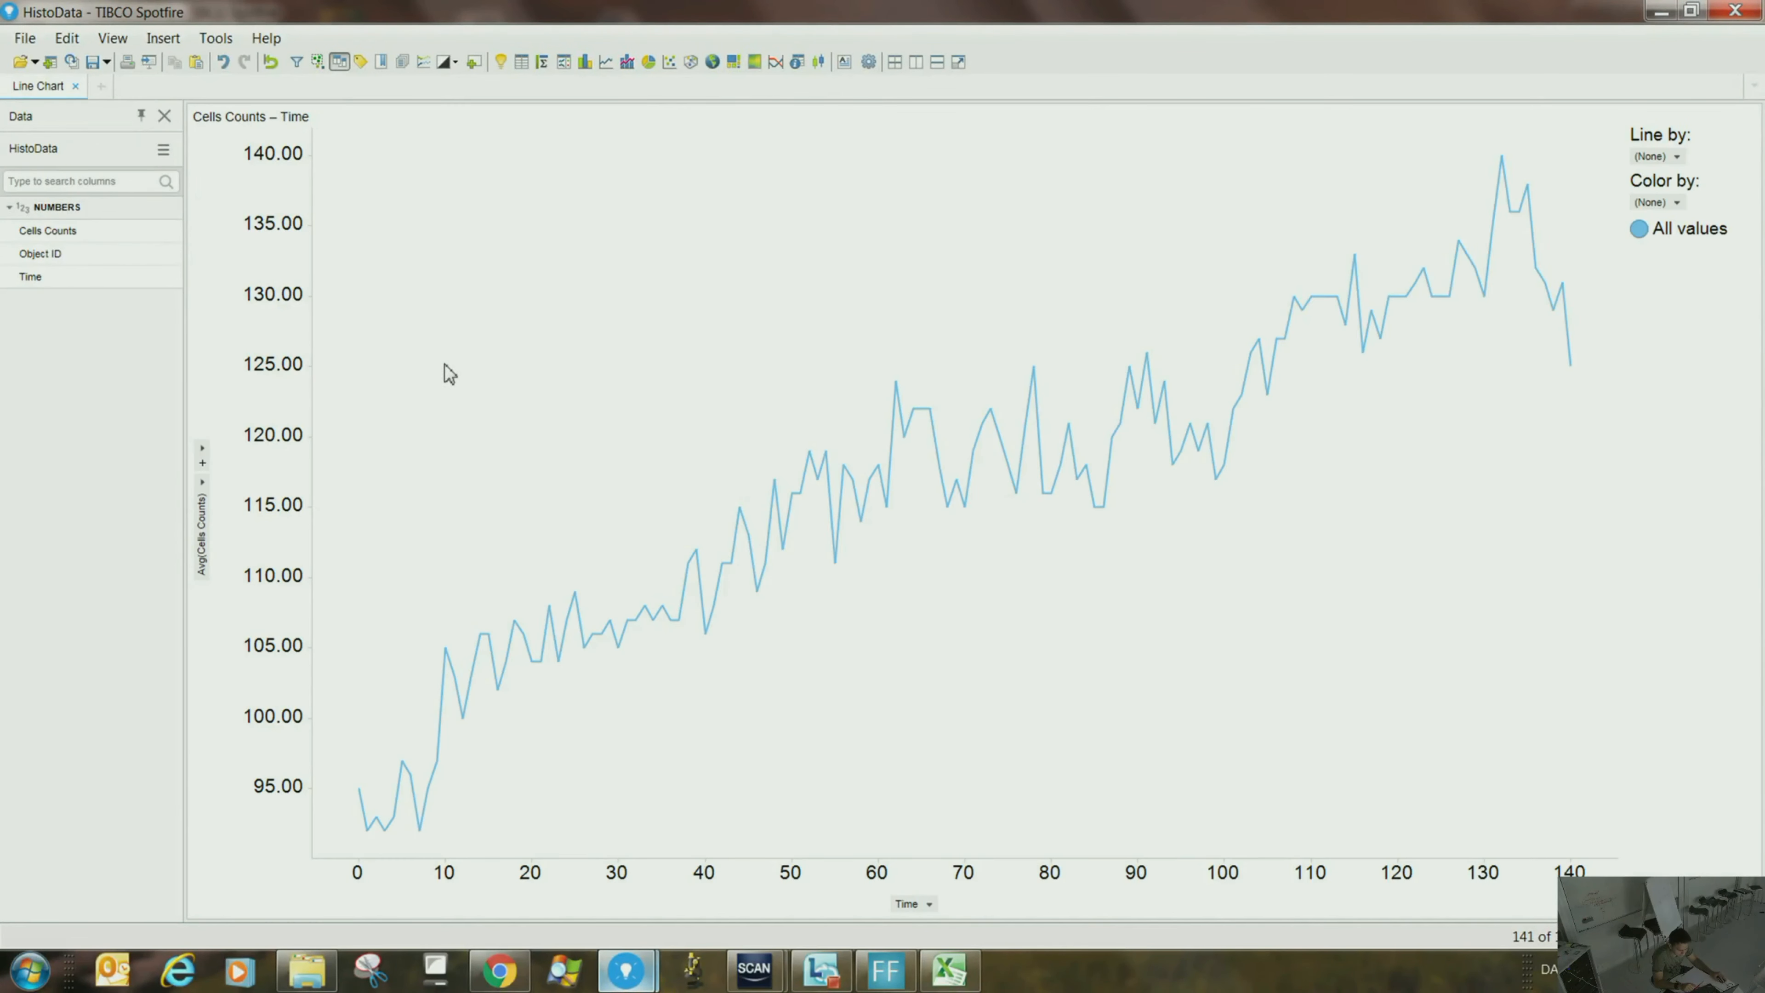
click(25, 37)
click(29, 83)
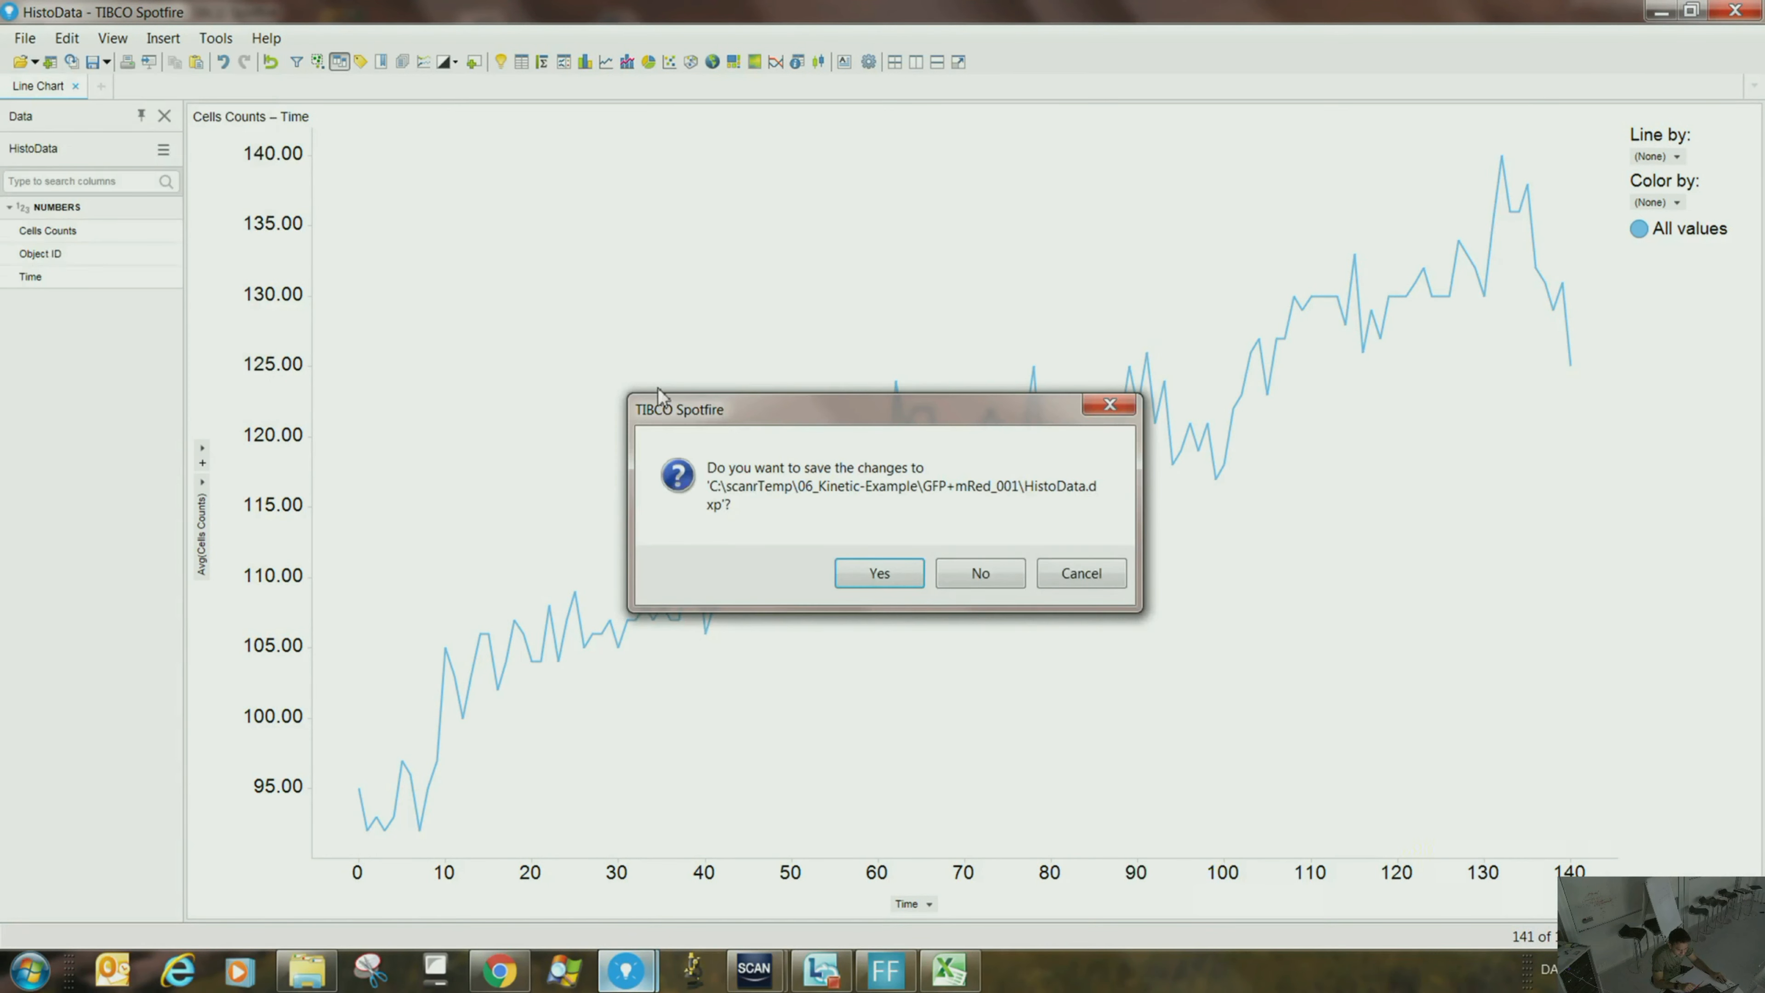
click(959, 572)
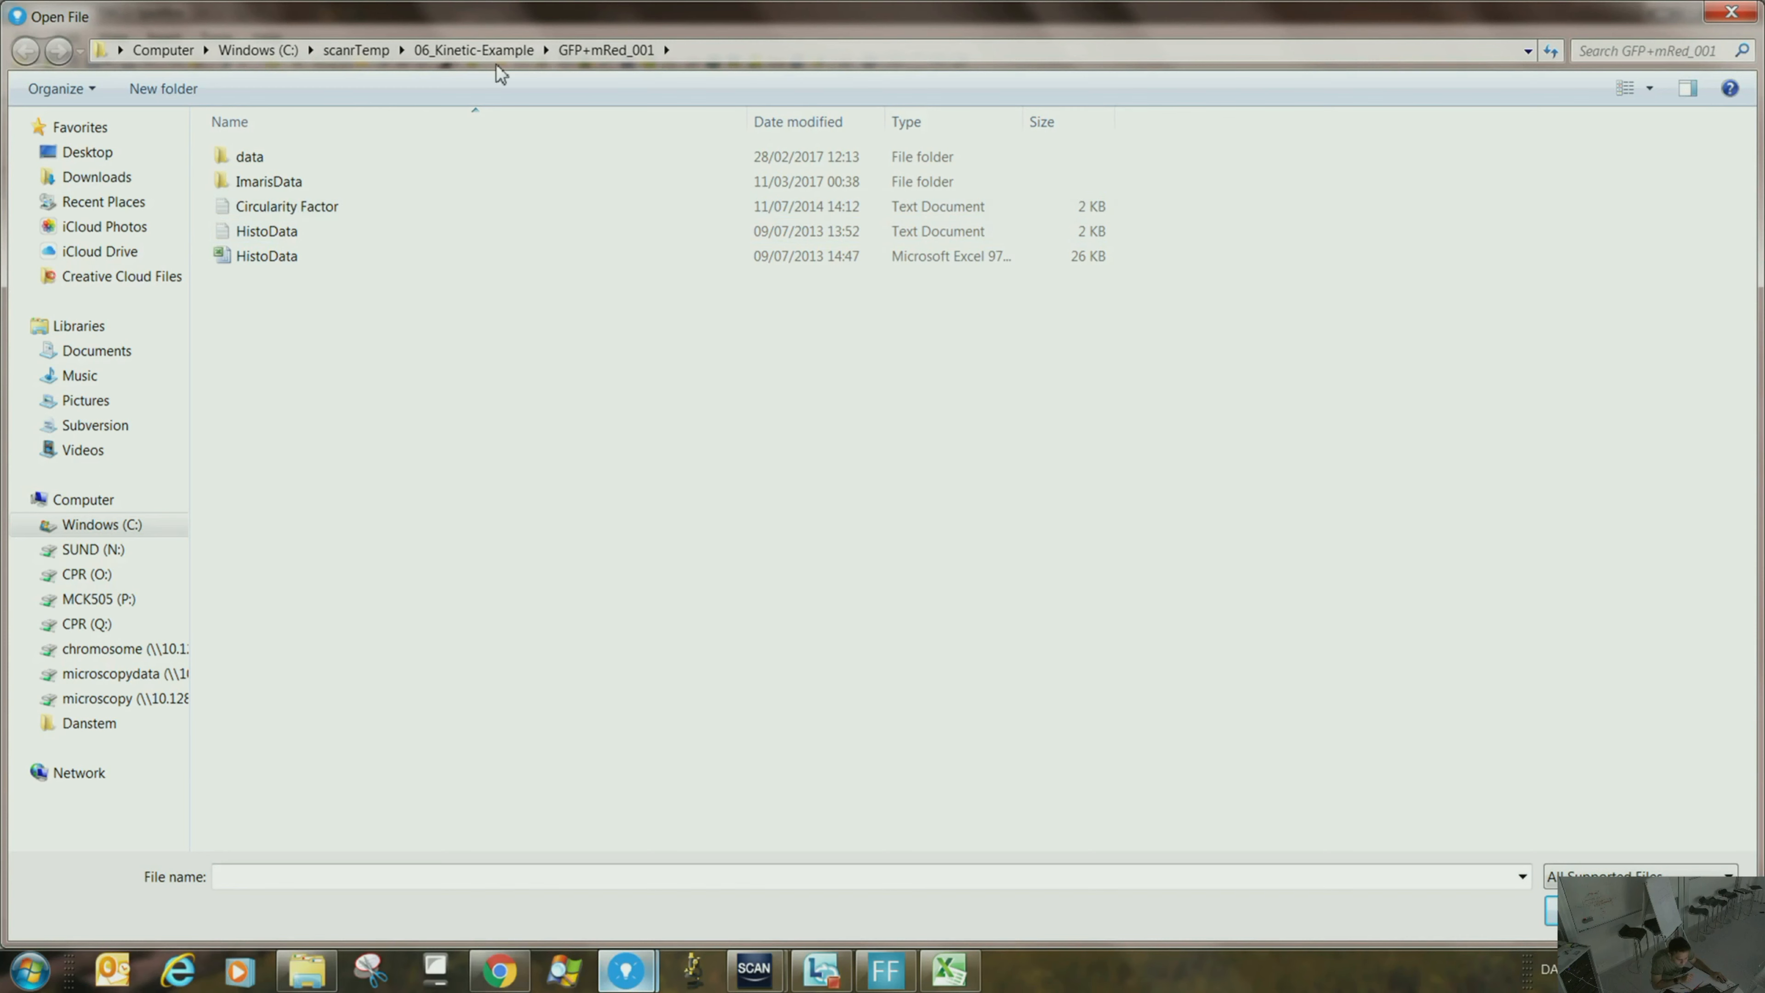
- Browse to the 01_Cell Cycle folder under scanrTemp and choose the ParameterData_today_Main text file
click(480, 51)
double_click(318, 156)
click(459, 50)
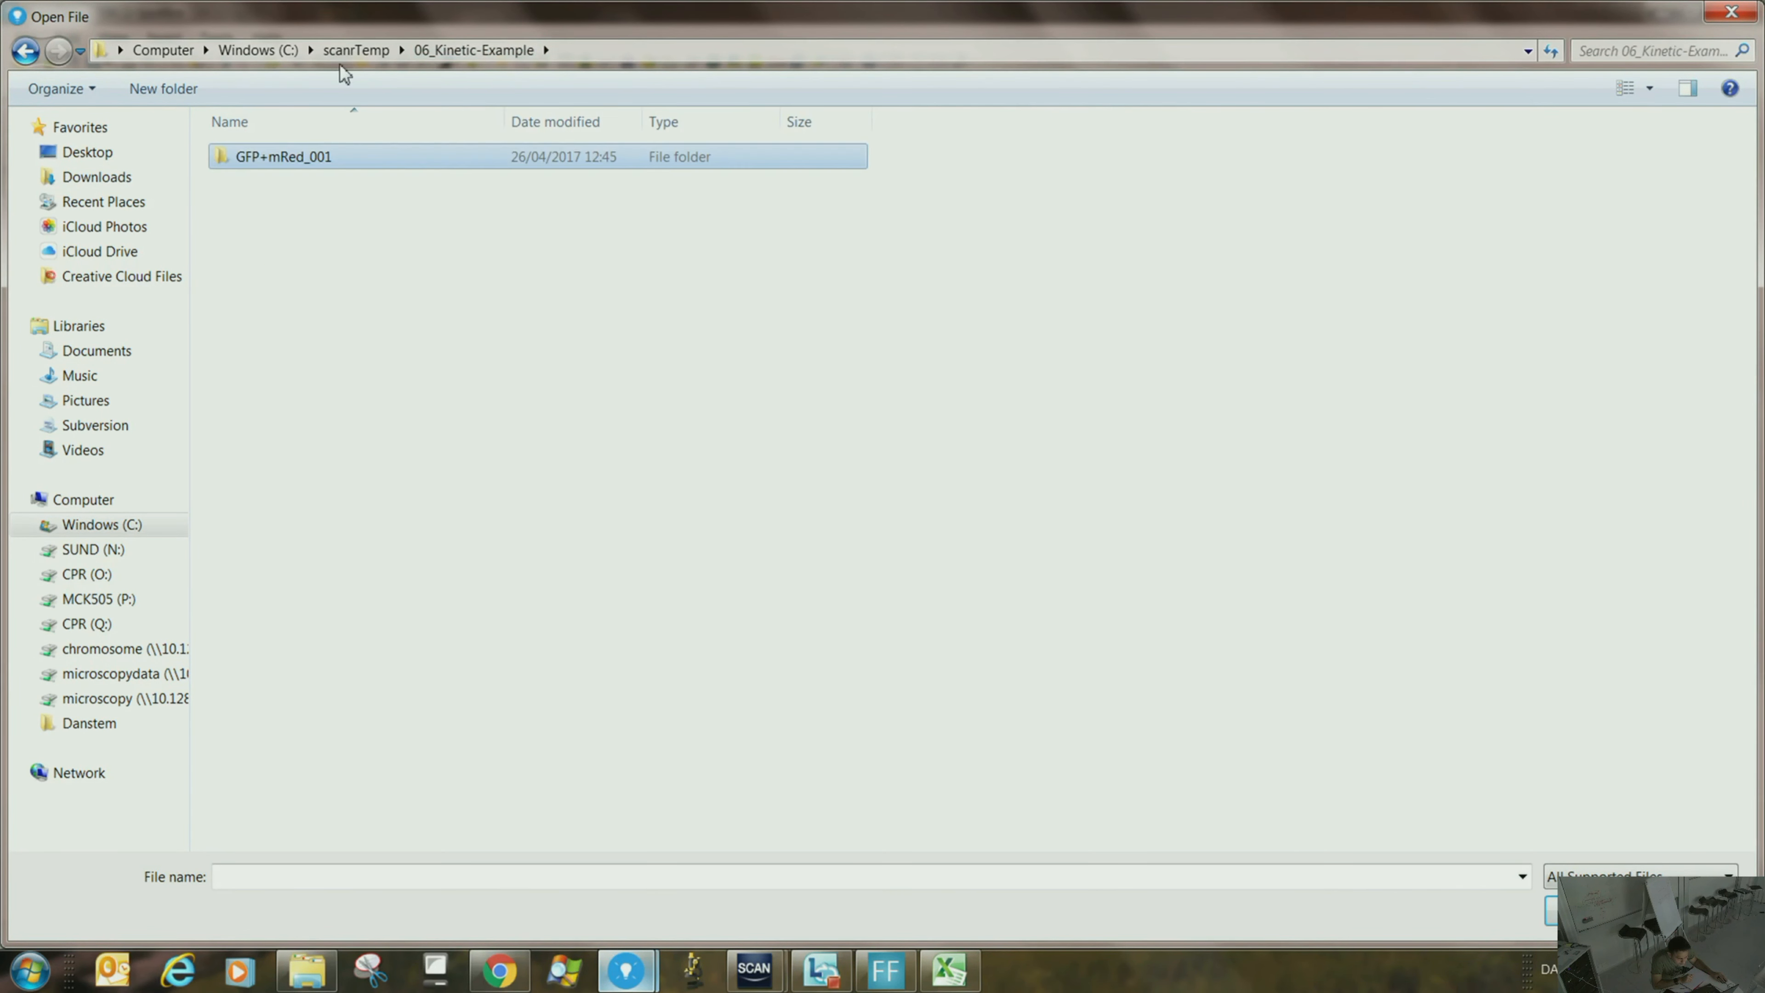
click(339, 54)
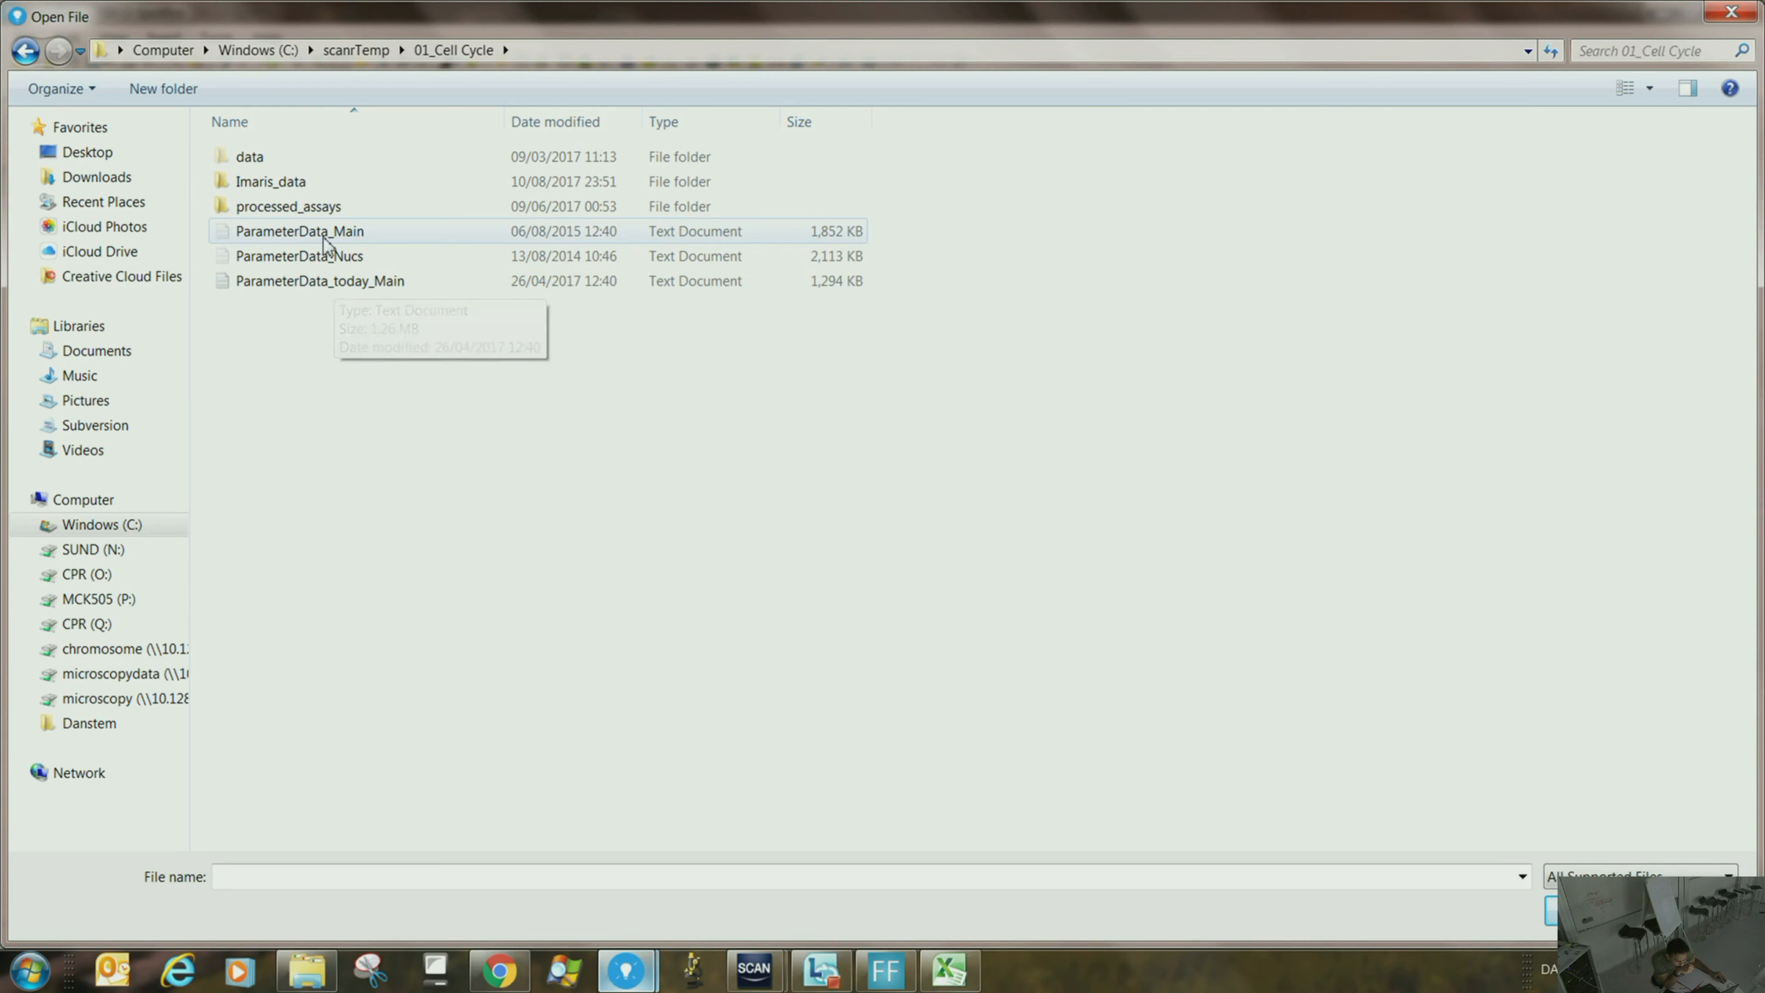
click(334, 289)
double_click(333, 290)
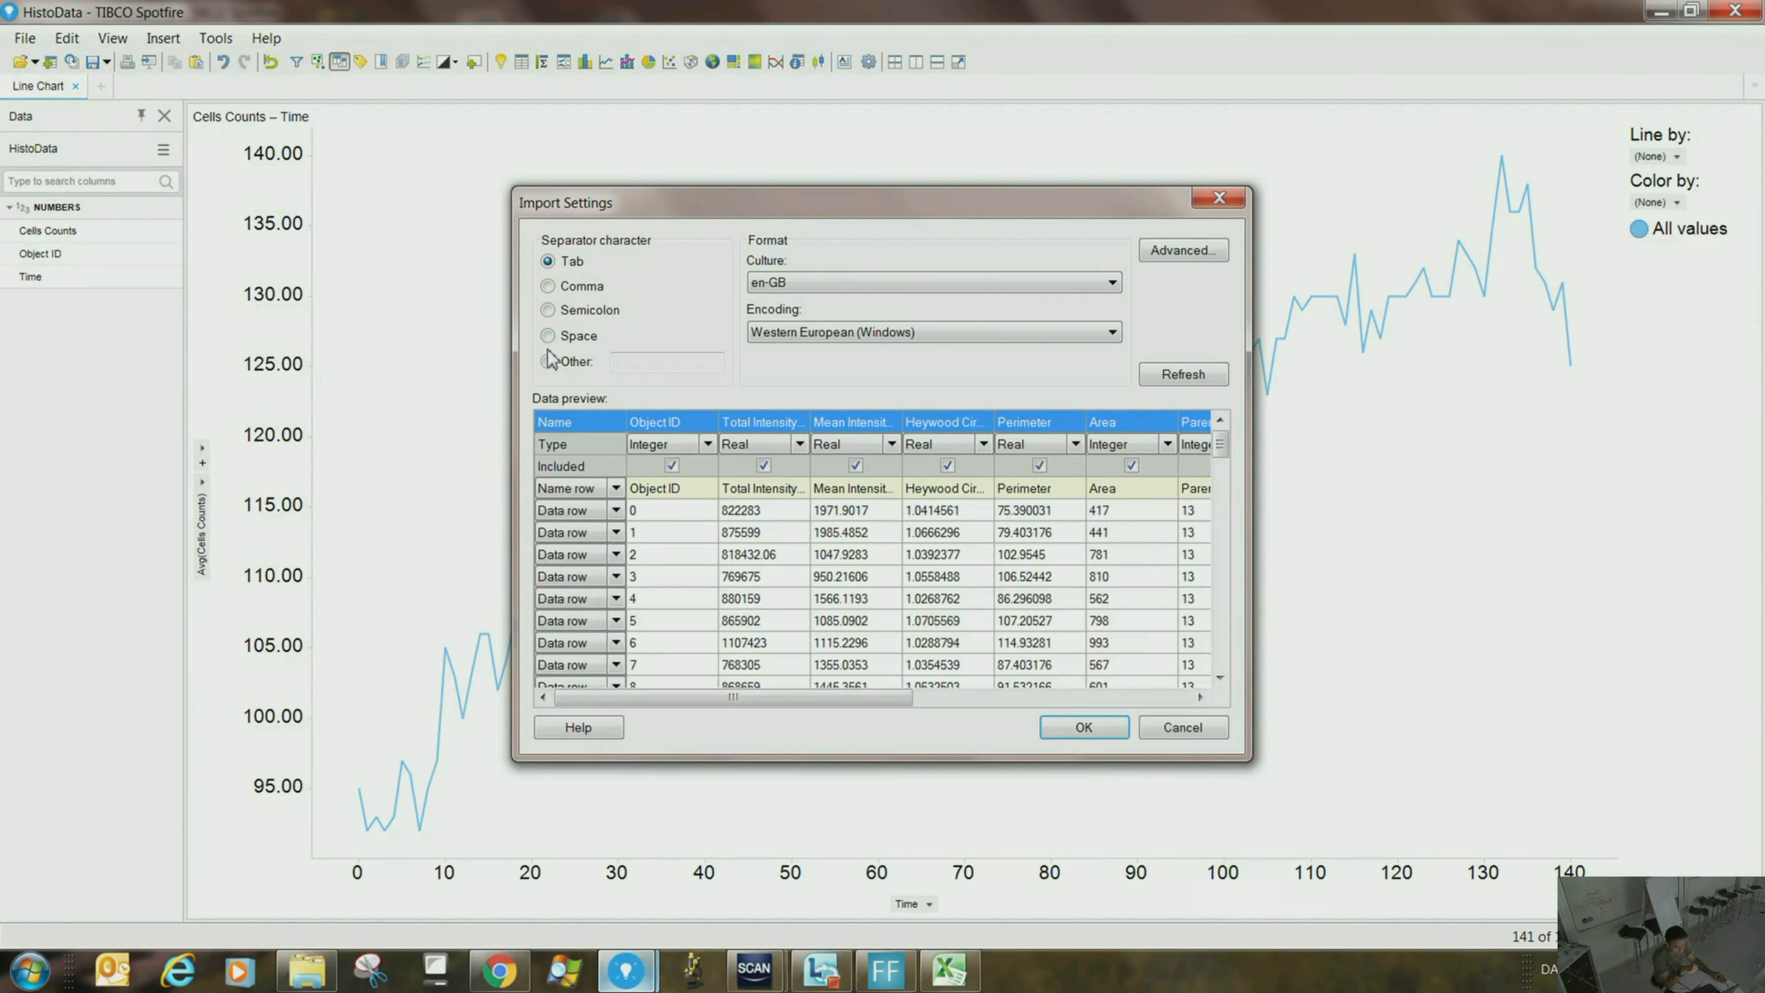
- Look through the columns in the import preview and import the data with the tab separator and all columns included
drag(765, 698, 1041, 698)
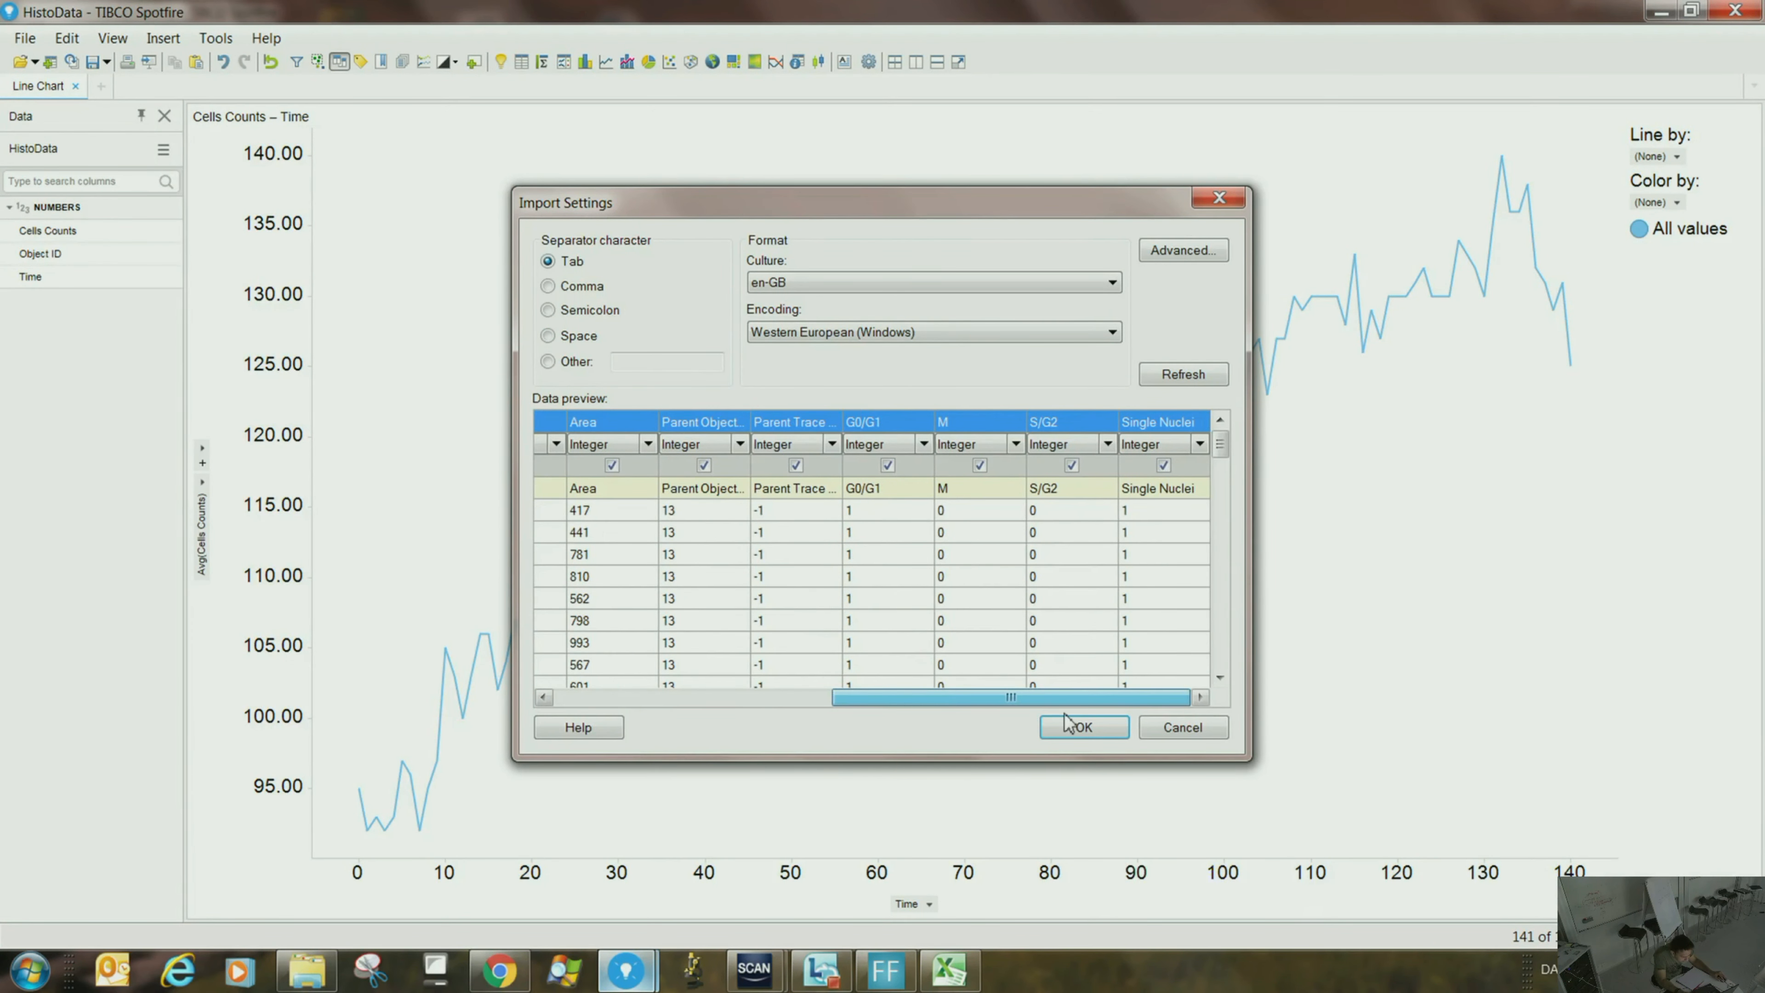
drag(1179, 709, 602, 641)
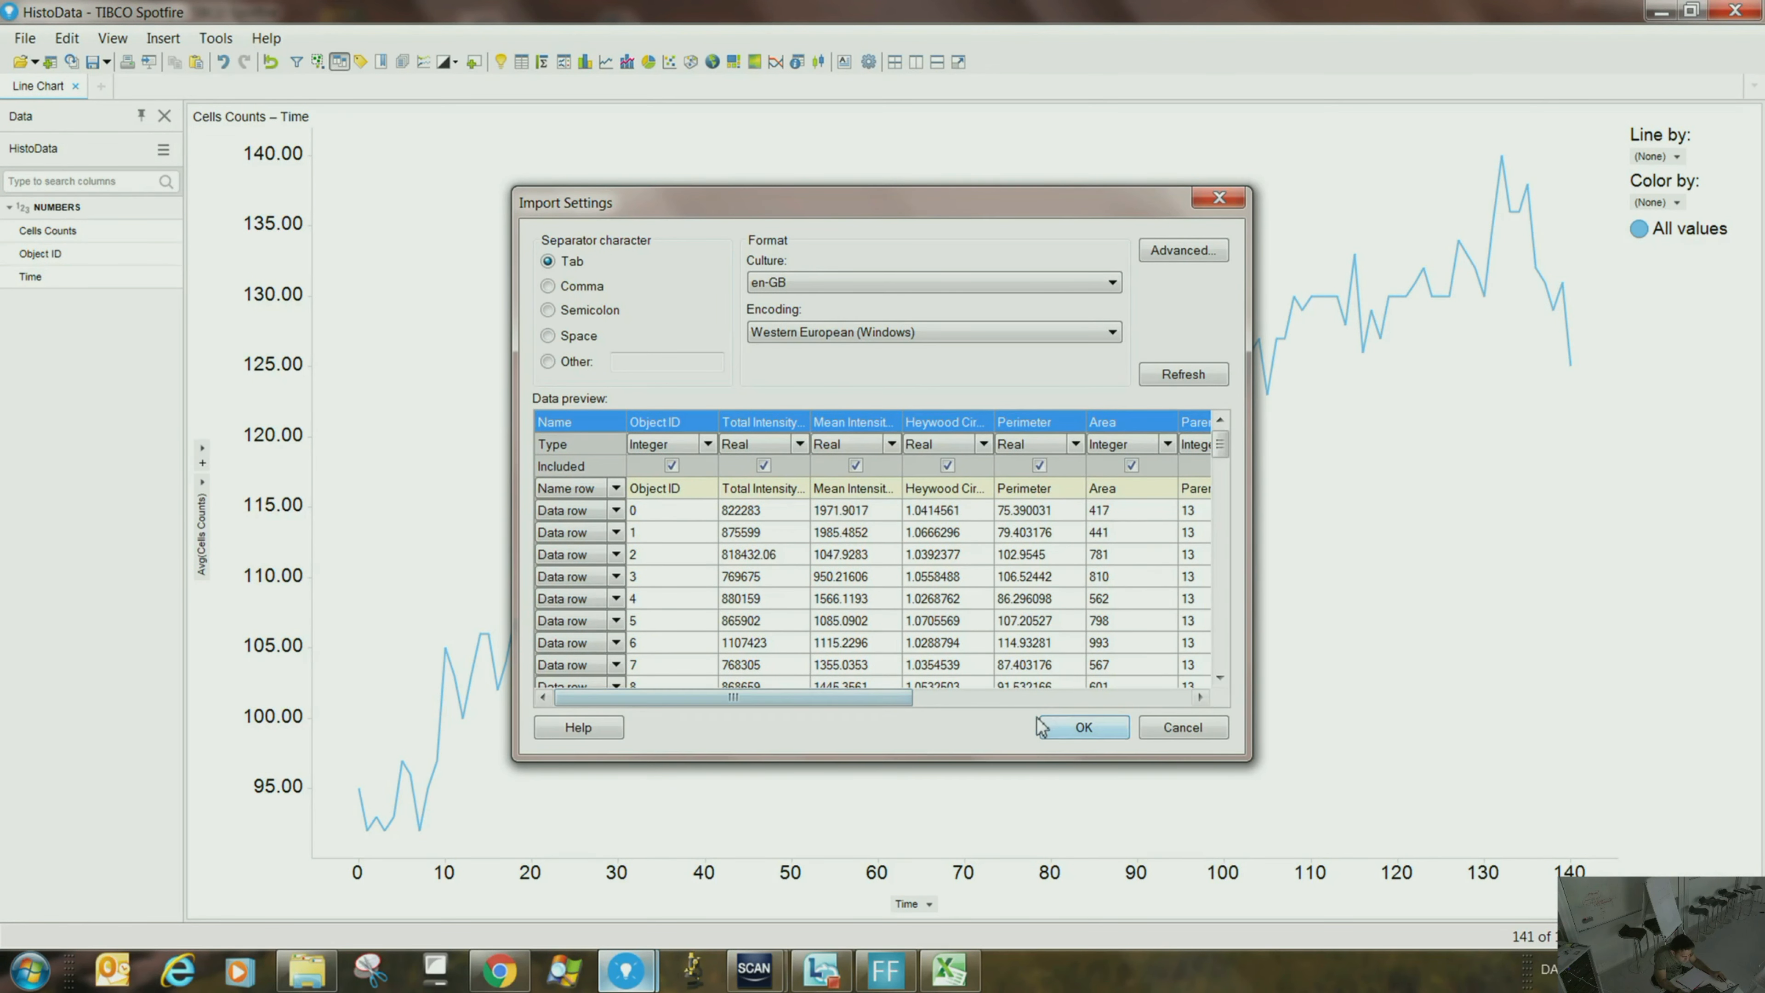
click(1070, 726)
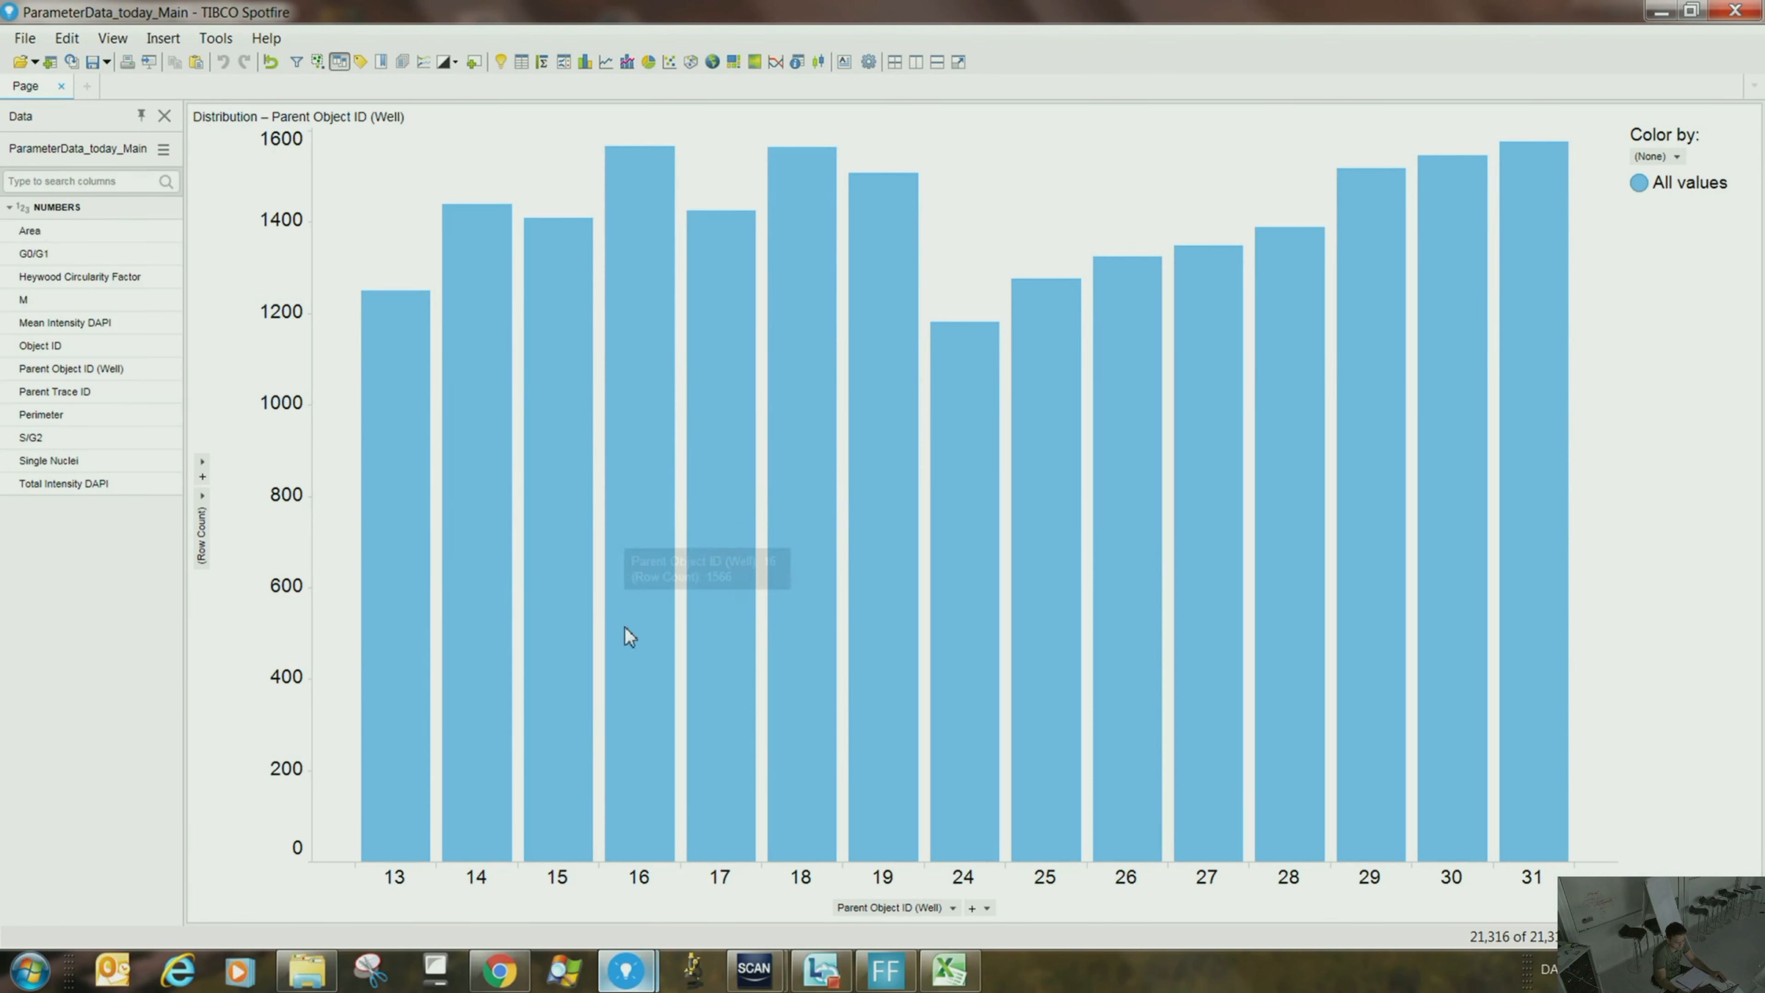
- Switch the Parent Object ID (Well) bar chart to a scatter plot
right_click(940, 224)
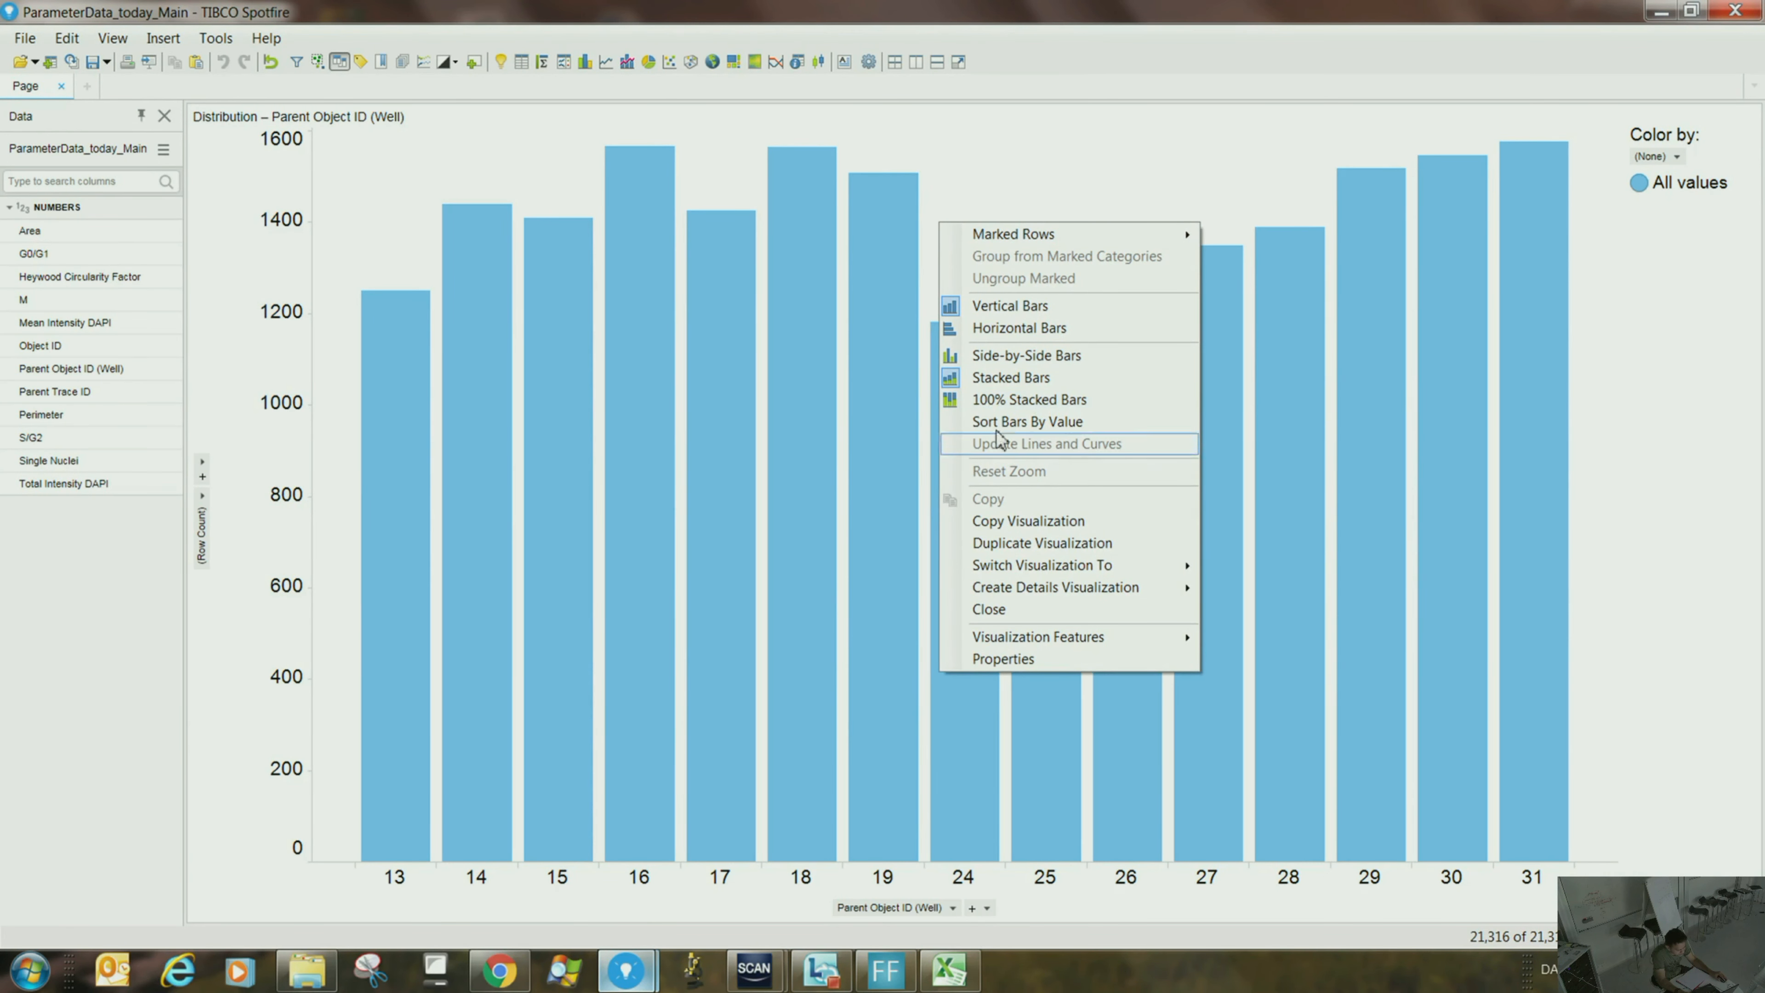
click(940, 186)
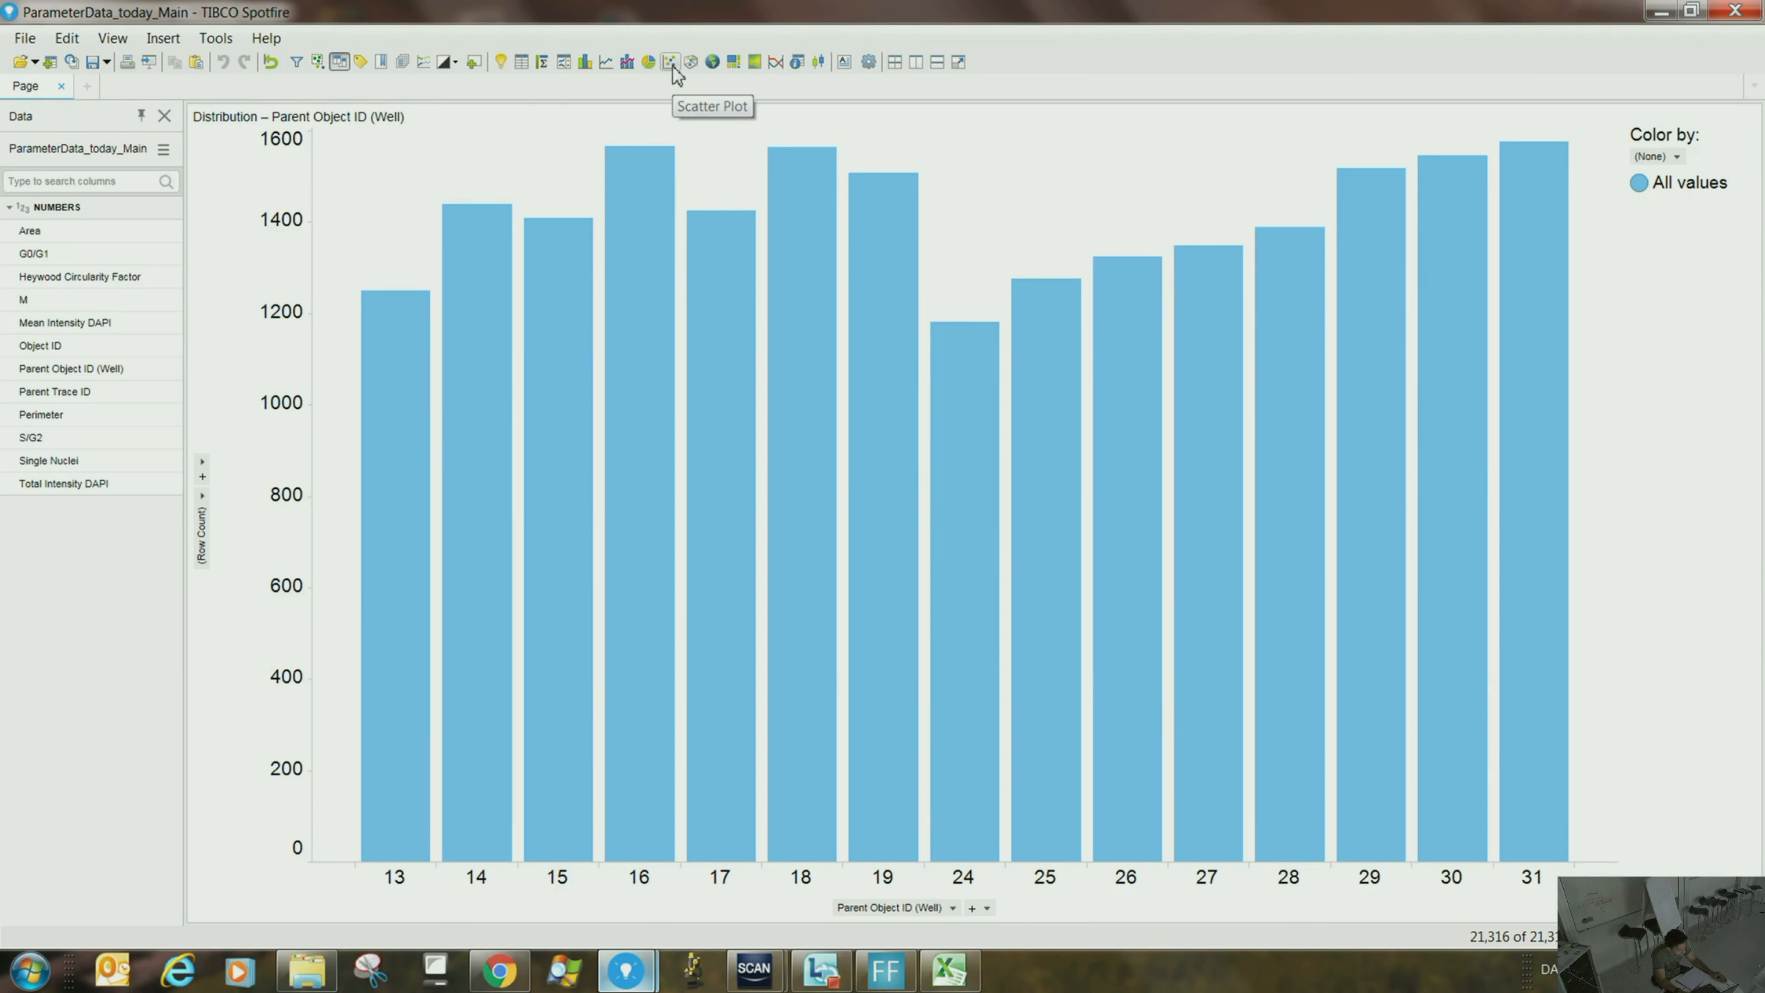
right_click(971, 280)
mouse_move(1062, 630)
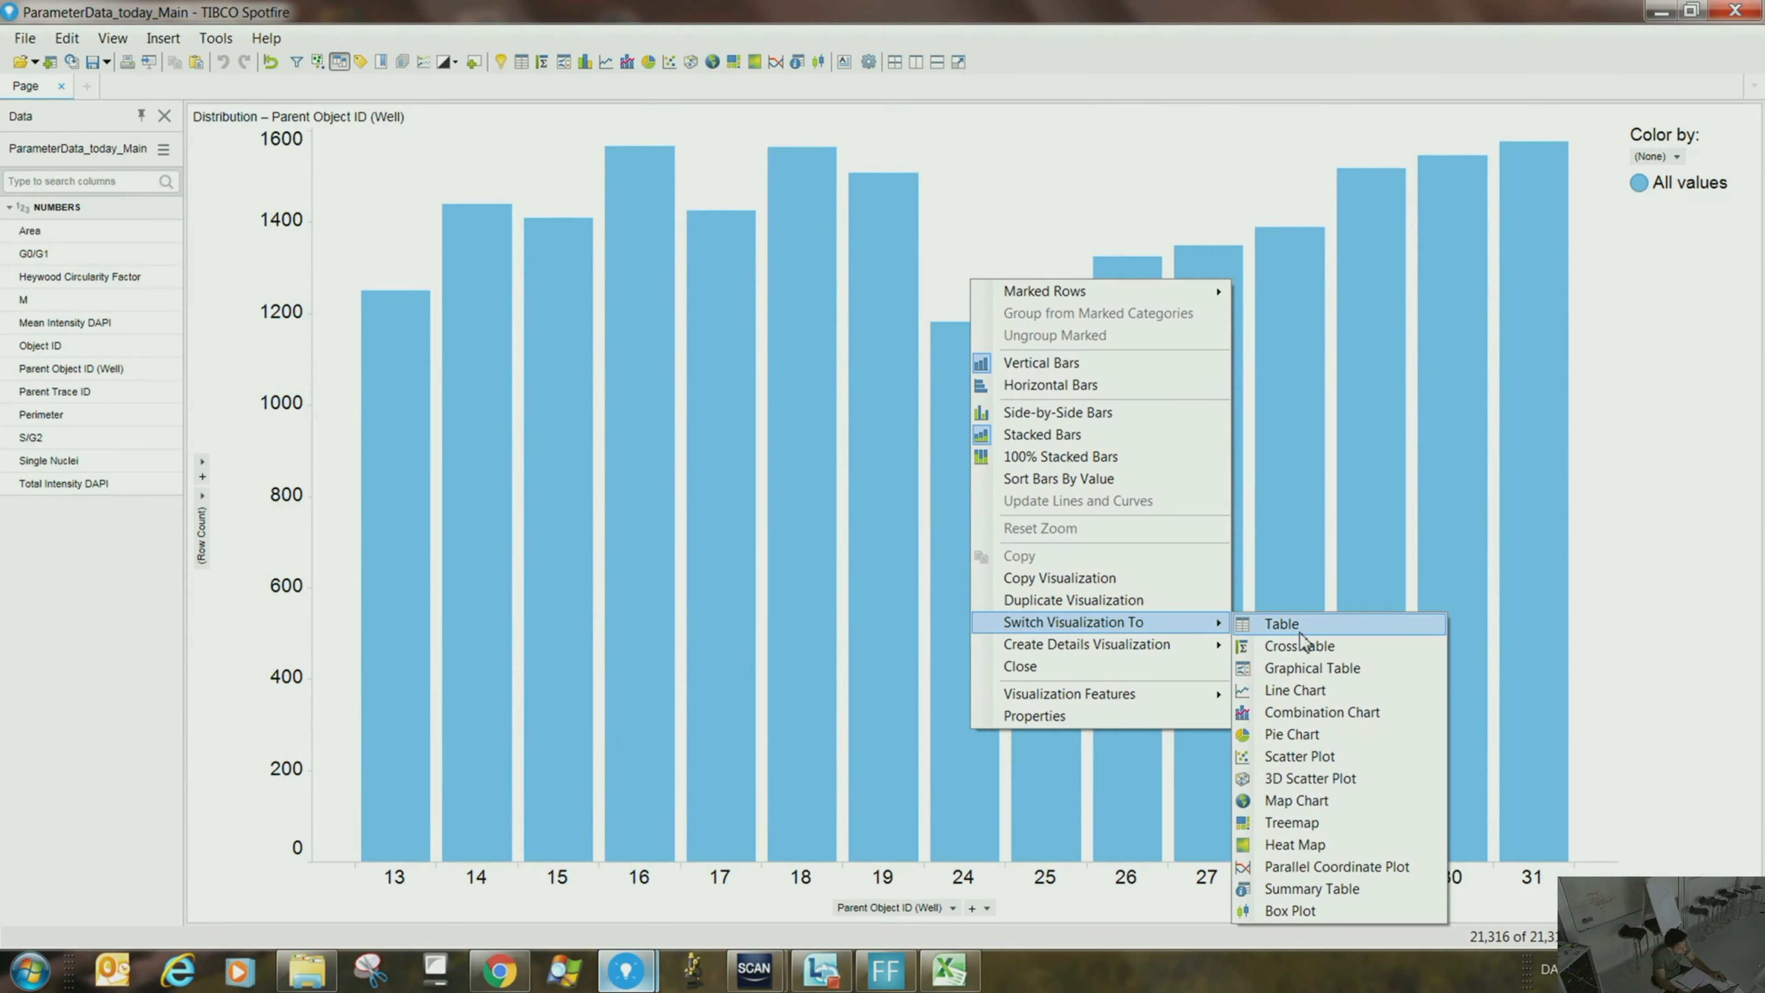
click(1273, 764)
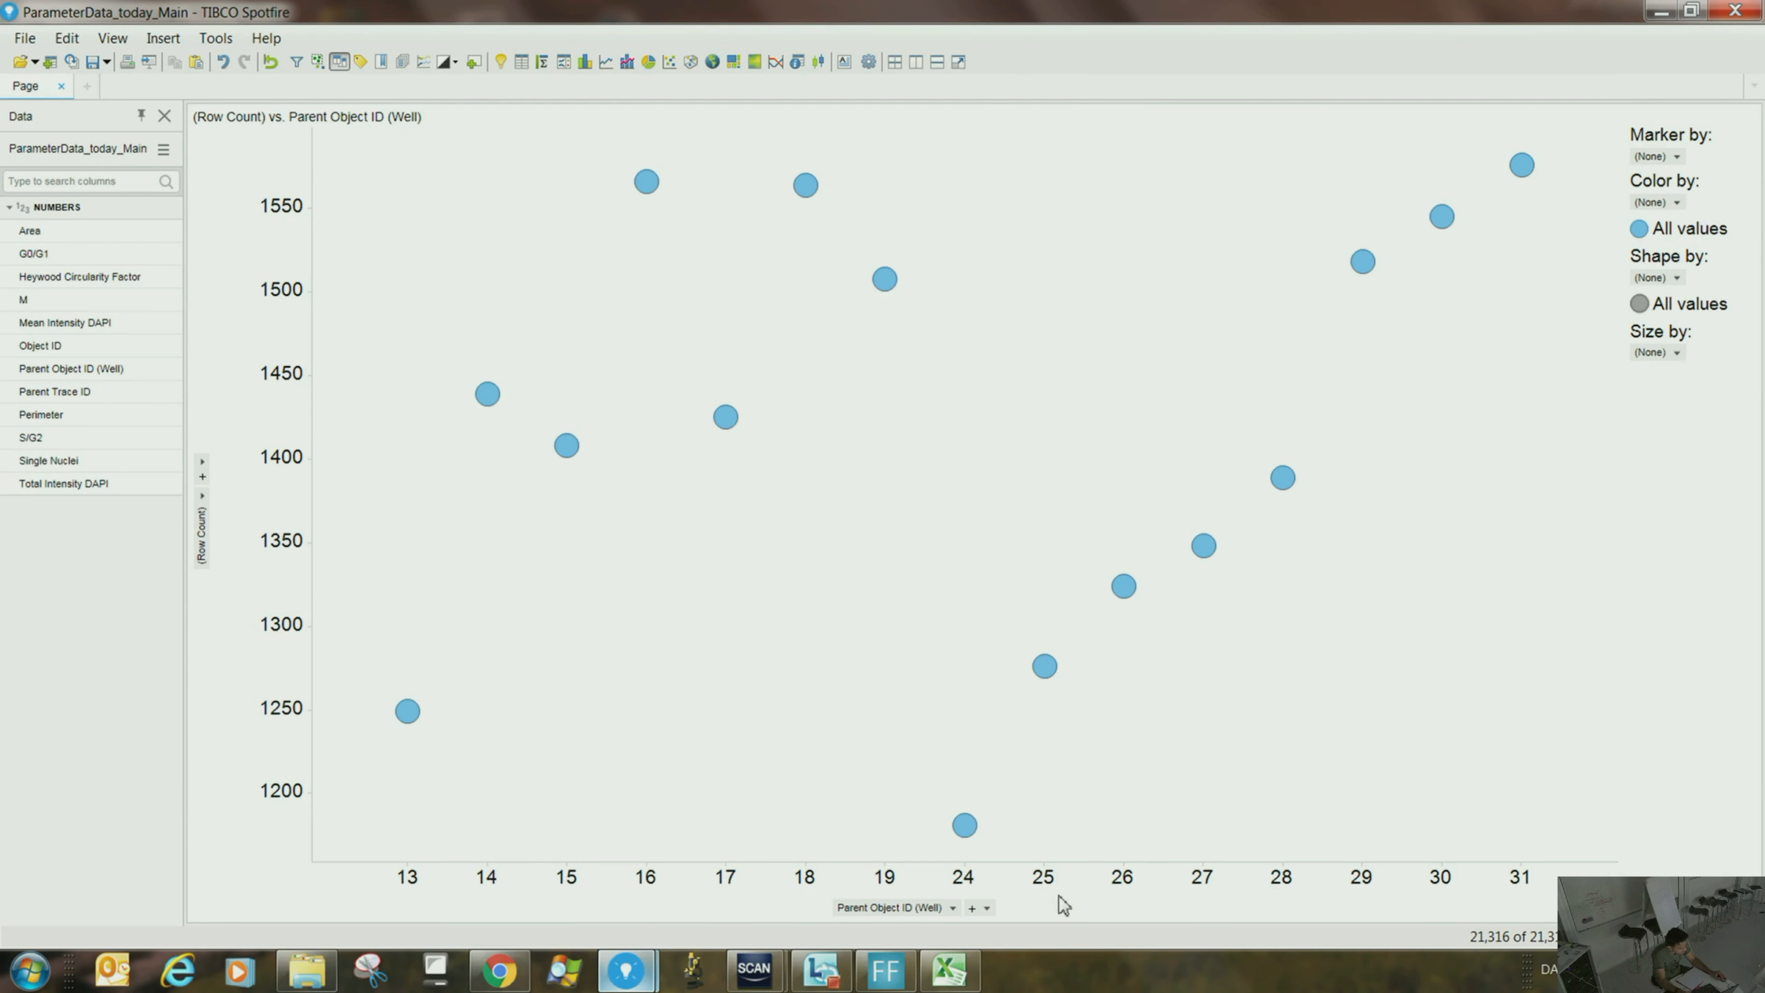
- Plot Mean Intensity DAPI on the vertical axis against Total Intensity DAPI on the horizontal axis, with one marker per row number
click(953, 907)
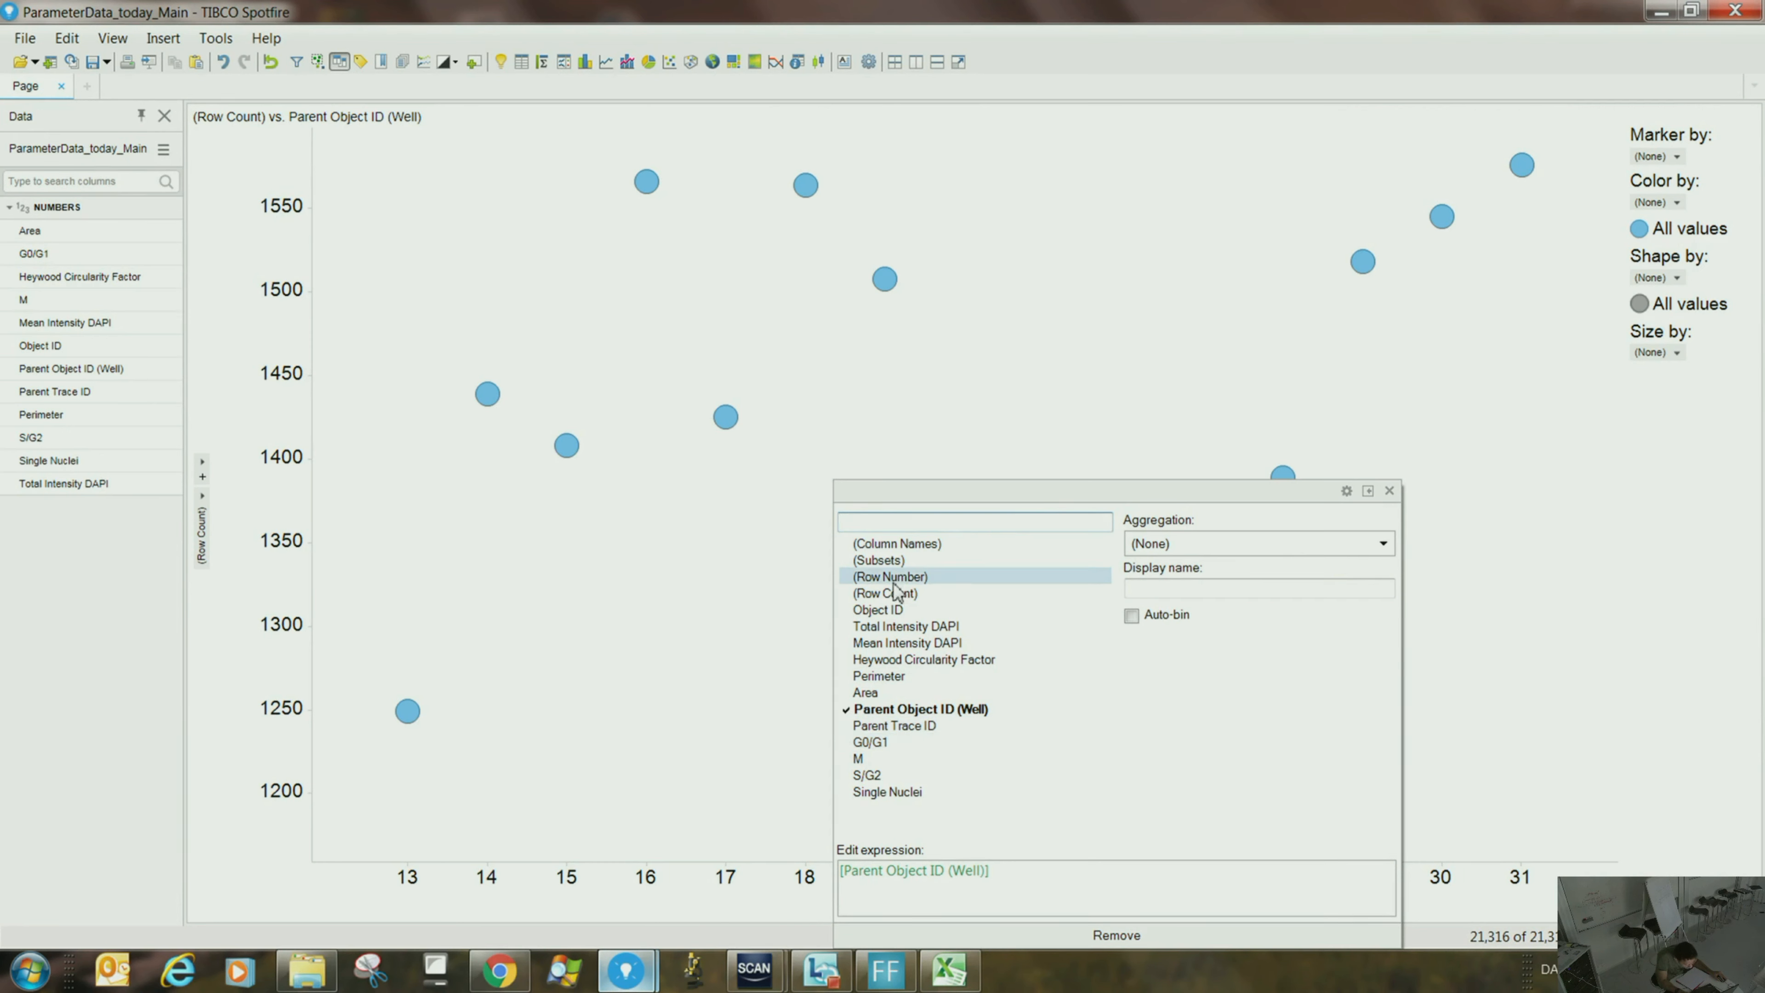
click(897, 626)
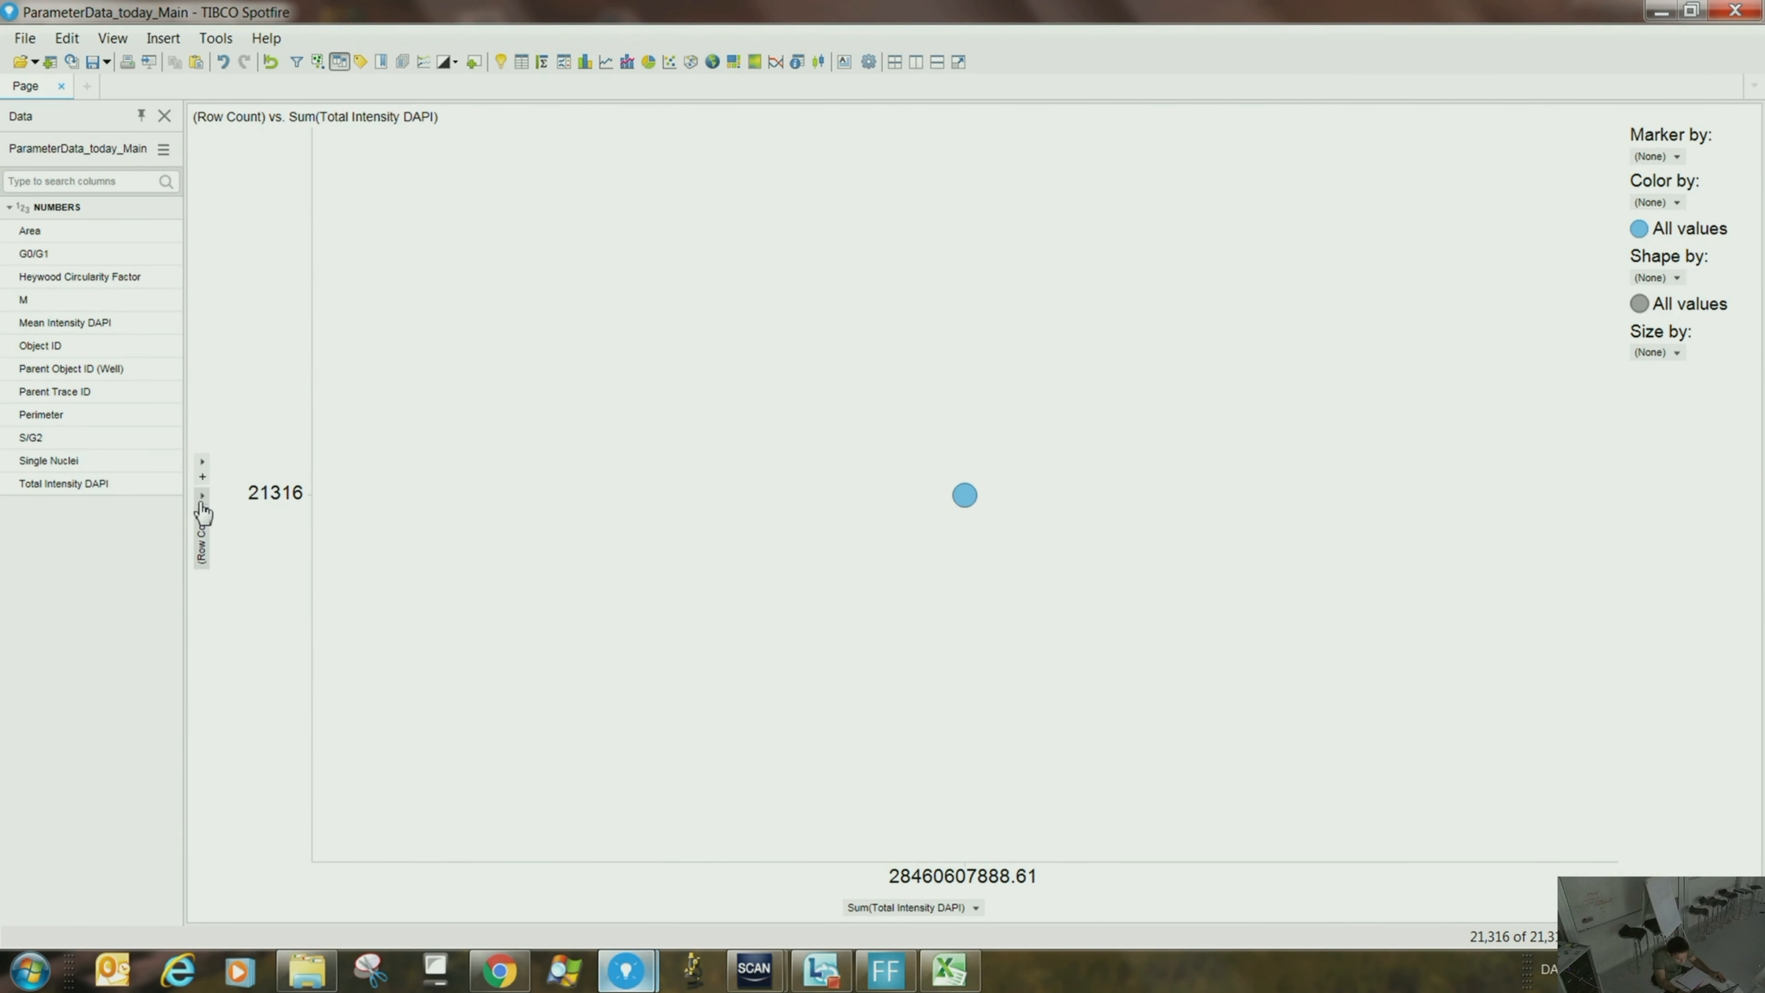
click(201, 518)
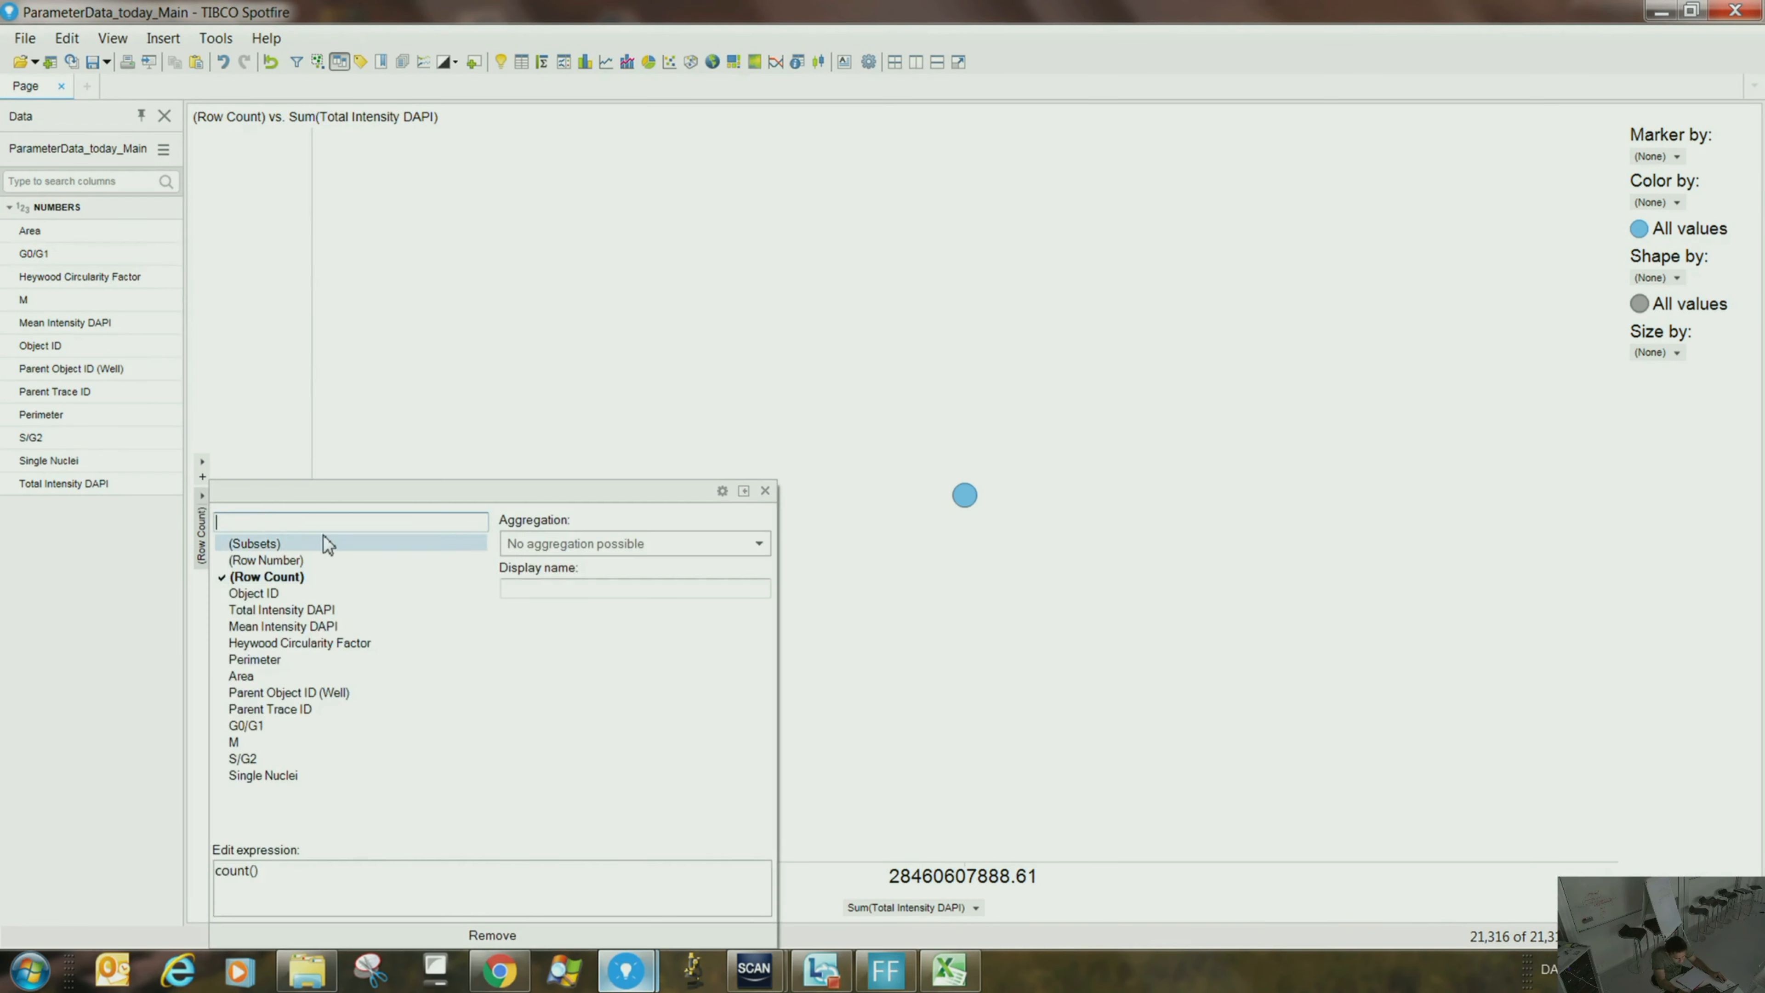
click(326, 626)
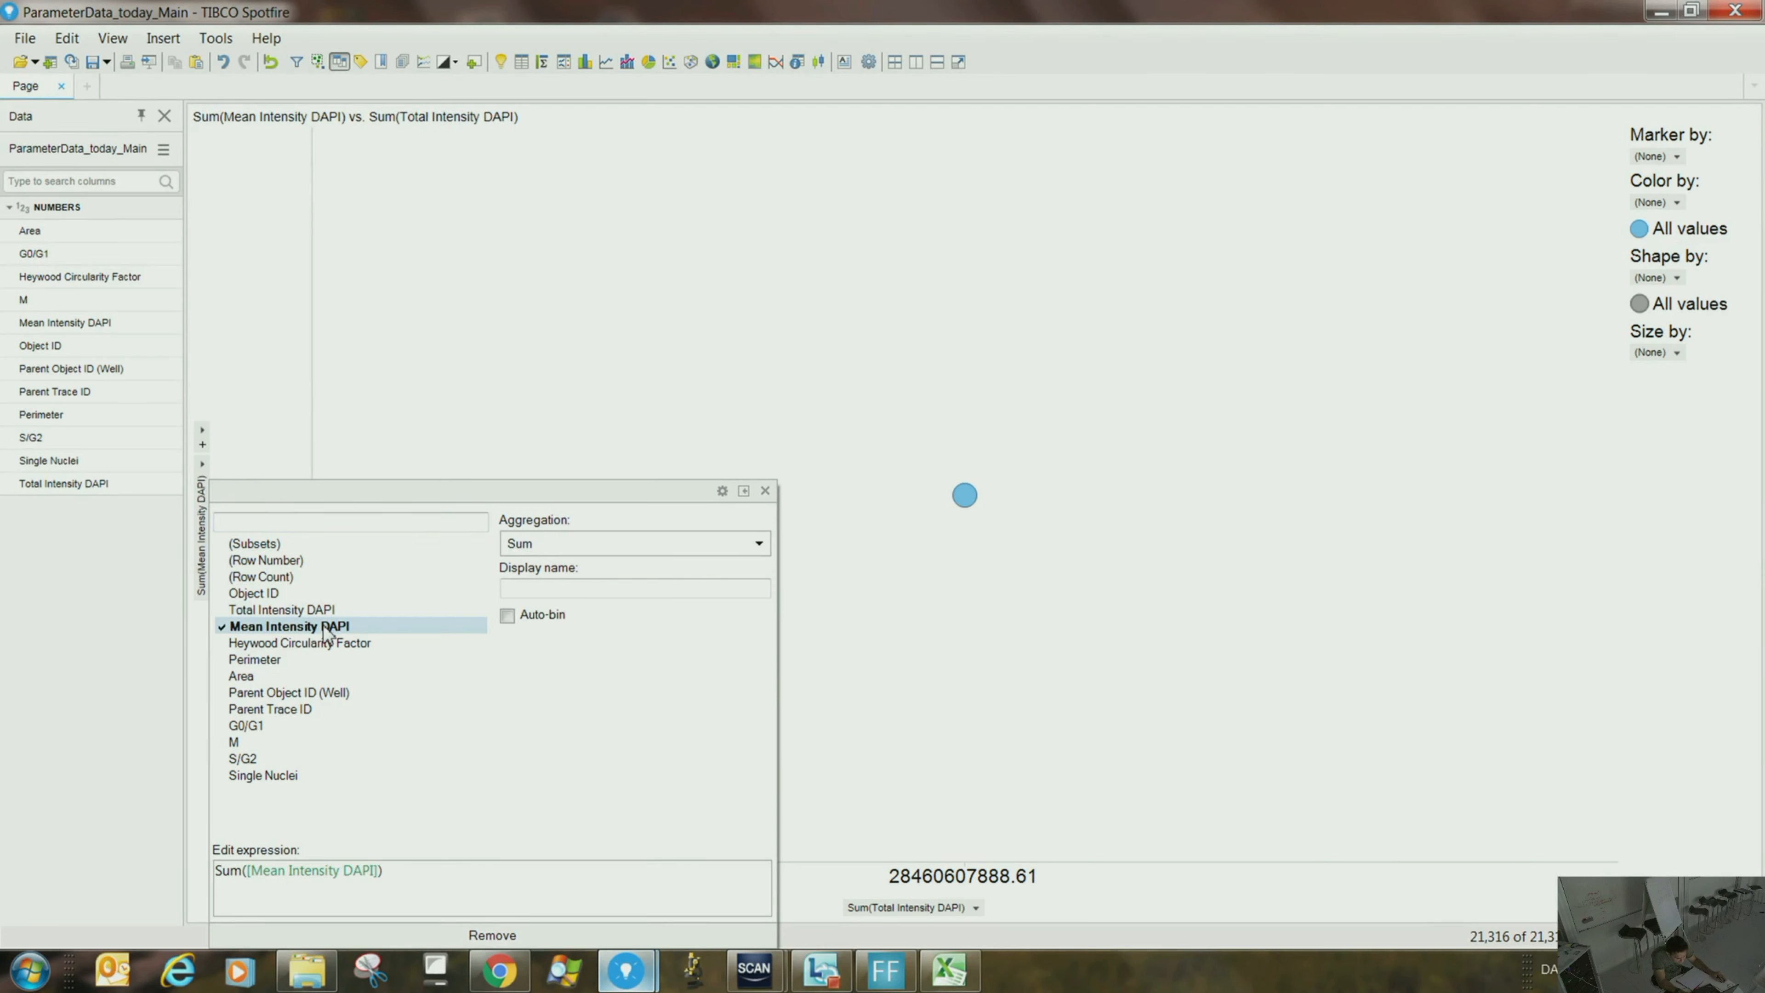
click(1677, 158)
click(1242, 260)
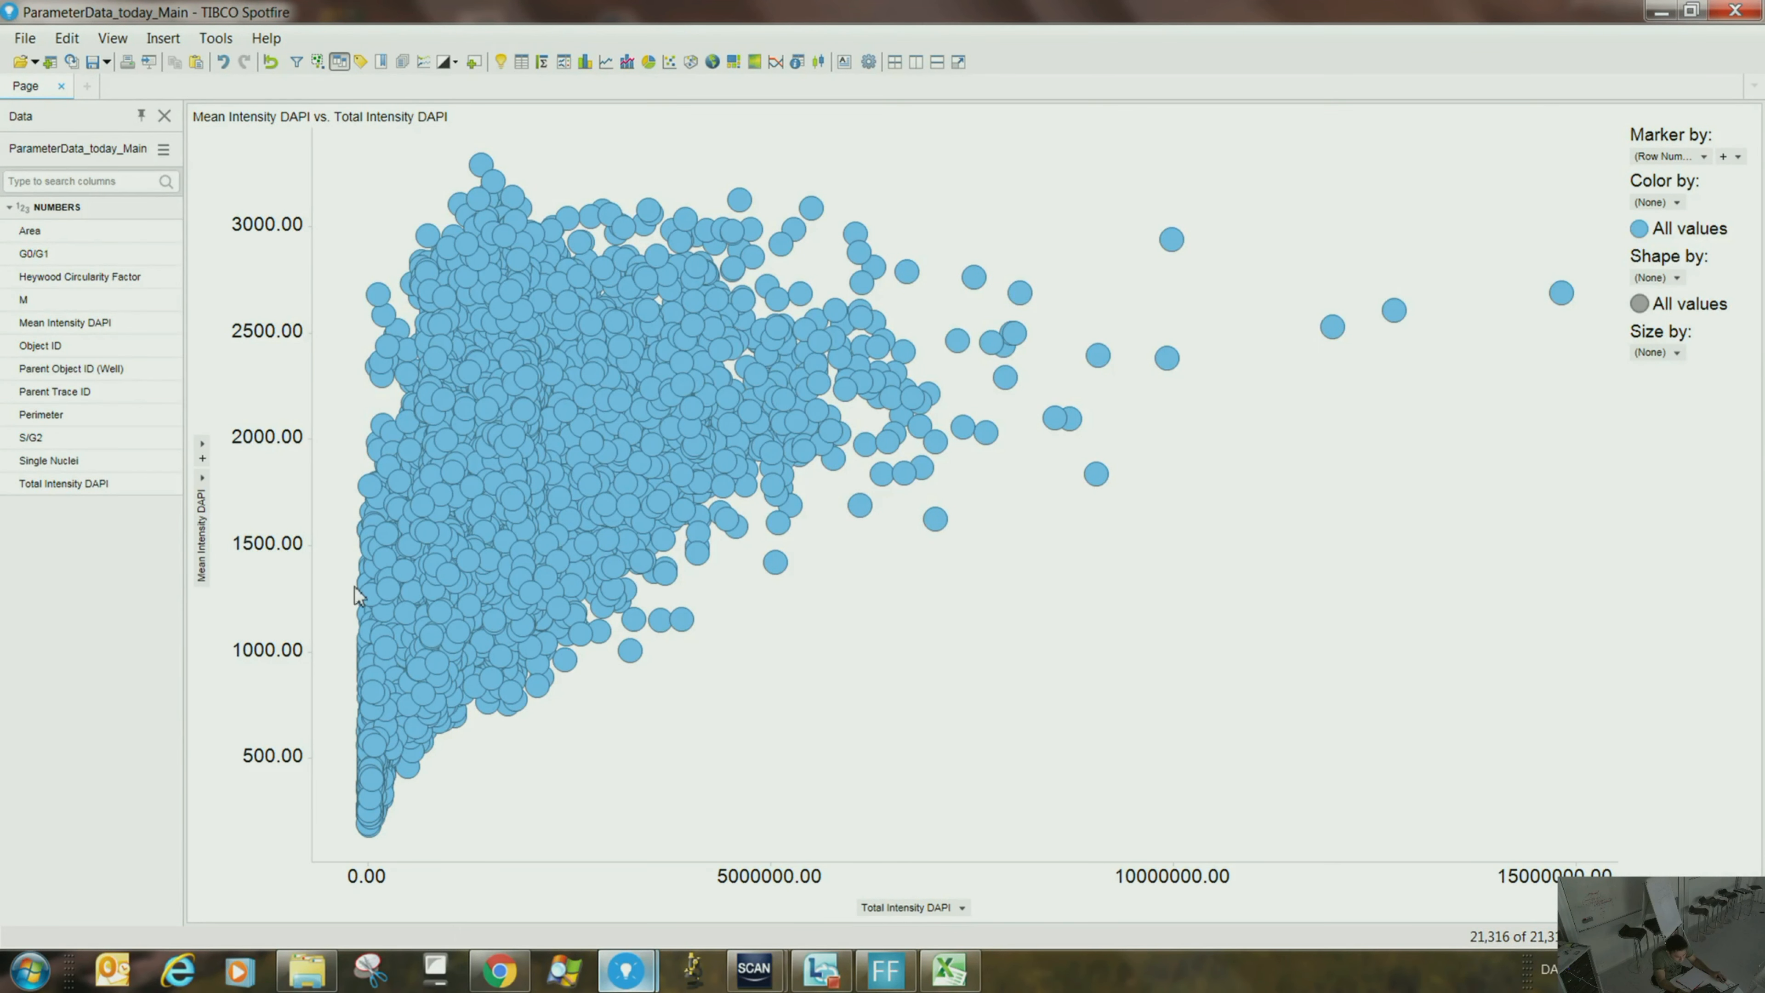
- Color the scatter plot markers by the combination of G0/G1, S/G2 and M
click(1676, 202)
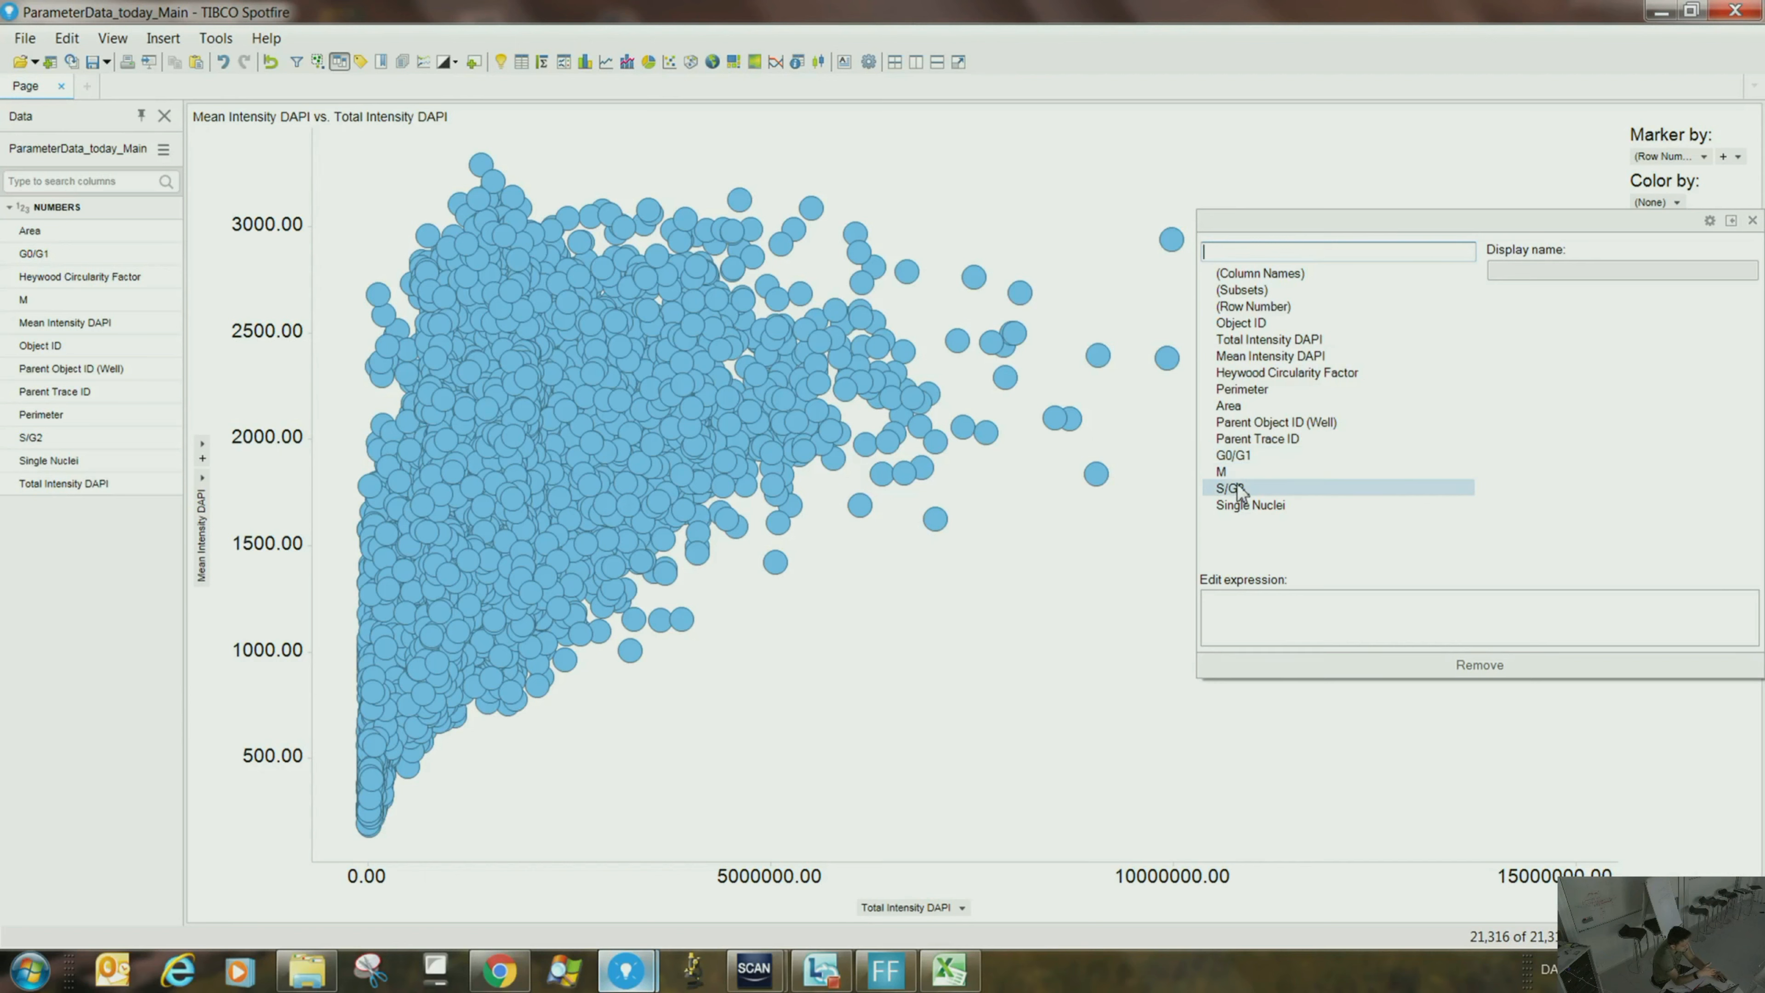
click(1223, 459)
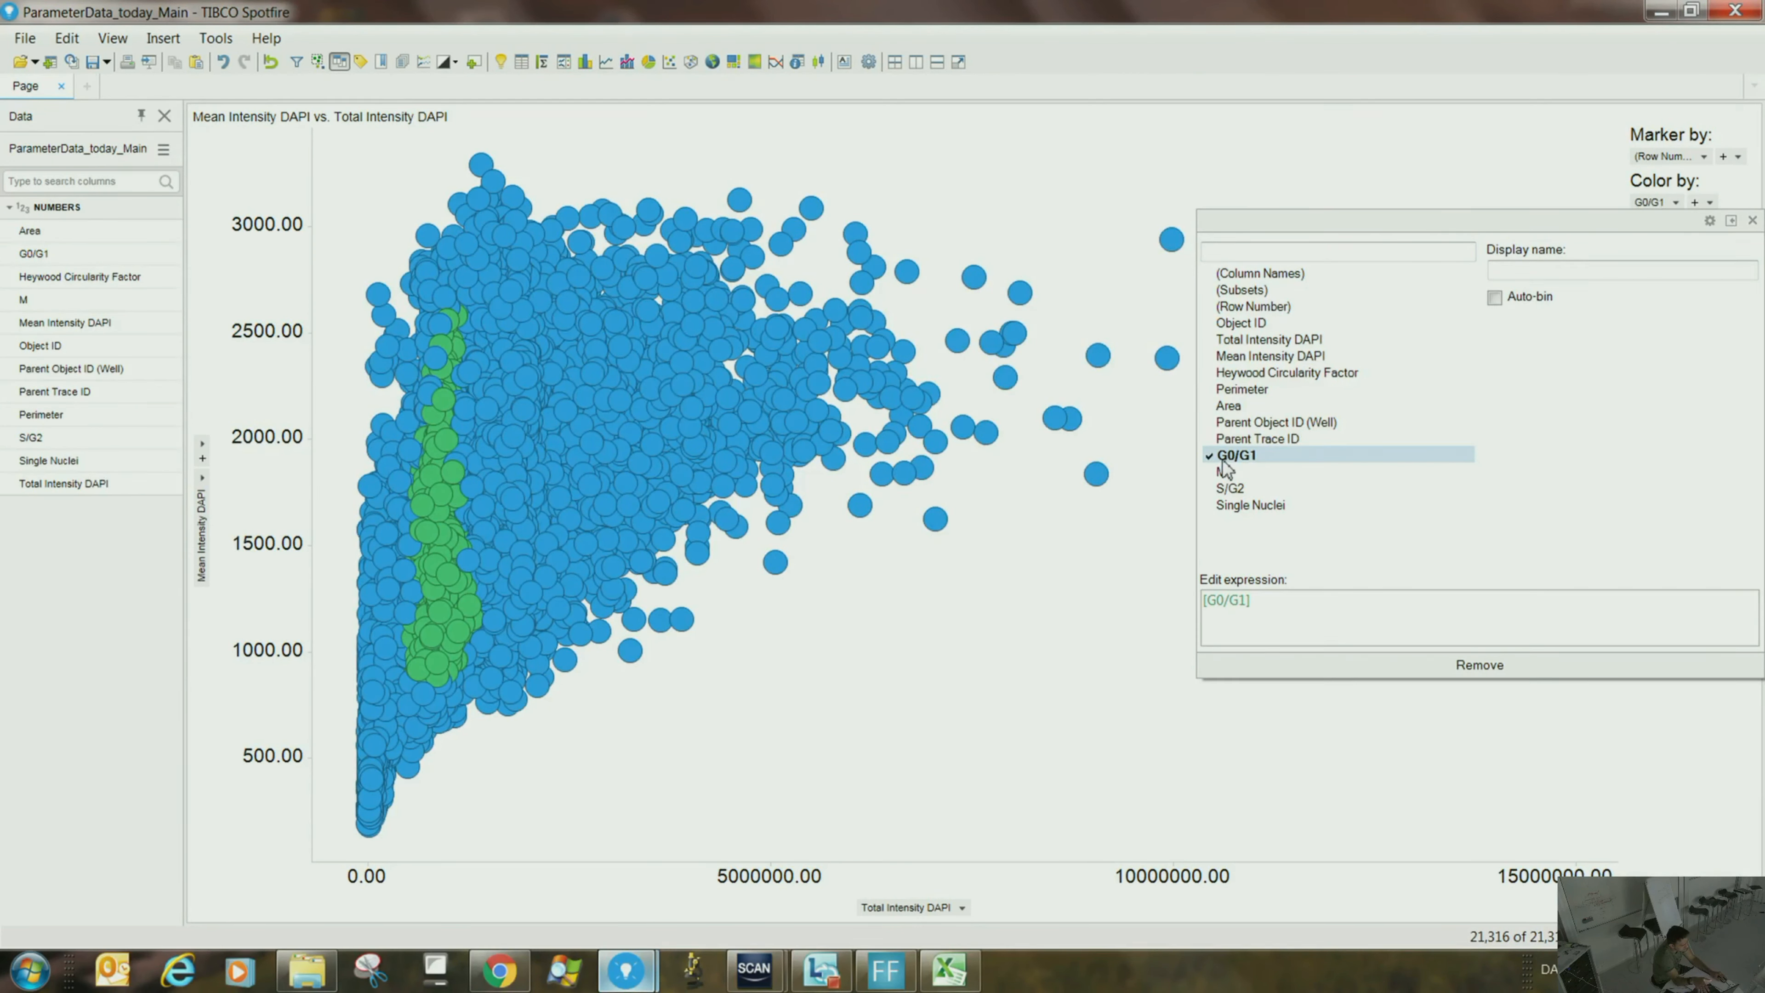
click(1694, 202)
click(1230, 488)
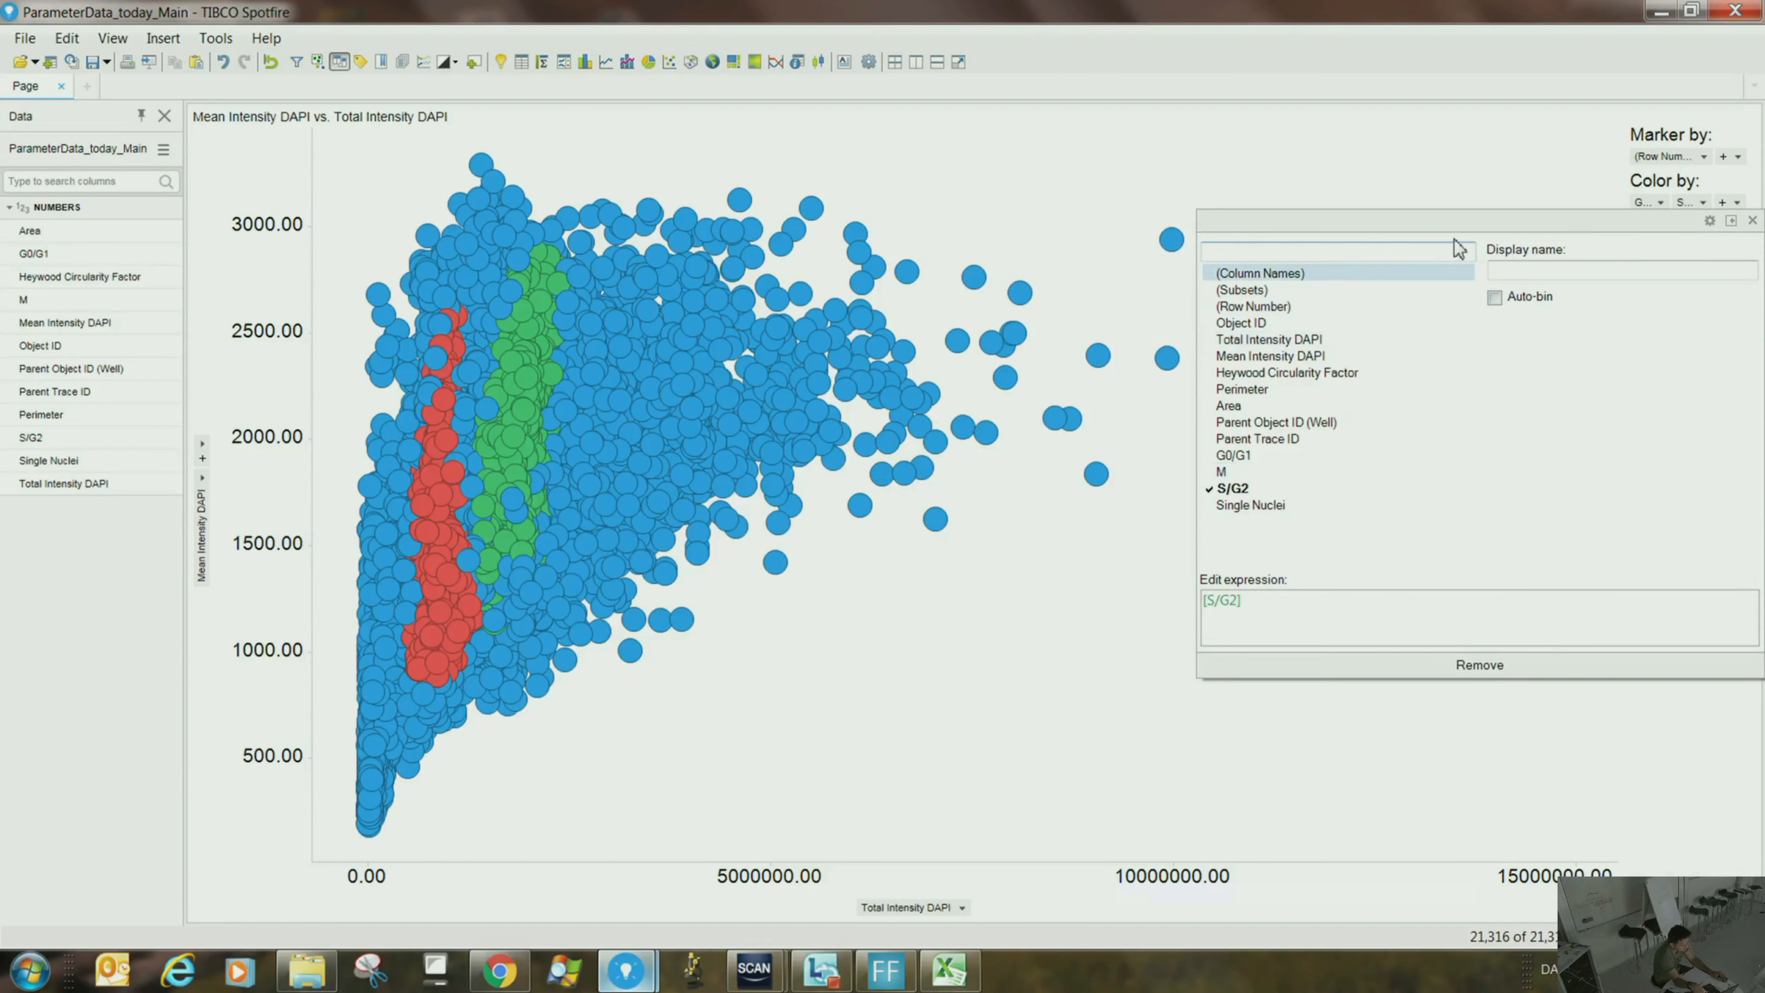
click(1373, 189)
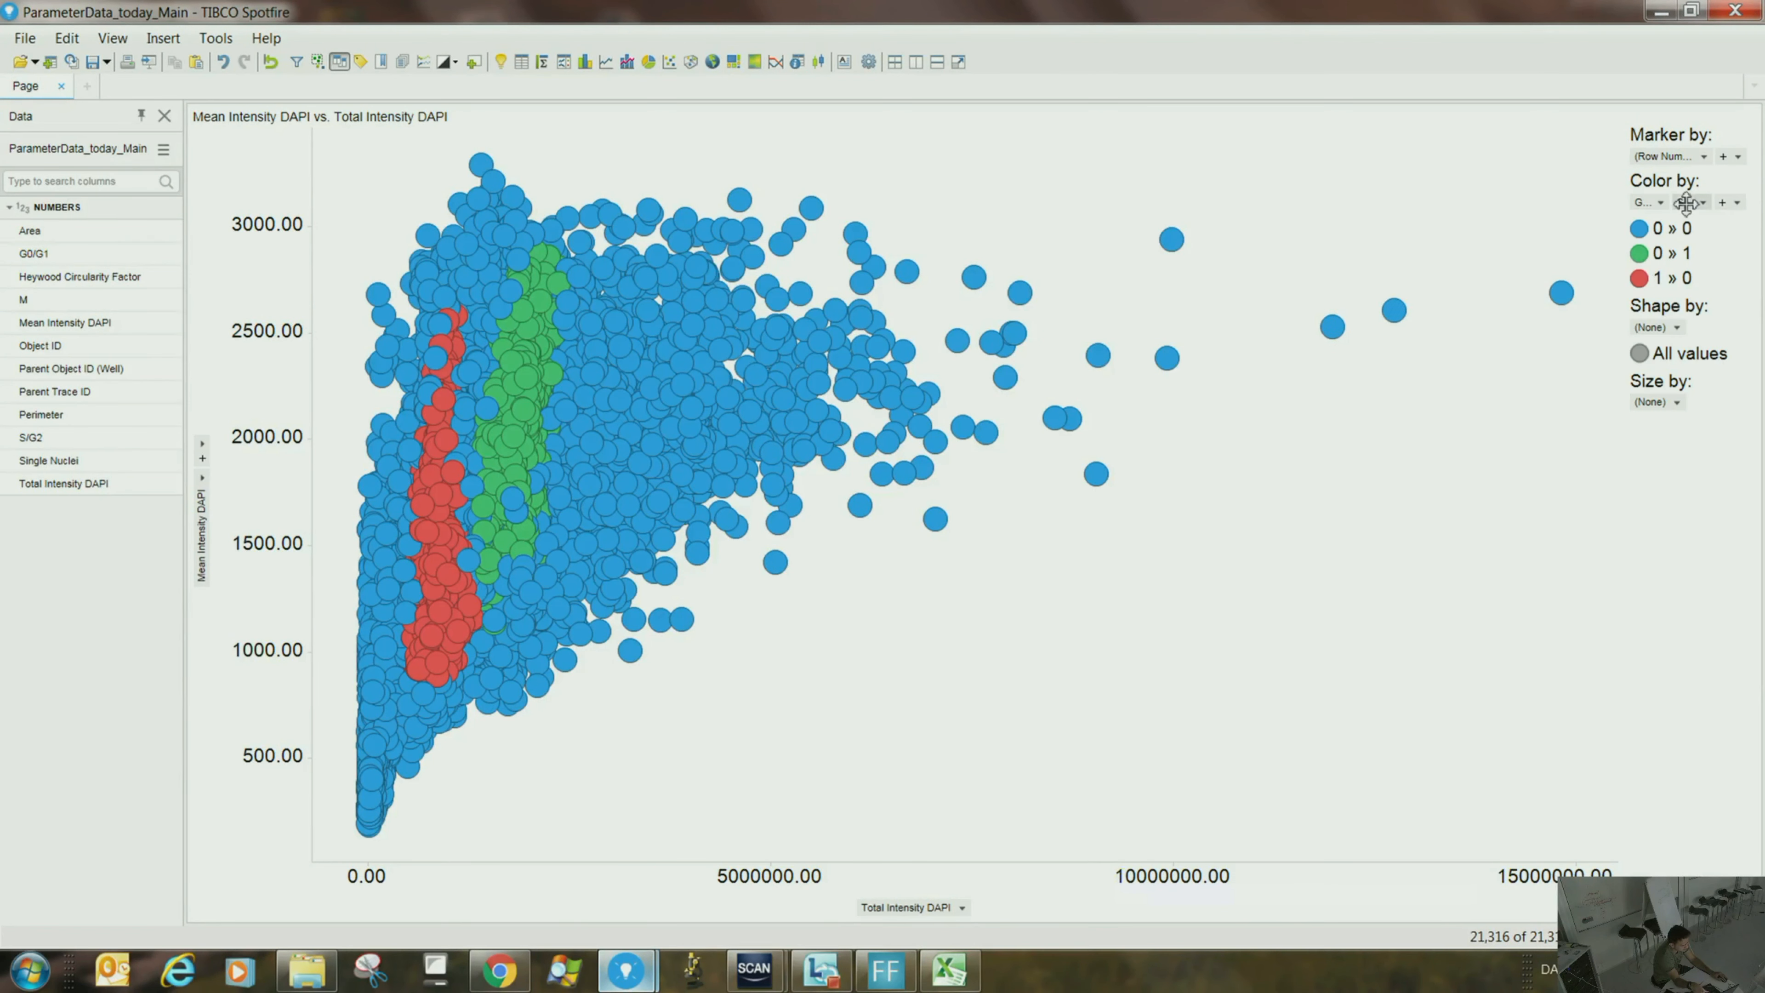
click(1723, 203)
click(1221, 472)
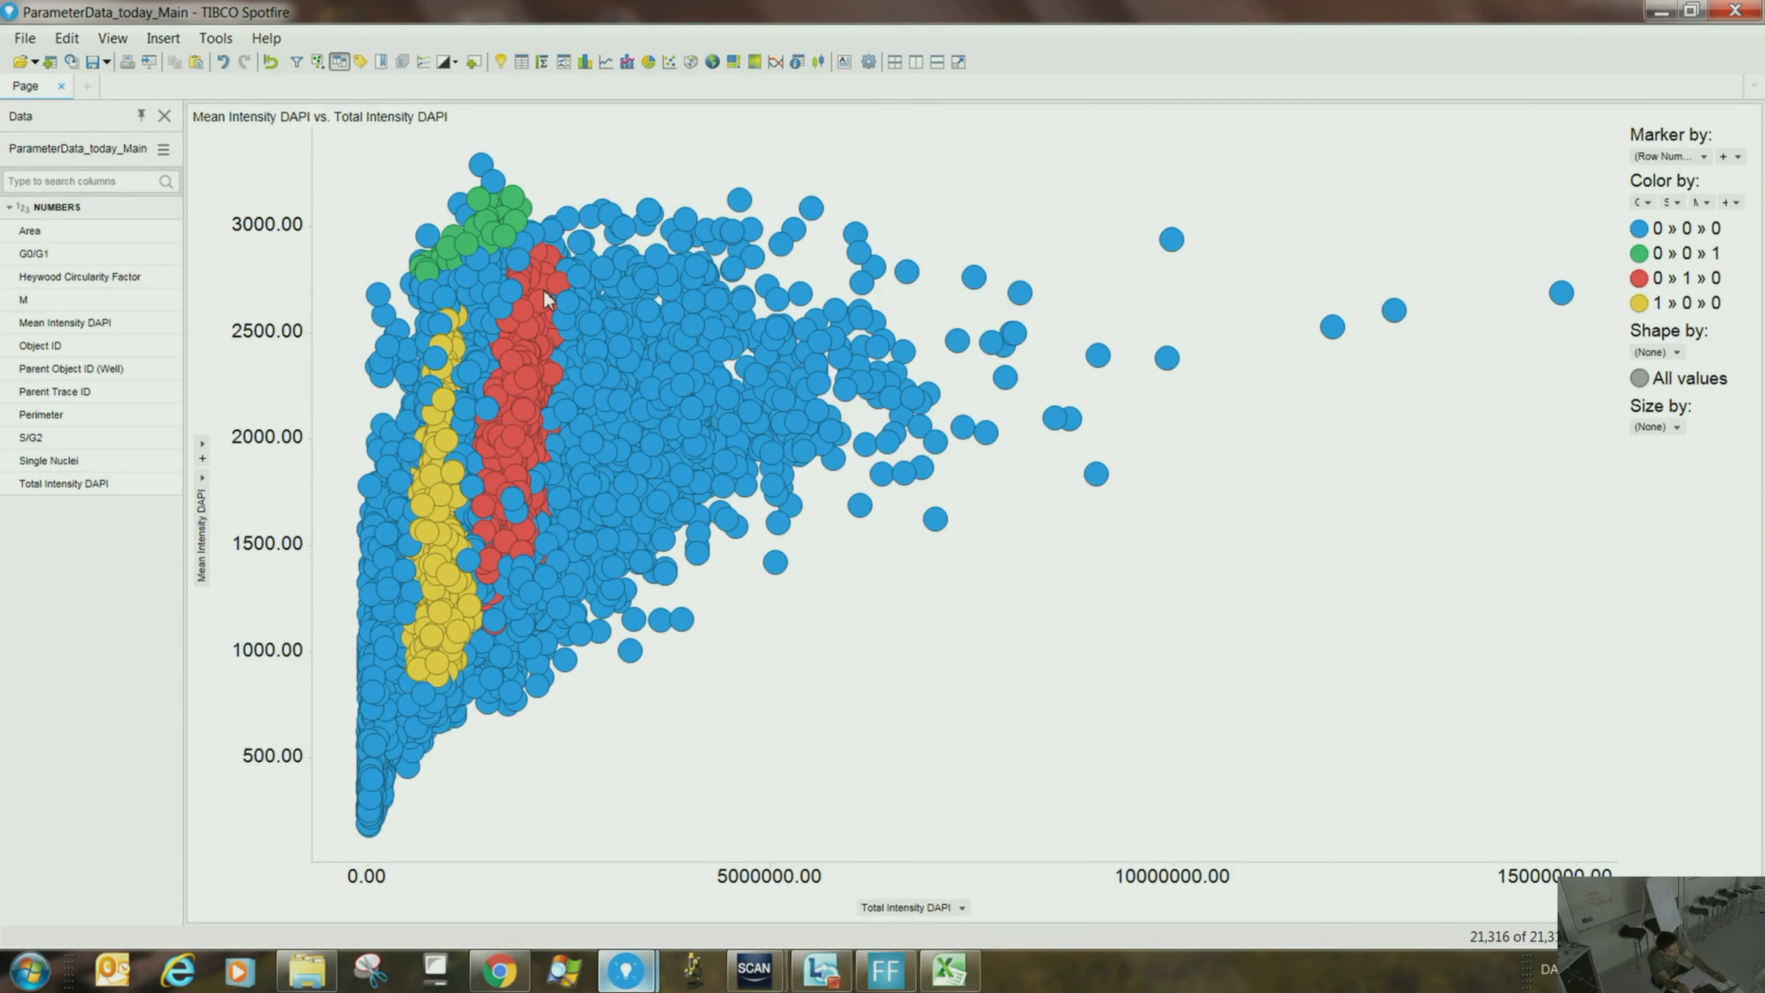
- Mark a group of cells beside the S/G2 population and clear the marking again
mouse_move(601, 306)
mouse_down()
mouse_move(704, 485)
mouse_move(669, 278)
mouse_move(612, 293)
mouse_up()
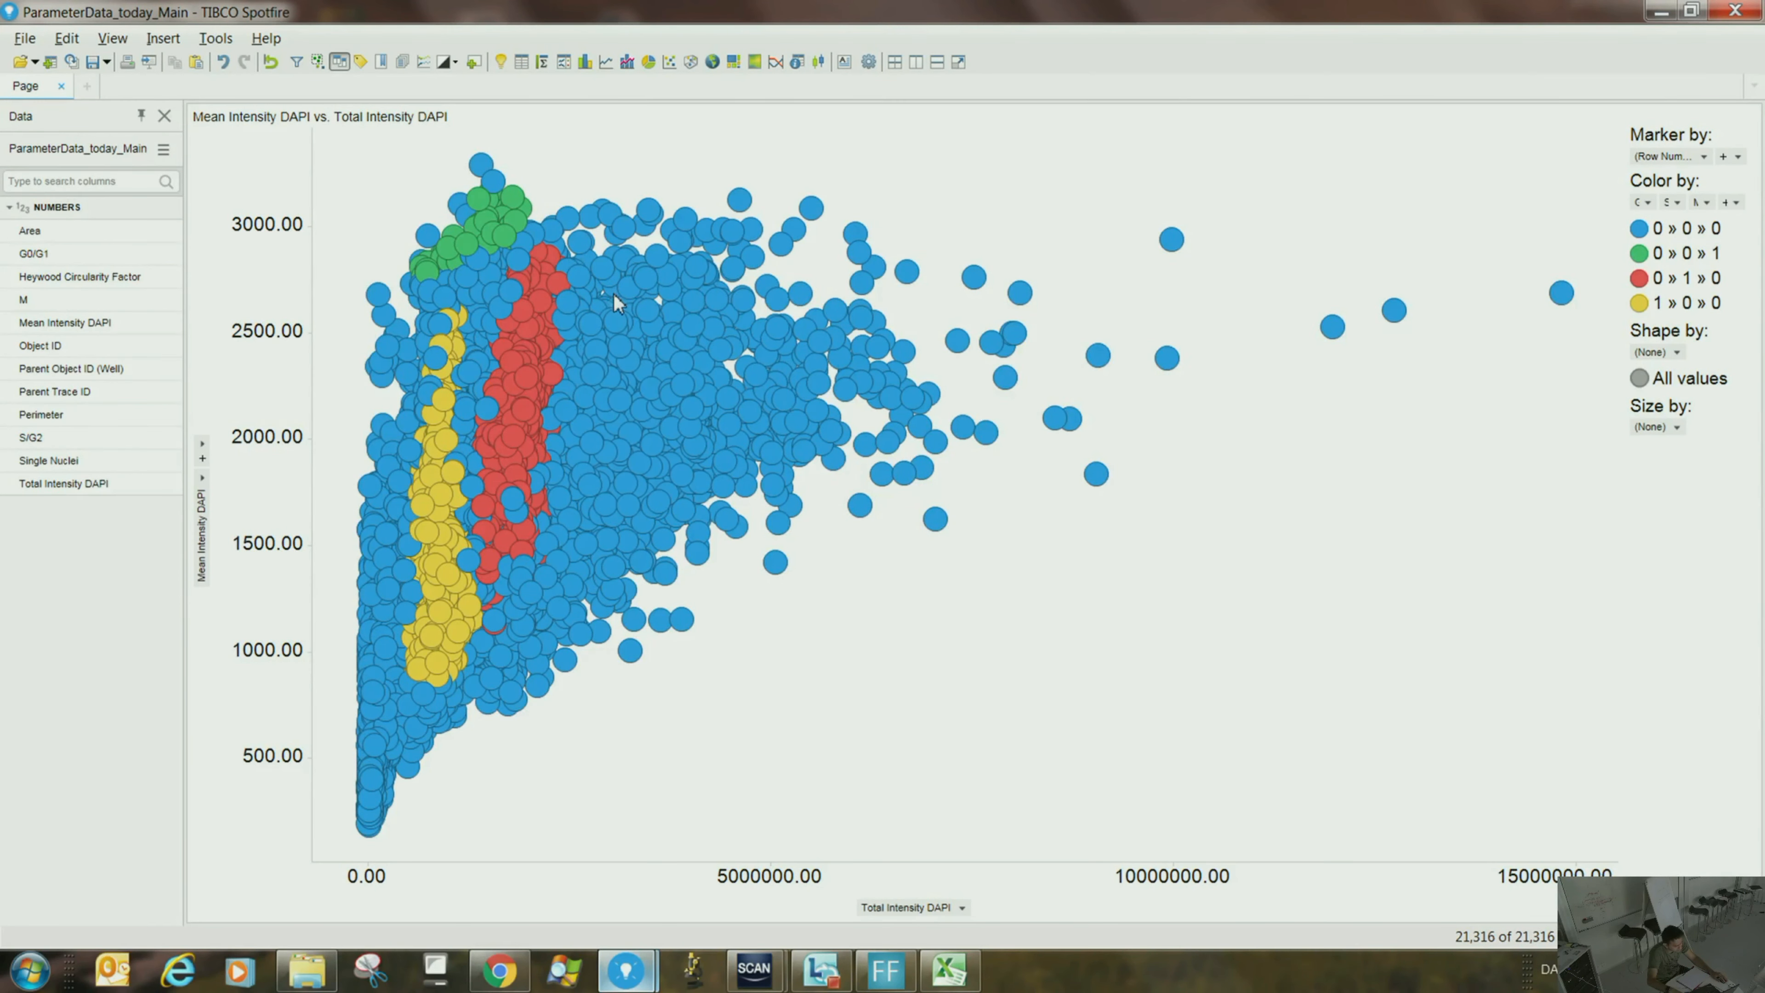
right_click(647, 329)
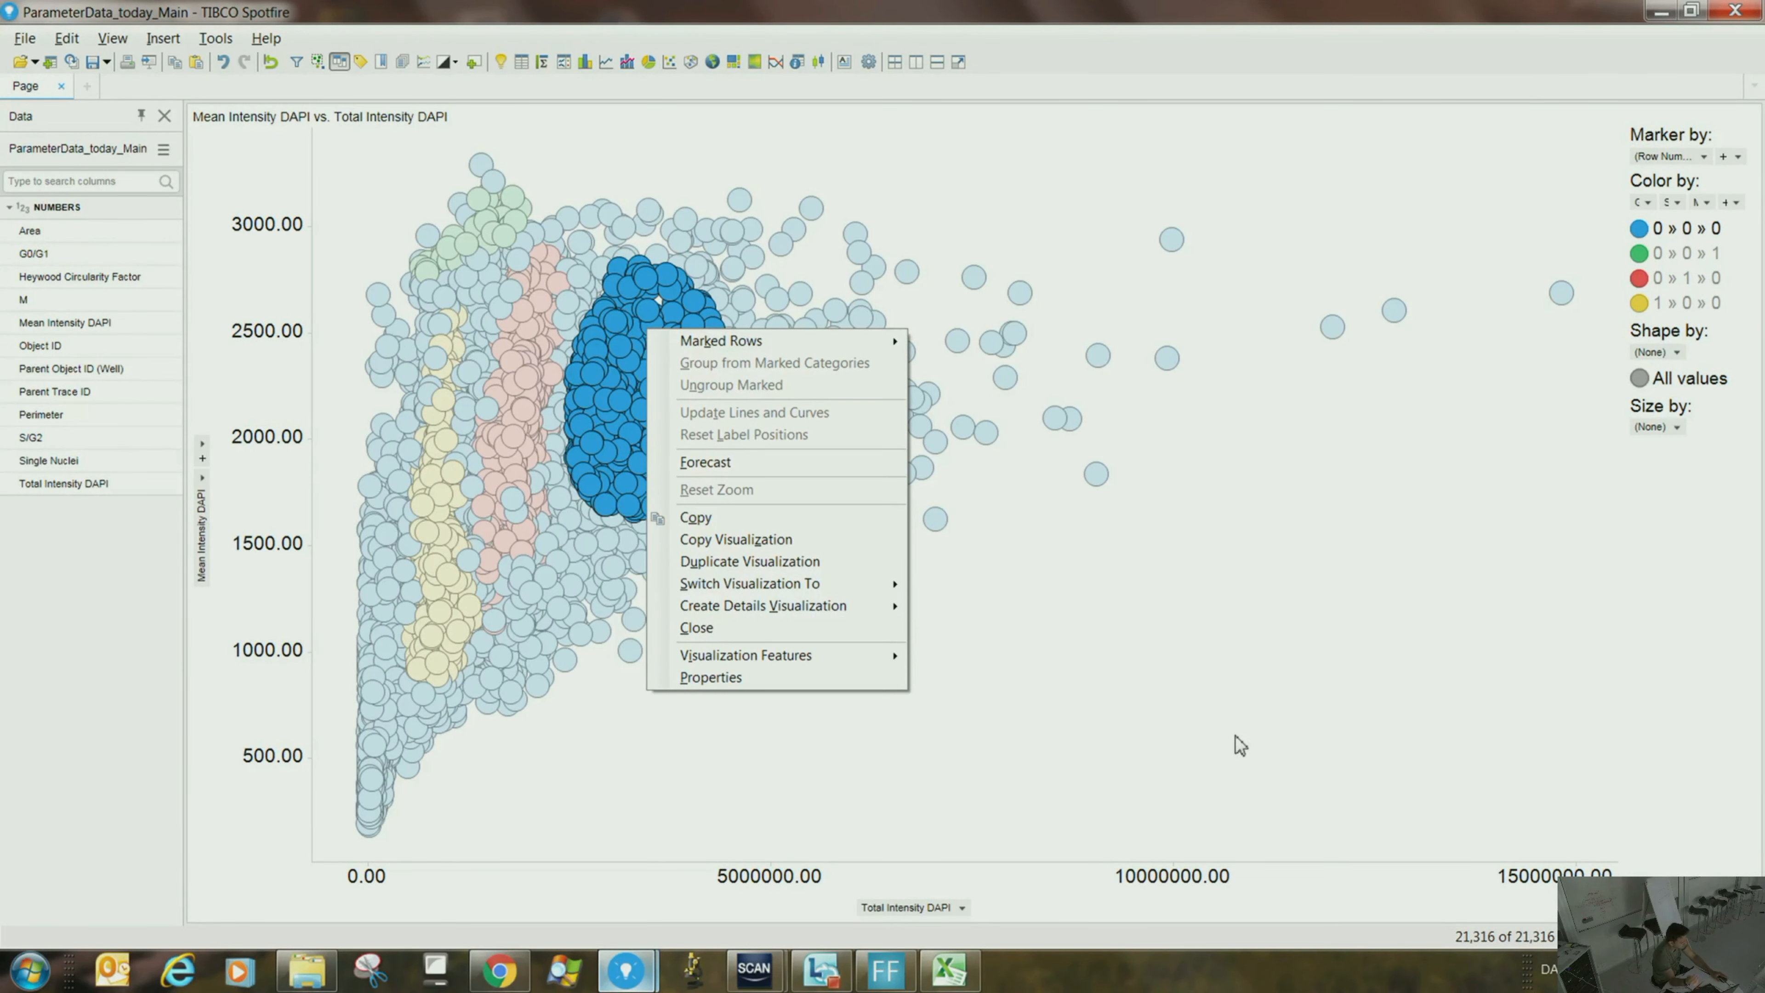
click(1216, 758)
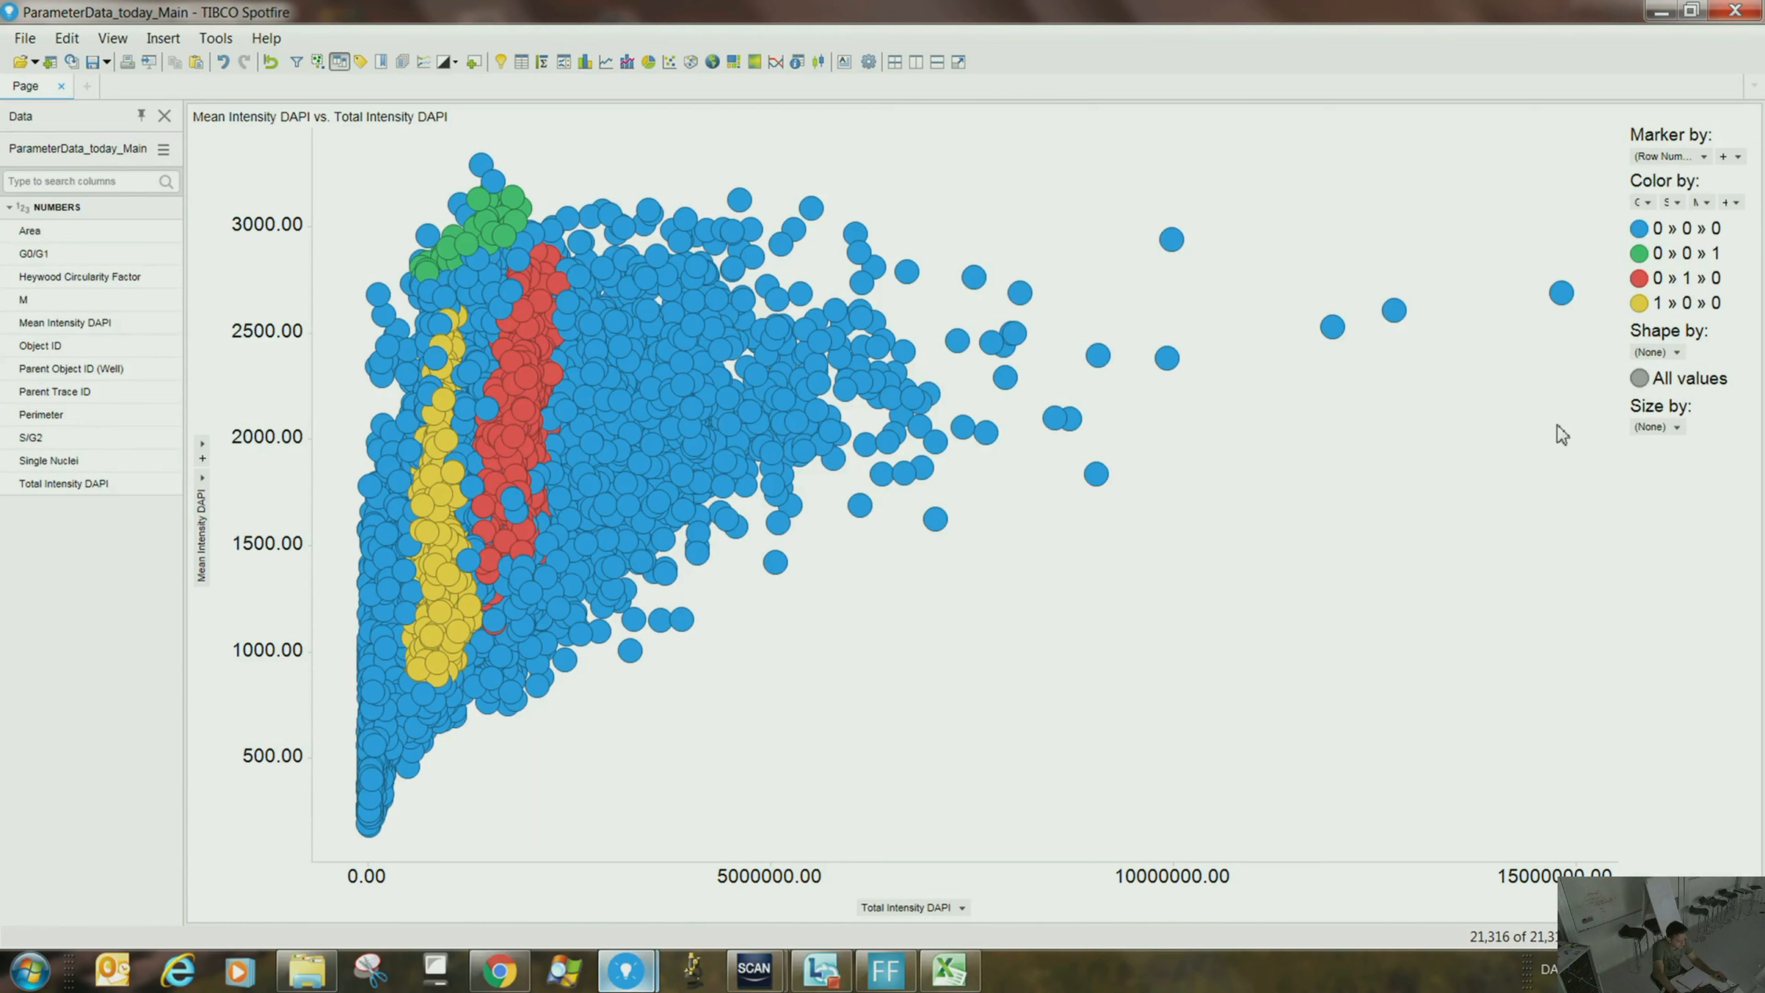
- Glance at the article's Figure 3 in the browser and return to the ParameterData_today_Main analysis
mouse_move(723, 360)
click(963, 907)
click(499, 970)
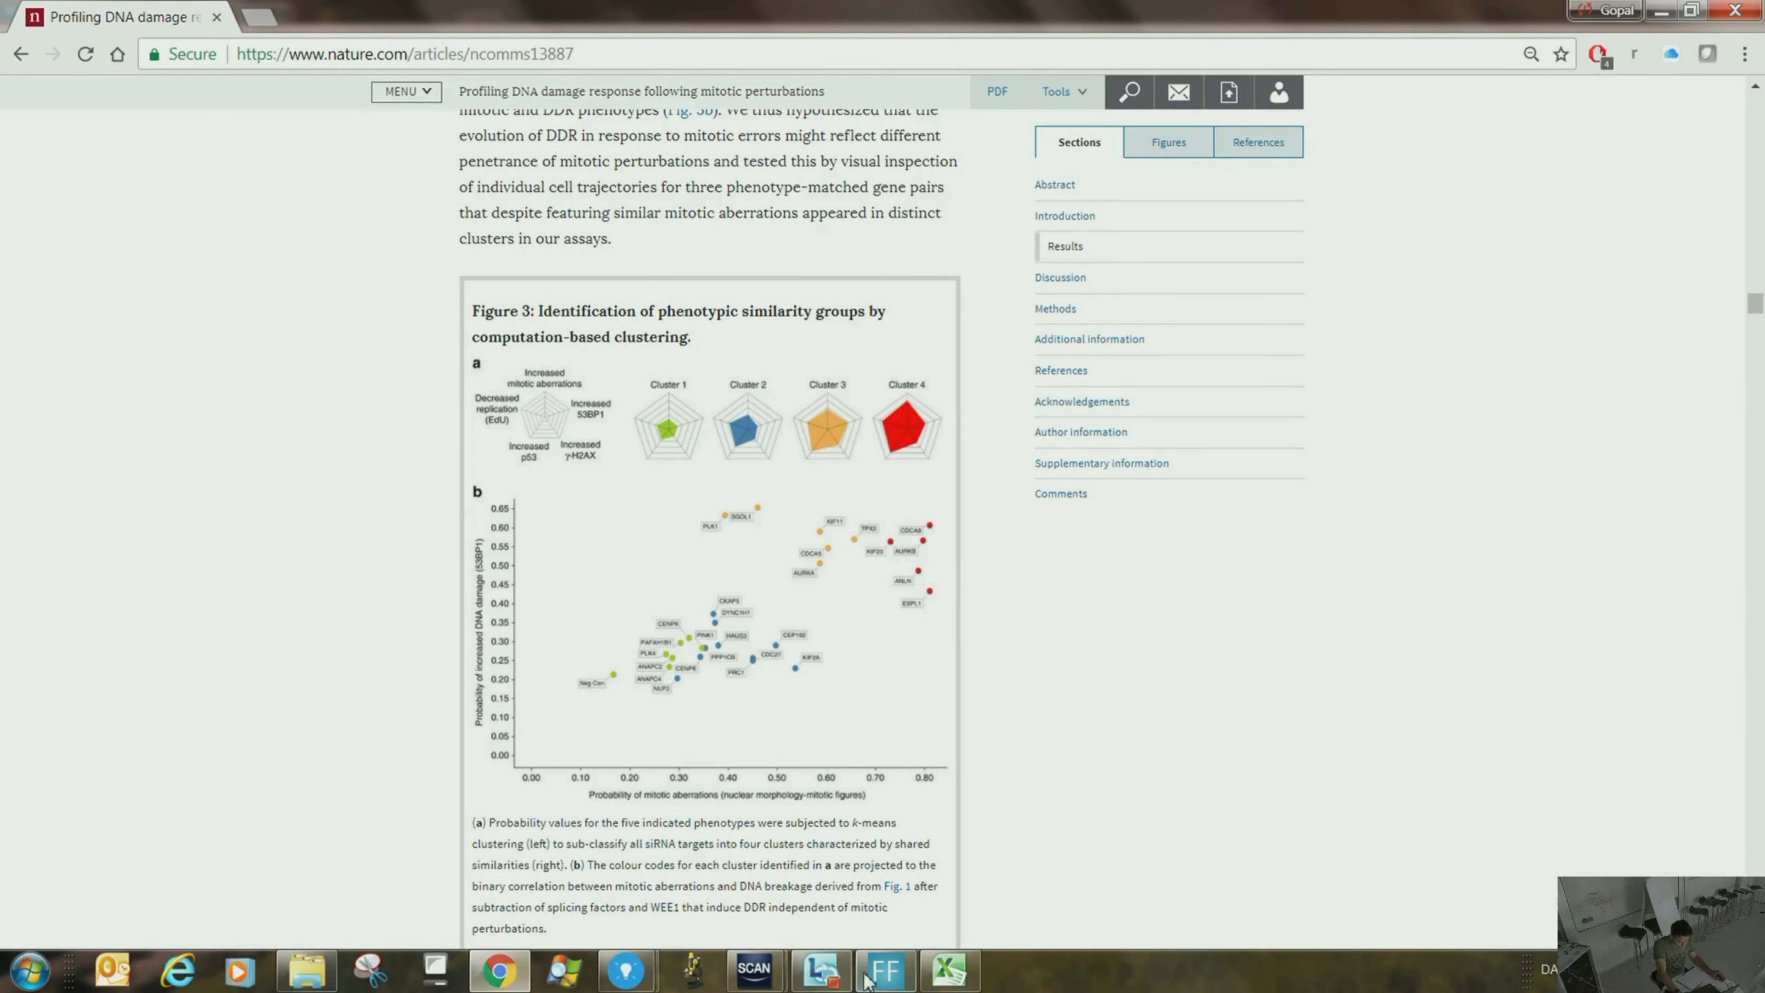
mouse_move(627, 972)
click(690, 890)
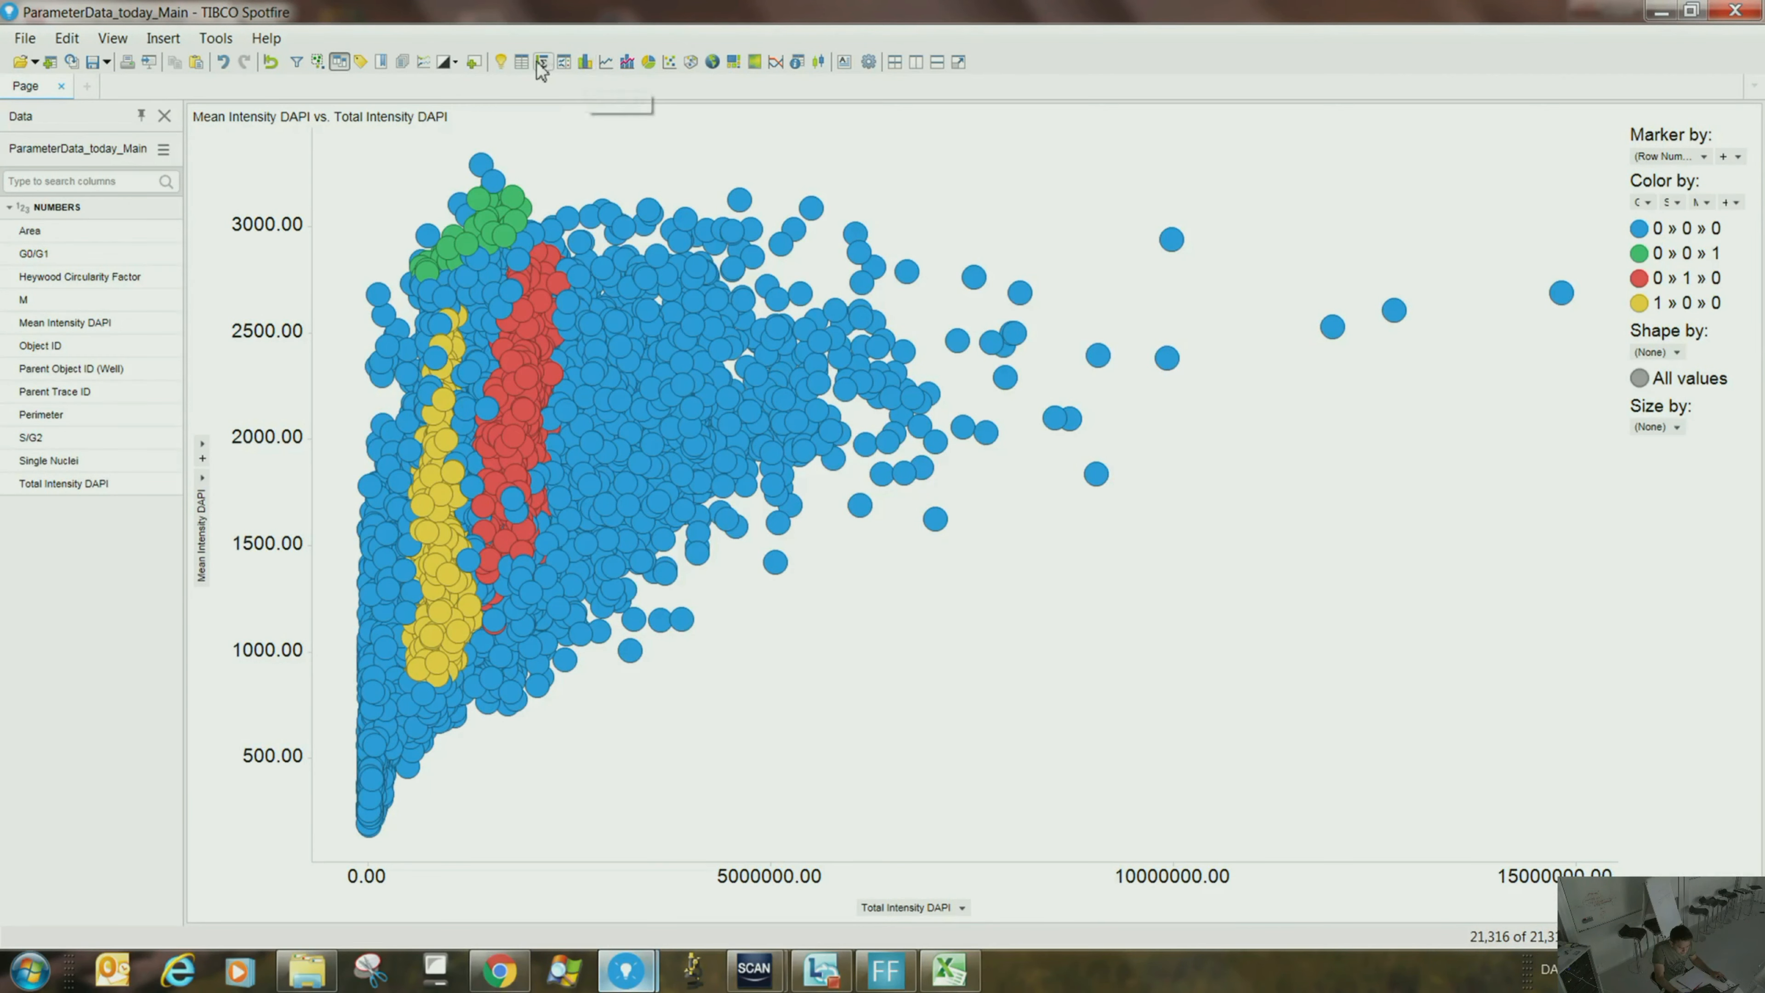
- Switch to the Spotfire_siRNA Screening analysis and show the gene scatter plot on Page (4)
mouse_move(641, 970)
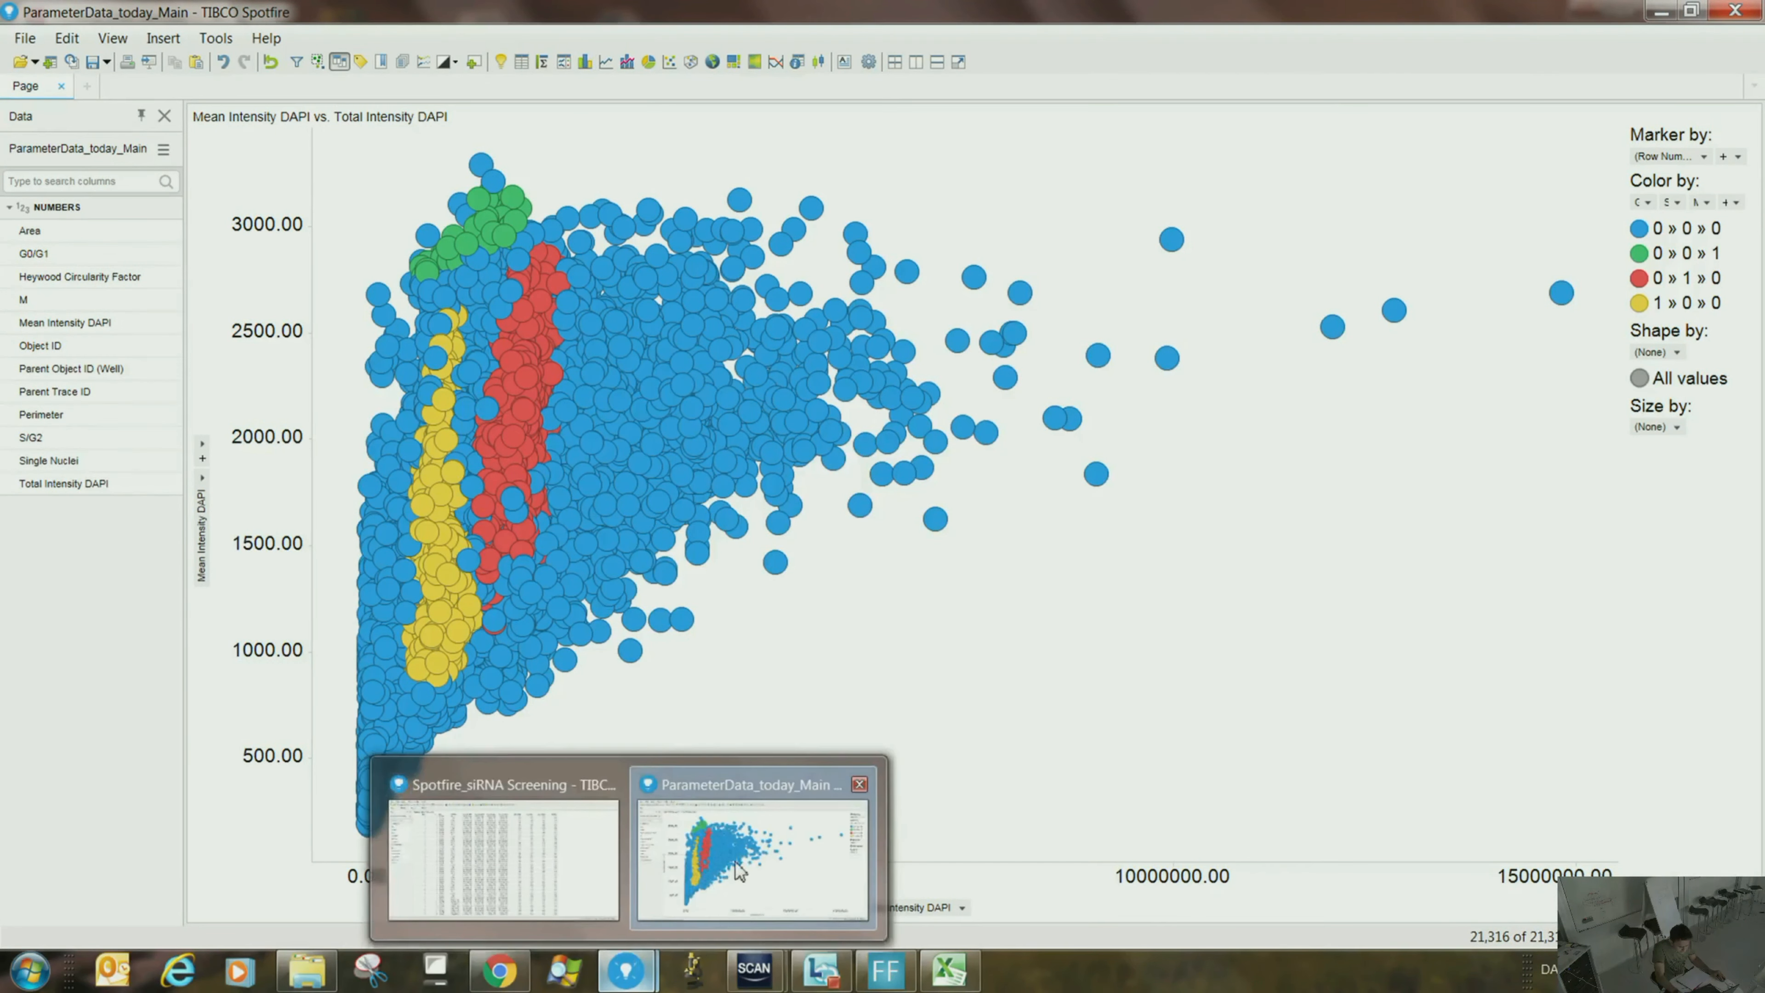
click(570, 873)
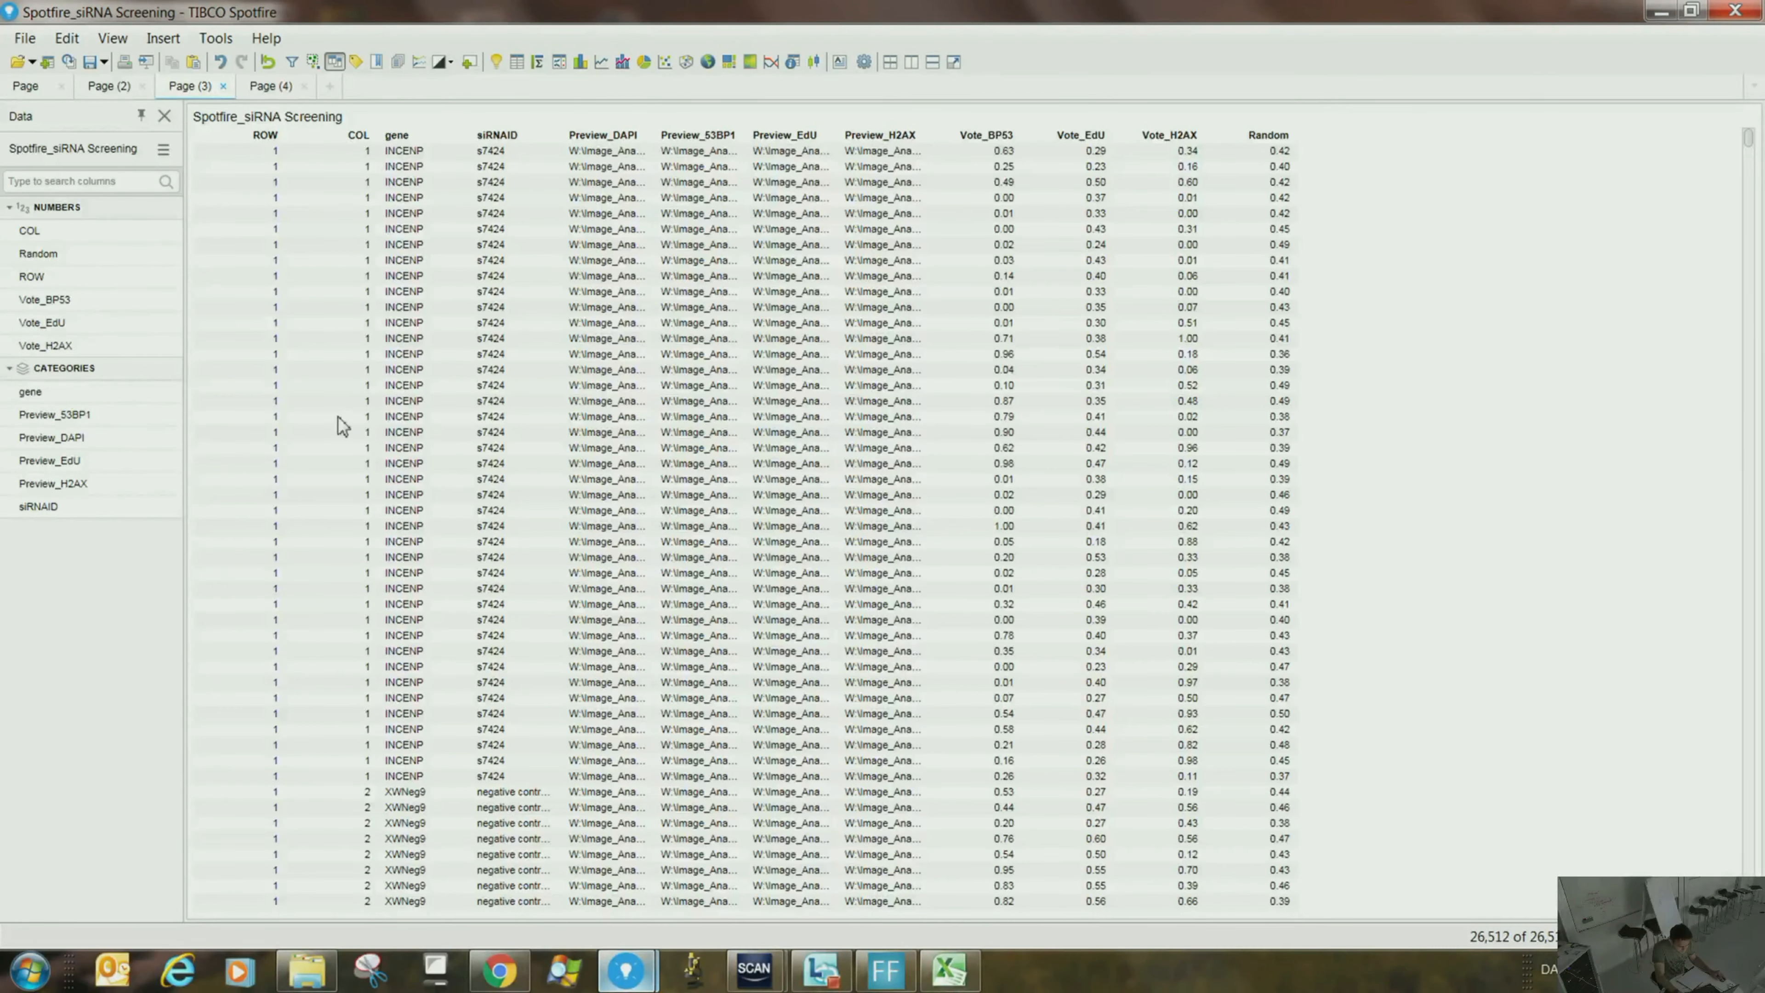
click(284, 90)
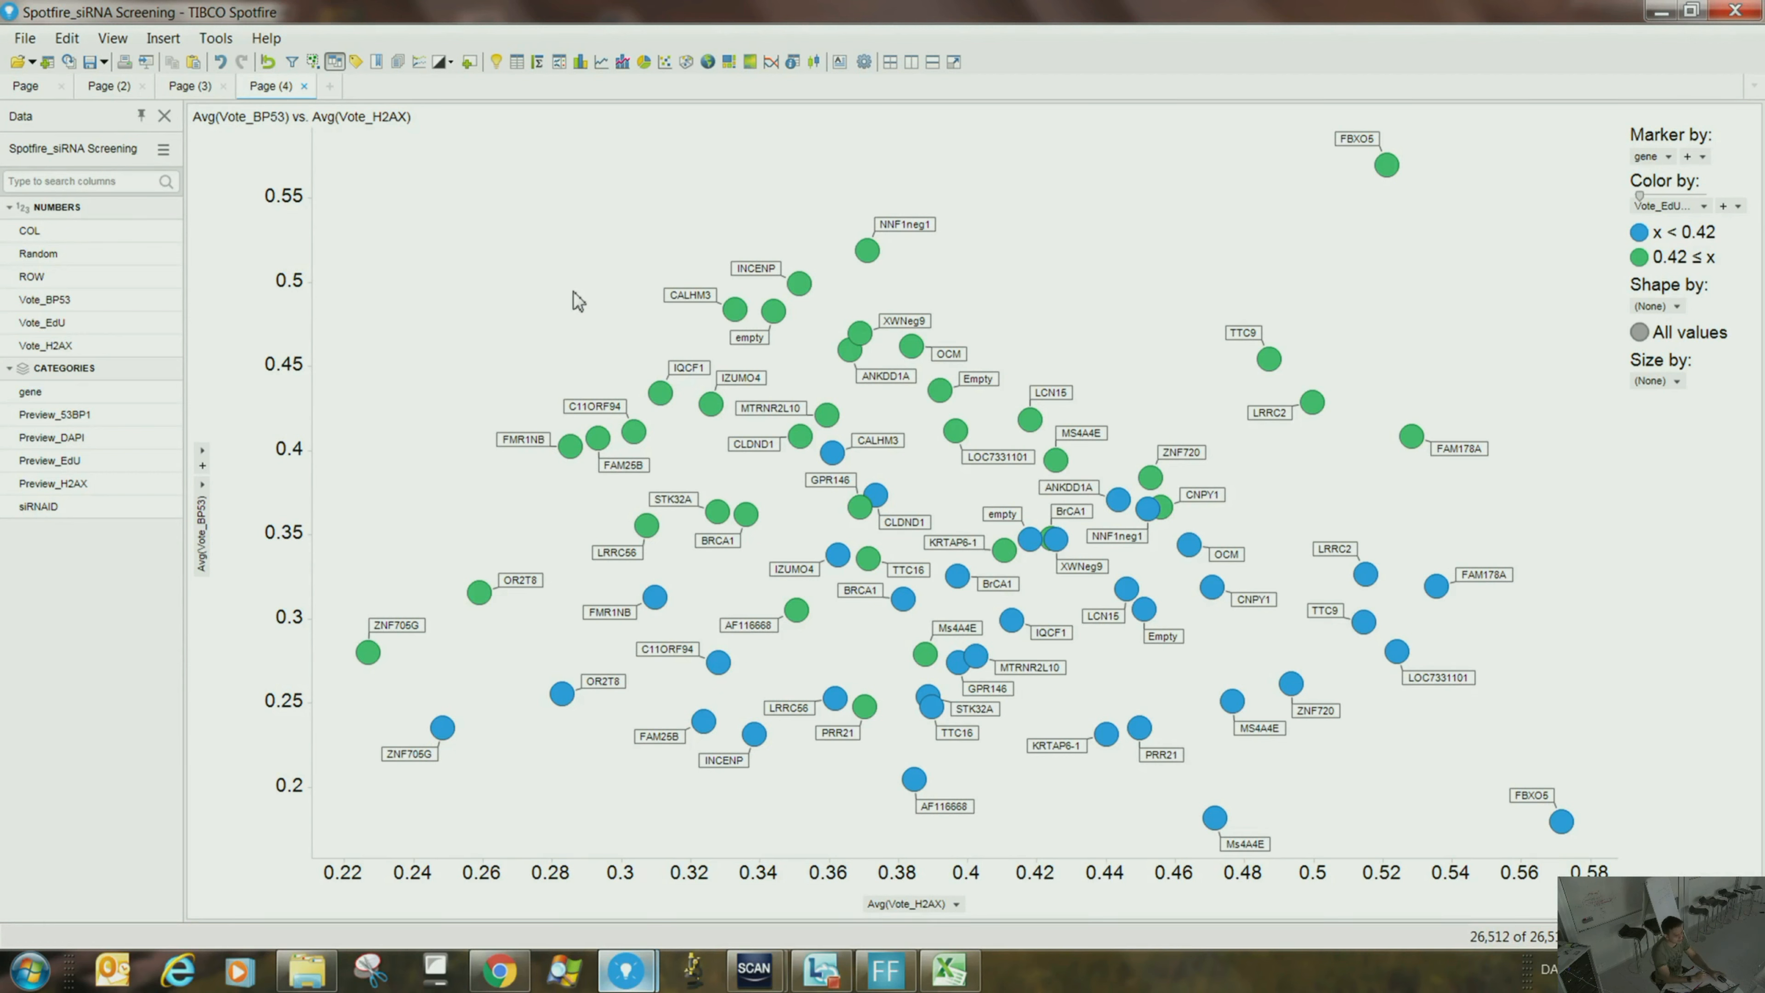
- Add a cross table to Page (4) and add siRNAID to its vertical axis alongside gene
click(538, 62)
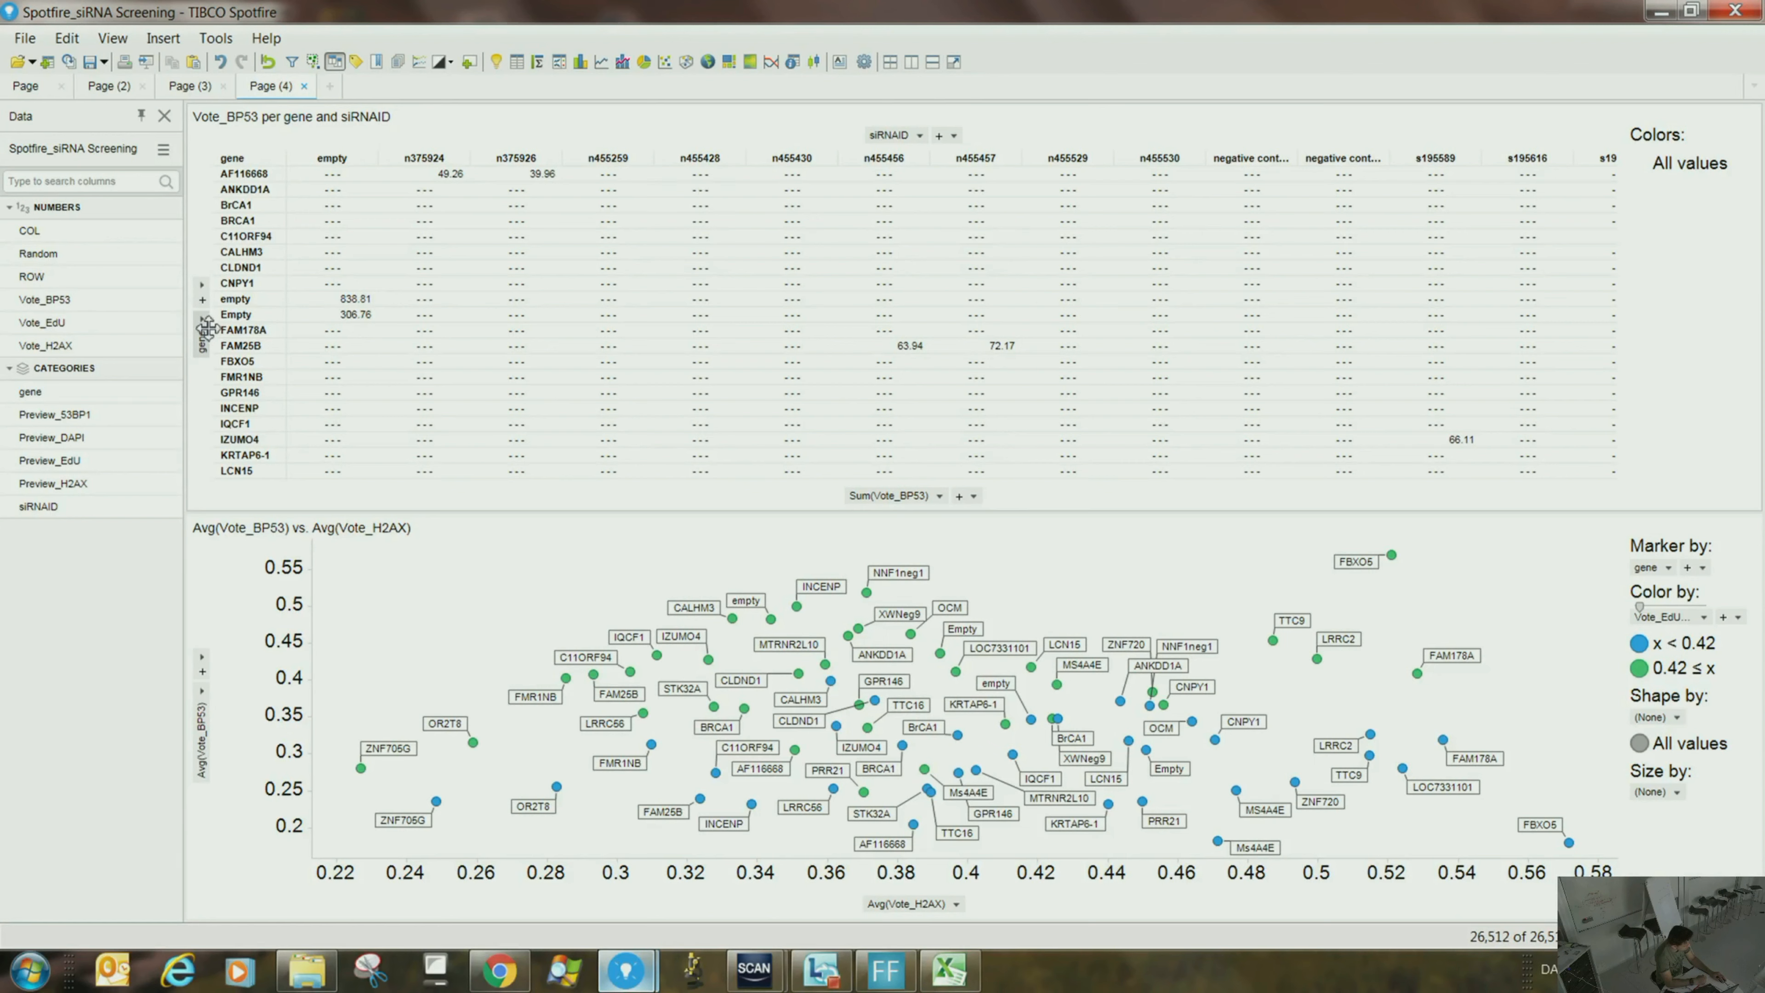
click(202, 301)
click(278, 441)
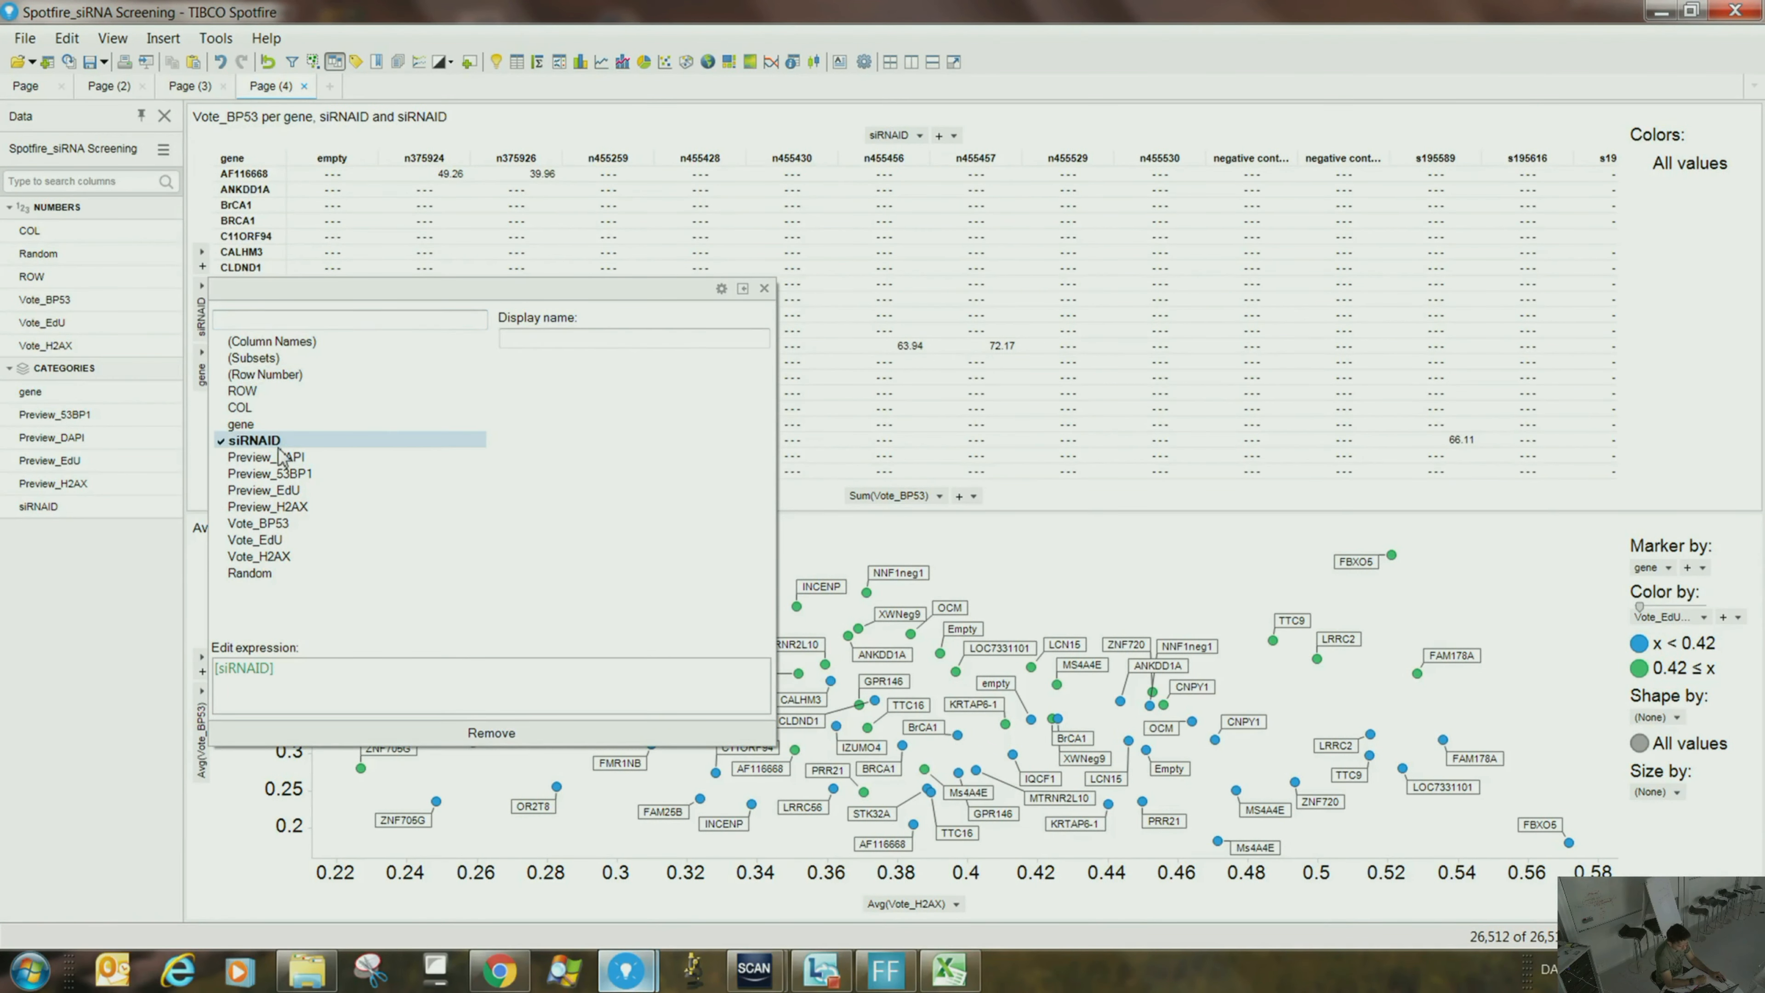
click(1063, 495)
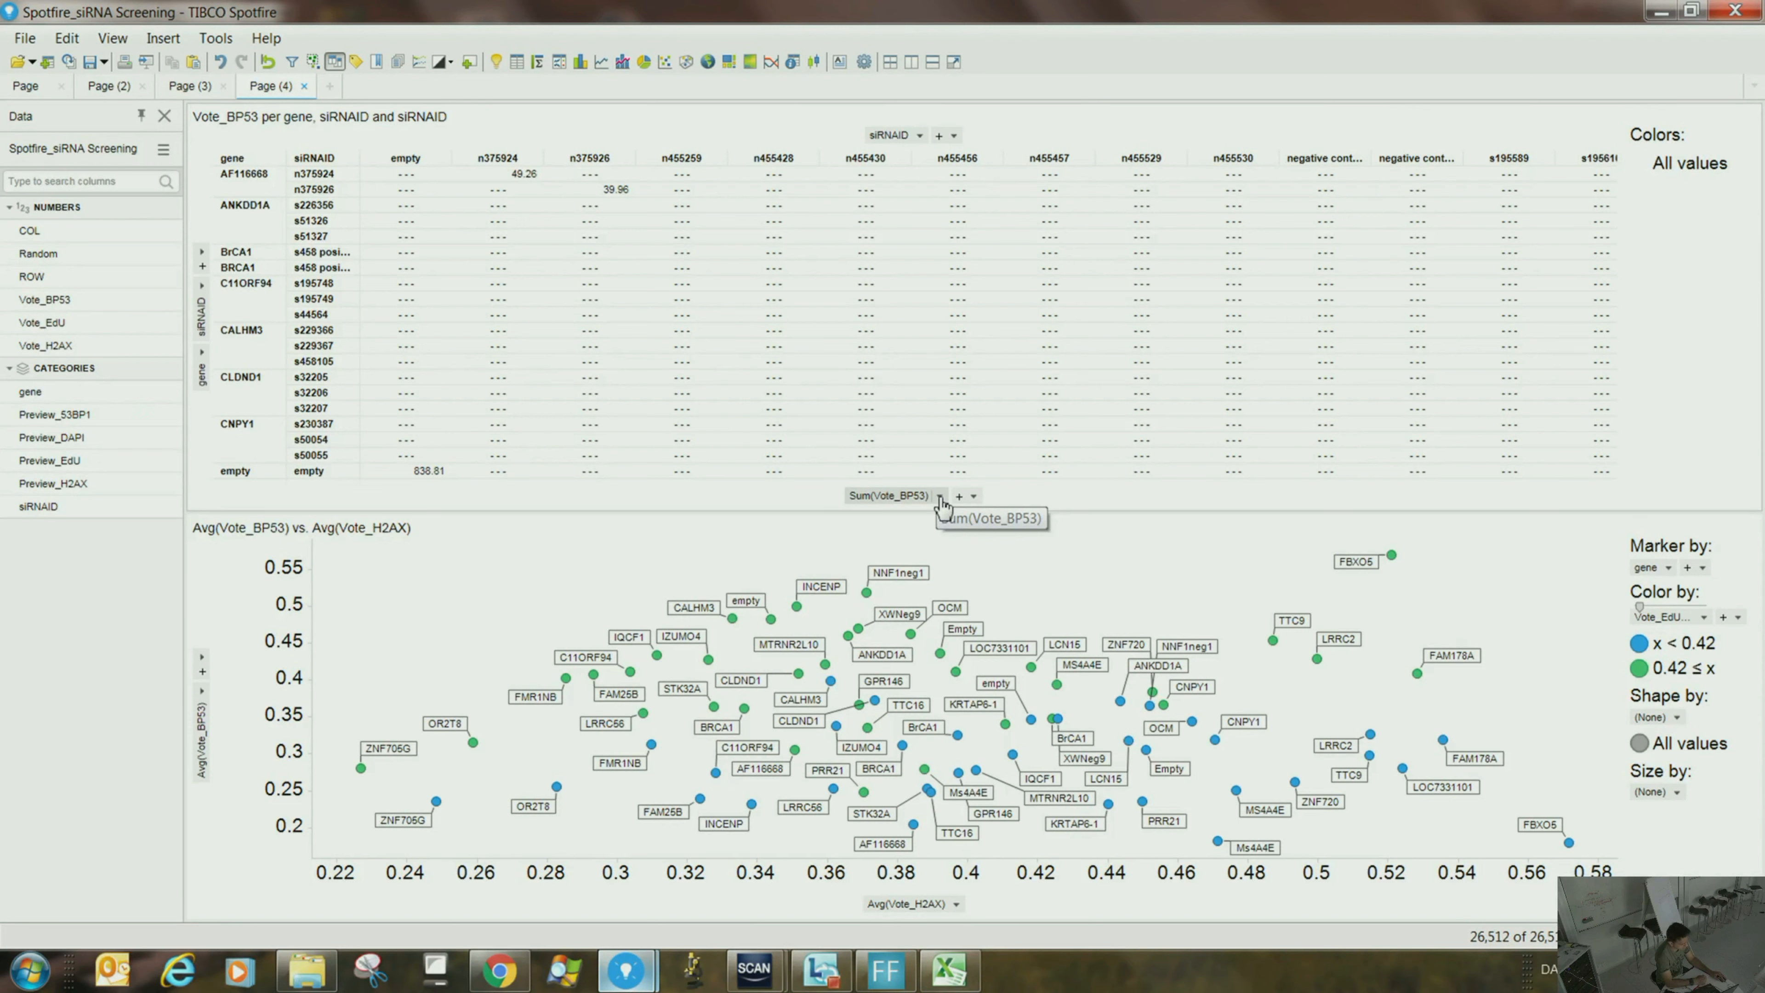
- Show the average of Vote_BP53 in the cross table's cells and remove siRNAID from its horizontal axis
click(940, 498)
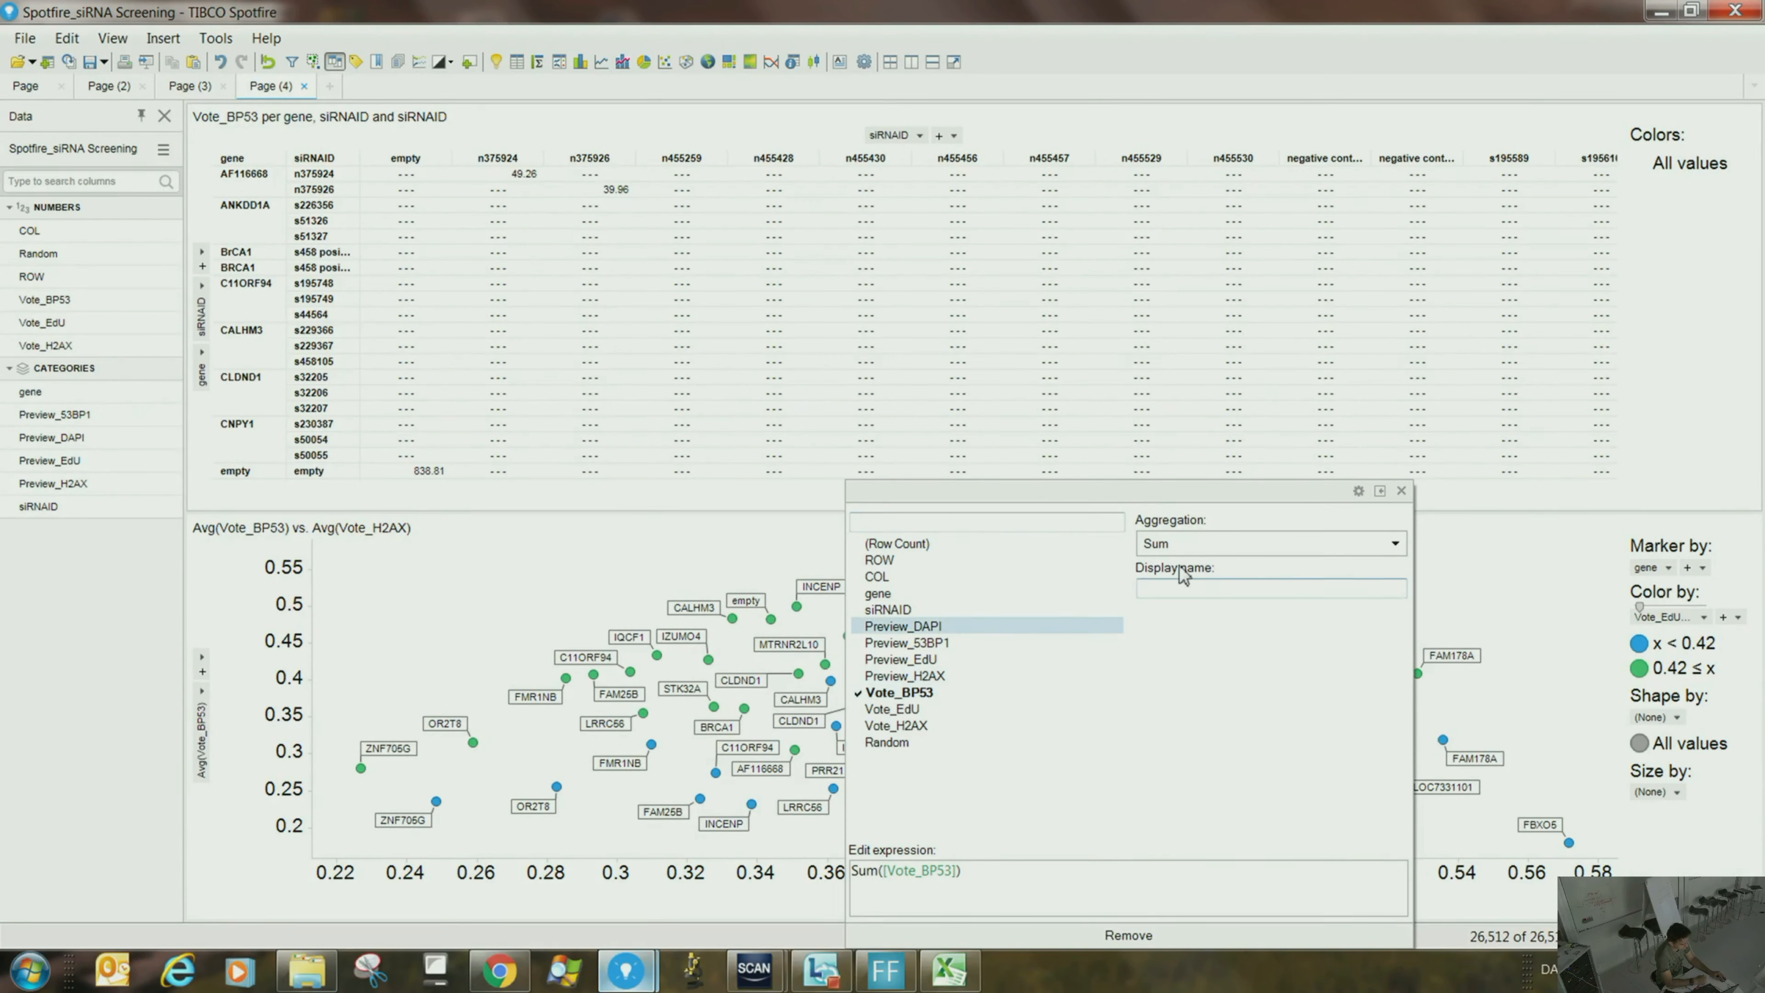
click(1194, 550)
click(1191, 604)
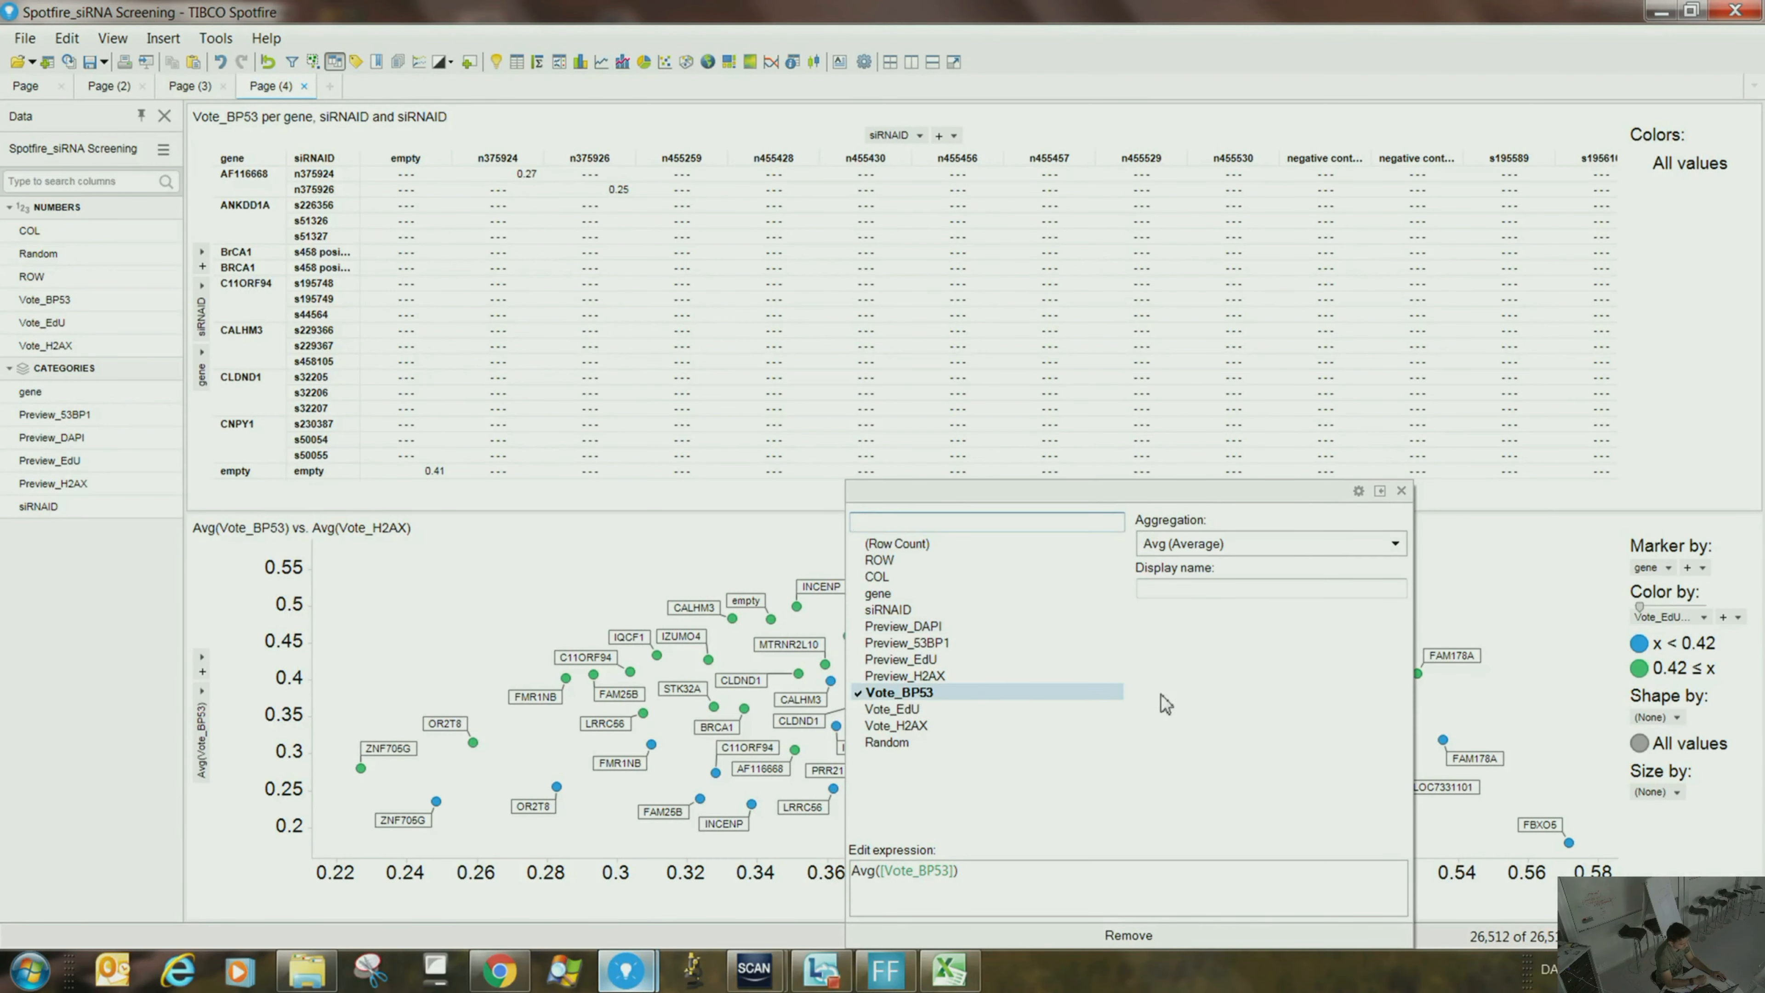
click(581, 556)
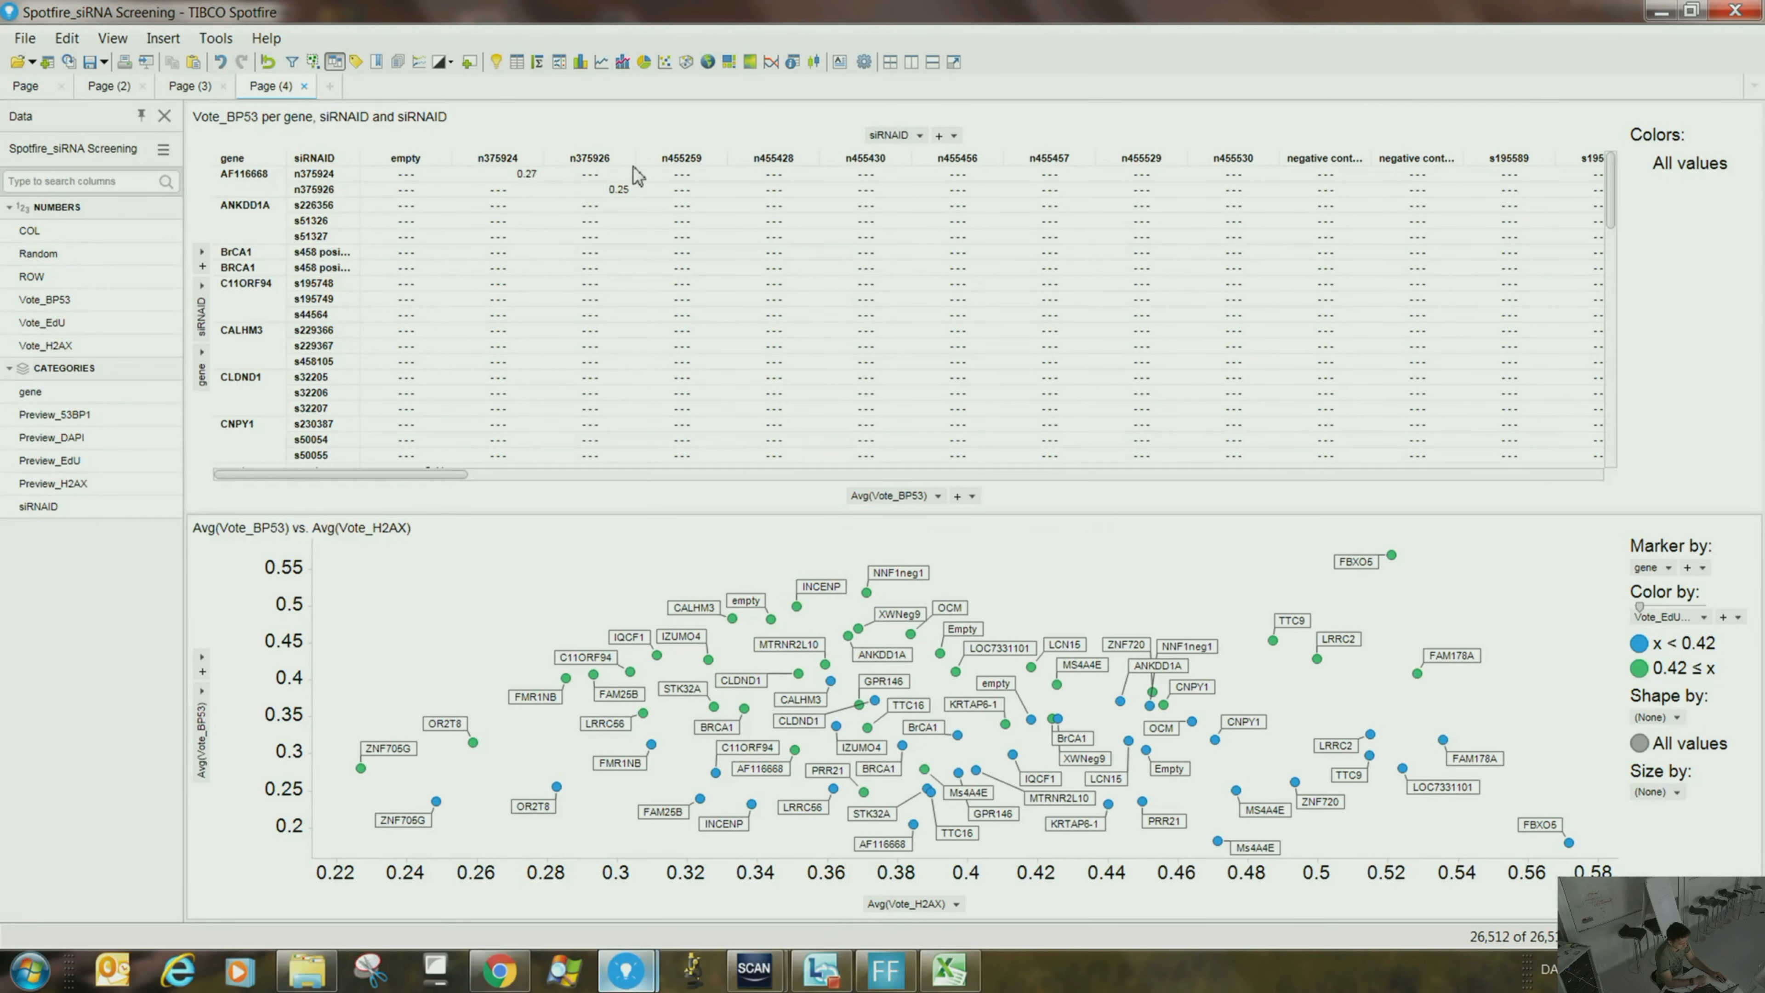
click(919, 134)
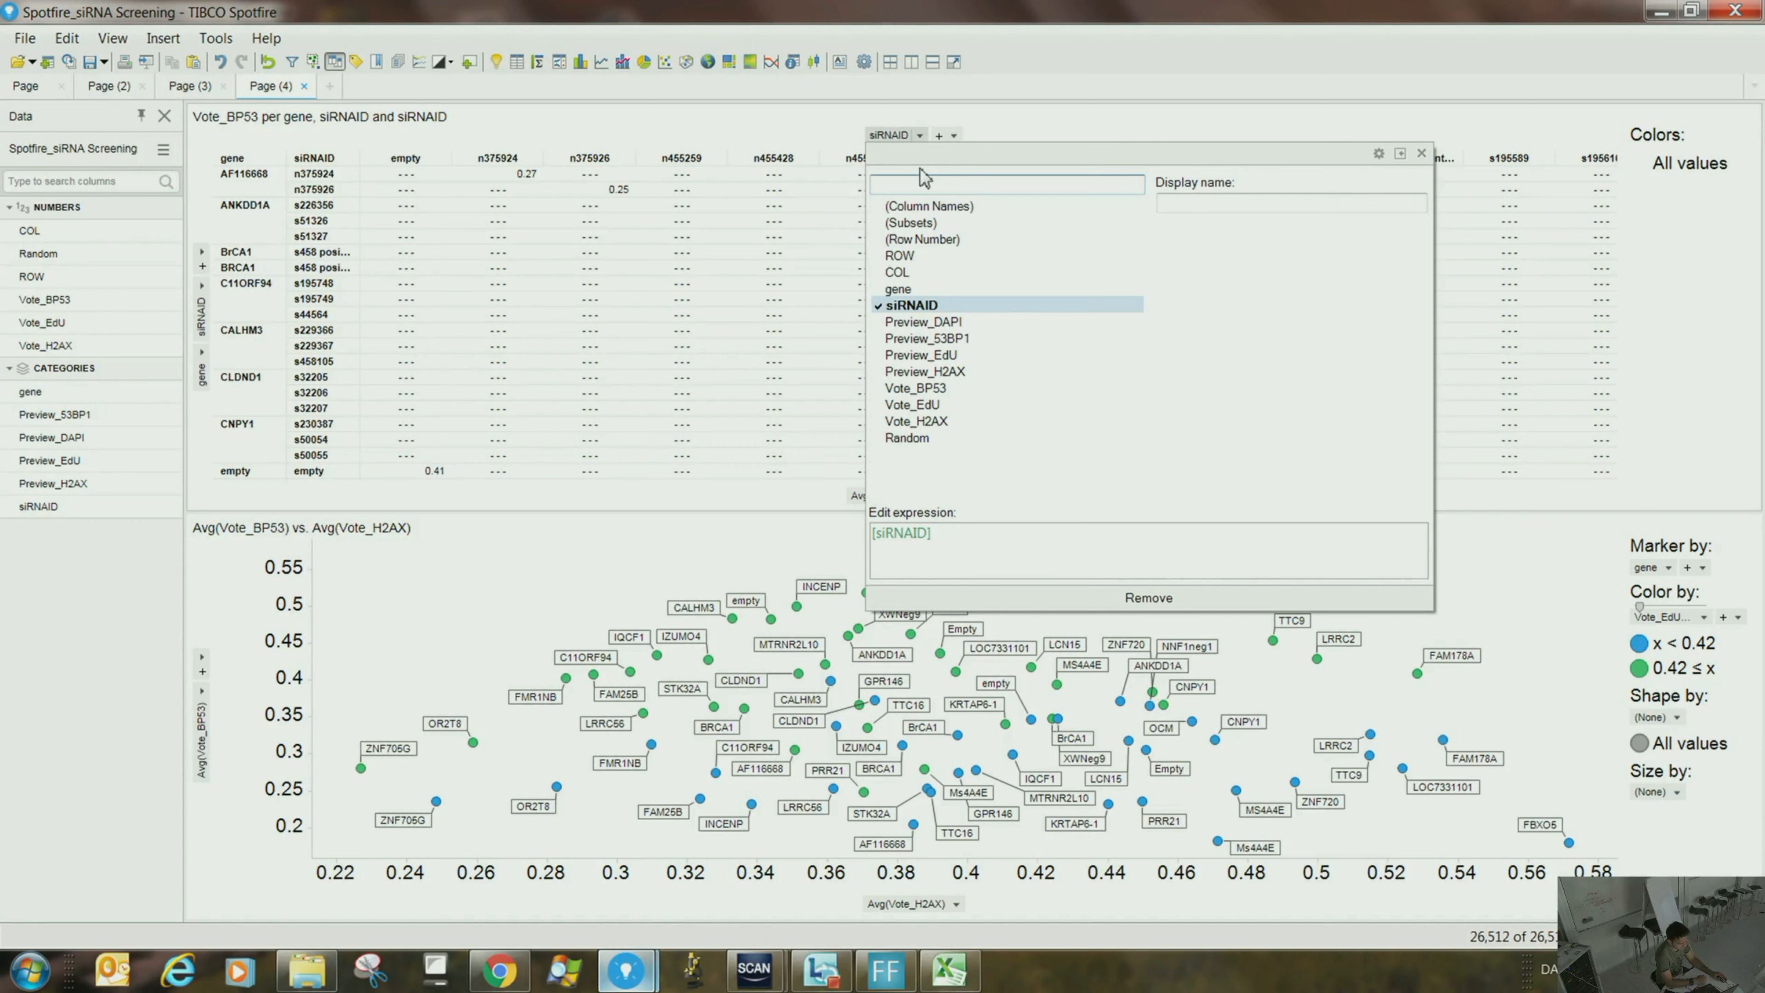
click(1049, 598)
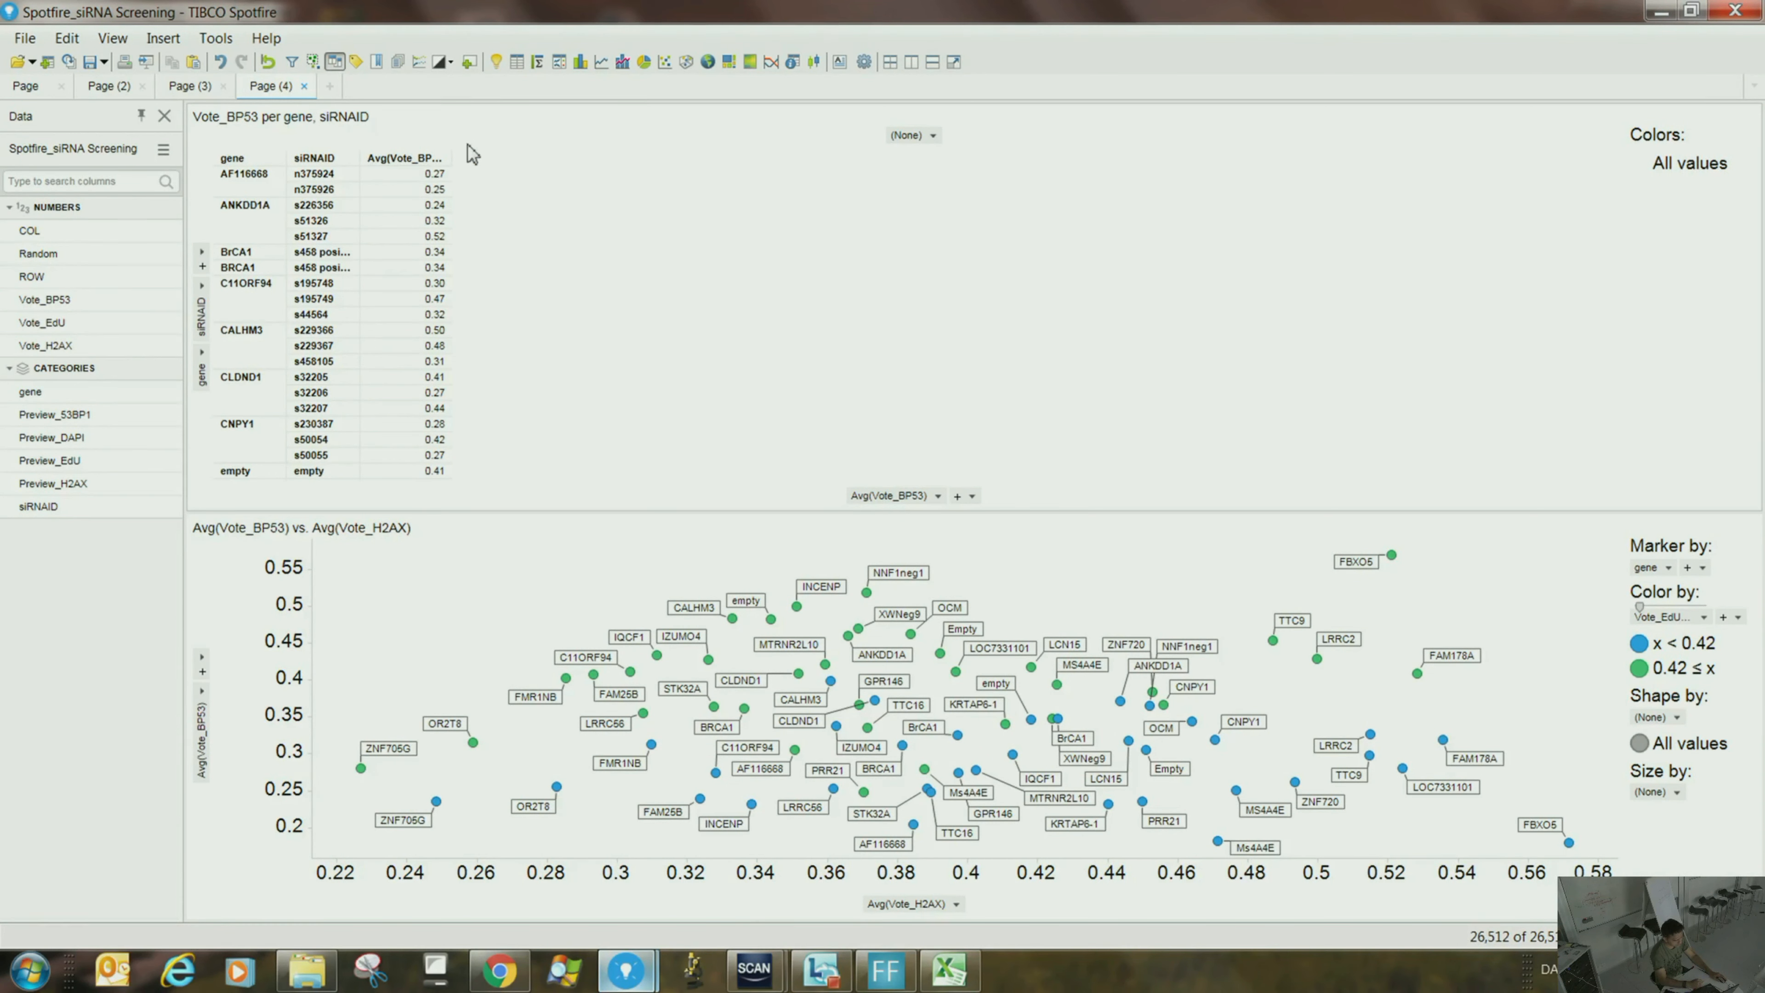
- Sort the cross table by ascending Avg(Vote_BP53) and widen that column until its full heading fits
click(445, 159)
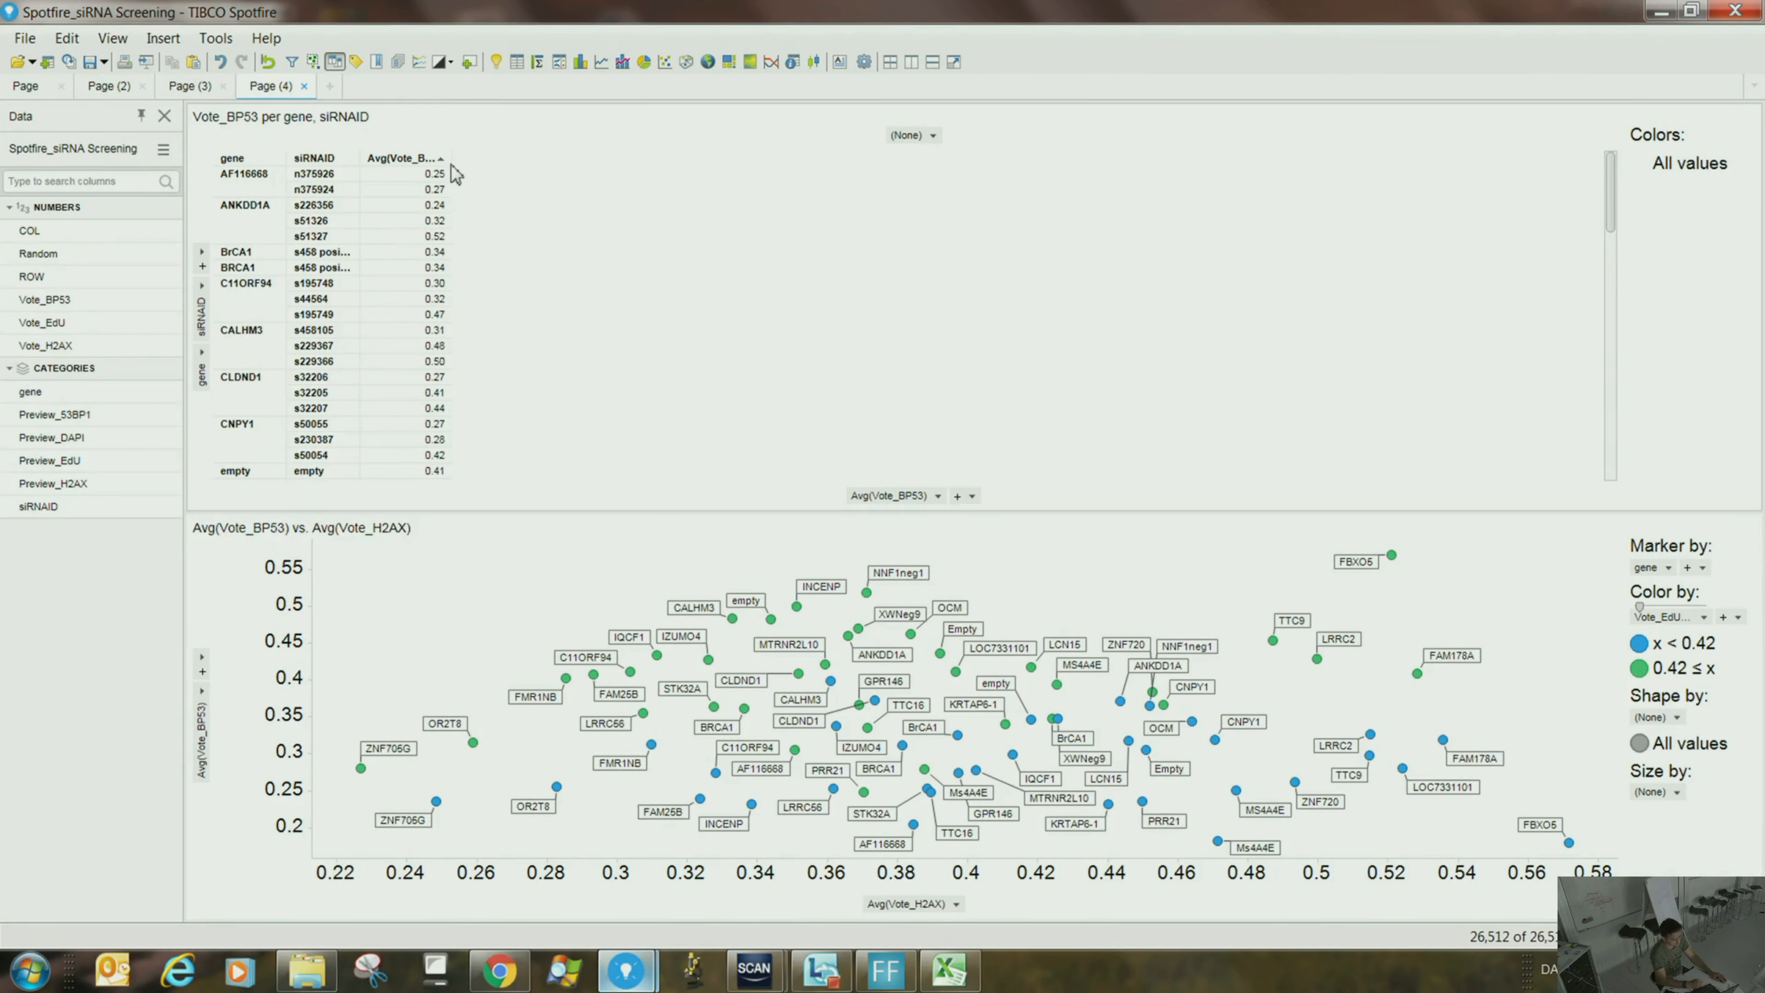
drag(452, 159, 574, 171)
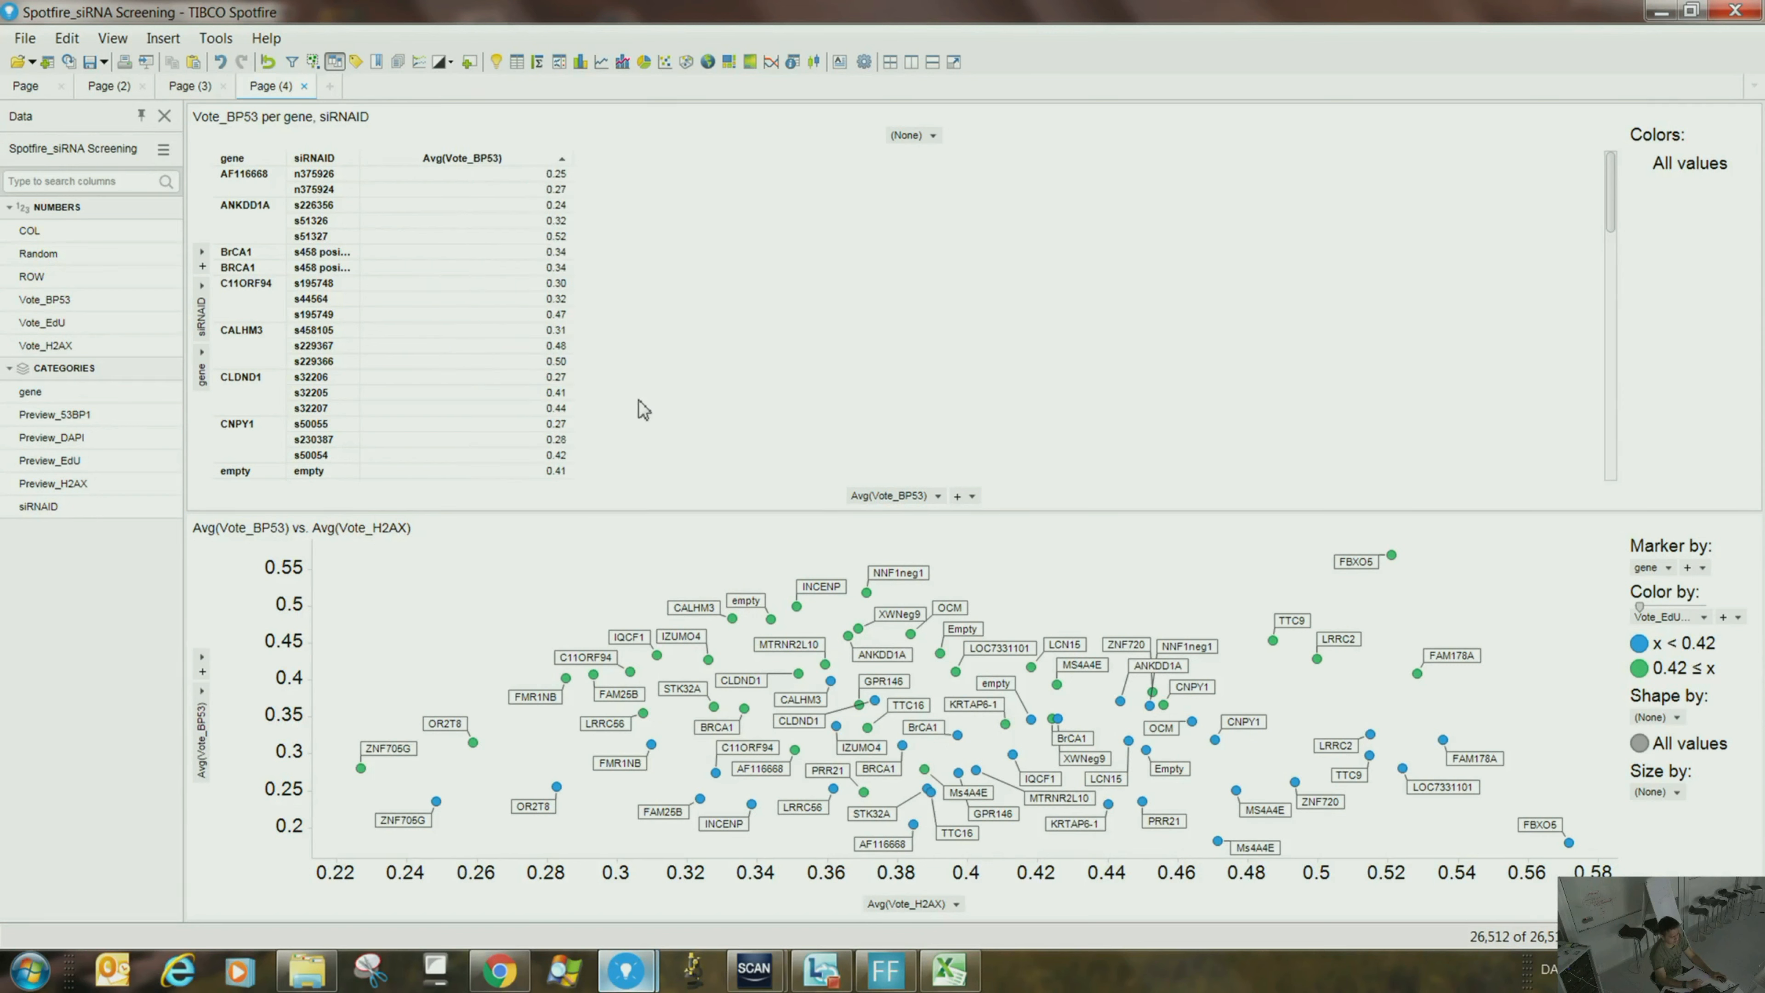
- Add the average of Vote_EdU as a second cell value in the cross table
click(957, 496)
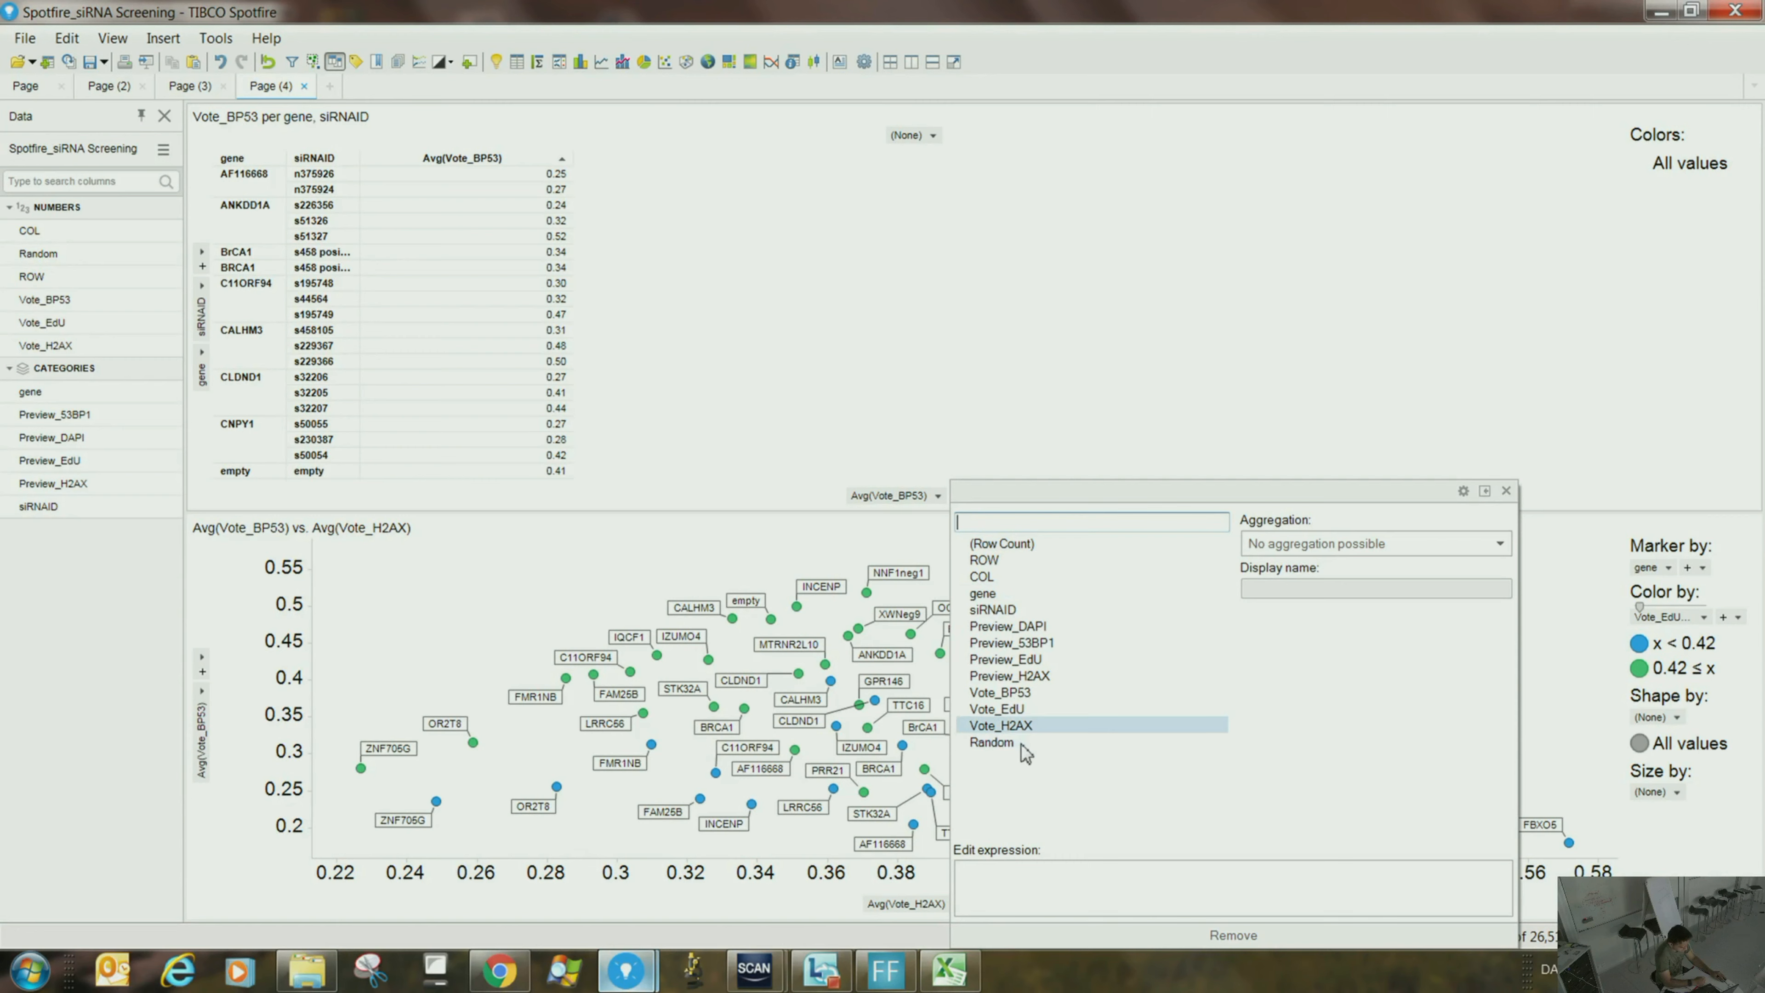
click(1022, 708)
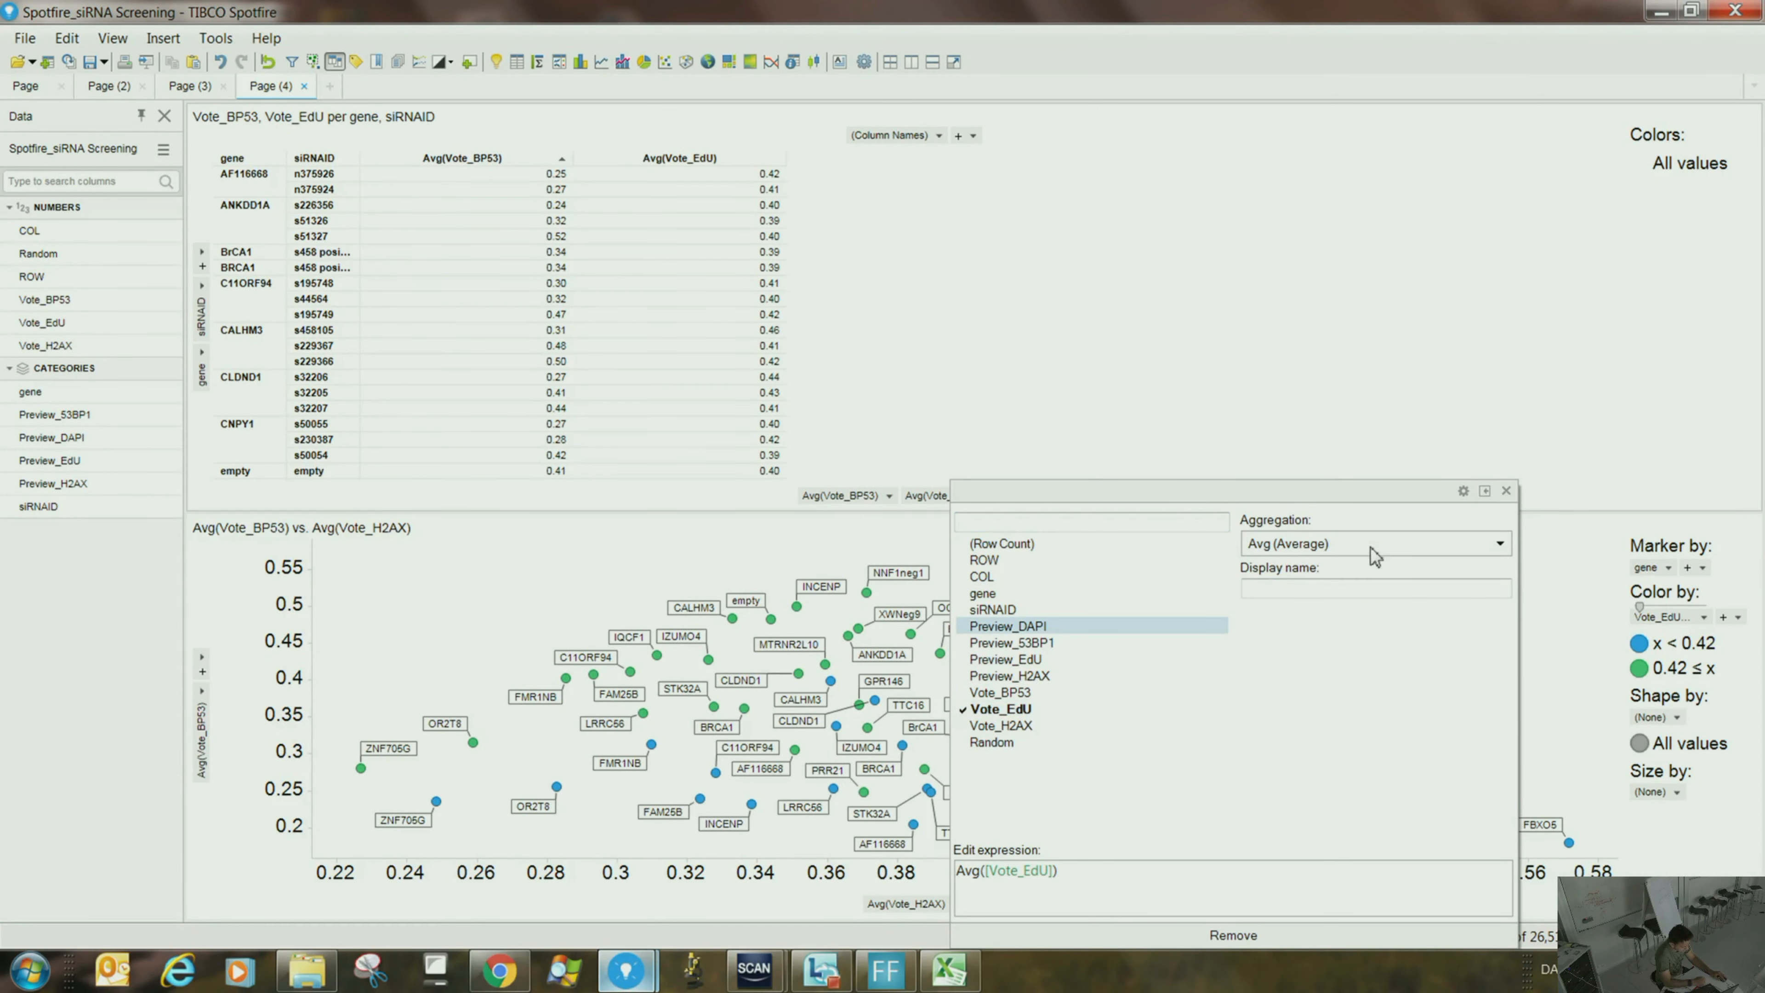
click(1198, 387)
- Add the average of Vote_H2AX as a third cell value in the cross table
click(1005, 497)
click(1086, 677)
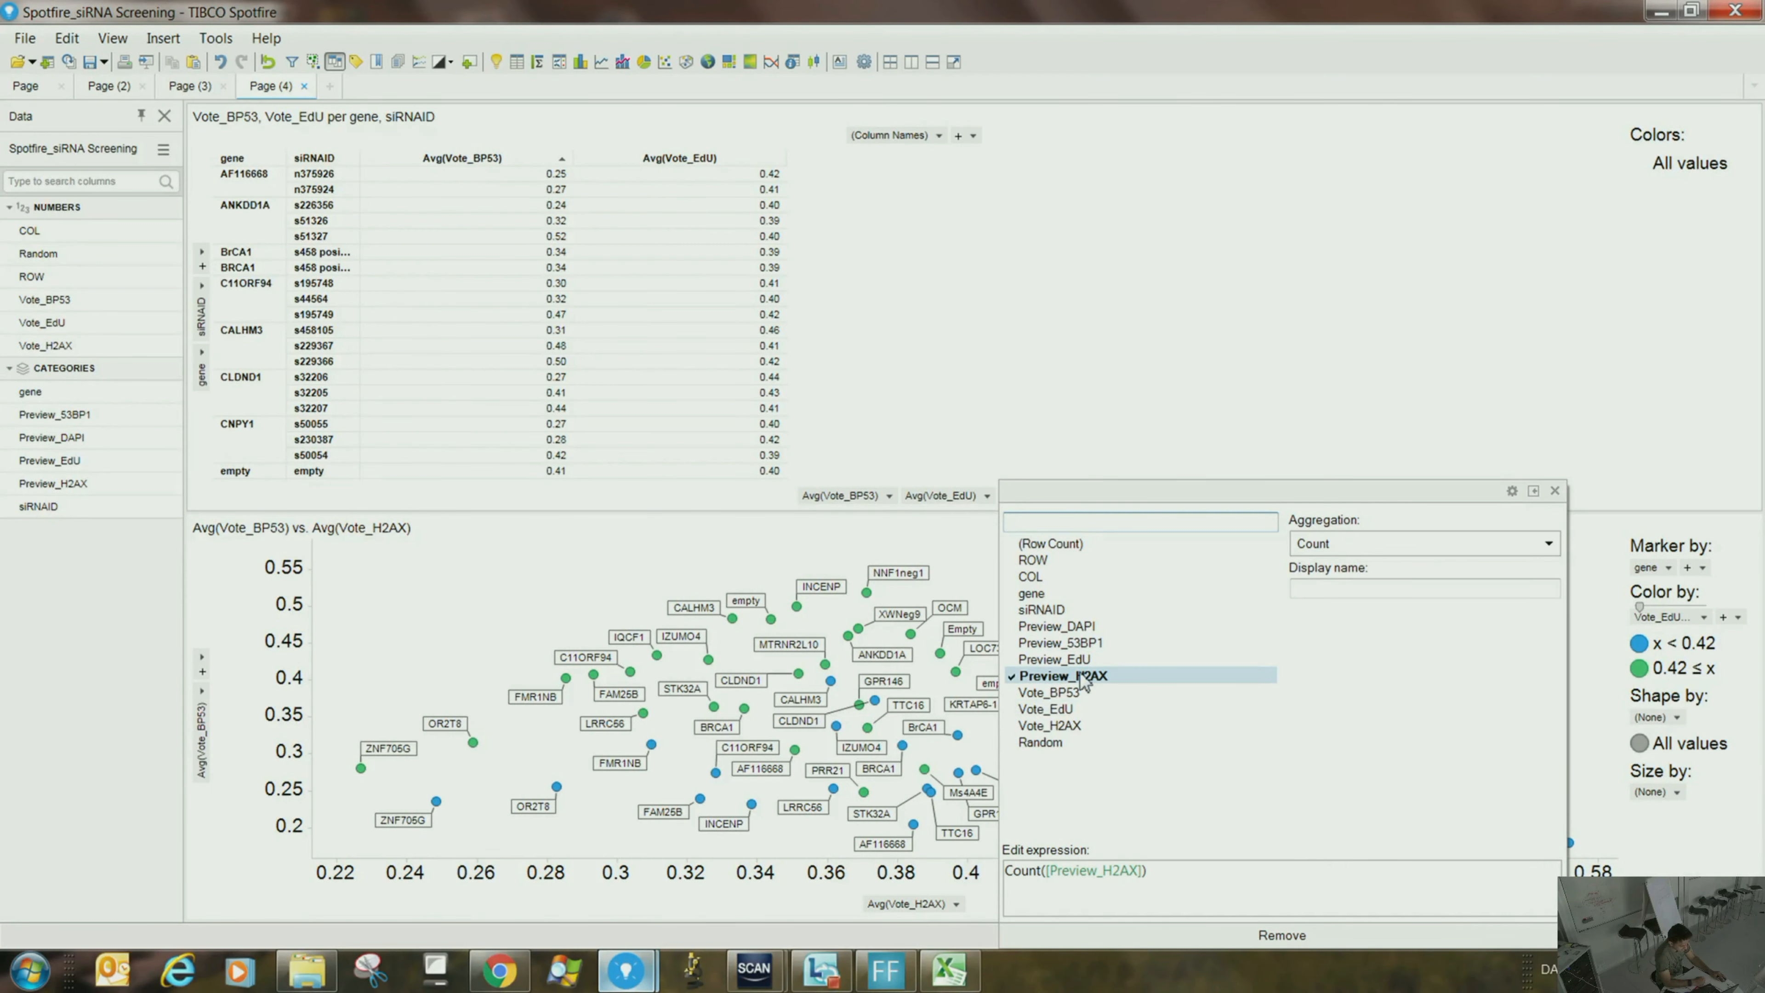
click(1289, 406)
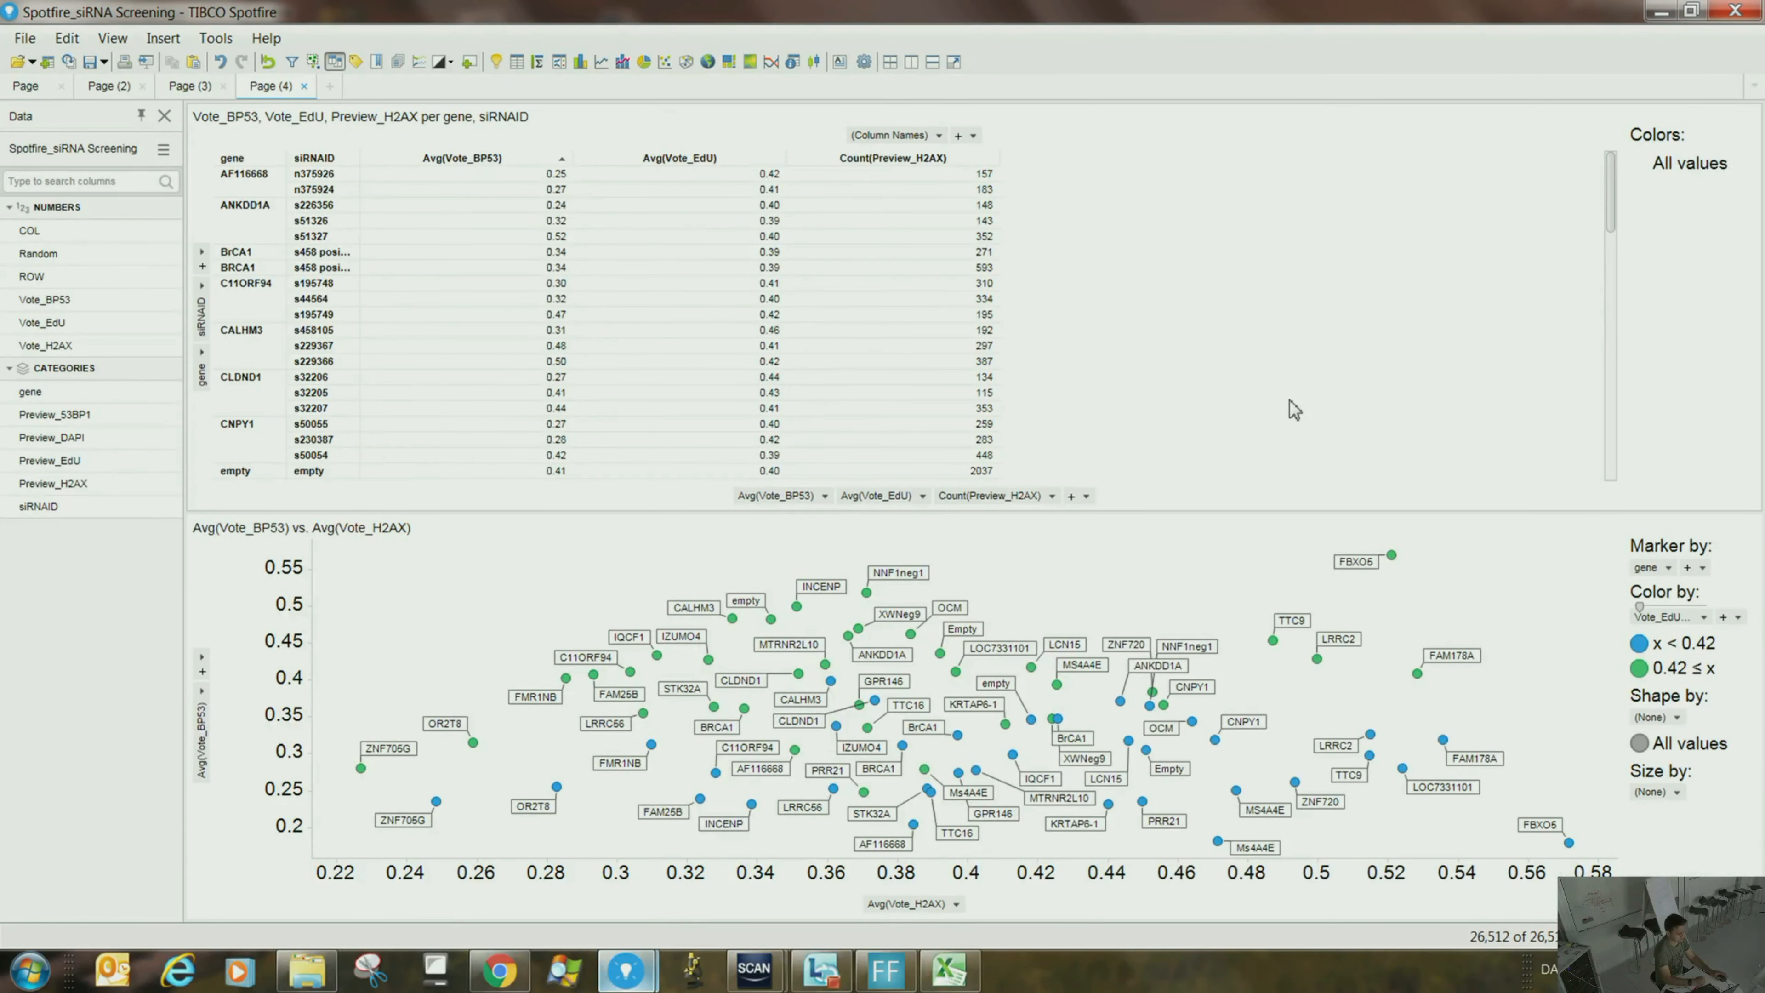
click(1051, 498)
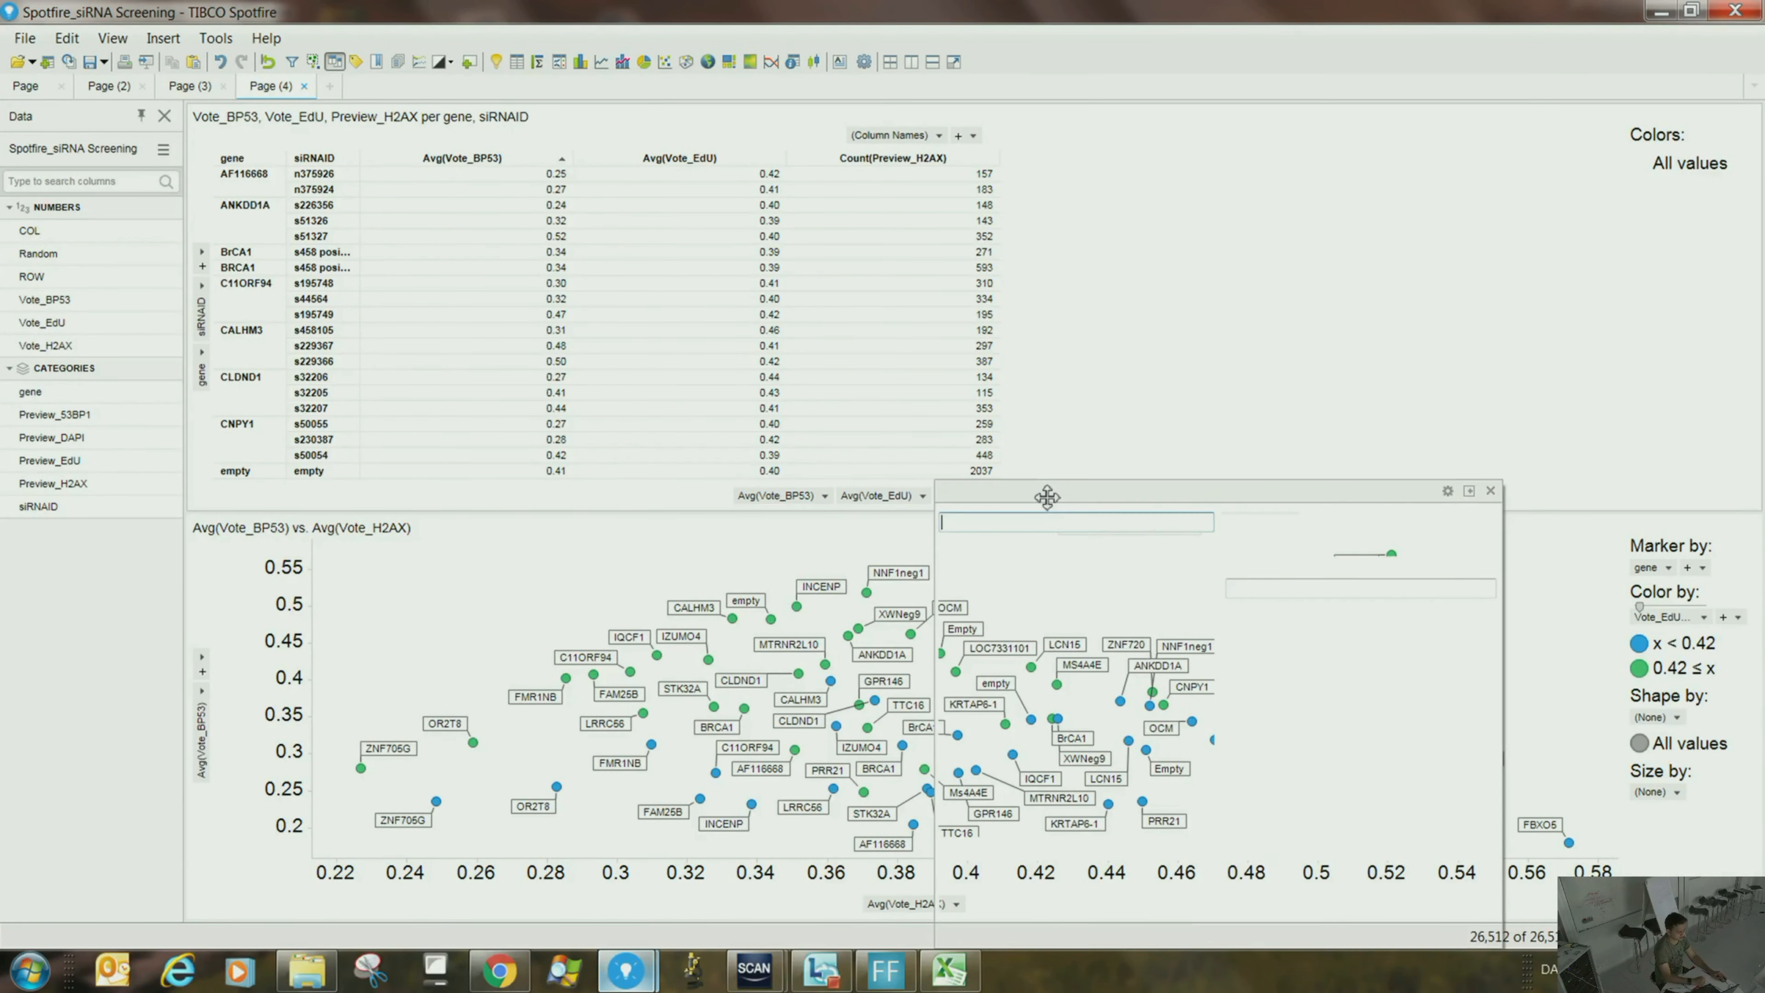
click(1294, 543)
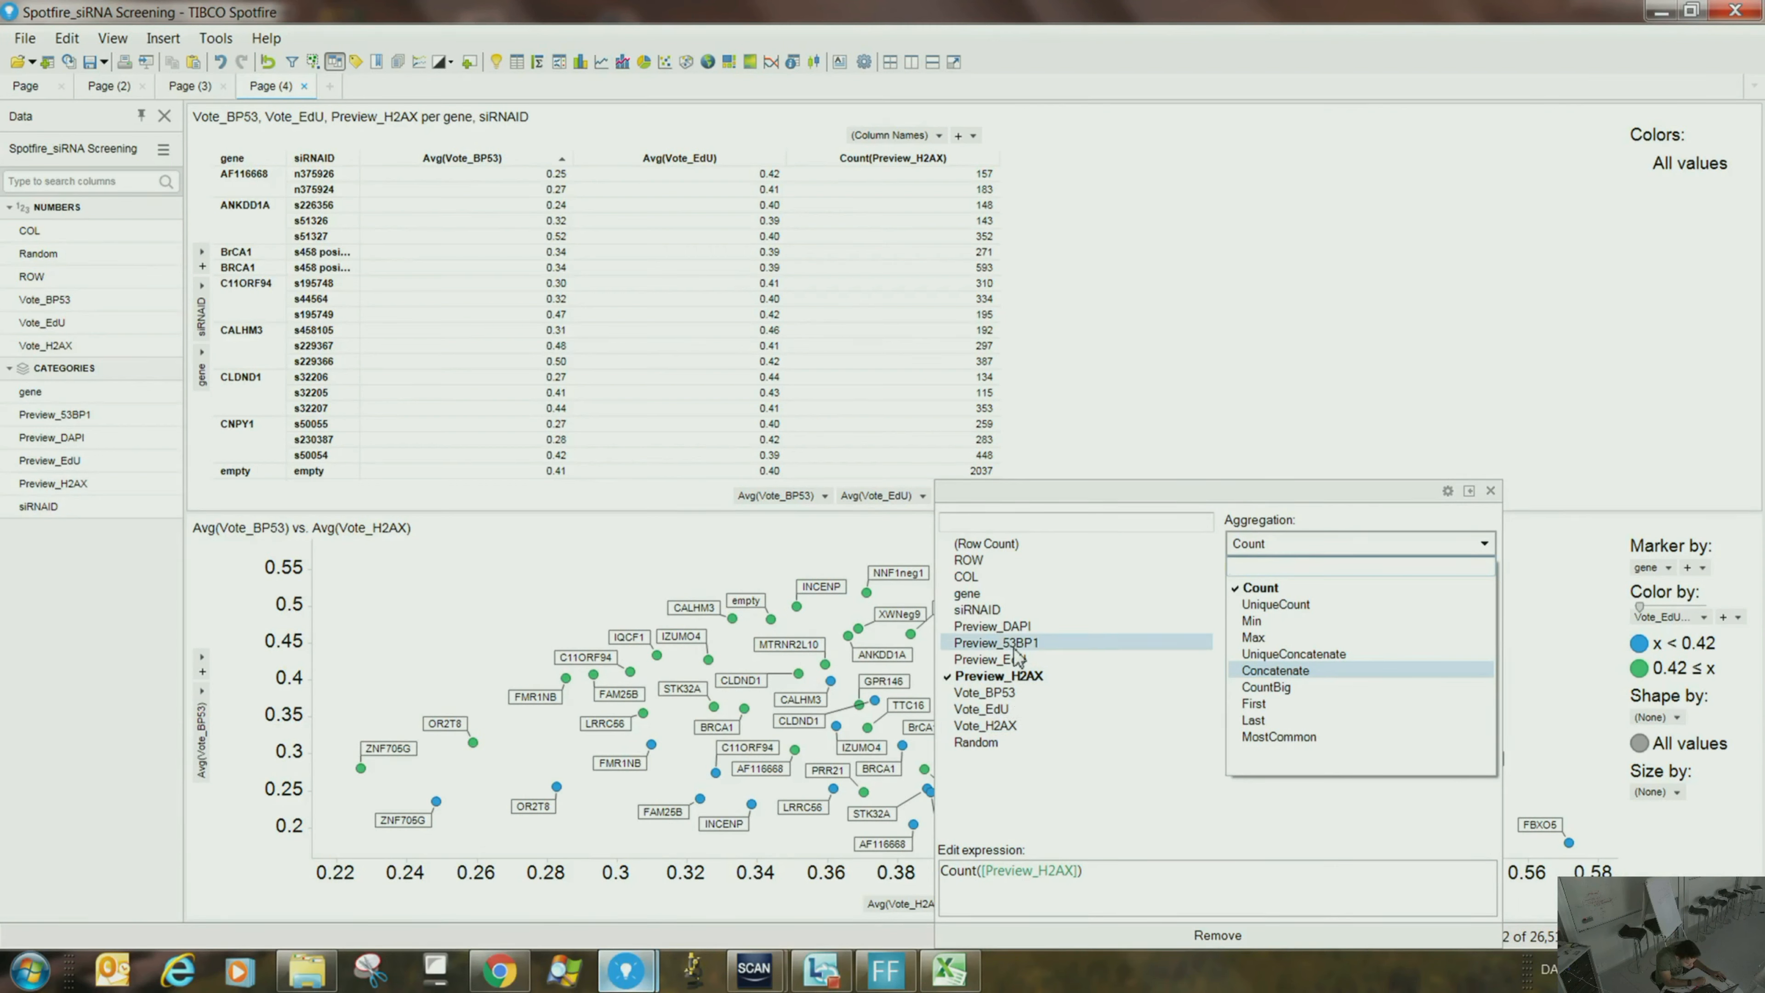
click(1014, 726)
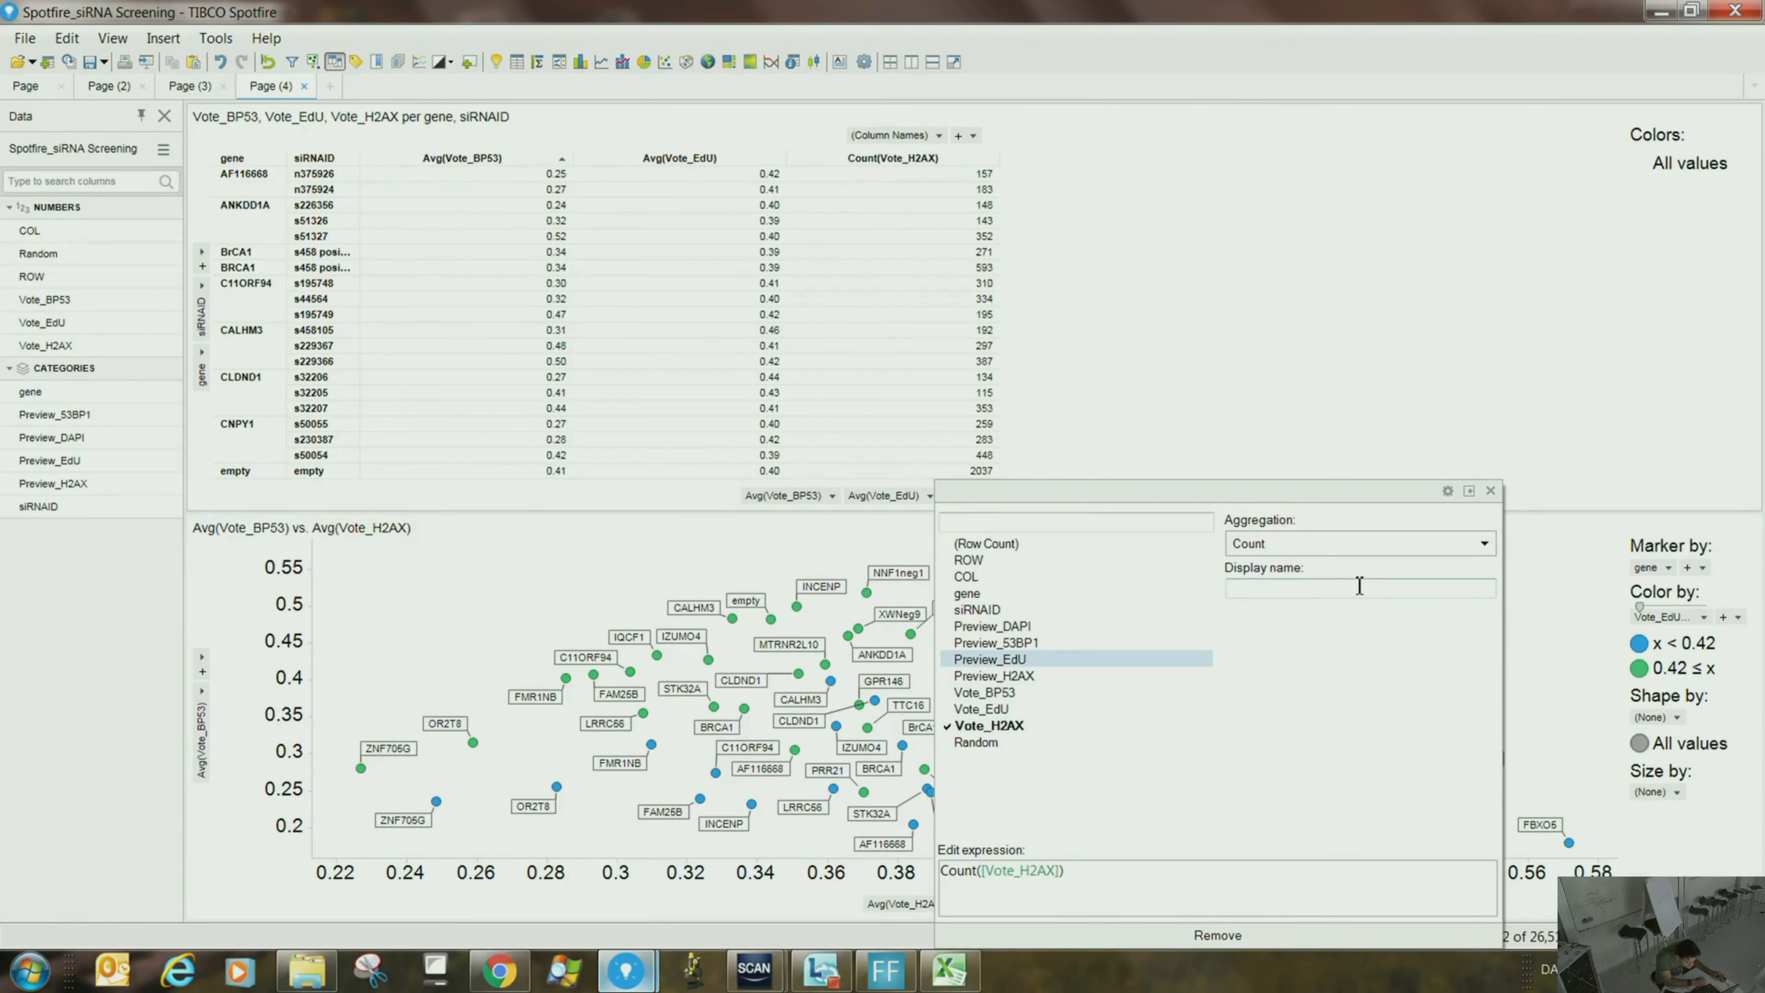
click(1348, 544)
click(1275, 602)
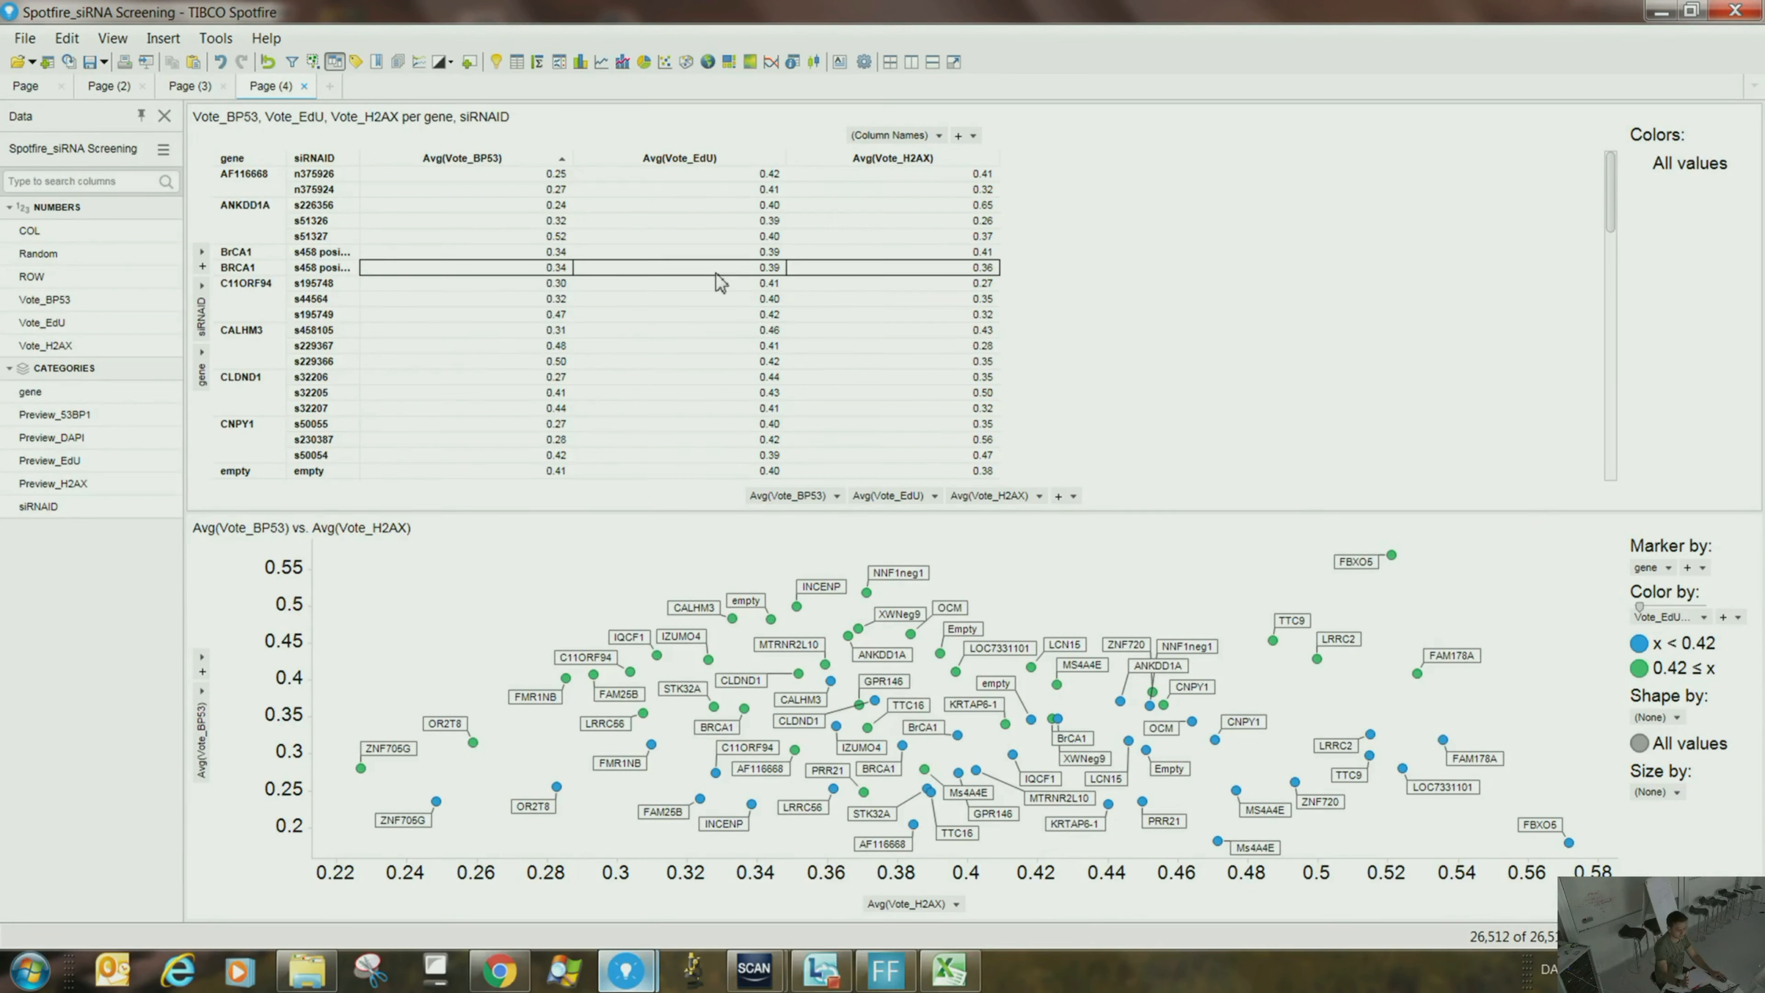
- Clear the Avg(Vote_BP53) sorting and sort the cross table by ascending Avg(Vote_H2AX)
click(554, 164)
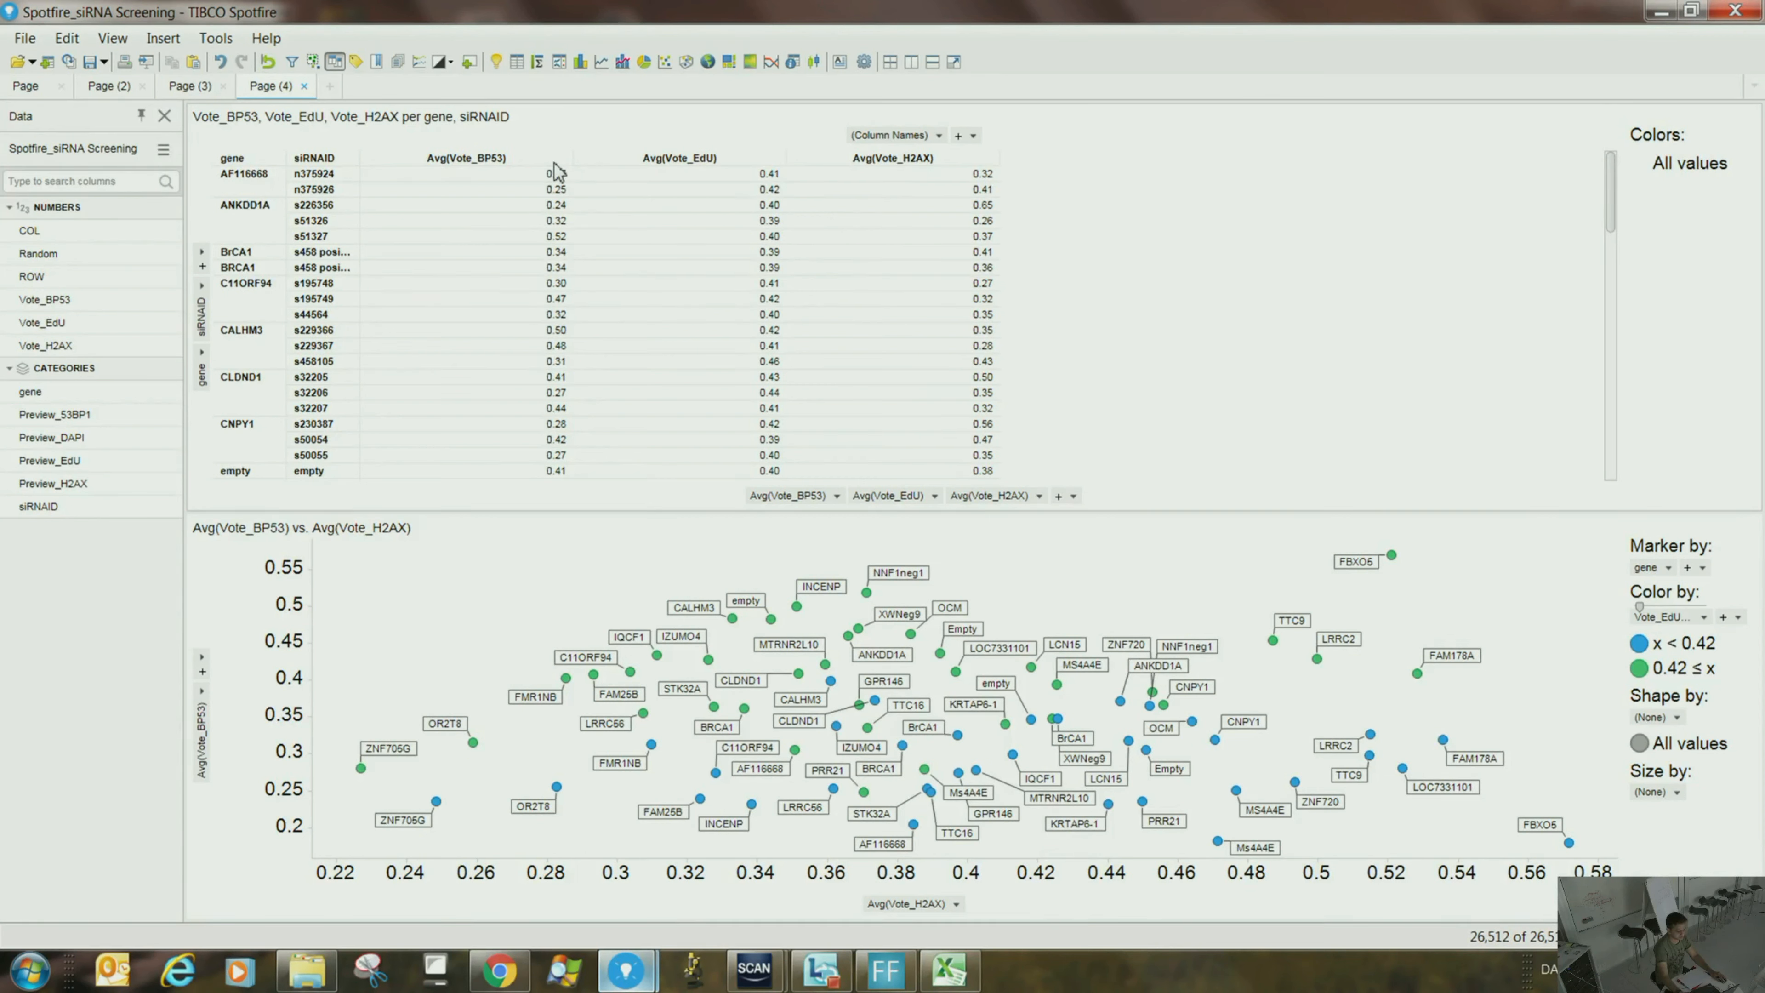
click(559, 165)
click(559, 166)
click(982, 166)
click(987, 170)
click(995, 161)
click(983, 189)
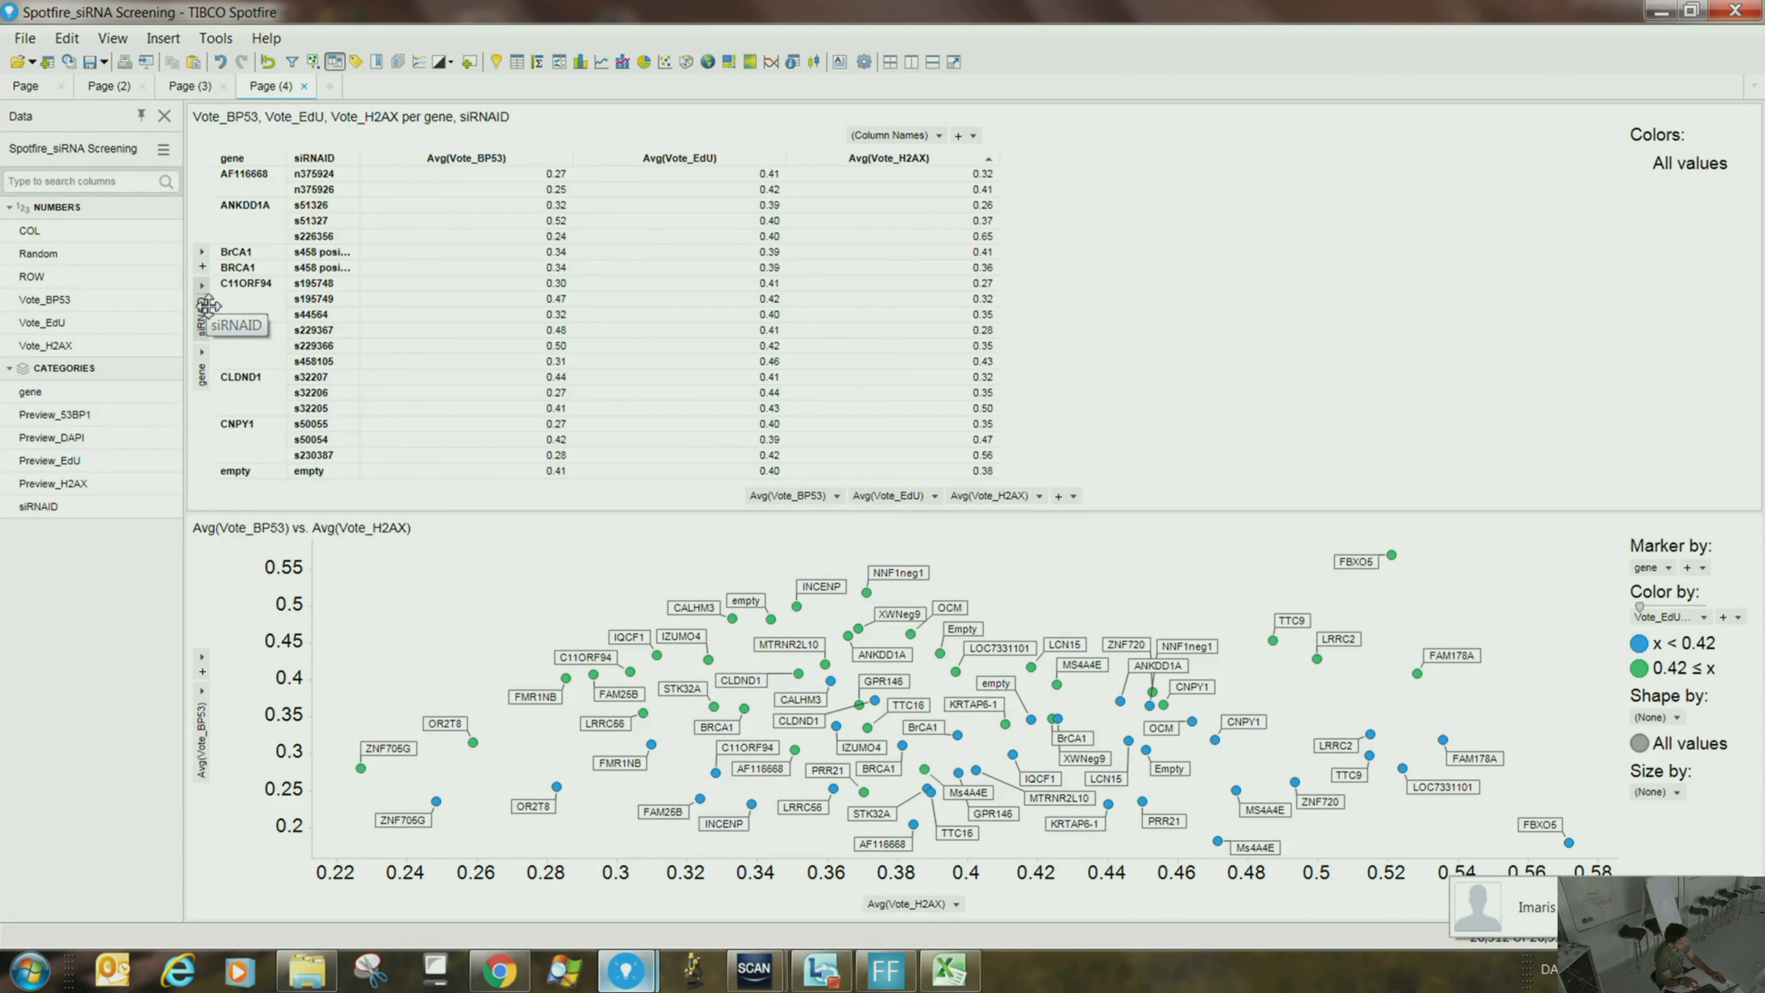
- Remove gene from the cross table's vertical axis and sort the siRNAs by descending Avg(Vote_H2AX)
click(207, 360)
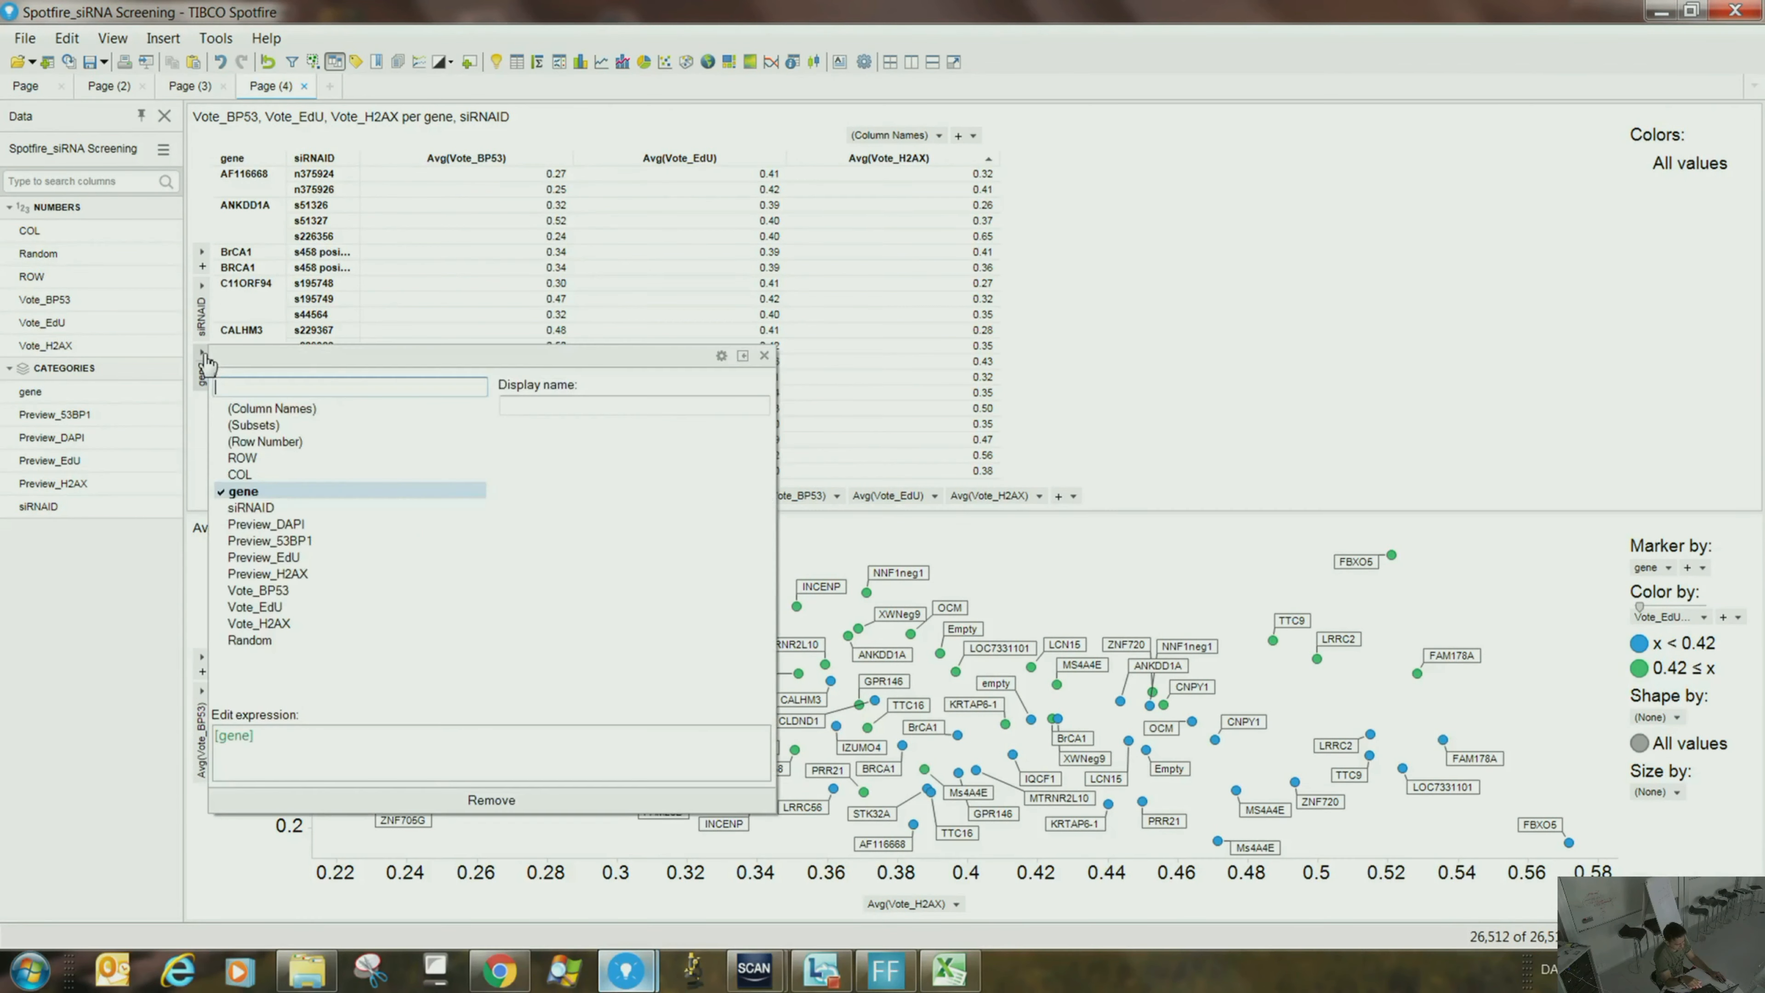
click(335, 803)
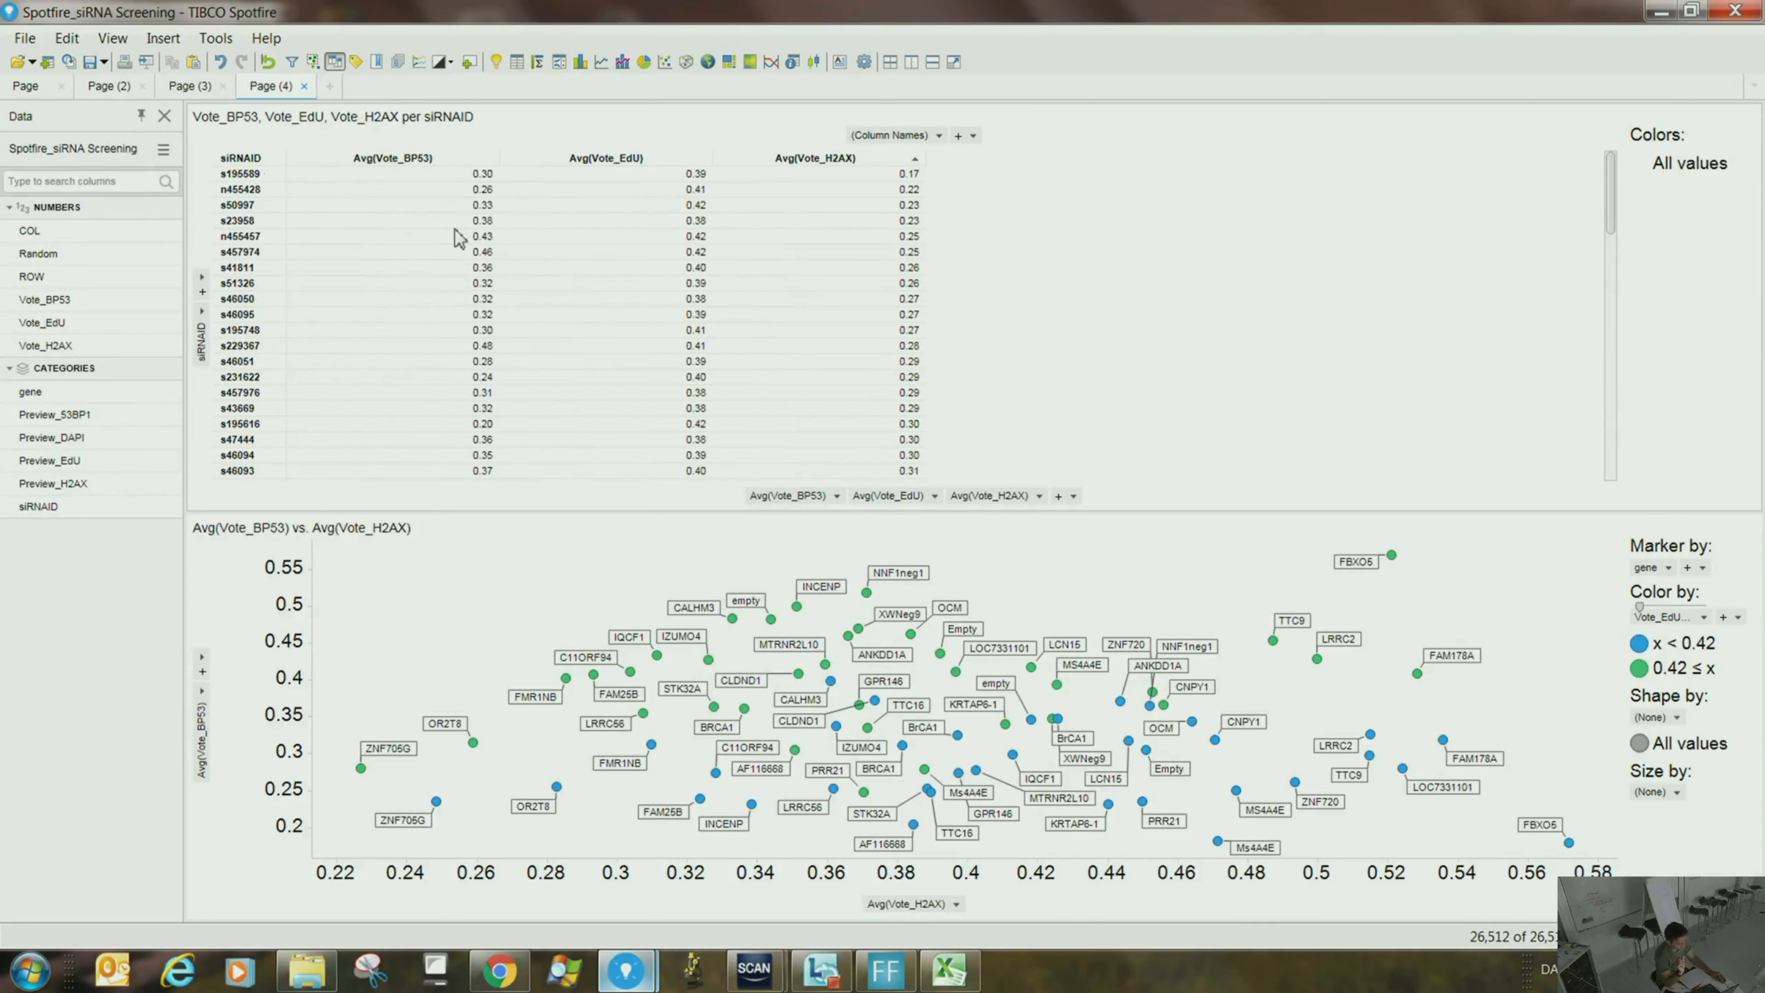
click(916, 158)
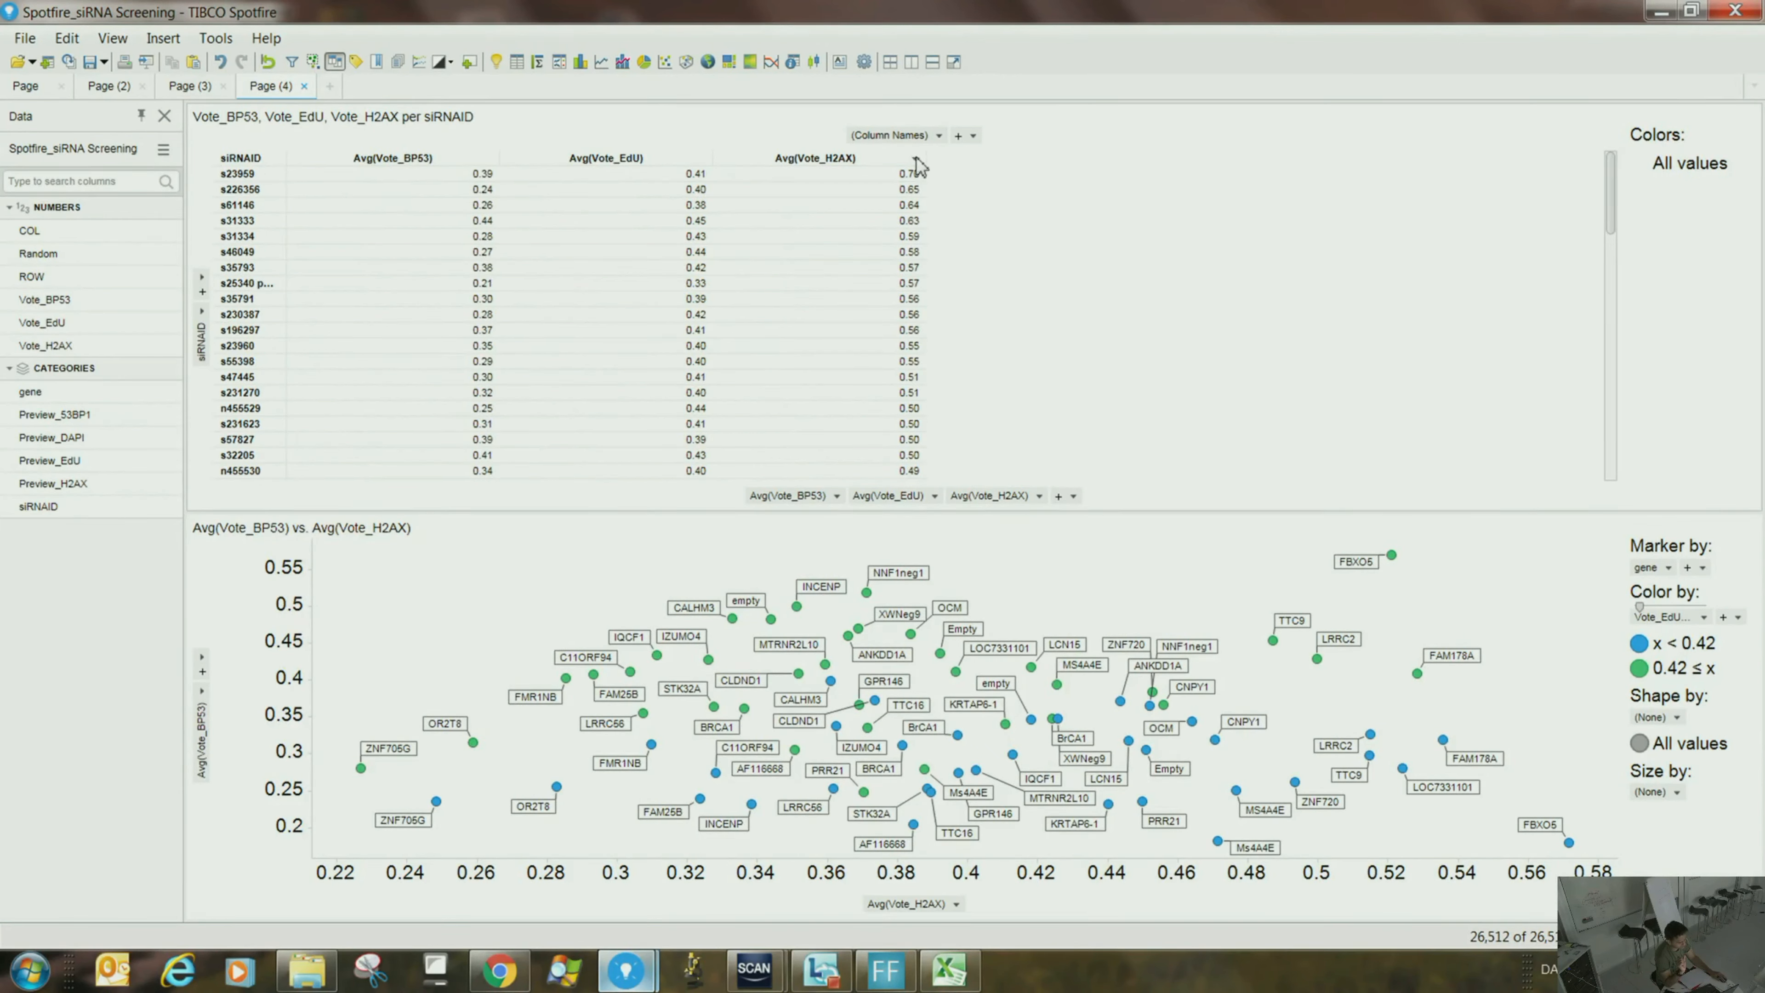
click(916, 159)
click(916, 160)
- Add gene back to the cross table's vertical axis and place it ahead of siRNAID
click(203, 292)
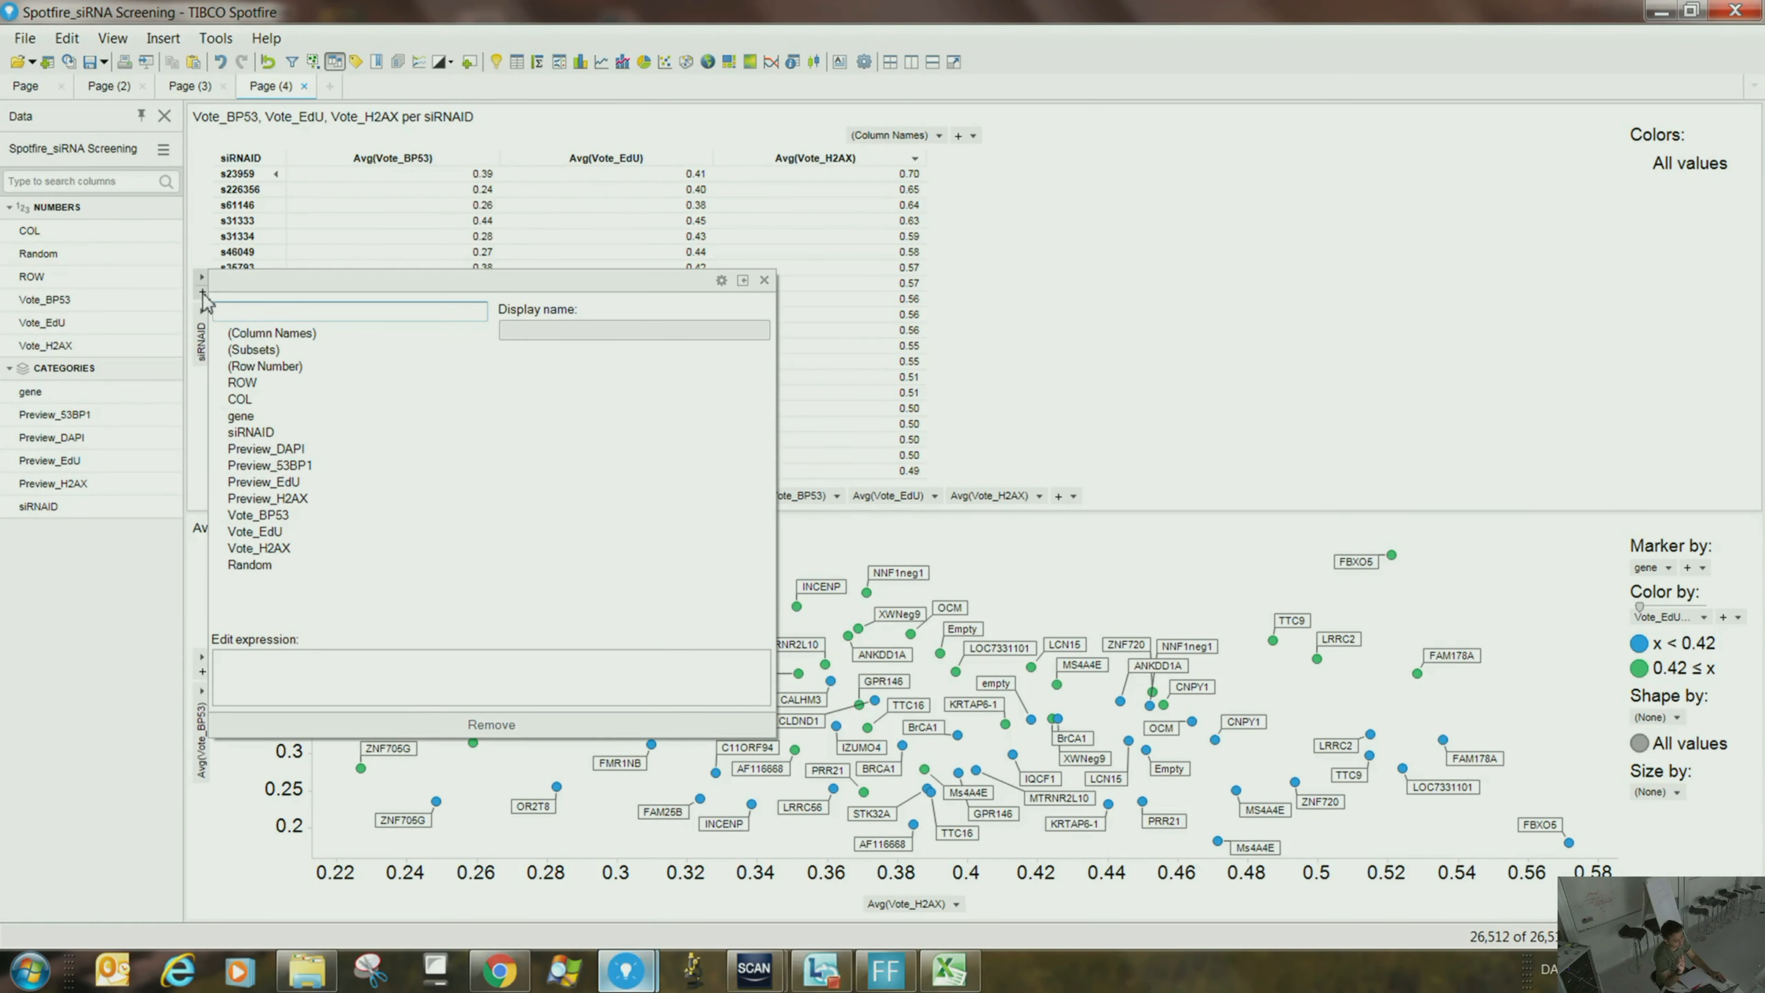
click(247, 416)
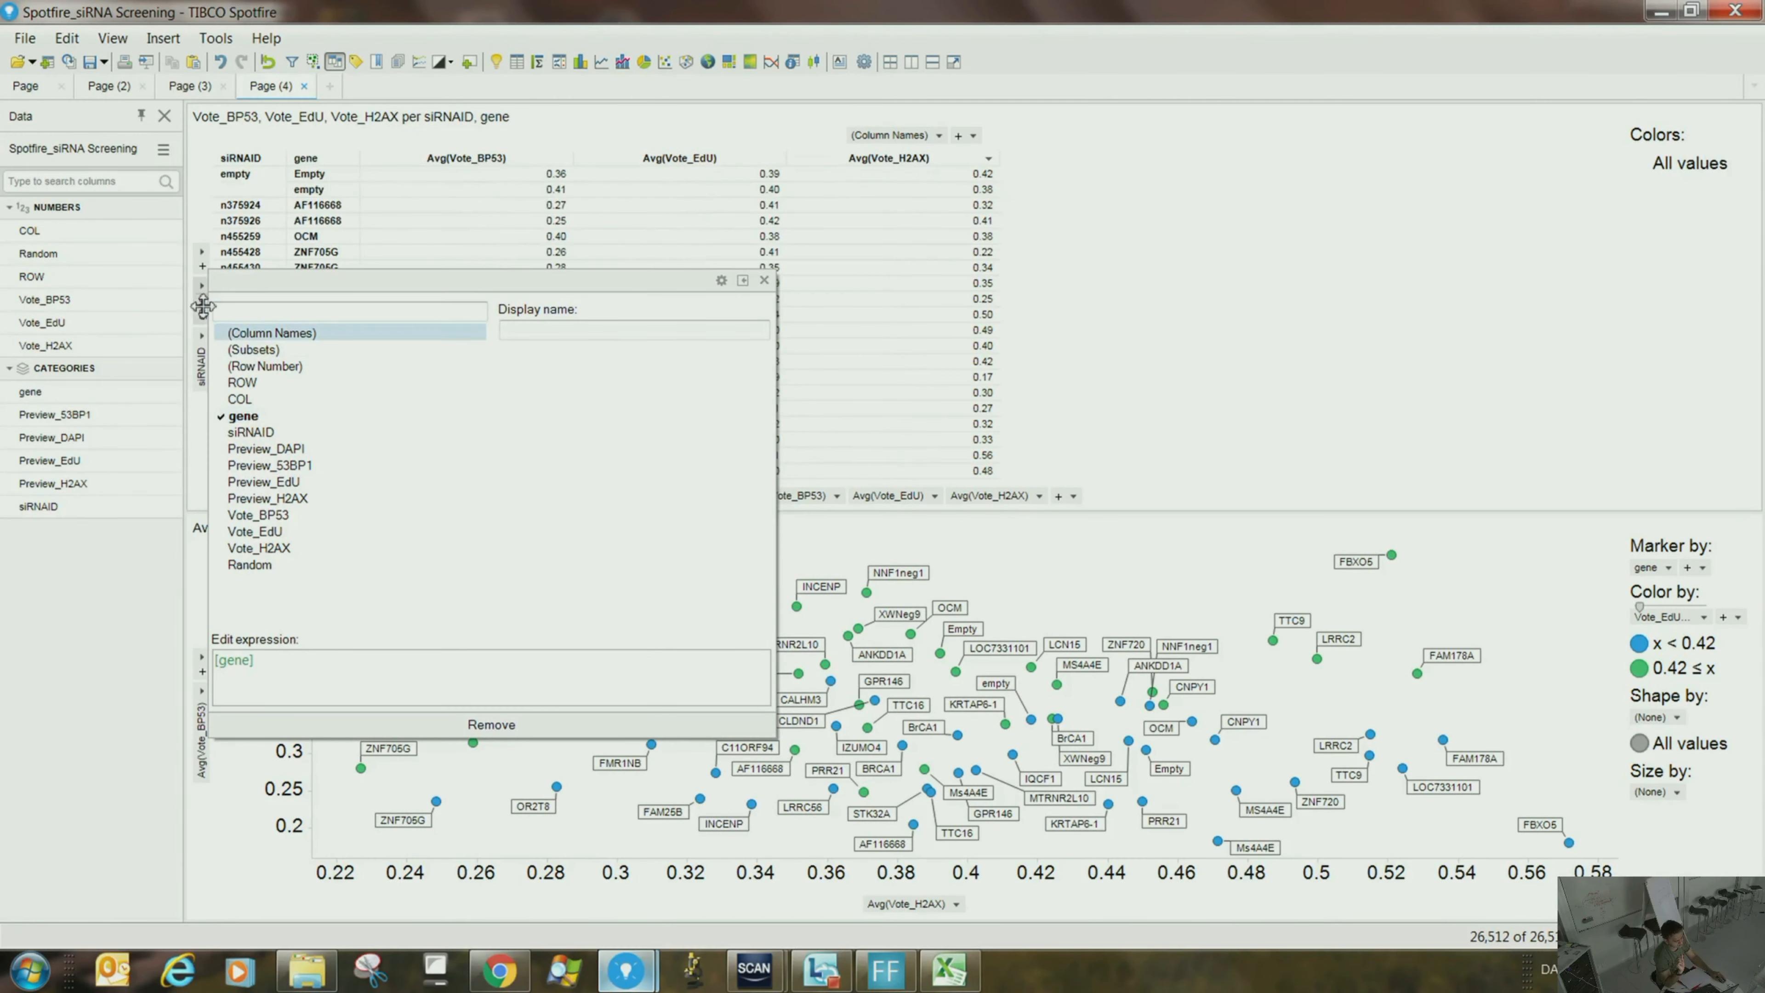
drag(206, 306, 207, 391)
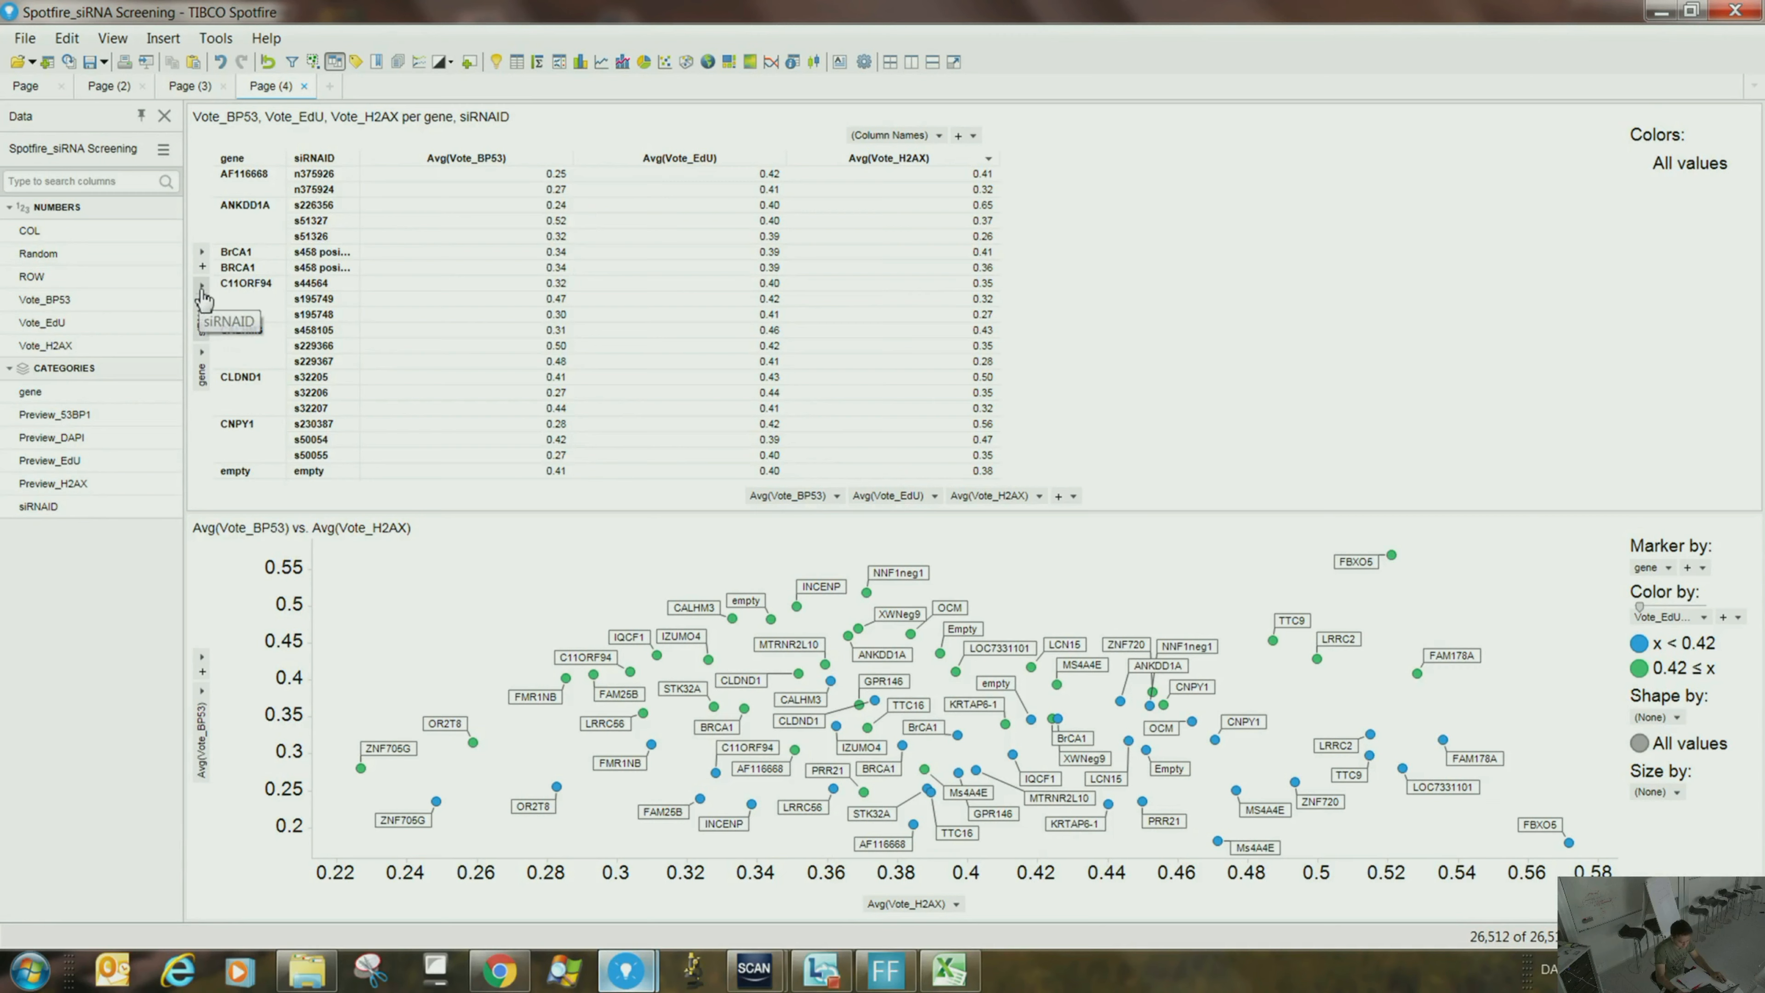
- Remove the re-added gene level from the cross table's vertical axis
click(202, 310)
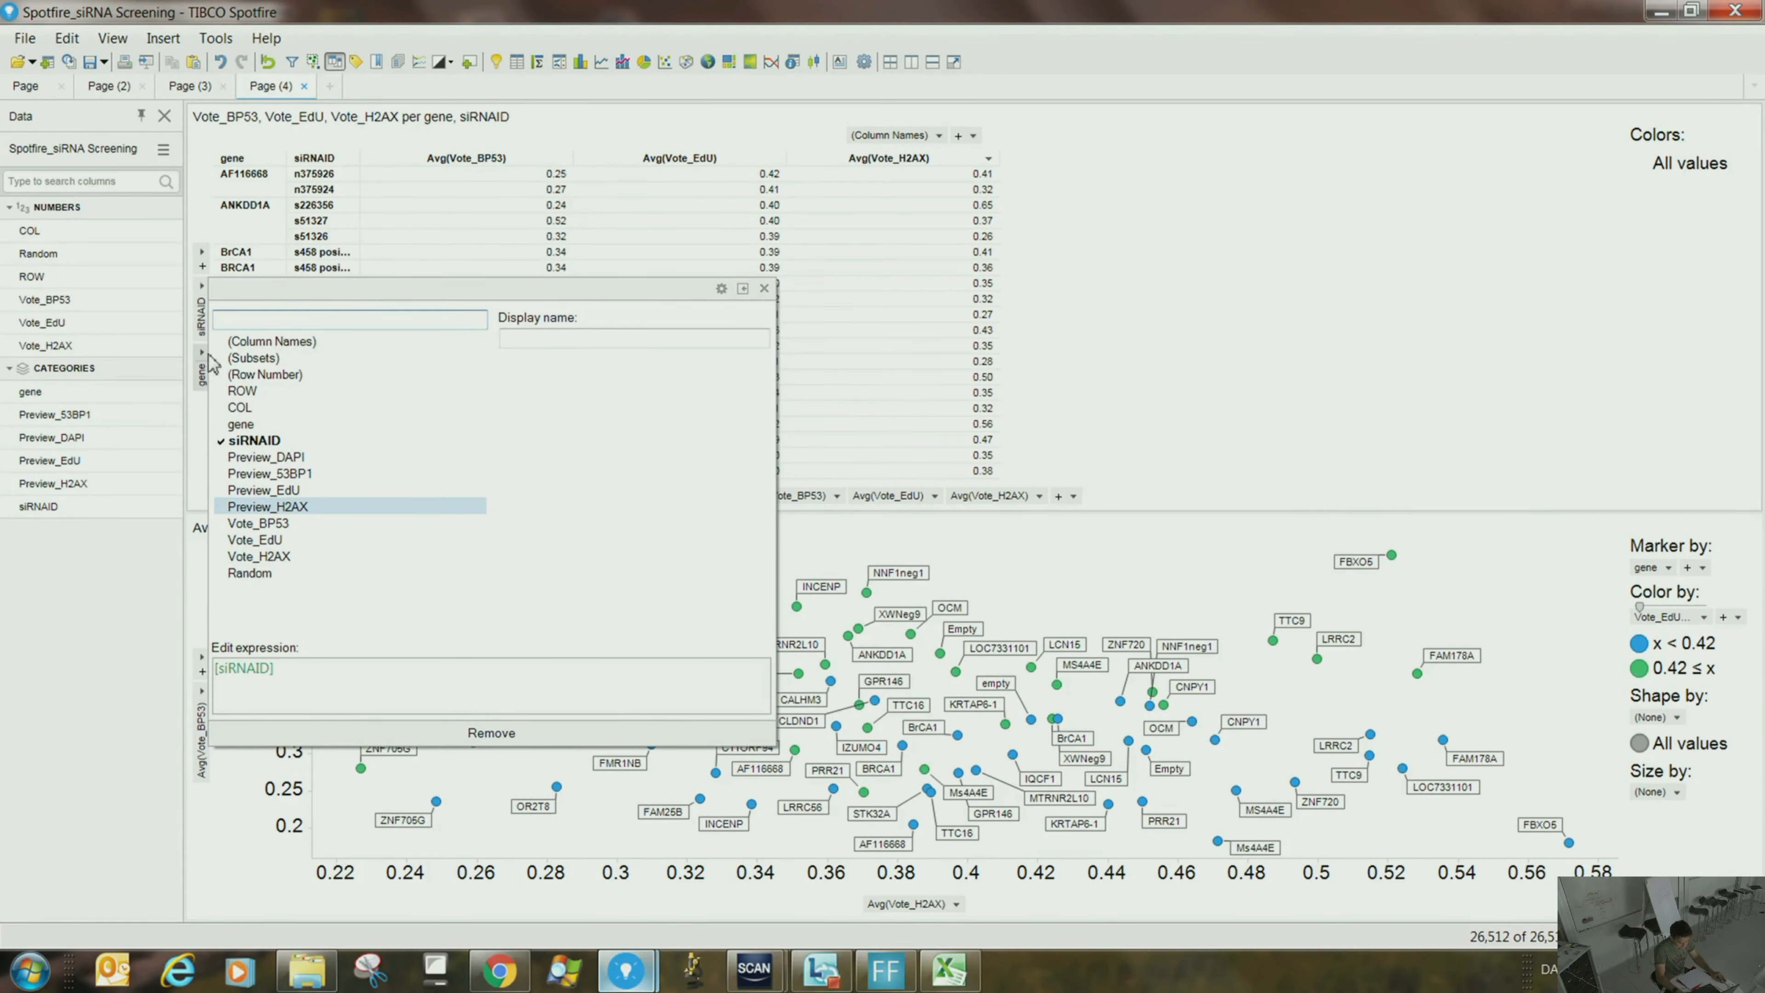
click(202, 371)
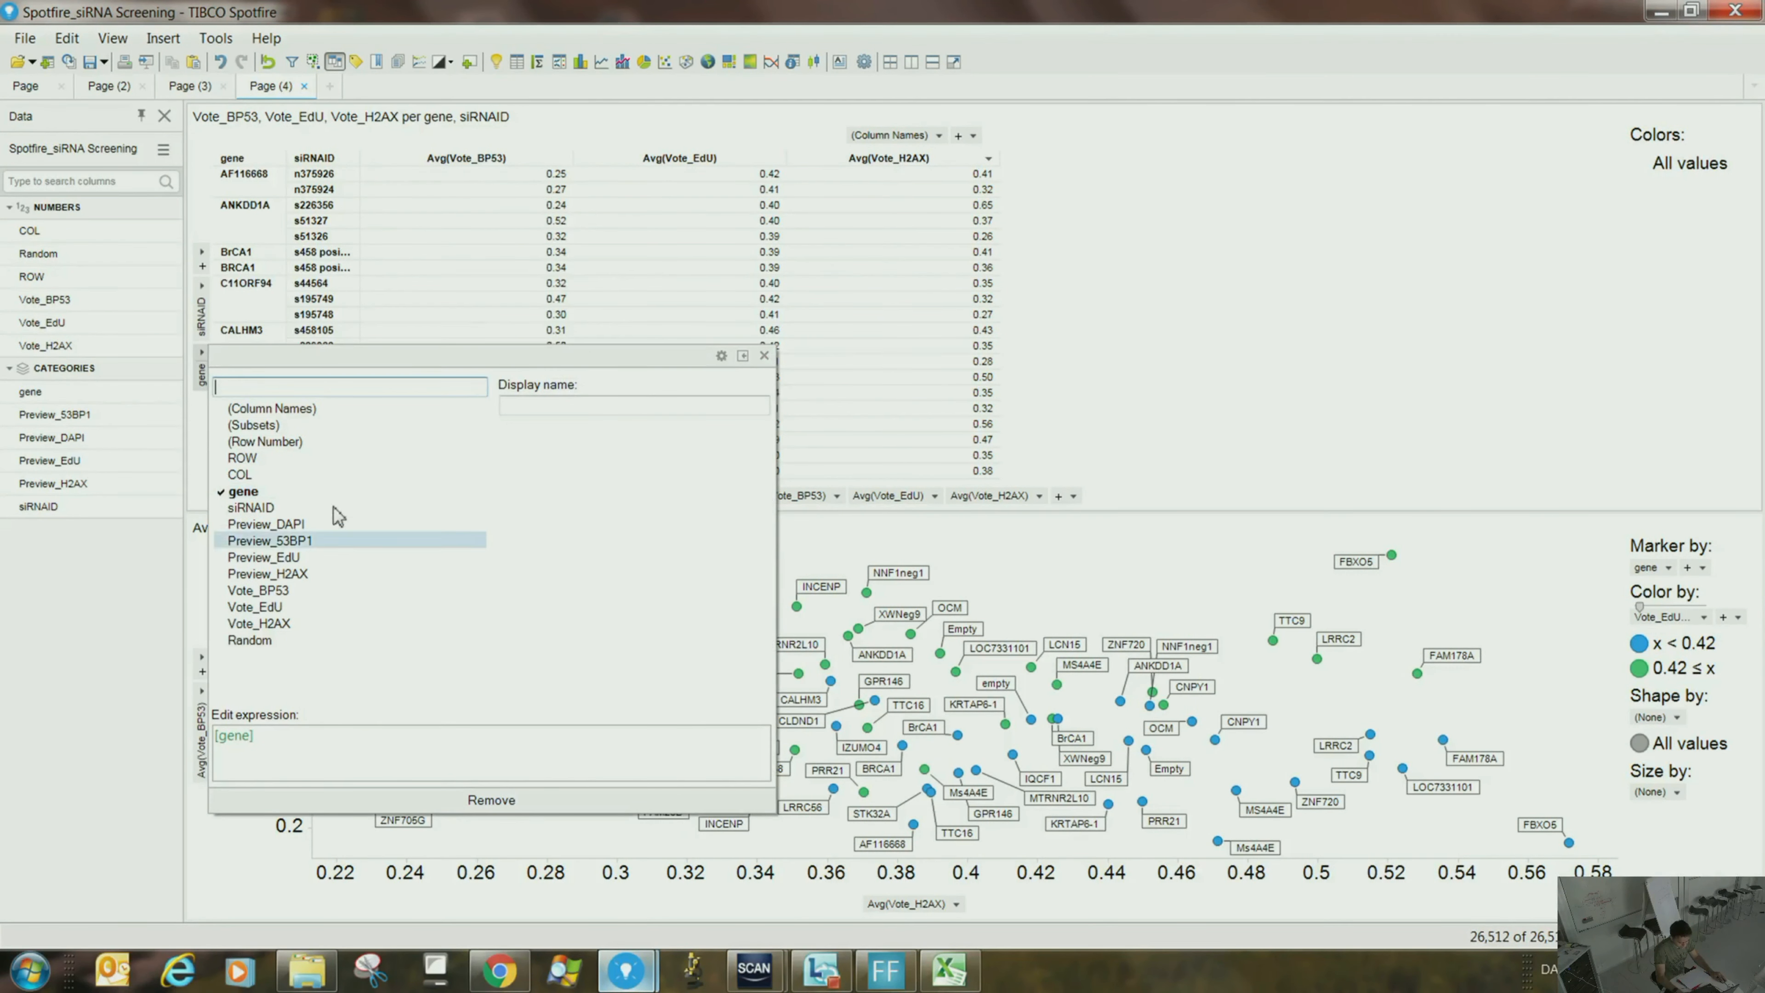
click(389, 797)
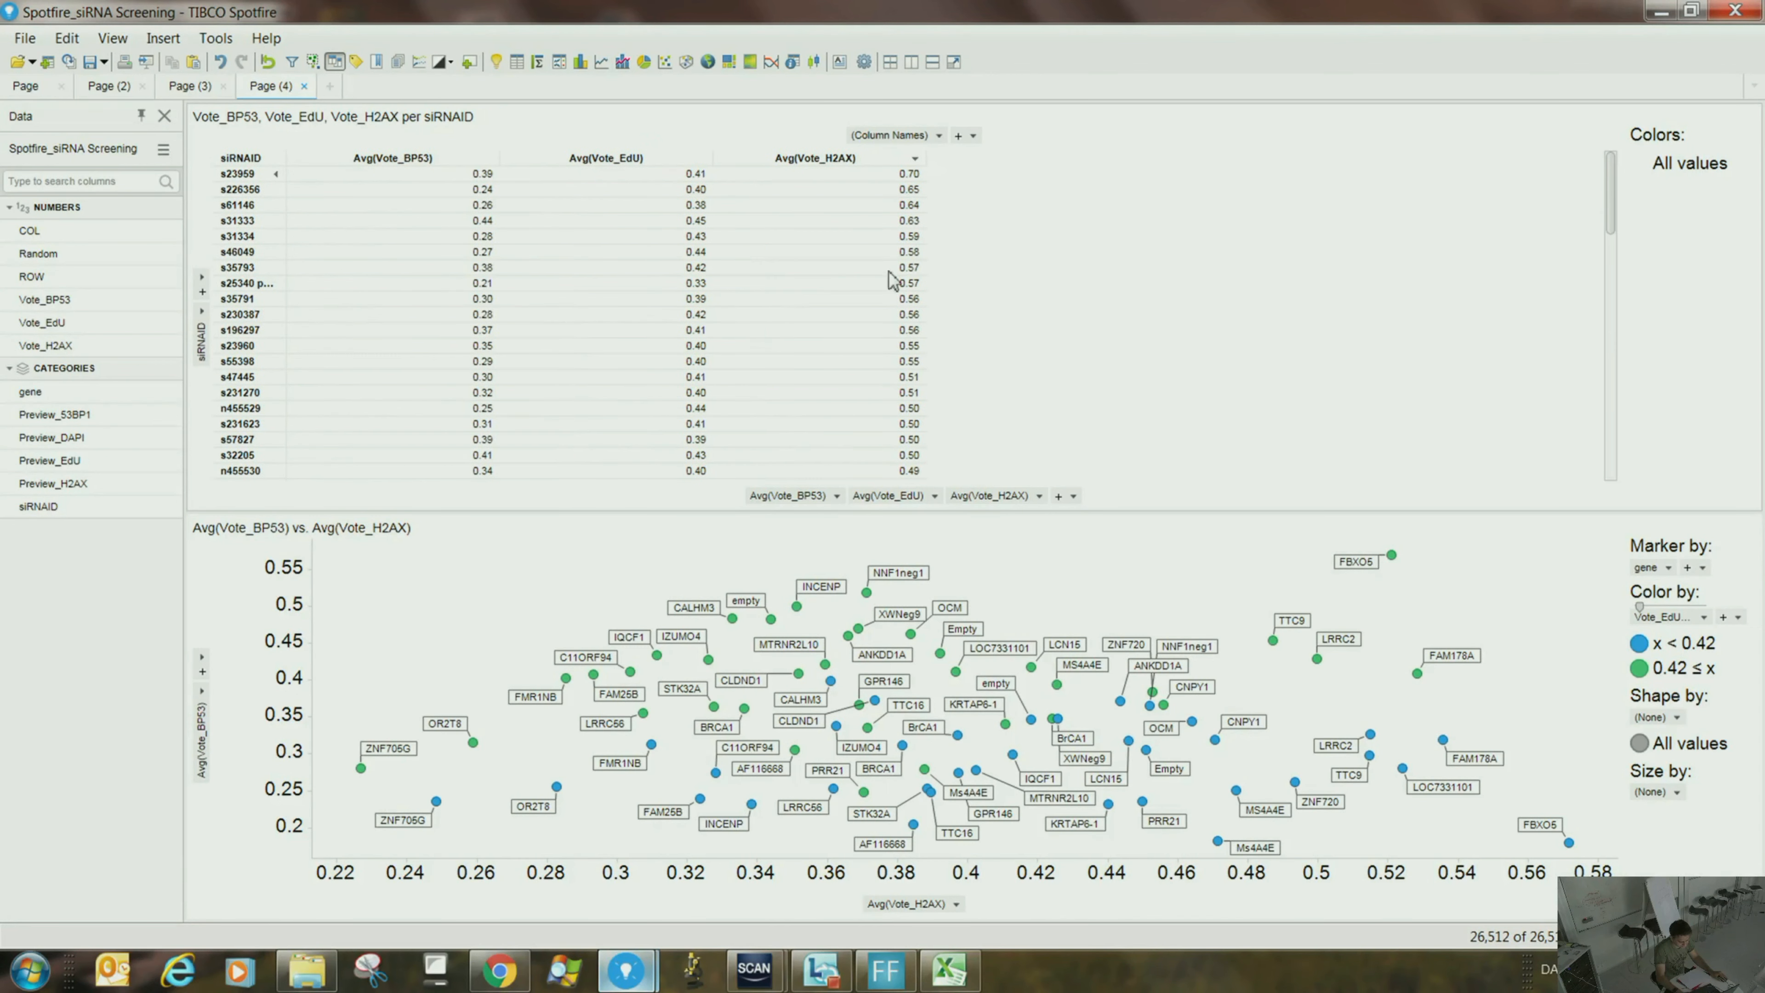
- Mark the s23959 row to locate its genes in the scatter plot, and clear the marking again
click(901, 175)
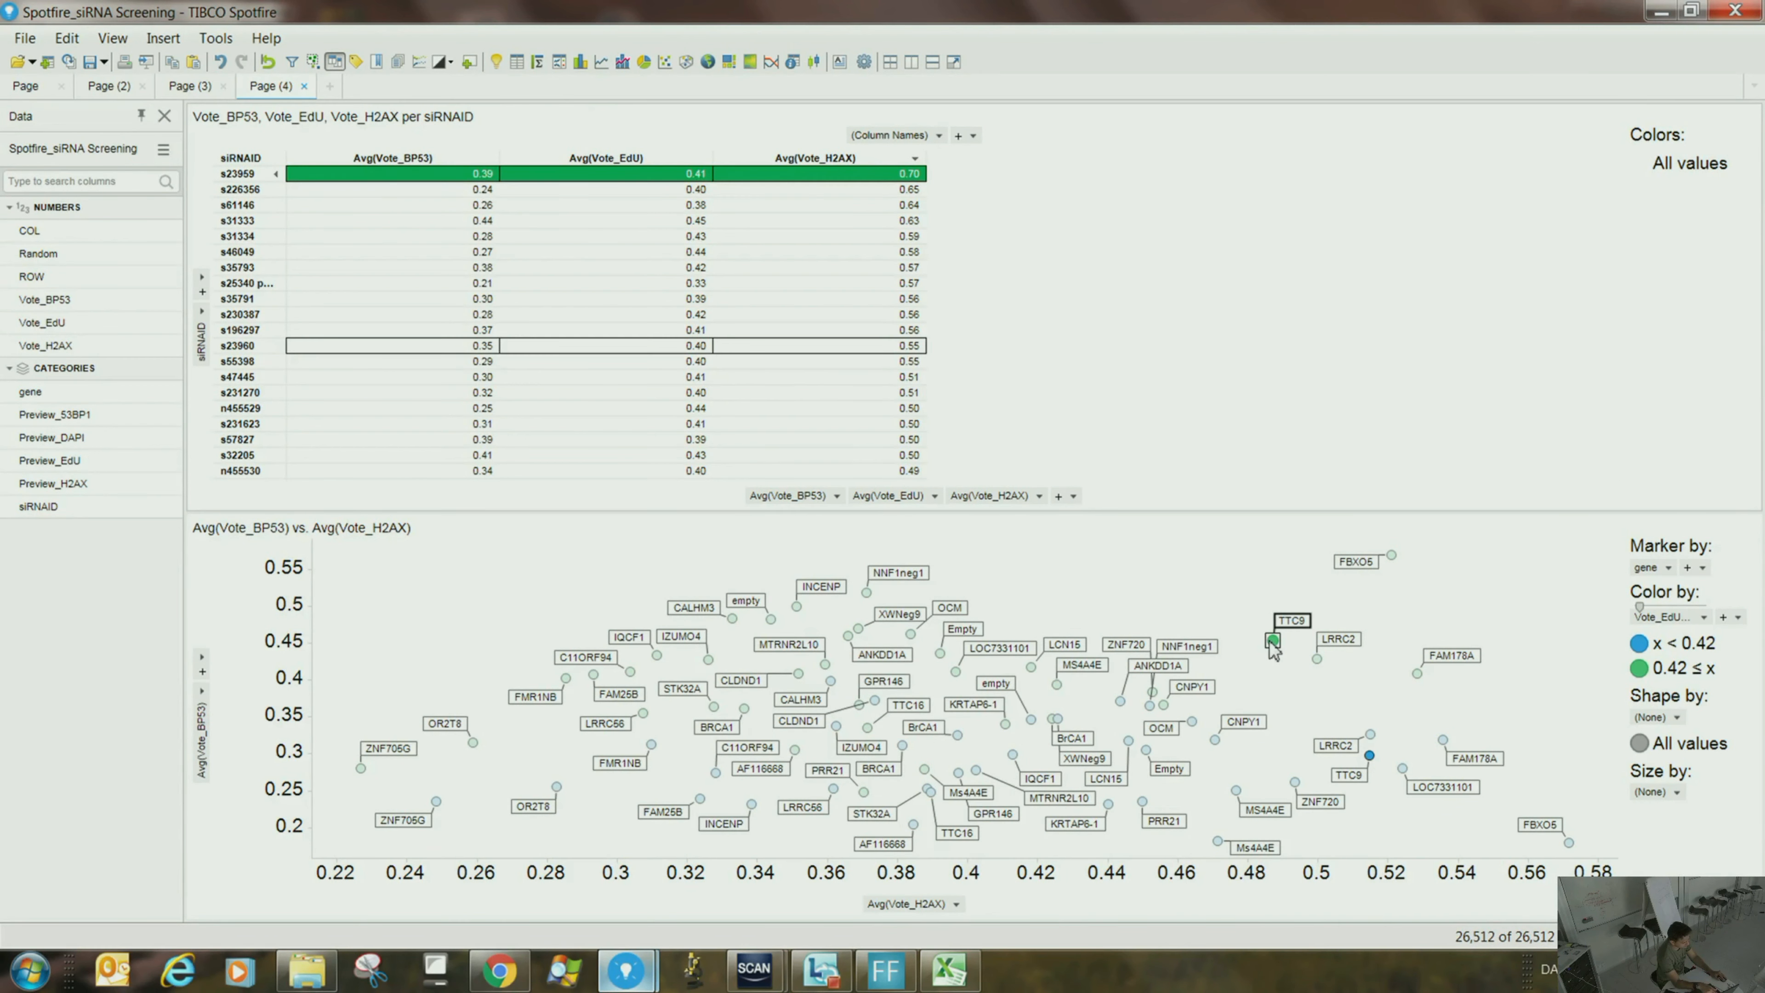
mouse_move(1271, 645)
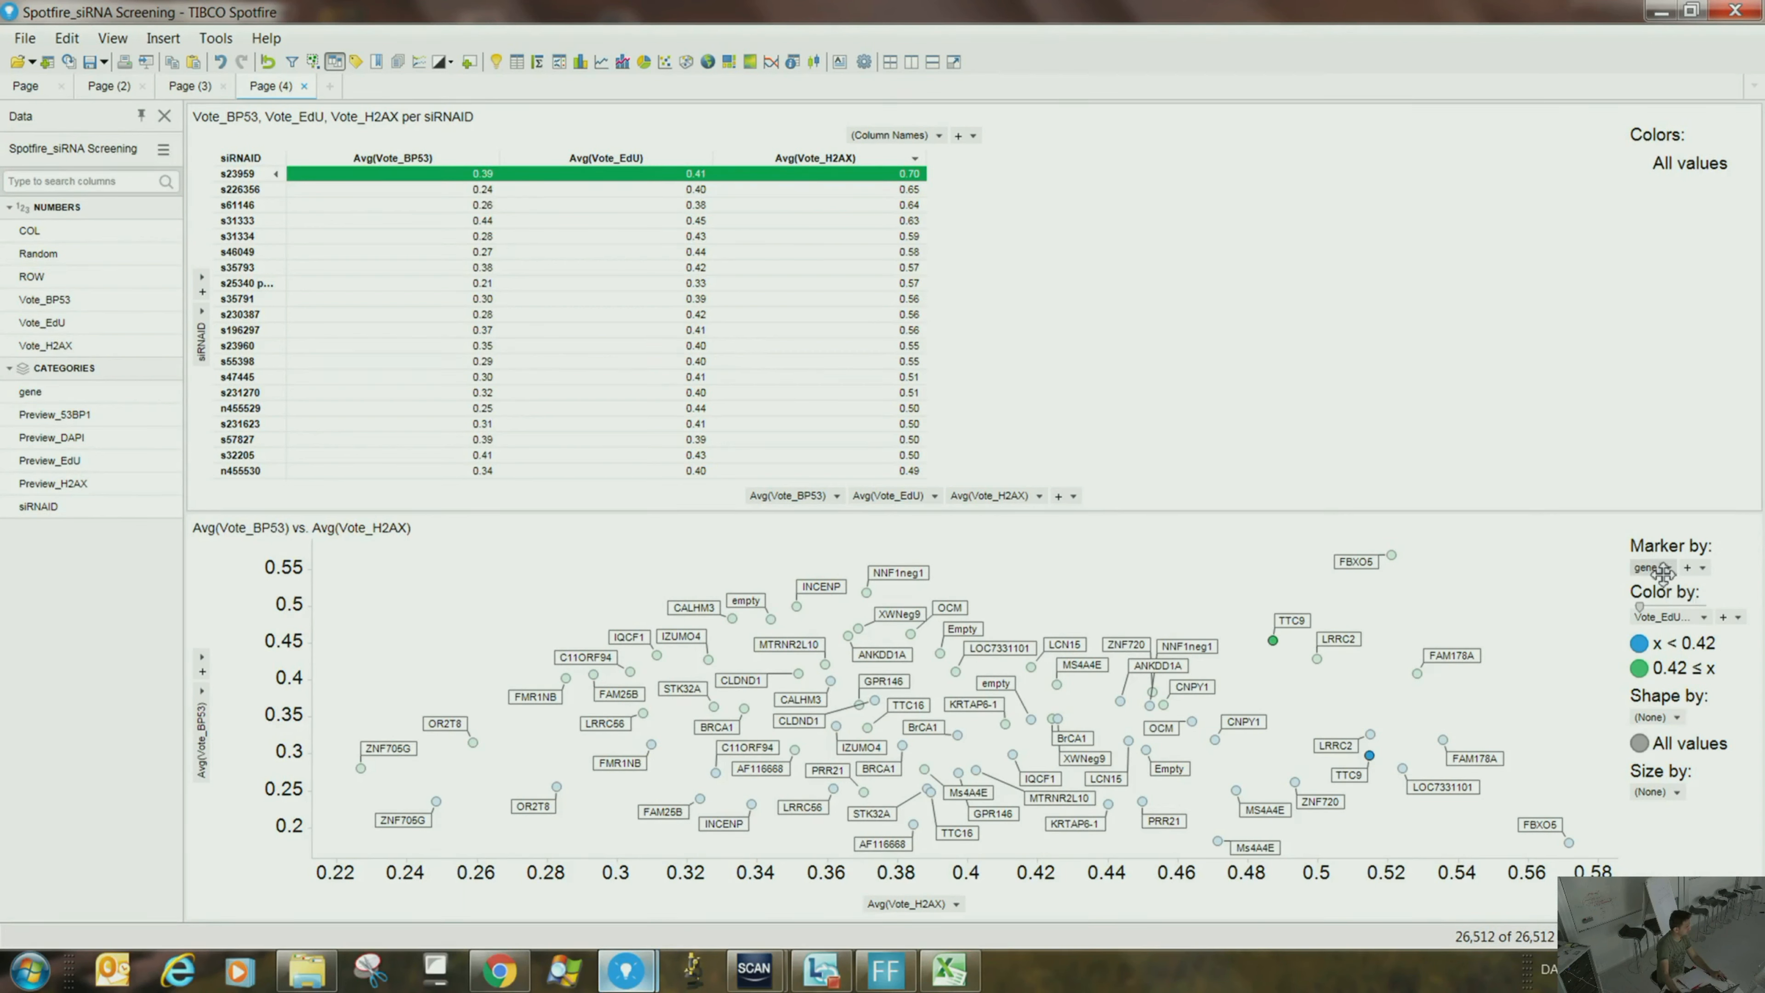
click(1361, 320)
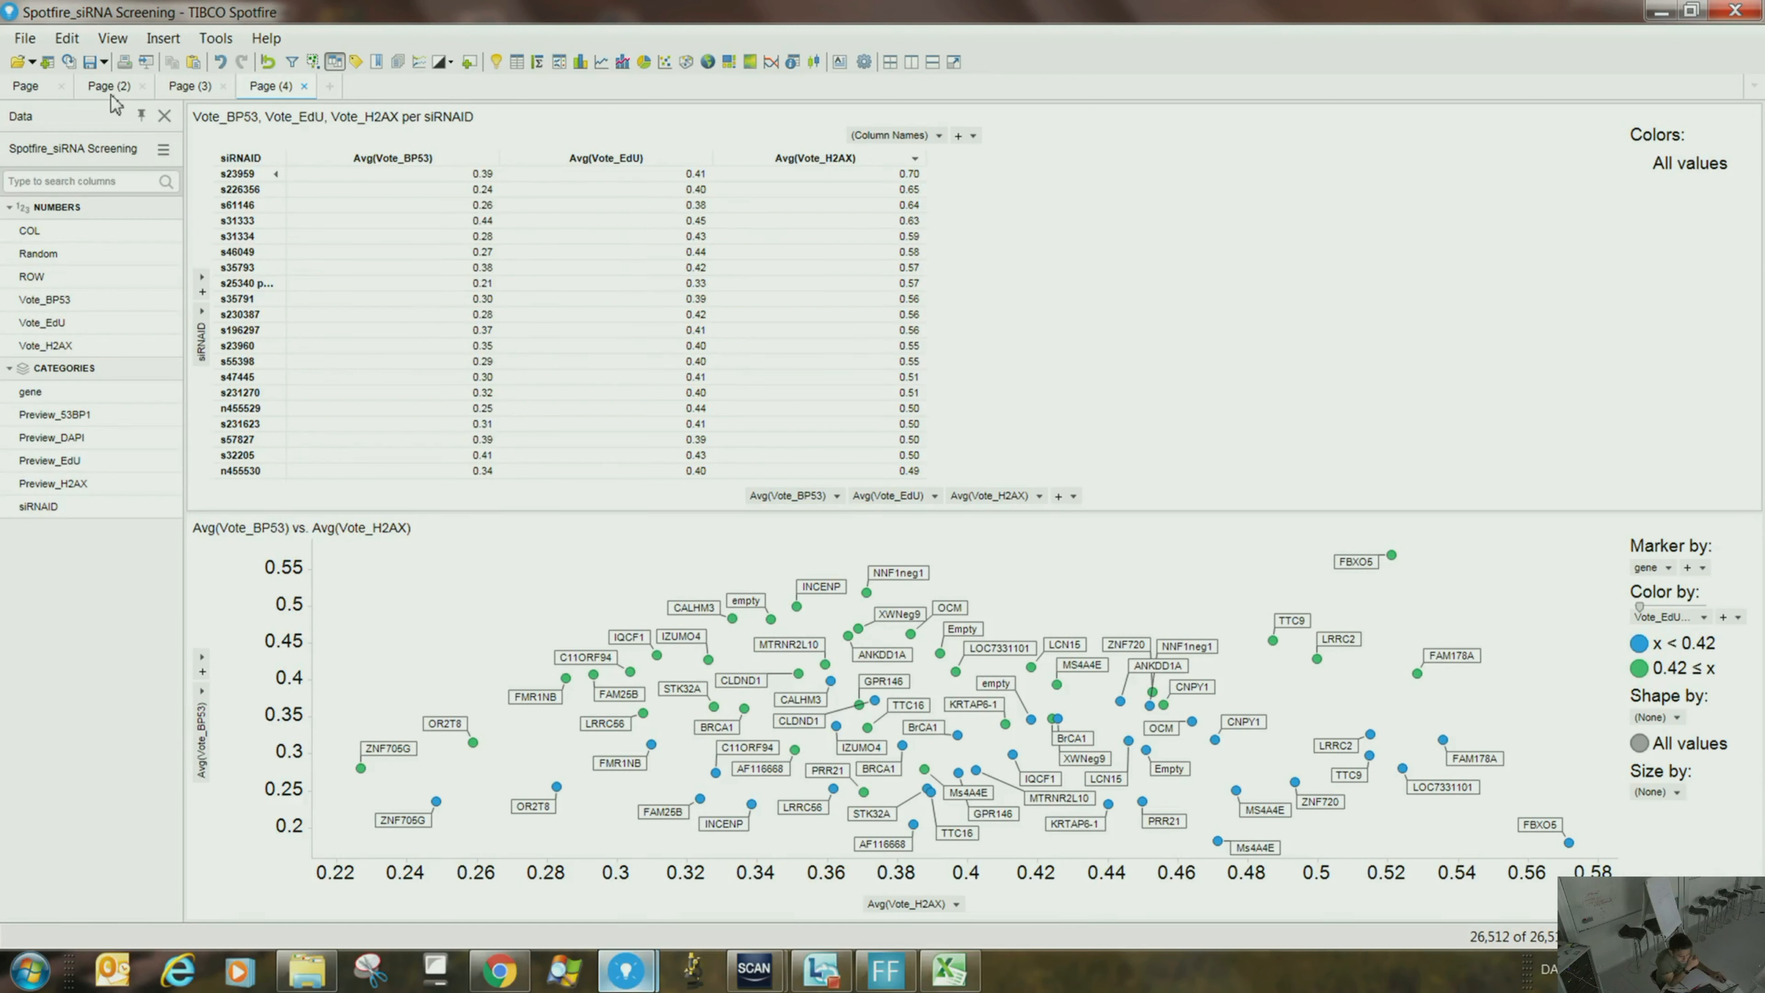
- Start exporting the cross table's data for all items to a tab-separated text file, and cancel before saving
click(35, 39)
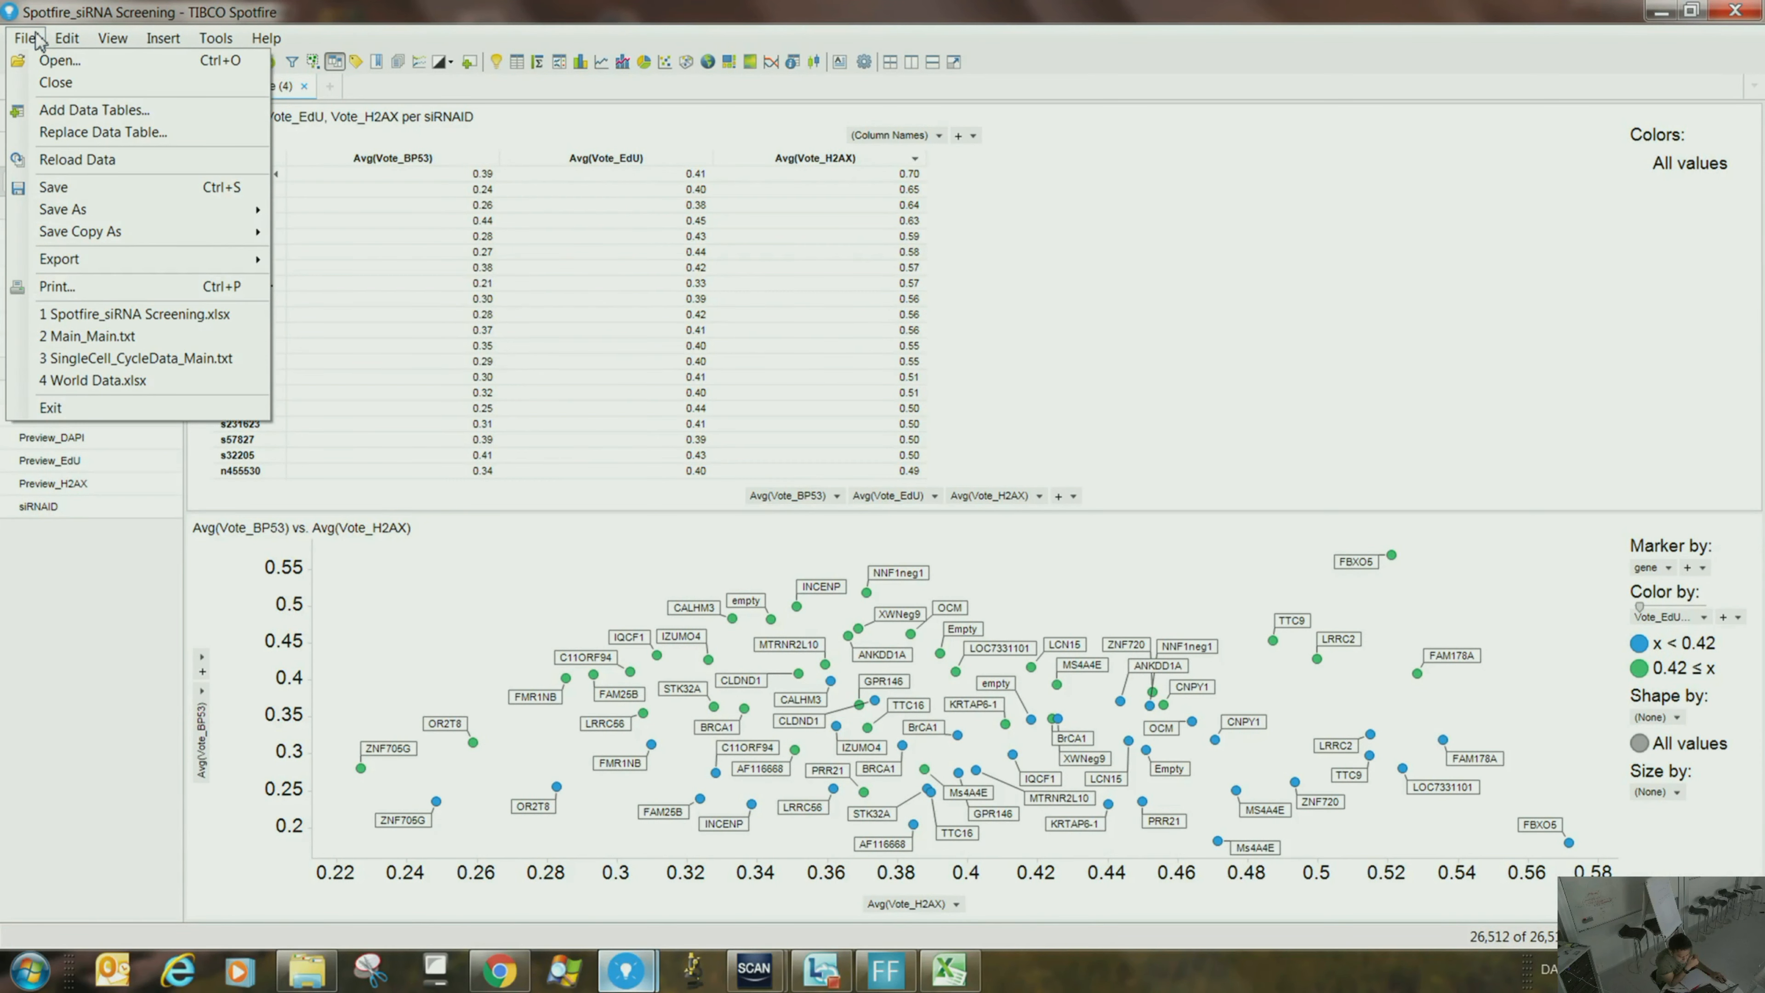
mouse_move(63, 259)
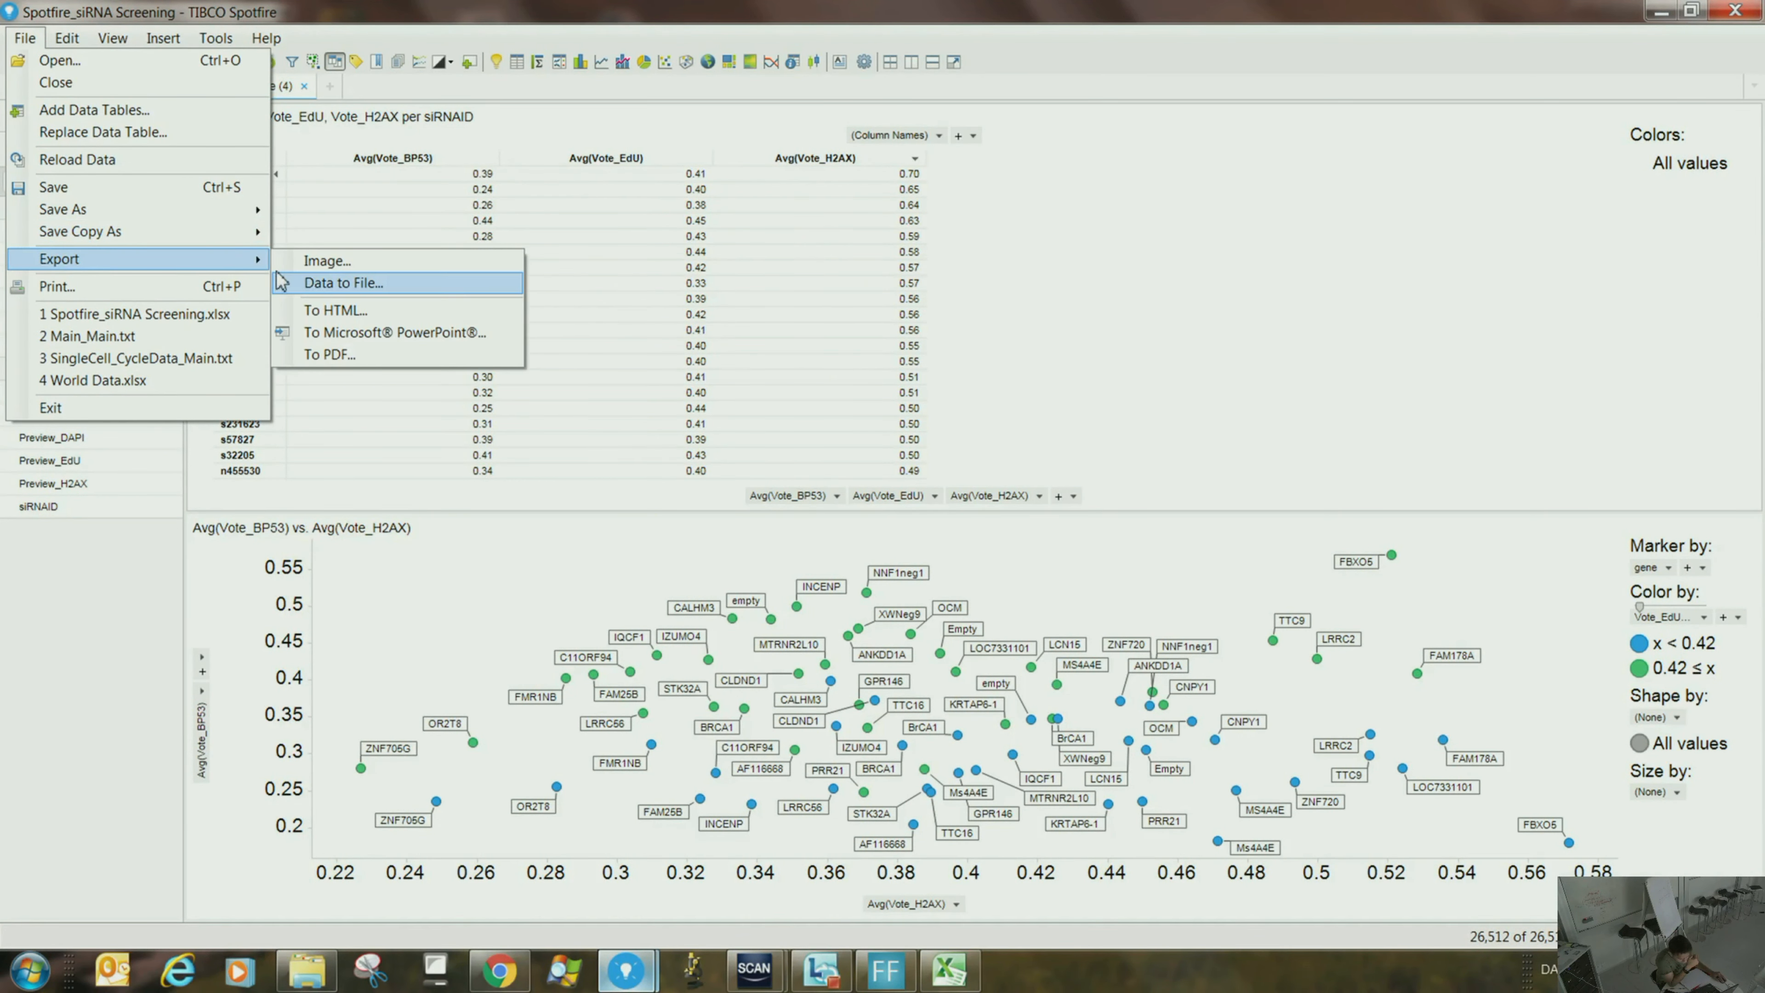
click(315, 289)
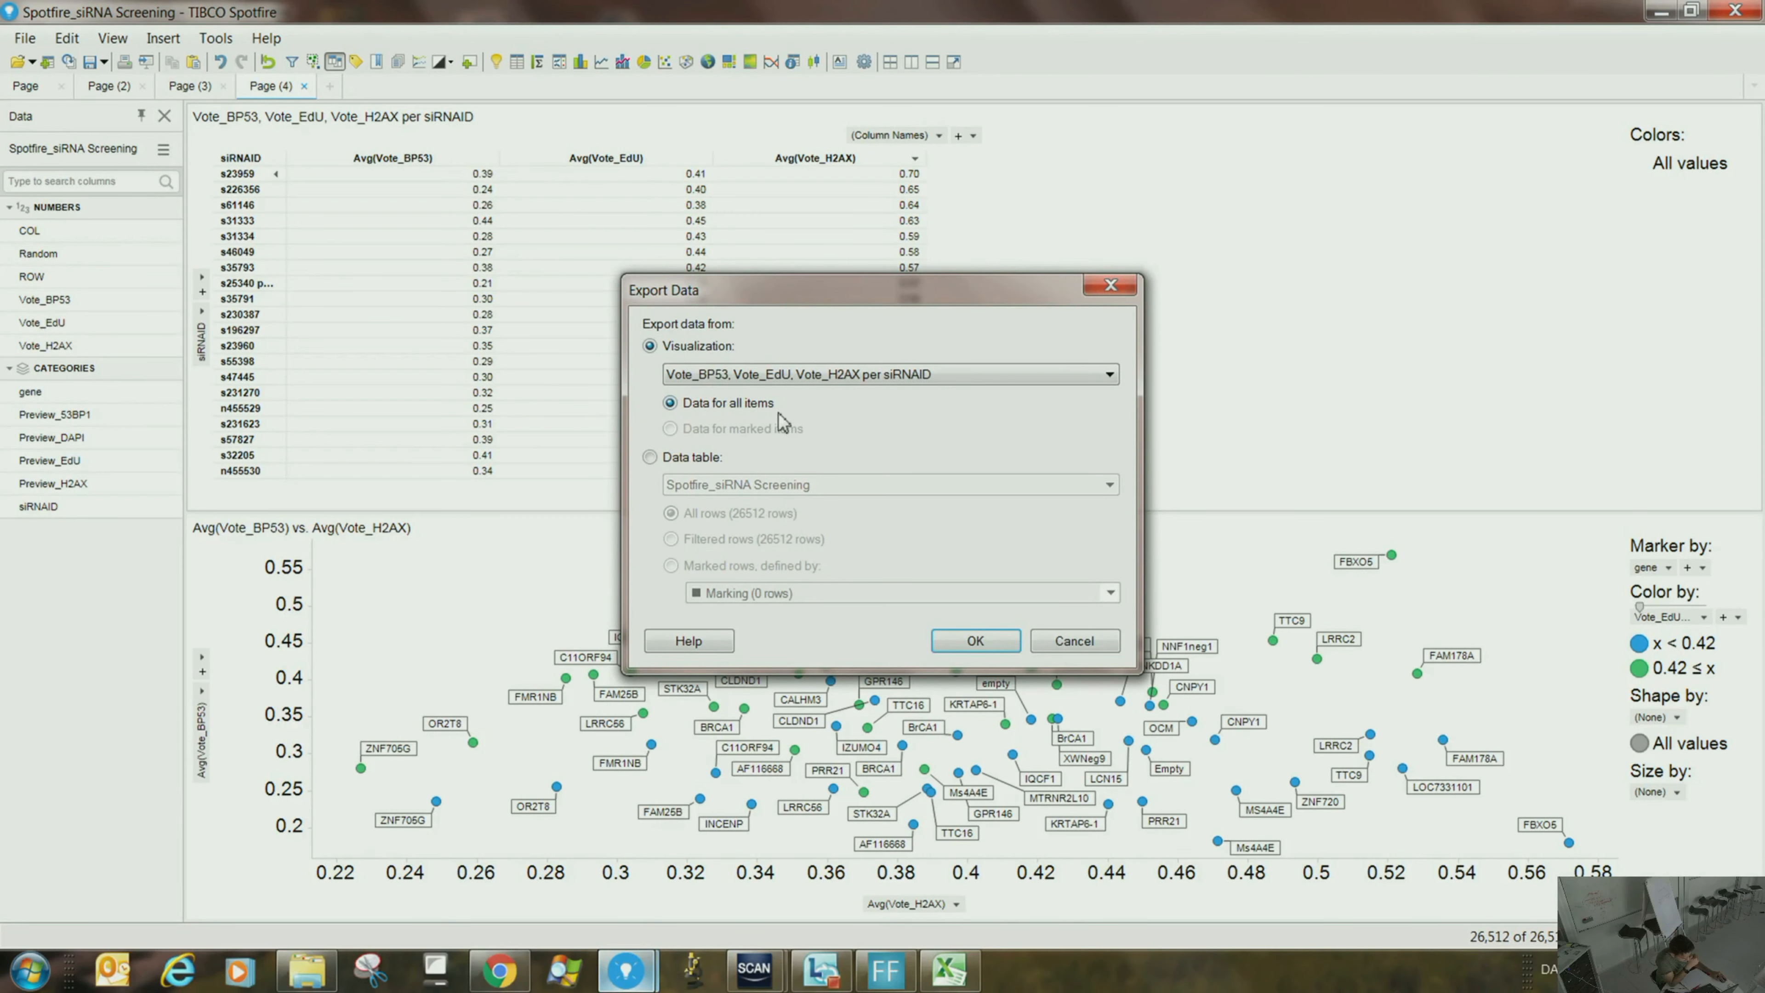
click(977, 641)
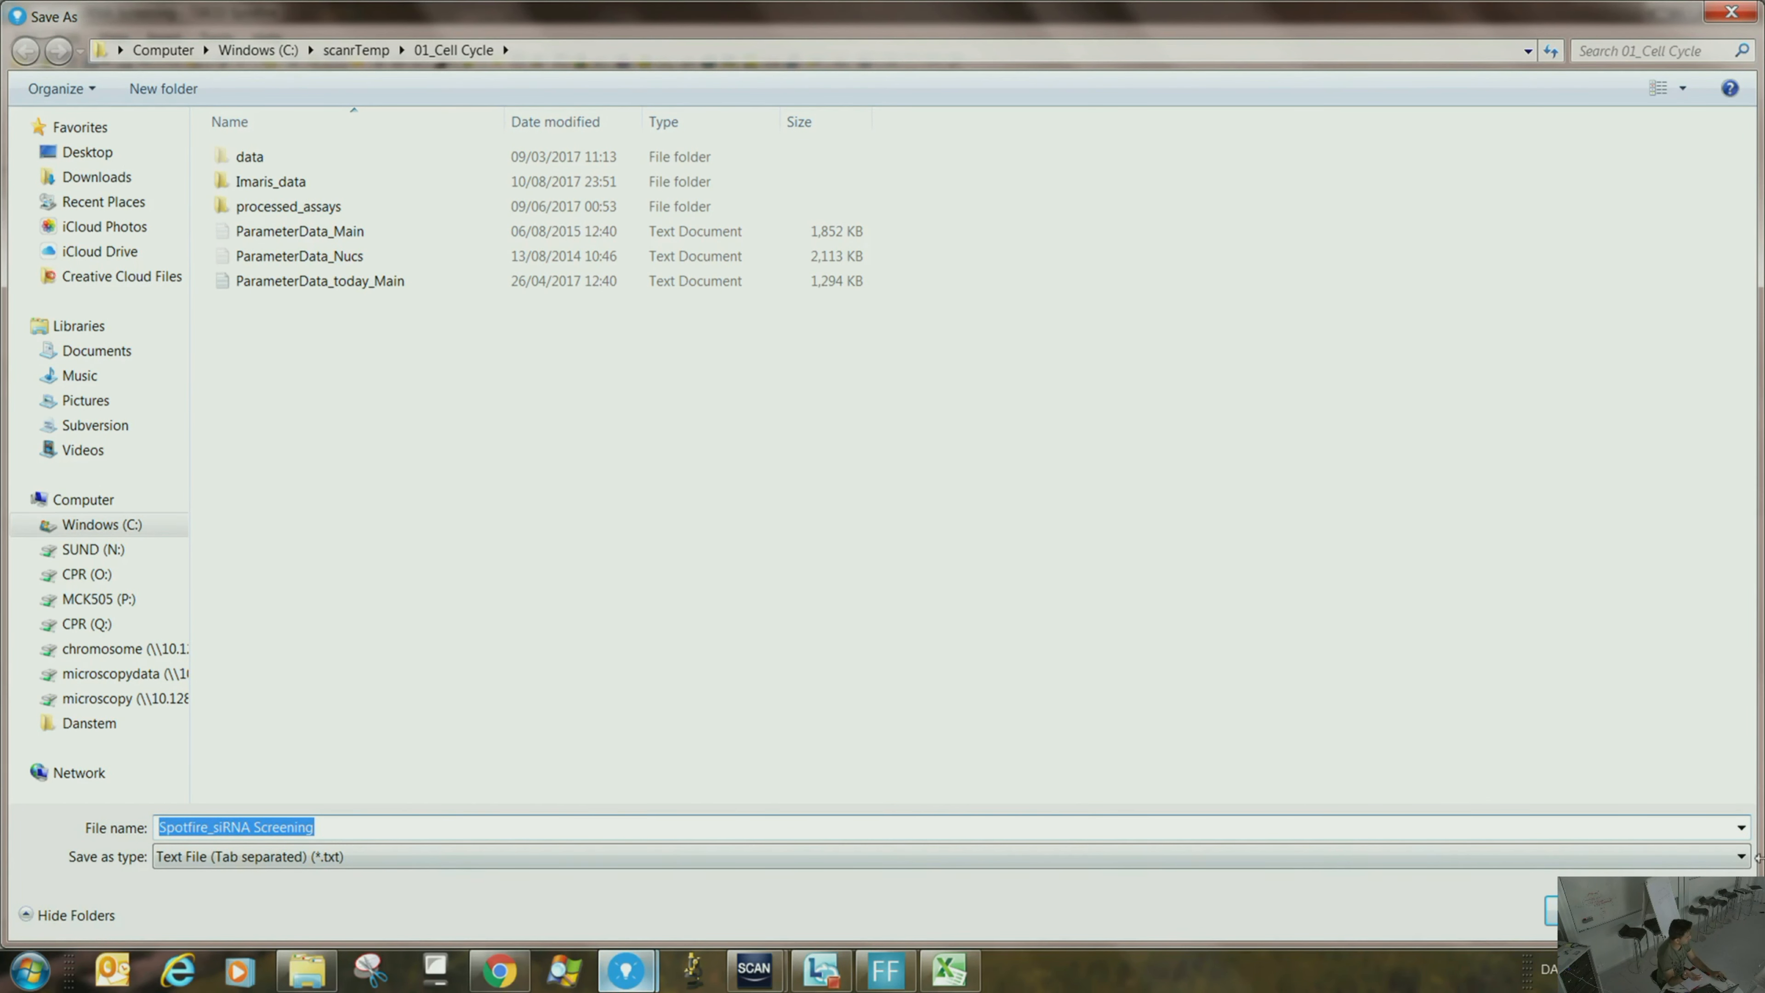
click(1702, 911)
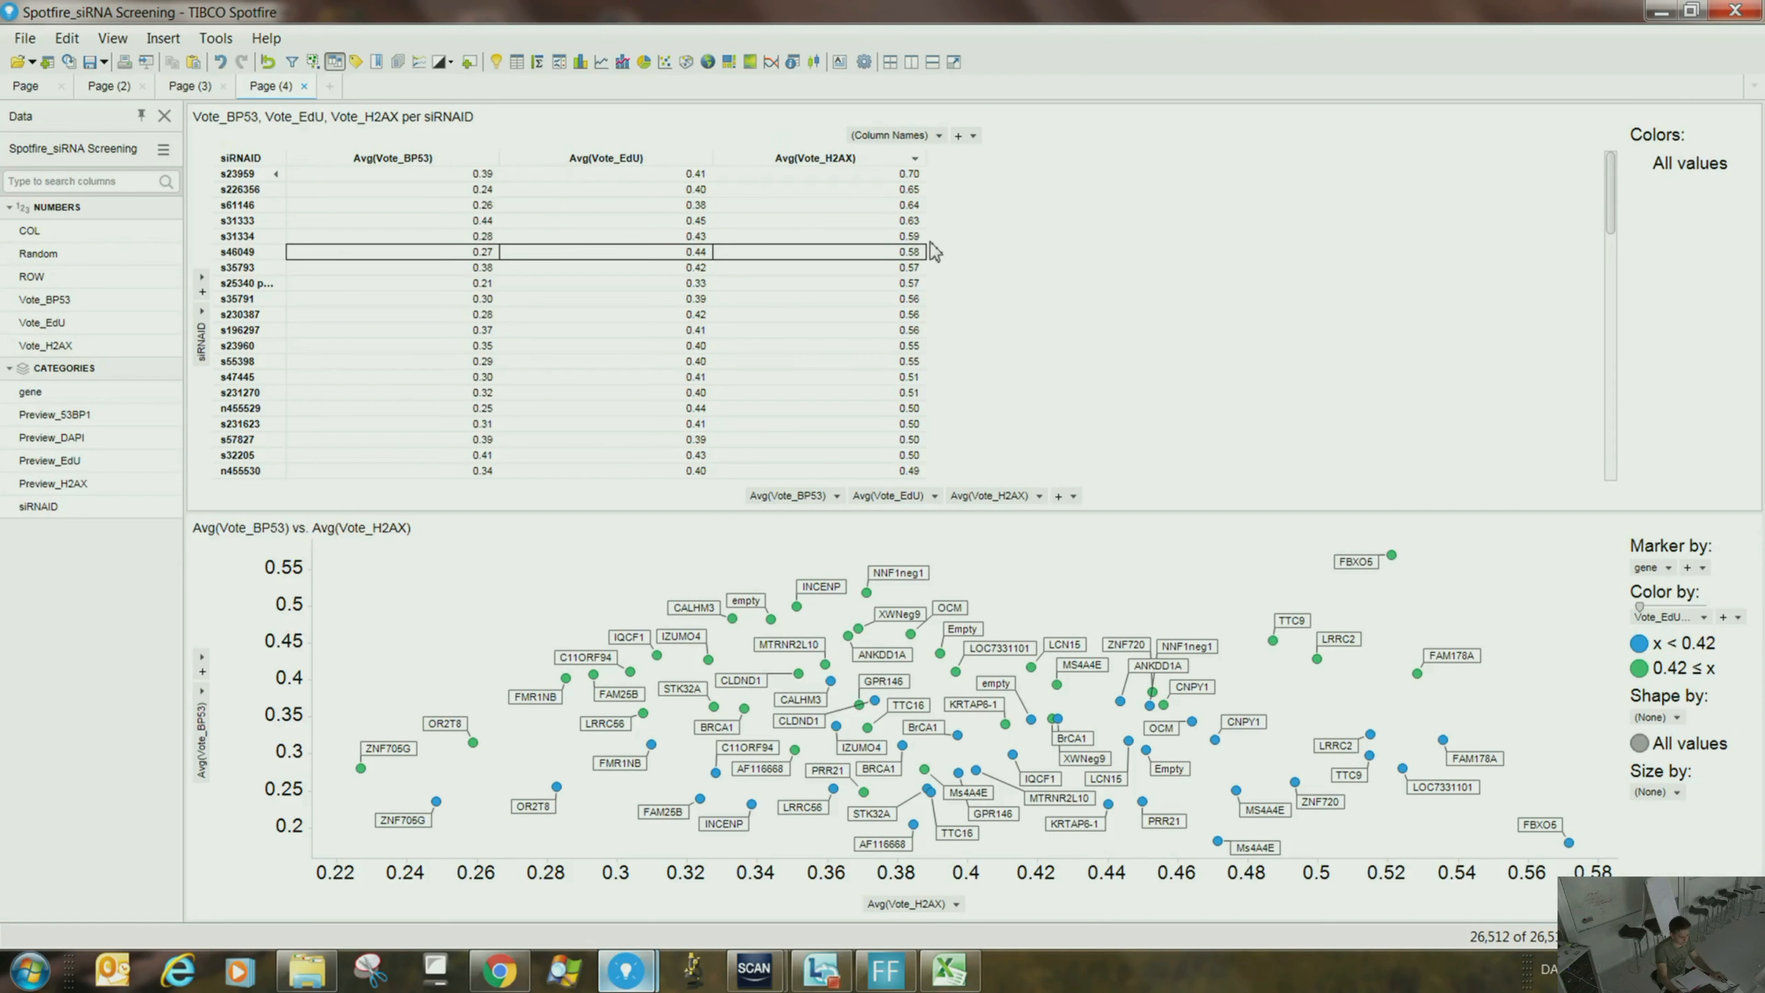
- Try adding grand totals for rows to the cross table, and undo the change
right_click(1001, 260)
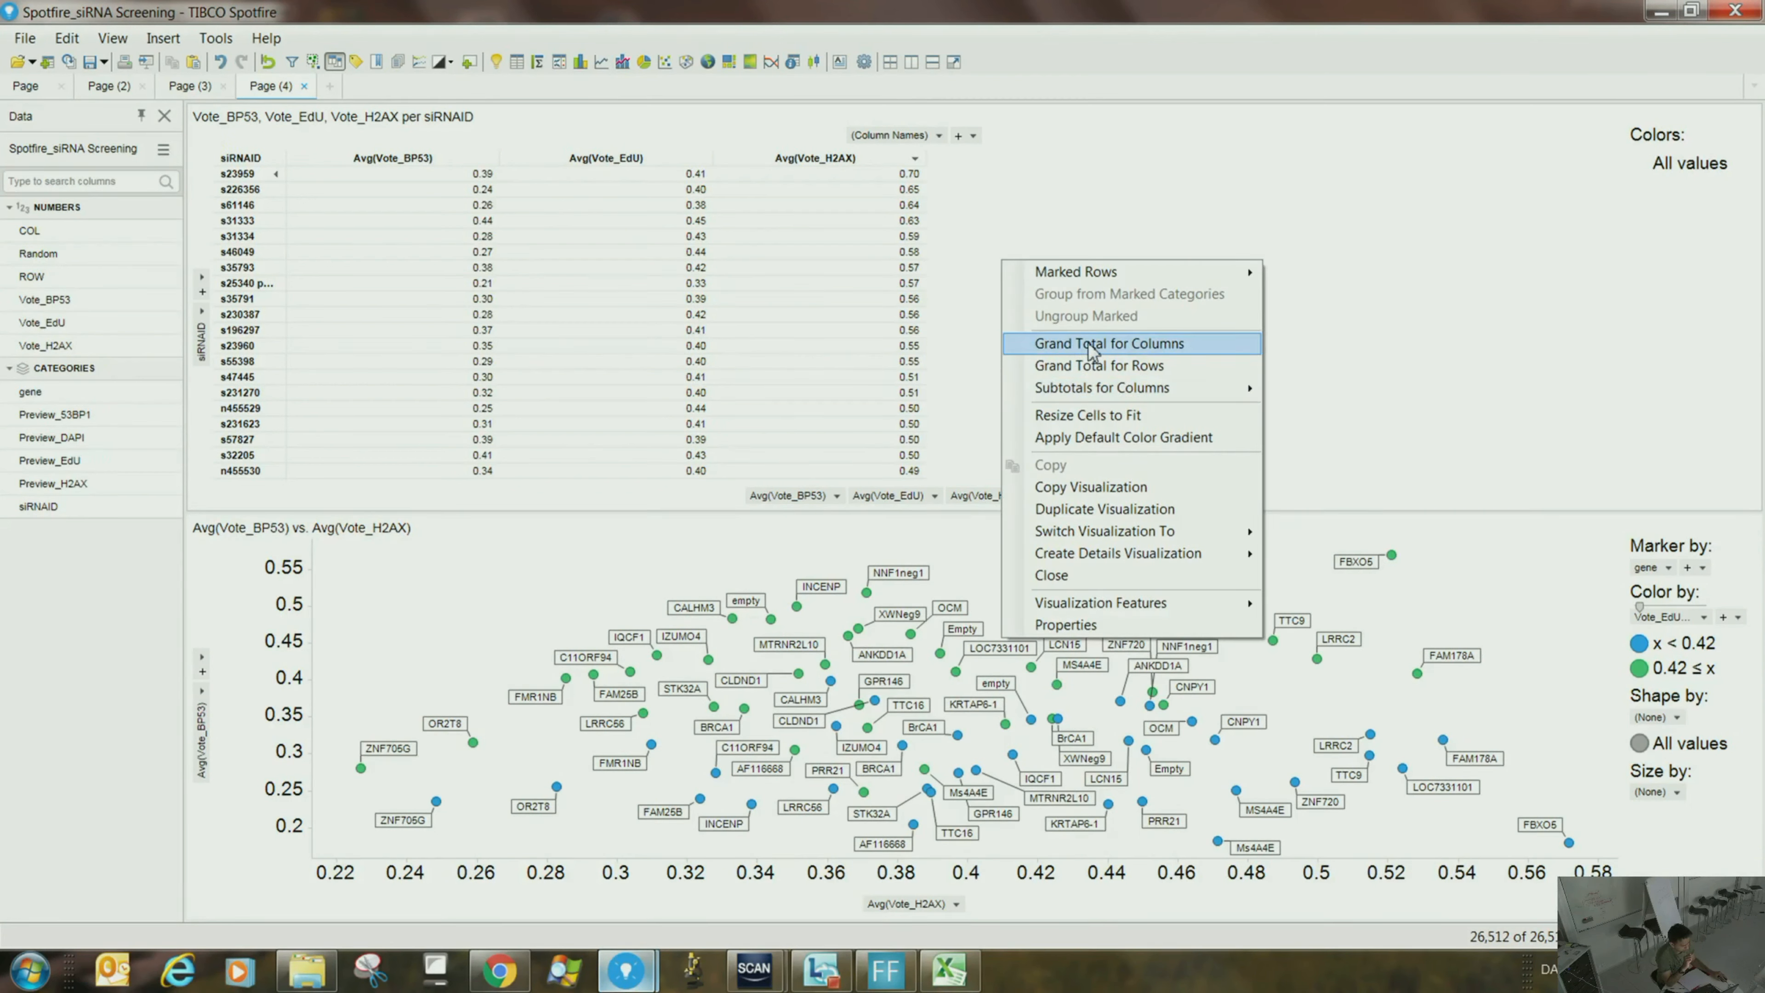
click(1104, 368)
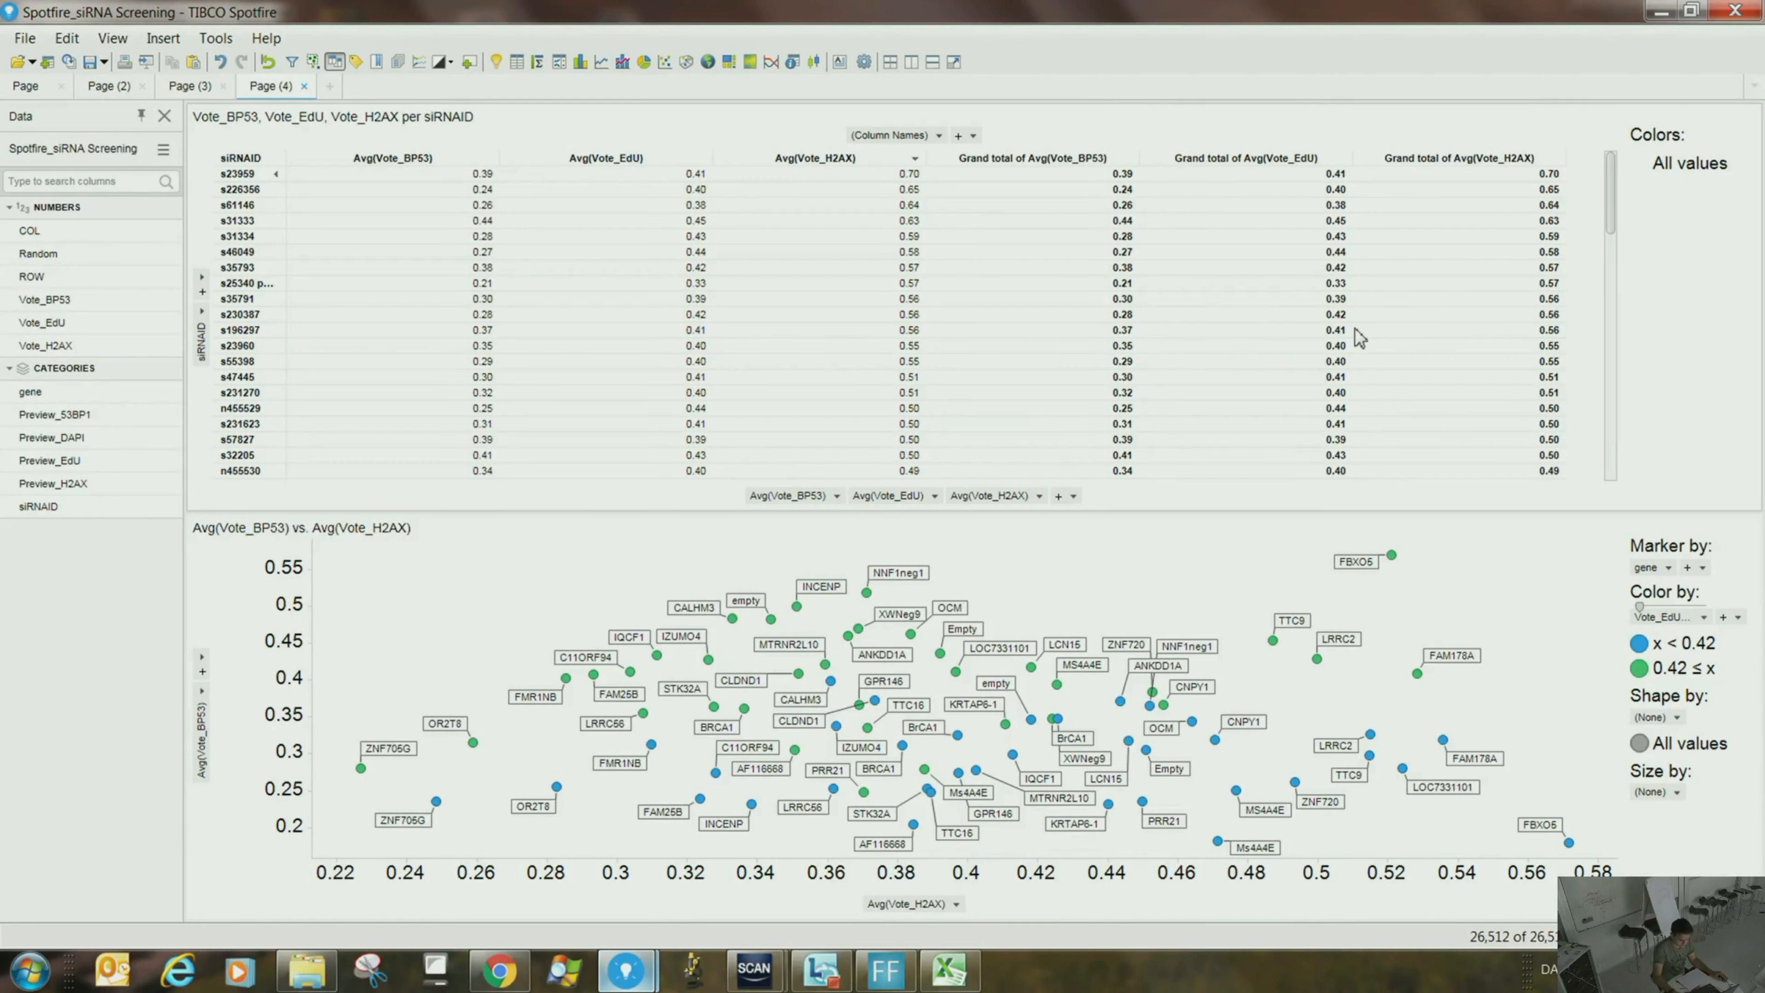
key(ctrl+z)
- Open the cross table's options for copying the visualization
right_click(1106, 259)
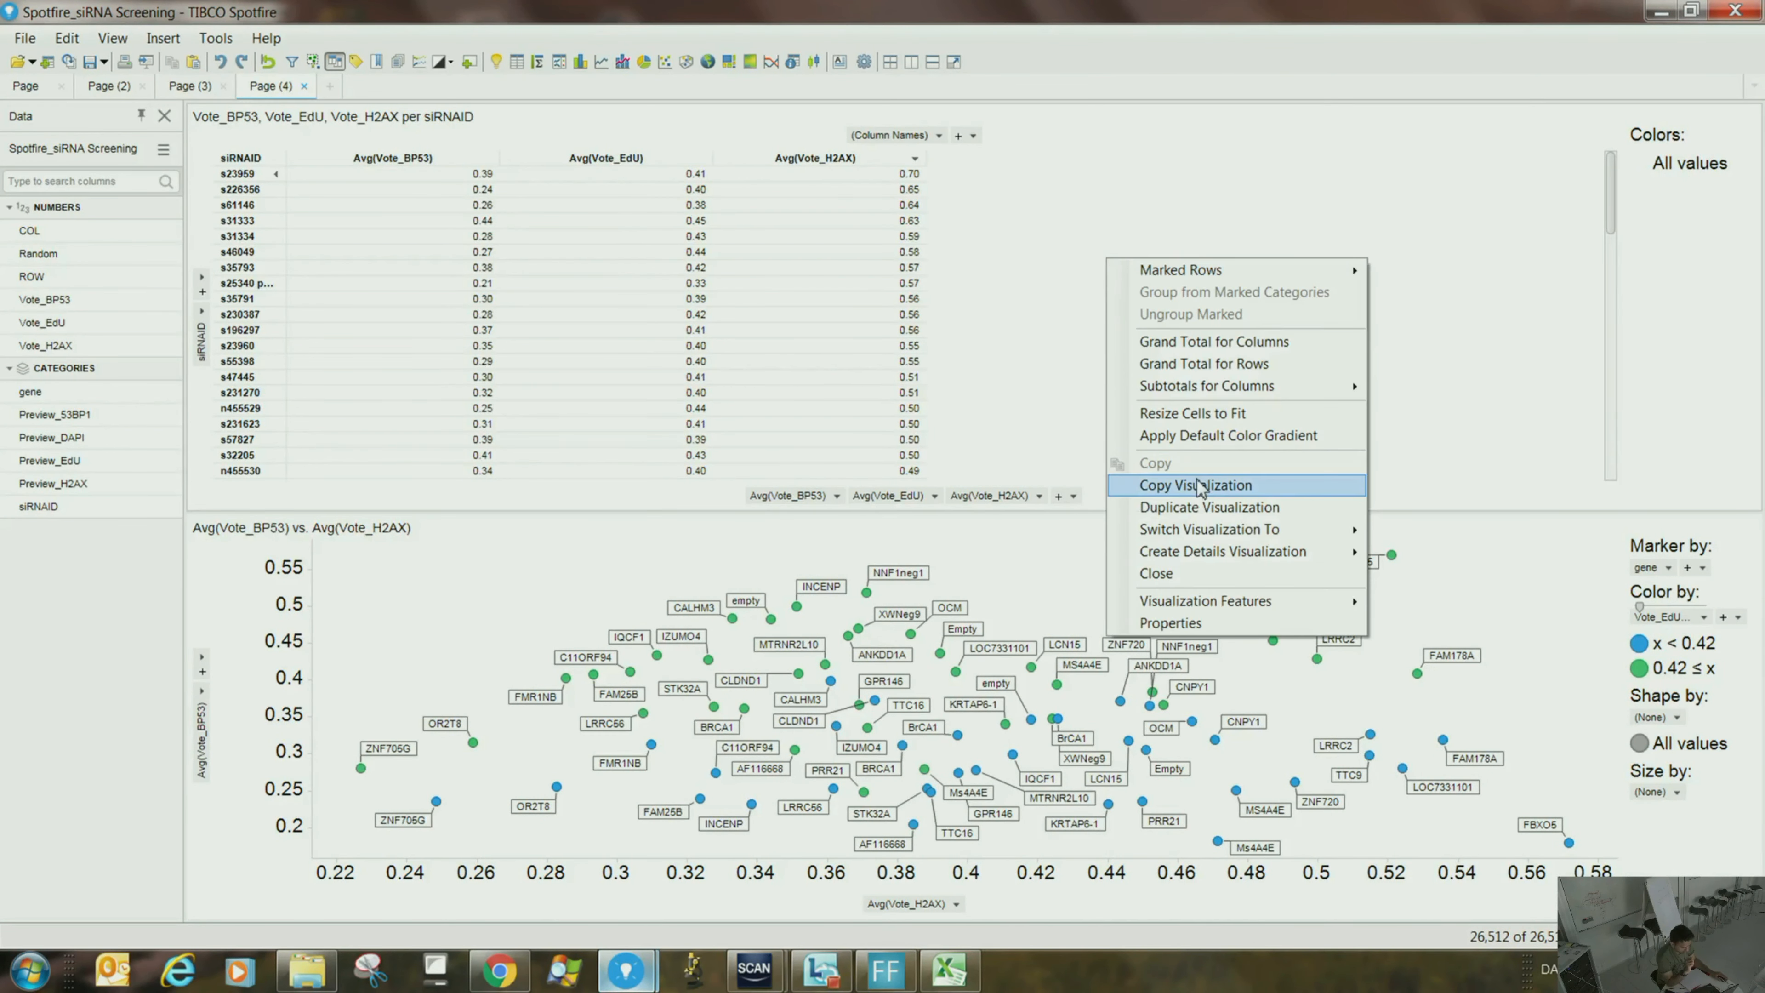
- Turn on column subtotals in the cross table and add gene to its rows as the level above siRNAID
mouse_move(1221, 390)
click(1404, 386)
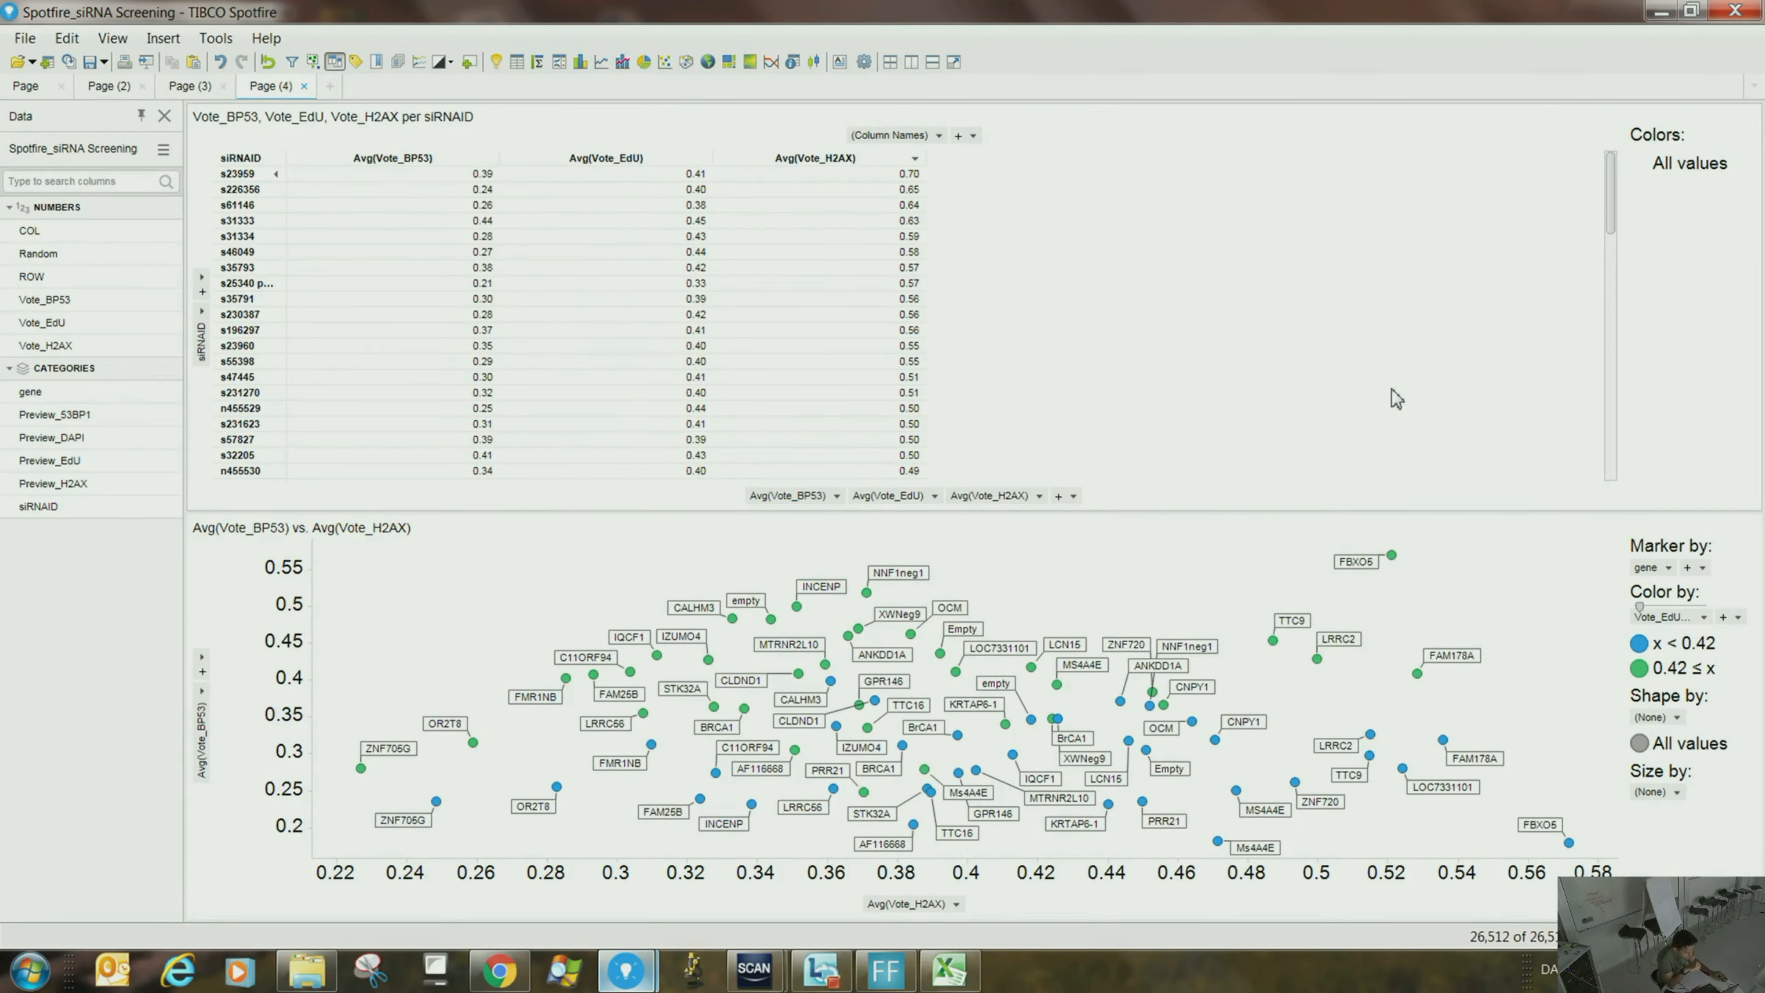
scroll(1202, 315, down, 10)
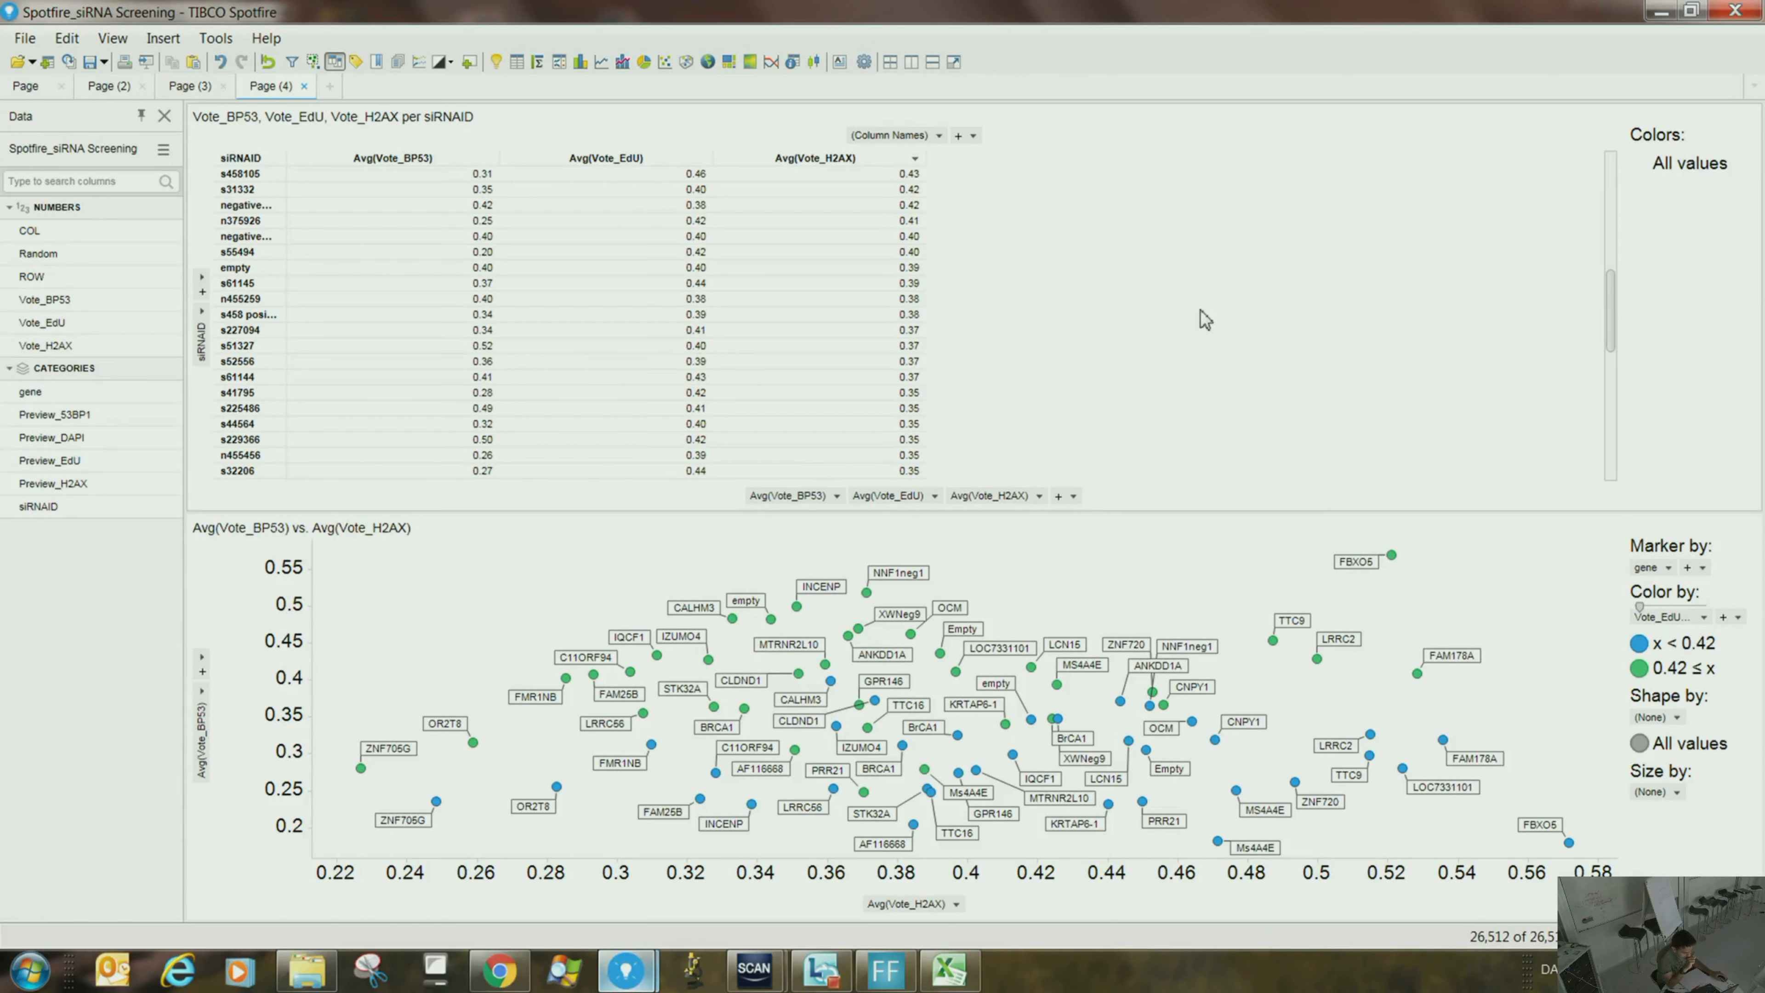
click(202, 293)
click(266, 417)
click(1280, 295)
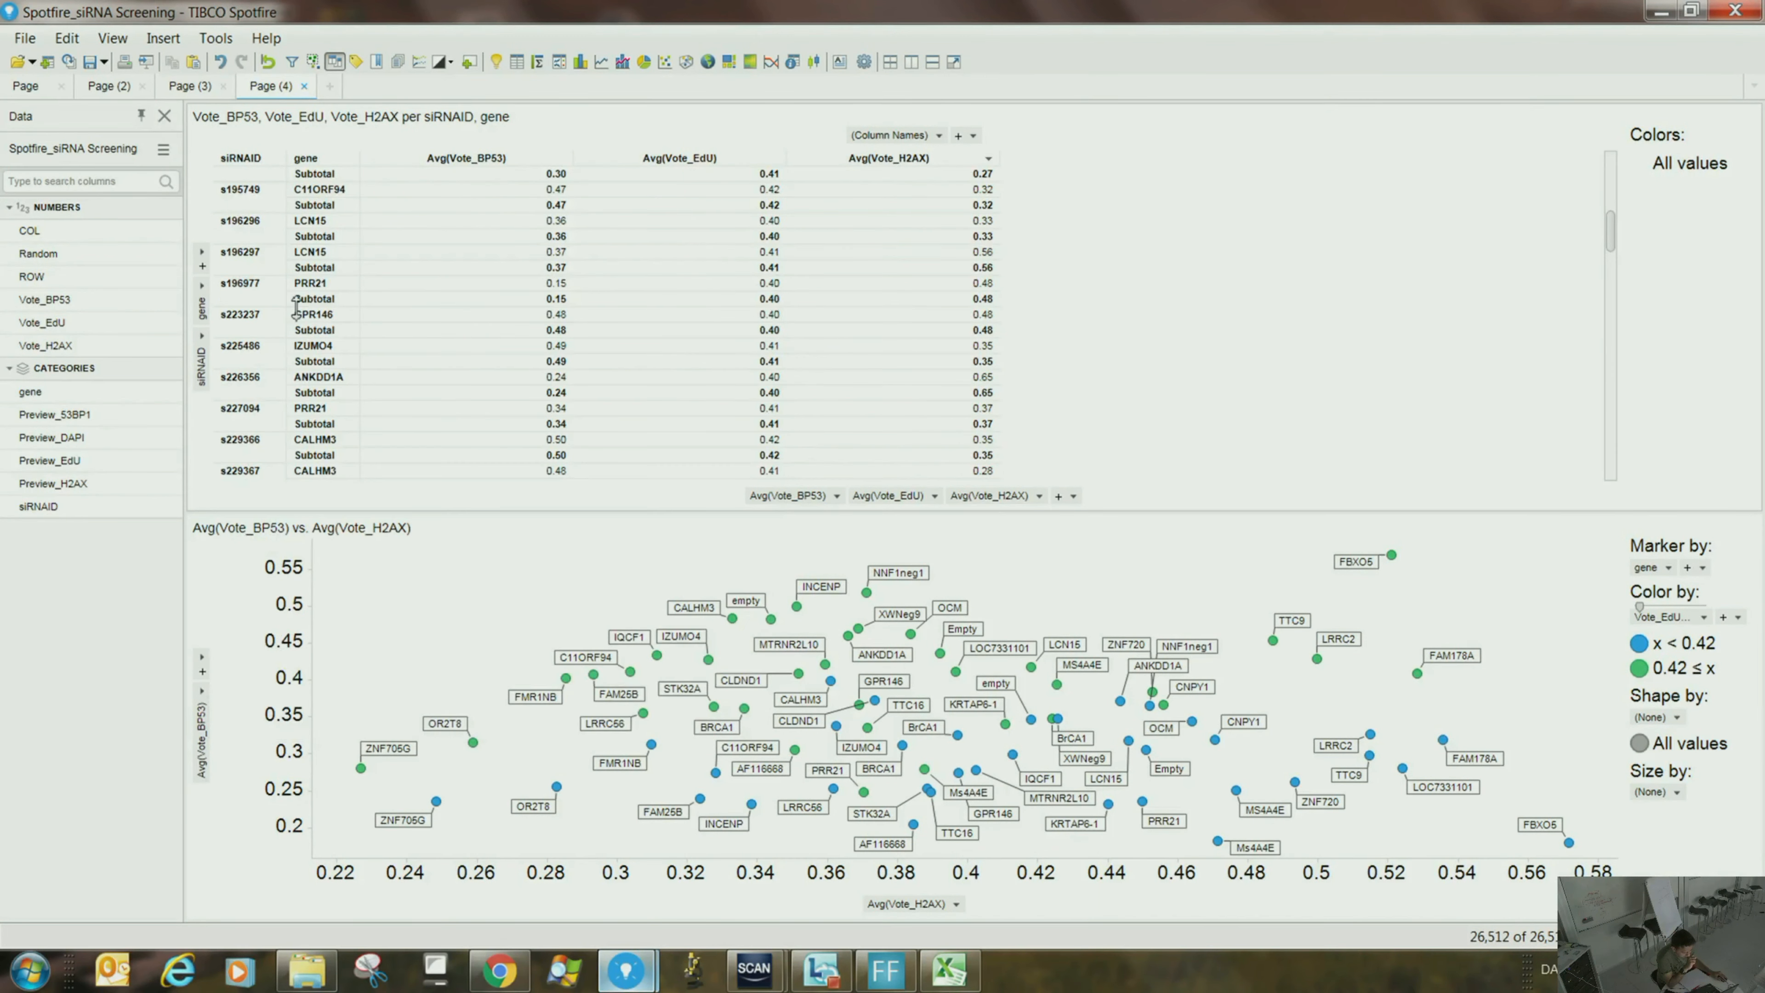
drag(204, 303, 203, 403)
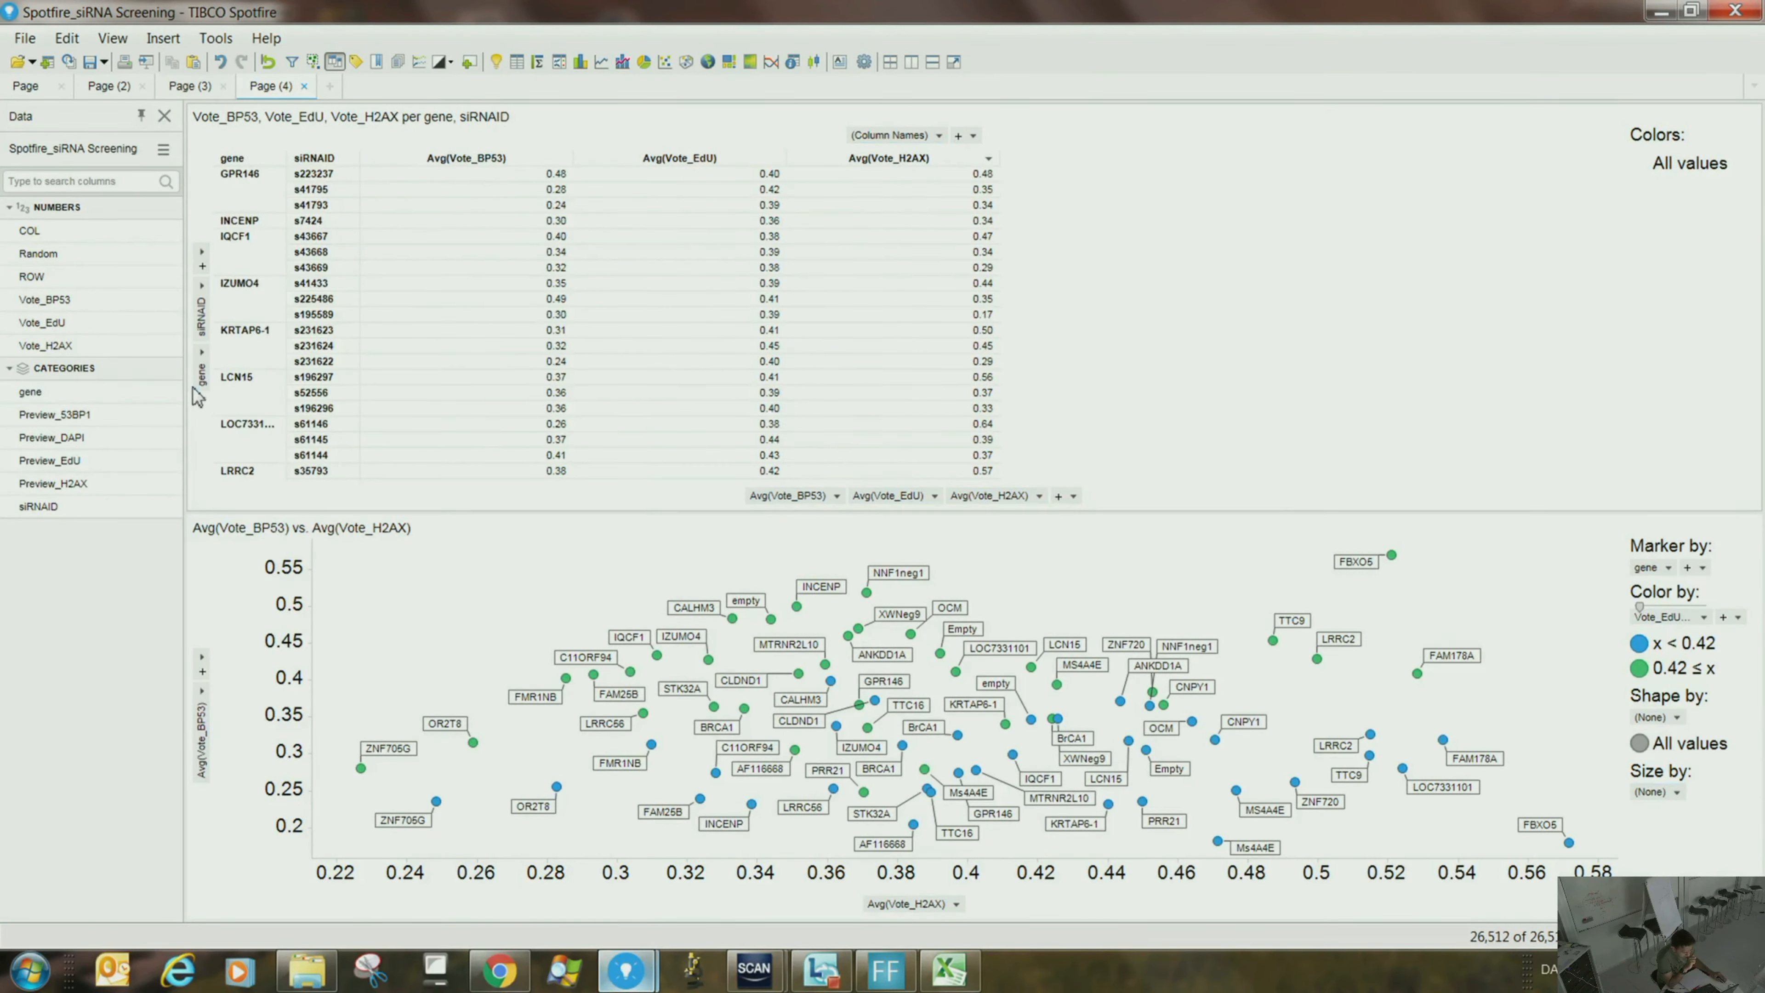
- Try column subtotals in the regrouped cross table, and switch the gene subtotals off again
right_click(1247, 297)
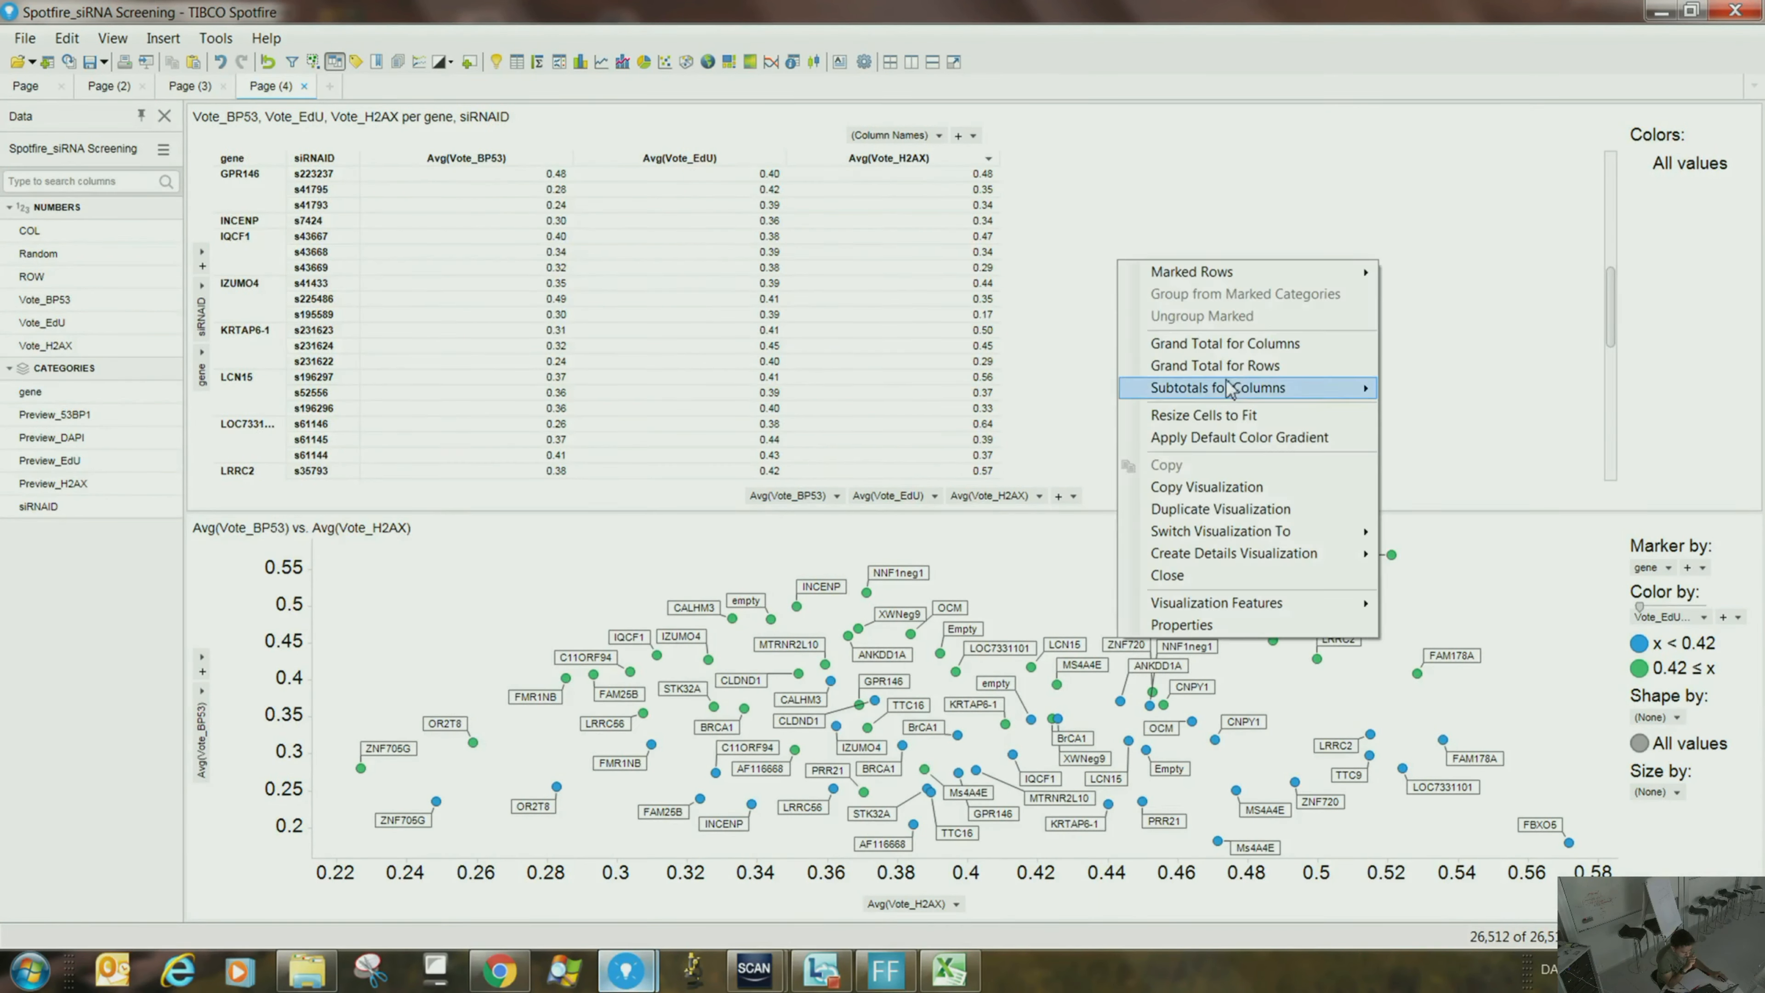
mouse_move(1244, 397)
click(1434, 389)
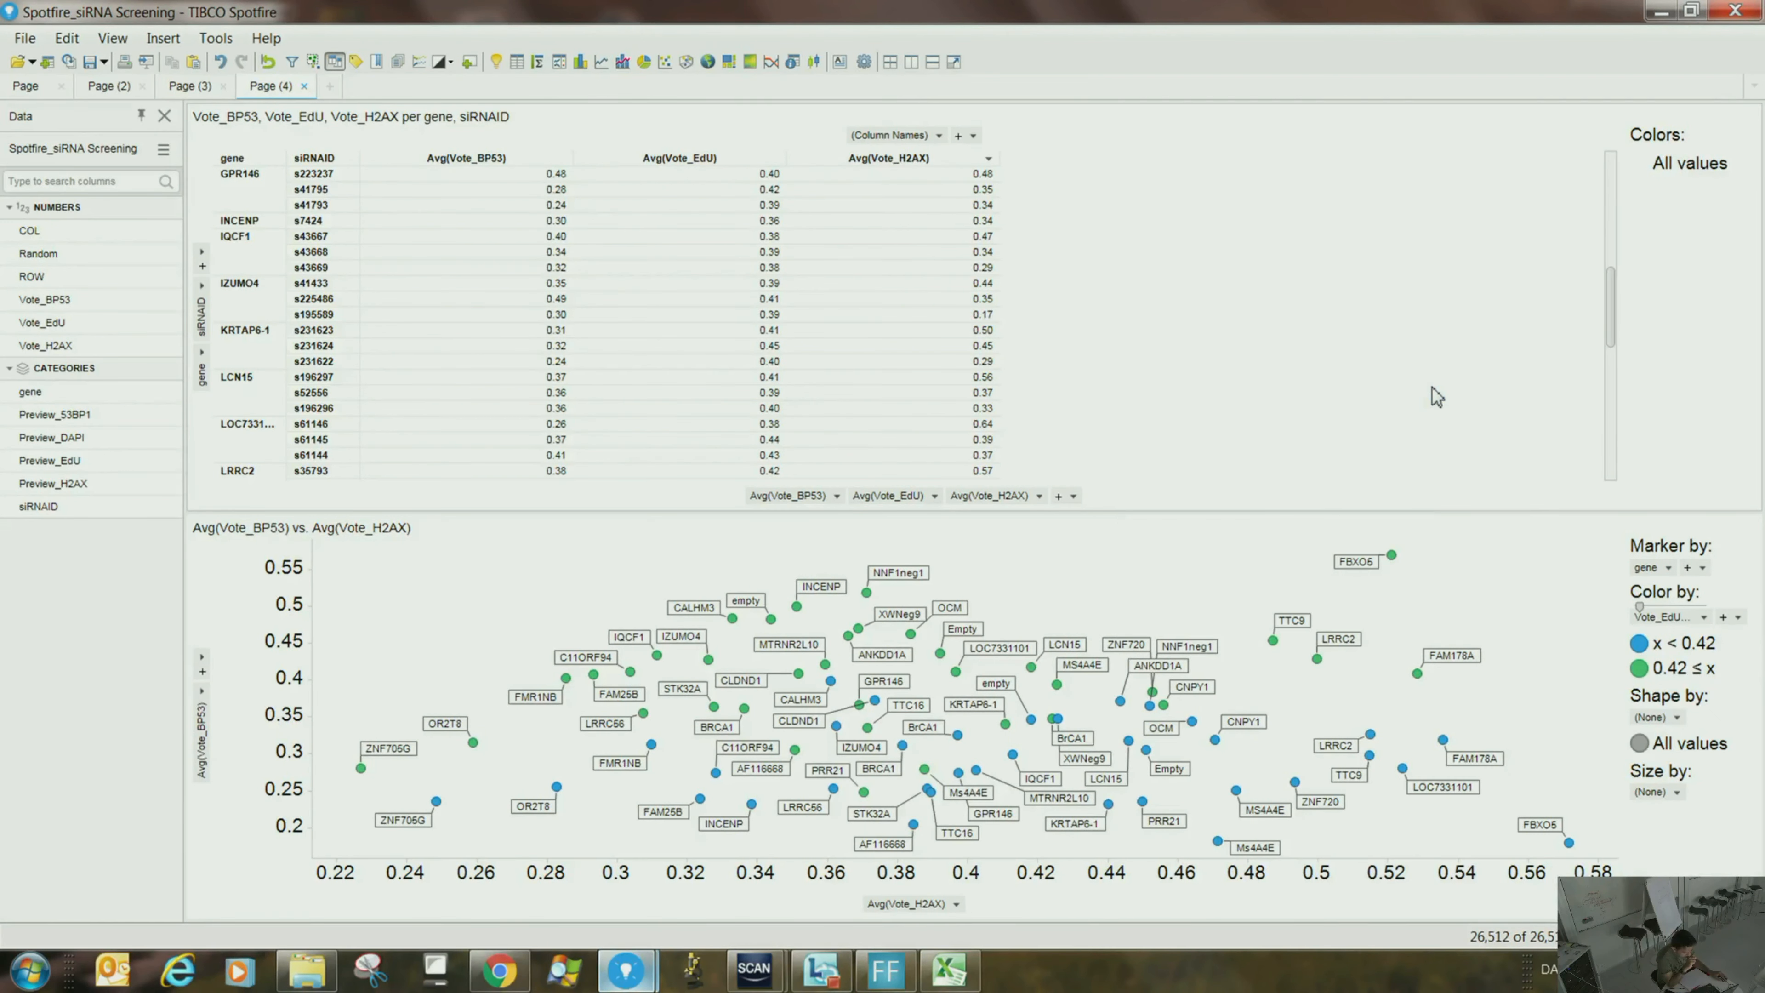
right_click(1245, 419)
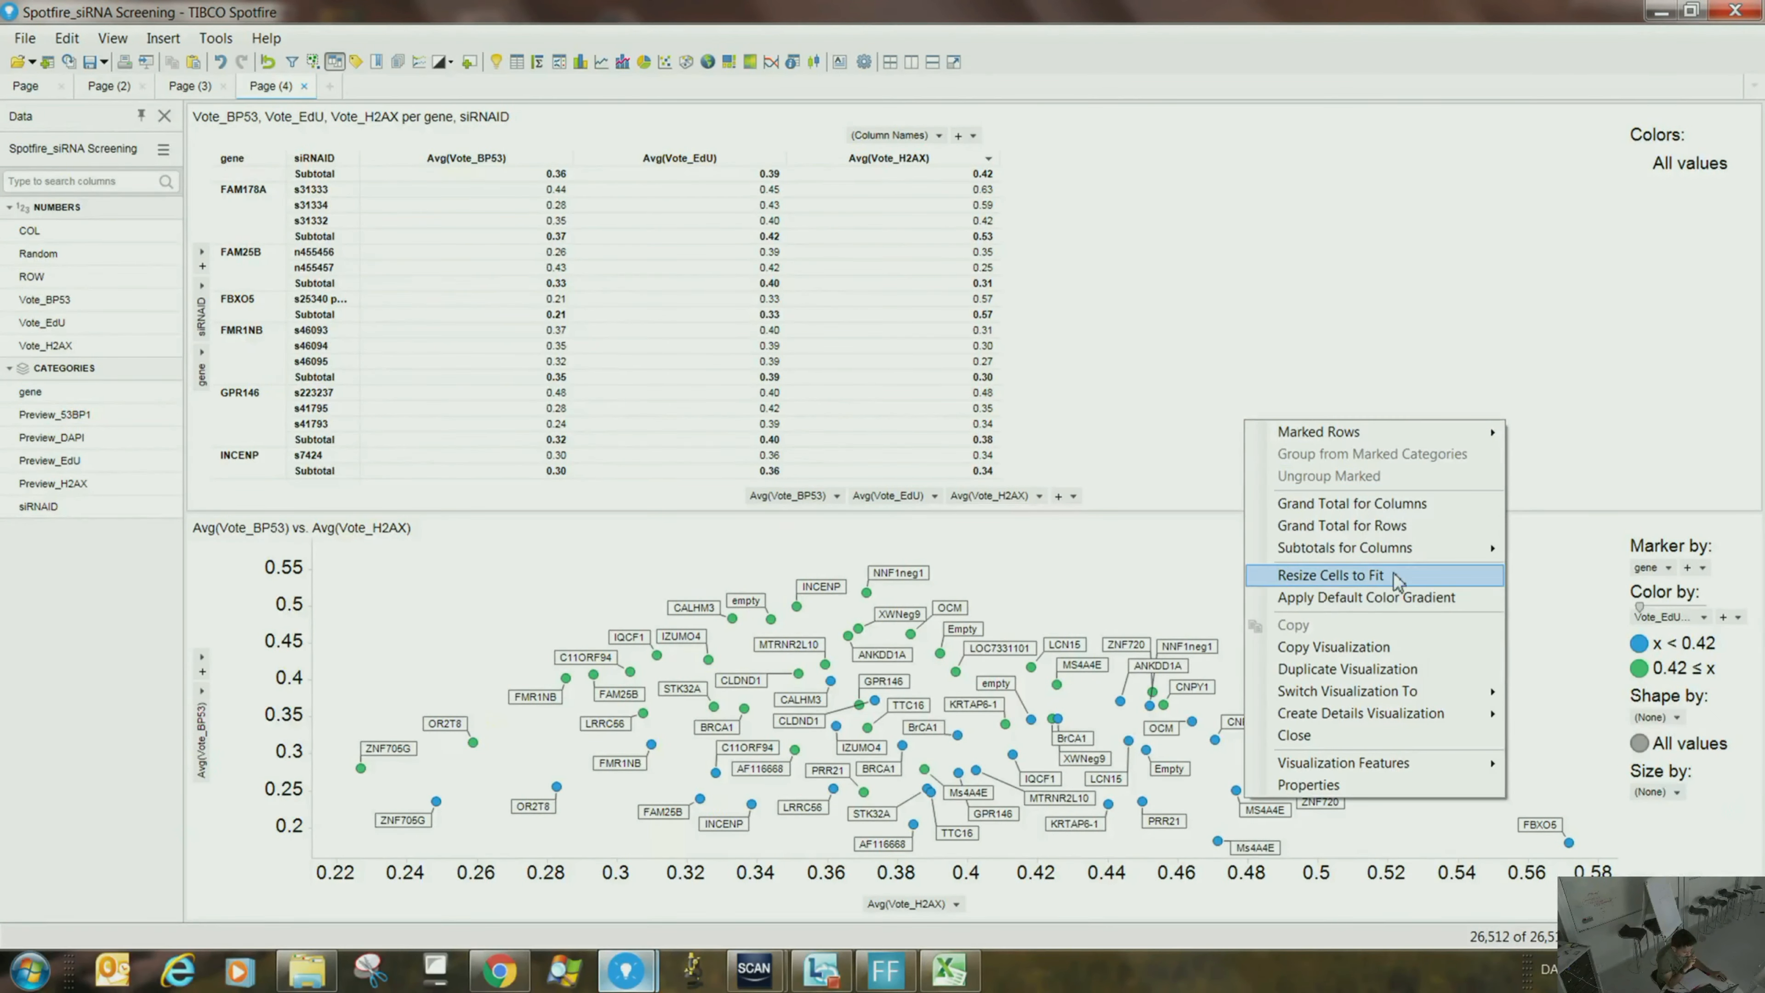
mouse_move(1434, 556)
click(1554, 599)
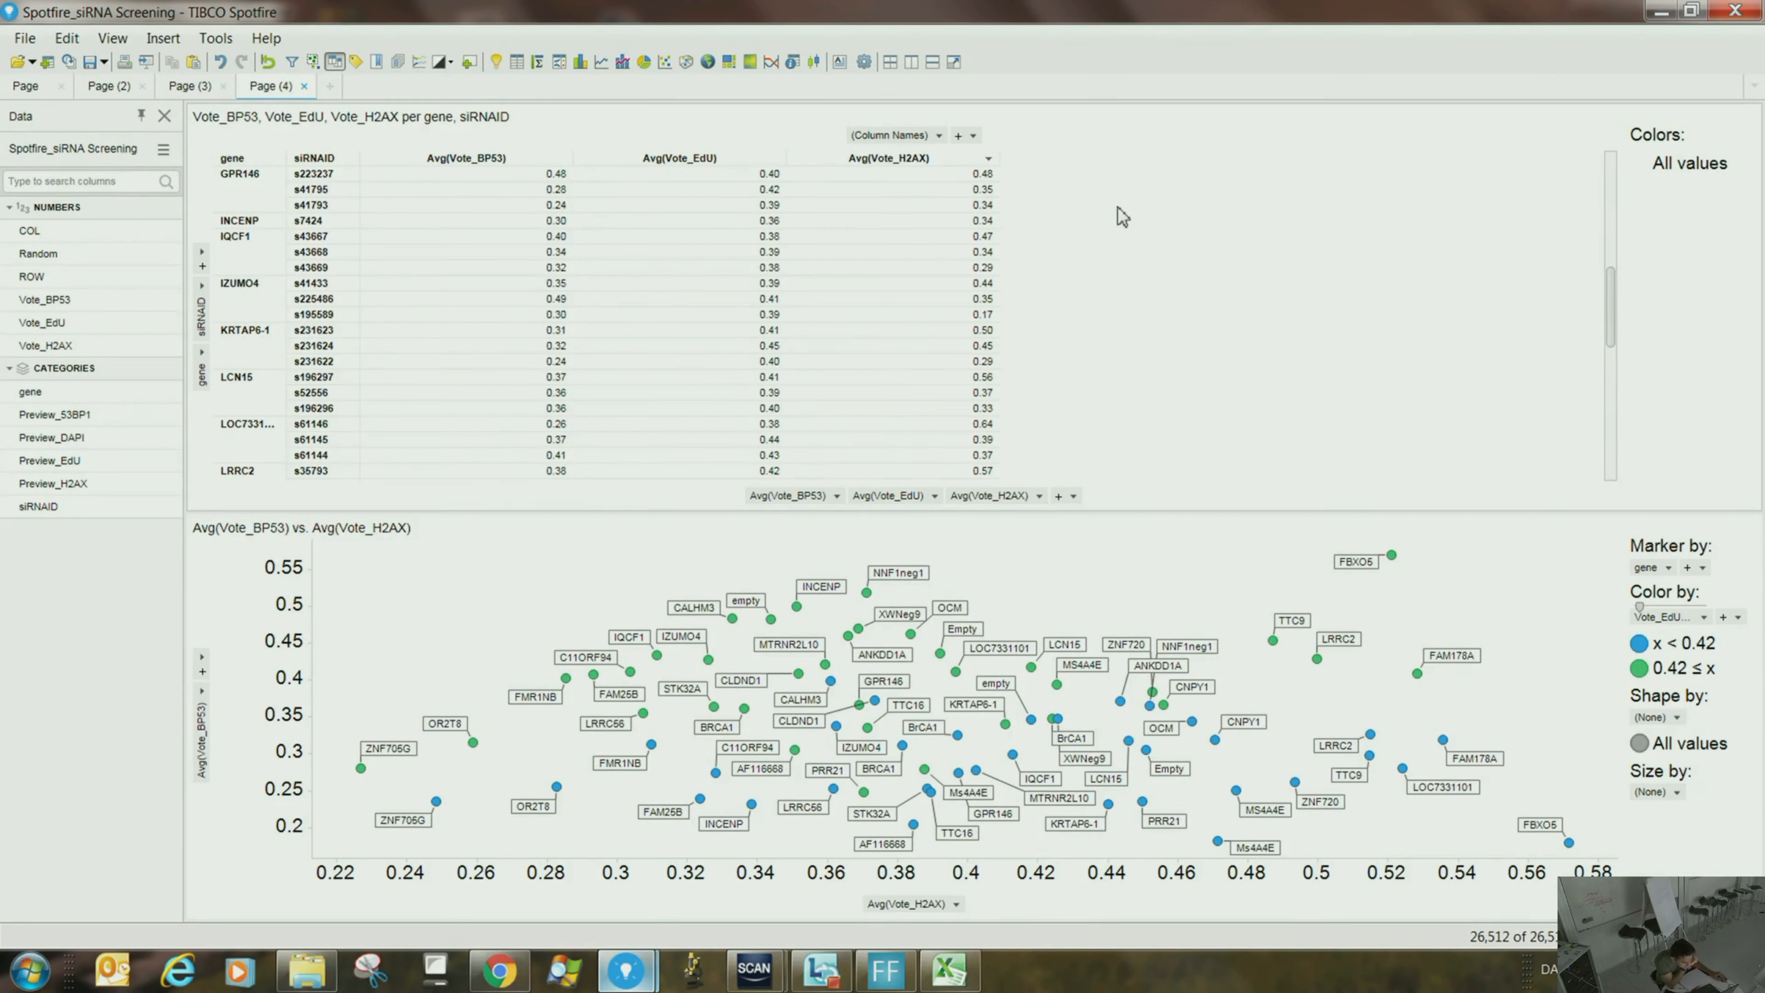
- Turn on column subtotals for gene in the cross table, and mark and unmark the s226356 row of ANKDD1A
scroll(1147, 260, down, 10)
scroll(1105, 278, up, 15)
right_click(1107, 224)
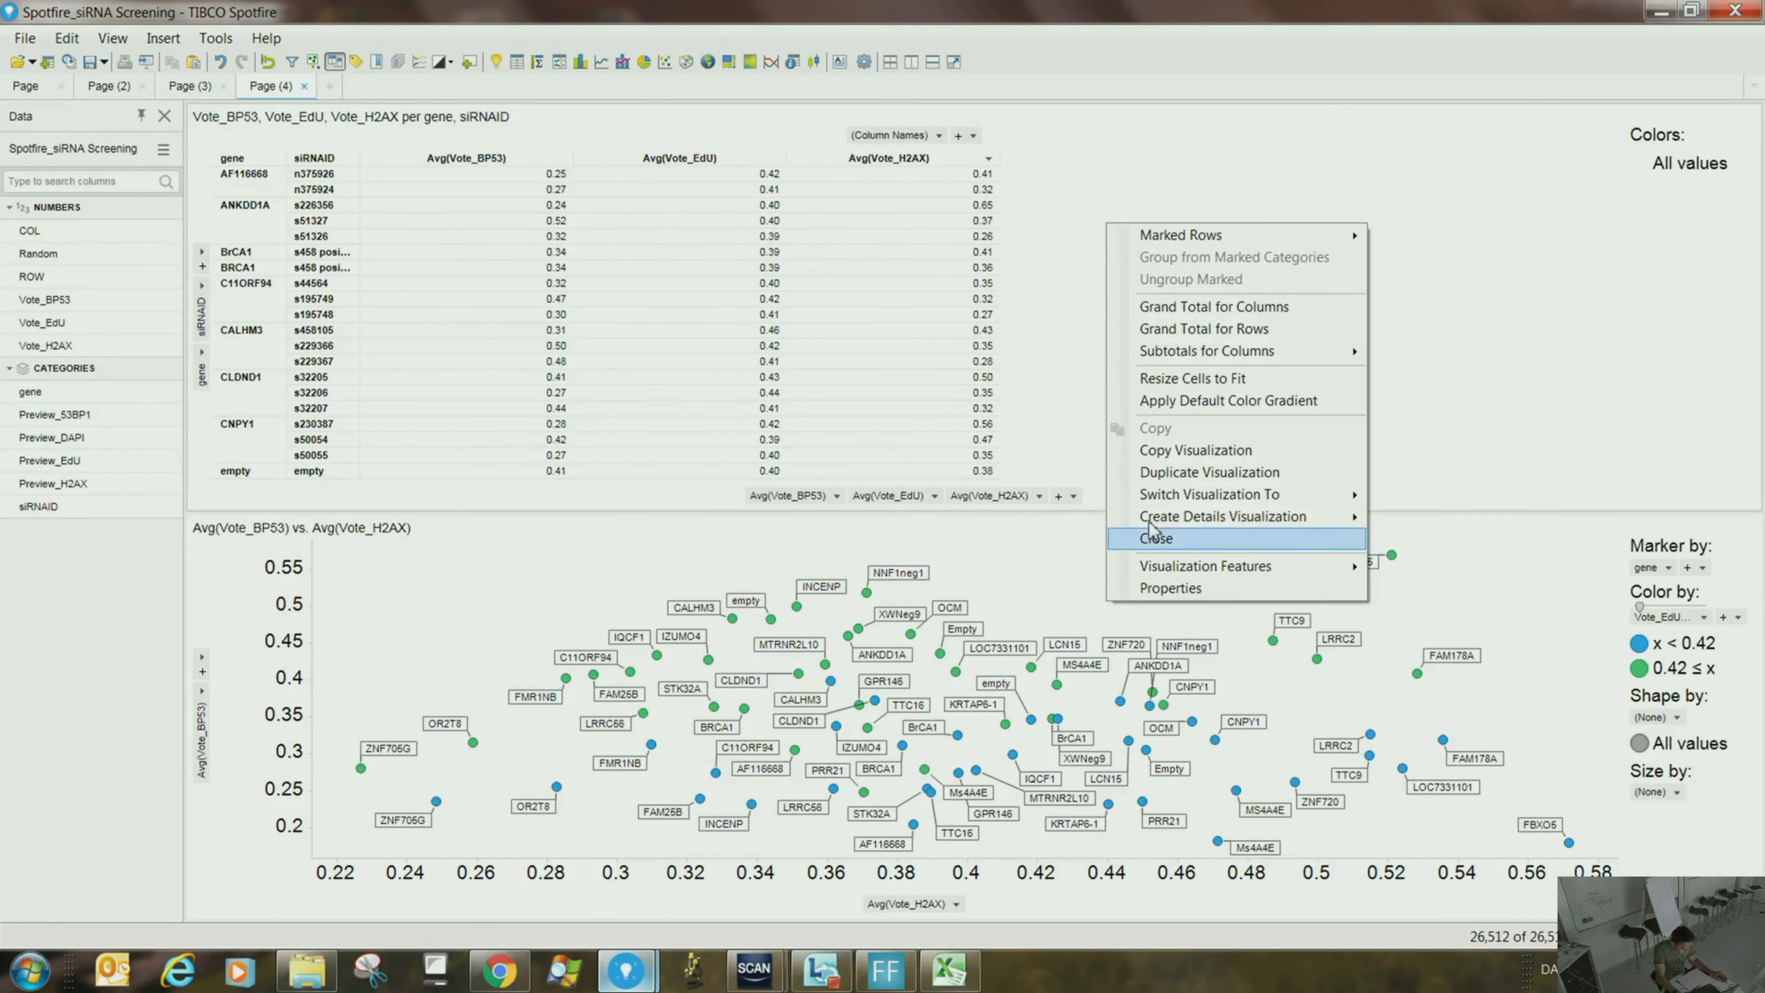
mouse_move(1212, 362)
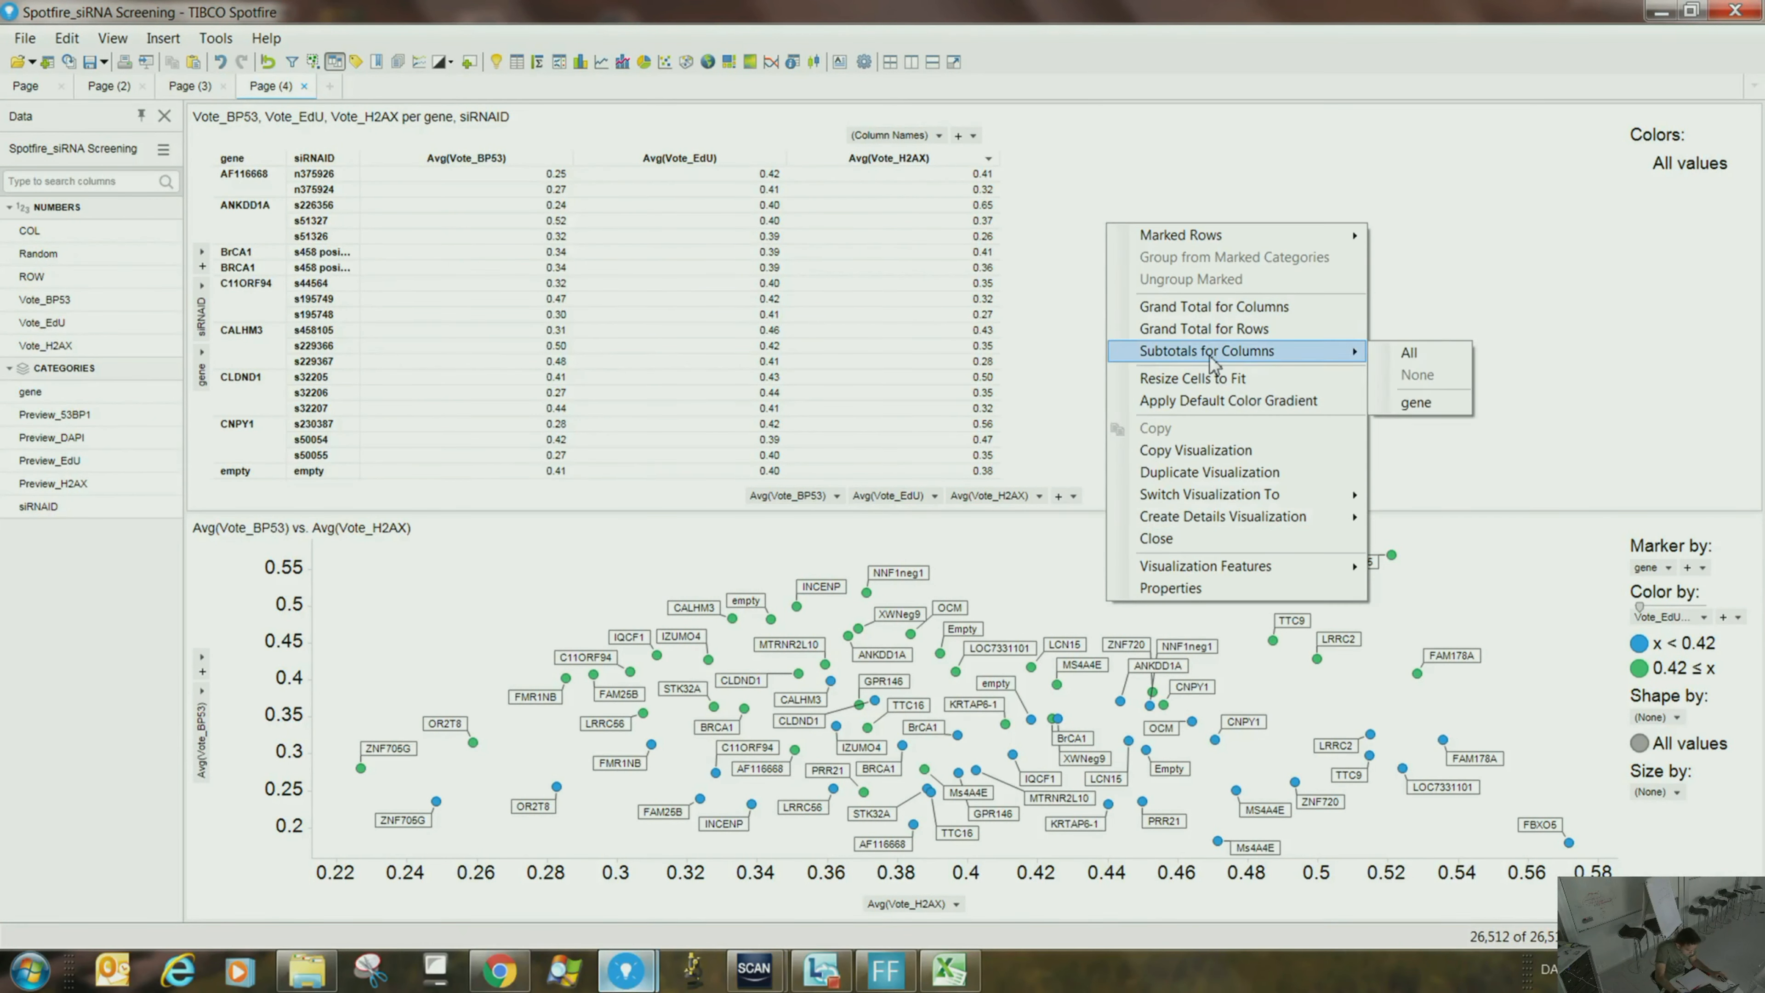
click(1416, 403)
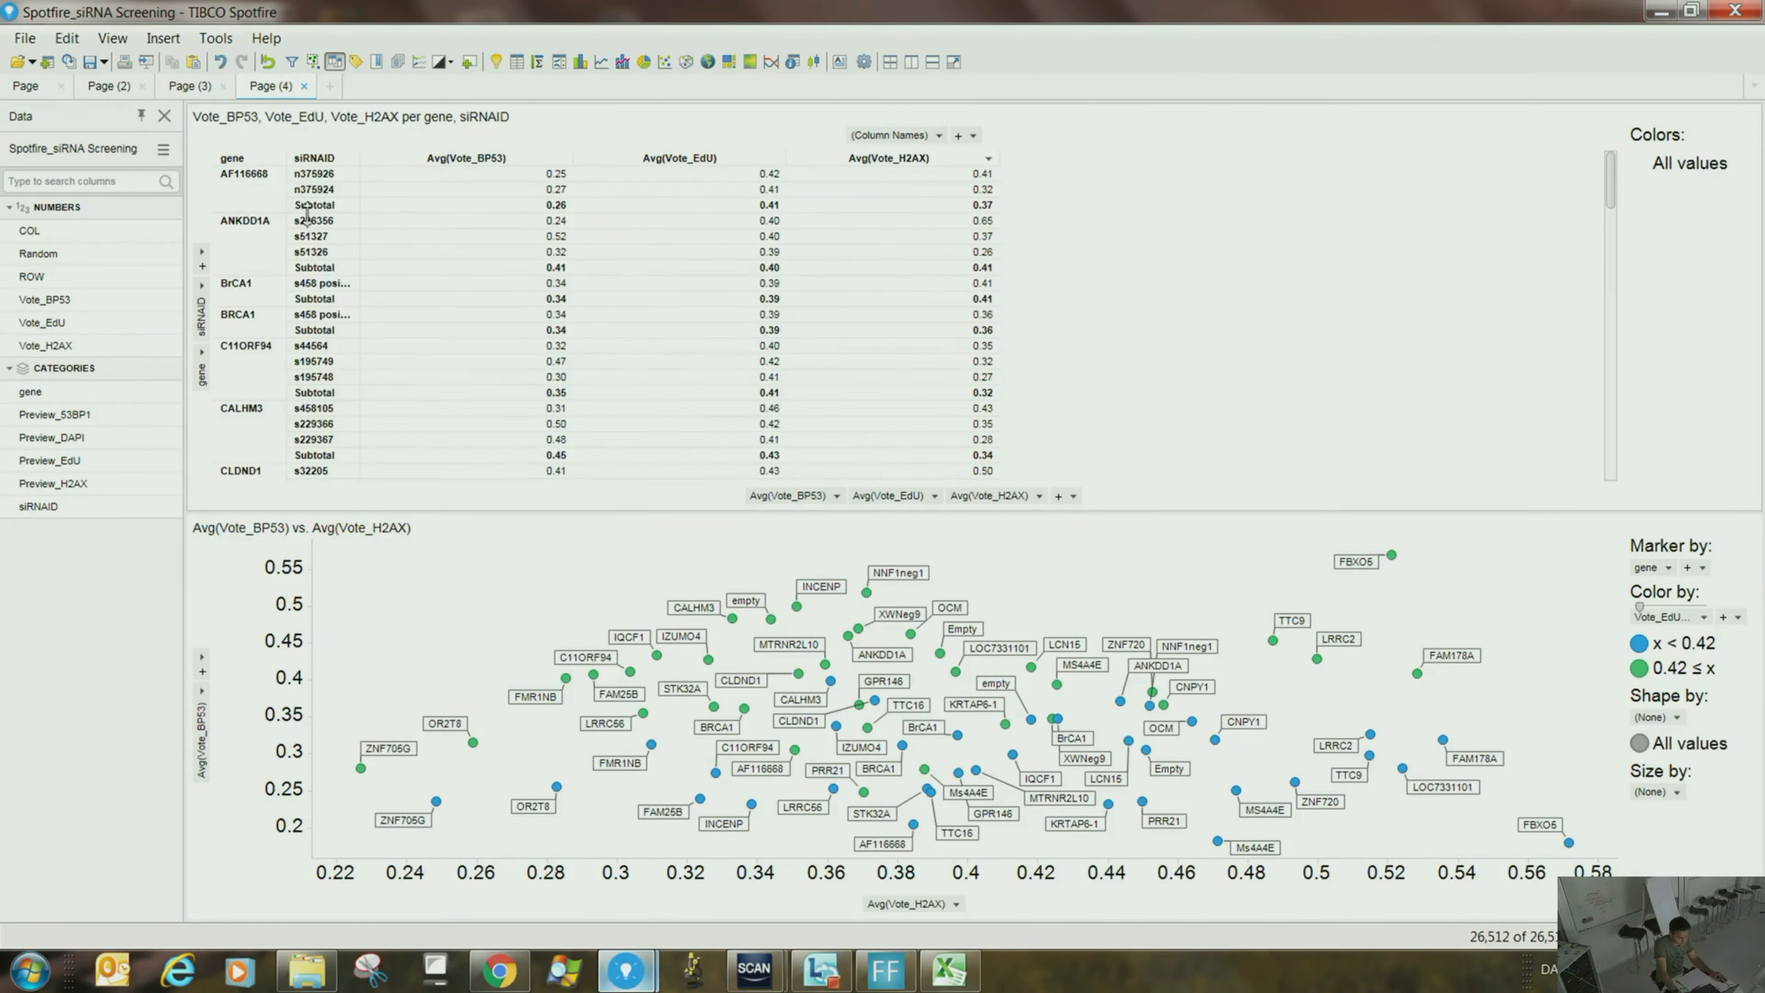
click(984, 222)
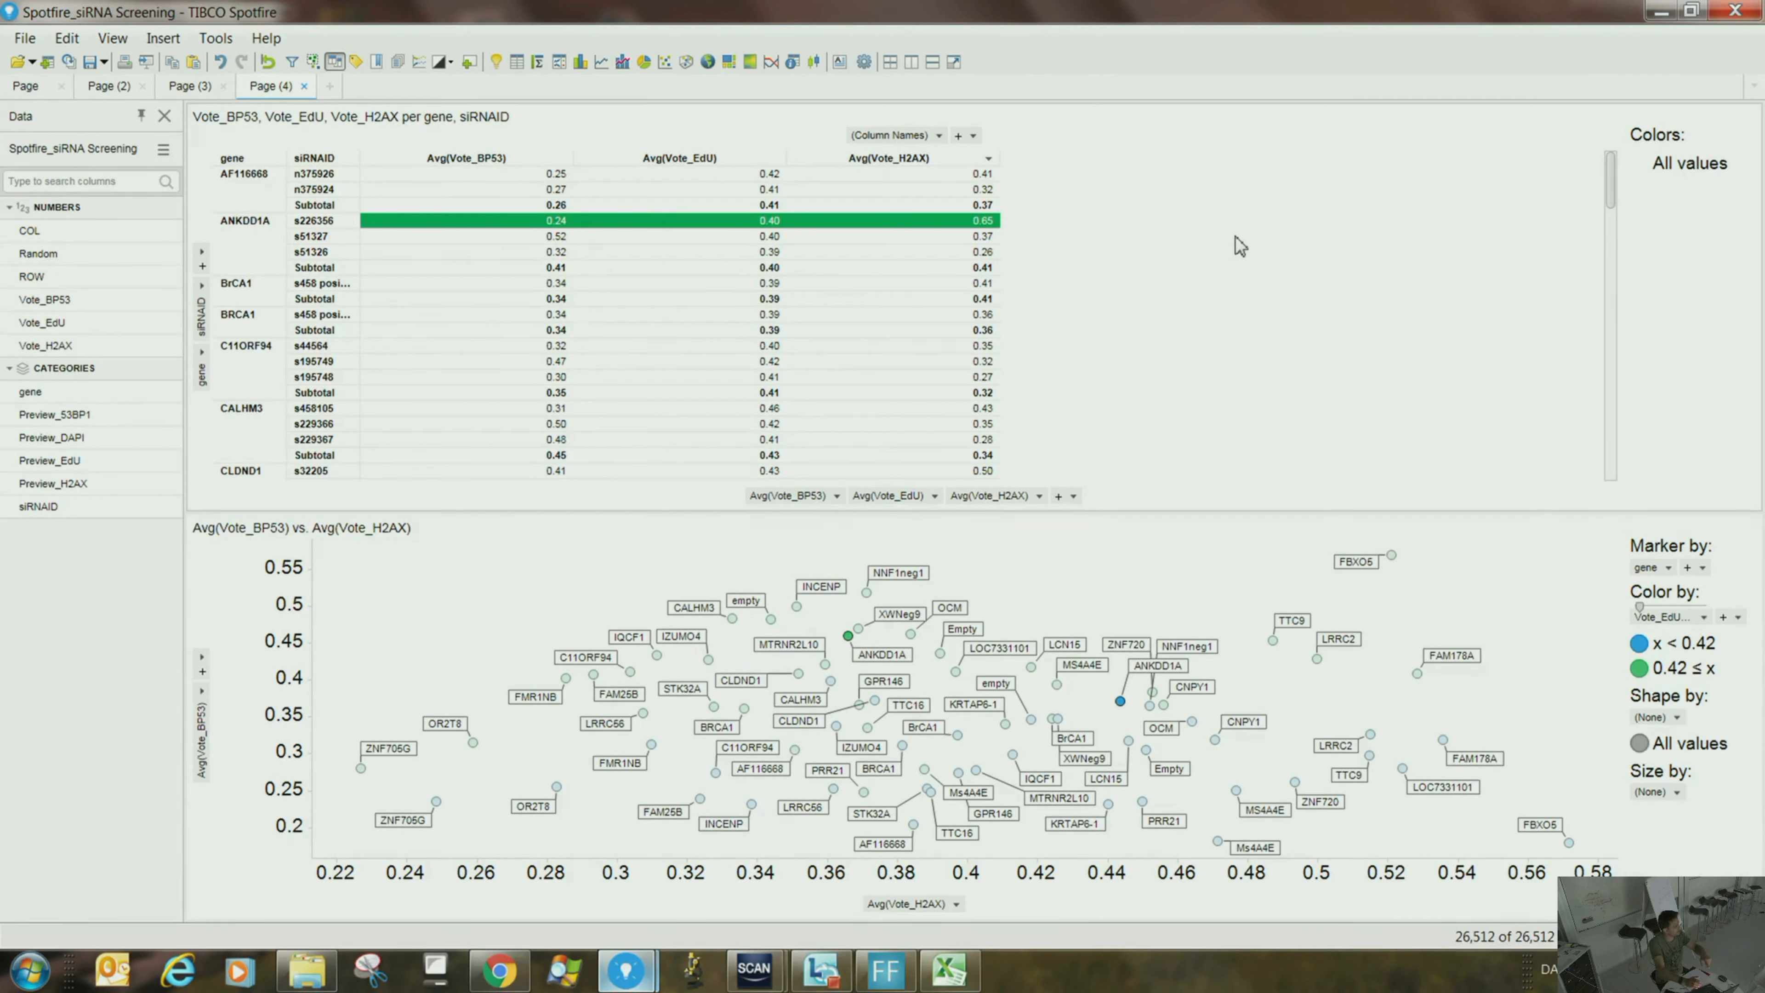
click(1247, 313)
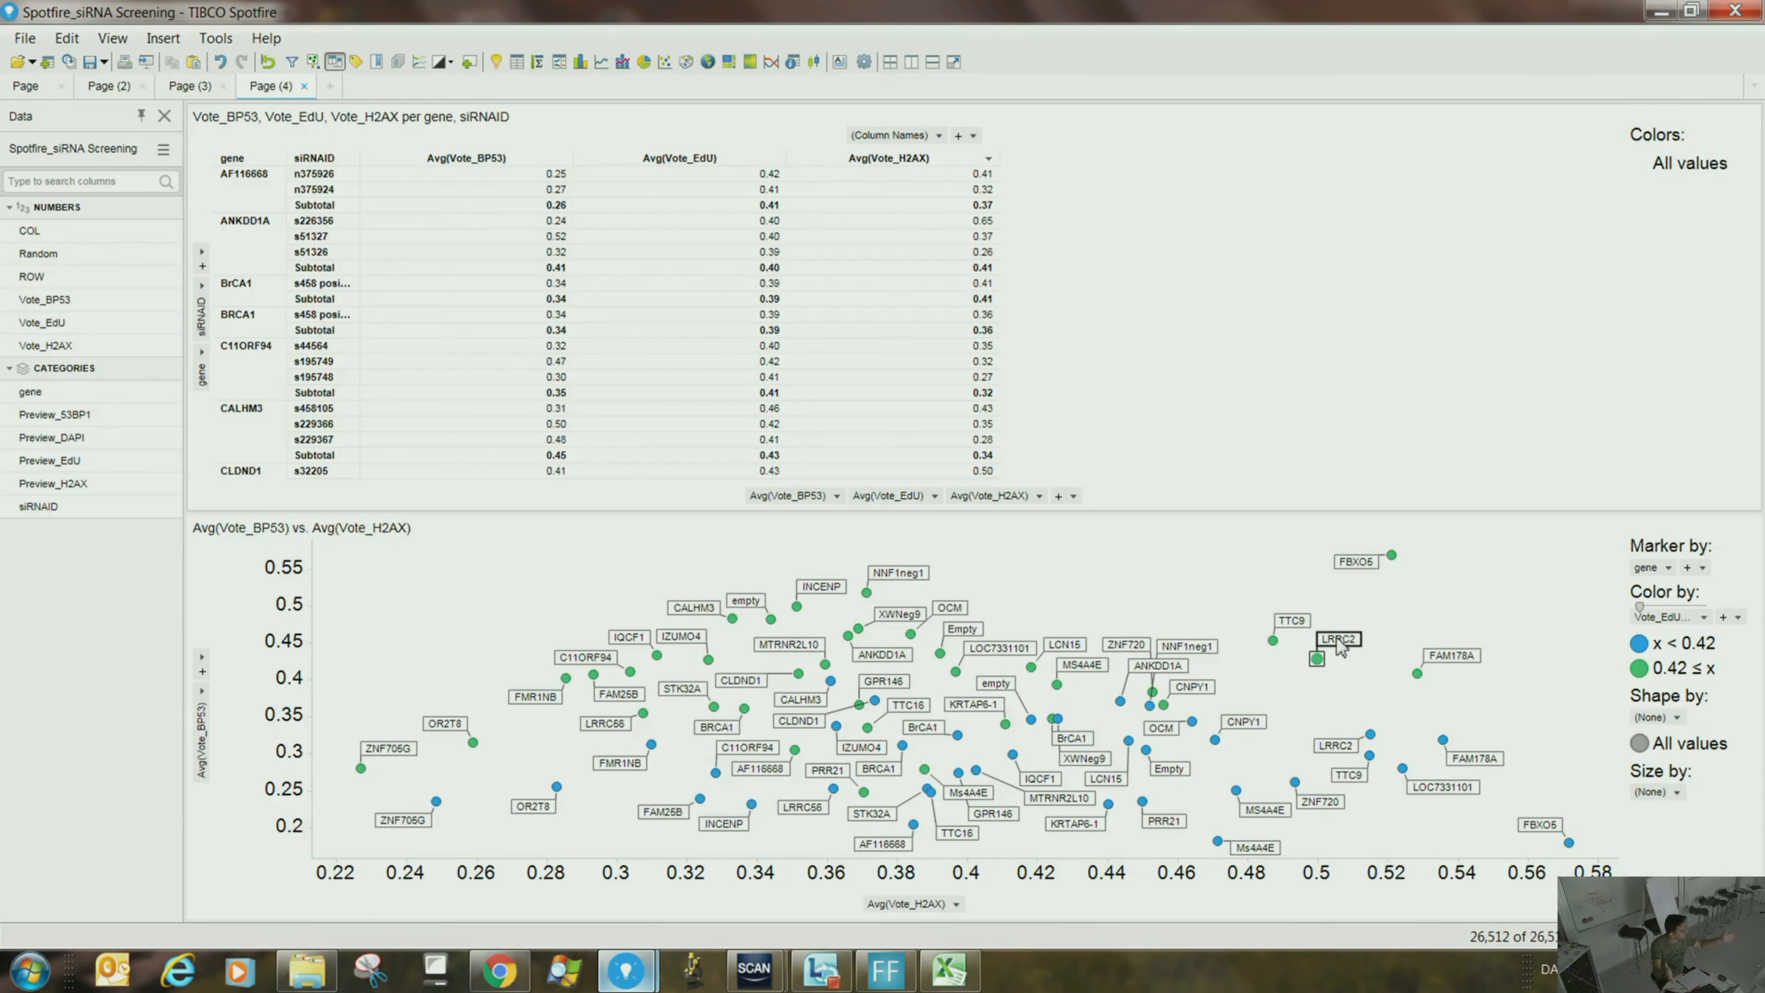
- Add a combination chart to the page and close the cross table
click(621, 63)
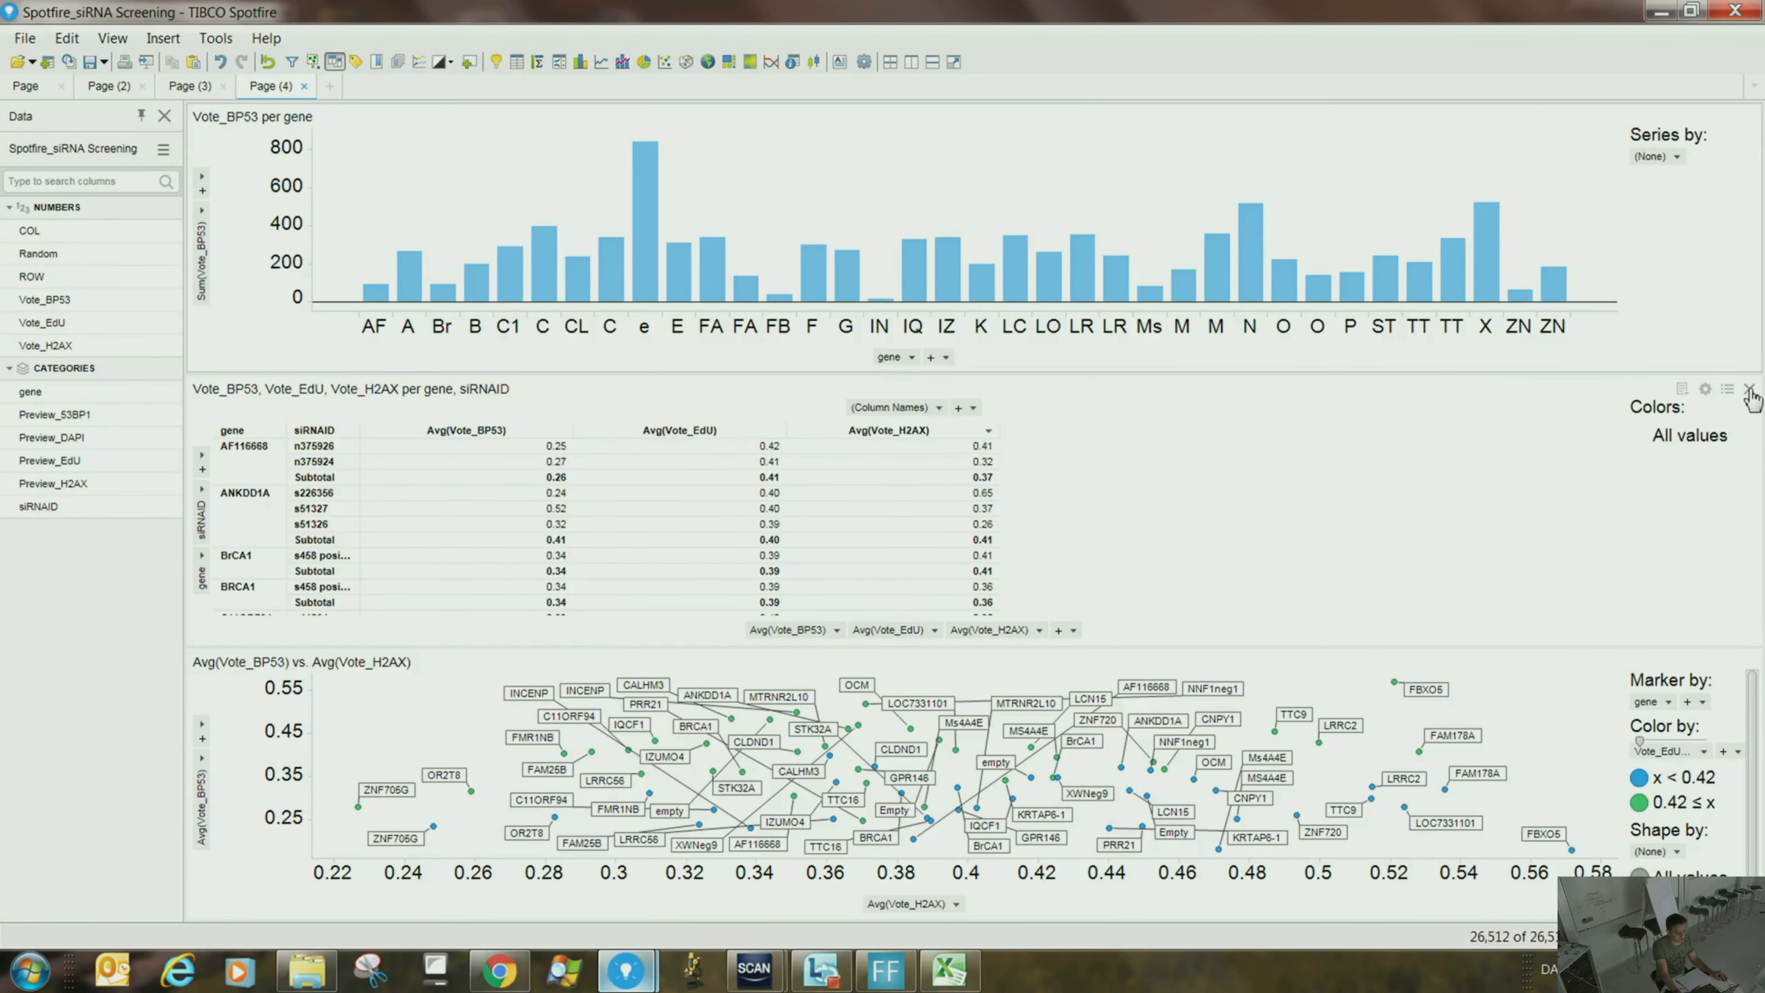
click(1751, 389)
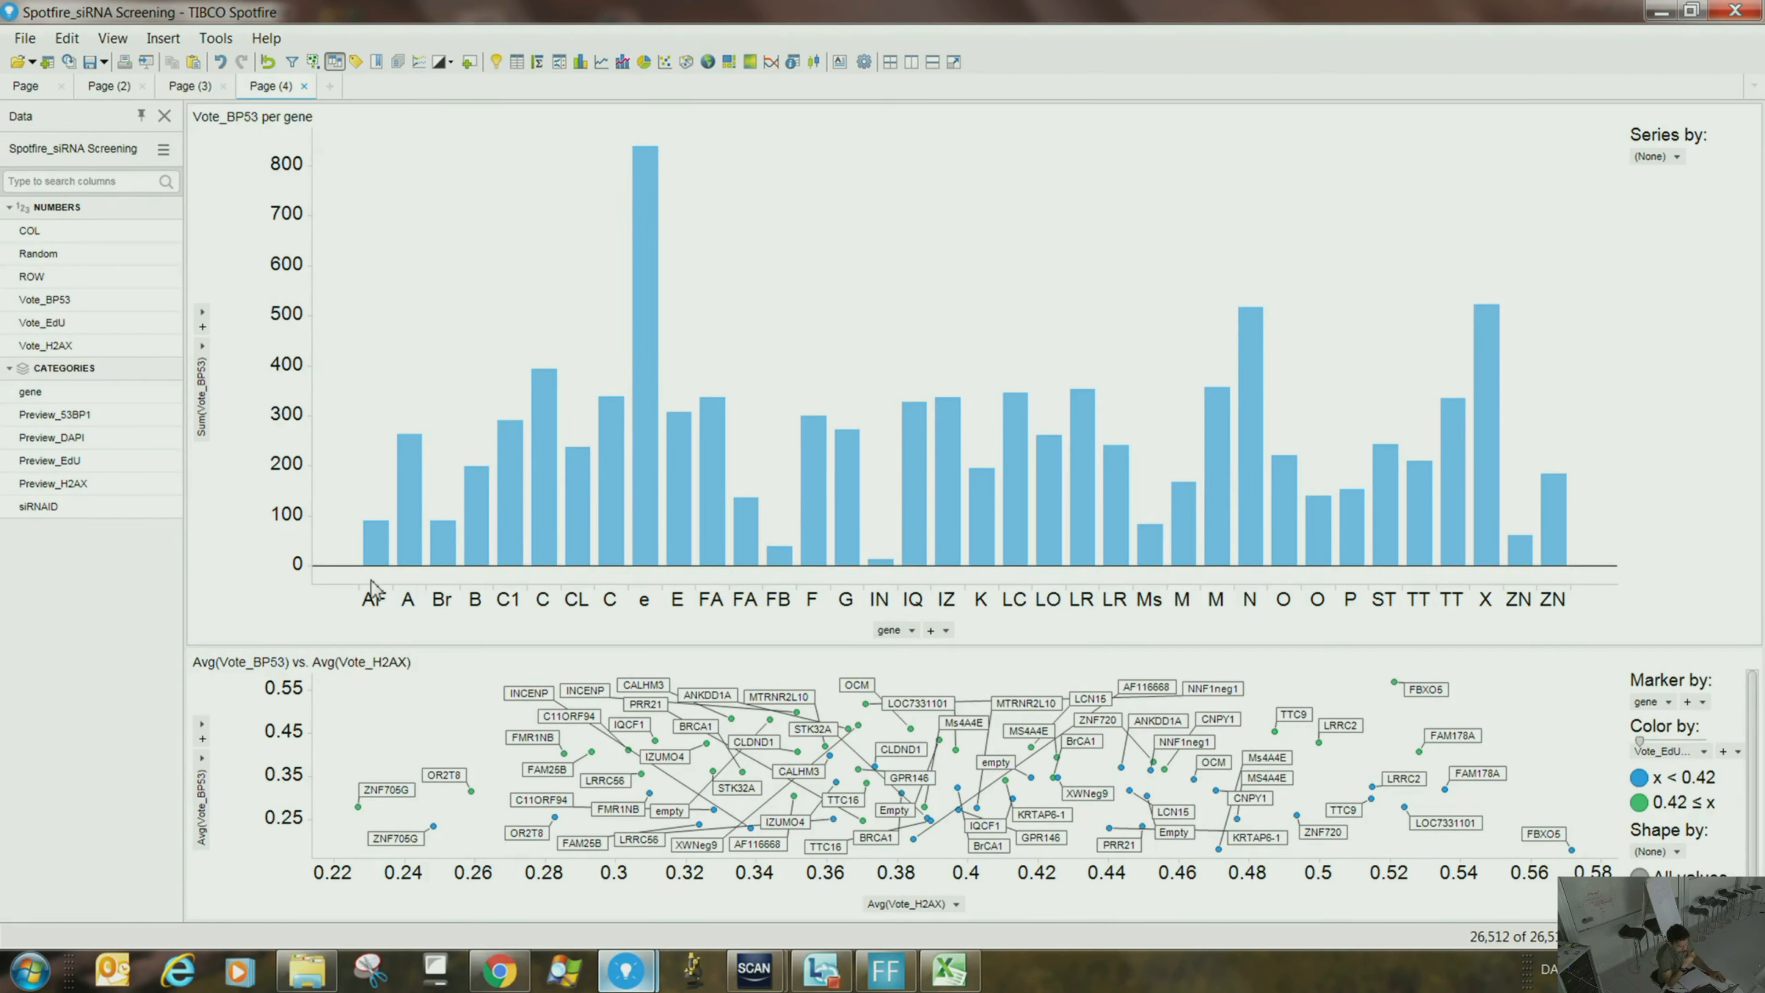
- Set the aggregation of Vote_BP53 on the combination chart's value axis to Avg (Average)
click(201, 346)
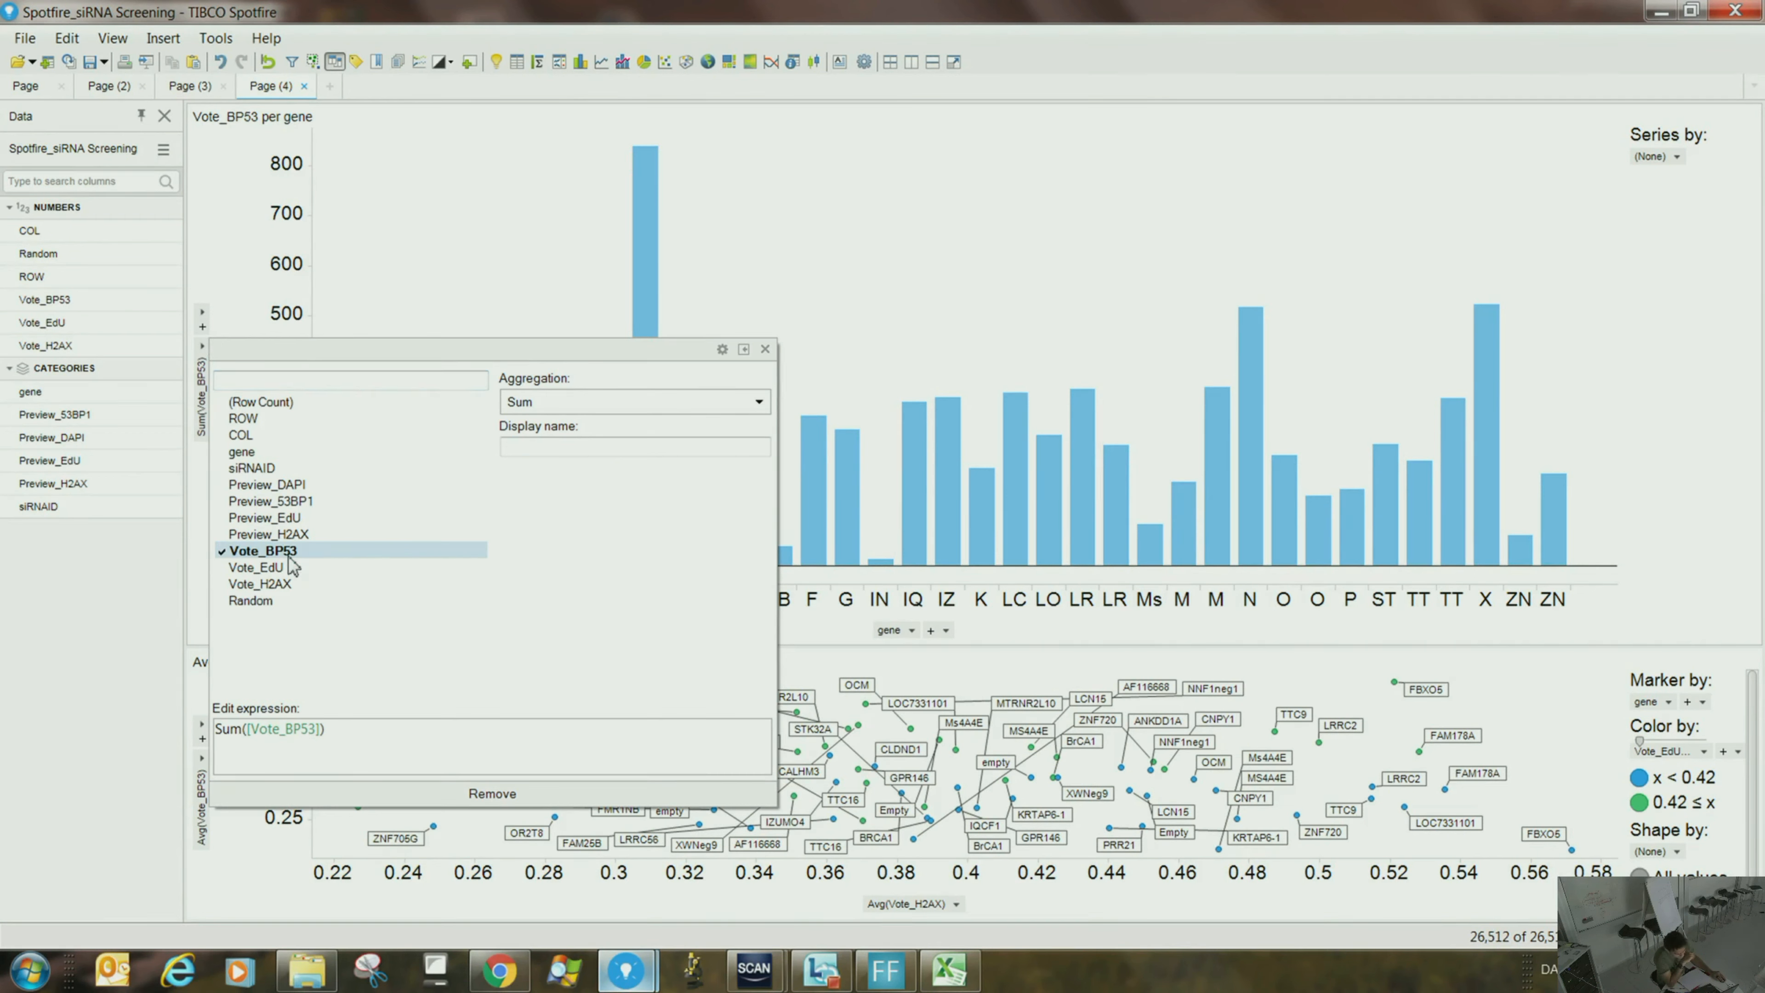
click(695, 404)
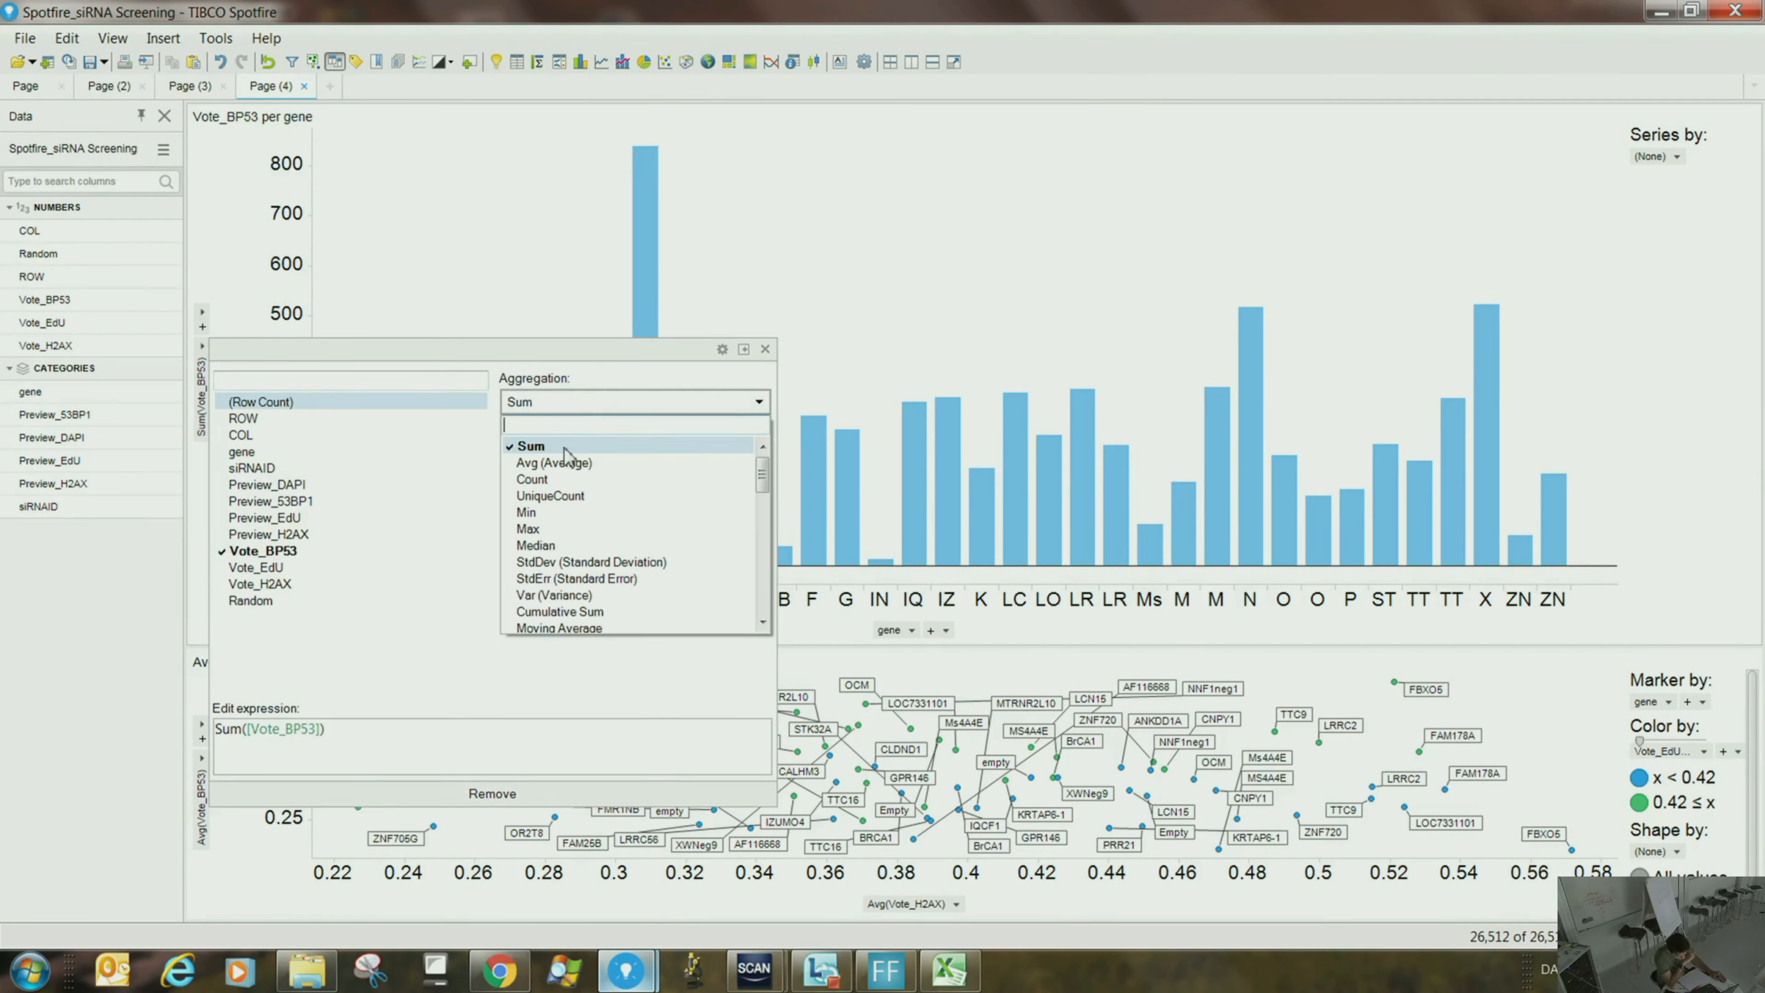
click(539, 464)
click(726, 202)
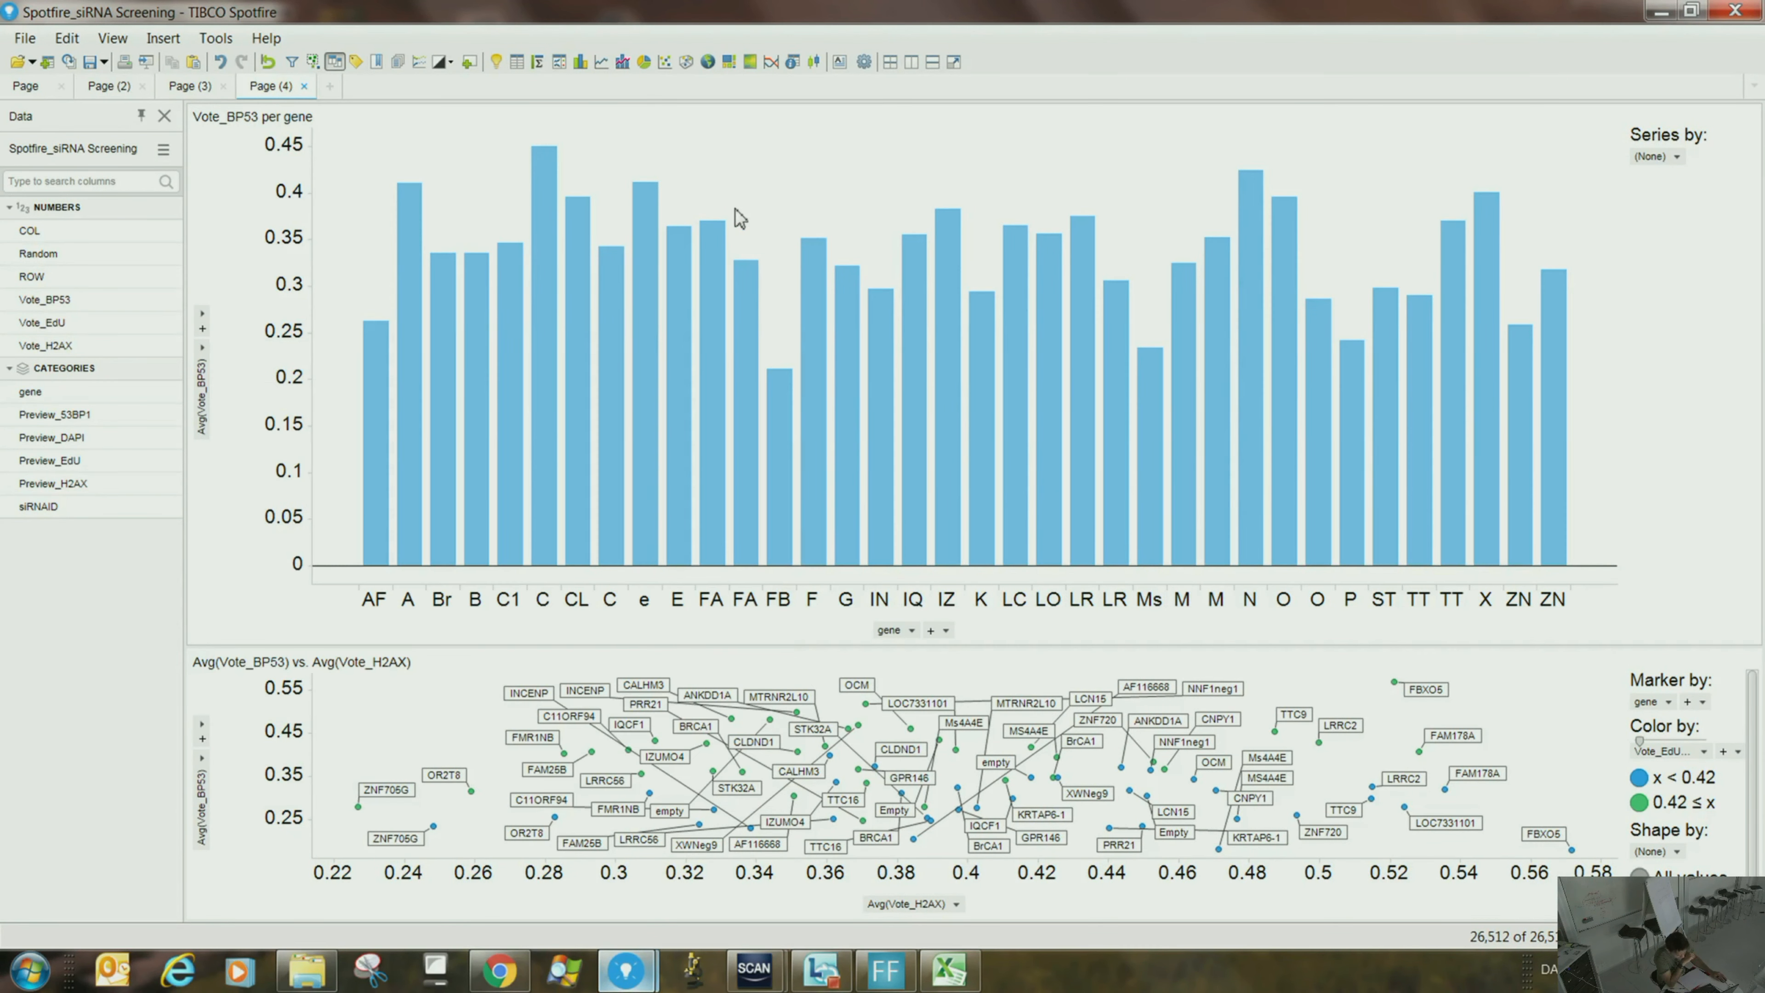
- Add Vote_EdU as a second averaged measure on the combination chart's value axis
mouse_move(820, 354)
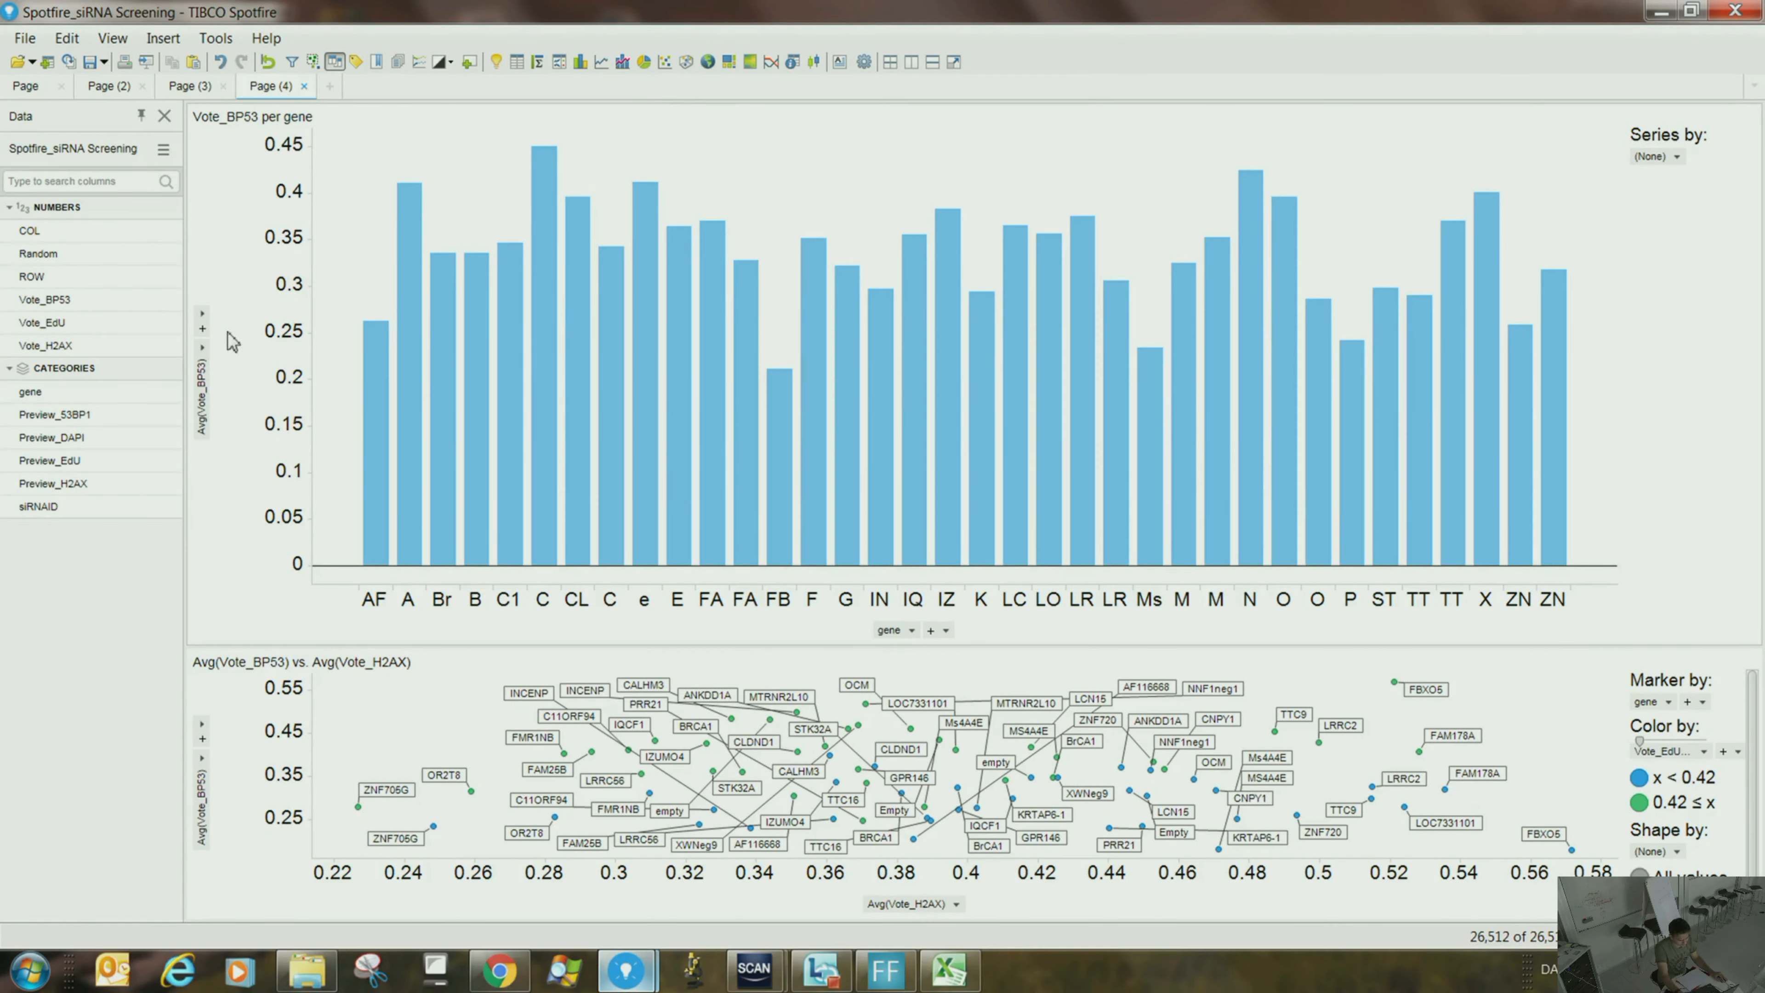
click(203, 329)
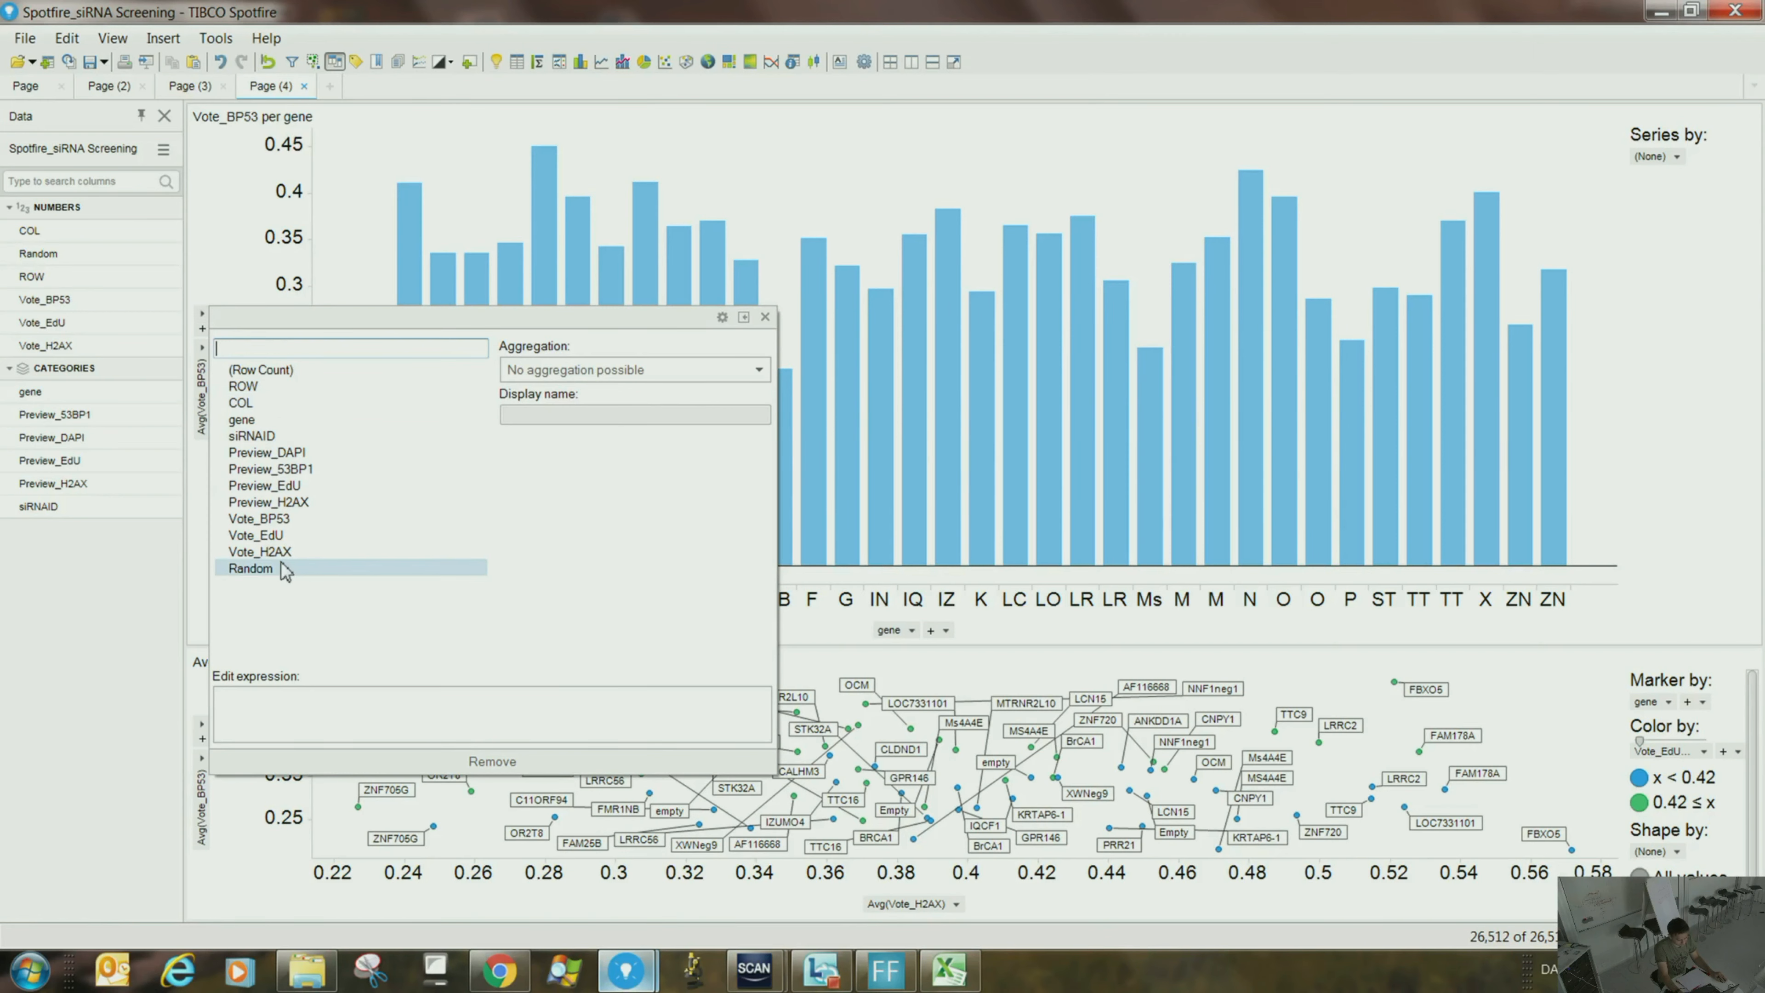
click(278, 536)
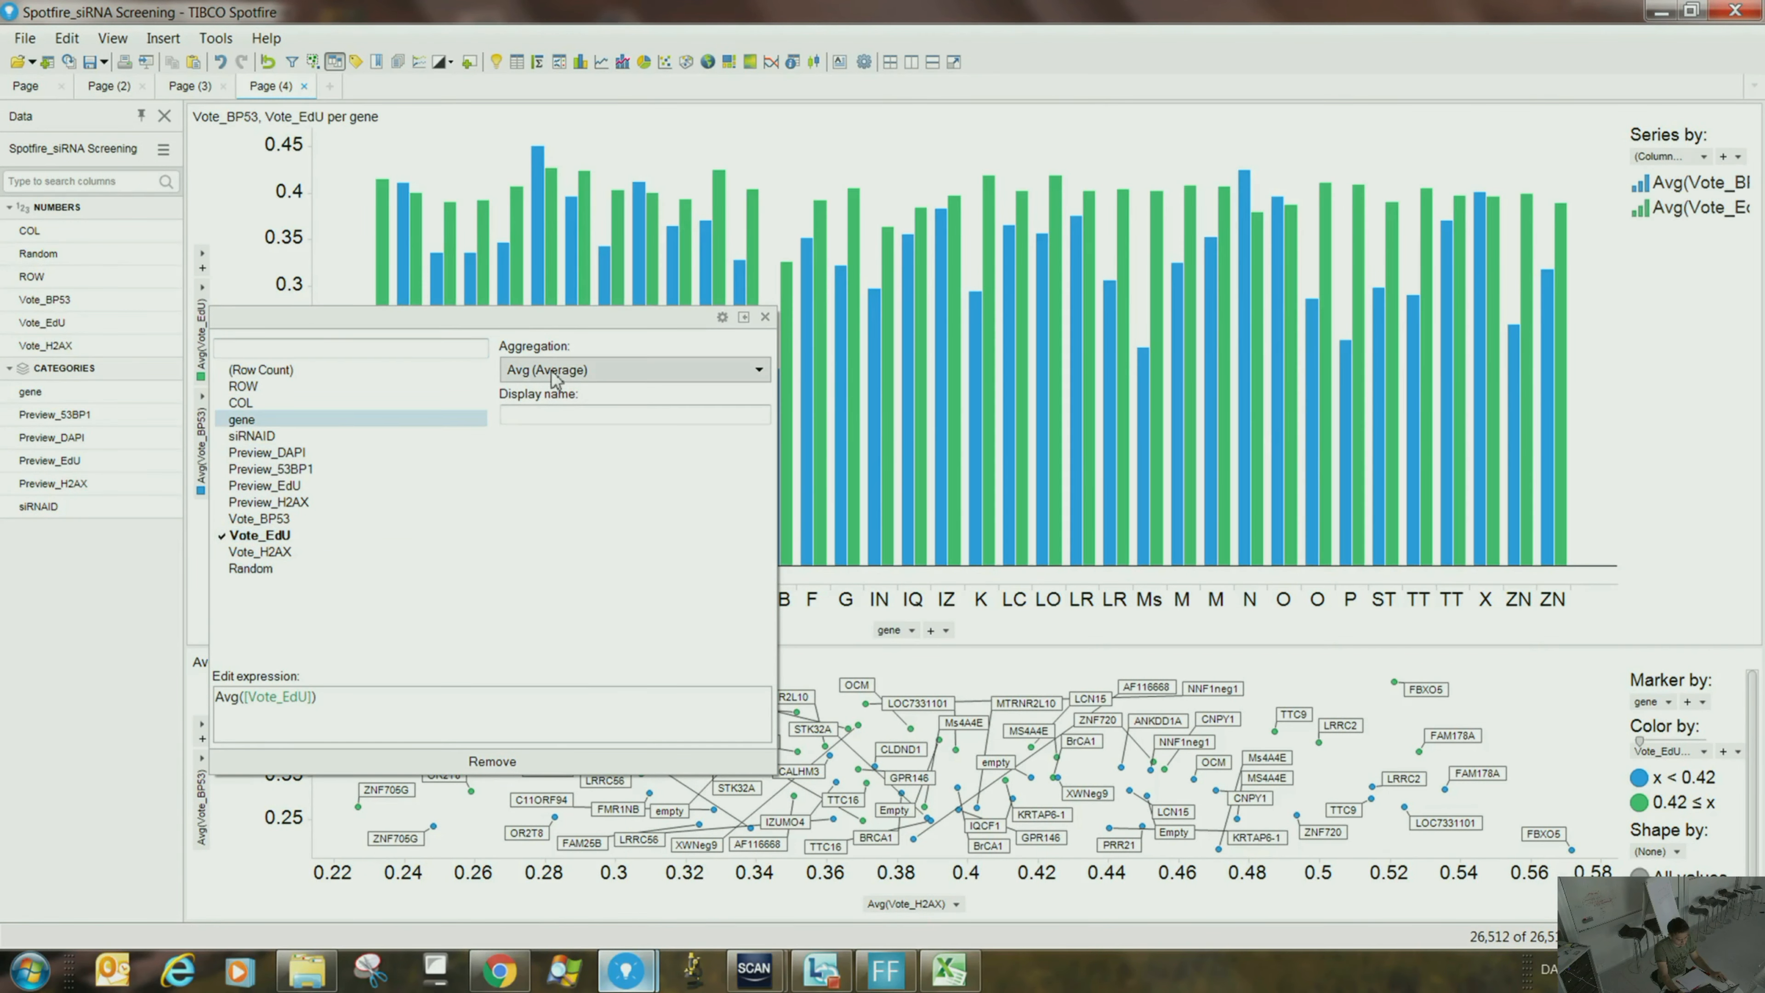
click(871, 198)
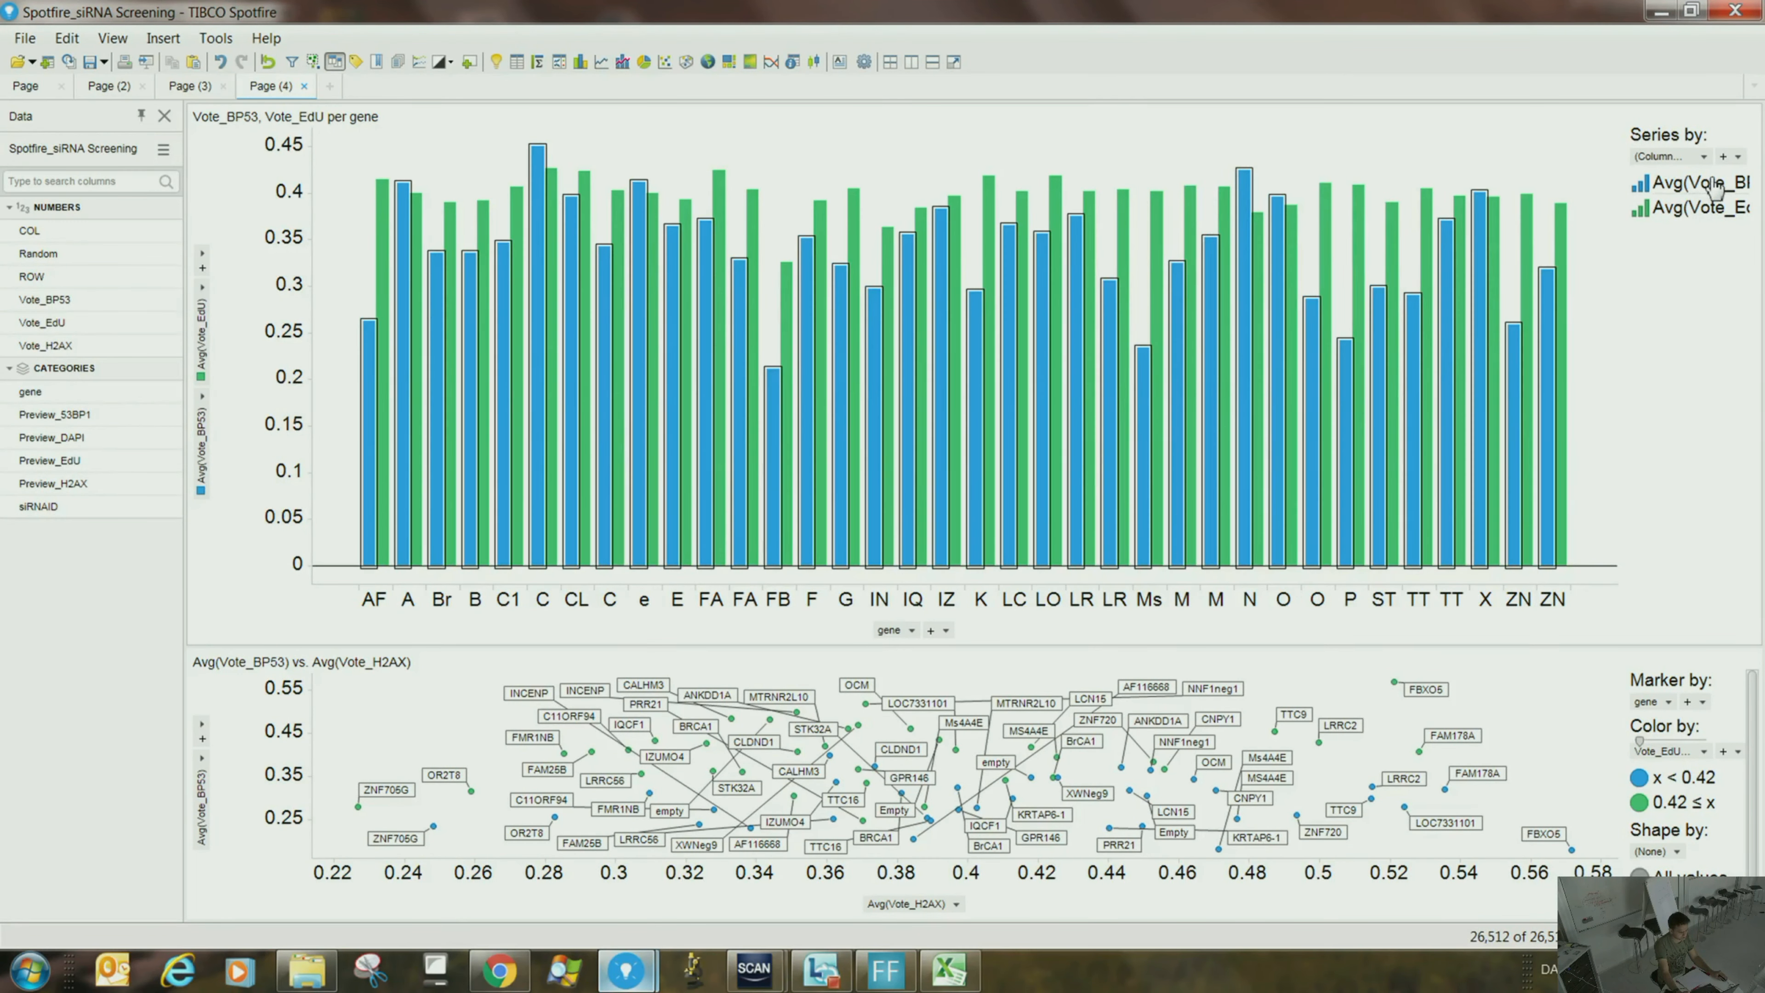
- Change the series type of Avg(Vote_EdU) to Line in the combination chart's properties
right_click(1598, 301)
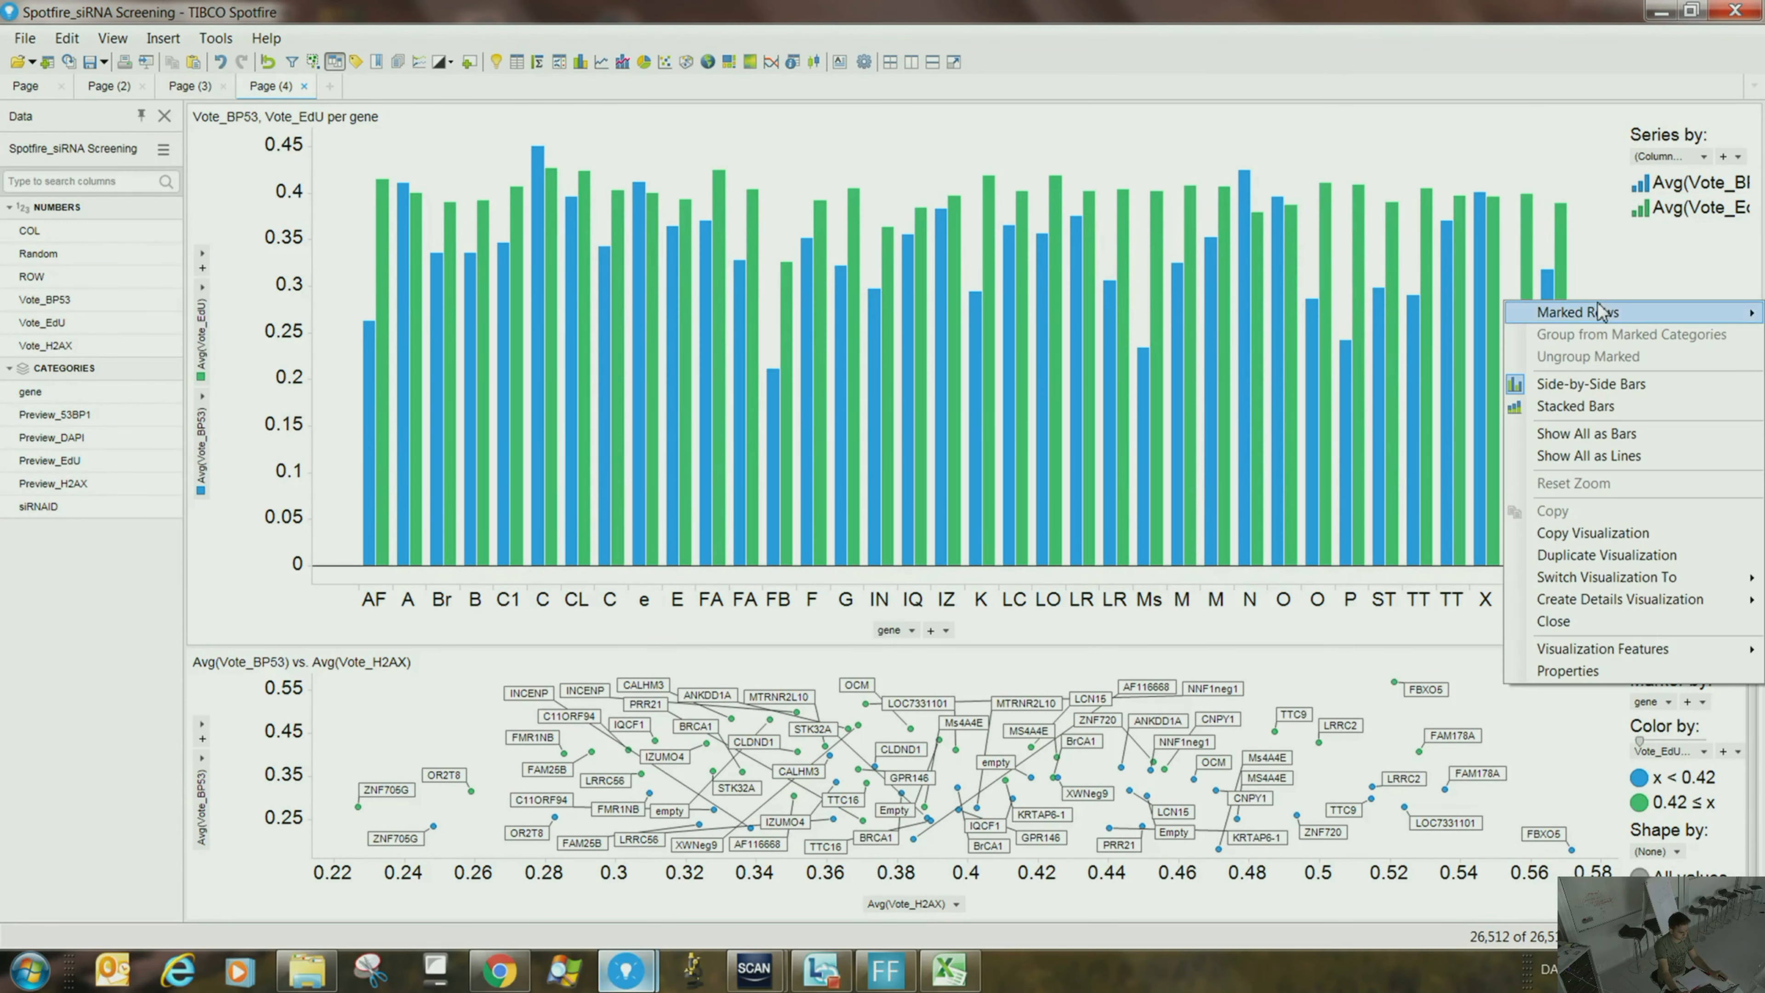
click(1576, 676)
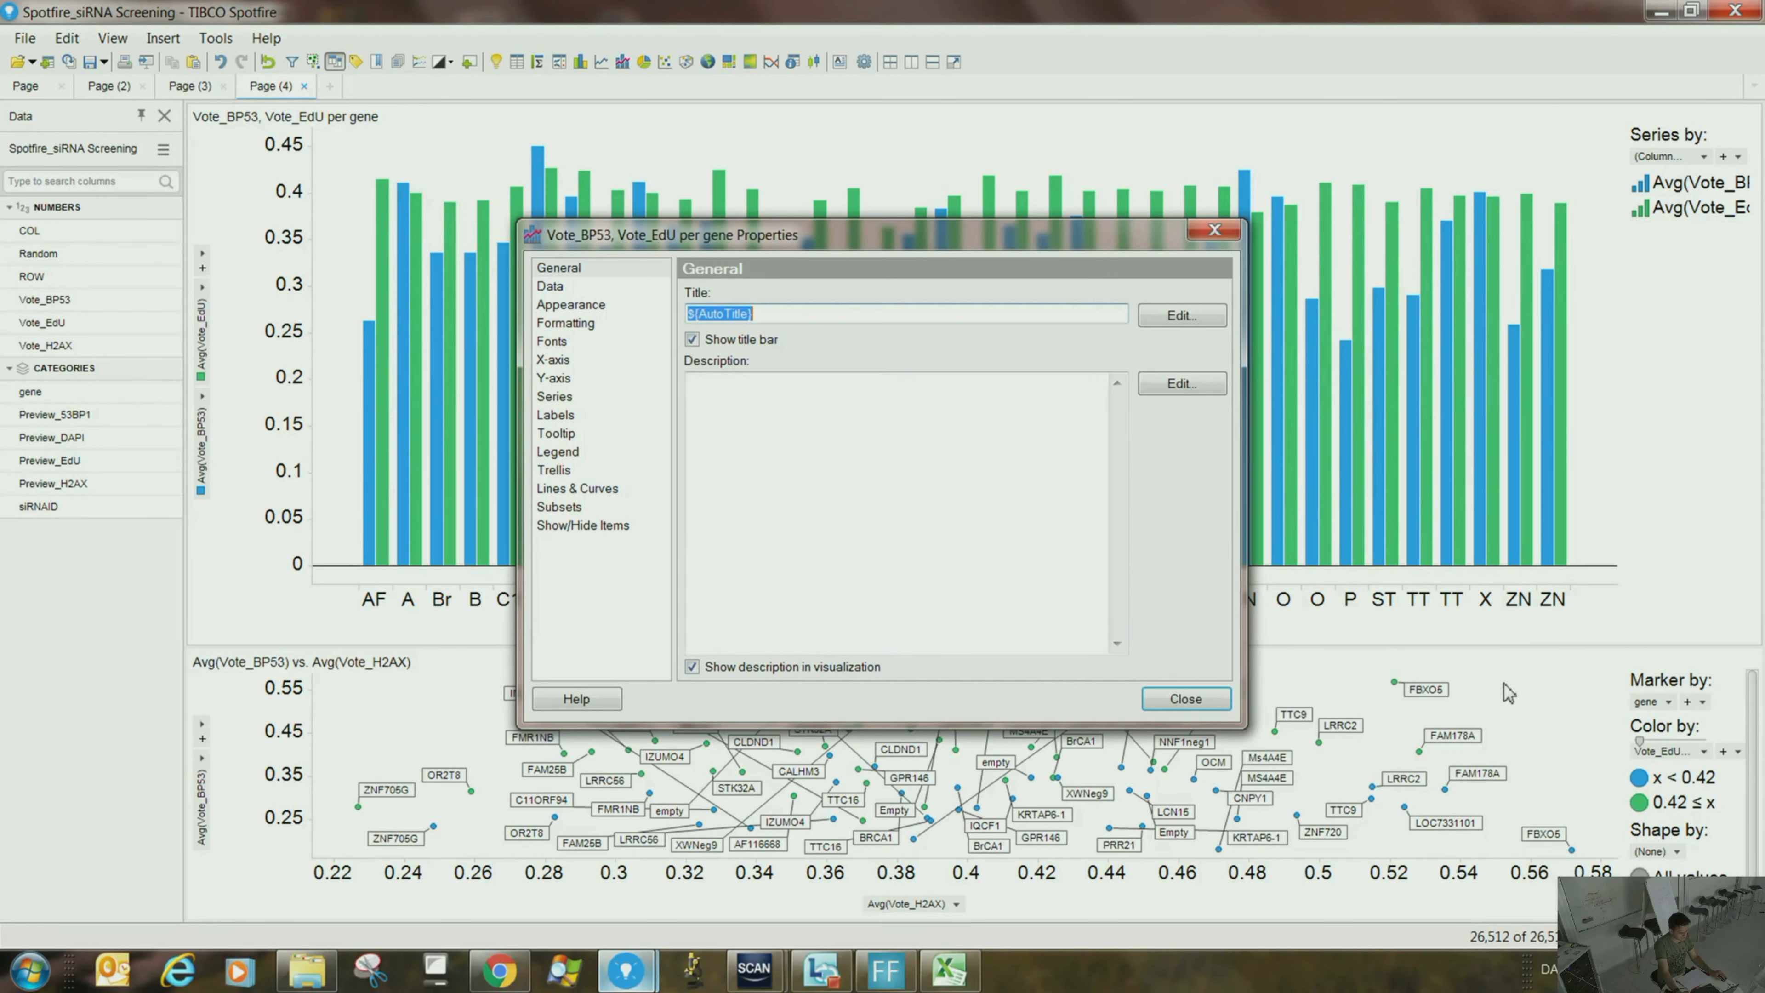
click(554, 397)
click(788, 402)
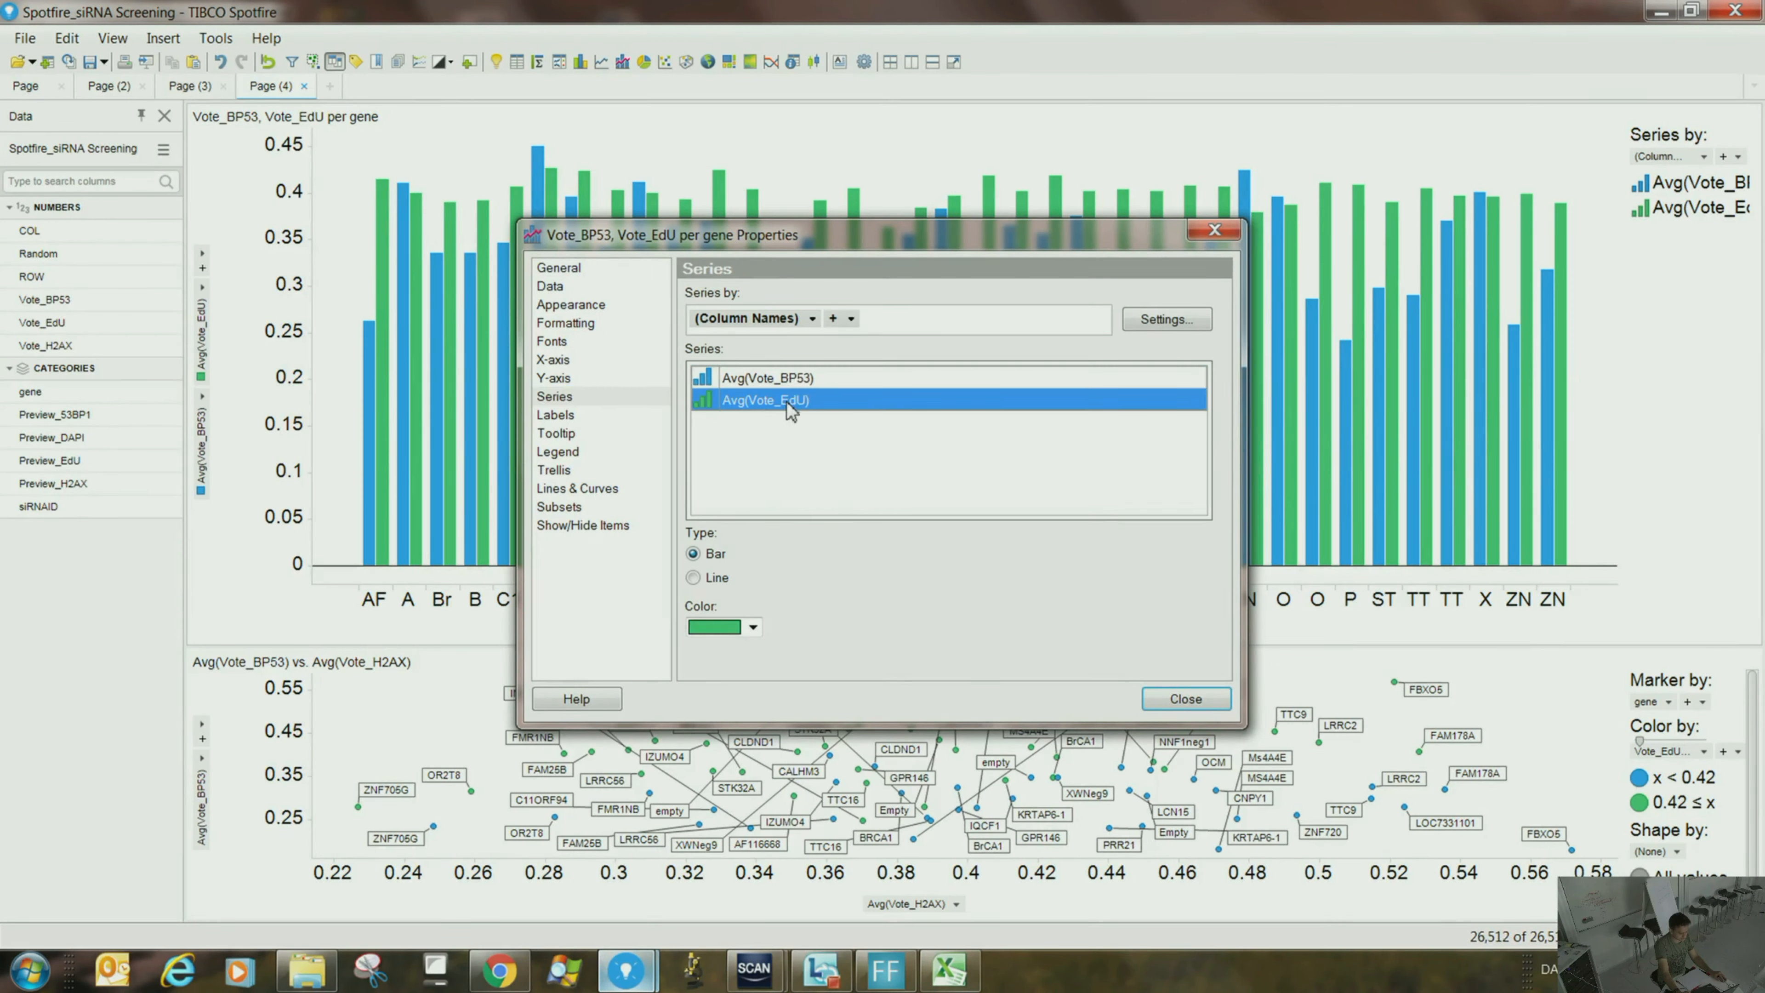
click(720, 583)
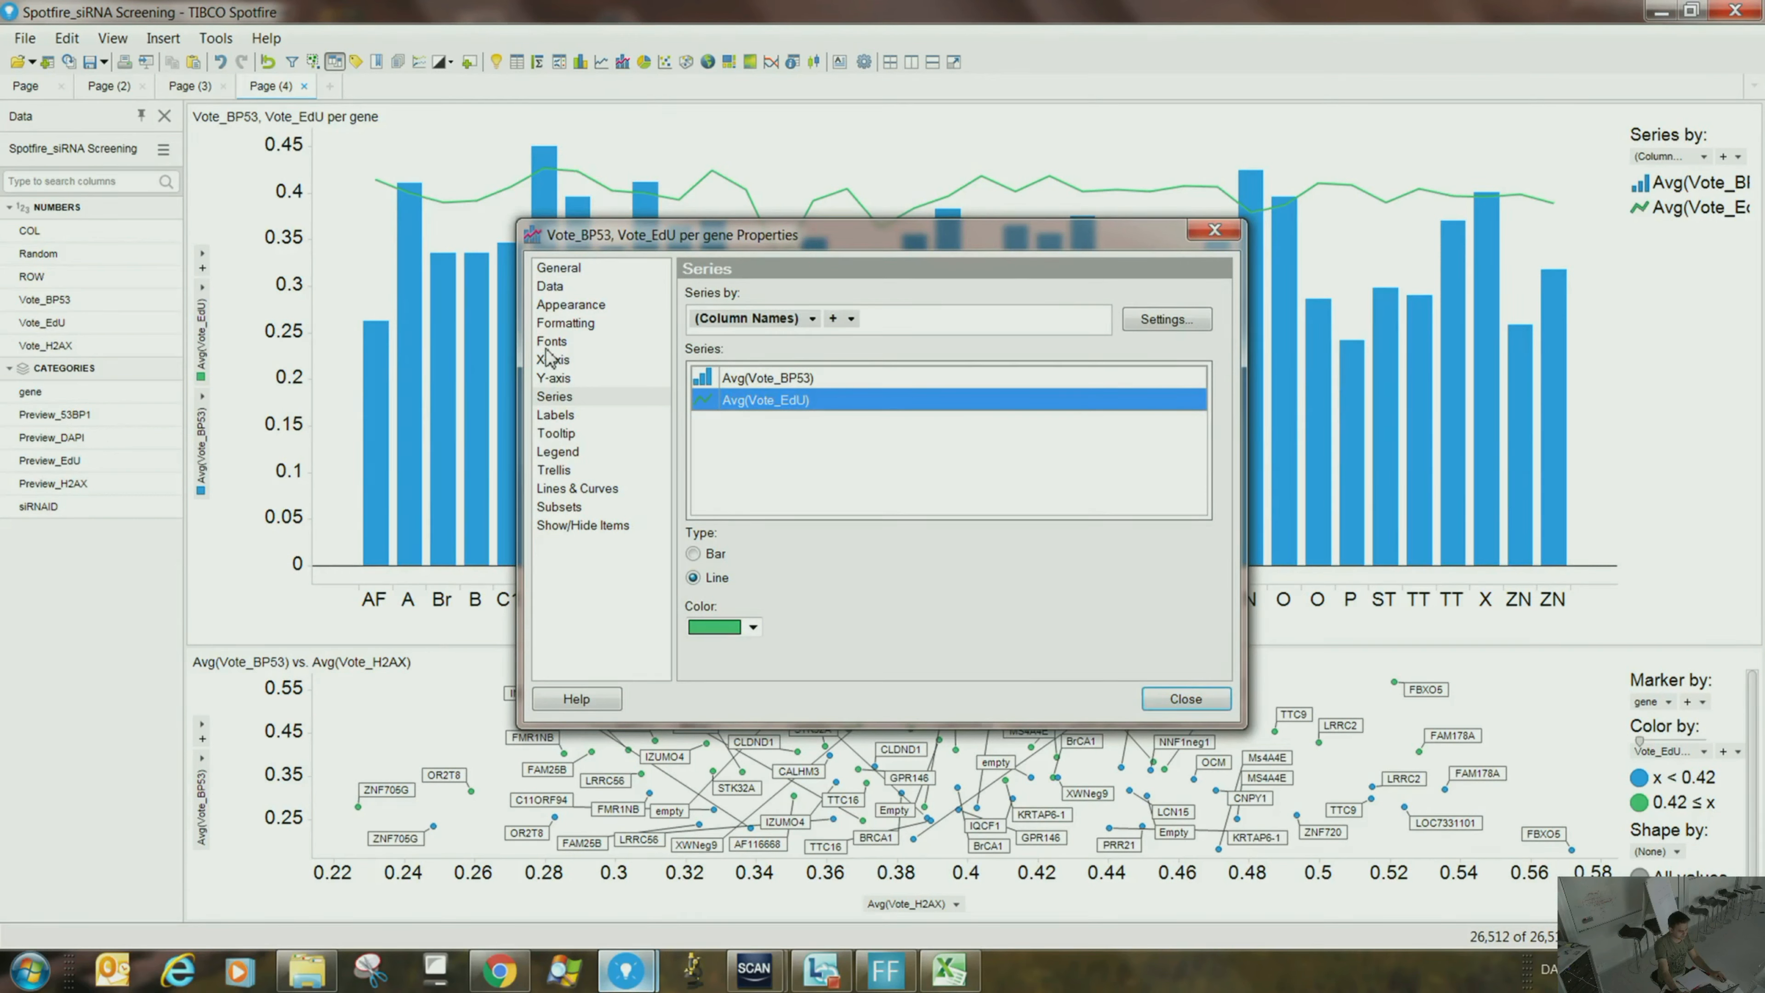
- Show line markers on the combination chart's line, try drawing it as step lines and revert that, and close the properties
click(566, 434)
click(556, 378)
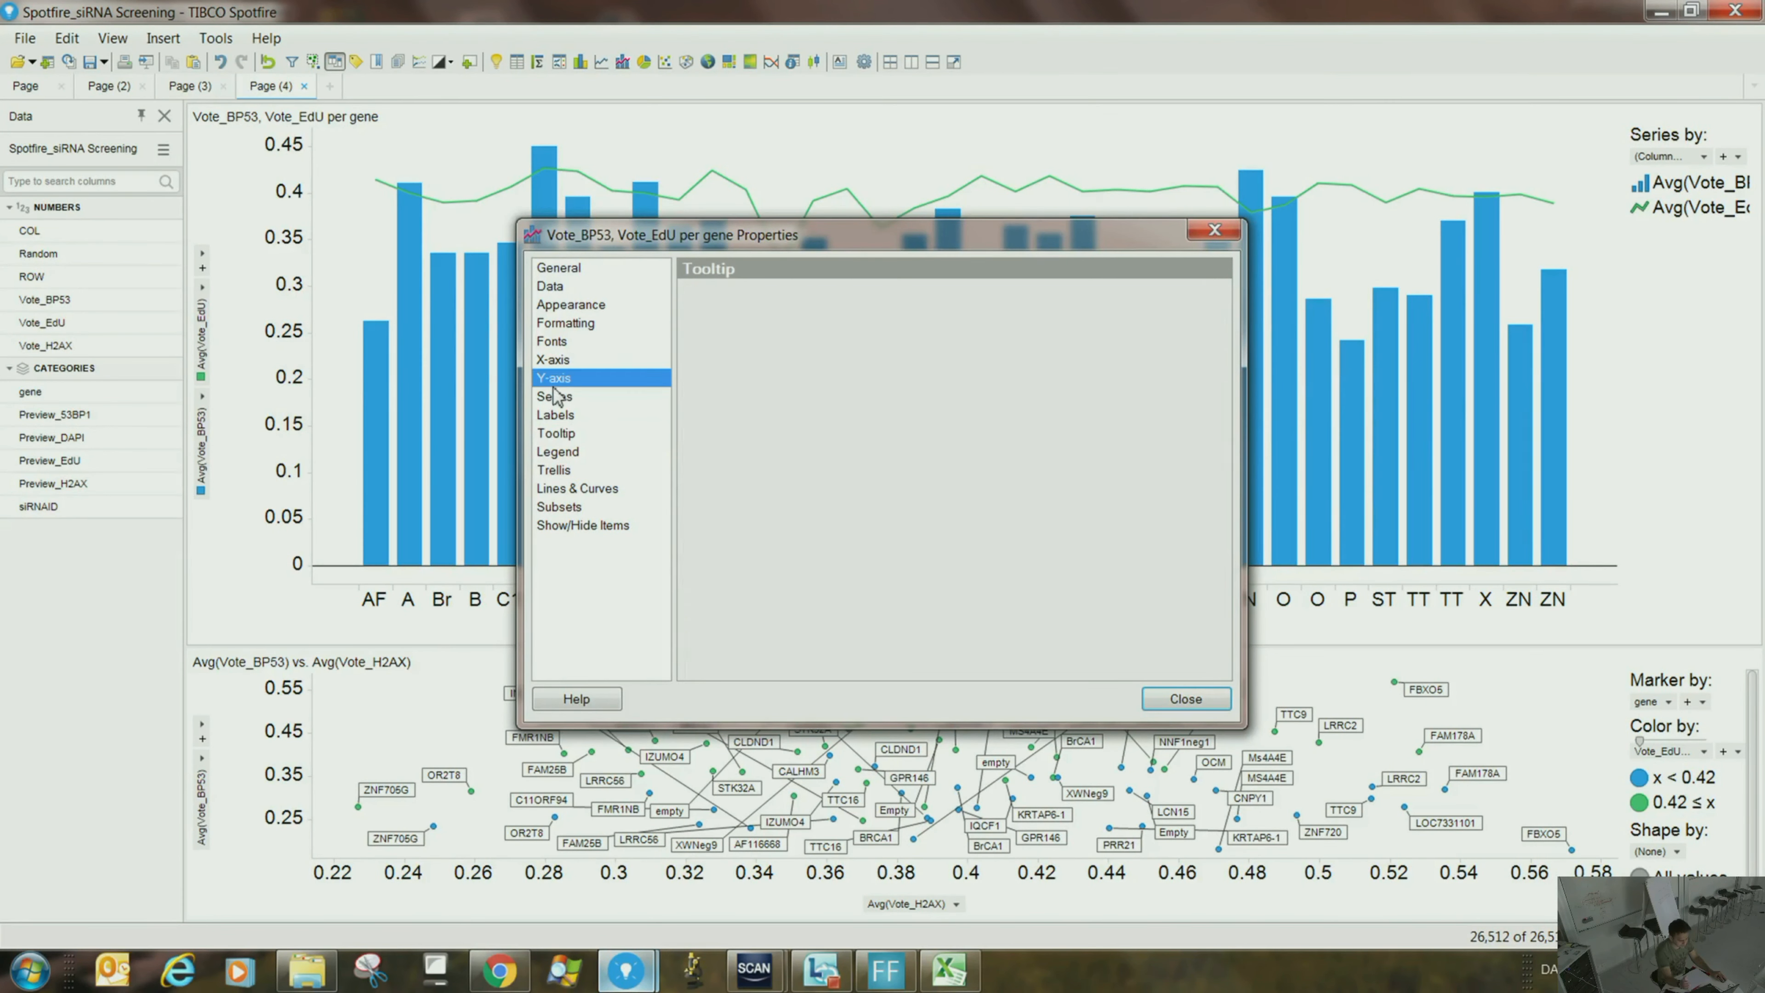
click(555, 360)
click(565, 323)
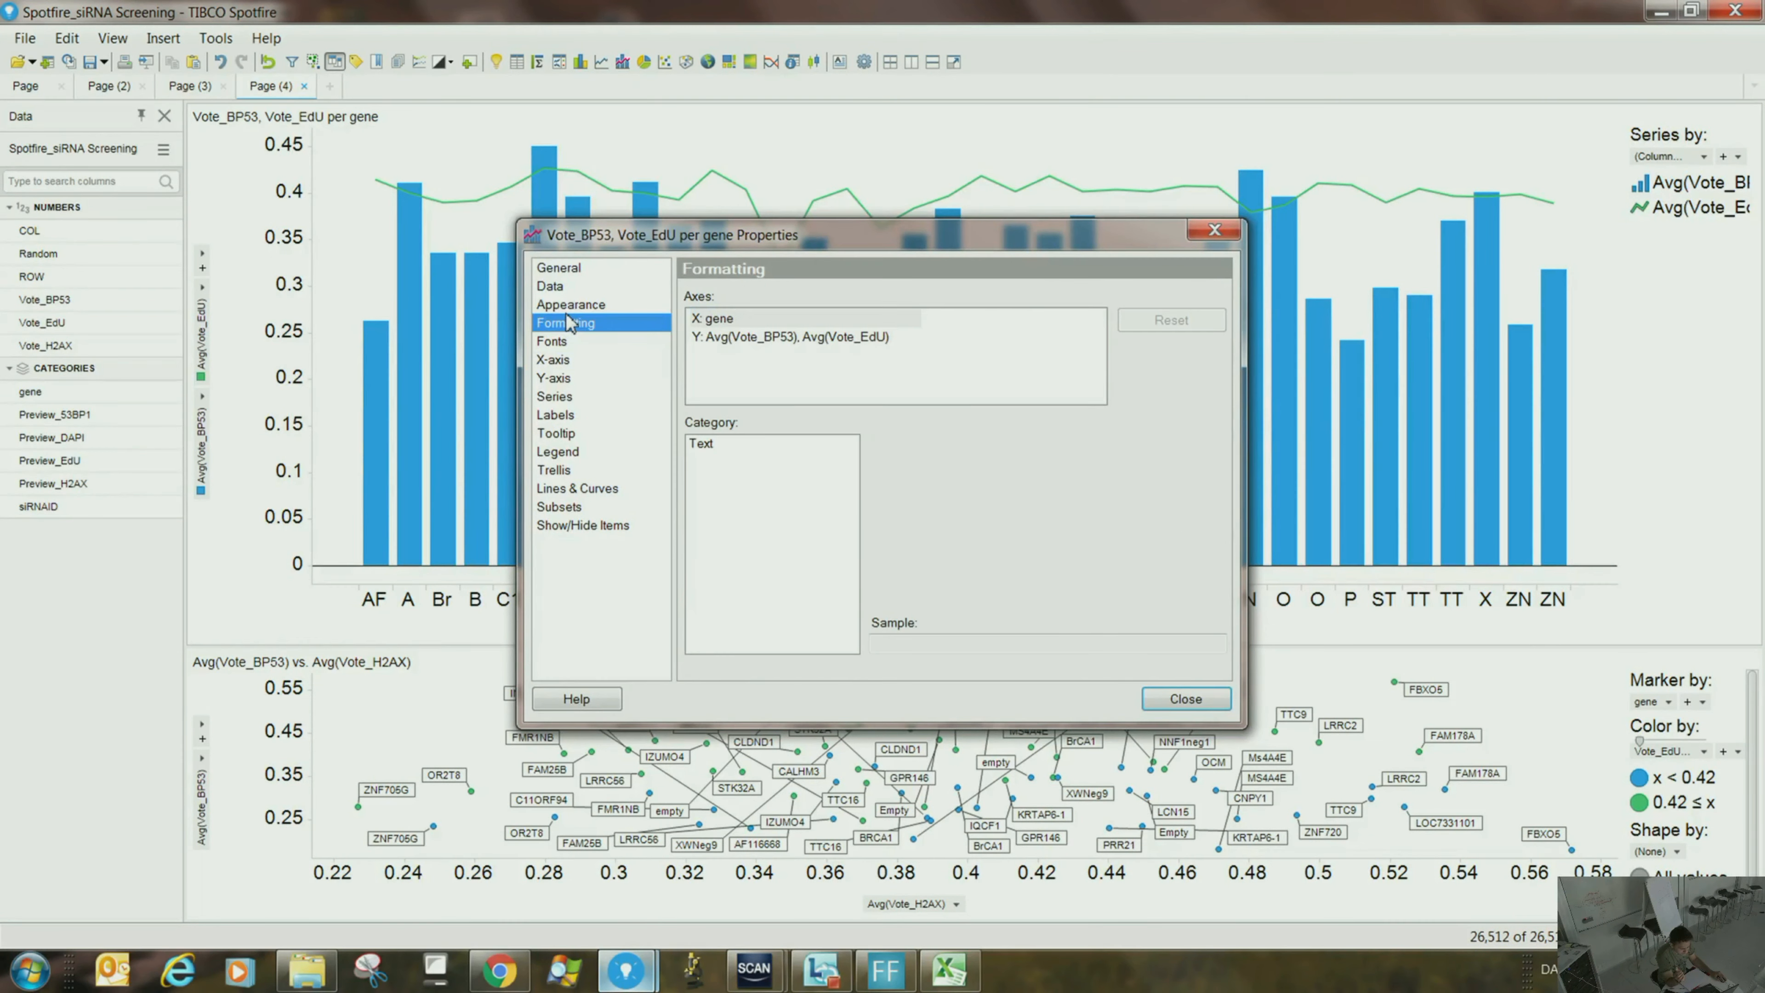
click(568, 305)
scroll(787, 596, down, 3)
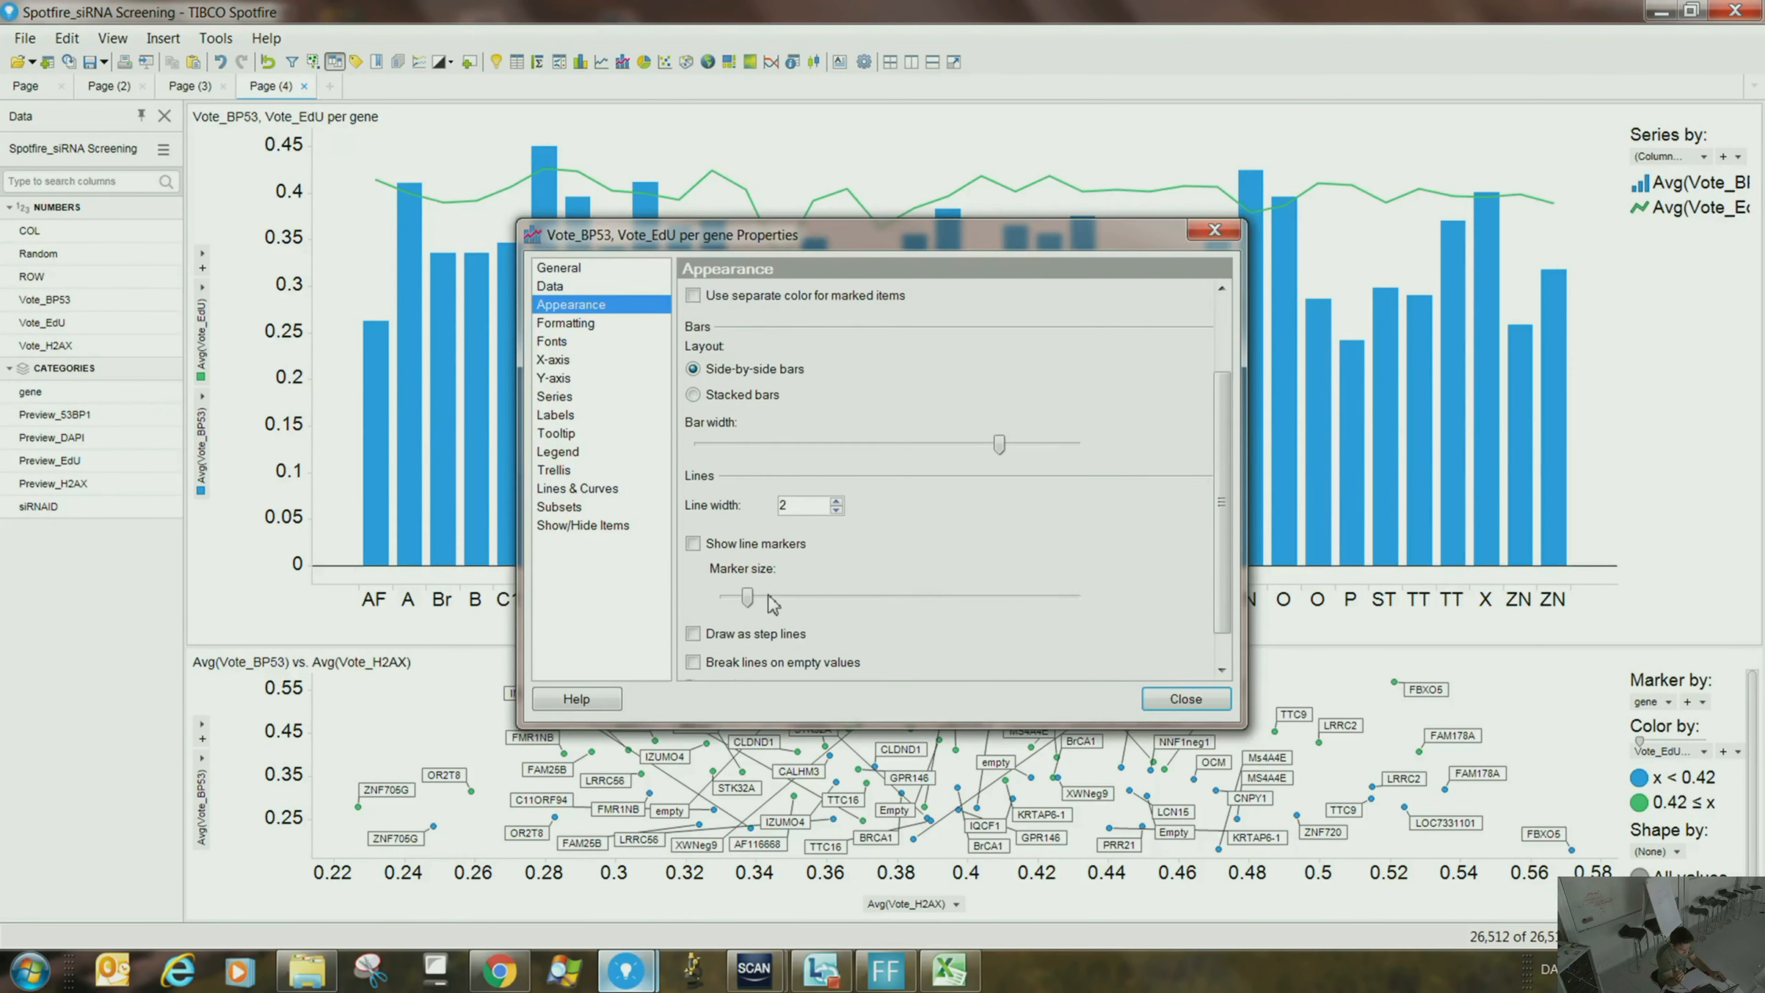
click(693, 502)
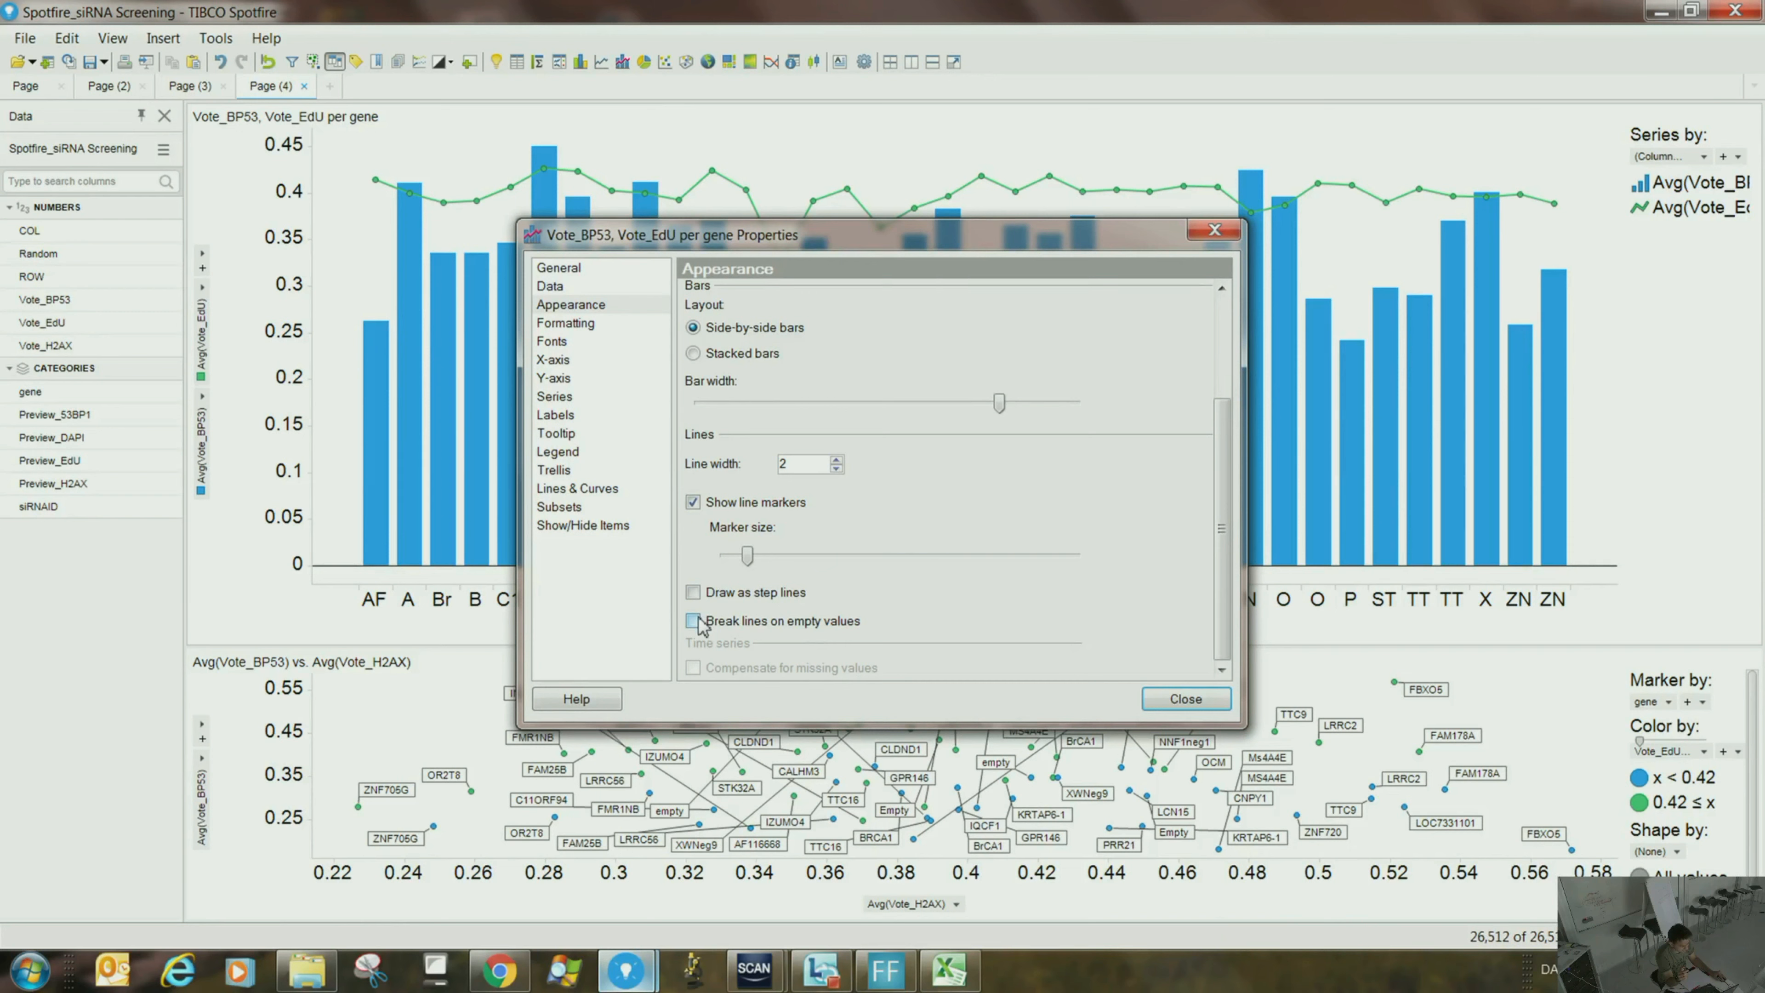
click(694, 592)
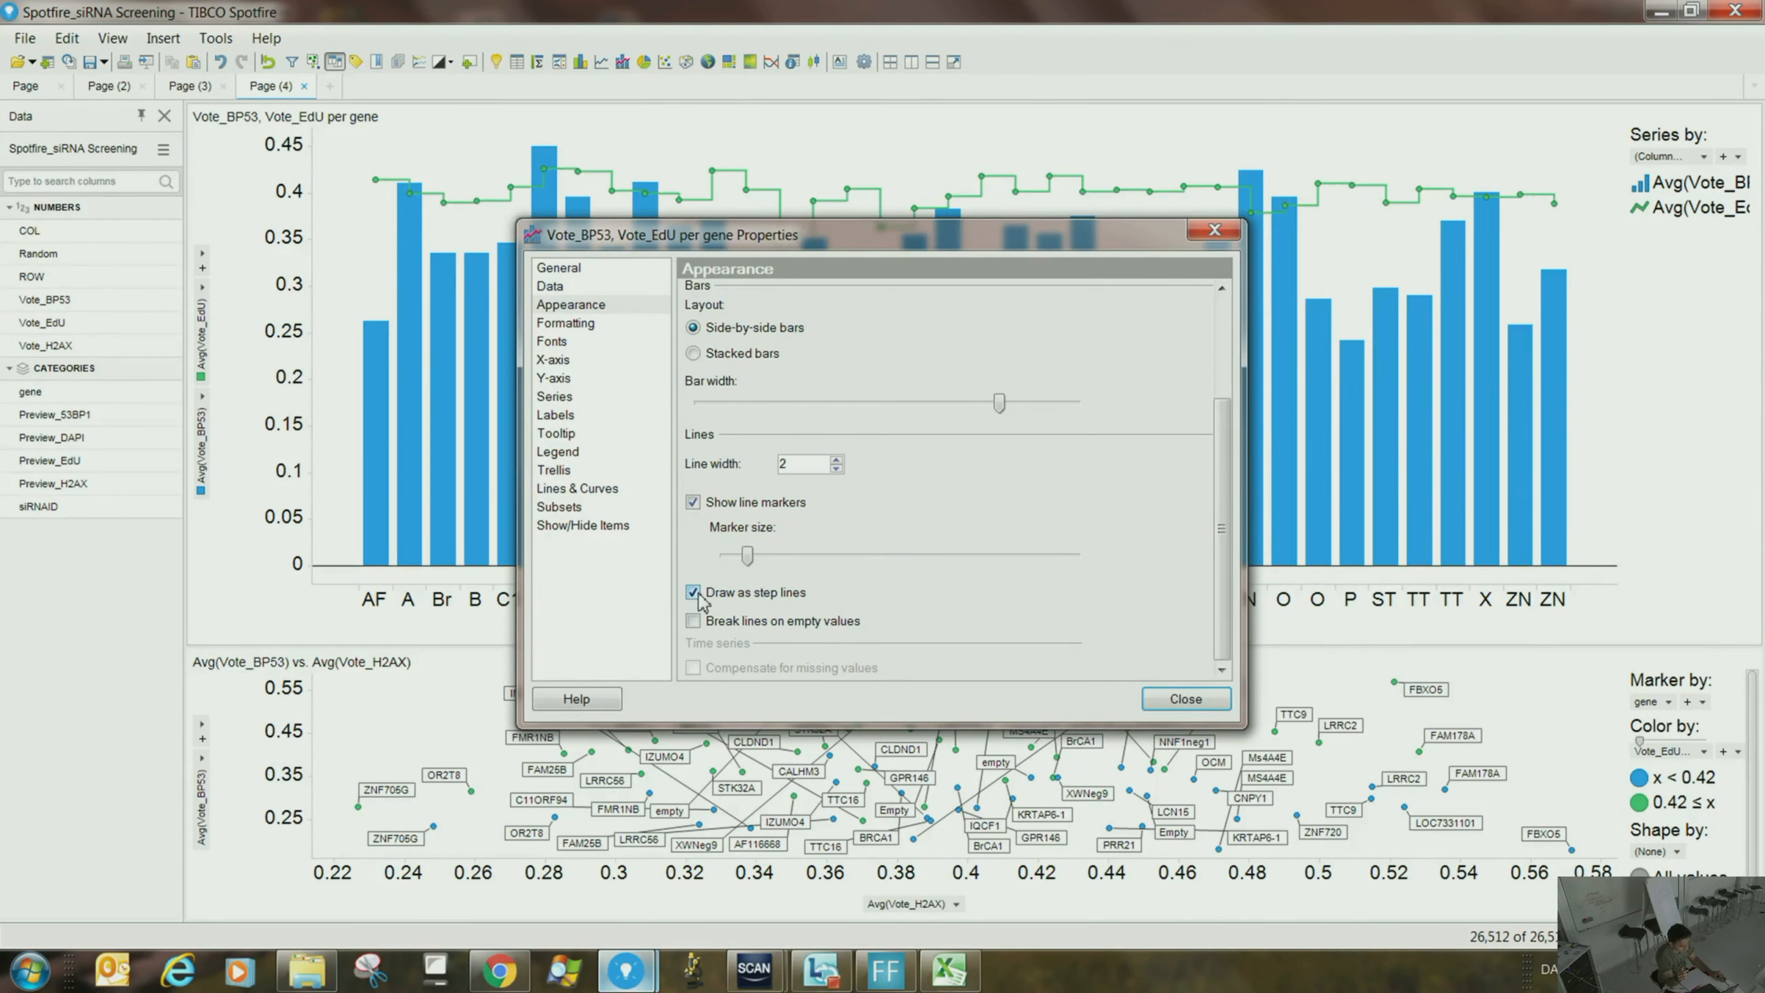
click(693, 592)
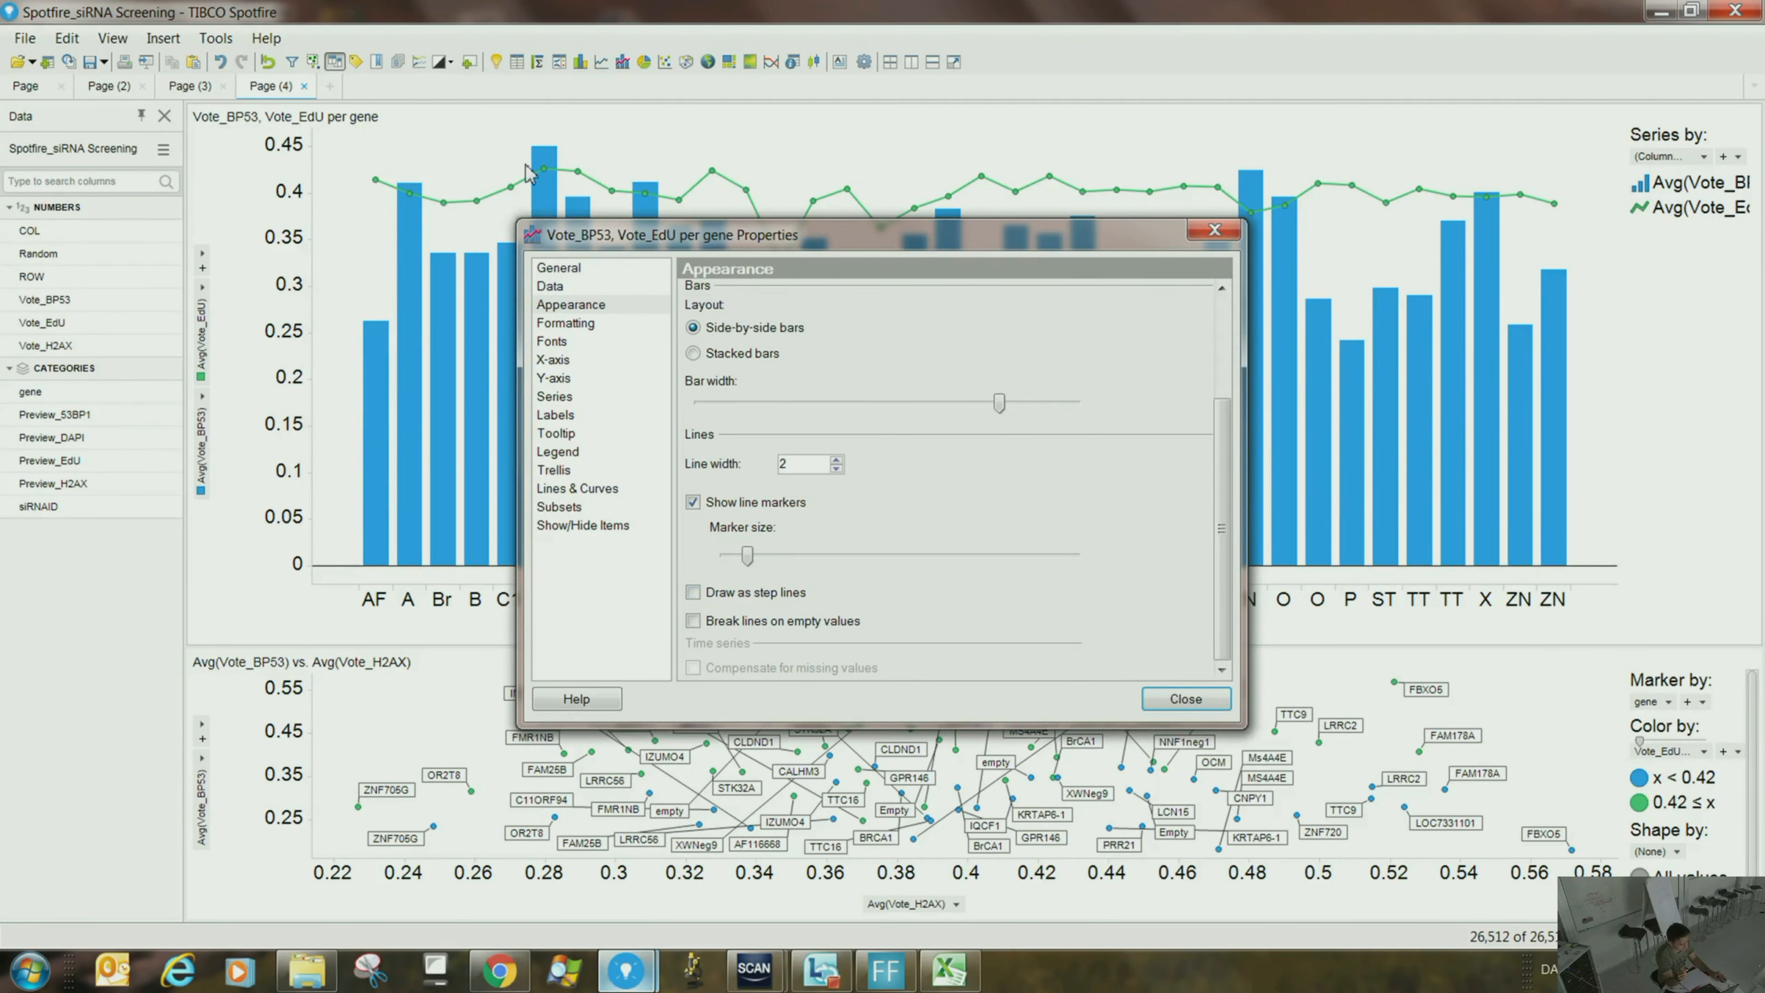
click(1205, 701)
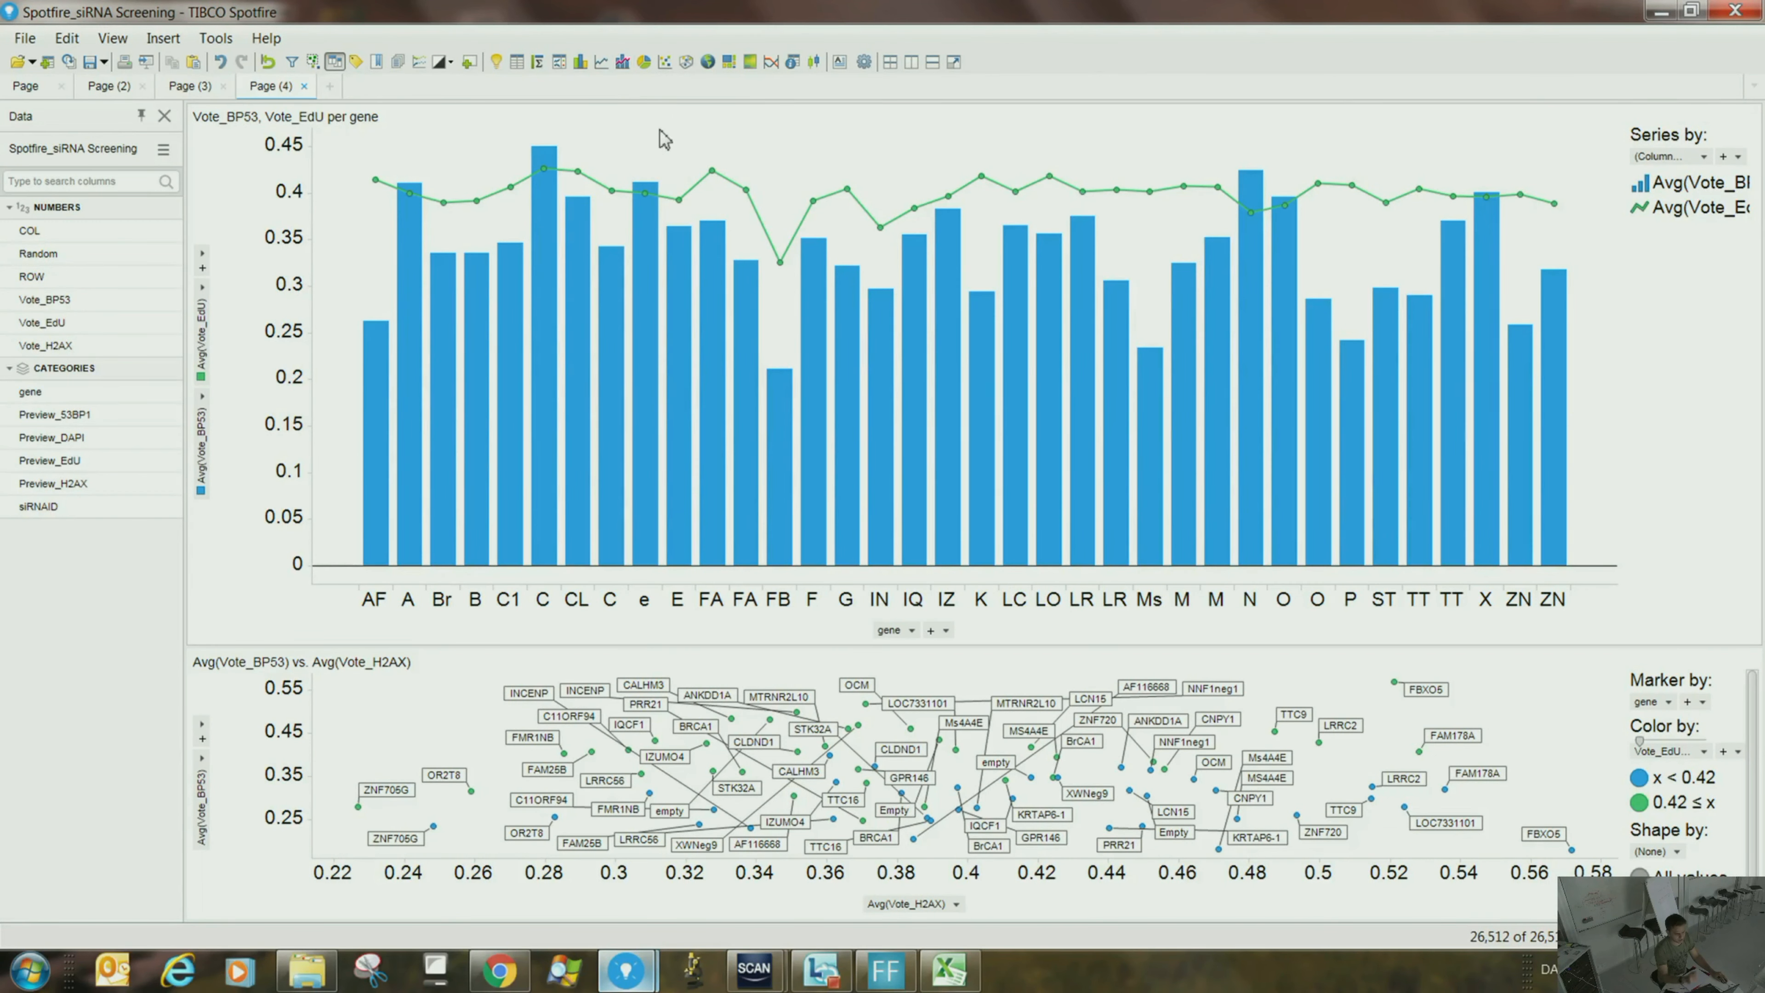
- Add a pie chart to the page and enlarge its area by shrinking the combination chart below it
click(644, 62)
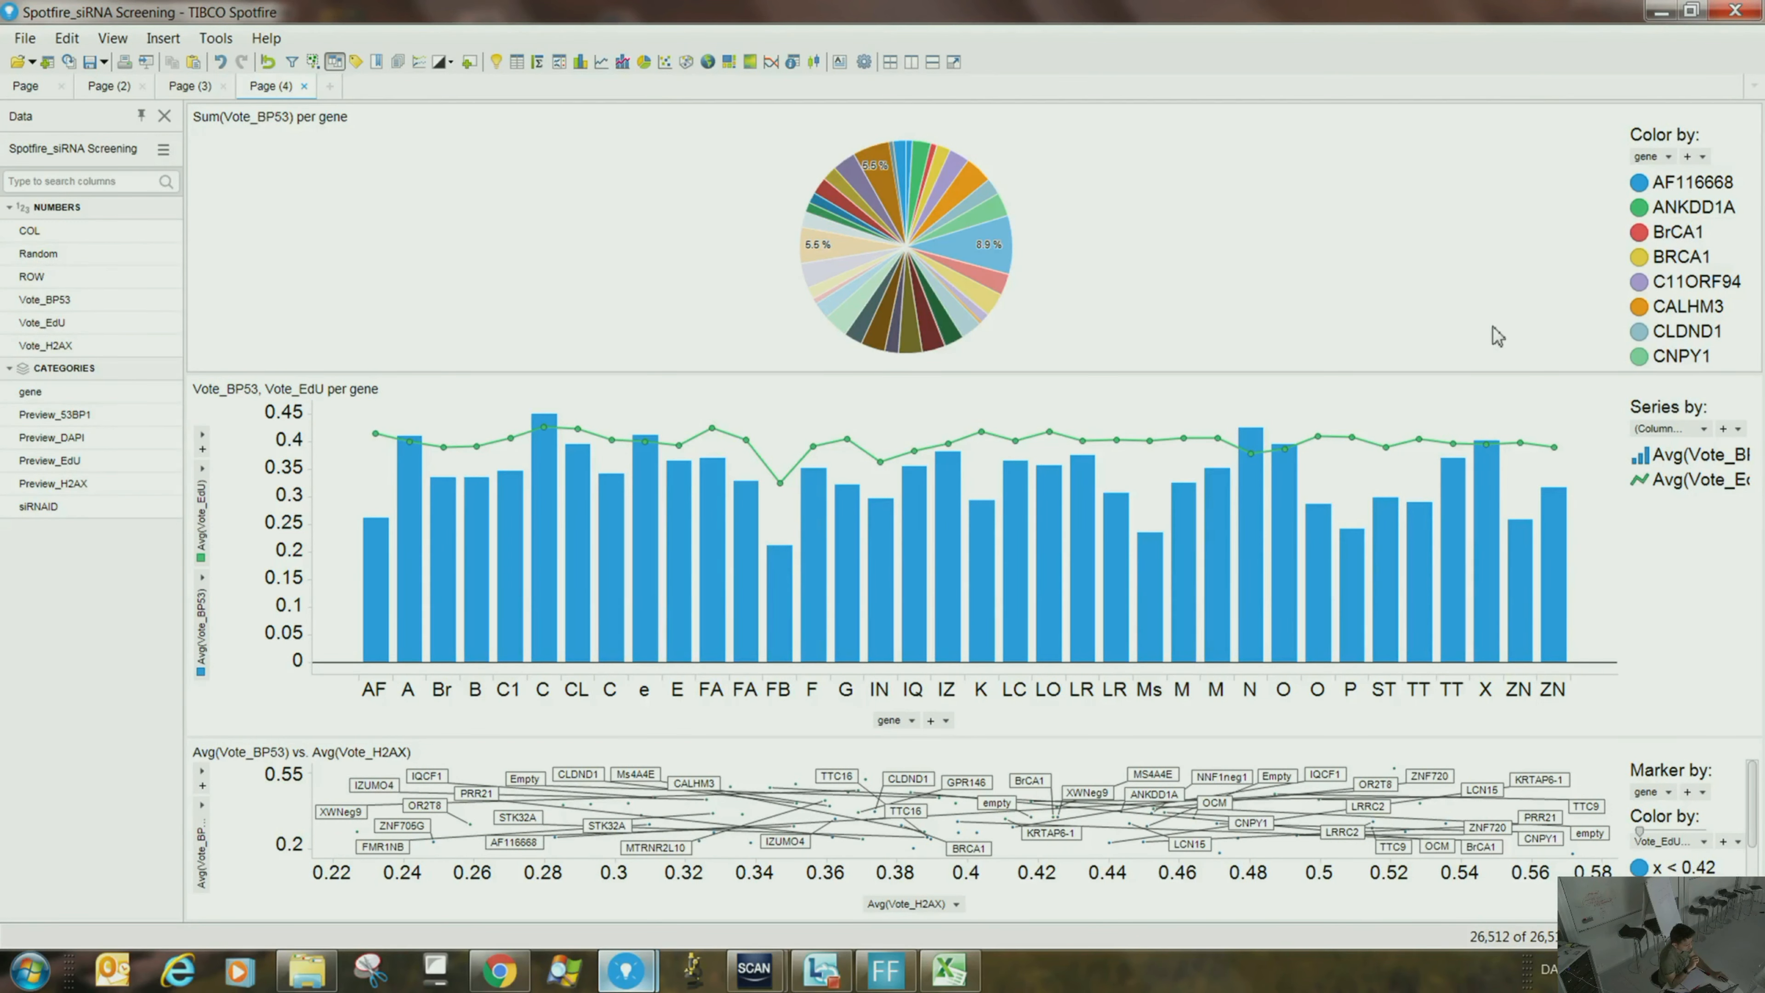
drag(1377, 375, 1392, 591)
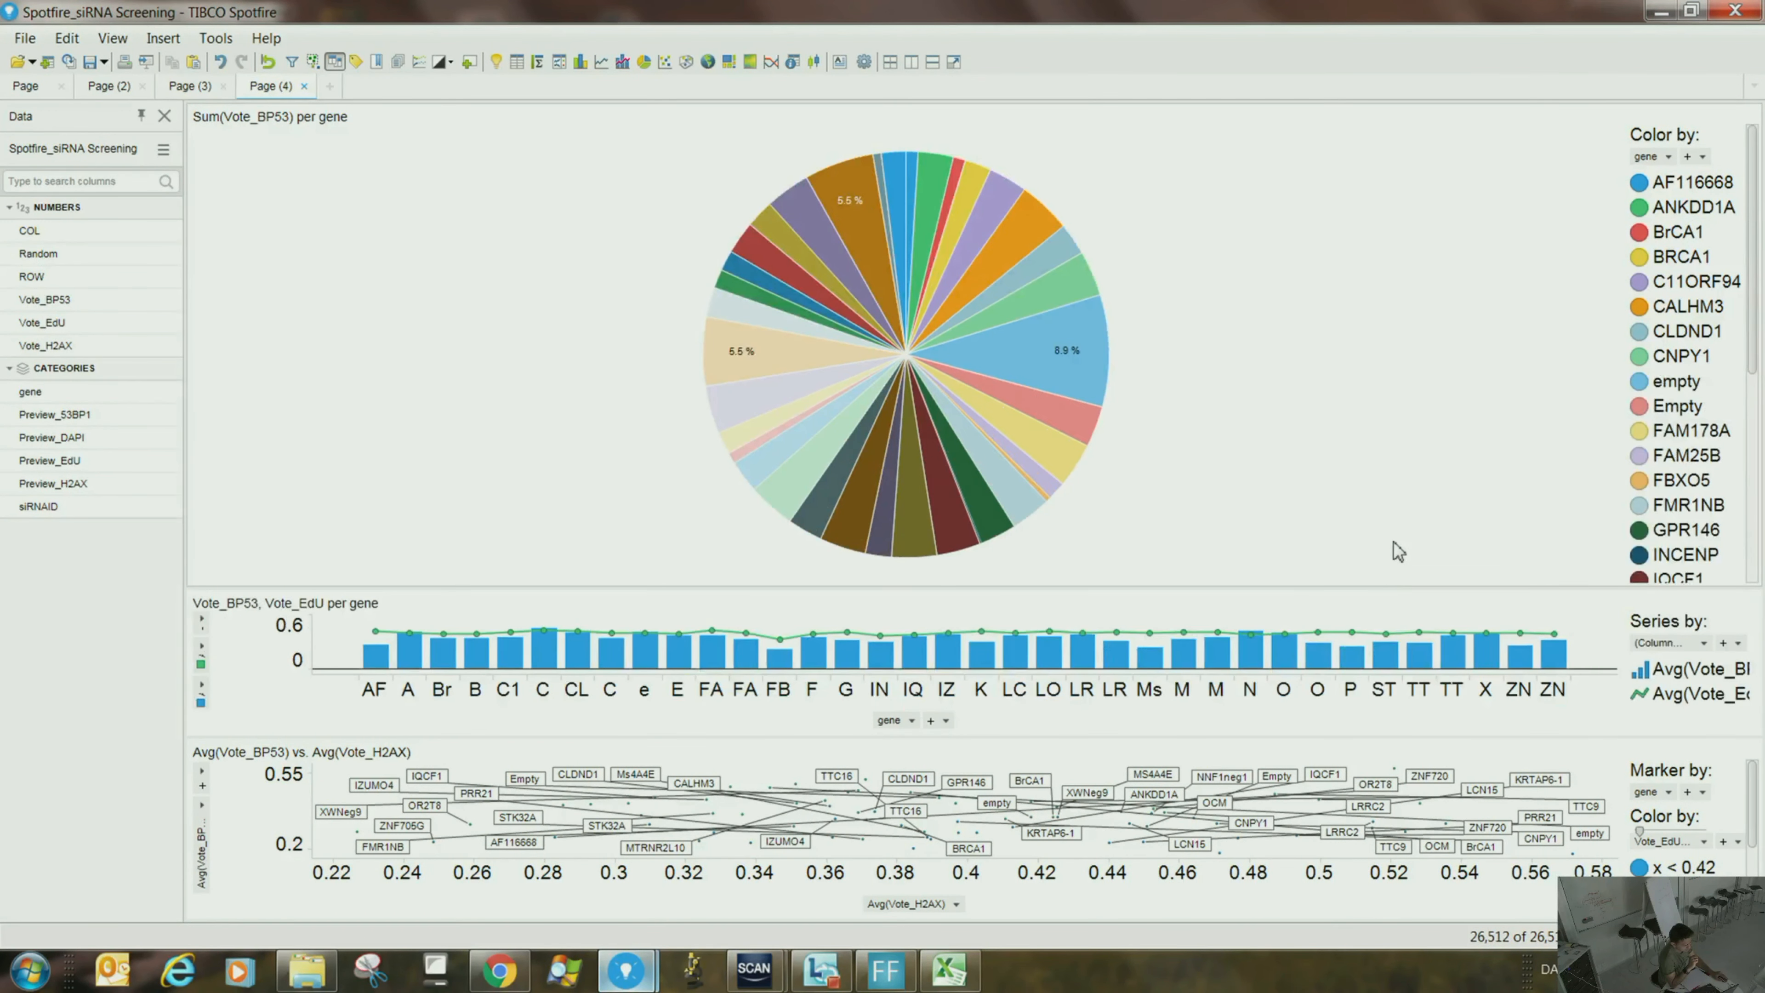
- Sort the pie chart's sectors by size in its appearance properties
click(1667, 157)
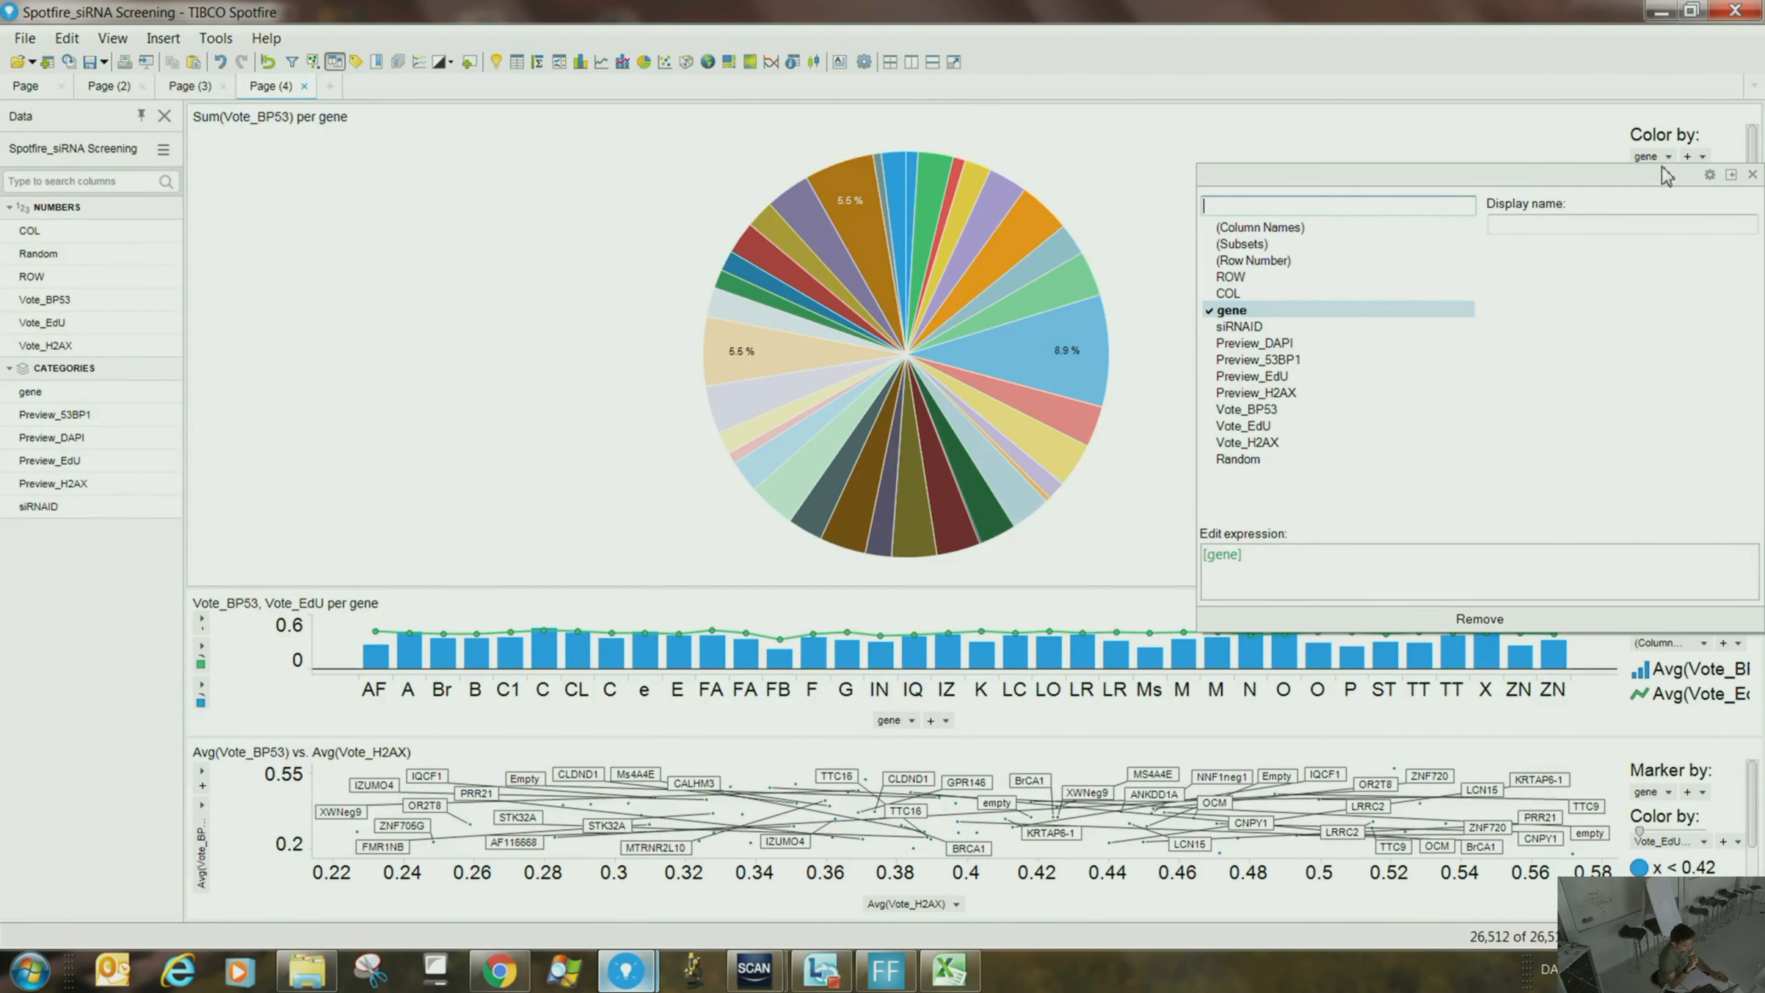
click(1165, 288)
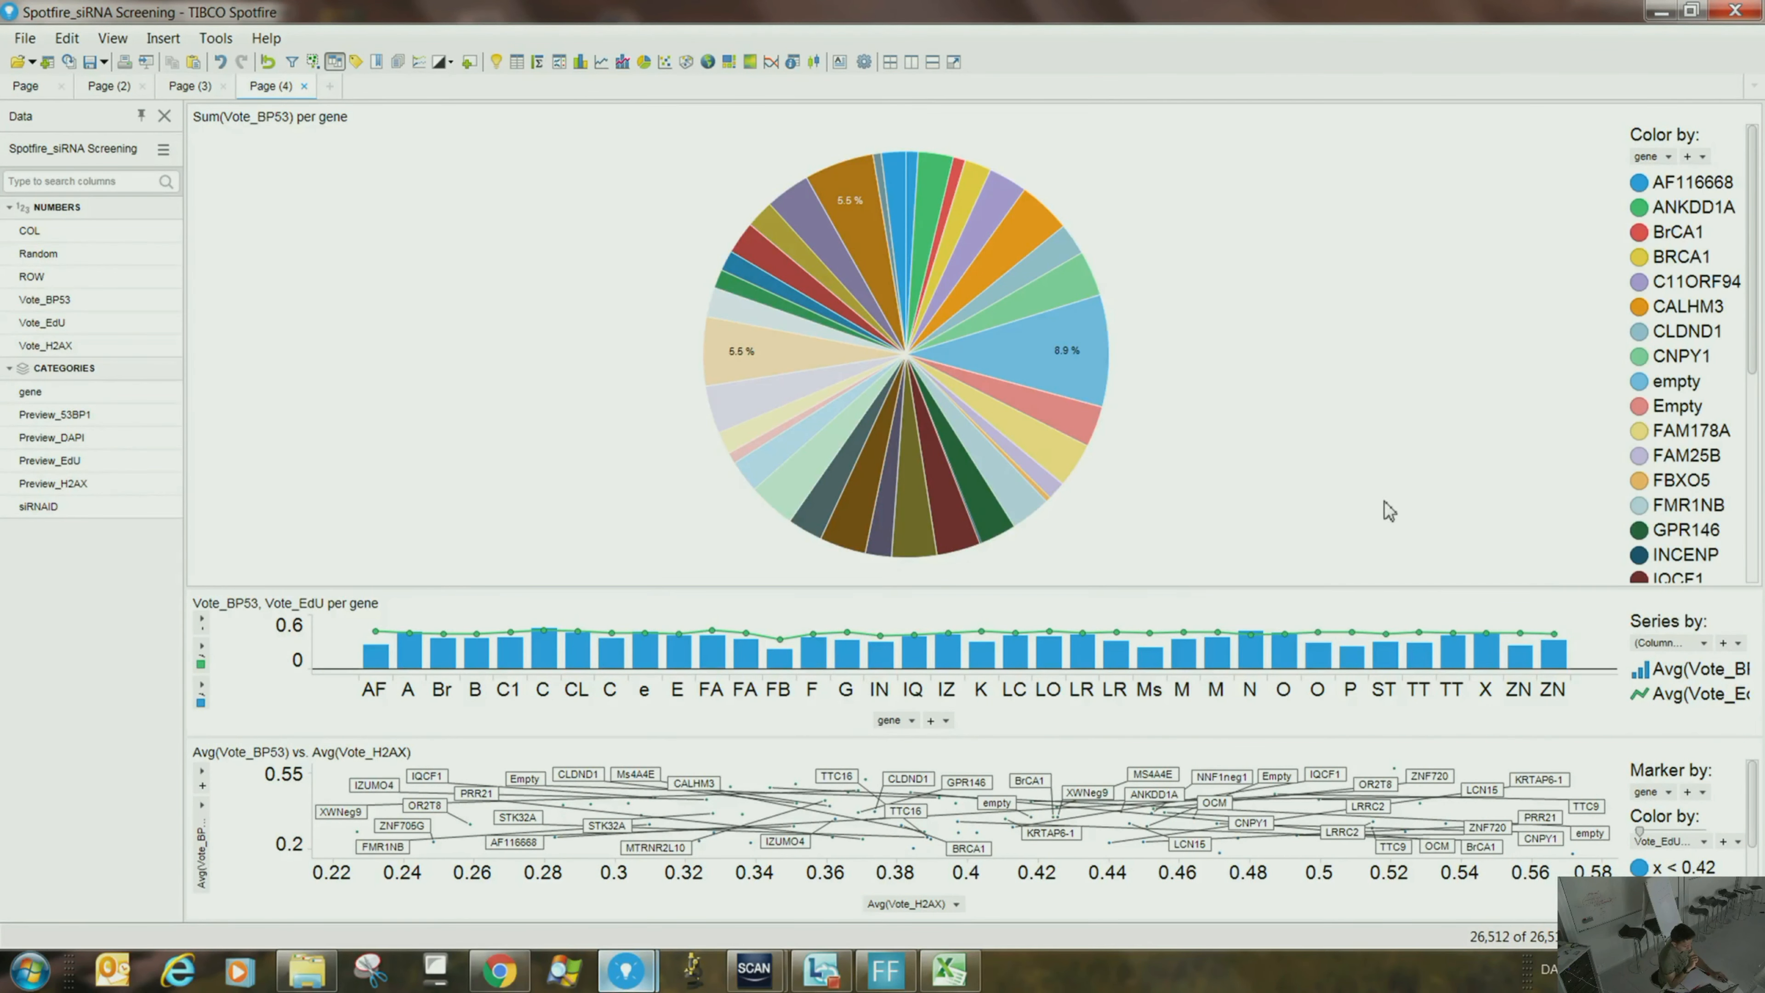
right_click(1341, 288)
click(1397, 540)
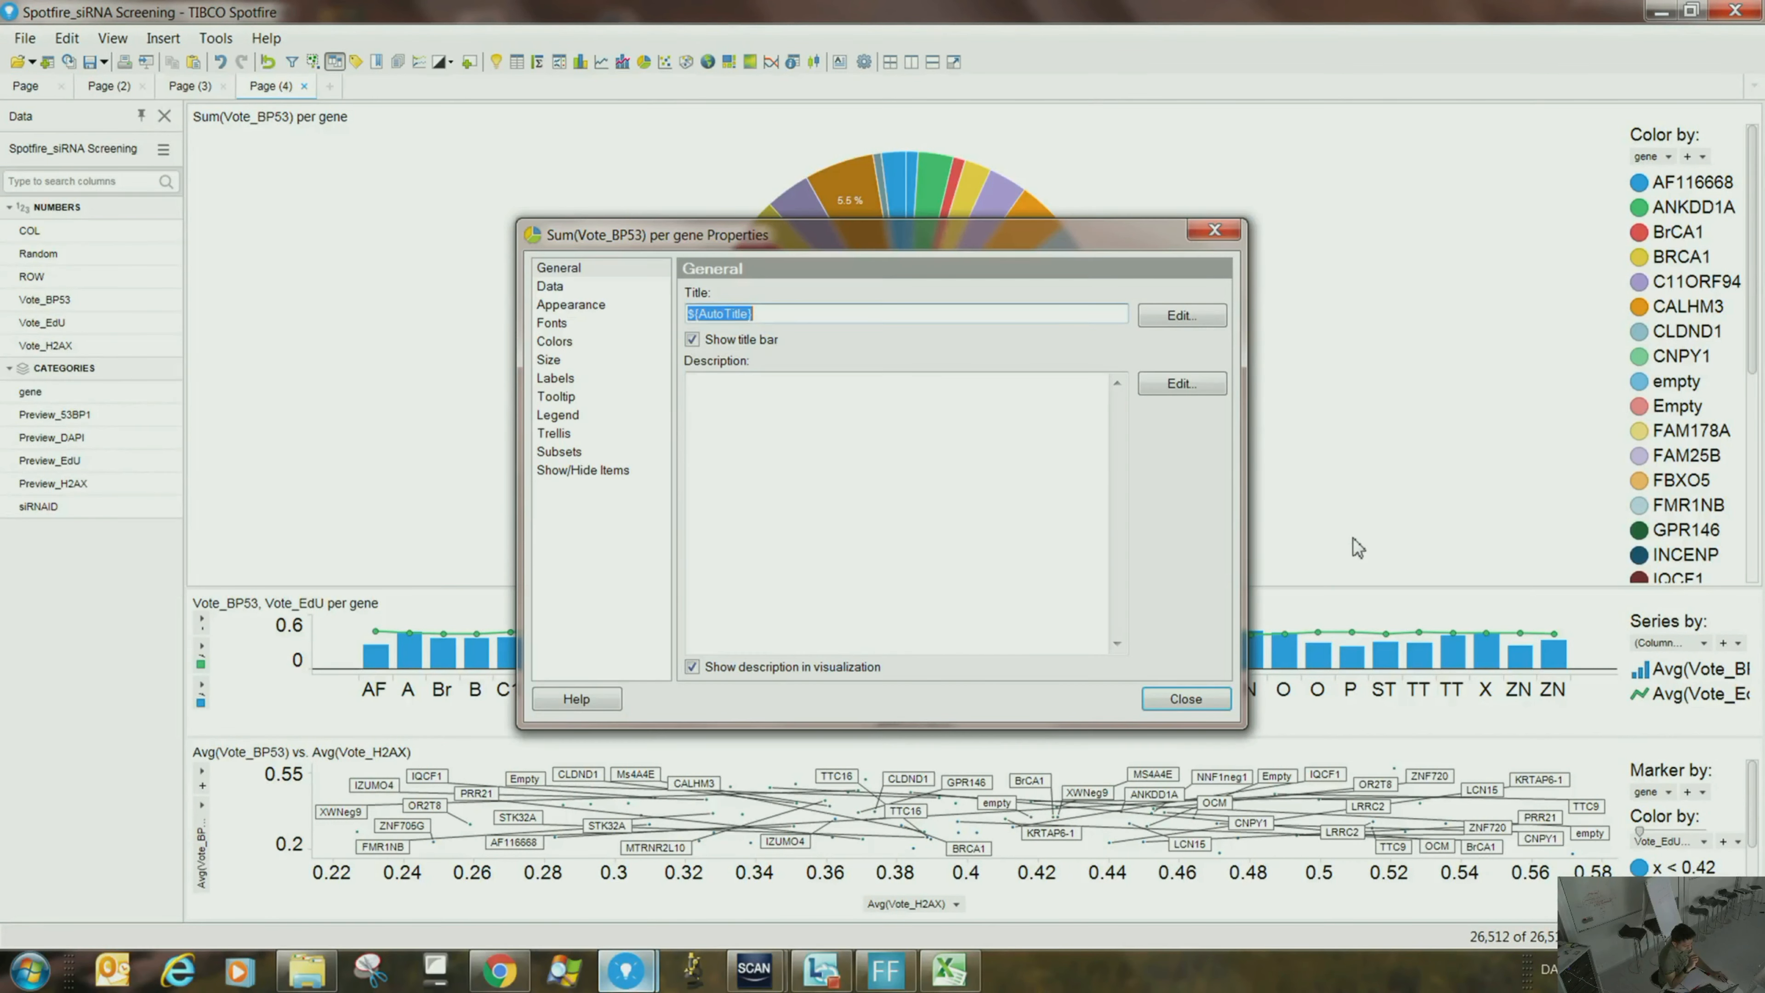
click(553, 288)
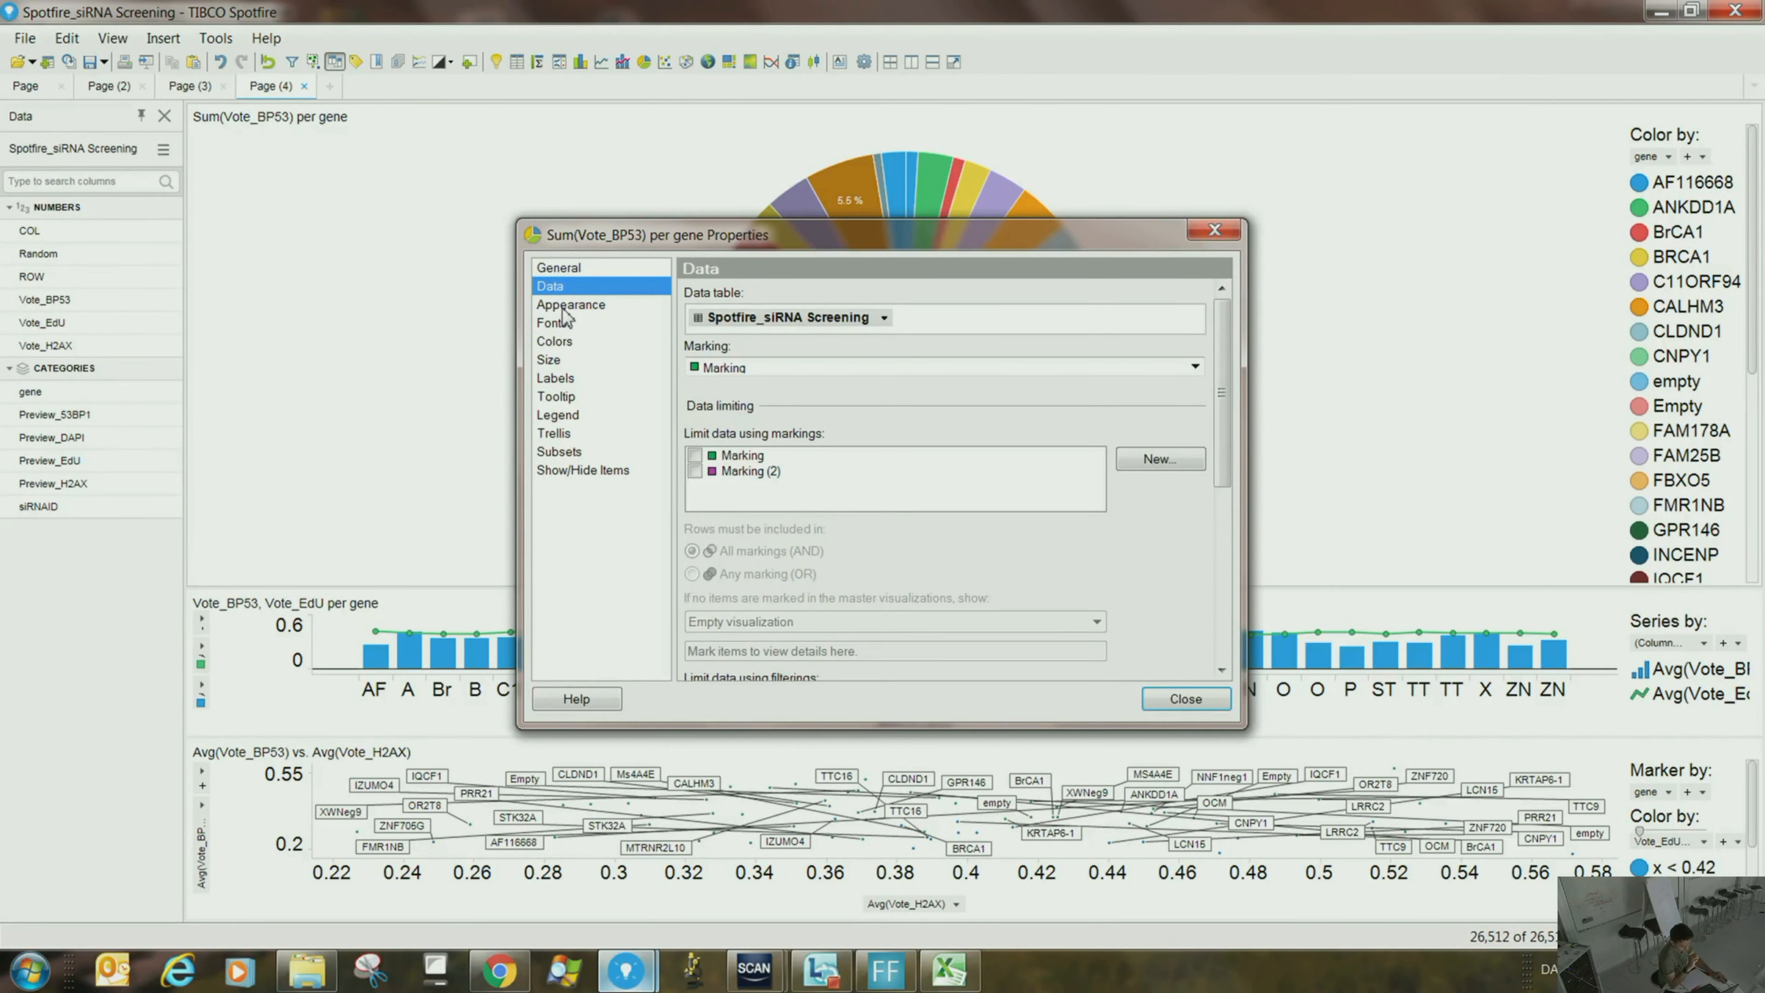
click(564, 306)
click(555, 324)
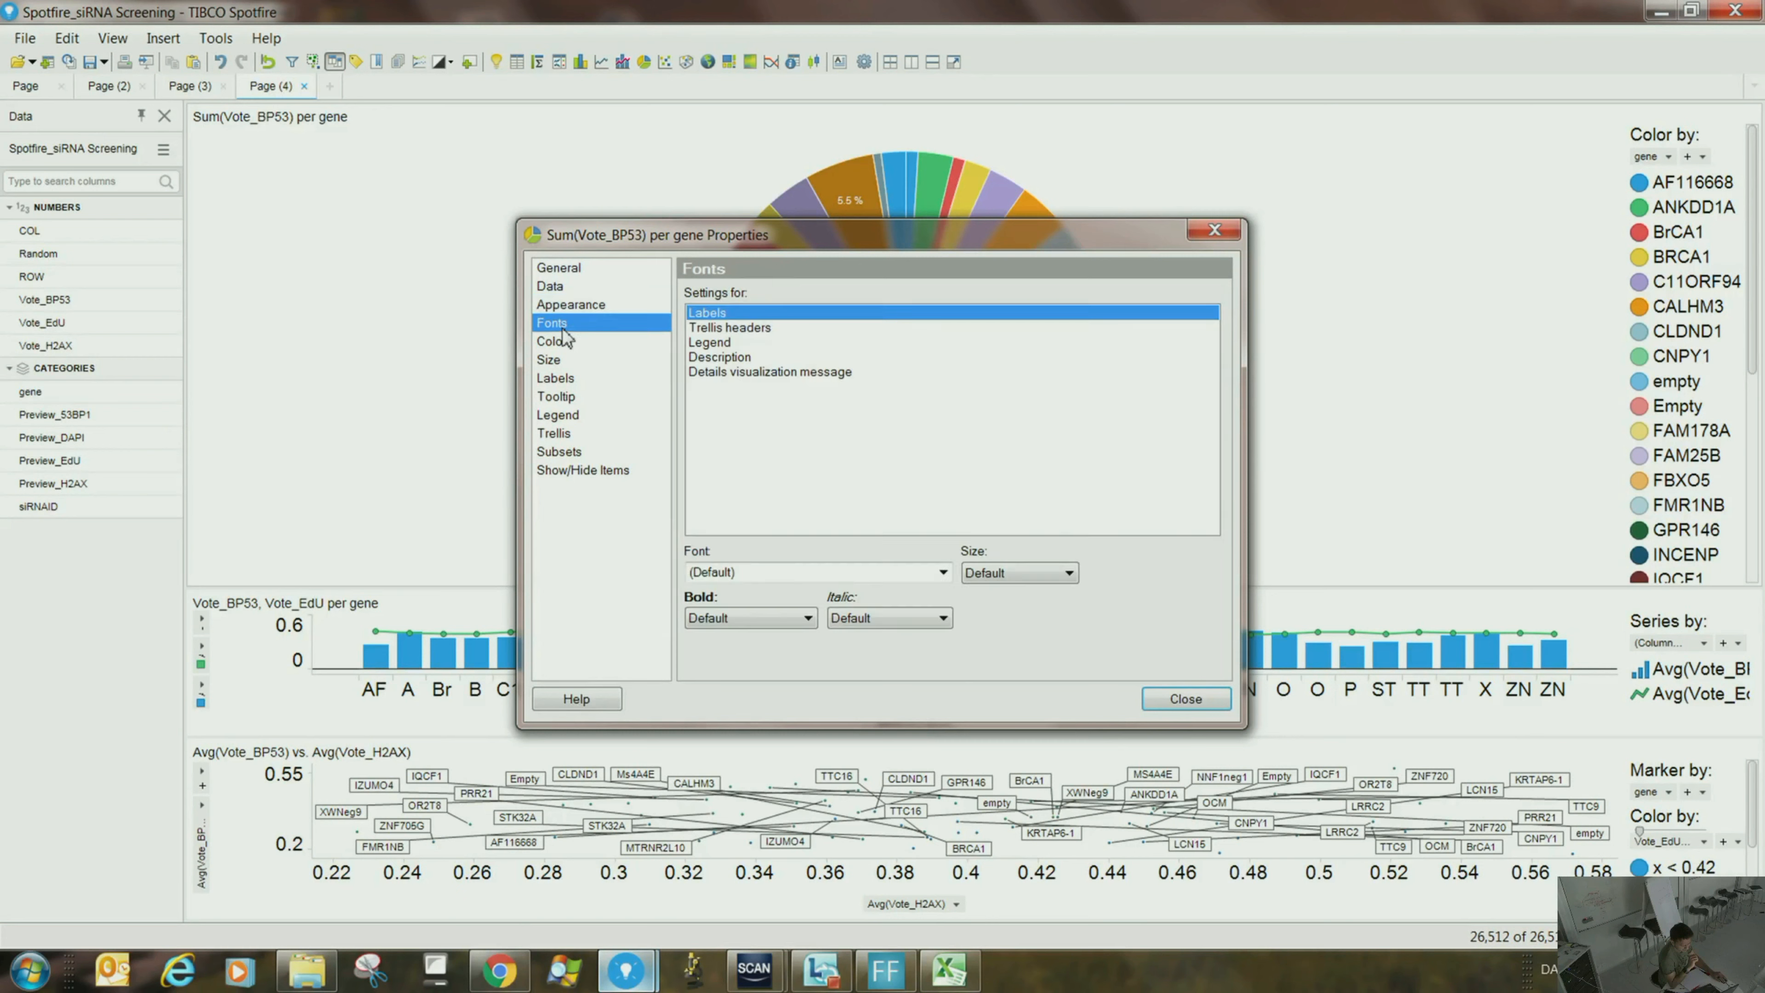
click(566, 306)
click(693, 294)
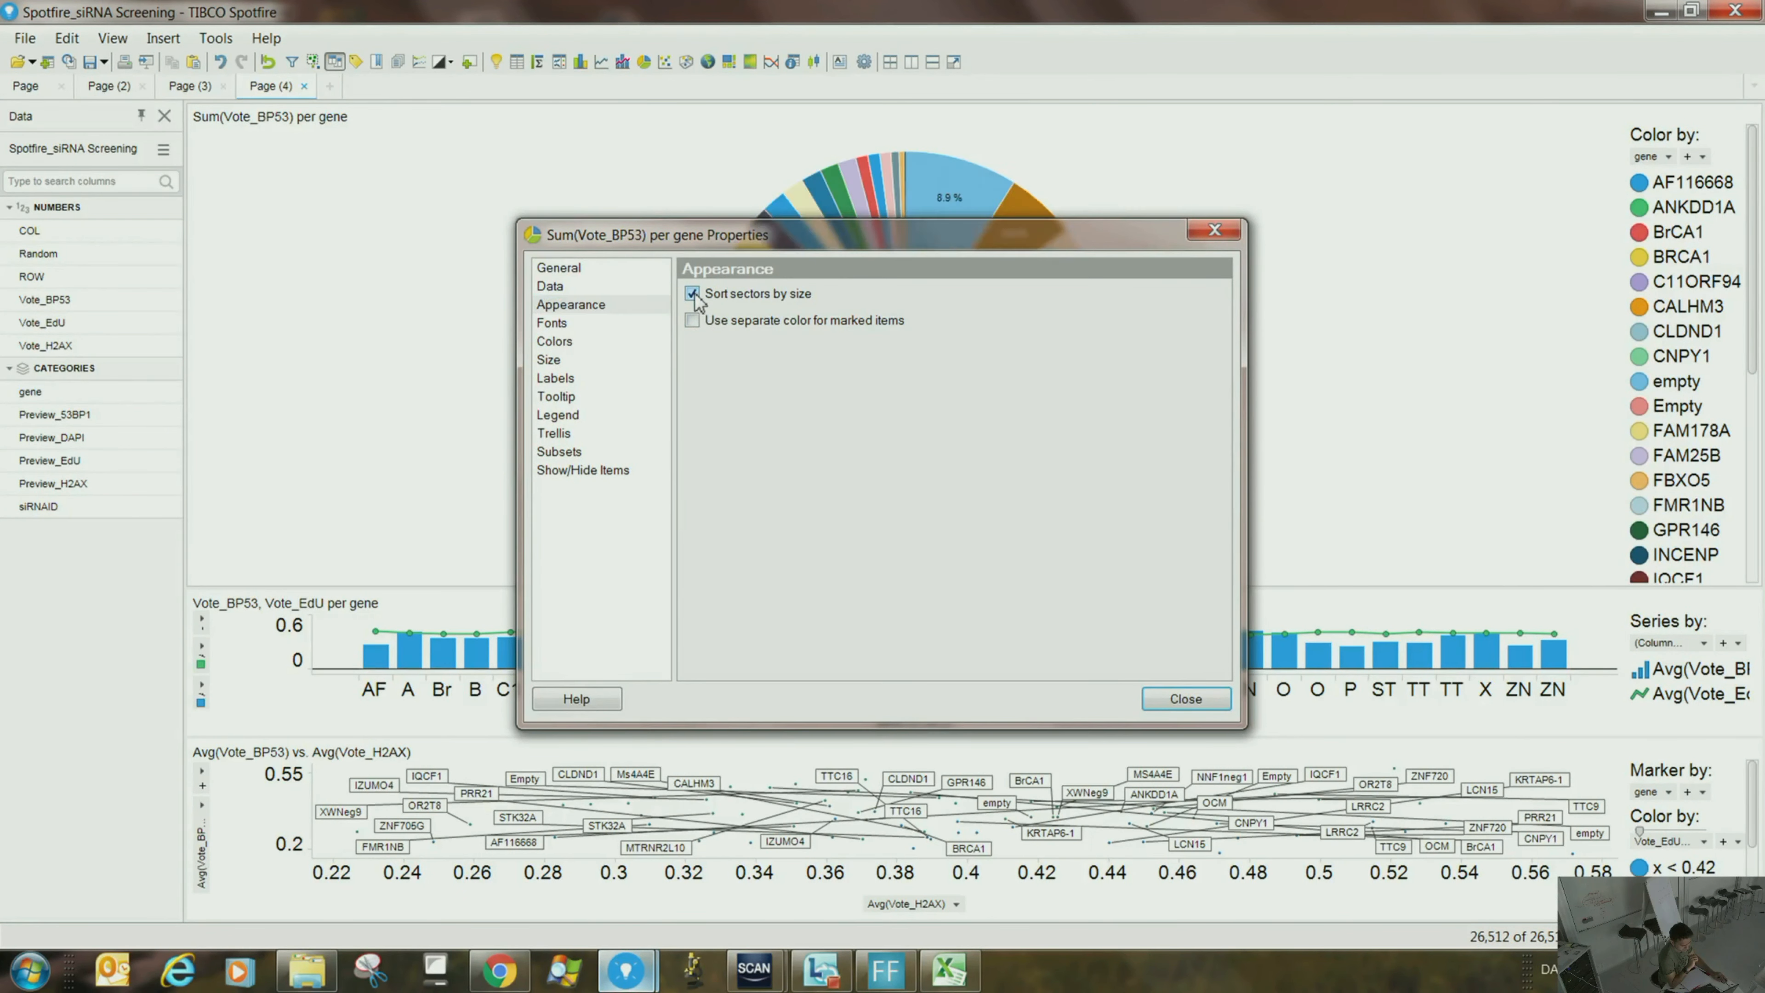
- Change the aggregation of the pie chart's sector size measure Vote_BP53 to Avg (Average)
click(556, 327)
click(560, 340)
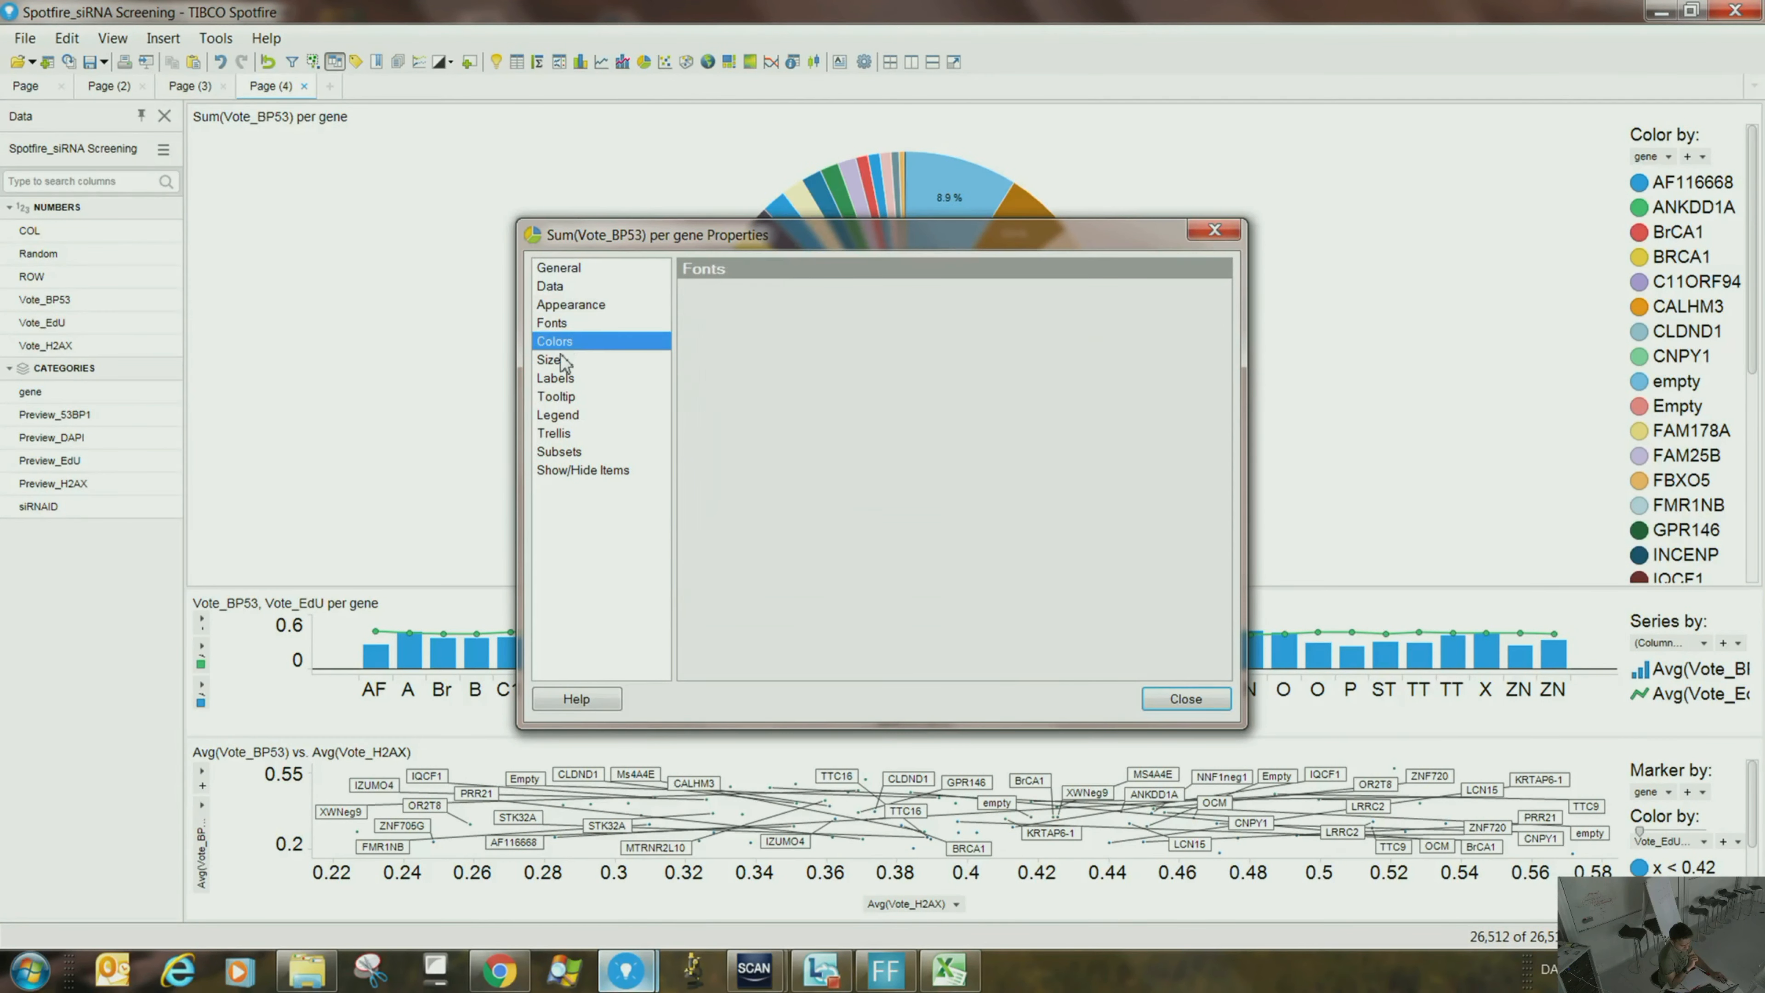
click(561, 379)
click(560, 361)
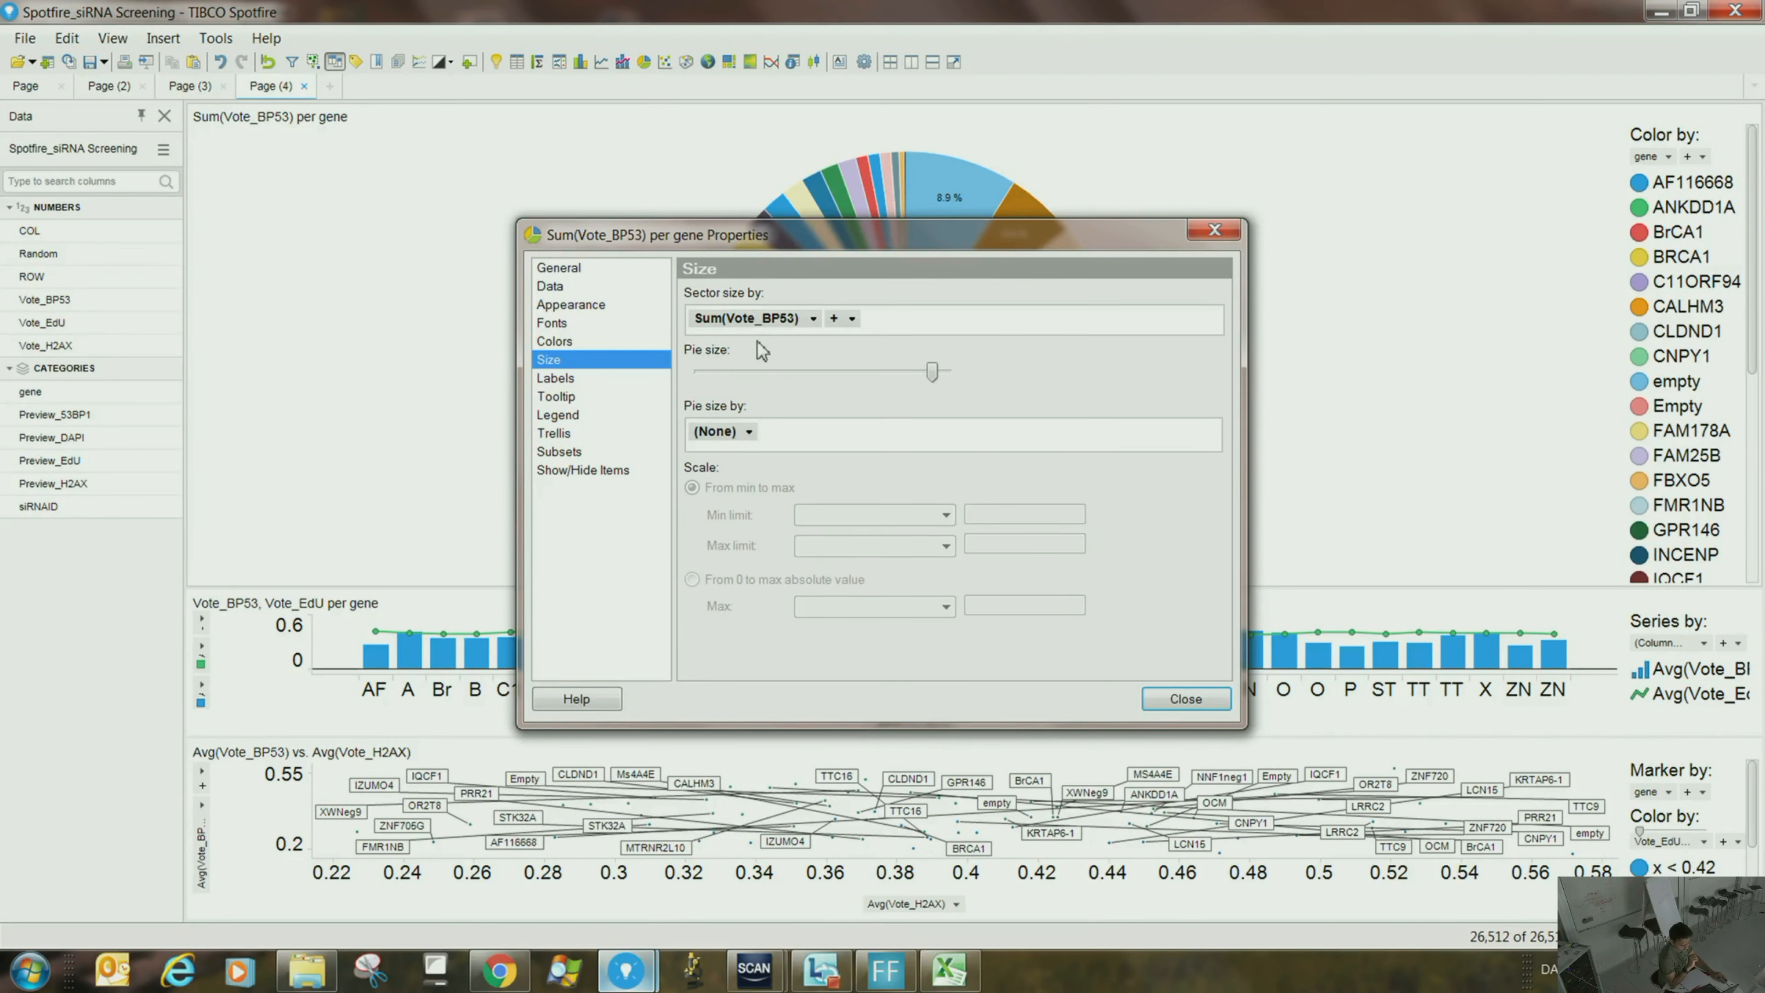
click(815, 324)
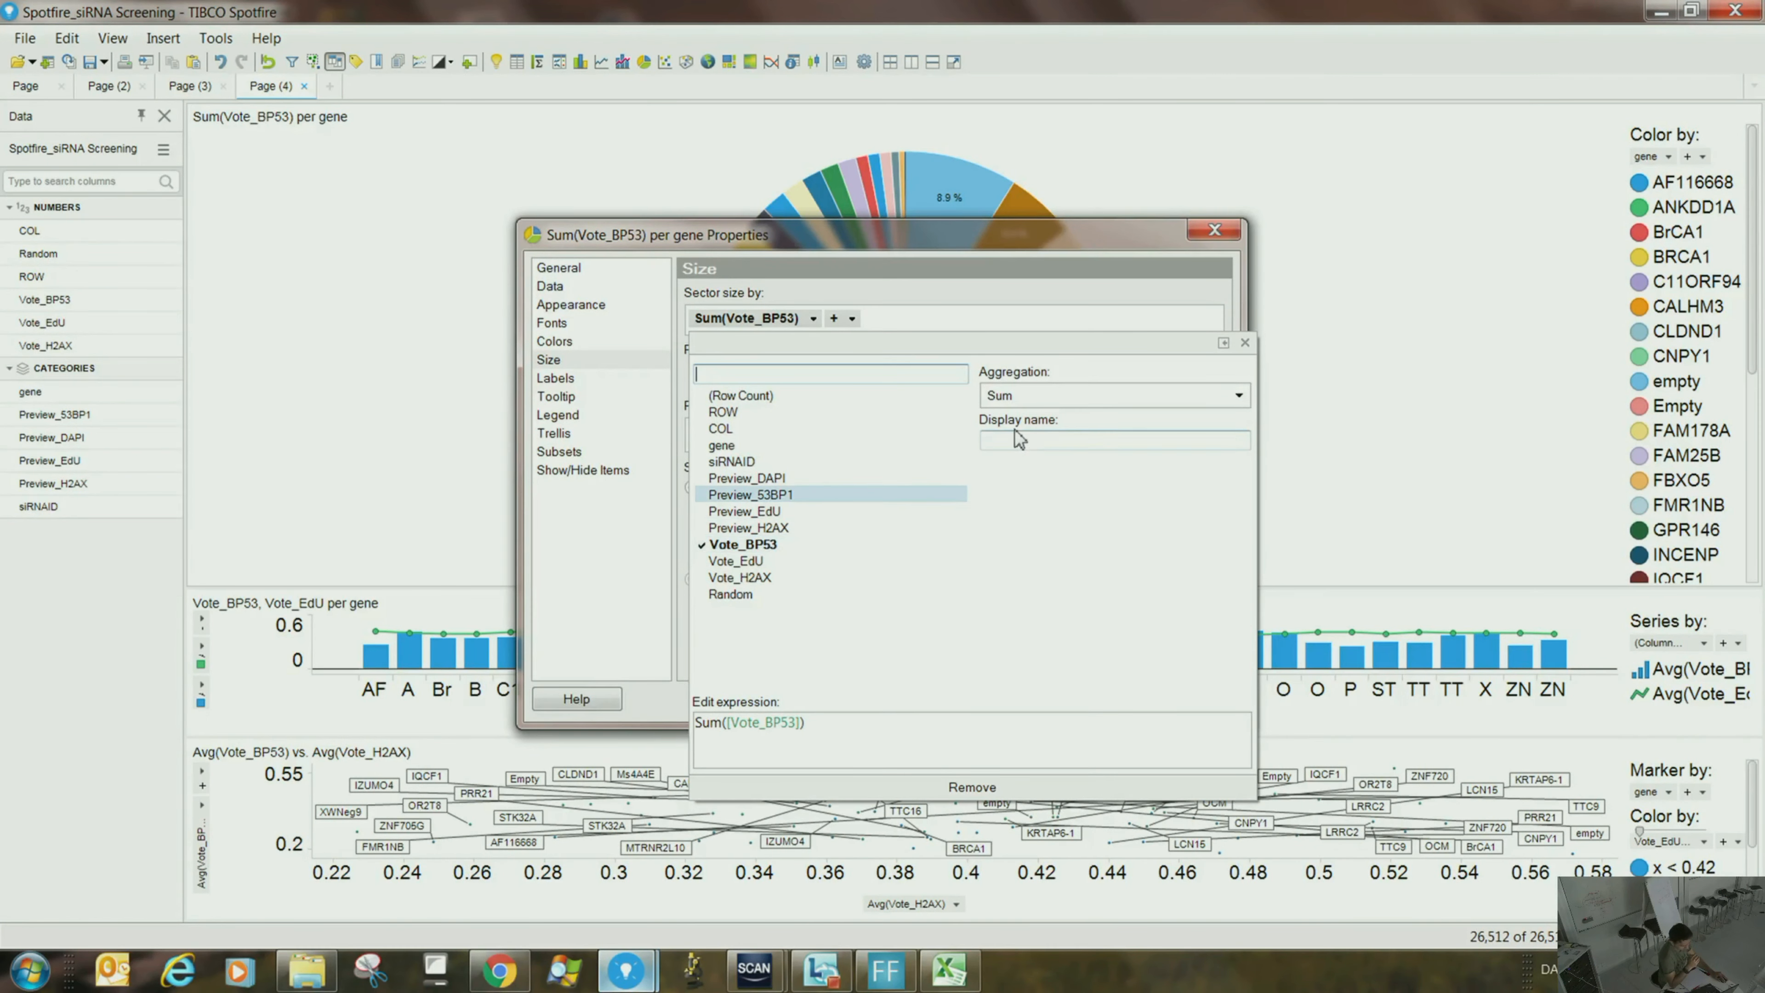
click(1014, 397)
click(1019, 457)
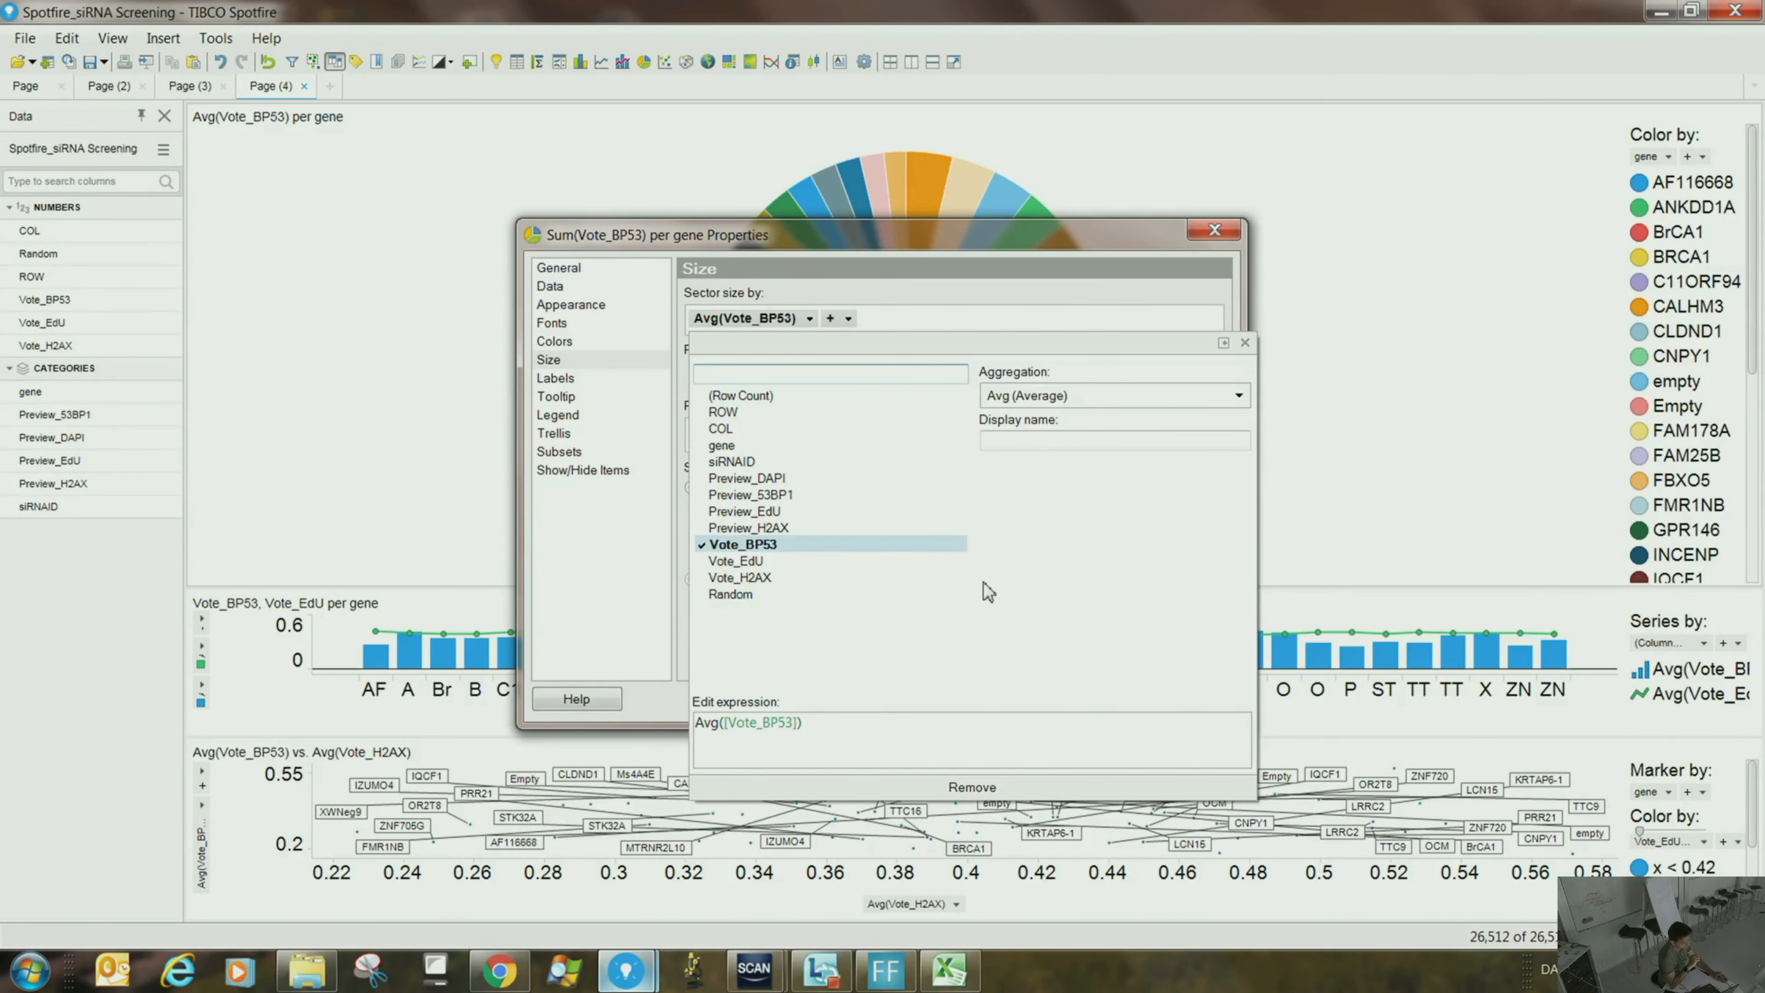
- Move the properties dialog to uncover the pie chart, reduce the pie size slightly, and close the properties
click(1044, 236)
drag(1044, 236, 674, 443)
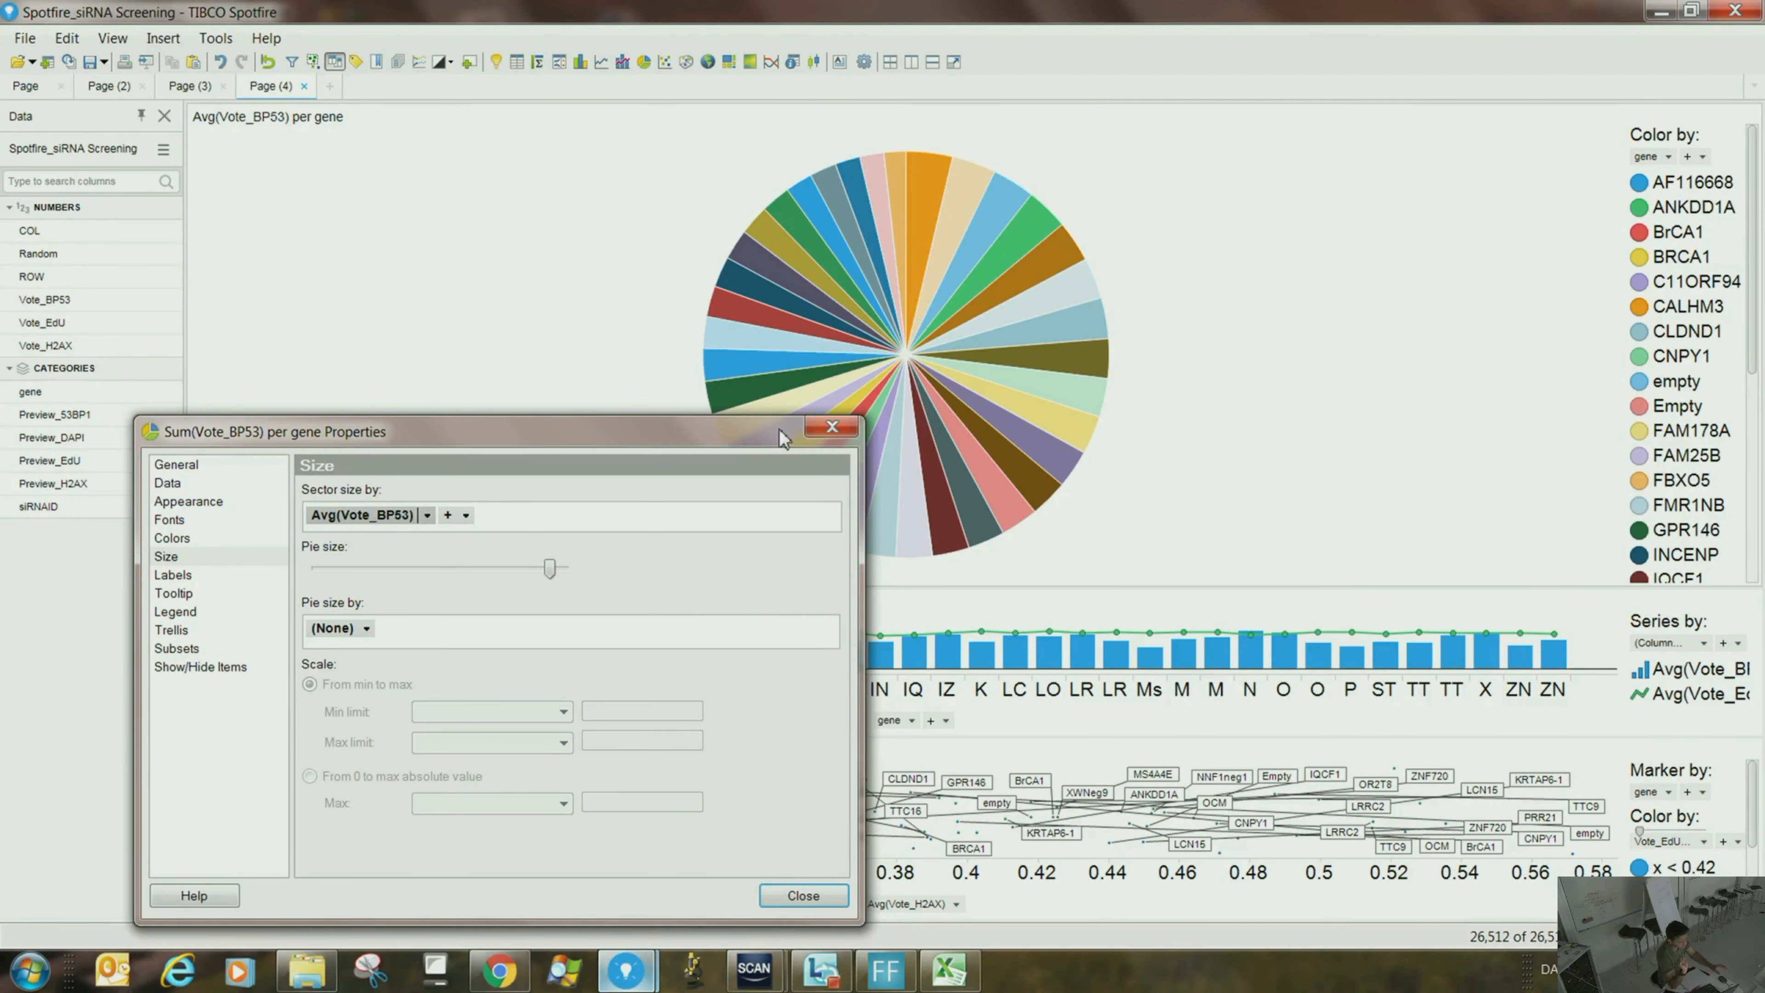
drag(746, 440, 785, 375)
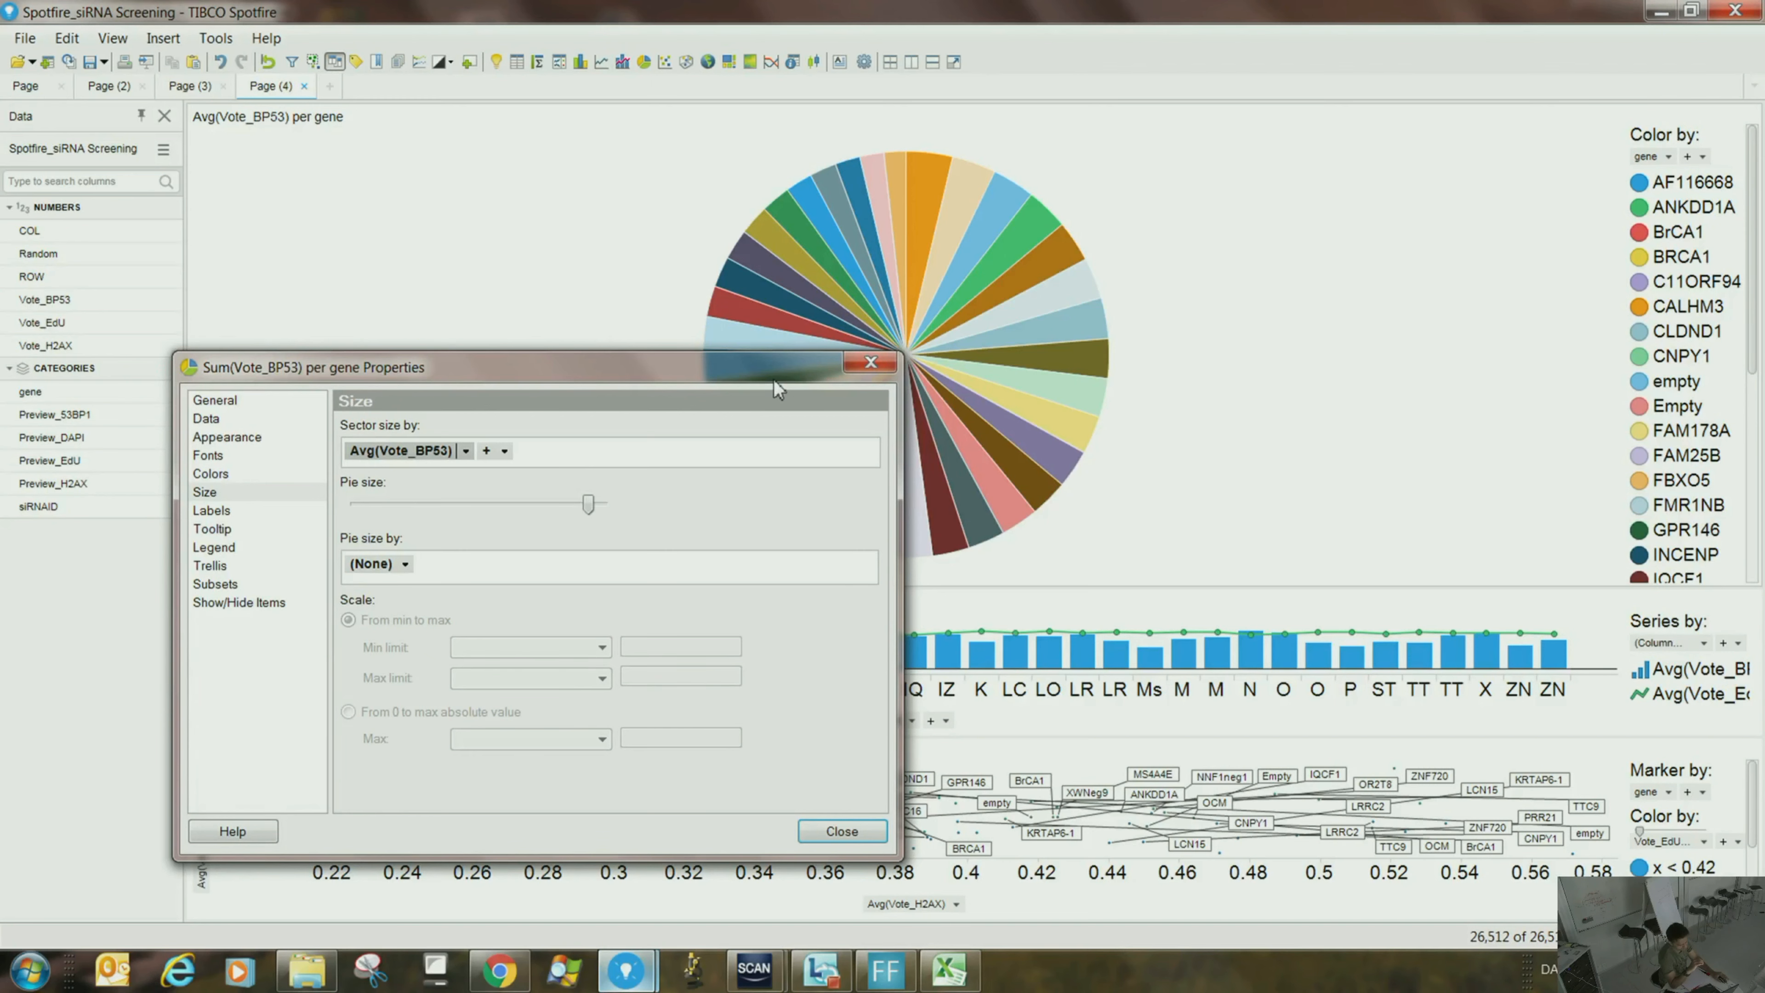
drag(774, 381, 809, 381)
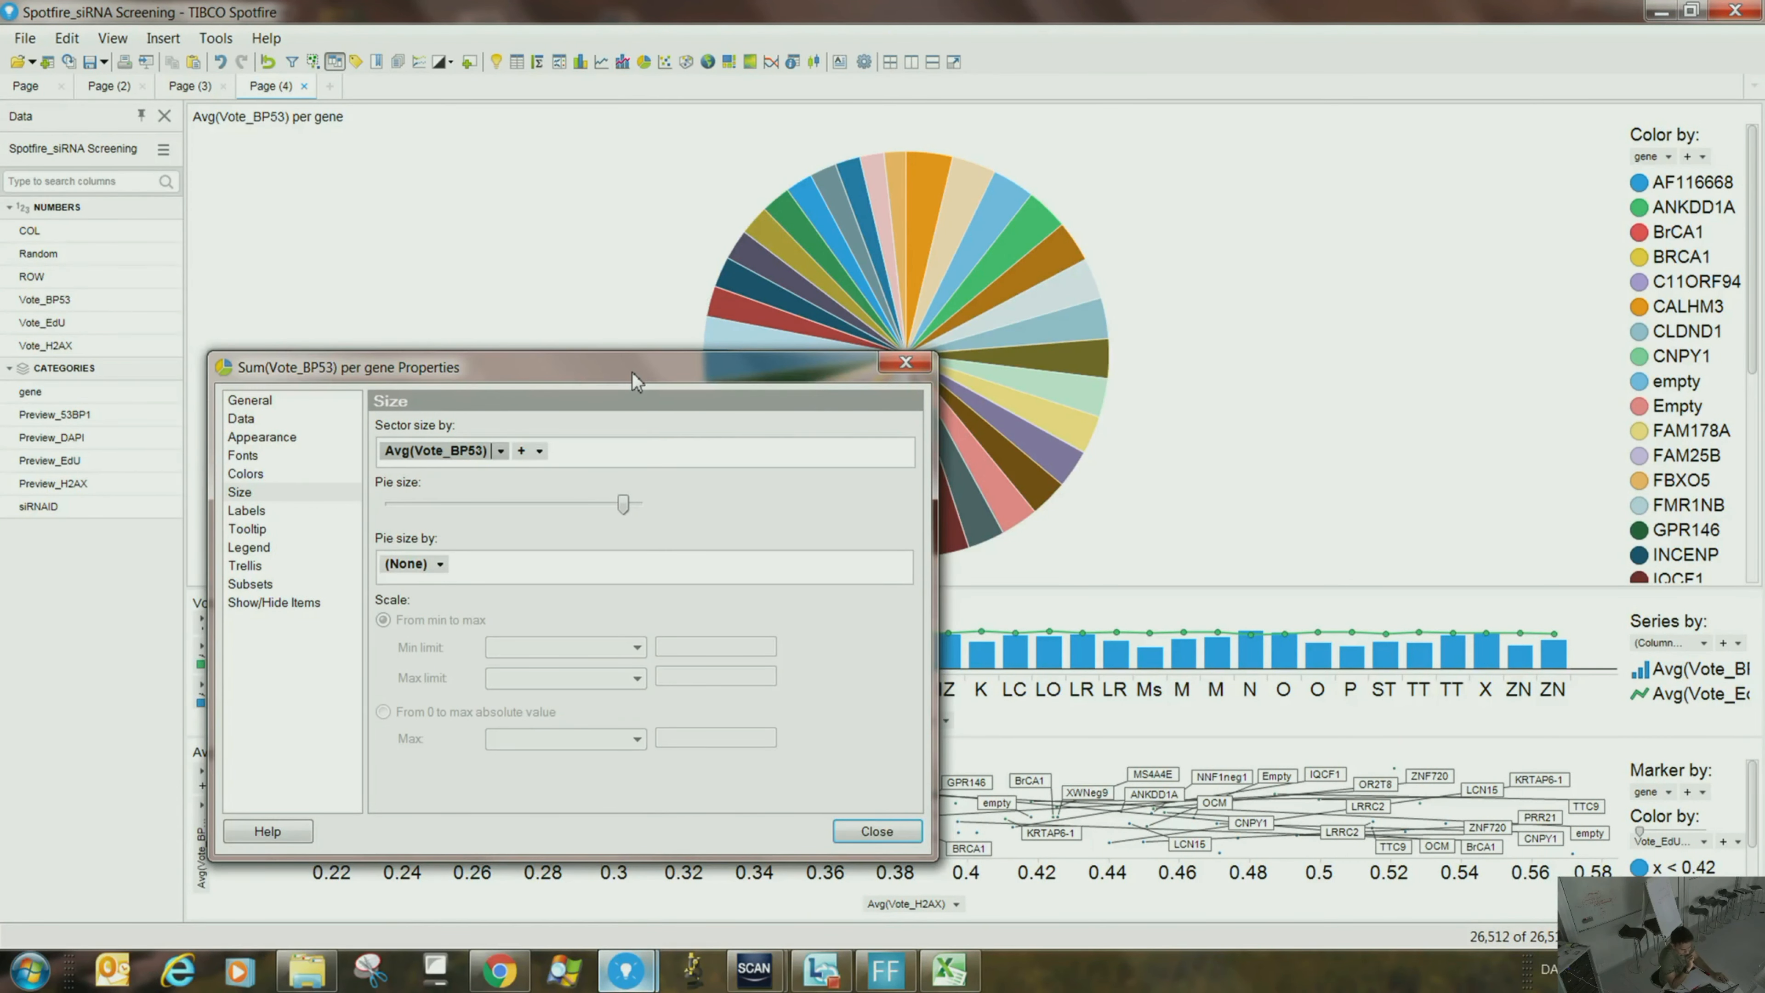
drag(624, 382, 696, 342)
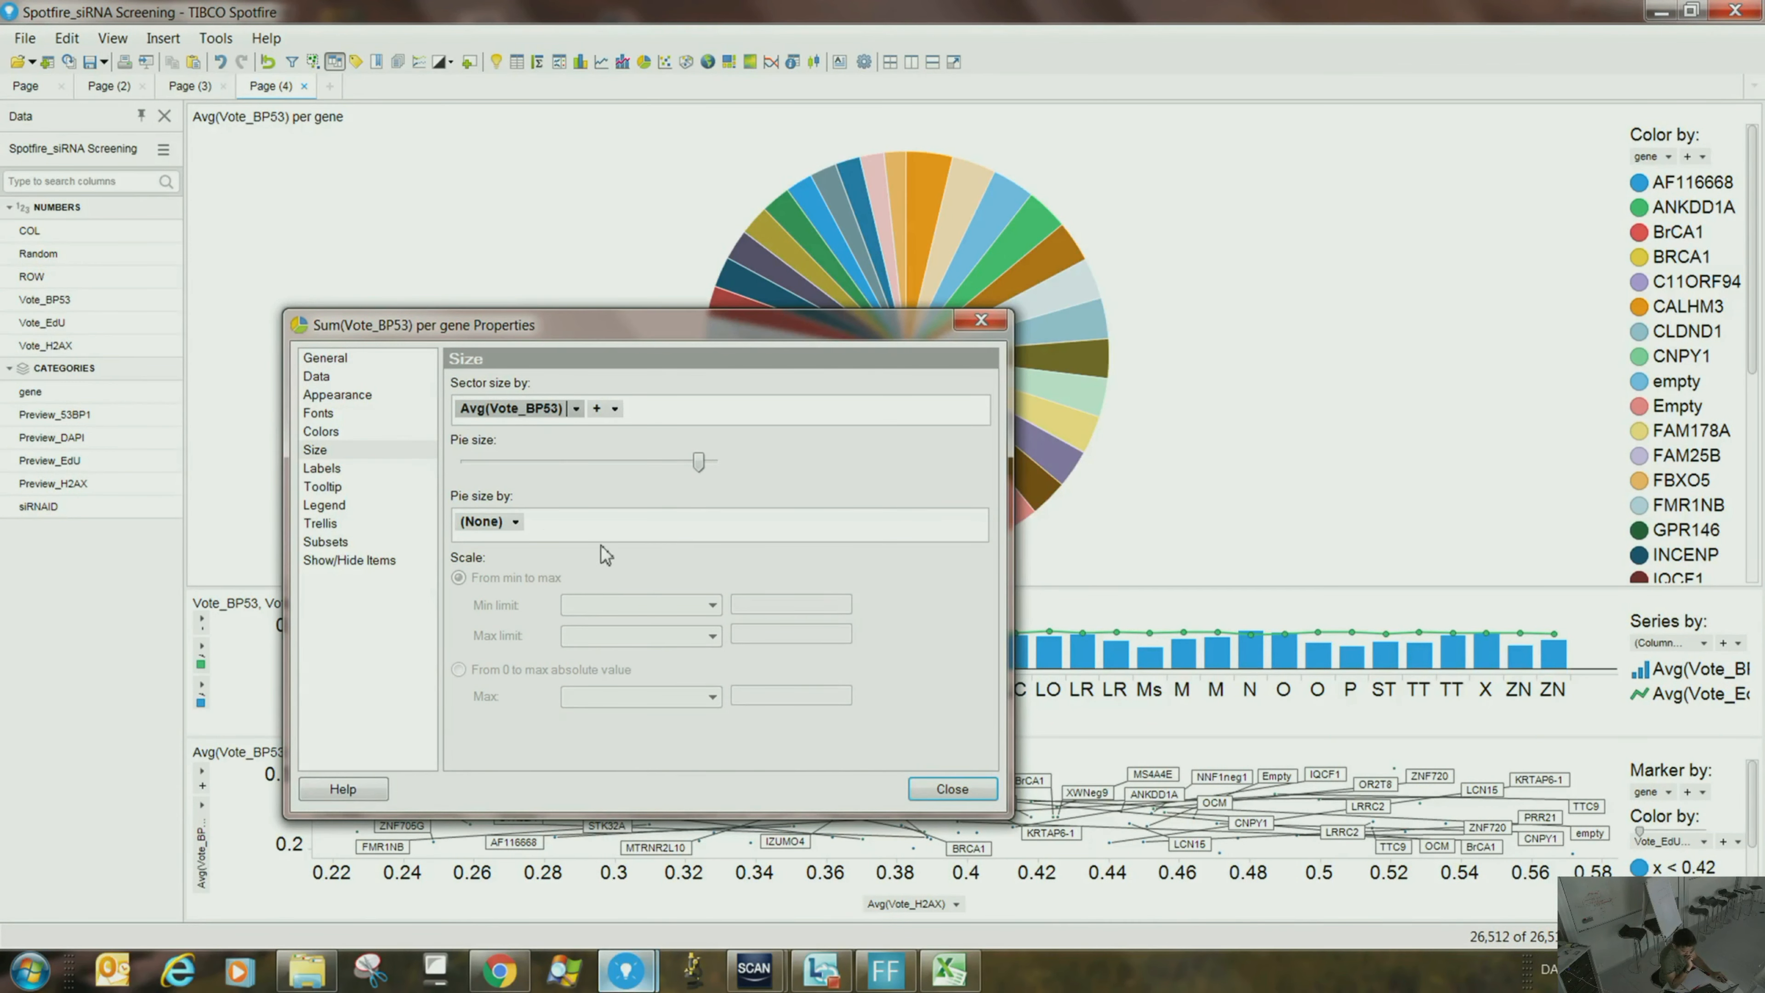
click(576, 467)
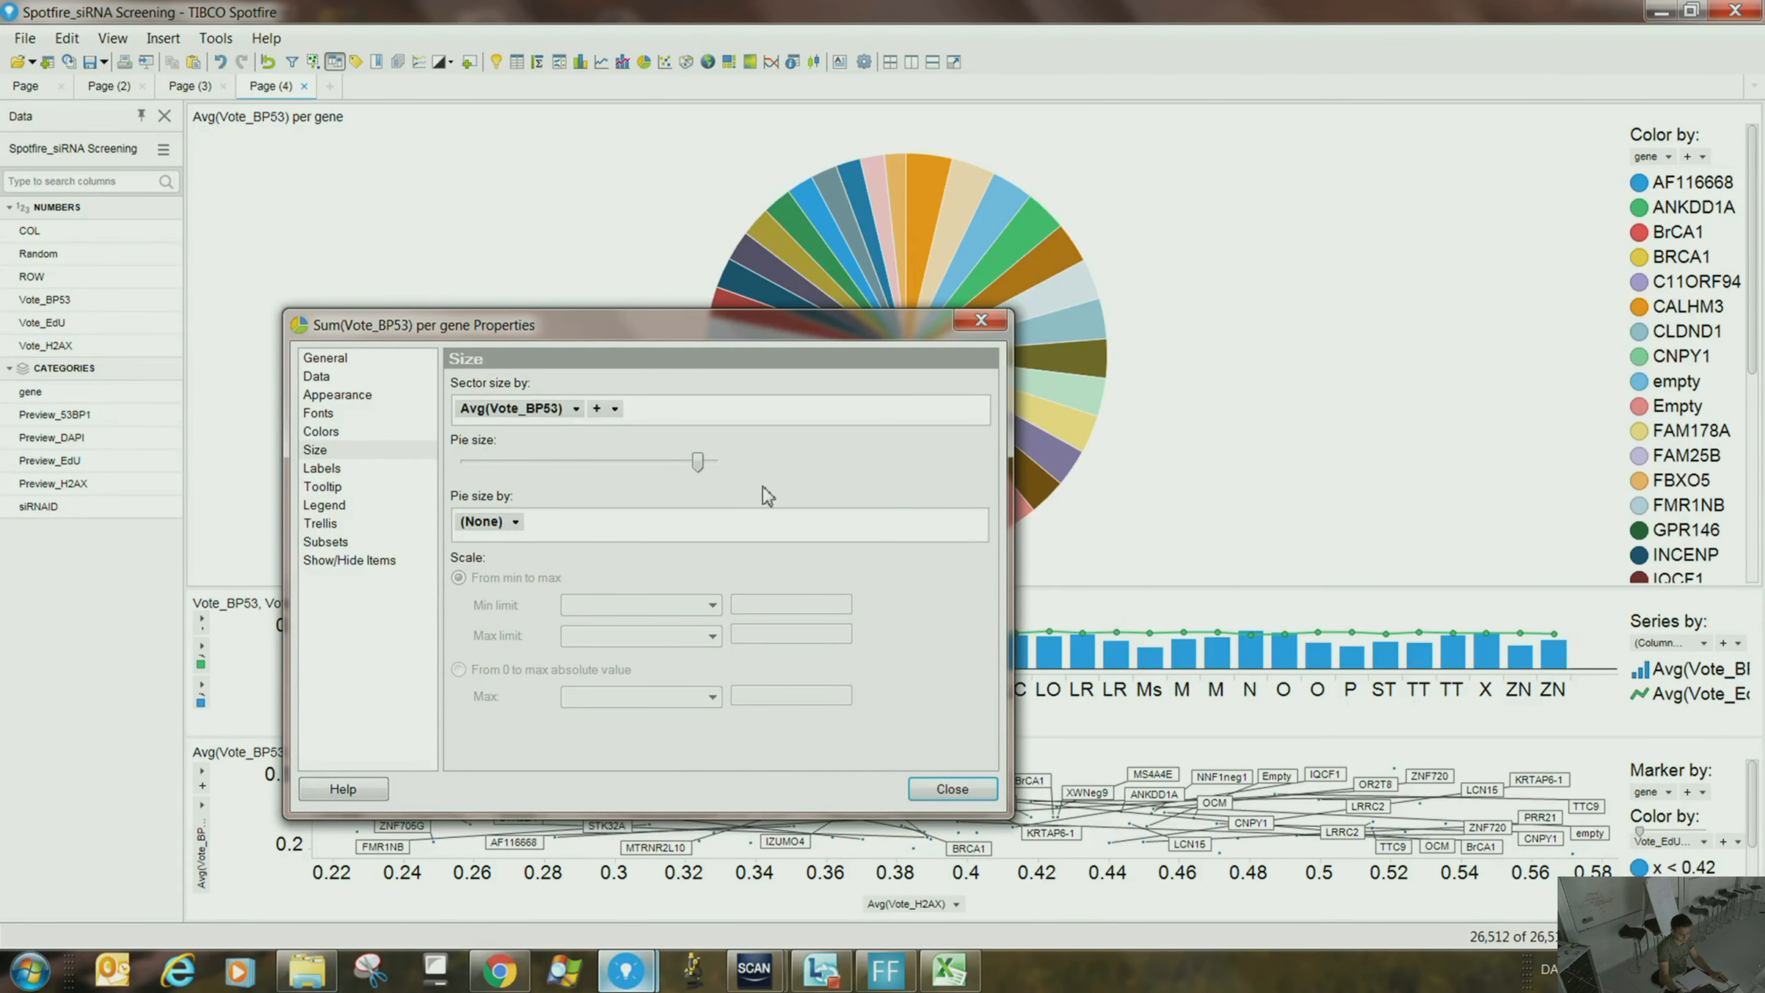
click(951, 788)
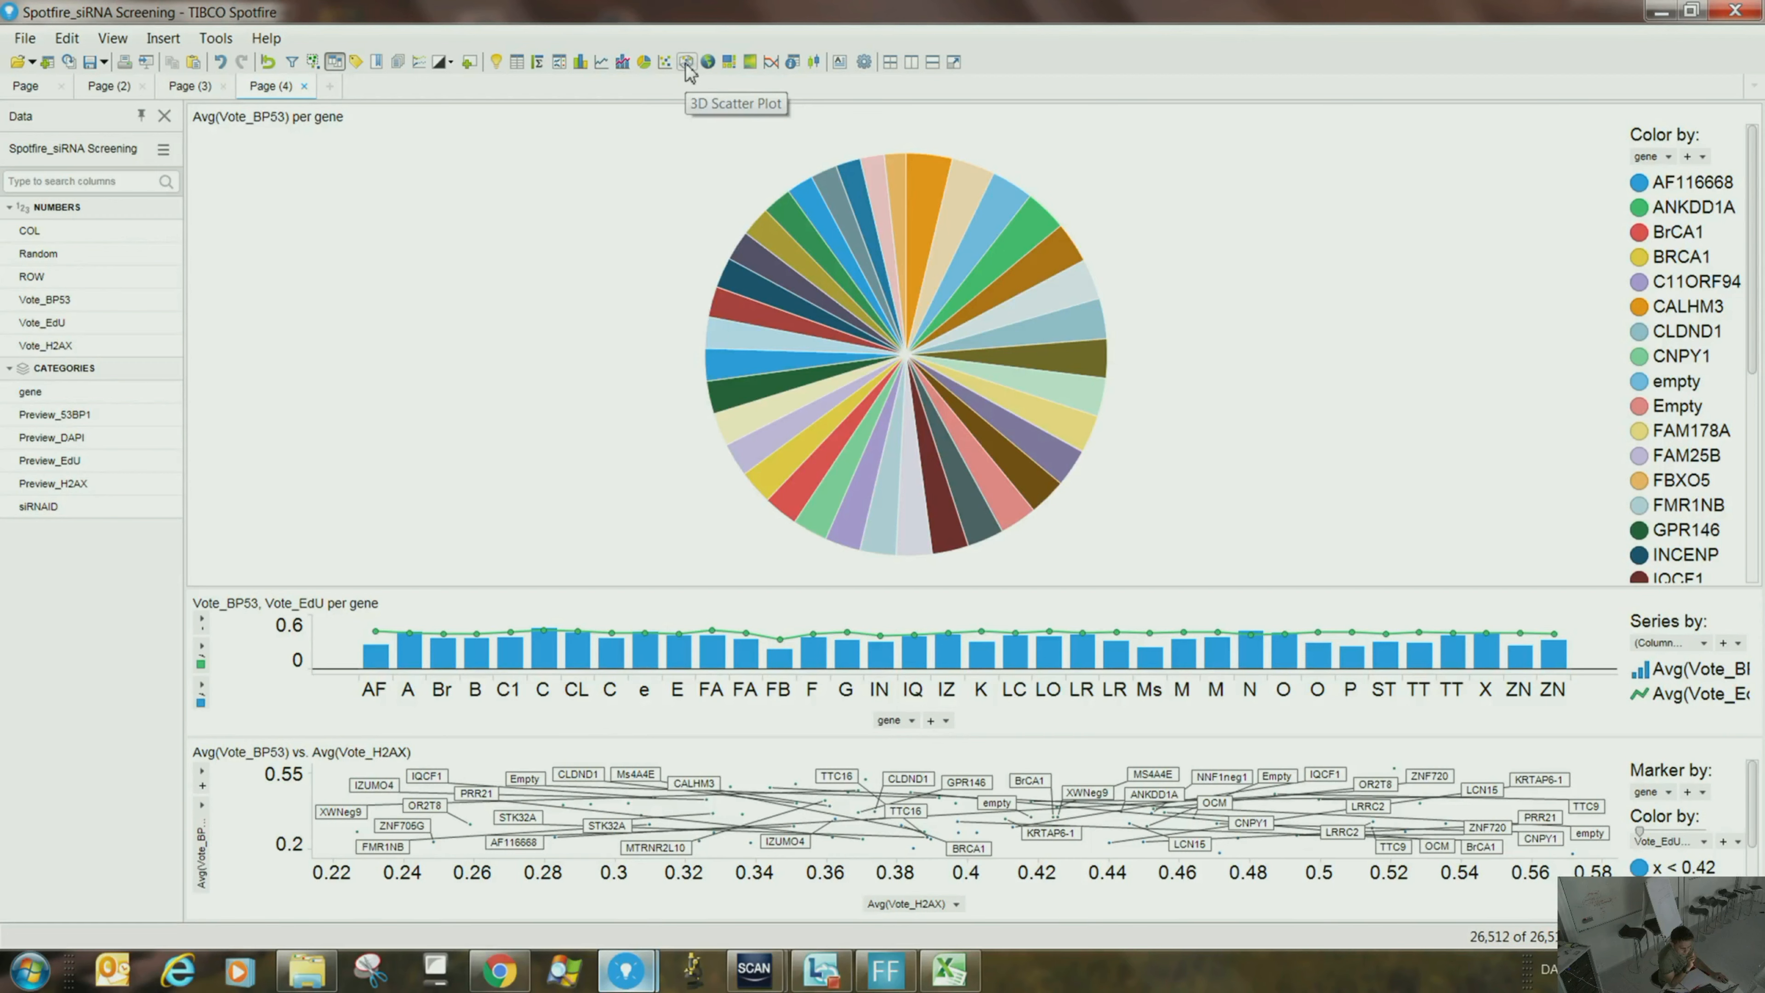
- Add a parallel coordinate plot to the page and remove the pie chart
click(779, 64)
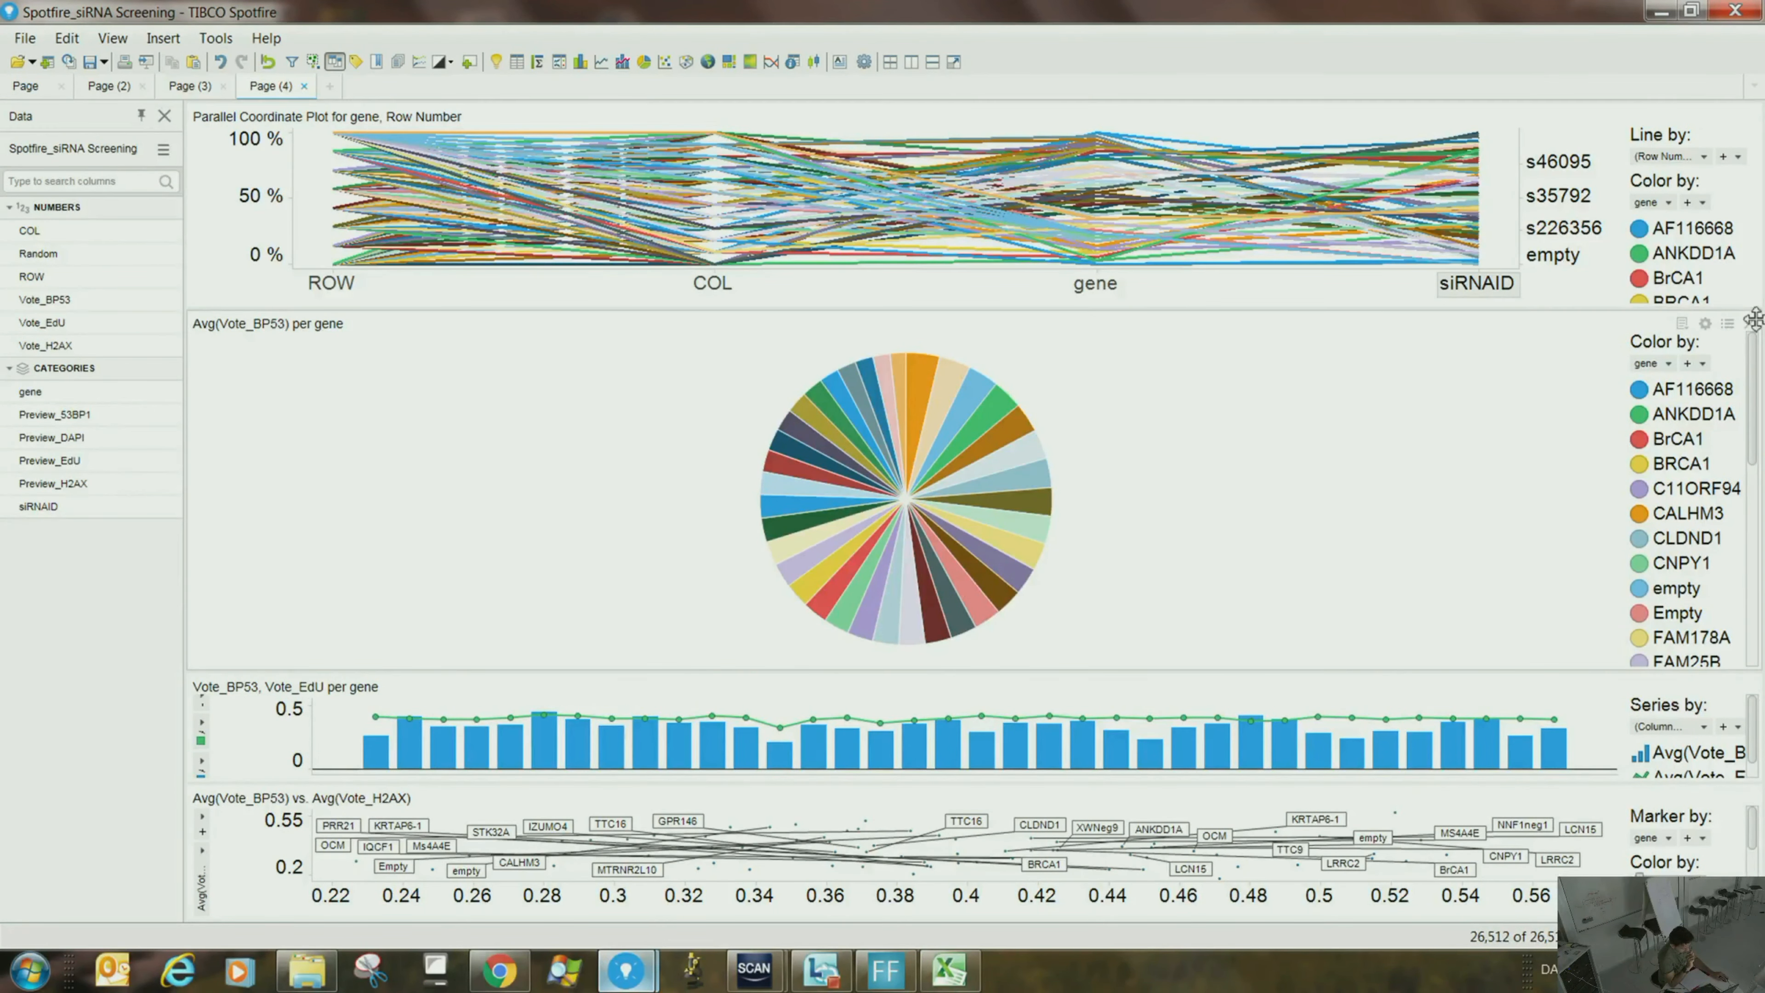
click(1750, 324)
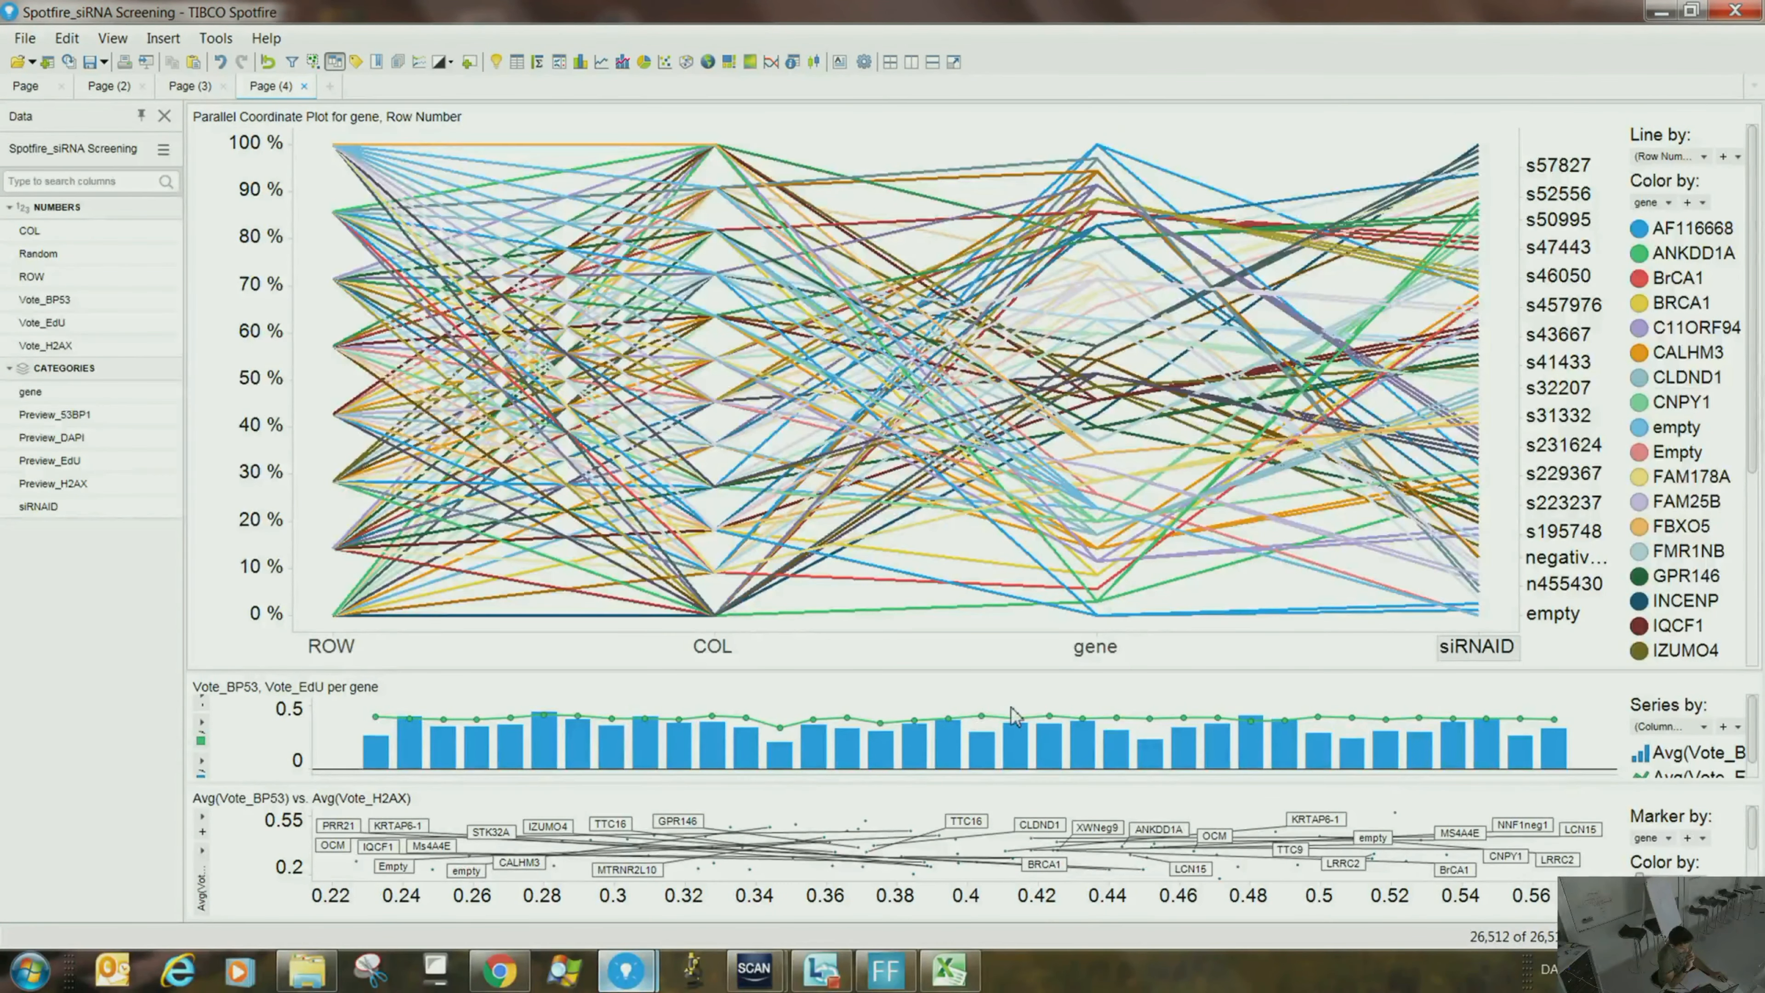
- Remove the ROW, COL, gene and siRNAID columns from the parallel coordinate plot in its properties
mouse_move(841, 581)
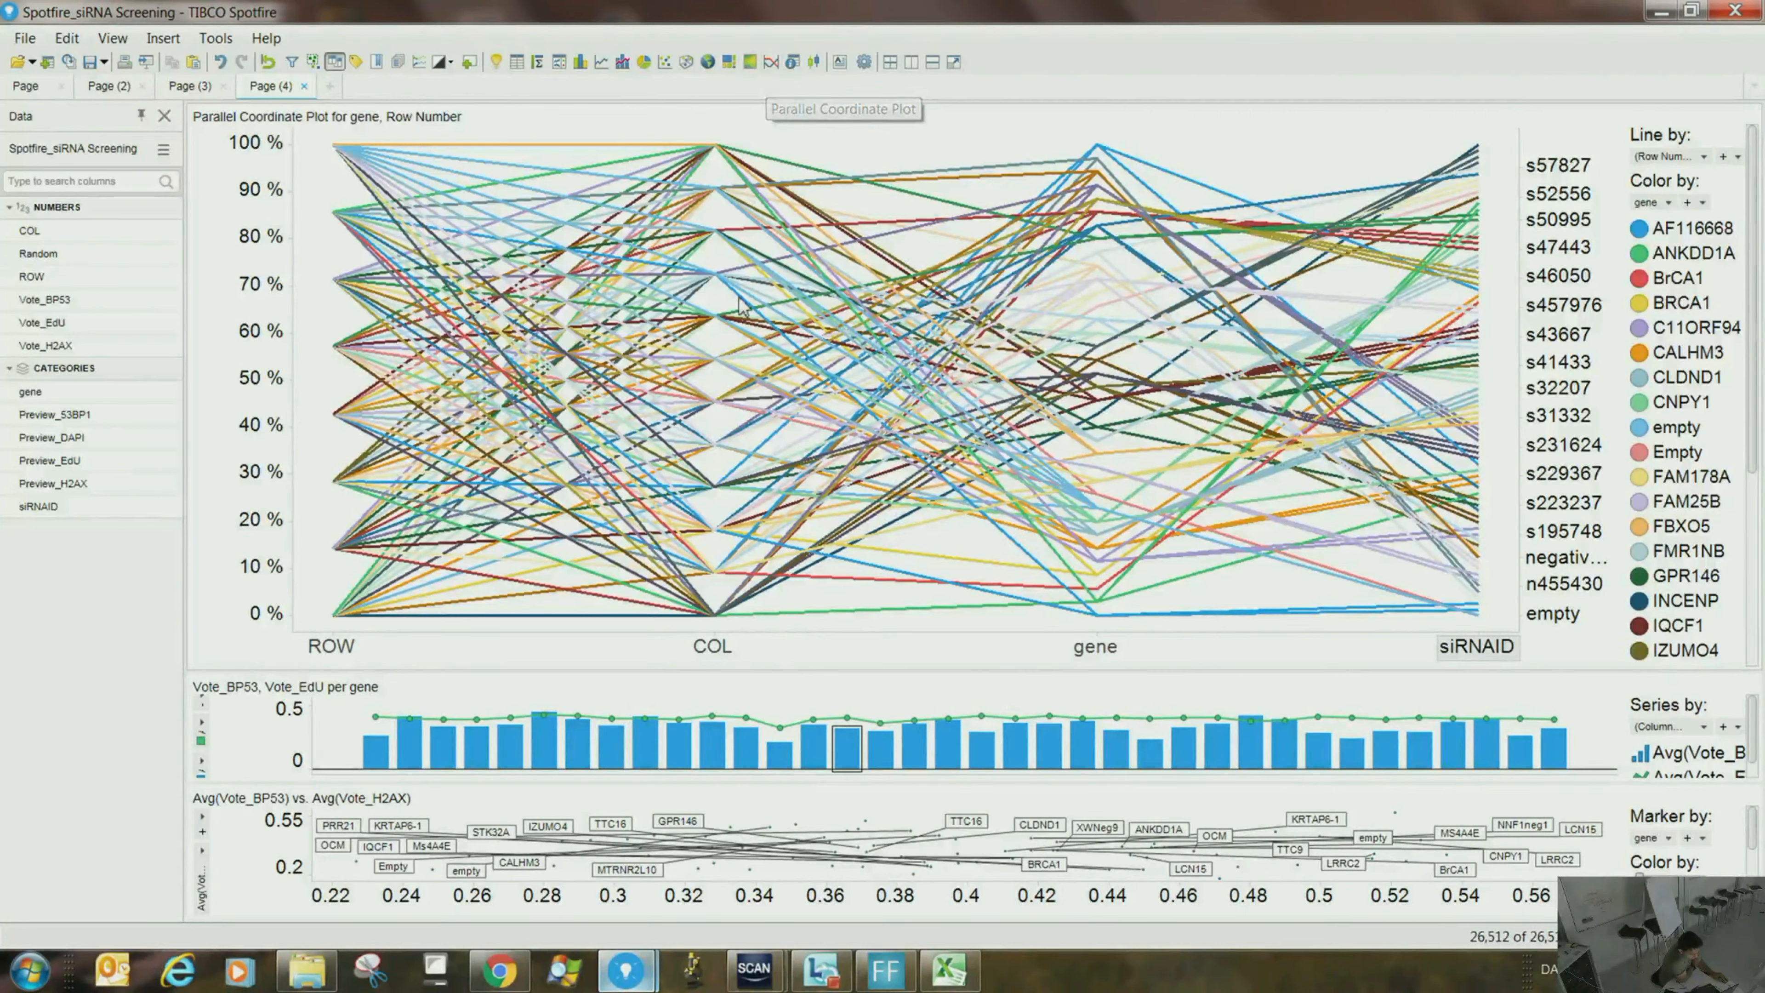
mouse_move(743, 324)
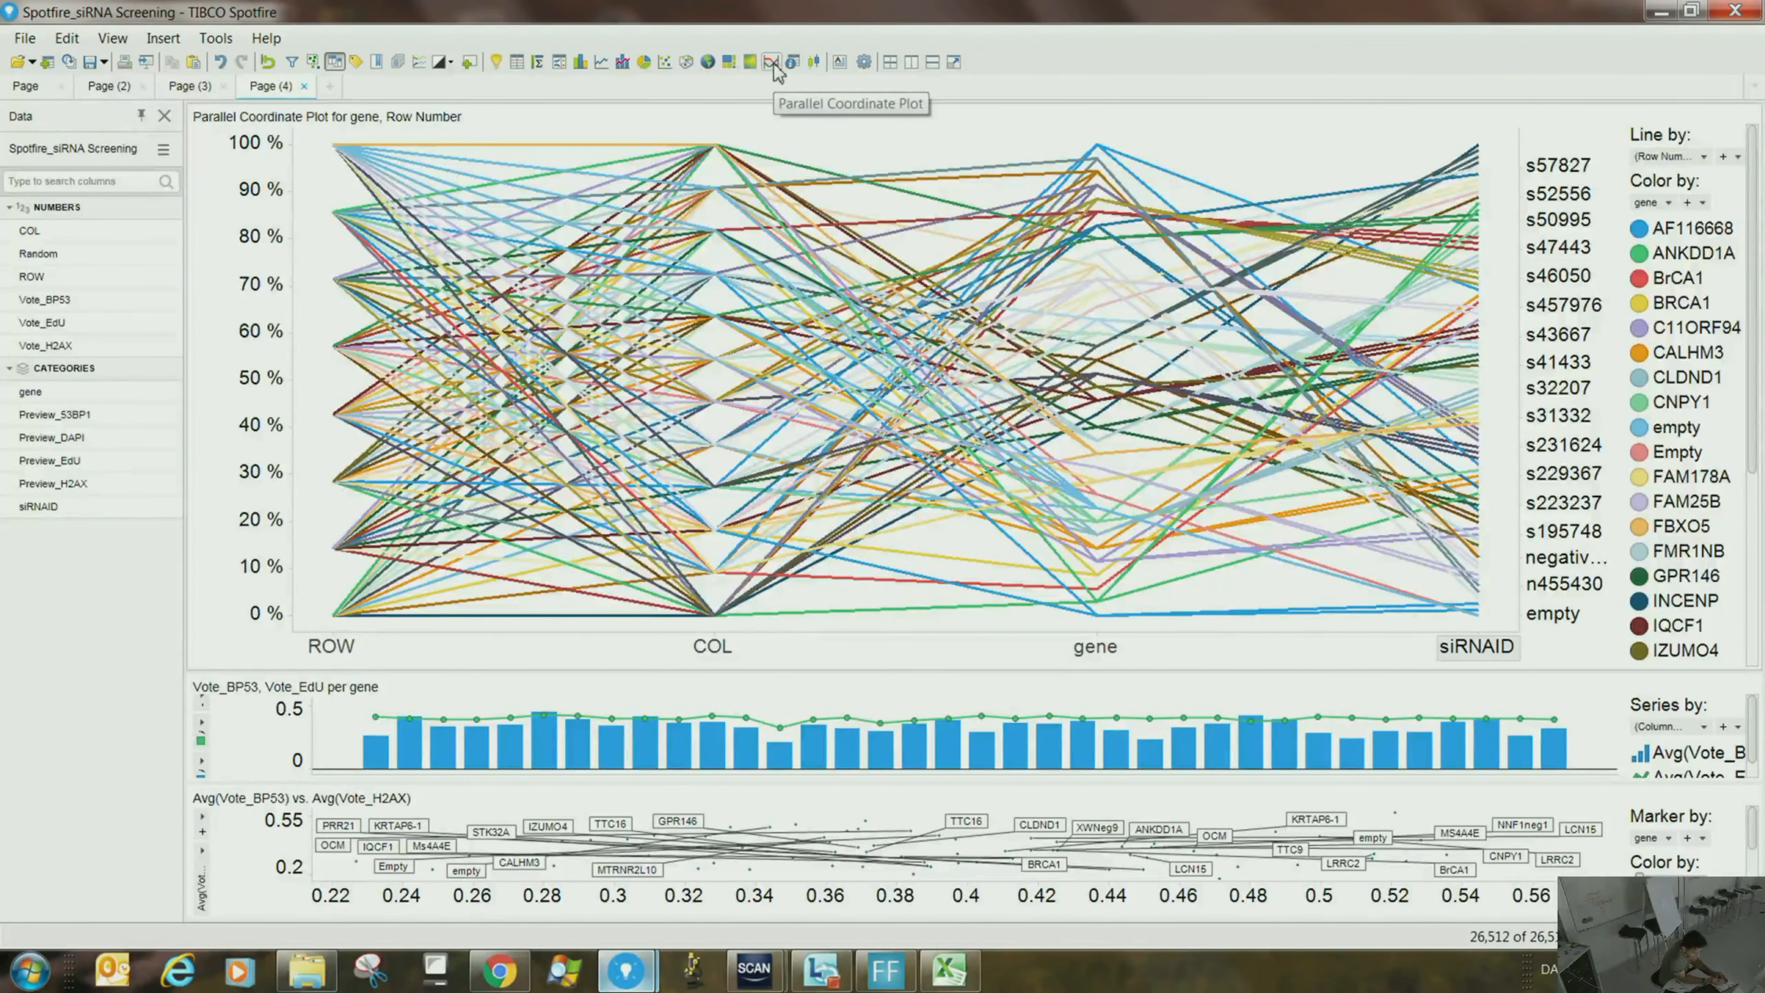
right_click(843, 159)
click(889, 412)
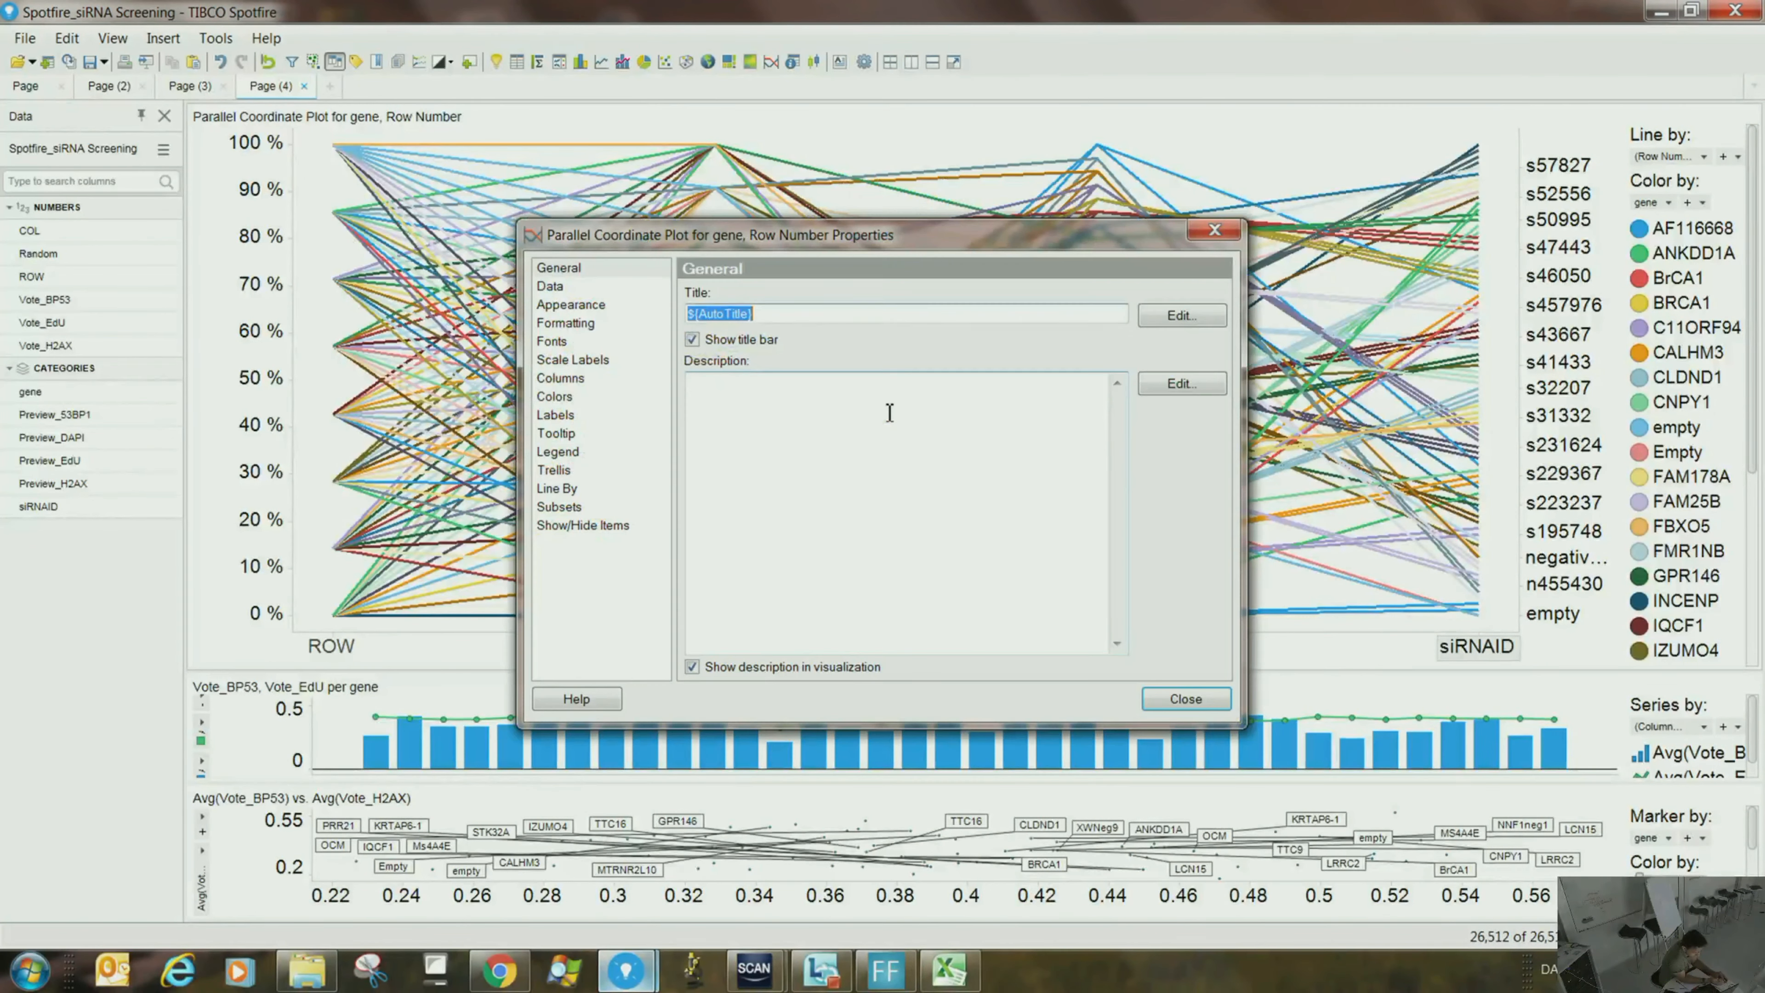
click(571, 378)
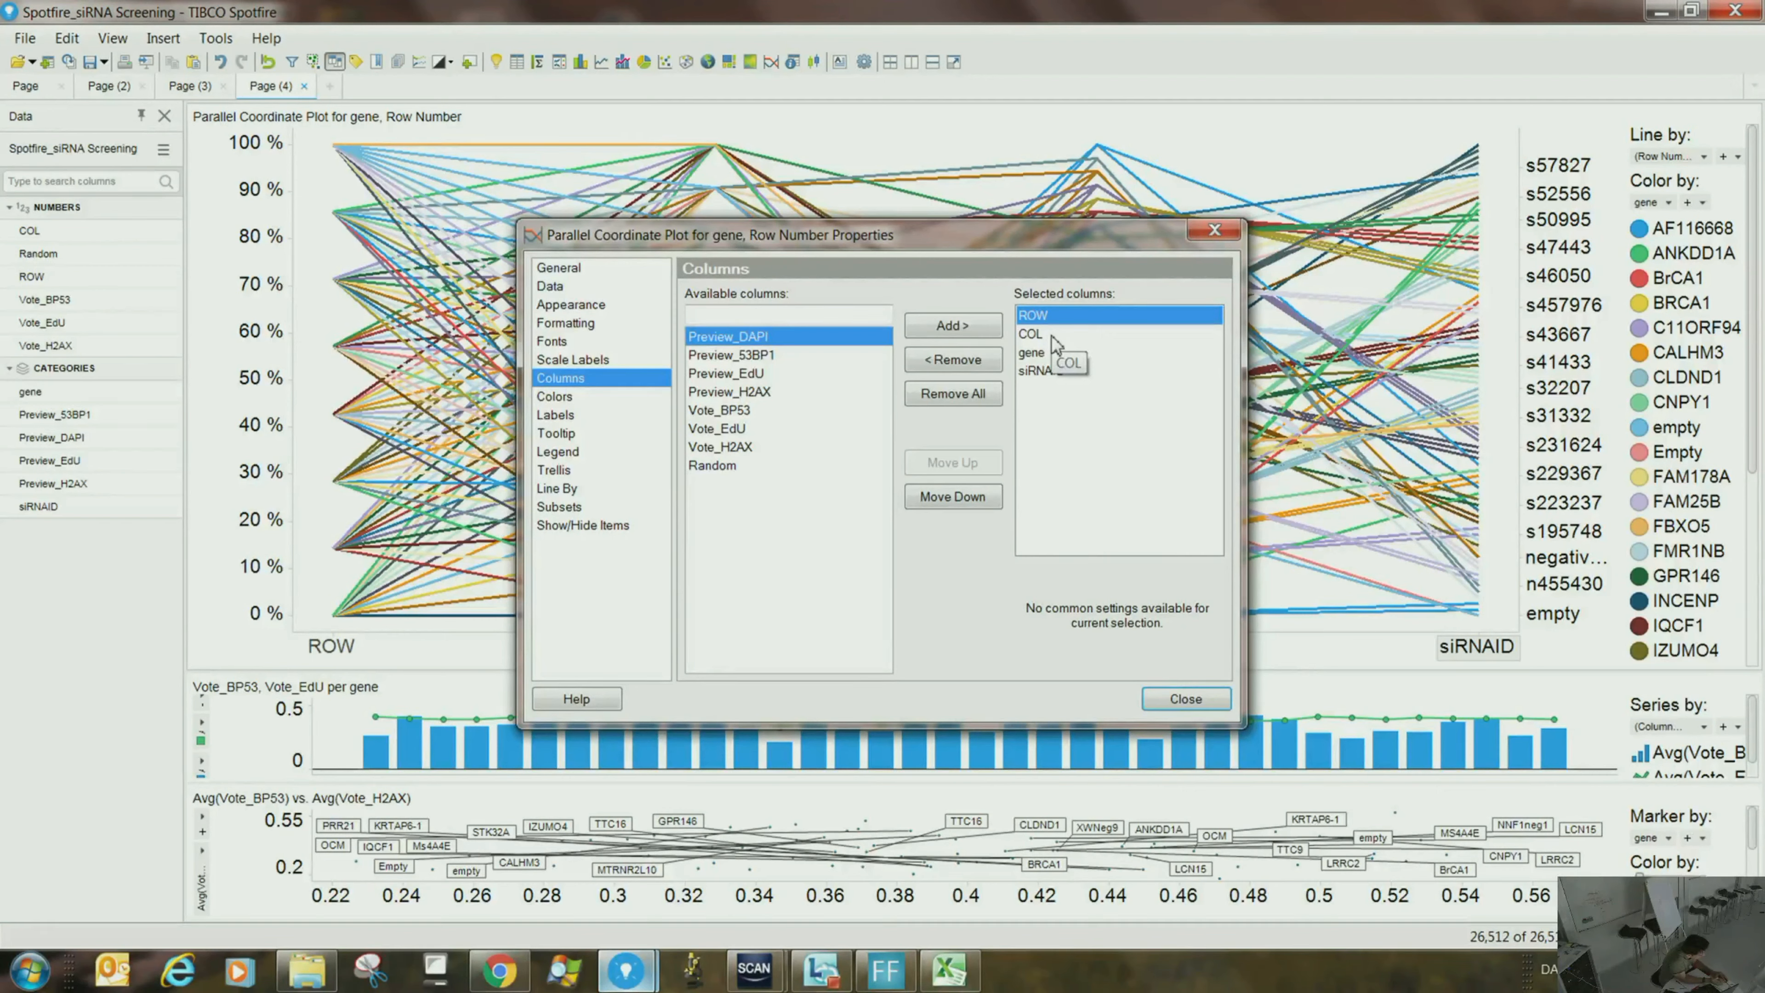
click(1036, 353)
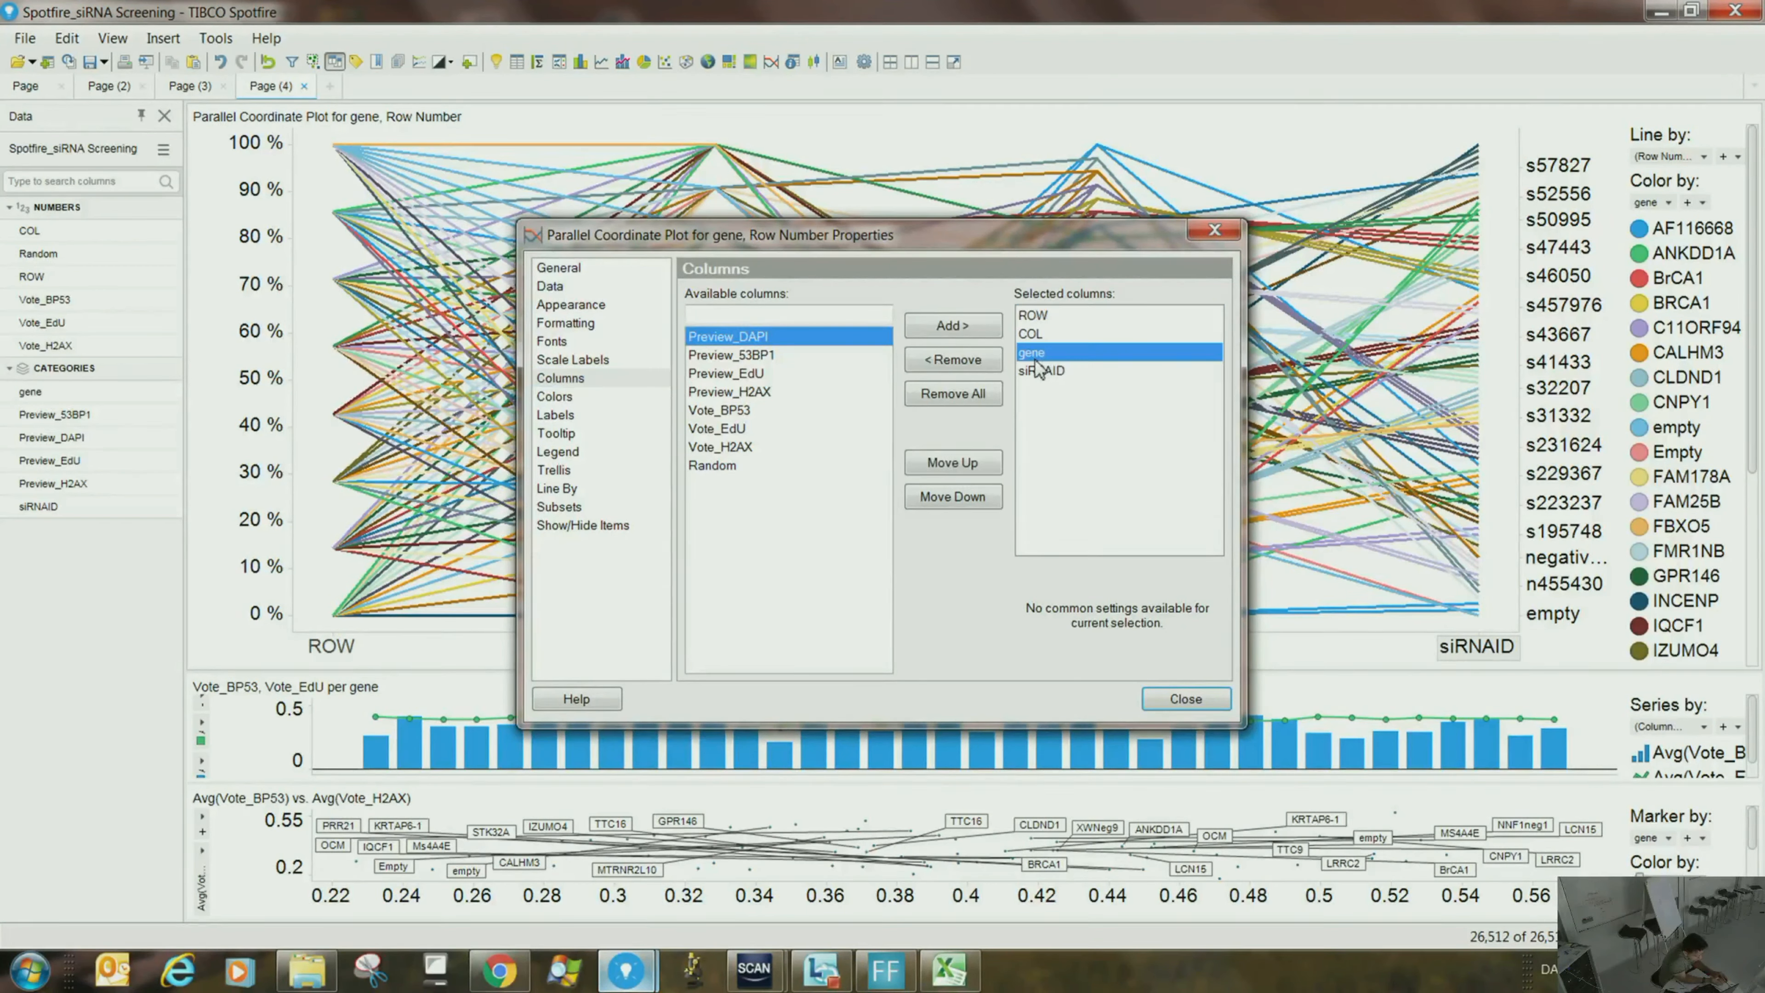
click(985, 362)
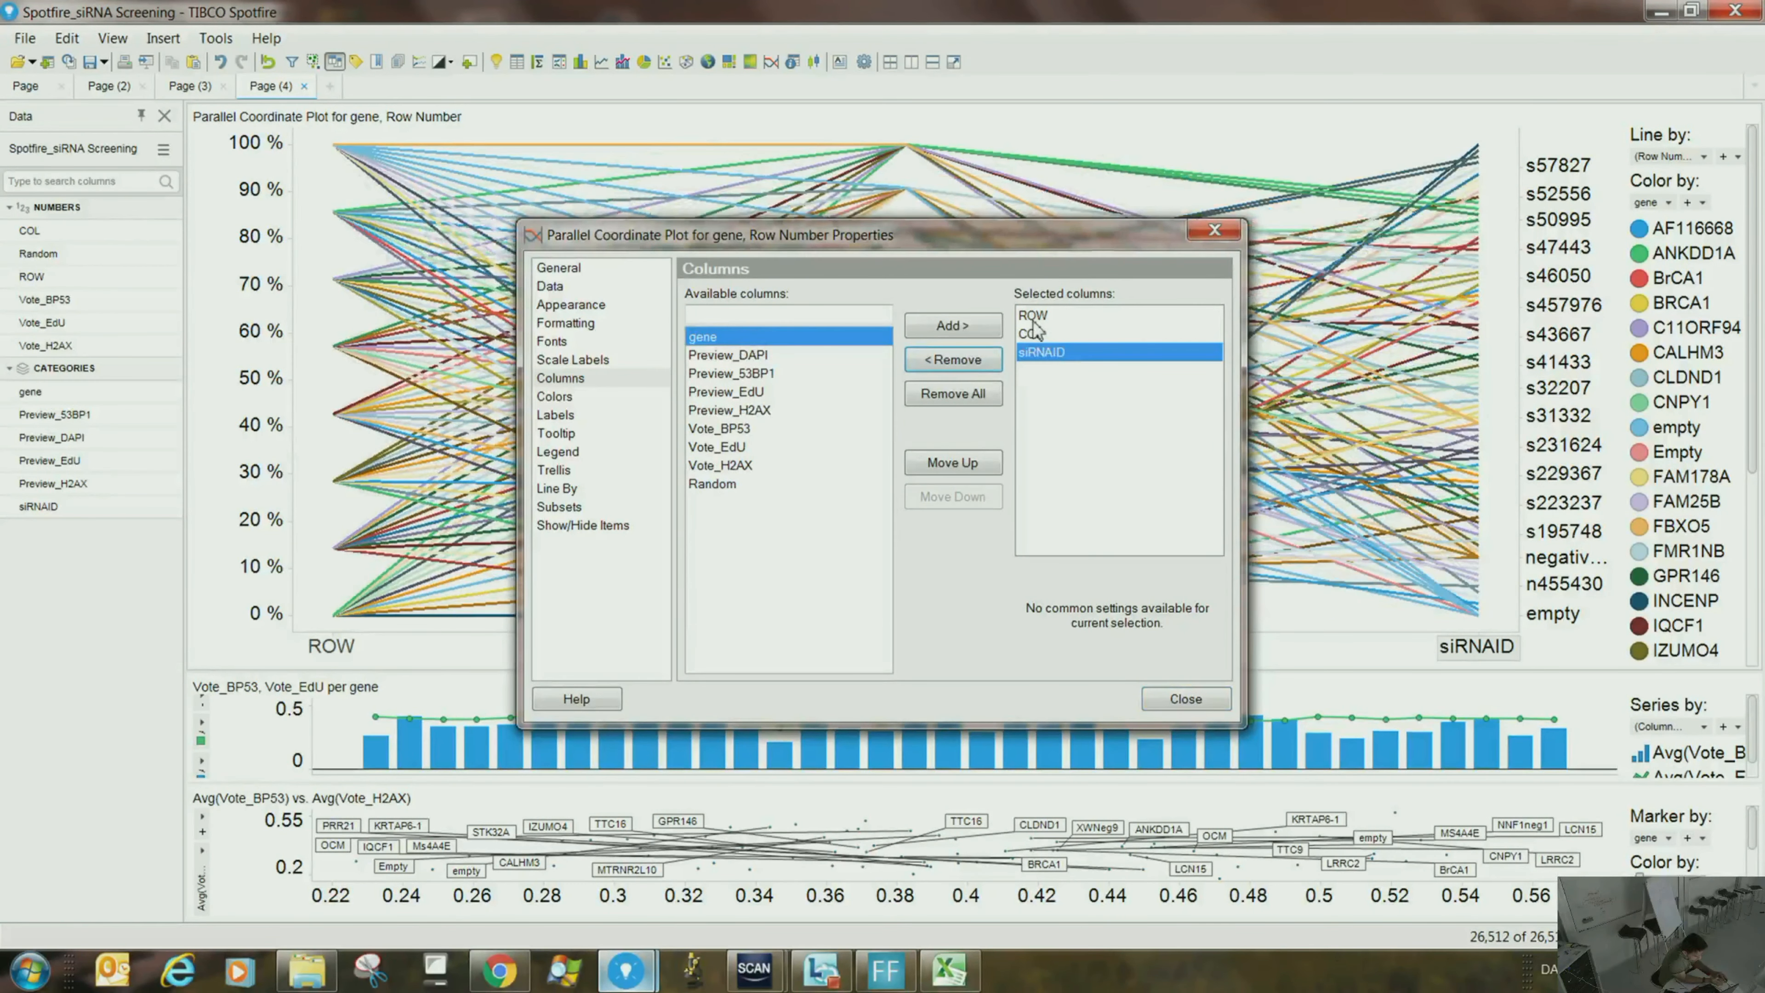
click(973, 360)
click(973, 359)
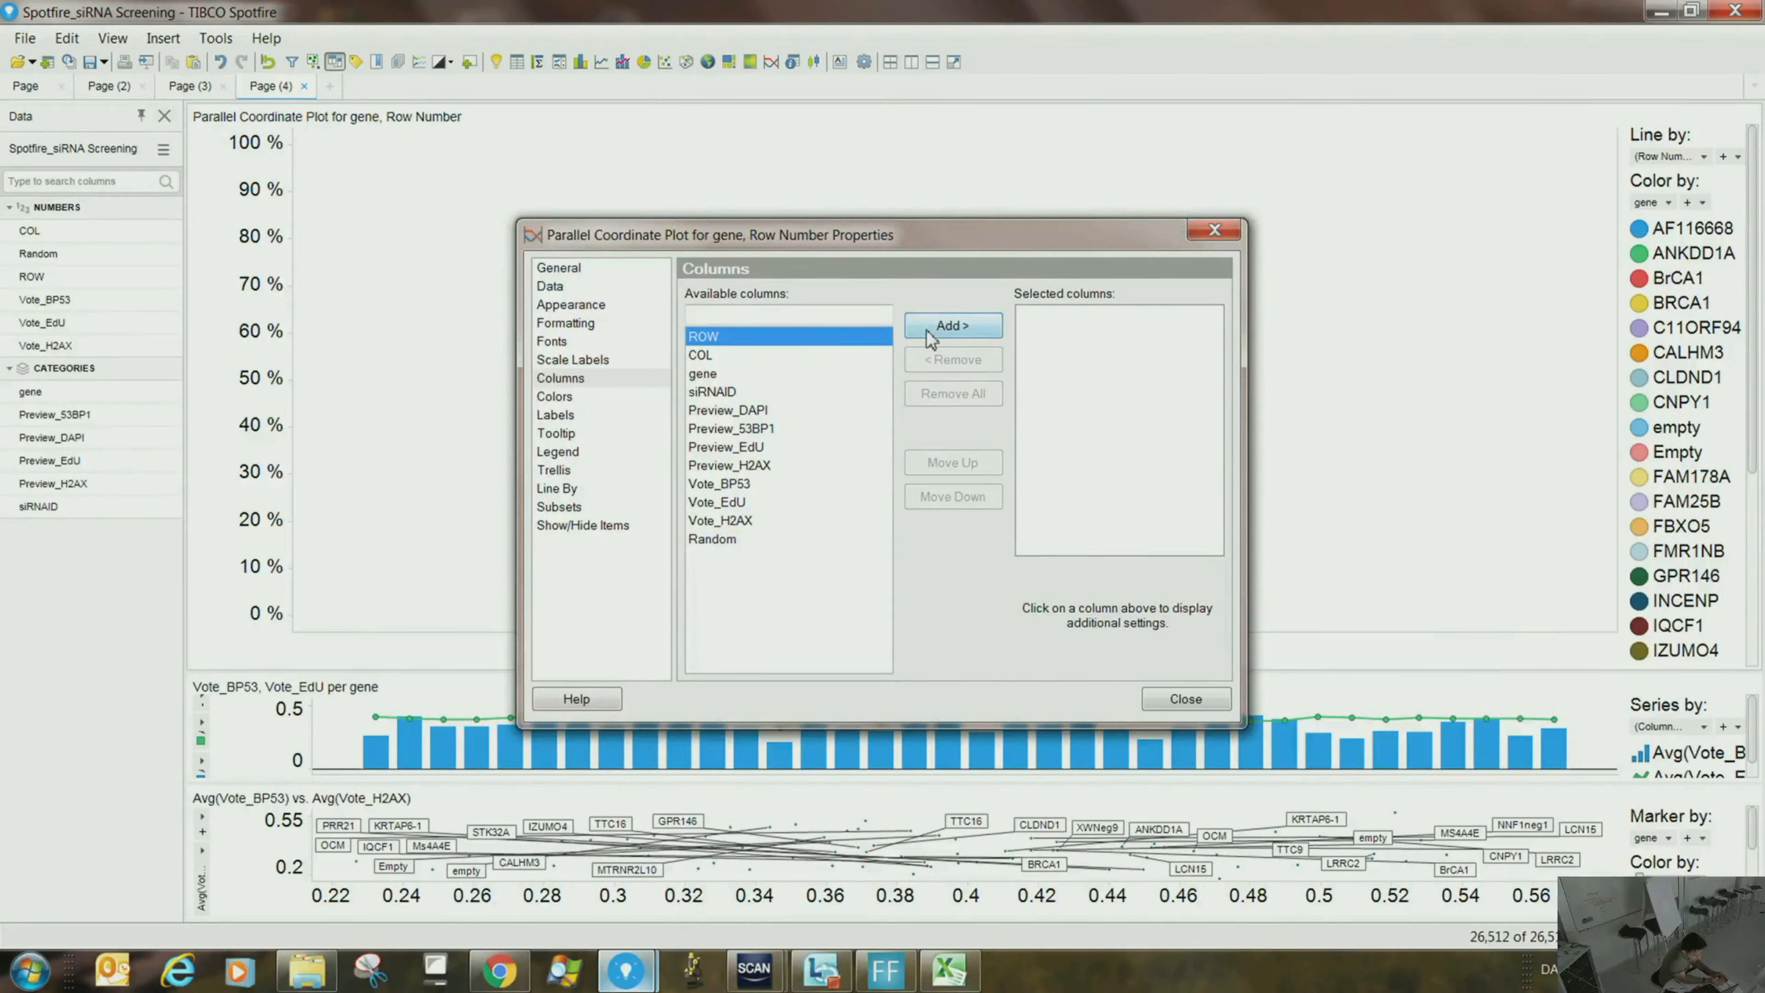
- Add Vote_BP53, Vote_EdU and Vote_H2AX as the parallel coordinate plot's columns and close the properties
click(731, 485)
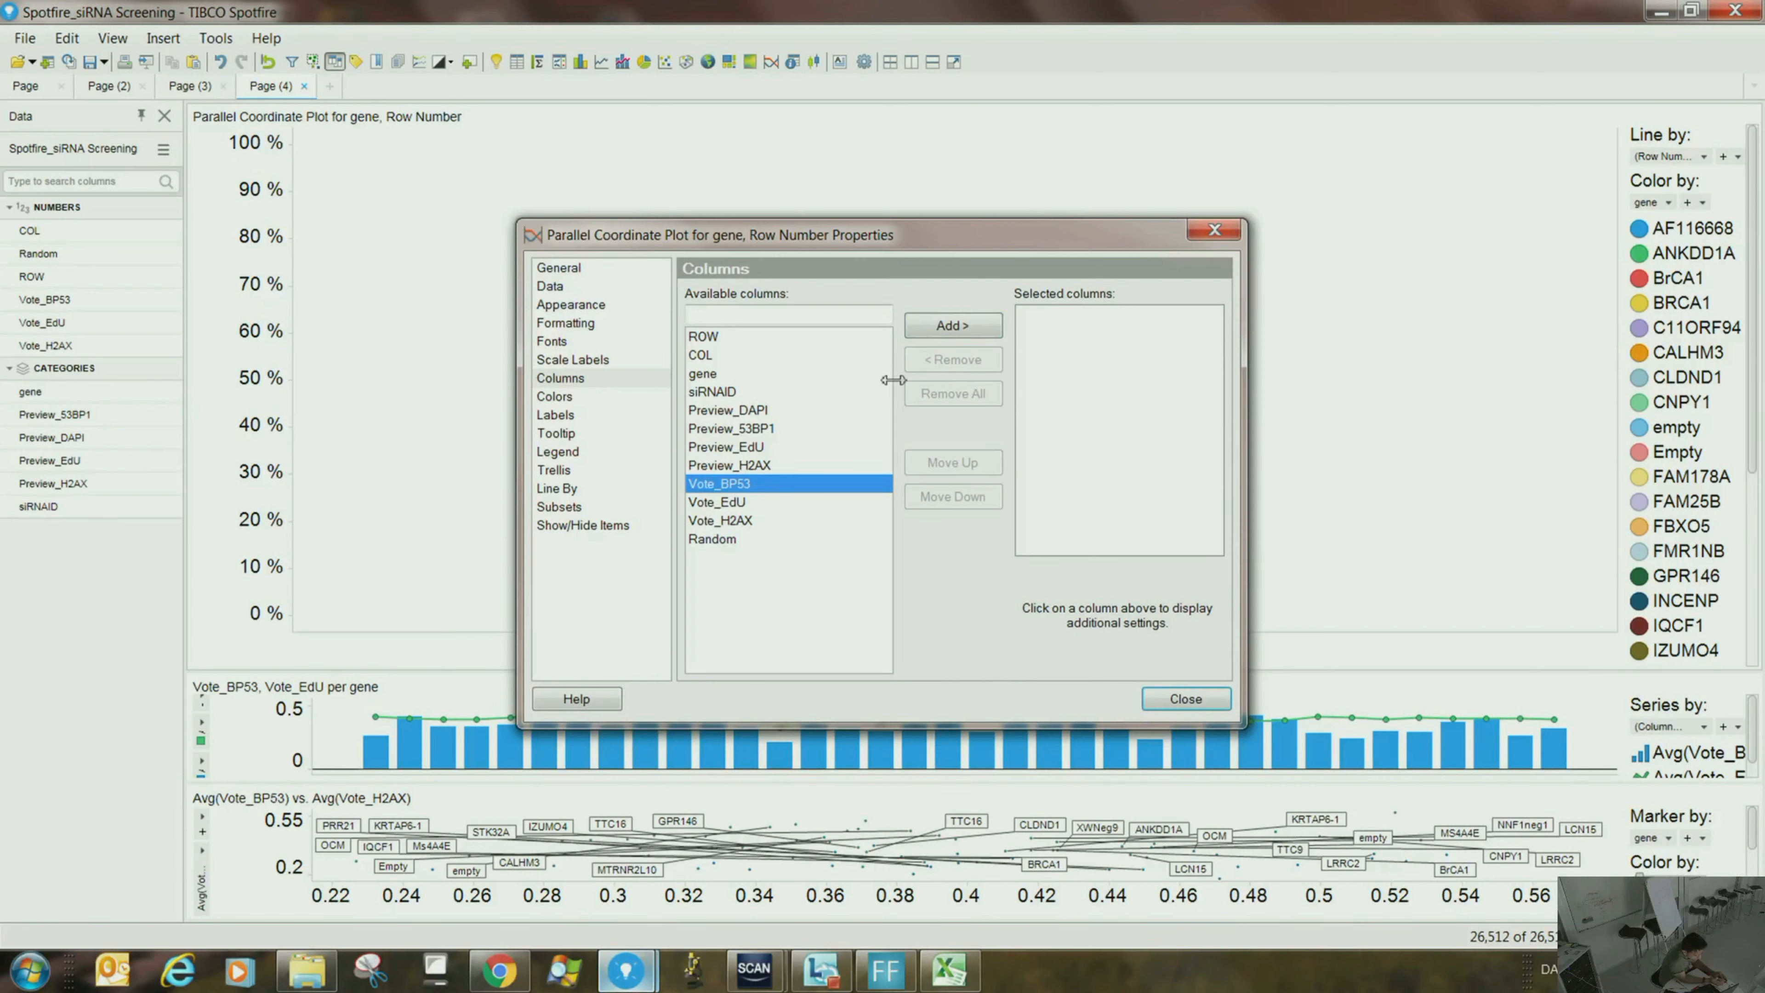
click(990, 334)
click(742, 485)
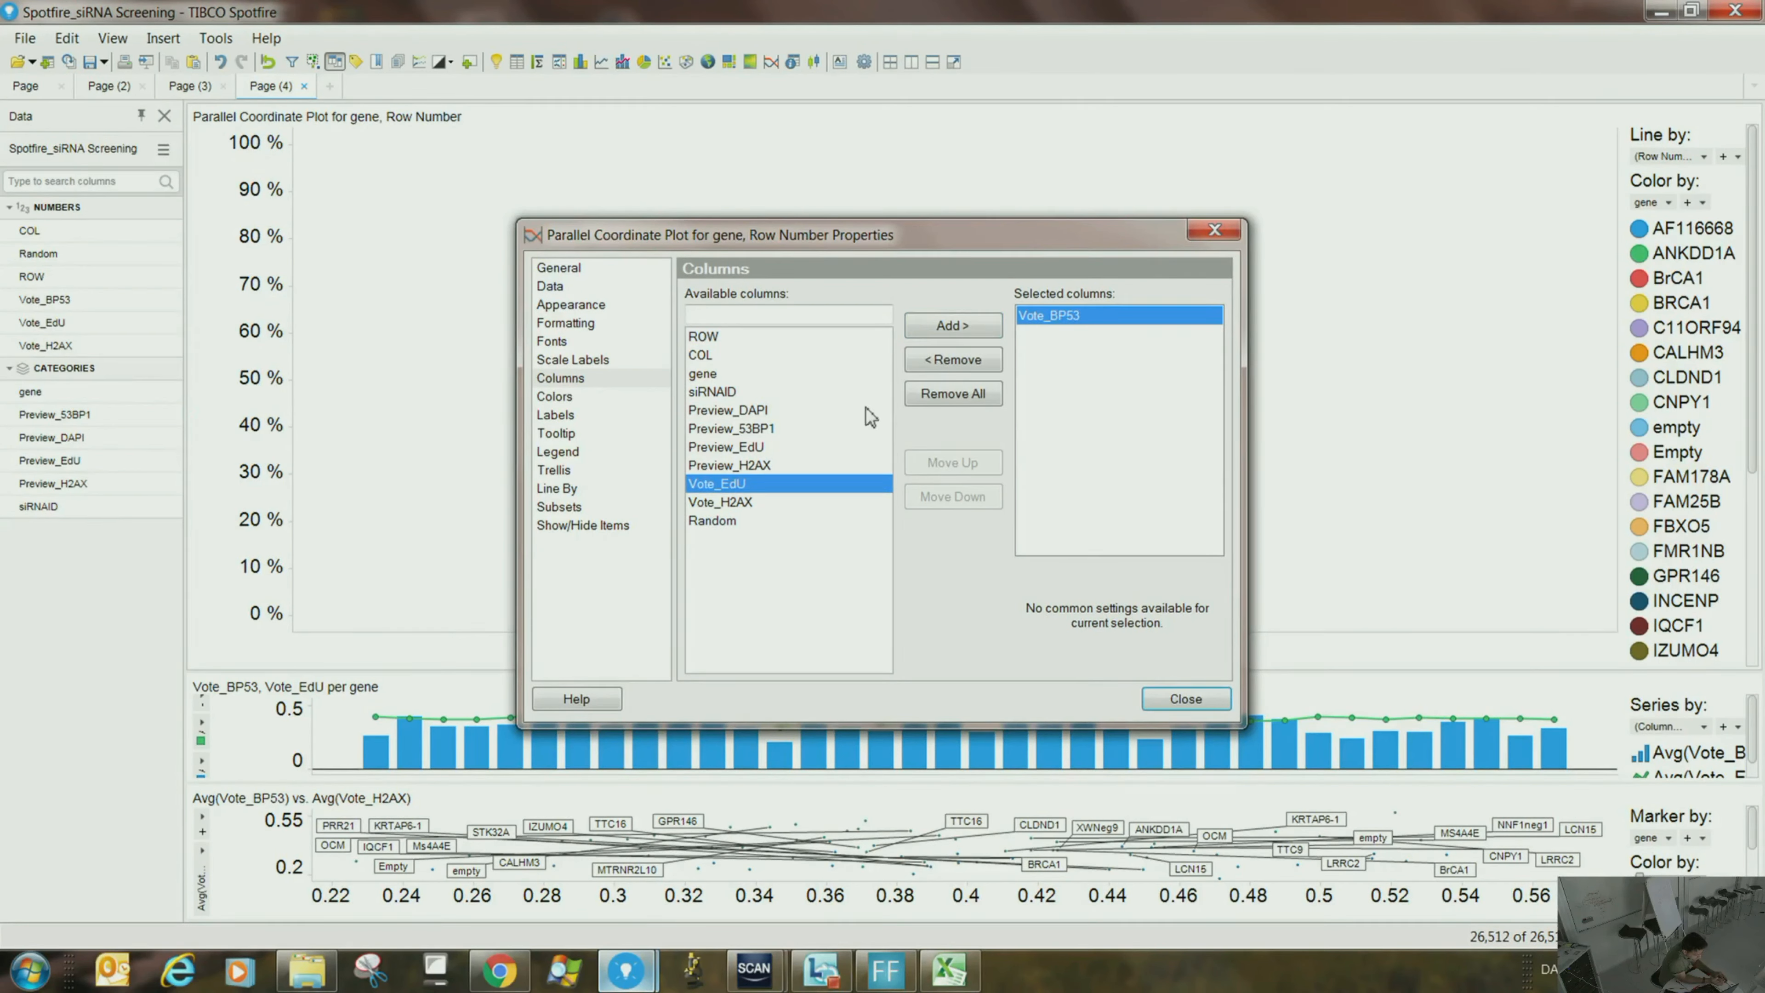
click(938, 338)
click(751, 486)
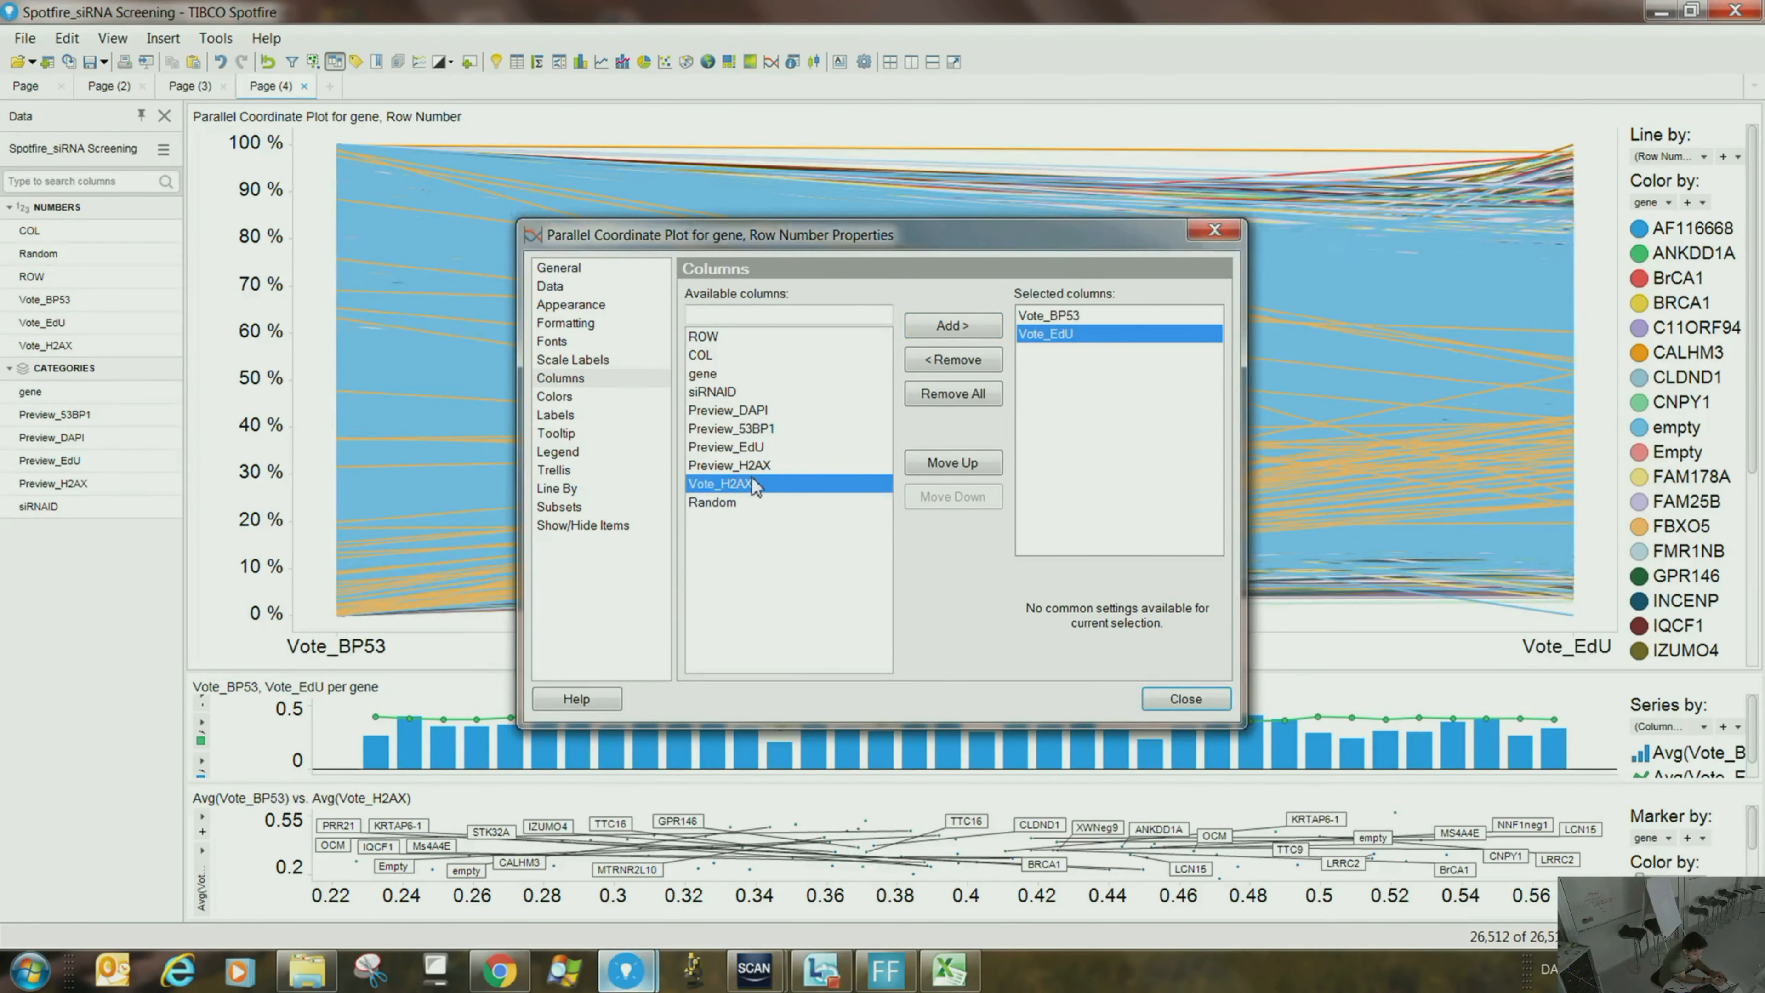
click(950, 327)
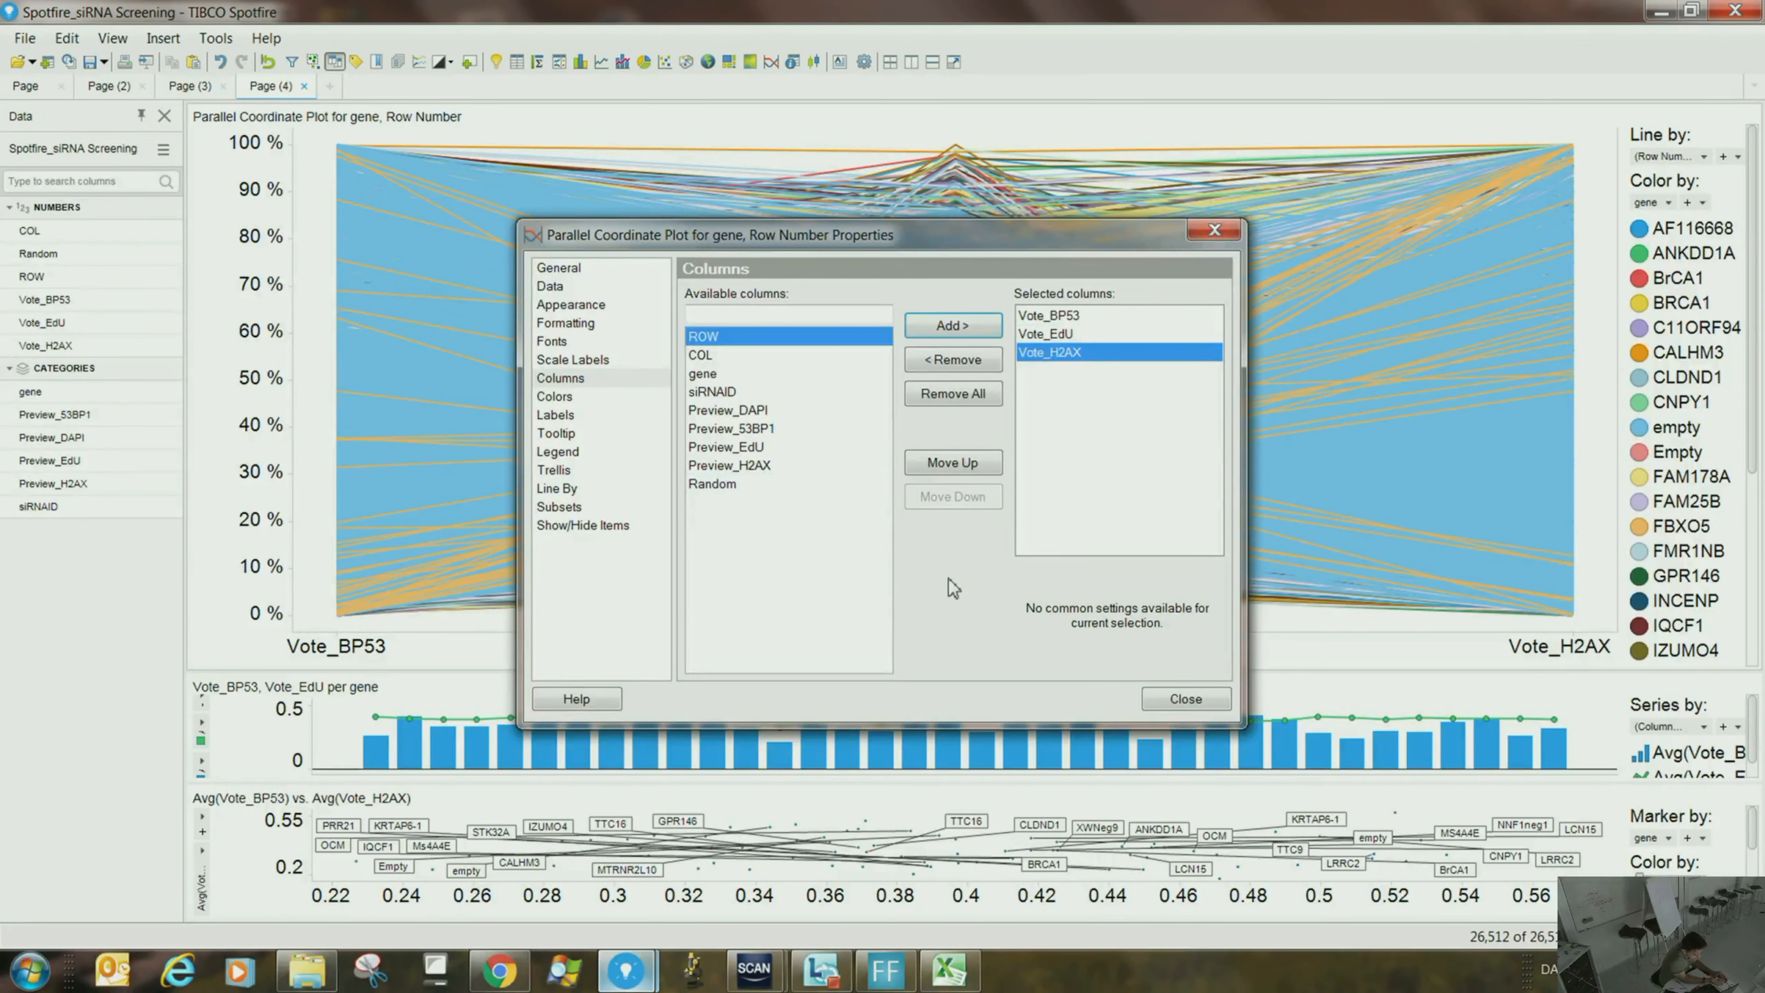
click(1165, 704)
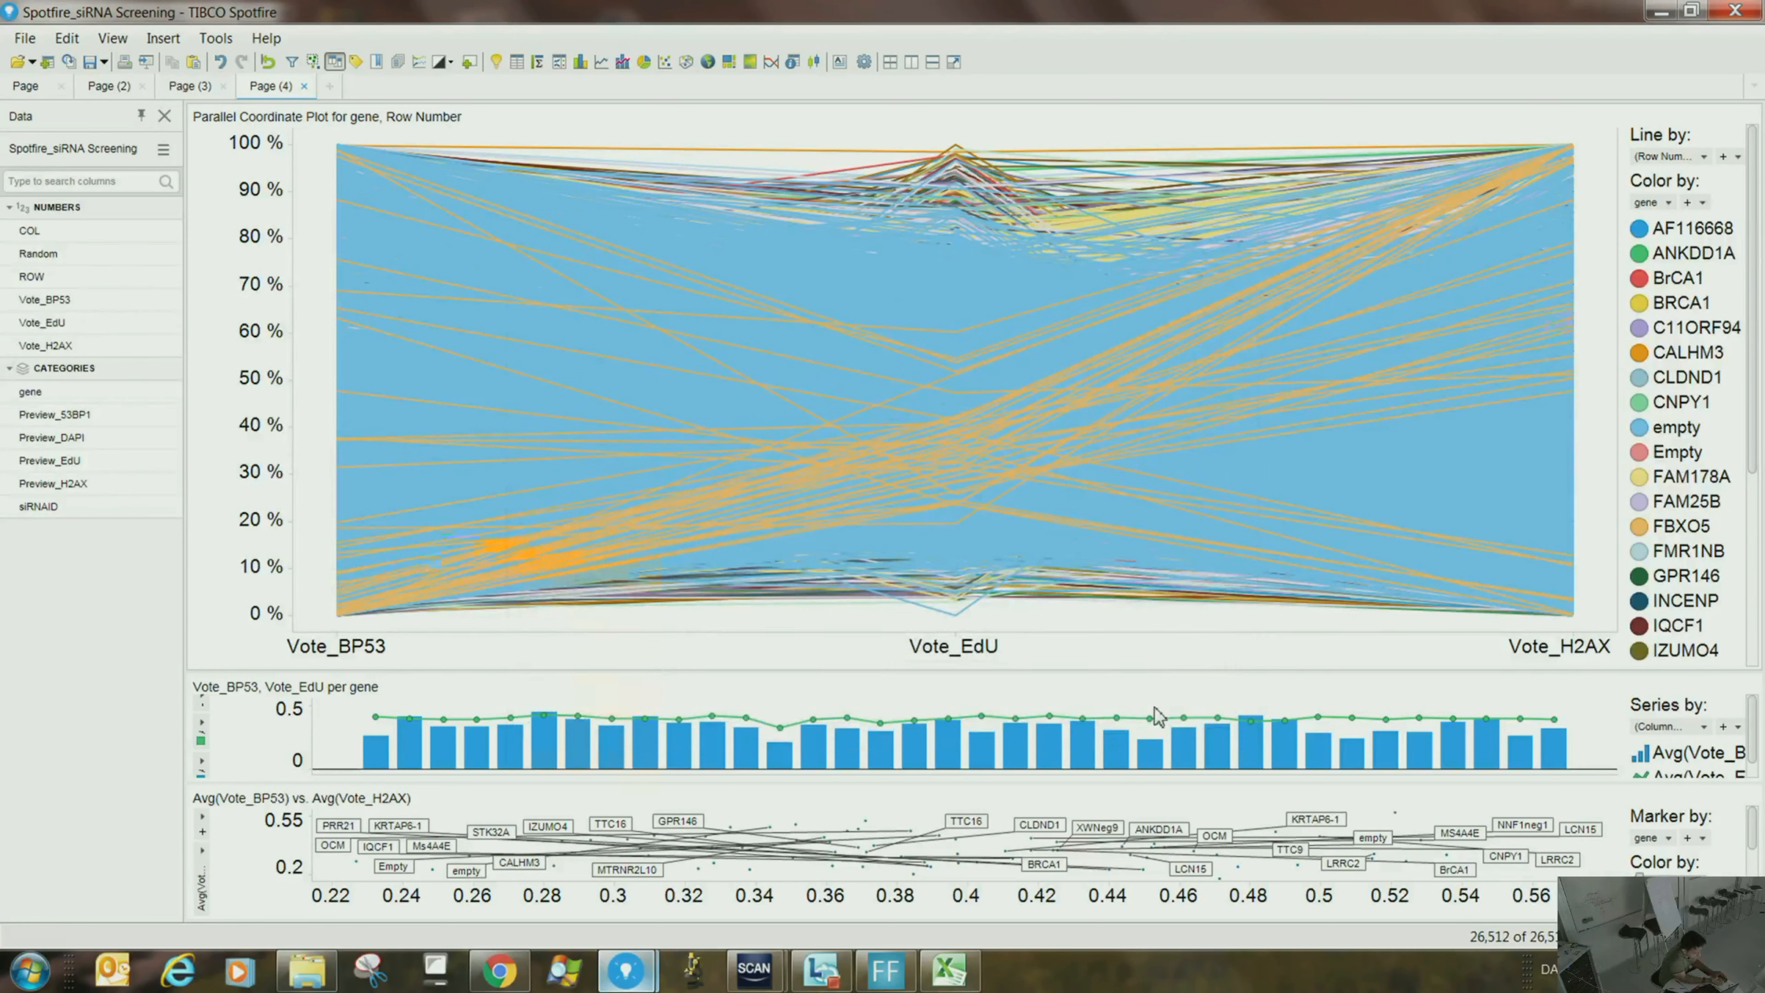
- Remove the coloring by gene from the parallel coordinate plot
click(1671, 205)
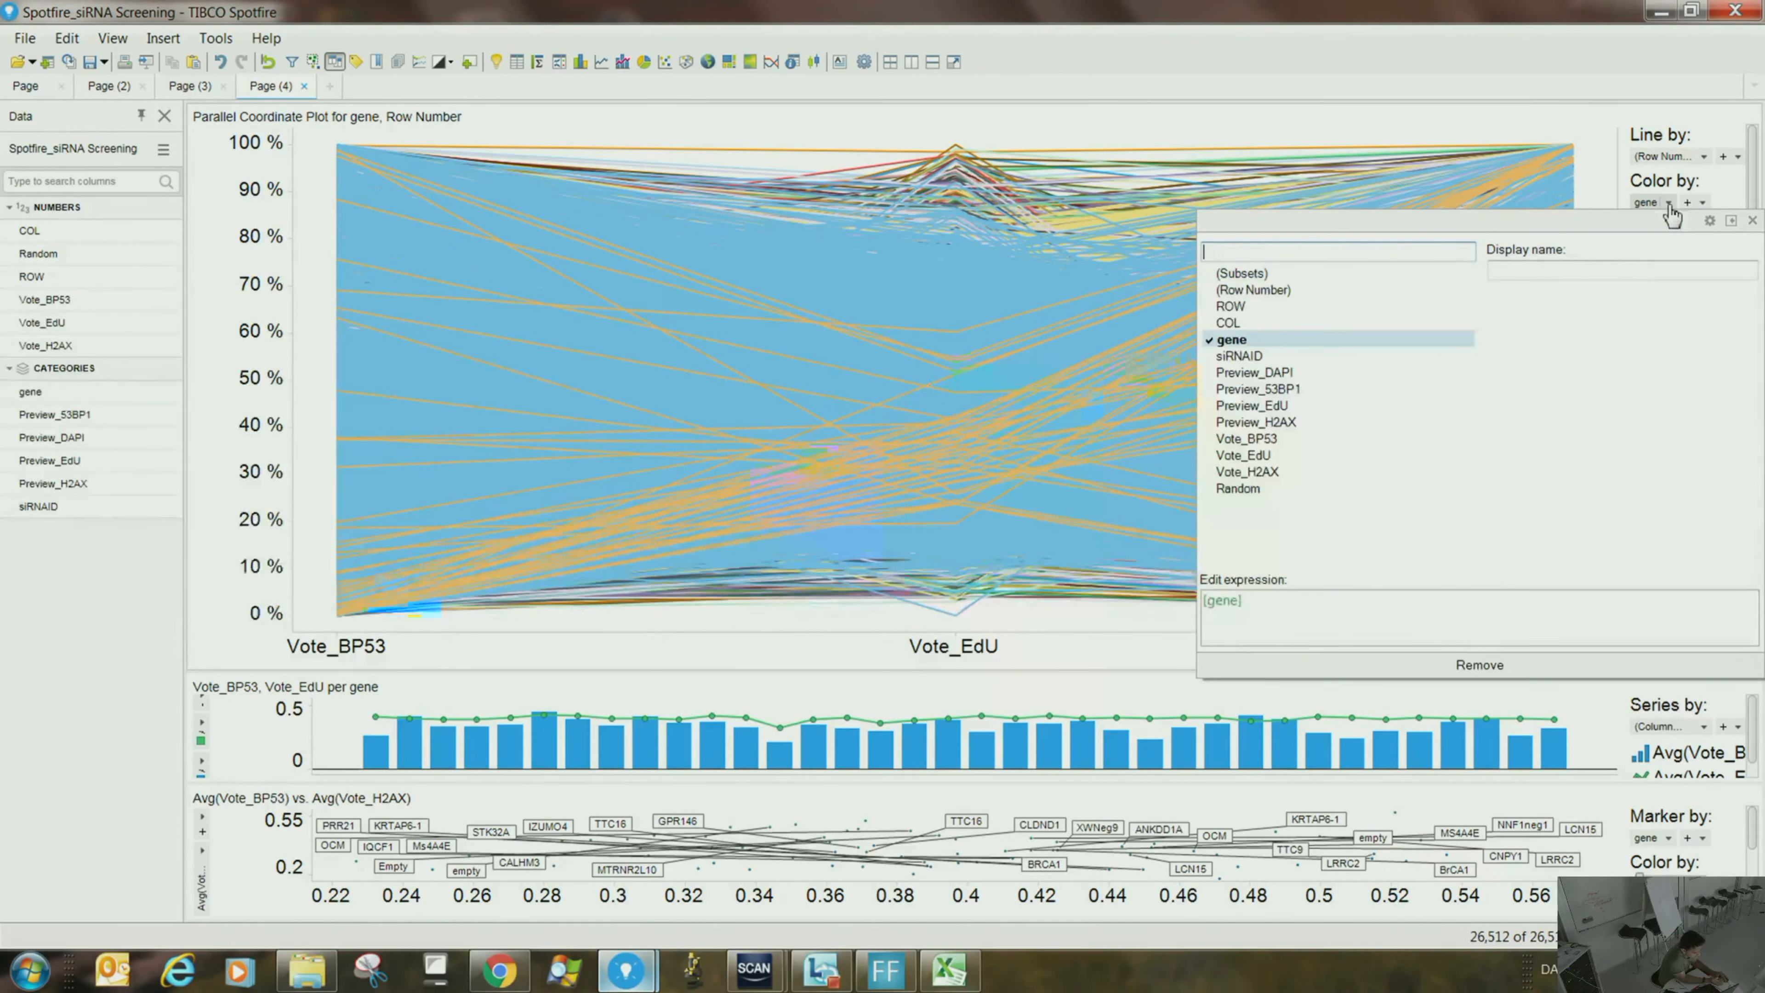
click(1466, 666)
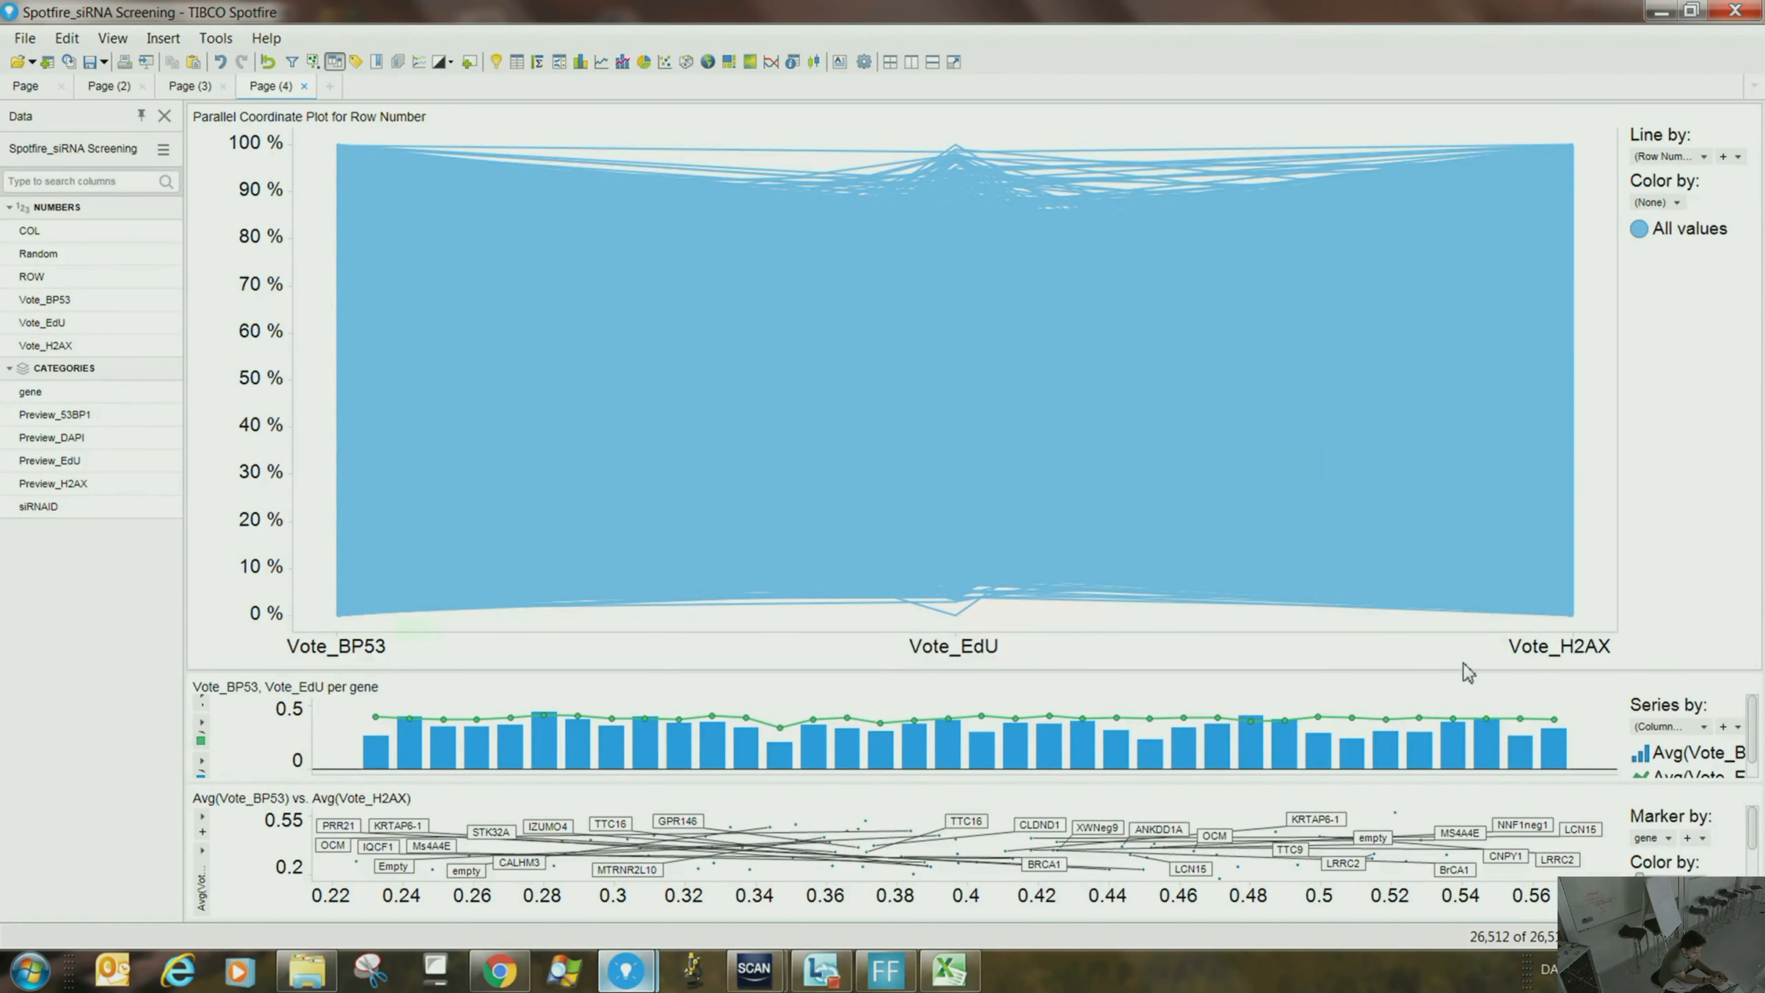
- Set the parallel coordinate plot to draw one line per gene instead of one per row number
mouse_move(1092, 548)
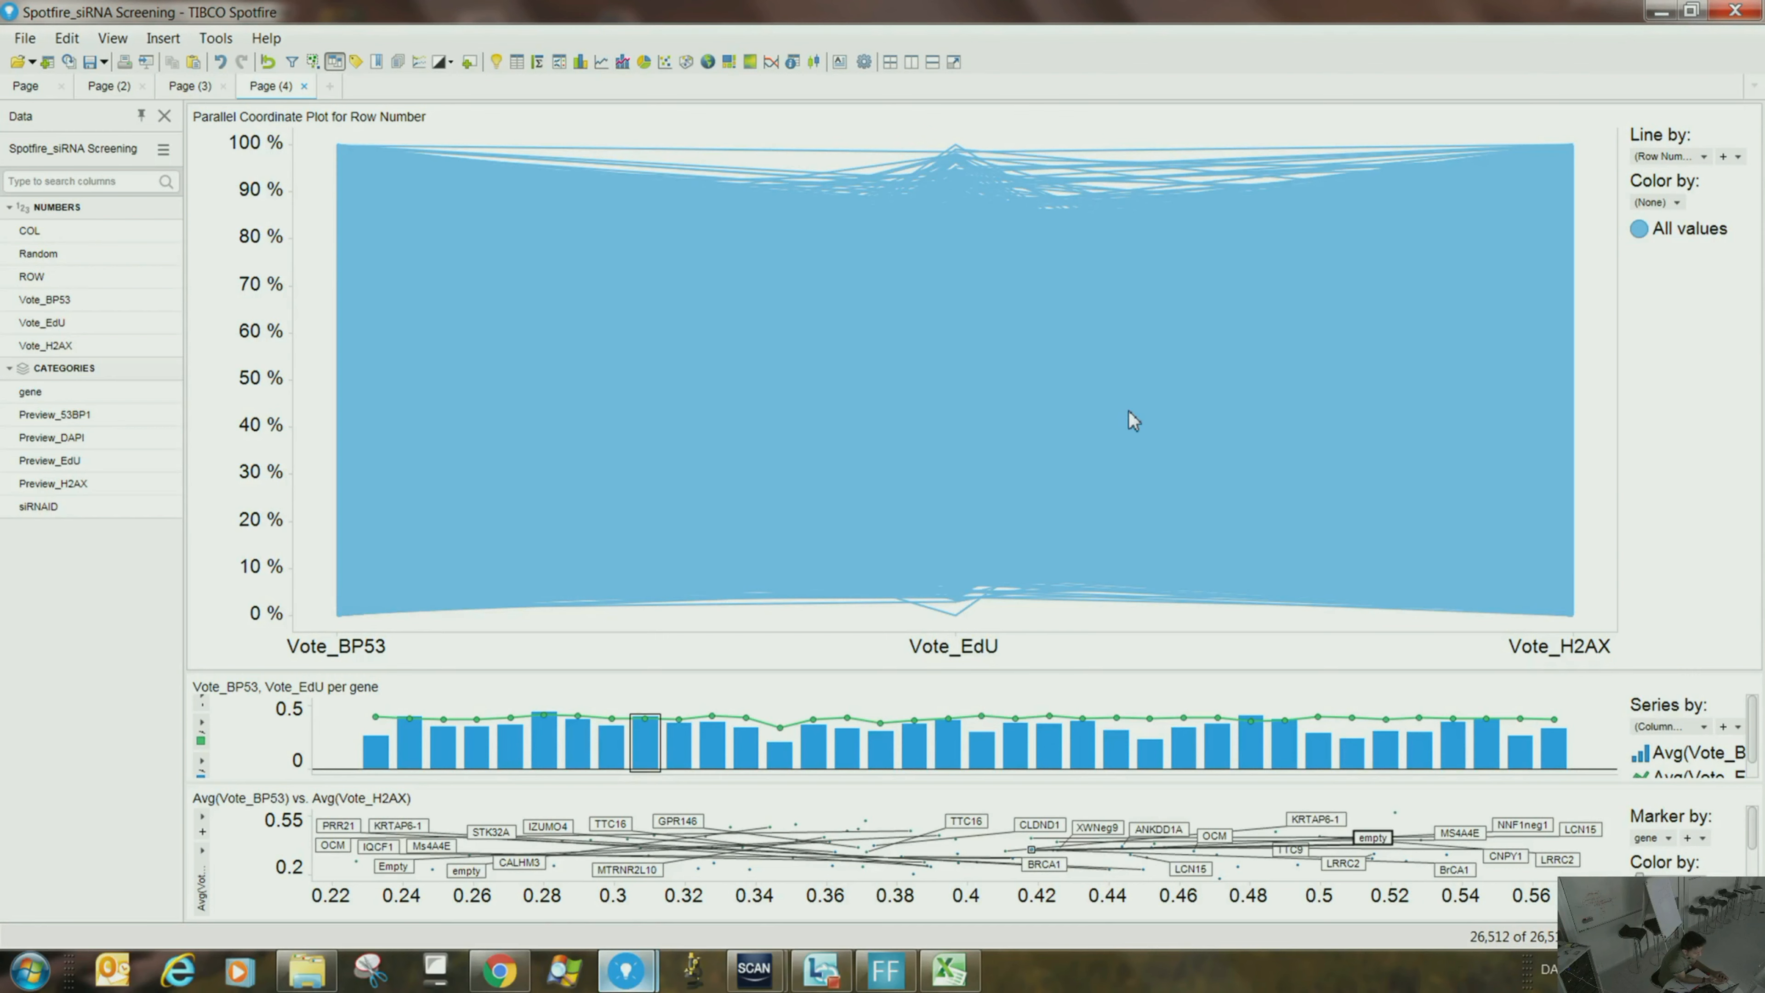
mouse_move(1088, 238)
mouse_move(1042, 292)
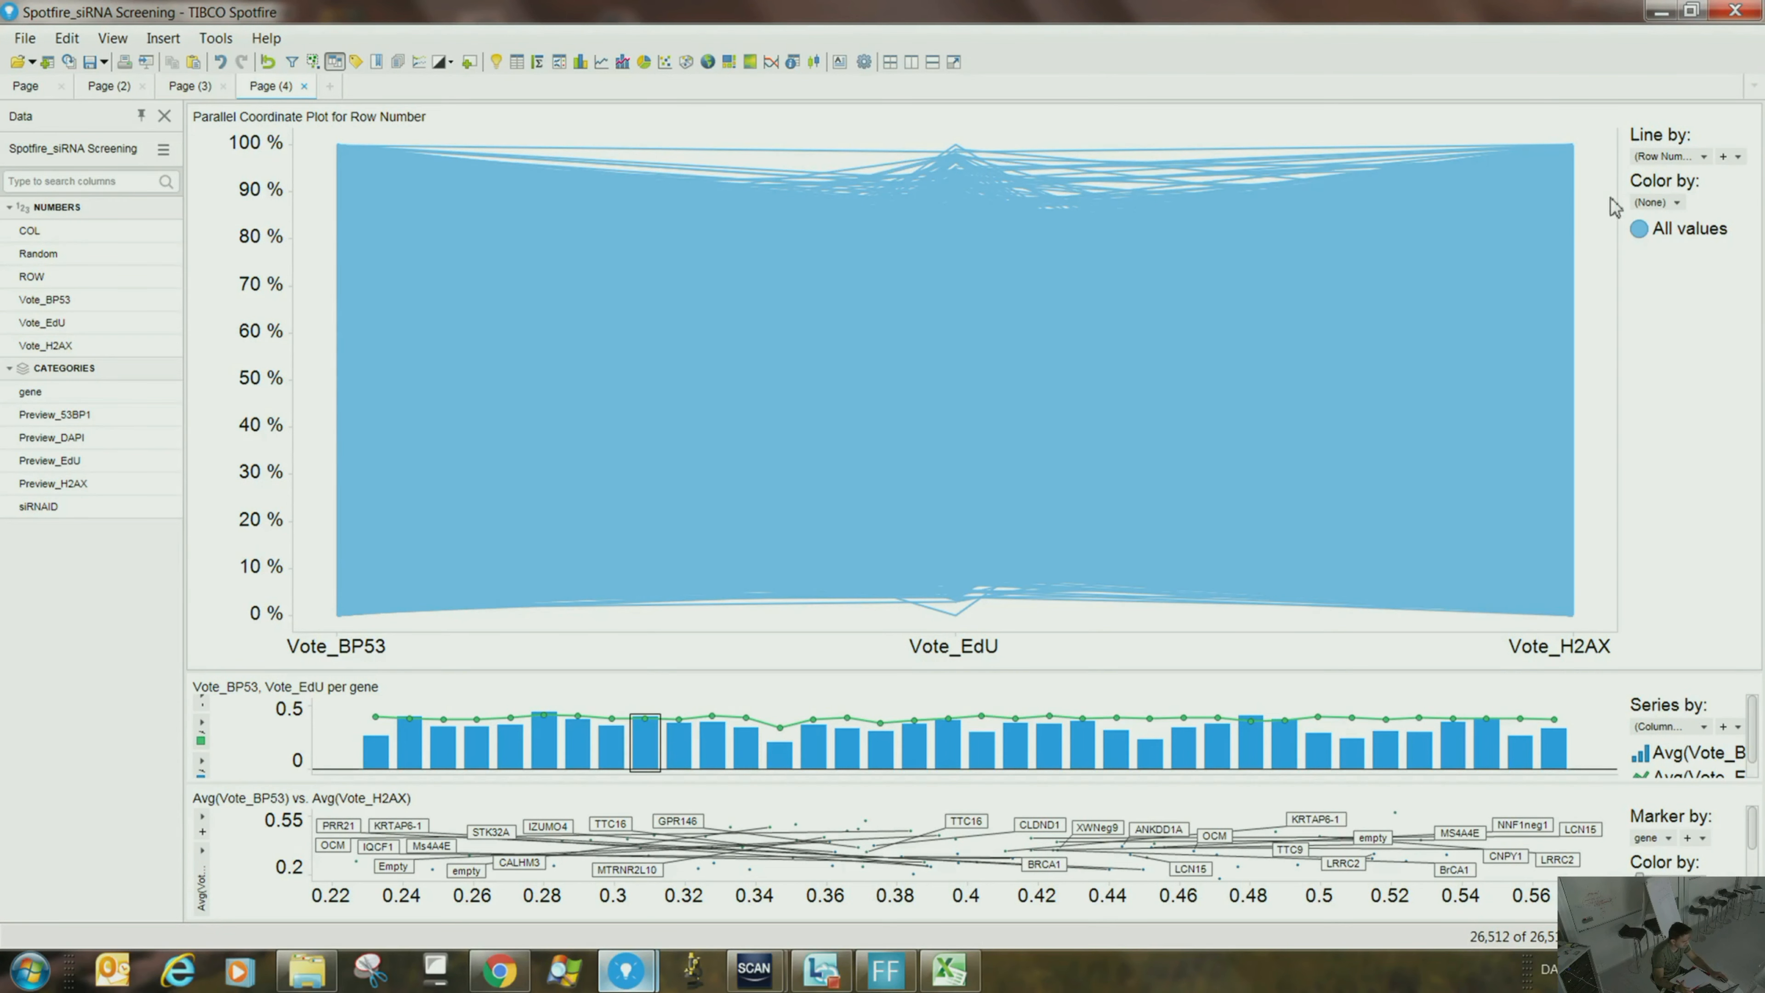
click(1703, 156)
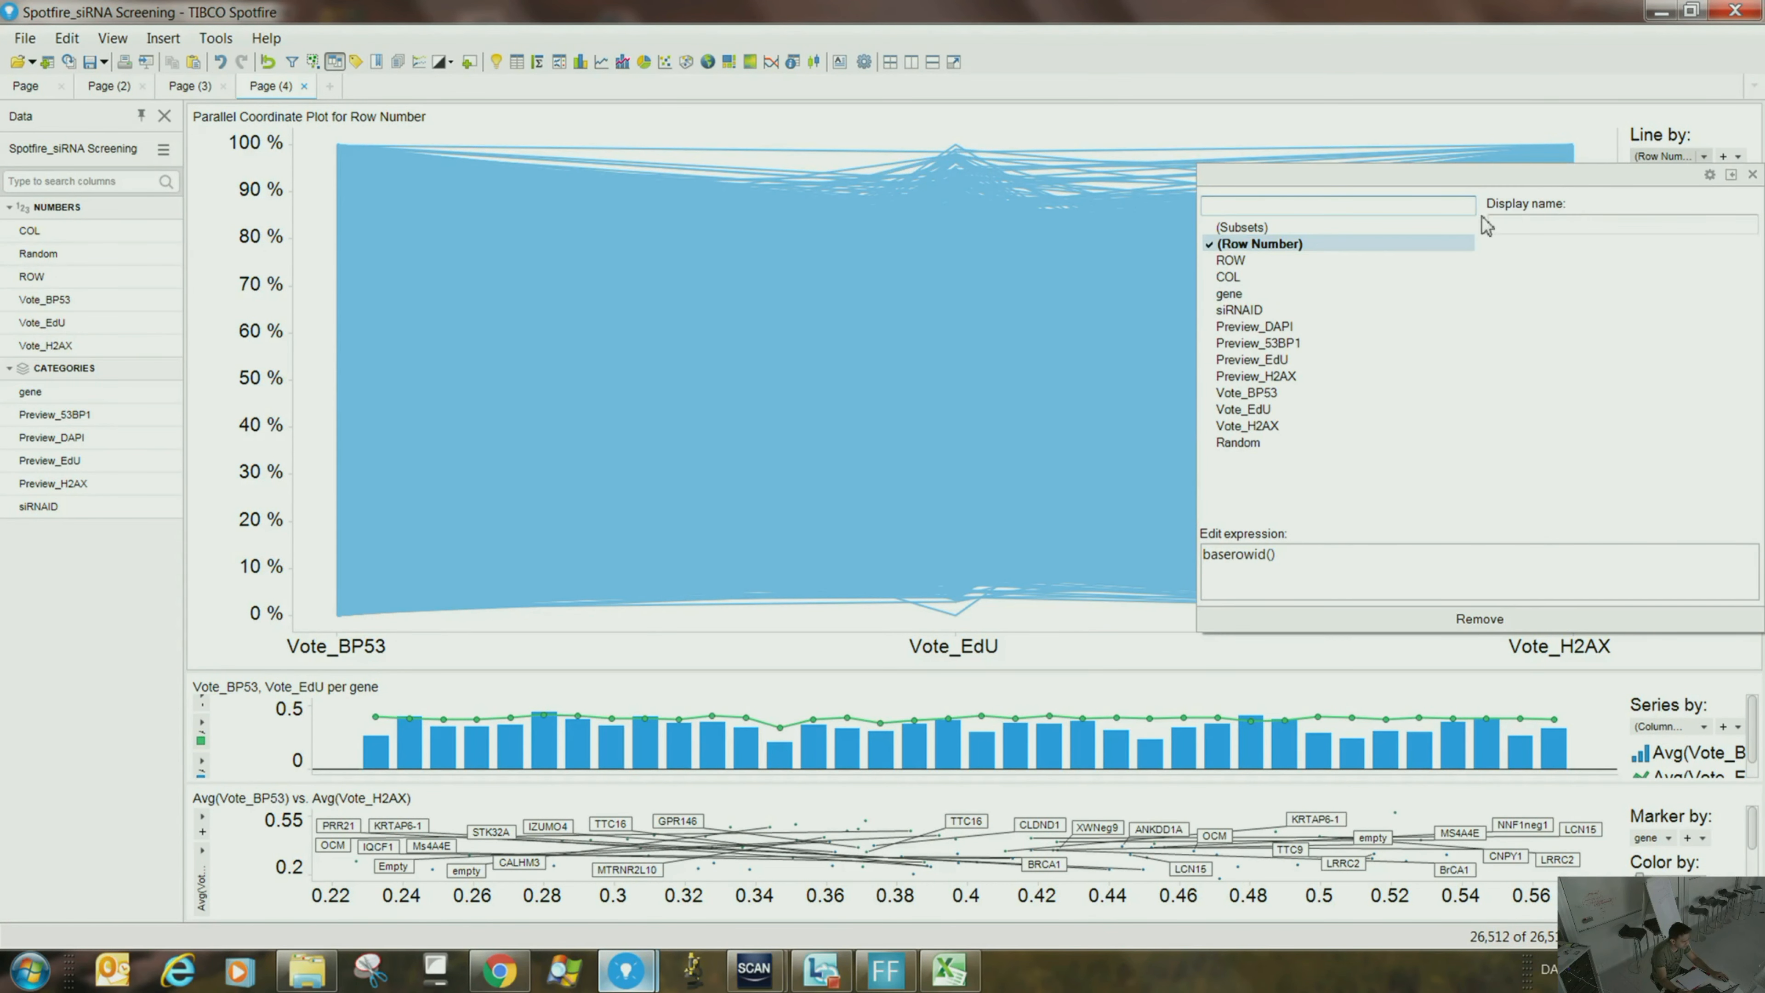
click(1231, 294)
click(1027, 271)
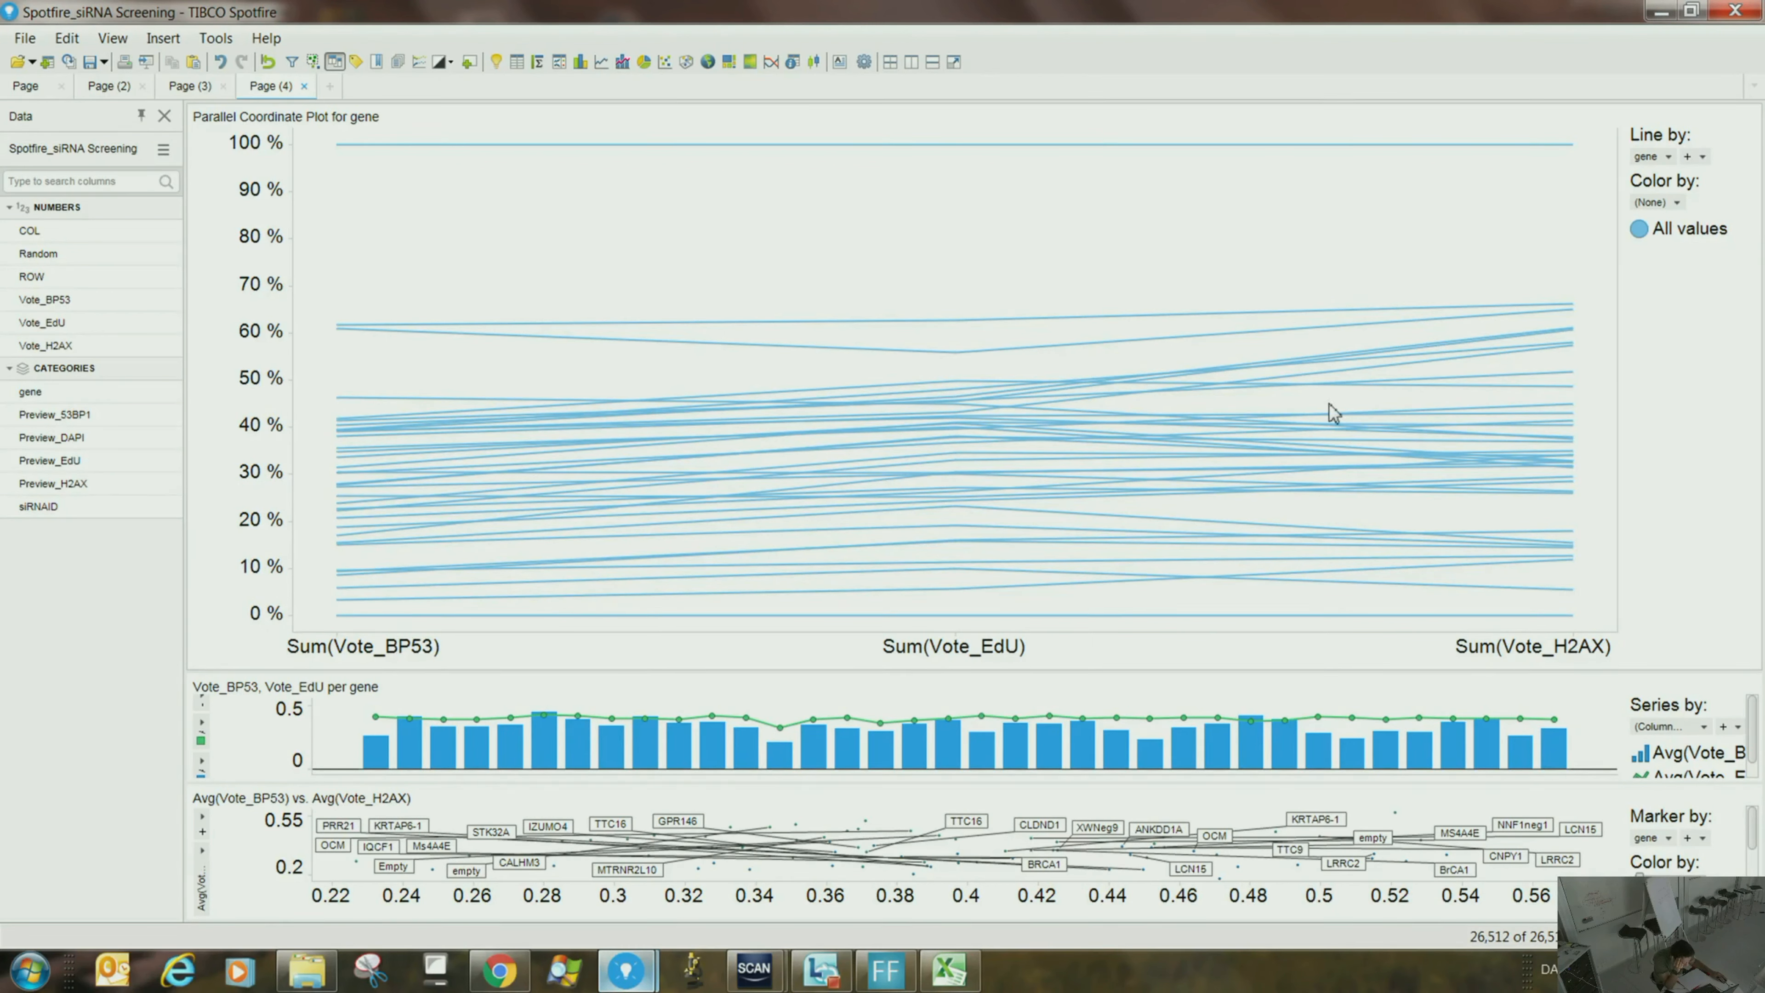
- Mark the group of lines near 60 % at Sum(Vote_H2AX) in the parallel coordinate plot and identify their genes
drag(1580, 318, 1471, 373)
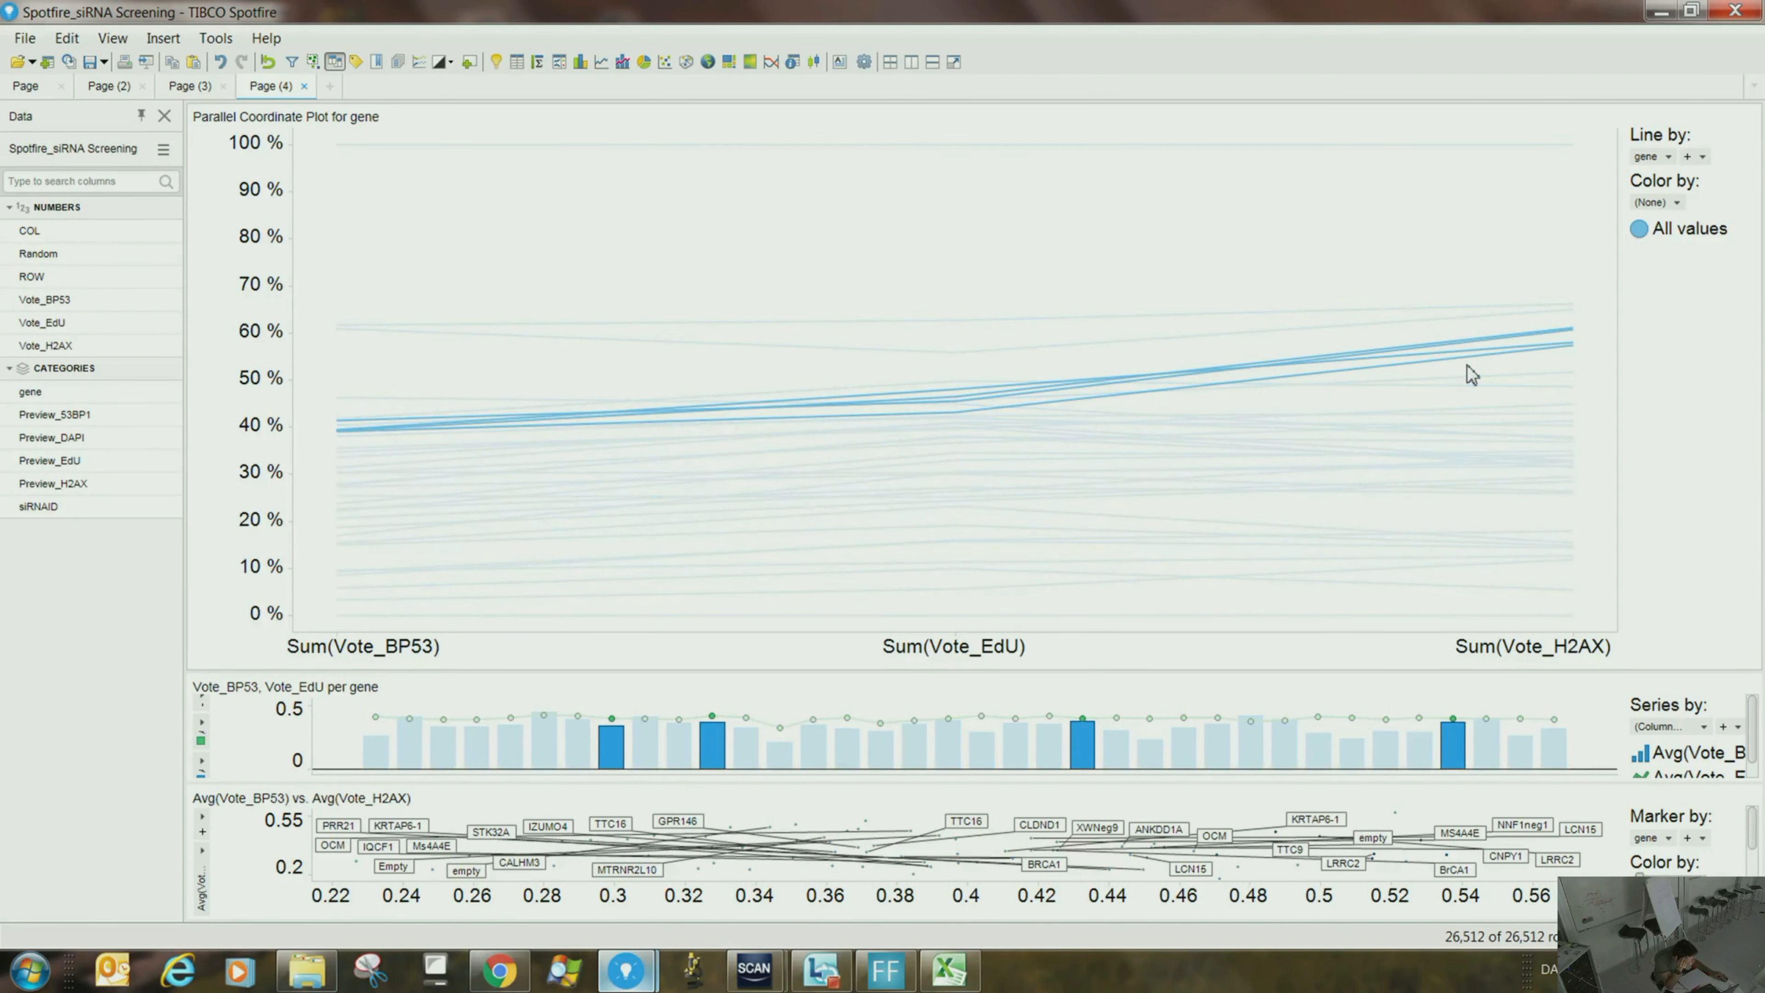
mouse_move(892, 418)
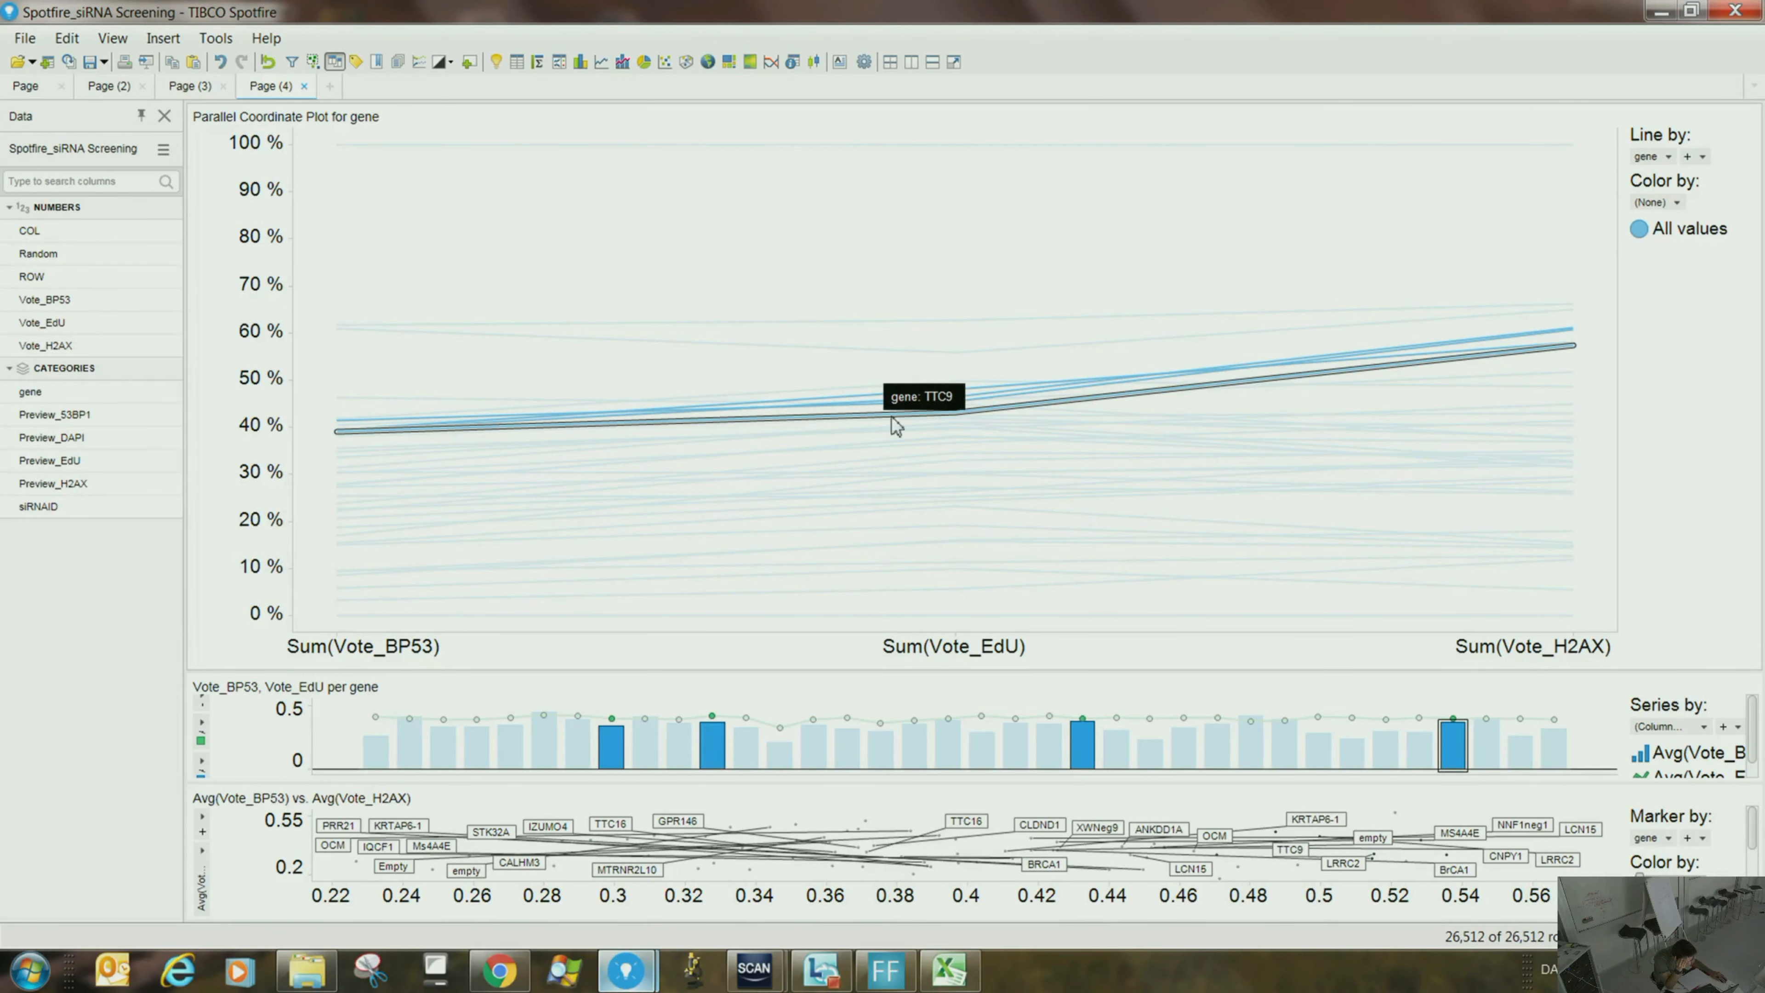
mouse_move(1515, 341)
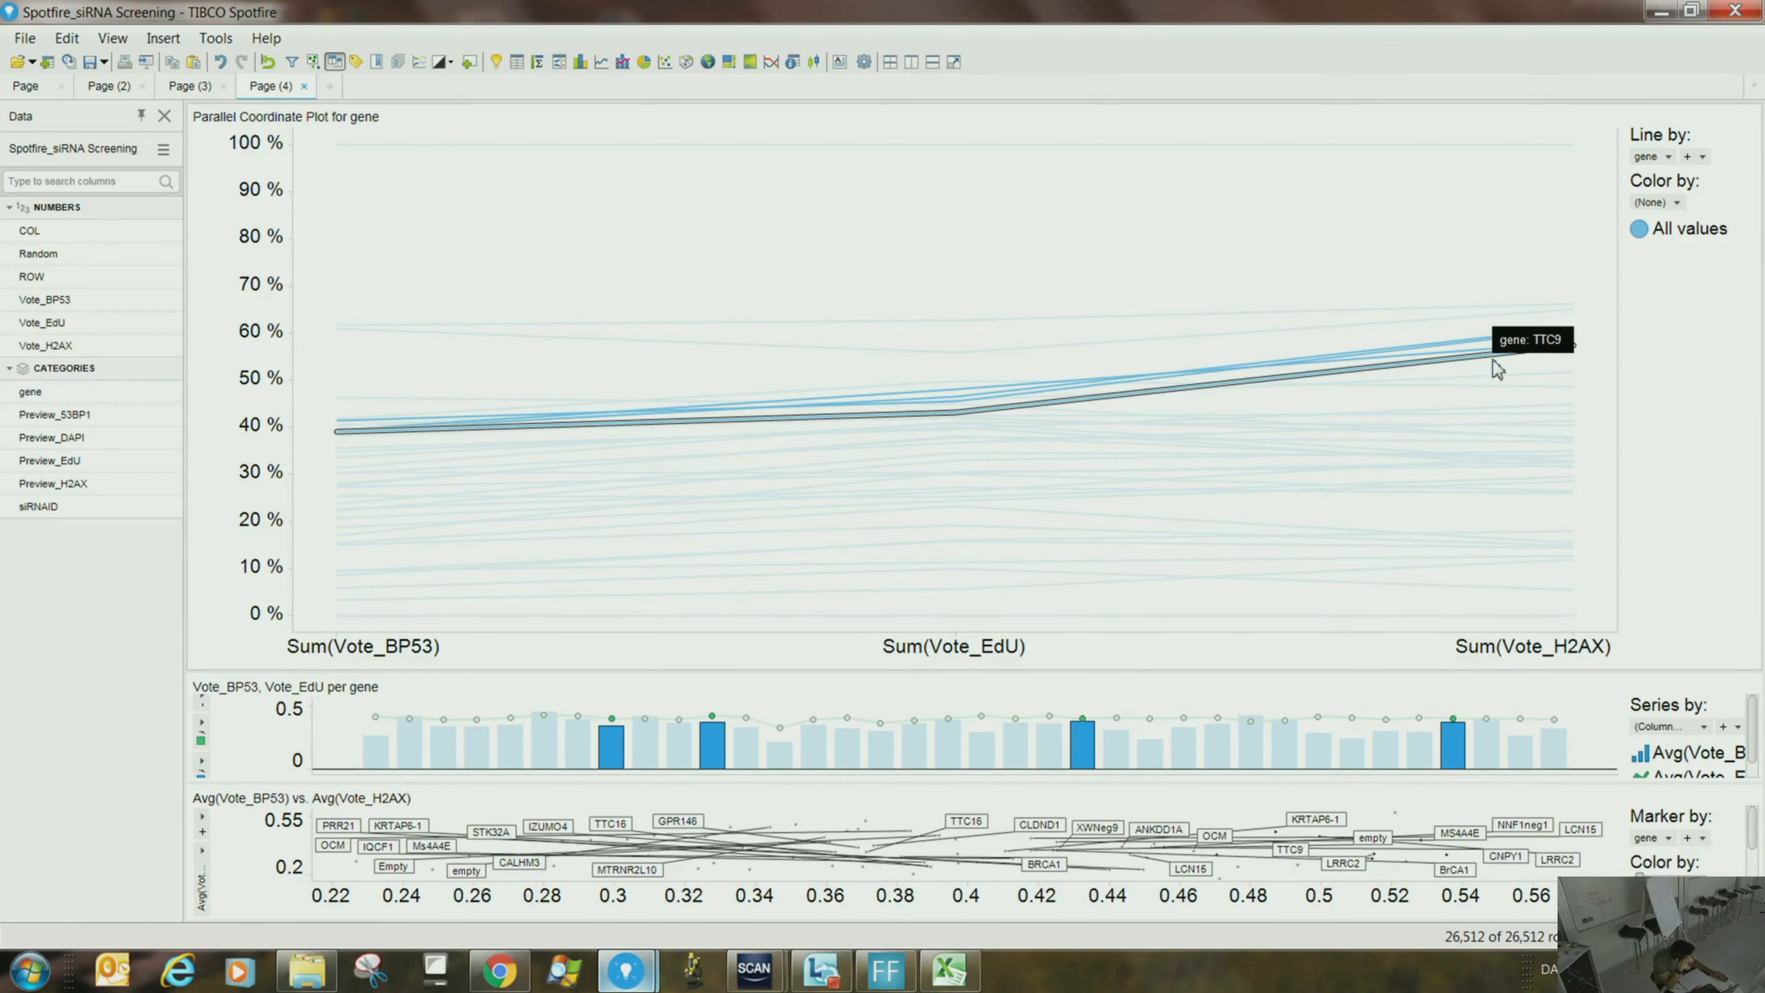
- Enlarge the combination chart and then the scatter plot to inspect the marked genes, and clear the marking
drag(1172, 674, 1147, 494)
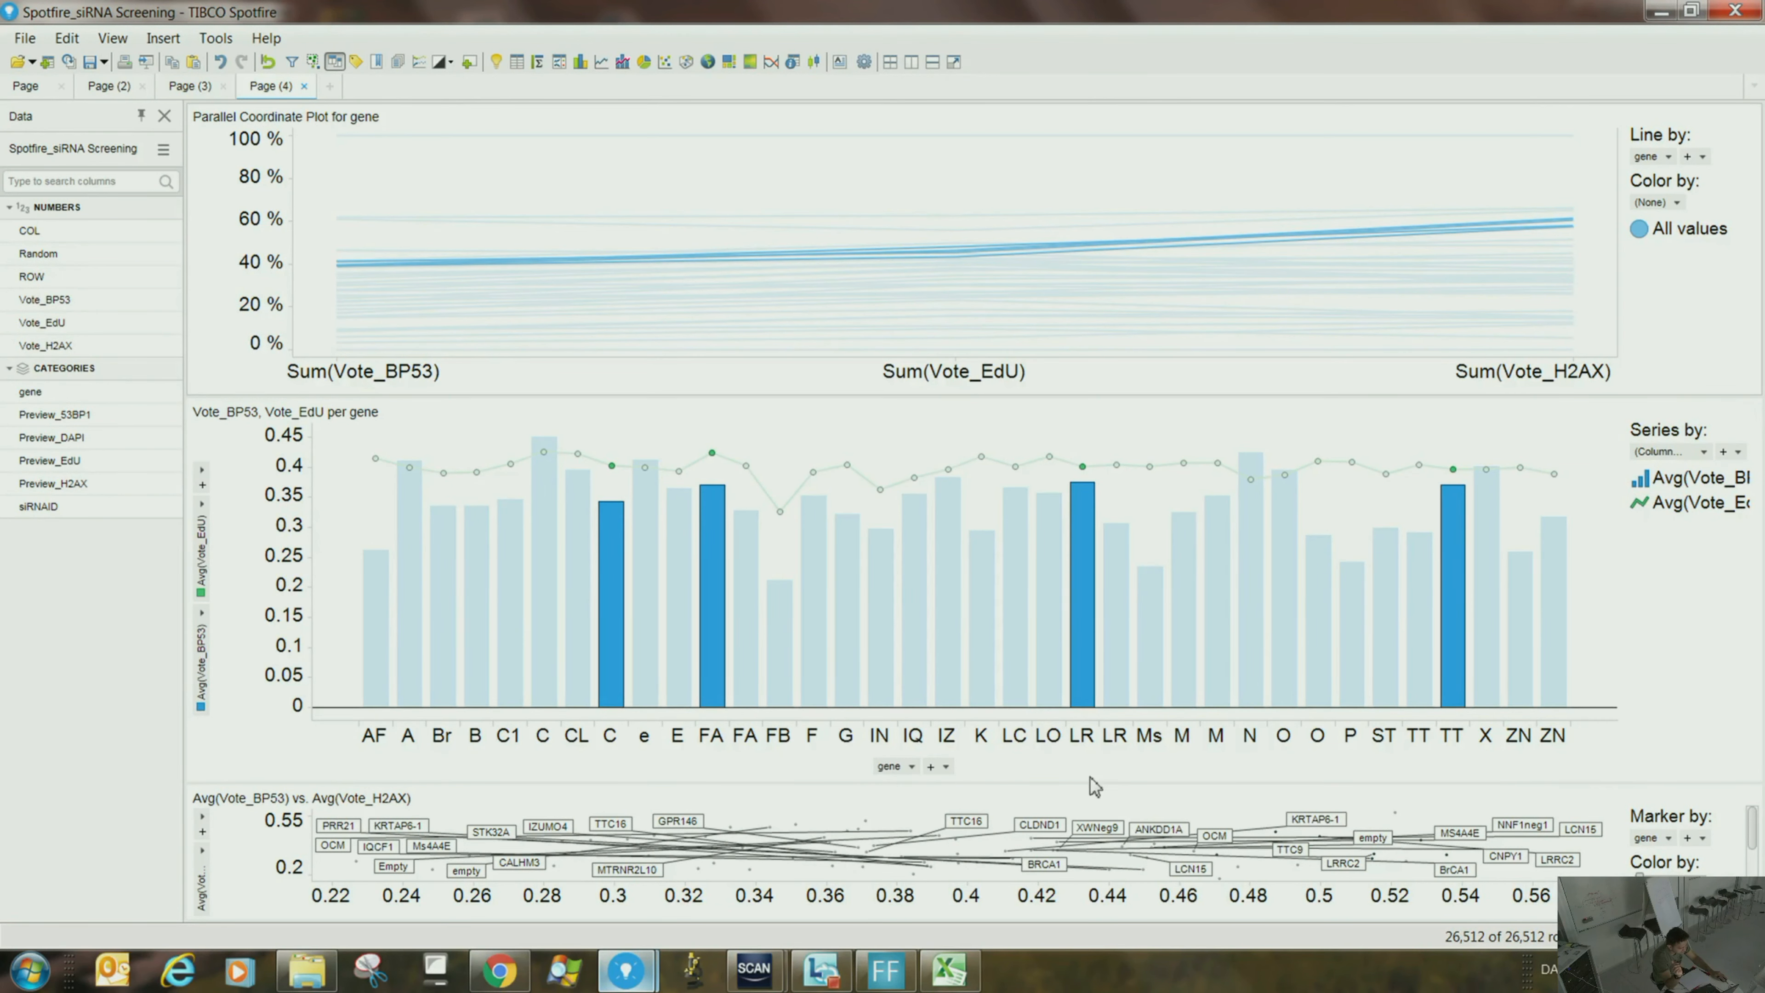
drag(1091, 787, 1059, 449)
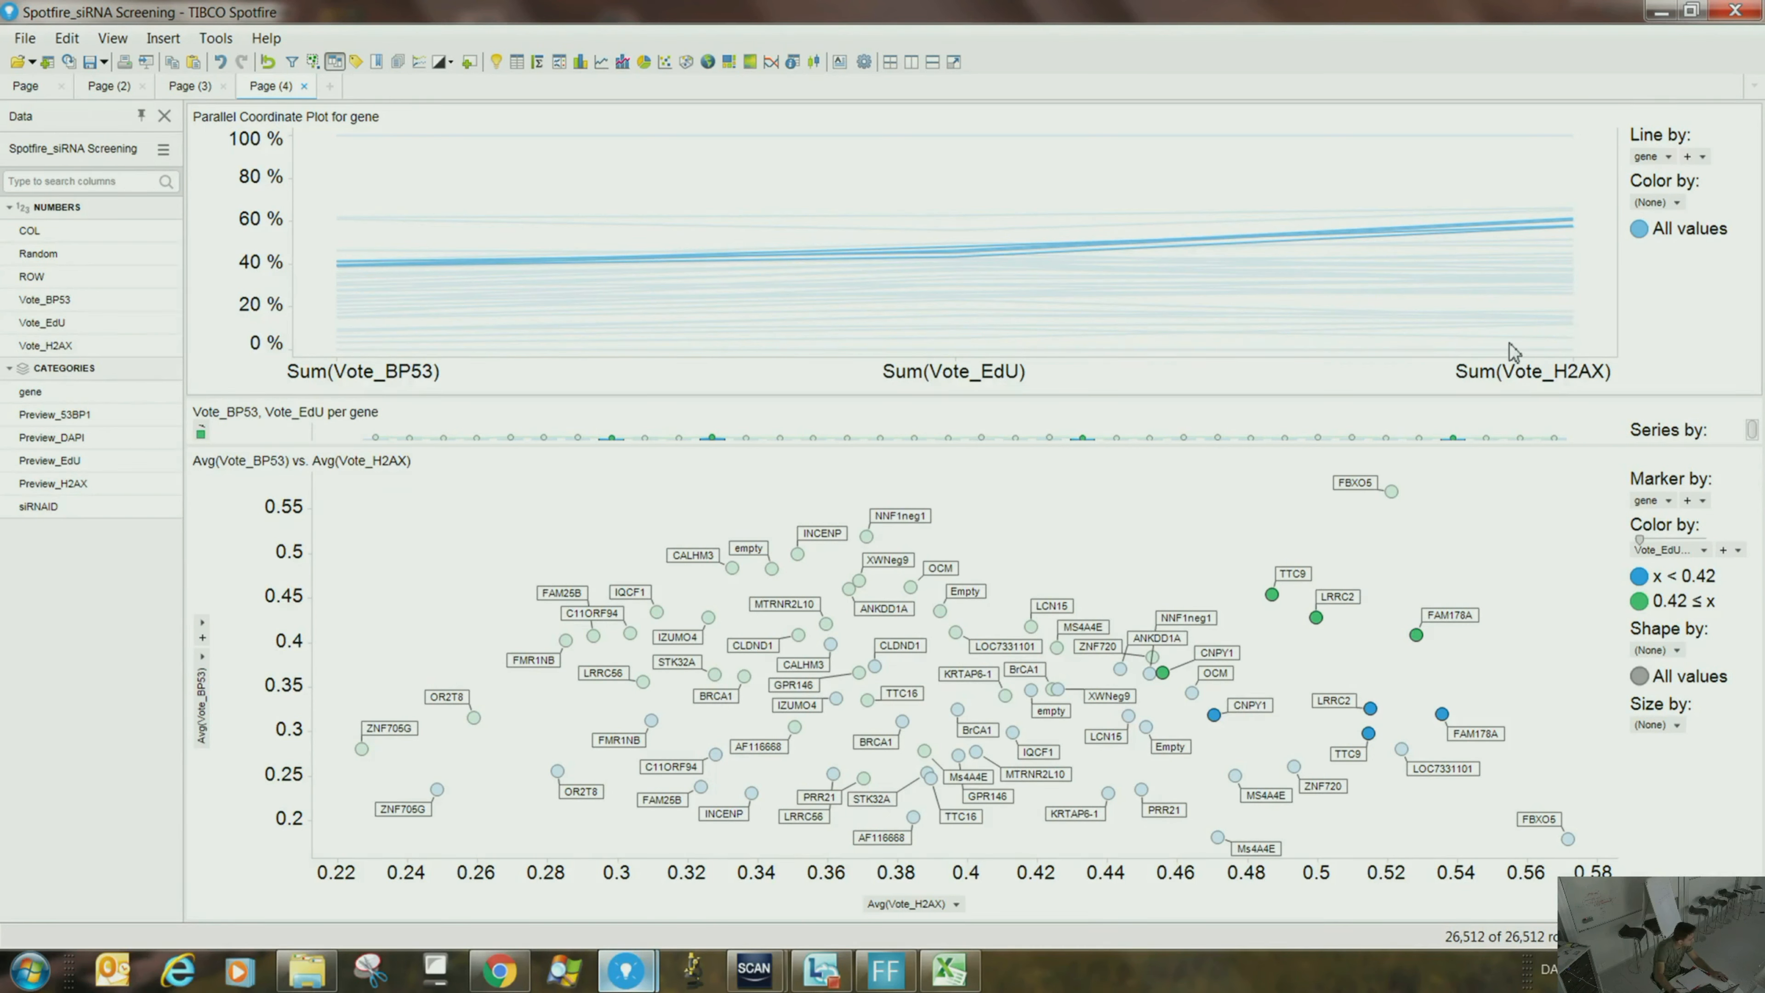
mouse_move(1516, 355)
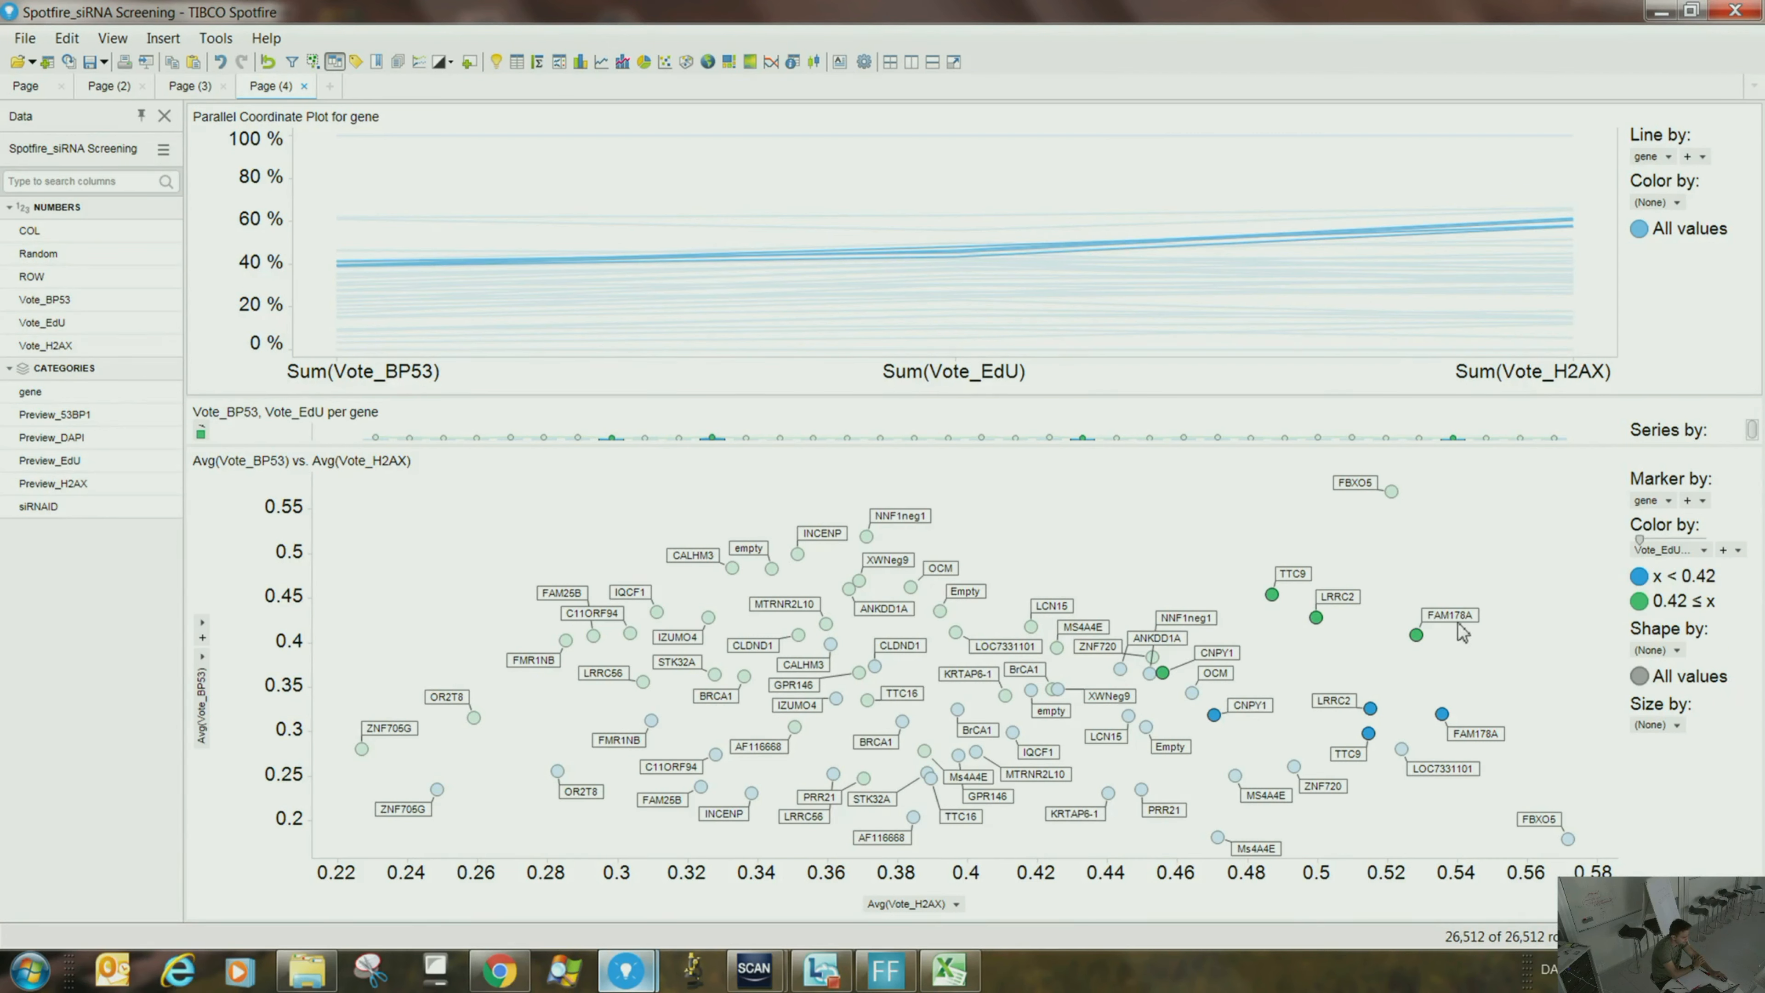
mouse_move(1272, 595)
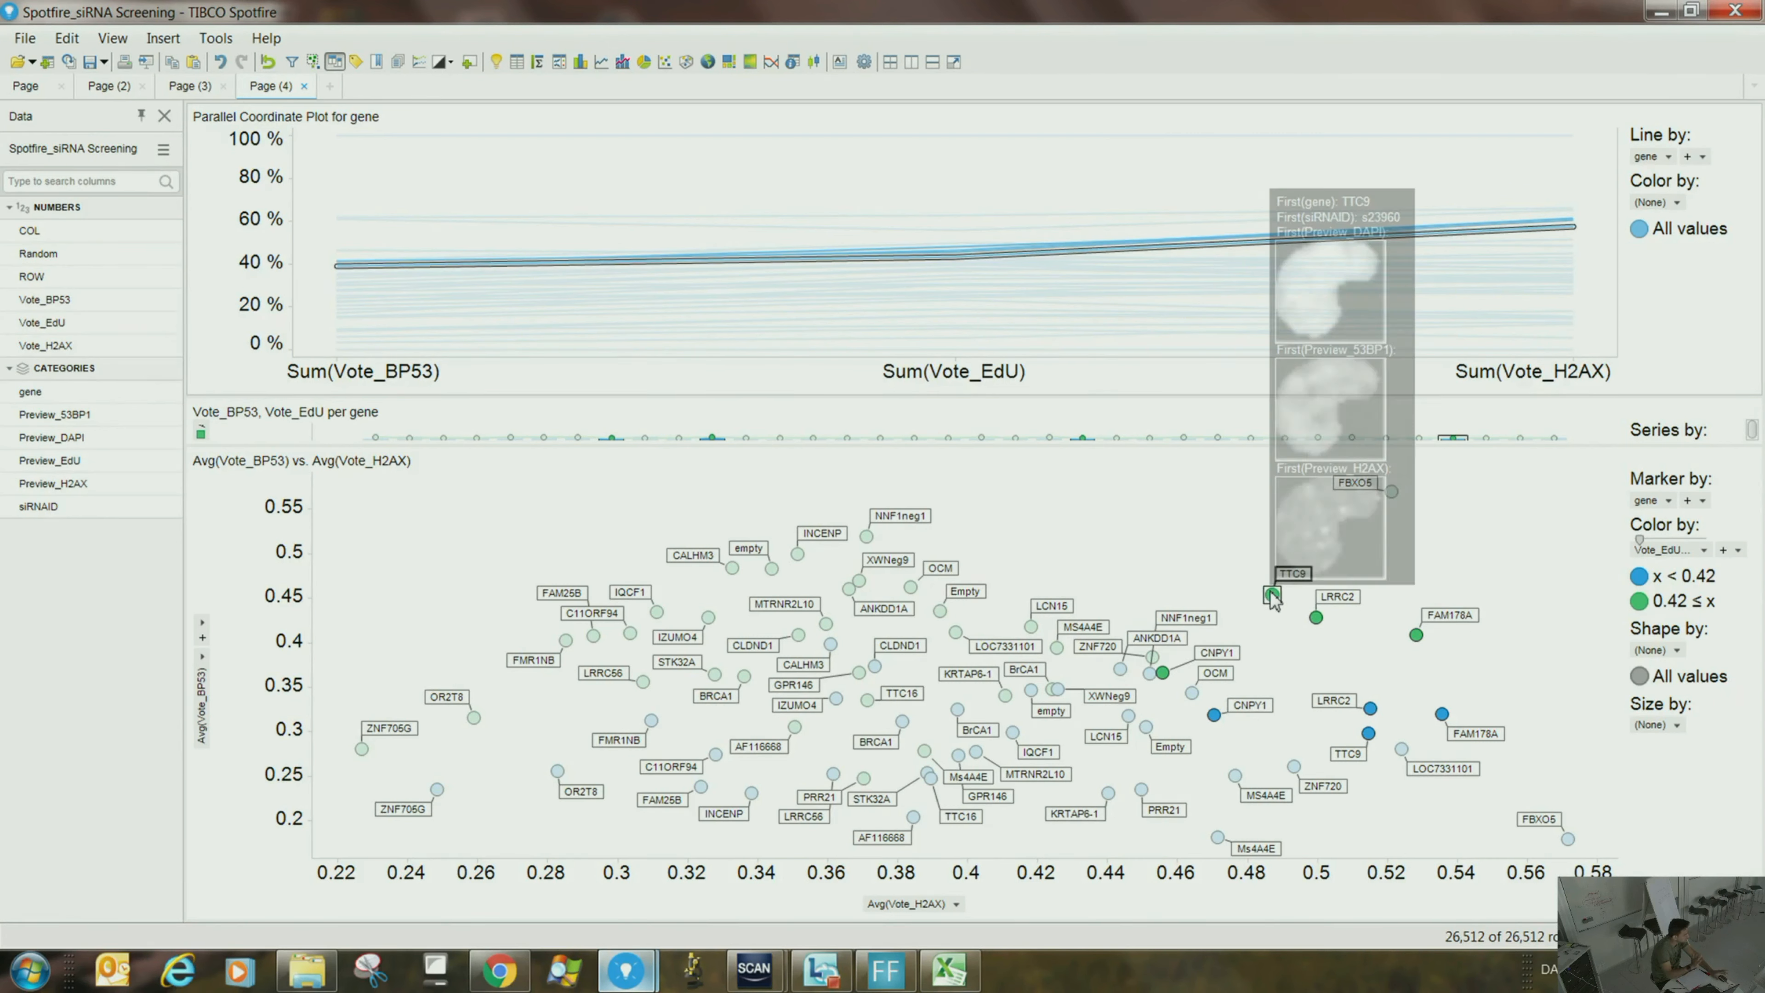
click(1139, 511)
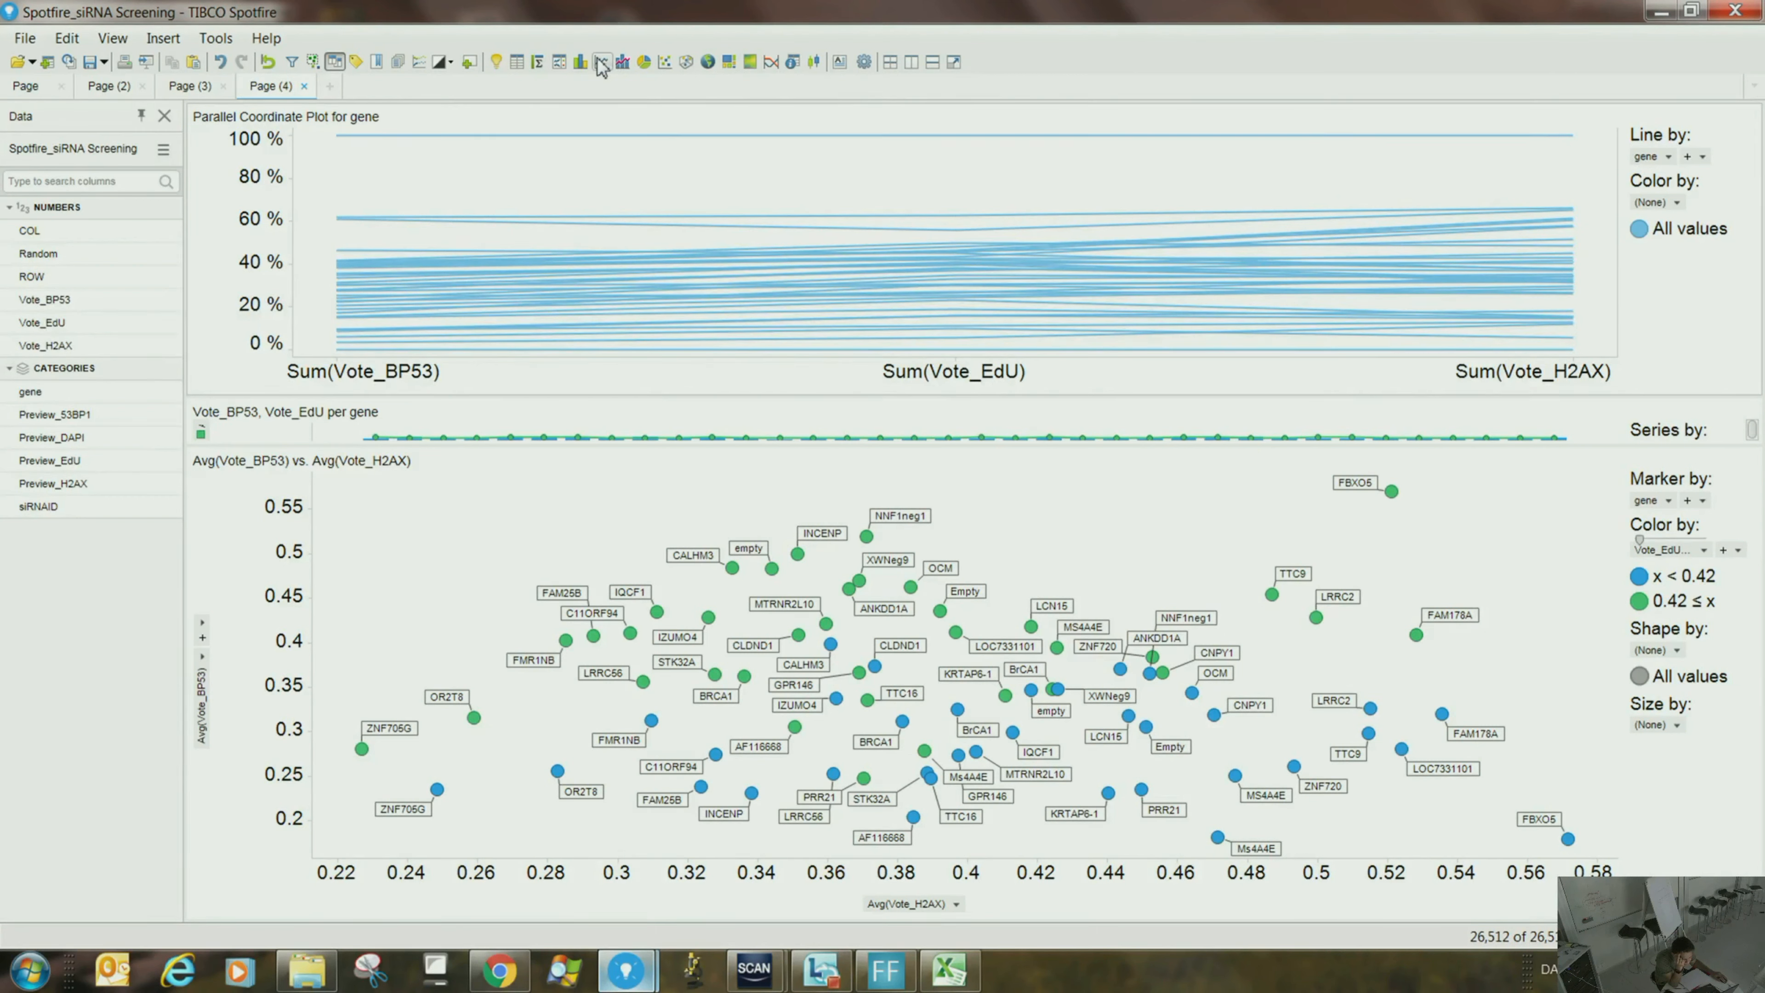
- Add a graphical table of the genes above the parallel coordinate plot, enlarge it and open its properties
click(560, 64)
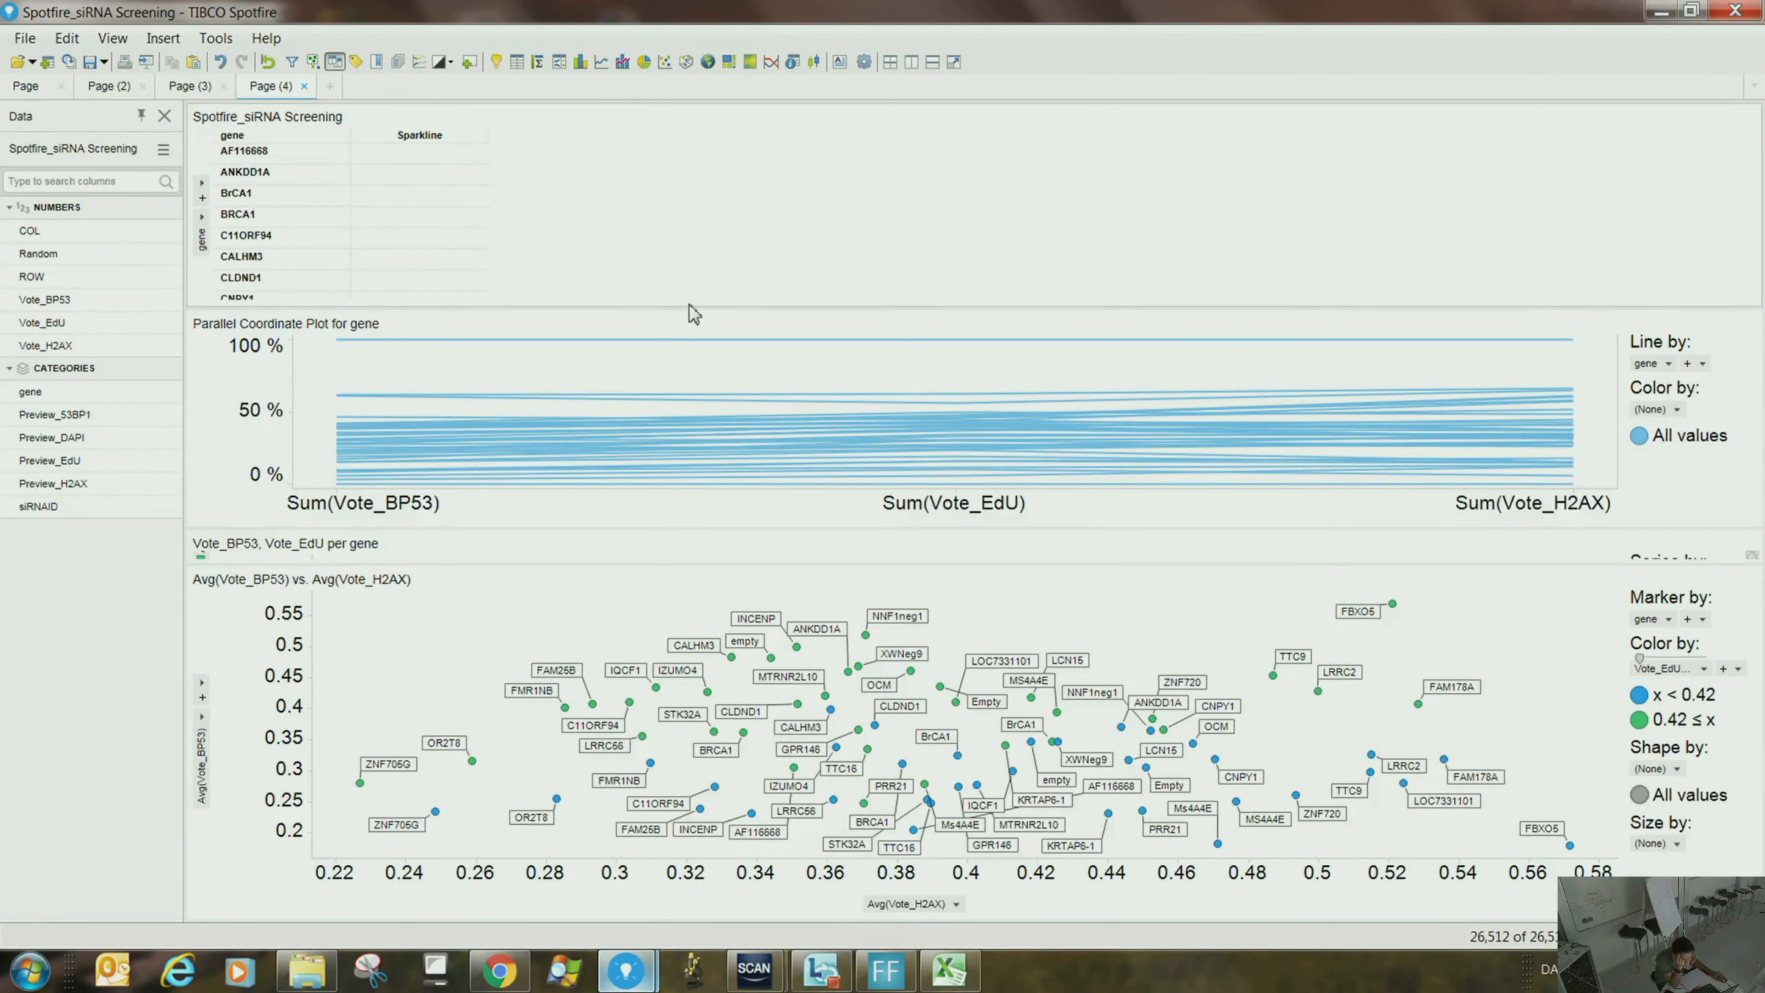
drag(693, 310, 665, 548)
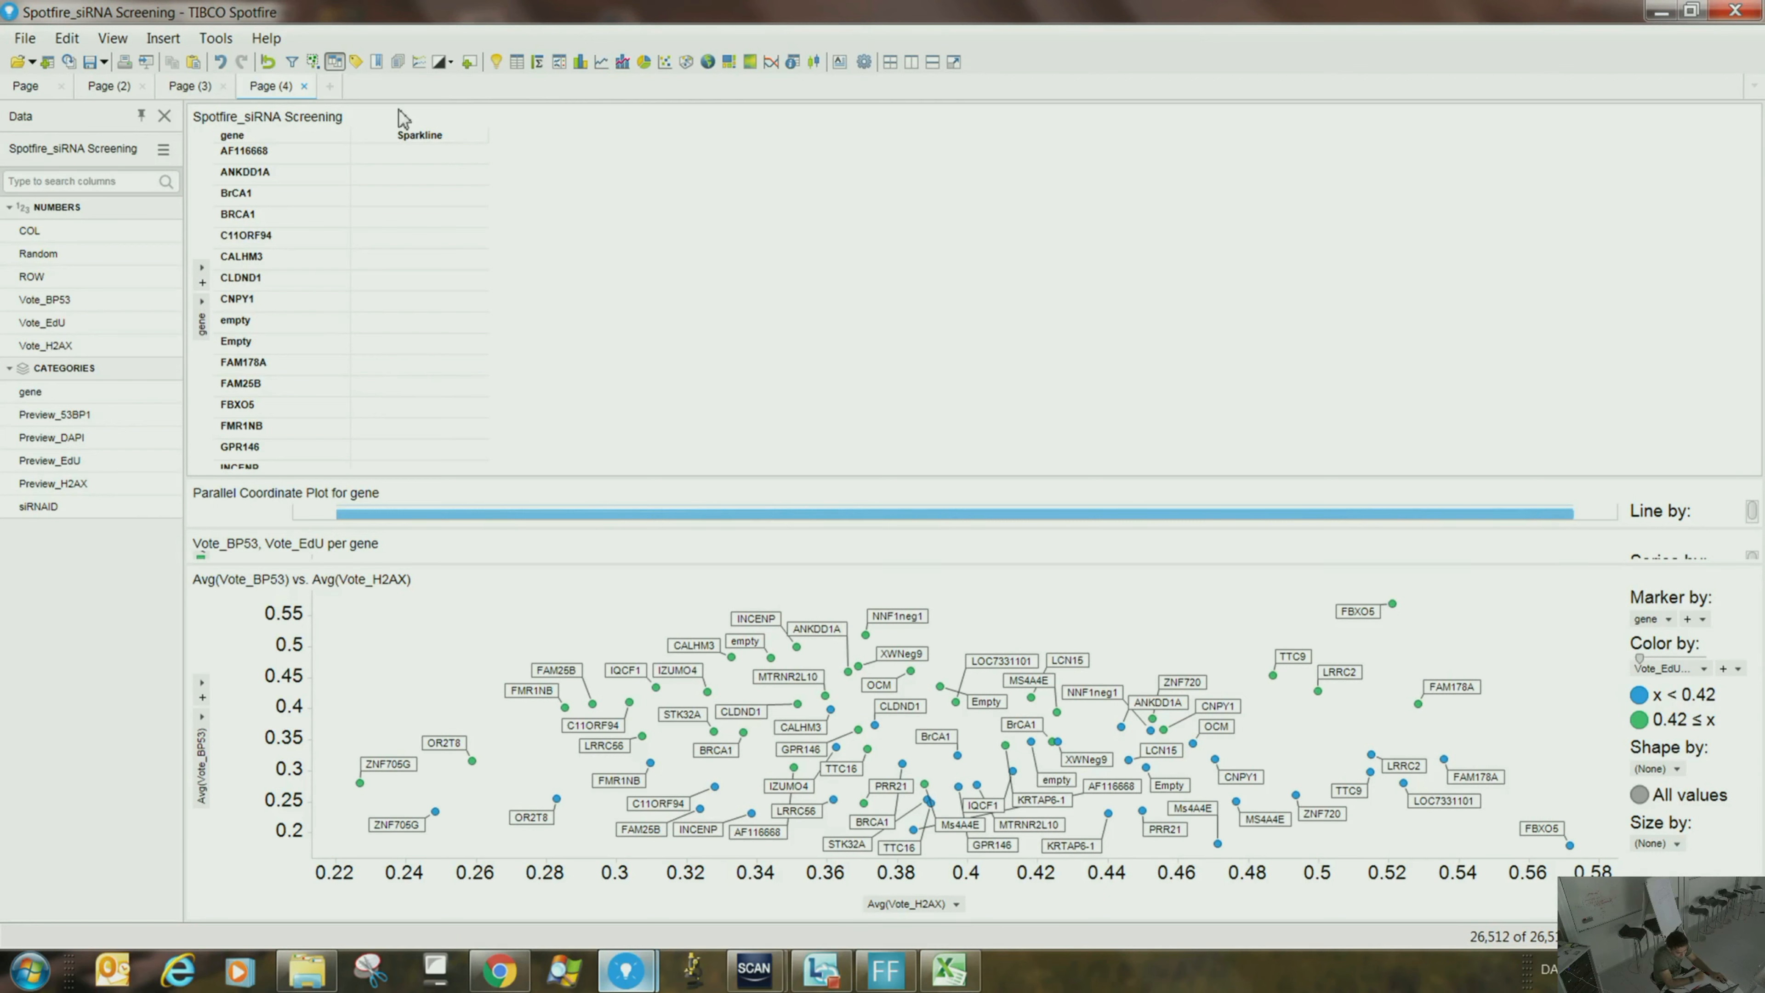
right_click(717, 278)
click(771, 548)
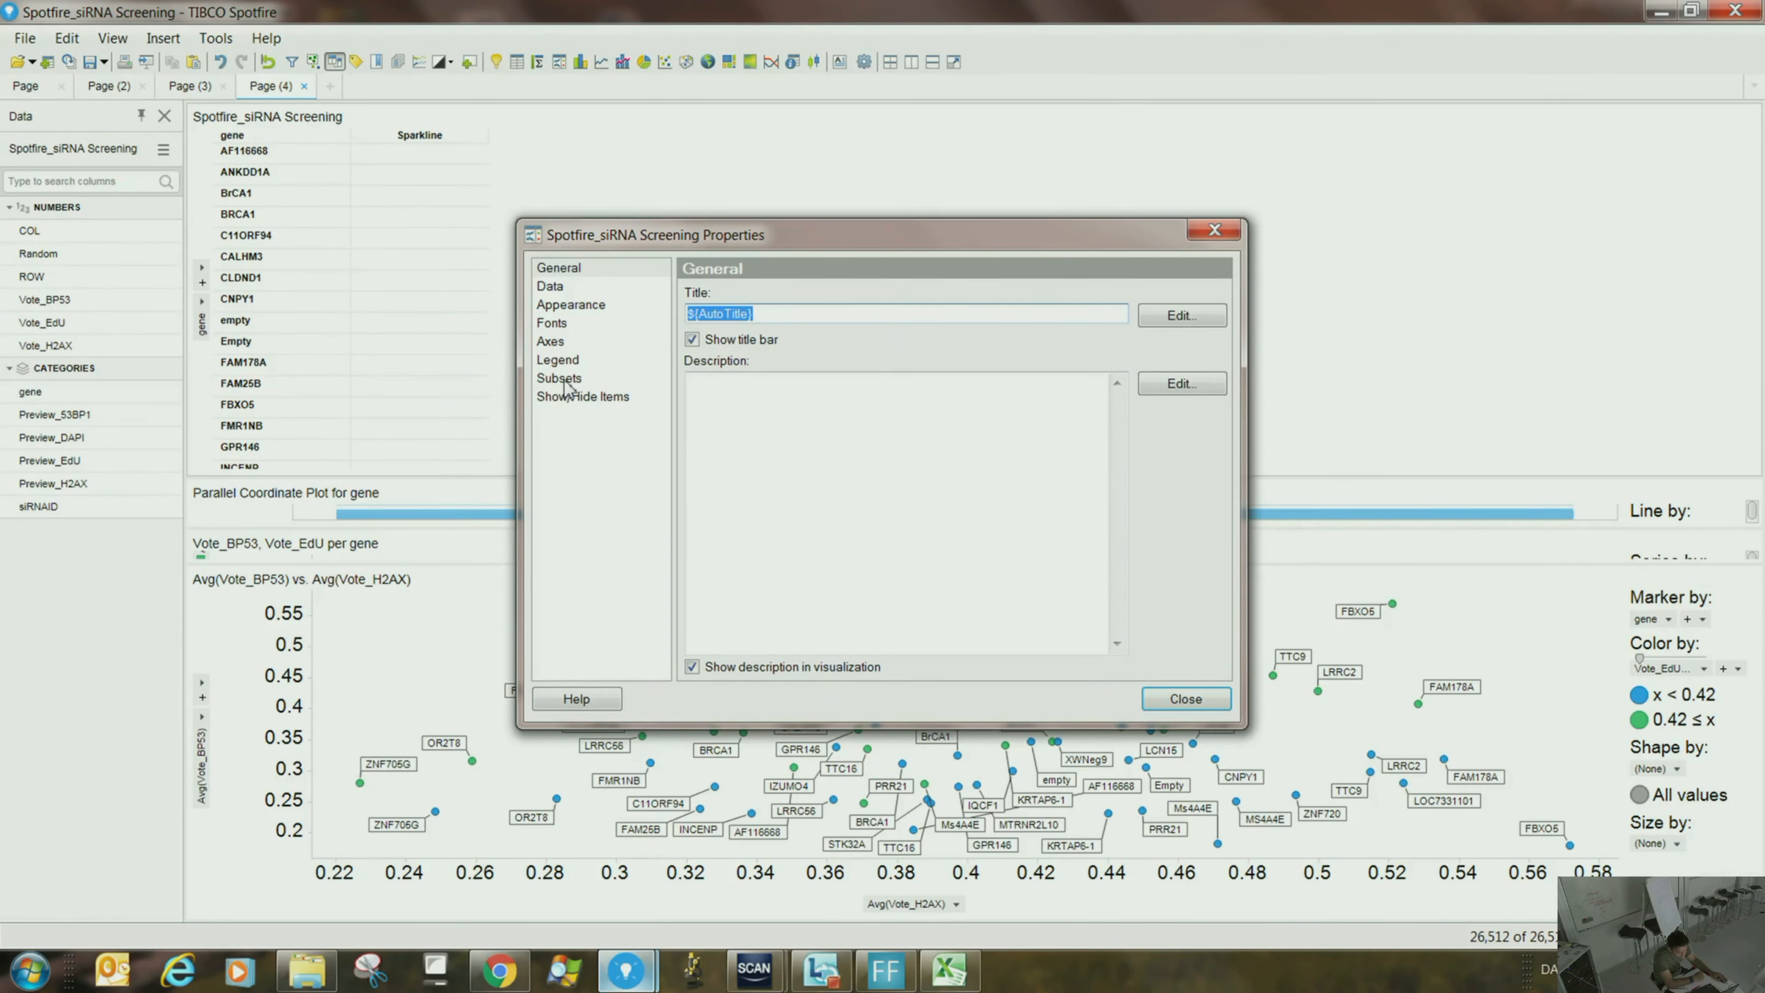
- Examine the graphical table's data, appearance, axes, legend, subset and show/hide settings
click(580, 291)
click(580, 306)
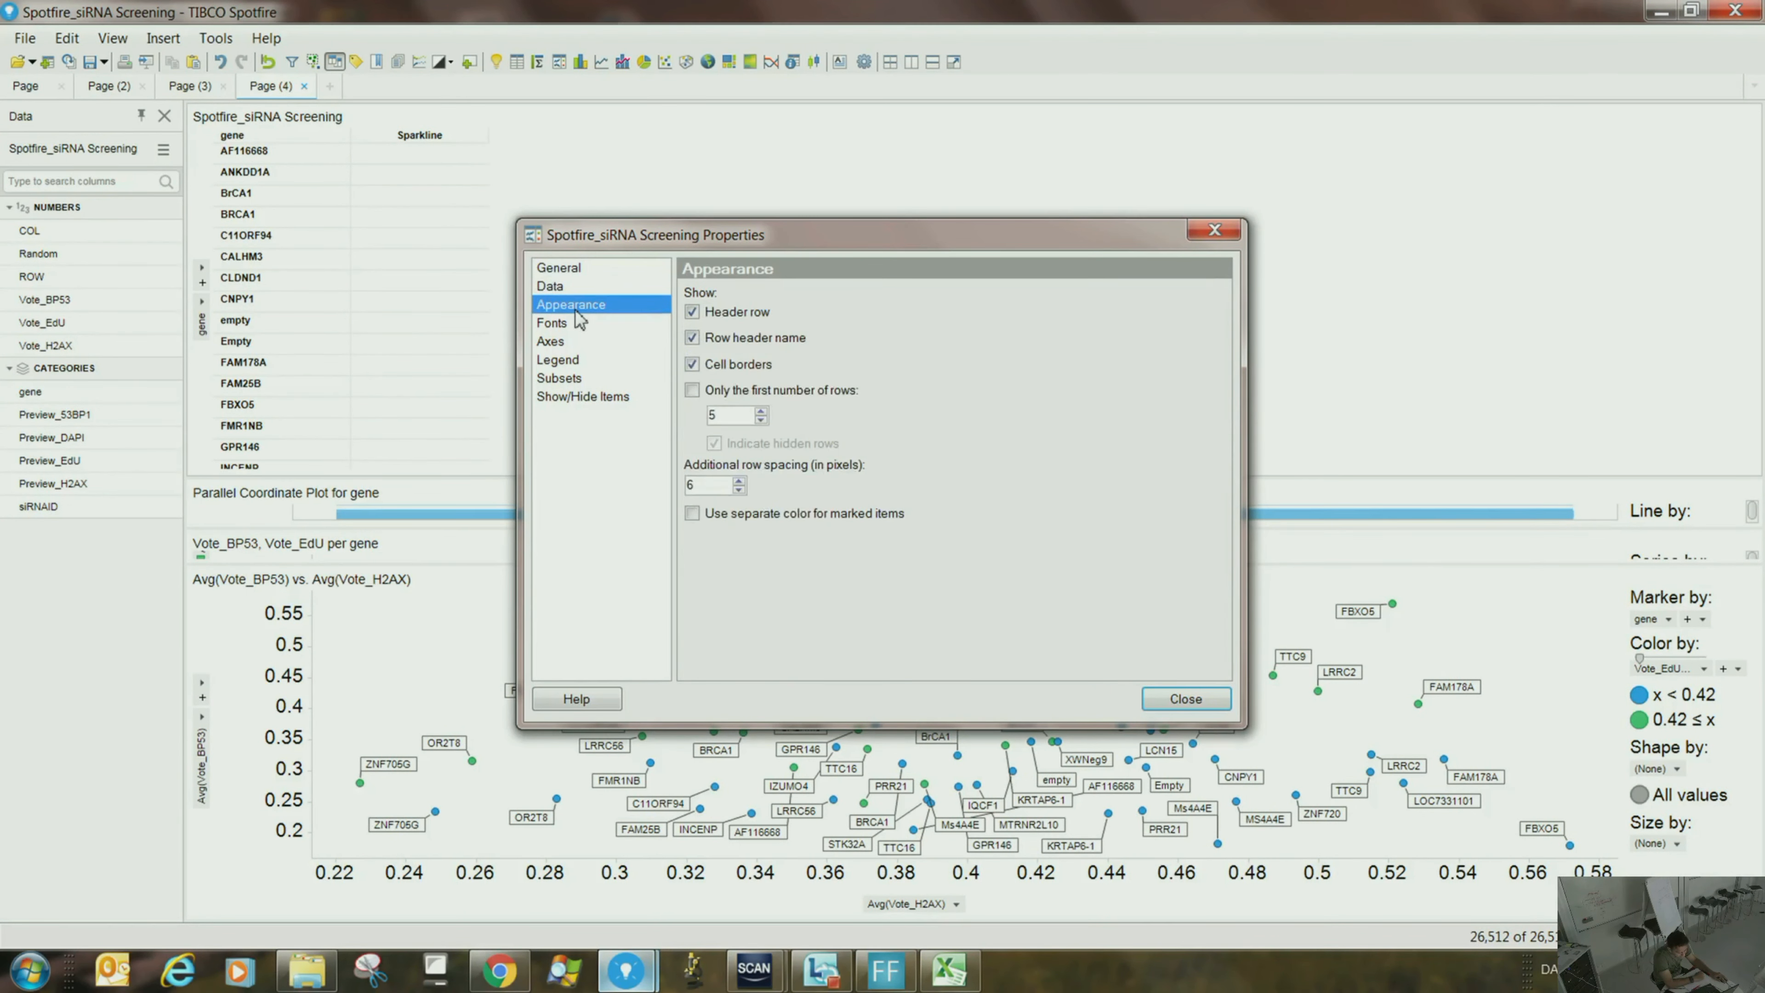
click(555, 344)
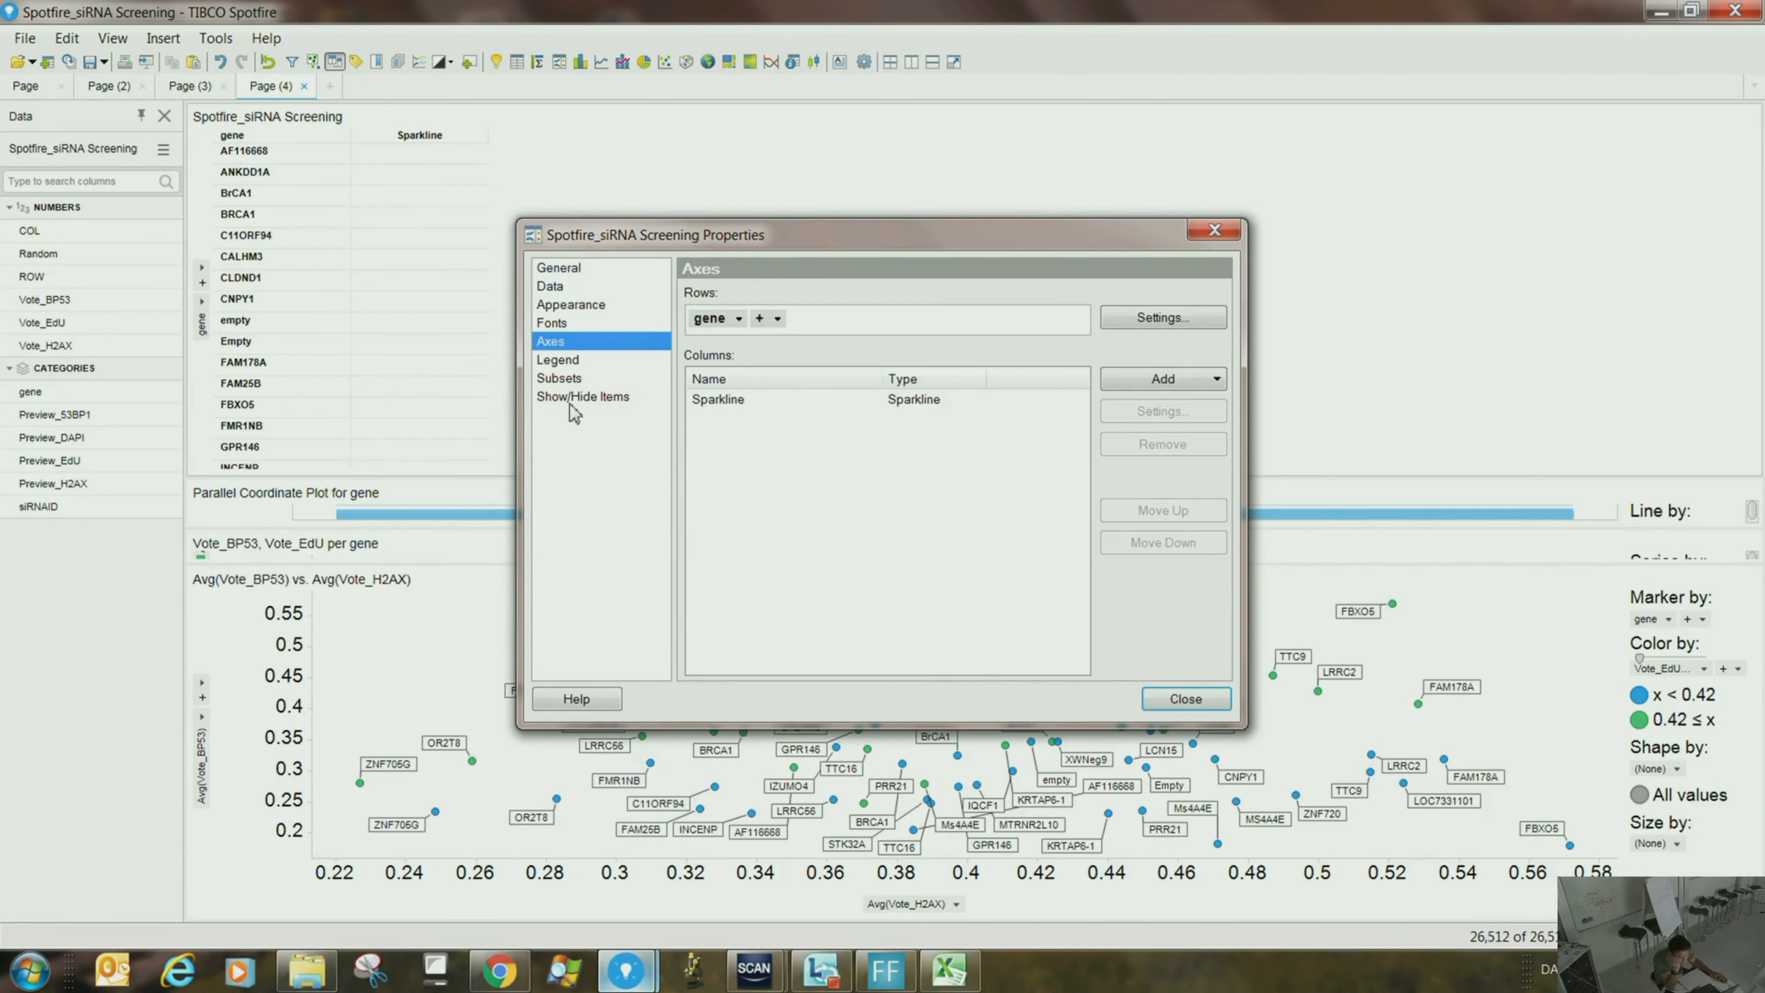
click(555, 324)
click(561, 343)
click(564, 362)
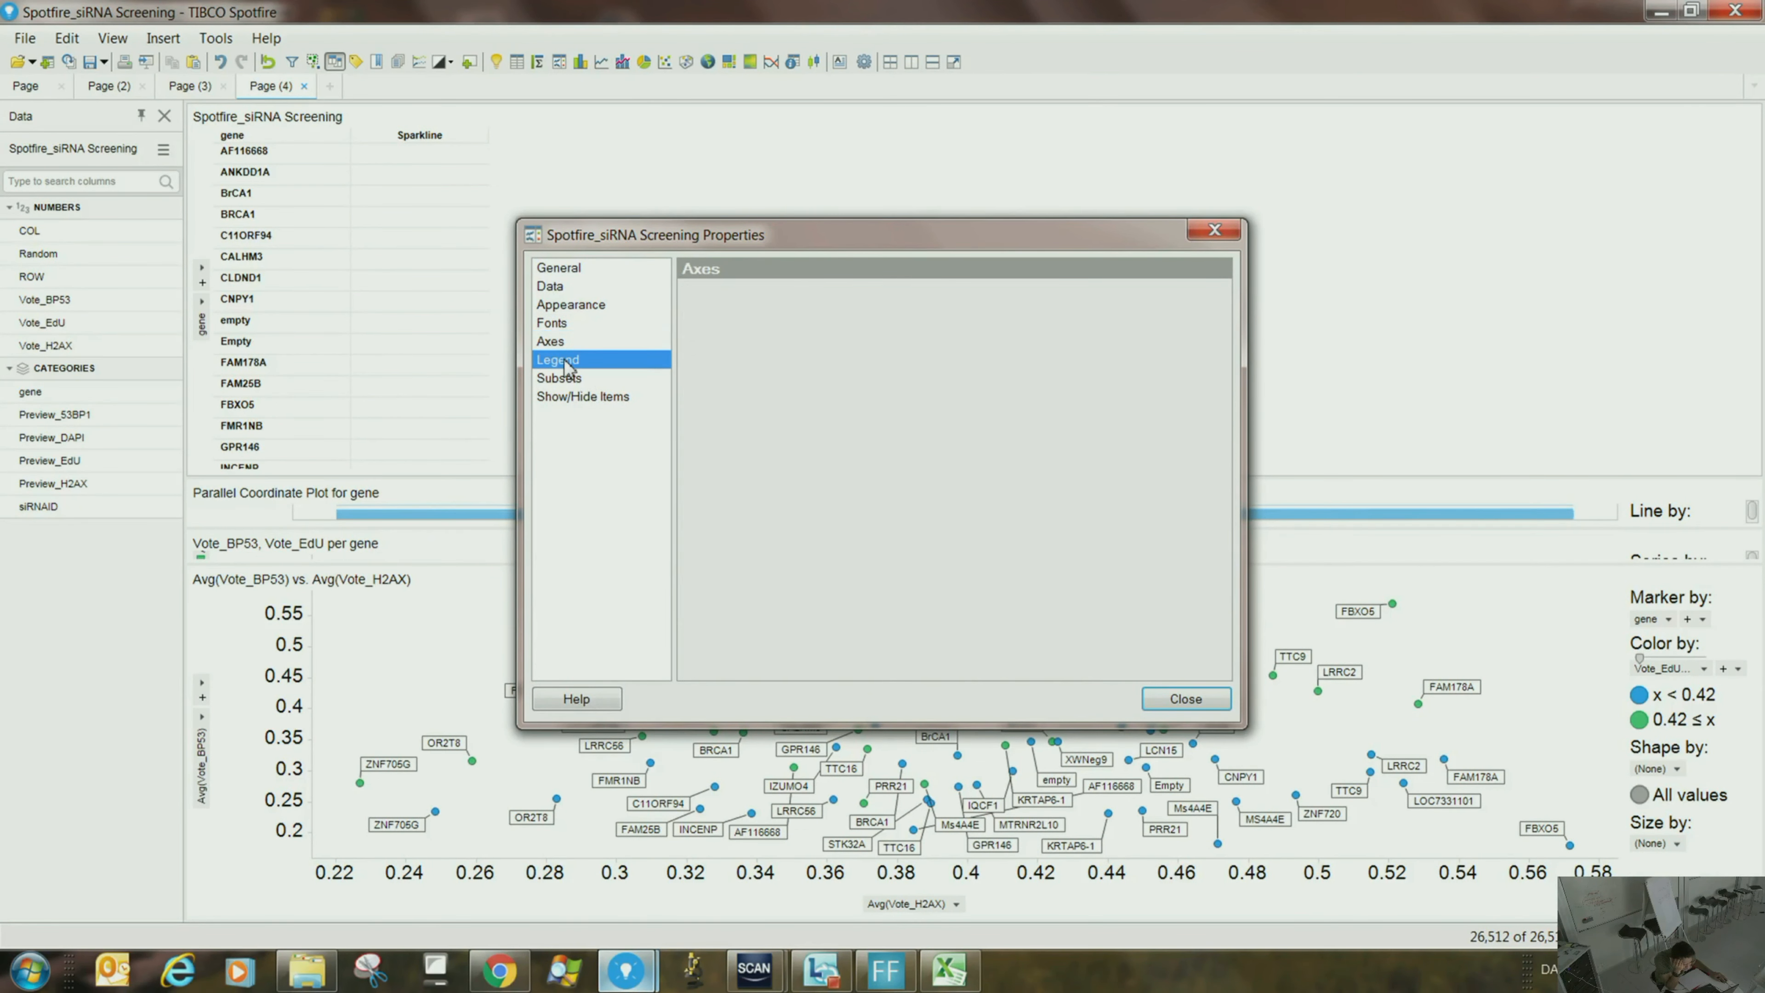
click(565, 379)
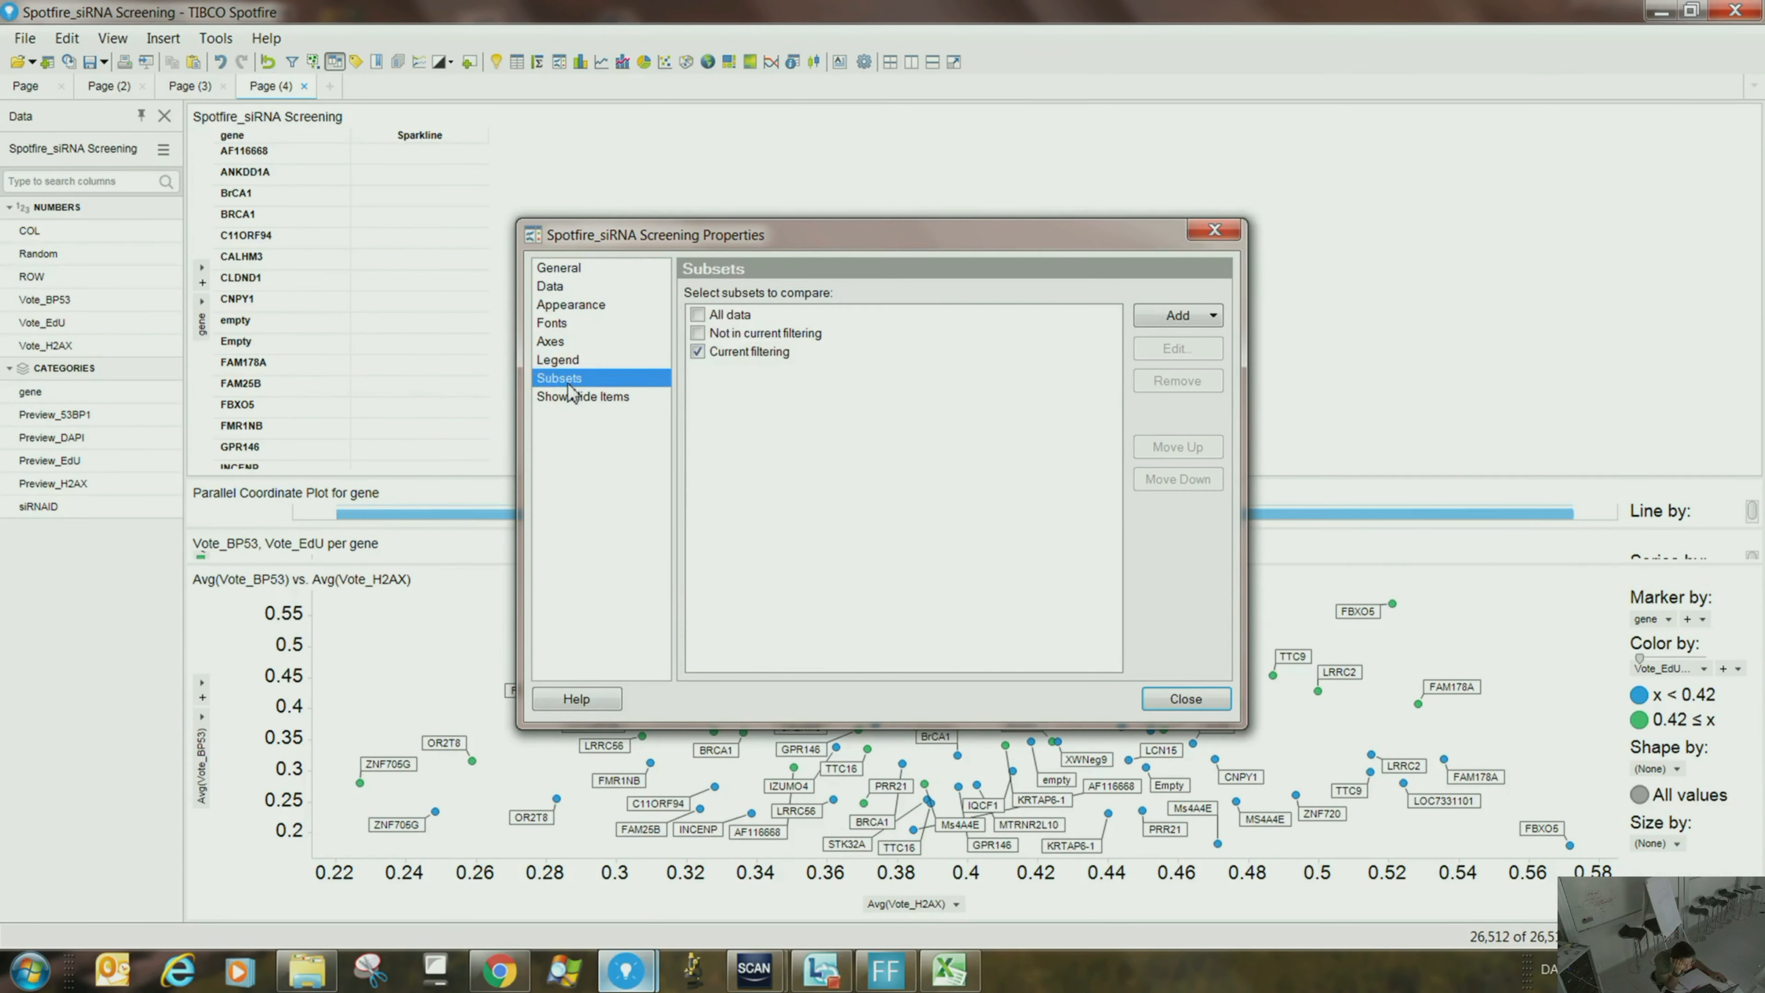
click(576, 399)
click(561, 270)
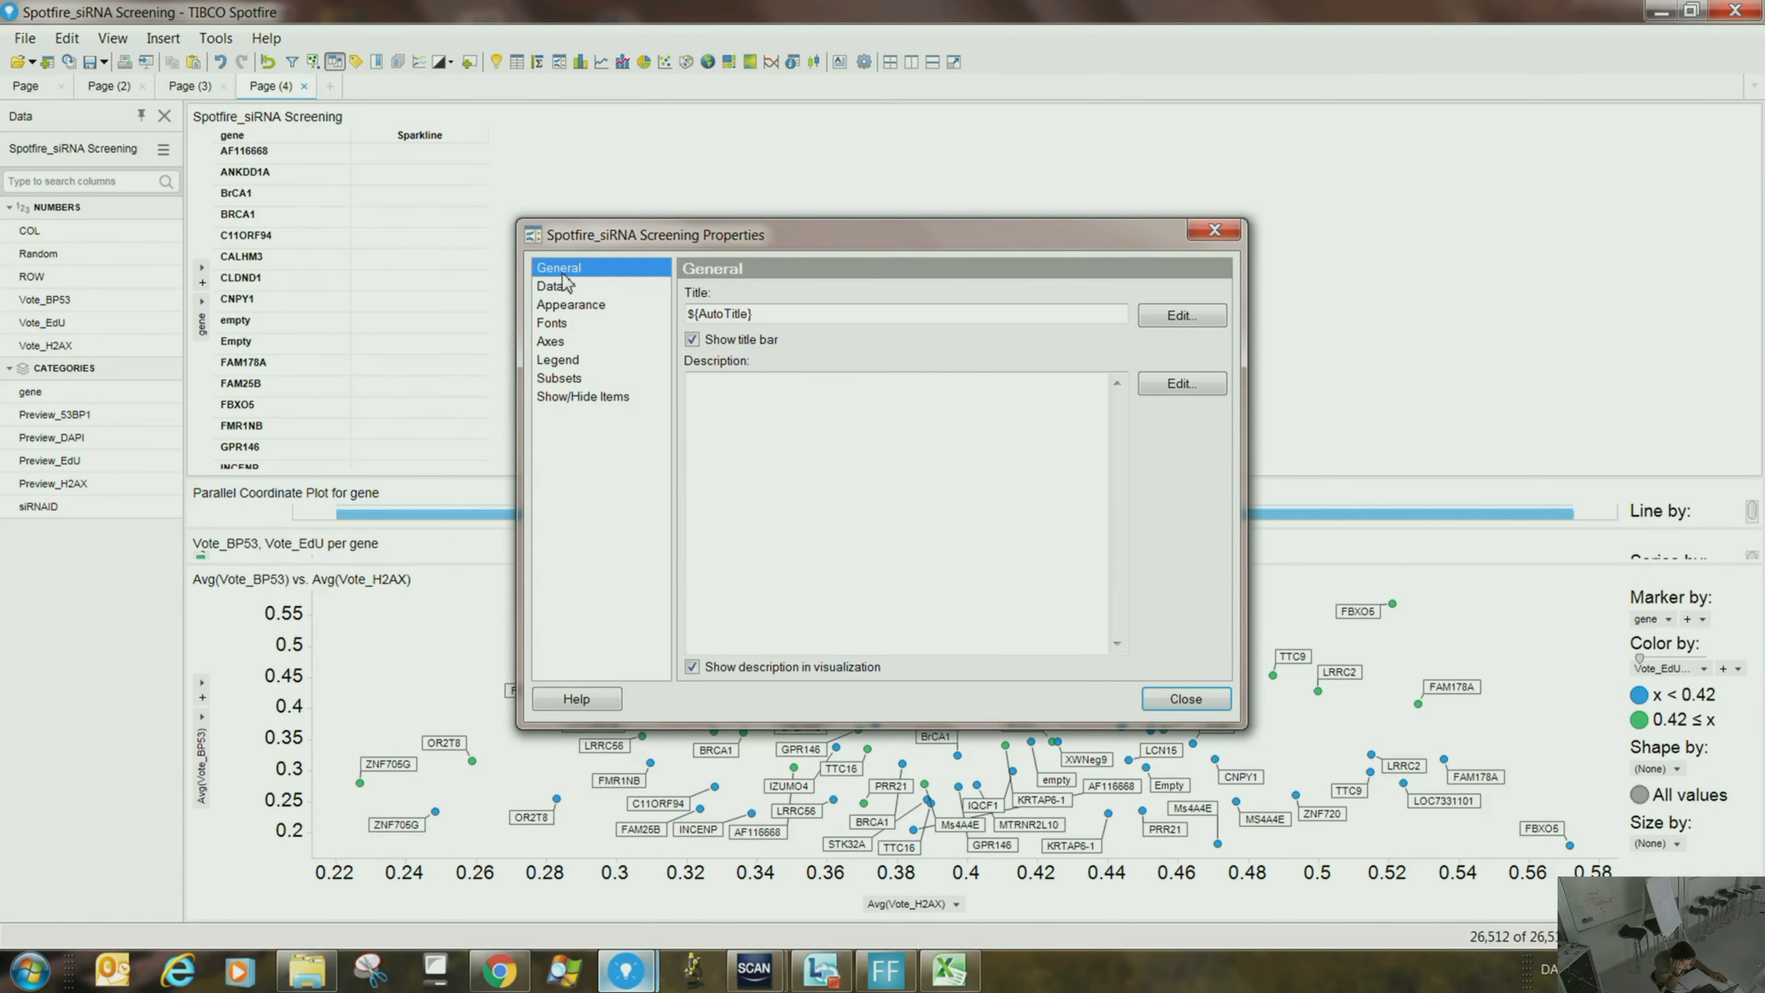
click(562, 286)
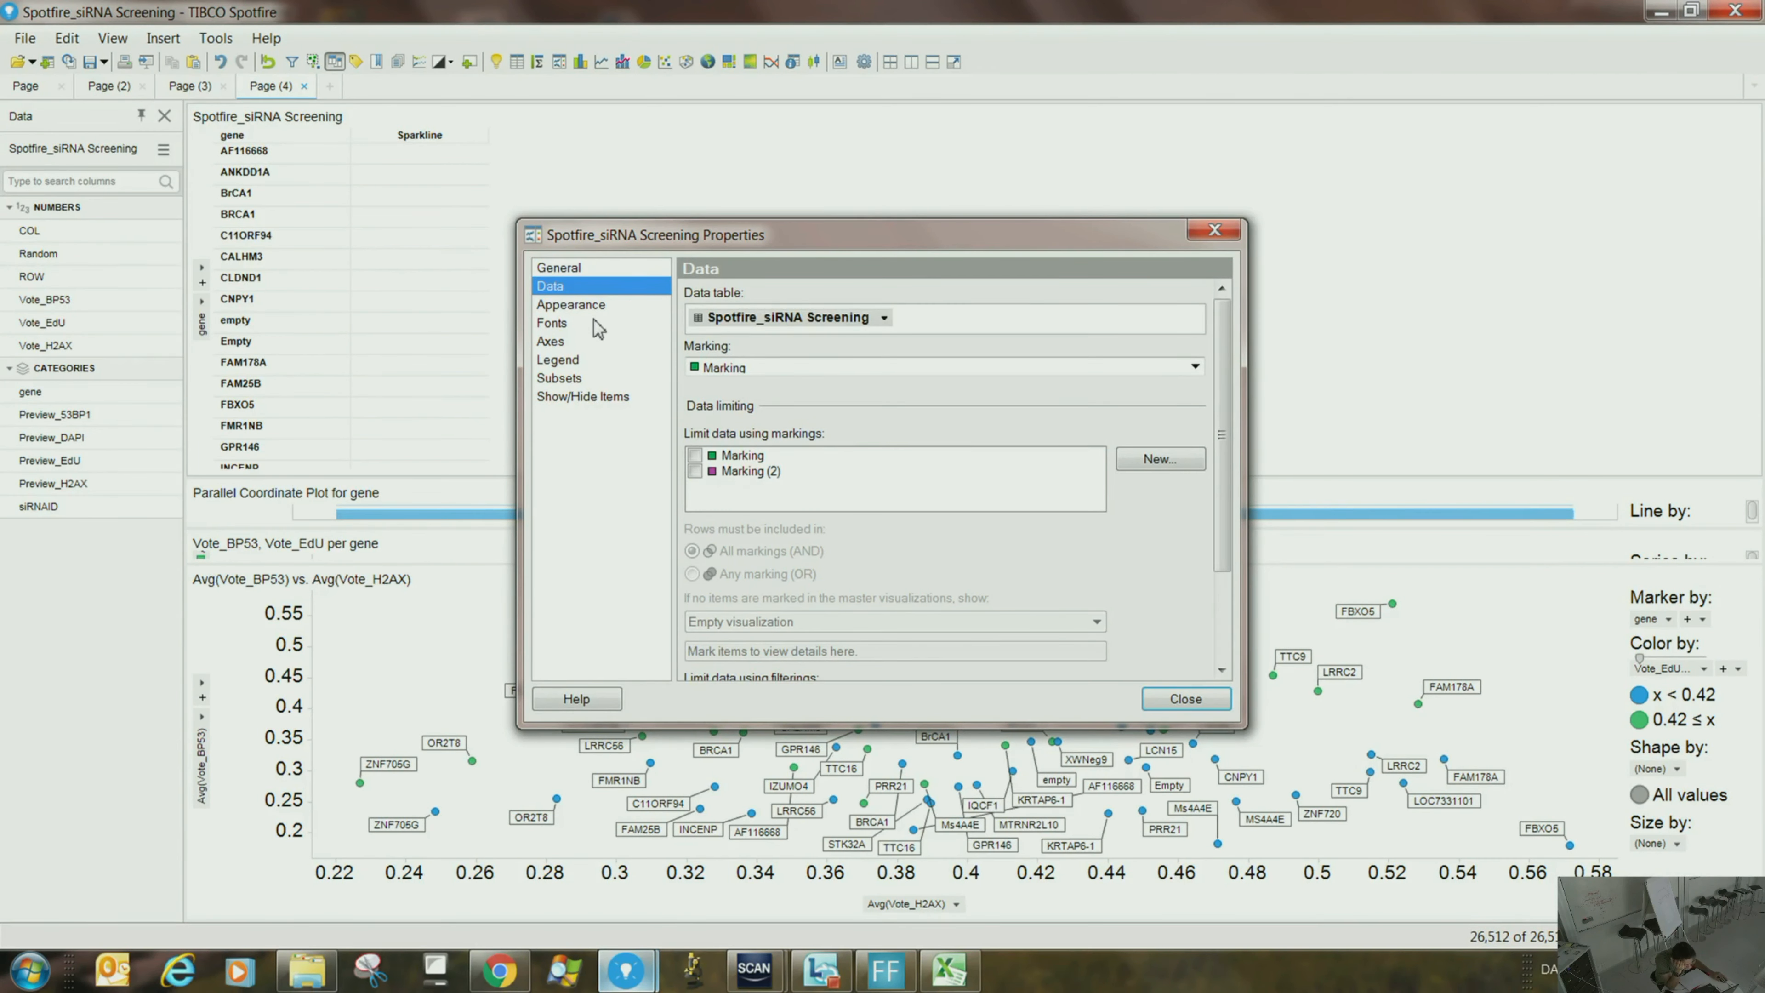
click(576, 309)
- Add an icon column to the graphical table and give it a Top 5 rule with a red star
click(563, 340)
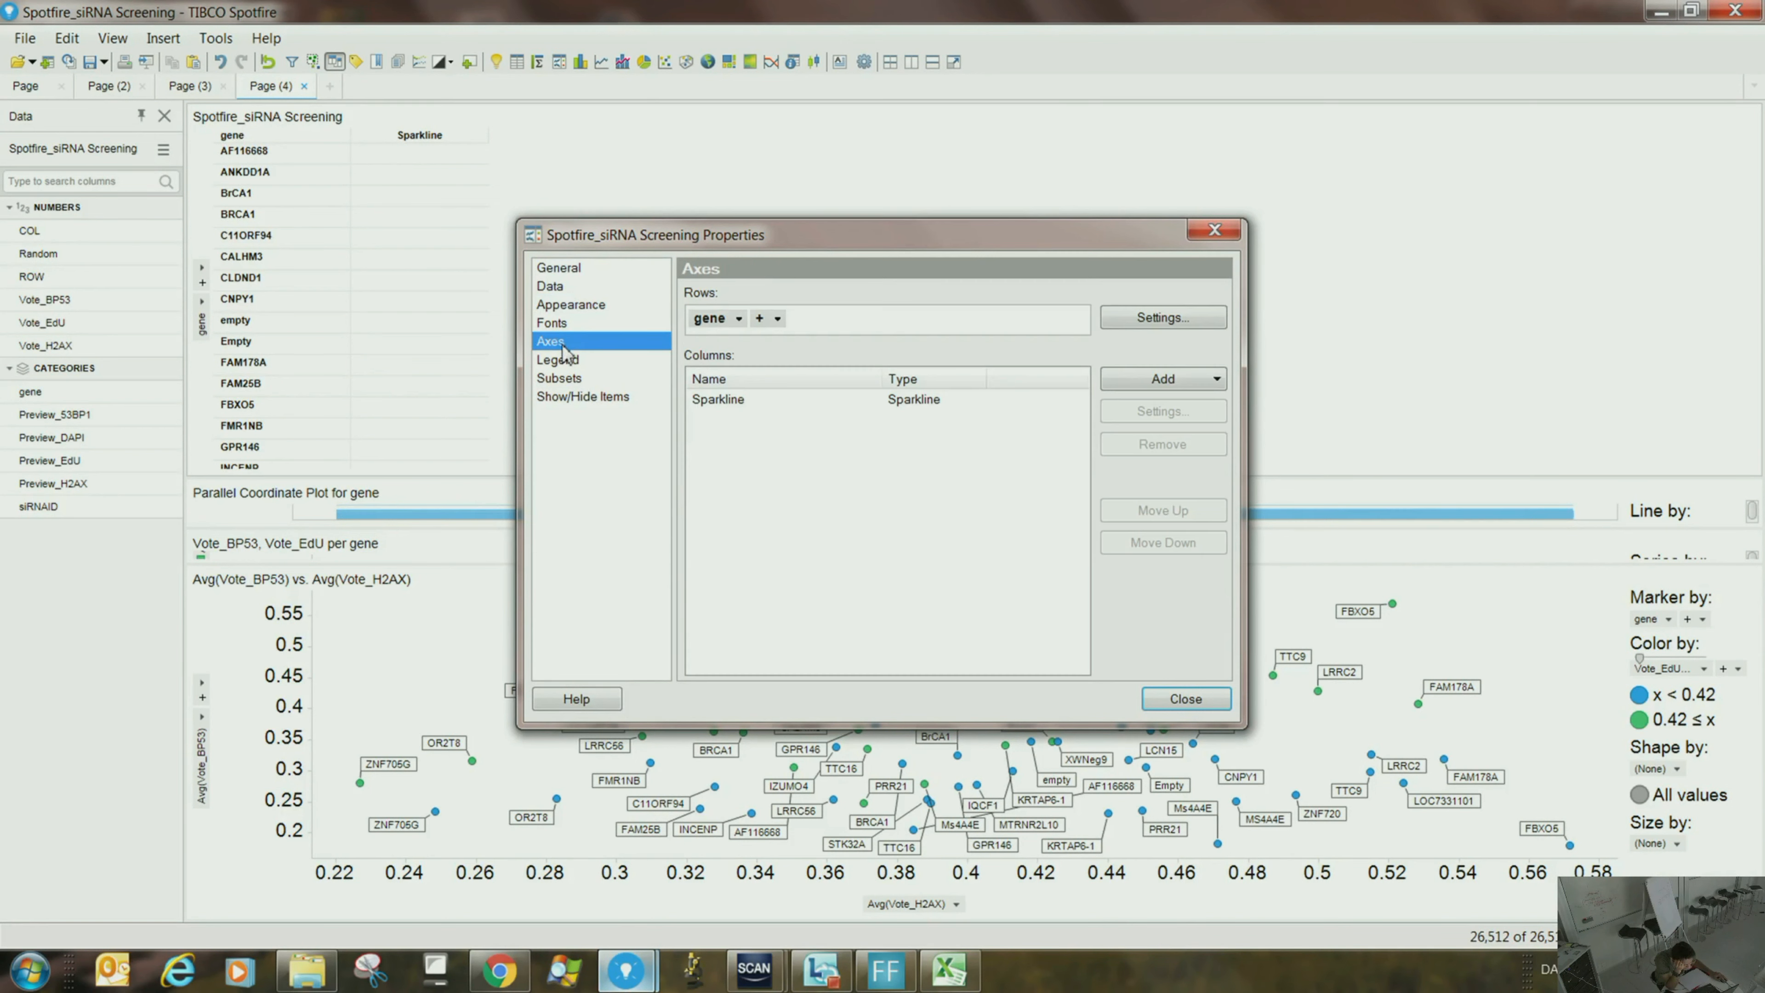
click(792, 403)
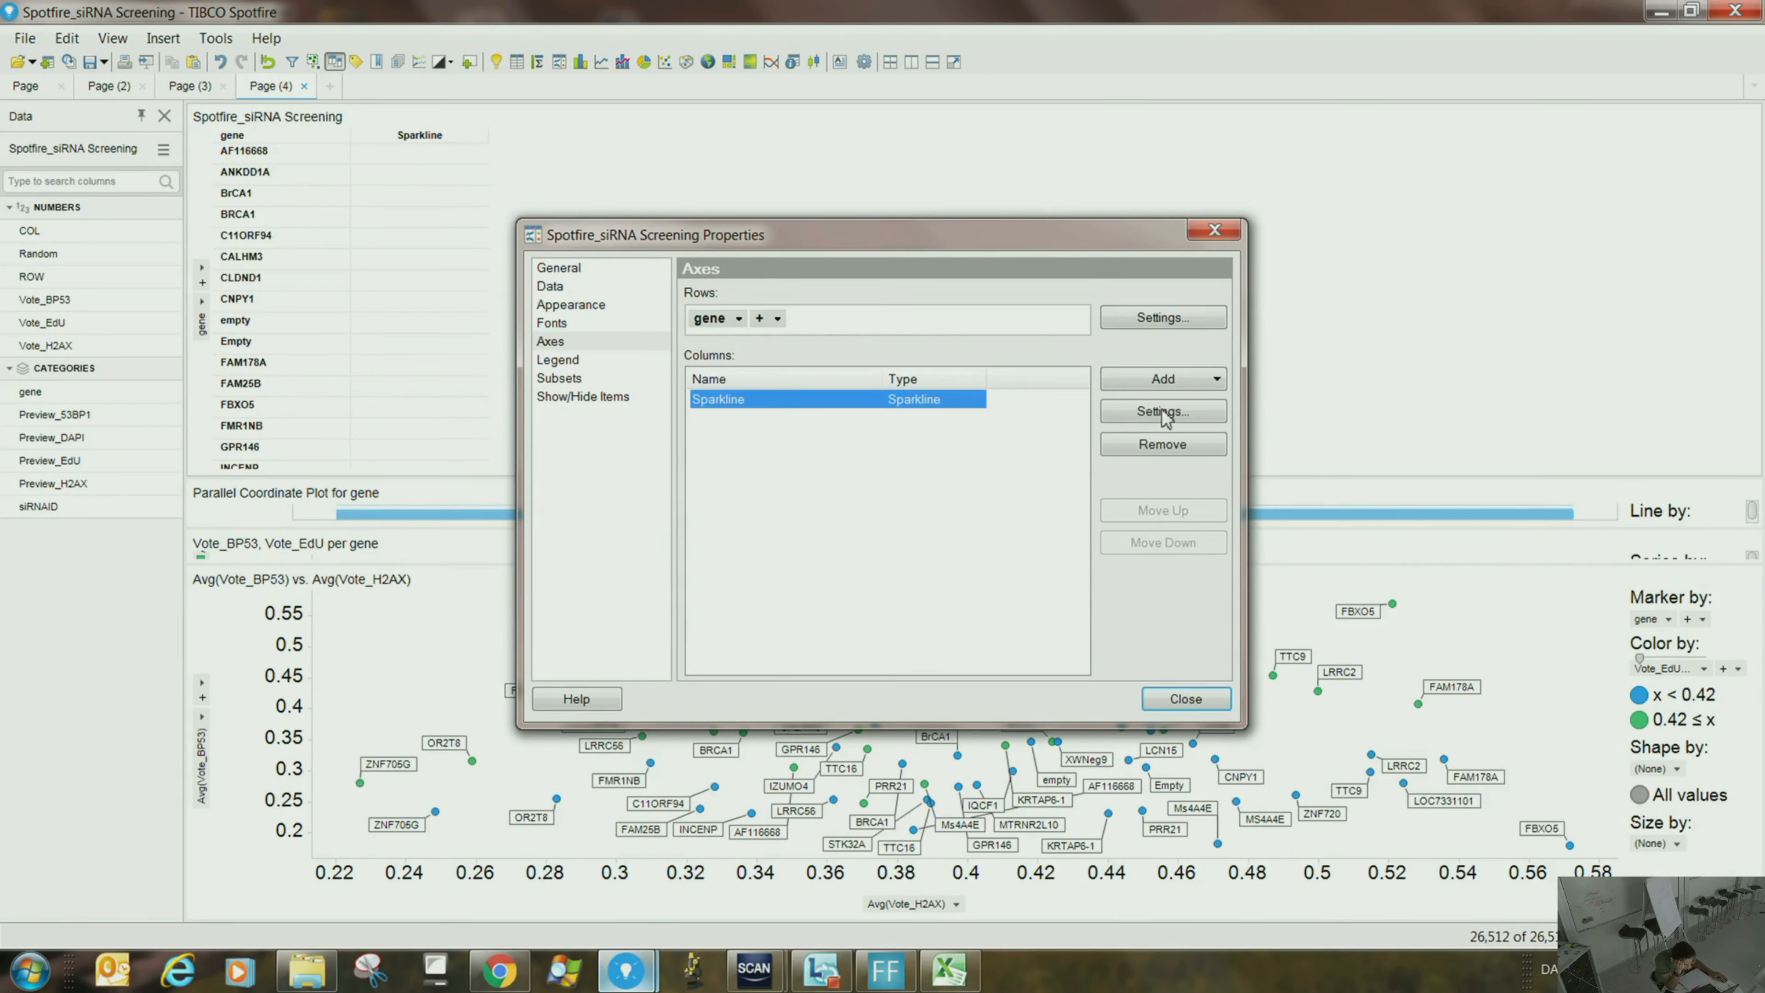
click(1197, 389)
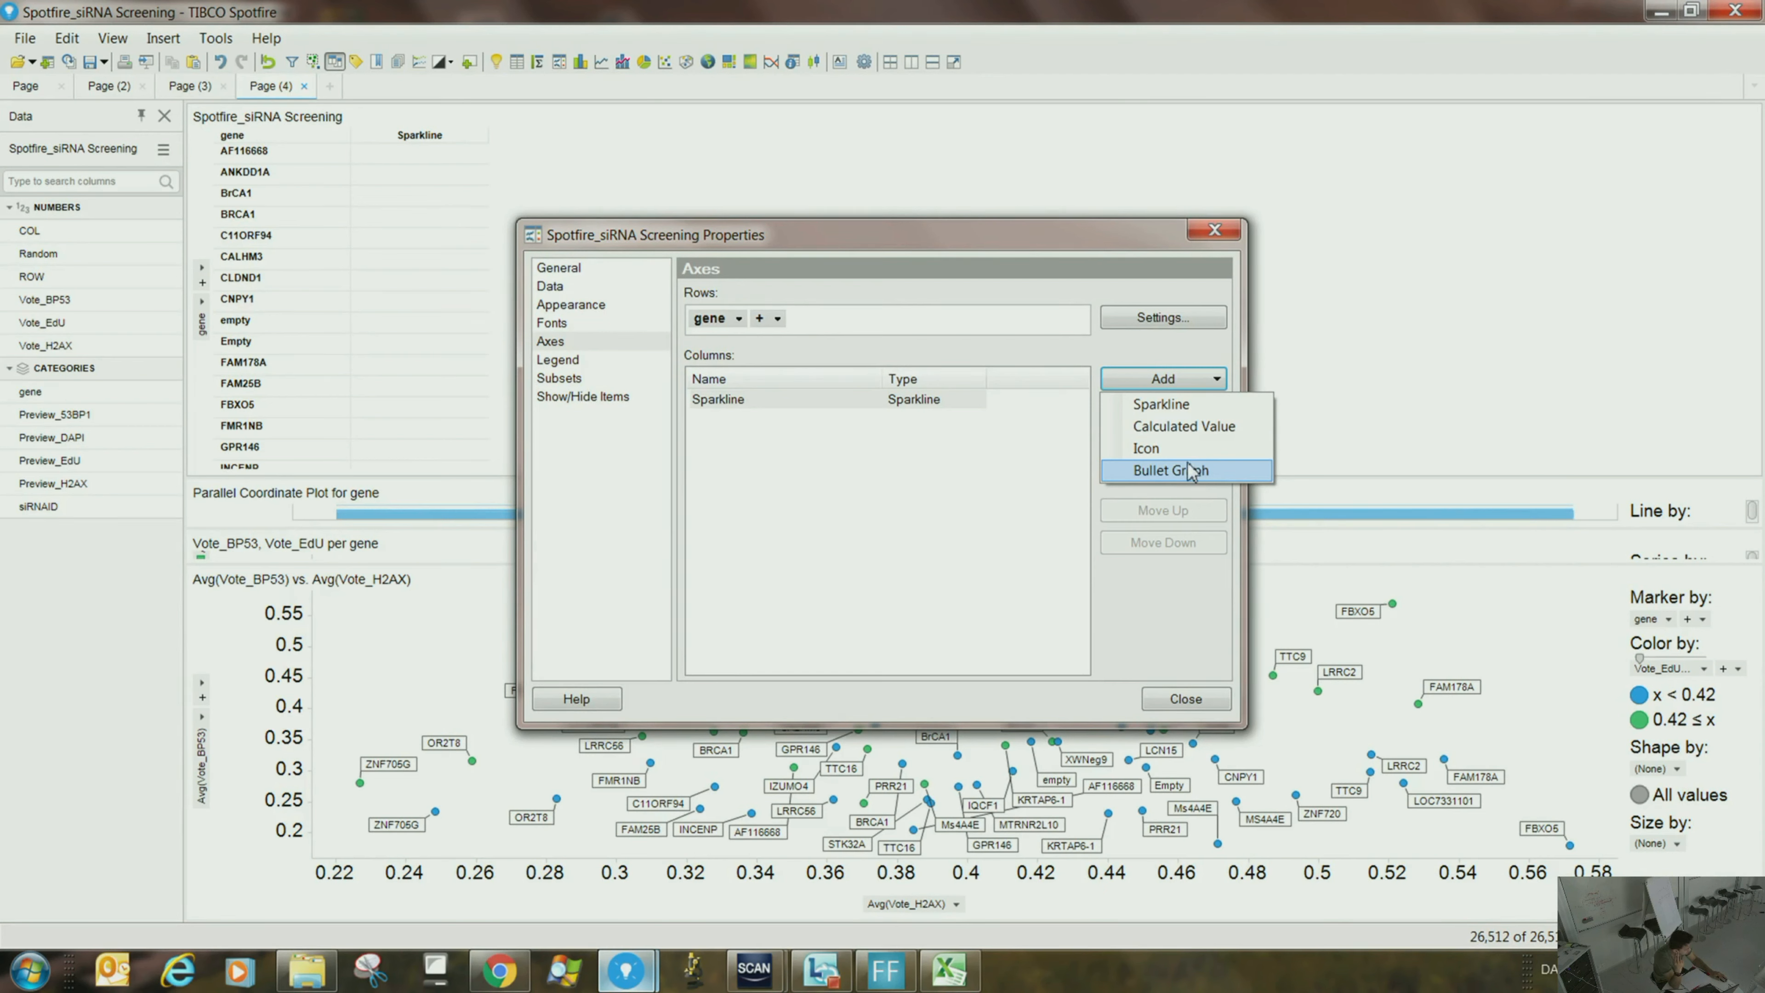
click(1148, 448)
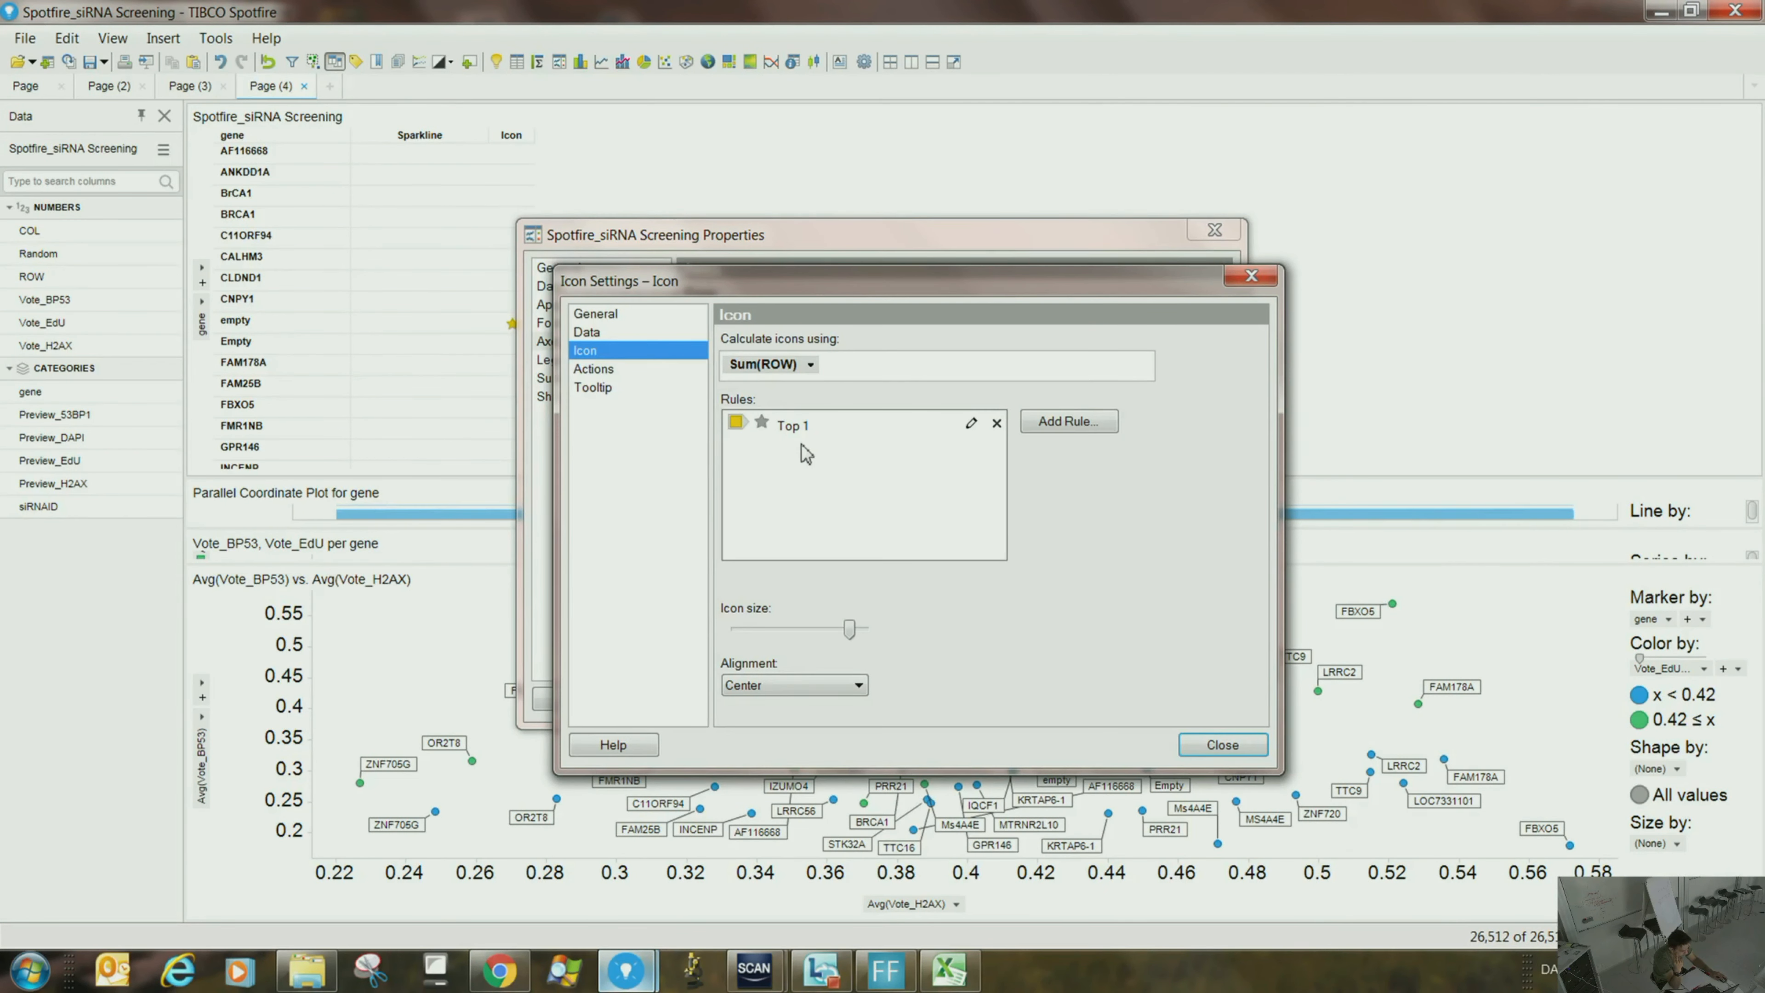
click(1070, 422)
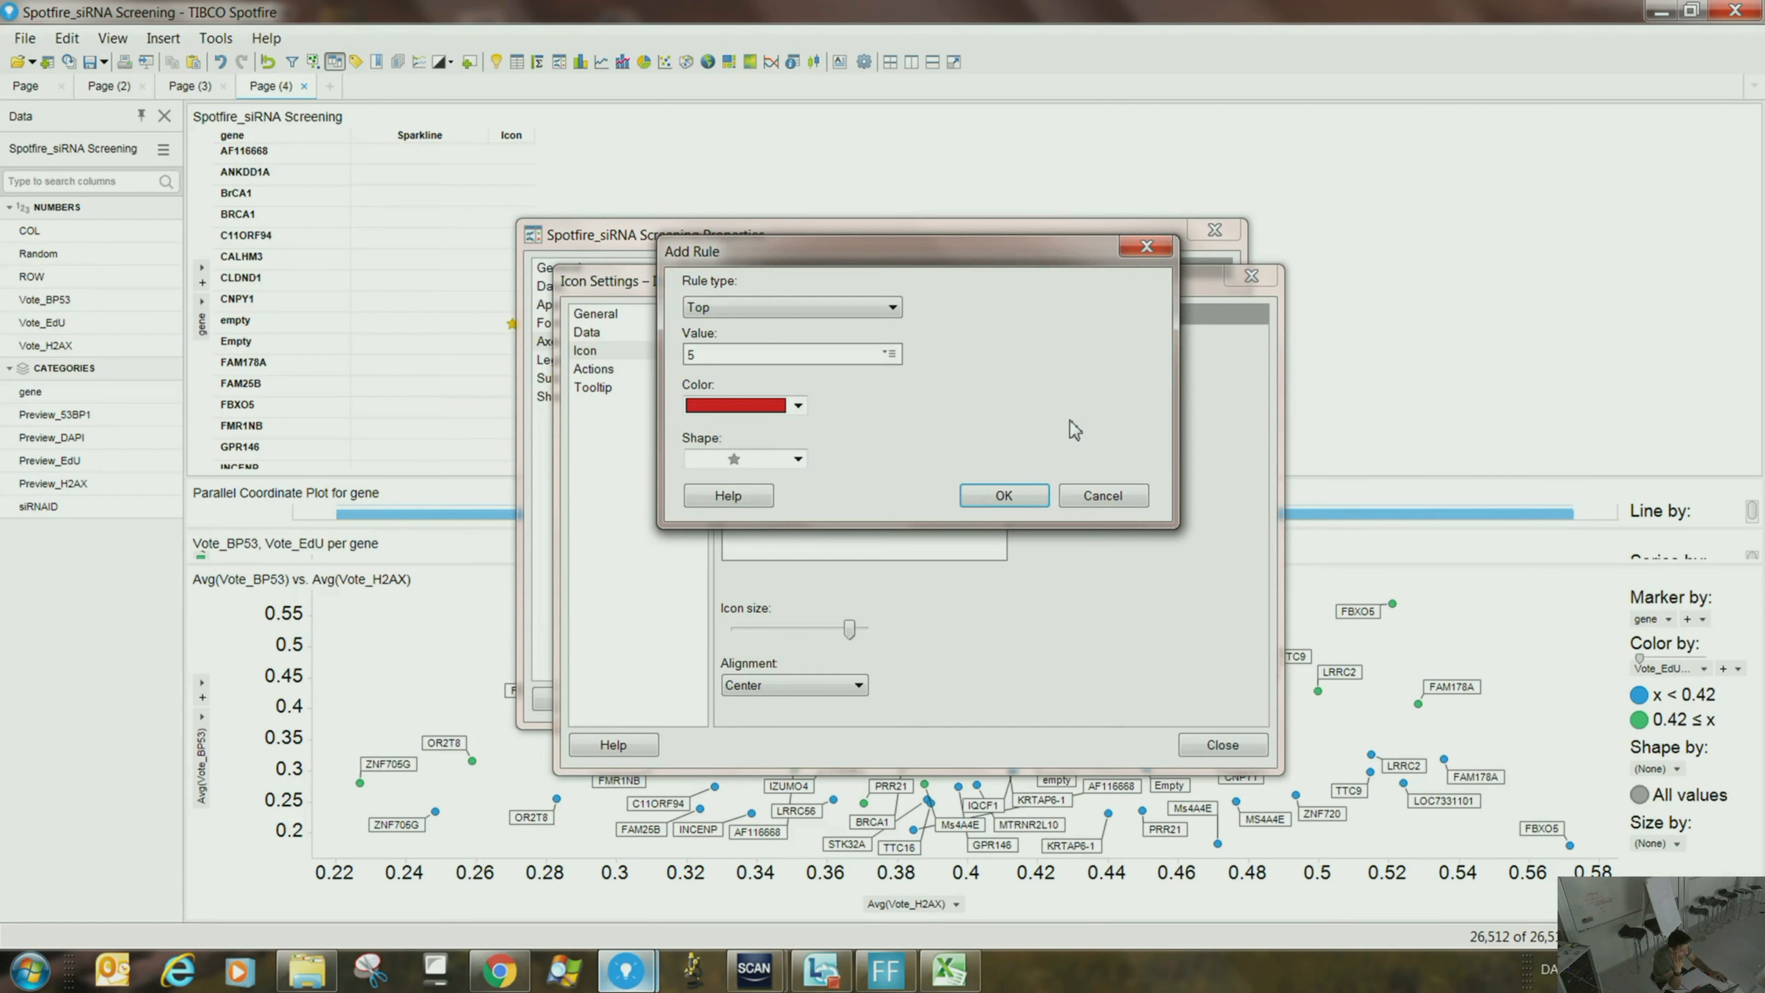
click(862, 309)
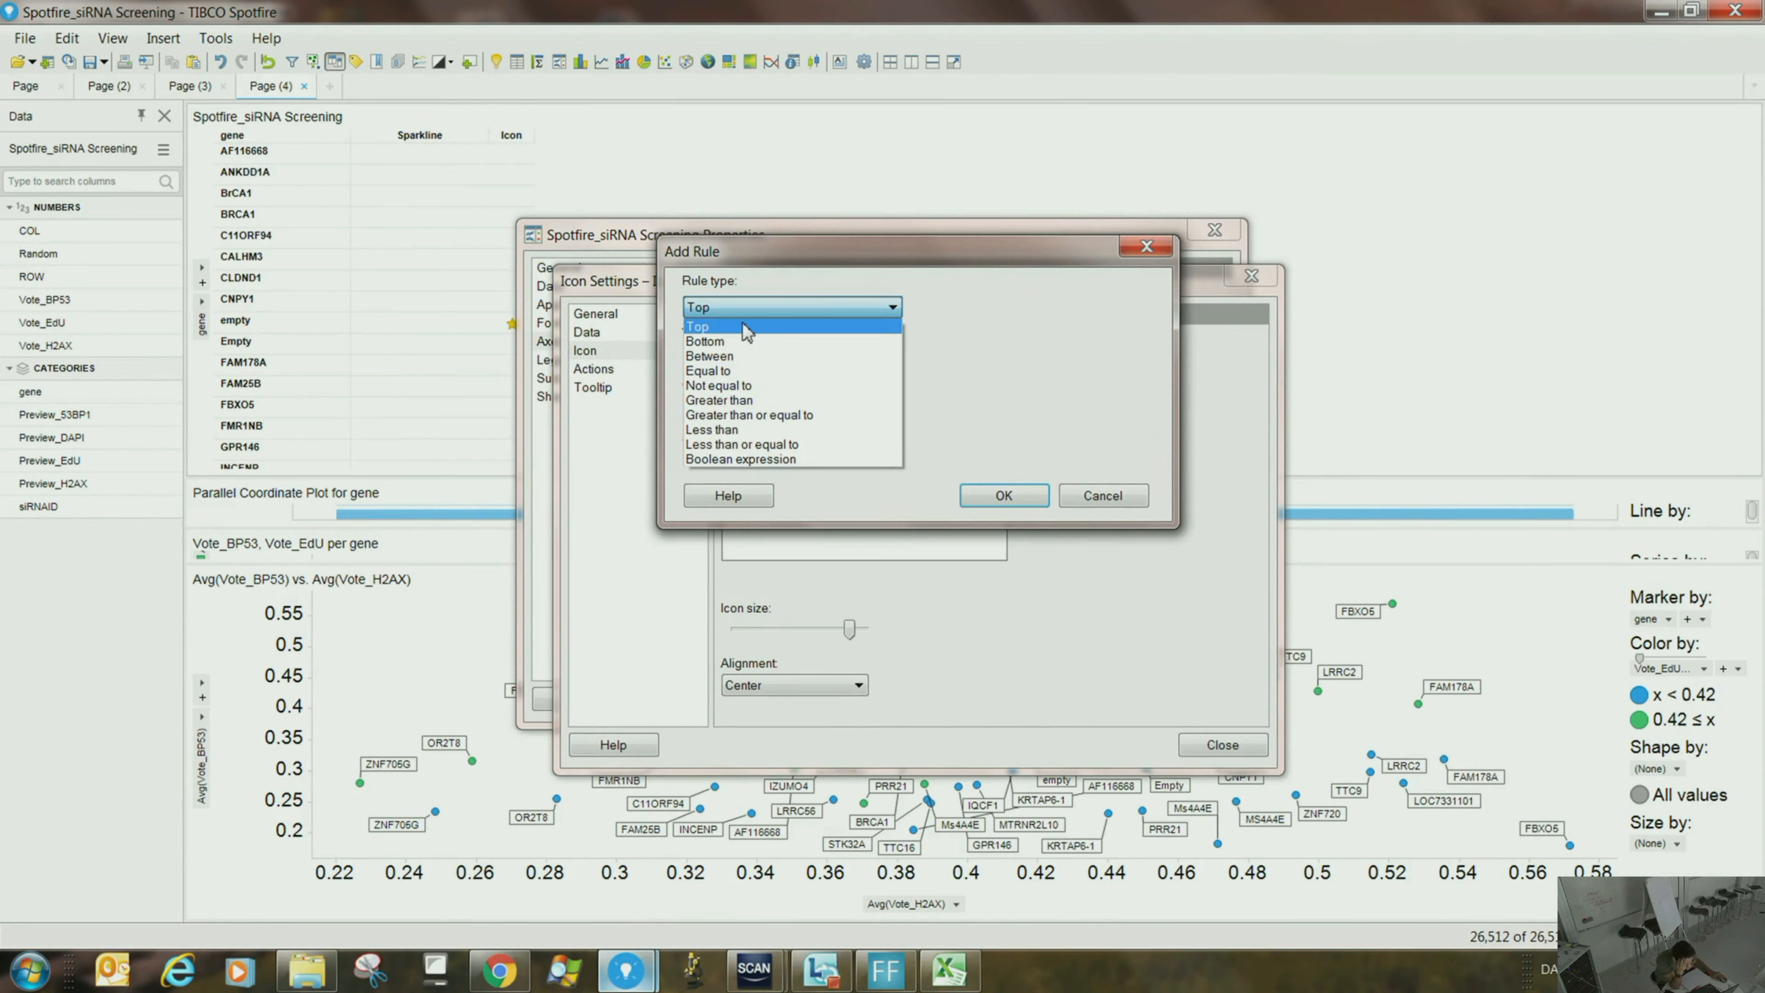
click(722, 326)
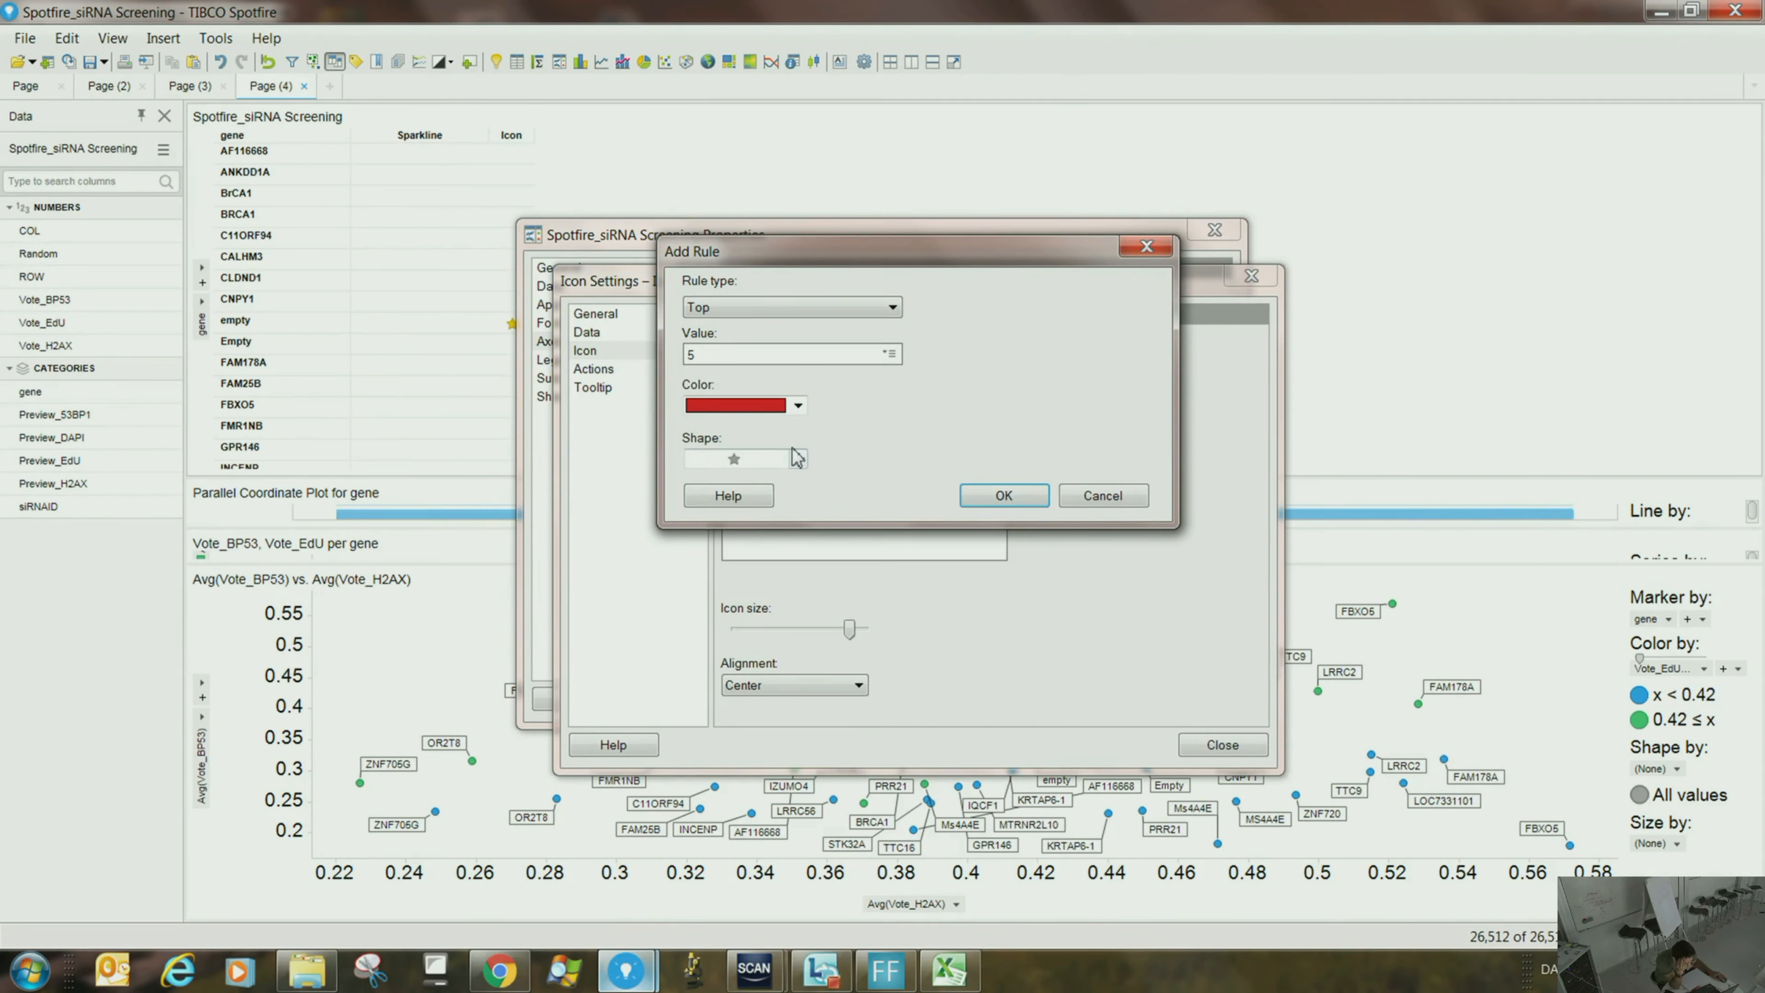
click(1007, 495)
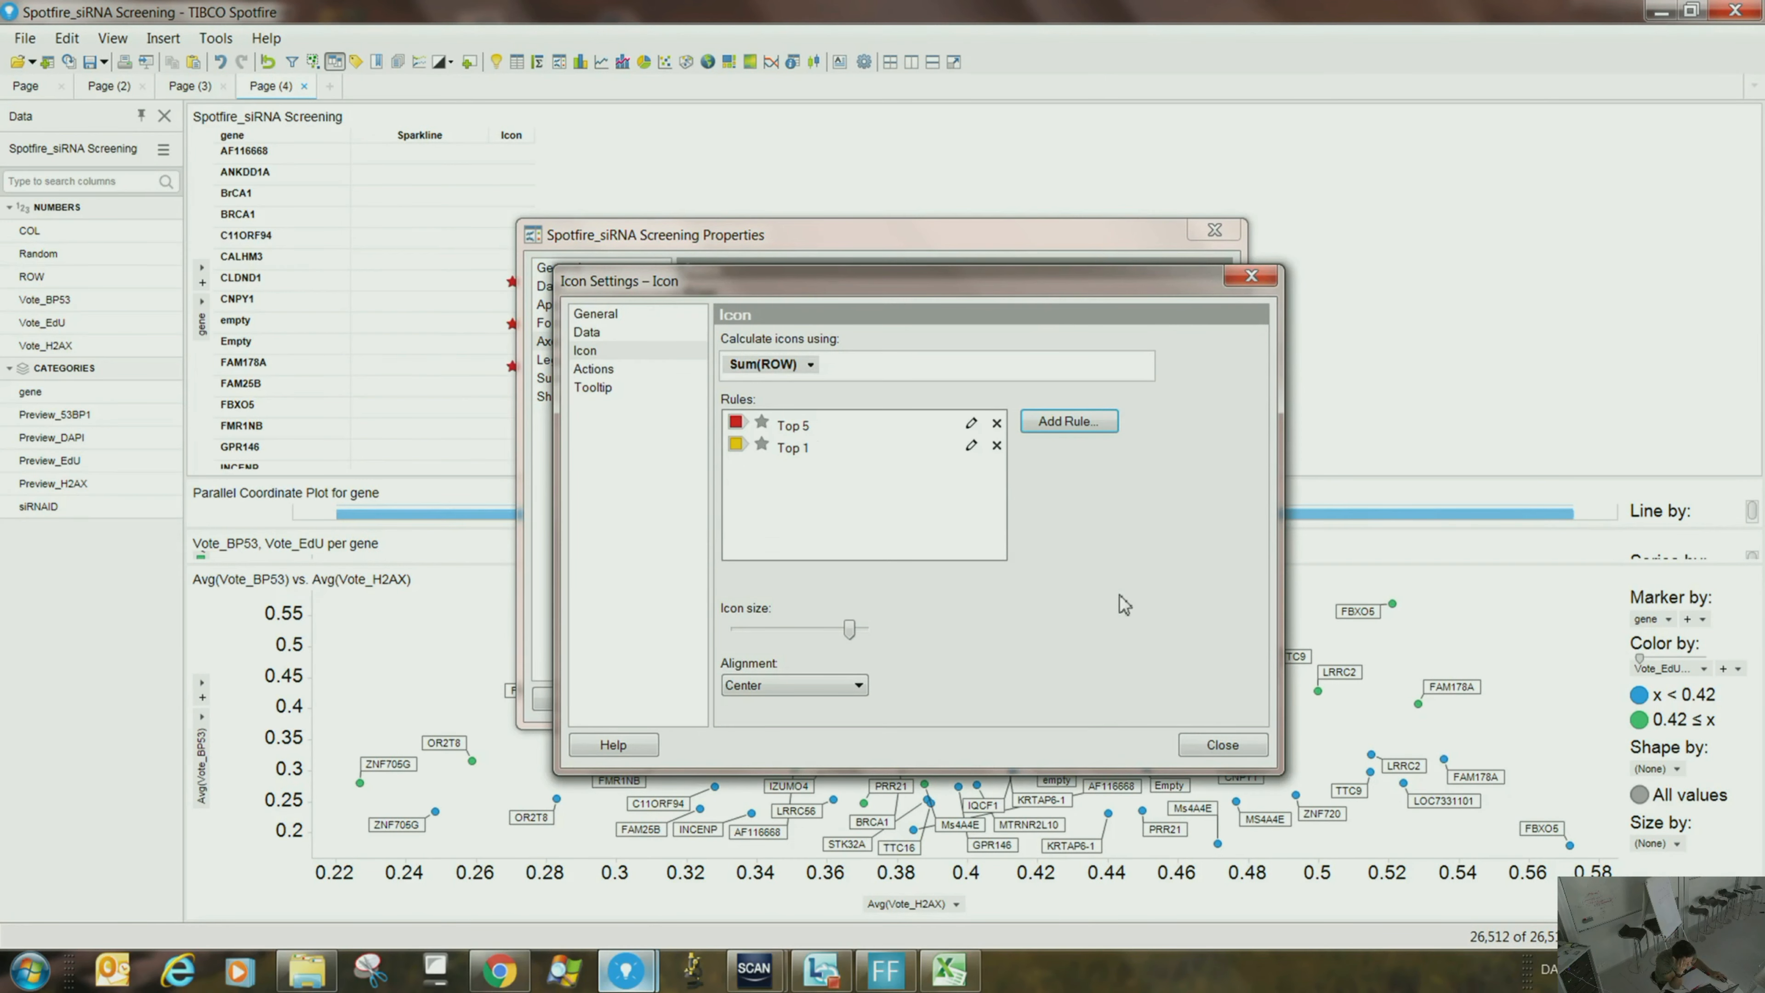
- Calculate the icons from the average of Vote_BP53 and close the icon settings
click(810, 365)
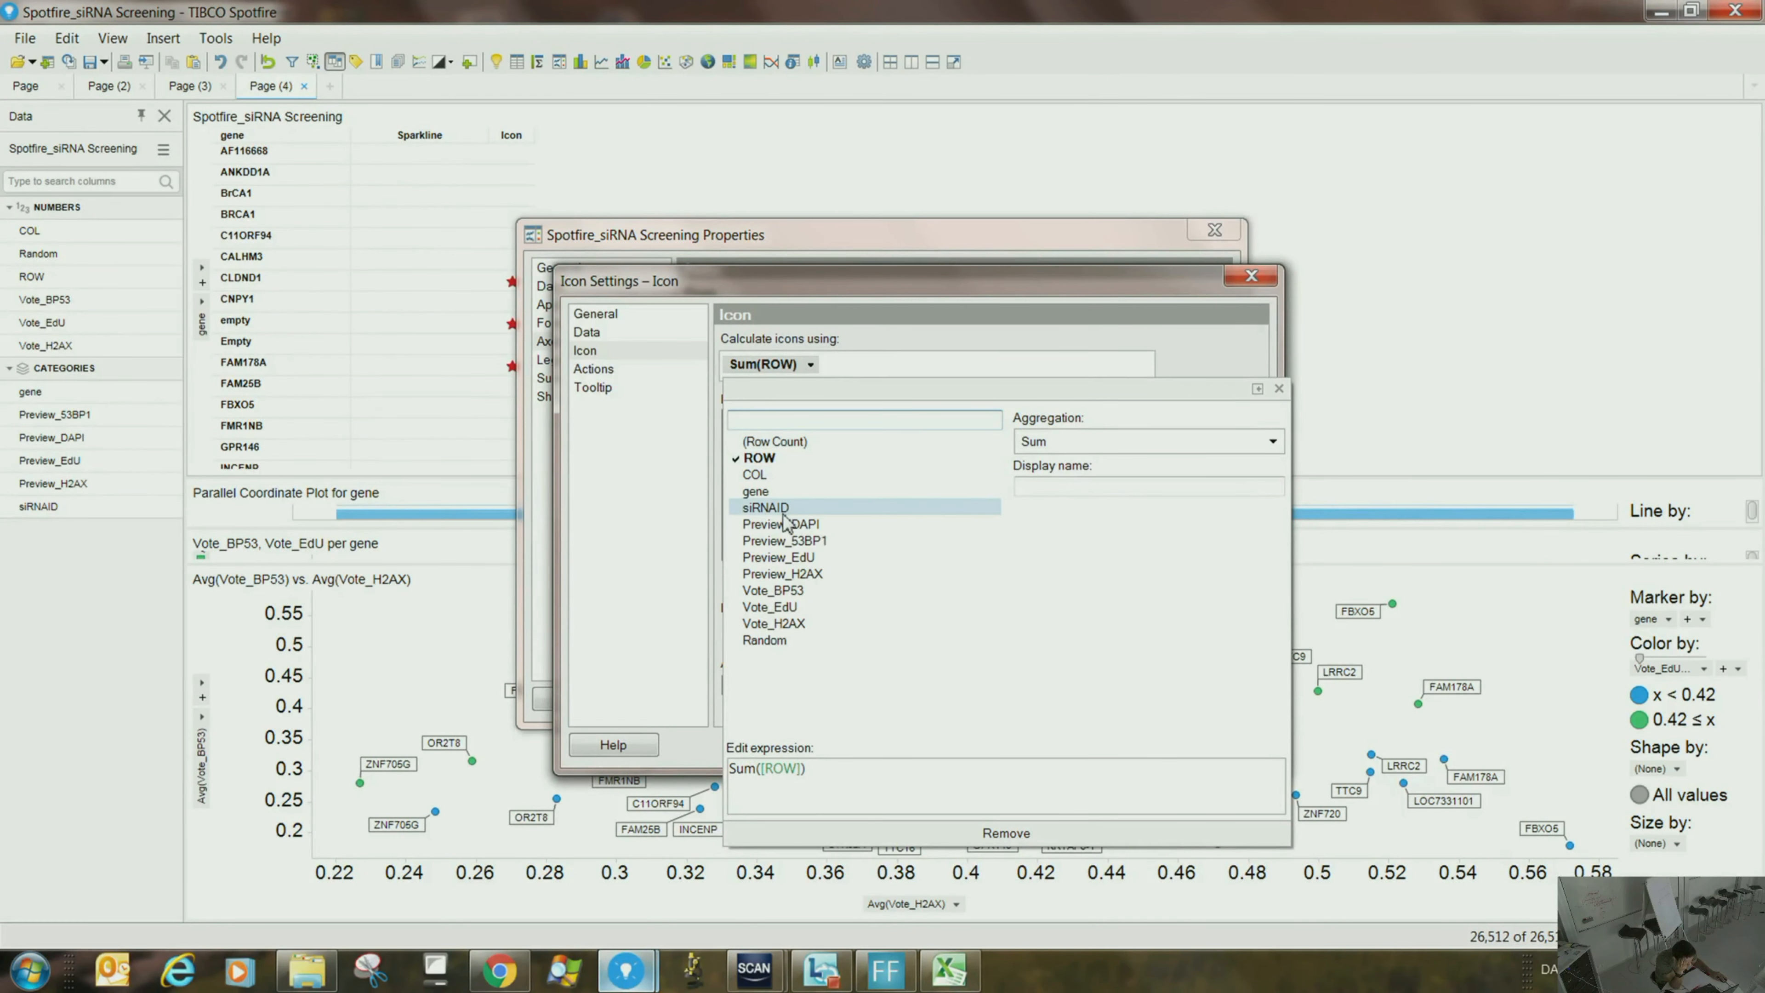
click(773, 590)
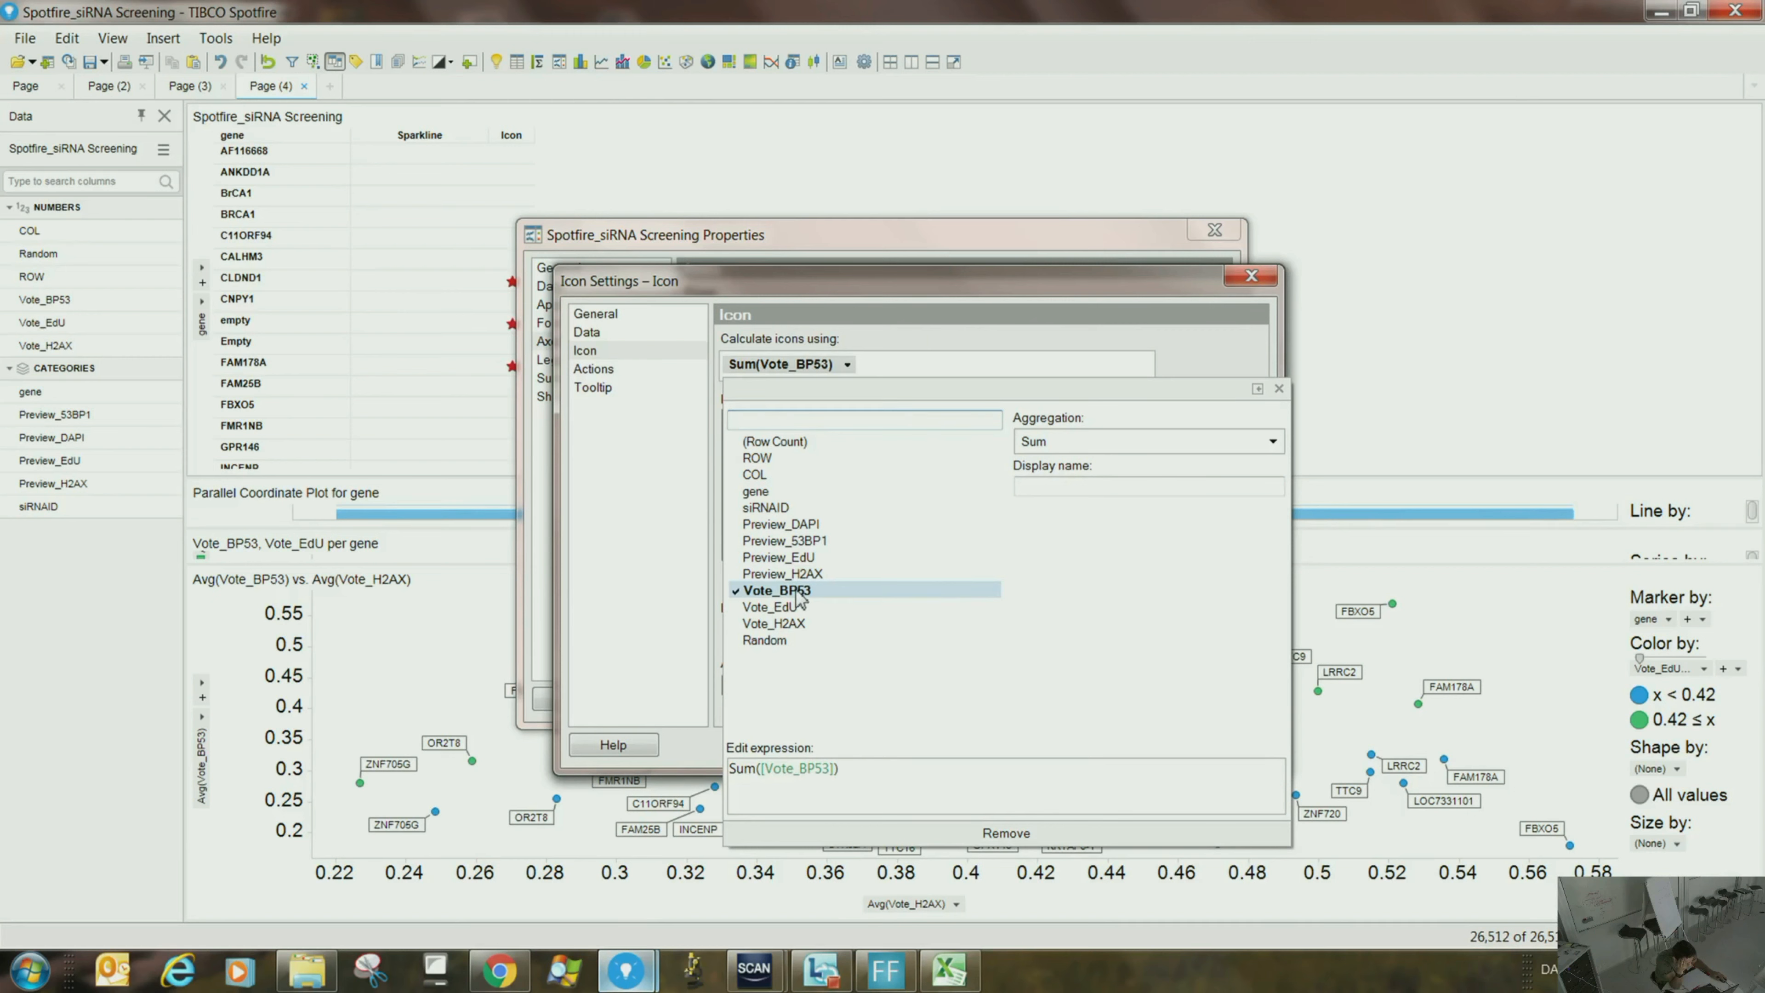
click(1112, 441)
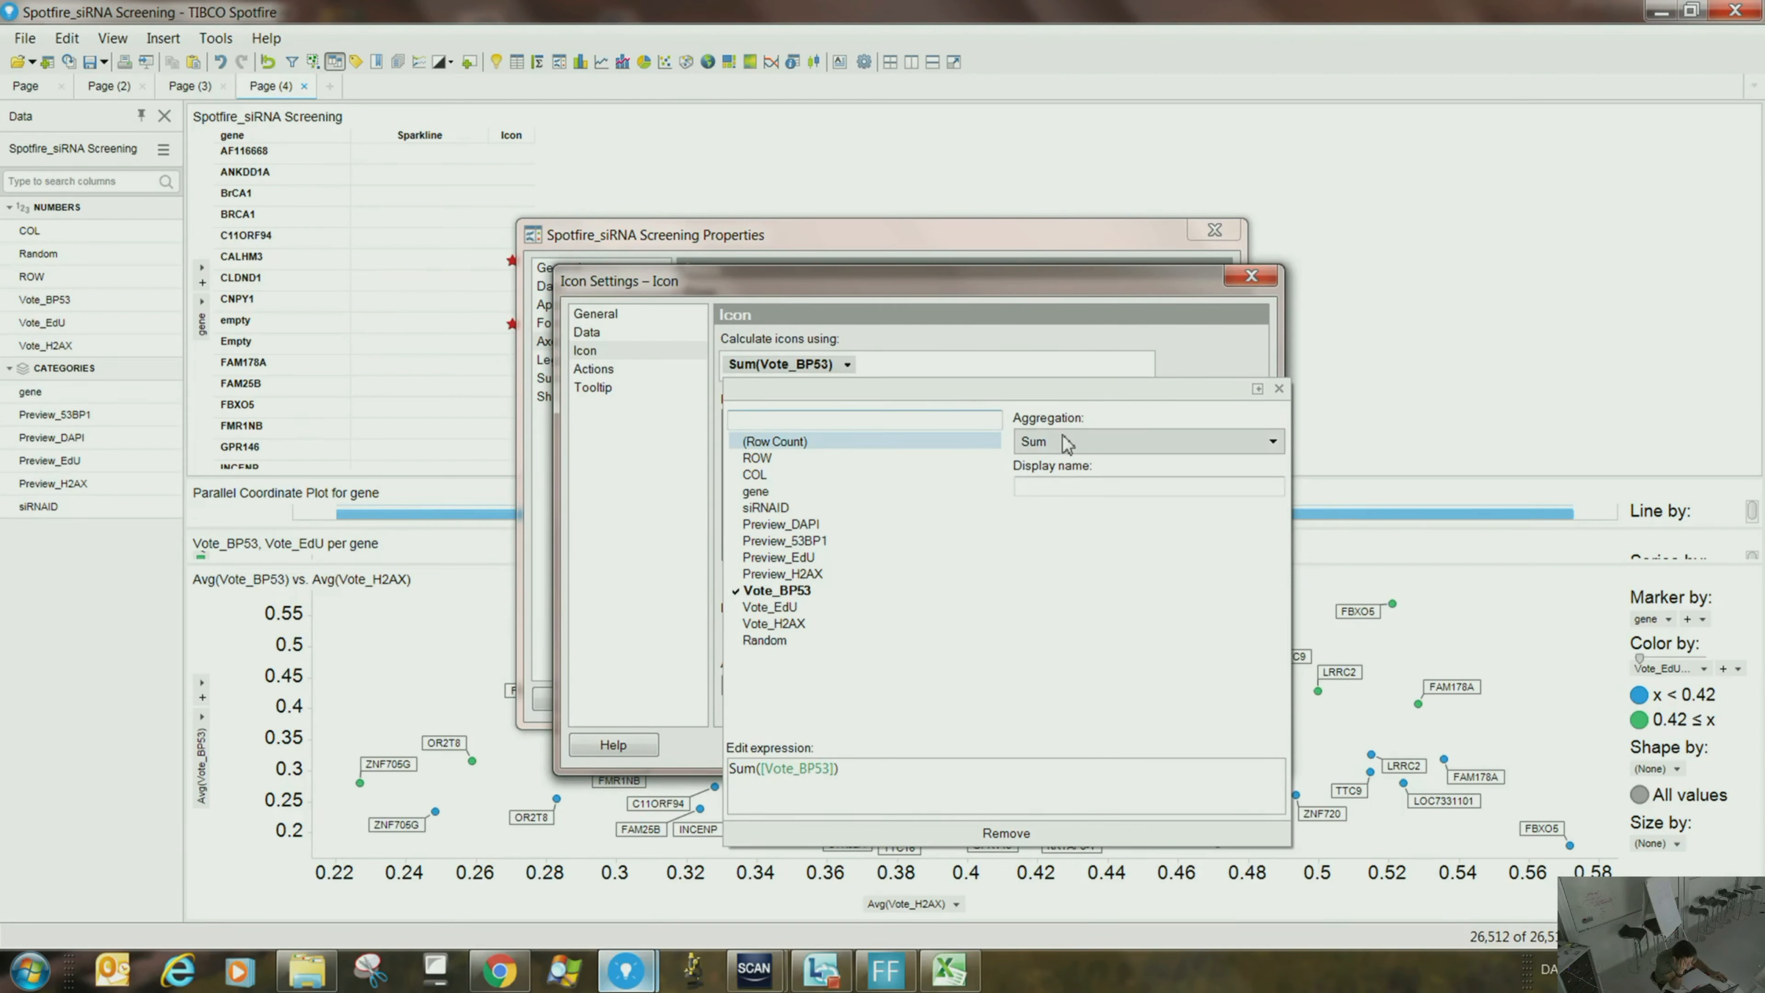
click(1050, 511)
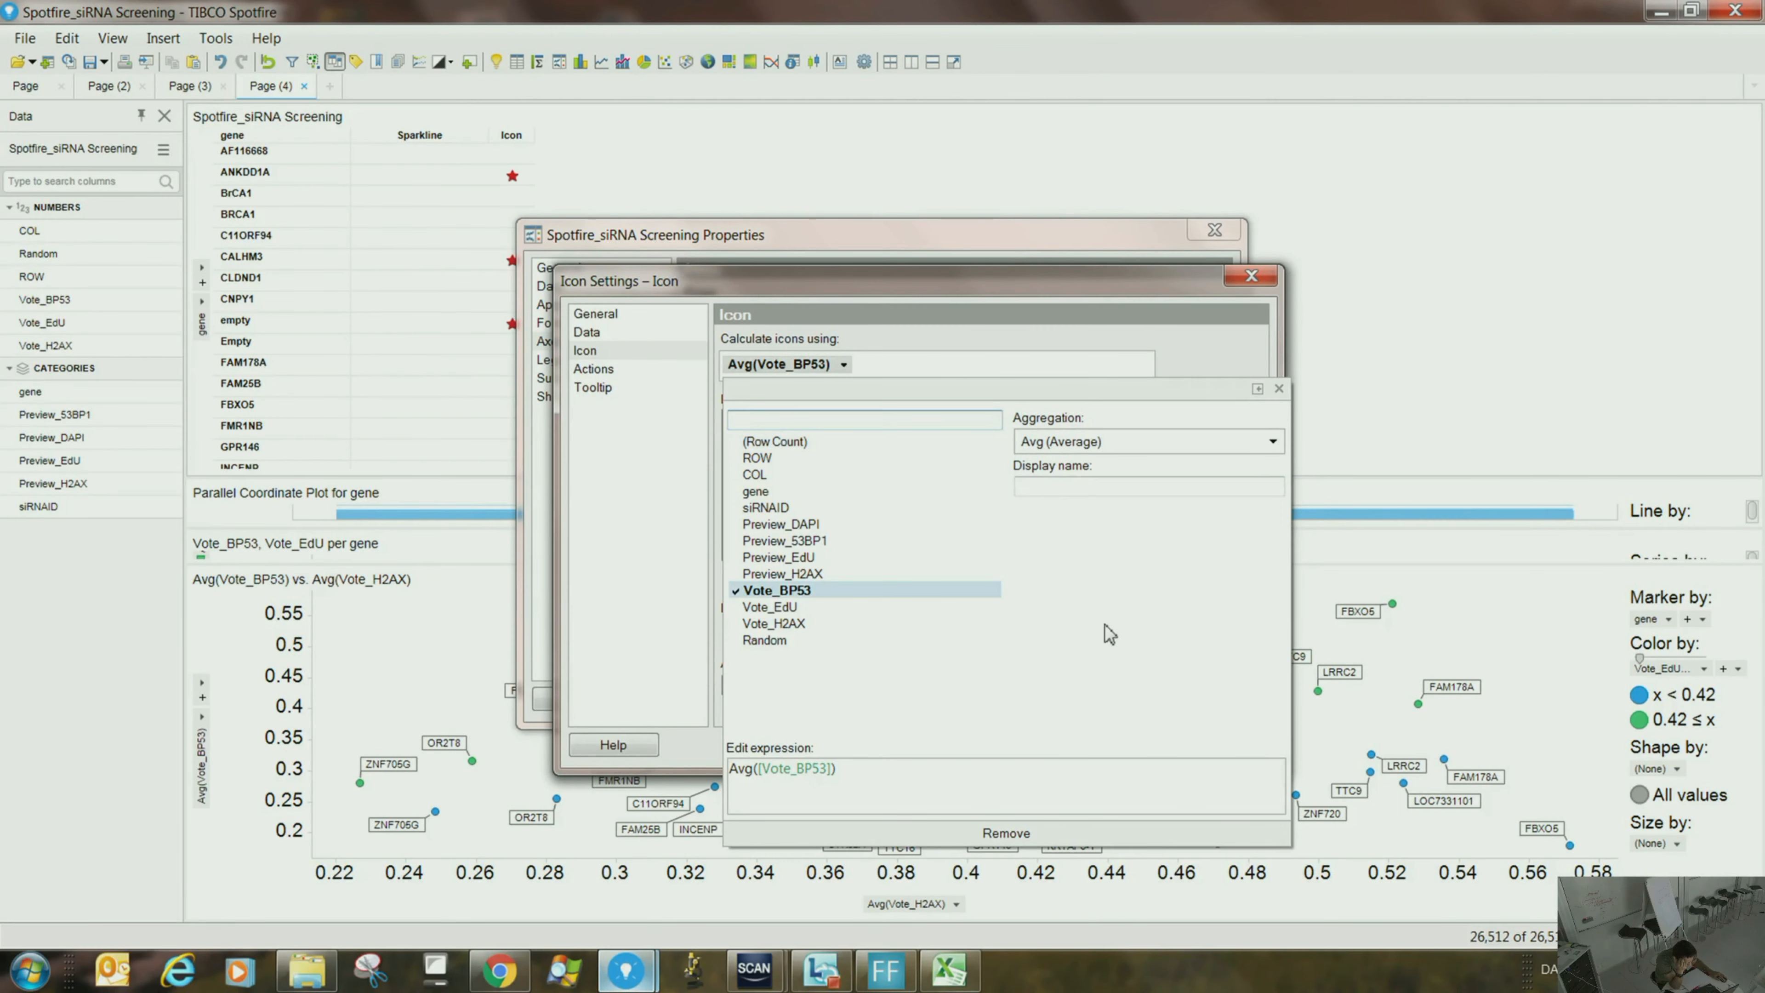
click(1260, 346)
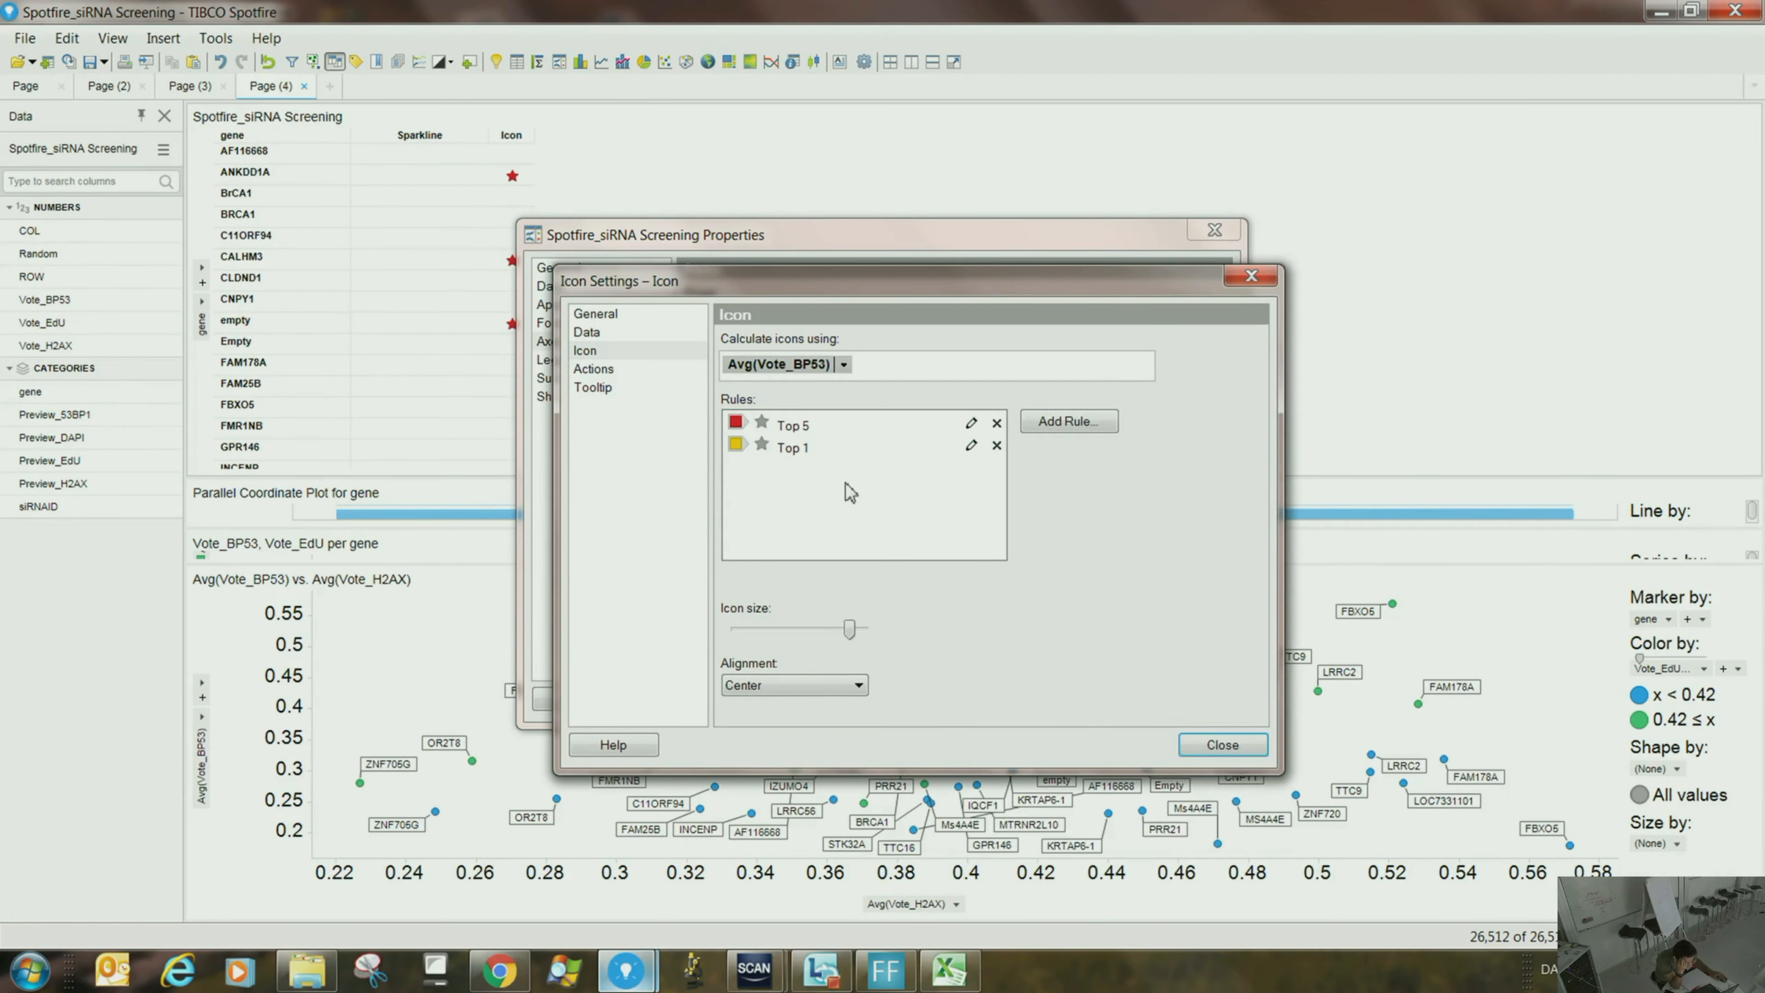
click(1210, 746)
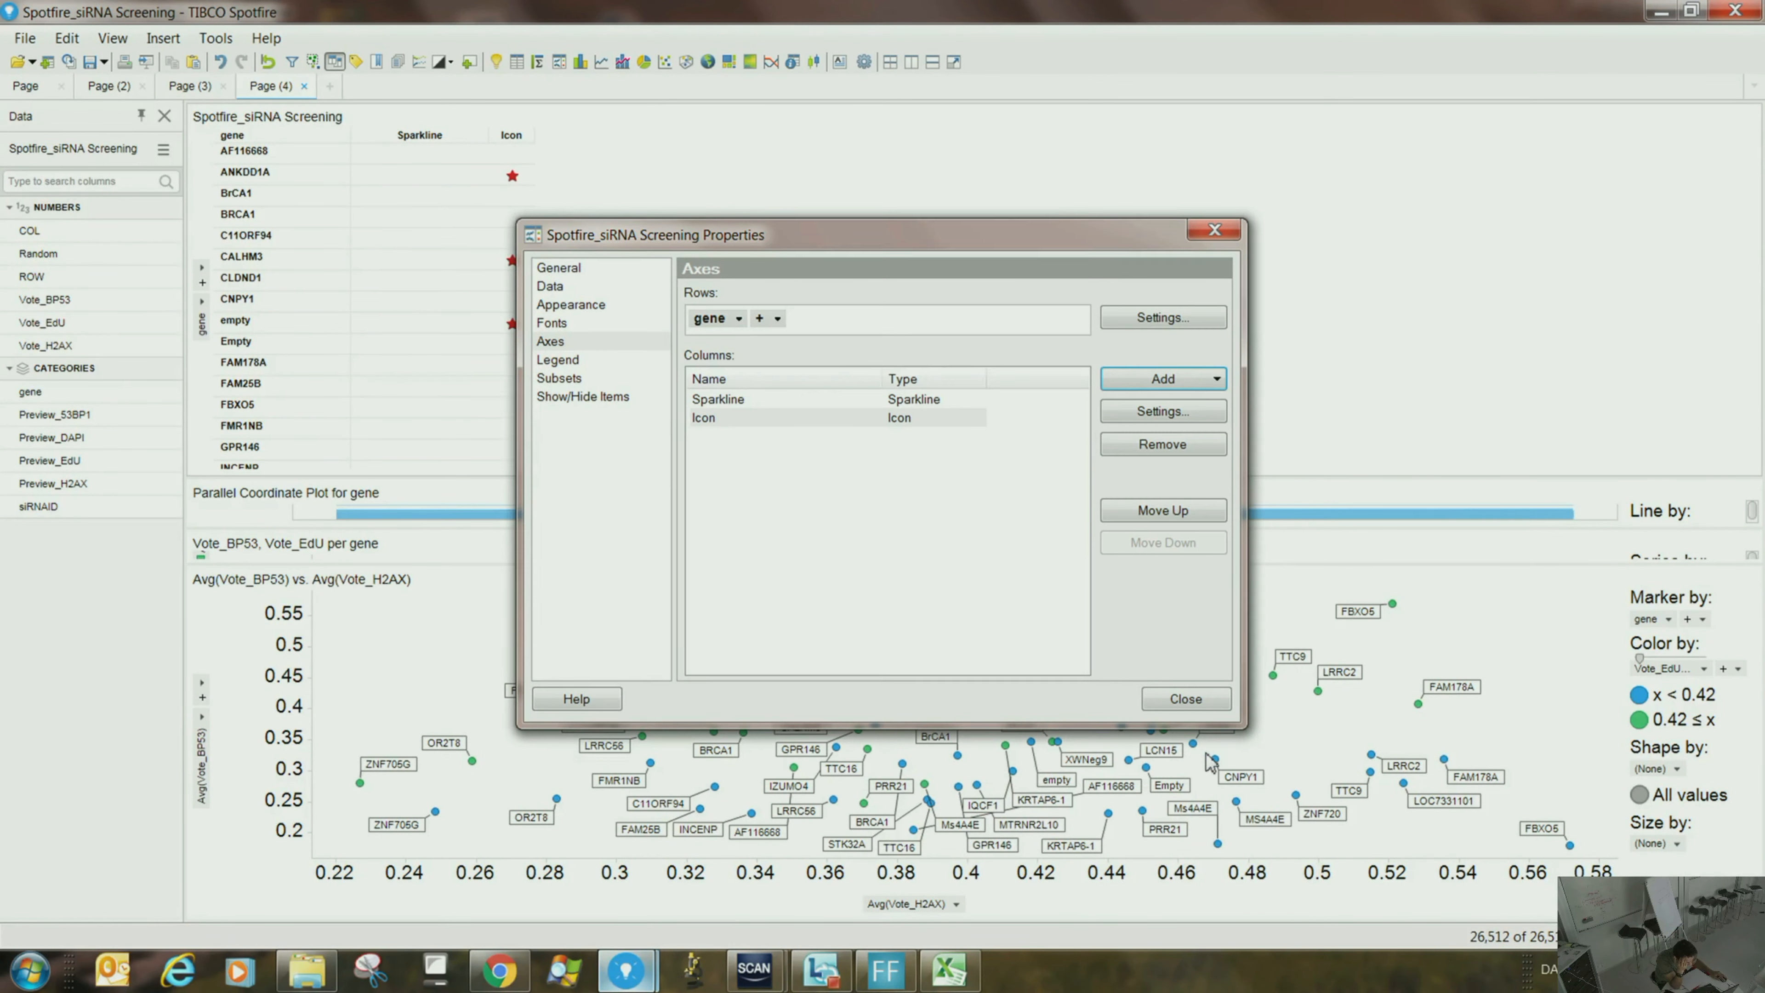
- Close the graphical table's properties and remove the graphical table from the page
click(1160, 701)
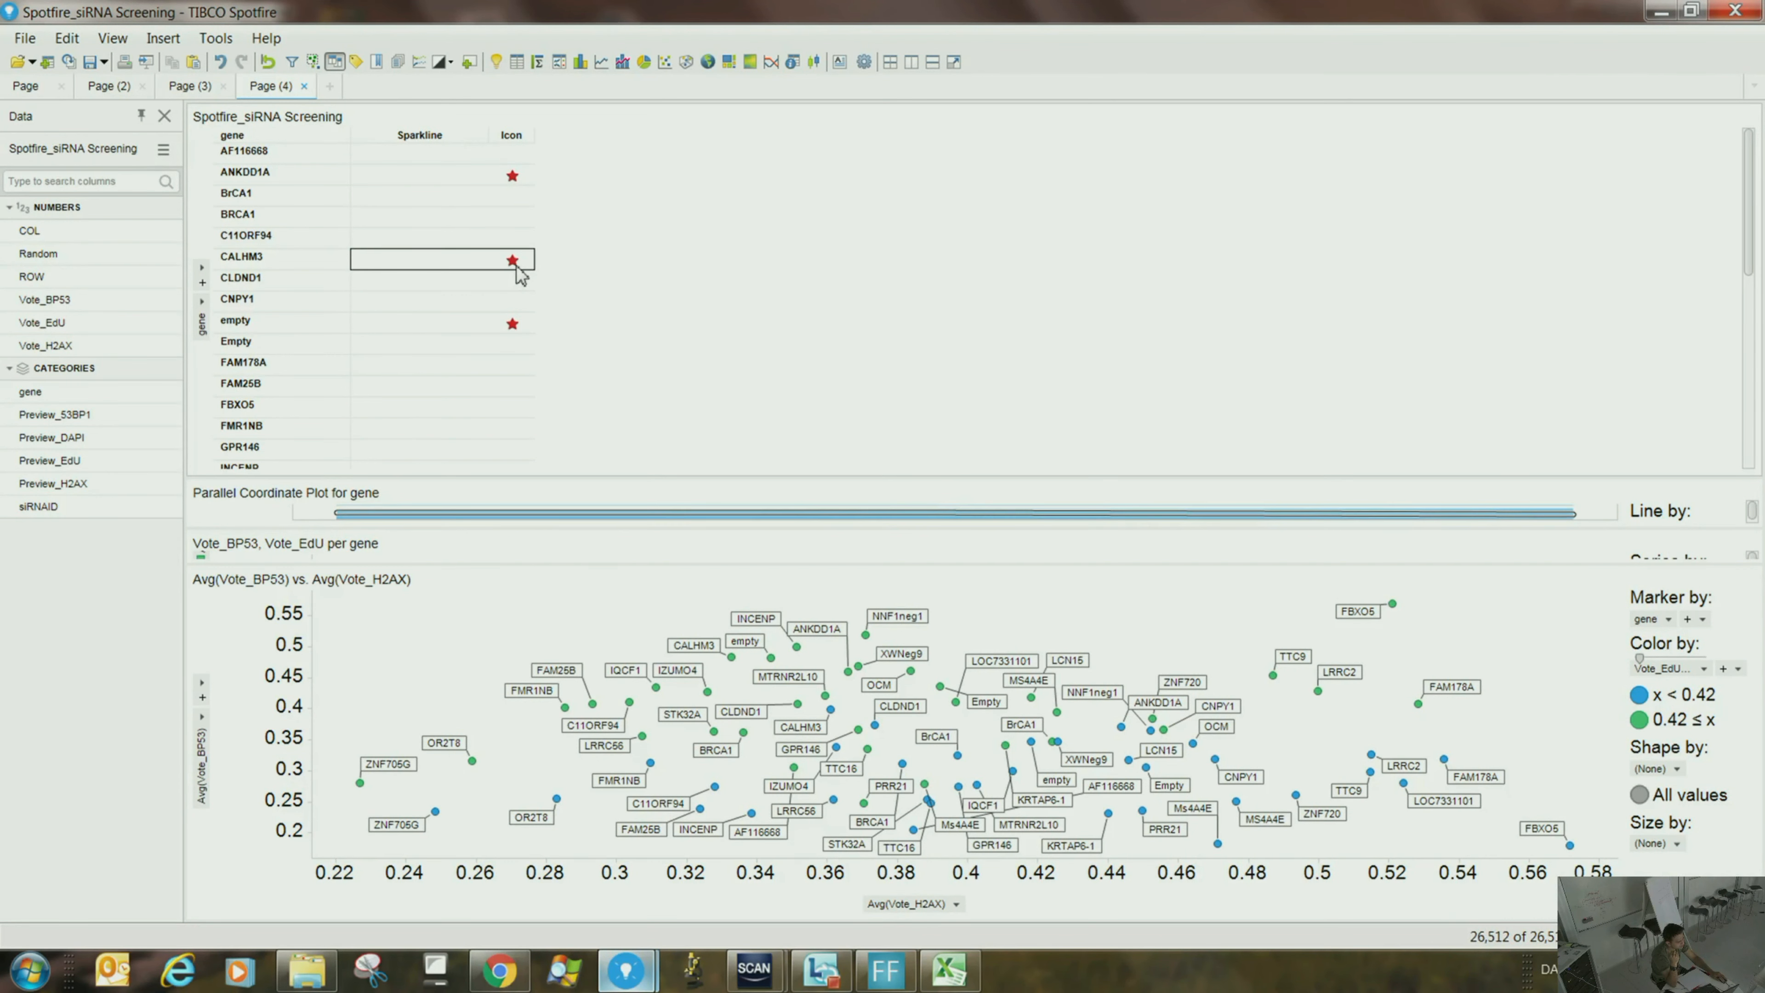
mouse_move(520, 273)
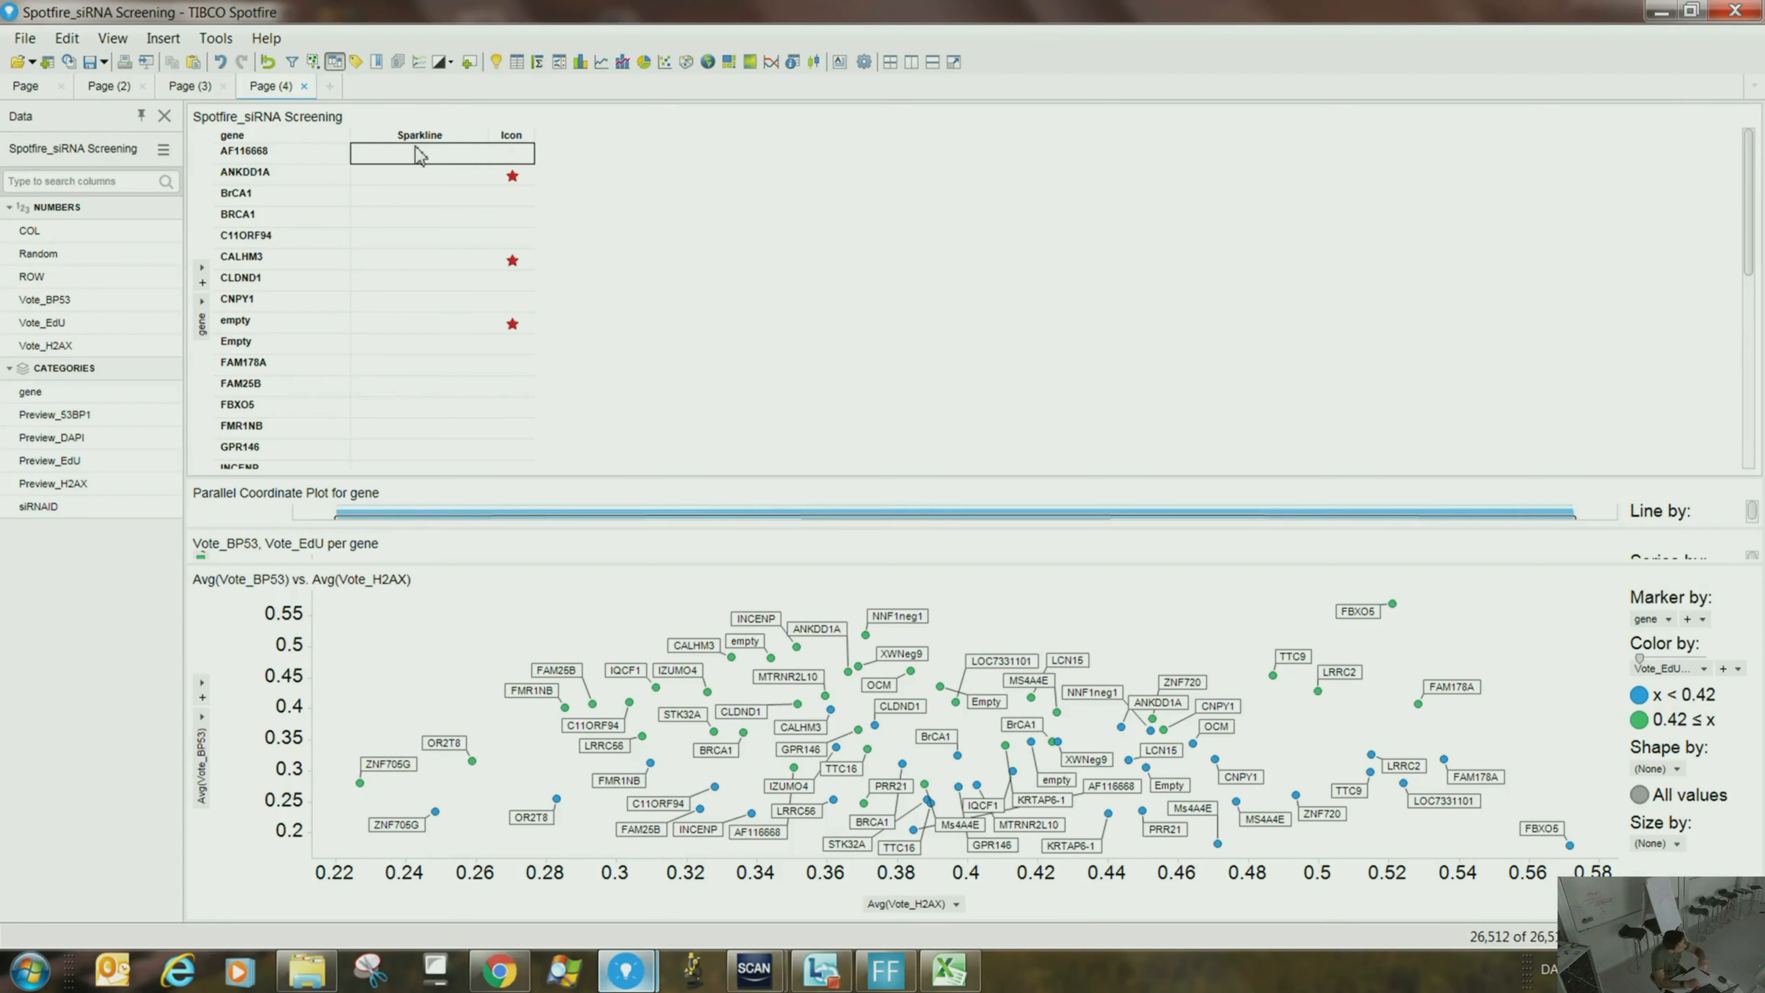
mouse_move(421, 155)
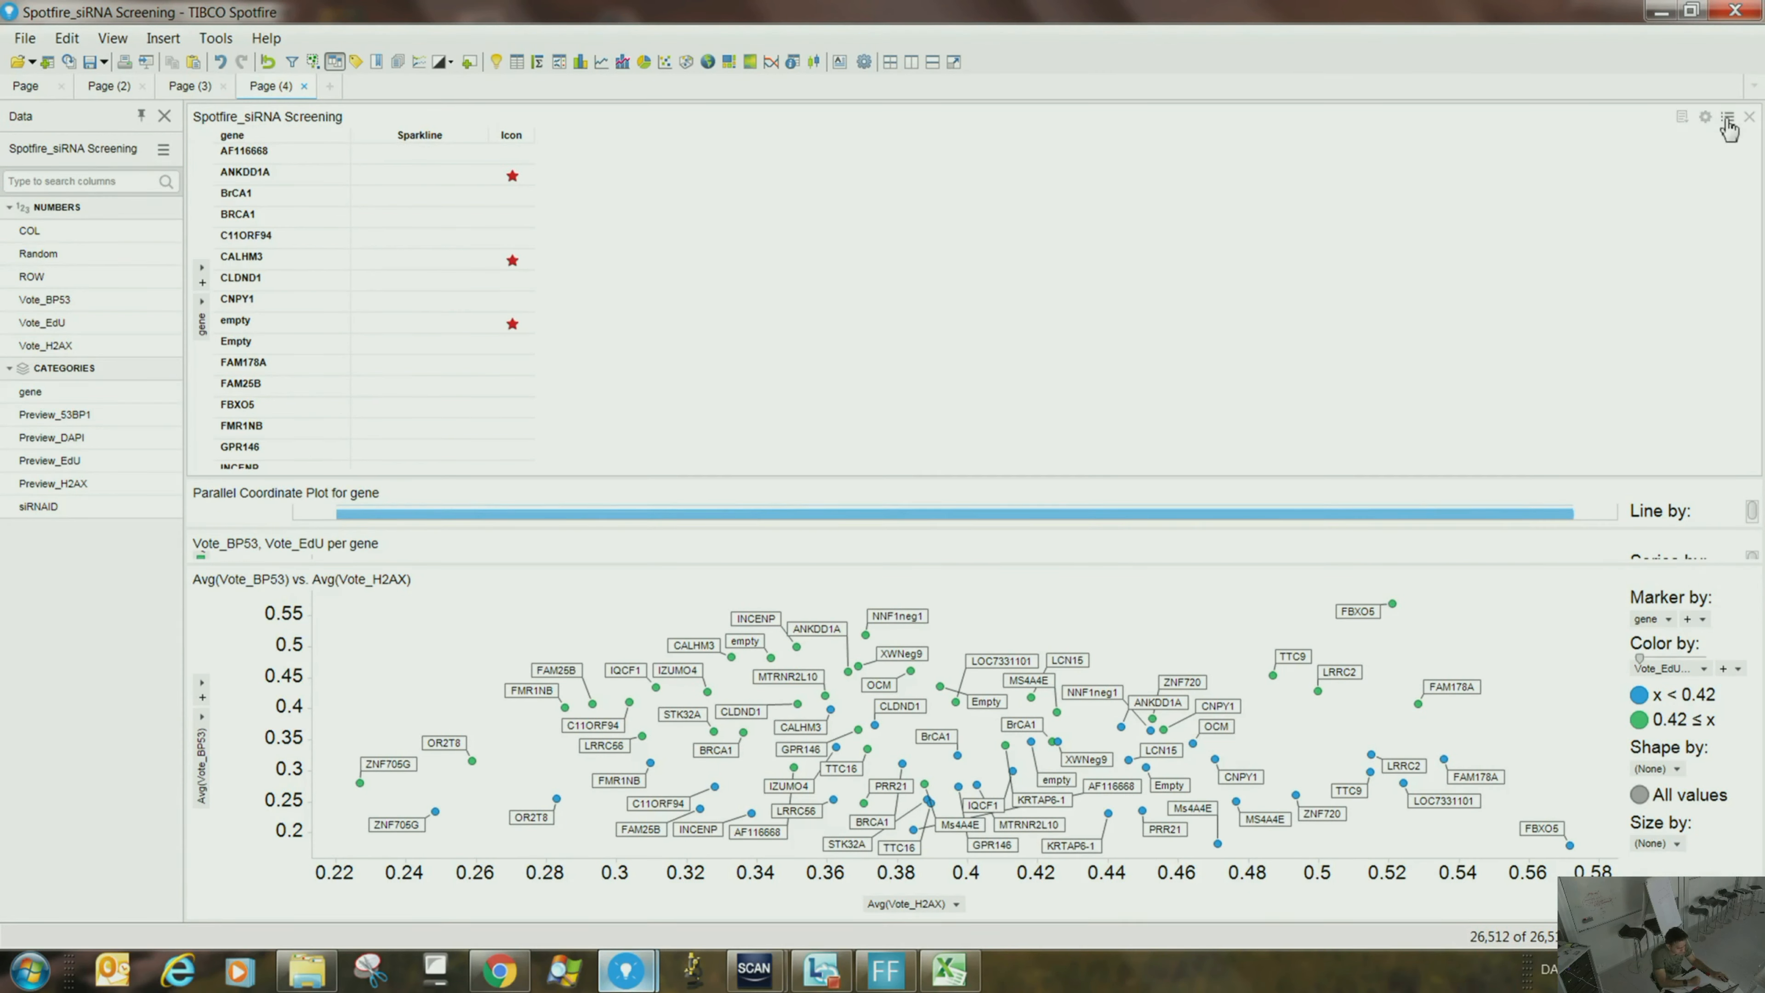
click(1749, 117)
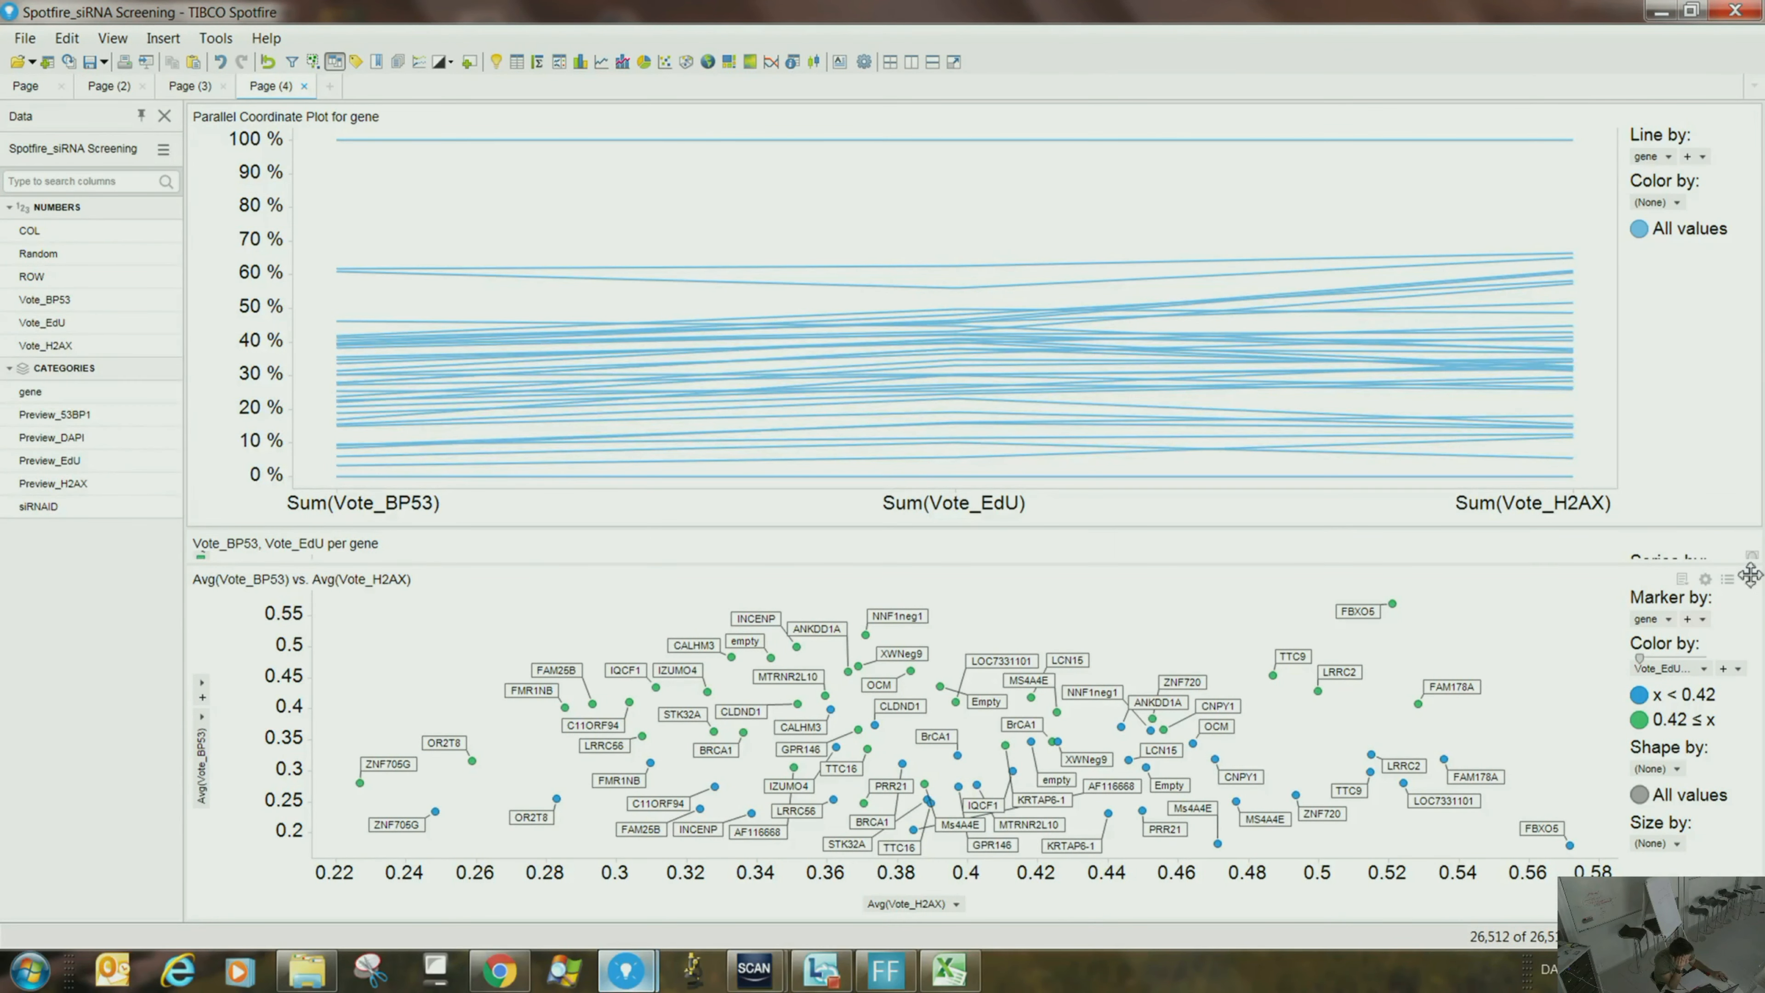
- Remove the scatter plot, the combination chart and the parallel coordinate plot so that the page is empty
drag(1690, 532, 1222, 258)
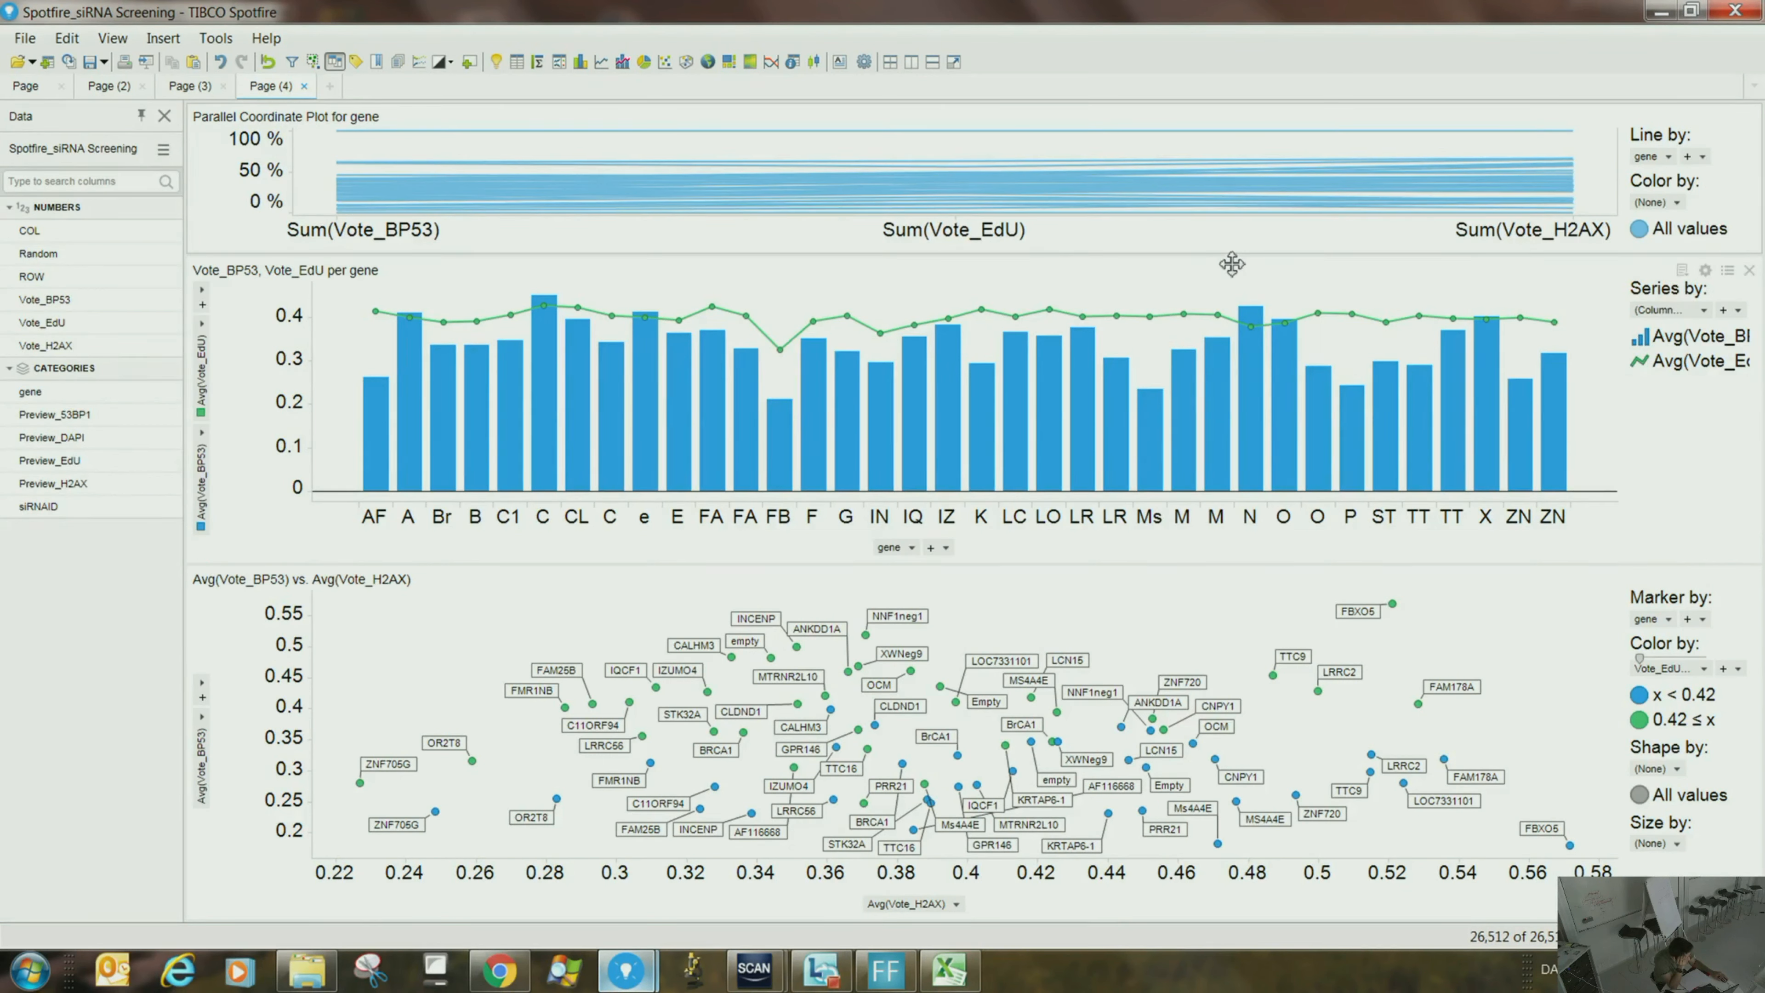
drag(1232, 265, 1230, 361)
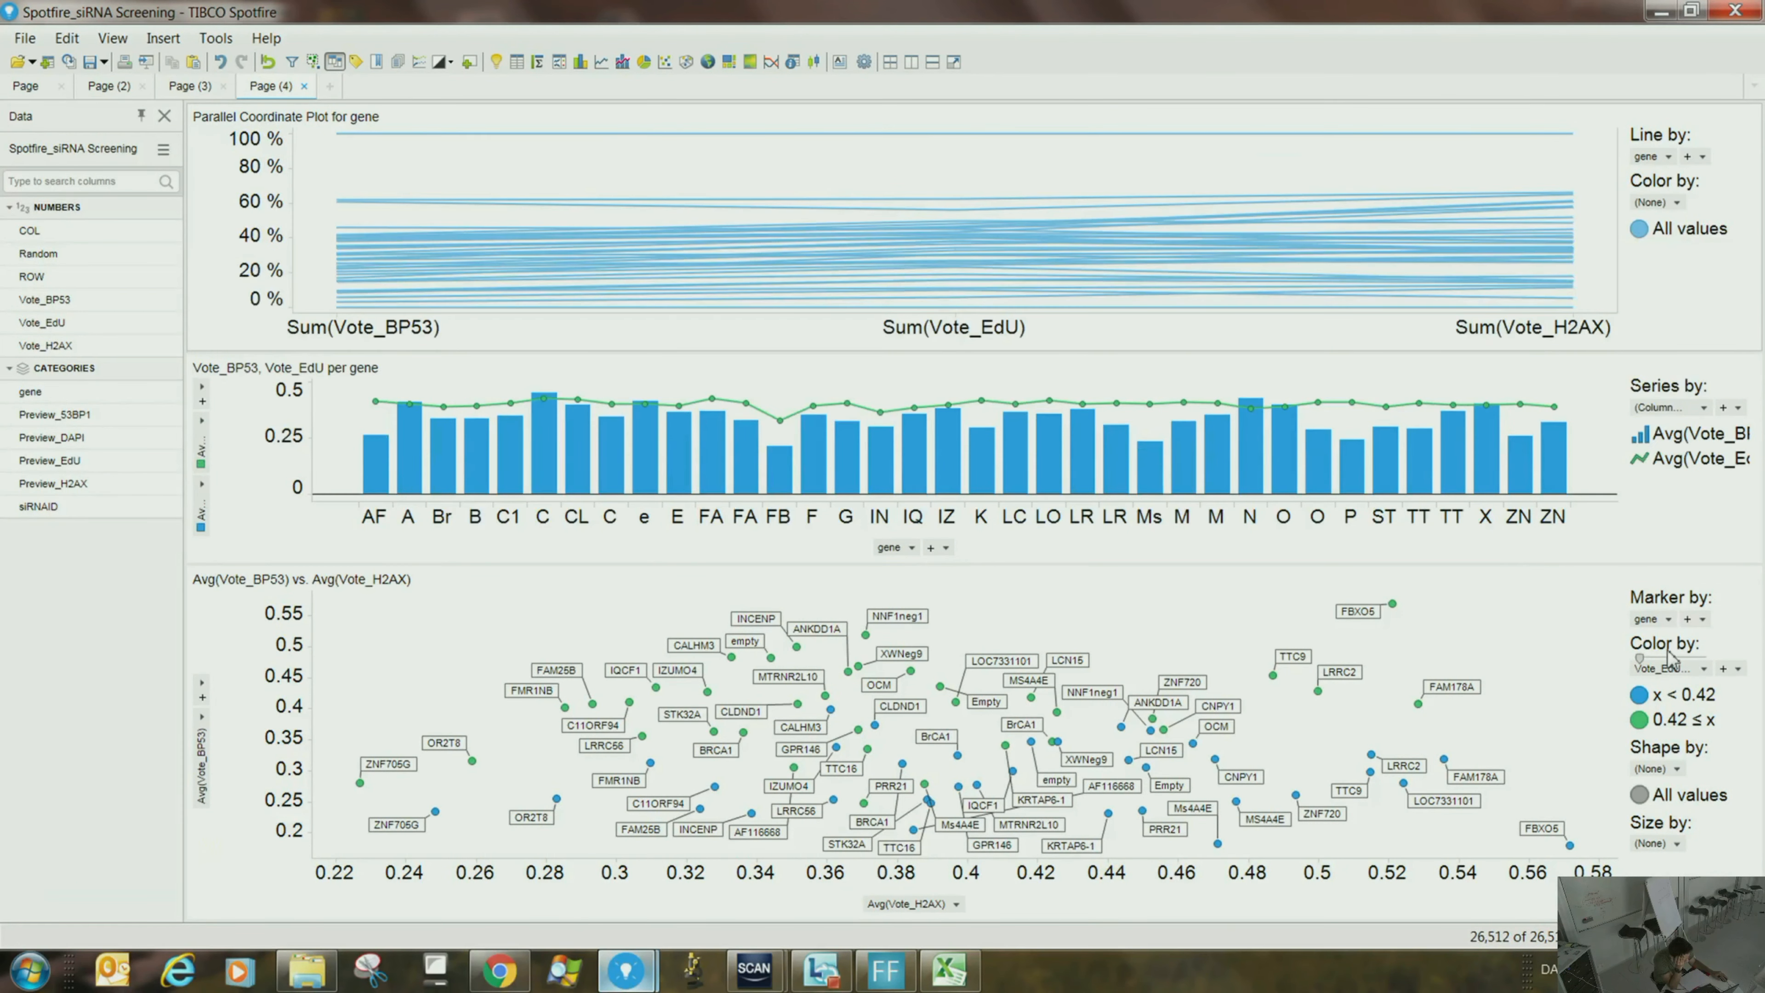
click(1751, 581)
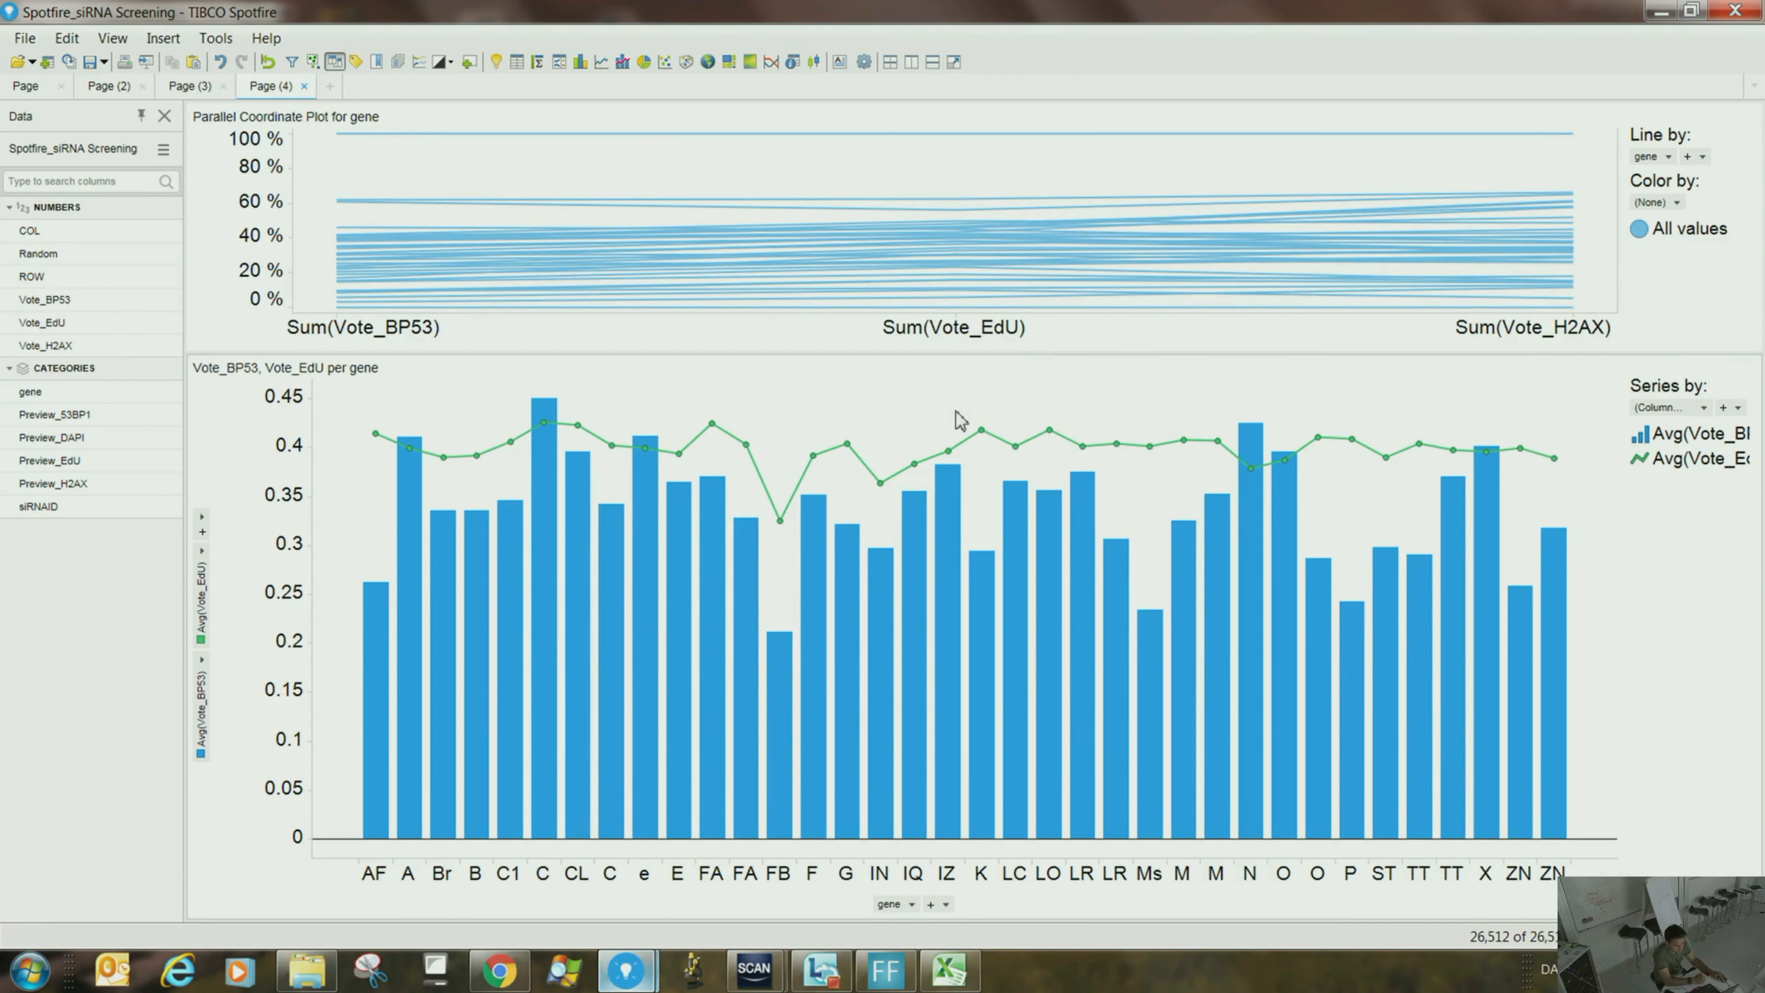
drag(949, 357, 957, 577)
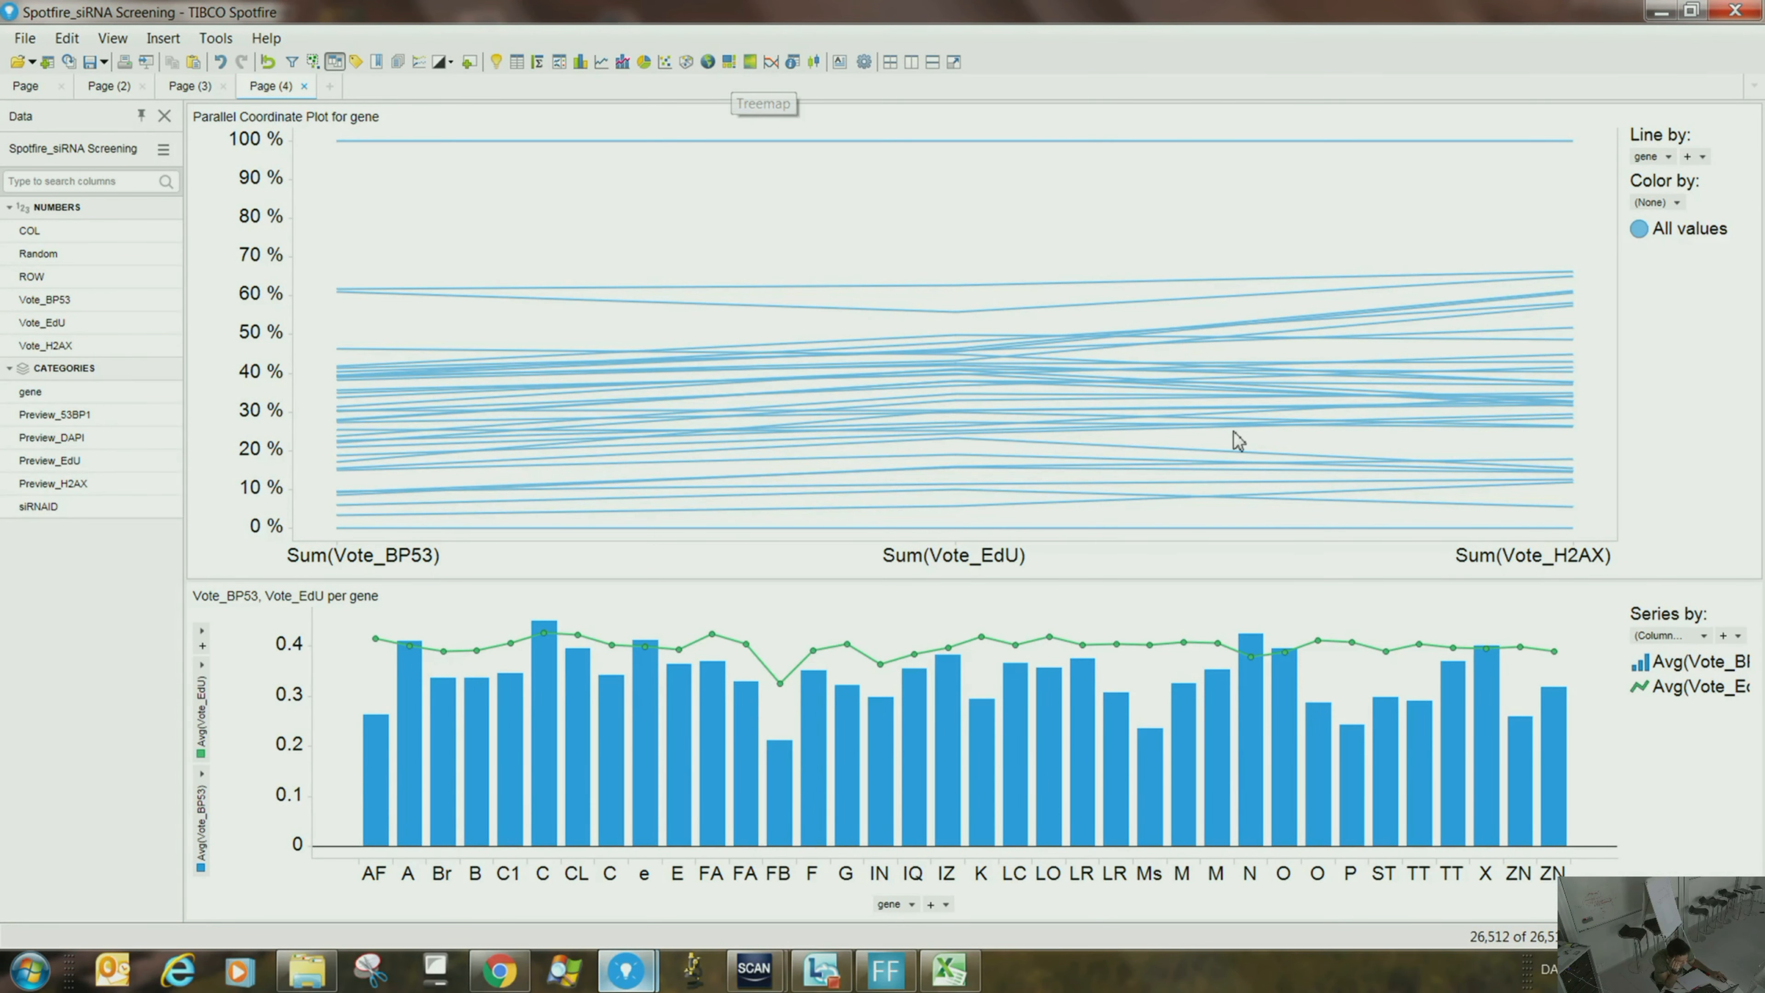
click(1748, 596)
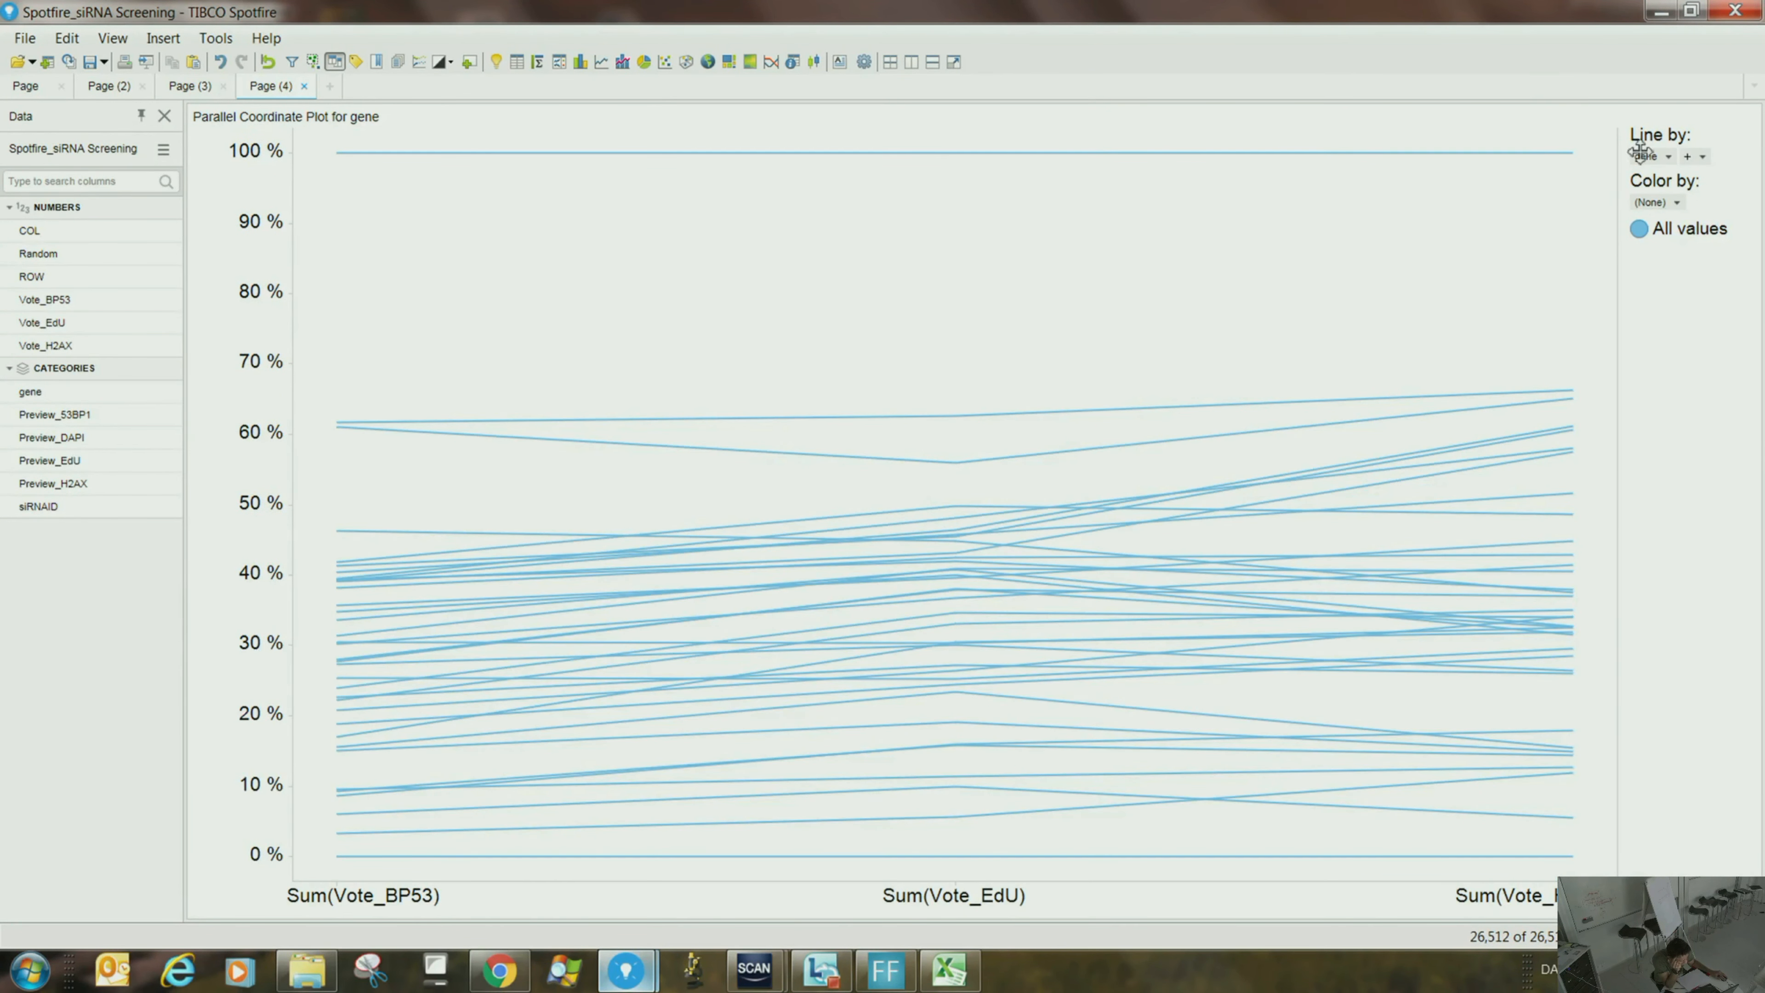
click(1749, 117)
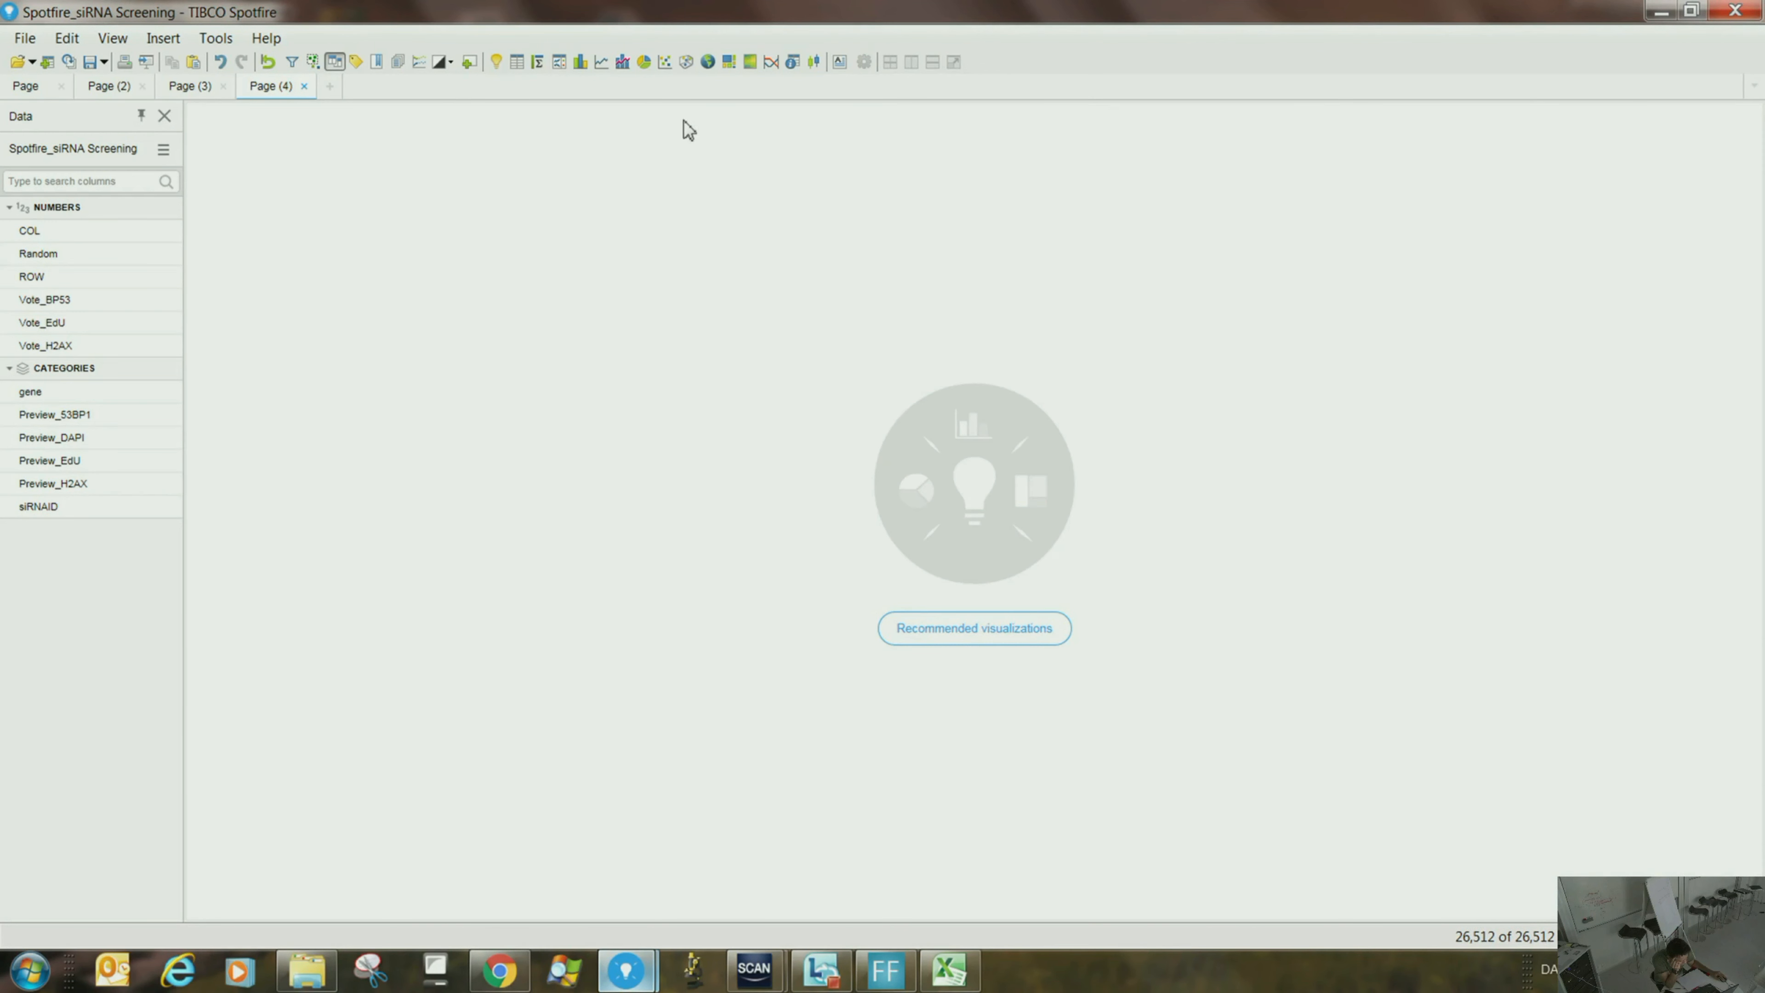
- Add a treemap of the genes and size its rectangles by the average of Vote_BP53
click(727, 64)
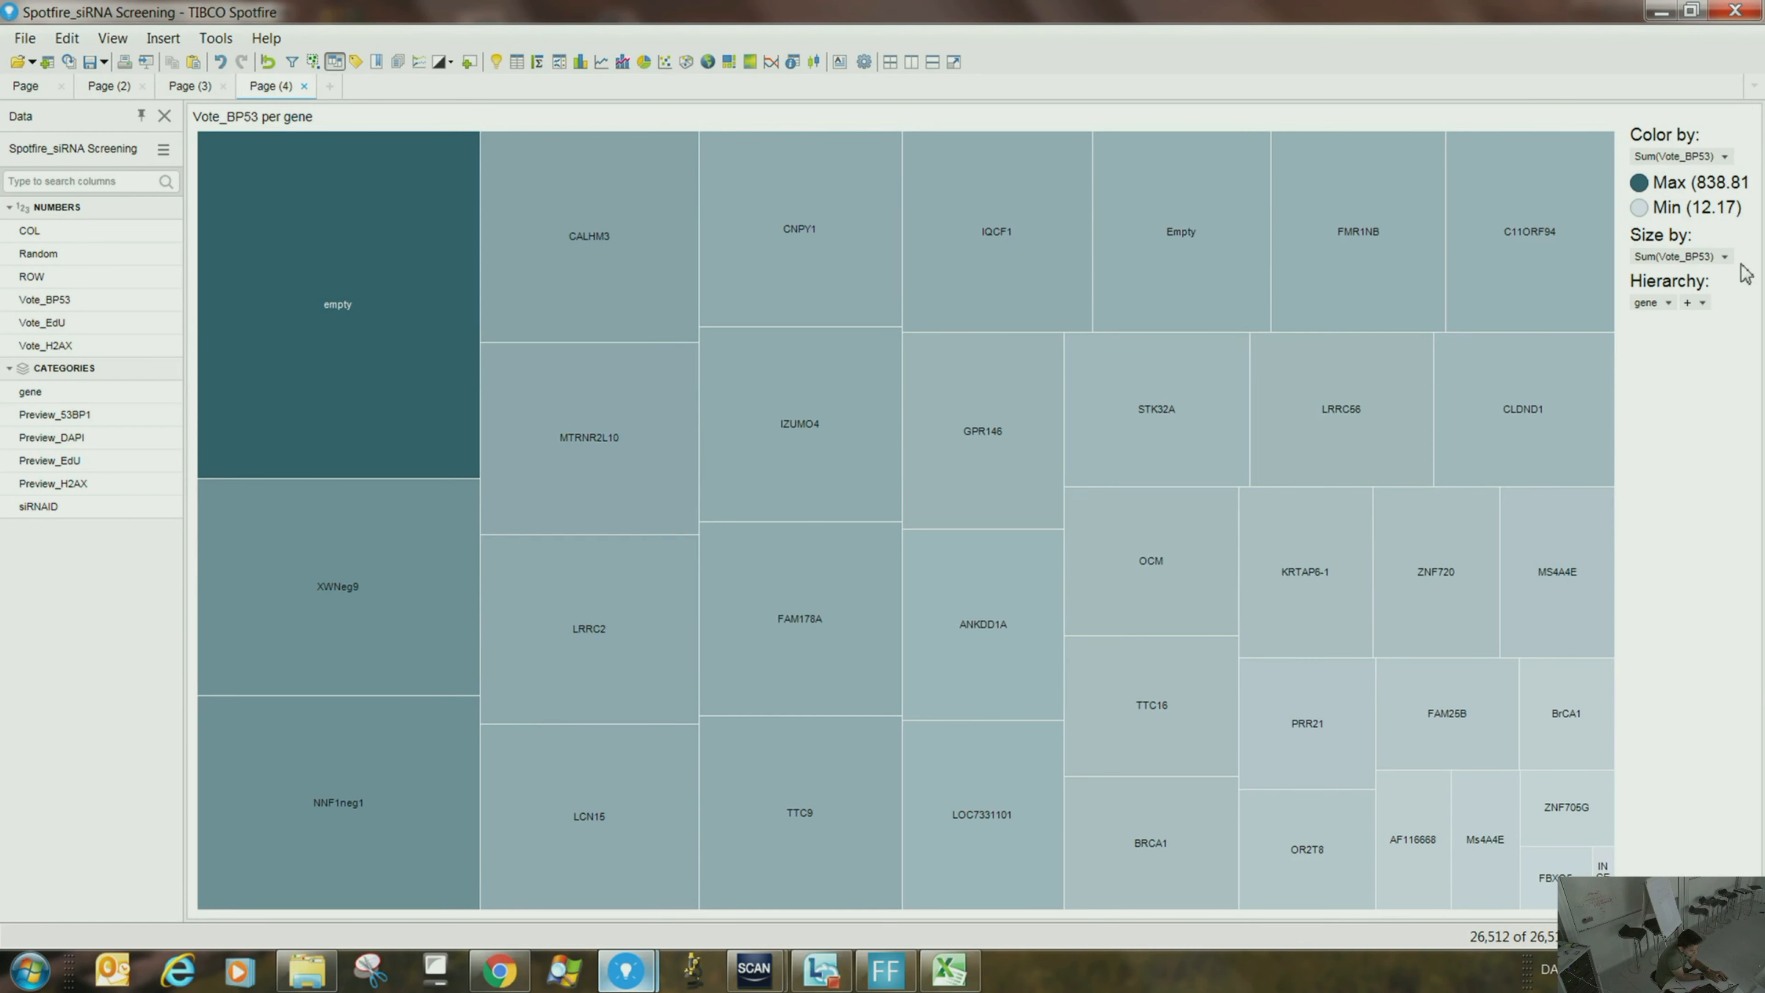
click(1726, 257)
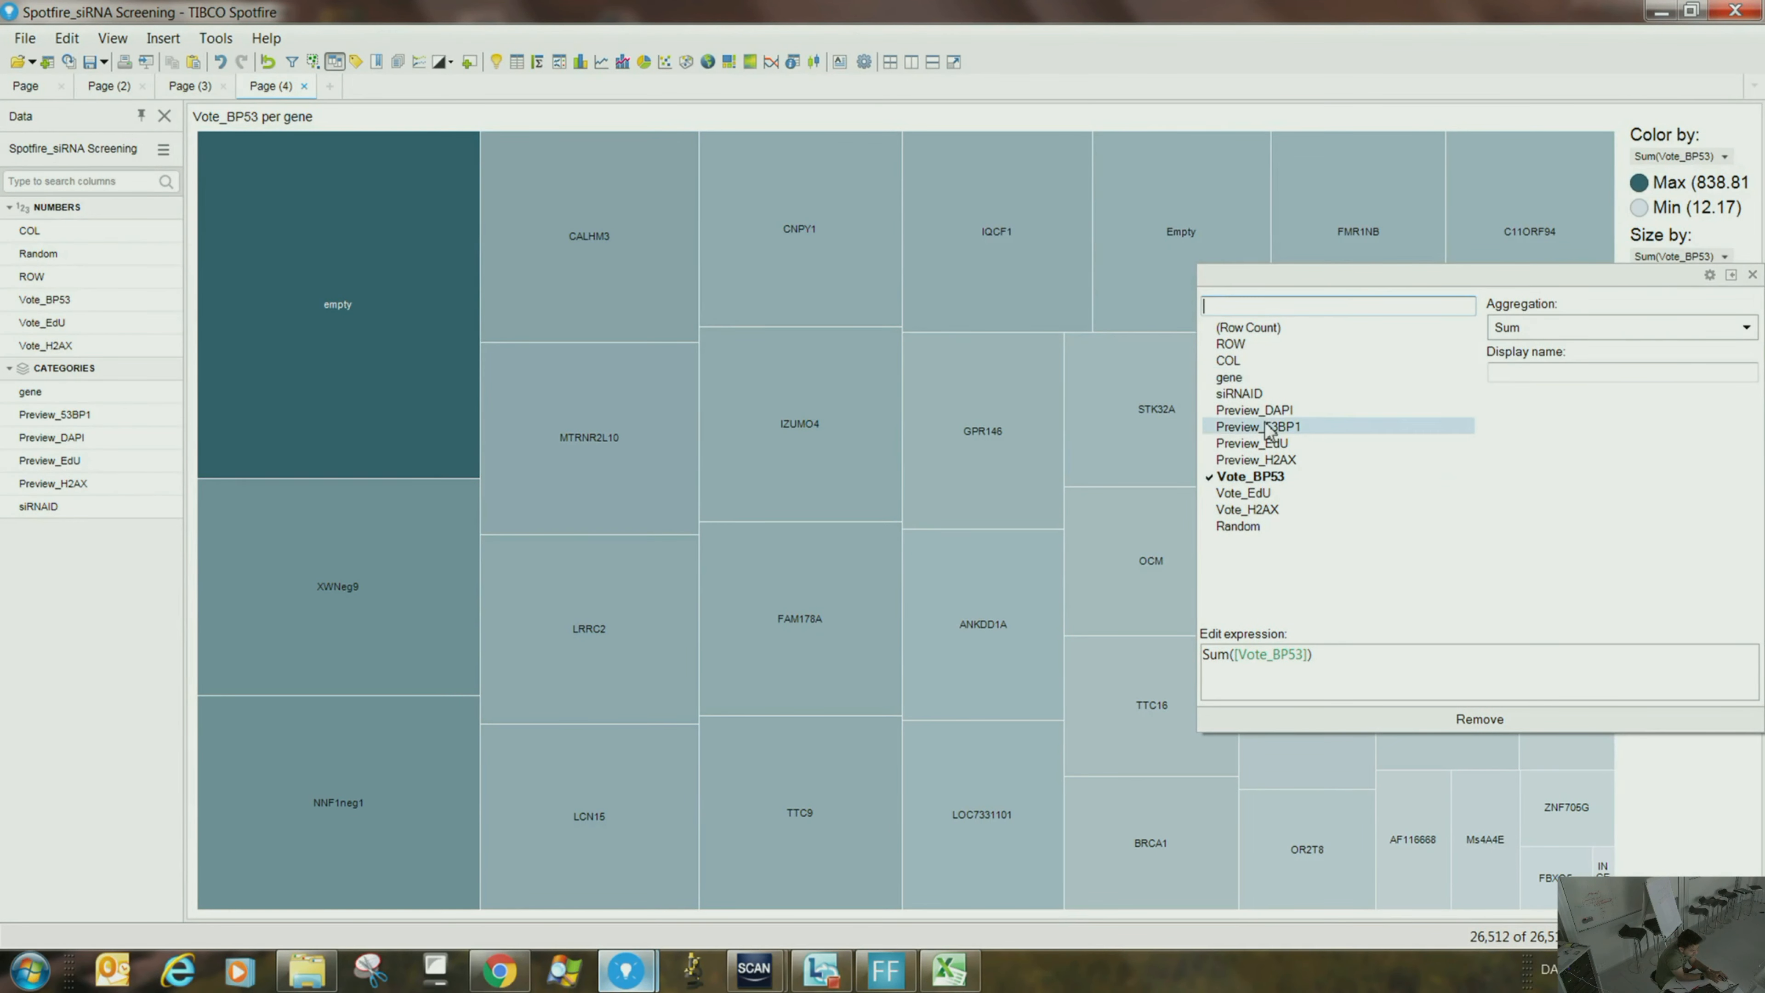
click(1616, 328)
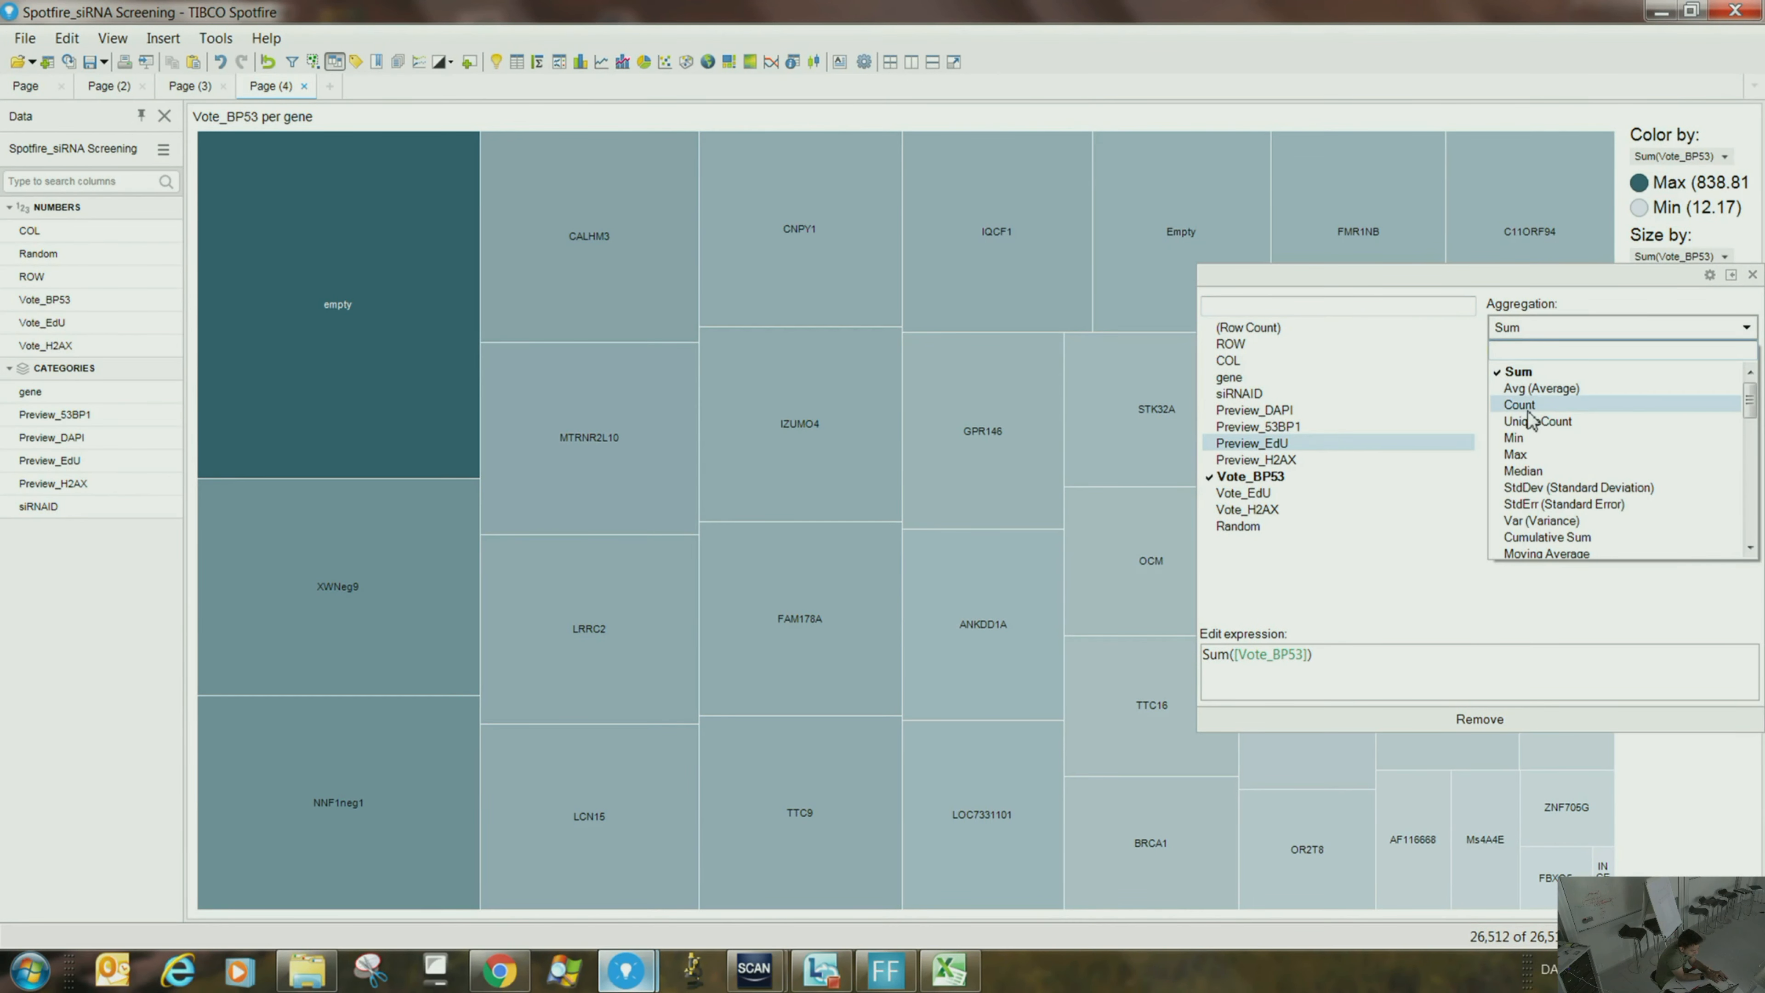
click(1539, 388)
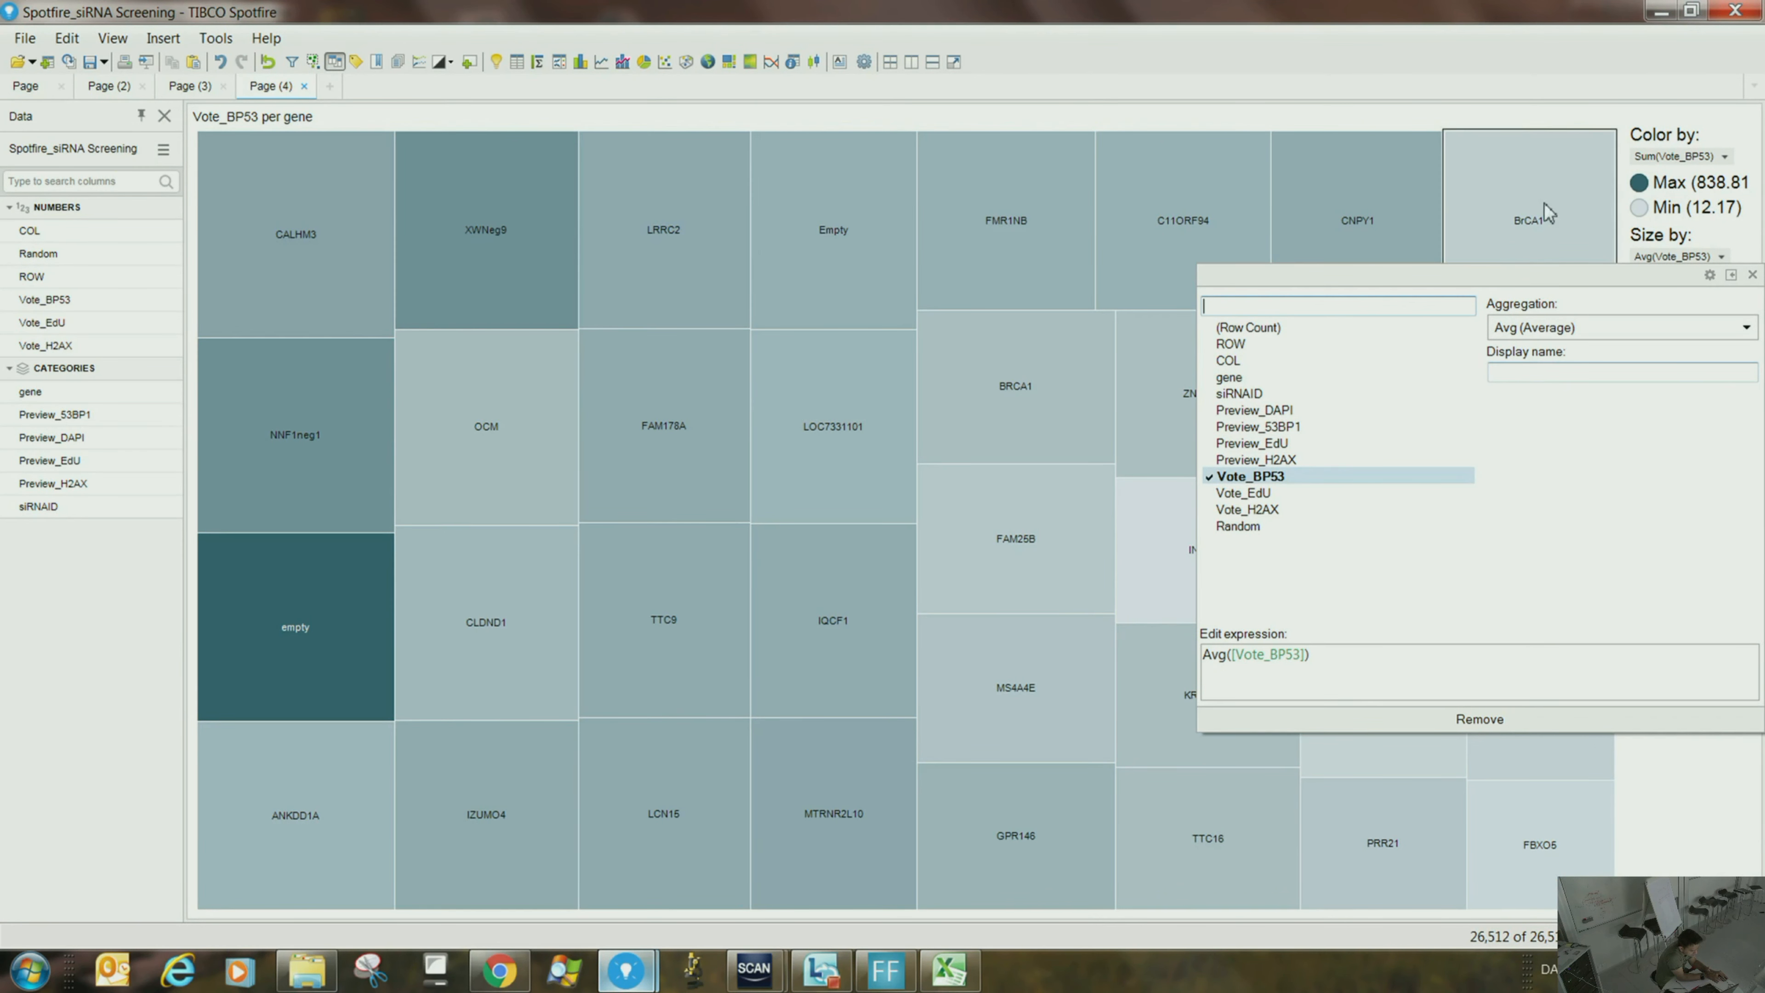
click(1508, 115)
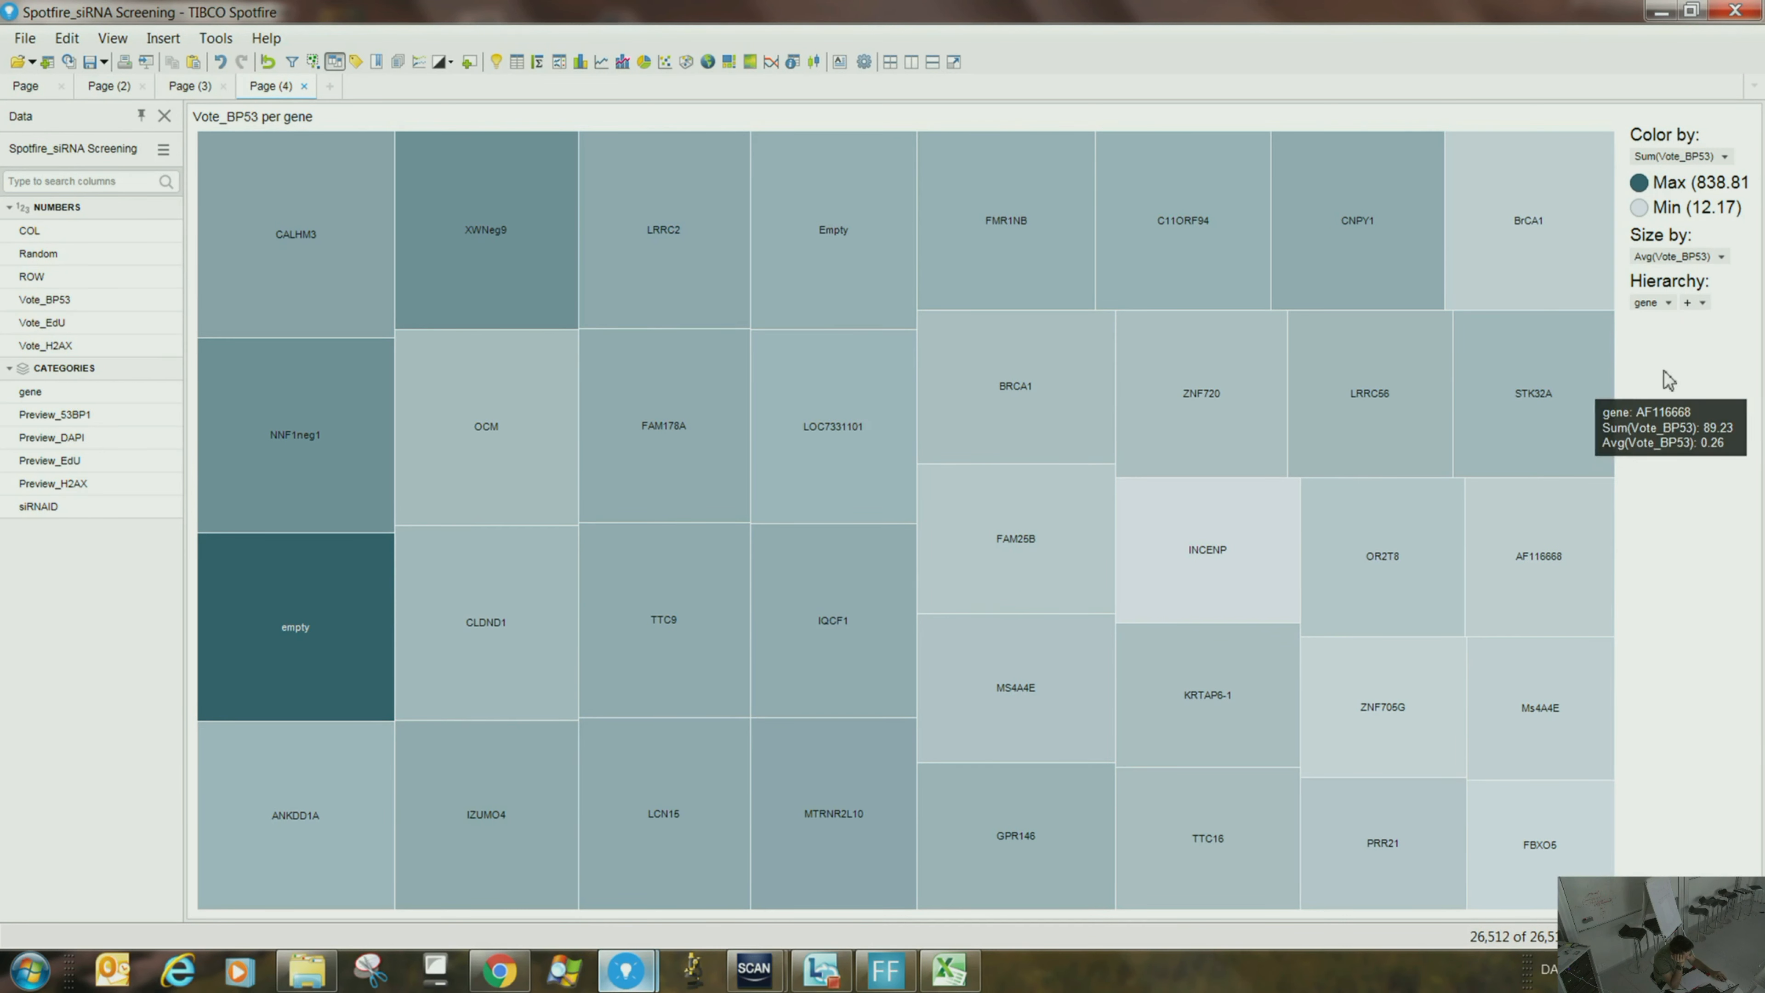
- Color the treemap by the average of Vote_H2AX
click(1726, 159)
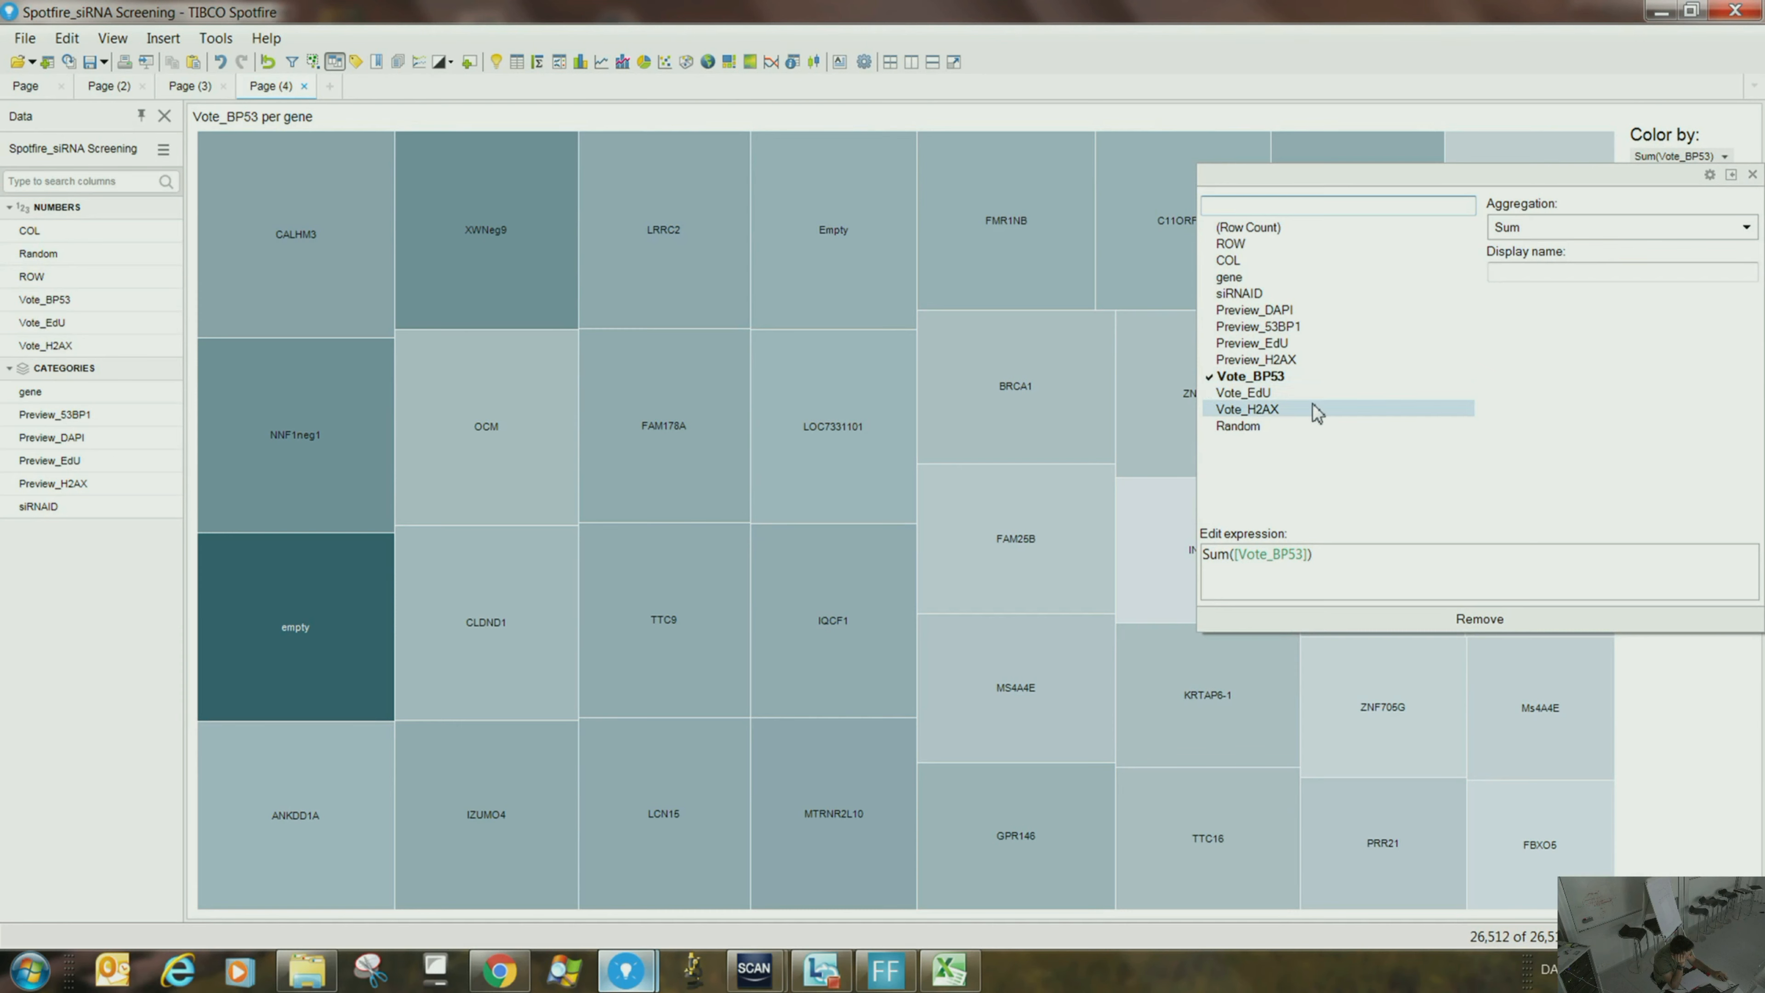
click(1298, 360)
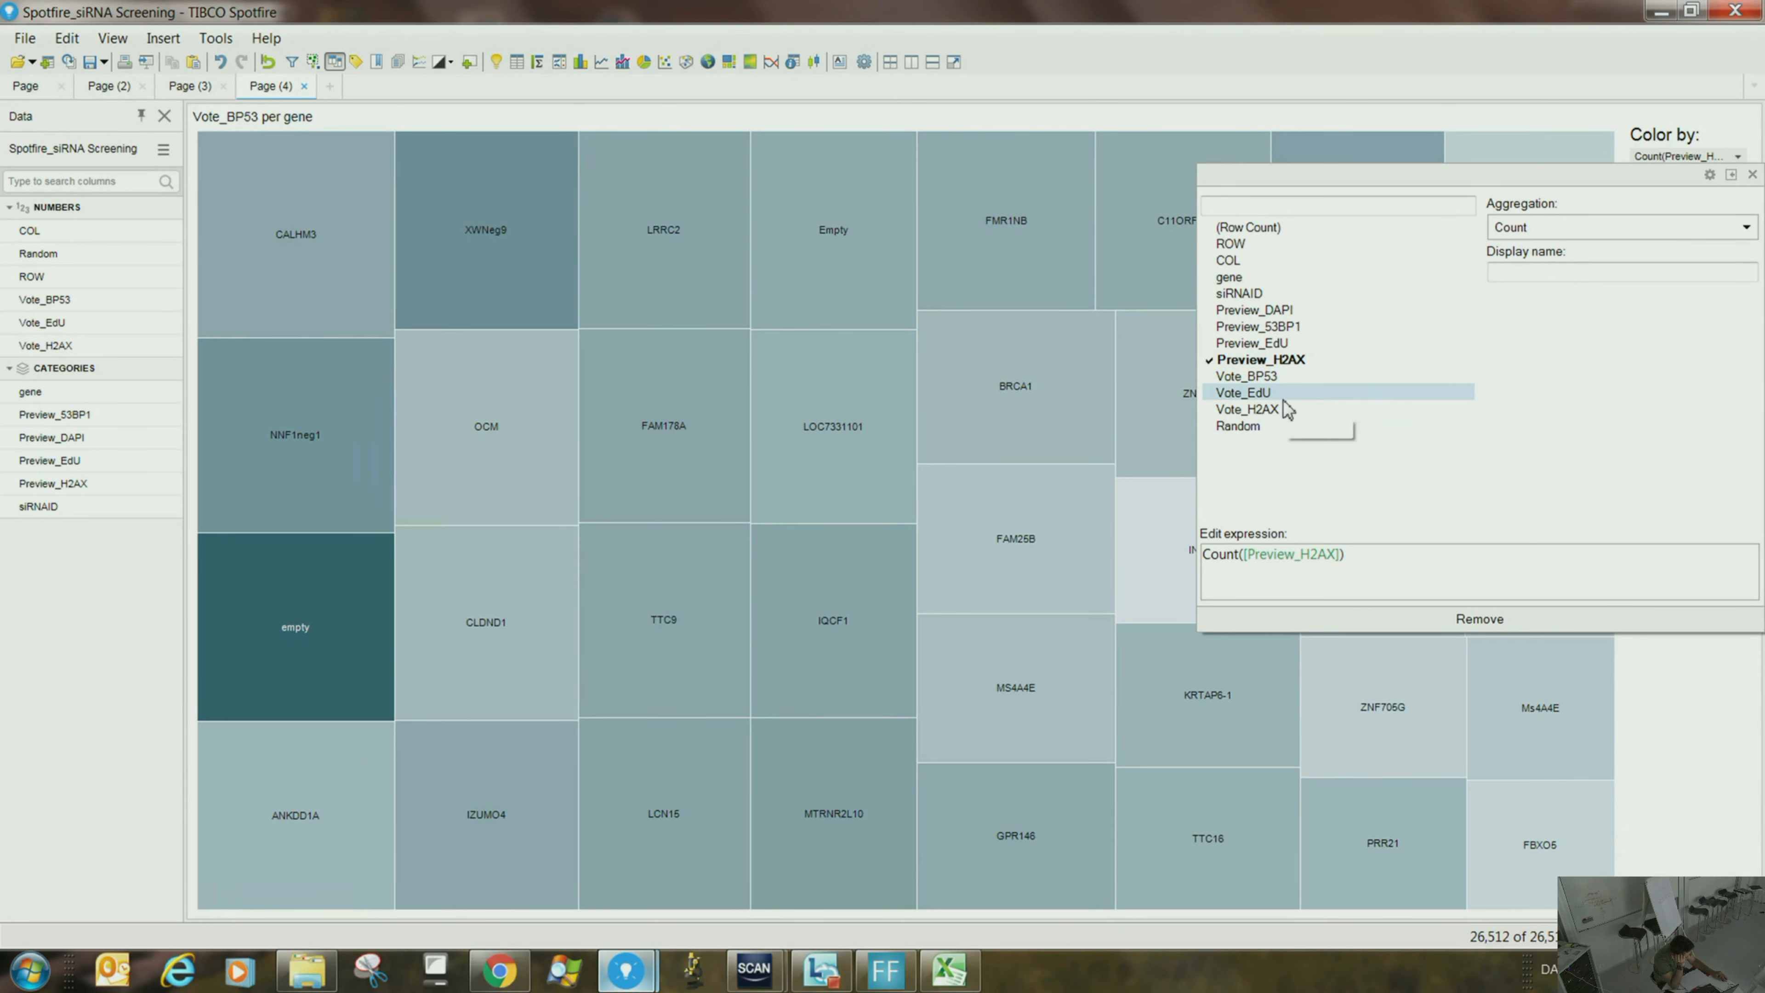
click(1286, 410)
click(1552, 233)
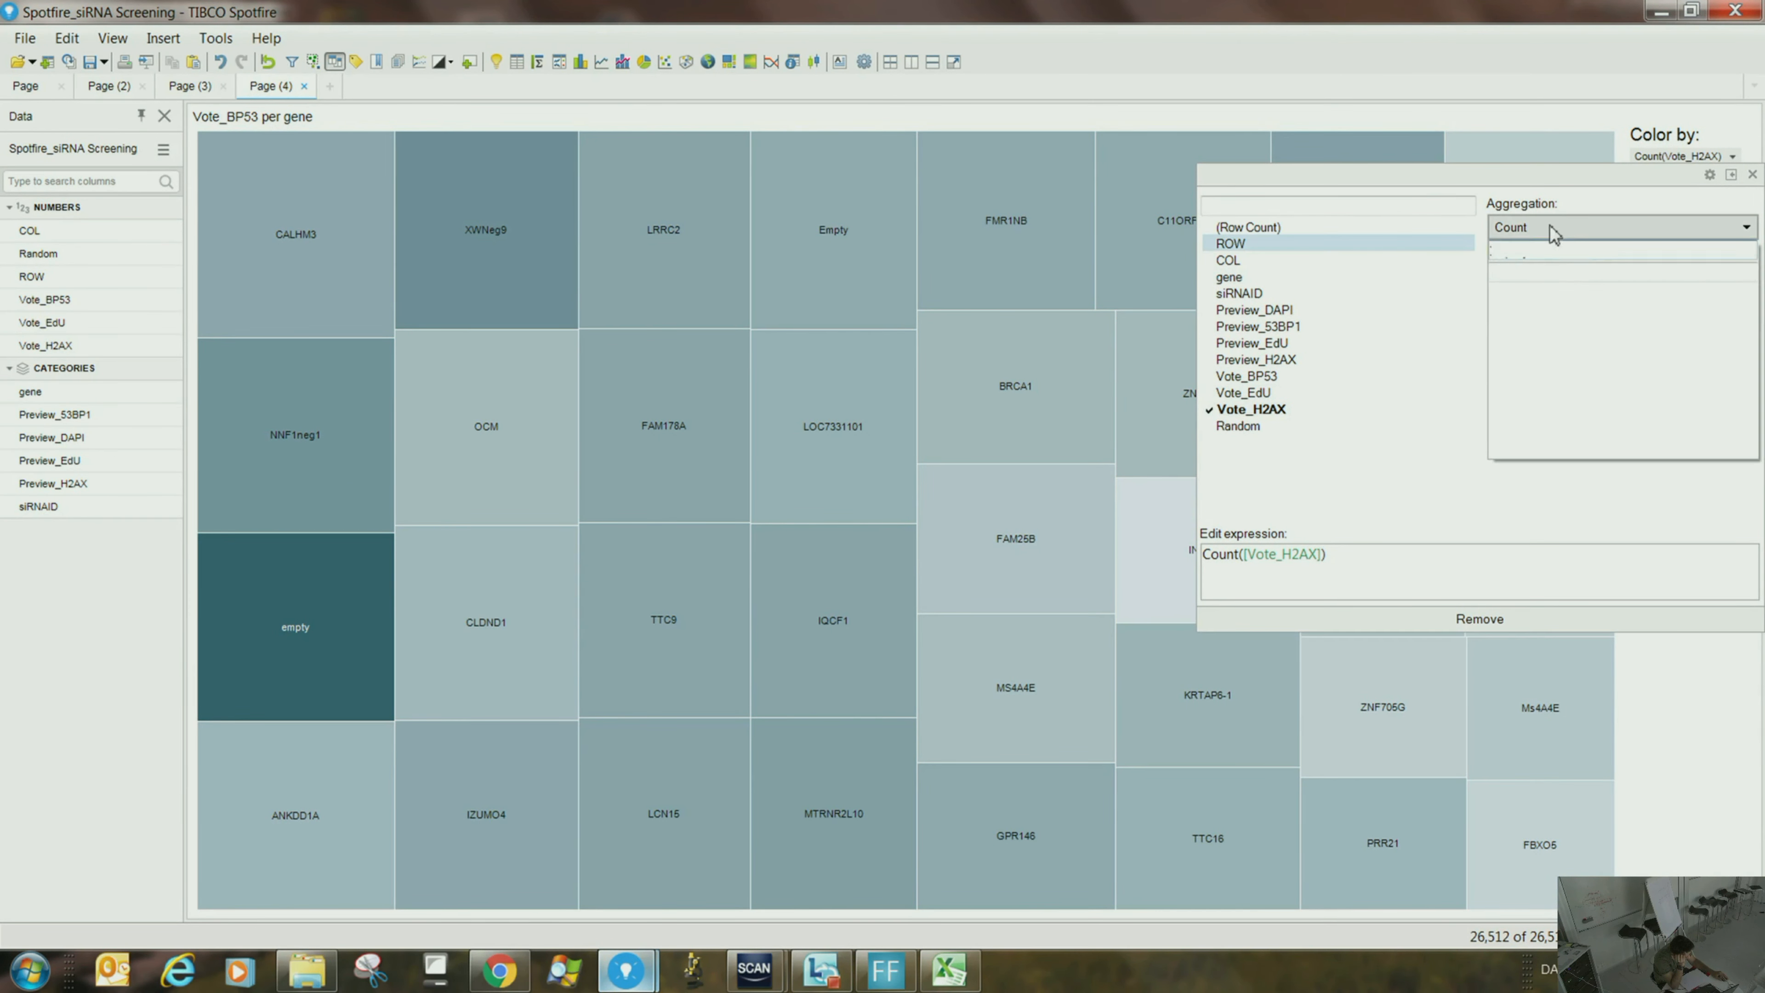
click(1546, 288)
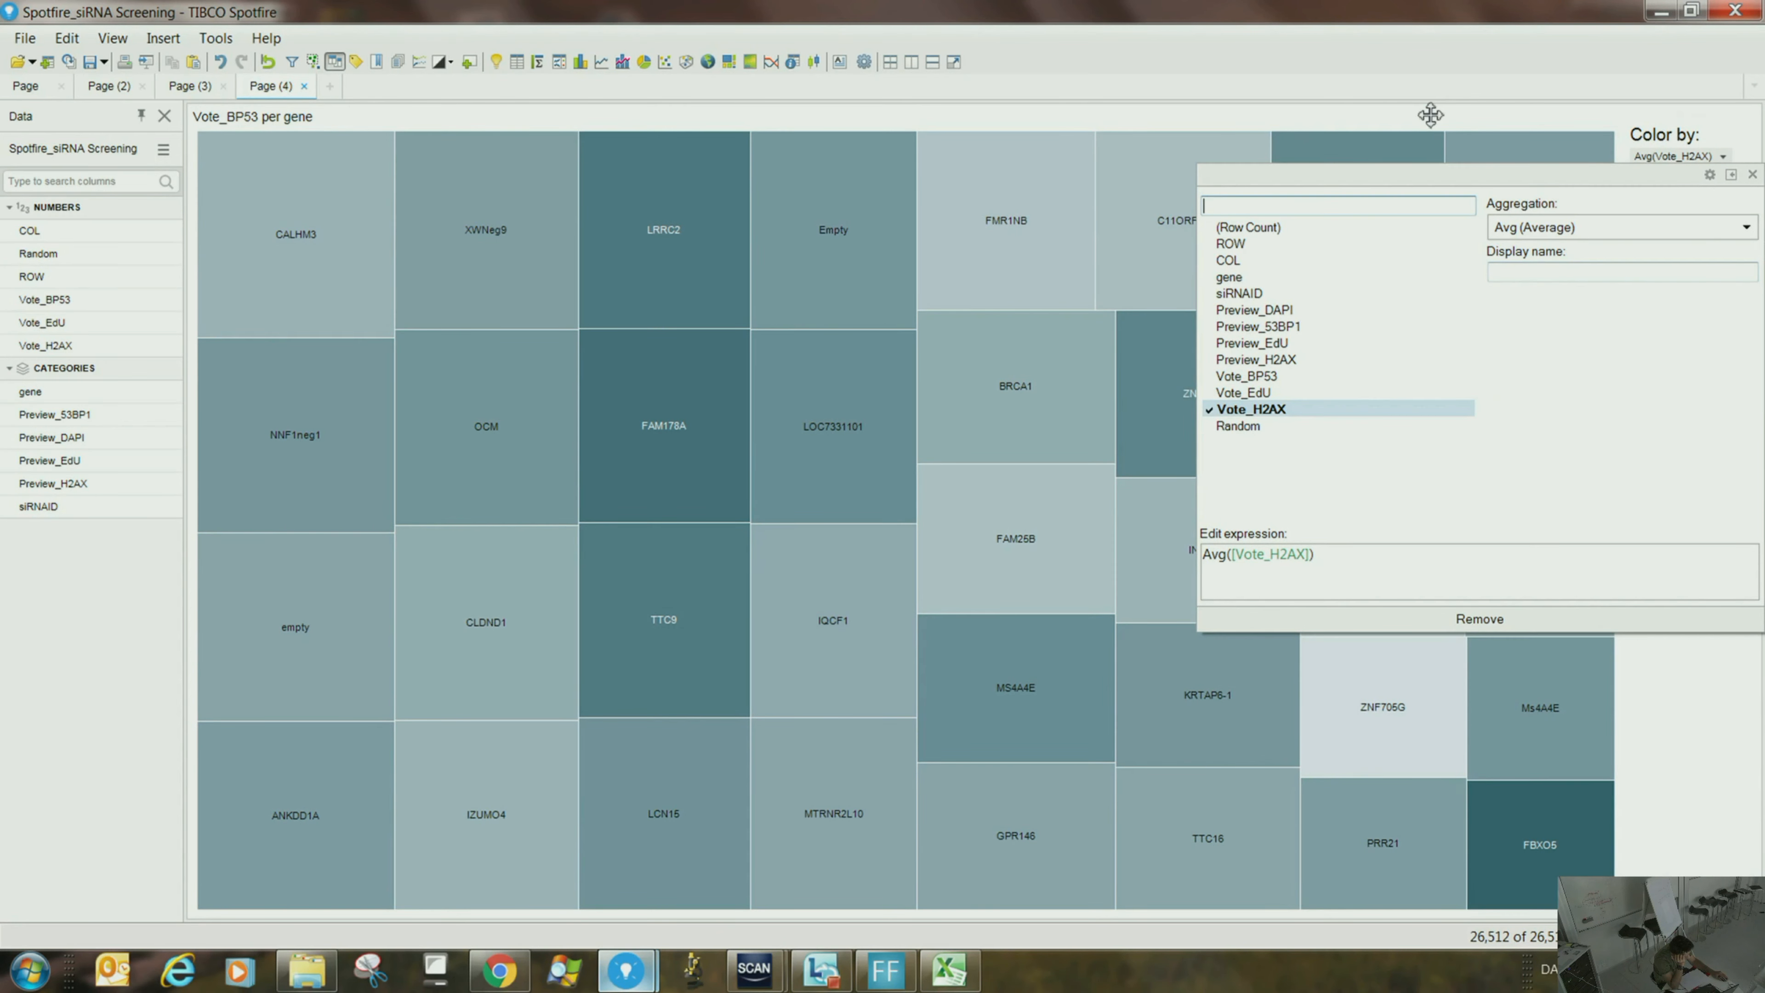
click(1429, 115)
- Inspect the votes of Ms4A4E, TTC9 and FBXO5 in the treemap, mark FBXO5 and clear the marking
mouse_move(1592, 713)
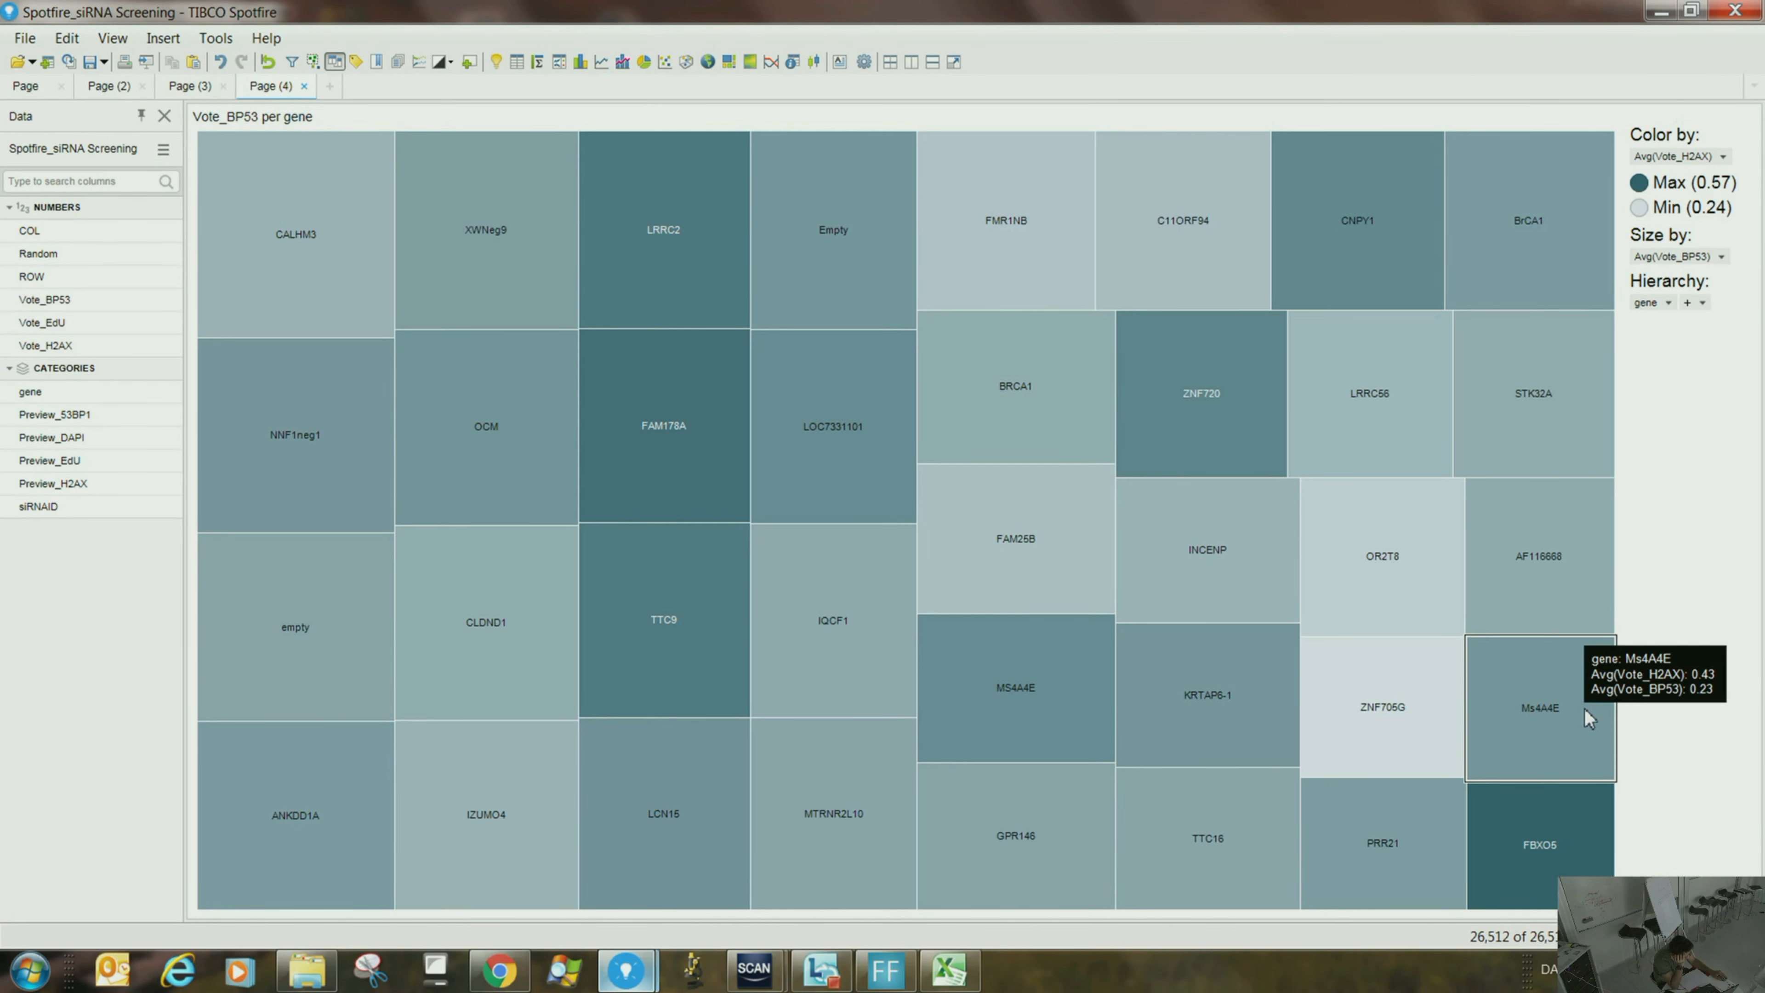
mouse_move(1556, 872)
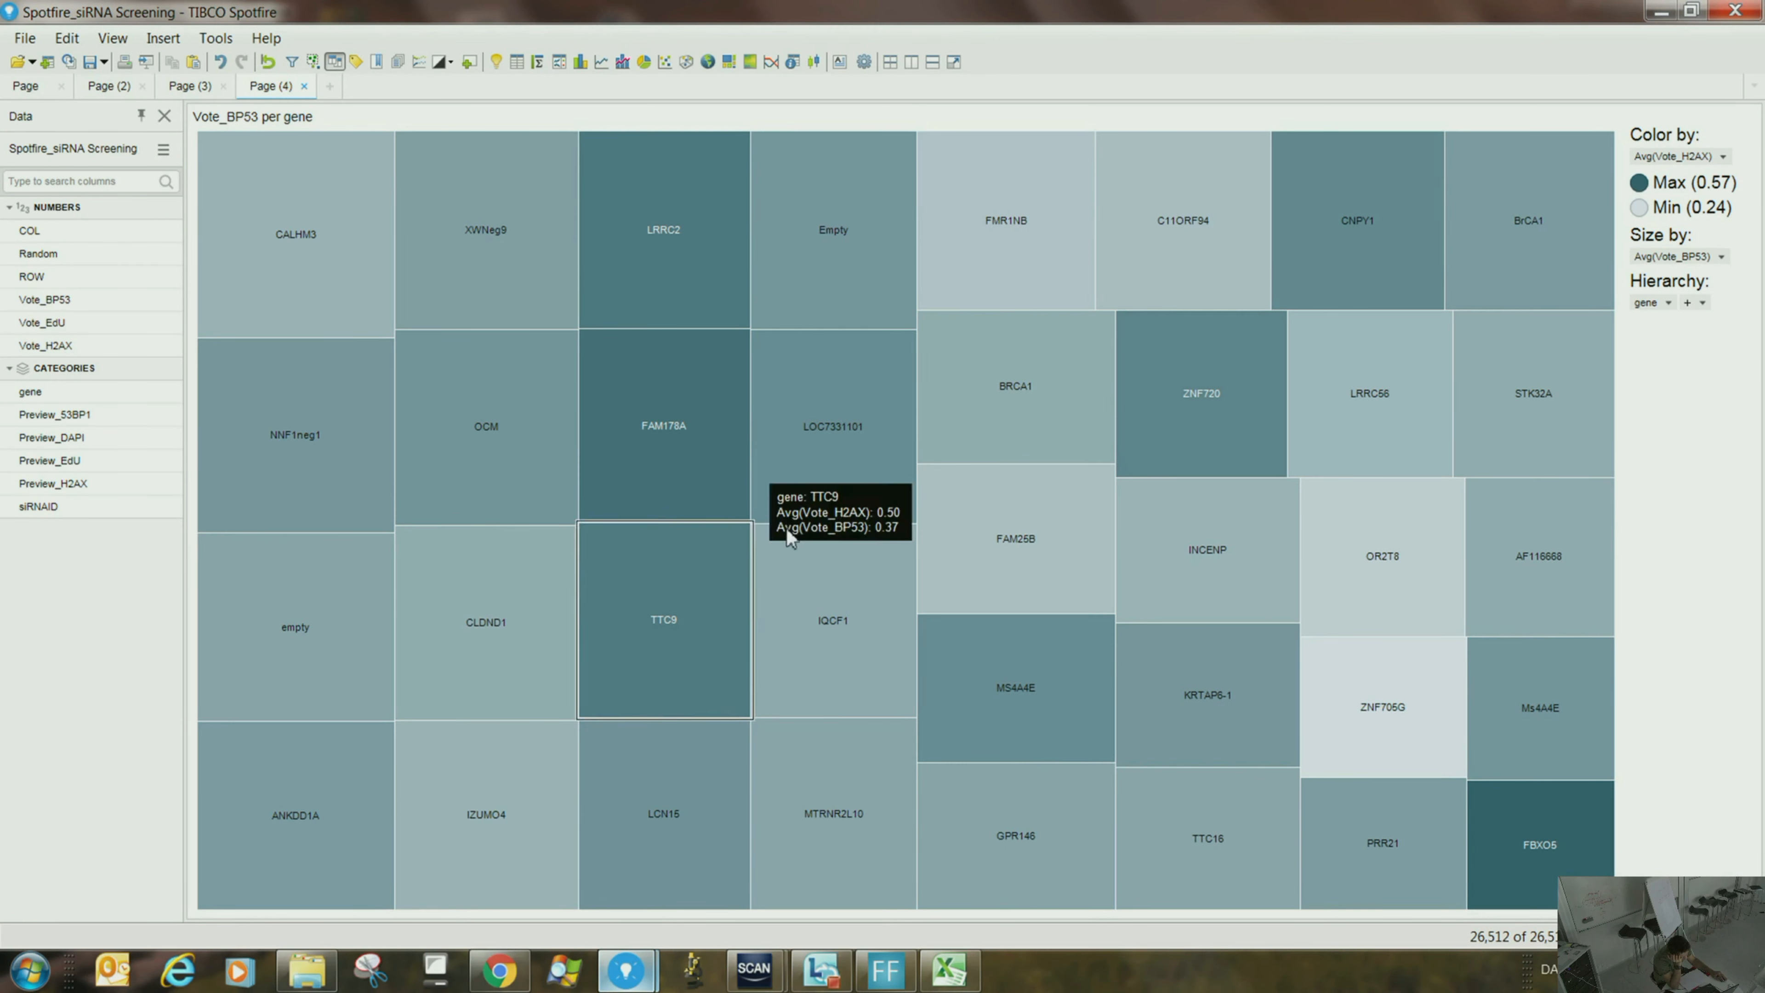
mouse_move(1573, 831)
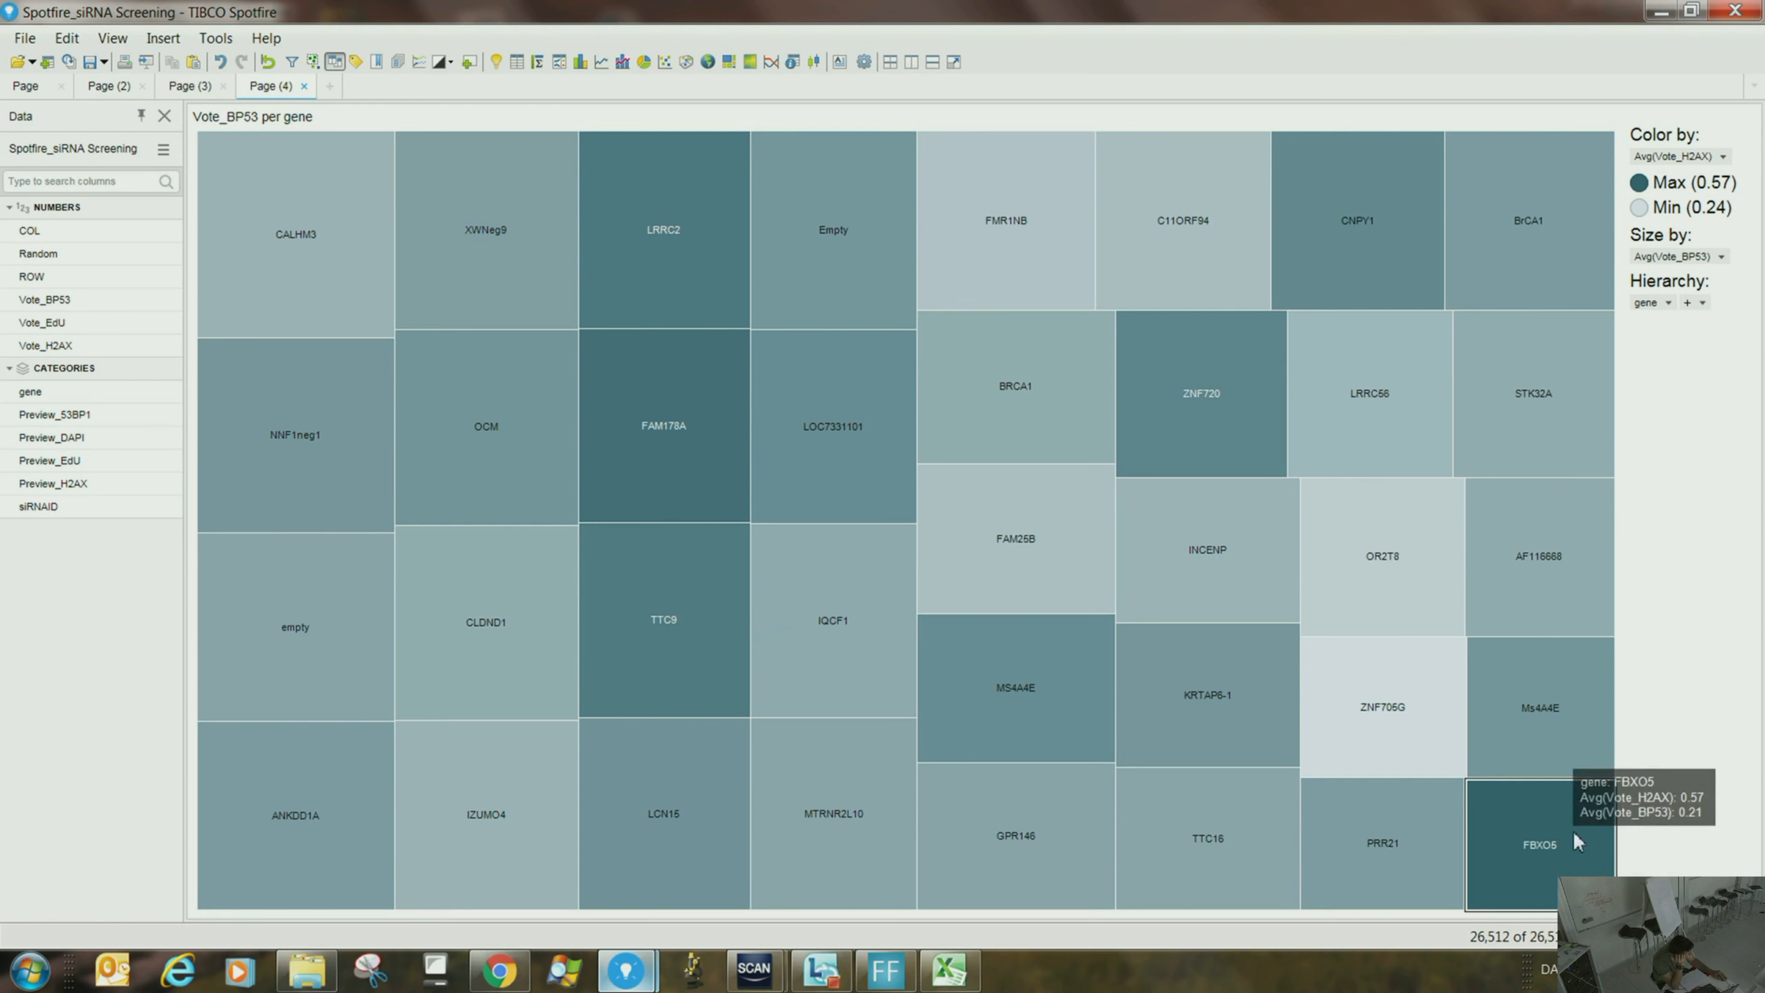
click(1541, 845)
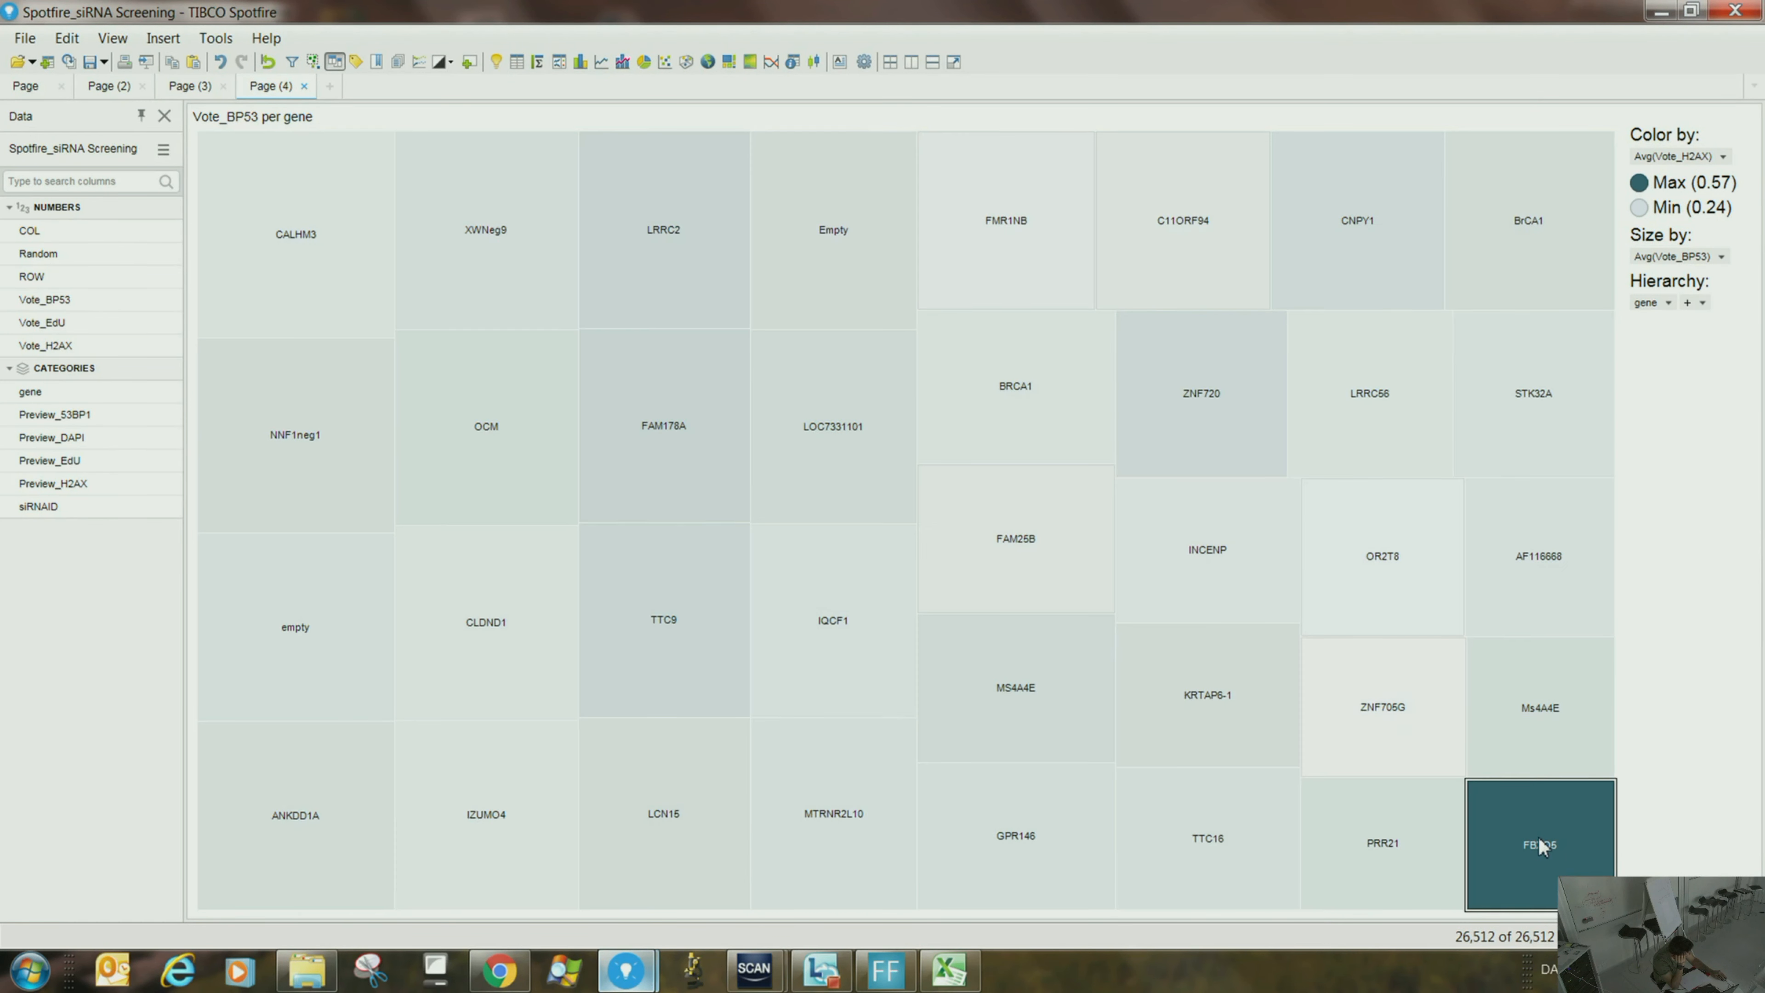
click(1658, 694)
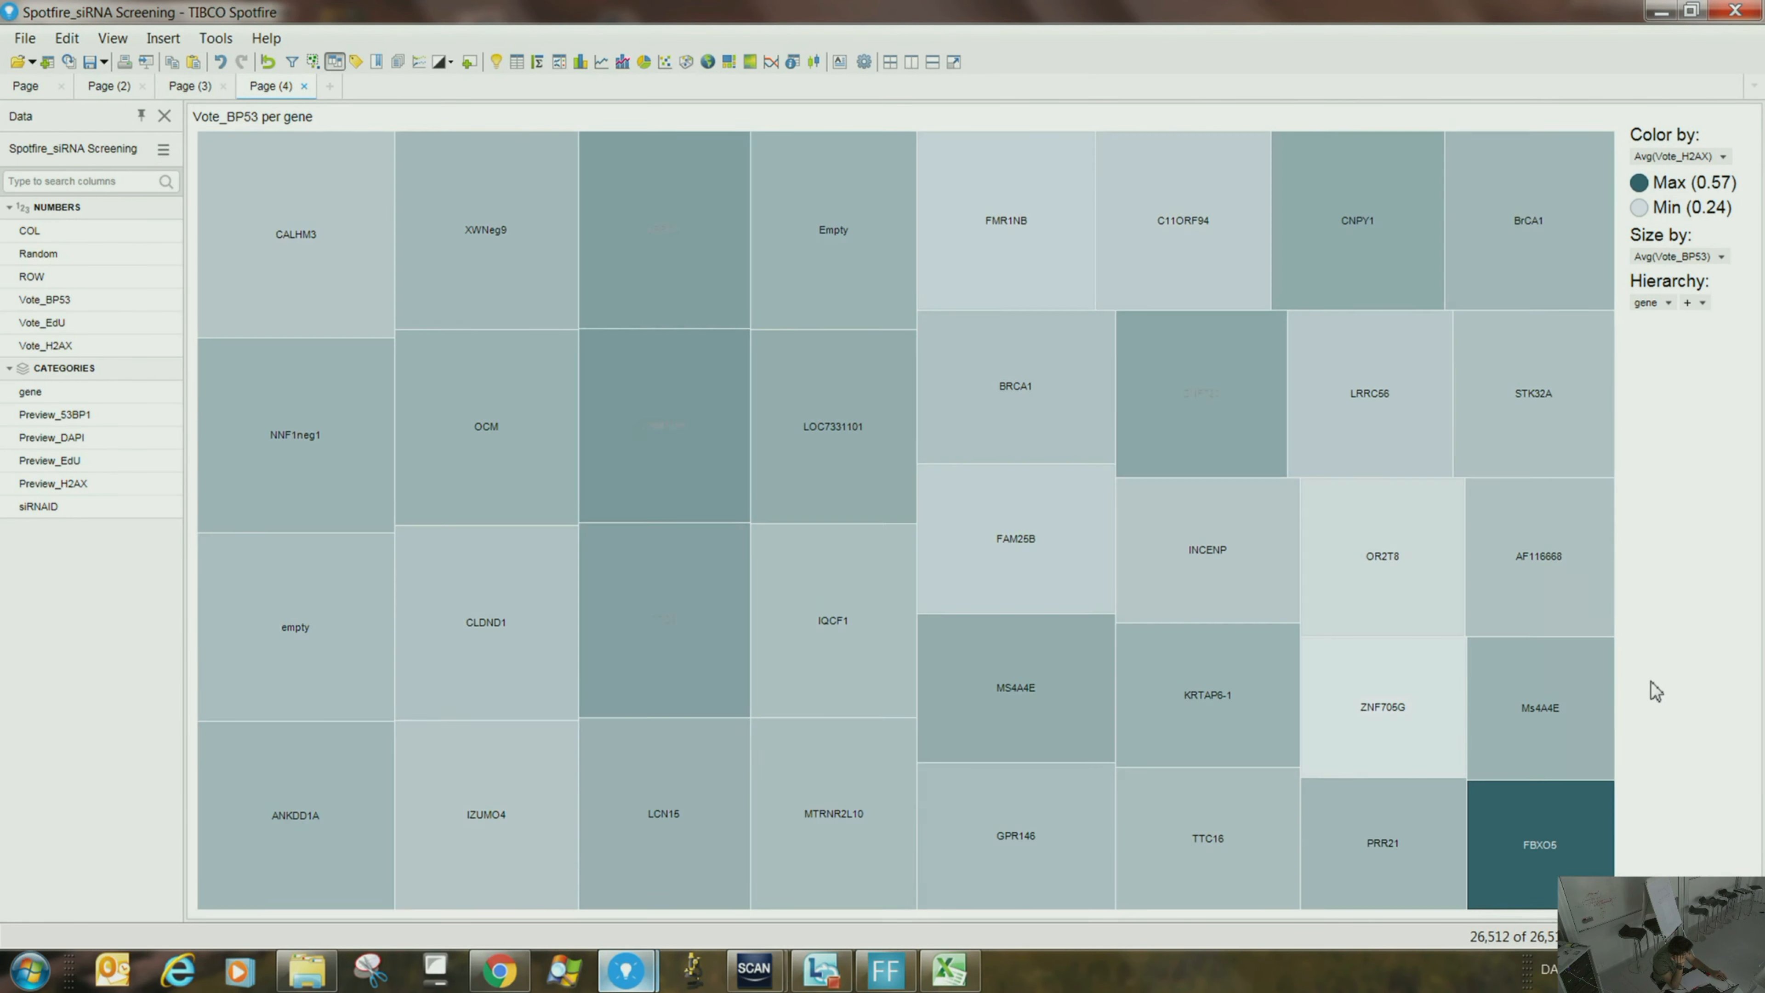
- Create a details scatter plot from the treemap and mark the gene FBXO5 to show its data
right_click(1649, 688)
right_click(1209, 702)
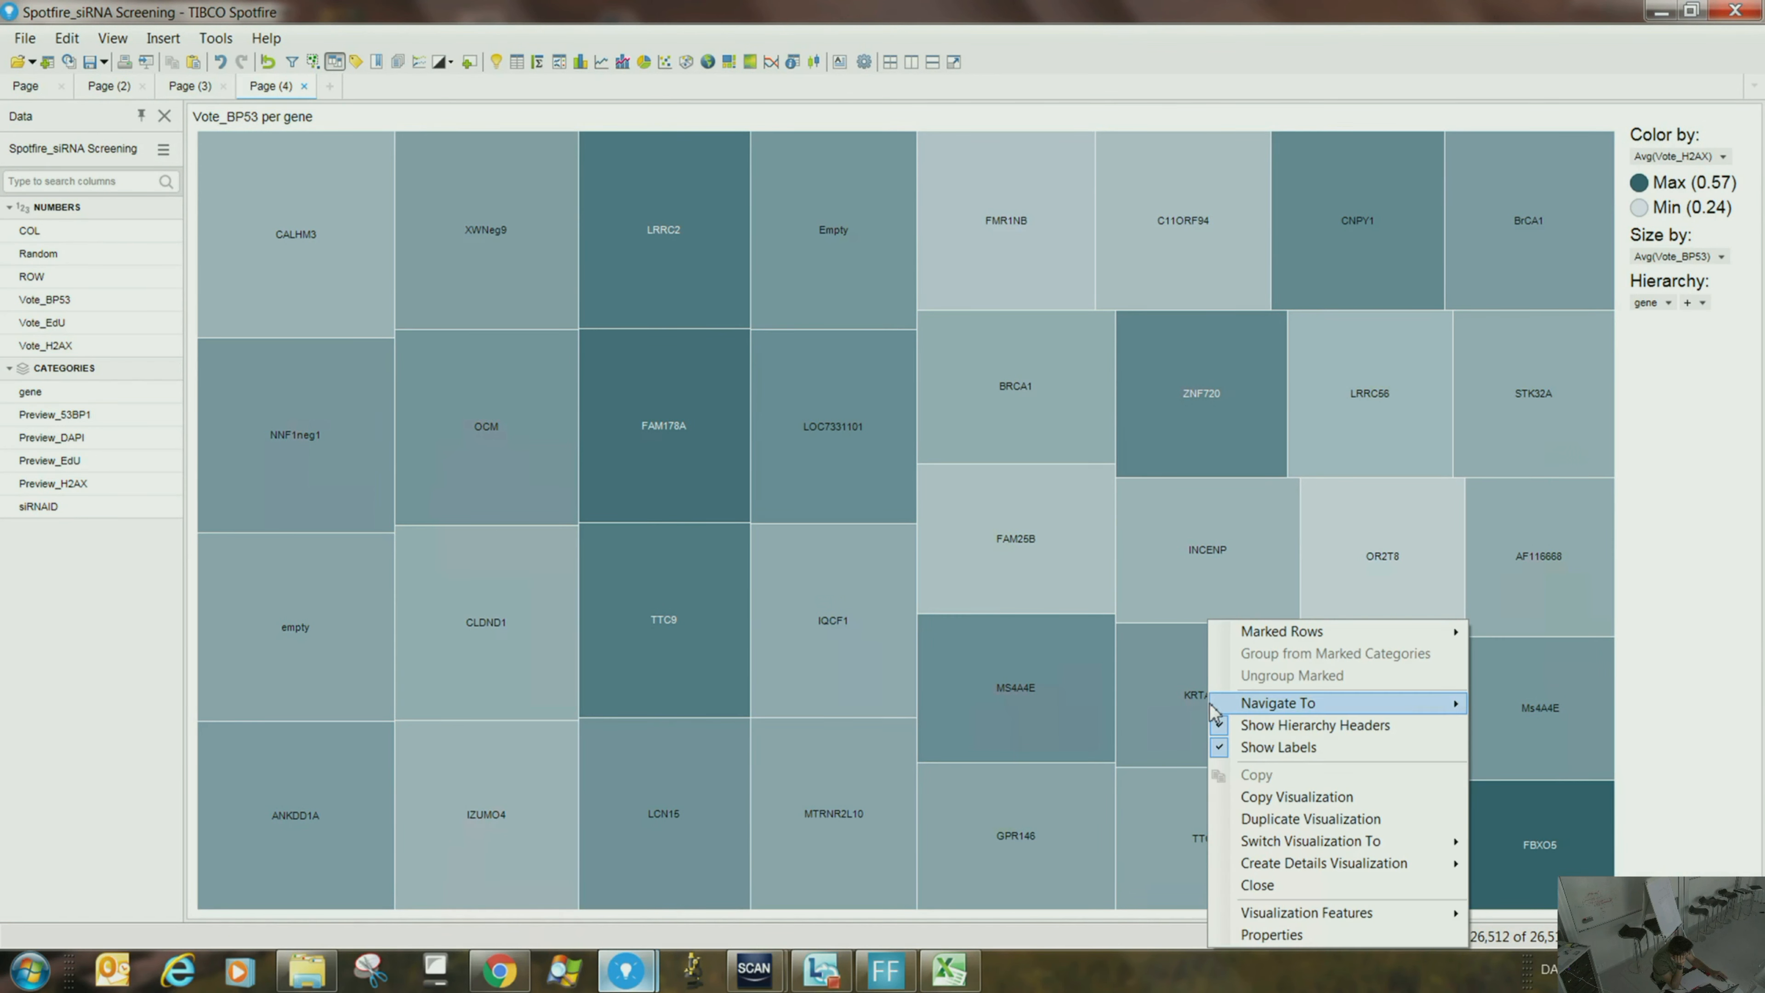
mouse_move(1287, 847)
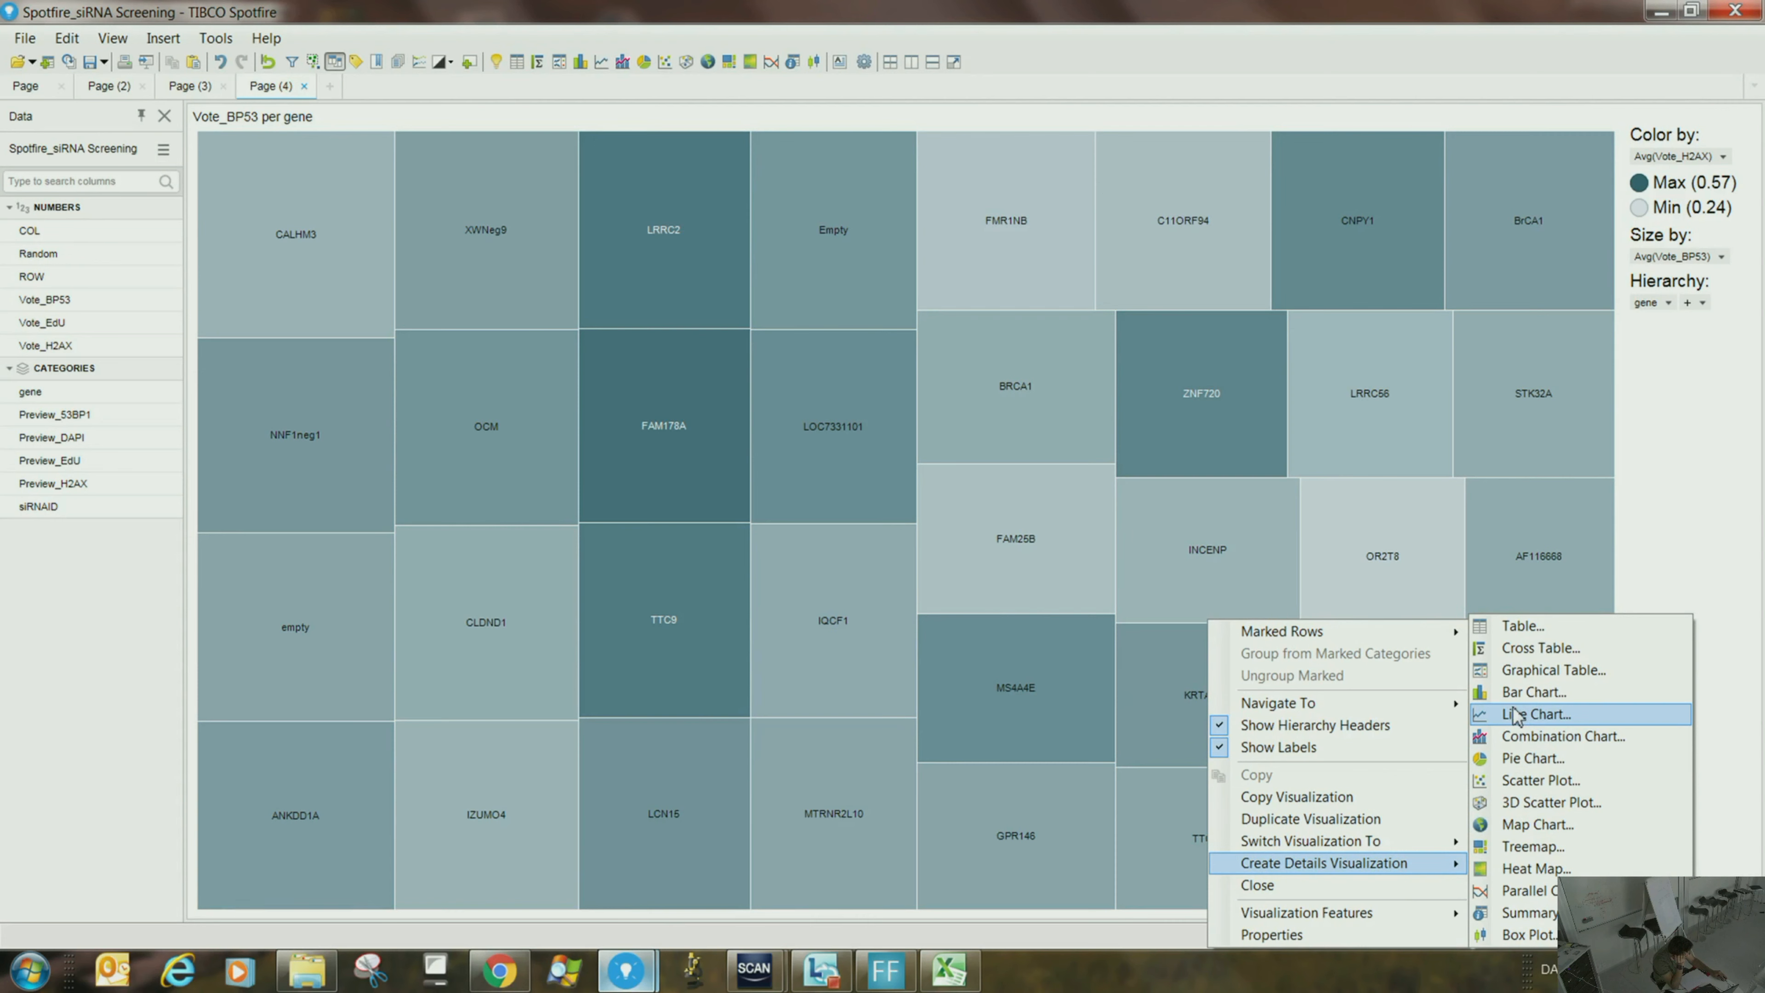
click(1513, 789)
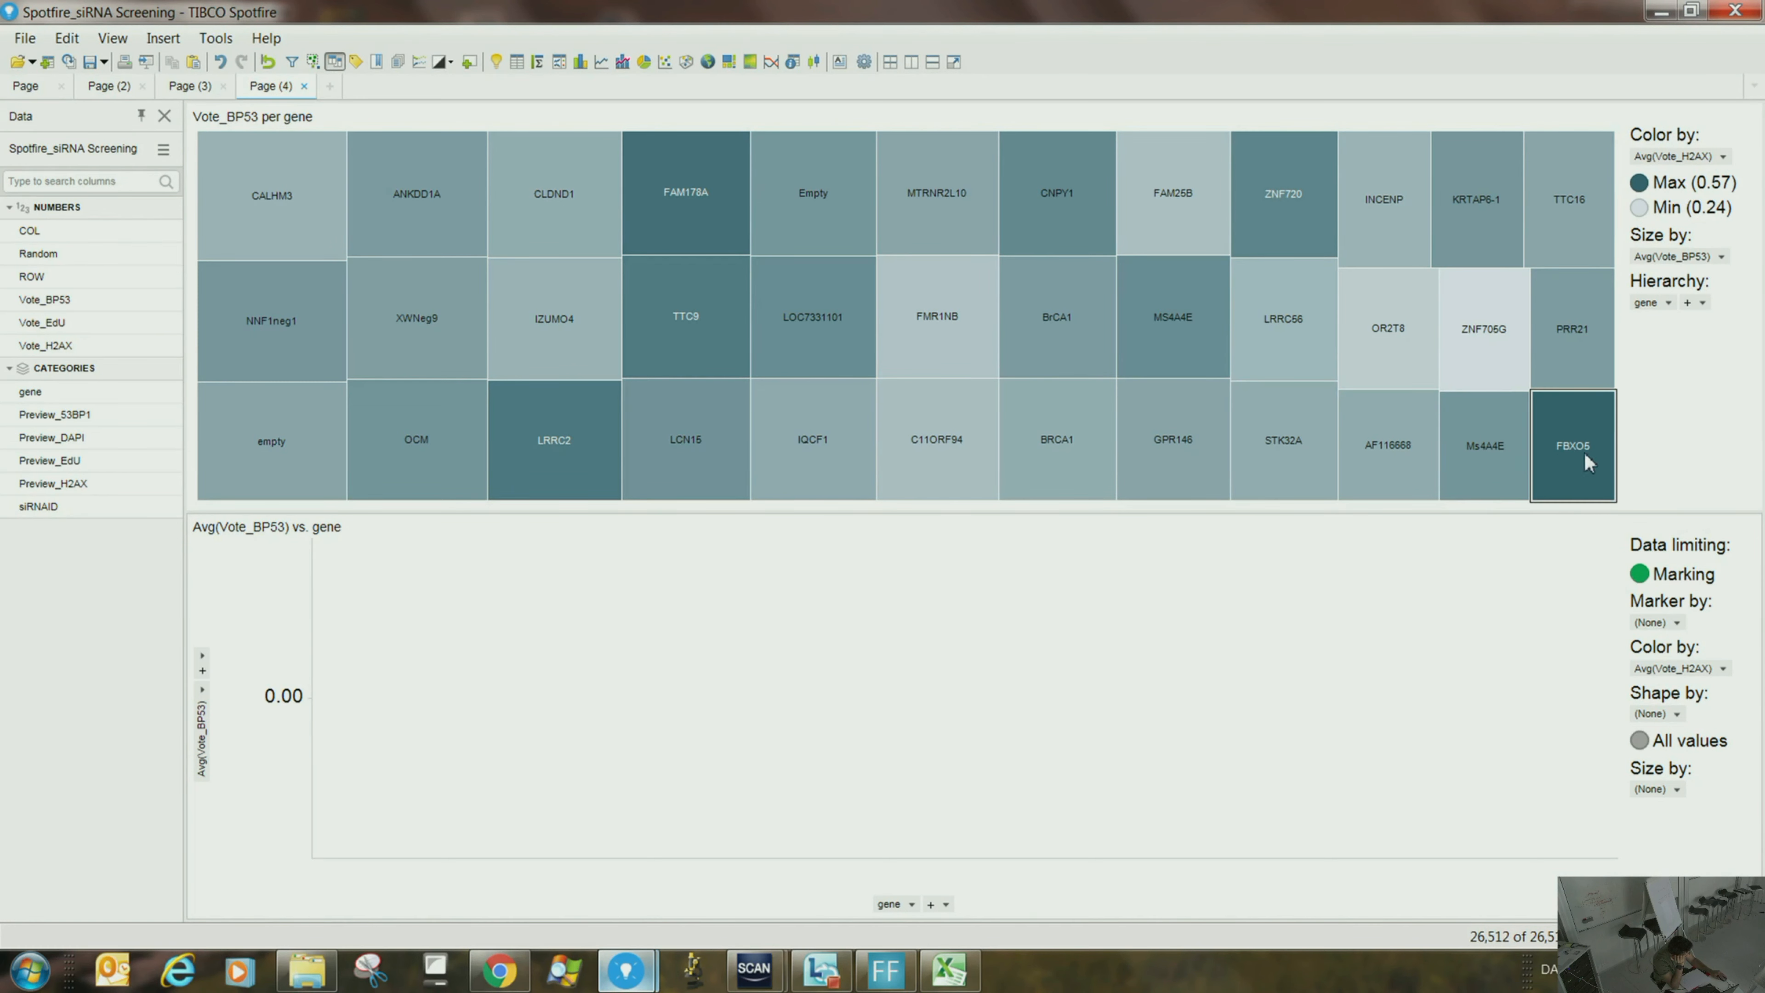
click(1565, 422)
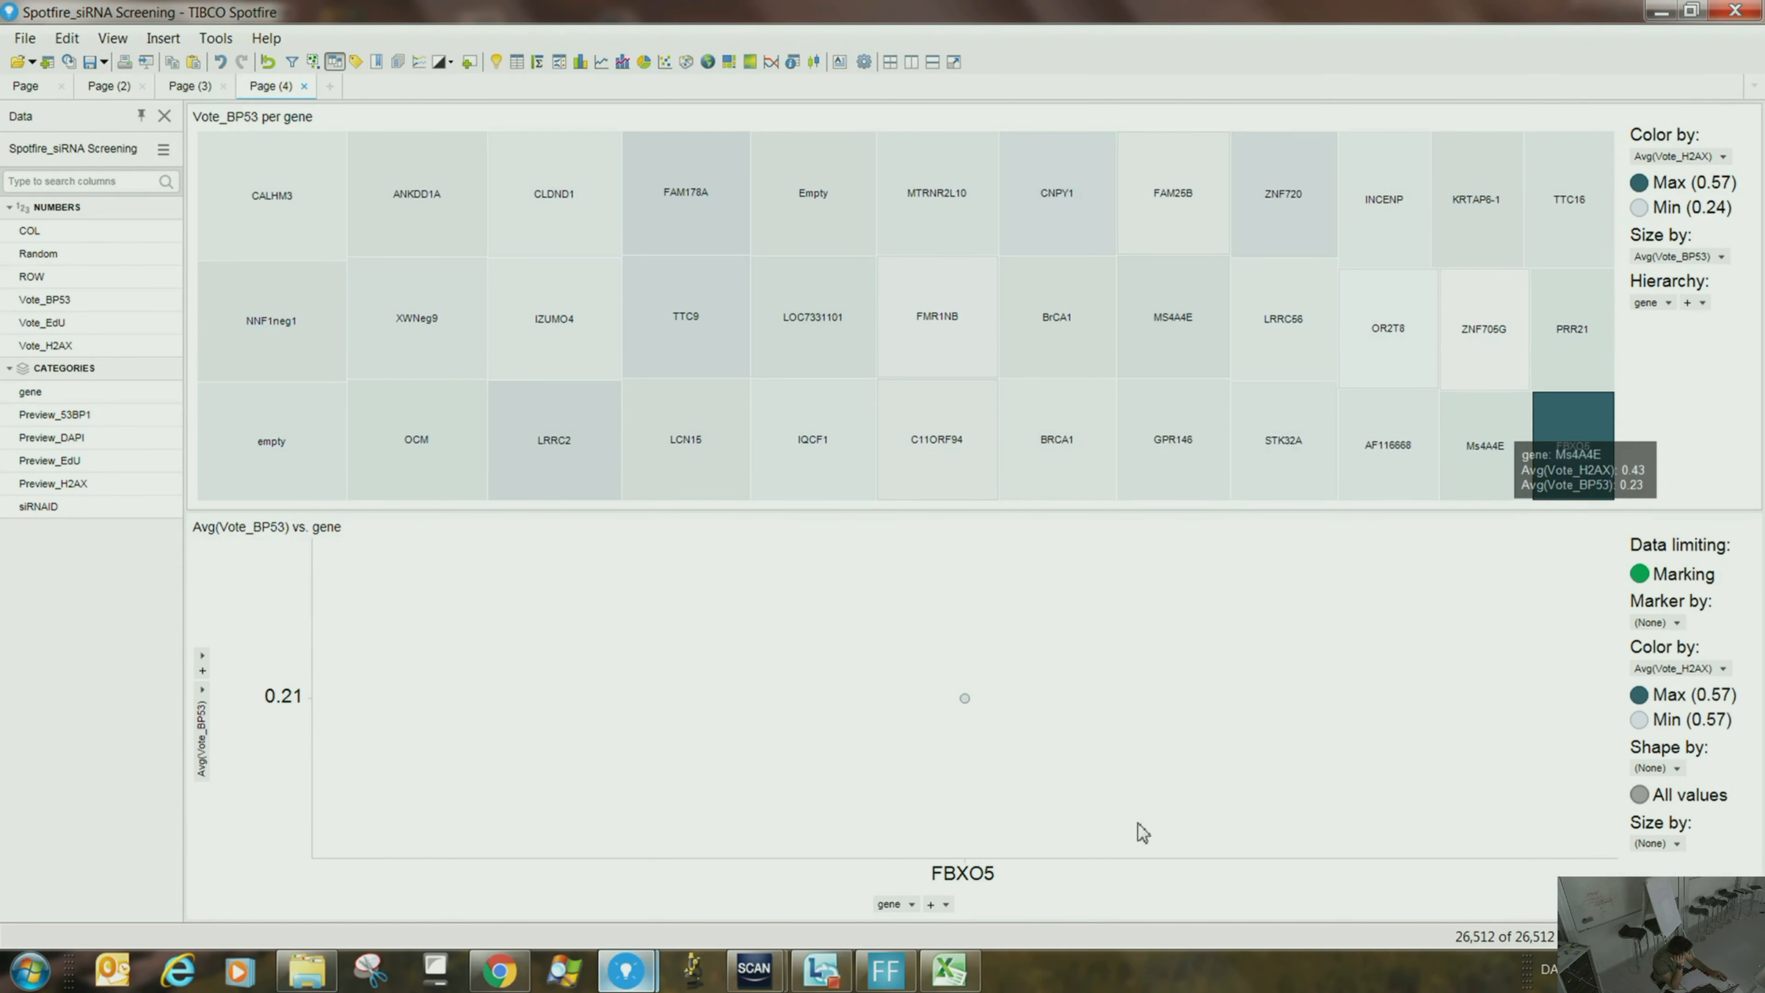
- Set the details scatter plot to one marker per siRNAID and check its color settings
click(1672, 622)
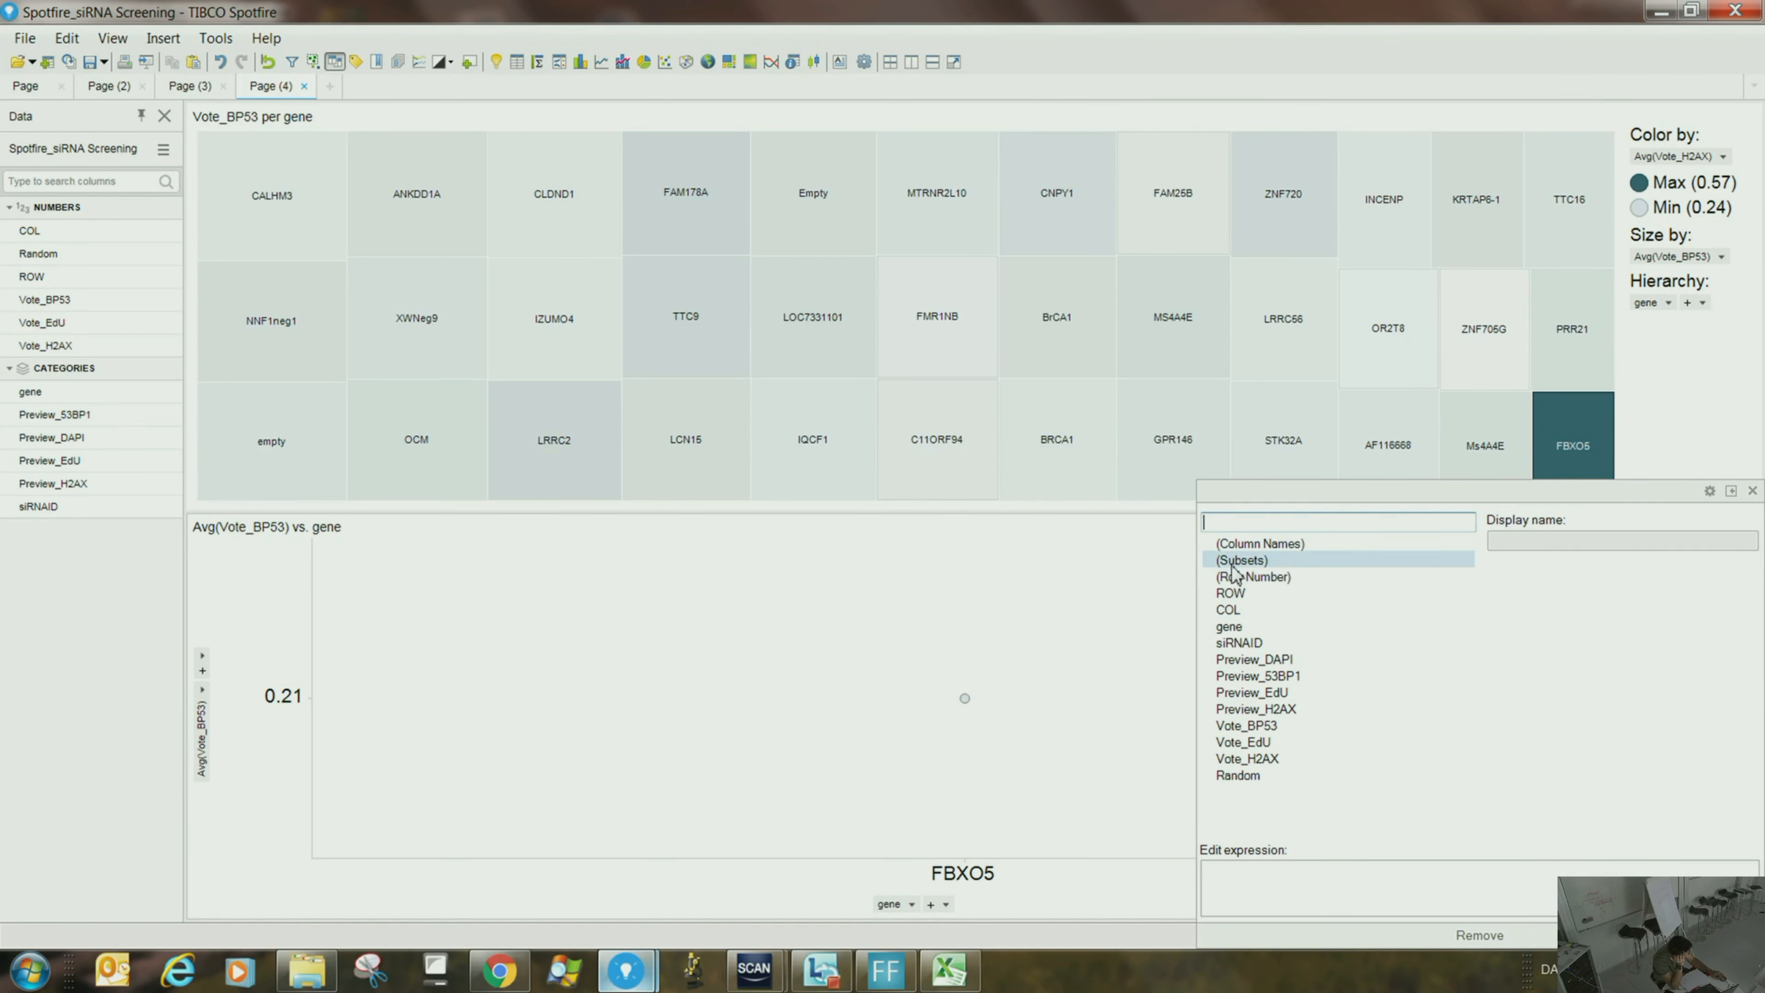
click(1217, 644)
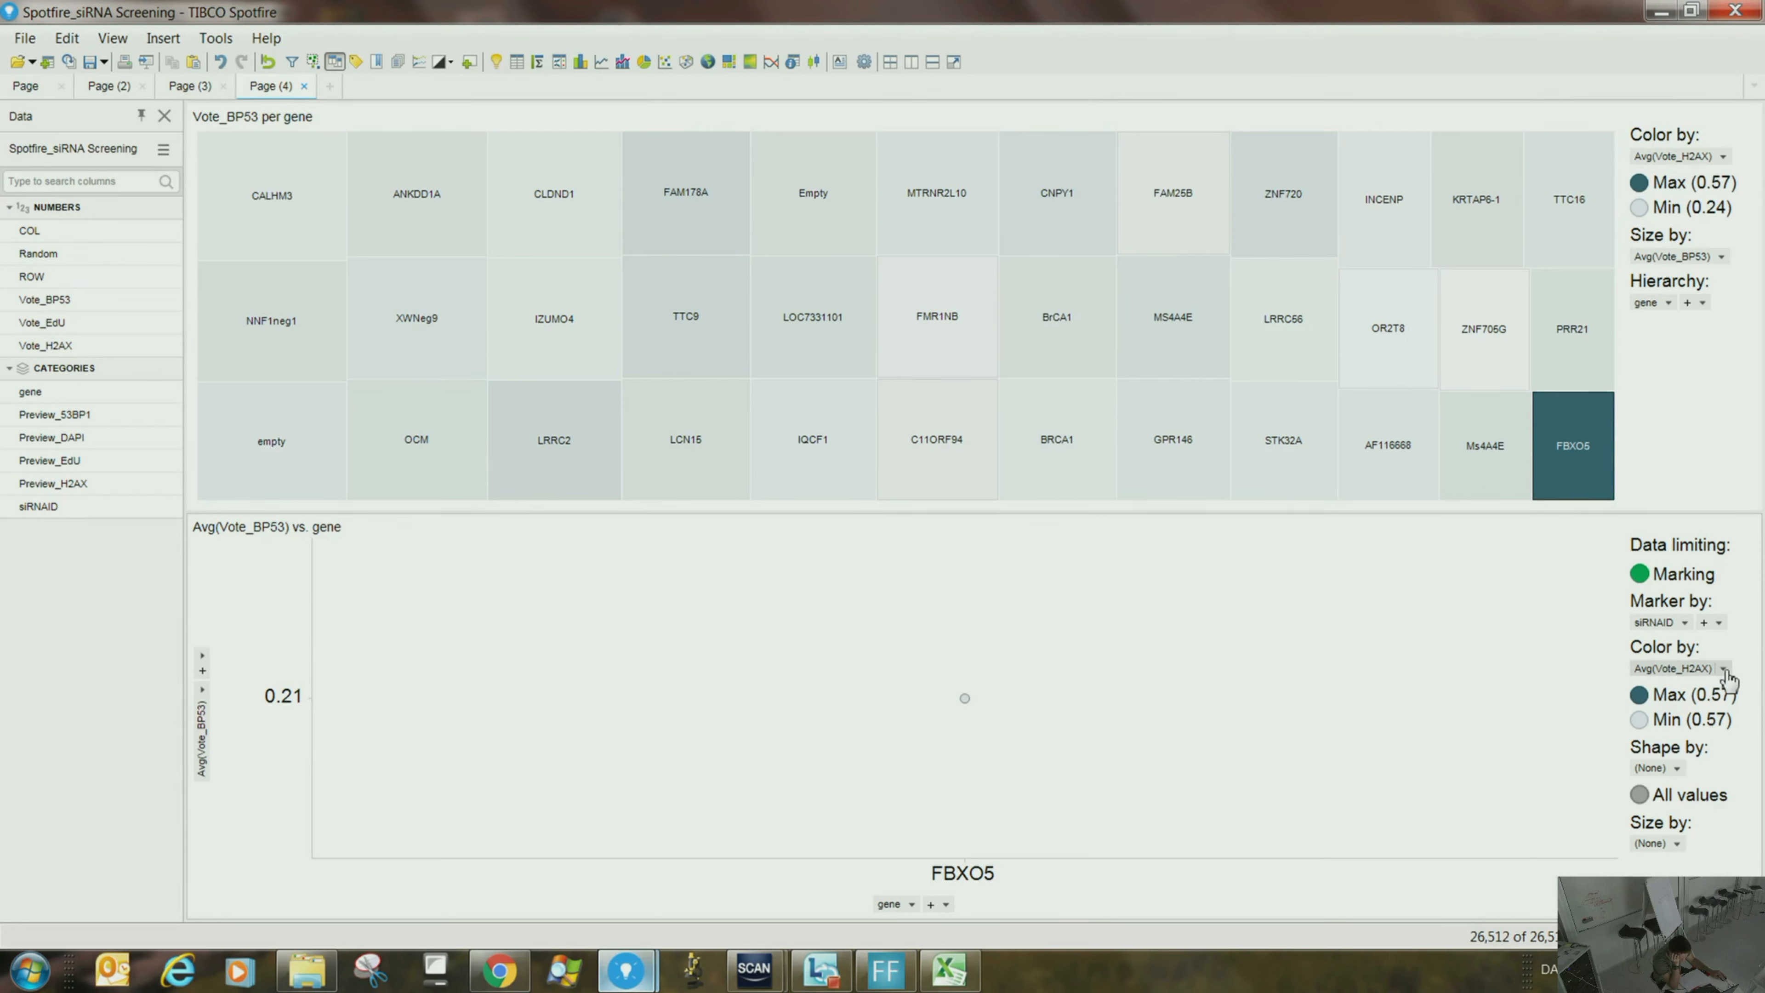
click(1723, 669)
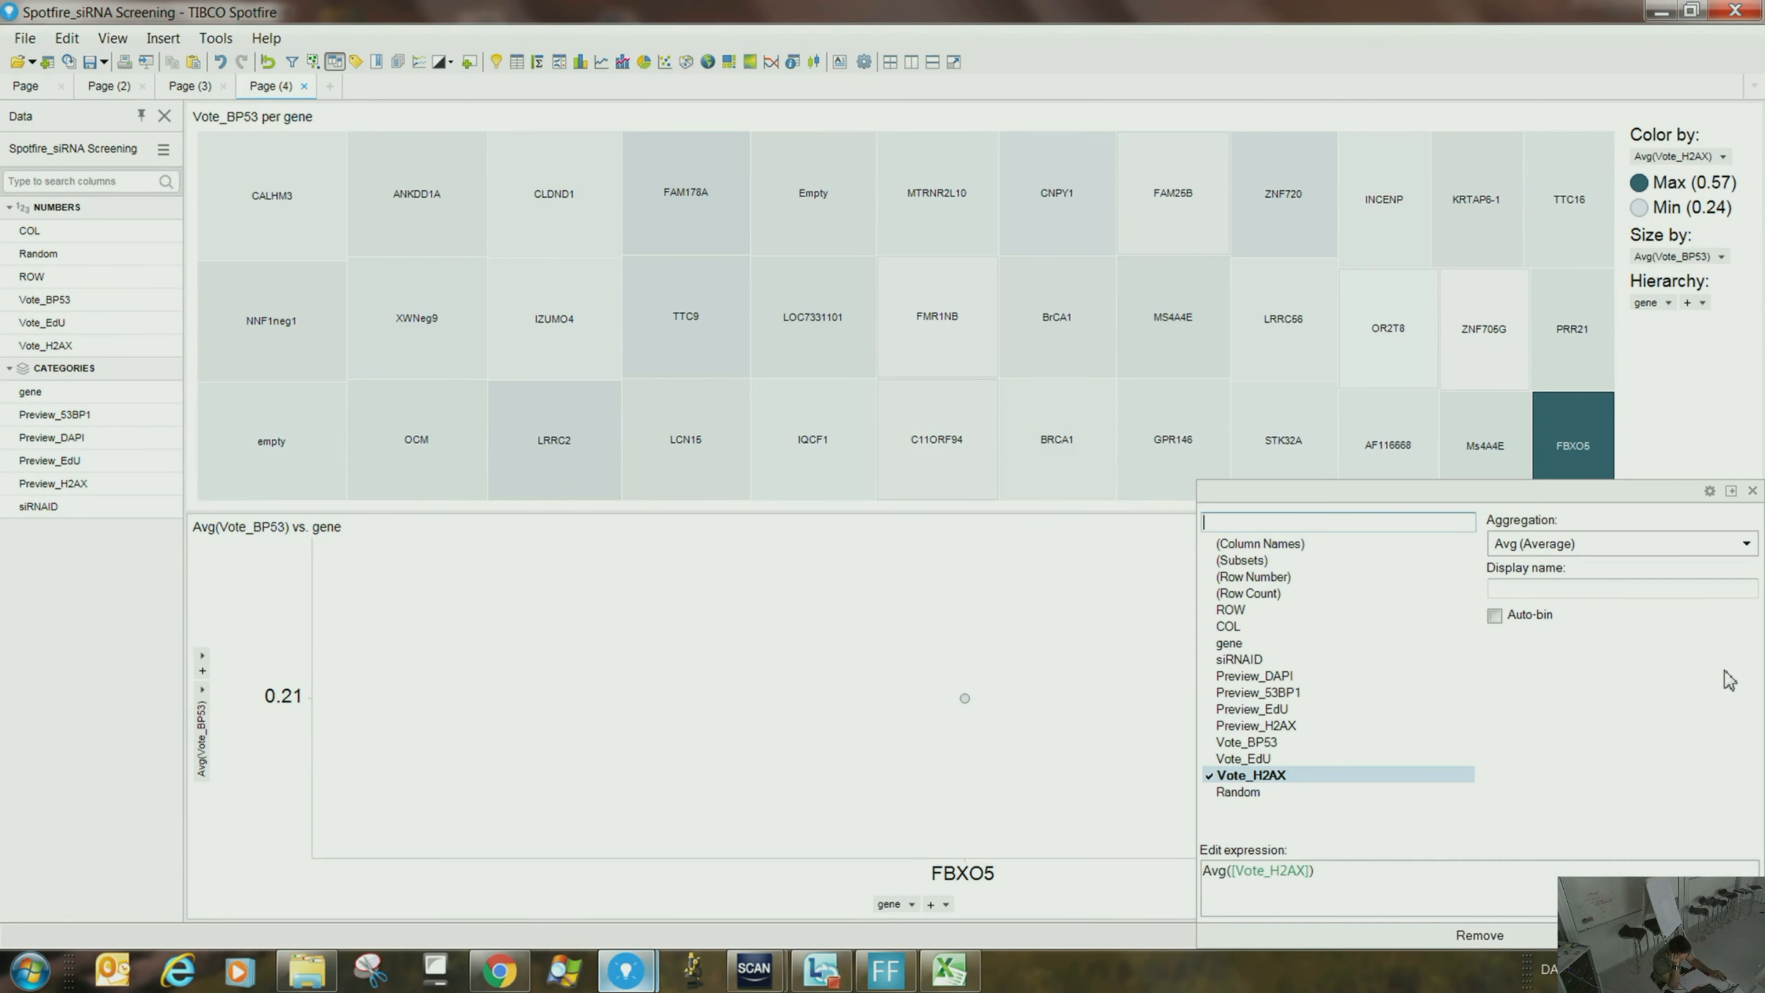
right_click(770, 717)
click(594, 753)
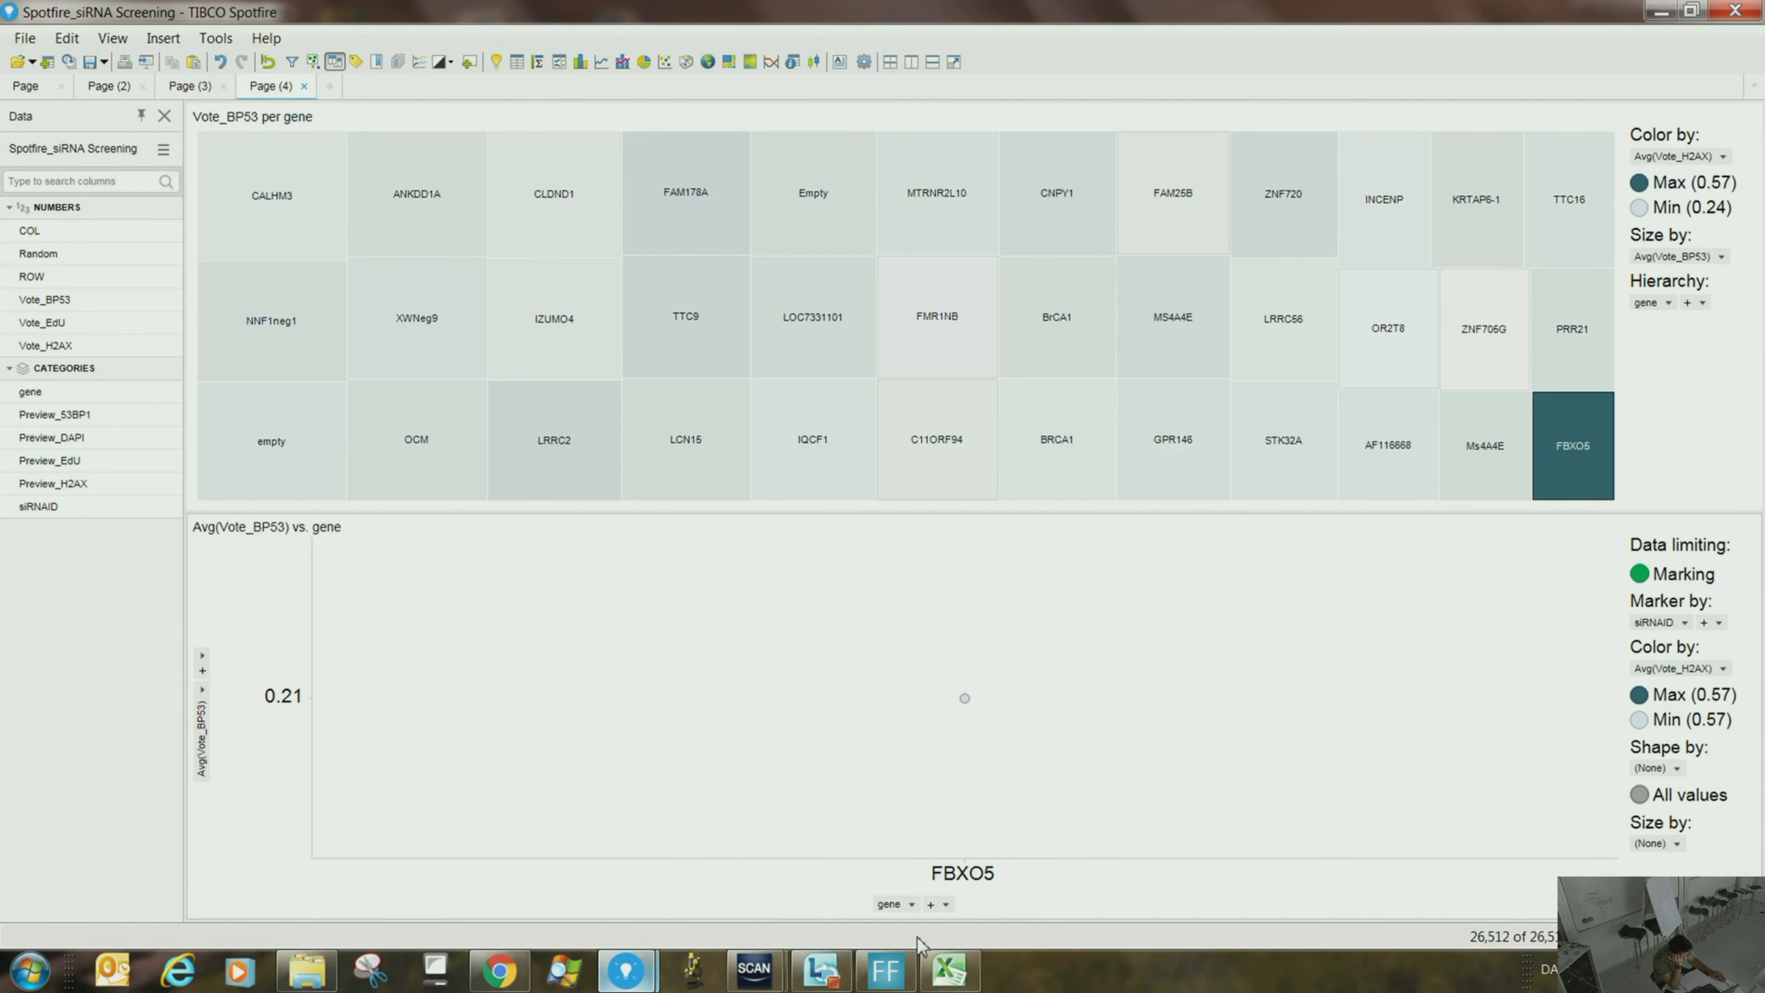
- Set the details scatter plot's horizontal axis to the average of Vote_EdU
click(910, 904)
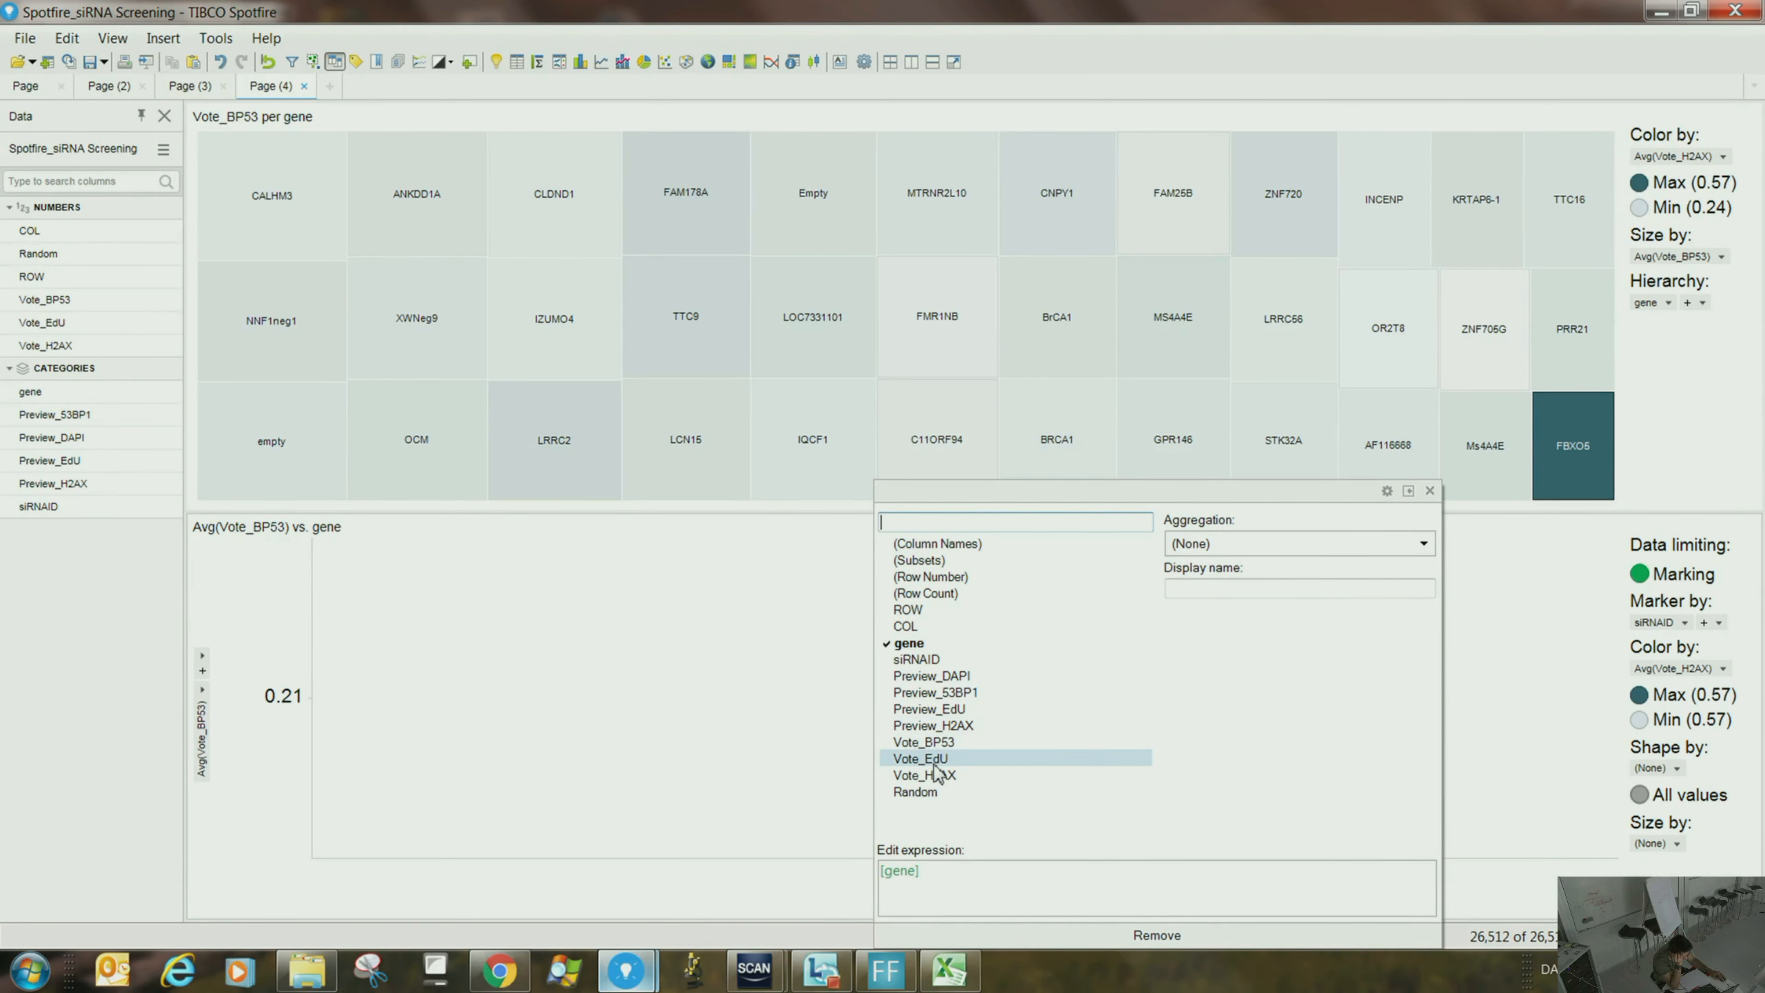
click(918, 760)
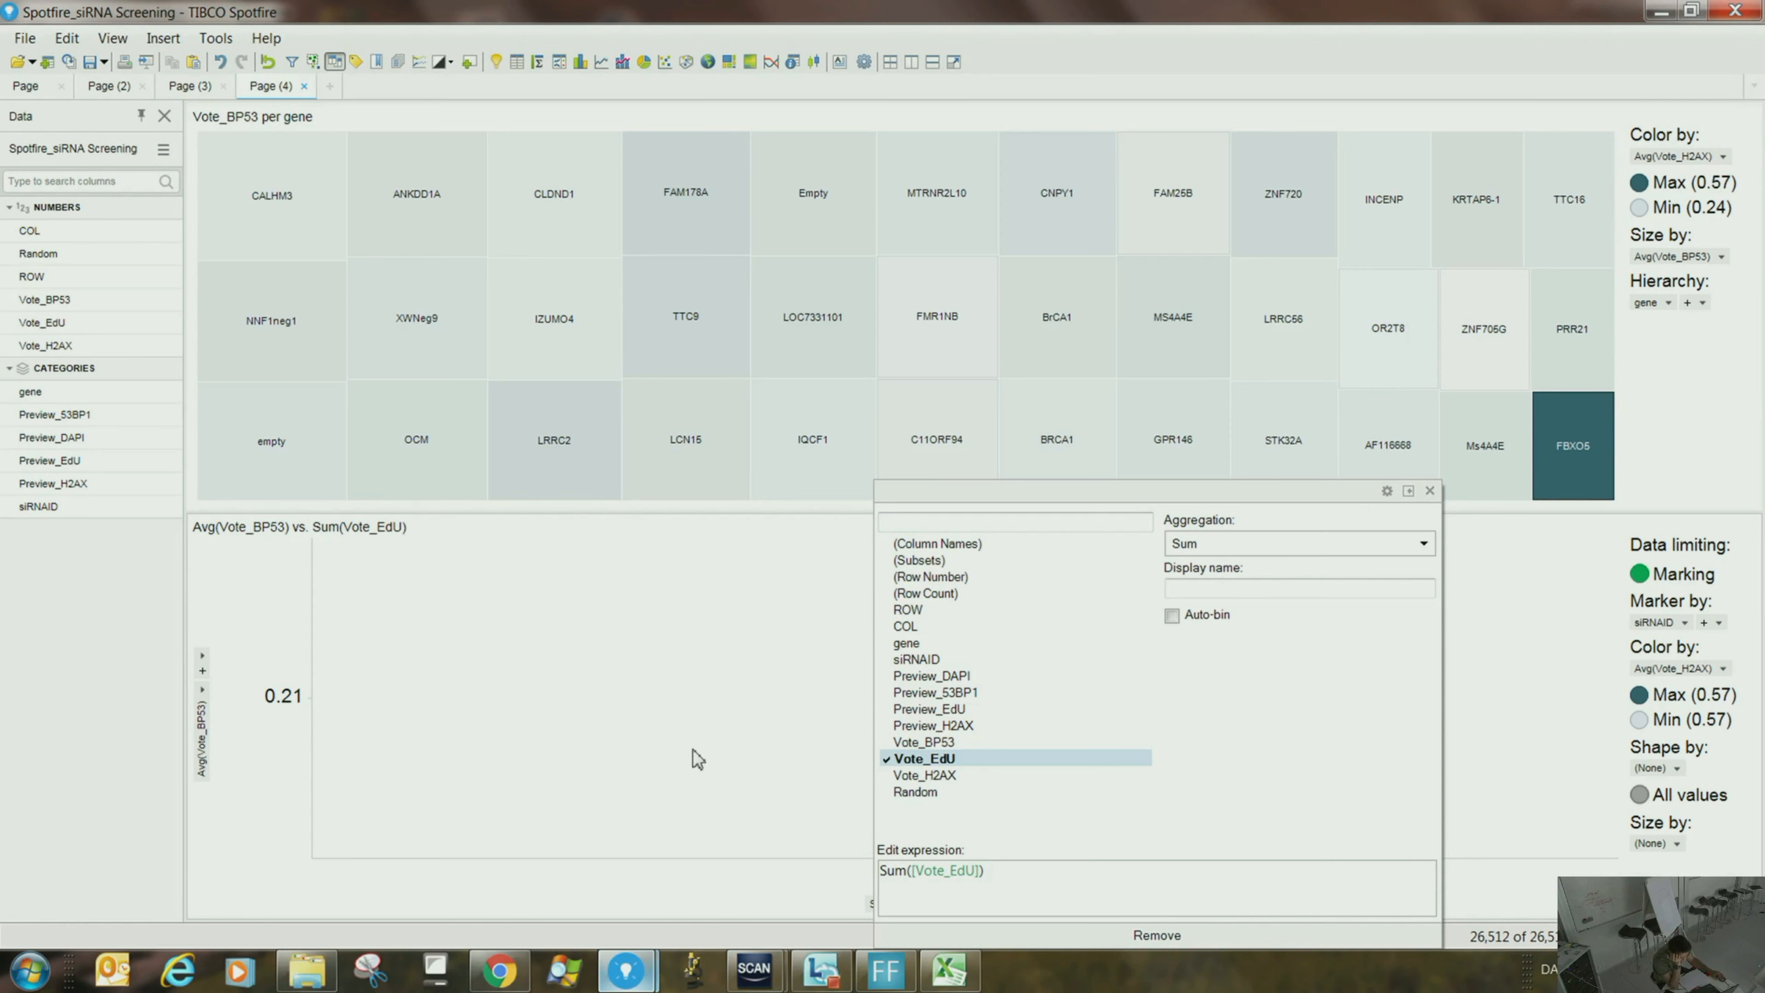
click(1204, 545)
click(1212, 621)
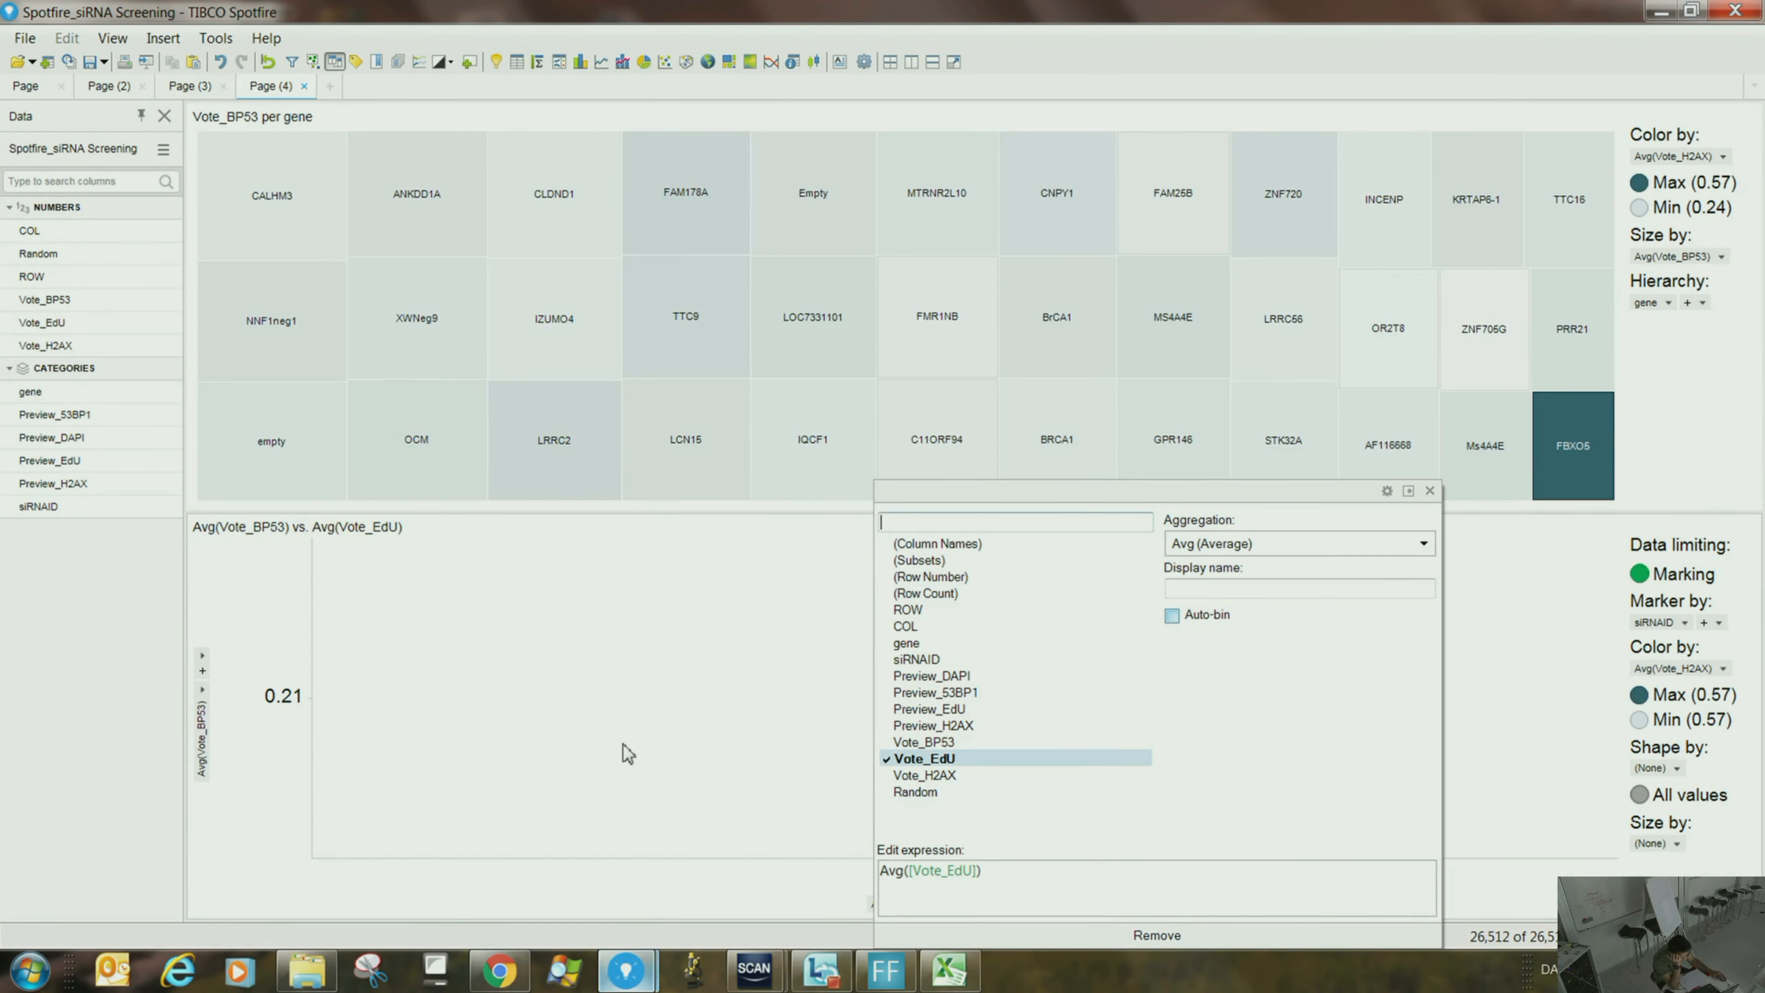
- Label the details scatter plot's markers by siRNAID
click(625, 744)
right_click(772, 676)
click(858, 921)
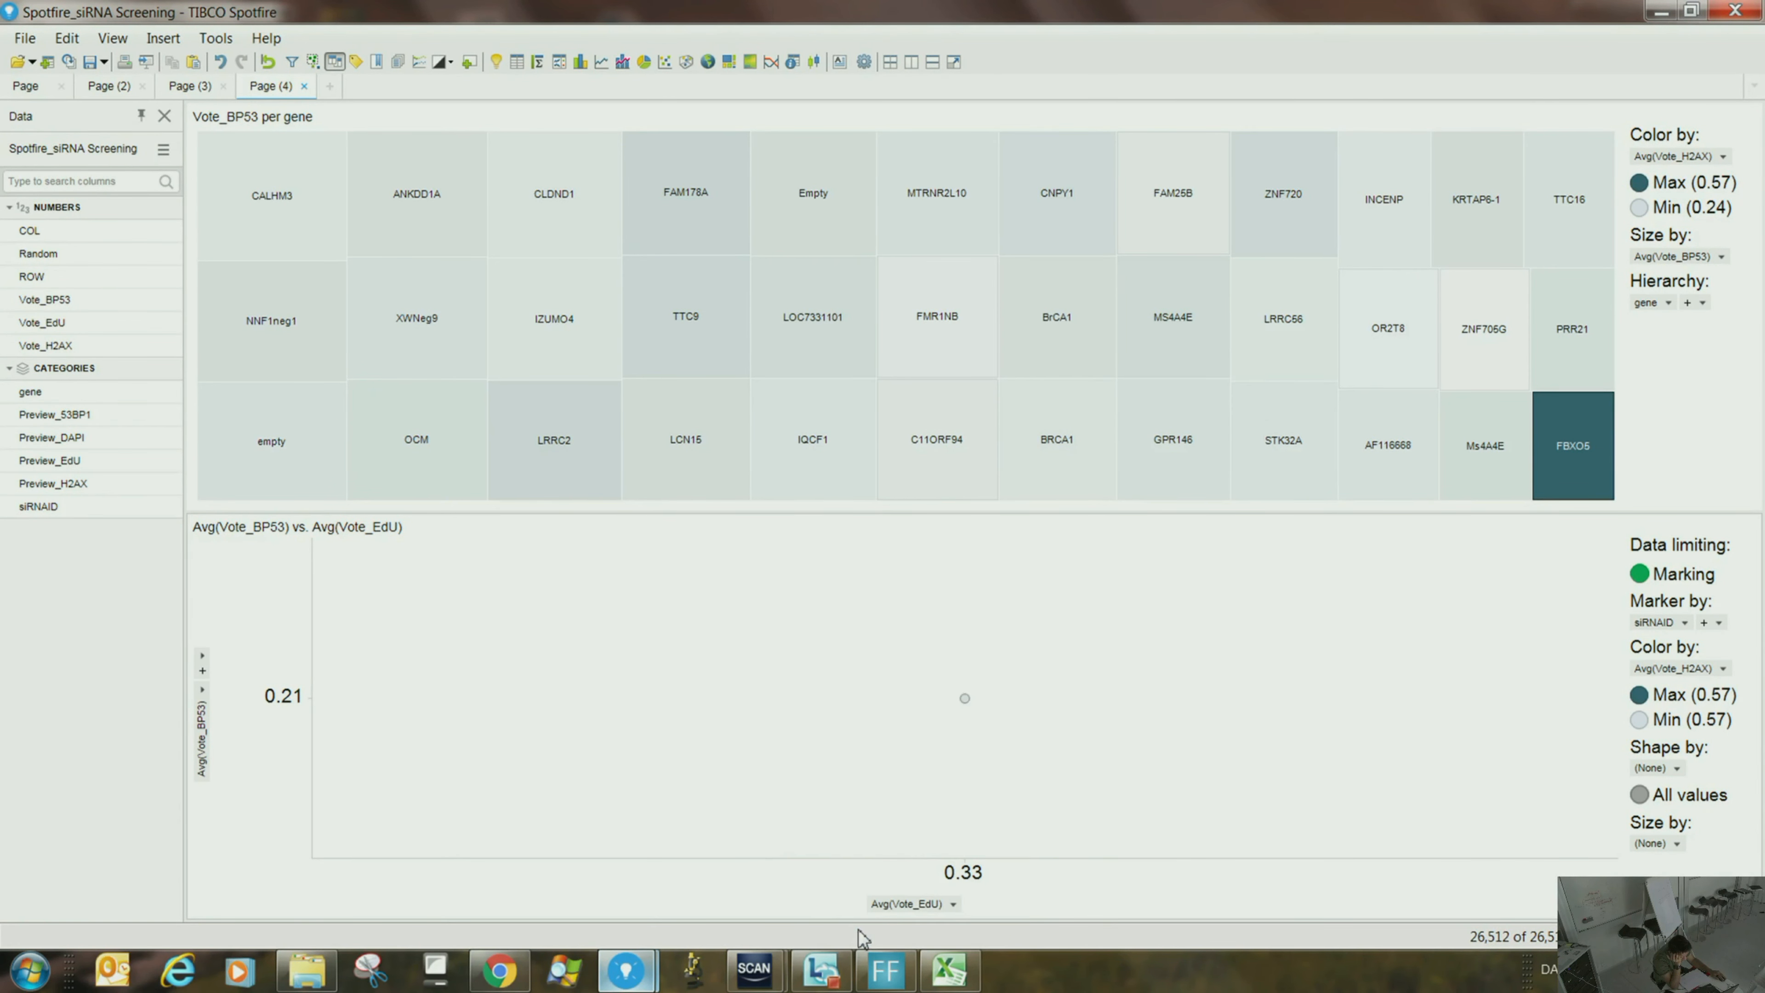
click(555, 437)
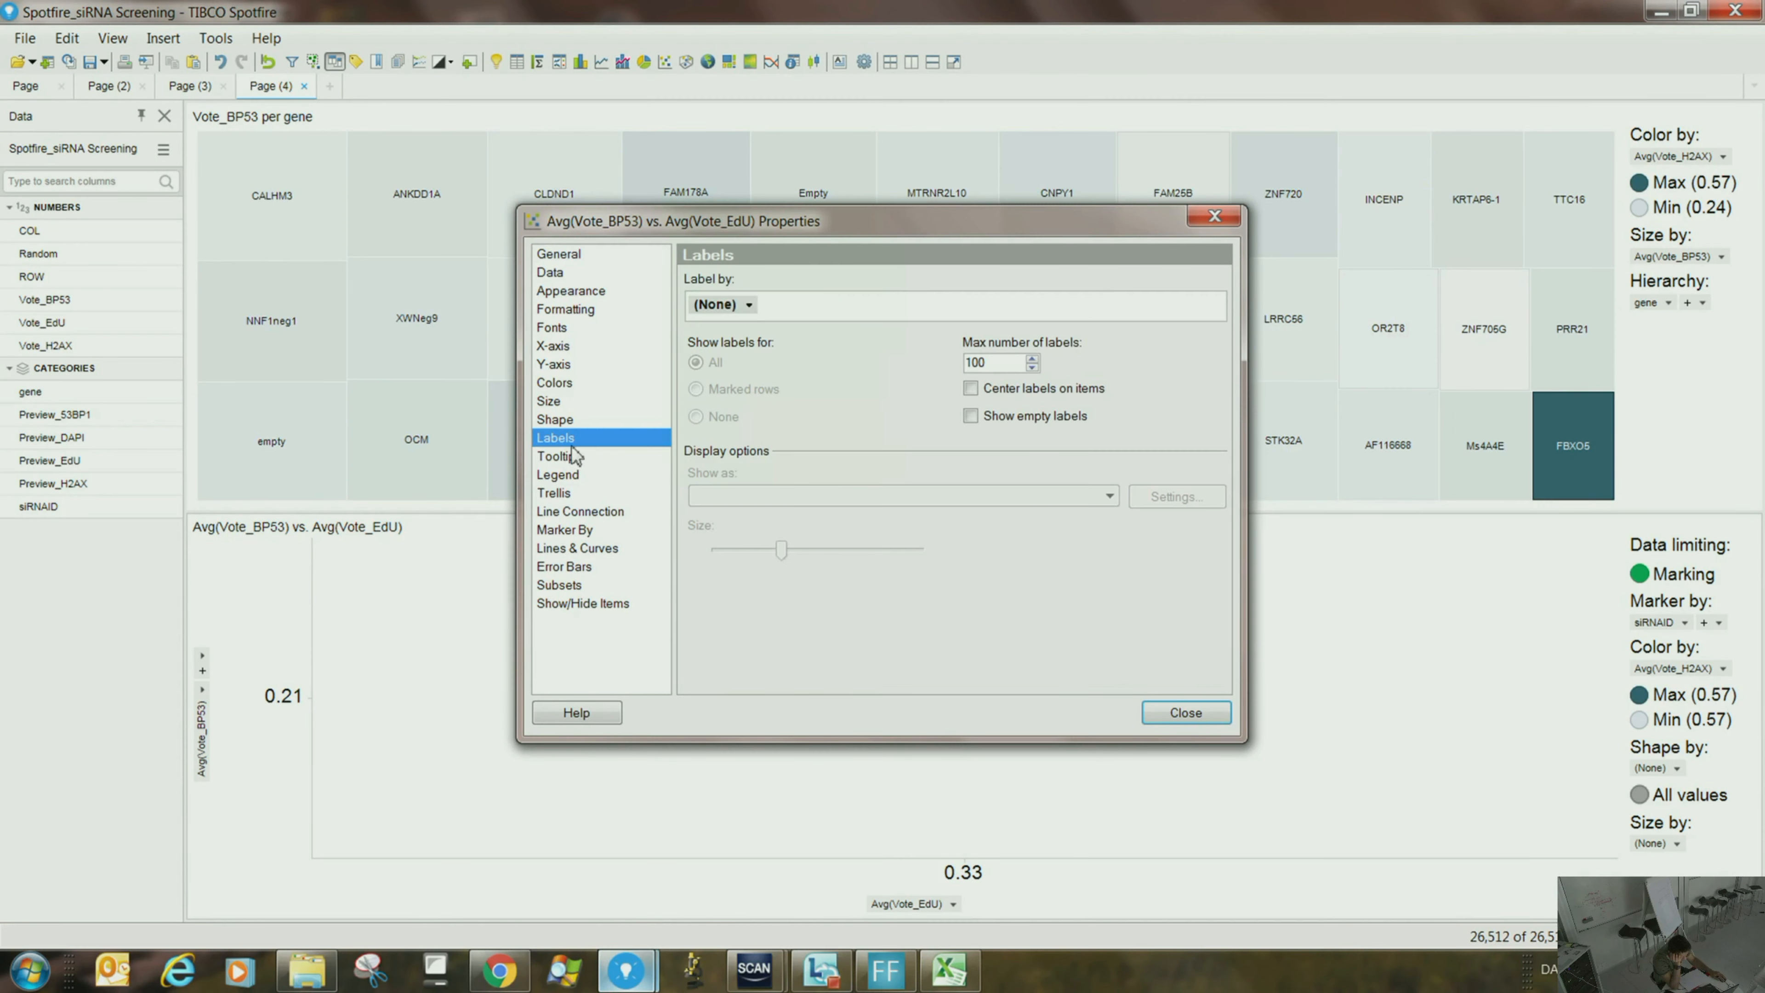
click(748, 305)
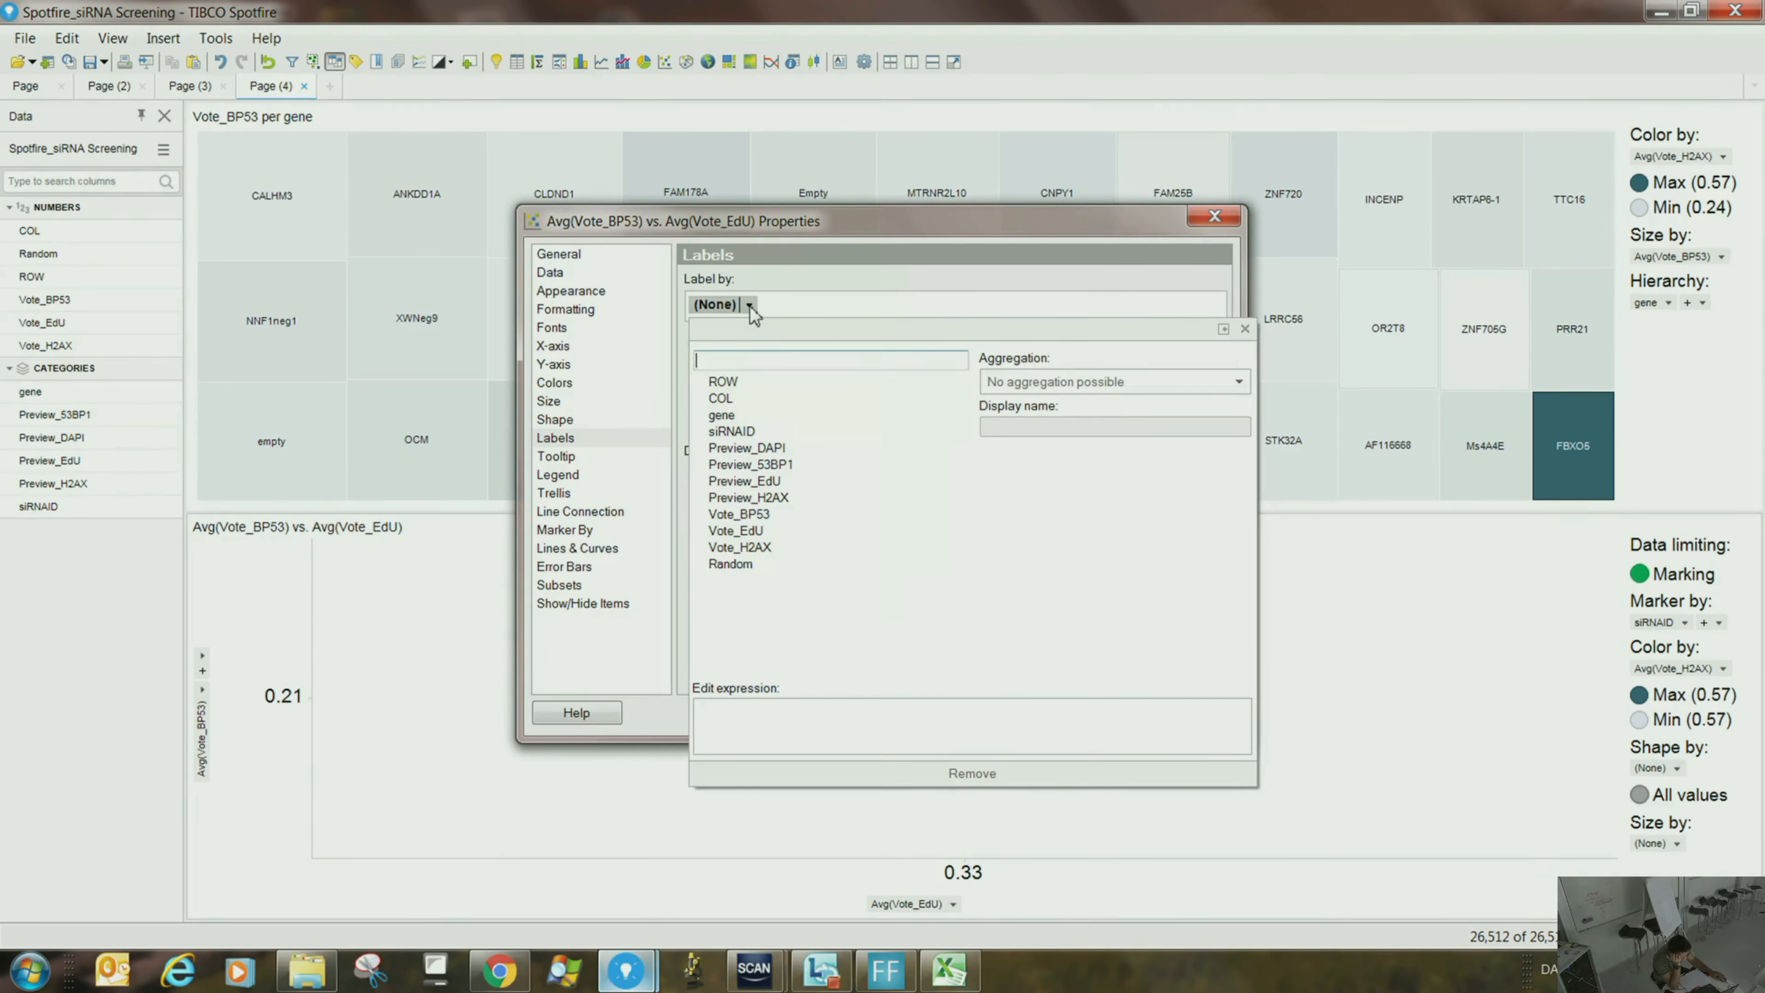
click(737, 431)
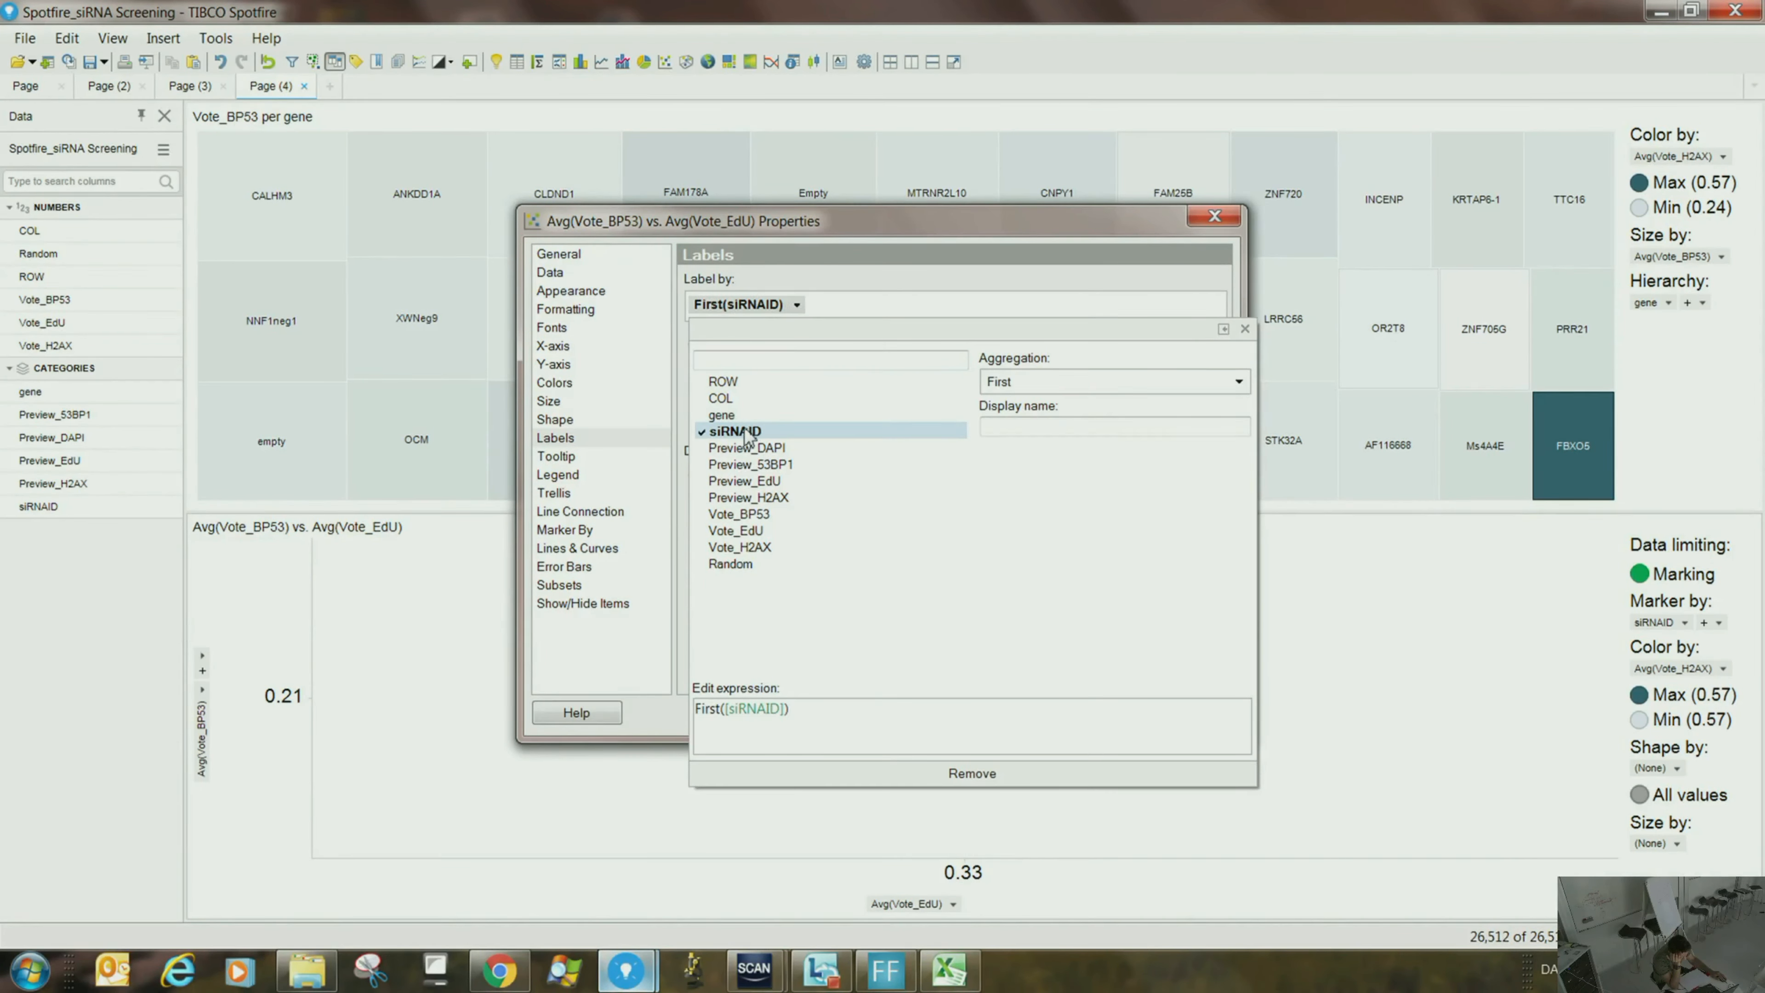
click(1080, 292)
click(1145, 713)
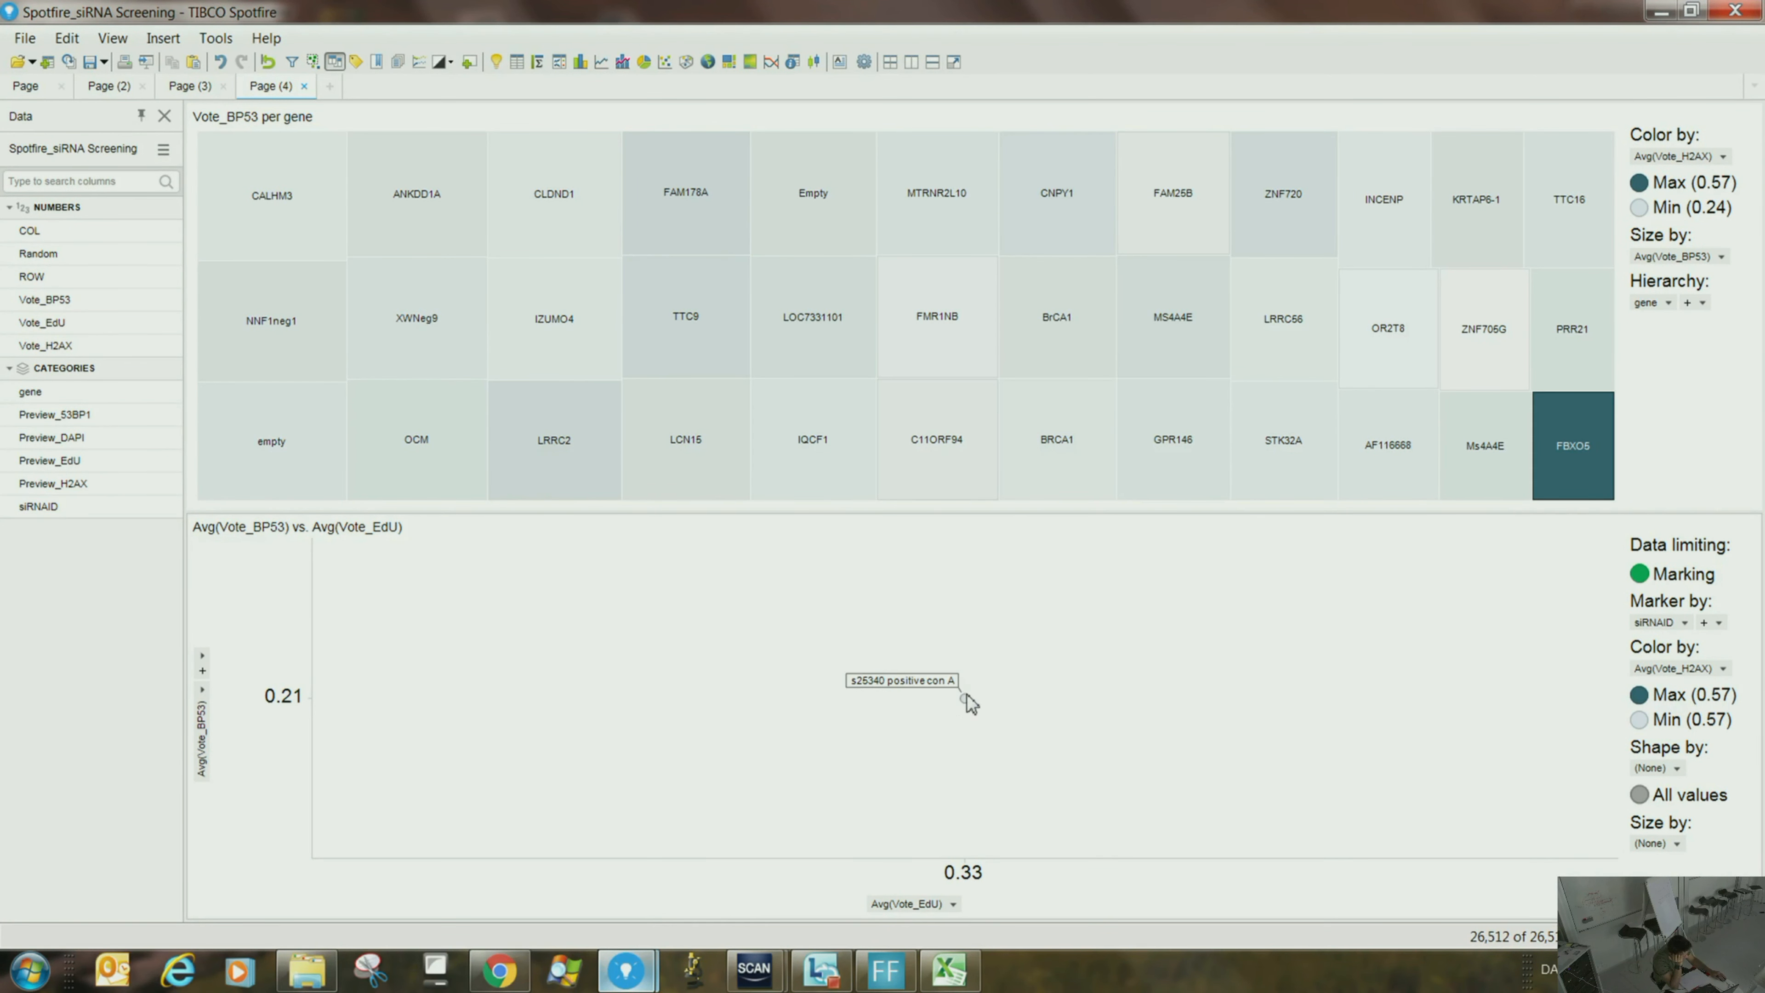
- Mark genes one at a time in the treemap, including Ms4A4E, AF116668, XWNeg9 and GPR146, to examine their siRNAs in the scatter plot
mouse_move(968, 696)
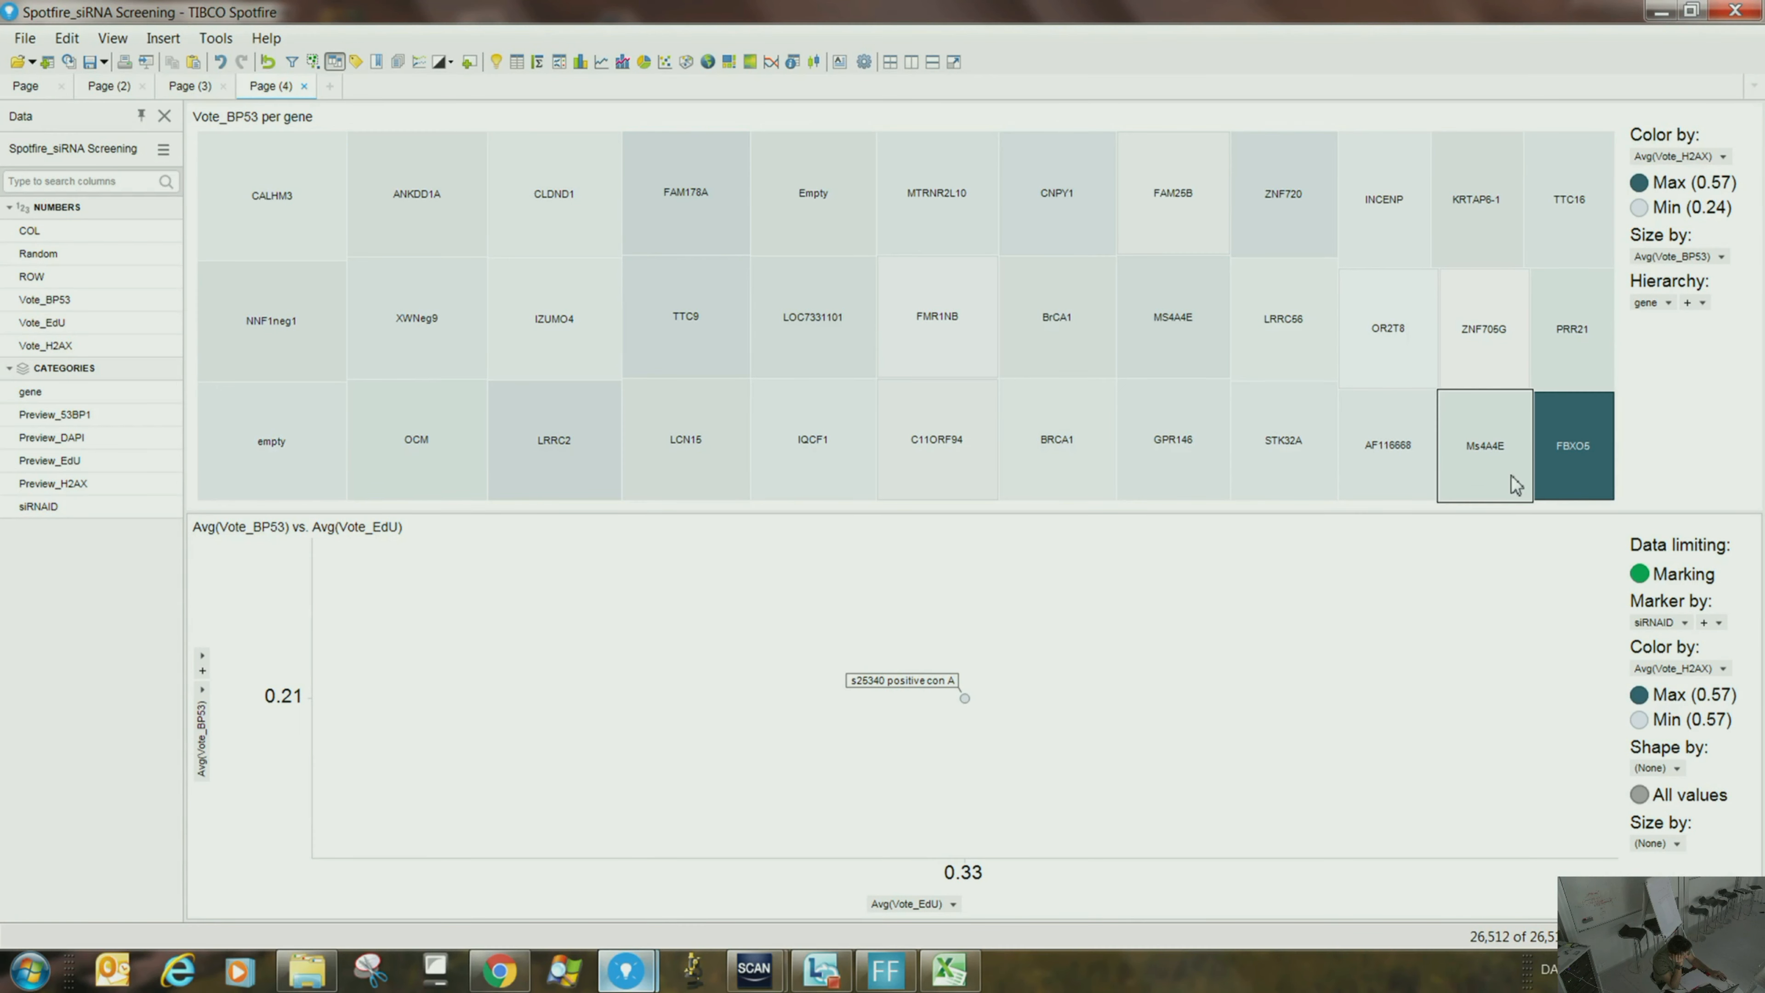
click(1487, 463)
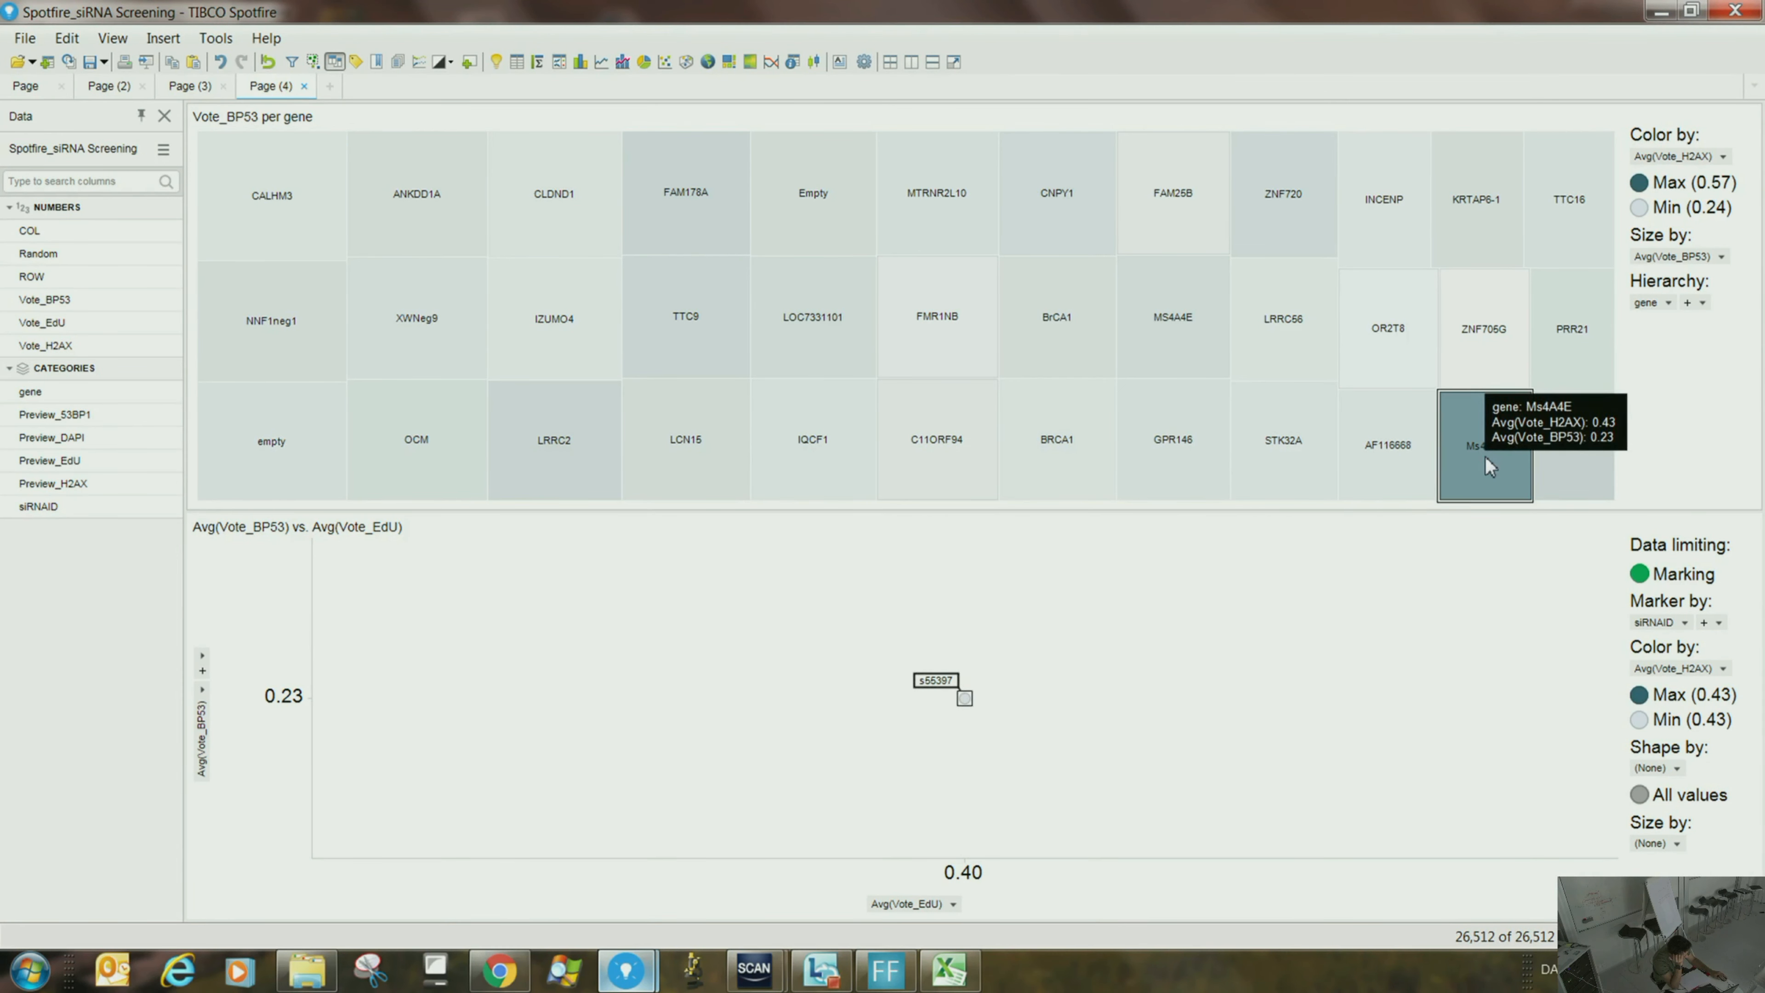
click(1373, 454)
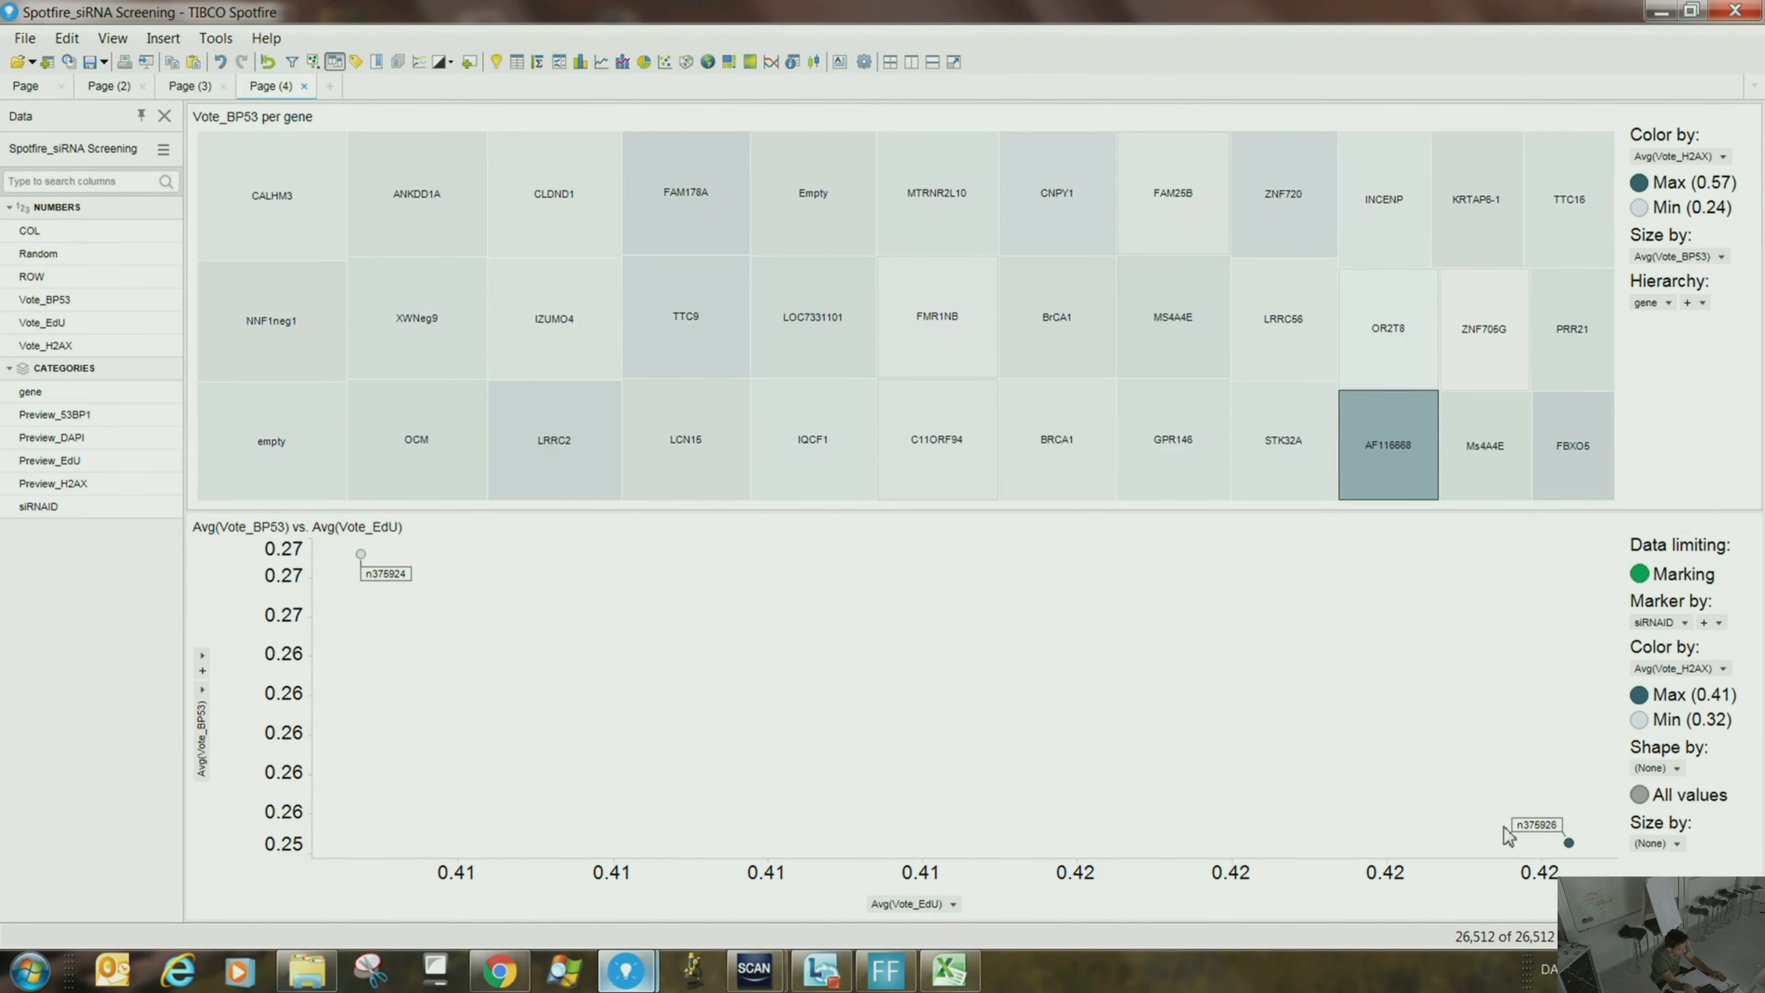
click(615, 247)
click(542, 306)
click(373, 331)
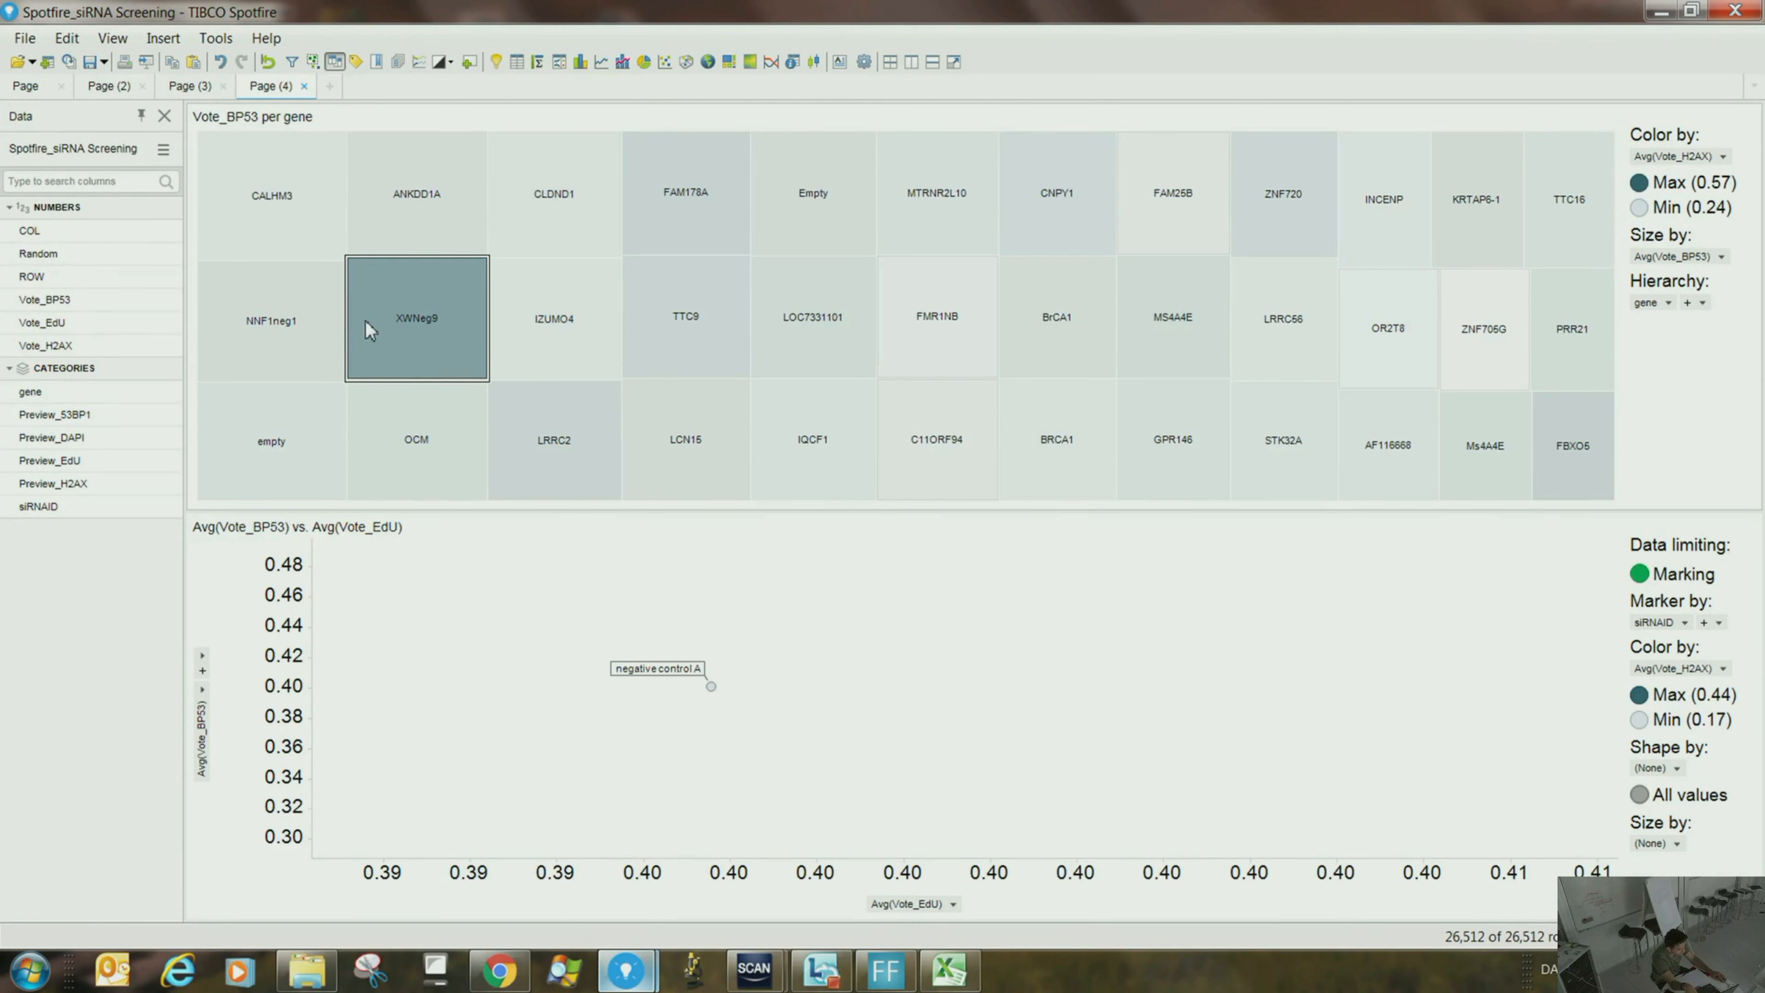
click(432, 471)
click(703, 474)
click(922, 478)
click(1219, 463)
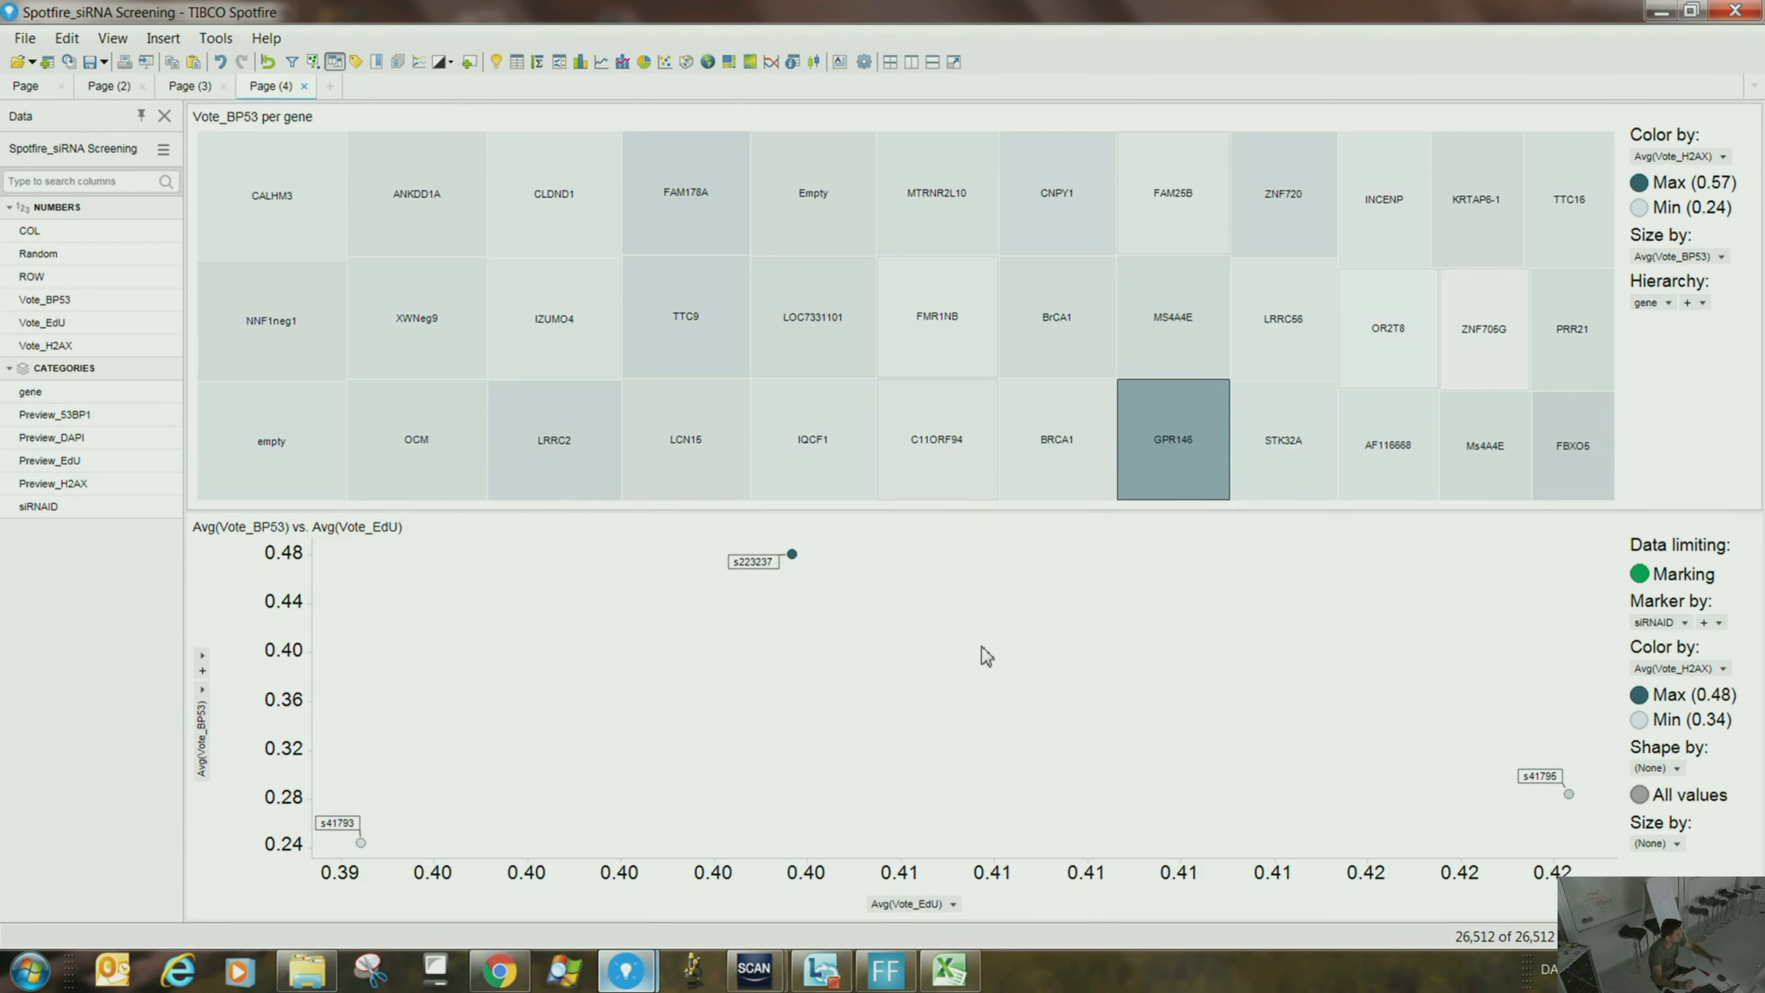
- Create a details pie chart from the scatter plot and place it beside the treemap
right_click(956, 681)
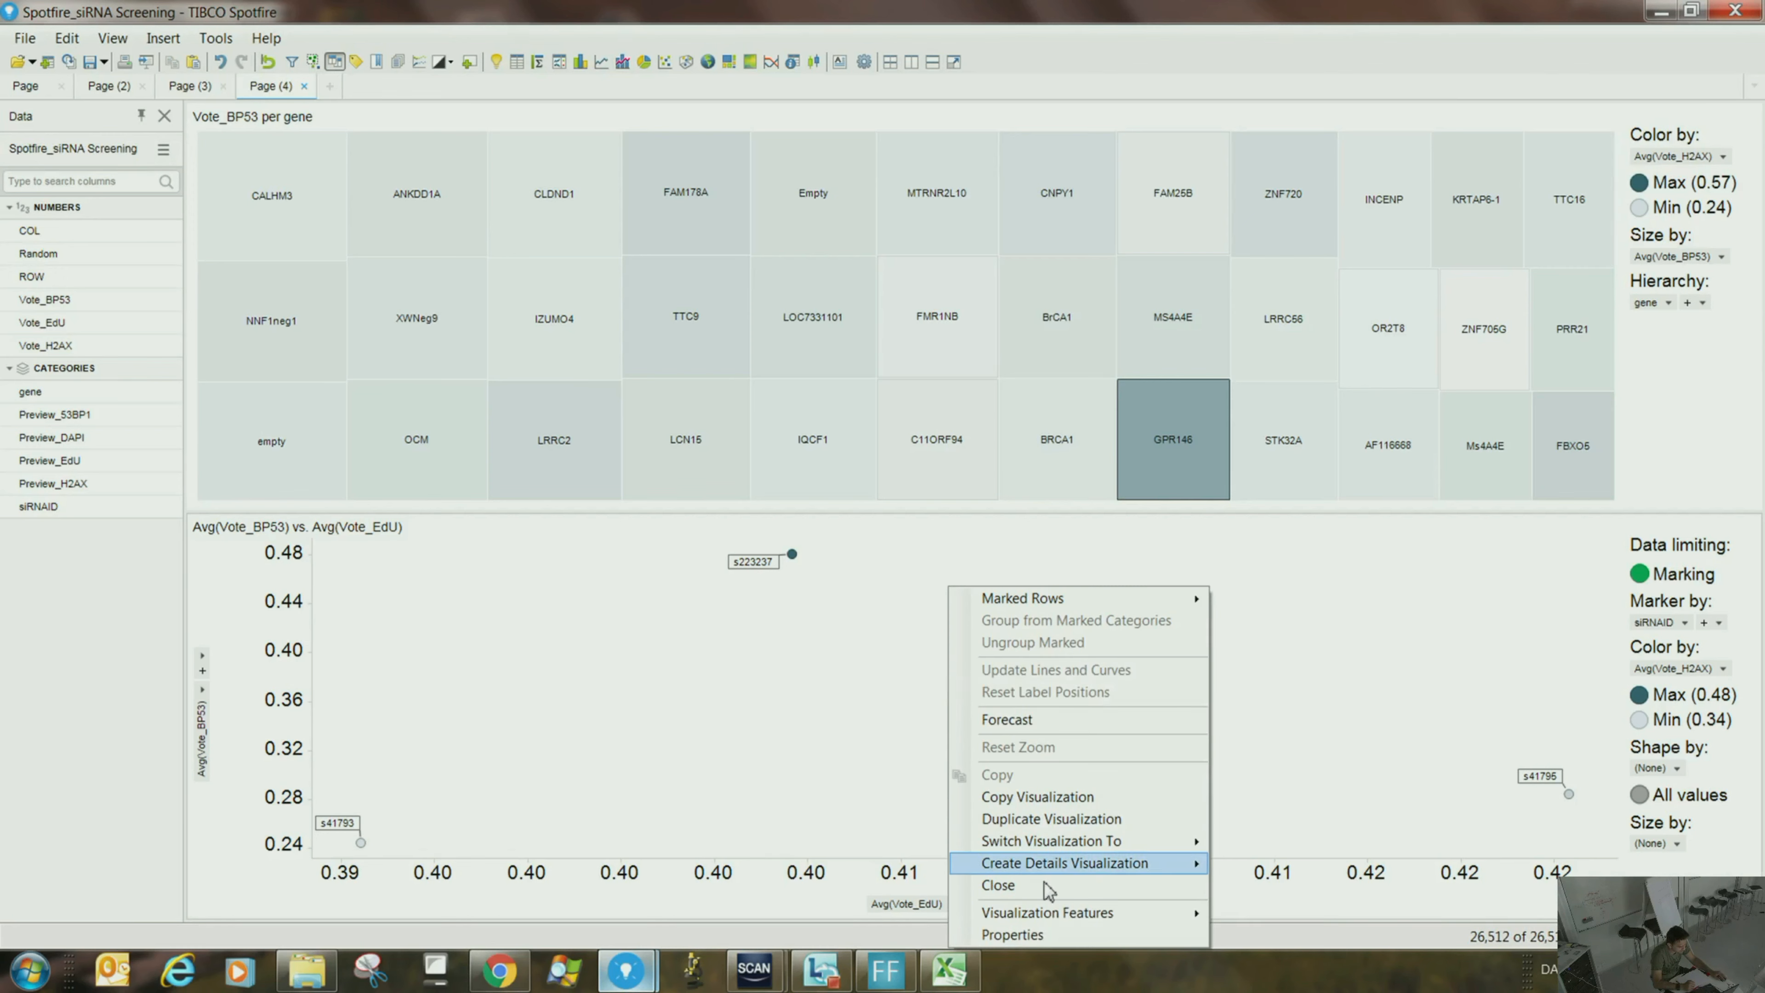
mouse_move(1058, 864)
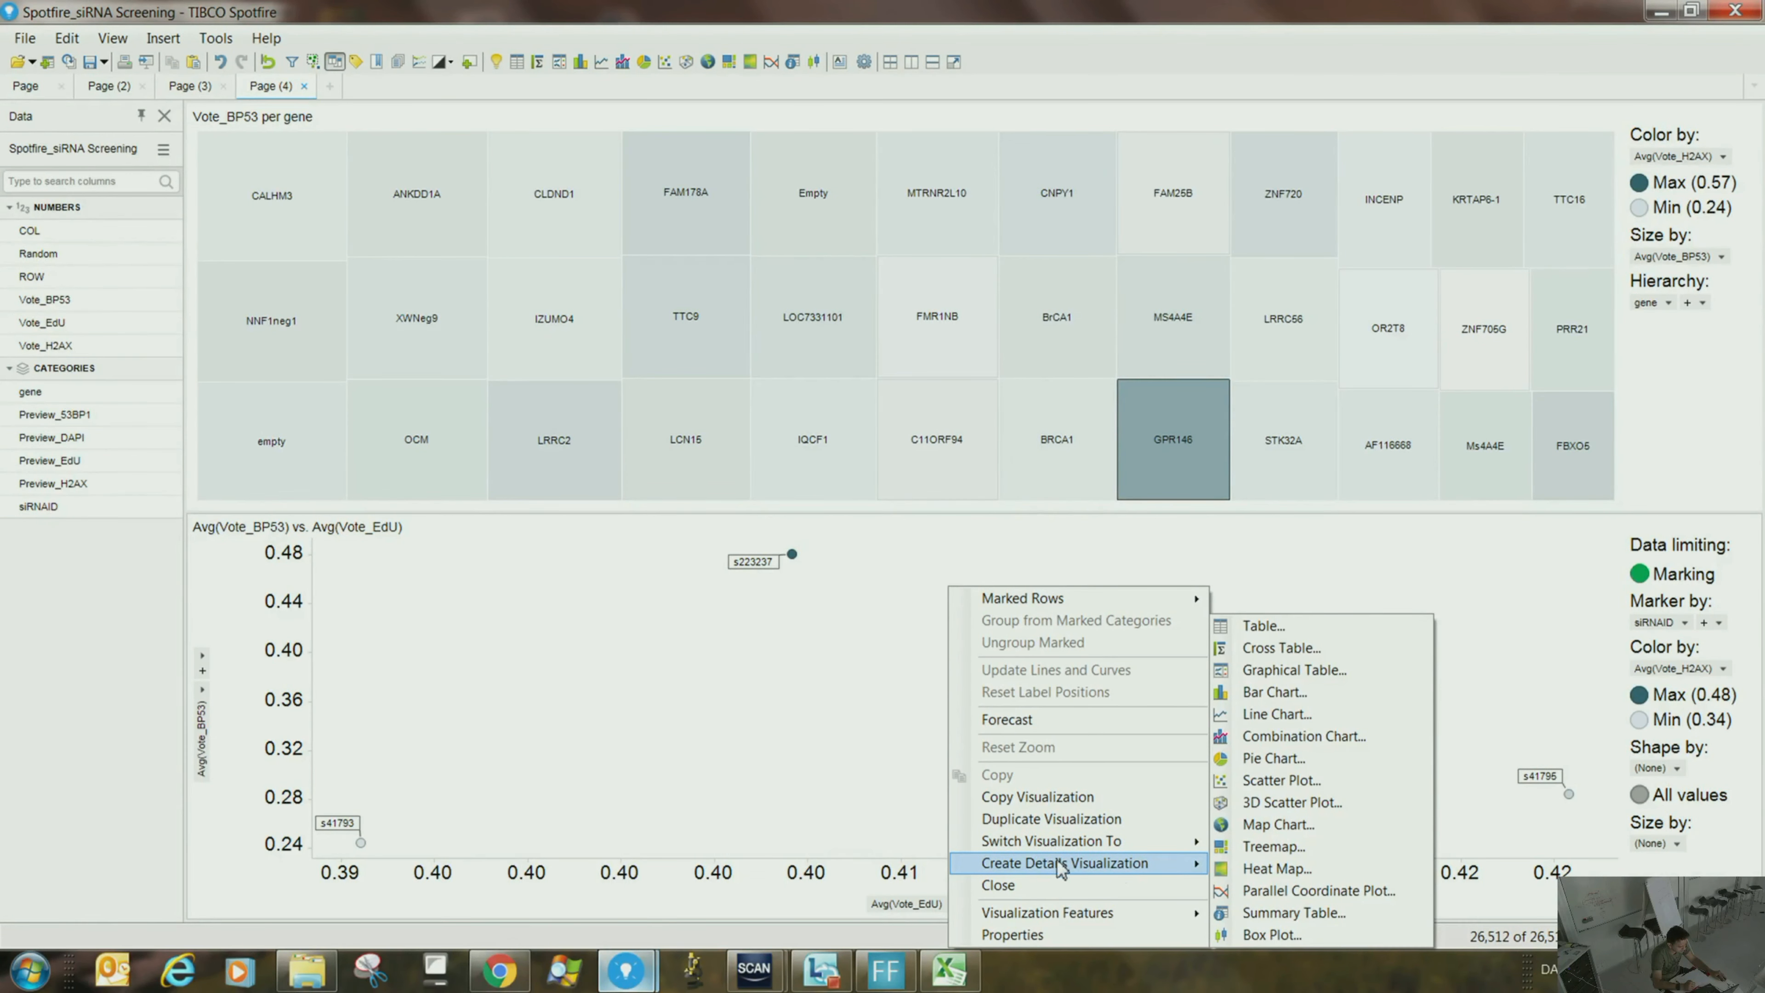
click(1293, 760)
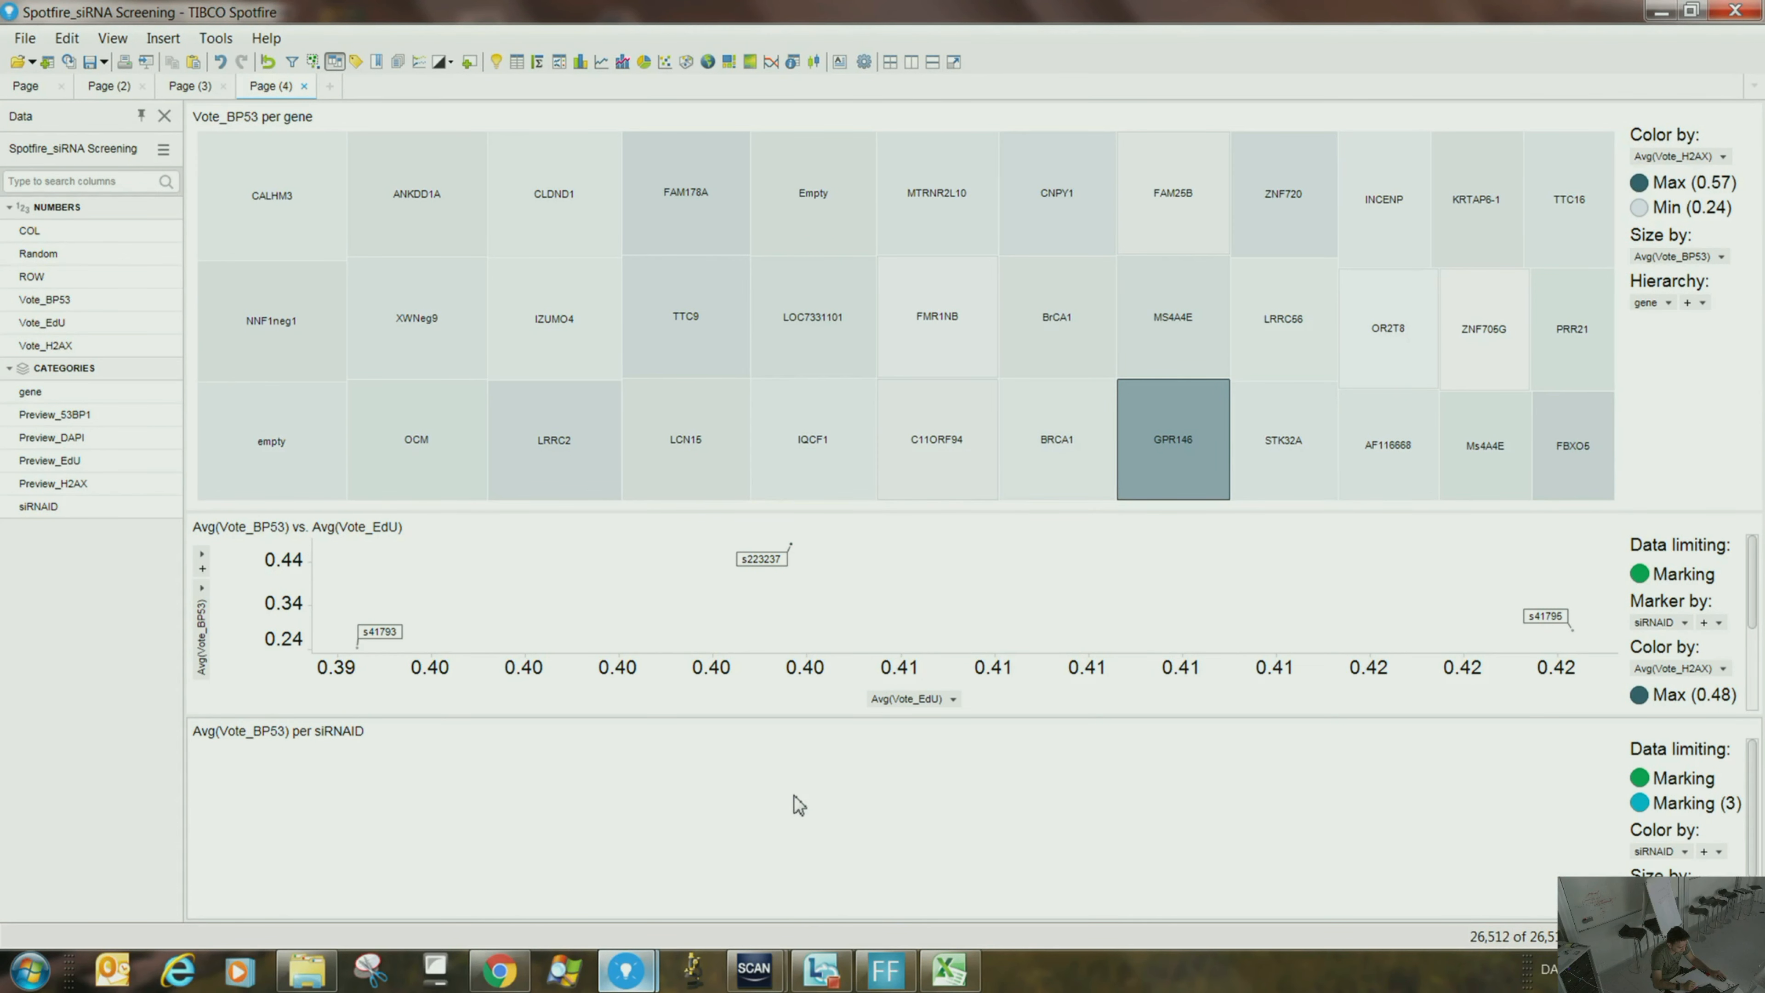
drag(796, 808, 1738, 417)
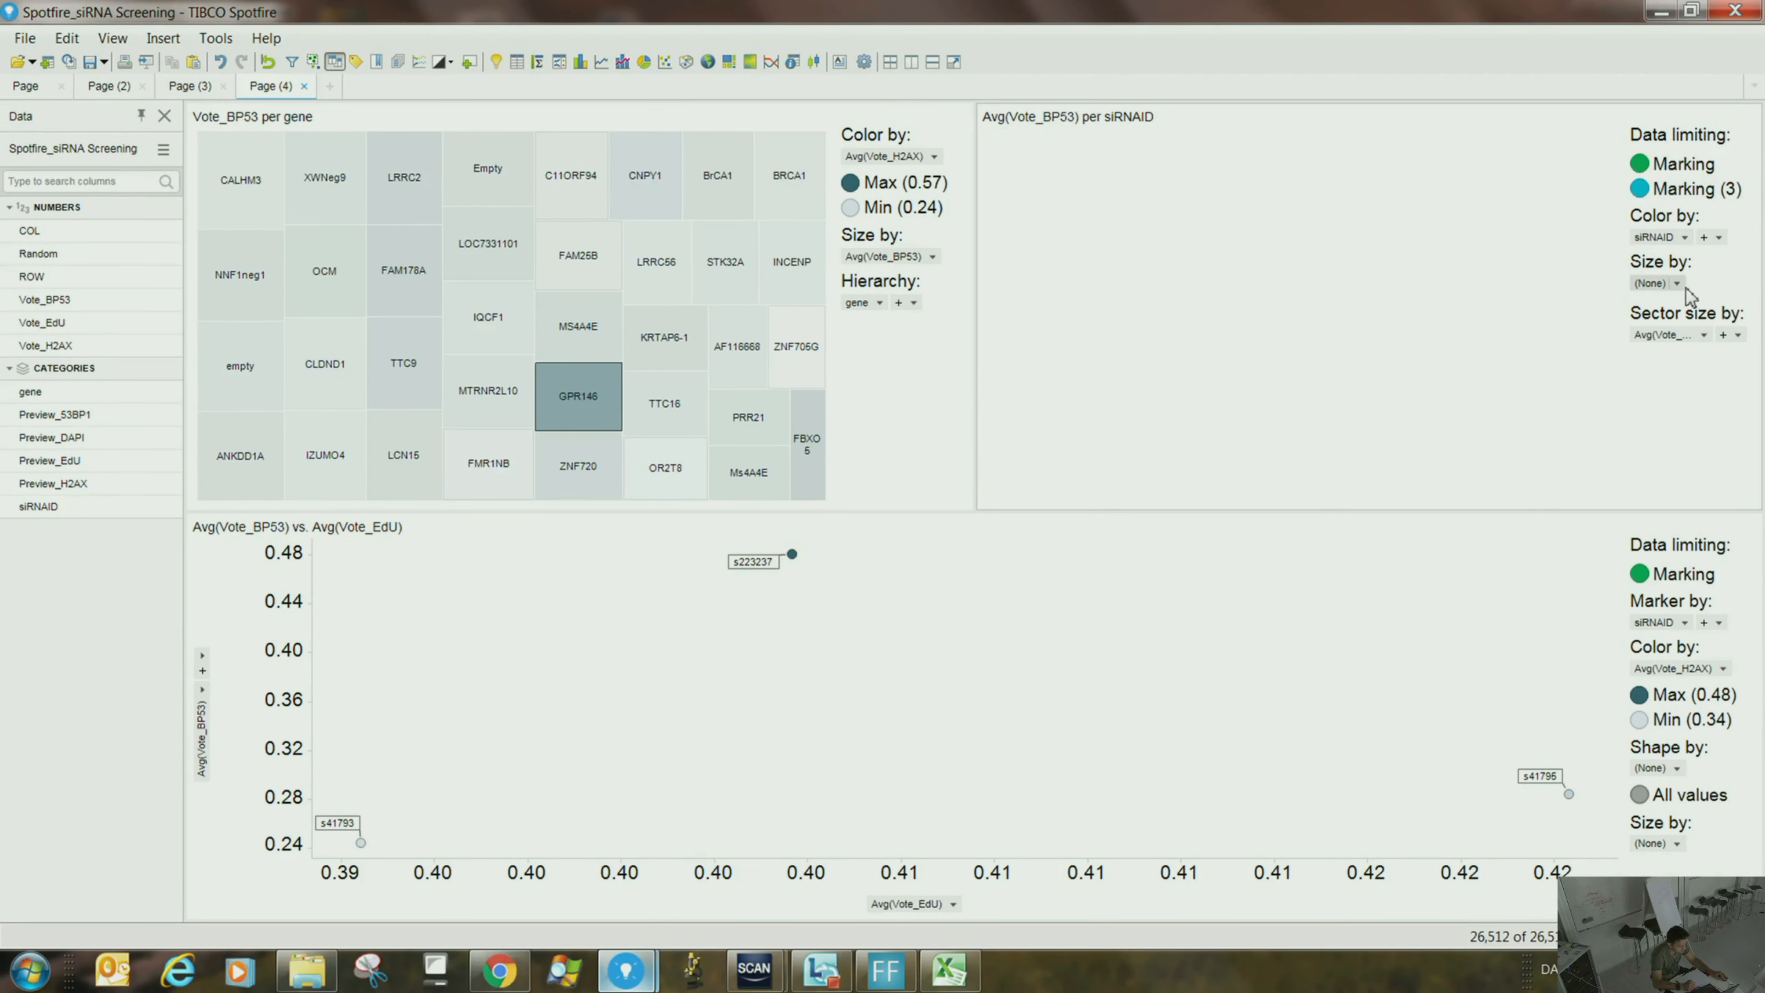
- Check the pie chart by marking siRNA s223237, a block of genes around GPR146 and a cluster of their siRNAs, and clear the gene marking
click(610, 413)
drag(724, 537, 877, 589)
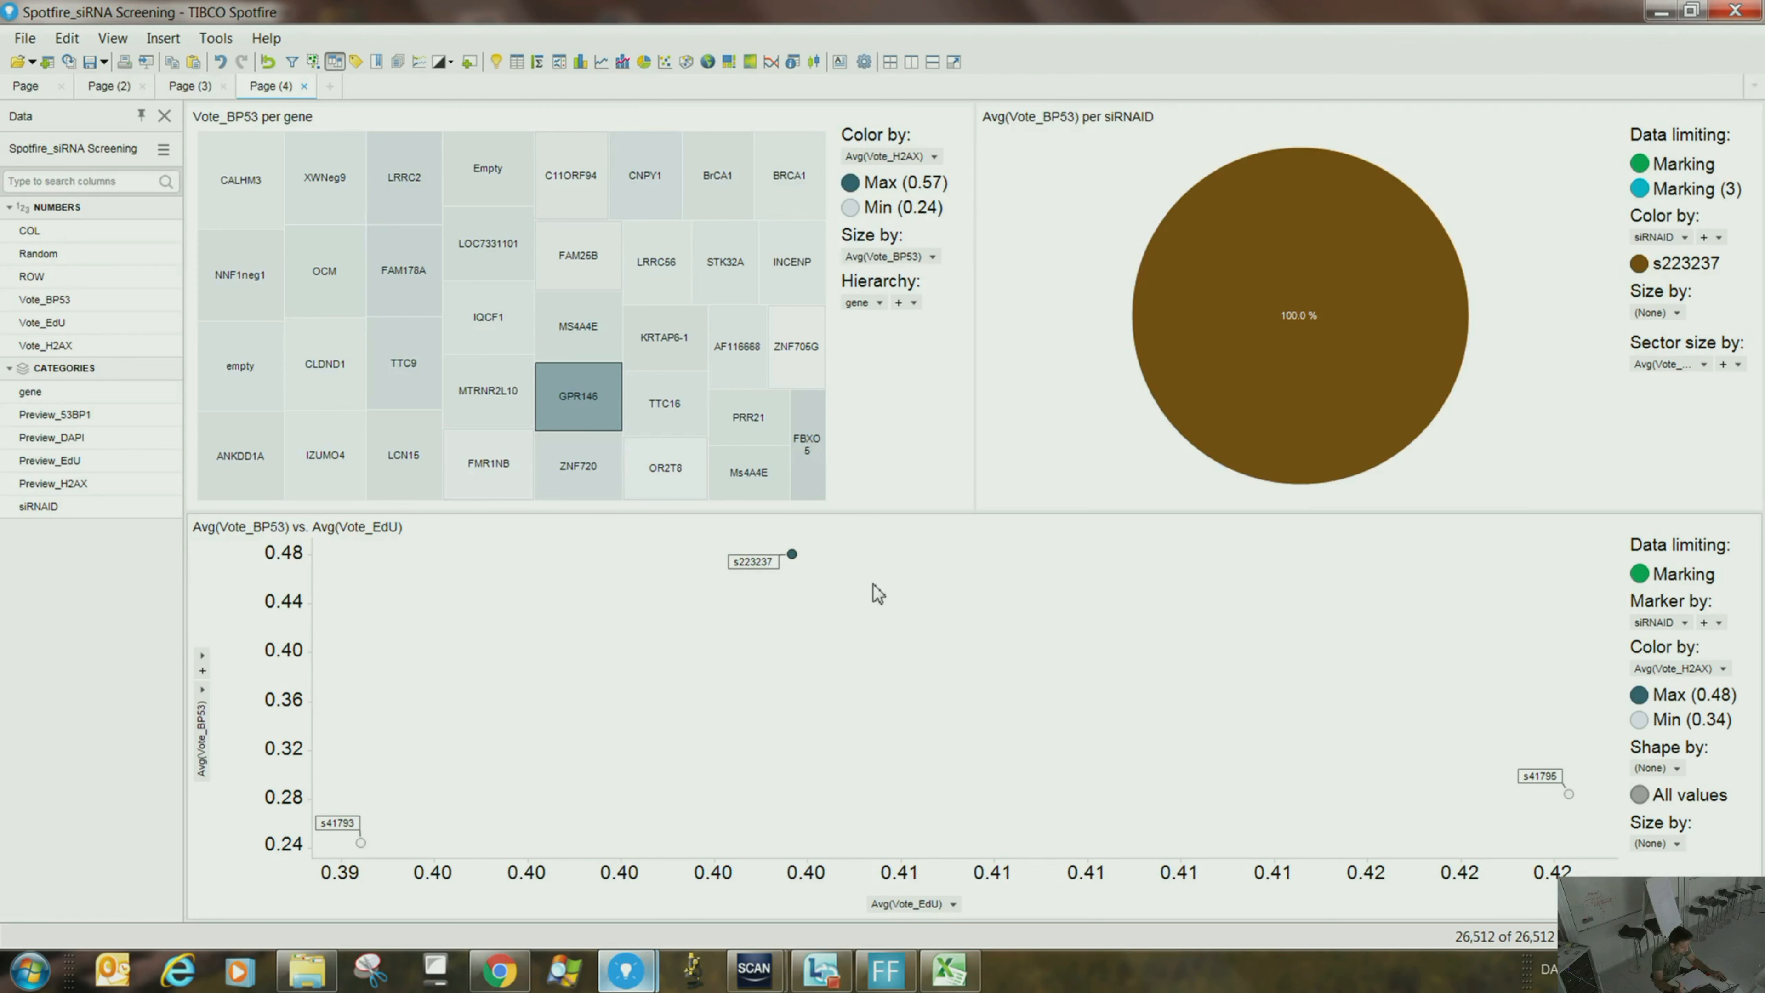
click(565, 460)
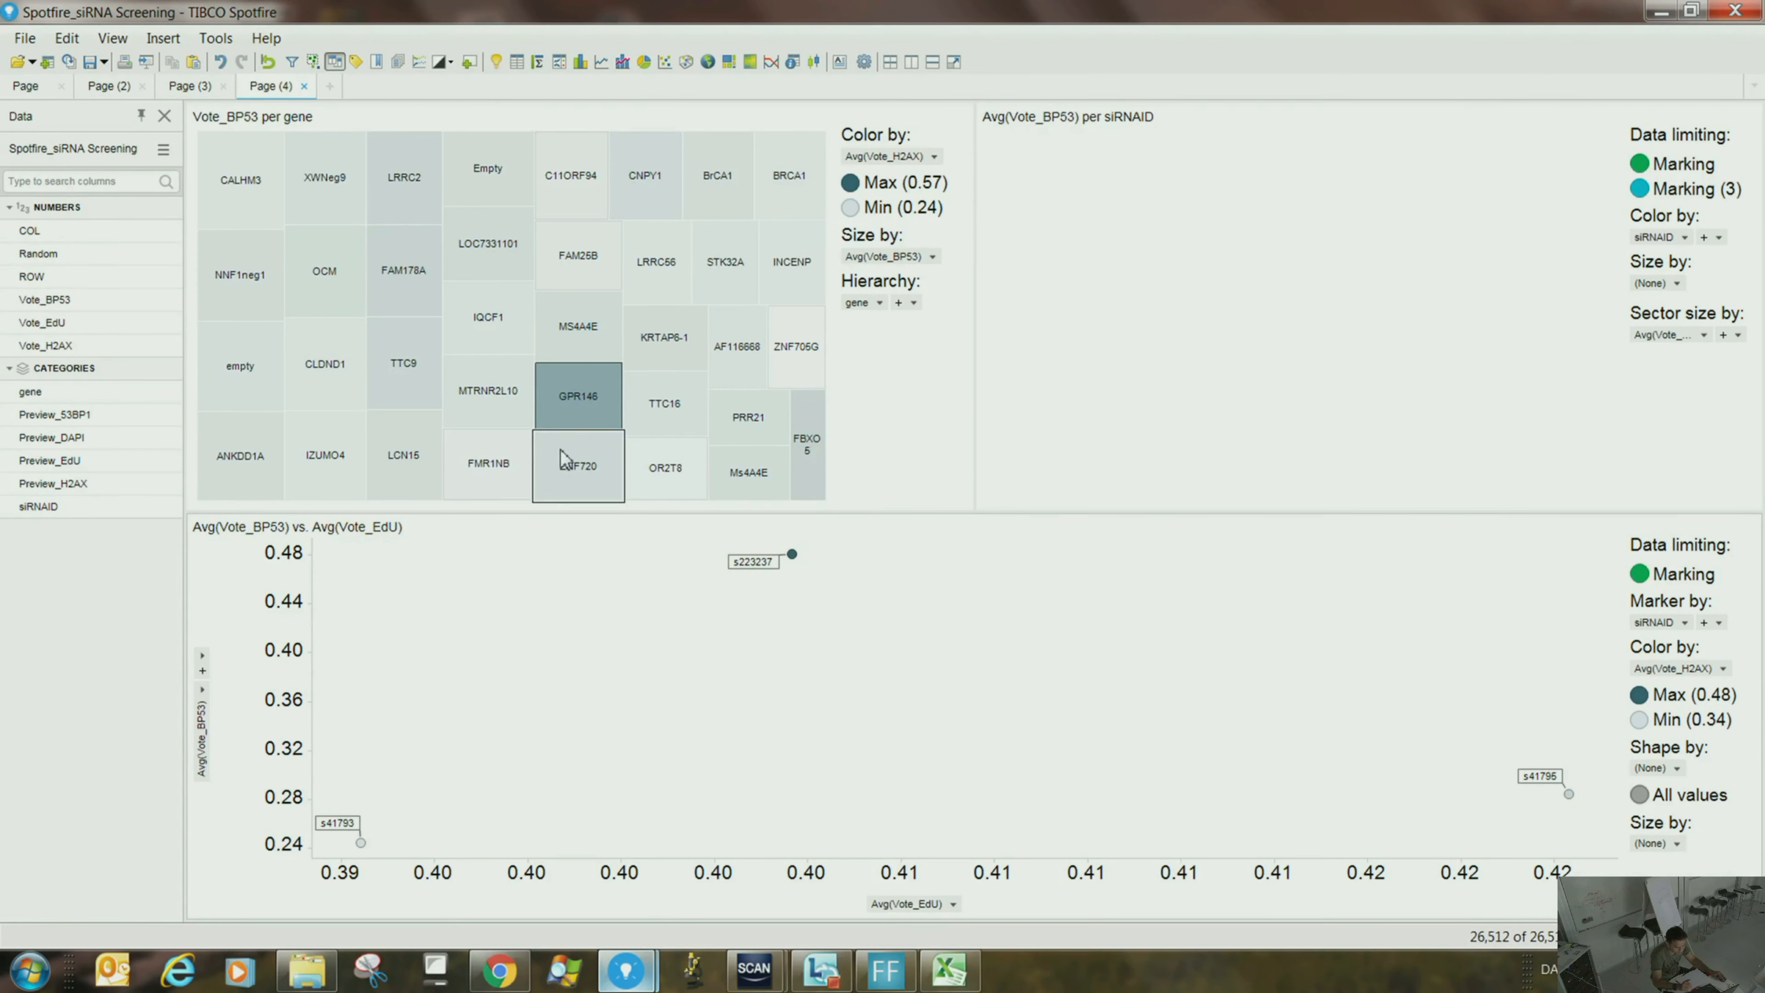
drag(460, 315, 671, 434)
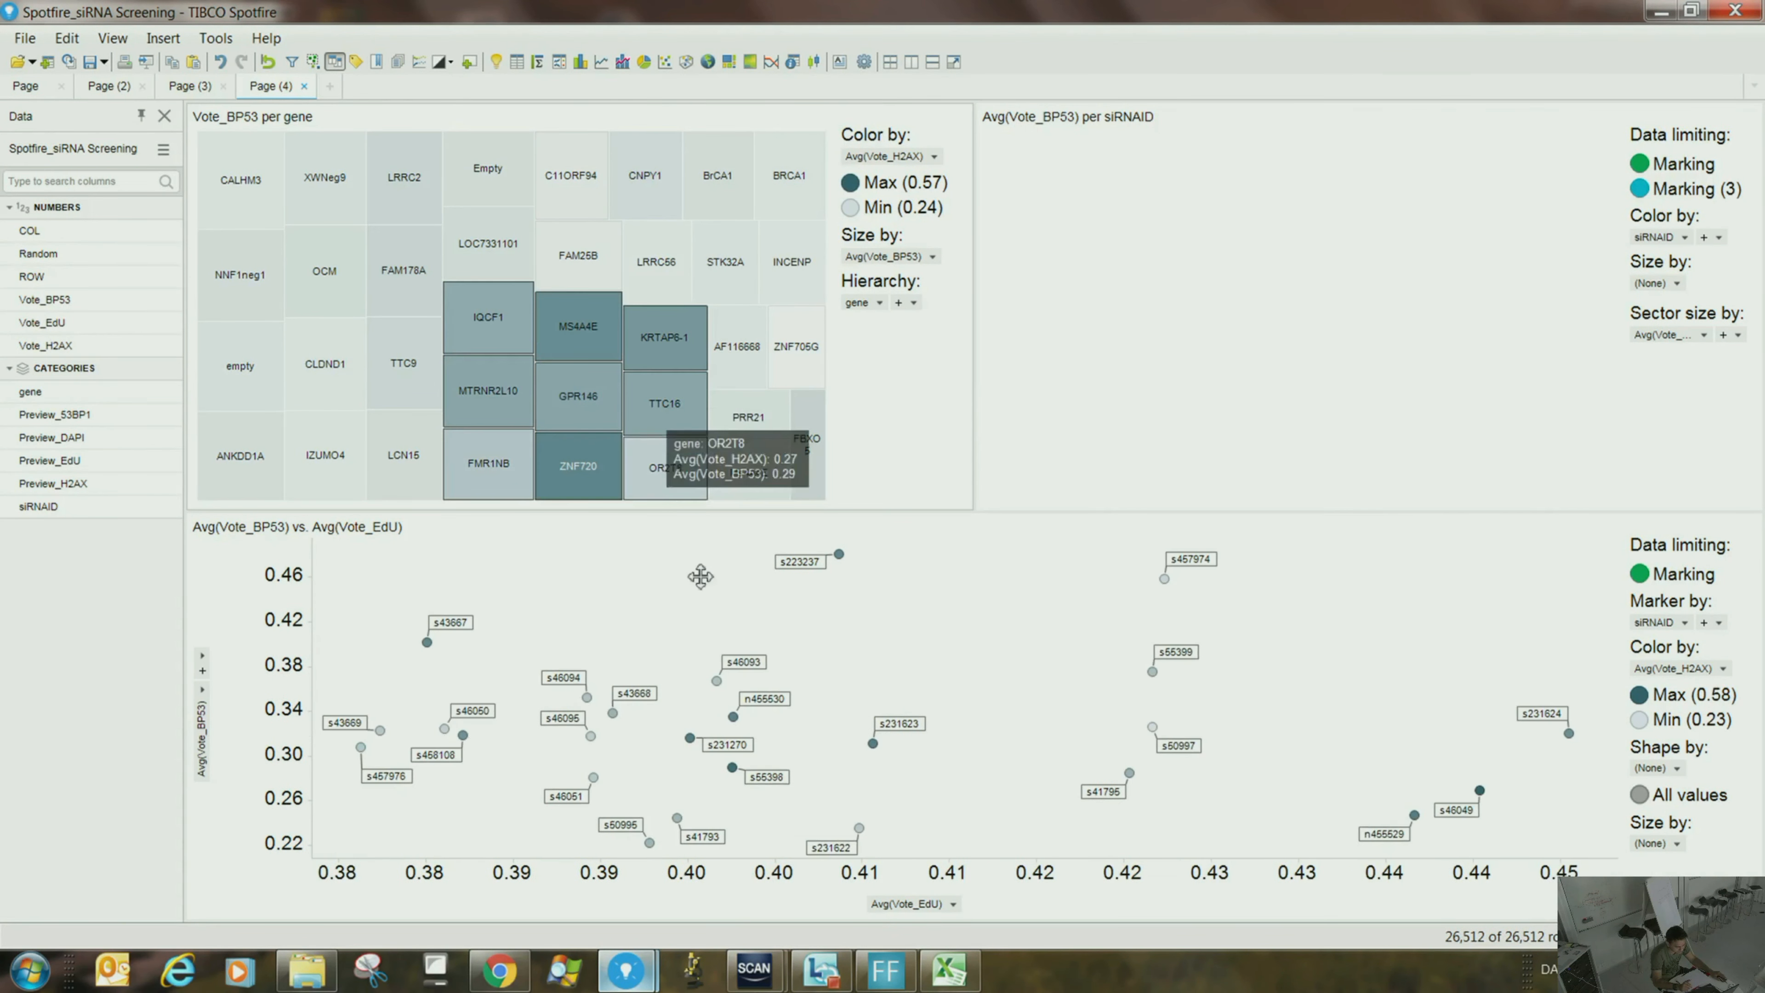
drag(596, 645, 762, 814)
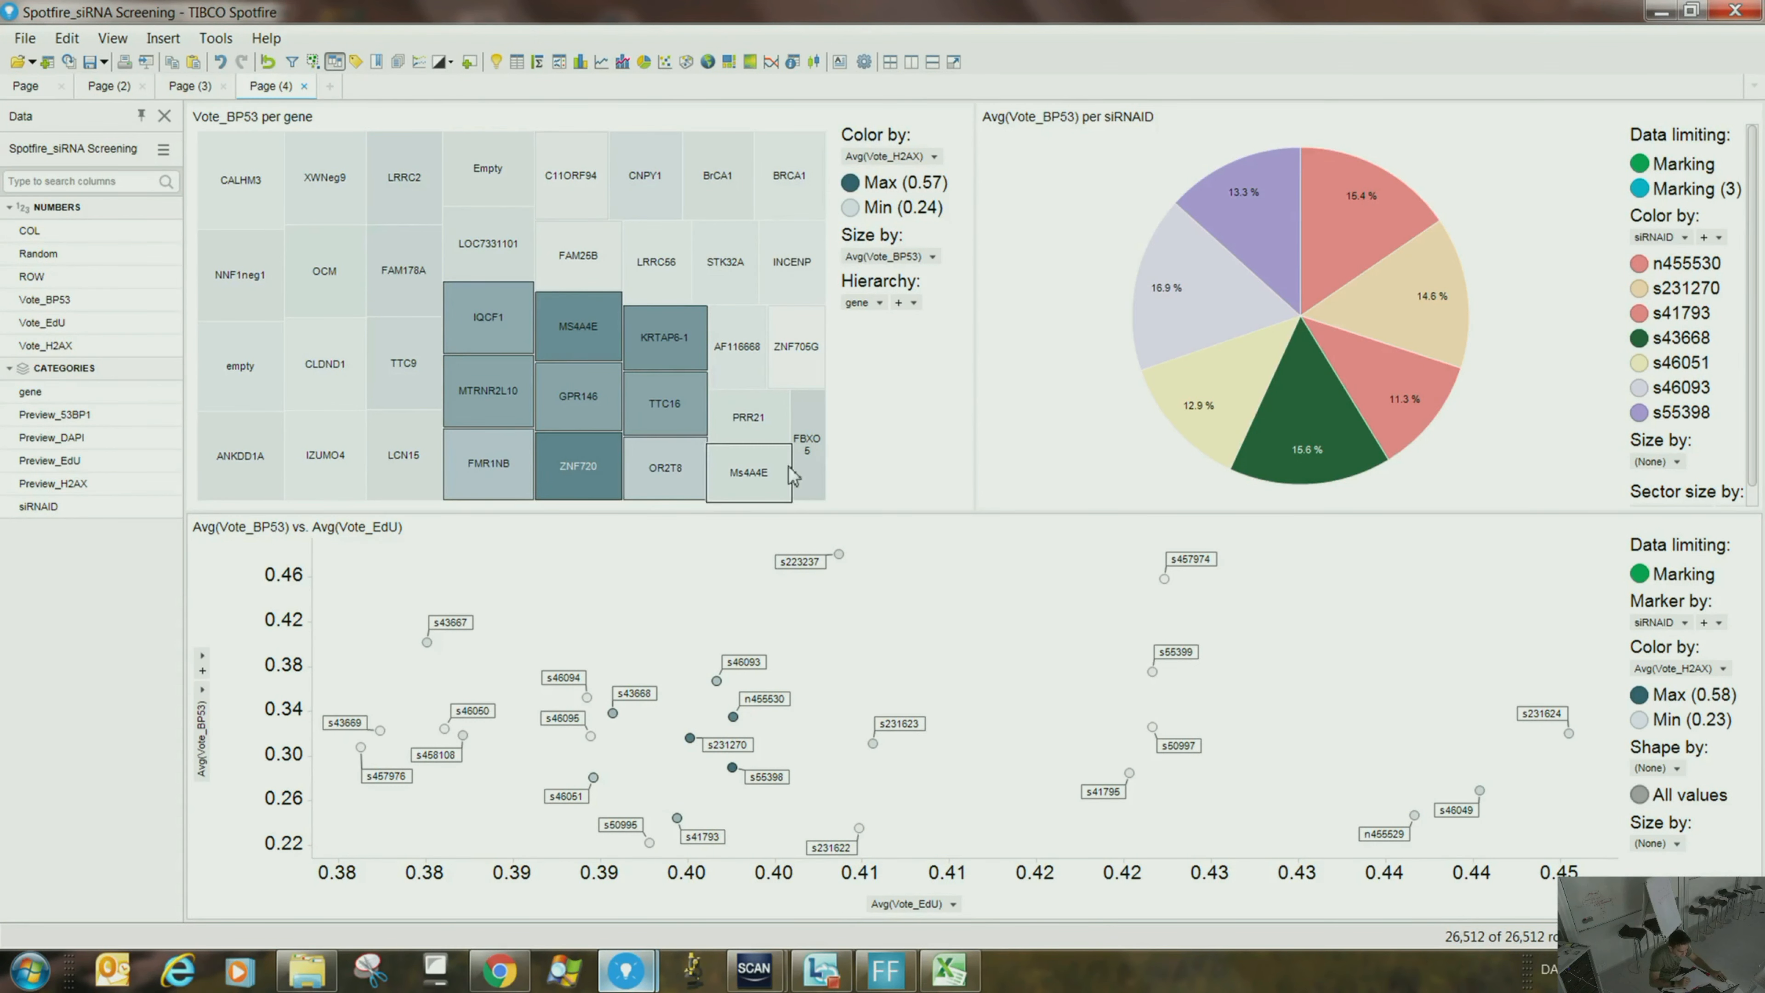
click(896, 358)
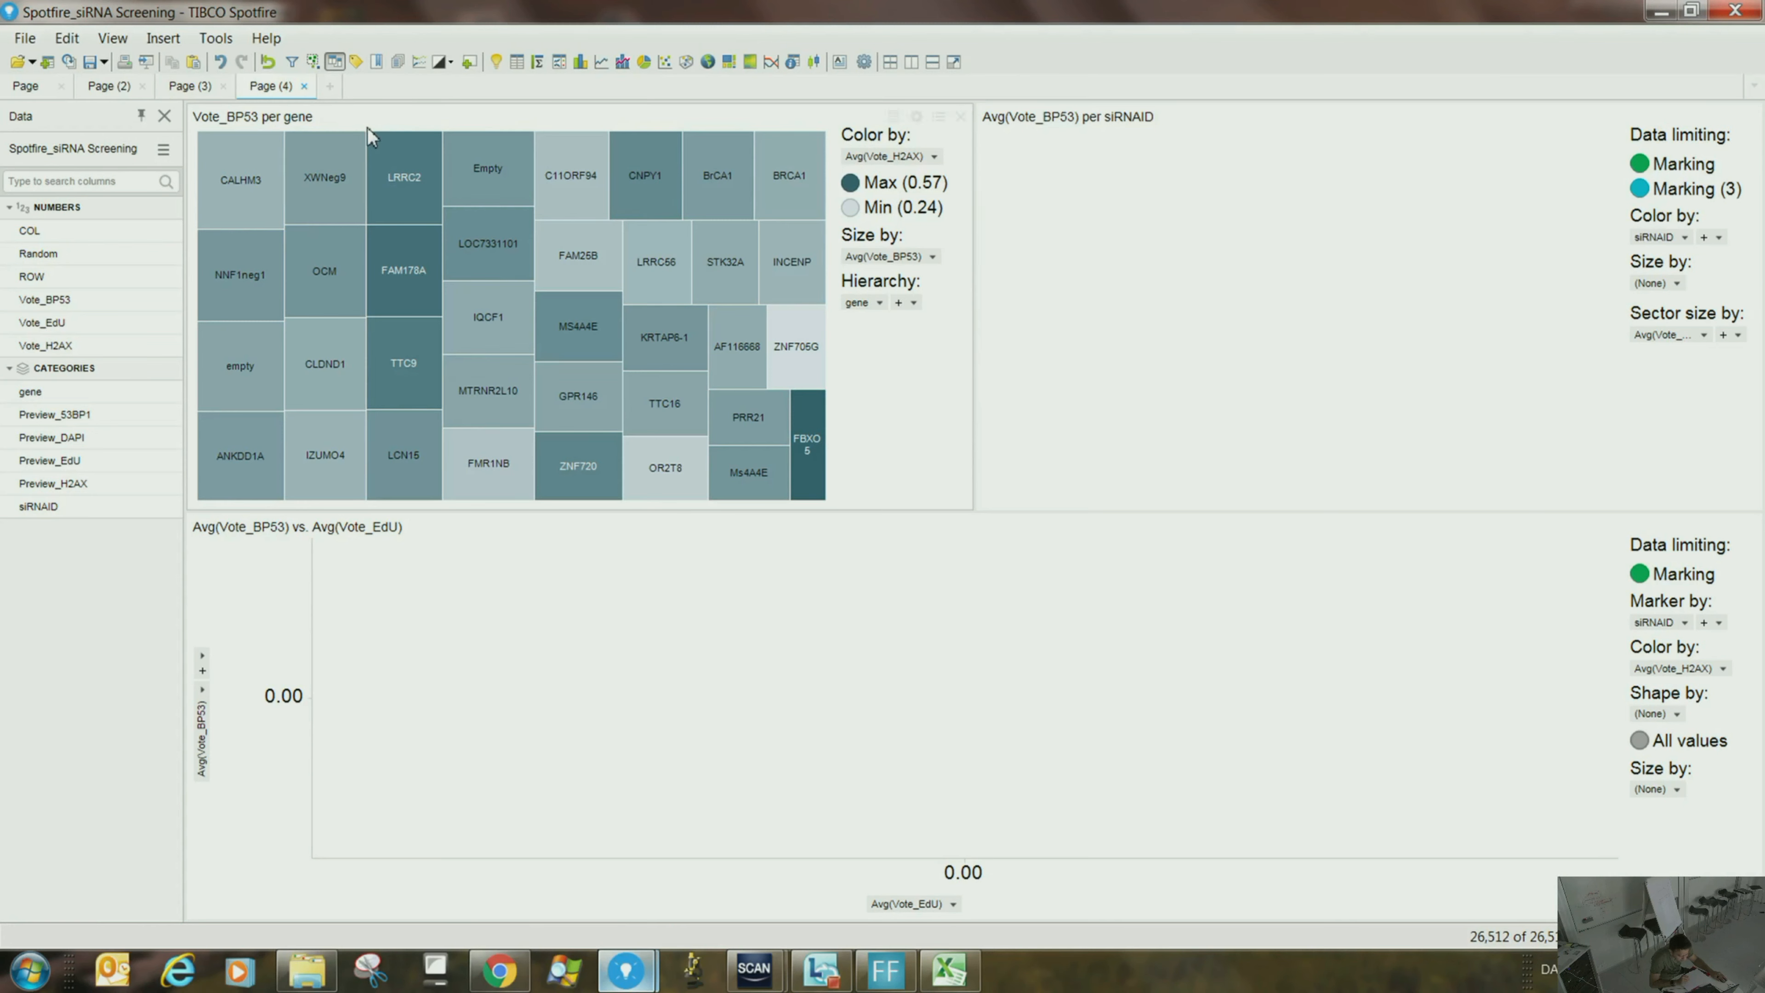
- Mark genes LRRC2, FAM178A, TTC9, FBXO5 and Ms4A4E in the treemap and siRNAs s23959, s31333, s31334 and s35793 in the scatter plot
drag(374, 220, 432, 396)
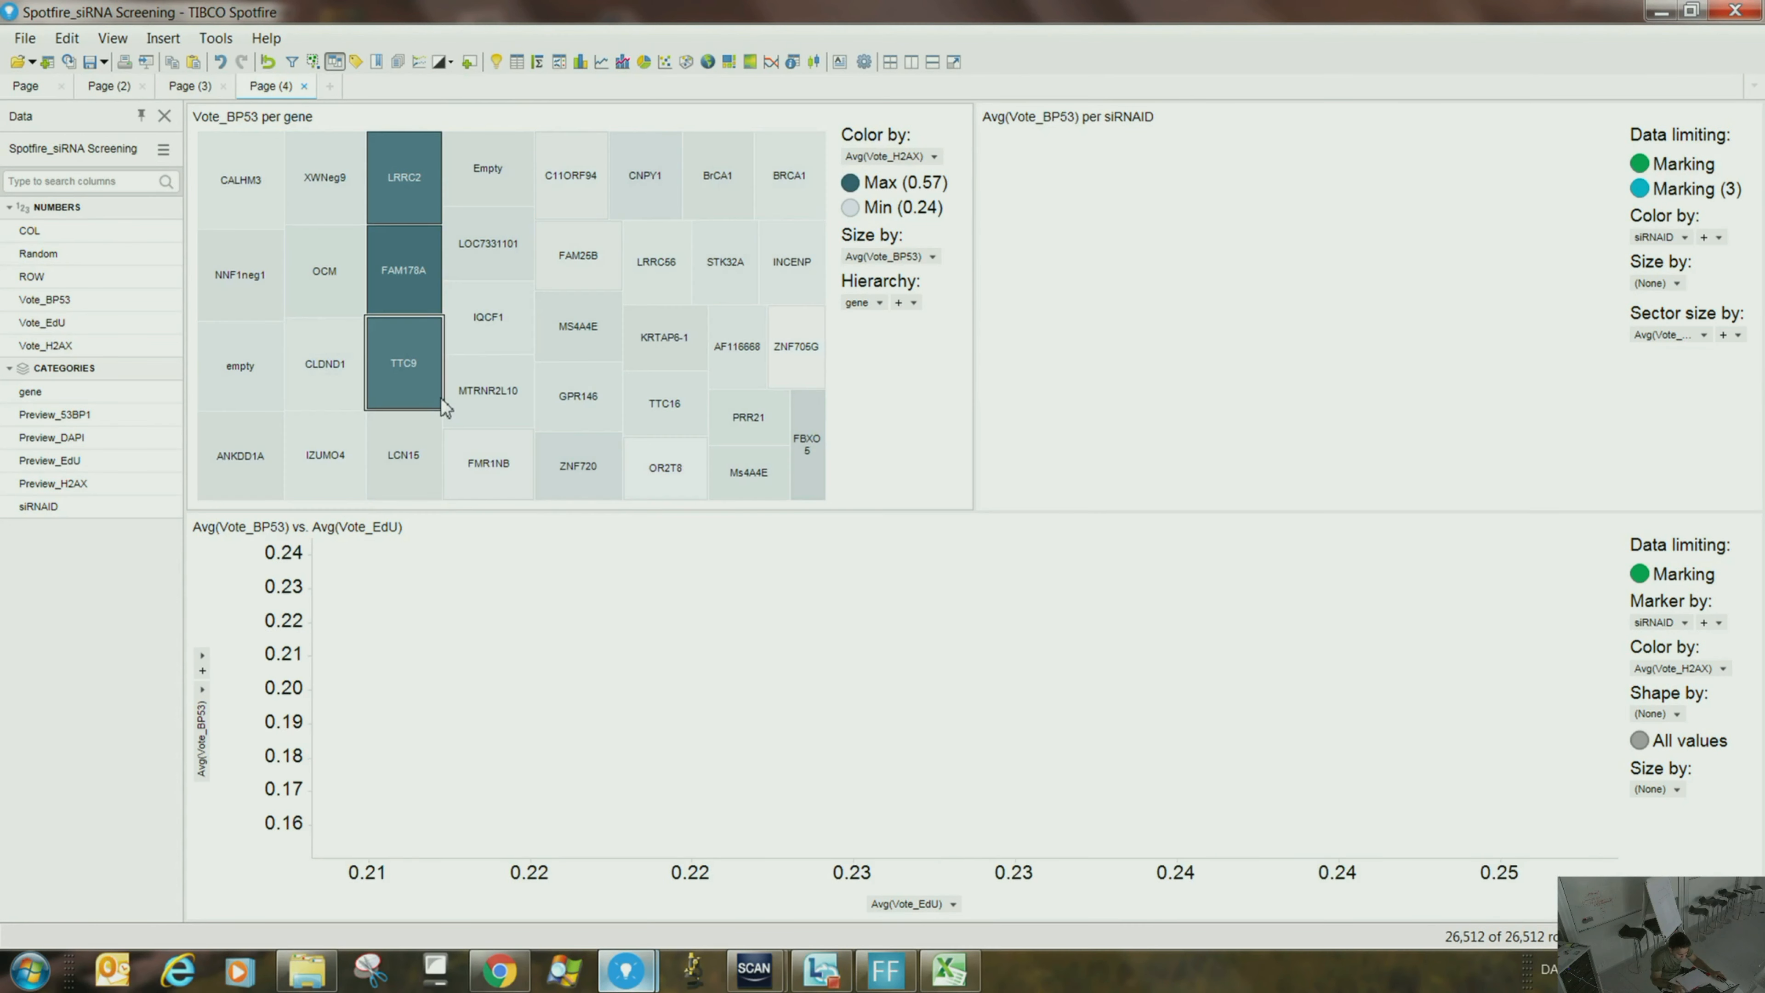
ctrl+click(798, 468)
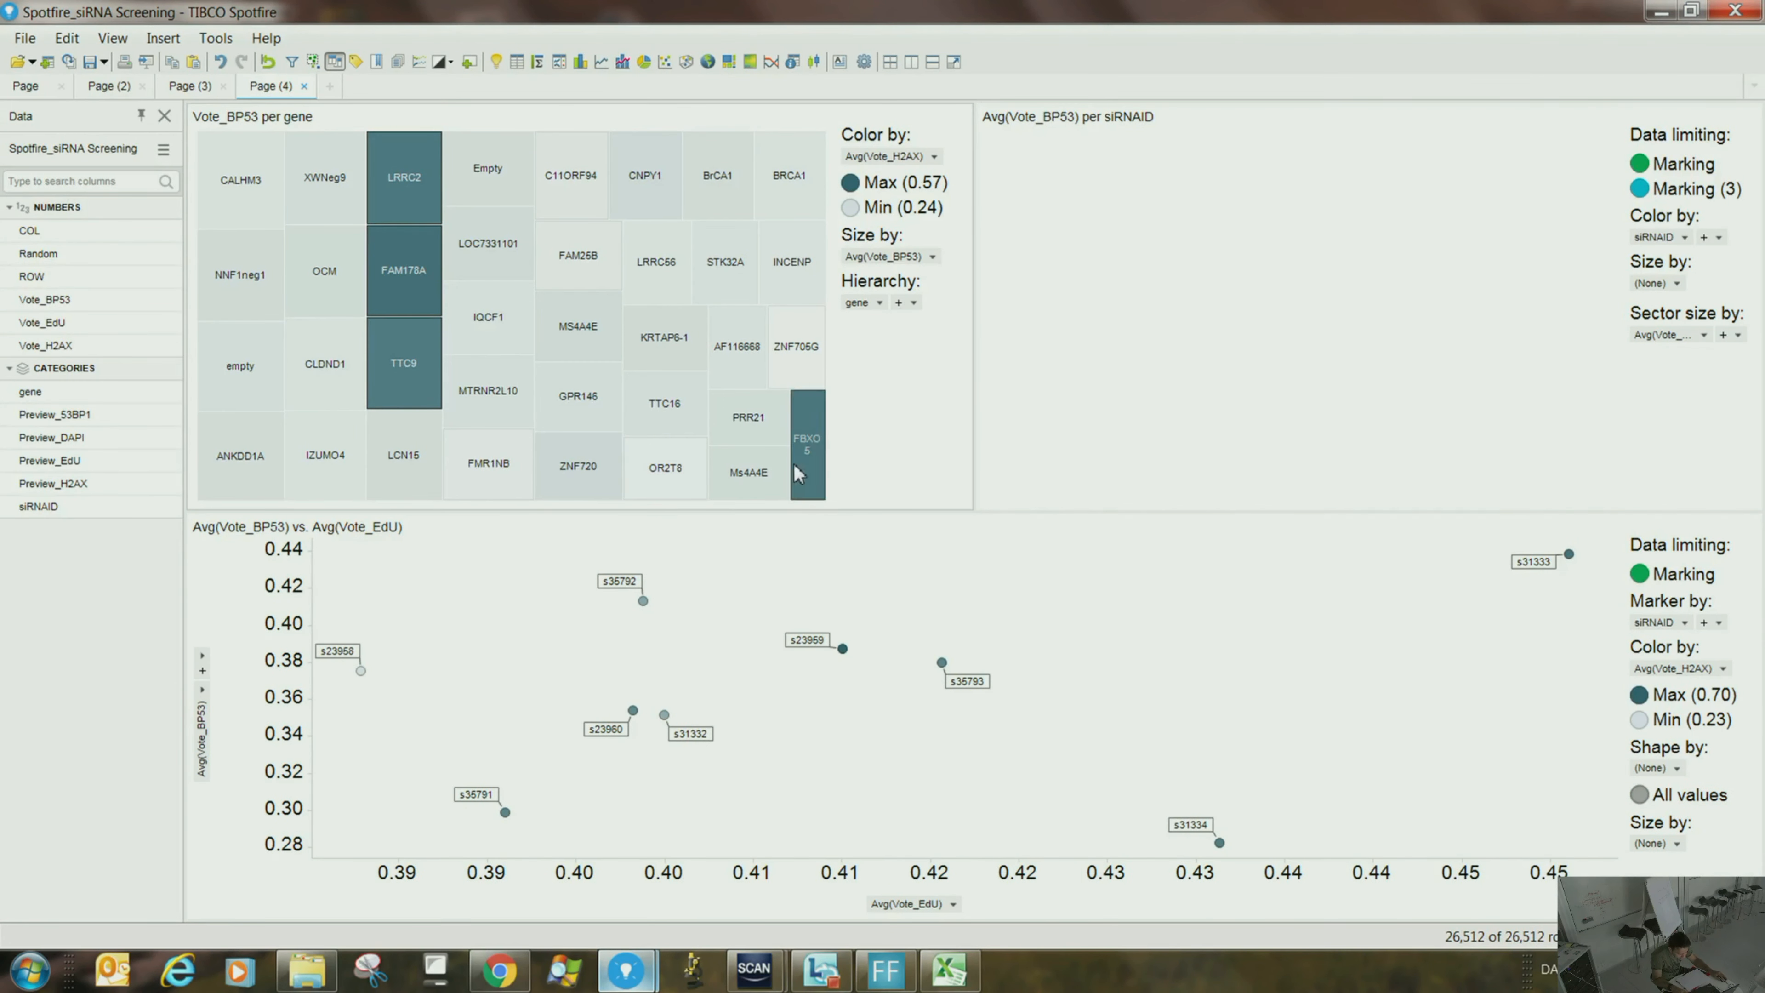
ctrl+click(732, 482)
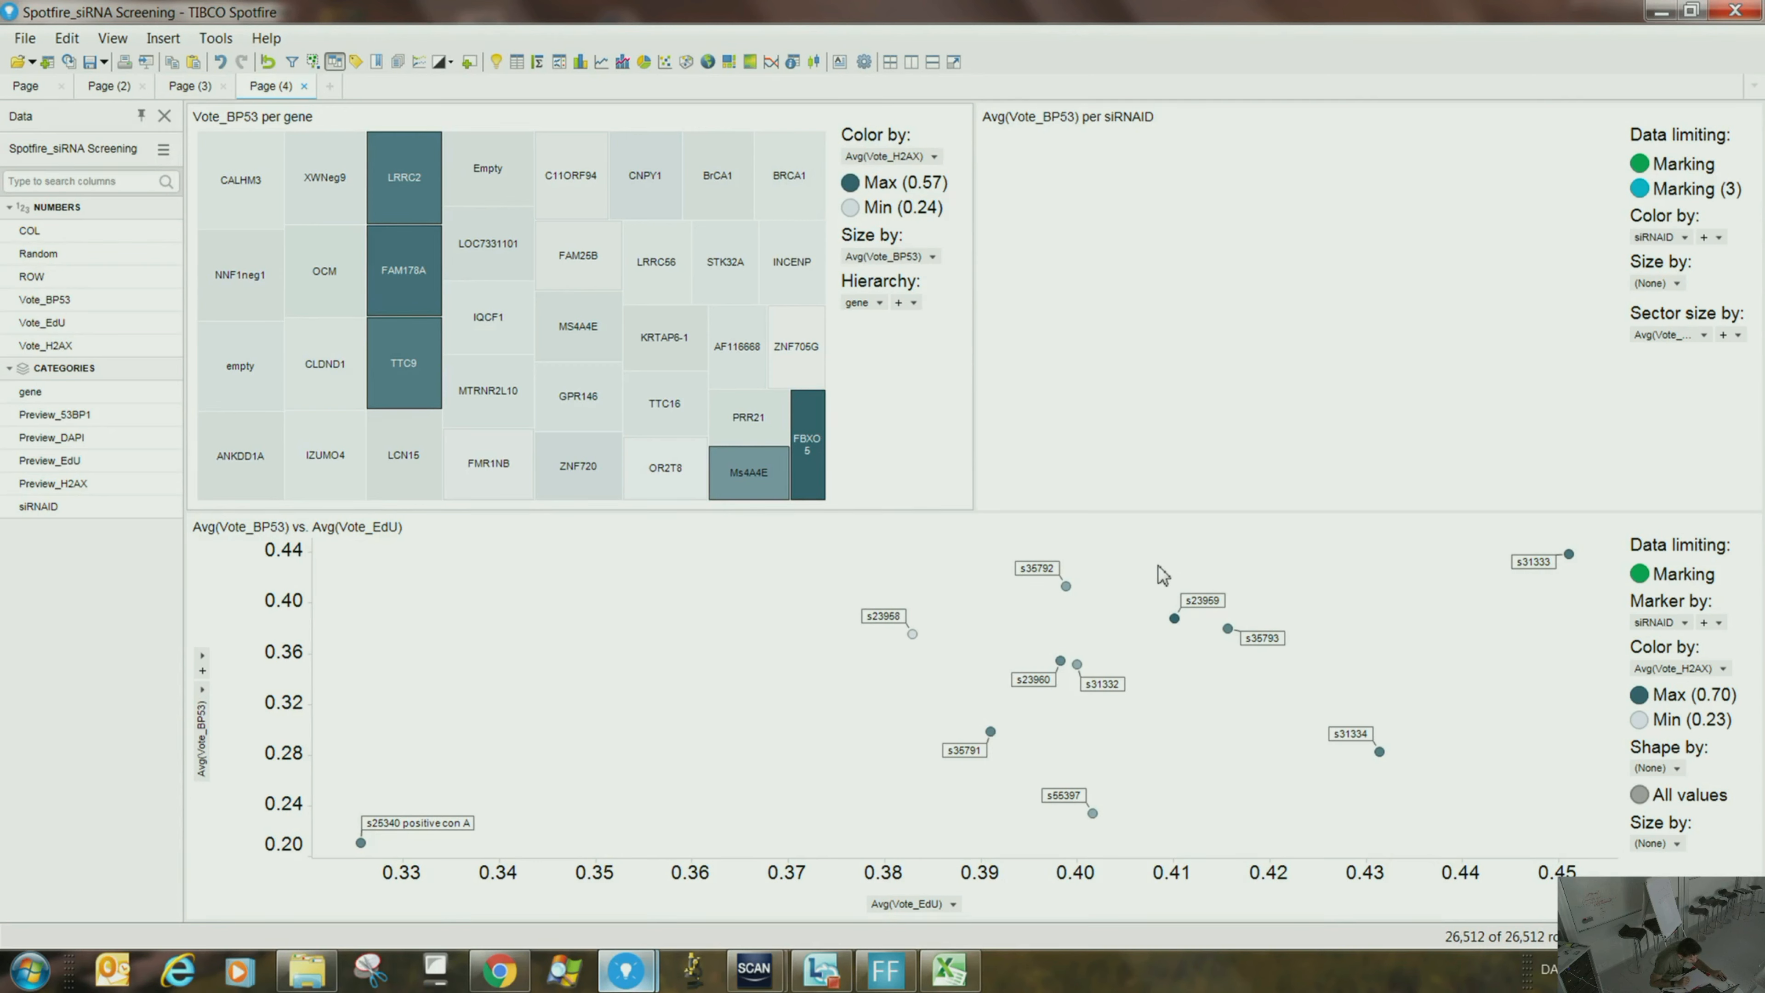
drag(1159, 549, 1660, 810)
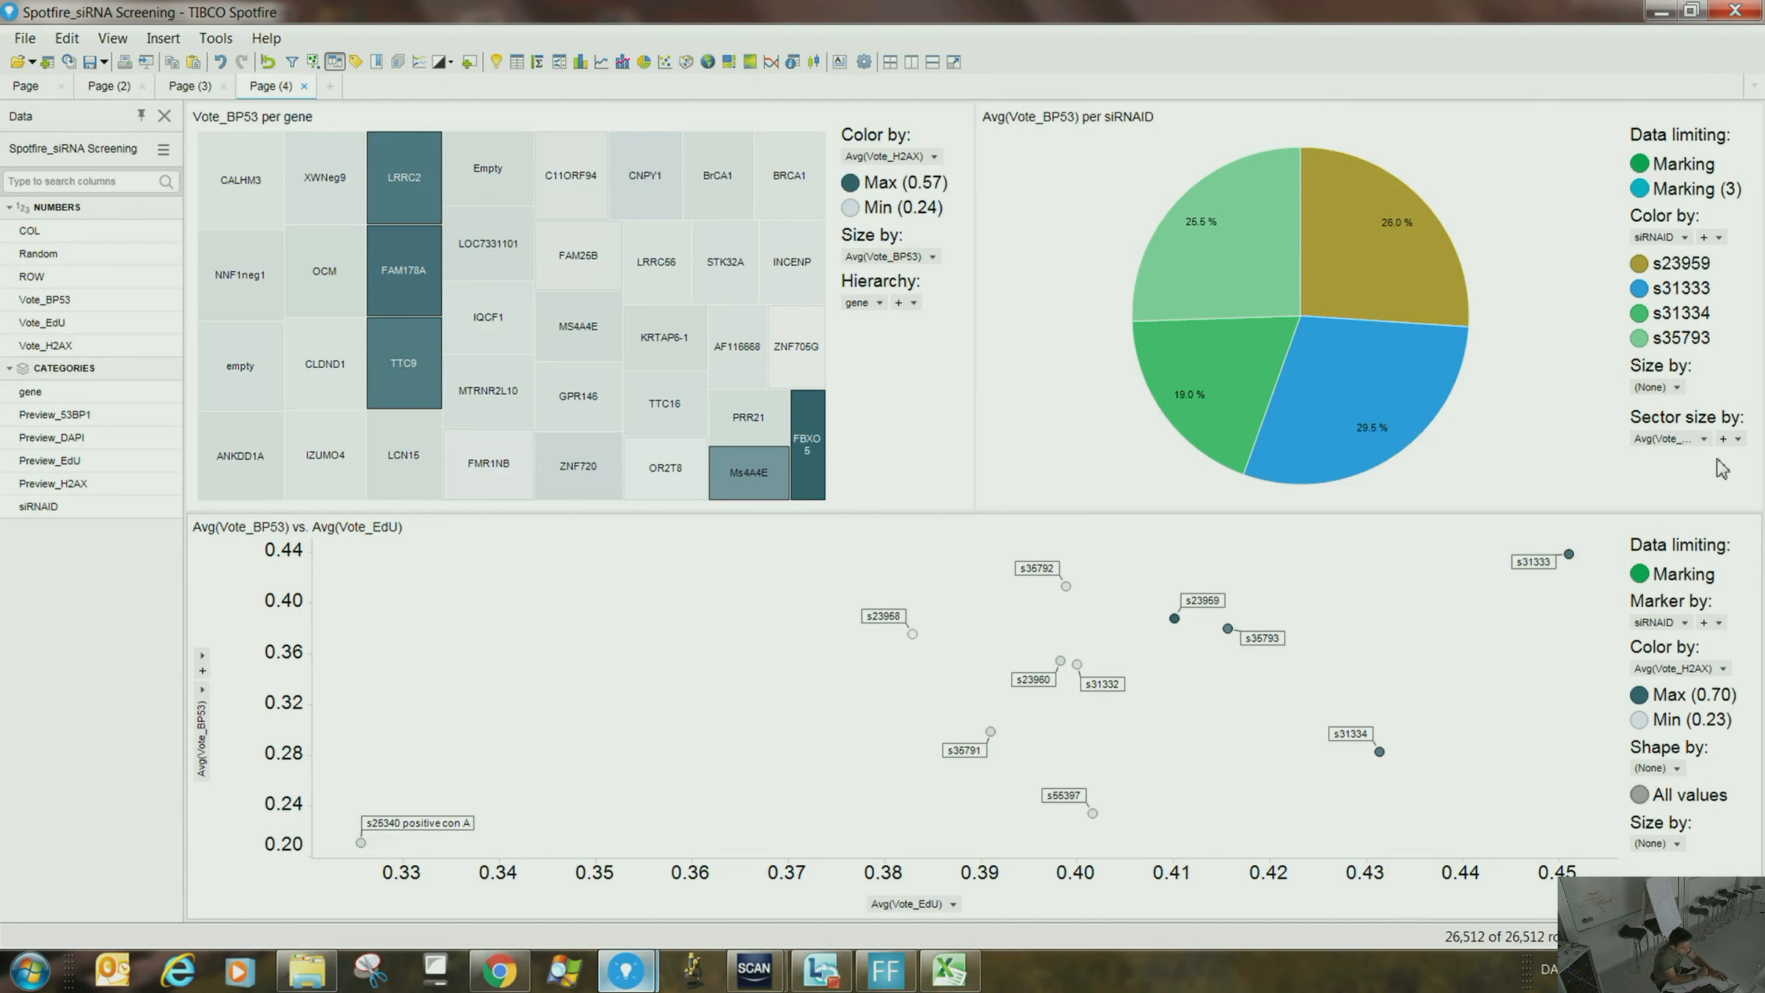
- Size the pie chart's sectors by the average of Vote_H2AX and inspect the s23959 sector
click(1668, 438)
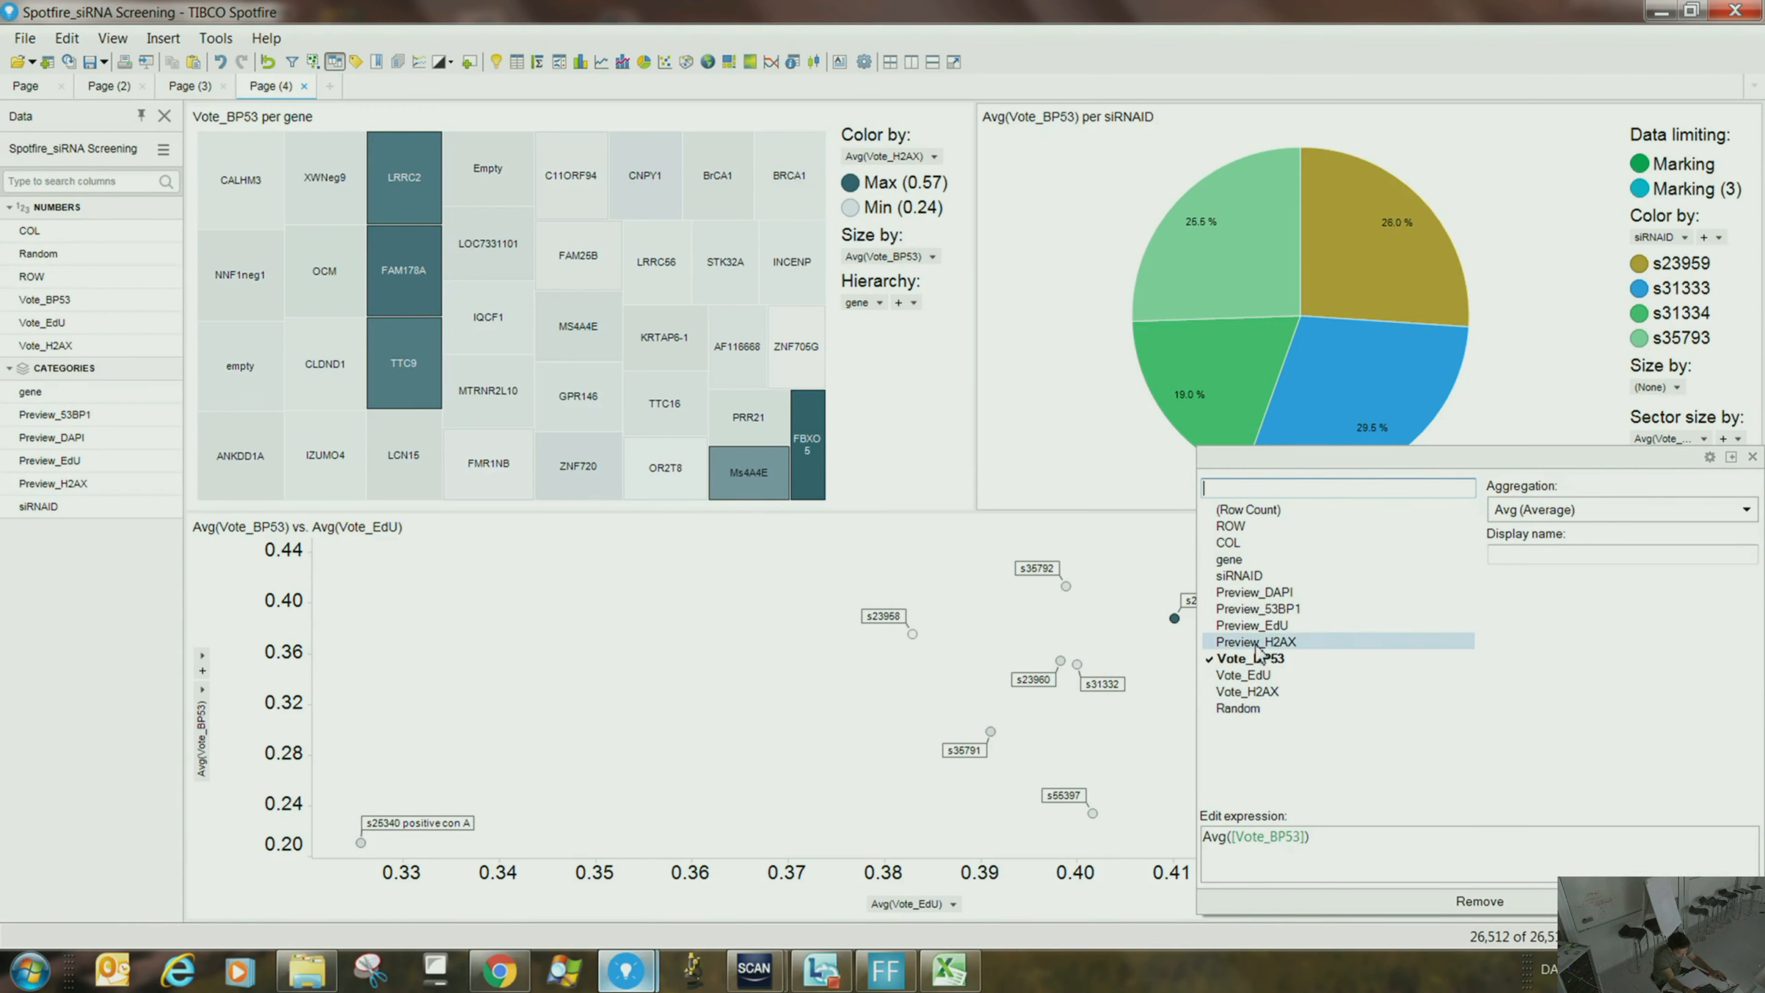
click(1272, 699)
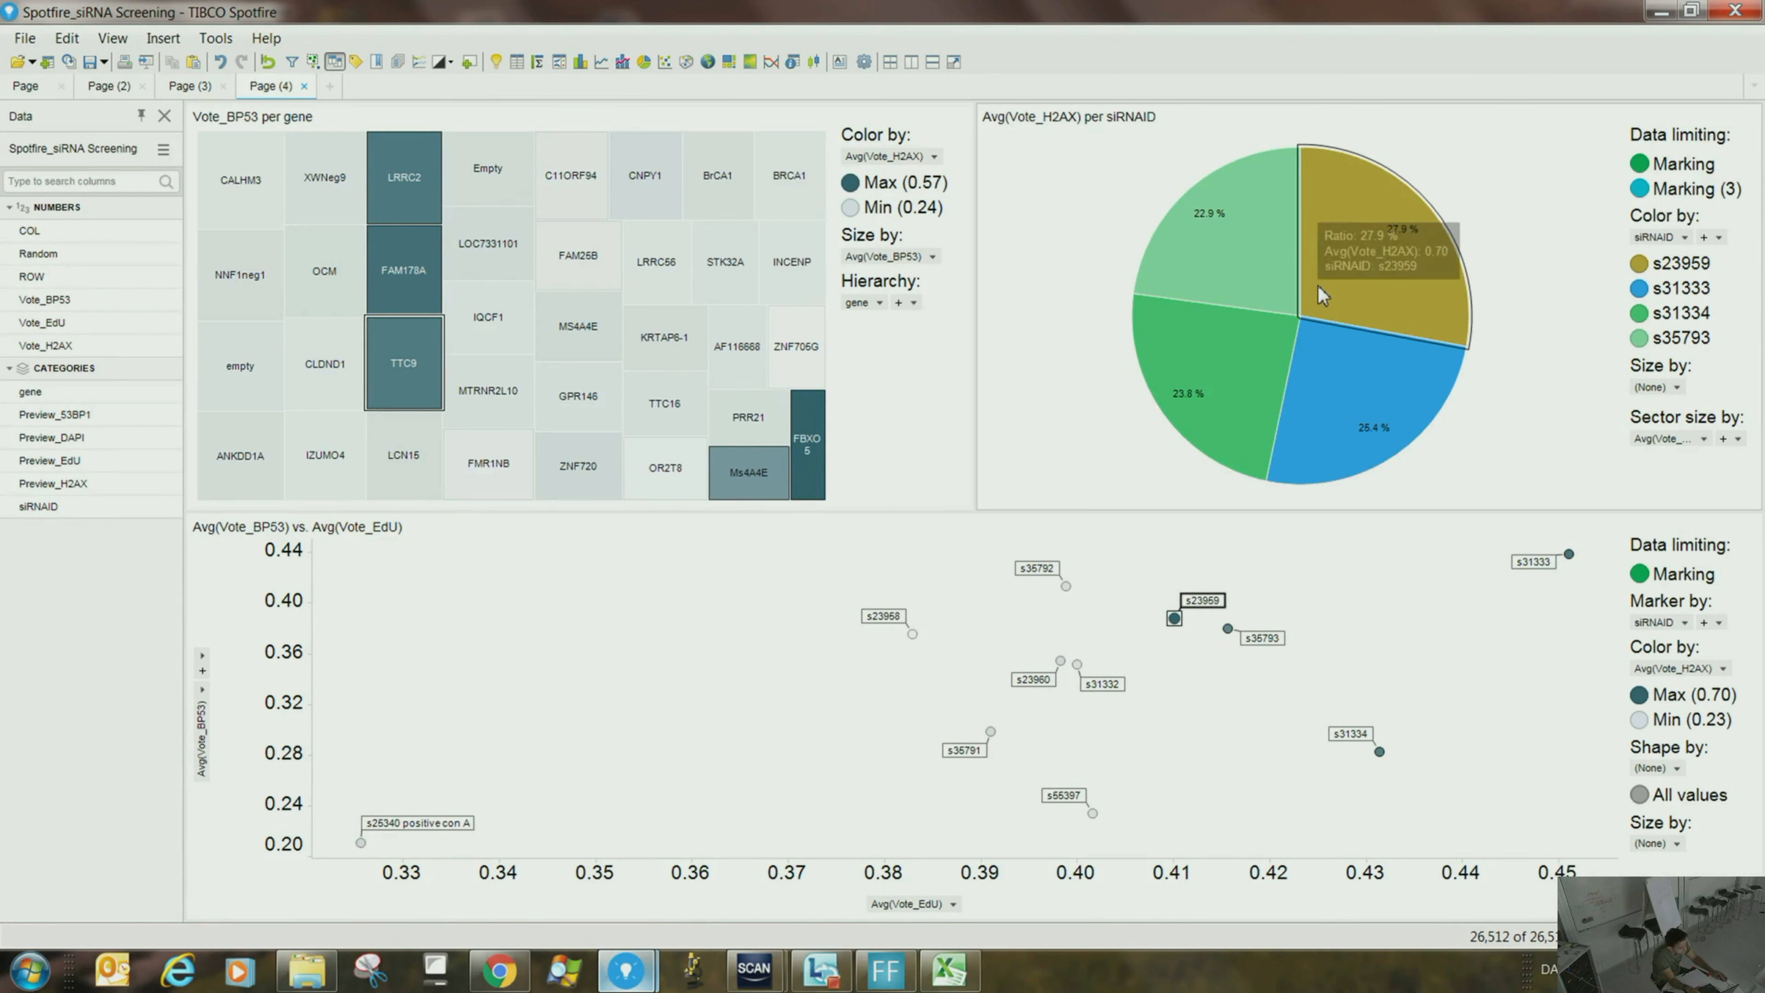
mouse_move(1282, 261)
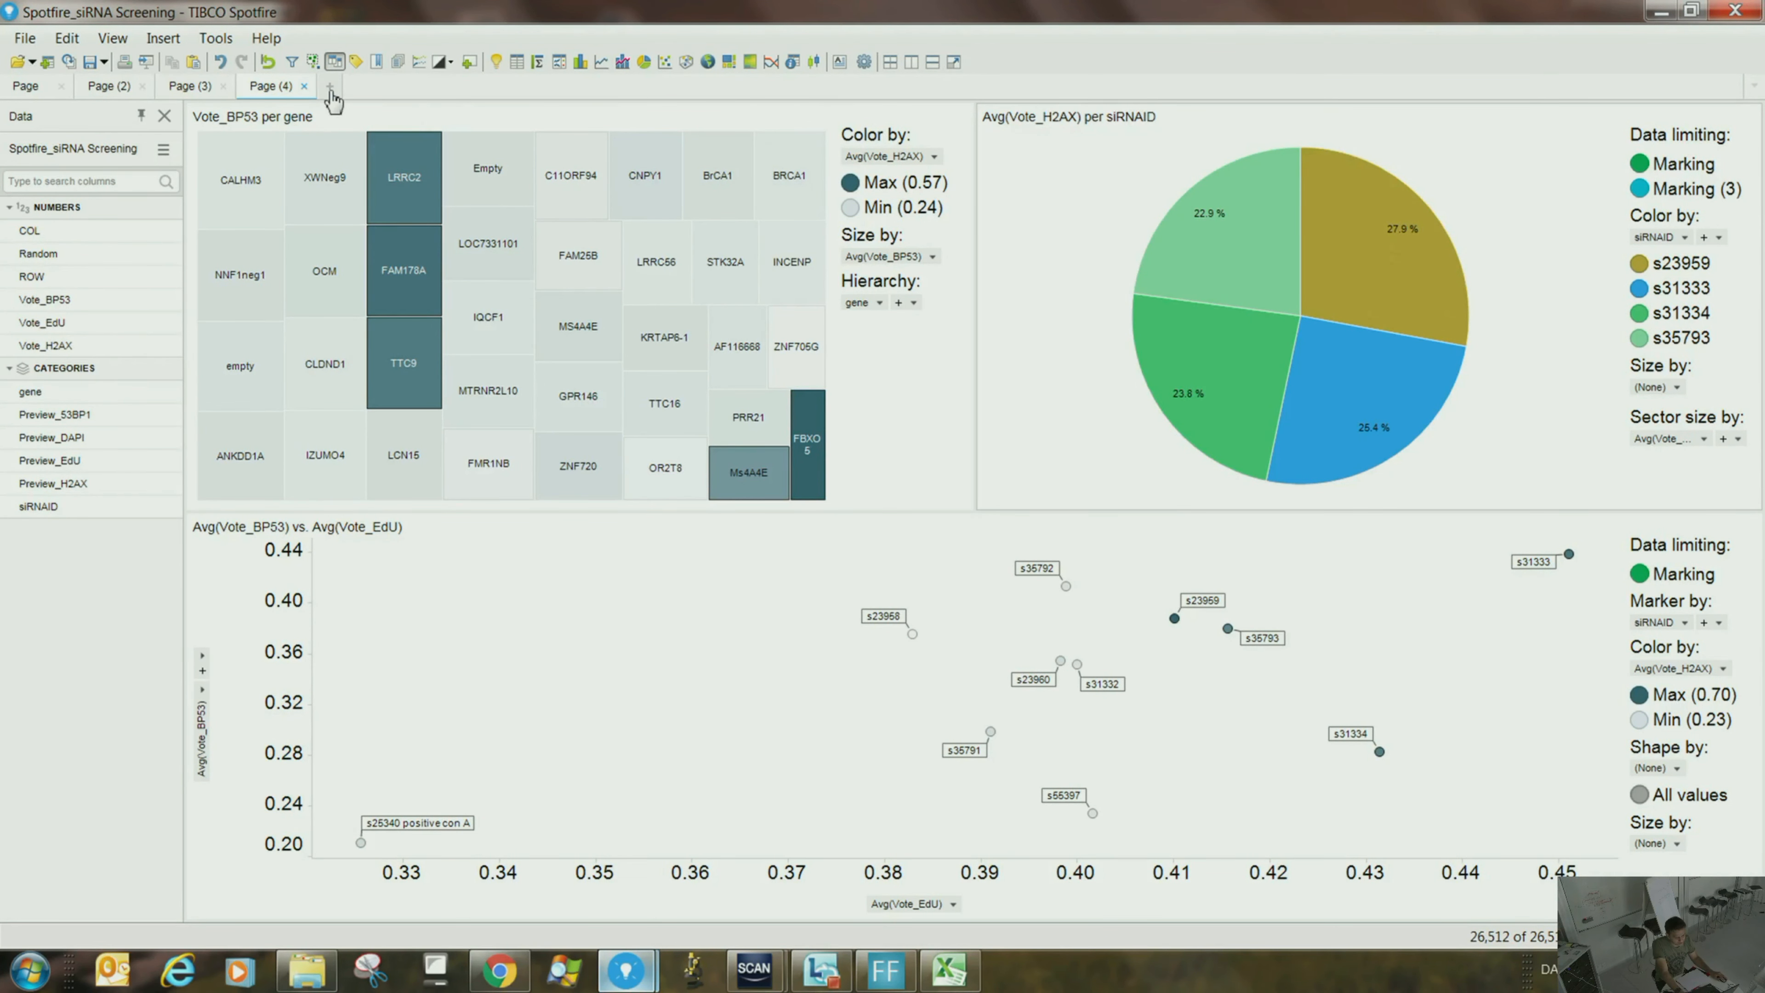
- Add a new page with a heat map and set its cell values to the average of COL
click(330, 85)
click(750, 61)
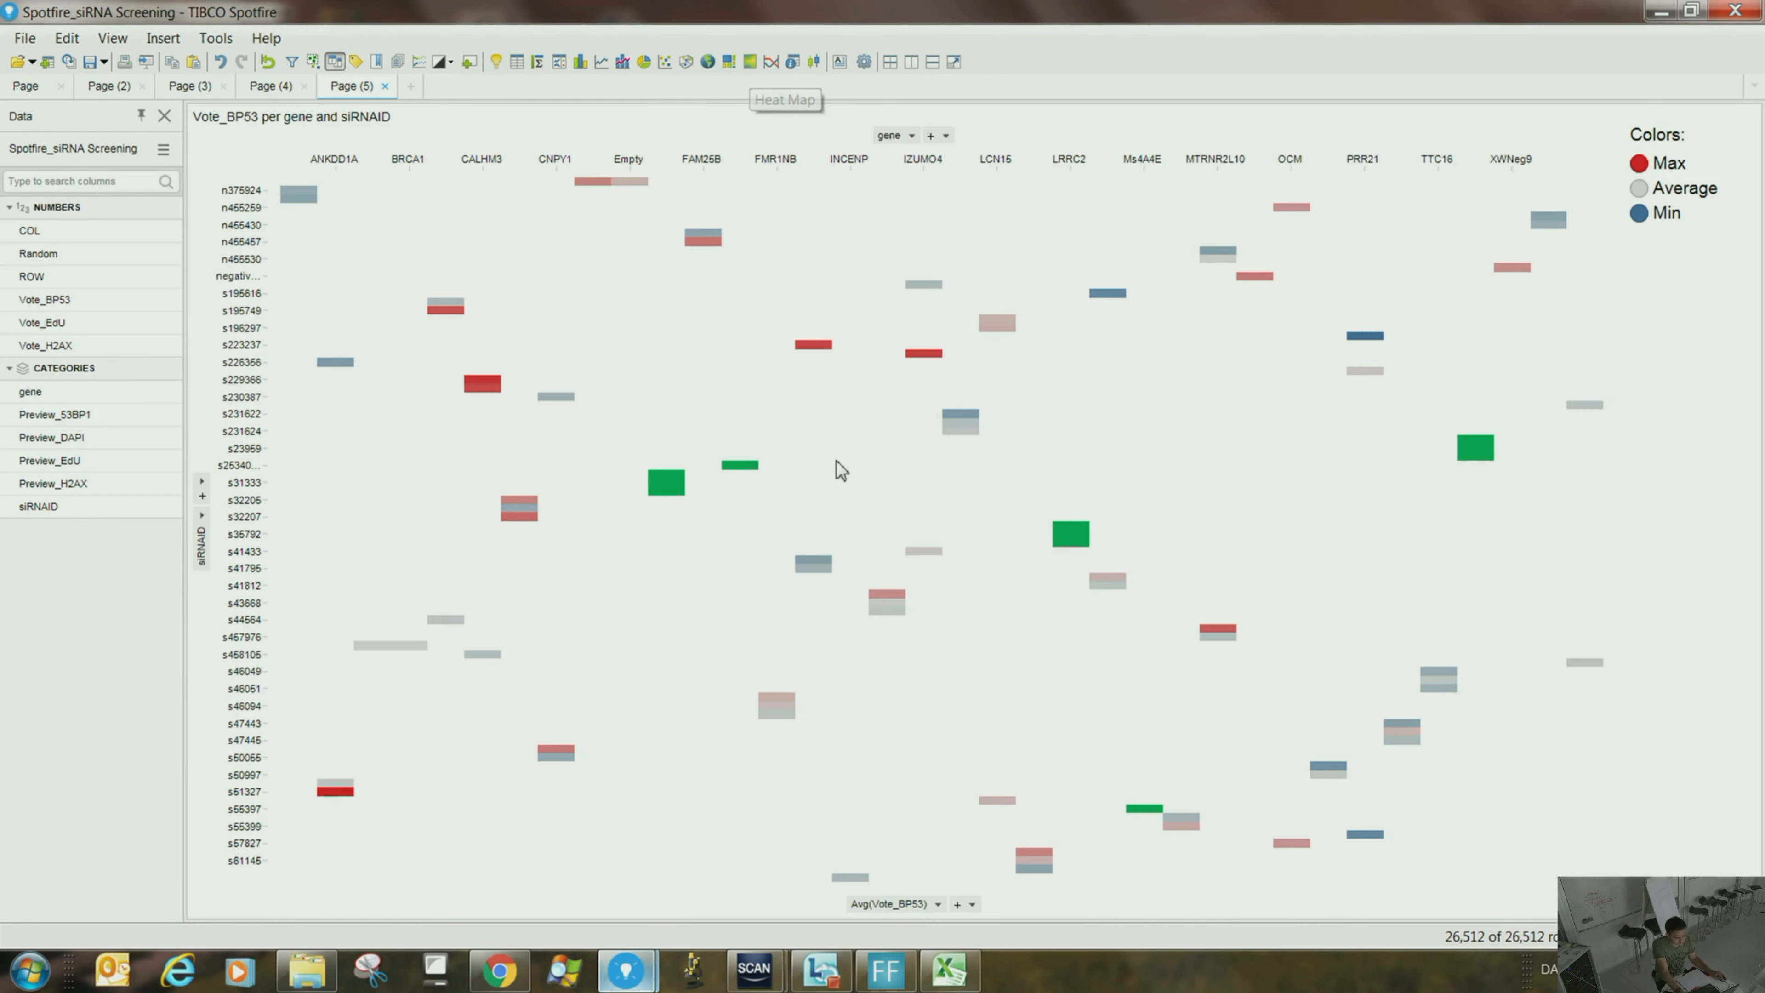
click(940, 903)
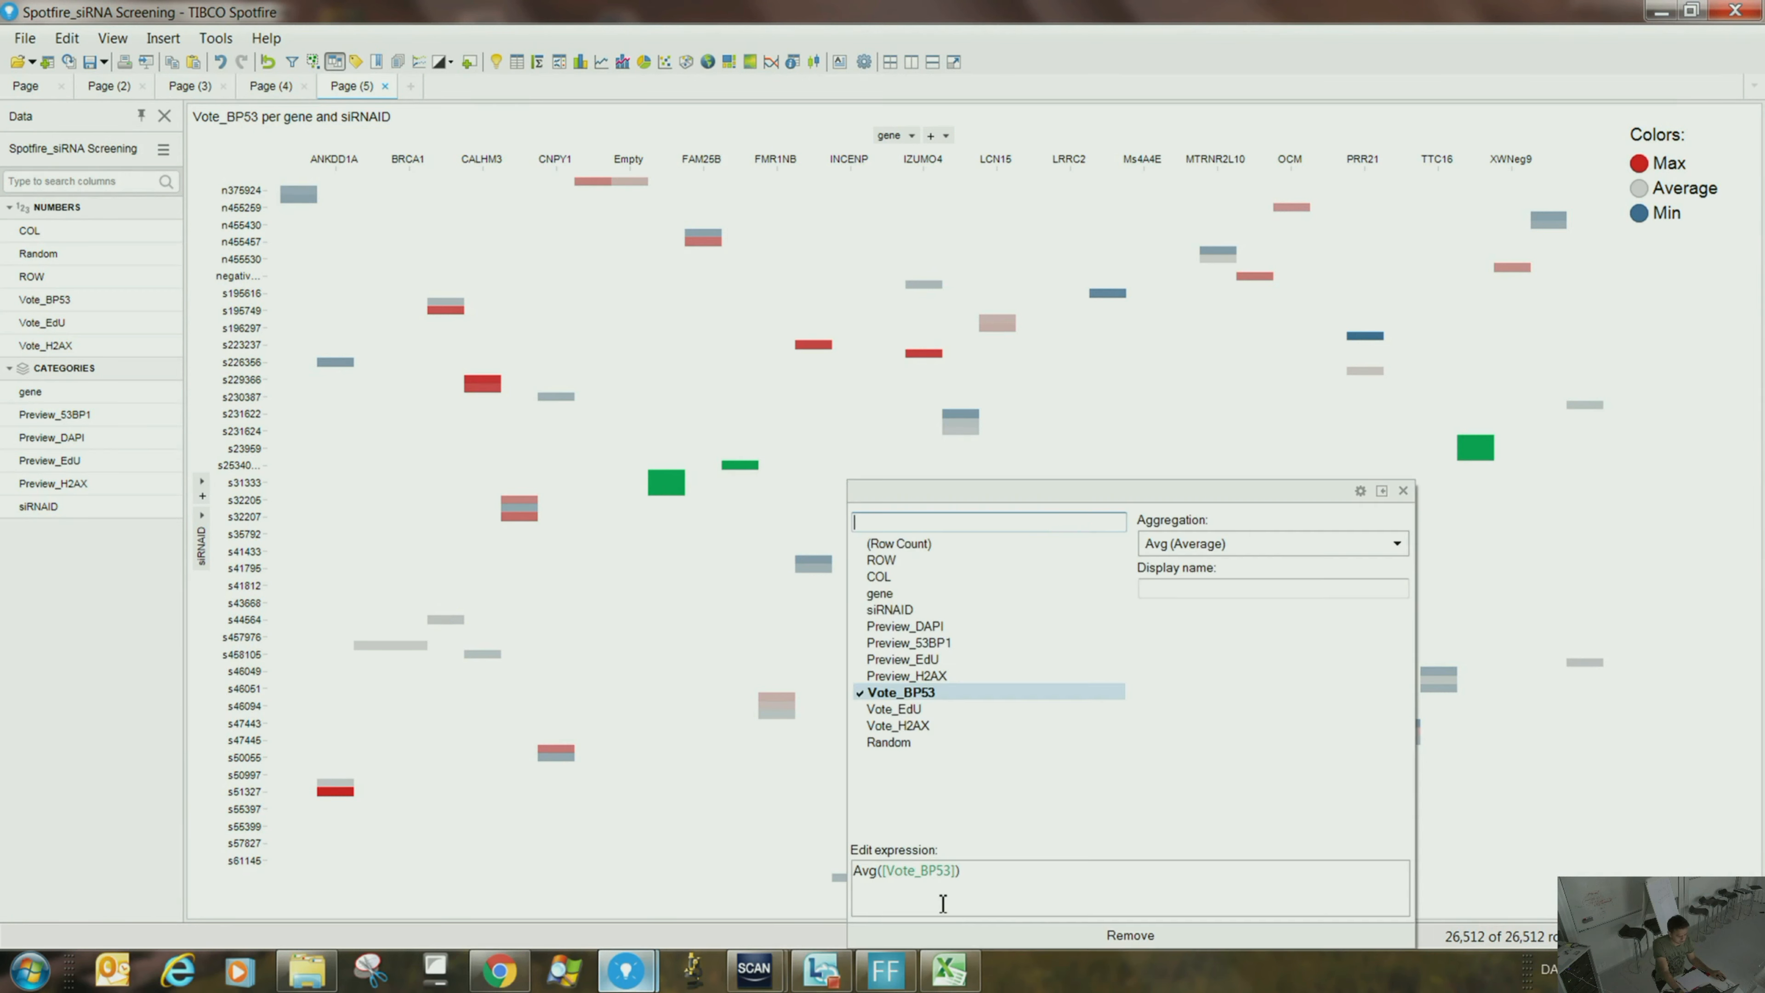
click(892, 580)
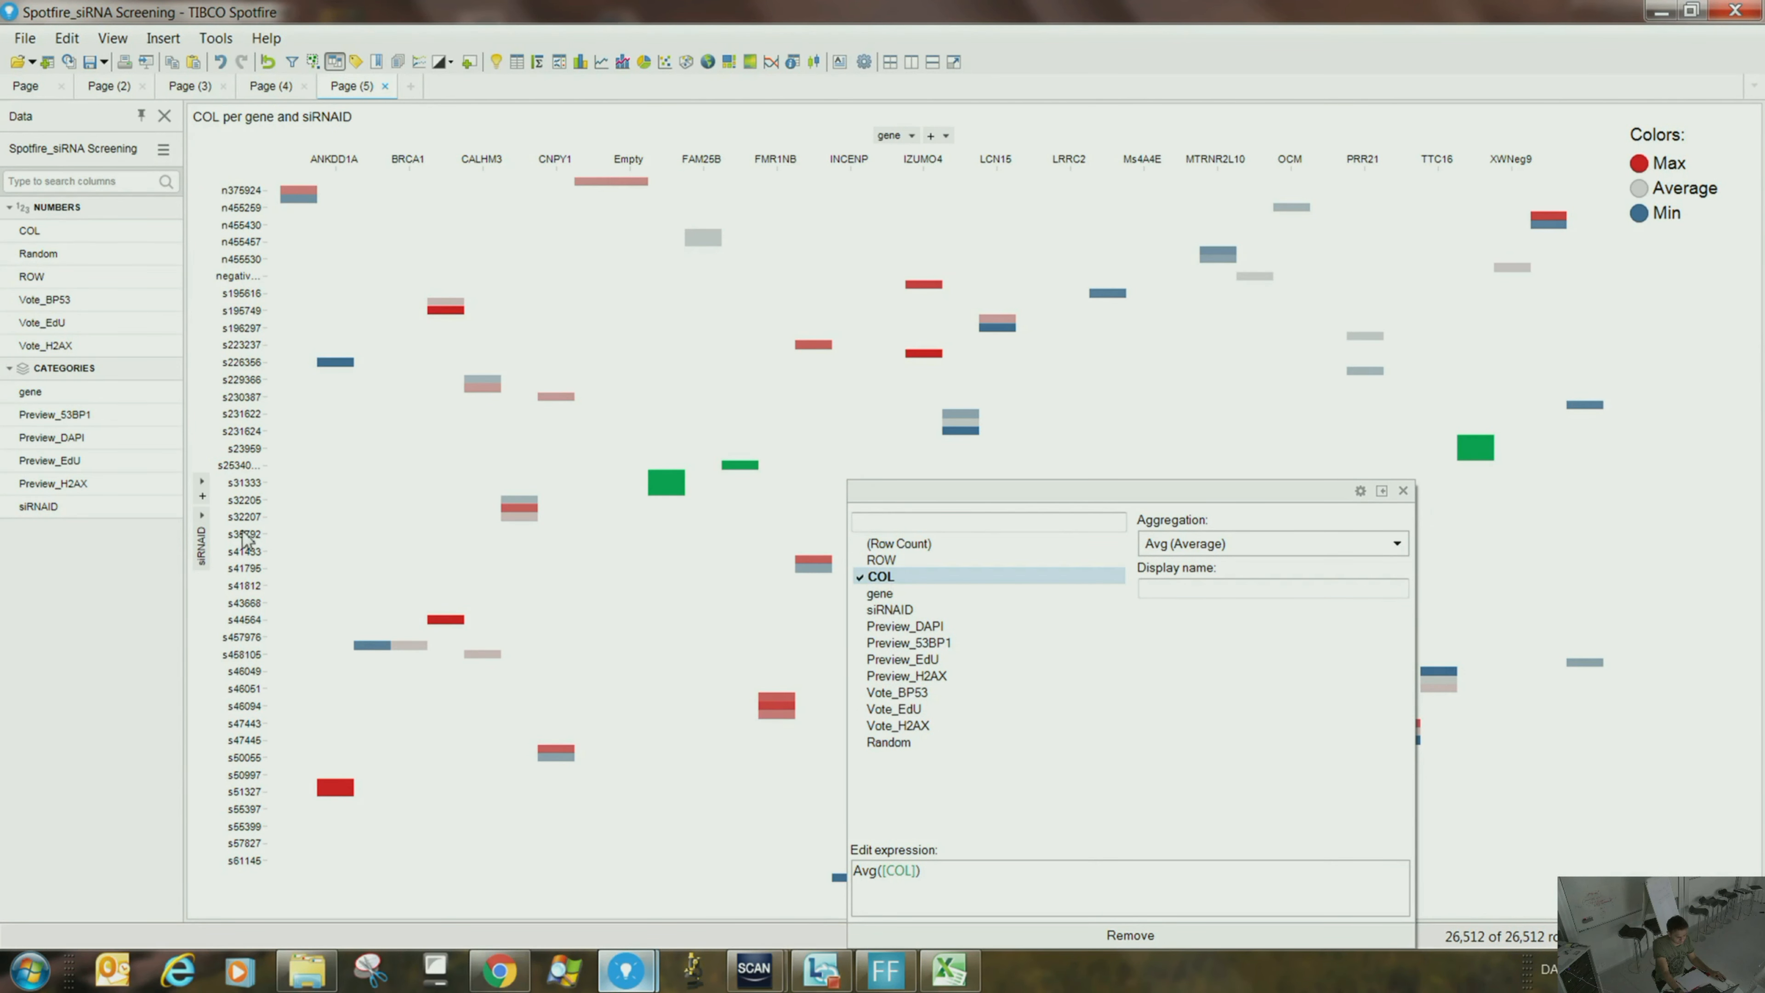
- Set the heat map's vertical axis to ROW and remove gene from its horizontal axis
click(202, 518)
click(278, 574)
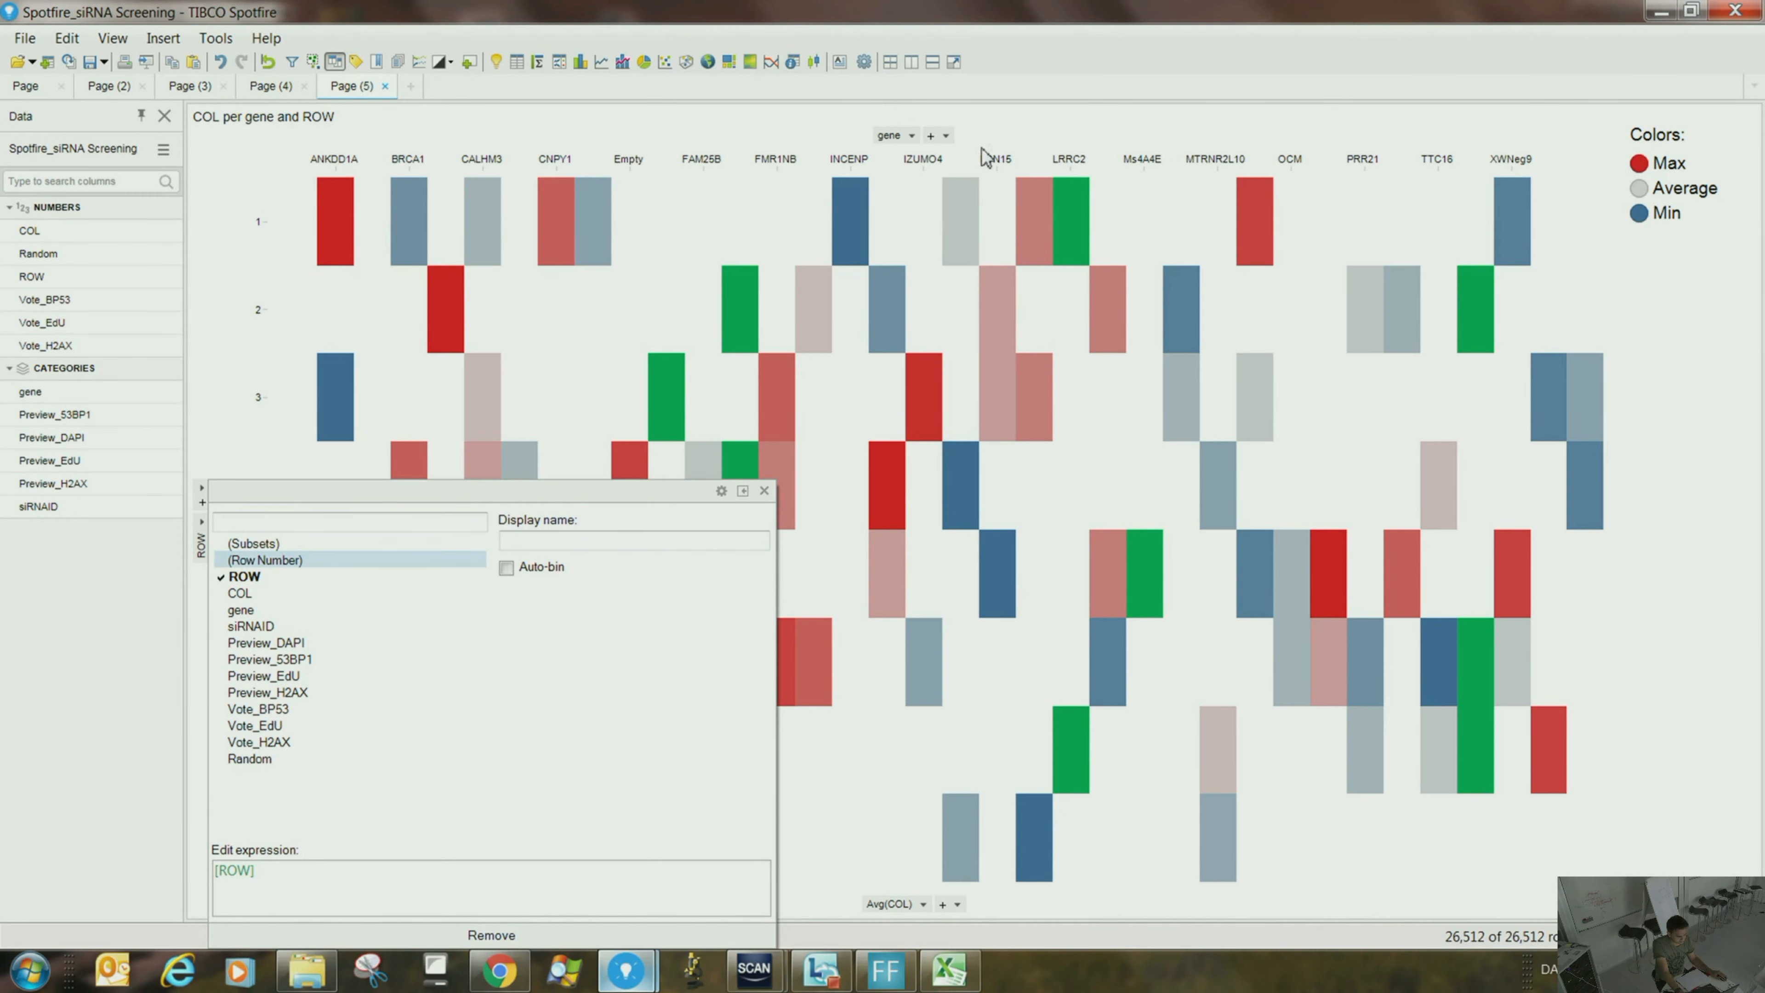
click(913, 139)
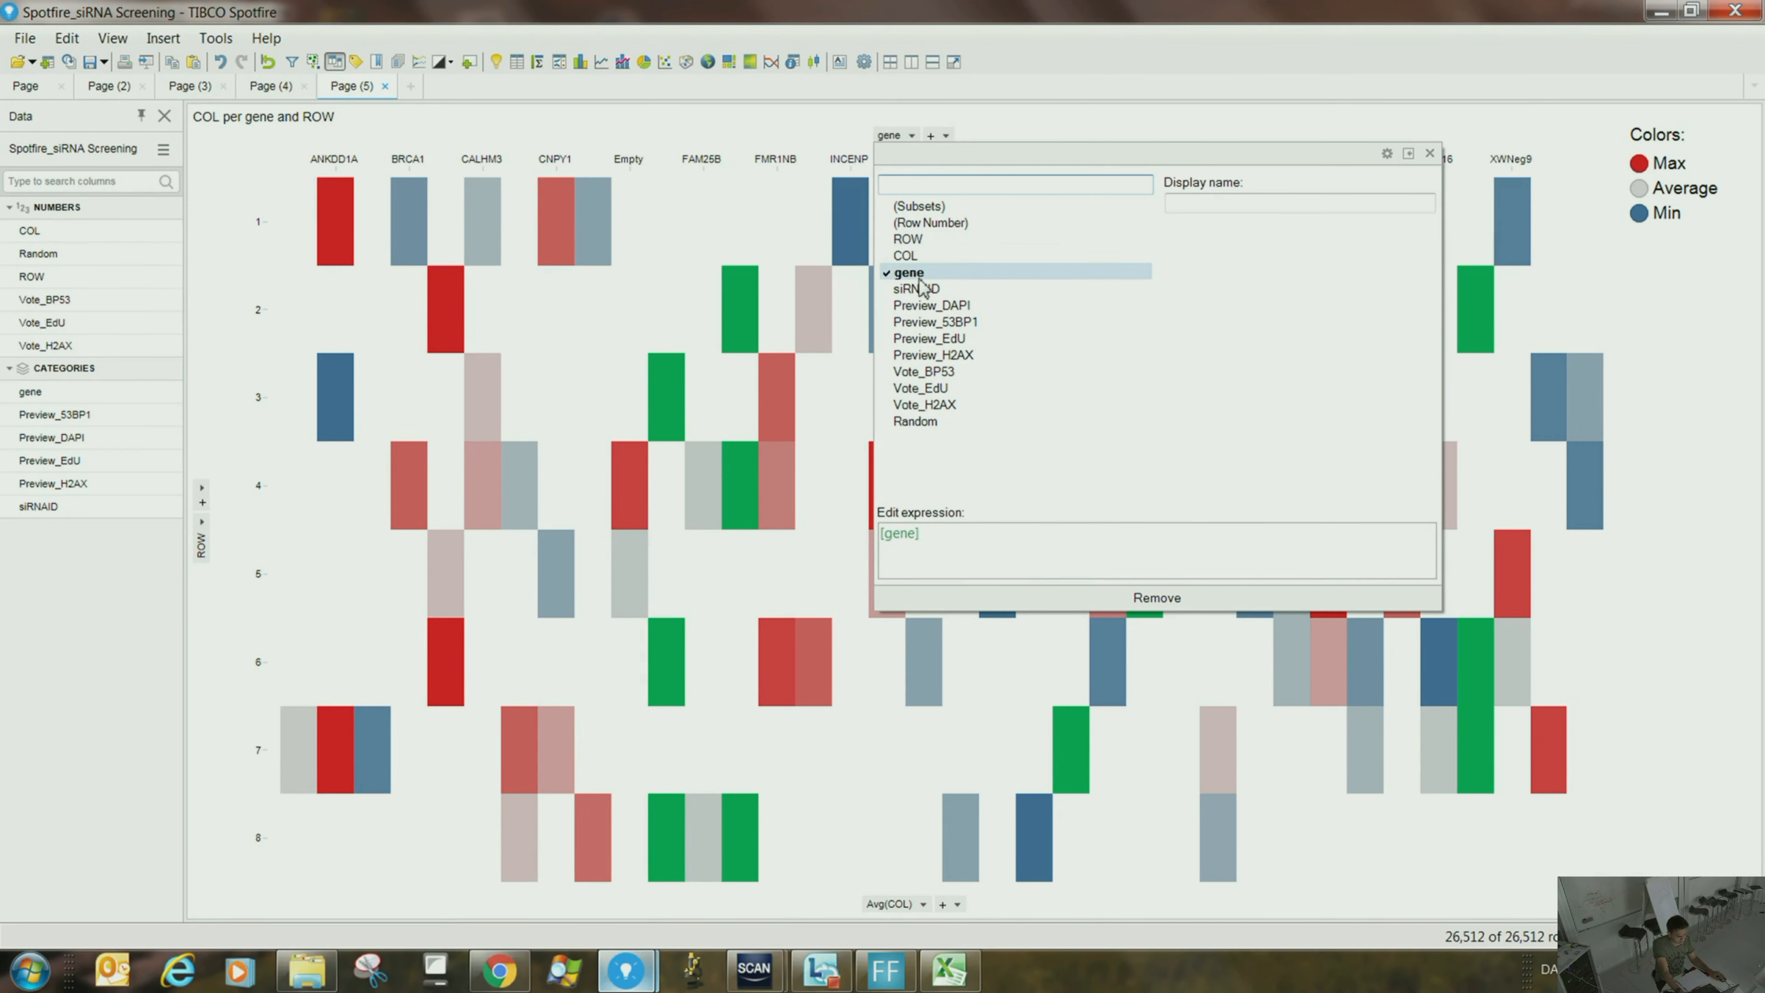
click(955, 593)
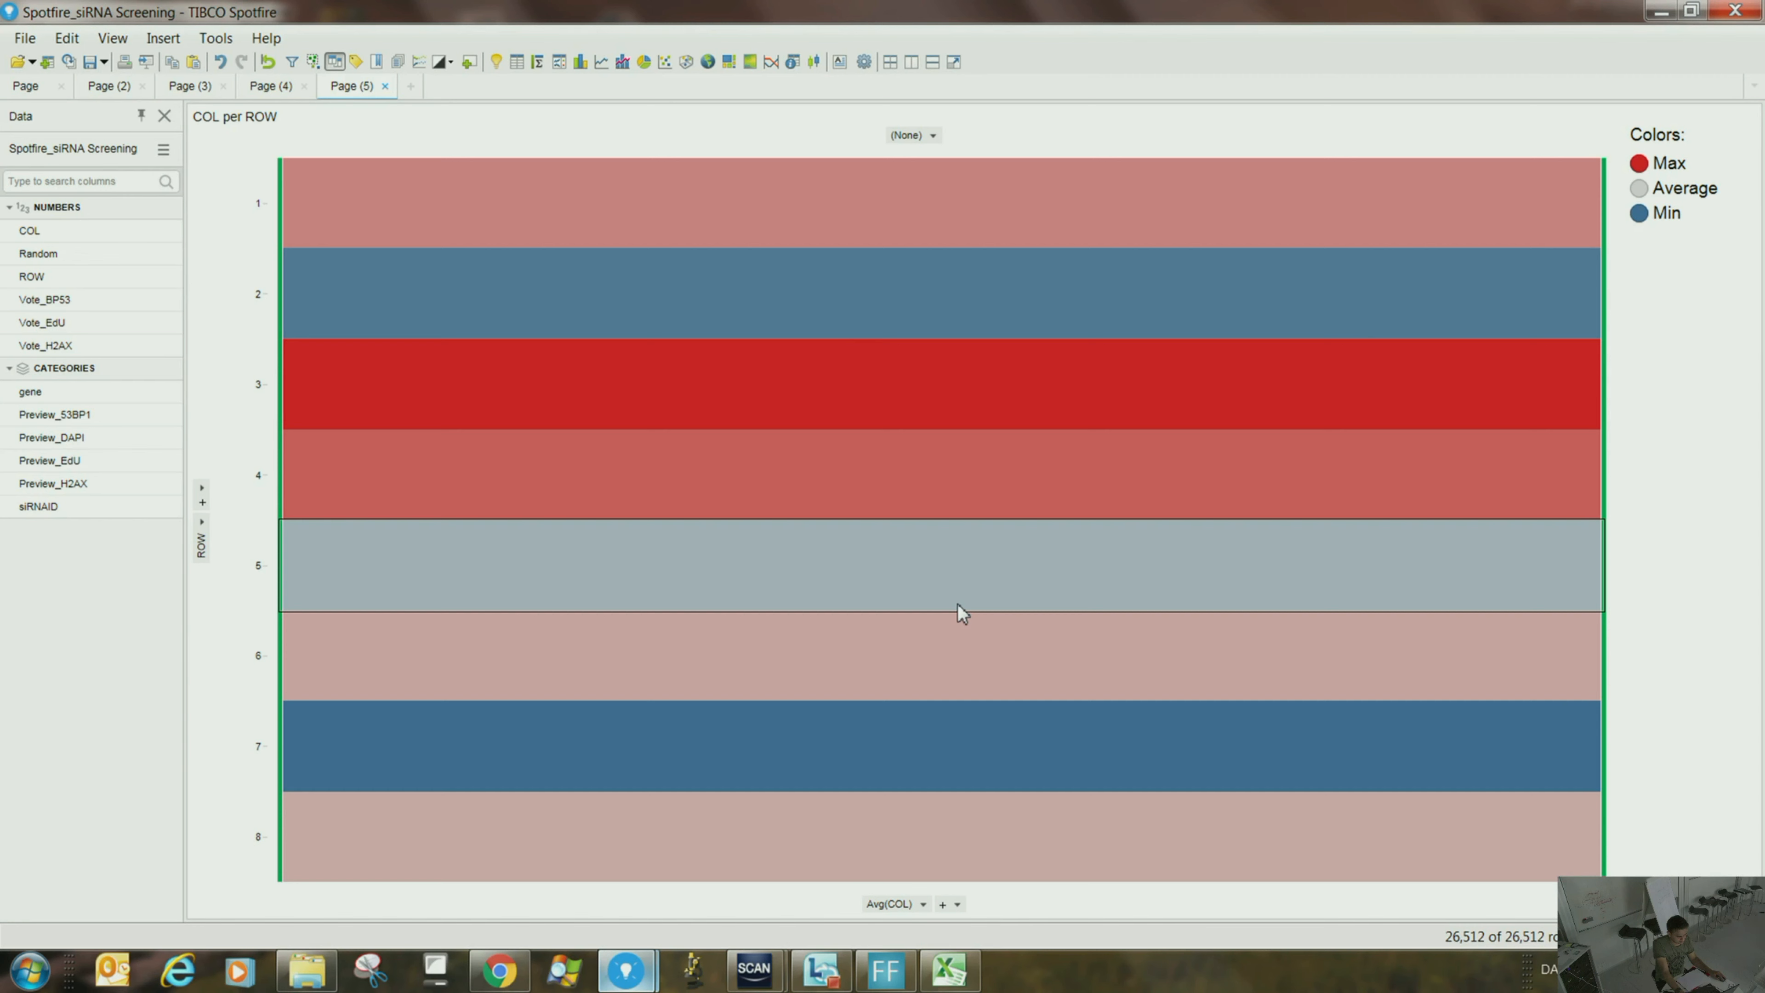
- Mark row 2 in the heat map and check the heat map's general properties
click(268, 322)
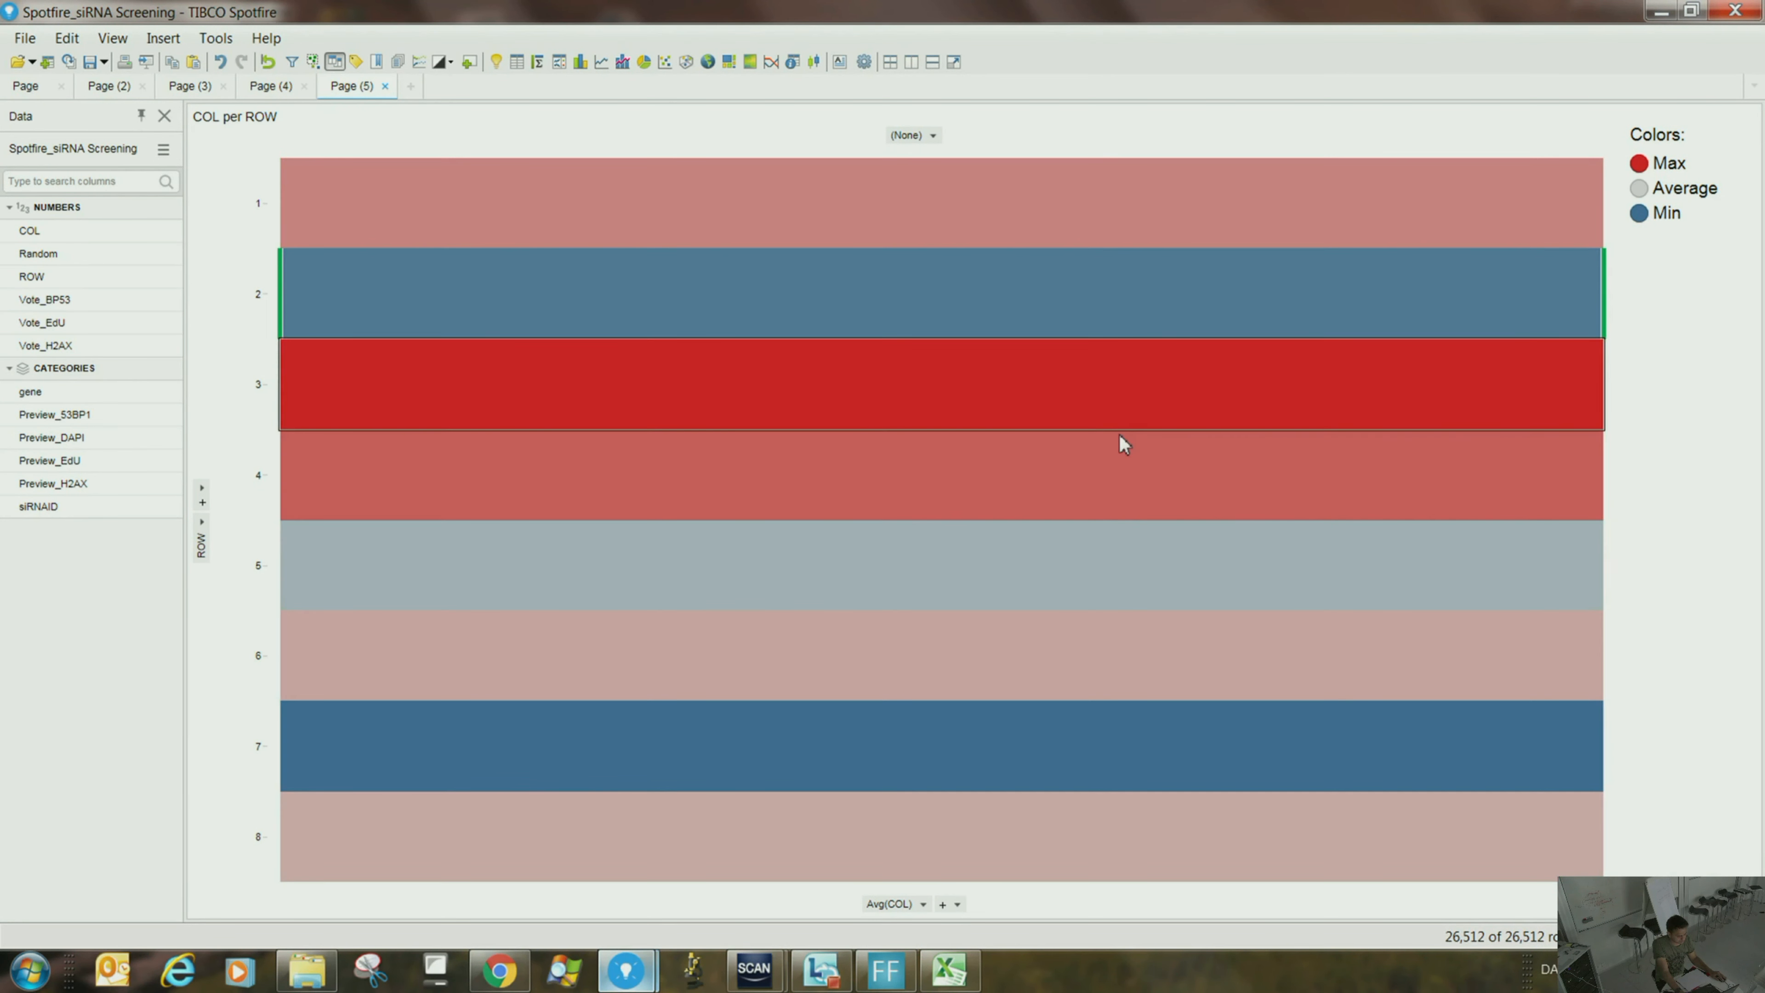
mouse_move(420, 681)
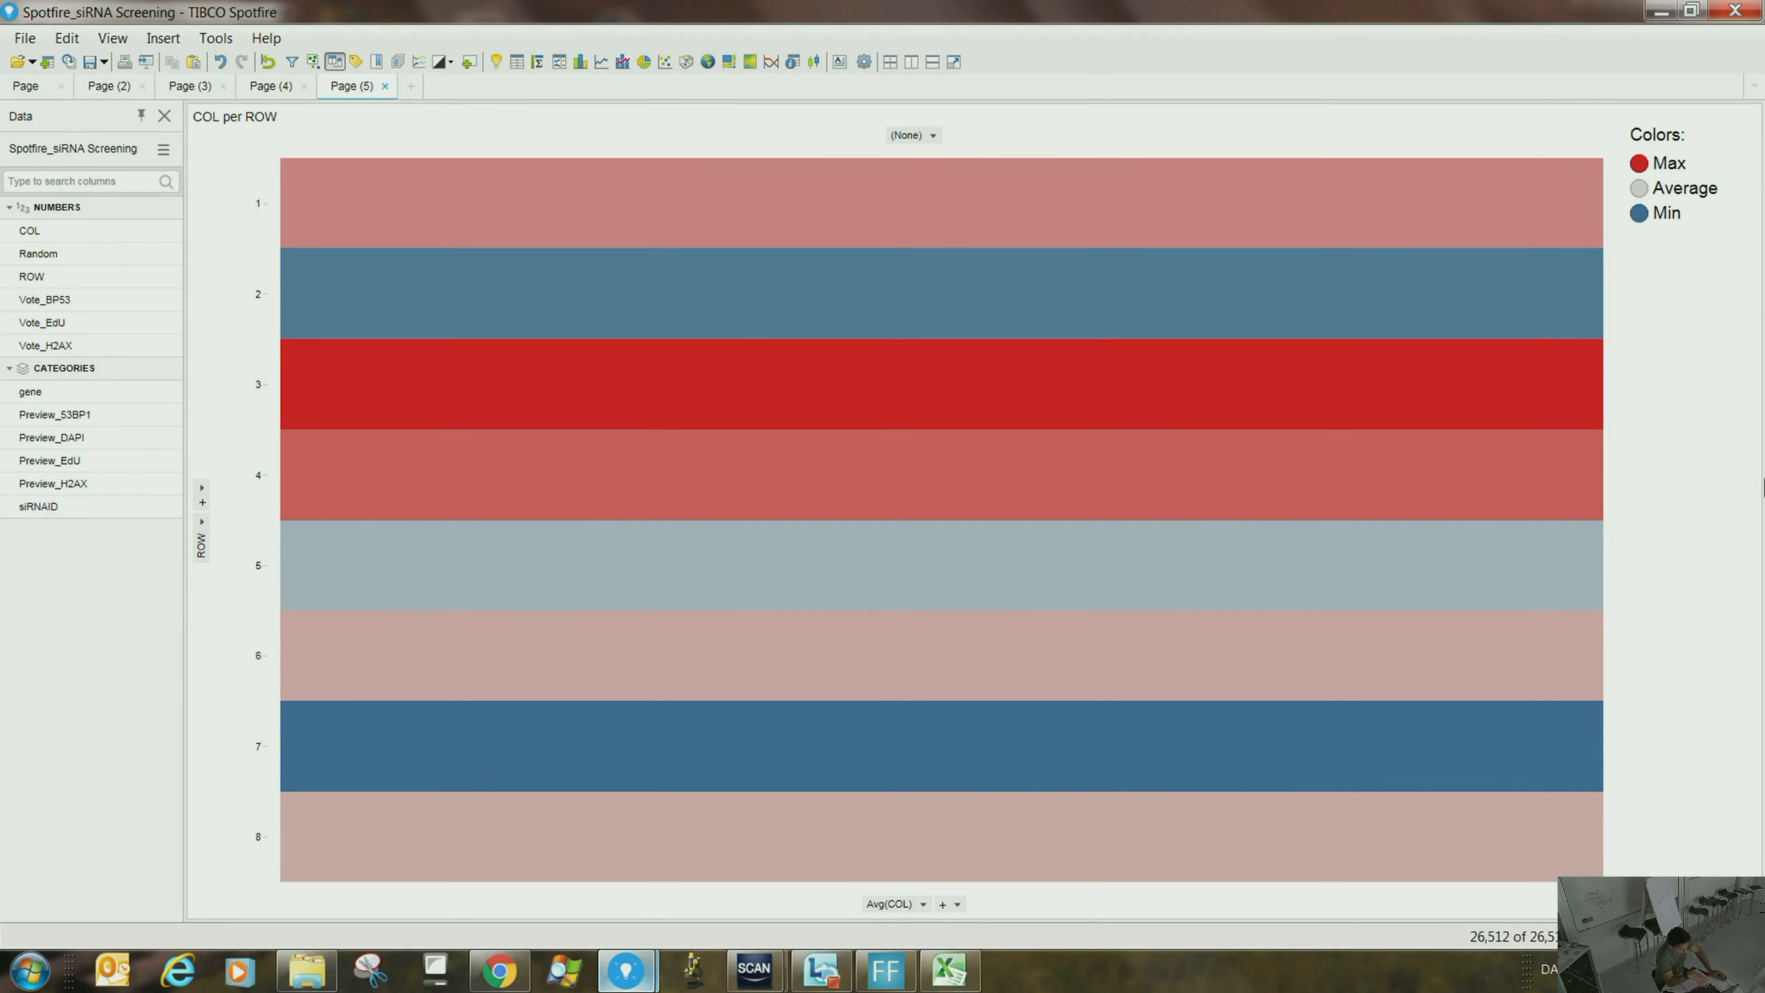
right_click(1694, 299)
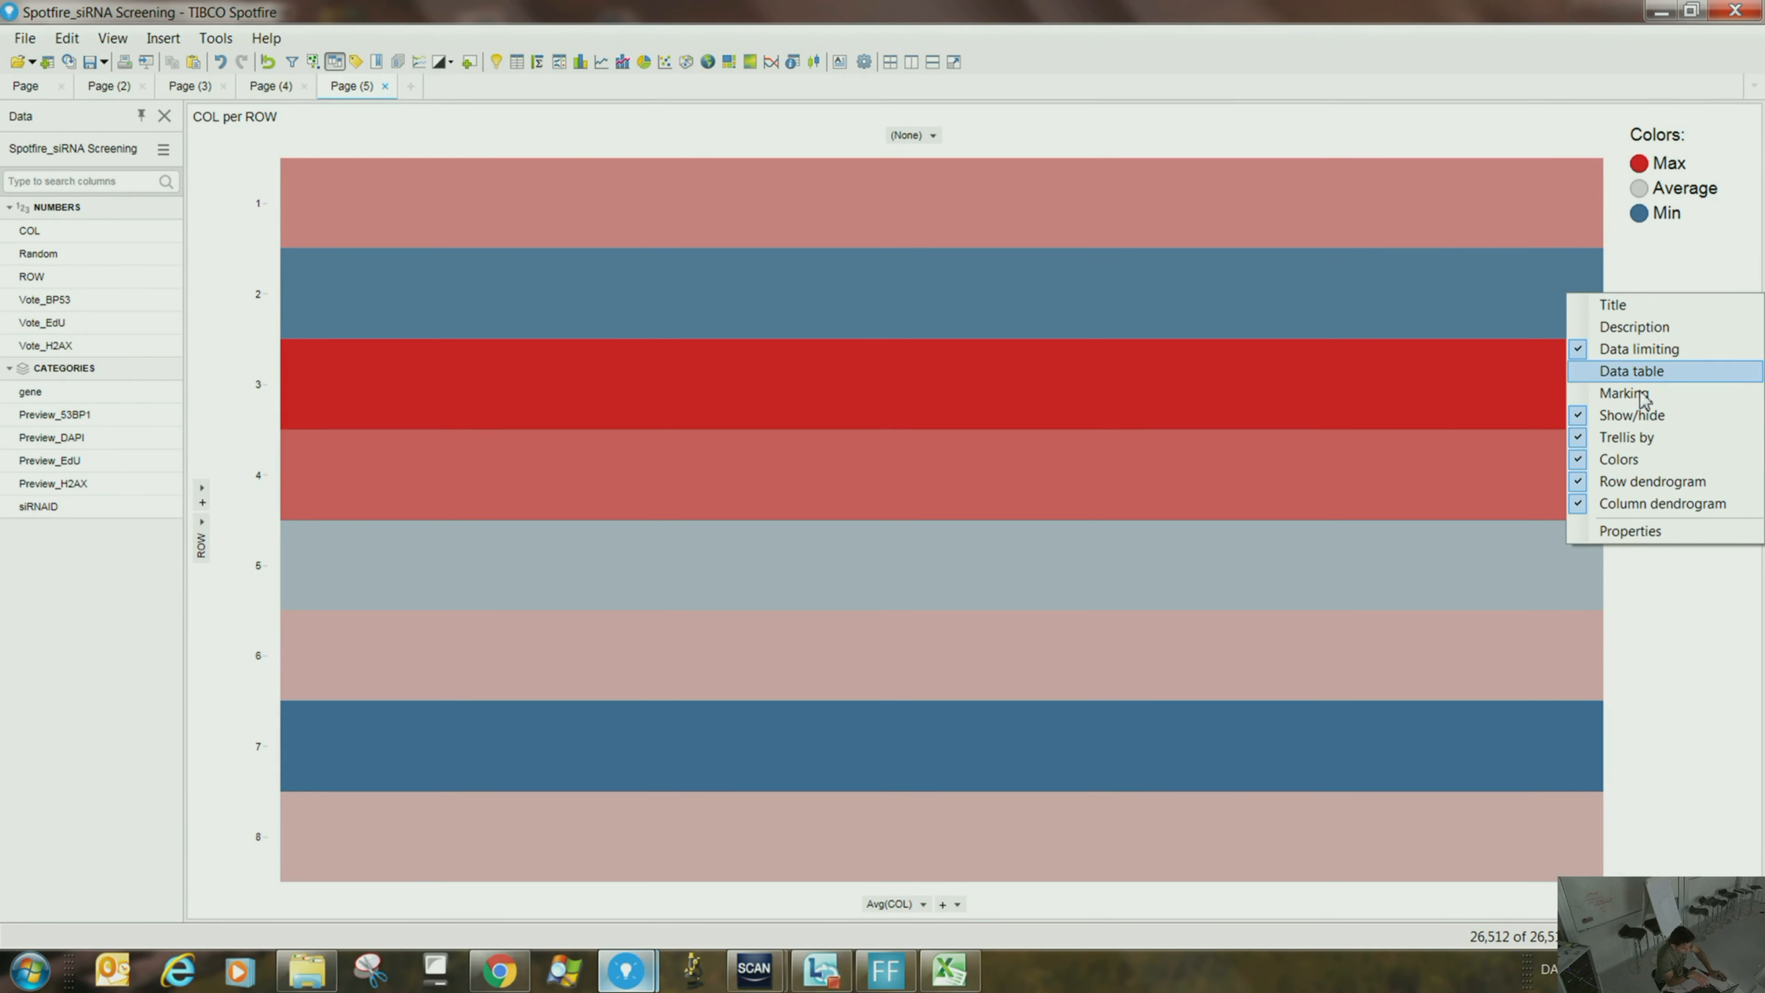
right_click(1438, 249)
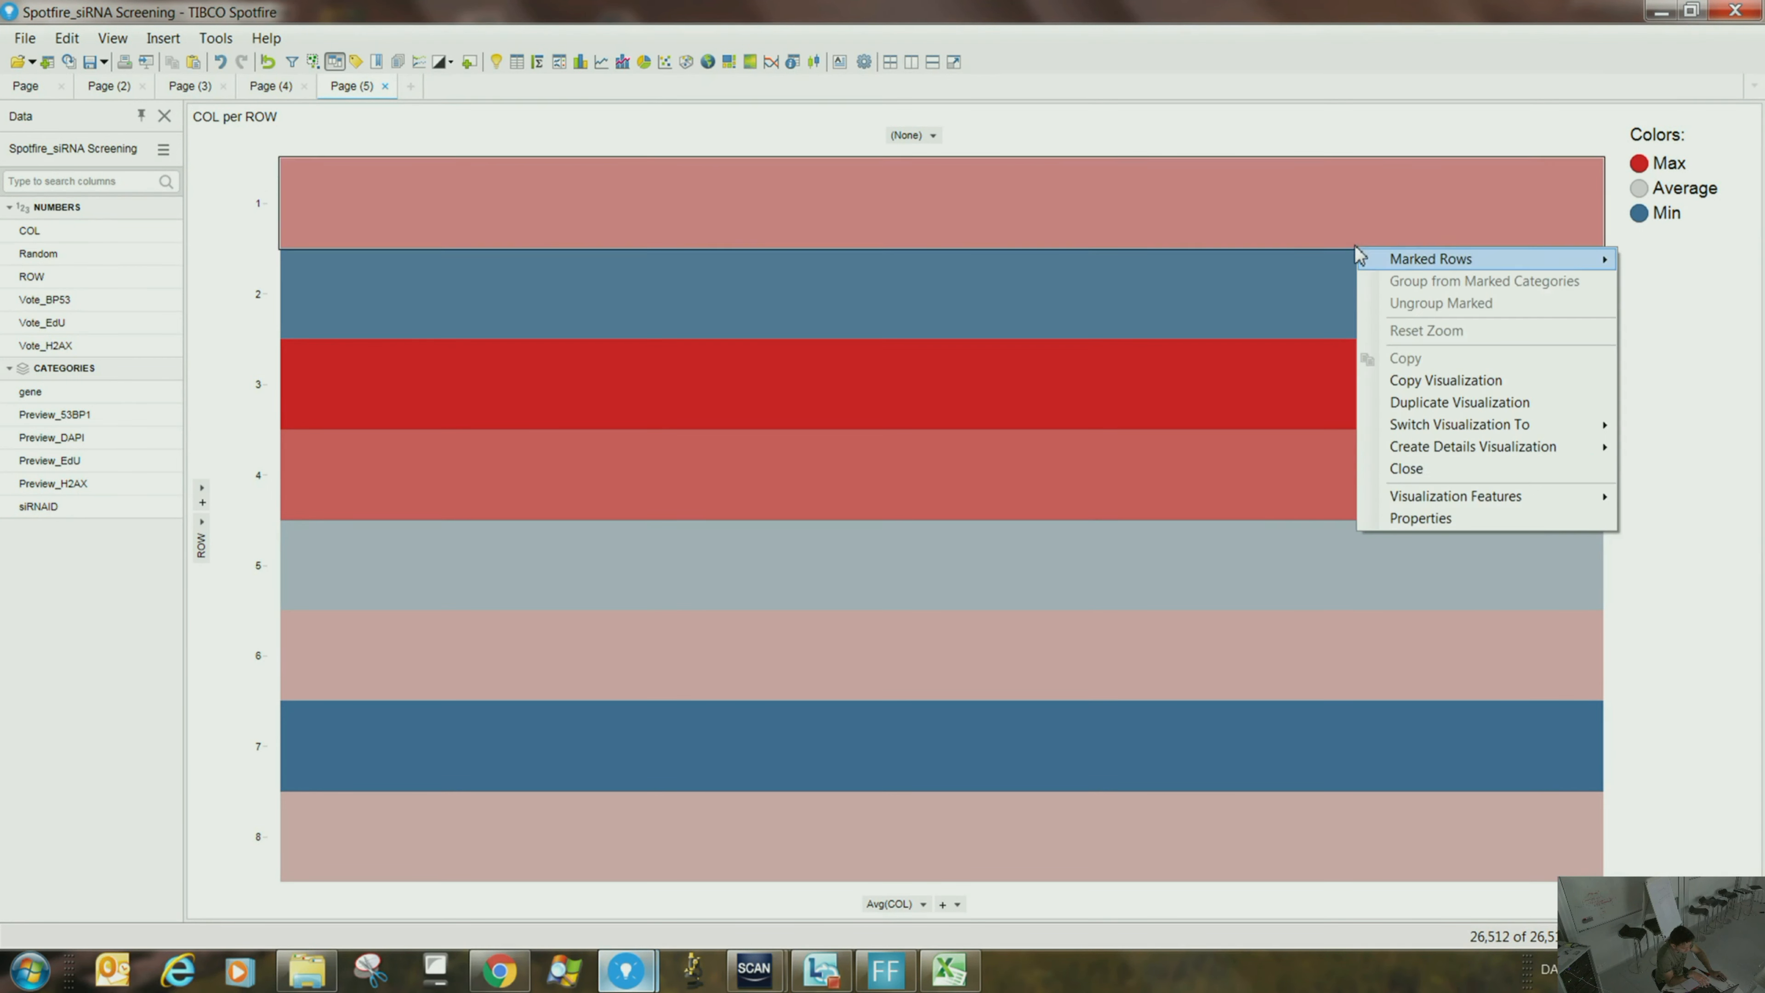
click(1410, 520)
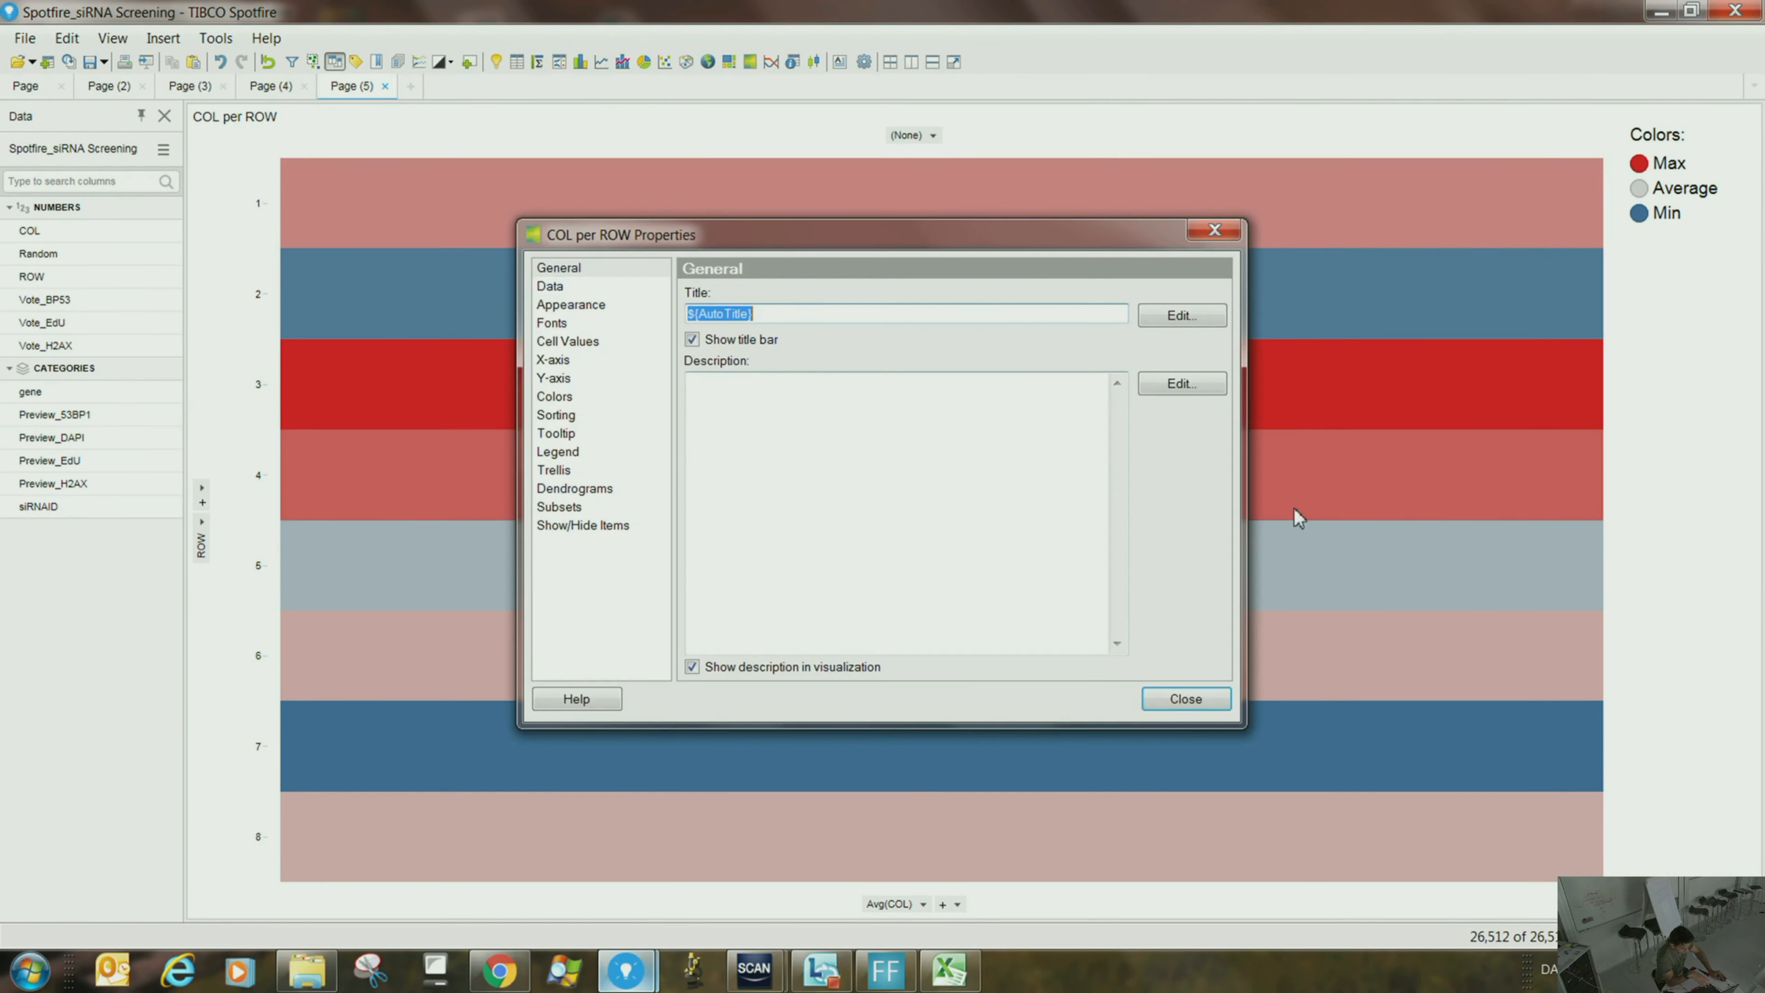
click(1229, 233)
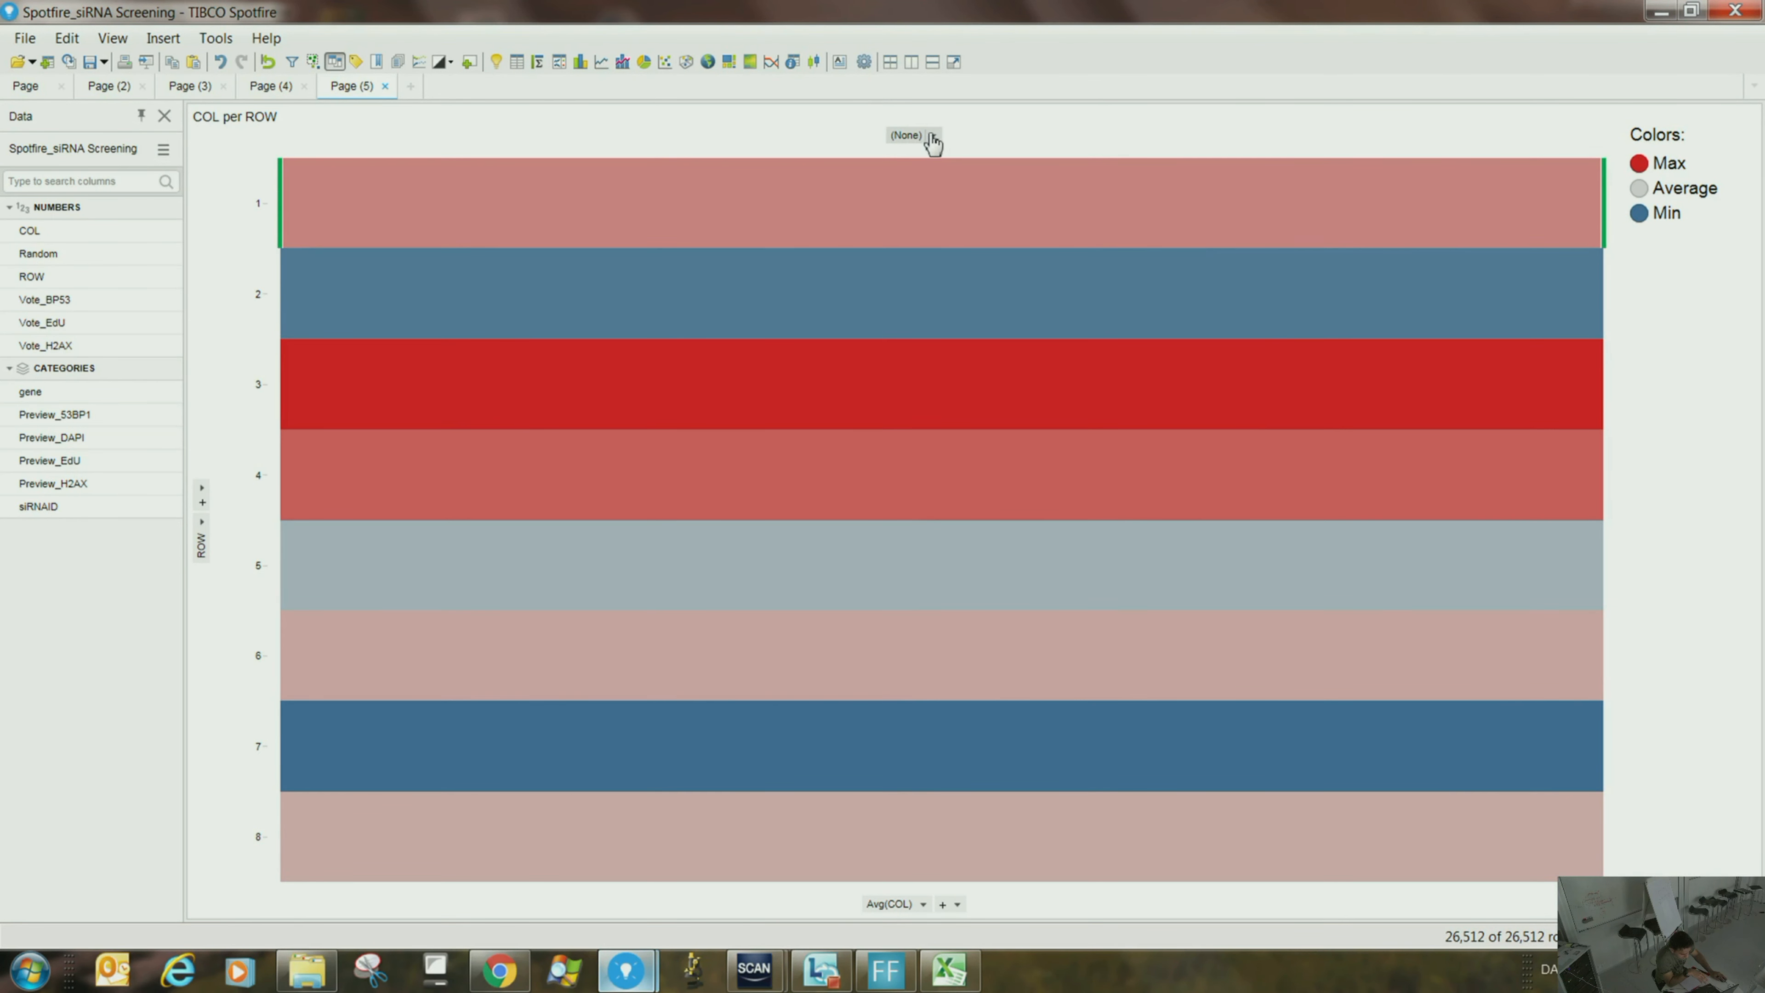
- Set the heat map's horizontal axis to Vote_H2AX
click(932, 136)
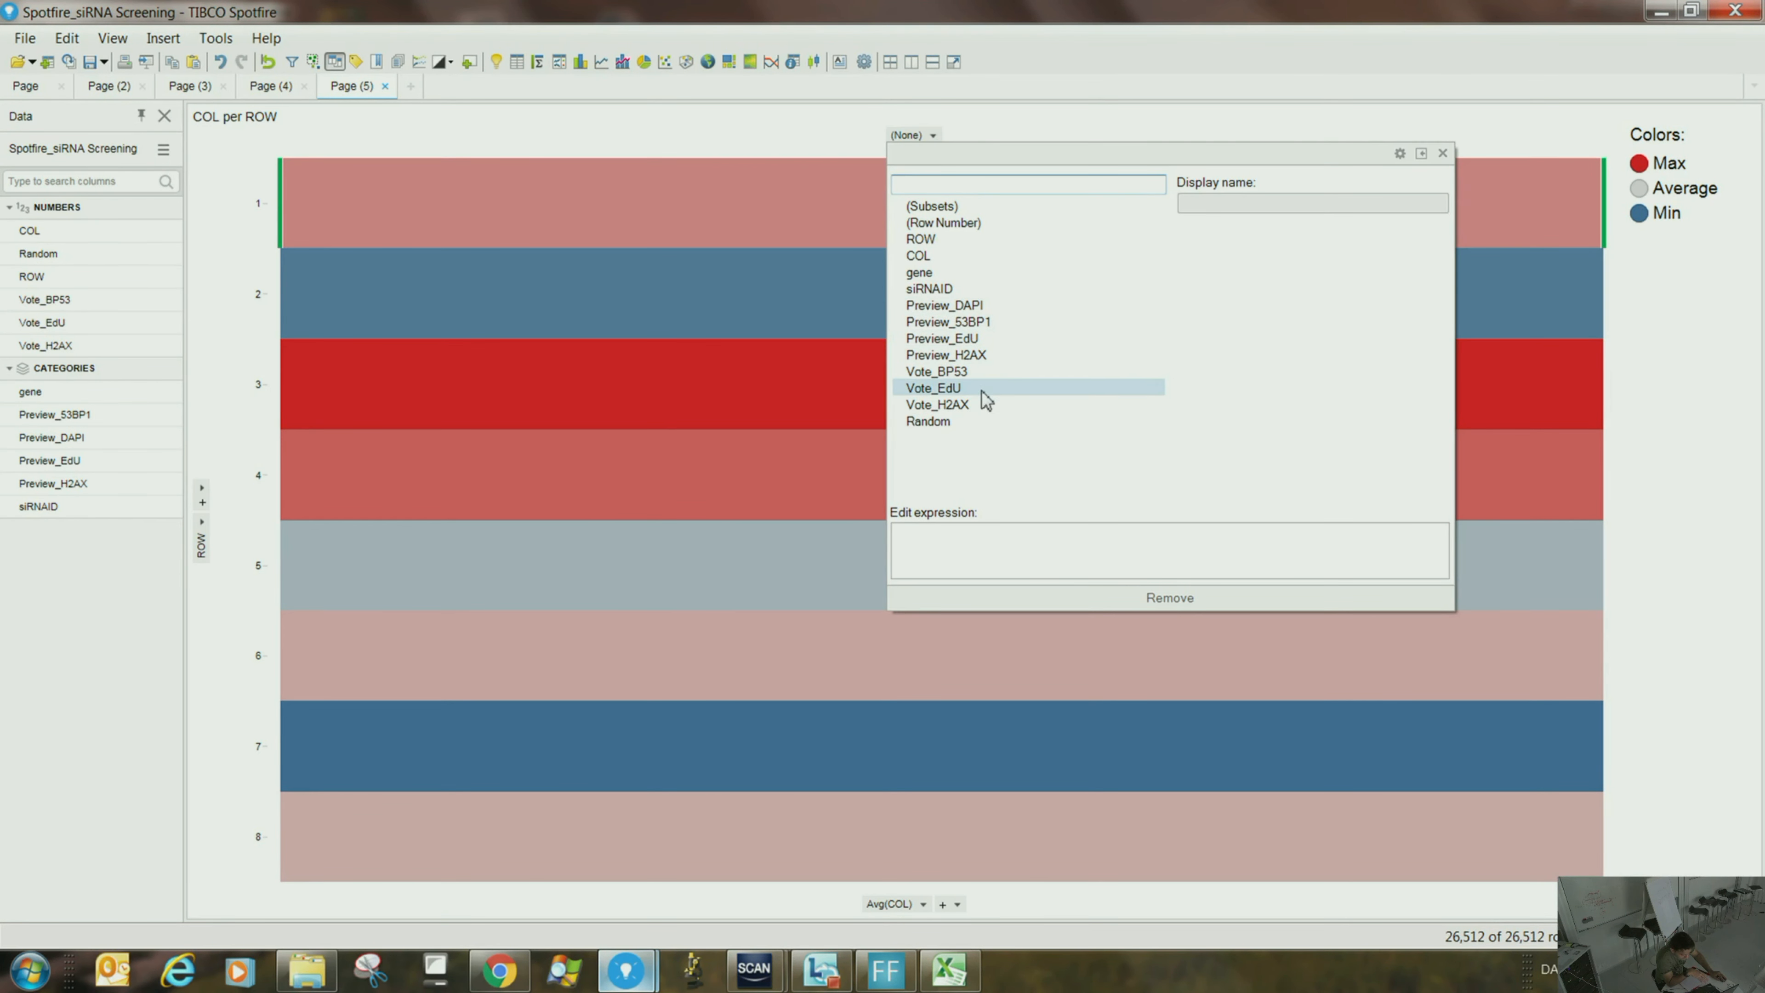
click(984, 408)
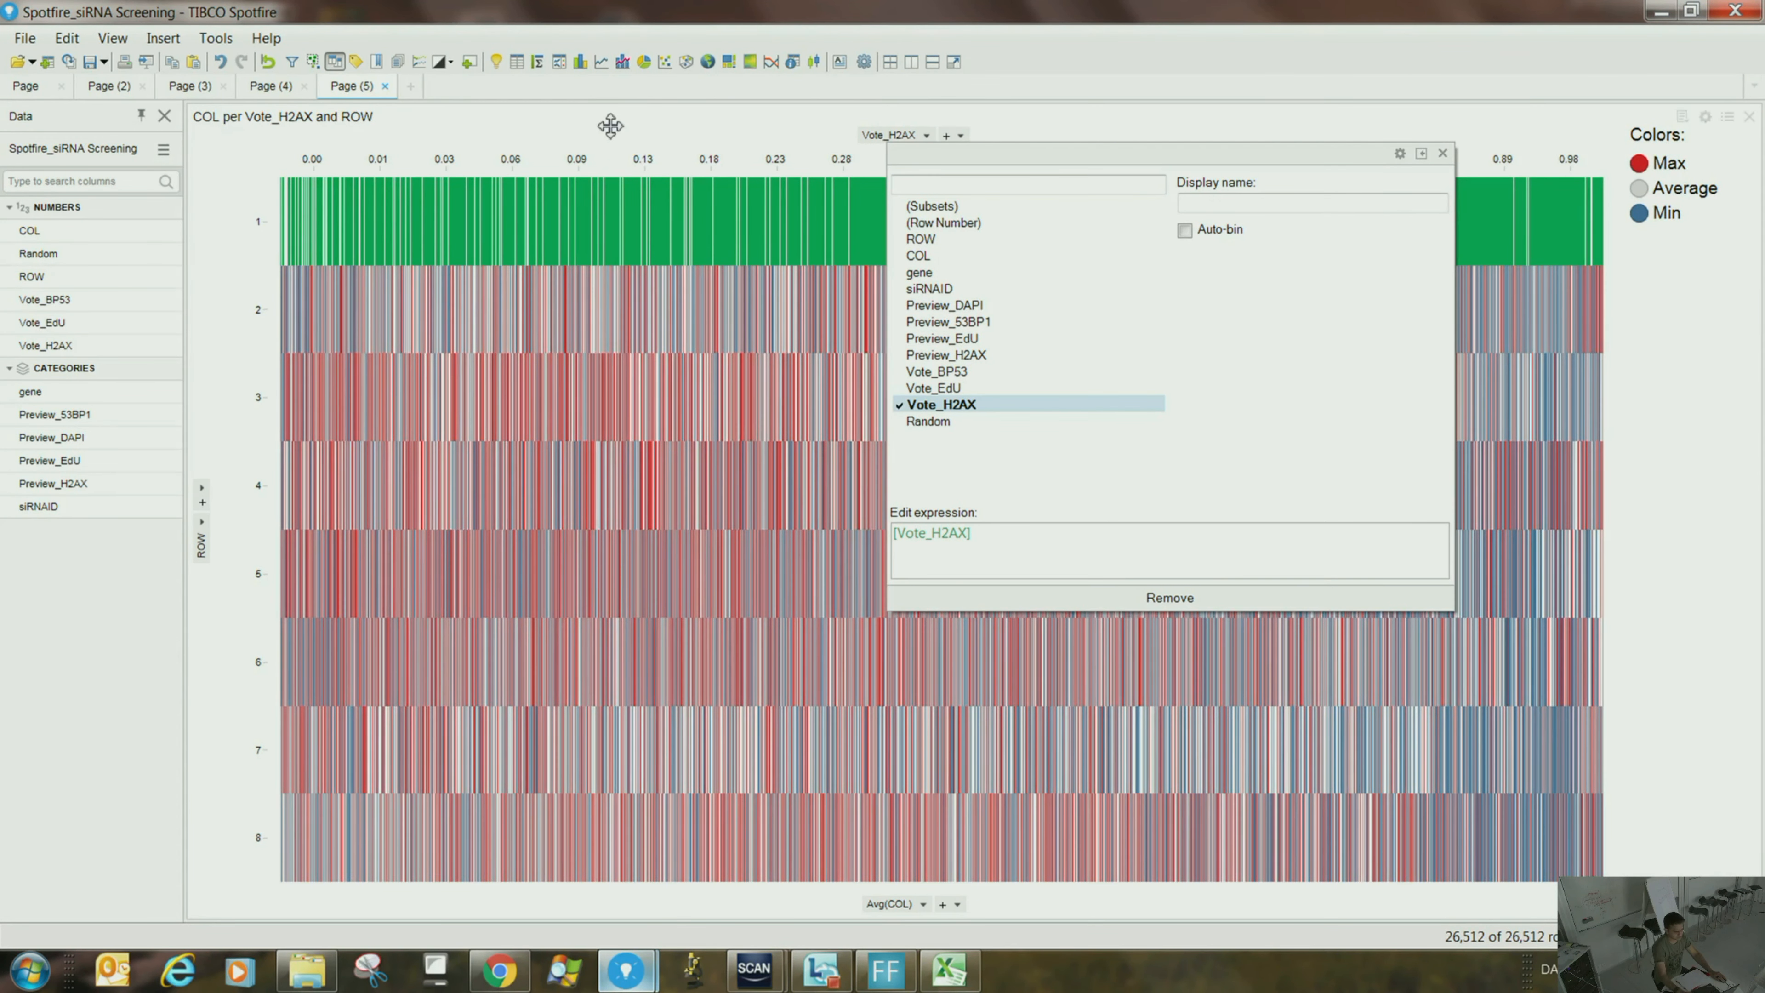
click(610, 126)
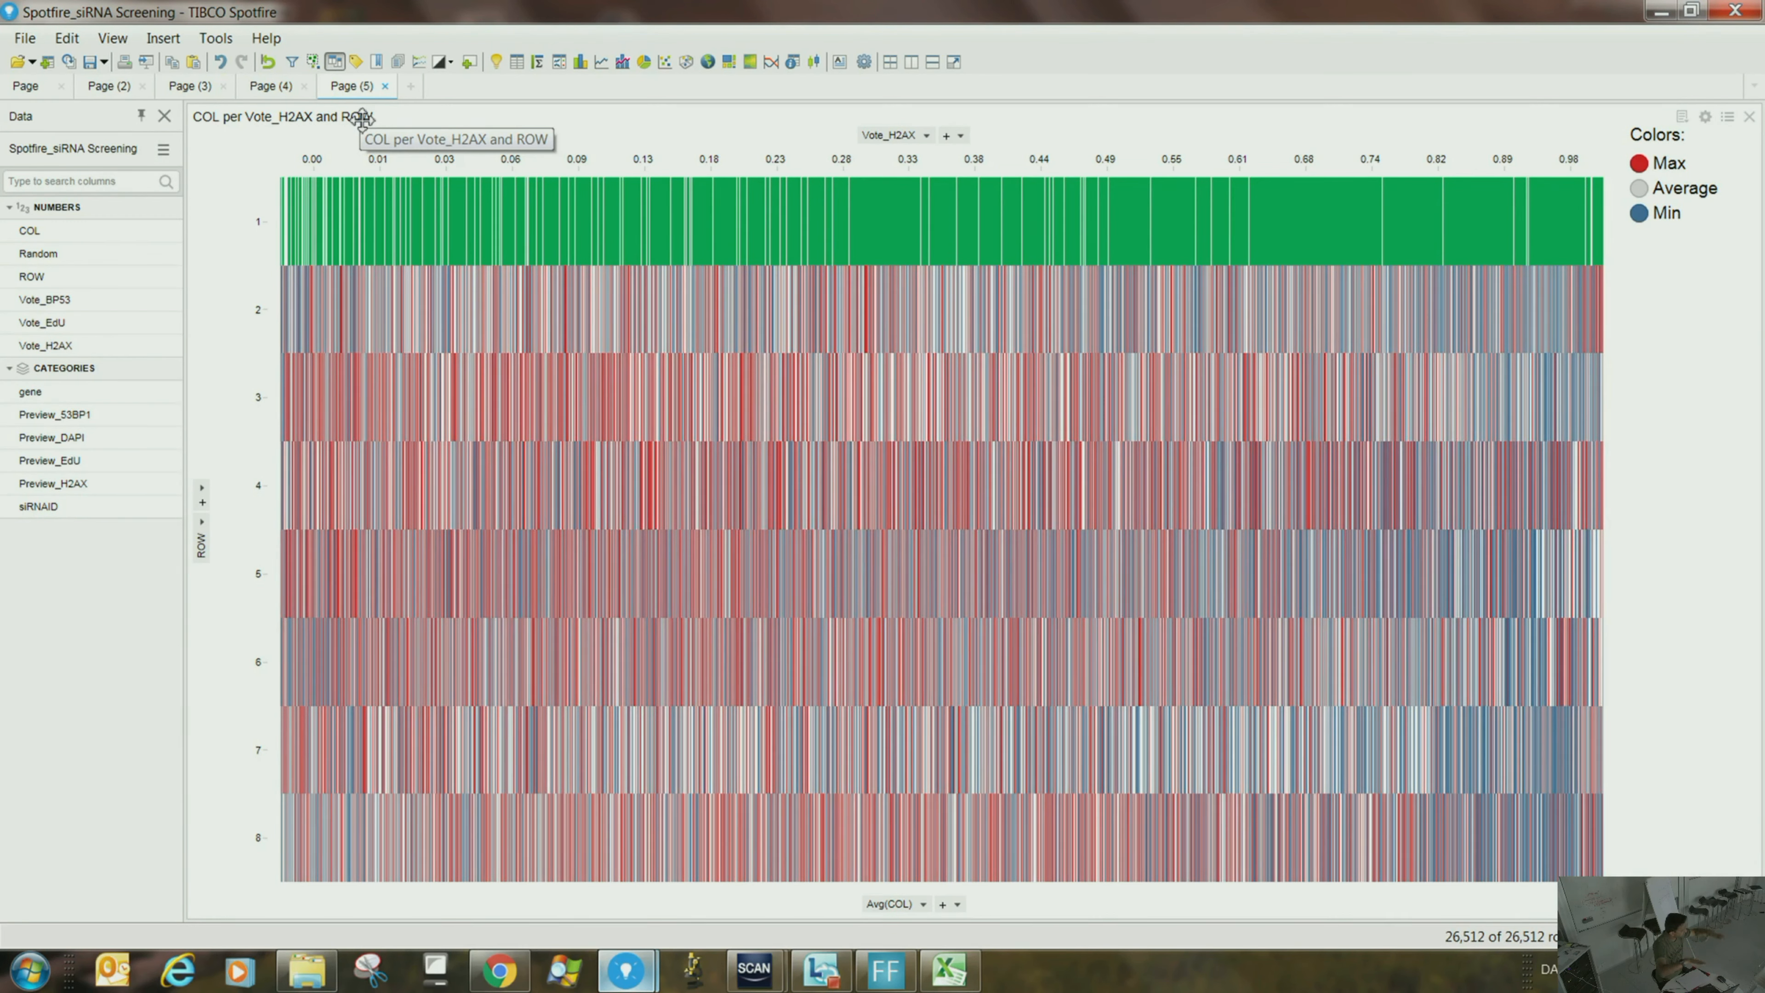
- Add a new page with a scatter plot showing COL on the horizontal axis and ROW on the vertical axis
click(410, 85)
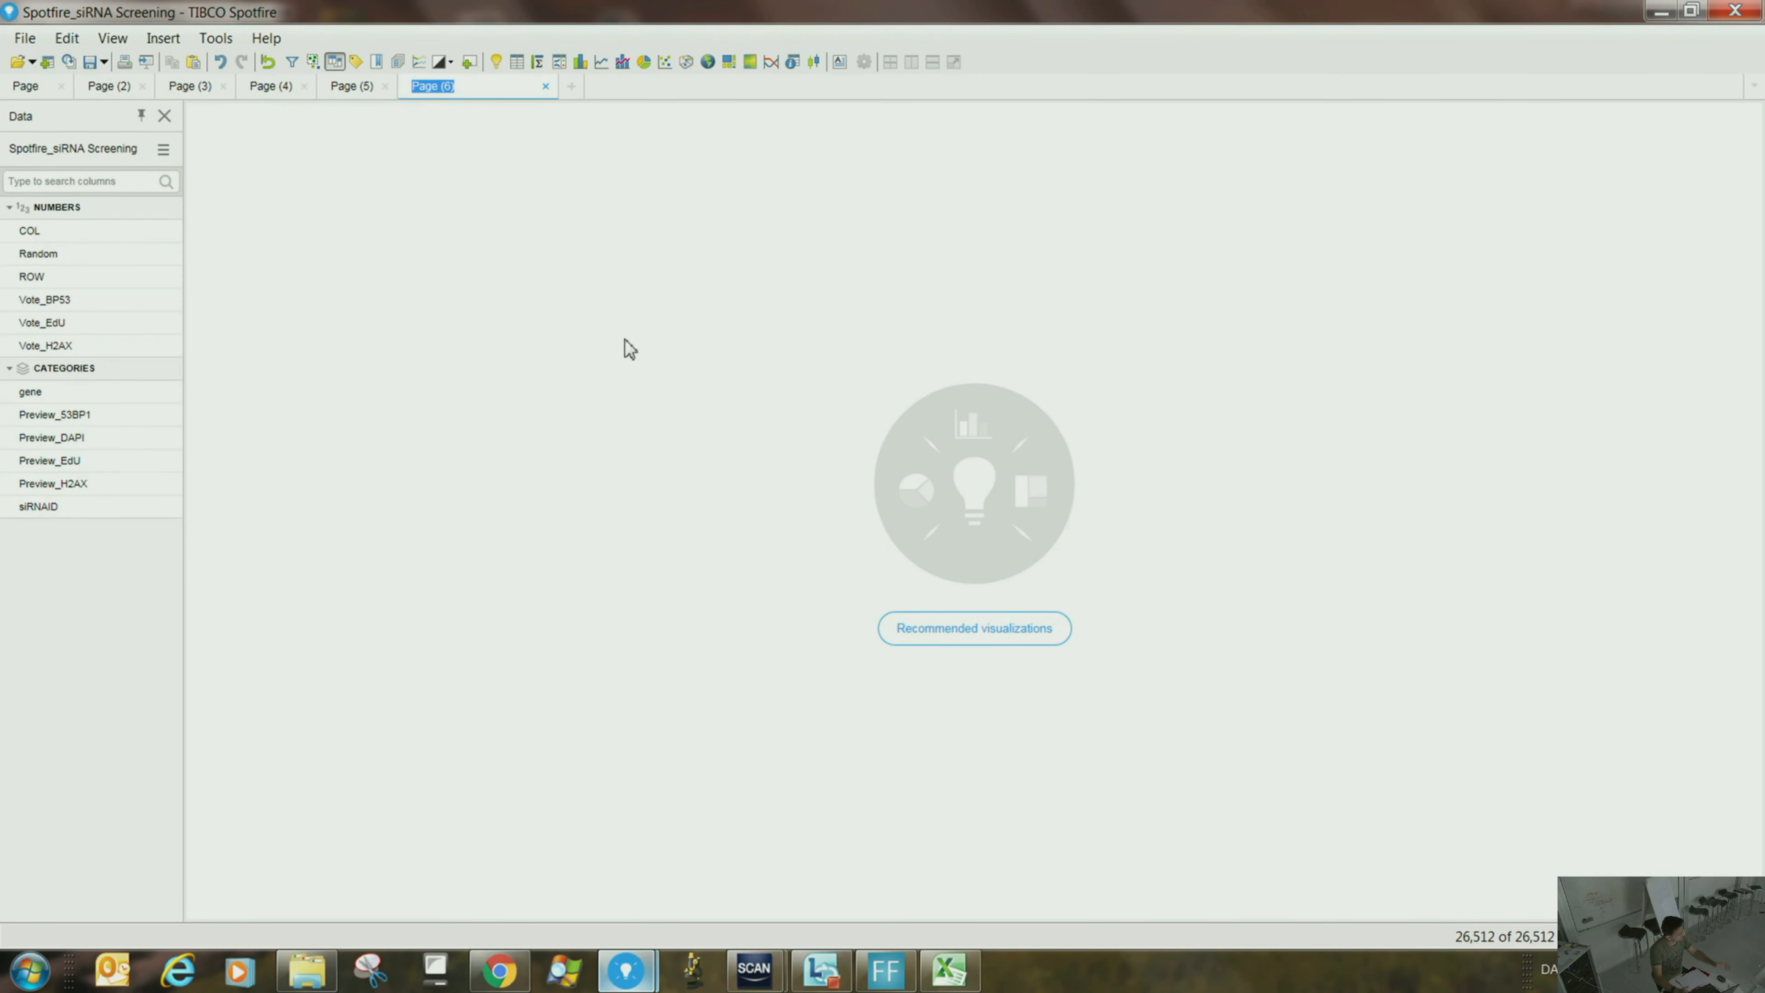
click(665, 61)
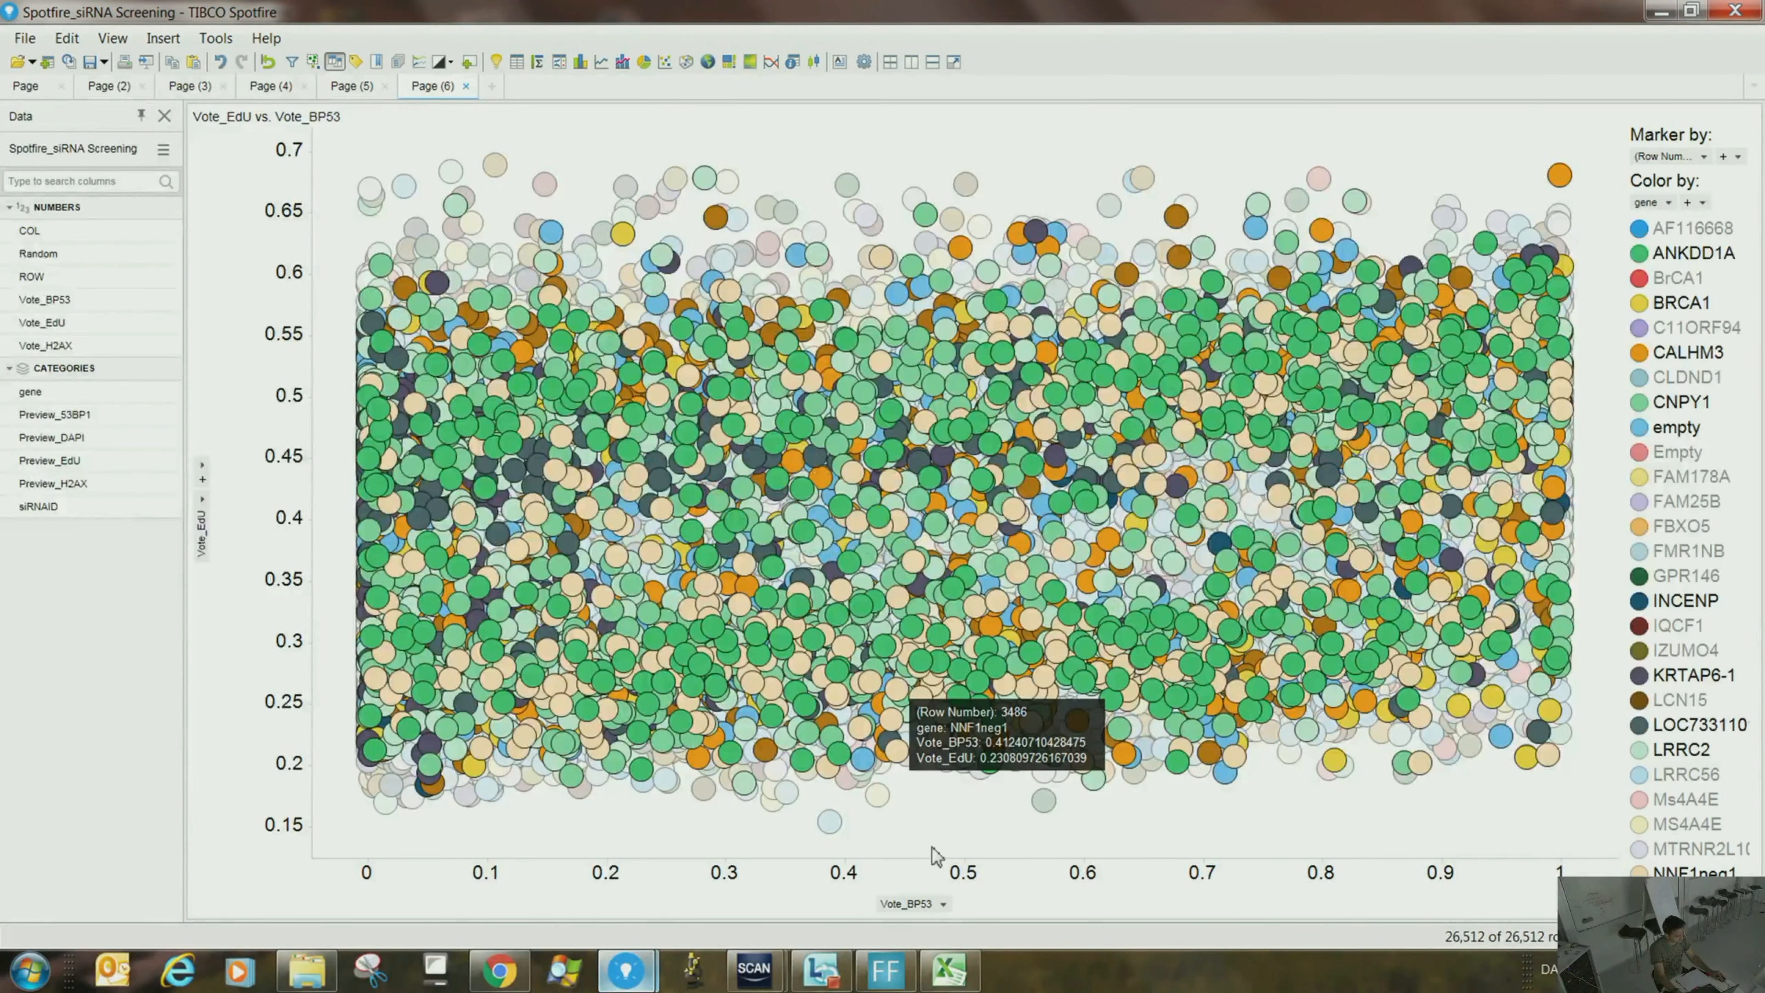
click(942, 904)
click(928, 610)
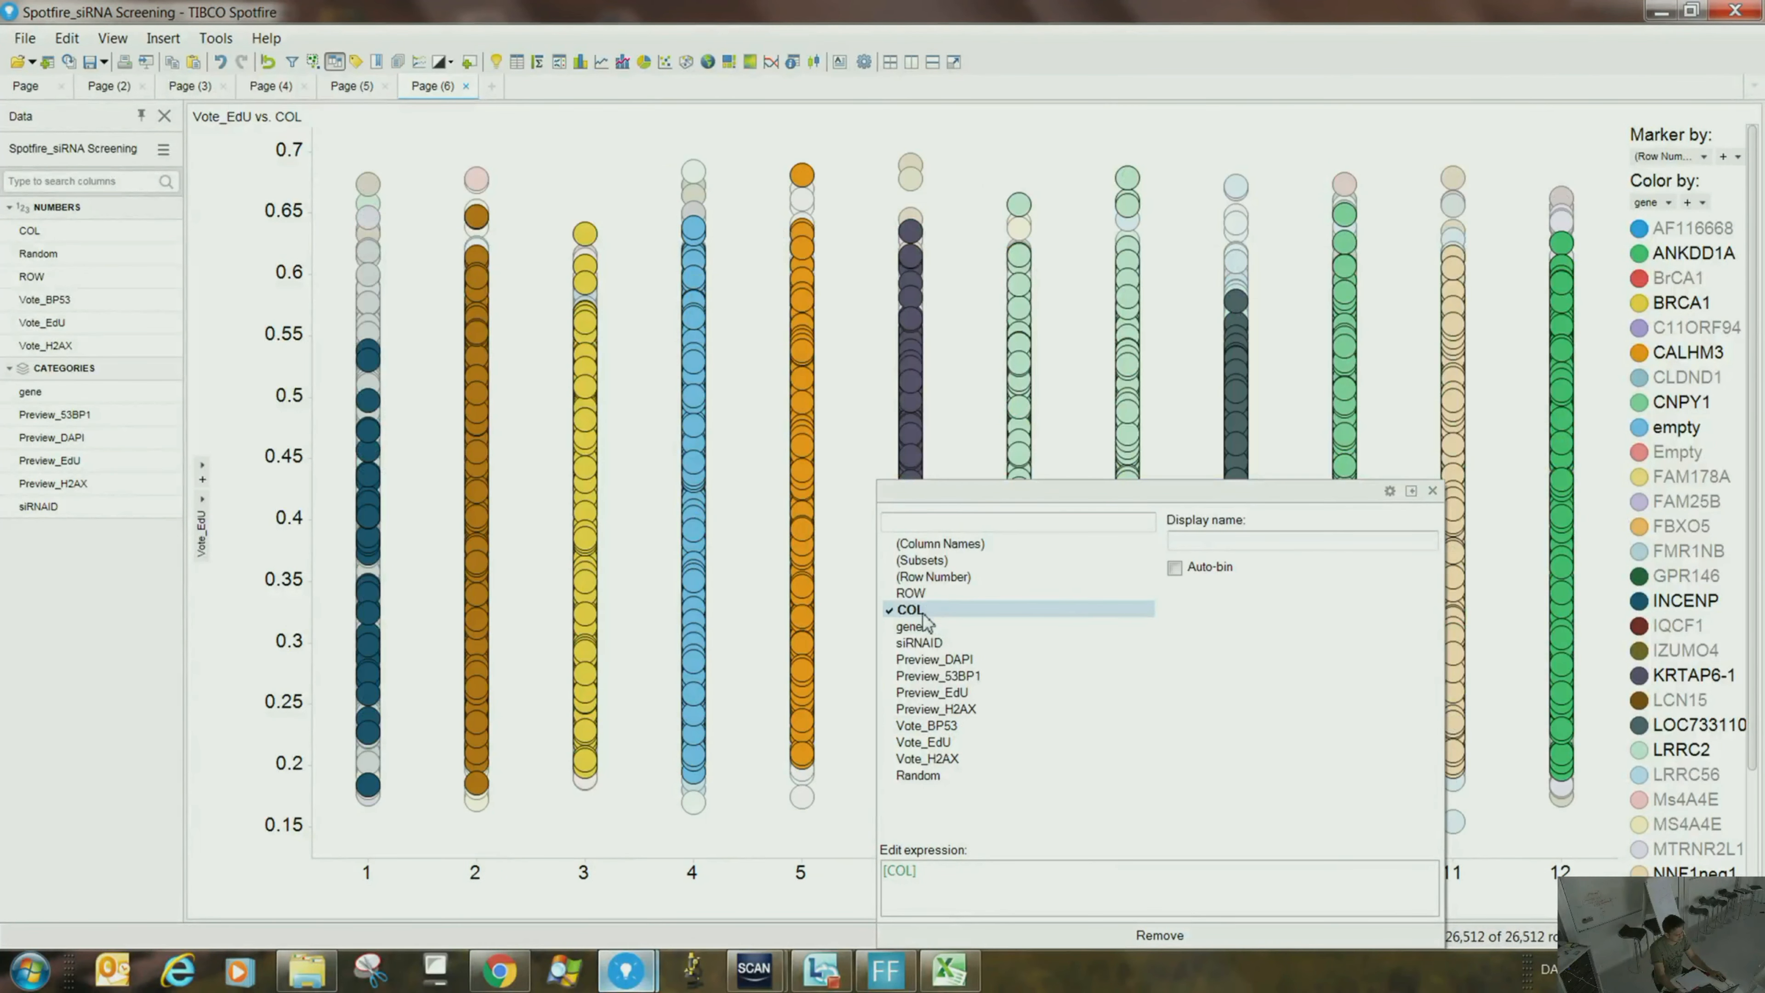
click(199, 499)
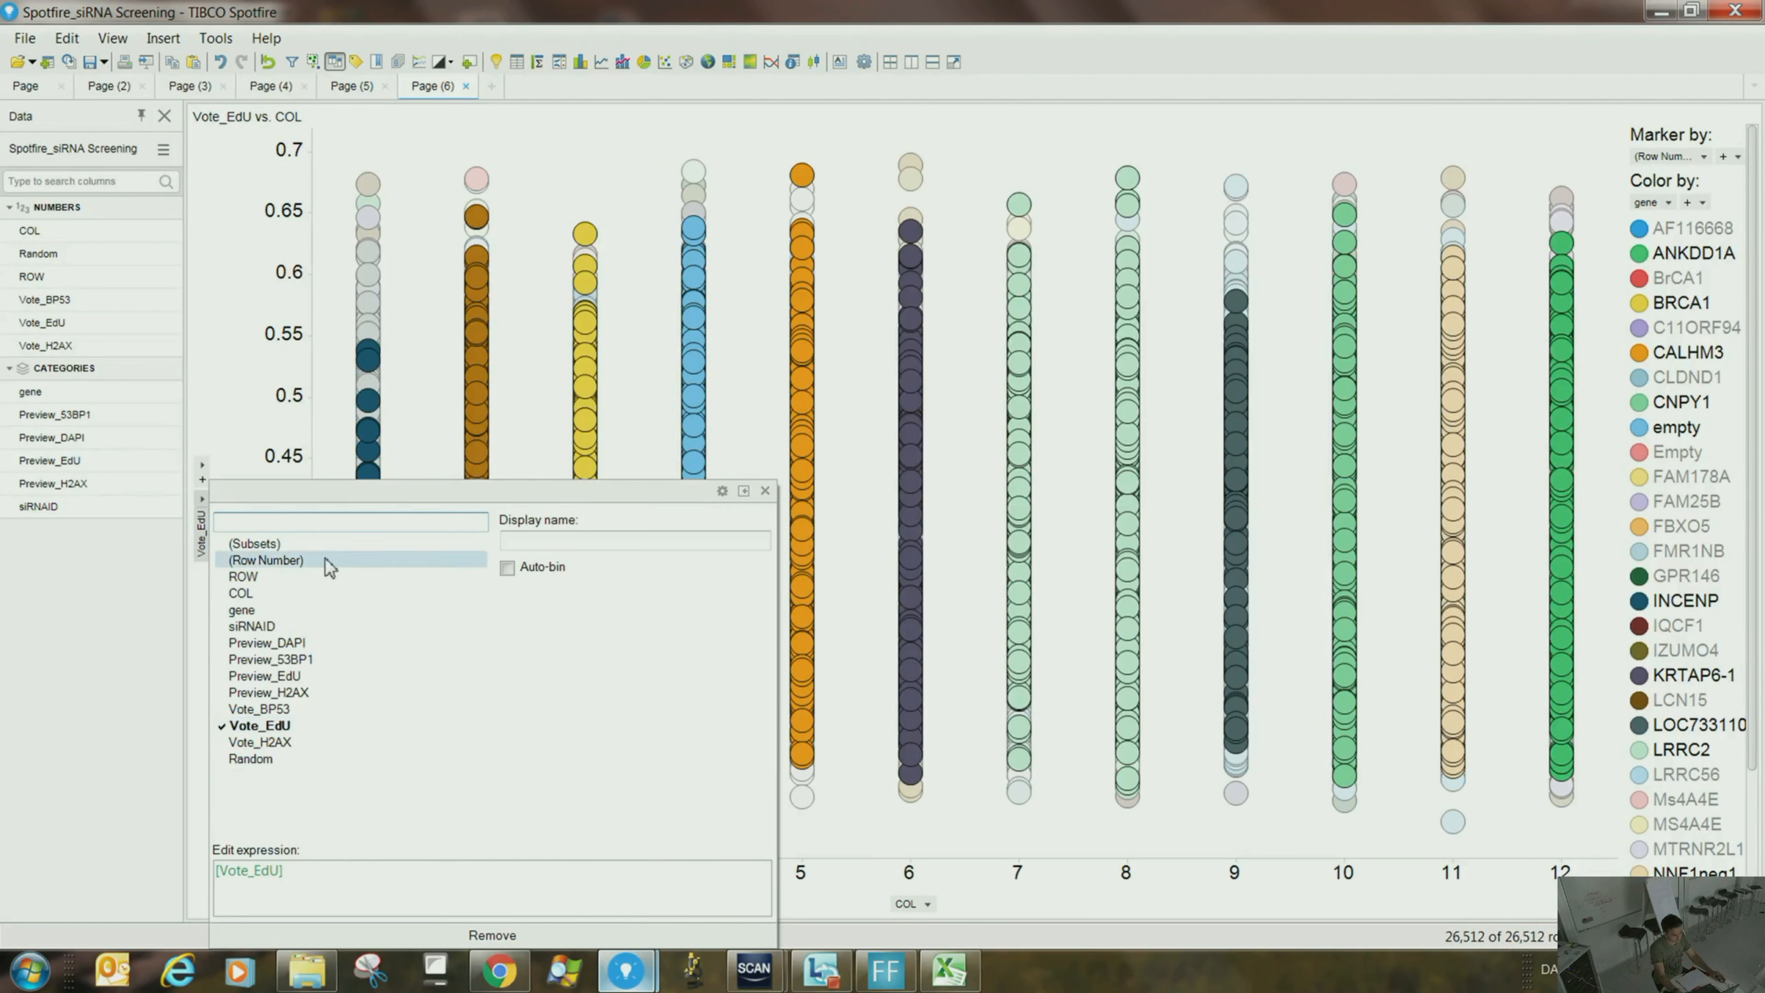
click(268, 580)
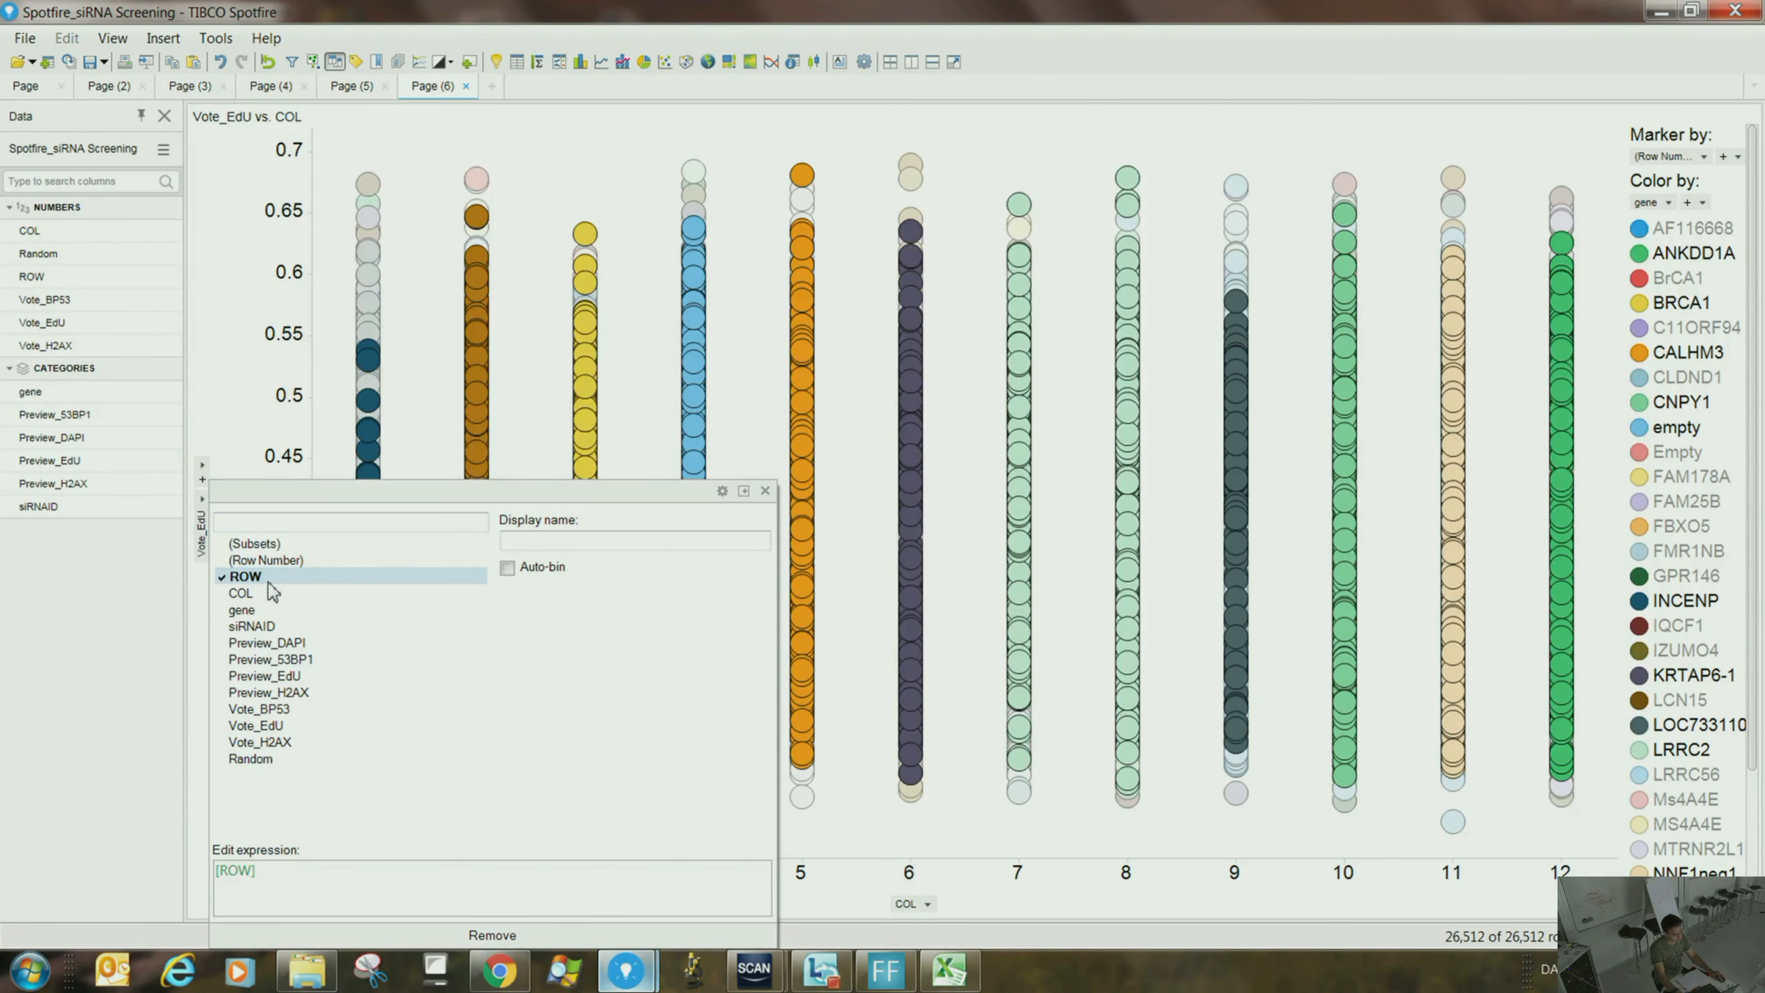
click(950, 409)
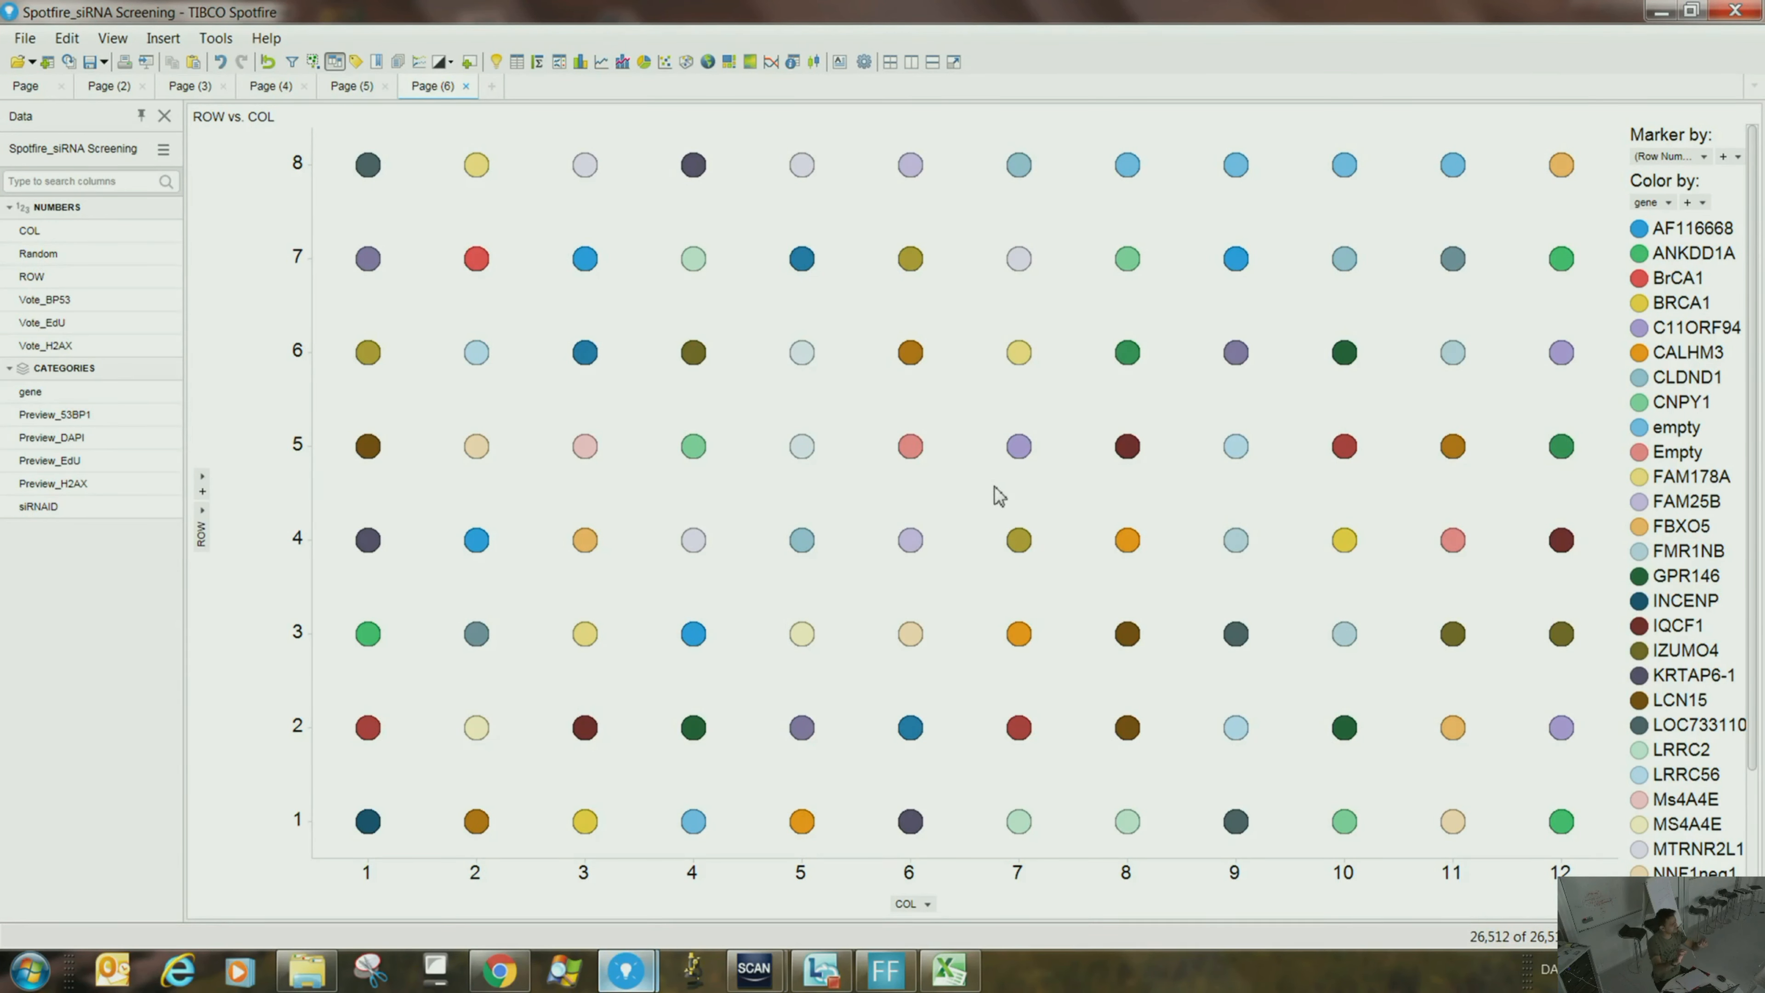
- Change the scatter plot's marker shape to tiled markers in its properties
right_click(927, 287)
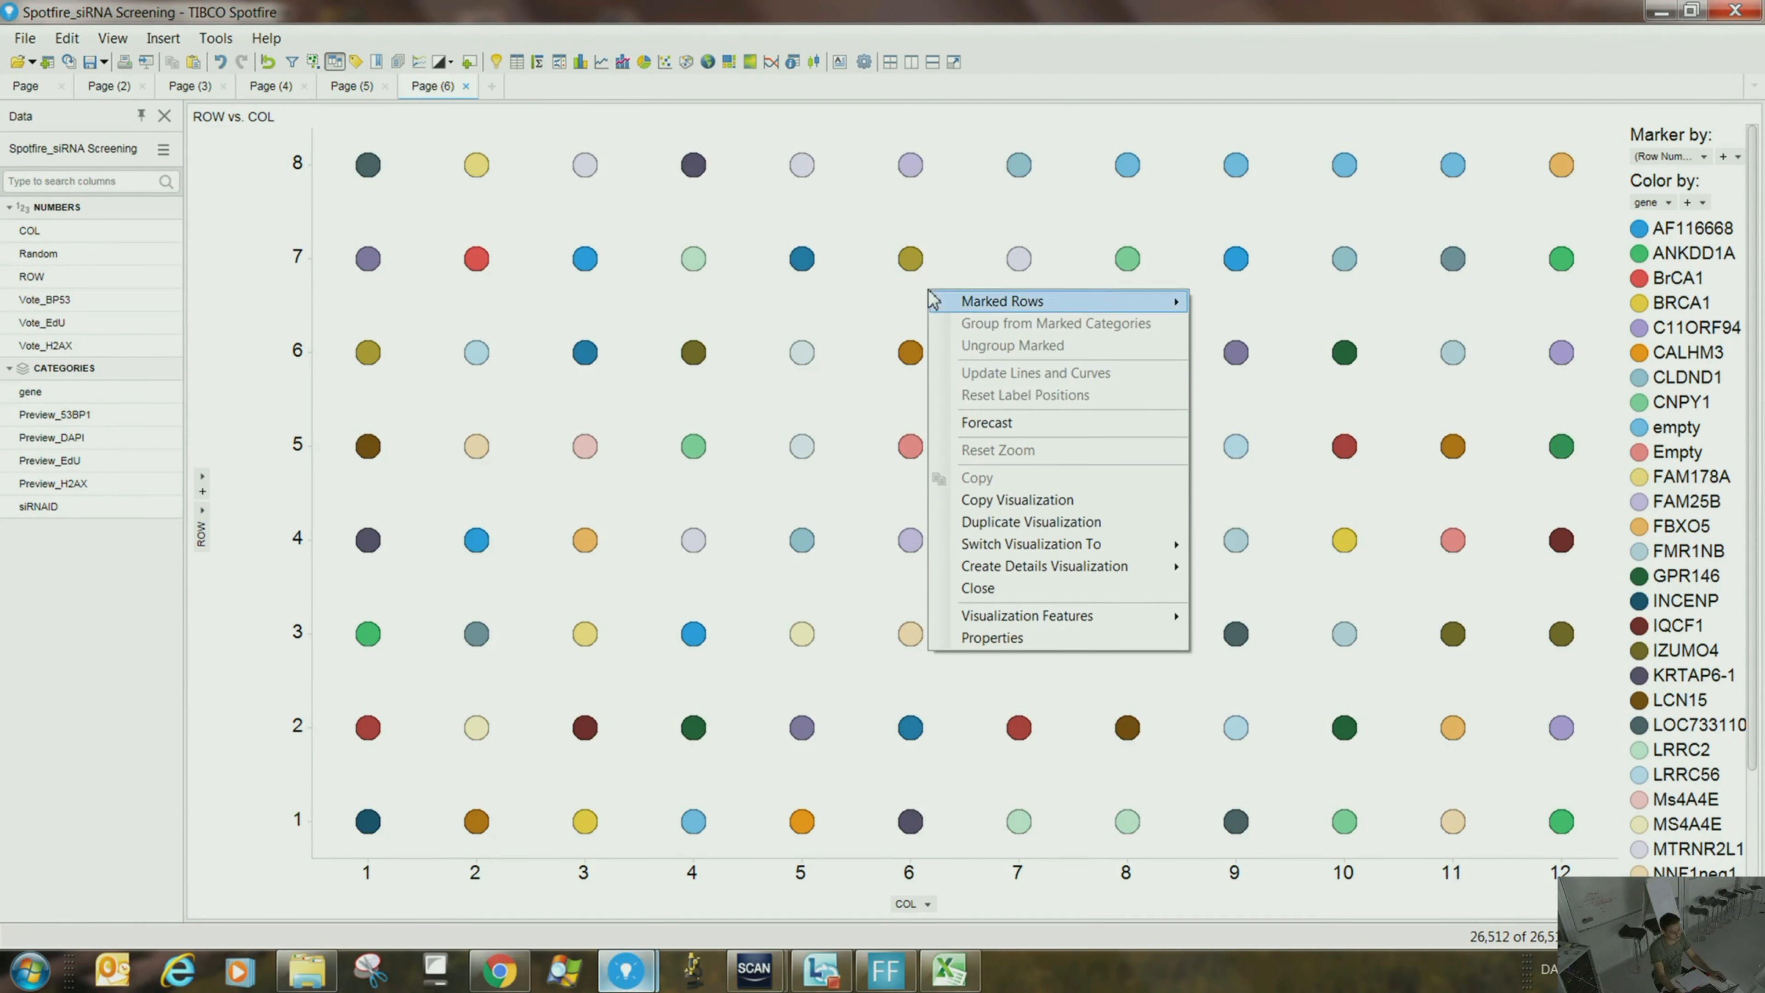
click(980, 640)
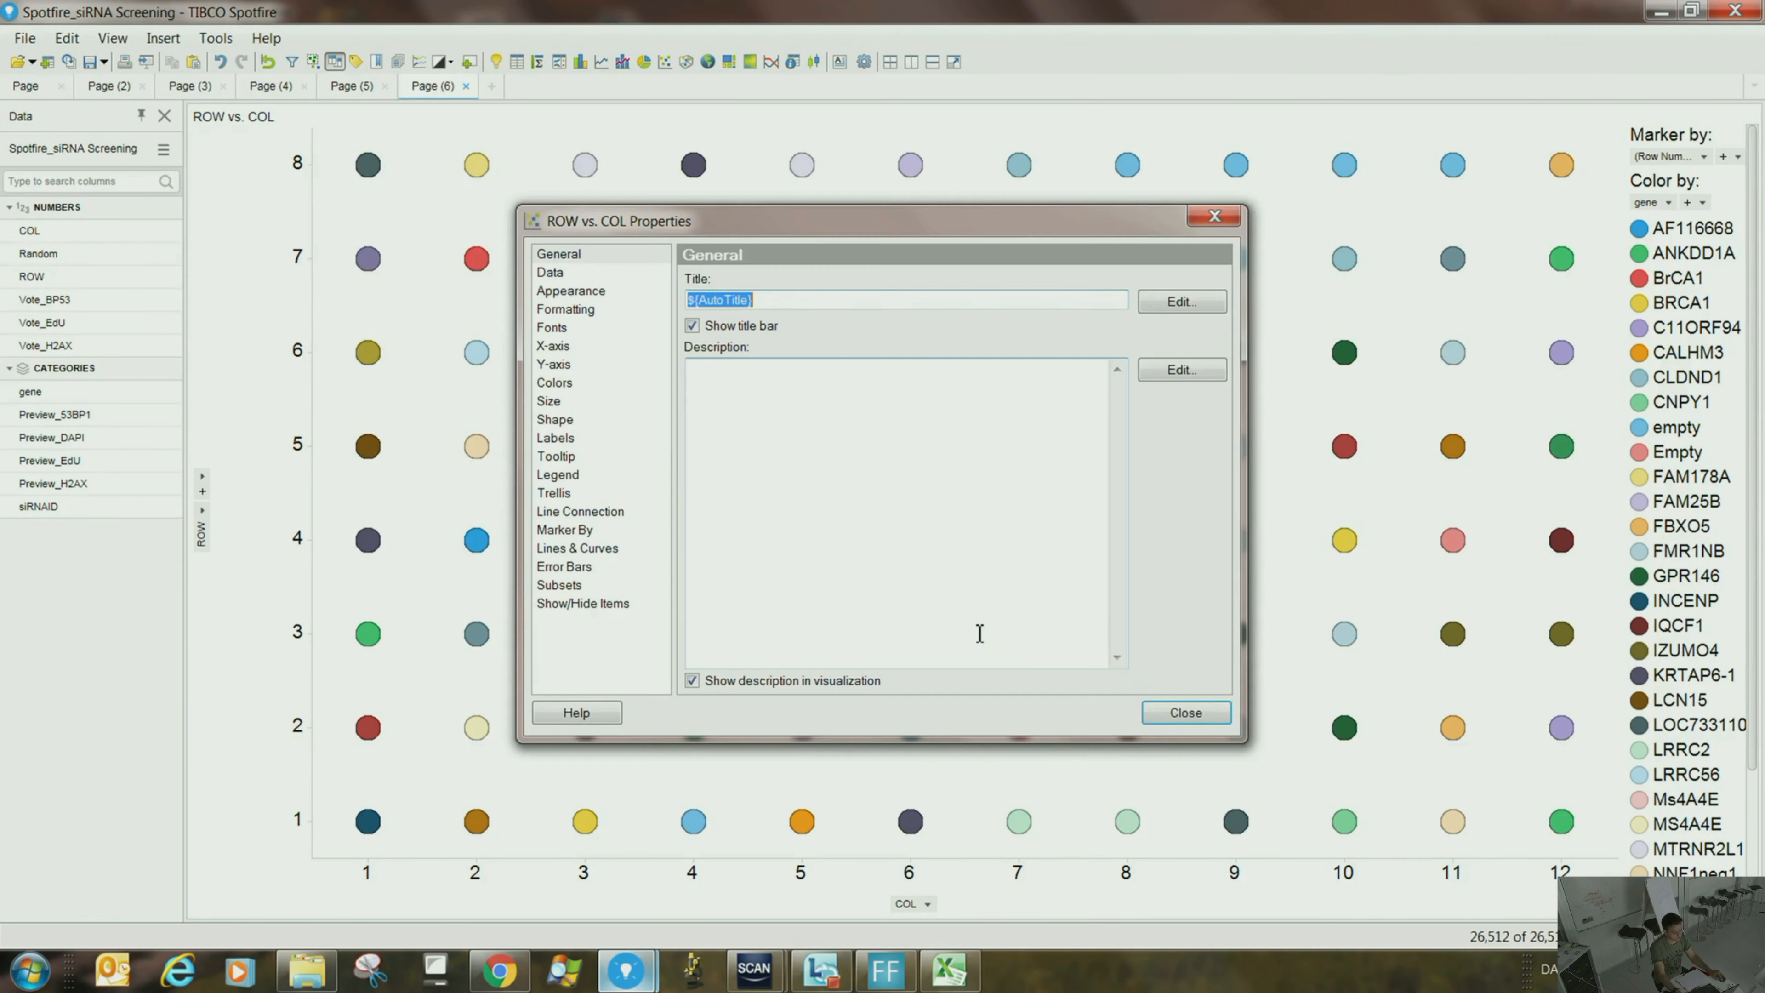
click(588, 312)
click(563, 327)
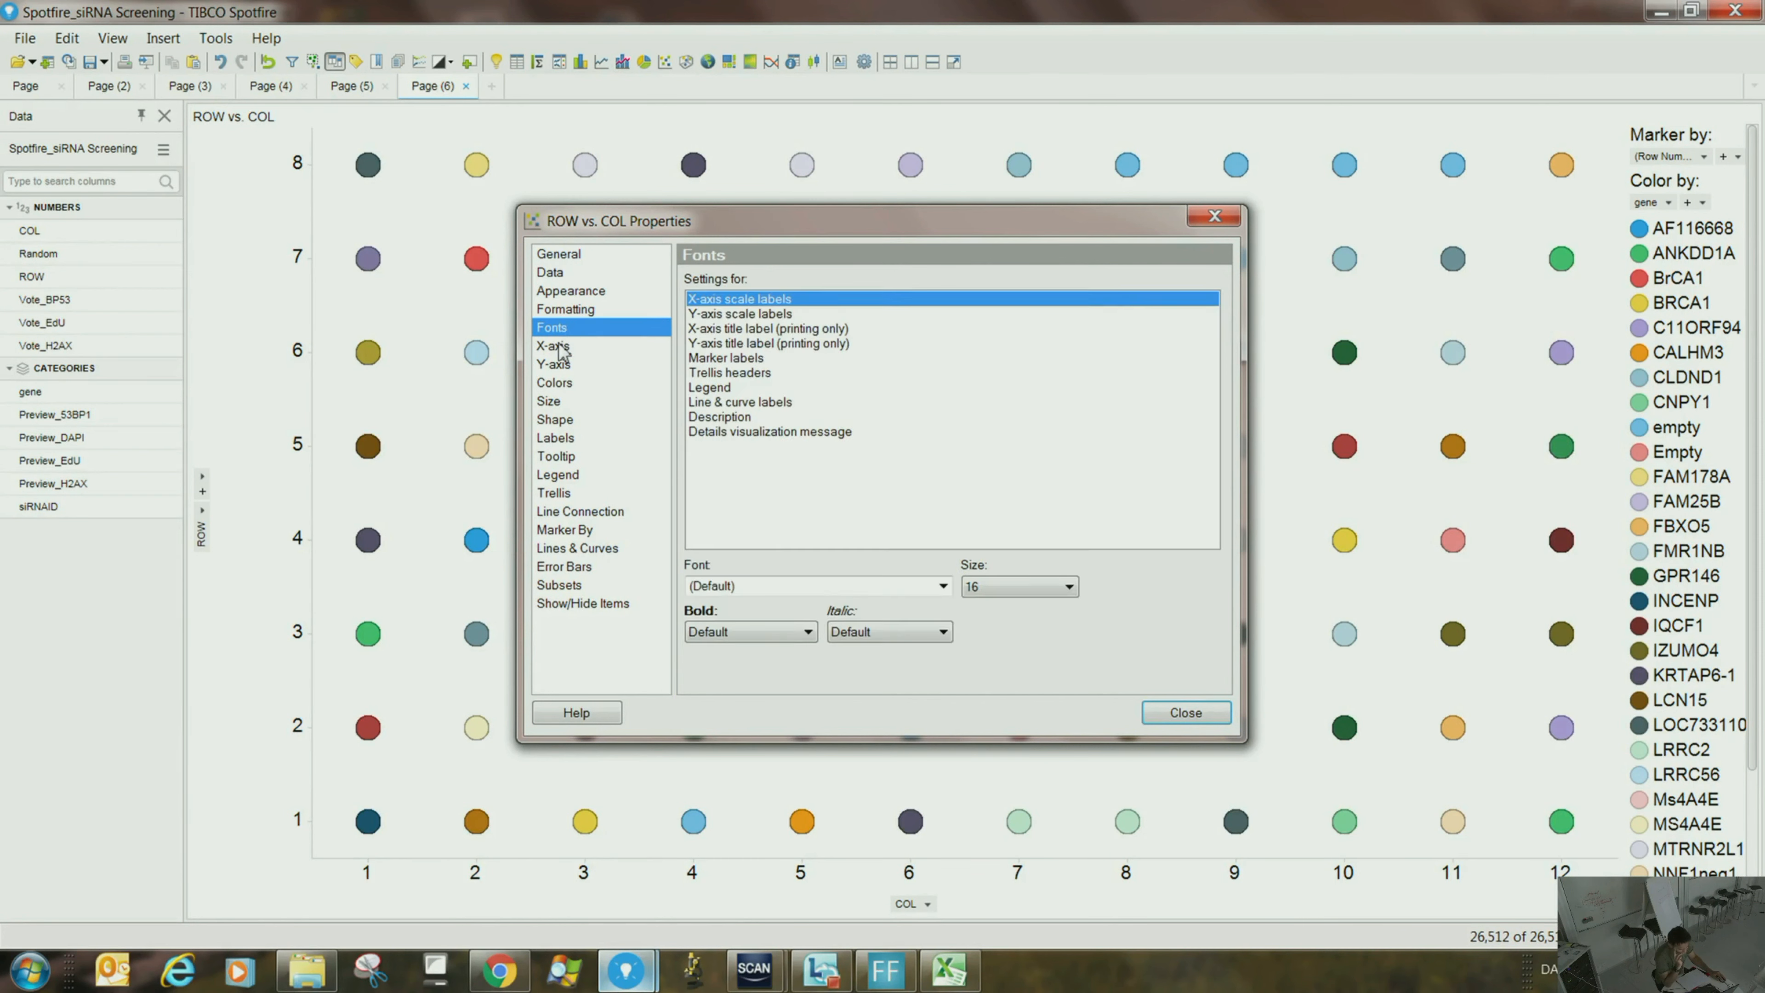
click(562, 346)
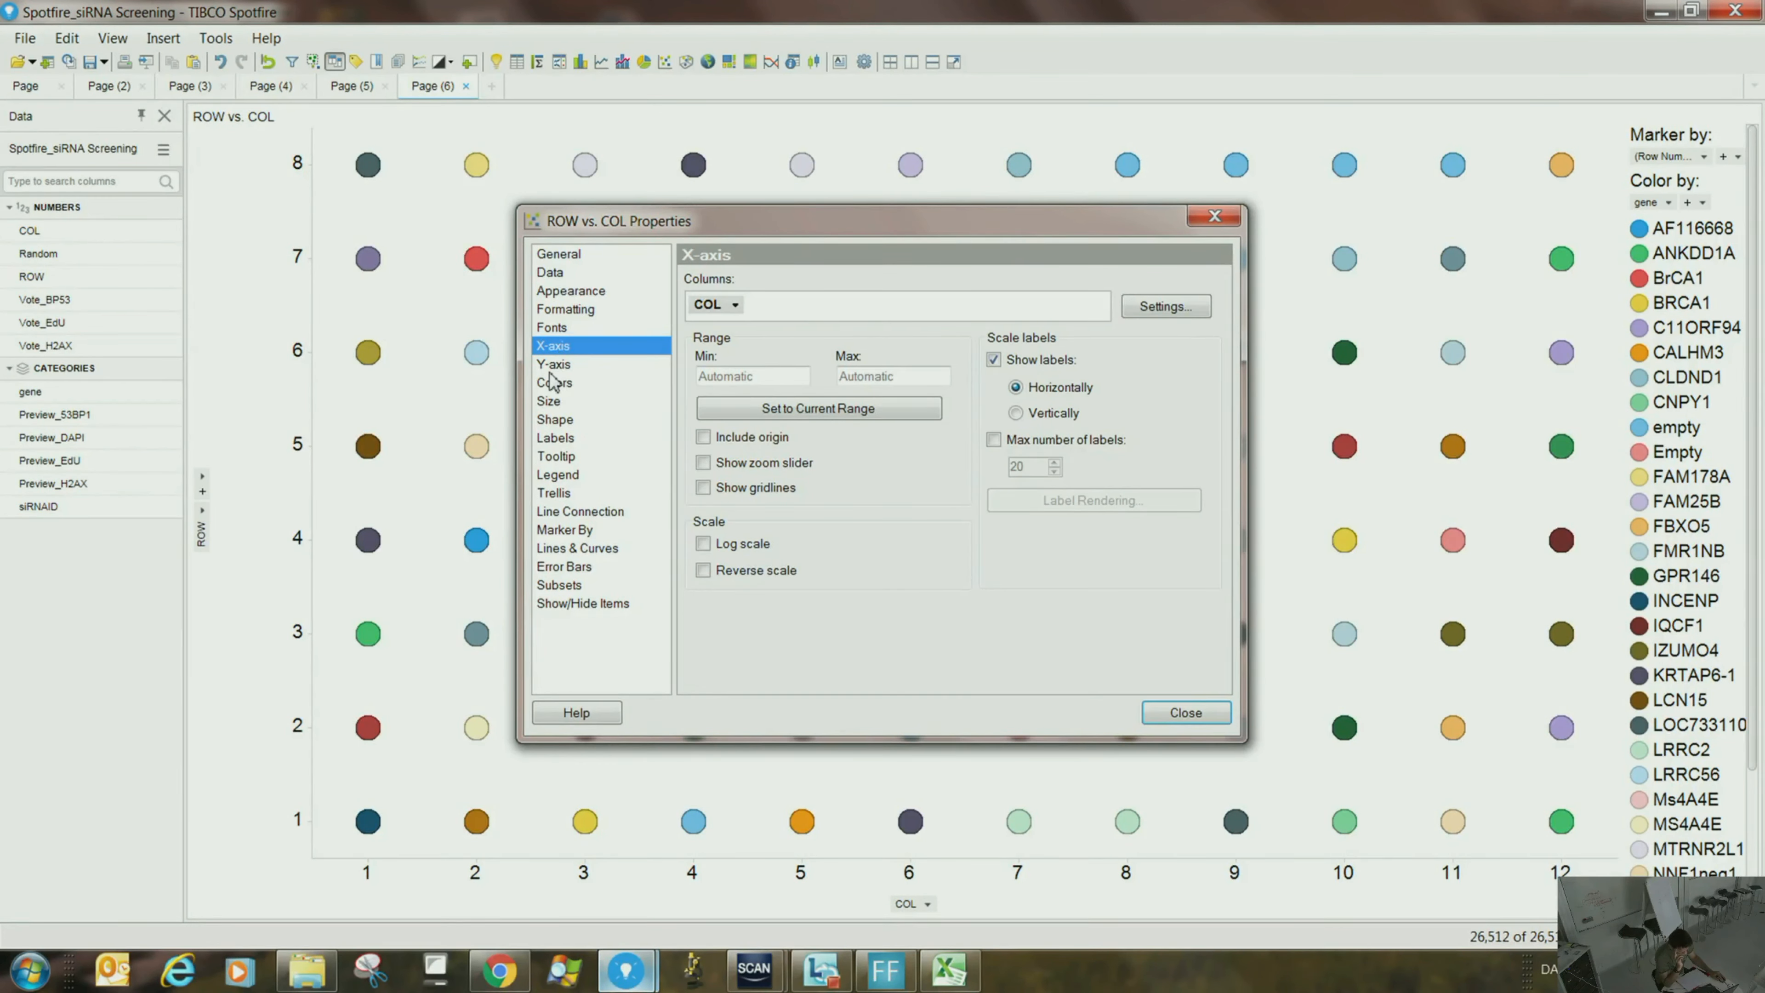
click(551, 366)
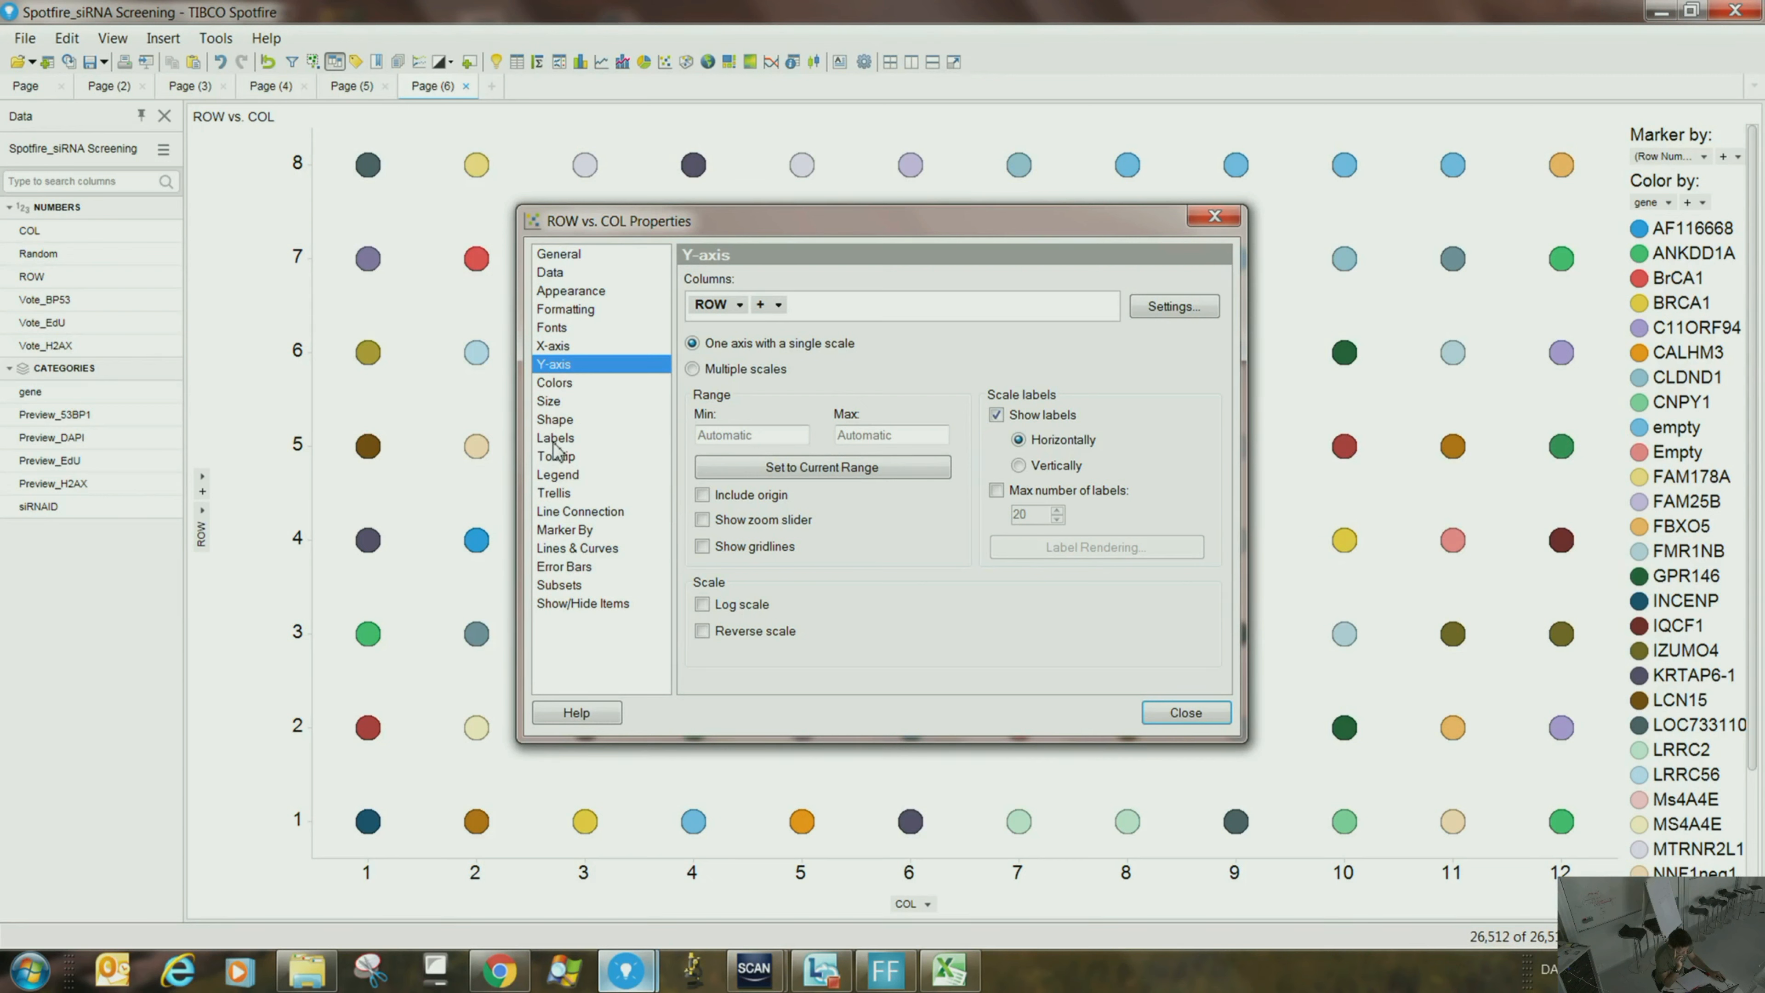
click(547, 401)
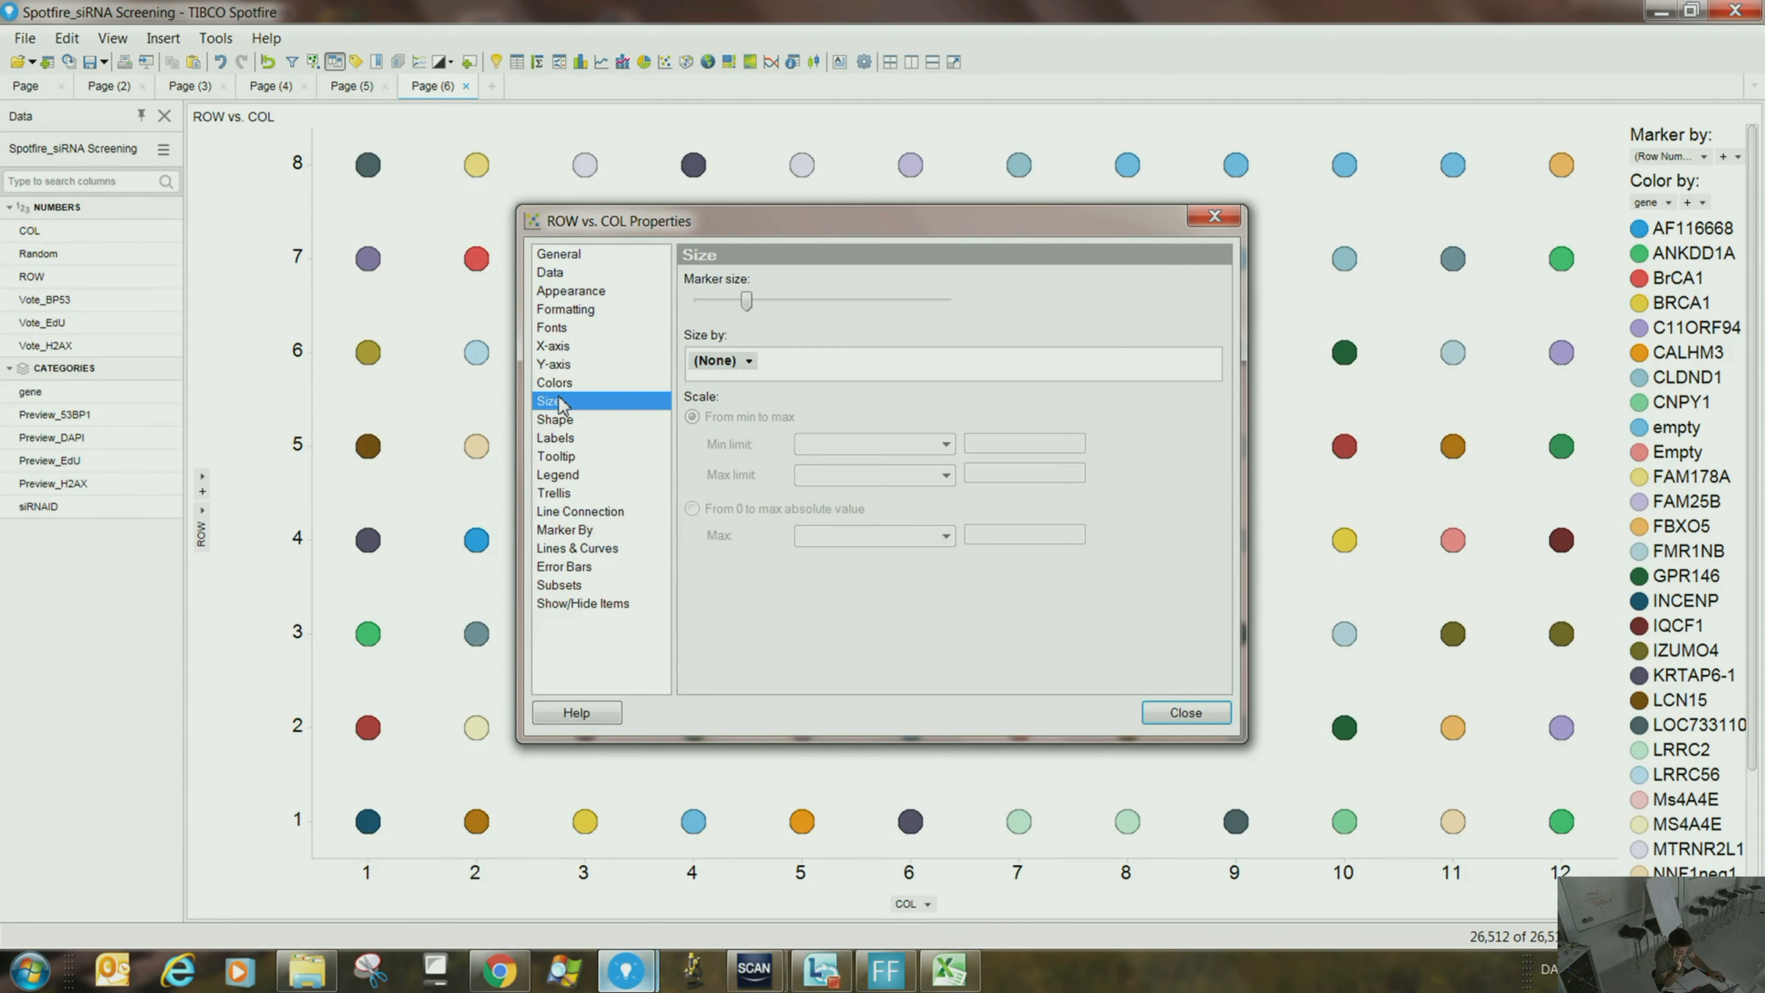
click(553, 420)
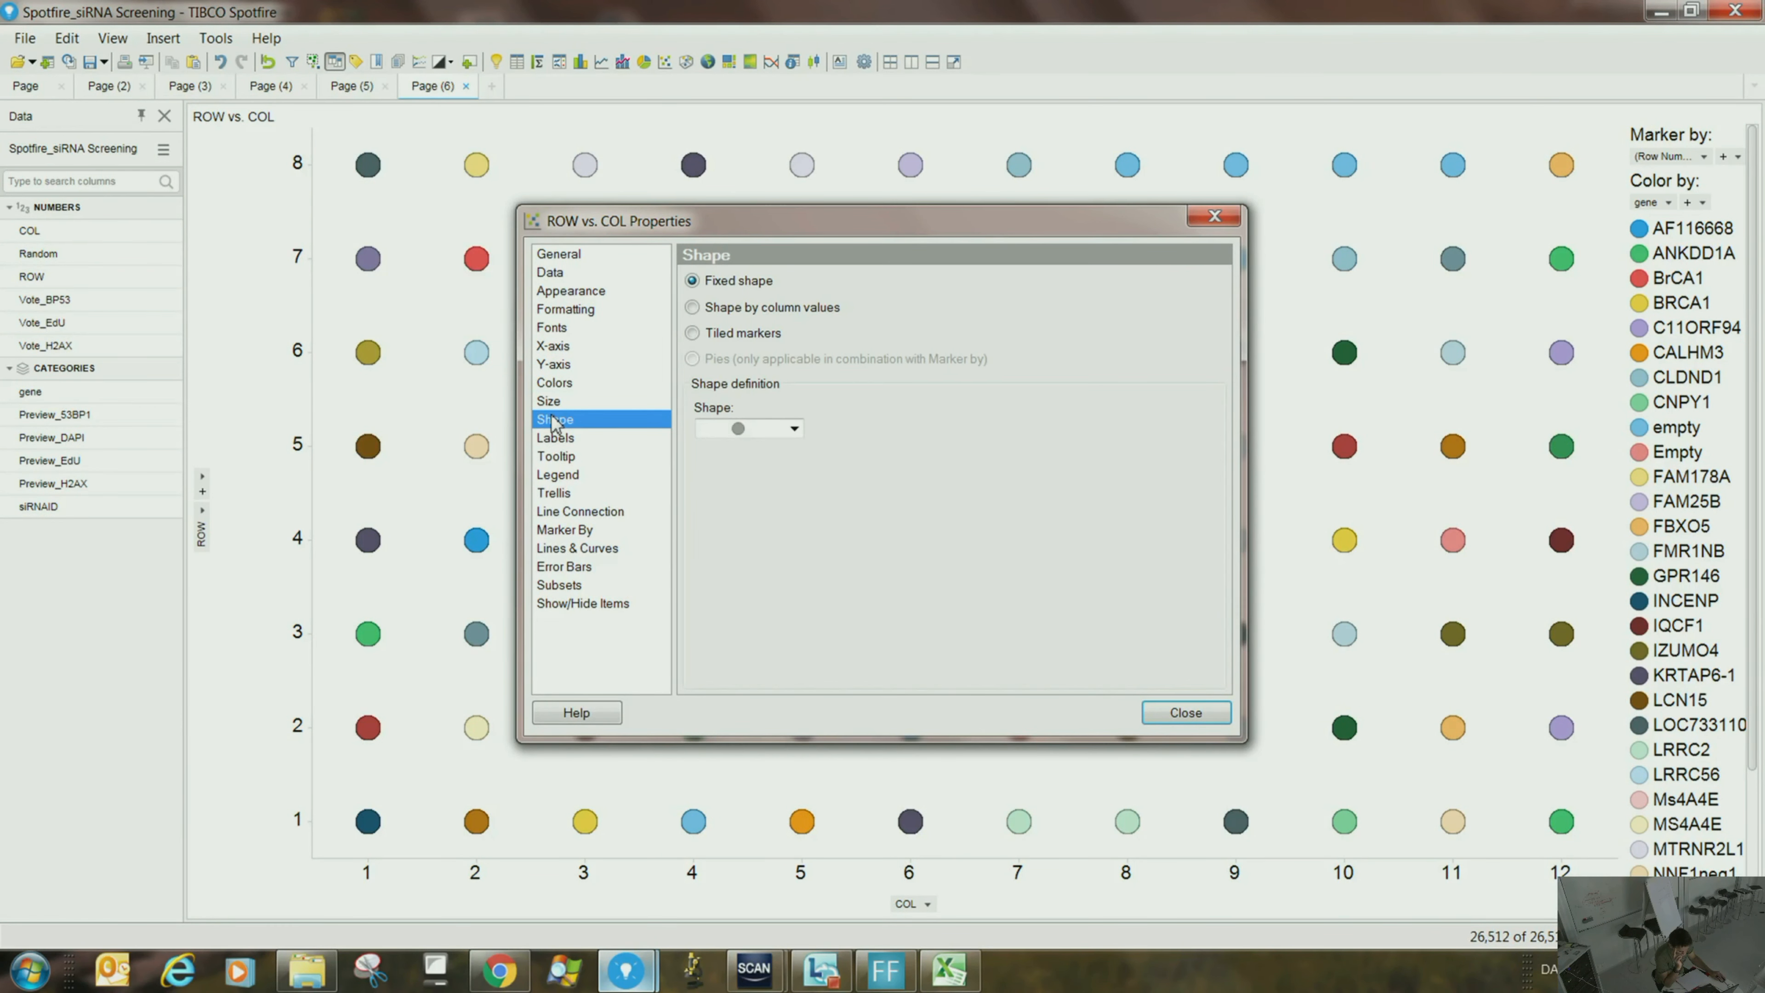
click(693, 333)
click(798, 172)
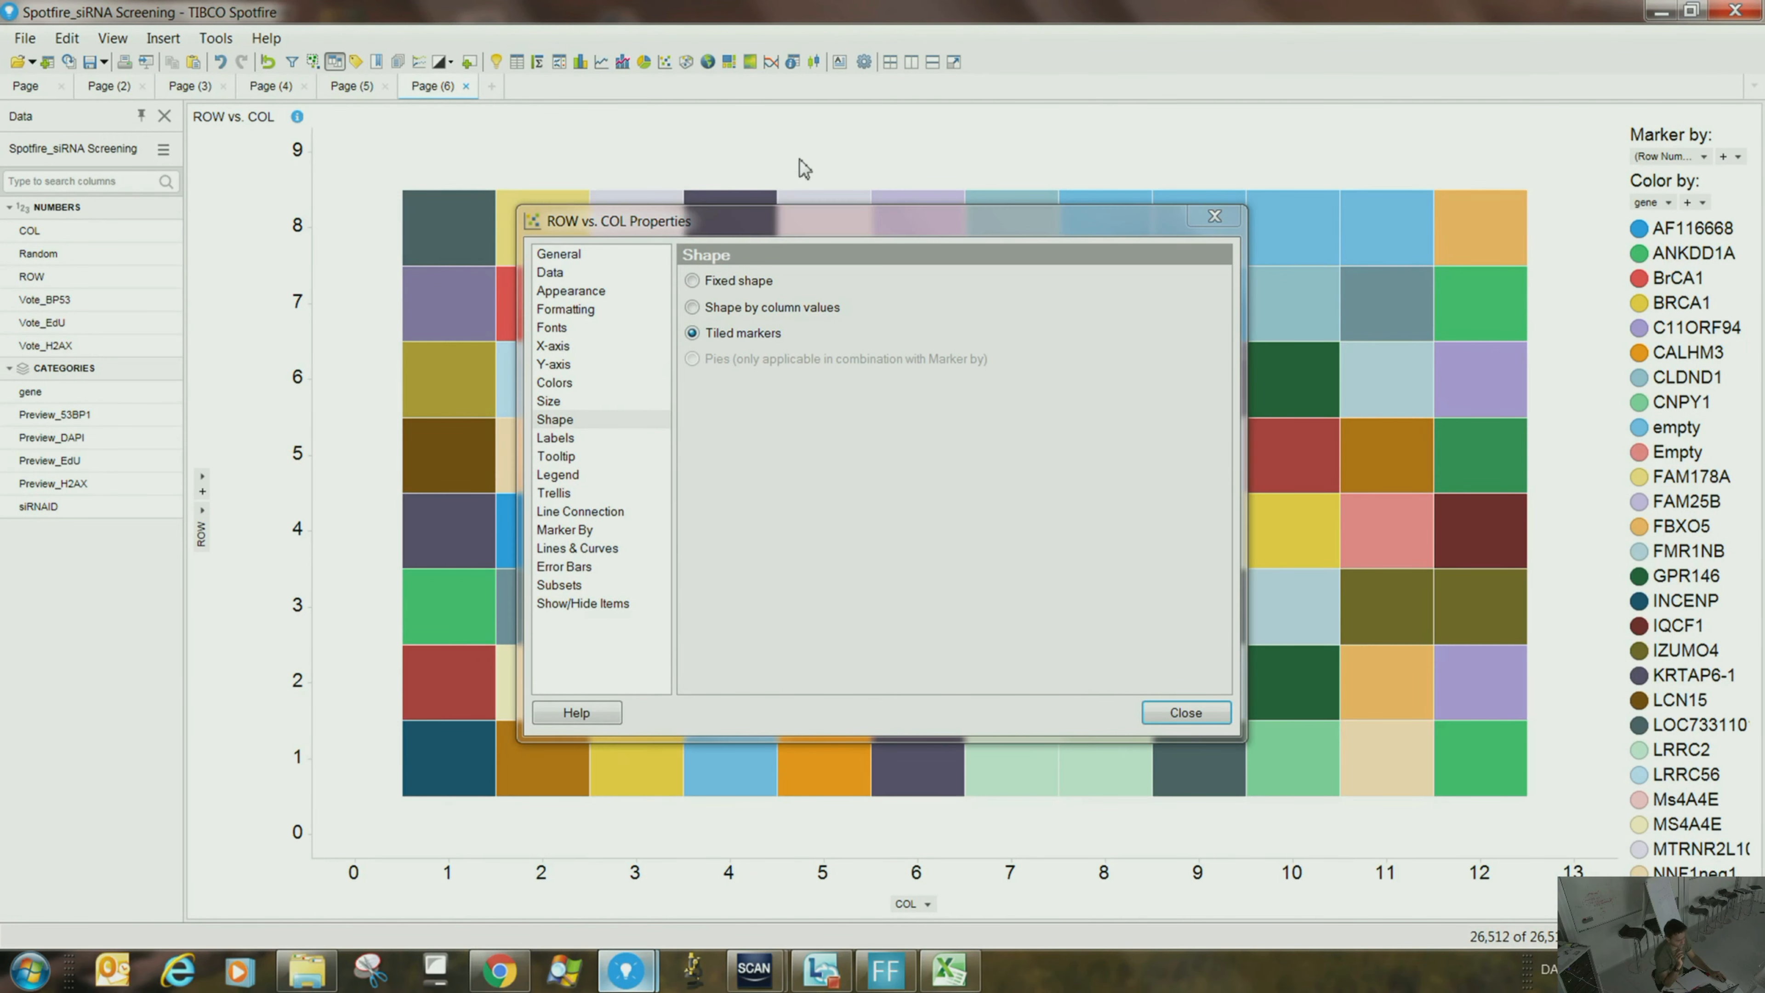
click(1186, 712)
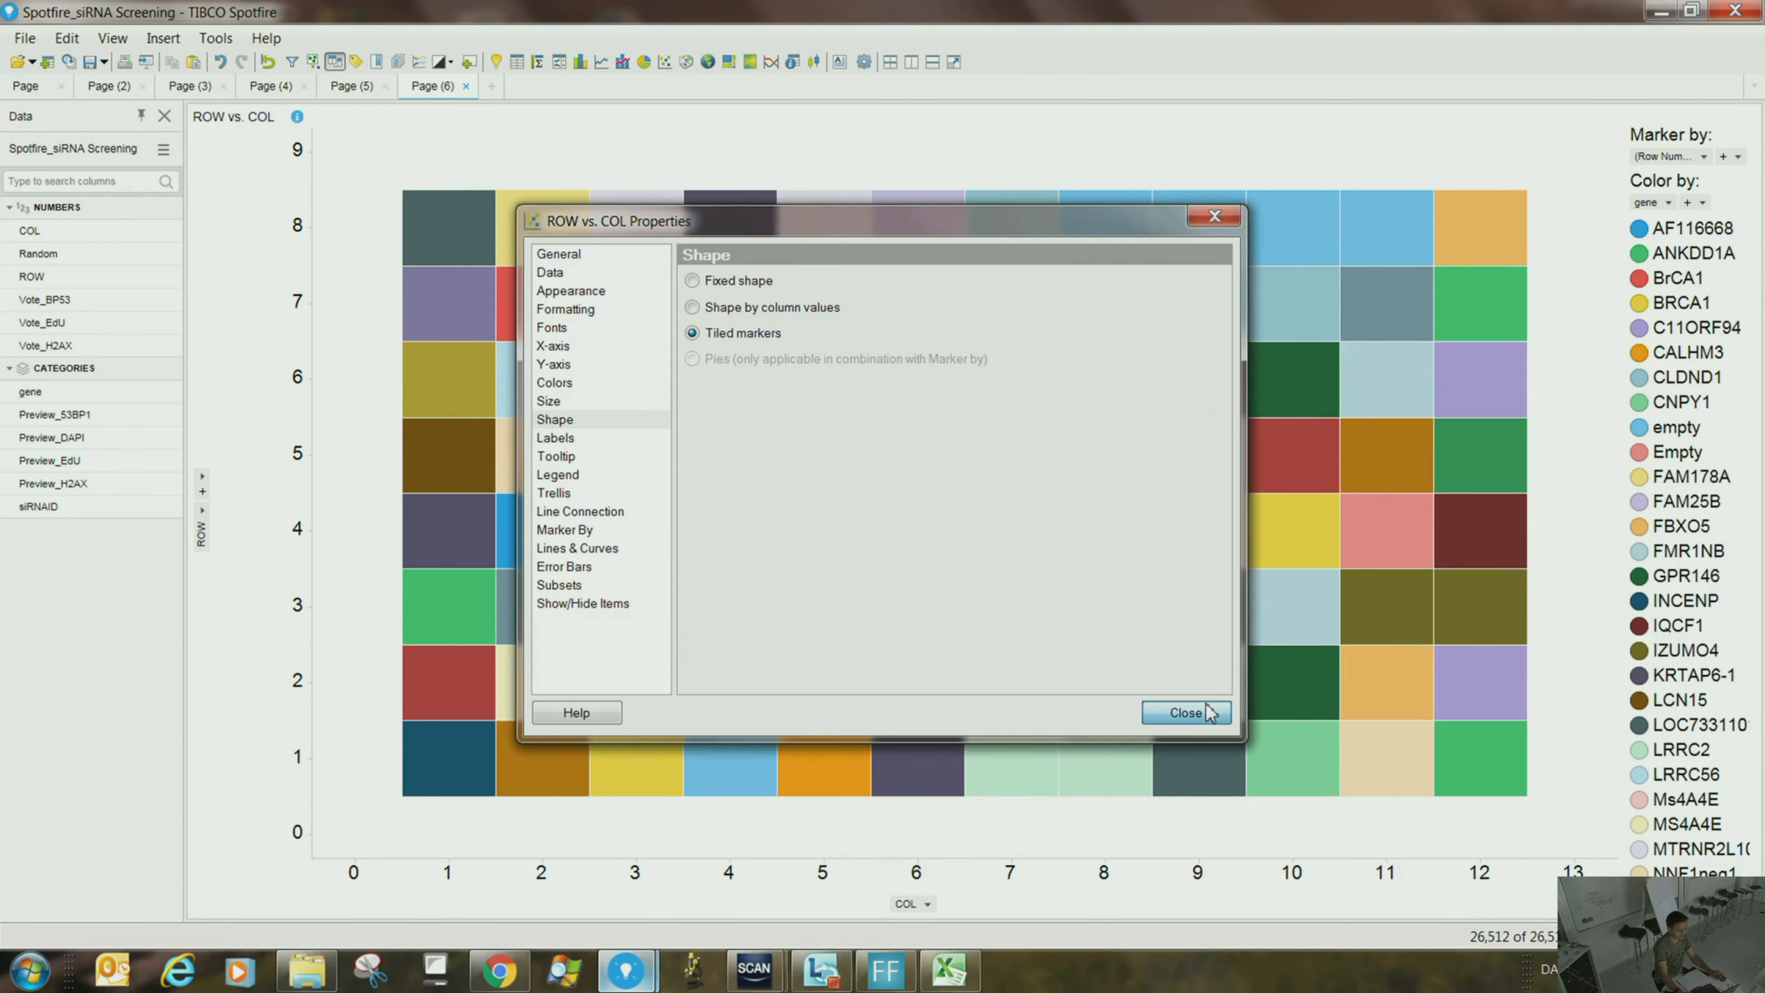
- Color the scatter plot's tiles by Vote_EdU instead of gene
click(1674, 204)
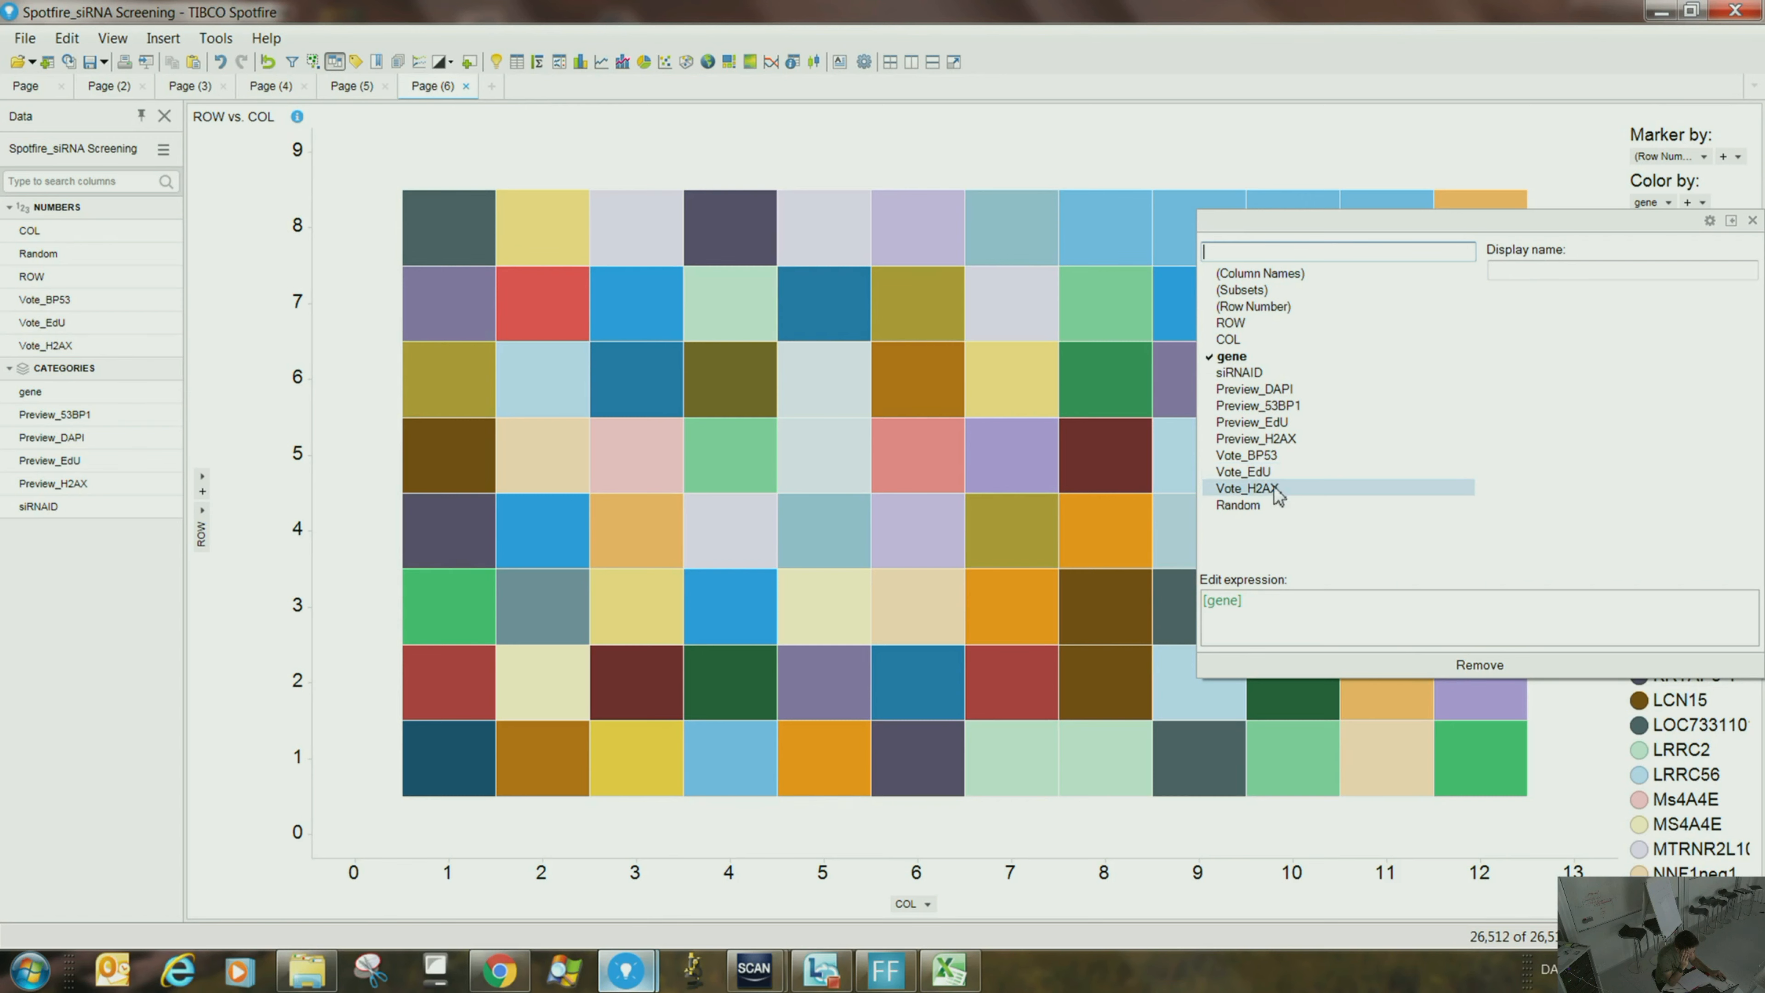
click(1269, 476)
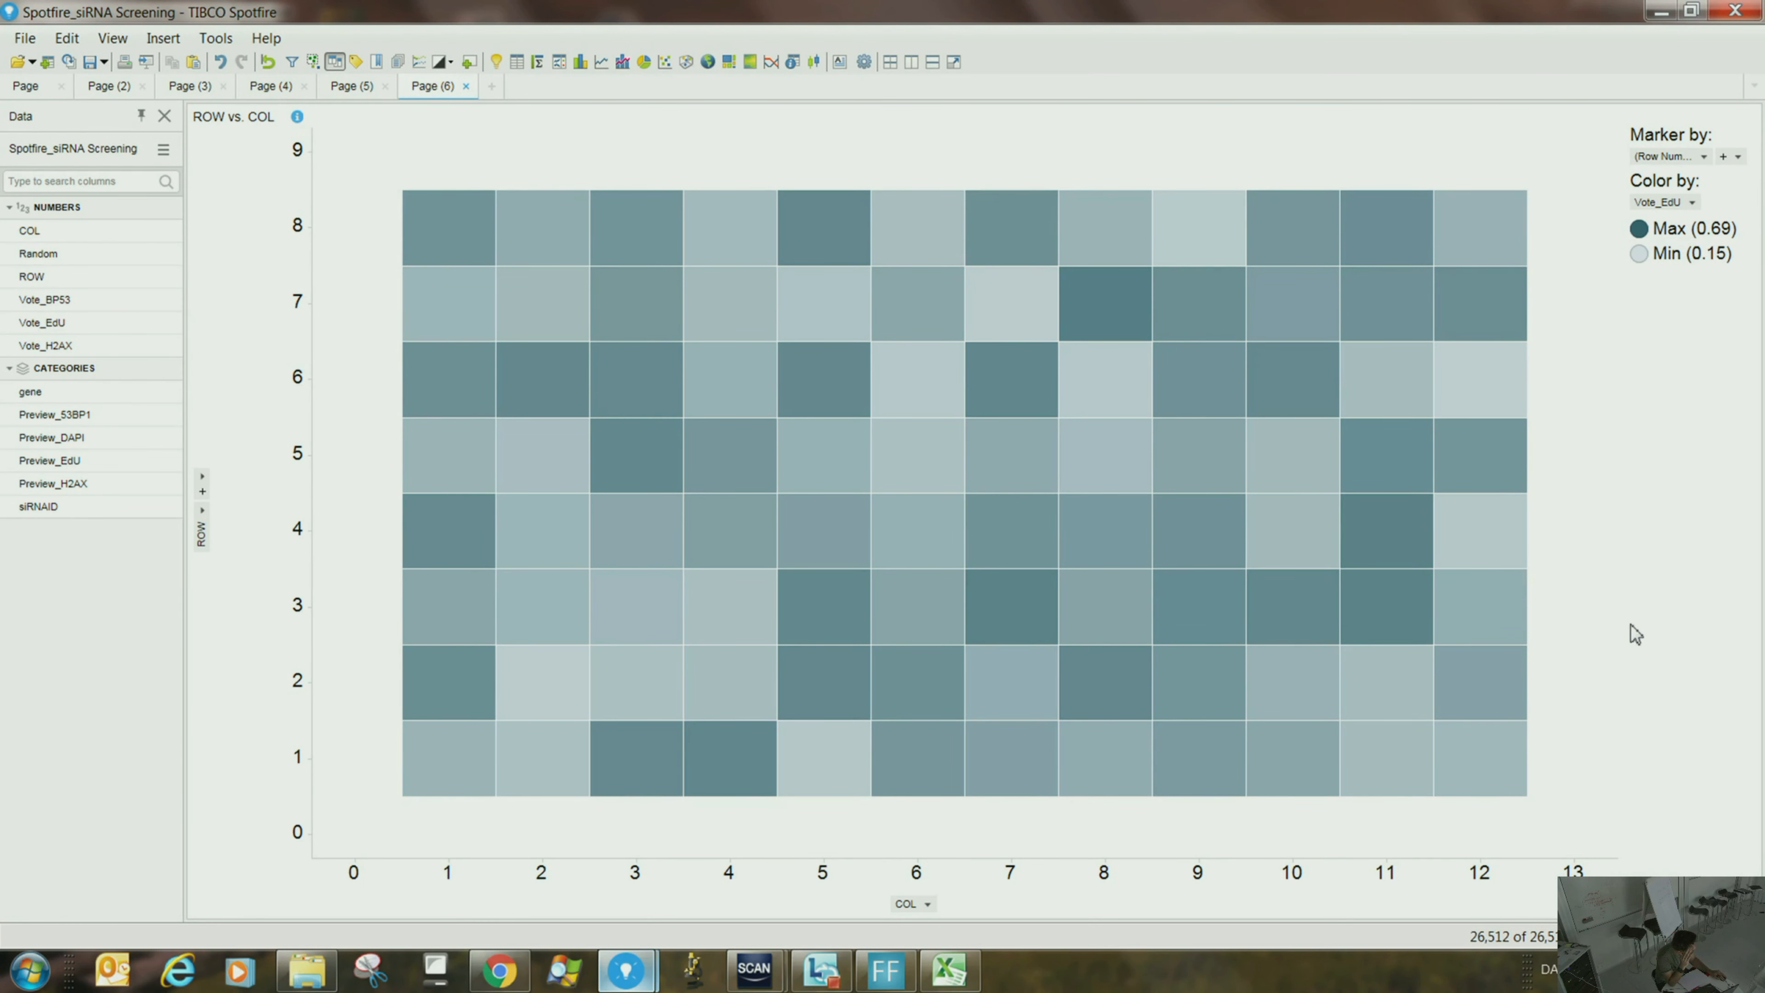
mouse_move(657, 599)
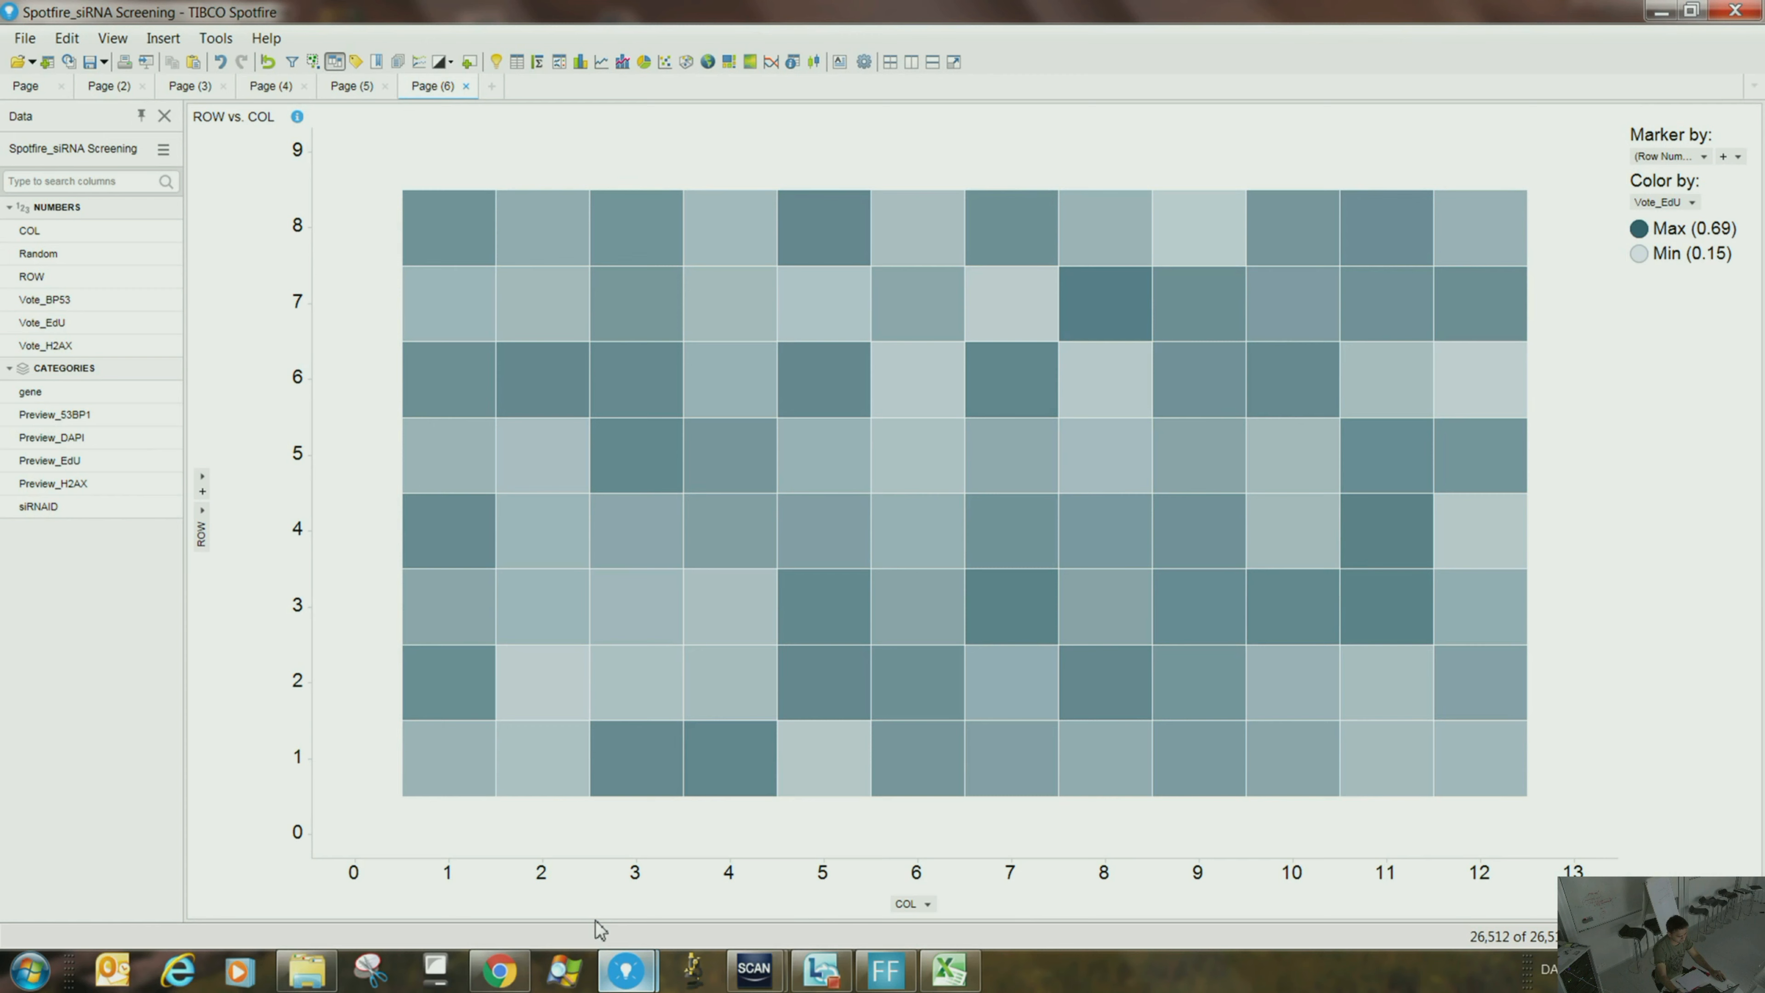
- Remove the Vote_EdU coloring and color the tiles by Vote_H2AX
click(1694, 204)
right_click(1693, 205)
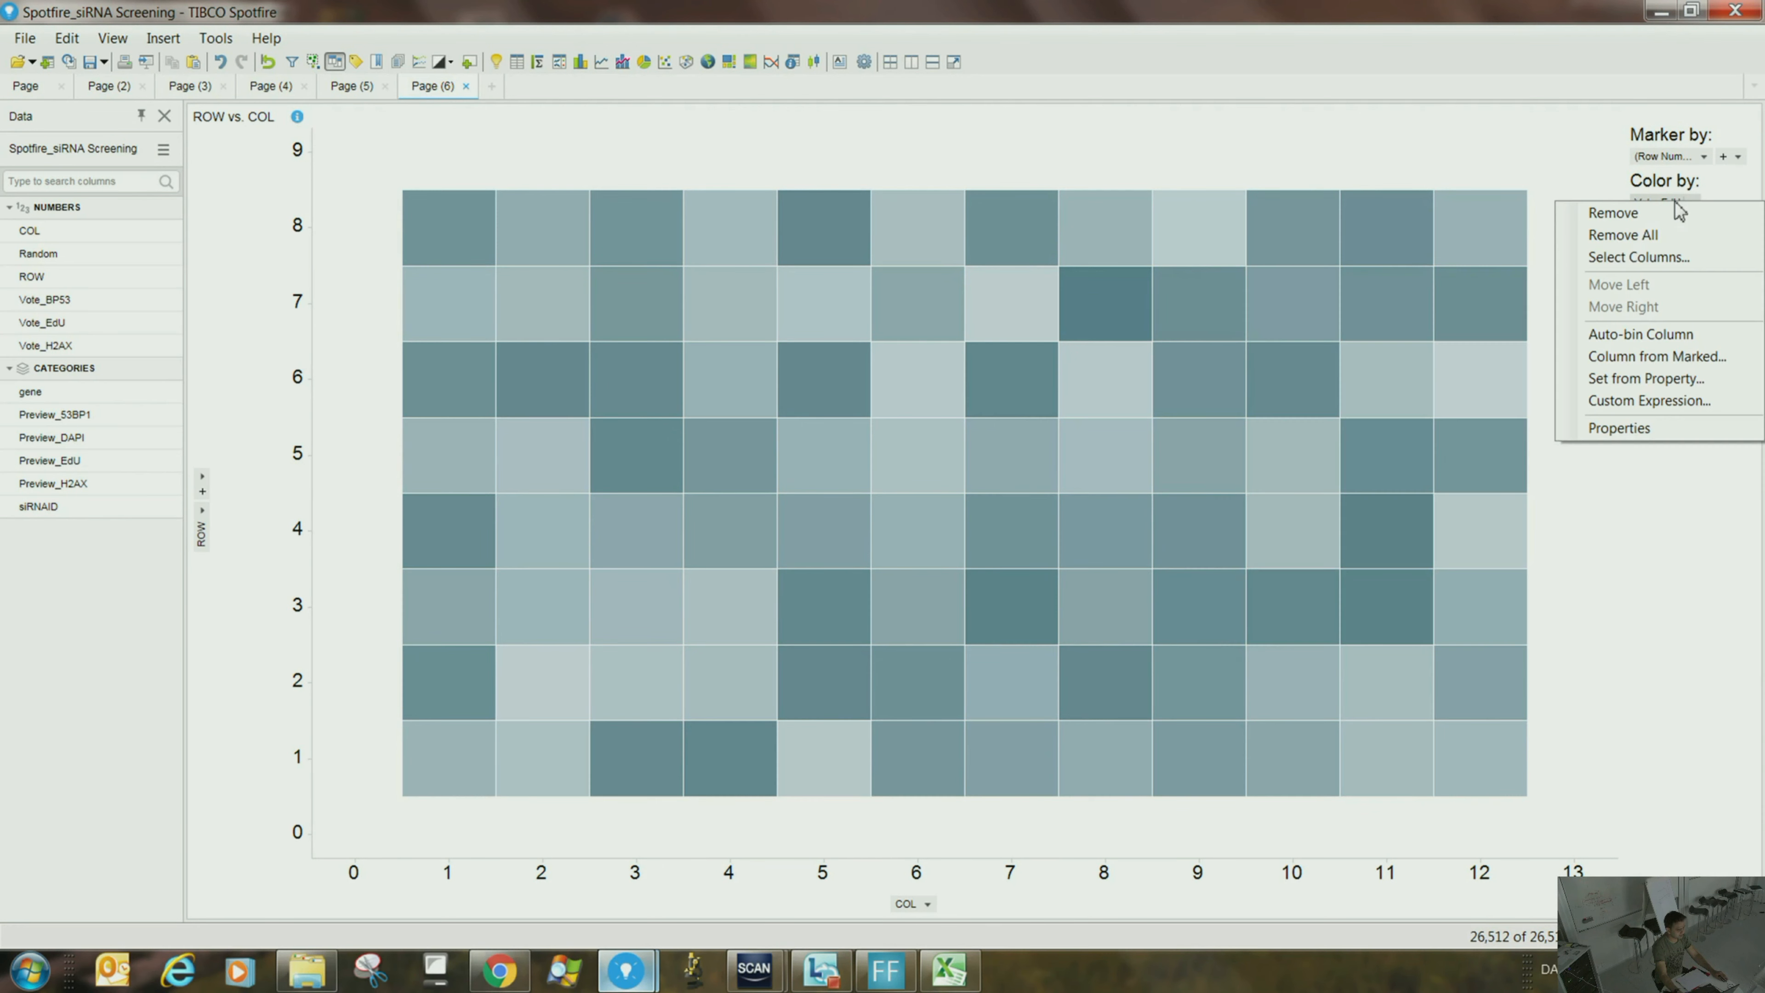
click(1659, 234)
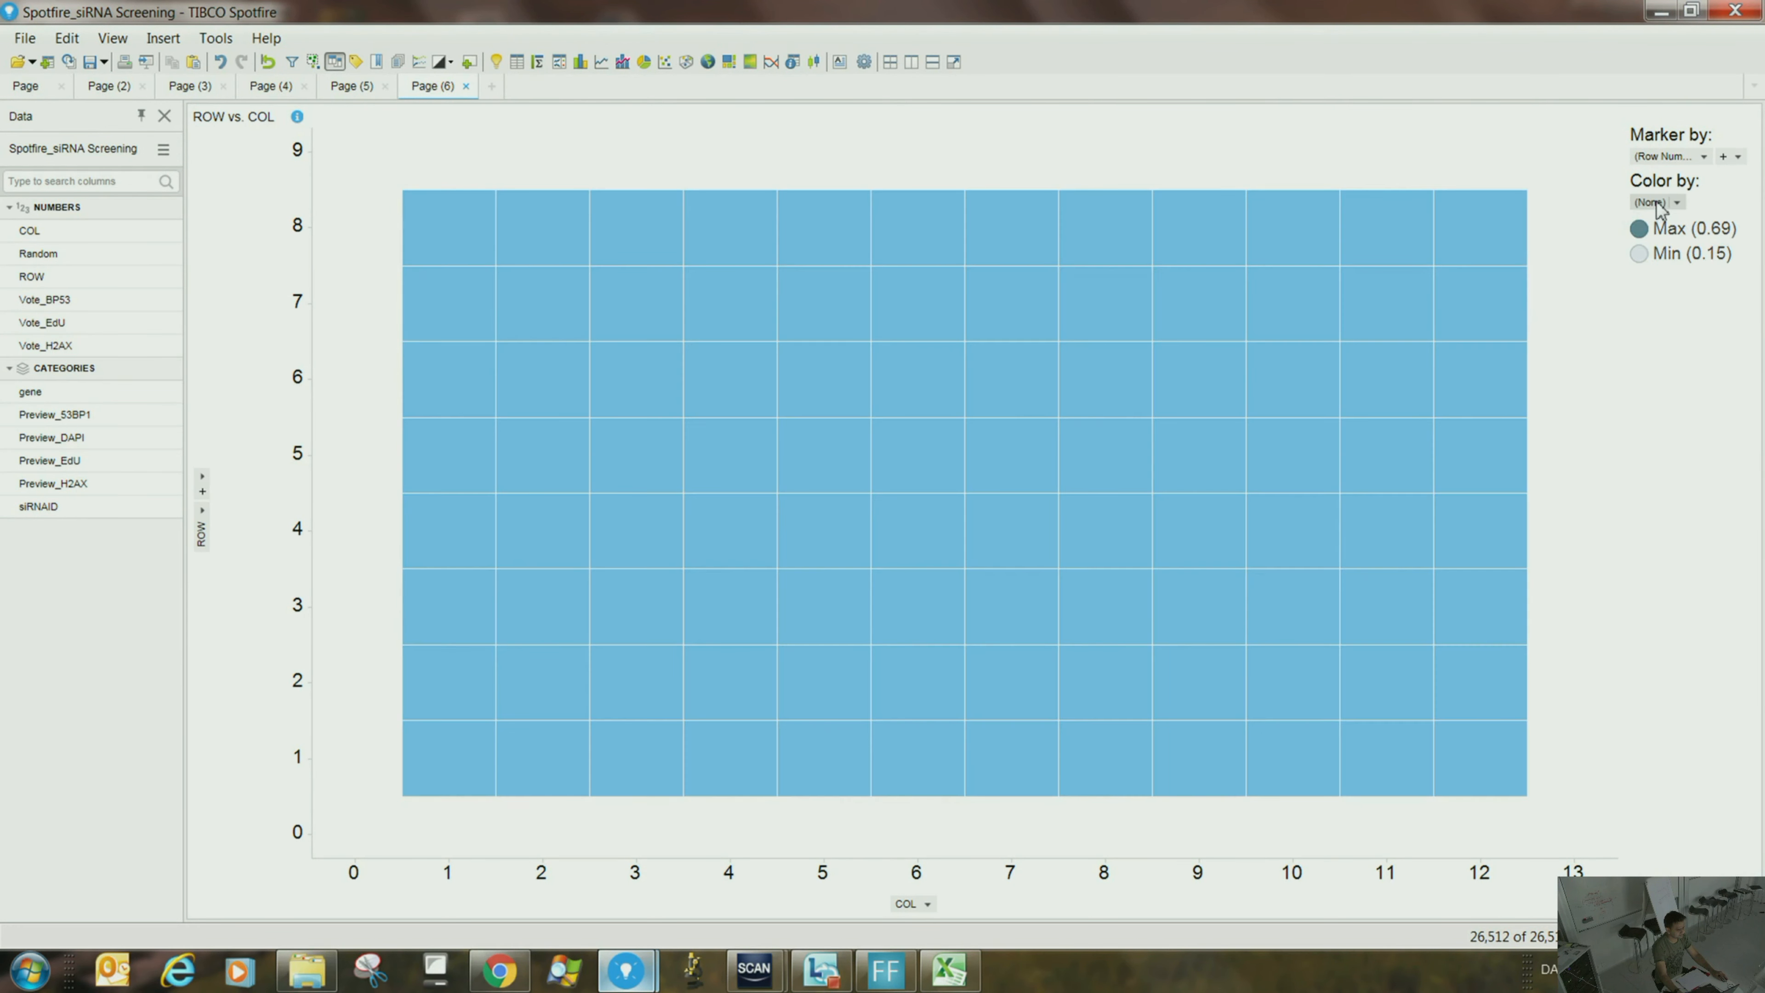
right_click(1659, 208)
click(1677, 204)
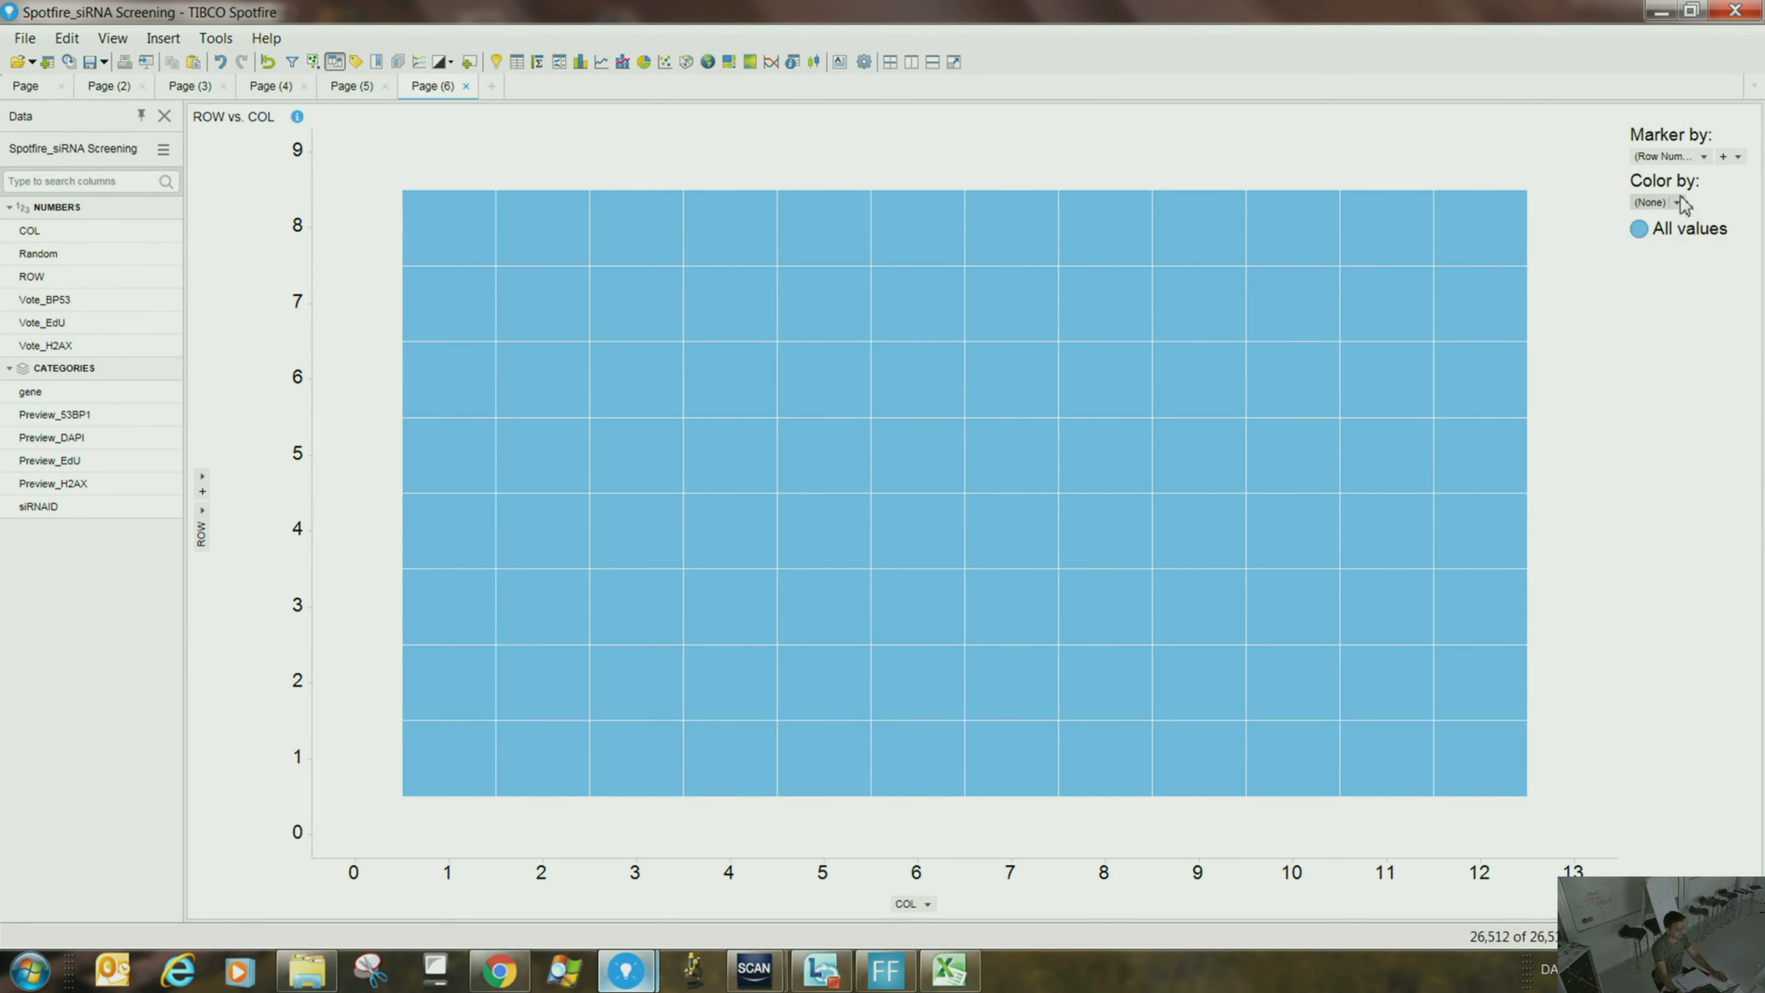
click(1272, 488)
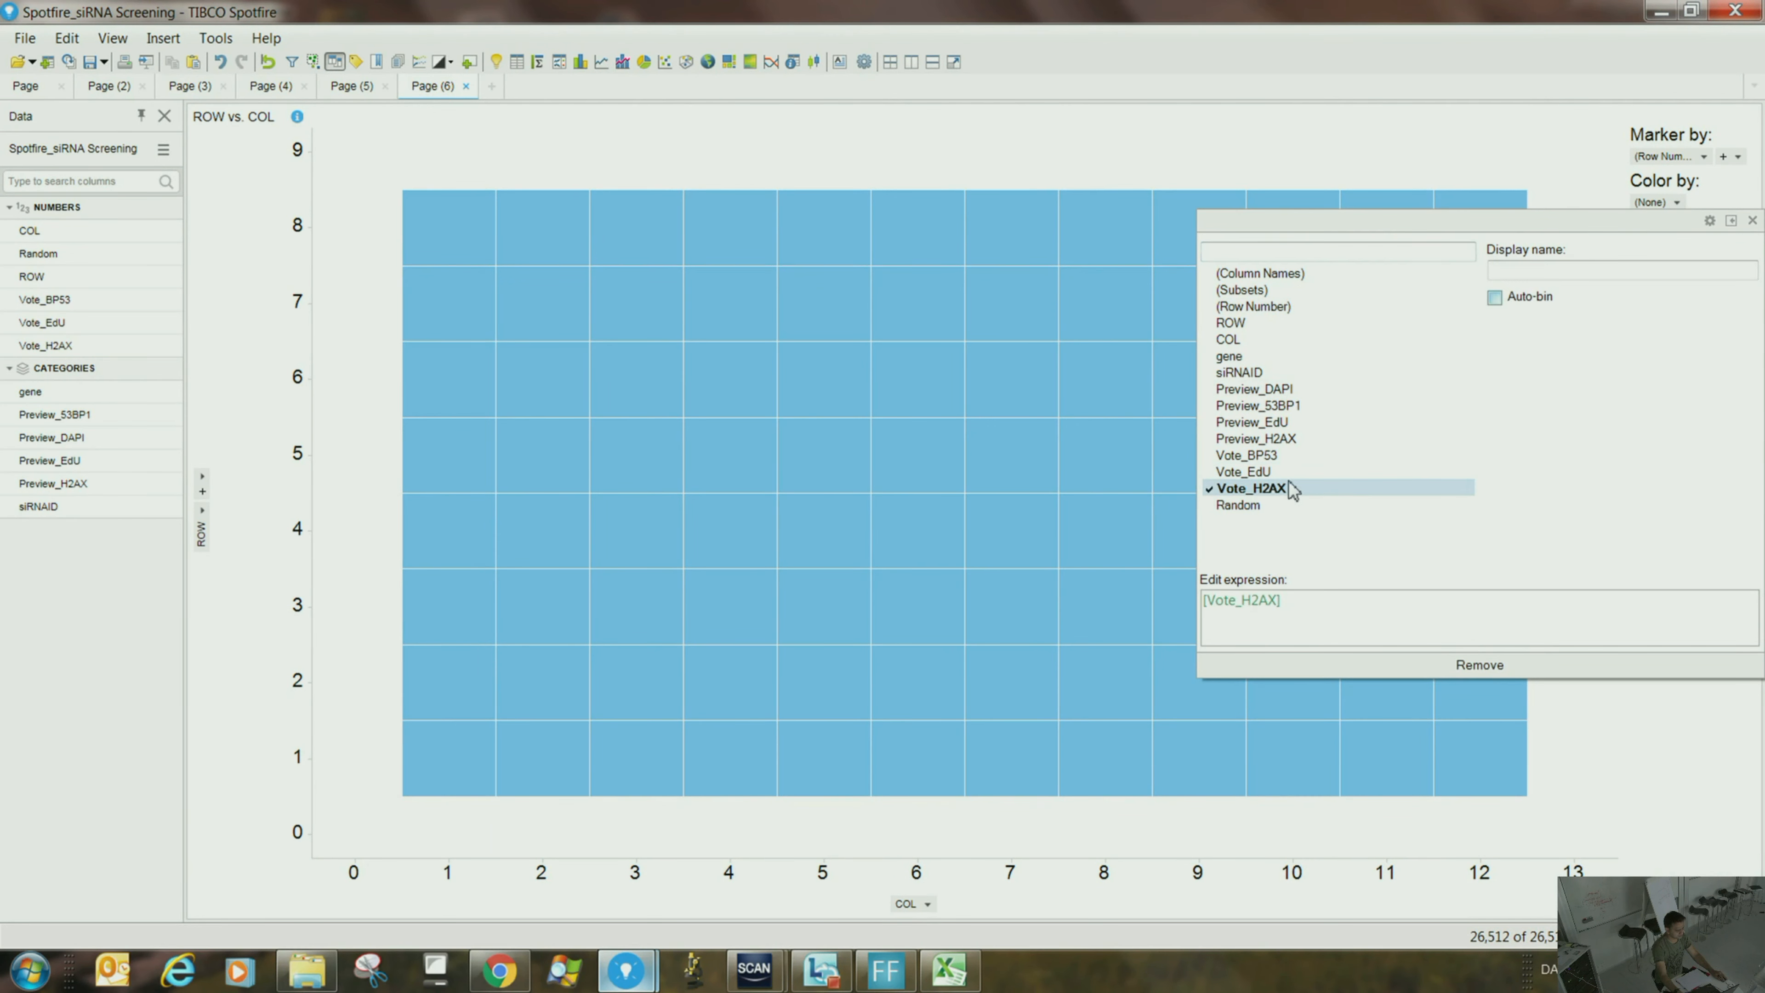
- Auto-bin the Vote_H2AX color column and raise the number of bins to 25
right_click(1674, 203)
click(1626, 346)
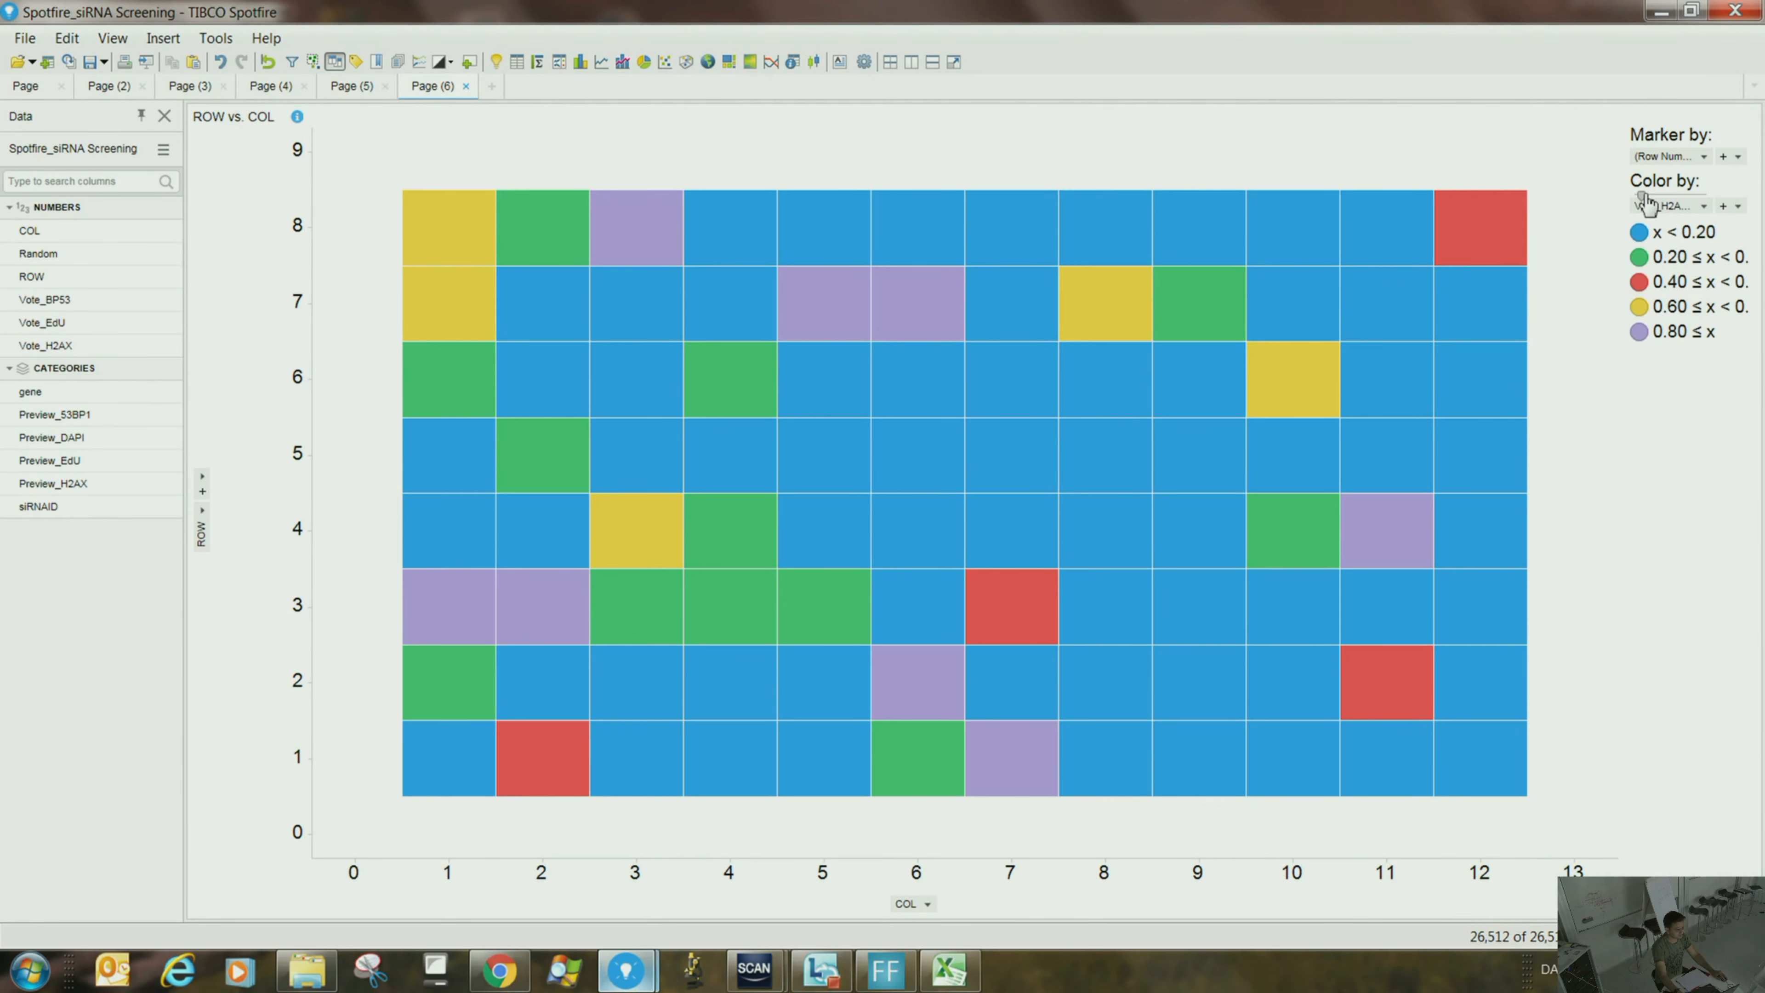
drag(1644, 197, 1656, 196)
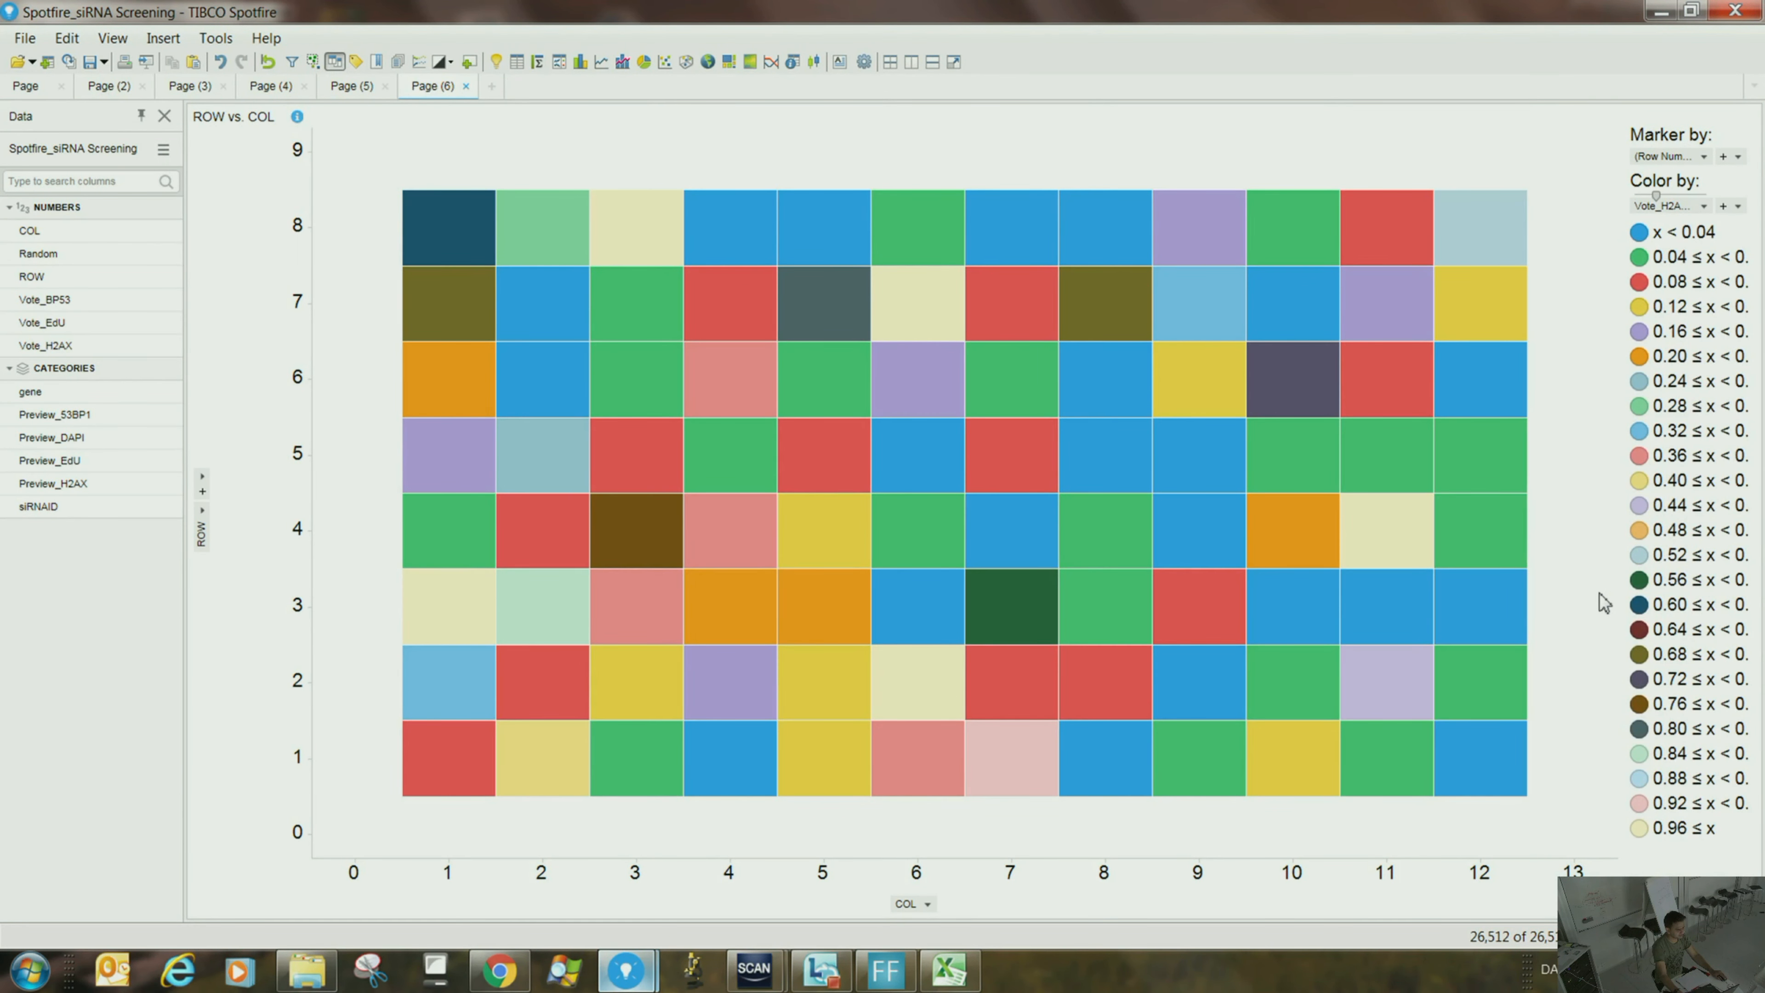
- Mark a few tiles of the 0.08 to 0.12 Vote_H2AX bin in the plate layout, and clear the marking
mouse_move(1526, 774)
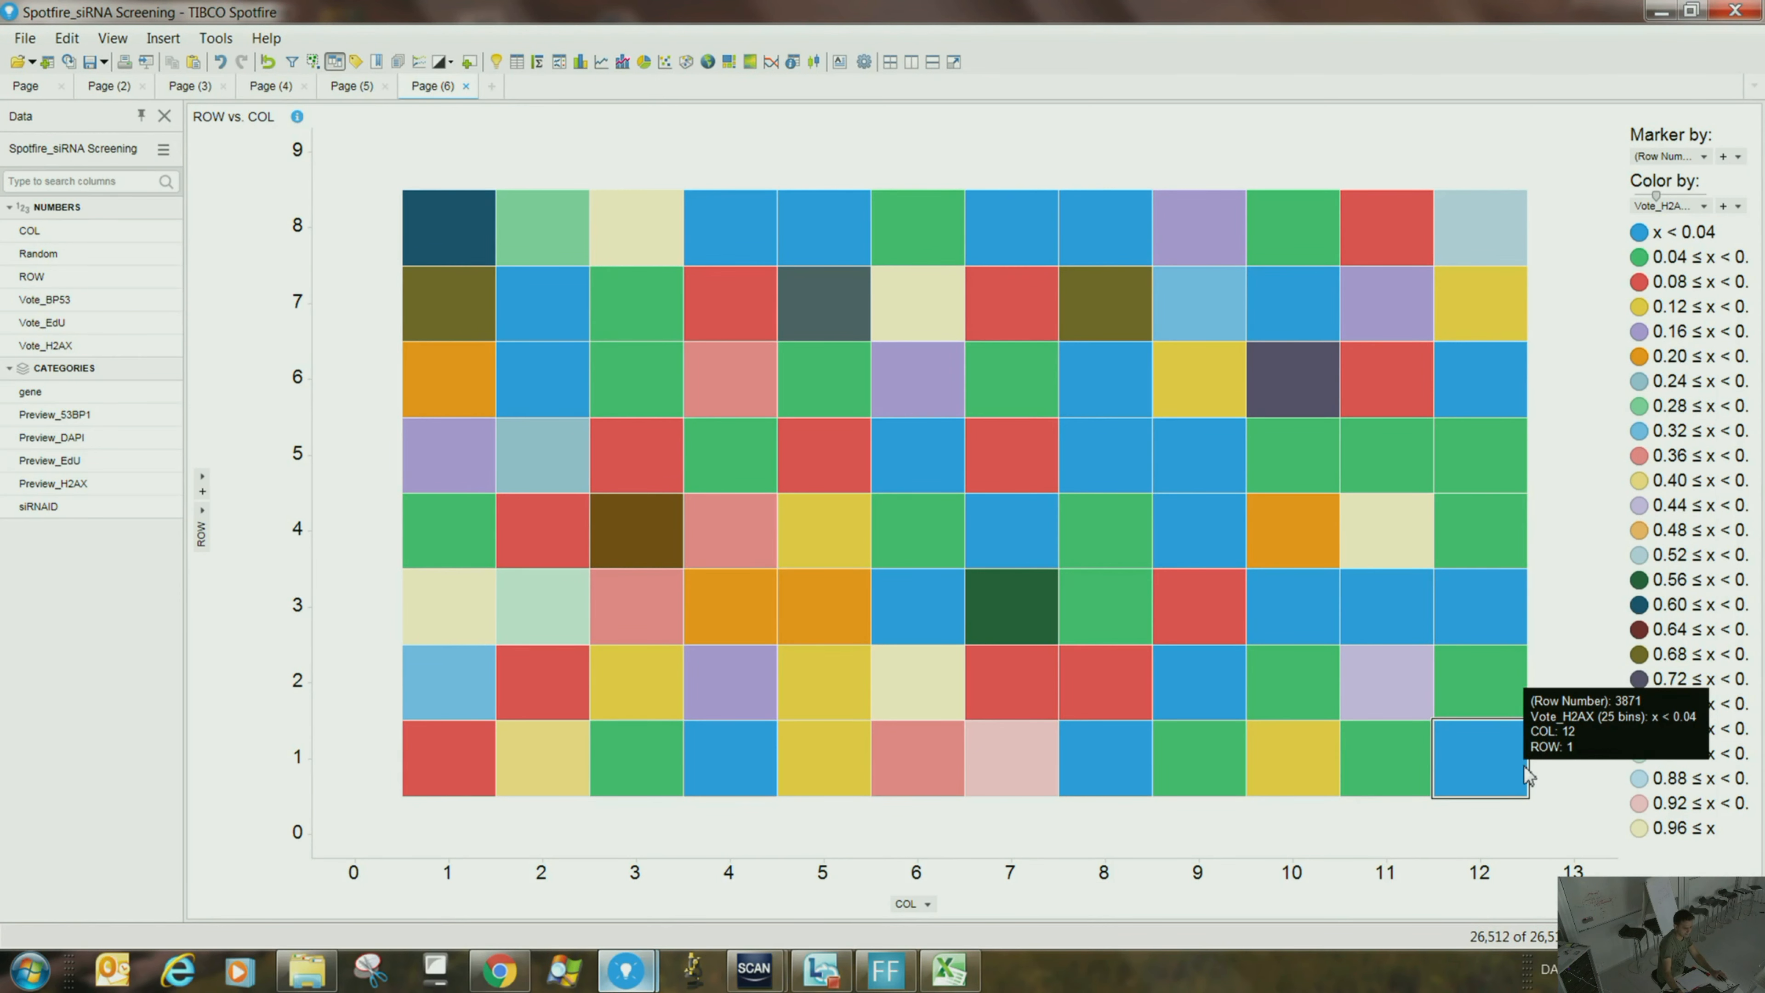
click(817, 480)
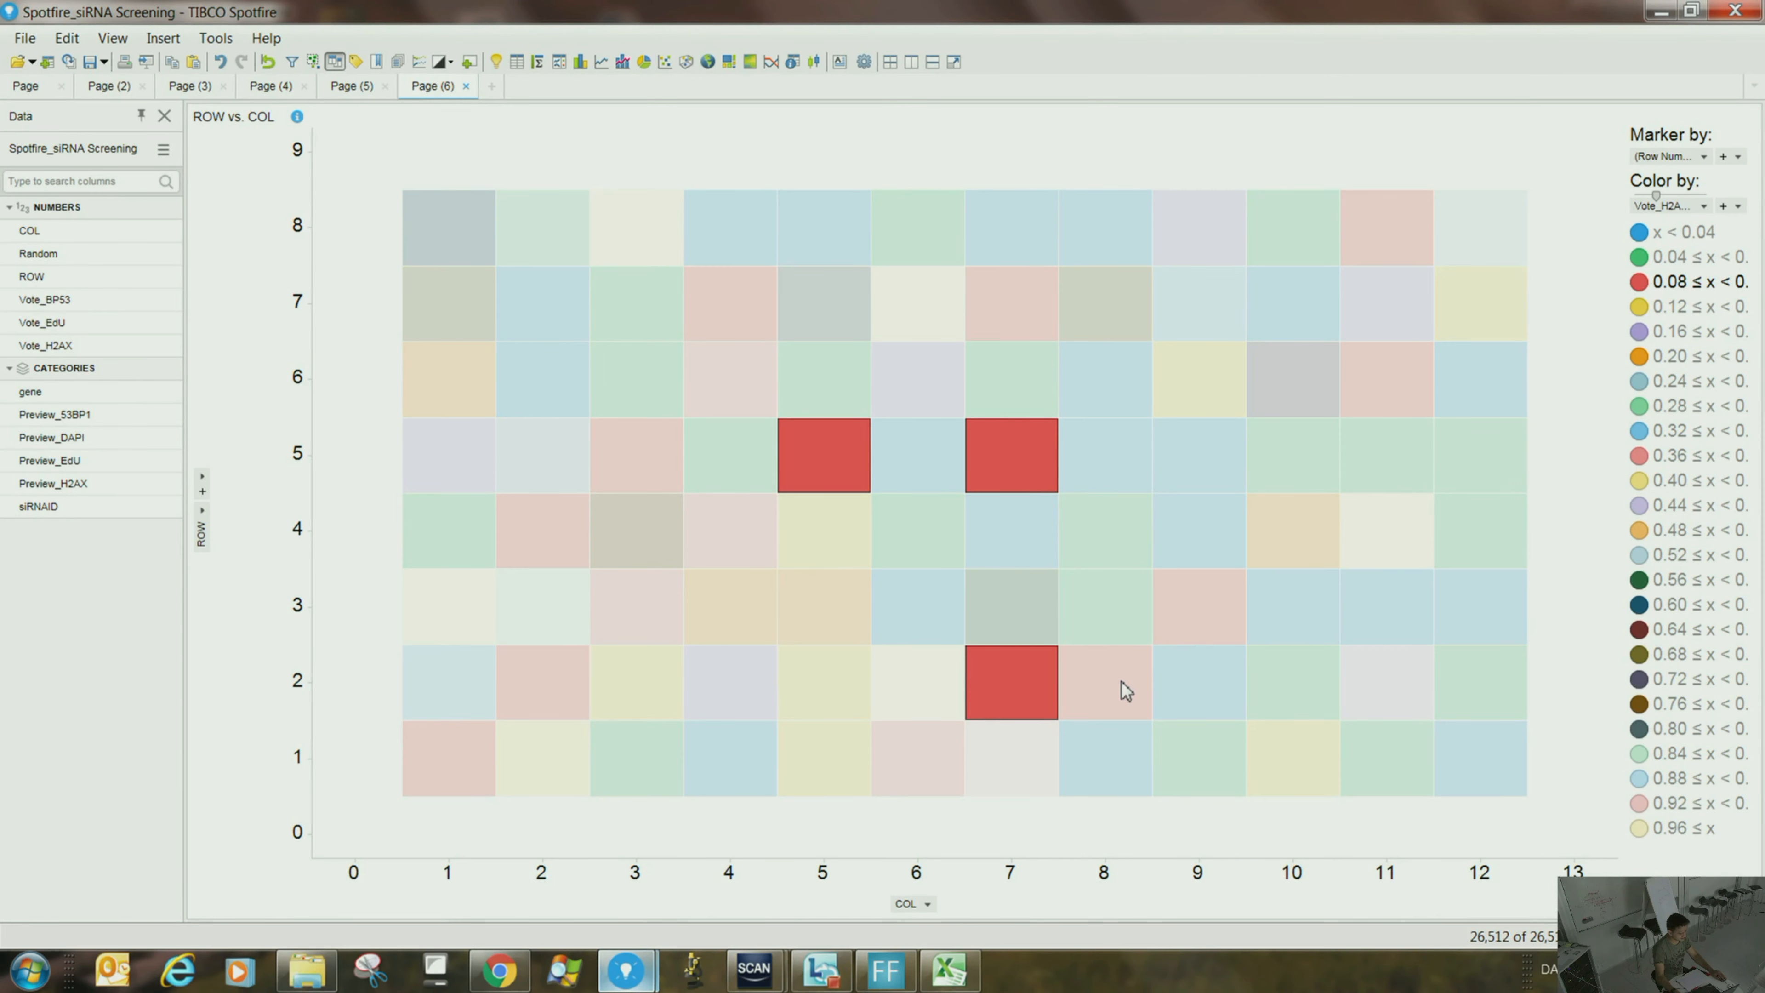
mouse_move(1126, 691)
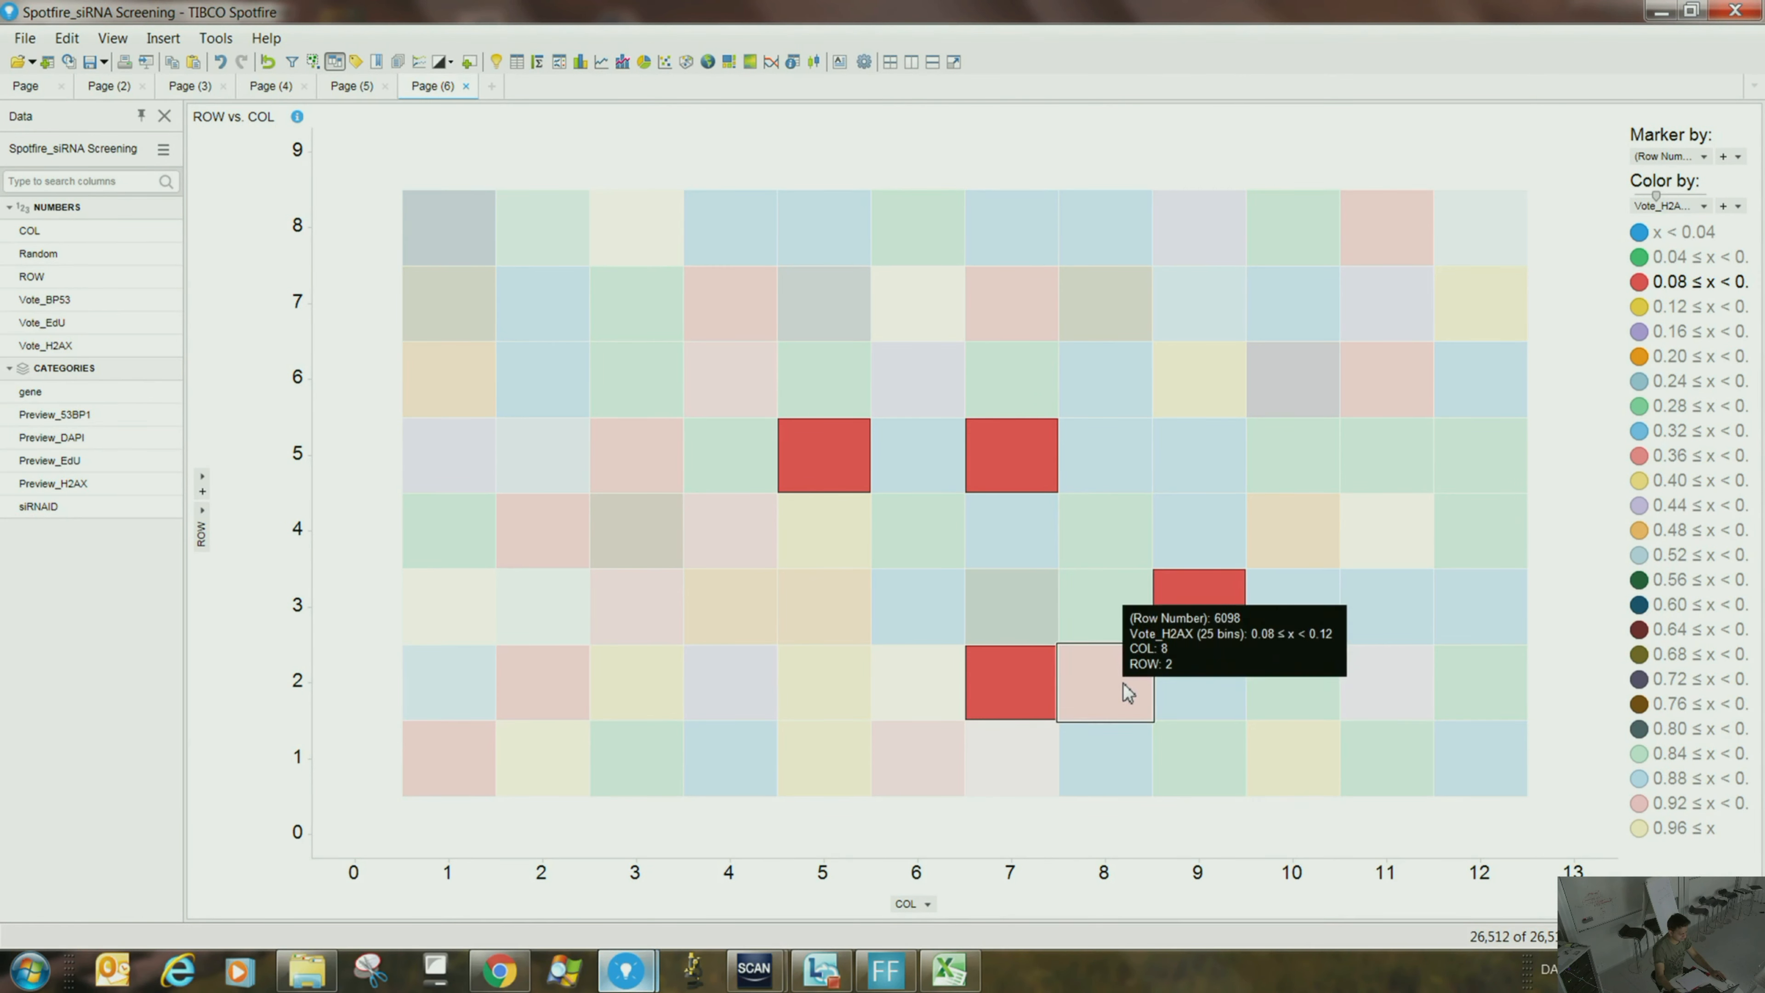
right_click(1195, 570)
mouse_move(1327, 834)
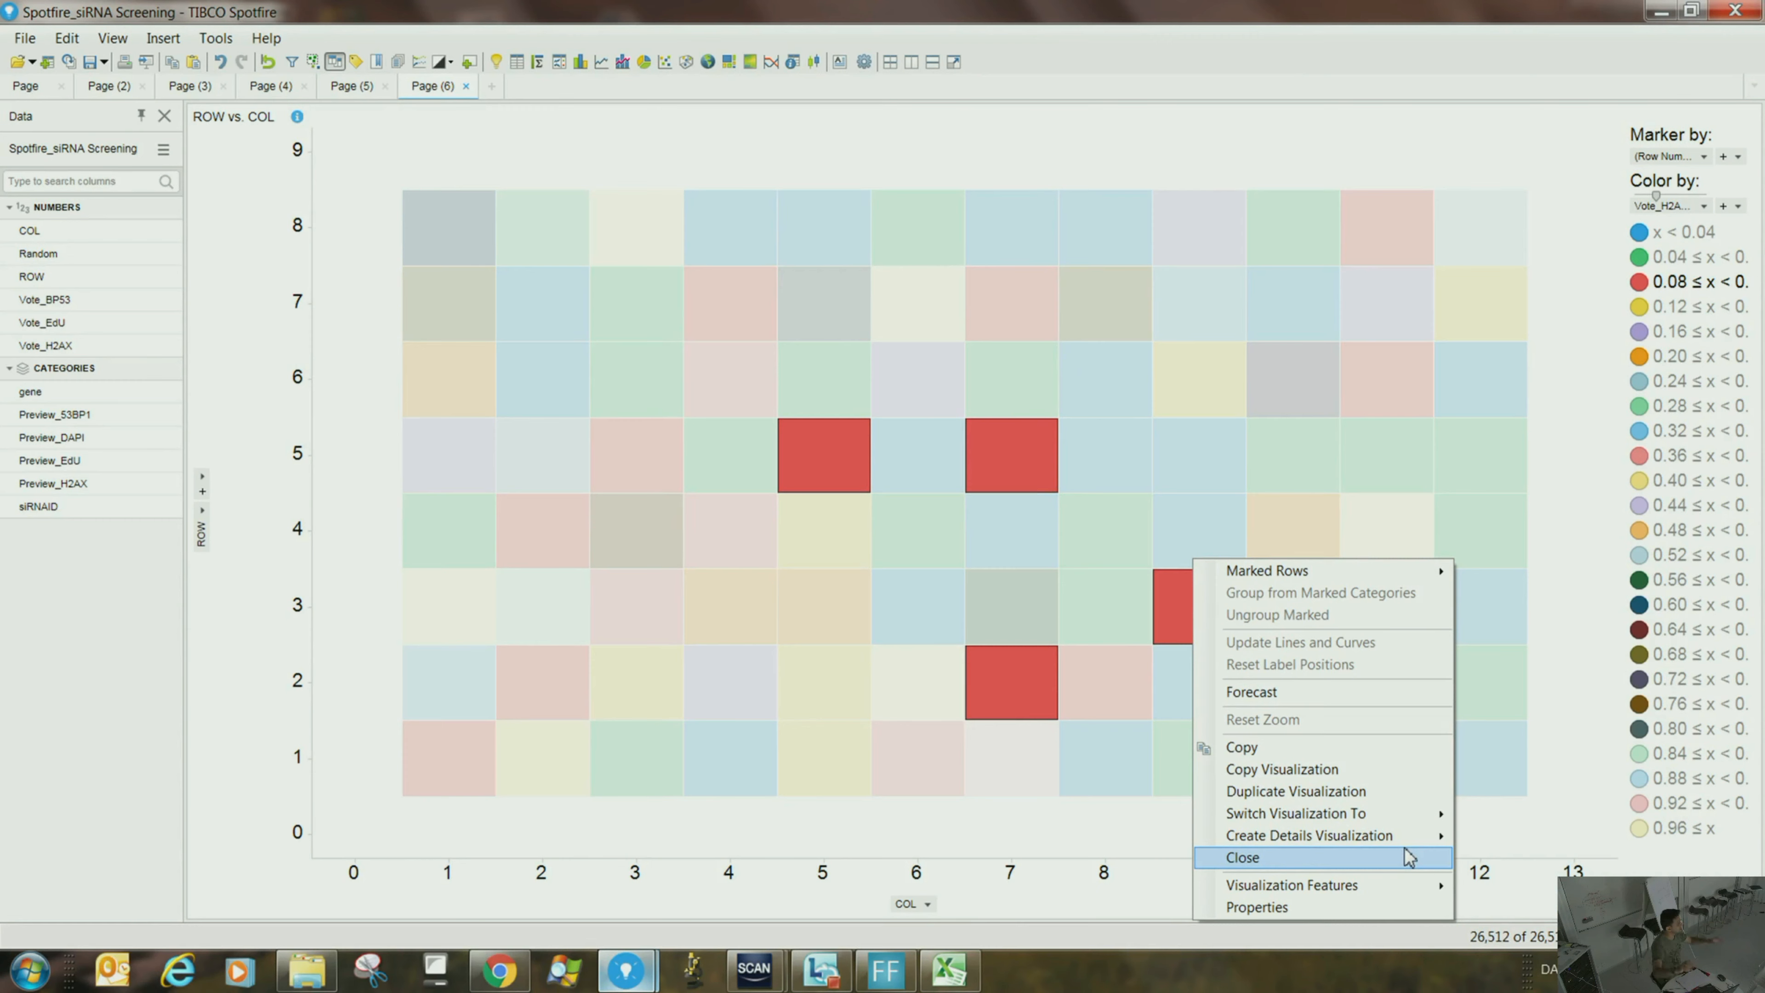
click(815, 199)
click(739, 132)
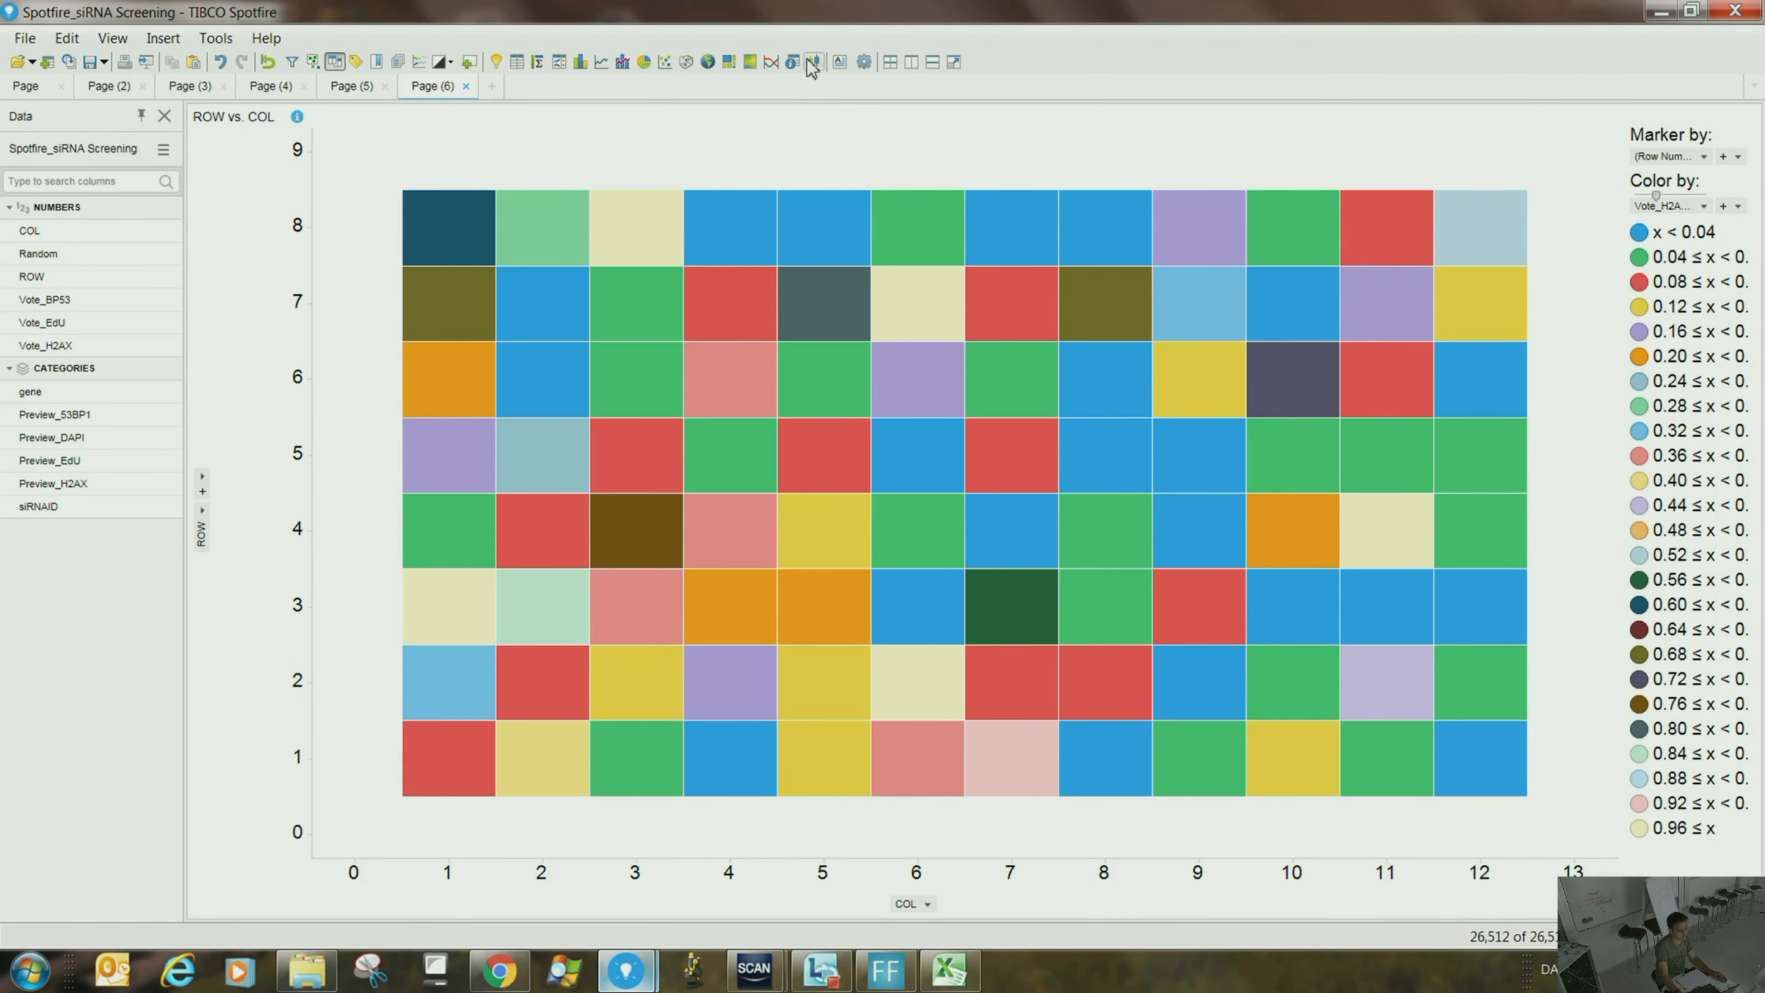
- Add a text area above the scatter plot and enter the filler text "sdsldsædsdsæd,æææææææææ" in it
click(840, 63)
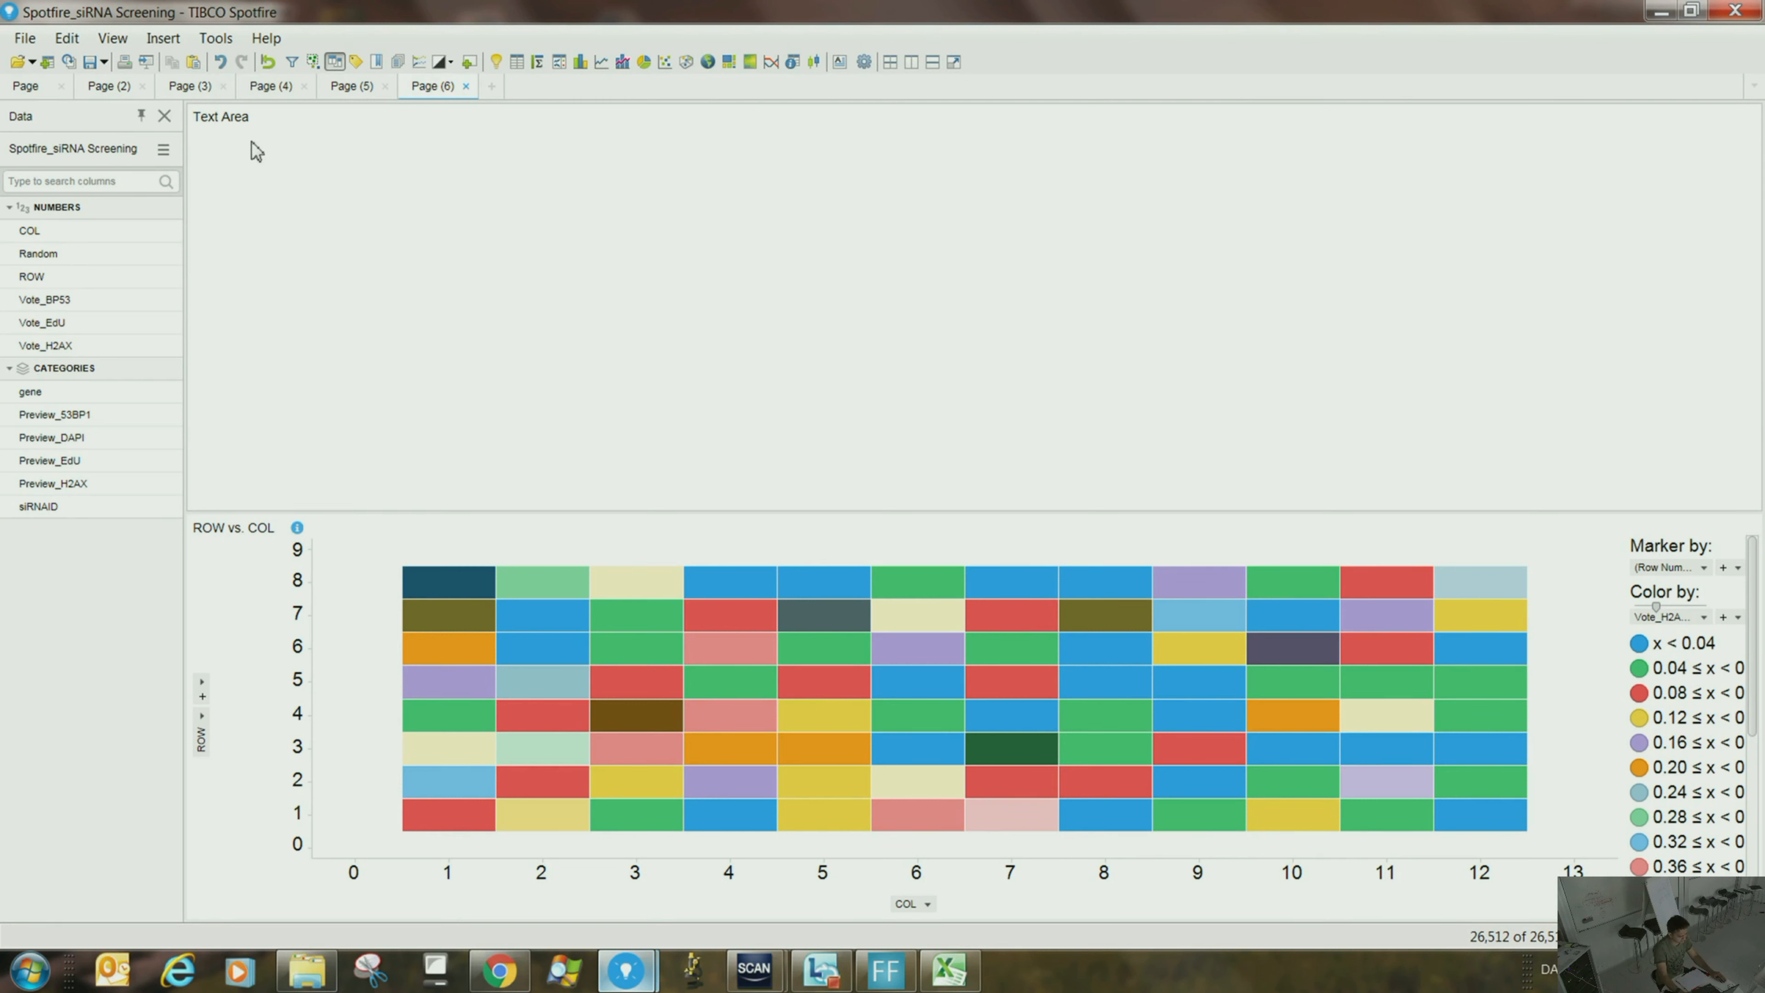
double_click(228, 122)
click(1702, 125)
click(1704, 118)
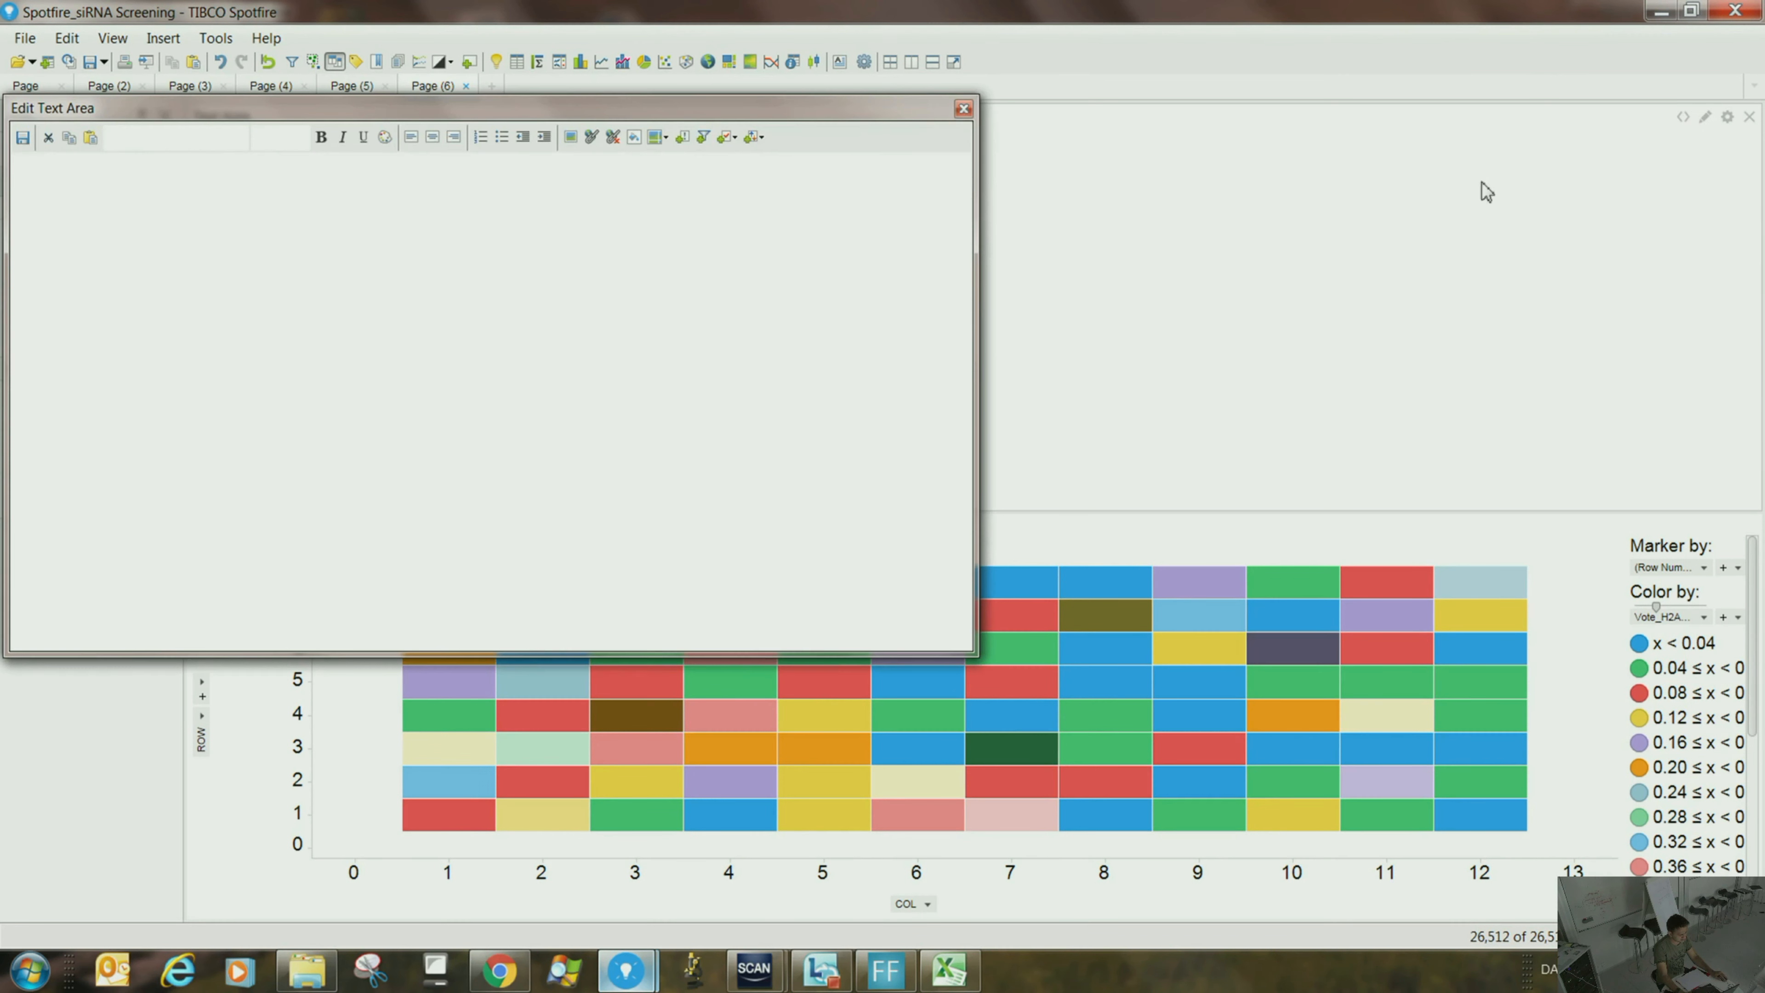
click(82, 209)
text(sdsld)
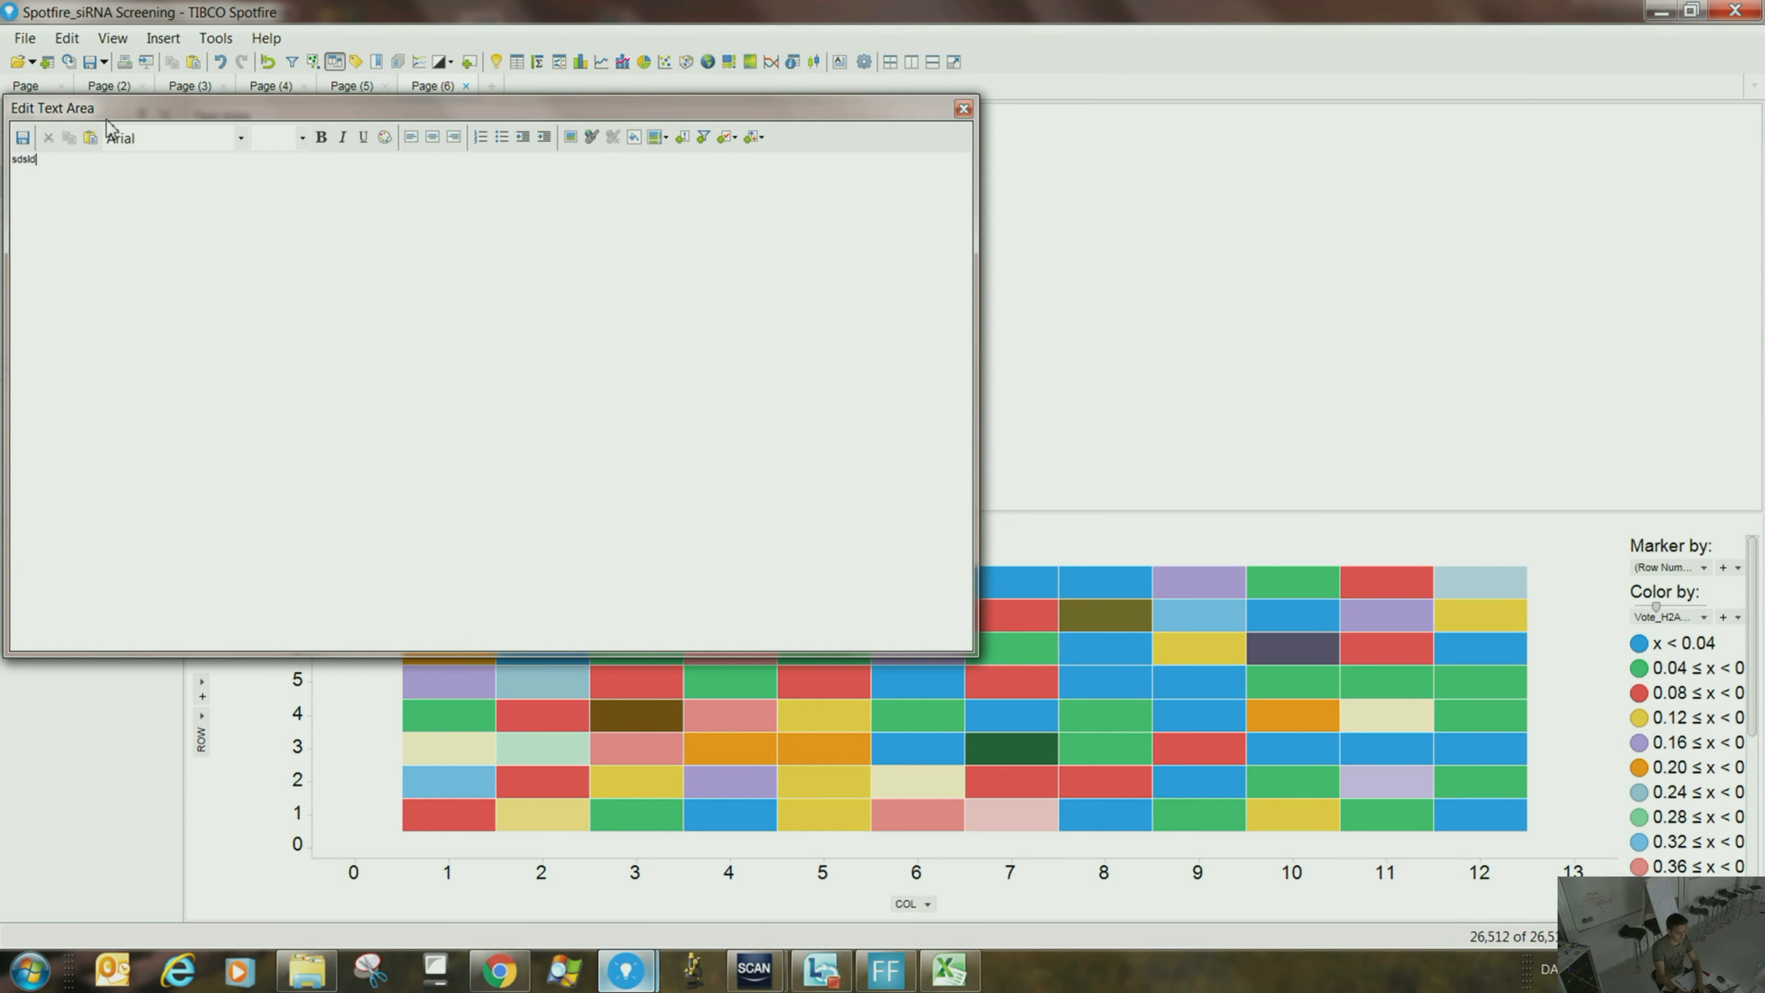
text(sædsdsæd,æææææææææ)
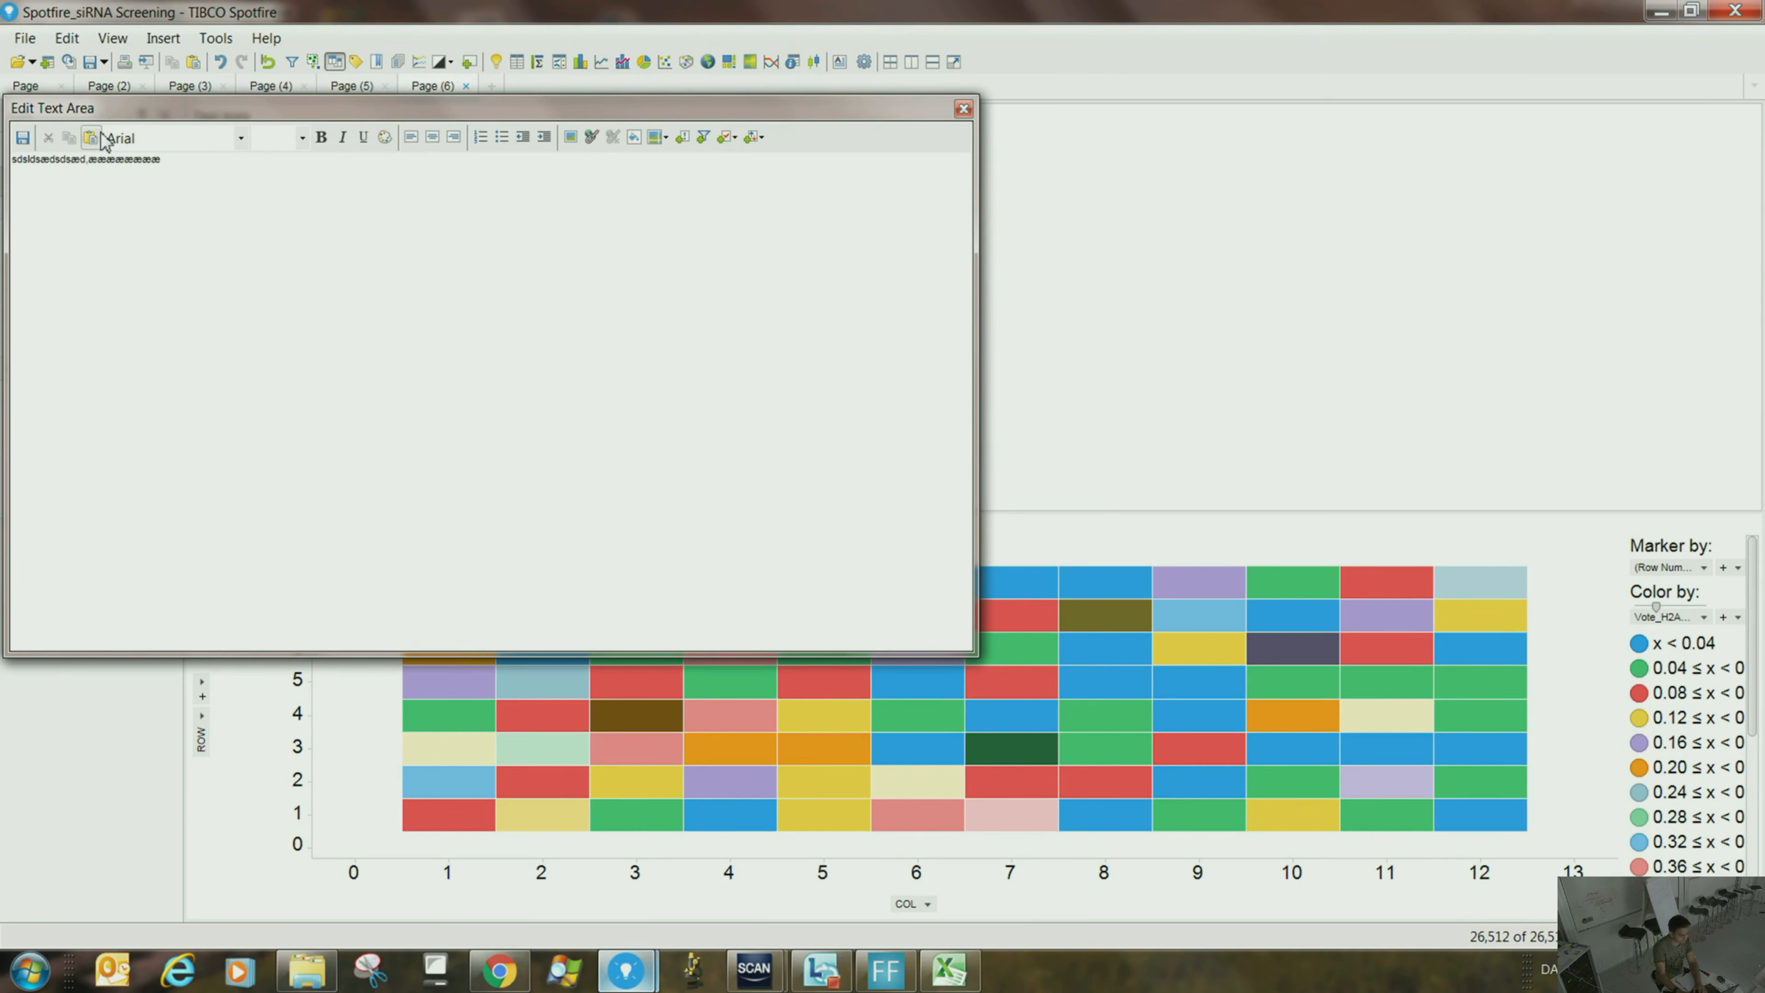
- Append "XCXCXCXCX" at font size 36 to the text area and shrink the area to a narrow strip above the plot
click(302, 137)
click(296, 287)
text(XCXCXCXCX)
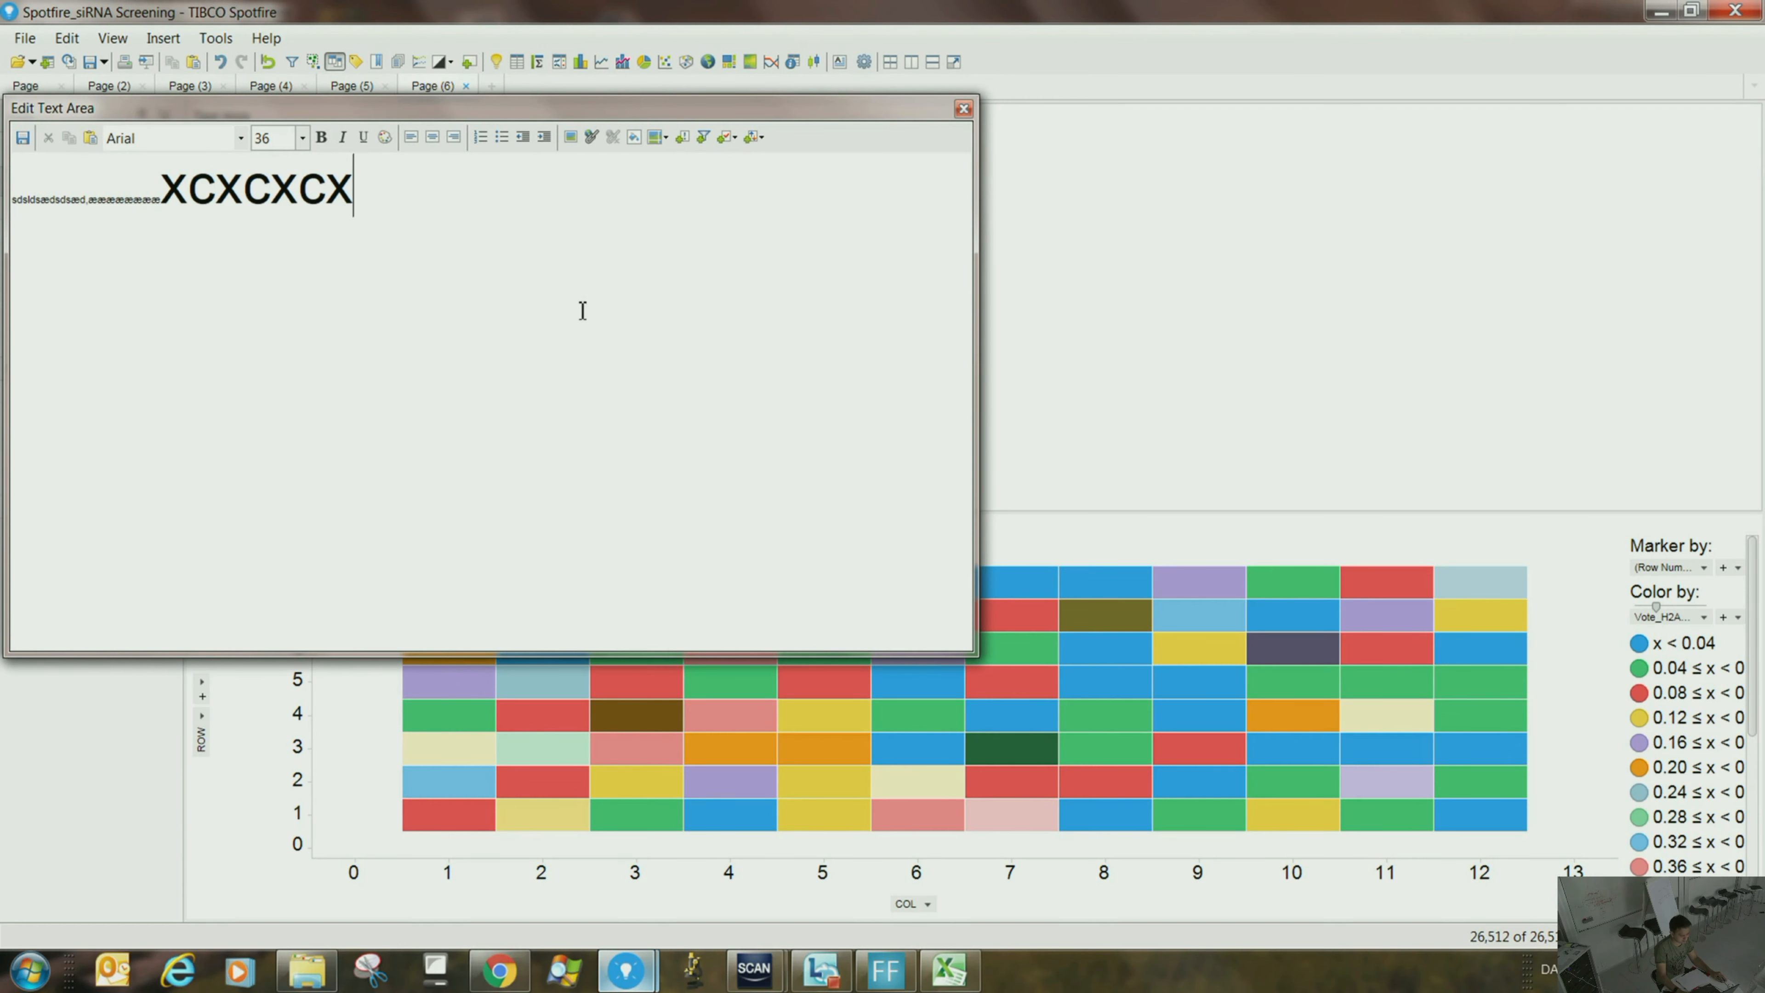
click(965, 110)
click(816, 563)
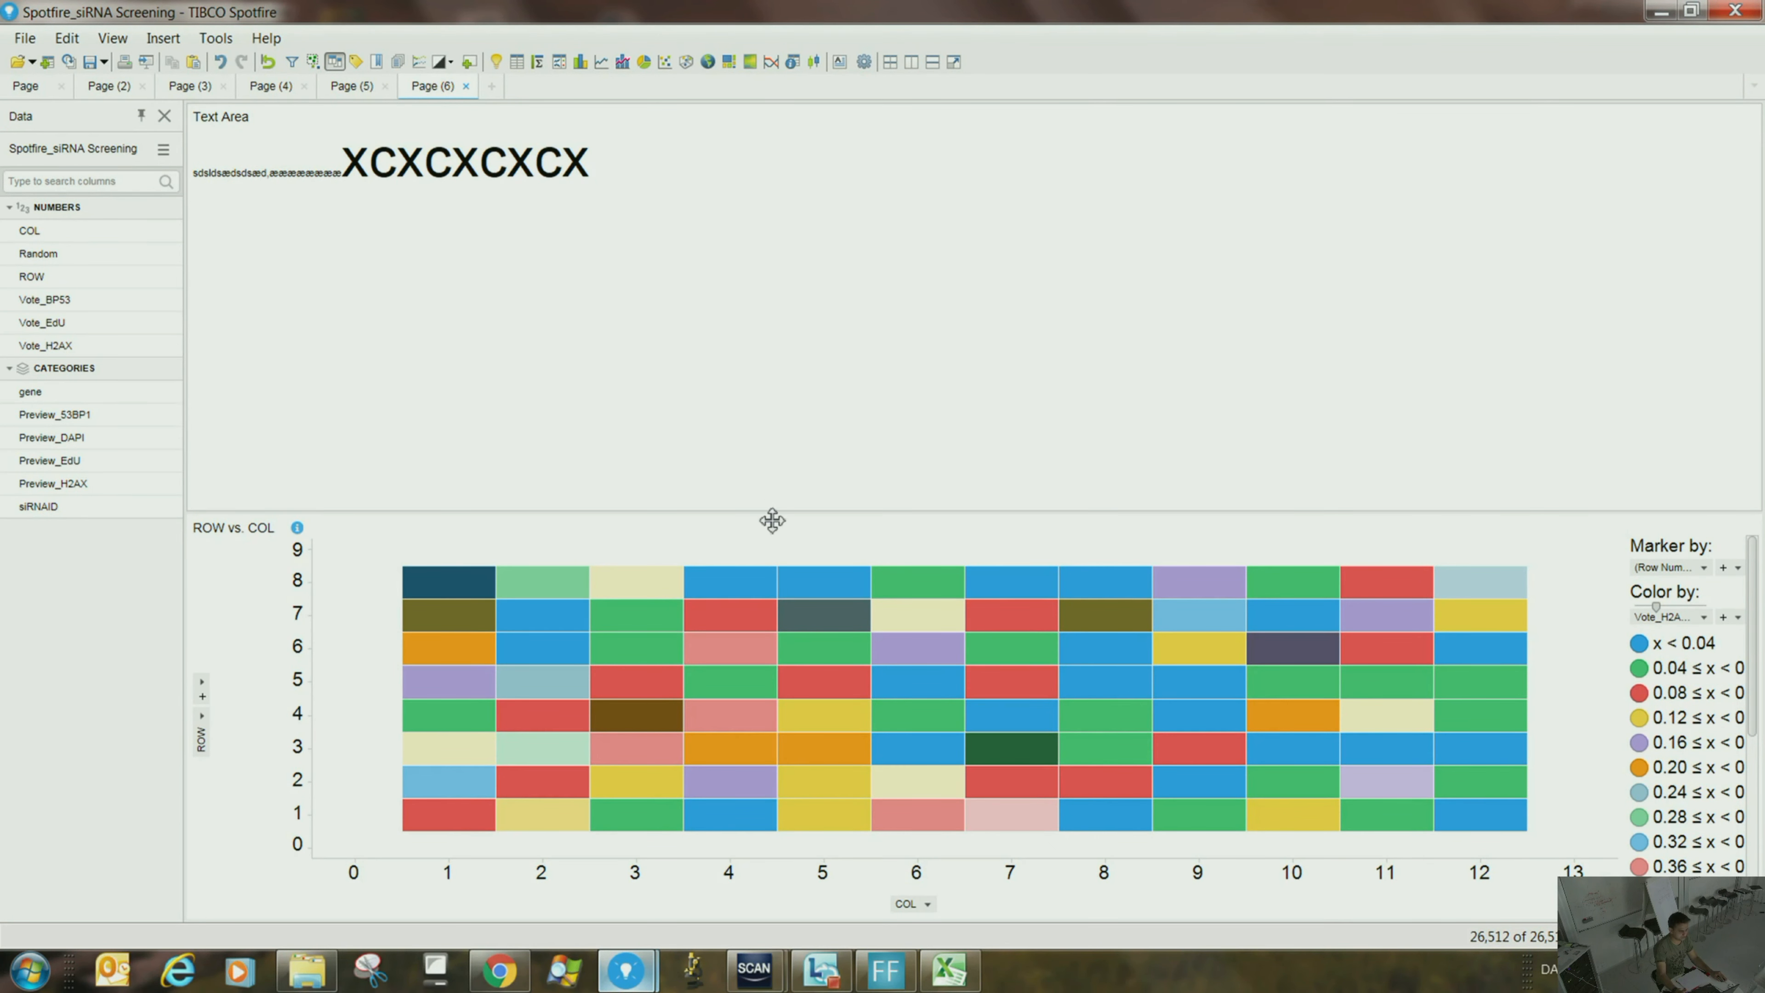
drag(776, 518, 717, 189)
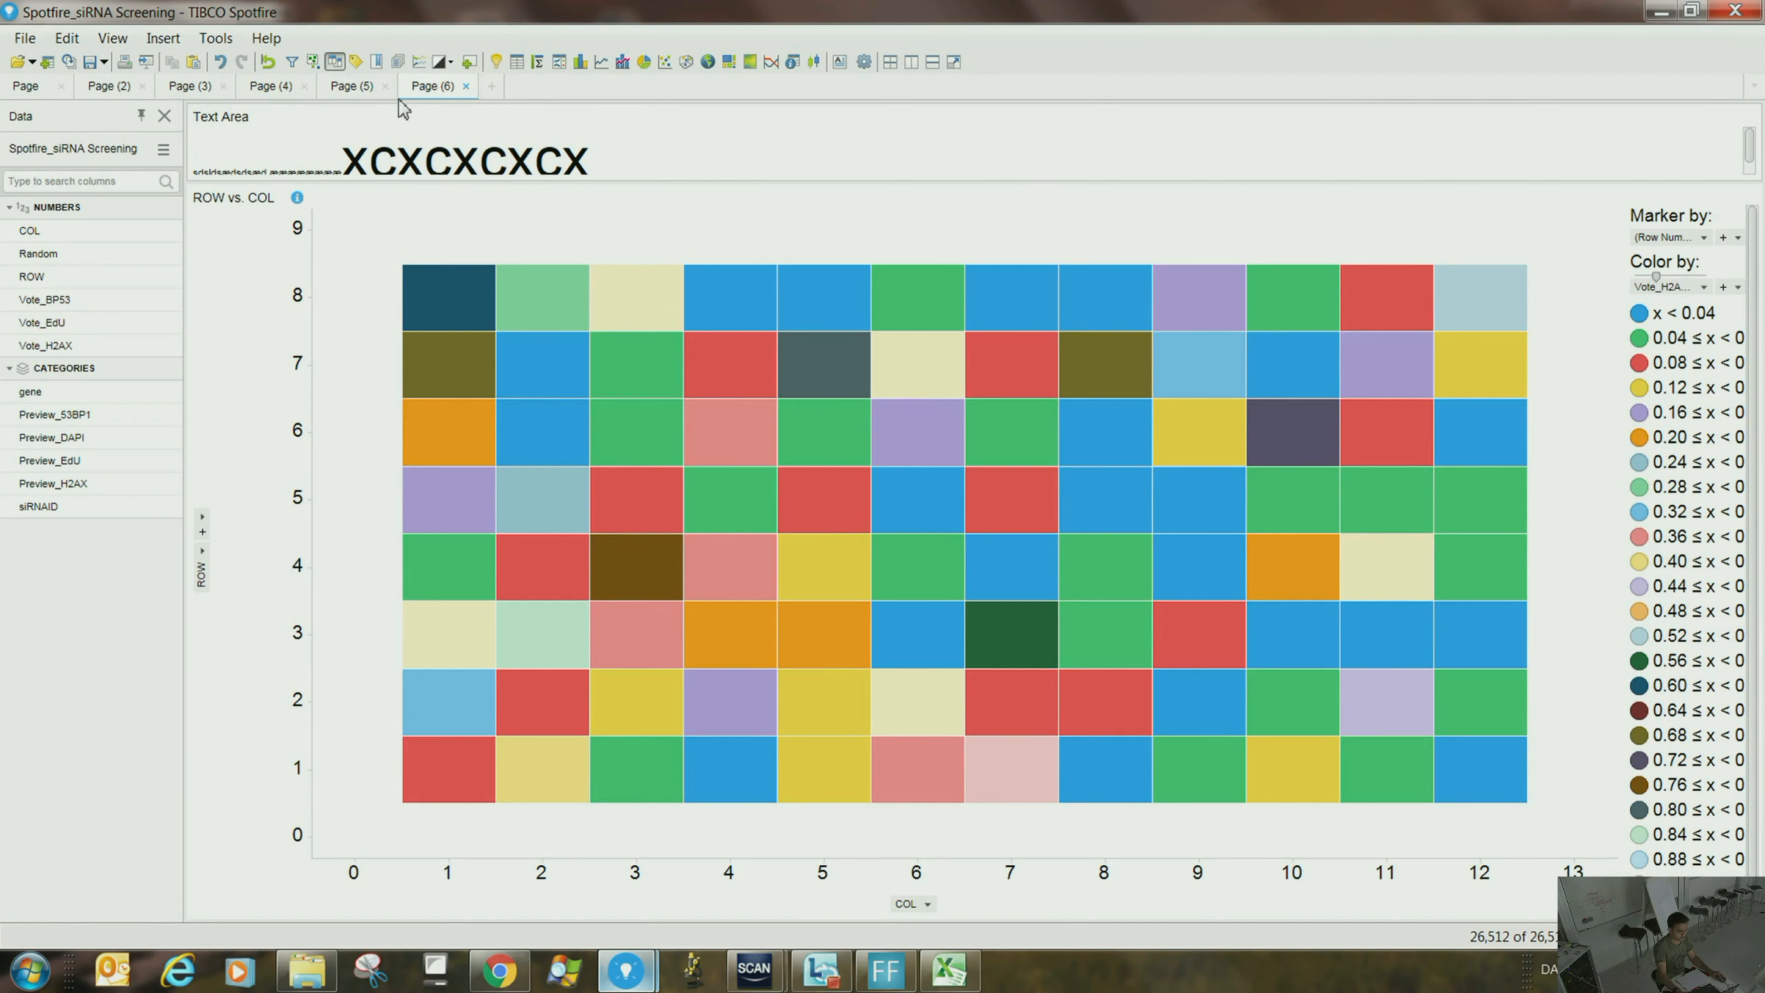
- Switch the analysis to the Dark theme and remove the text area from the page
click(443, 61)
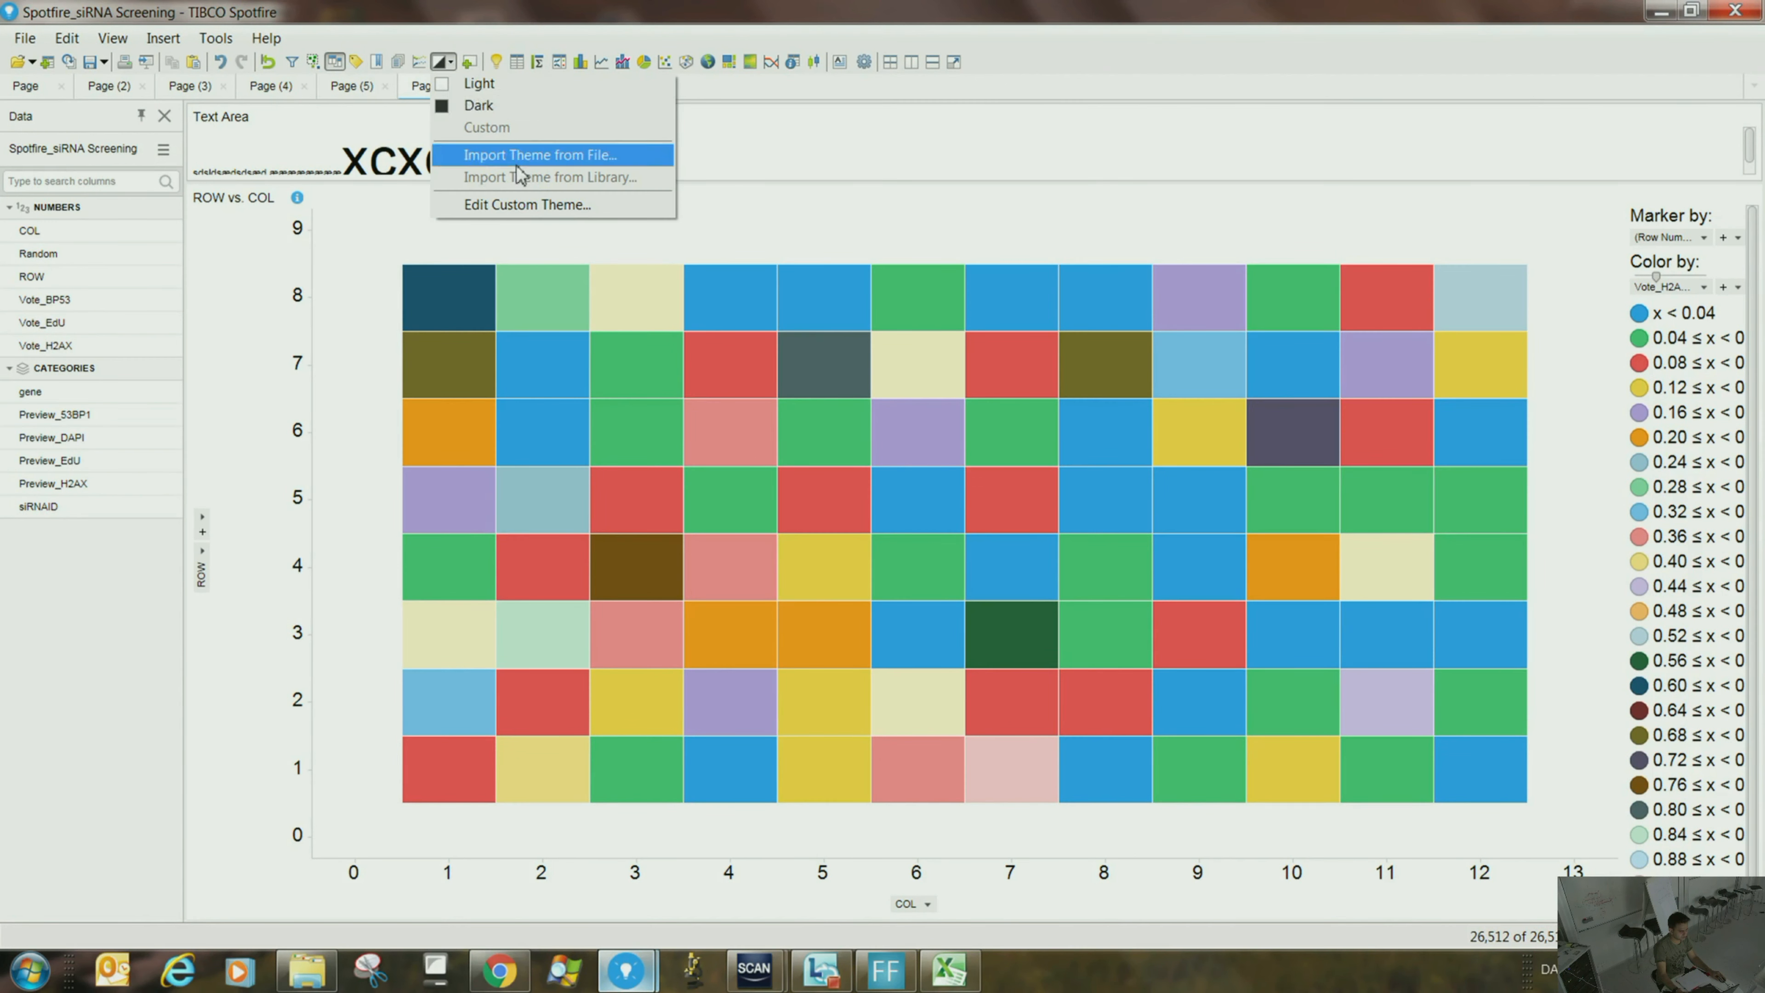
click(497, 114)
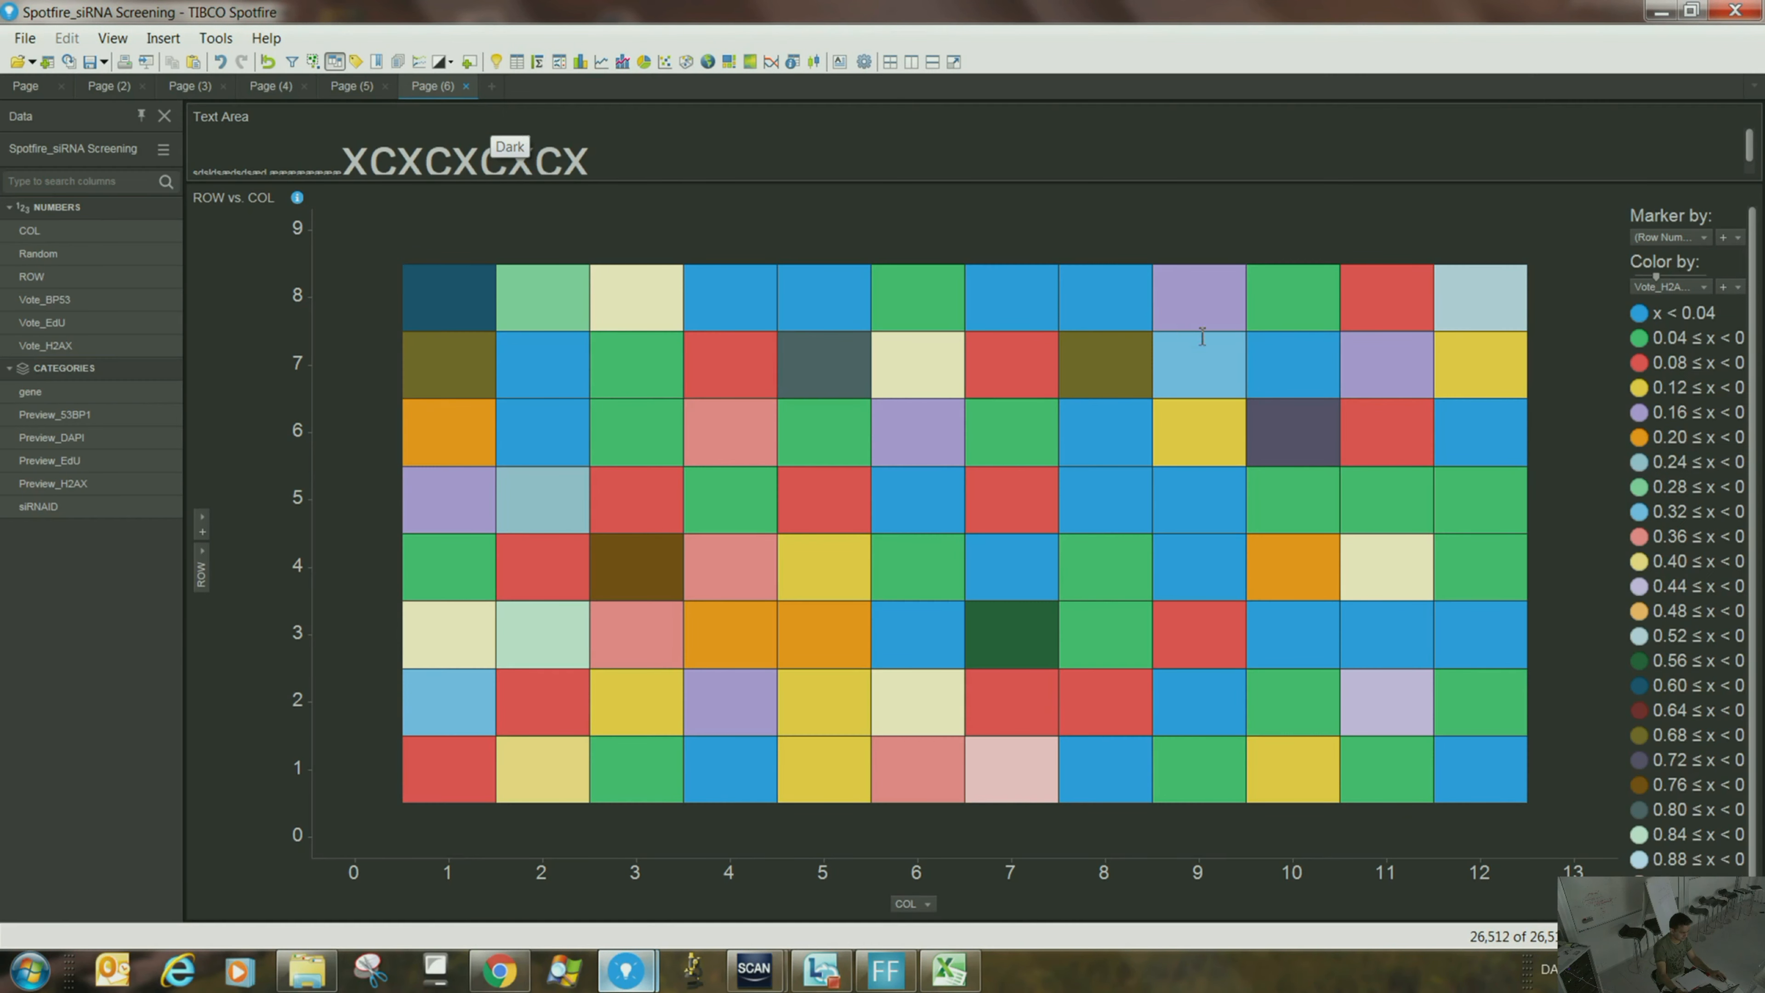
mouse_move(1216, 339)
click(1750, 117)
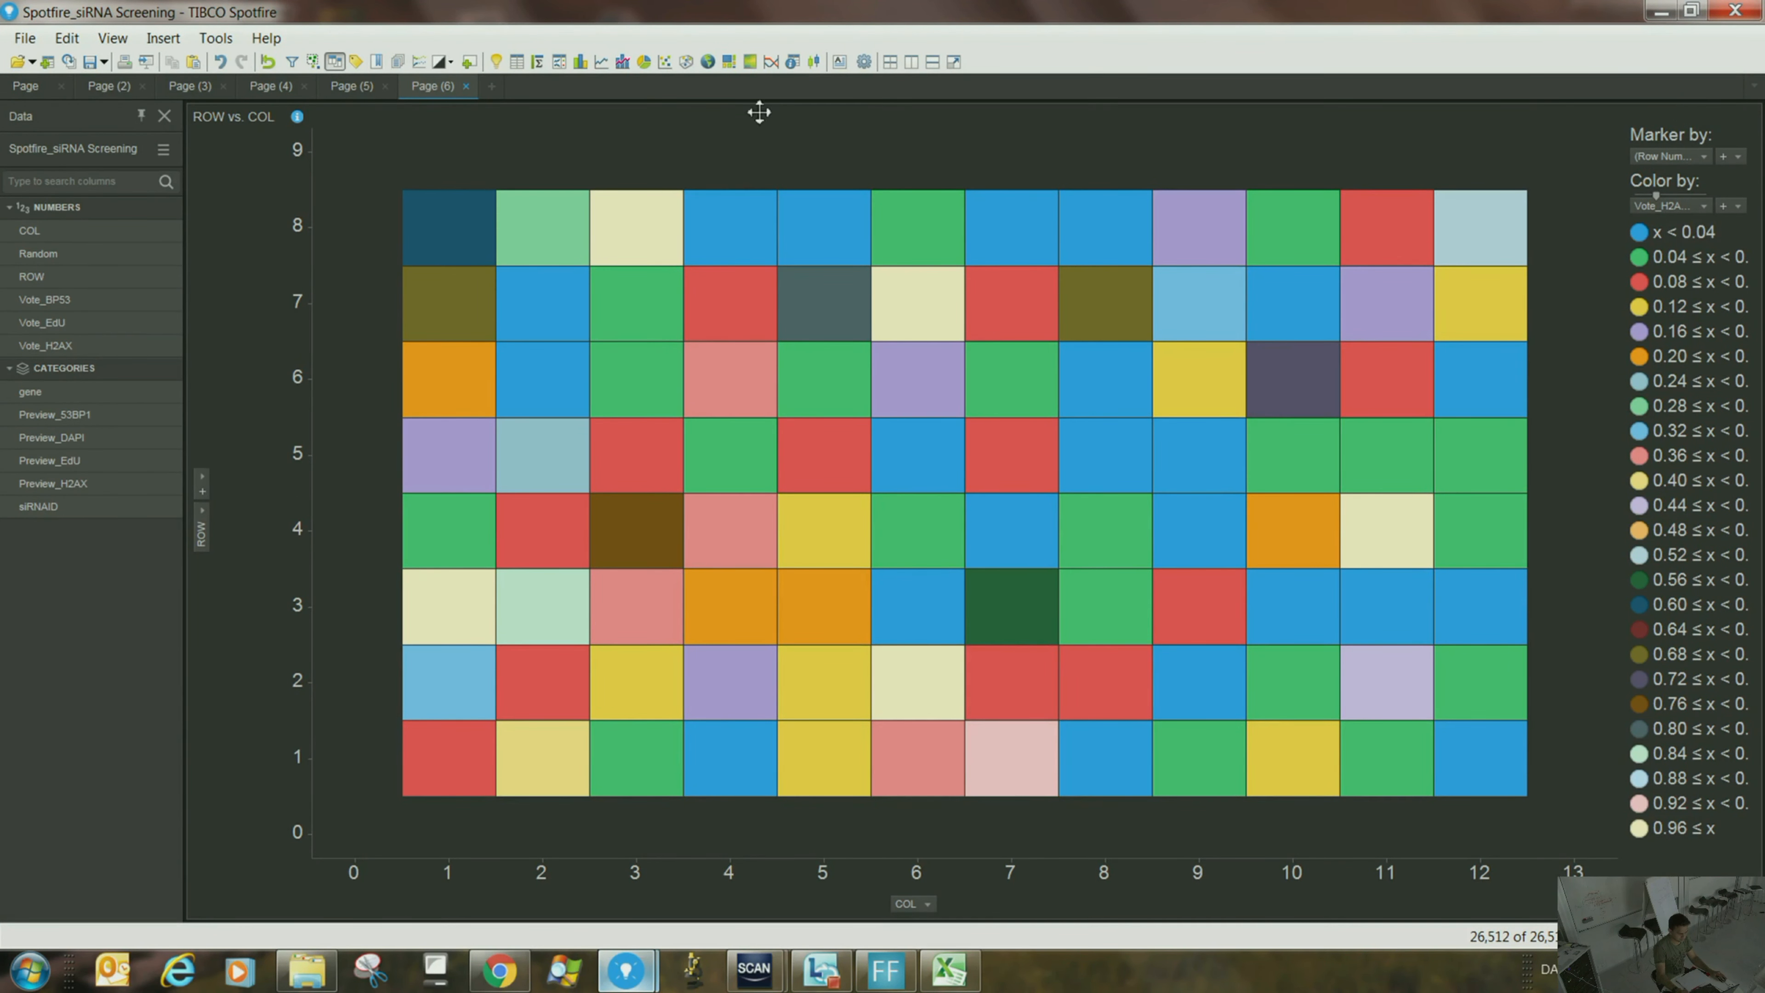
- Add a box plot of Vote_BP53 by gene and close the ROW vs. COL scatter plot
click(815, 64)
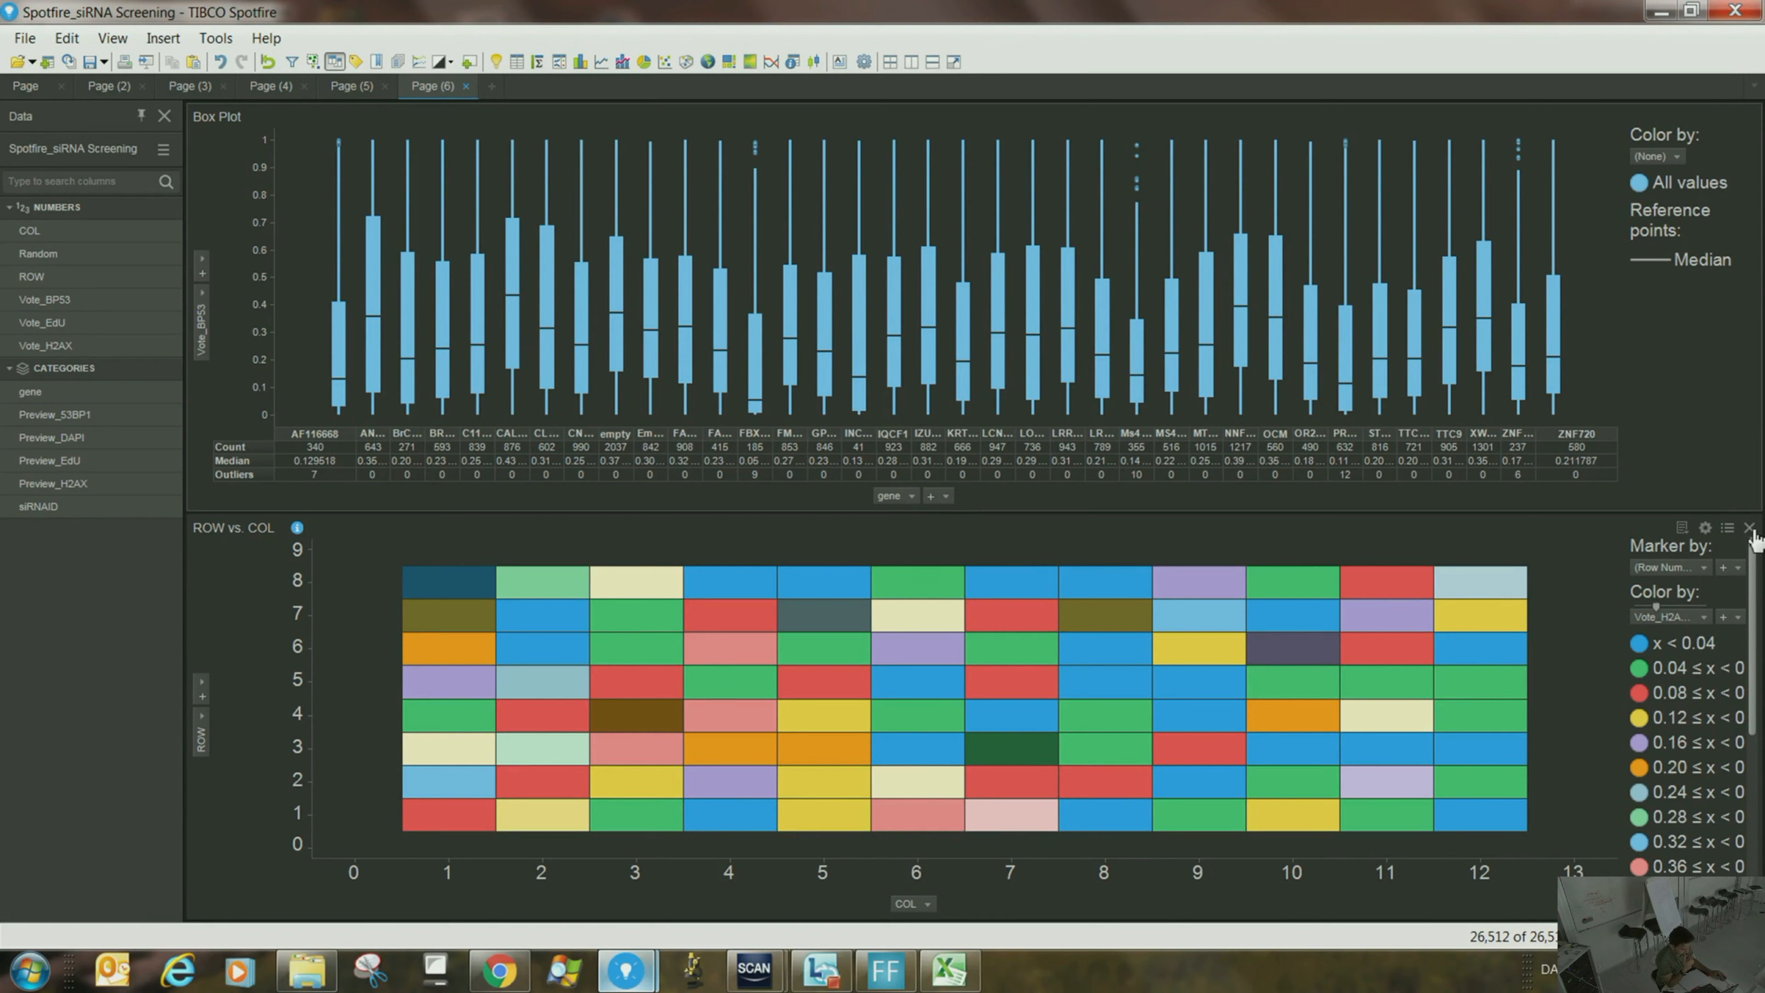
click(1751, 531)
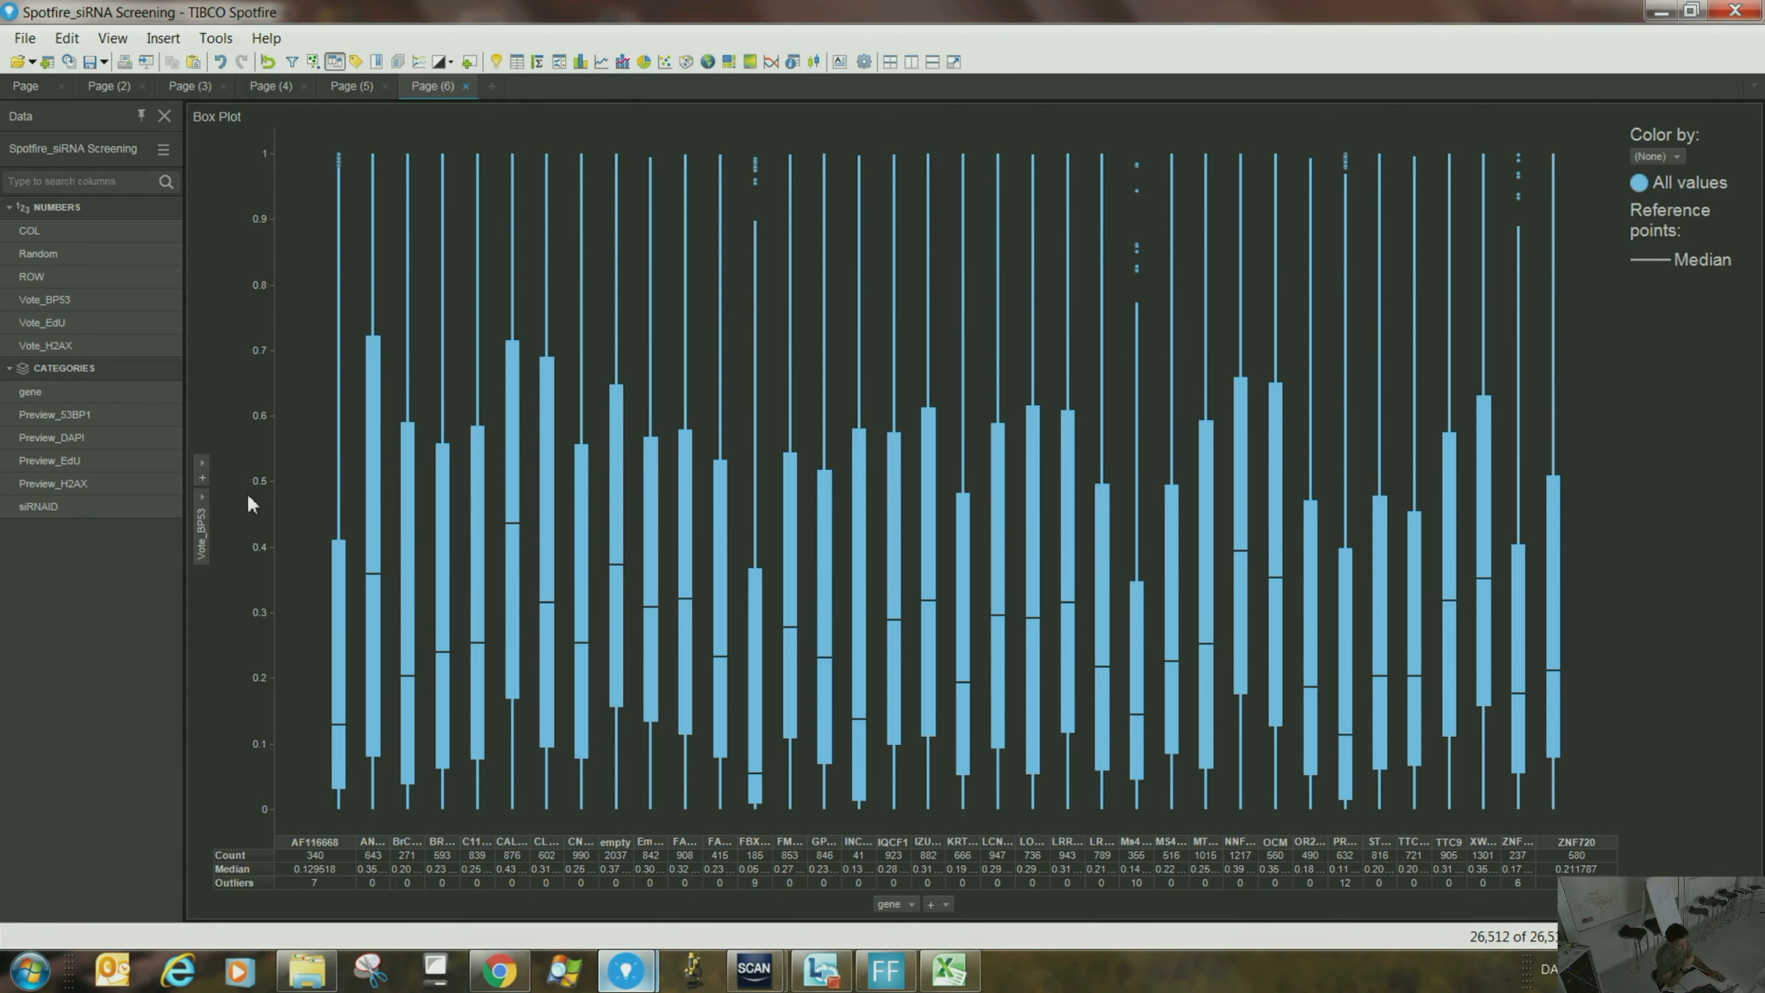
click(198, 506)
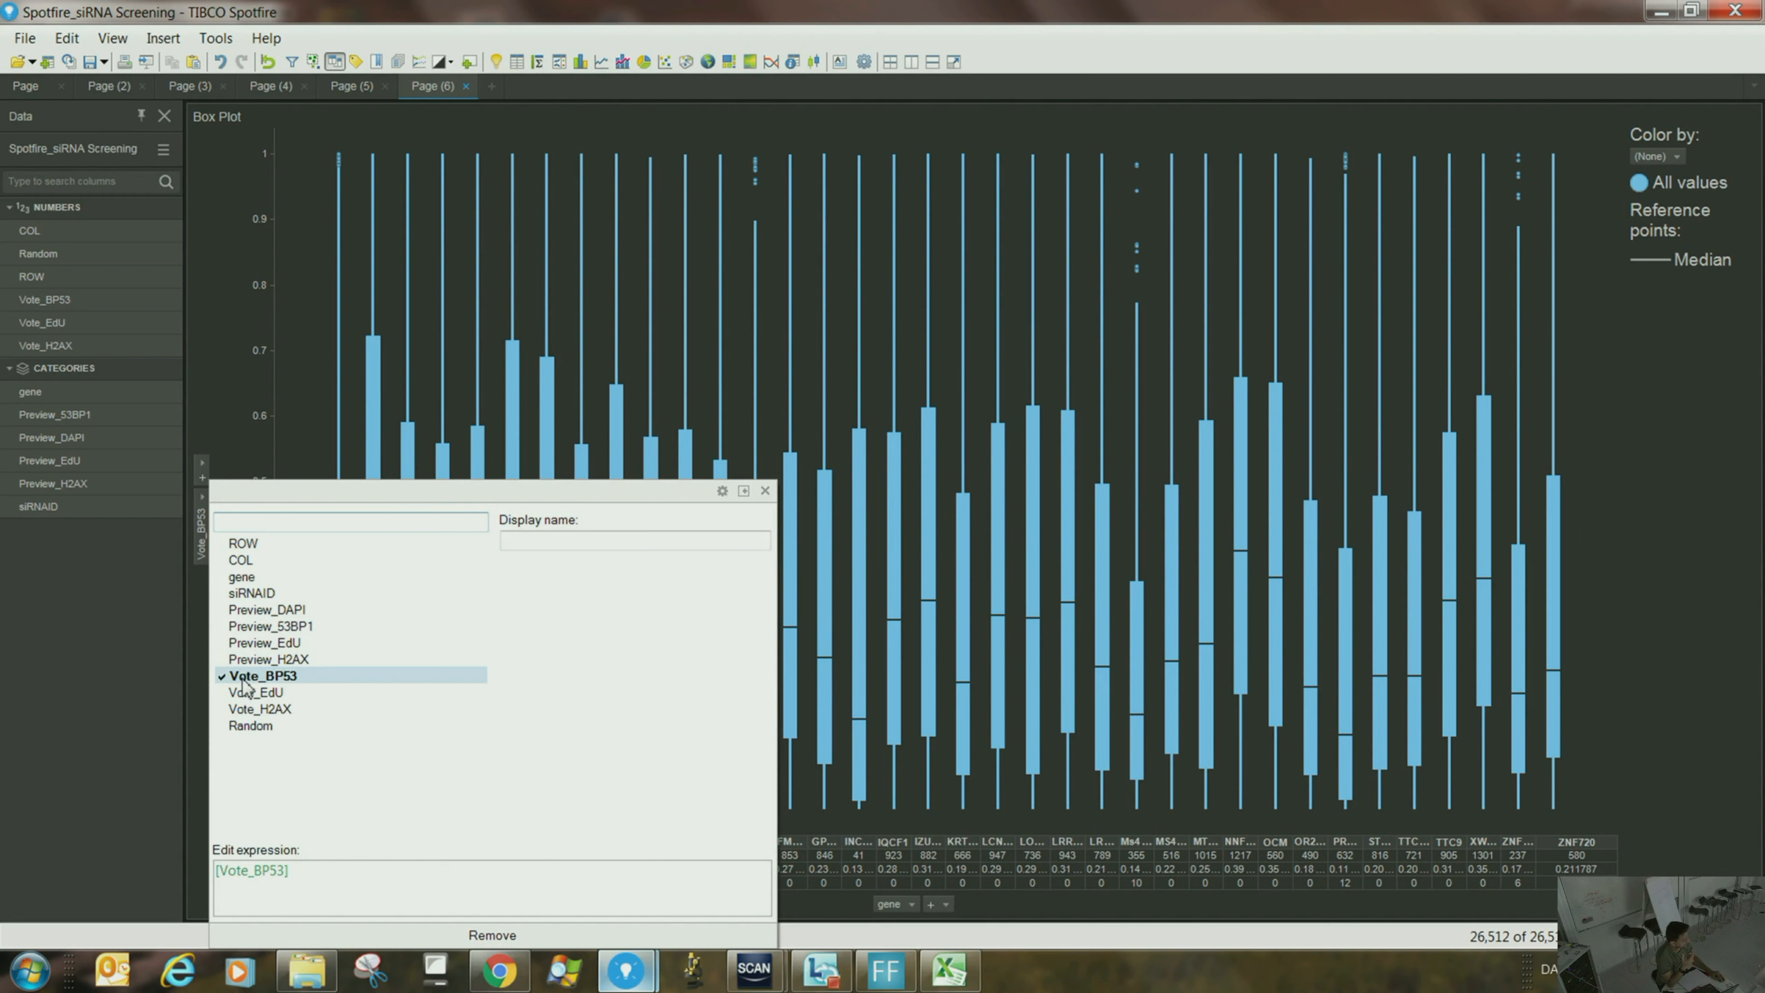
click(289, 300)
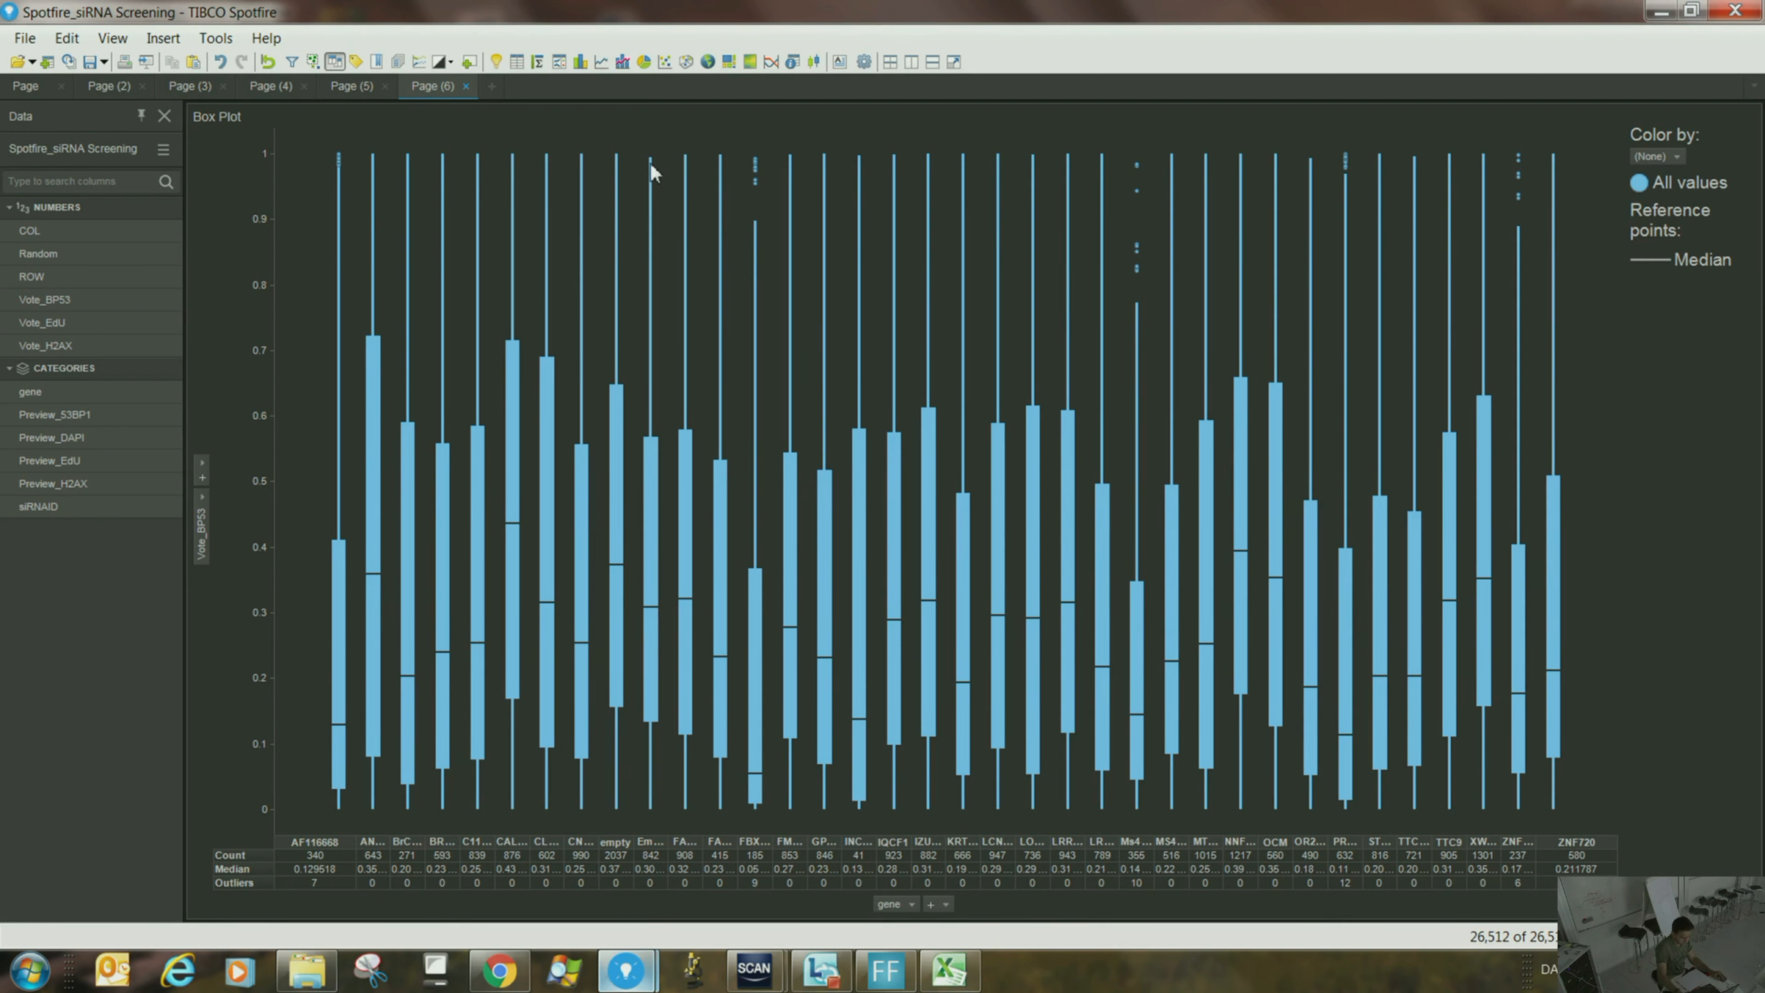
- Show the filters and limit gene to ANKDD1A, BRCA1, C11ORF94, CALHM3, CLDND1, CNPY1 and empty
click(289, 65)
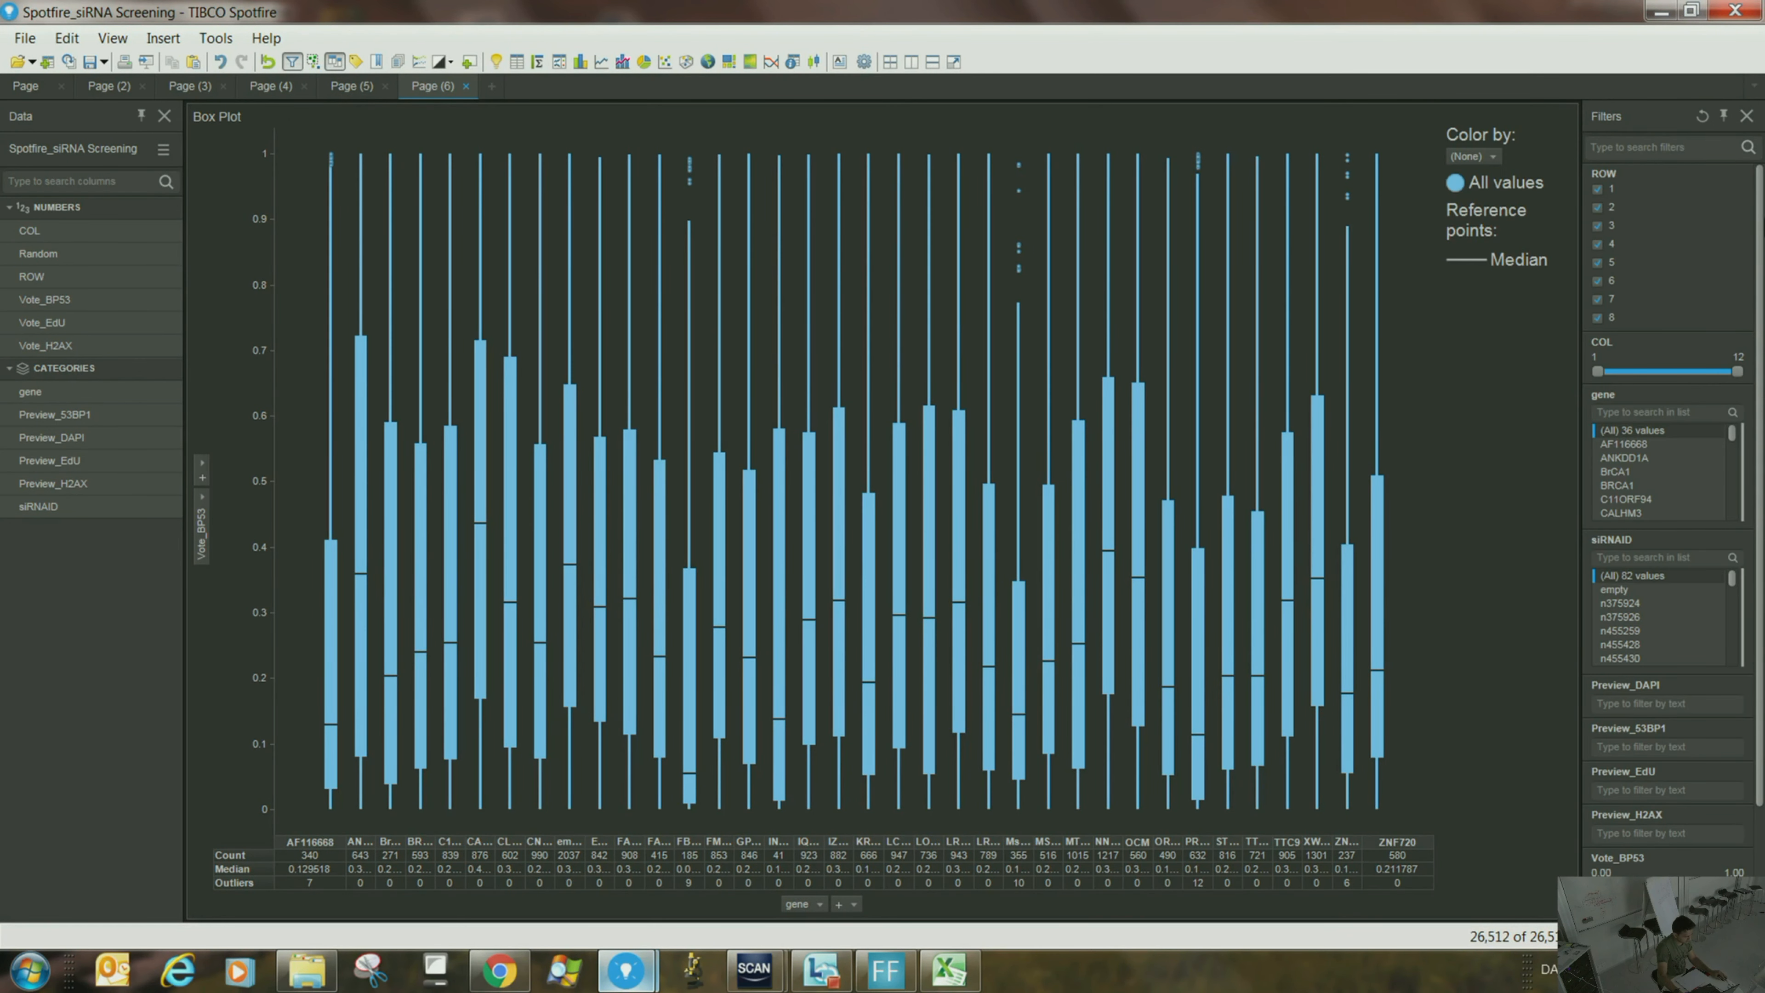
scroll(1762, 221, down, 3)
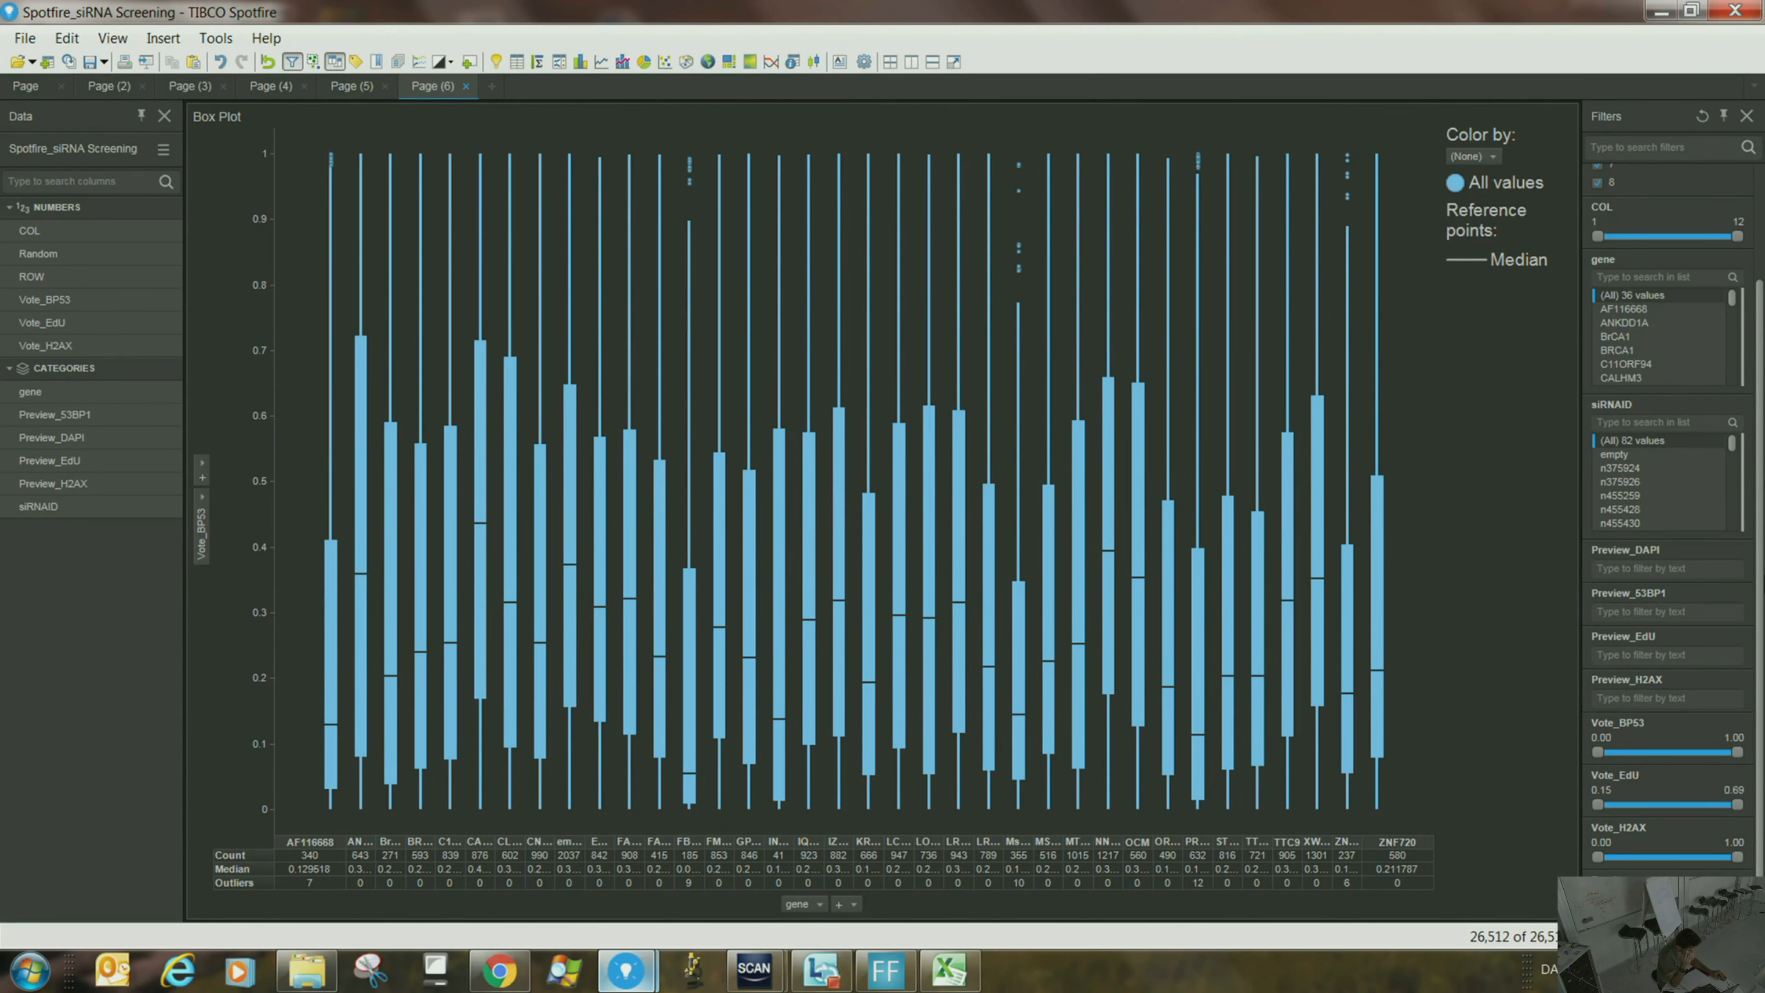
scroll(1761, 515, up, 1)
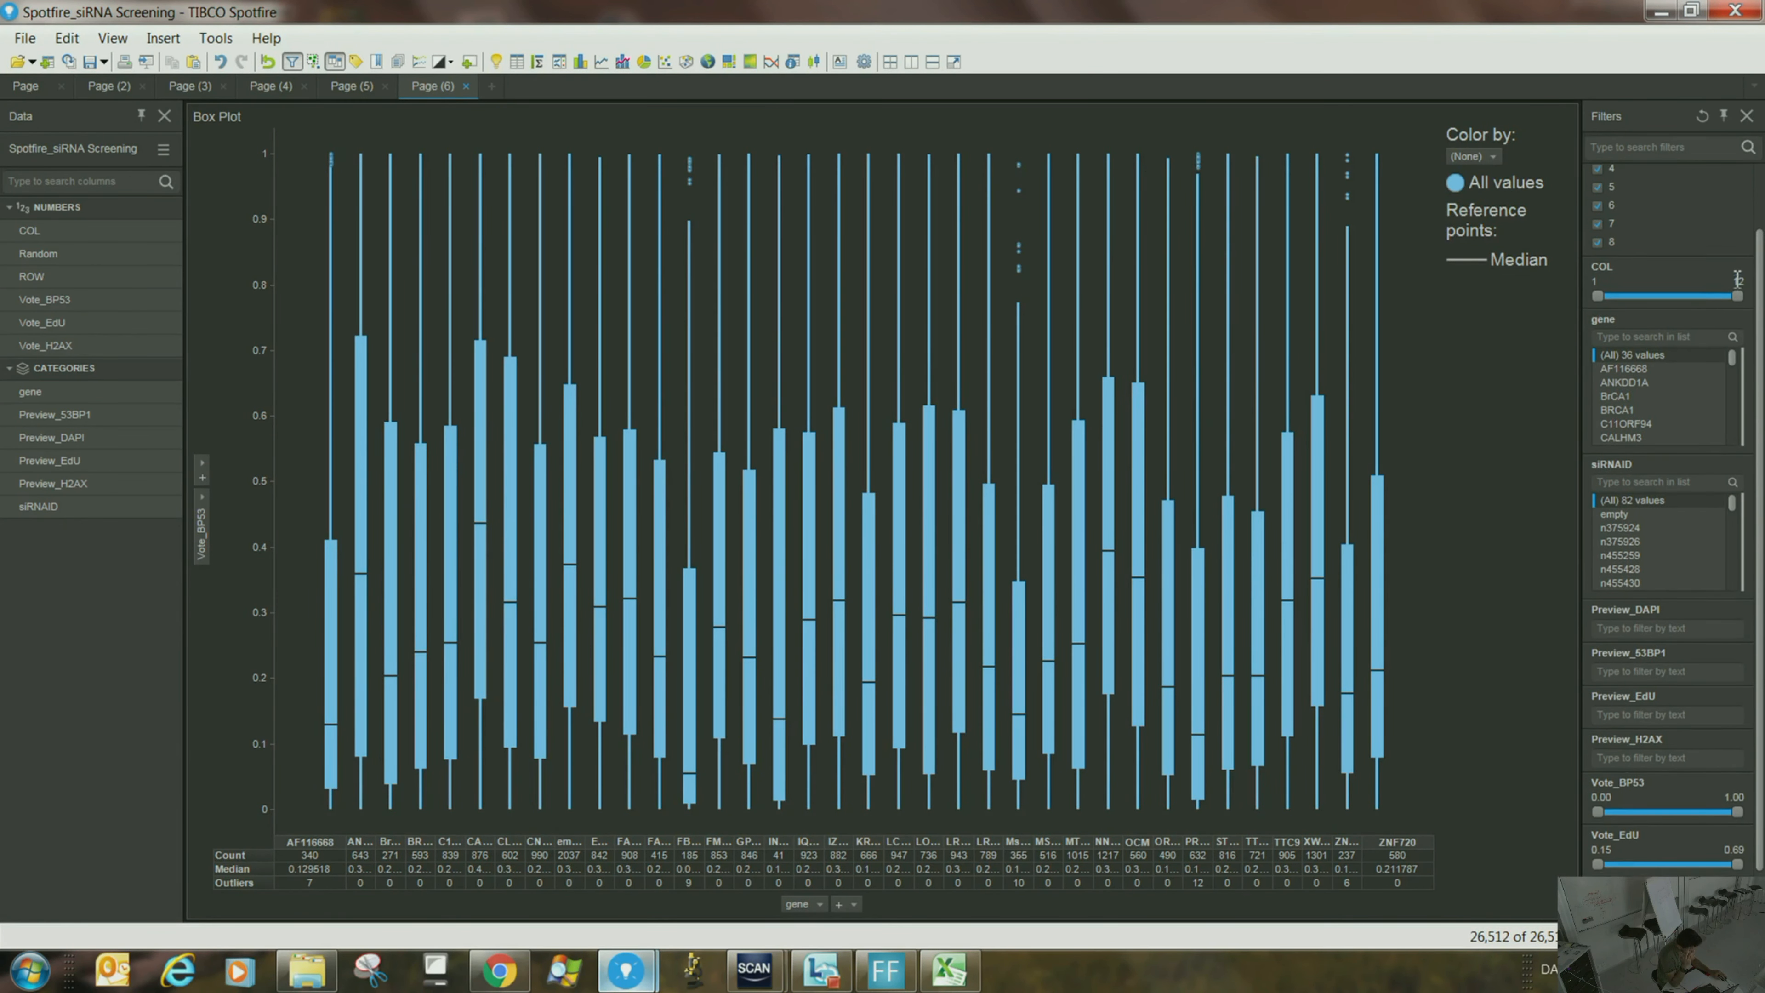
click(1682, 384)
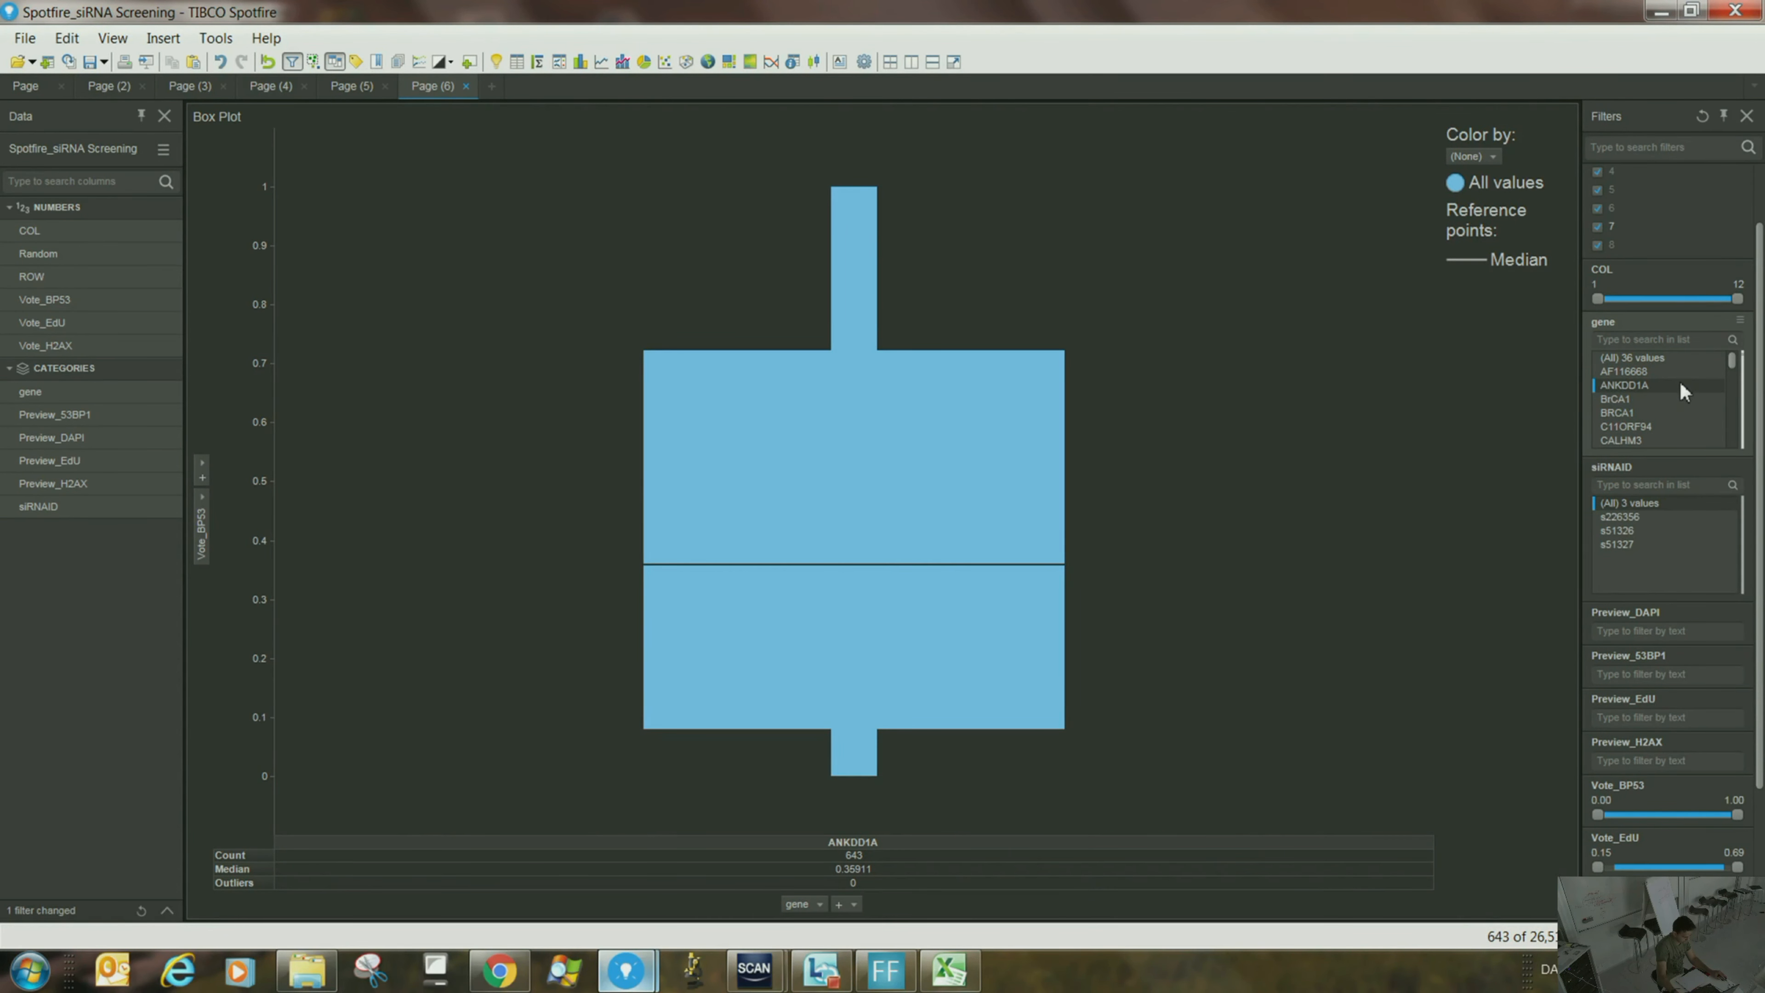
ctrl+click(1667, 411)
ctrl+click(1657, 426)
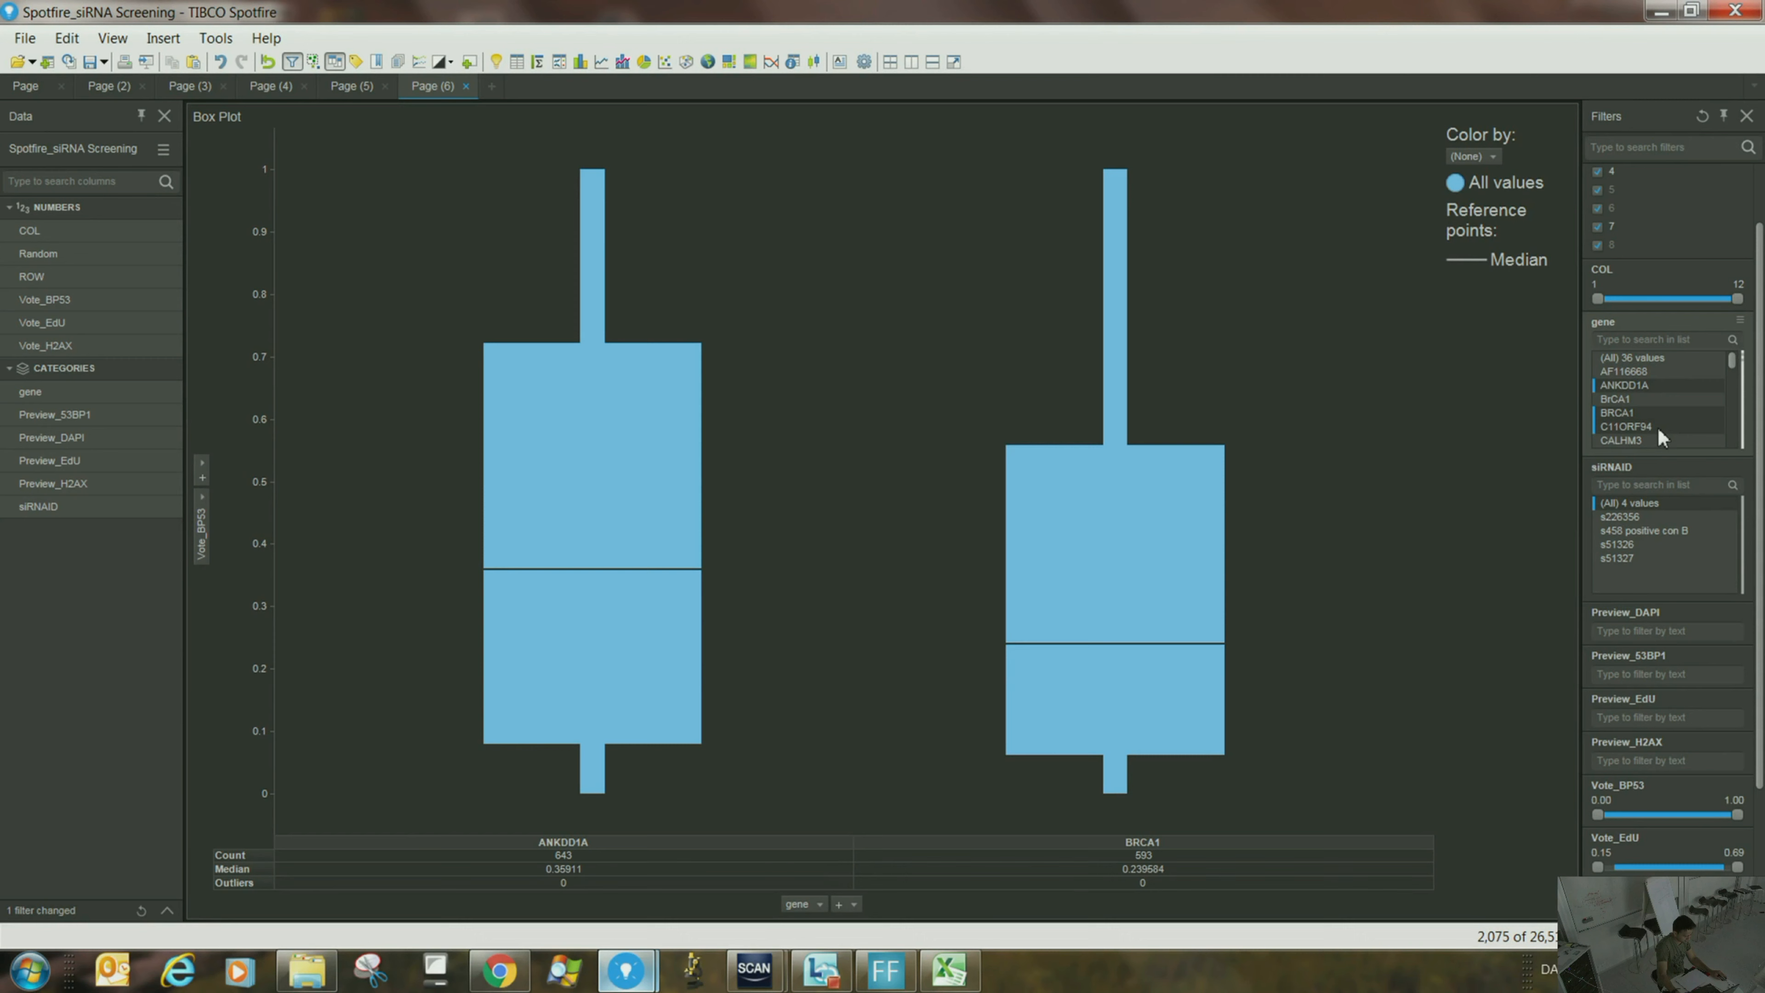
scroll(1650, 424, down, 2)
ctrl+click(1644, 410)
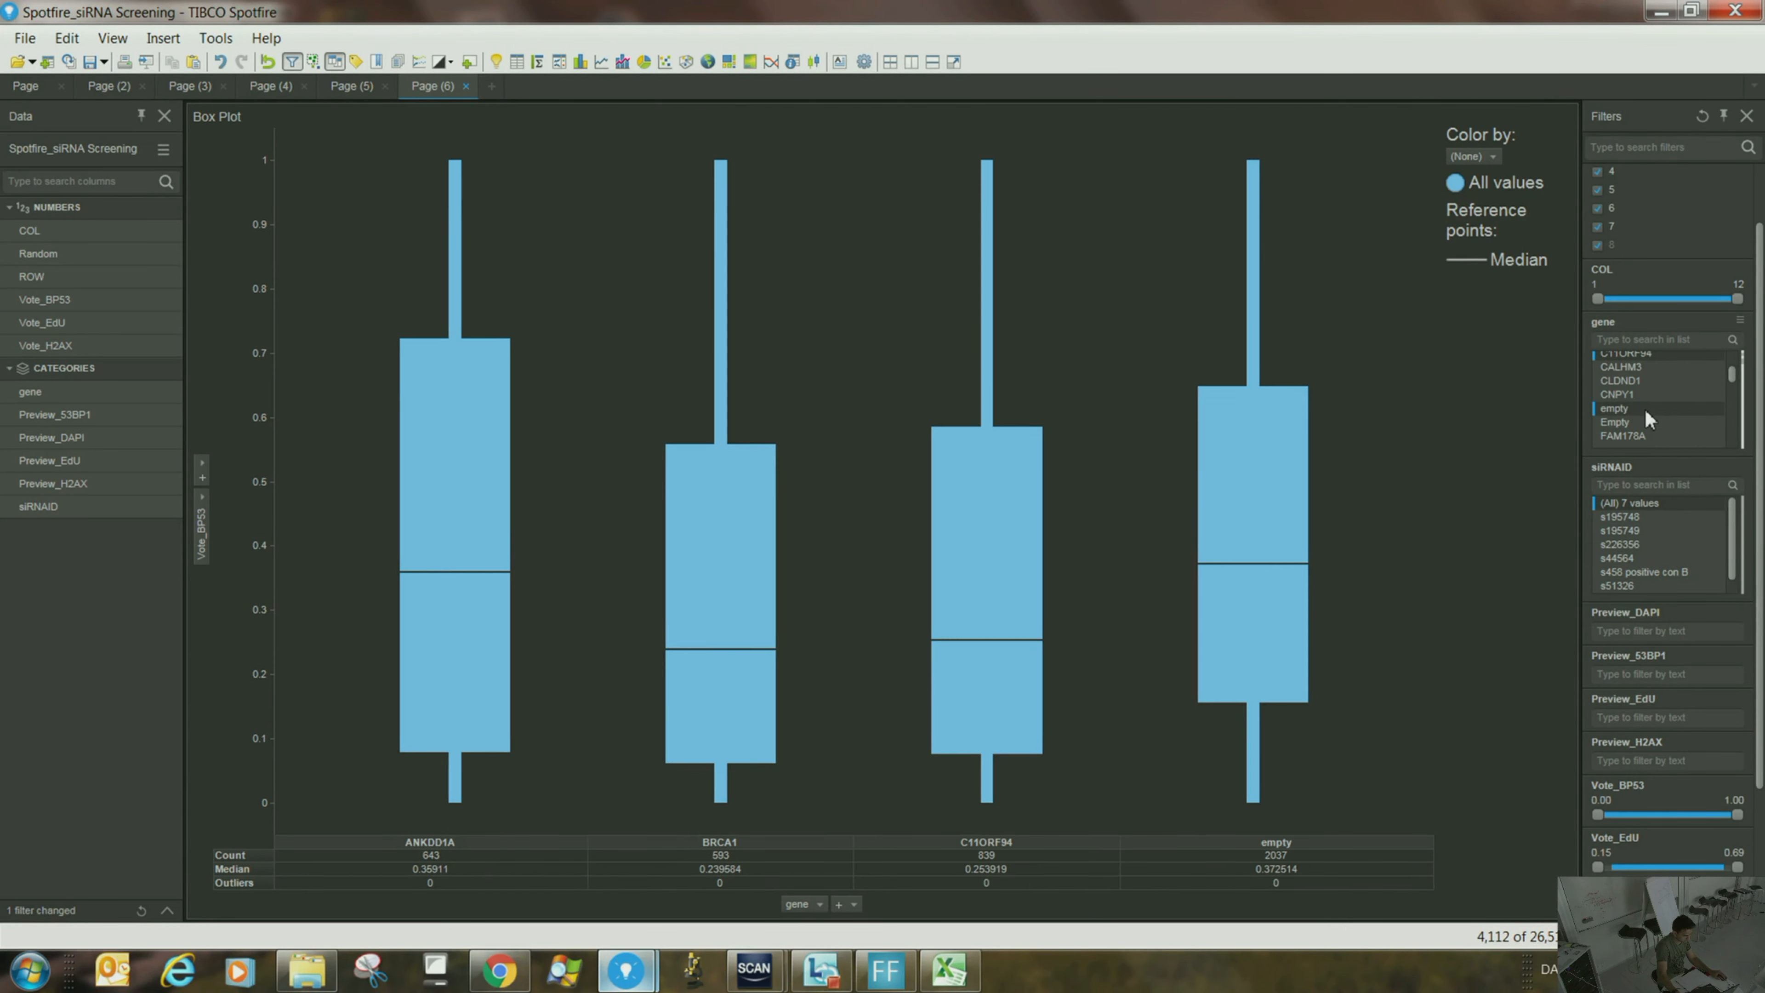
ctrl+click(1642, 393)
ctrl+click(1639, 377)
ctrl+click(1639, 369)
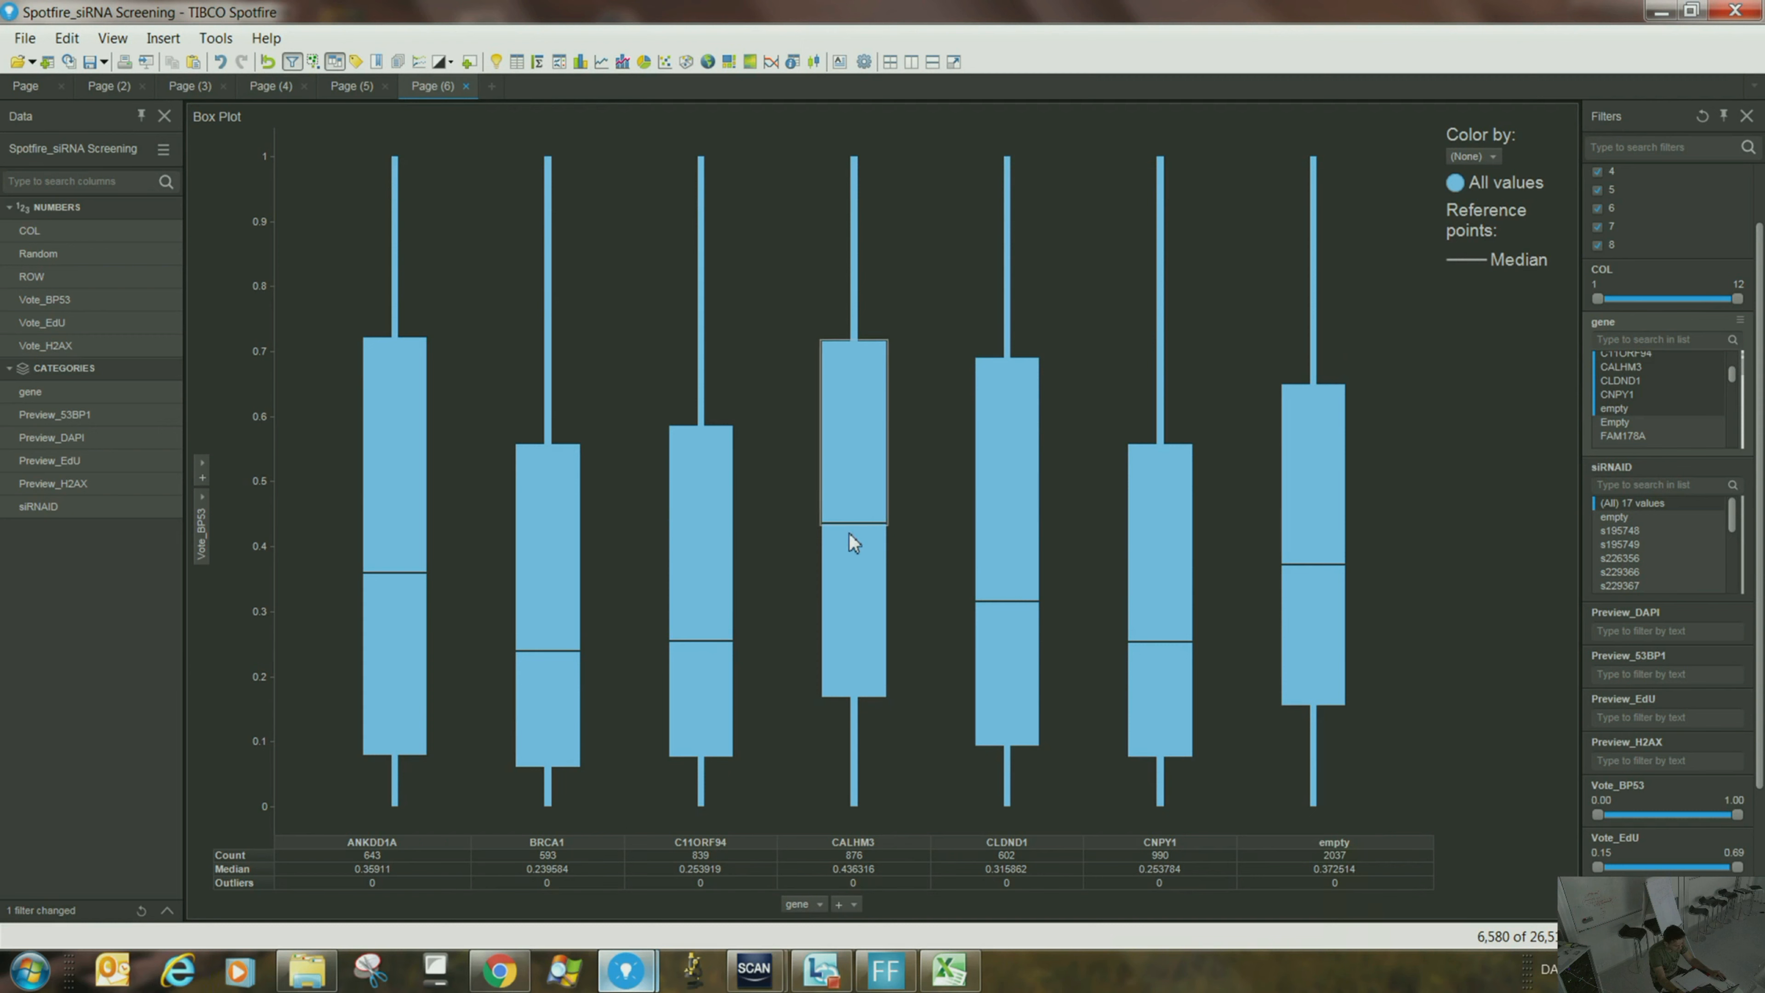
- Show the 95% confidence interval of the mean in the box plot's appearance properties
mouse_move(868, 533)
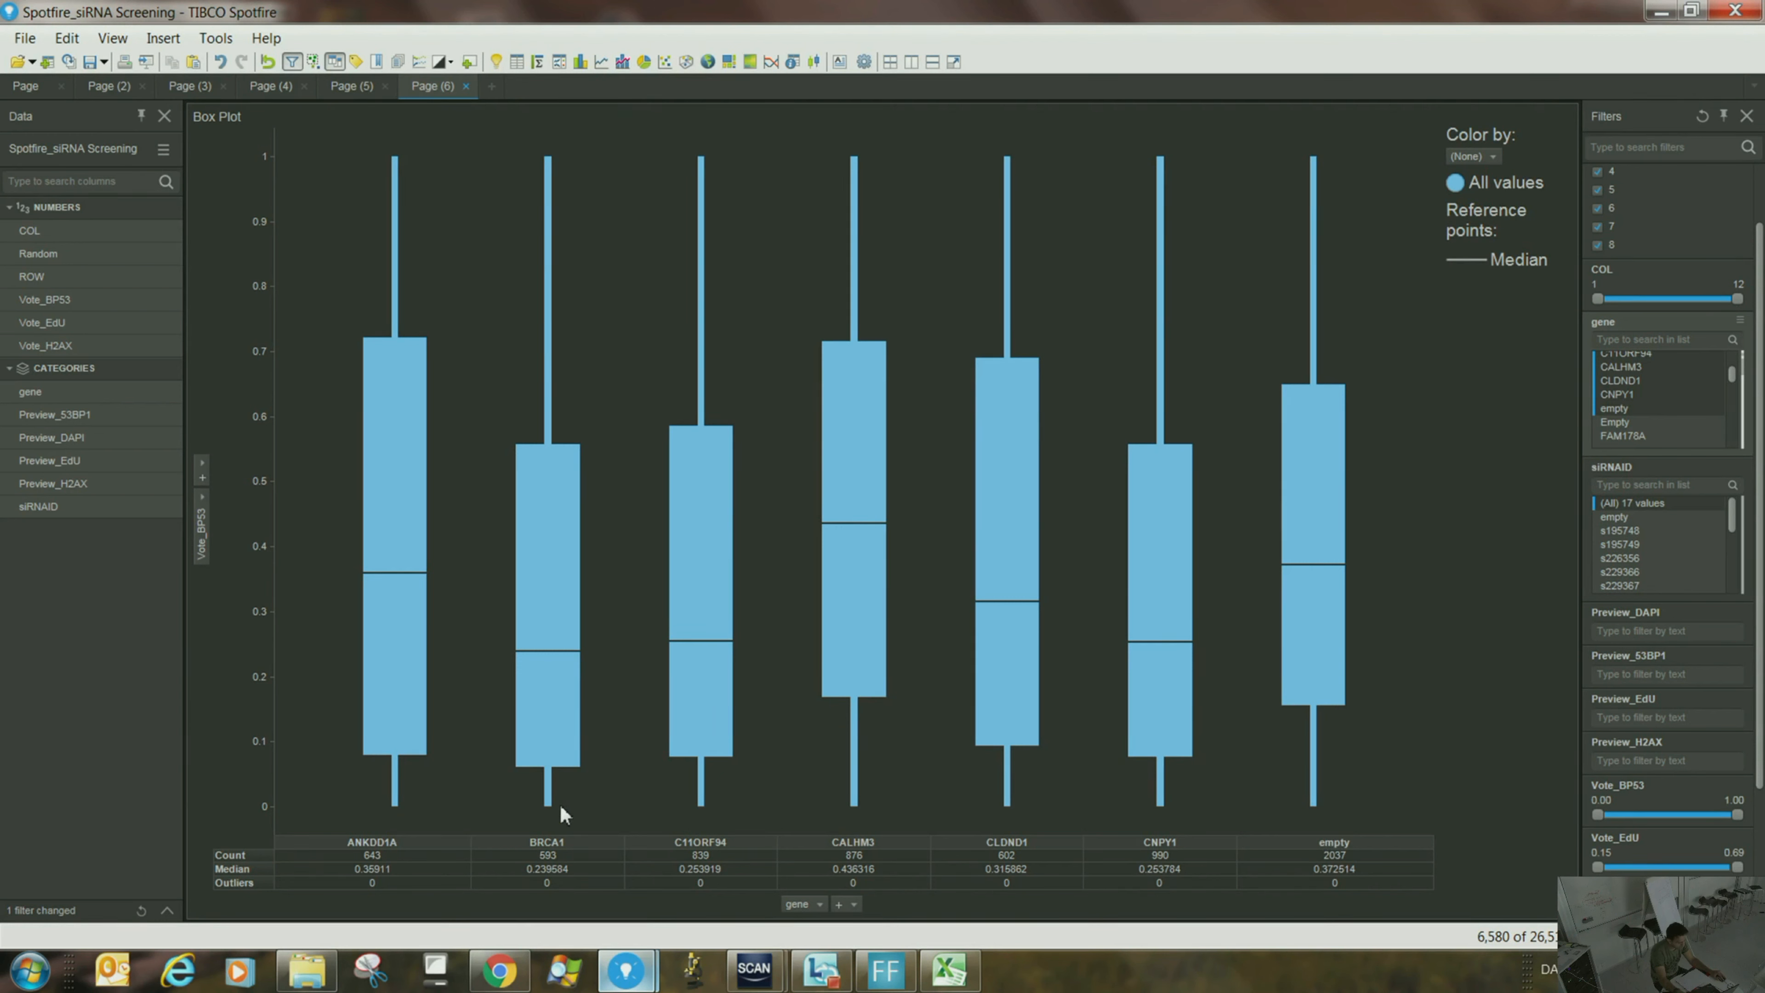
mouse_move(540, 659)
mouse_move(985, 547)
right_click(929, 443)
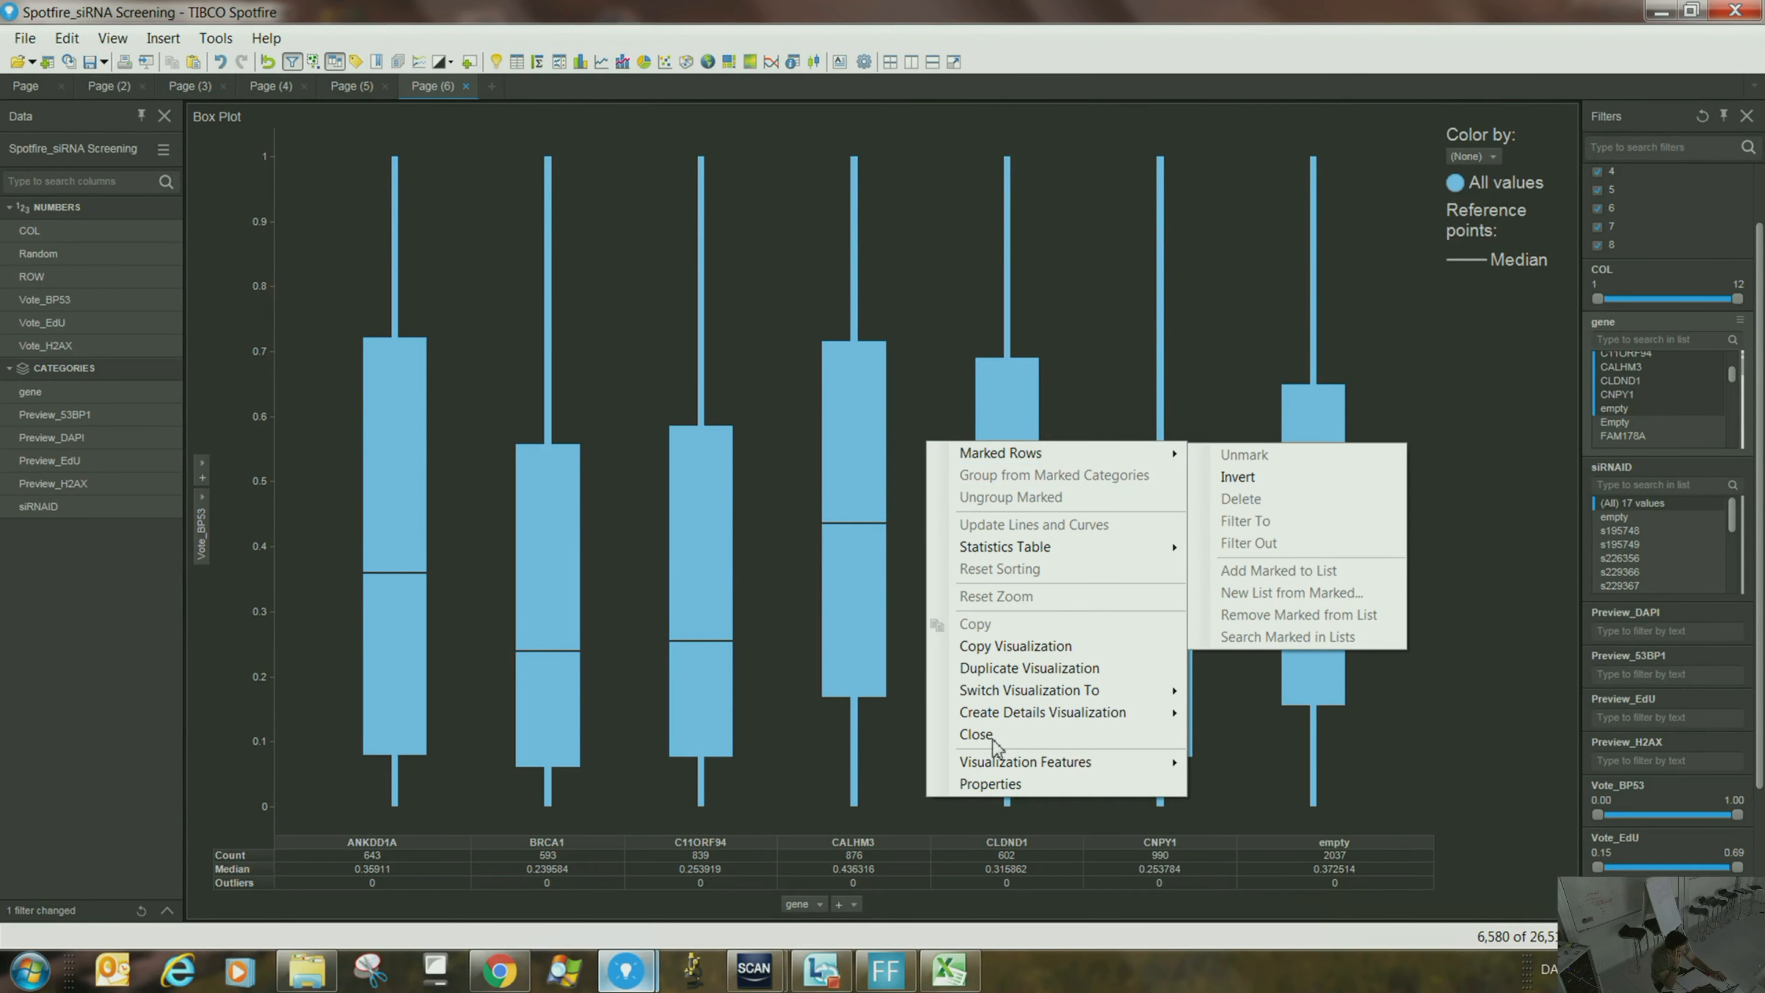
click(1003, 791)
click(570, 311)
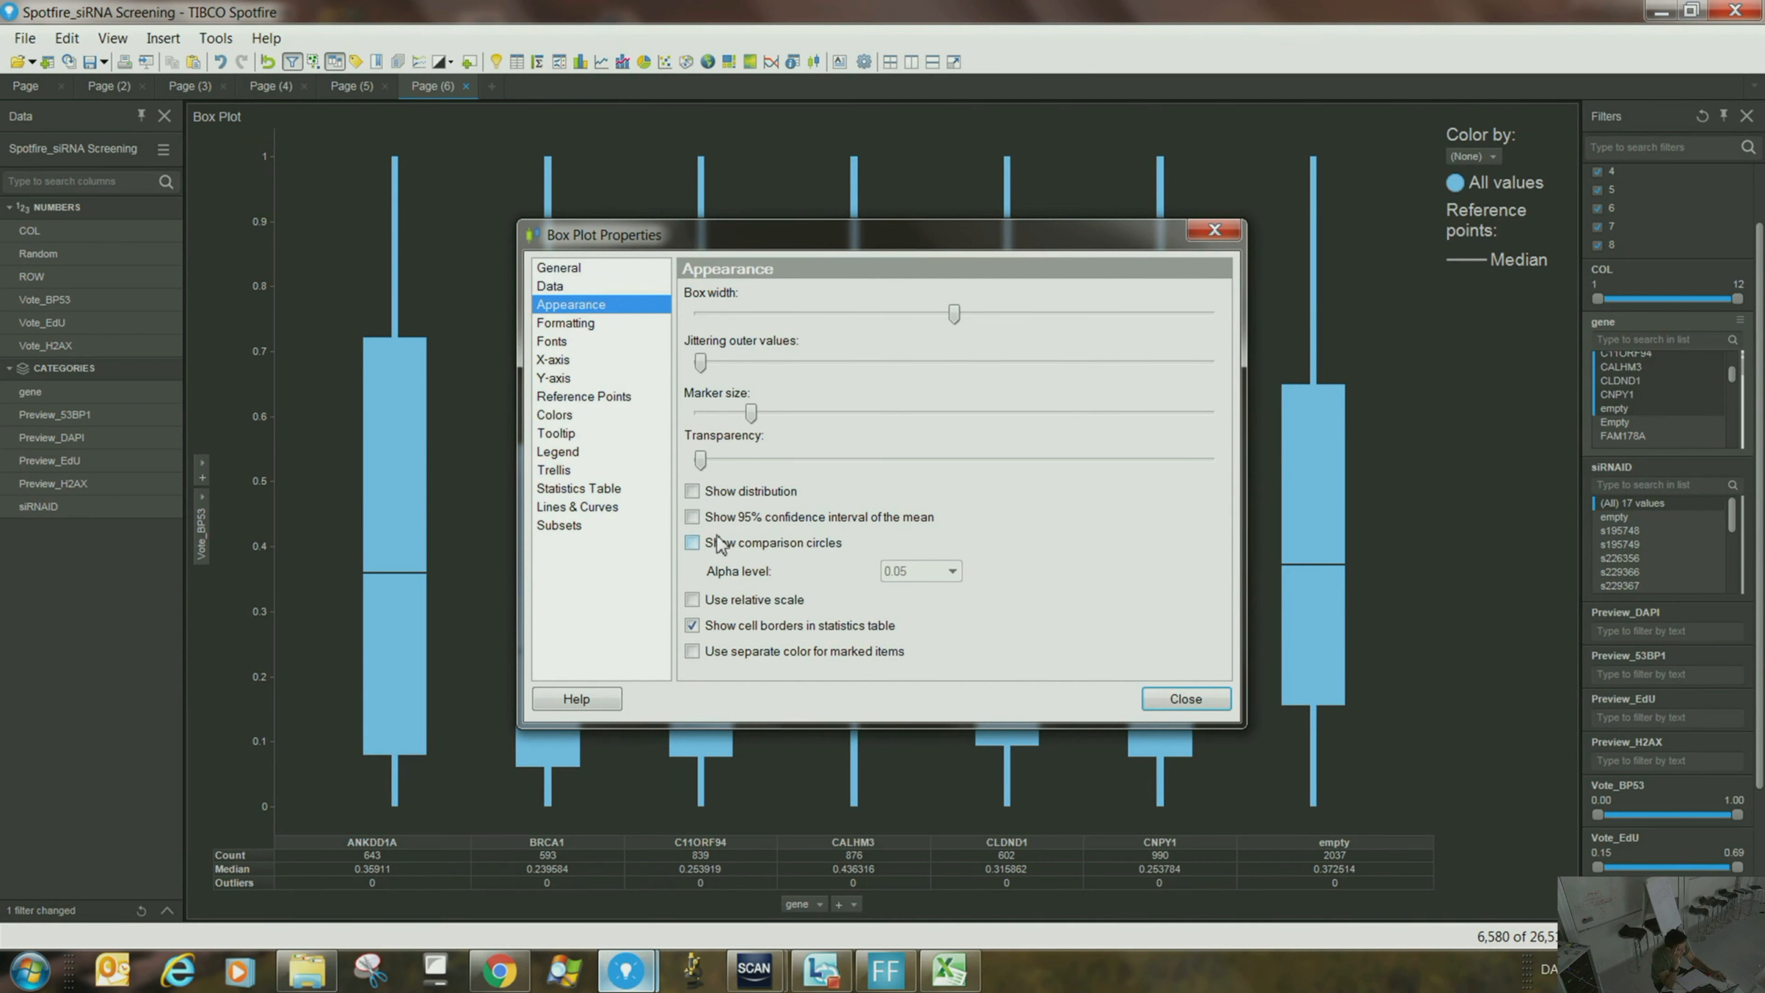
click(692, 520)
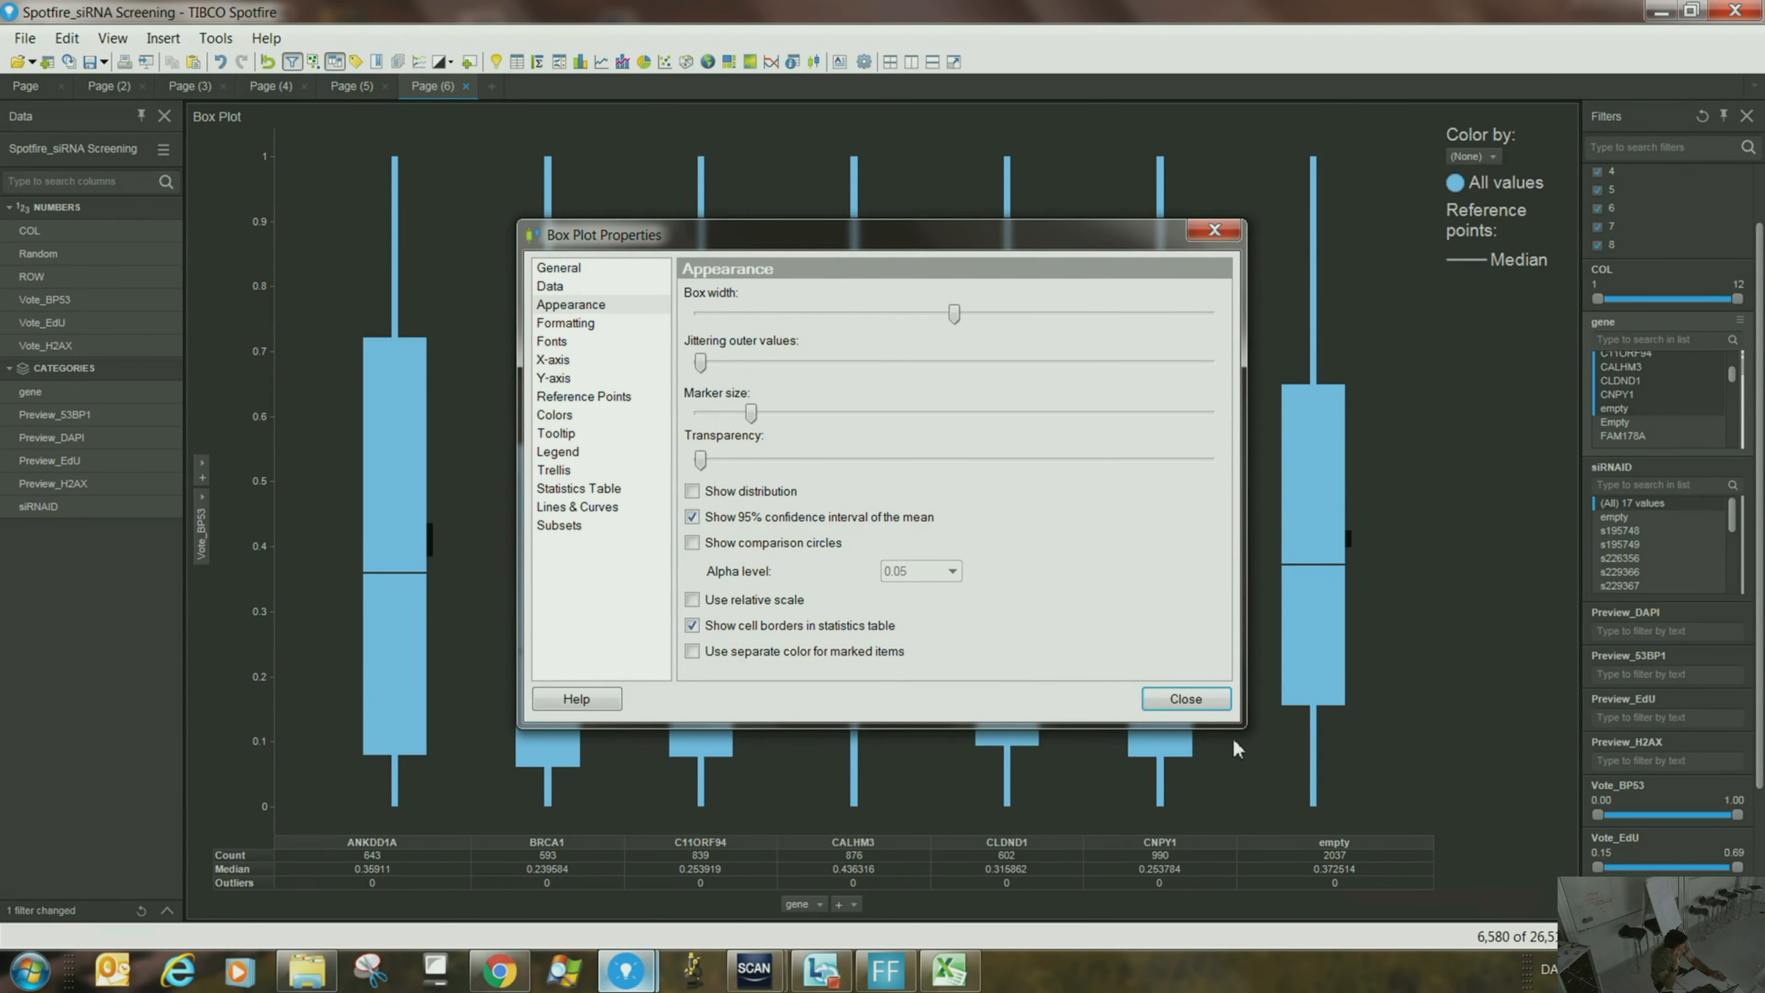
click(1185, 698)
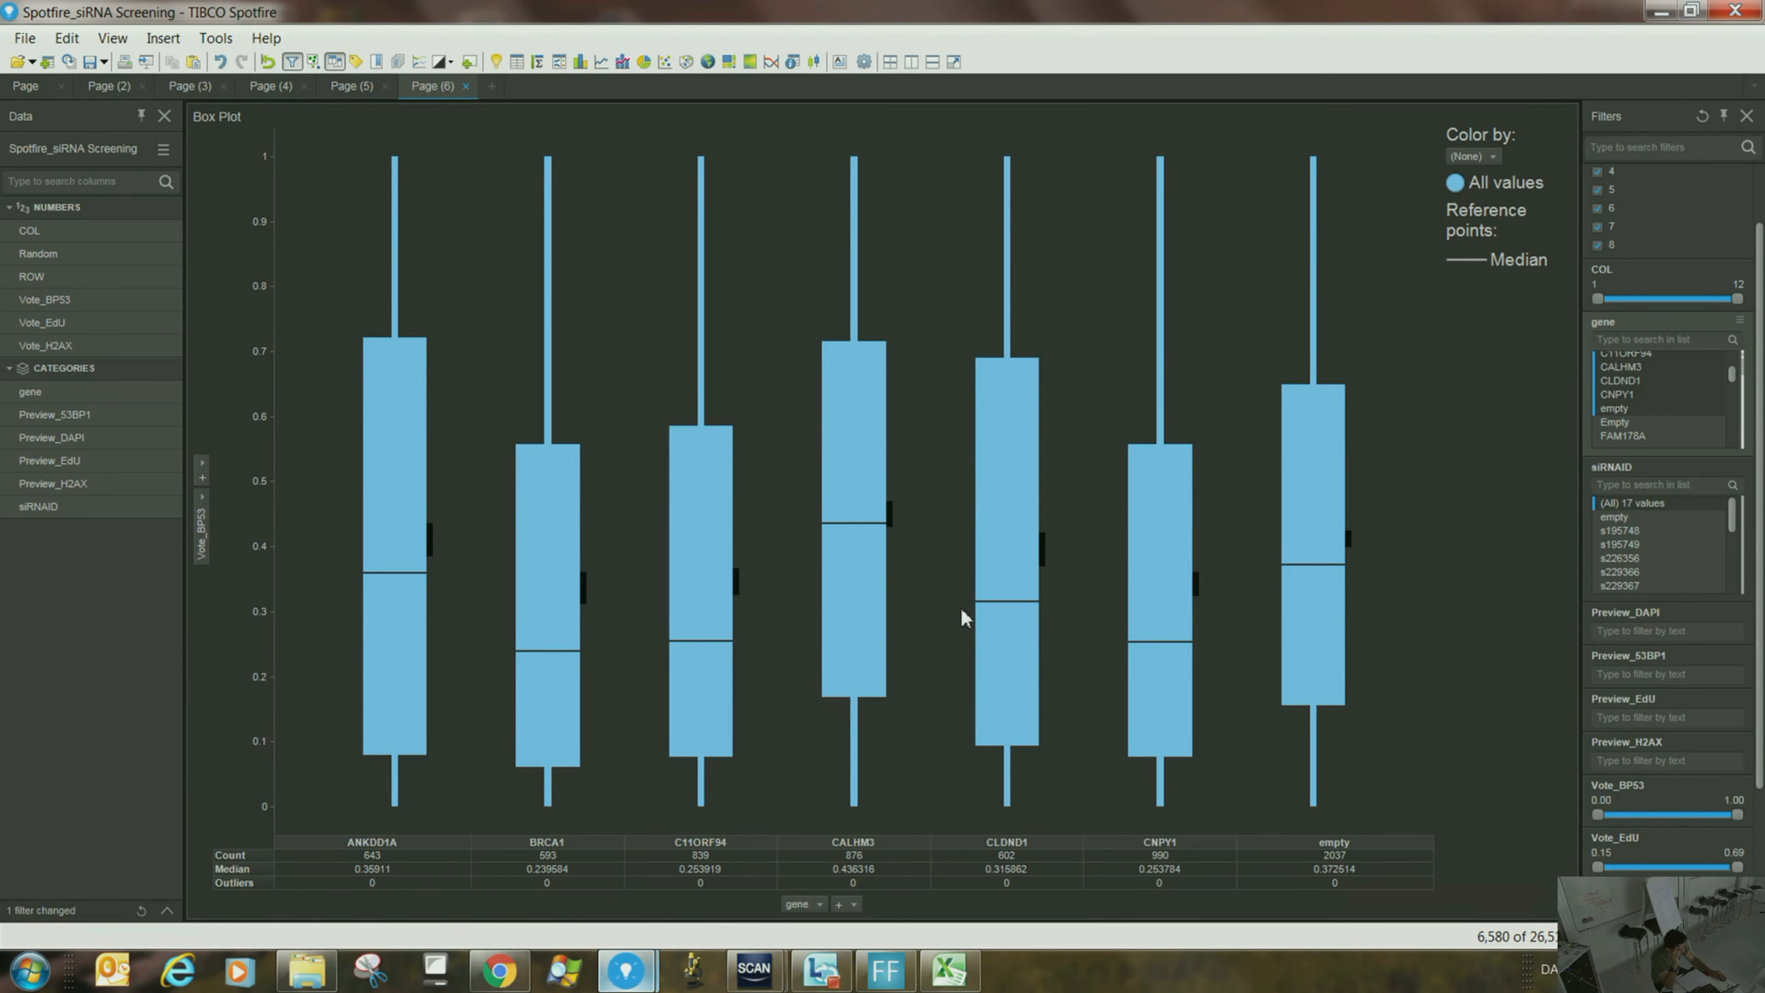
- Switch the analysis to the Light theme and inspect the confidence interval markers beside the CLDND1 and CALHM3 boxes
click(449, 62)
click(457, 91)
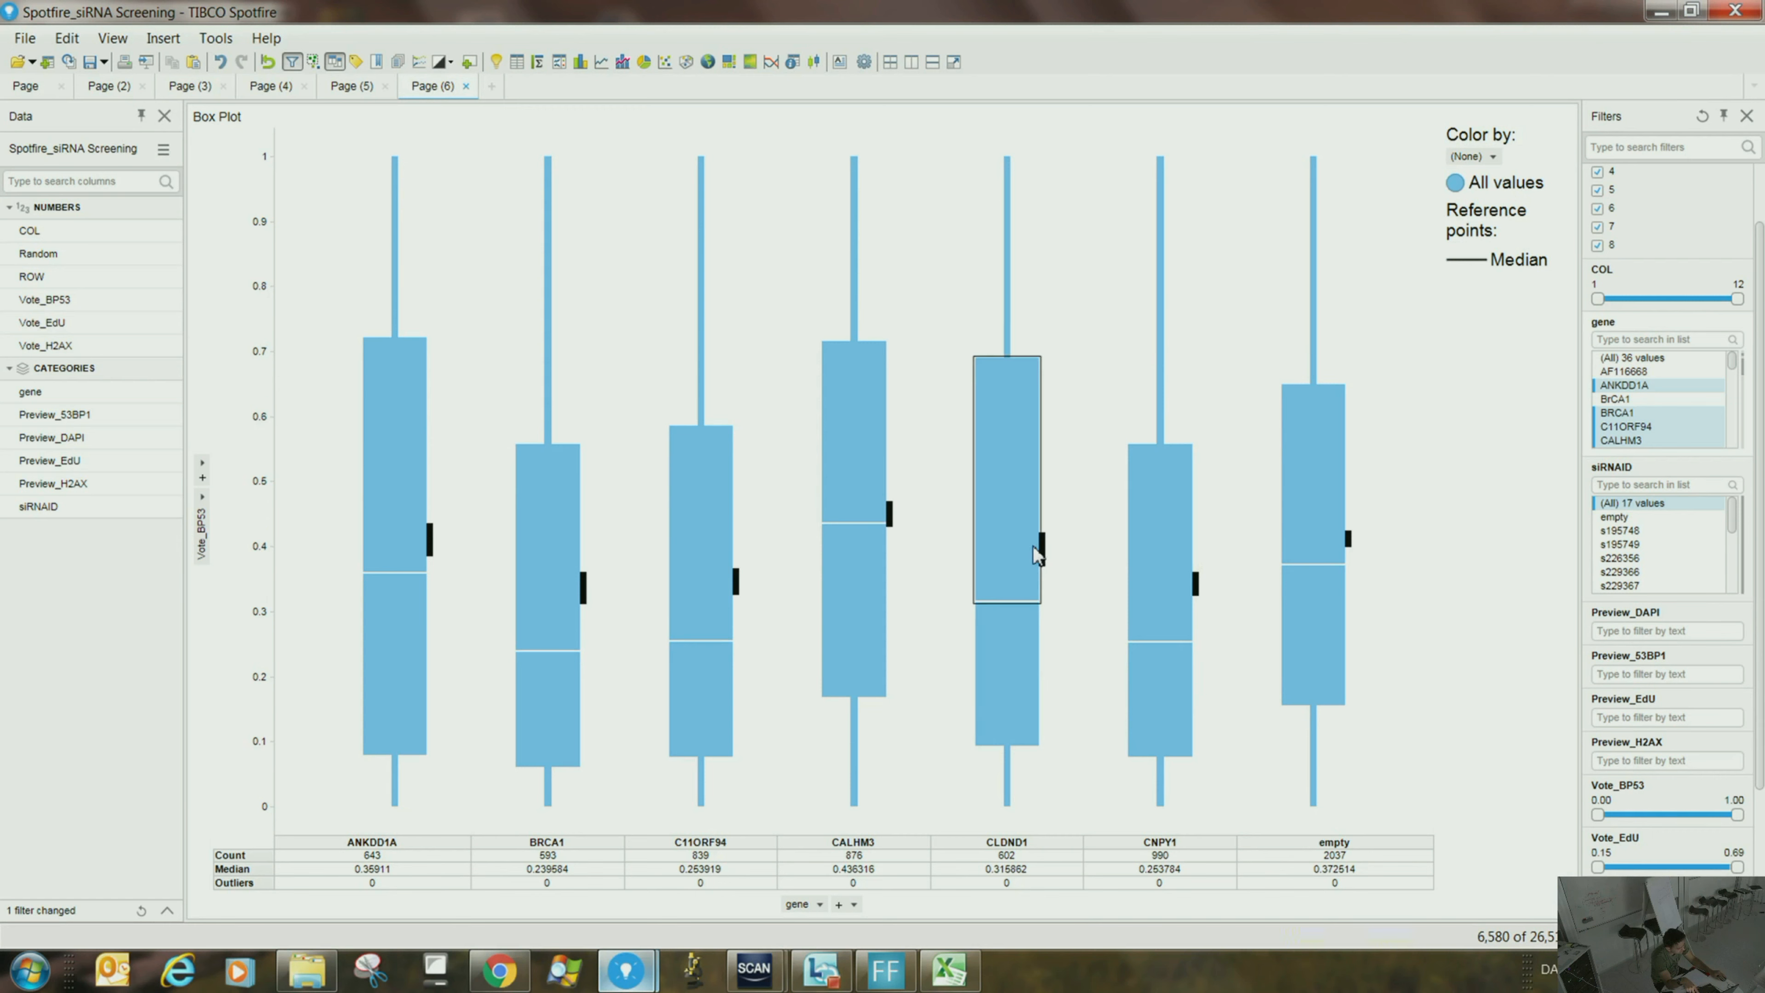
mouse_move(1043, 555)
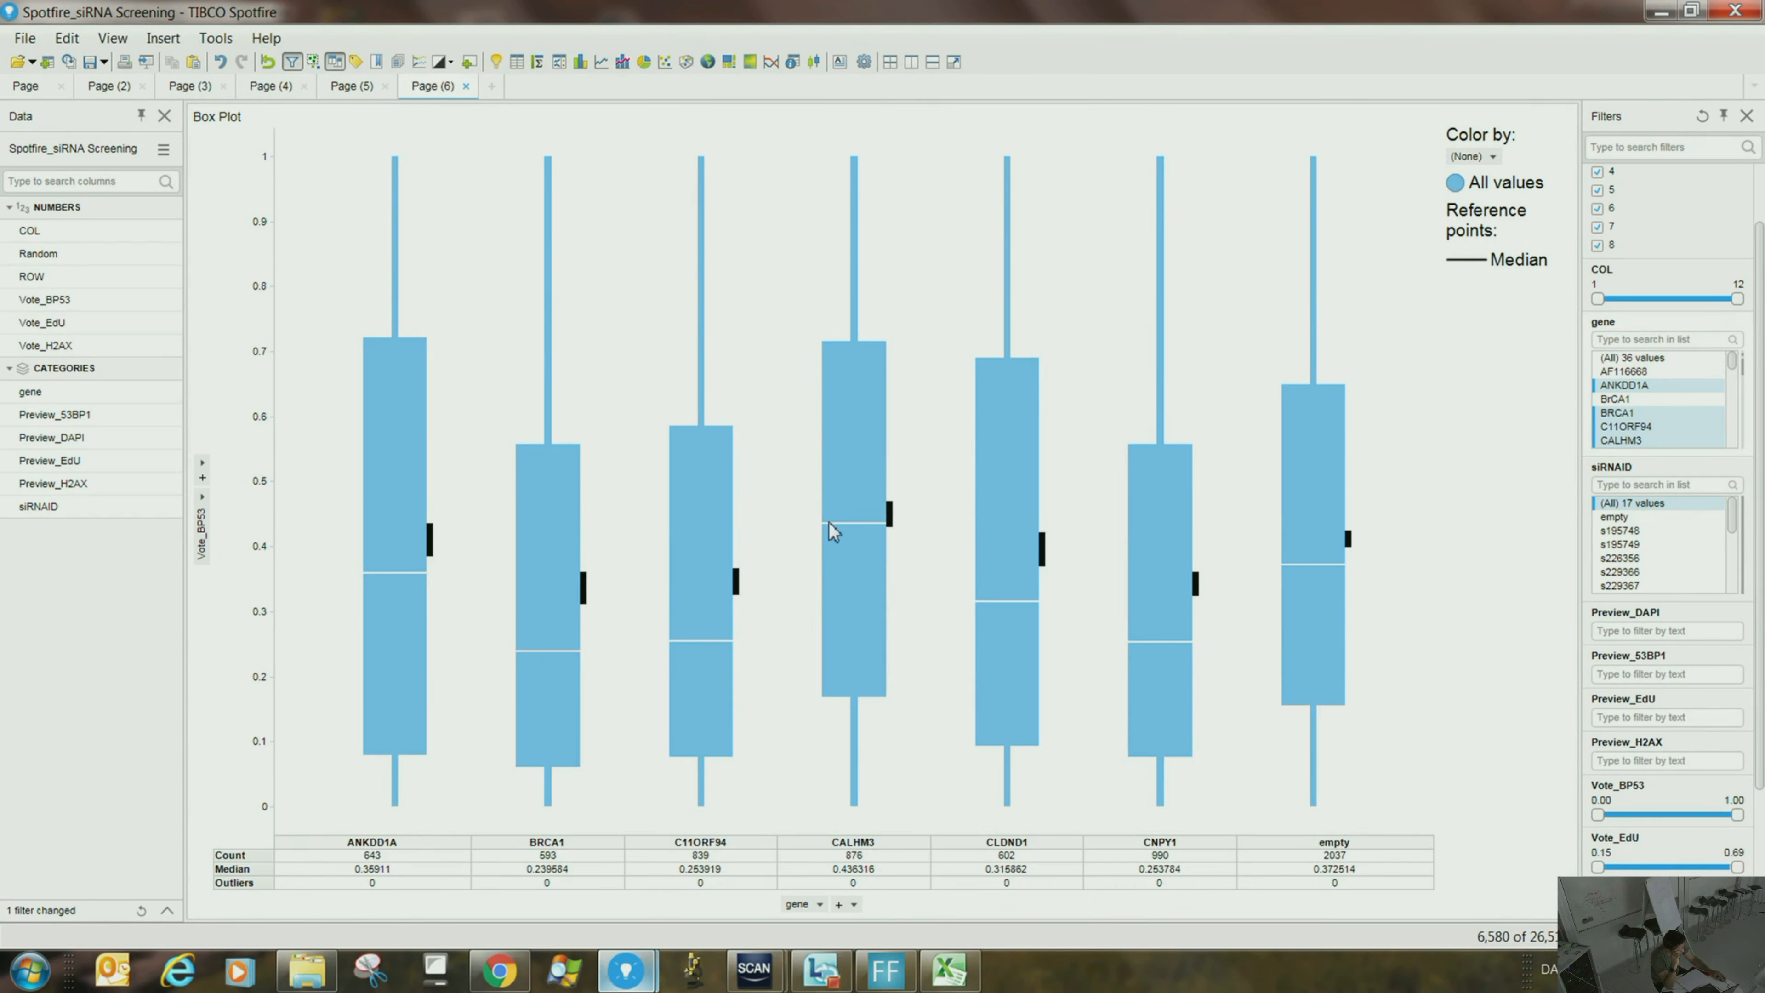
mouse_move(862, 518)
- Show comparison circles in the box plot's appearance properties
right_click(763, 280)
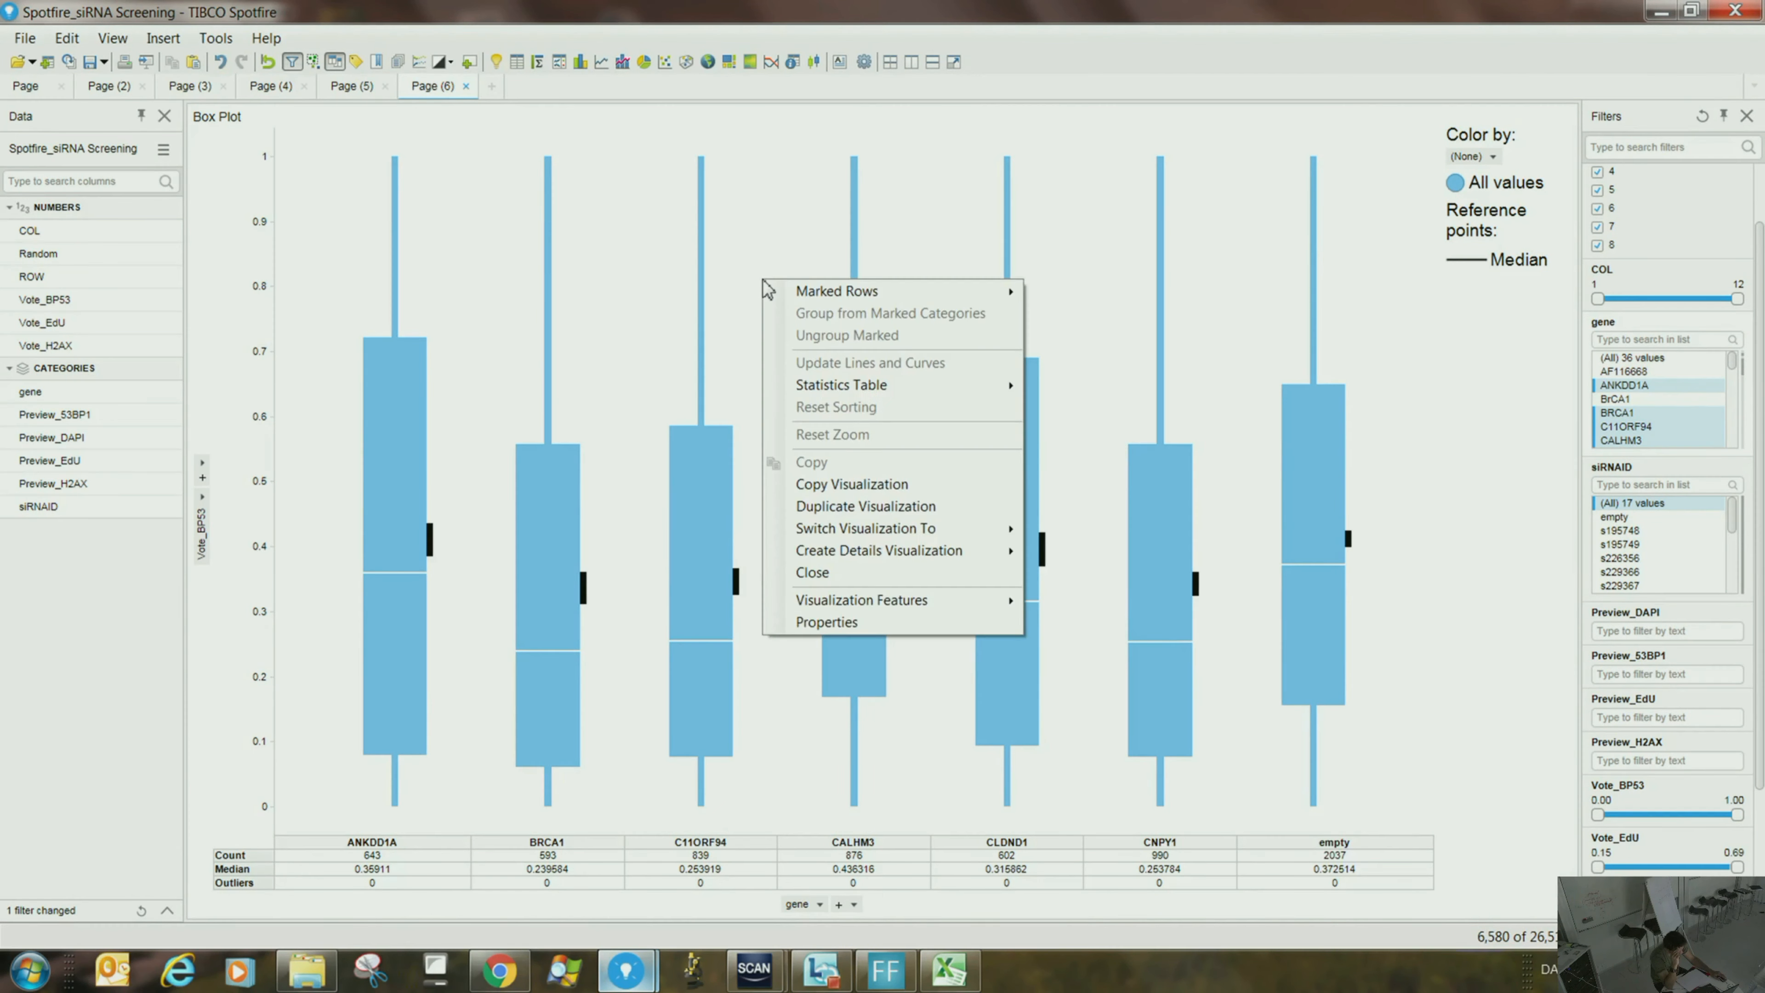
click(836, 623)
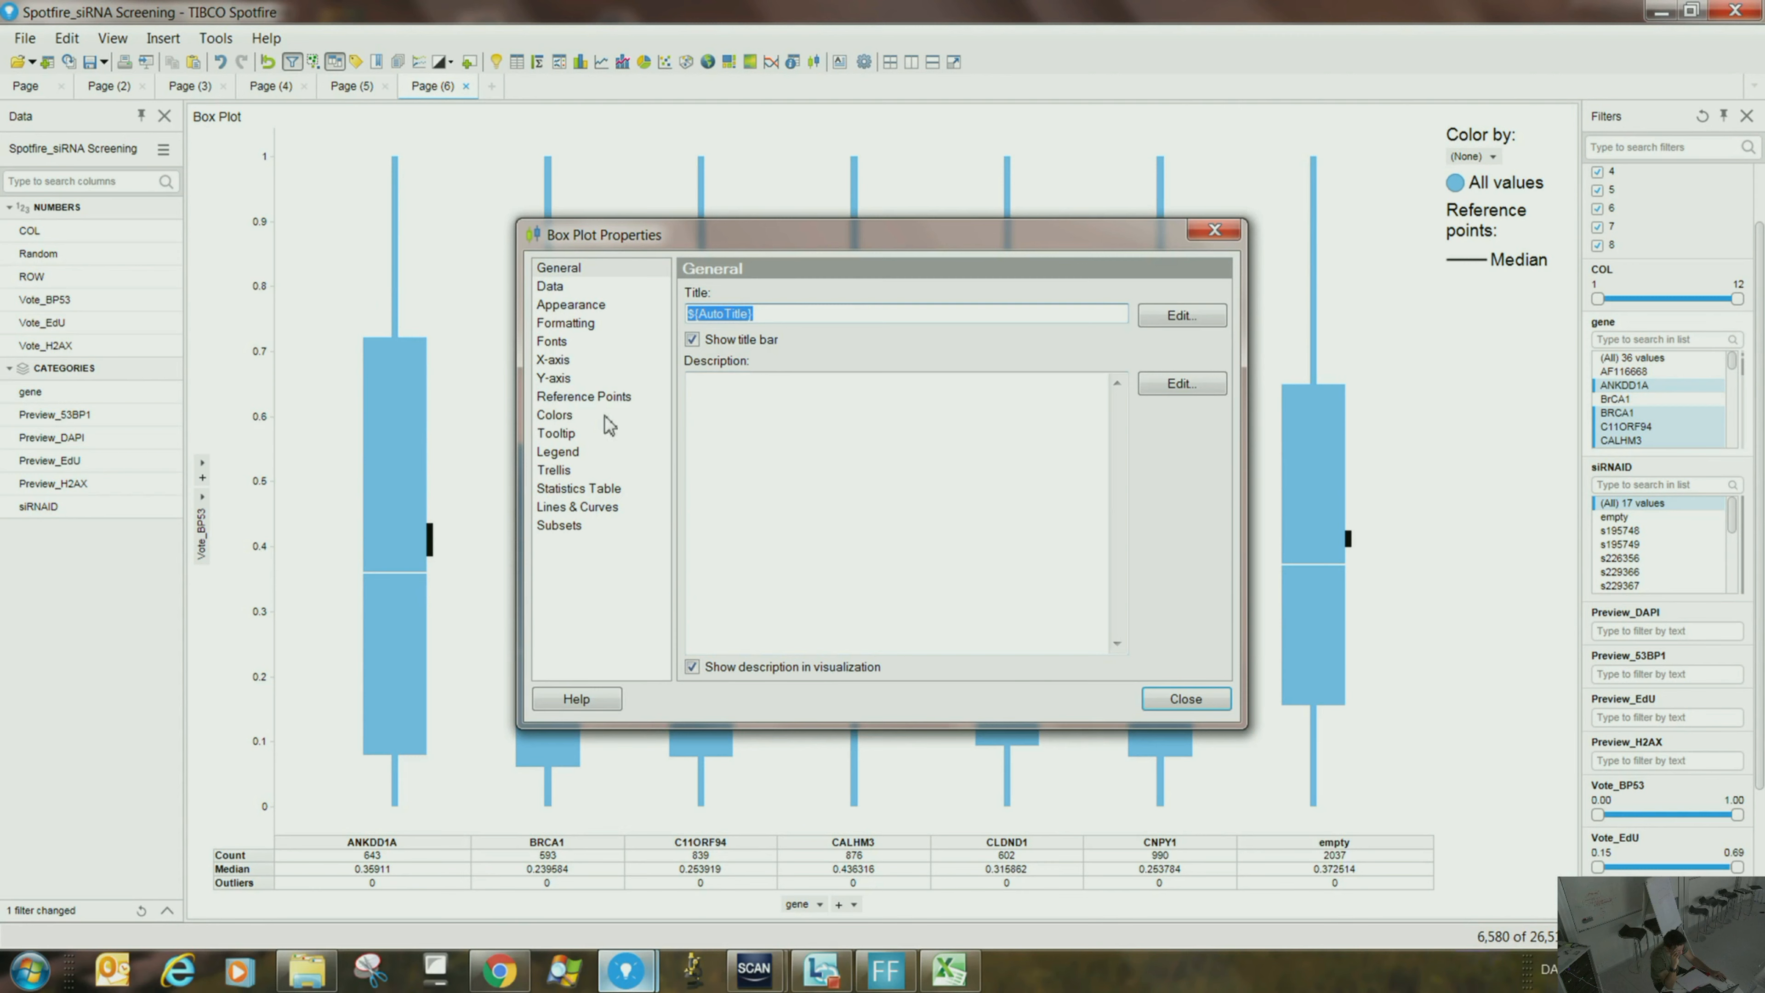
click(569, 305)
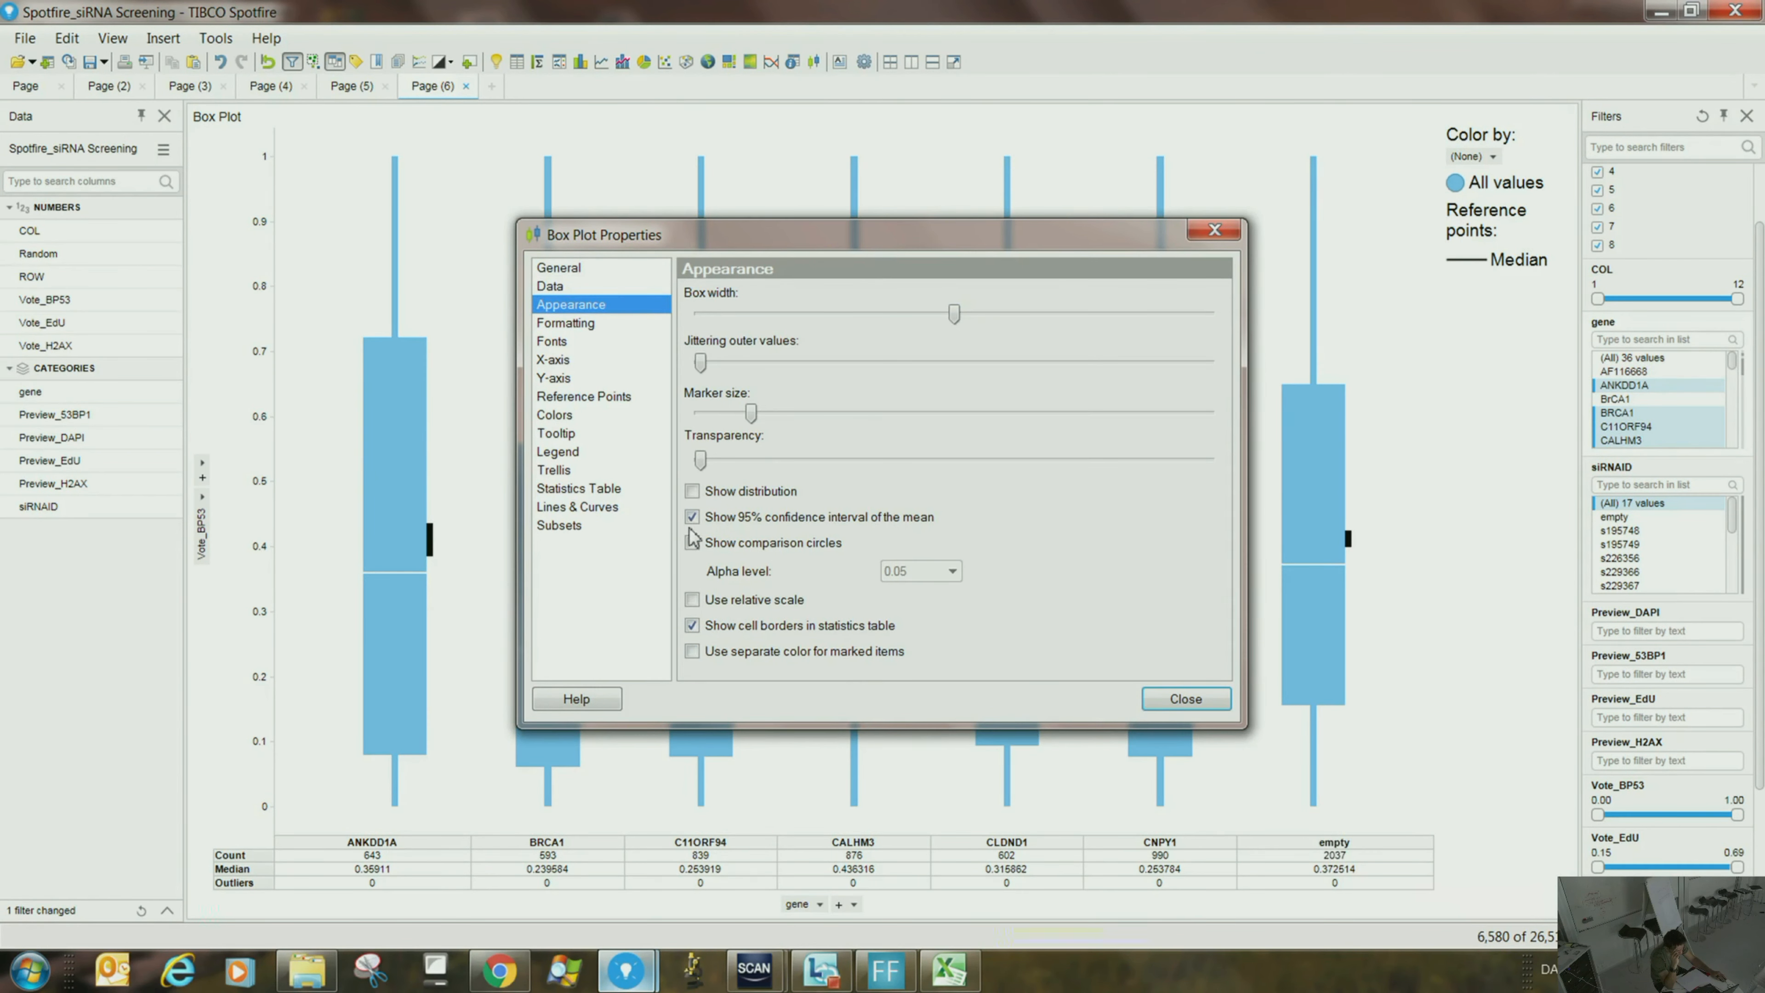
click(692, 543)
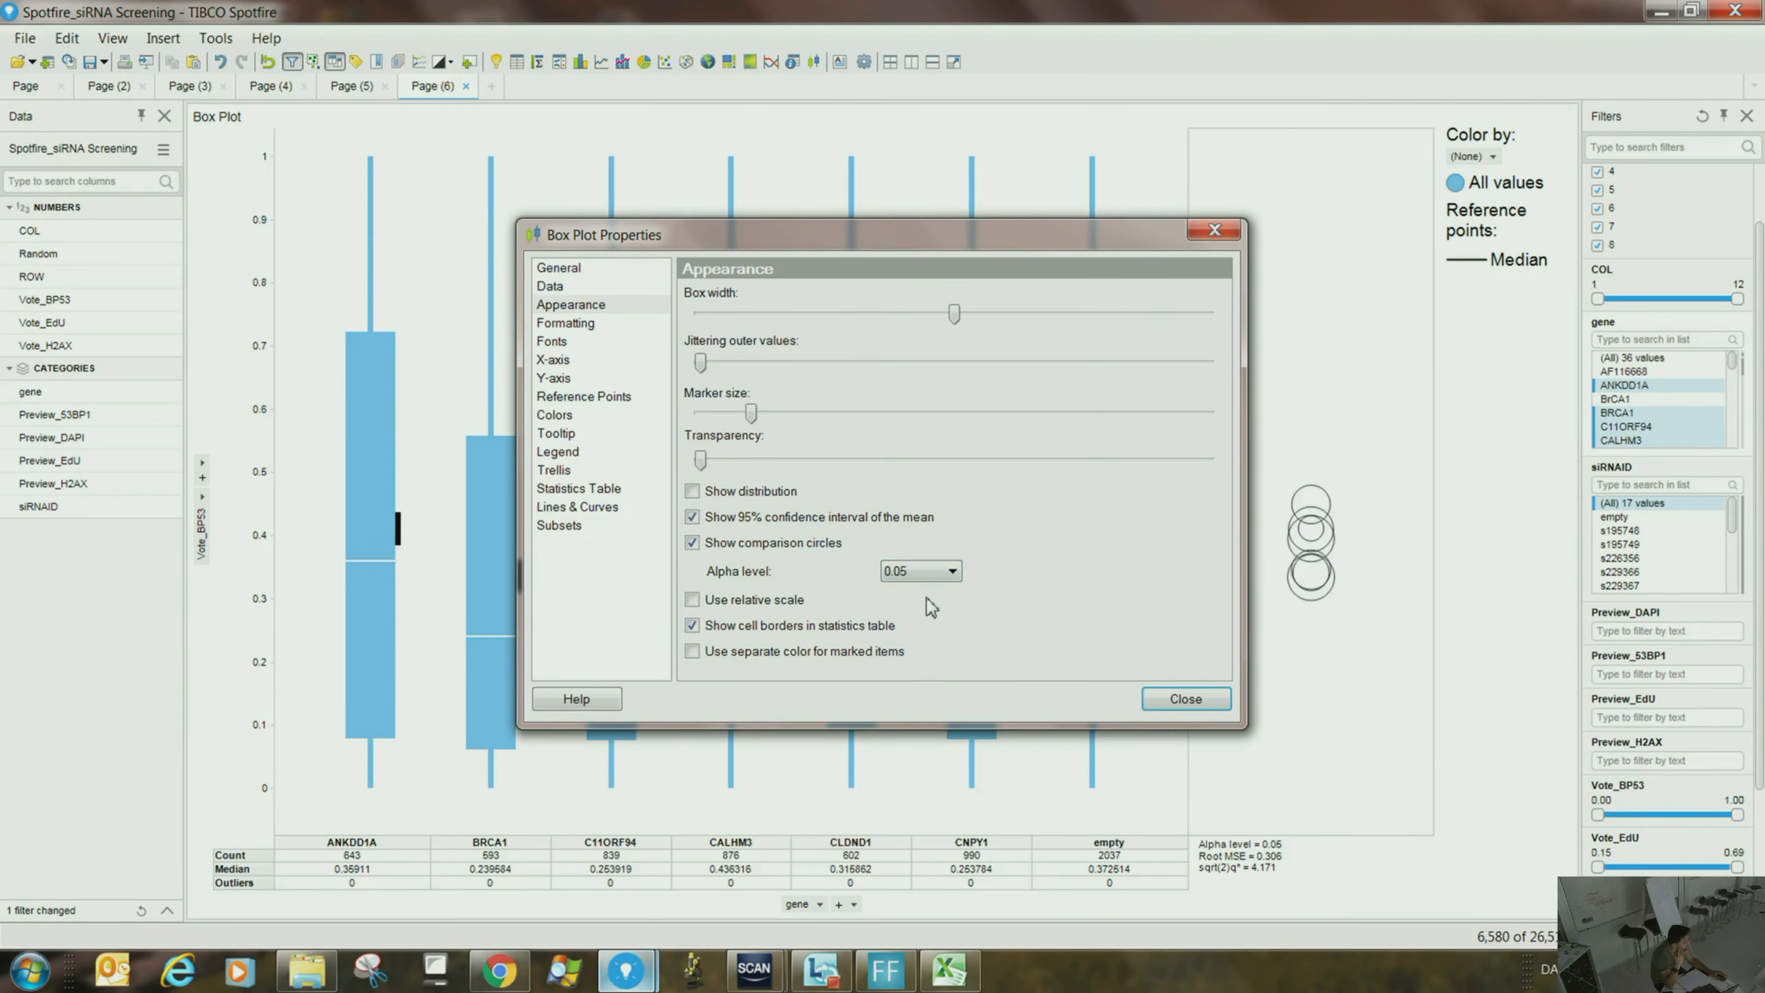
- Set a custom alpha level of 0.001 for the comparison circles
click(912, 572)
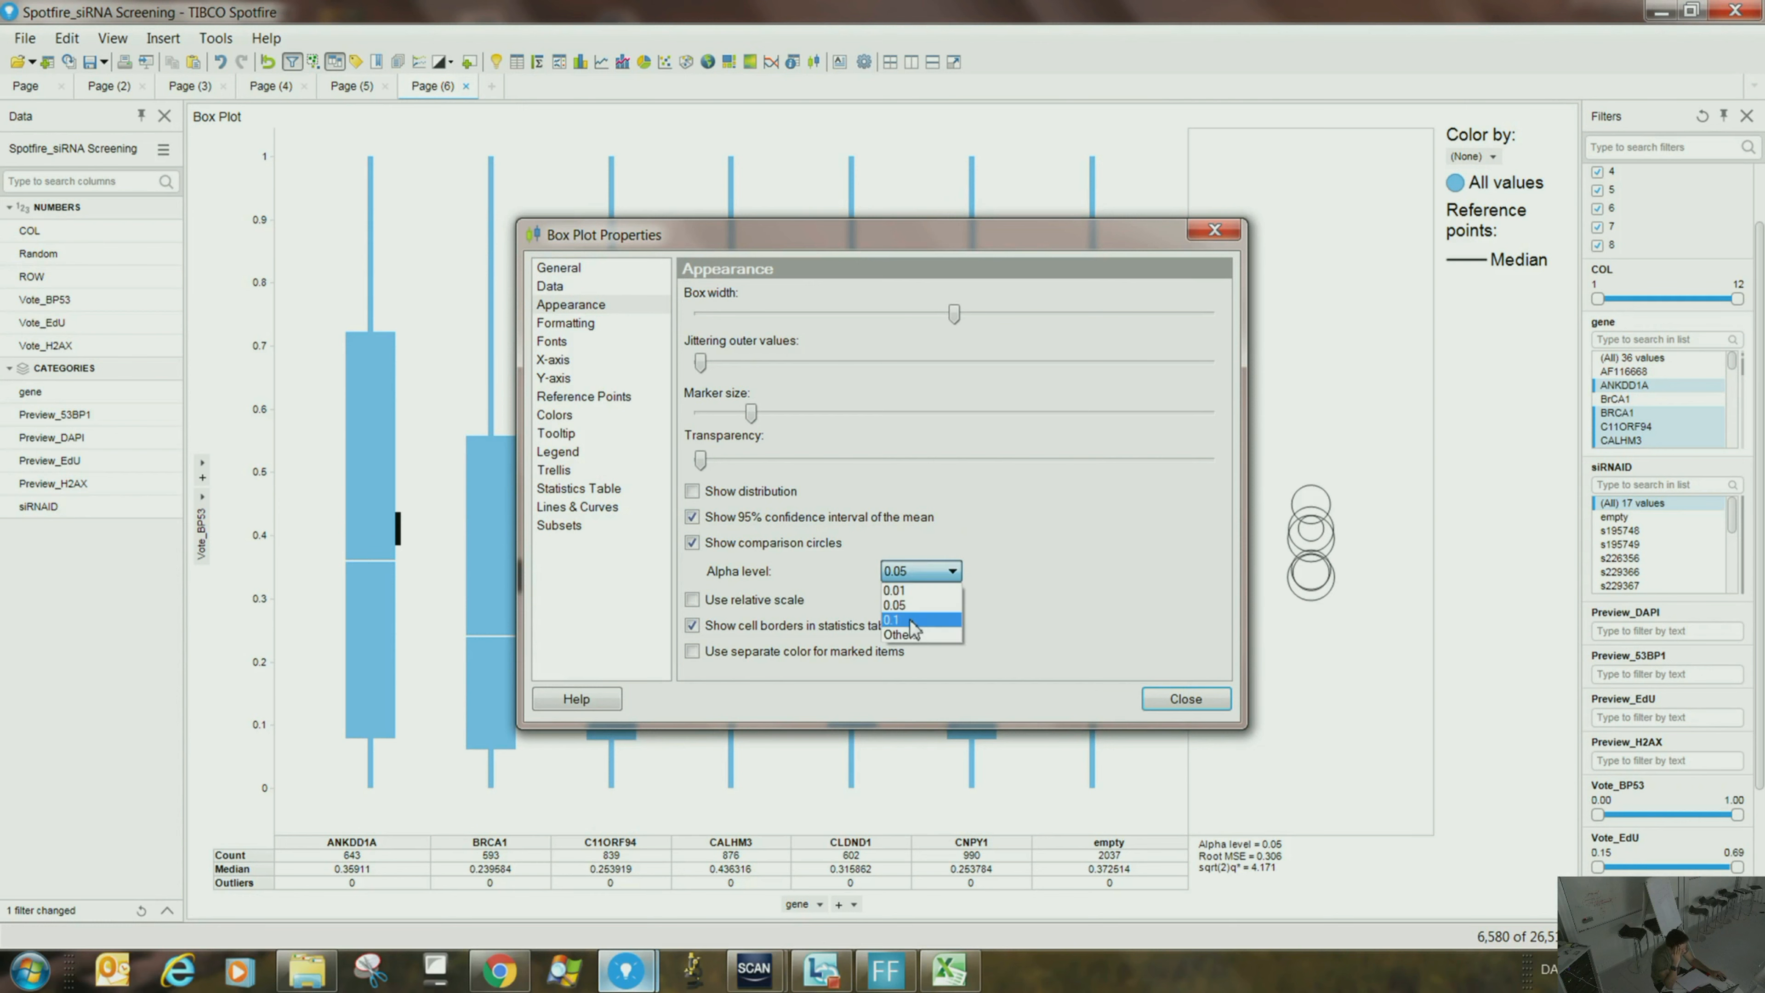
click(903, 634)
drag(1005, 462, 816, 452)
text(0.001)
key(Tab)
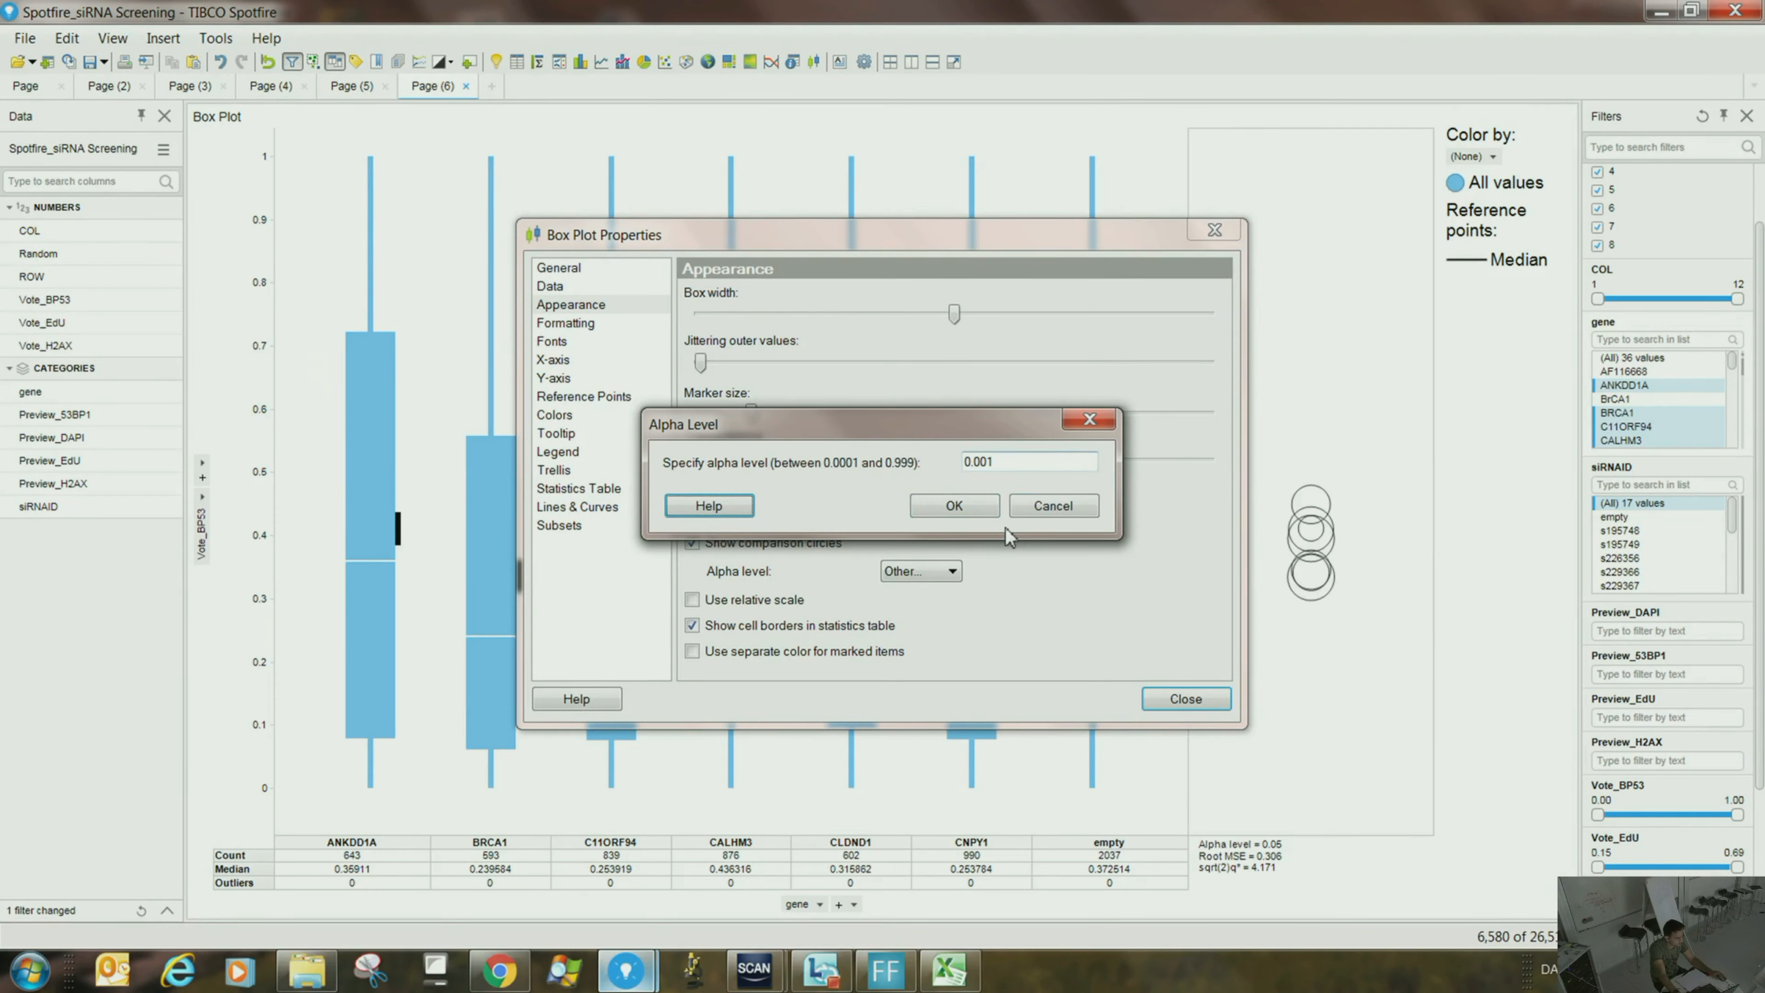
click(949, 507)
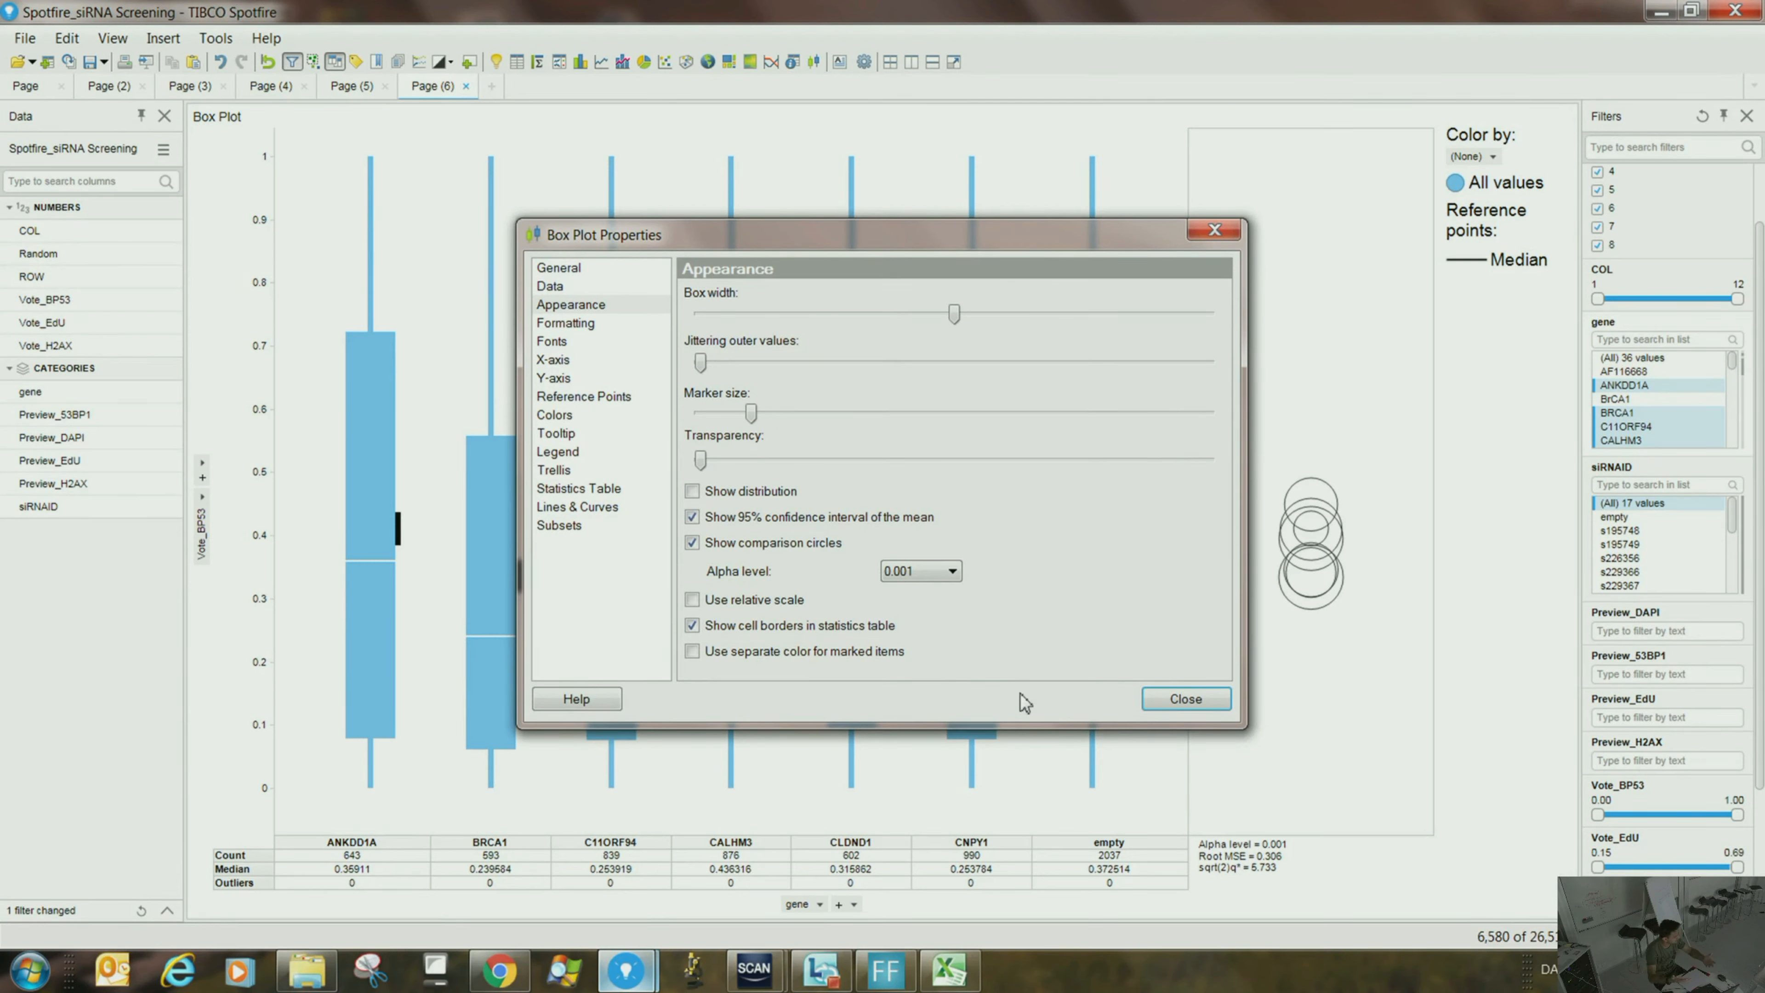
- Set the comparison circles' alpha level to 0.05 and close the box plot properties
click(951, 571)
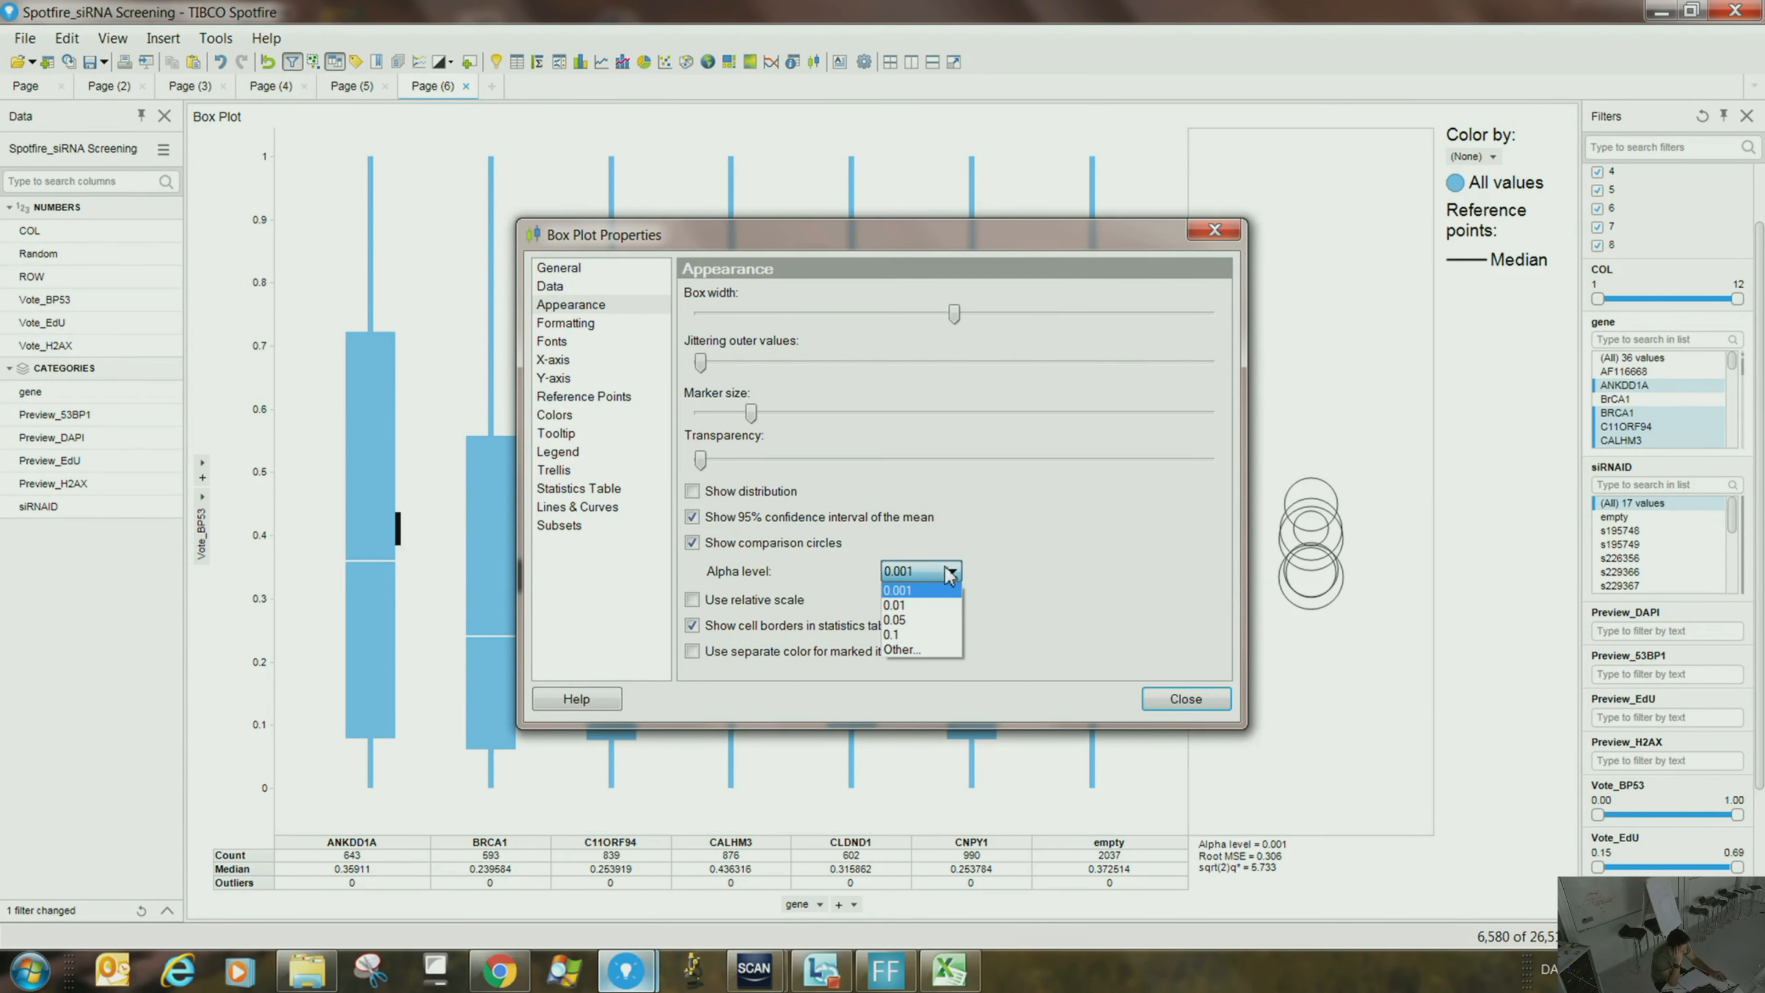
click(903, 611)
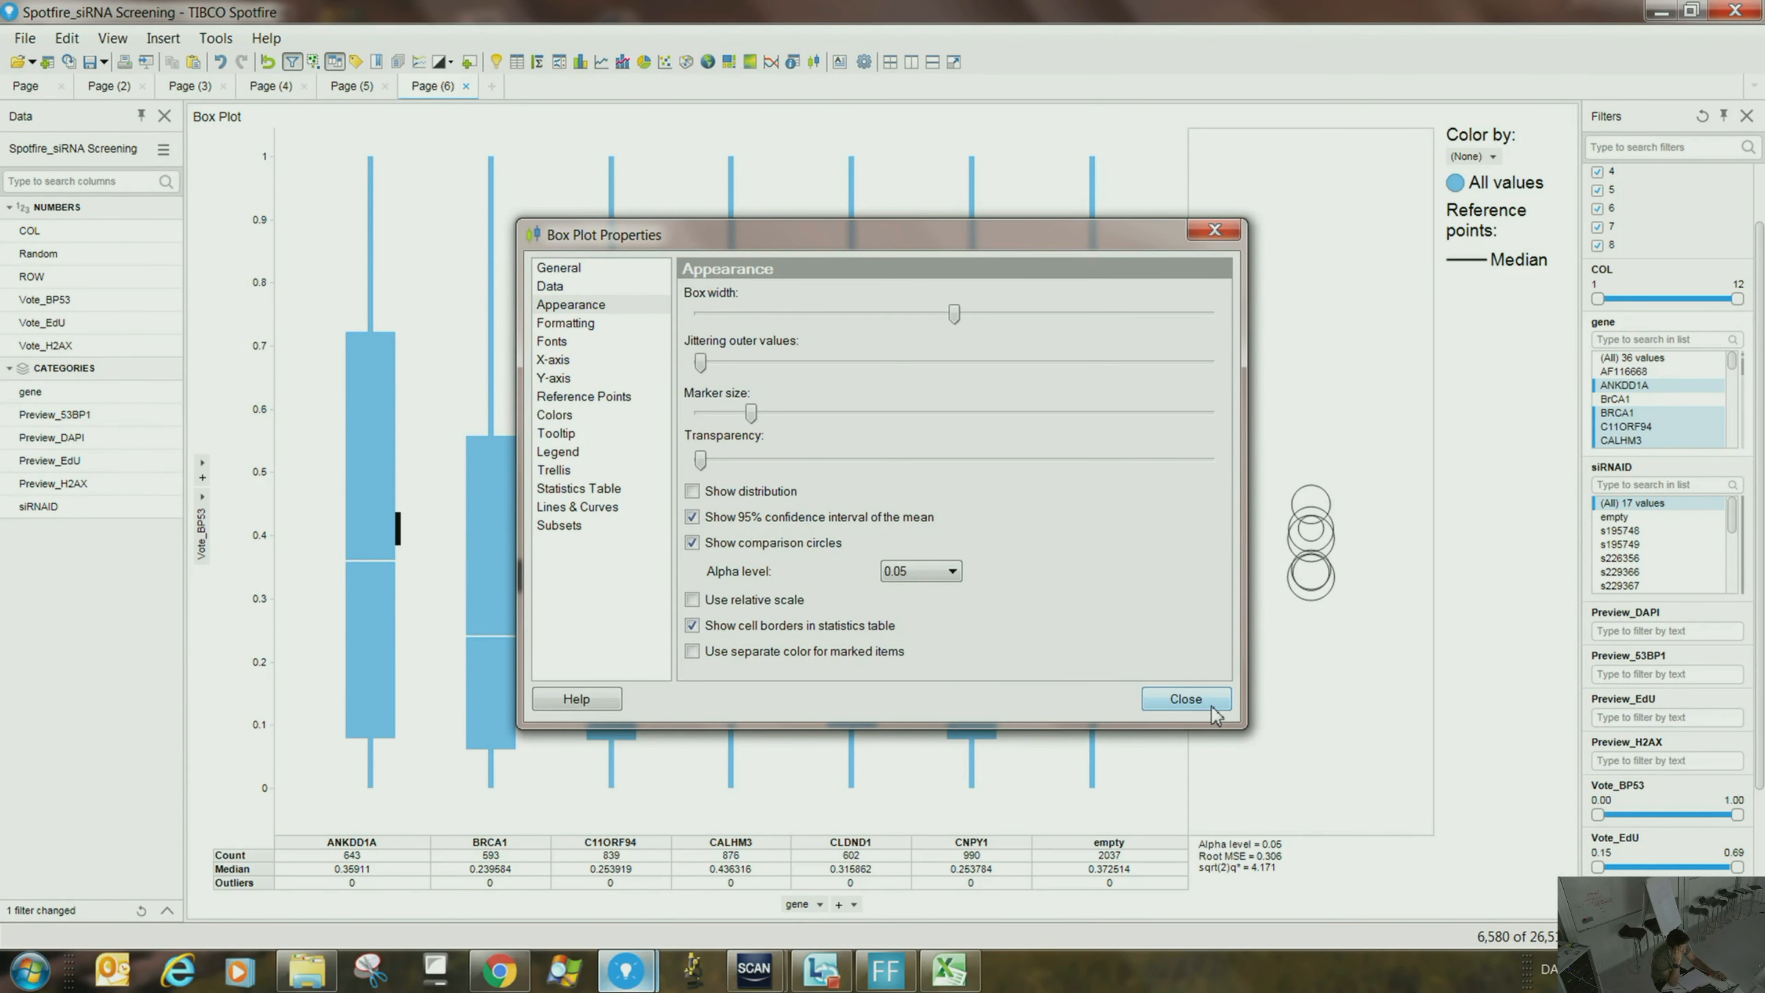
click(1188, 697)
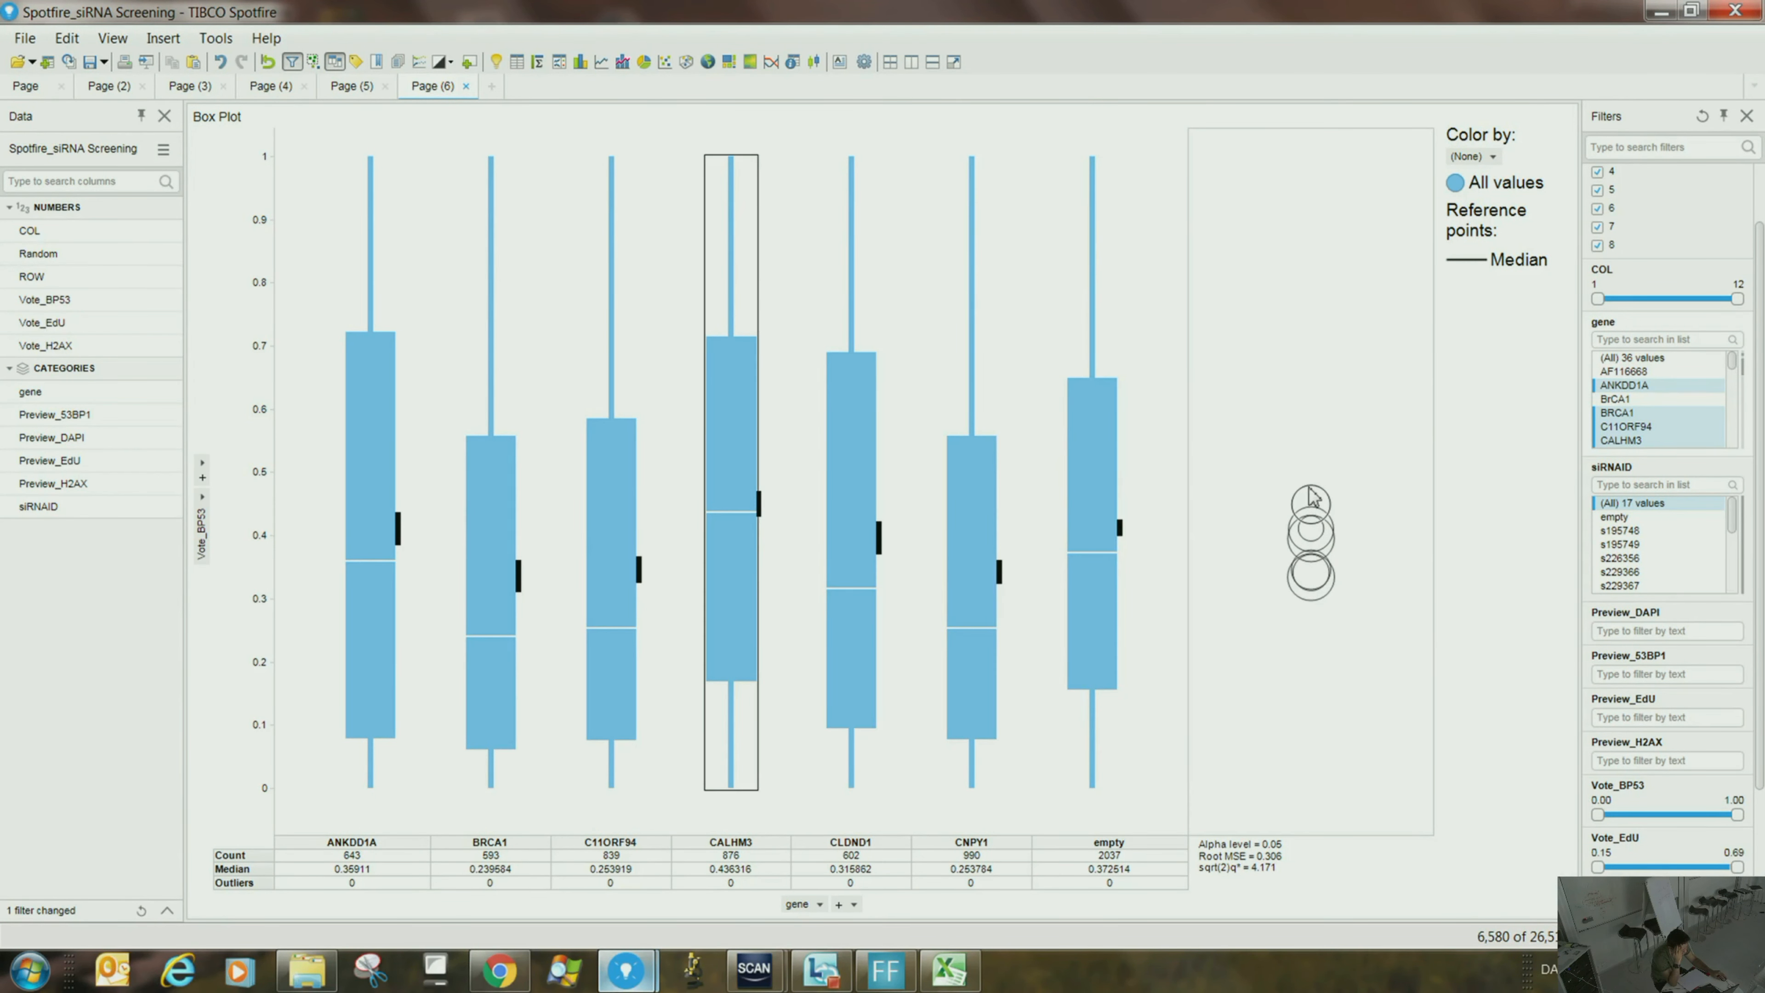
- Compare CALHM3 and C11ORF94 by marking their comparison circles individually and together, and clear the marking
mouse_move(1310, 498)
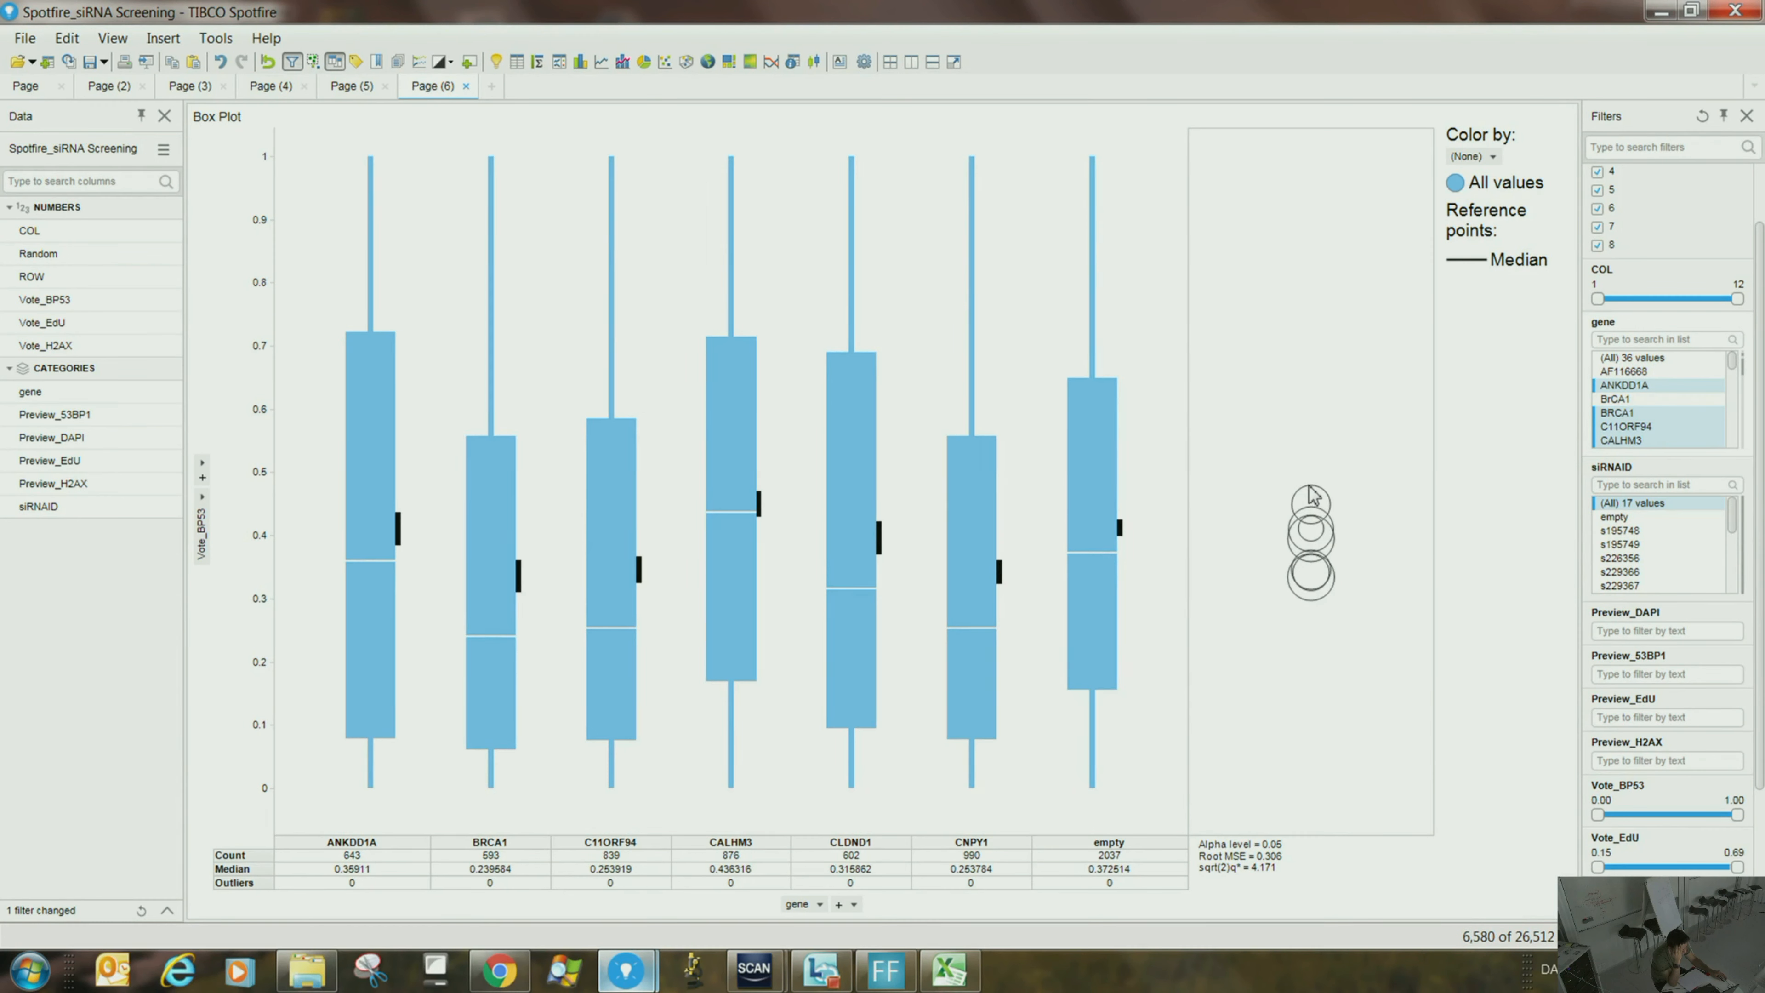
click(1311, 501)
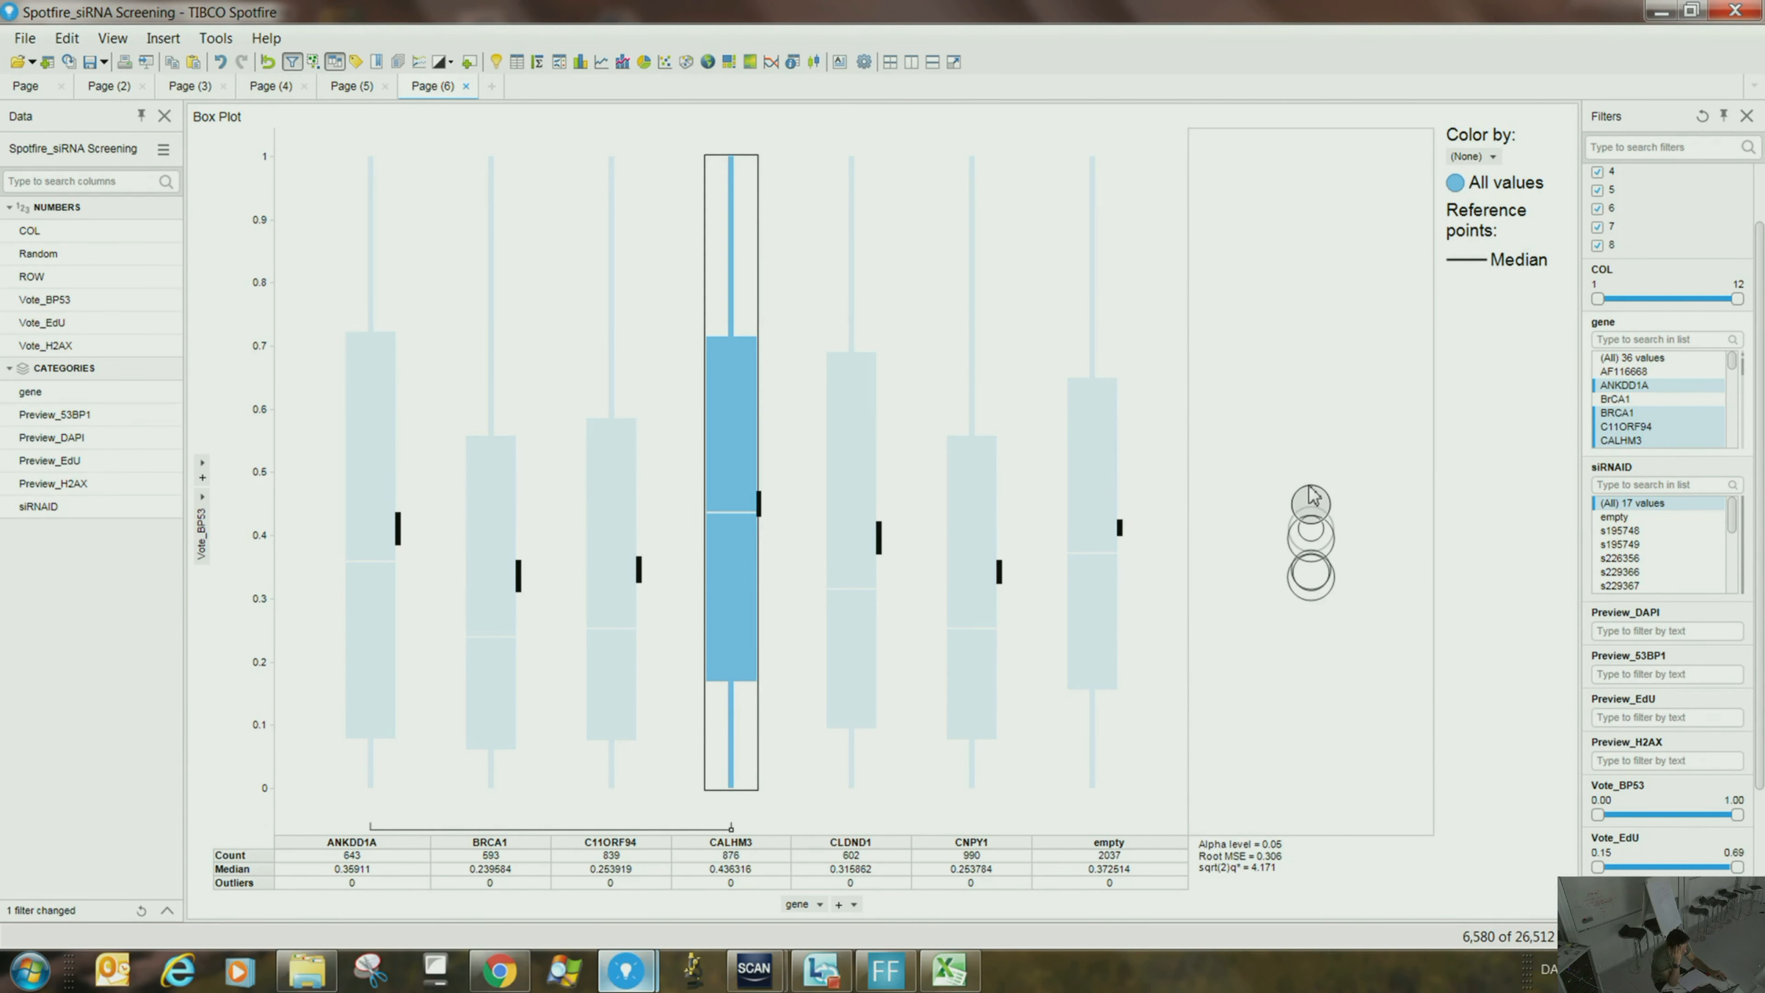
click(1311, 576)
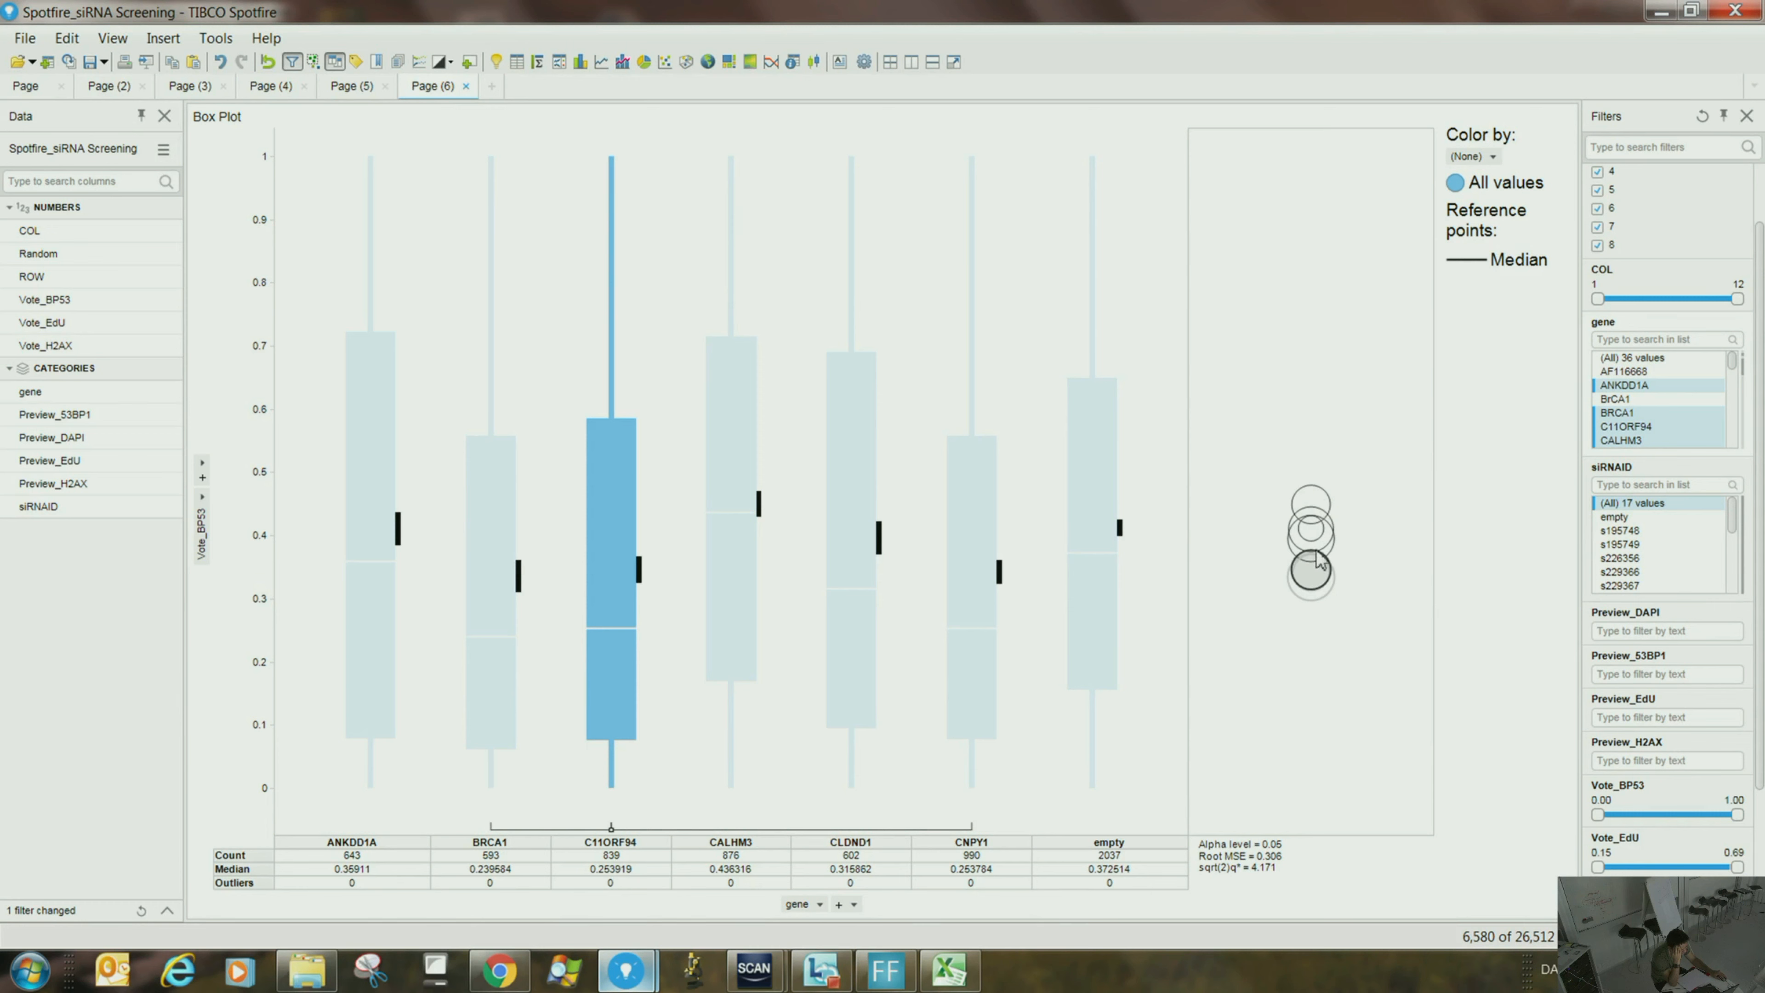
ctrl+click(1325, 502)
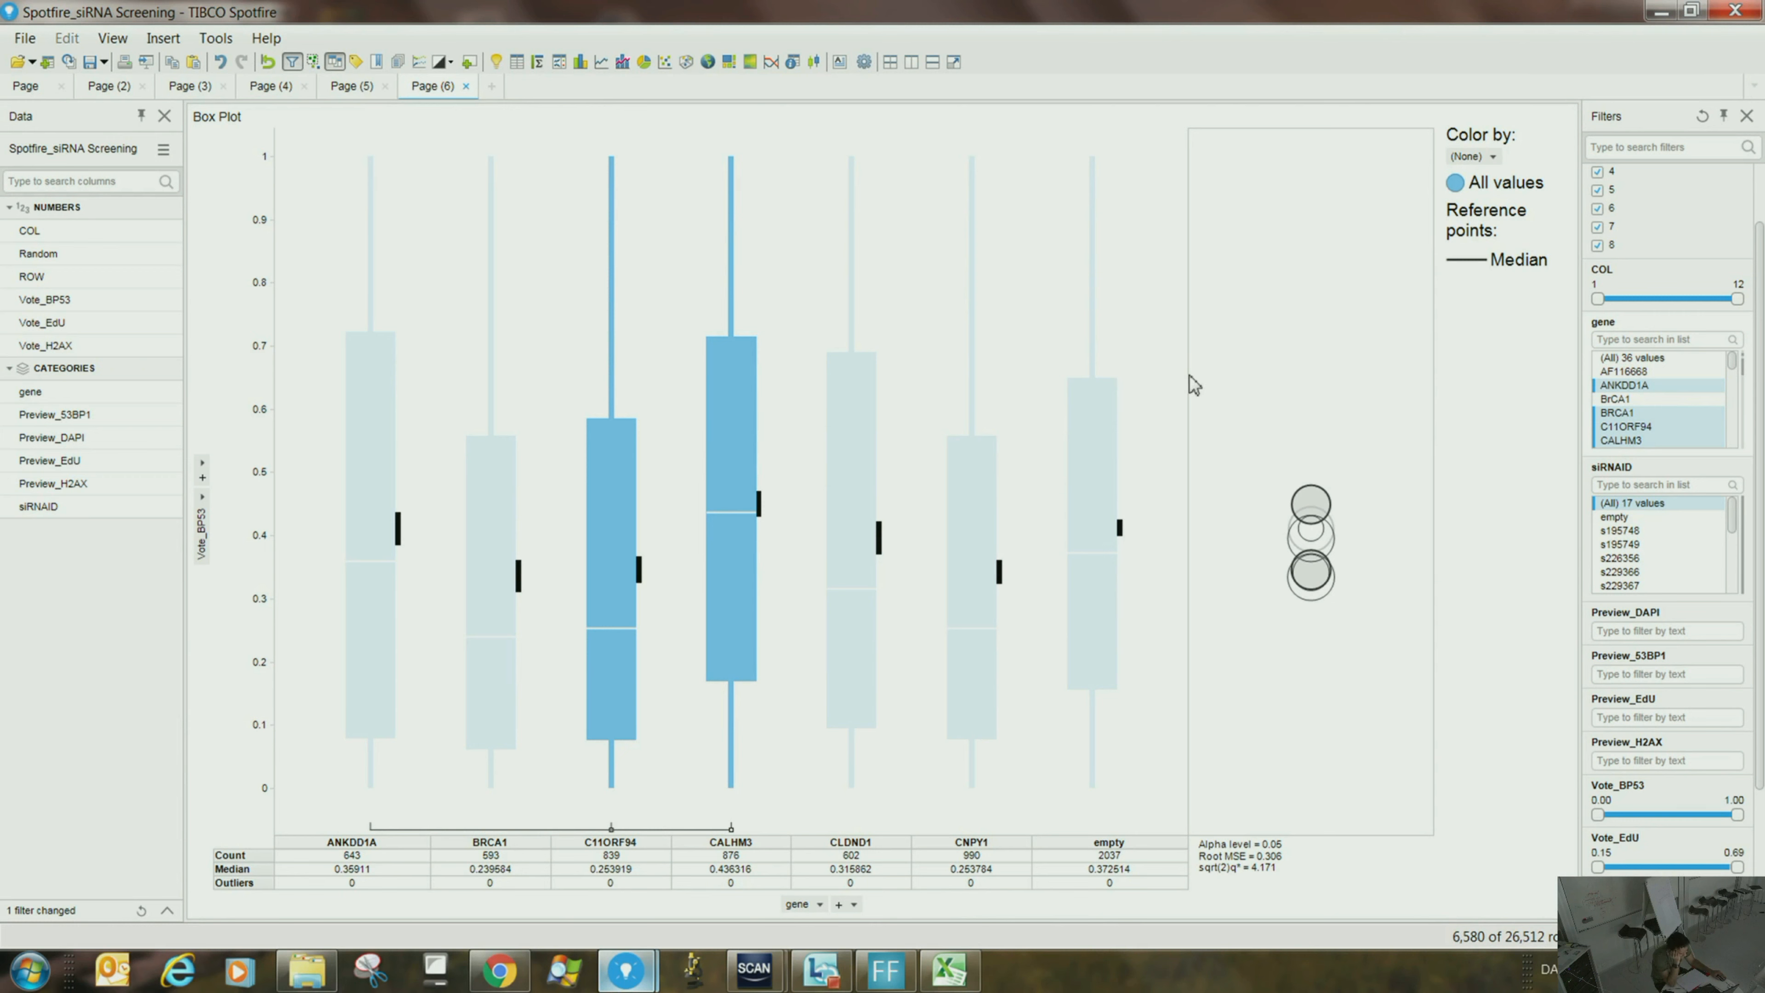
click(1261, 364)
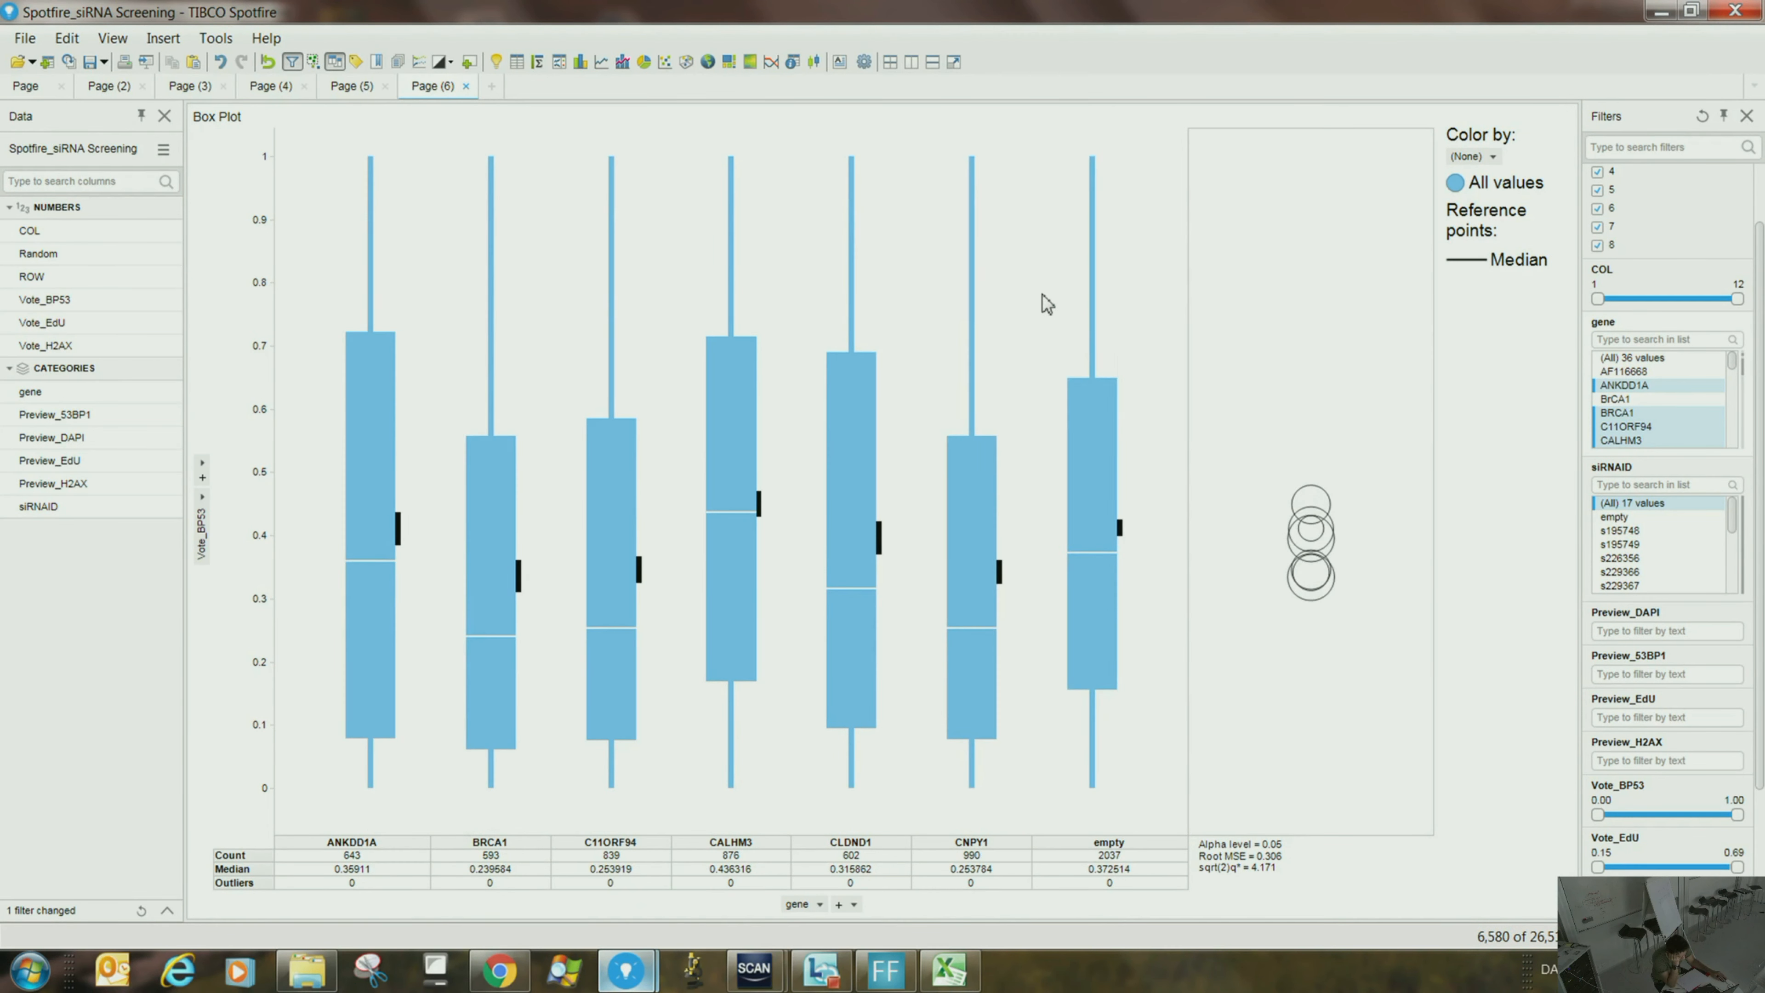
- Add Avg (Average) to the statistics table below the box plot
mouse_move(976, 195)
mouse_move(492, 297)
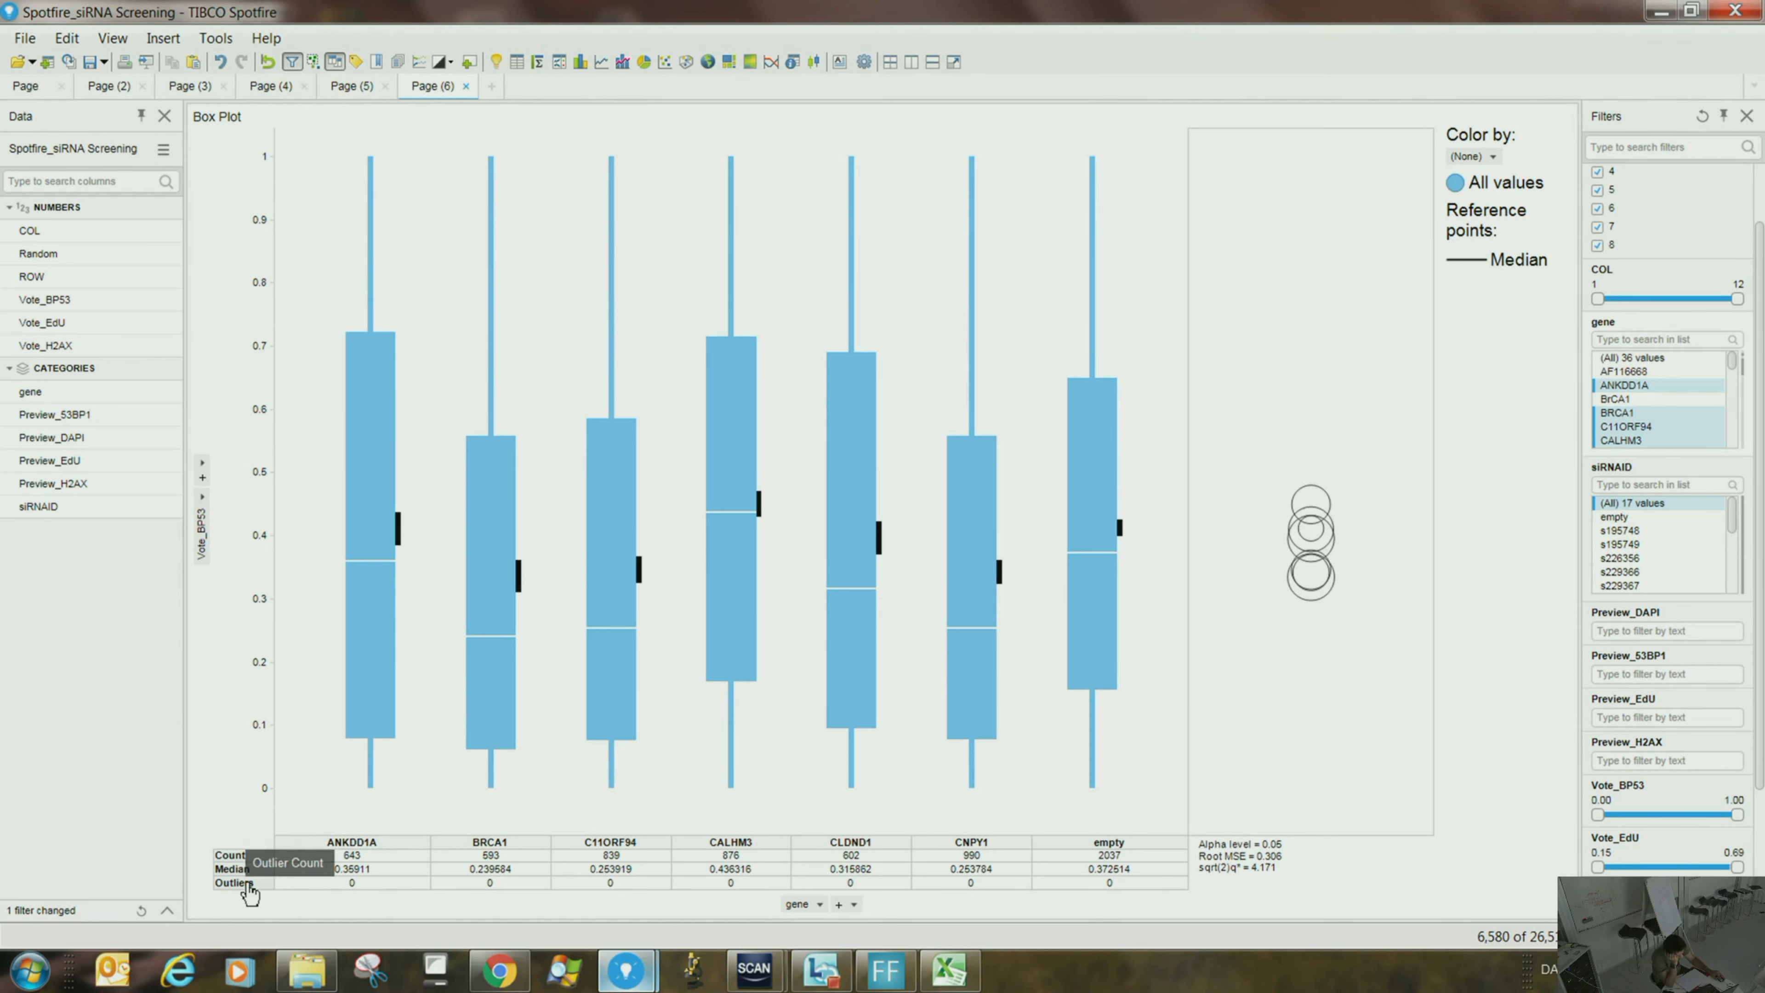
mouse_move(735, 533)
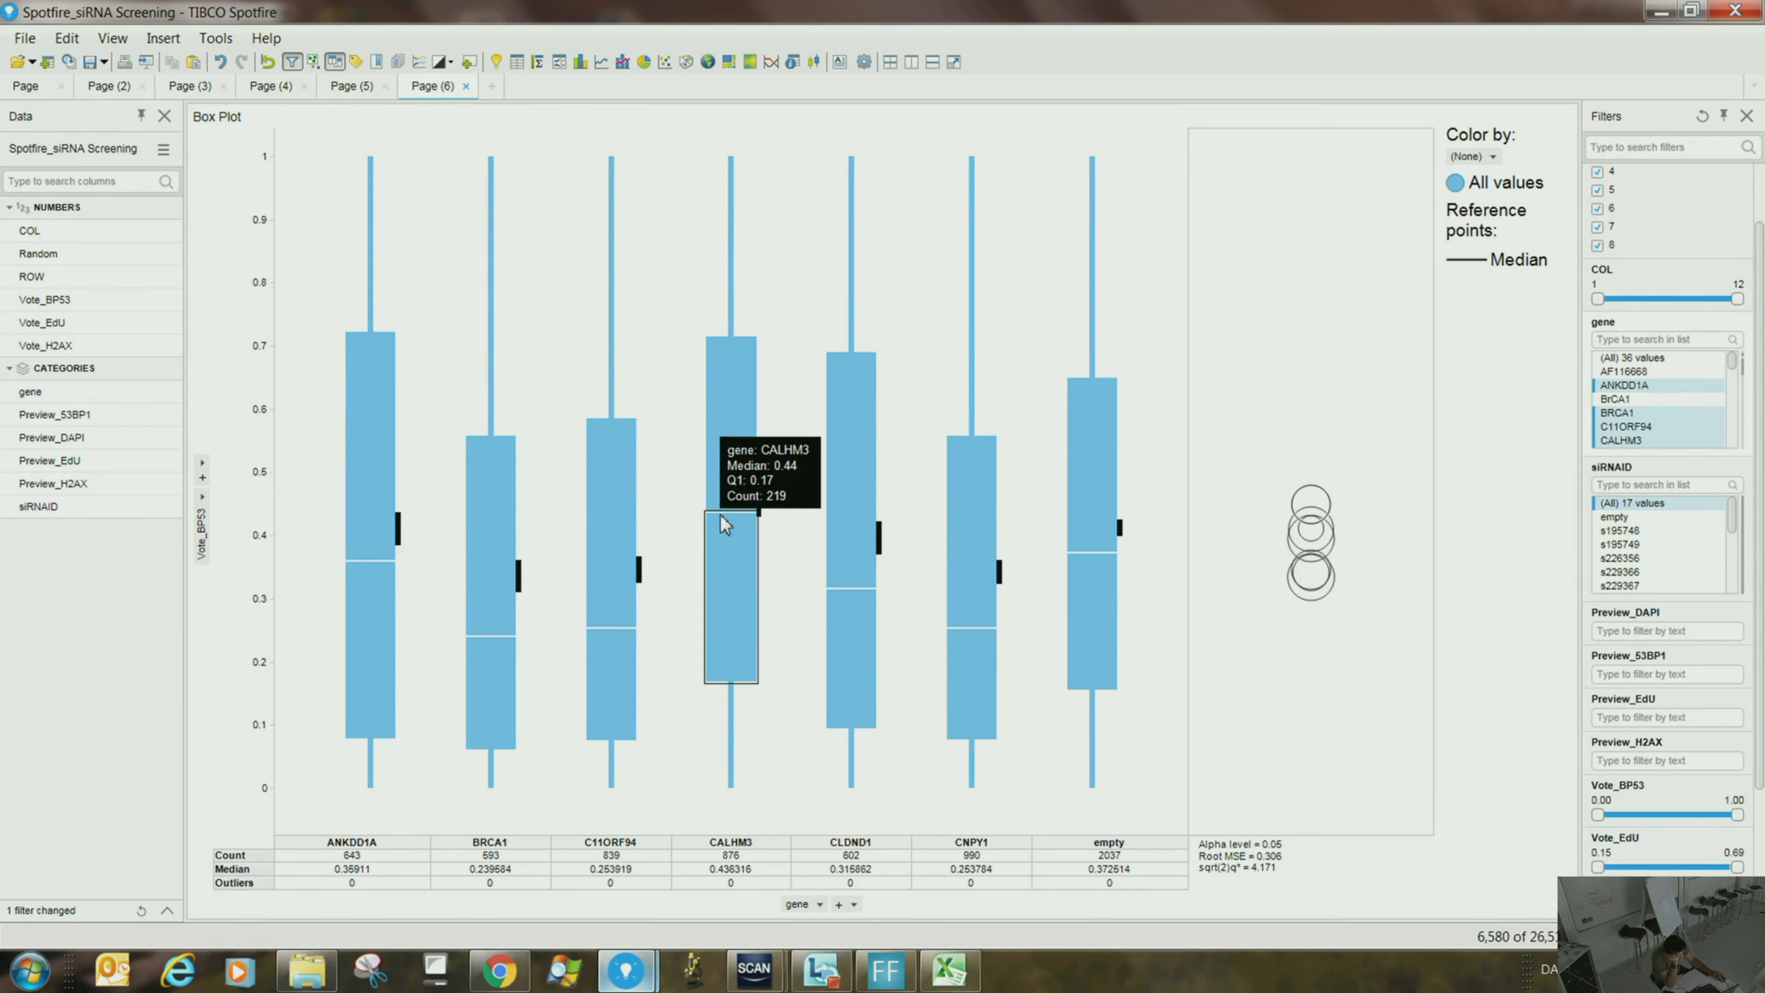
right_click(813, 323)
mouse_move(847, 424)
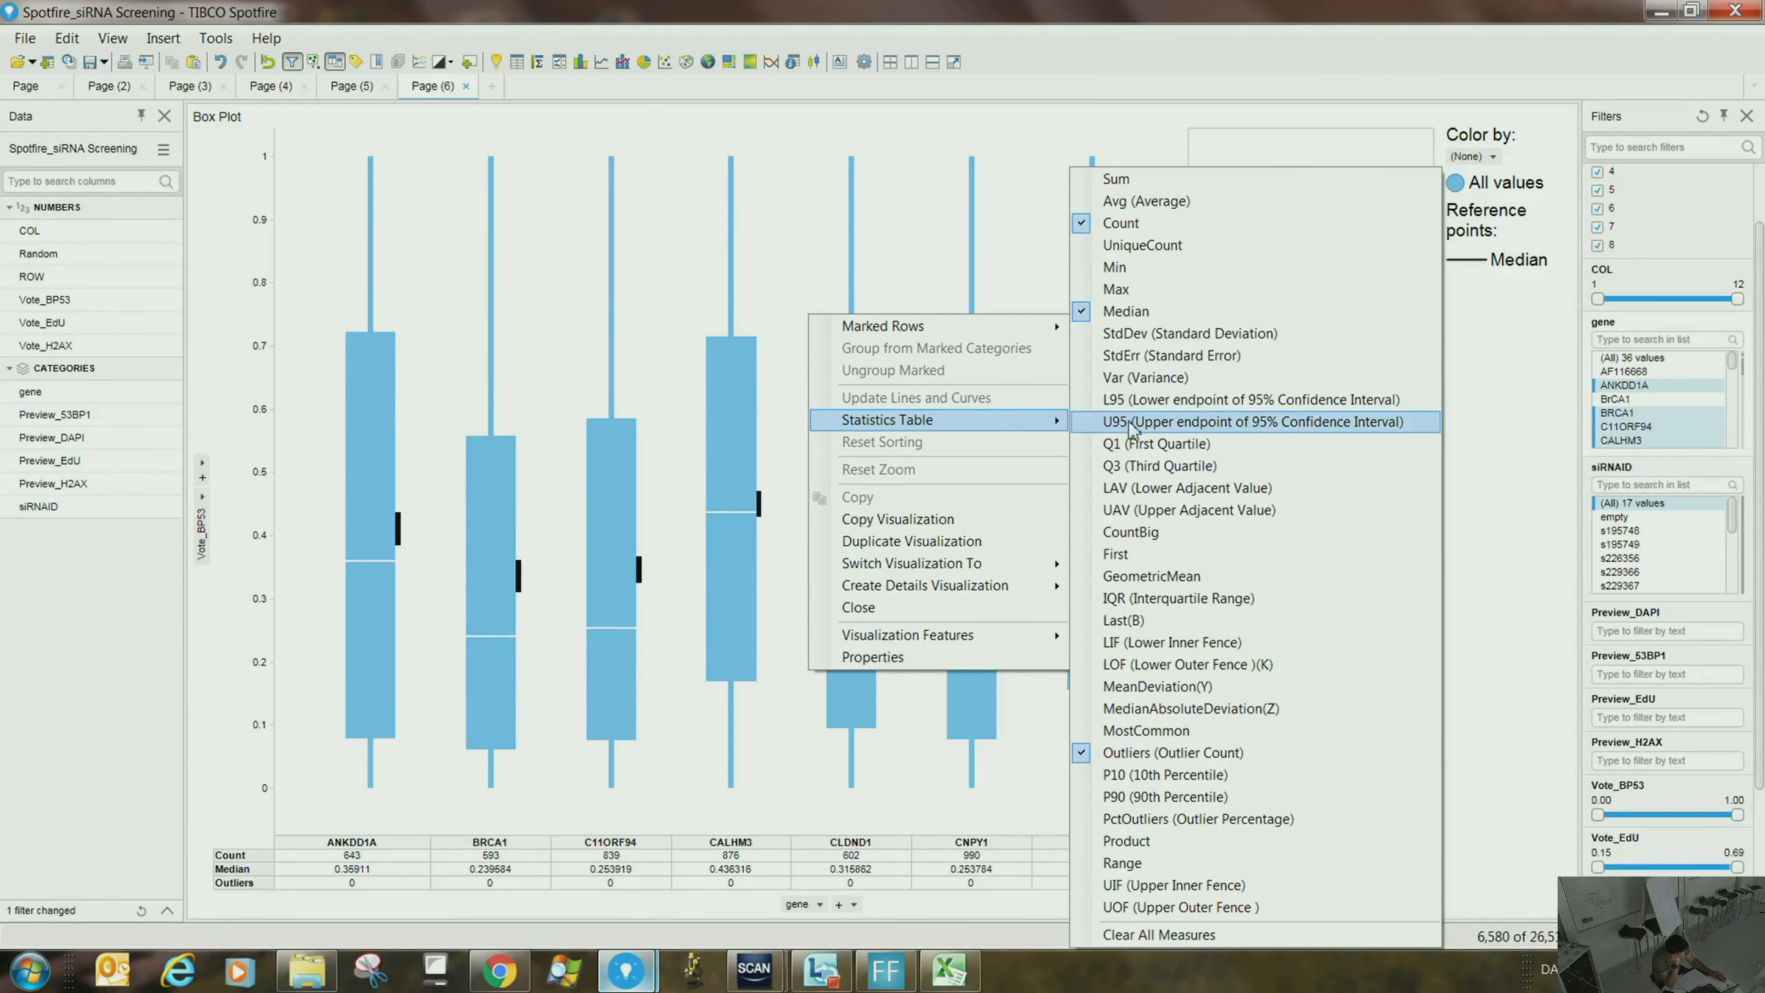
click(1134, 202)
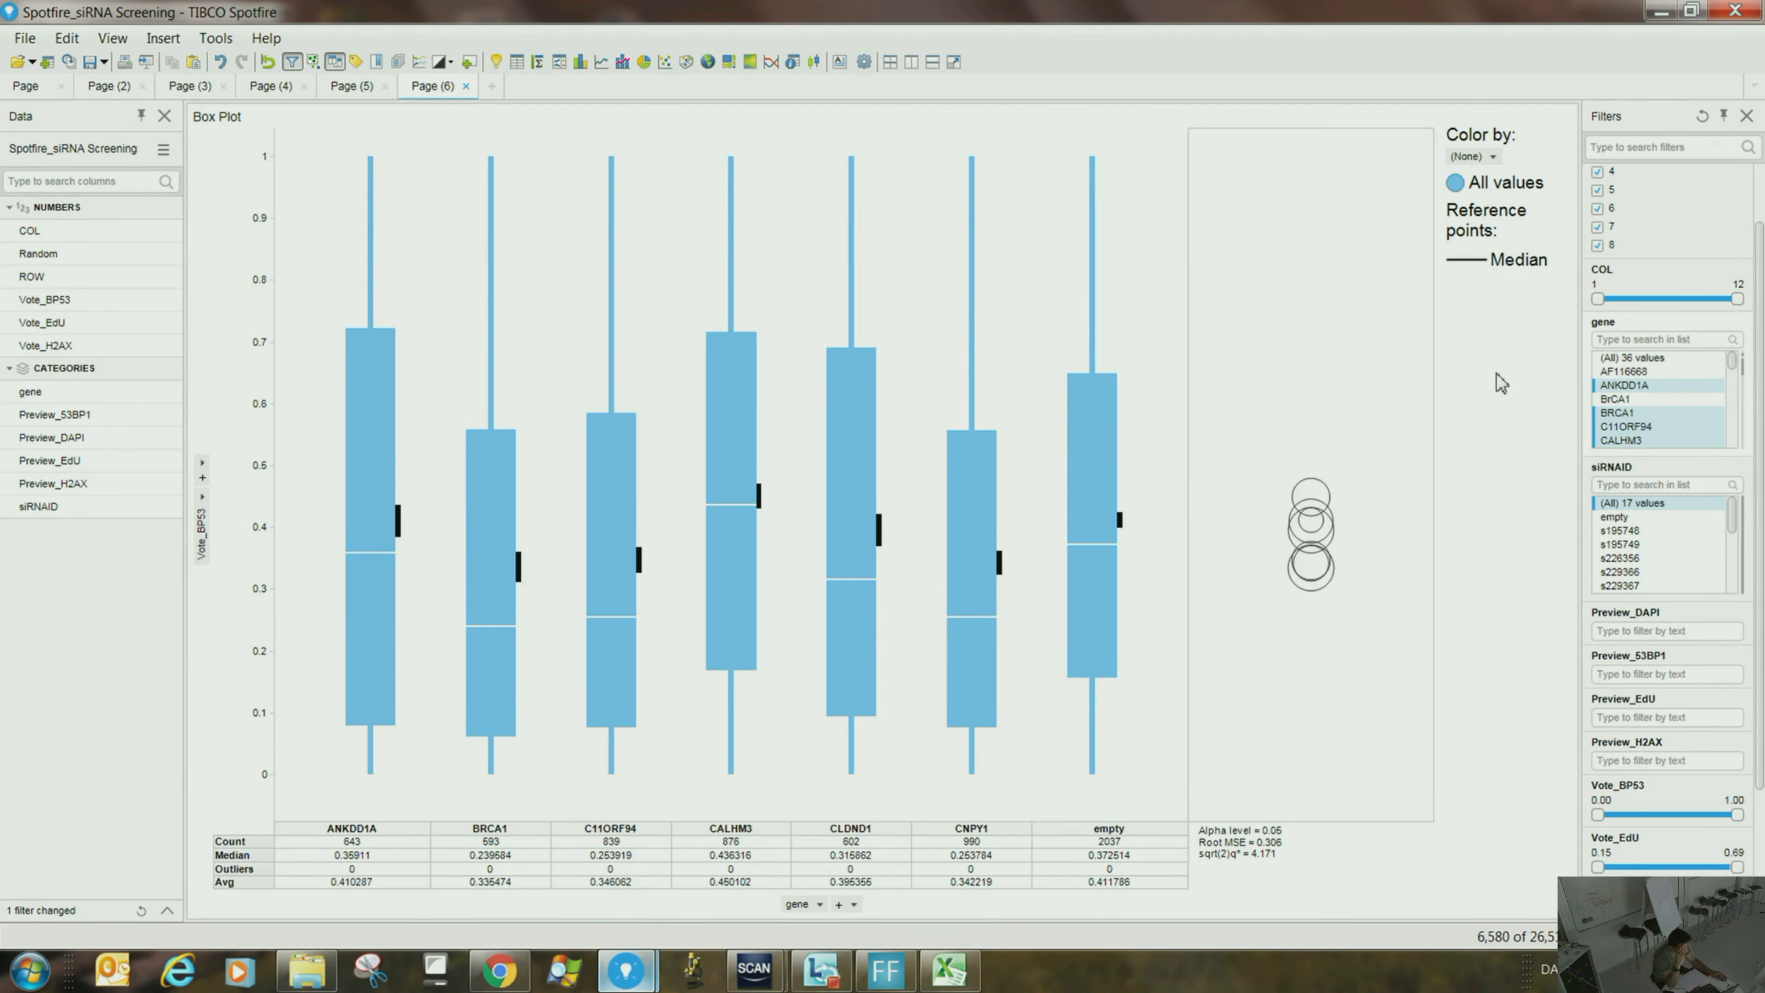
- Show Avg (Average) as a reference point in the box plot and give it a dashed line
right_click(907, 300)
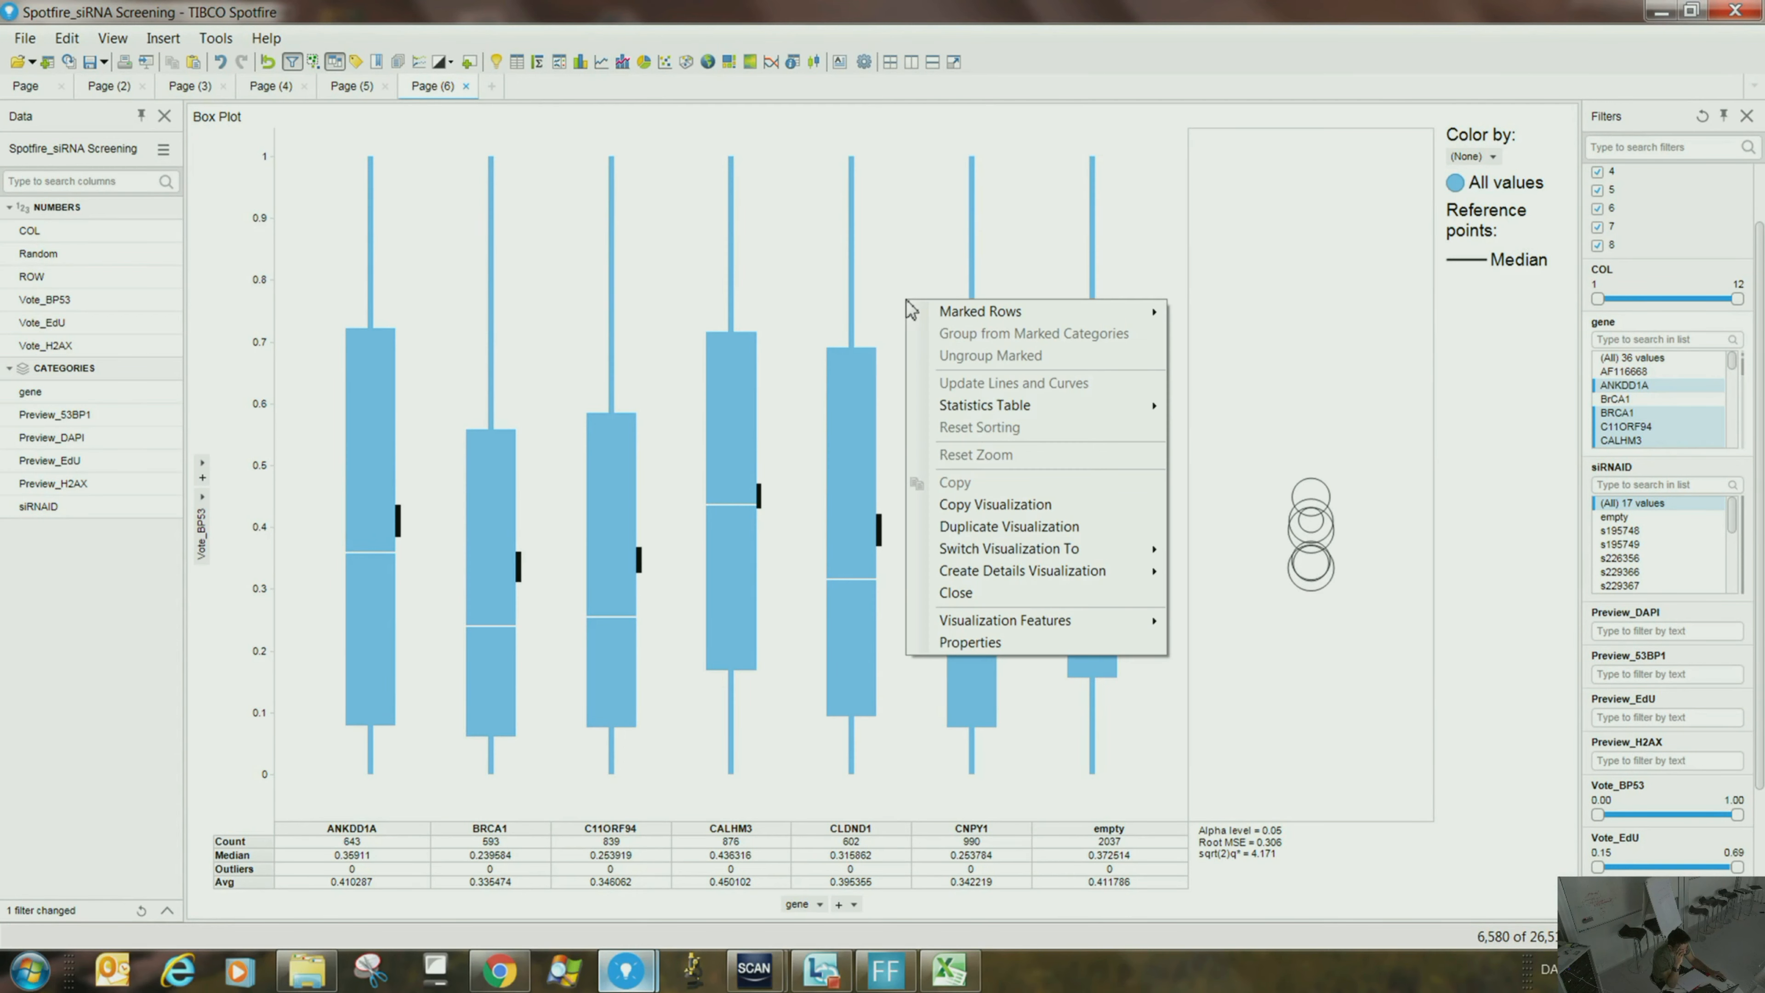
click(948, 652)
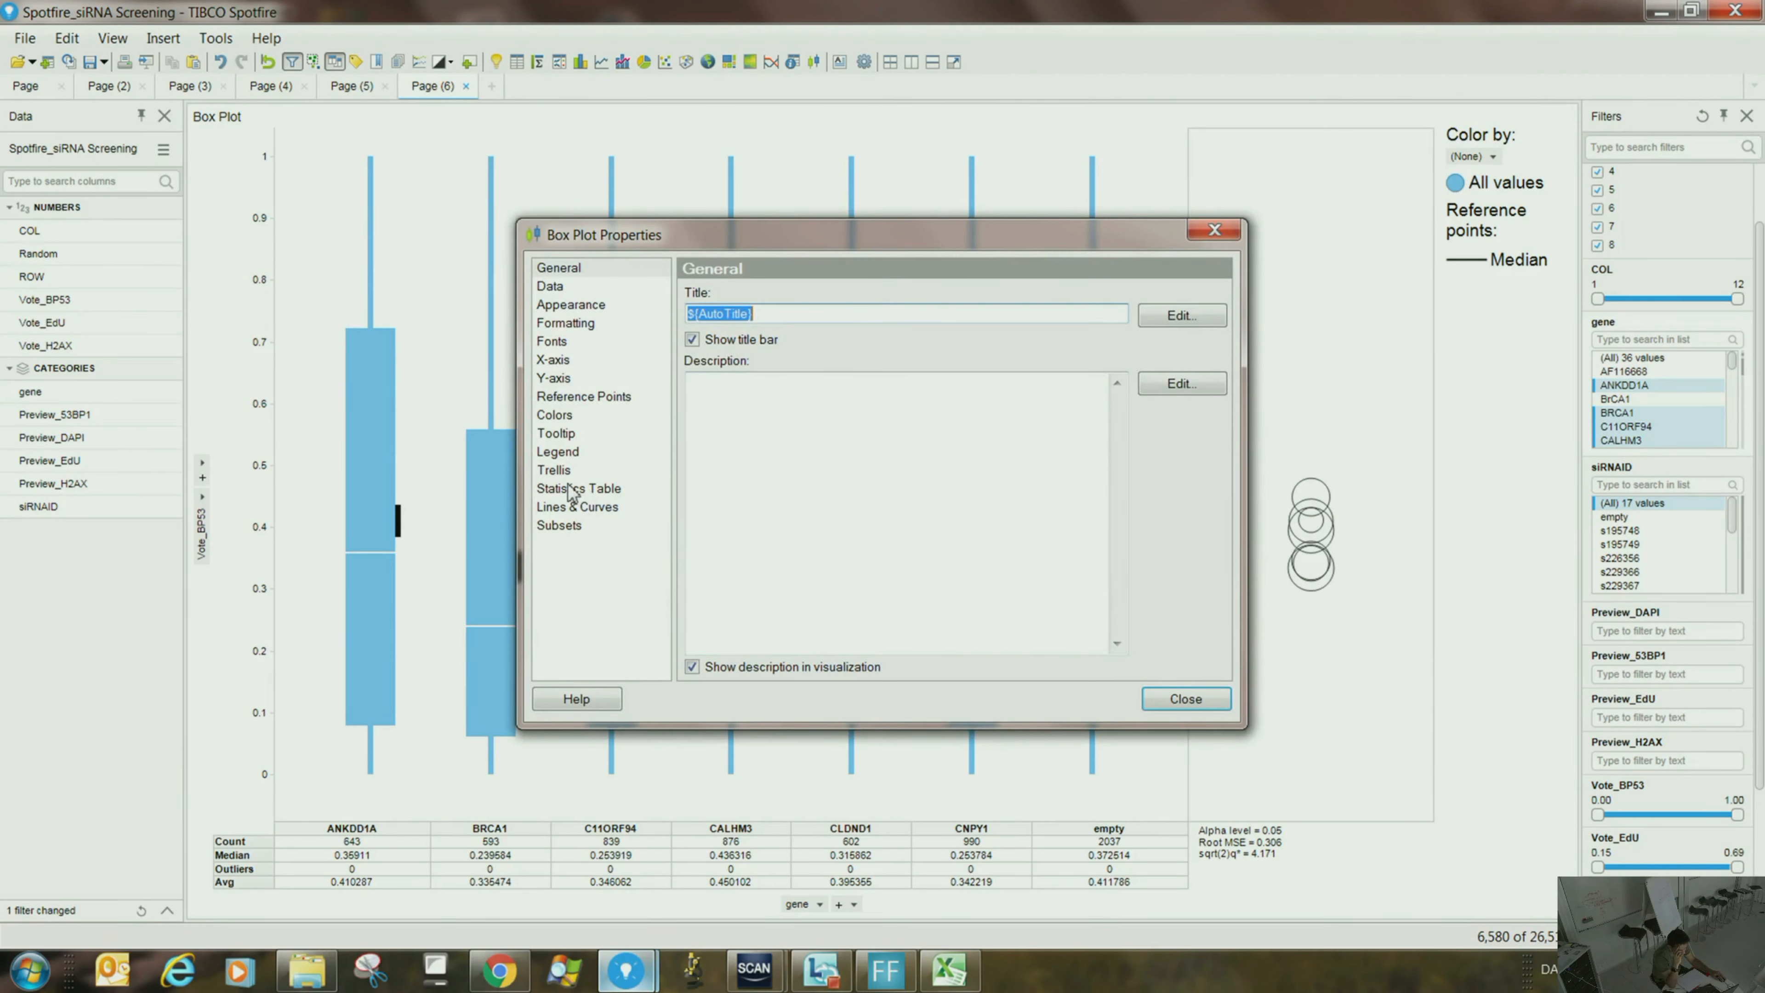
click(574, 396)
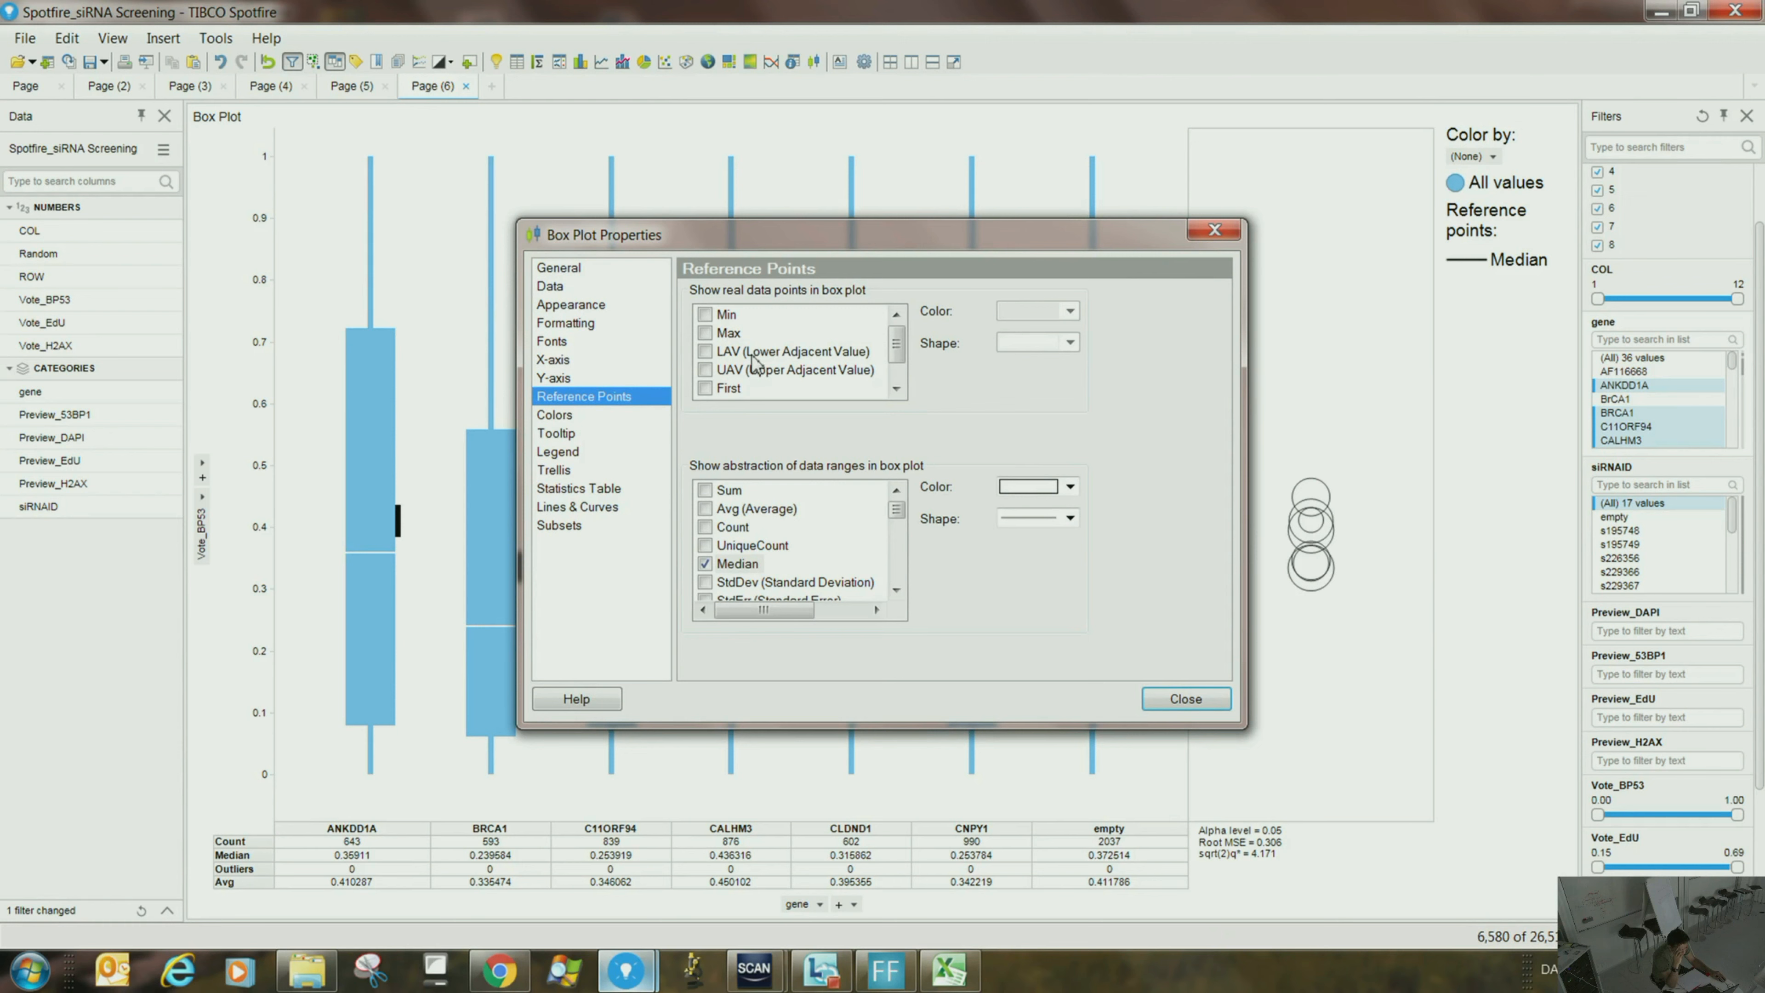
drag(896, 345, 899, 369)
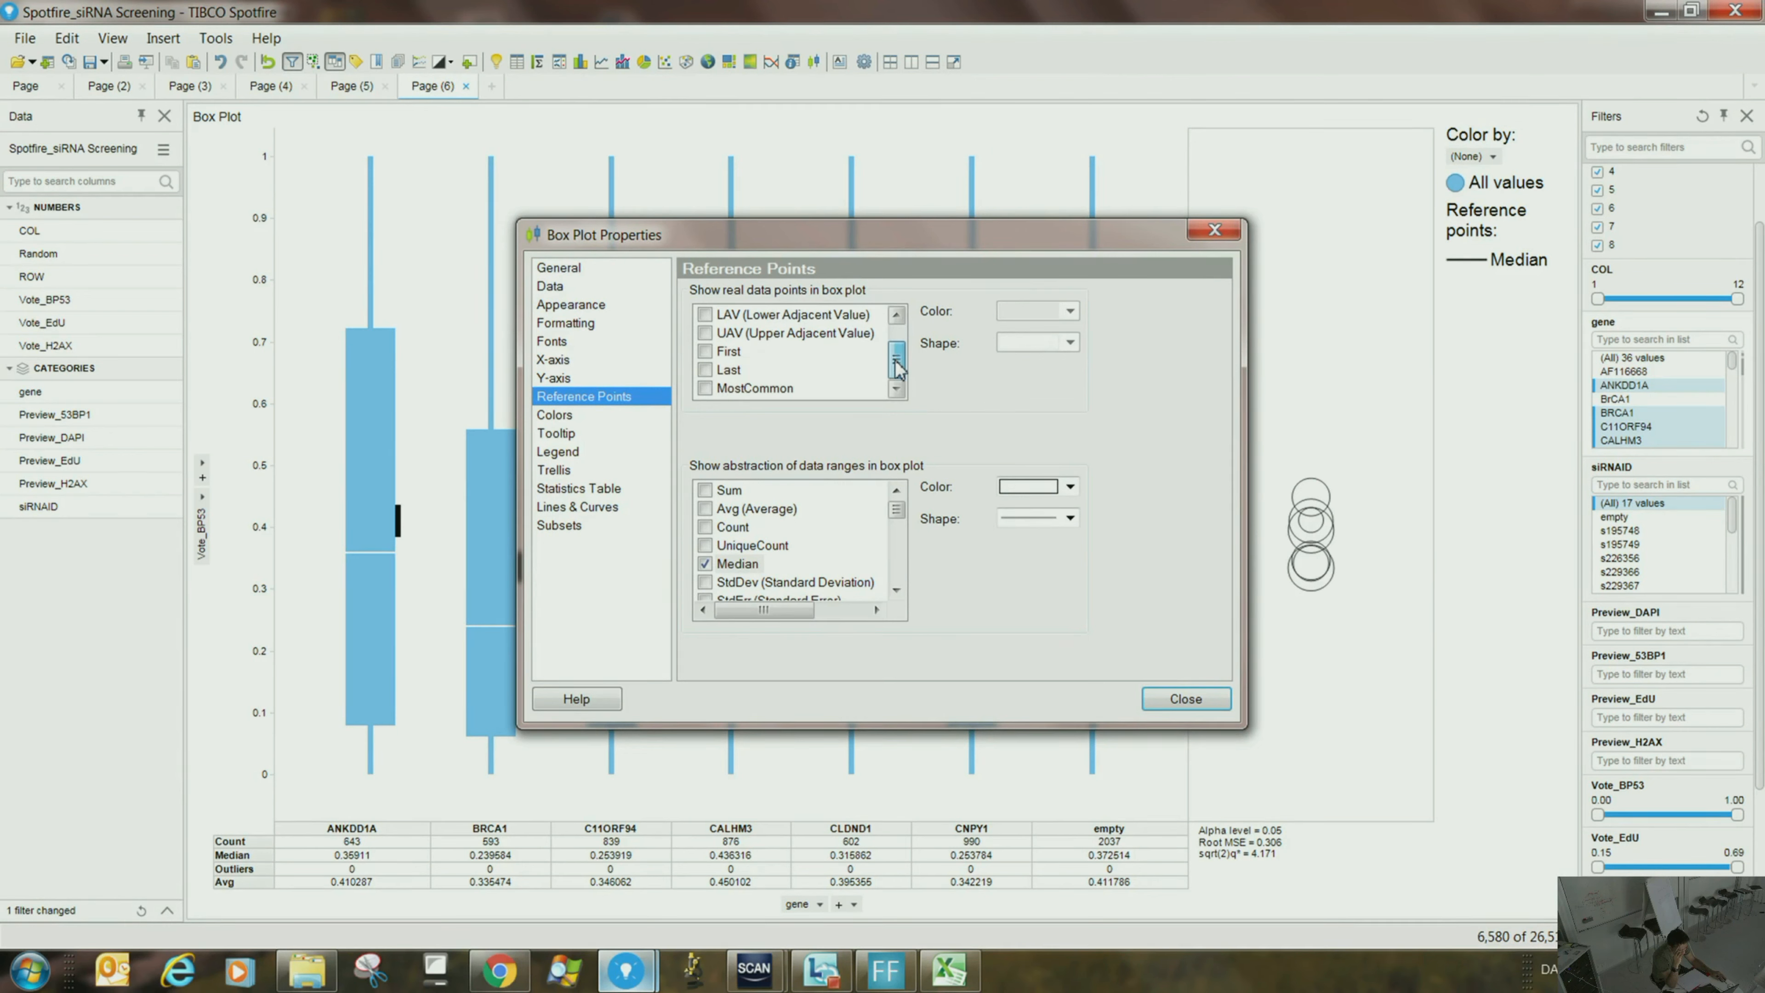
click(726, 508)
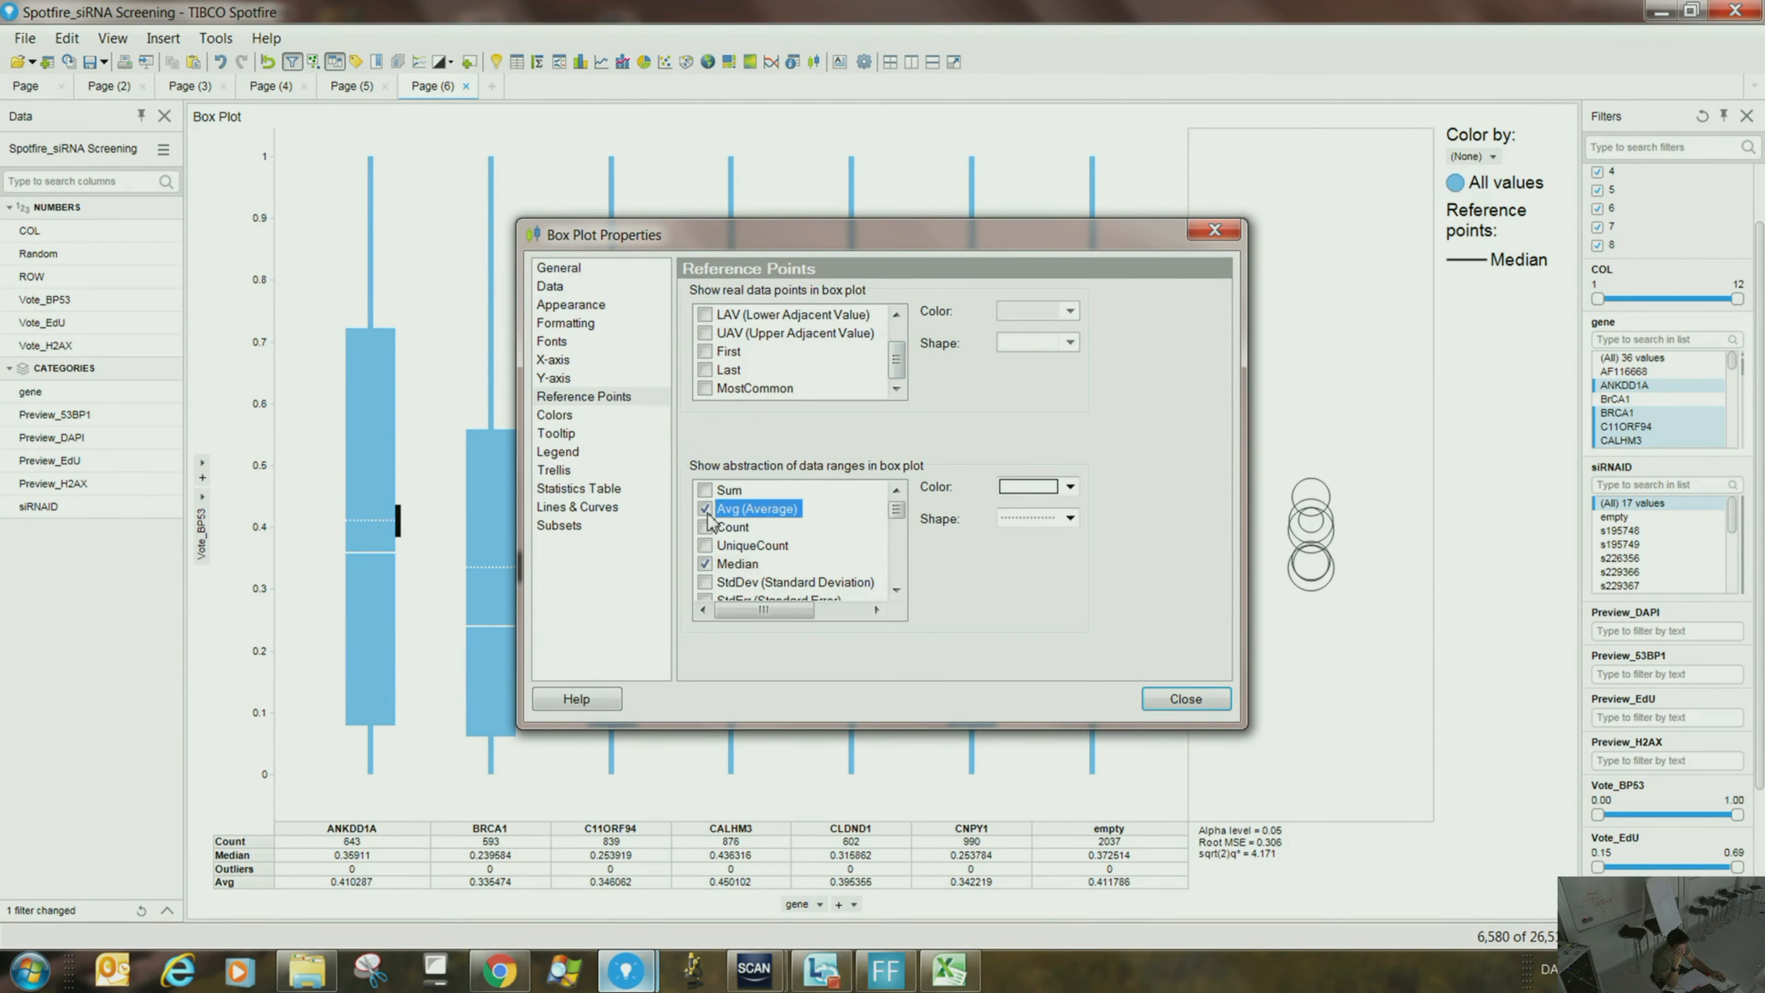
click(1071, 518)
click(1060, 565)
click(1071, 519)
click(1034, 588)
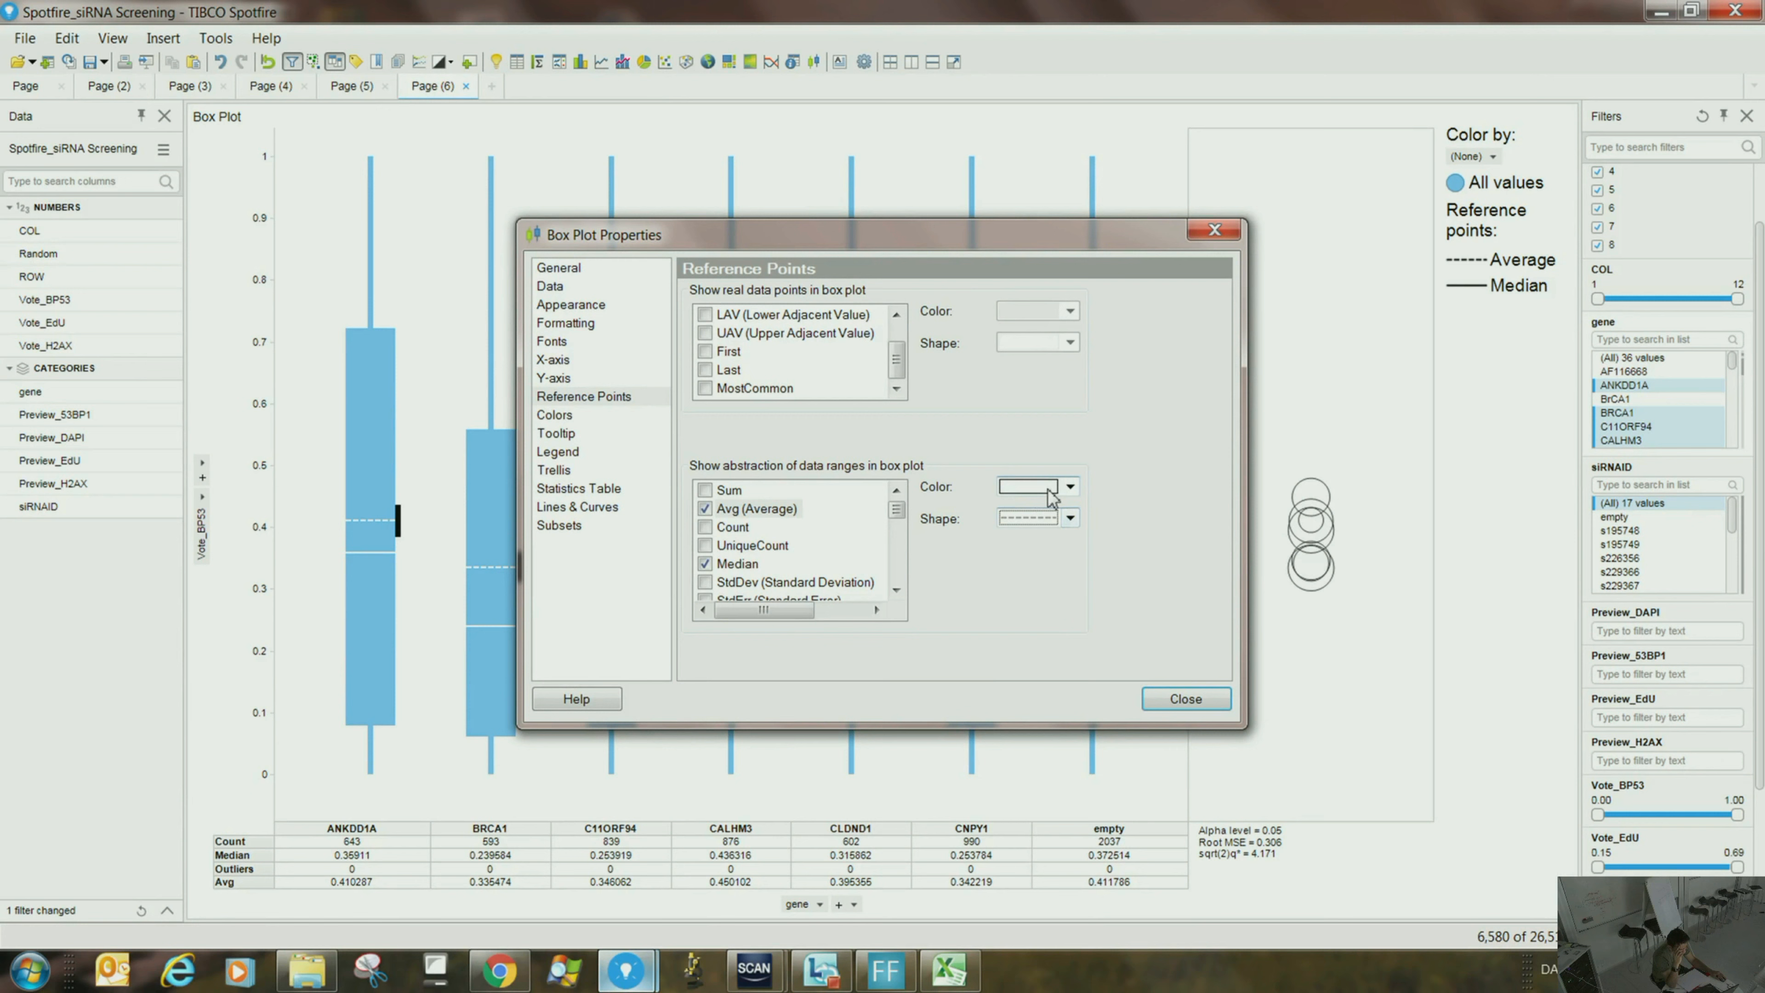
- Color the average reference line red and close the box plot properties
click(1063, 488)
click(1071, 555)
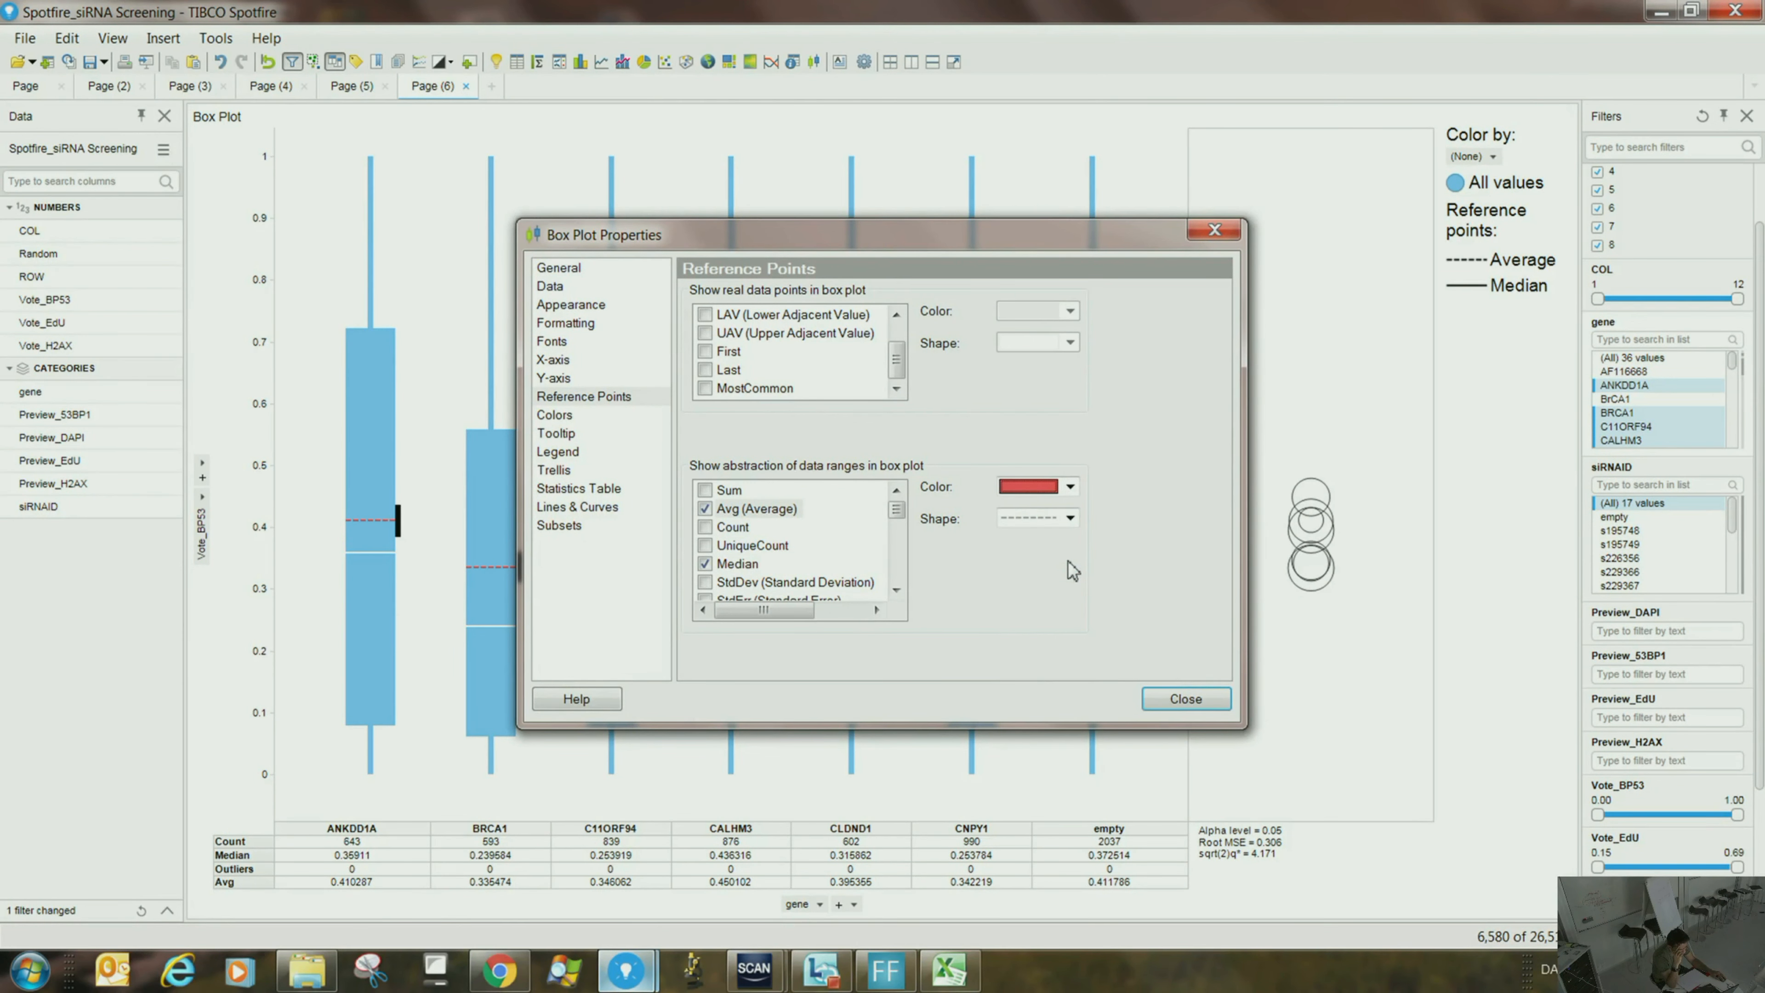
click(1186, 701)
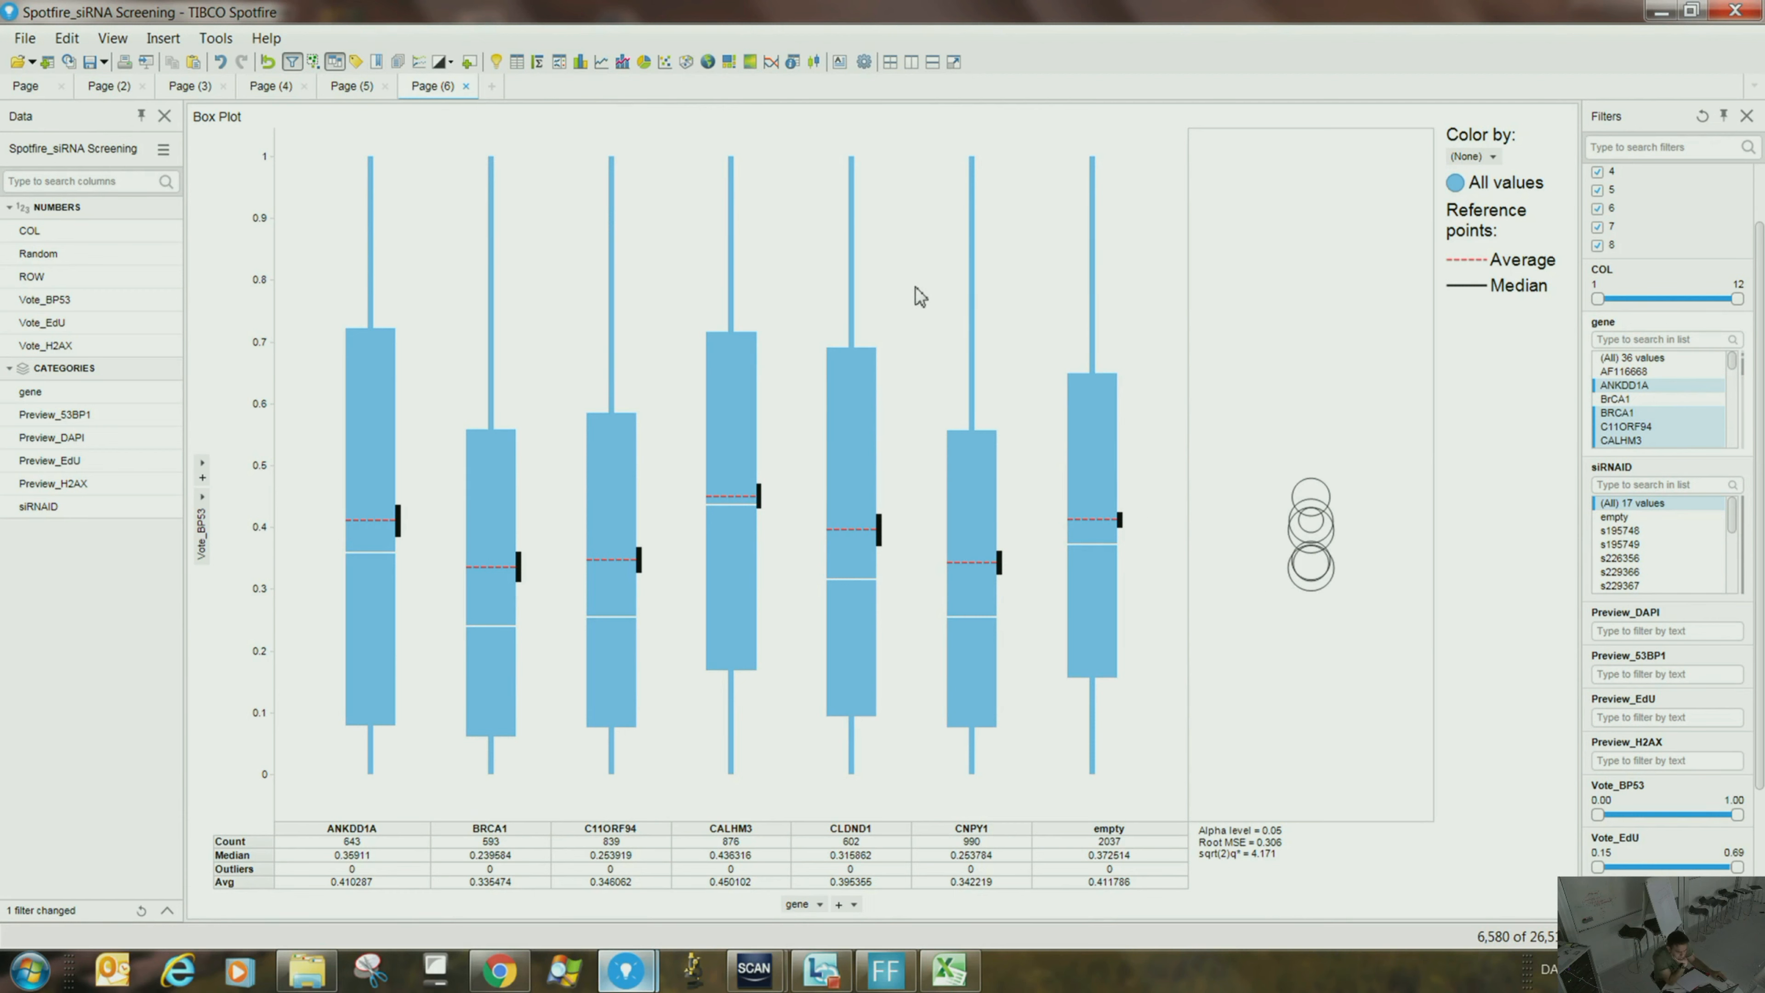
- Show the distribution in the box plot's appearance properties and inspect the CALHM3 box
mouse_move(865, 204)
mouse_move(744, 306)
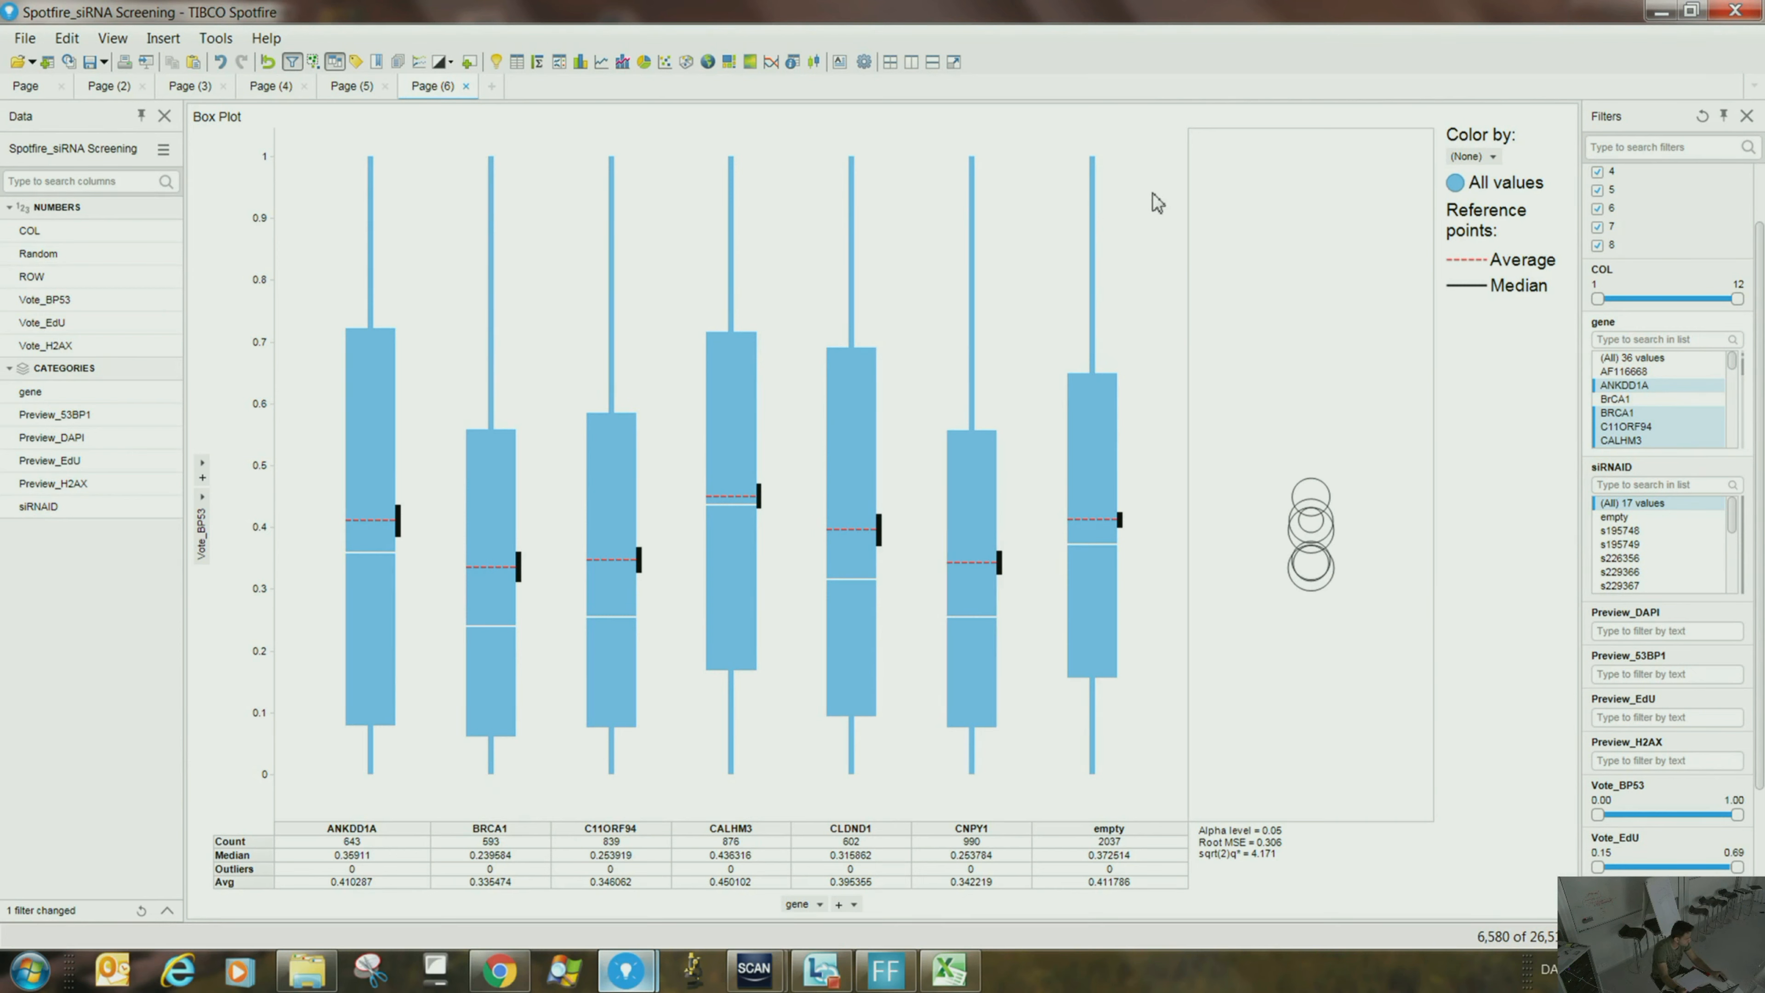
right_click(1019, 336)
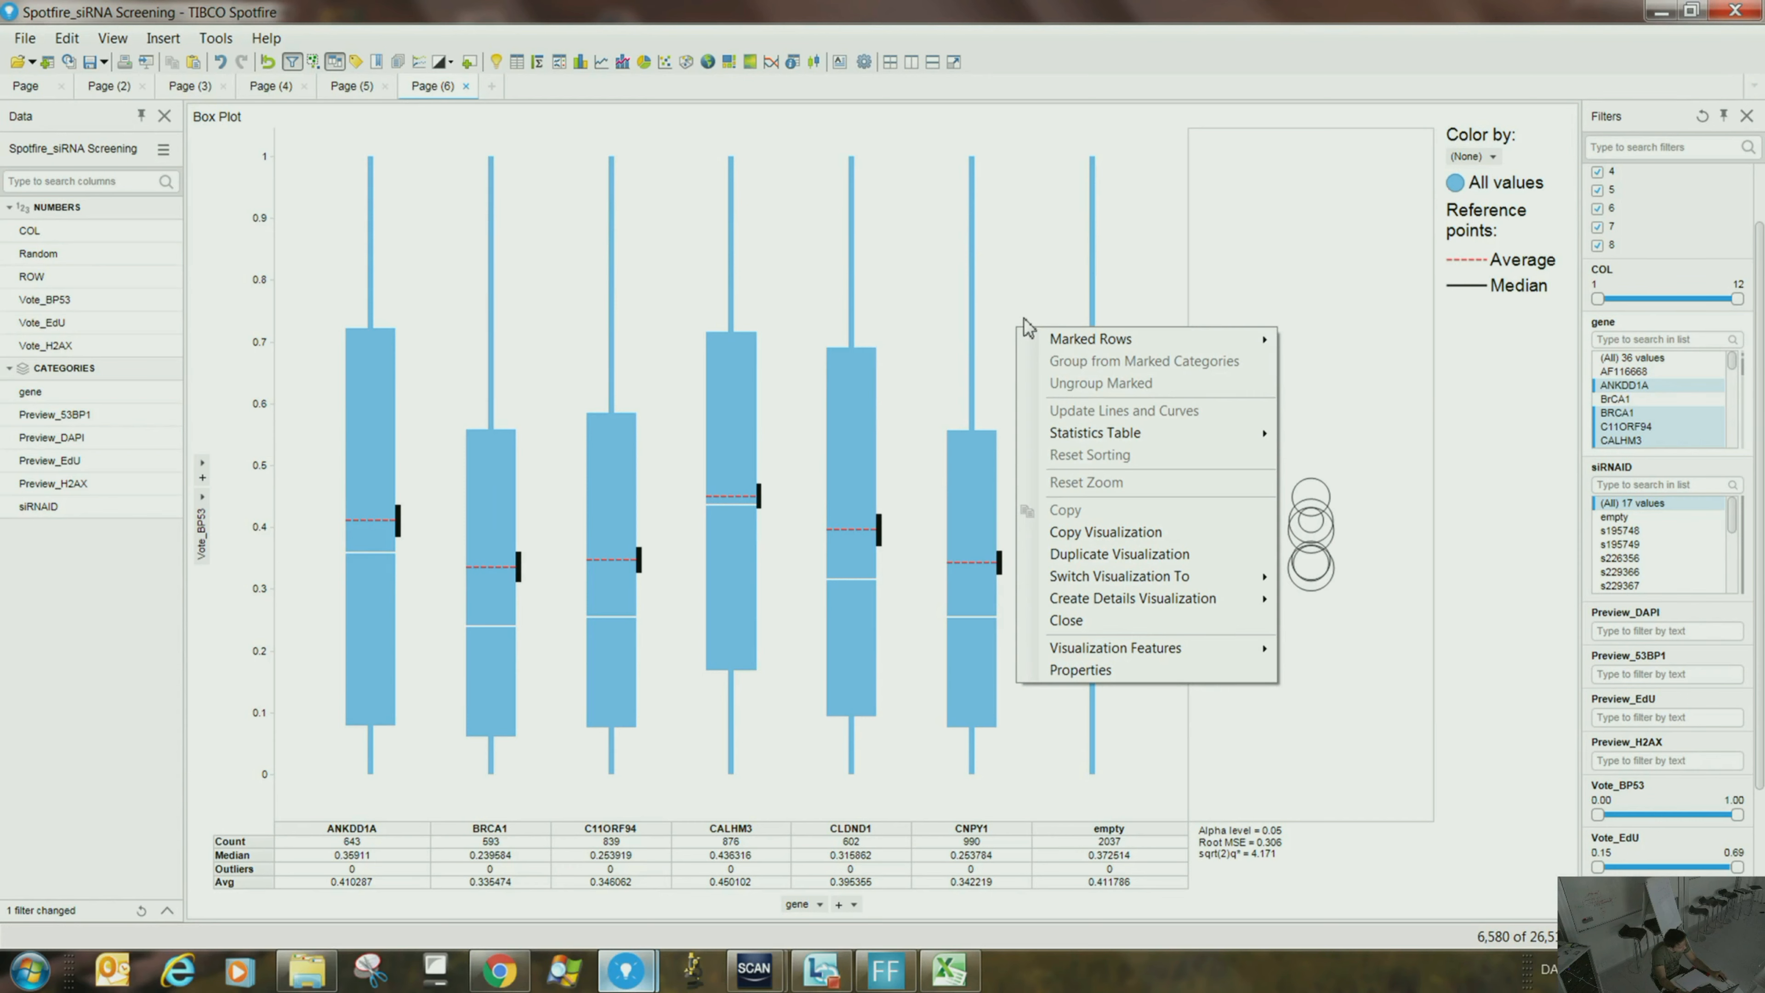
click(1081, 670)
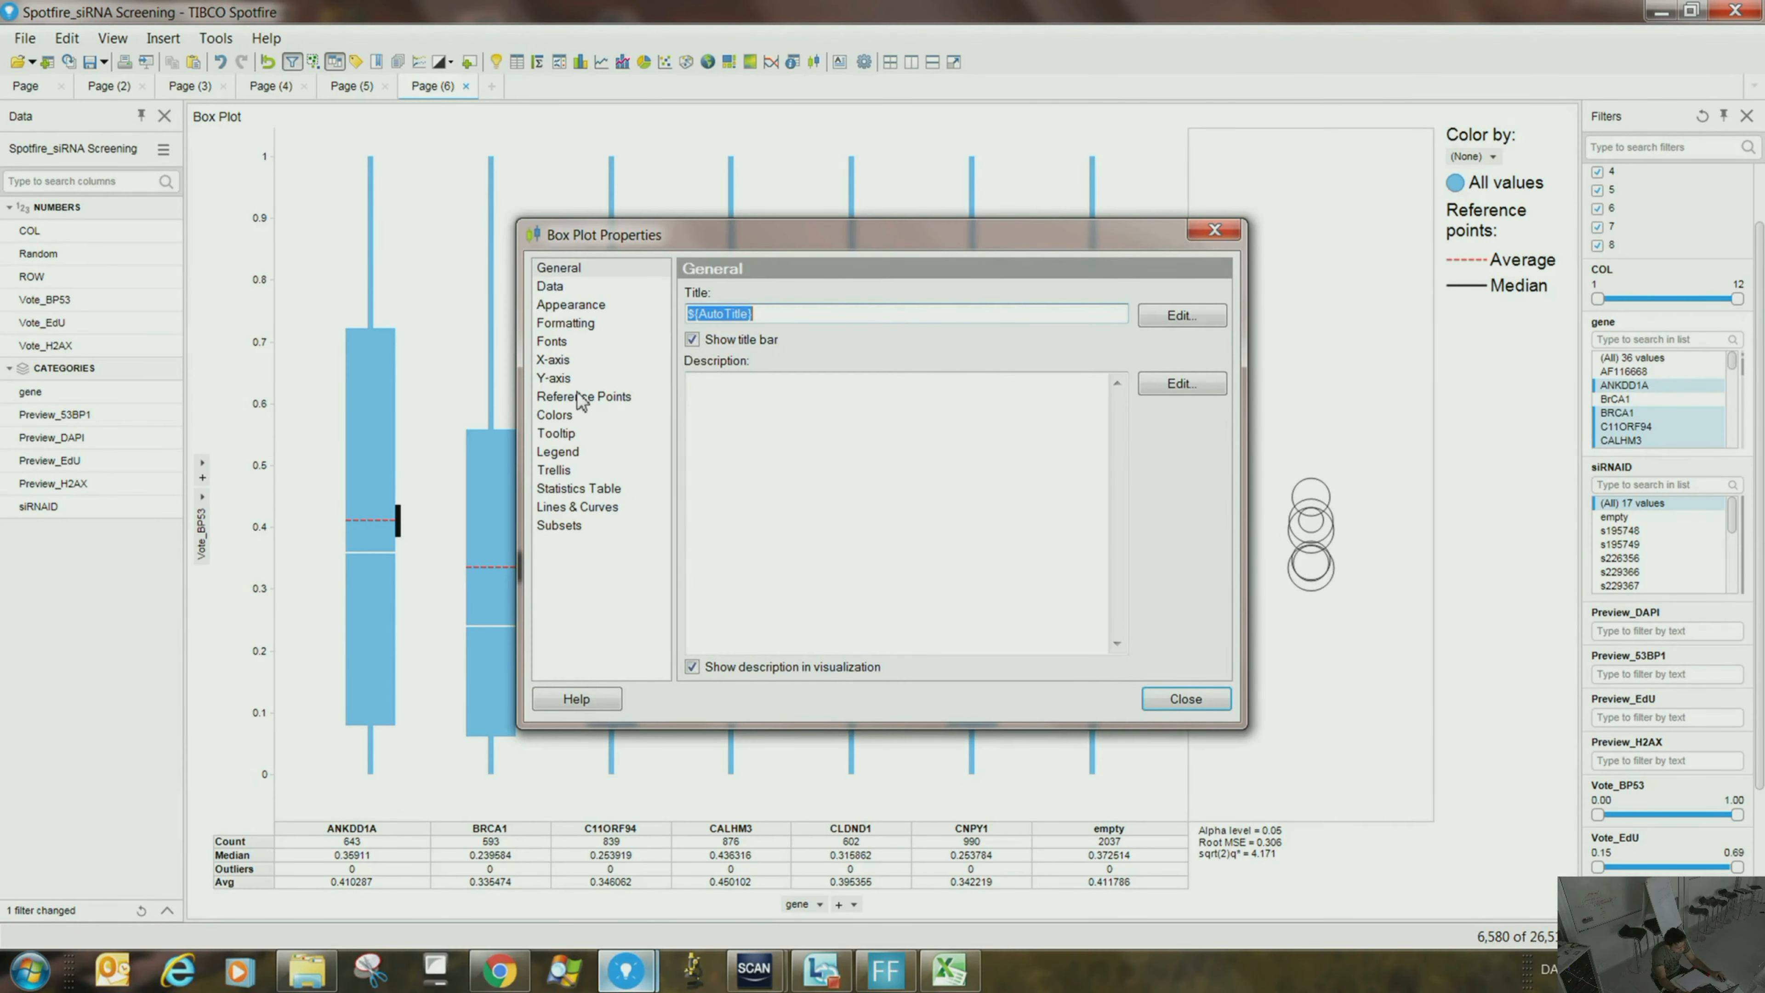
click(569, 306)
click(692, 491)
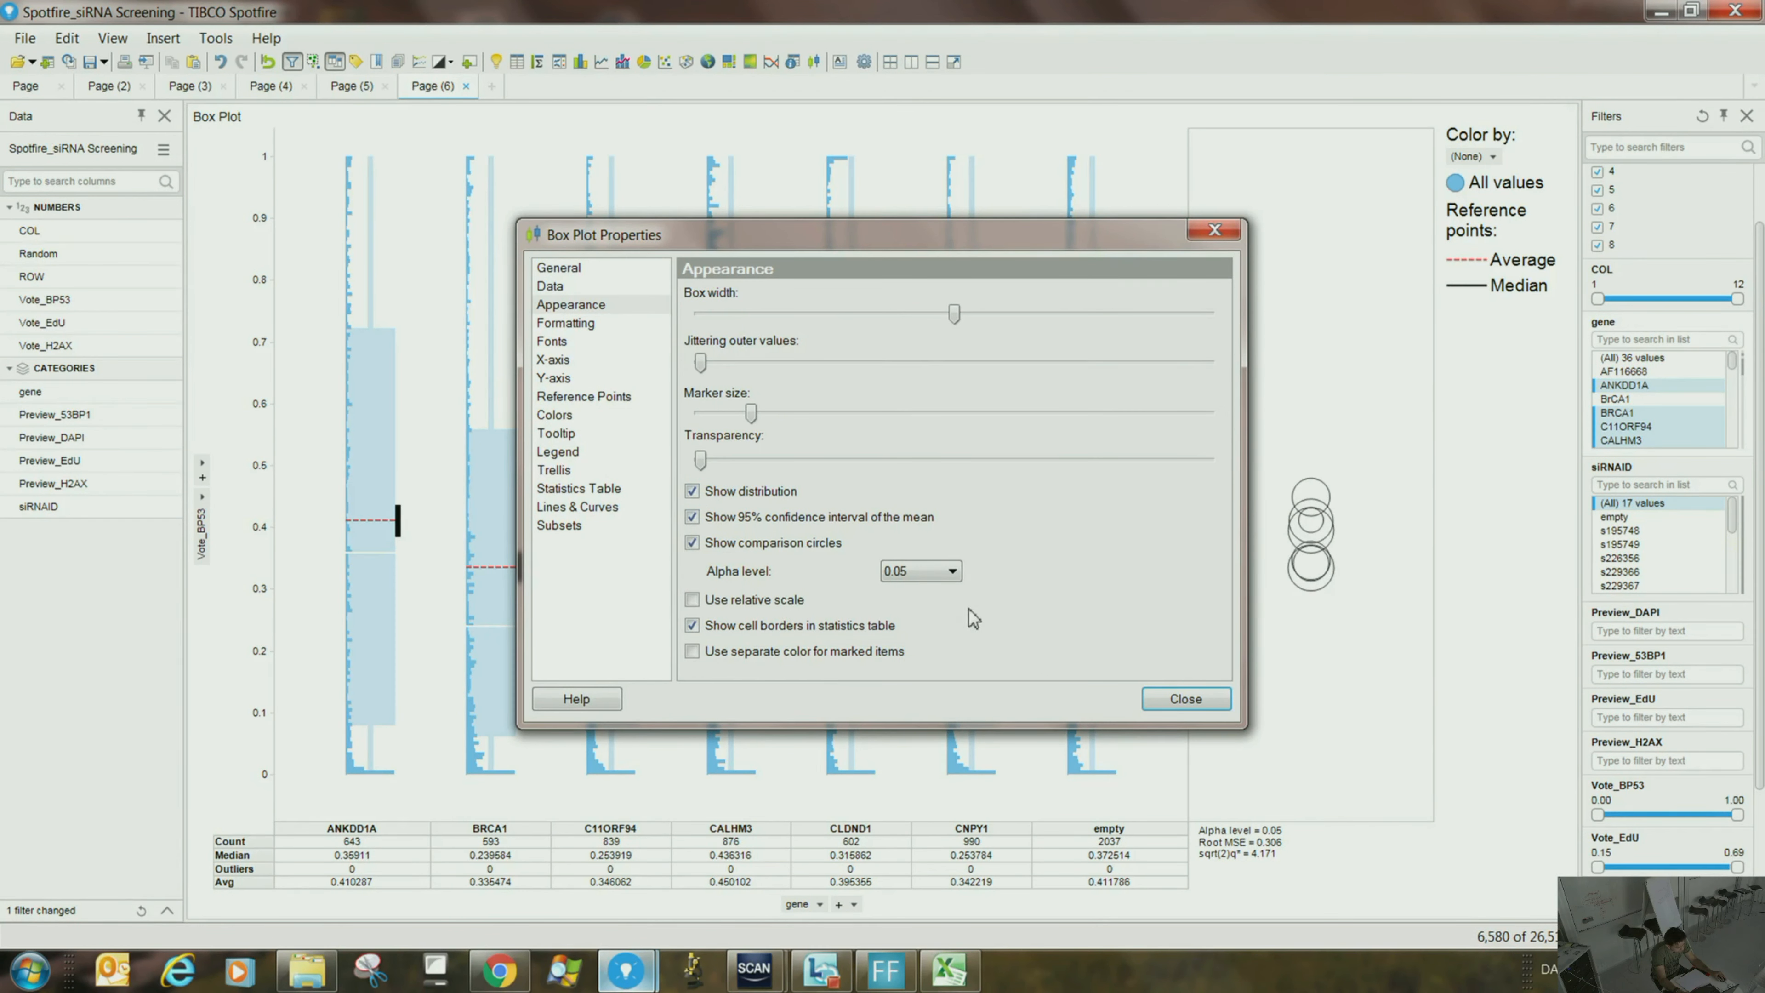
click(1186, 699)
mouse_move(753, 590)
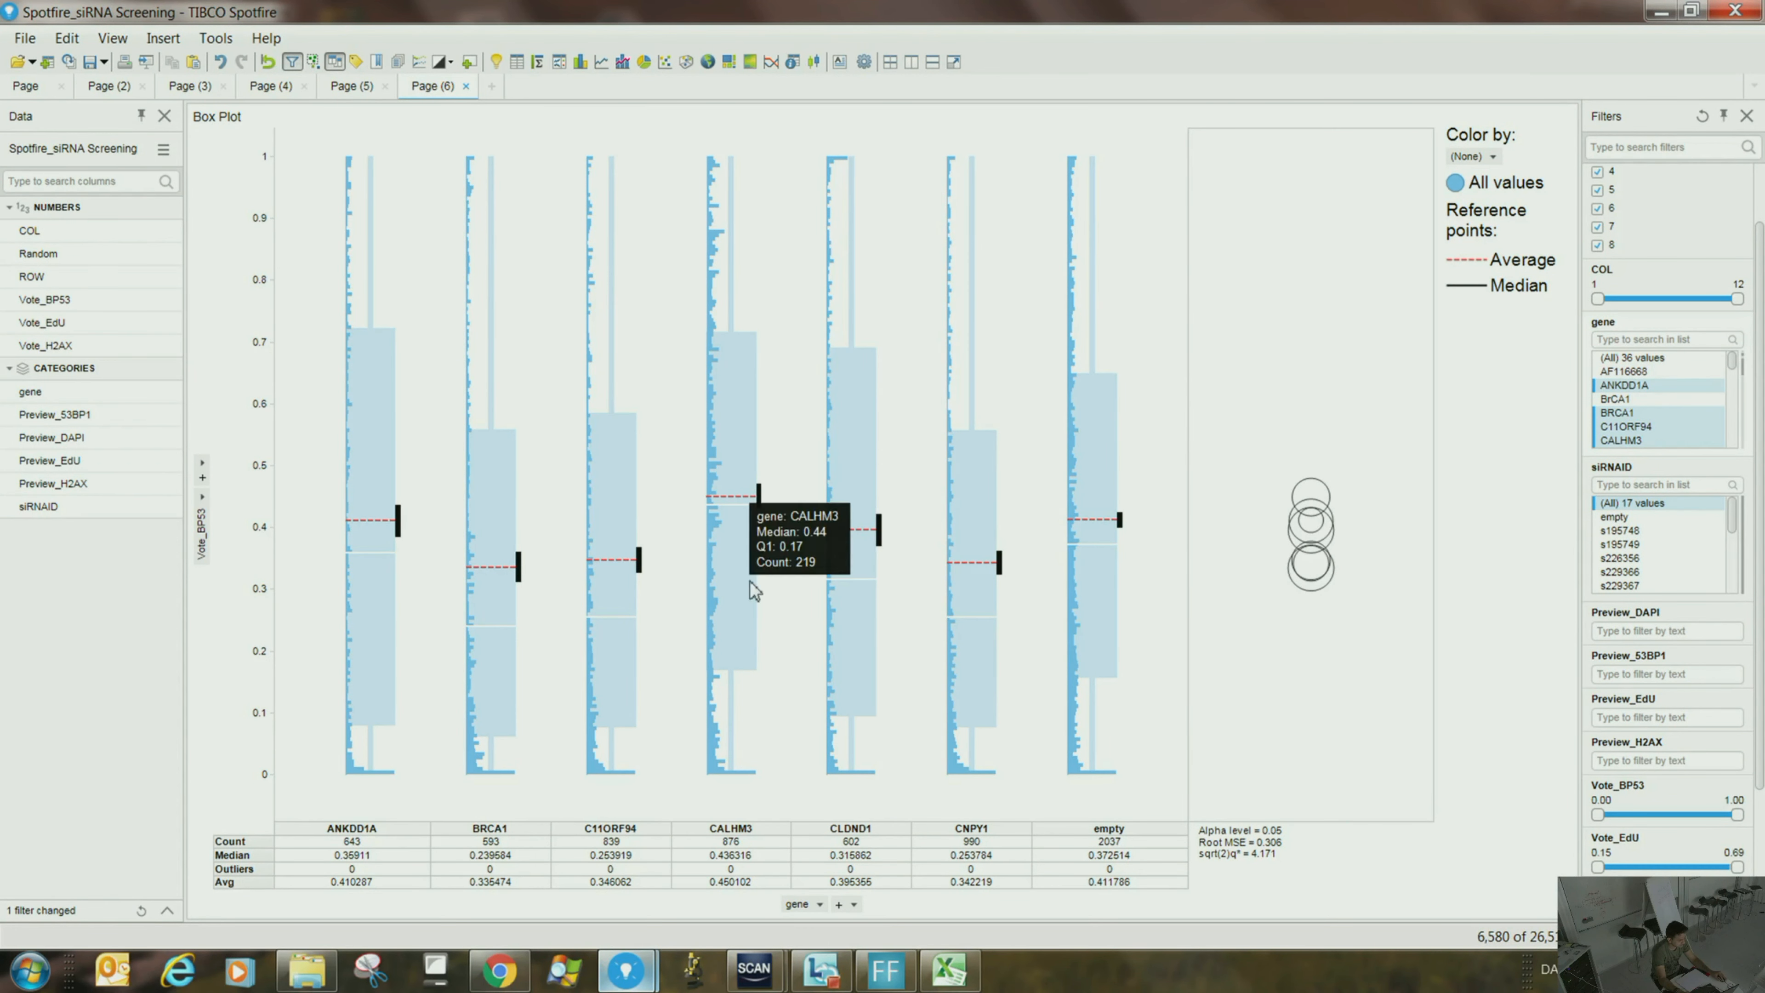
mouse_move(993, 550)
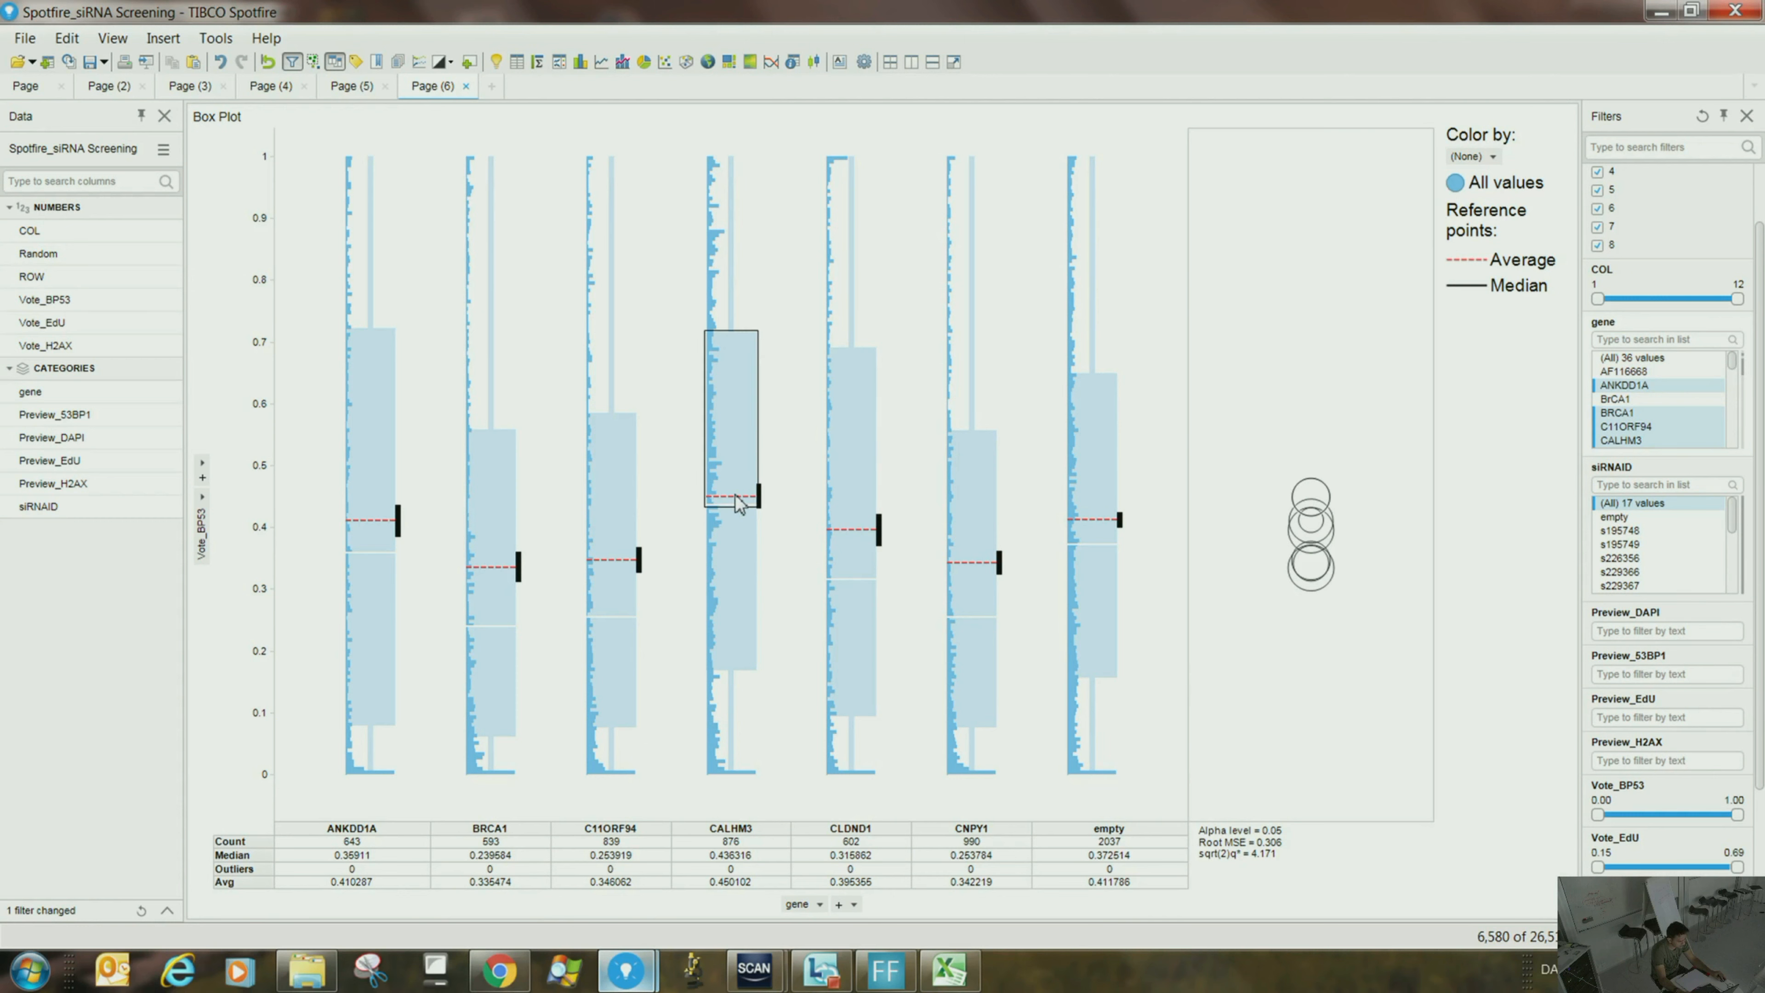
- Add a new page to the analysis and create a scatter plot on it
mouse_move(737, 510)
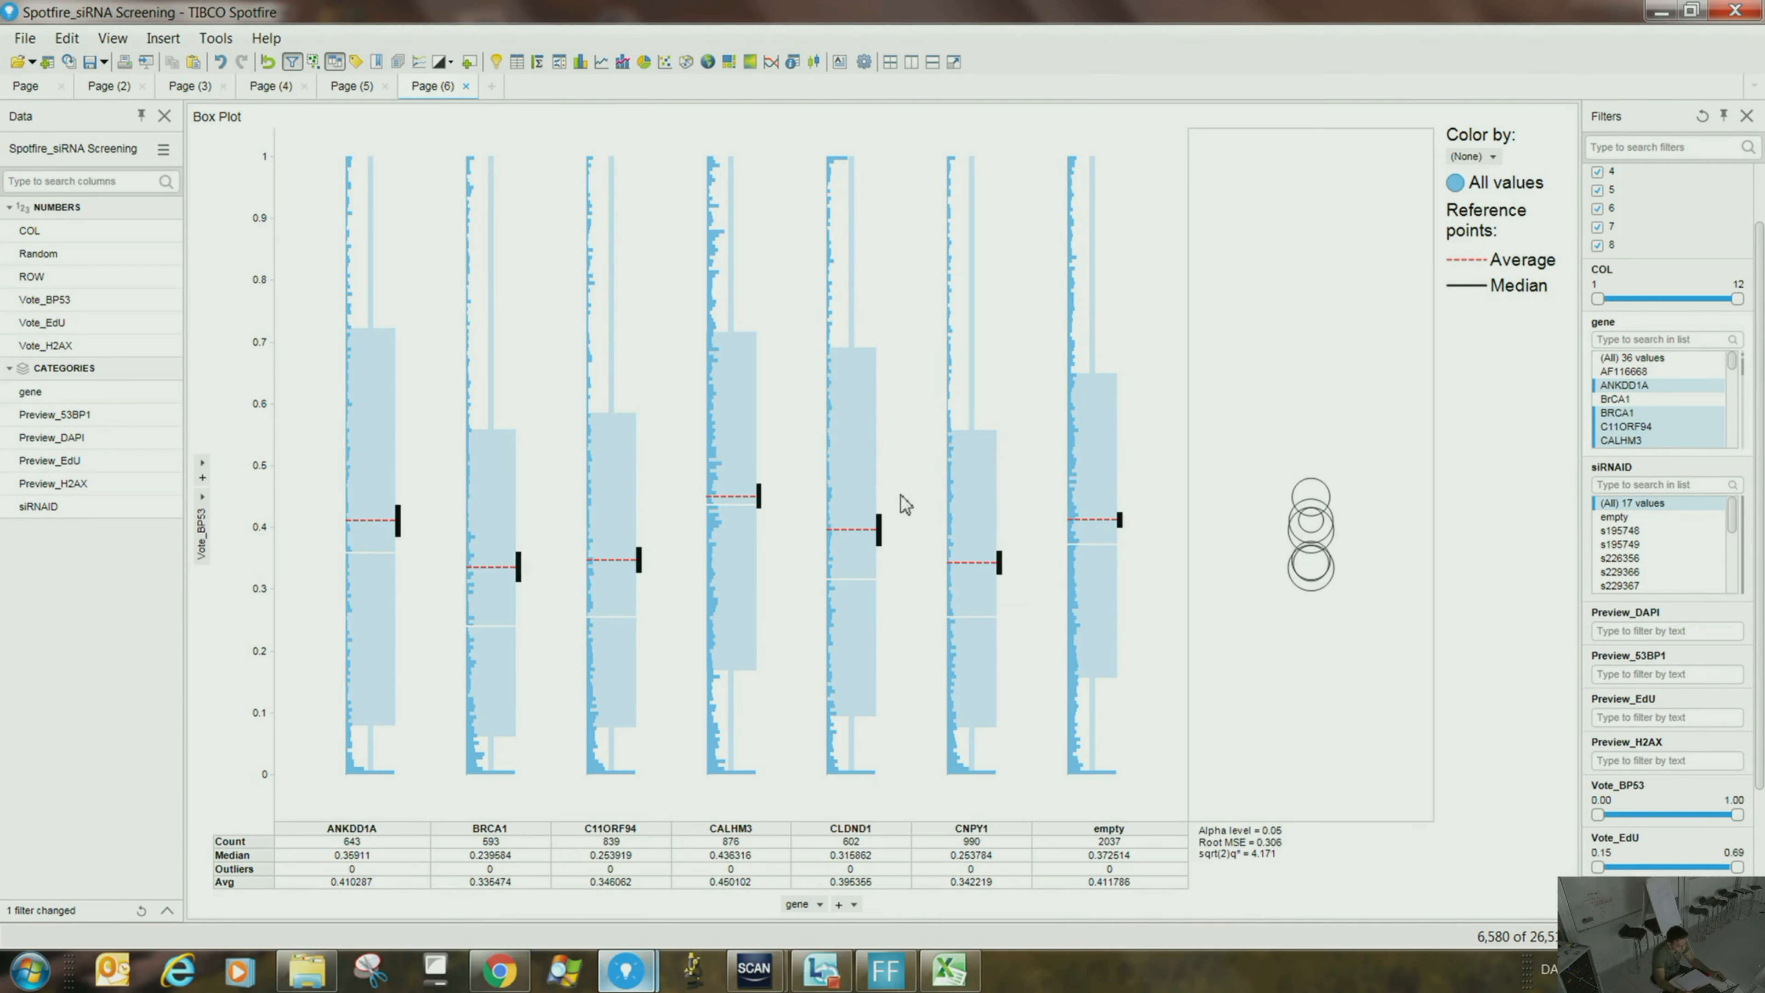
click(487, 92)
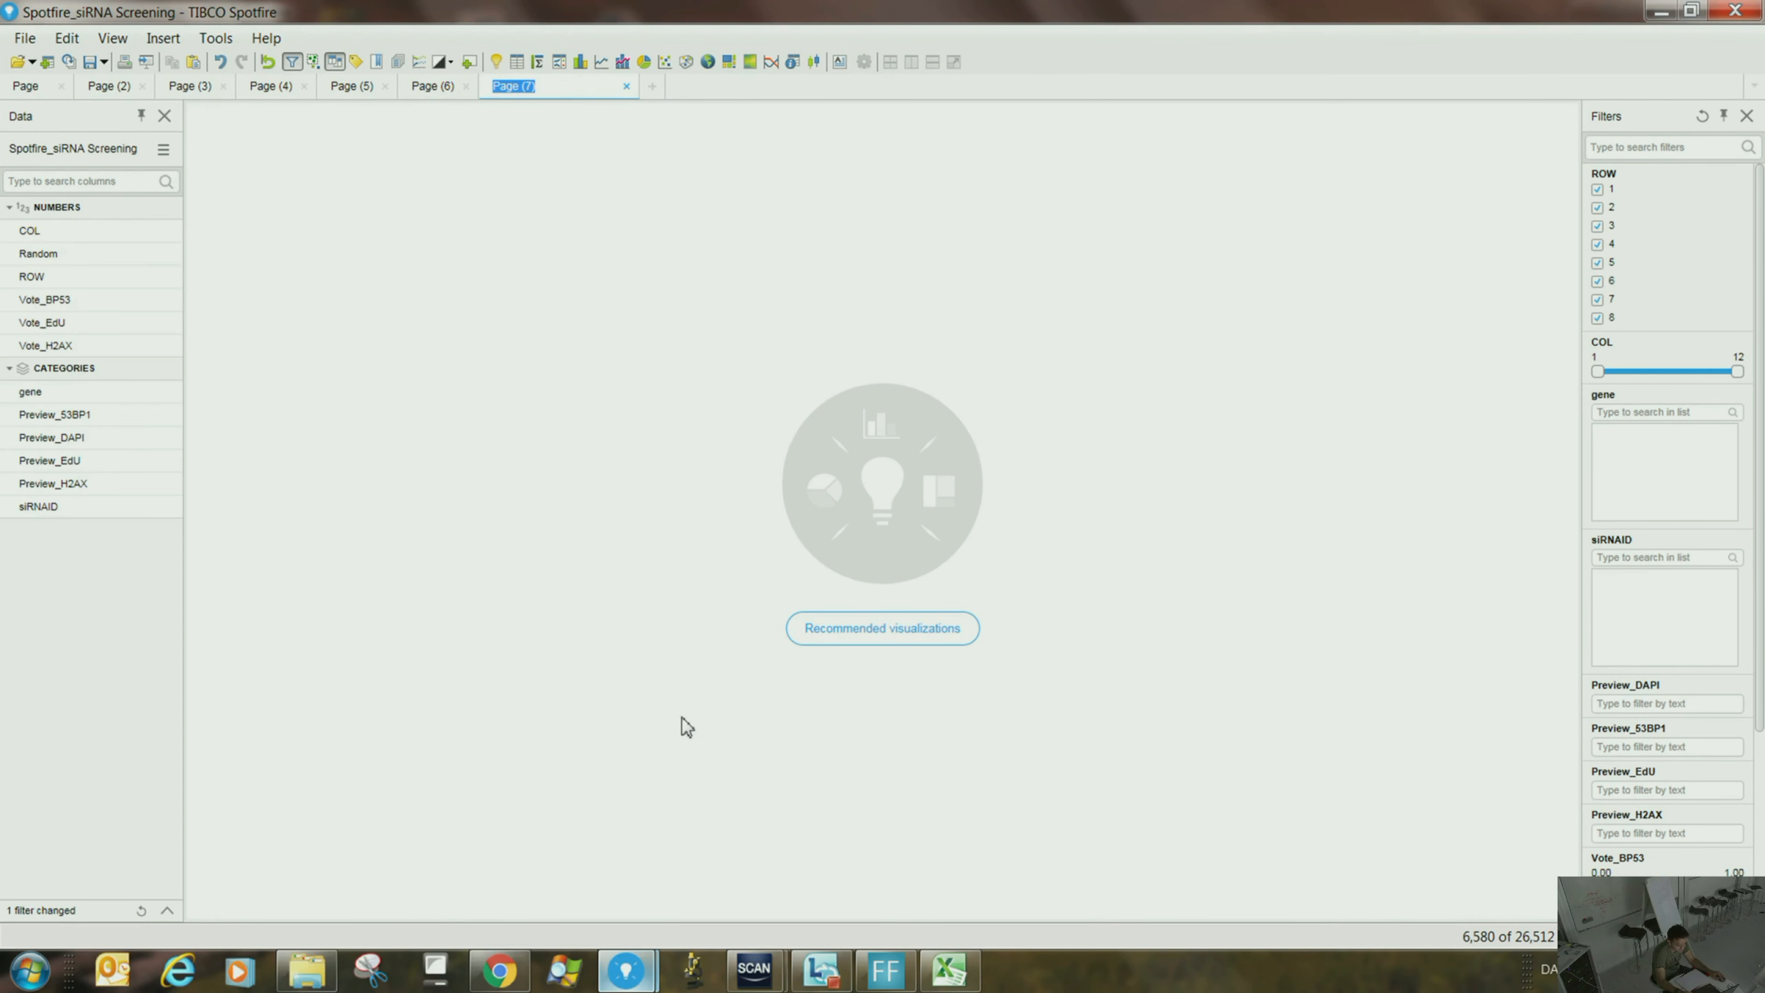
click(665, 61)
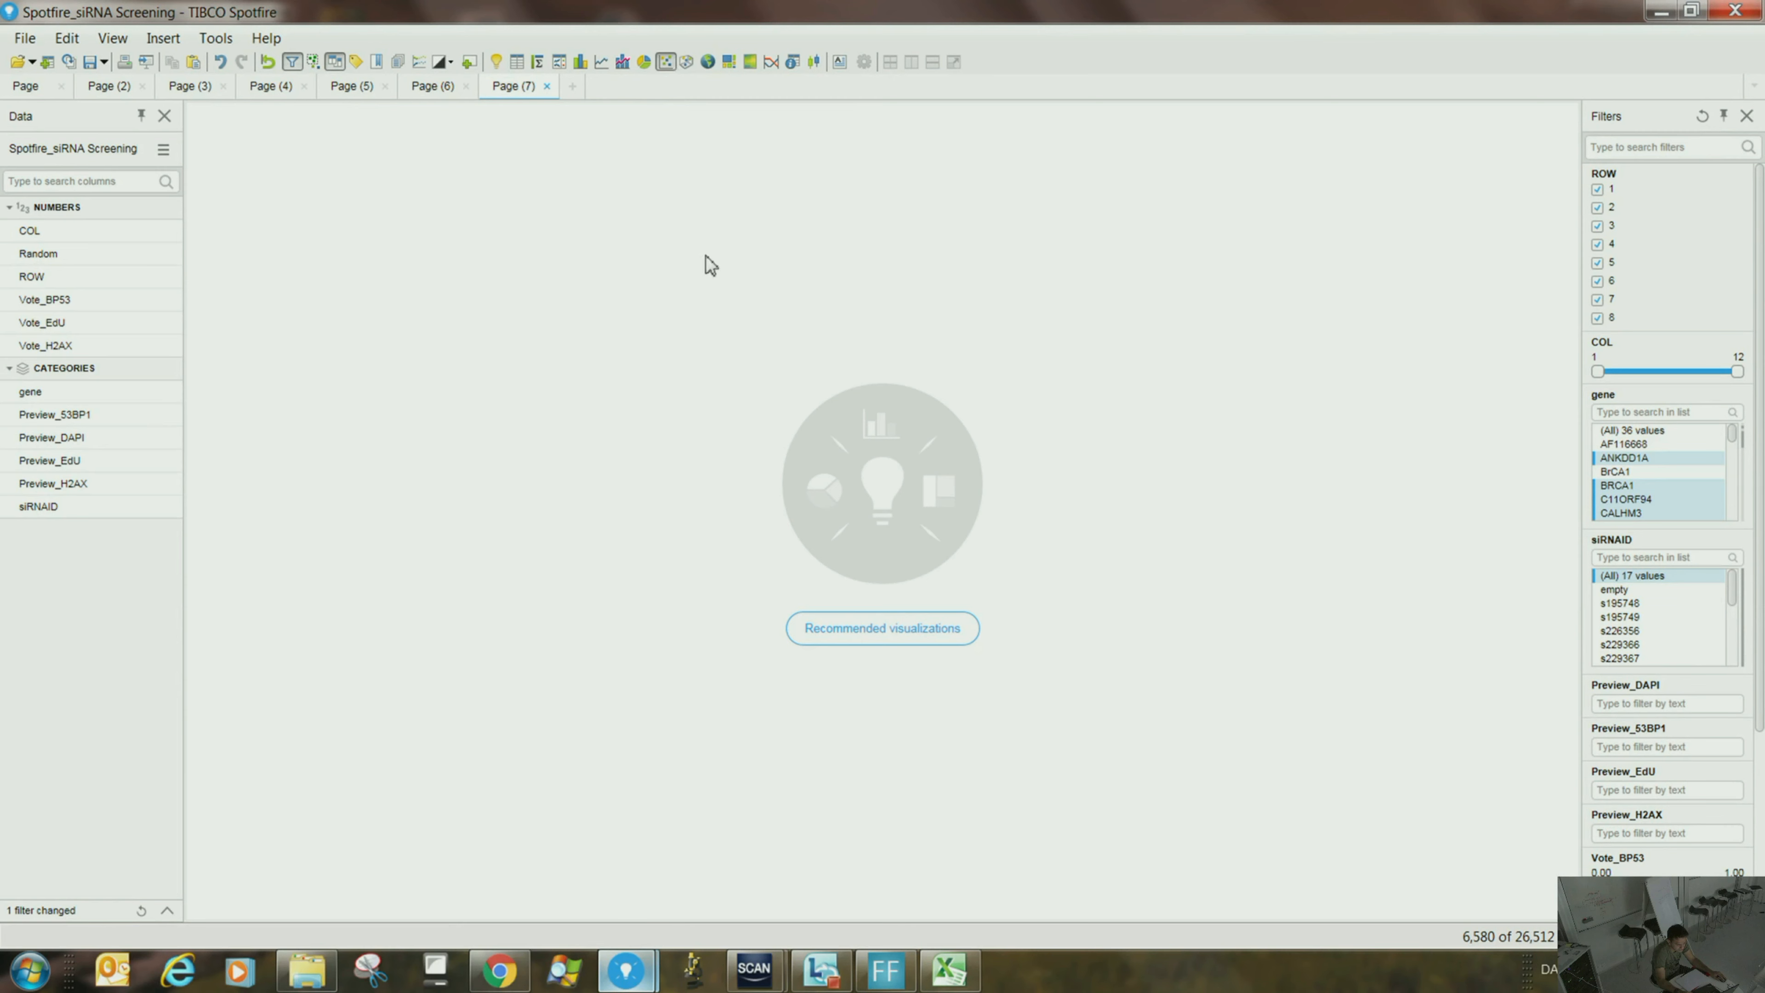
- Set the scatter plot's X-axis to Random and its Y-axis to Vote_BP53
click(849, 904)
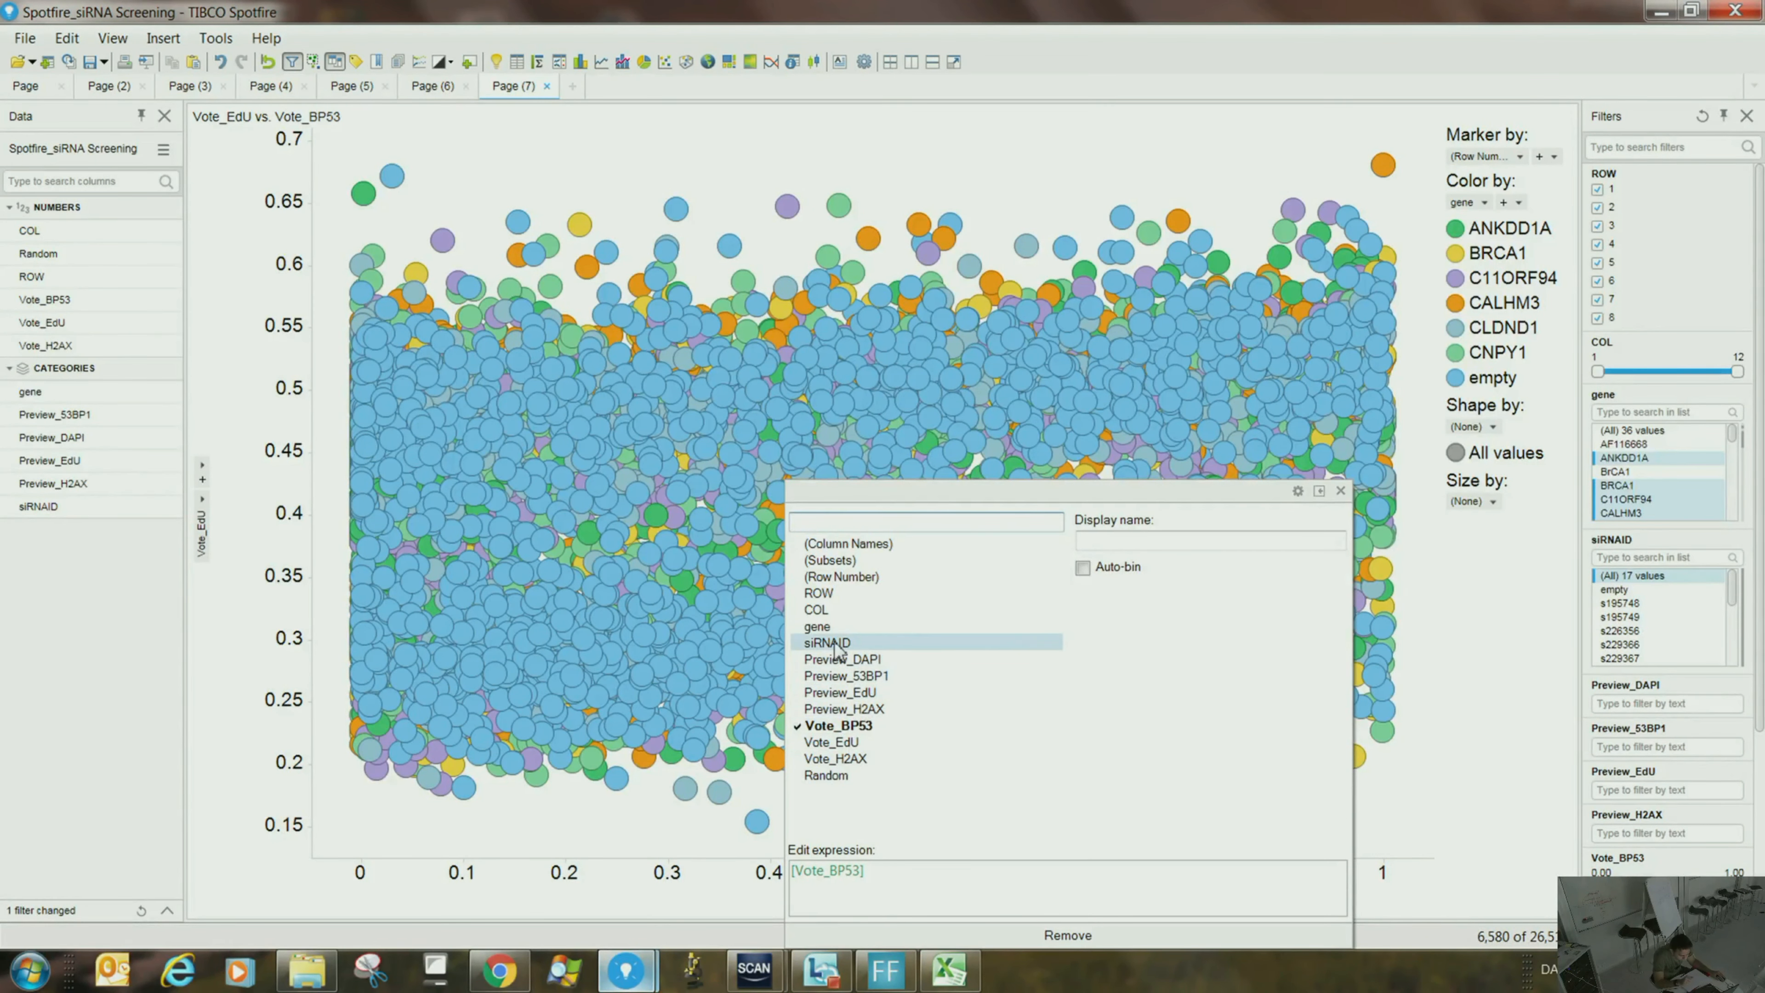
click(834, 775)
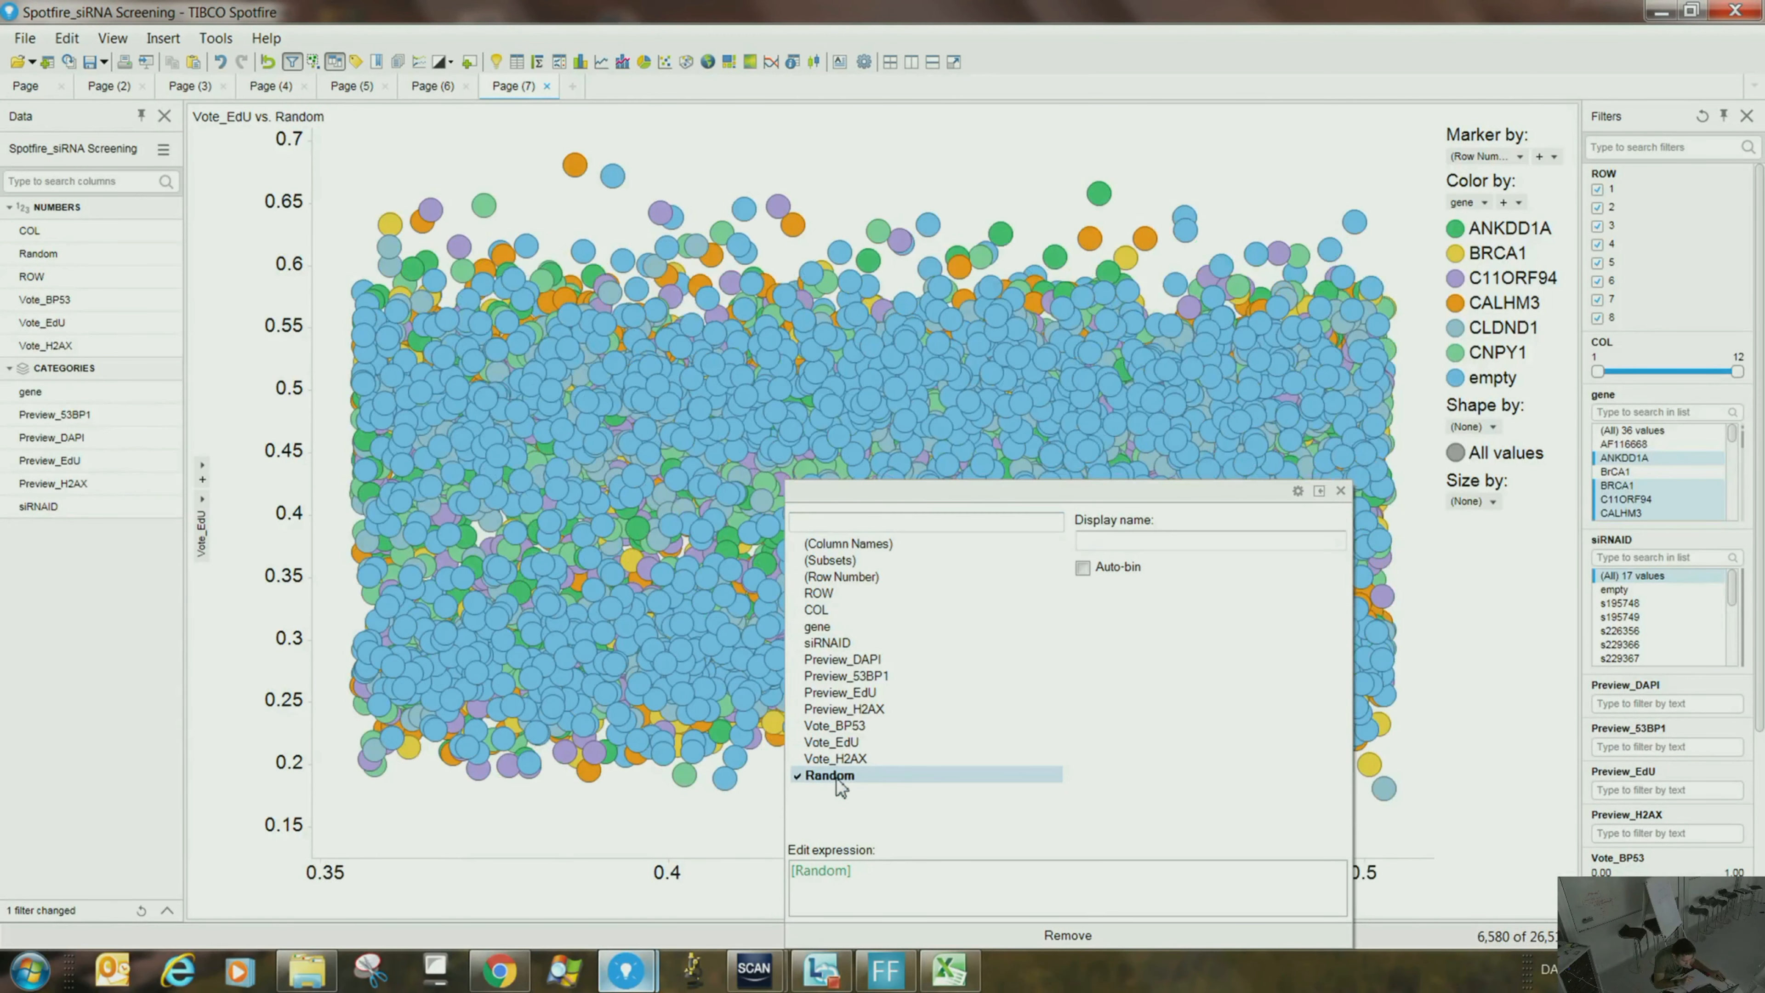
click(201, 532)
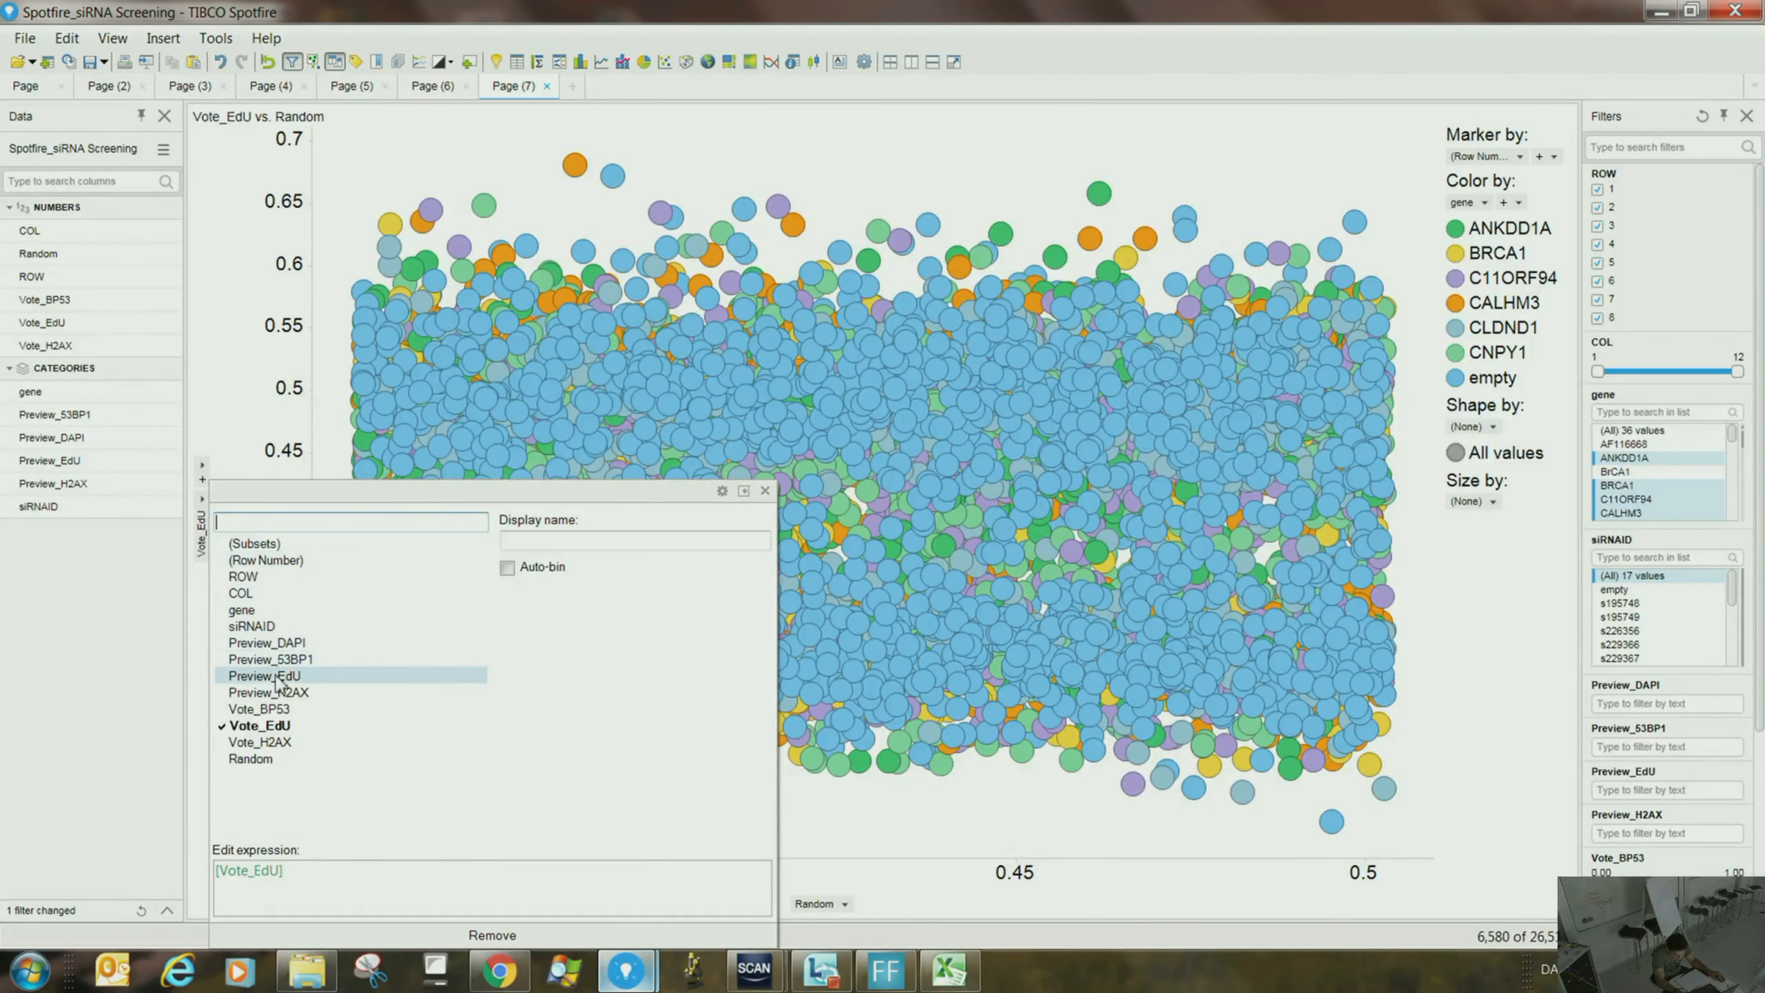
click(288, 709)
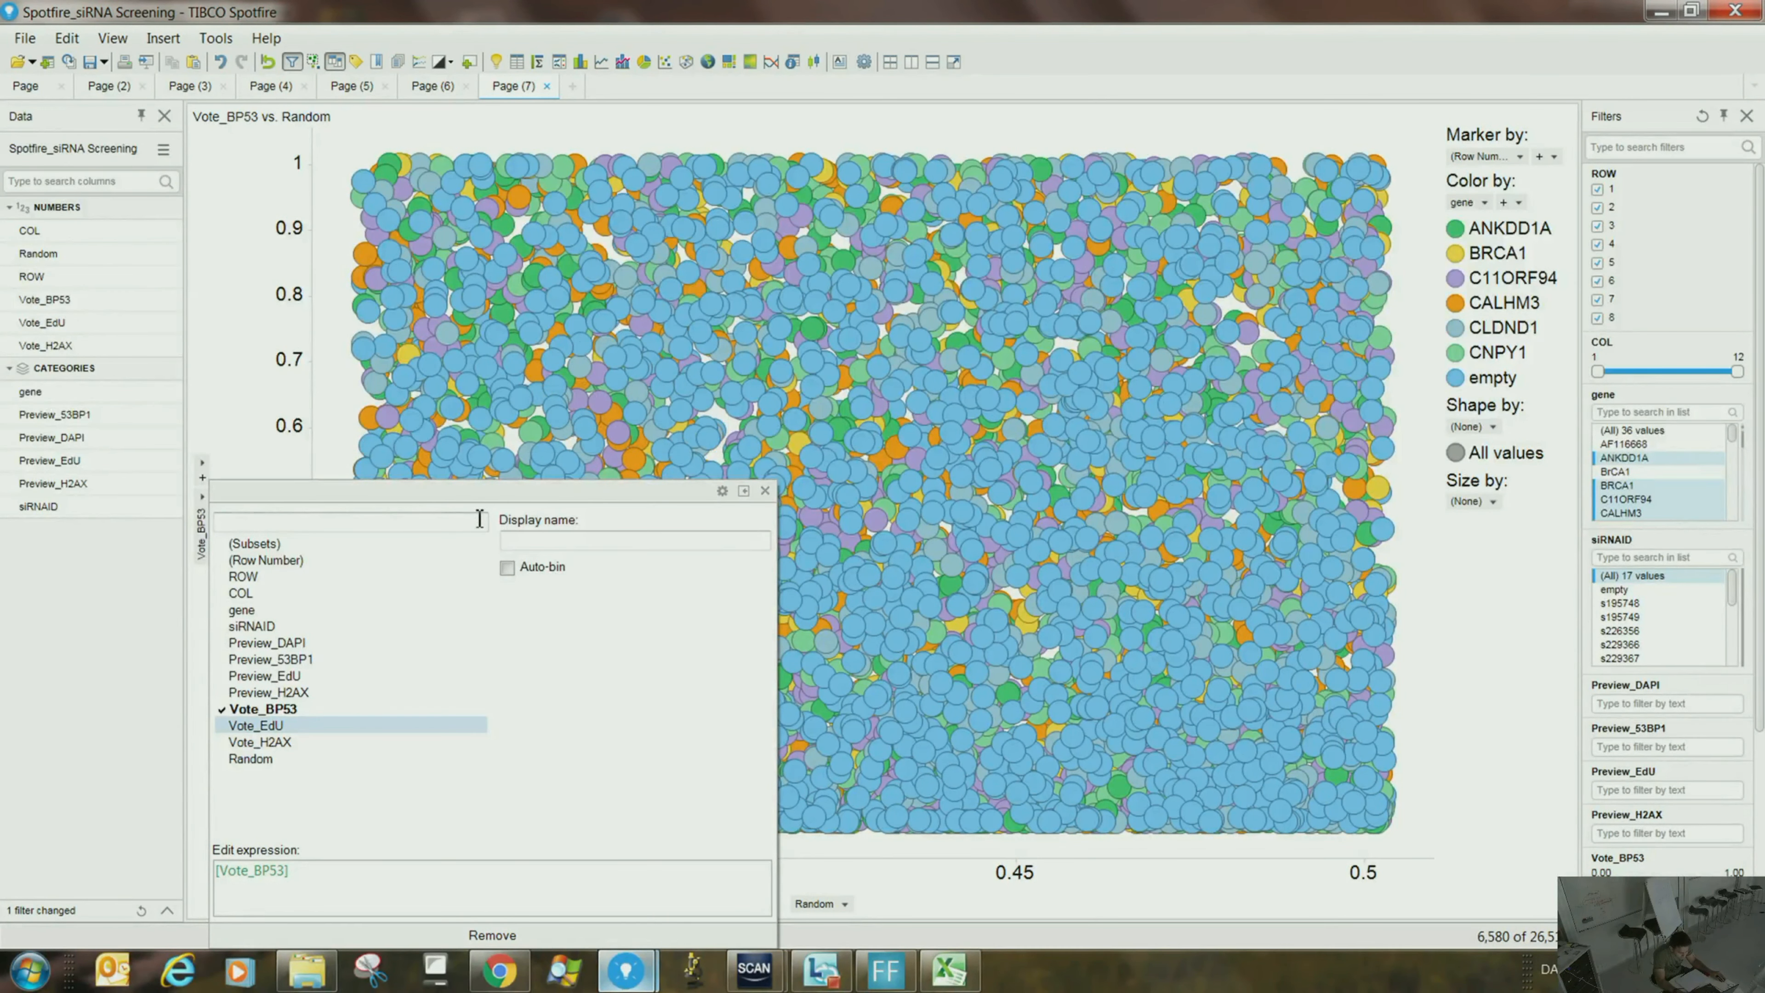
click(348, 425)
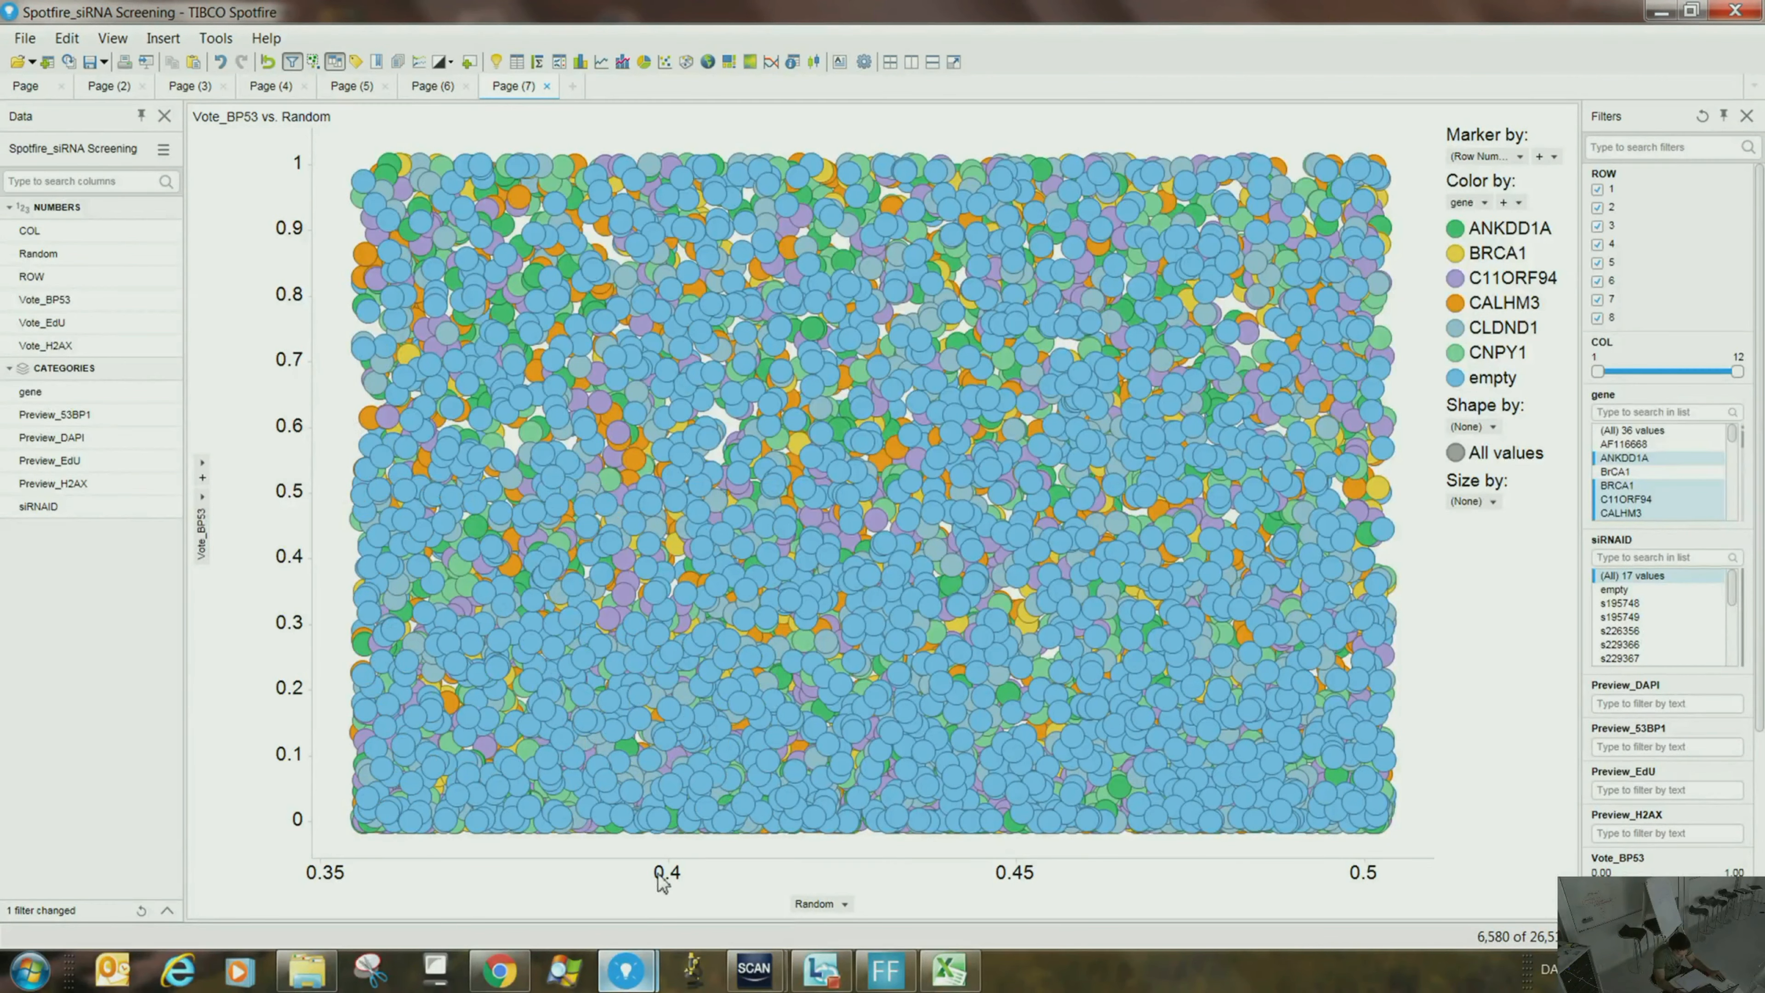
- Trellis the scatter plot into columns by gene
right_click(940, 406)
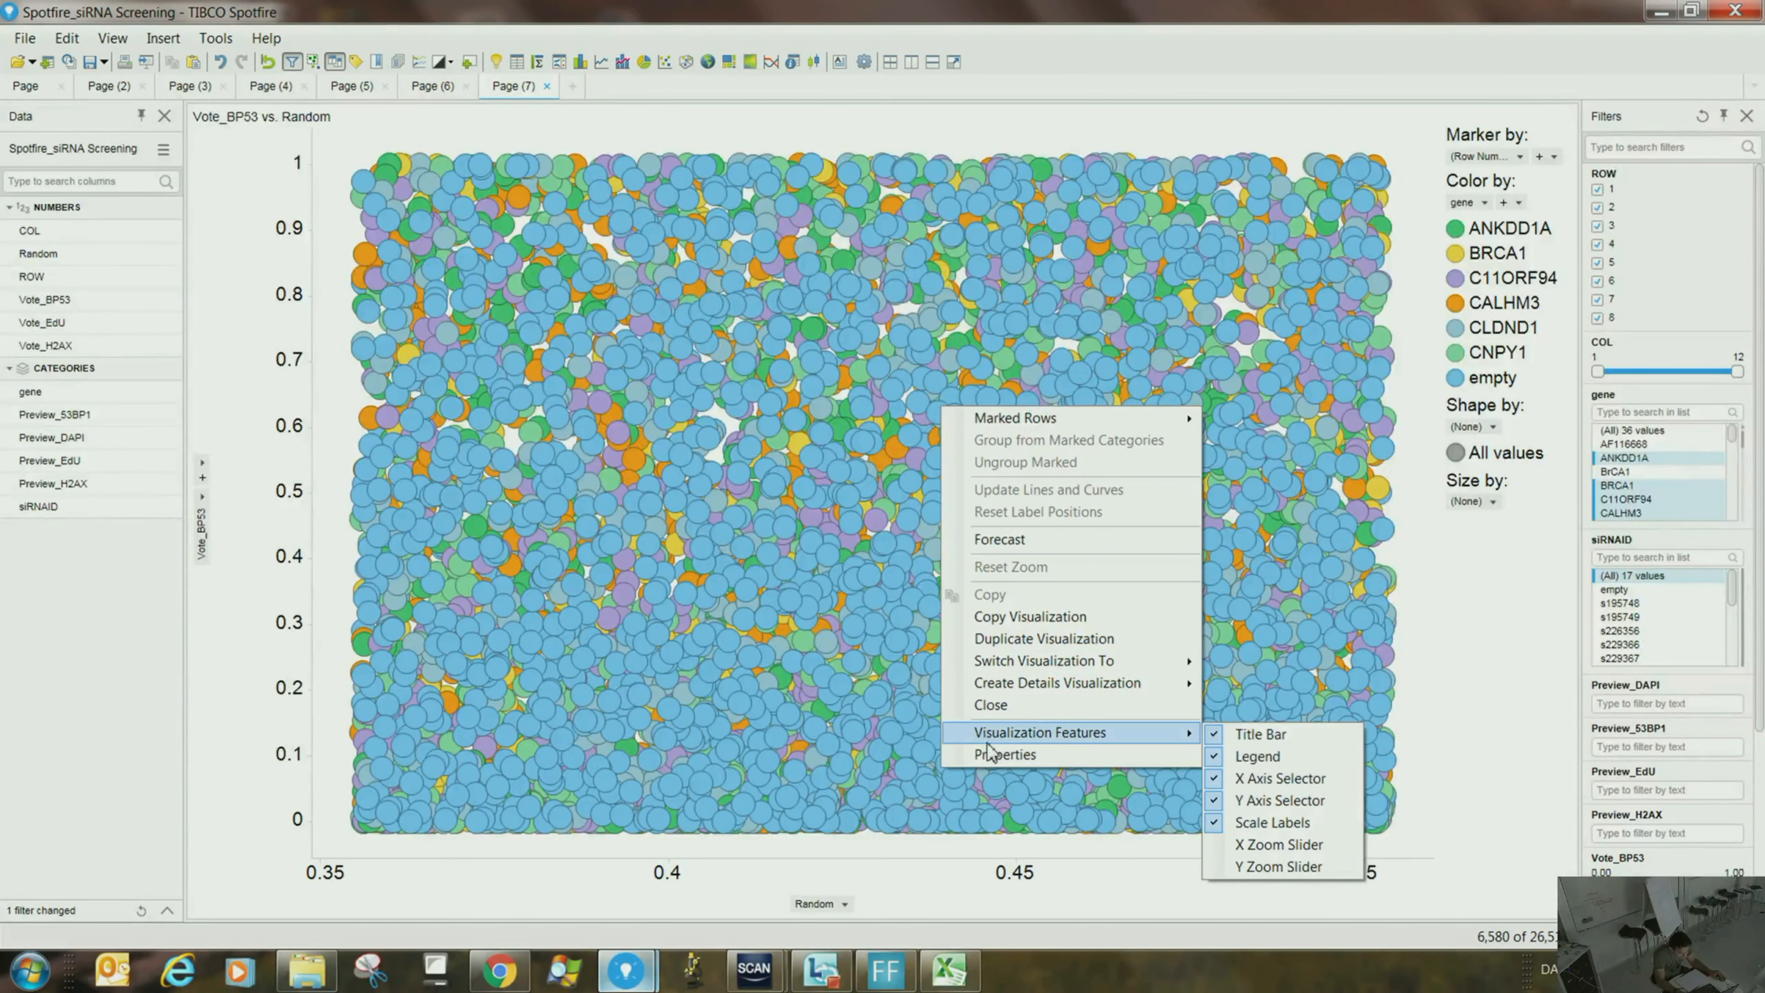
click(1004, 755)
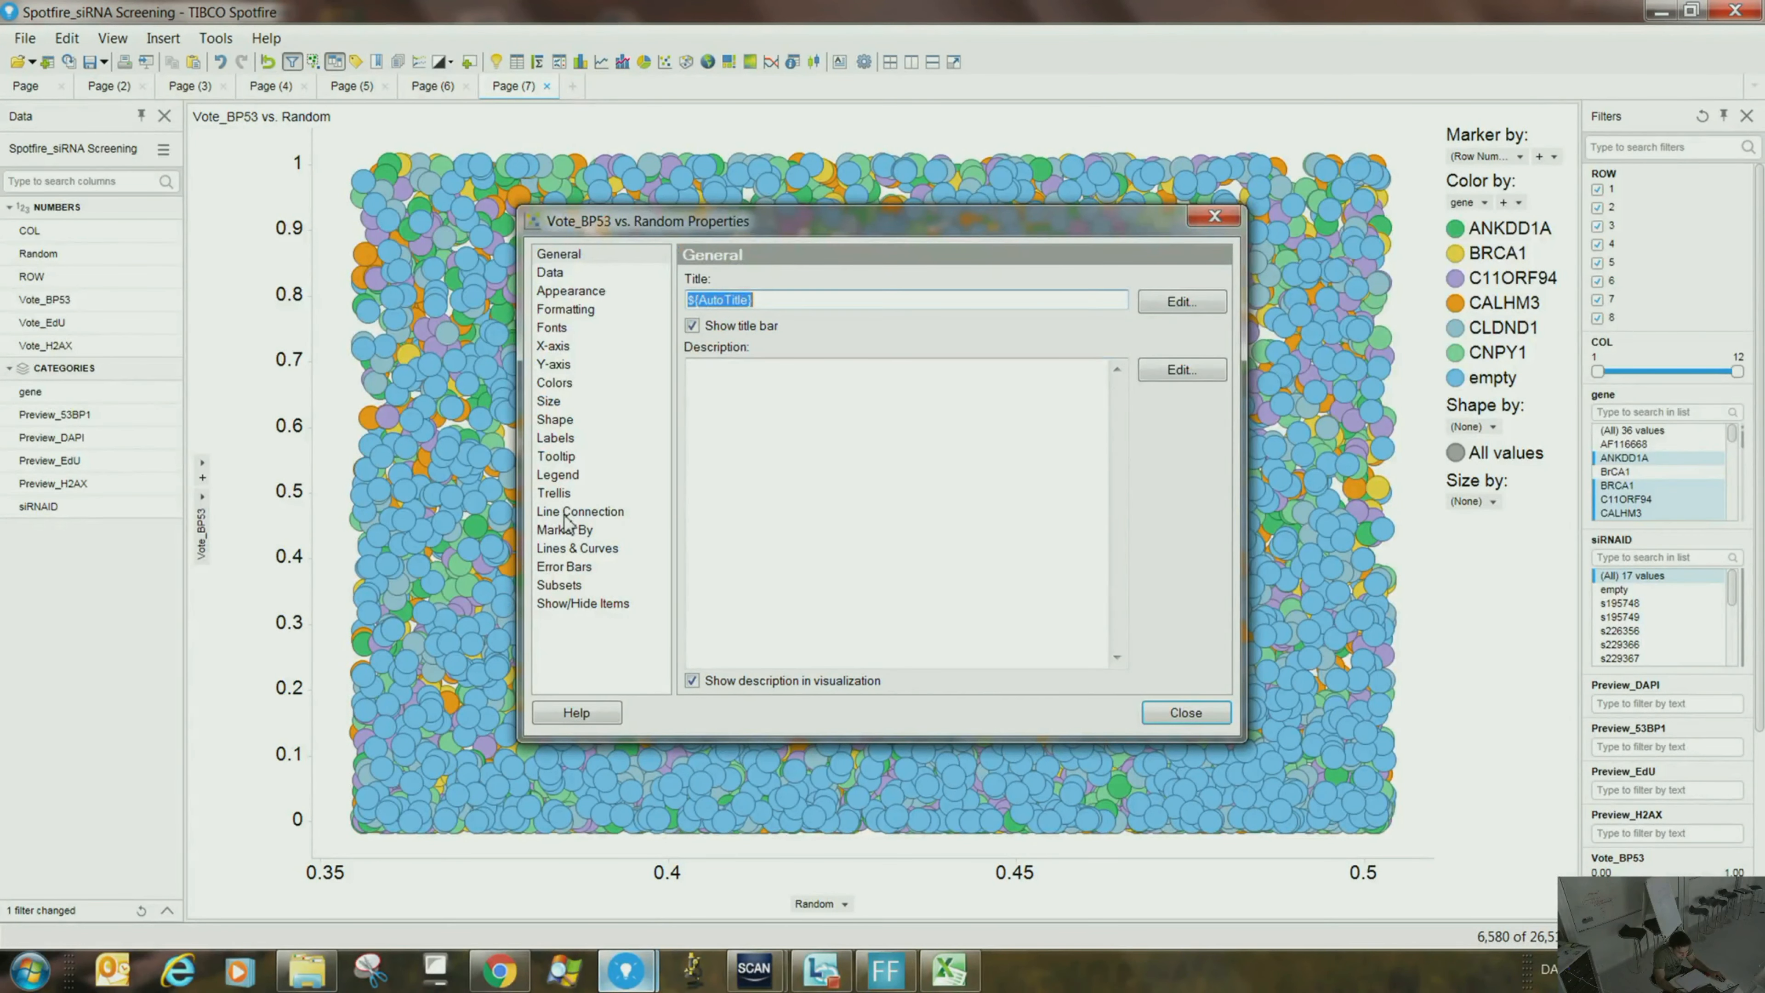
click(553, 493)
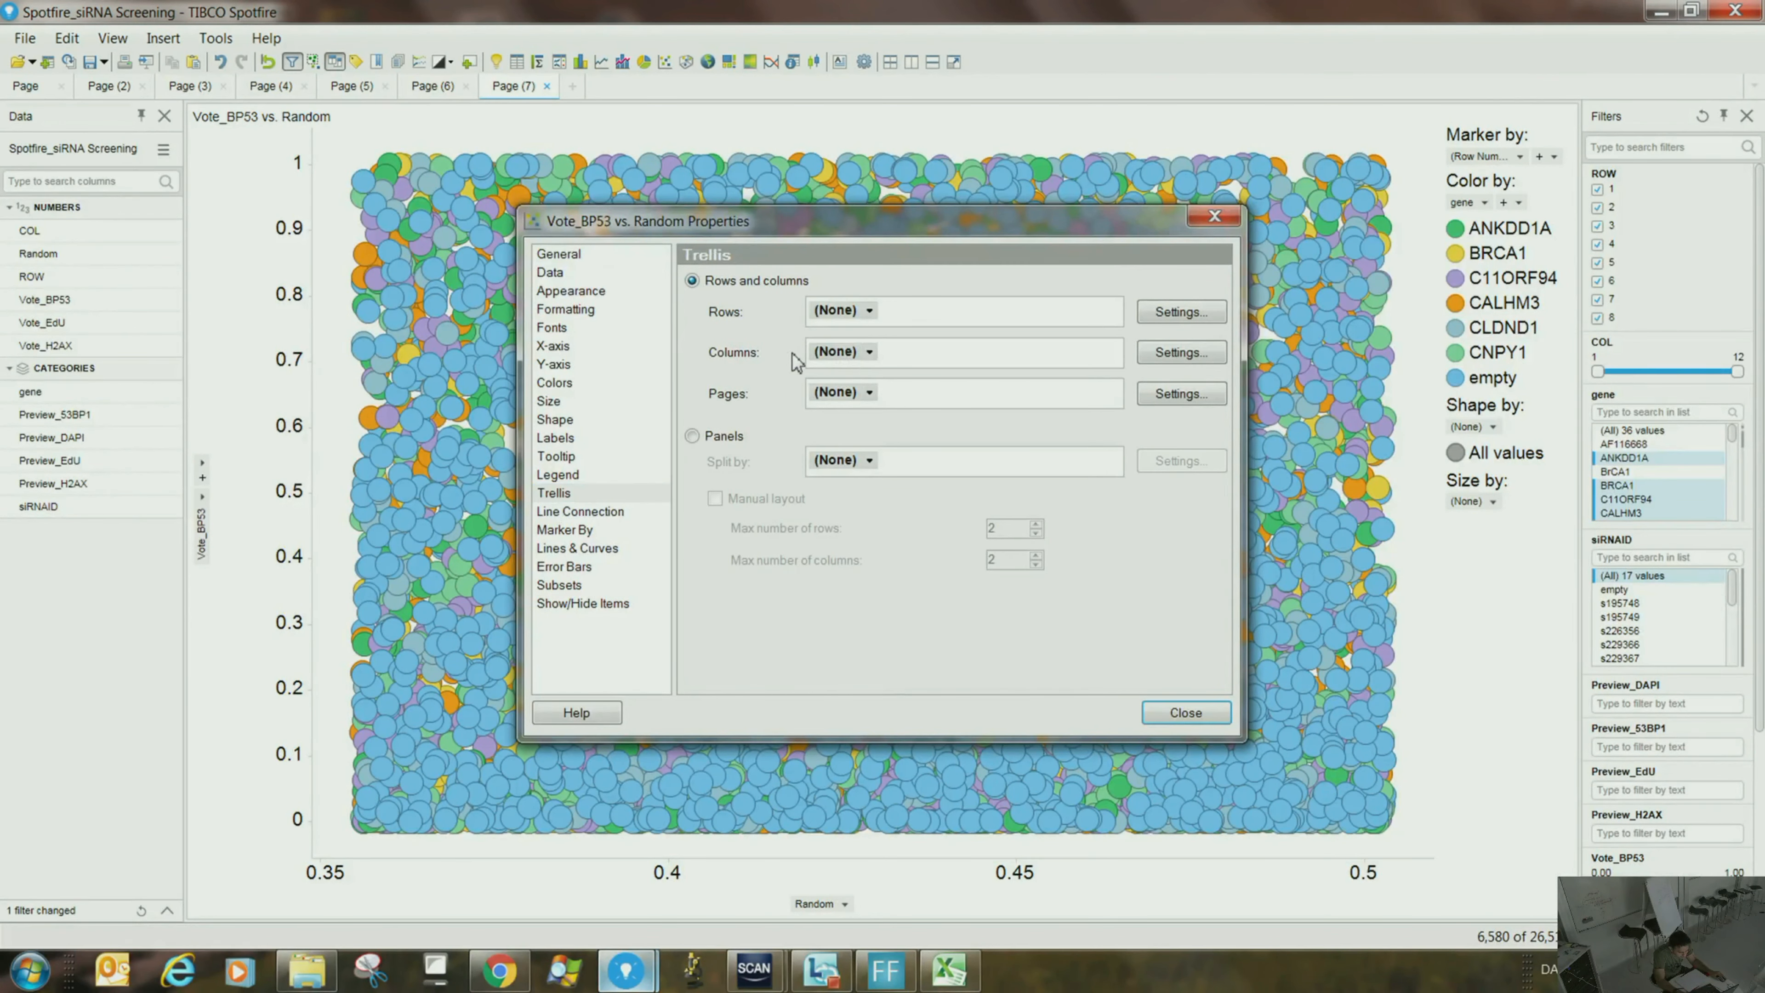
click(872, 354)
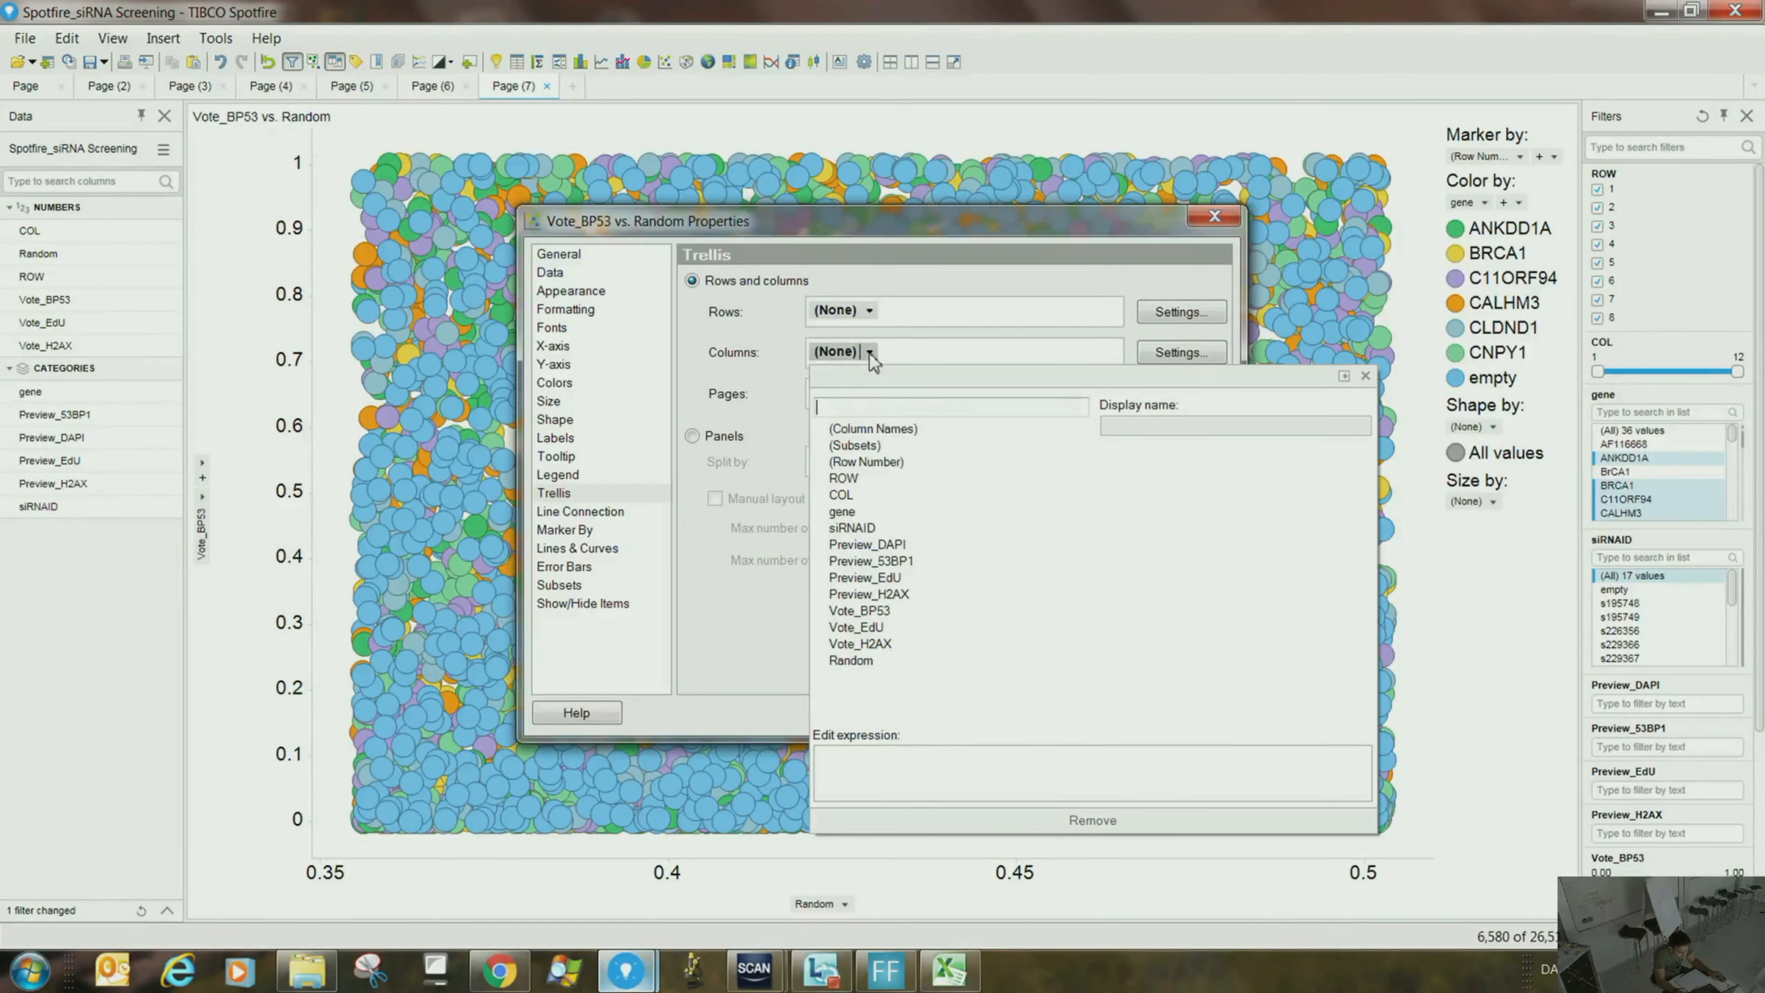
click(849, 513)
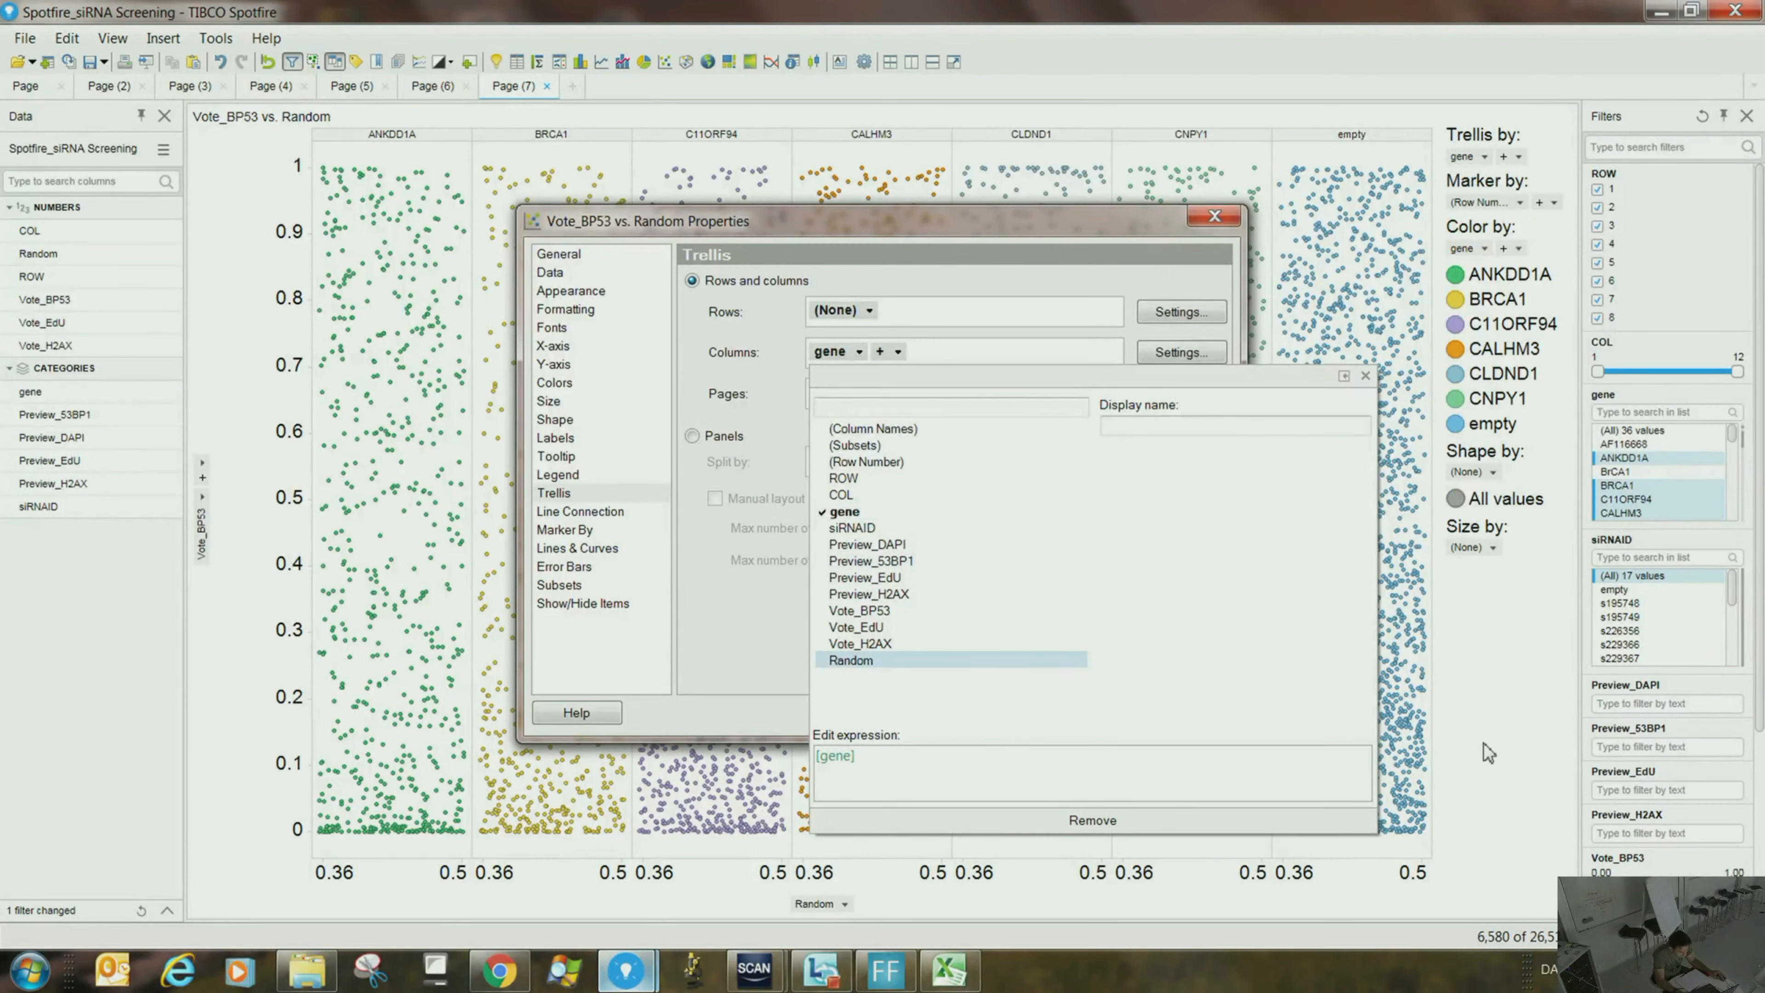
click(1185, 713)
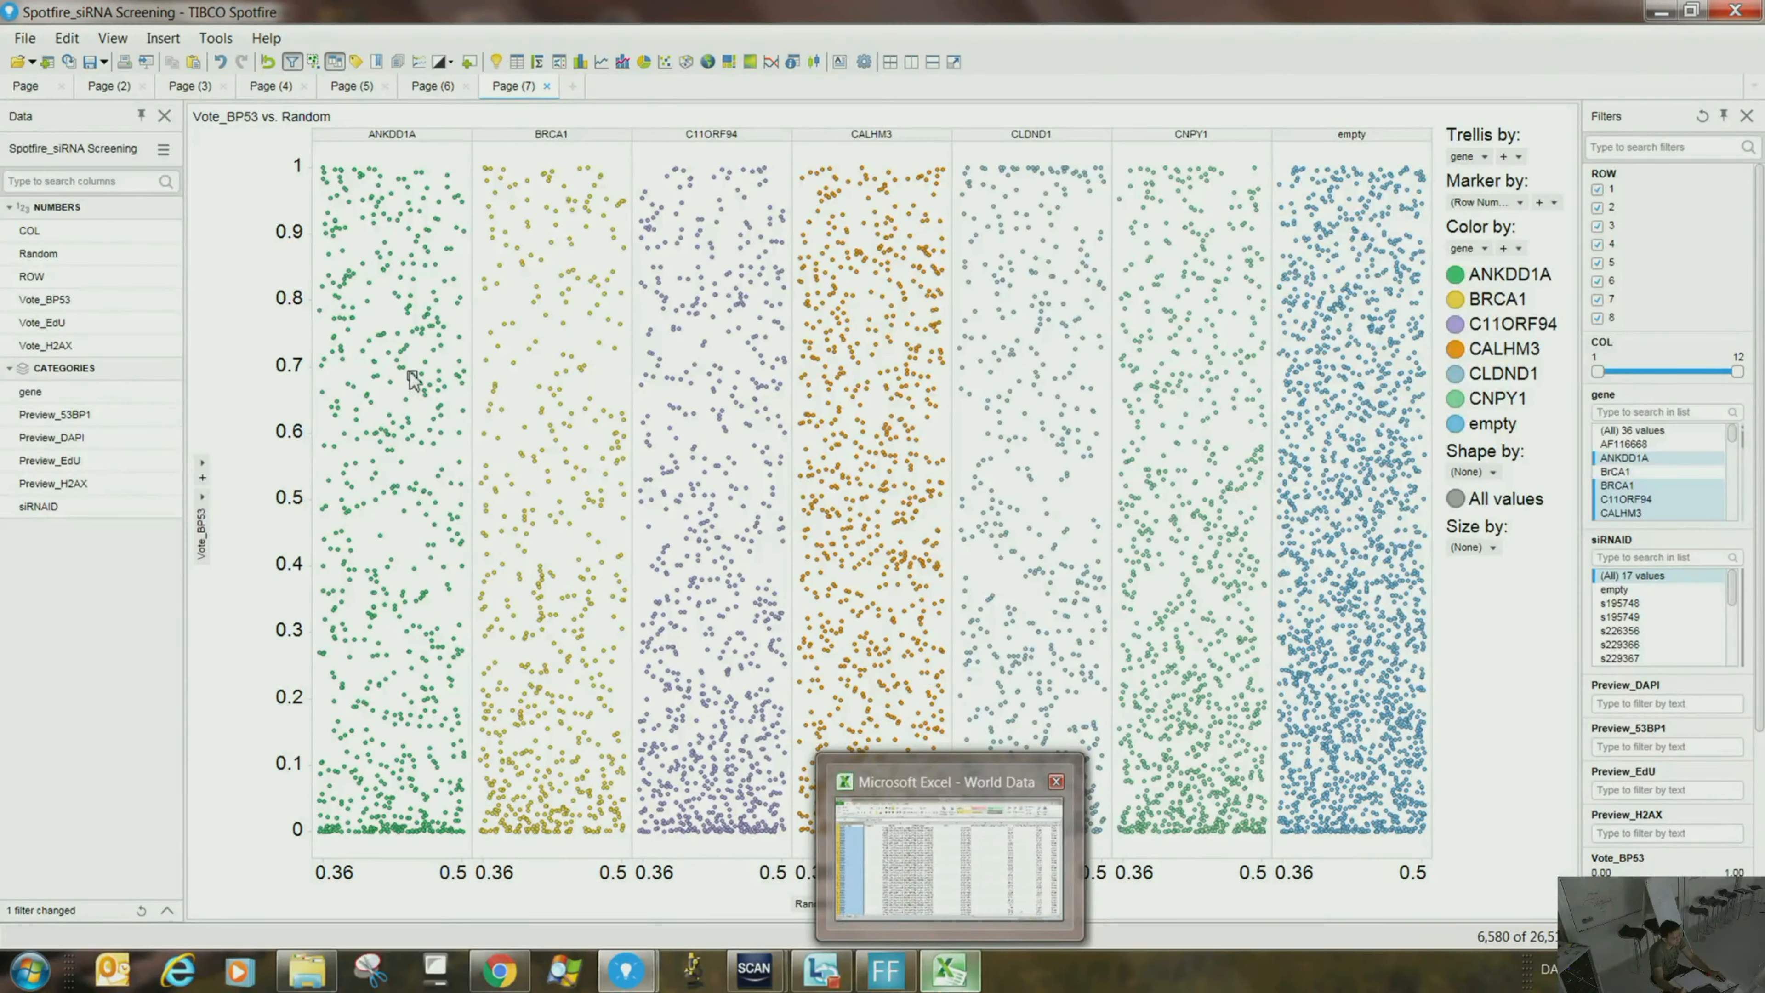
- Enable the horizontal line among the scatter plot's Lines & Curves
right_click(384, 445)
click(479, 792)
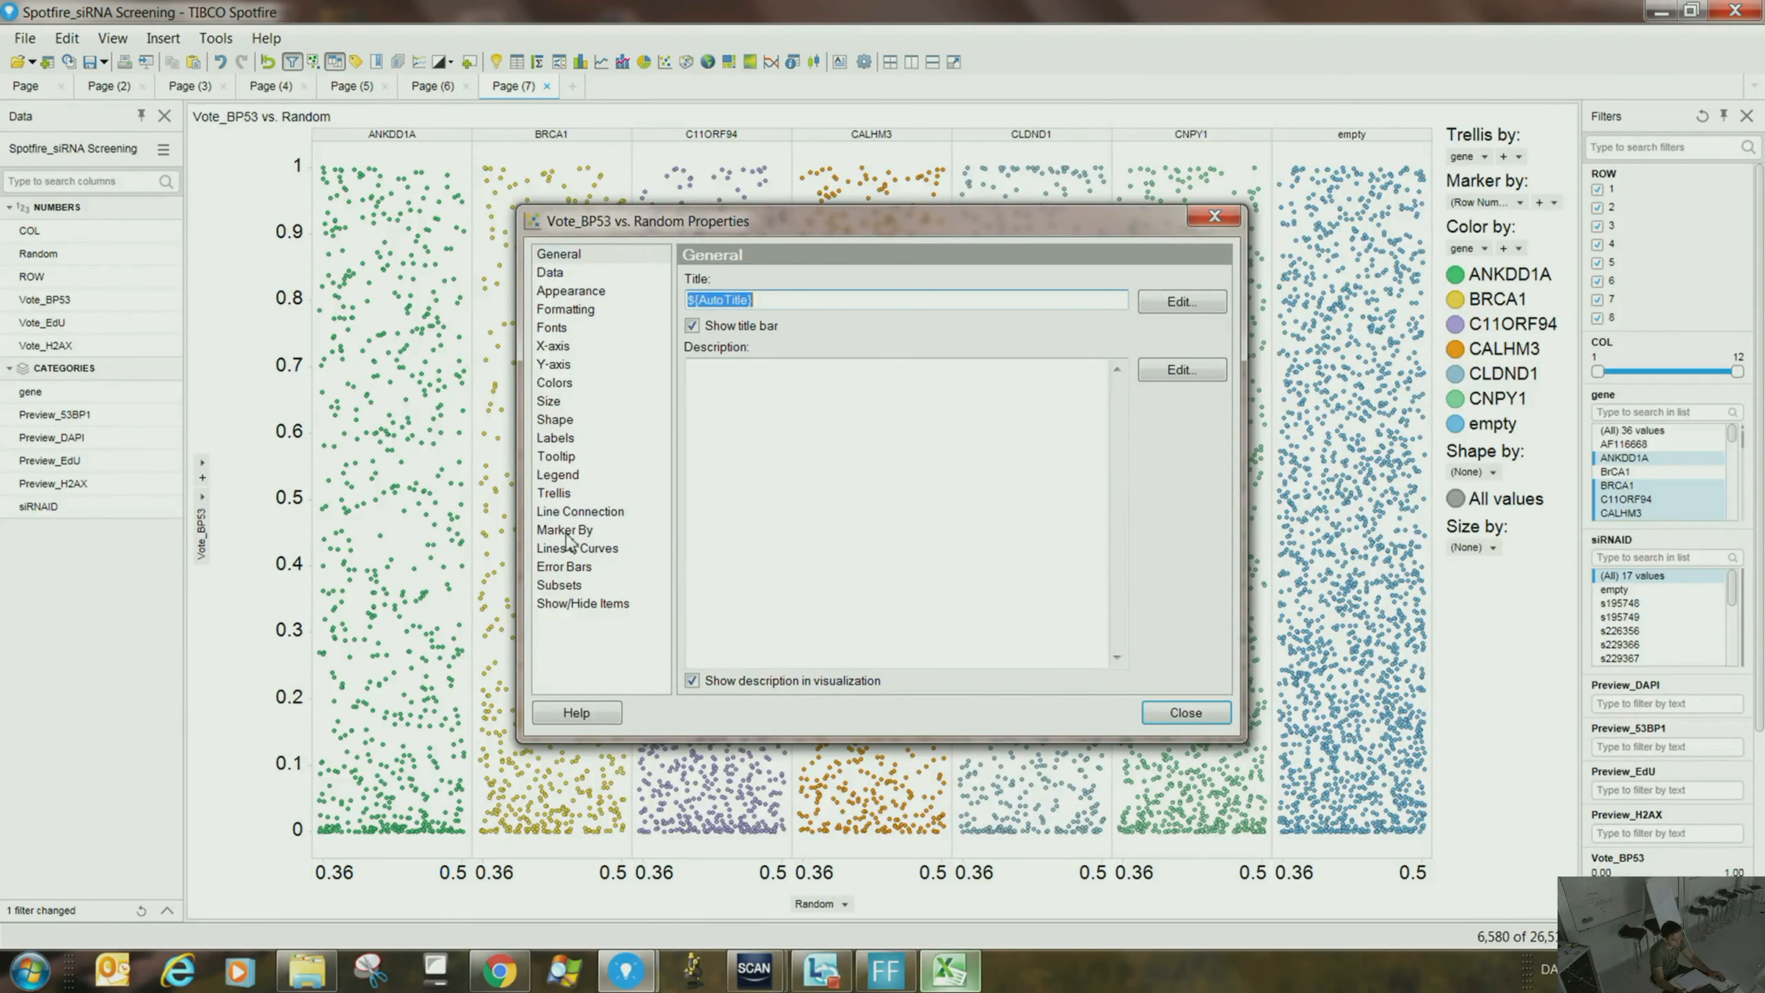
click(563, 512)
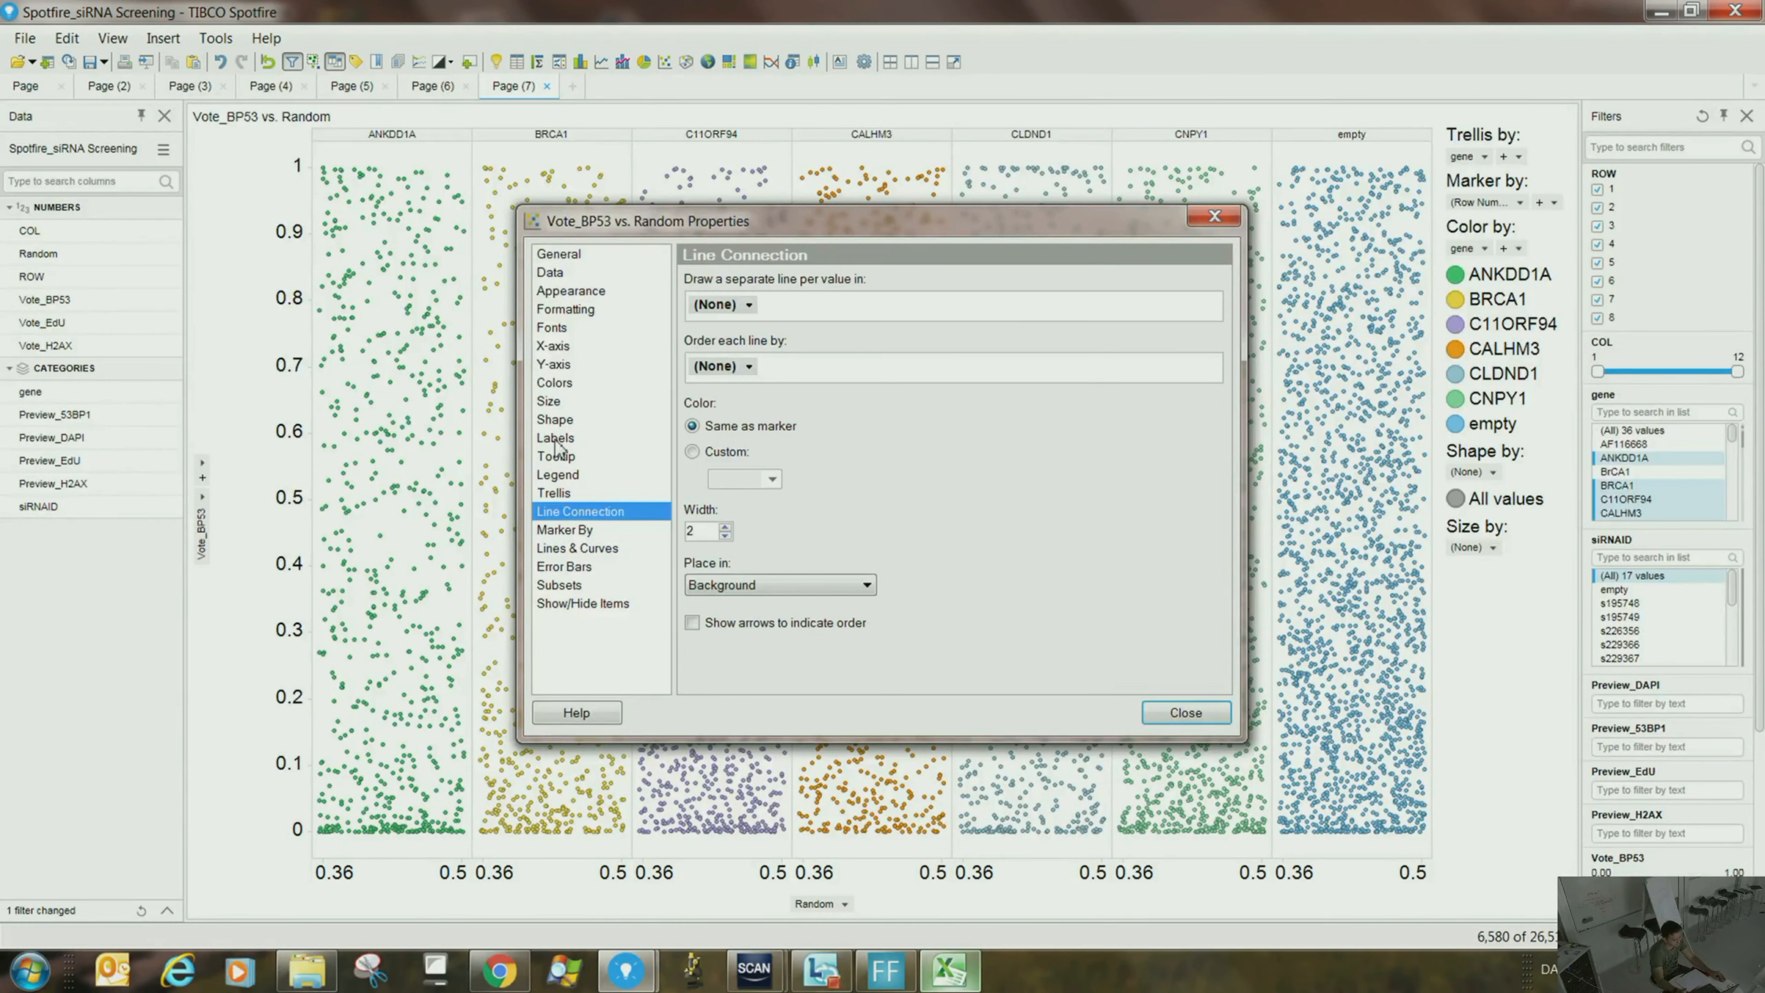
click(577, 551)
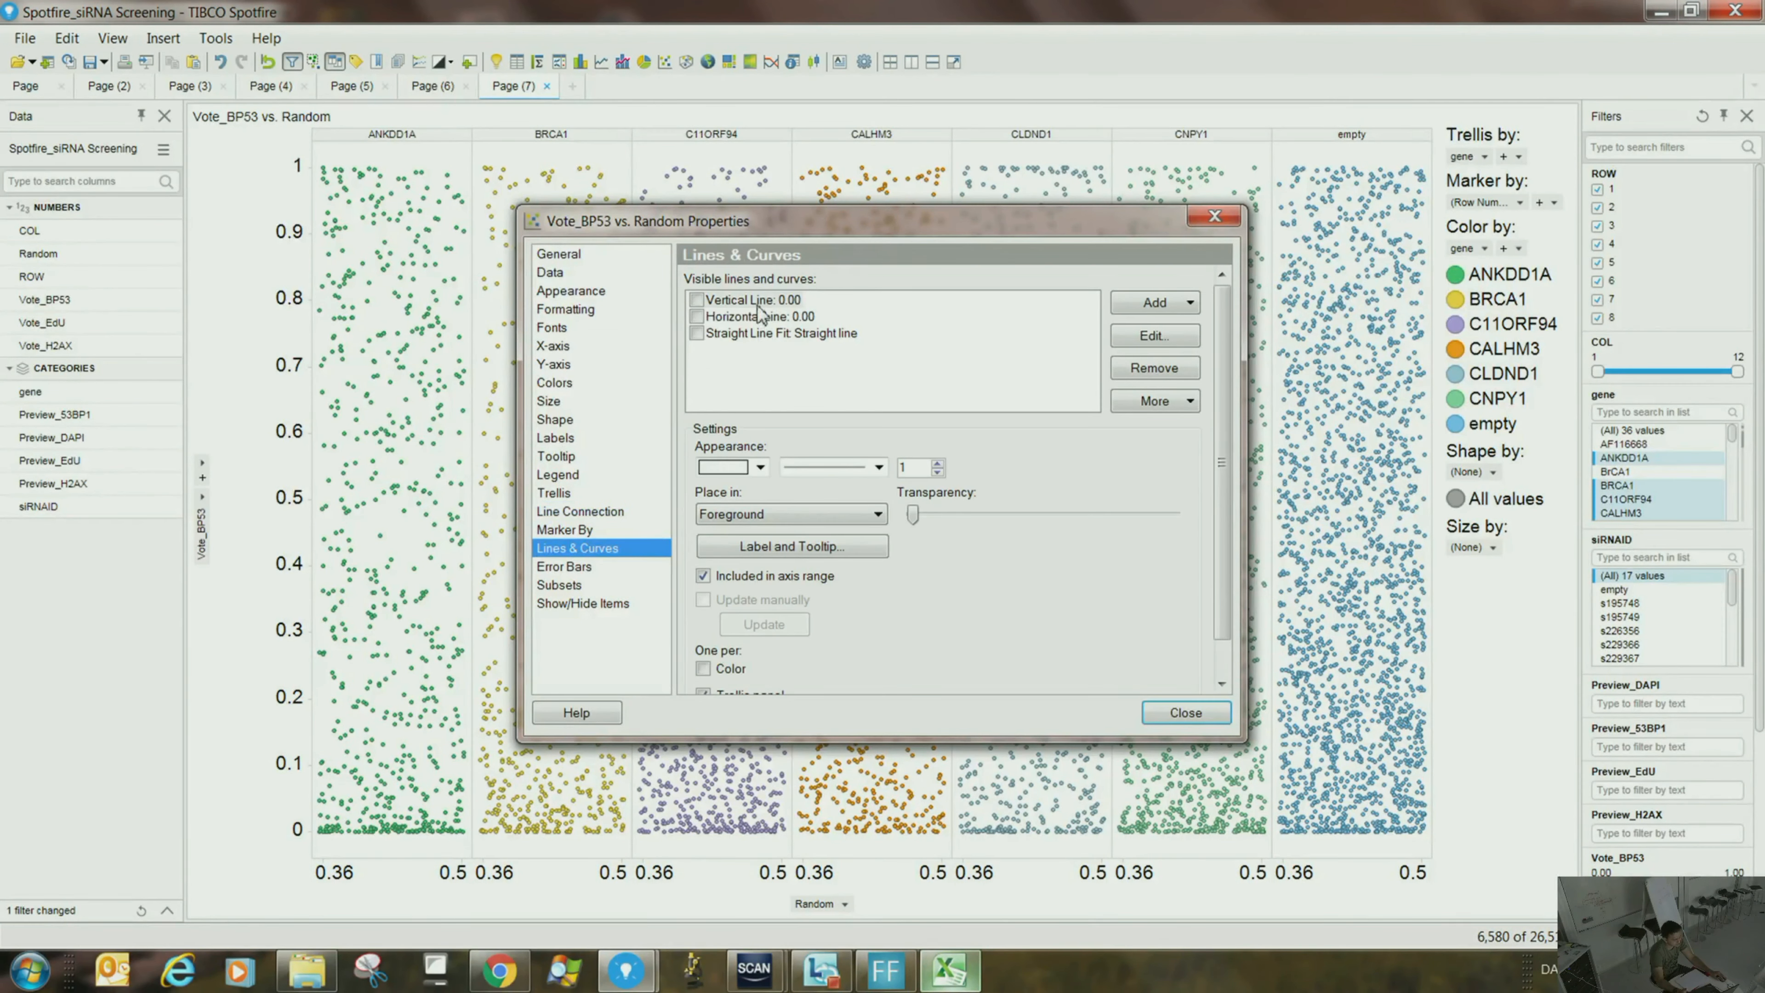
click(697, 318)
- Position the scatter plot's horizontal line at the aggregated Median of the Y values
click(1155, 336)
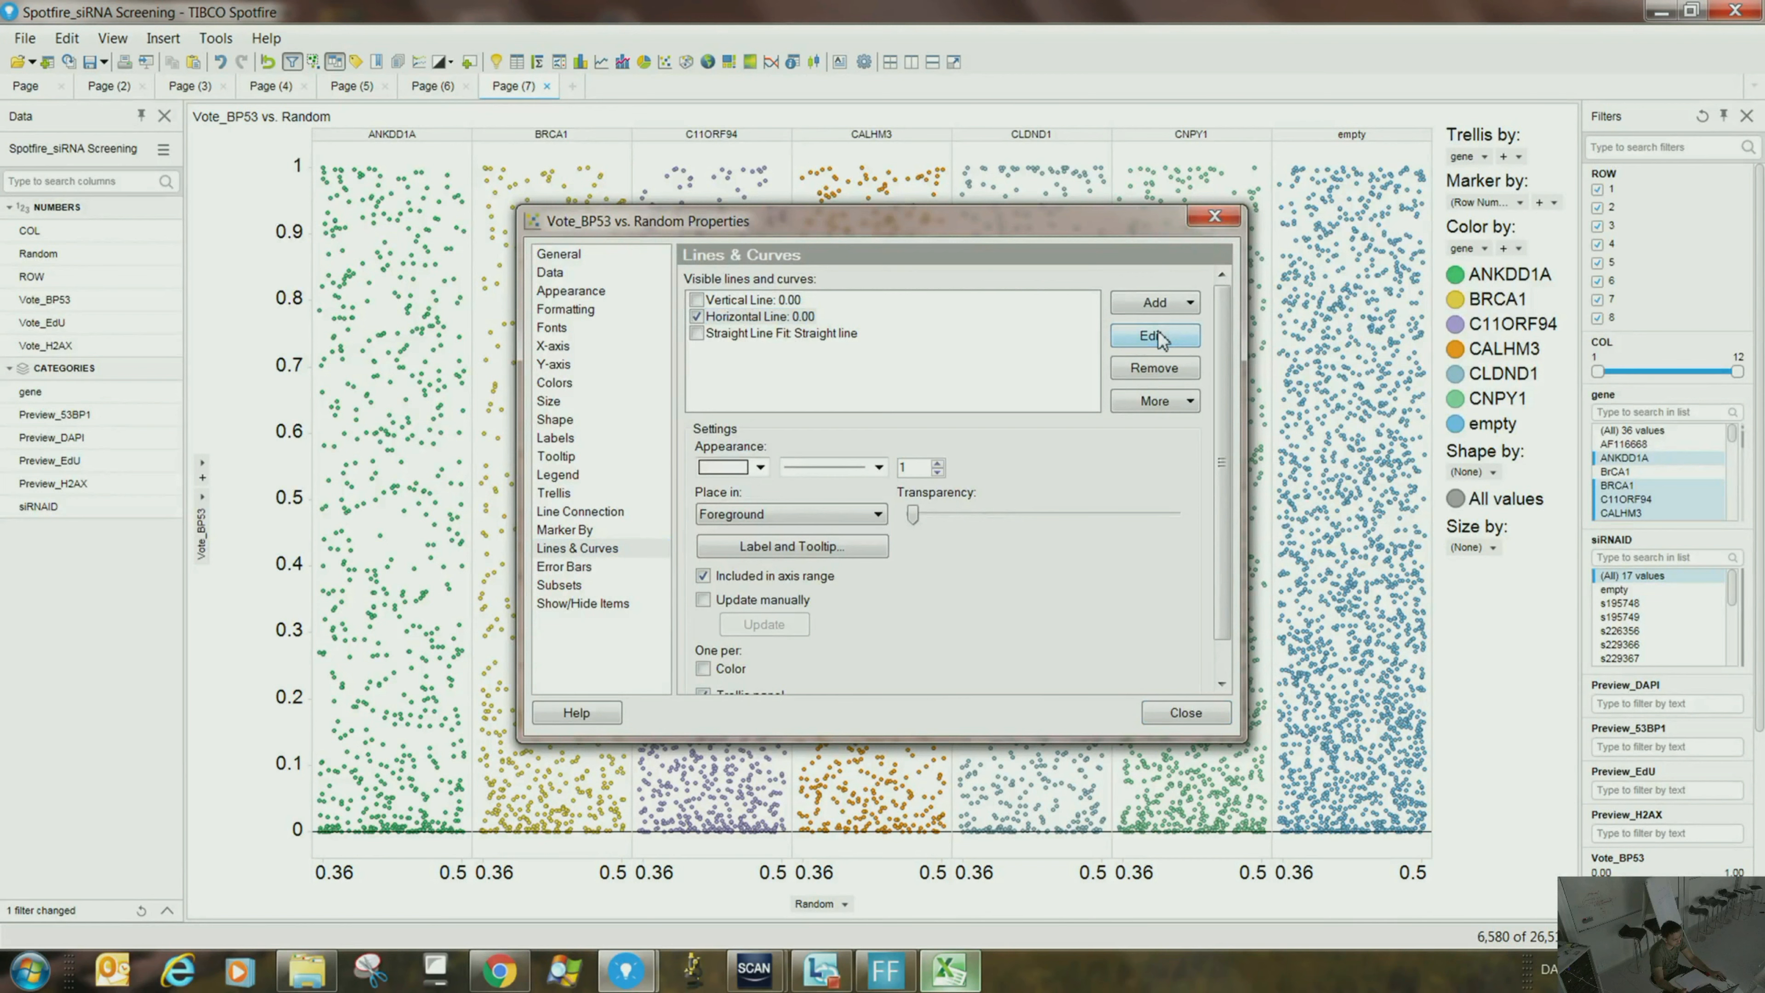
click(654, 352)
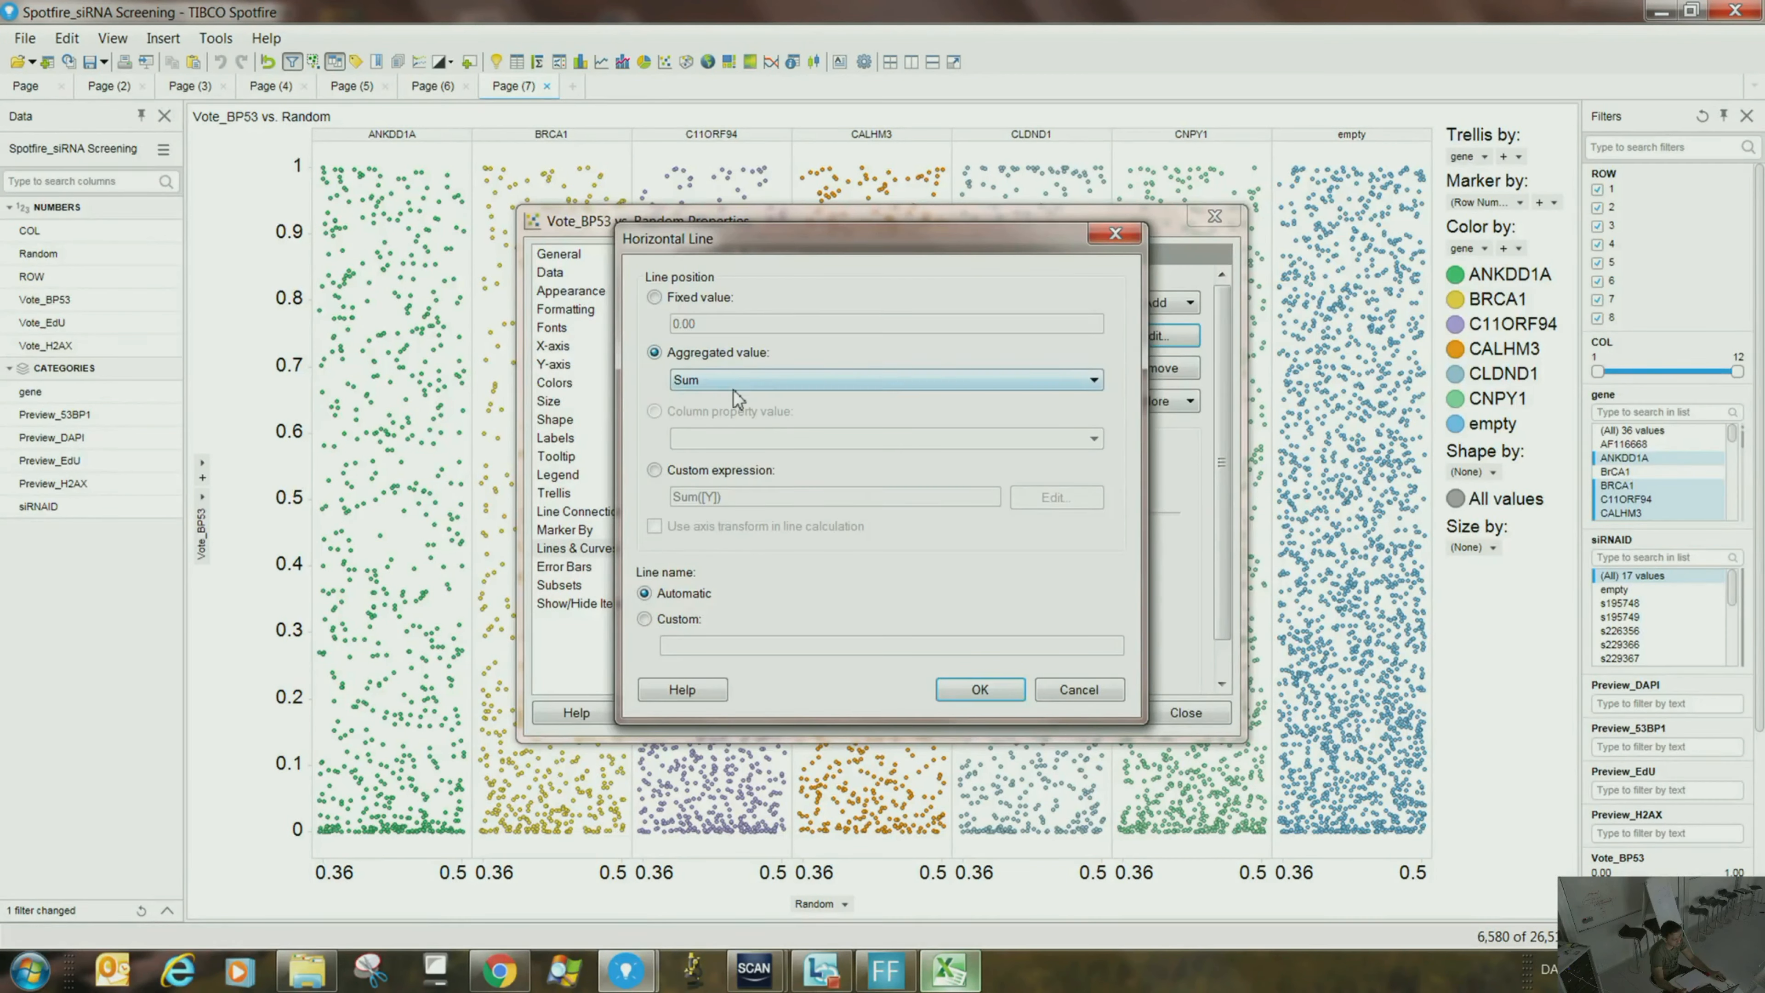
click(733, 384)
click(801, 547)
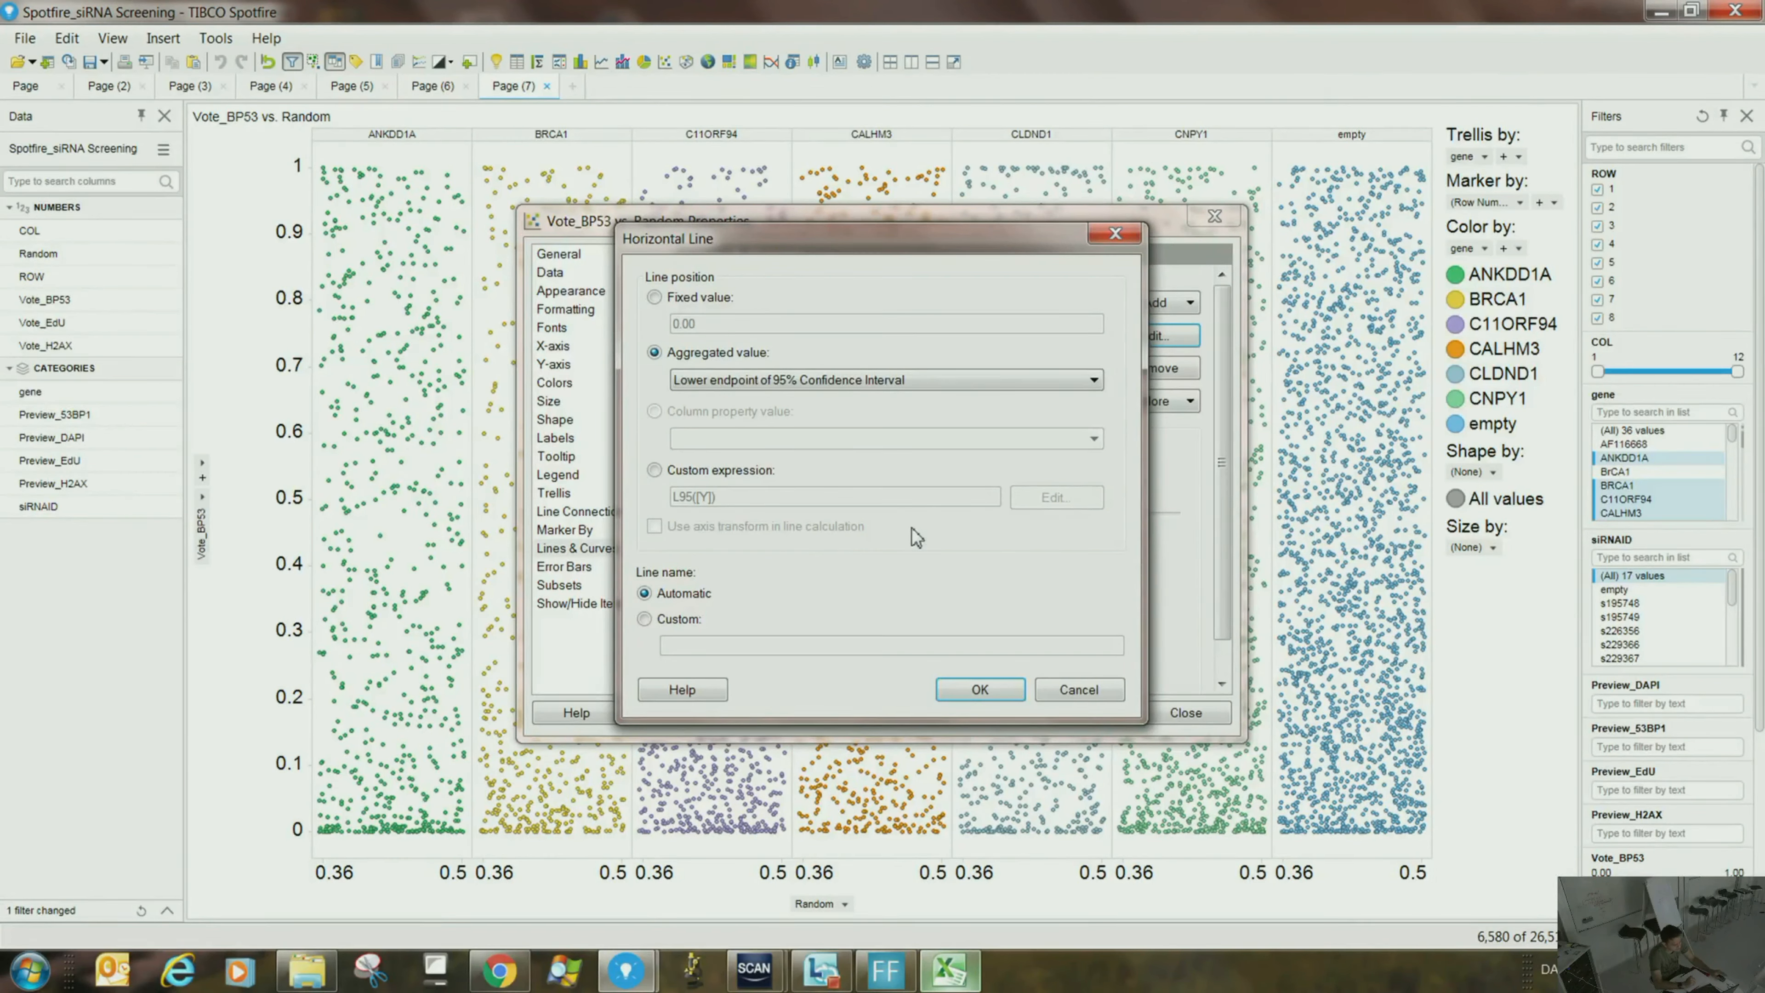
click(833, 386)
click(785, 433)
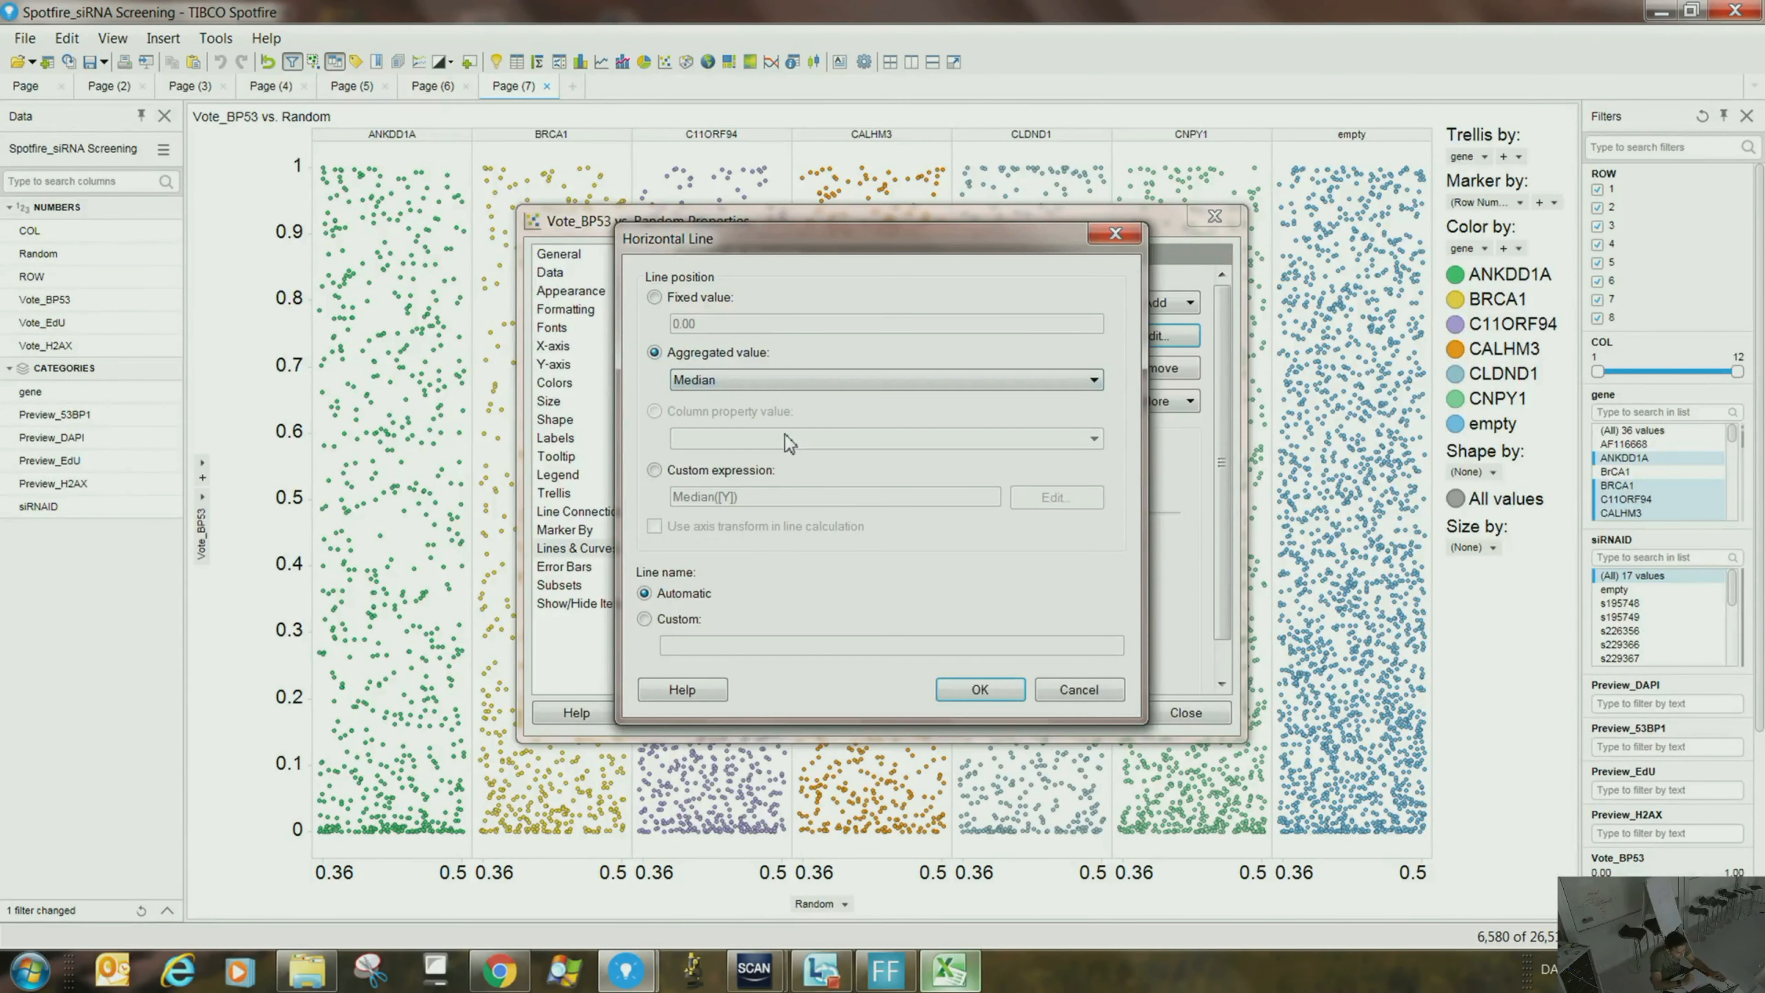
click(979, 690)
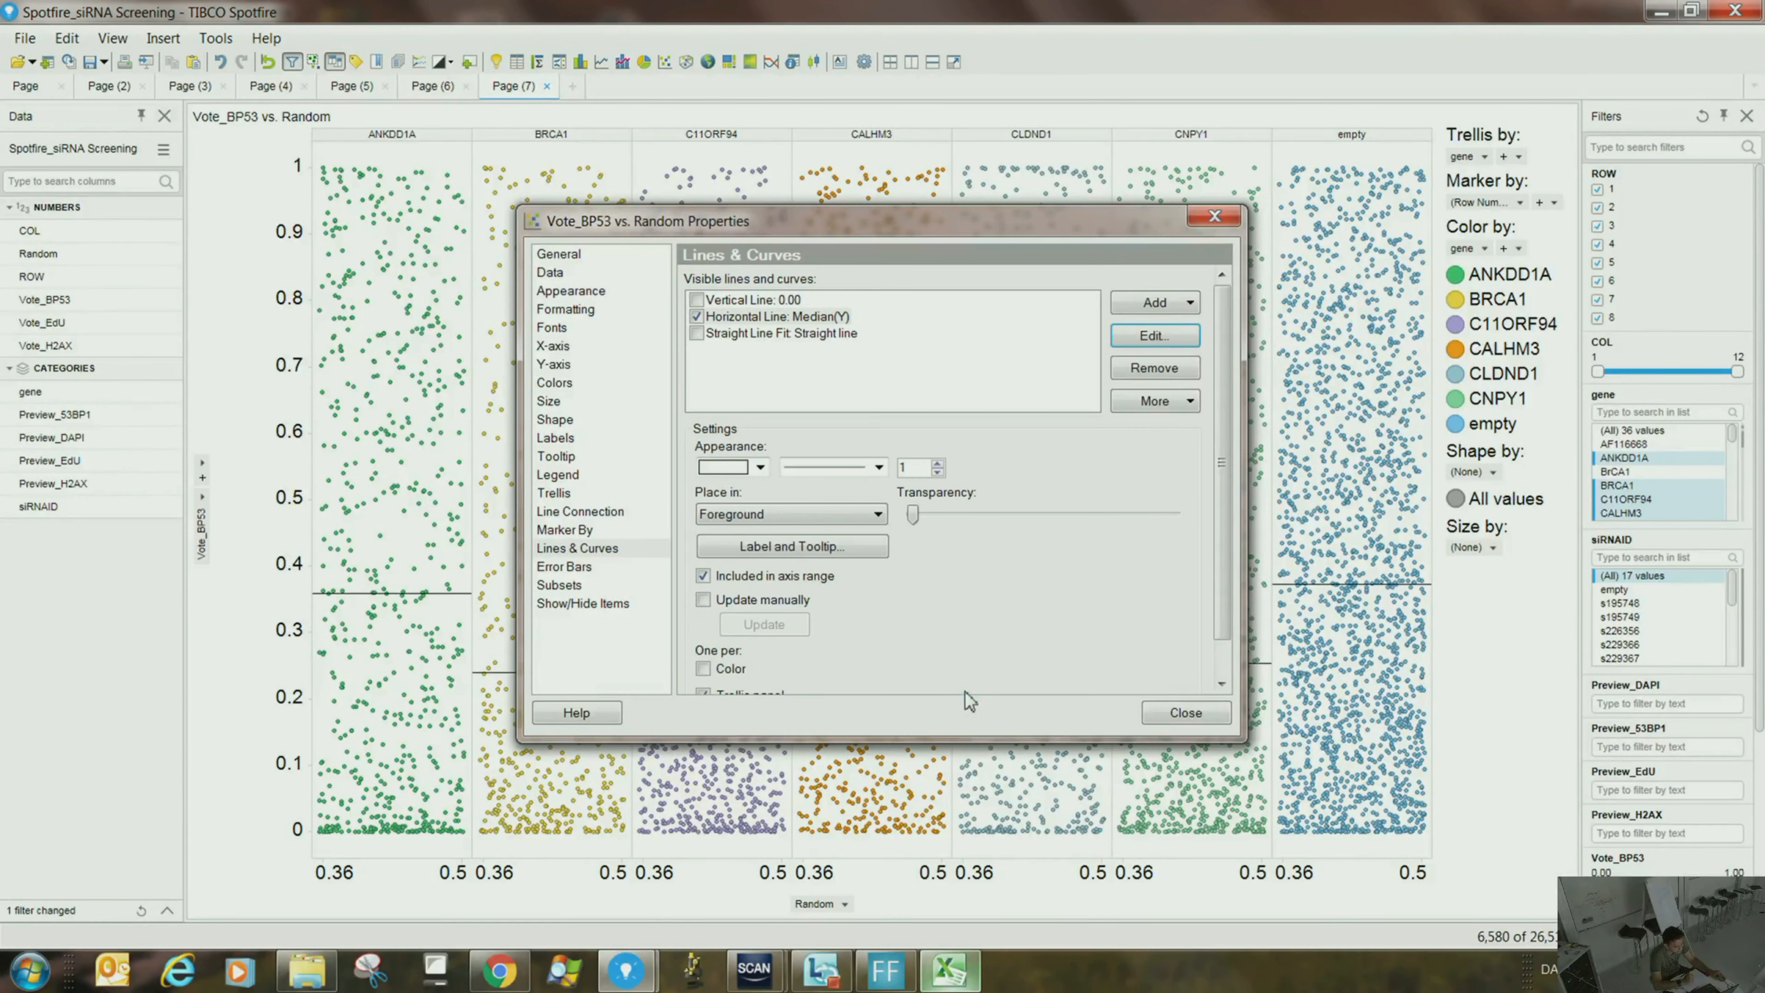
click(1184, 713)
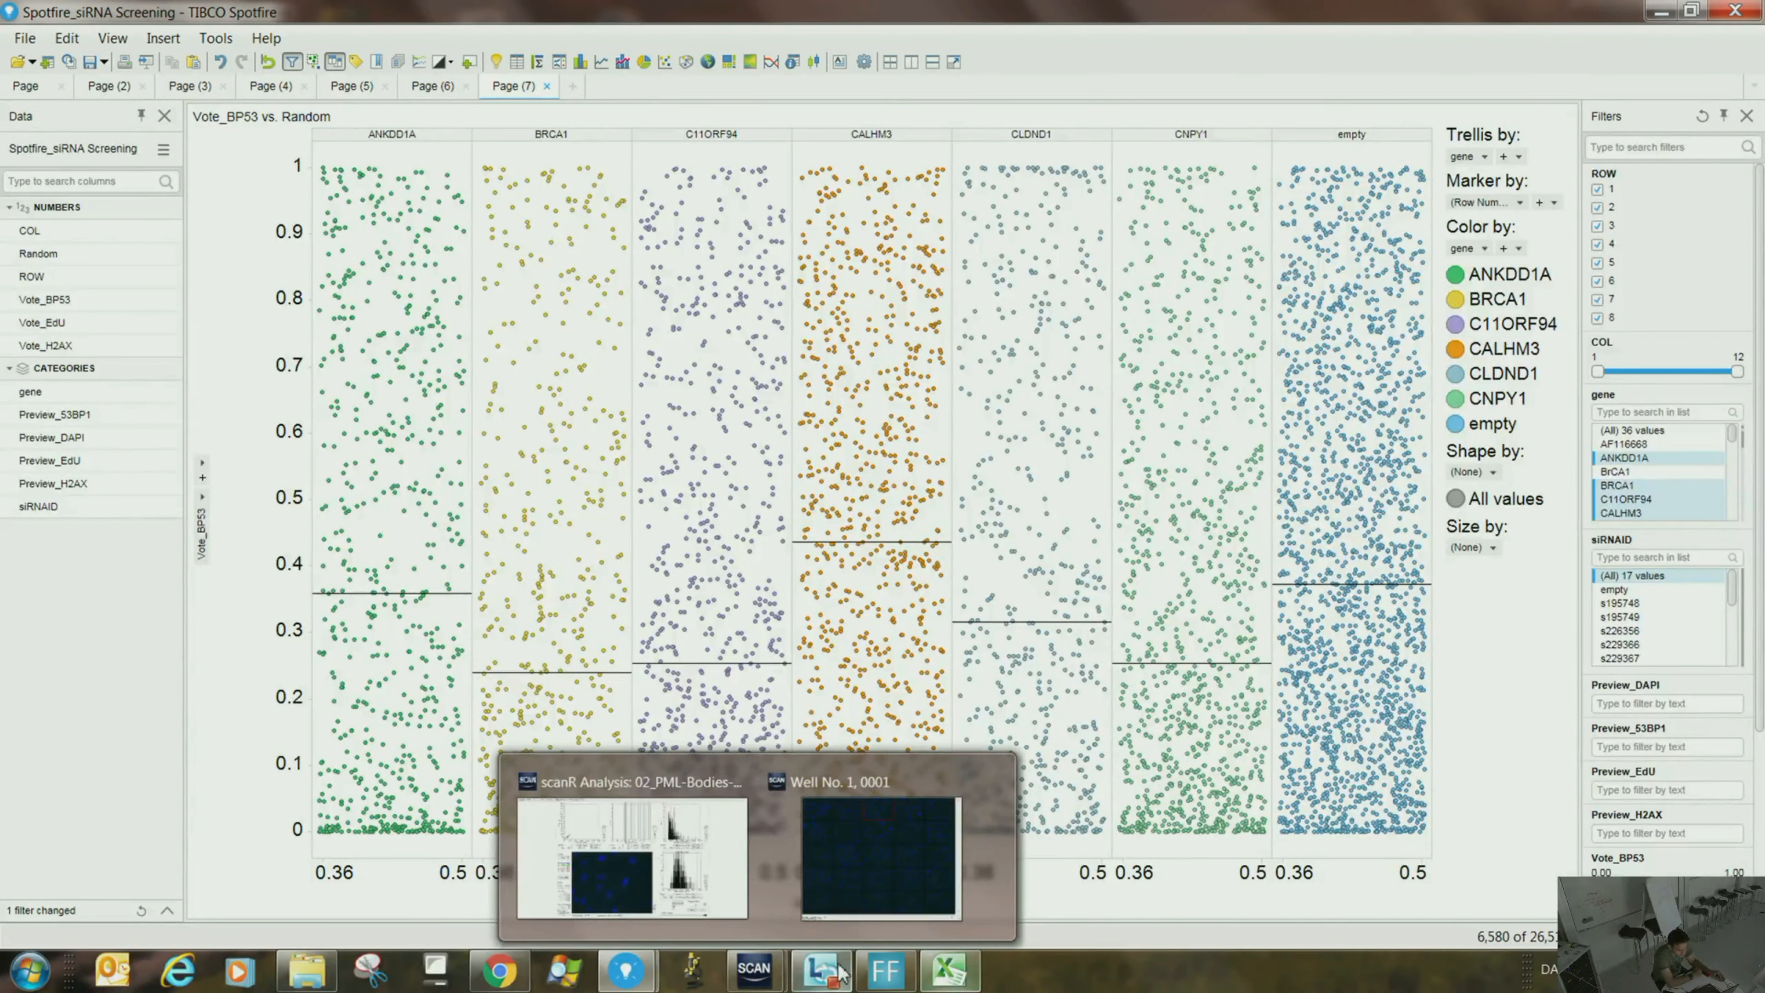
- Turn off the distribution display in the appearance settings of the box plot on Page (6)
click(438, 85)
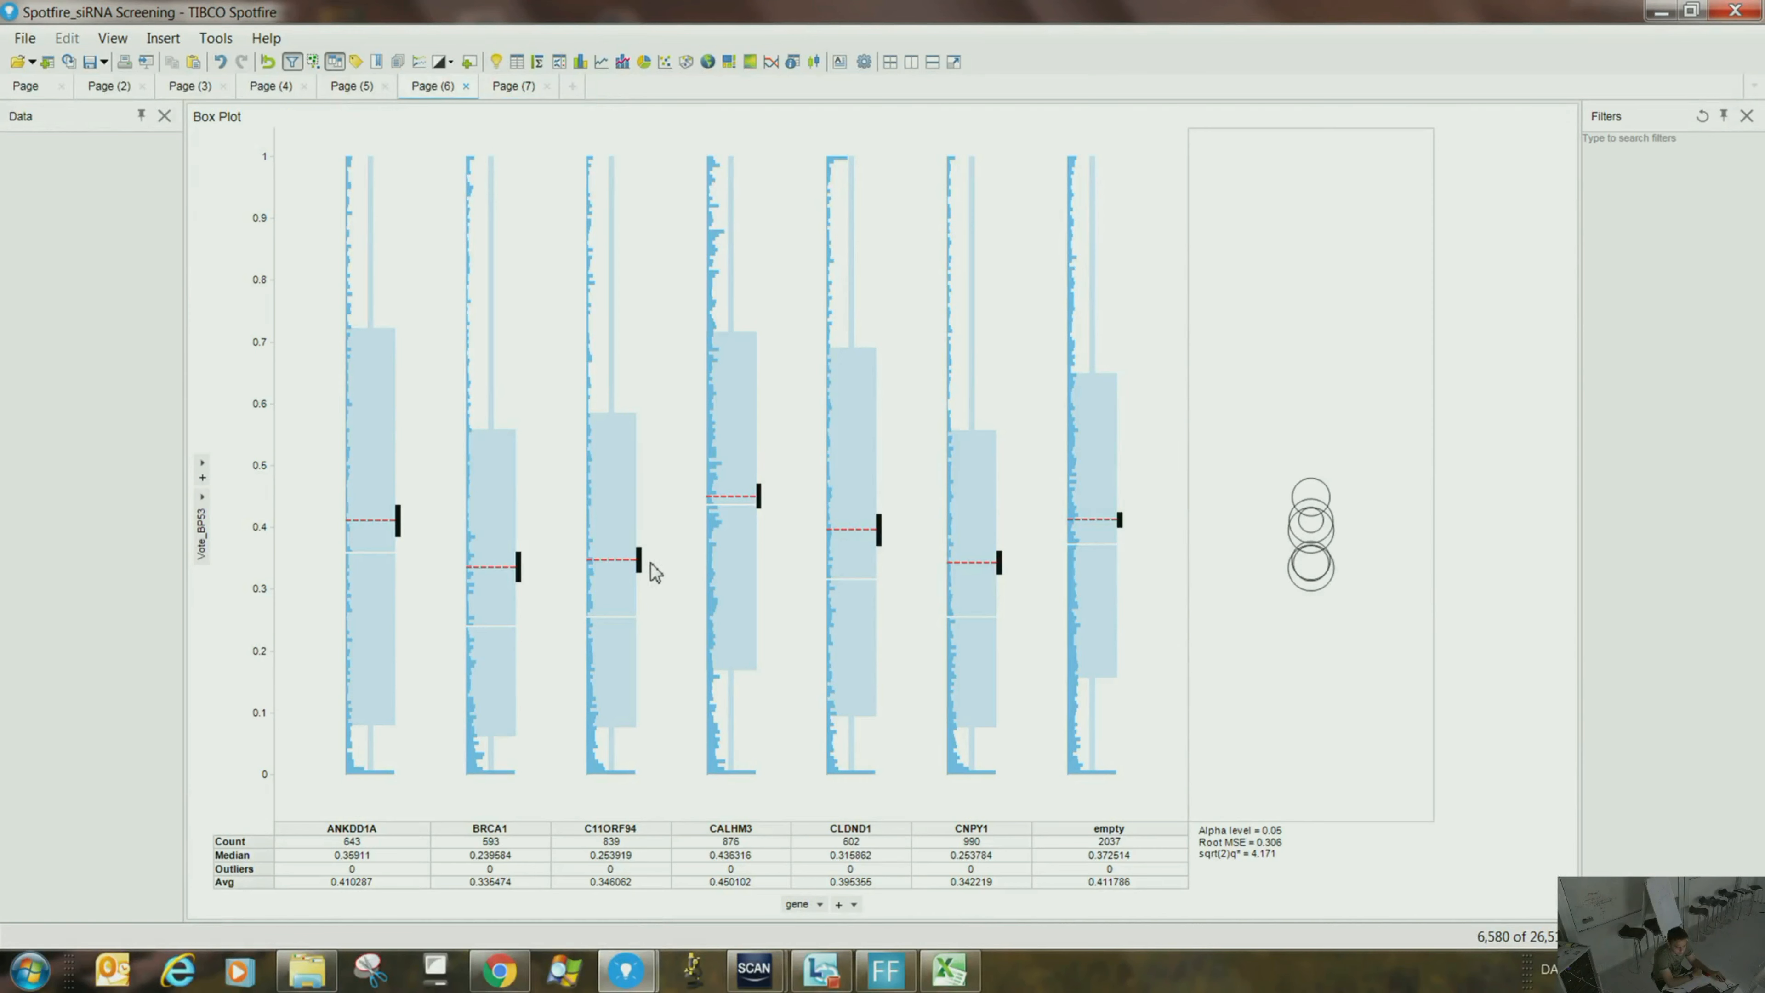
right_click(993, 350)
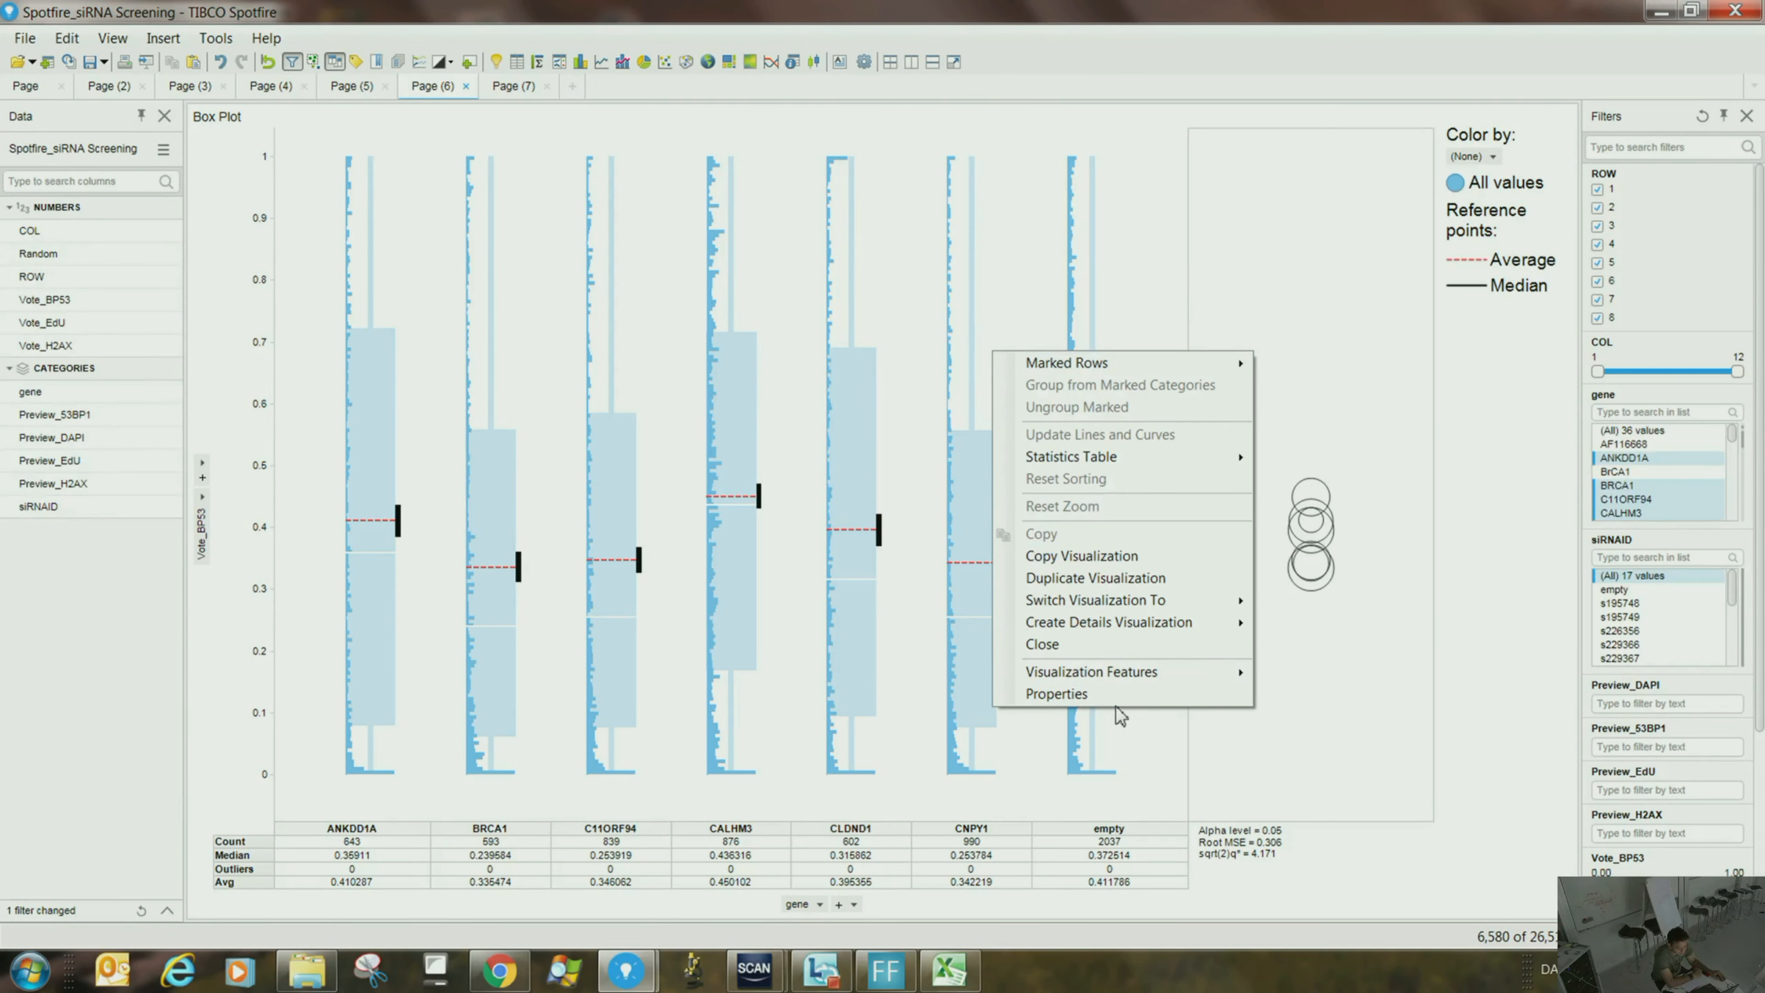
click(1111, 696)
click(566, 305)
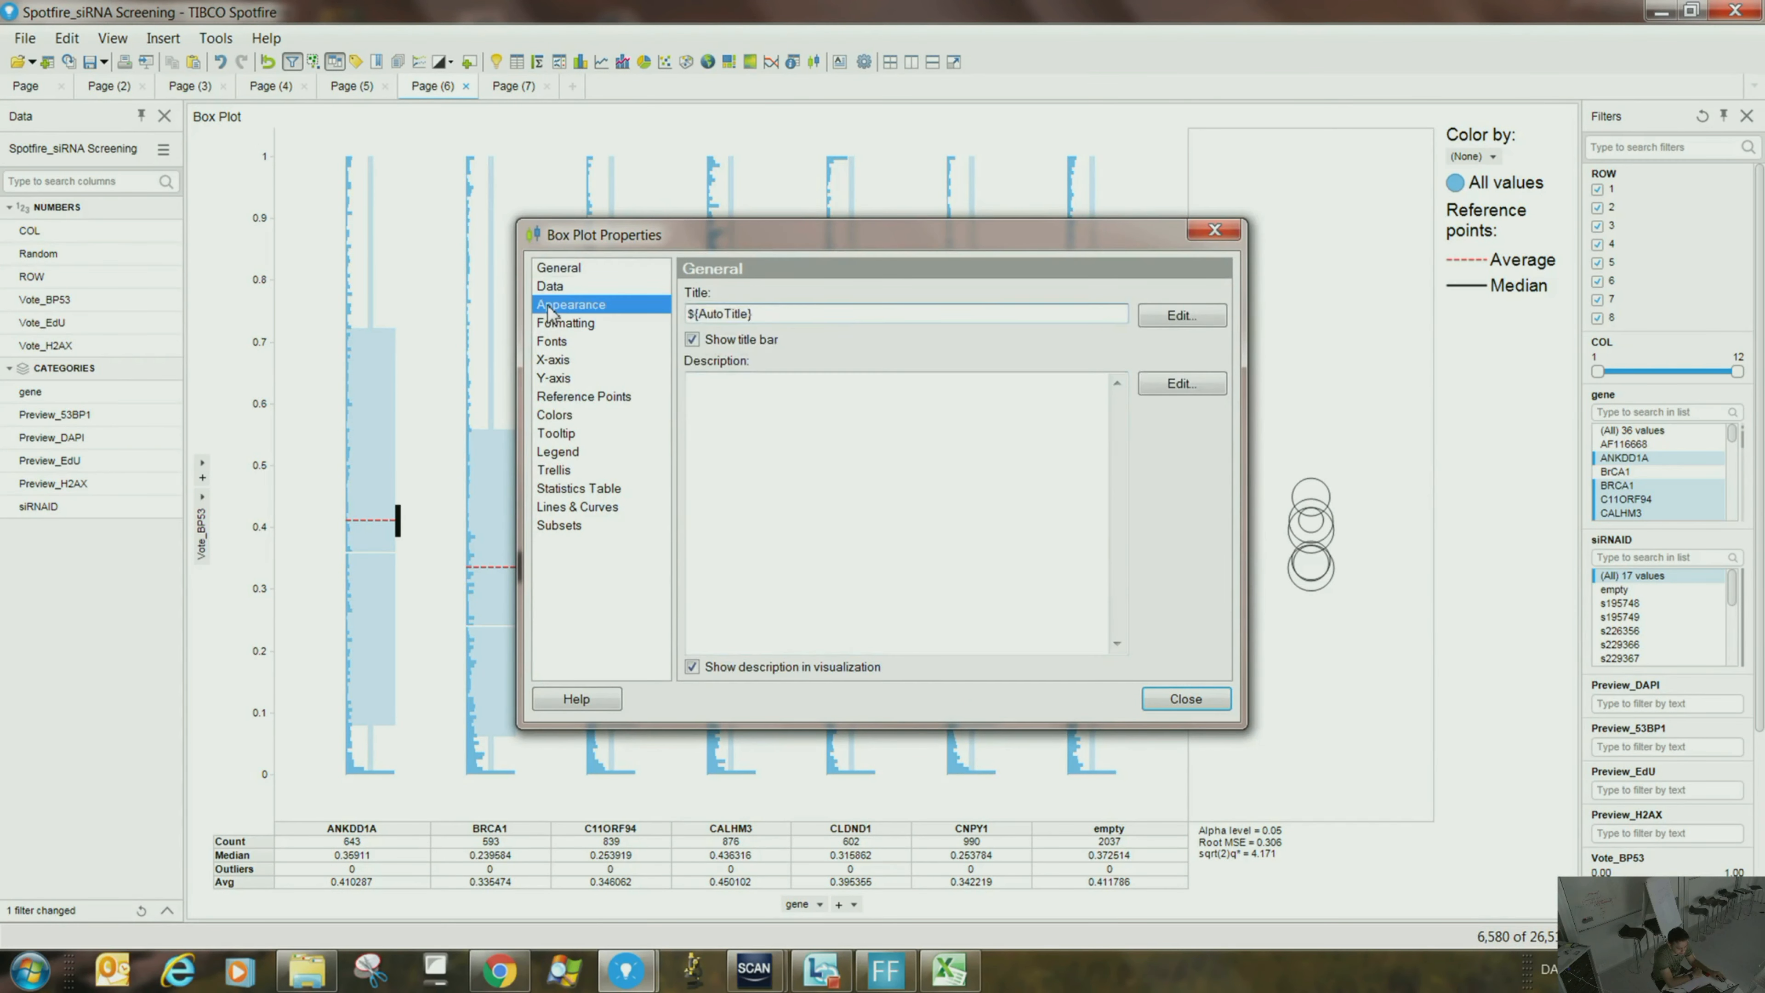
click(692, 490)
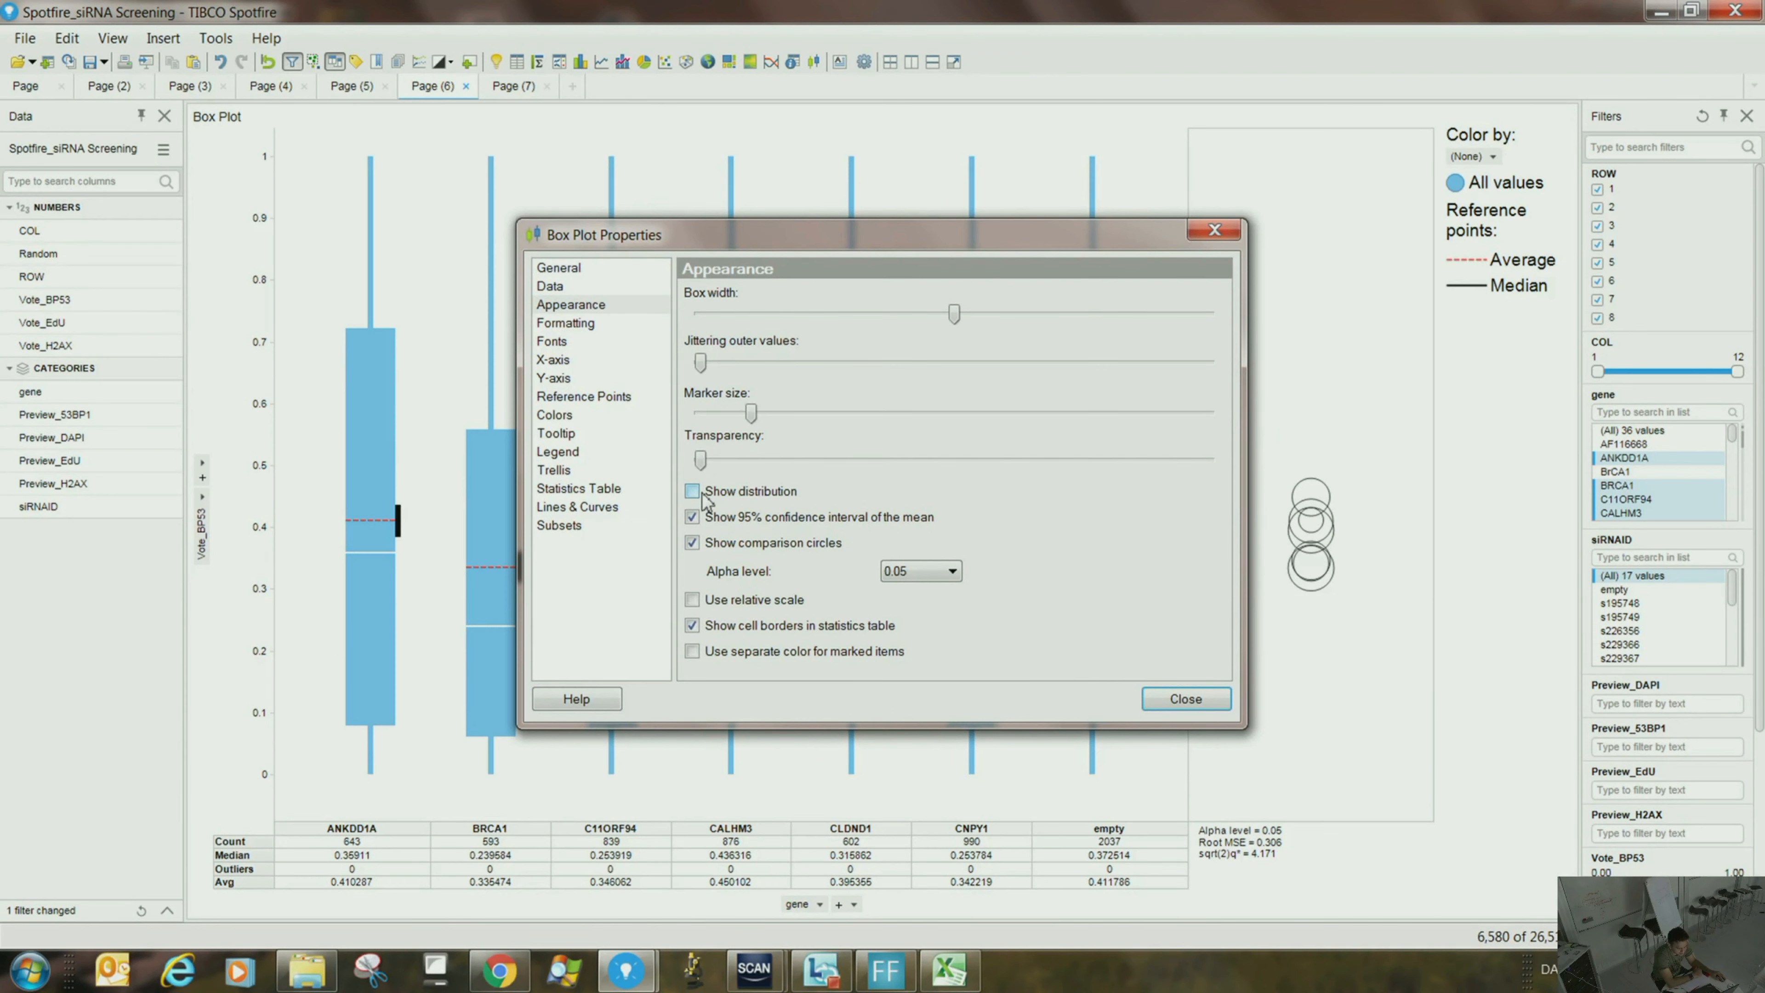
click(1189, 702)
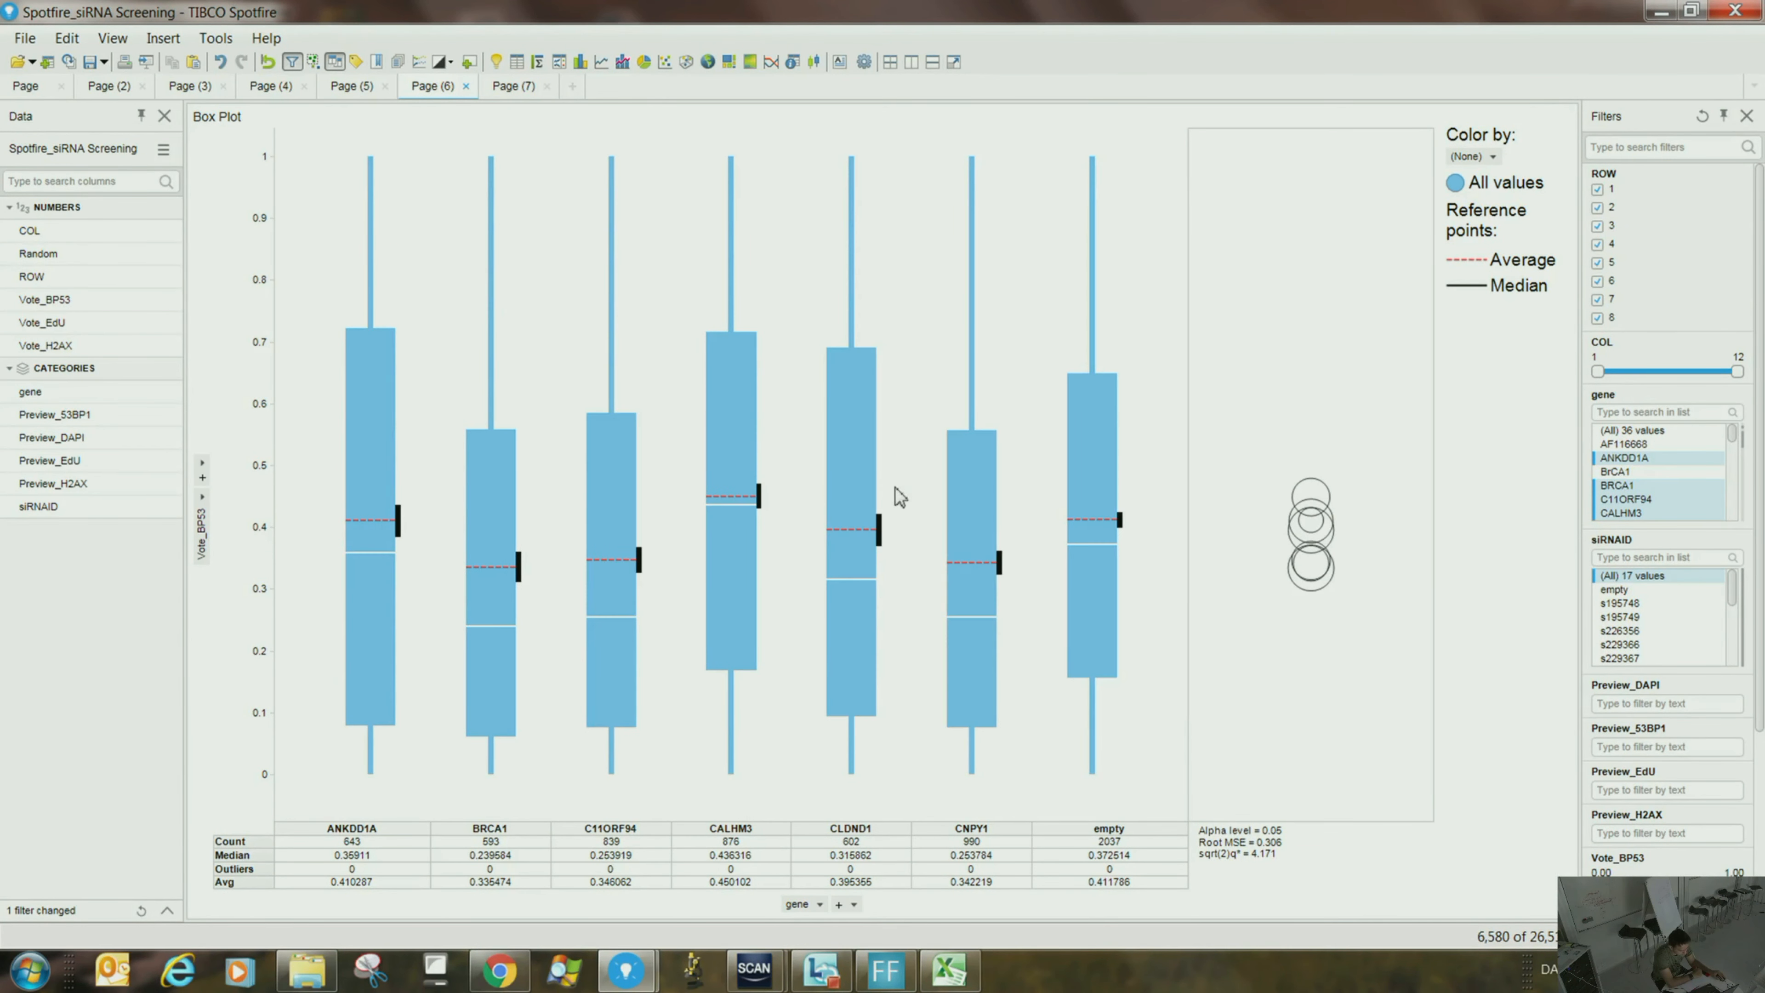
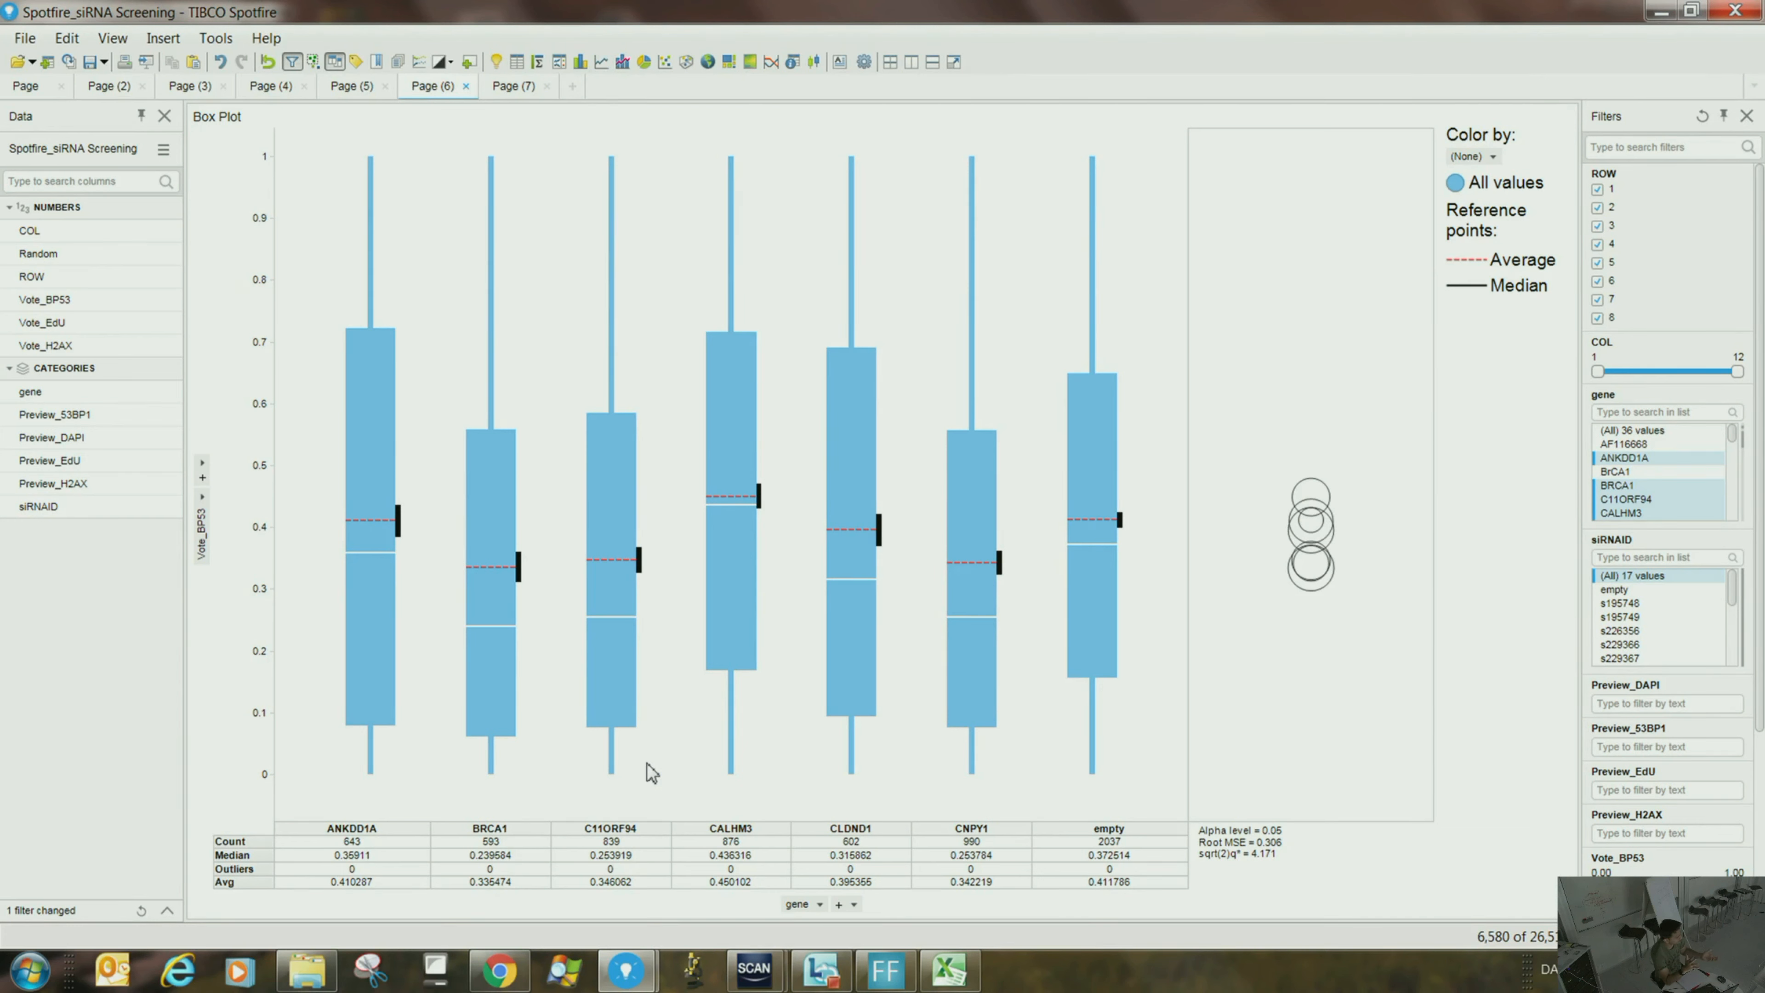
click(735, 963)
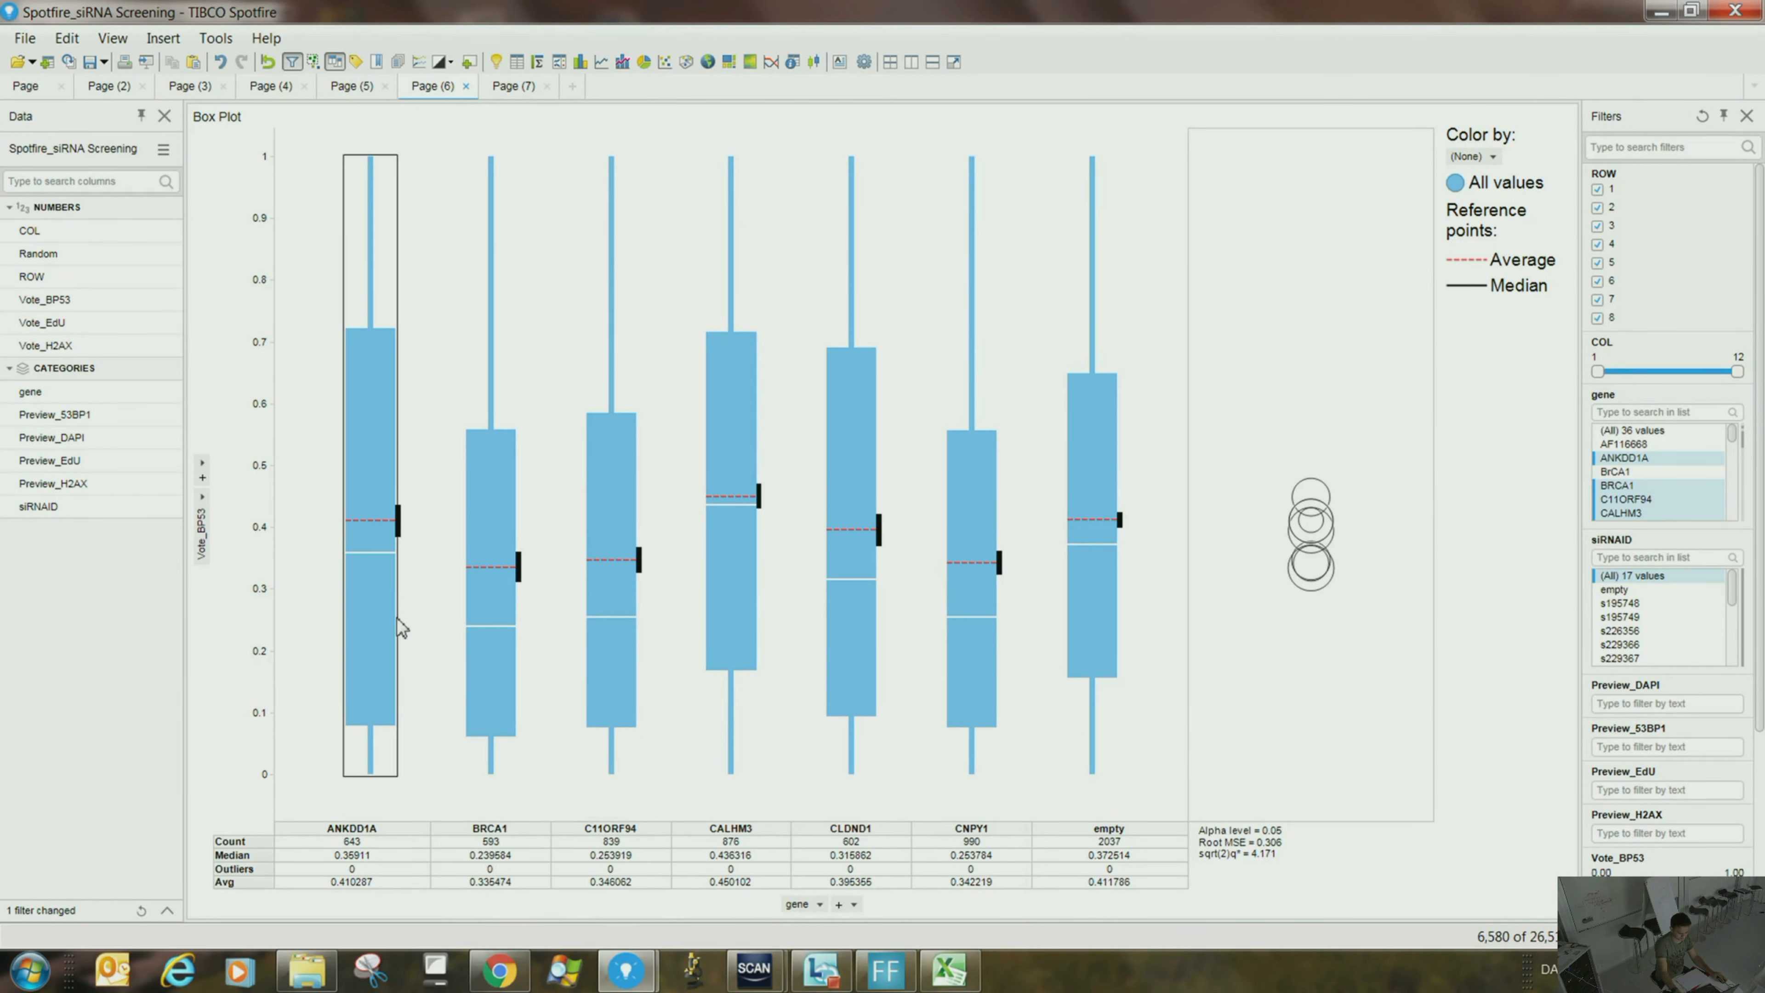
drag(319, 146, 313, 484)
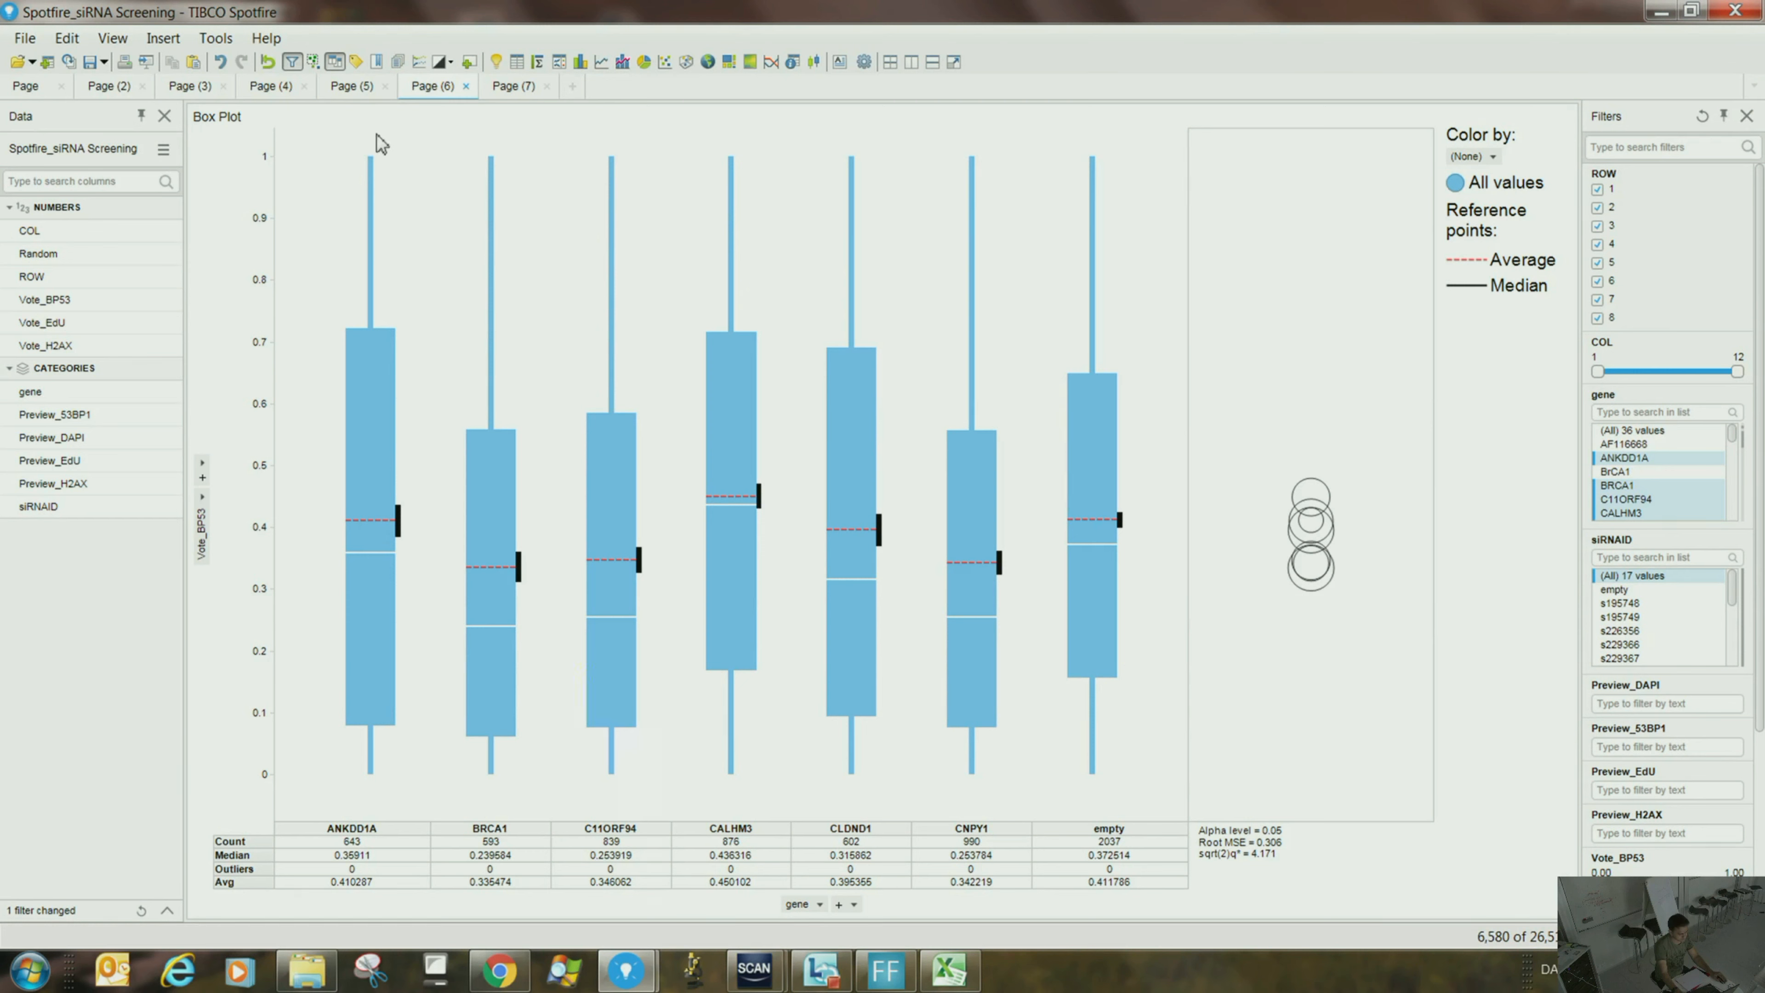
- Create a tag collection named Comparison_Ko_WT containing the tags KO and WT
click(357, 62)
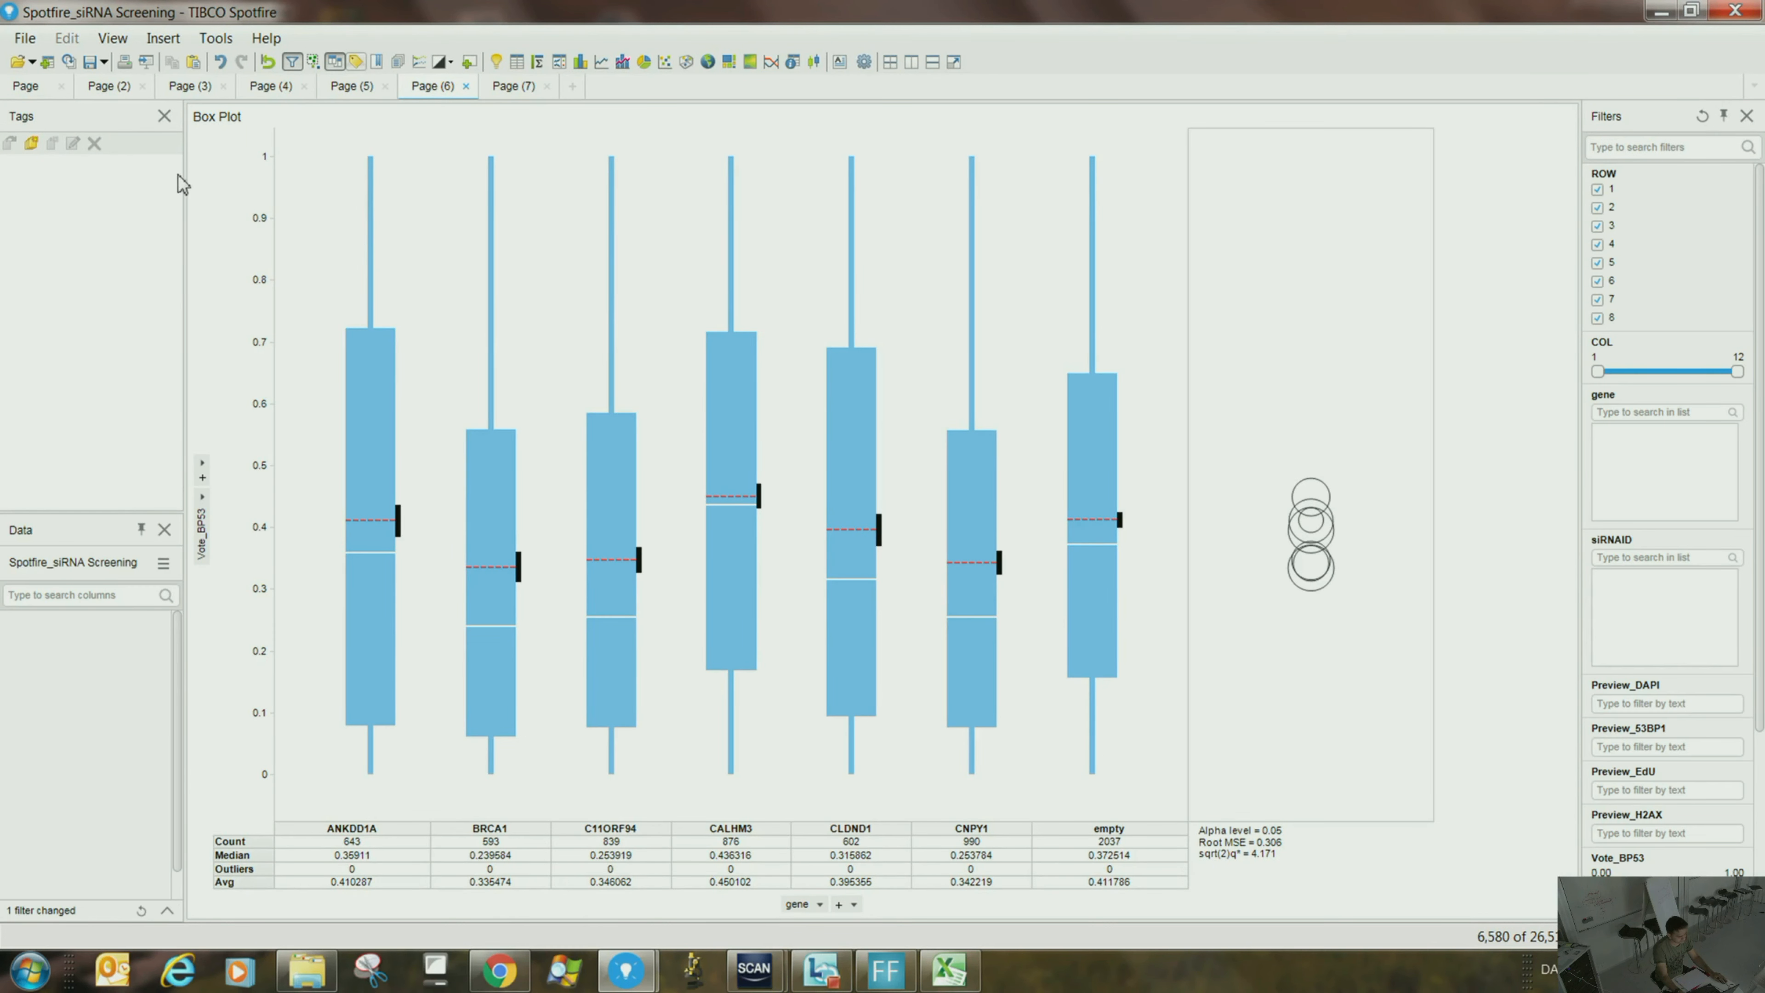
click(31, 143)
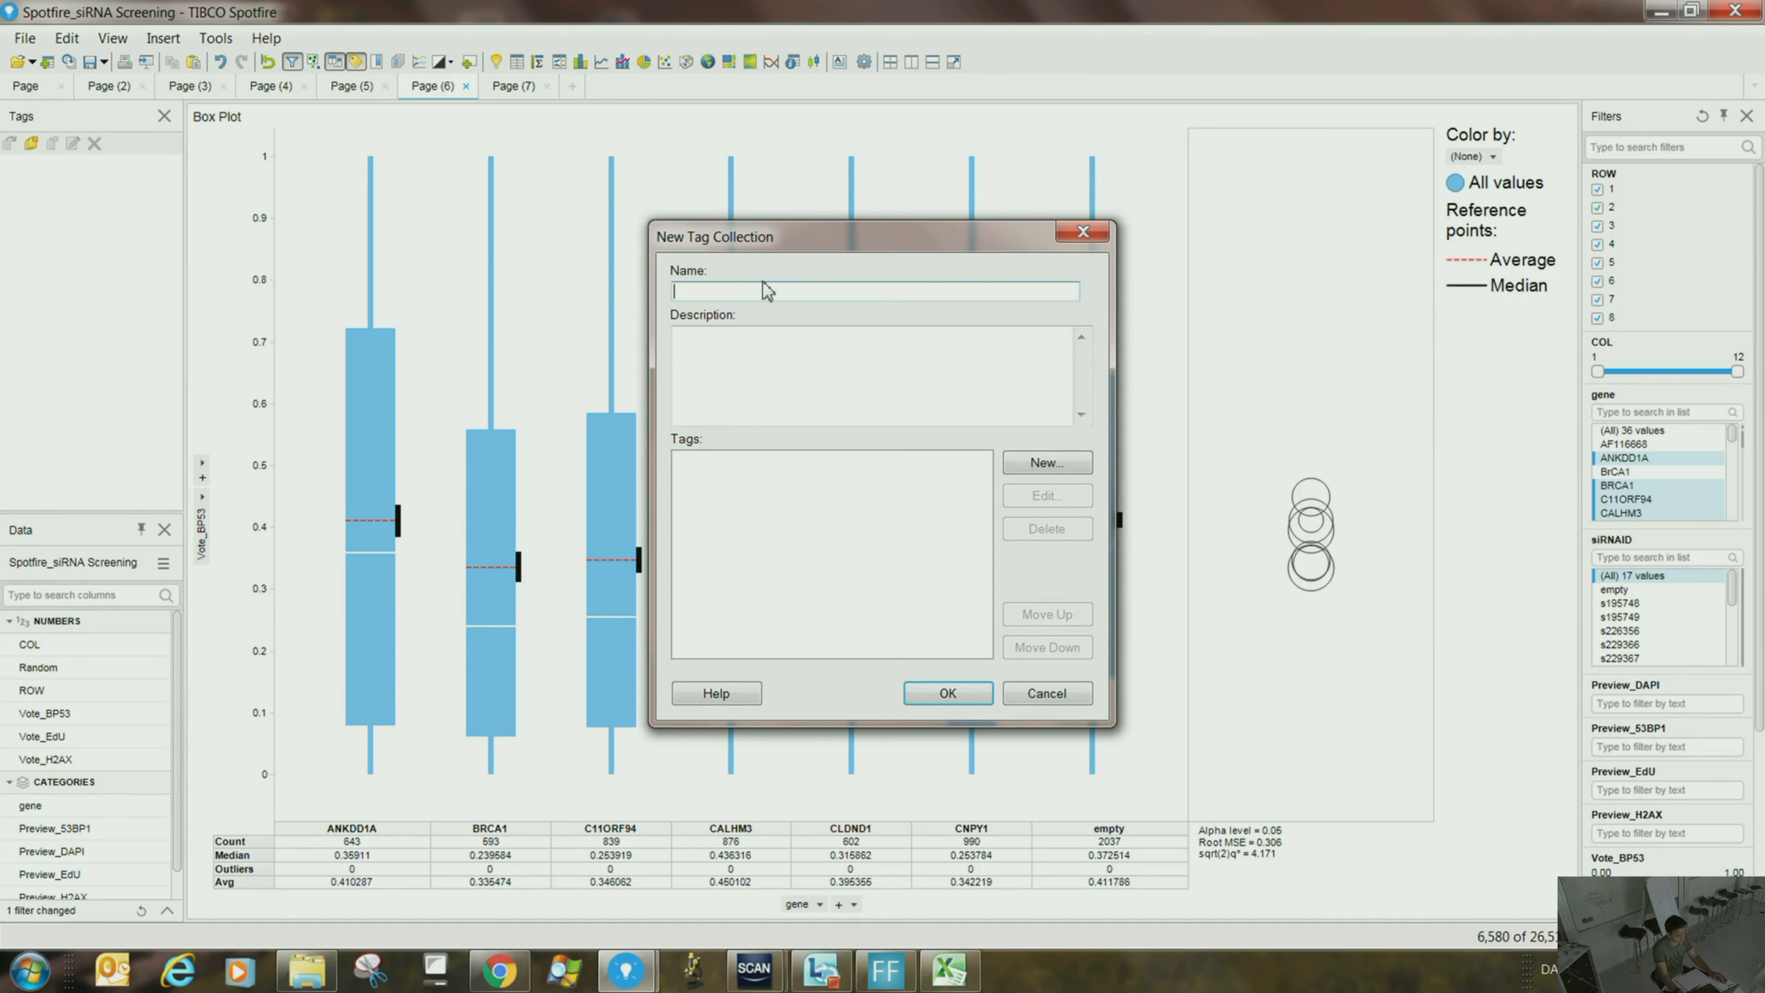
text(Comparison_Ko_WT)
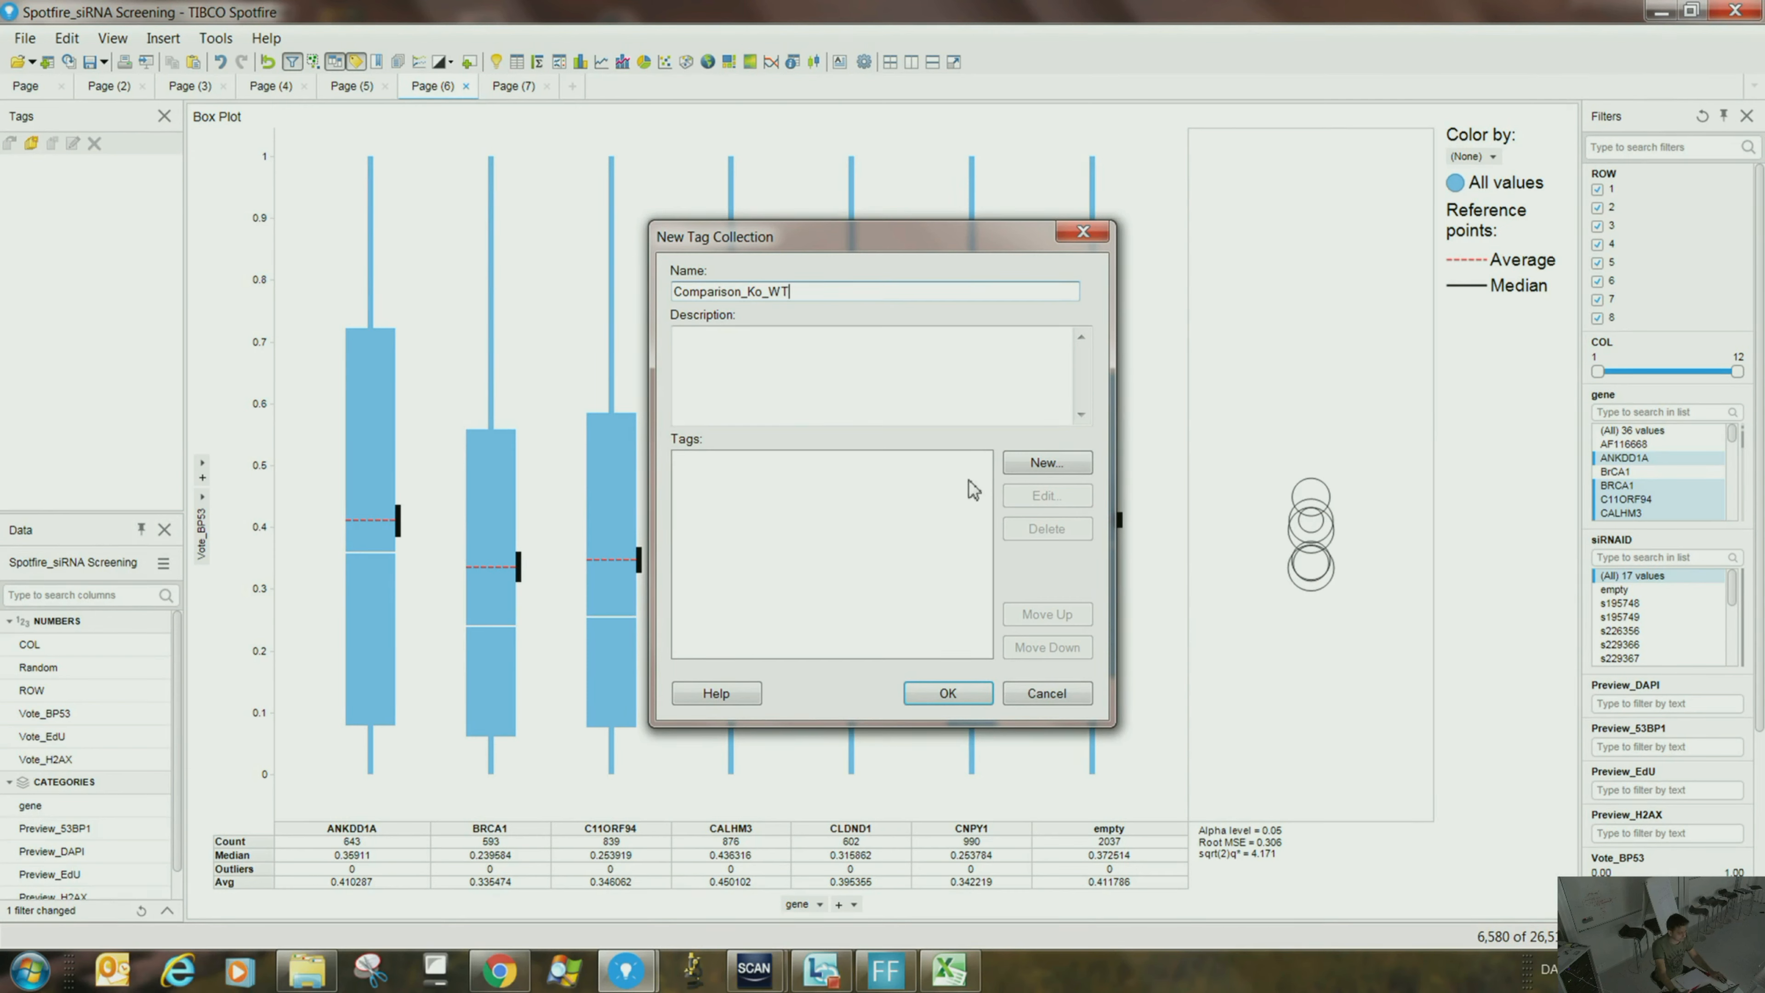
click(1022, 466)
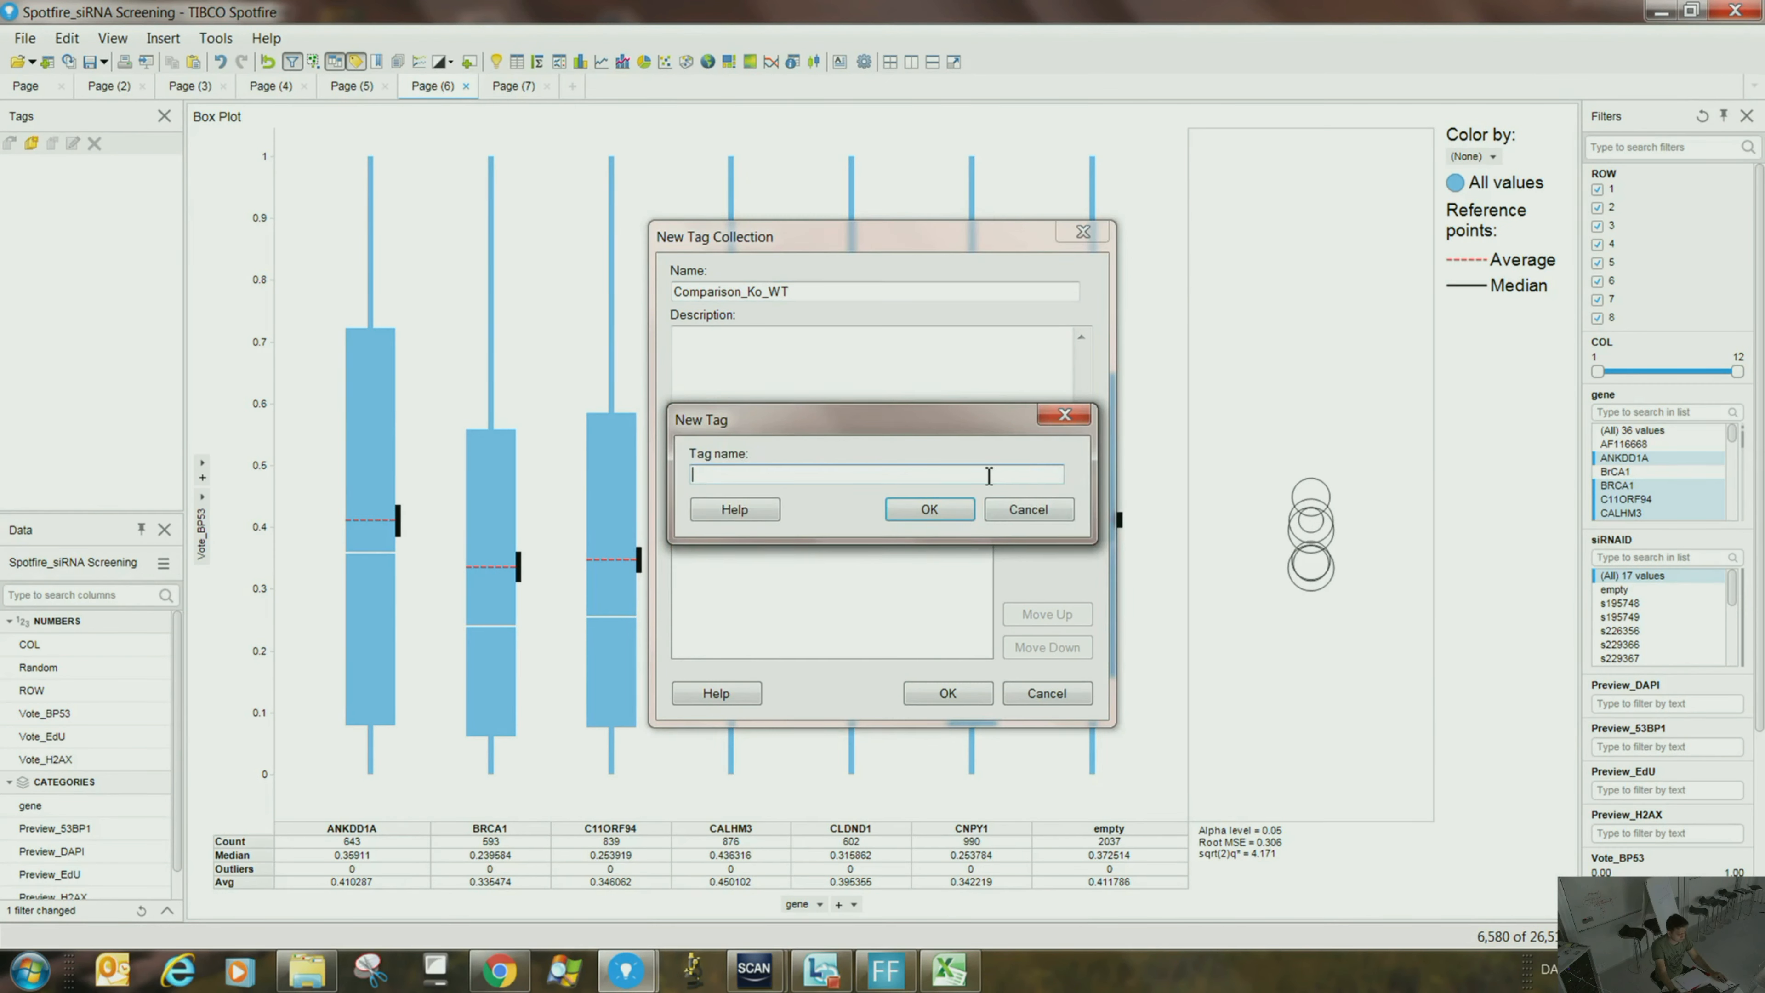
text(Ko)
click(963, 512)
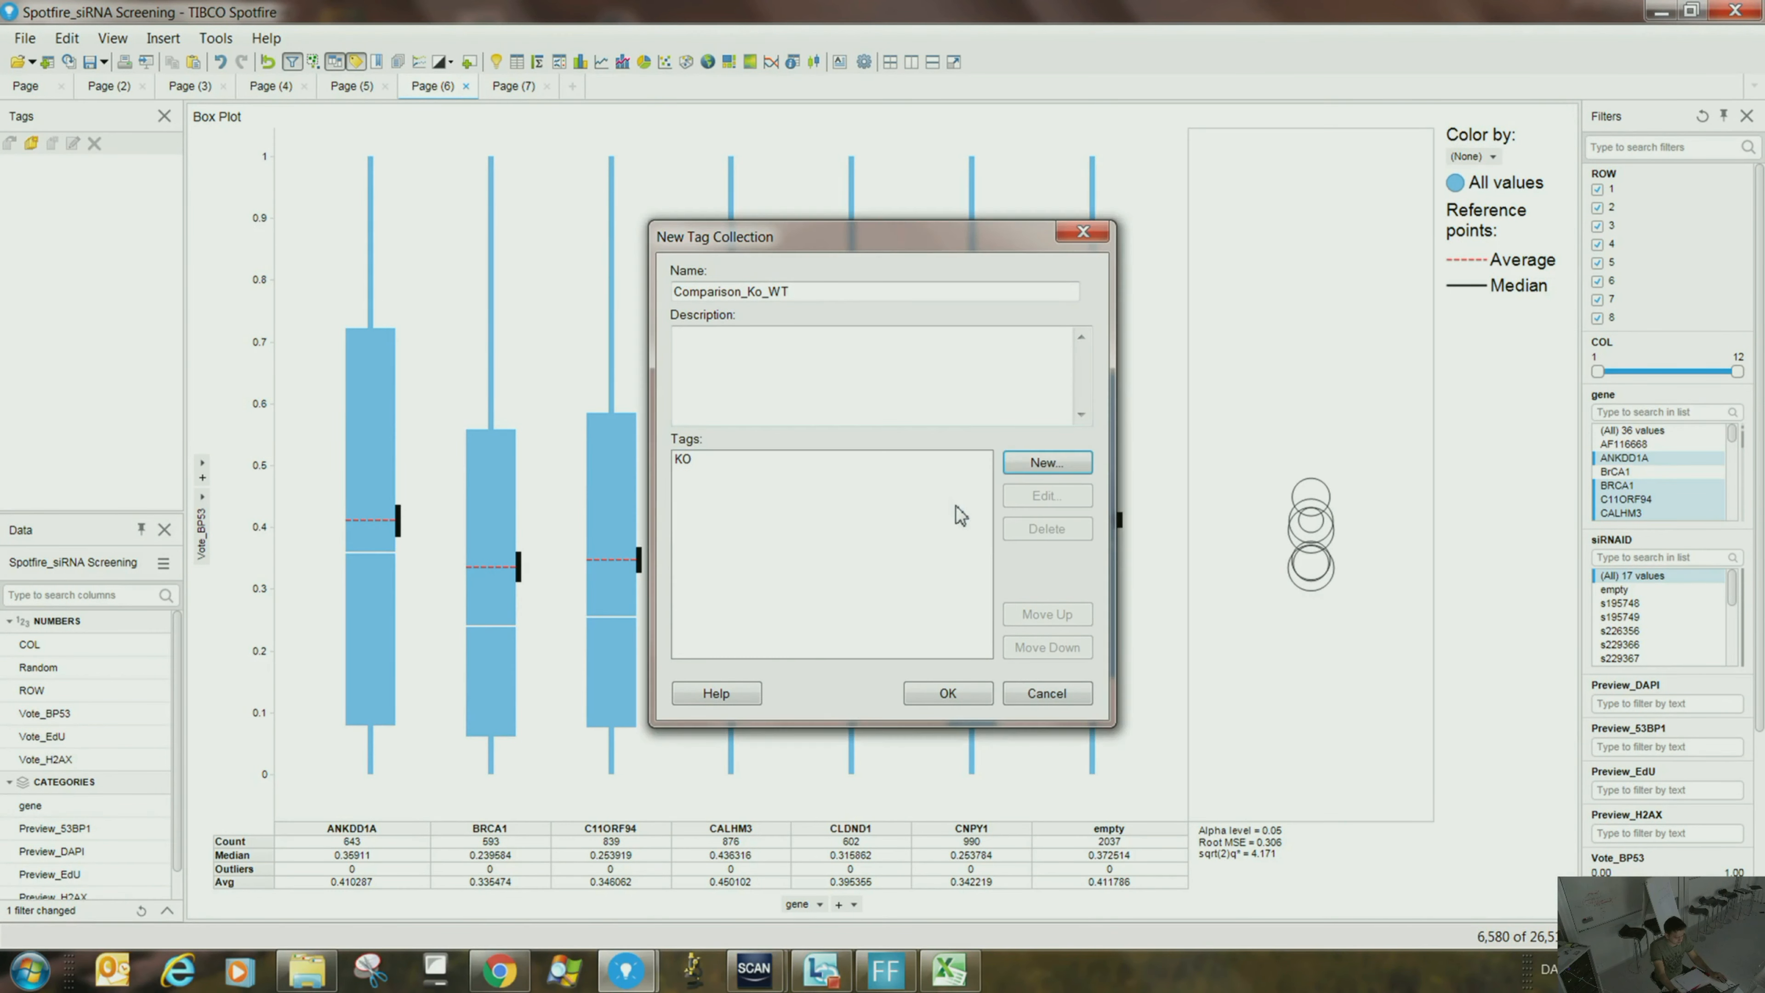
click(1080, 461)
text(W)
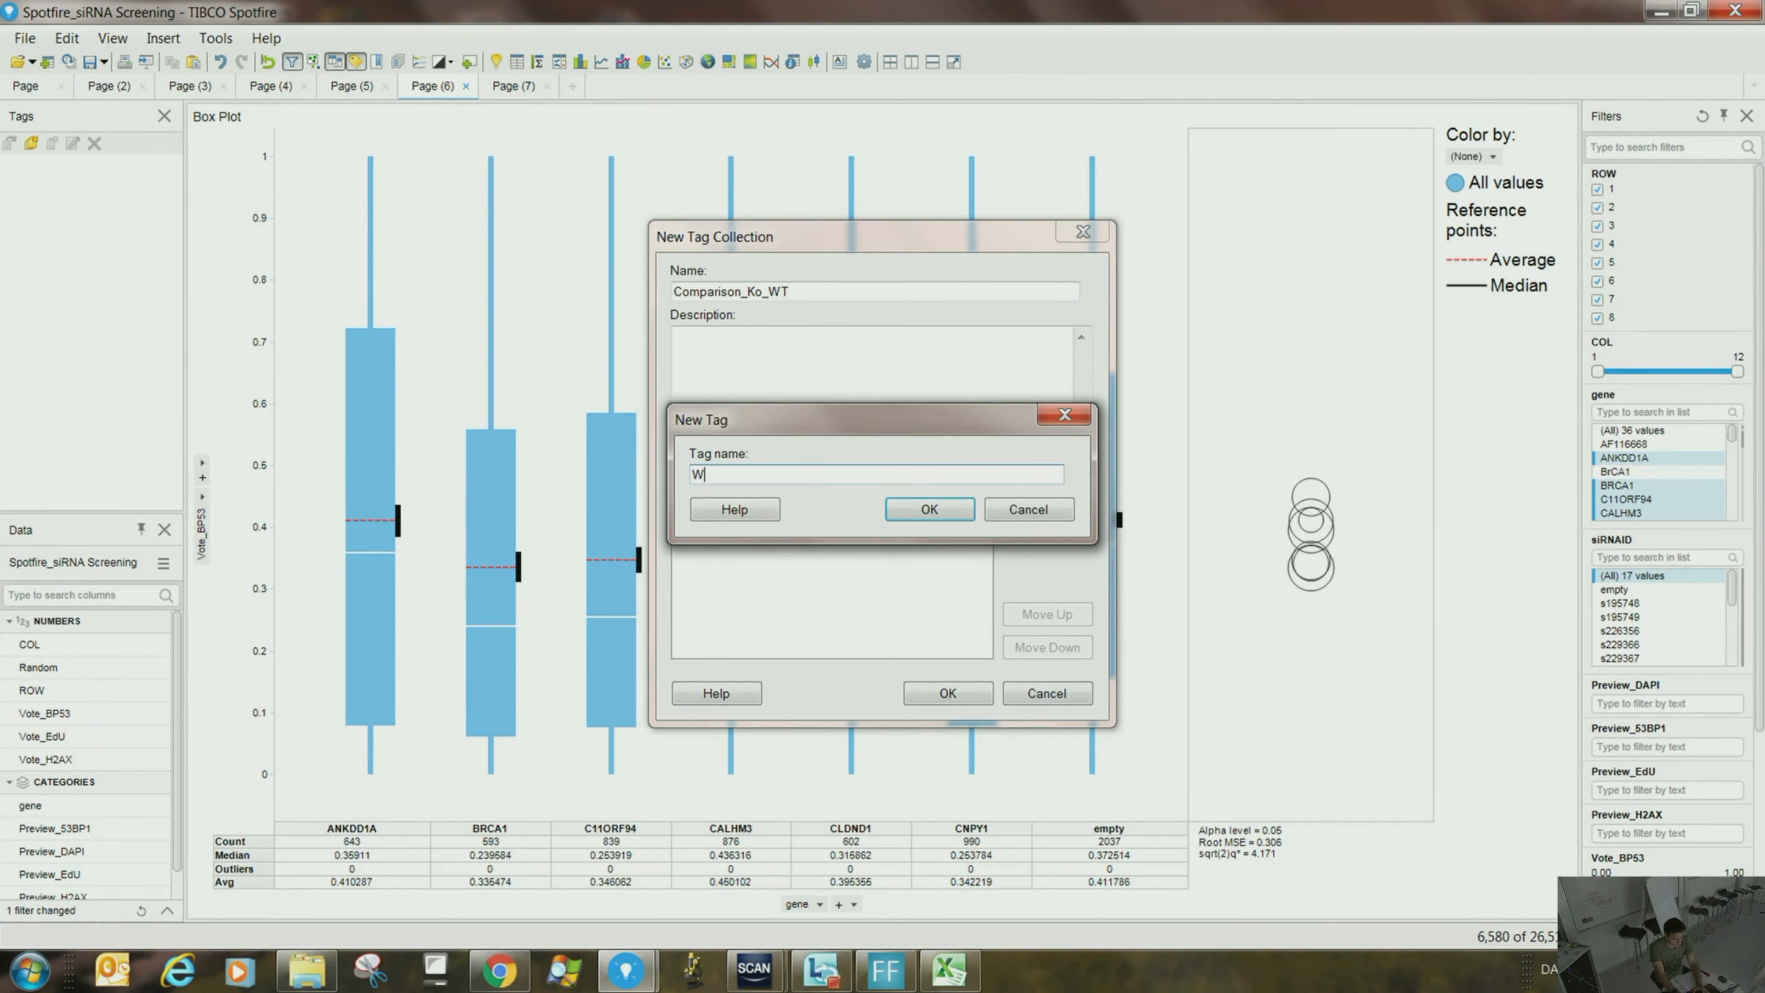
text(T)
click(929, 509)
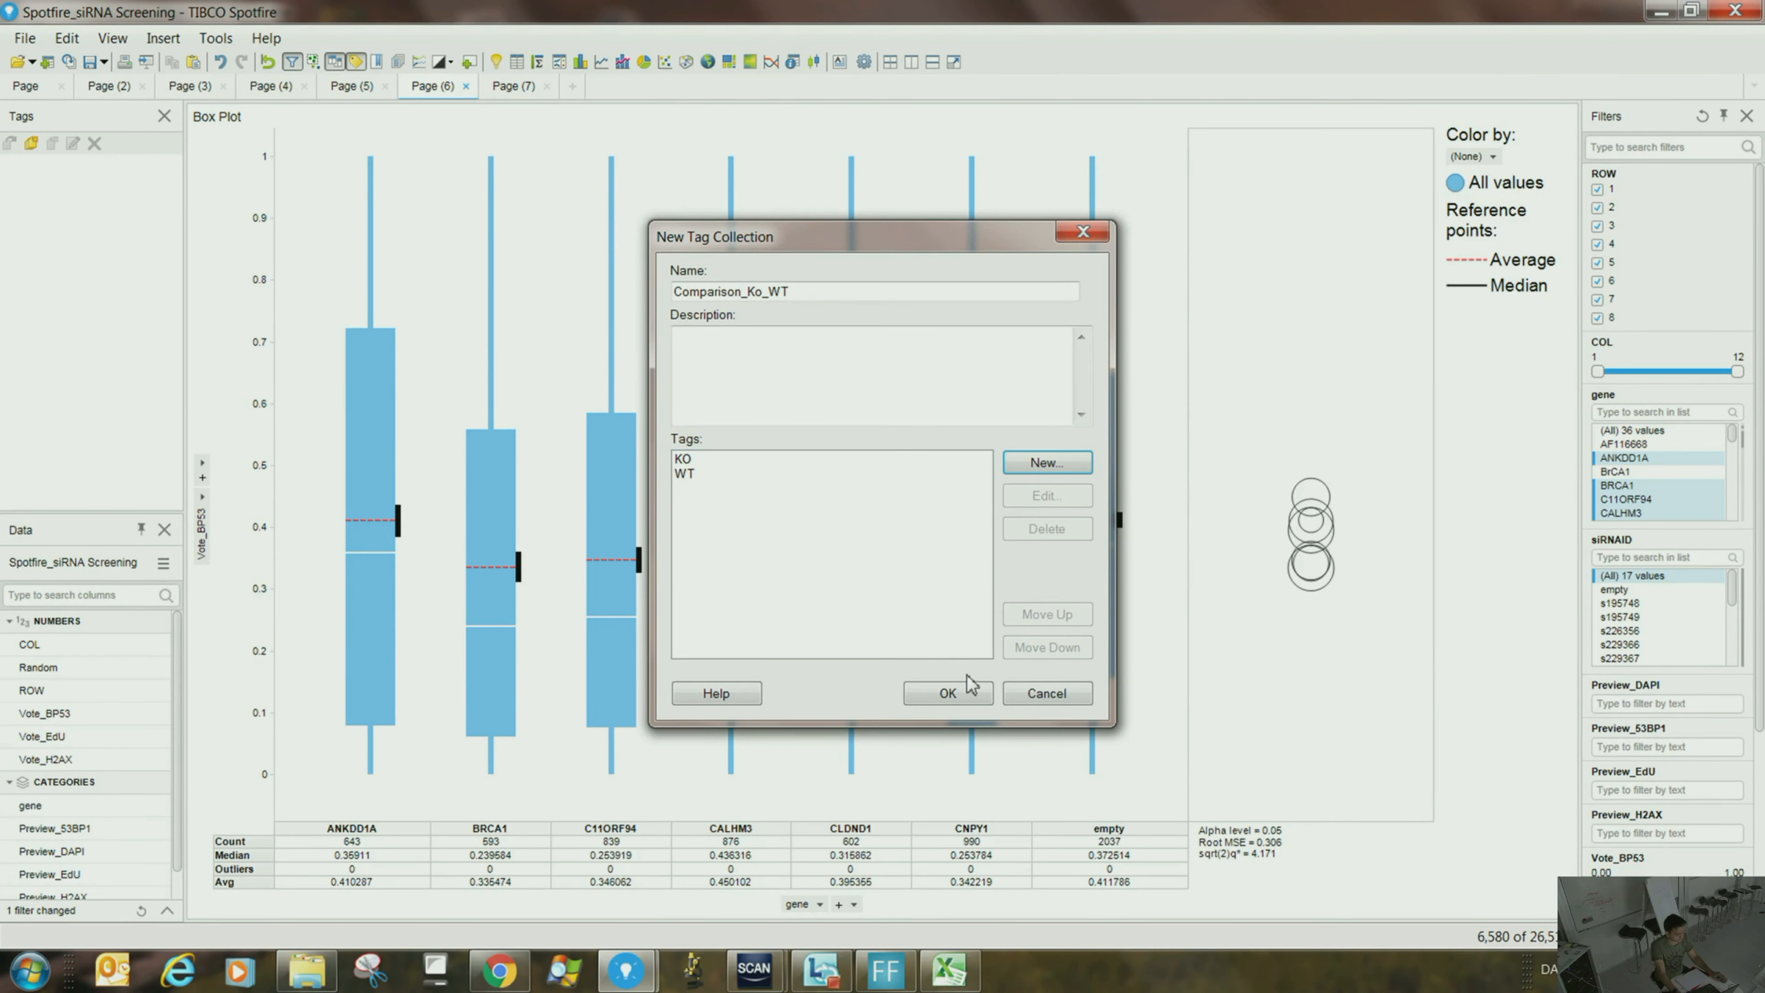
click(947, 692)
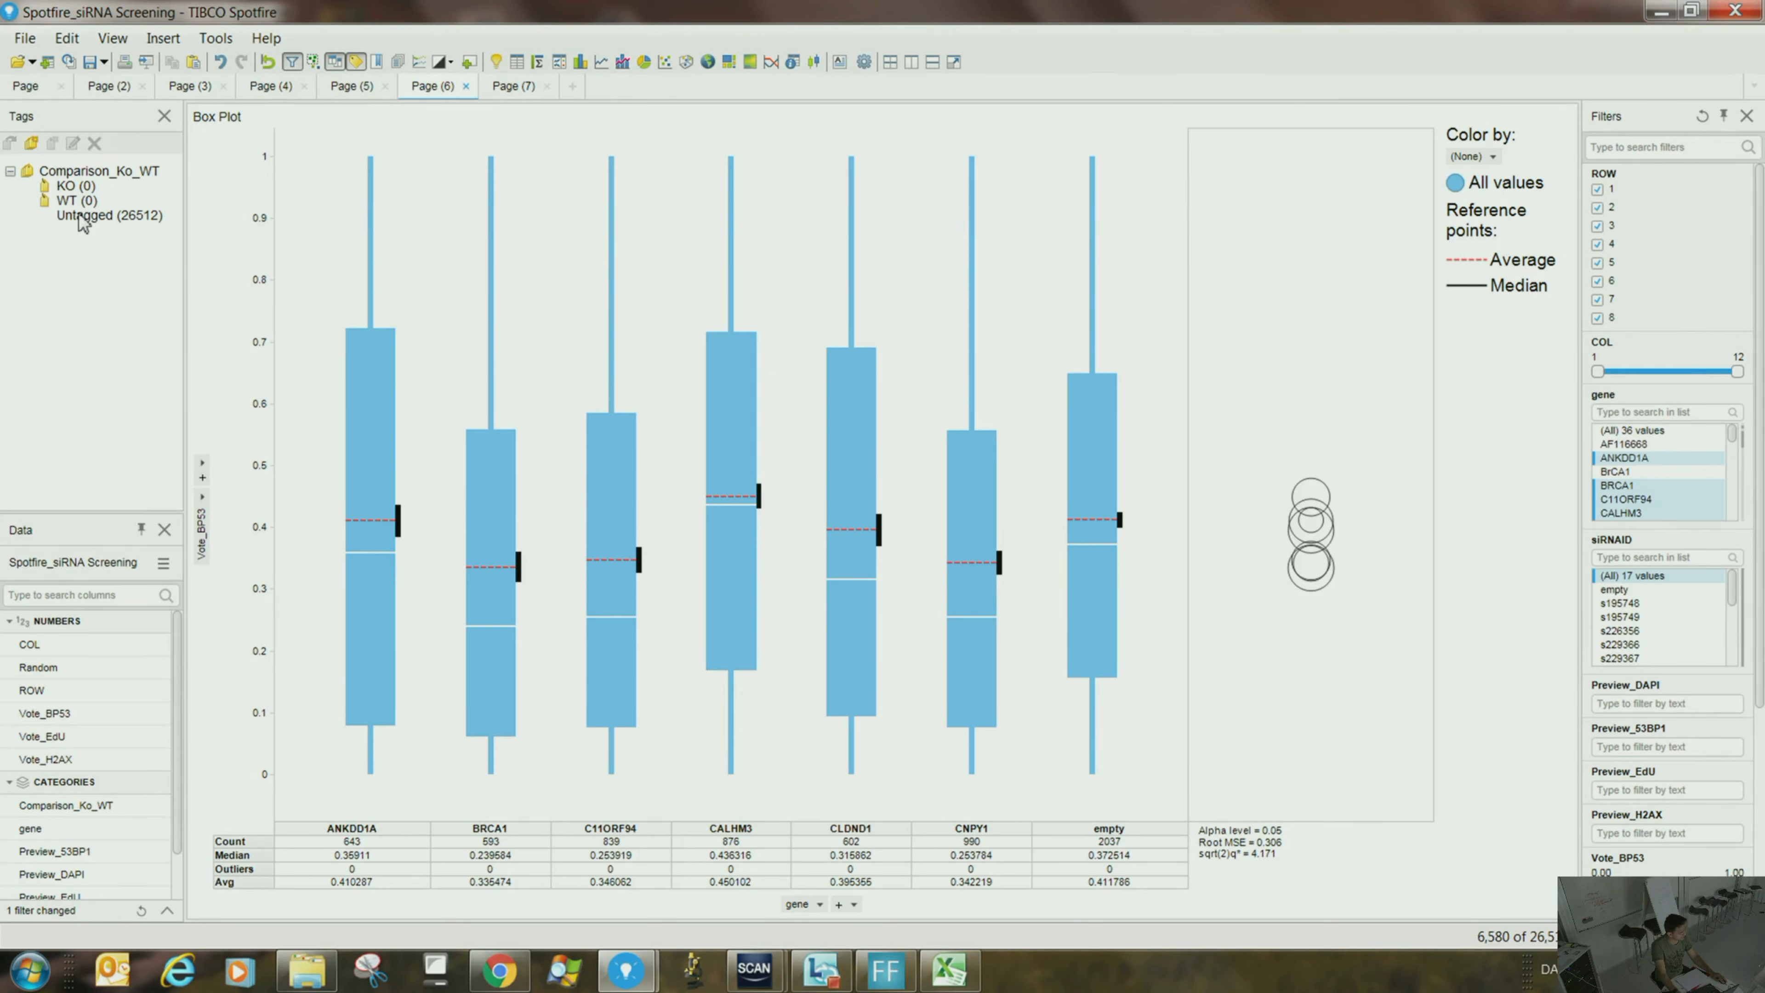
drag(299, 148, 408, 604)
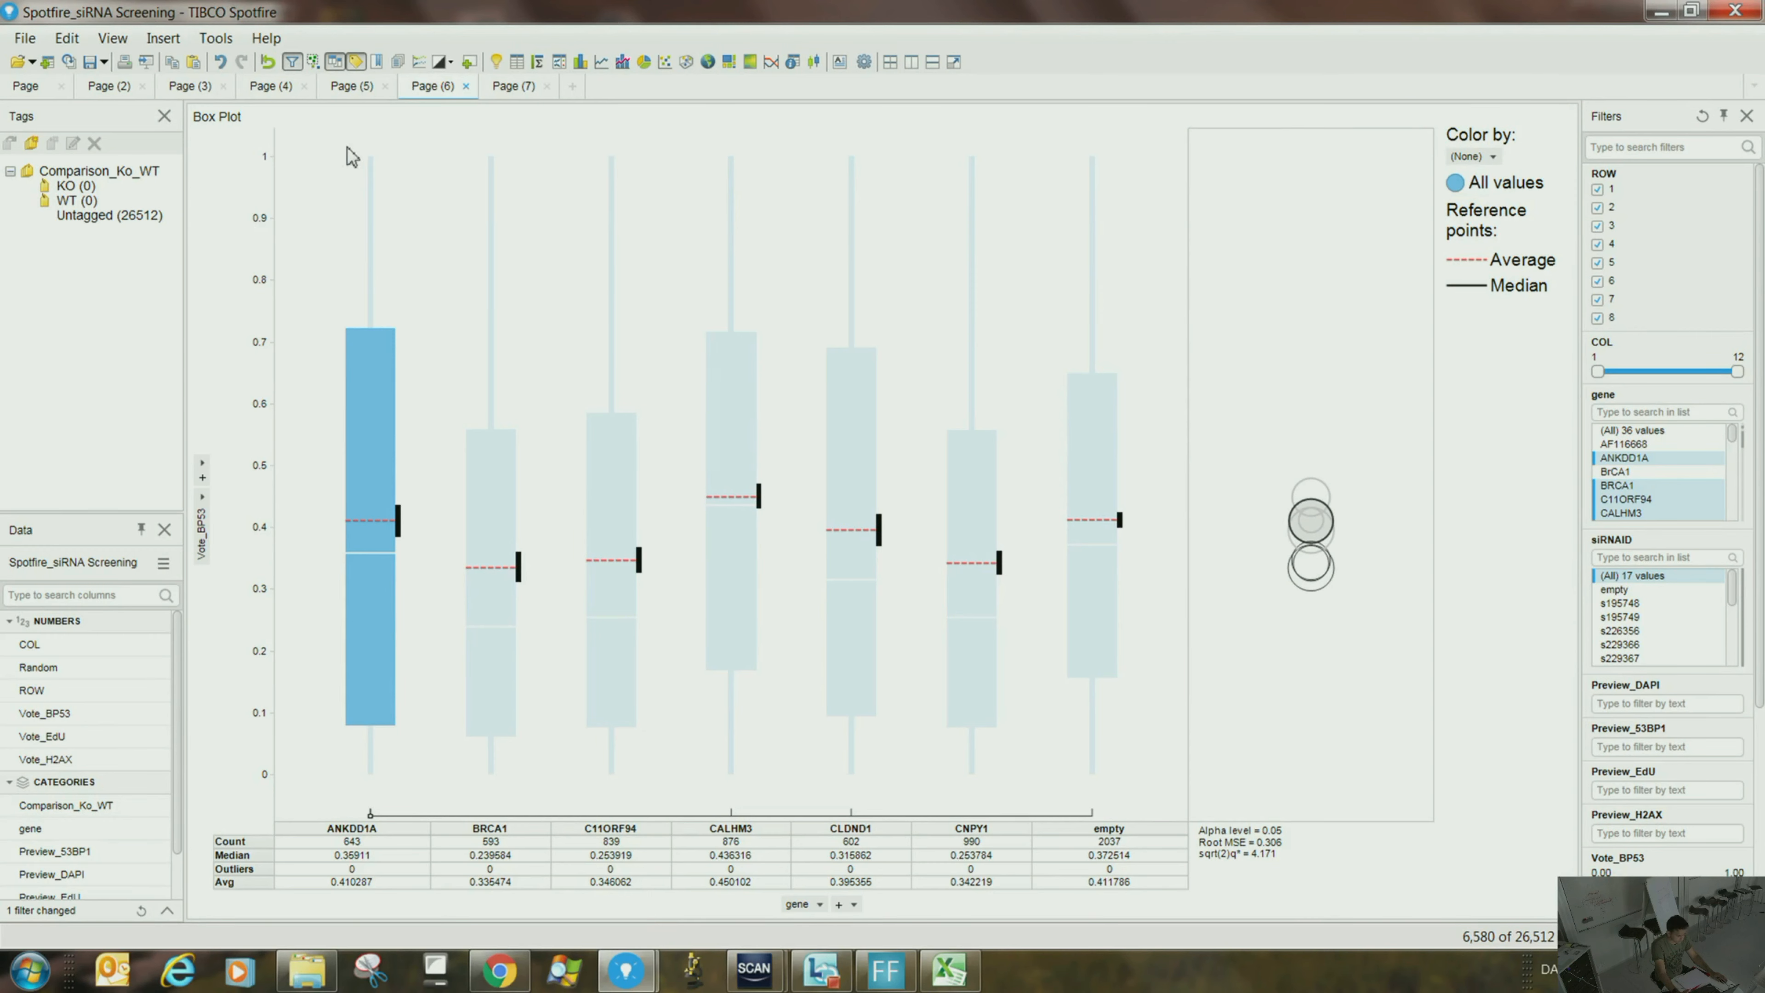
click(356, 95)
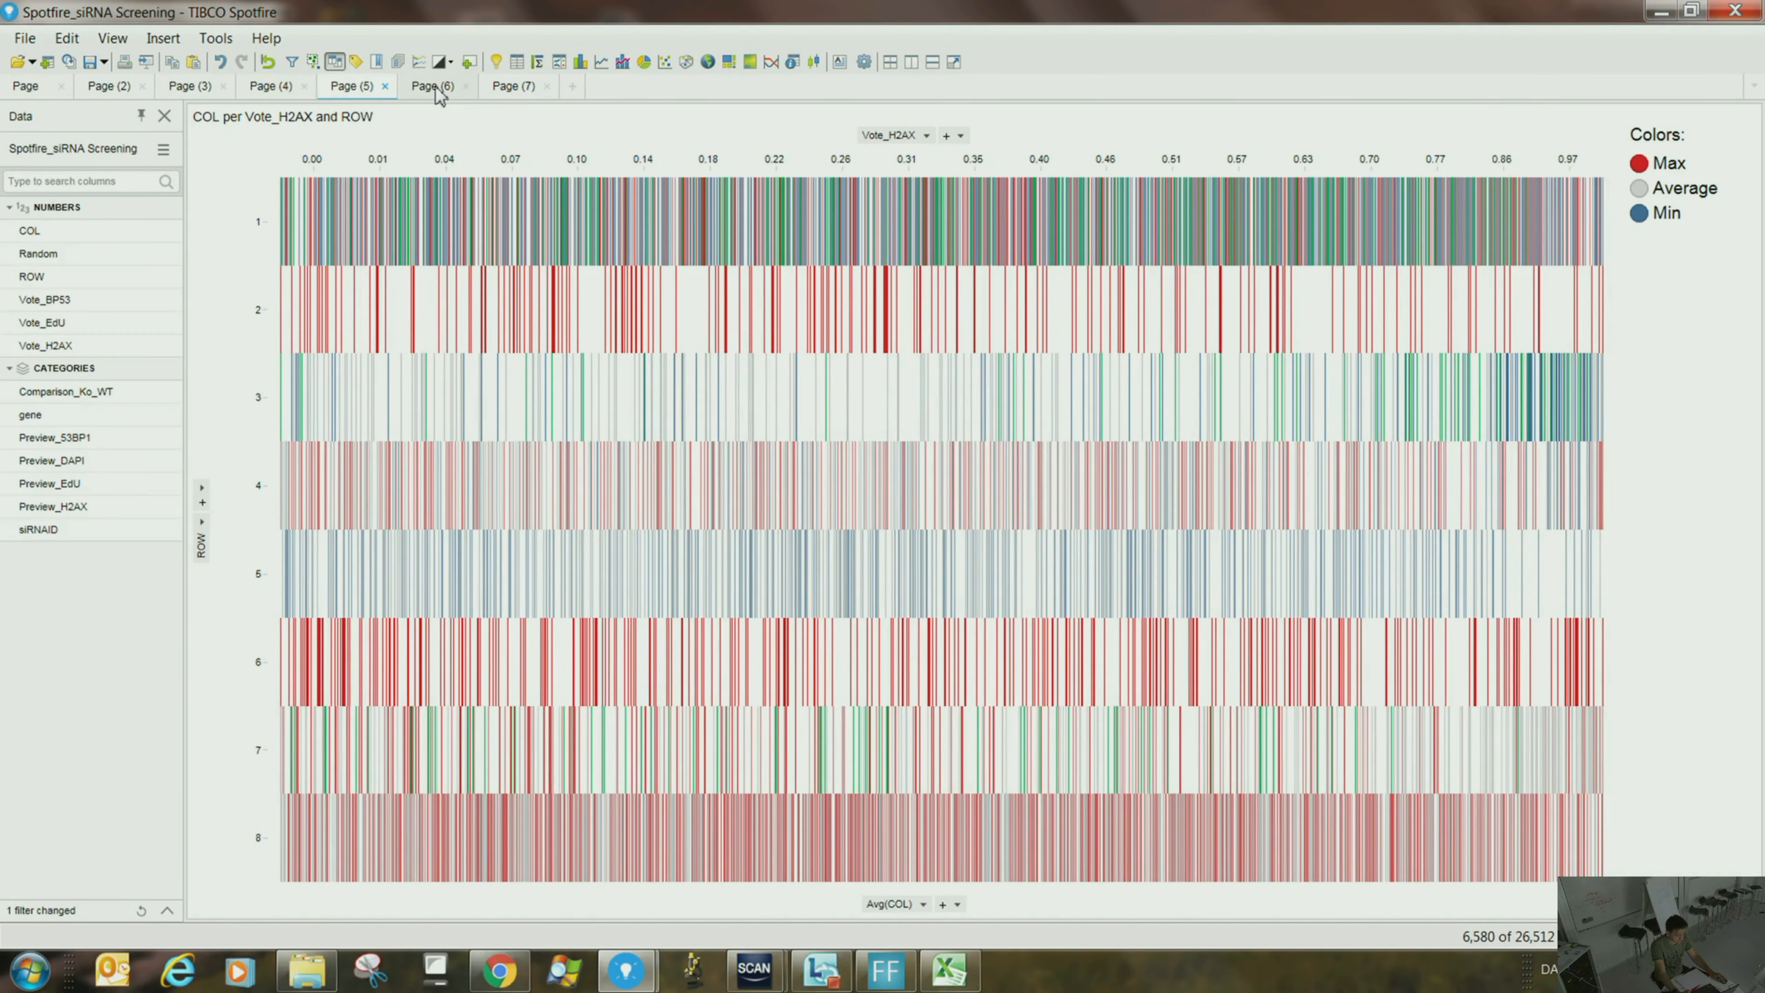
click(437, 89)
click(528, 97)
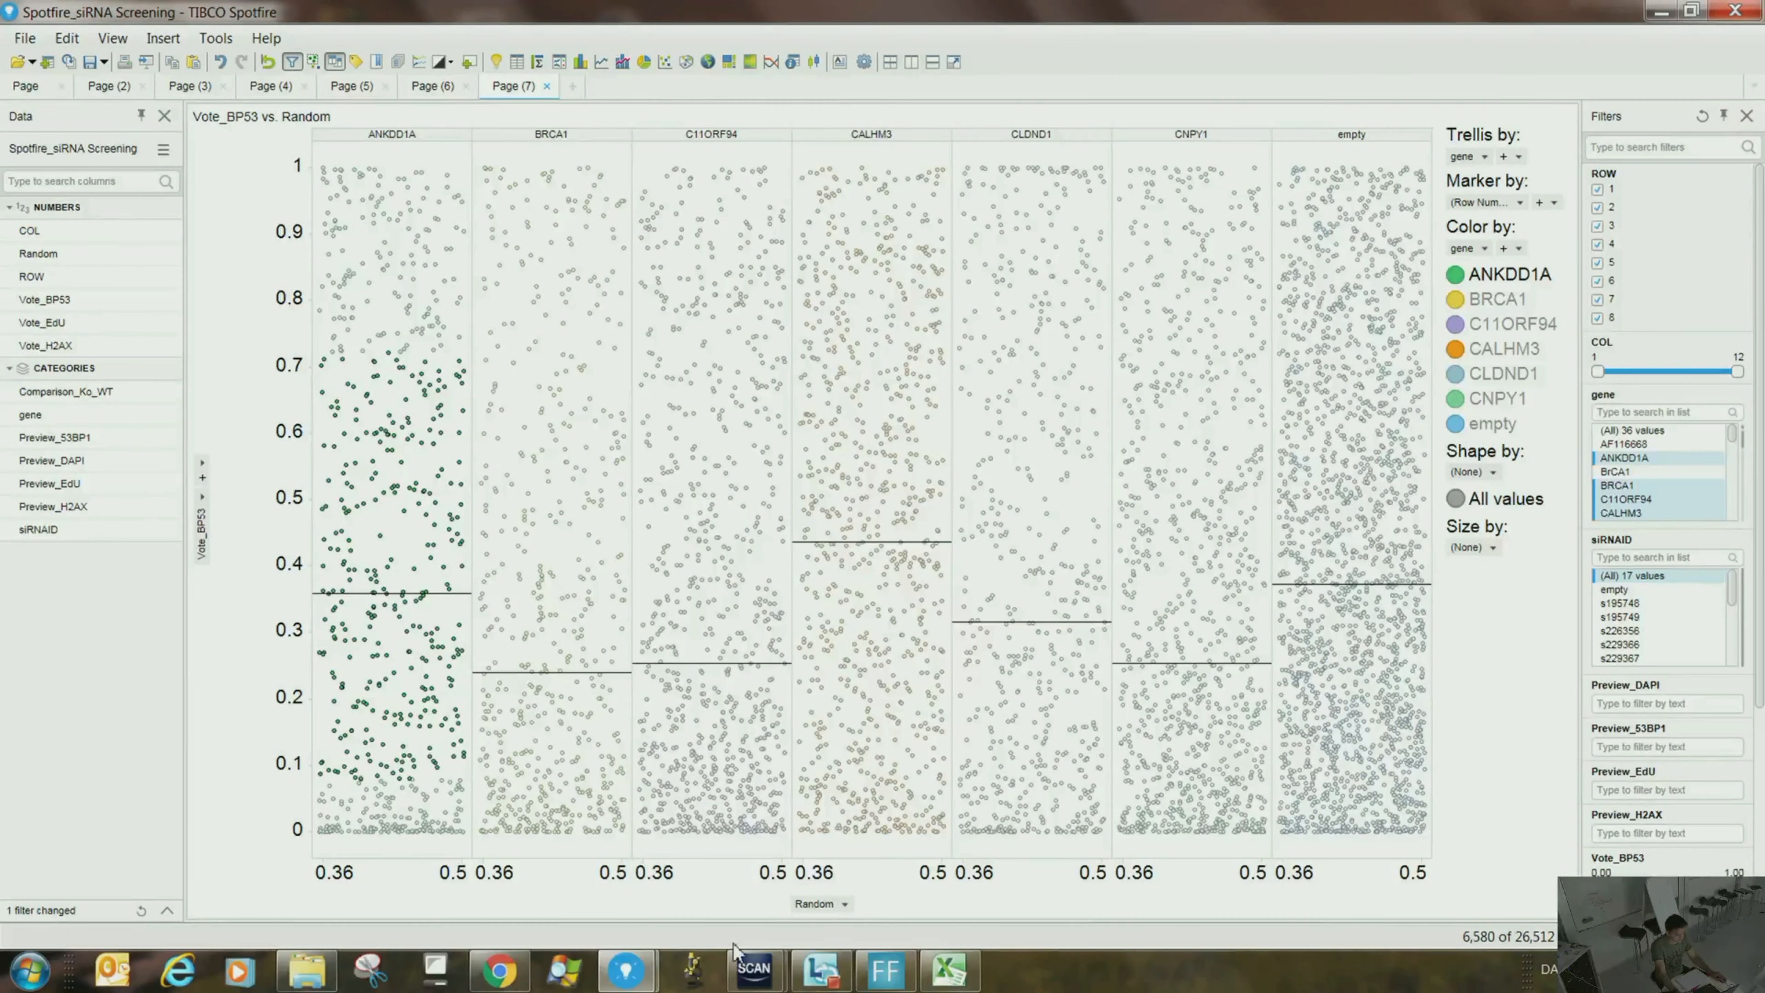
drag(317, 152, 797, 862)
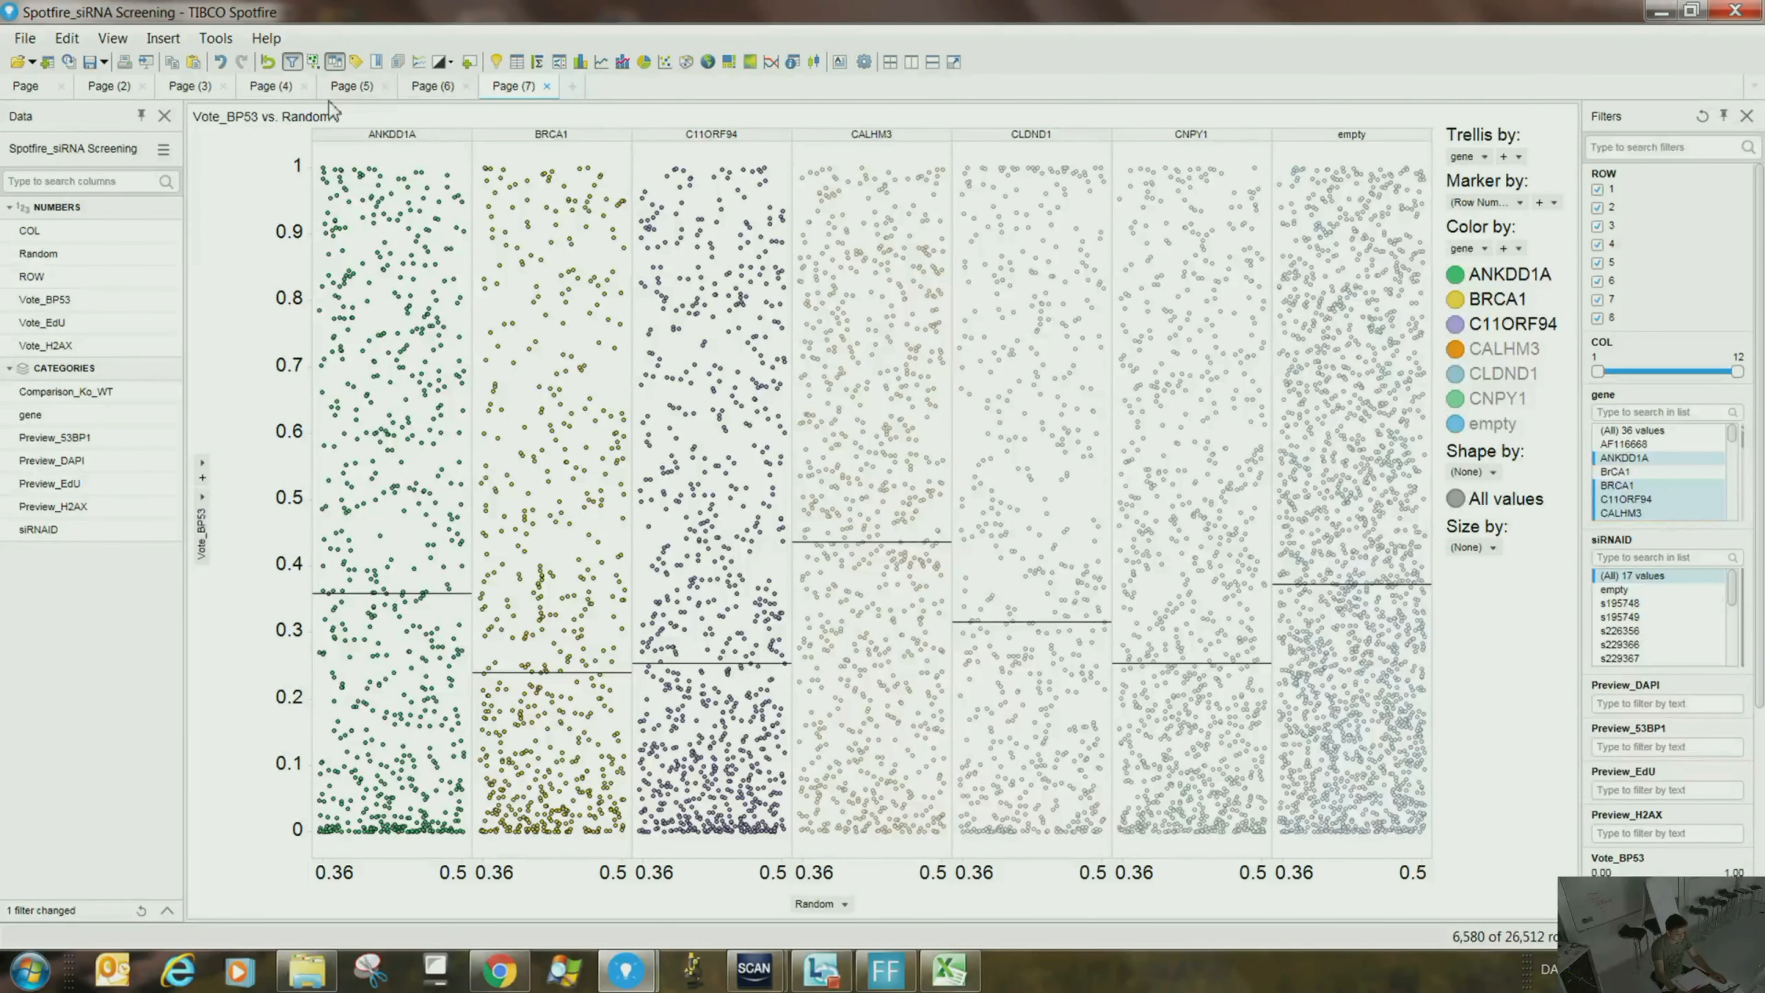
click(338, 89)
click(272, 89)
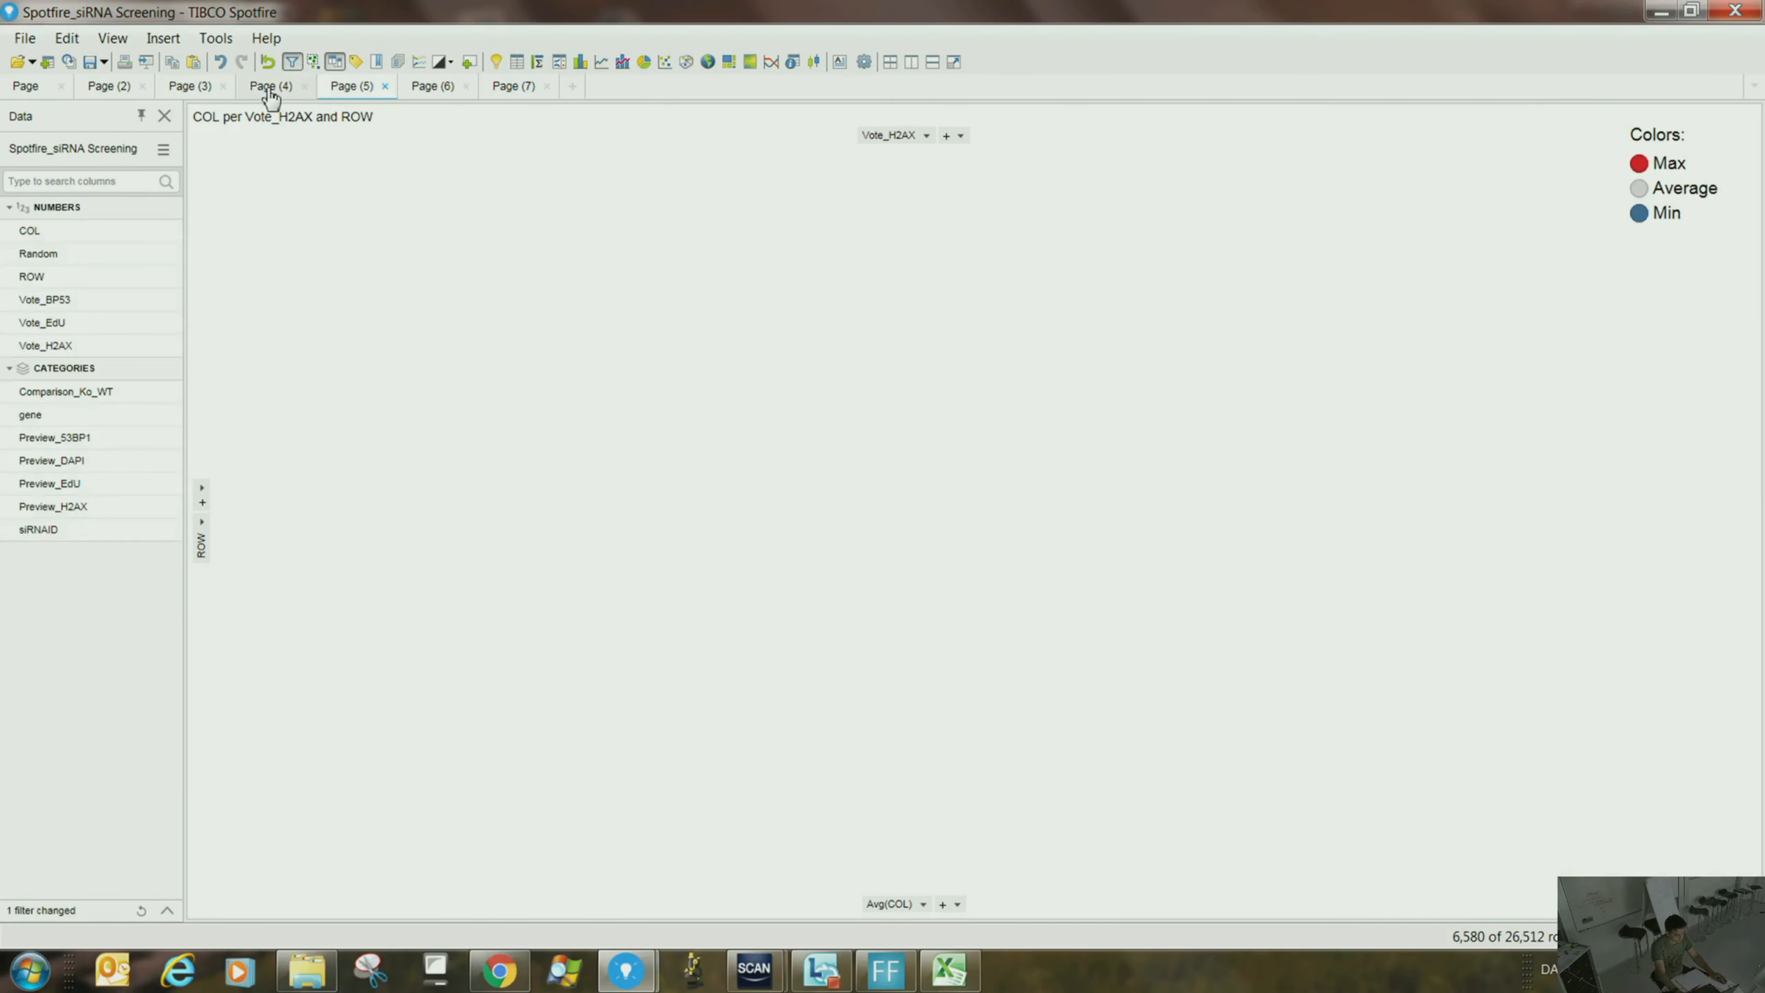
click(368, 88)
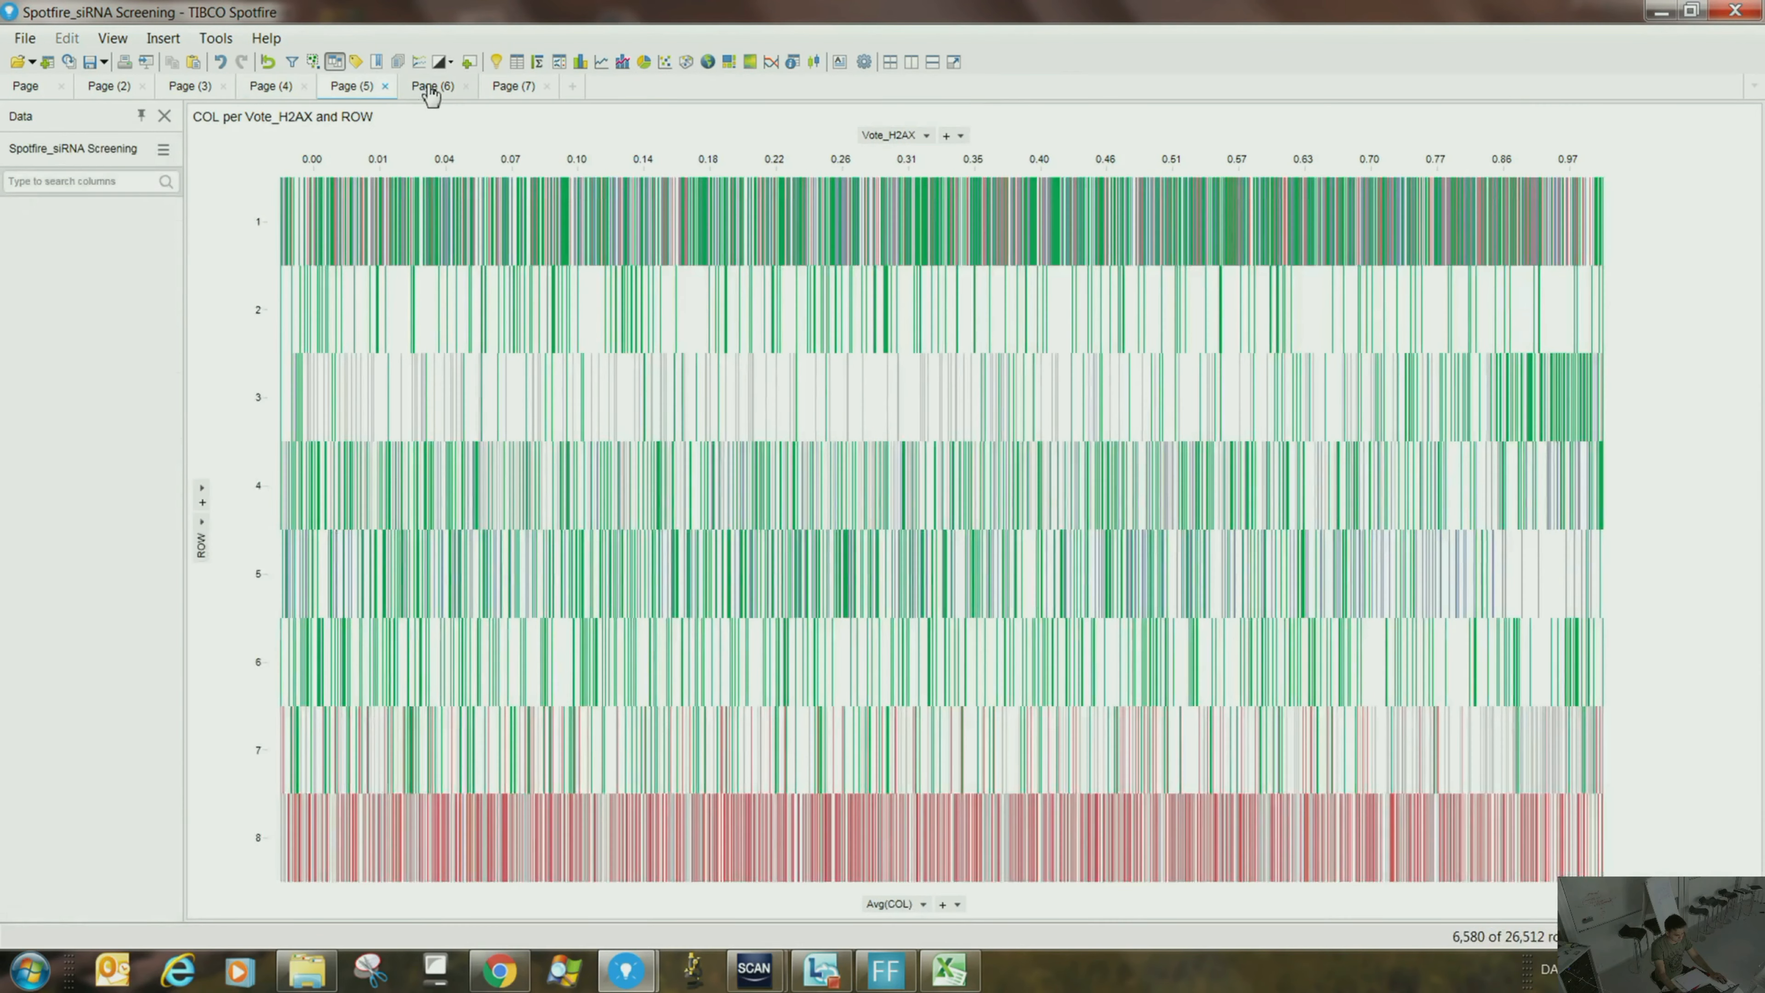
click(429, 88)
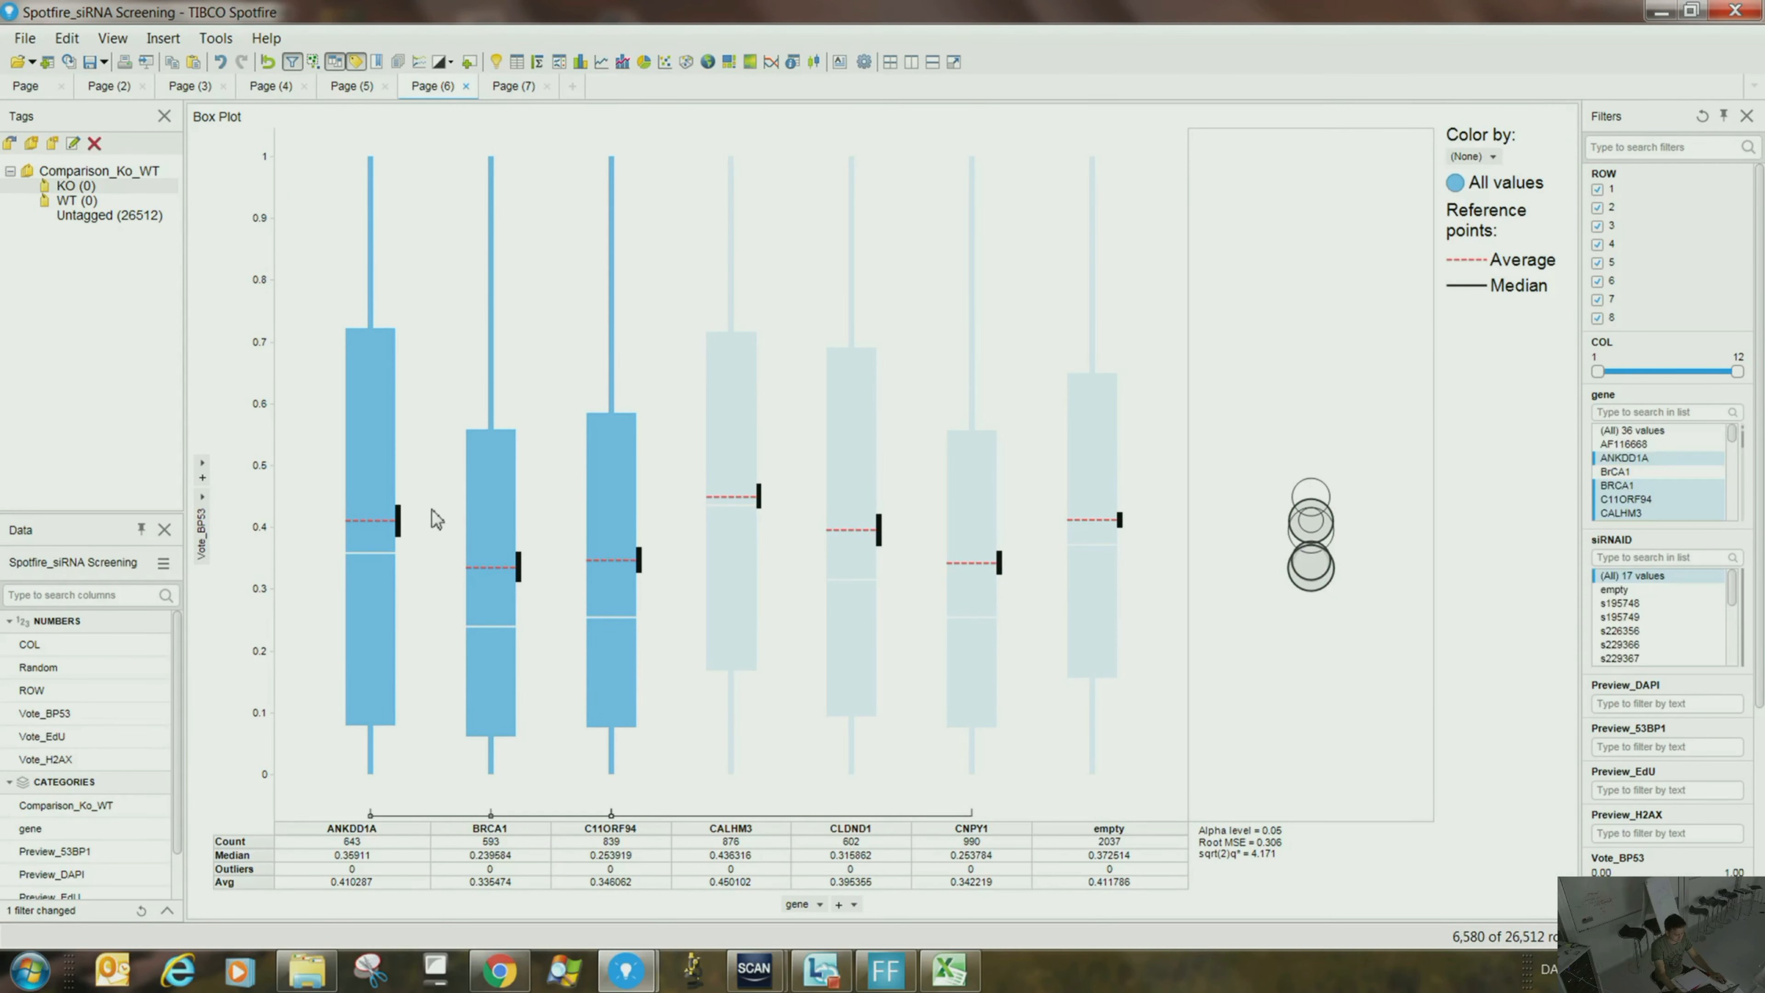
click(521, 238)
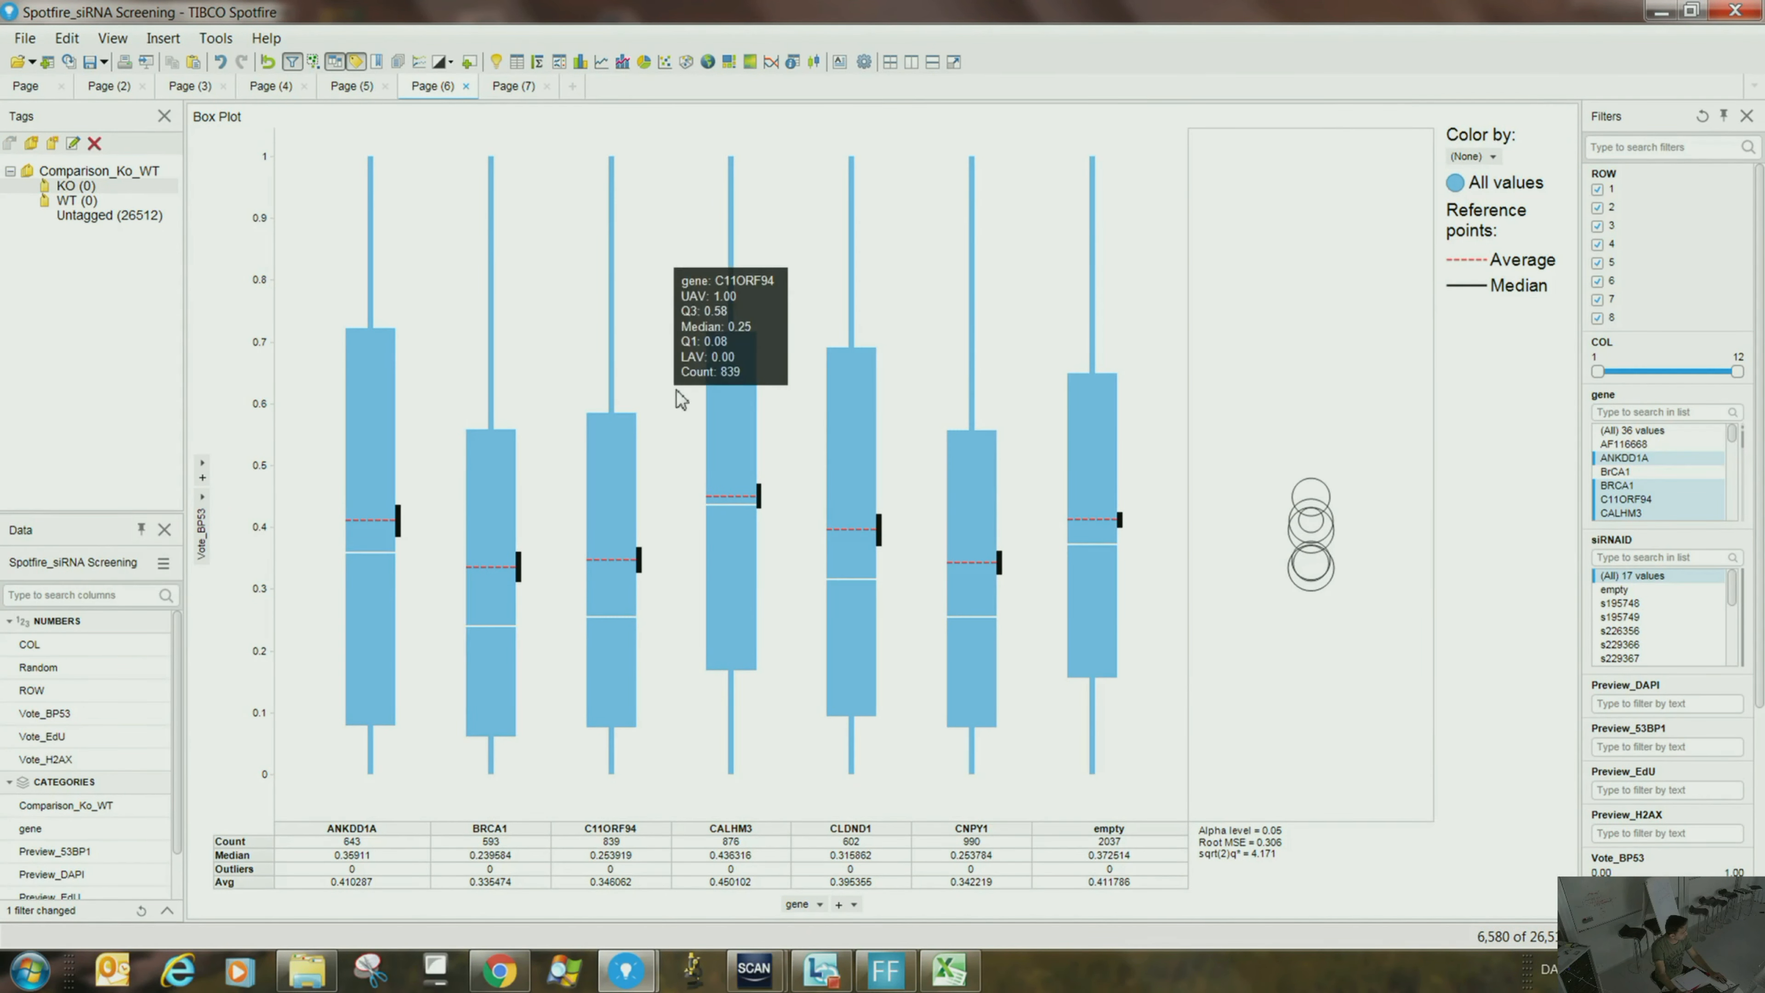
- Mark the ANKDD1A, BRCA1 and C11ORF94 boxes in the box plot and attach the KO tag to their rows
drag(316, 160, 668, 815)
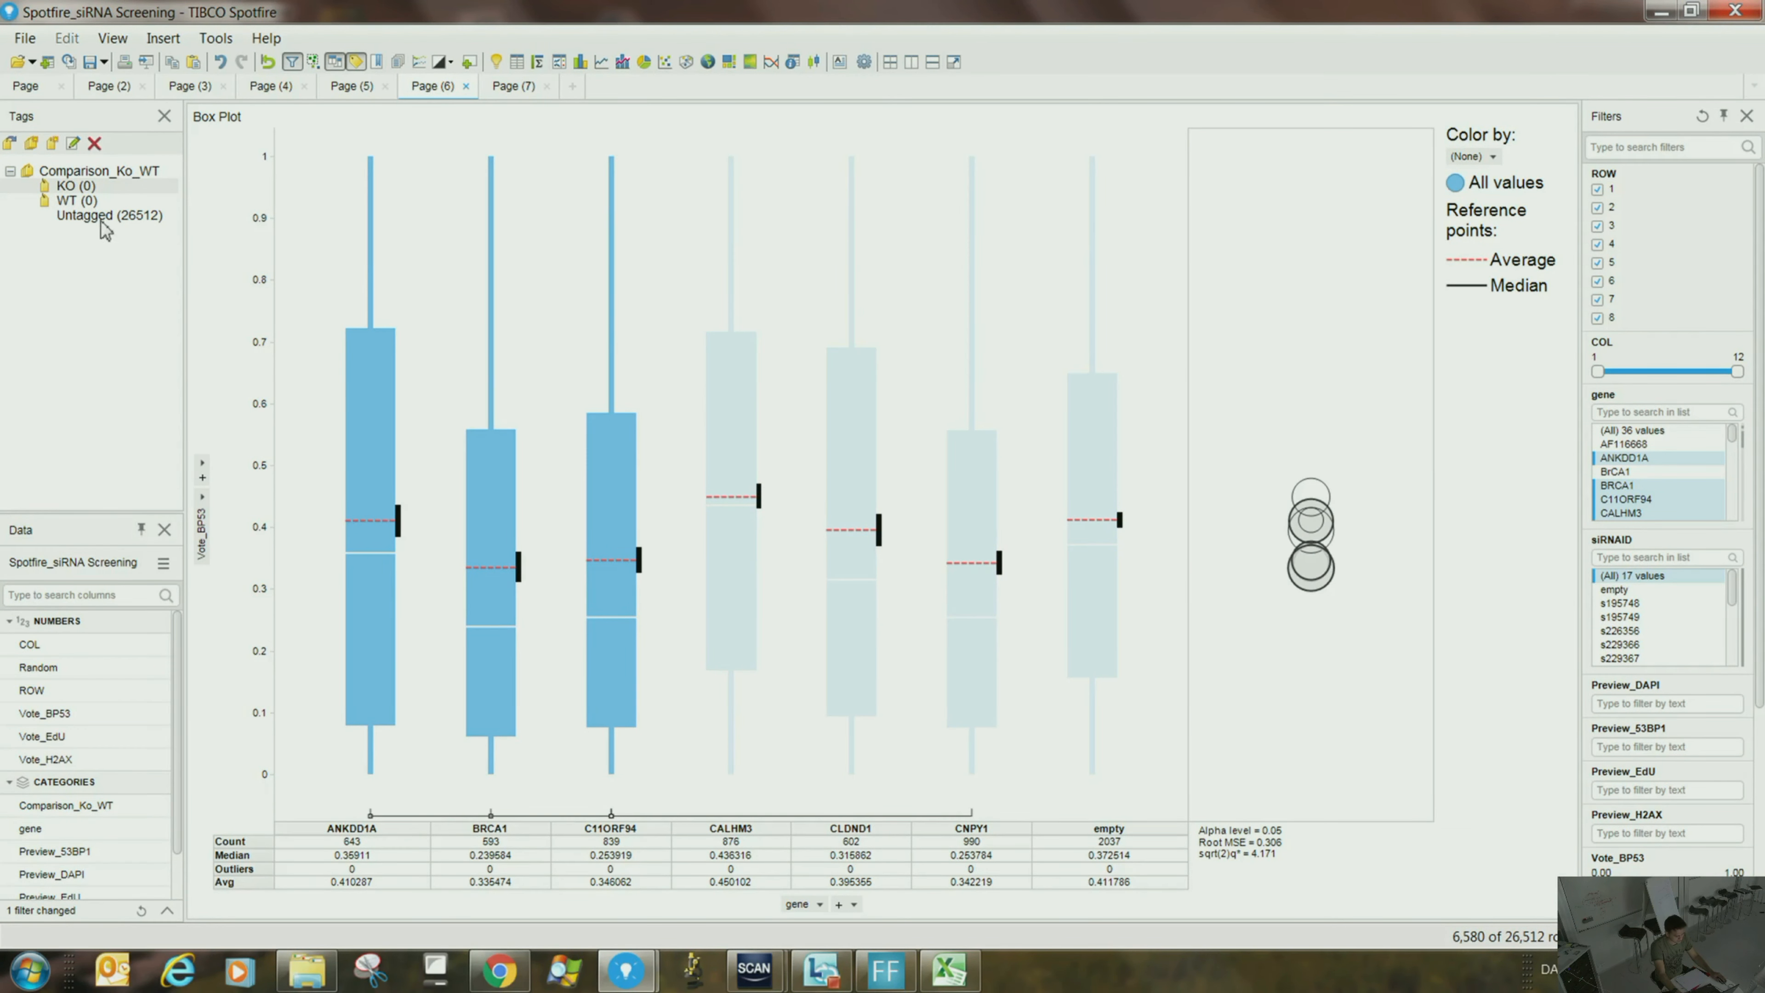
right_click(90, 184)
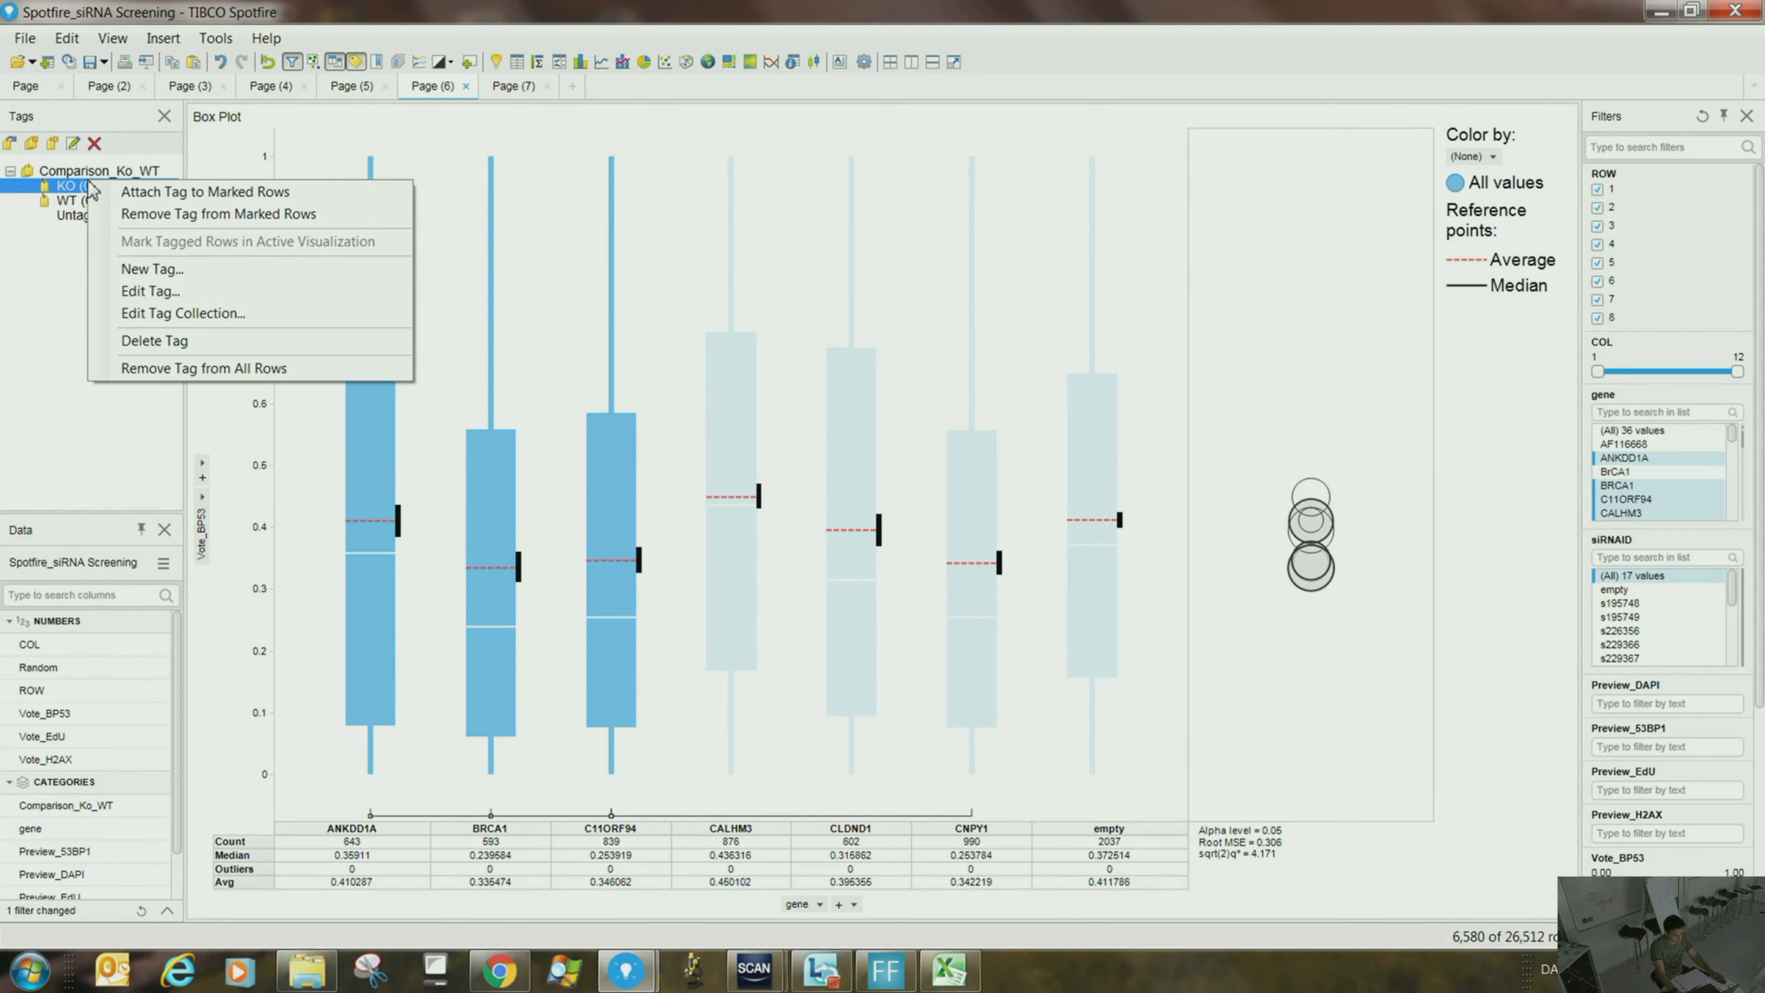
click(118, 196)
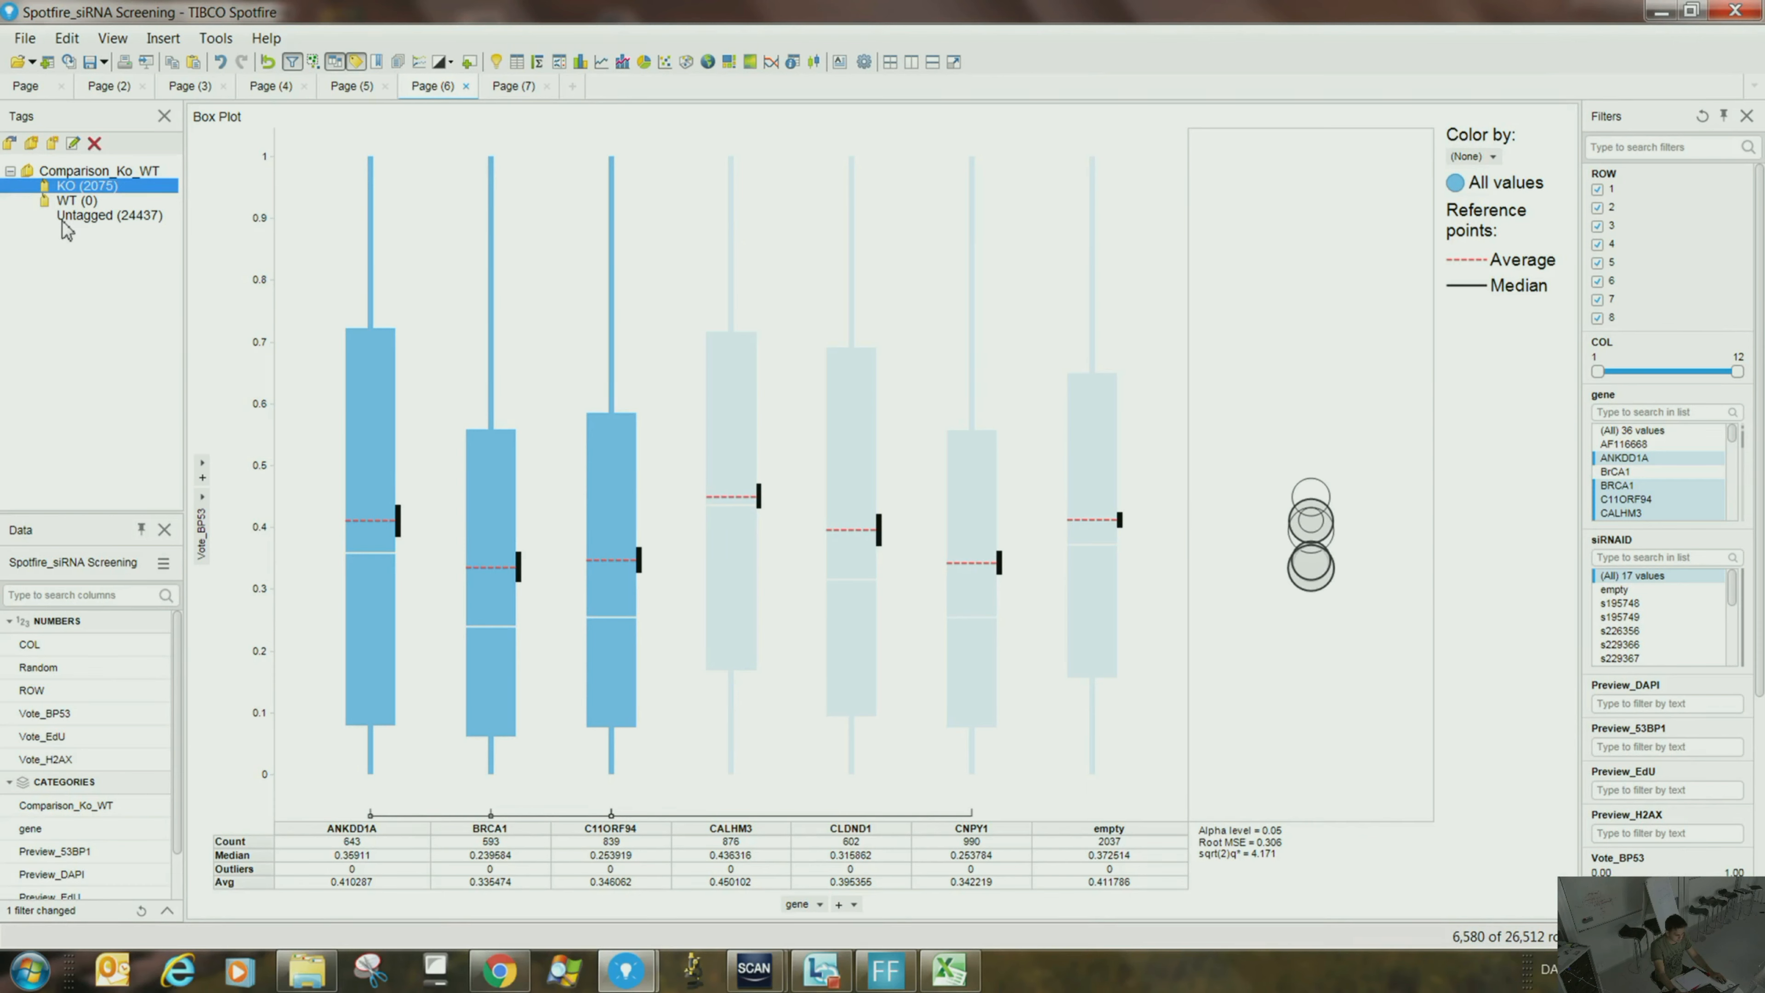
- Mark the CALHM3, CLDND1, CNPY1 and empty boxes and attach the WT tag to their rows
drag(672, 190, 1141, 784)
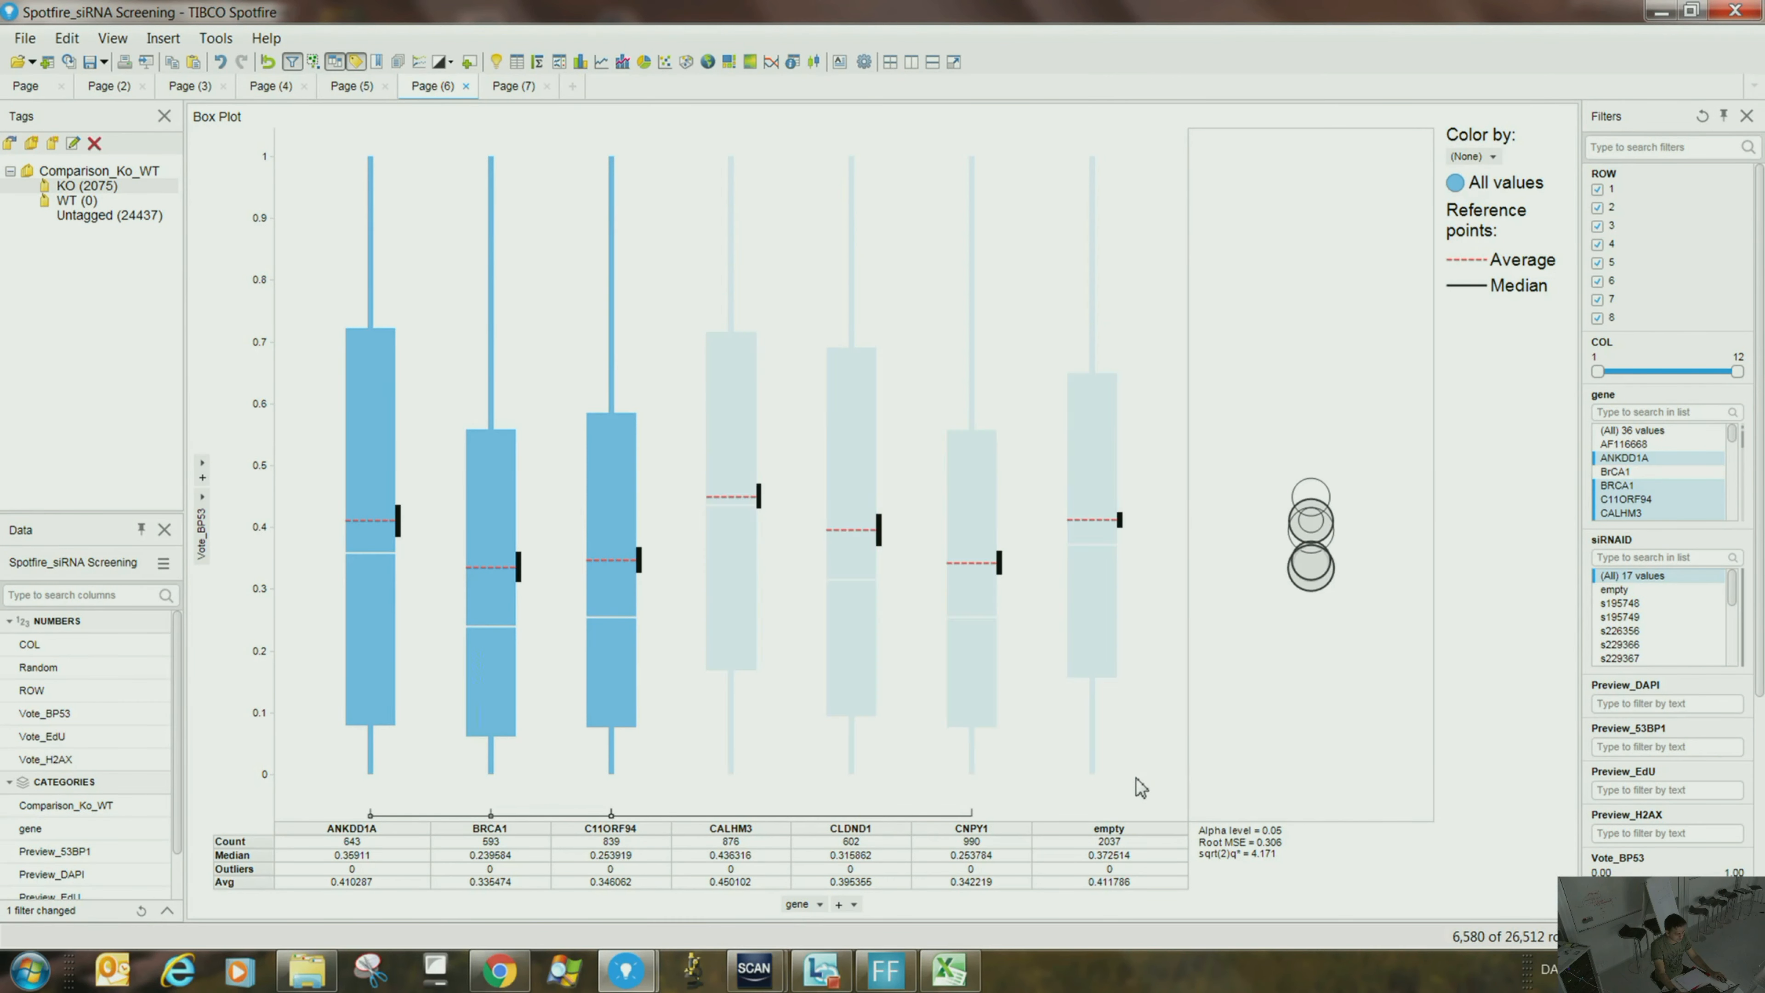
right_click(85, 208)
click(106, 217)
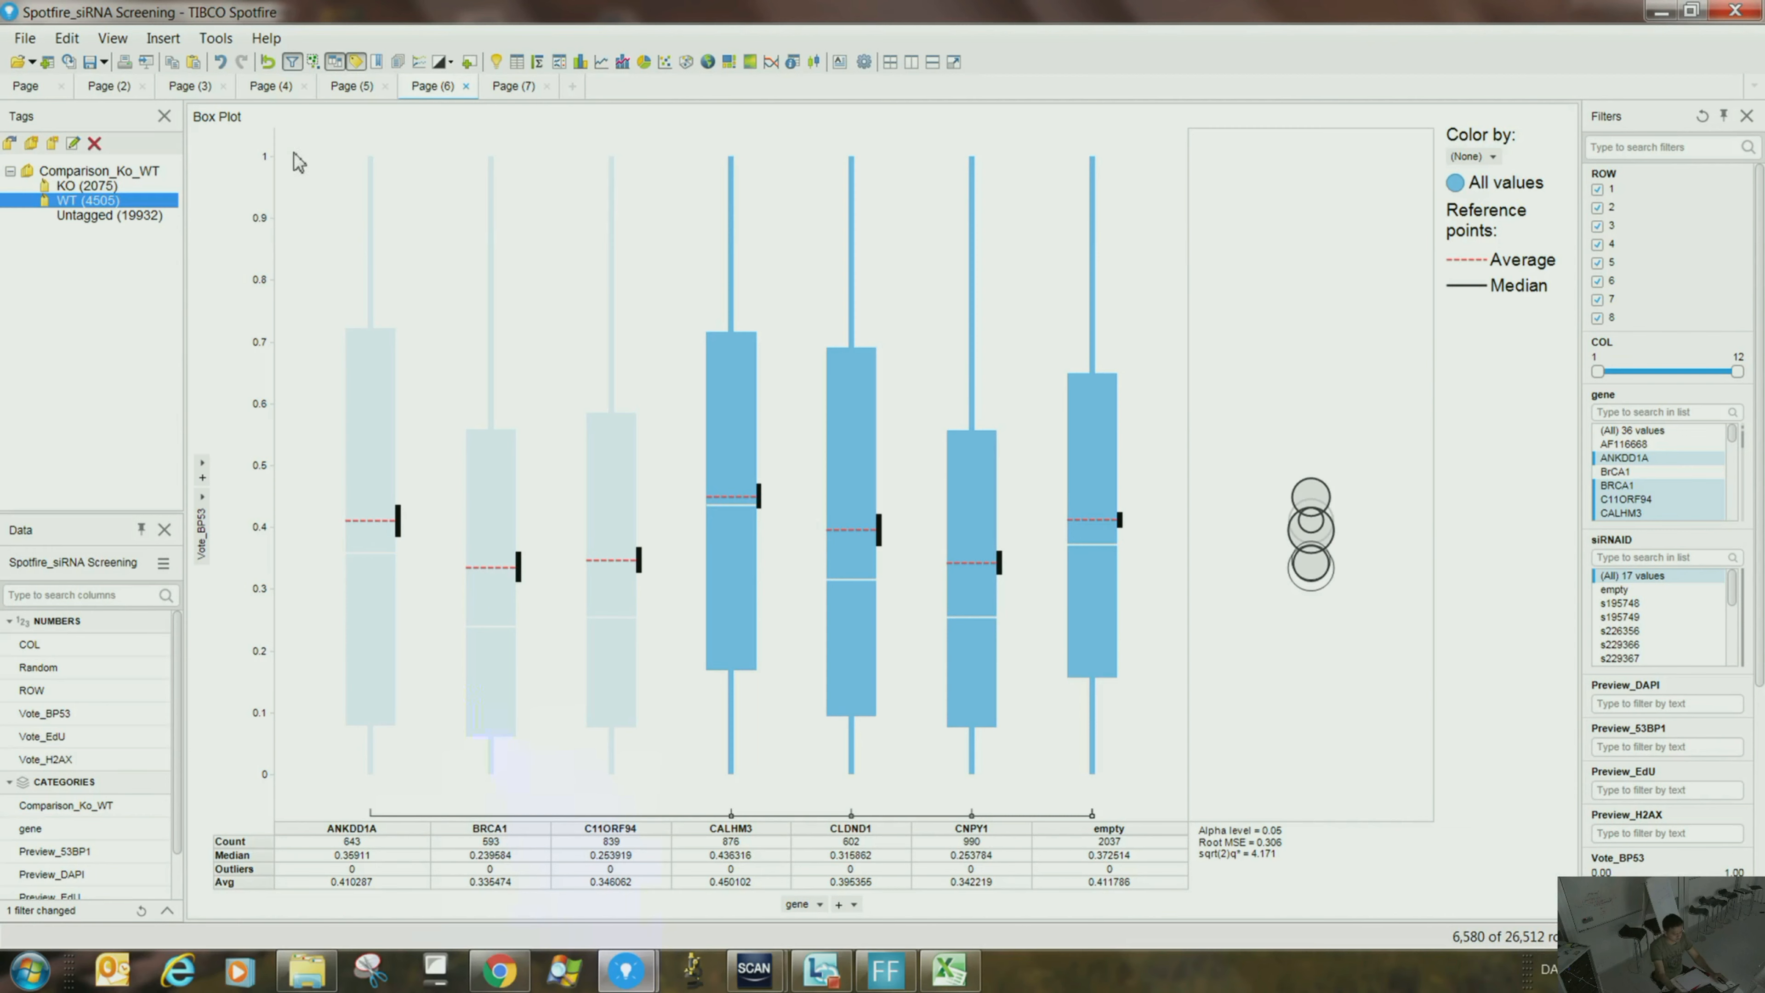
- Clear the box plot's marking and group its category axis by Comparison_Ko_WT instead of gene
click(684, 306)
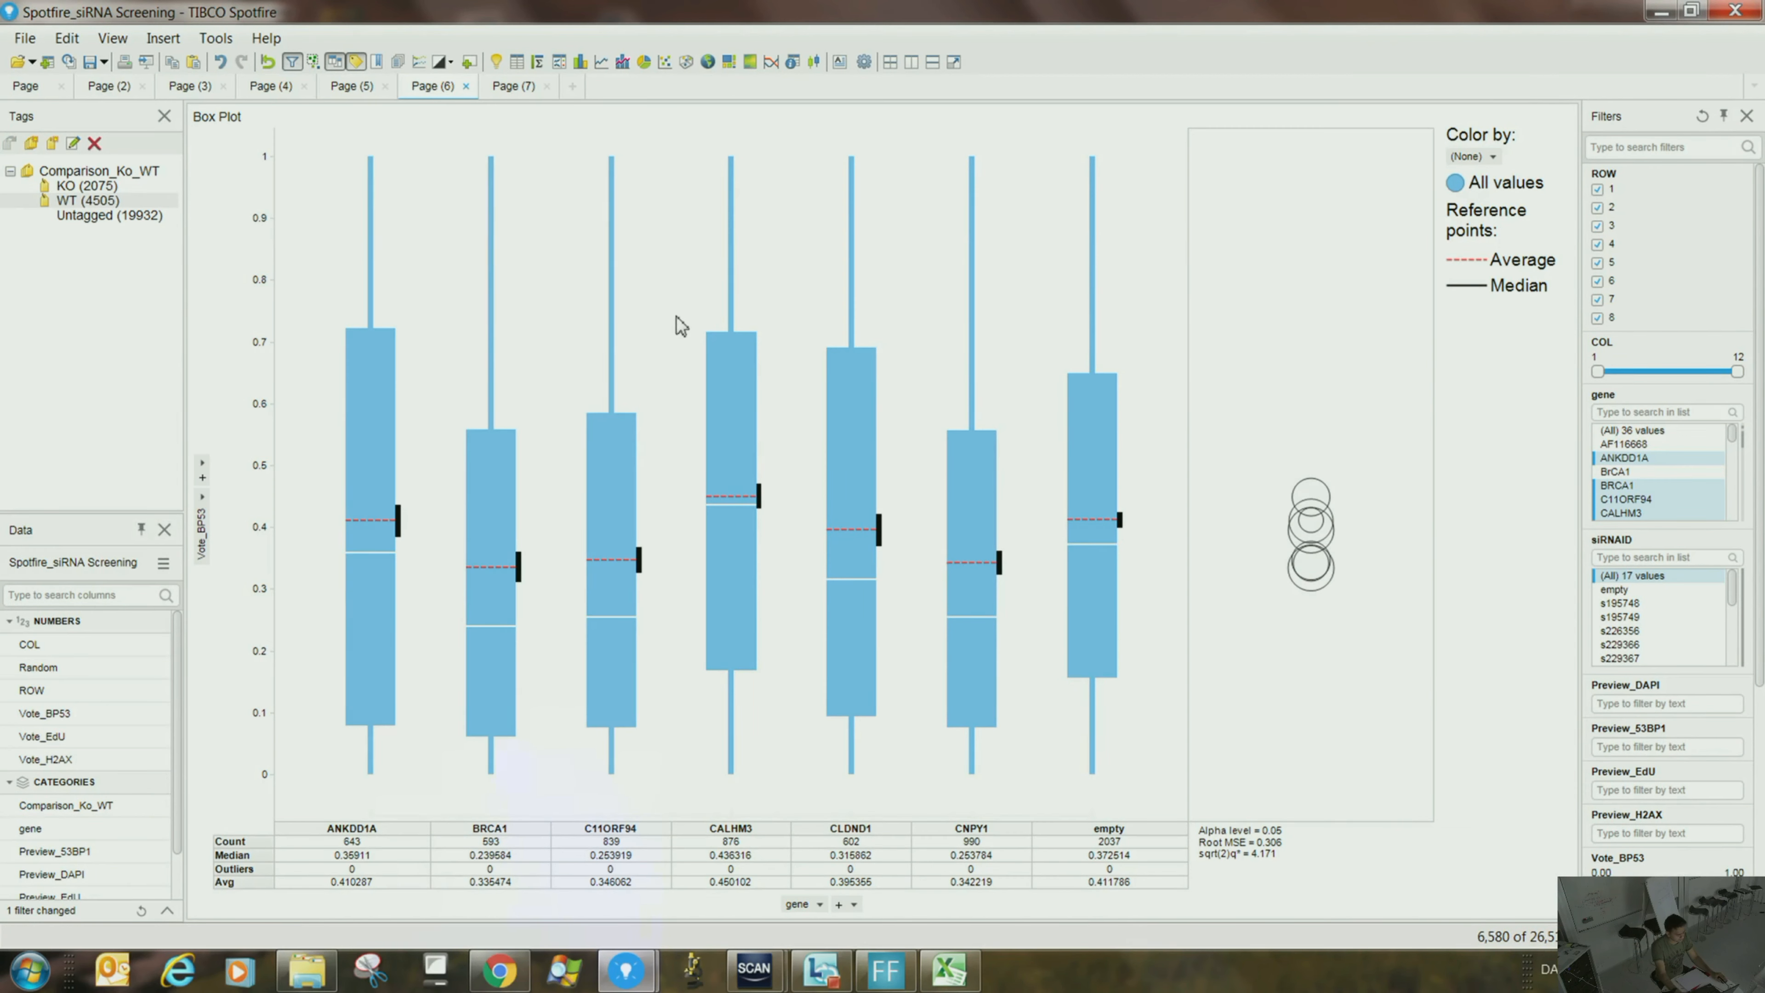
click(818, 904)
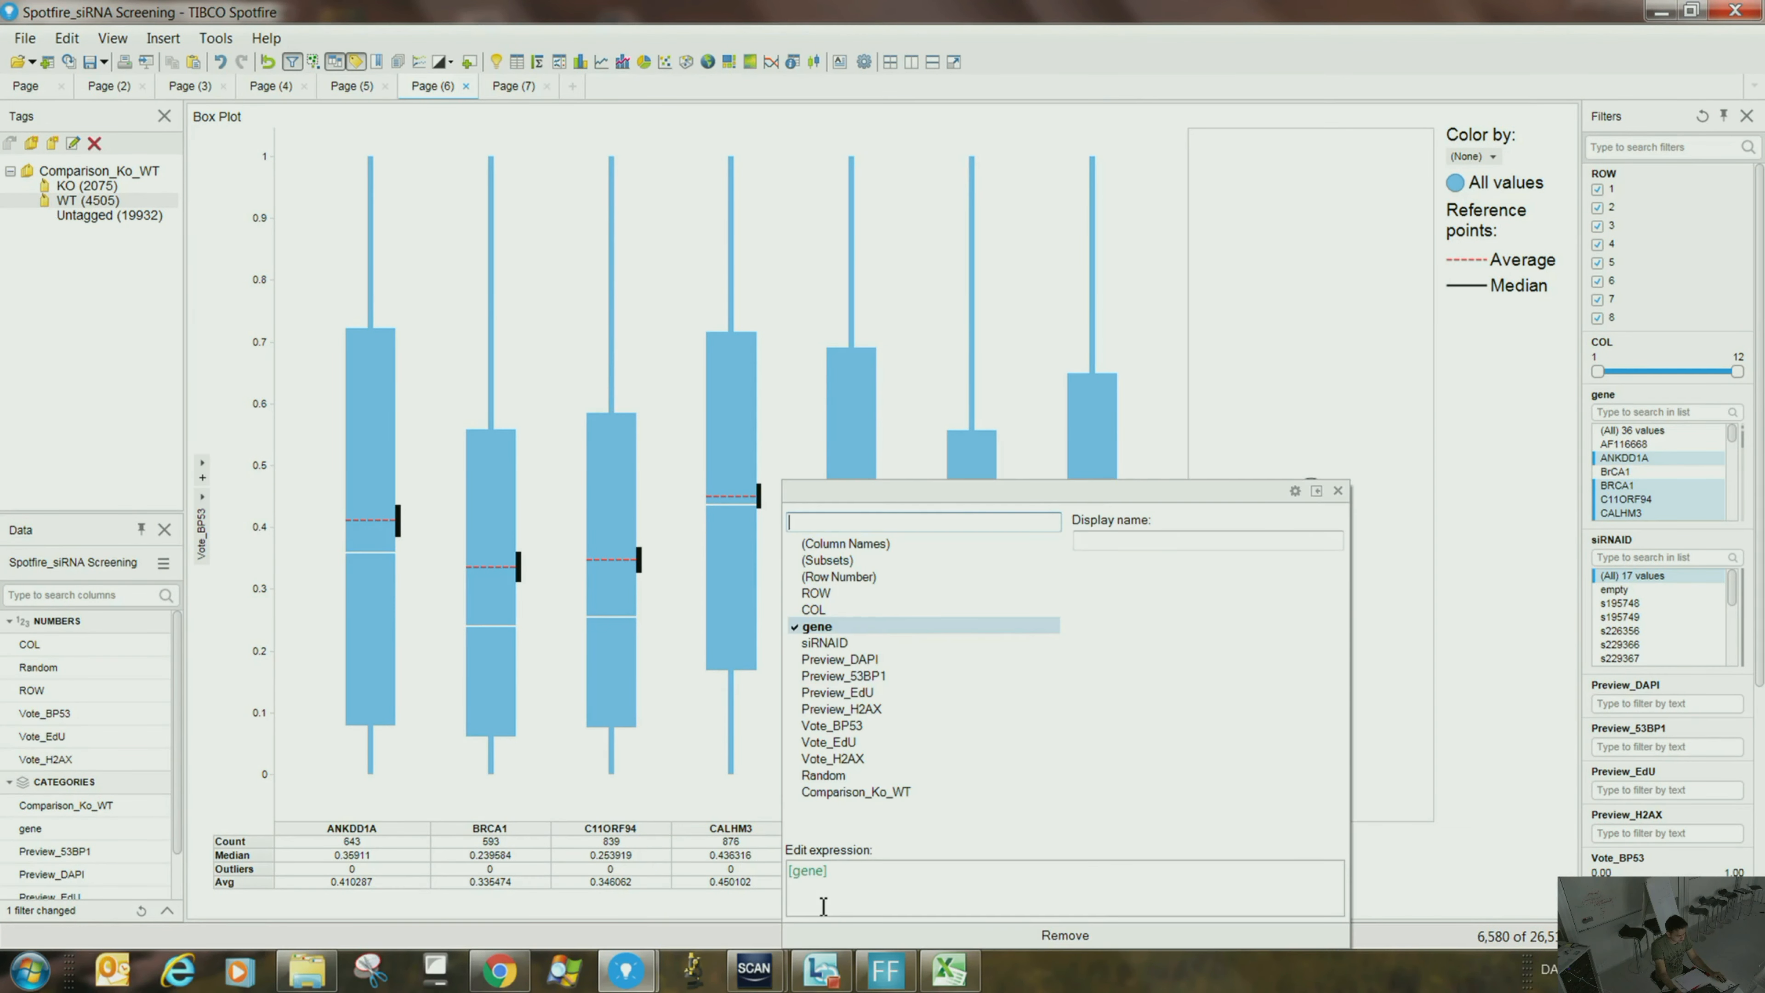
click(854, 796)
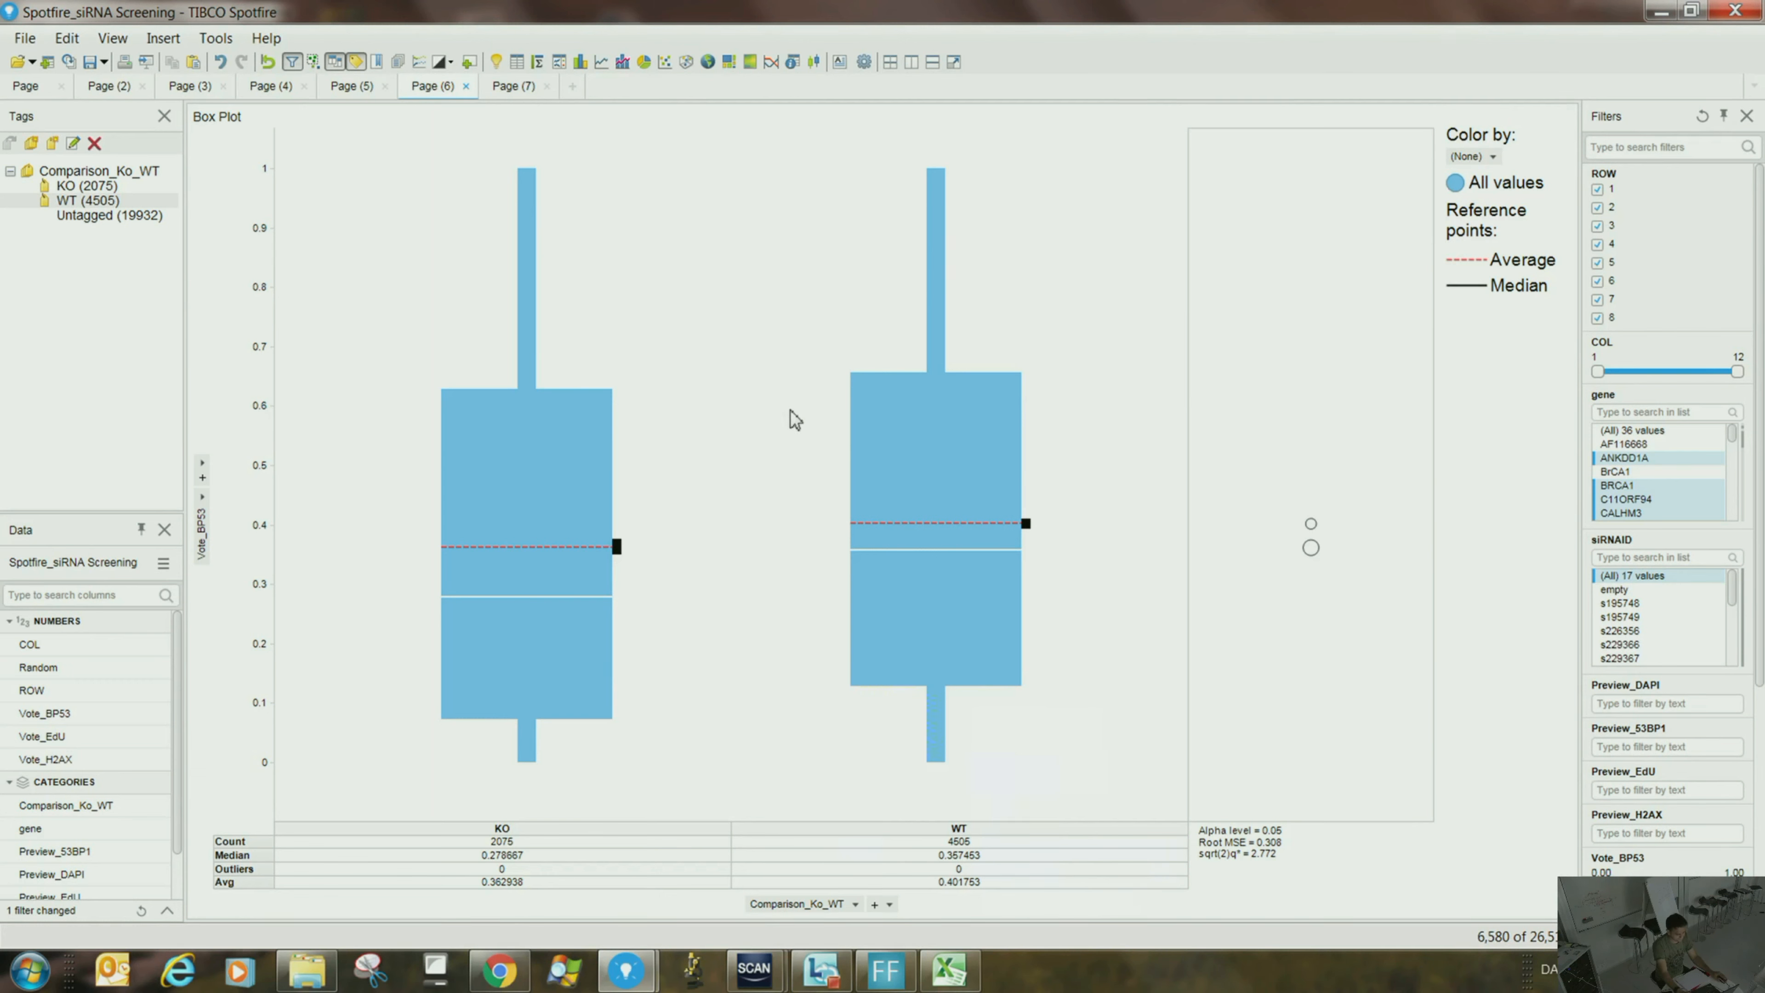
drag(1299, 474, 1369, 703)
click(31, 142)
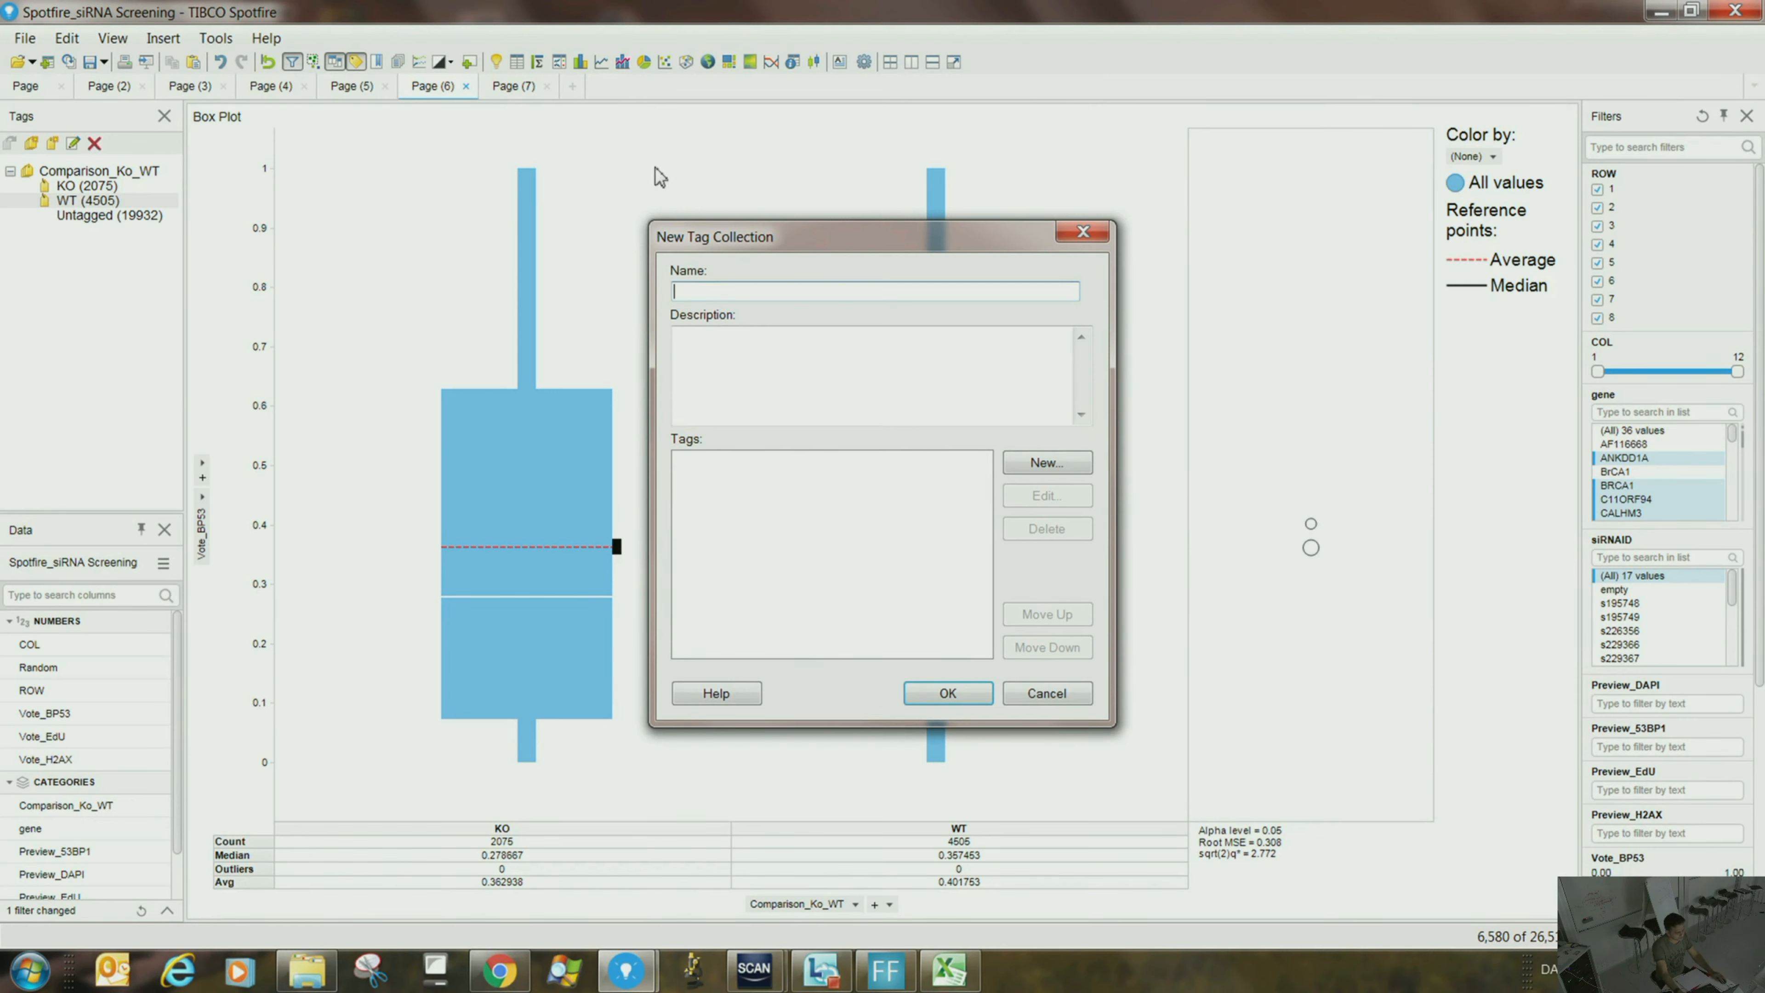
click(1083, 232)
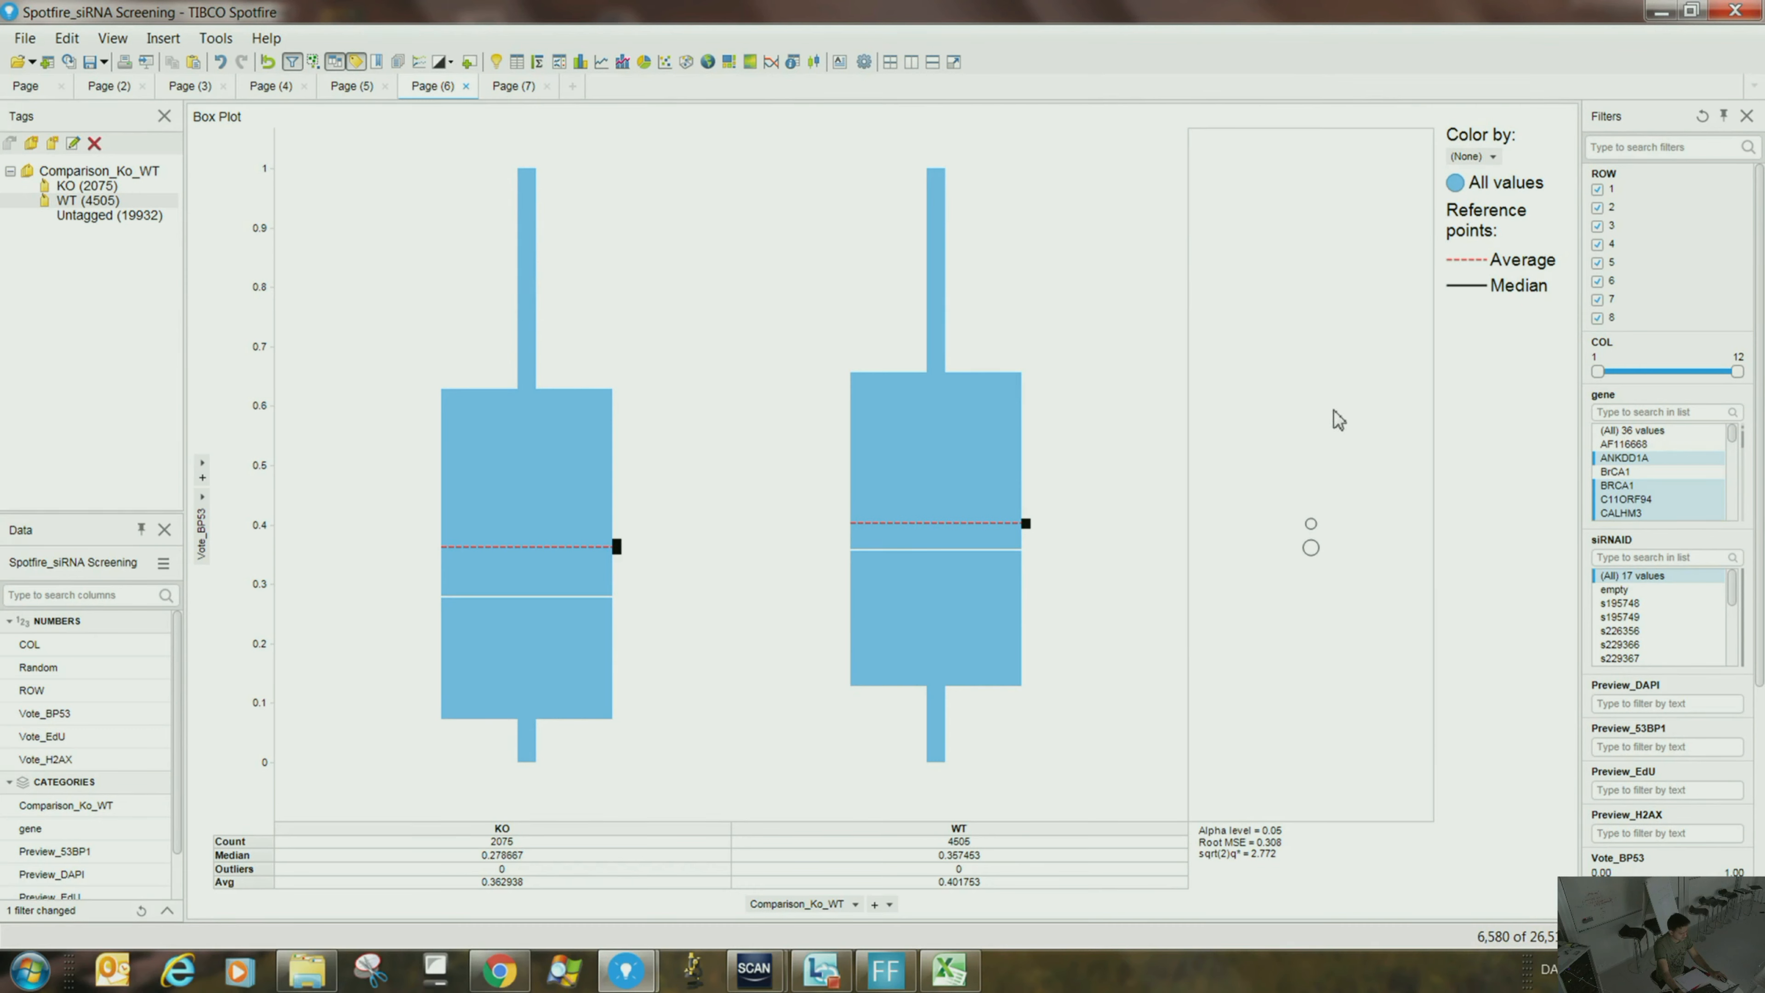
- Add a new page with a scatter plot and show one marker per gene
click(574, 86)
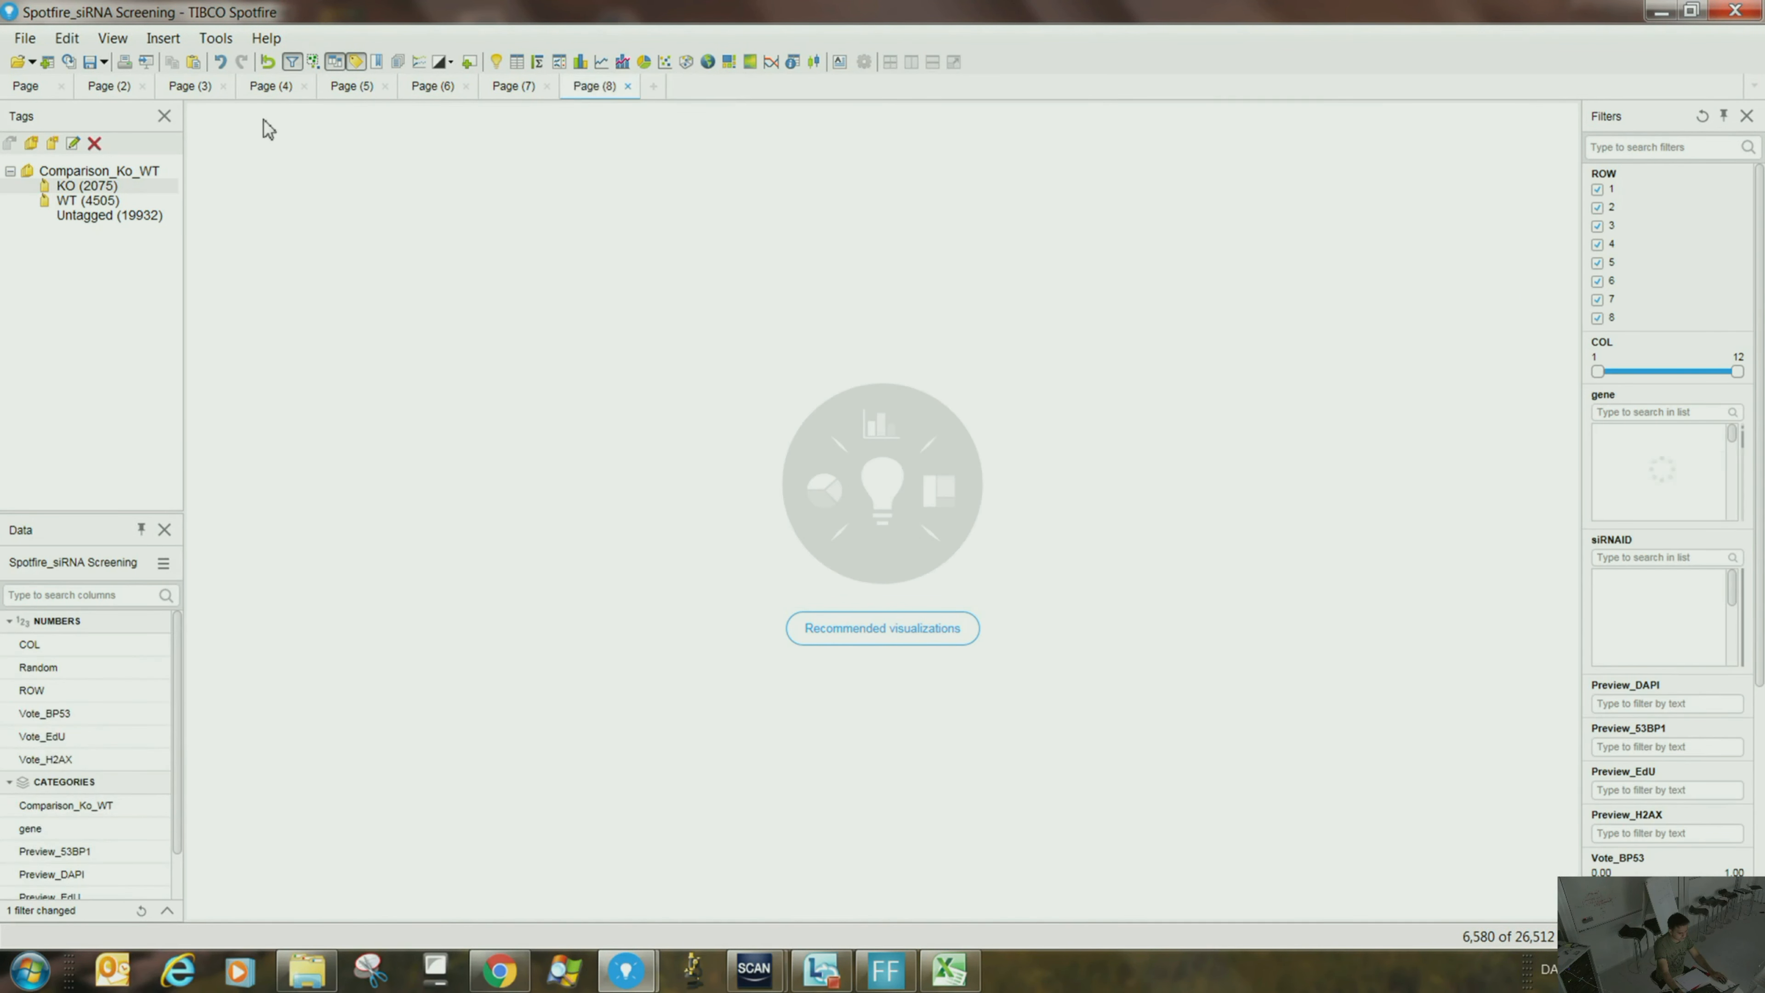
click(665, 61)
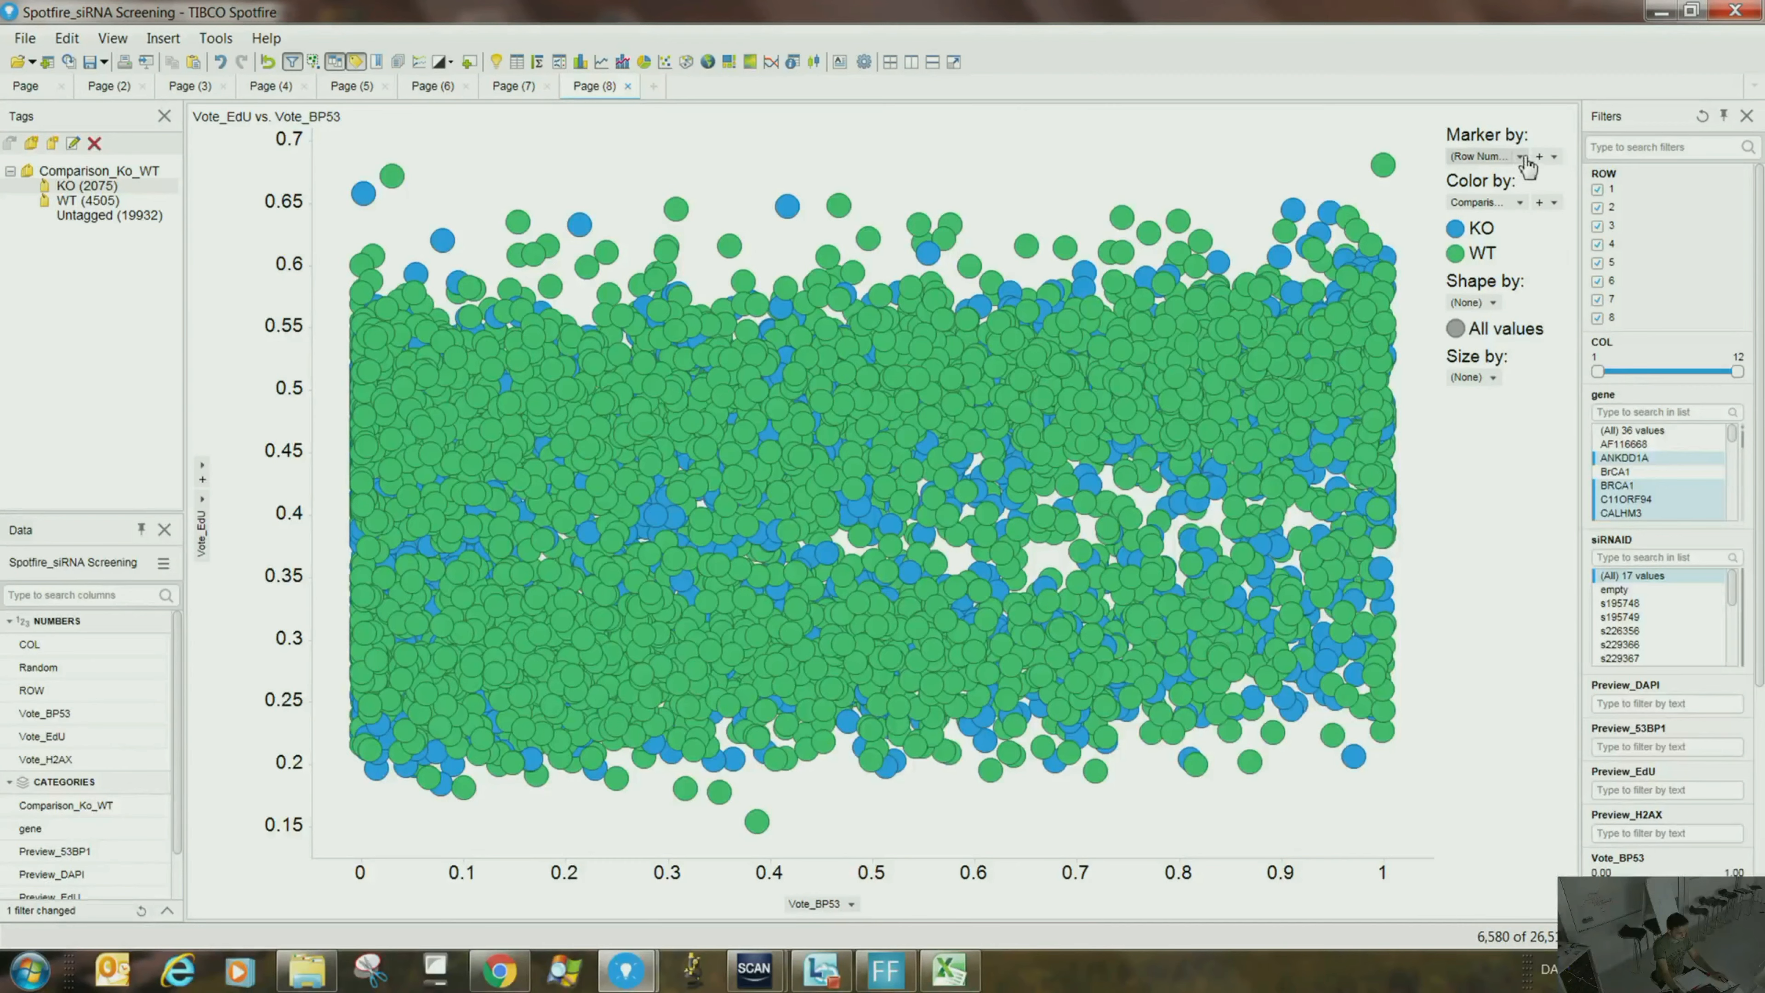
click(1505, 155)
click(1290, 312)
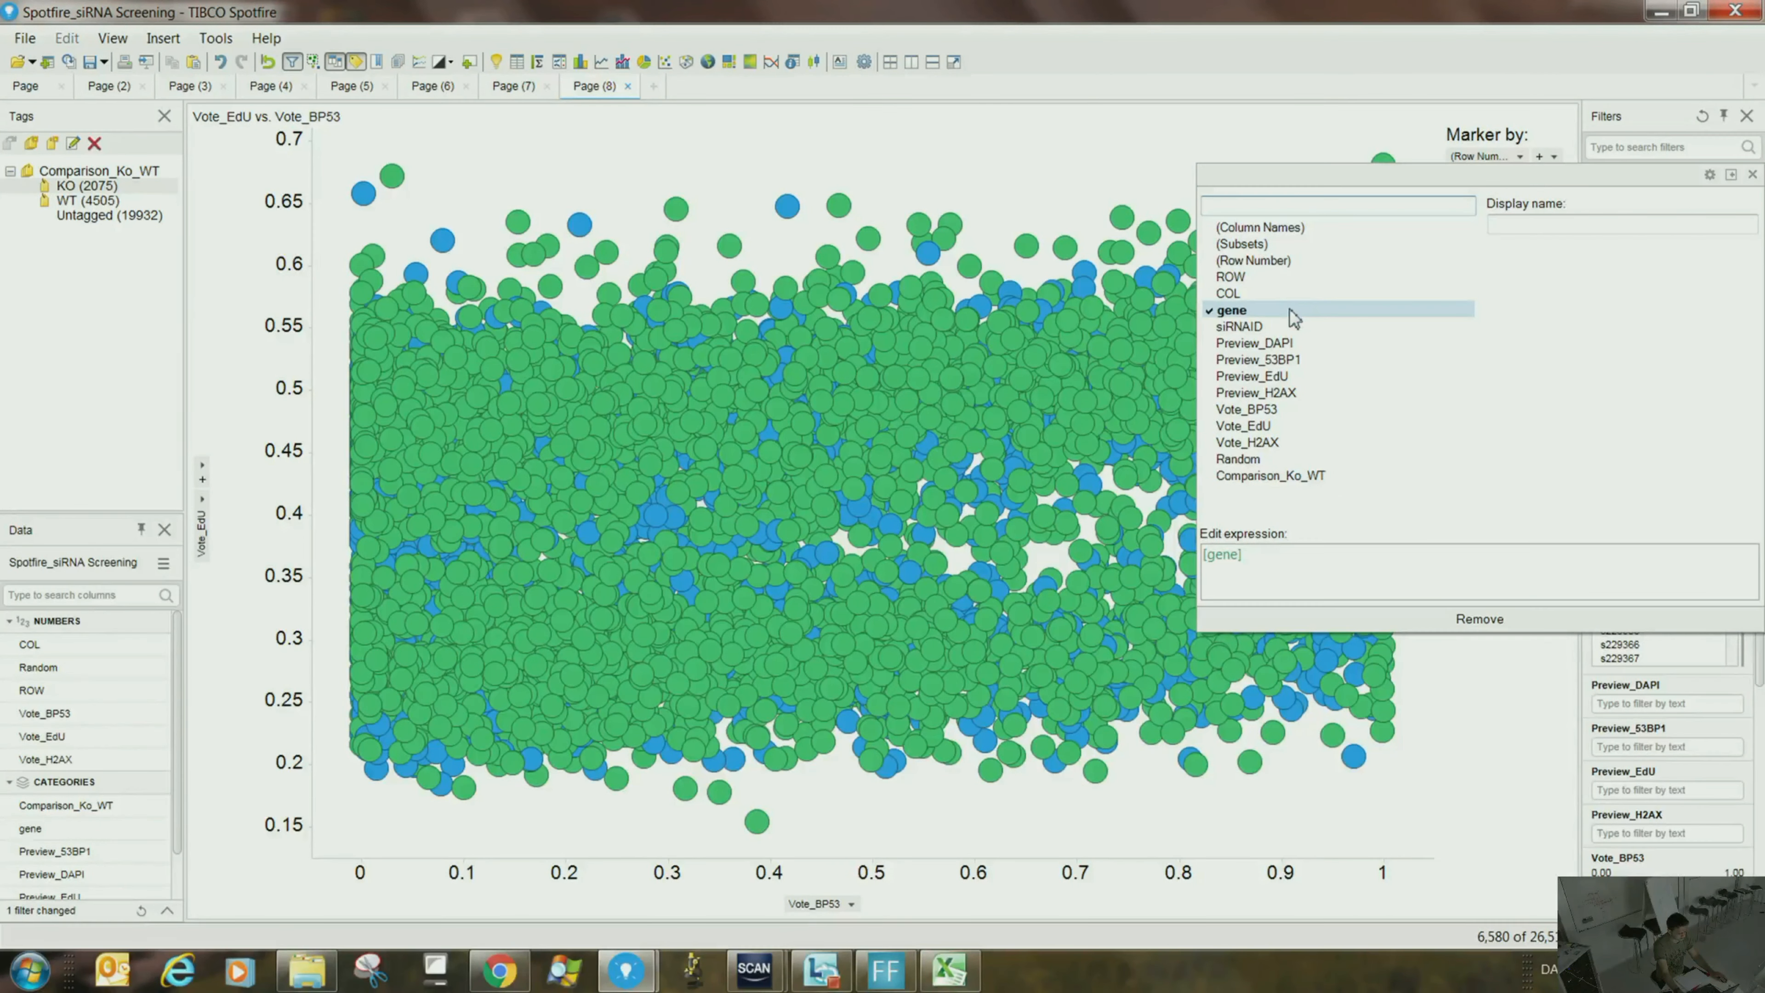
click(922, 348)
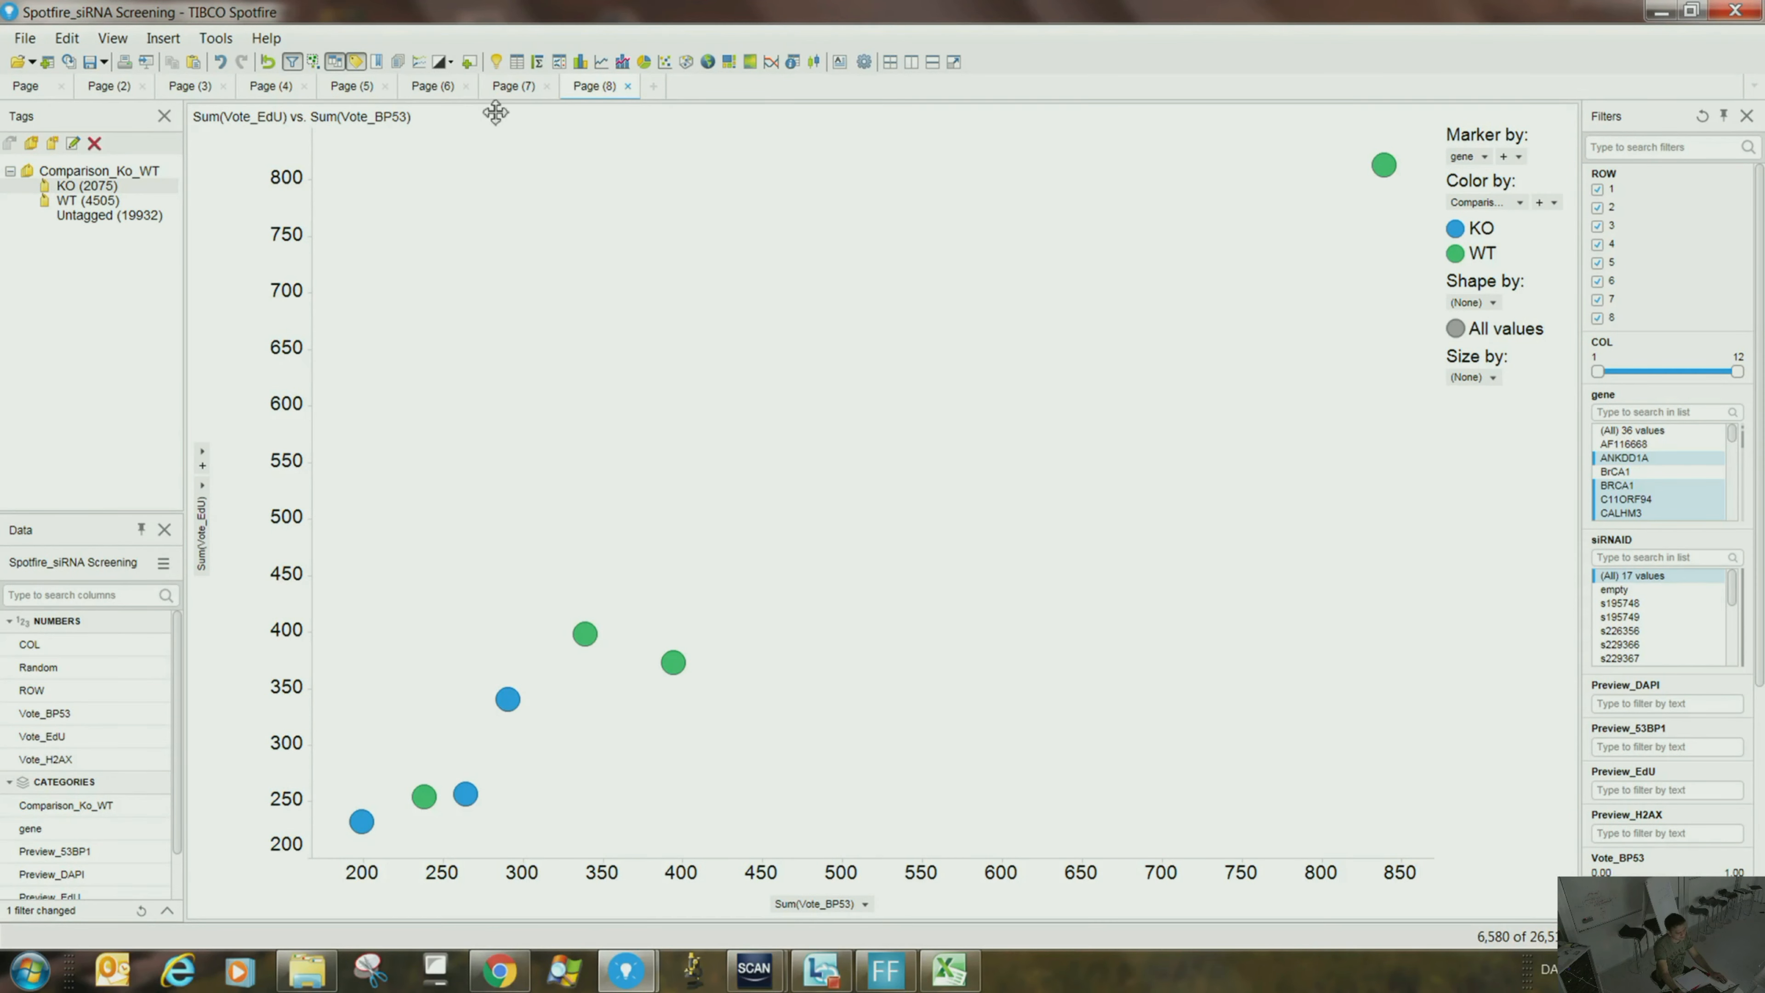
click(508, 89)
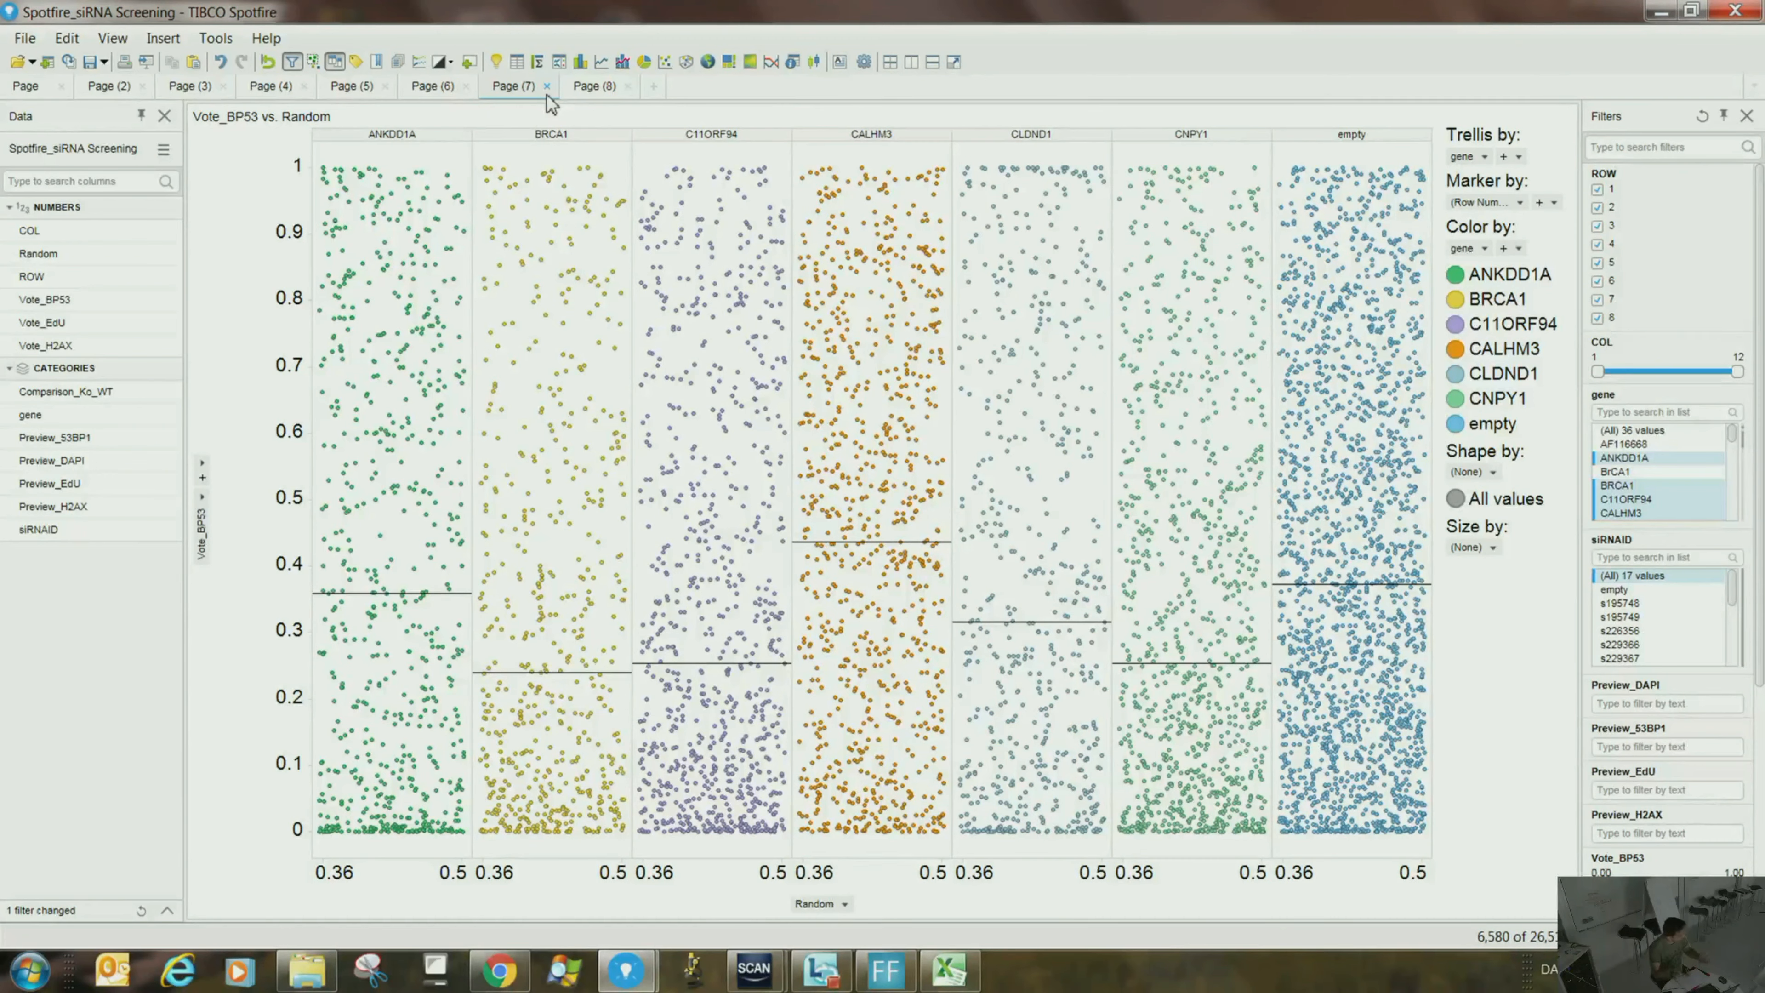
click(591, 86)
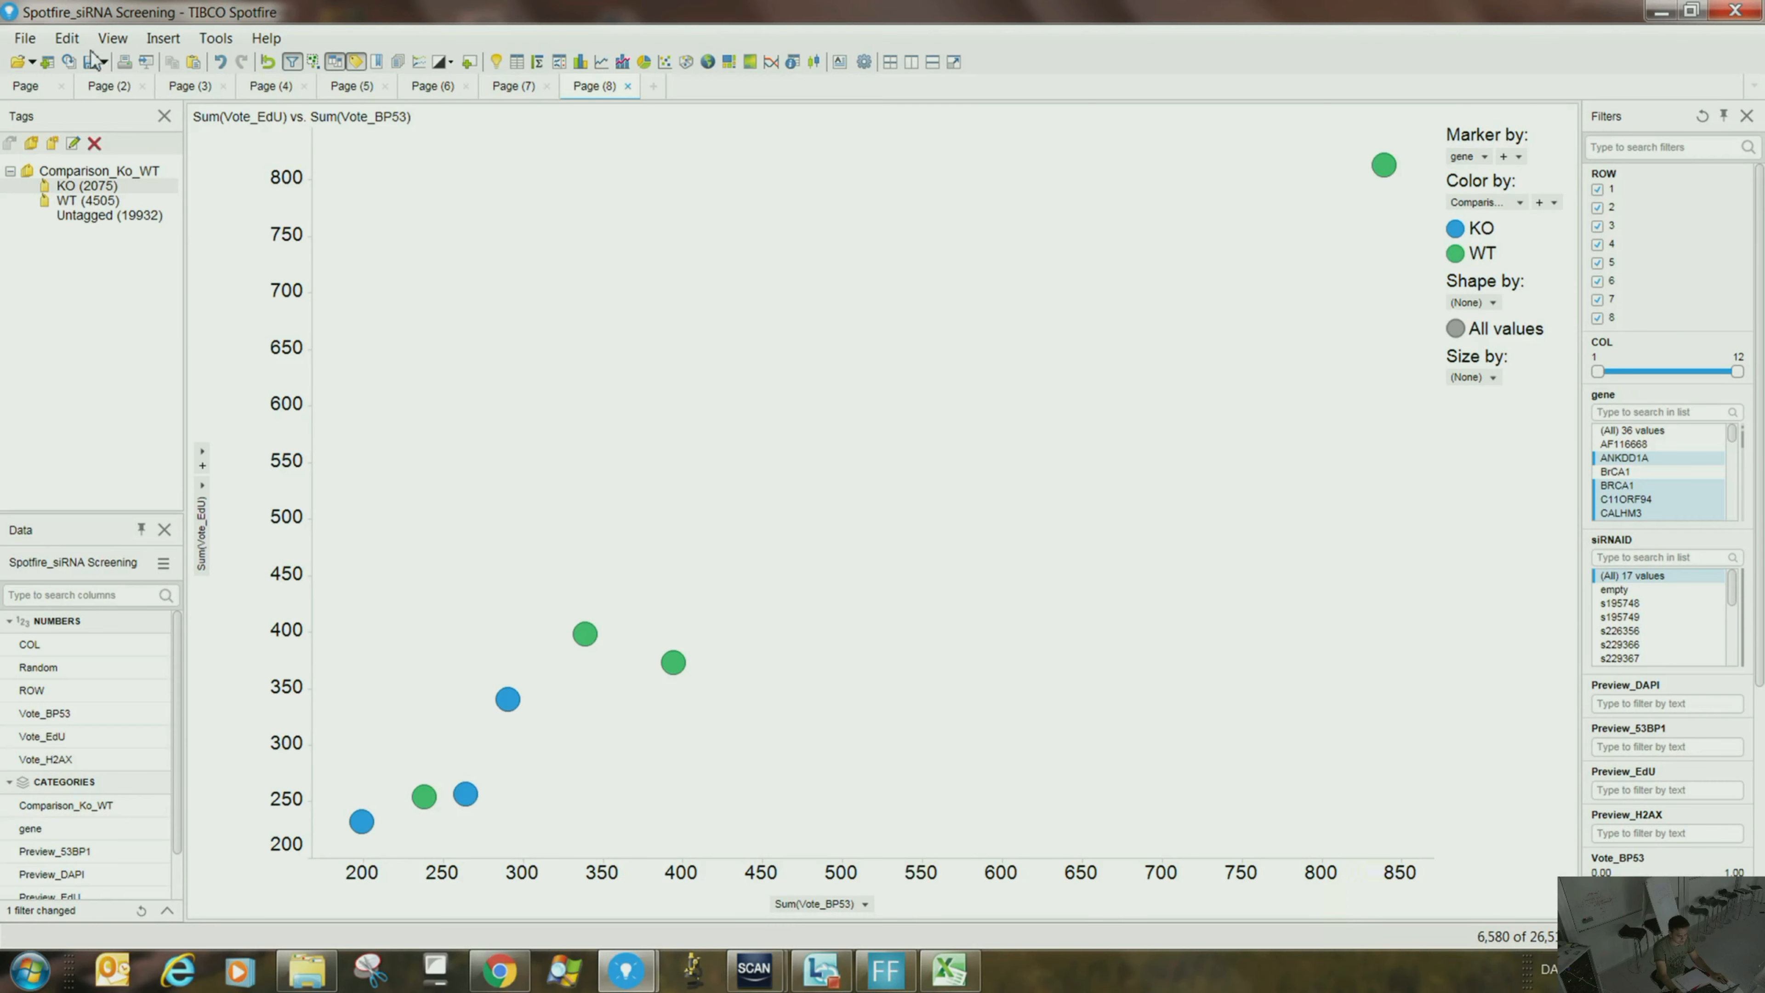
- Enable the filtering scheme menu for the filters in the document properties and create a filtering scheme named User 1
click(72, 42)
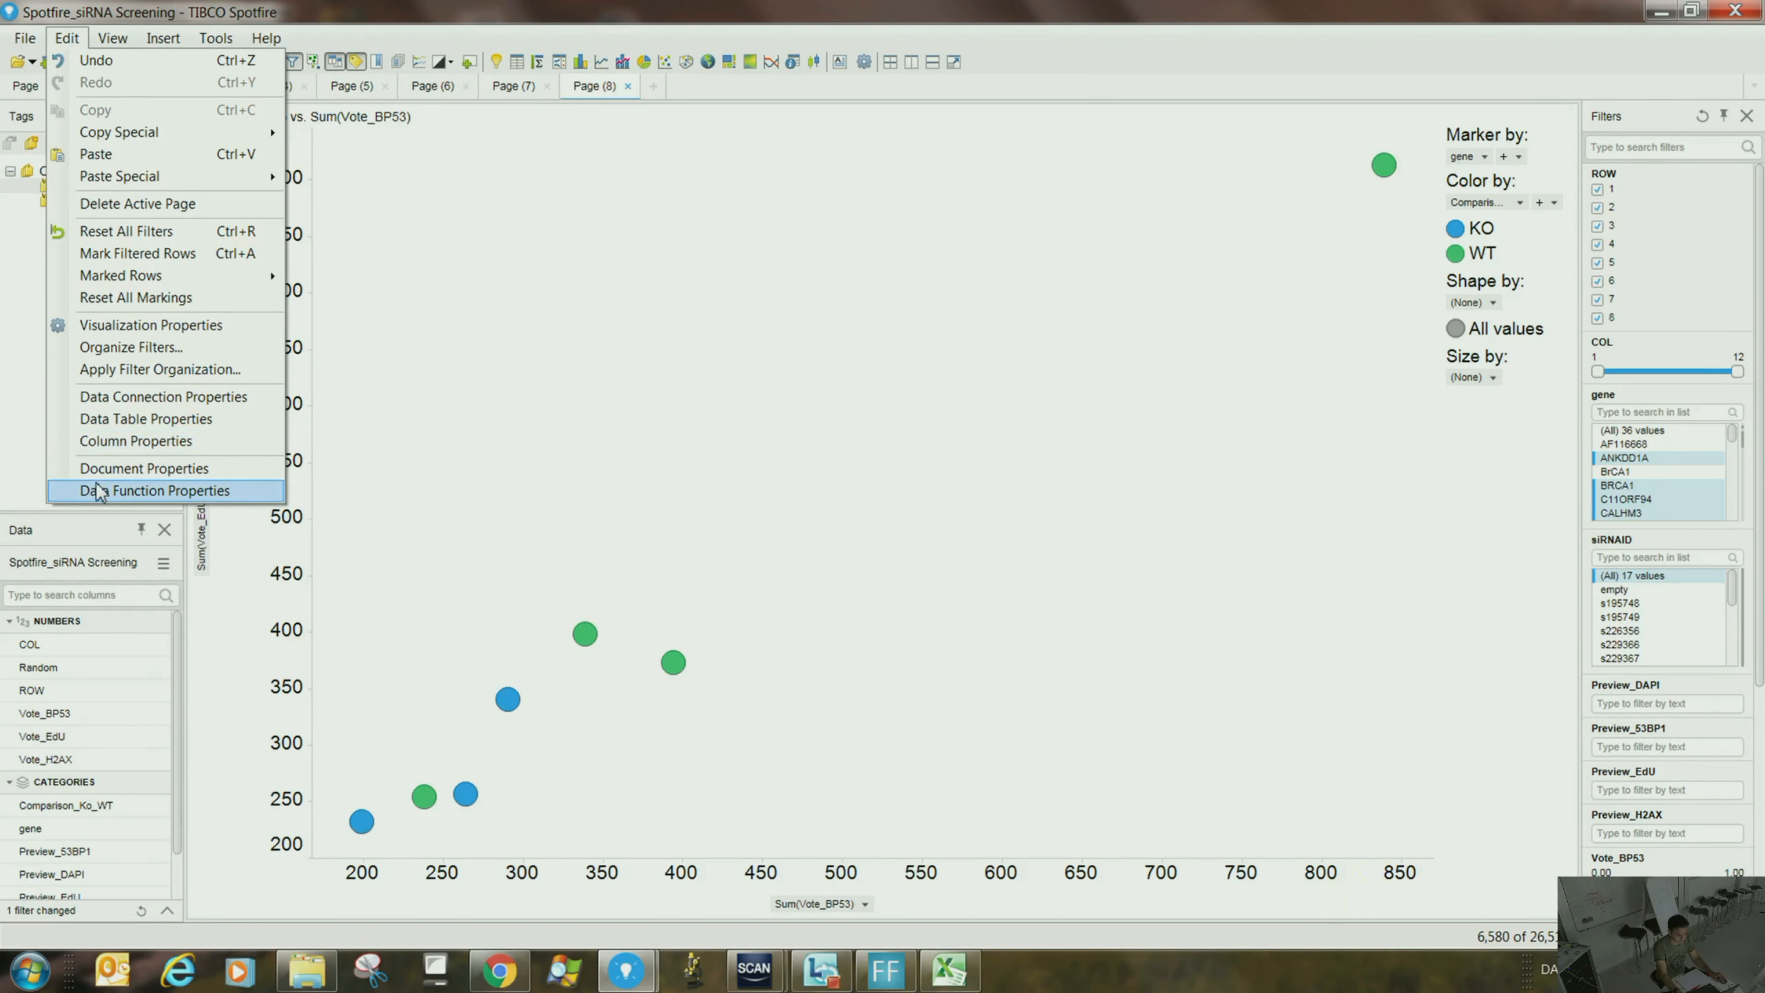
click(104, 472)
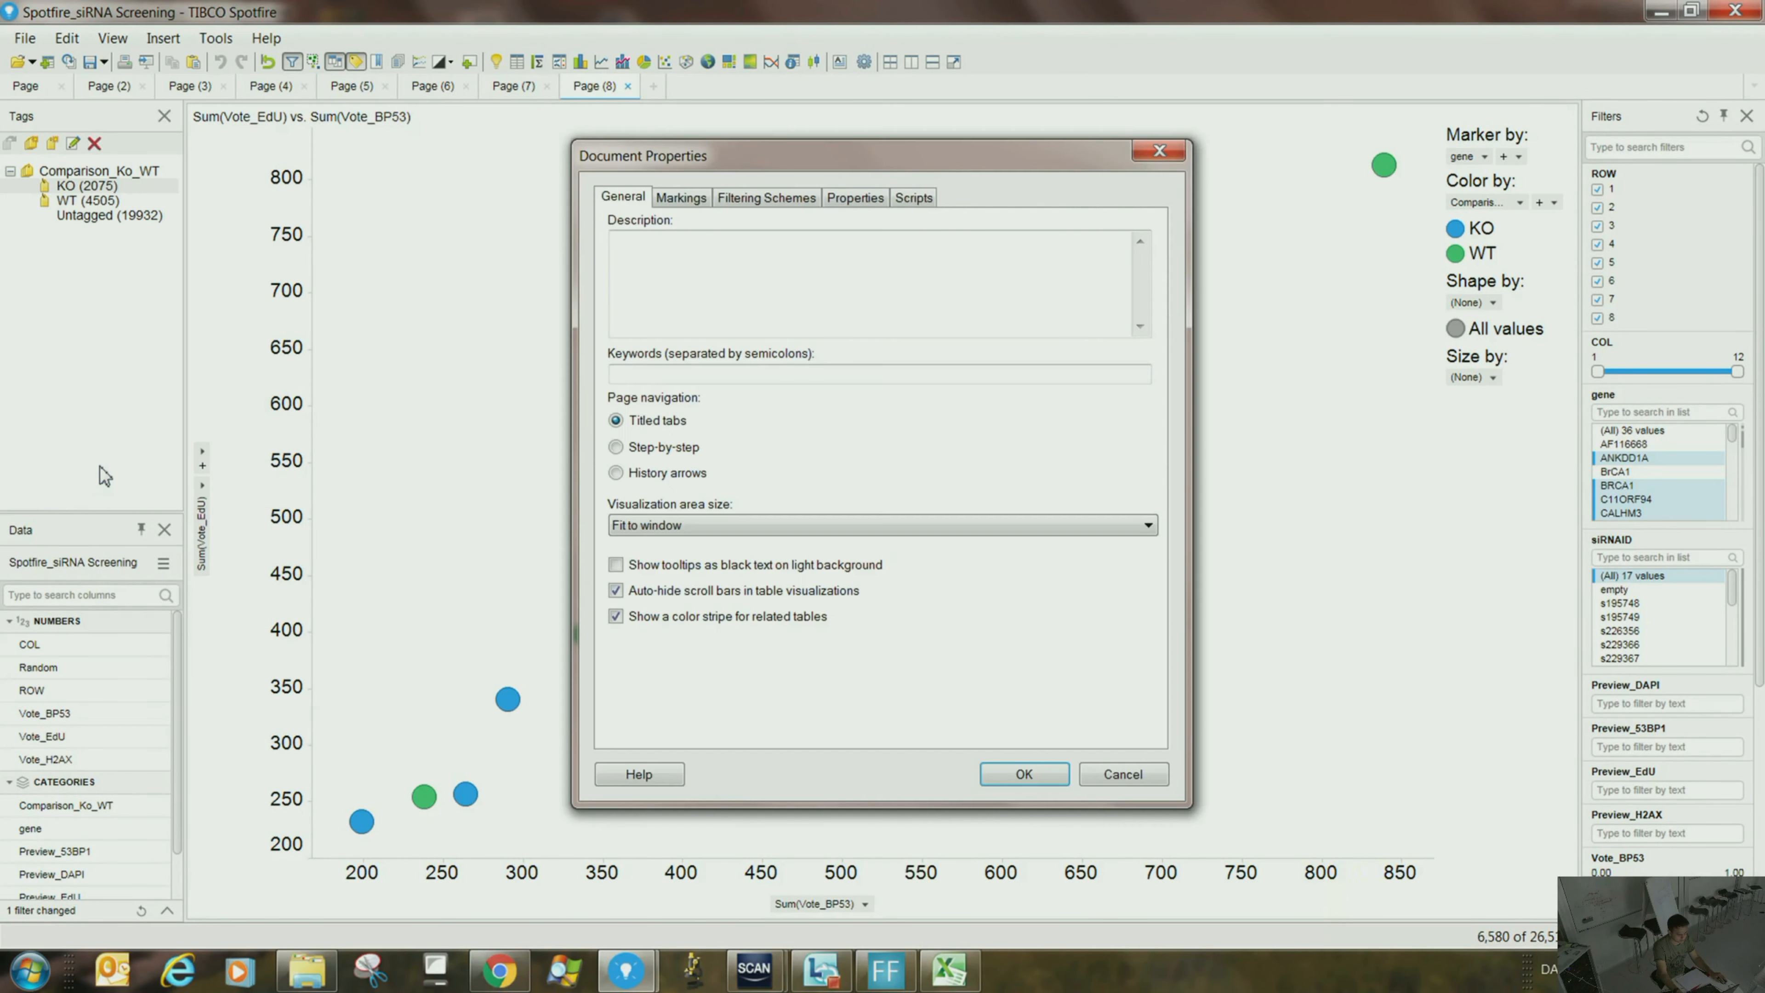
click(761, 200)
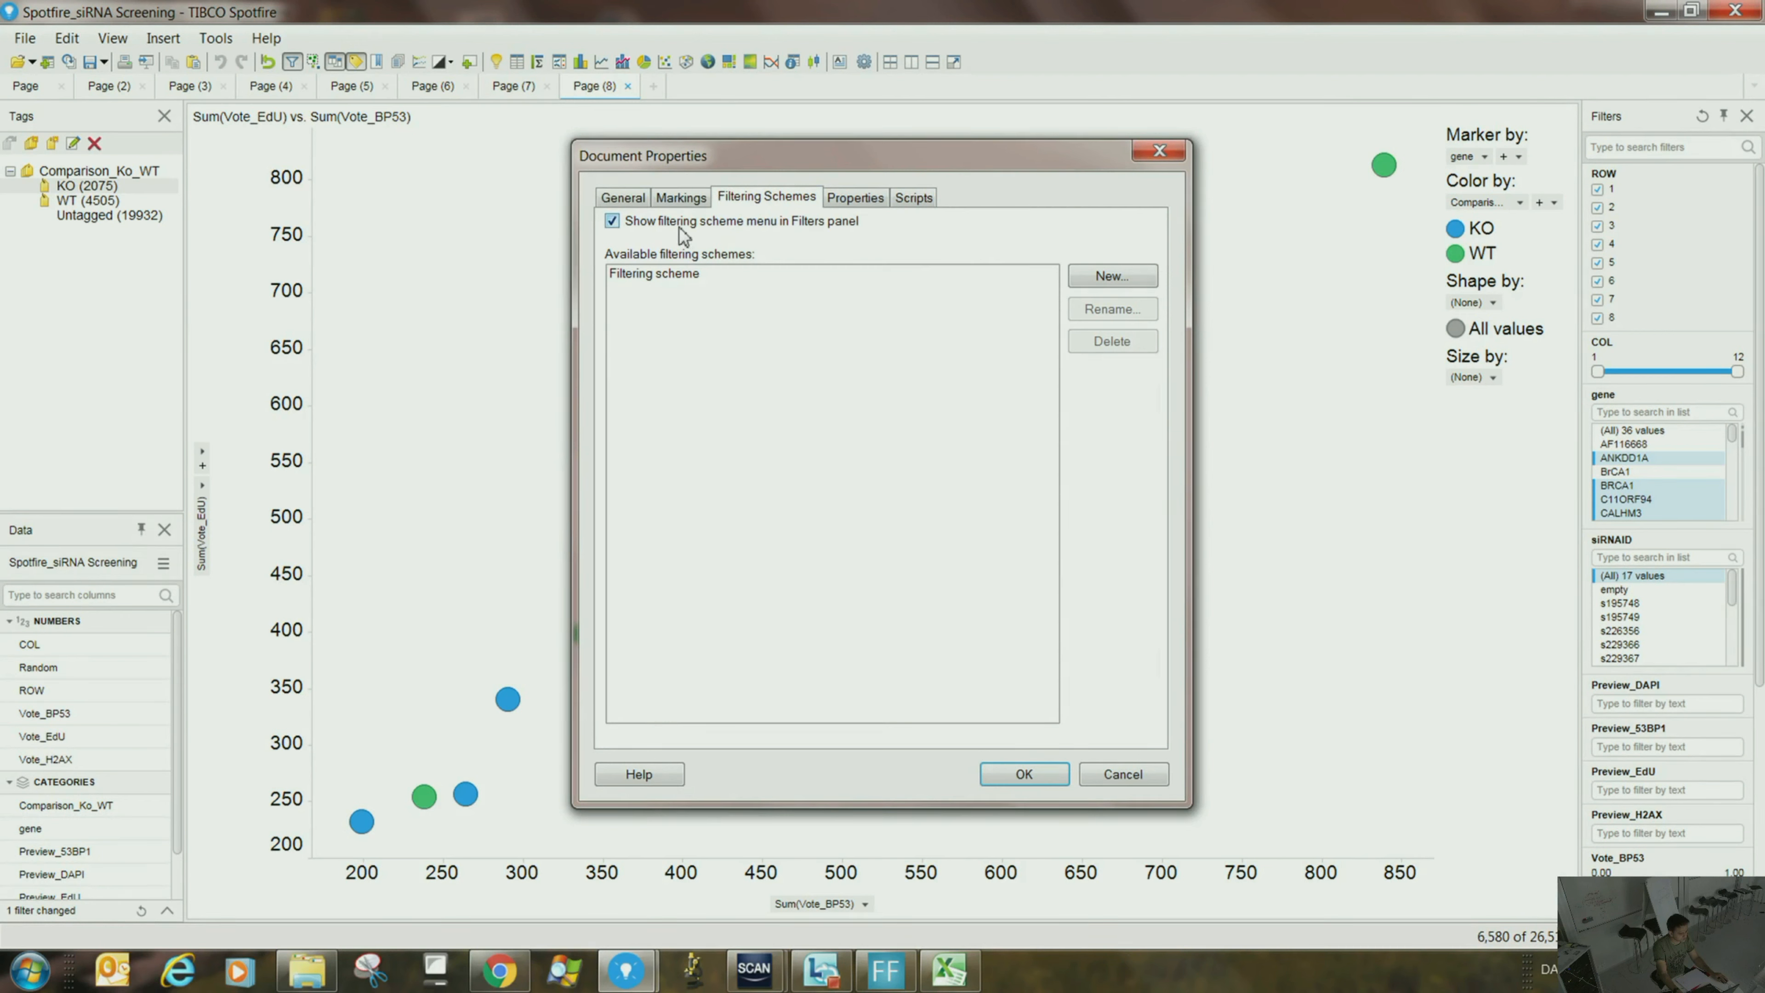
click(1112, 282)
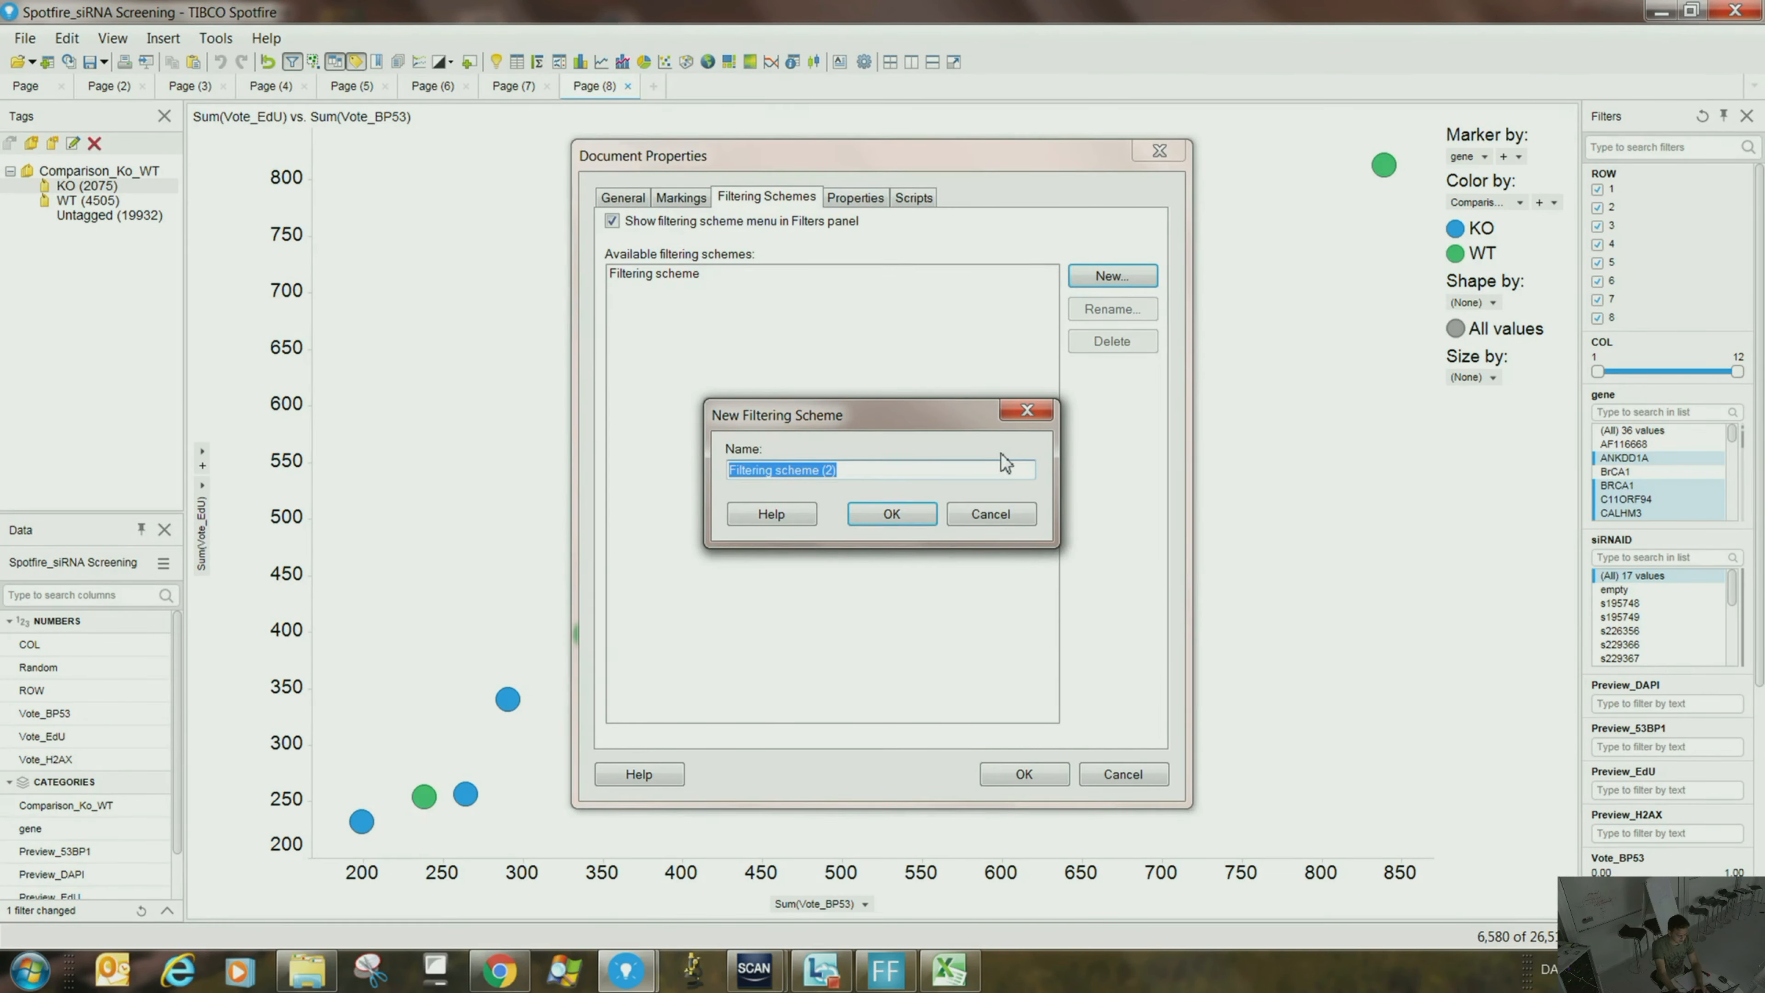
text(Use)
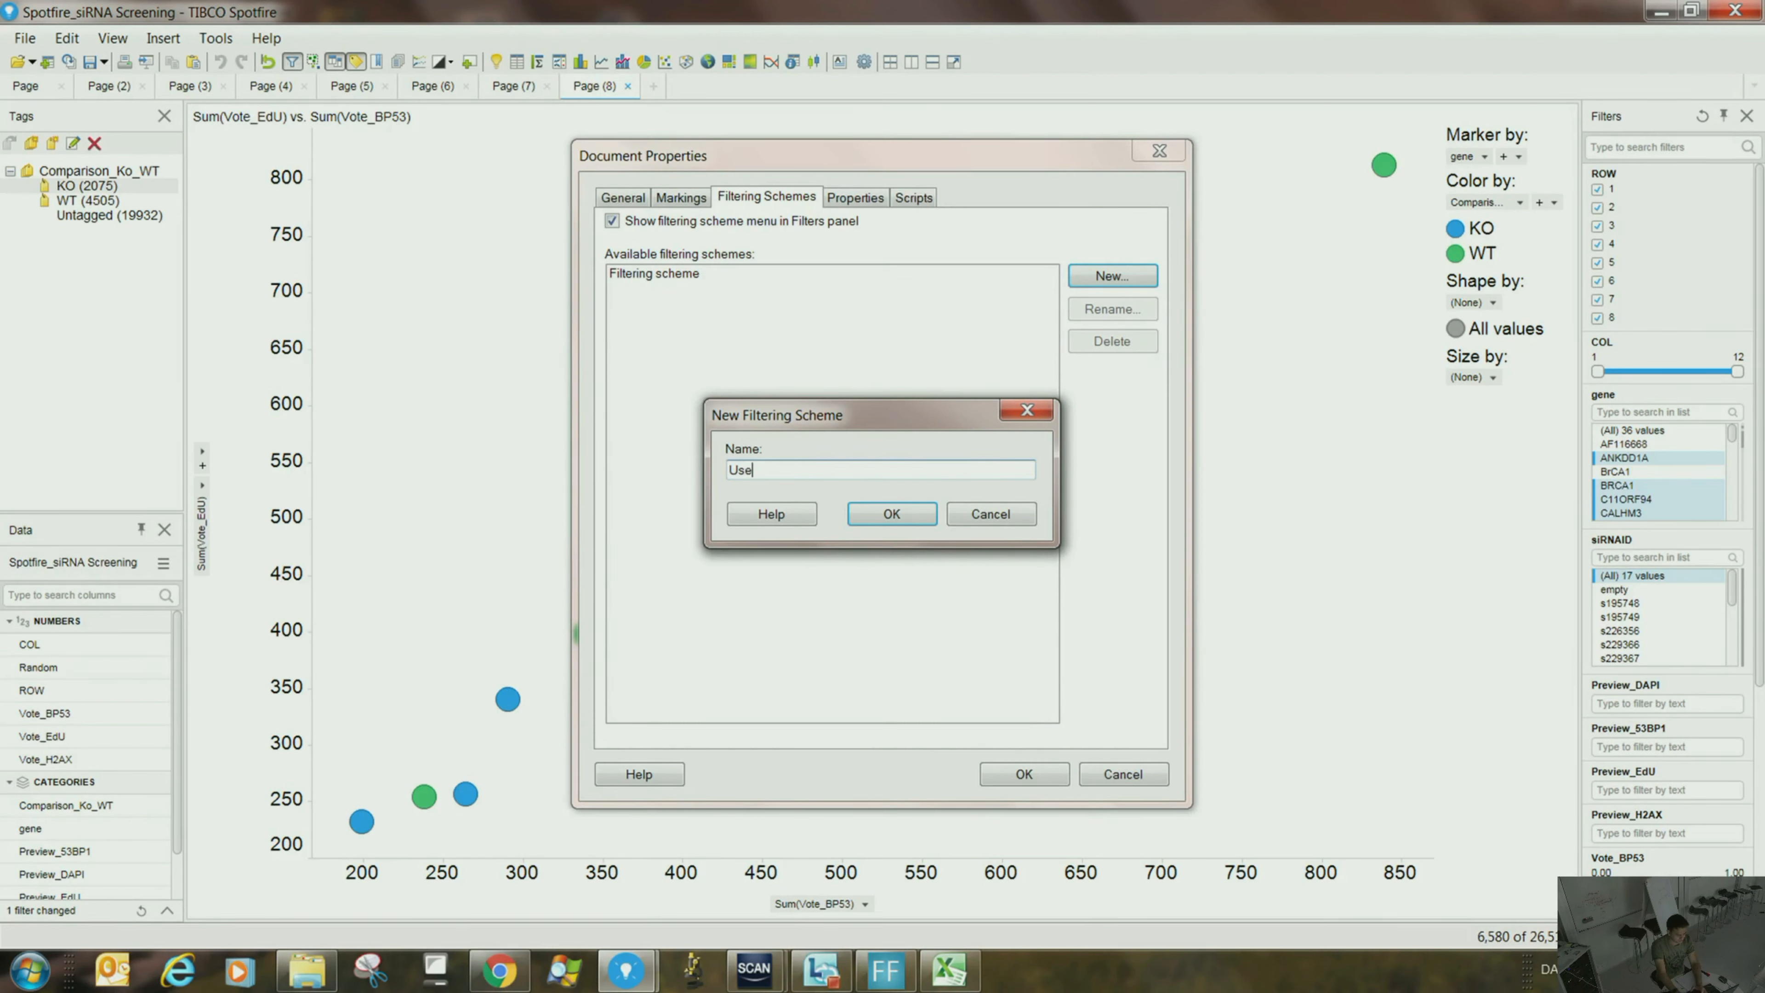
text(r 1)
click(903, 514)
- Create a second filtering scheme named User 2 and apply the document properties
click(1108, 278)
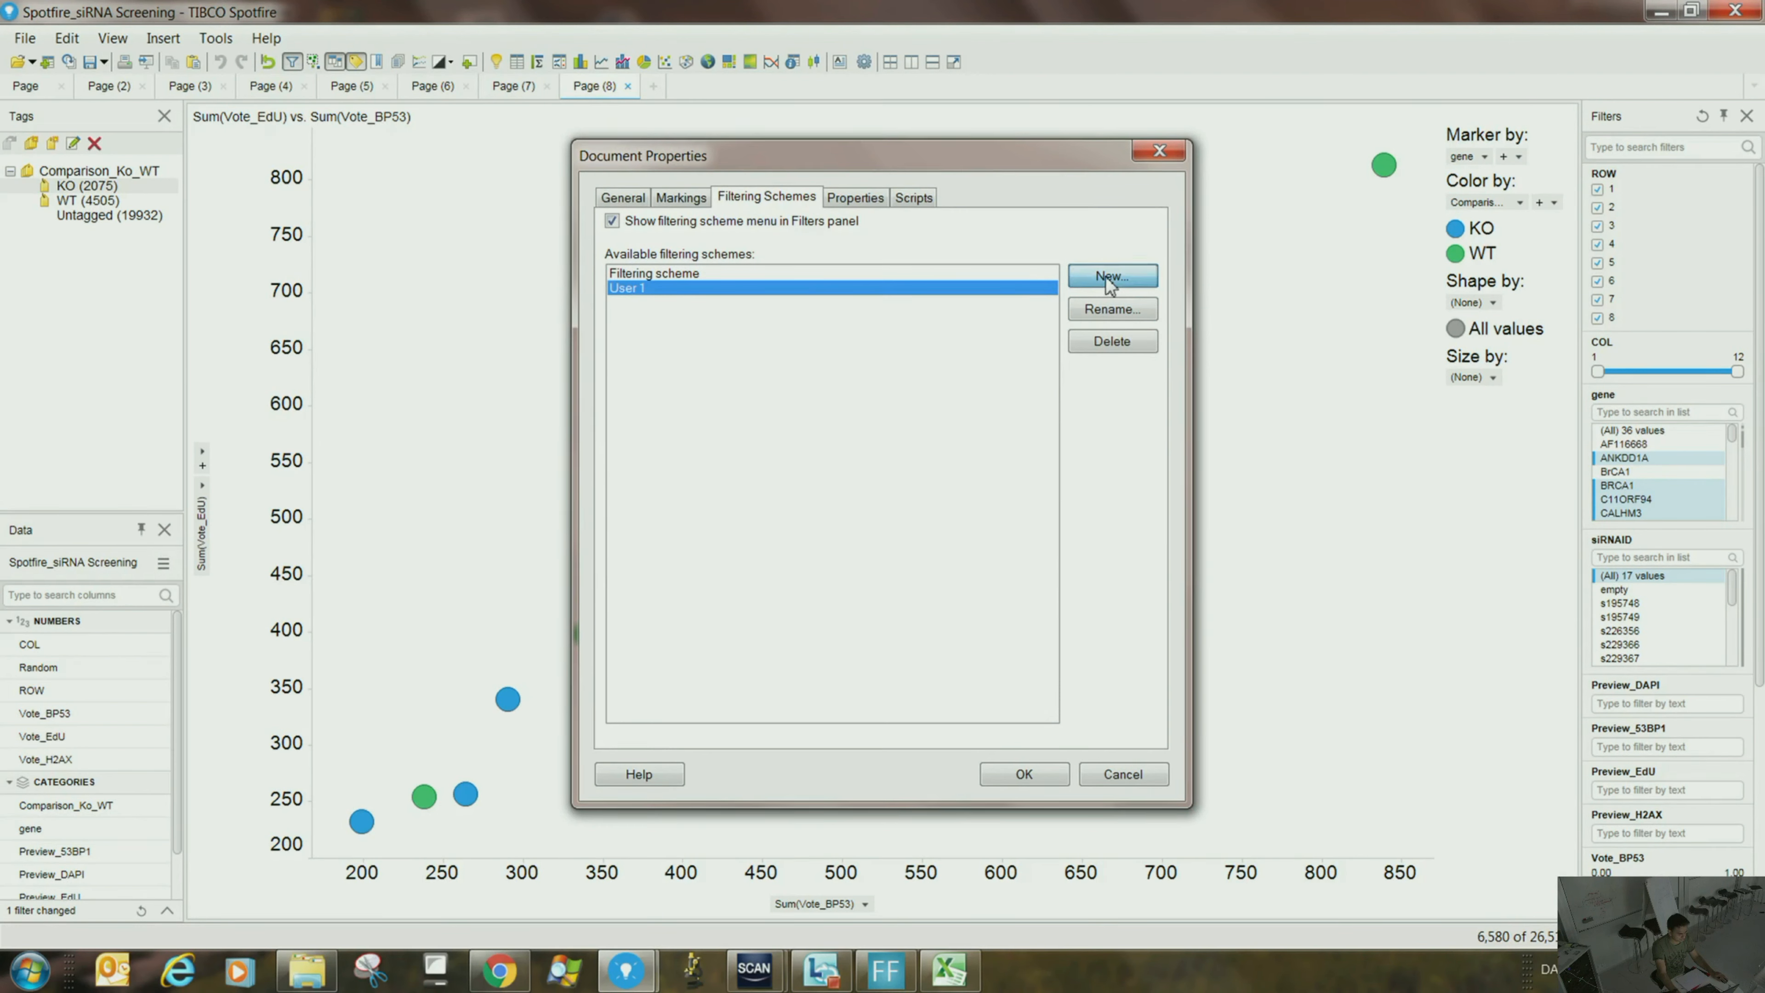
text(User)
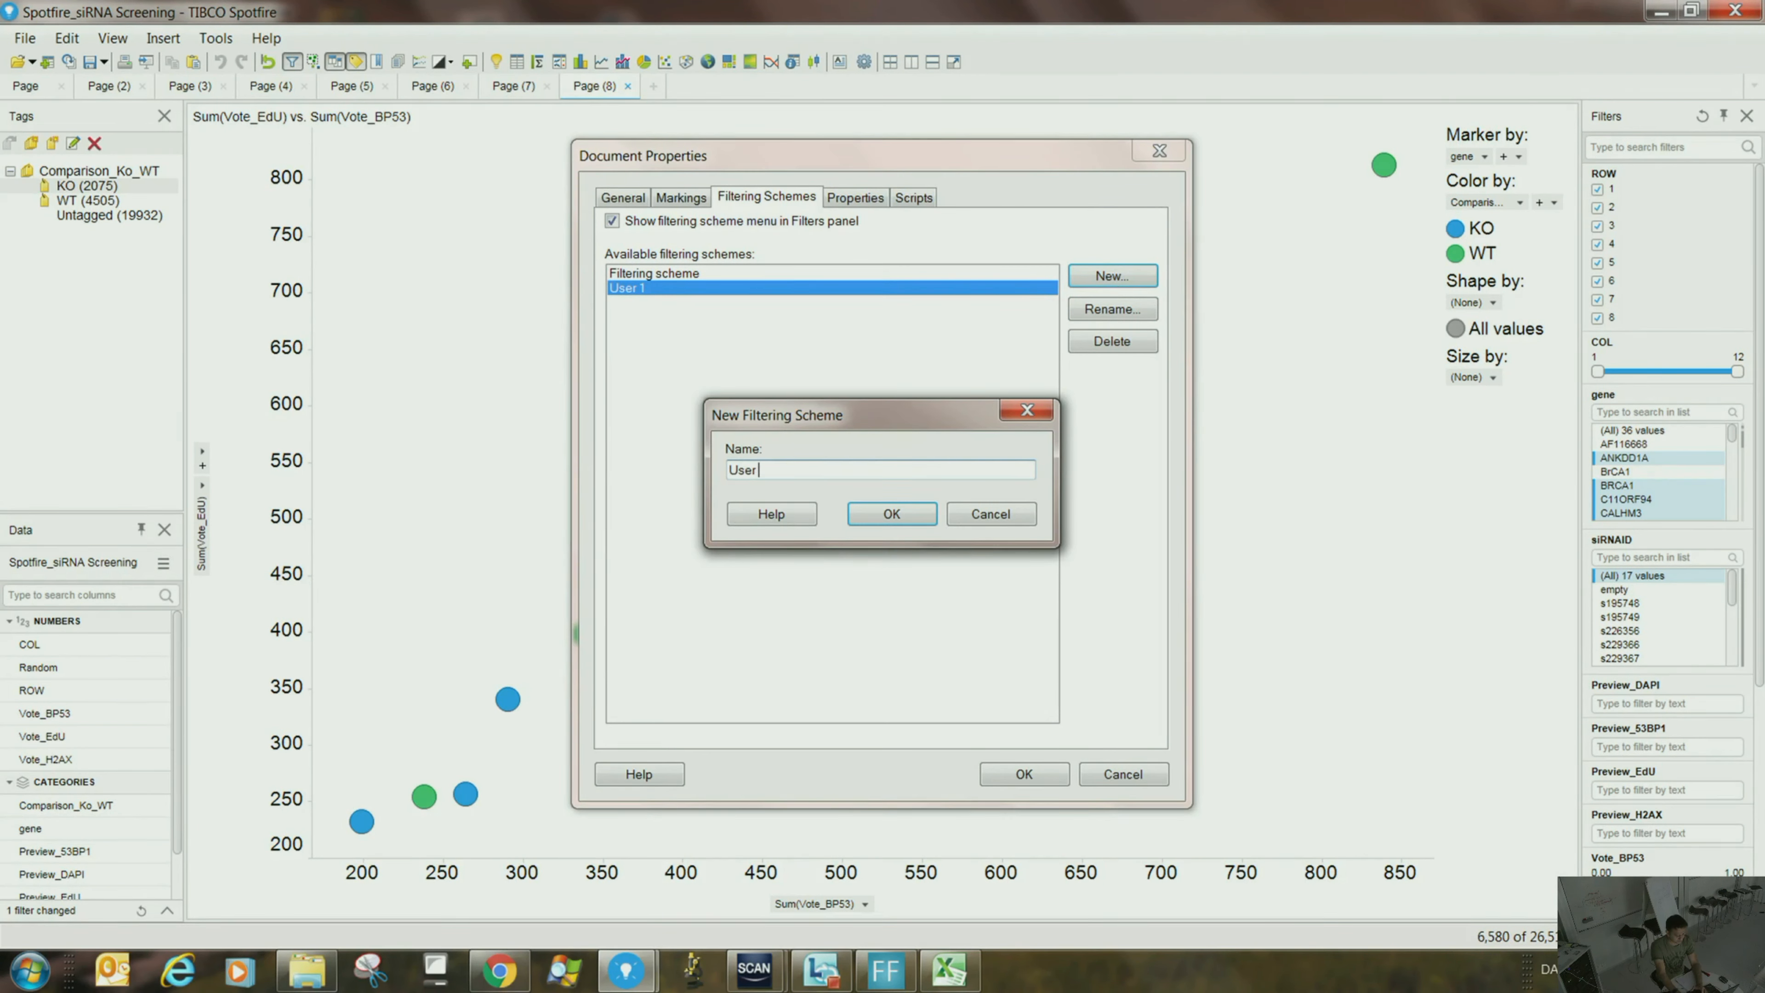
text( 2)
key(Return)
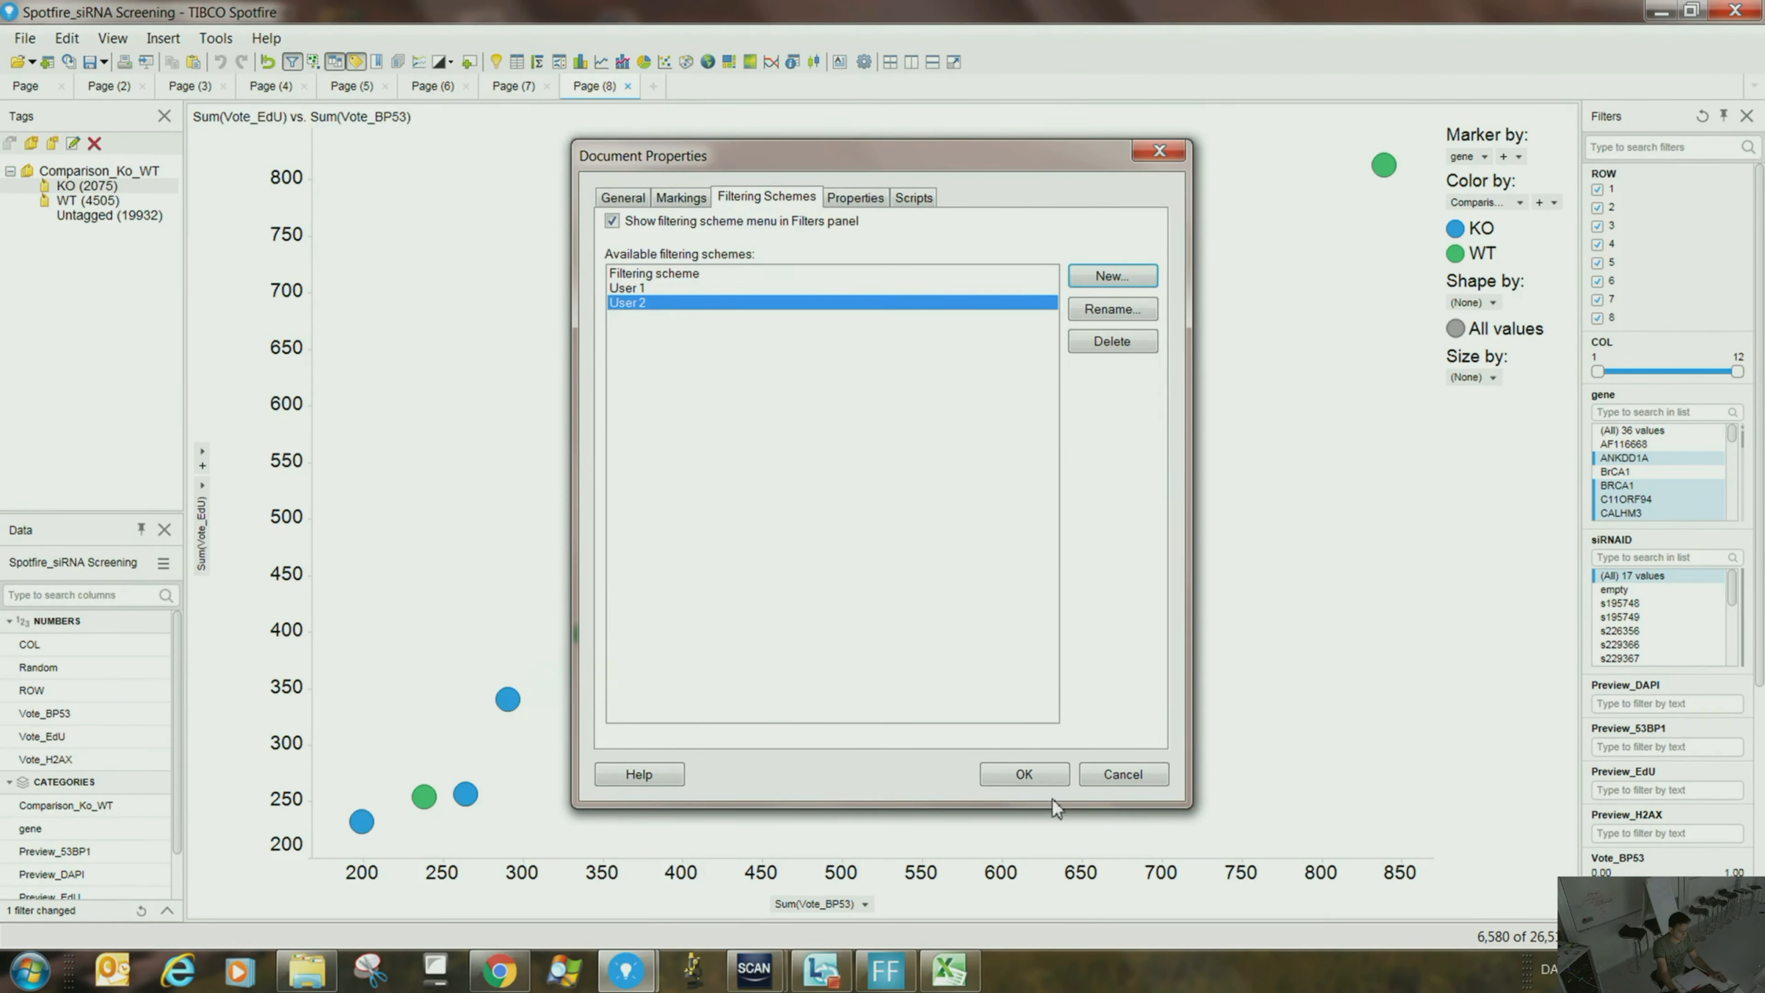
click(1023, 774)
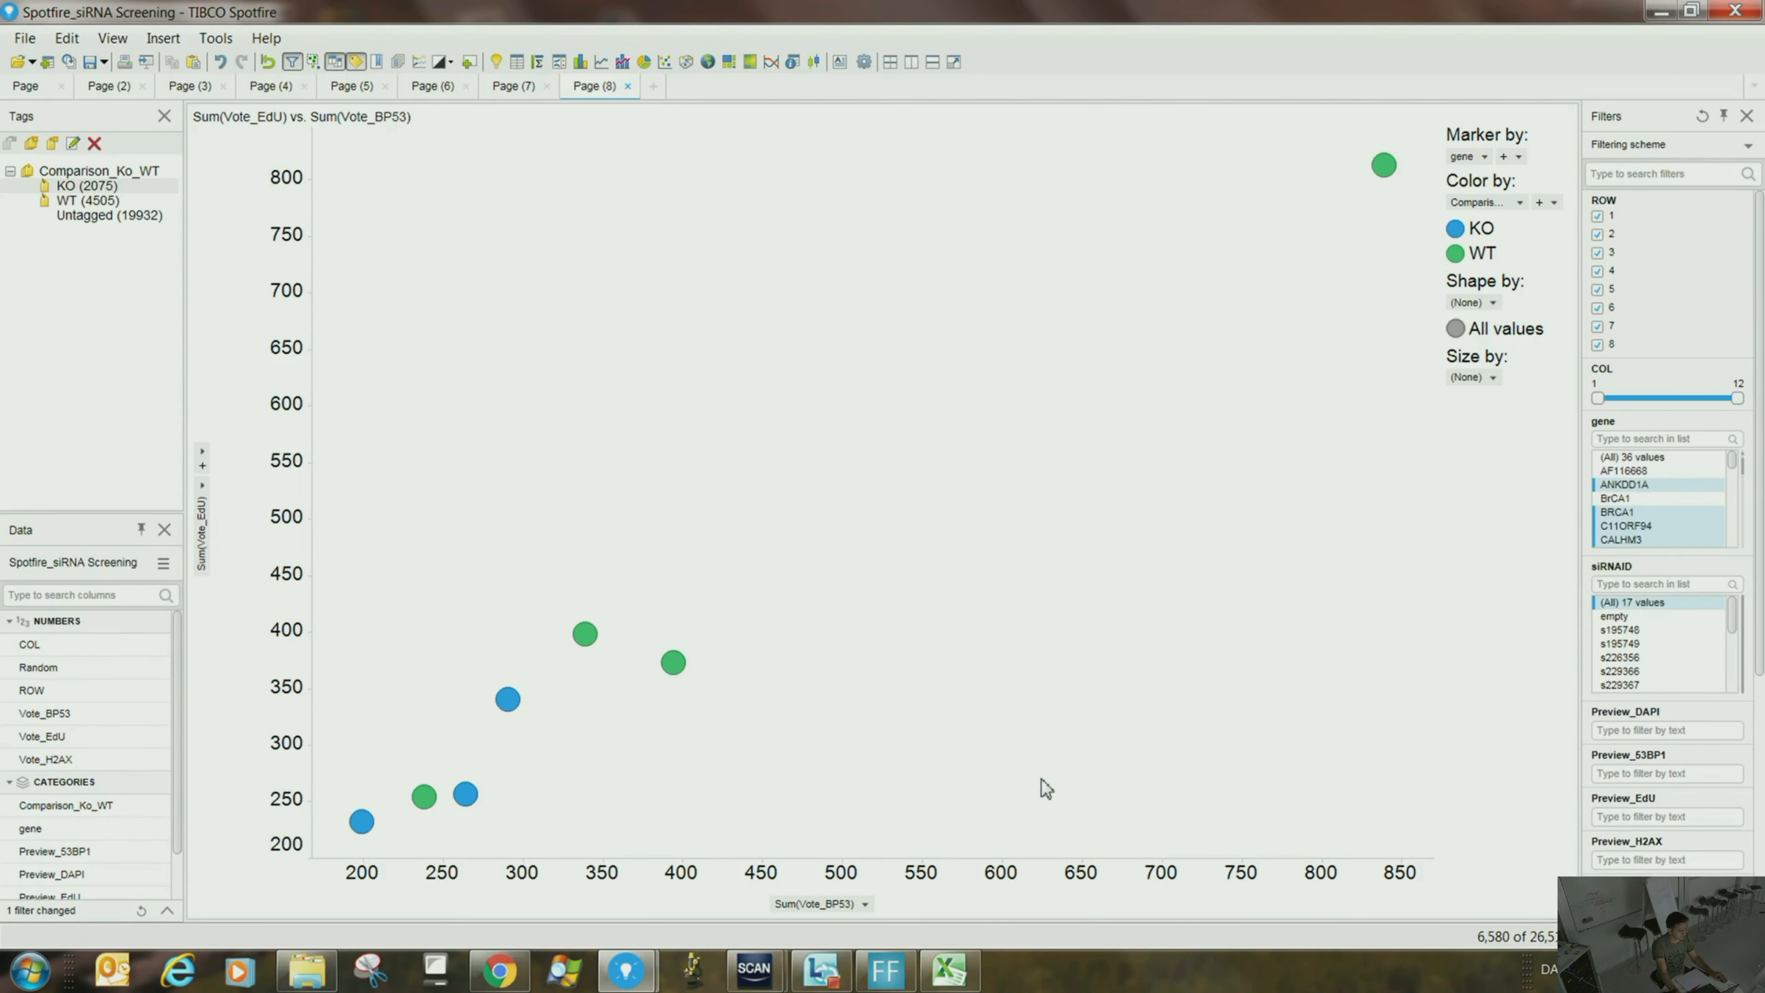
- Apply the User 1 filtering scheme to Page (7) and limit its genes to ANKDD1A, BRCA1 and C11ORF94
click(509, 89)
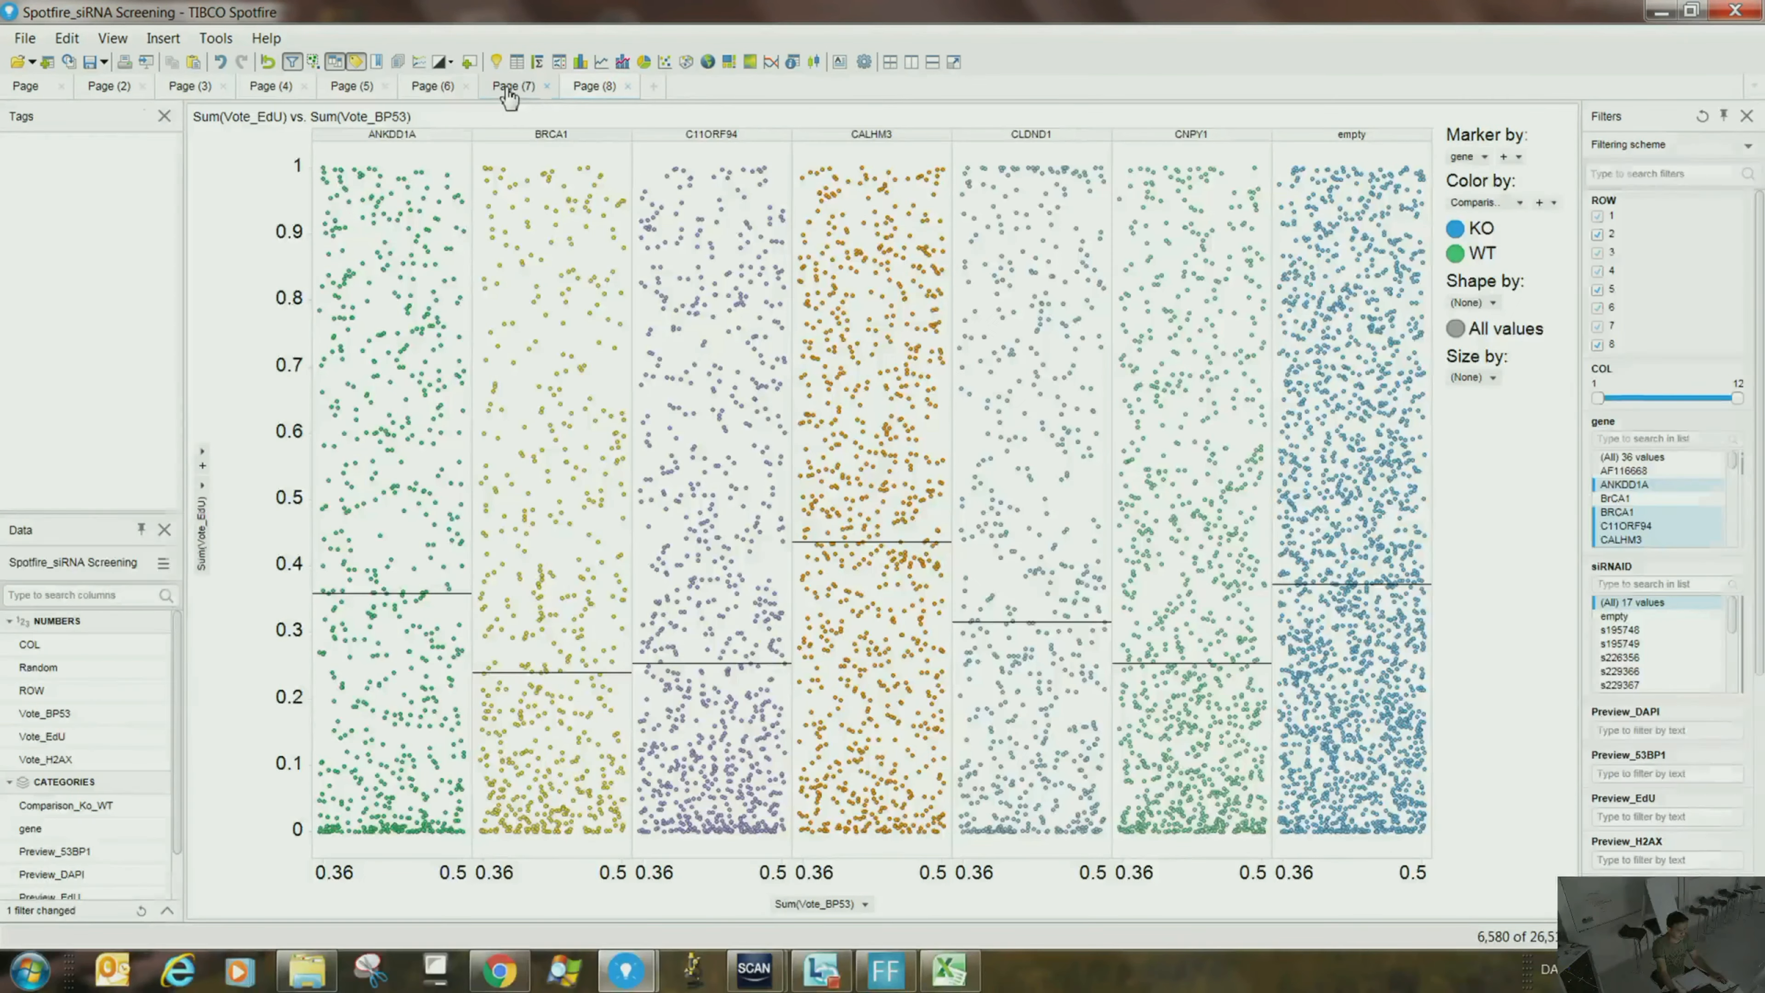
click(1739, 147)
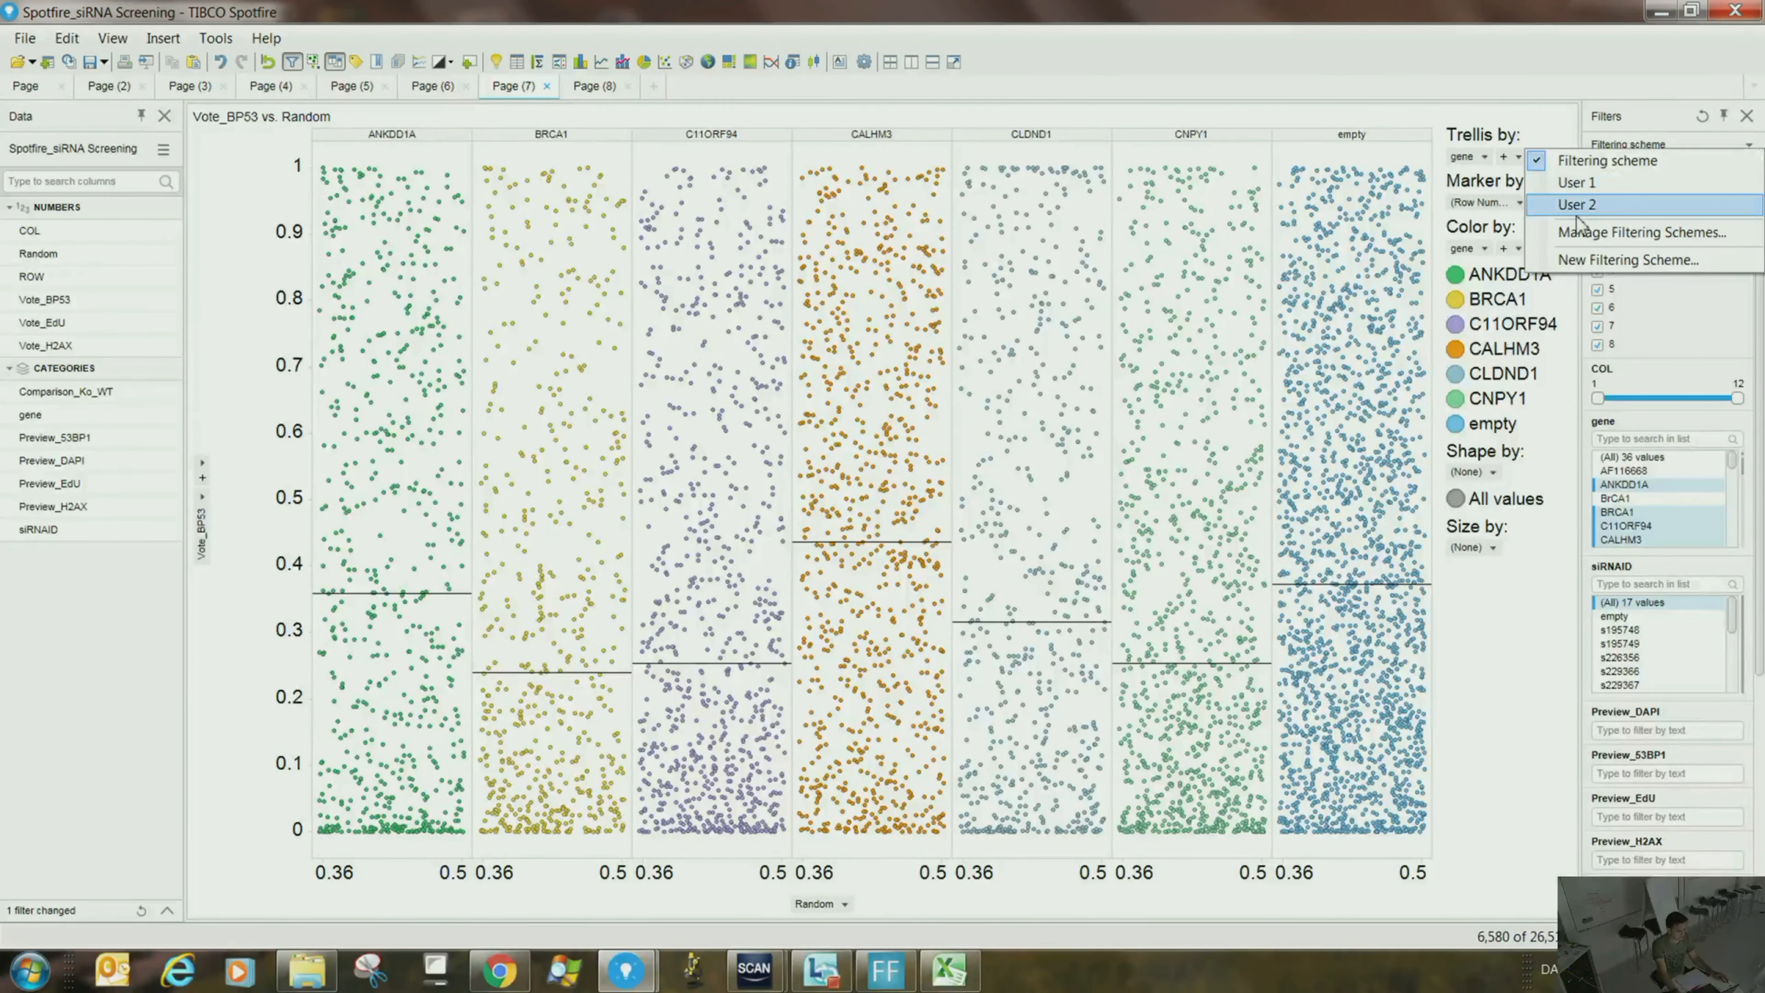
click(1575, 189)
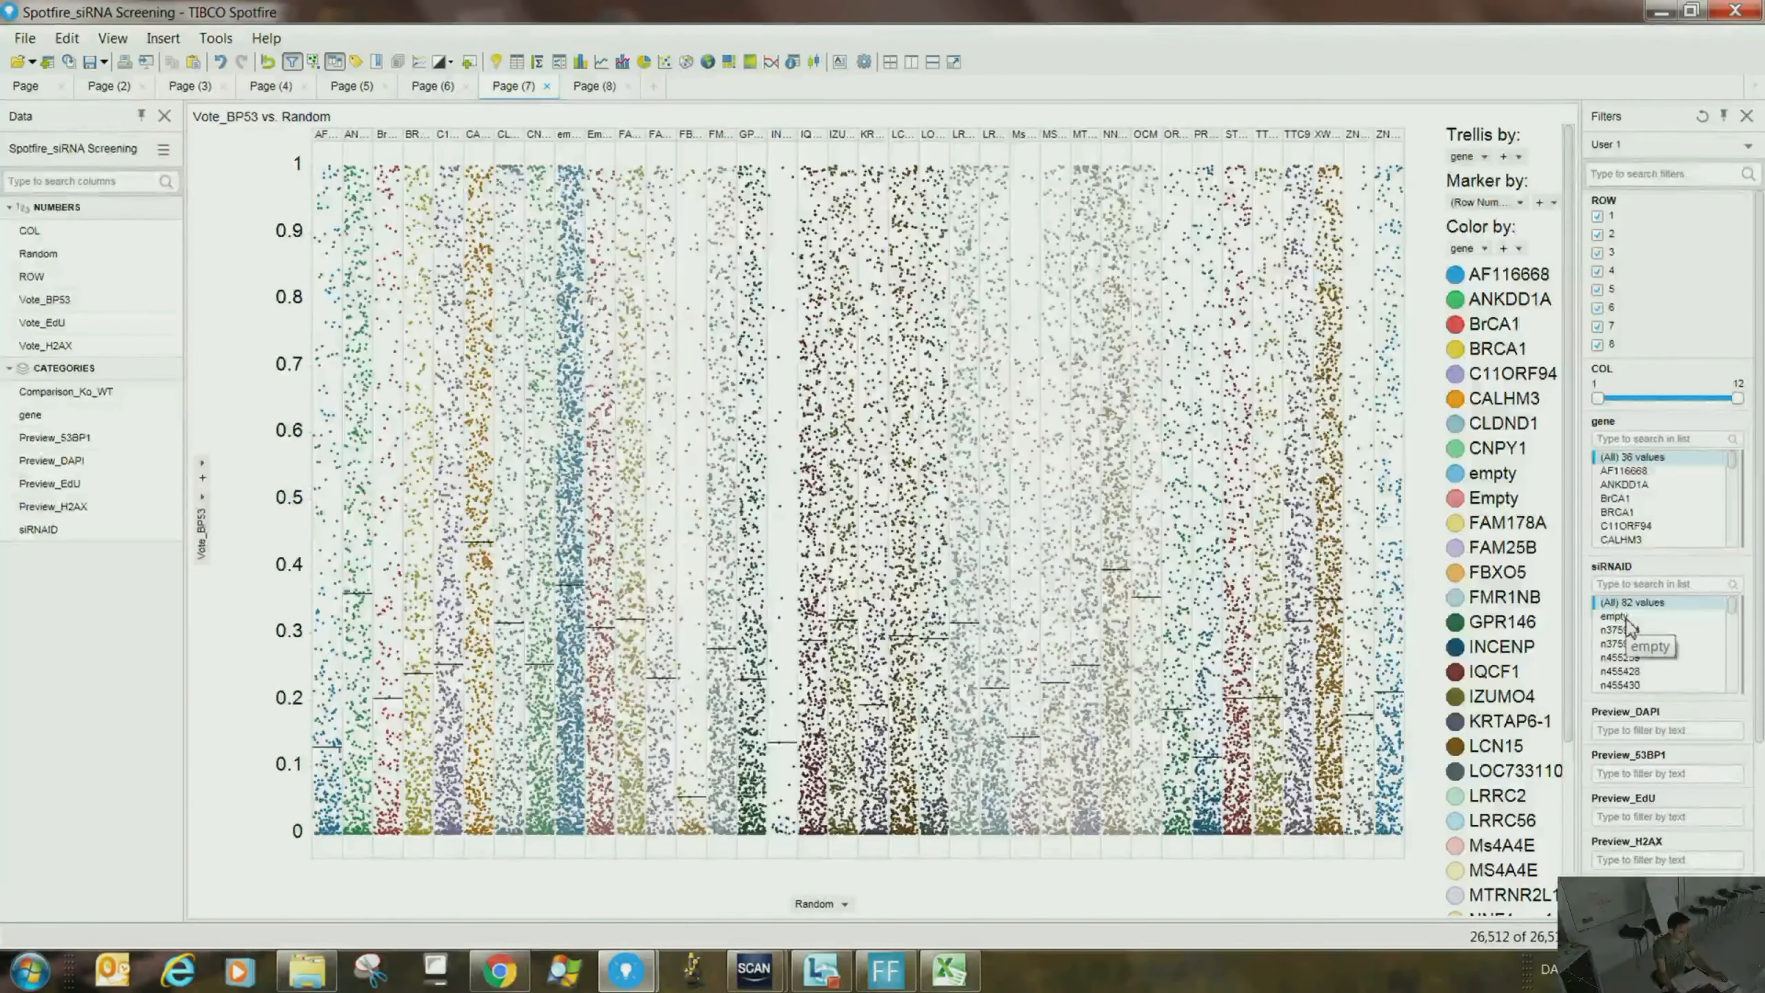
click(1635, 485)
ctrl+click(1620, 512)
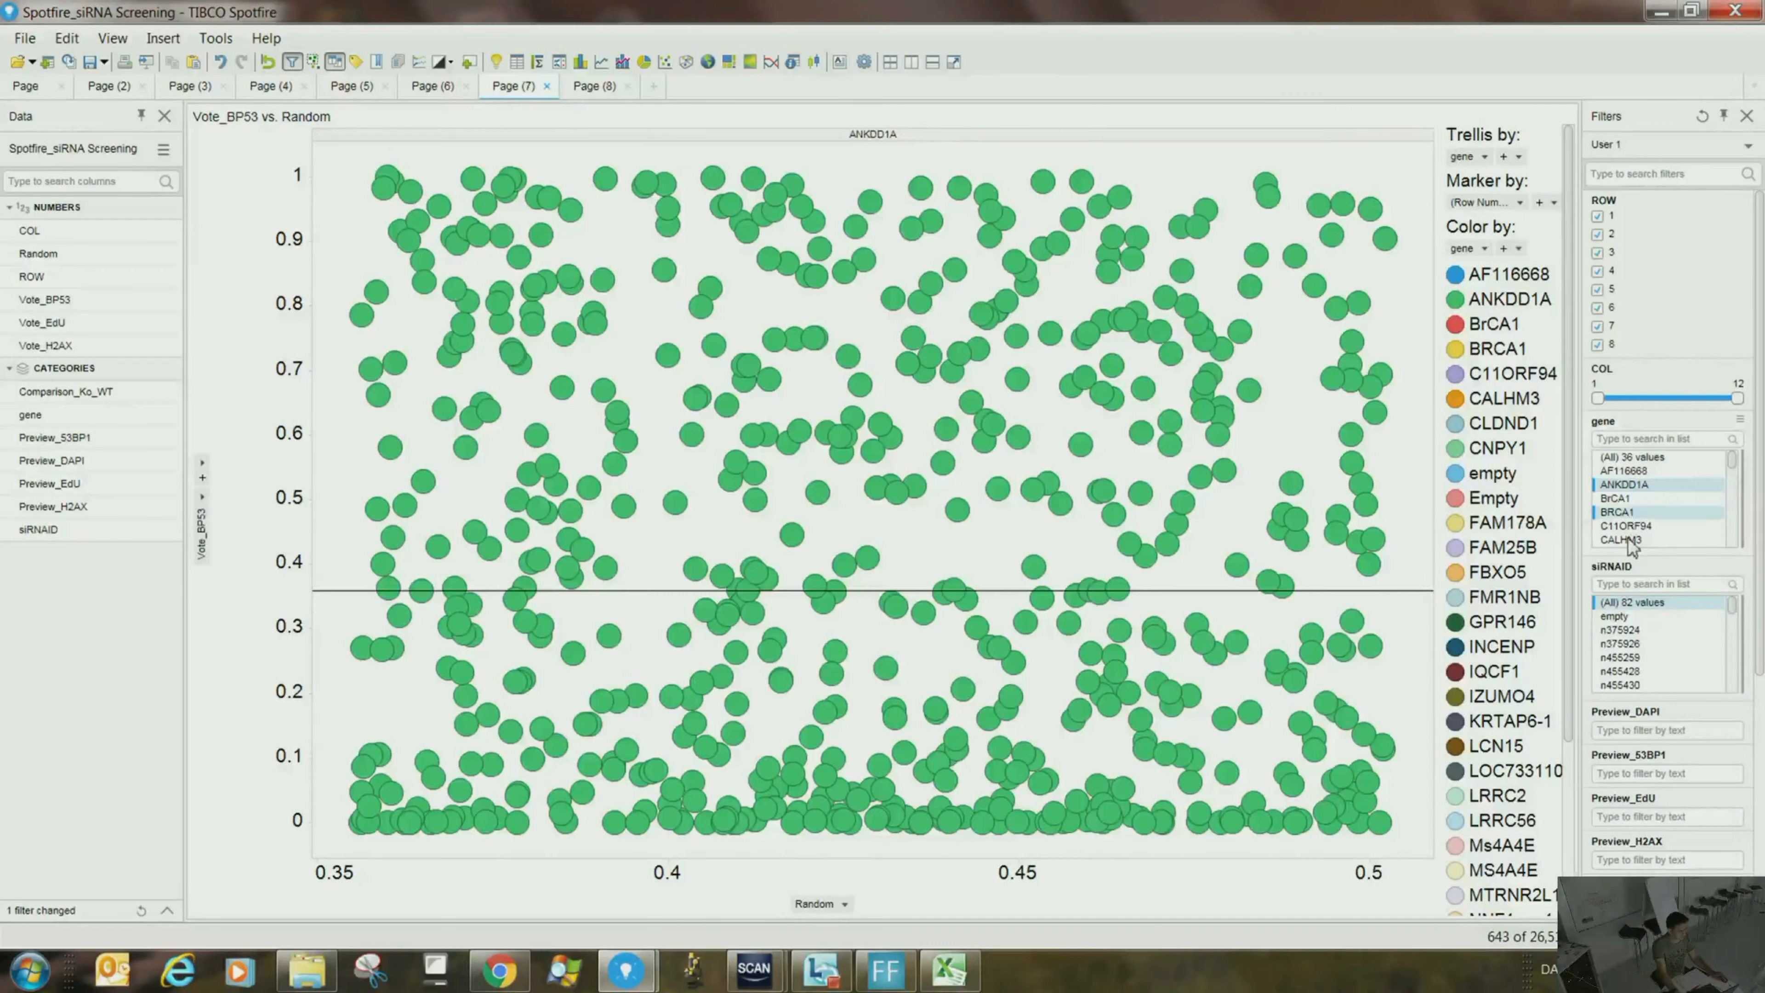
scroll(1627, 514, down, 1)
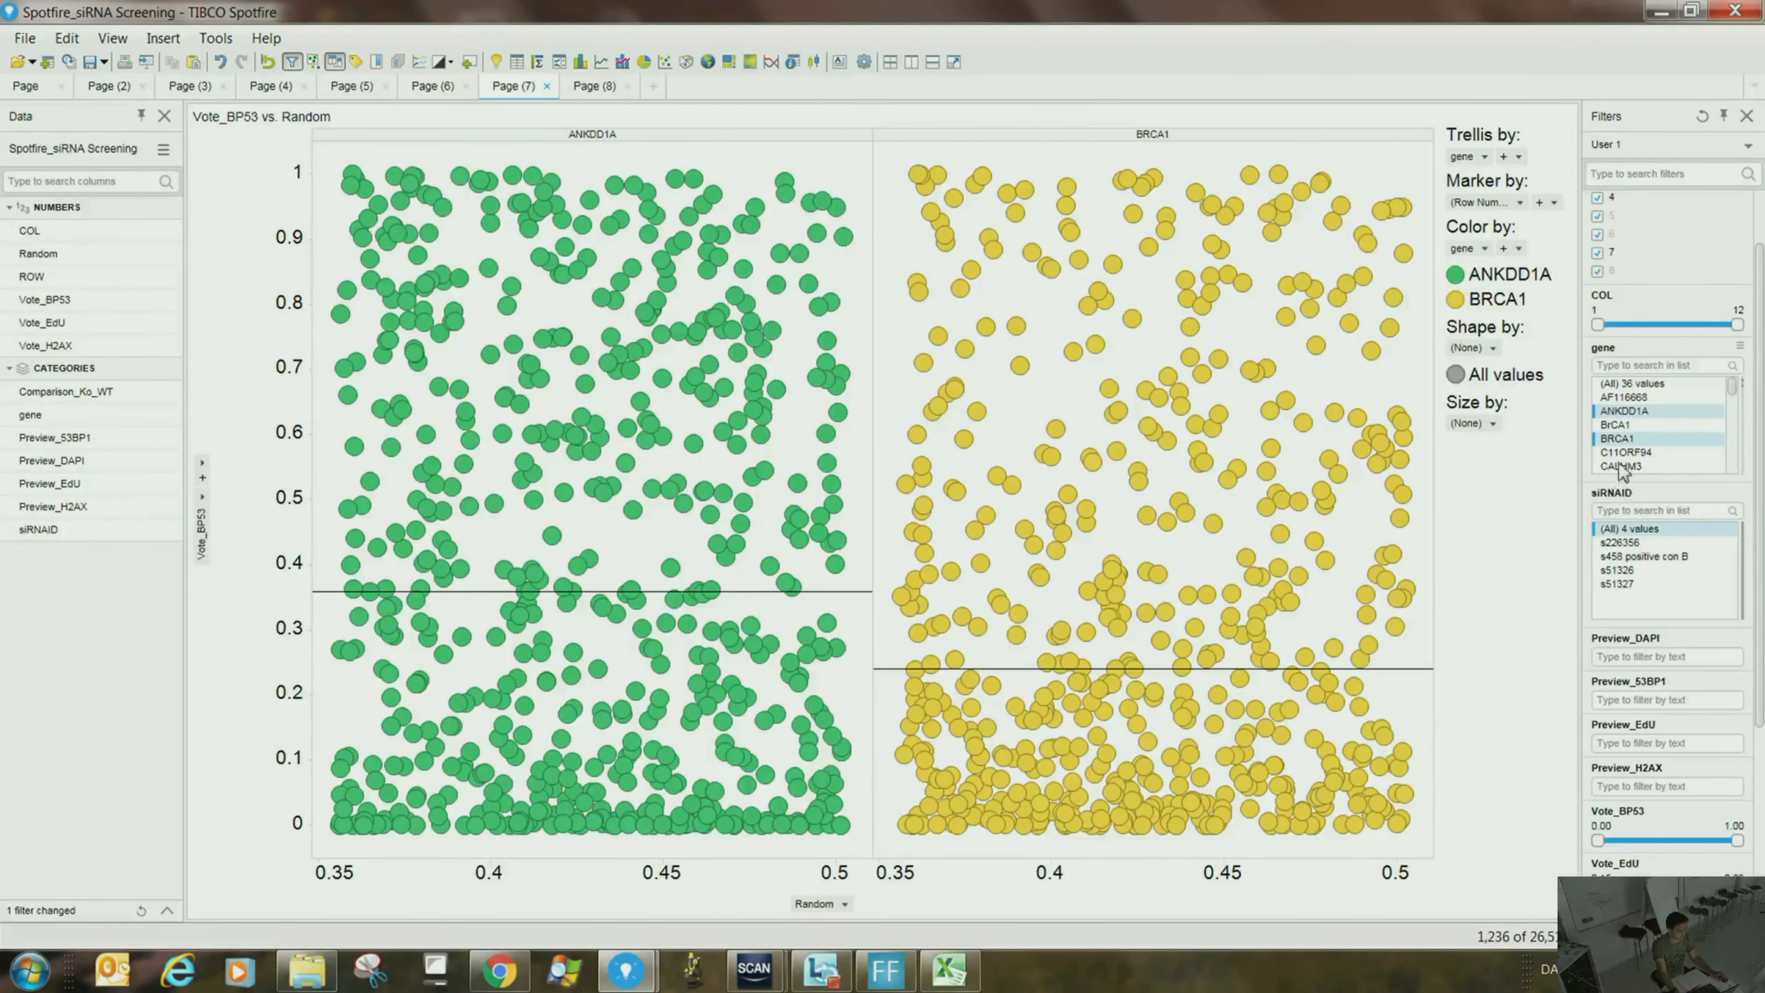
ctrl+click(1625, 452)
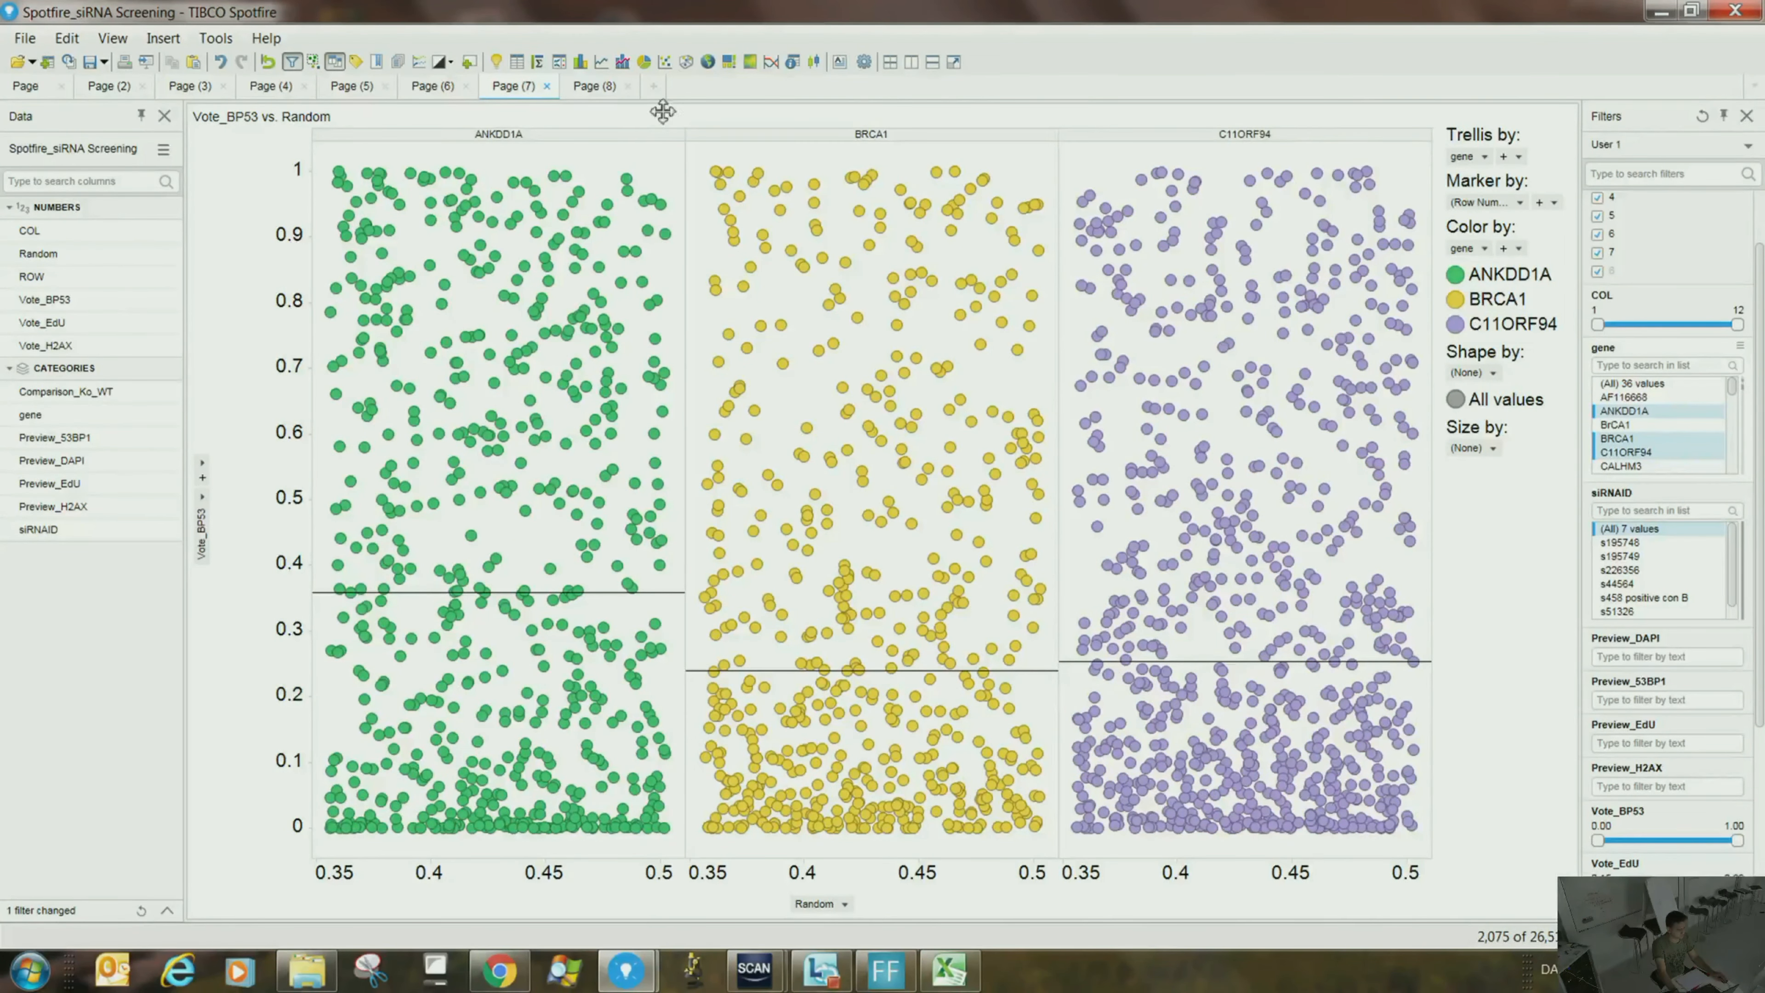
- Apply the User 2 filtering scheme to Page (8), with minimums of 0.65 for Vote_BP53, 0.44 for Vote_EdU and 0.49 for Vote_H2AX
click(592, 87)
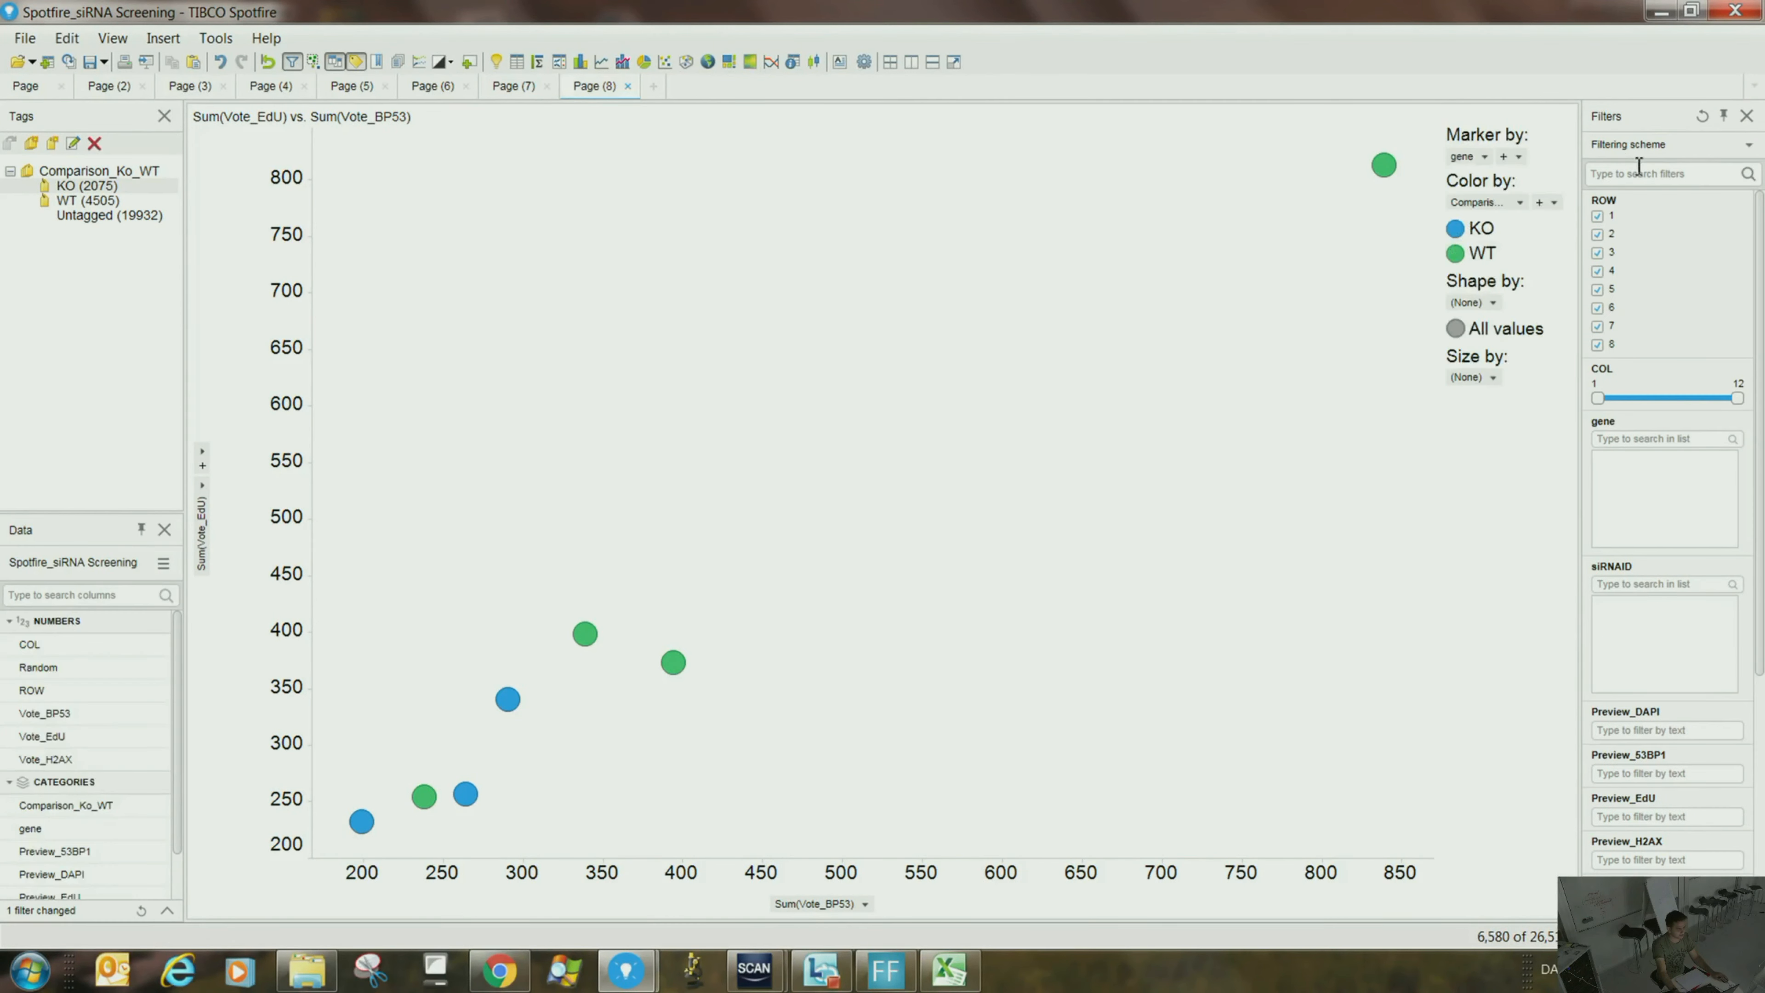
click(1740, 145)
click(1629, 206)
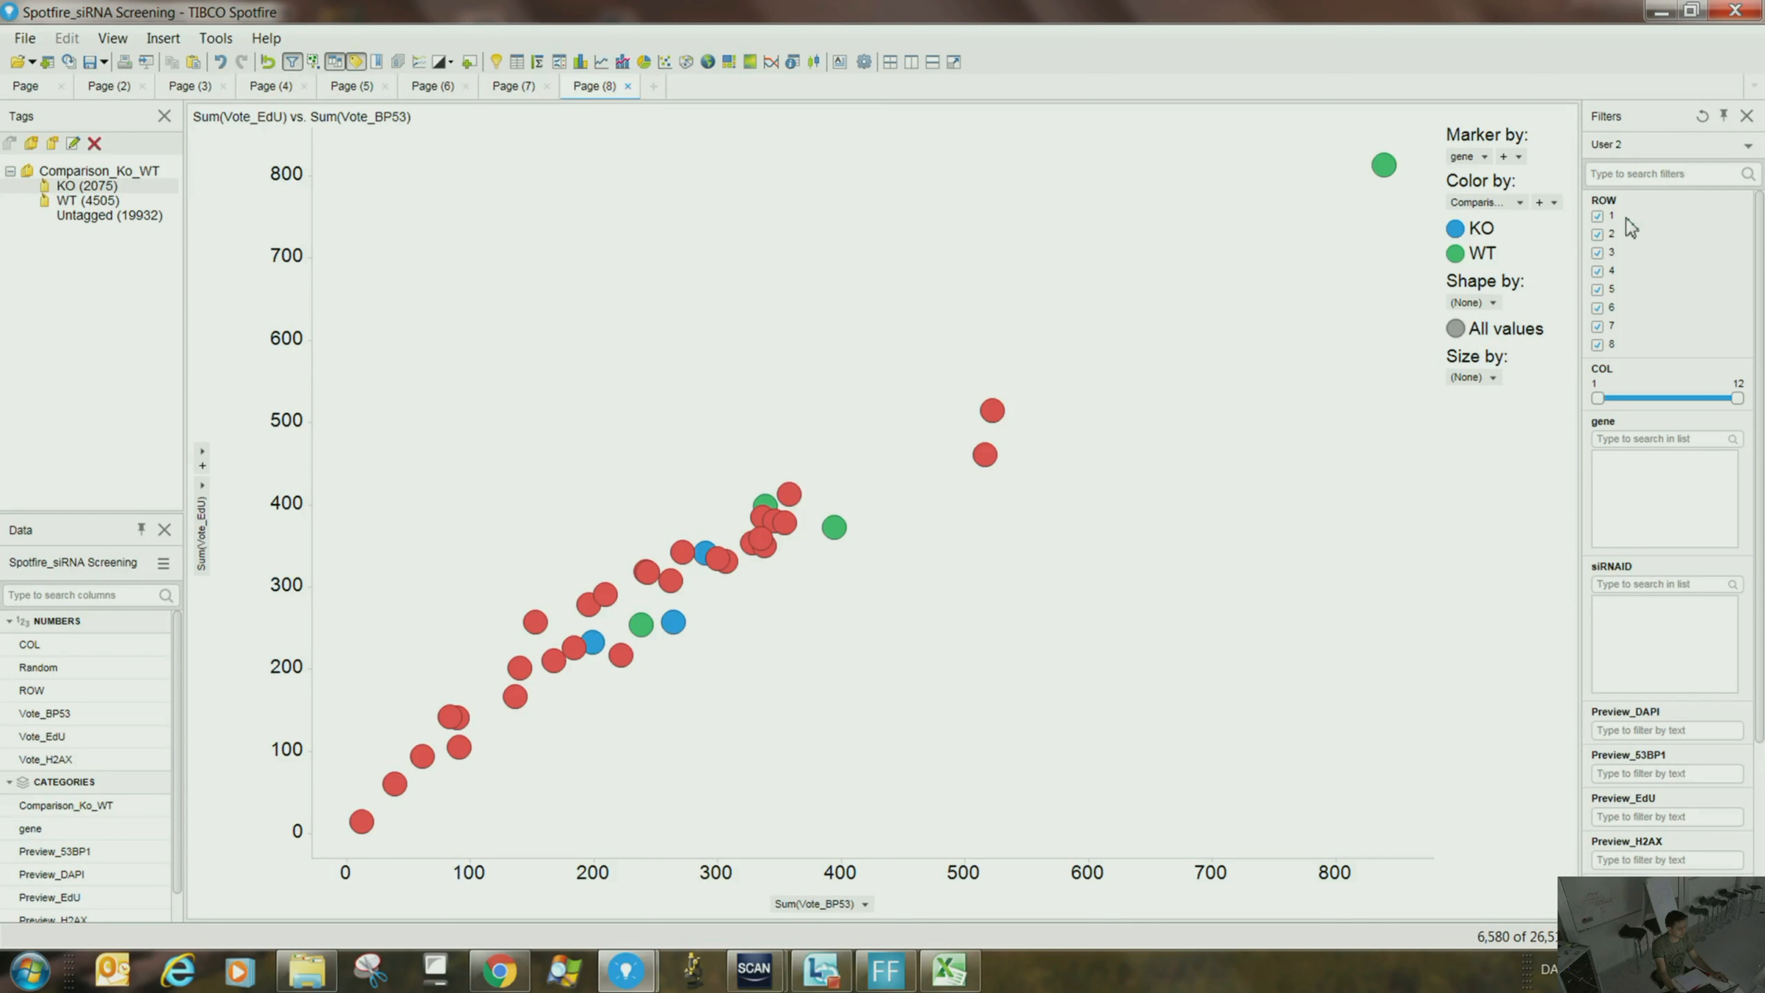
scroll(1626, 720, down, 6)
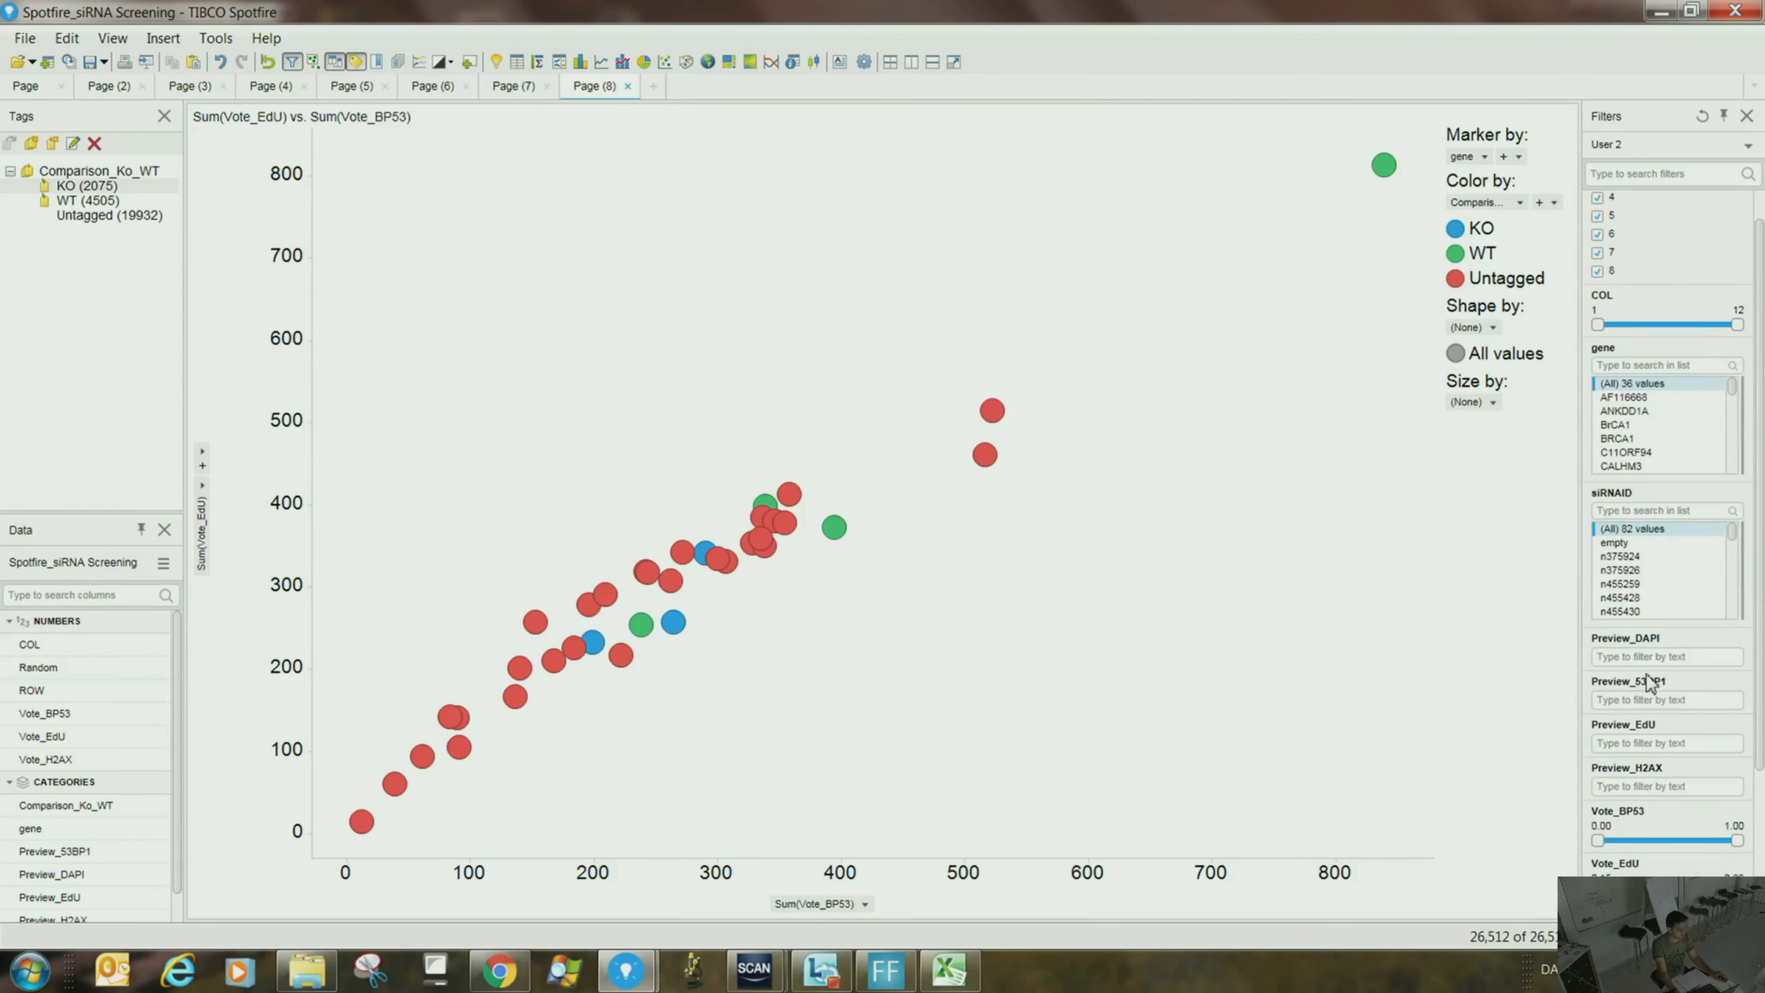
drag(1597, 677, 1680, 677)
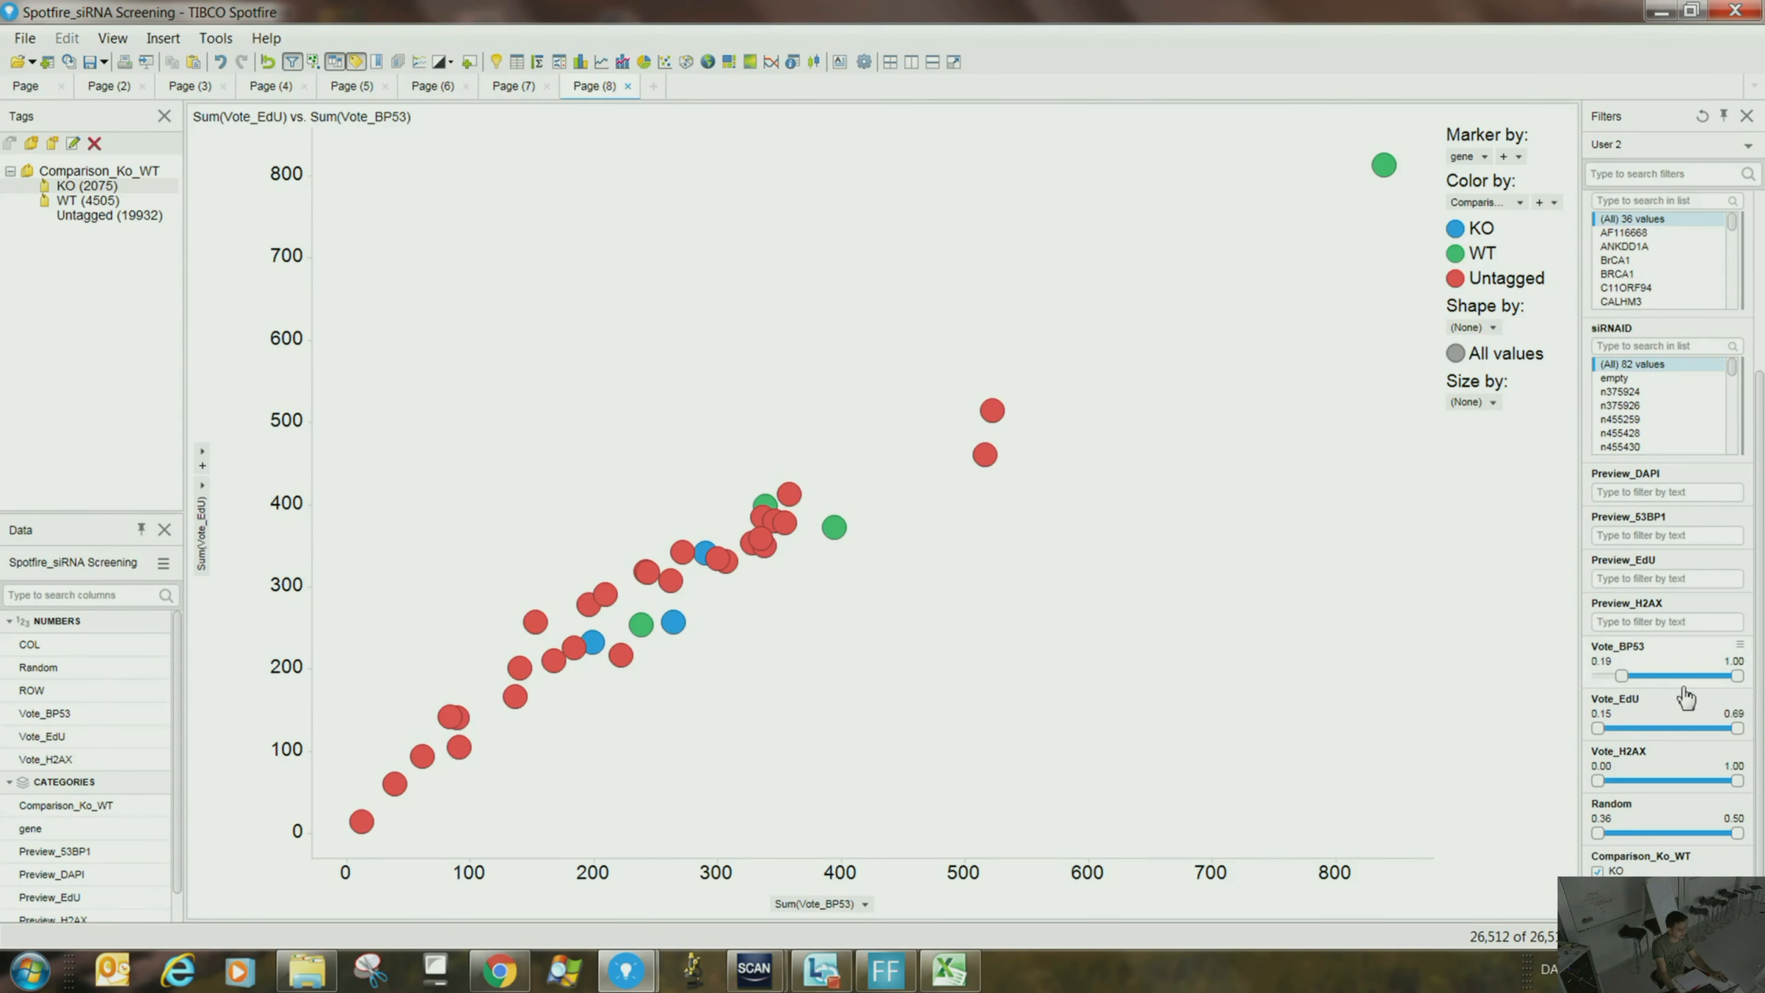
drag(1597, 728, 1663, 728)
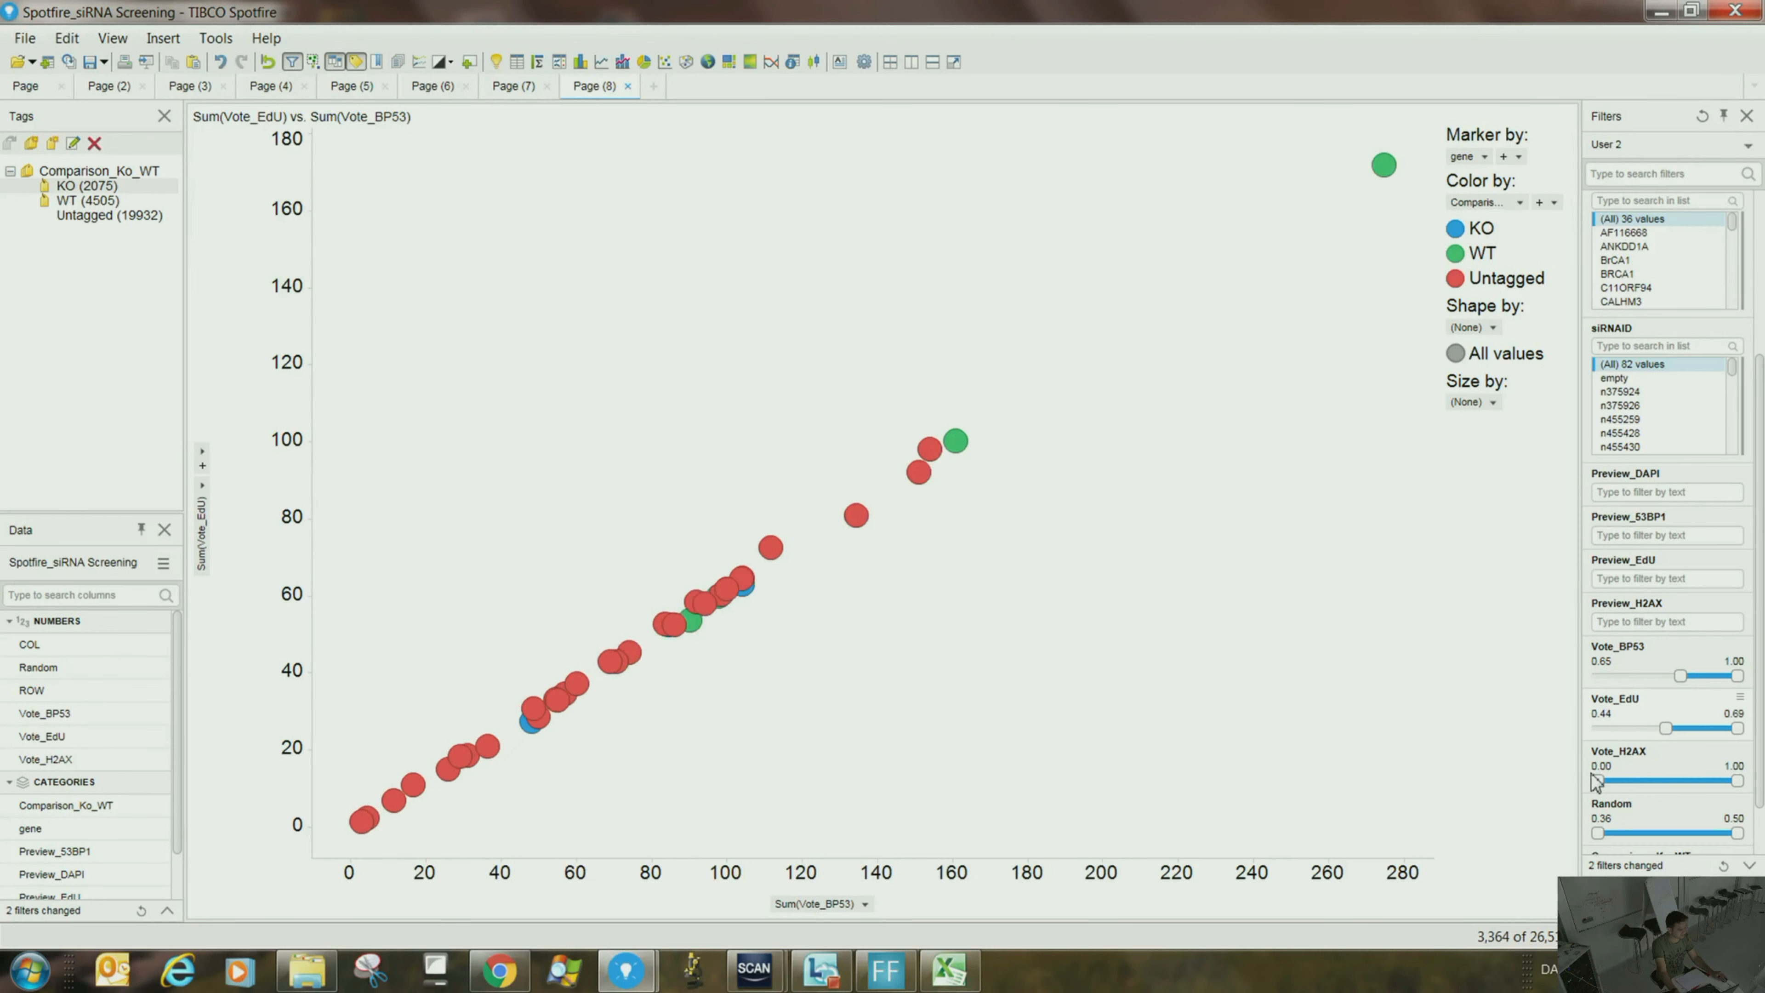
drag(1597, 780, 1659, 780)
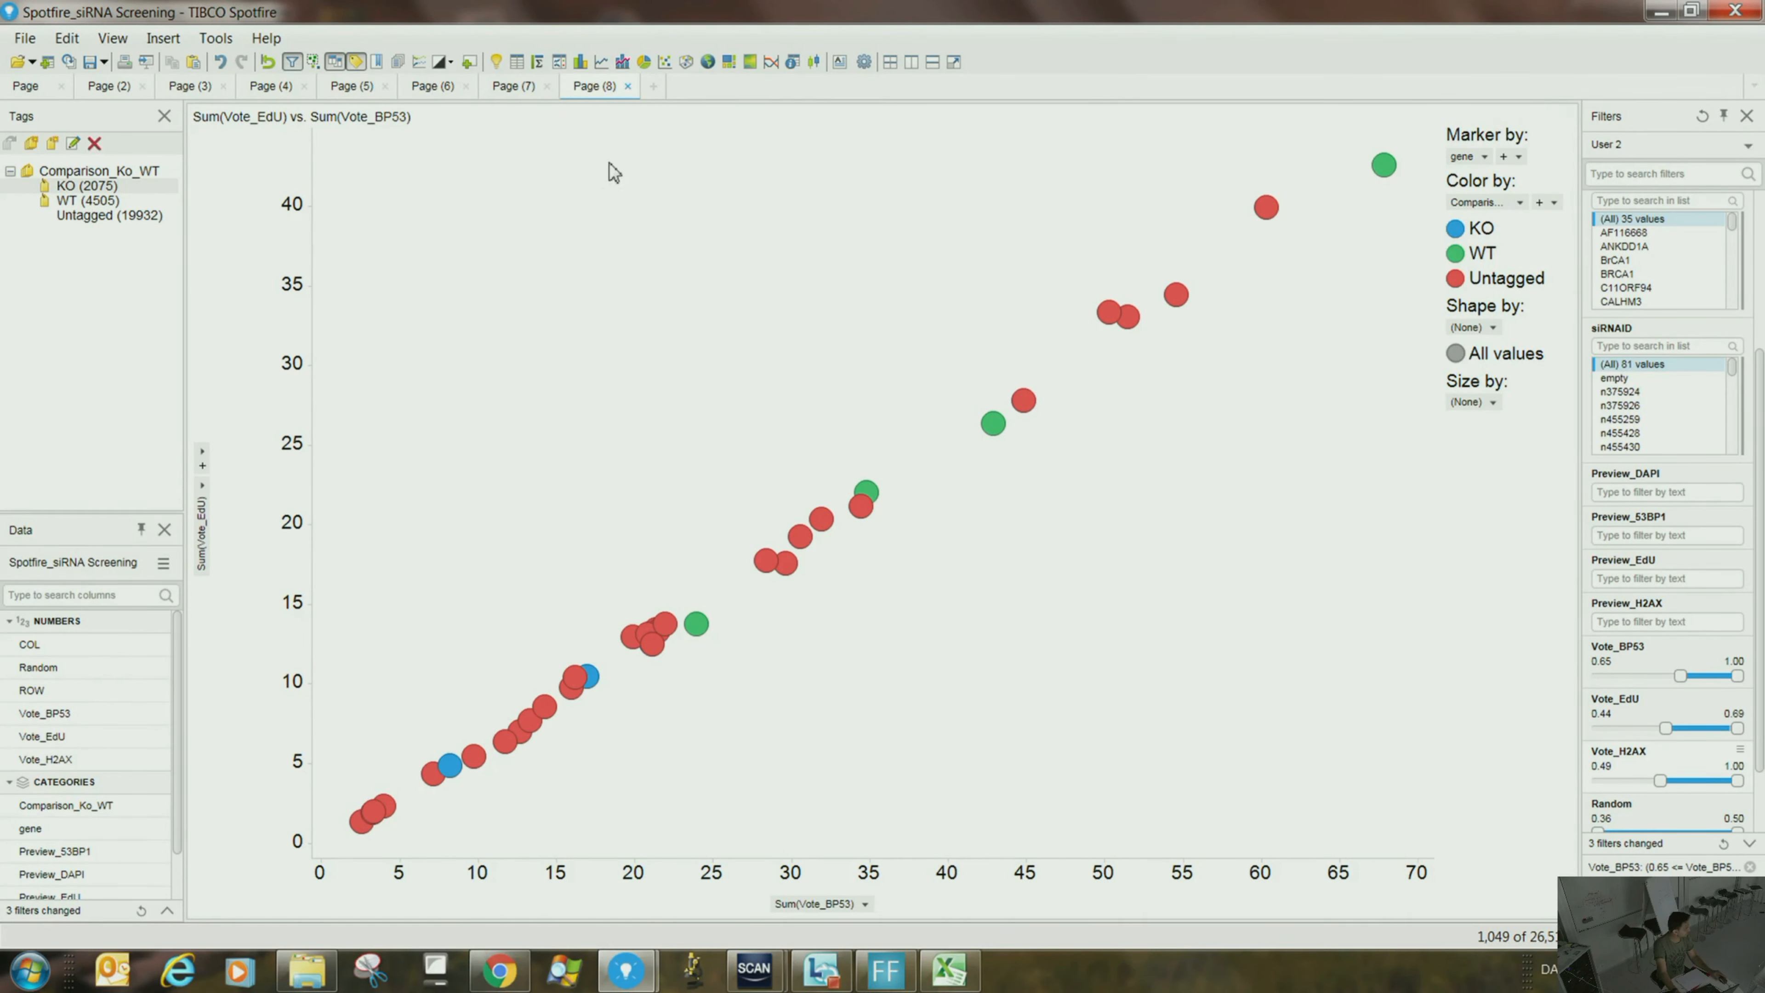
click(514, 86)
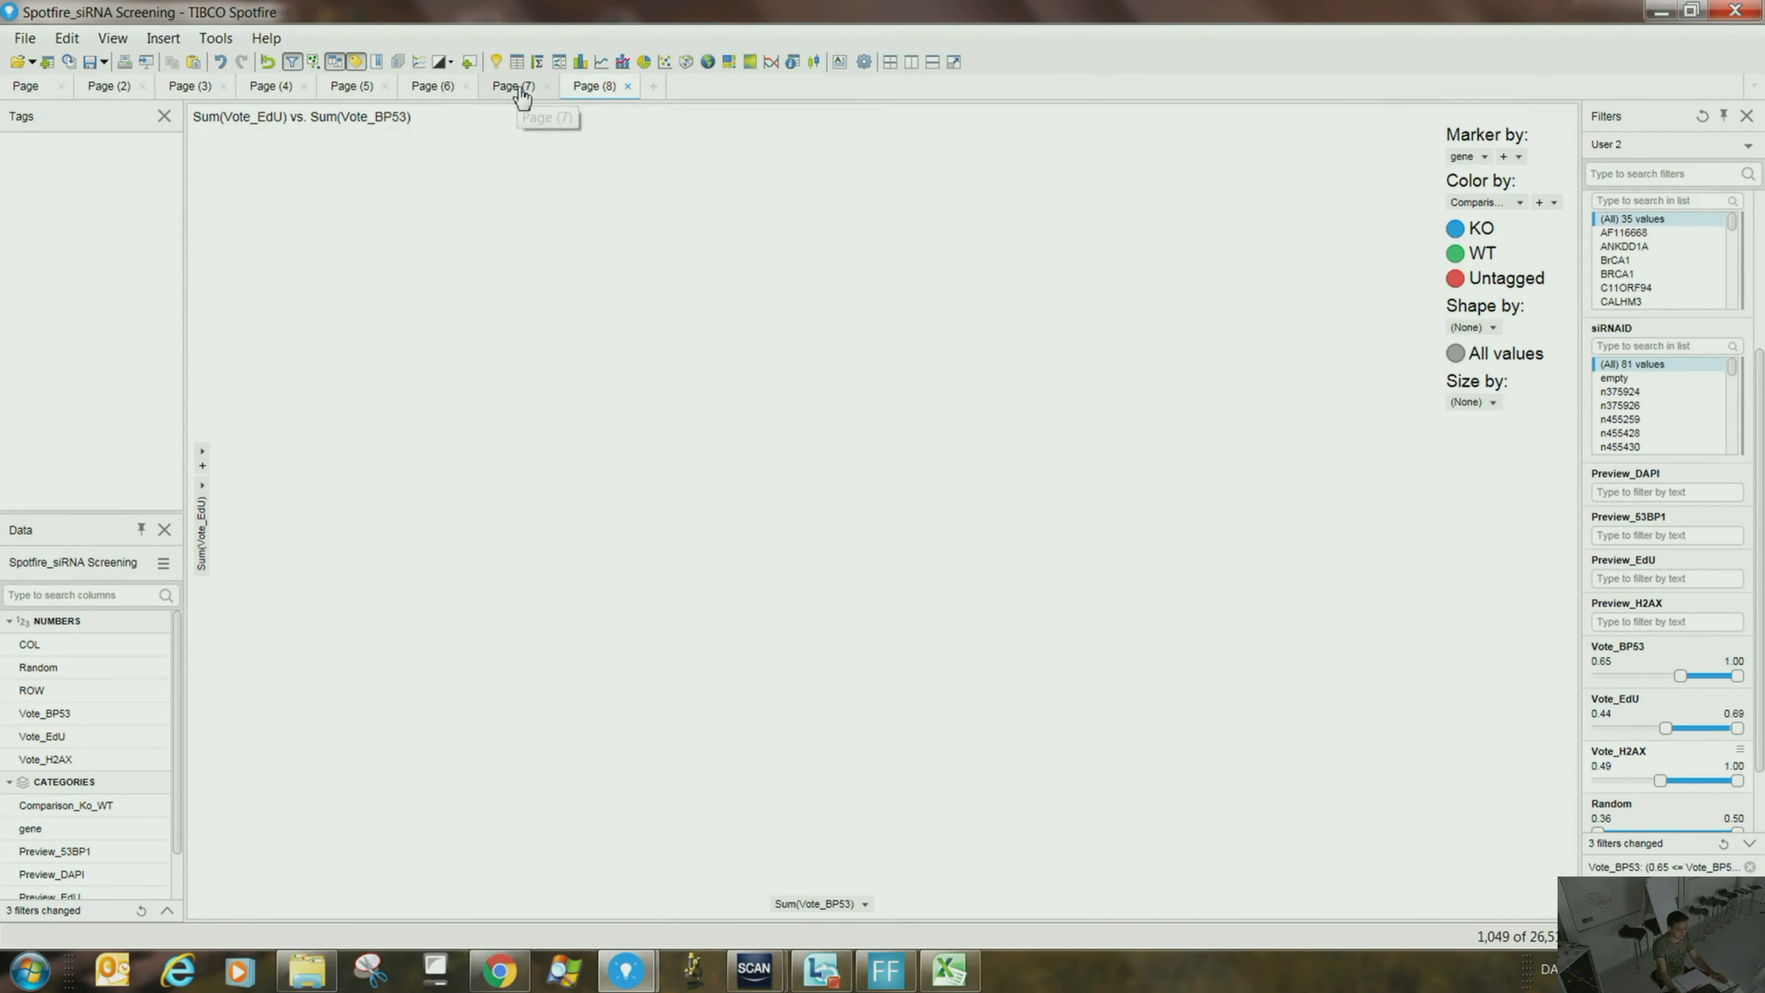
right_click(518, 88)
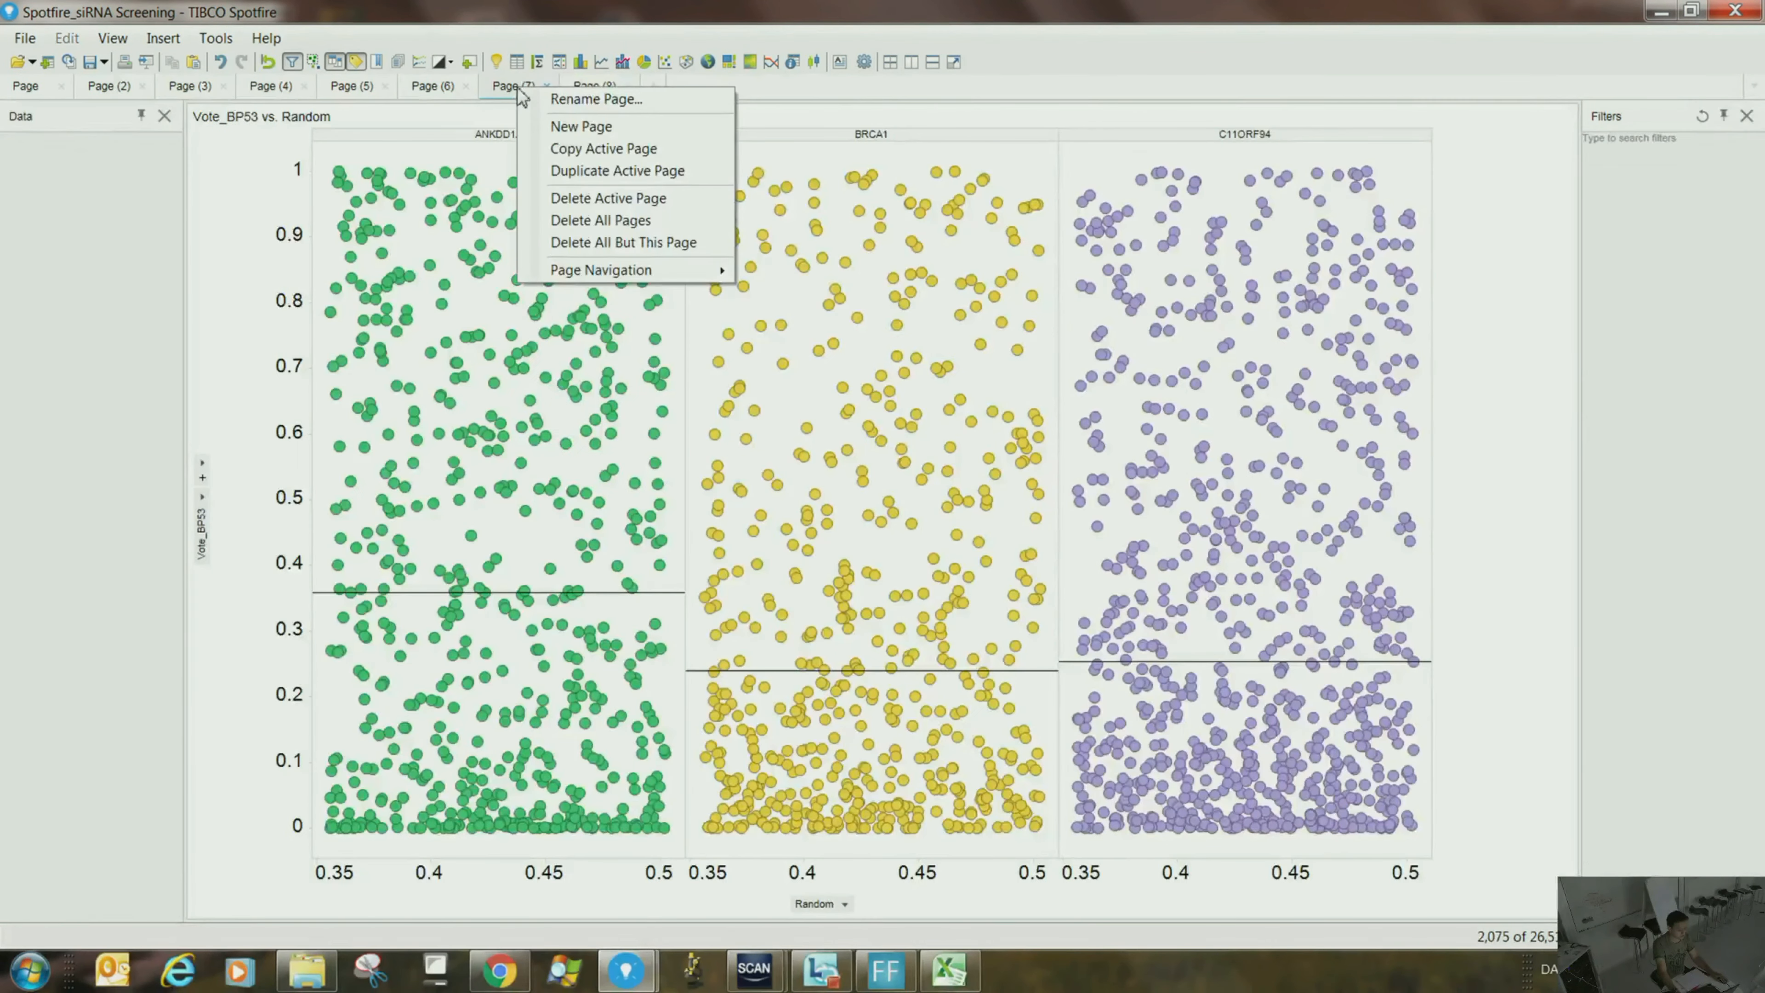
click(557, 101)
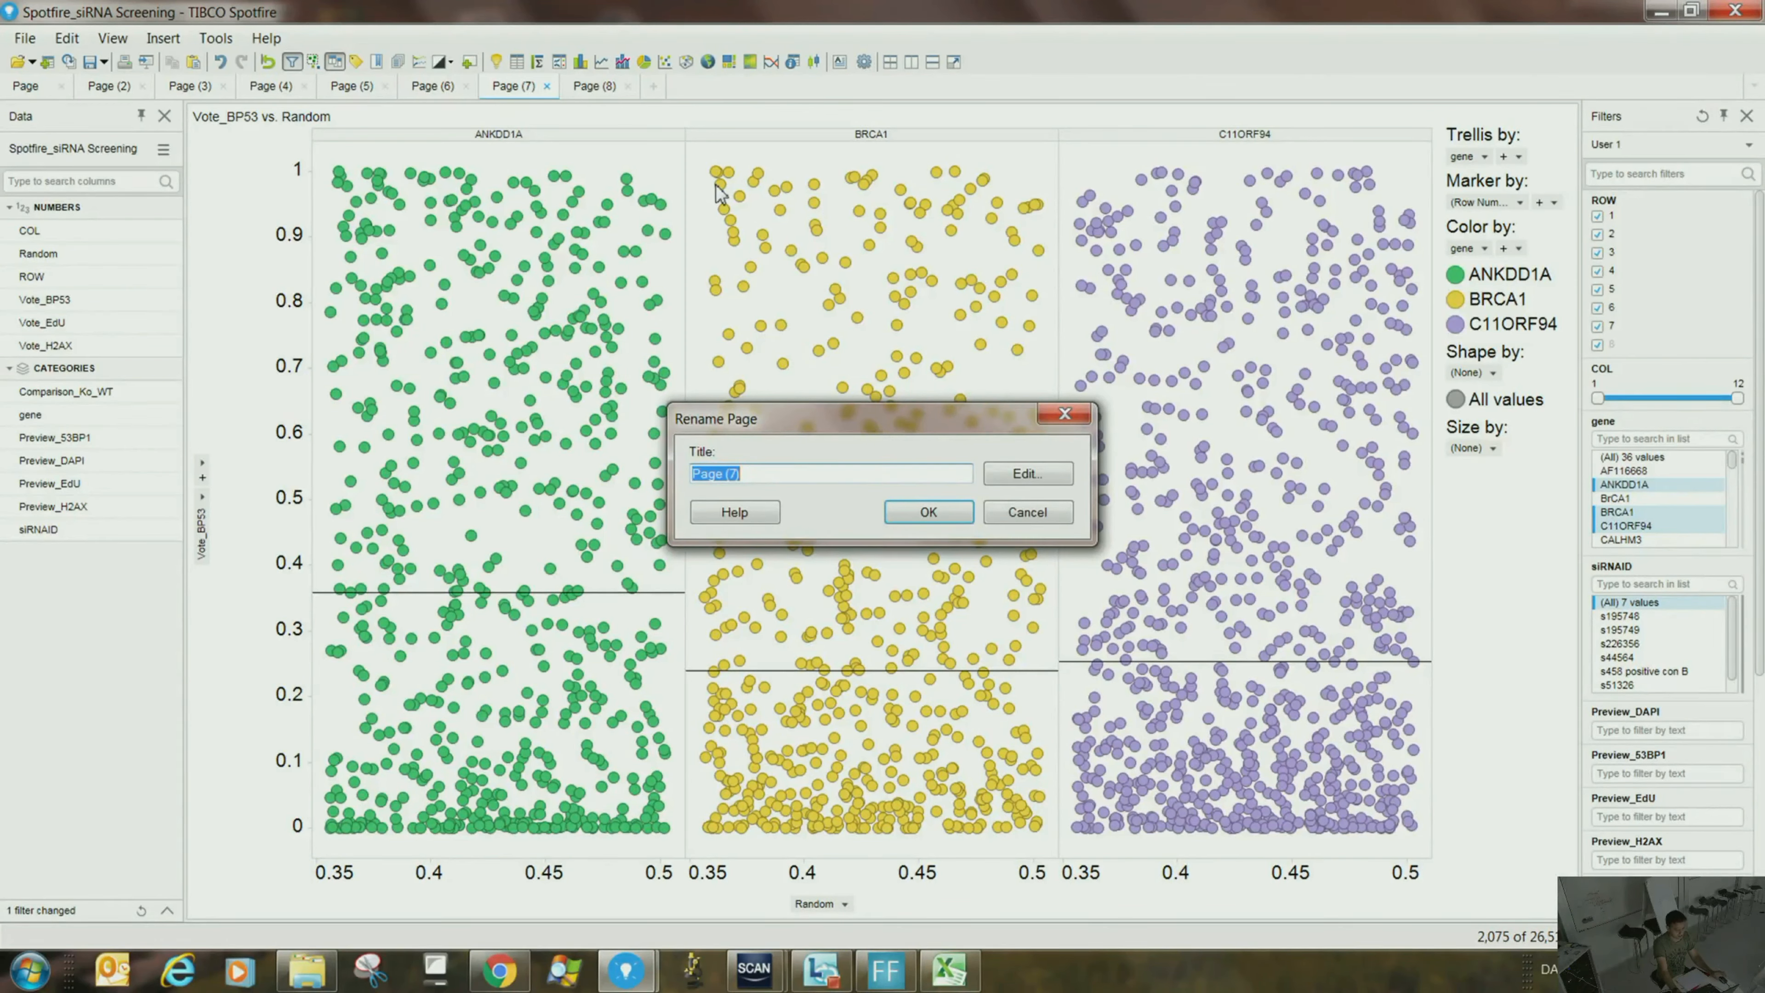
click(1035, 516)
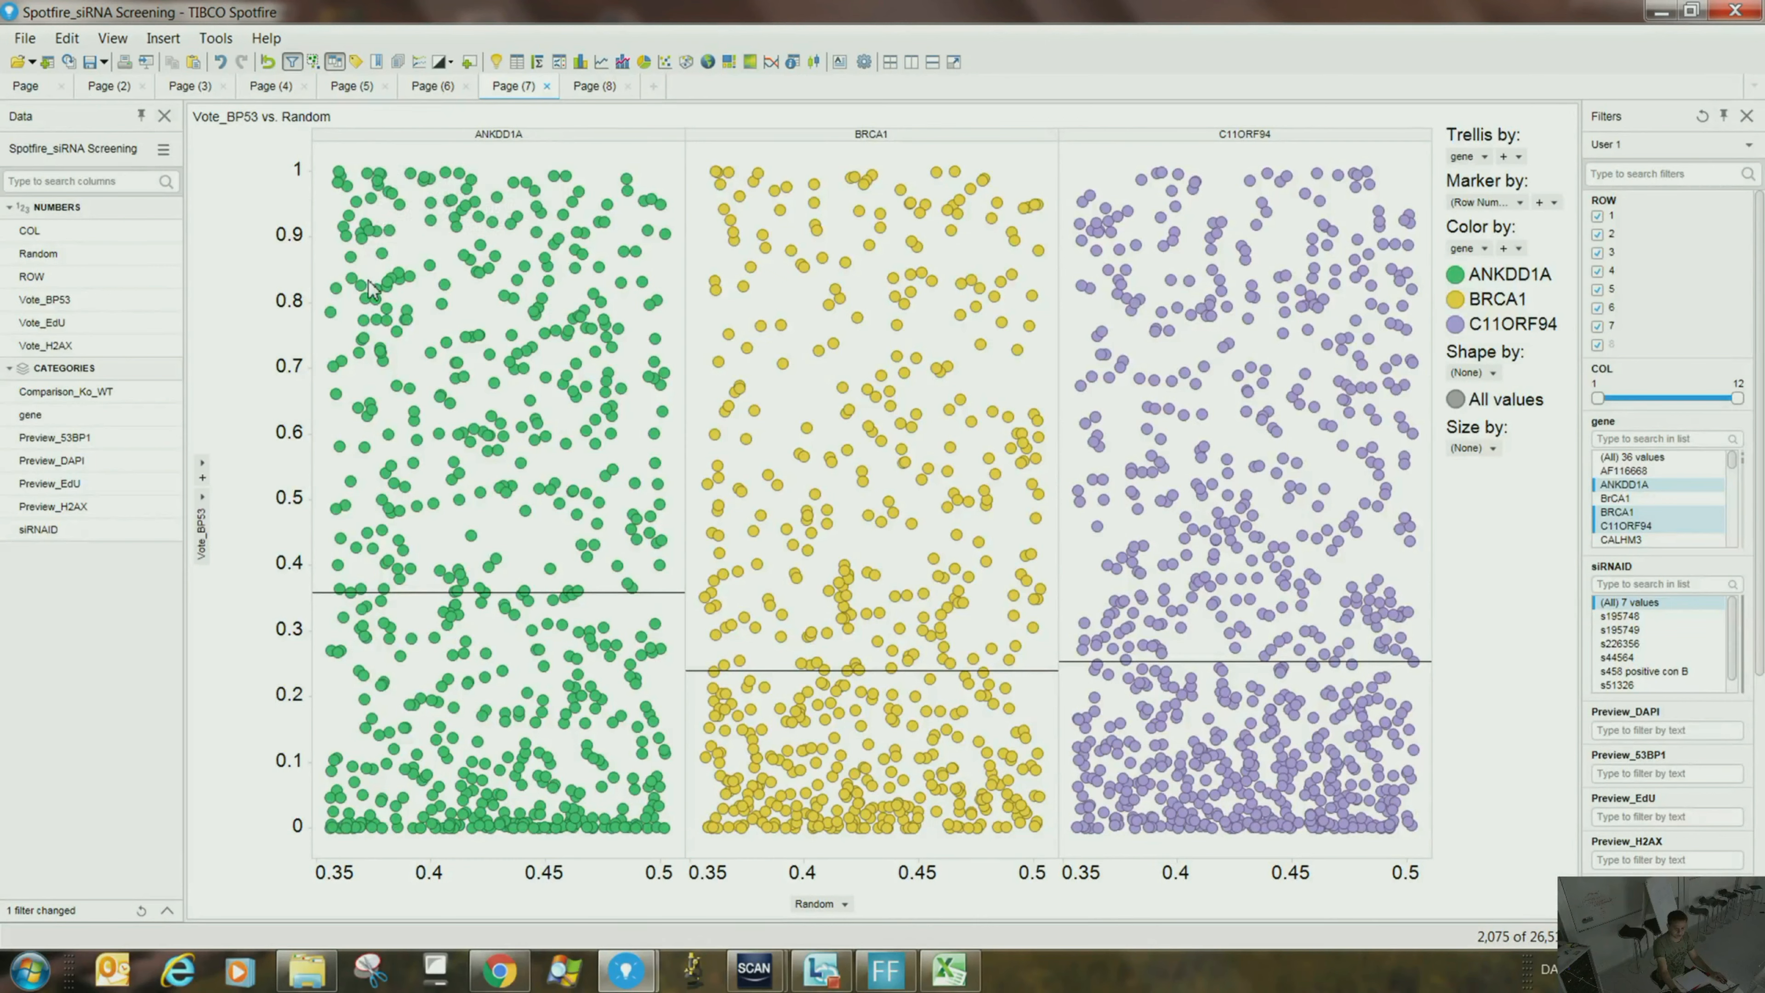
mouse_move(373, 305)
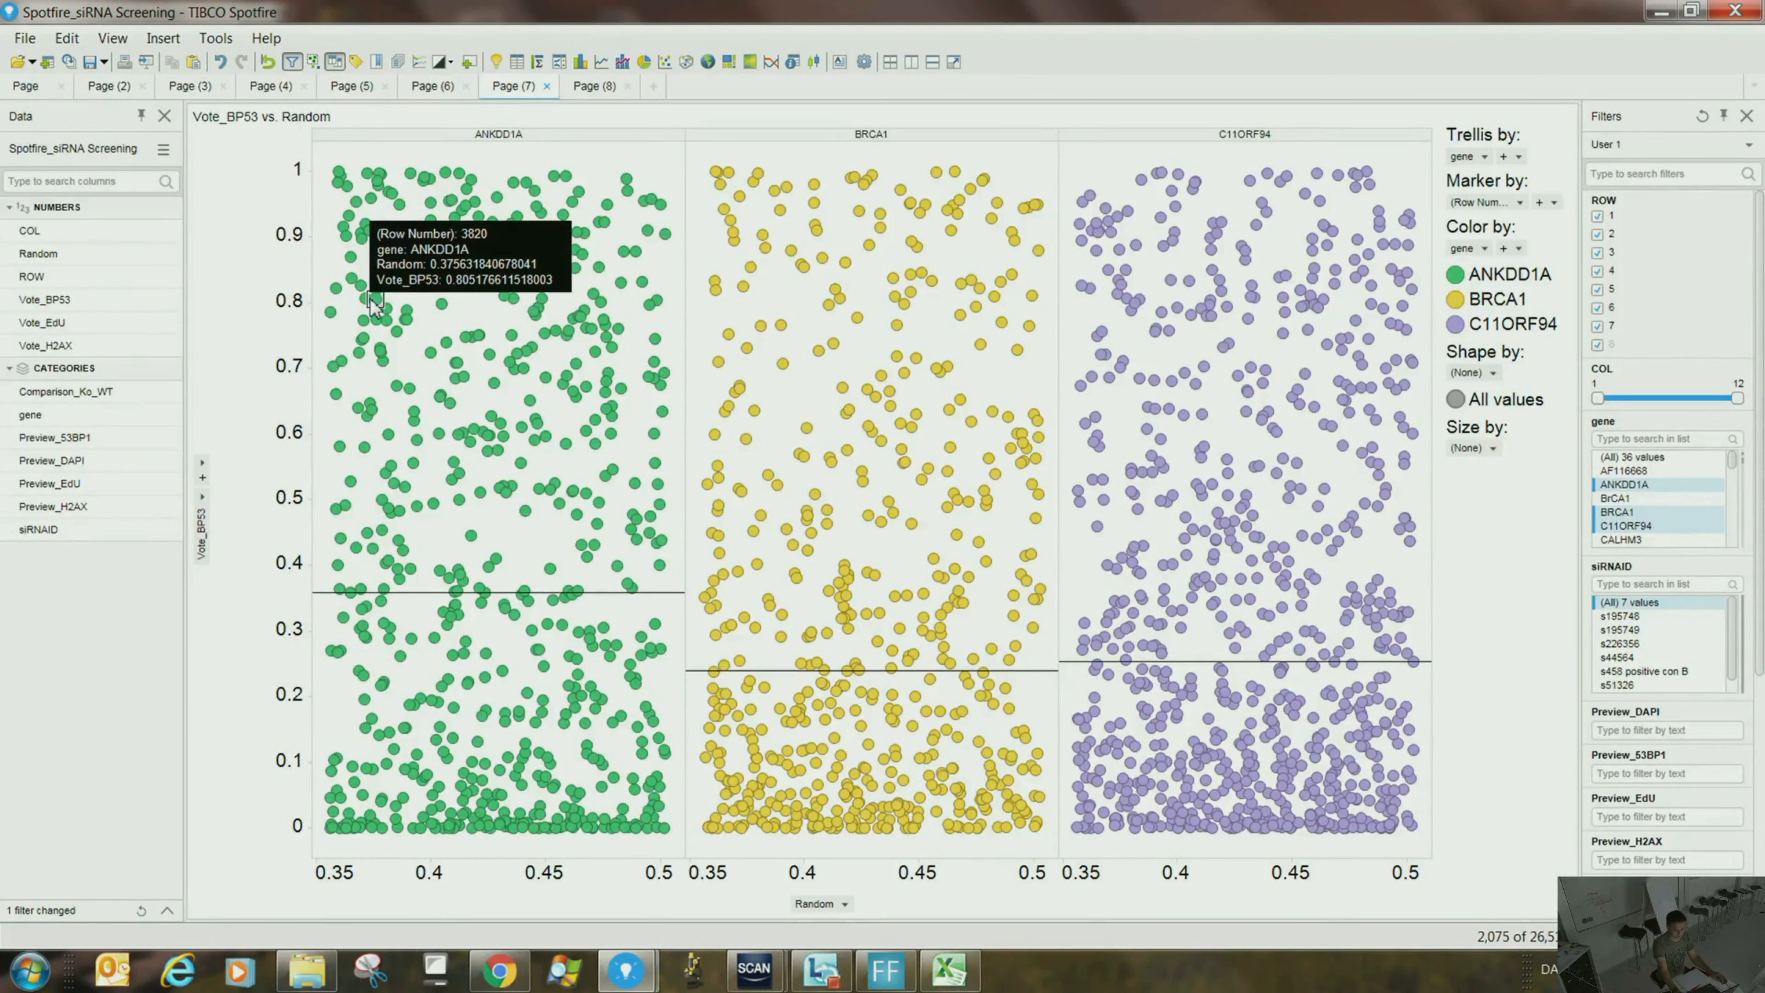
key(ctrl+z)
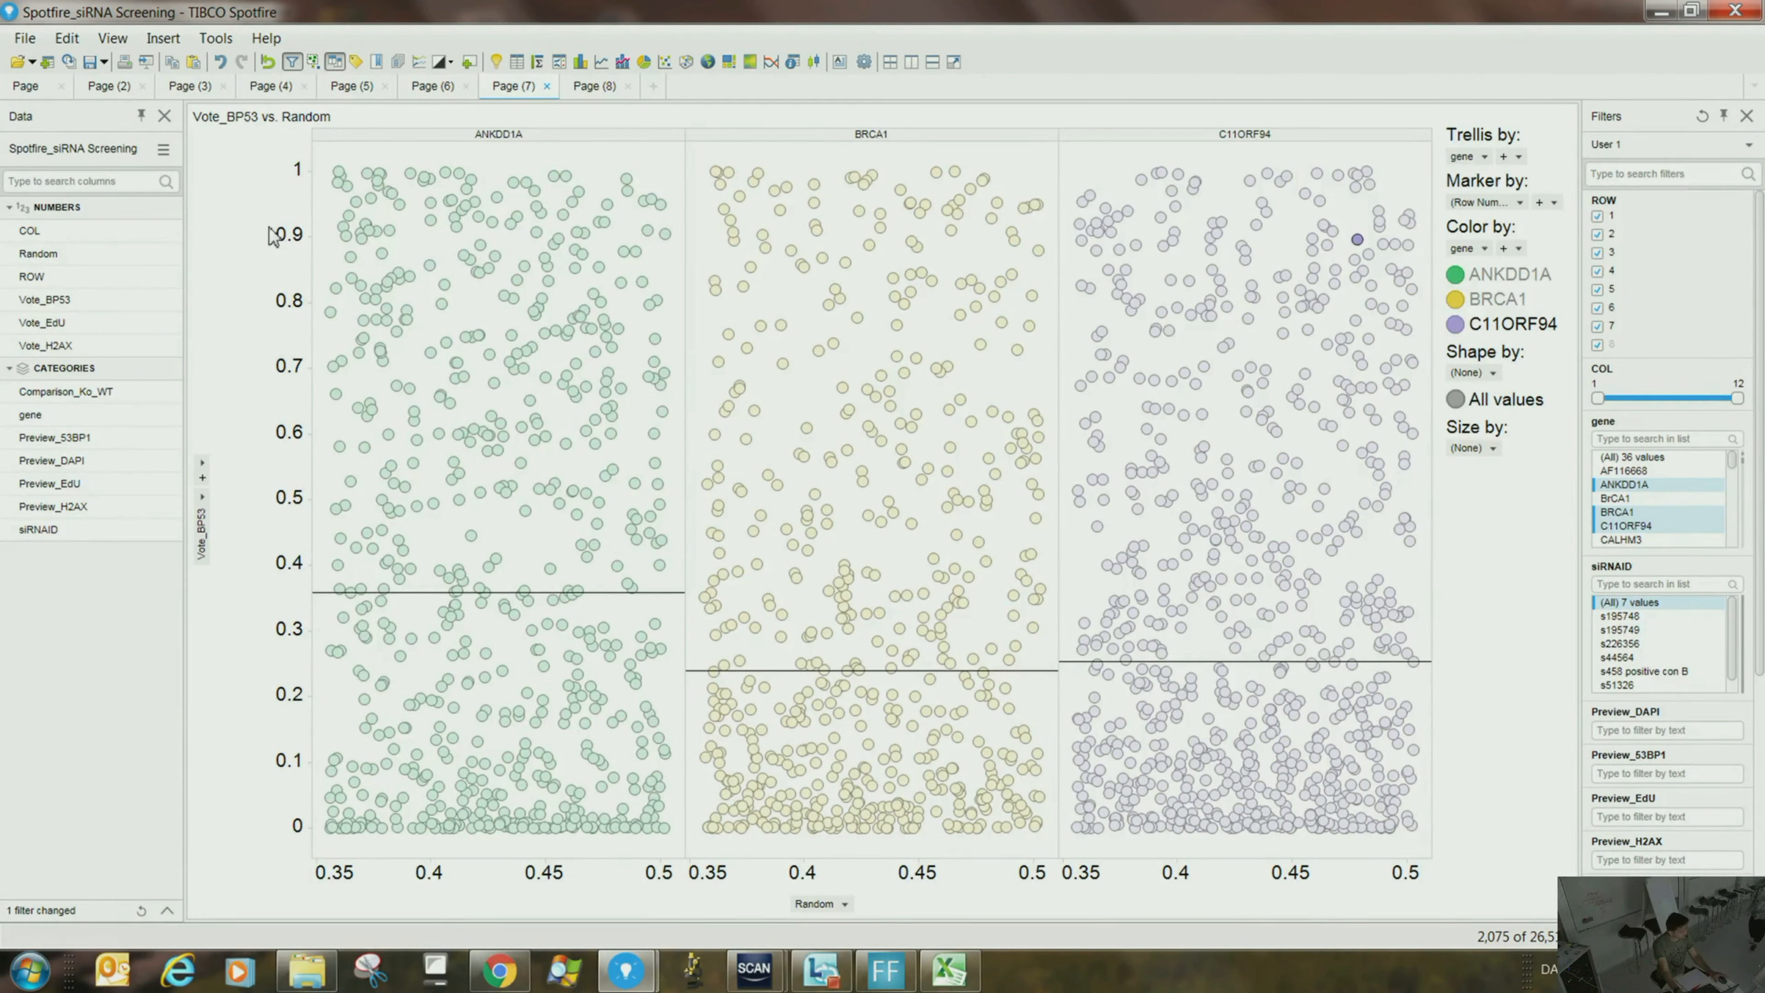
- Switch to Windows Explorer, open the Foci_Data folder and examine its Main_Main and Main_PML_in text files
click(327, 974)
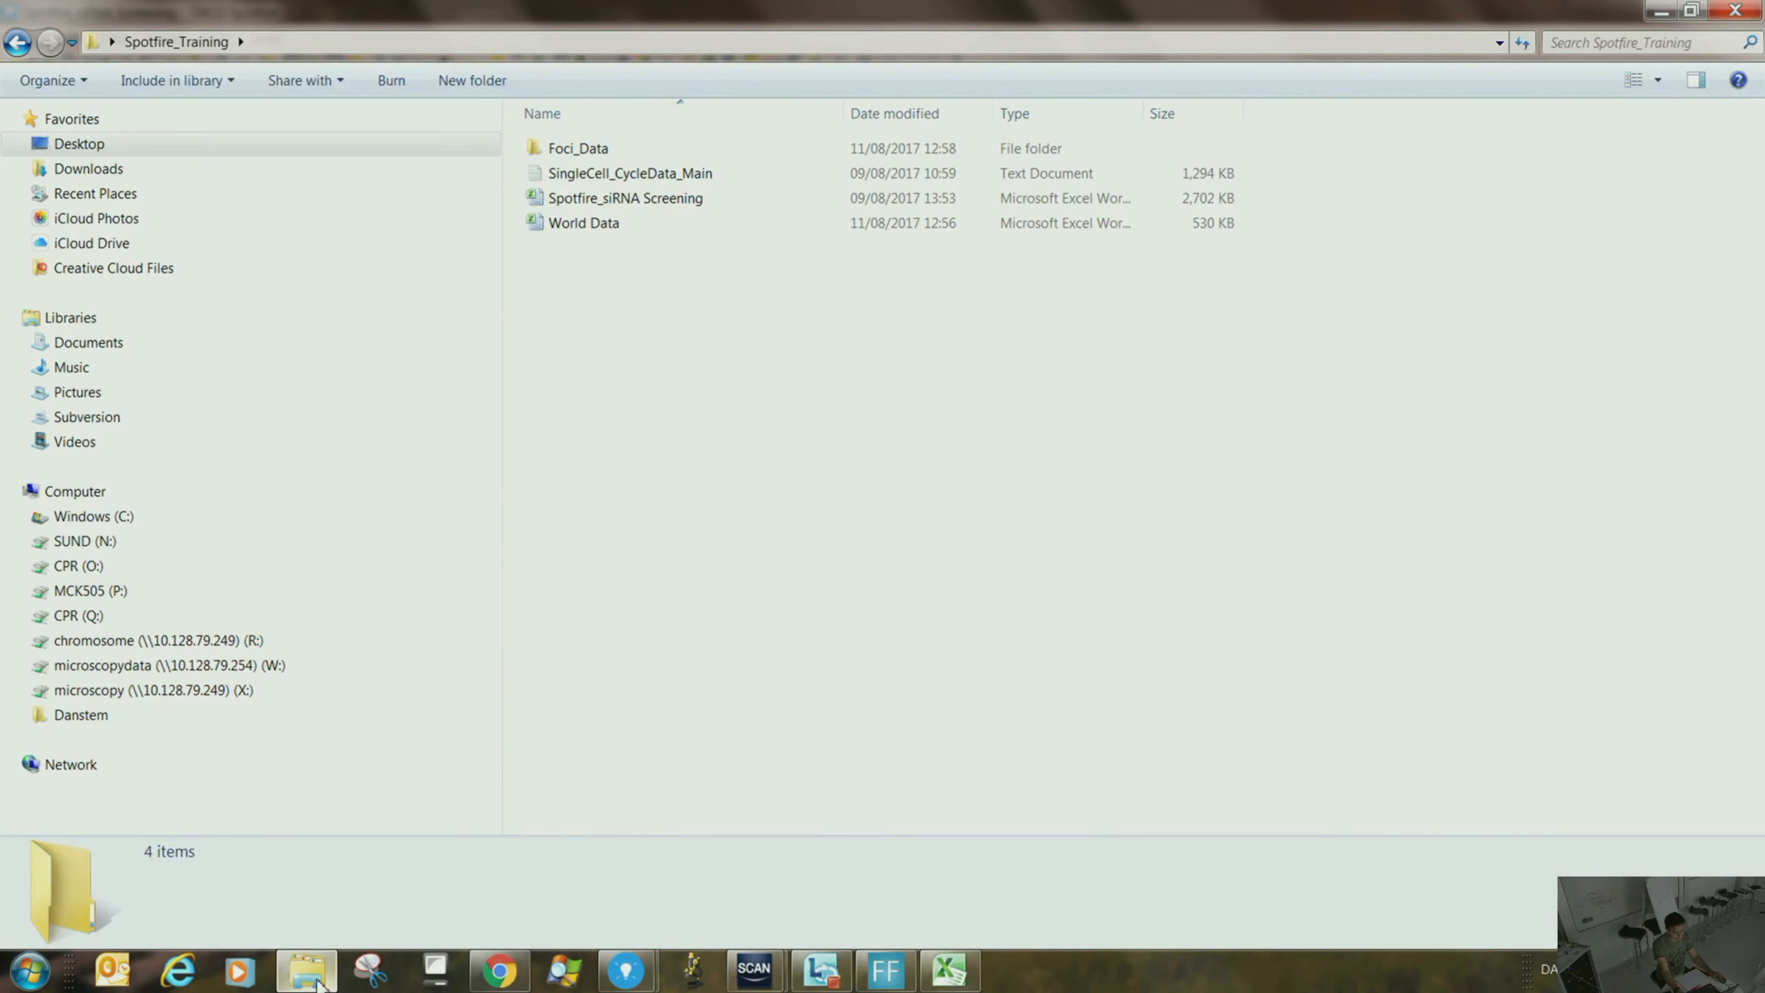
double_click(577, 148)
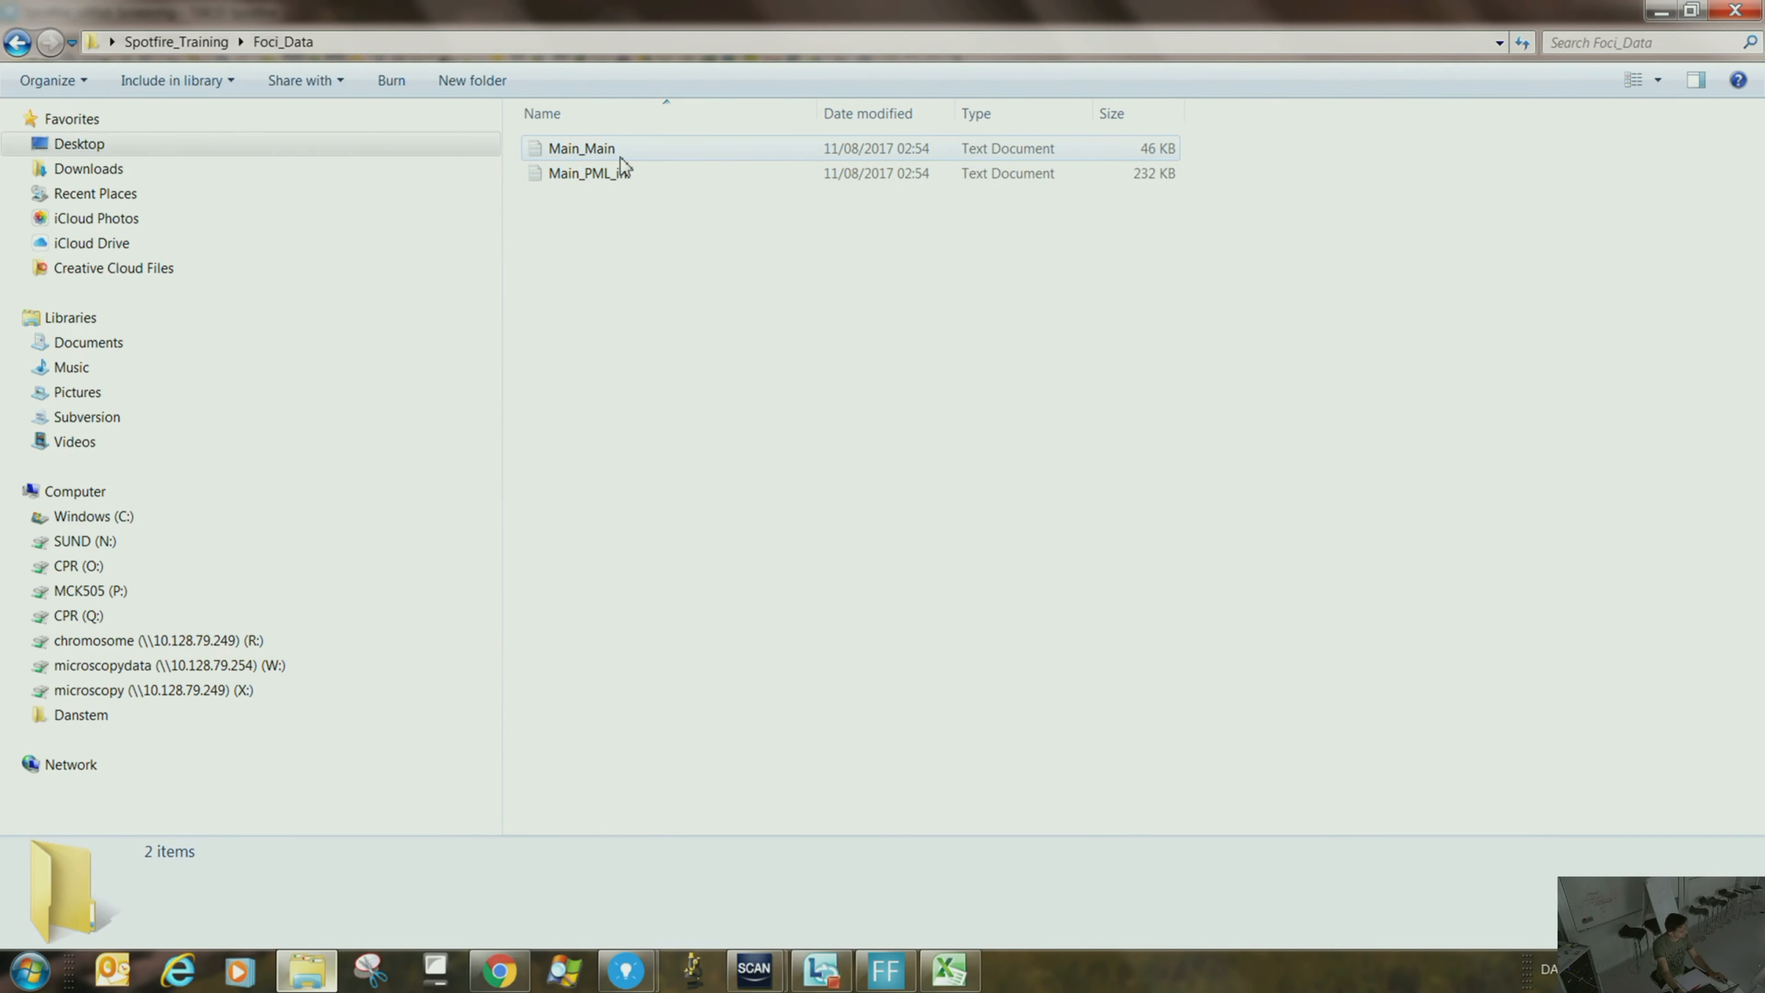
click(609, 182)
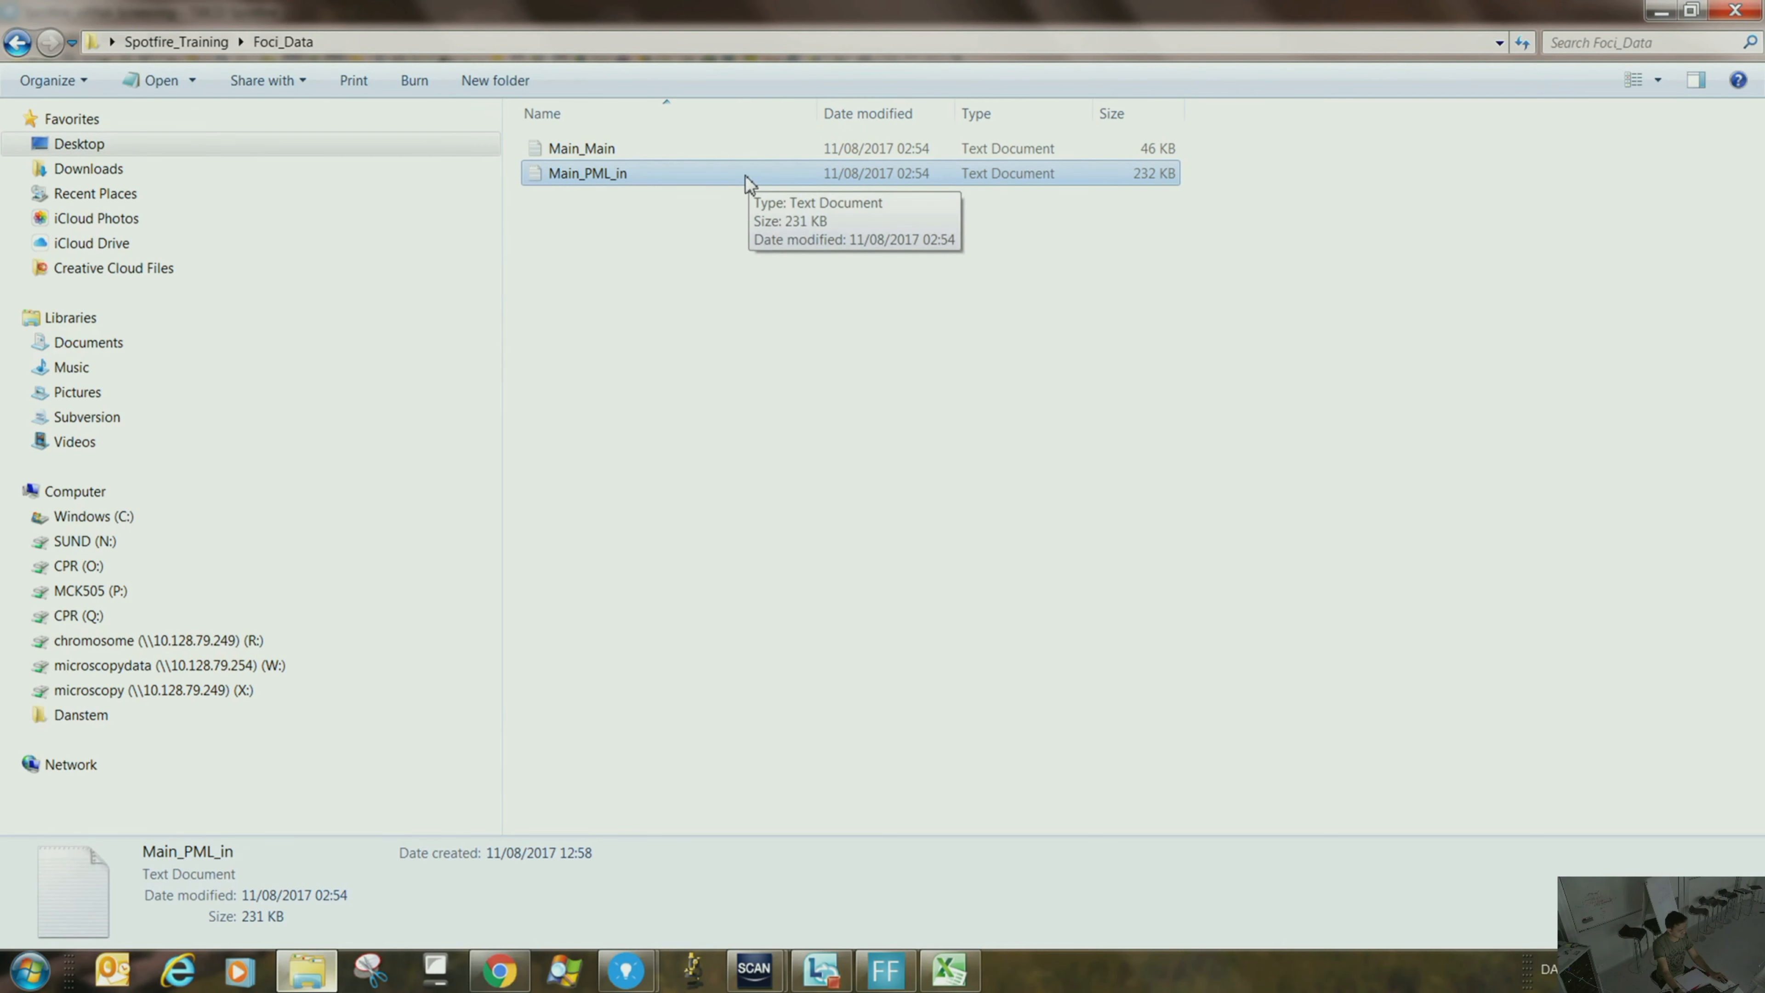
click(606, 157)
click(670, 385)
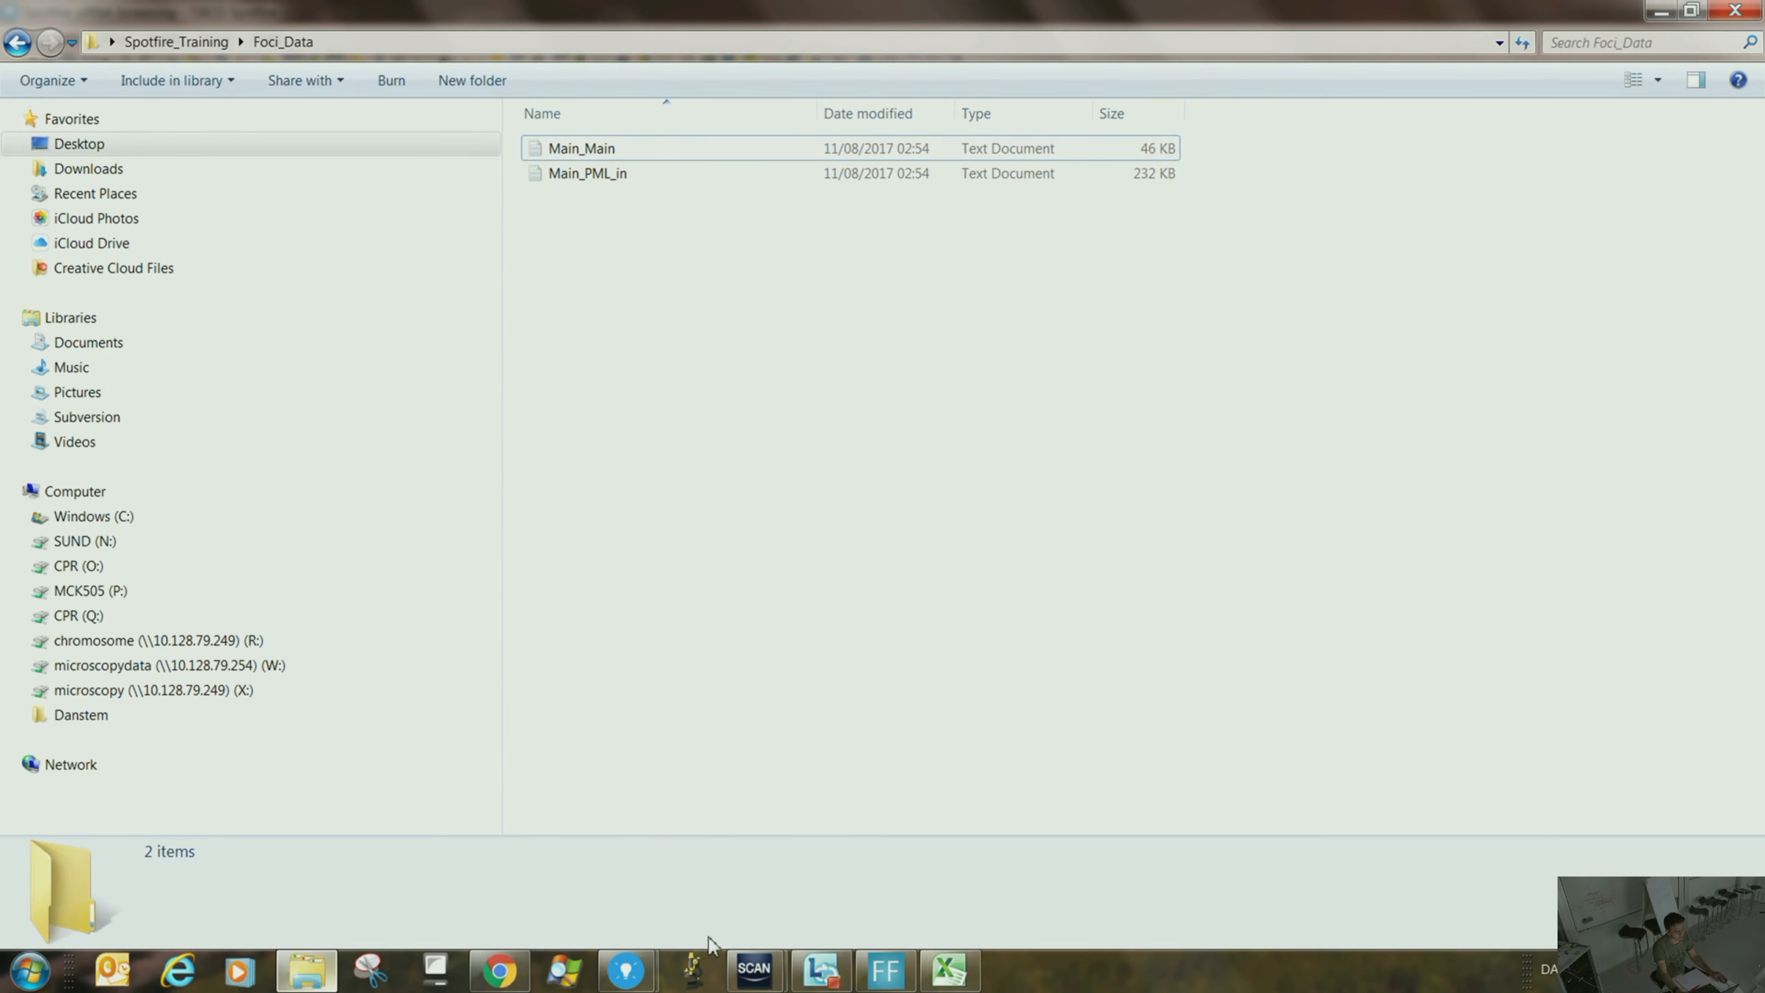
- Switch to the Spotfire window holding the ParameterData_today_Main analysis and delete its scatter plot page
click(625, 970)
click(762, 867)
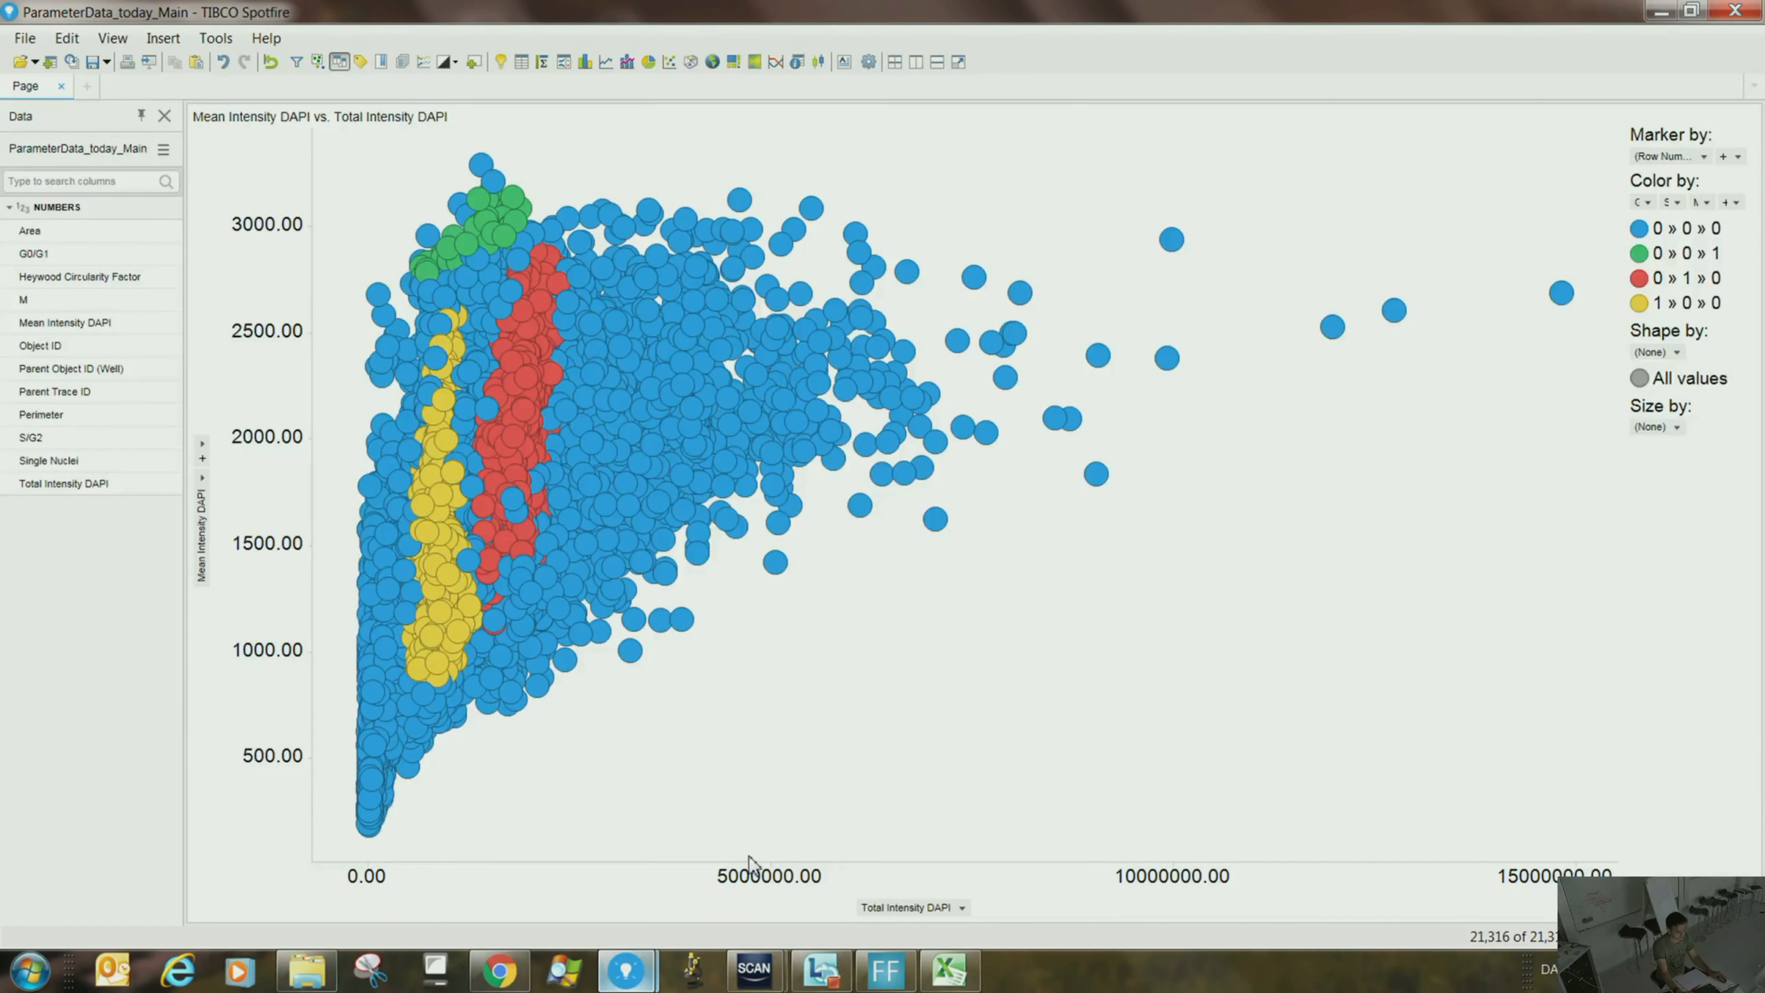
click(61, 87)
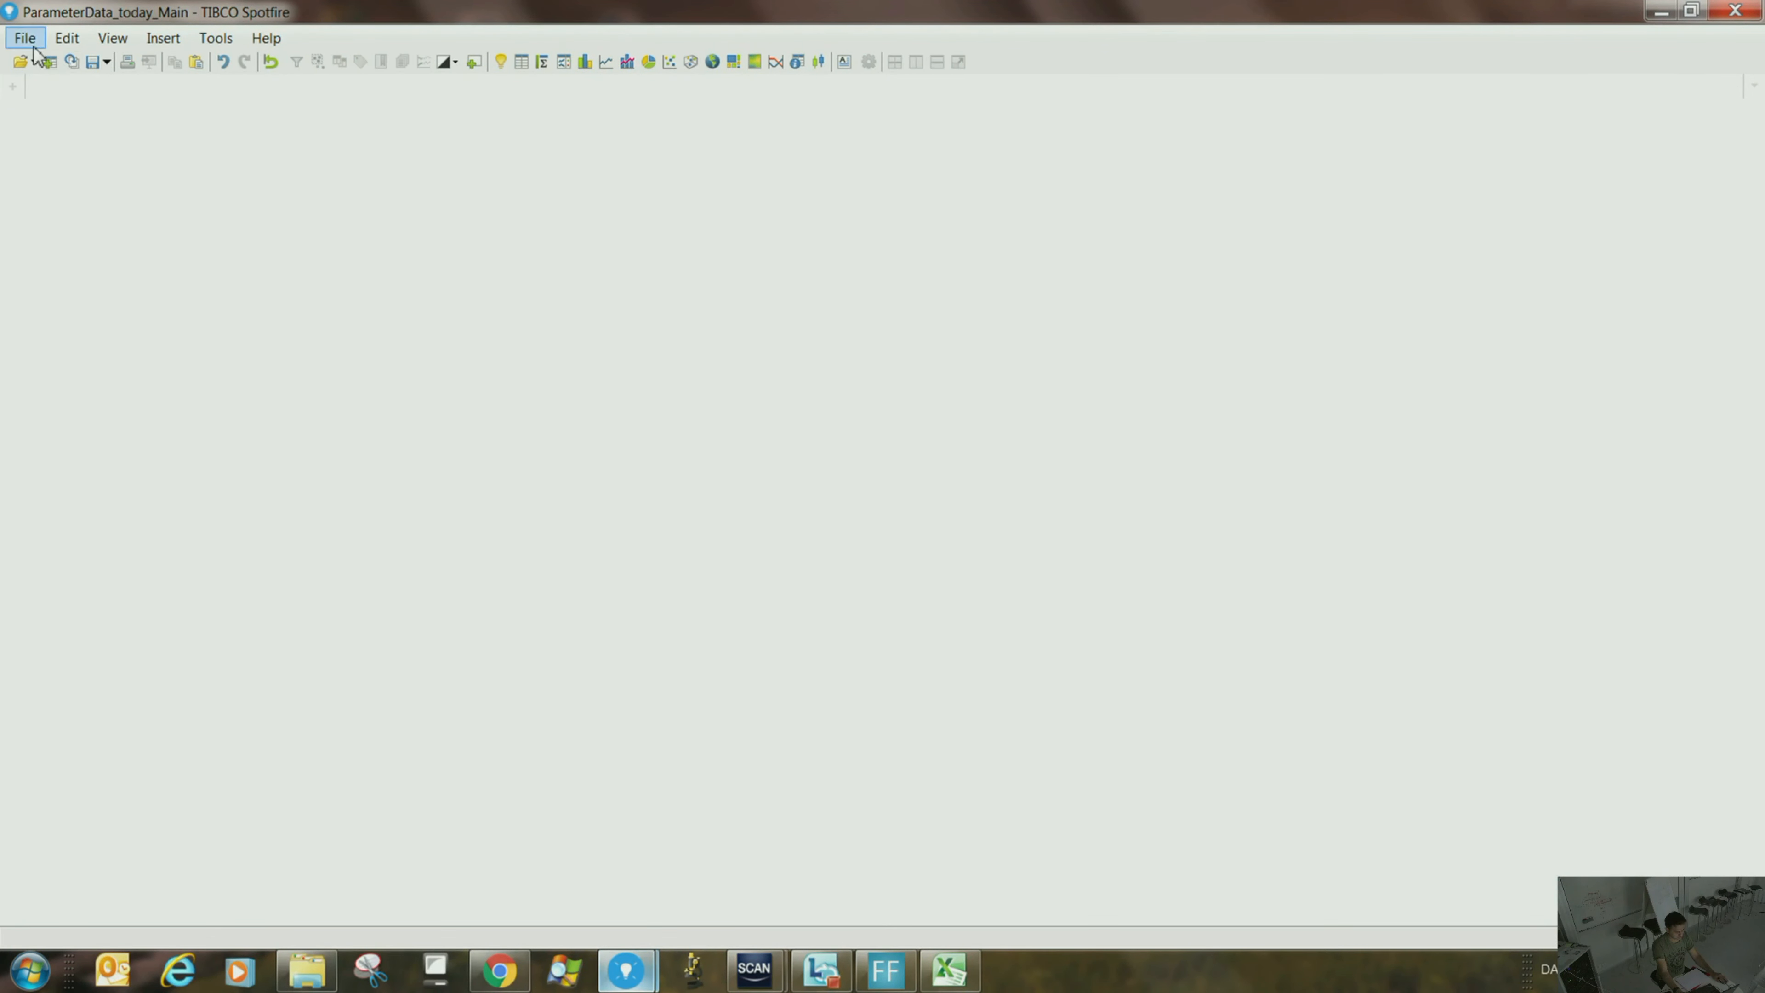
- Close the ParameterData_today_Main analysis without saving its changes
click(25, 38)
click(49, 82)
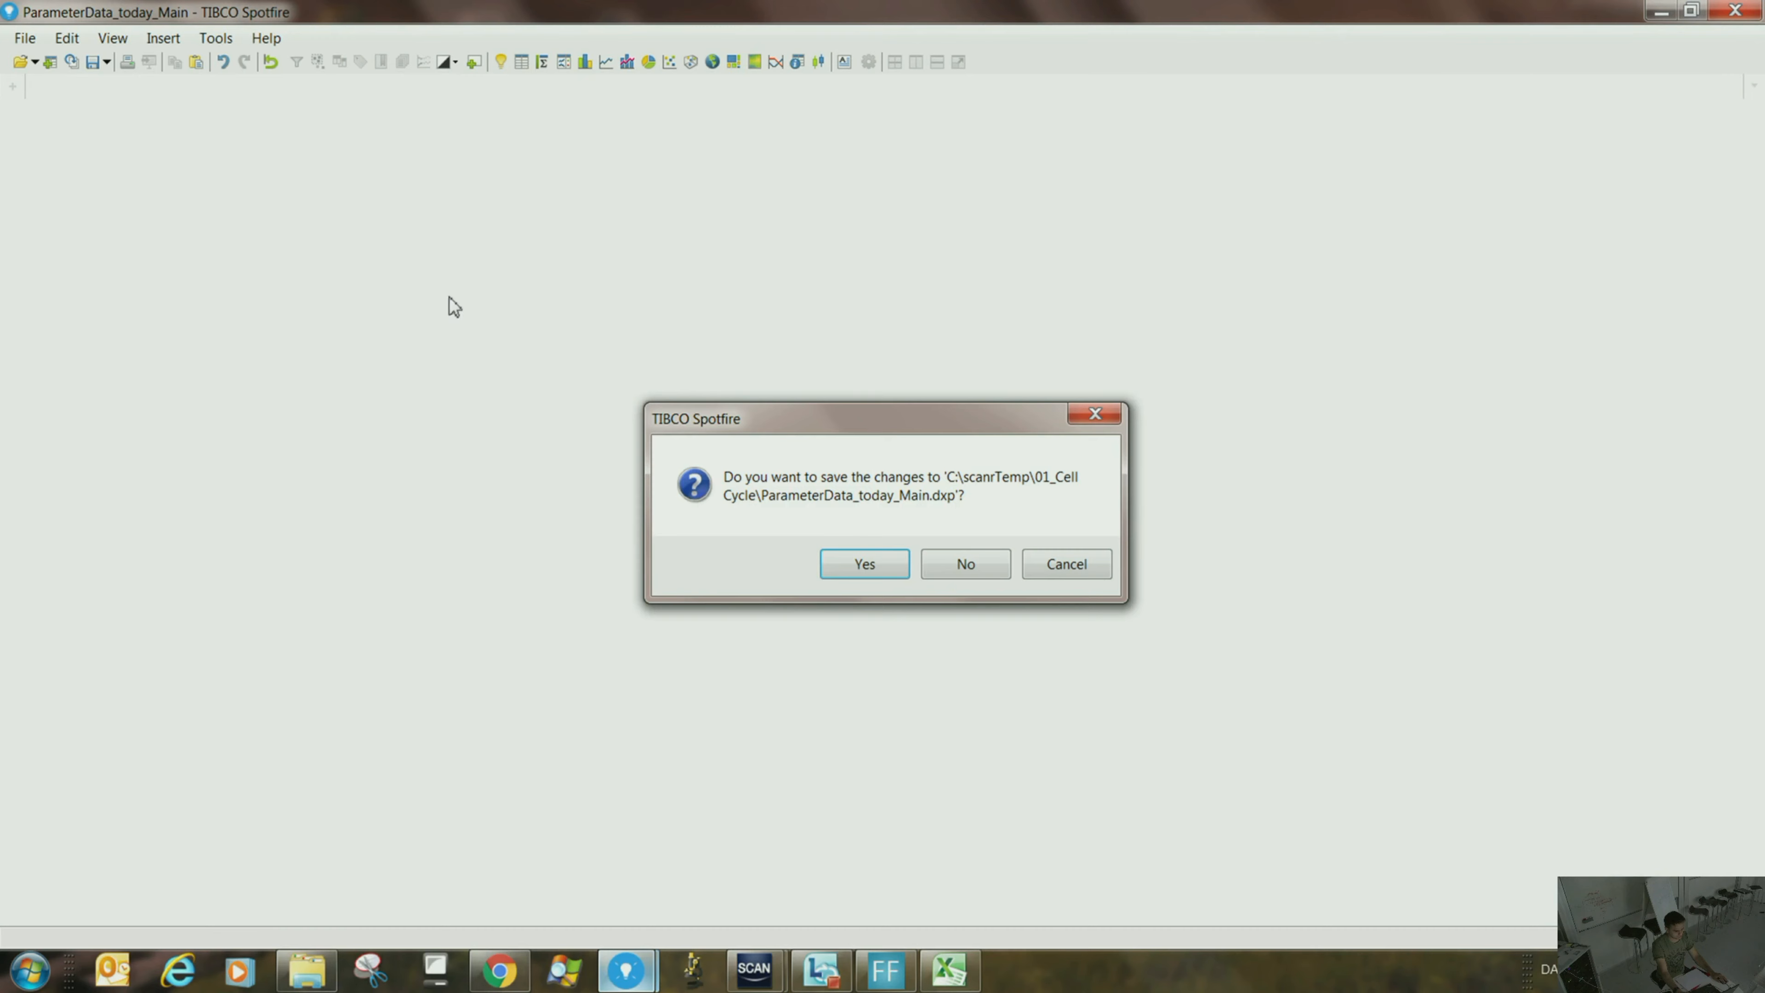
click(975, 574)
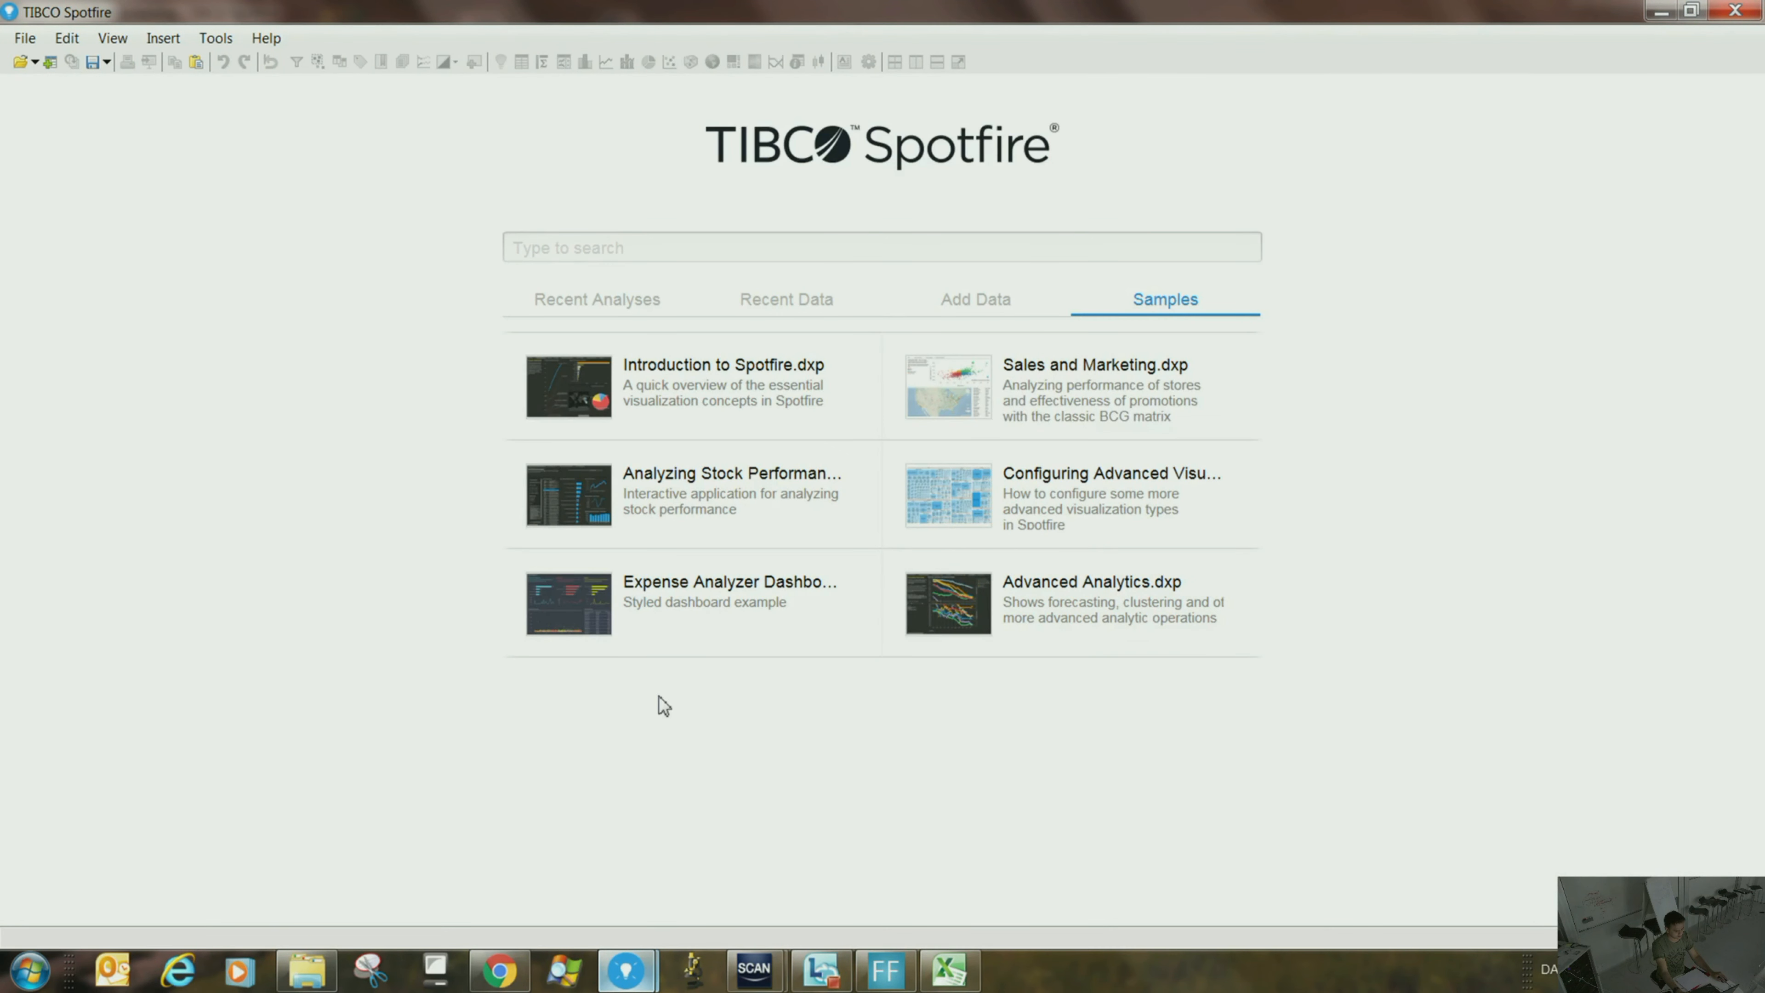
- Load the Main_PML_in text file from the Foci_Data folder into Spotfire as a new tab-separated data table
drag(642, 21, 928, 218)
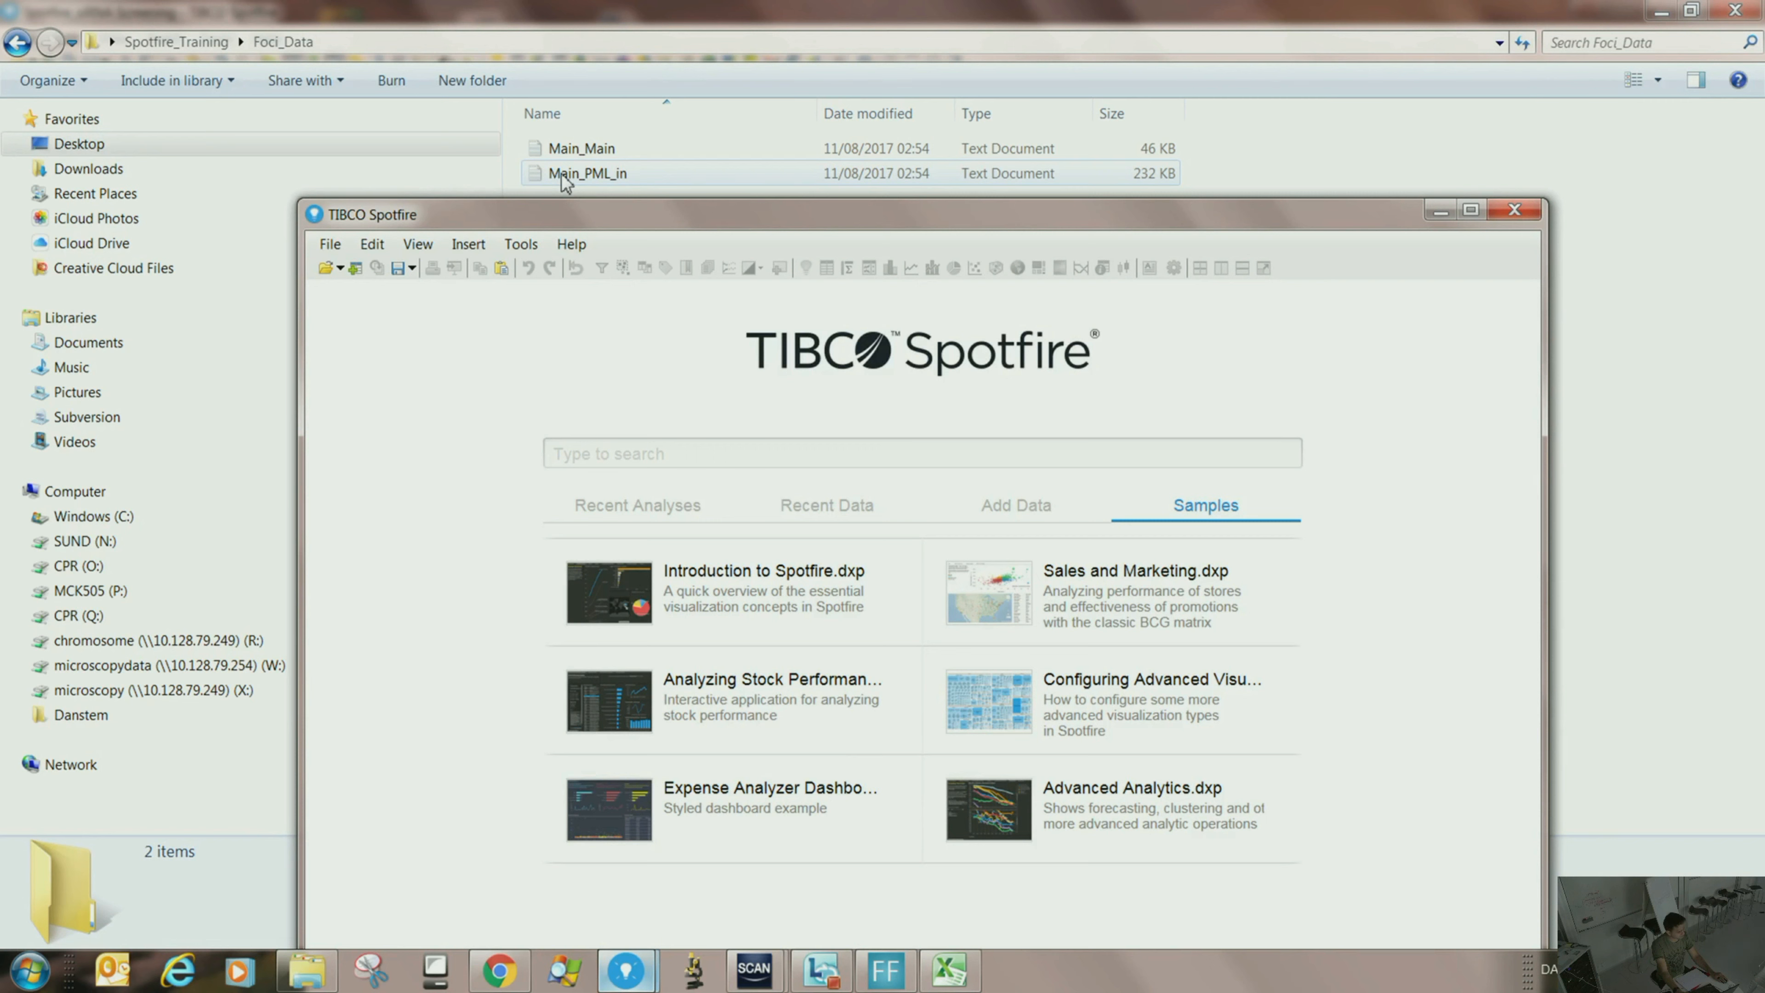
click(565, 182)
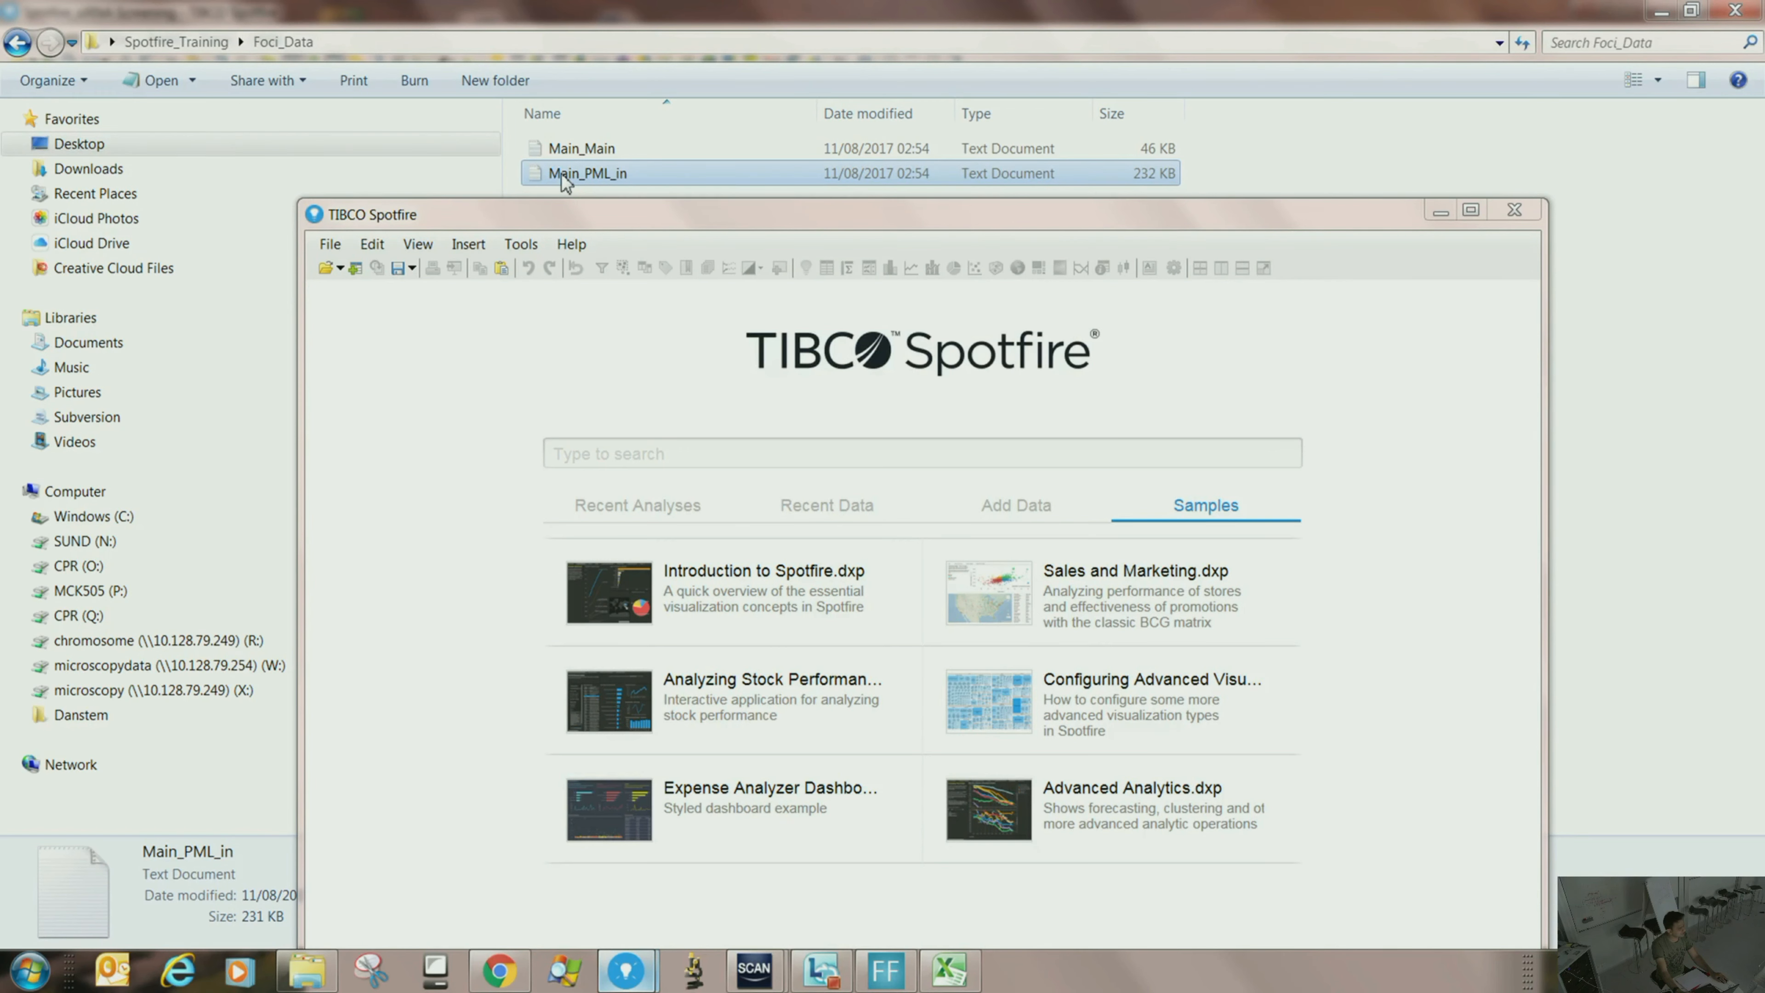
drag(566, 182, 467, 662)
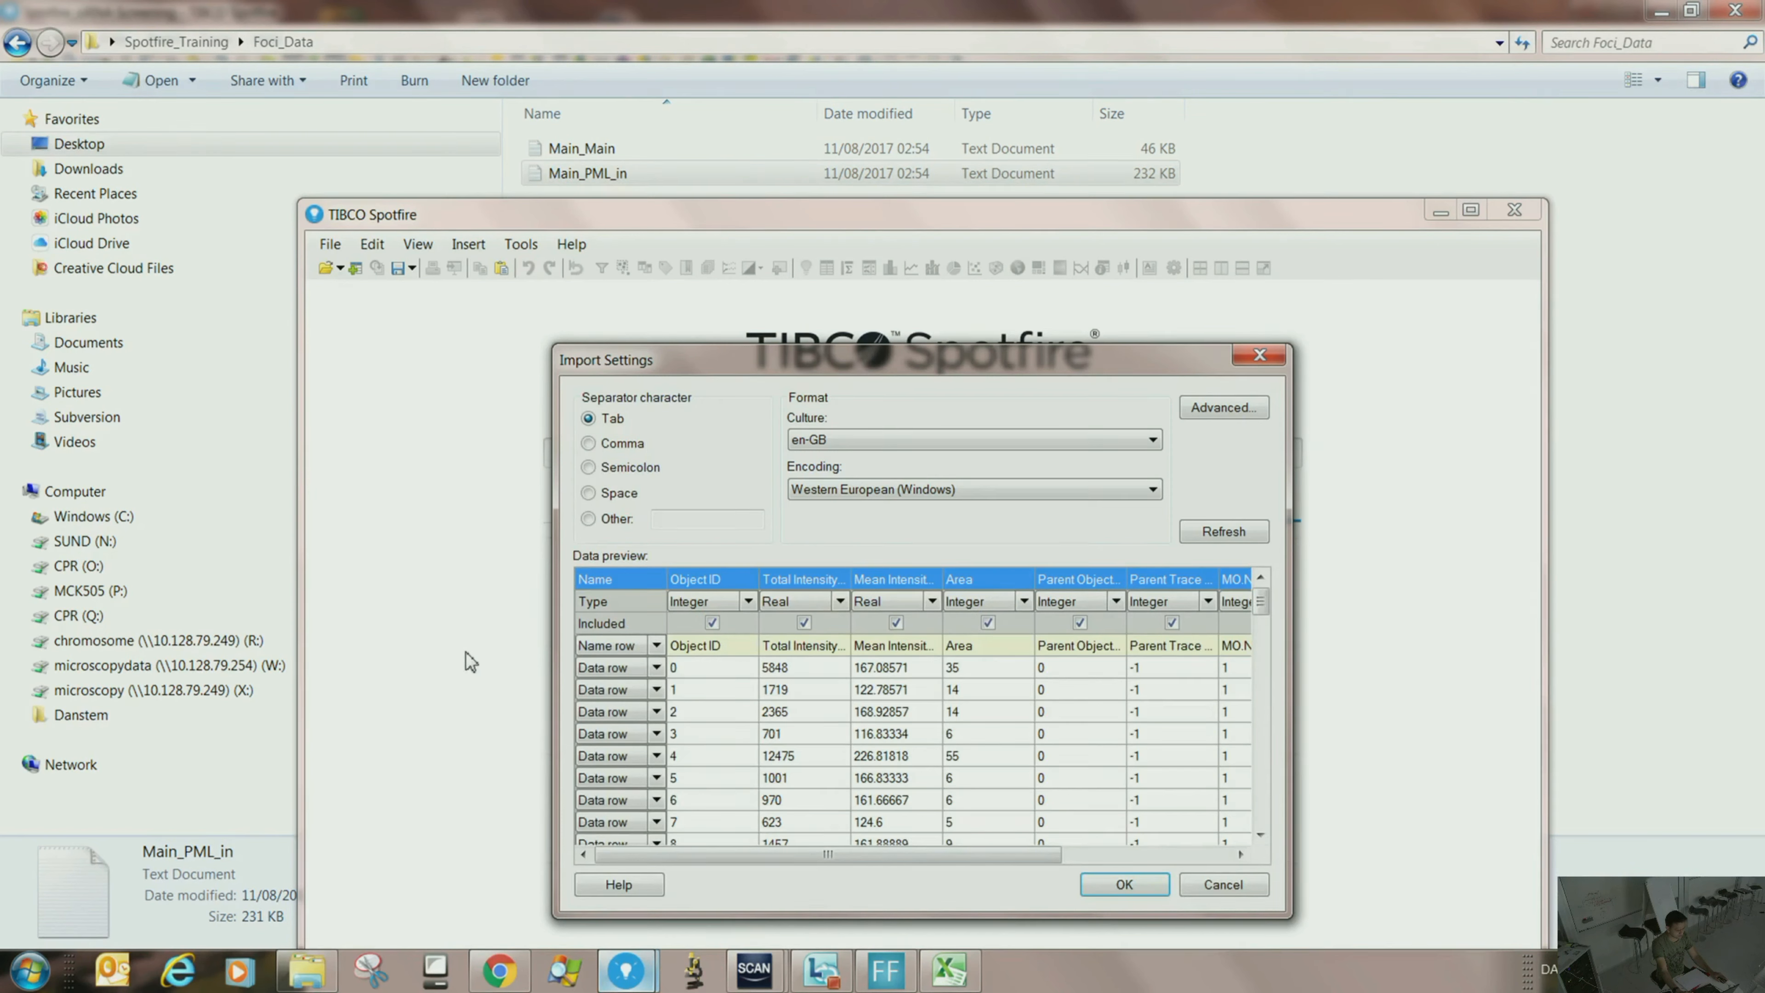
drag(999, 857, 933, 865)
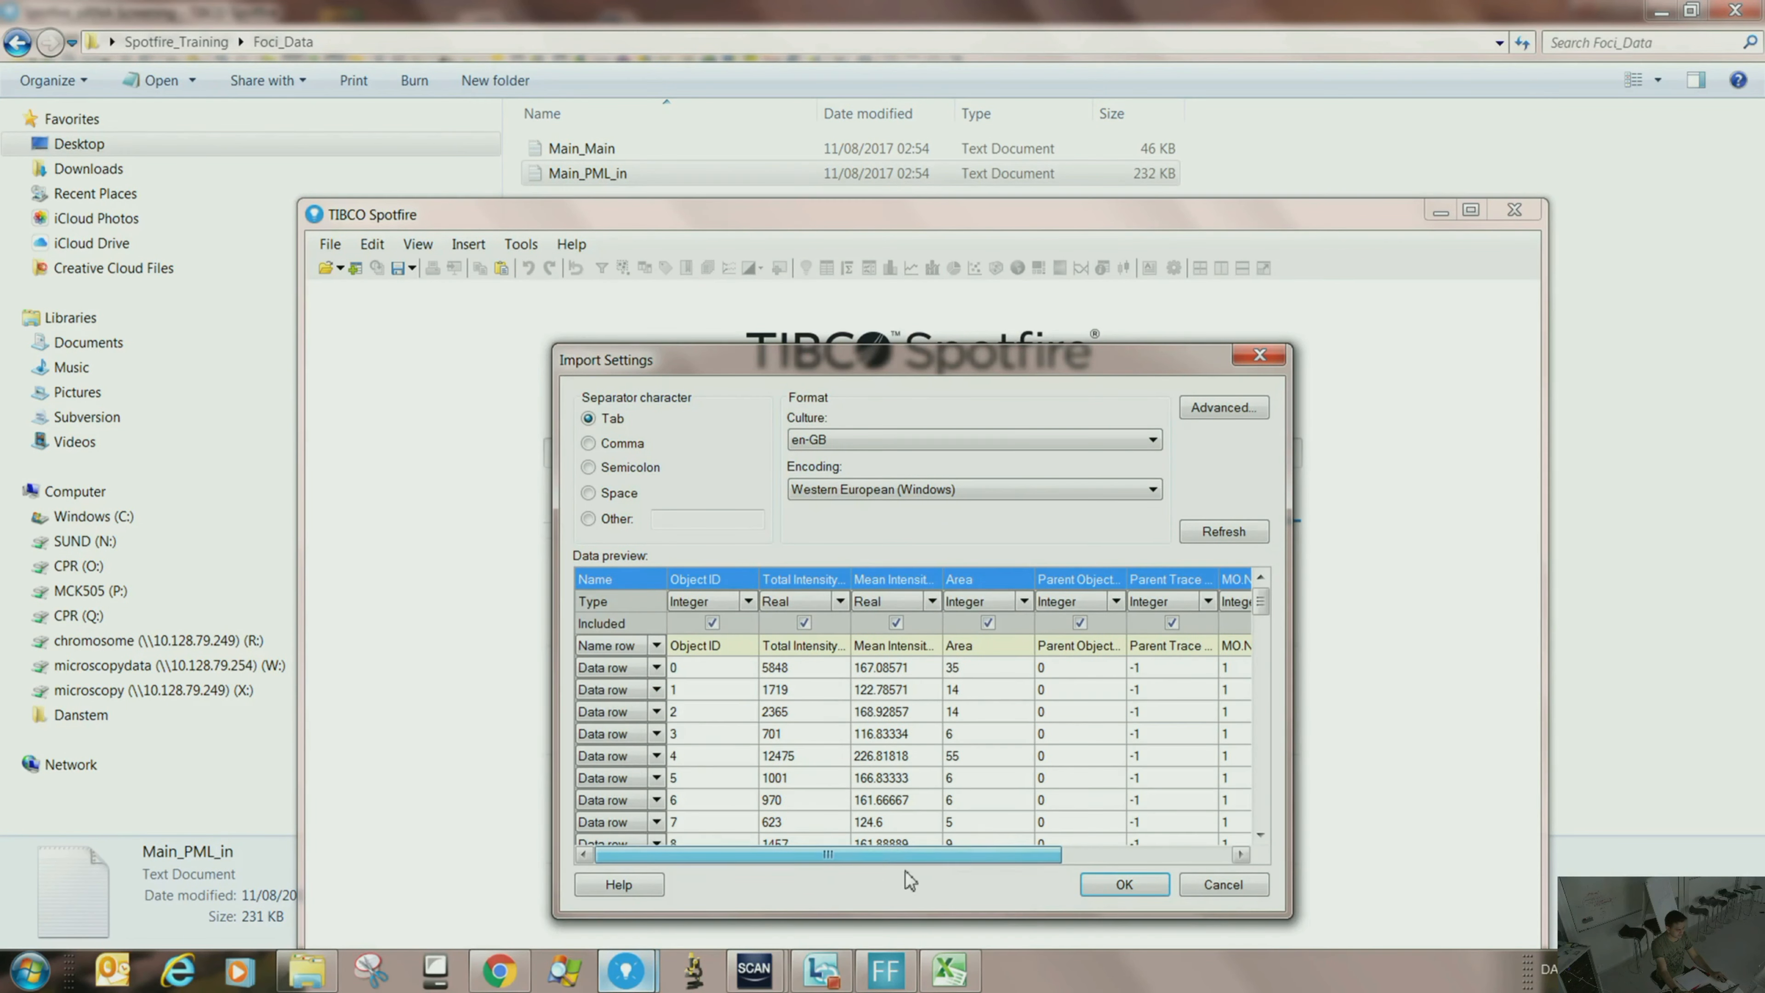
click(1124, 884)
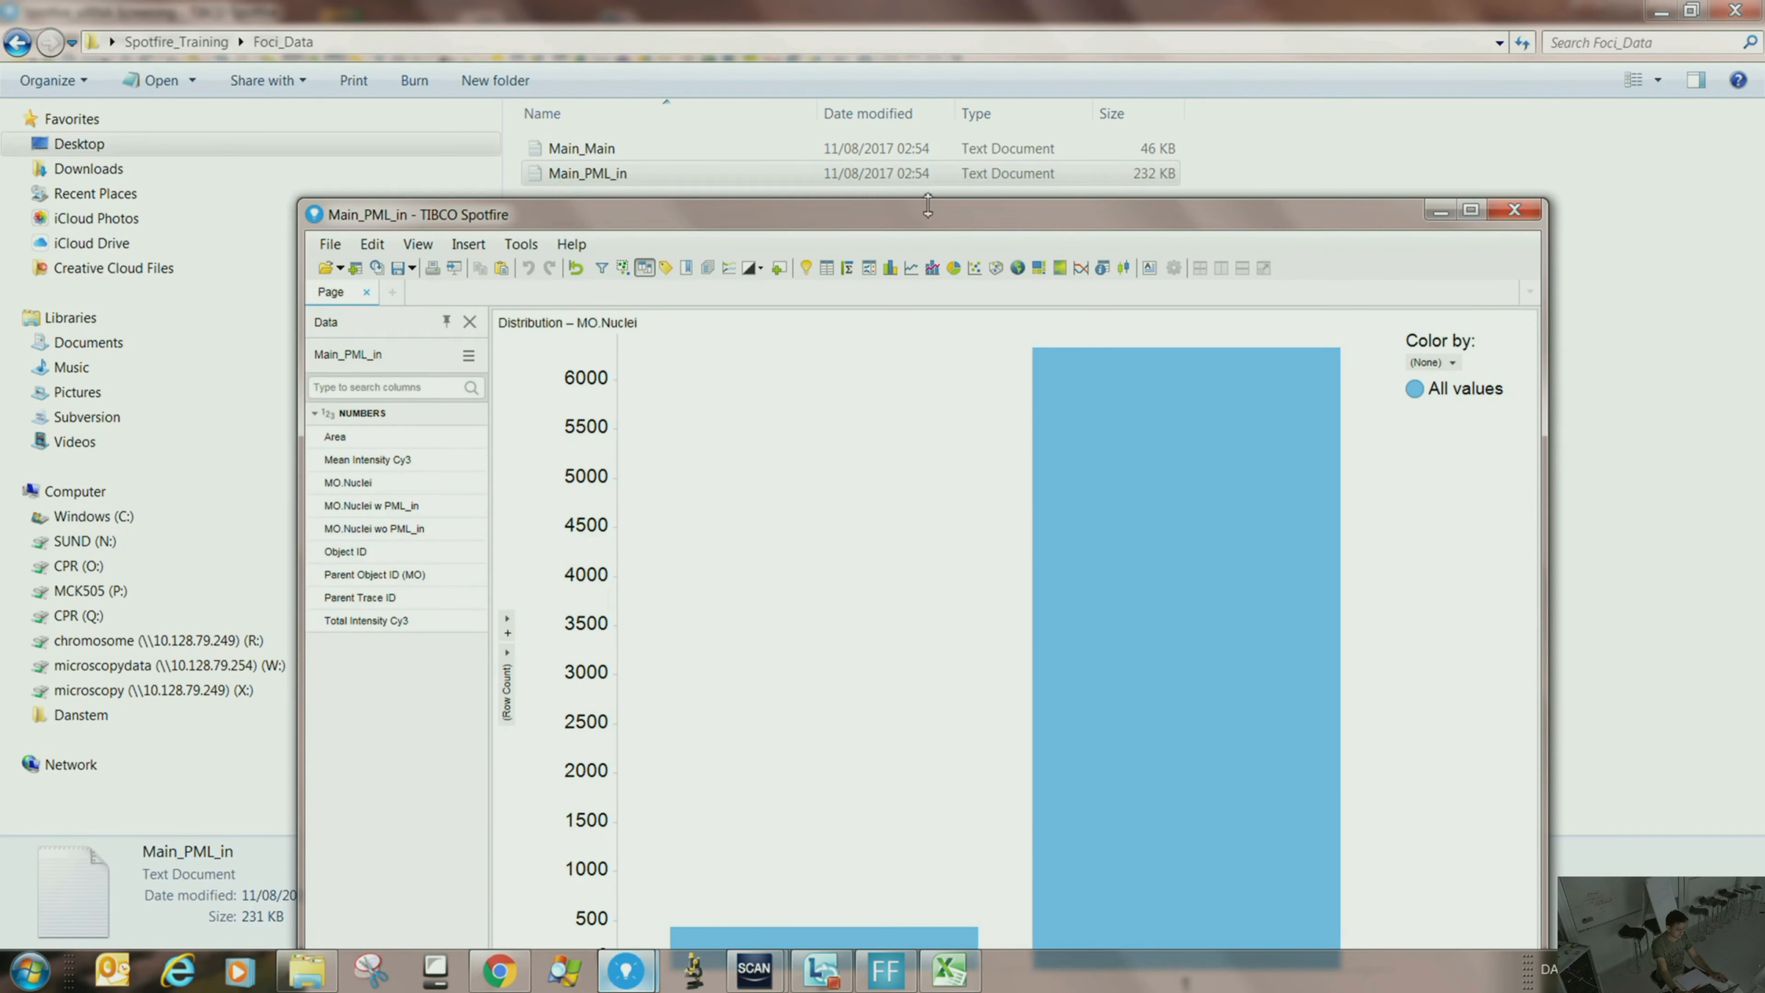
- Start inserting columns into the Main_PML_in data table and copy the path of the Foci_Data folder from Windows Explorer
drag(931, 230, 832, 217)
click(390, 236)
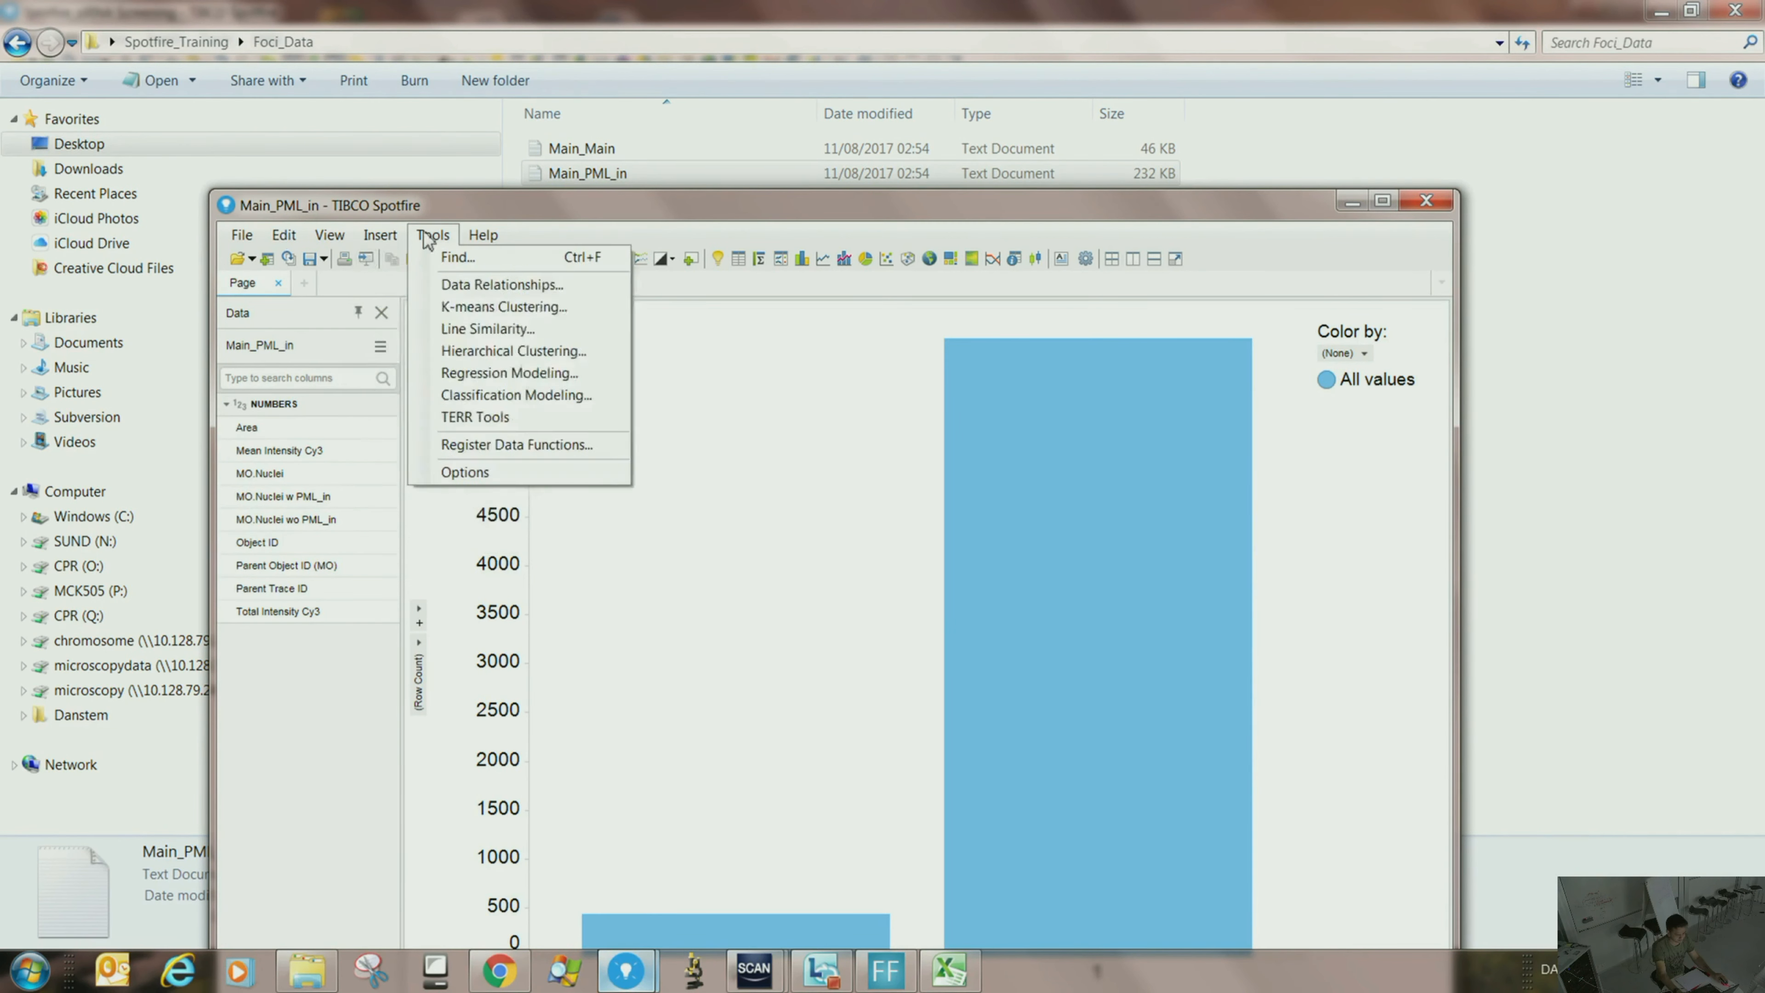
click(380, 238)
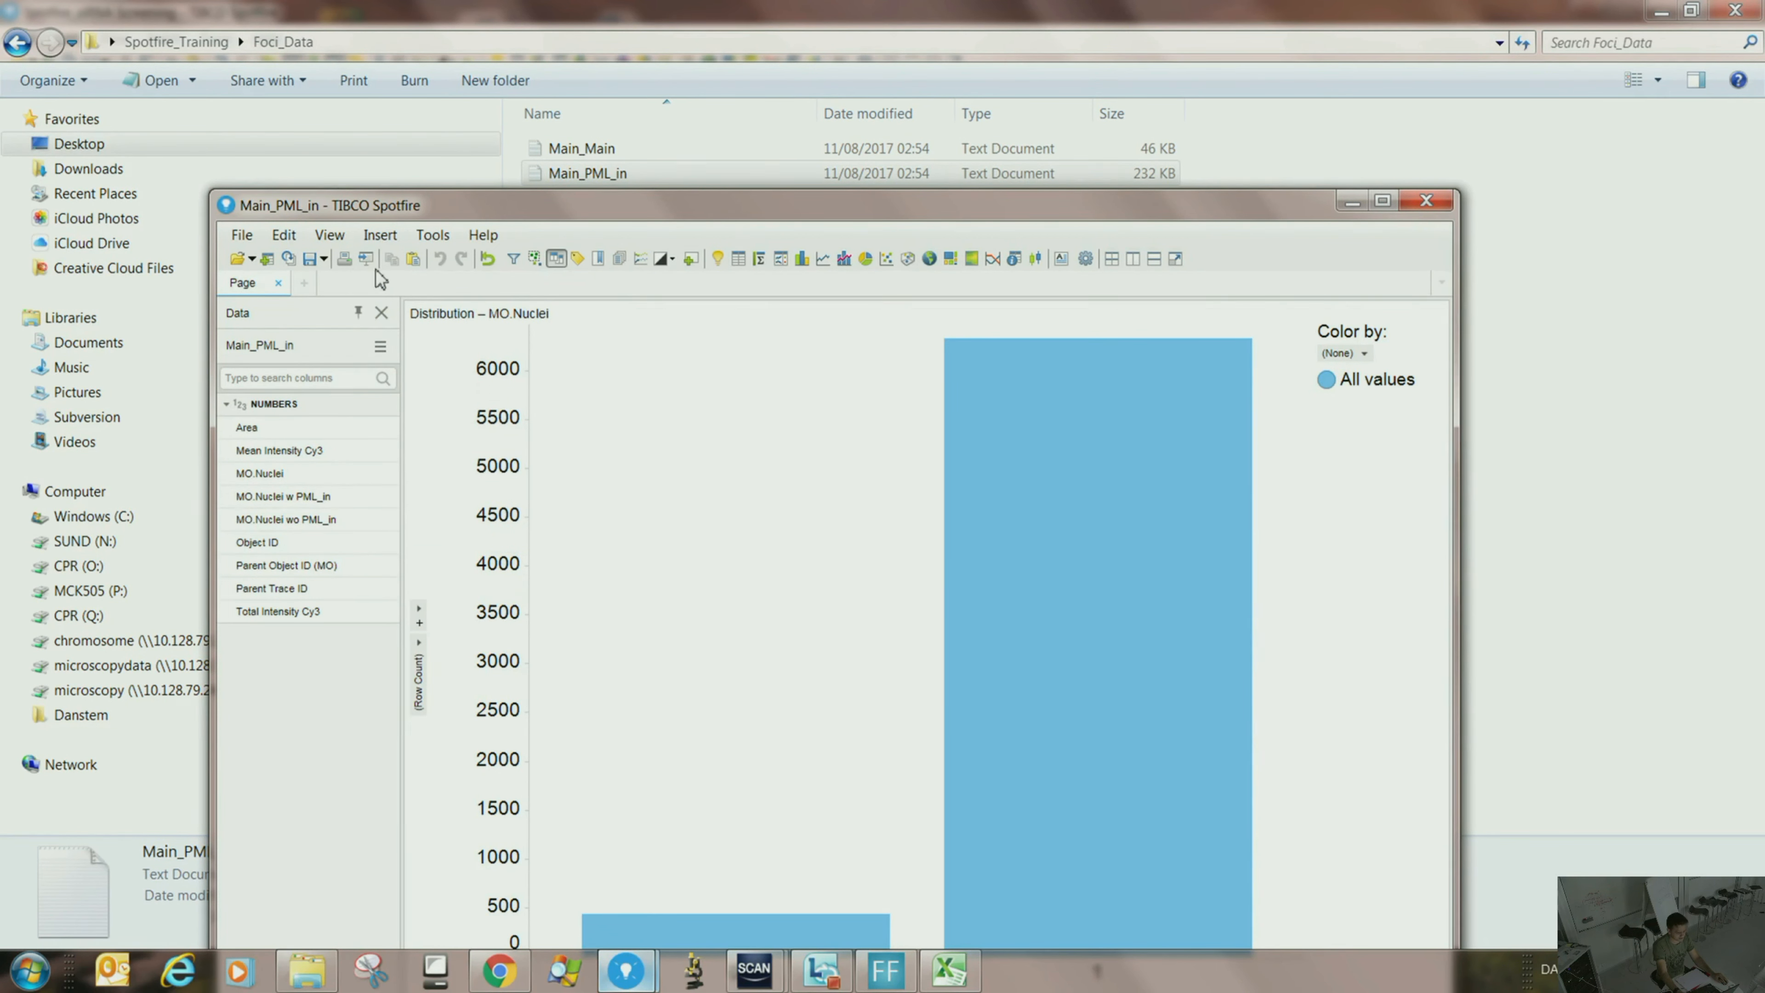
click(376, 240)
click(709, 43)
key(ctrl+c)
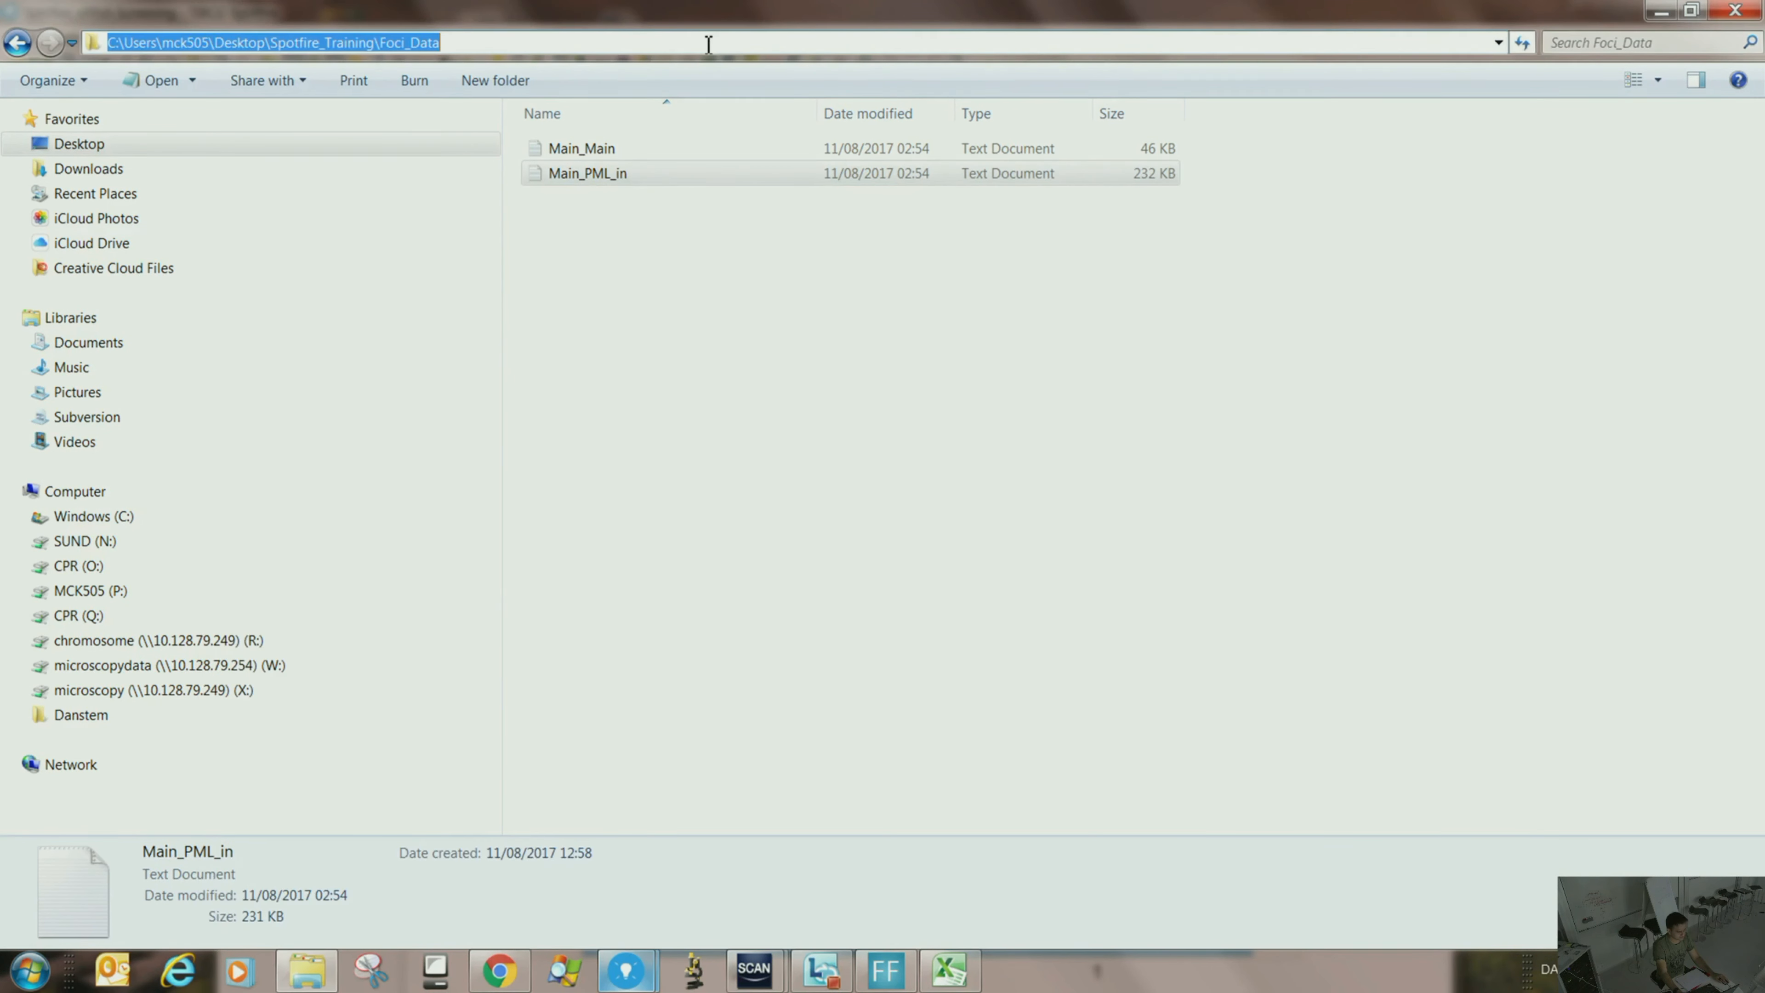
key(alt+Tab)
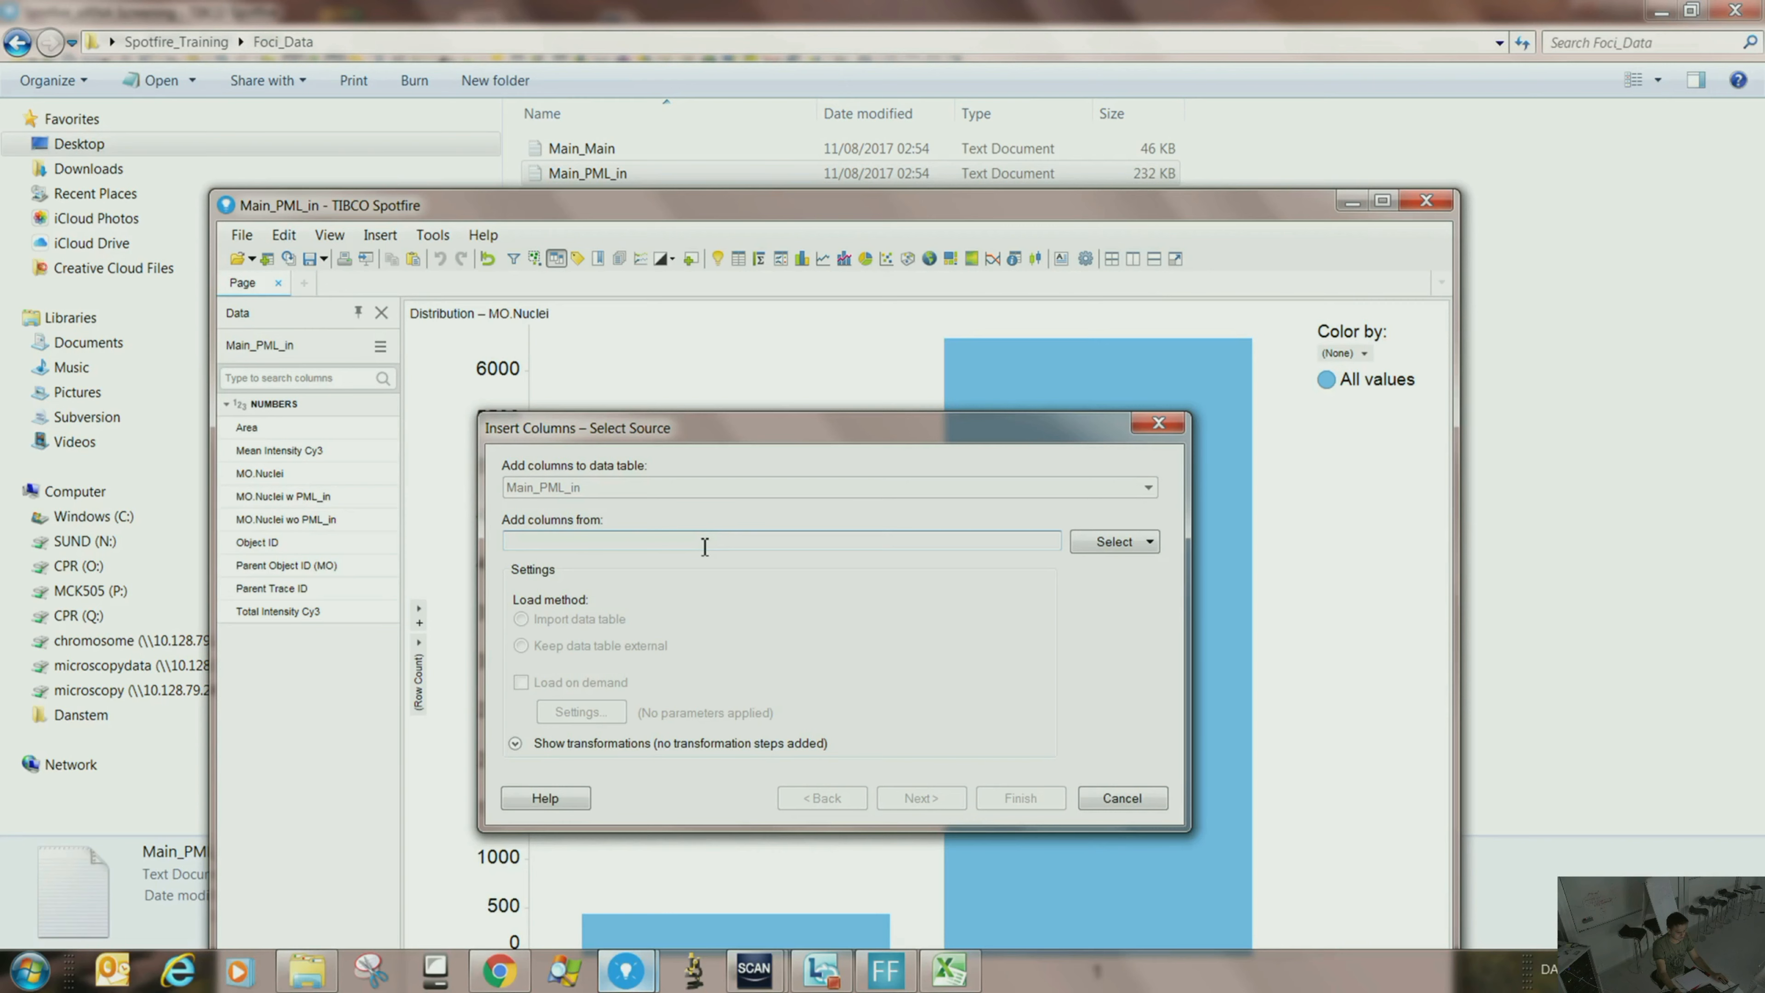
- Choose the Main_Main file in the Foci_Data folder as the source of the new columns, with tab-separated import settings
click(1136, 546)
click(1142, 593)
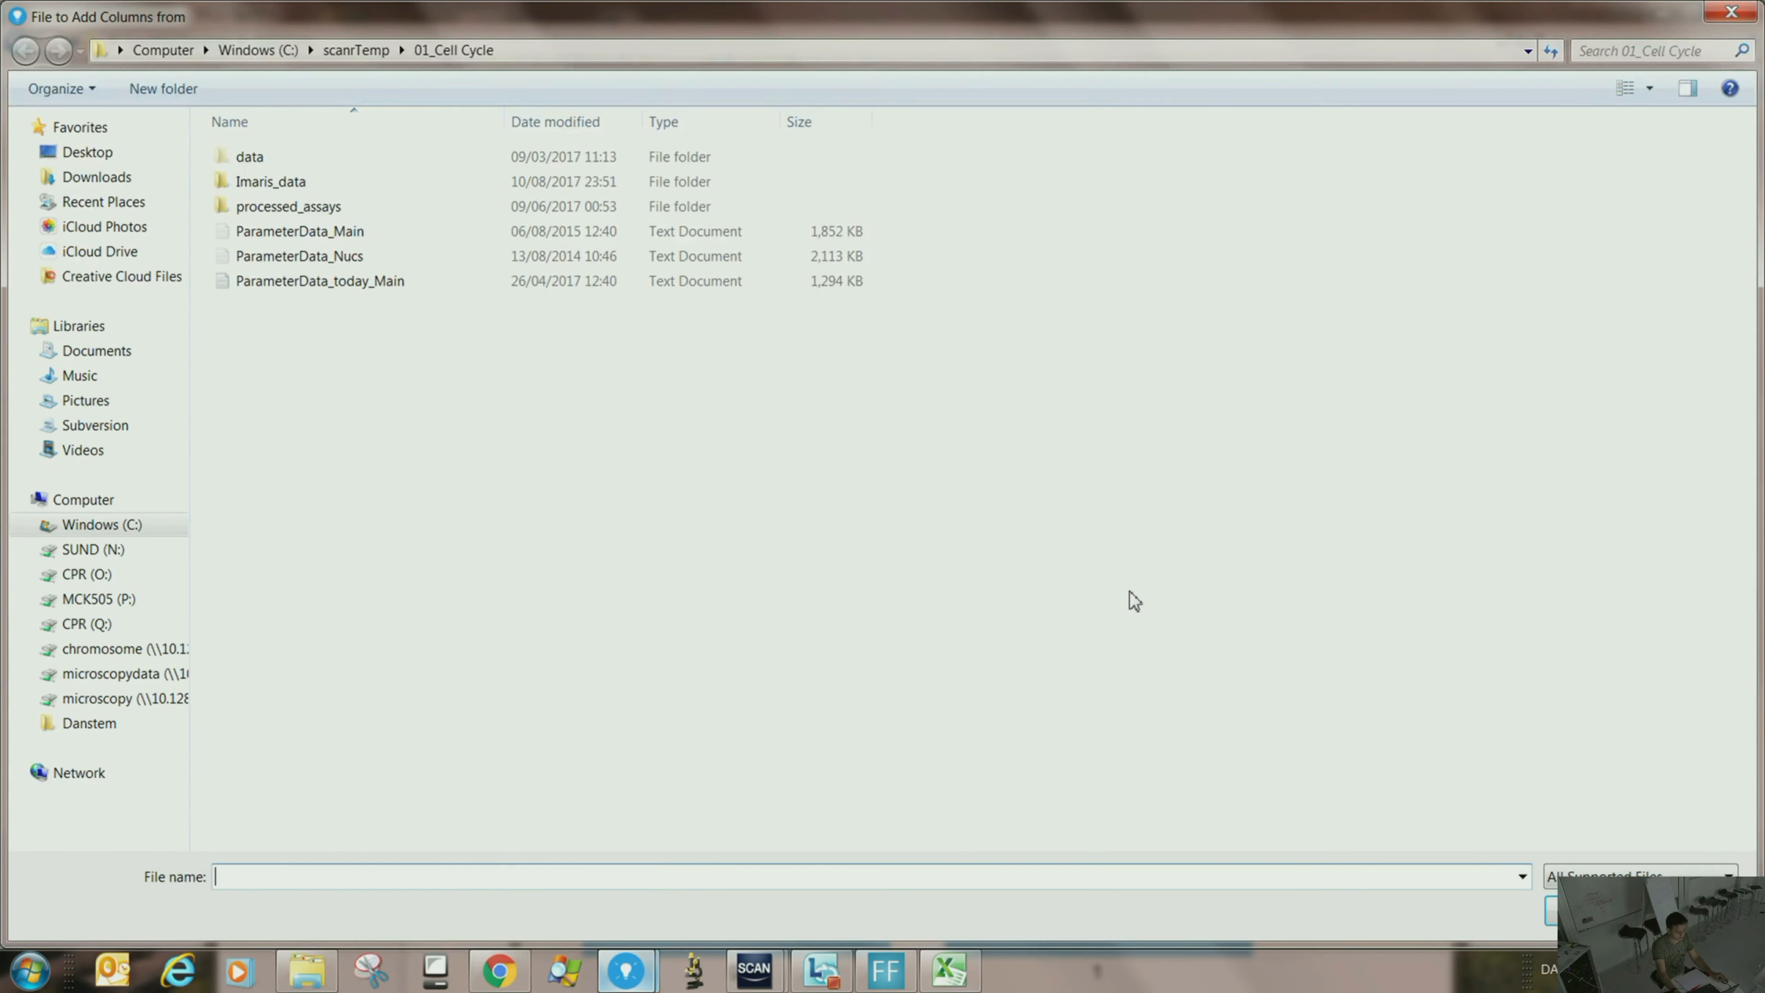
key(ctrl+v)
key(Return)
double_click(315, 158)
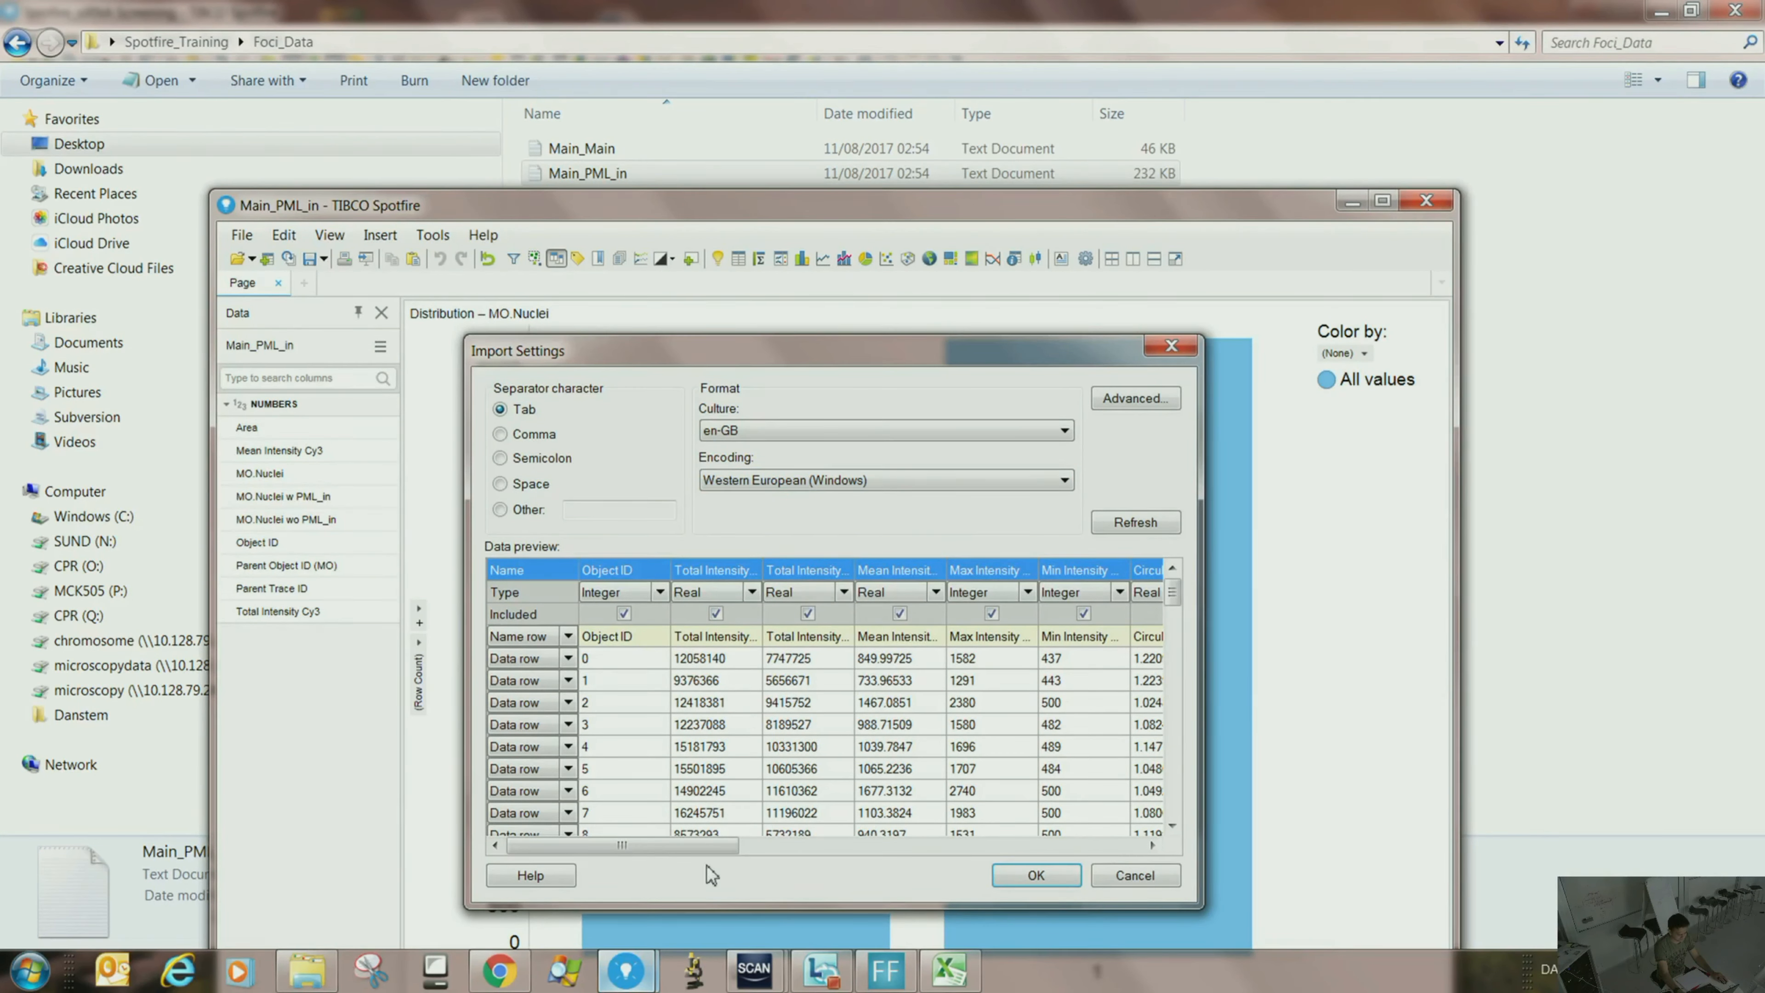
drag(690, 850, 589, 834)
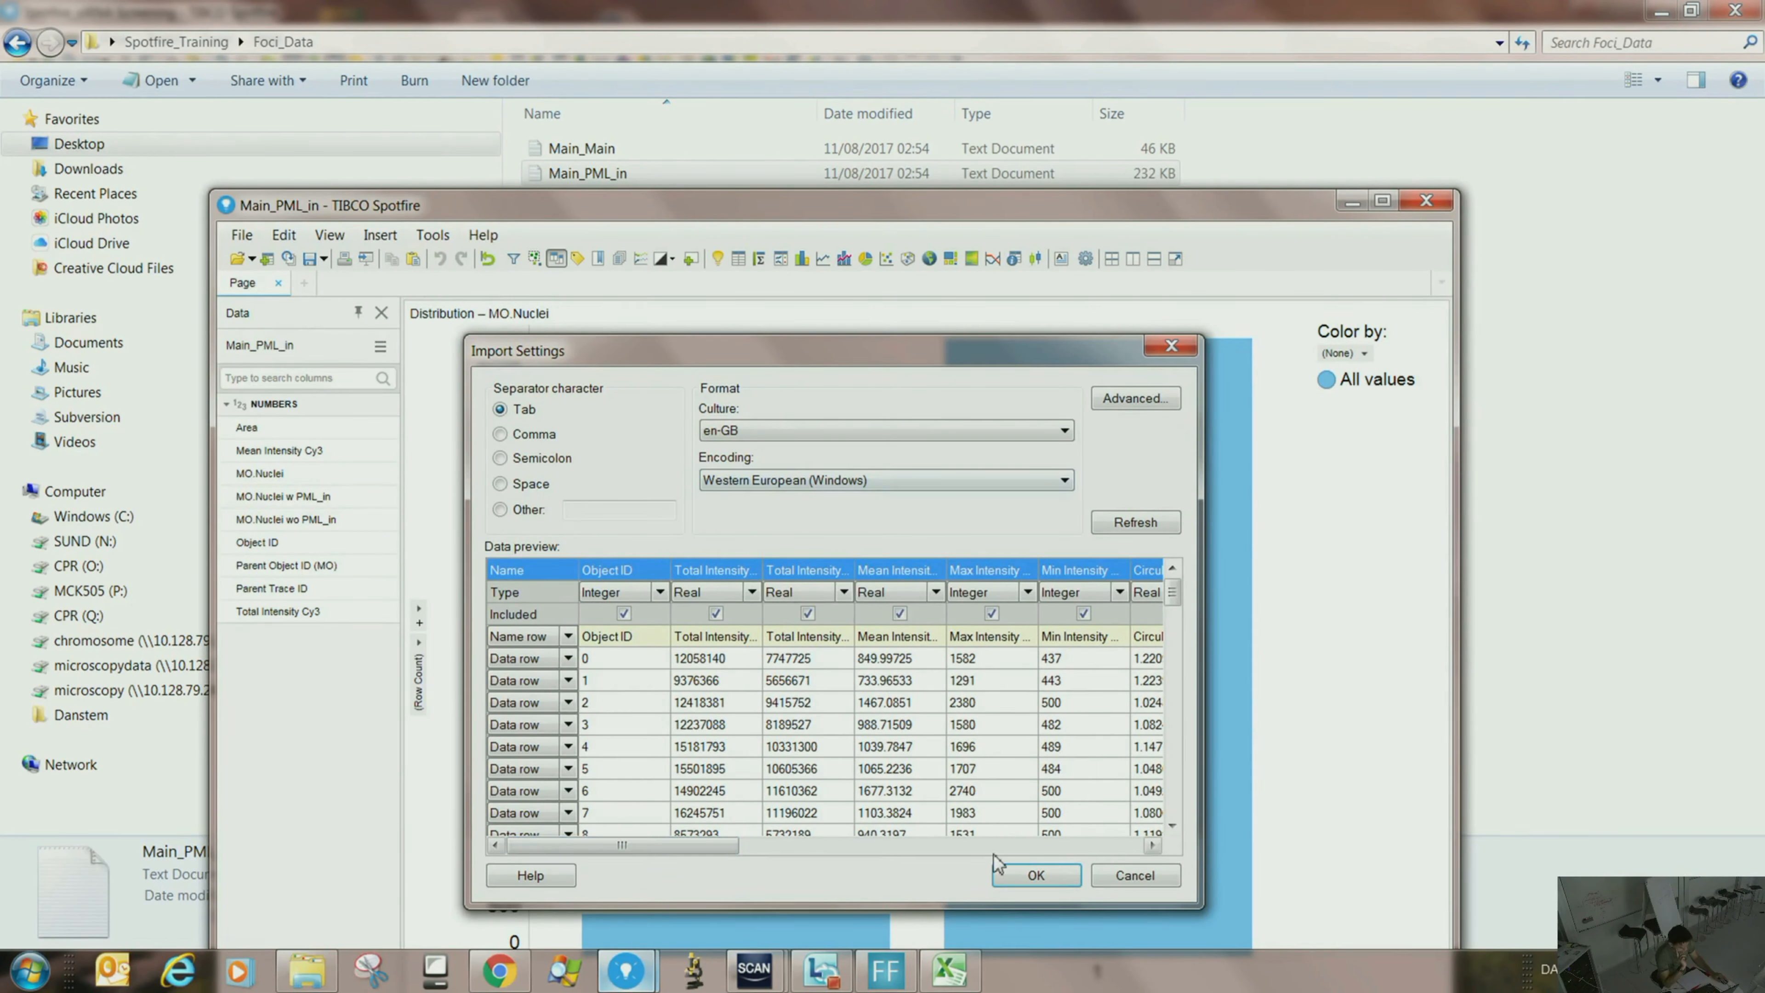
click(1028, 876)
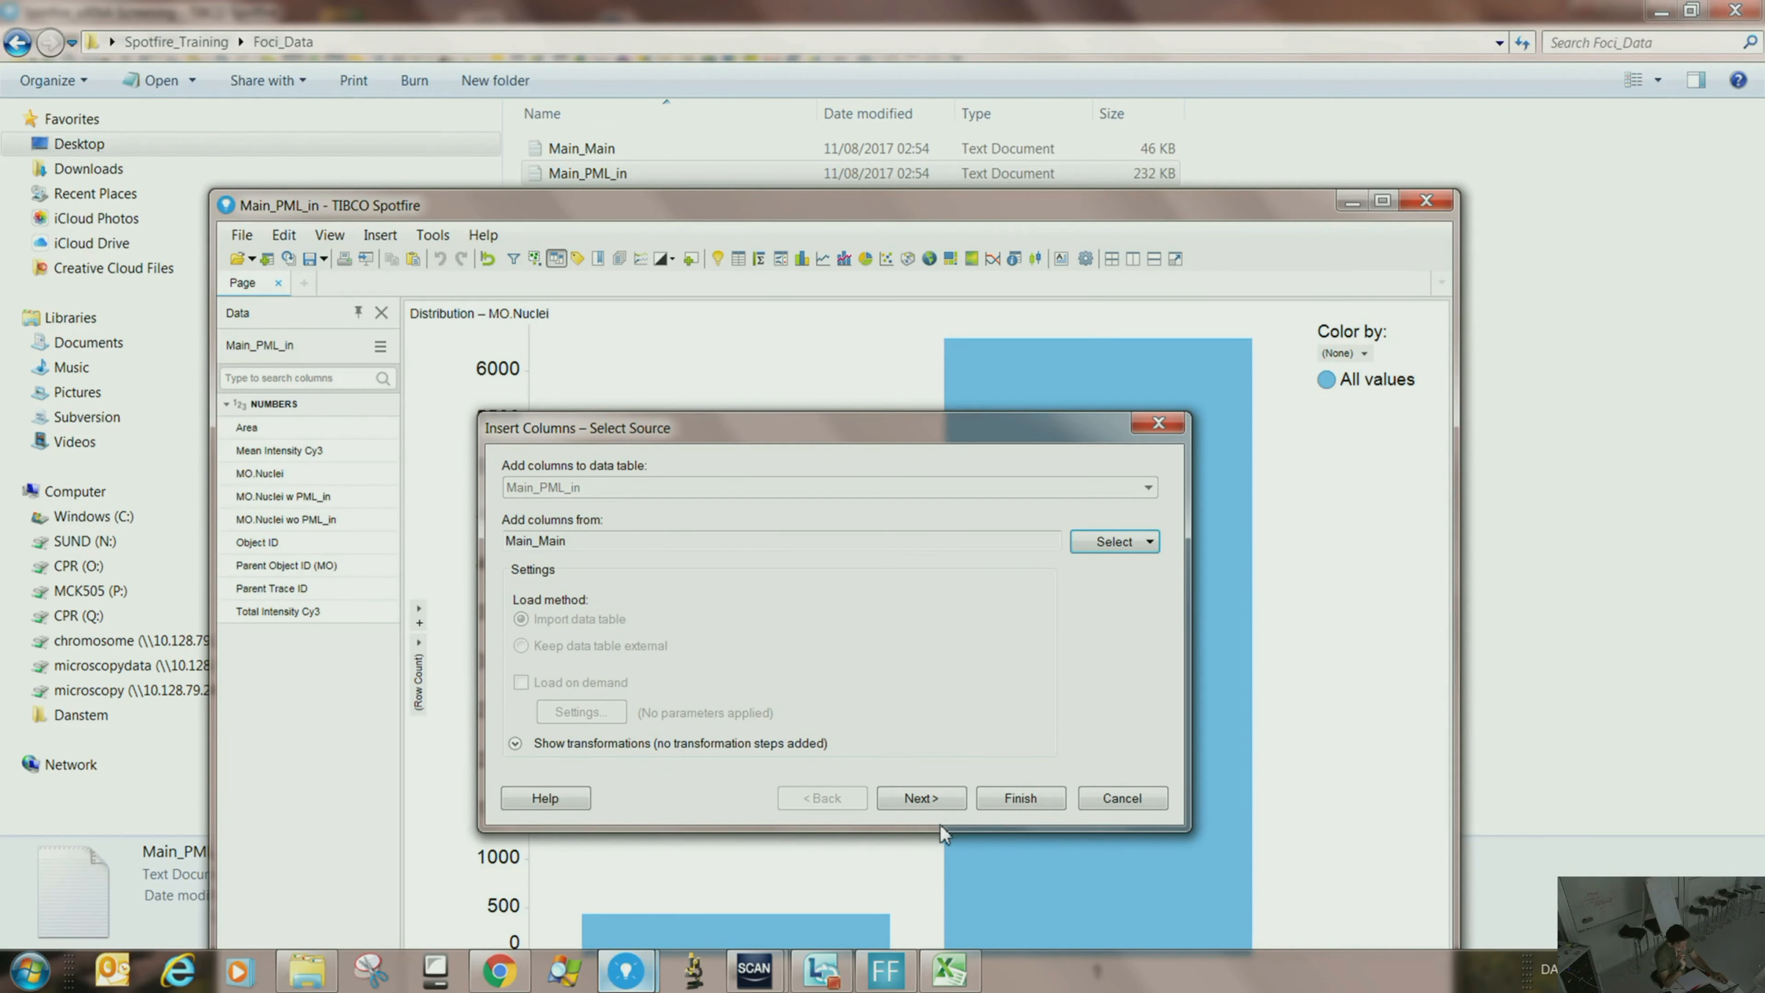
- Match Parent Object ID (MO) of the current data with Object ID of the new data
click(925, 793)
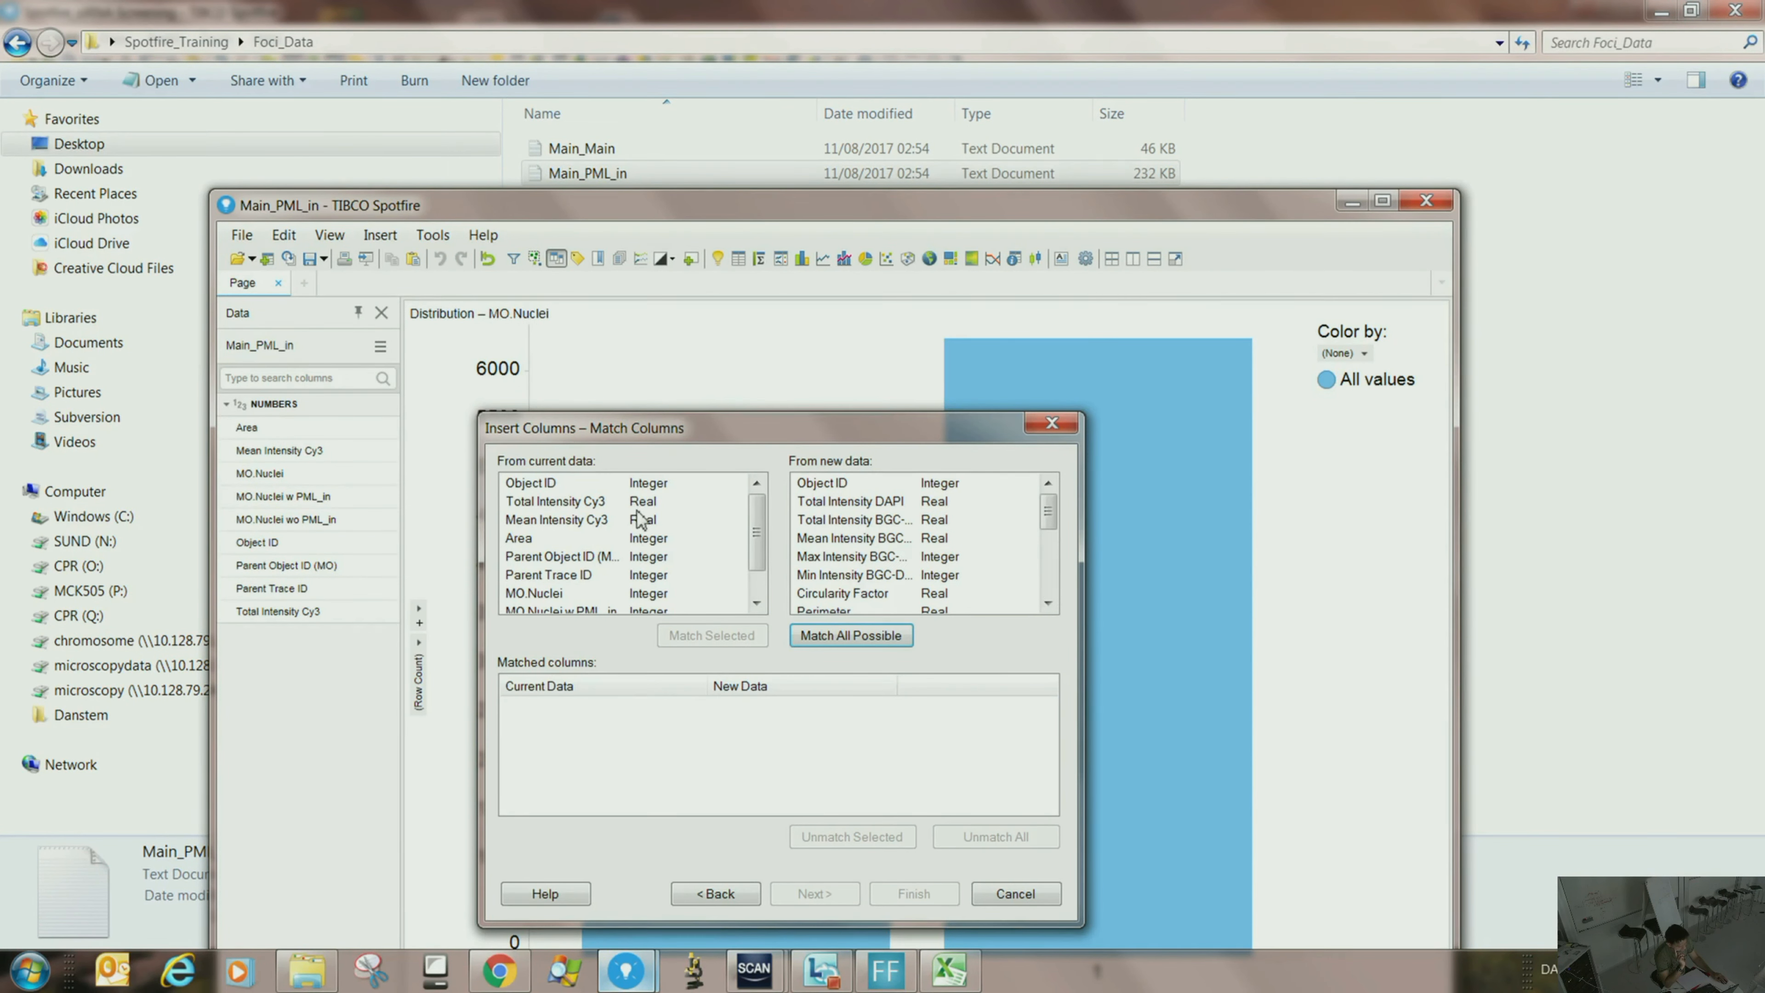
drag(762, 525, 772, 485)
click(570, 560)
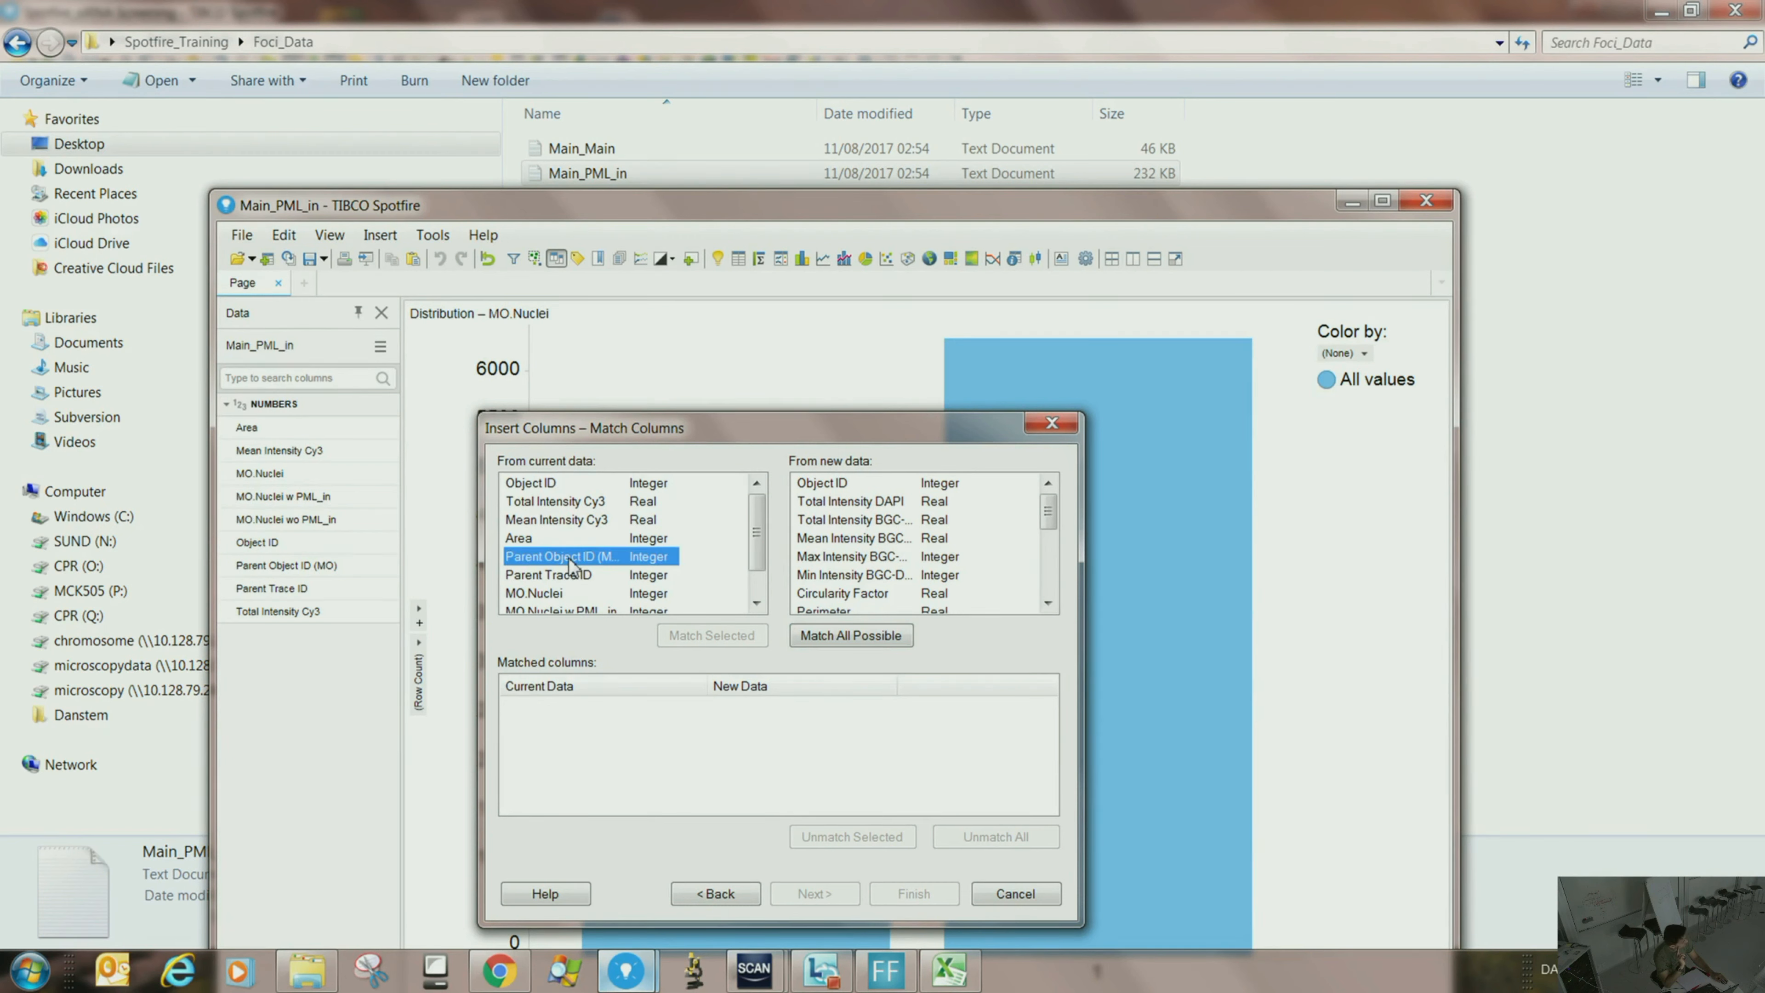
click(825, 485)
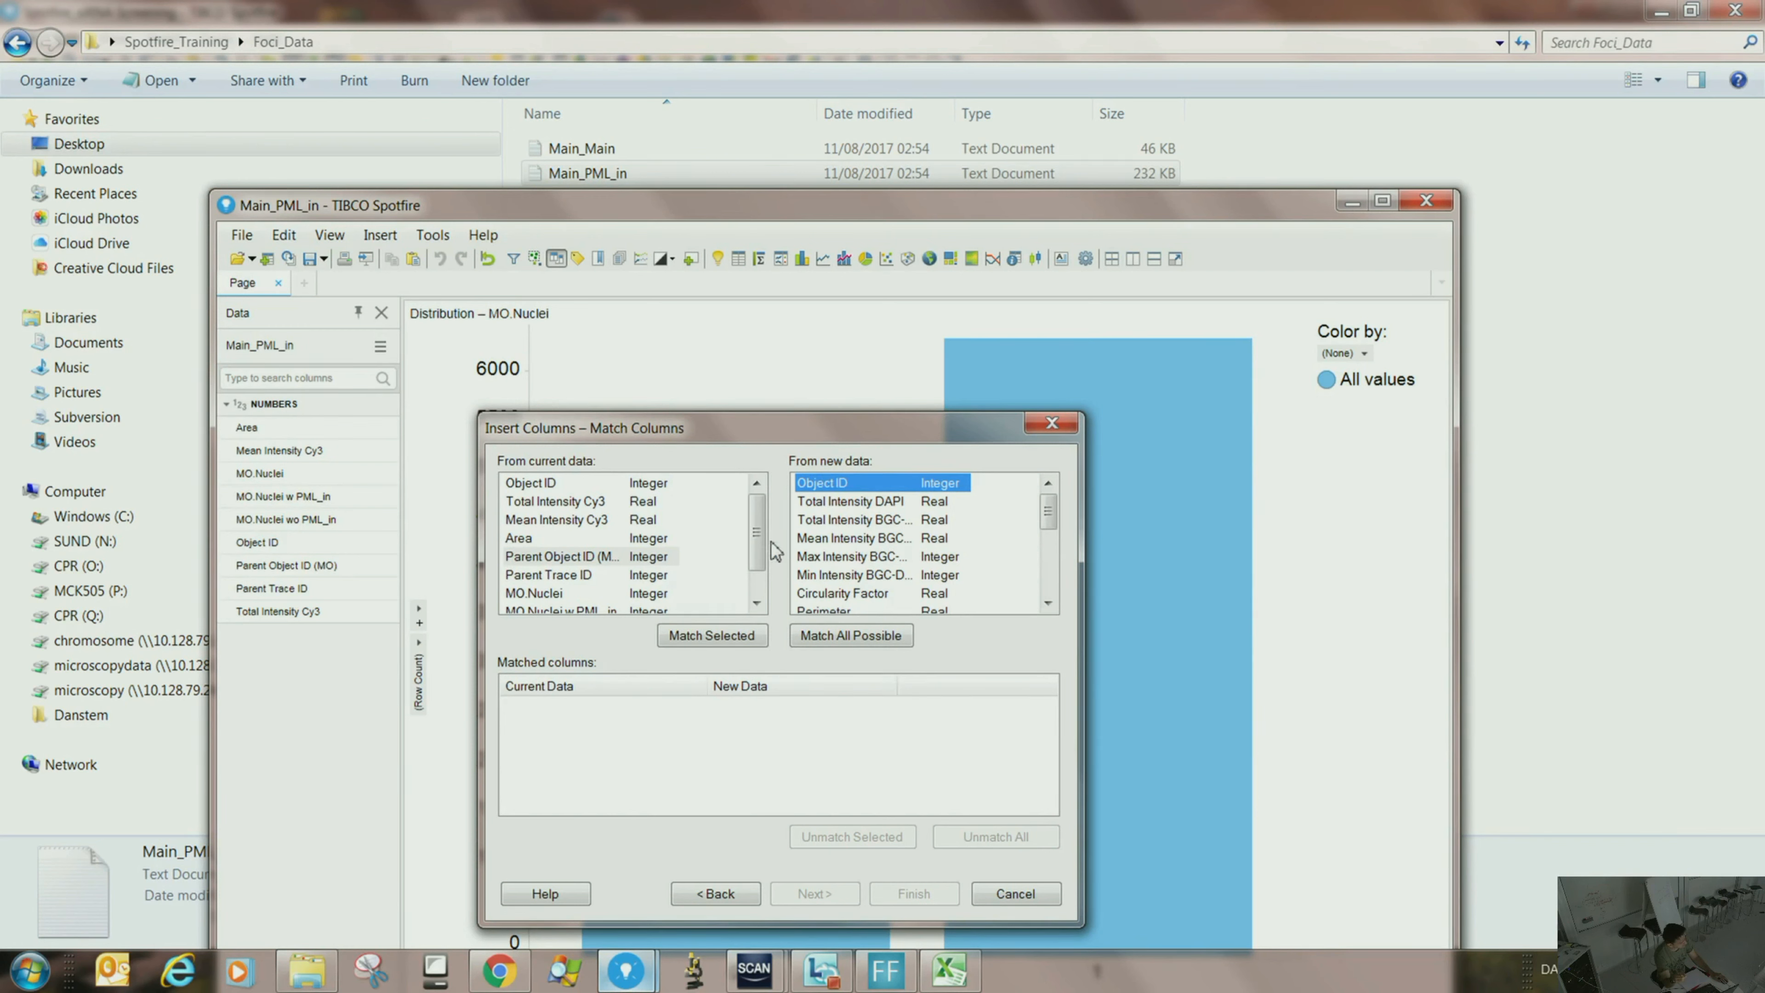
click(712, 636)
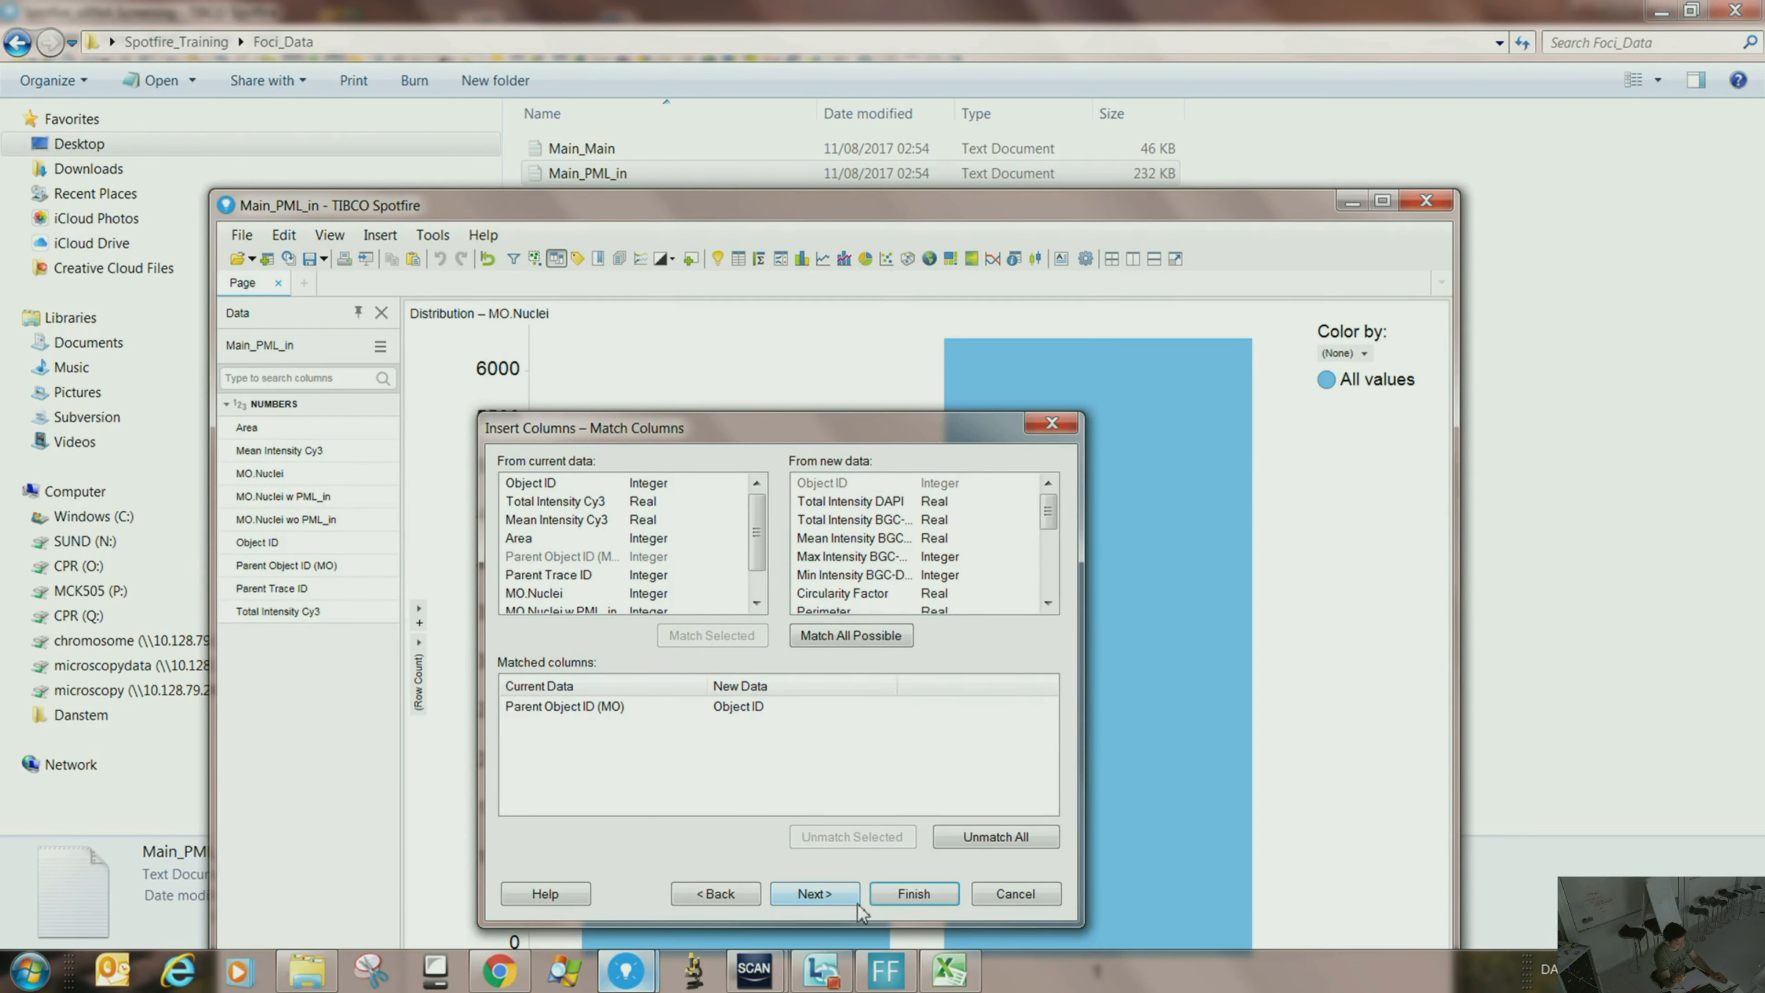
- Add Total Intensity DAPI, Total Intensity BGC-DAPI, Mean Intensity BGC-DAPI, Circularity Factor, Perimeter and PML_in Counts to the table with a left outer join
click(814, 893)
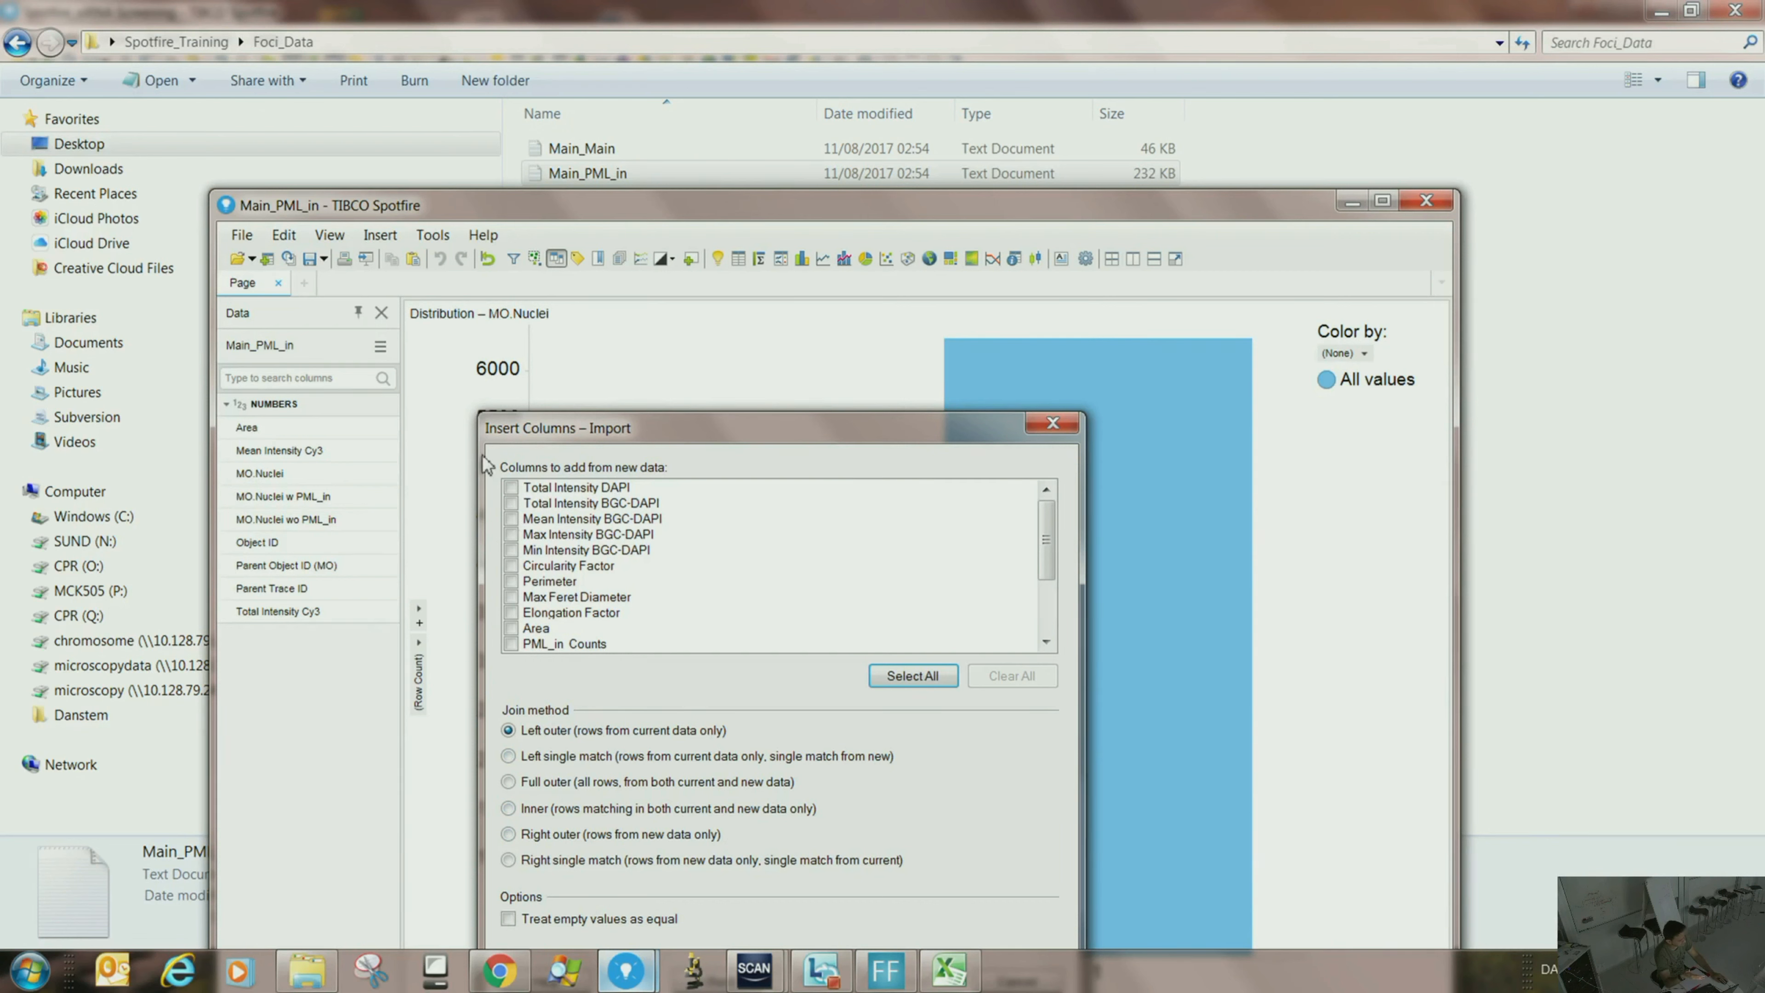
click(512, 503)
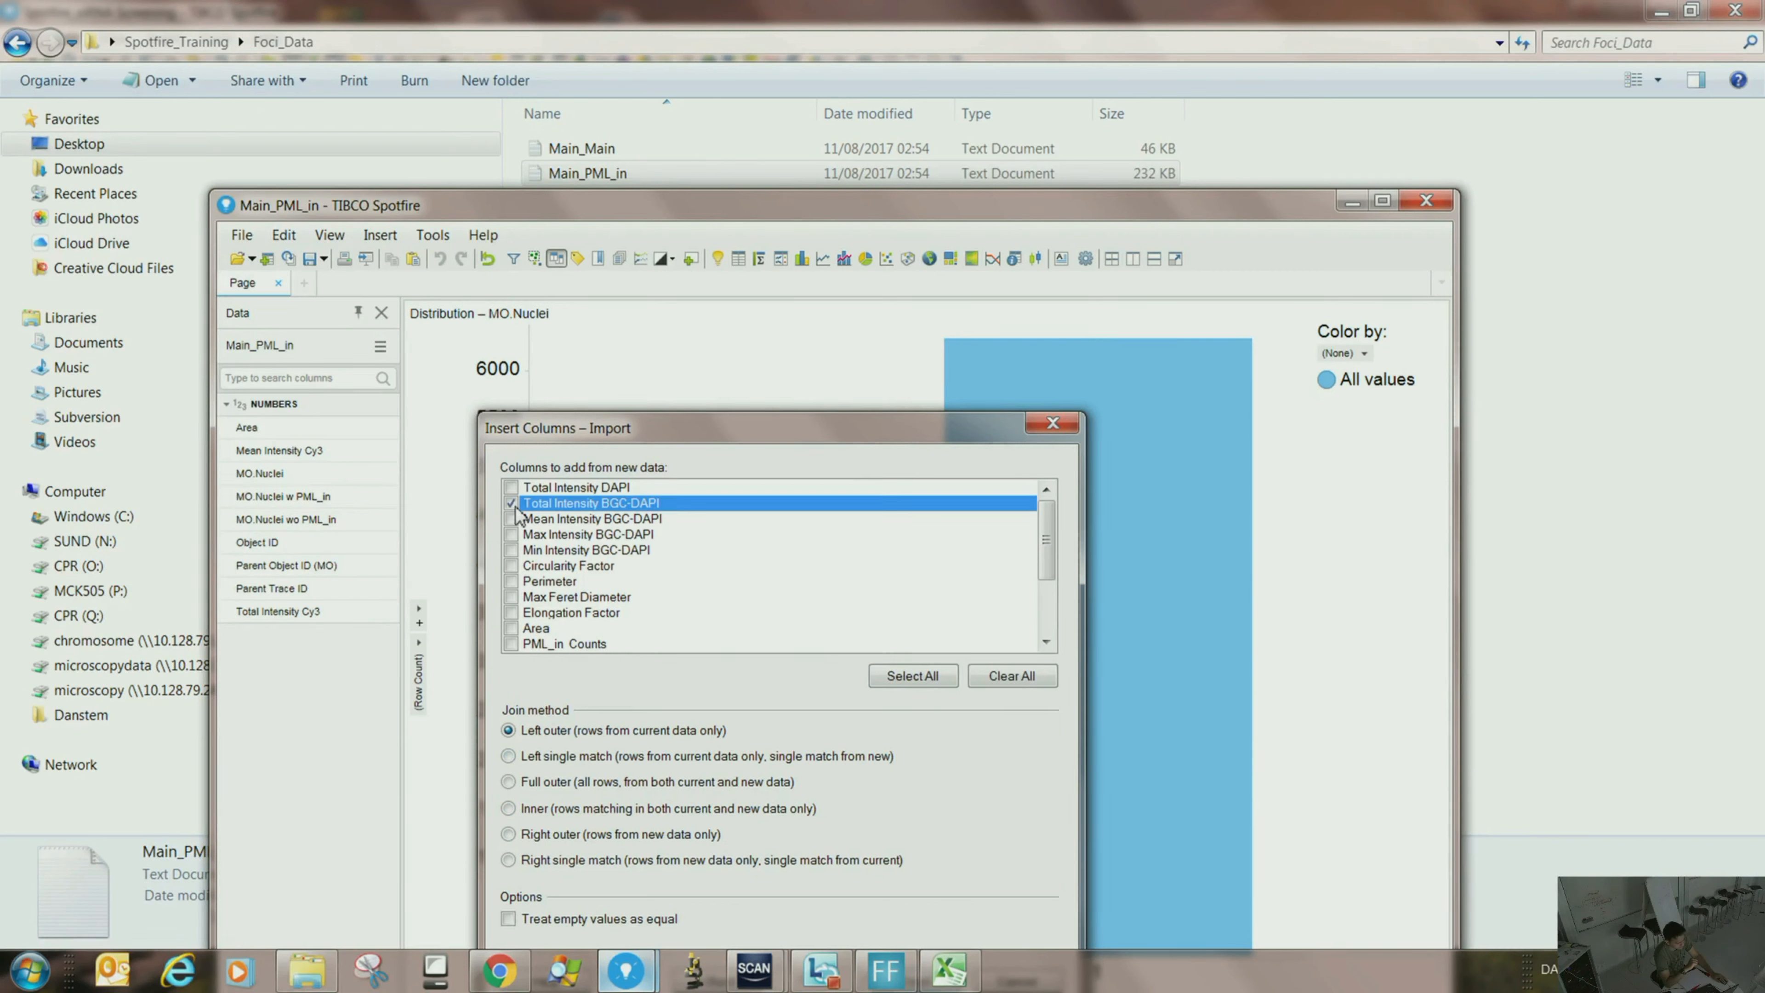
click(511, 519)
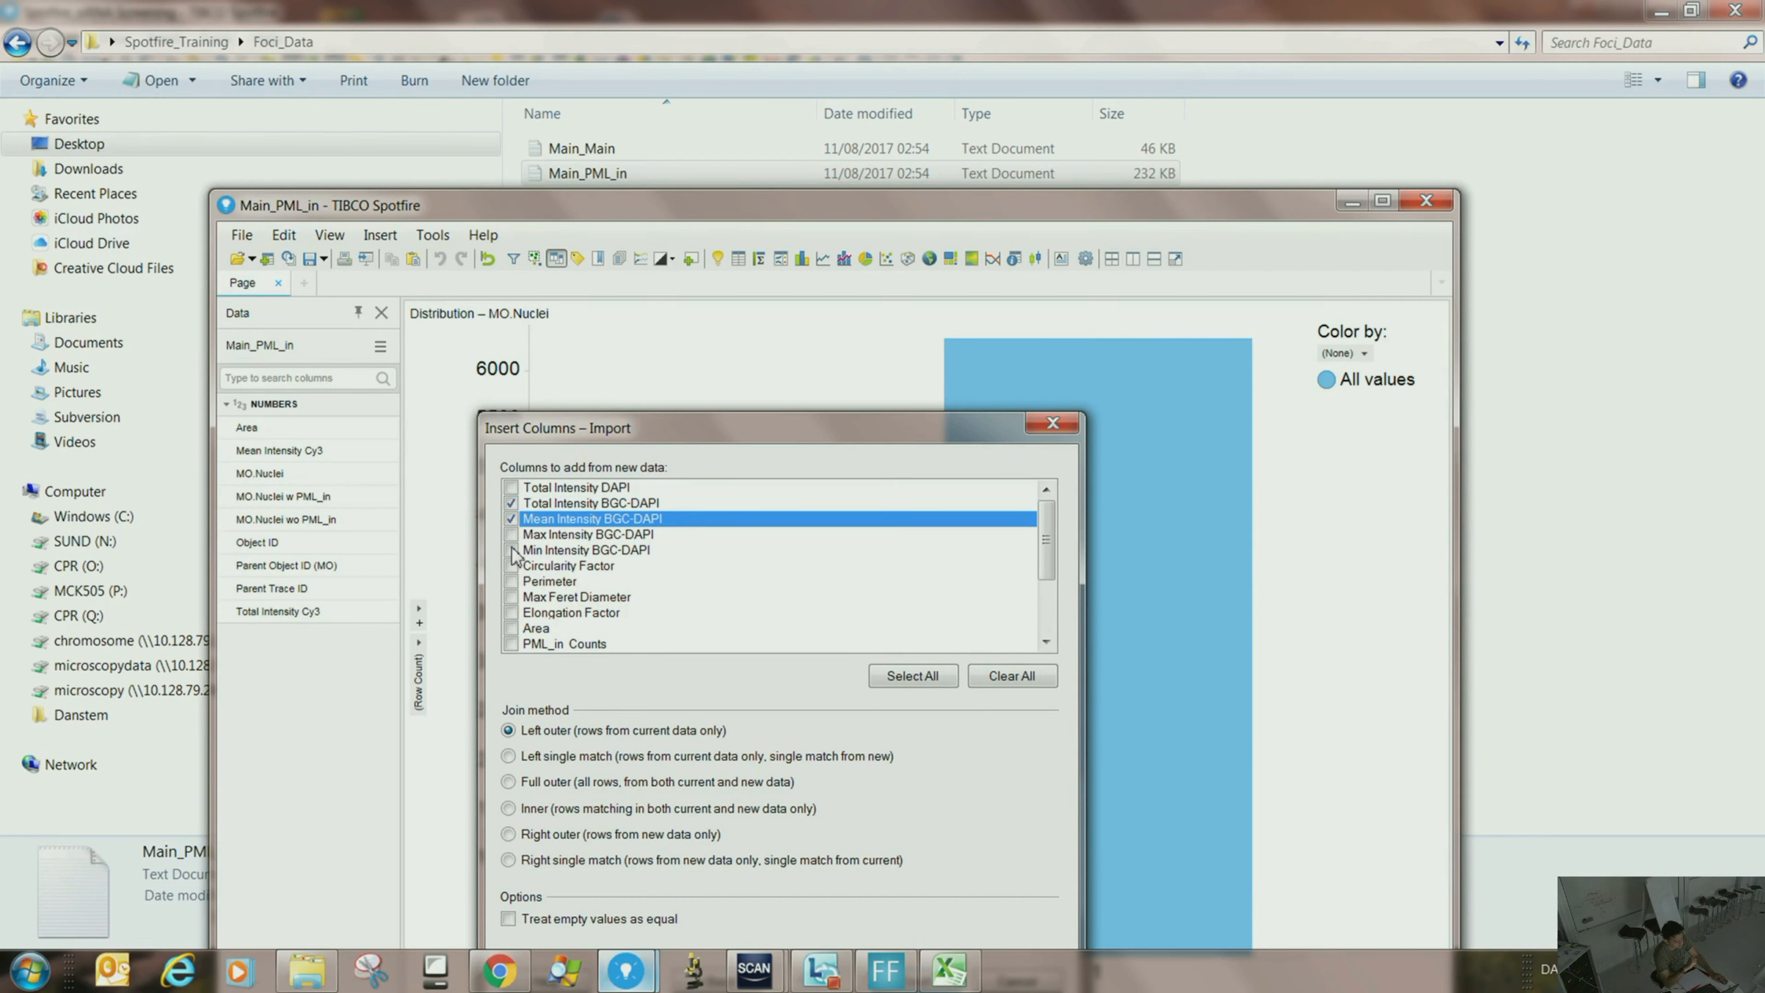
click(512, 487)
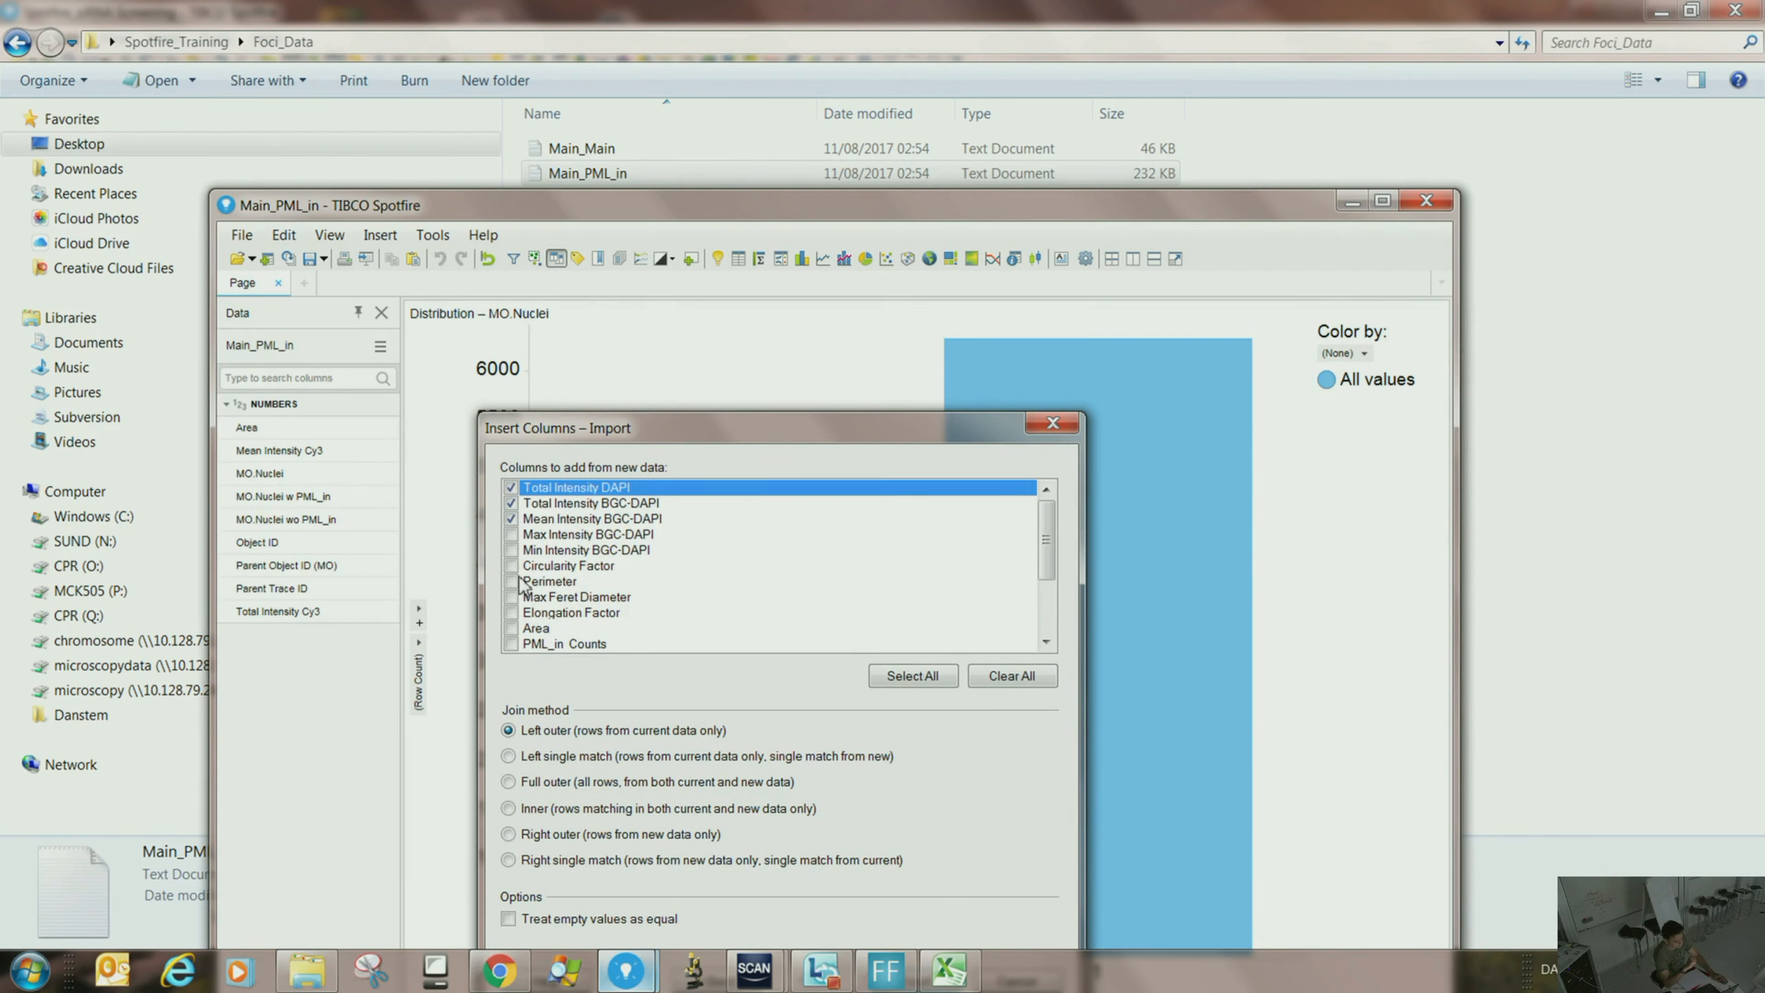
click(512, 581)
click(512, 566)
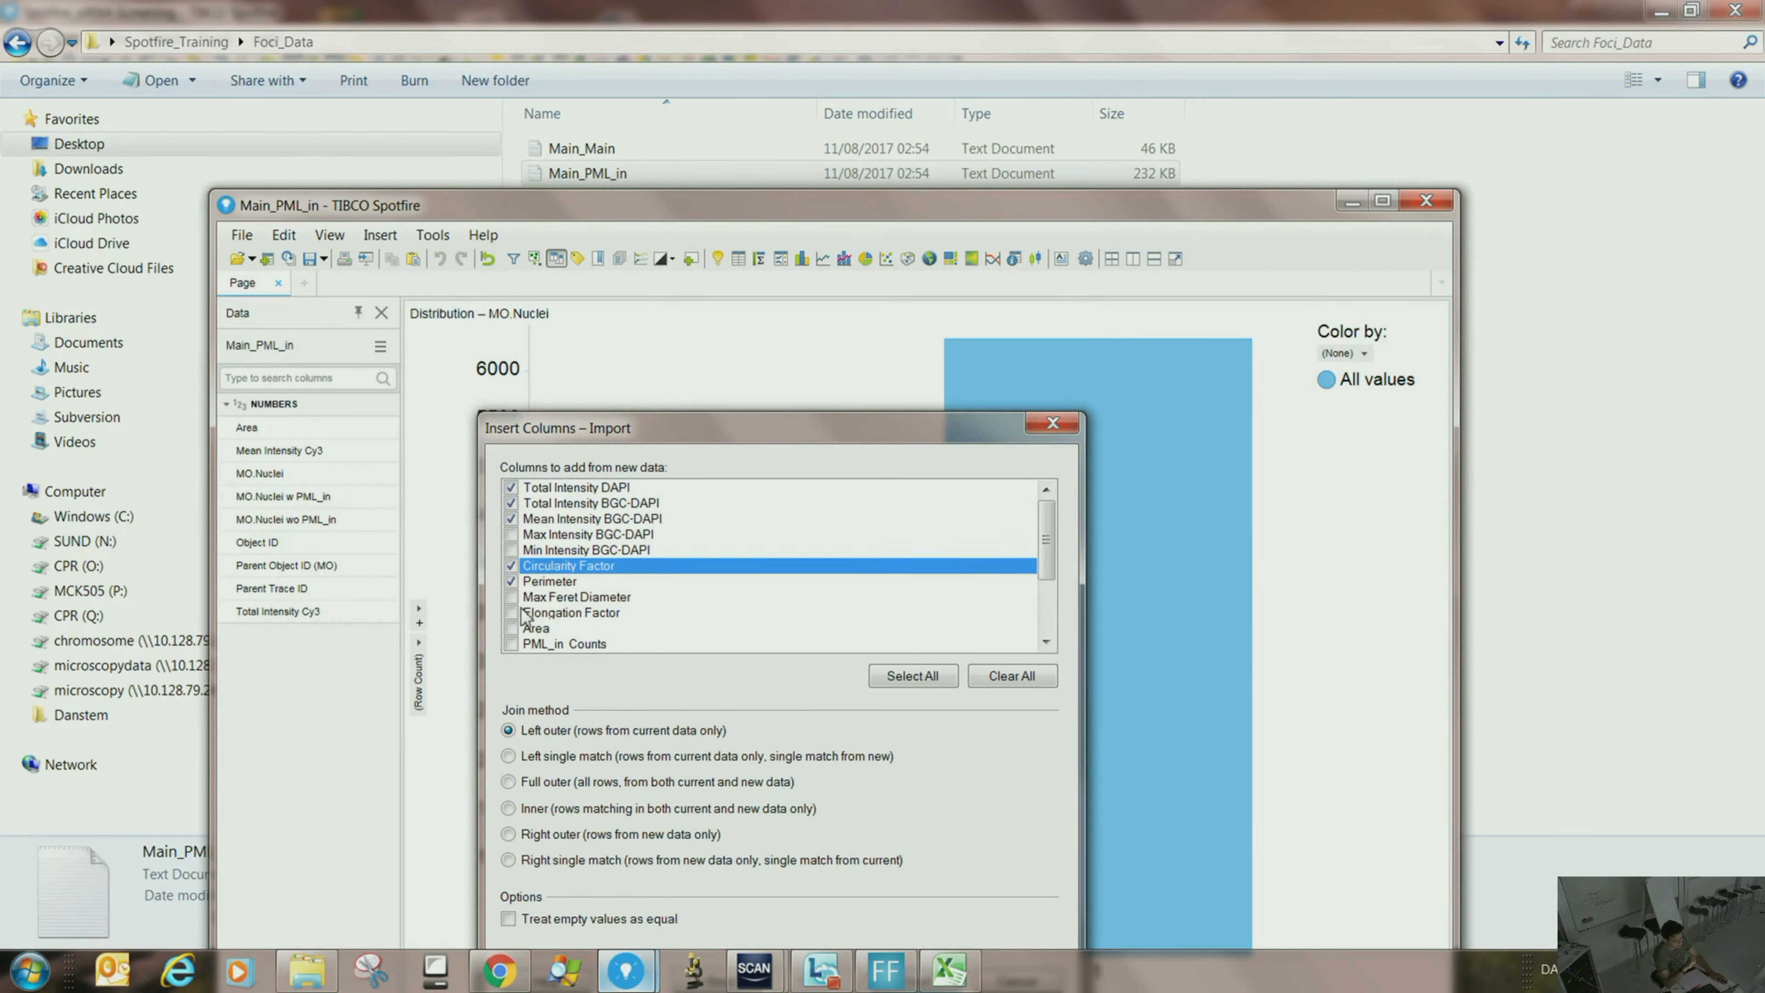
scroll(523, 616, down, 1)
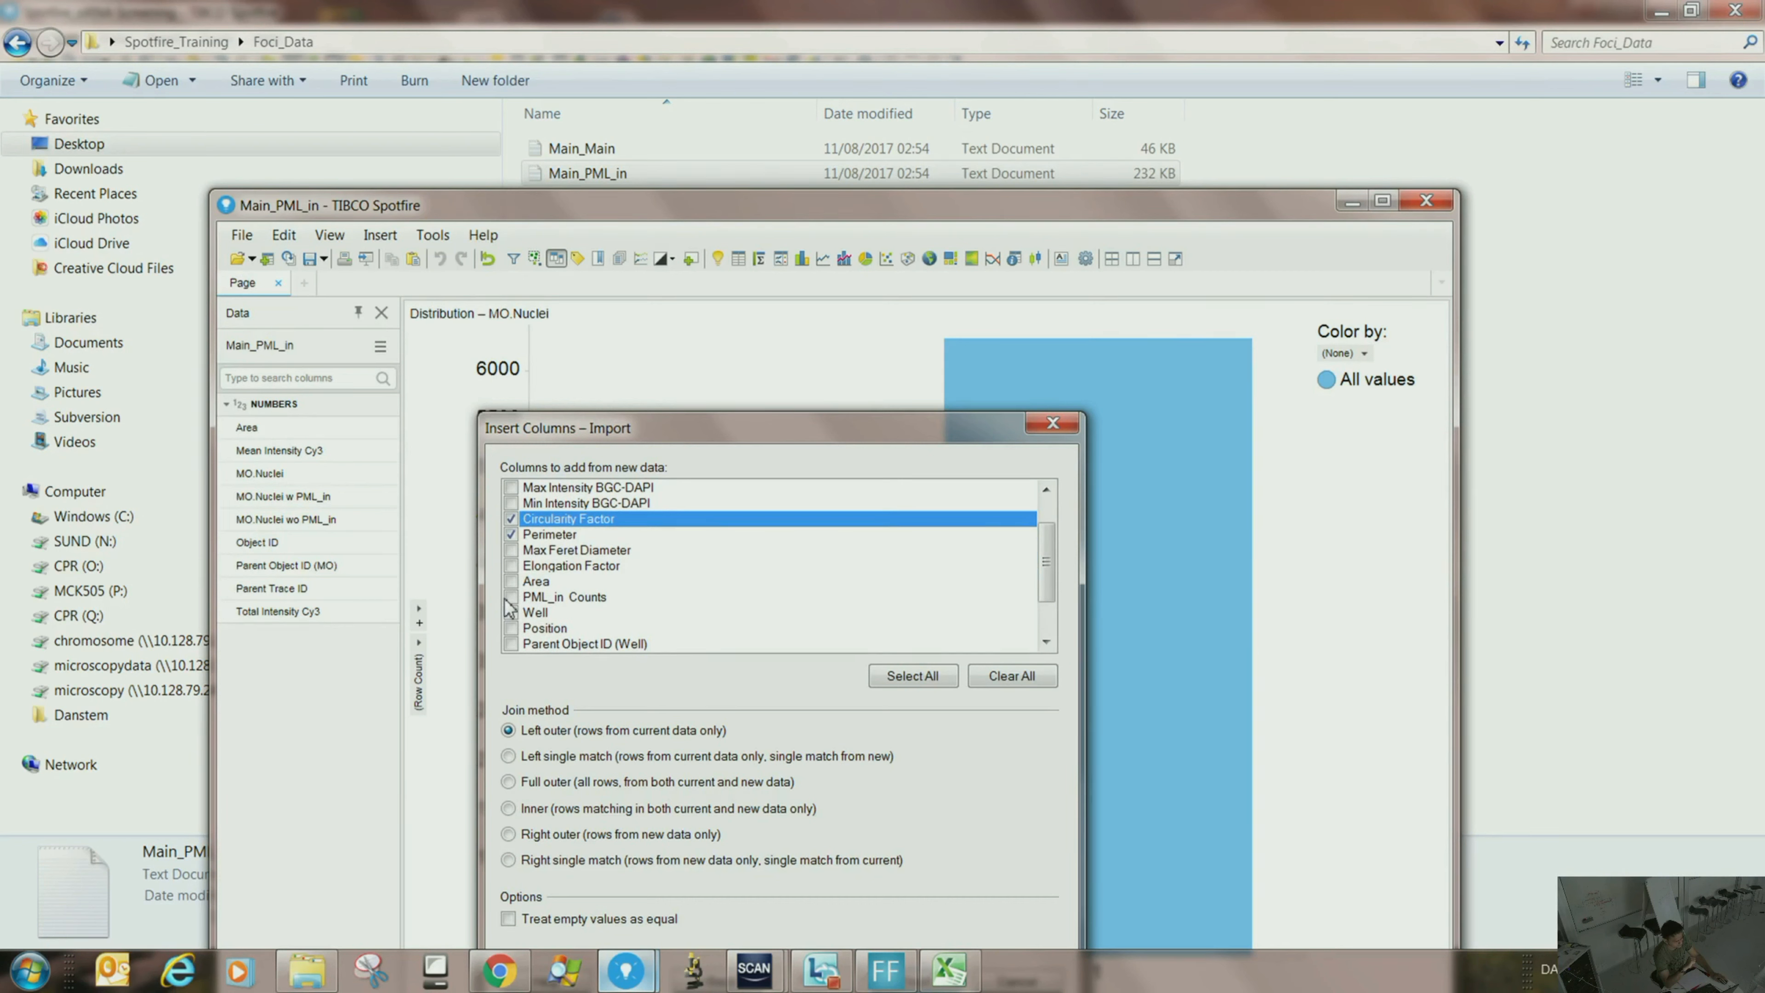
click(512, 598)
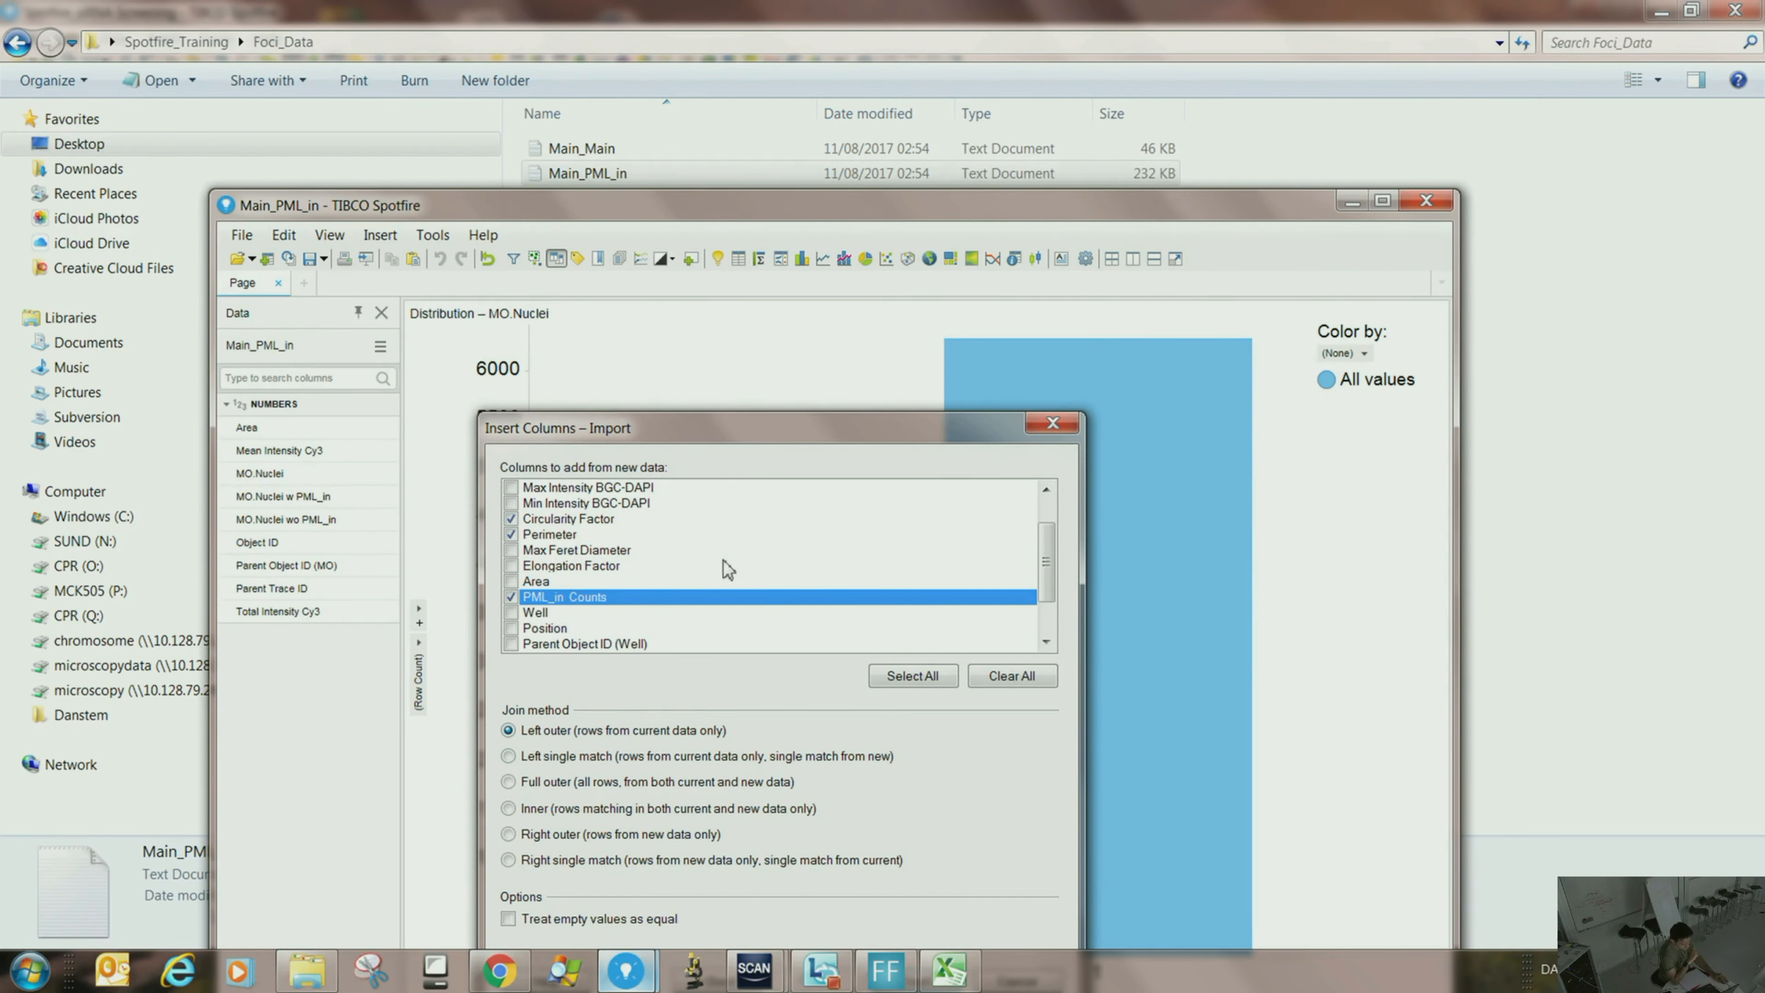
drag(751, 429, 696, 189)
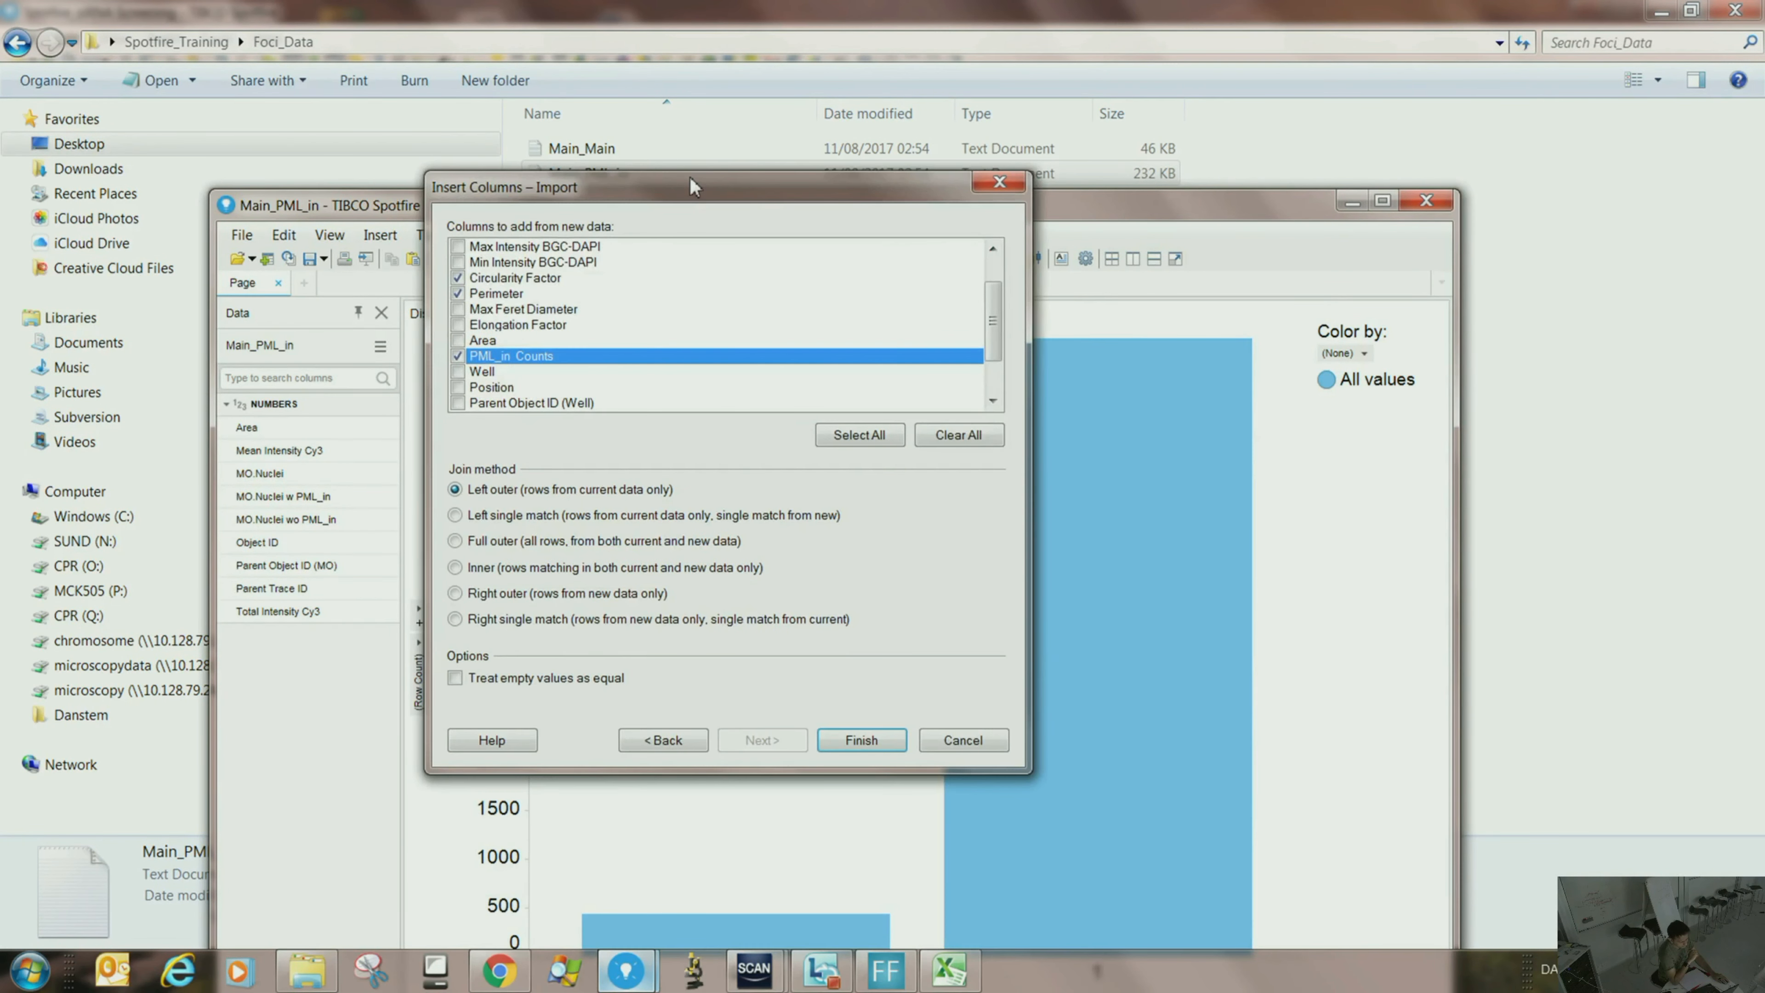
click(860, 748)
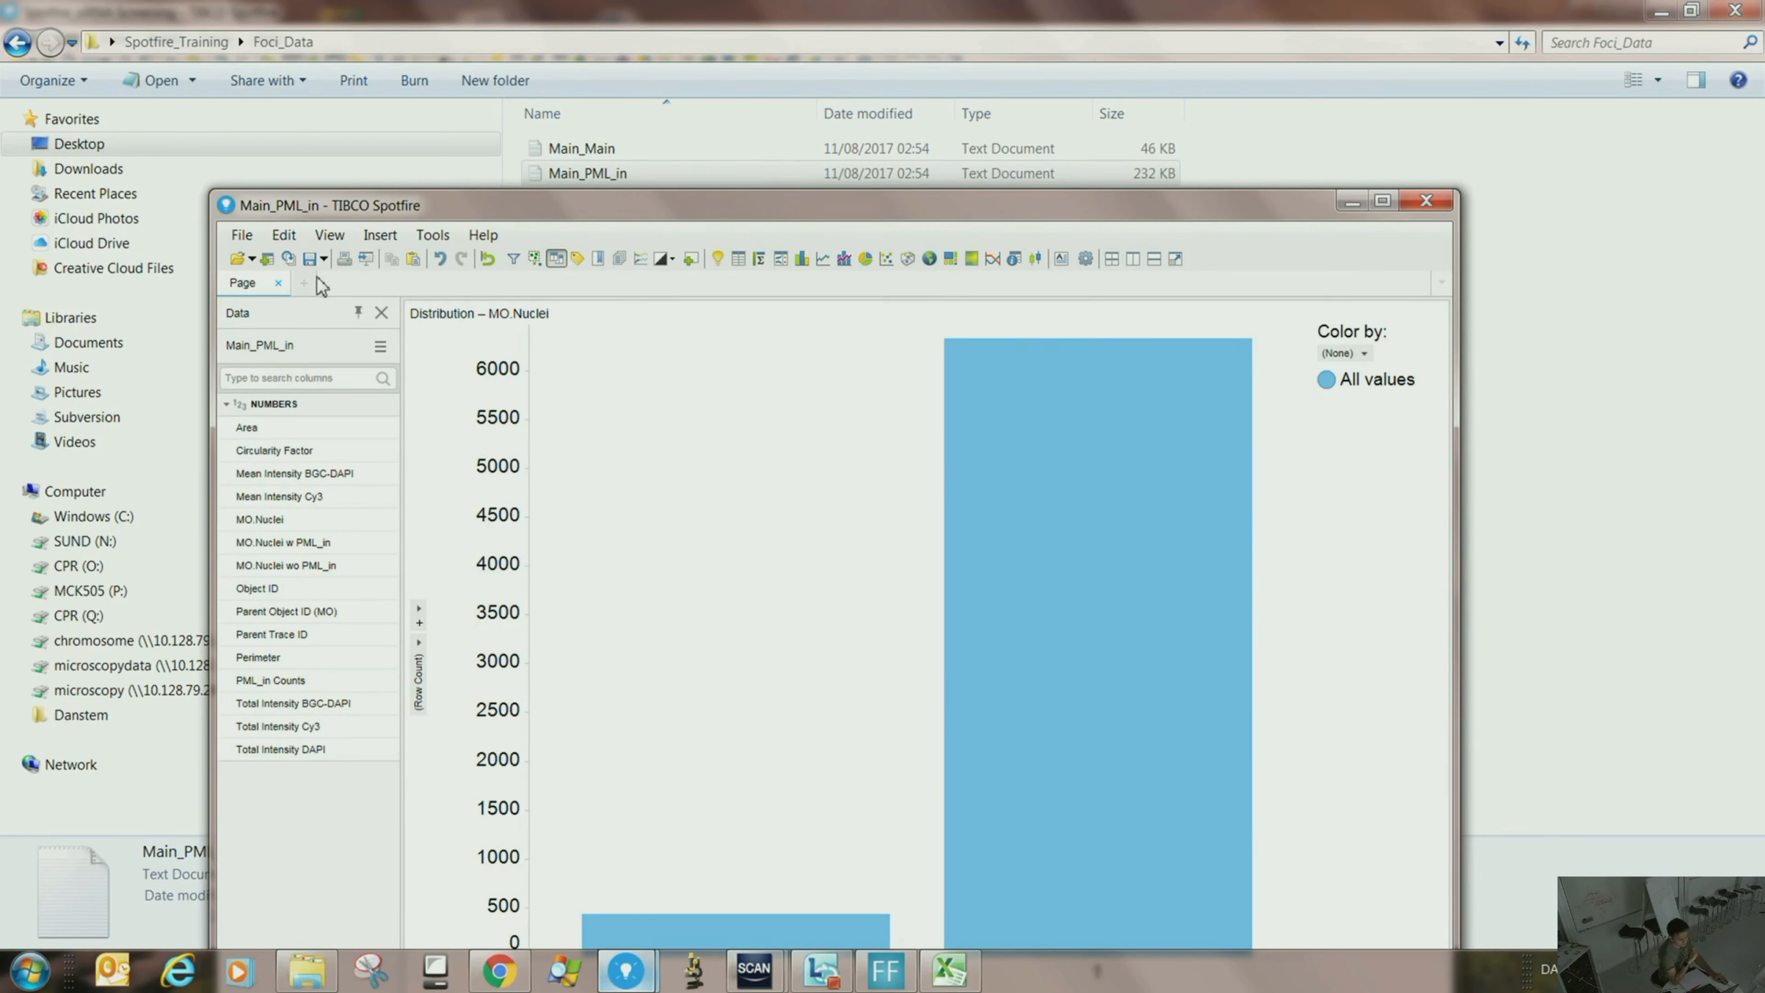
- Add a new page with a table visualization of the Main_PML_in data and maximize the Spotfire window
click(303, 283)
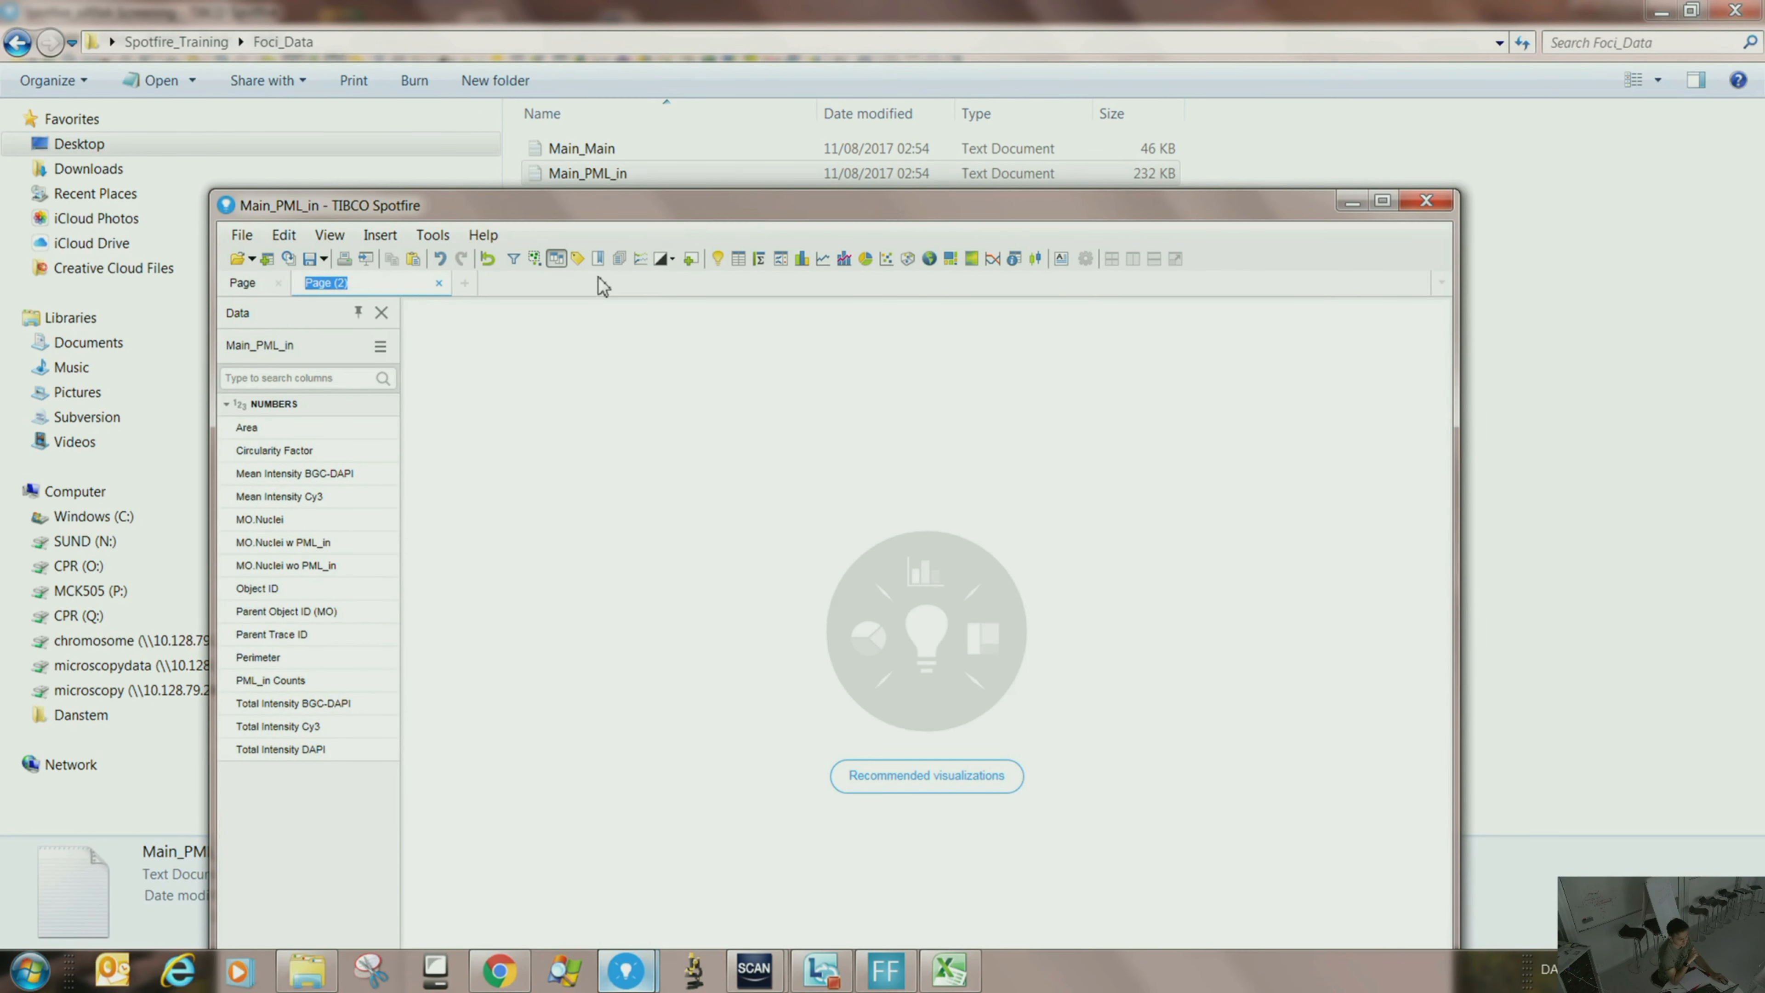
click(739, 260)
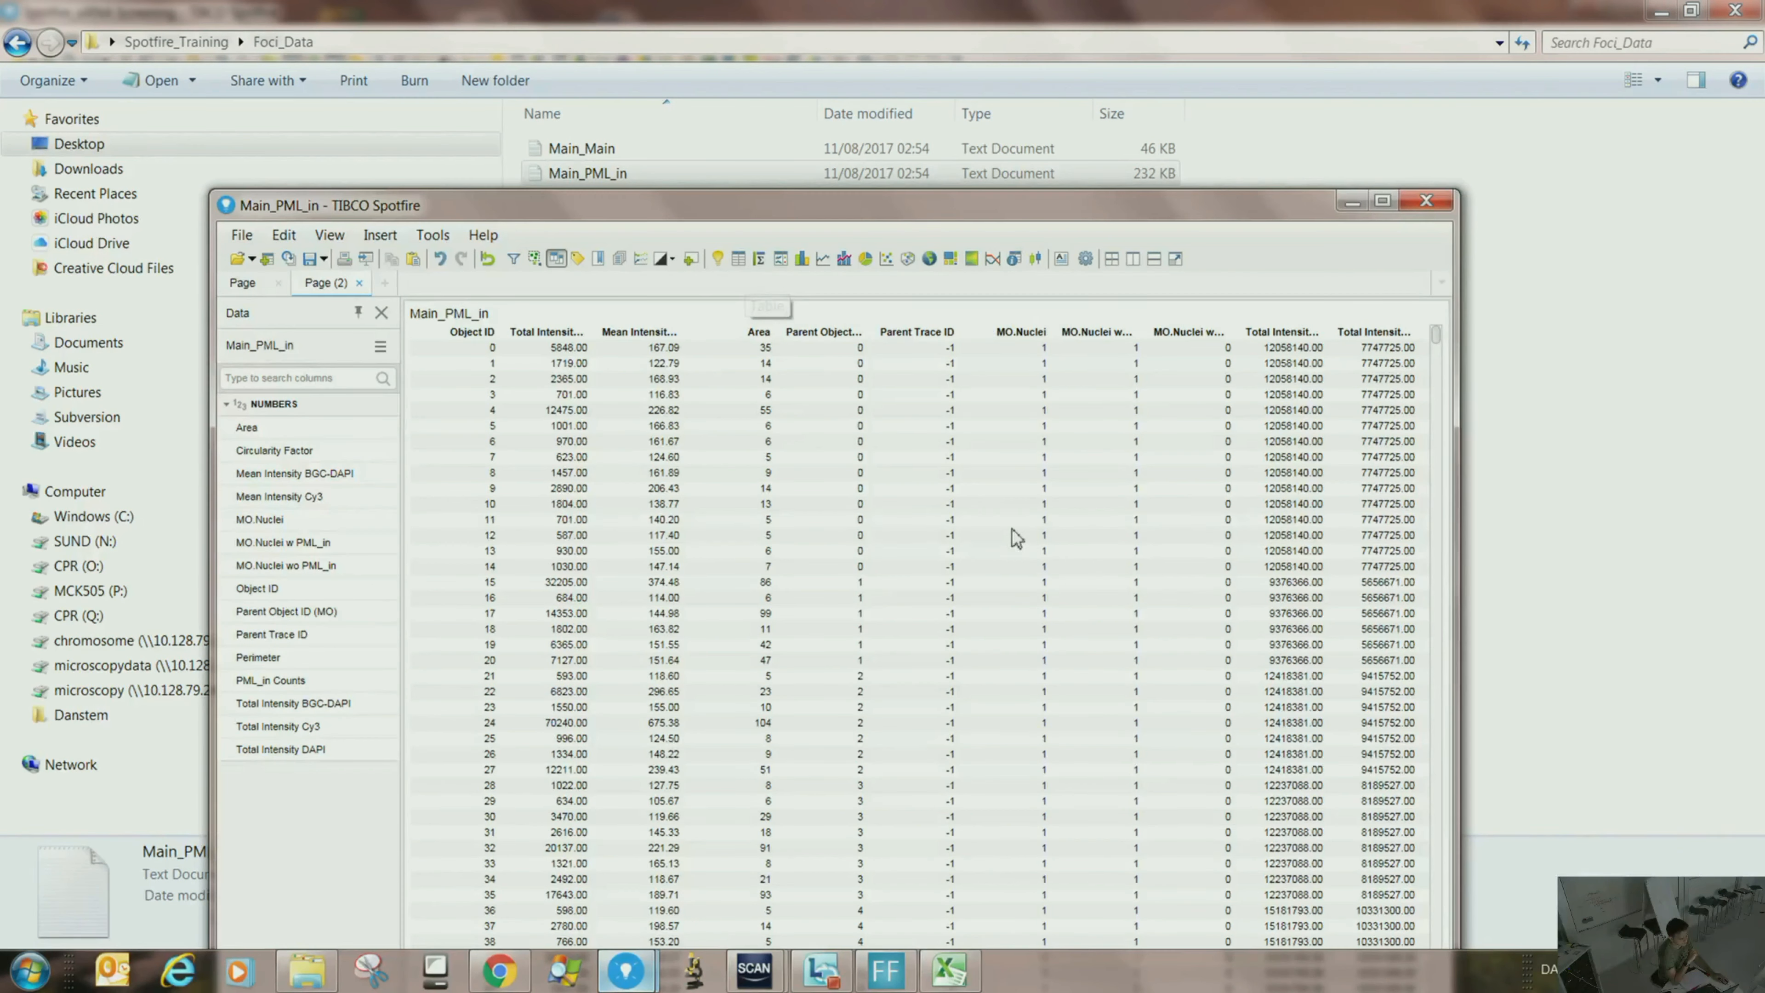
double_click(788, 205)
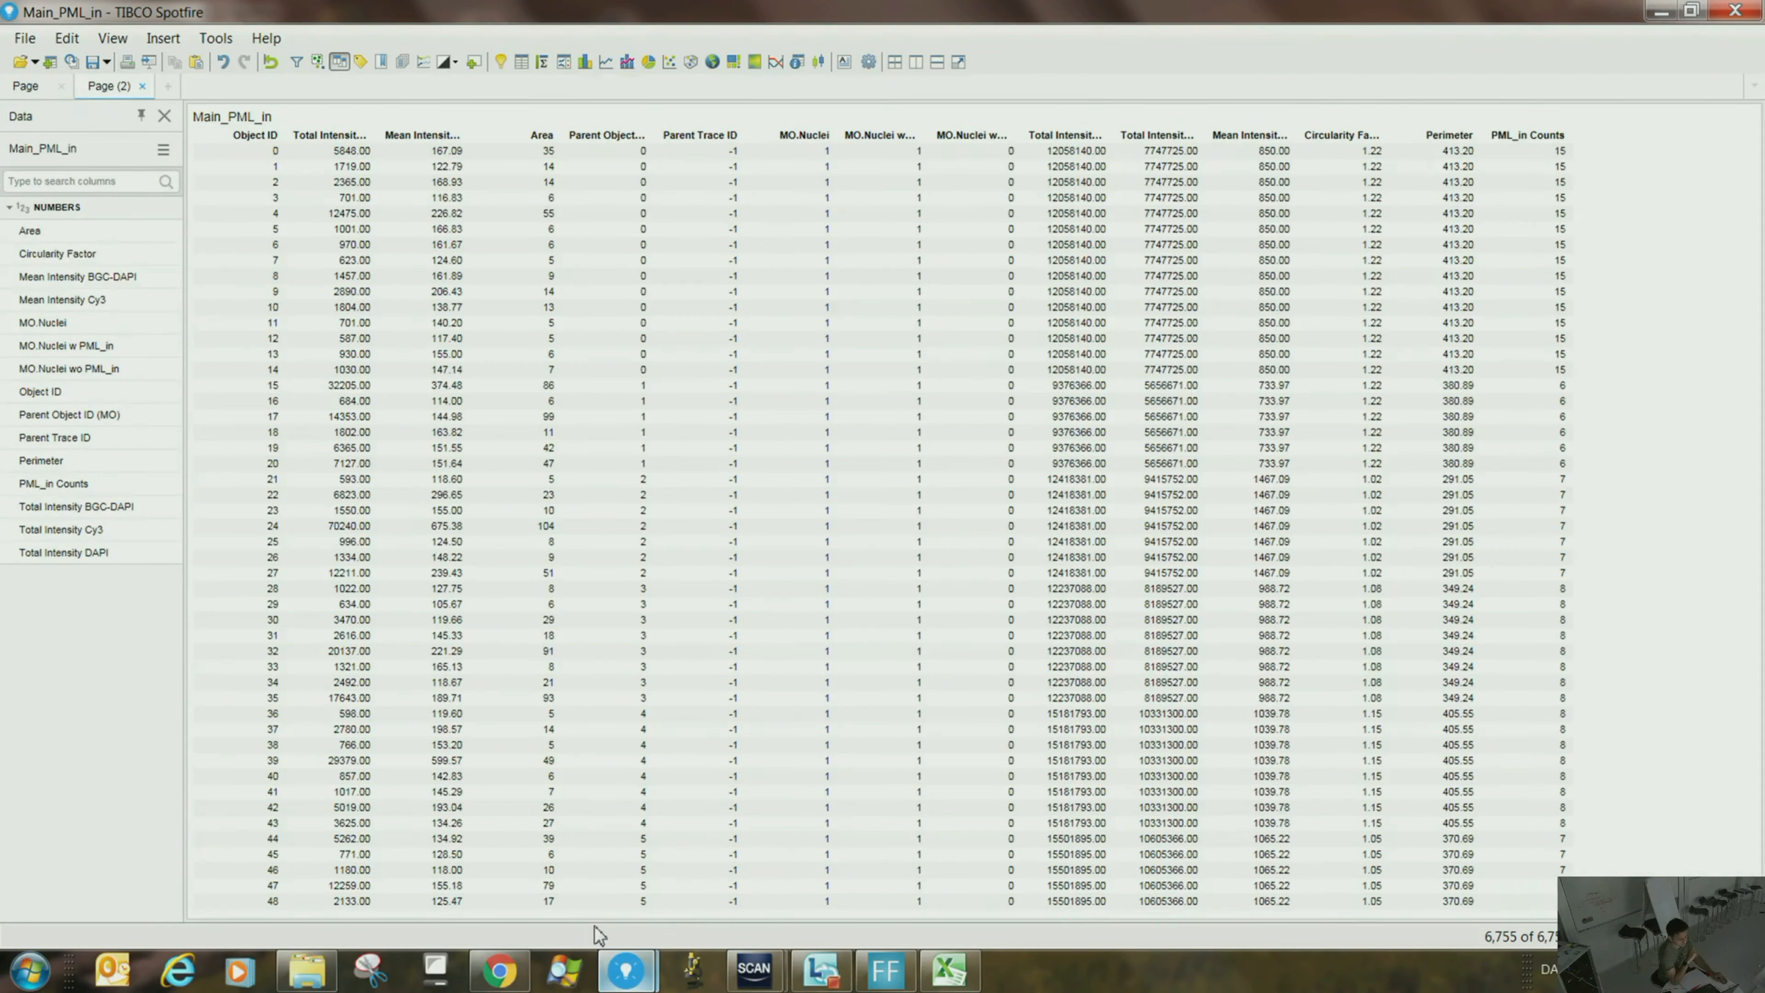
- Inspect the table rows with Object IDs 10 to 14 and sort the table by PML_in Counts in ascending order
scroll(596, 778, down, 3)
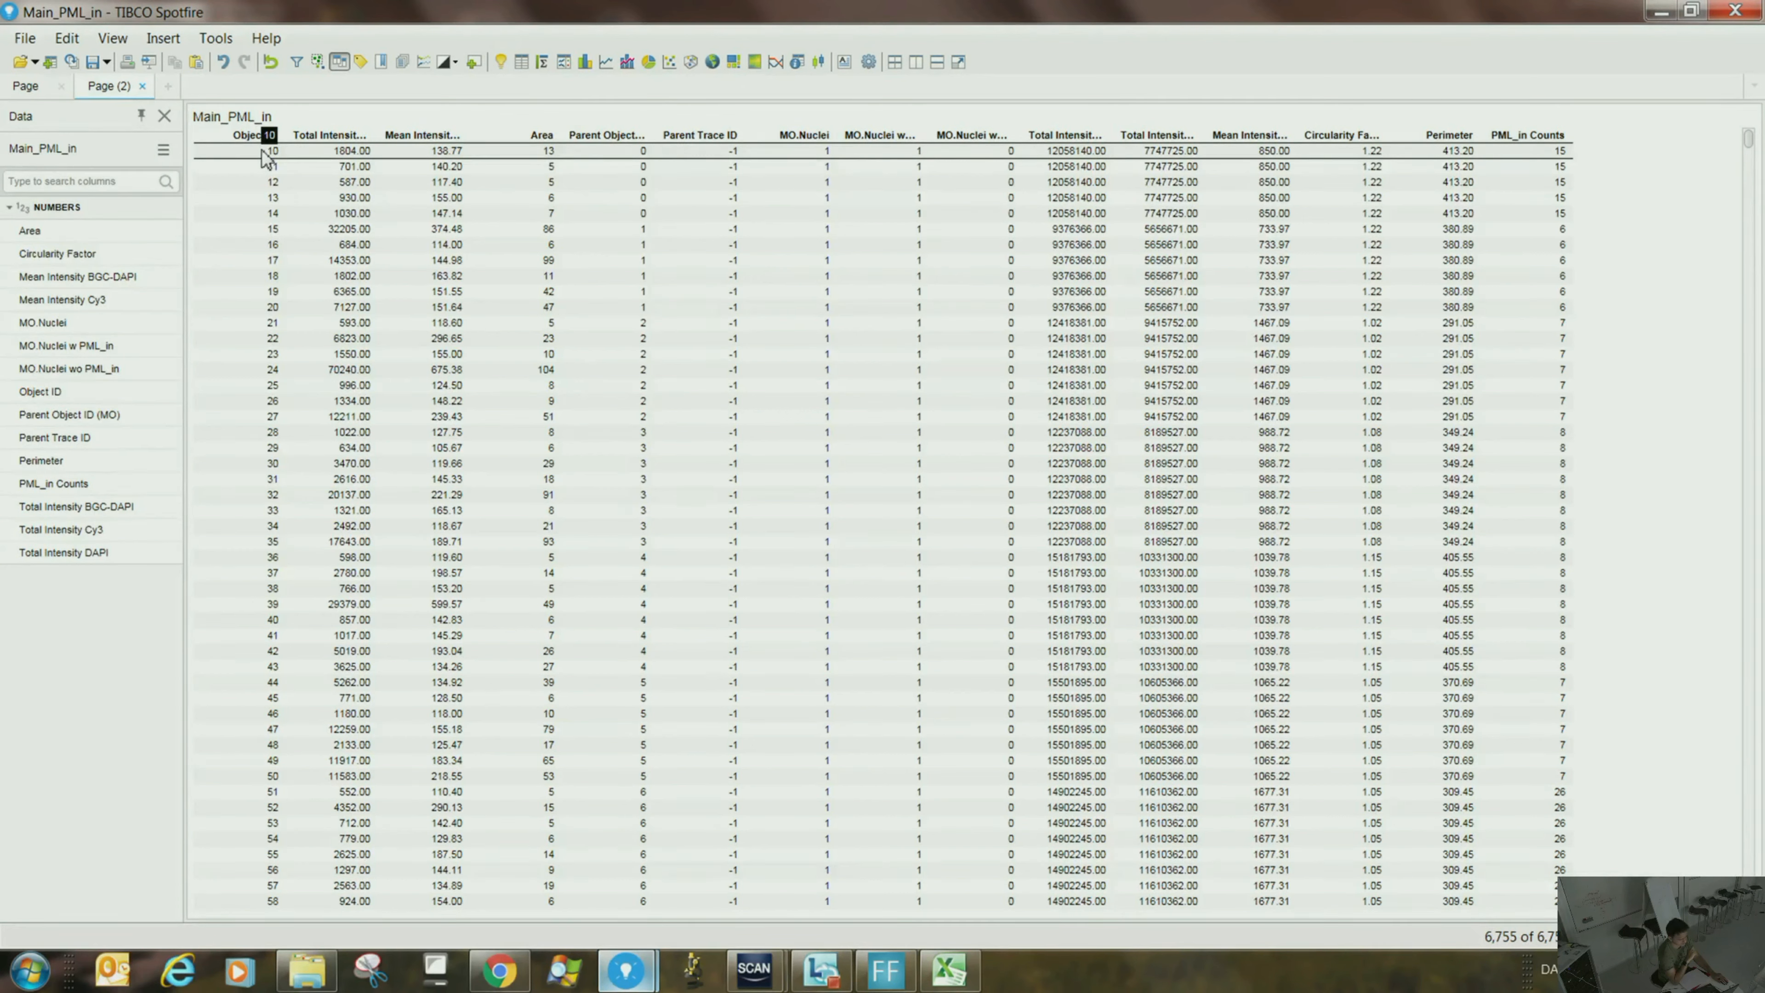
drag(266, 157, 278, 220)
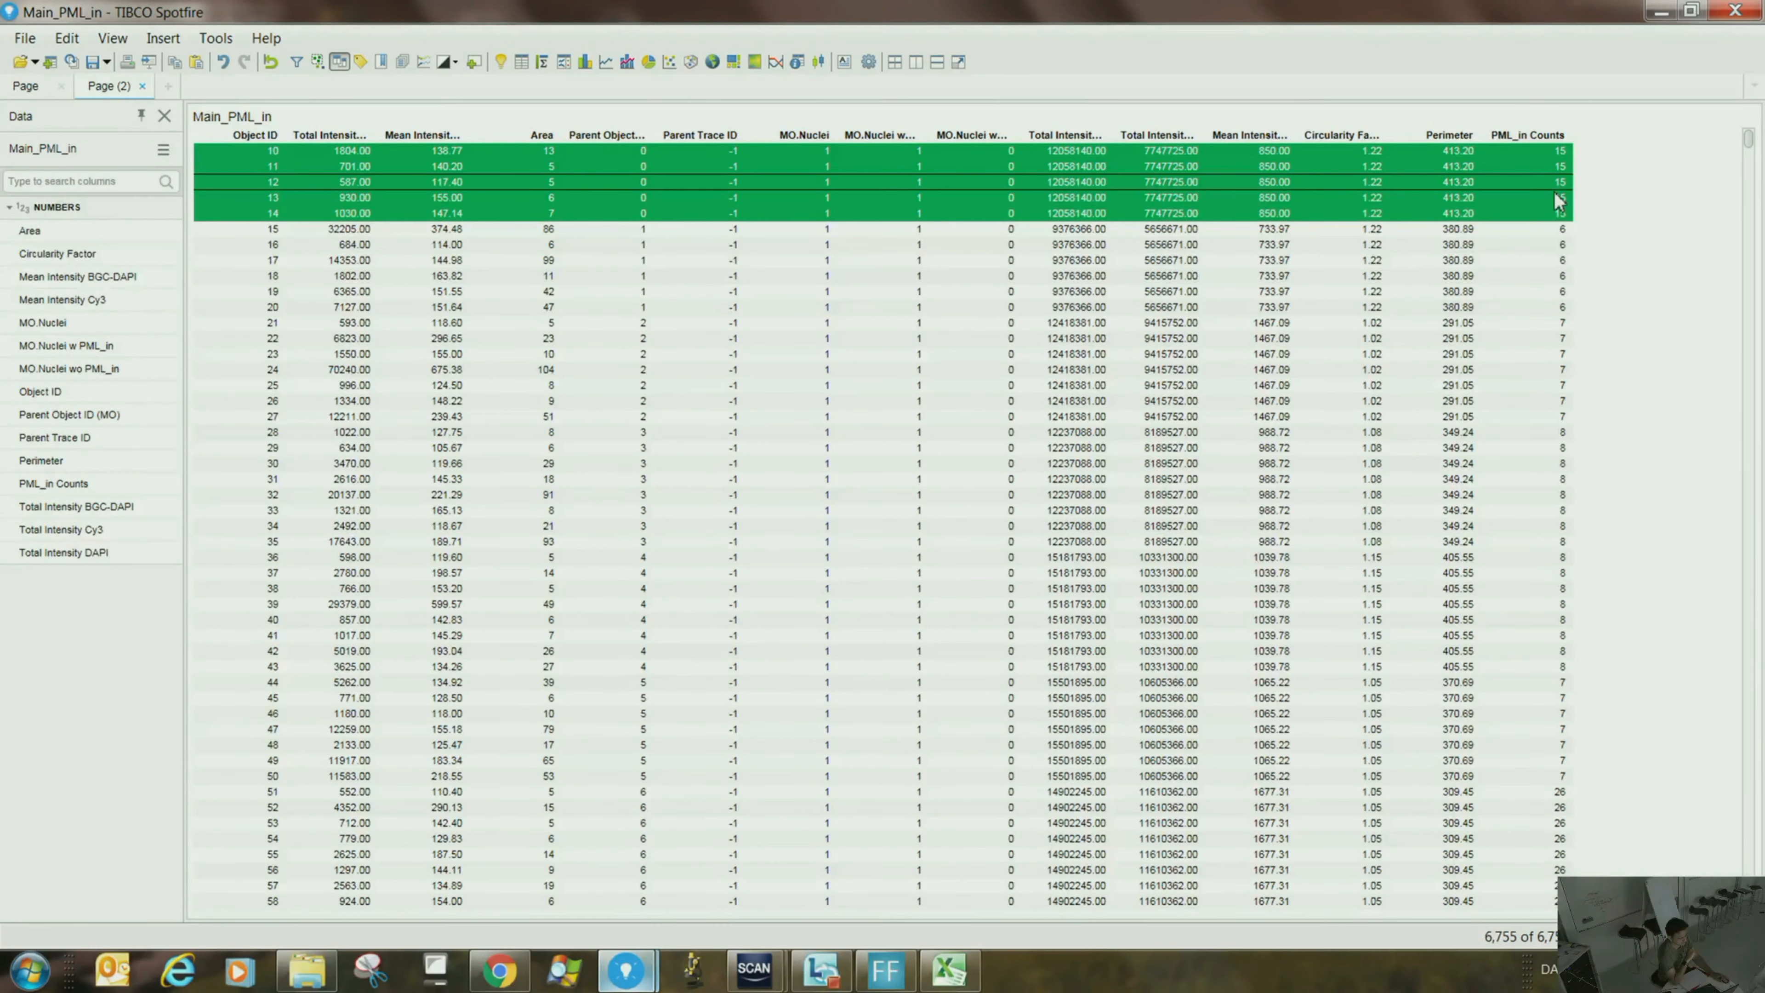
click(1642, 209)
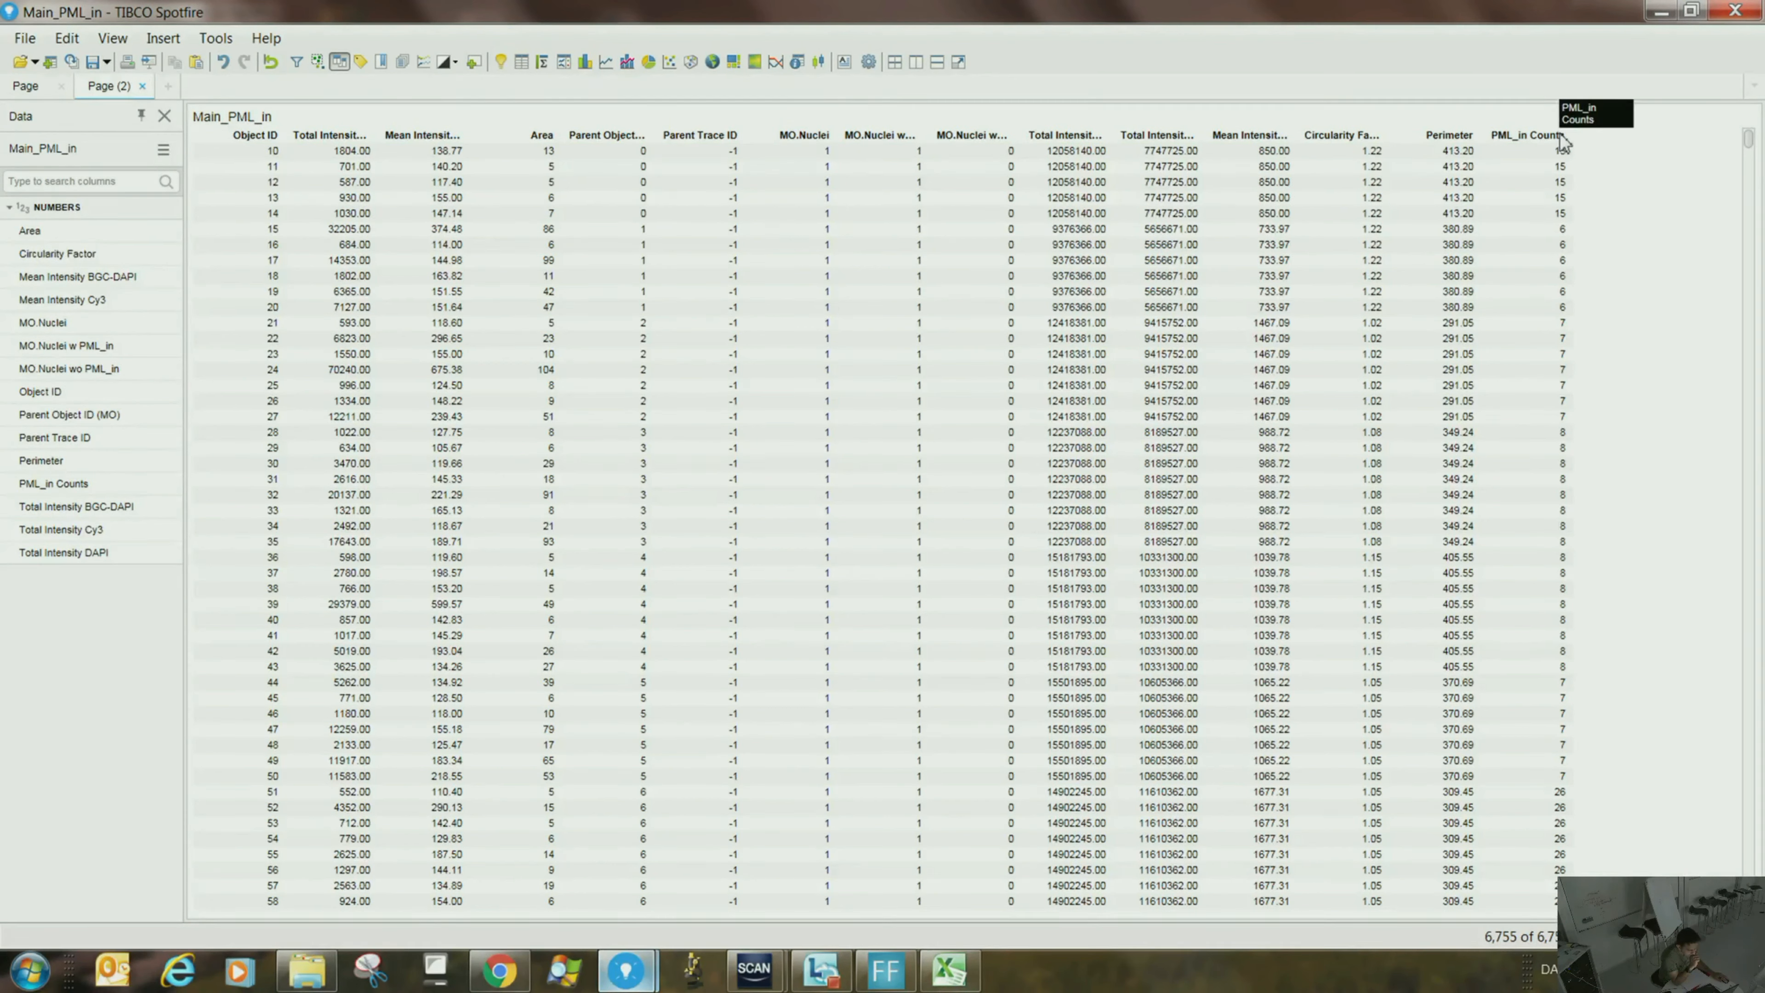
click(1560, 136)
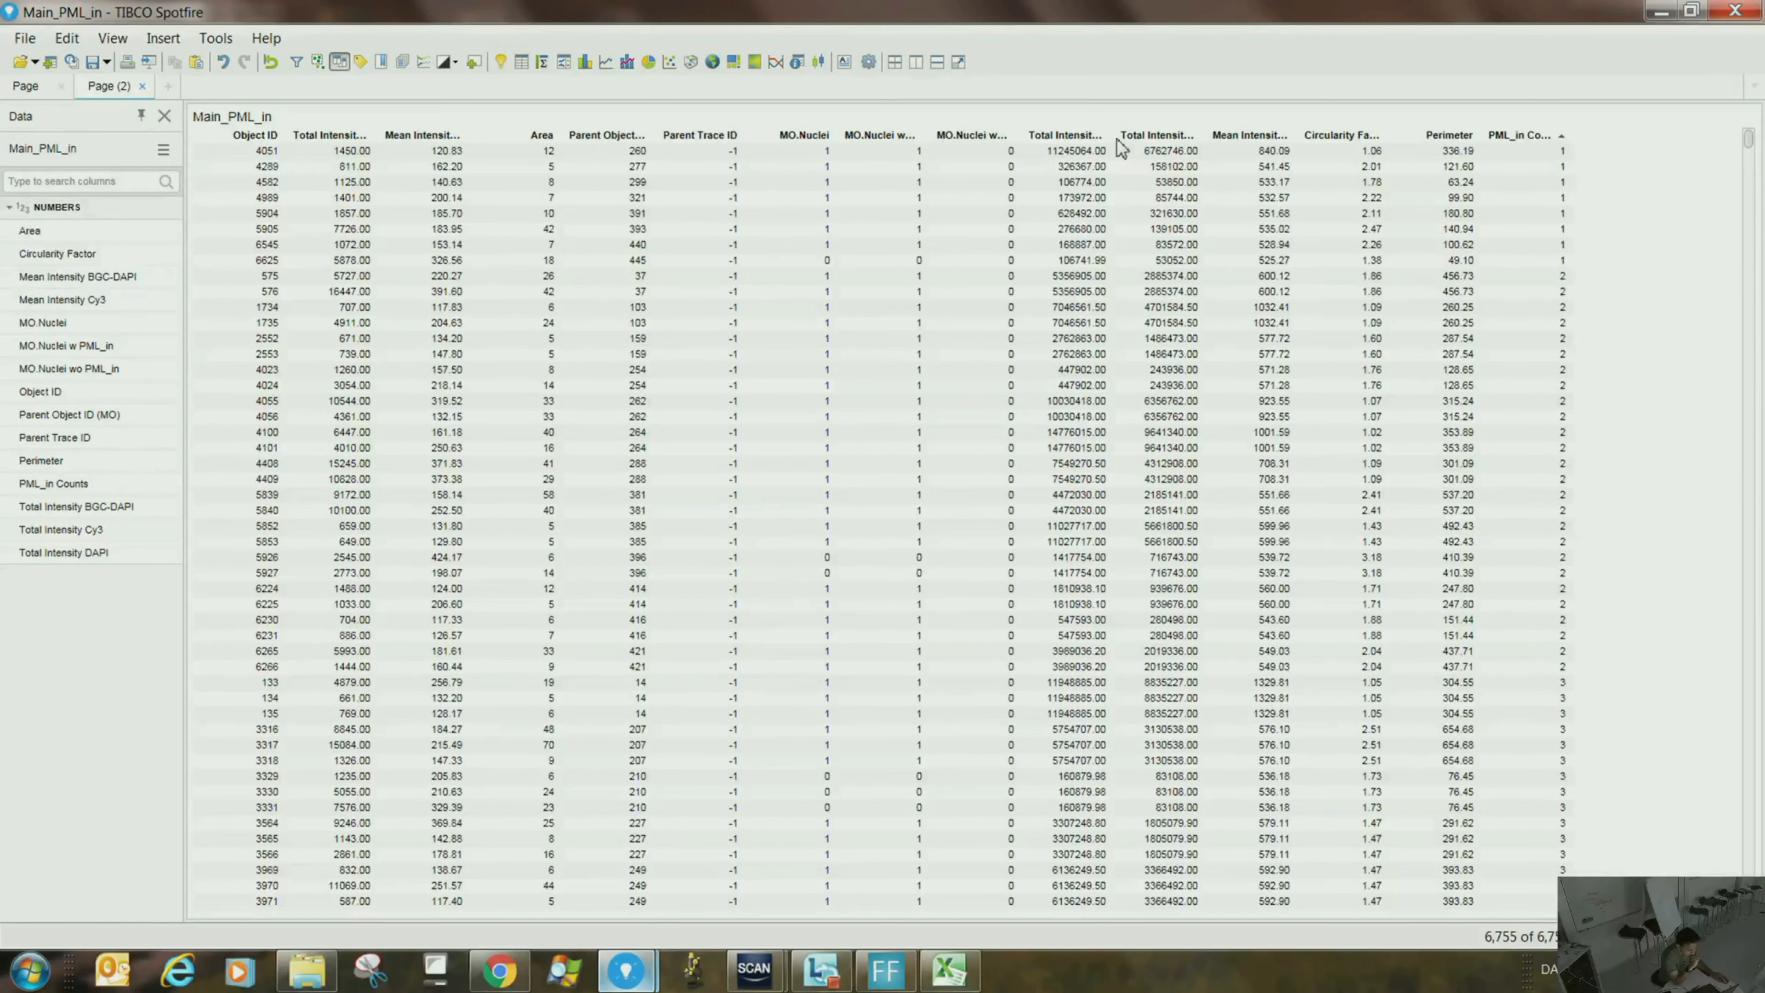
- Review the rows with a PML_in count of 1, and sort the table ascending by a widened Parent Object ID (MO) column
drag(1511, 150, 1504, 262)
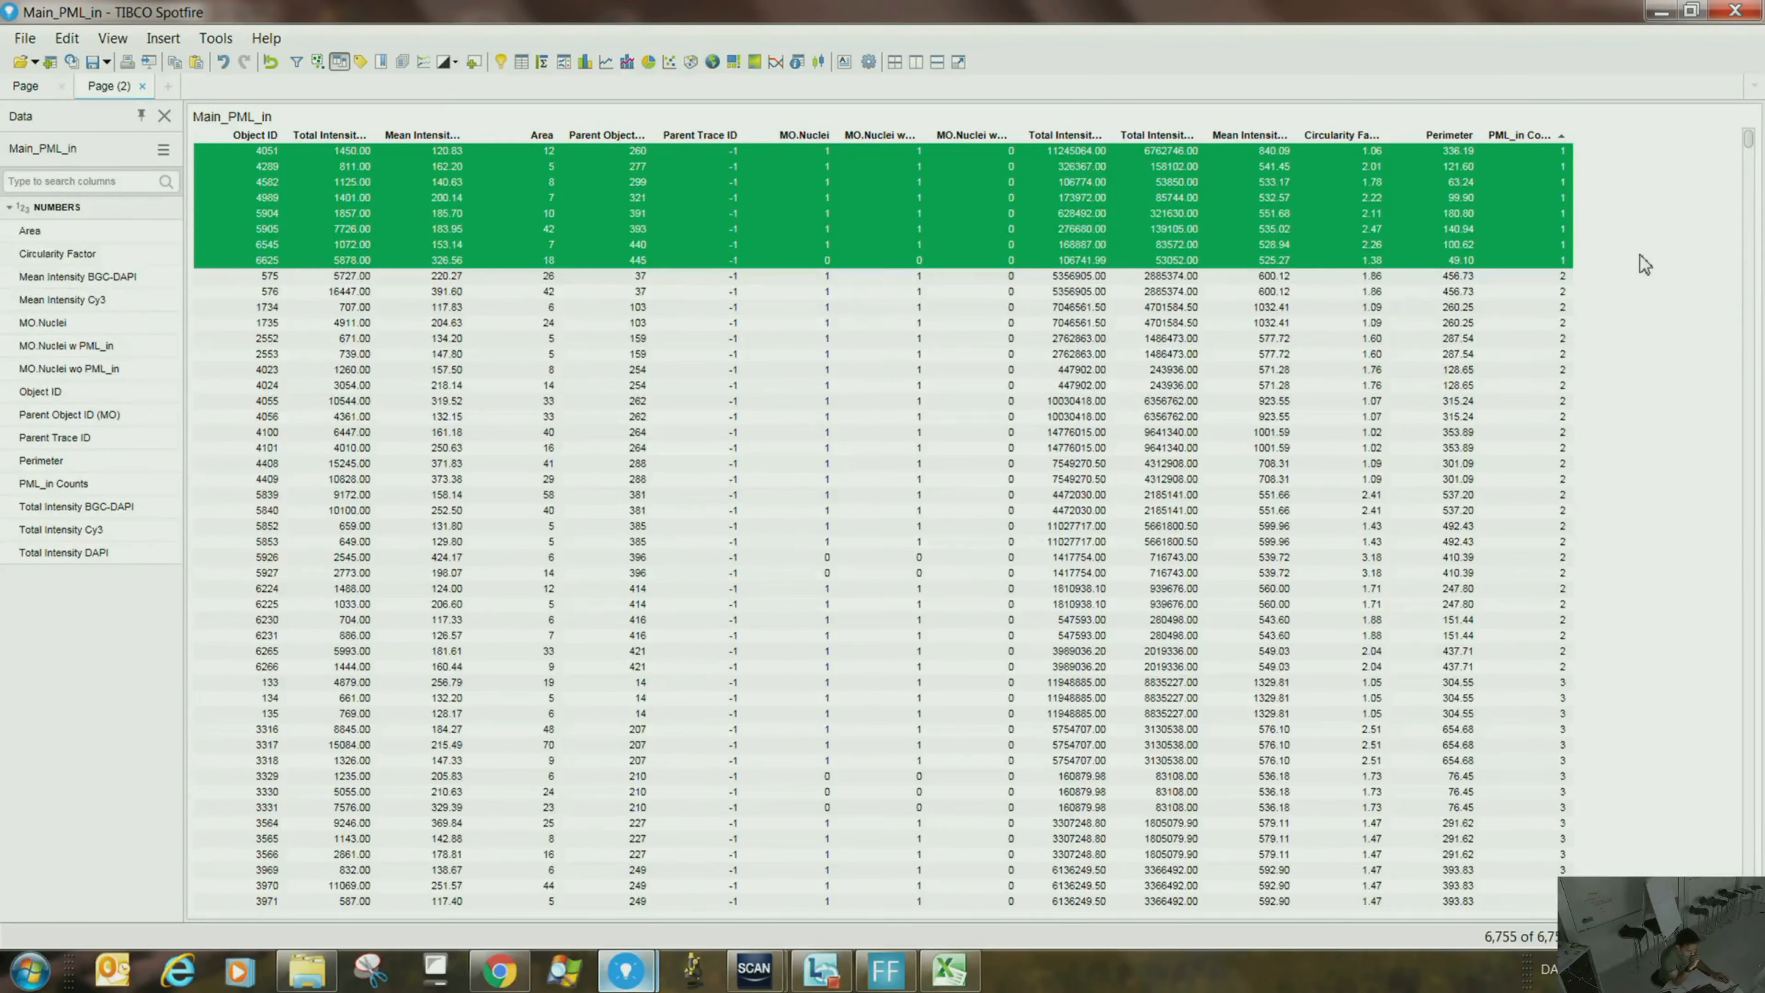
click(1568, 139)
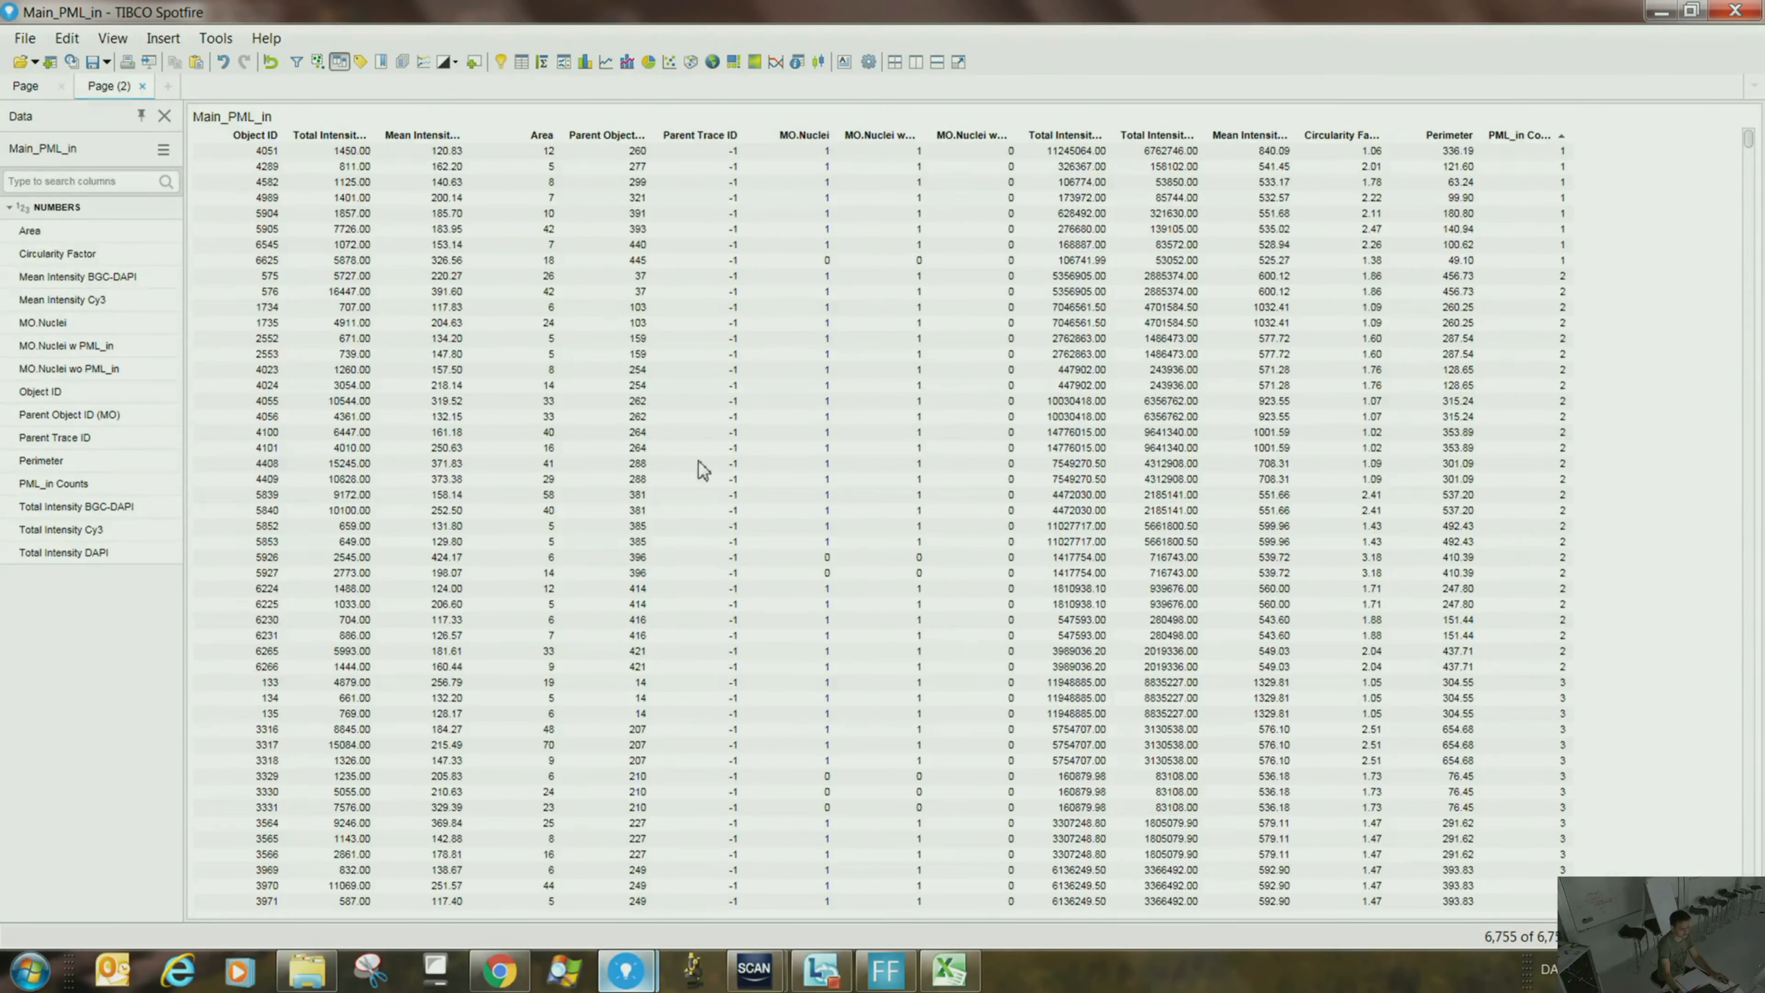
click(615, 136)
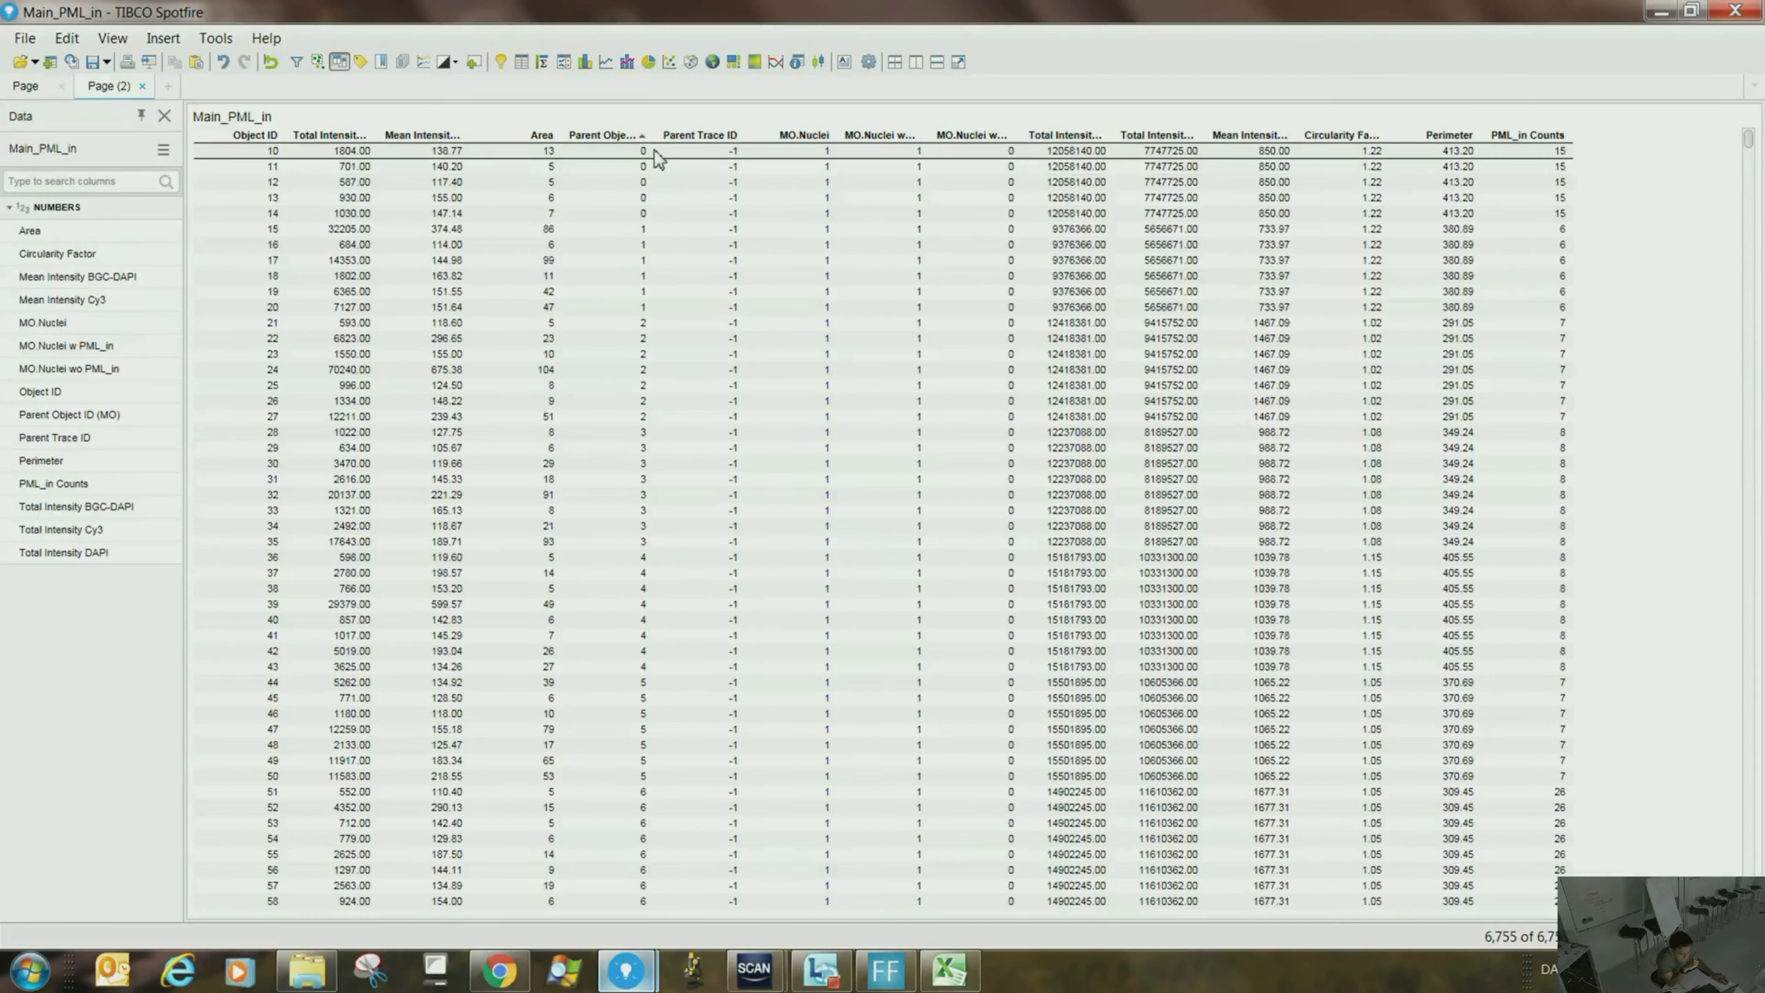
drag(653, 134, 729, 134)
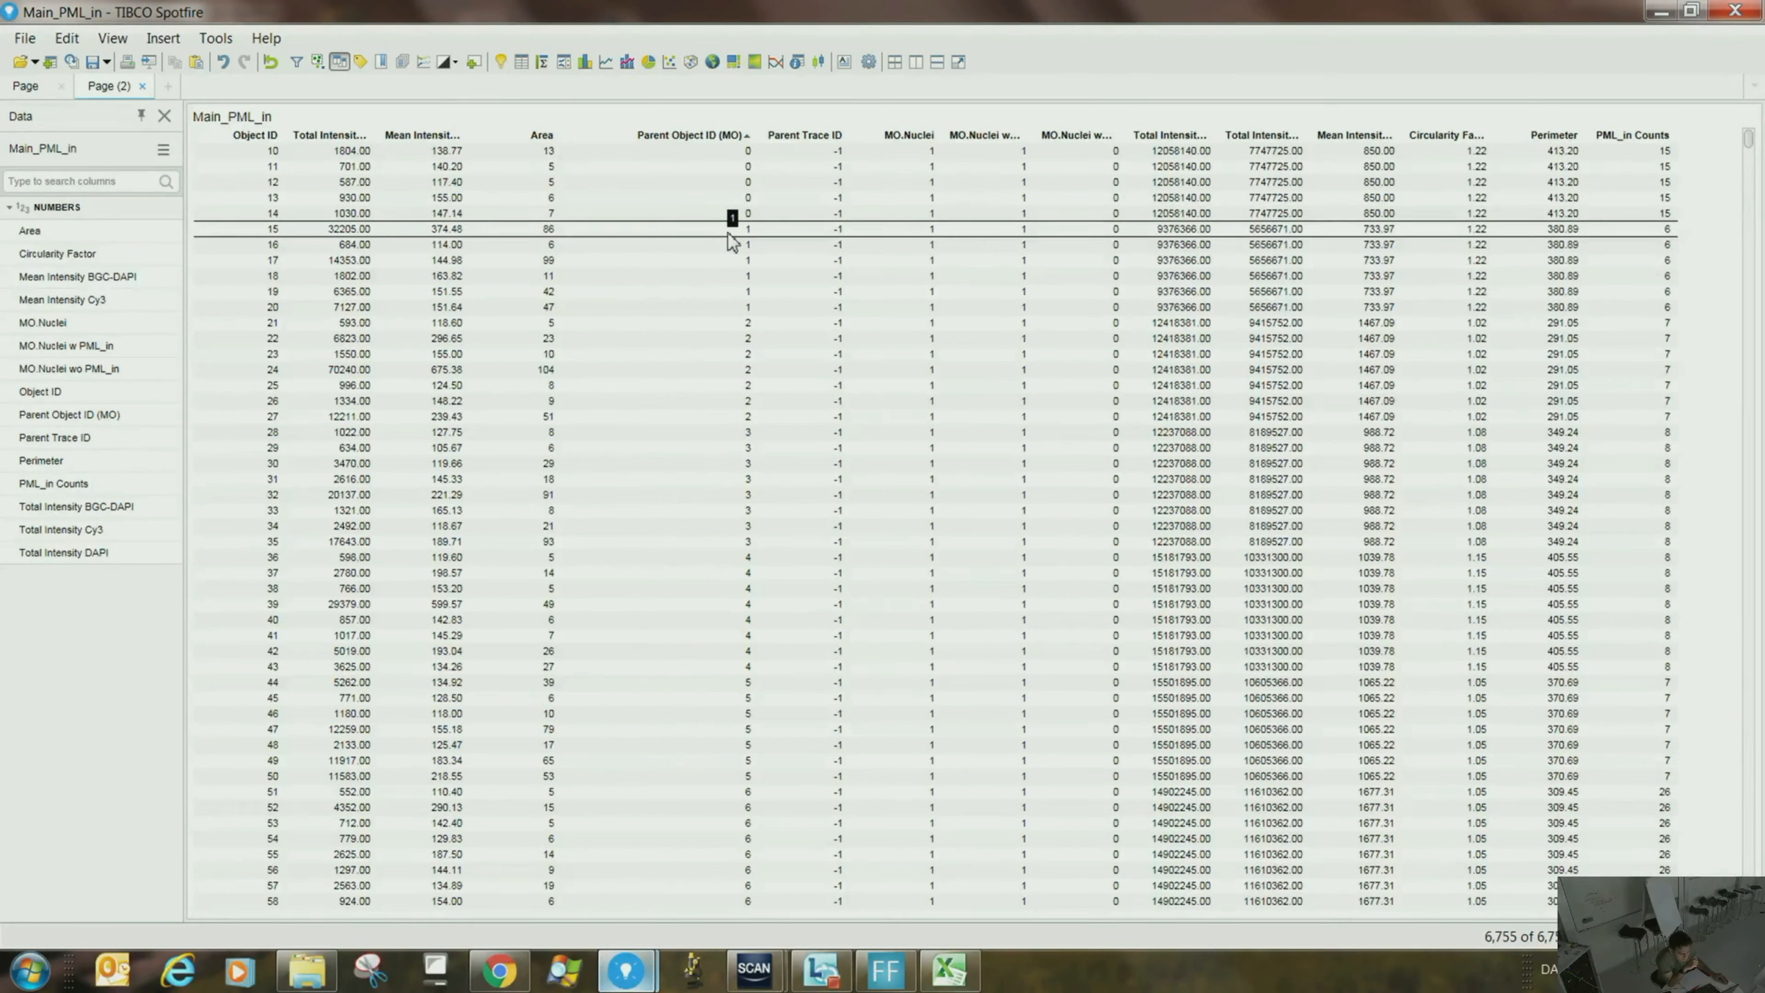
drag(717, 152, 714, 225)
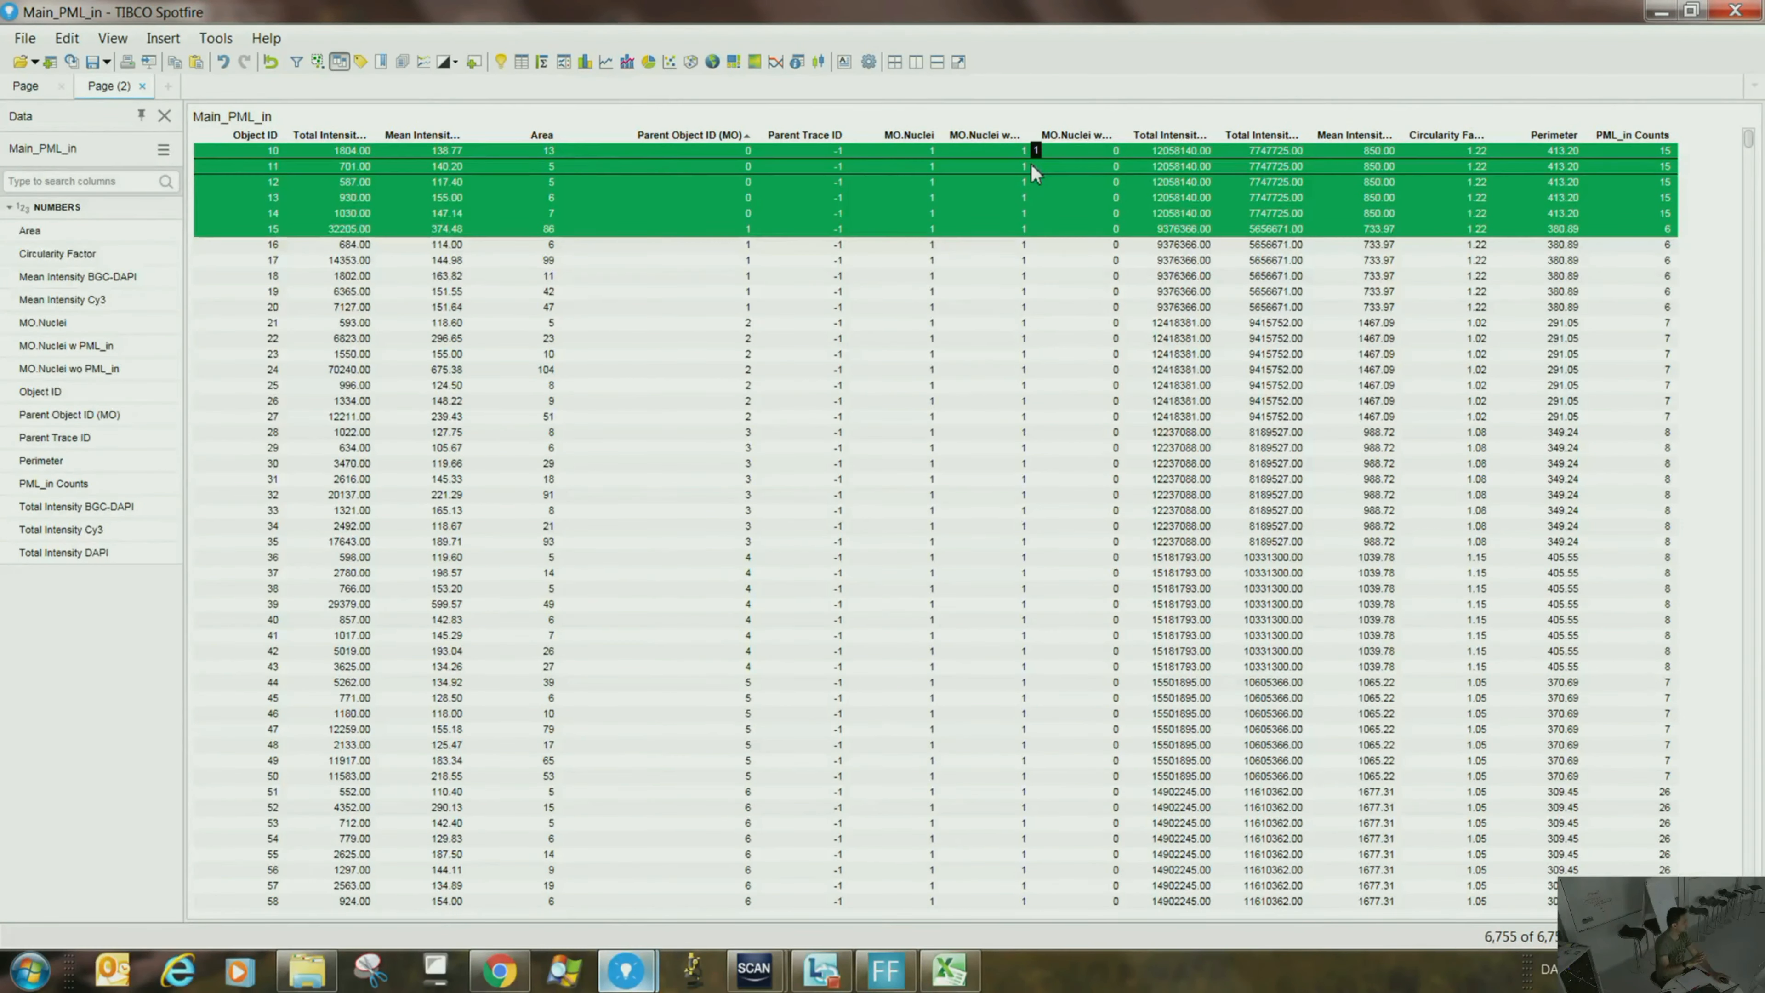
click(1415, 308)
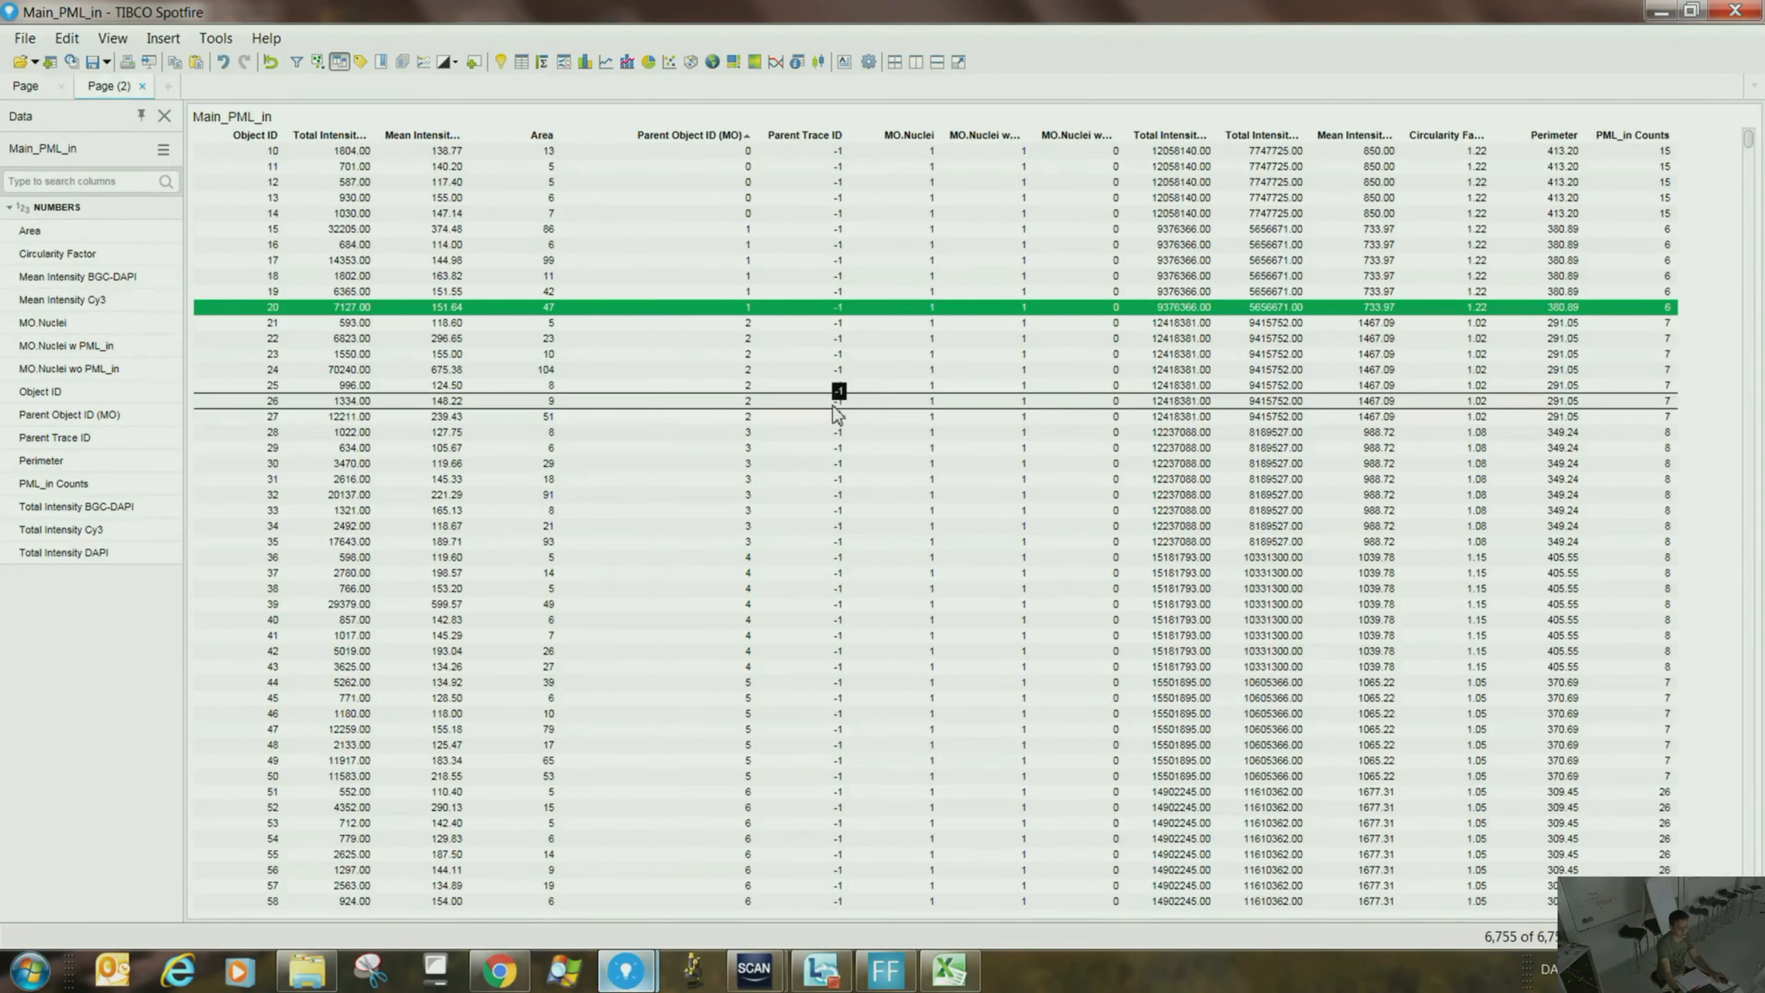
- Add a new page with a scatter plot showing Object ID on the X-axis and PML_in Counts on the Y-axis
click(169, 86)
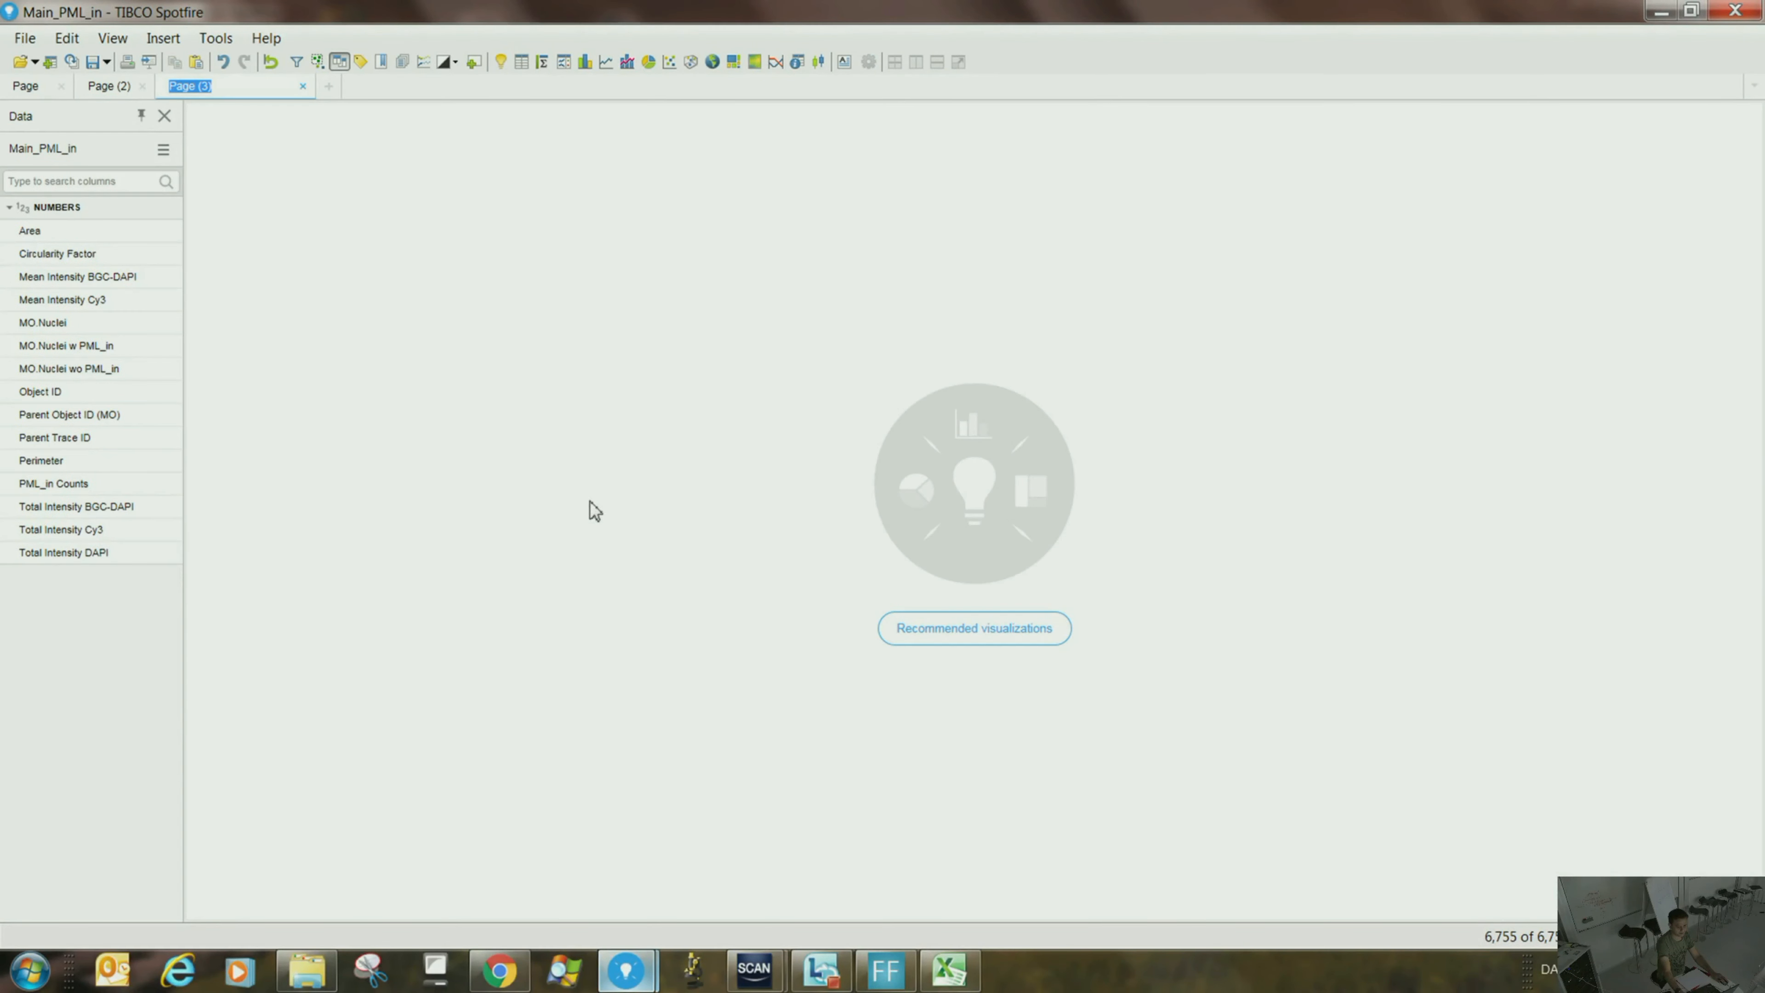
click(669, 61)
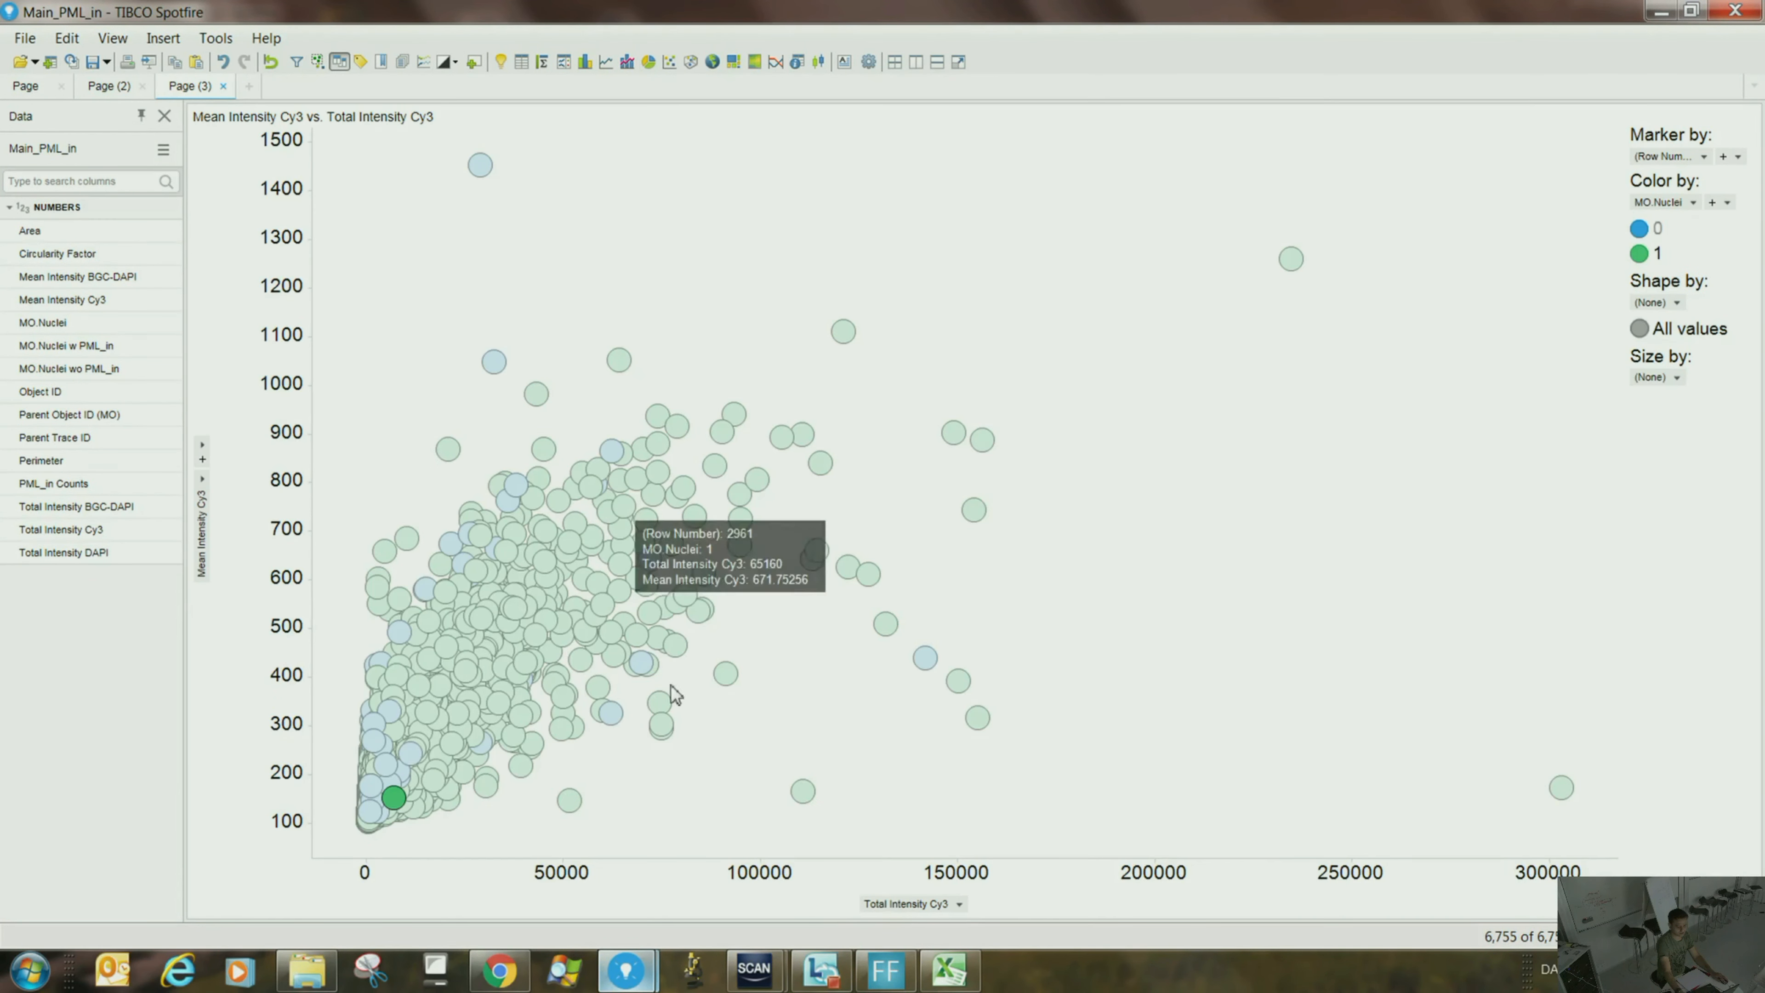
click(959, 903)
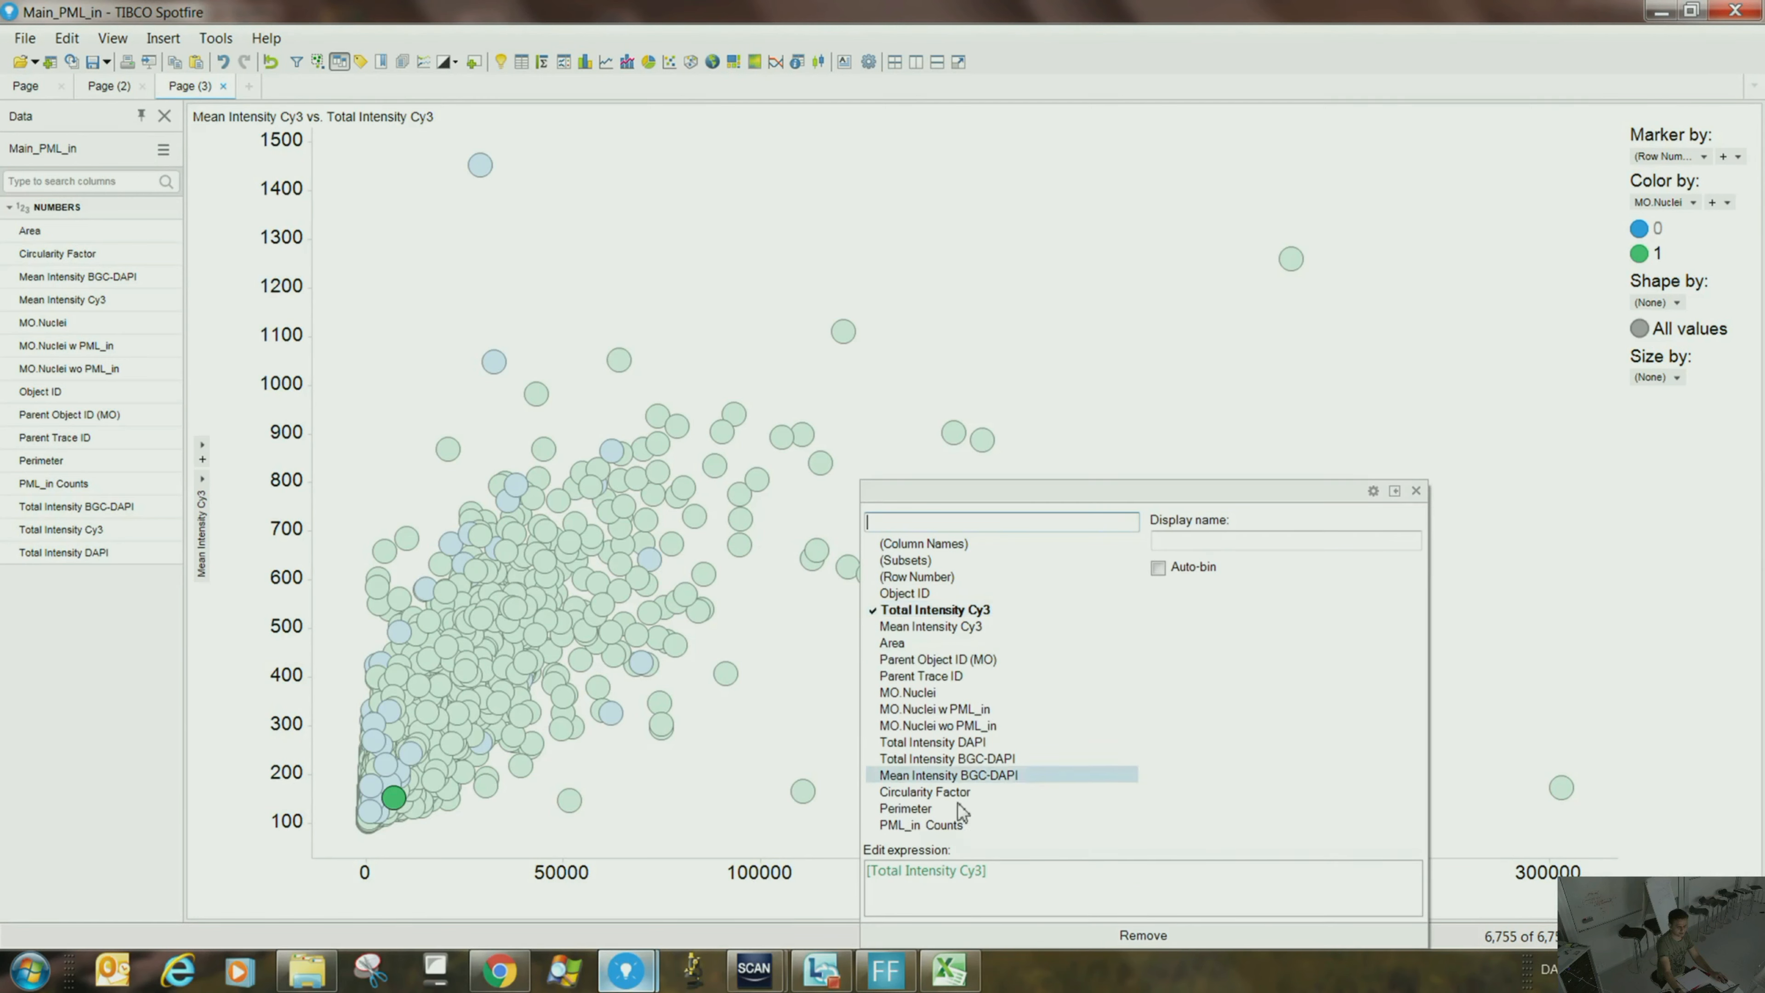
click(907, 596)
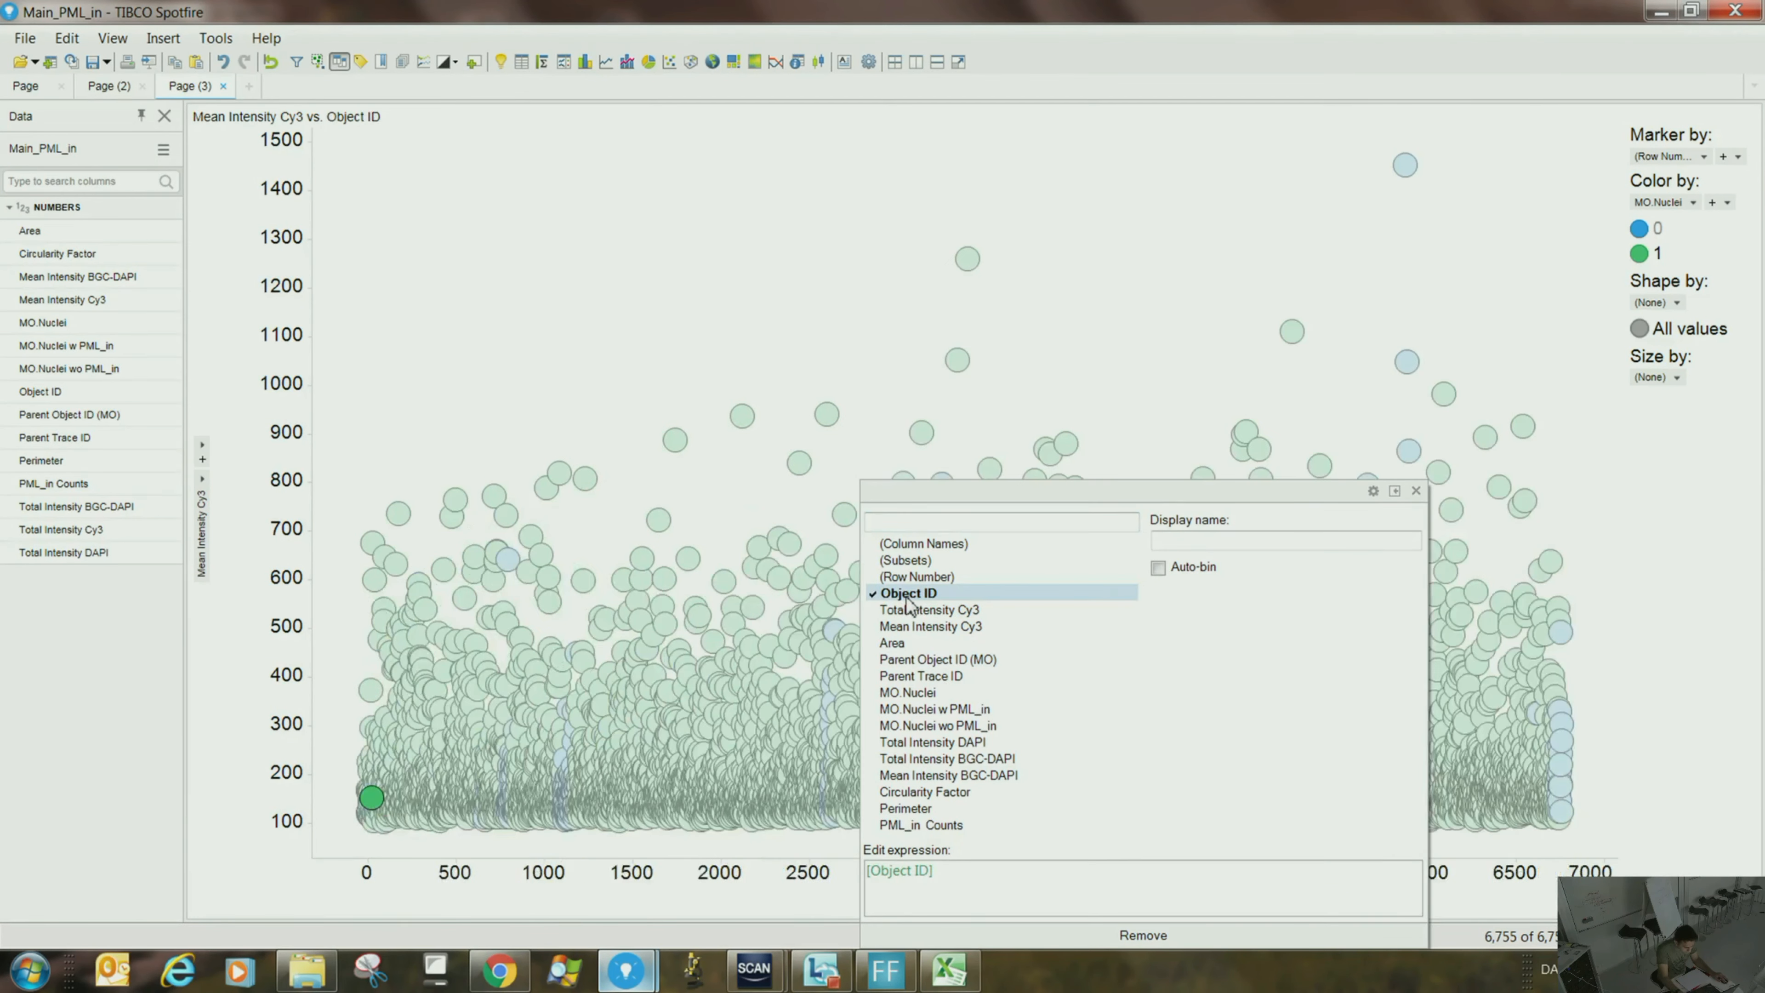
click(202, 532)
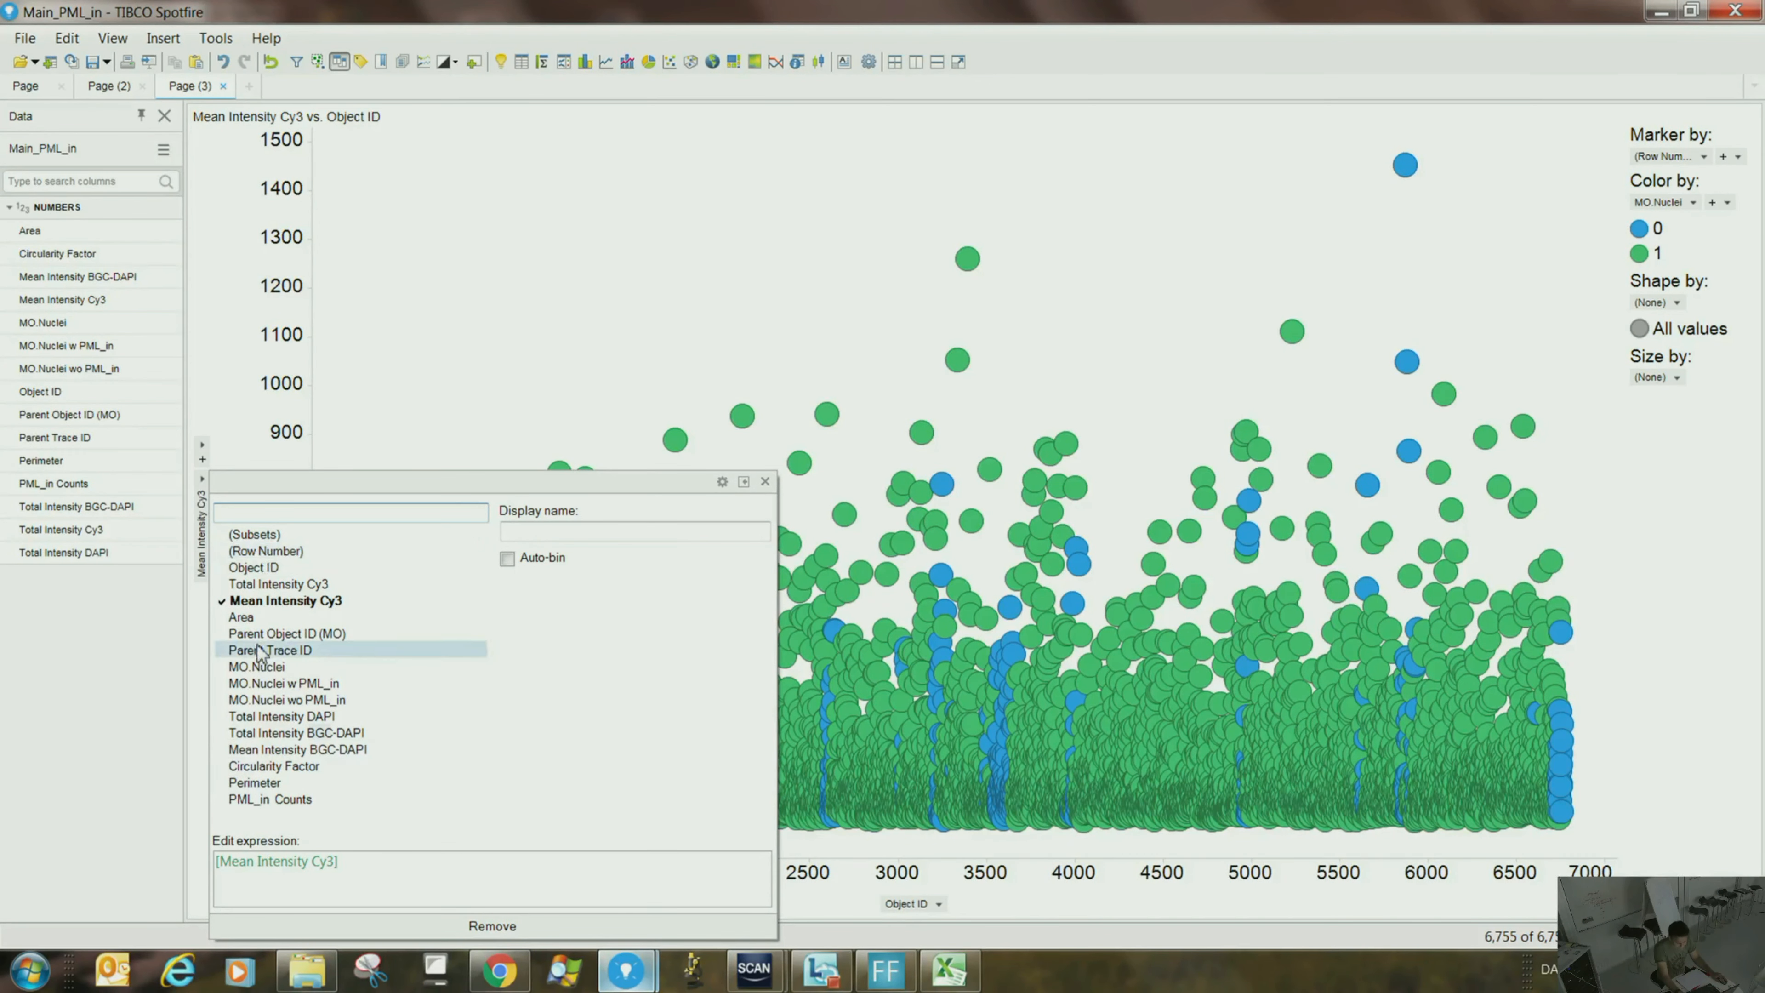
click(270, 799)
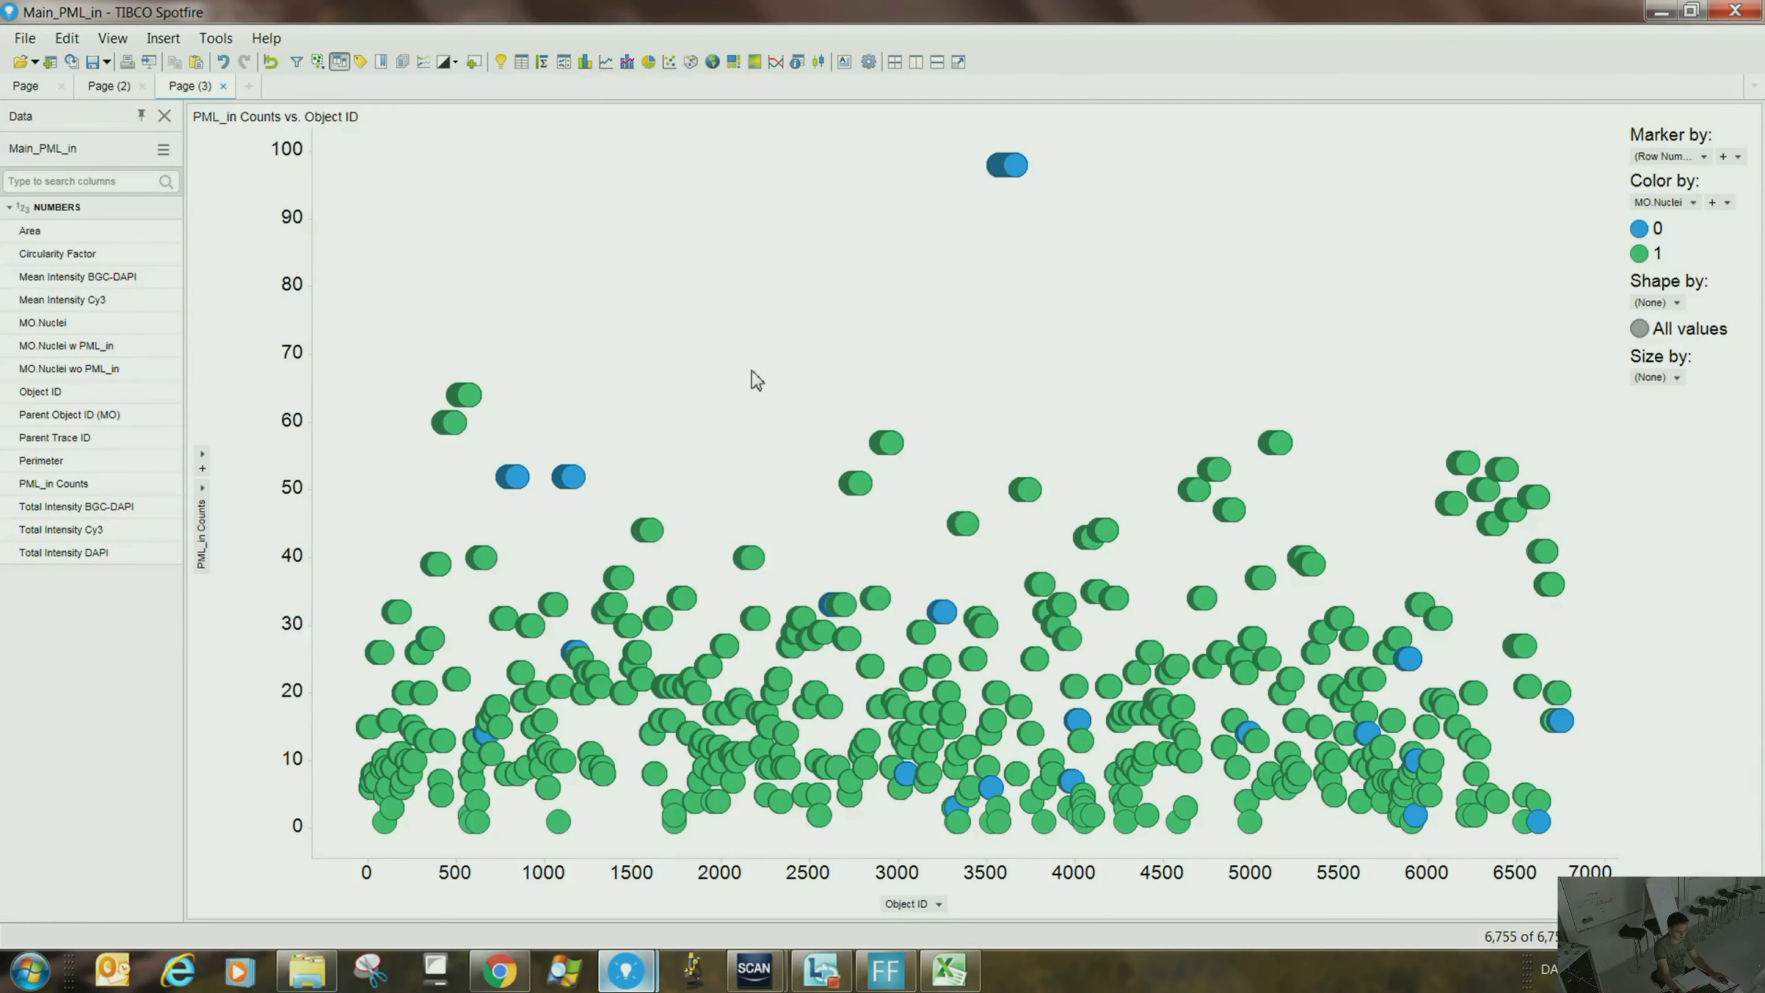
- Set the scatter plot to one marker per Object ID and remove the MO.Nuclei coloring
click(1702, 156)
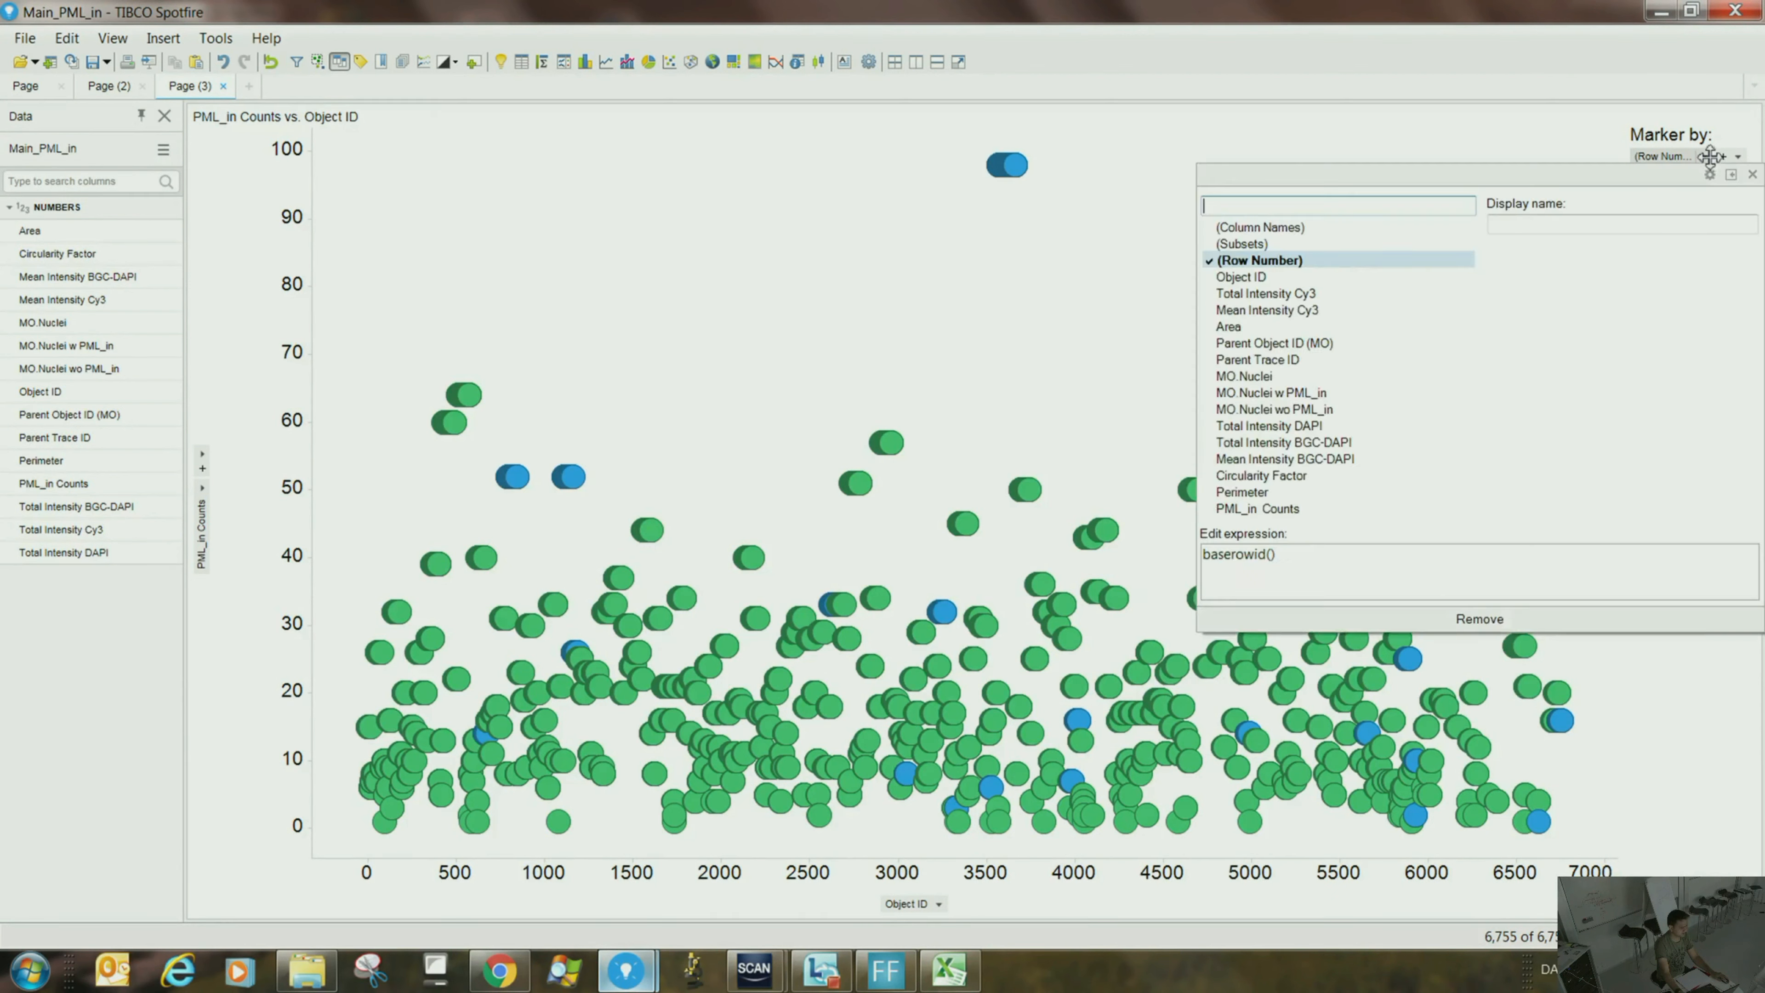
click(1326, 277)
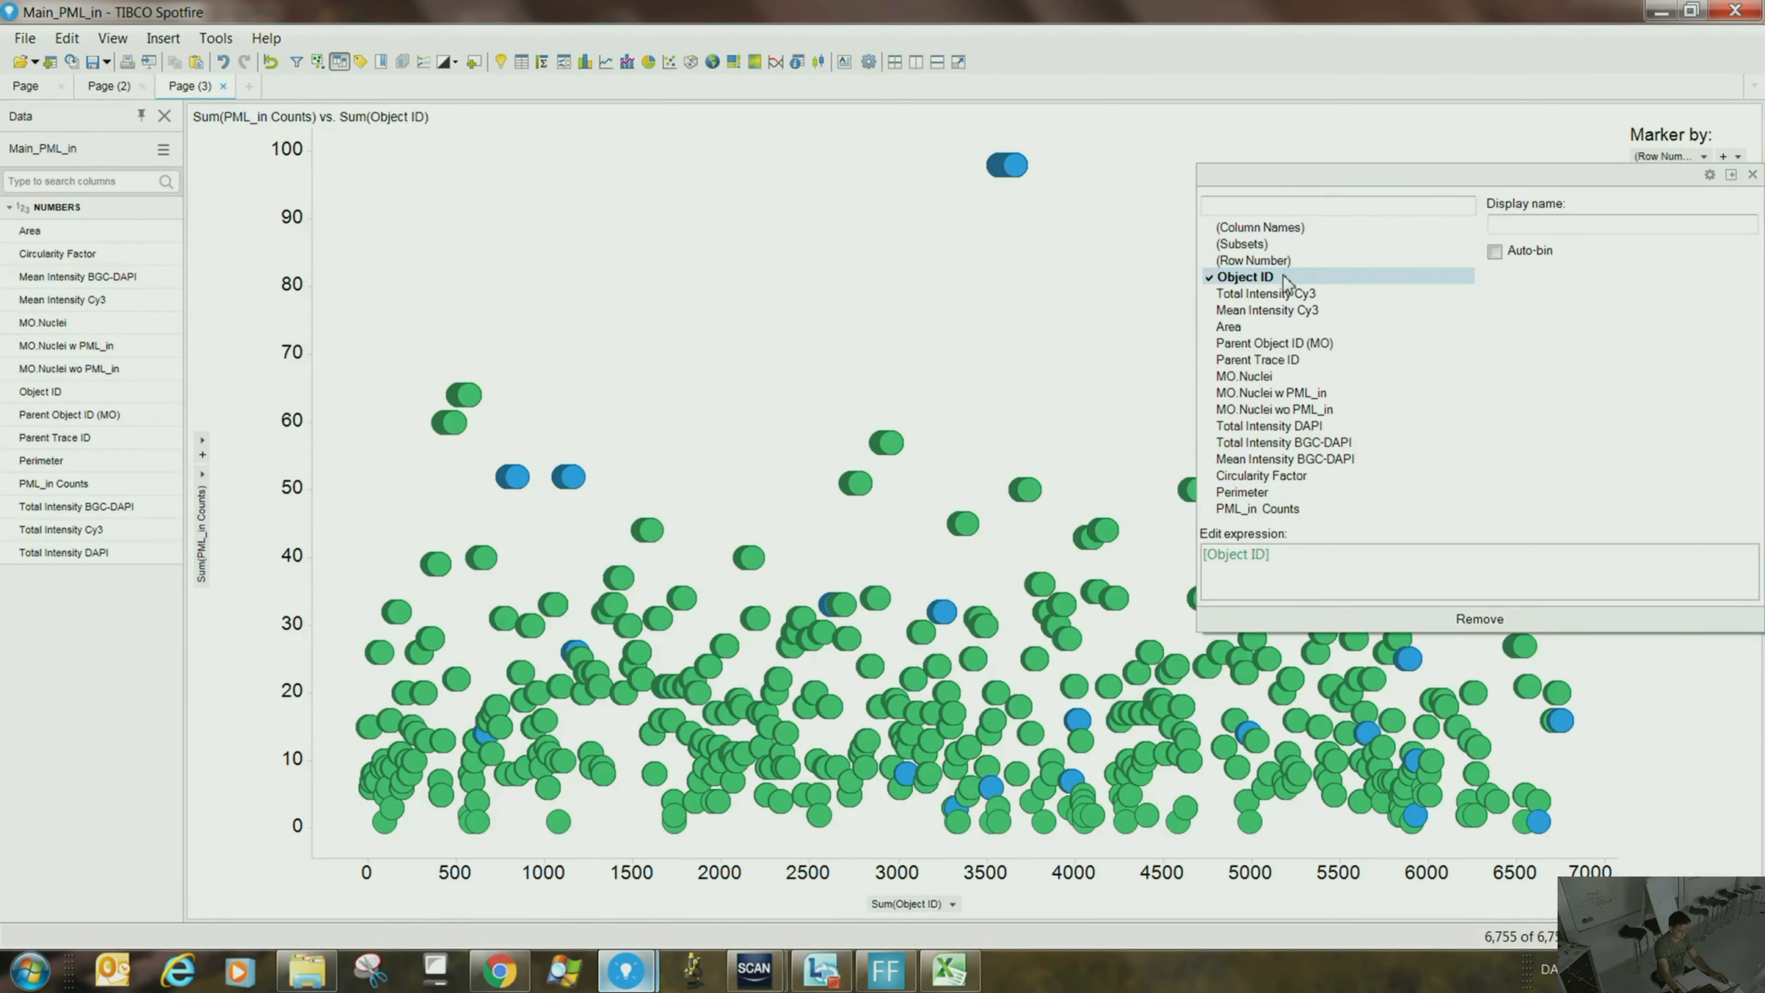
click(987, 339)
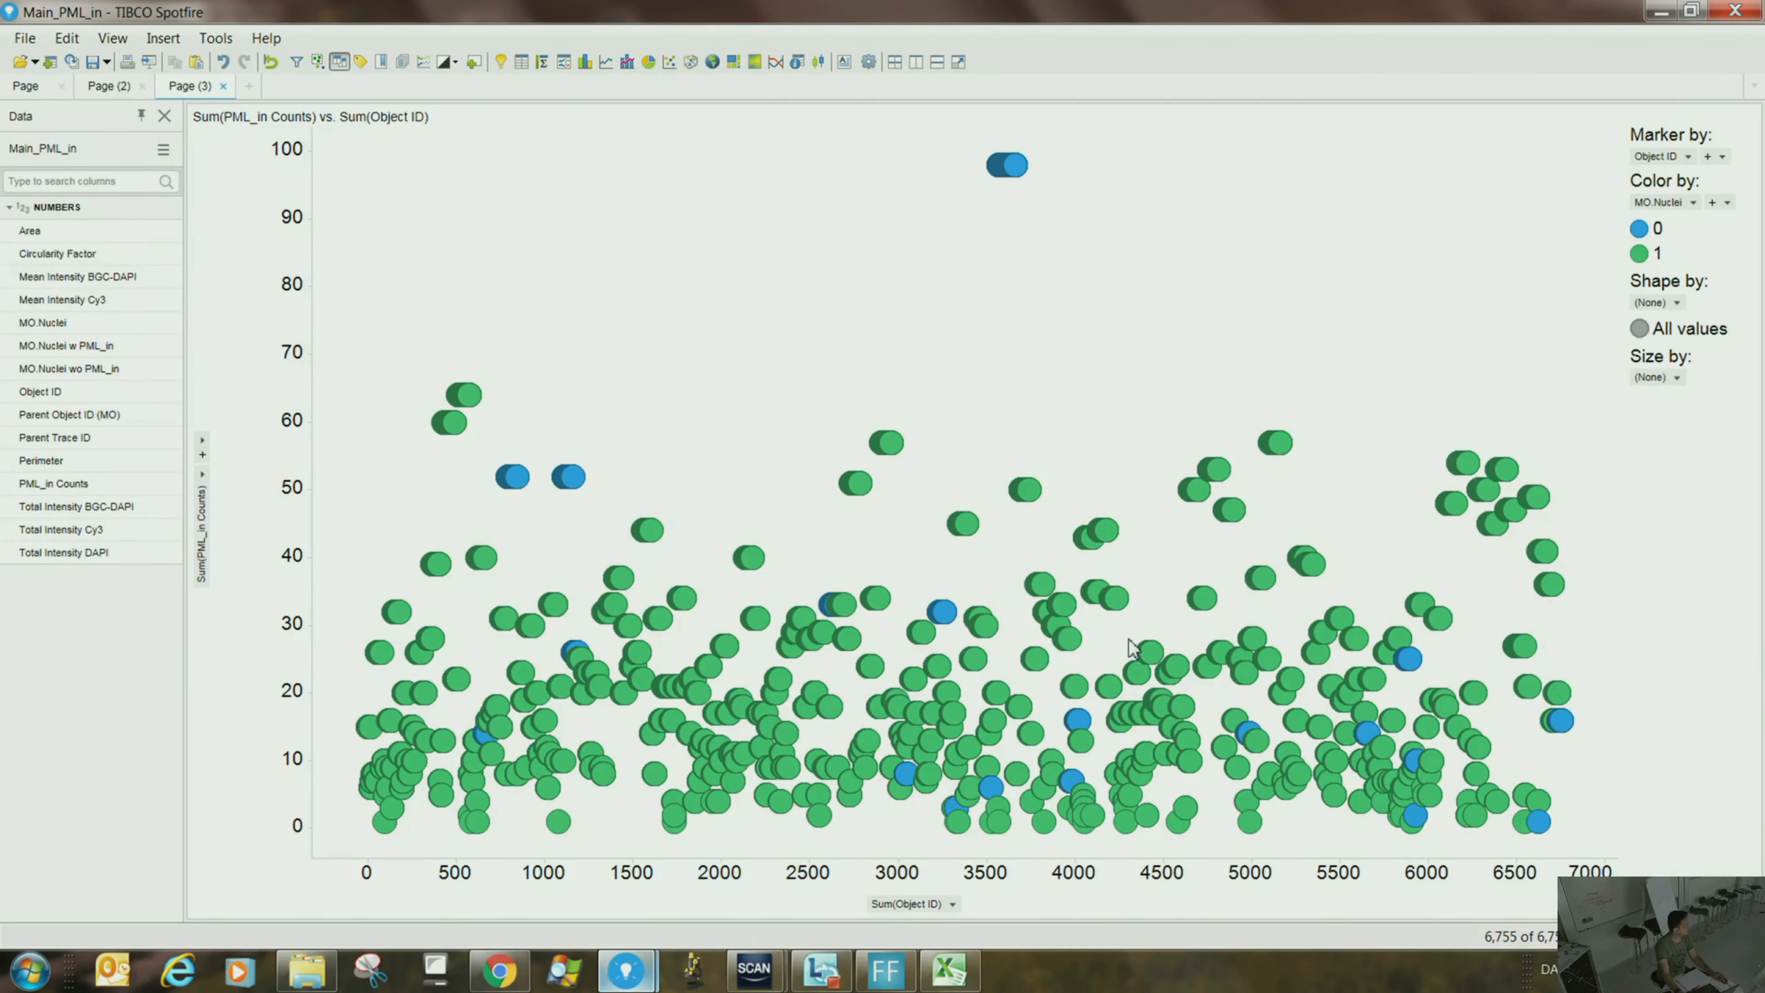
click(1694, 202)
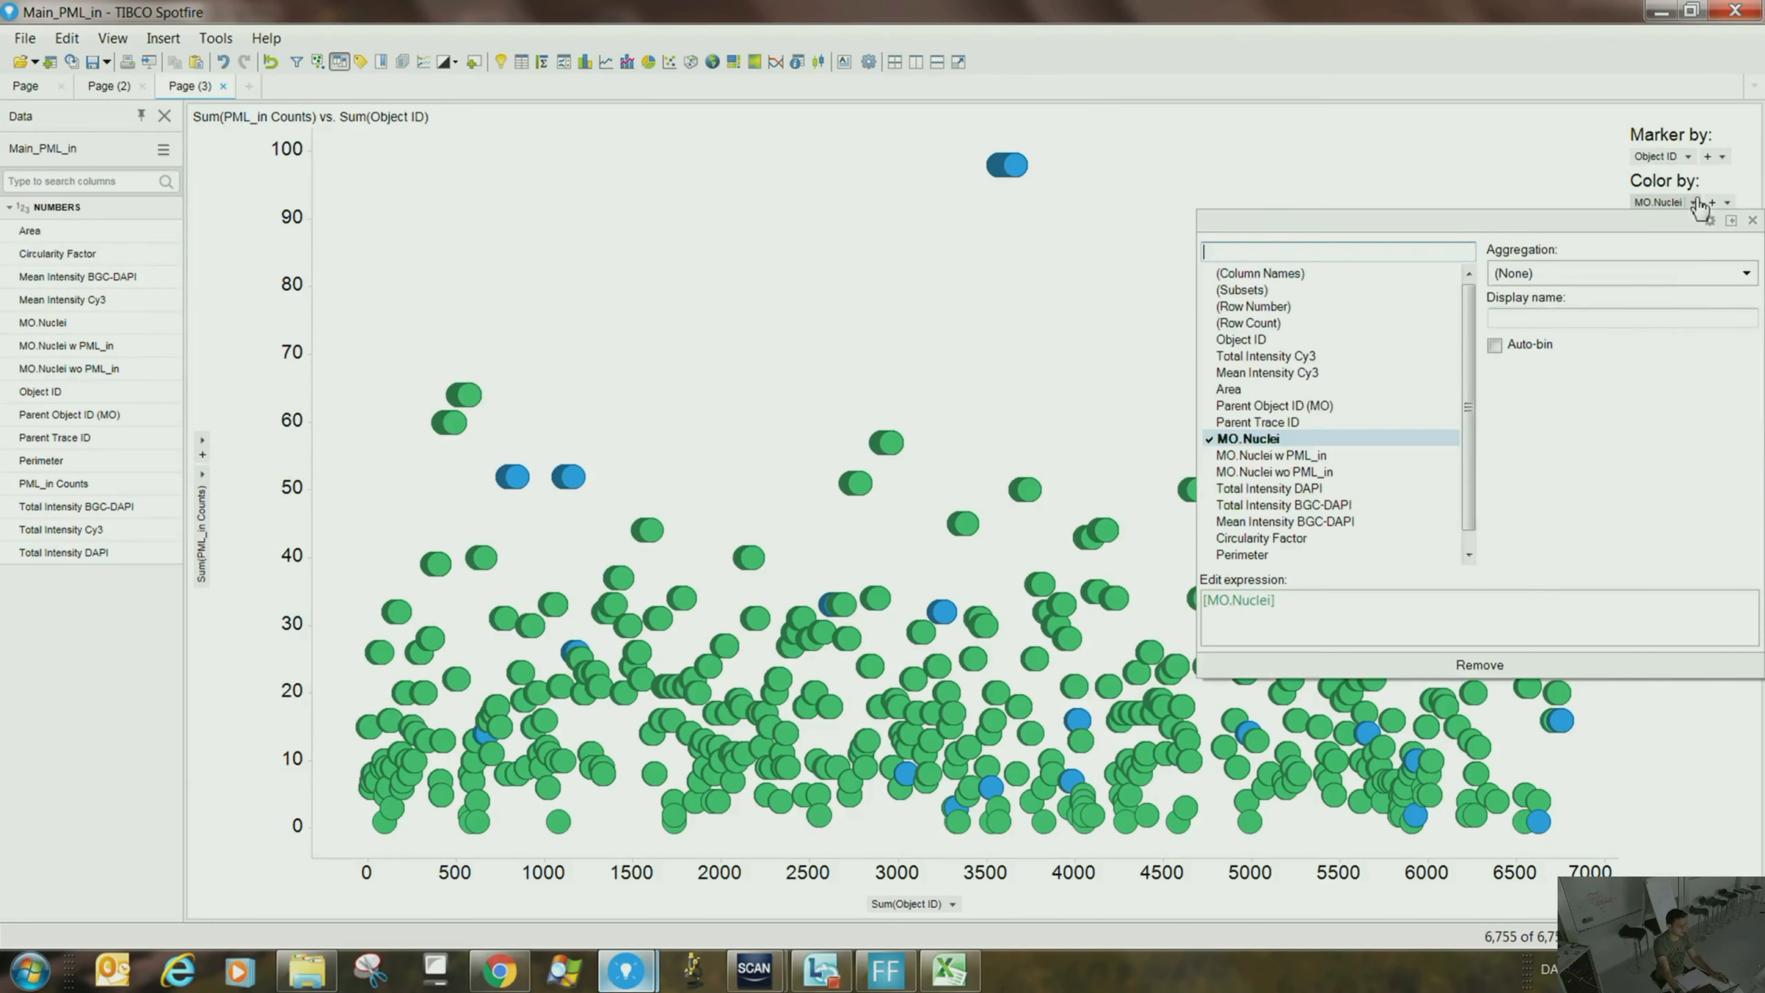
click(1594, 666)
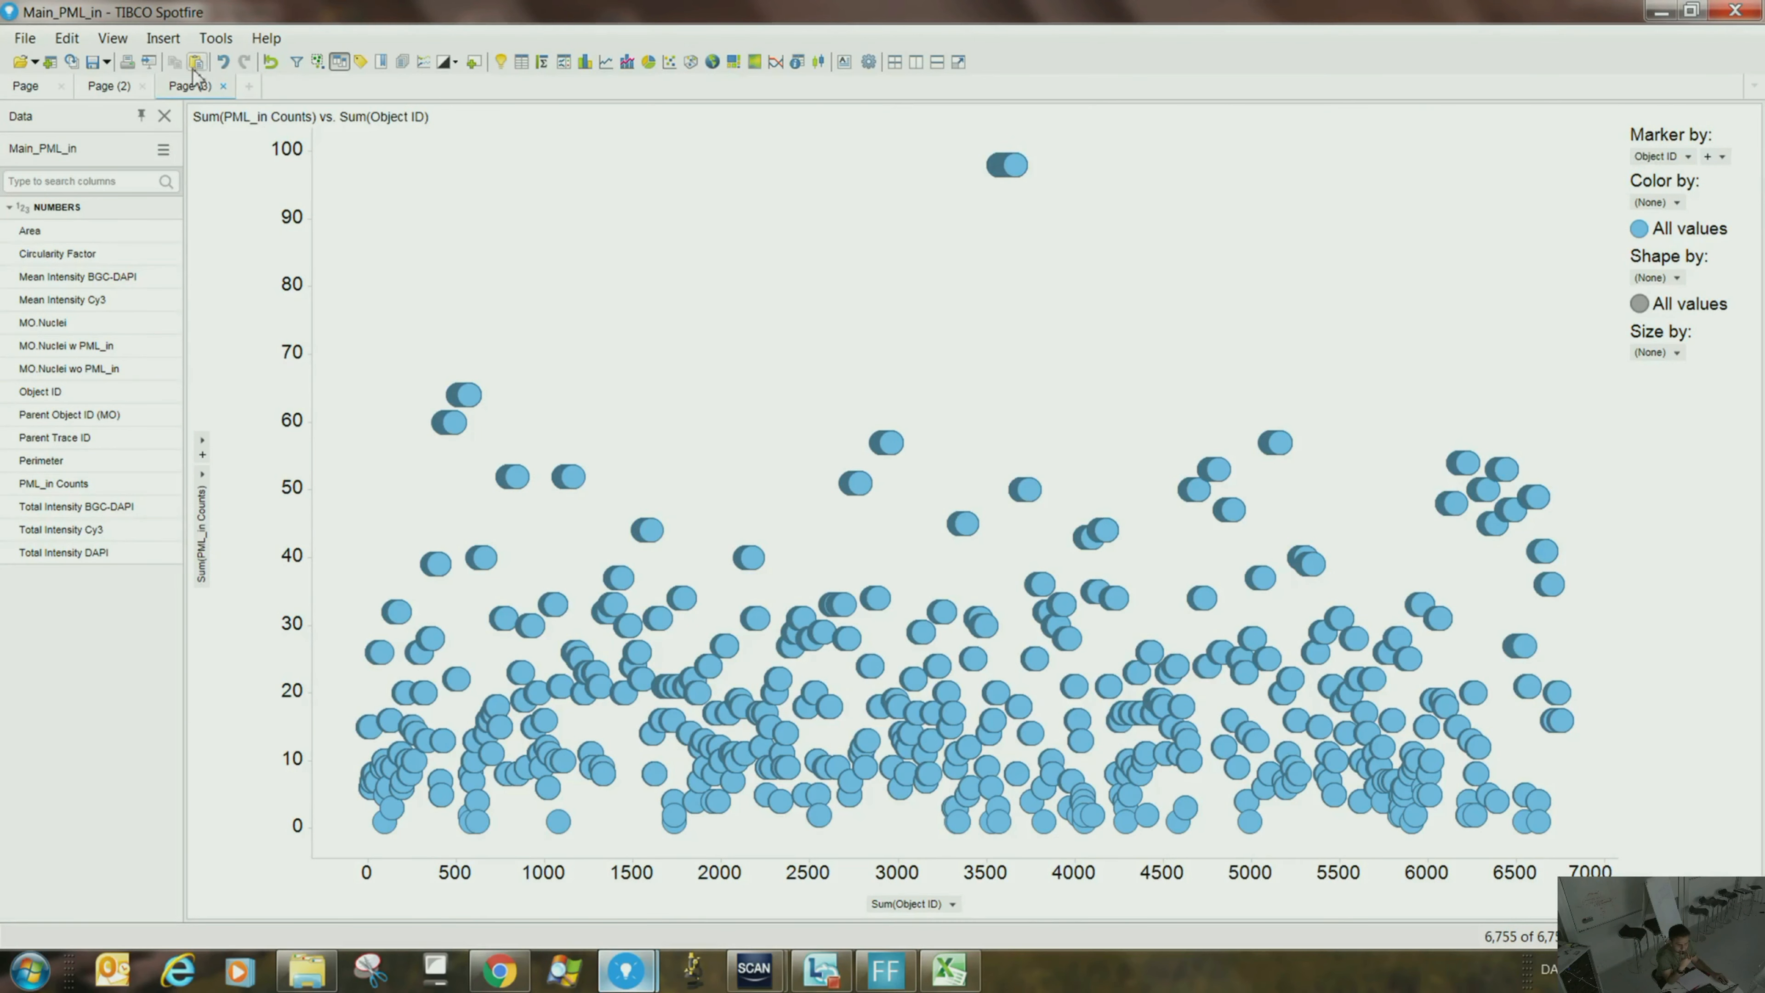
- Start a calculated column with the expression ([Total Intensity DAPI]+[Total Intensity BGC-DAPI])/2
click(177, 43)
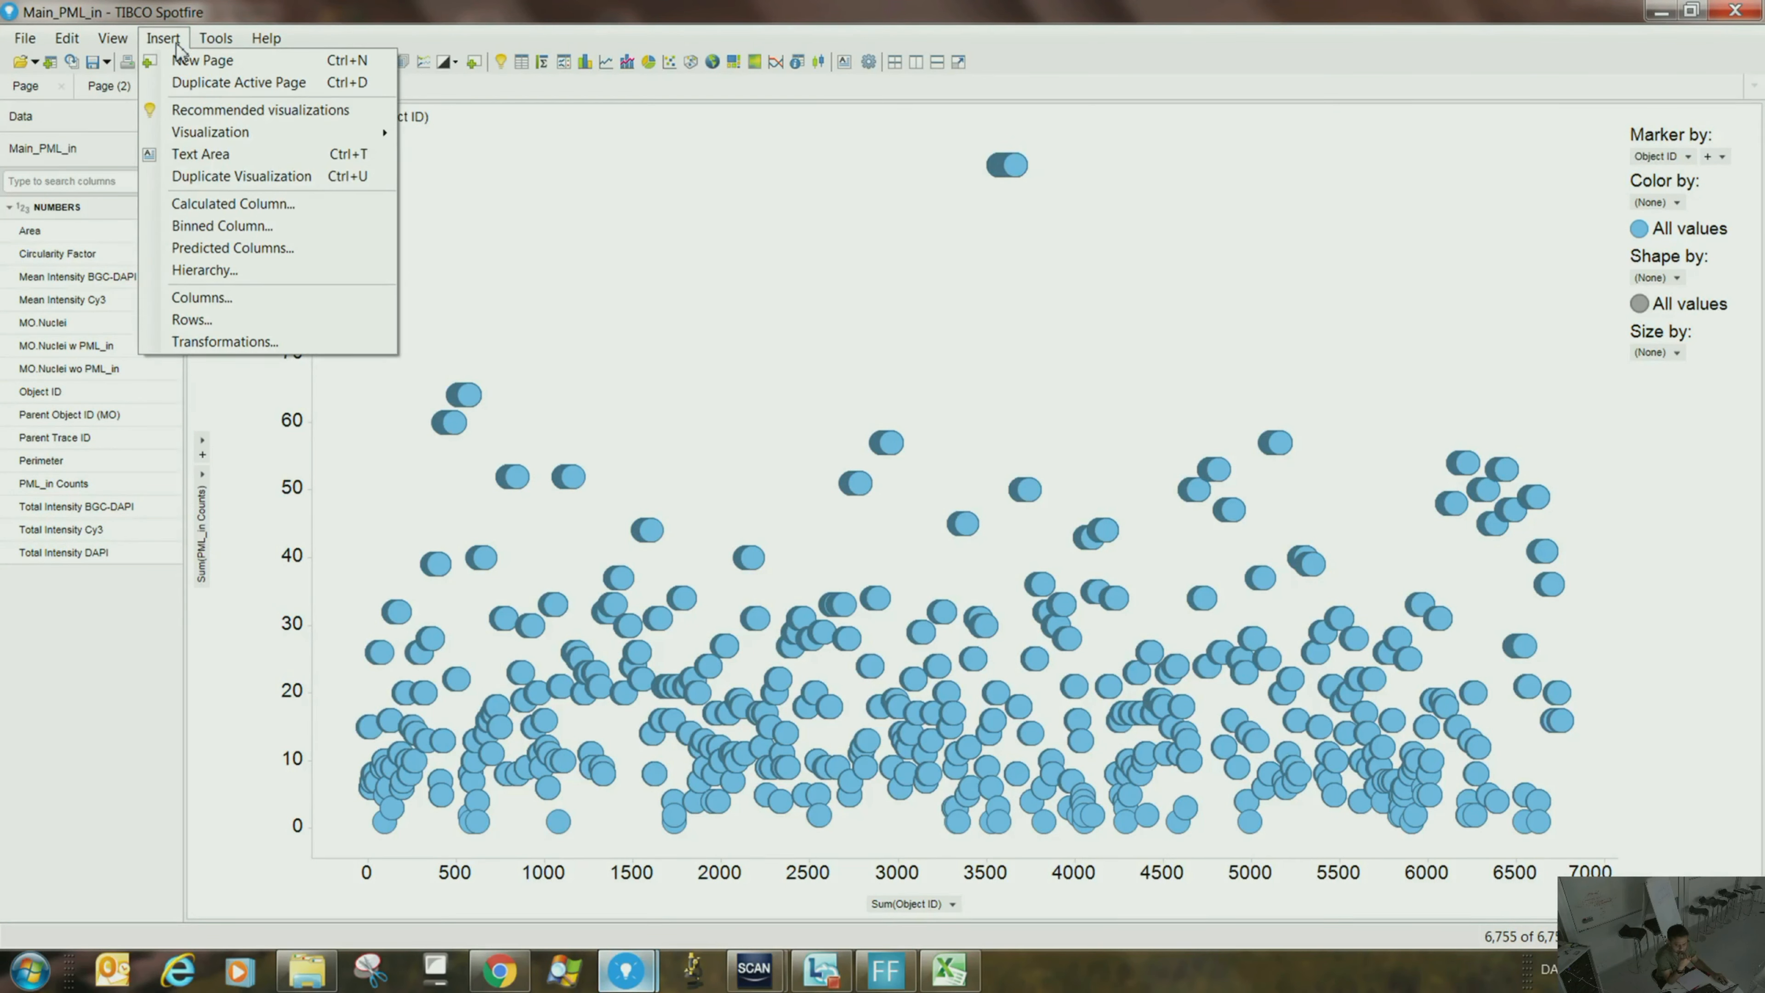
click(223, 206)
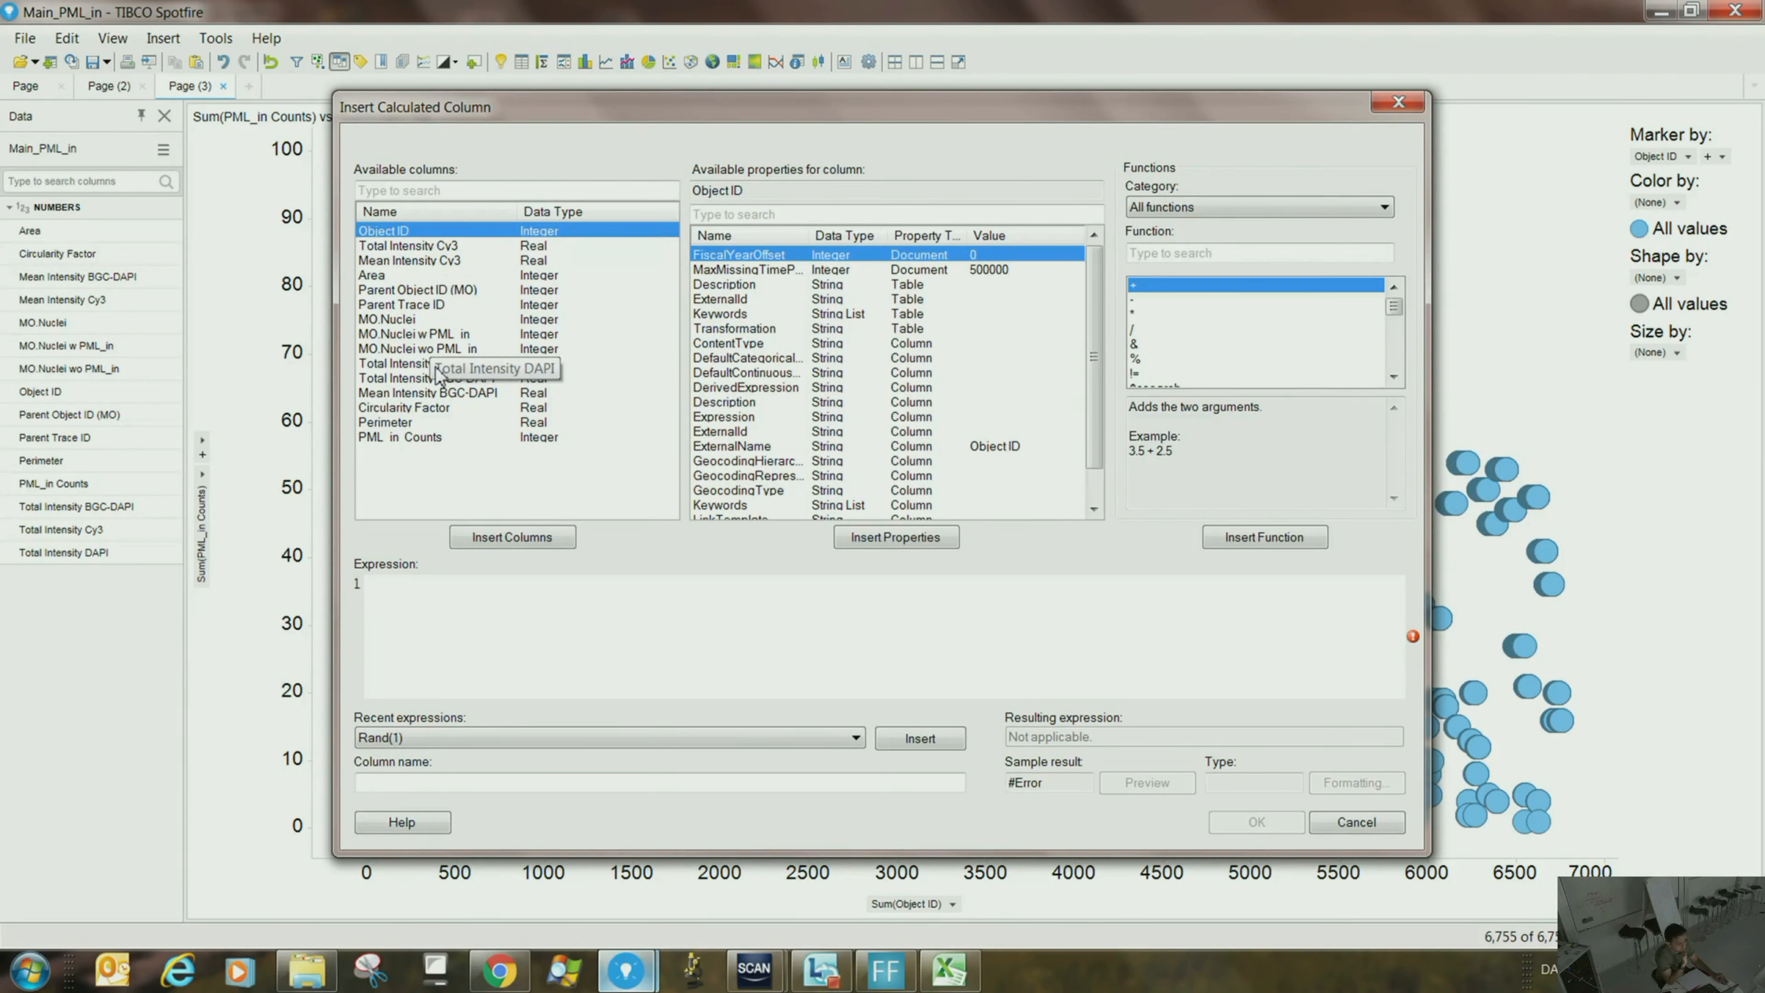
click(387, 247)
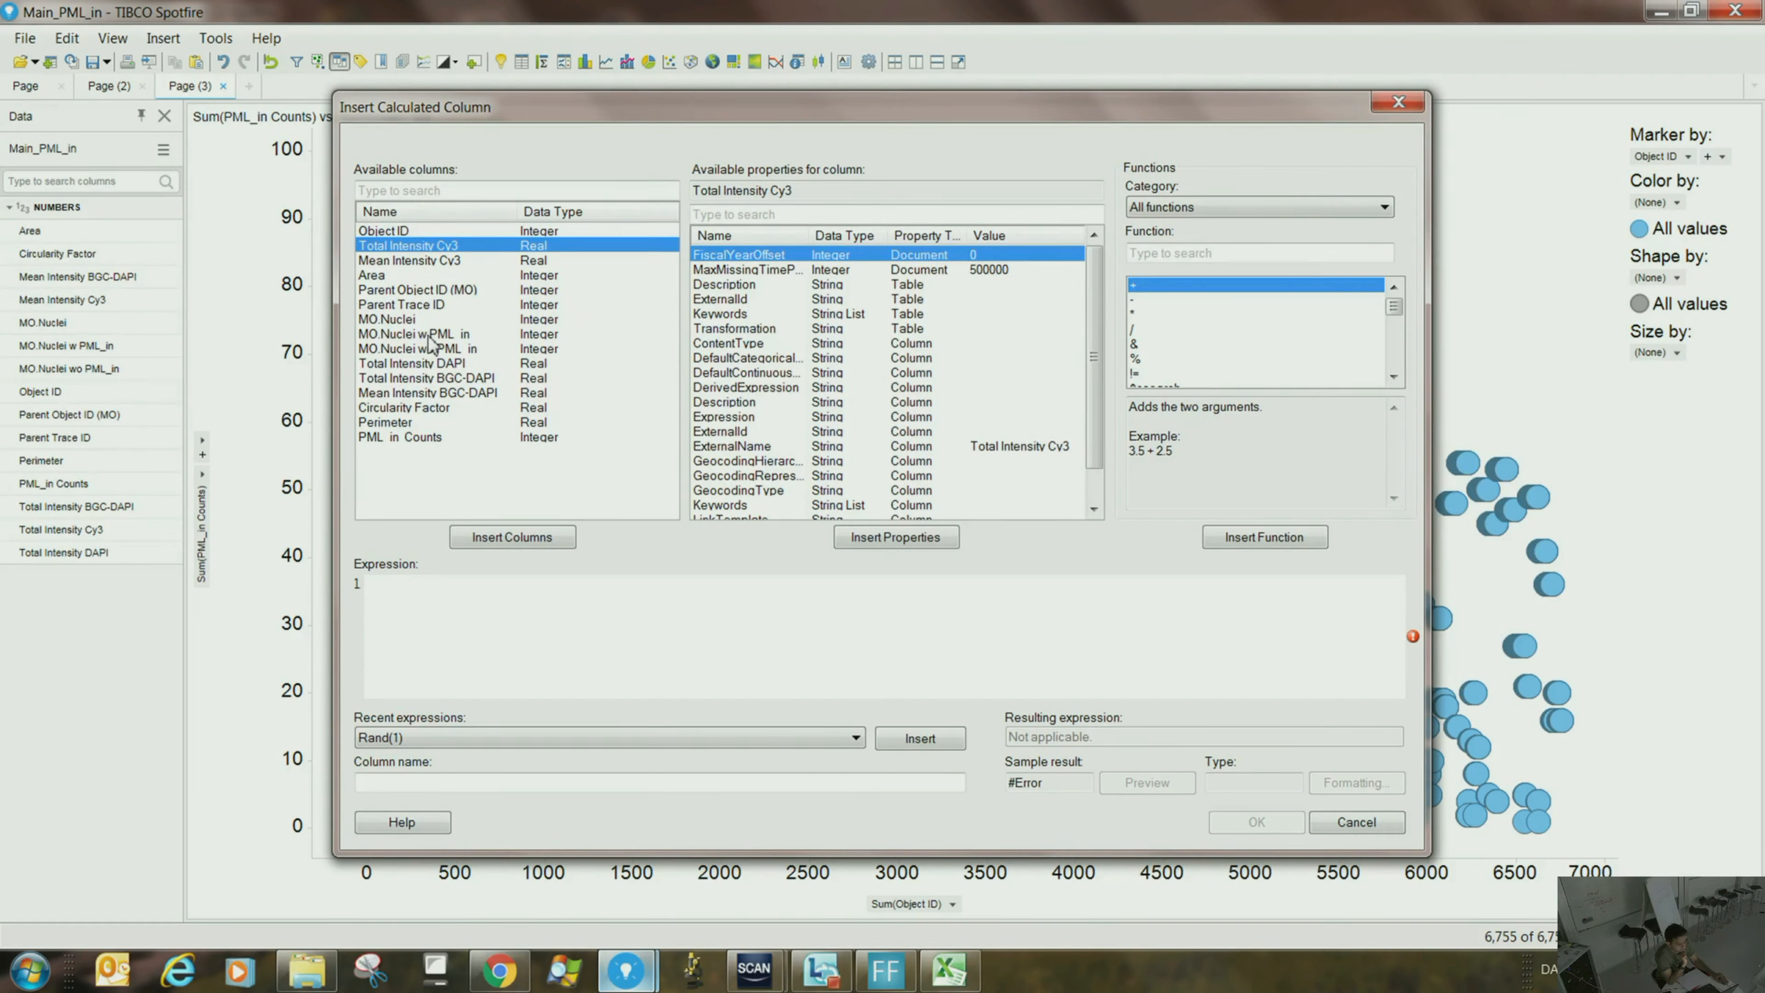
click(440, 365)
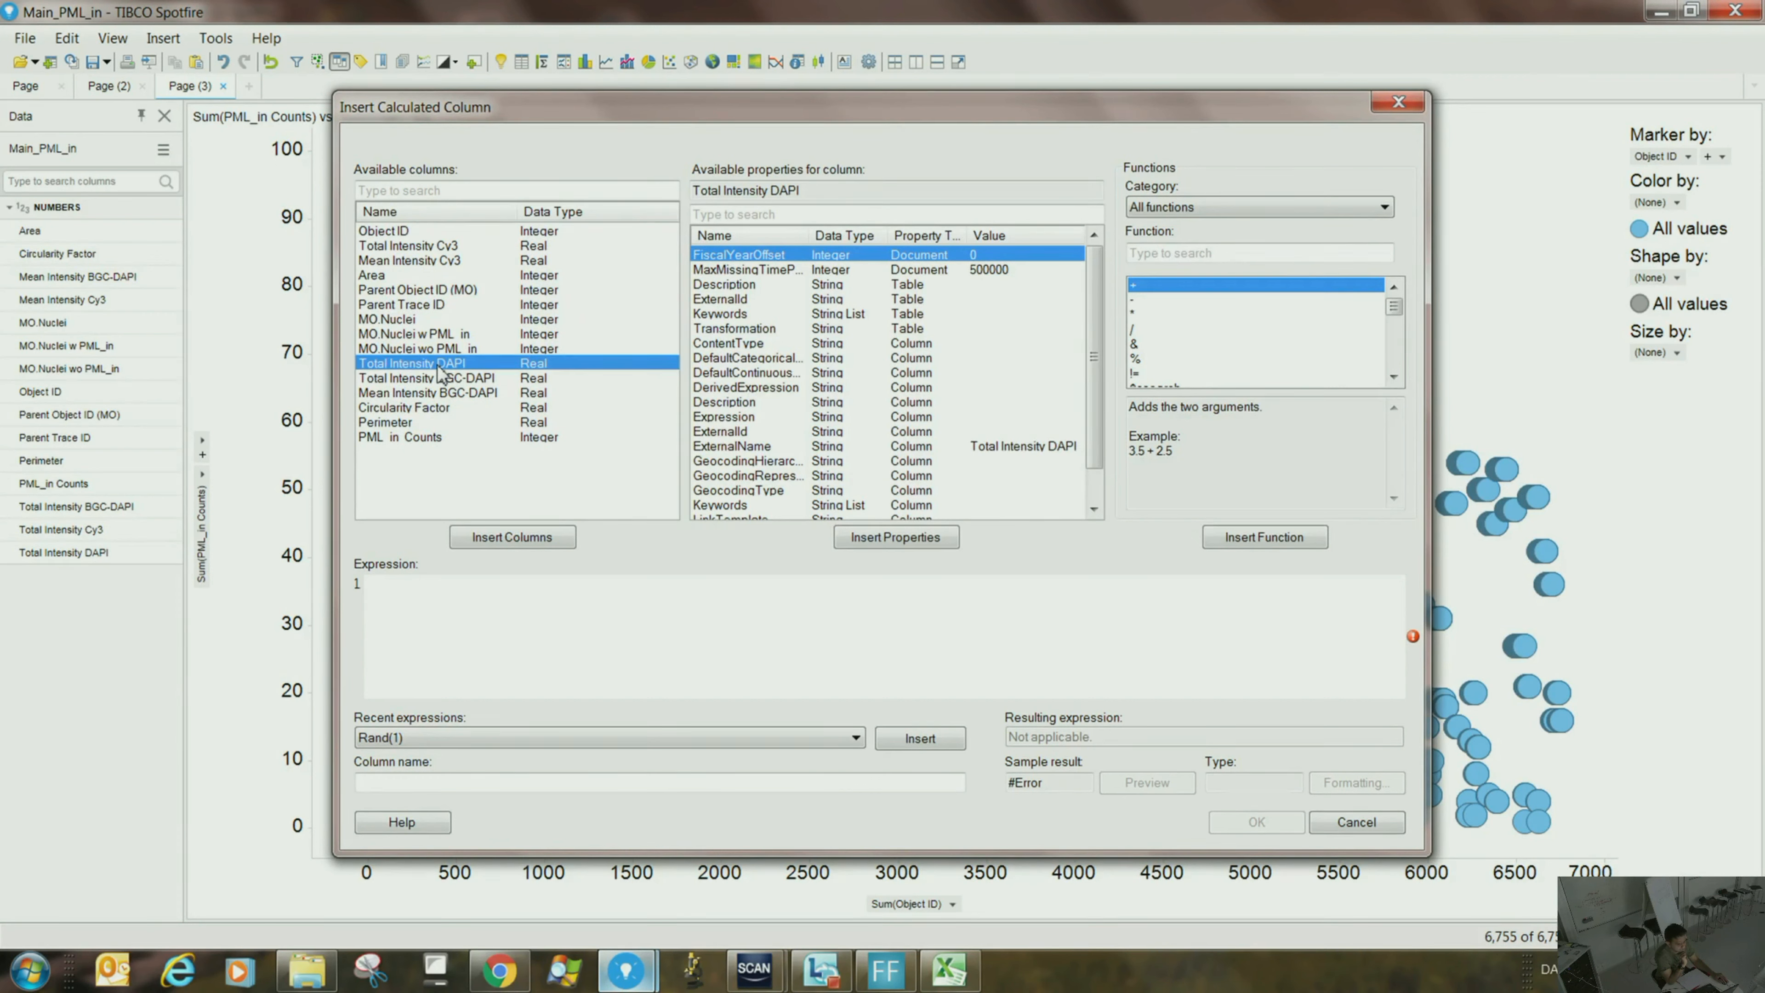
ctrl+click(451, 383)
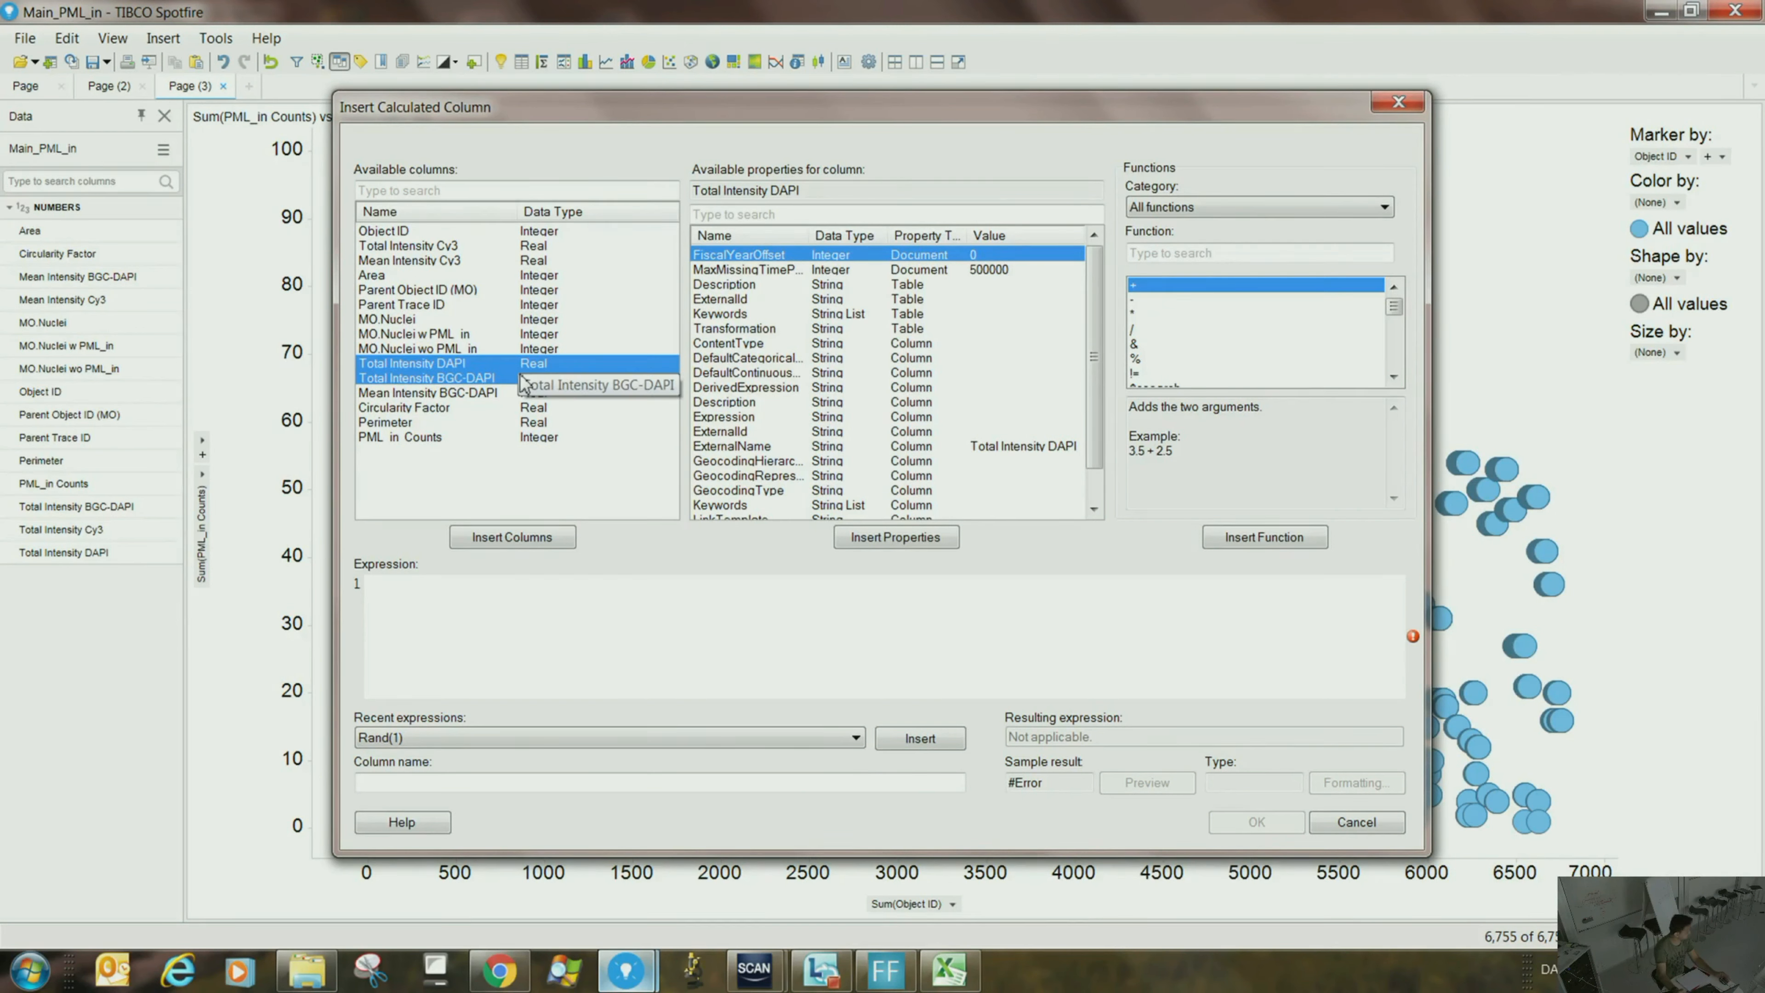
click(426, 366)
click(512, 537)
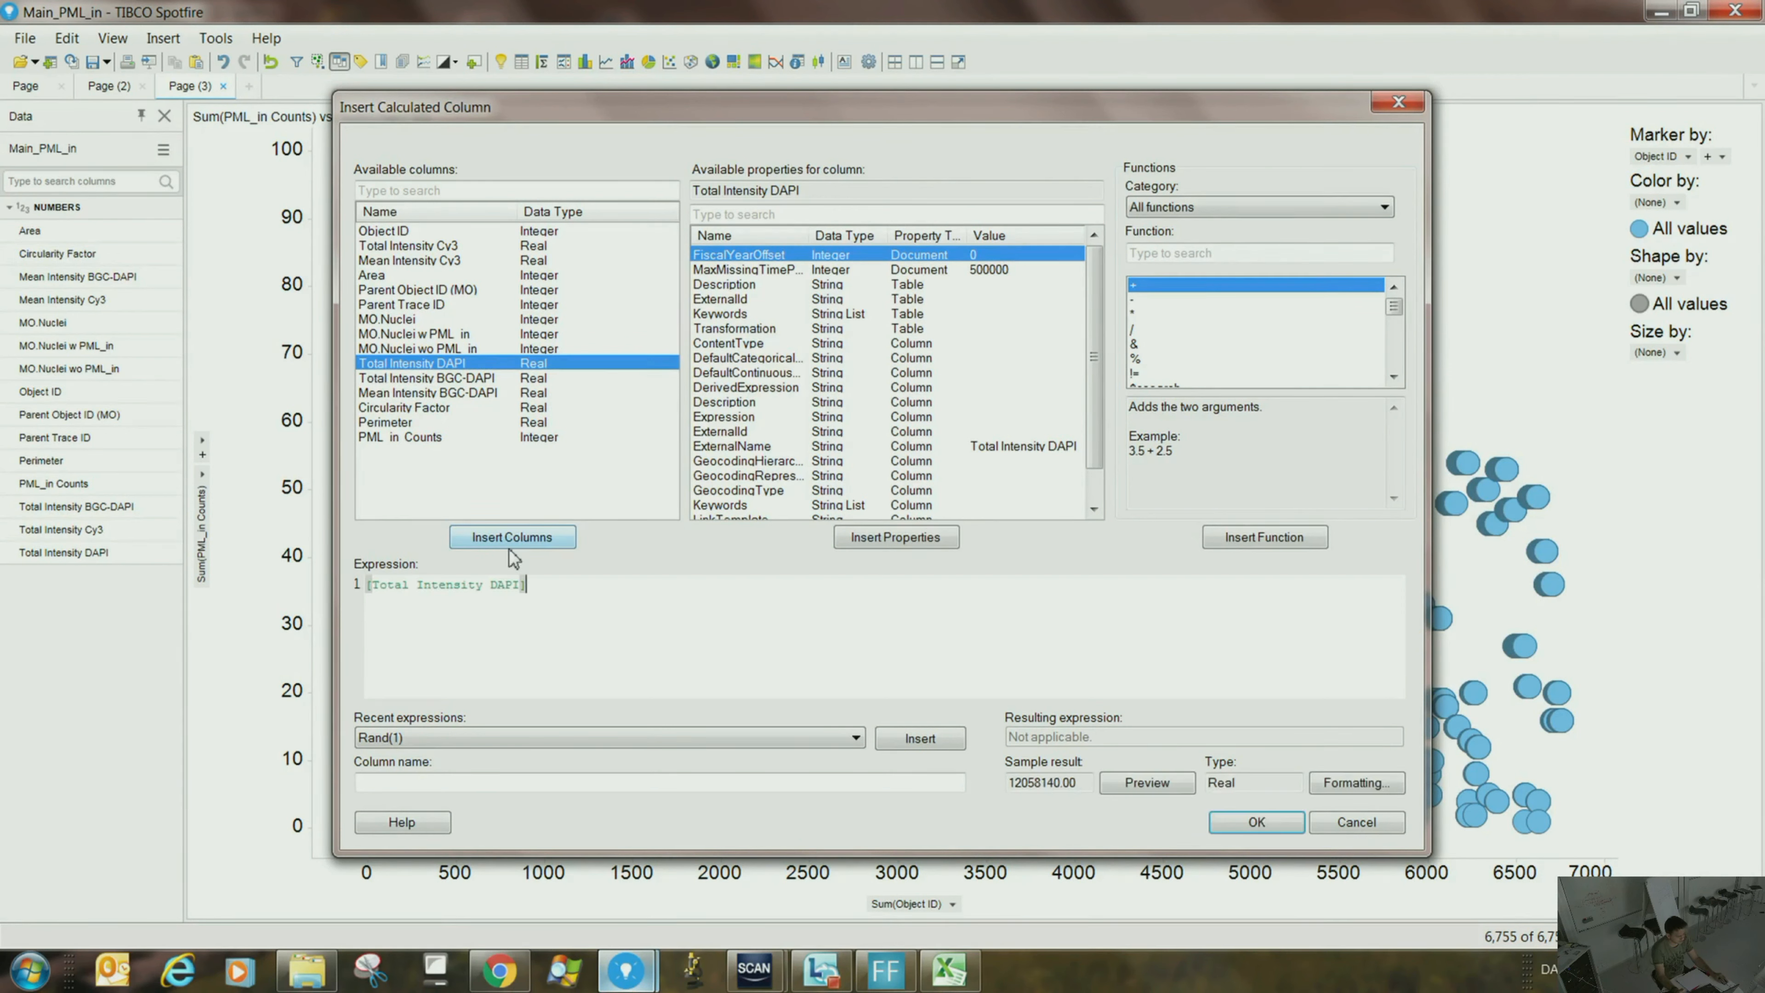
text(+)
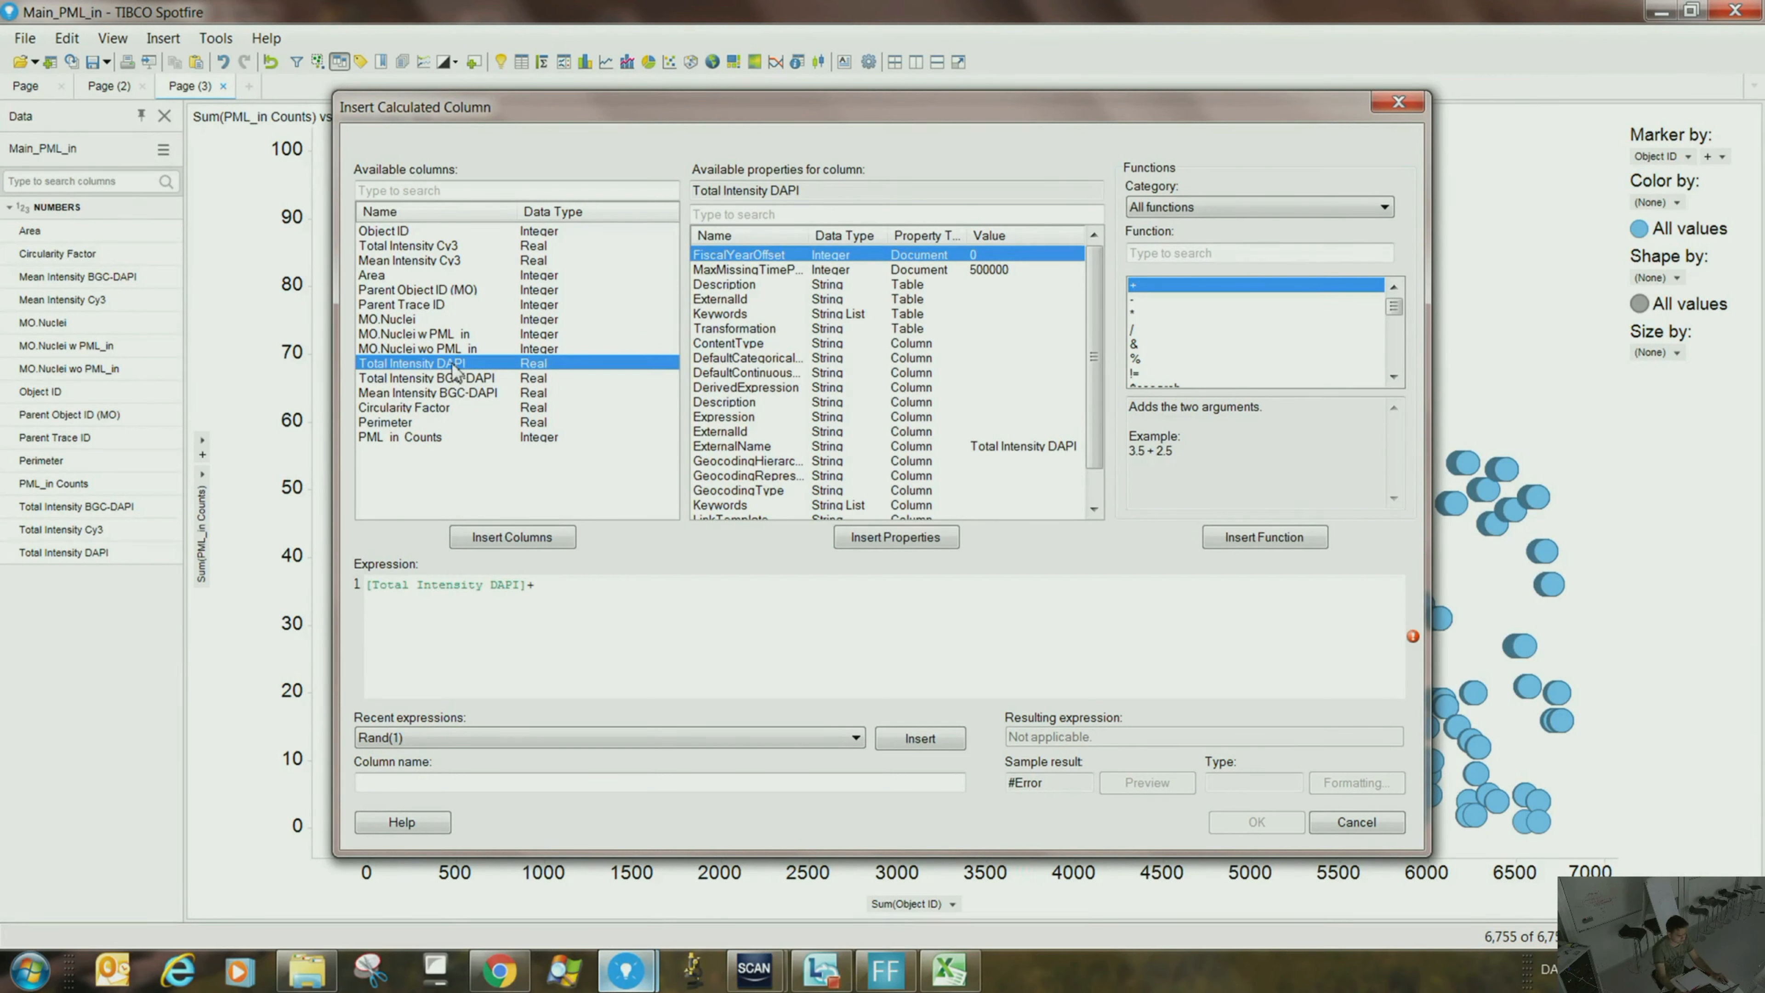
click(440, 381)
click(545, 537)
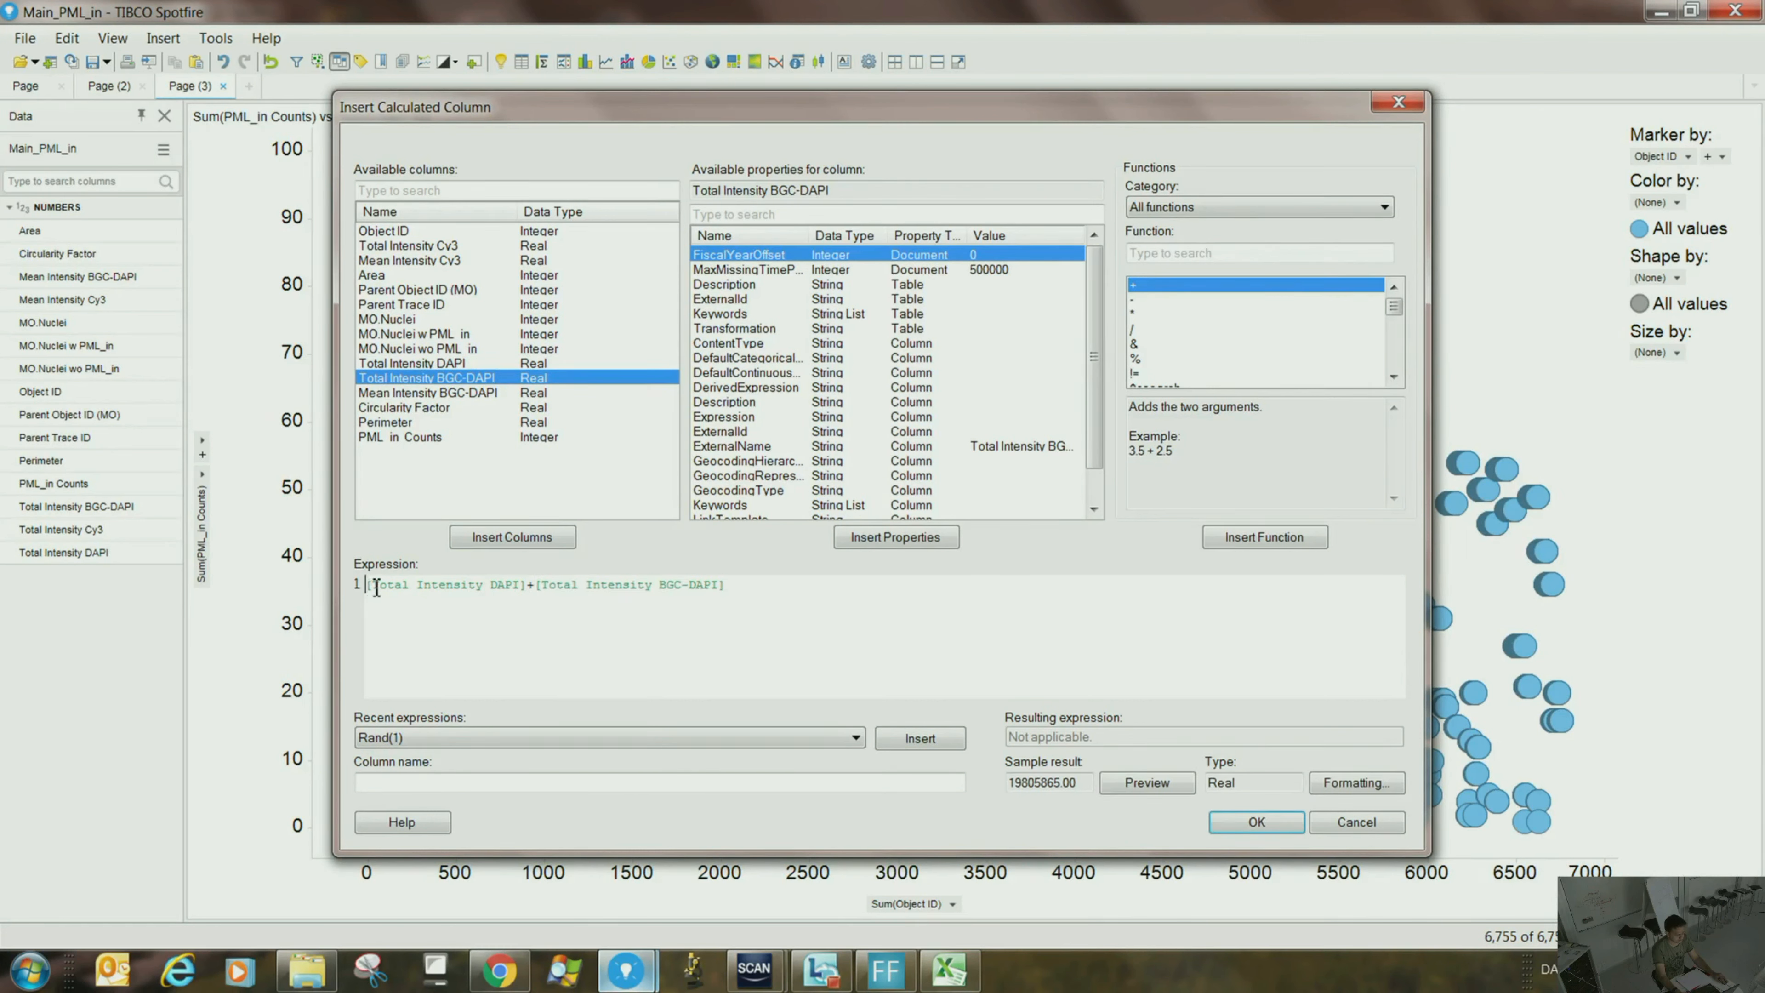
text(()
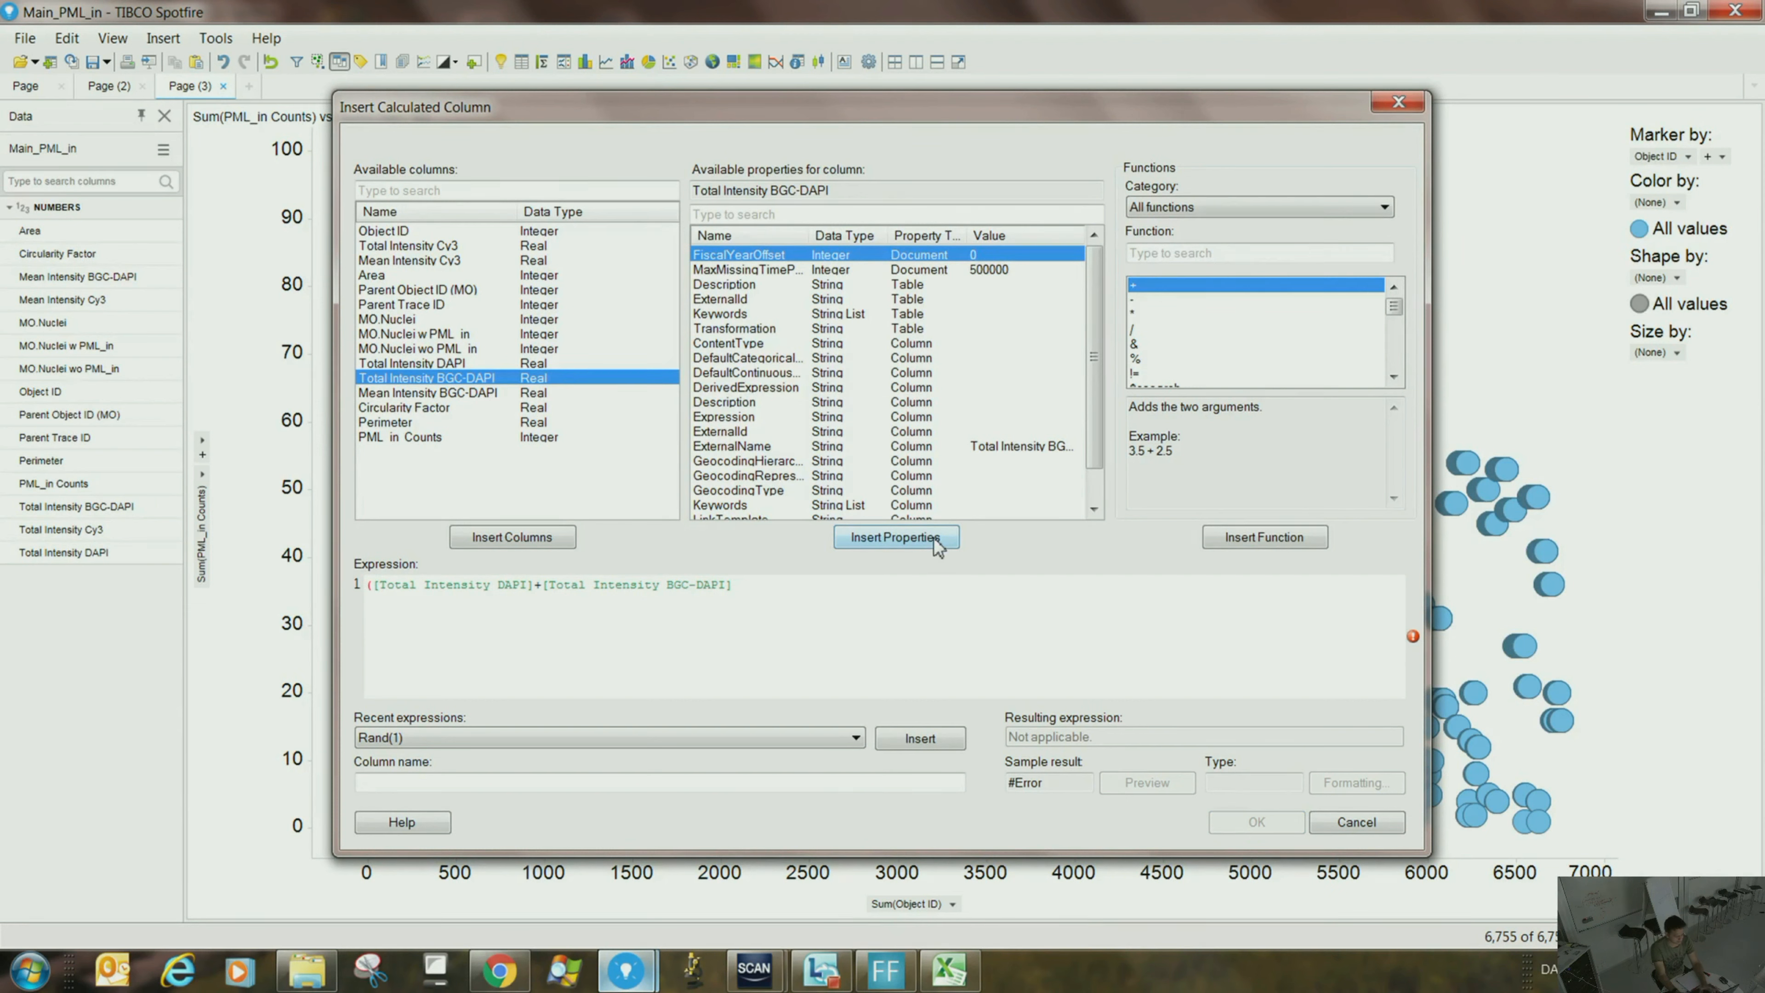
text()/2)
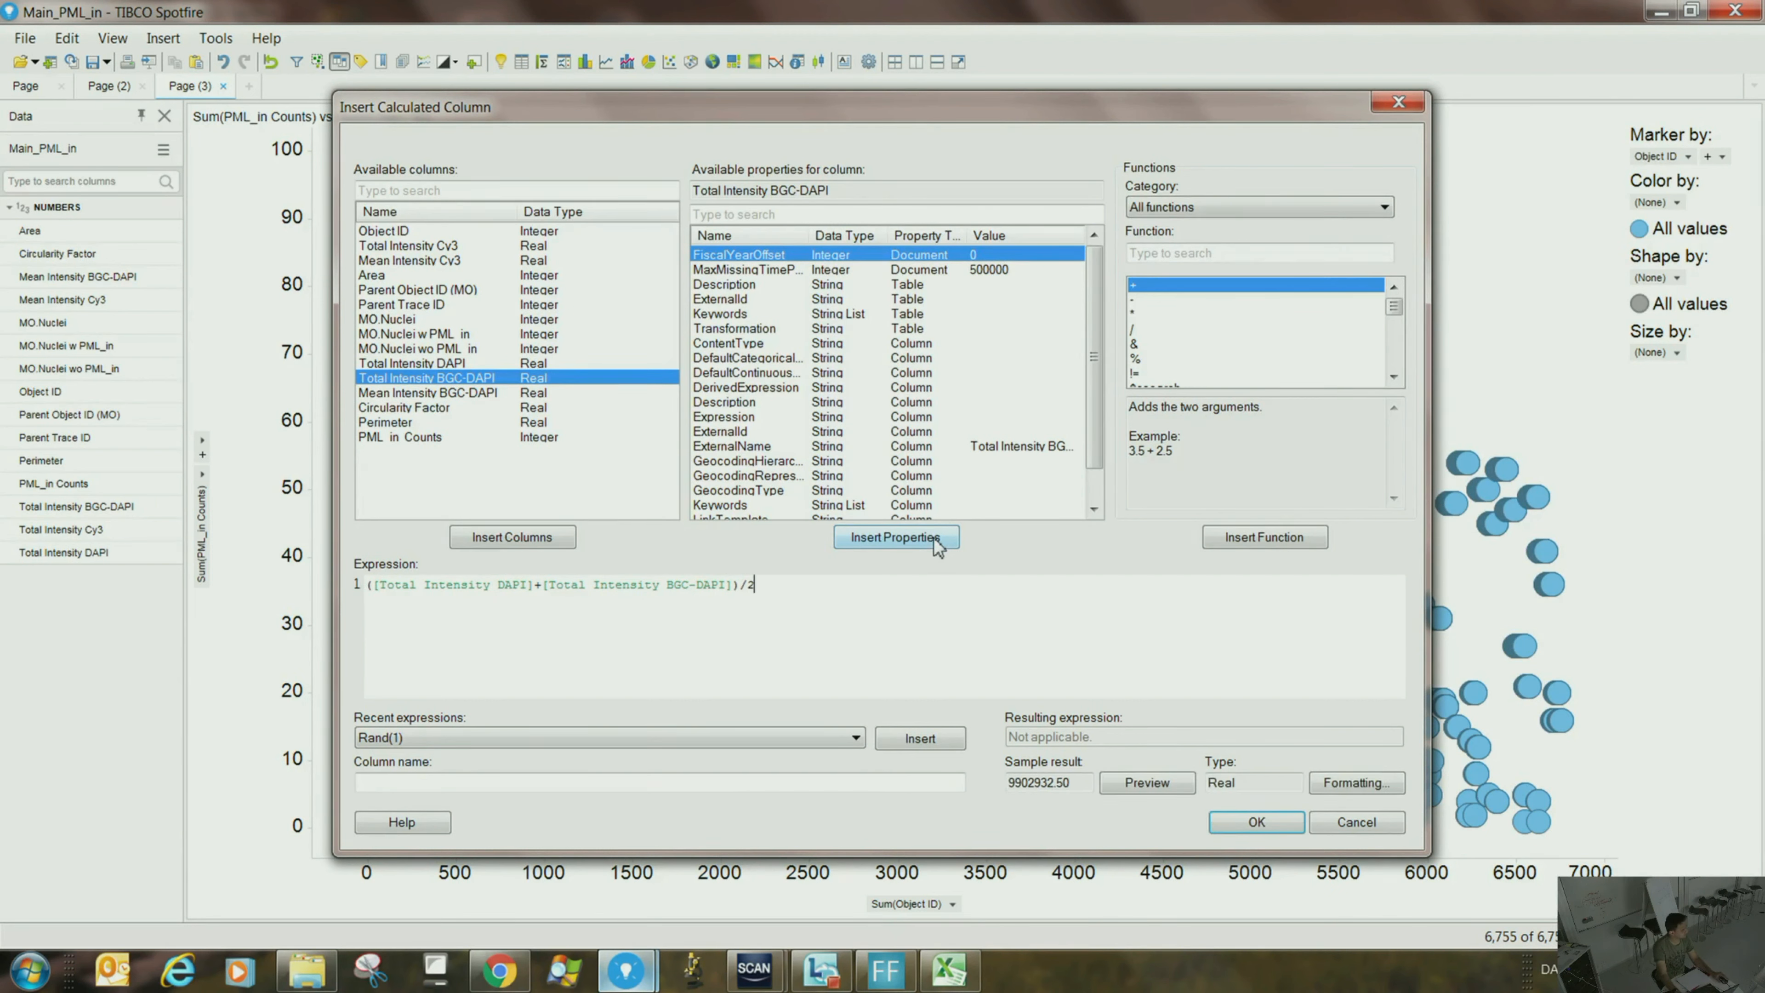
- Name the calculated column Average_SUmDapi_Int, preview its values and add it to the data table
click(850, 780)
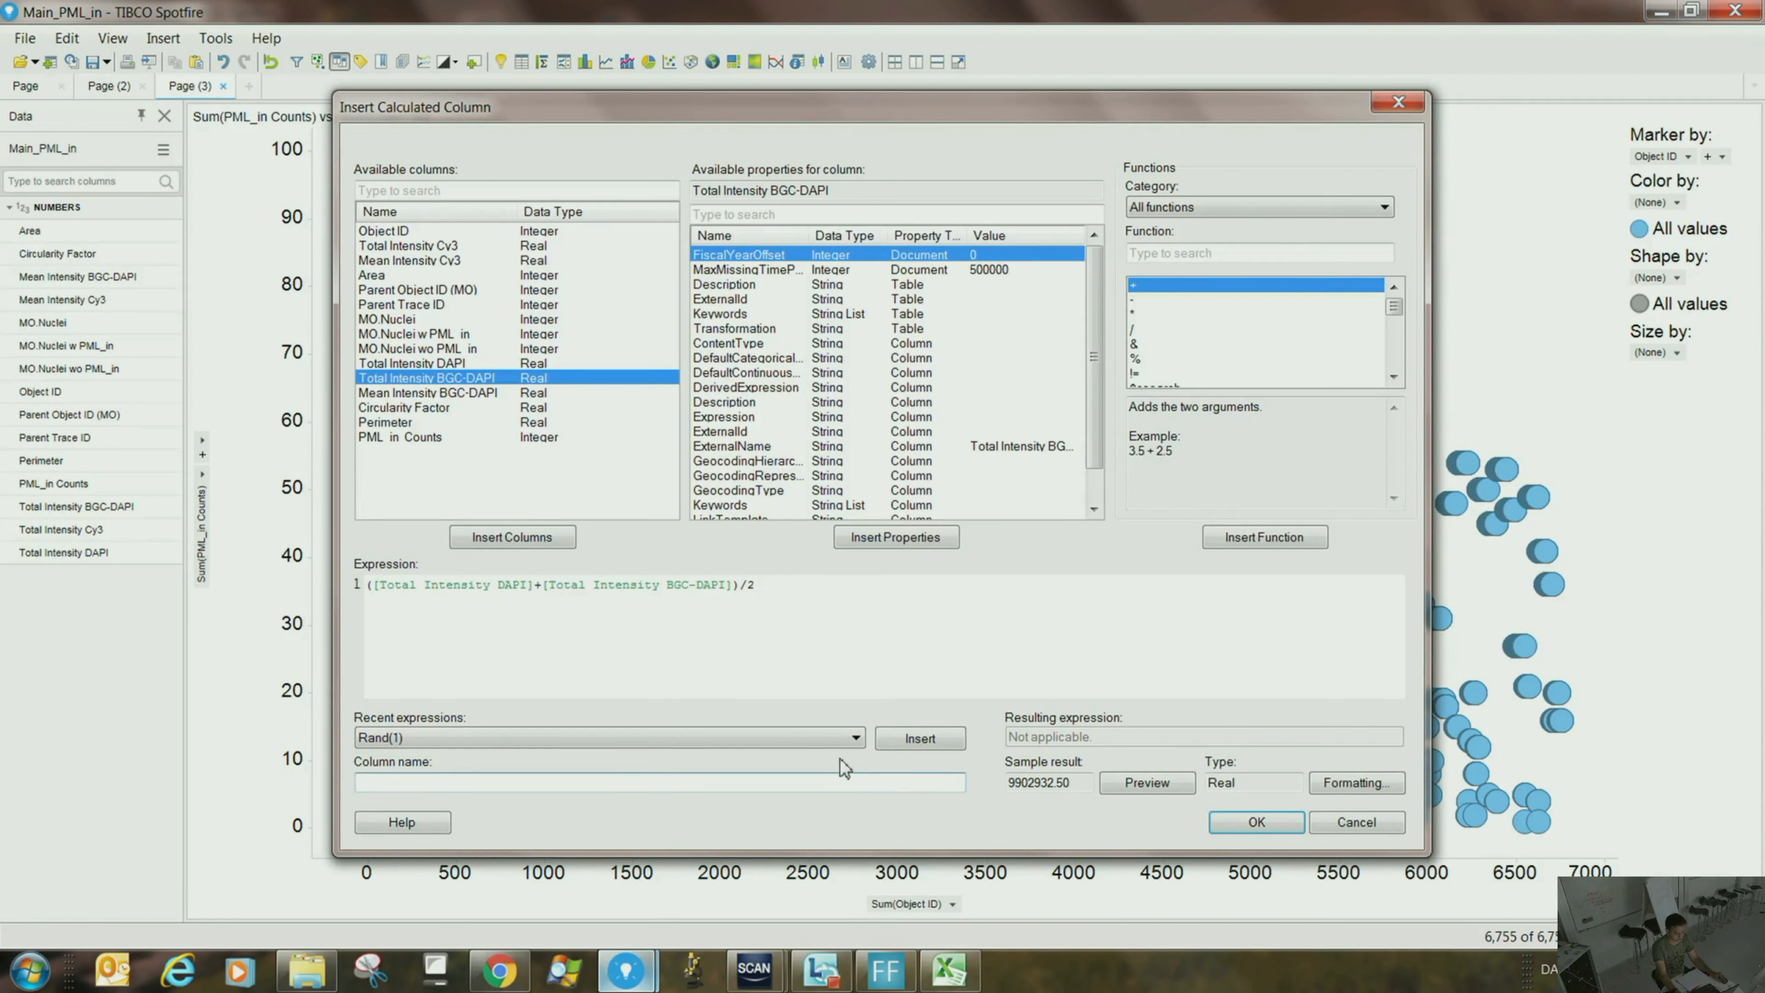
text(Average_SUmDapi_Int)
click(1167, 786)
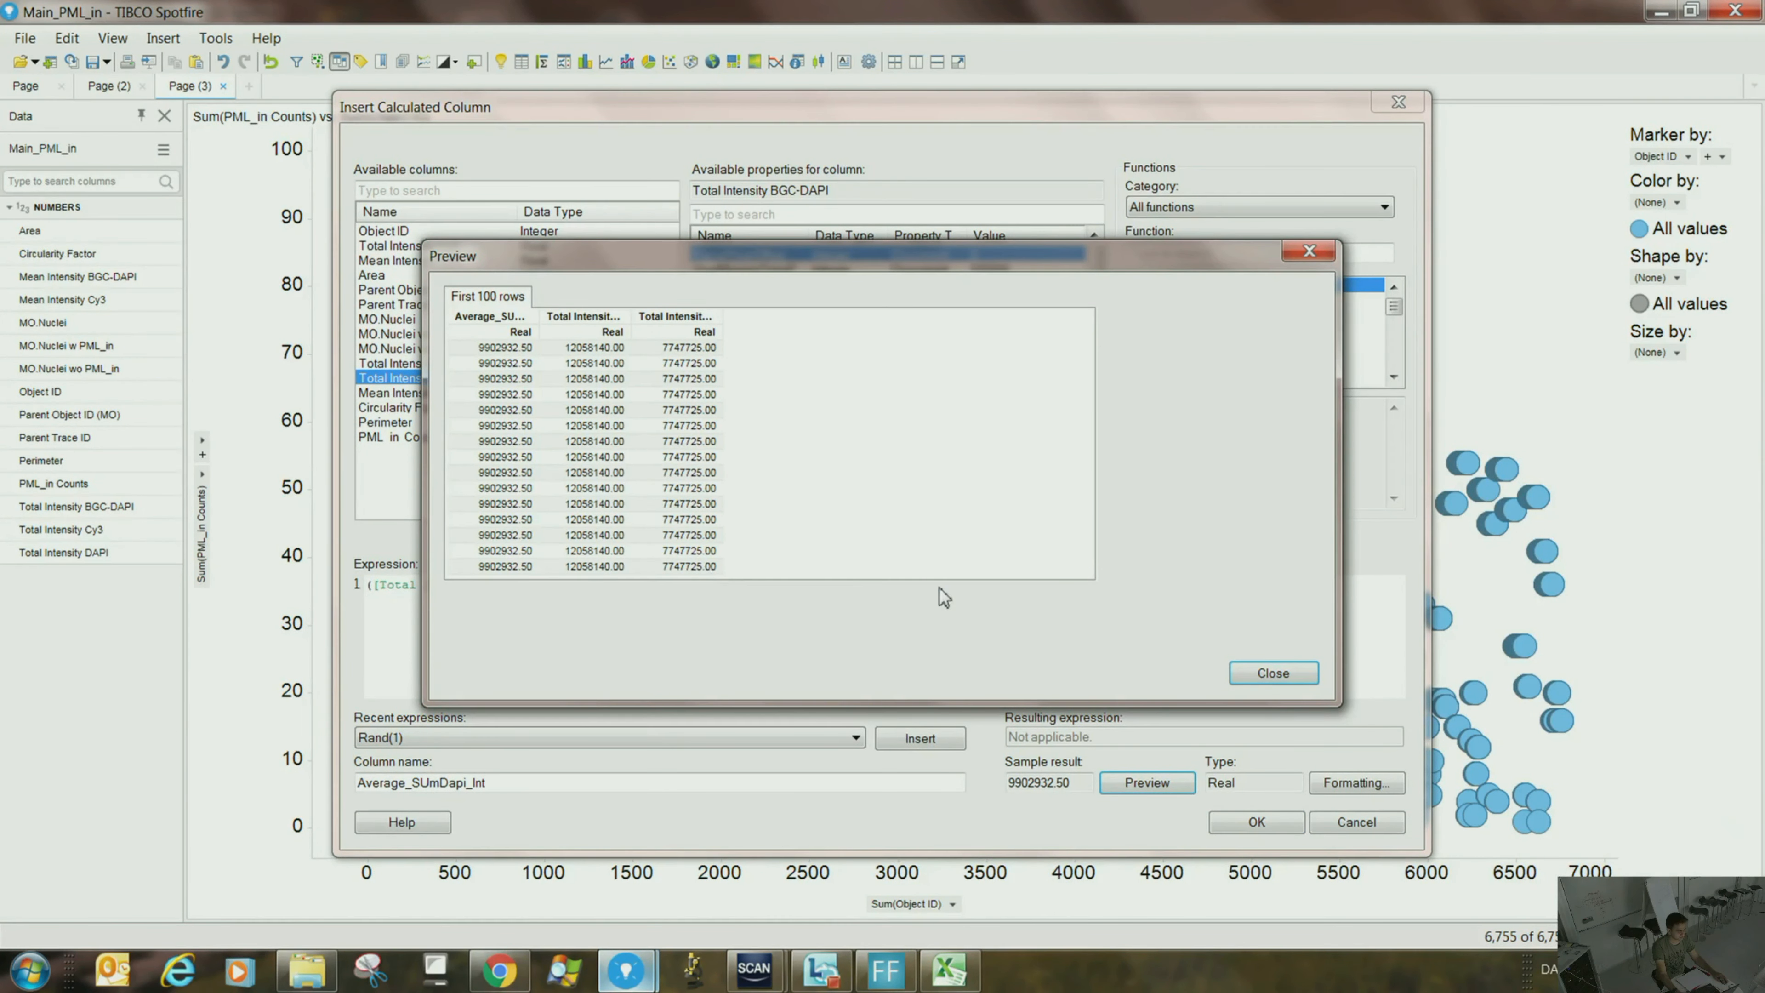
click(1272, 674)
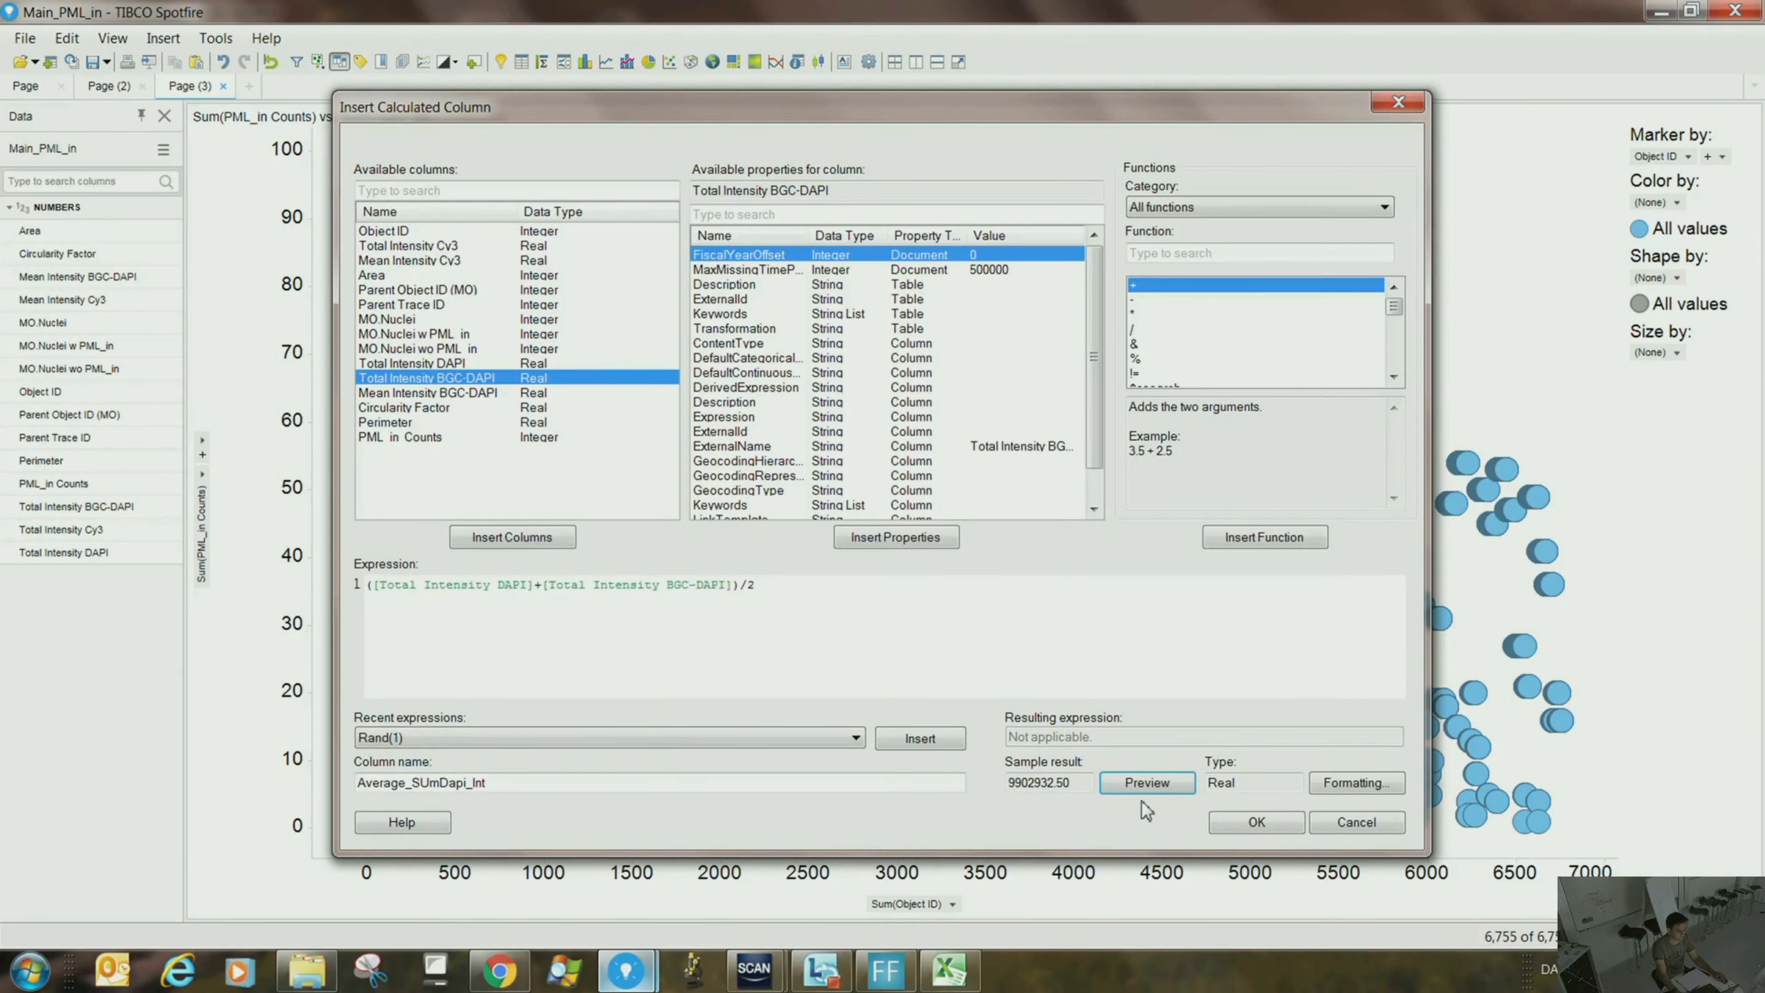
click(1236, 821)
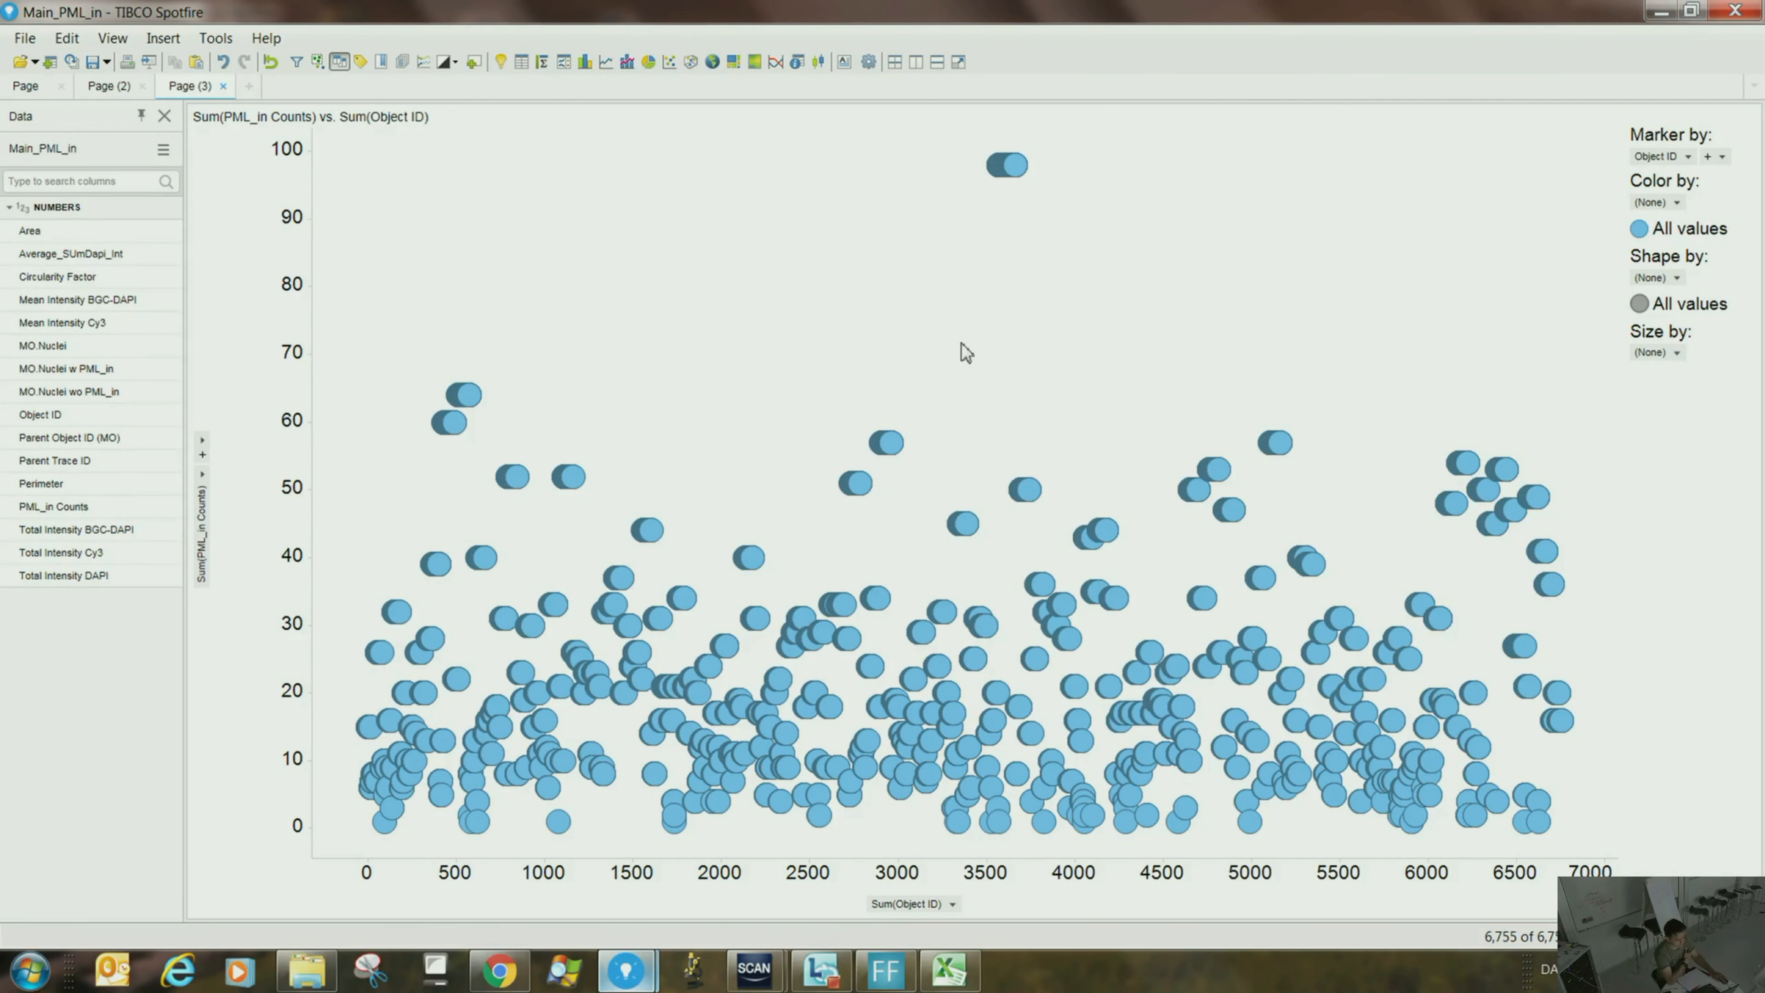
- Start inserting a Normalization transformation on the Main_PML_in data table
click(163, 38)
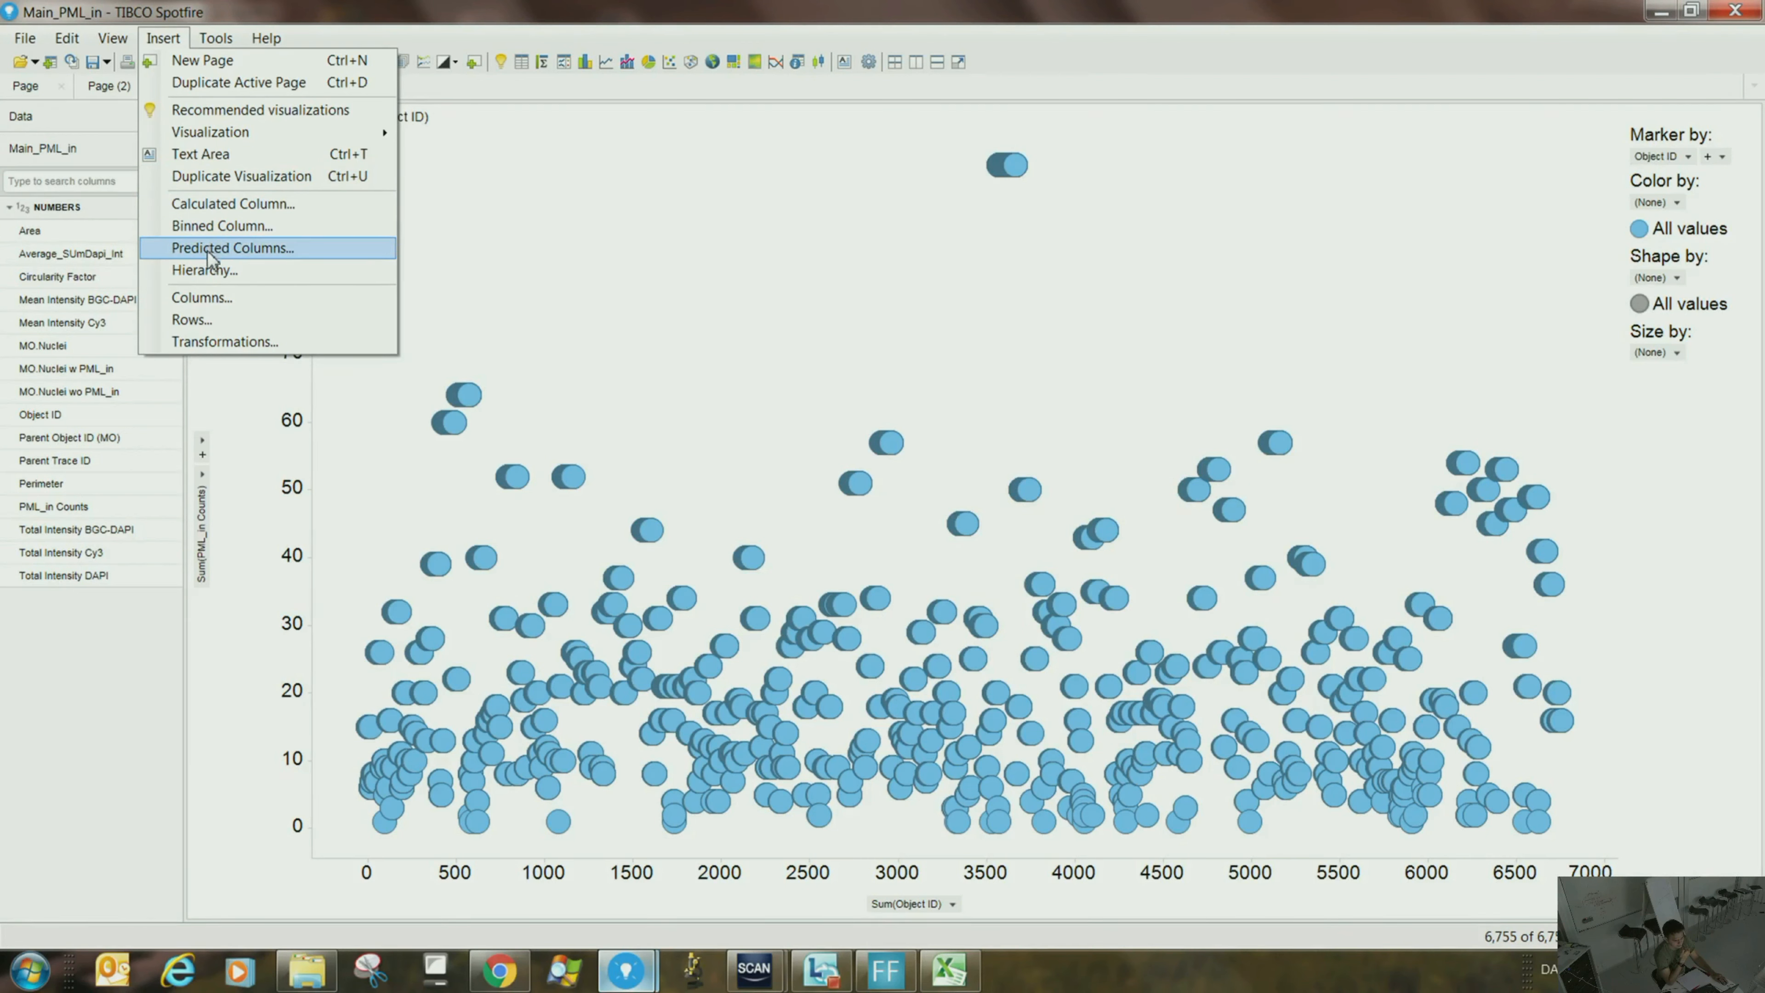
click(222, 342)
click(727, 396)
click(727, 411)
click(717, 451)
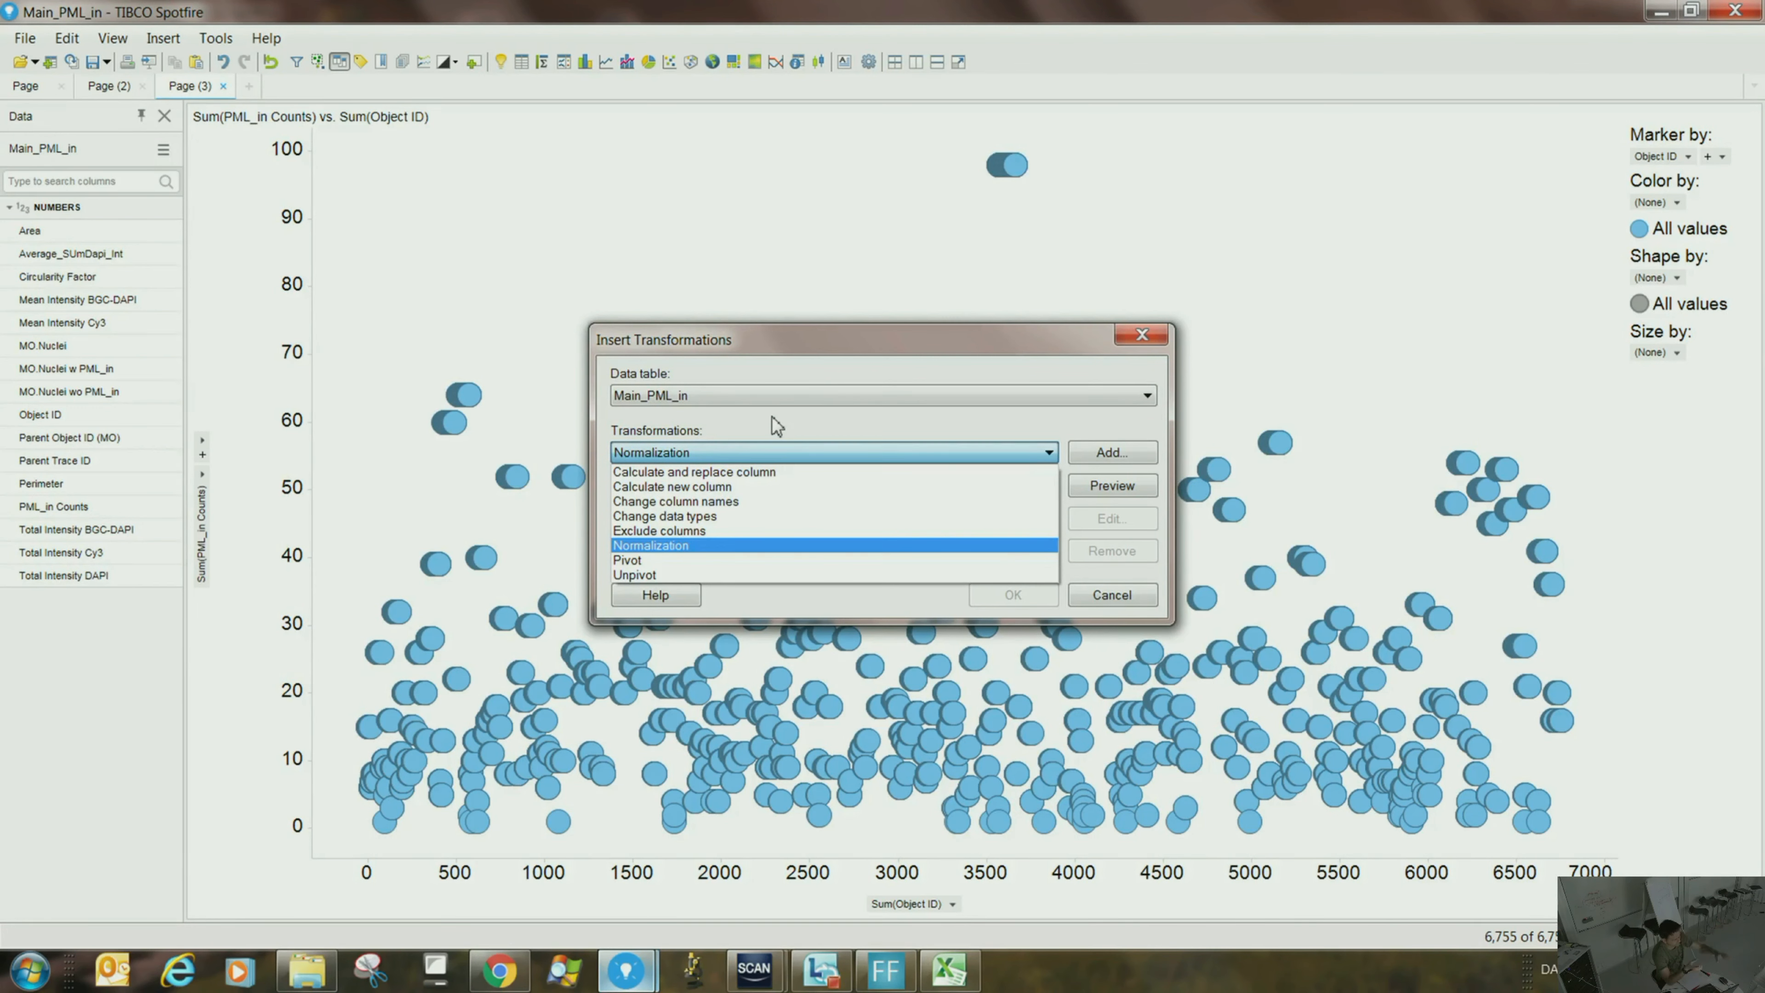
click(718, 549)
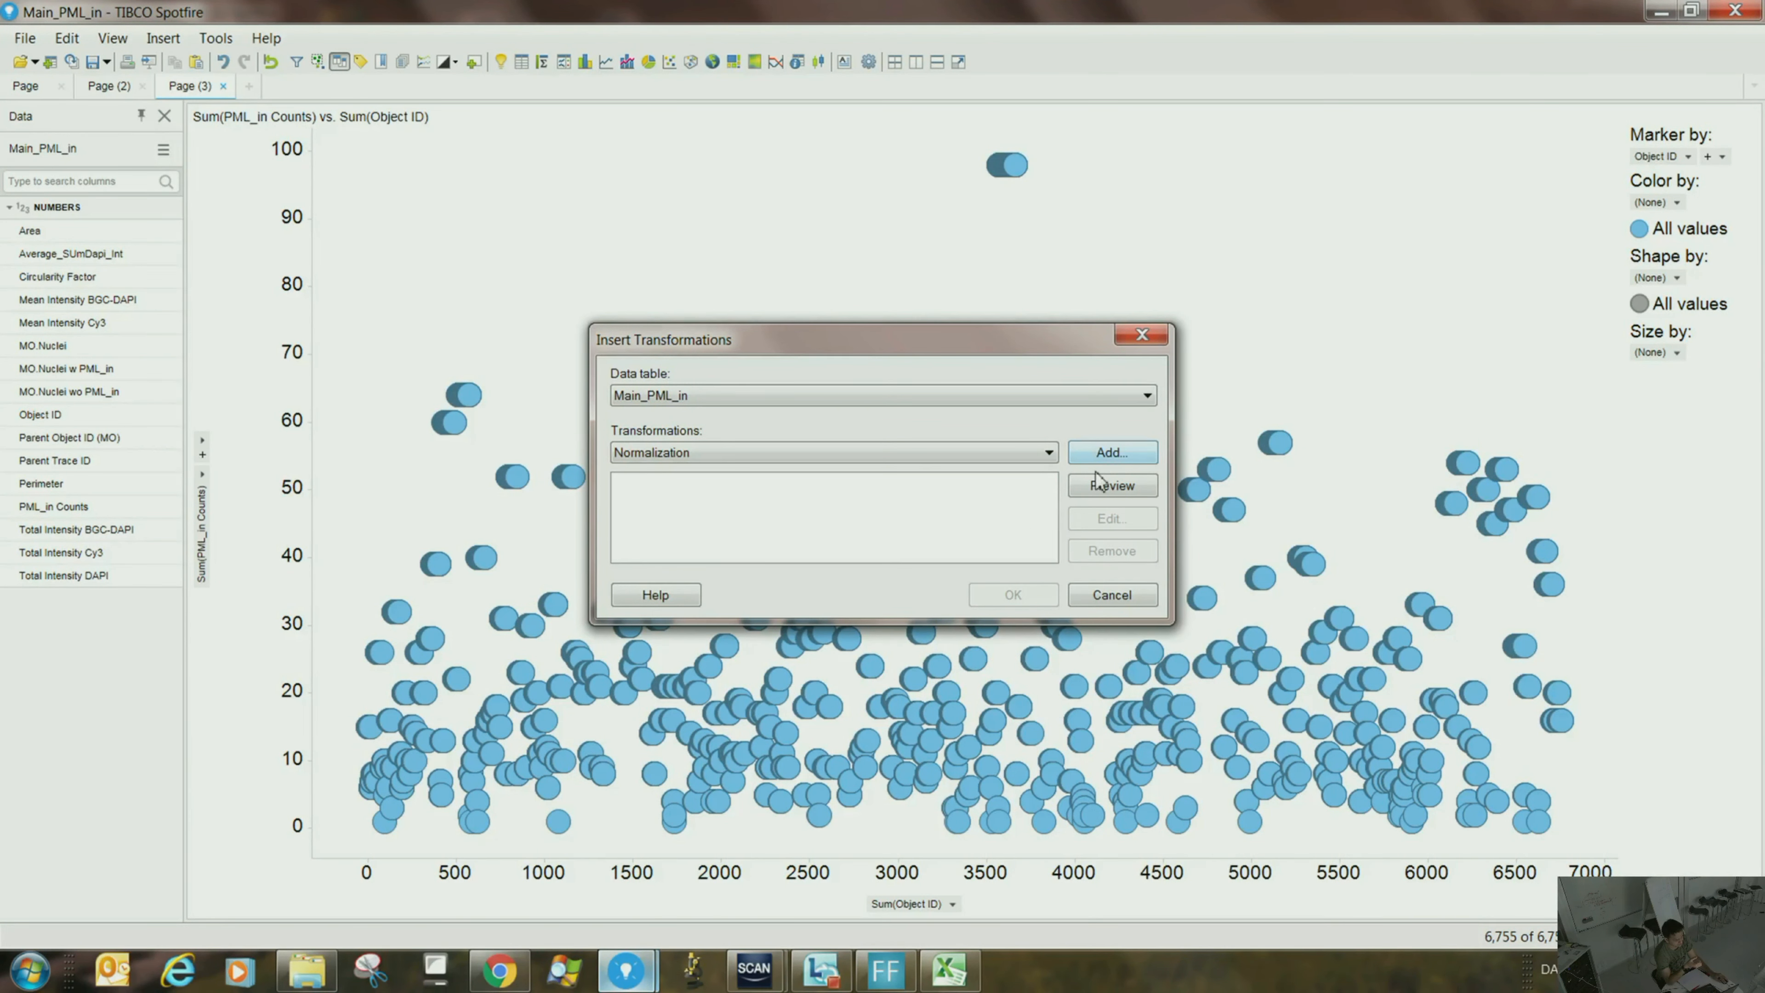
click(1111, 453)
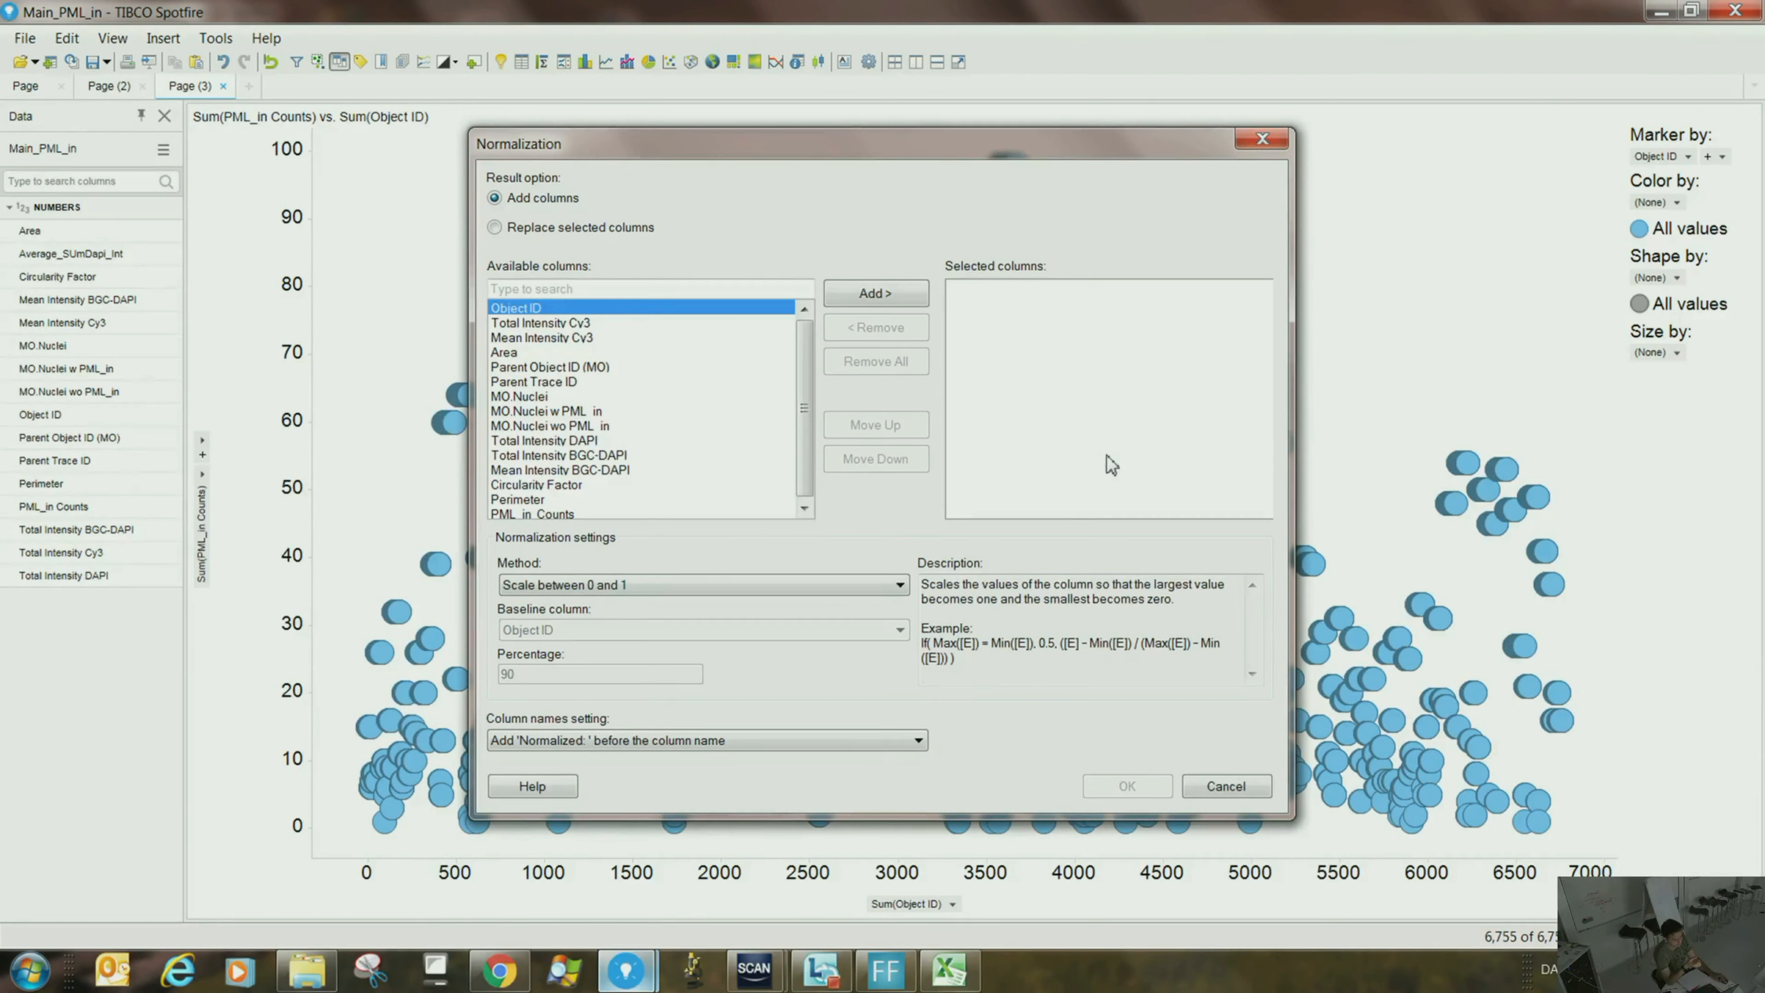
- Add a normalized Total Intensity Cy3 column scaled between 0 and 1, with 'Normalized: ' before the column name
click(574, 587)
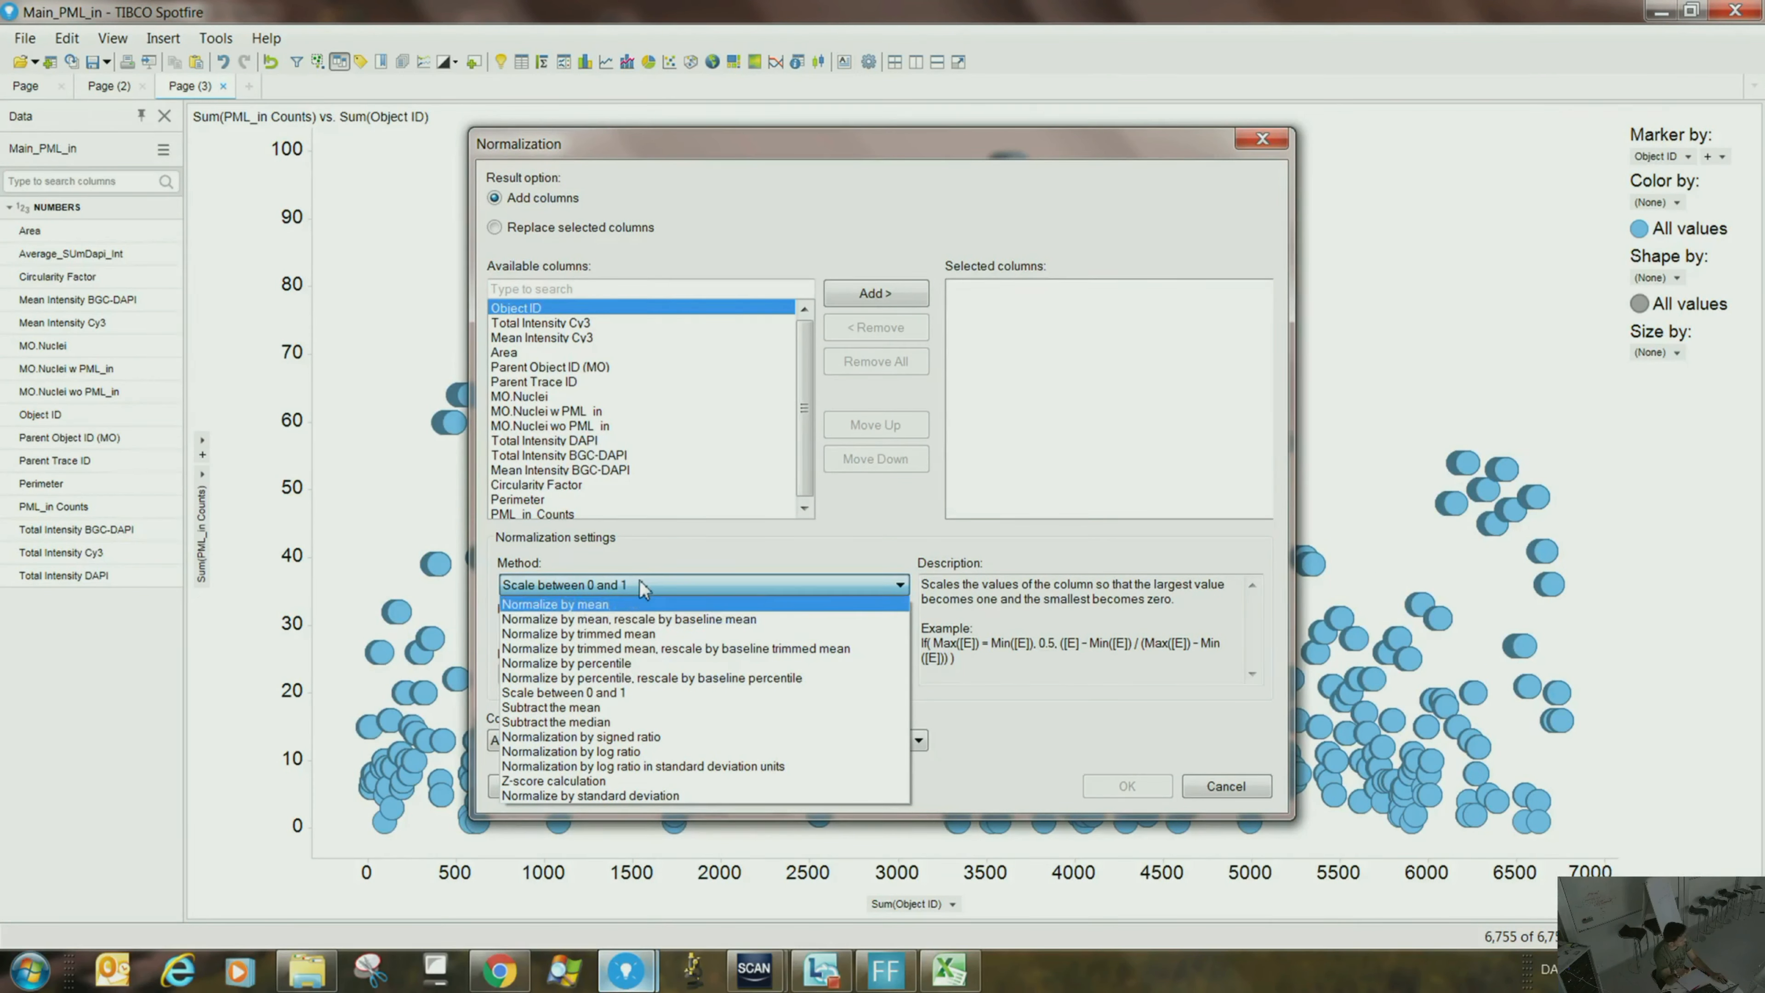
click(564, 427)
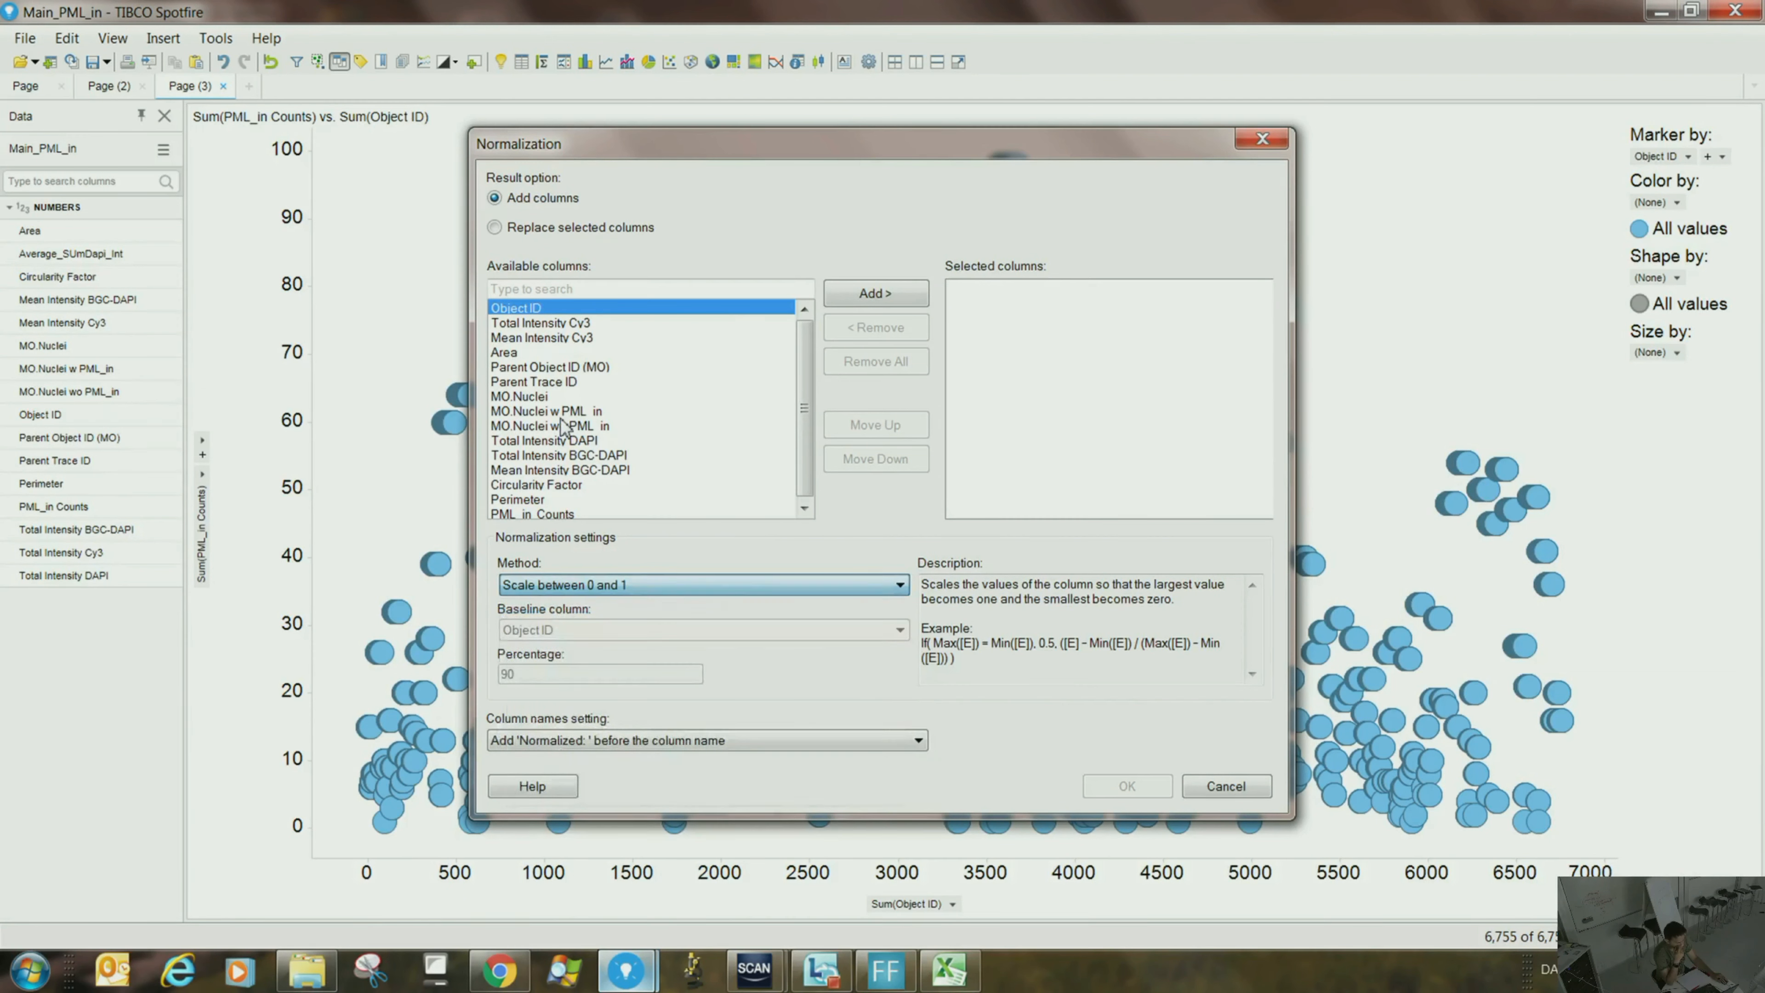
click(581, 323)
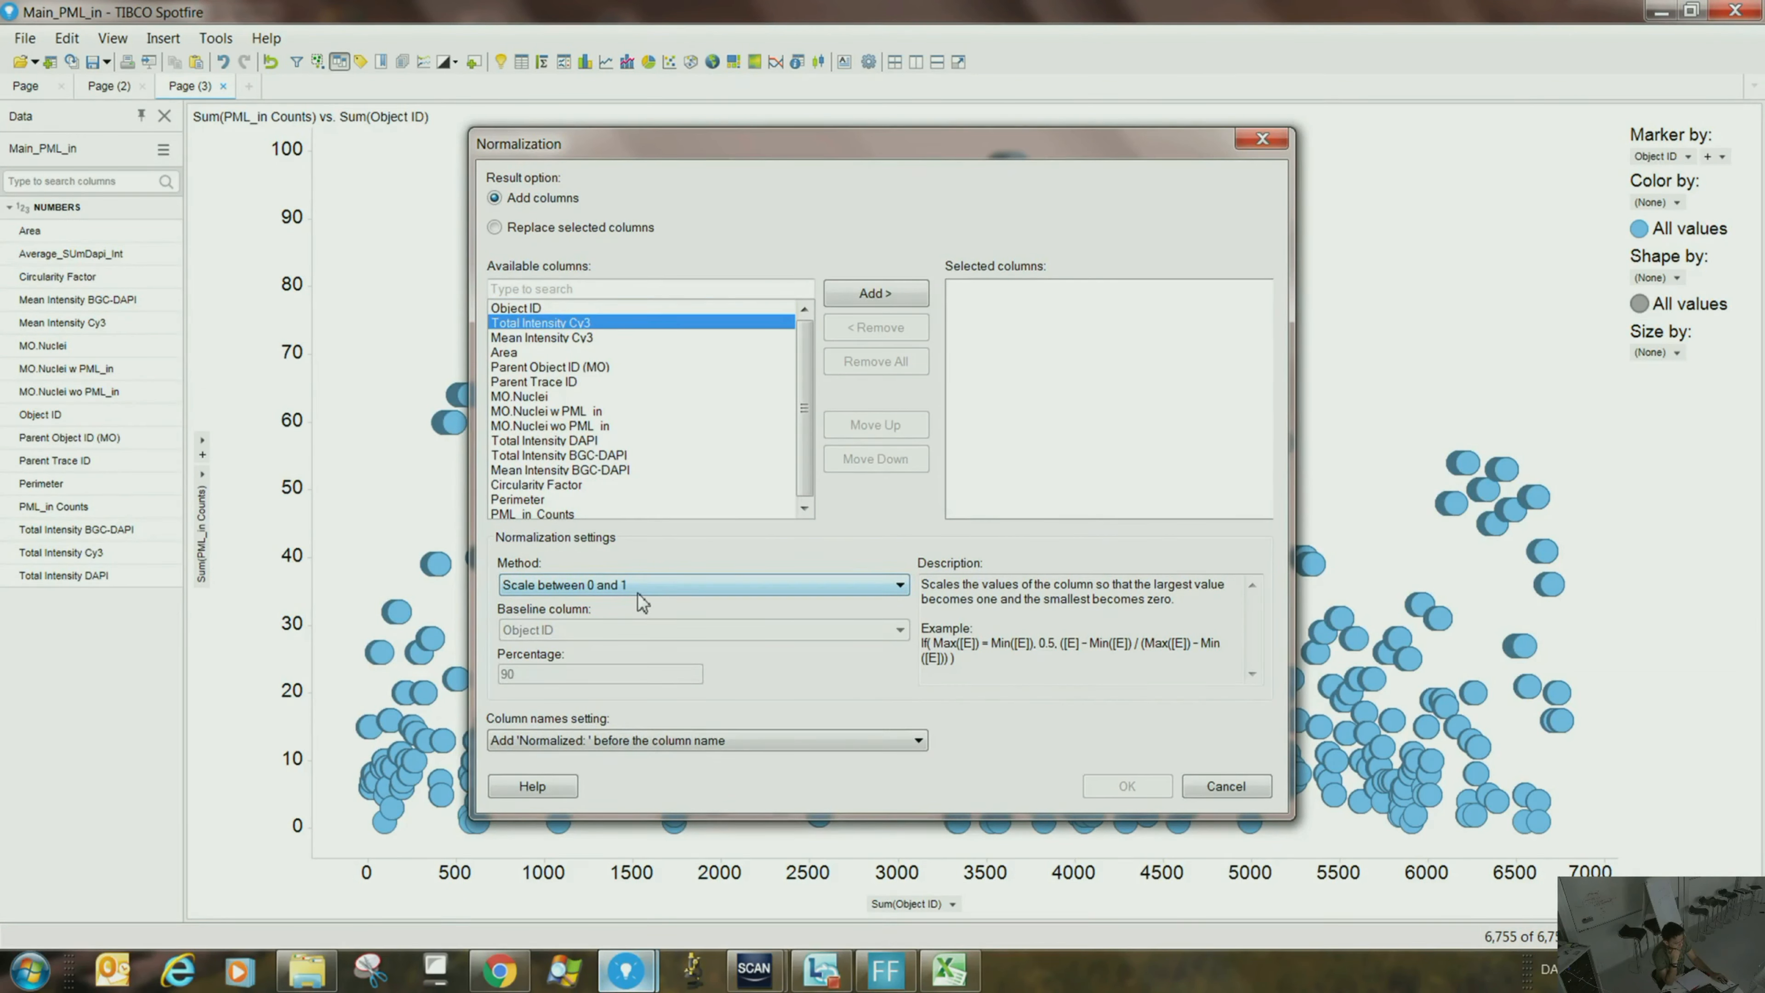
click(674, 749)
click(674, 750)
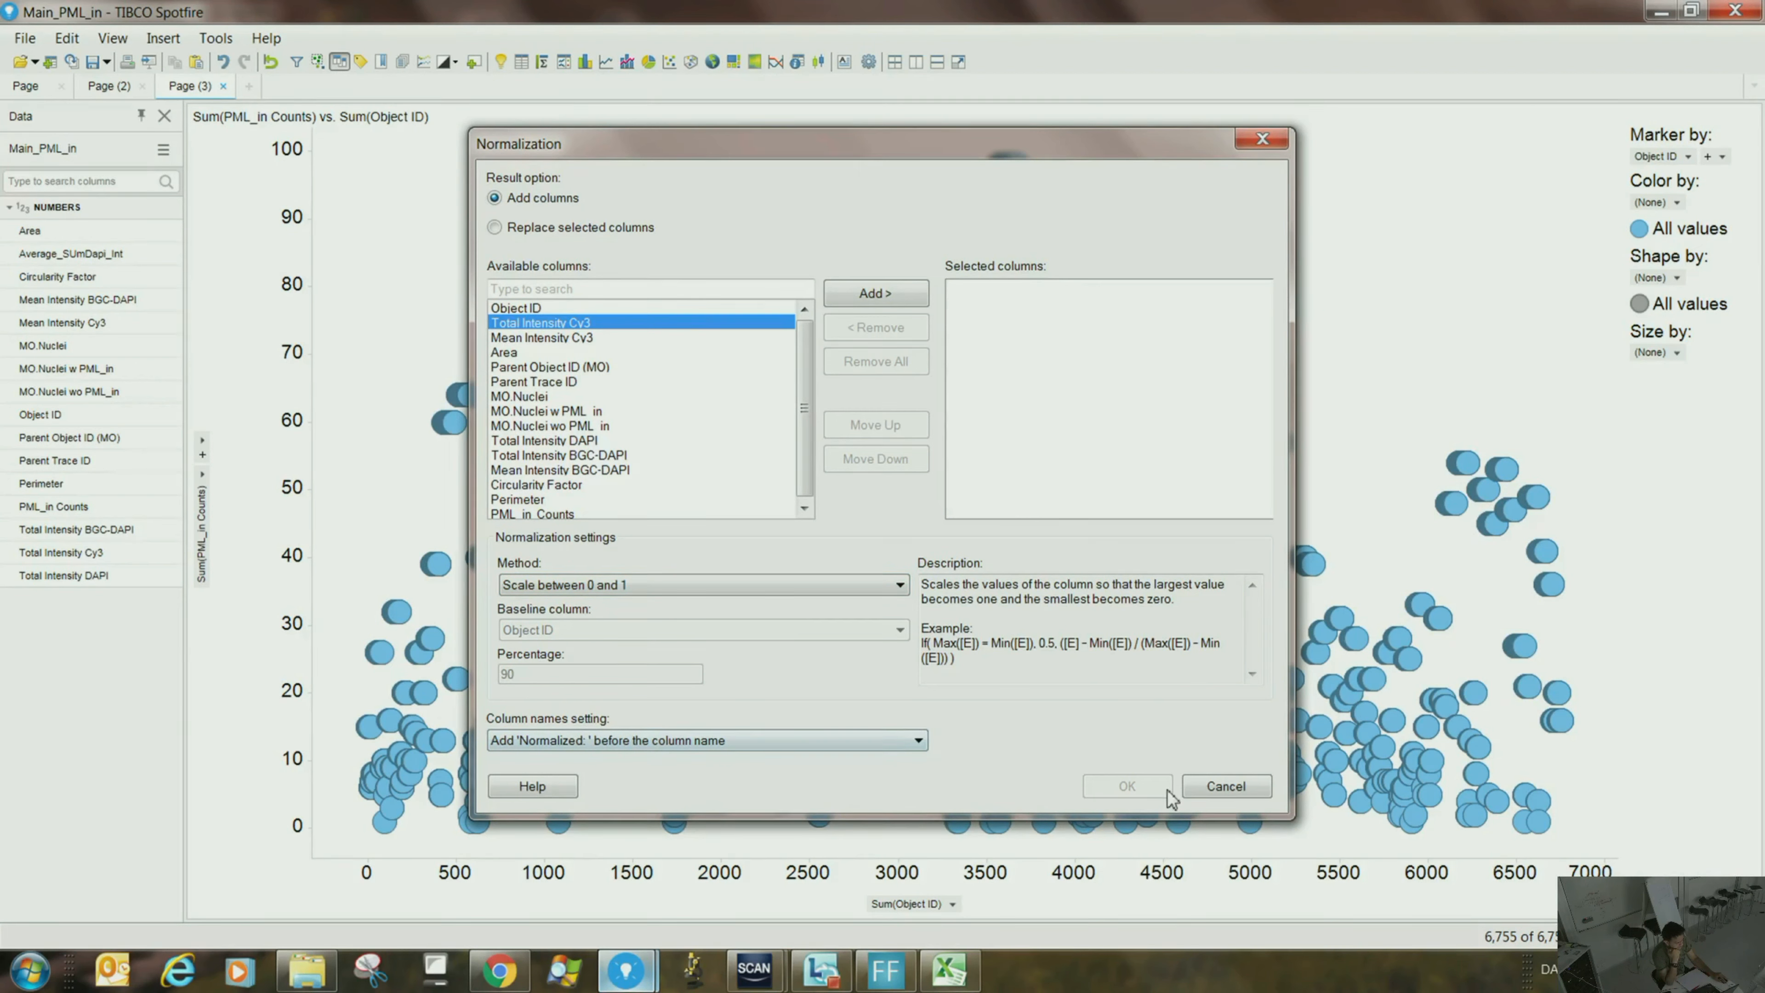
click(752, 740)
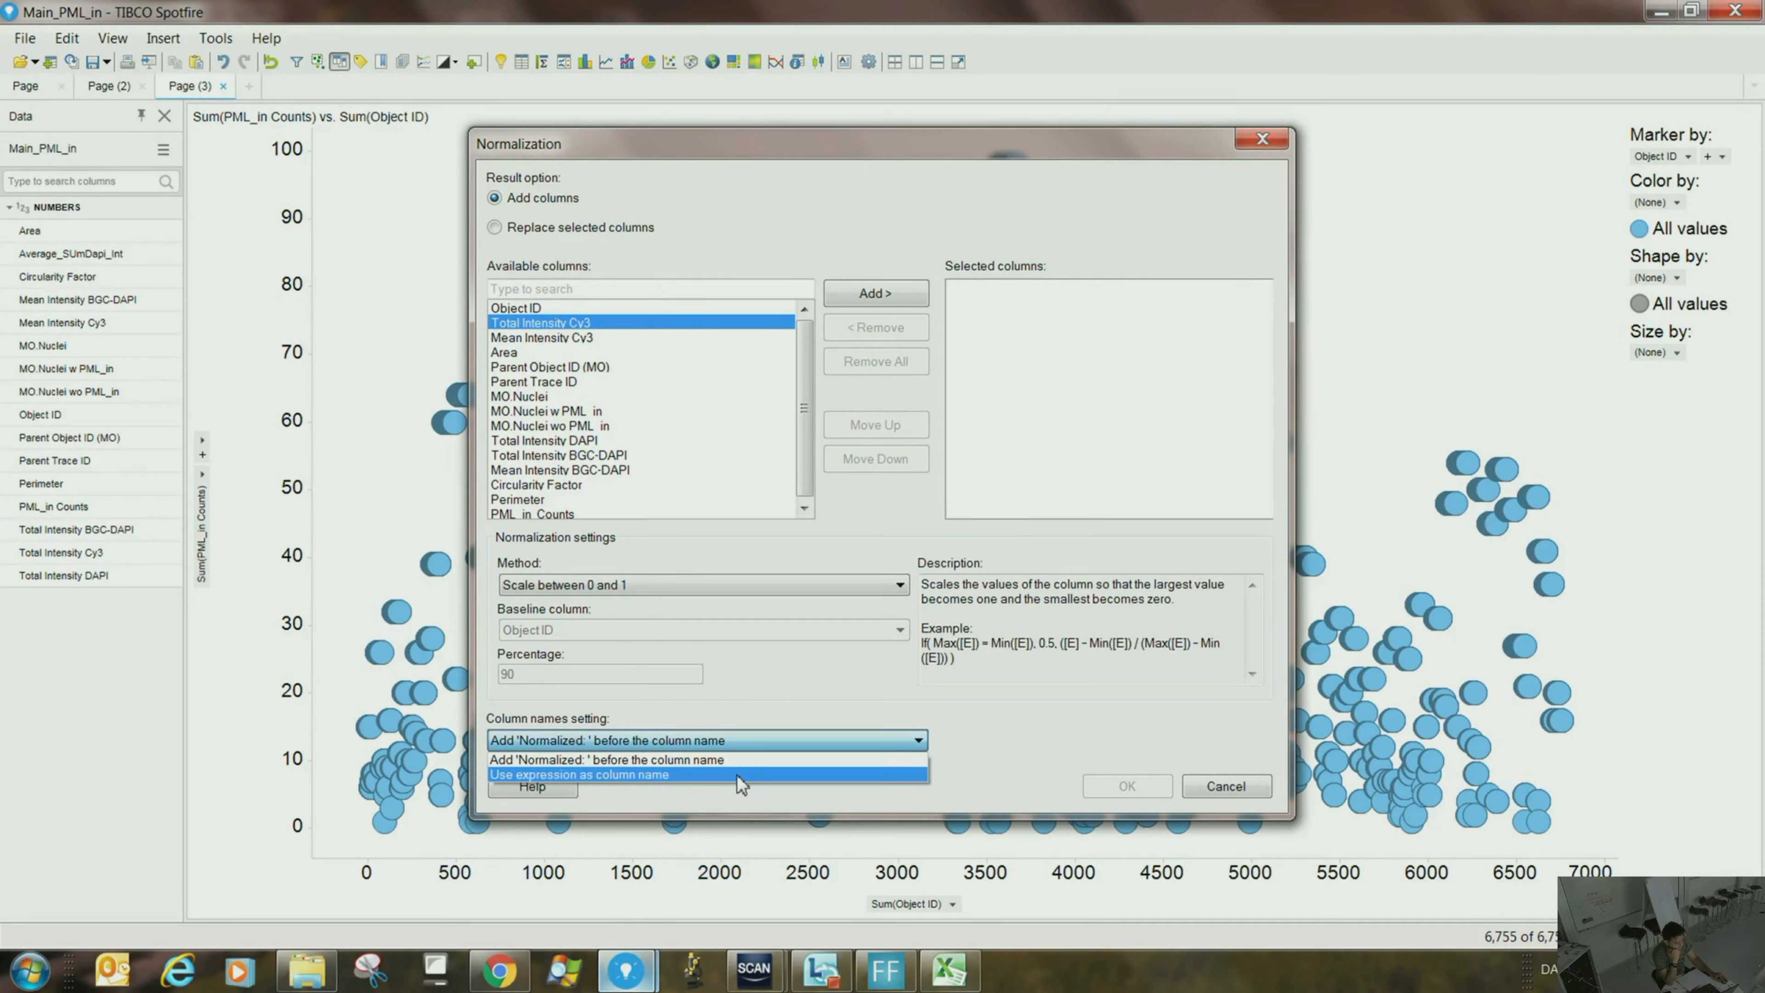
click(845, 289)
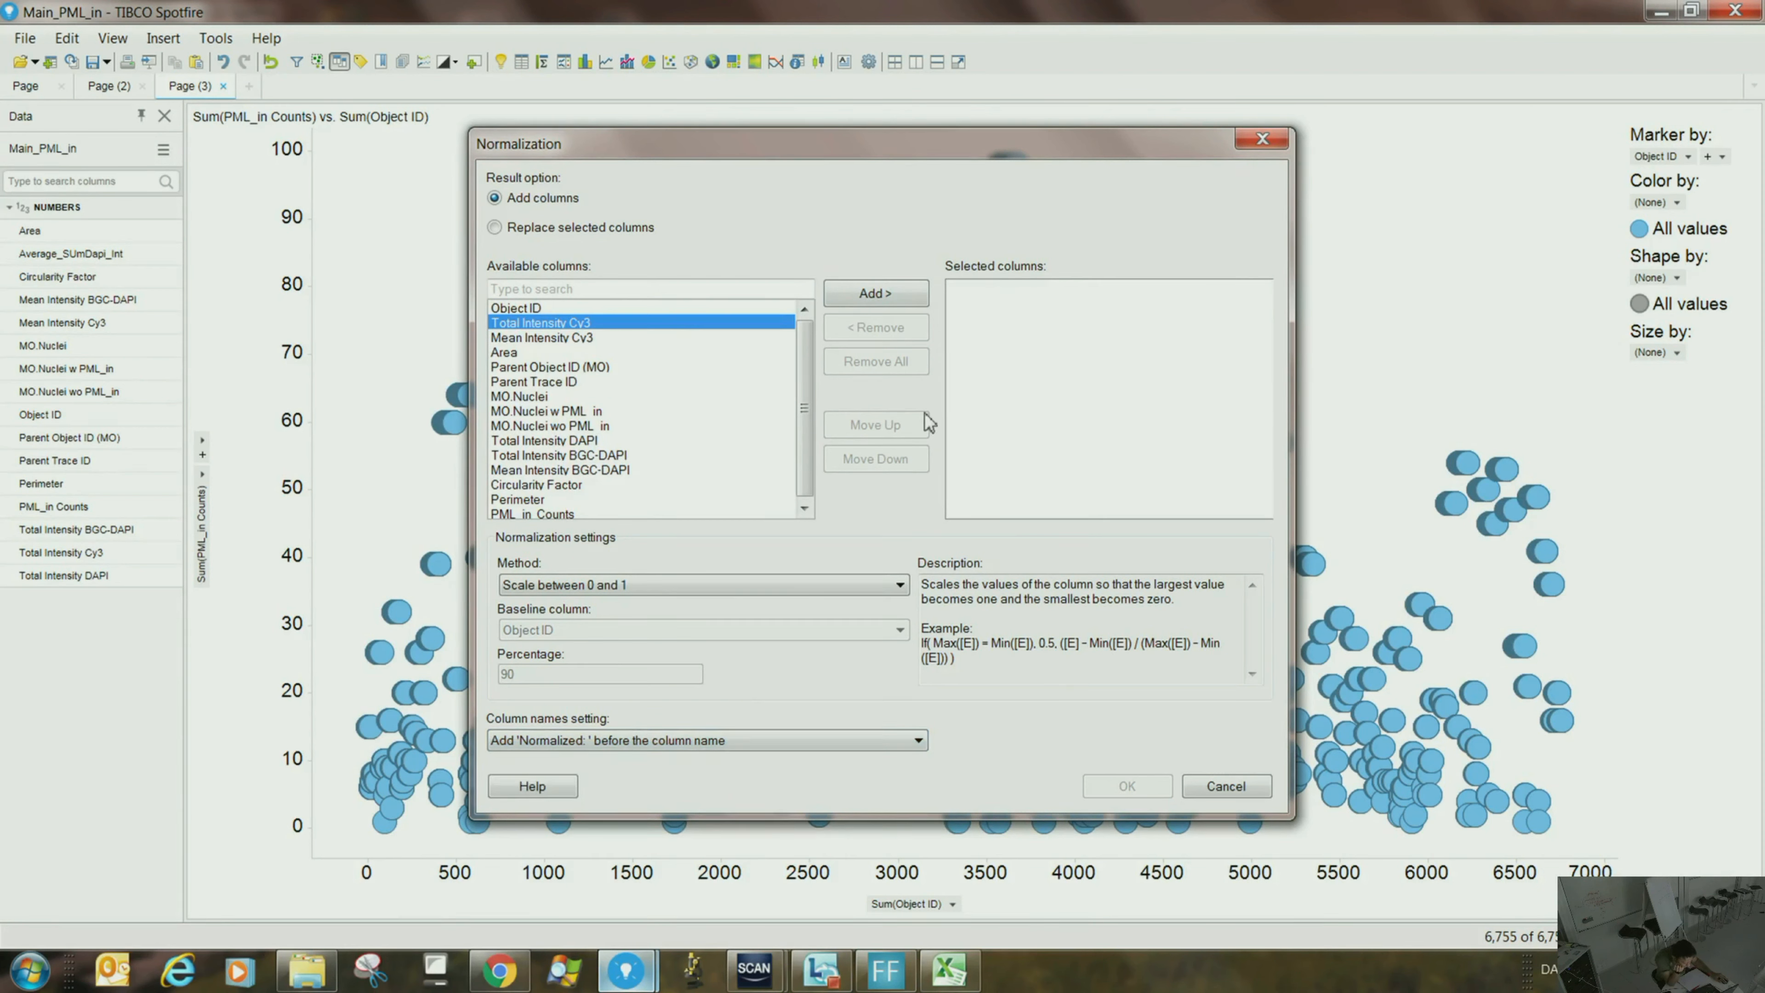
click(886, 297)
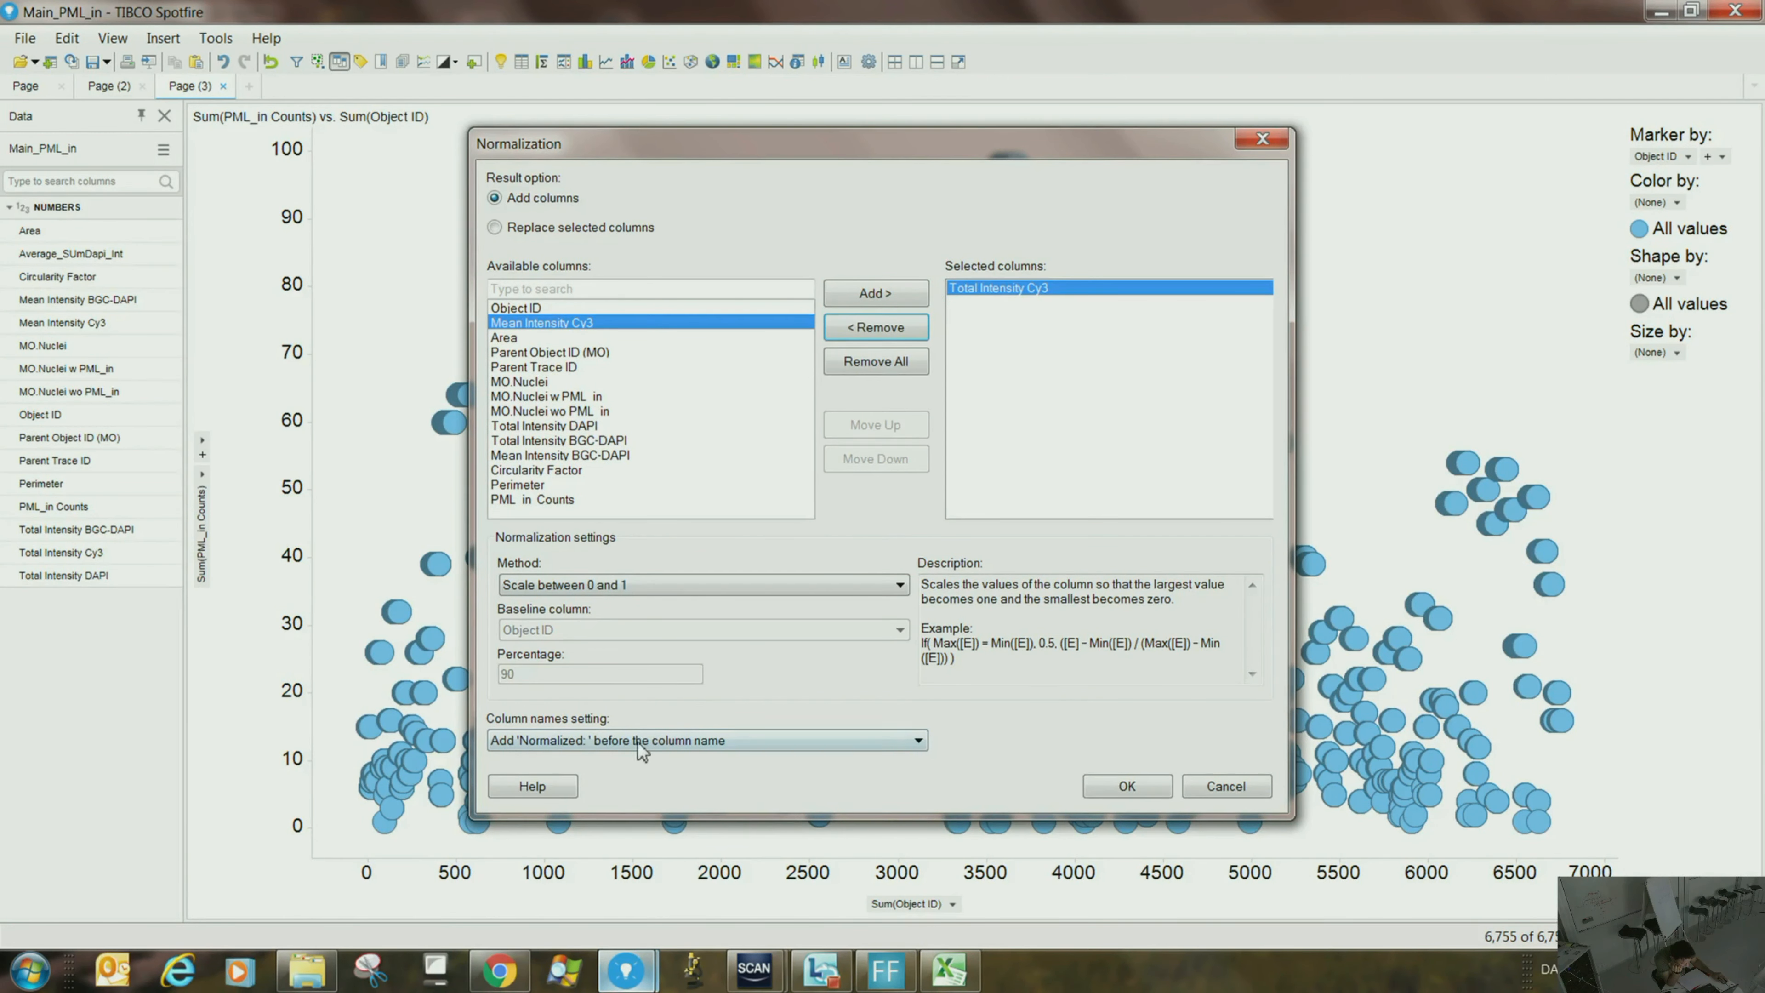
click(1094, 787)
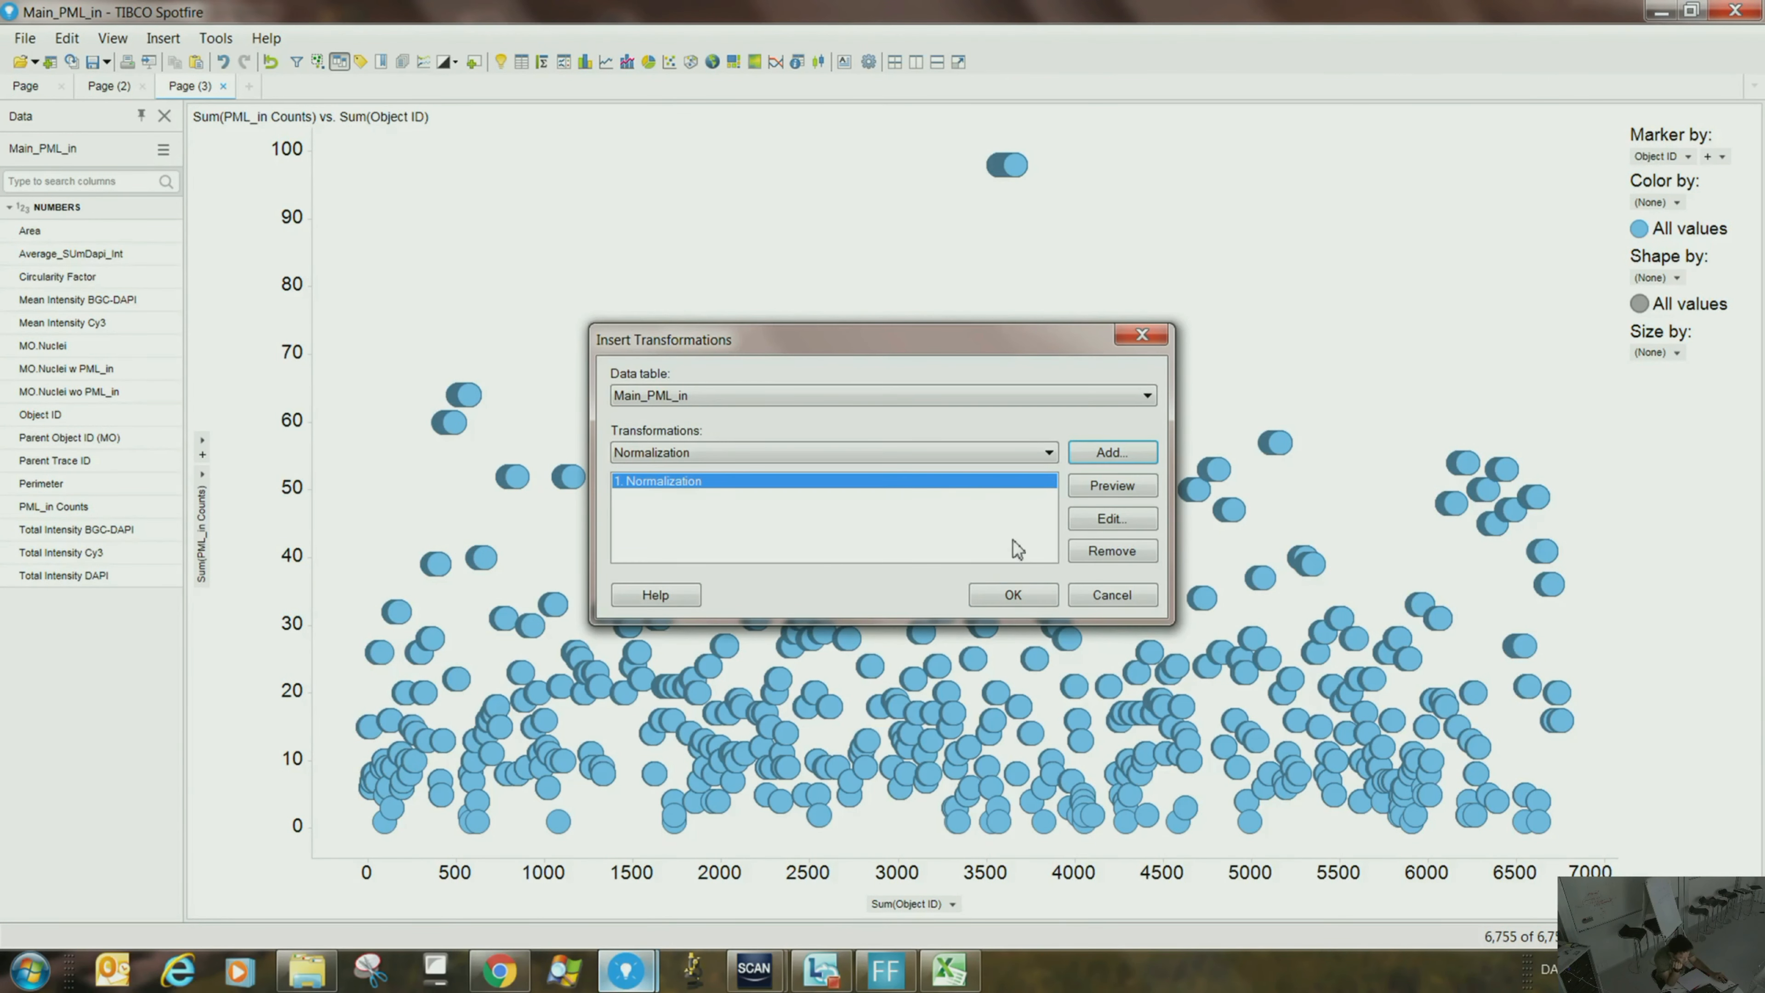
click(1012, 595)
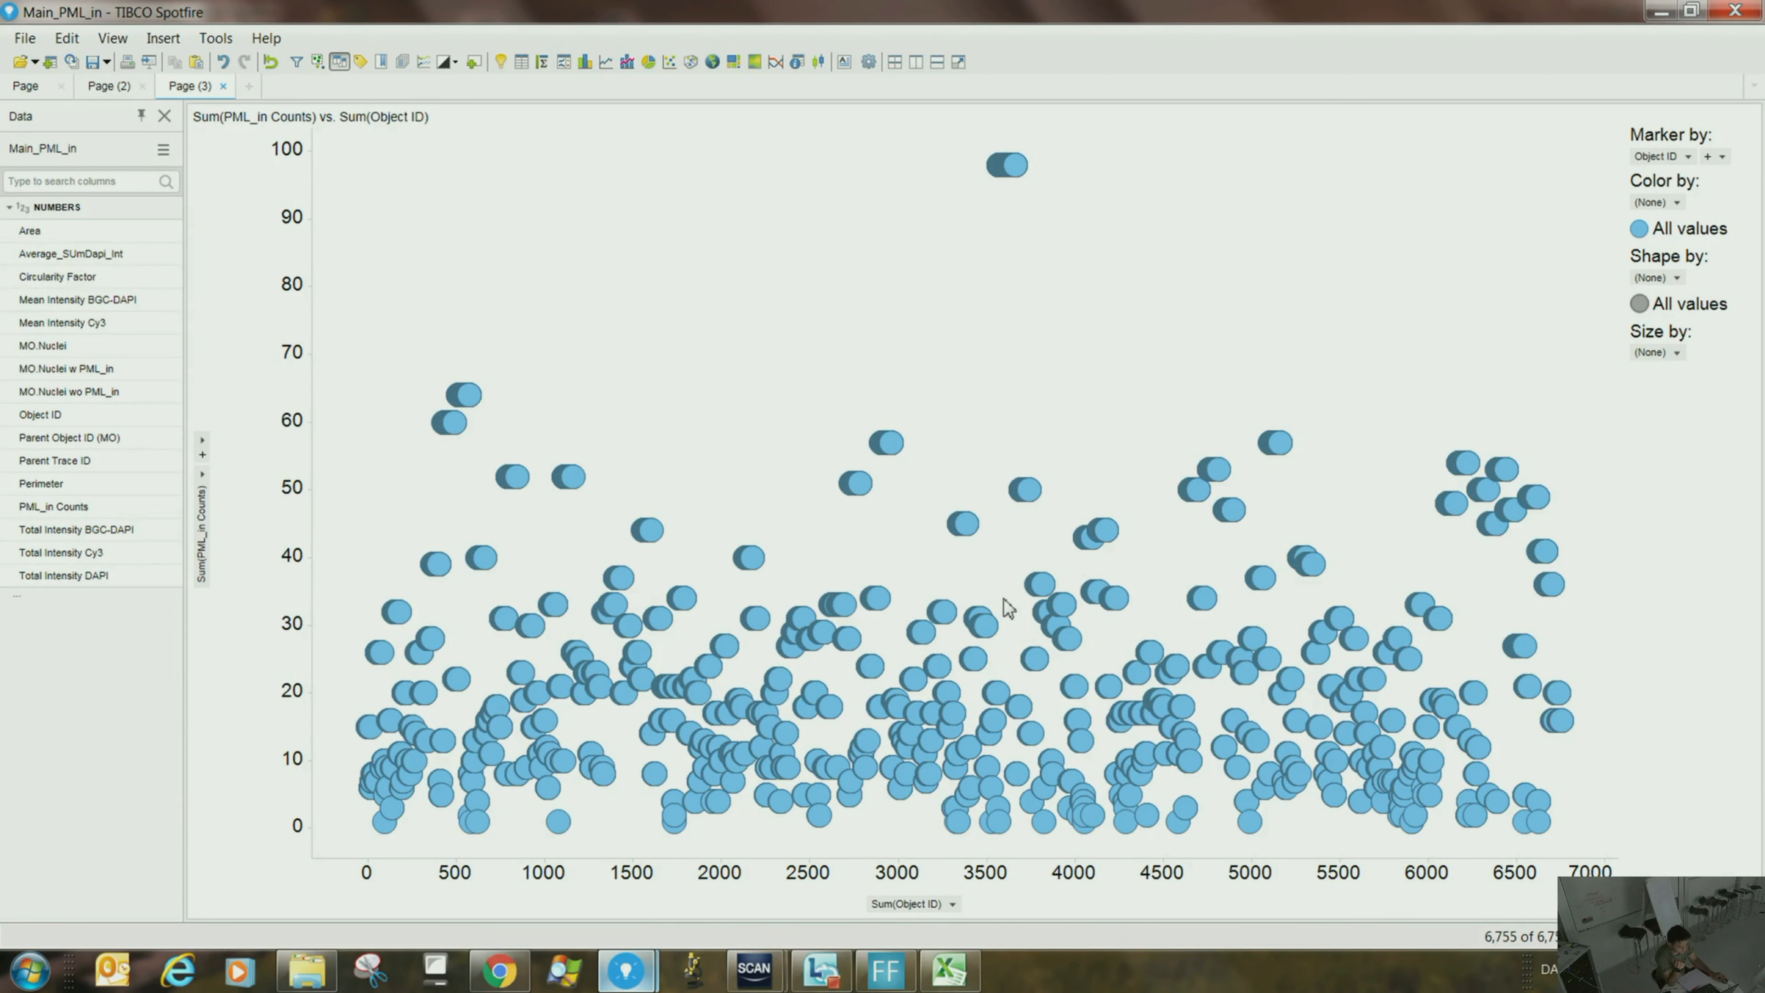
- Add a new page with a table of Main_PML_in and examine its normalized and averaged intensity columns
click(248, 85)
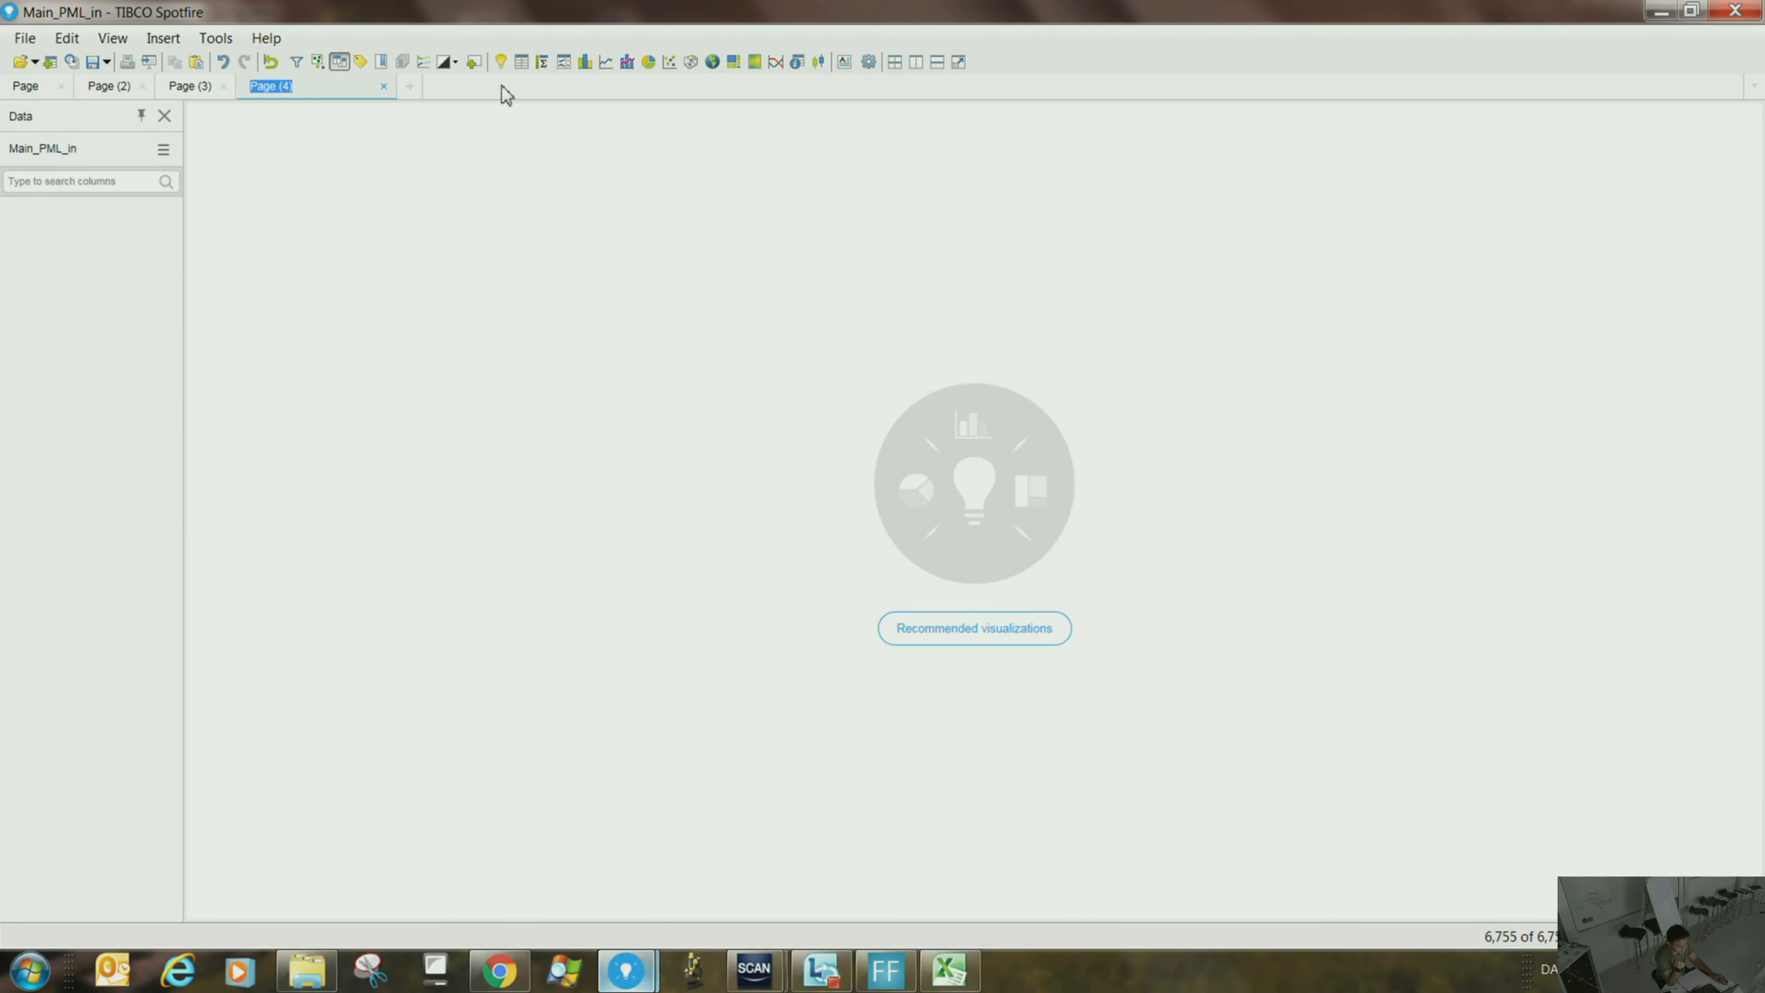
click(500, 62)
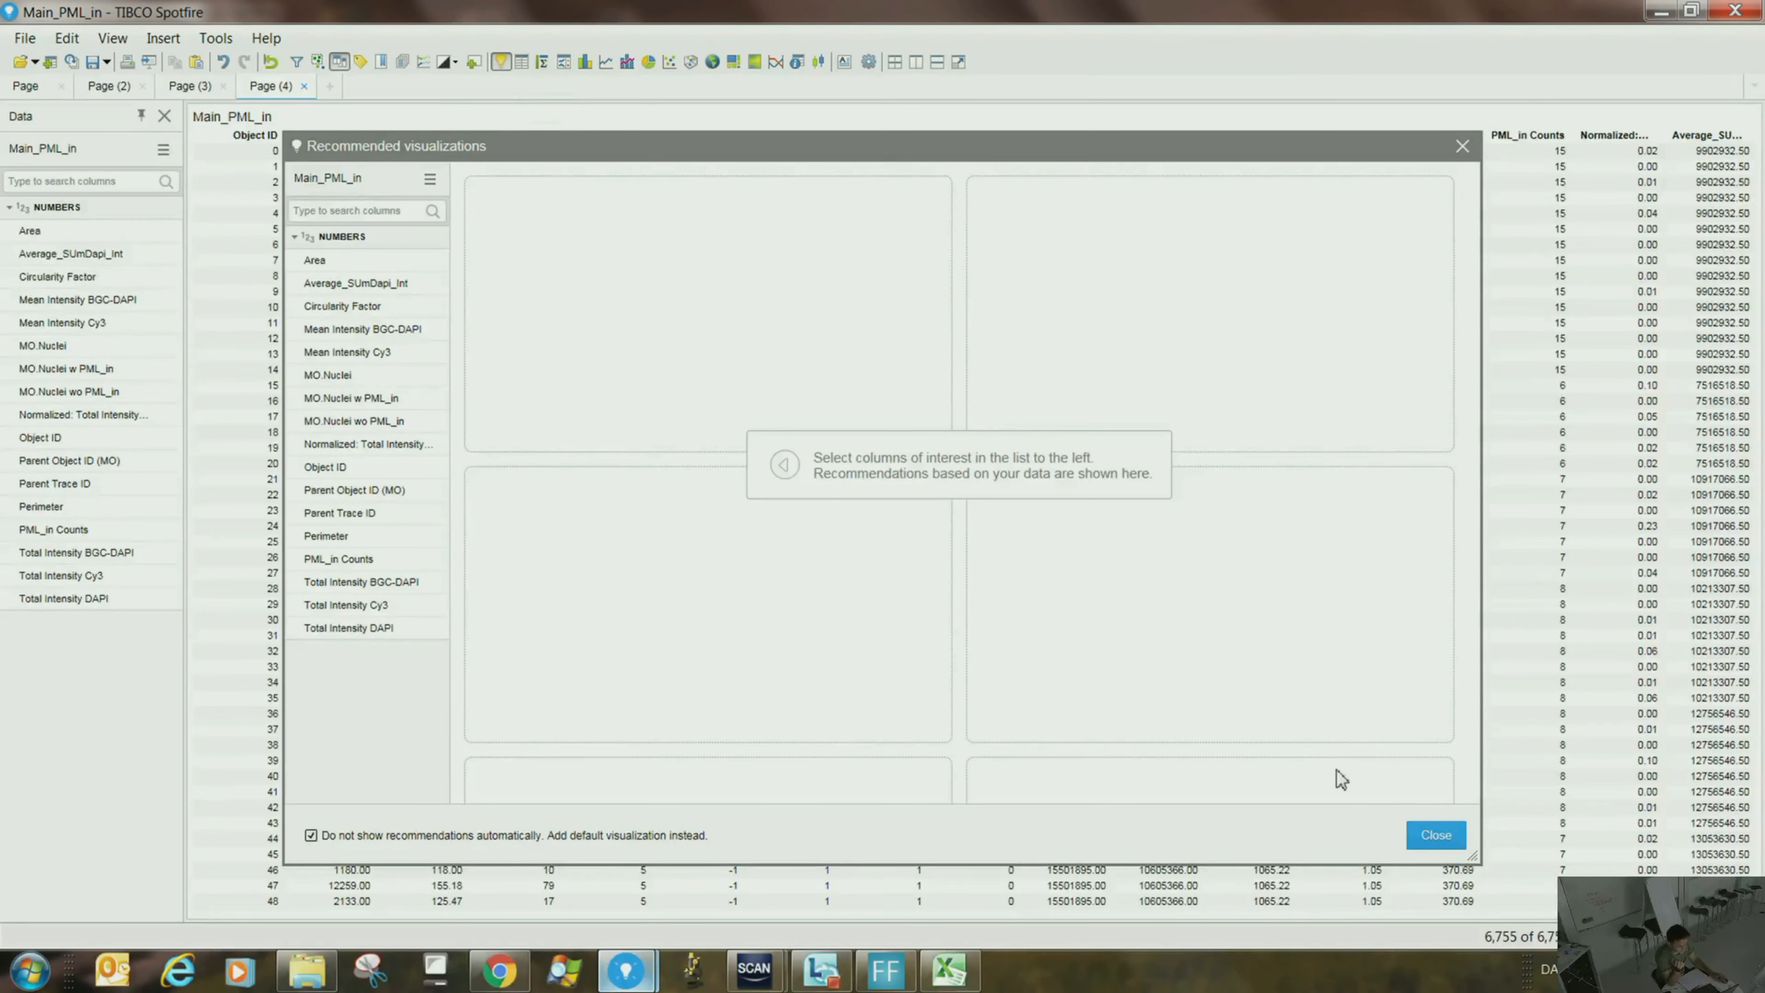
click(1430, 834)
drag(1179, 905, 1195, 905)
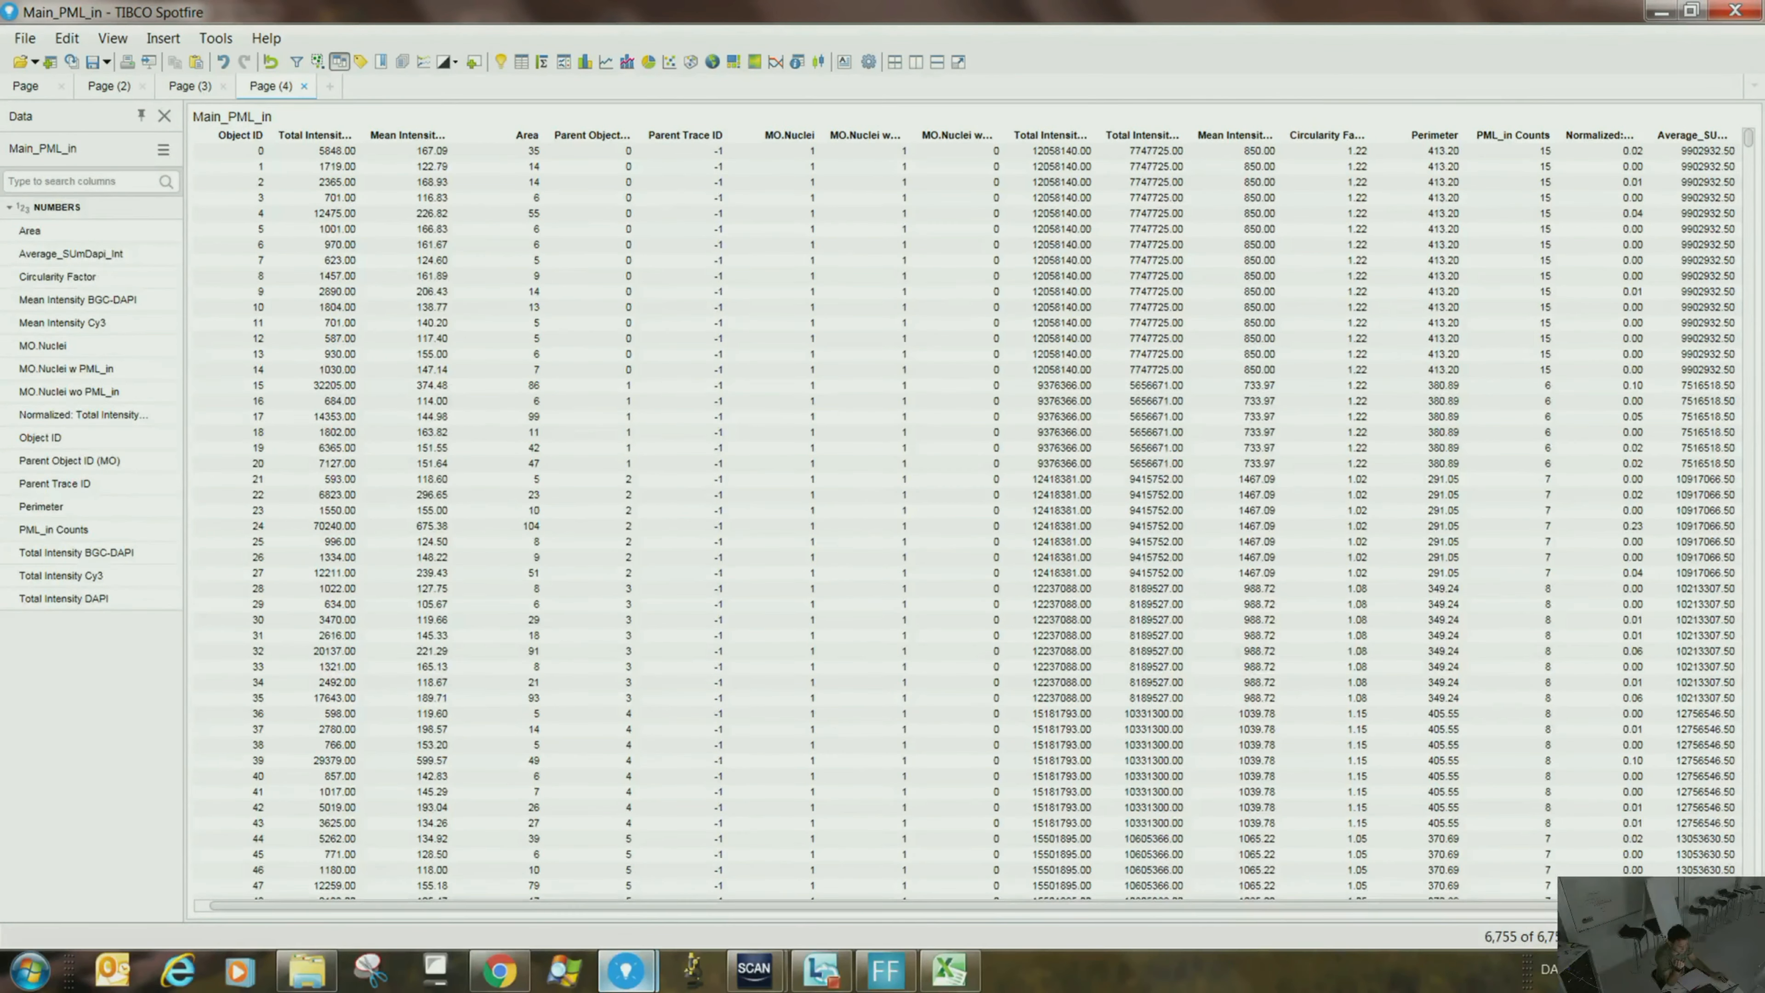
drag(1564, 911, 906, 910)
drag(780, 909, 1573, 907)
mouse_move(1706, 117)
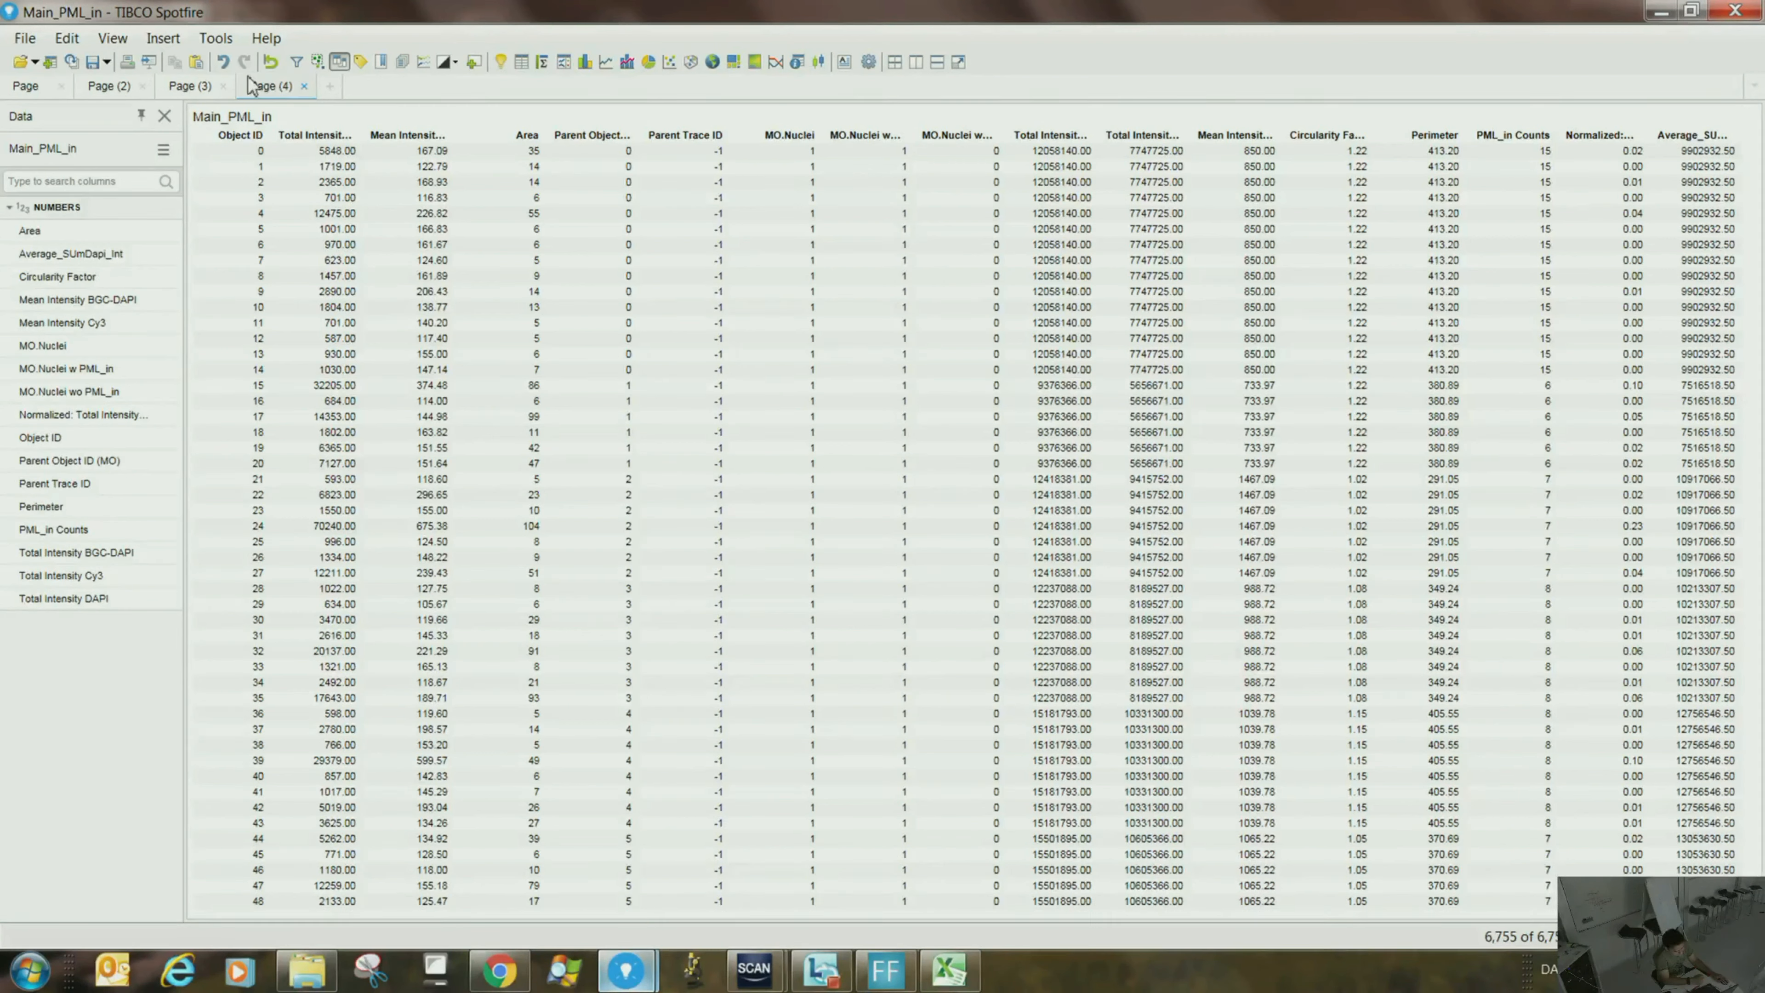
click(163, 38)
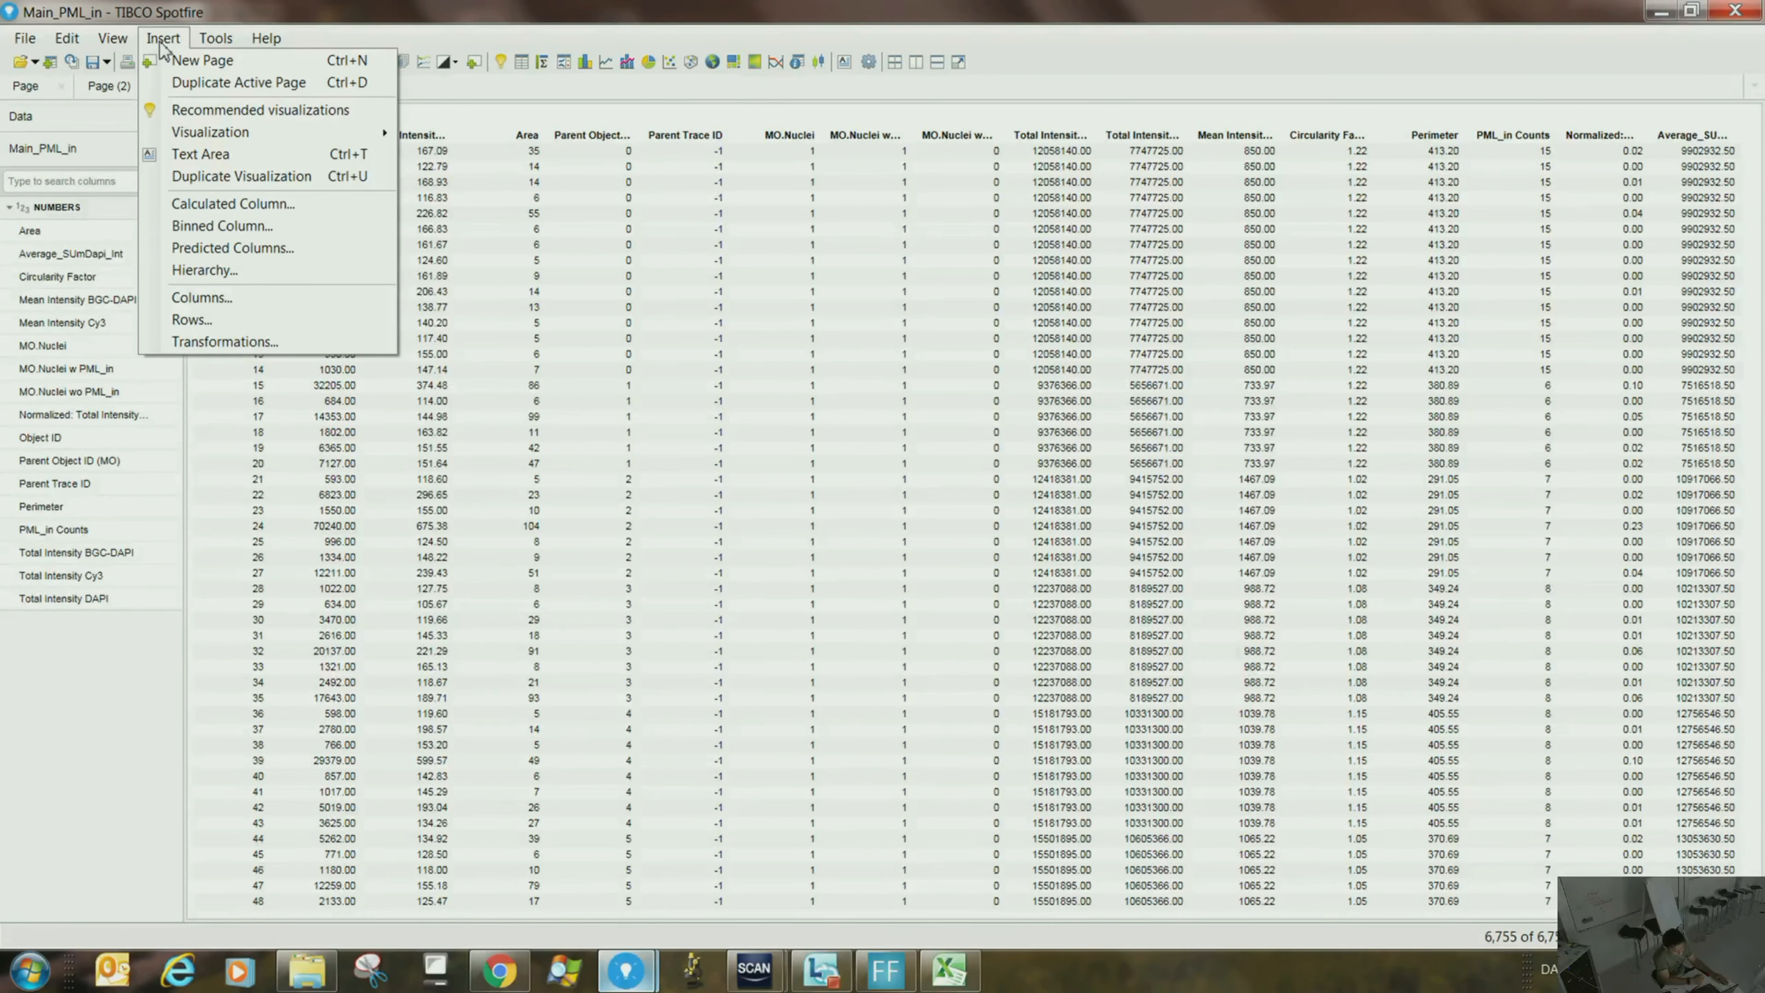
click(1077, 69)
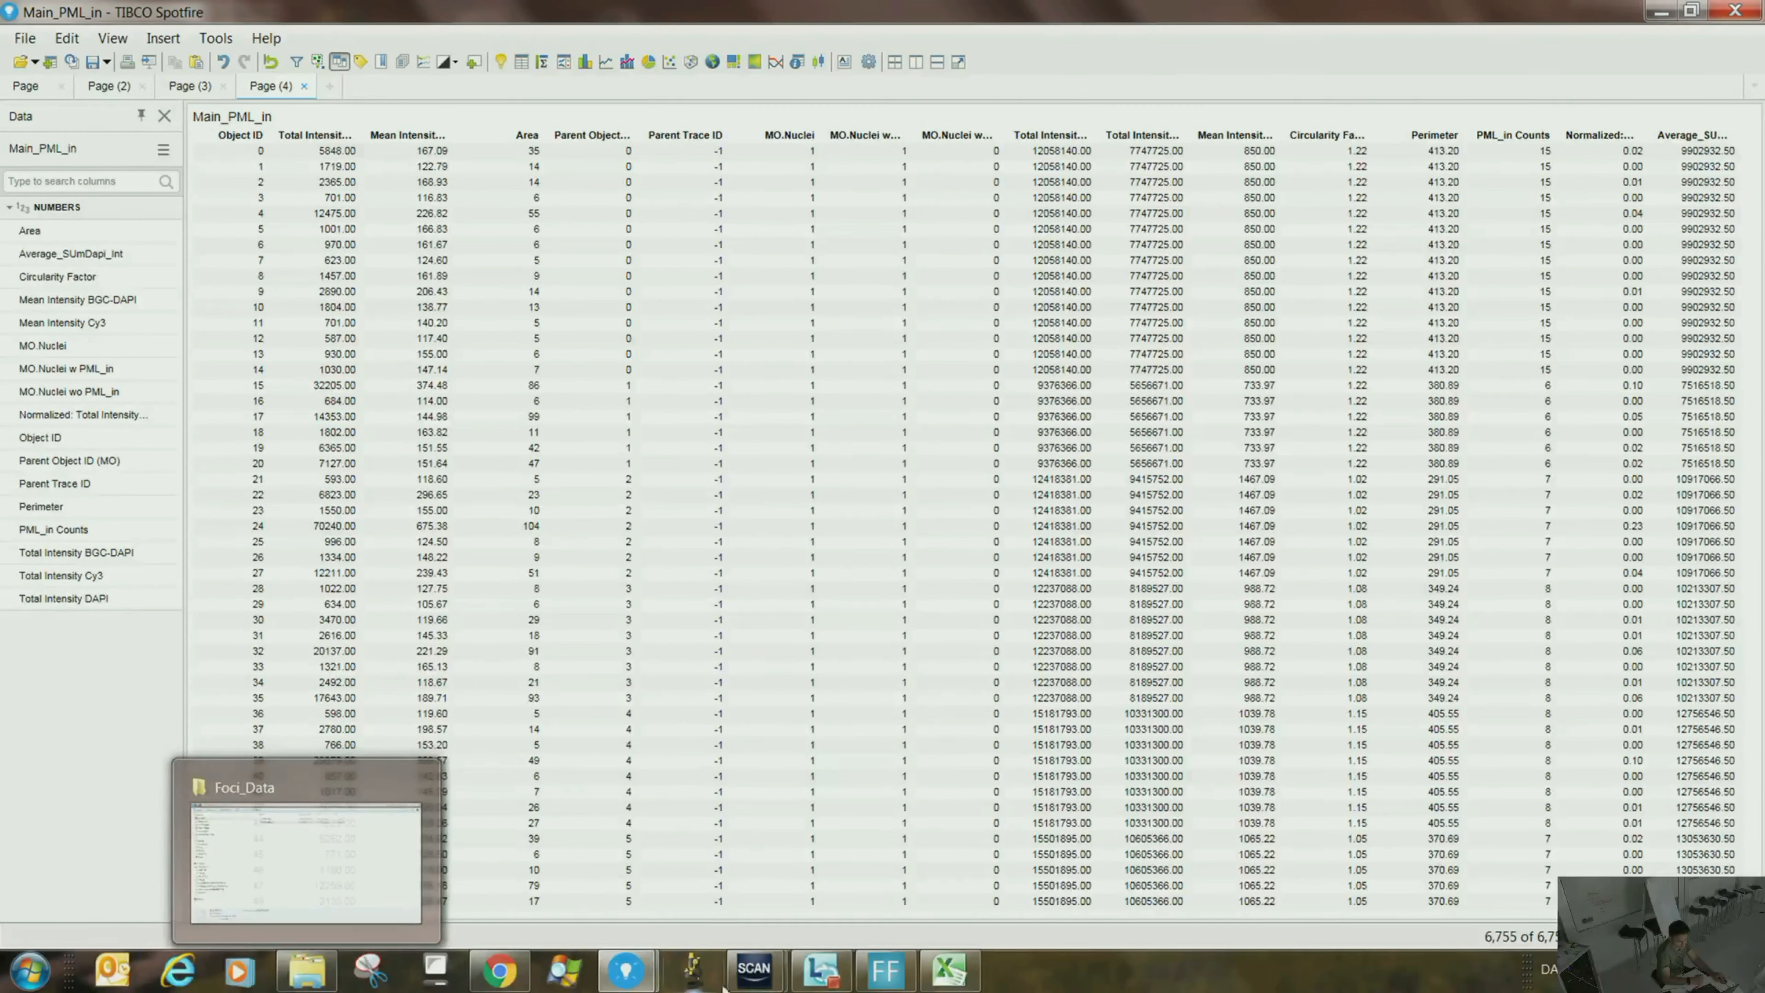
- View the scanR Analysis window, minimize it and switch to the Foci_Data folder
mouse_move(754, 970)
click(709, 865)
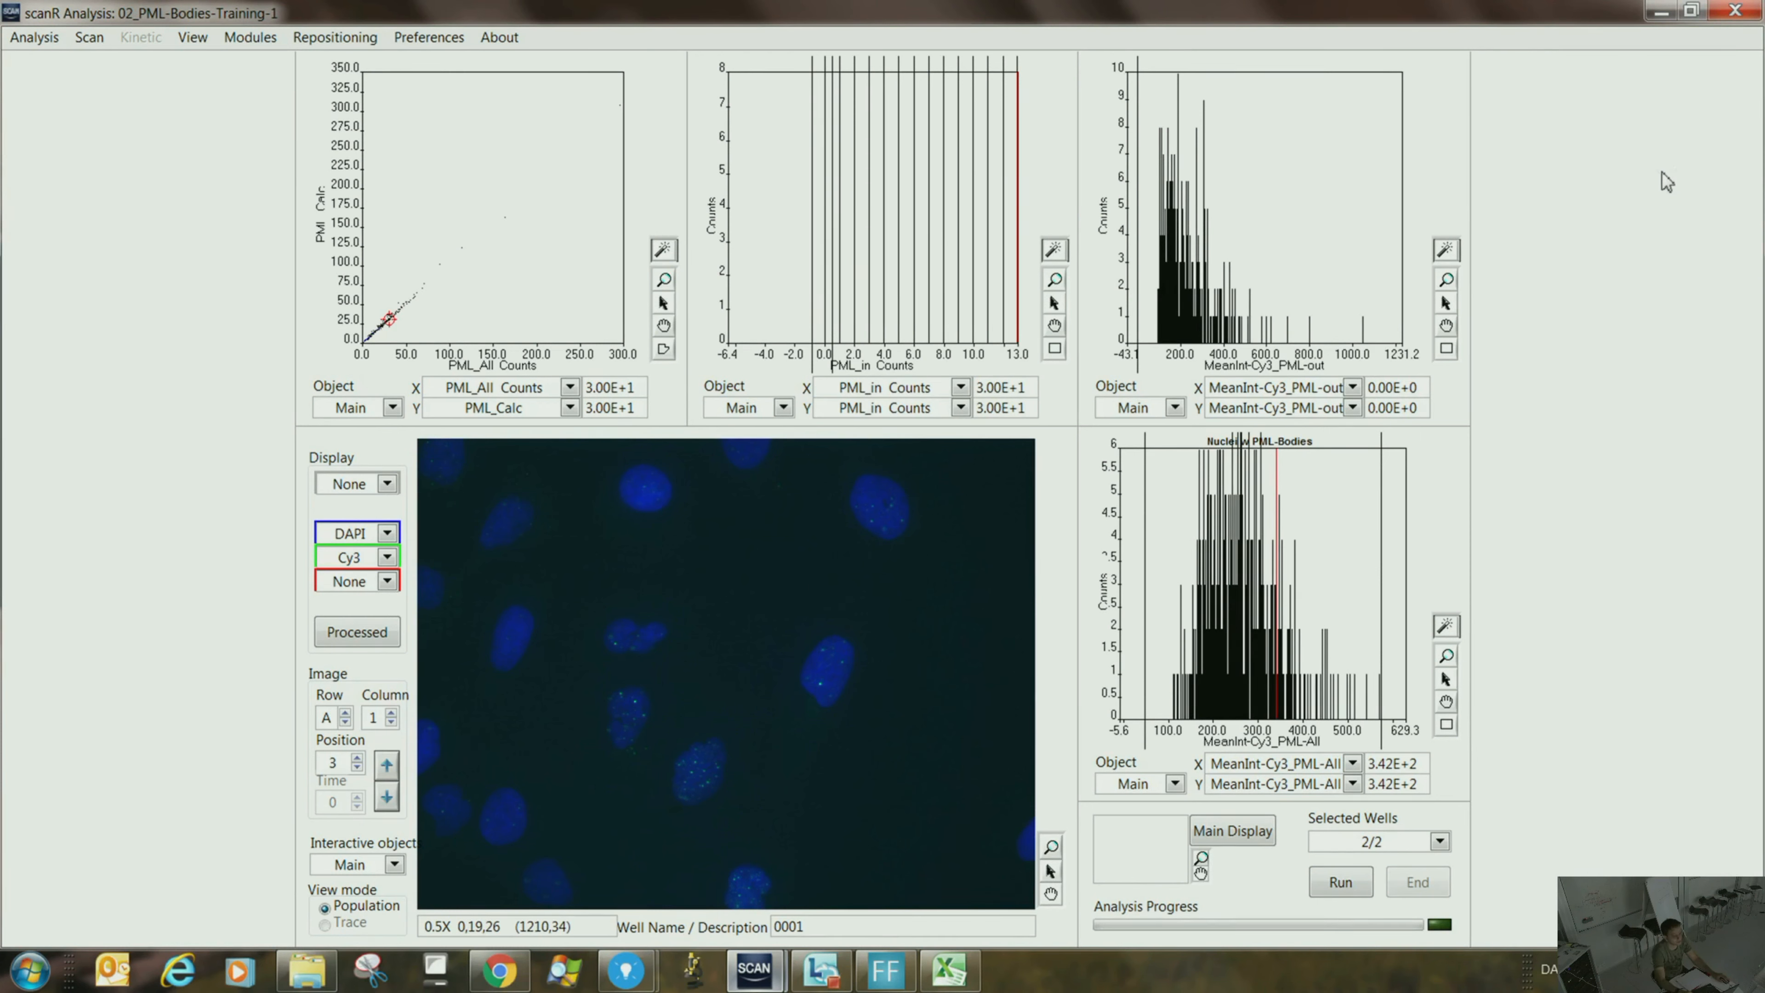
click(1660, 11)
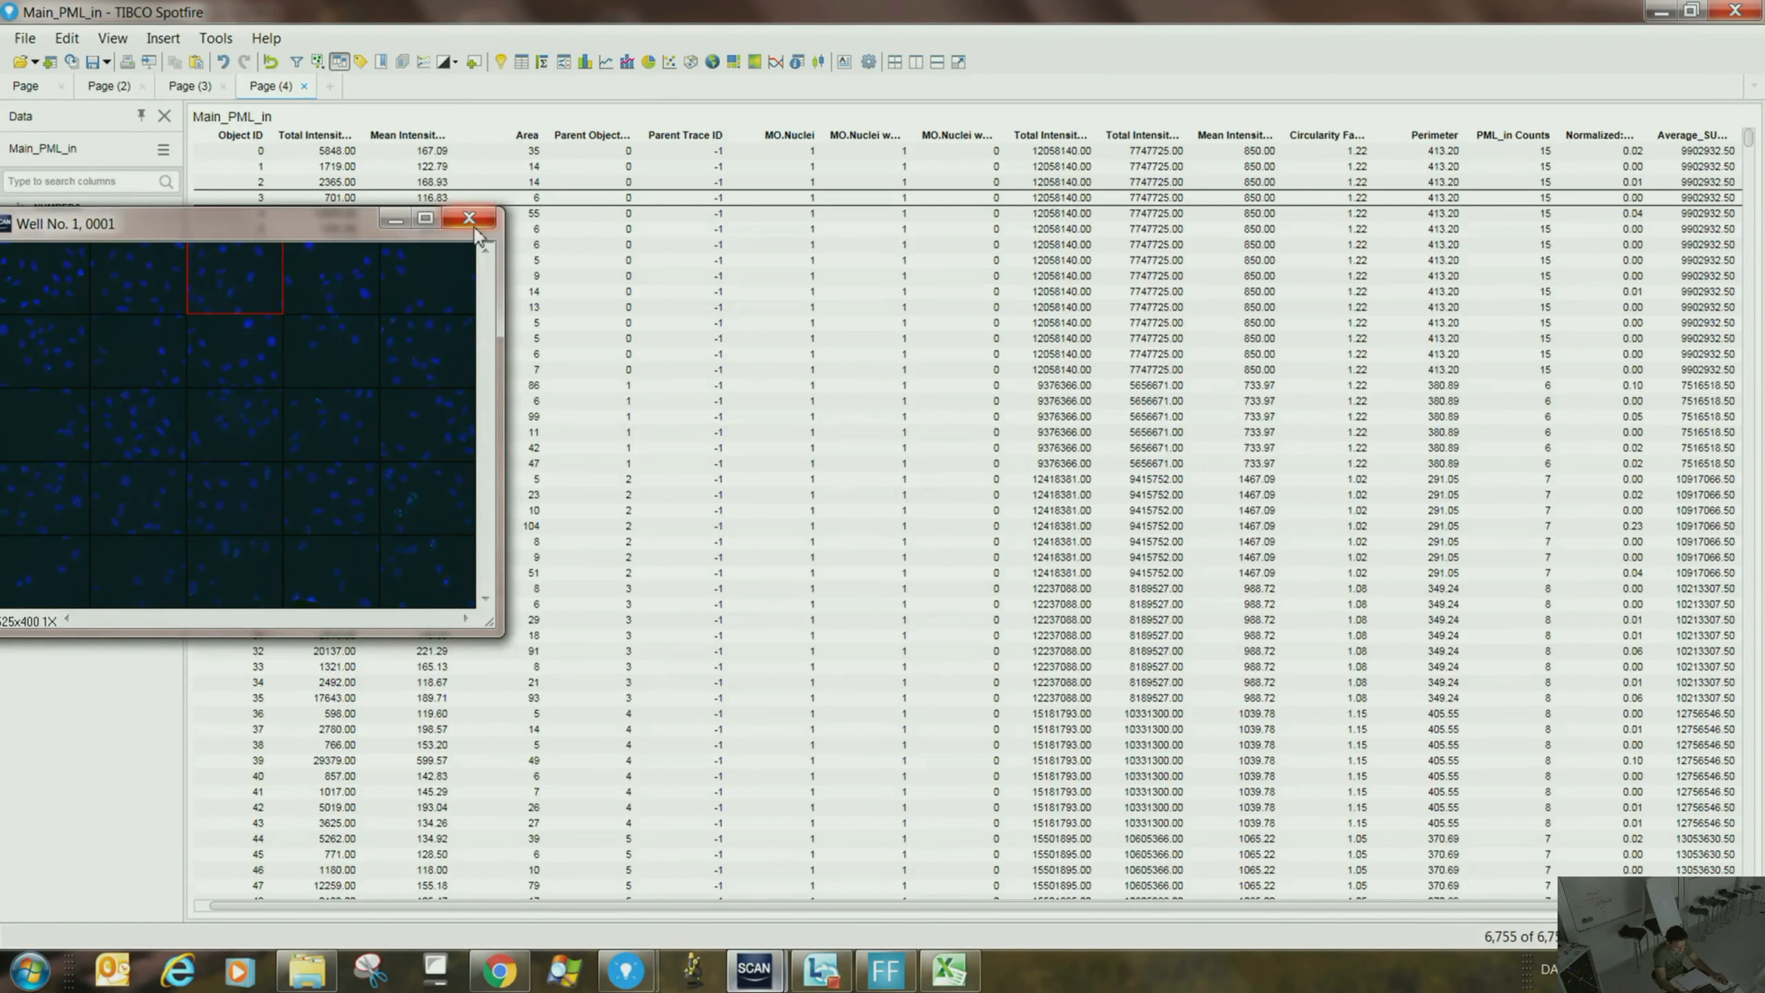
click(250, 688)
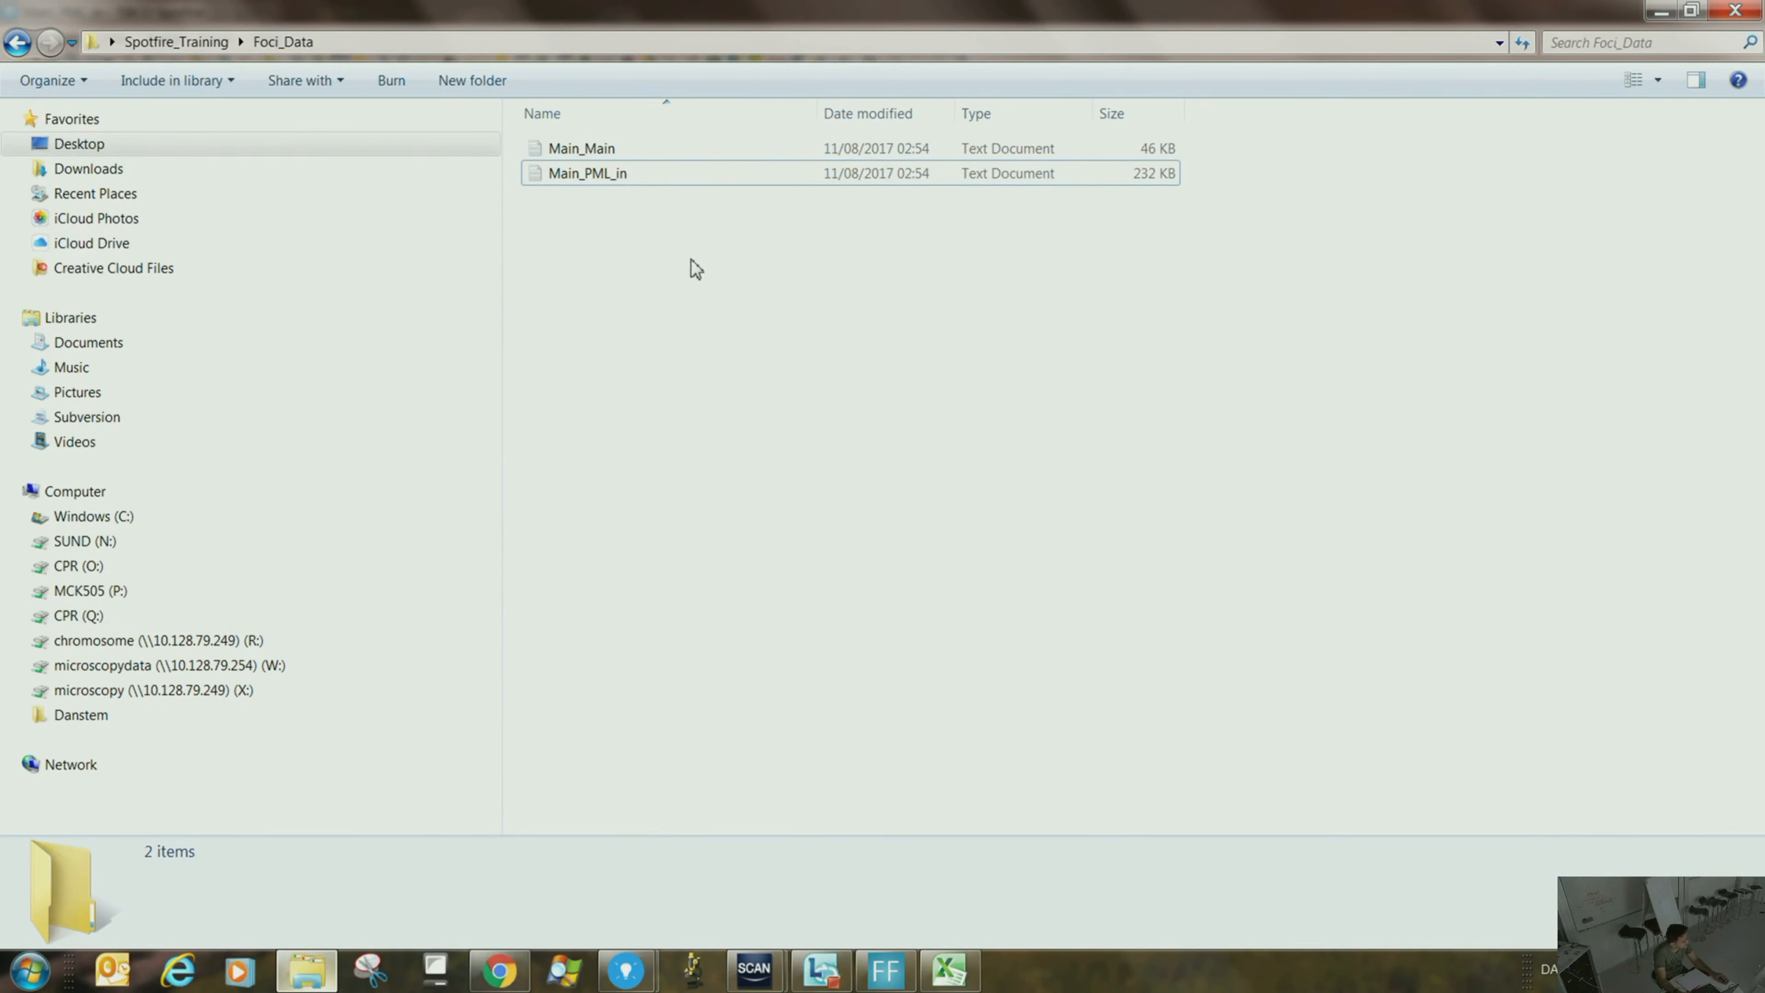
- Make two copies of the Main_Main text file in the Foci_Data folder
drag(632, 263, 585, 115)
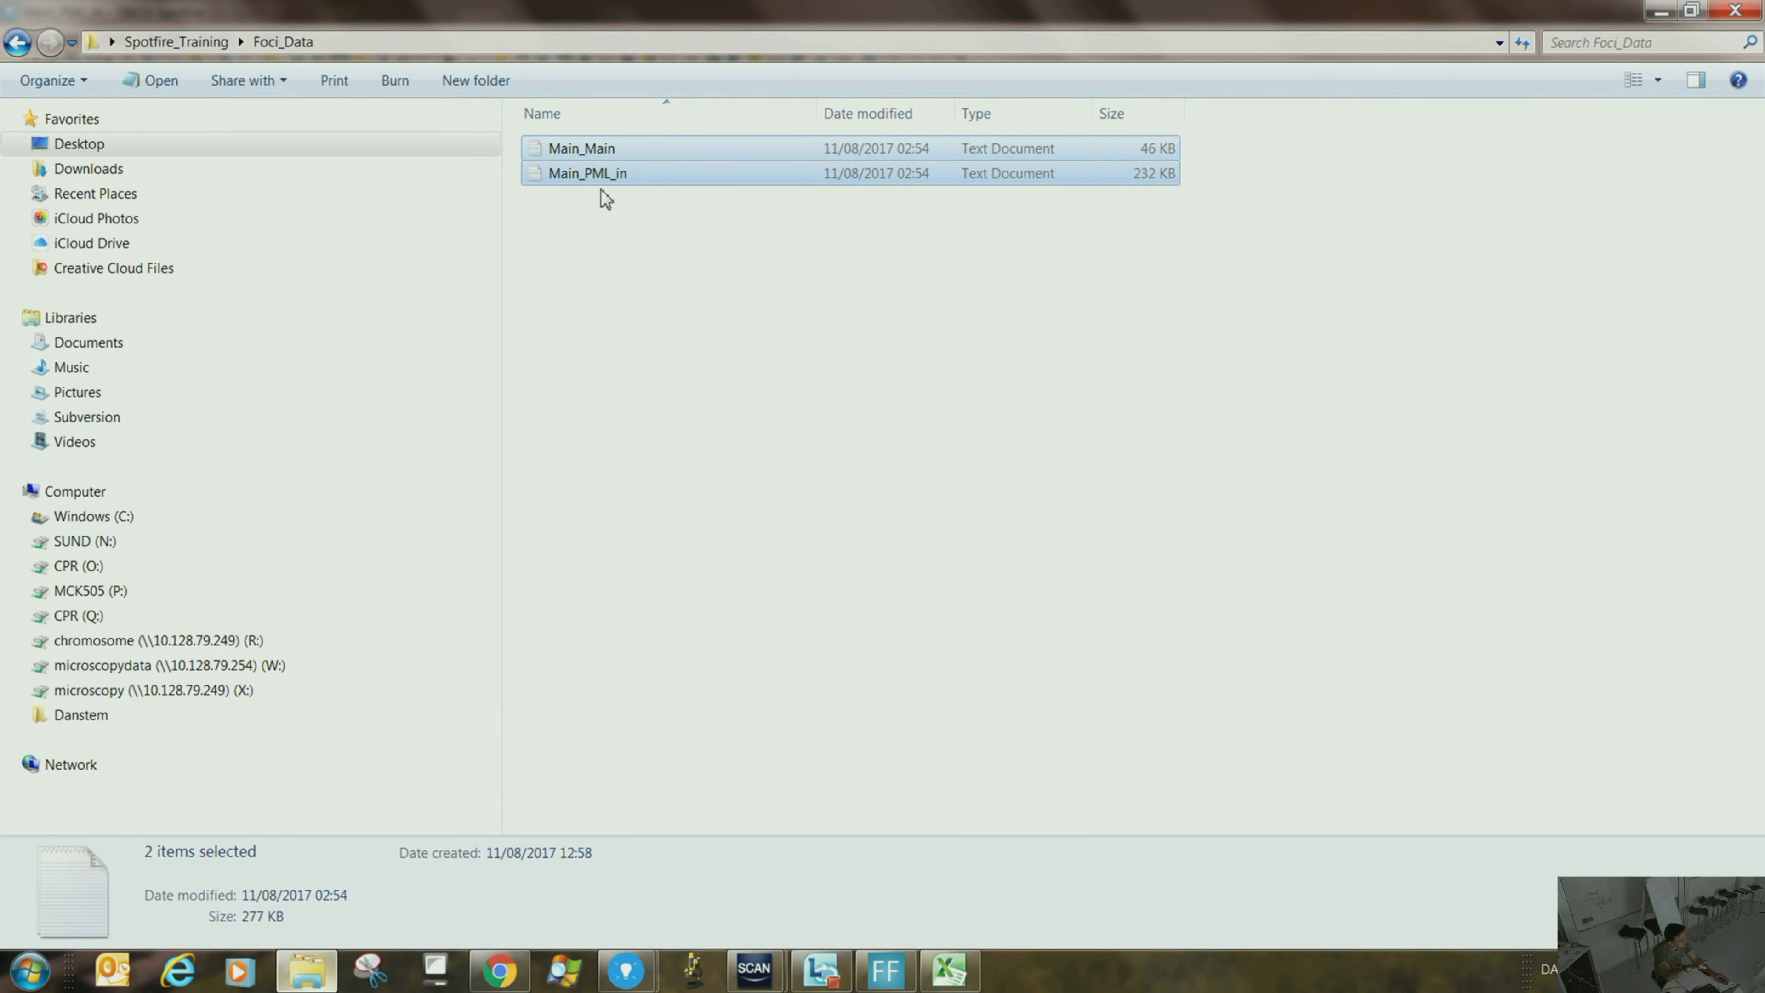
click(632, 287)
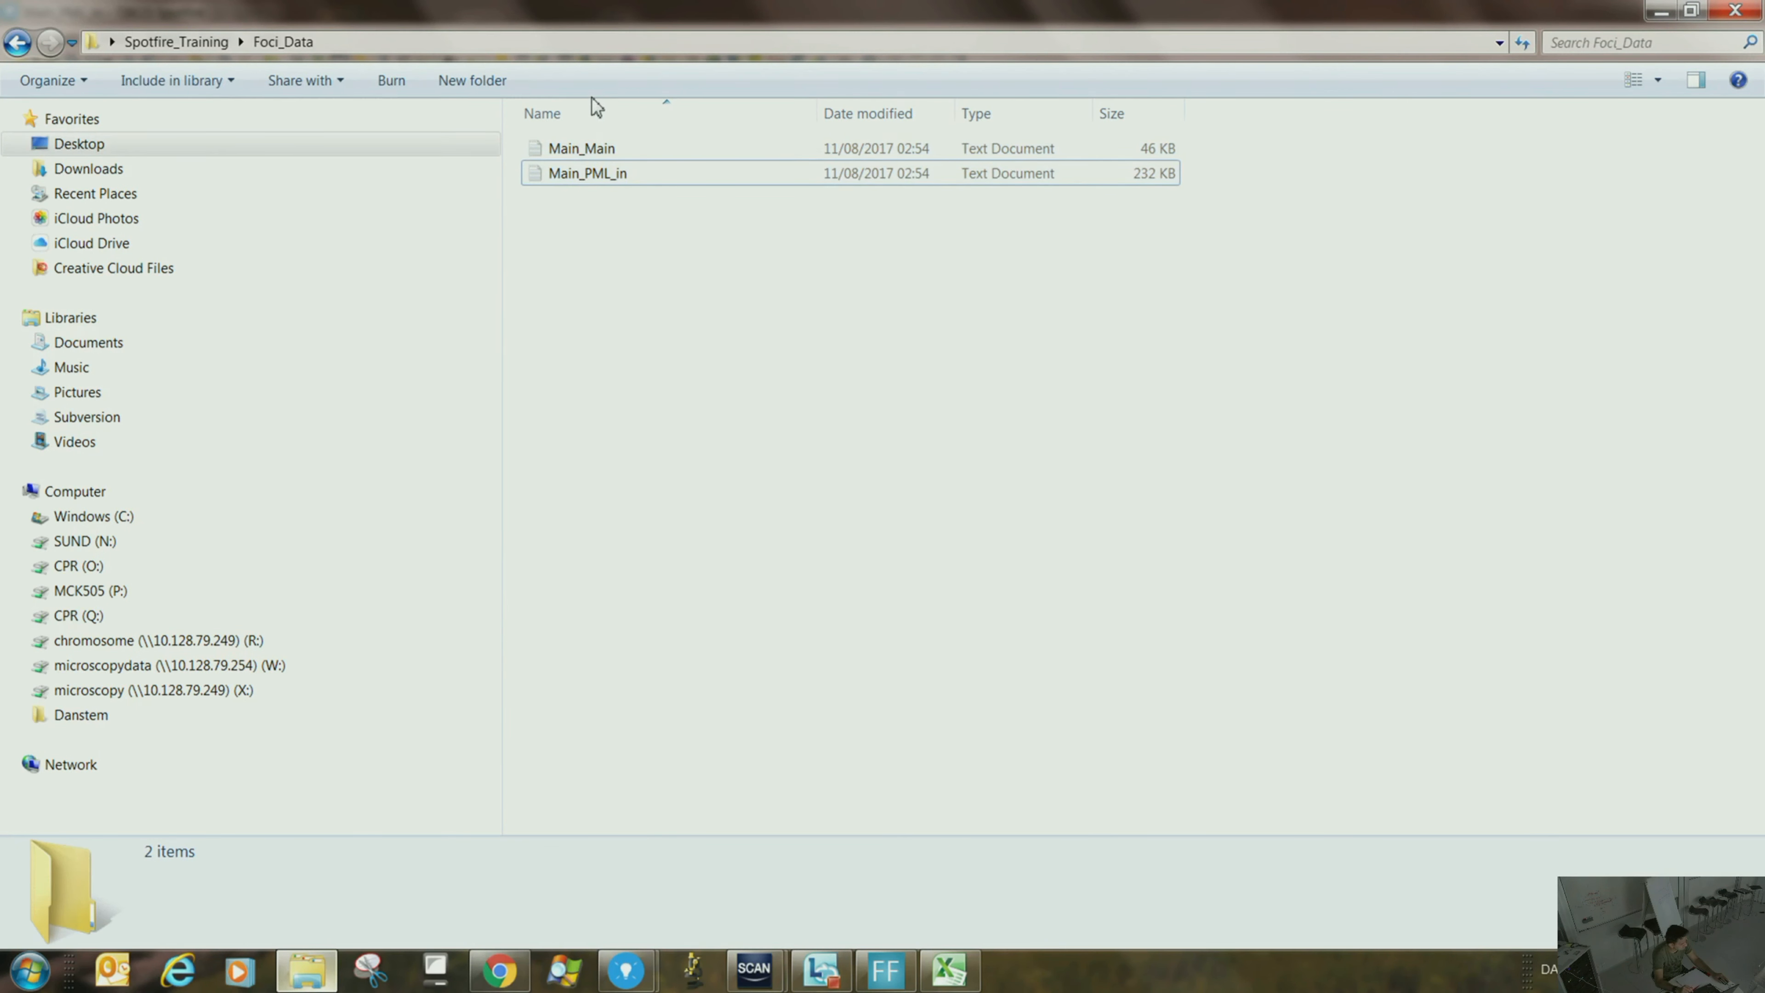
click(608, 148)
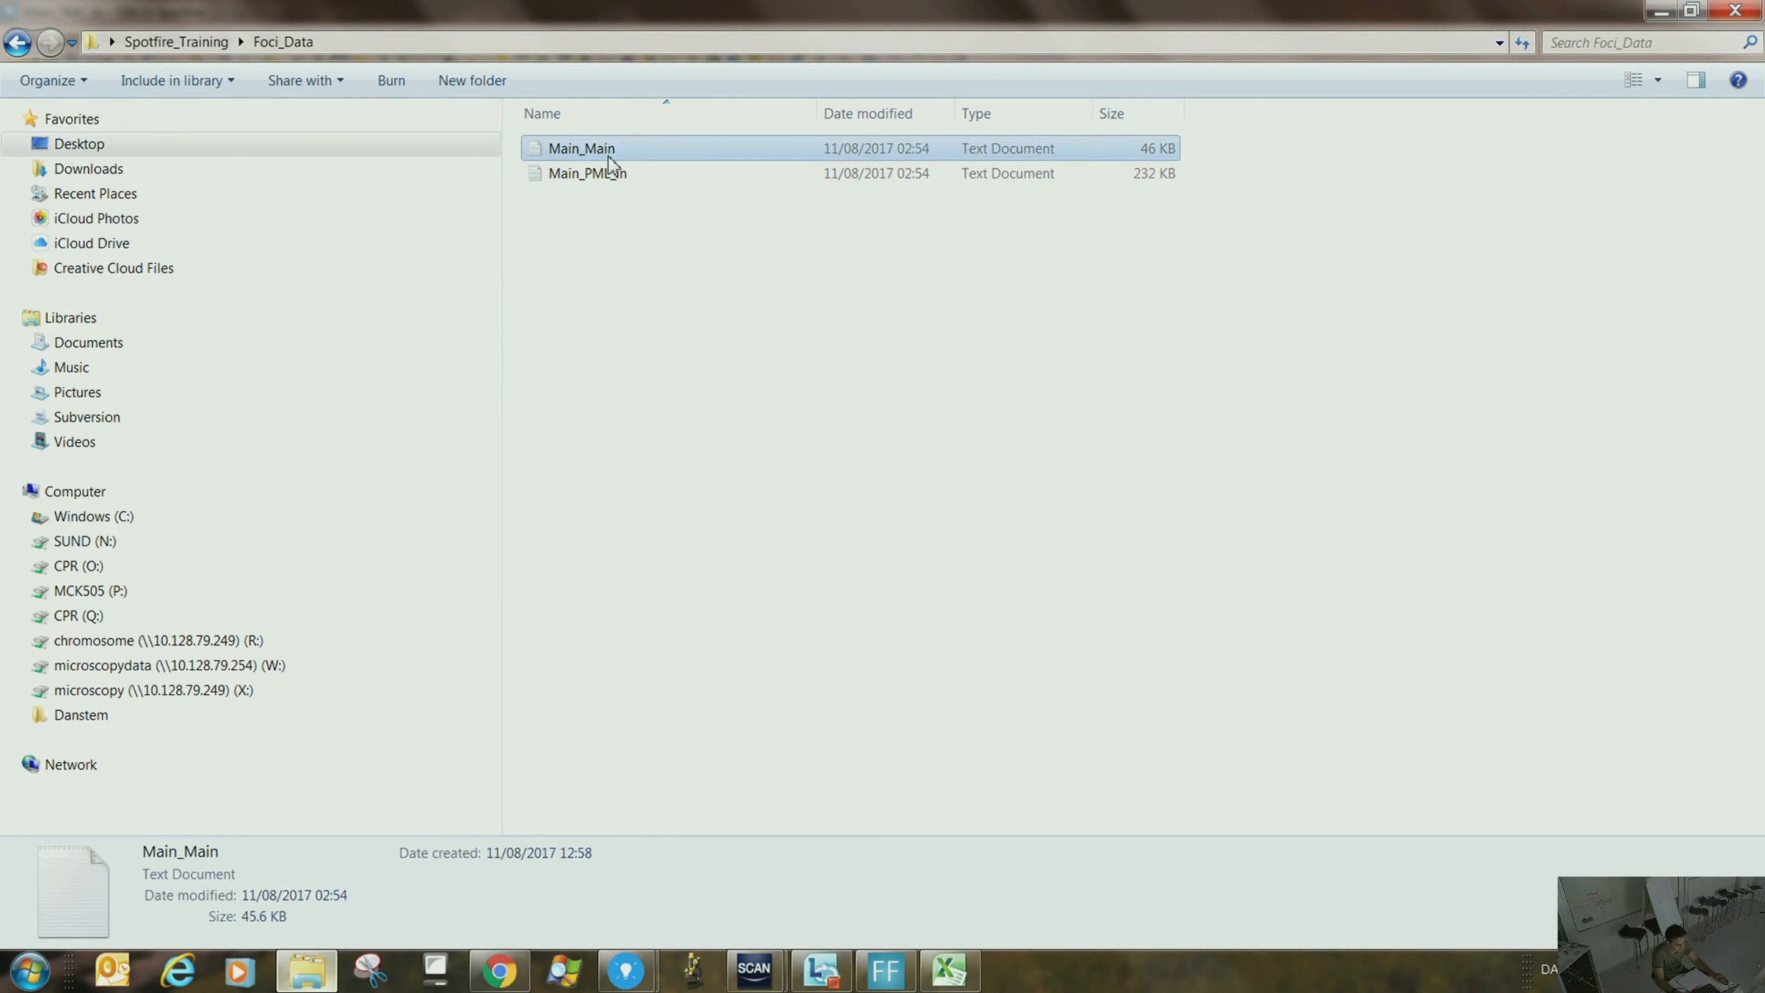
click(691, 362)
key(ctrl+v)
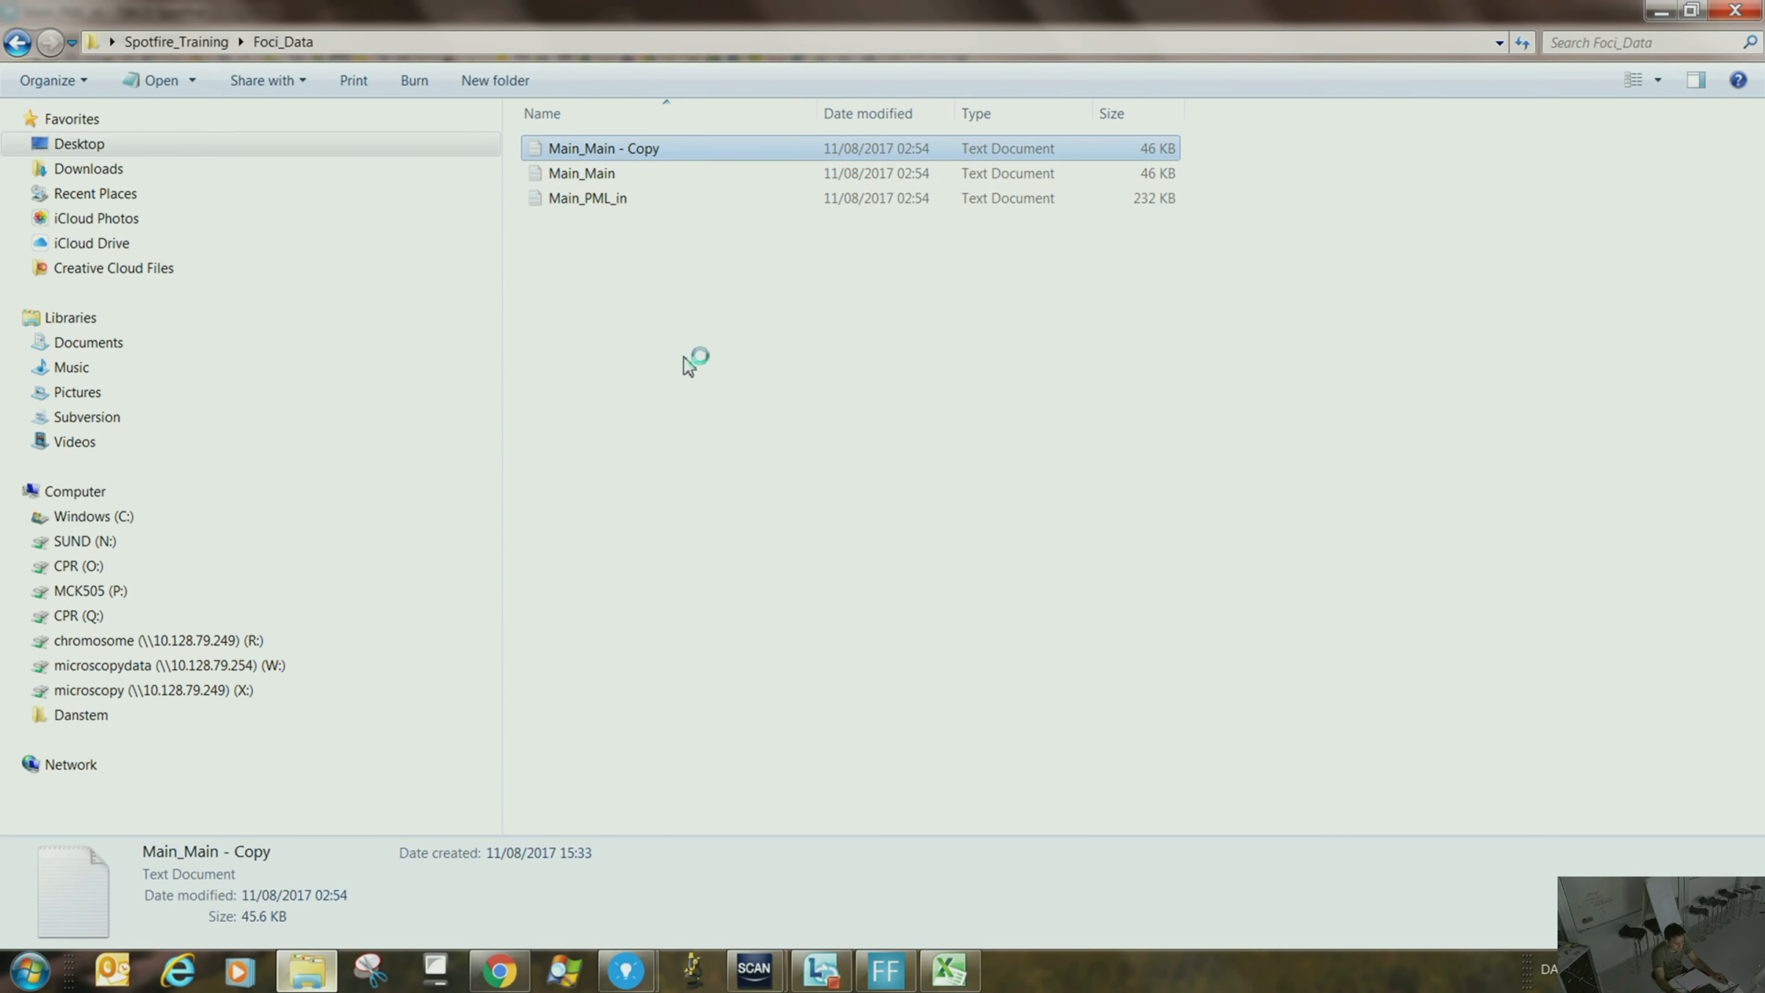
key(ctrl+v)
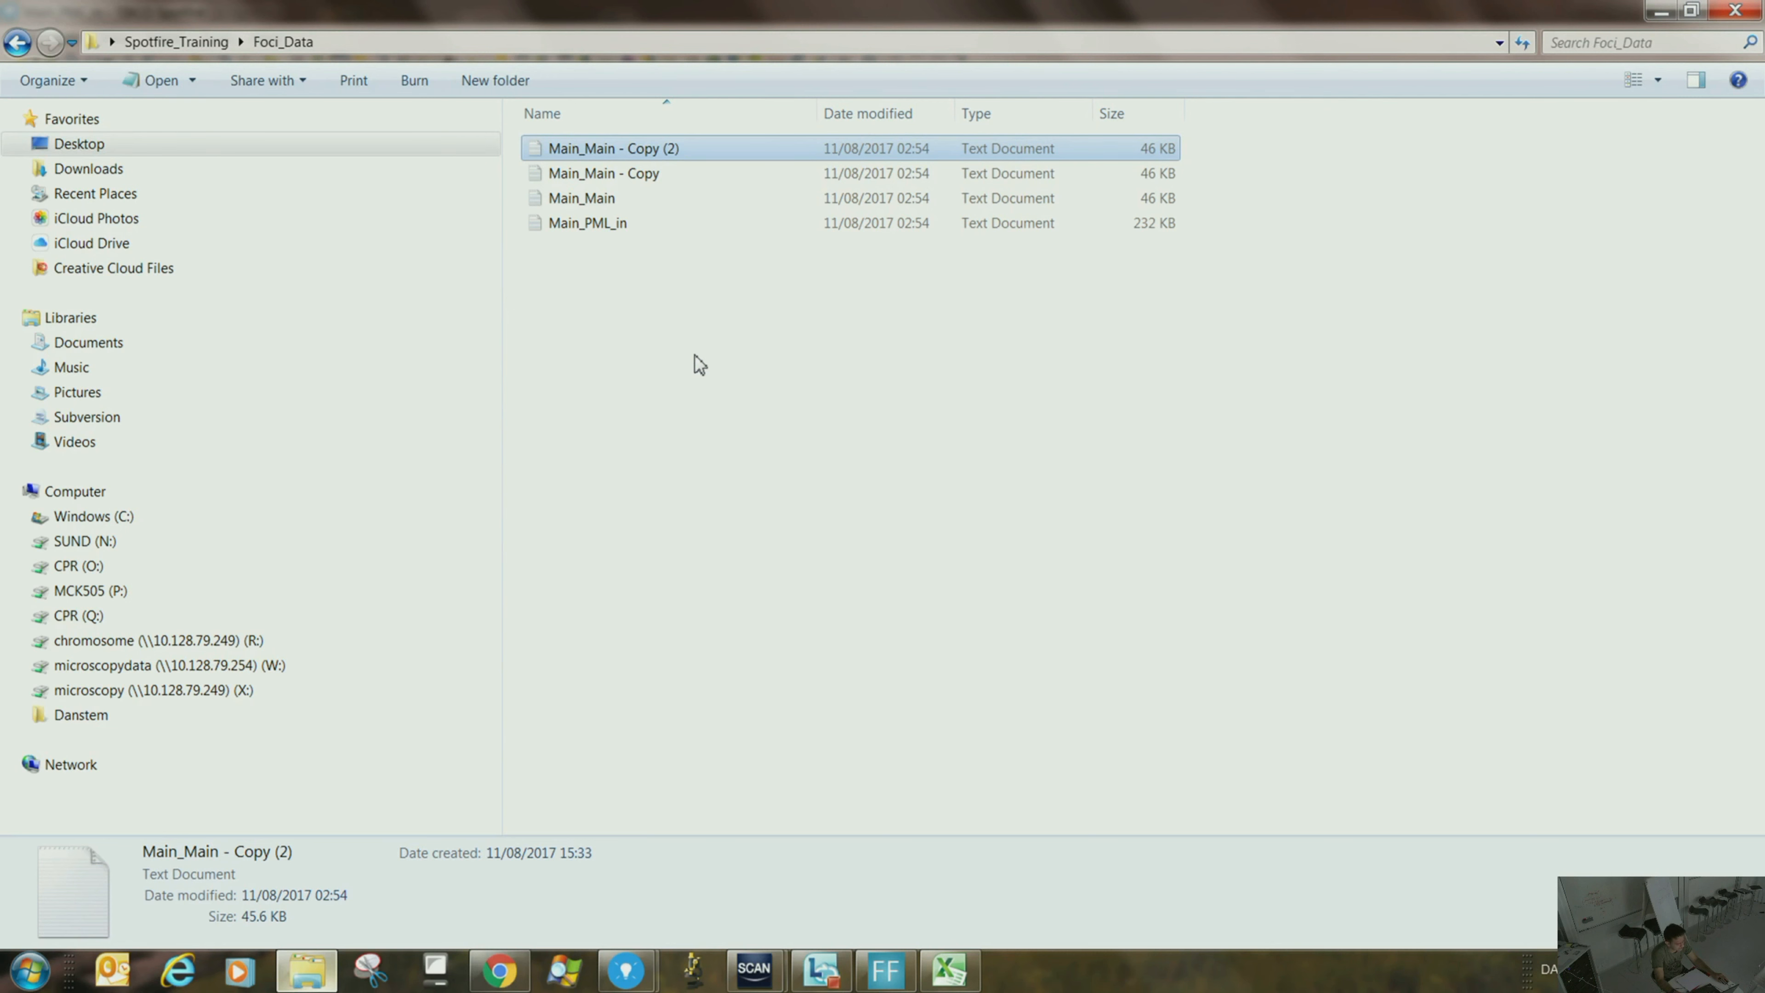
click(698, 363)
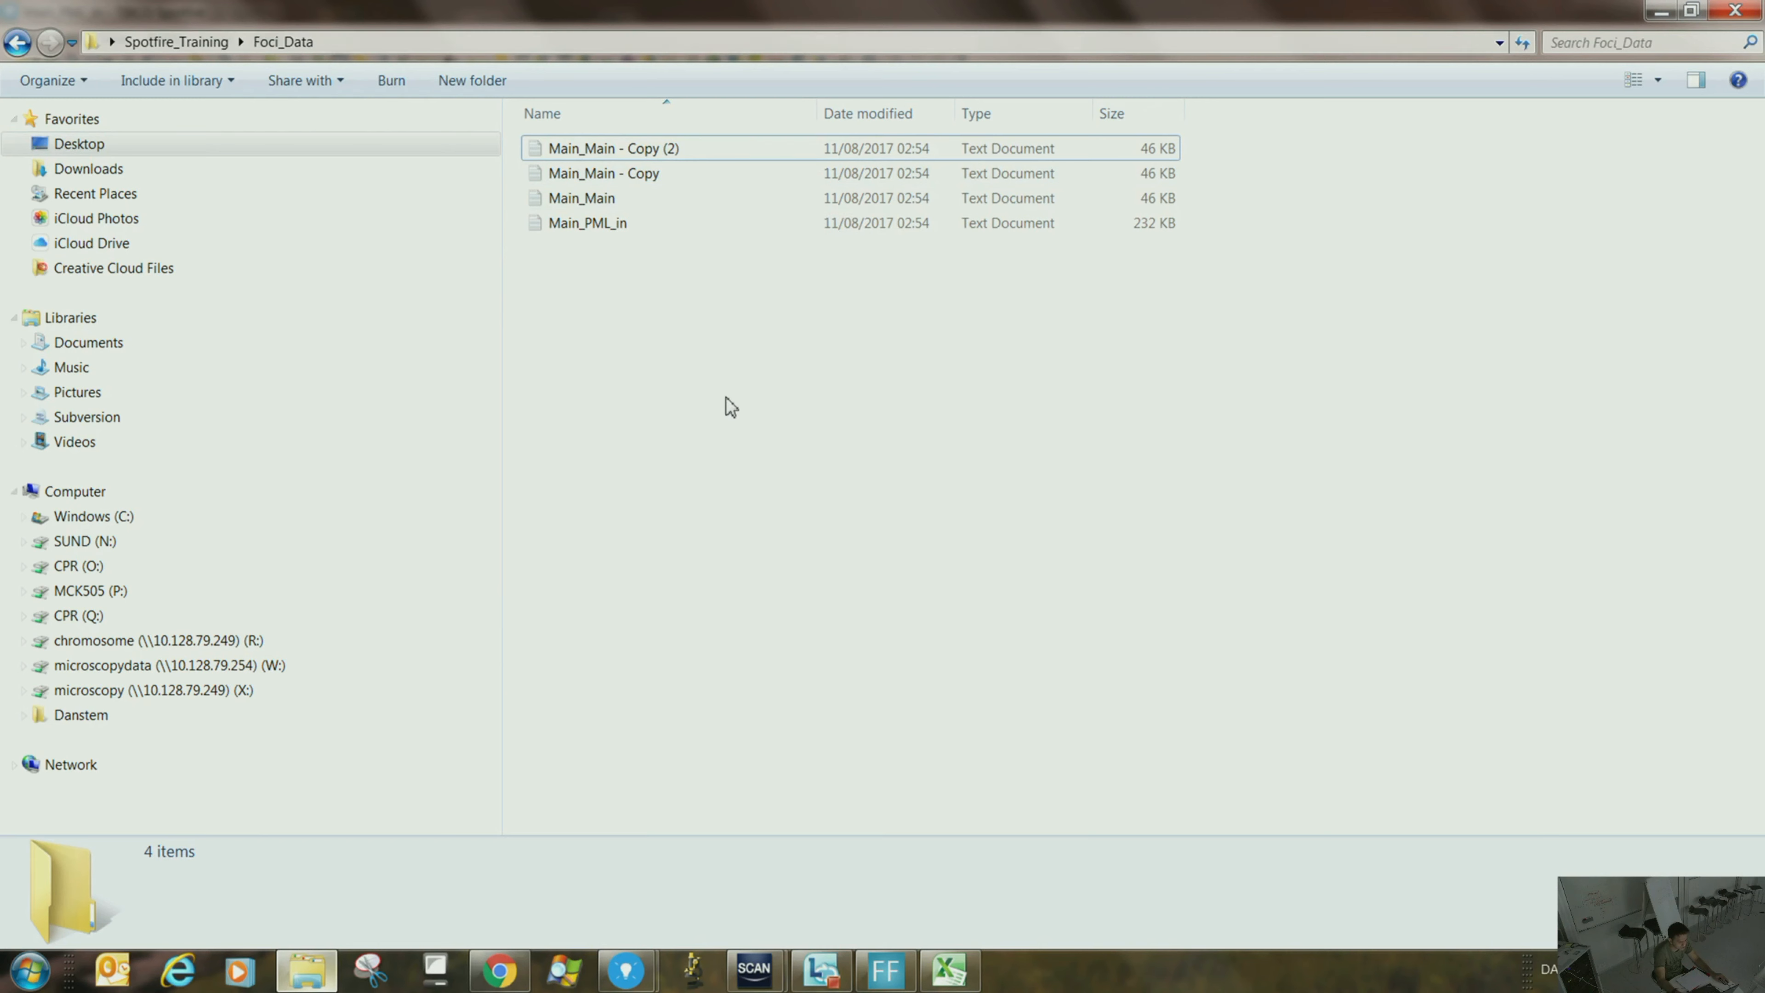
- Switch from the Foci_Data folder back to Spotfire and start a second, empty Spotfire session
click(640, 42)
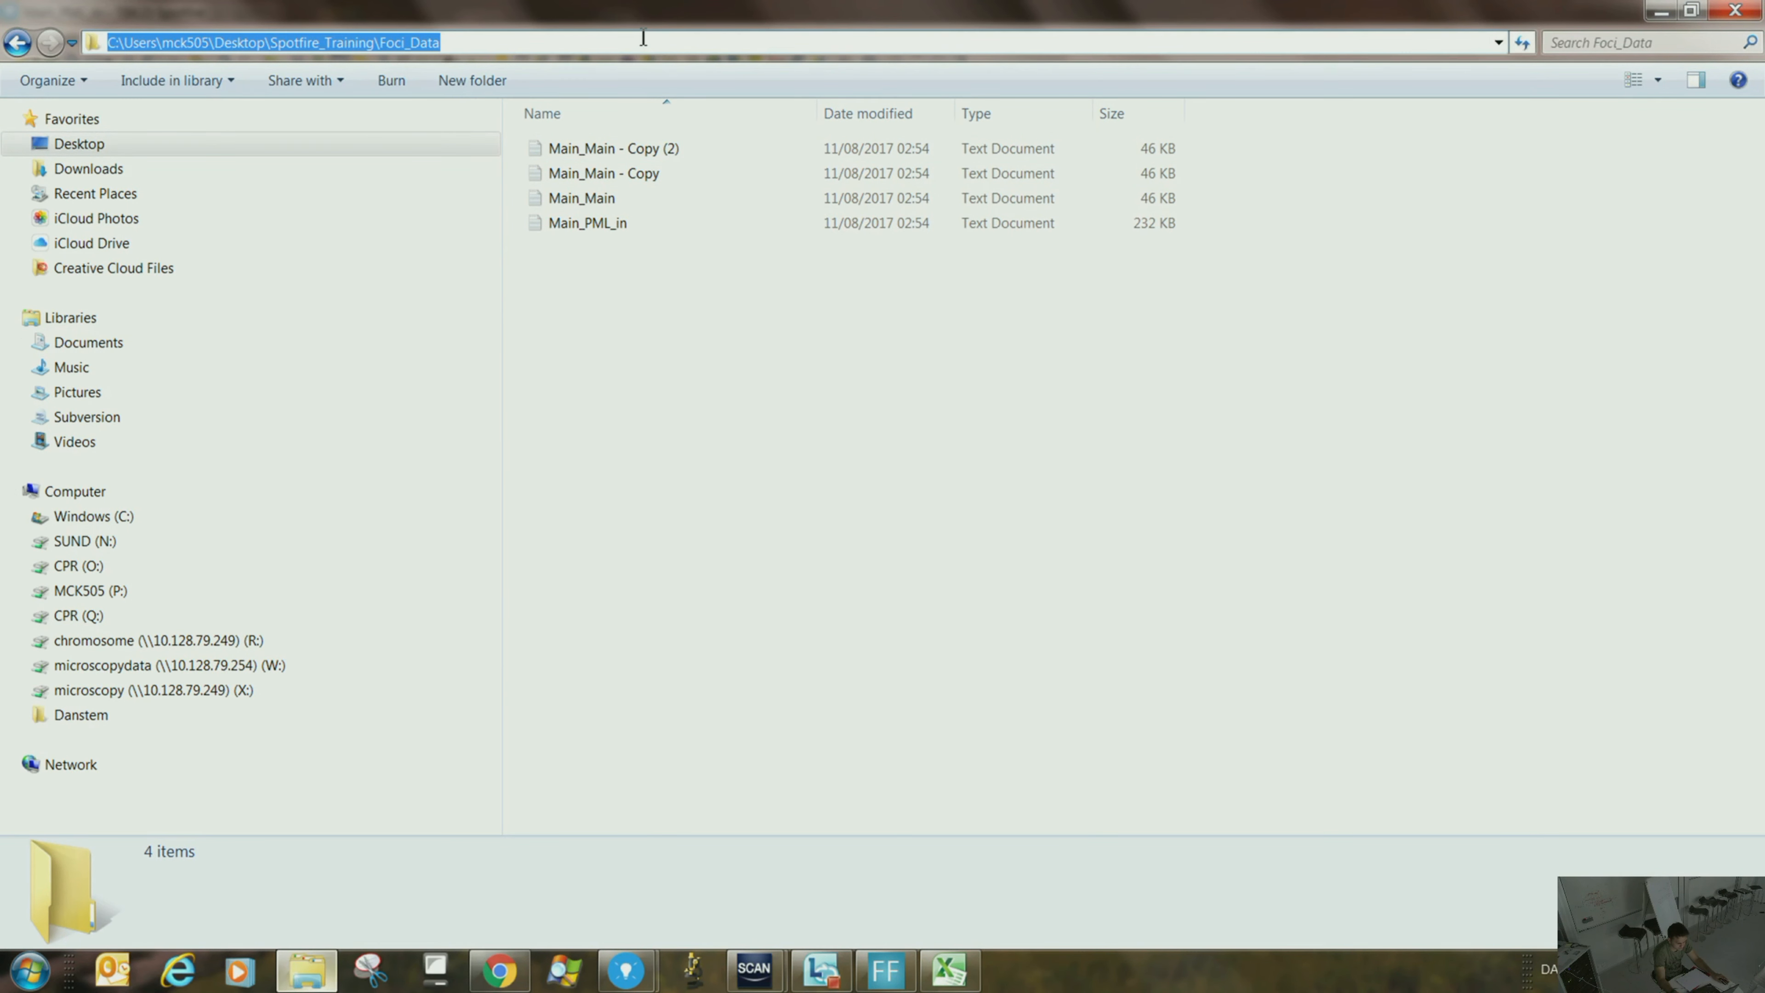
mouse_move(626, 970)
click(703, 827)
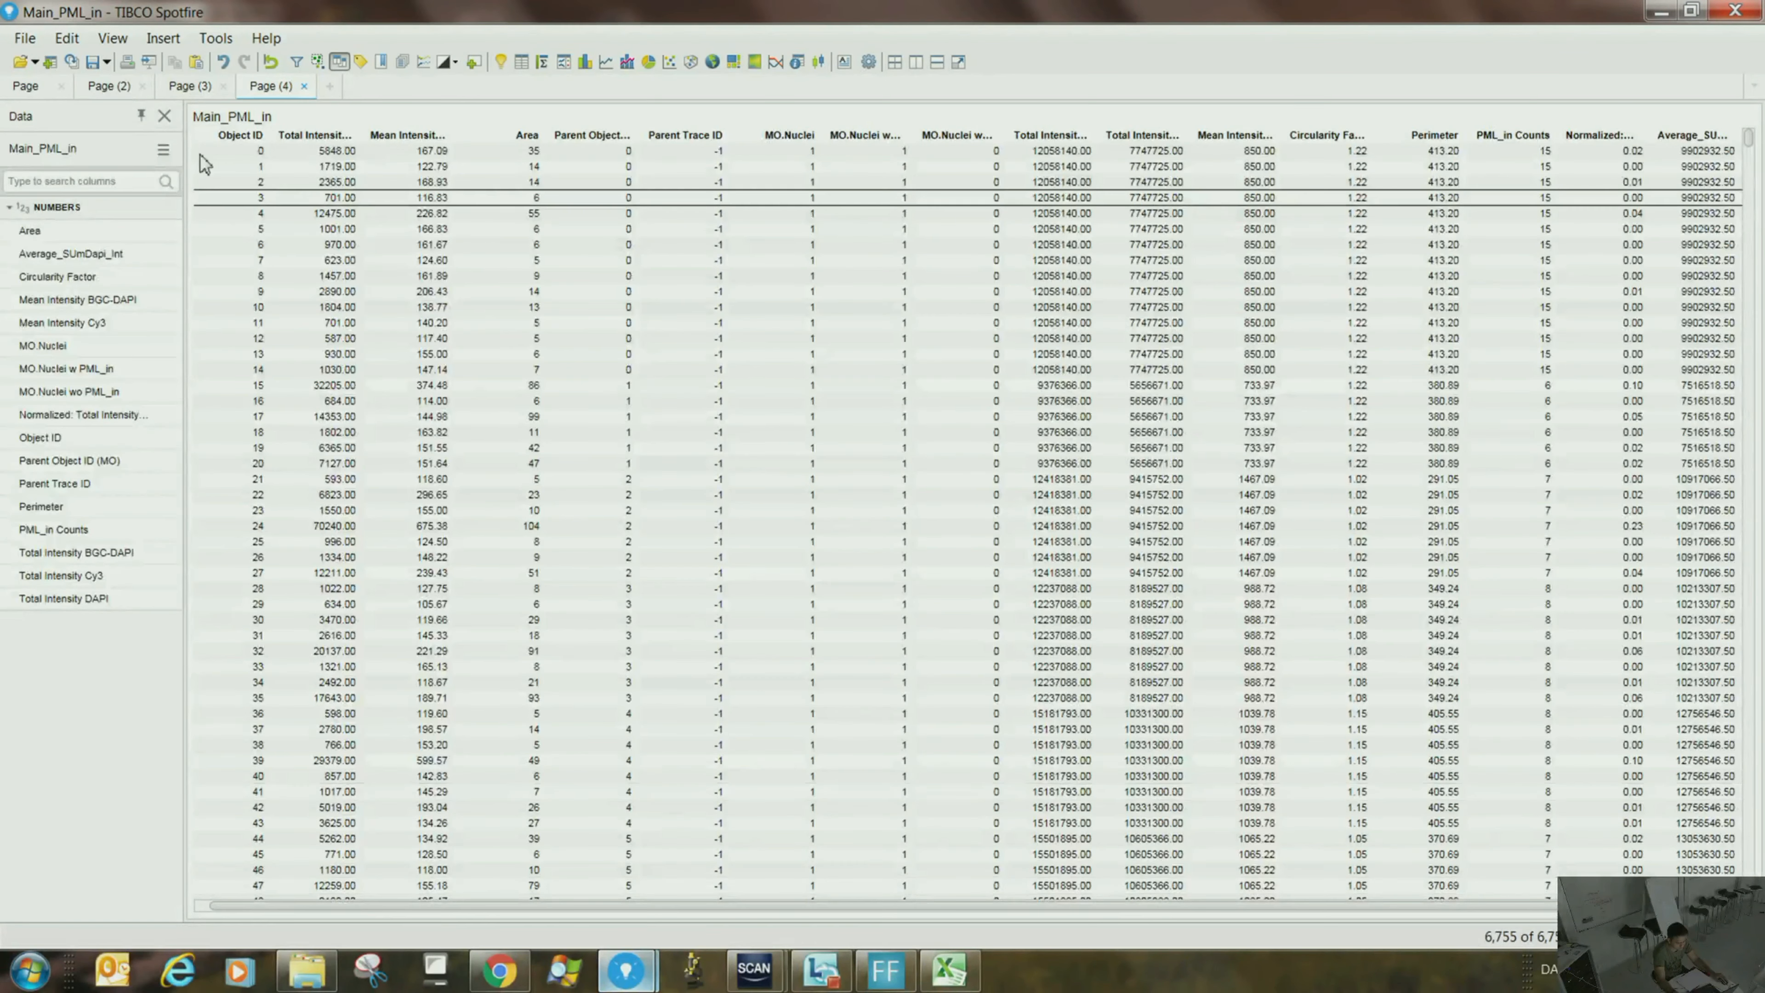
right_click(652, 985)
click(577, 866)
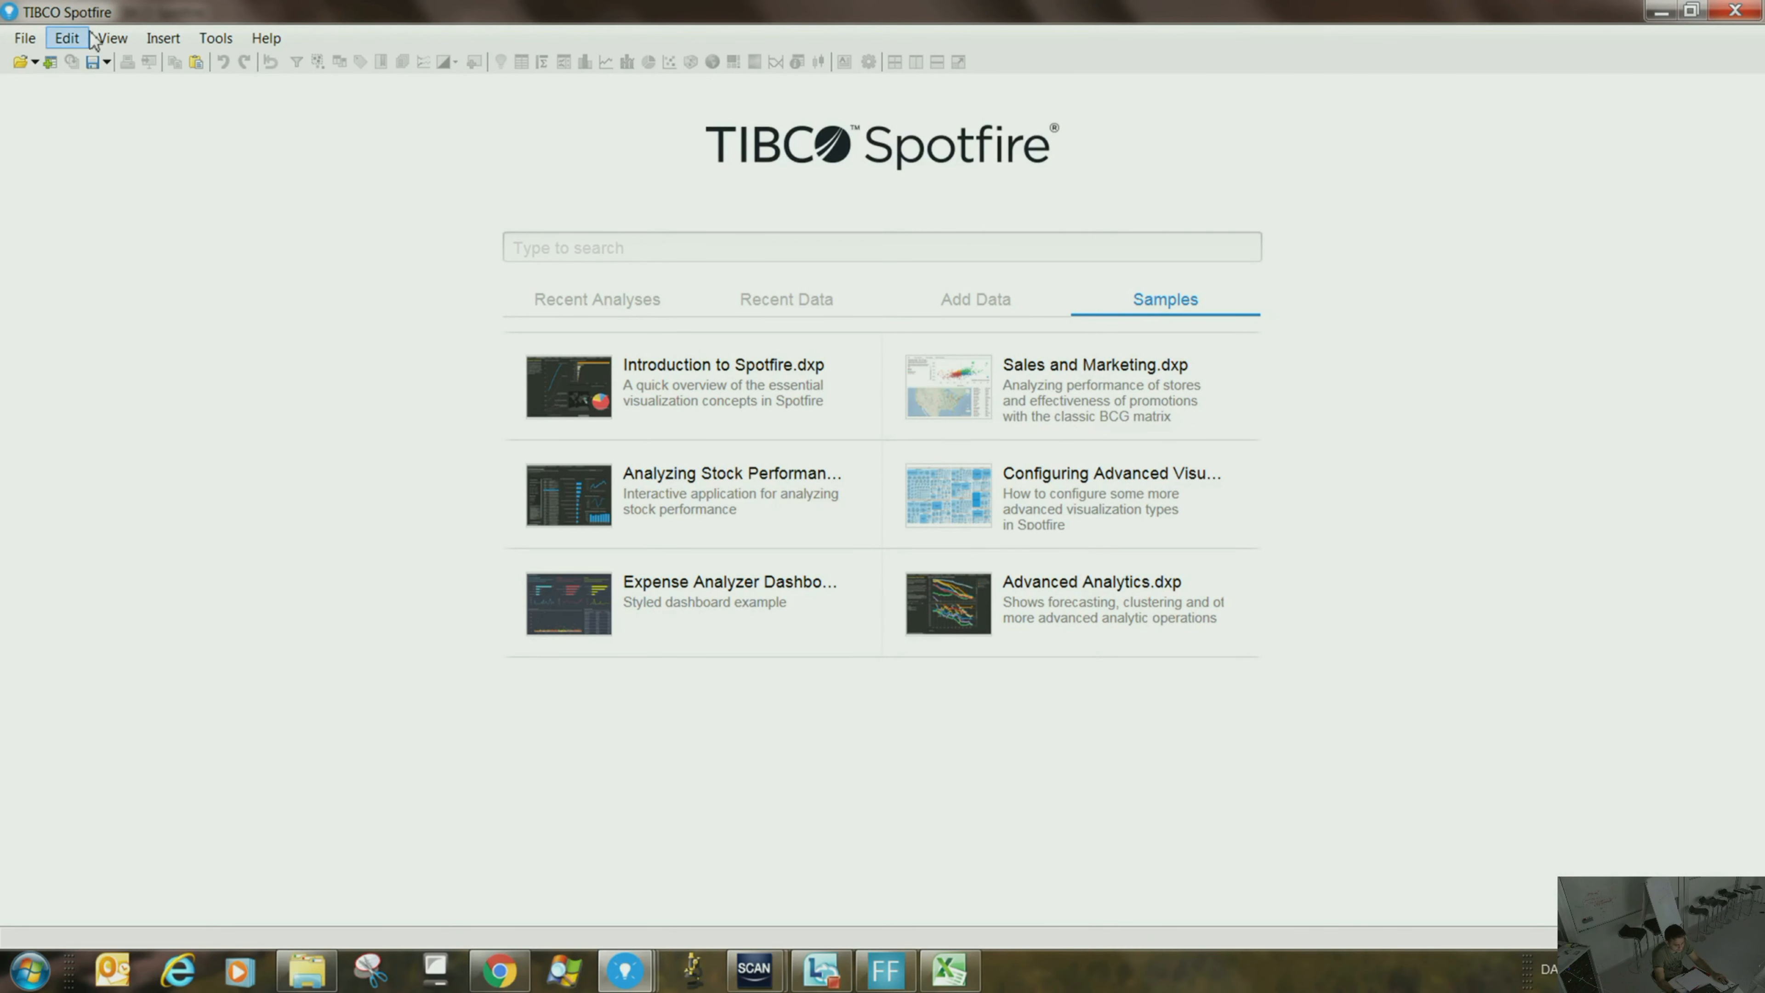
- Open the Main_Main text file from the Foci_Data folder in the new Spotfire session
click(25, 39)
click(42, 62)
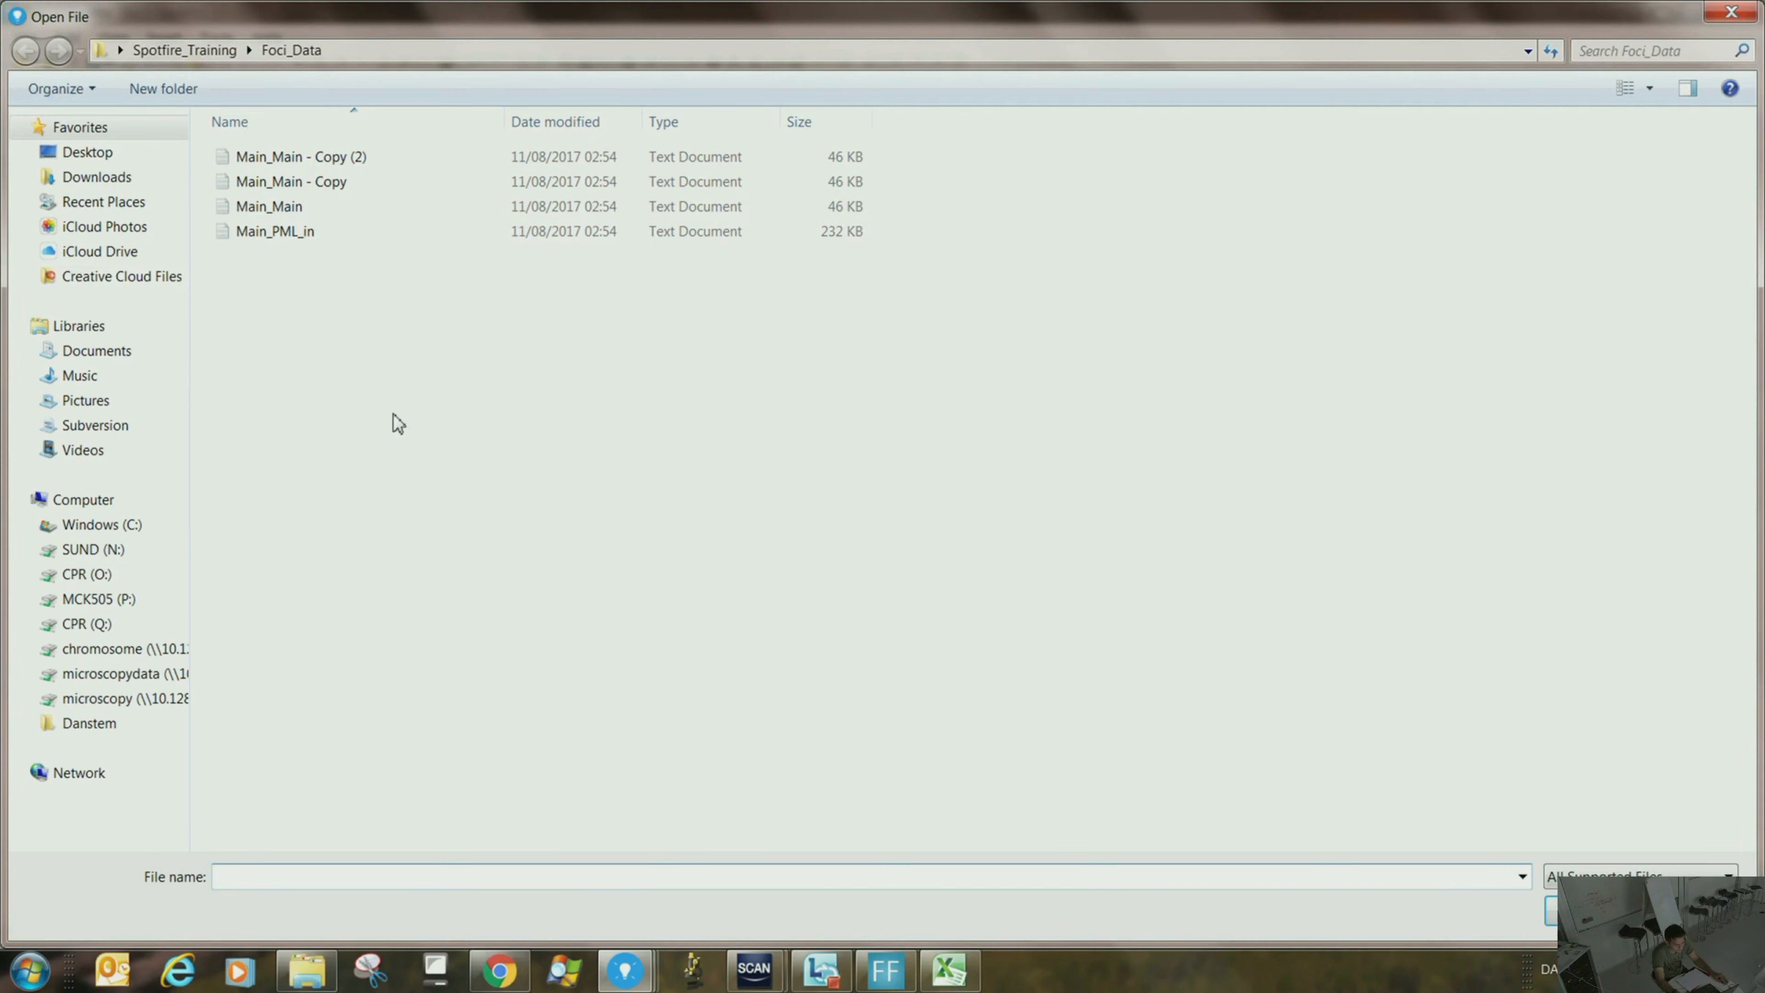
double_click(297, 207)
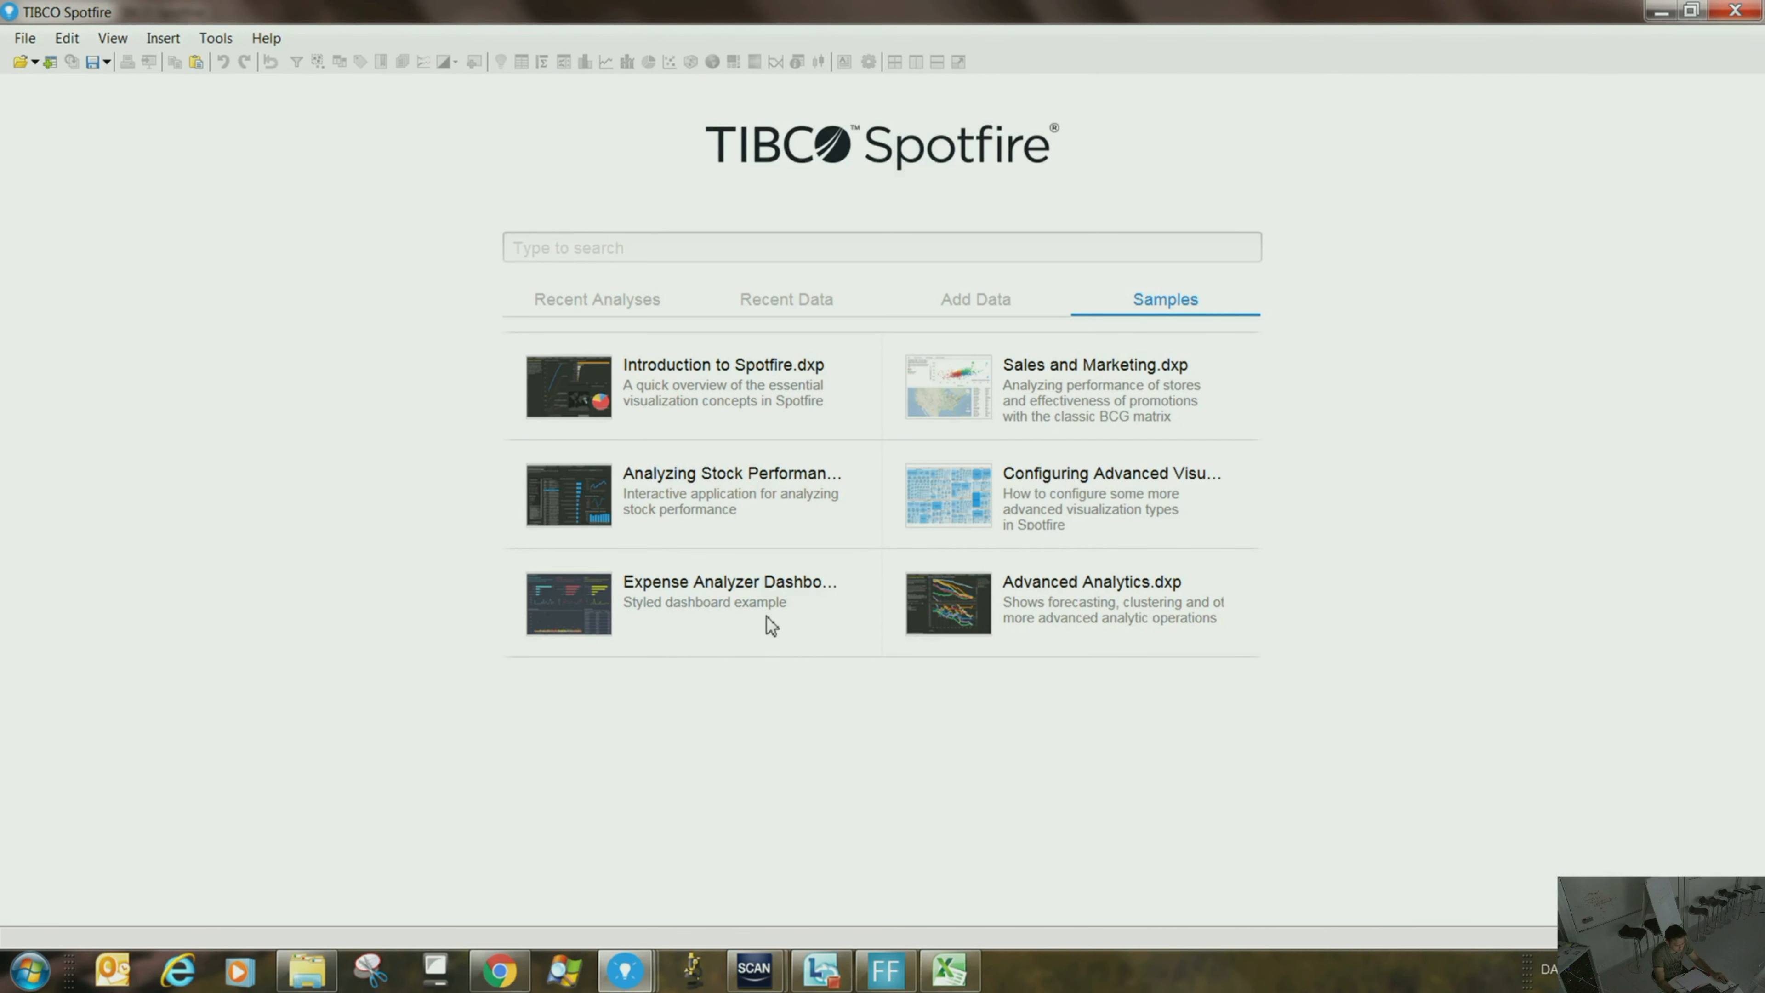
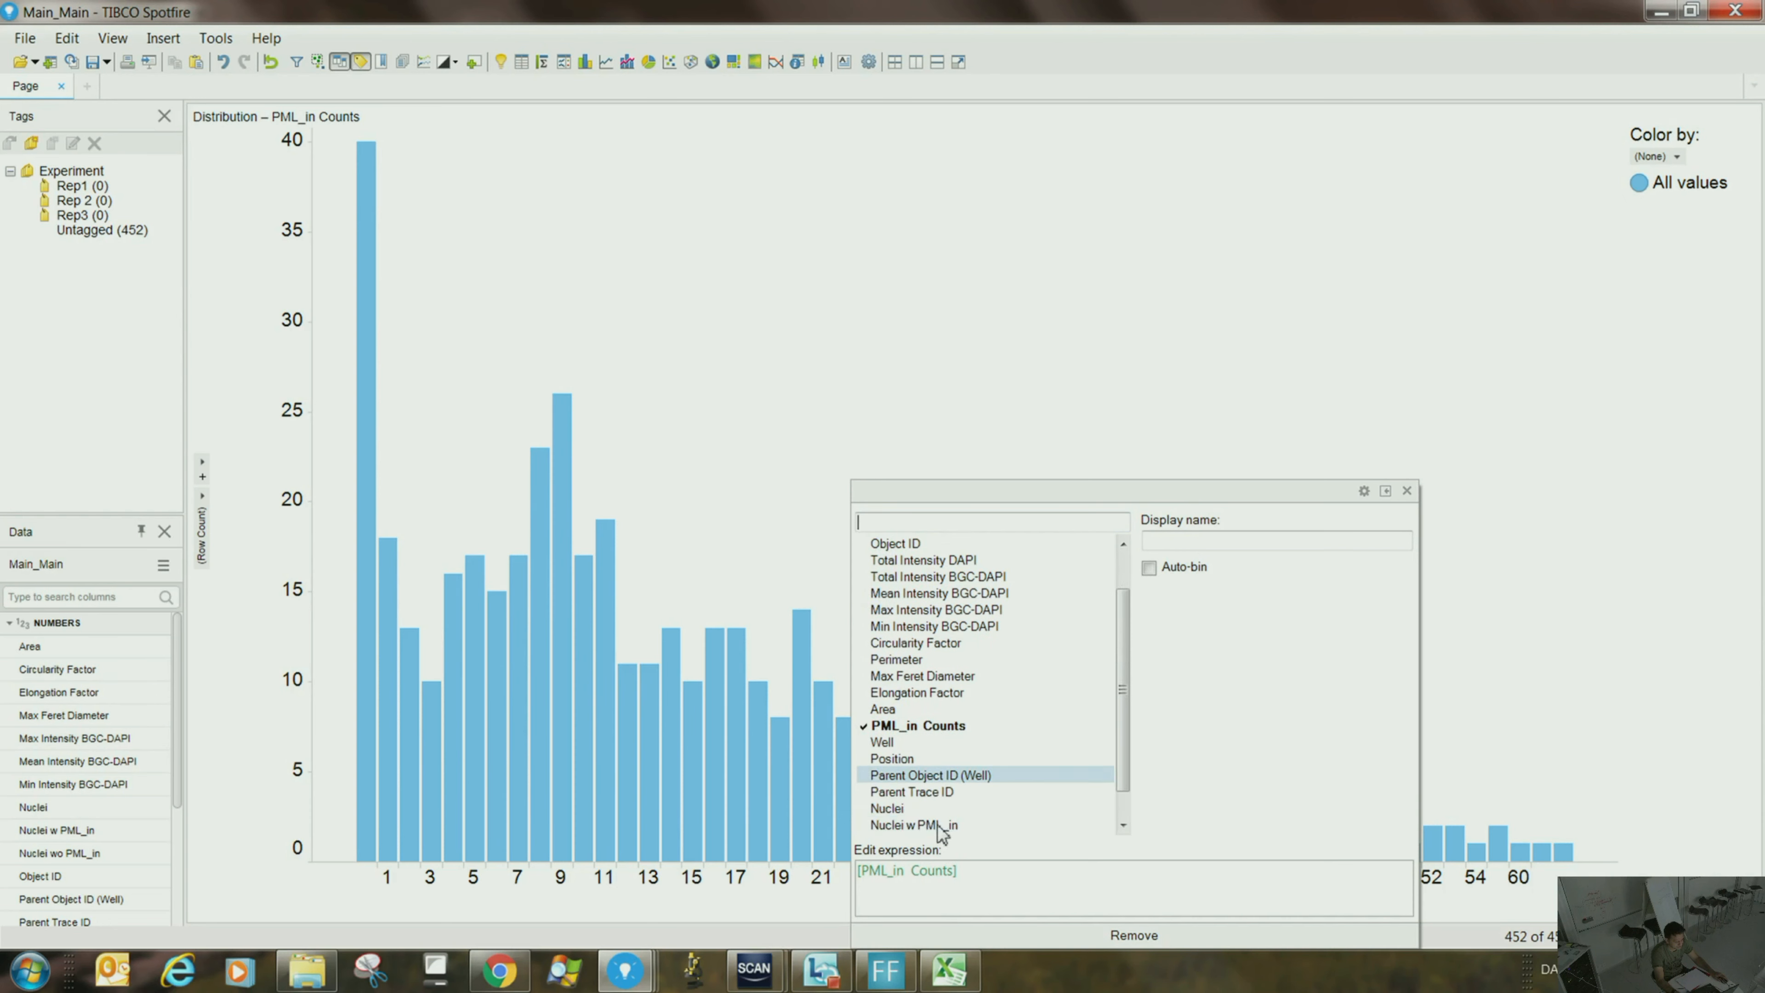
- Set the X-axis of the distribution bar chart to the Experiment column
click(938, 826)
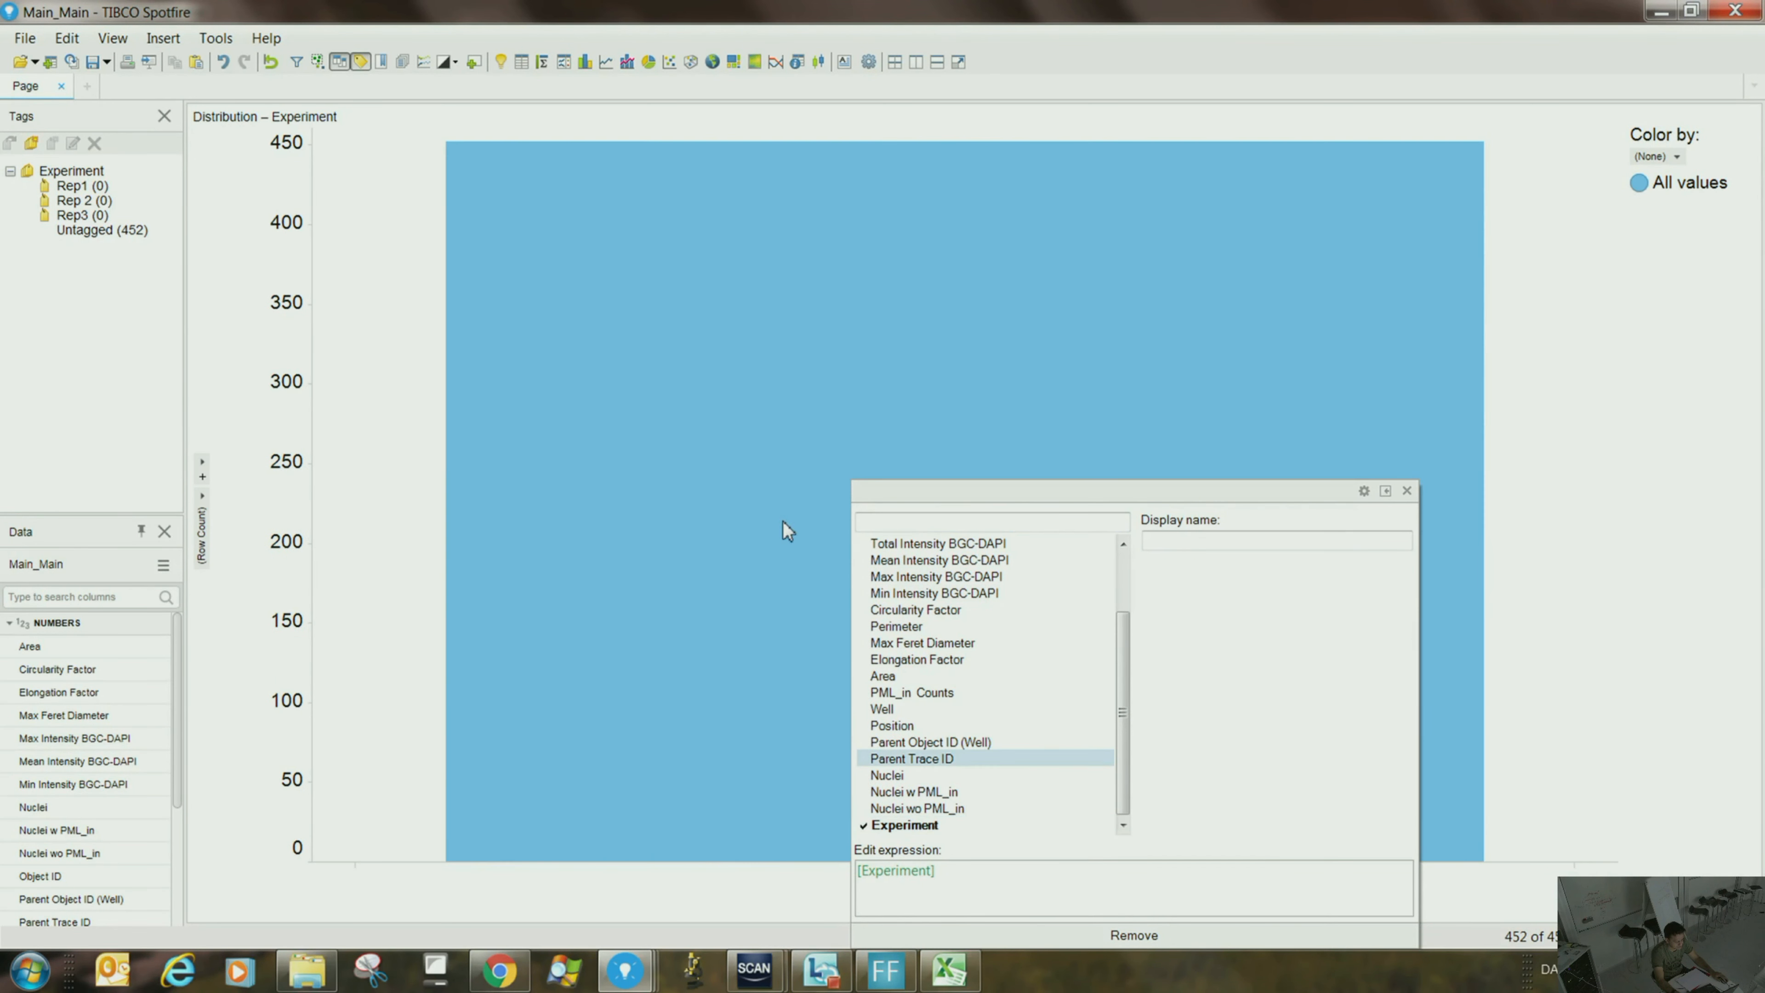
- Mark the Untagged bar in the distribution chart and attach the Rep1 tag to its rows
drag(404, 216, 1621, 769)
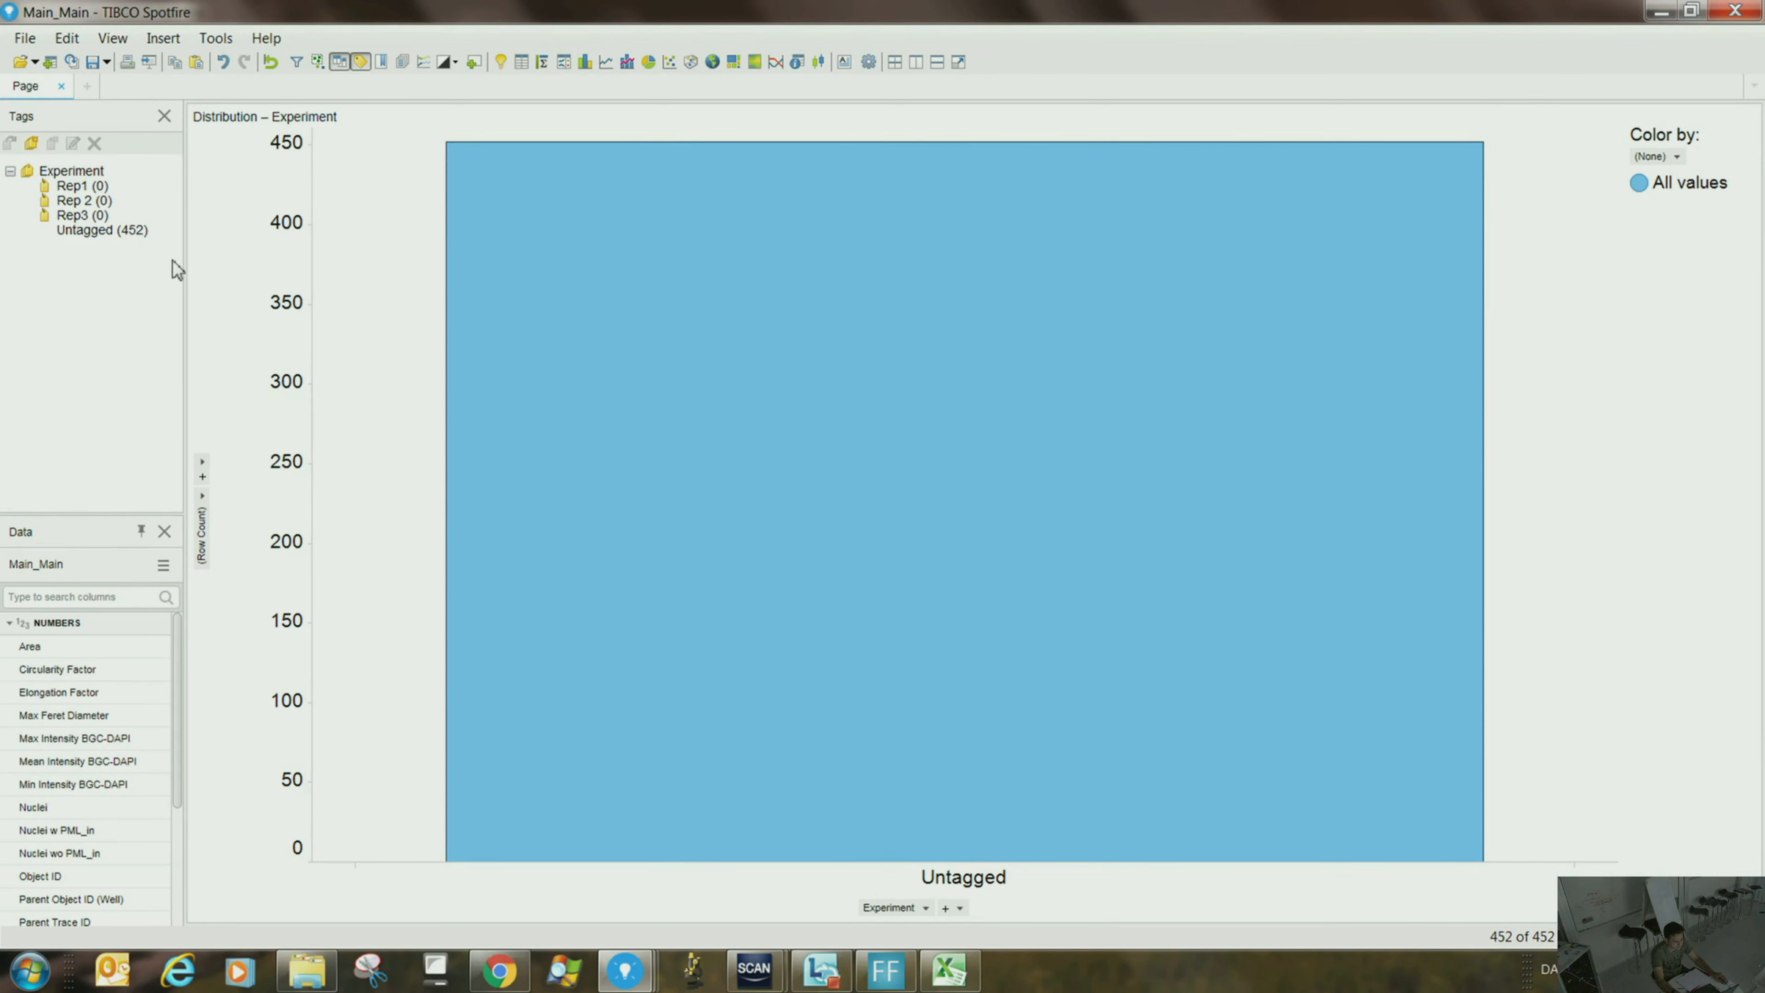
right_click(67, 186)
click(91, 190)
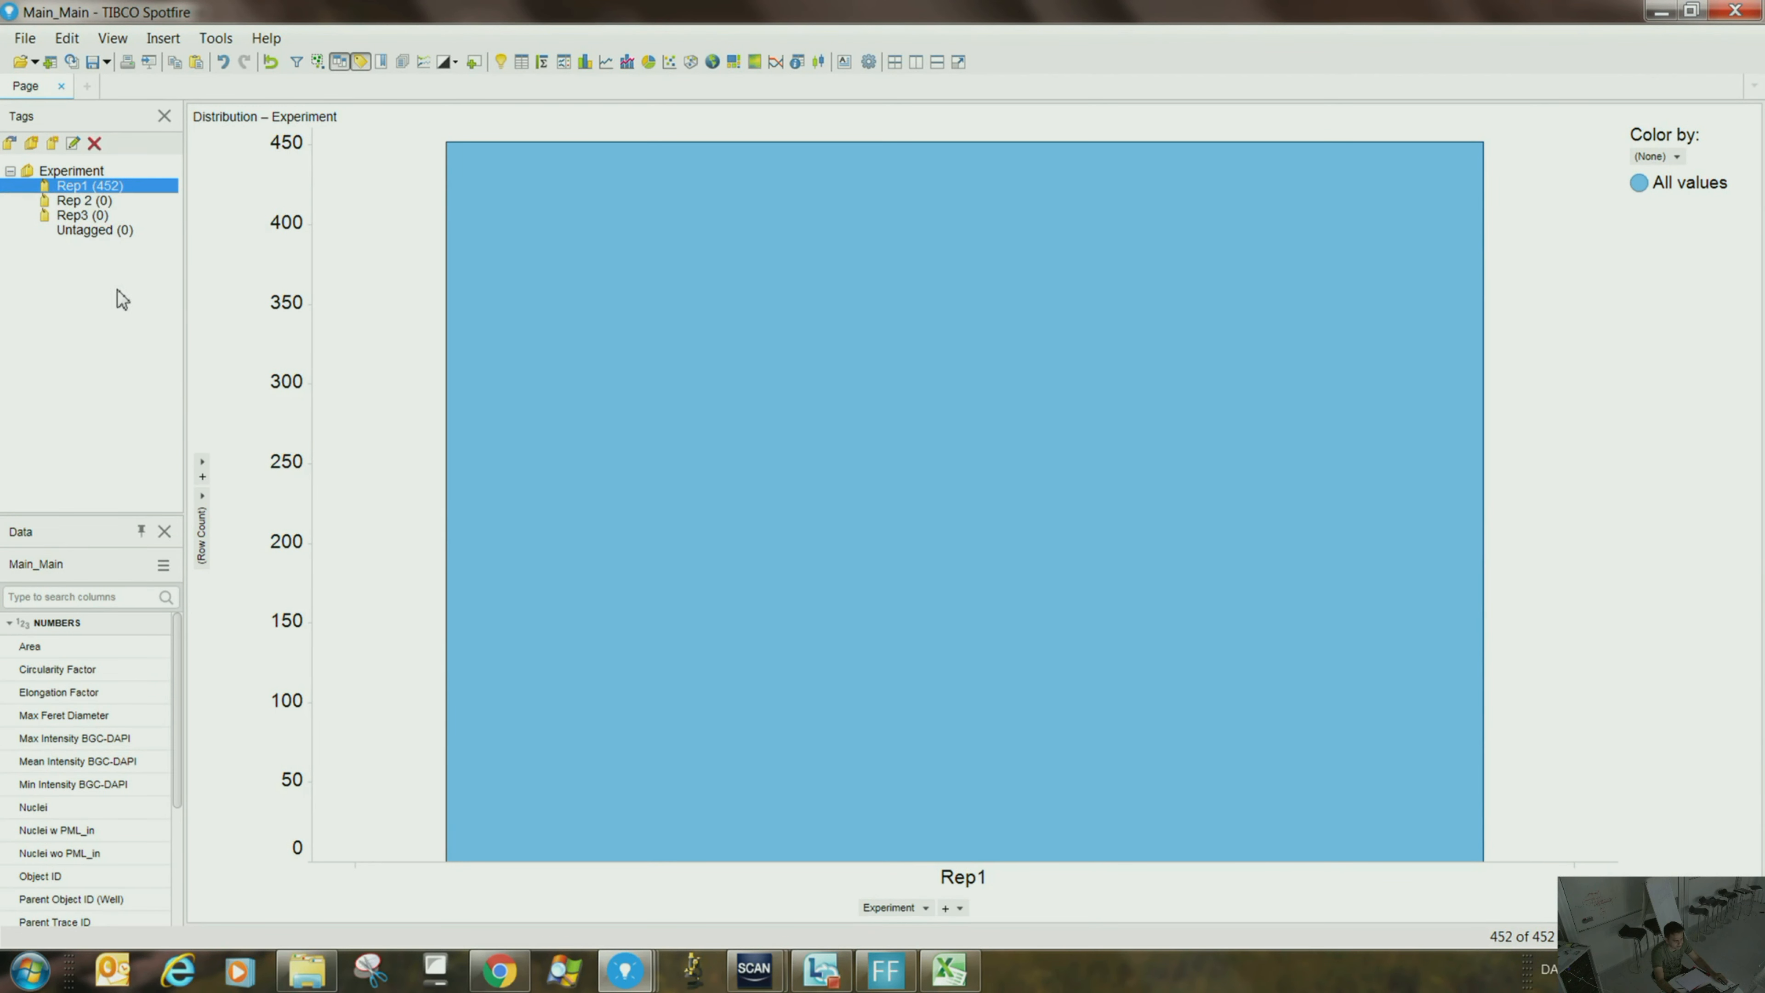
- Add the rows of the Main_Main - Copy text file to the Main_Main data table, matching all possible columns
click(162, 38)
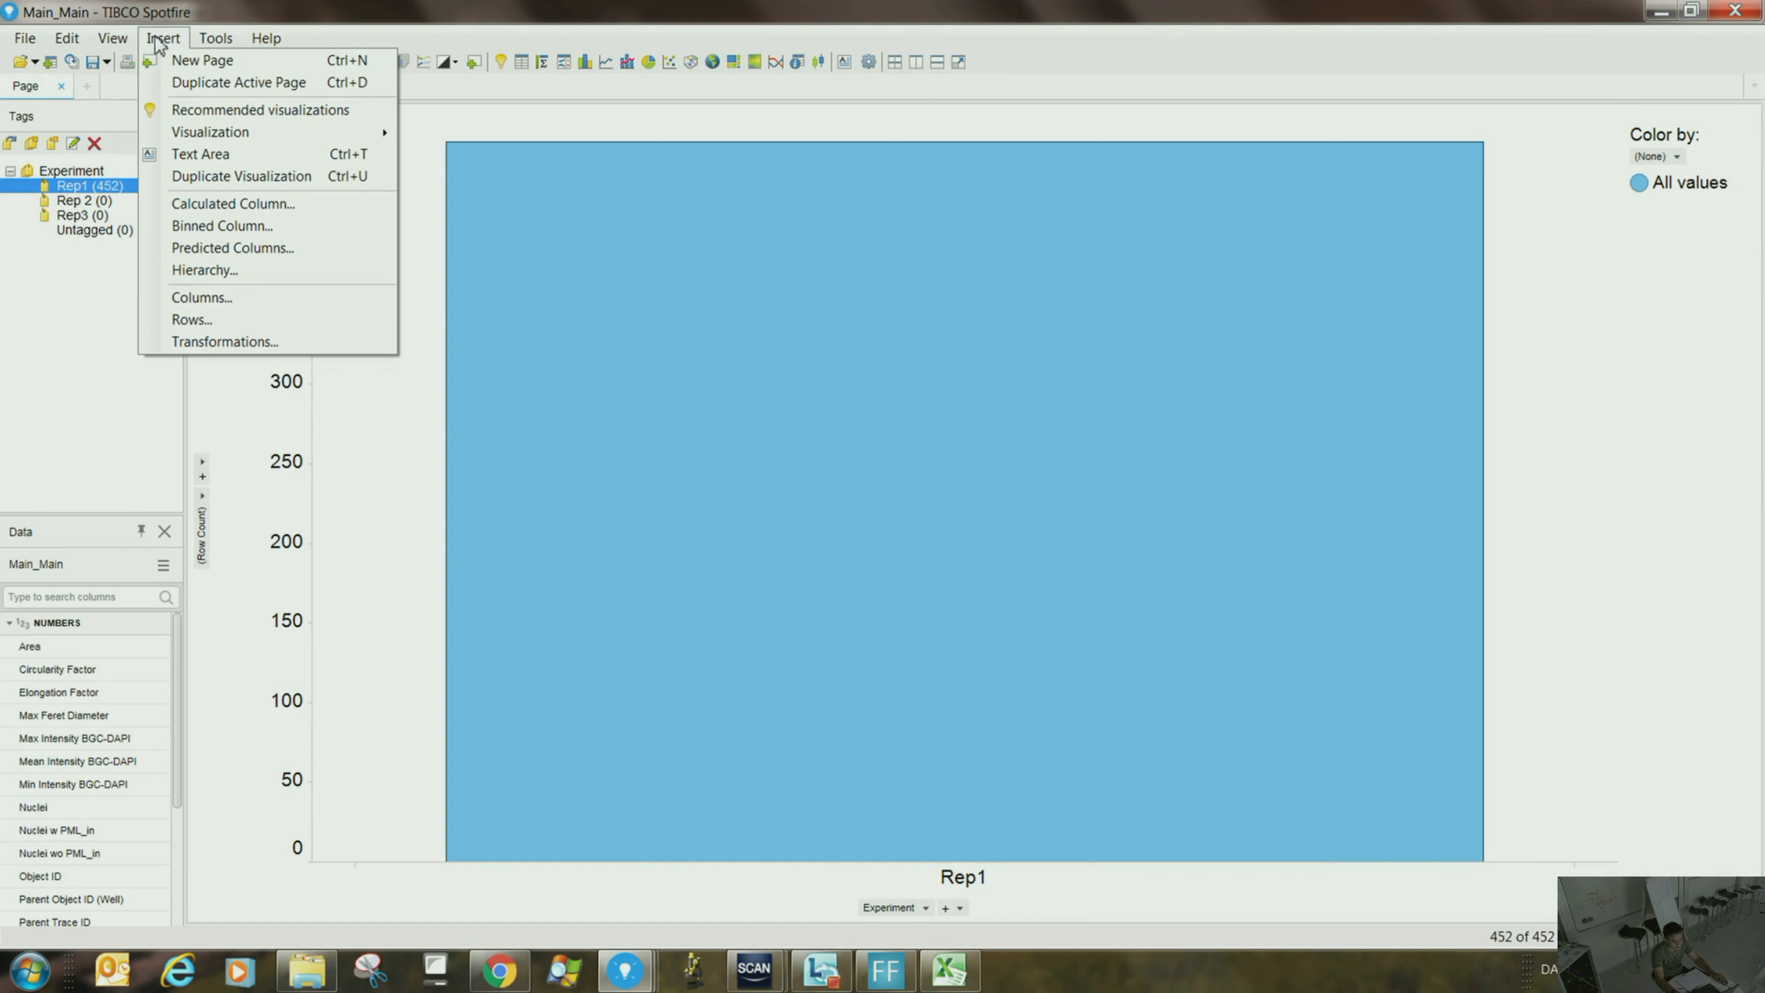
click(214, 325)
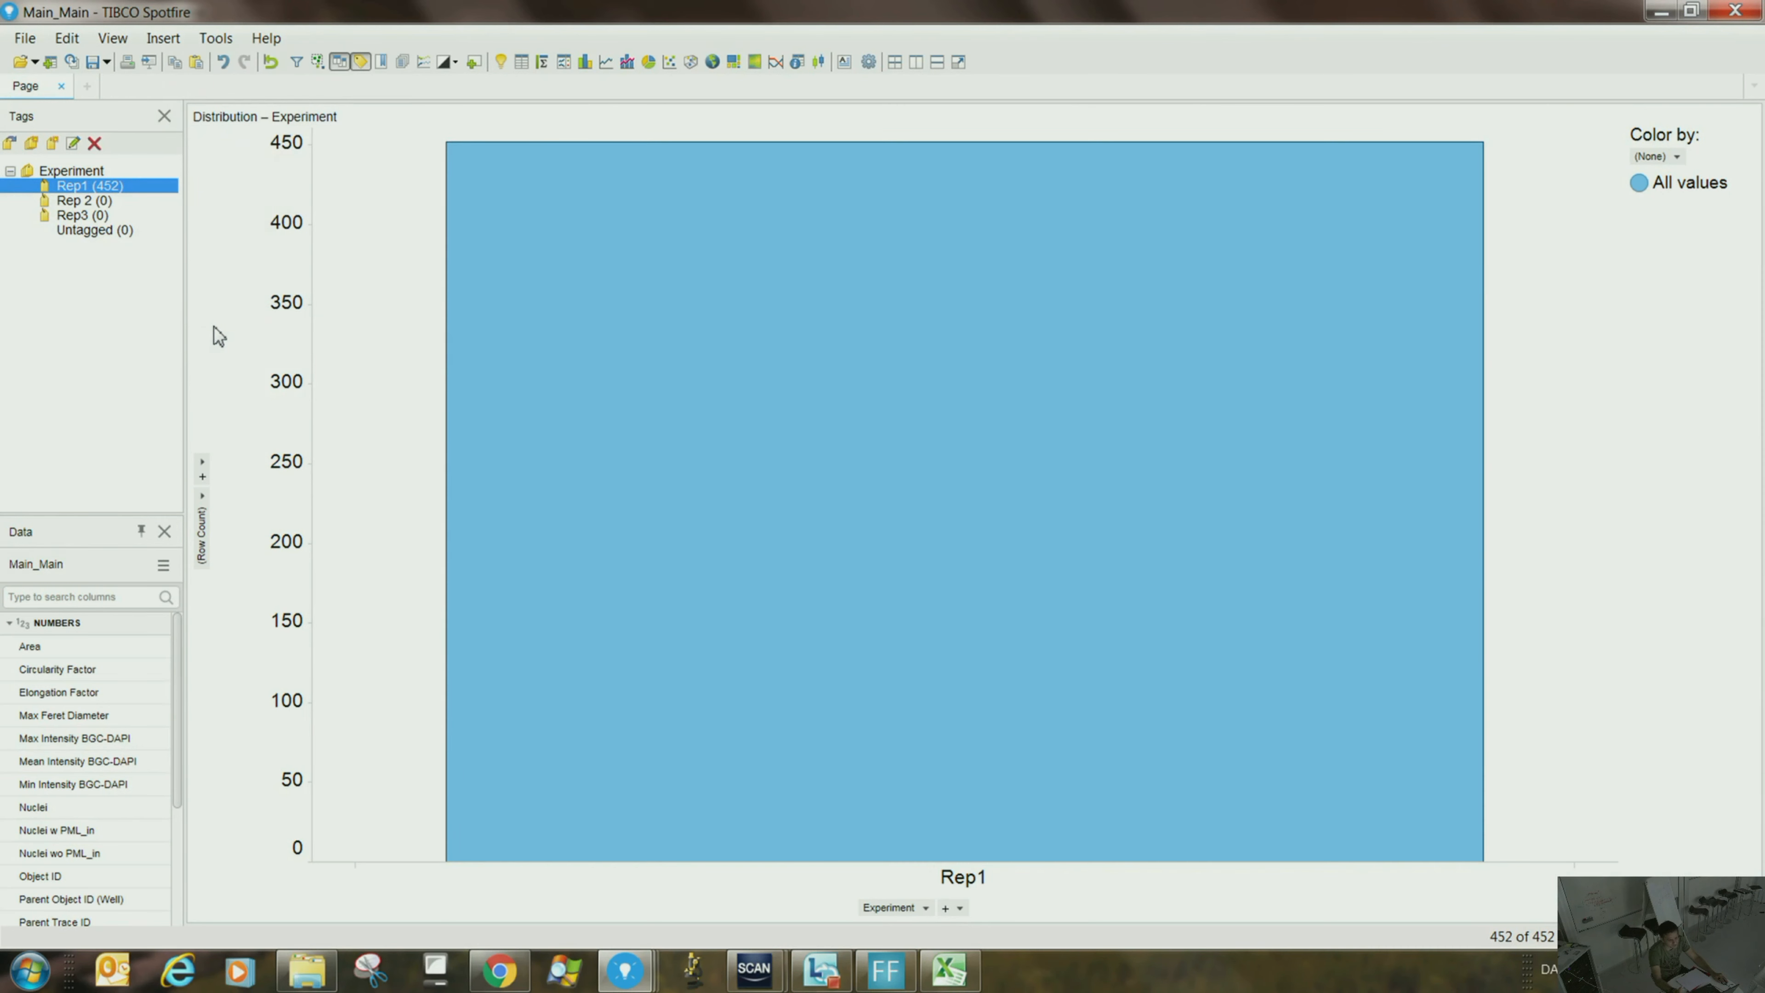
click(1133, 380)
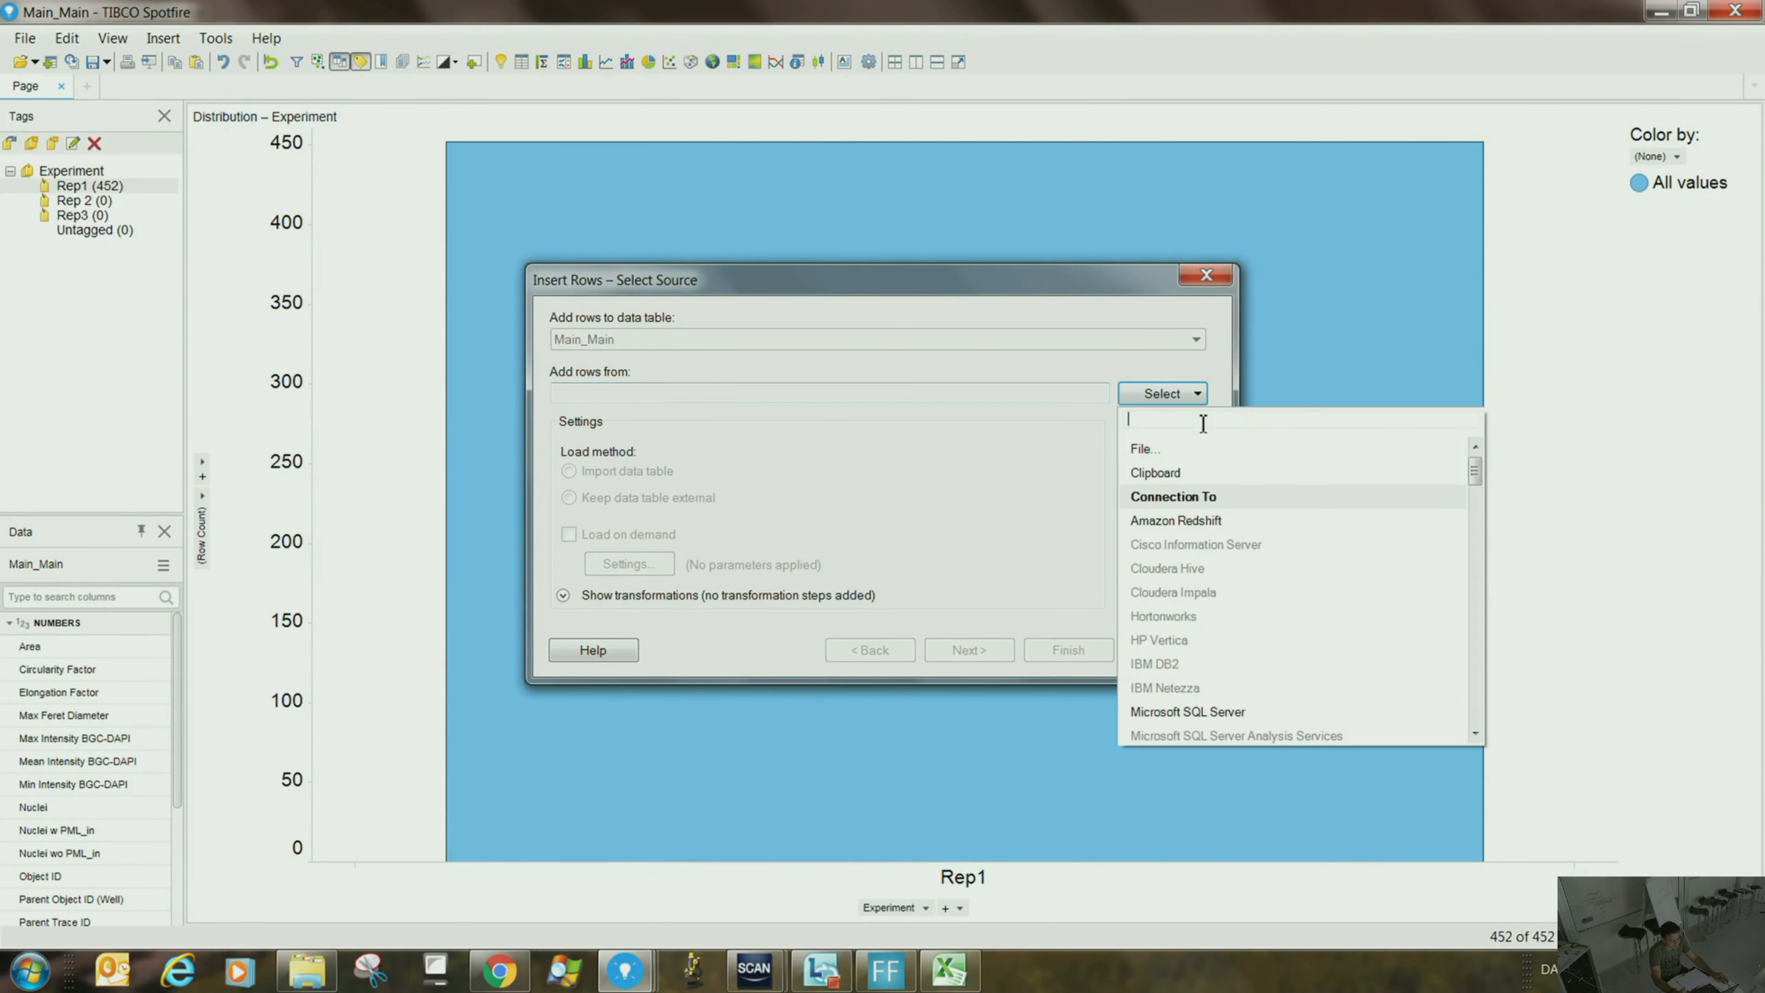
click(1163, 449)
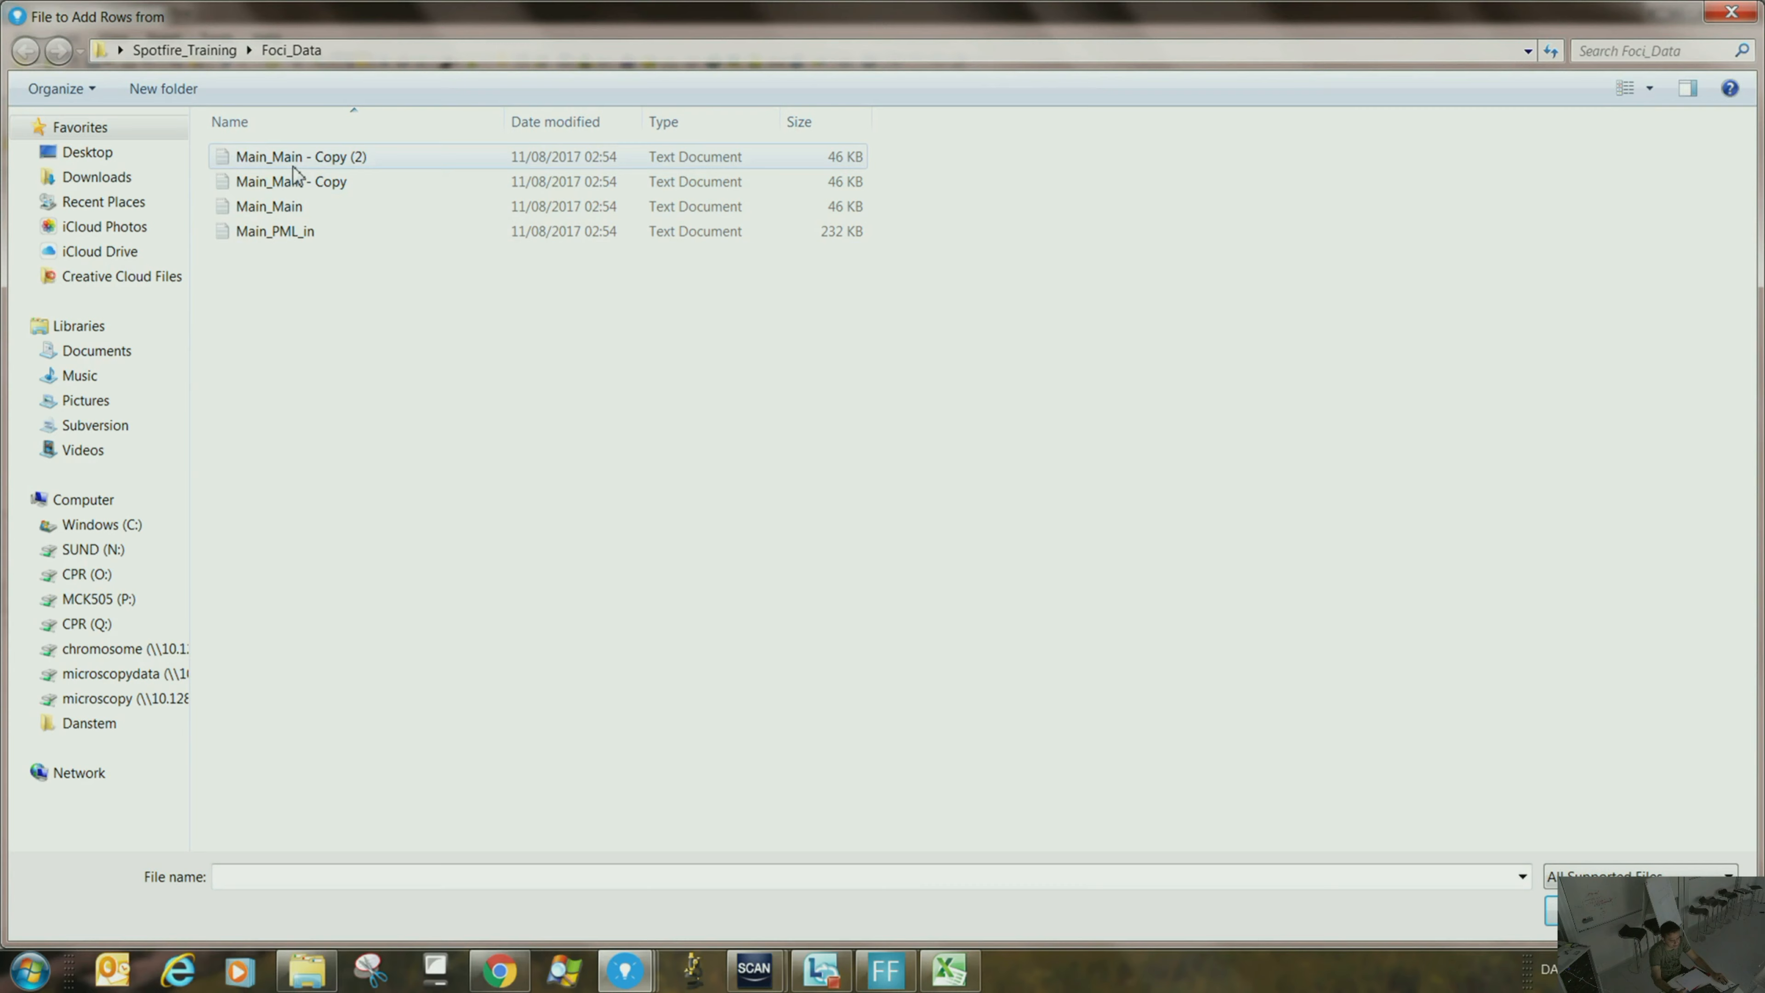
double_click(295, 182)
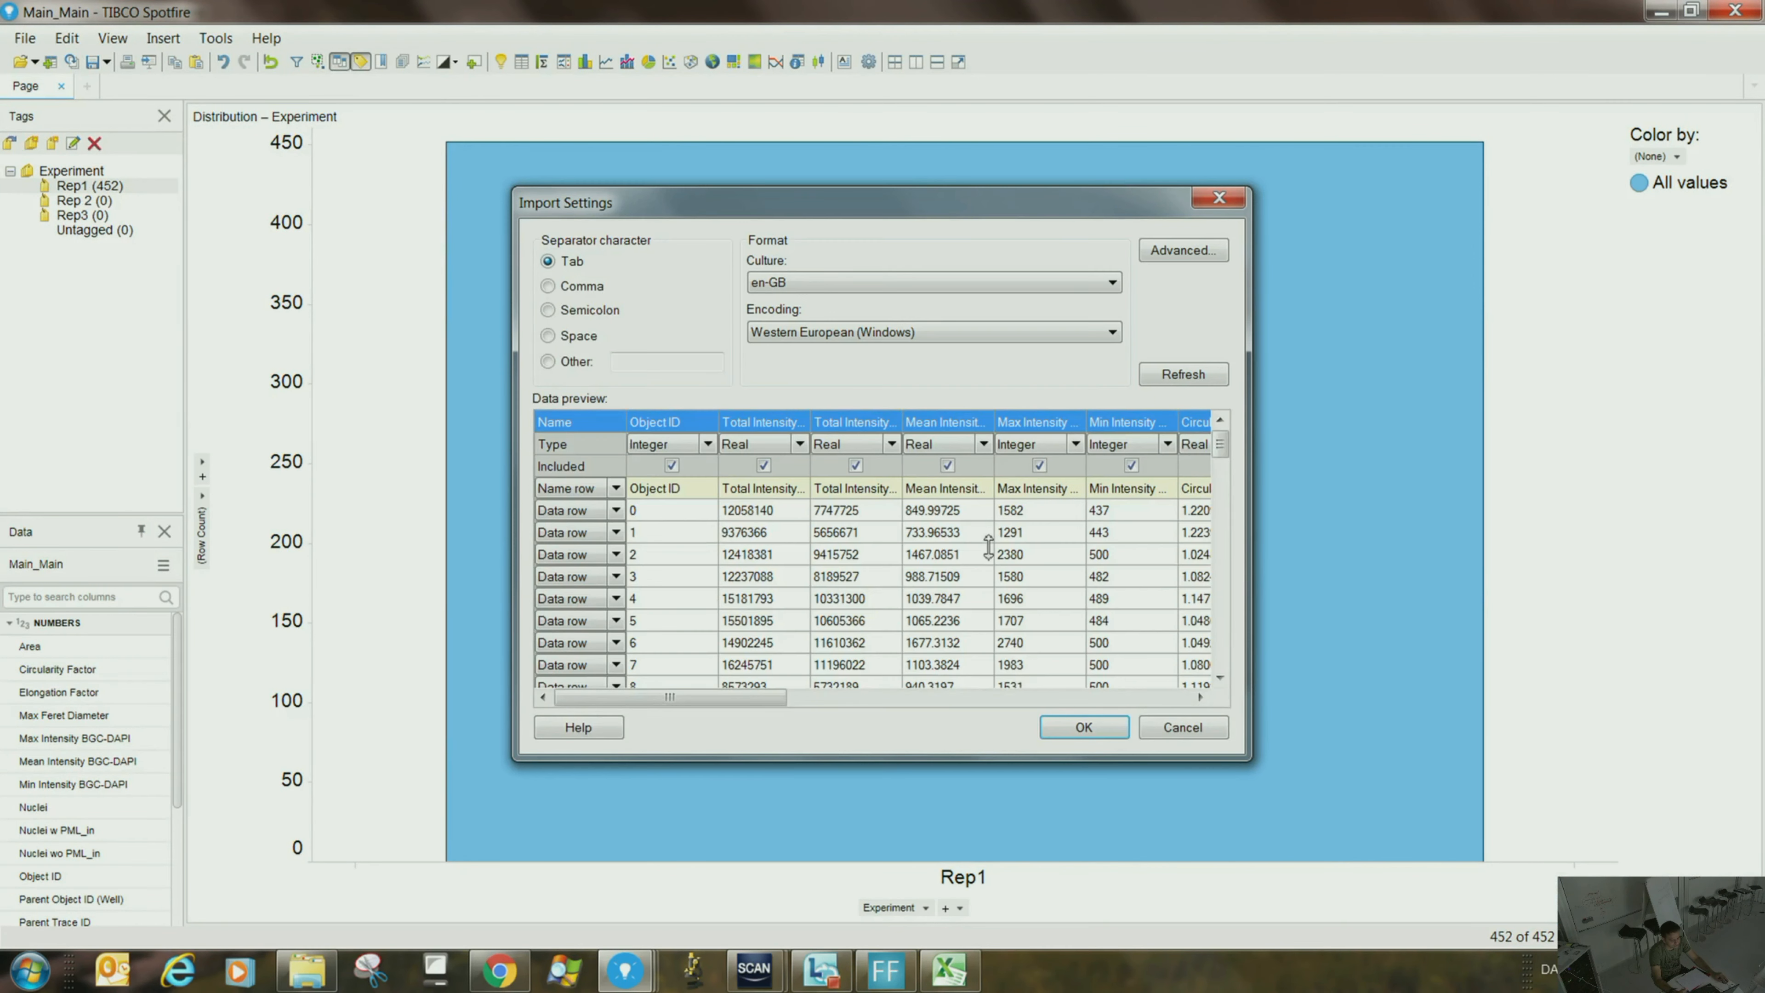
click(1067, 738)
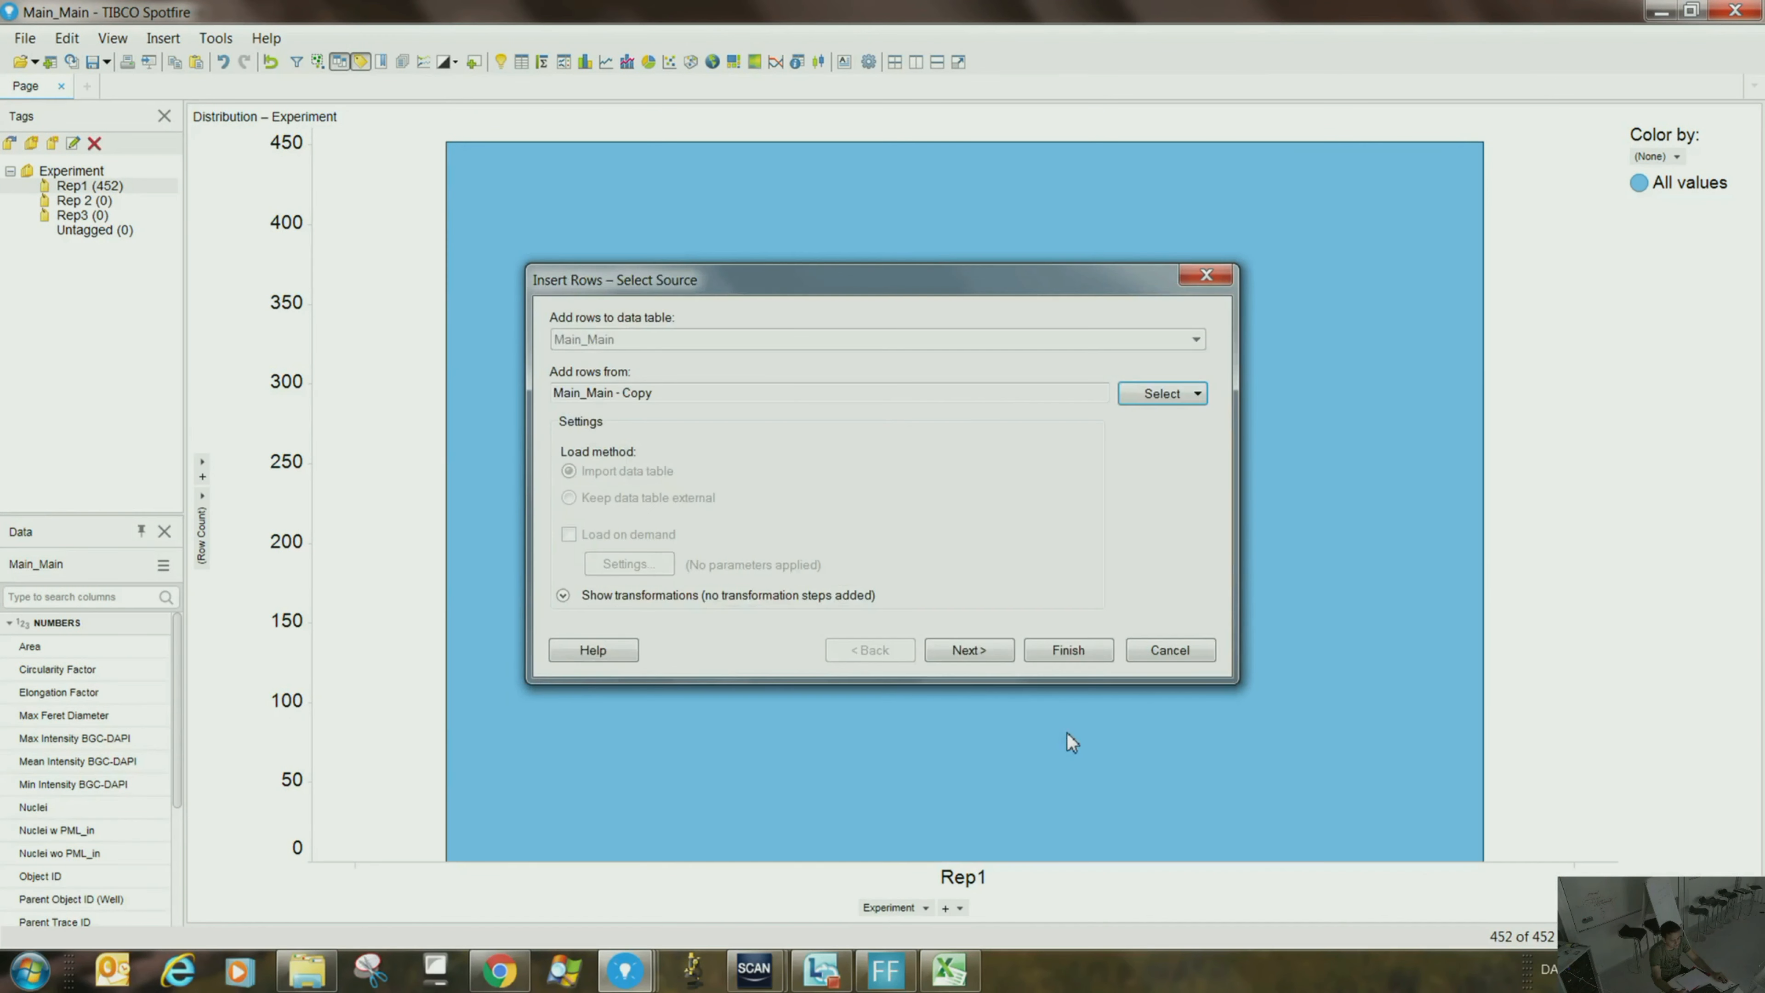
click(945, 657)
click(903, 478)
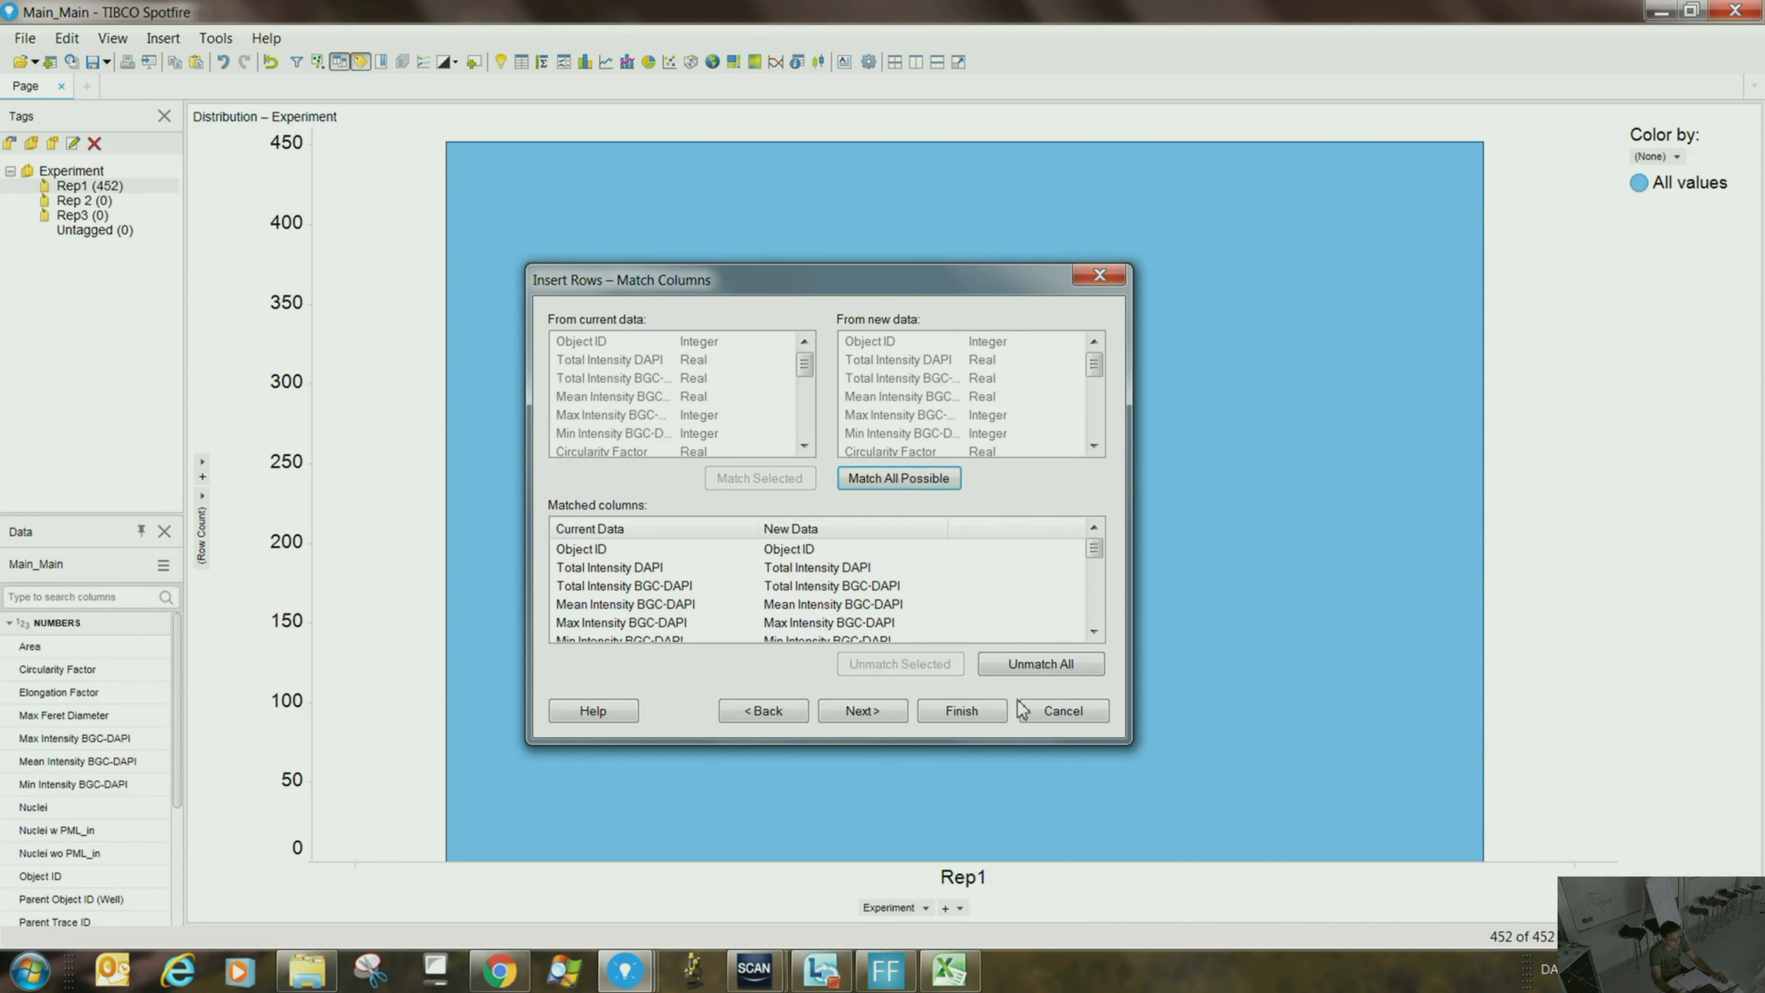
click(904, 712)
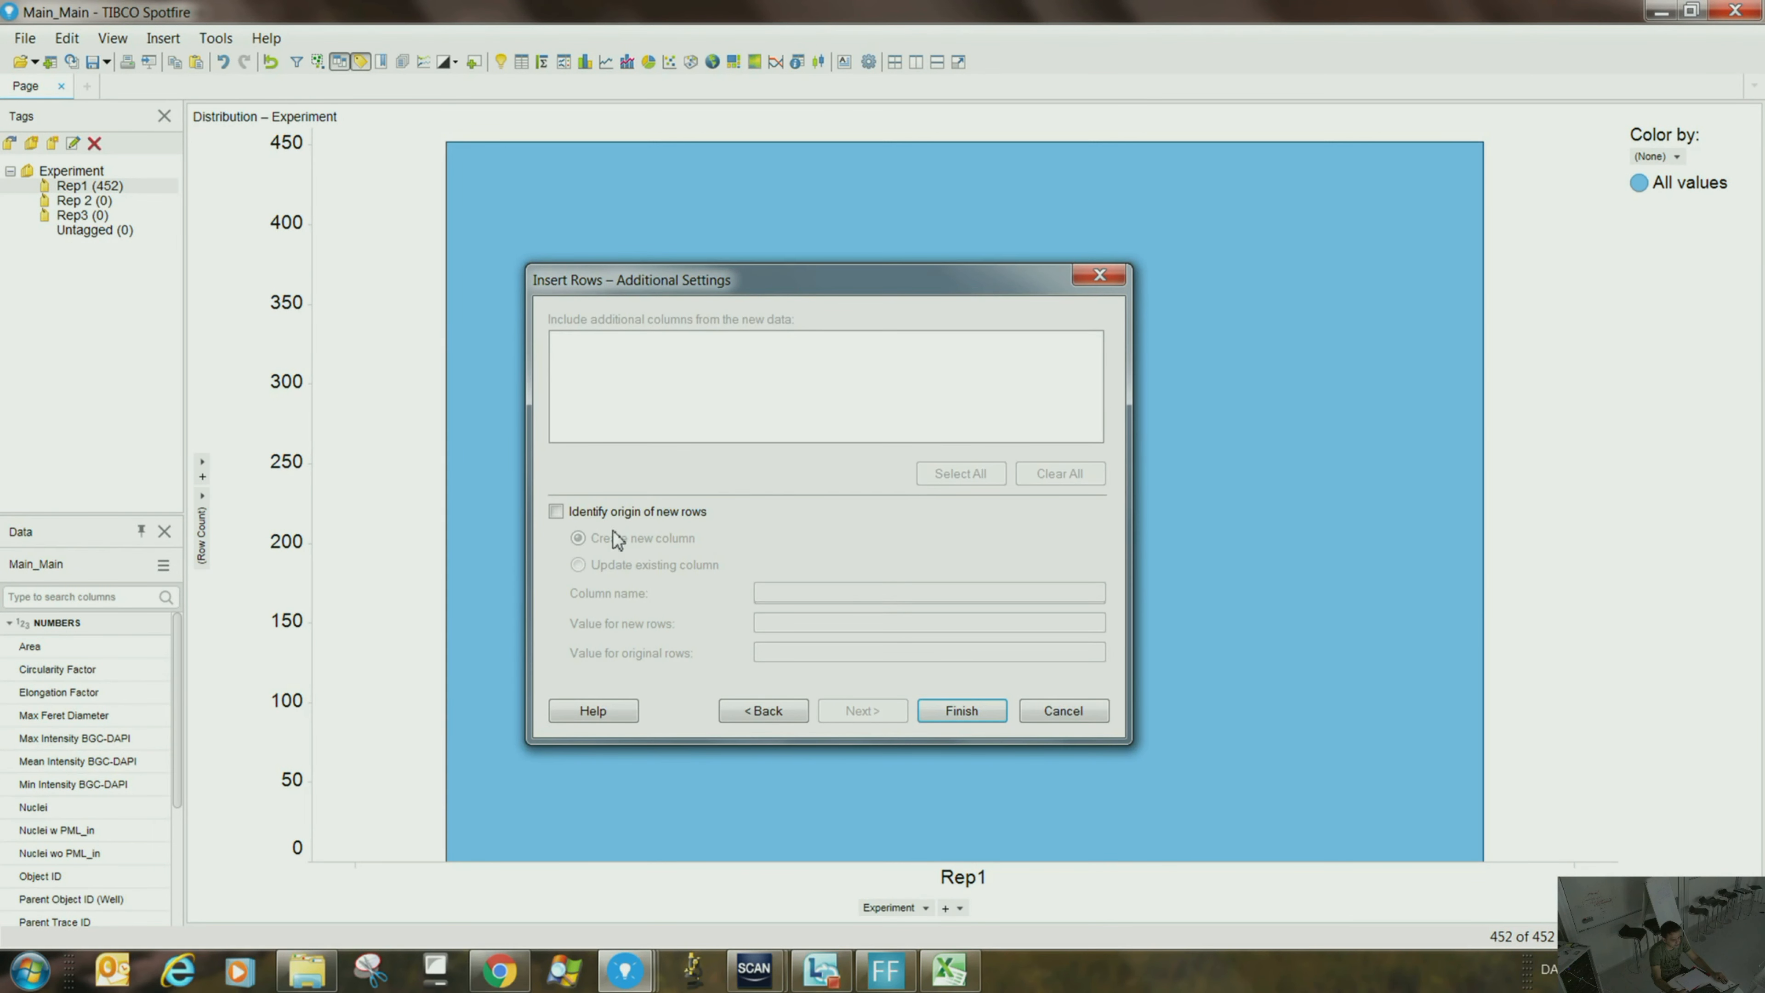
click(956, 716)
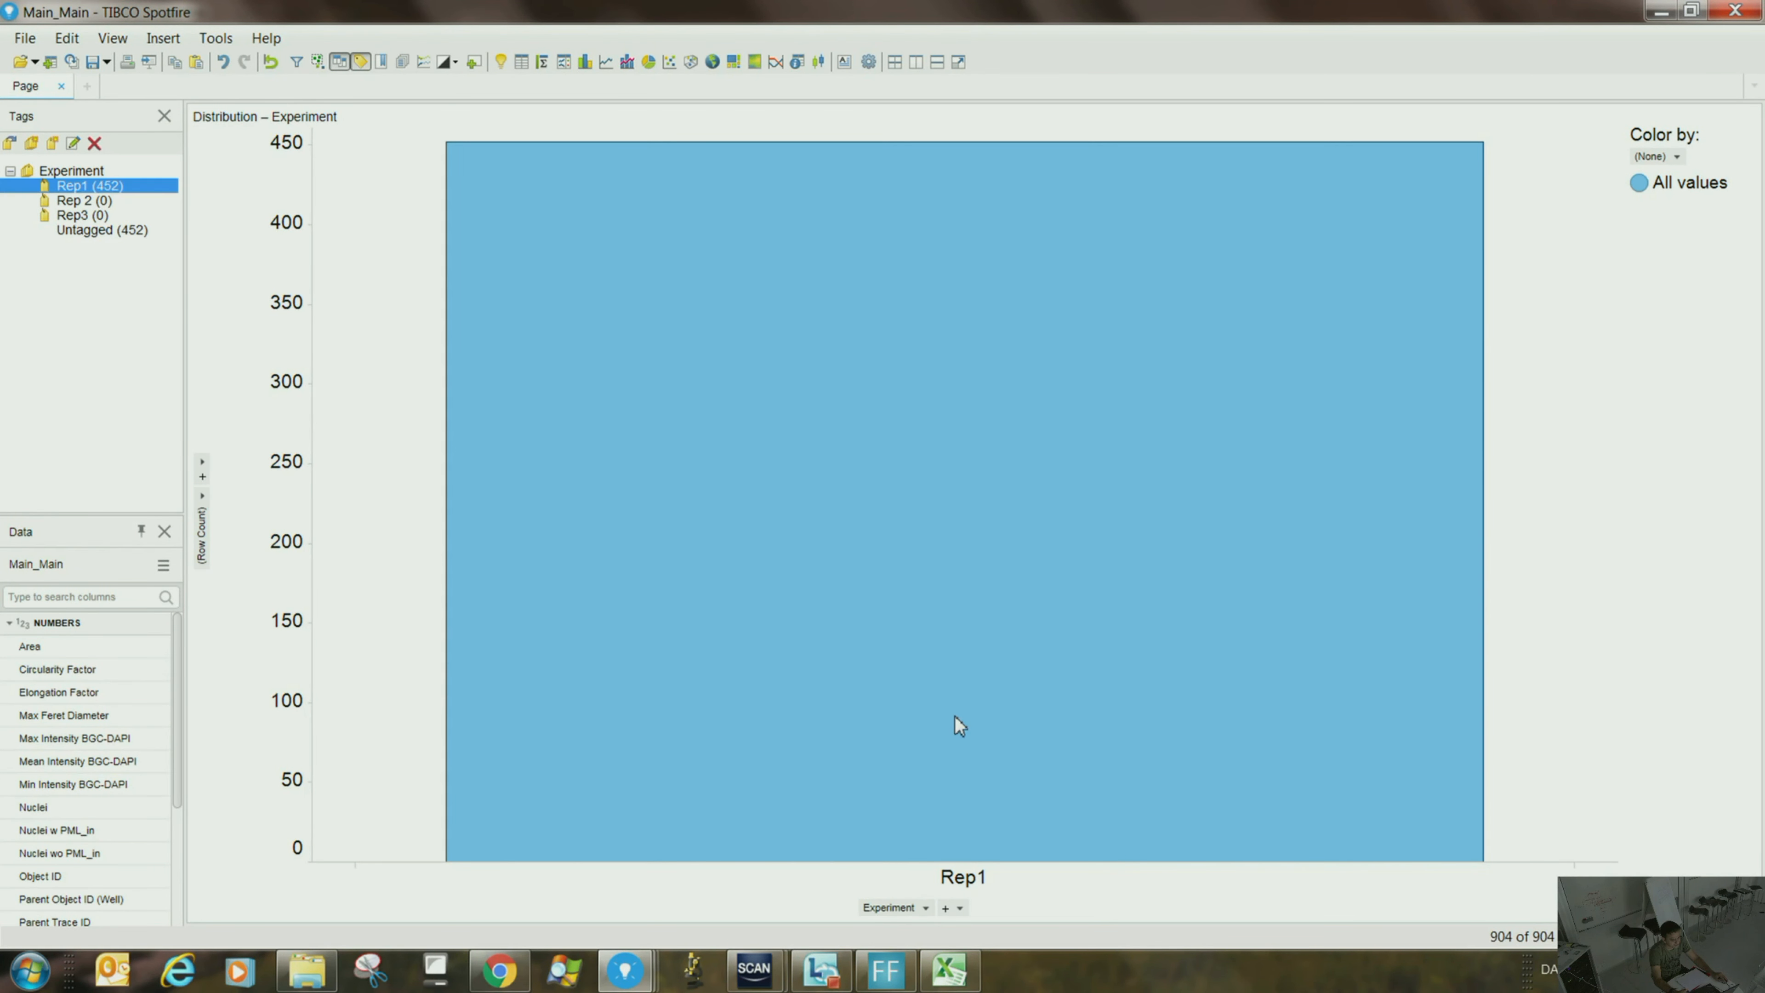
- Mark the newly added untagged rows in the chart and attach the Rep 2 tag to them
drag(995, 417, 1627, 776)
right_click(98, 202)
click(120, 221)
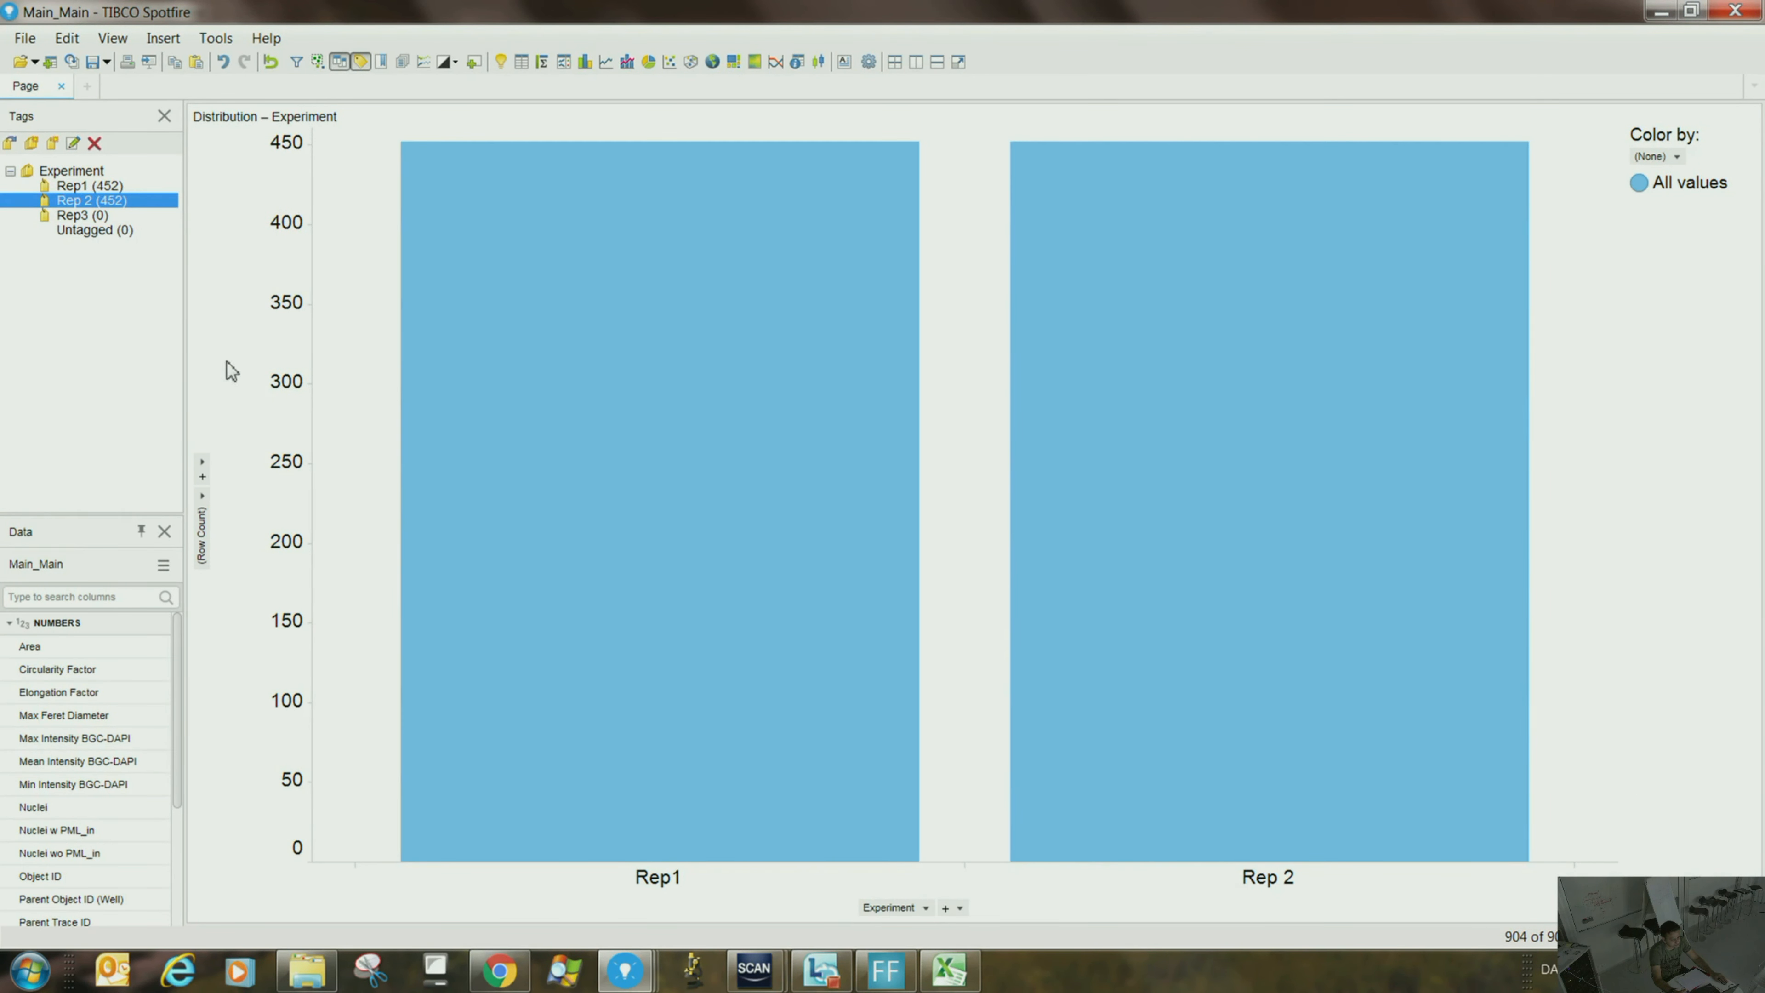
- Add the rows of the Main_Main - Copy (2) text file to the Main_Main table, matching all possible columns
click(162, 38)
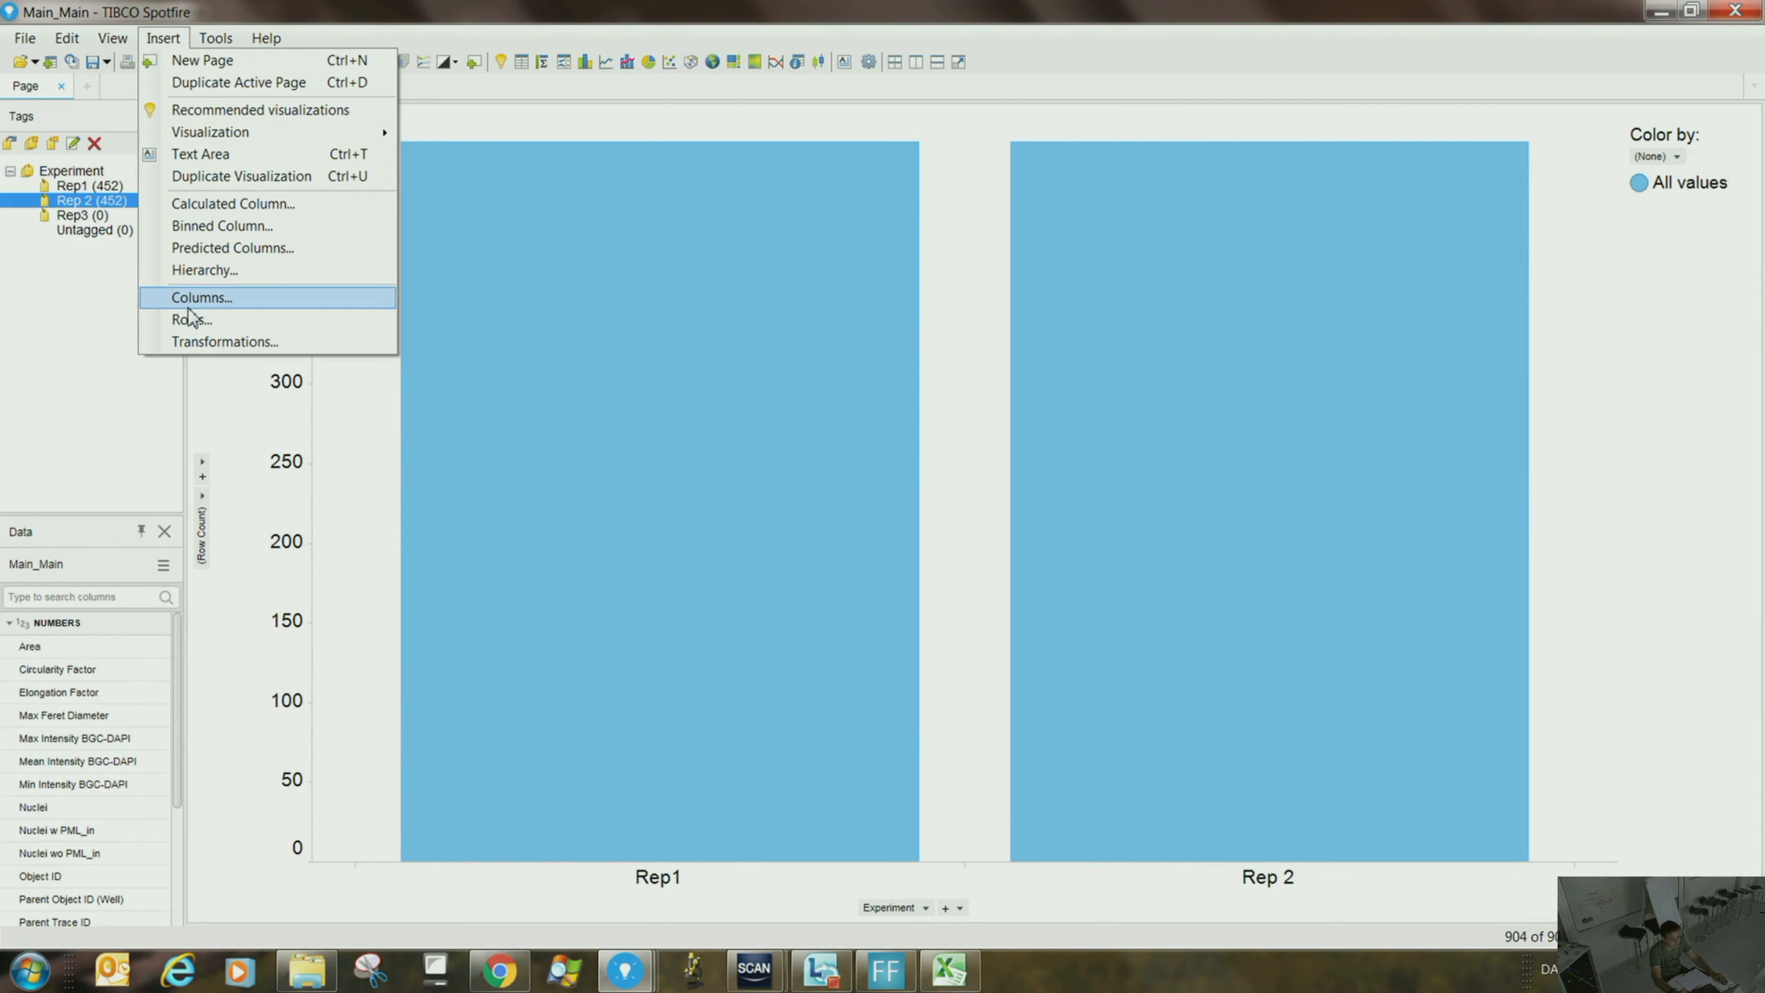
click(190, 319)
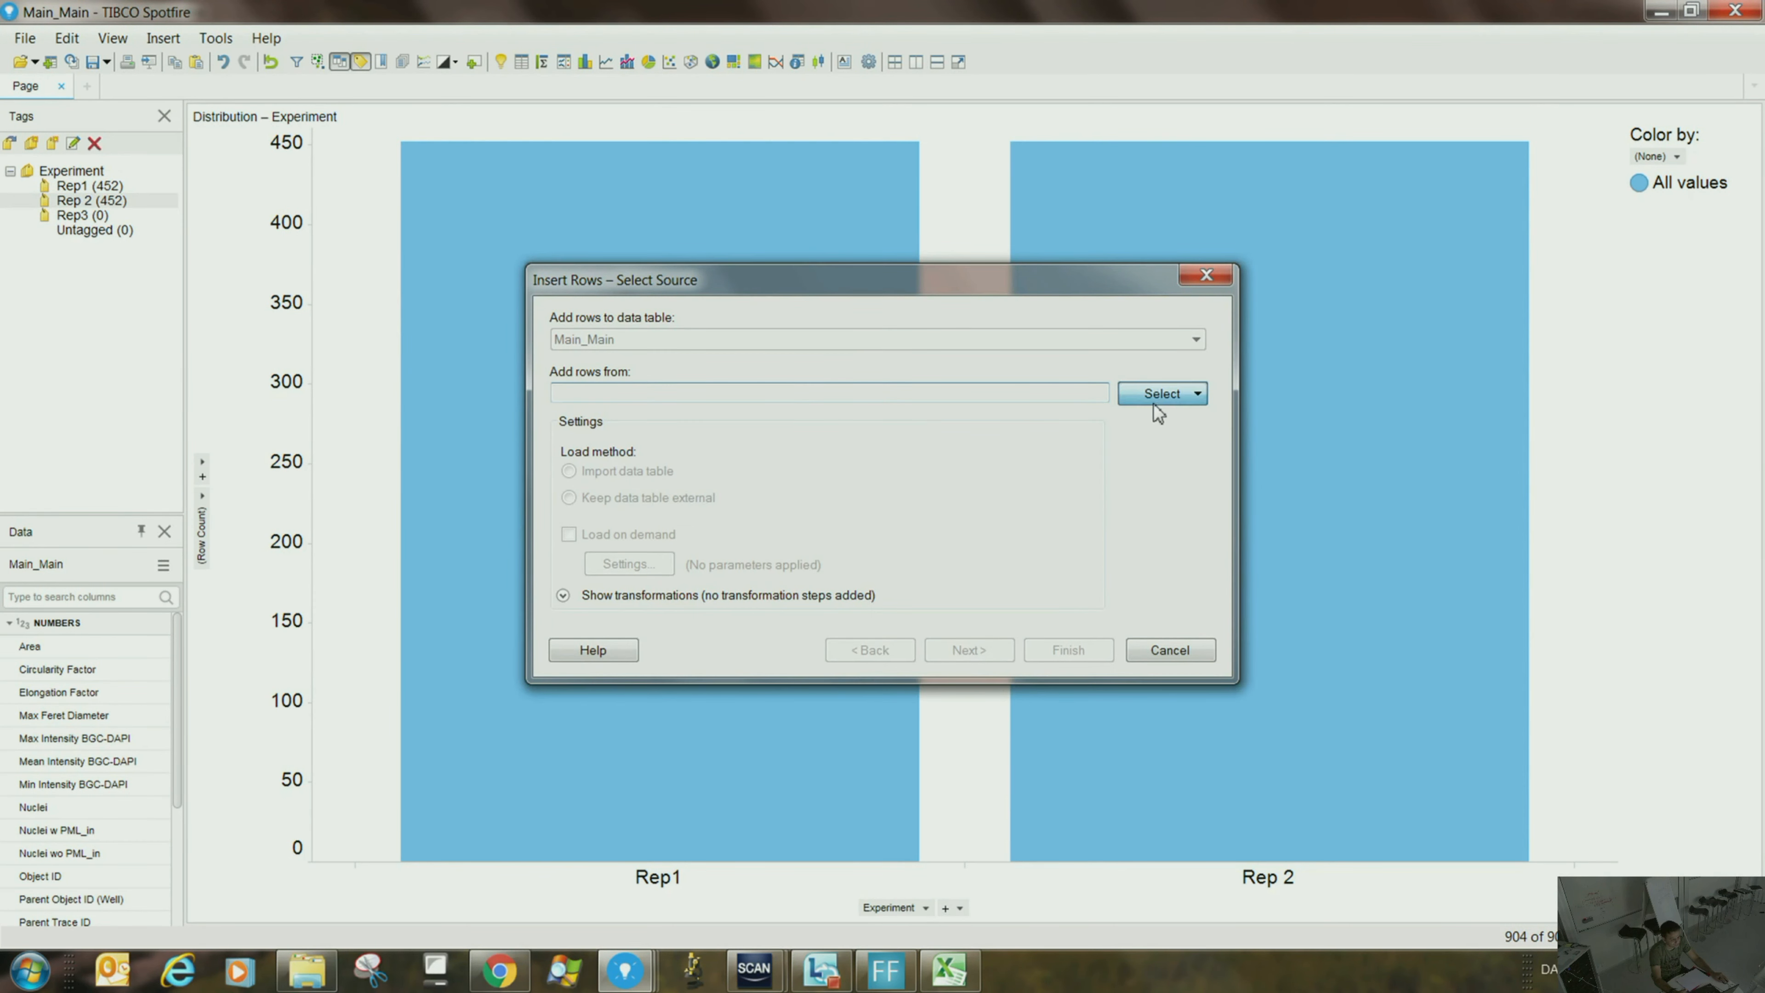
click(1157, 395)
click(1137, 452)
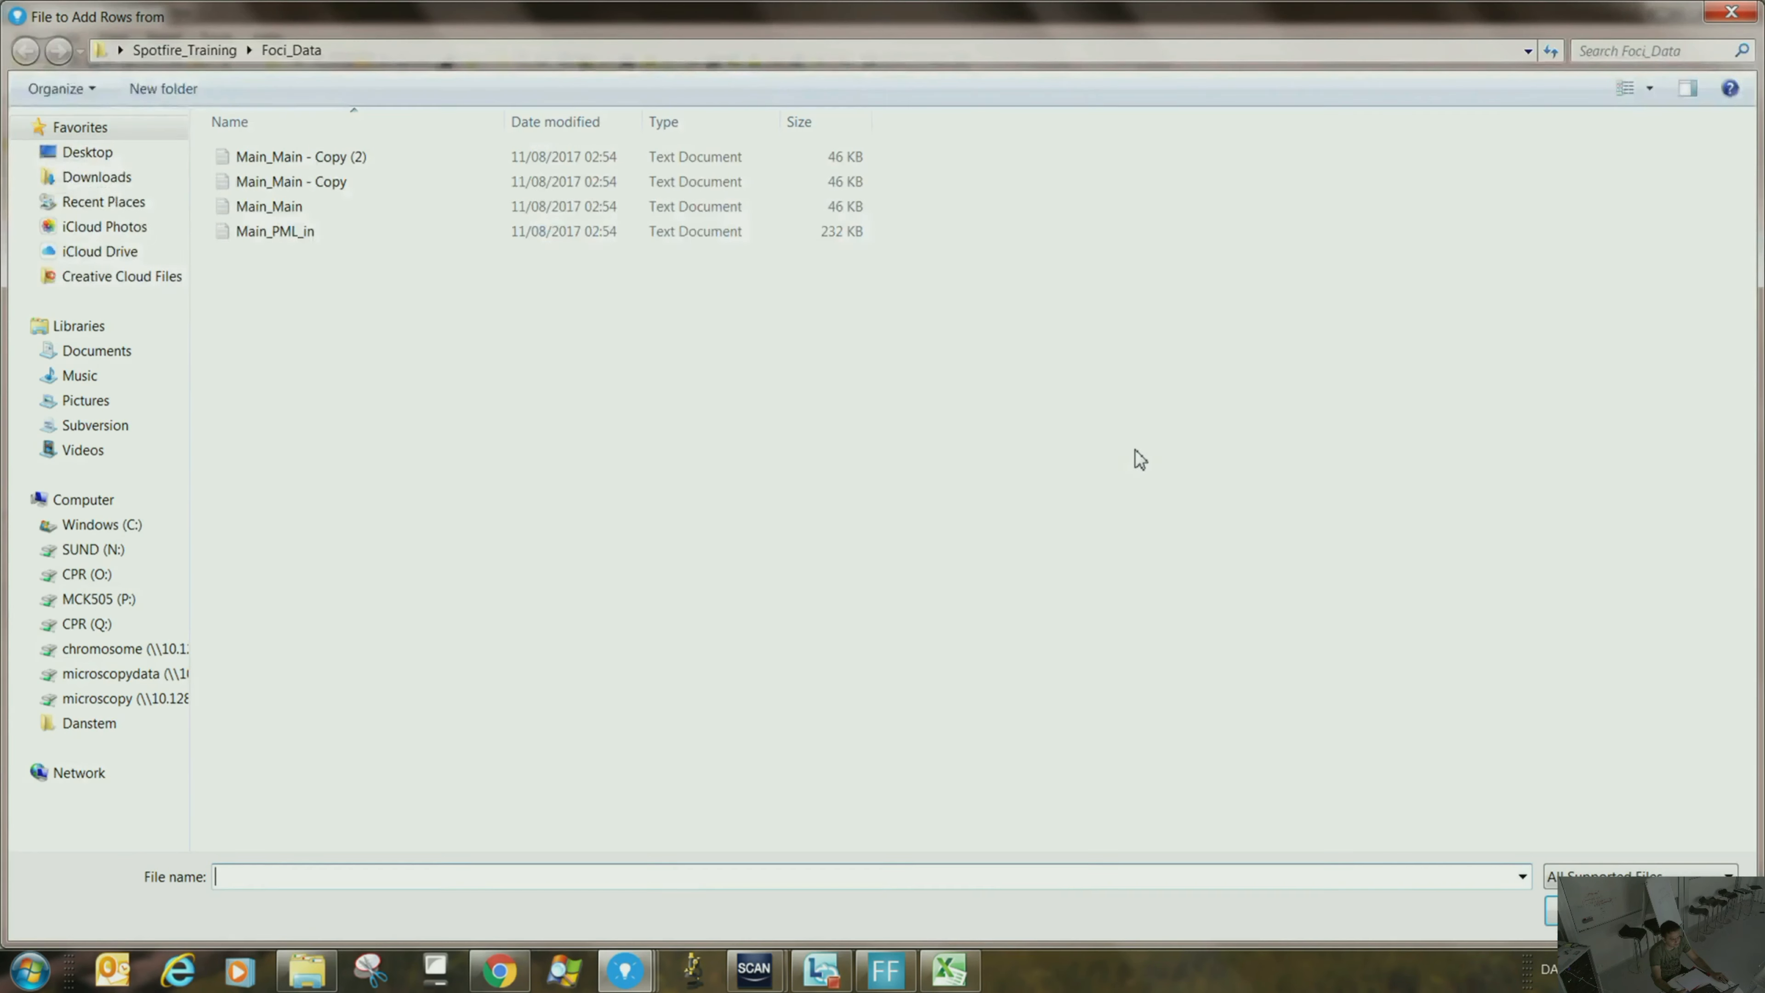
double_click(300, 165)
click(1084, 730)
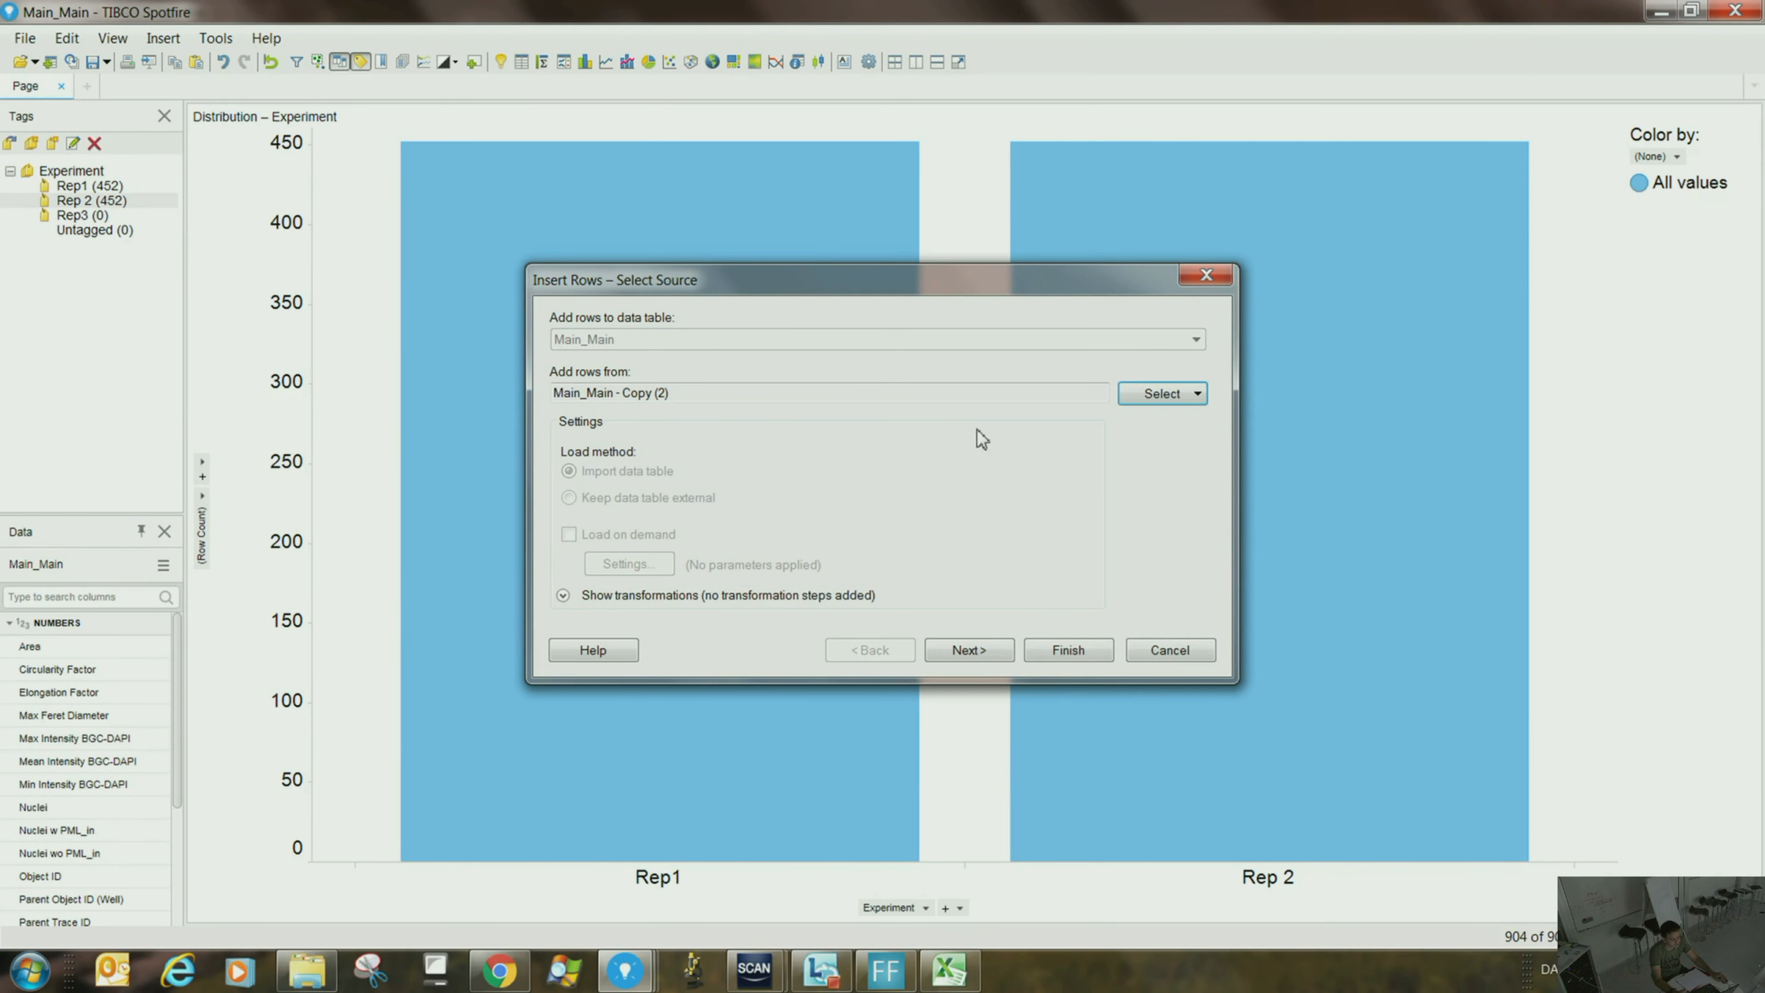
click(987, 651)
click(896, 713)
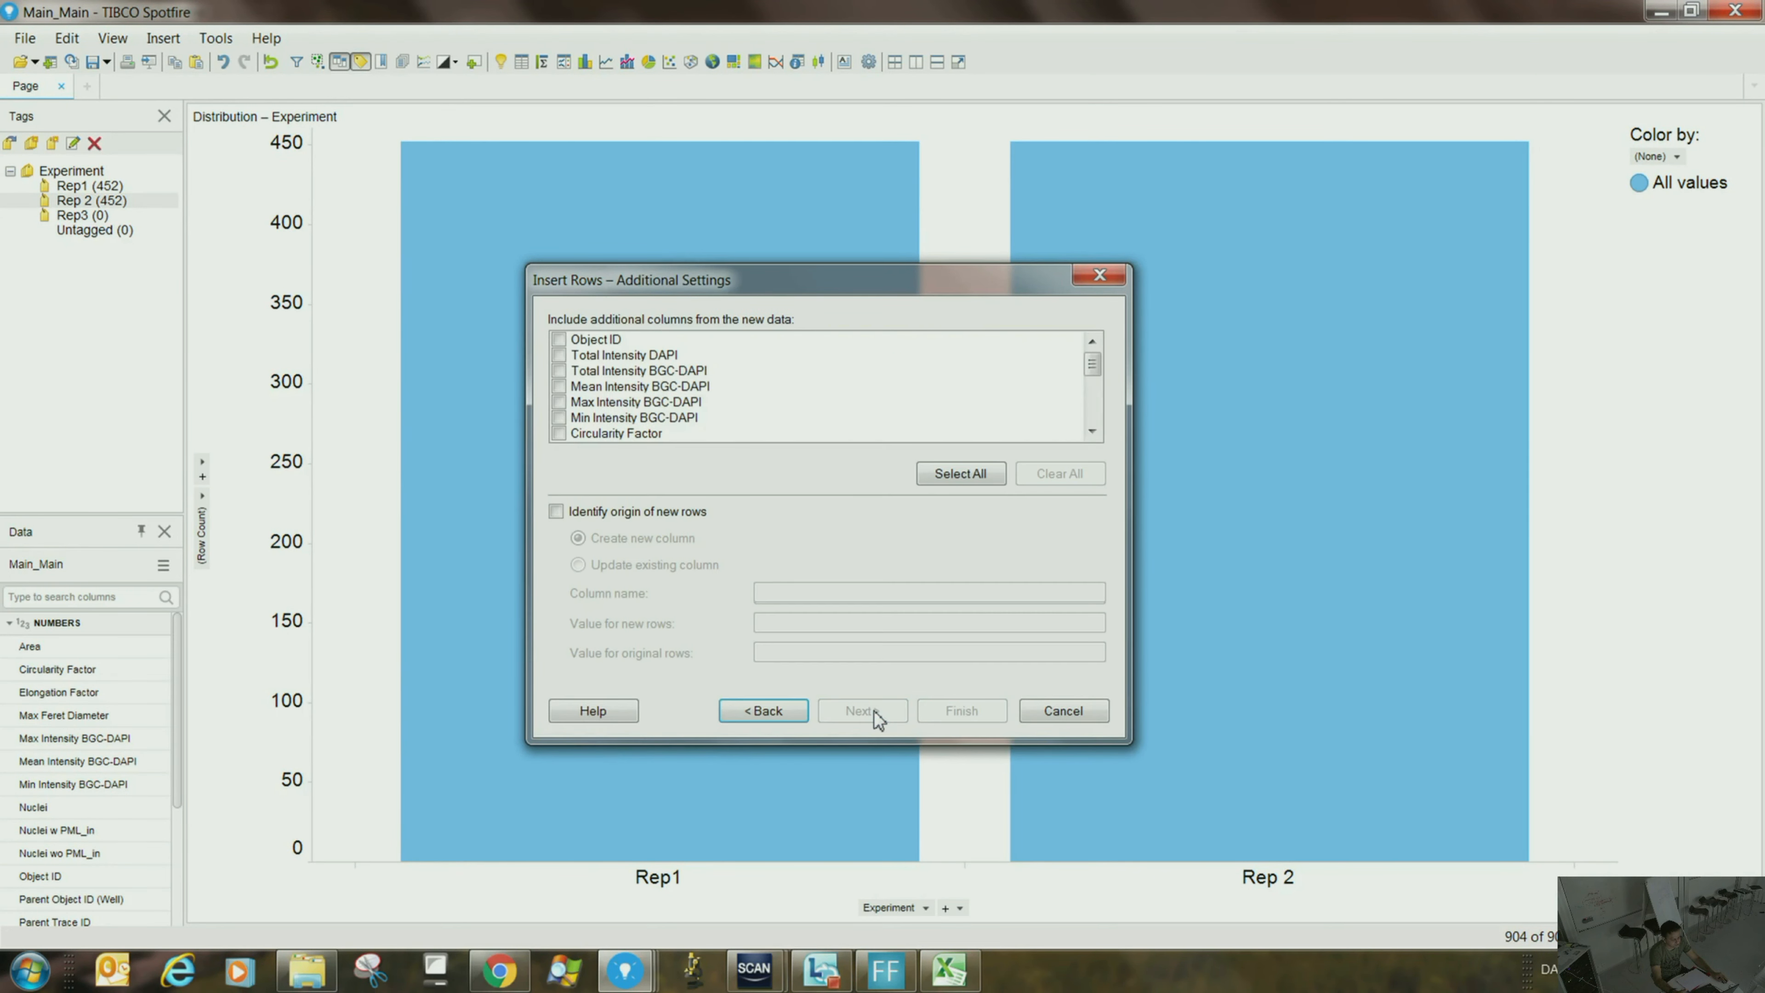
click(764, 711)
click(885, 480)
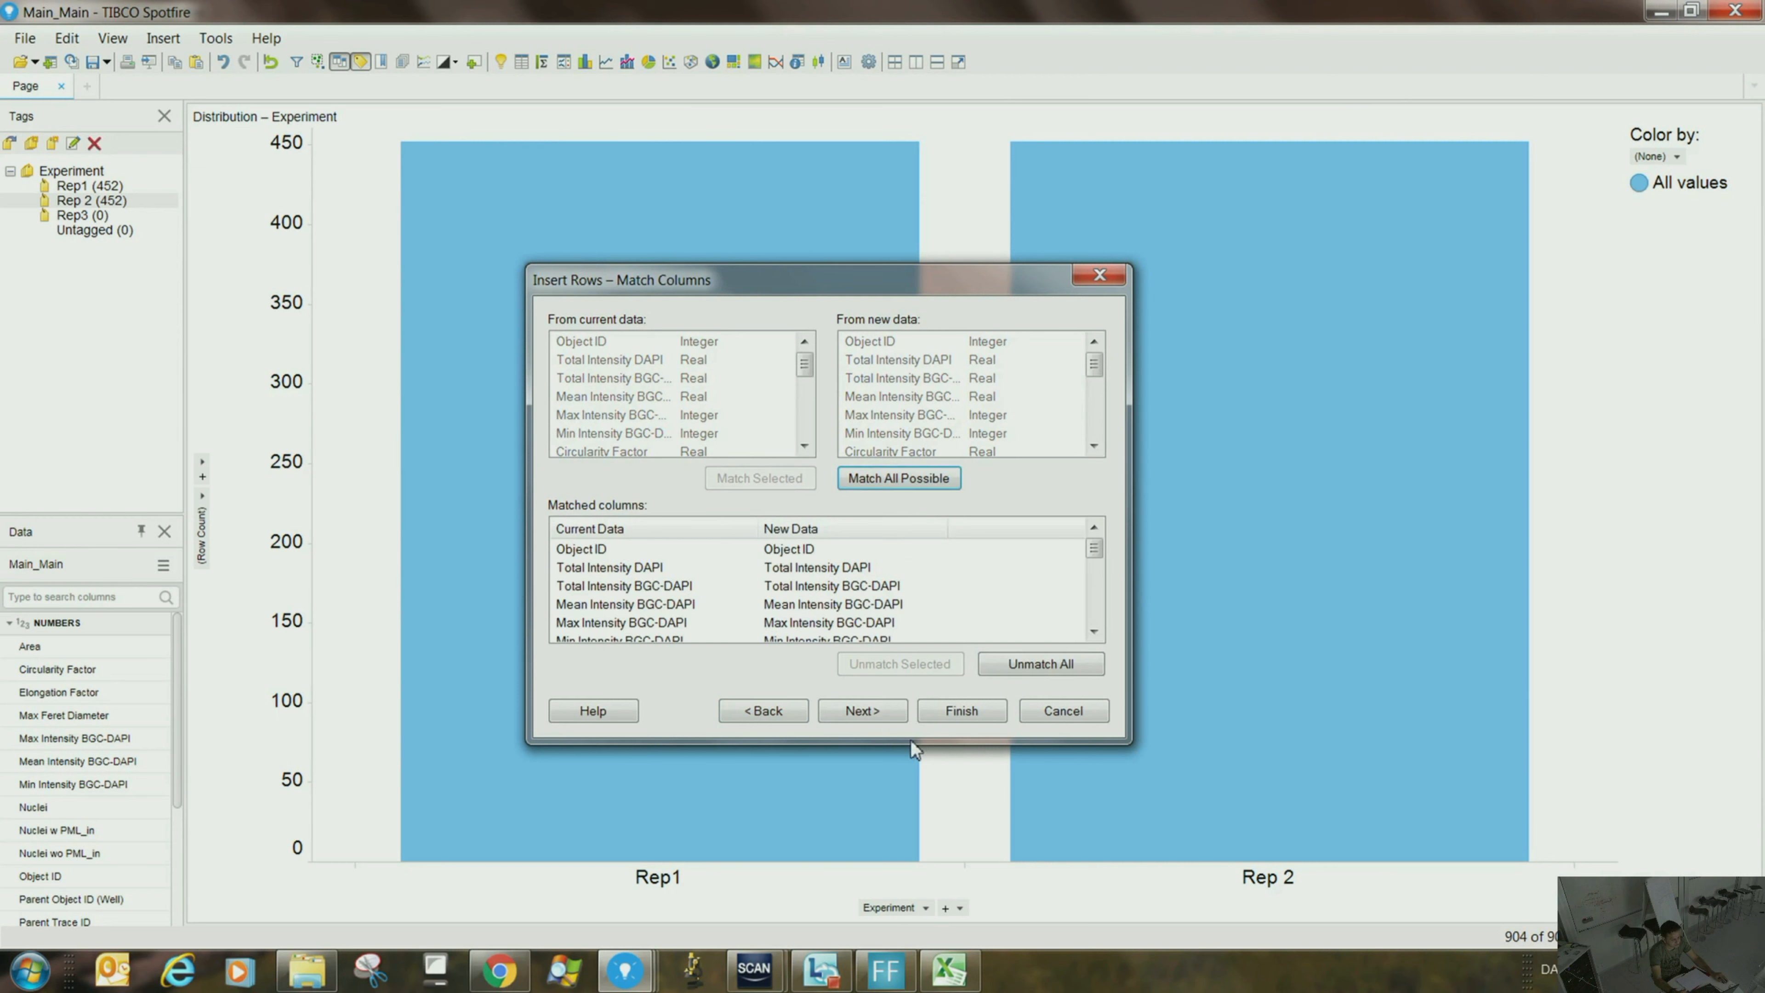
click(897, 714)
click(954, 712)
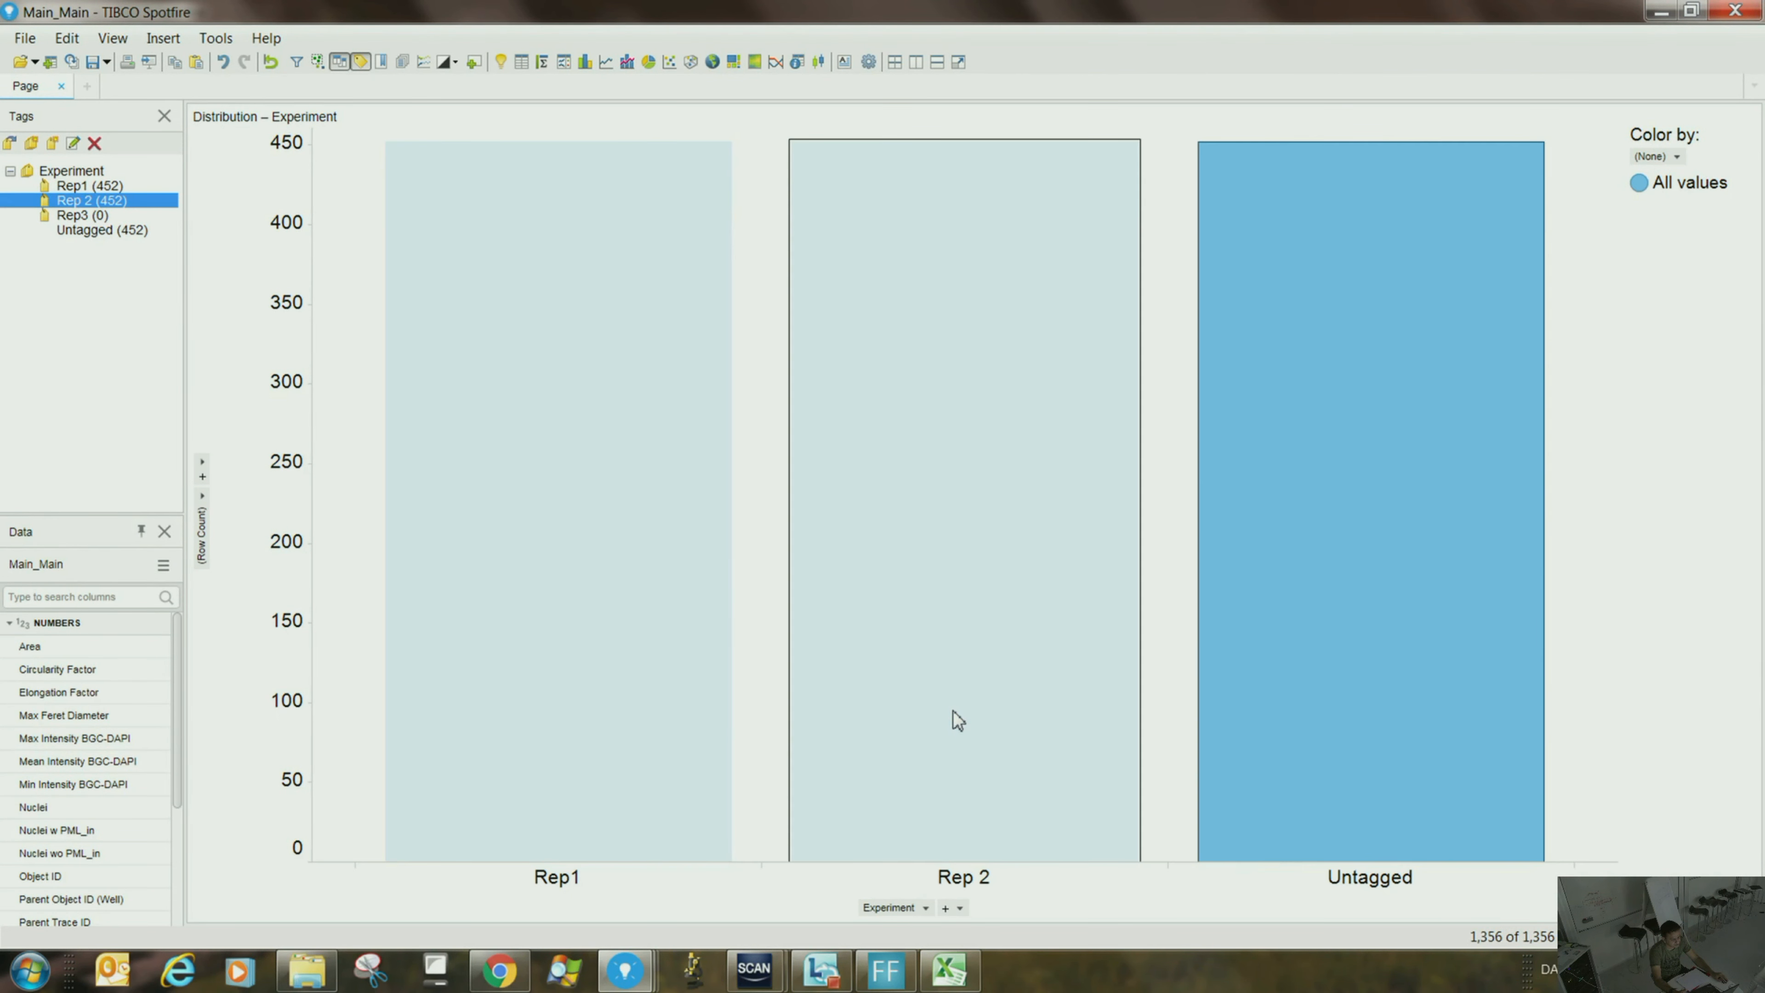
- Attach the Rep3 tag to the rows in the remaining Untagged bar and clear the marking
drag(1178, 474, 1647, 725)
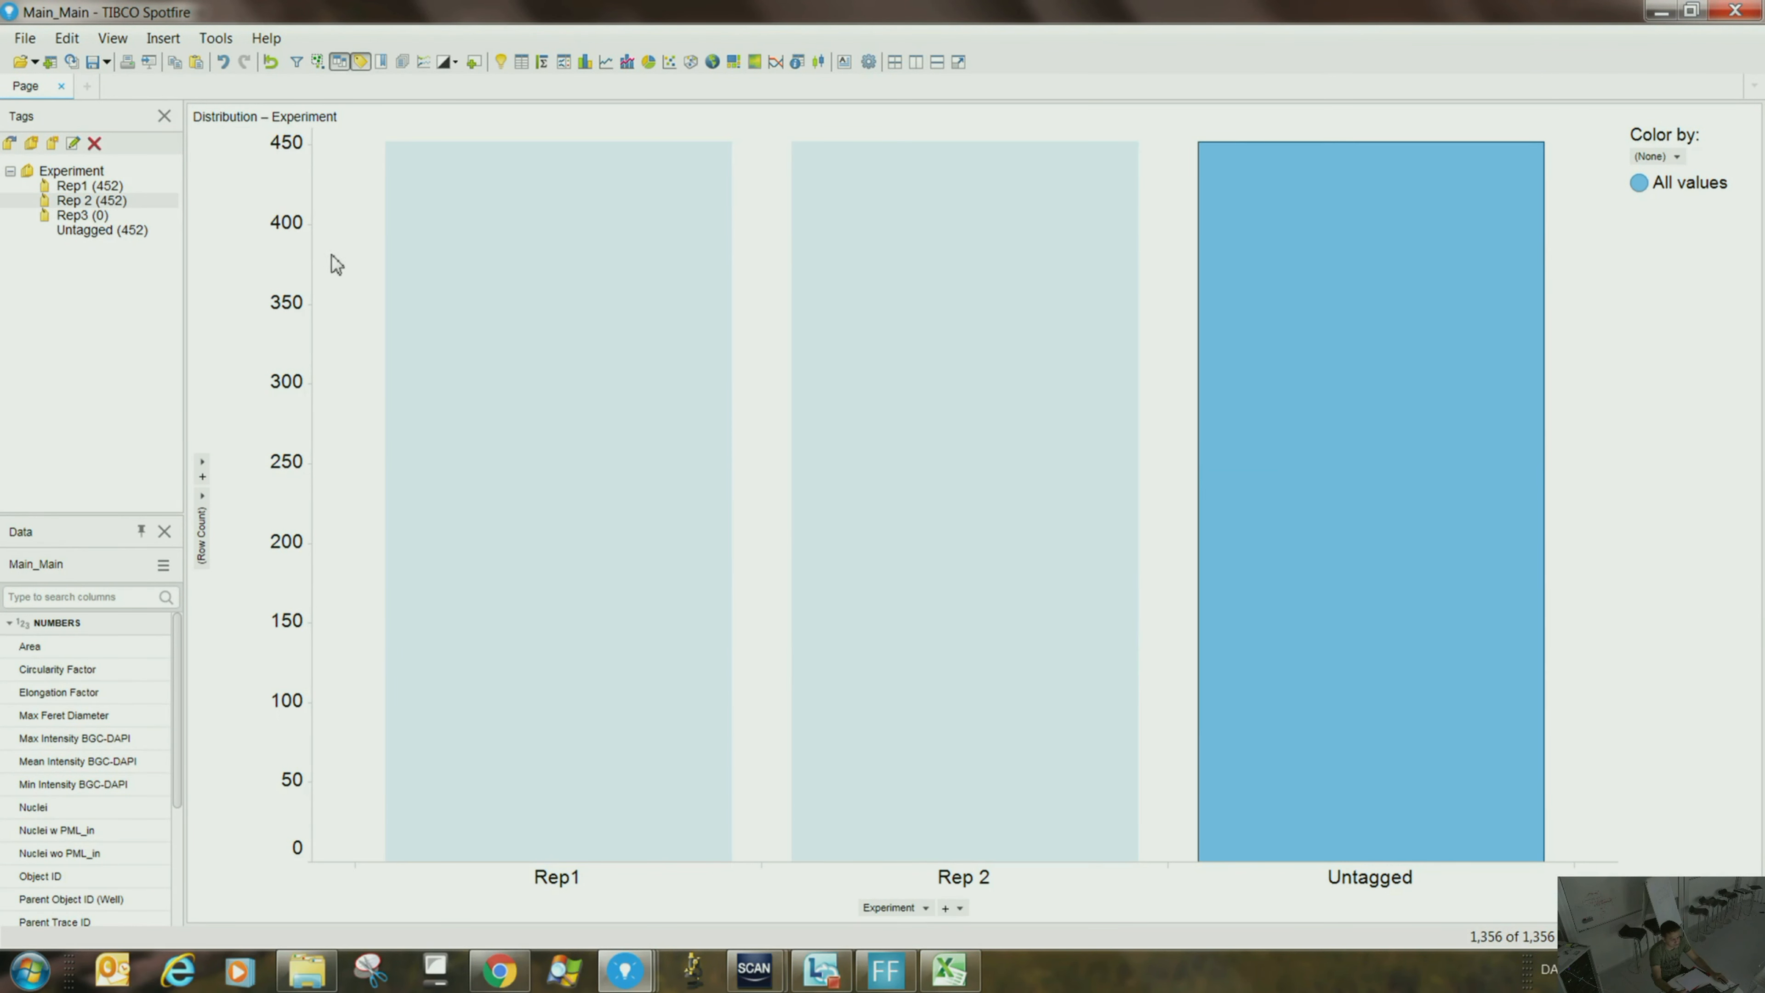
right_click(106, 214)
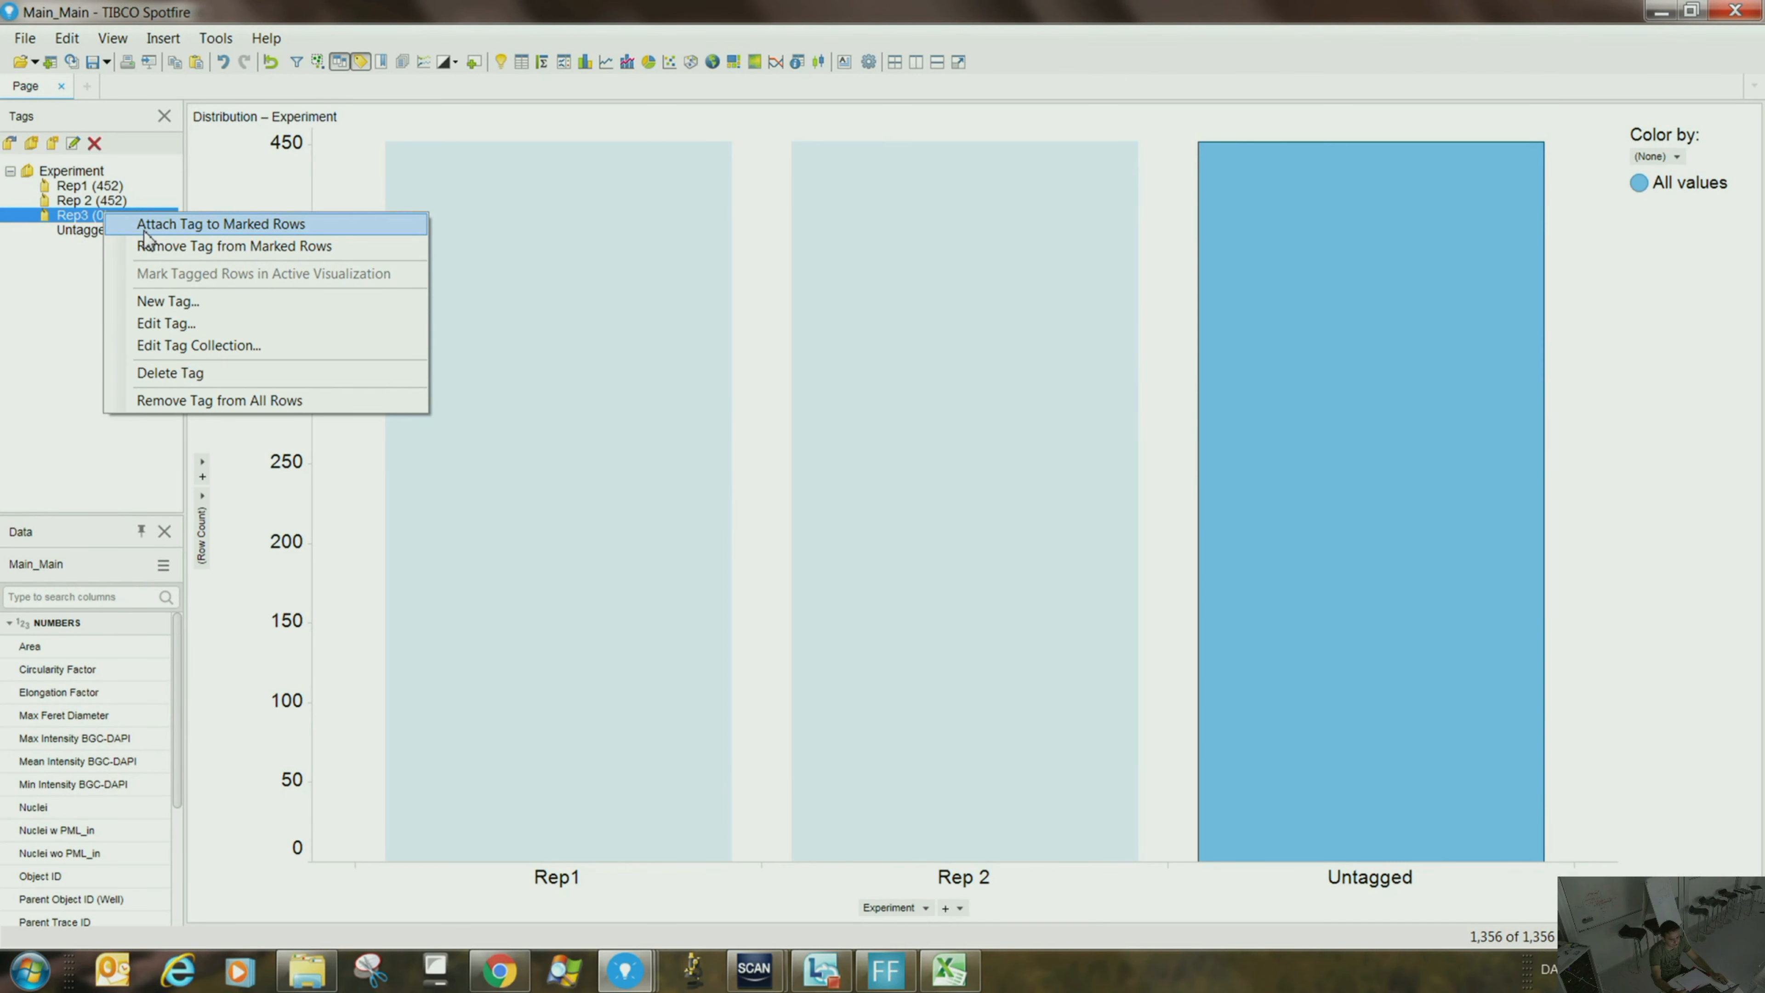
click(144, 230)
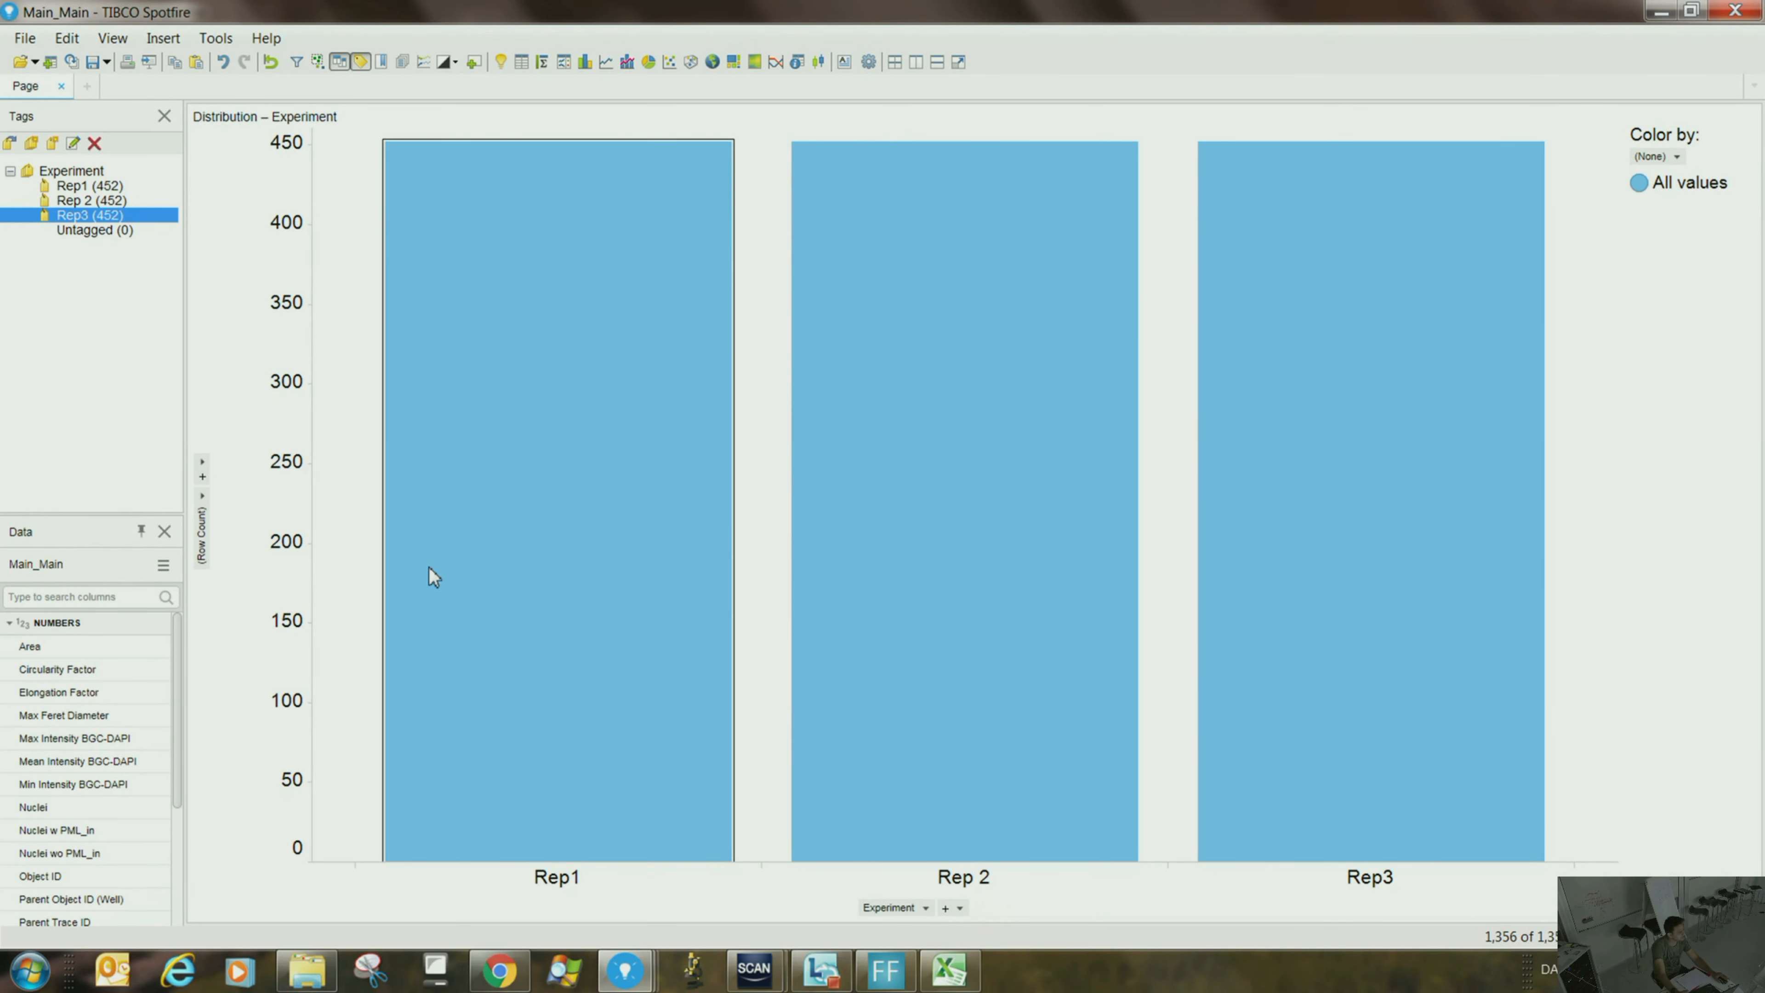
mouse_move(433, 576)
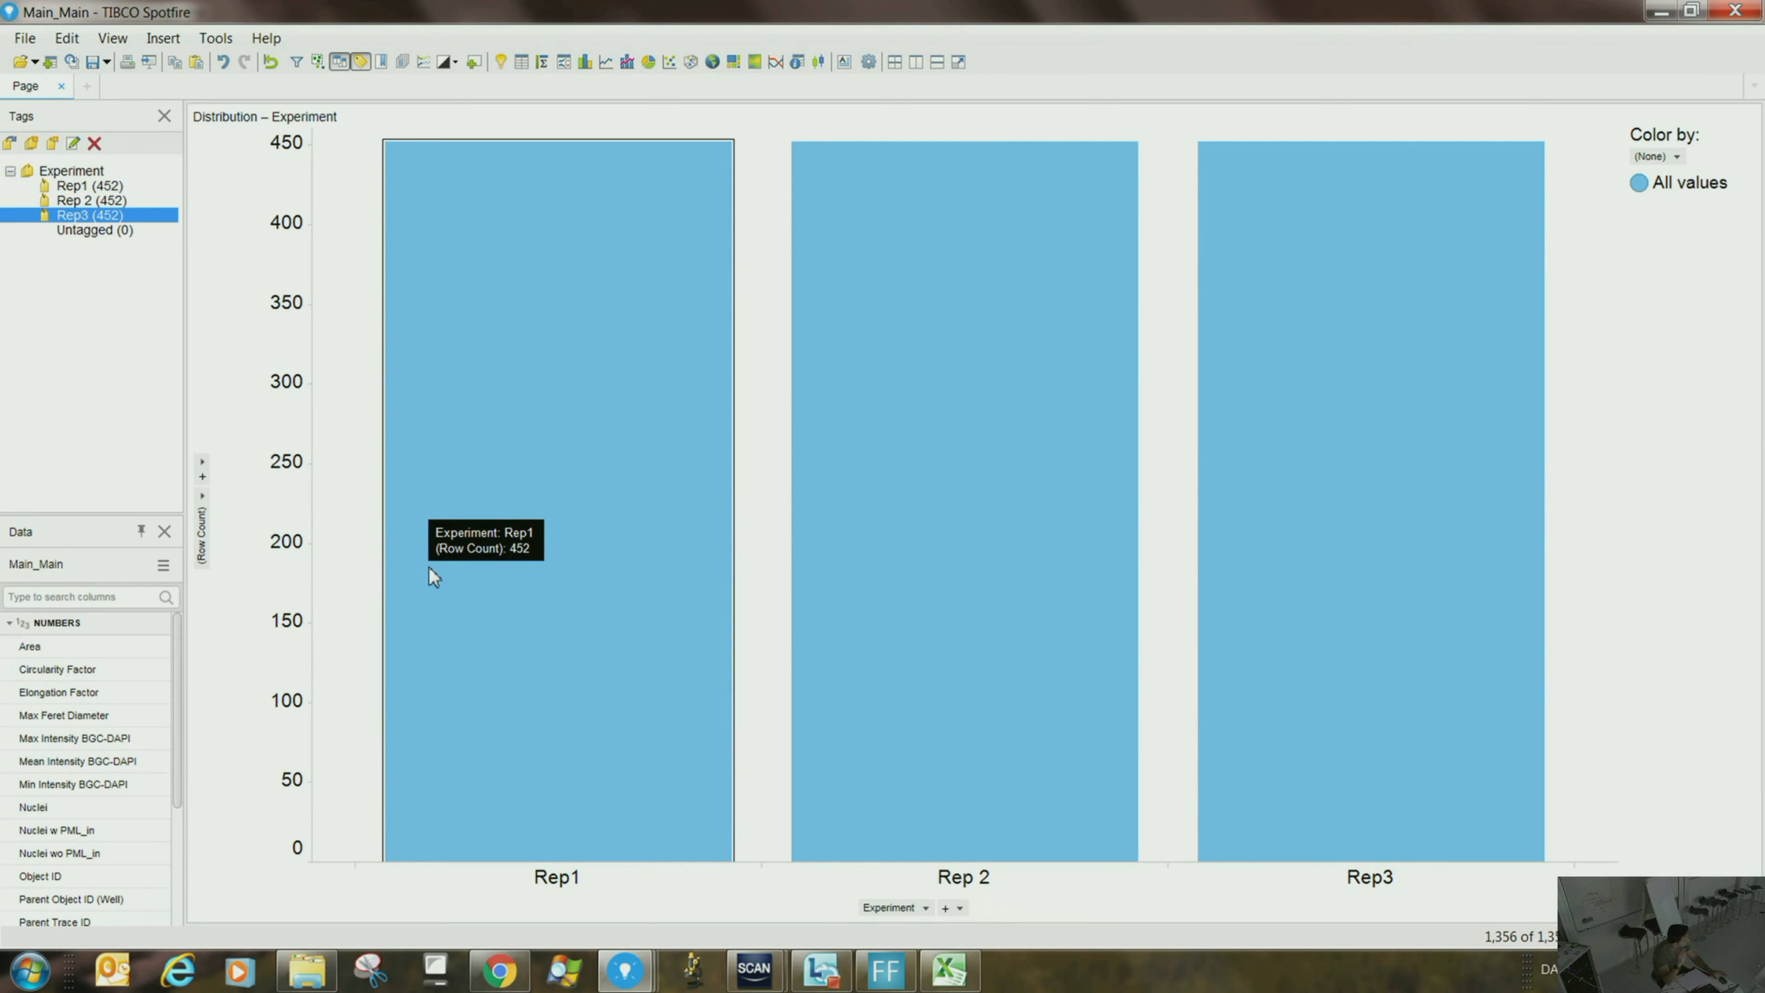
click(785, 493)
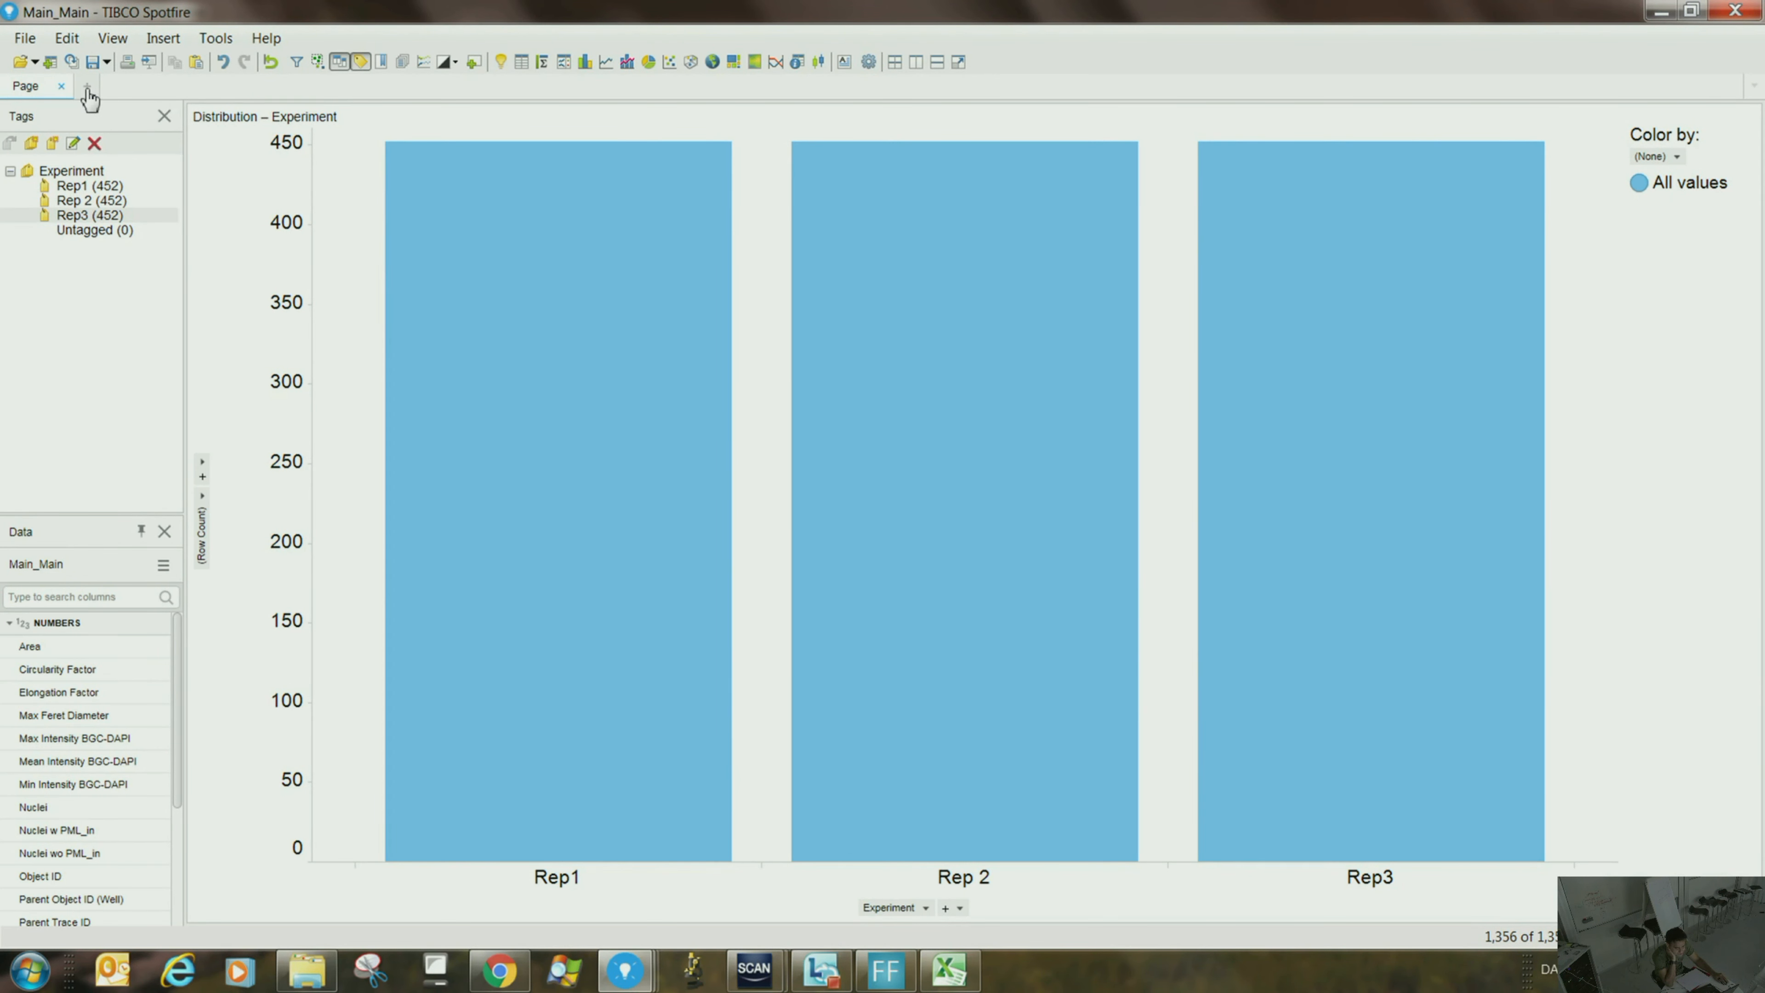
- Switch to the Main_PML_in Spotfire session and look through its pages back to the first one
click(500, 976)
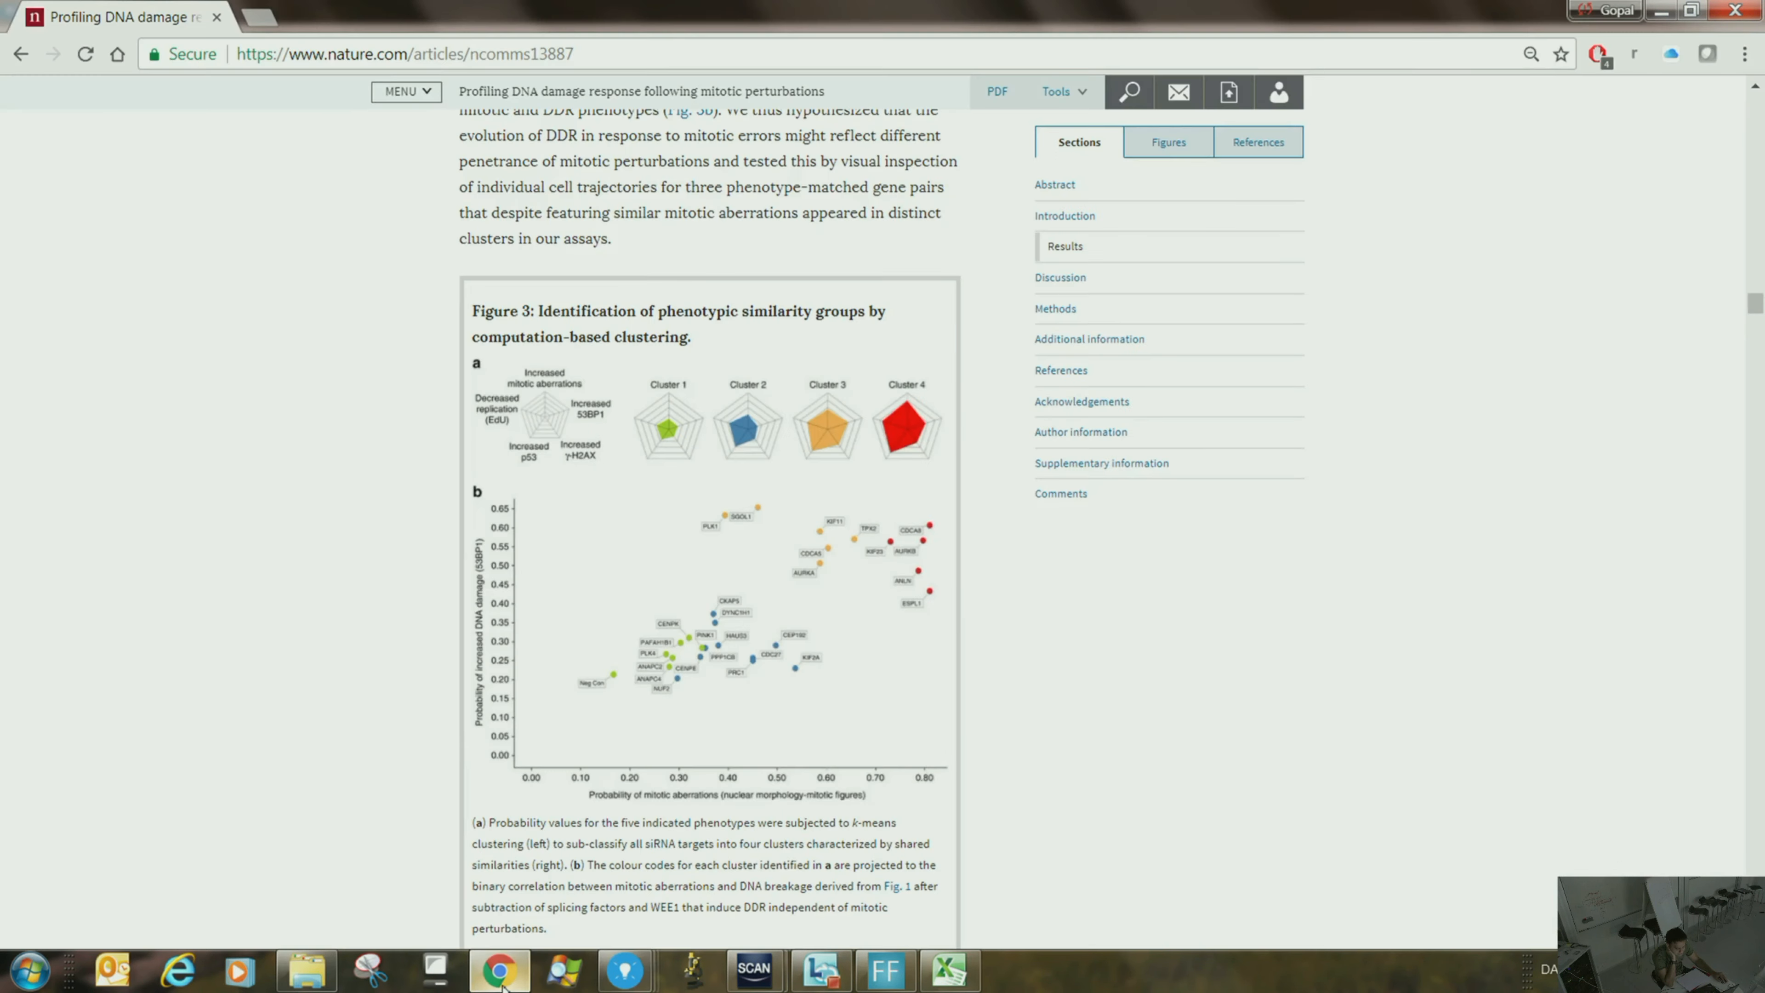
mouse_move(625, 970)
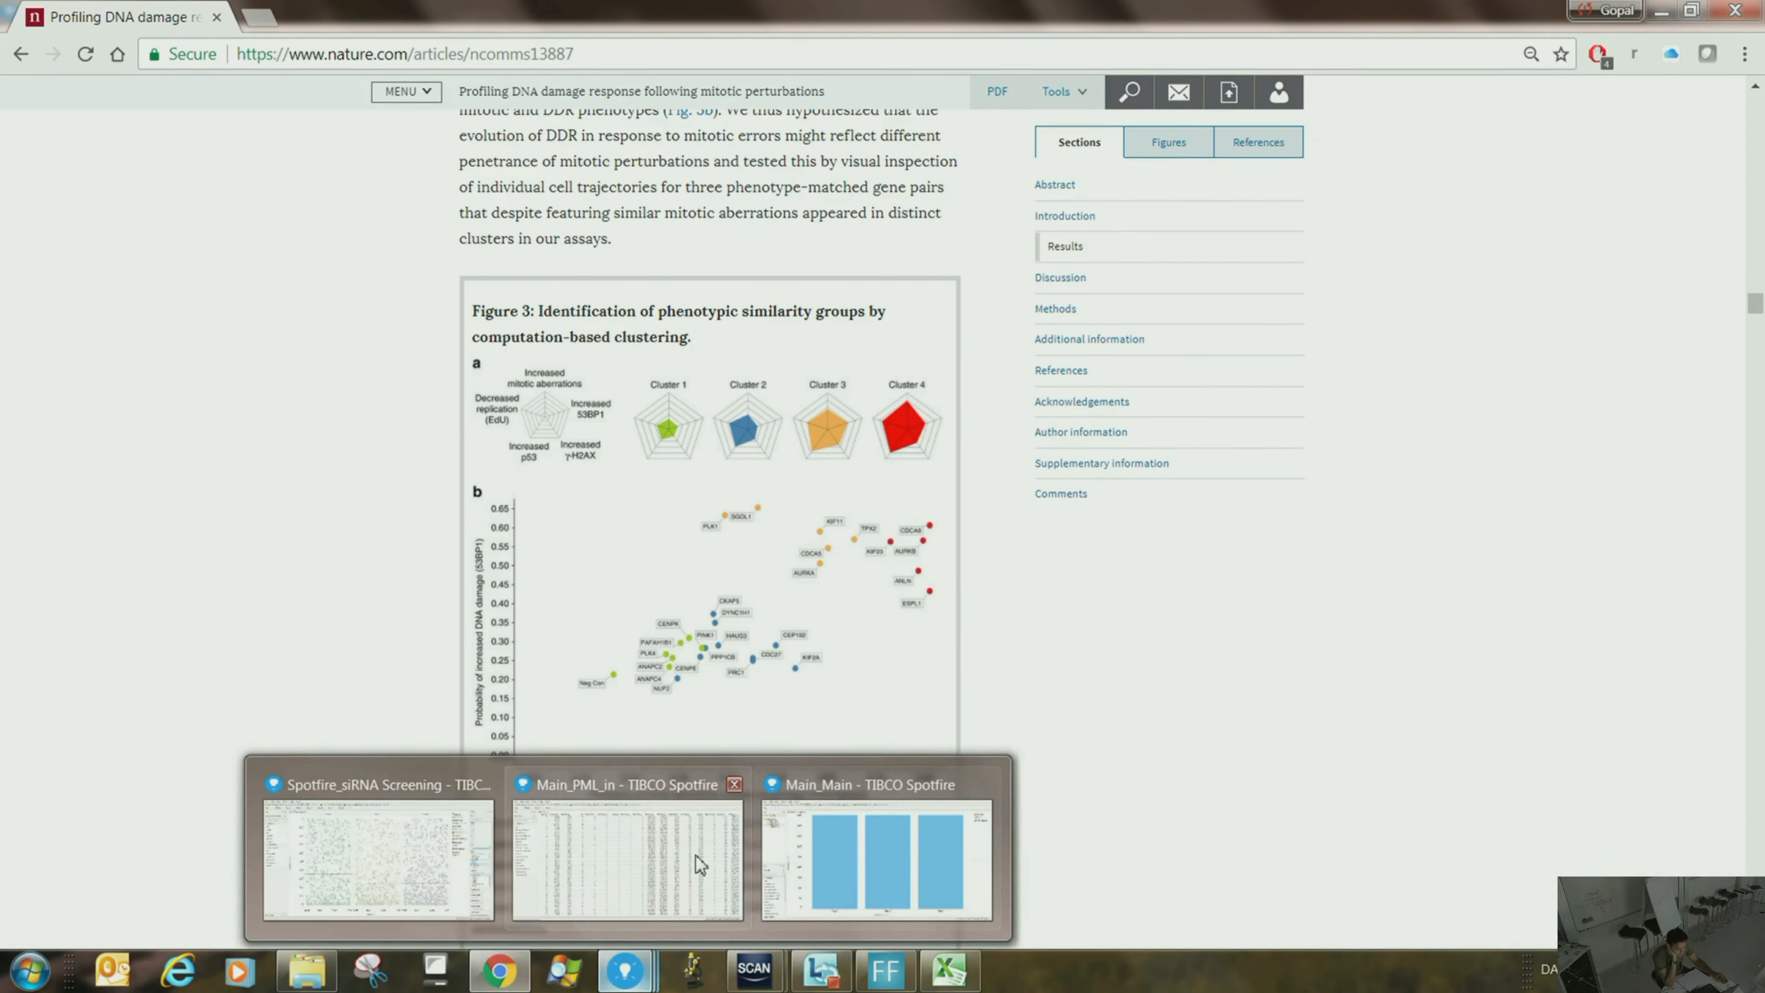
click(705, 866)
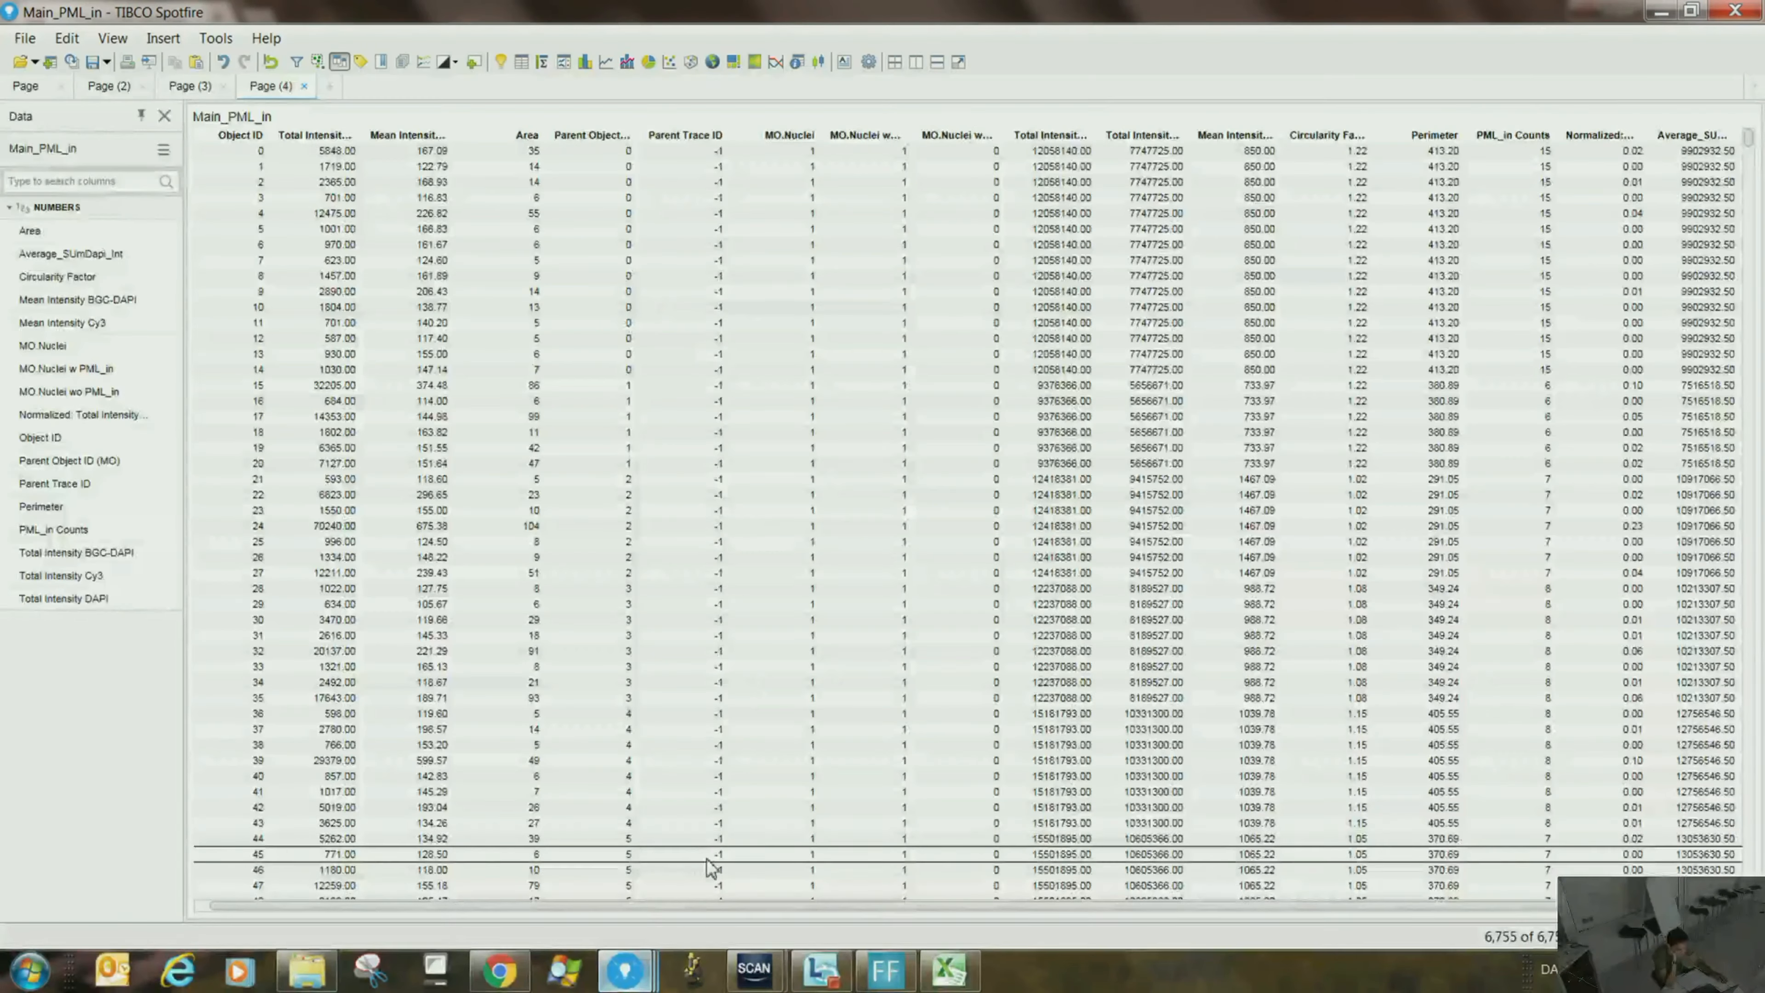
click(174, 92)
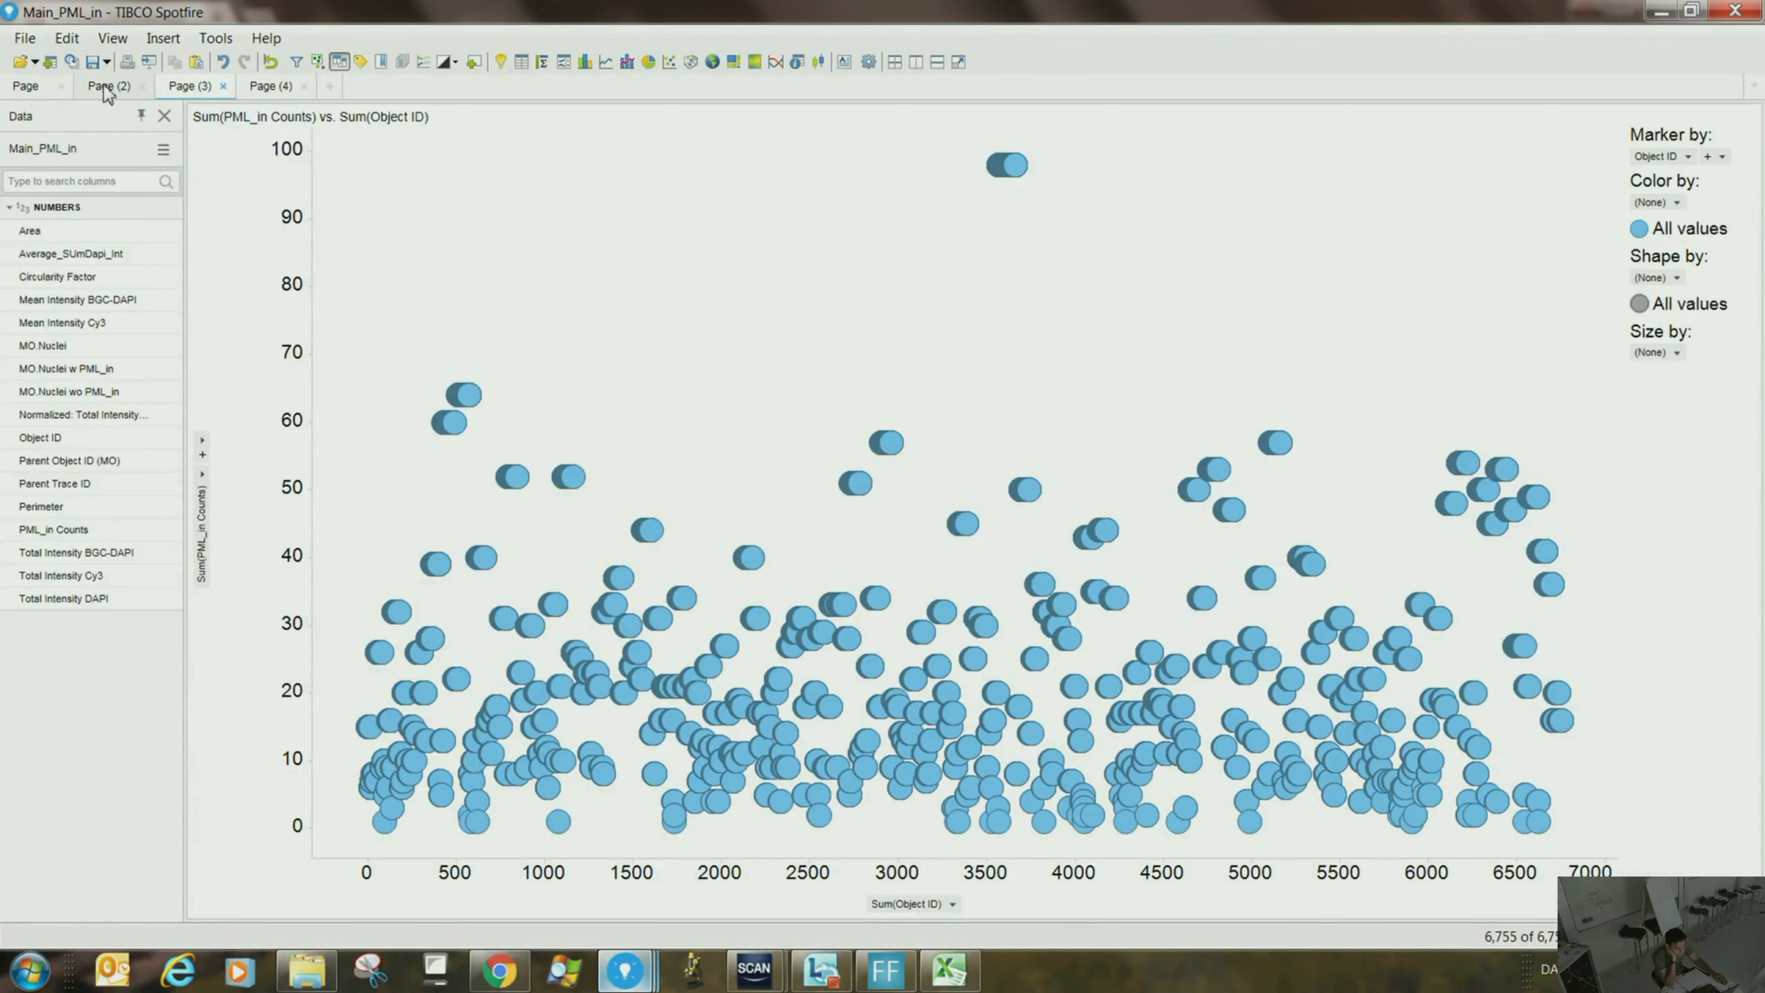
click(109, 87)
click(28, 85)
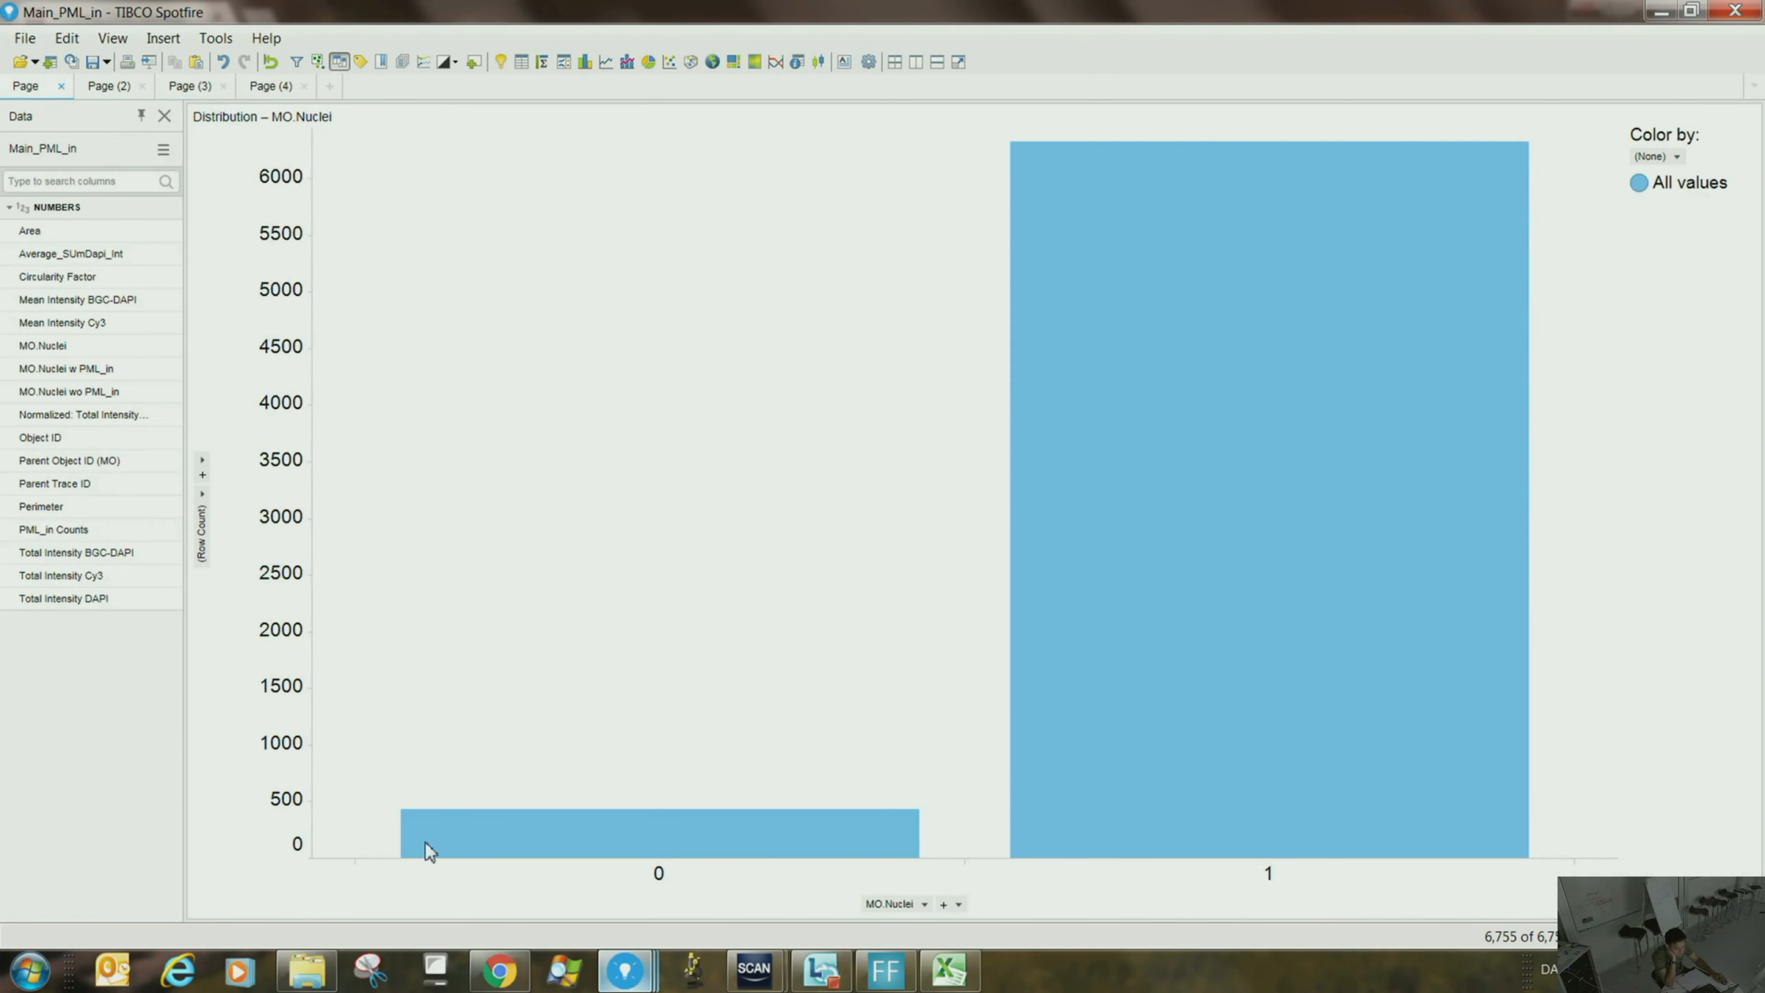
- Switch to the Spotfire_siRNA Screening session and clear the marking in the Vote_BP53 vs. Random scatter plot
mouse_move(530, 981)
mouse_move(621, 966)
click(414, 873)
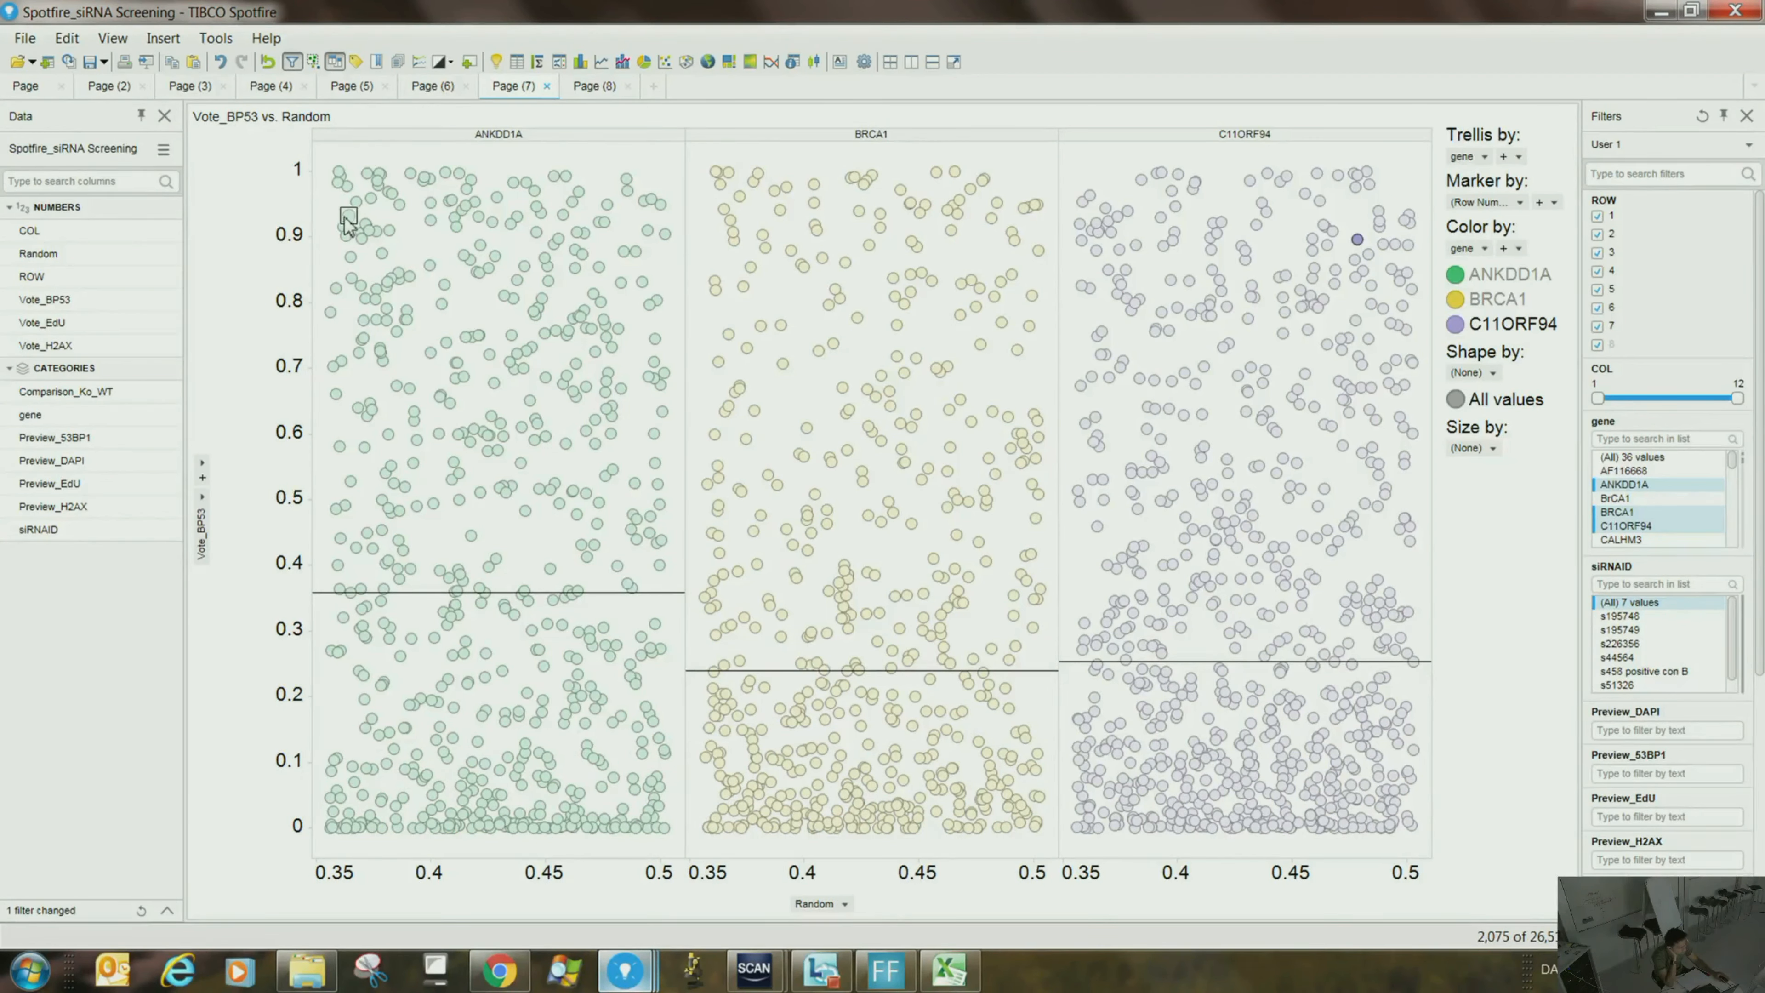
click(254, 169)
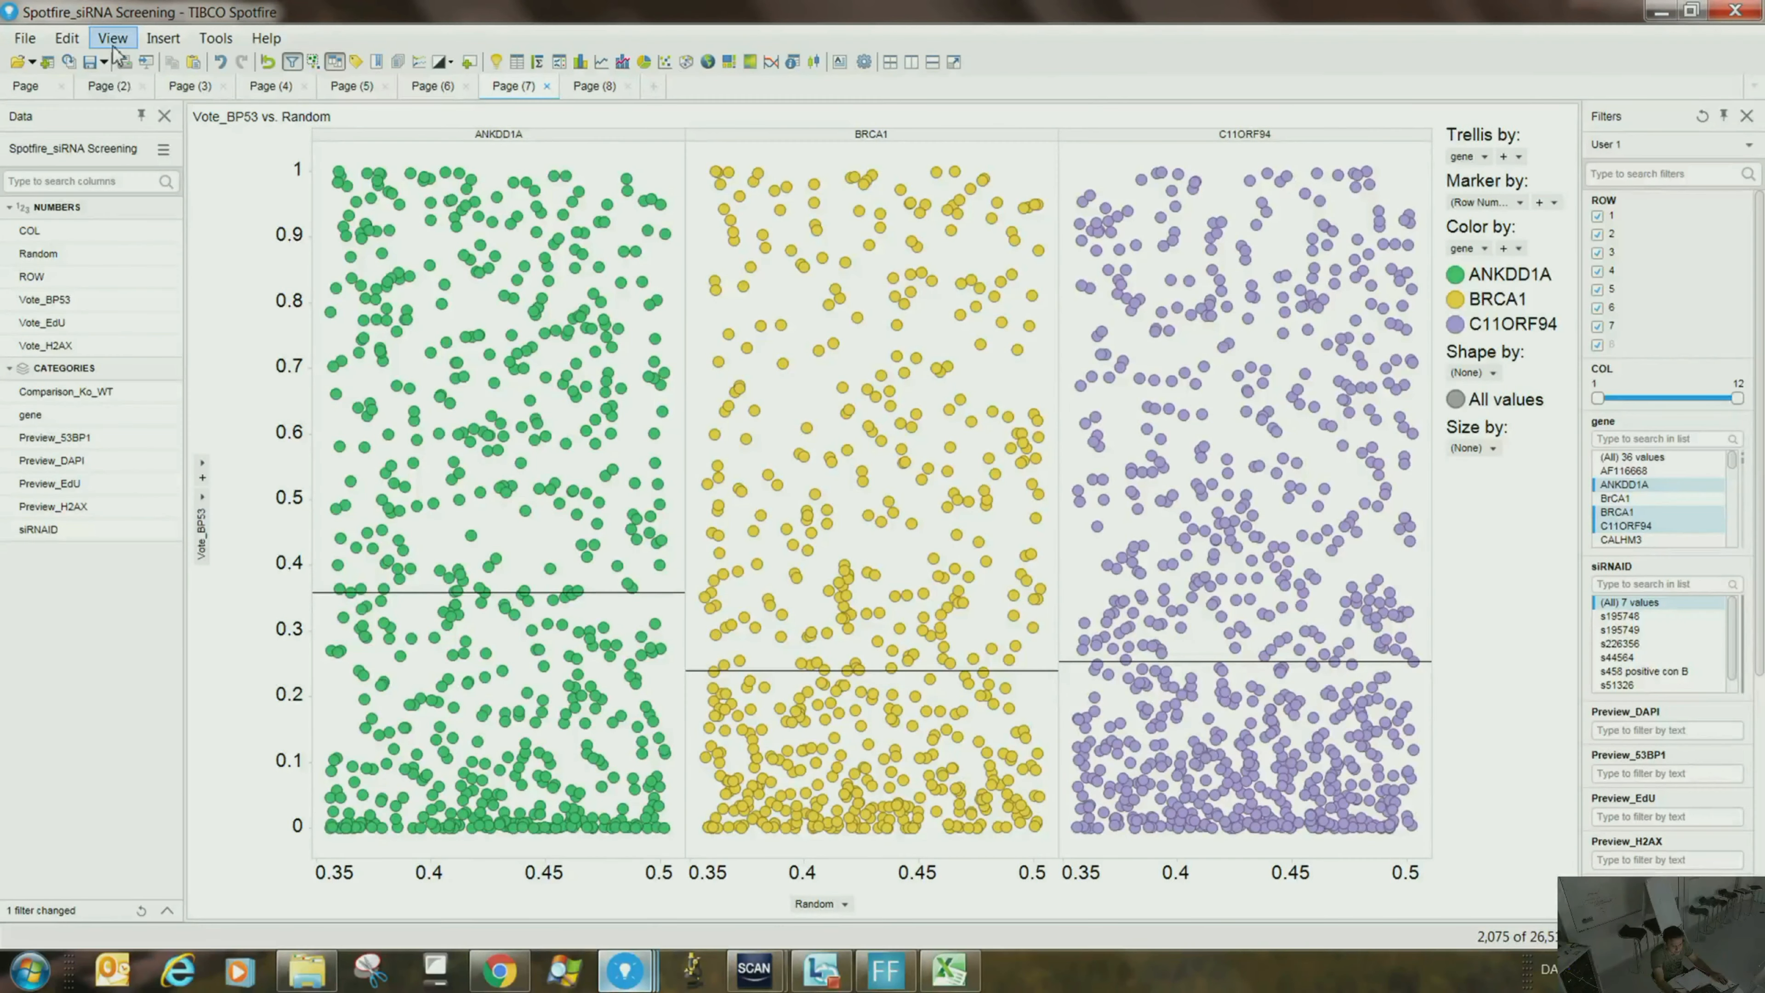
- Export the active visualization to a new PowerPoint presentation with only the page title included, and bring up the resulting presentation
click(148, 64)
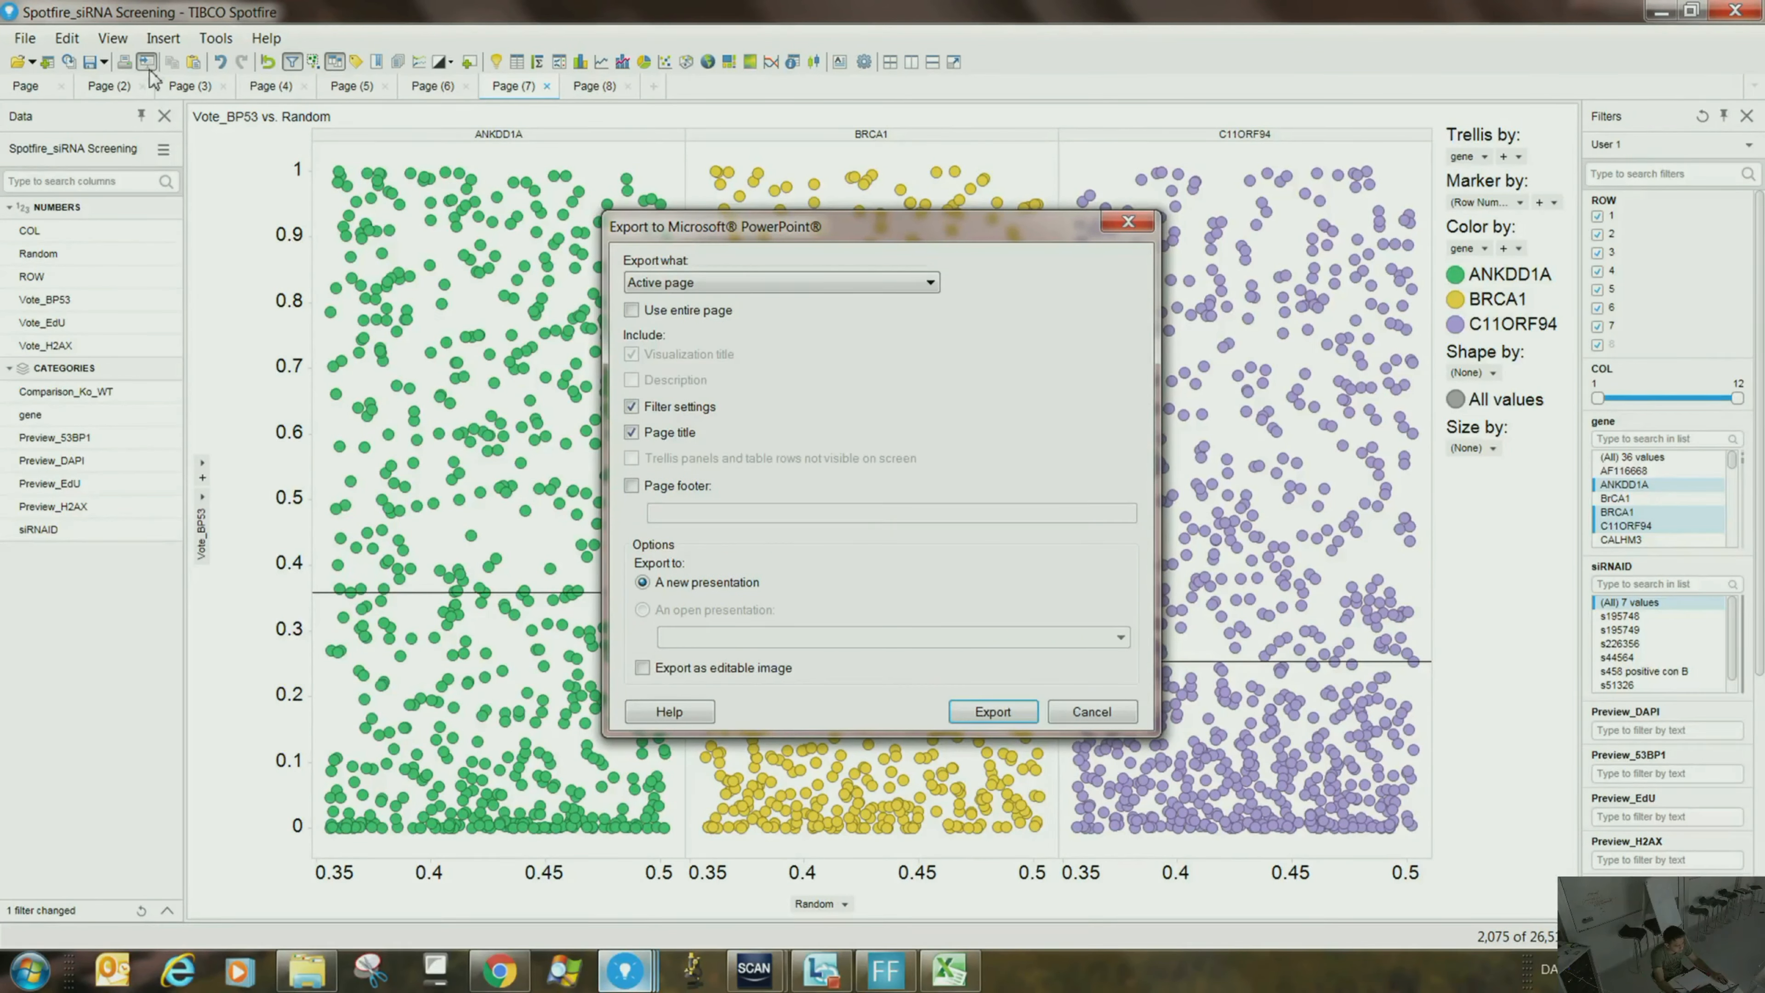
click(640, 311)
click(707, 285)
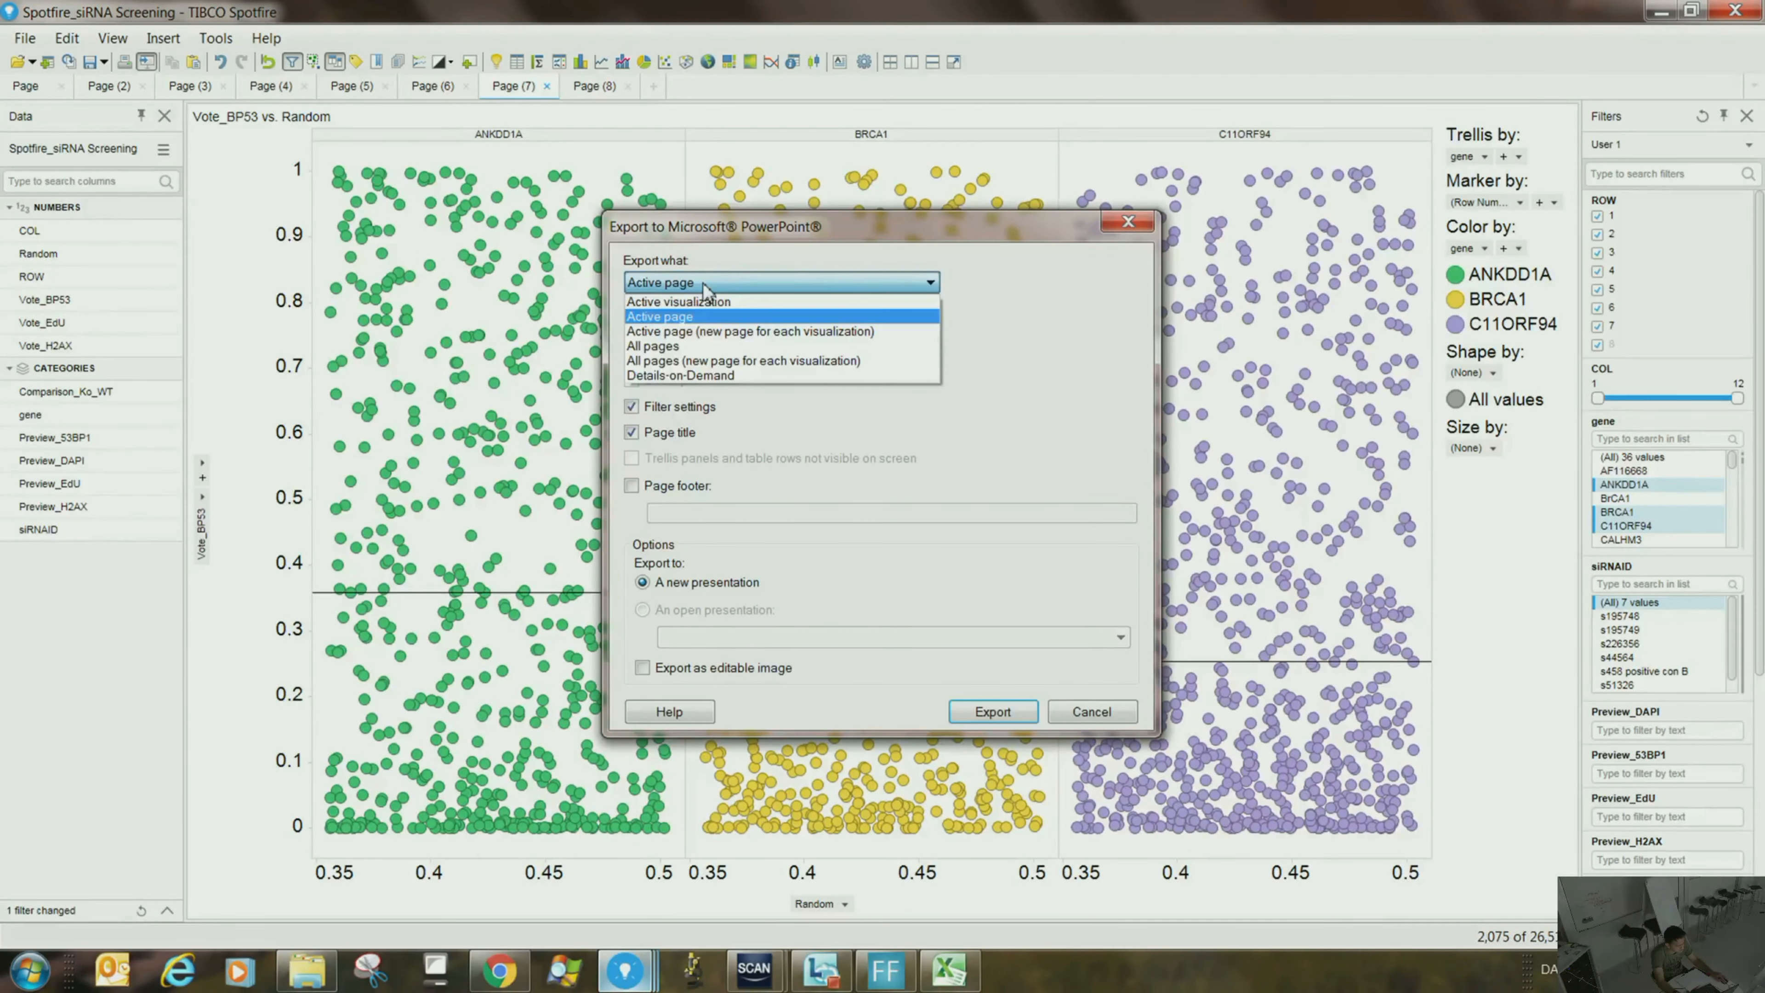
click(705, 301)
click(701, 284)
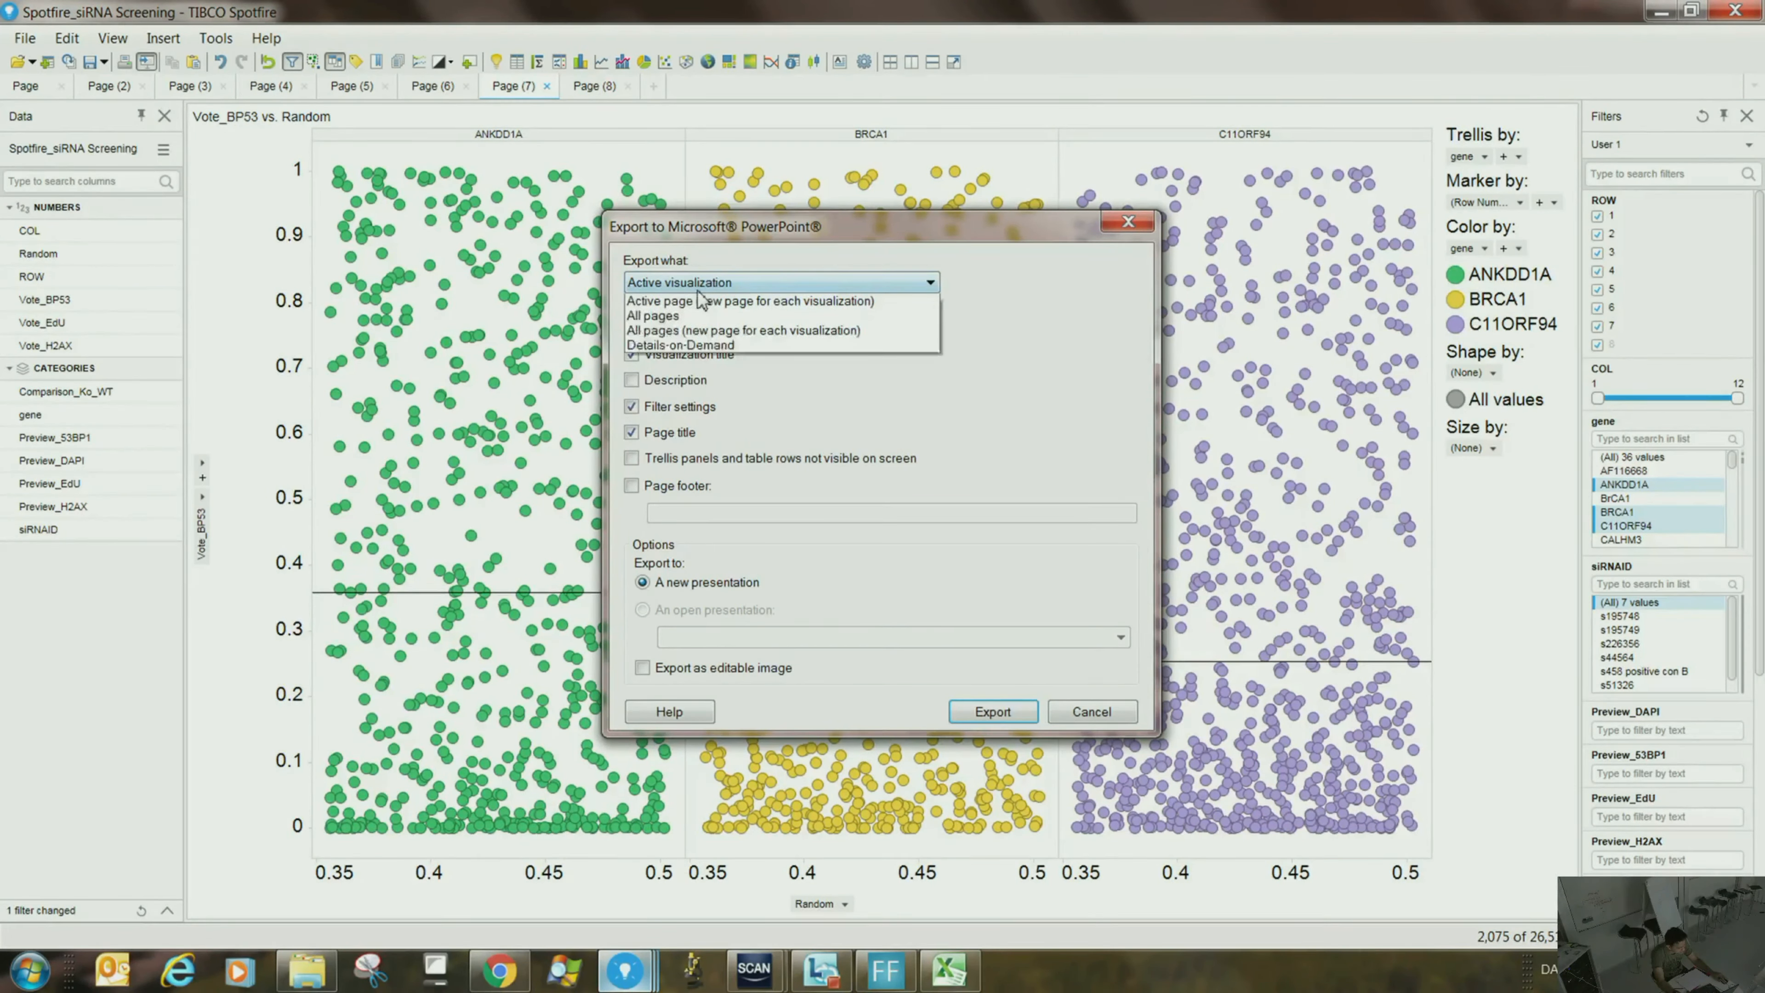
click(695, 317)
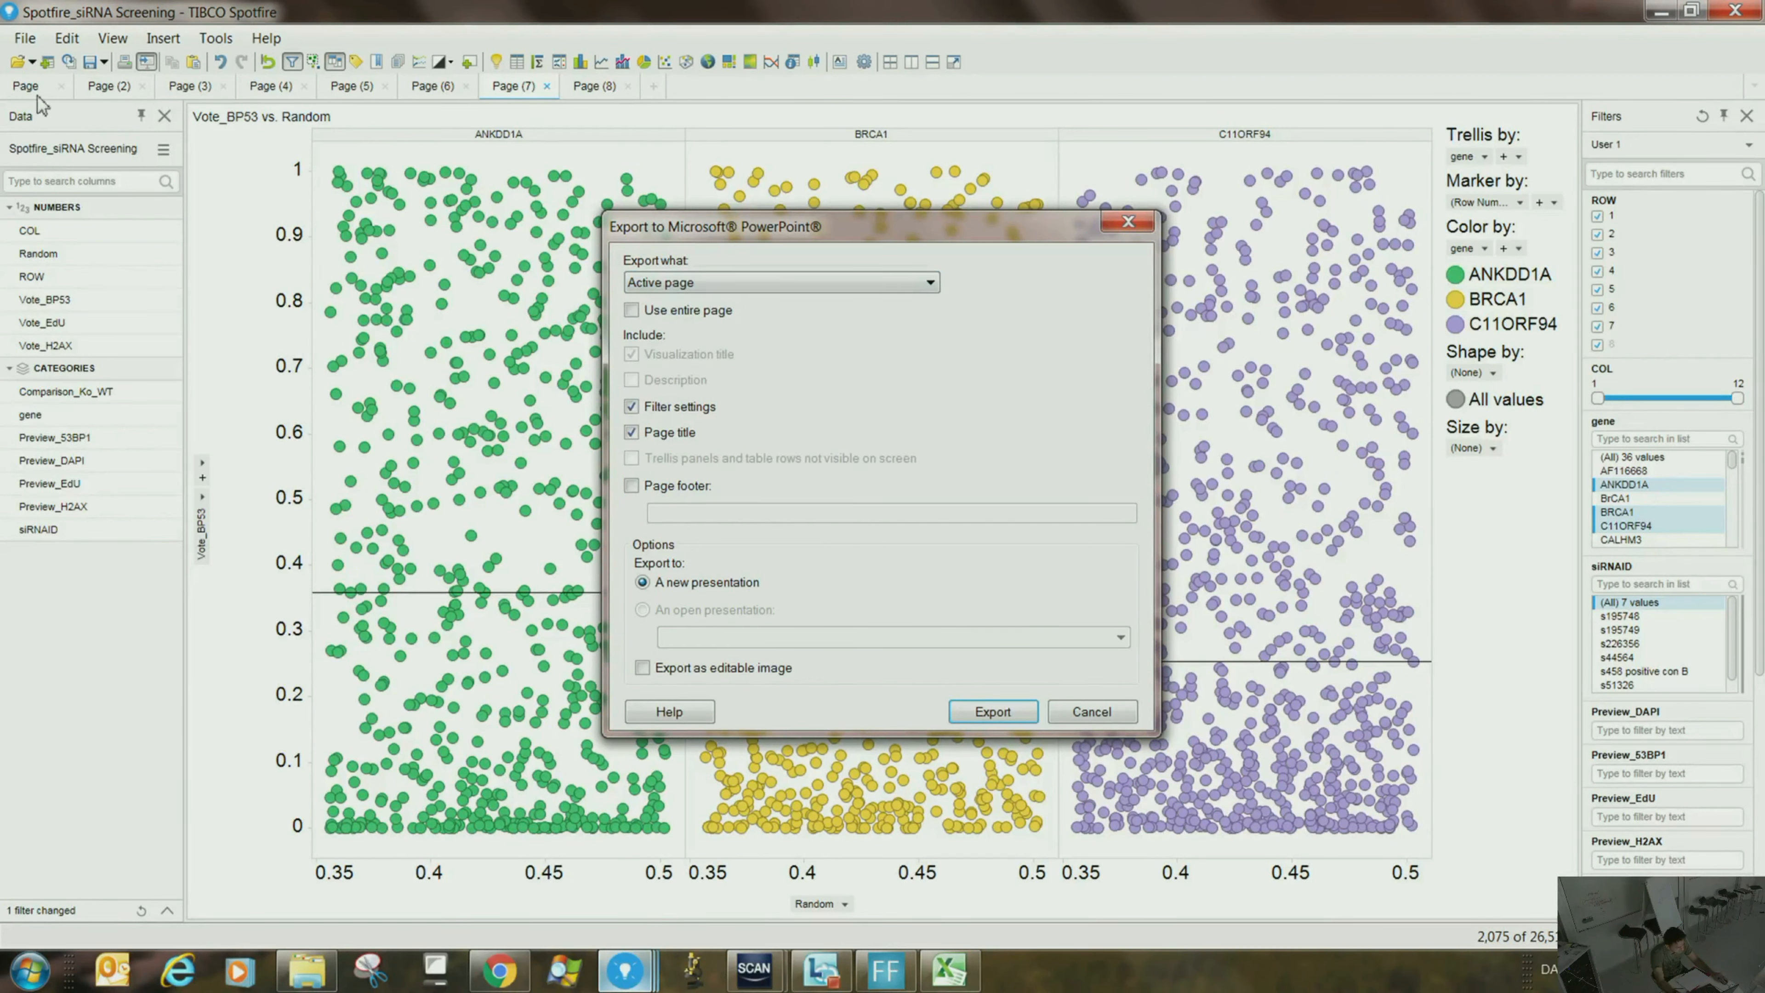
click(691, 285)
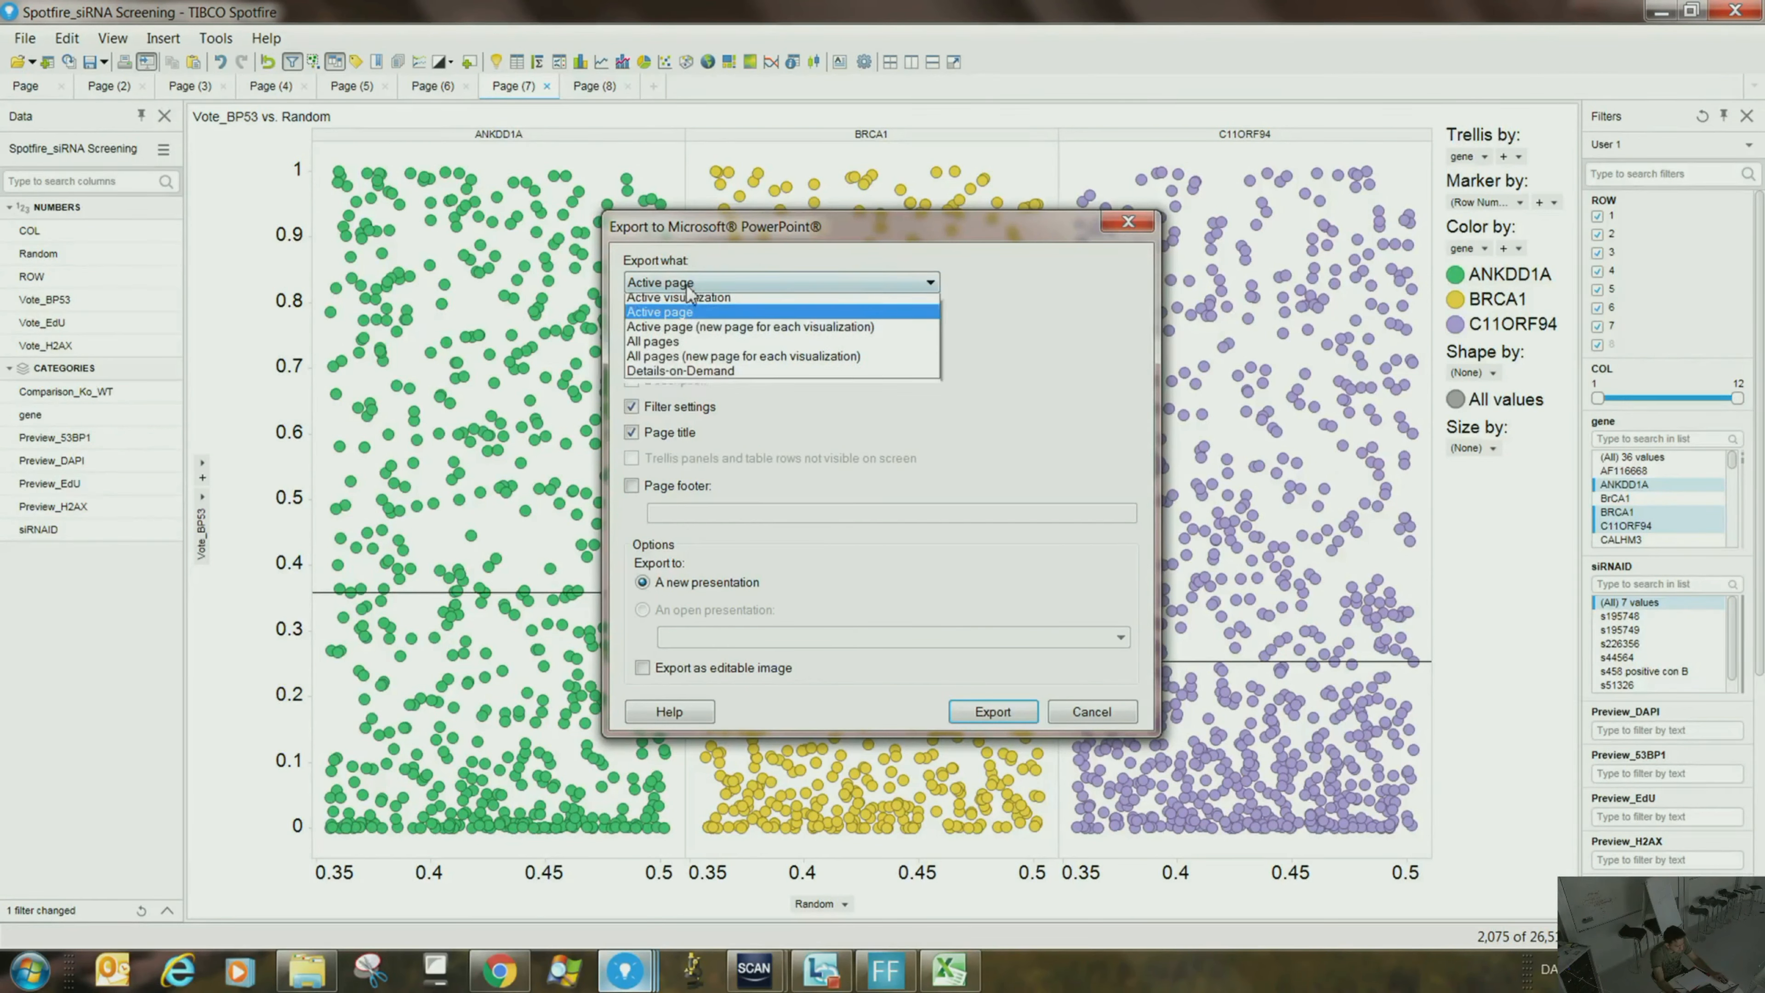
click(680, 303)
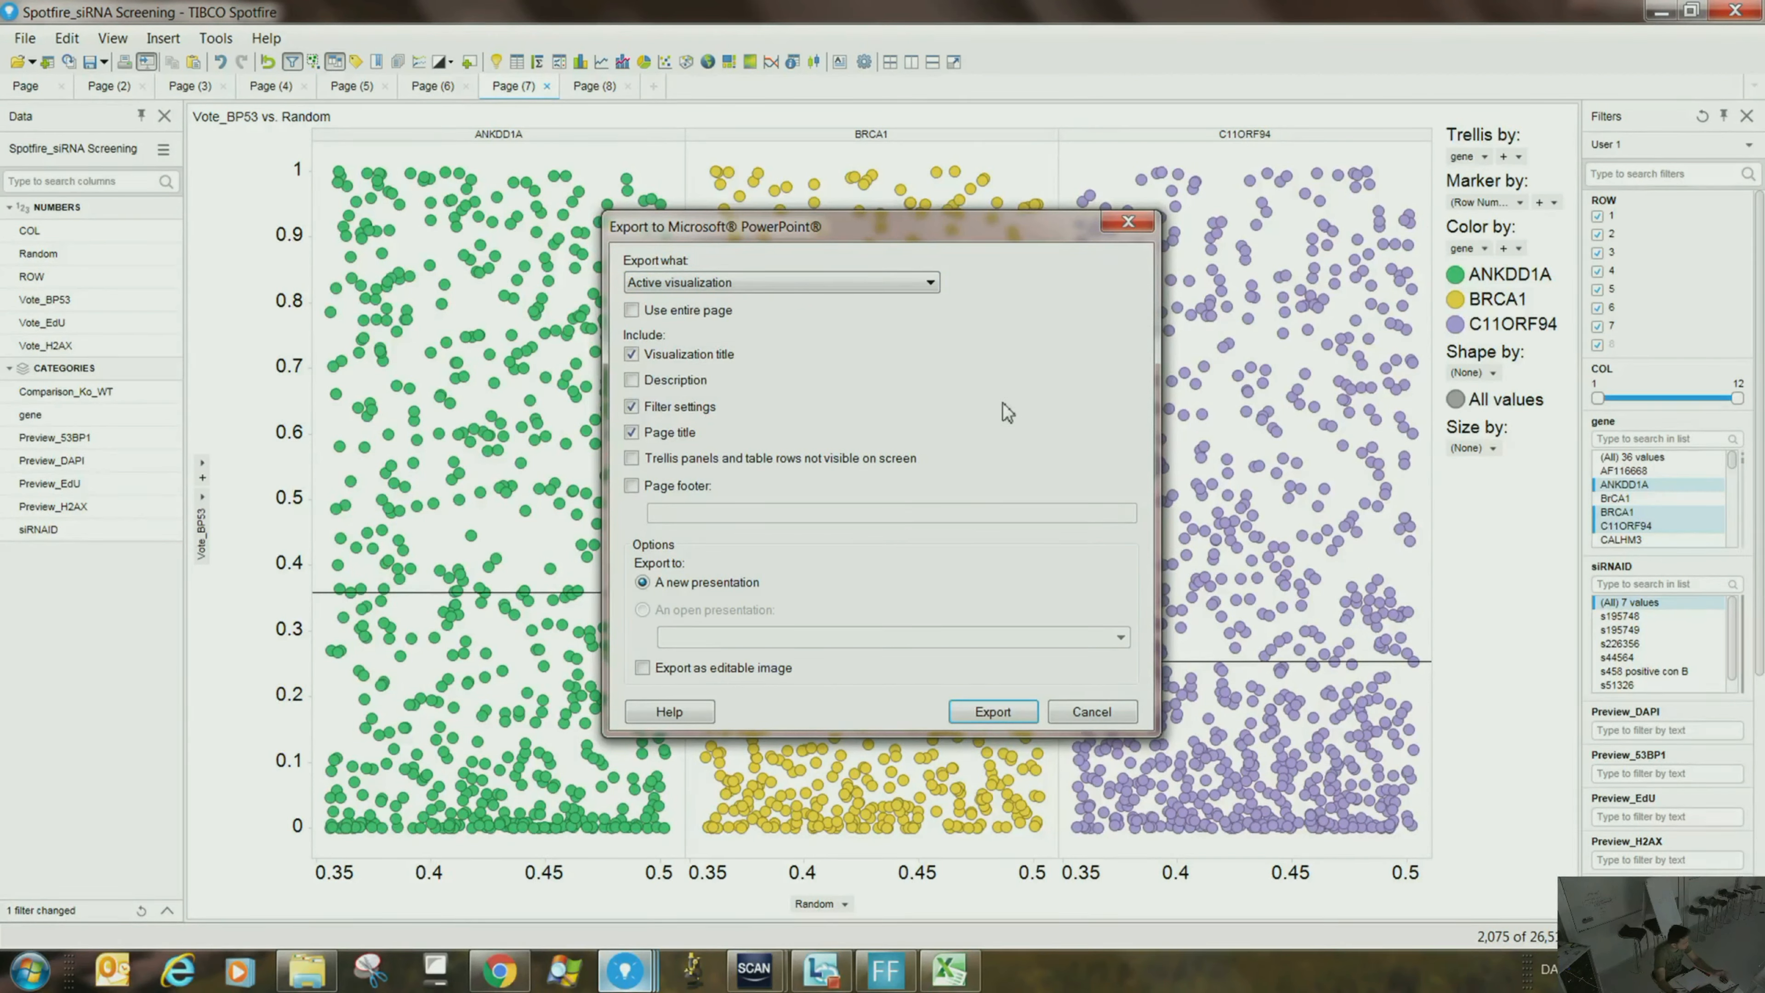
click(757, 291)
click(754, 292)
click(1006, 713)
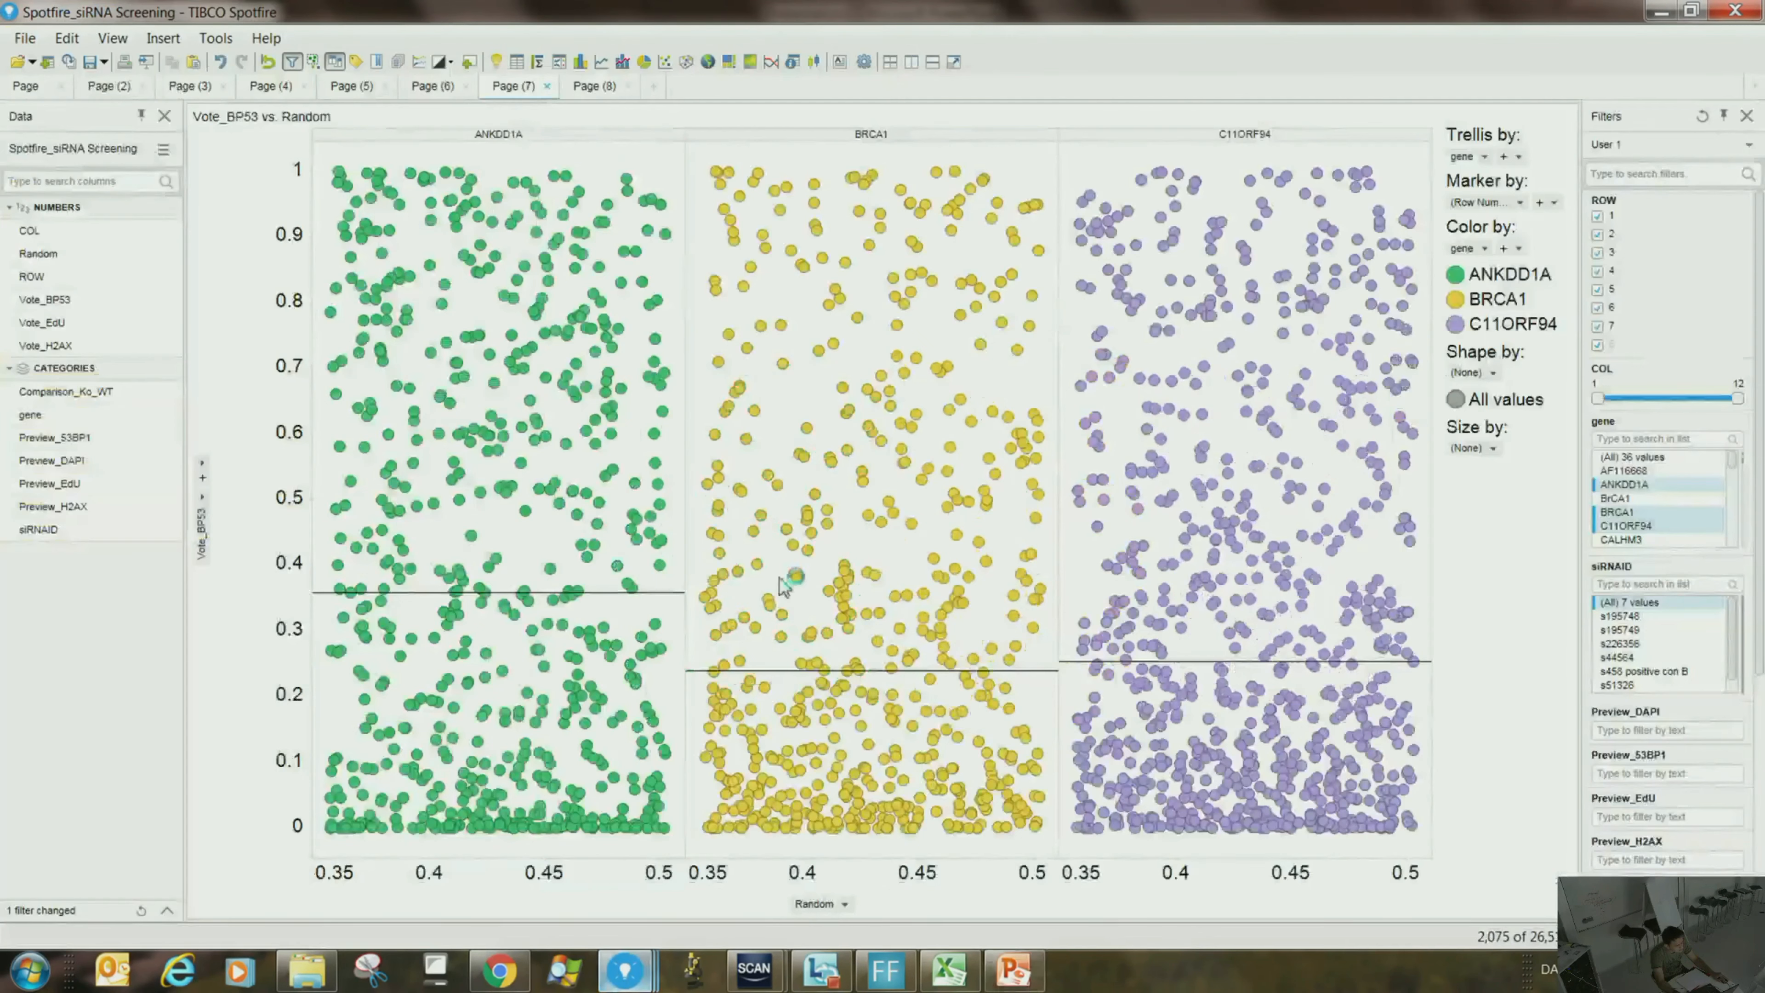
click(1014, 970)
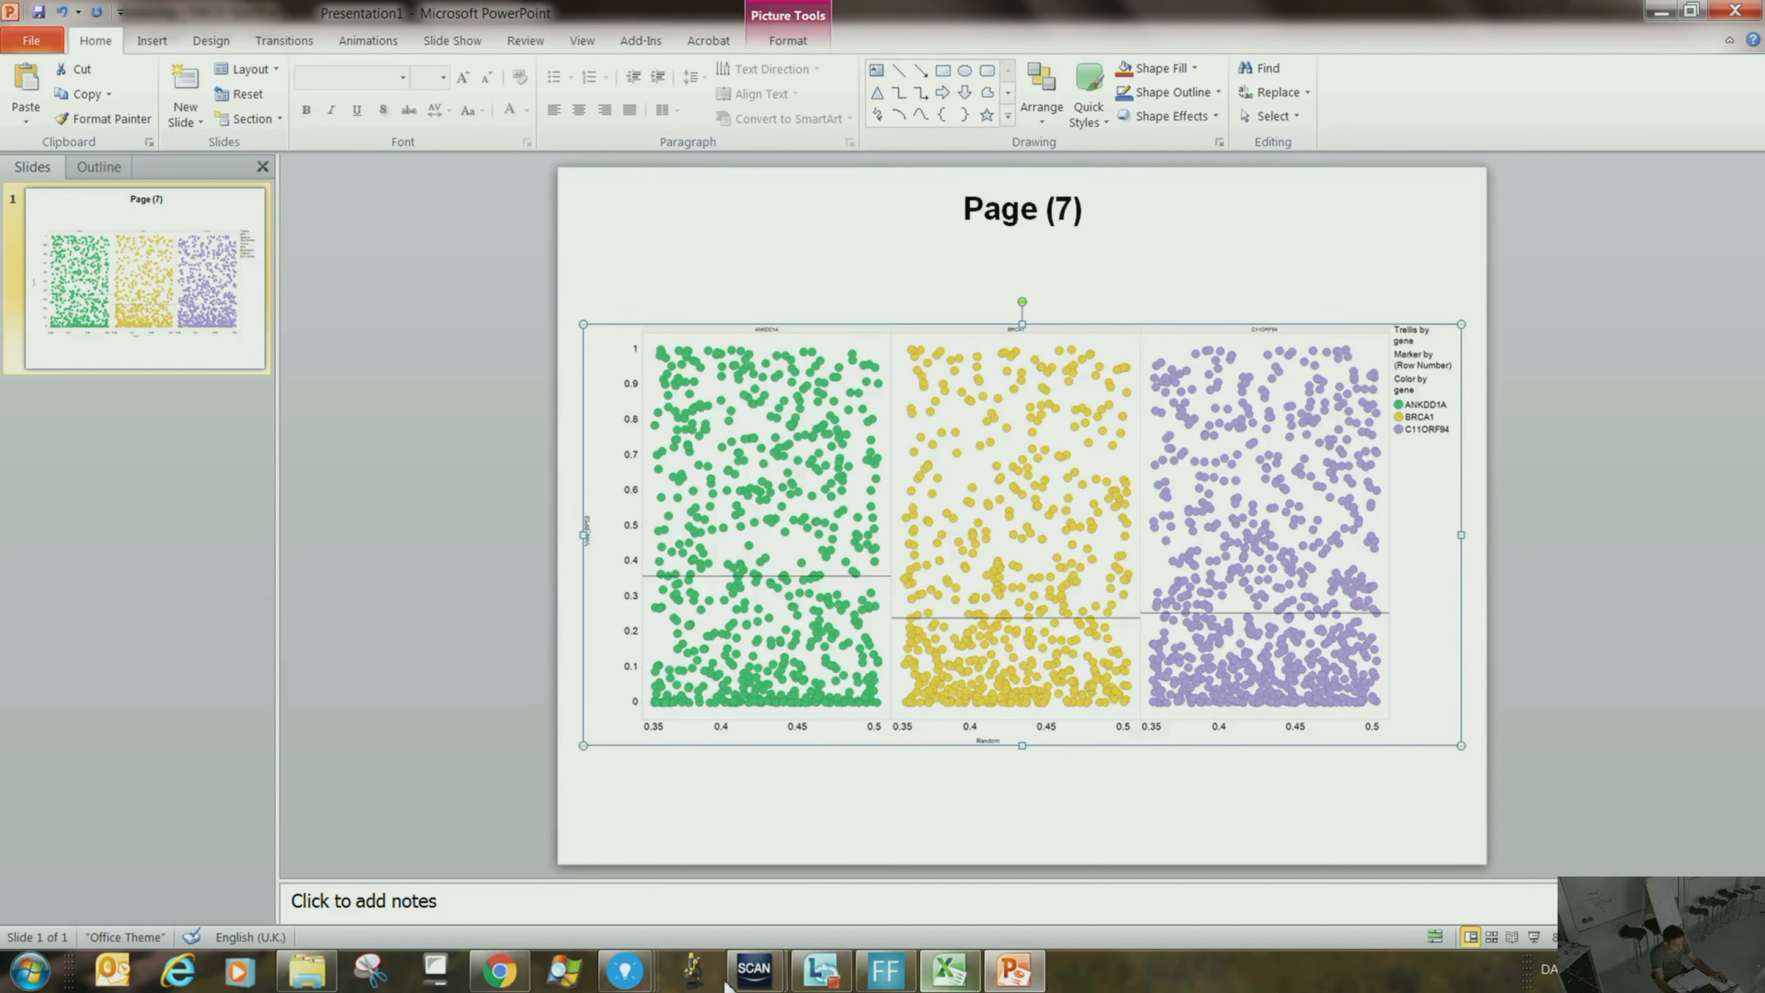
- Return to Spotfire and export the active visualization as an editable image into the open Presentation1, including only the page title
click(626, 970)
click(379, 859)
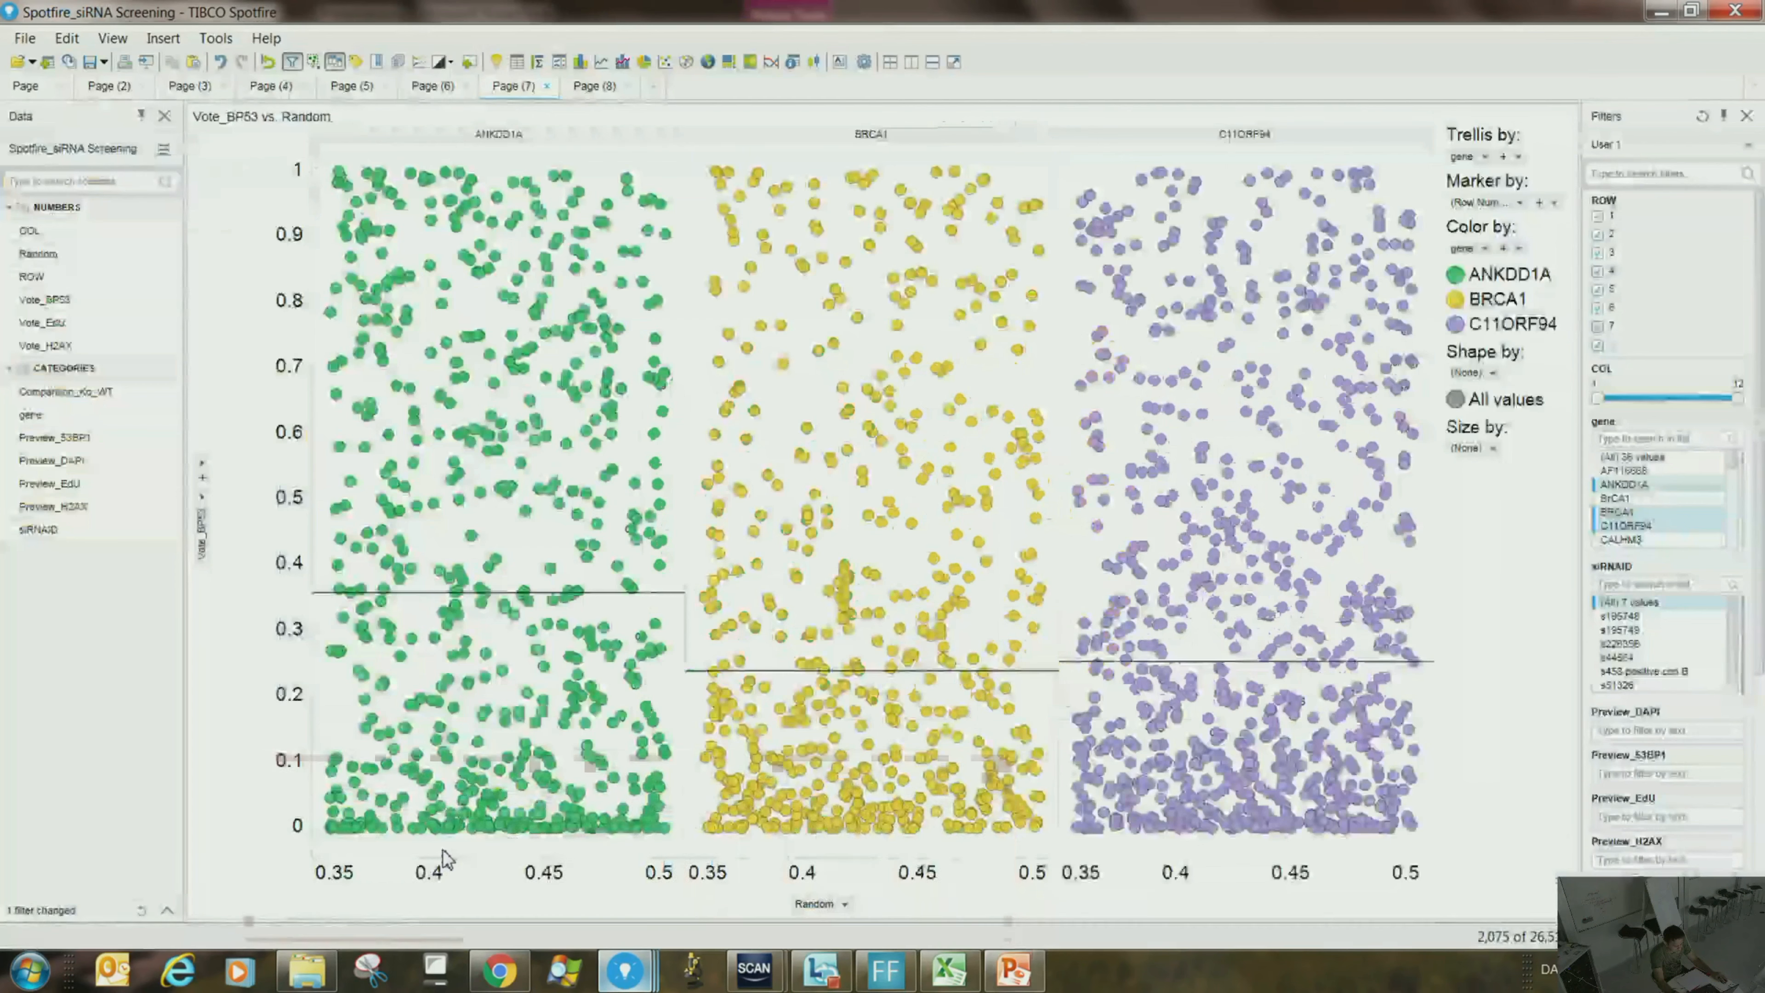
click(146, 62)
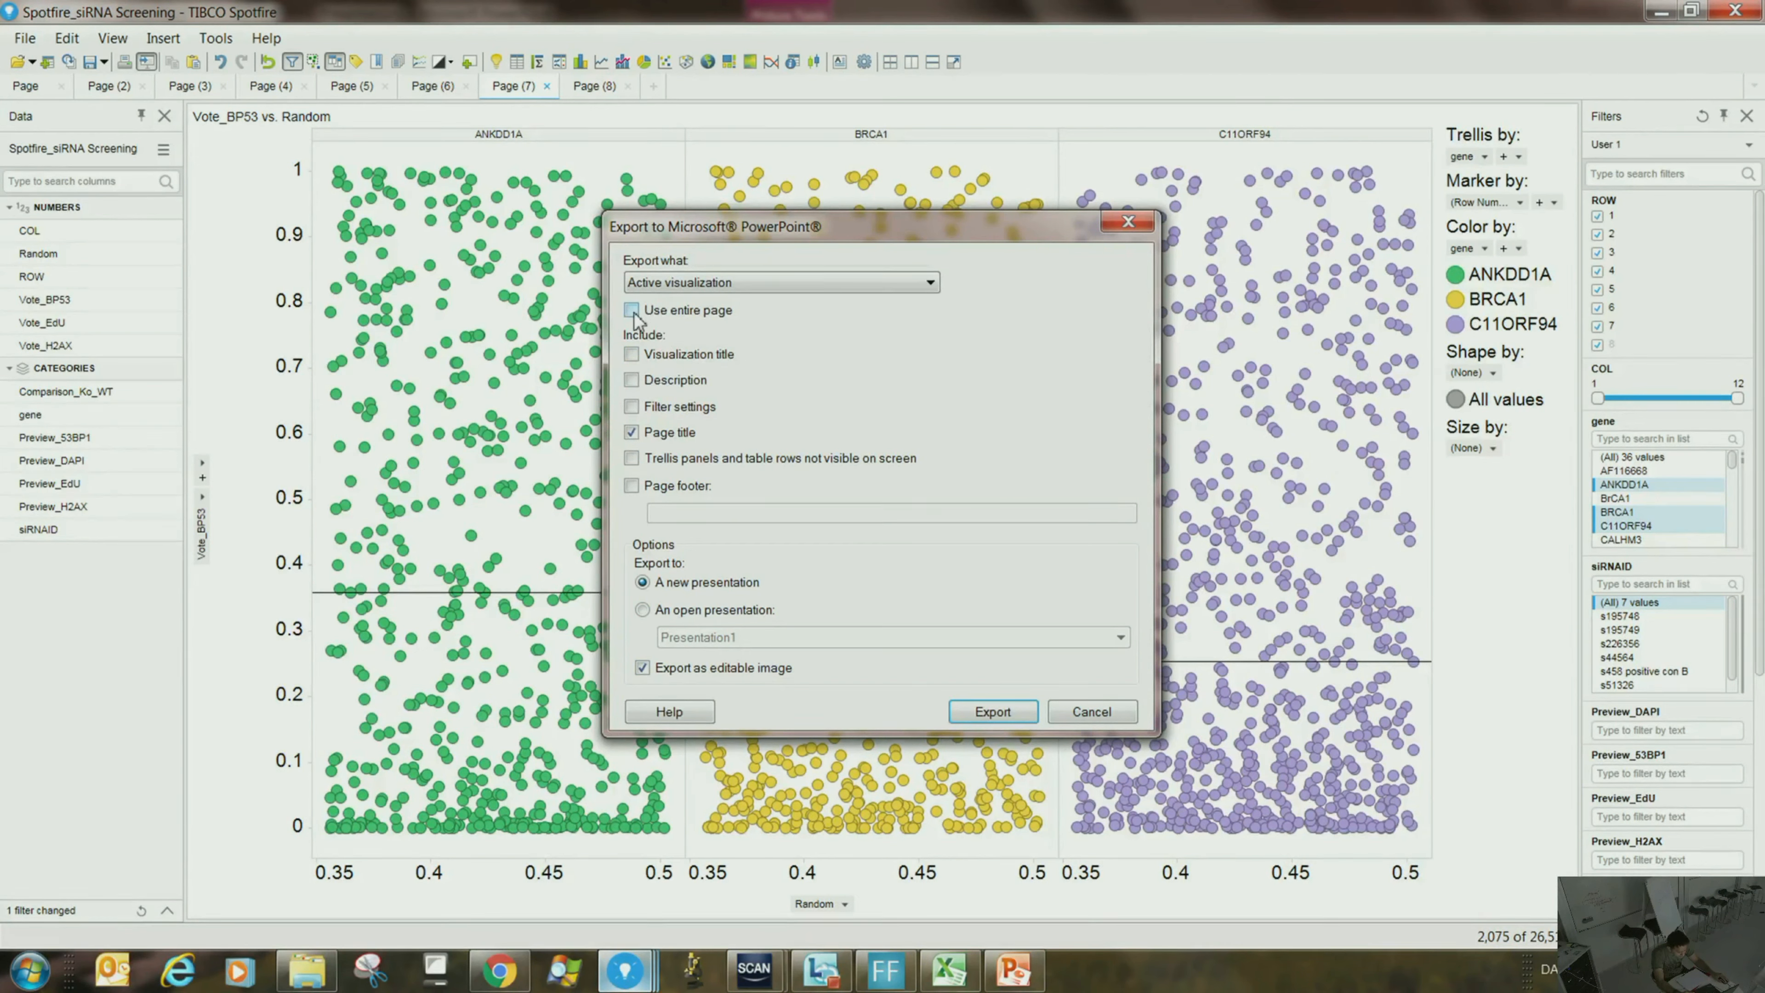
click(693, 634)
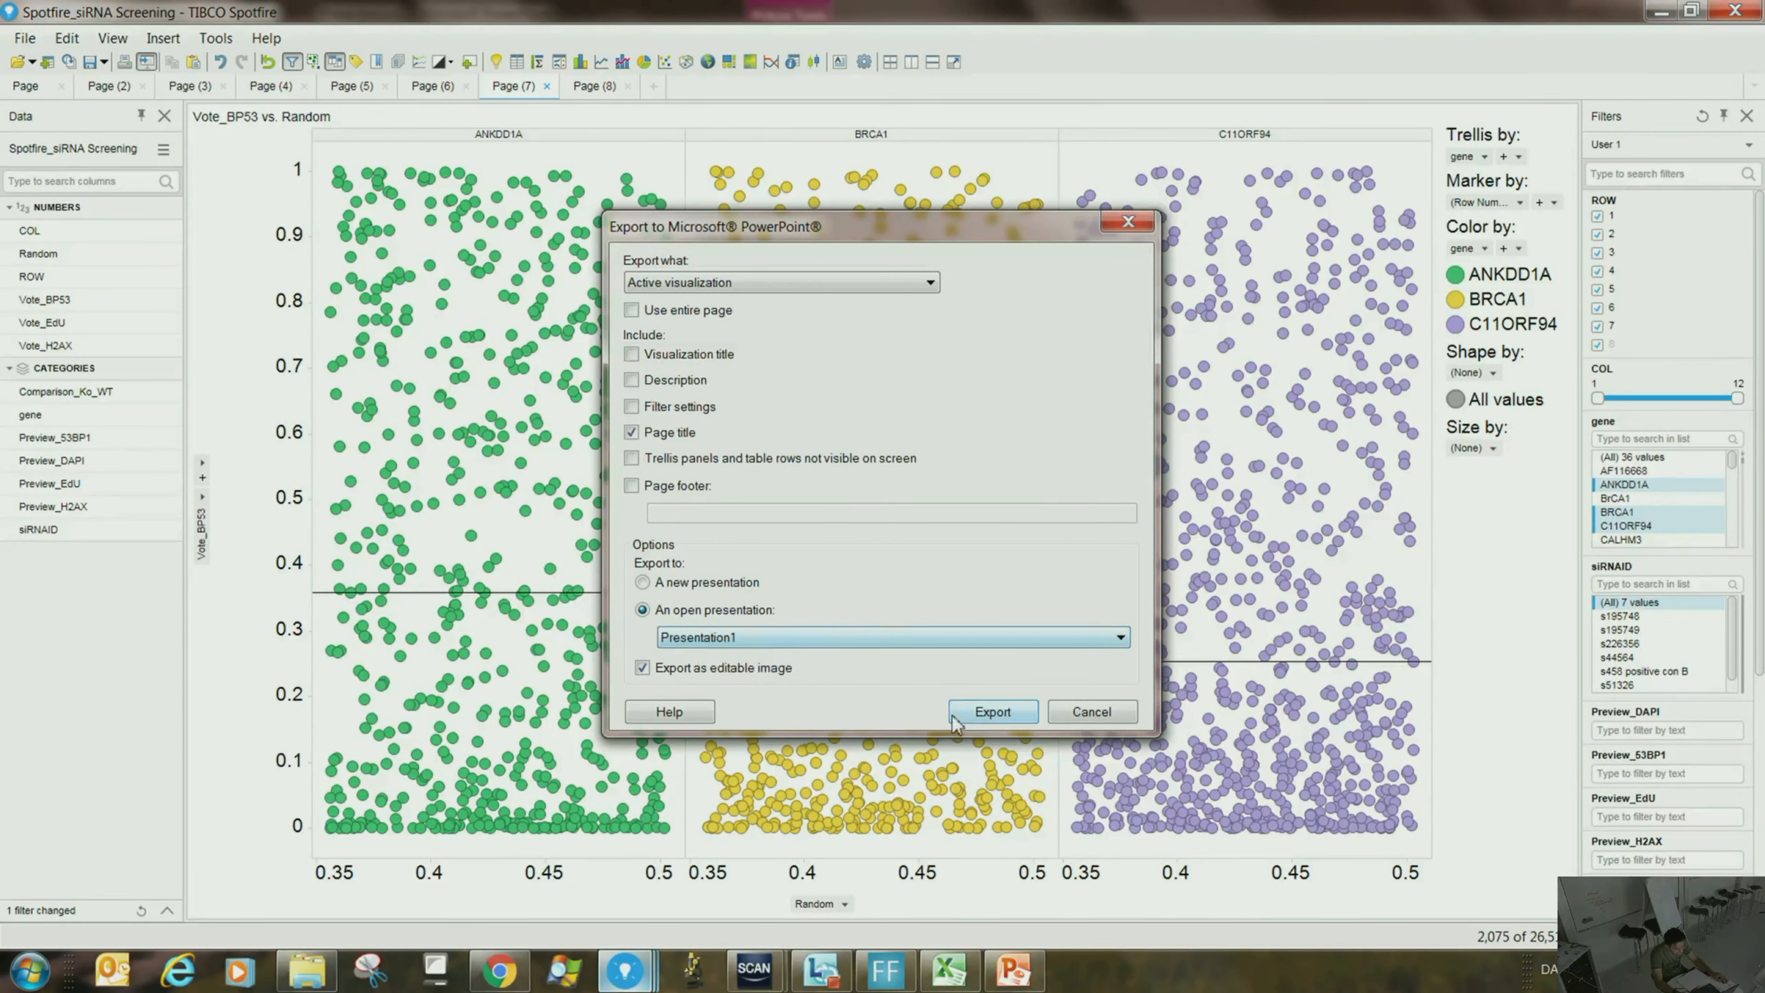
click(995, 712)
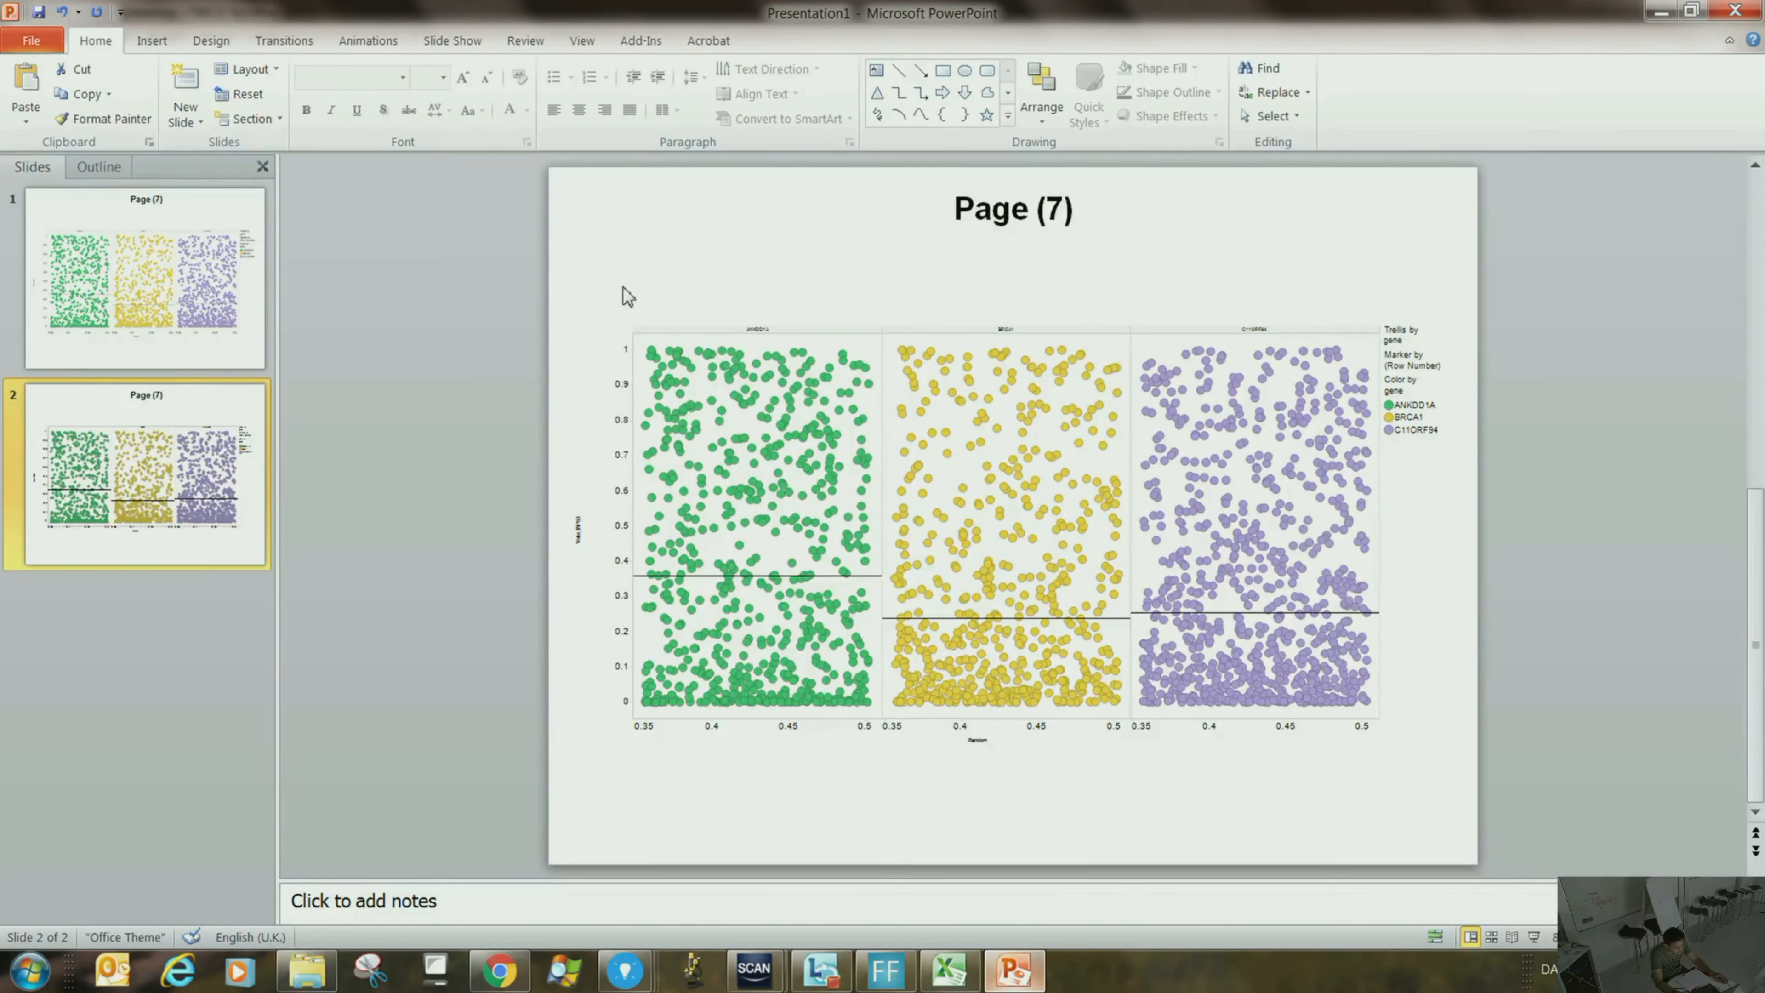
- Try to ungroup the exported scatter plot picture on slide 2 into editable drawing objects
click(682, 376)
right_click(683, 375)
mouse_move(802, 568)
click(907, 602)
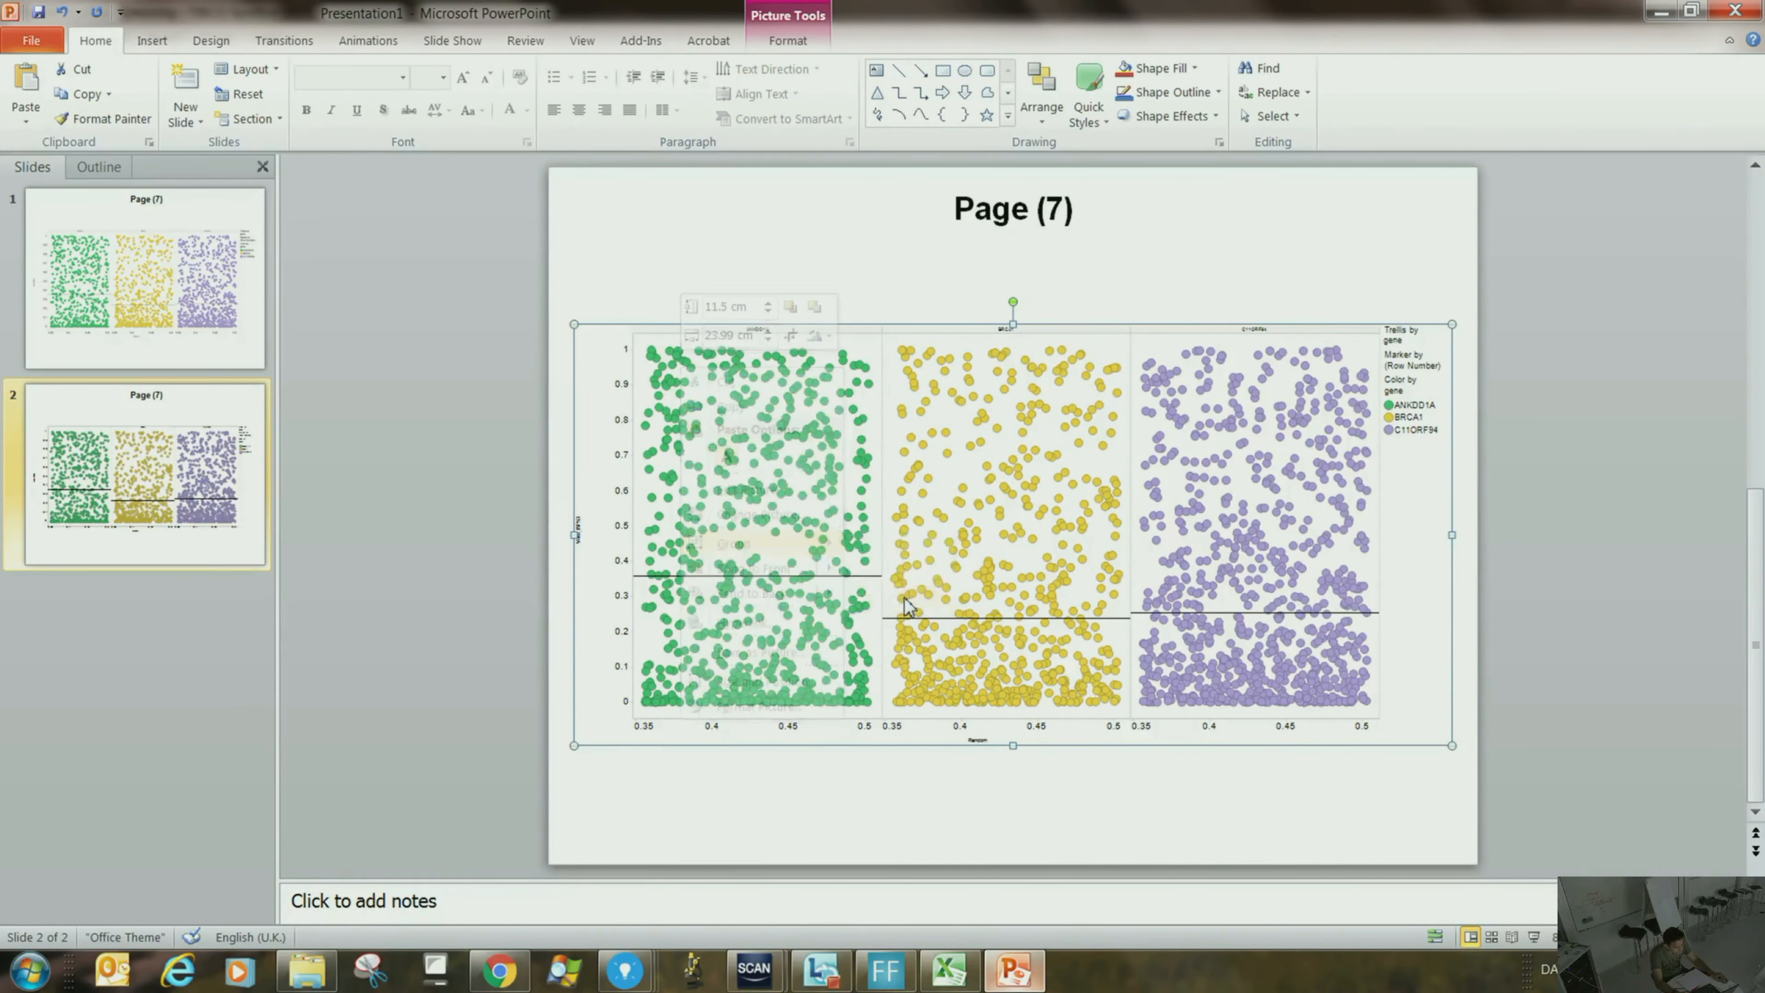
click(843, 562)
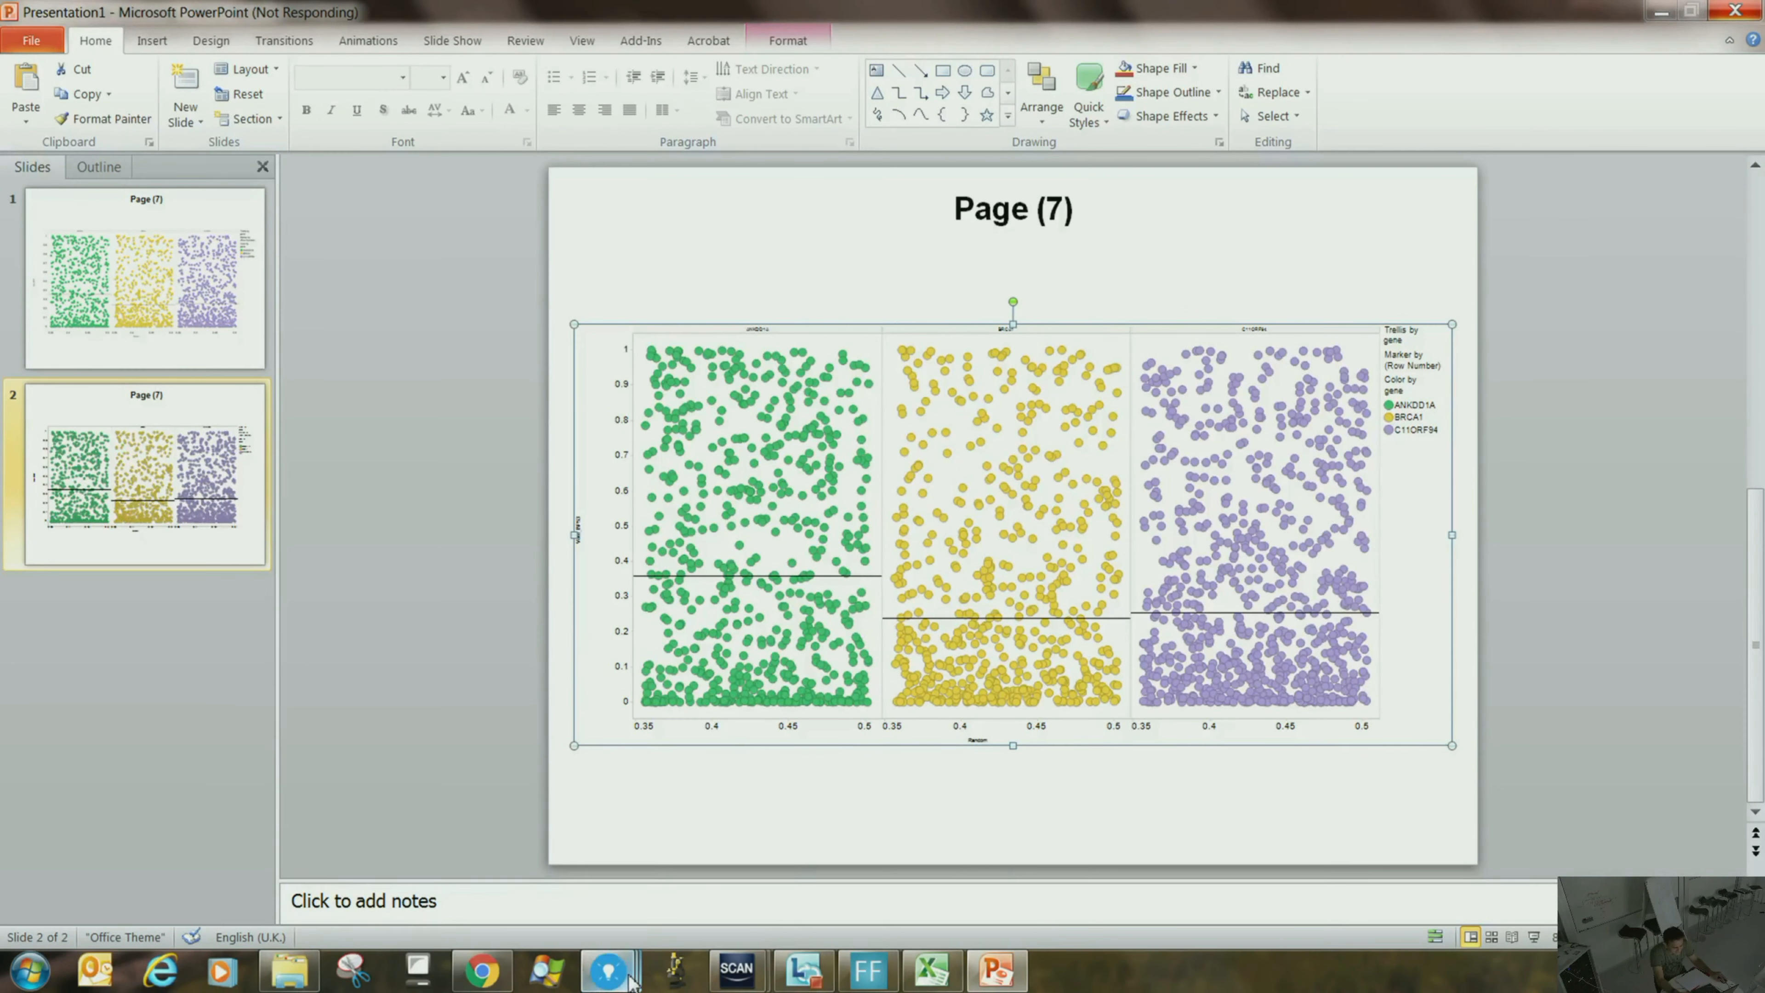
- Close the unresponsive PowerPoint program and switch back to the Spotfire_siRNA Screening session
mouse_move(625, 972)
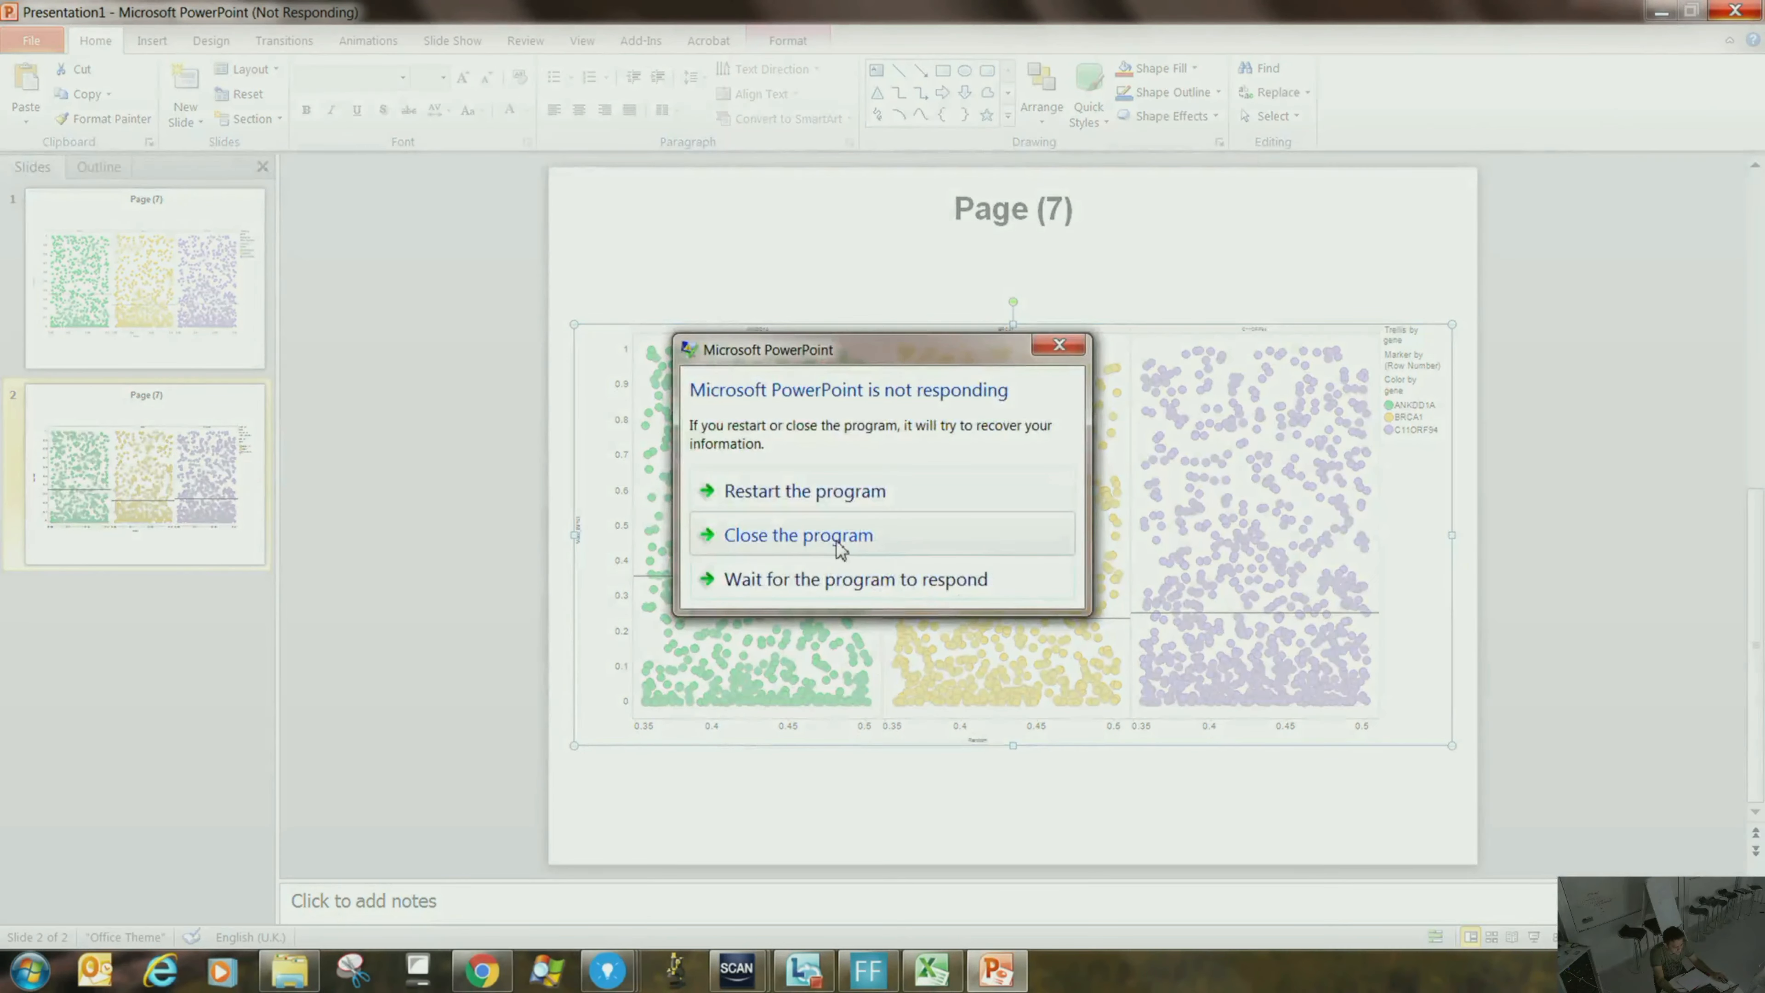
click(813, 534)
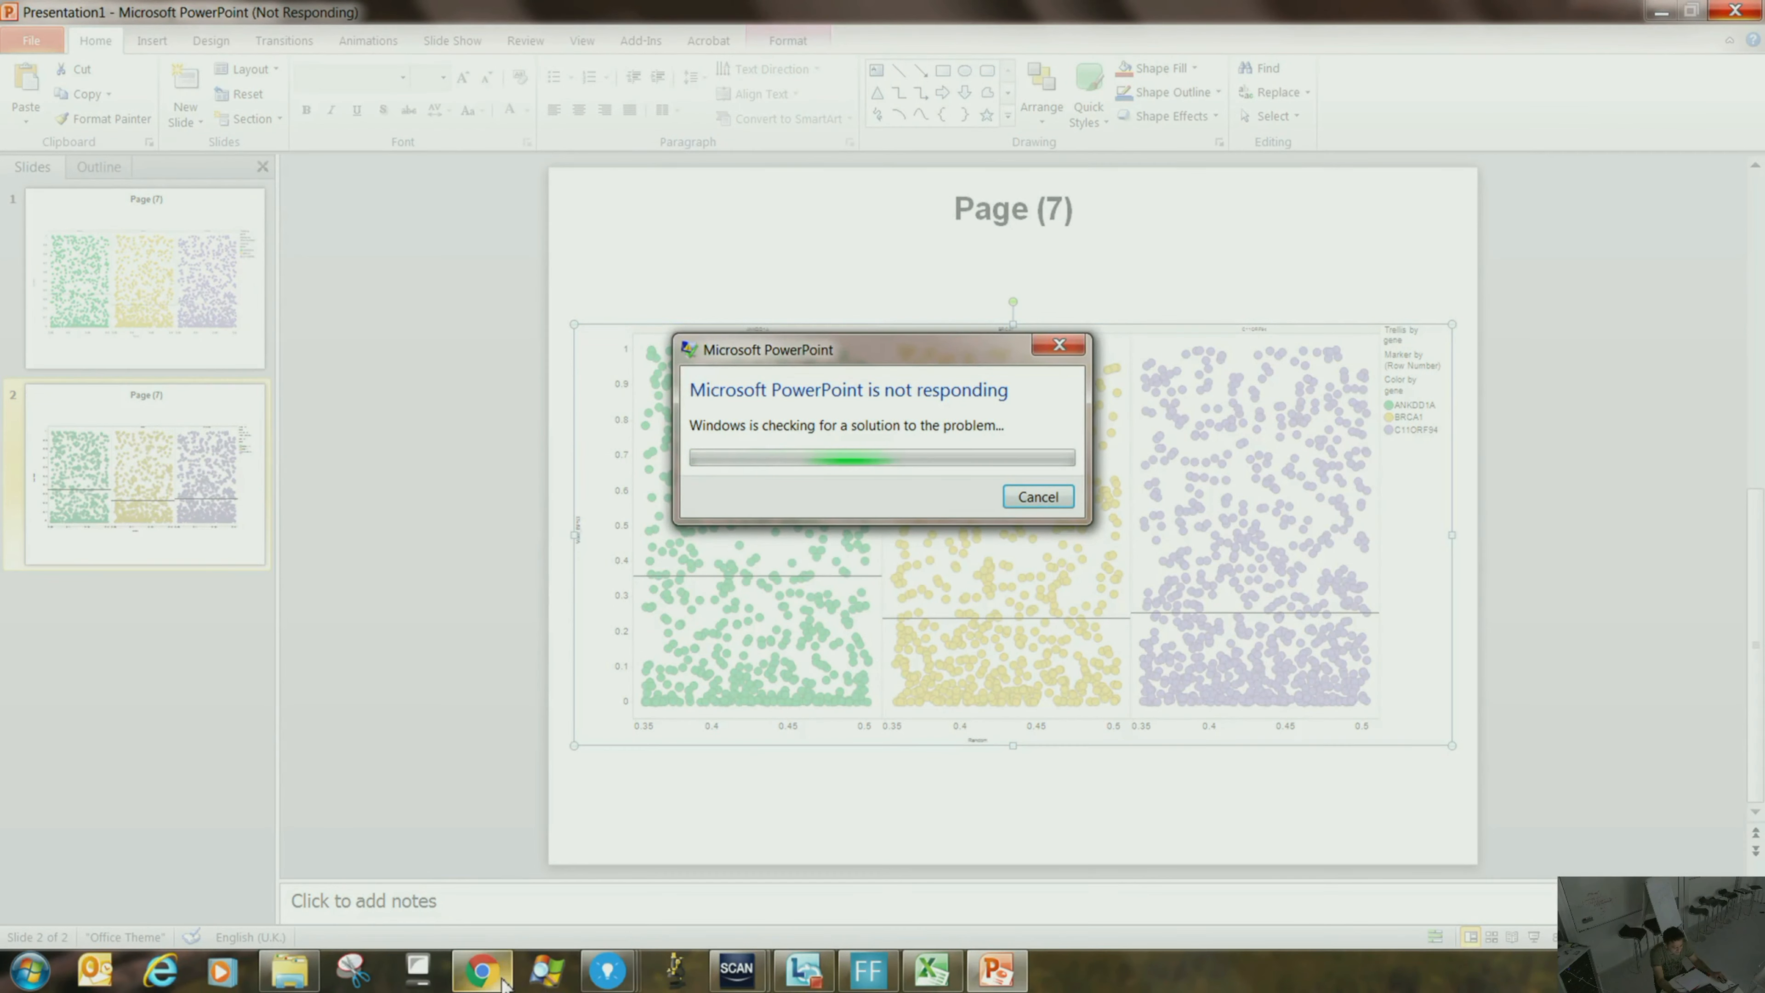
mouse_move(625, 970)
click(431, 865)
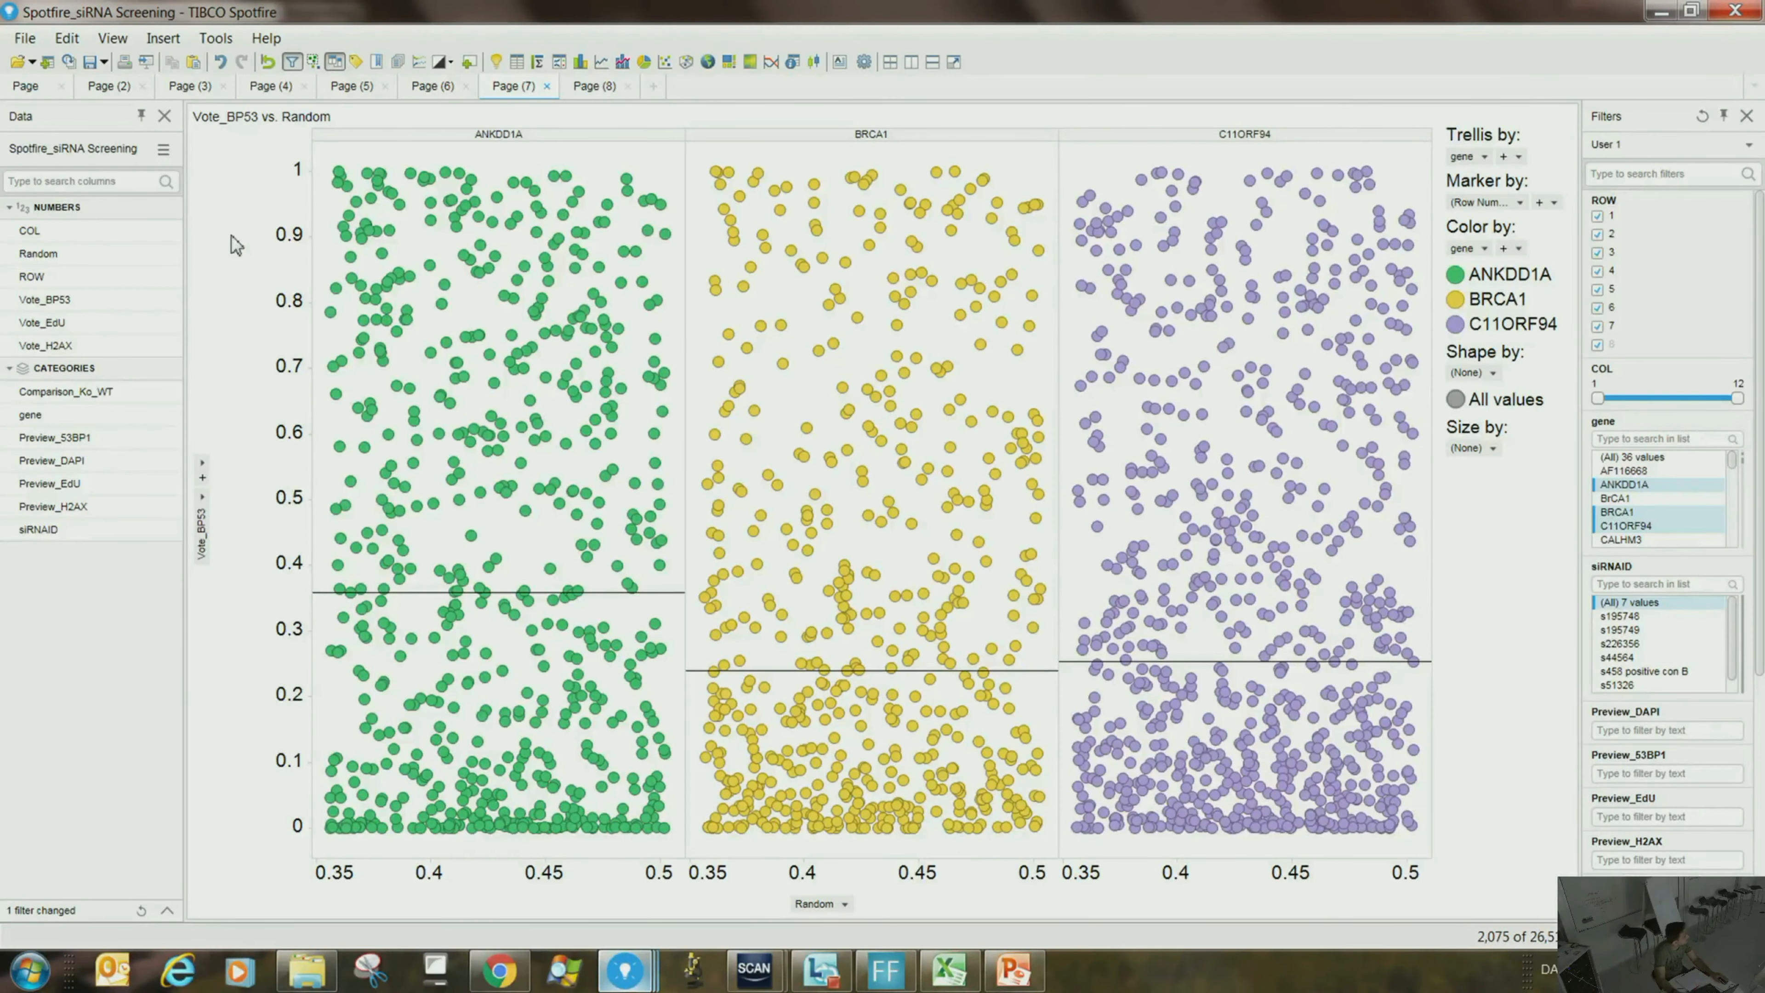
- Examine the available export formats and the file types offered for saving the Vote_BP53 vs. Random plot as an image
click(24, 39)
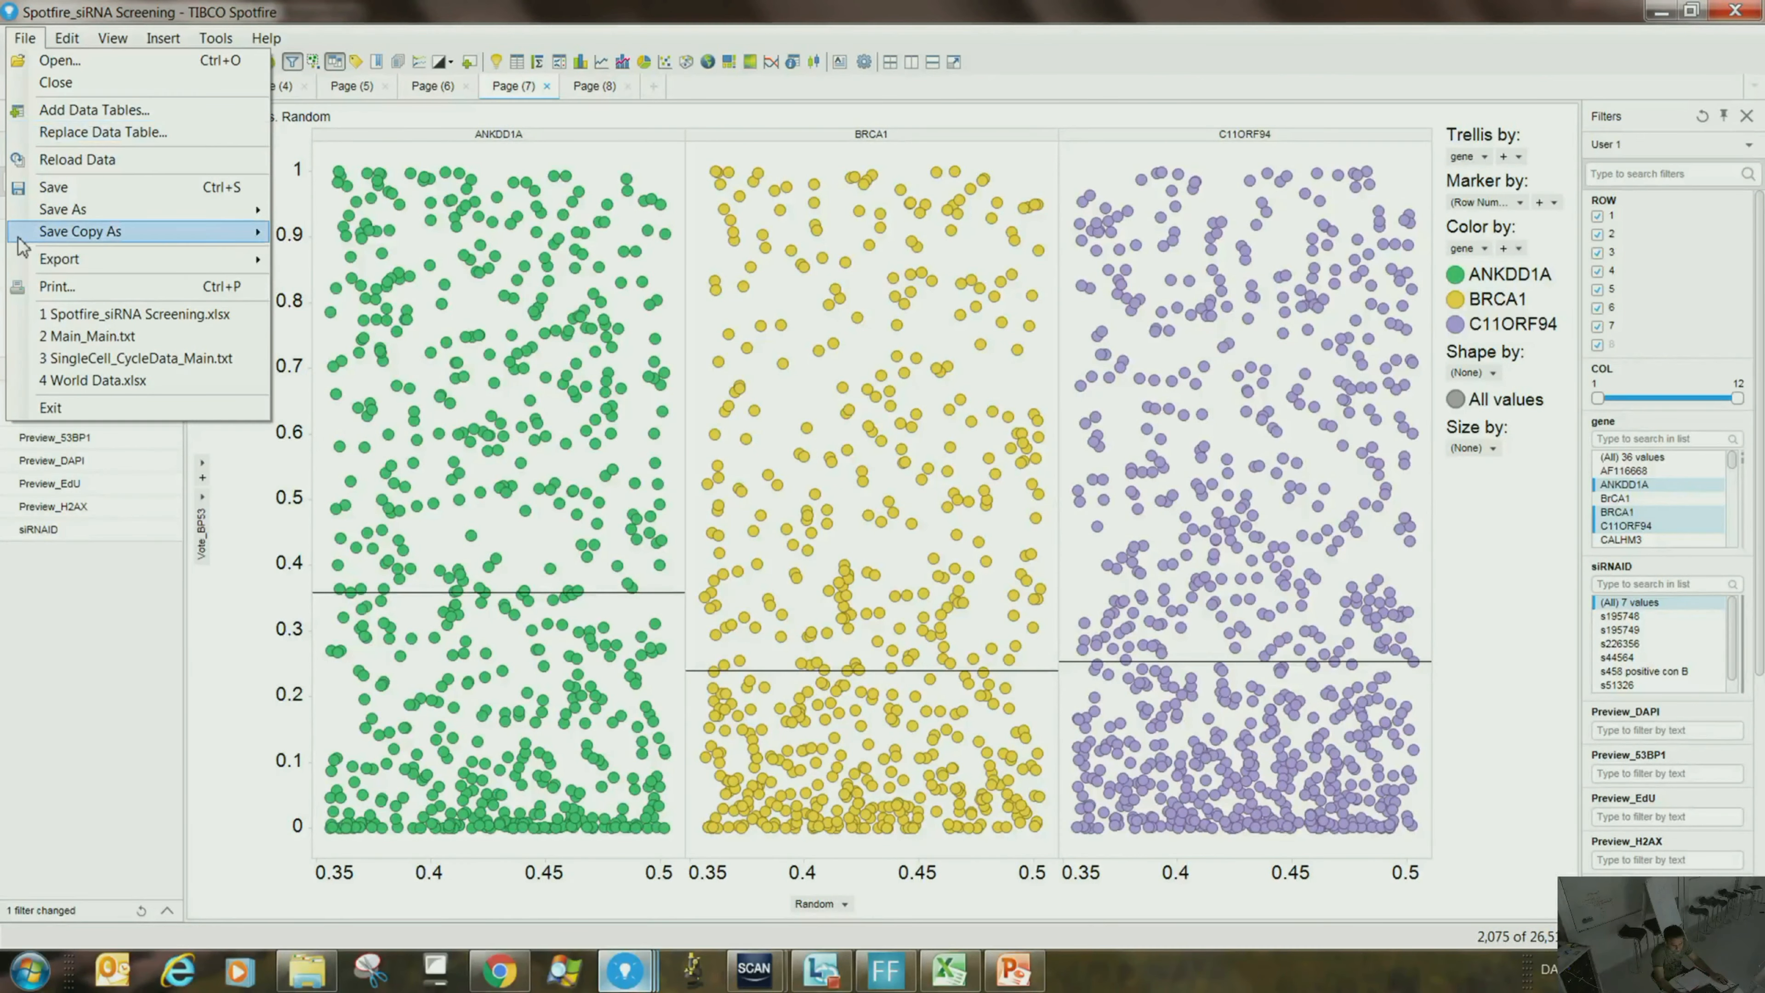
mouse_move(34, 263)
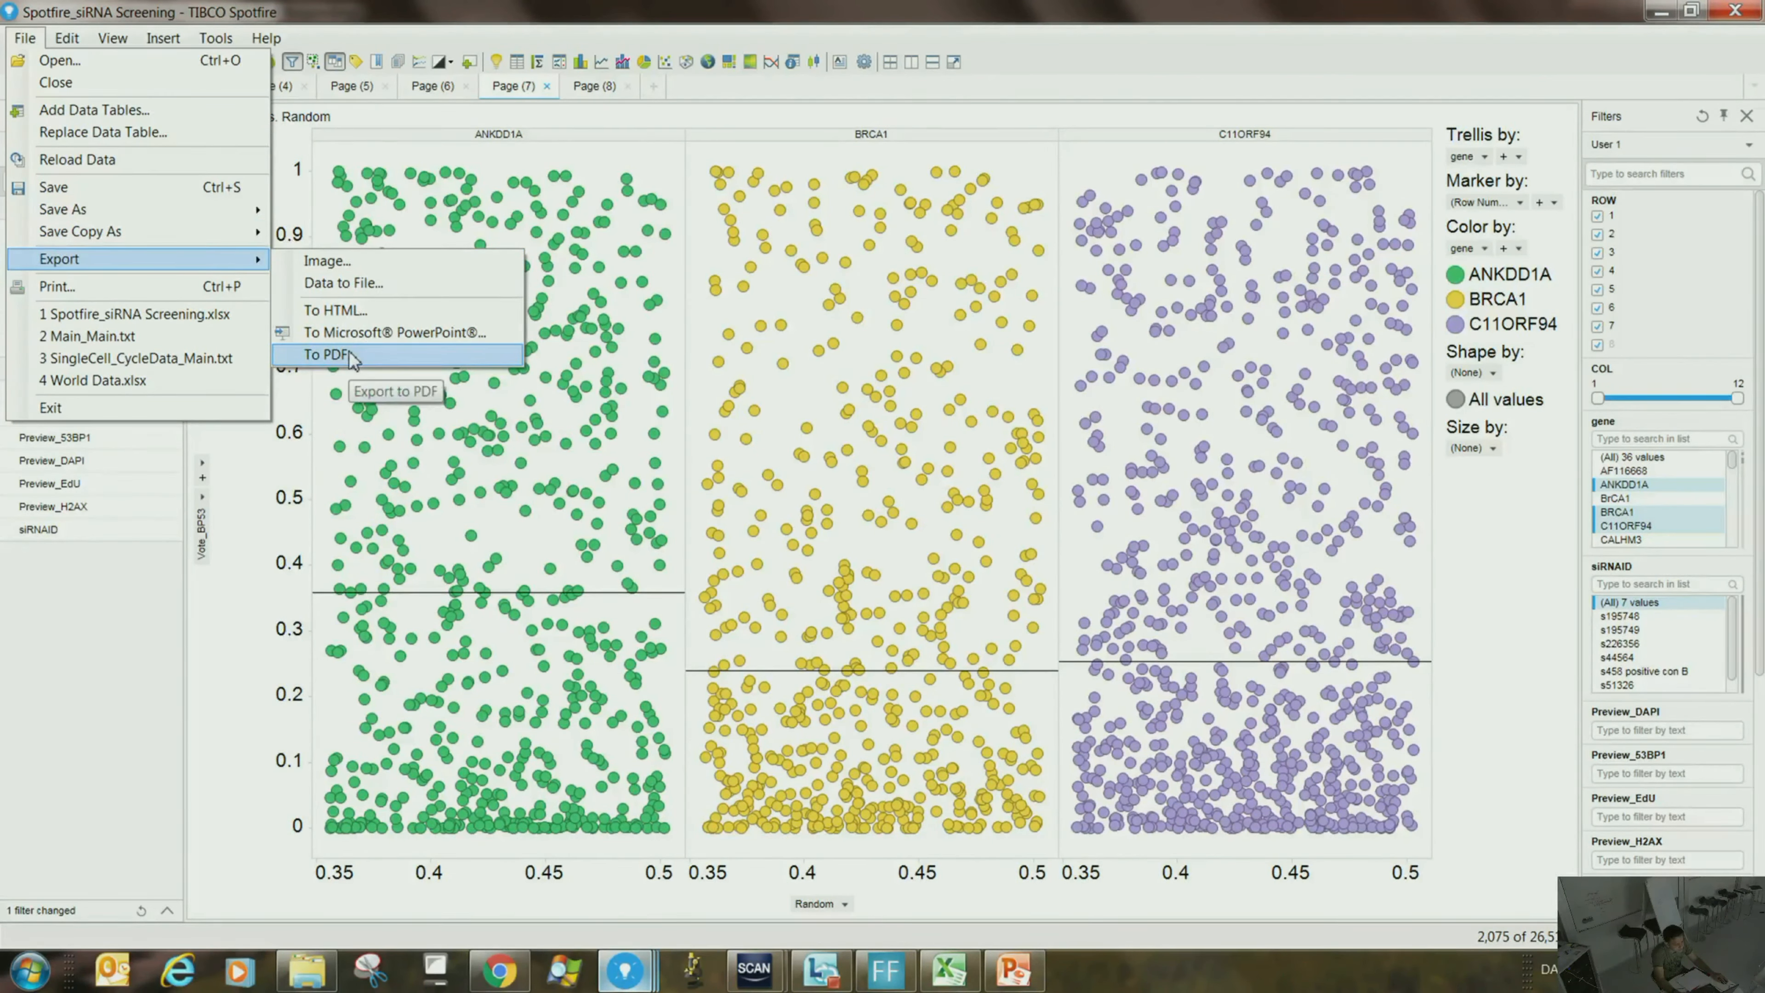
click(355, 268)
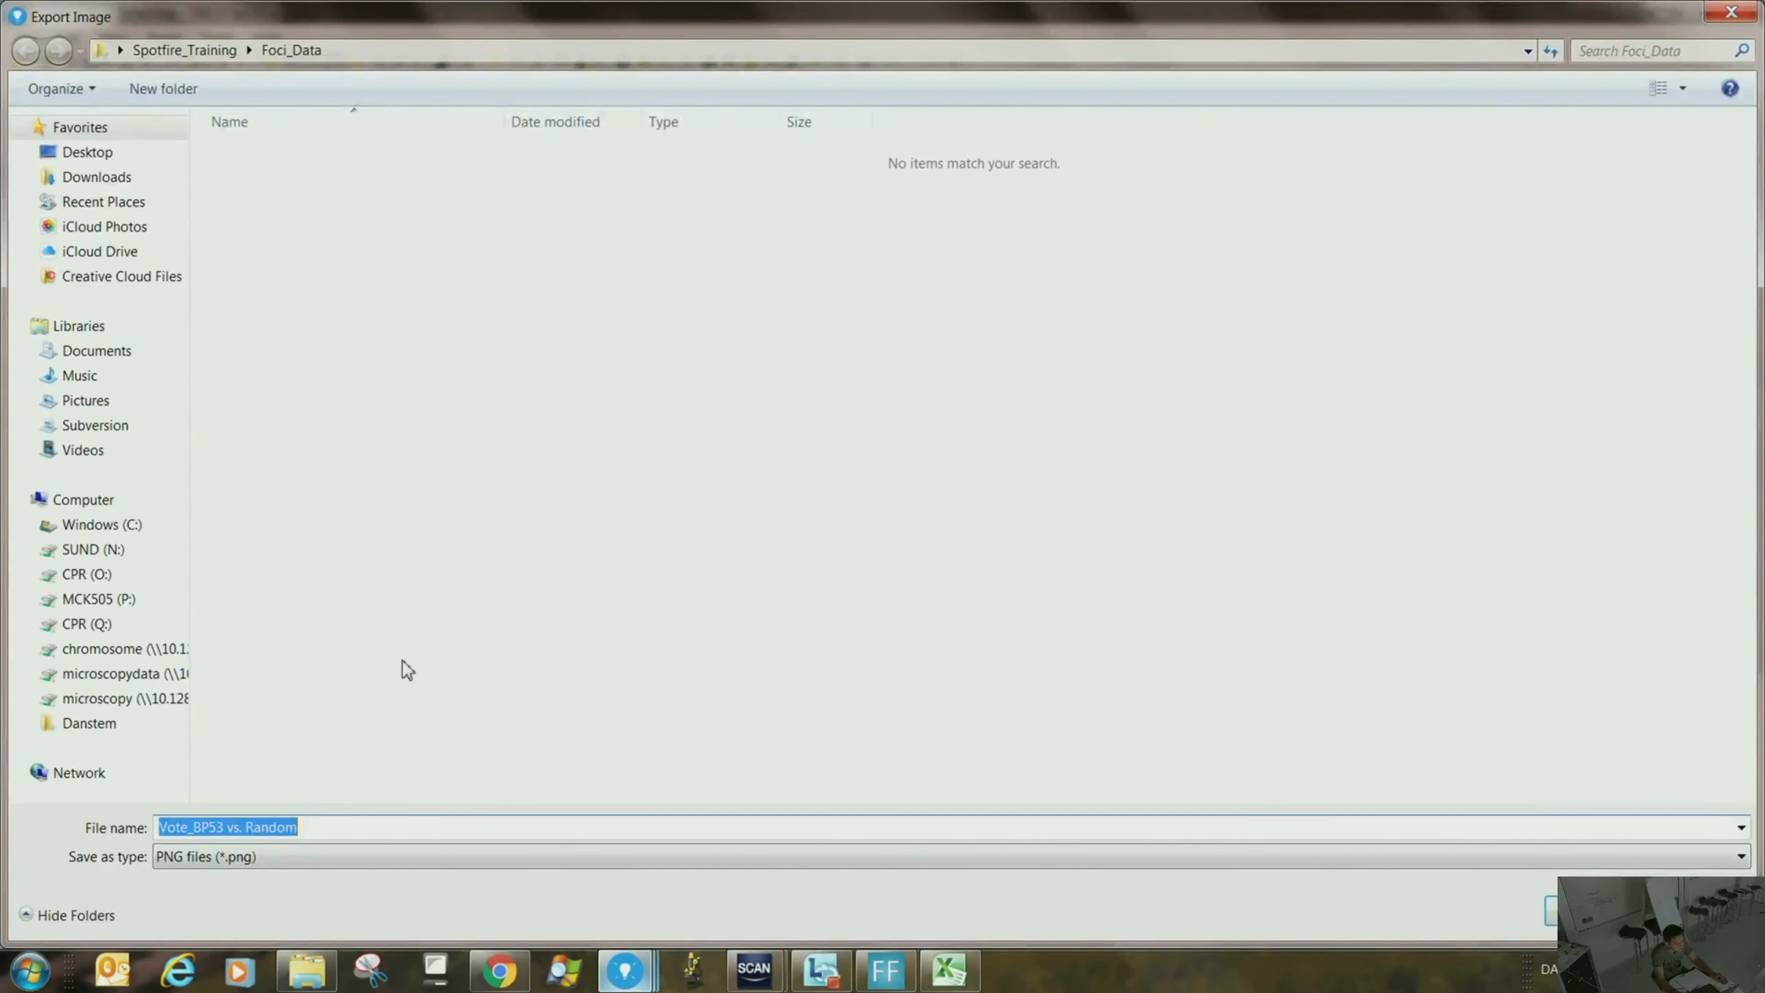
click(342, 859)
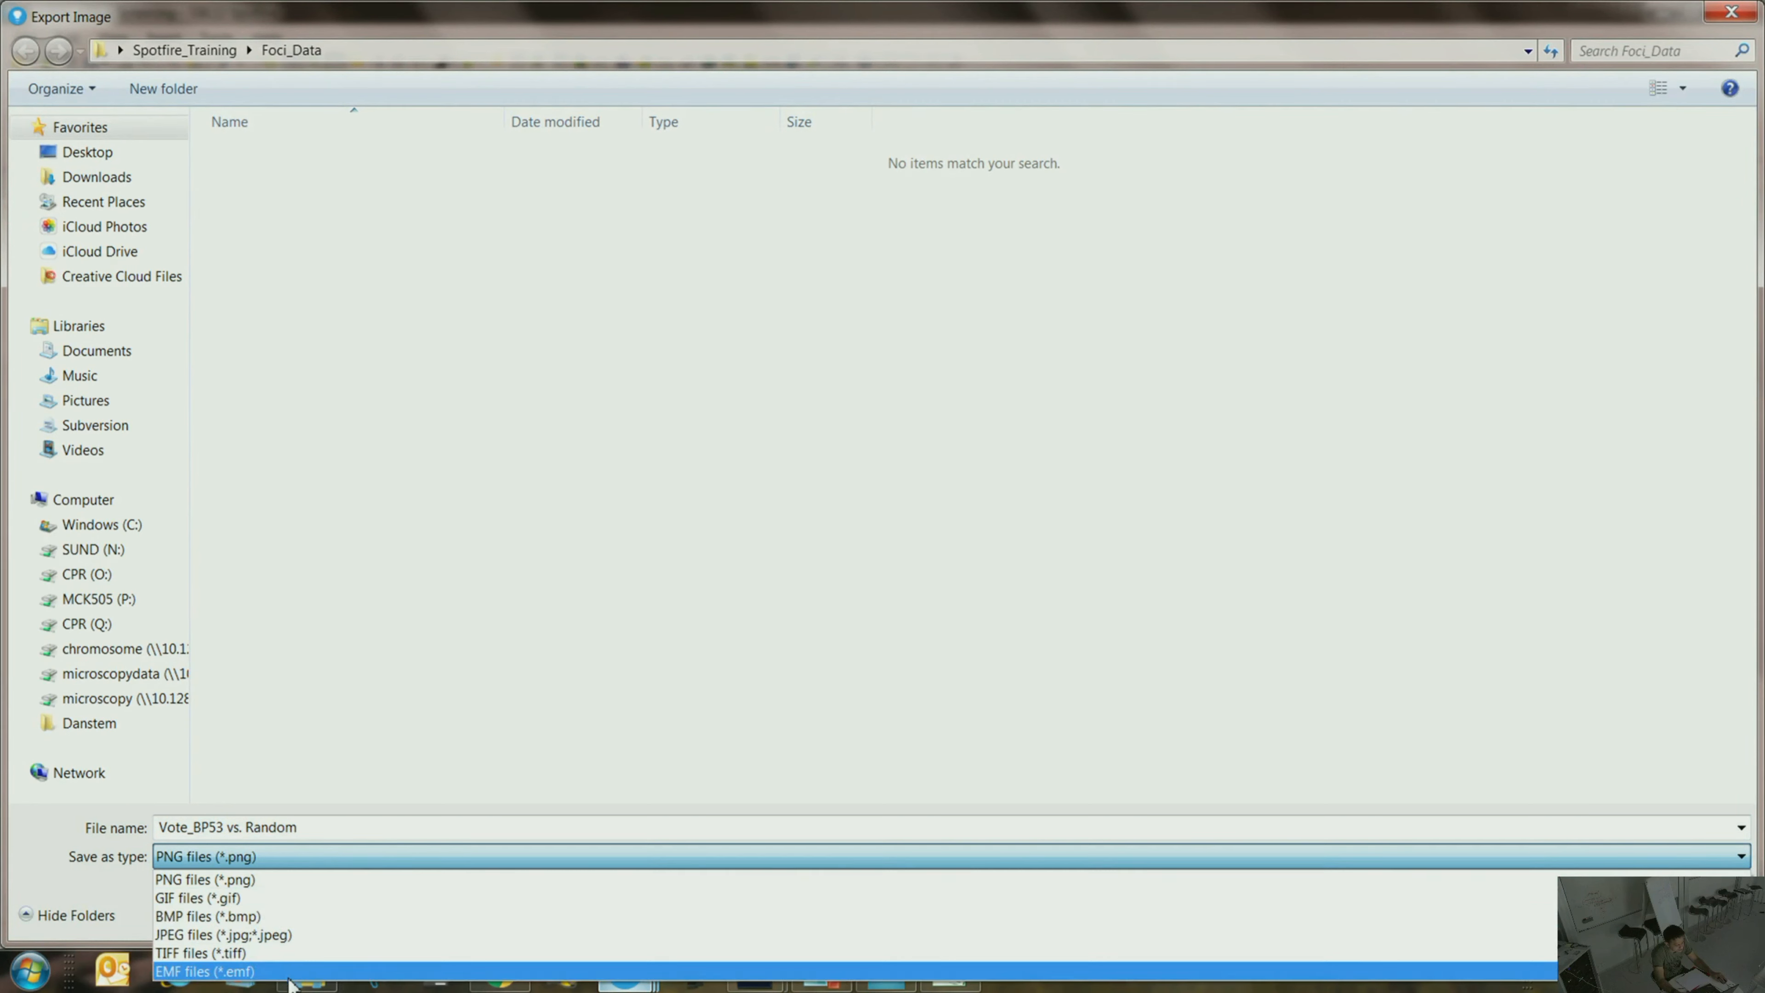
click(1685, 717)
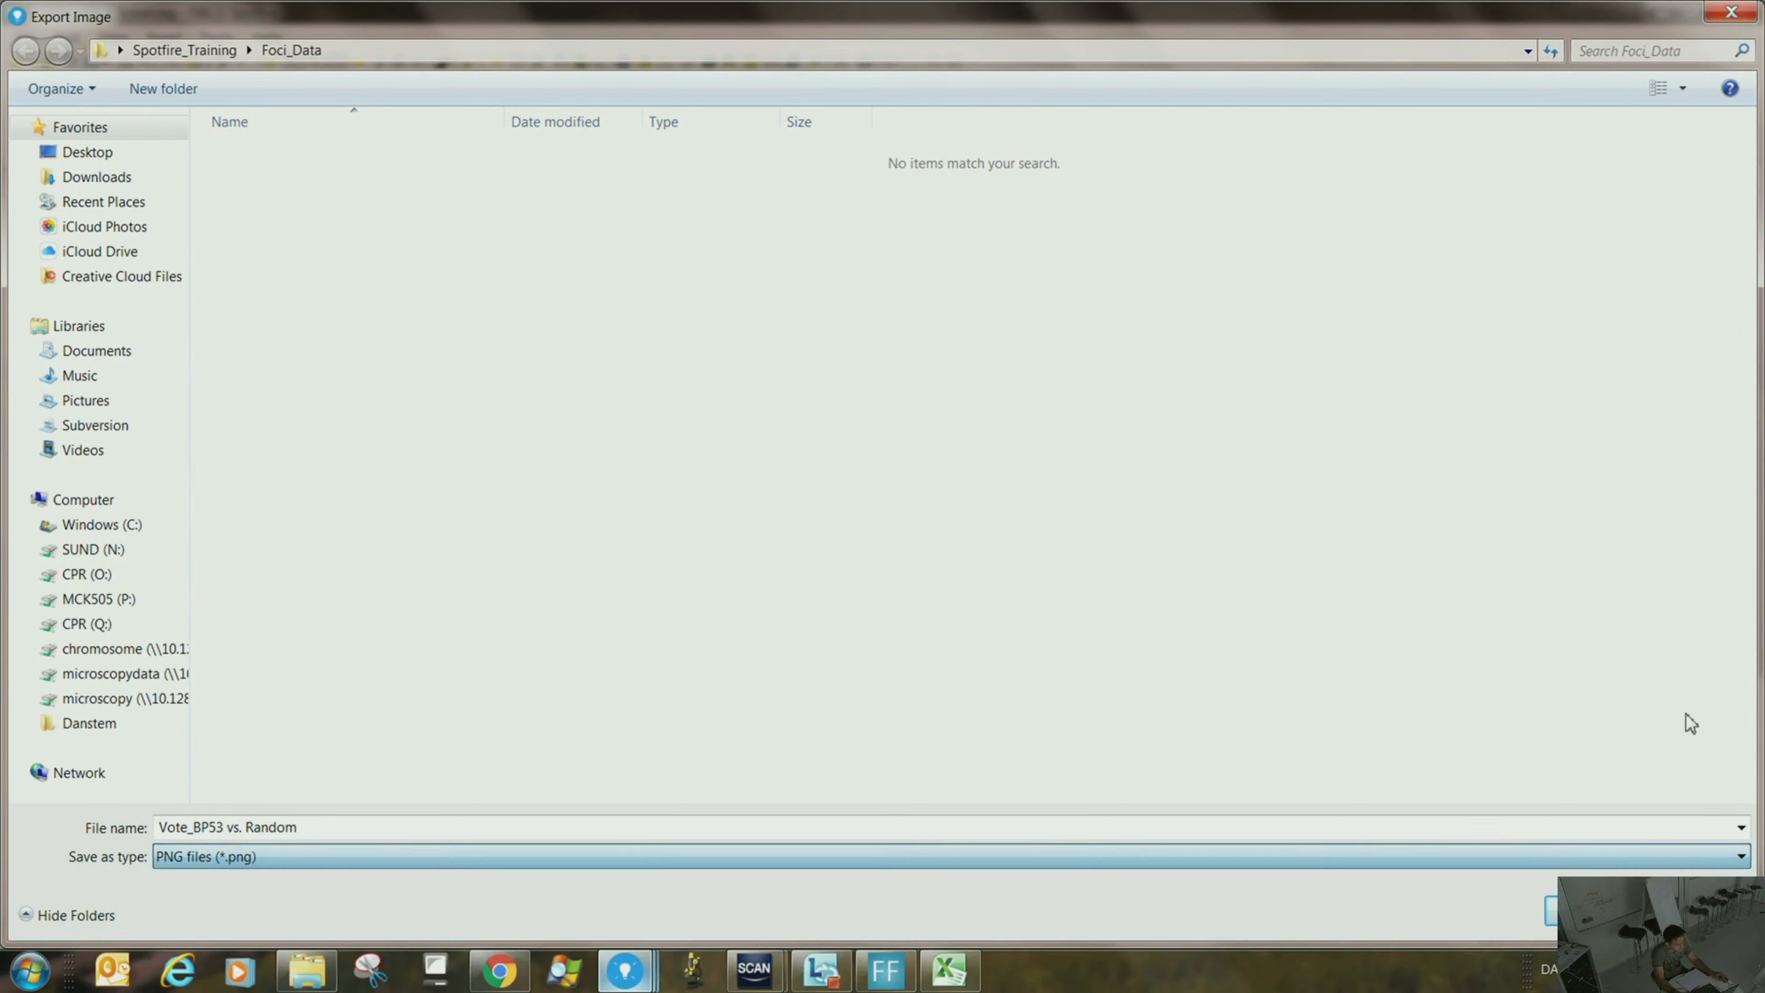
click(1705, 916)
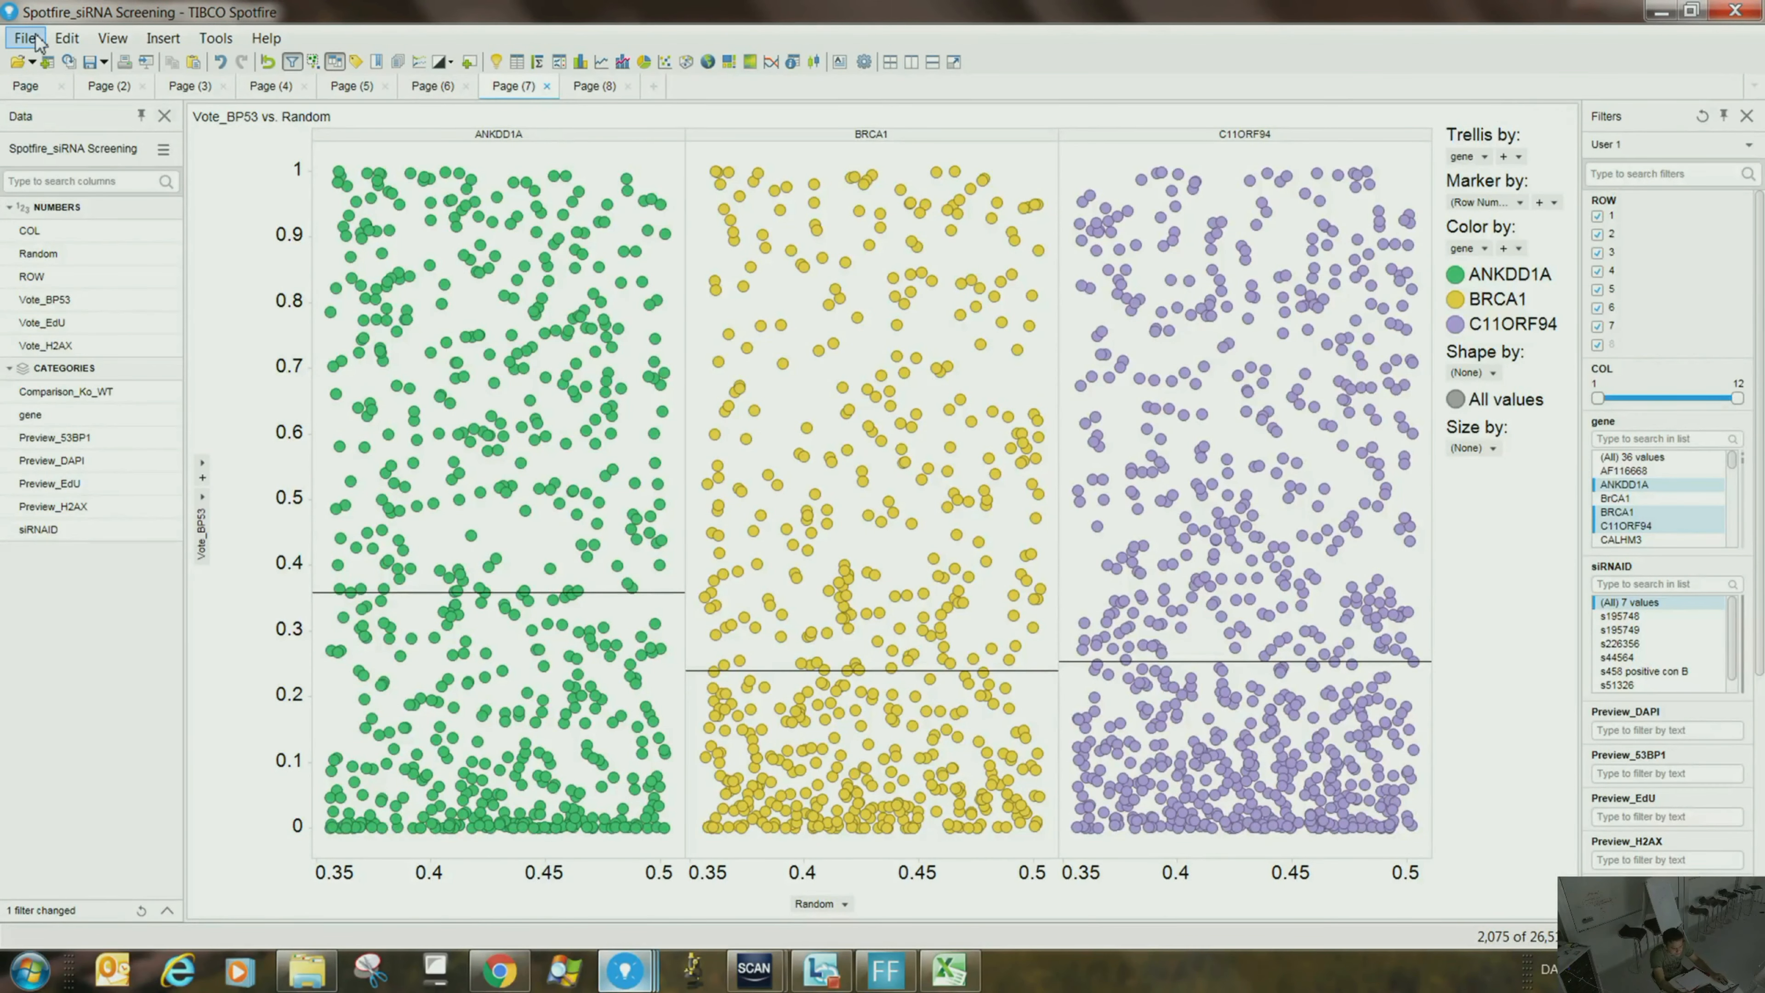
- Add a cross table to Page (7) showing Sum(Vote_BP53) with gene as the rows and no column on the horizontal axis
click(537, 62)
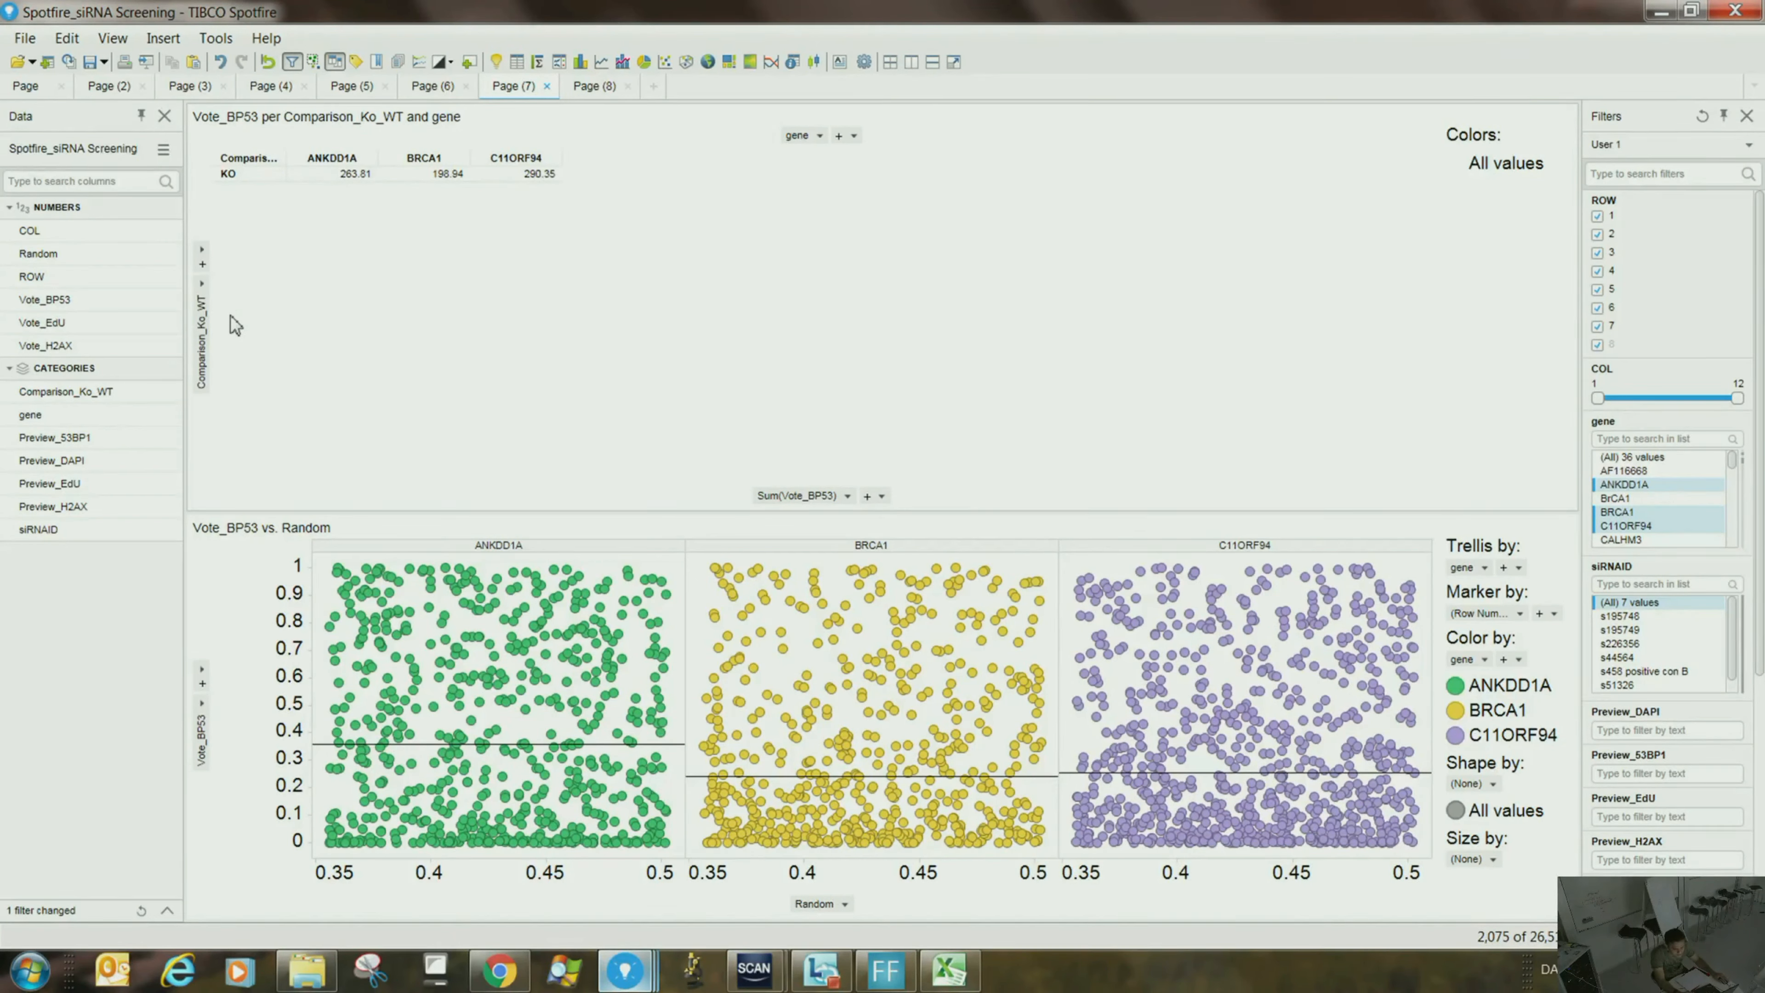
click(202, 333)
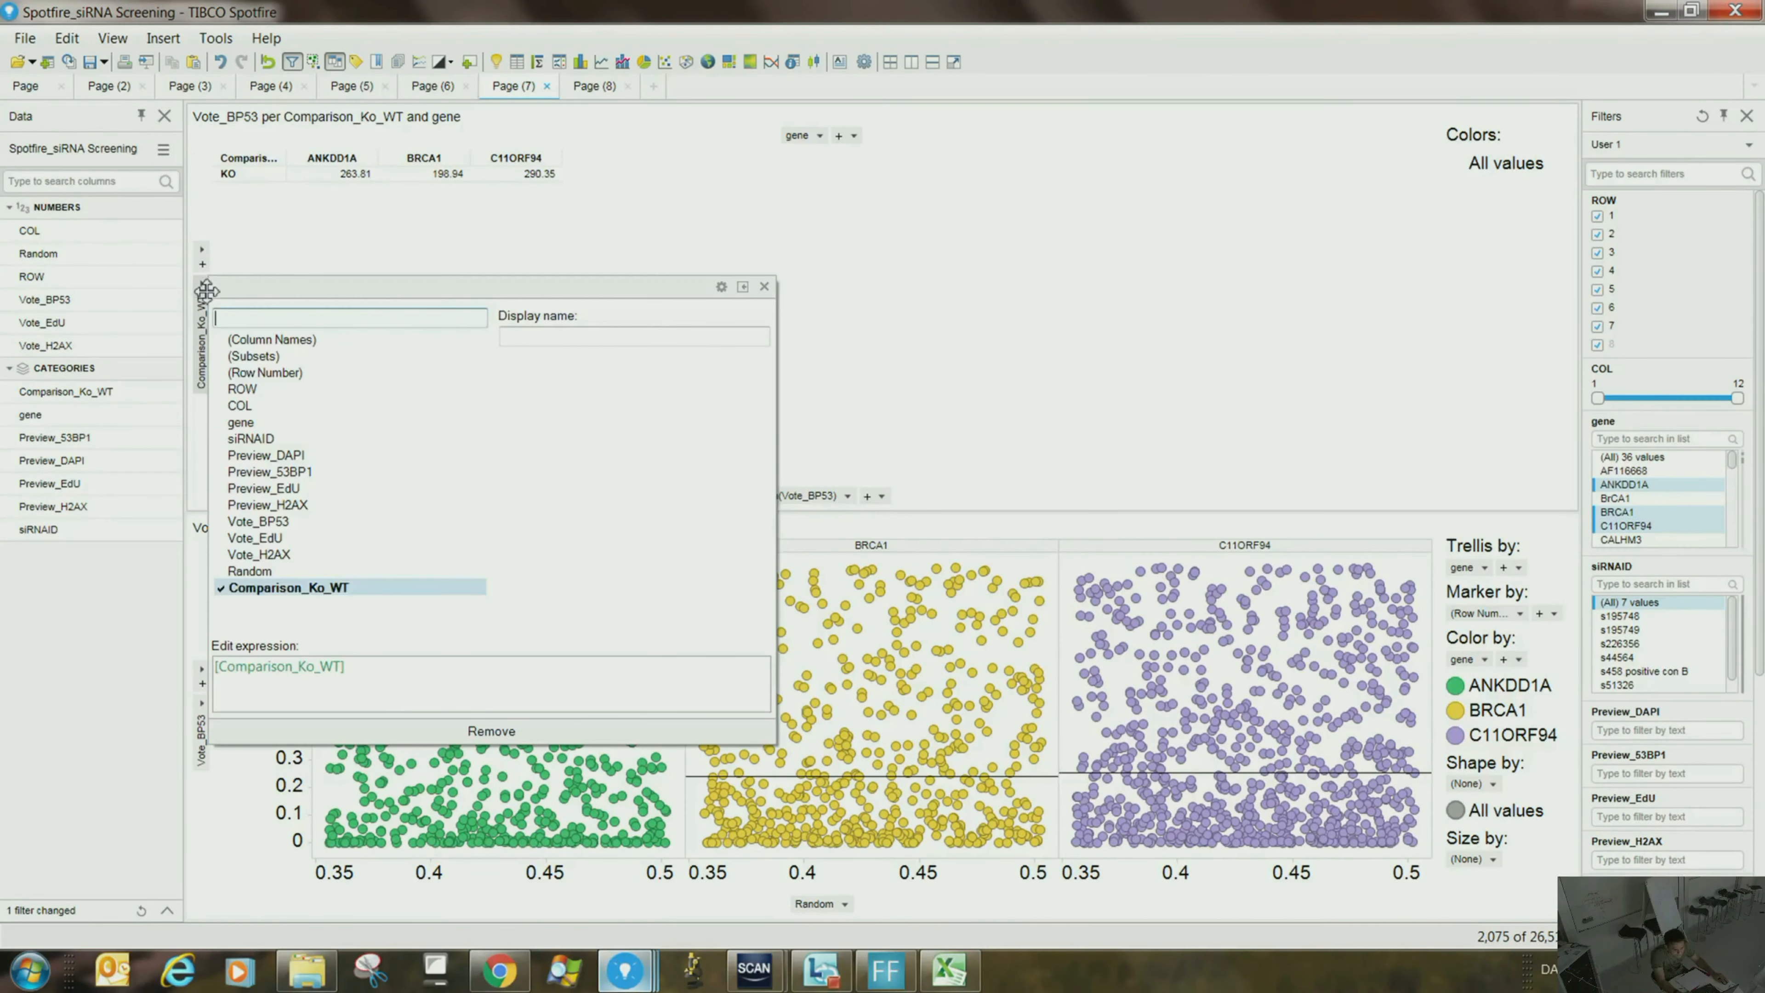
click(259, 439)
click(259, 421)
click(879, 263)
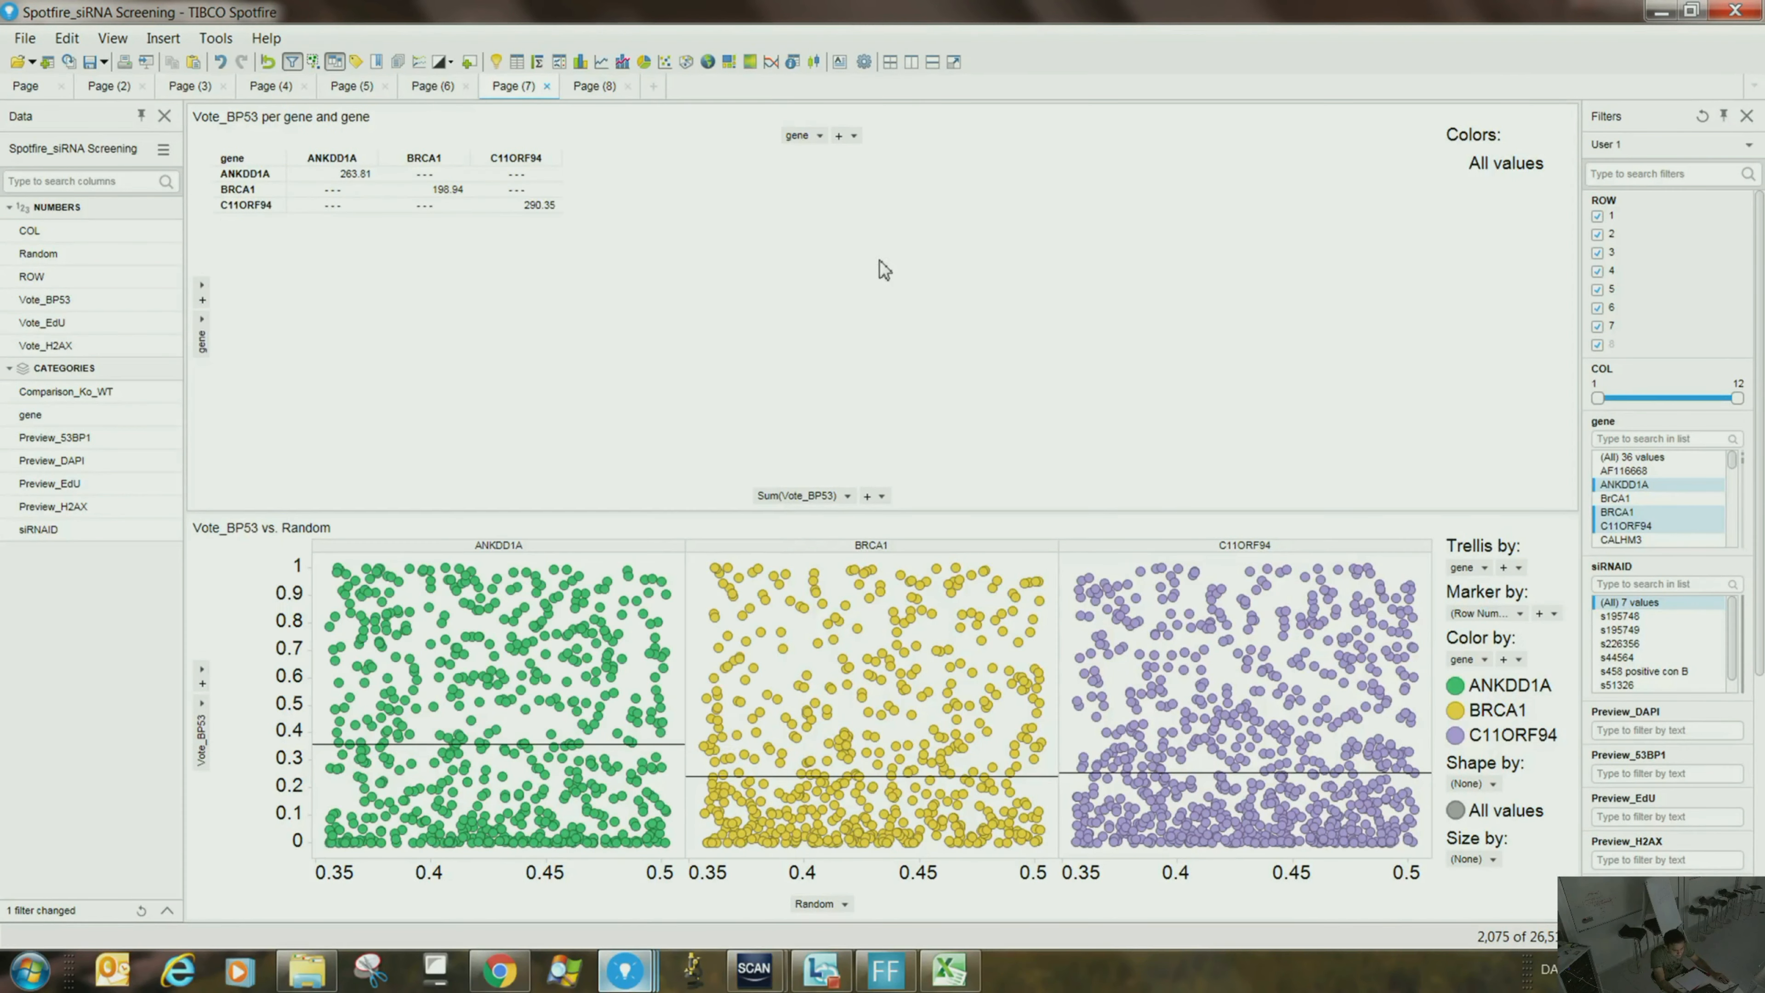
click(819, 135)
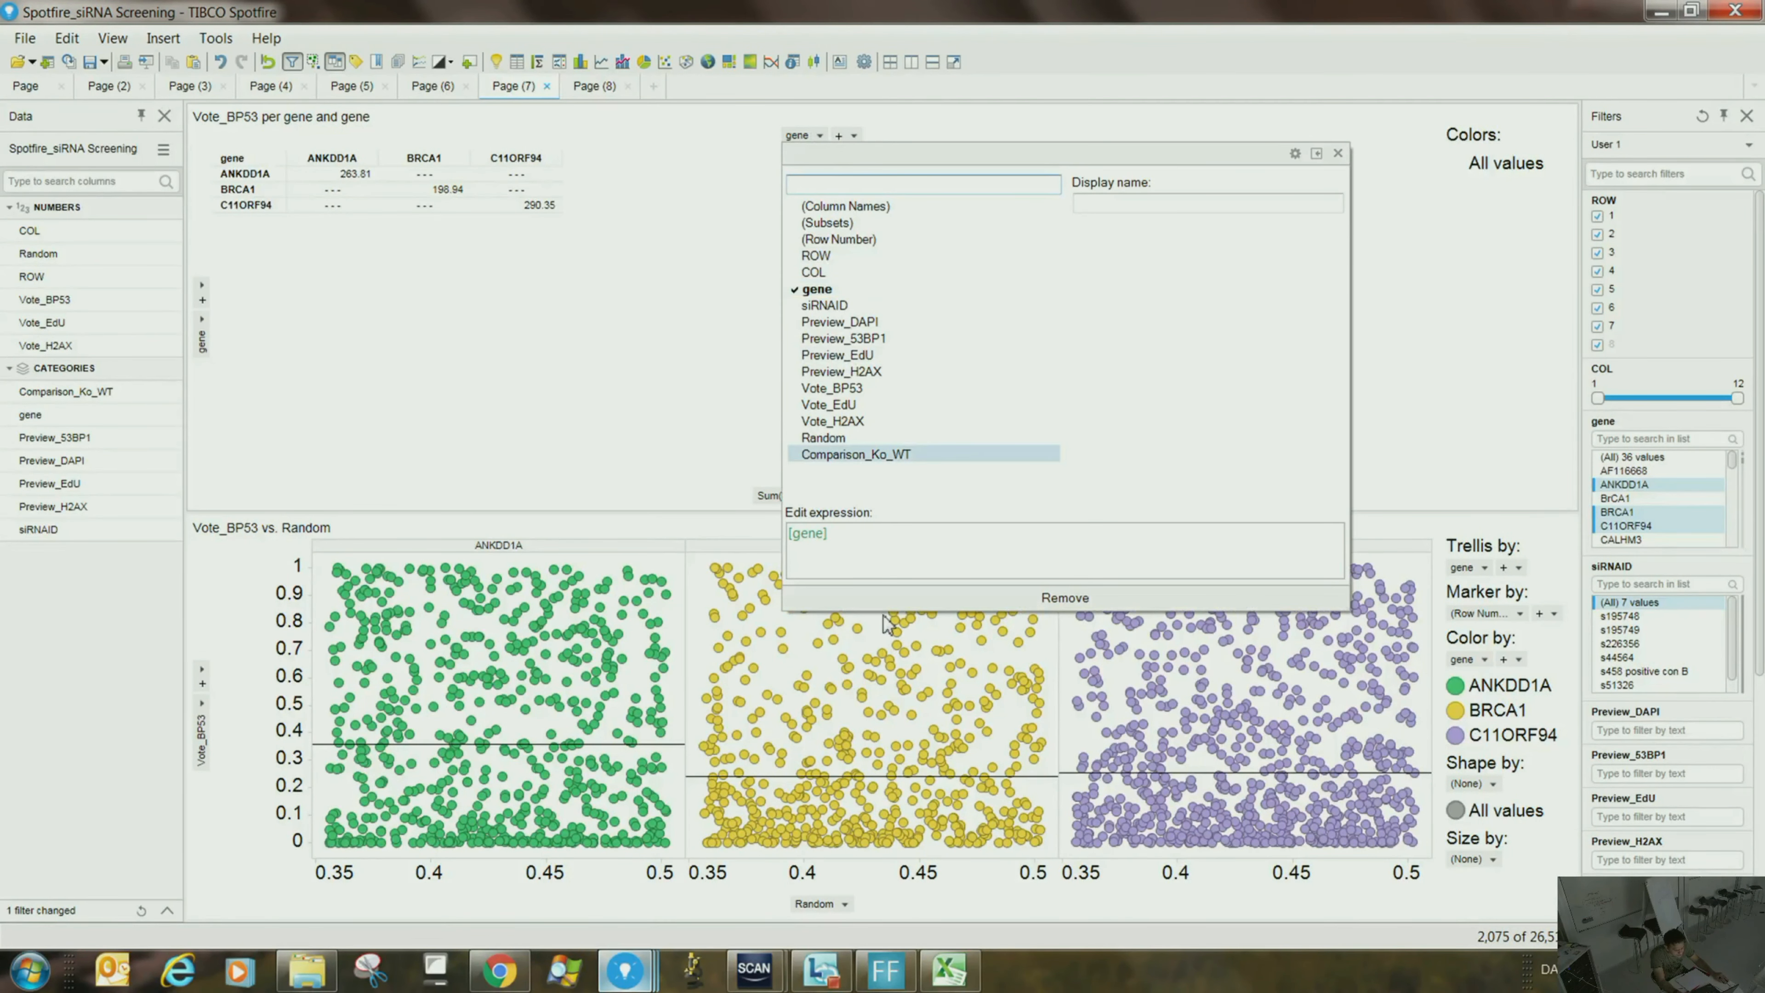
click(884, 599)
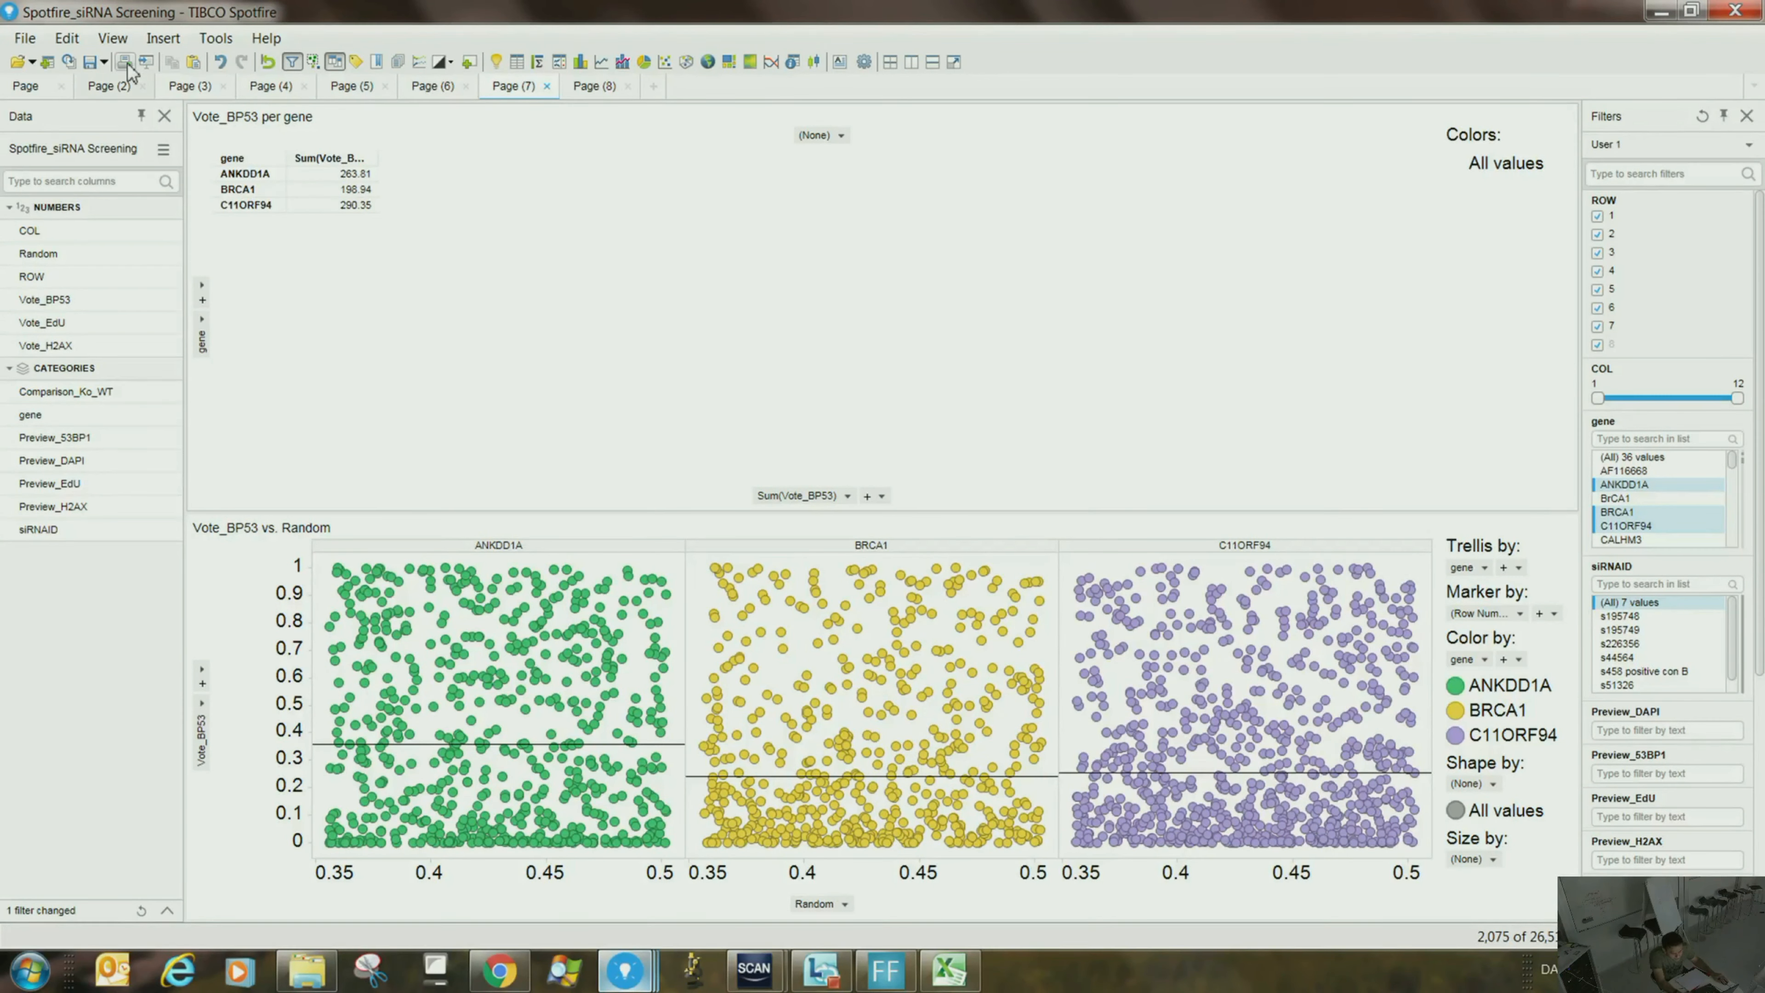
- Export all rows of the Spotfire_siRNA Screening data table as a tab-separated text file named Spotfire_siRNA Screening
click(24, 38)
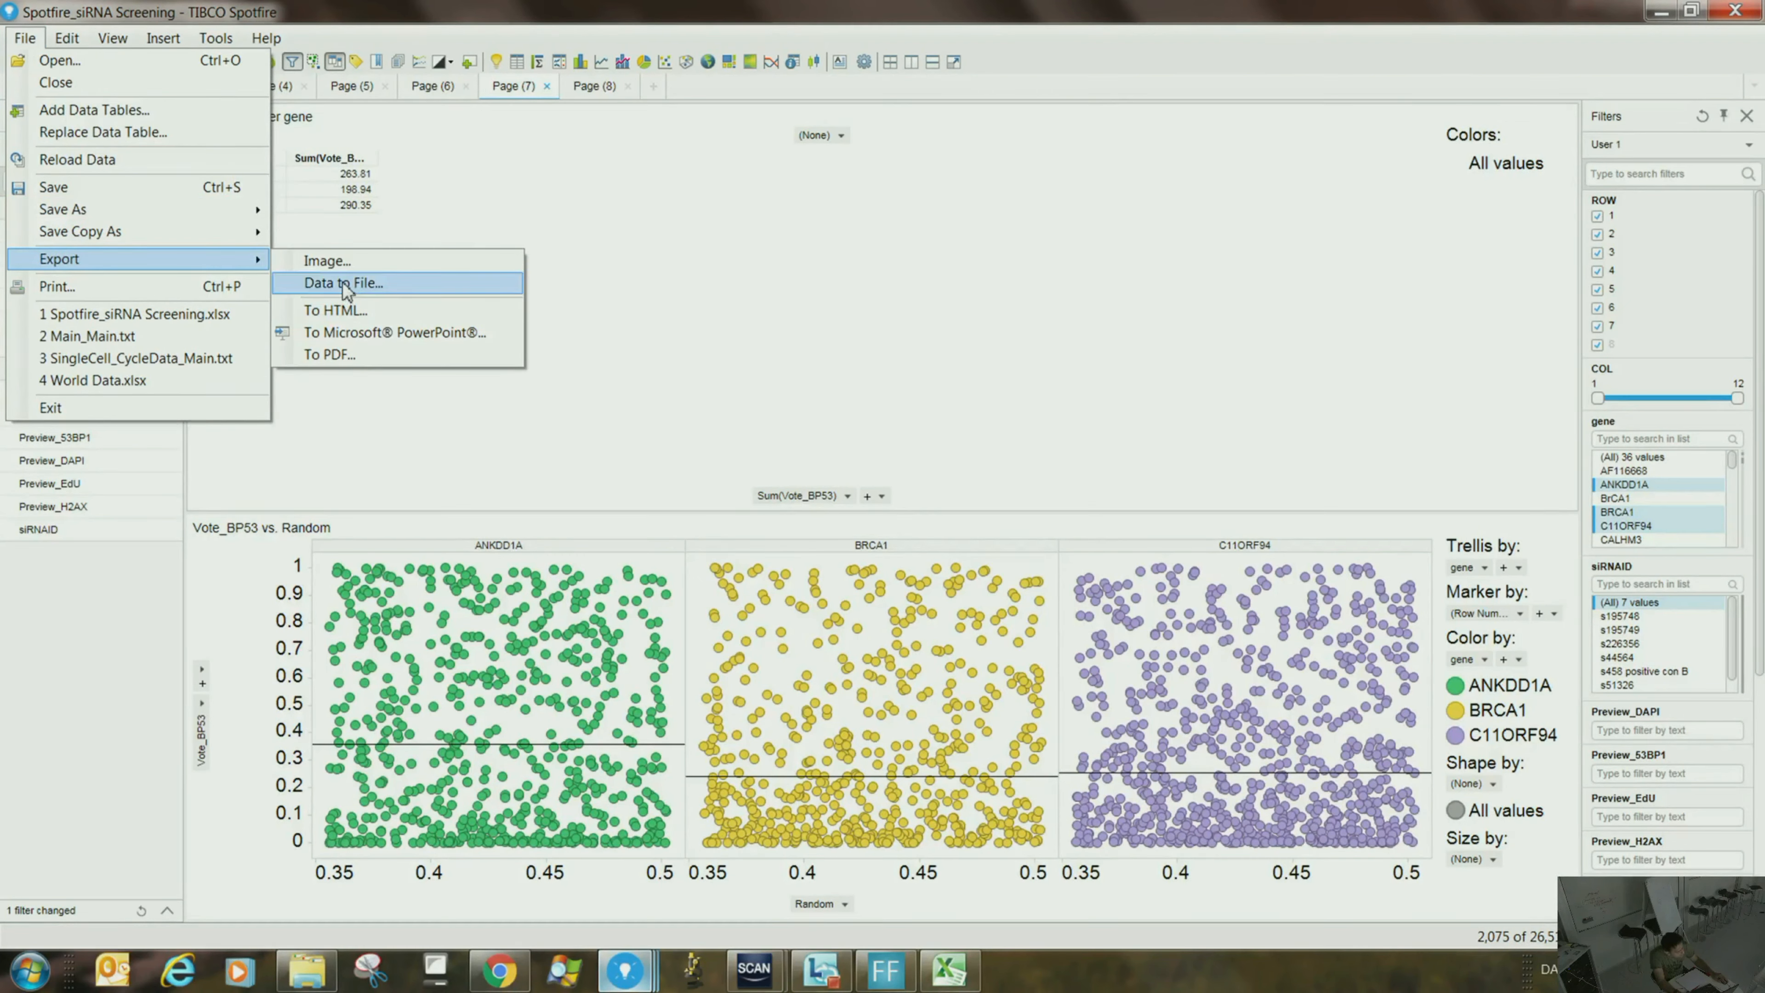
click(345, 286)
click(650, 457)
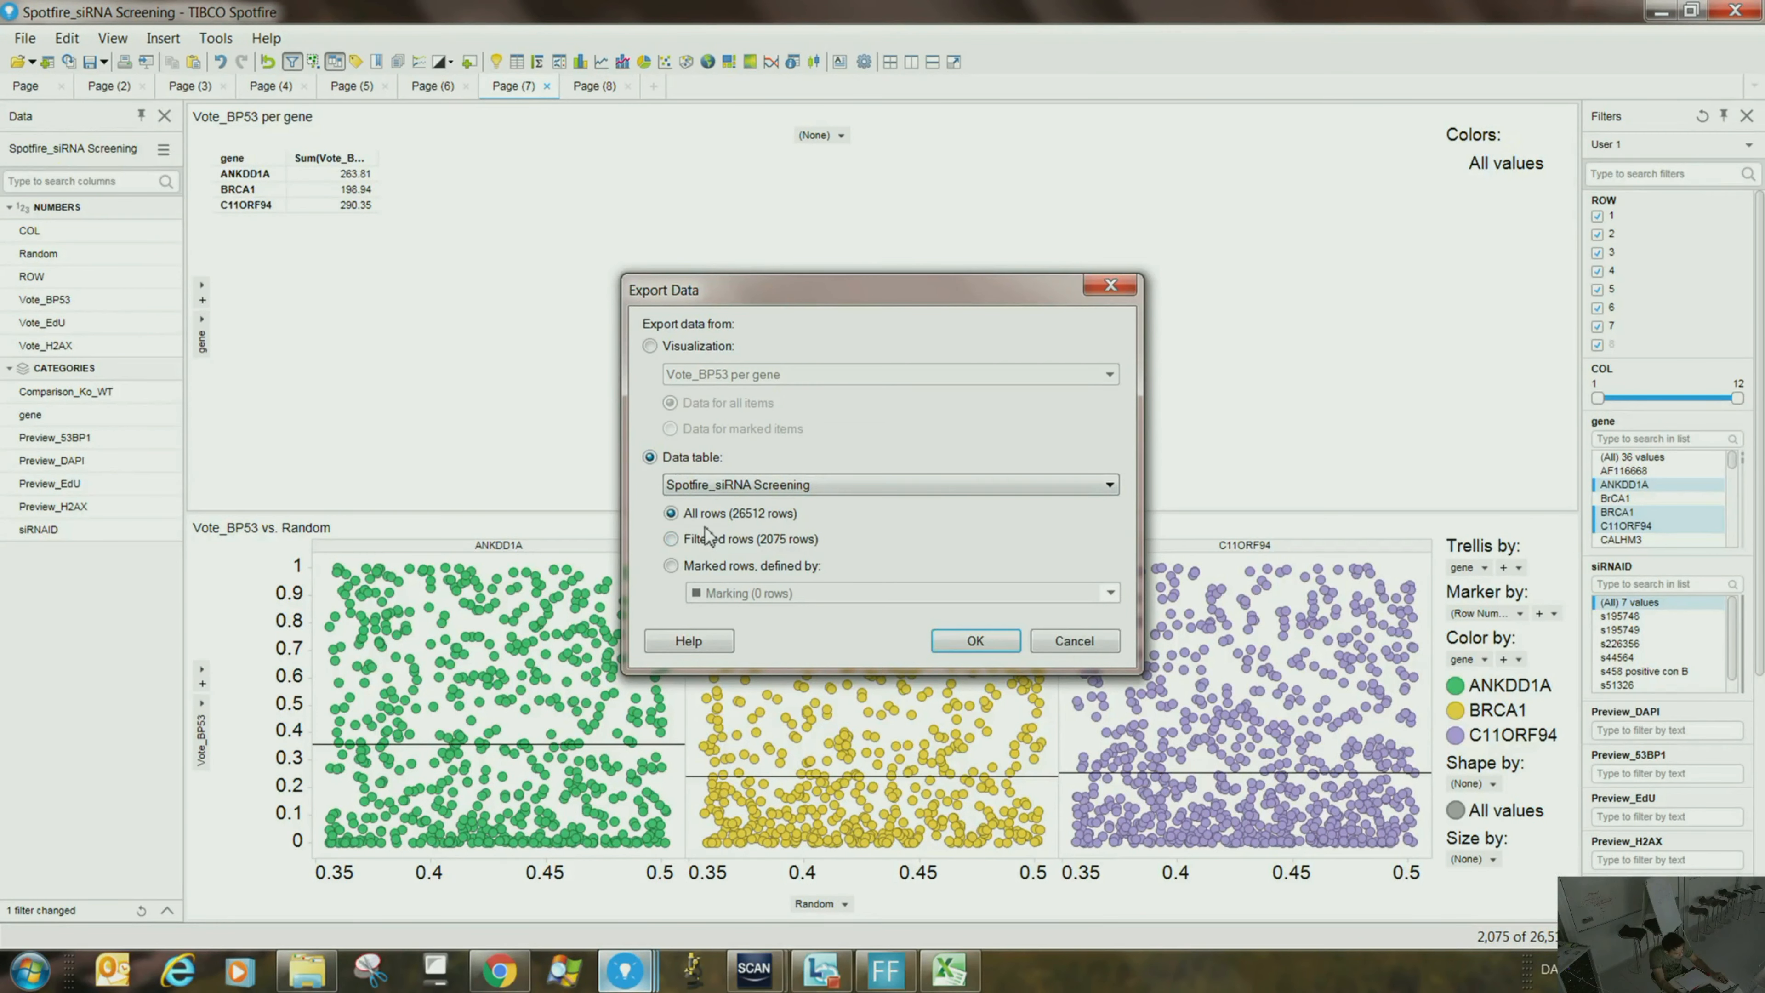
click(765, 485)
click(764, 503)
click(975, 640)
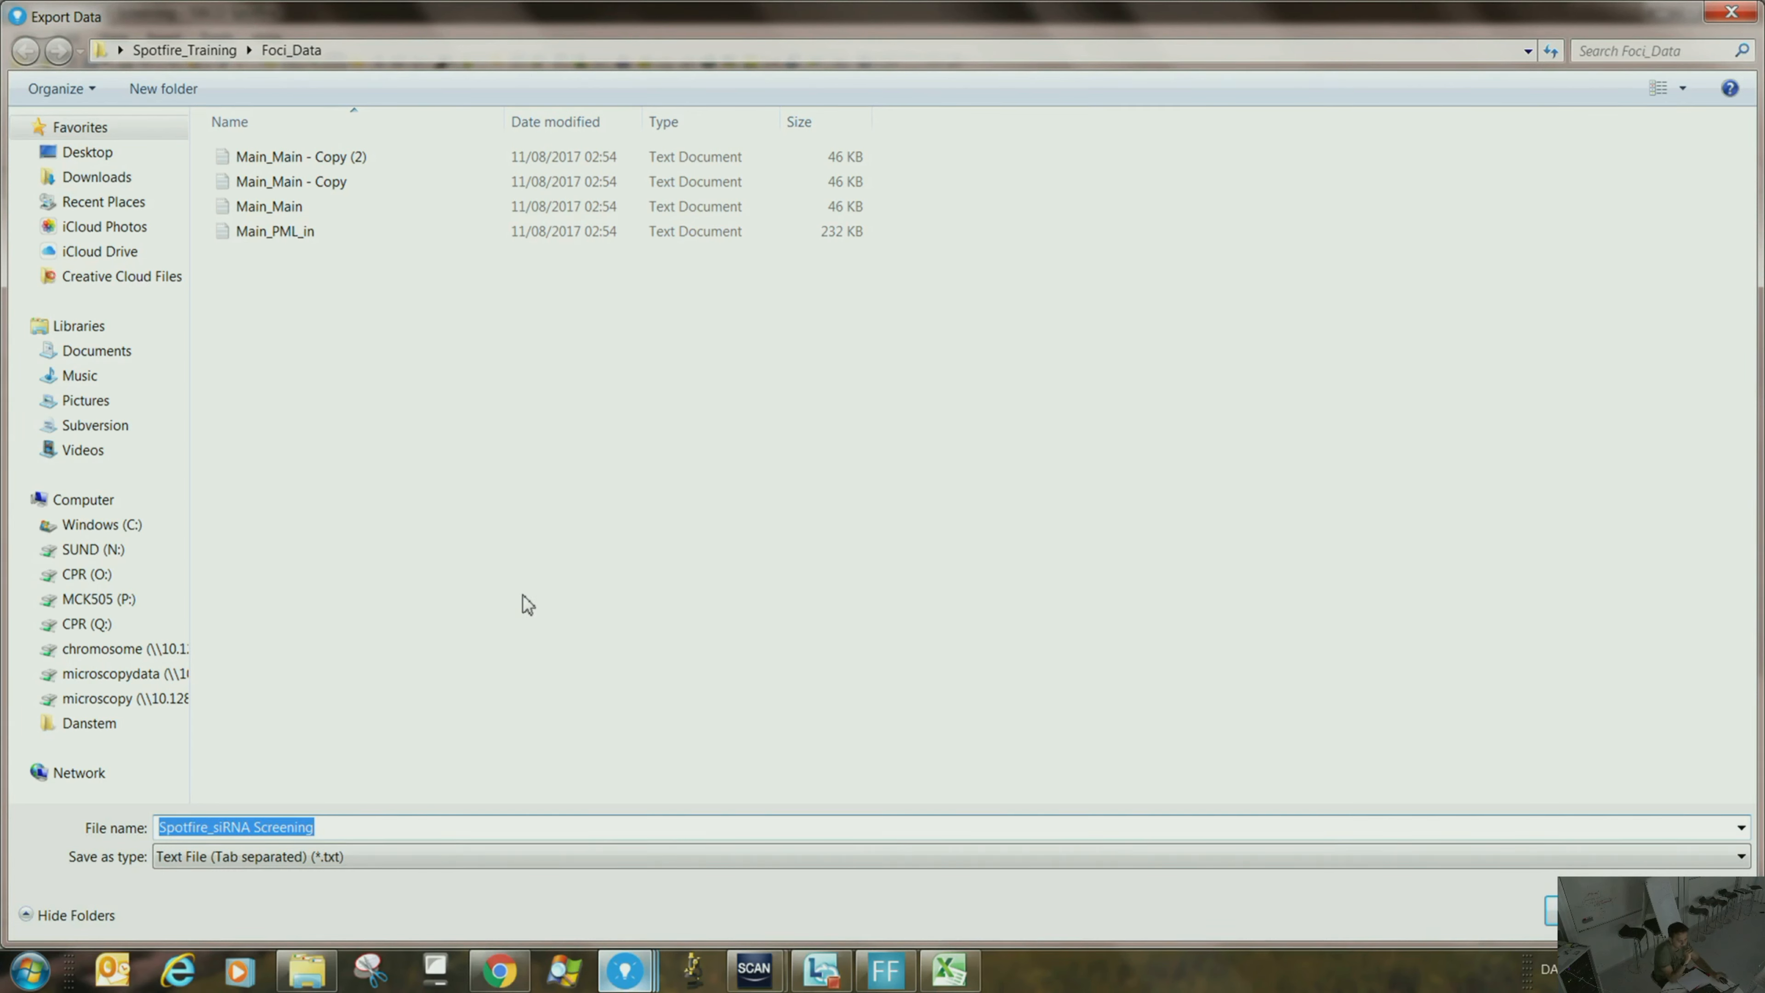
key(Return)
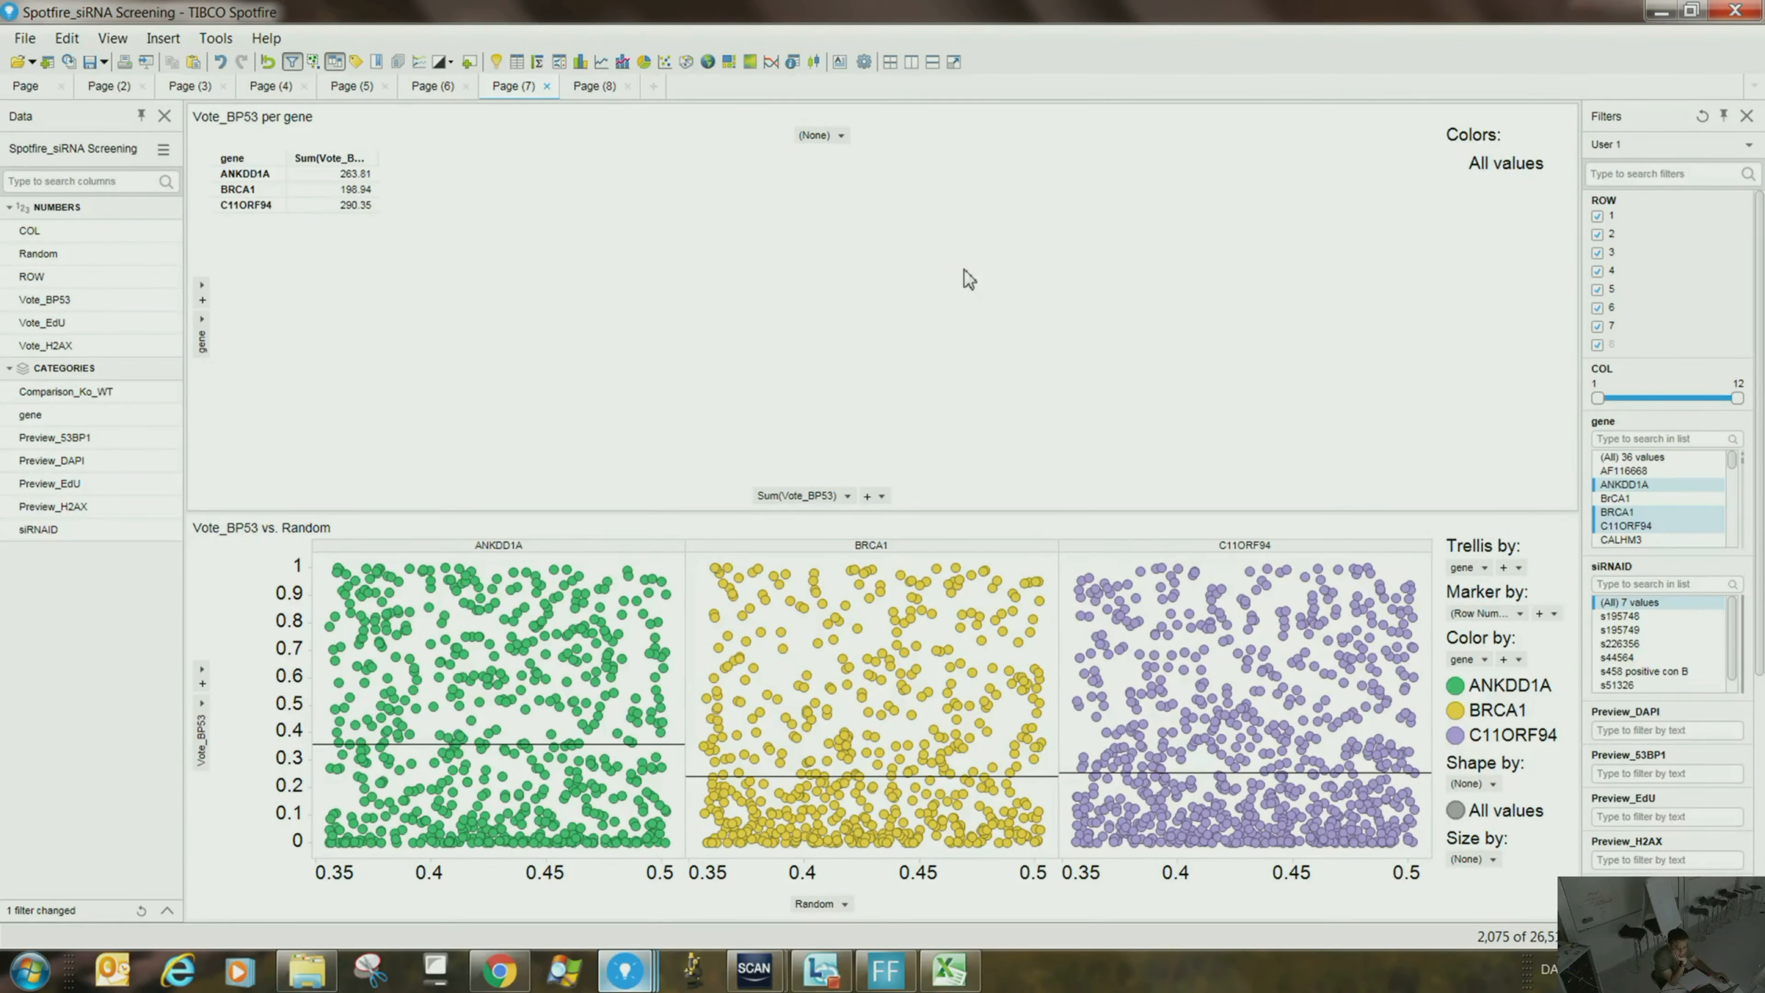
- Examine the general application options, including the toolbar, language and performance settings, and leave them without making changes
click(204, 42)
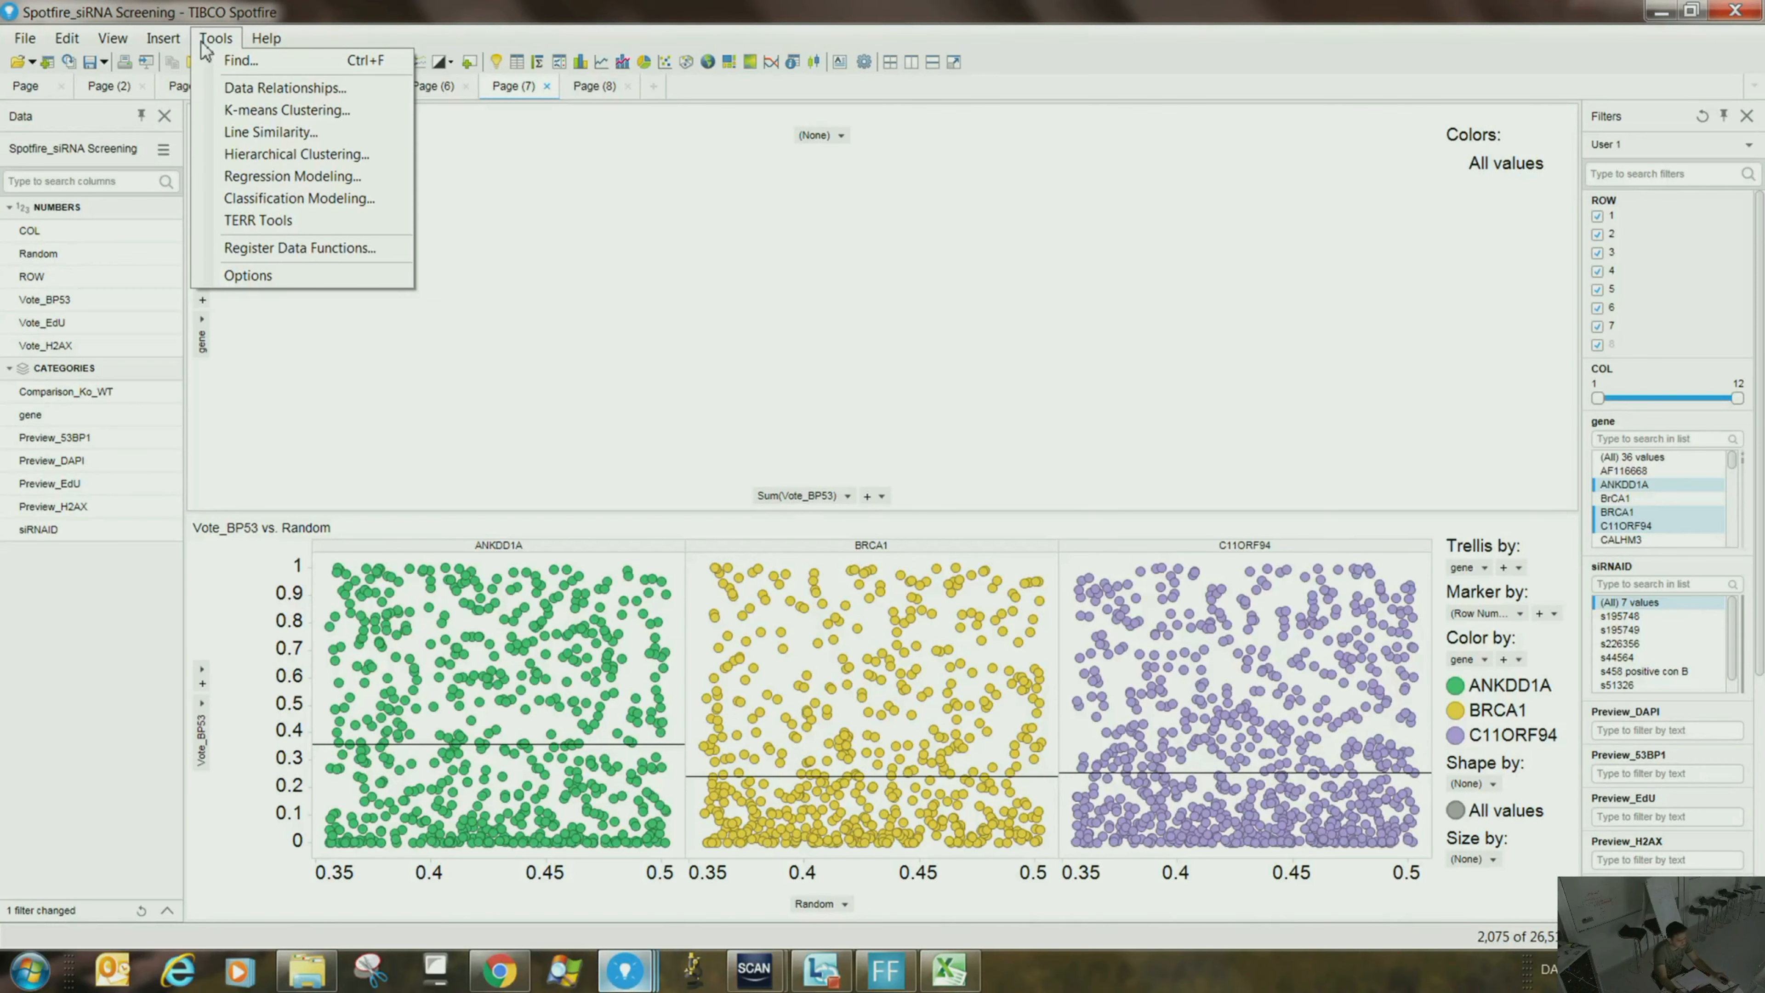
click(204, 44)
click(238, 47)
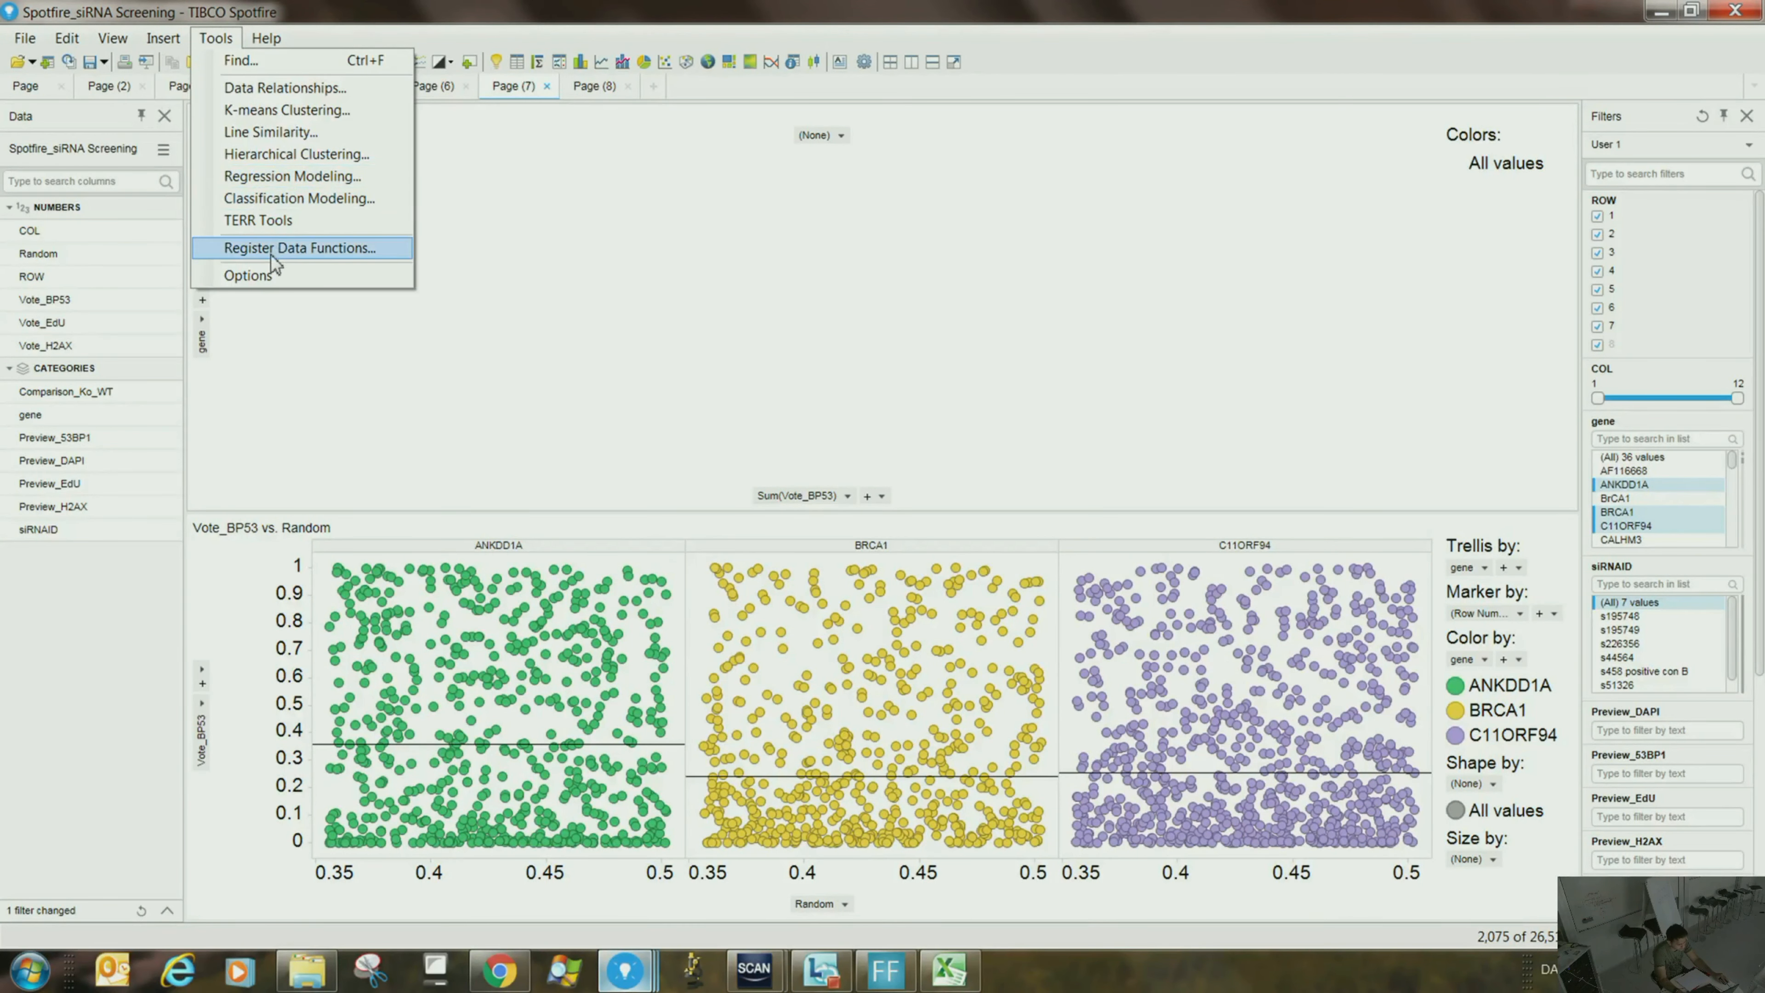
click(255, 275)
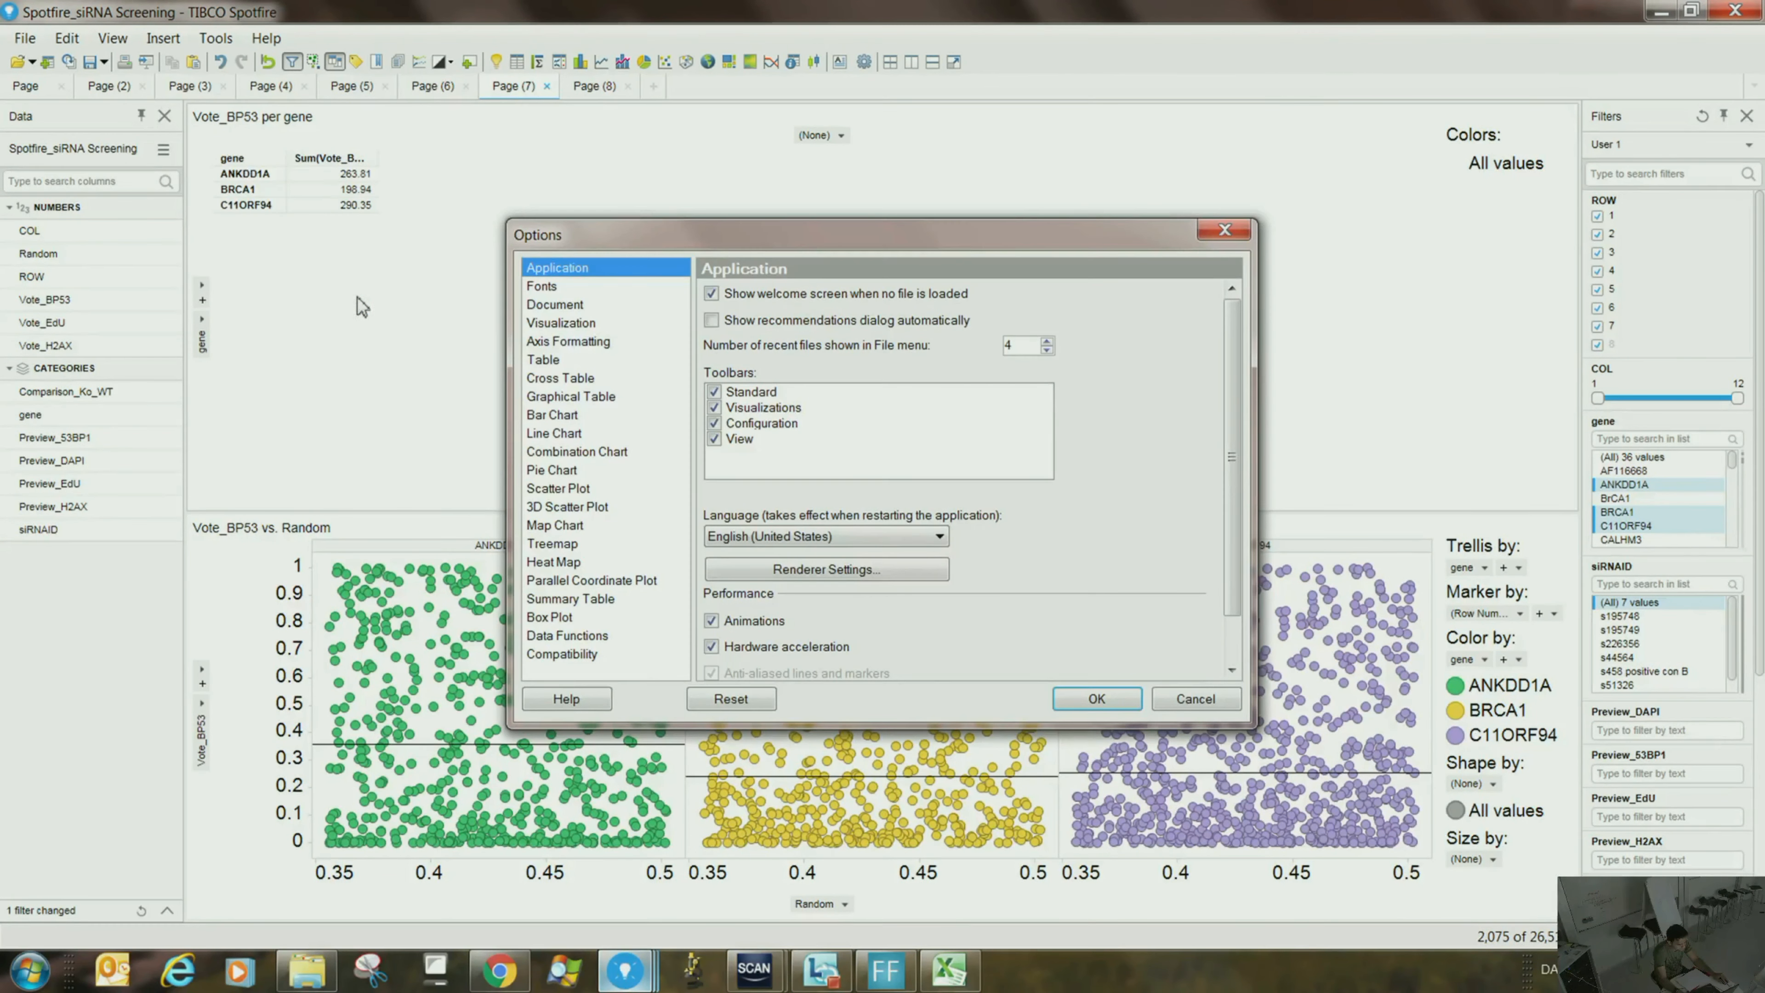
click(1180, 697)
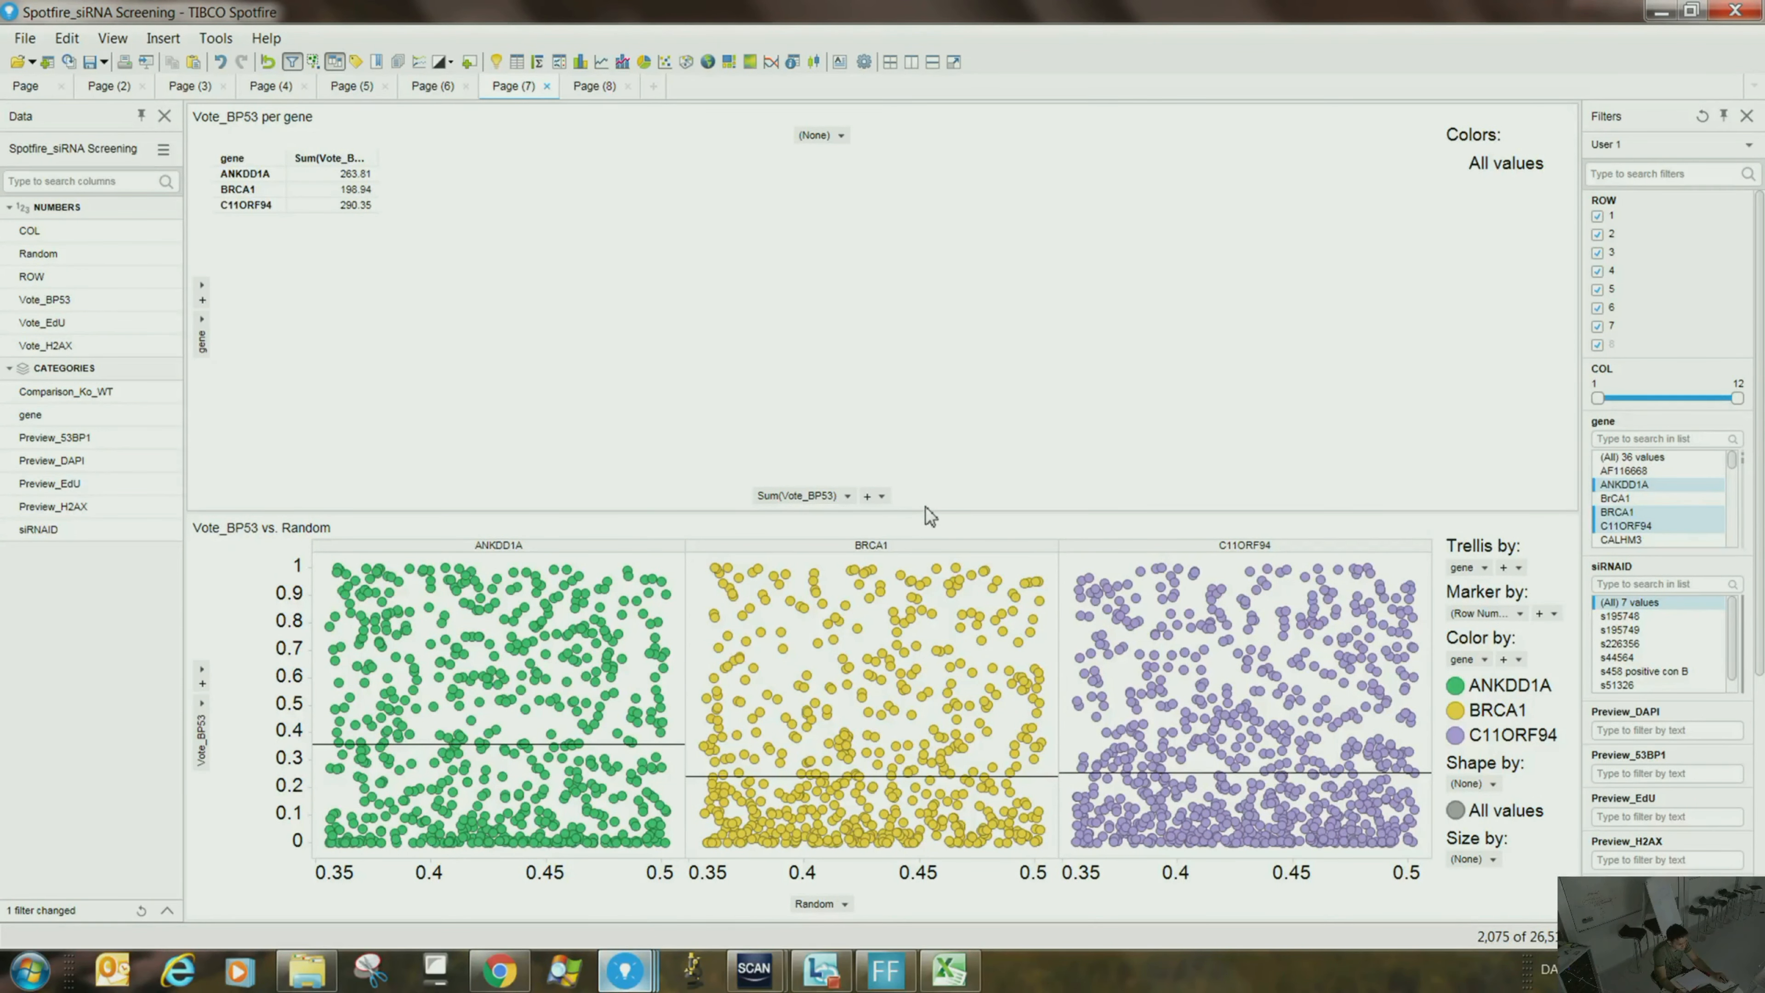
- Enlarge the Vote_BP53 vs. Random plot by shrinking the Vote_BP53 per gene cross table above it to a narrow strip
drag(928, 518, 918, 159)
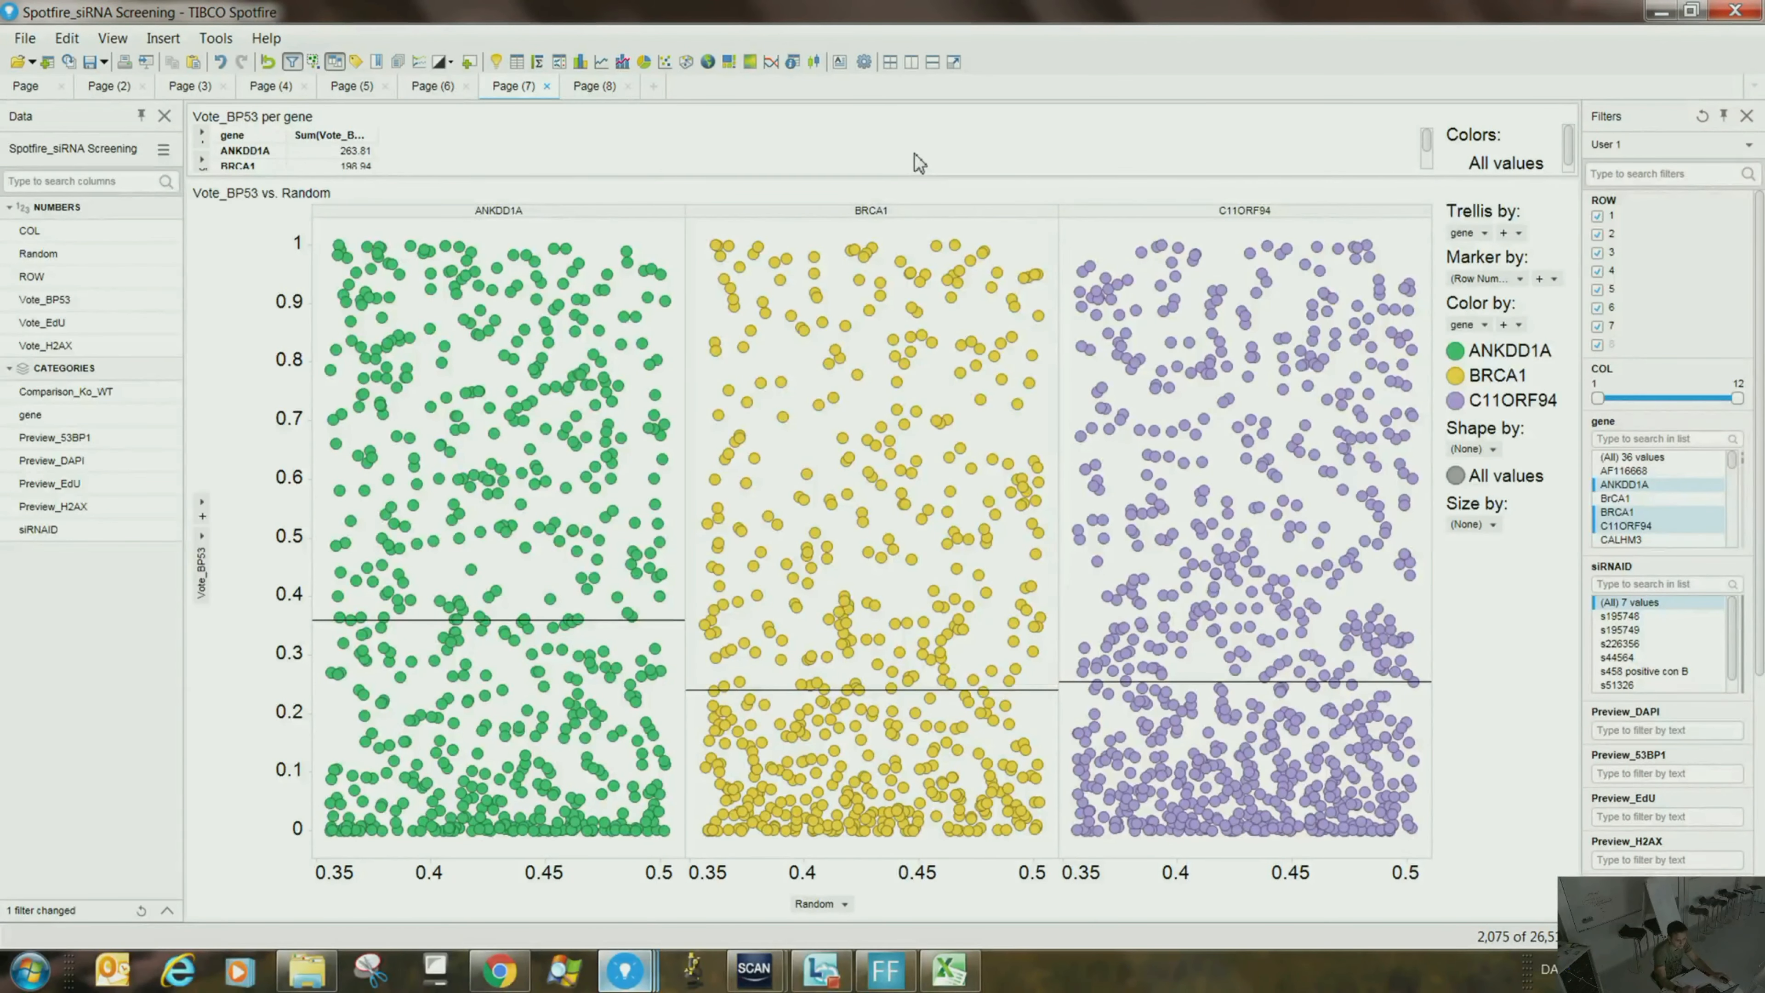
click(205, 39)
mouse_move(266, 38)
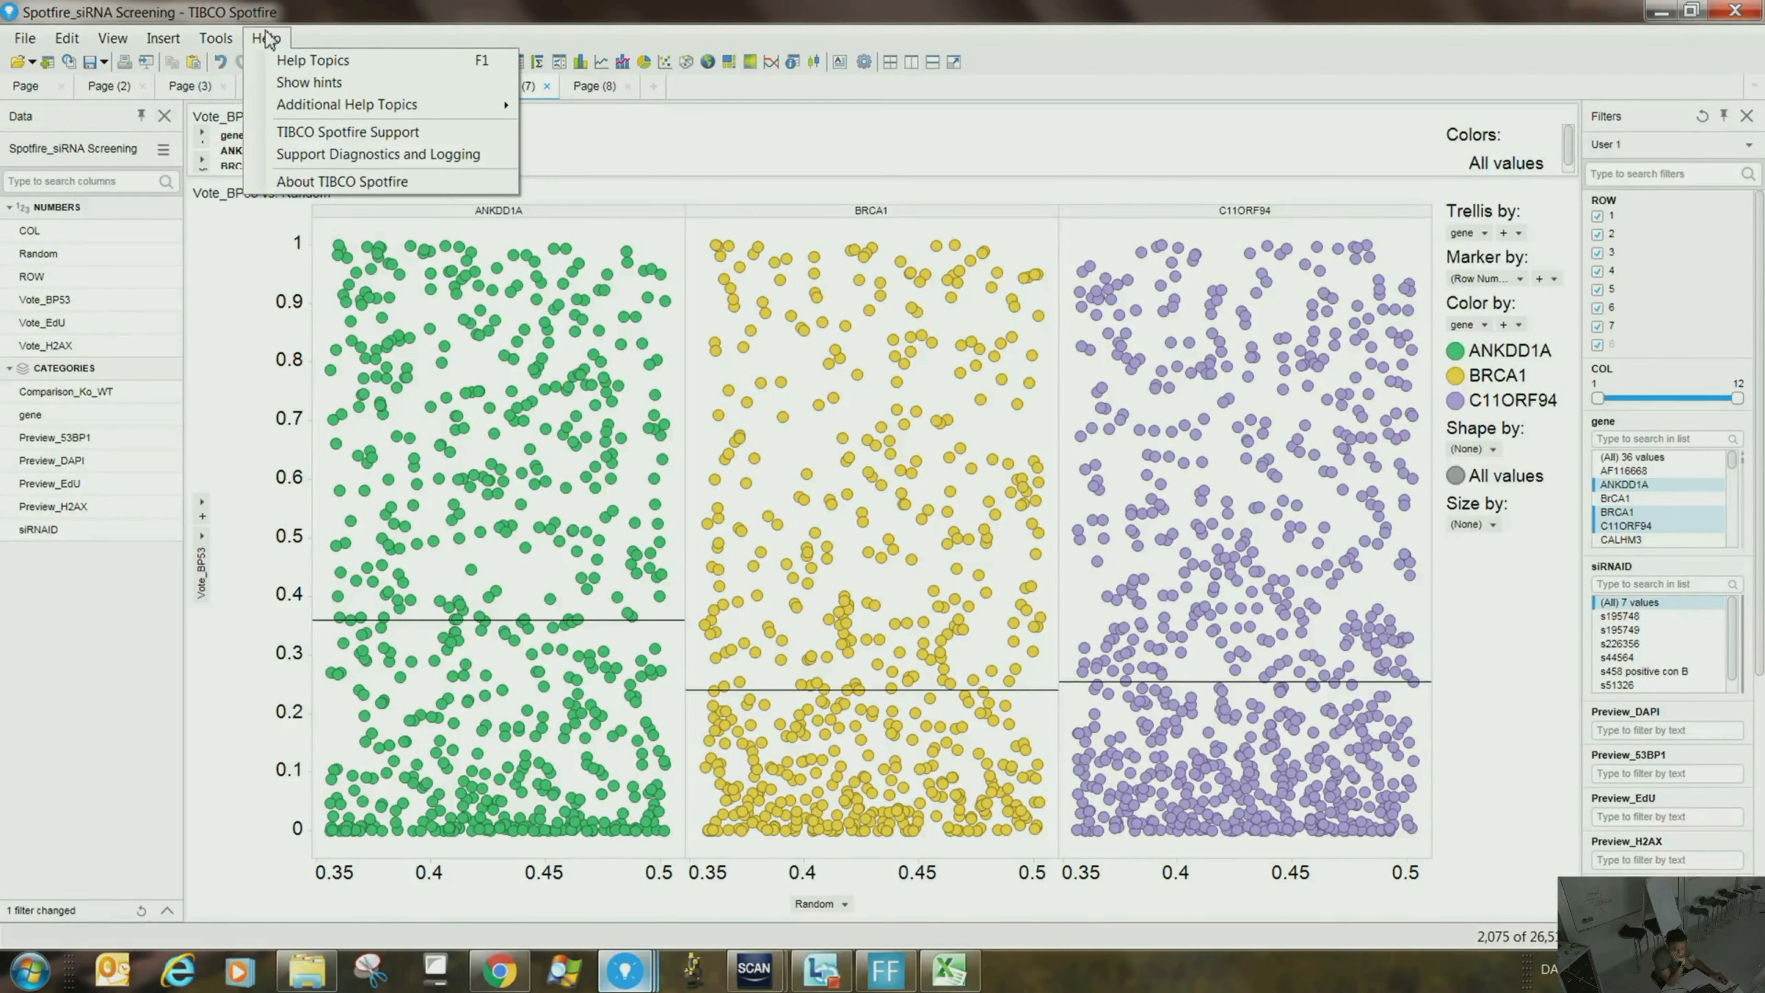
mouse_move(164, 43)
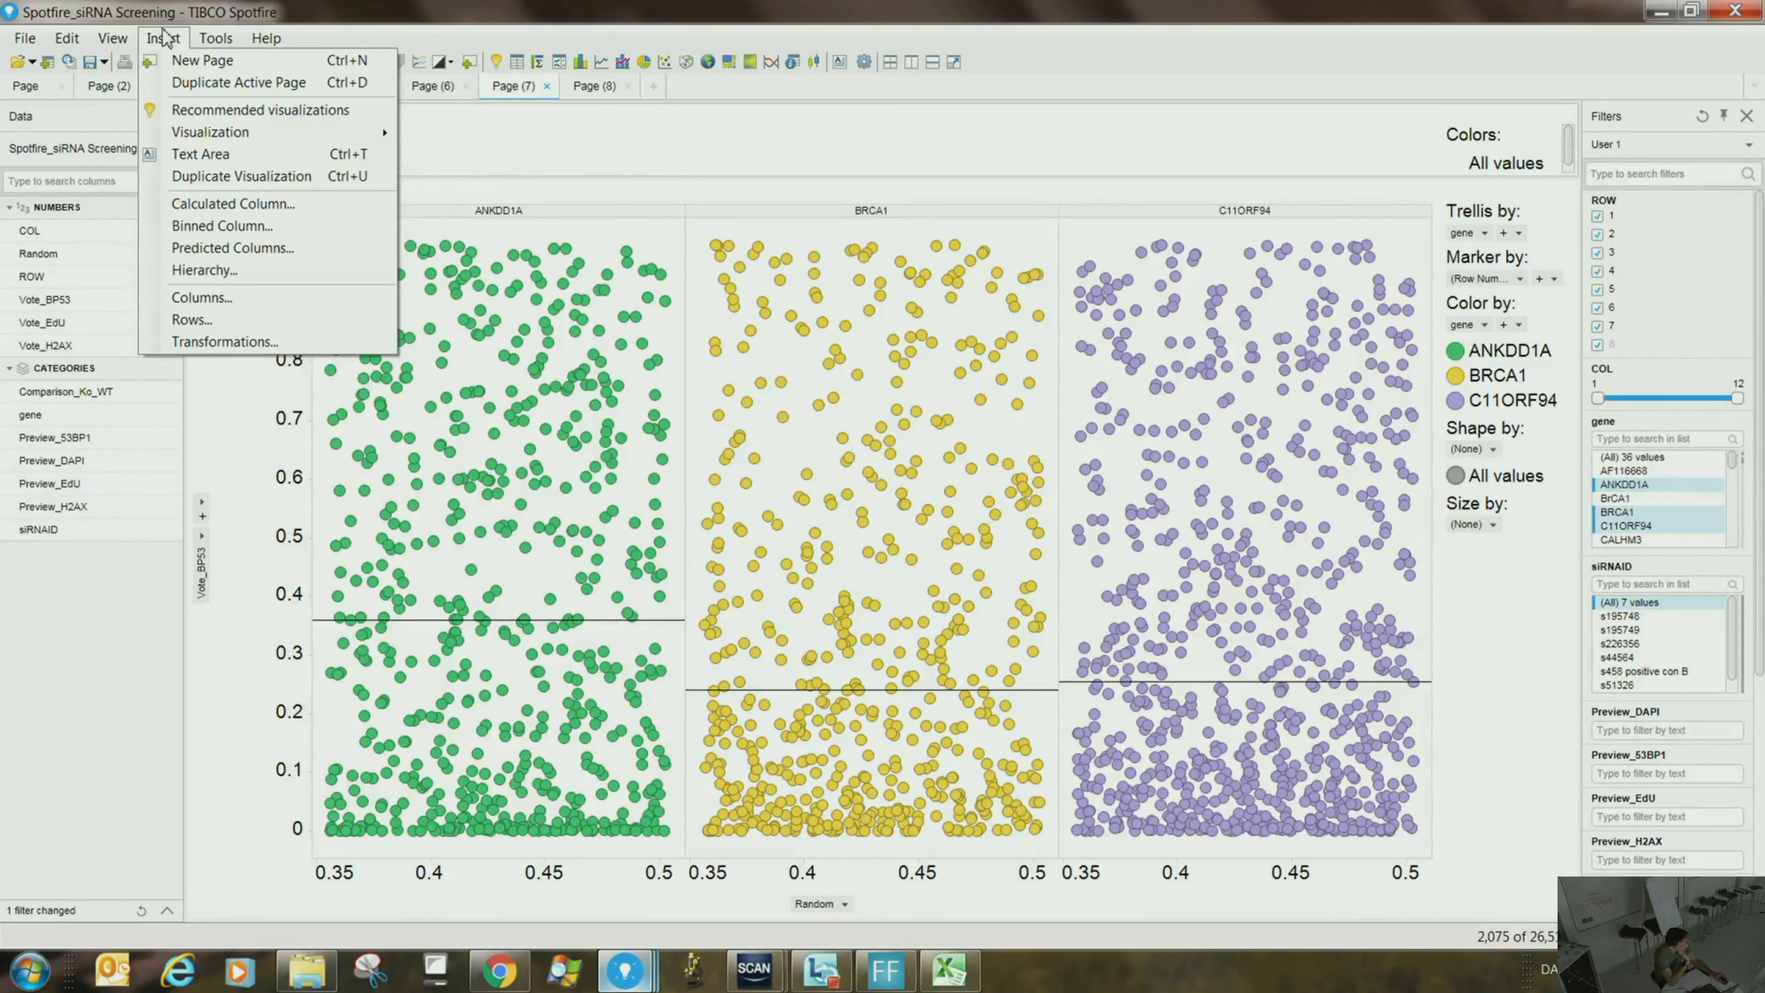
click(463, 152)
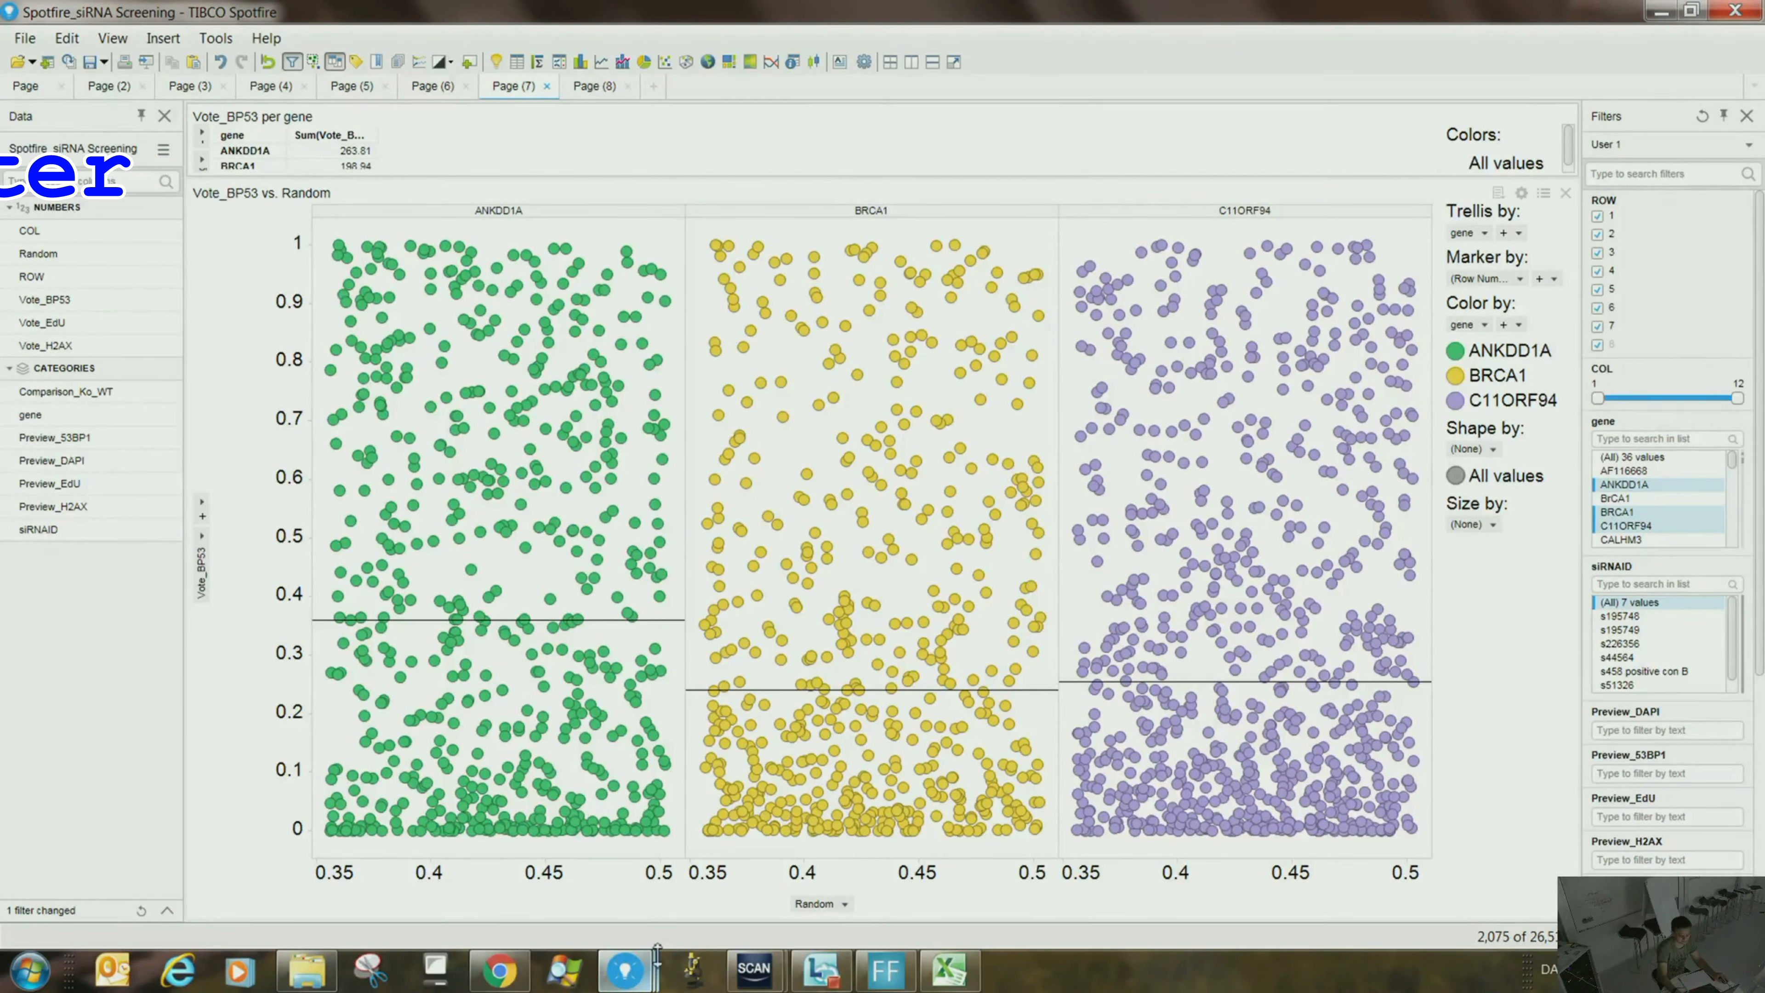
- Switch to the World Data workbook in Microsoft Excel
click(950, 976)
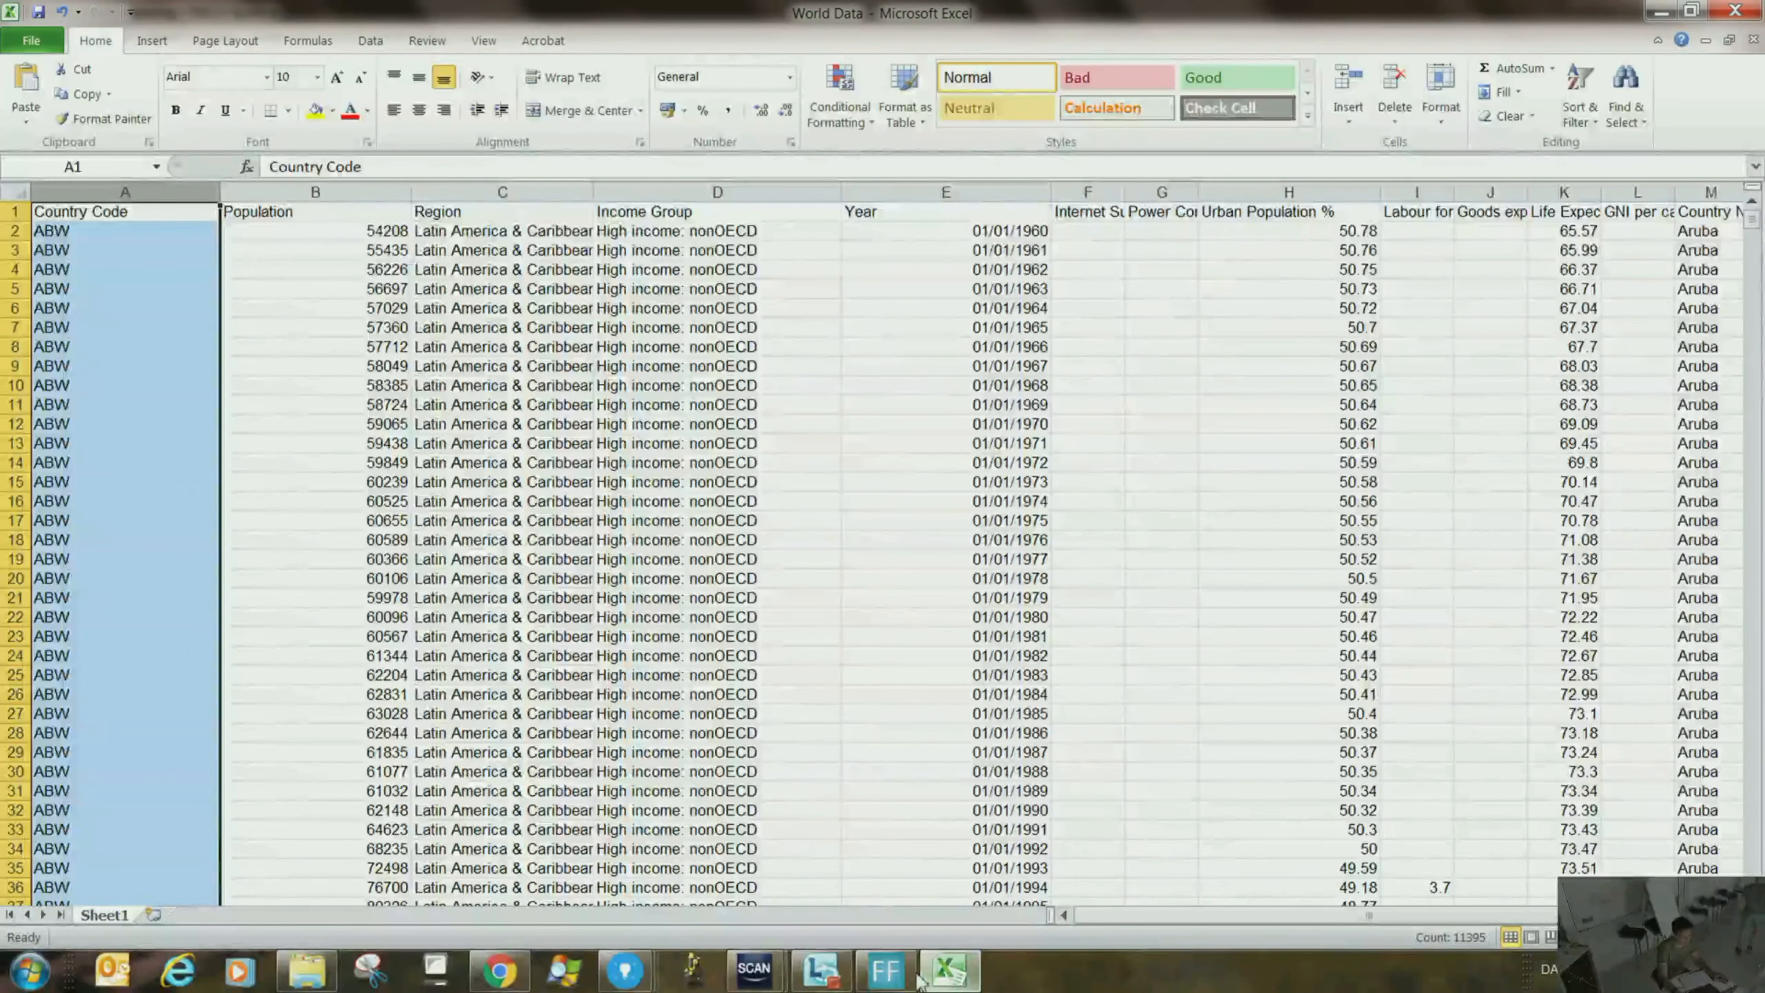